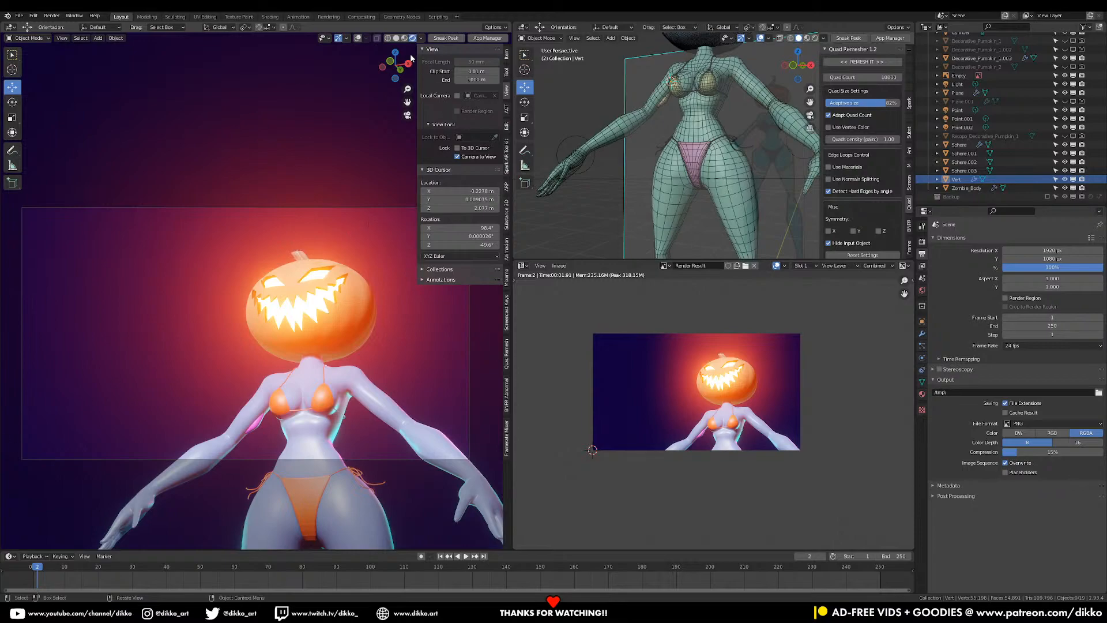
- Switch the viewport to Solid shading and zoom in and out over the character
{"action": "left_click", "coordinate": [395, 39]}
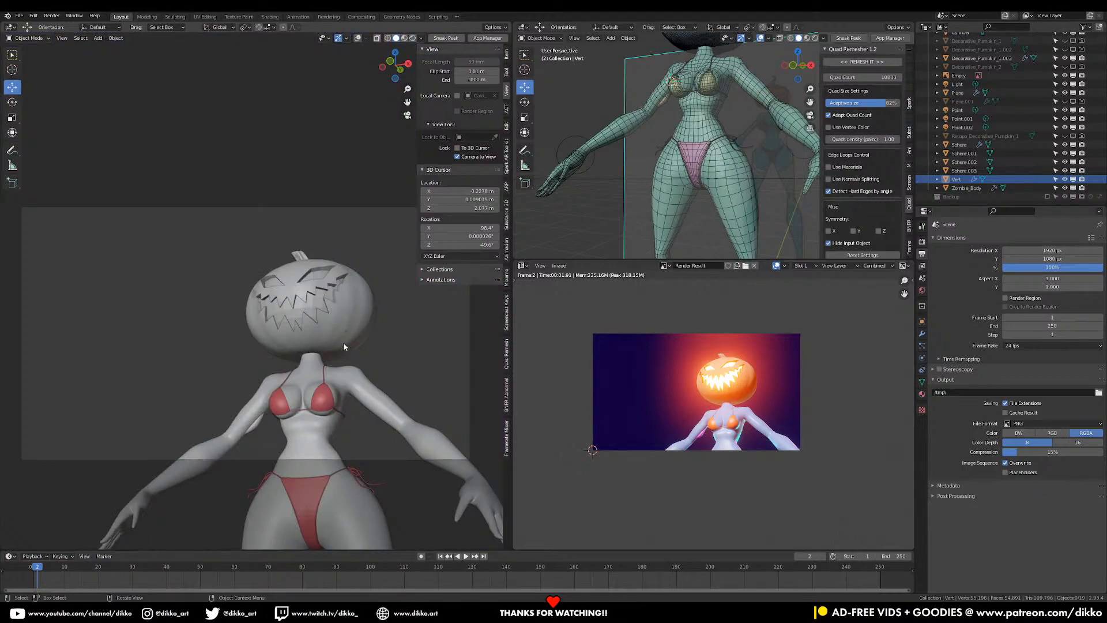
{"action": "scroll", "coordinate": [346, 375], "scroll_direction": "down", "scroll_amount": 2}
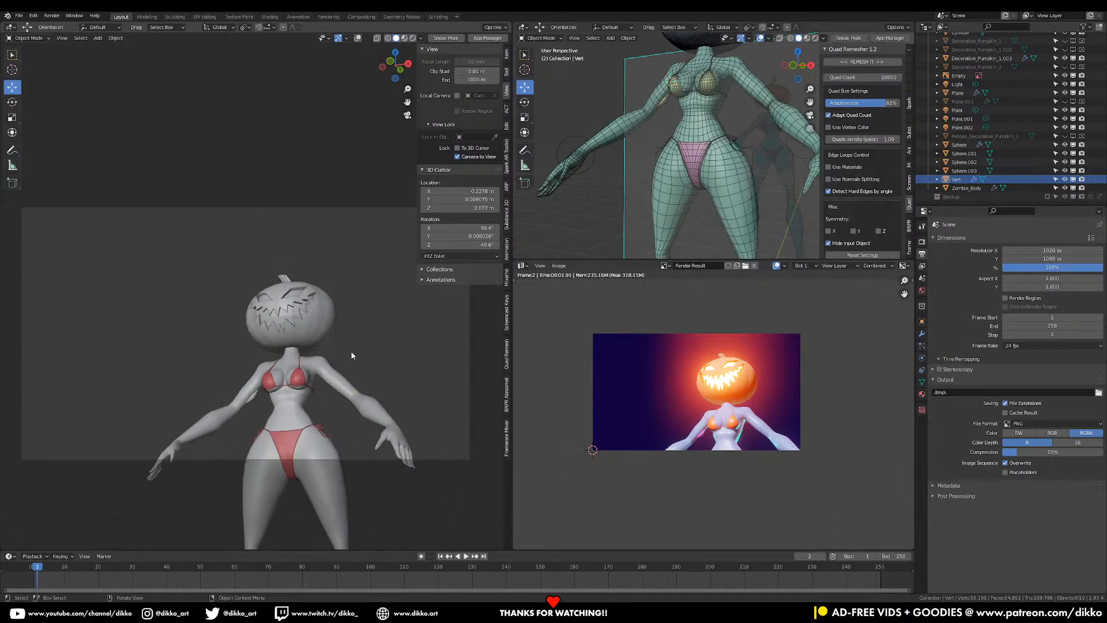
{"action": "scroll", "coordinate": [324, 375], "scroll_direction": "down", "scroll_amount": 4}
{"action": "scroll", "coordinate": [316, 291], "scroll_direction": "down", "scroll_amount": 2}
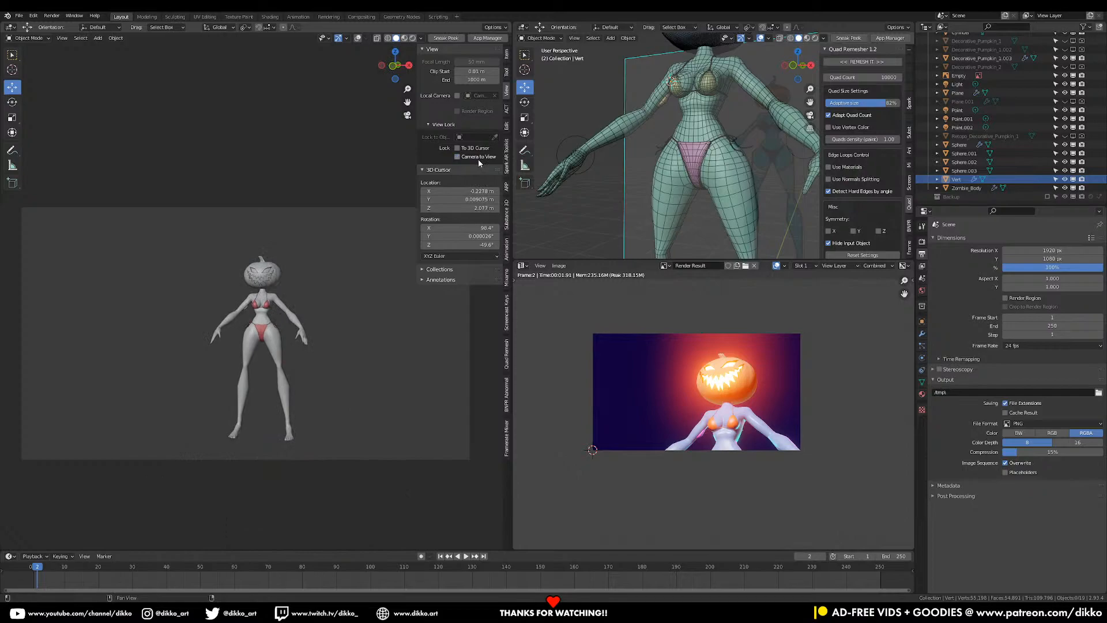
{"action": "scroll", "coordinate": [612, 214], "scroll_direction": "up", "scroll_amount": 2}
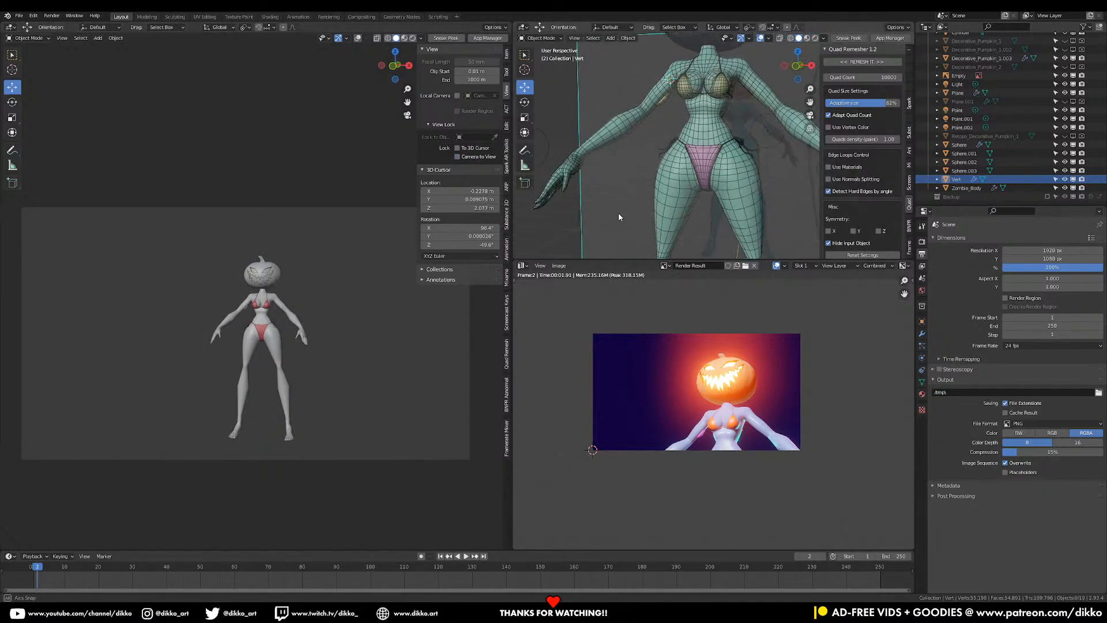
{"action": "scroll", "coordinate": [230, 323], "scroll_direction": "up", "scroll_amount": 5}
{"action": "scroll", "coordinate": [232, 325], "scroll_direction": "up", "scroll_amount": 3}
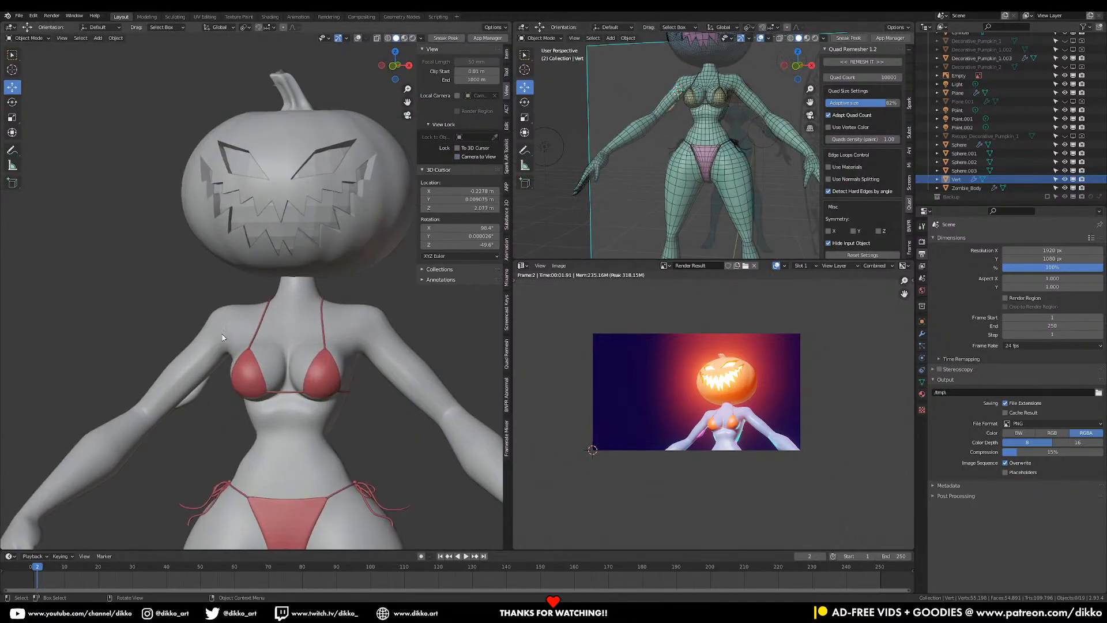
{"action": "scroll", "coordinate": [175, 392], "scroll_direction": "down", "scroll_amount": 8}
{"action": "scroll", "coordinate": [248, 406], "scroll_direction": "up", "scroll_amount": 4}
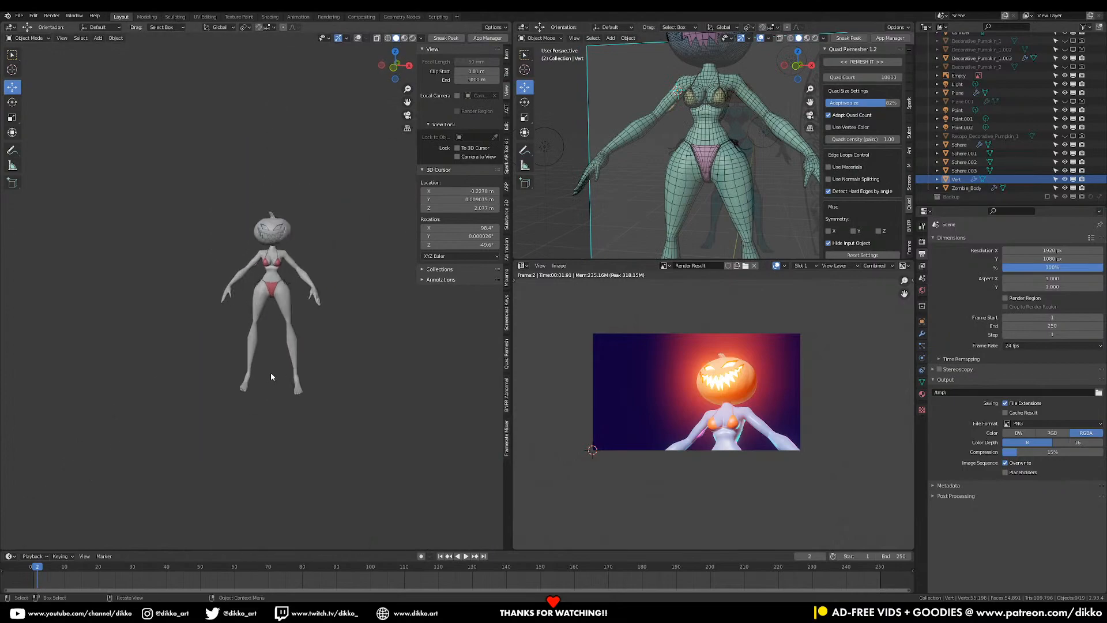
- Orbit around the character and the green retopo model, viewing them from behind, three-quarter and front
{"action": "middle_click_drag", "start_coordinate": [305, 334], "coordinate": [364, 328]}
{"action": "middle_click_drag", "start_coordinate": [743, 140], "coordinate": [658, 175]}
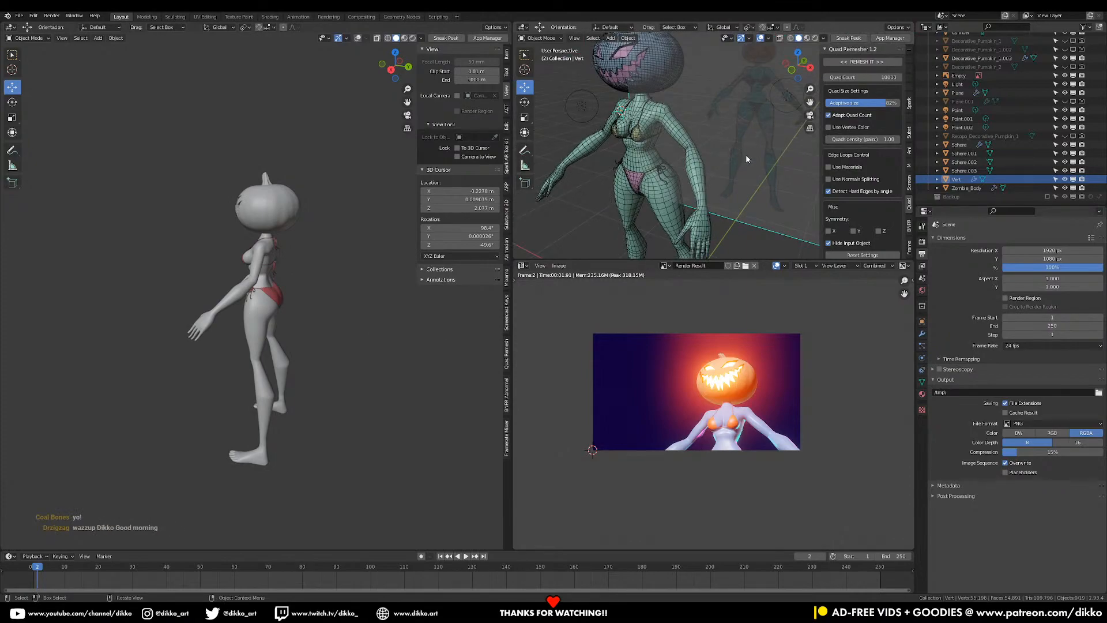
{"action": "middle_click_drag", "start_coordinate": [757, 132], "coordinate": [749, 146]}
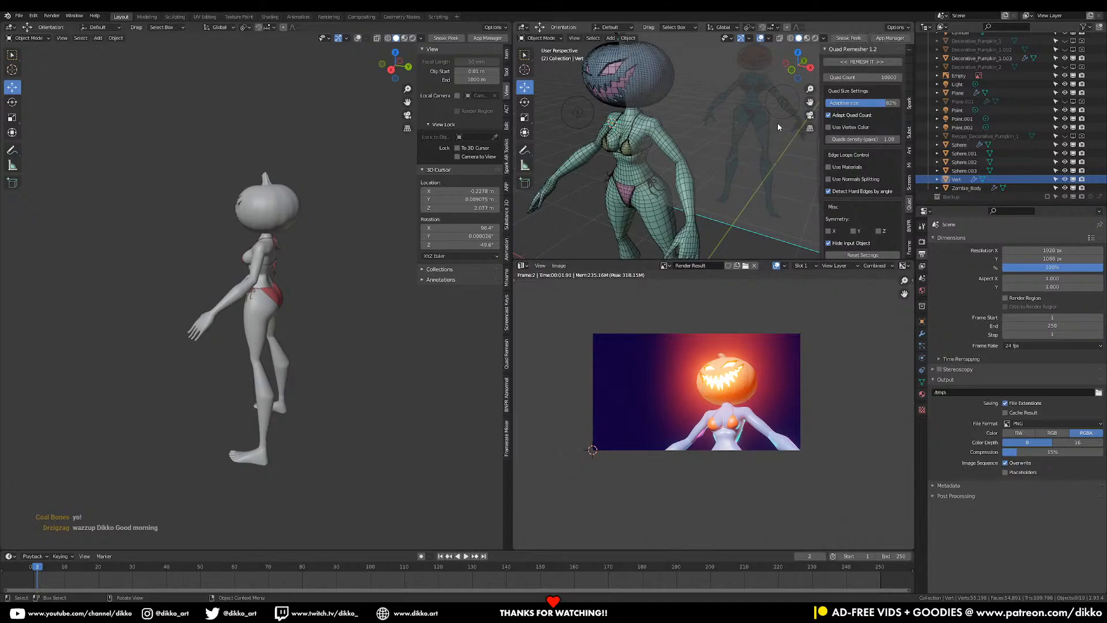
{"action": "middle_click_drag", "start_coordinate": [334, 288], "coordinate": [401, 285]}
{"action": "scroll", "coordinate": [372, 292], "scroll_direction": "up", "scroll_amount": 3}
{"action": "scroll", "coordinate": [371, 292], "scroll_direction": "up", "scroll_amount": 1}
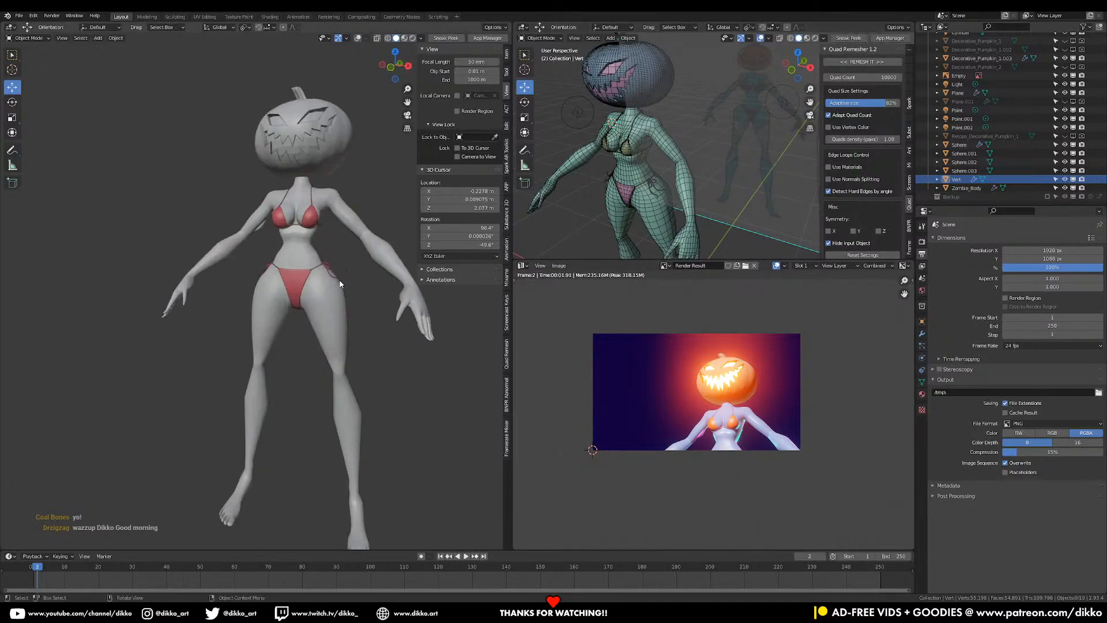
{"action": "middle_click_drag", "start_coordinate": [338, 272], "coordinate": [334, 330]}
{"action": "scroll", "coordinate": [350, 284], "scroll_direction": "up", "scroll_amount": 2}
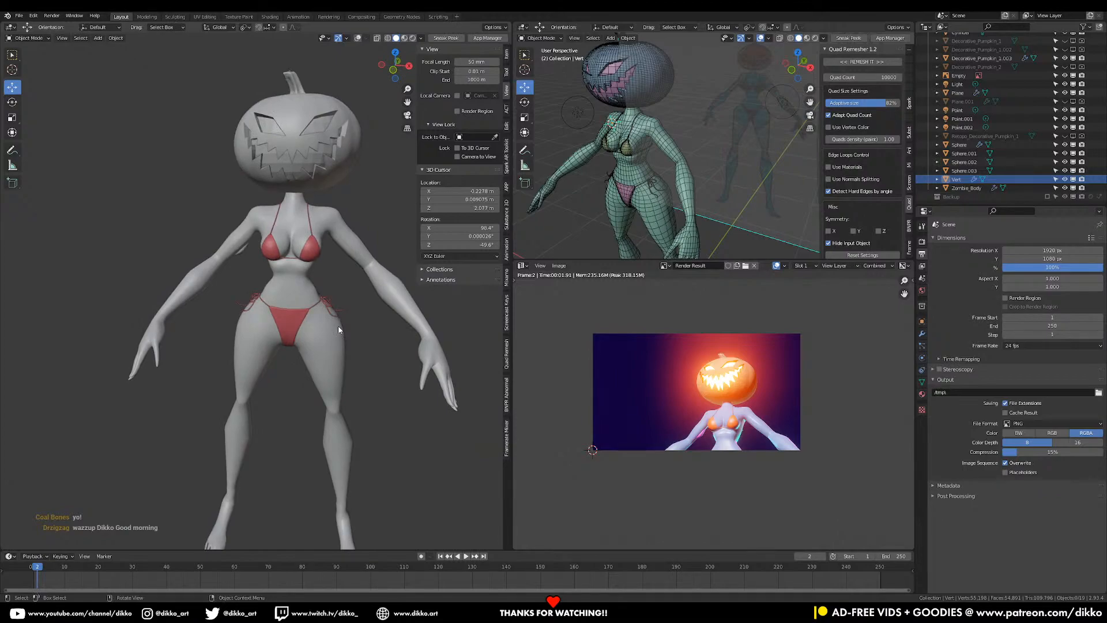
{"action": "middle_click_drag", "start_coordinate": [340, 303], "coordinate": [317, 267]}
{"action": "scroll", "coordinate": [291, 362], "scroll_direction": "up", "scroll_amount": 3}
- Apply Shade Smooth to the Bikini_Bottom object
{"action": "left_click", "coordinate": [291, 364]}
{"action": "right_click", "coordinate": [289, 369]}
{"action": "left_click", "coordinate": [288, 370]}
{"action": "middle_click_drag", "start_coordinate": [368, 346], "coordinate": [325, 339]}
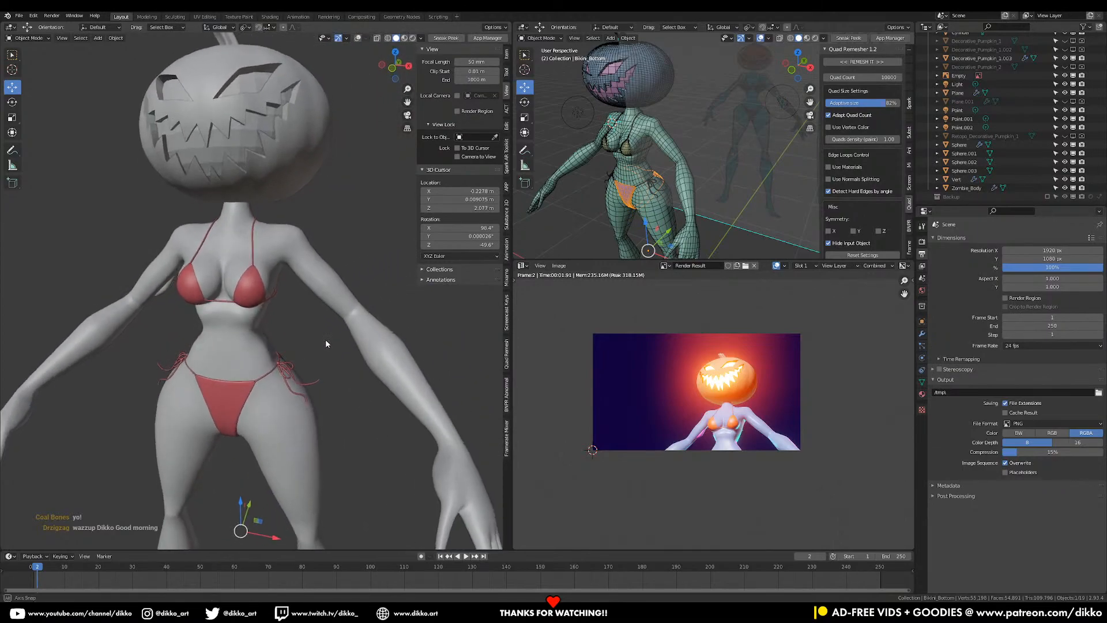
{"action": "scroll", "coordinate": [328, 342], "scroll_direction": "up", "scroll_amount": 2}
- Turn the viewport Overlays back on so the grid and outlines show
{"action": "key", "text": "shift+a"}
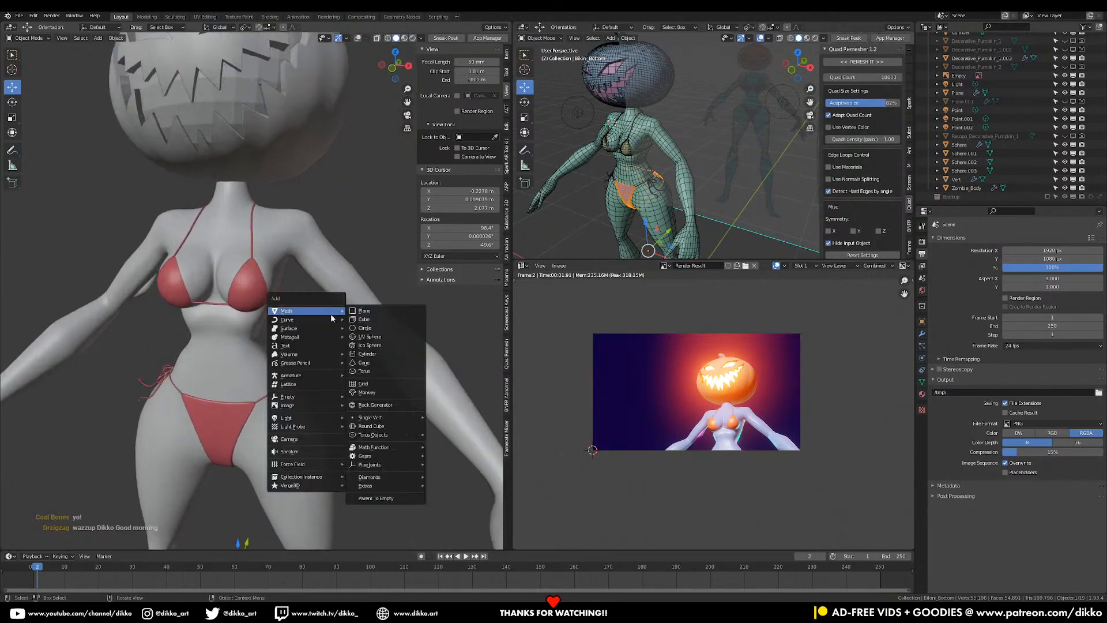
{"action": "scroll", "coordinate": [217, 431], "scroll_direction": "down", "scroll_amount": 5}
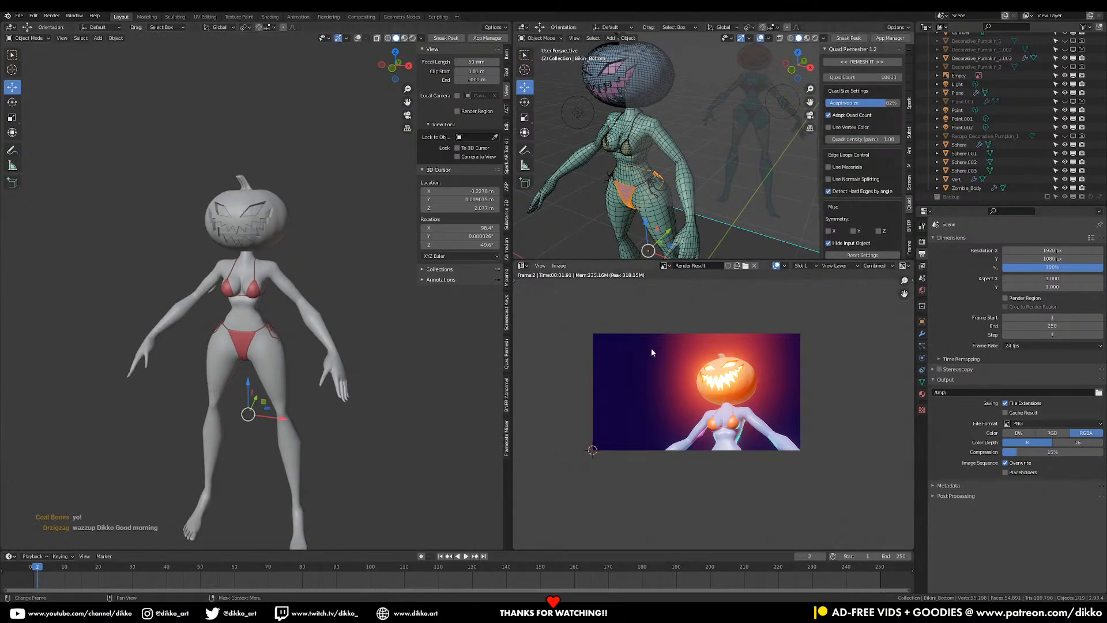
{"action": "left_click", "coordinate": [359, 38]}
{"action": "middle_click_drag", "start_coordinate": [275, 369], "coordinate": [293, 377]}
{"action": "middle_click_drag", "start_coordinate": [293, 377], "coordinate": [293, 340], "text": "shift"}
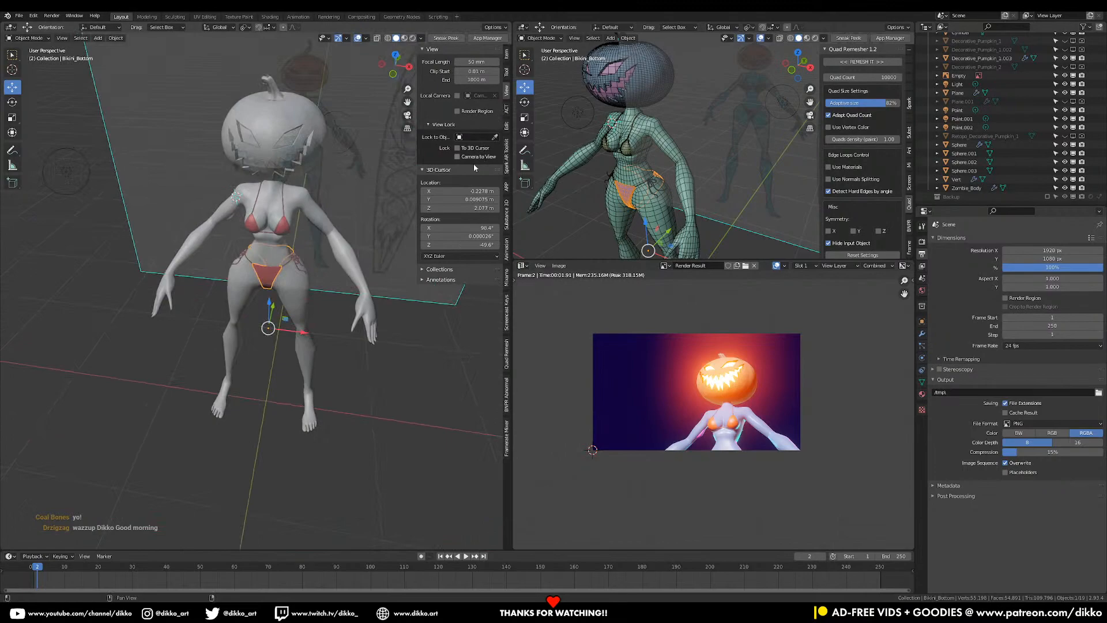
- Set the 3D cursor's Location and Rotation X/Y/Z values all to 0
{"action": "left_click_drag", "start_coordinate": [462, 191], "coordinate": [462, 208]}
{"action": "type", "text": "0"}
{"action": "key", "text": "Return"}
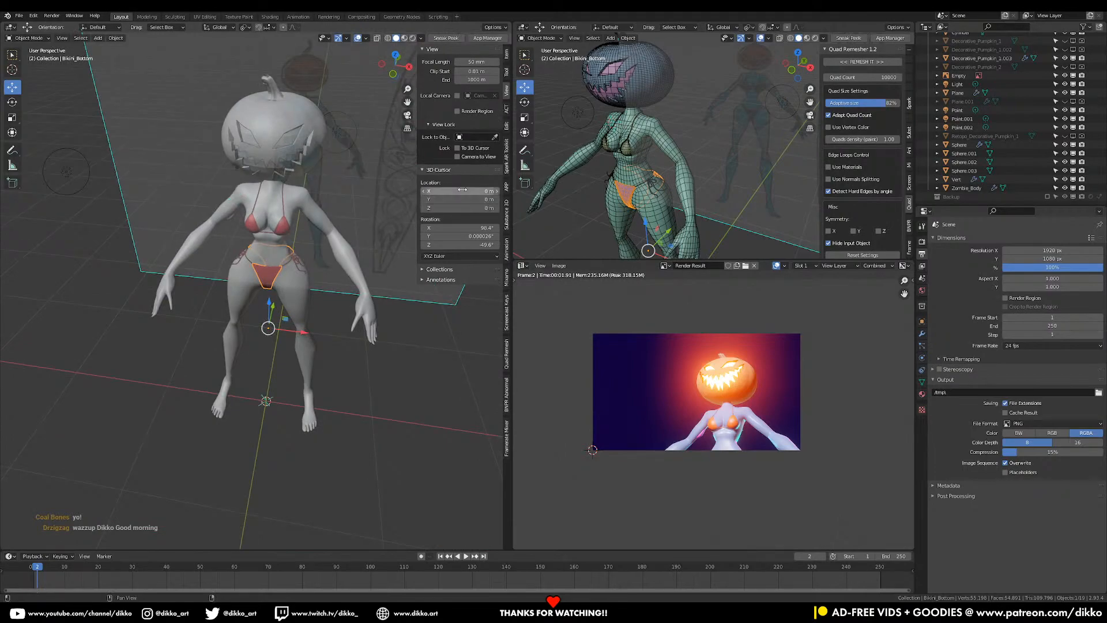
{"action": "left_click_drag", "start_coordinate": [473, 245], "coordinate": [473, 228]}
{"action": "type", "text": "0"}
{"action": "key", "text": "Return"}
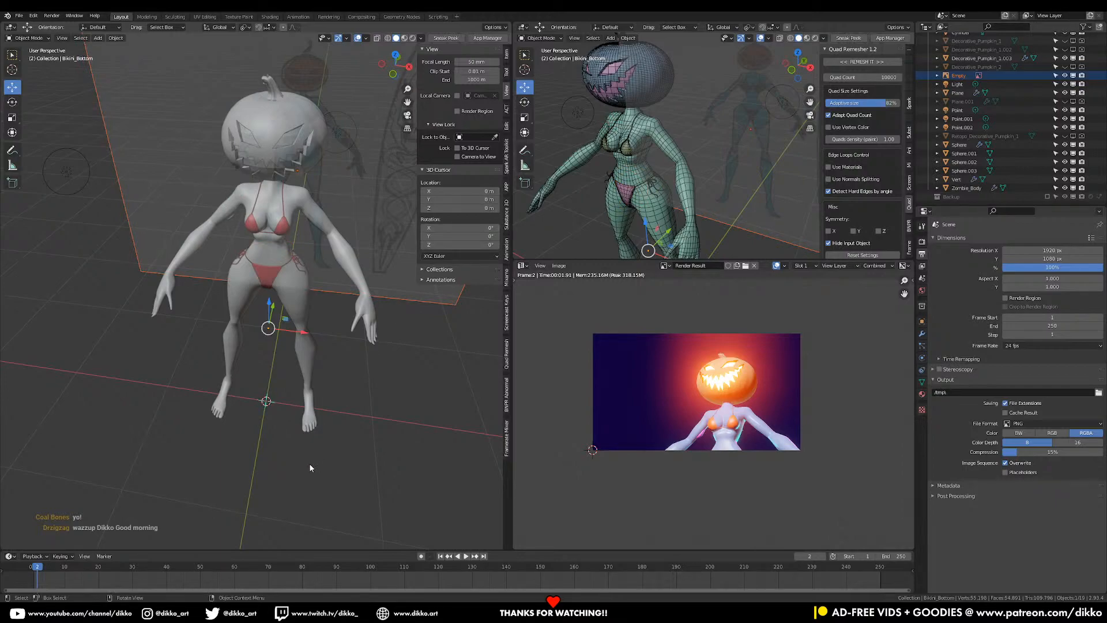
- Add a Bezier curve at the 3D cursor
{"action": "scroll", "coordinate": [284, 433], "scroll_direction": "up", "scroll_amount": 3}
{"action": "key", "text": "shift+a"}
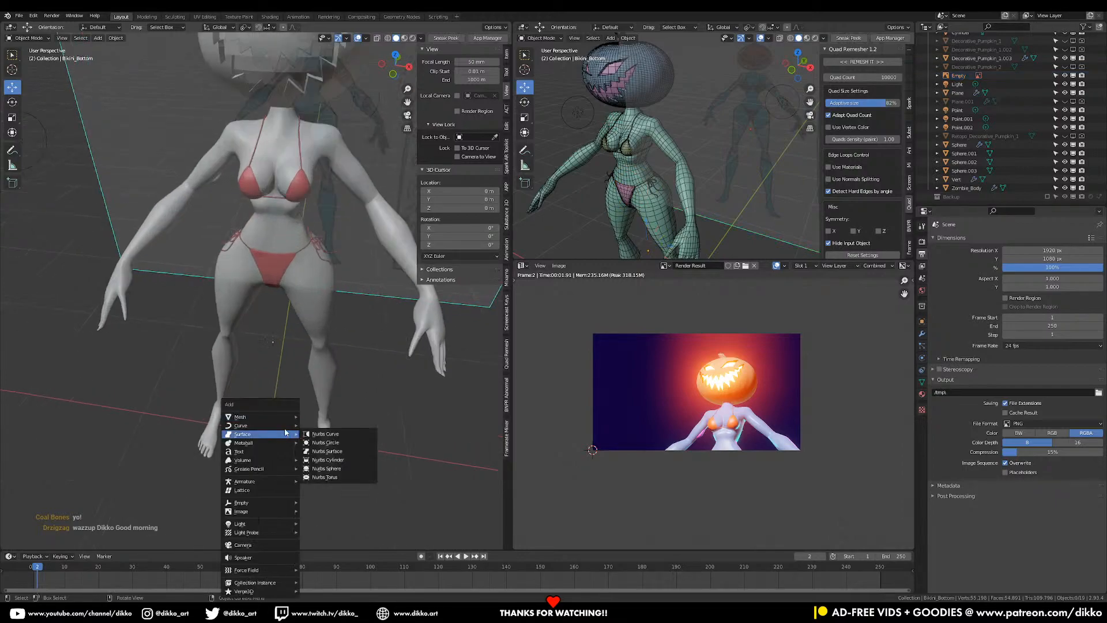
{"action": "mouse_move", "coordinate": [286, 426]}
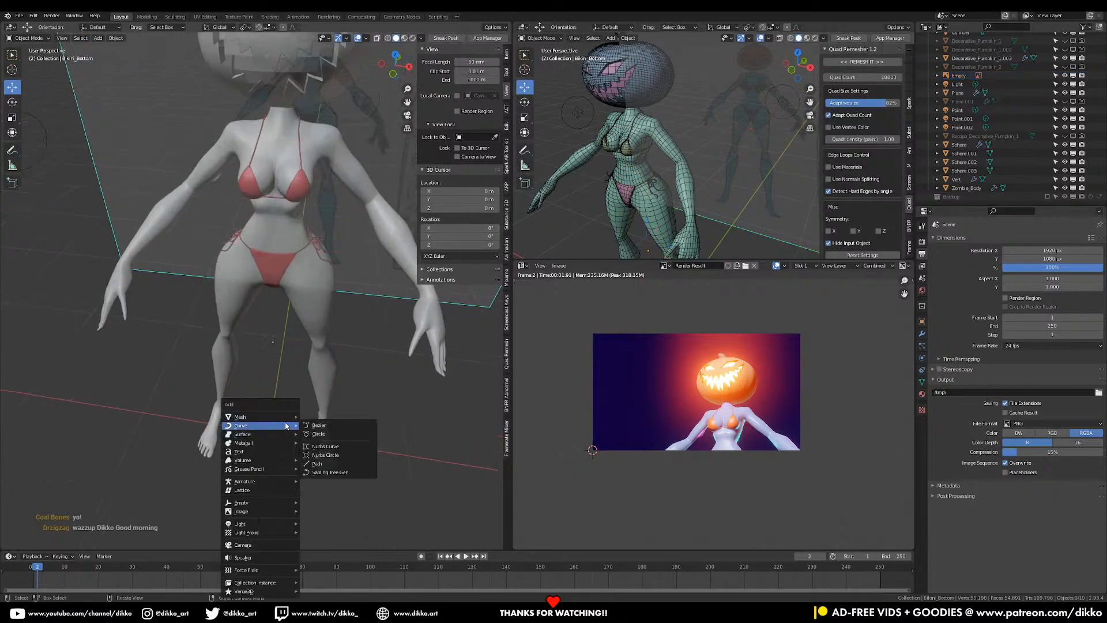
{"action": "left_click", "coordinate": [347, 428]}
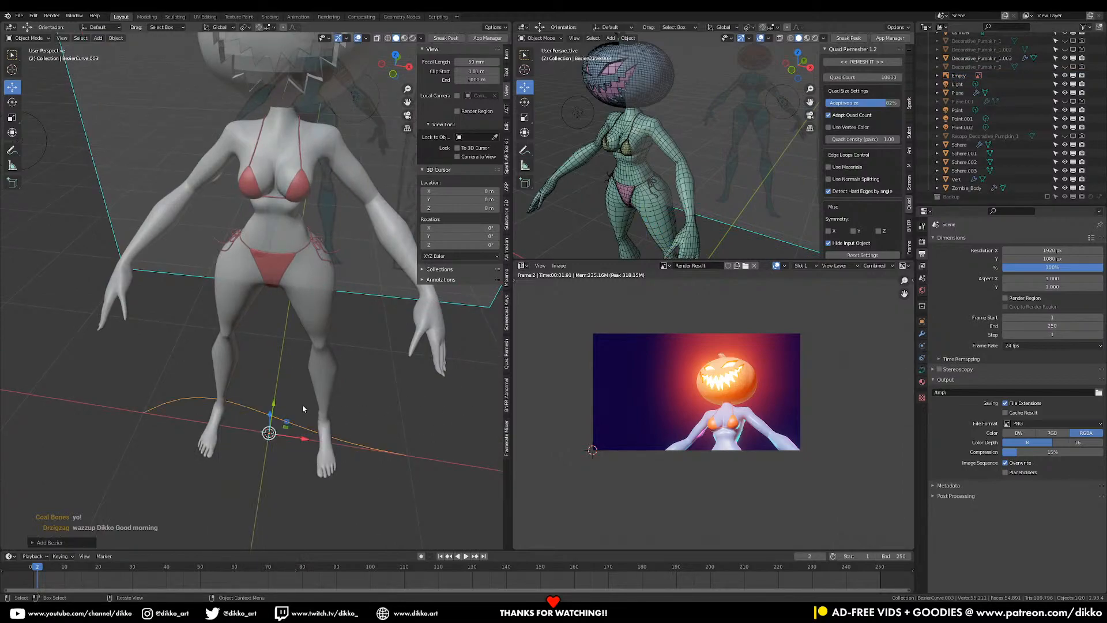
{"action": "scroll", "coordinate": [302, 405], "scroll_direction": "up", "scroll_amount": 2}
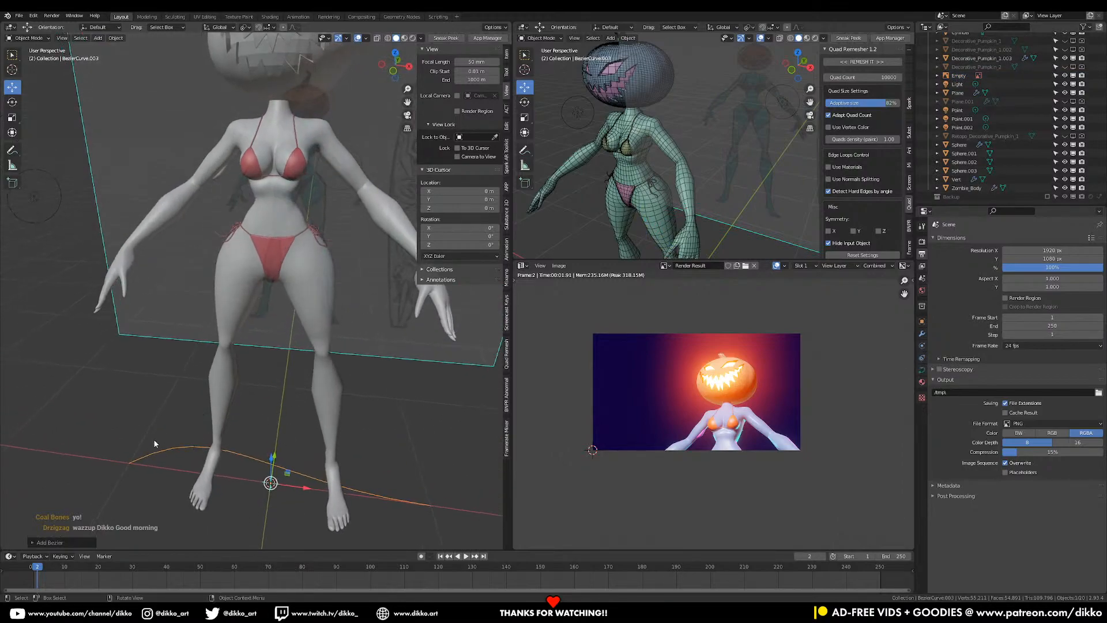
- Turn on snapping and set it to snap onto mesh faces
{"action": "left_click", "coordinate": [259, 28]}
{"action": "left_click", "coordinate": [267, 28]}
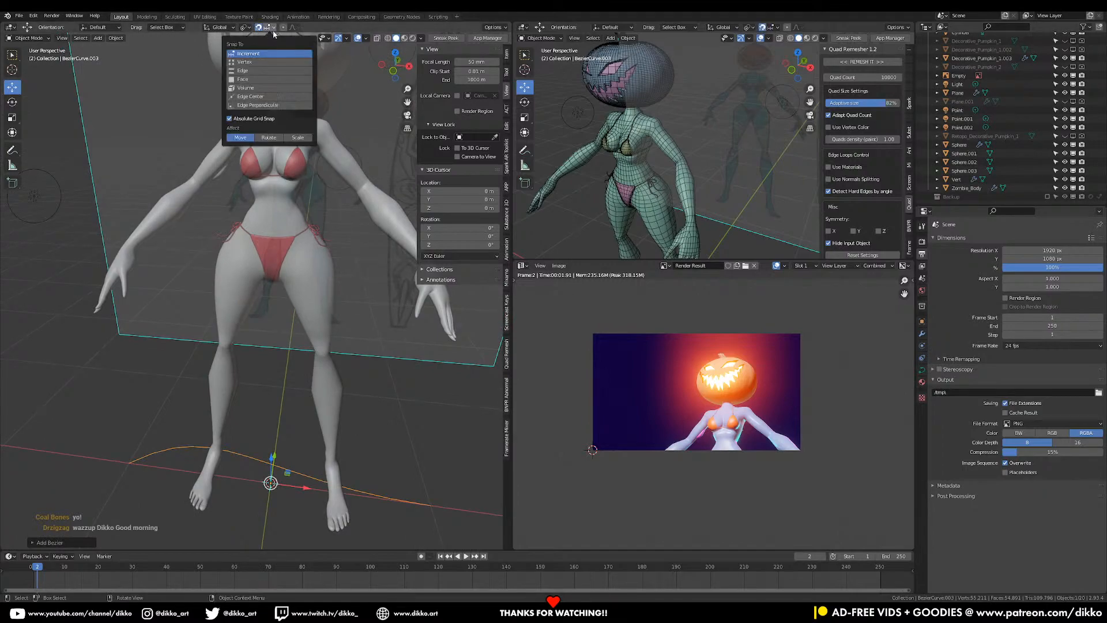
{"action": "left_click", "coordinate": [243, 79]}
- Move the curve onto the character's body and rotate it to a steep angle
{"action": "key", "text": "Tab"}
{"action": "key", "text": "g"}
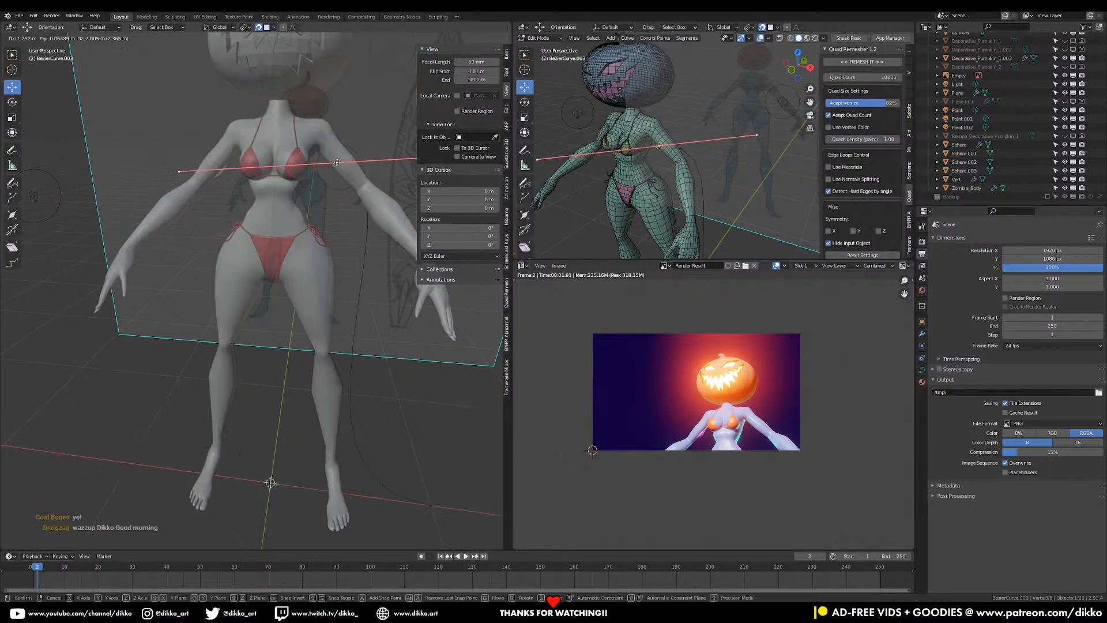
{"action": "left_click", "coordinate": [352, 166]}
{"action": "middle_click_drag", "start_coordinate": [352, 182], "coordinate": [402, 236]}
{"action": "key", "text": "r"}
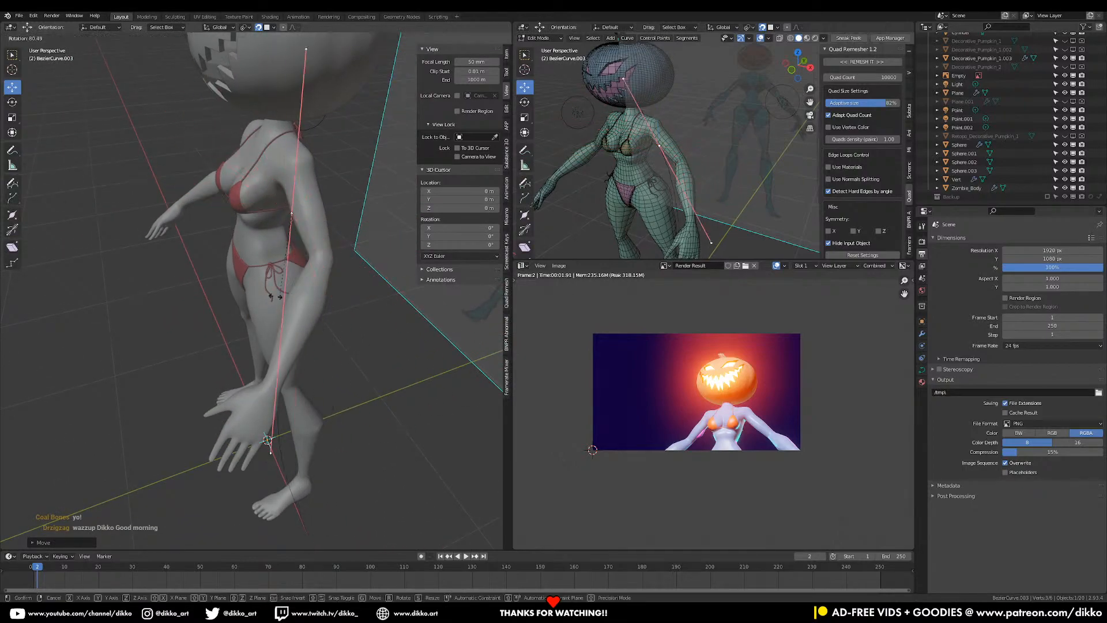
{"action": "left_click", "coordinate": [343, 459]}
{"action": "scroll", "coordinate": [343, 459], "scroll_direction": "down", "scroll_amount": 2}
{"action": "middle_click_drag", "start_coordinate": [343, 460], "coordinate": [365, 416]}
- Move the curve's lower control point up to the pumpkin's neck
{"action": "scroll", "coordinate": [363, 419], "scroll_direction": "down", "scroll_amount": 2}
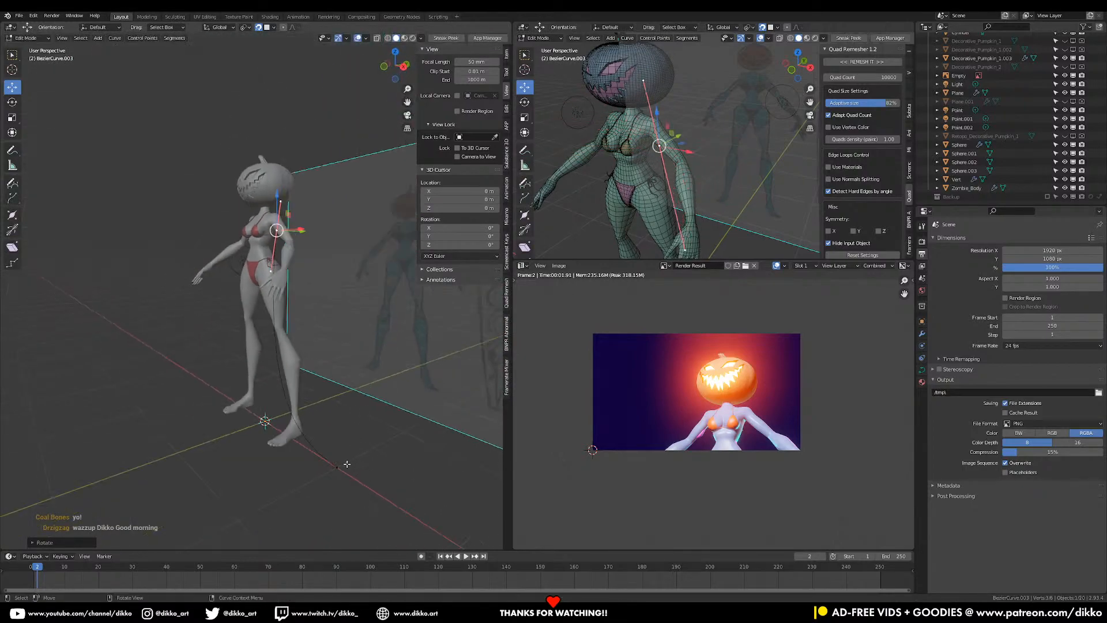
{"action": "left_click", "coordinate": [341, 464]}
{"action": "middle_click_drag", "start_coordinate": [339, 294], "coordinate": [331, 319]}
{"action": "scroll", "coordinate": [331, 318], "scroll_direction": "up", "scroll_amount": 2}
{"action": "key", "text": "g"}
{"action": "left_click", "coordinate": [341, 279]}
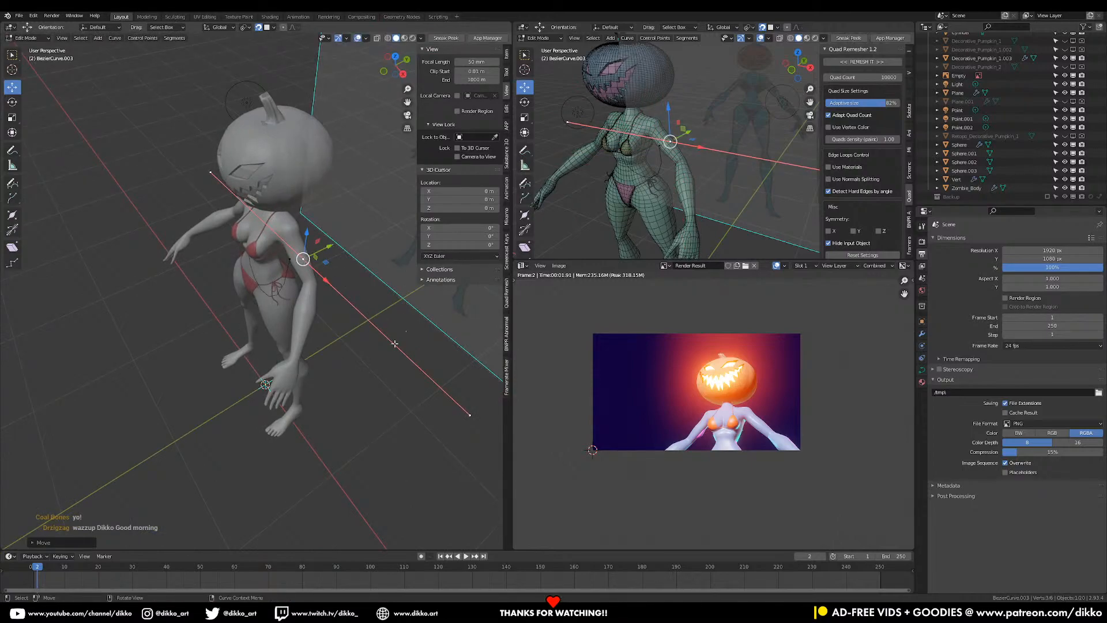
{"action": "middle_click_drag", "start_coordinate": [348, 284], "coordinate": [380, 323]}
{"action": "scroll", "coordinate": [381, 323], "scroll_direction": "up", "scroll_amount": 2}
- Shorten the handles of the curve points, then leave curve Edit Mode
{"action": "key", "text": "r"}
{"action": "key", "text": "s"}
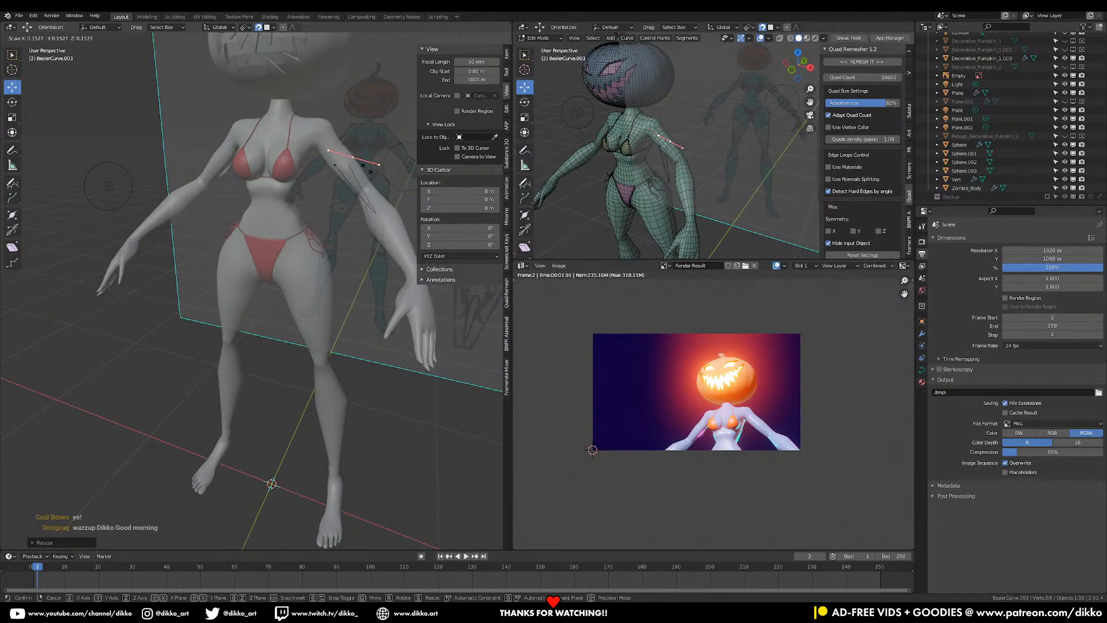
{"action": "left_click", "coordinate": [374, 187]}
{"action": "middle_click_drag", "start_coordinate": [374, 188], "coordinate": [334, 262]}
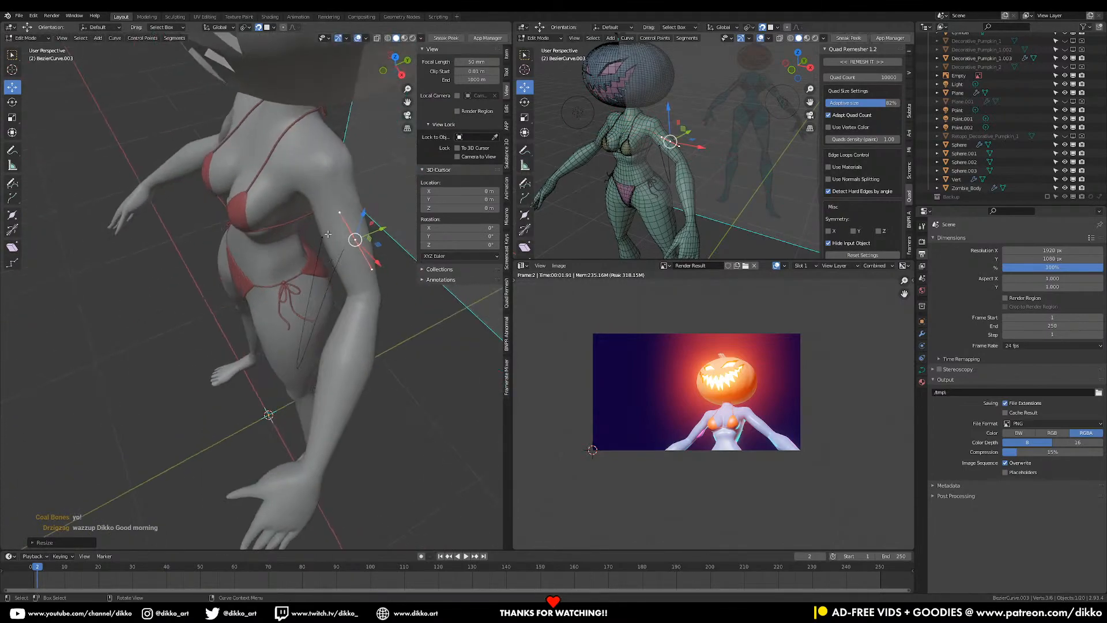
{"action": "left_click", "coordinate": [324, 237]}
{"action": "key", "text": "s"}
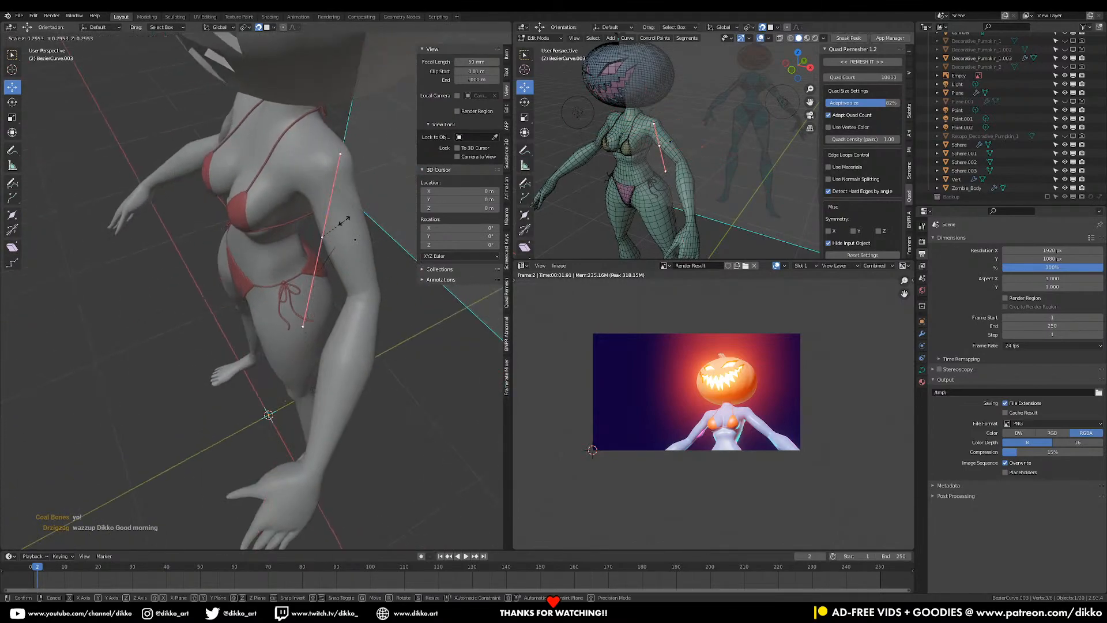
{"action": "left_click", "coordinate": [341, 223]}
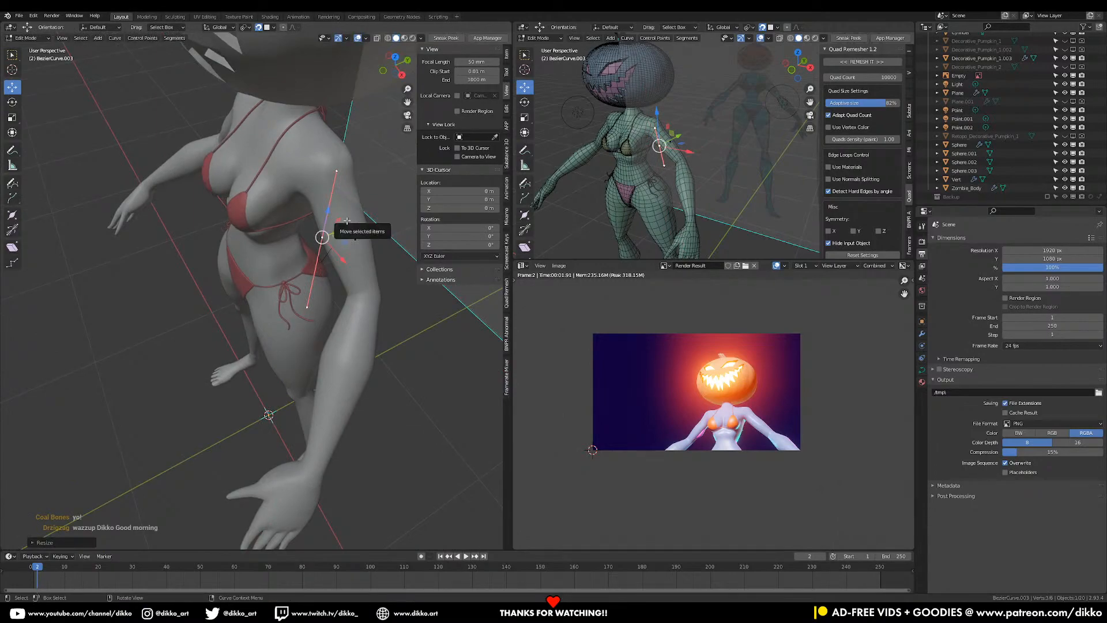
{"action": "key", "text": "Tab"}
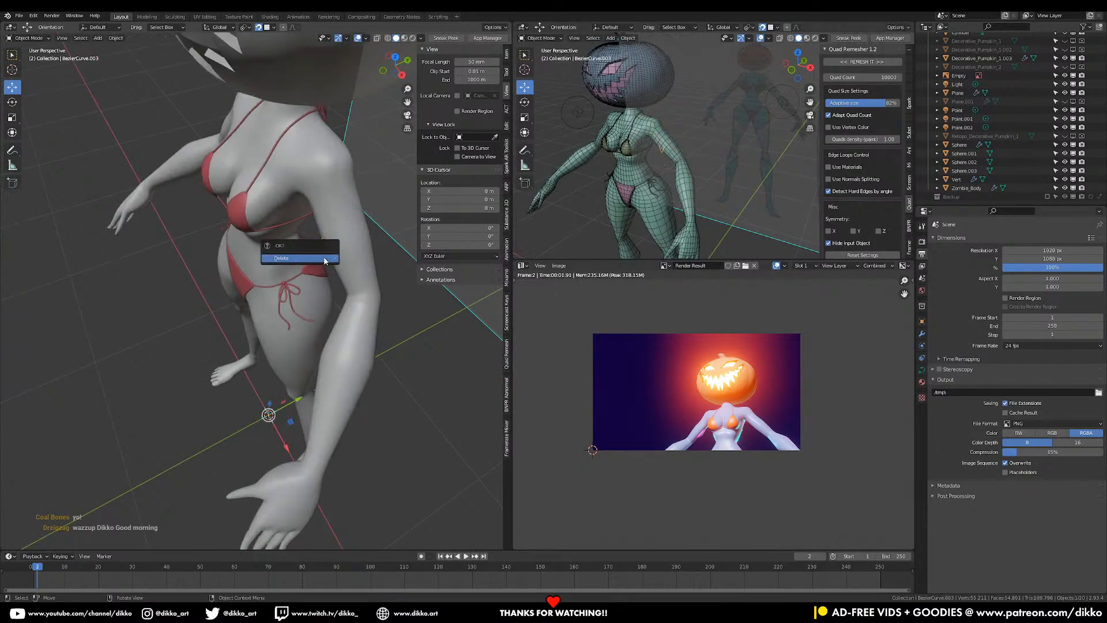
- Enter Edit Mode on Zombie_Body in edge select mode and clear the selection
{"action": "left_click", "coordinate": [324, 260]}
{"action": "key", "text": "Tab"}
{"action": "middle_click_drag", "start_coordinate": [324, 260], "coordinate": [223, 160]}
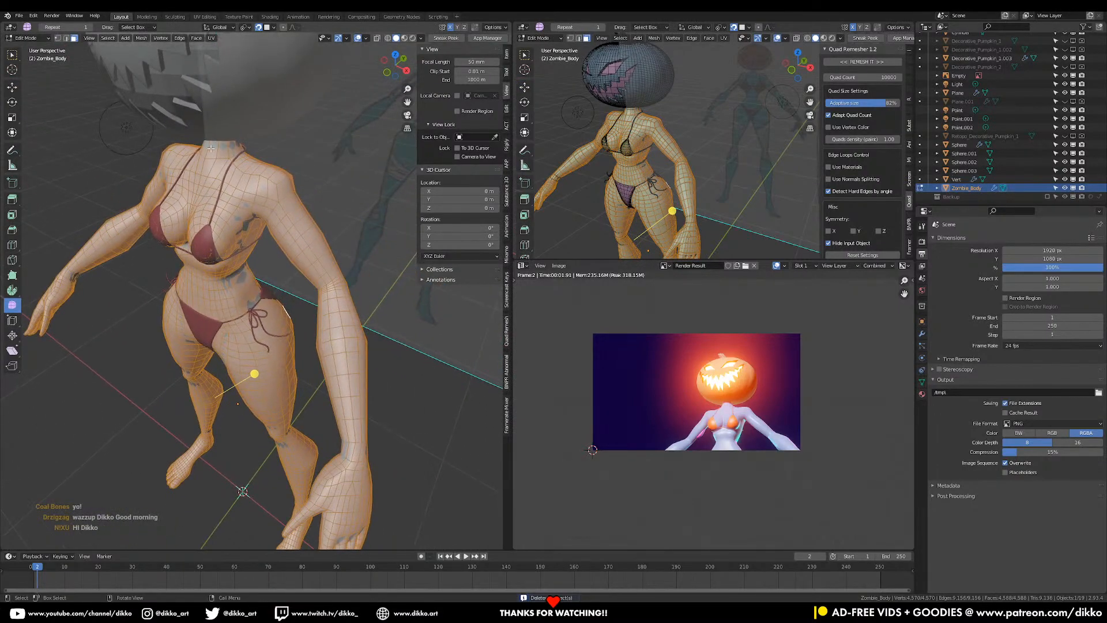
{"action": "left_click", "coordinate": [66, 38]}
{"action": "scroll", "coordinate": [338, 165], "scroll_direction": "up", "scroll_amount": 3}
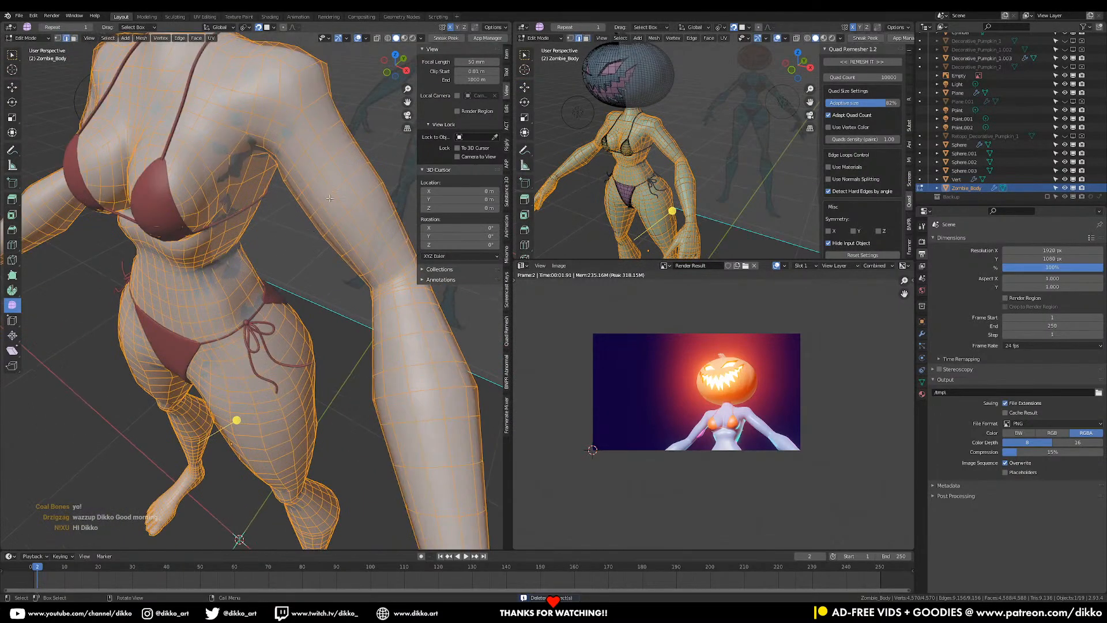
{"action": "key", "text": "alt+a"}
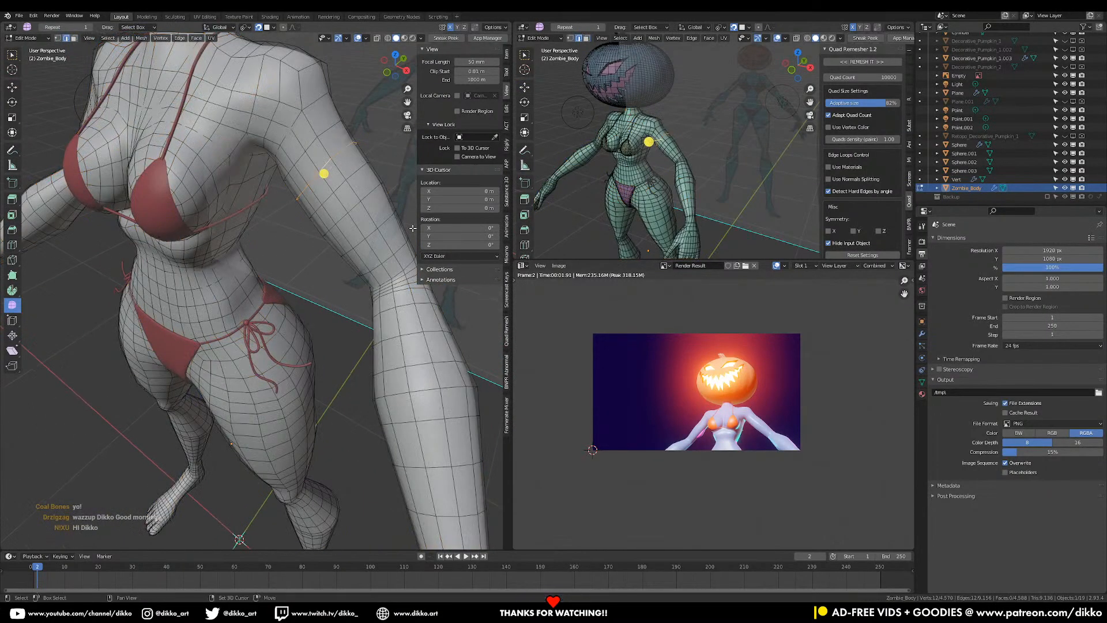
- Duplicate the arm edge loop in place and separate it into its own object
{"action": "key", "text": "shift+d"}
{"action": "key", "text": "Escape"}
{"action": "key", "text": "p"}
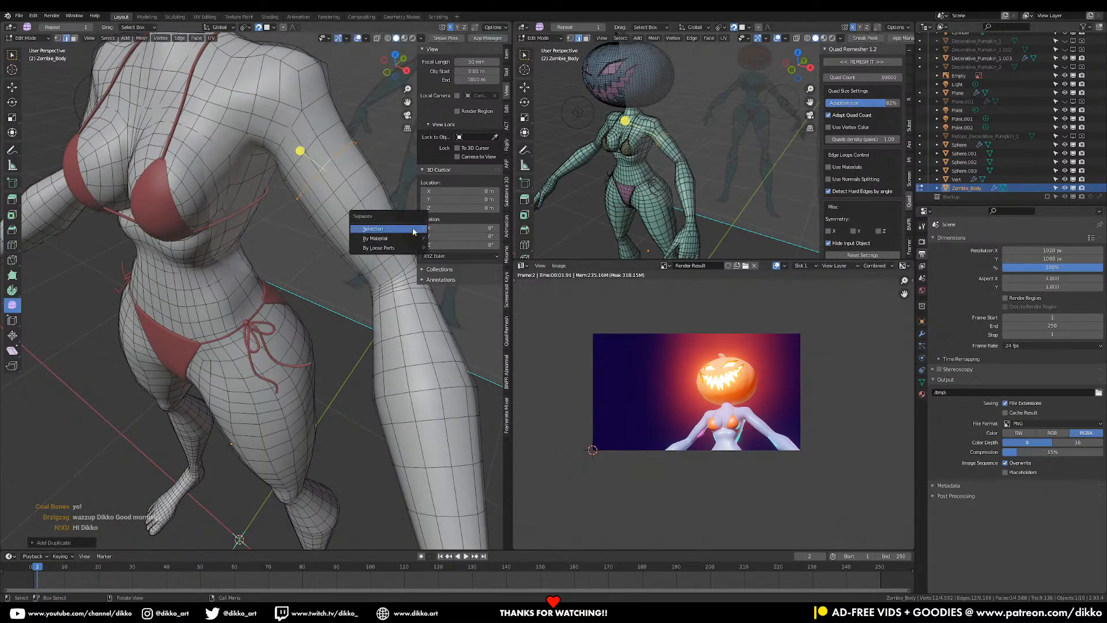
{"action": "left_click", "coordinate": [413, 229]}
{"action": "key", "text": "Tab"}
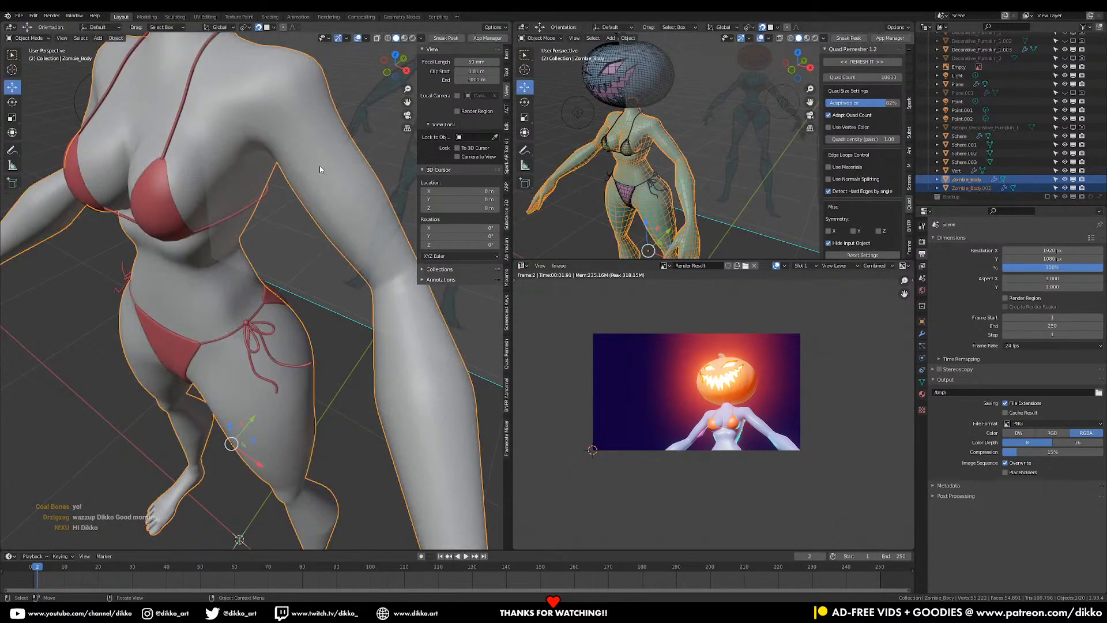
- Hide Zombie_Body and select the separated ring Zombie_Body.002
{"action": "left_click", "coordinate": [320, 166]}
{"action": "left_click", "coordinate": [325, 176]}
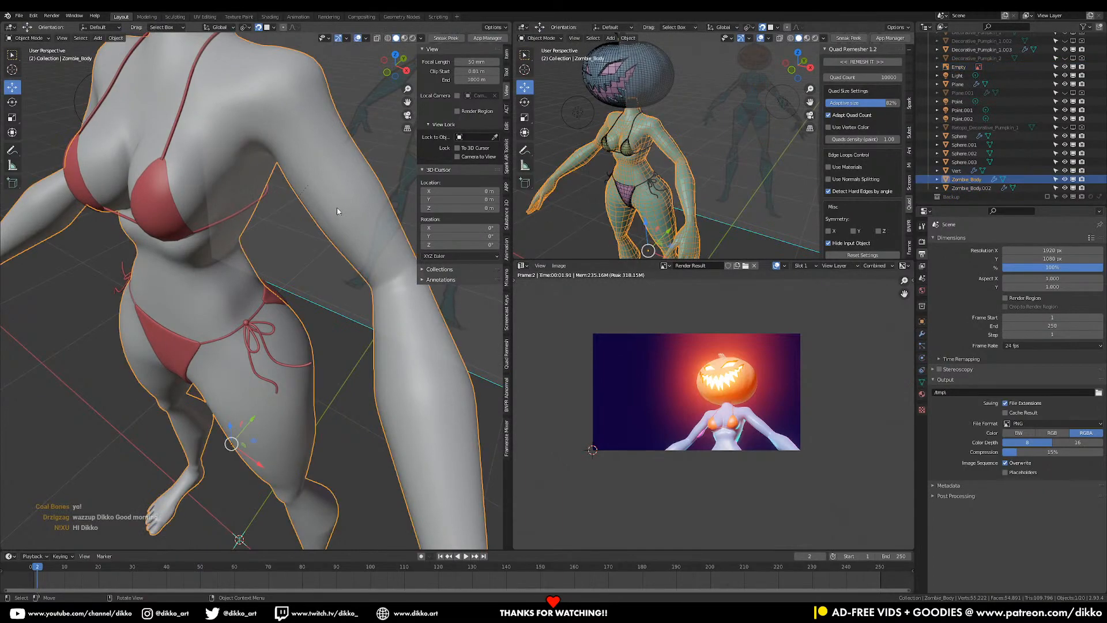
{"action": "key", "text": "h"}
{"action": "left_click", "coordinate": [314, 177]}
{"action": "middle_click_drag", "start_coordinate": [313, 178], "coordinate": [292, 148]}
- Select all of the ring's vertices and set the Pivot Point to Bounding Box Center
{"action": "key", "text": "Tab"}
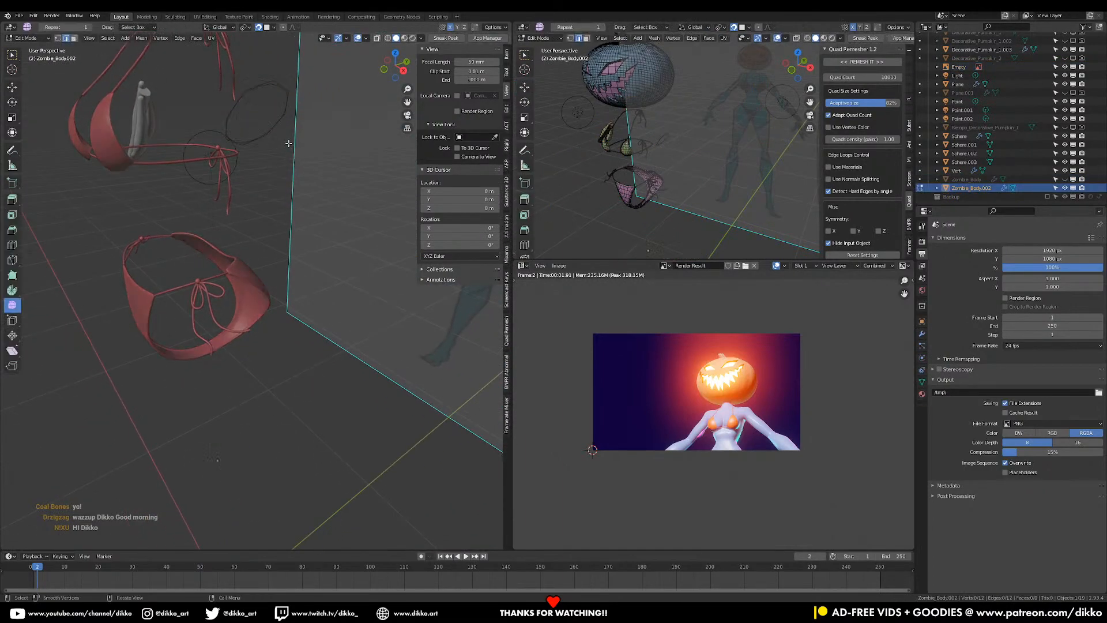
{"action": "left_click", "coordinate": [58, 38]}
{"action": "left_click", "coordinate": [246, 83]}
{"action": "middle_click_drag", "start_coordinate": [247, 83], "coordinate": [279, 103]}
{"action": "key", "text": "a"}
{"action": "key", "text": "s"}
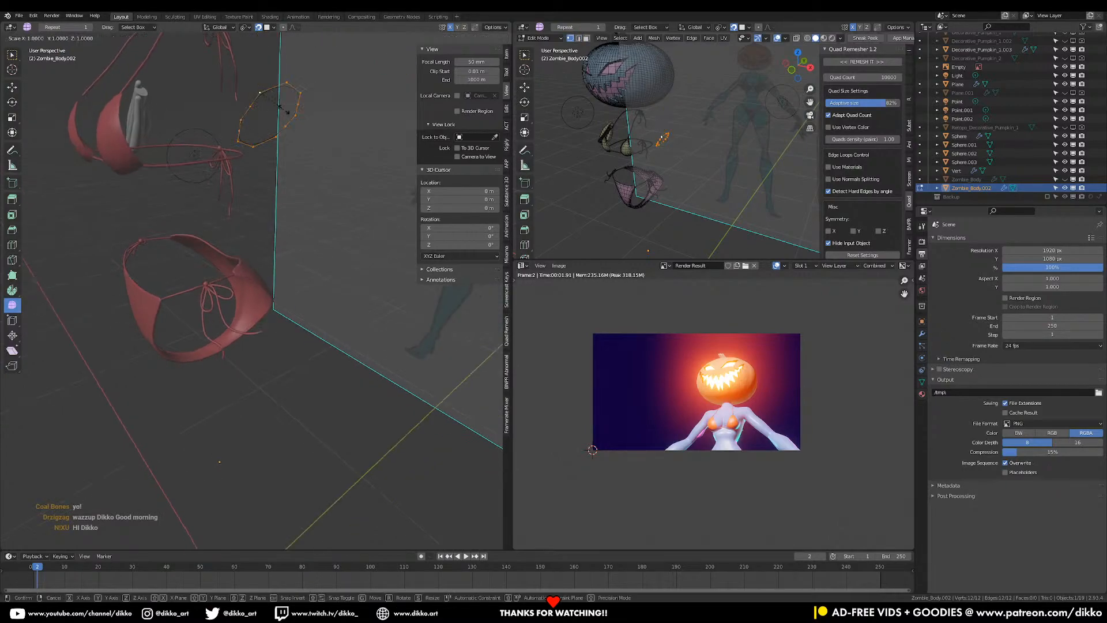
{"action": "key", "text": "Escape"}
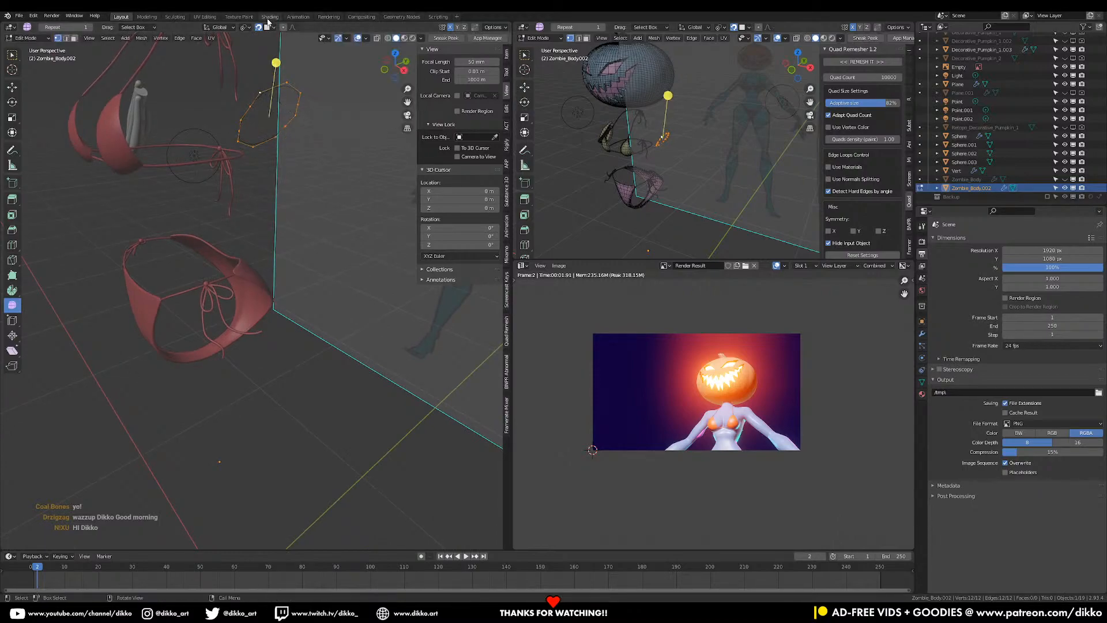
{"action": "left_click", "coordinate": [244, 27]}
{"action": "left_click", "coordinate": [246, 40]}
- Rename Zombie_Body.002 to 'Wrap' in the Outliner
{"action": "double_click", "coordinate": [973, 189]}
{"action": "type", "text": "W"}
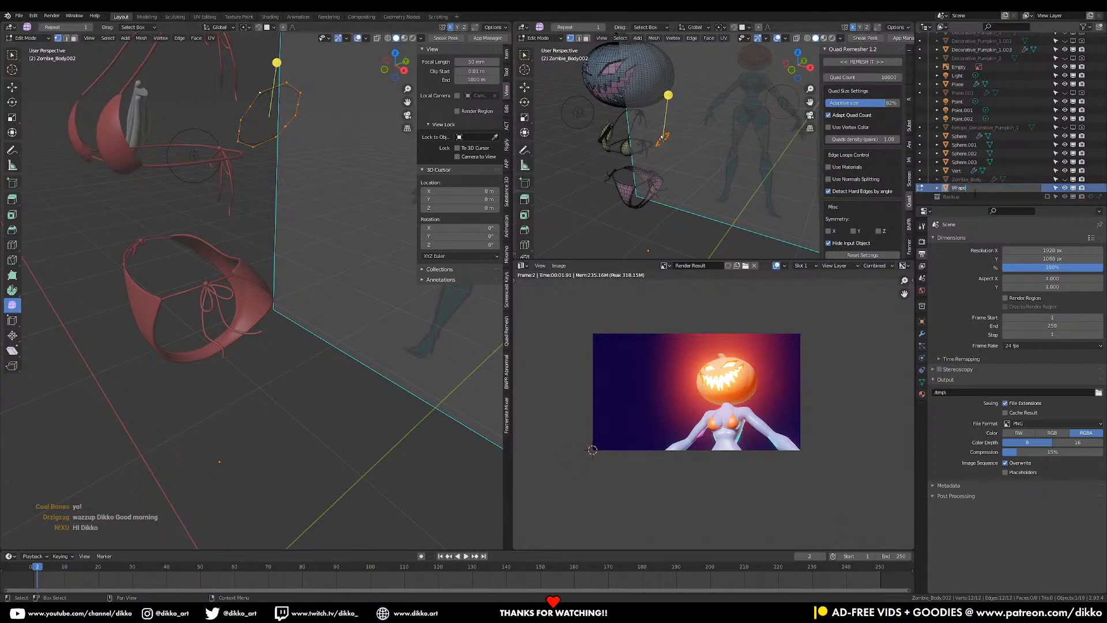
{"action": "type", "text": "rap"}
{"action": "key", "text": "Return"}
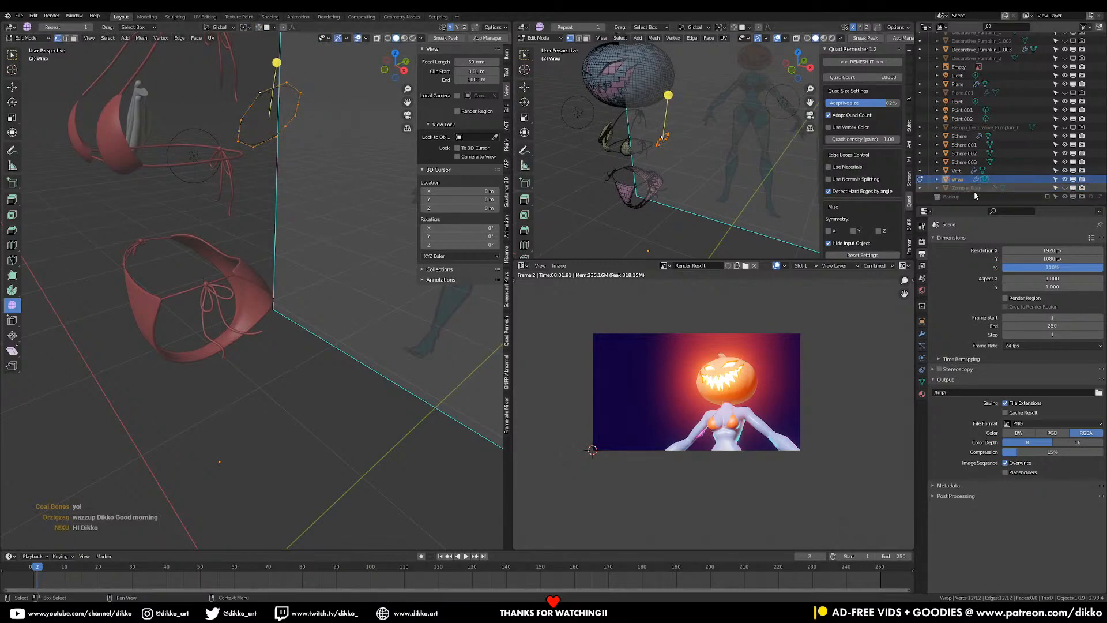
{"action": "middle_click_drag", "start_coordinate": [321, 180], "coordinate": [373, 137]}
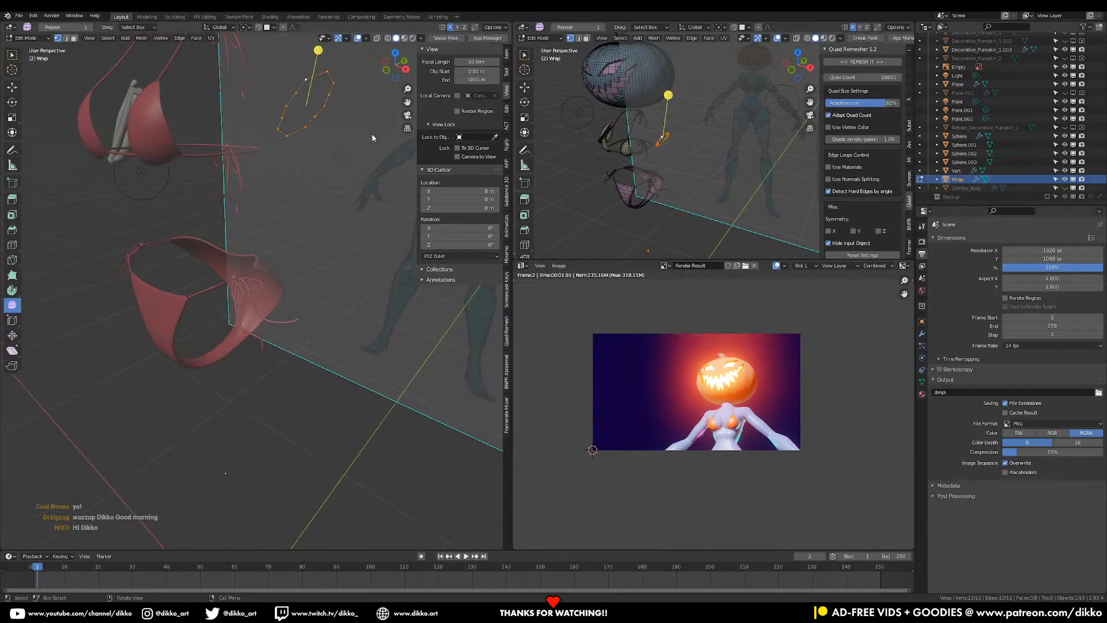
{"action": "scroll", "coordinate": [372, 138], "scroll_direction": "up", "scroll_amount": 5}
{"action": "scroll", "coordinate": [373, 137], "scroll_direction": "down", "scroll_amount": 5}
- Return to Object Mode and unhide Zombie_Body with Alt+H
{"action": "key", "text": "p"}
{"action": "left_click", "coordinate": [299, 129]}
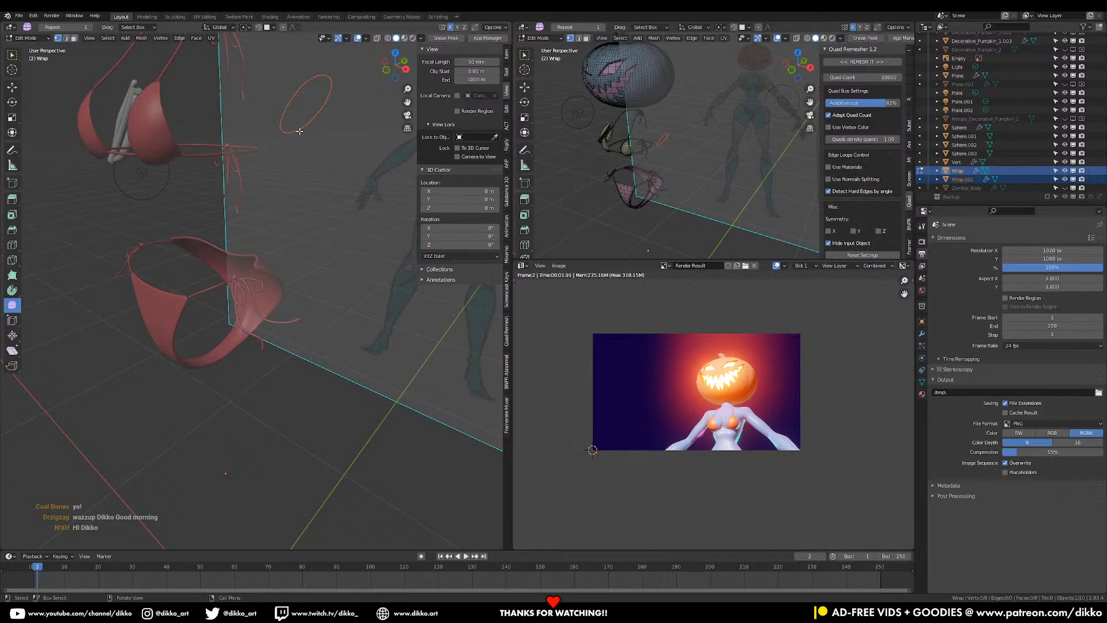
{"action": "key", "text": "ctrl+z"}
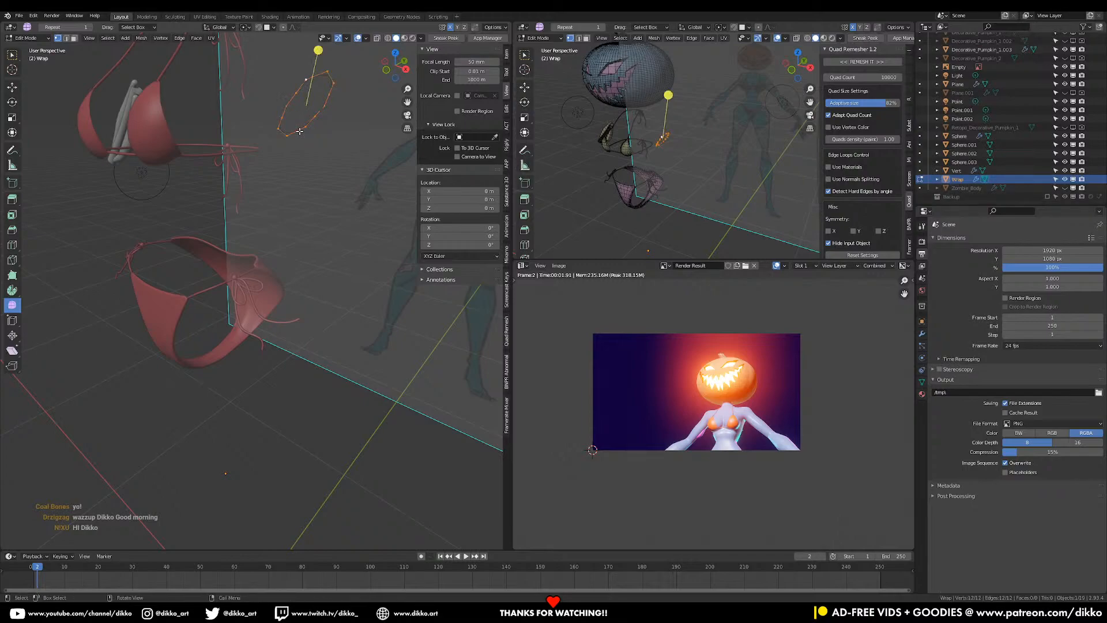
{"action": "key", "text": "Tab"}
{"action": "key", "text": "slash"}
{"action": "key", "text": "slash"}
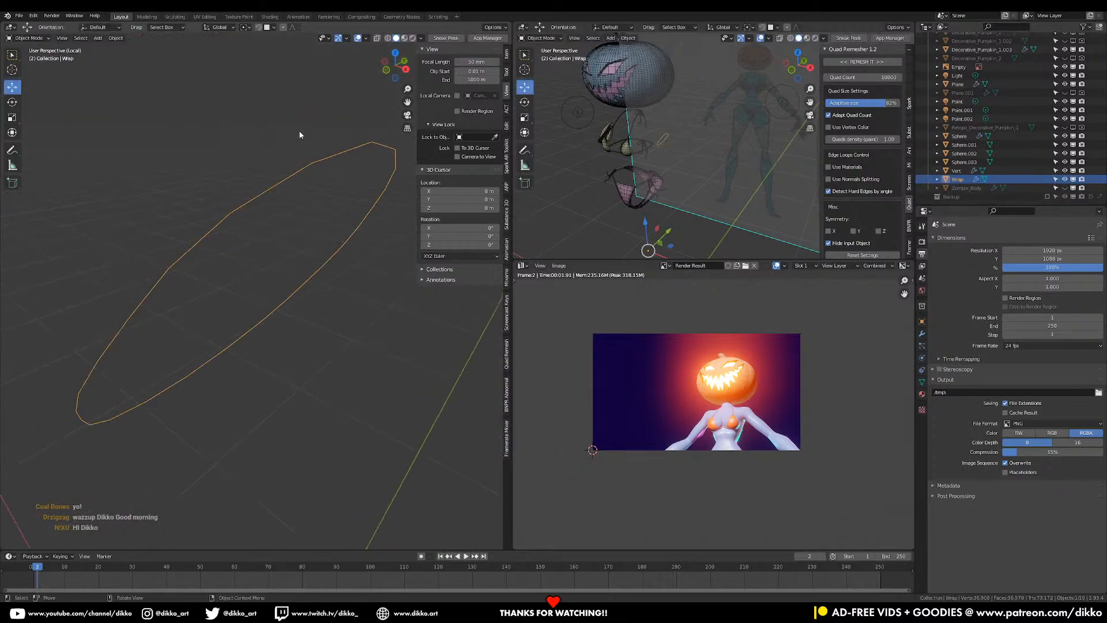
{"action": "key", "text": "alt+h"}
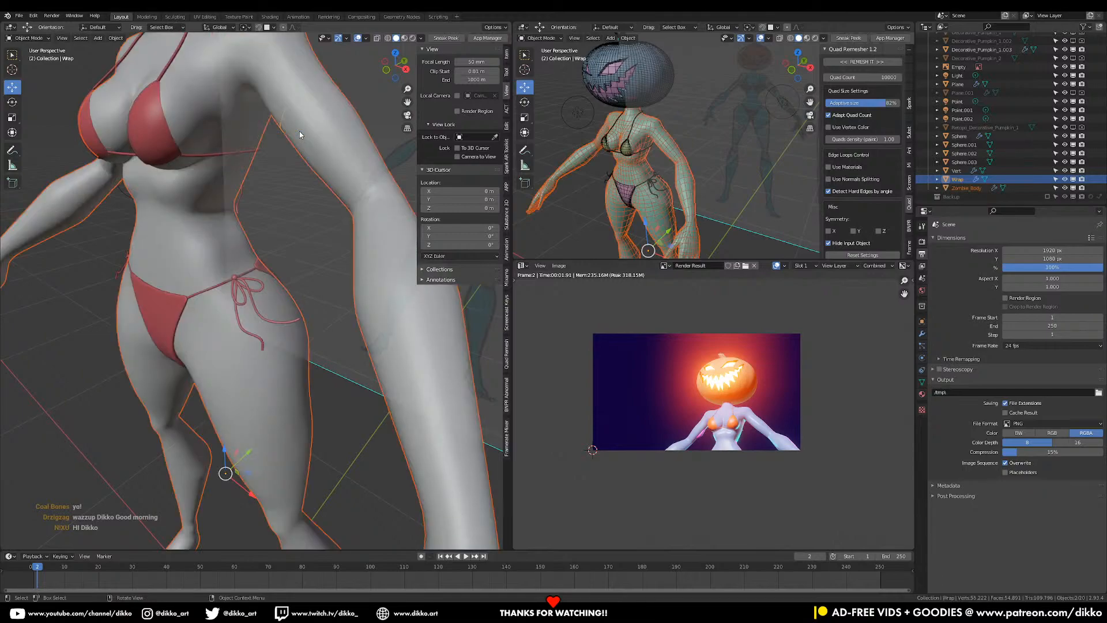
- Deselect Zombie_Body, enter Edit Mode on the Wrap ring alone, and scale its arm loop
{"action": "key", "text": "Tab"}
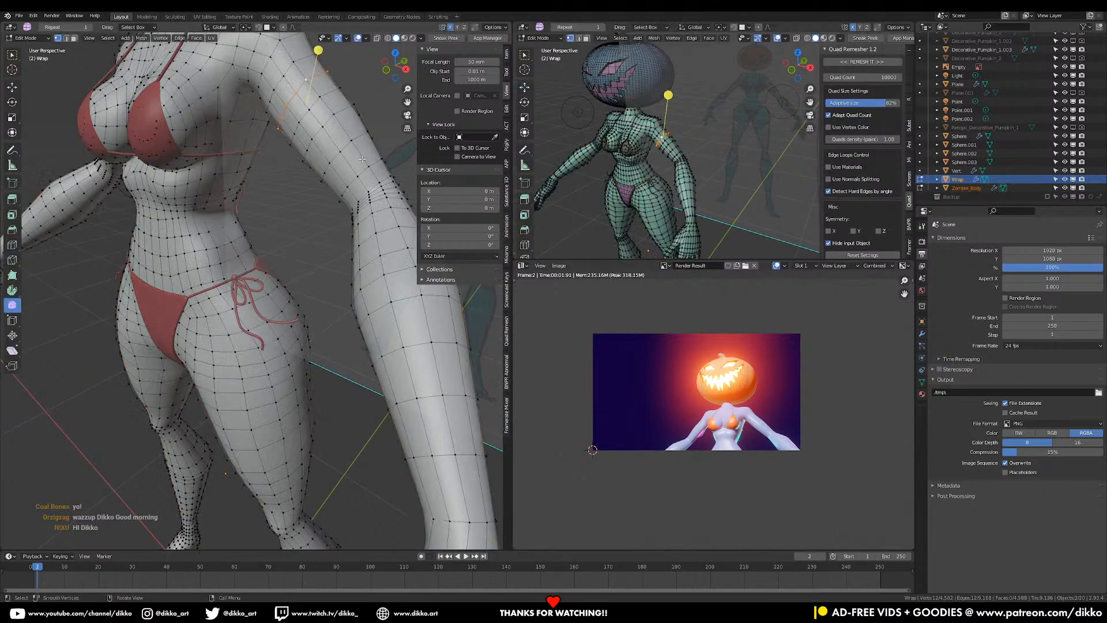
{"action": "key", "text": "Tab"}
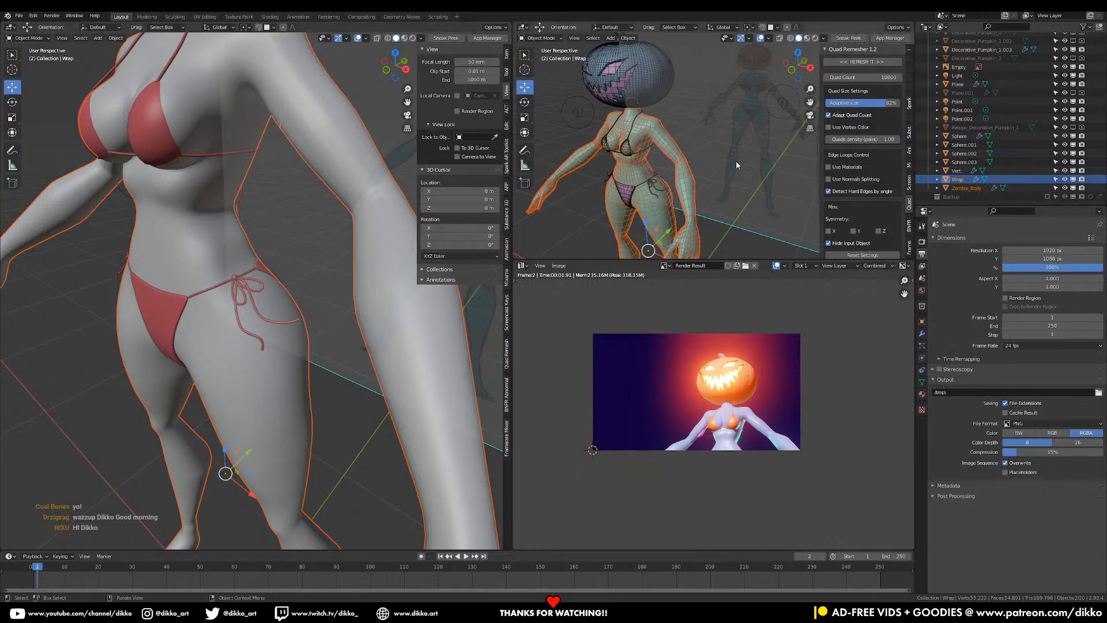
{"action": "left_click", "coordinate": [957, 180]}
{"action": "key", "text": "Tab"}
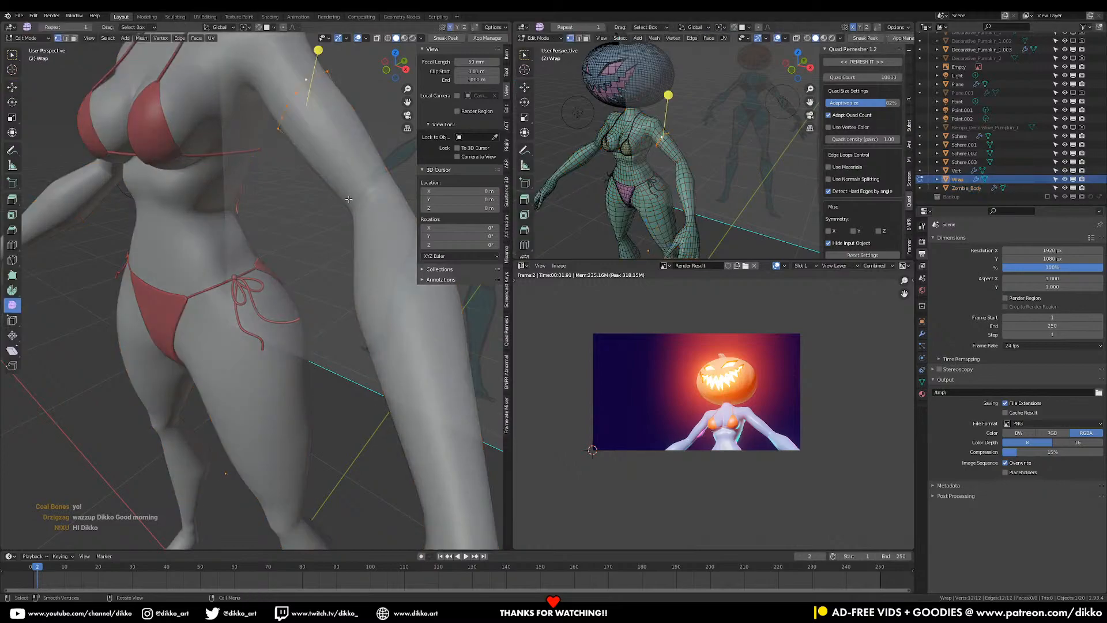
{"action": "key", "text": "s"}
{"action": "left_click", "coordinate": [383, 203]}
- In front view, duplicate the arm loop and rotate and scale the copy to follow the raised arm
{"action": "middle_click_drag", "start_coordinate": [345, 185], "coordinate": [374, 157]}
{"action": "key", "text": "KP_1"}
{"action": "scroll", "coordinate": [373, 156], "scroll_direction": "up", "scroll_amount": 8}
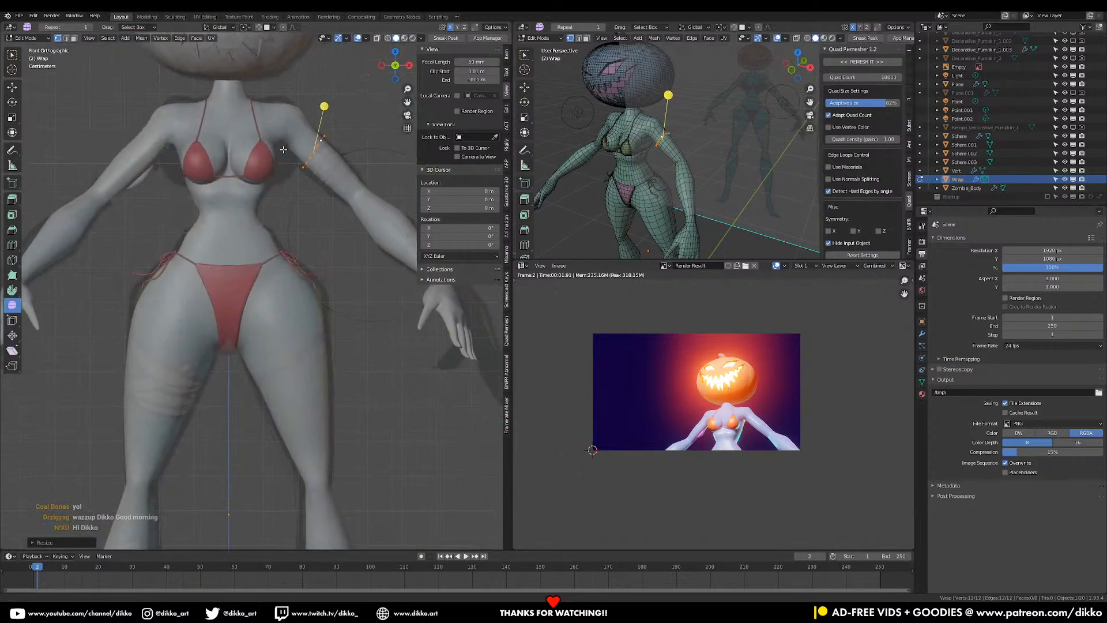
{"action": "middle_click_drag", "start_coordinate": [307, 200], "coordinate": [318, 248], "text": "shift"}
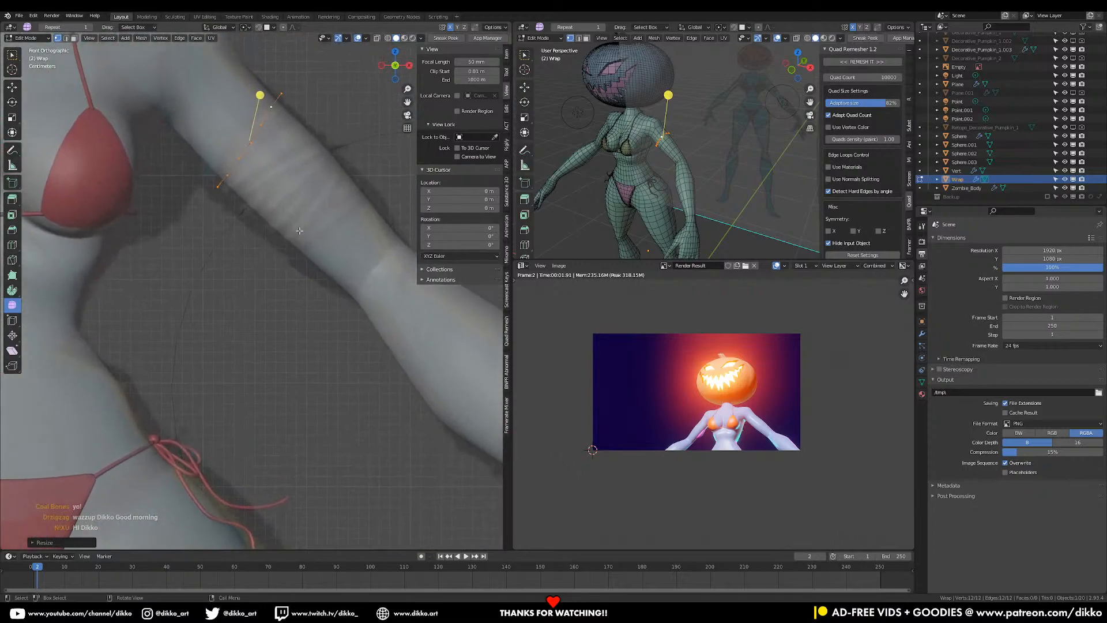
{"action": "key", "text": "shift+d"}
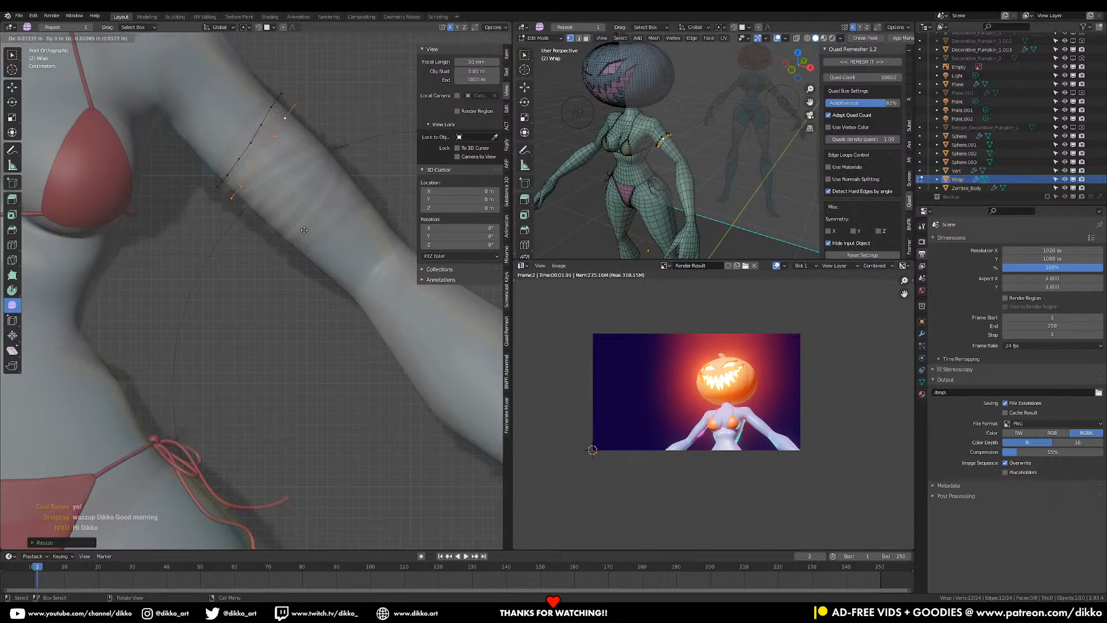
{"action": "key", "text": "r"}
{"action": "left_click", "coordinate": [353, 215]}
{"action": "key", "text": "s"}
{"action": "left_click", "coordinate": [362, 213]}
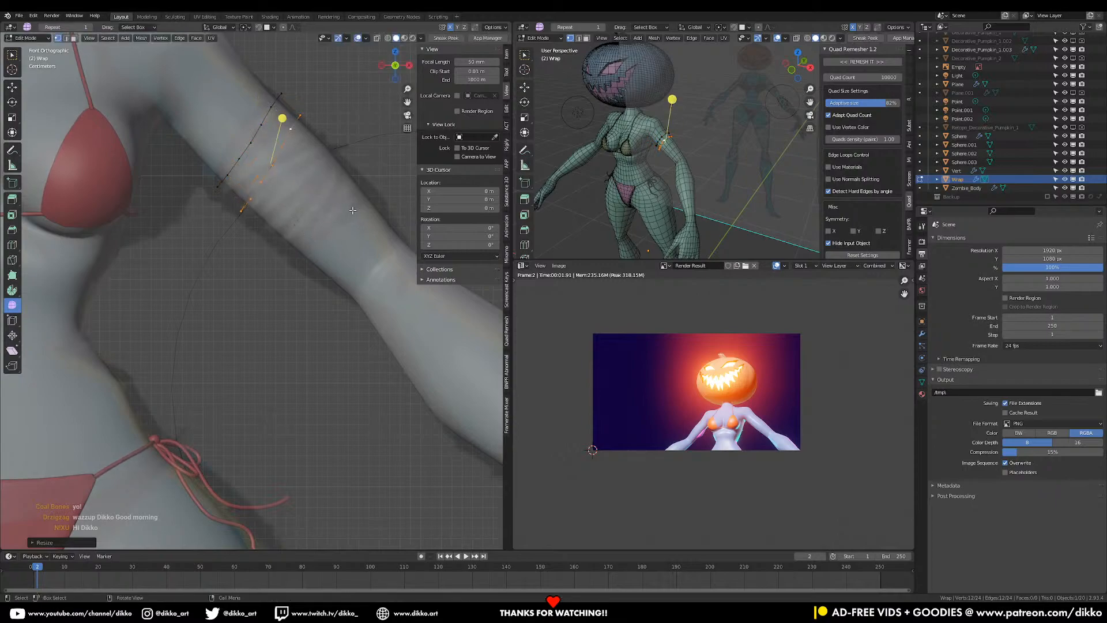
- In edge select mode, delete part of the loop, undoing and redoing to leave an edge outline
{"action": "middle_click_drag", "start_coordinate": [257, 148], "coordinate": [86, 64]}
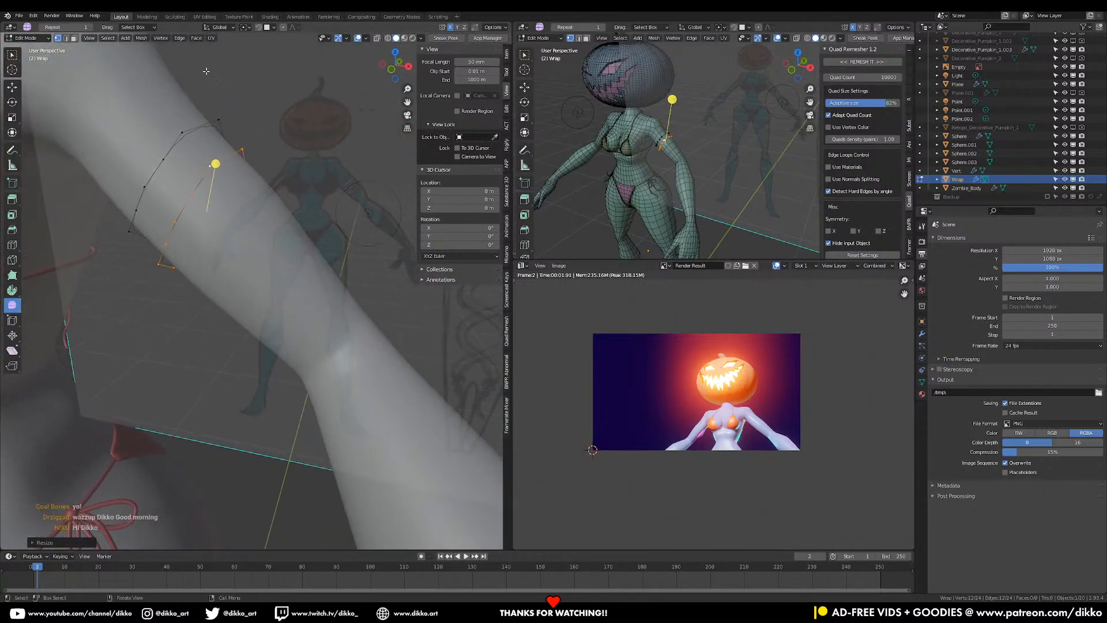
{"action": "left_click", "coordinate": [67, 39]}
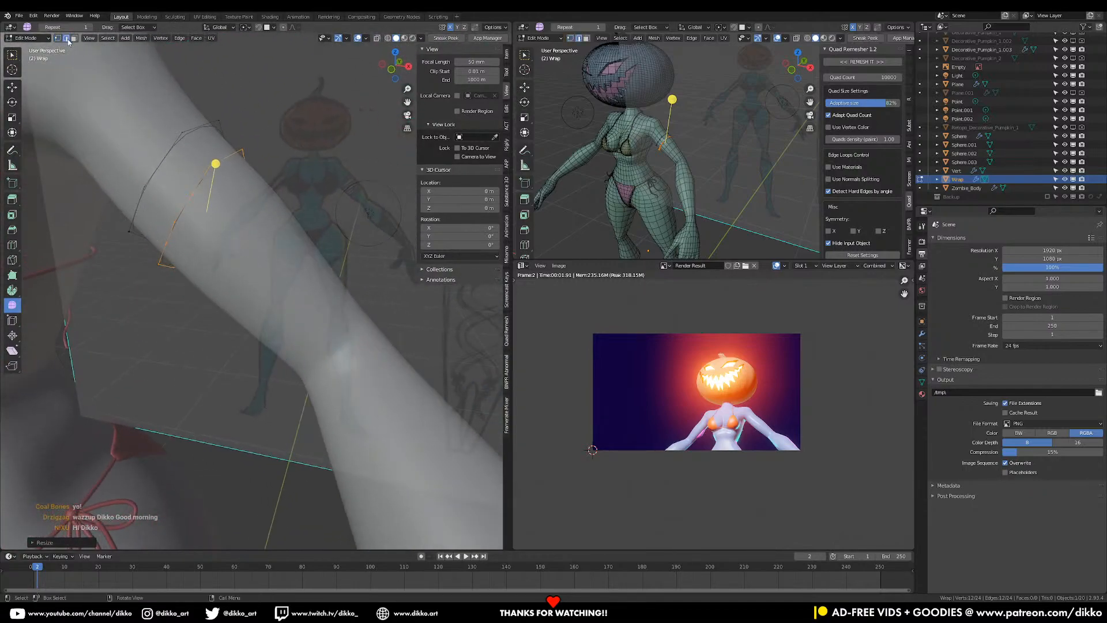
{"action": "left_click", "coordinate": [187, 142]}
{"action": "key", "text": "x"}
{"action": "left_click", "coordinate": [189, 143]}
{"action": "middle_click_drag", "start_coordinate": [189, 143], "coordinate": [210, 155]}
{"action": "key", "text": "ctrl+z"}
{"action": "key", "text": "x"}
{"action": "left_click", "coordinate": [203, 168]}
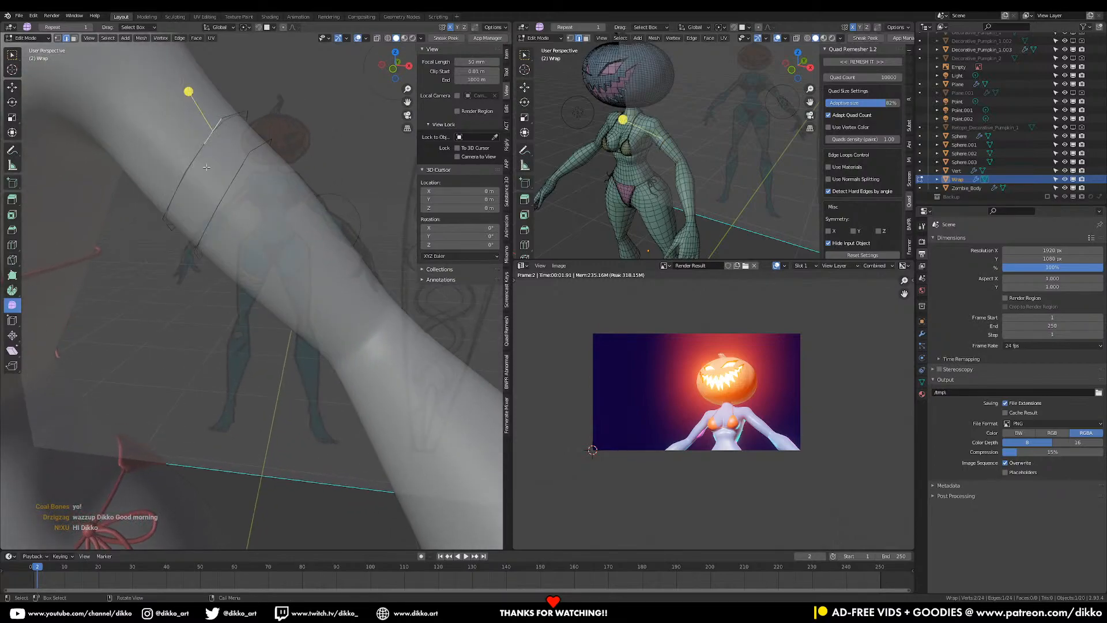
- Delete the remaining stray edges and the vertex at the top of the wire
{"action": "key", "text": "x"}
{"action": "left_click", "coordinate": [206, 160]}
{"action": "mouse_move", "coordinate": [206, 161]}
{"action": "middle_mouse_down"}
{"action": "mouse_move", "coordinate": [230, 181]}
{"action": "mouse_move", "coordinate": [223, 174]}
{"action": "middle_mouse_up"}
{"action": "left_click", "coordinate": [224, 171]}
{"action": "key", "text": "x"}
{"action": "left_click", "coordinate": [221, 176]}
{"action": "left_click", "coordinate": [215, 184]}
{"action": "key", "text": "x"}
{"action": "left_click", "coordinate": [210, 177]}
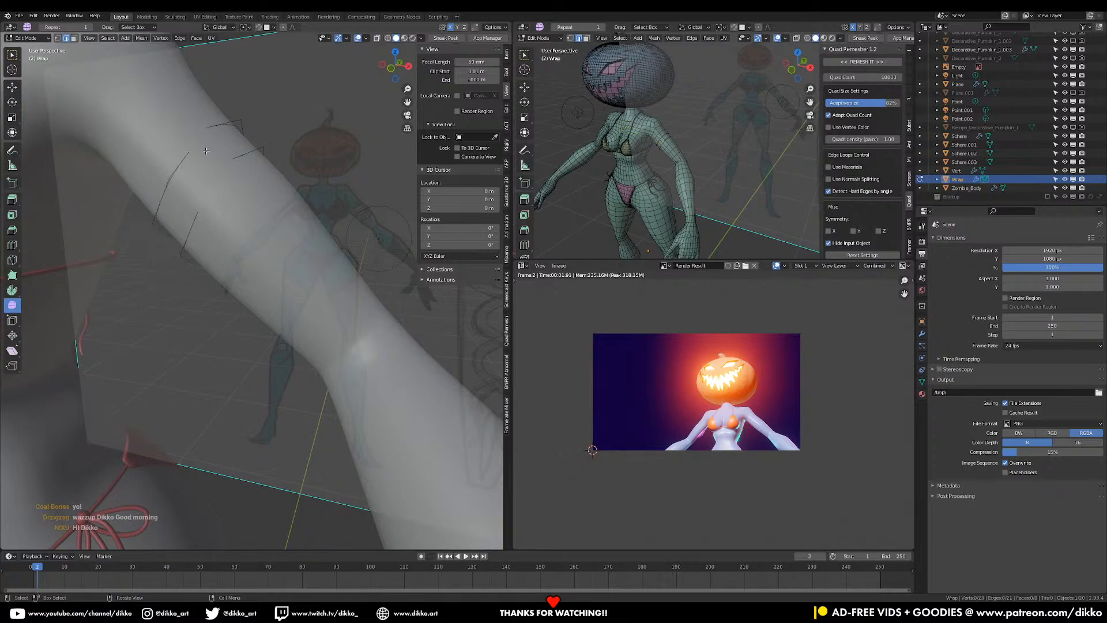
- Join two vertices with a new edge and split it with a loop cut
{"action": "key", "text": "1"}
{"action": "left_click", "coordinate": [195, 212]}
{"action": "left_click", "coordinate": [208, 130], "text": "shift"}
{"action": "key", "text": "f"}
{"action": "key", "text": "ctrl+r"}
{"action": "left_click", "coordinate": [198, 174]}
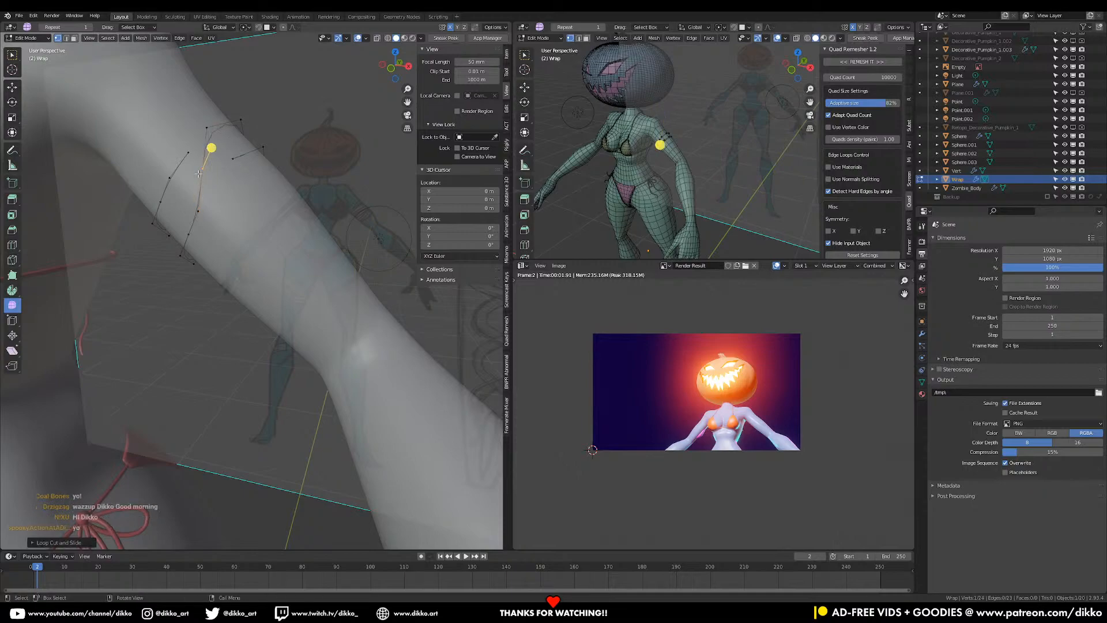
- Move the new vertex down toward the armpit, undoing the placements that don't fit
{"action": "middle_click_drag", "start_coordinate": [213, 177], "coordinate": [248, 391]}
{"action": "key", "text": "f"}
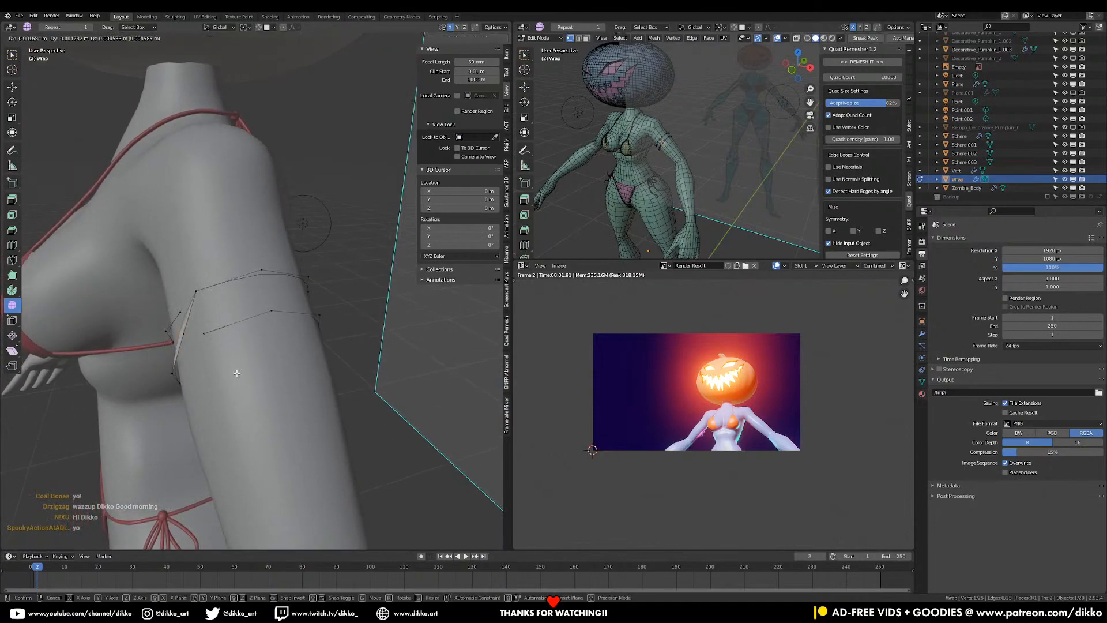
{"action": "left_click", "coordinate": [236, 373]}
{"action": "key", "text": "ctrl+z"}
{"action": "key", "text": "g"}
{"action": "left_click", "coordinate": [225, 373]}
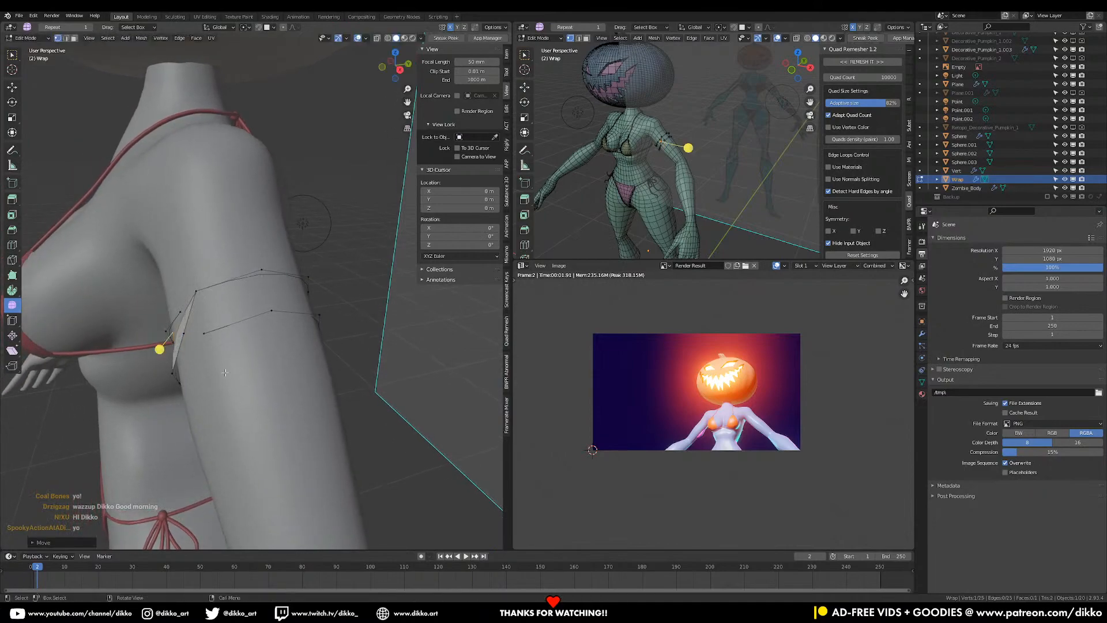
{"action": "key", "text": "ctrl+z"}
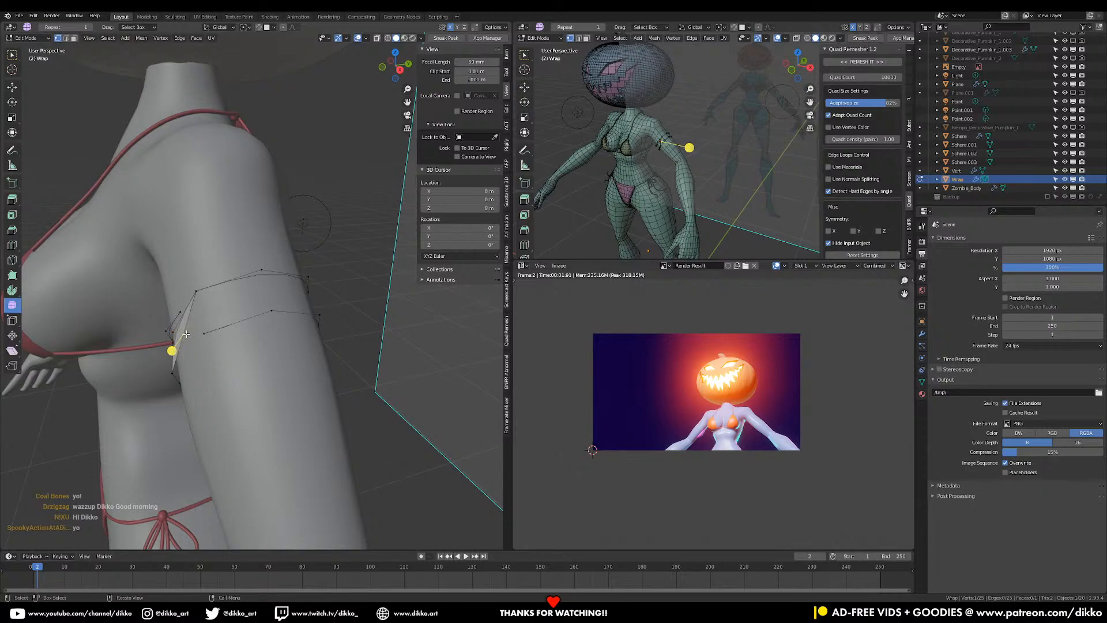
- Delete the stray vertex from the arm strip
{"action": "key", "text": "x"}
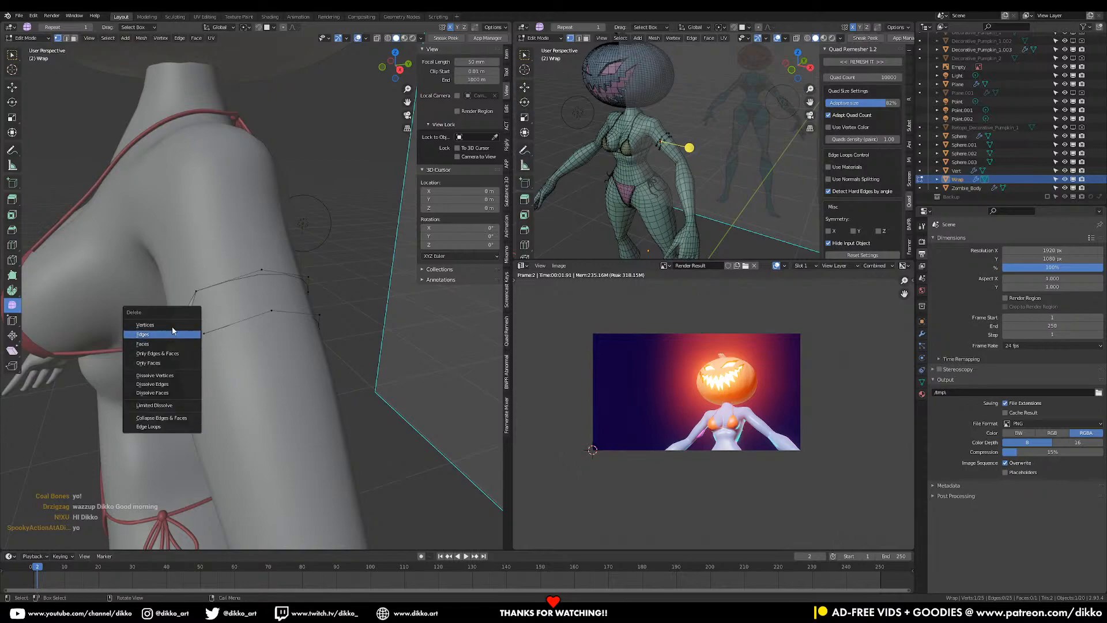
{"action": "left_click", "coordinate": [171, 326]}
{"action": "middle_click_drag", "start_coordinate": [202, 340], "coordinate": [295, 312]}
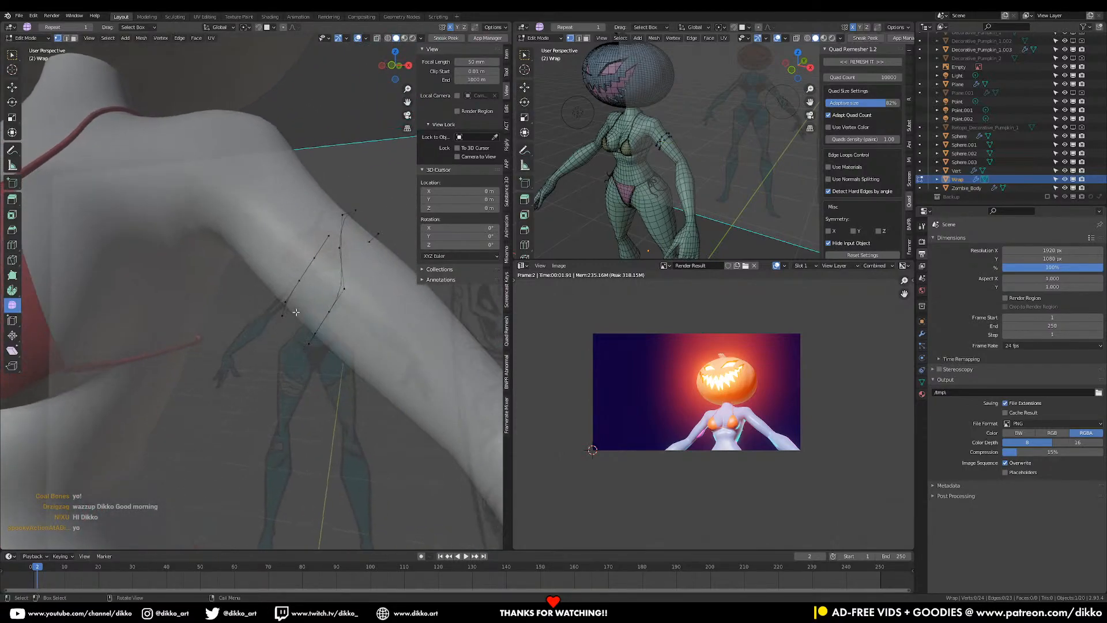
- Reposition one arm-strip vertex against the arm, undoing and retrying until it sits right
{"action": "left_click", "coordinate": [344, 291]}
{"action": "key", "text": "g"}
{"action": "left_click", "coordinate": [365, 296]}
{"action": "key", "text": "ctrl+z"}
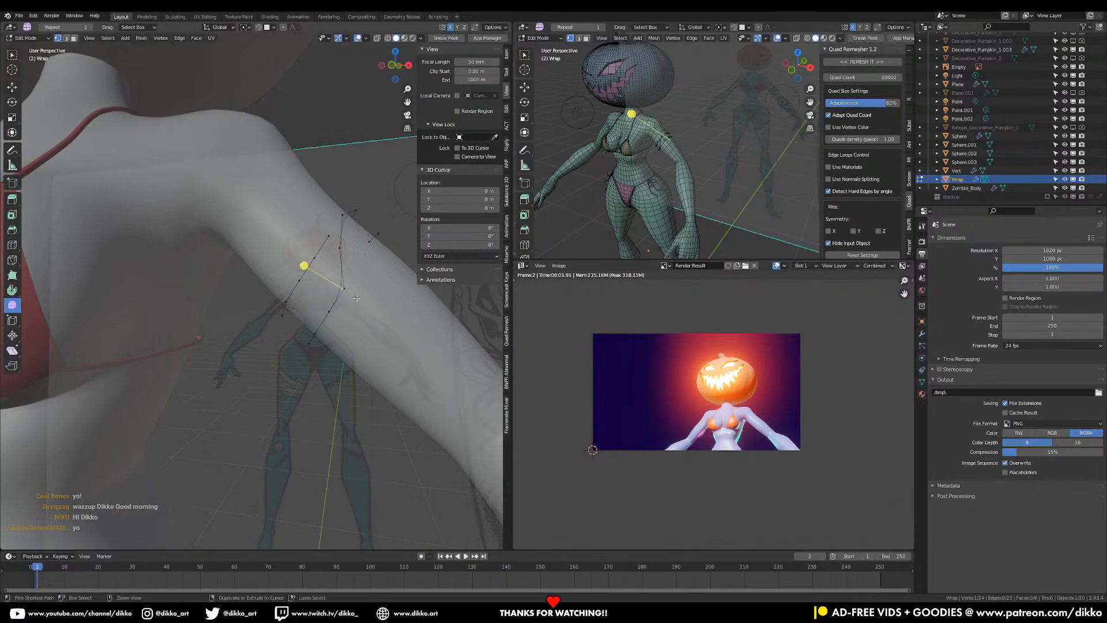
{"action": "key", "text": "g"}
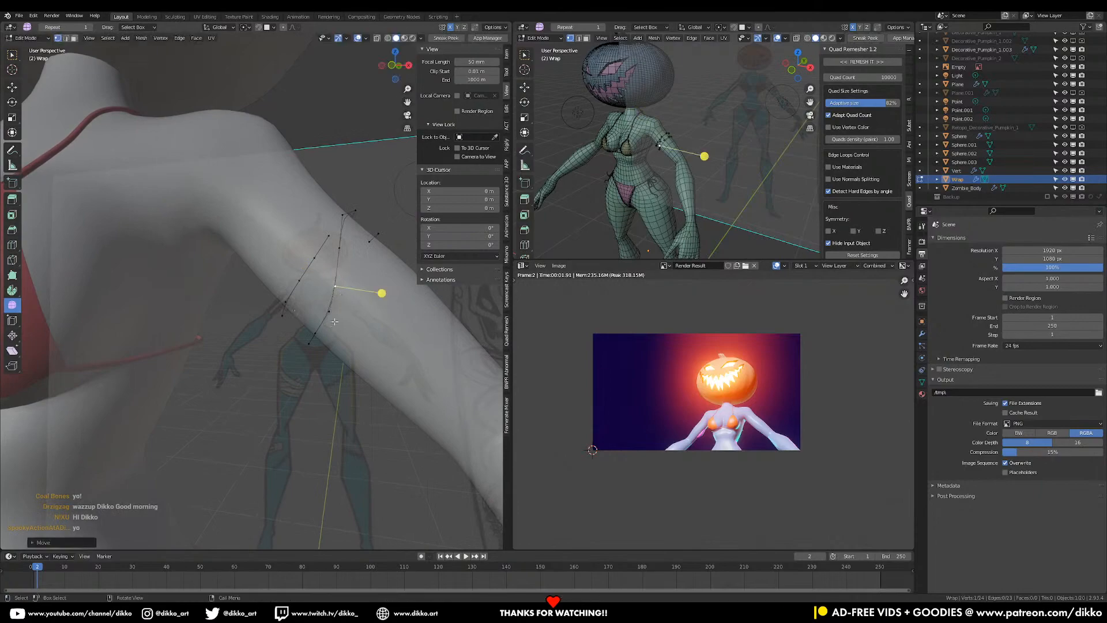
{"action": "left_click", "coordinate": [340, 287]}
{"action": "key", "text": "ctrl+z"}
{"action": "key", "text": "g"}
{"action": "left_click", "coordinate": [361, 285]}
{"action": "key", "text": "g"}
{"action": "left_click", "coordinate": [362, 283]}
- Nudge the lower strip vertices slightly left and right to hug the arm
{"action": "left_click", "coordinate": [366, 243]}
{"action": "middle_click_drag", "start_coordinate": [366, 245], "coordinate": [320, 272]}
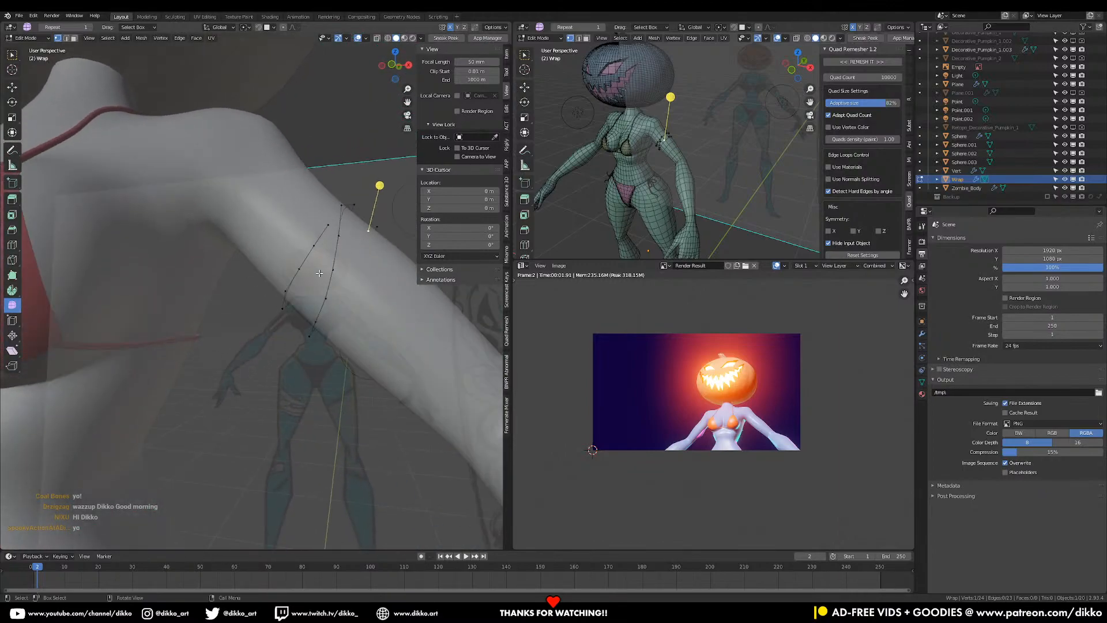
{"action": "left_click", "coordinate": [328, 301]}
{"action": "key", "text": "g"}
{"action": "left_click", "coordinate": [326, 300]}
{"action": "left_click", "coordinate": [336, 274]}
{"action": "key", "text": "g"}
{"action": "left_click", "coordinate": [333, 272]}
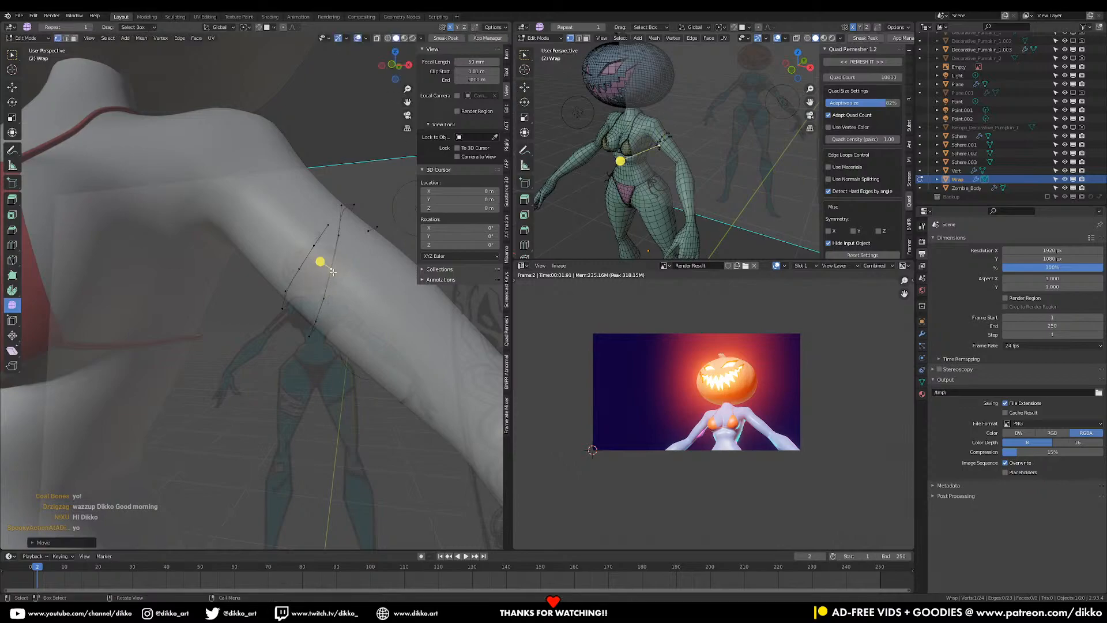
{"action": "left_click", "coordinate": [329, 228]}
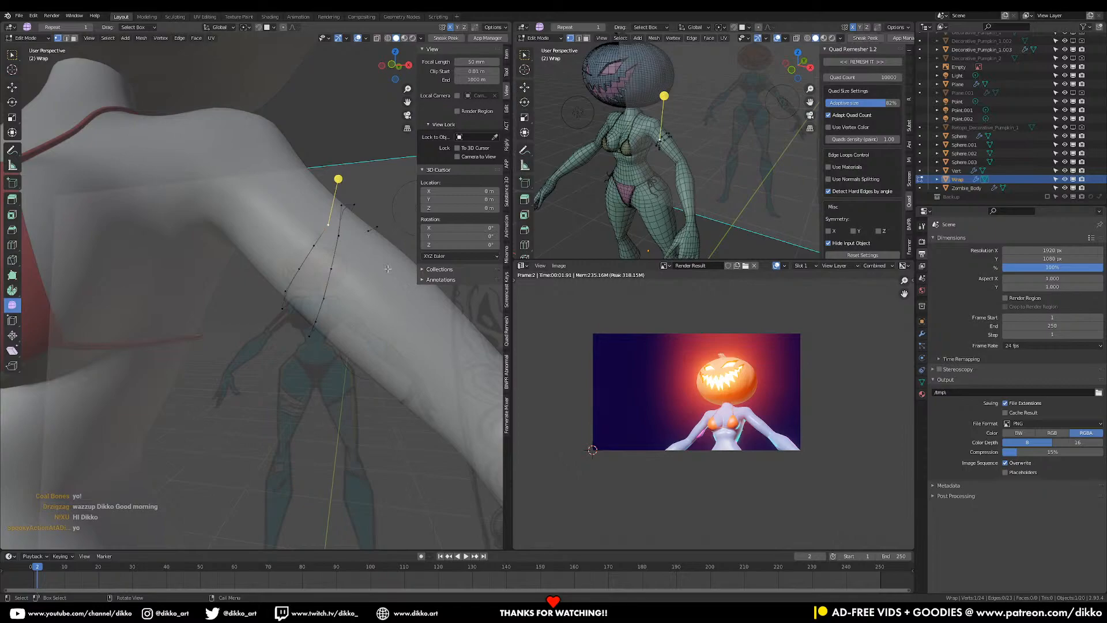
- Select the whole linked arm strip and duplicate it, placing the copy slightly right in front view
{"action": "left_click", "coordinate": [339, 234]}
{"action": "key", "text": "l"}
{"action": "scroll", "coordinate": [341, 238], "scroll_direction": "down", "scroll_amount": 2}
{"action": "middle_click_drag", "start_coordinate": [340, 237], "coordinate": [370, 253]}
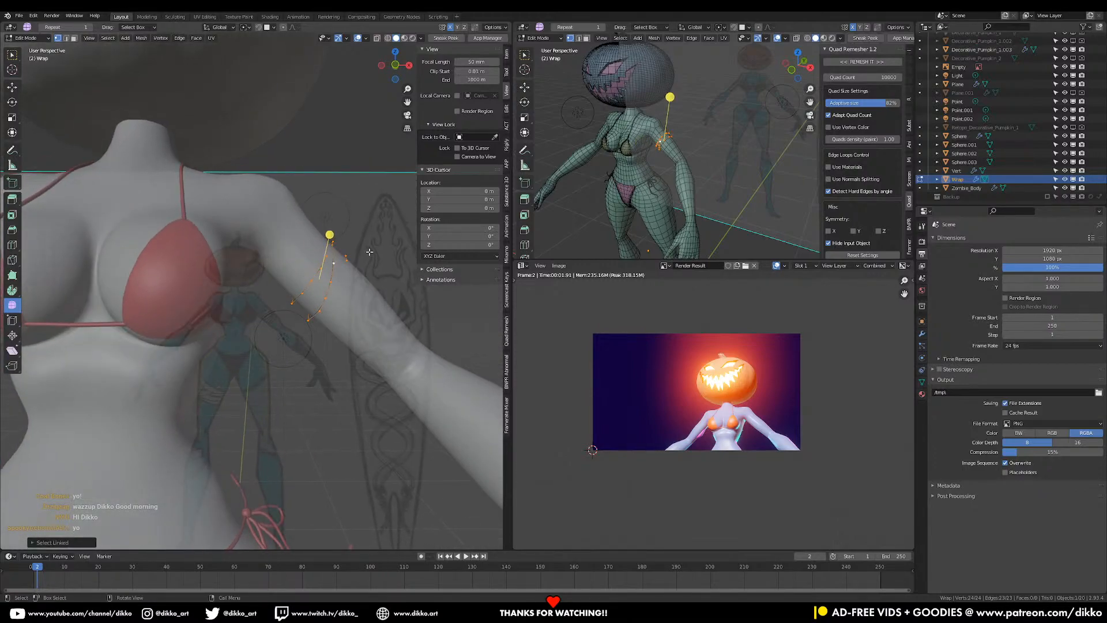
{"action": "key", "text": "KP_1"}
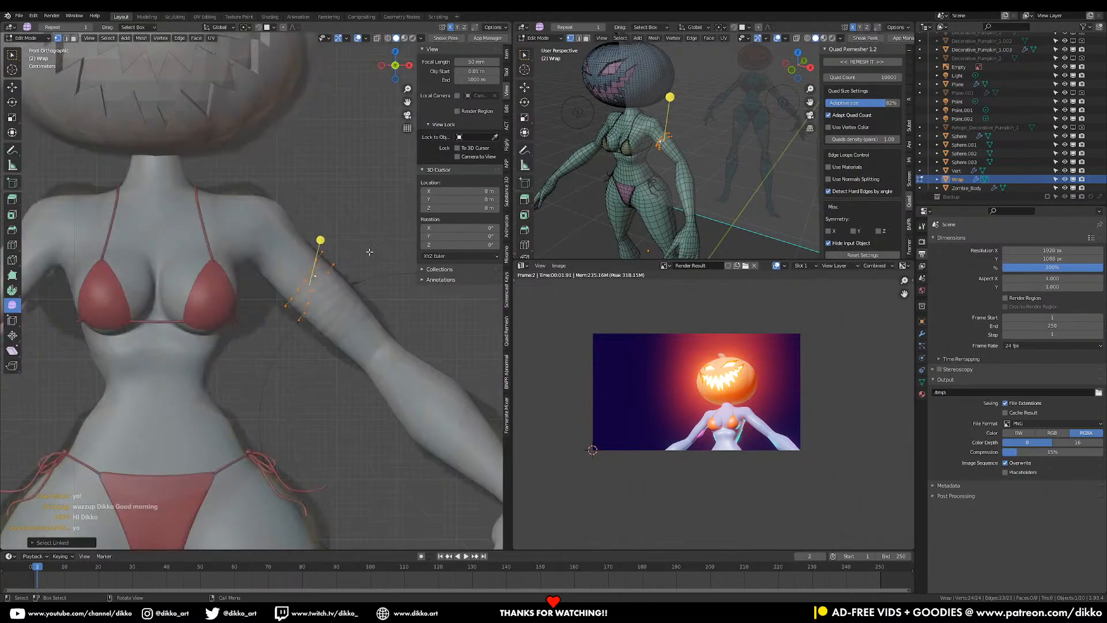
{"action": "scroll", "coordinate": [370, 252], "scroll_direction": "up", "scroll_amount": 2}
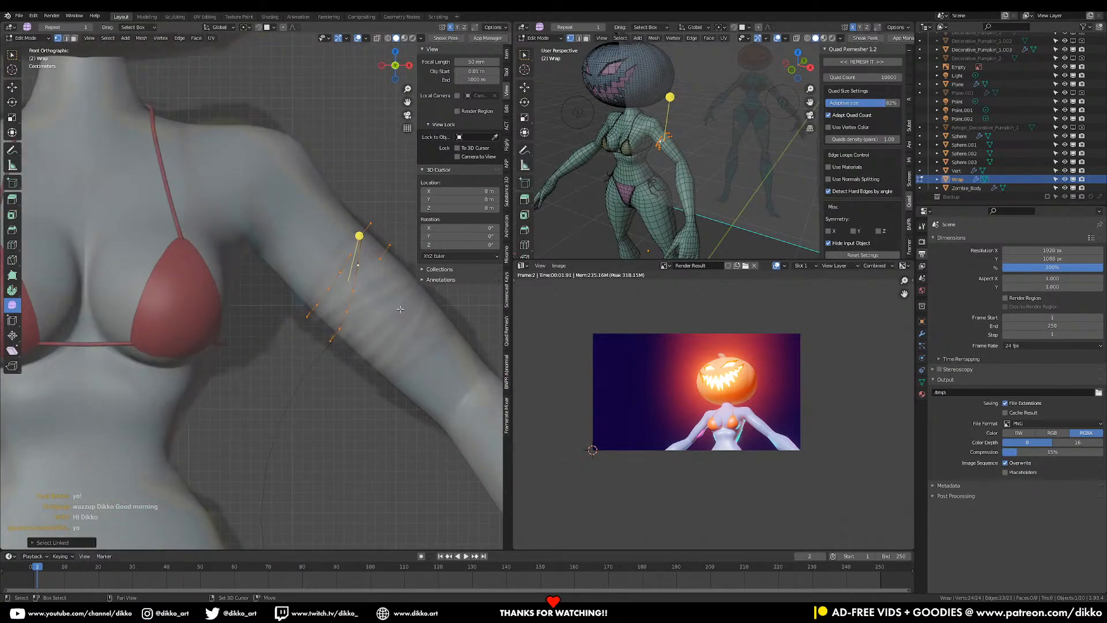
{"action": "key", "text": "shift+d"}
{"action": "left_click", "coordinate": [421, 322]}
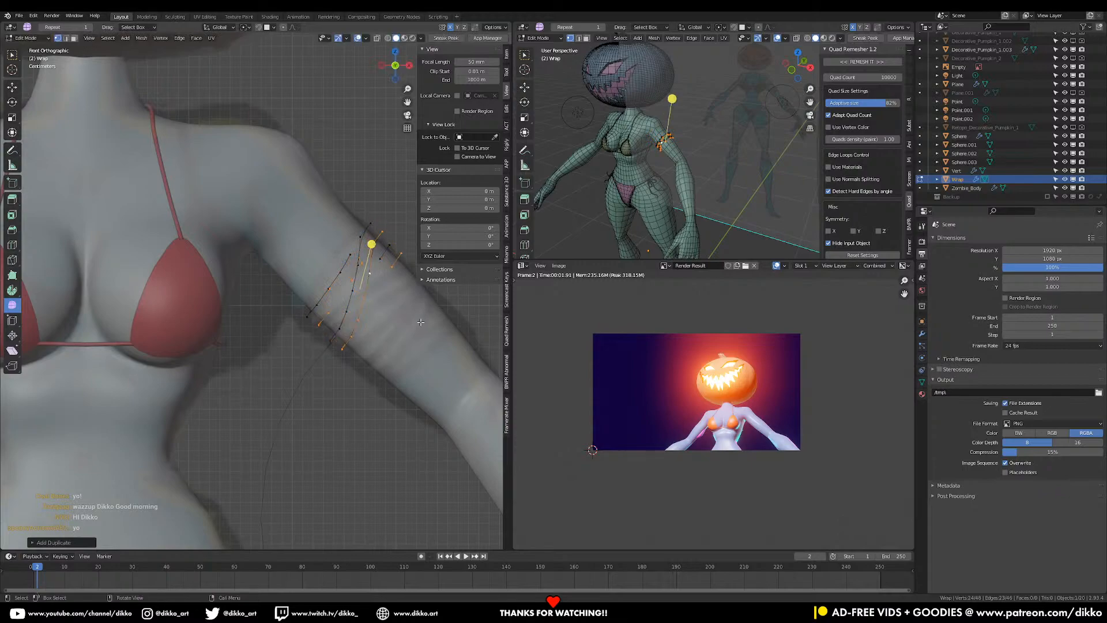
- Rotate and move the copied strip into an angled second band around the arm
{"action": "key", "text": "r"}
{"action": "left_click", "coordinate": [495, 359]}
{"action": "key", "text": "g"}
{"action": "left_click", "coordinate": [500, 376]}
{"action": "key", "text": "r"}
{"action": "left_click", "coordinate": [482, 381]}
{"action": "middle_click_drag", "start_coordinate": [470, 378], "coordinate": [421, 387]}
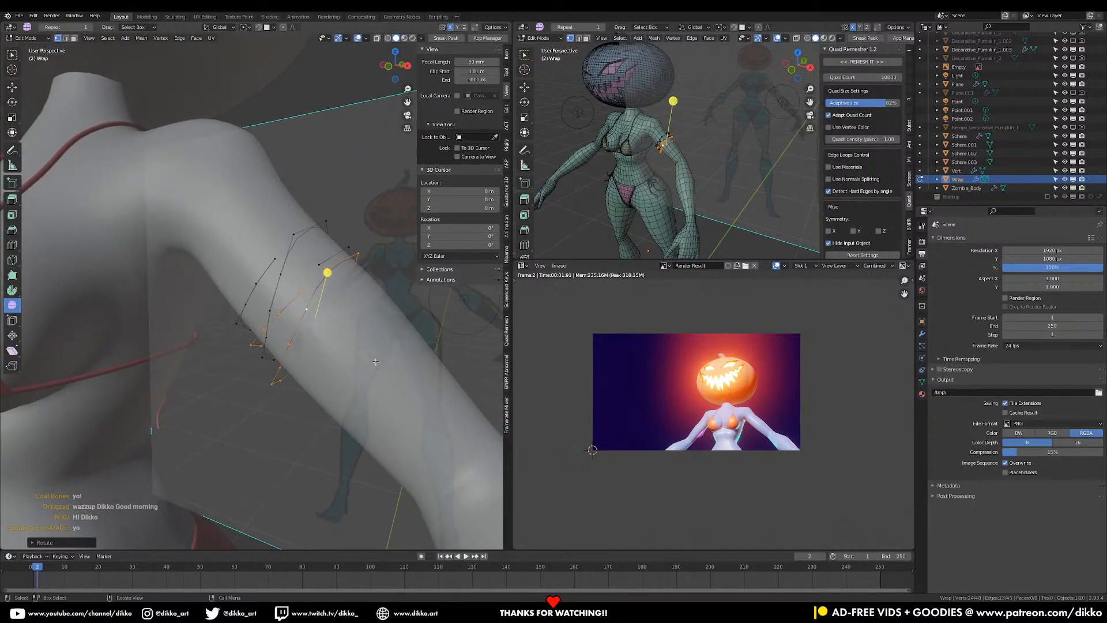
- Move individual strip vertices closer to the upper arm's surface
{"action": "left_click", "coordinate": [304, 290]}
{"action": "left_click", "coordinate": [317, 264], "text": "shift"}
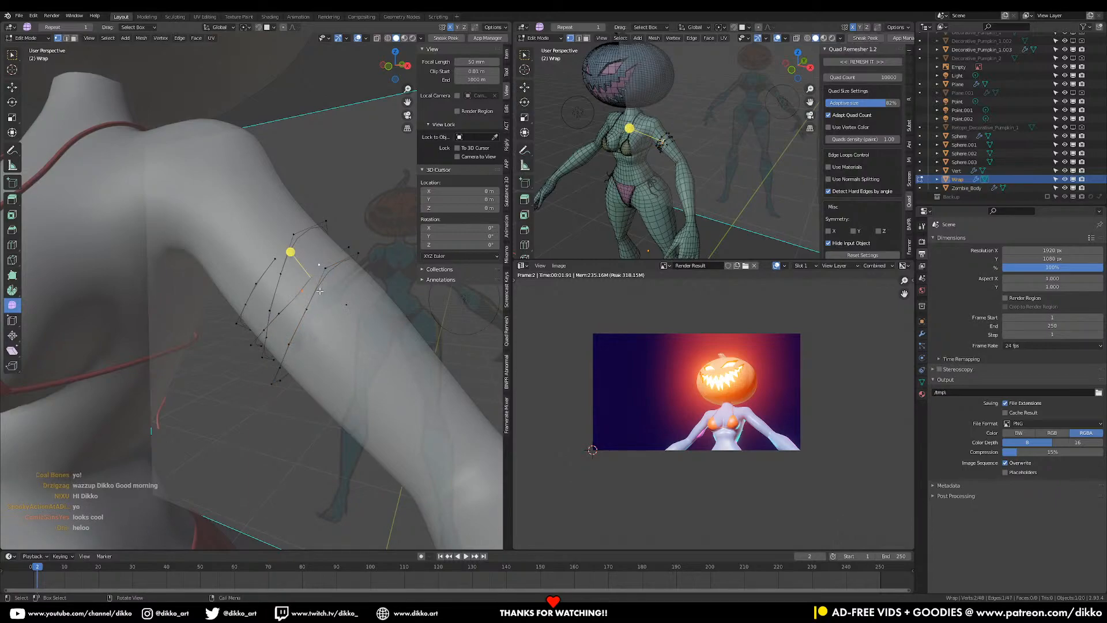
{"action": "scroll", "coordinate": [323, 293], "scroll_direction": "up", "scroll_amount": 4}
{"action": "left_click", "coordinate": [354, 290]}
{"action": "middle_click_drag", "start_coordinate": [354, 291], "coordinate": [325, 277]}
{"action": "middle_click_drag", "start_coordinate": [324, 277], "coordinate": [212, 245], "text": "shift"}
{"action": "key", "text": "g"}
{"action": "left_click", "coordinate": [191, 236]}
{"action": "left_click", "coordinate": [239, 209]}
{"action": "key", "text": "g"}
{"action": "left_click", "coordinate": [237, 205]}
{"action": "scroll", "coordinate": [236, 206], "scroll_direction": "down", "scroll_amount": 4}
{"action": "middle_click_drag", "start_coordinate": [237, 205], "coordinate": [373, 157]}
- Smooth the strips with Proportional Editing moves, then return to Object Mode
{"action": "left_click", "coordinate": [282, 27]}
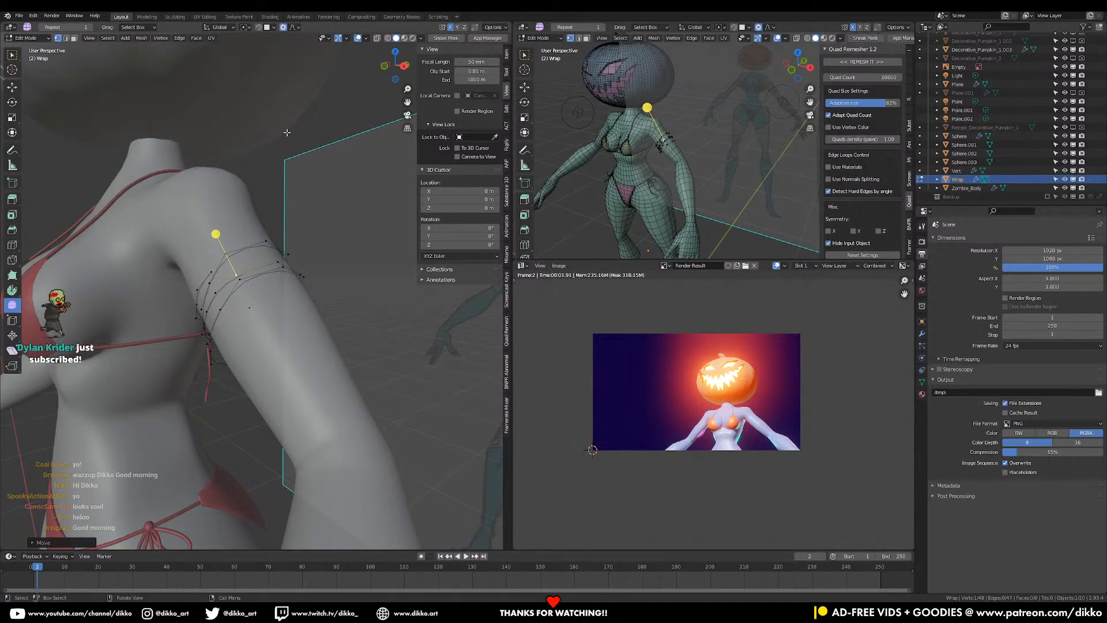
{"action": "middle_click_drag", "start_coordinate": [323, 173], "coordinate": [294, 285]}
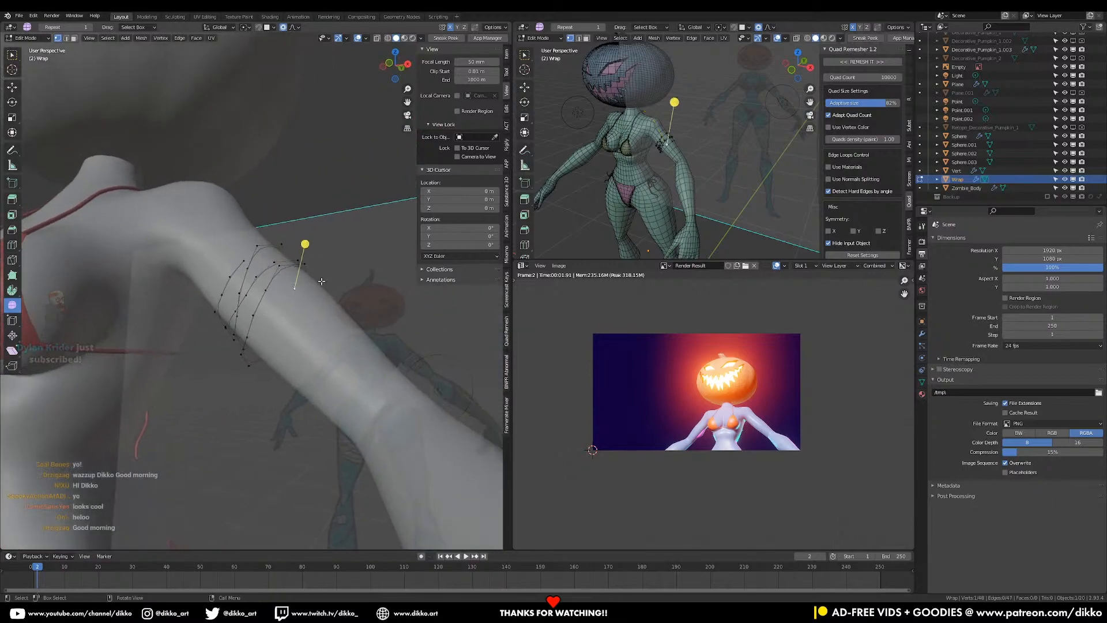
{"action": "key", "text": "g"}
{"action": "scroll", "coordinate": [350, 278], "scroll_direction": "down", "scroll_amount": 6}
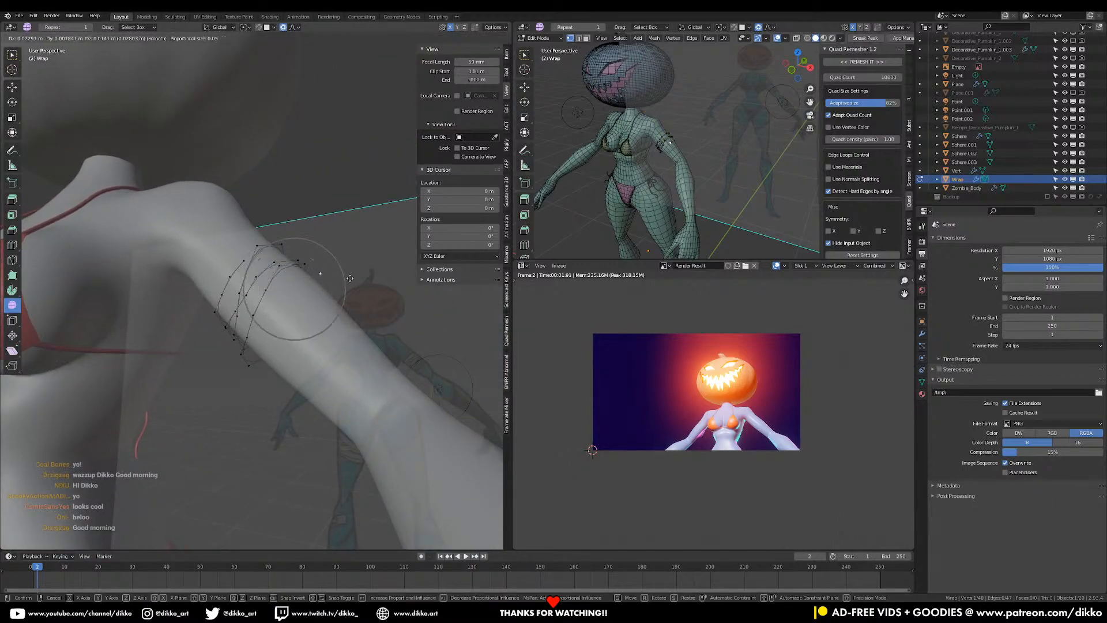
{"action": "left_click", "coordinate": [350, 279]}
{"action": "middle_click_drag", "start_coordinate": [350, 279], "coordinate": [270, 262]}
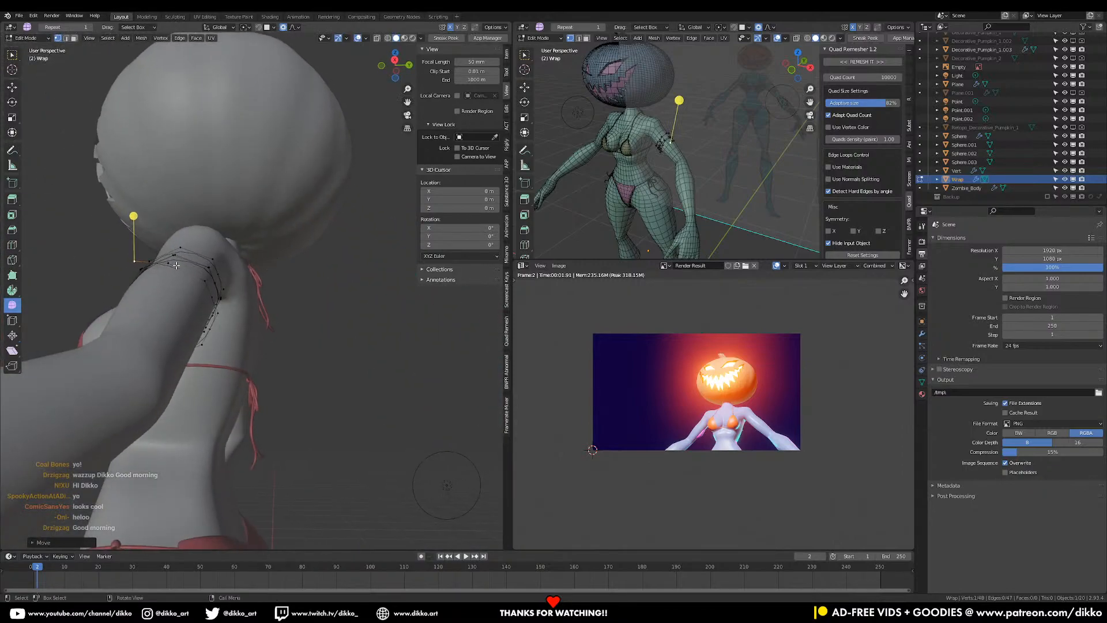
{"action": "middle_click_drag", "start_coordinate": [176, 265], "coordinate": [249, 300]}
{"action": "key", "text": "g"}
{"action": "left_click", "coordinate": [228, 263]}
{"action": "key", "text": "Tab"}
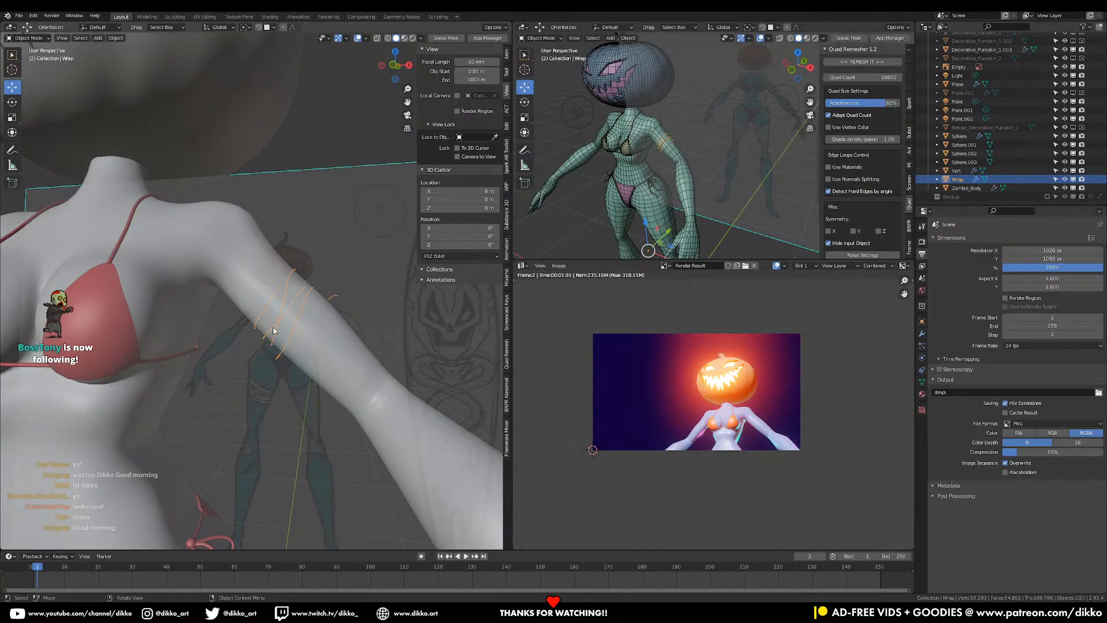
- Save the file and convert the Wrap object to a curve
{"action": "middle_click_drag", "start_coordinate": [287, 309], "coordinate": [277, 319]}
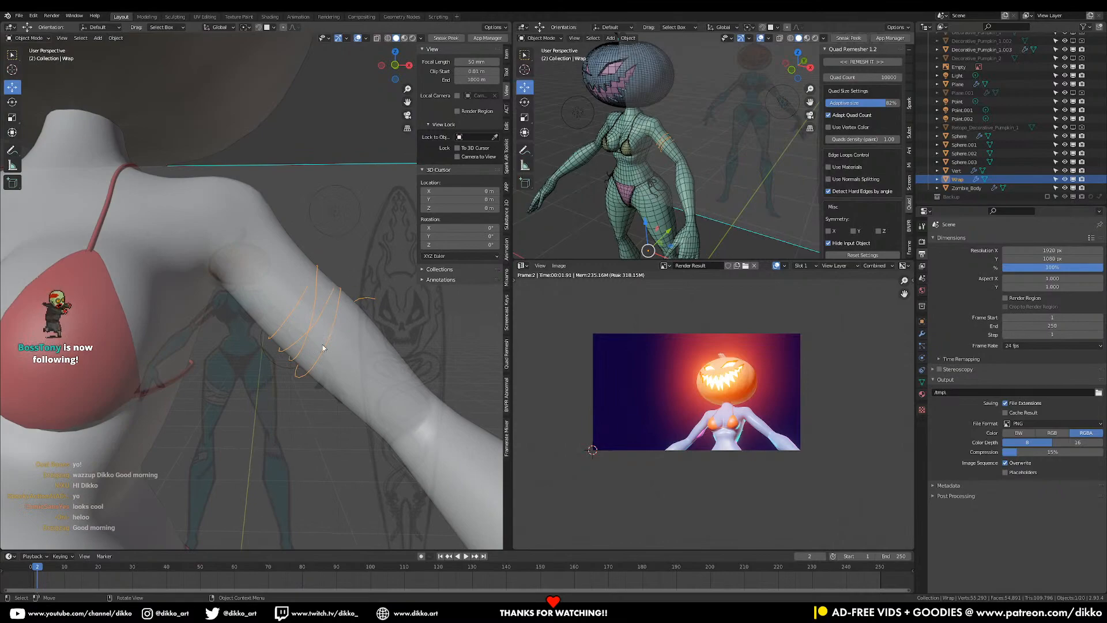
{"action": "key", "text": "ctrl+s"}
{"action": "right_click", "coordinate": [297, 379]}
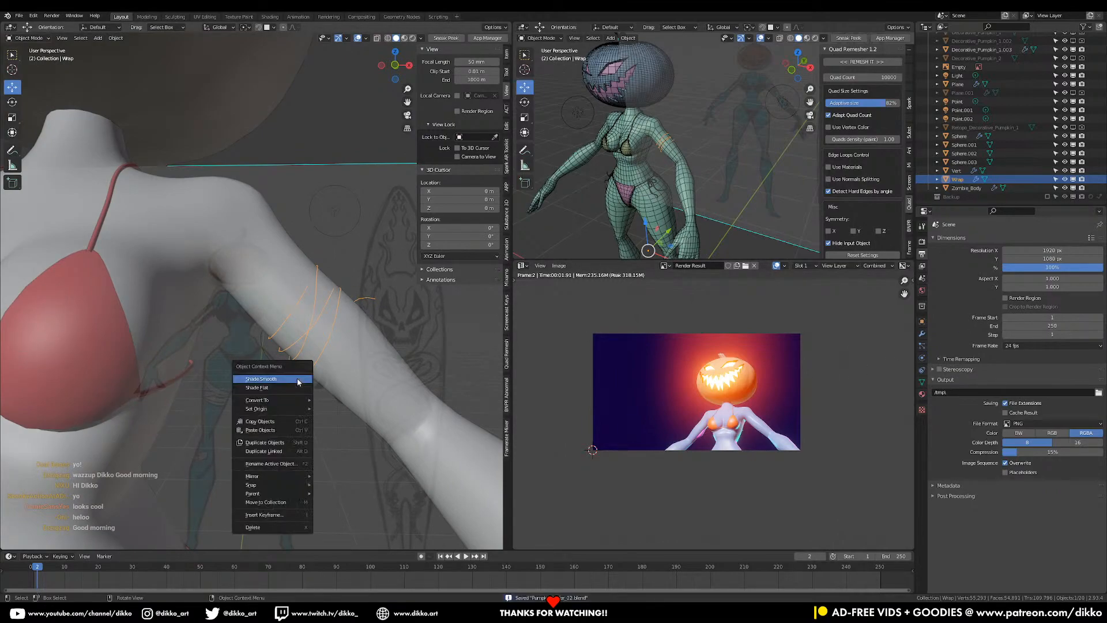
{"action": "mouse_move", "coordinate": [286, 405]}
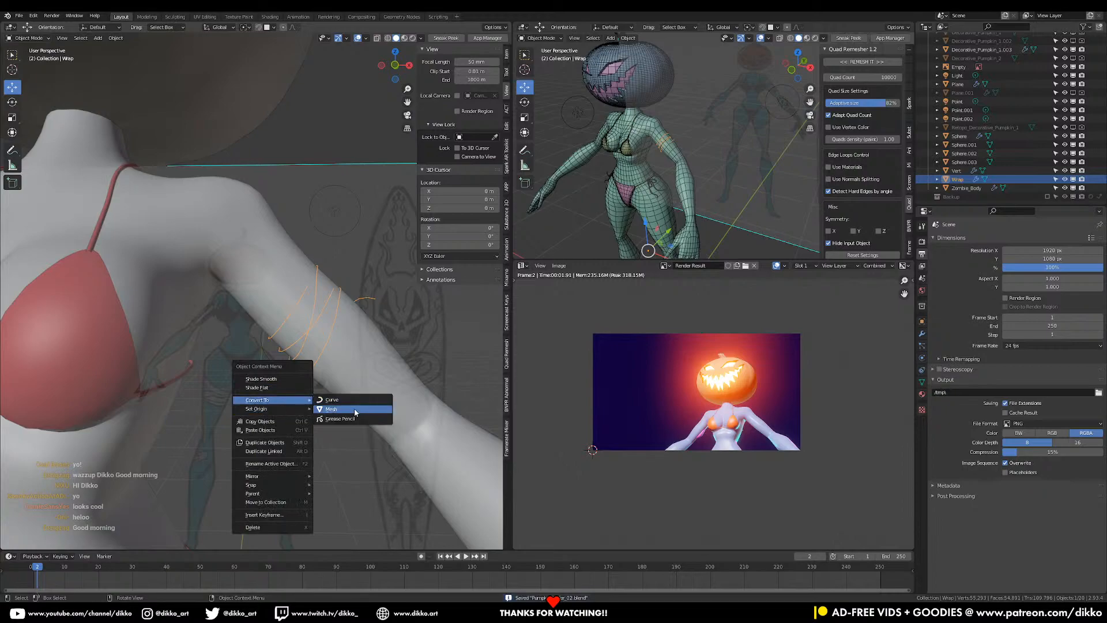
{"action": "left_click", "coordinate": [361, 398]}
- Set the Wrap curve's Geometry Extrude to 0.015 m to form thin ribbon bands
{"action": "left_click", "coordinate": [923, 370]}
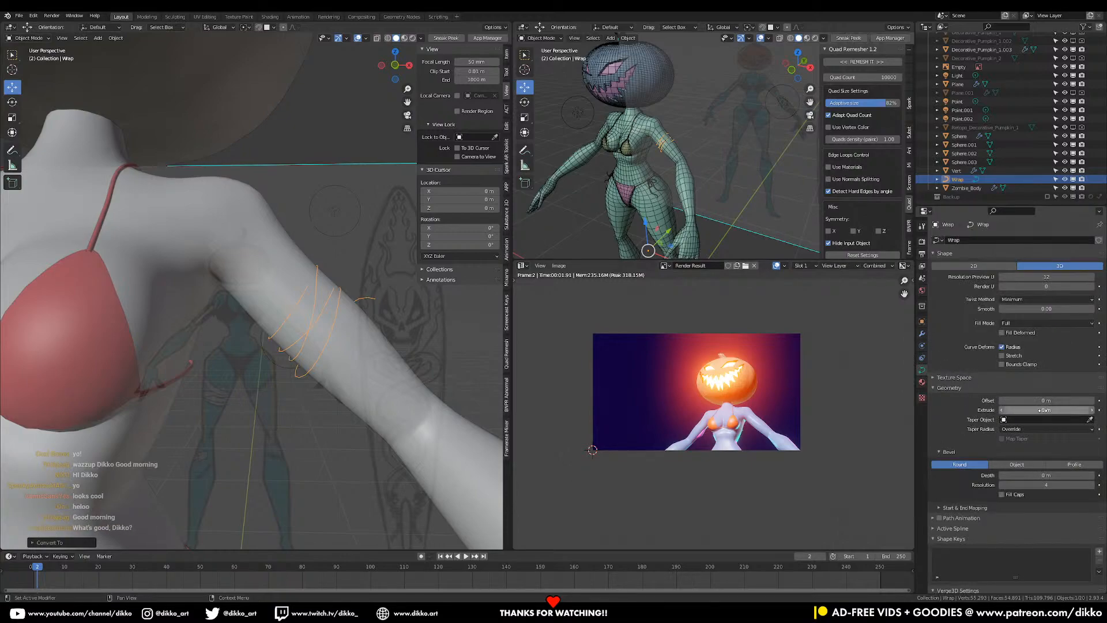
{"action": "left_click_drag", "start_coordinate": [1044, 409], "coordinate": [1071, 409]}
{"action": "middle_click_drag", "start_coordinate": [363, 349], "coordinate": [337, 305]}
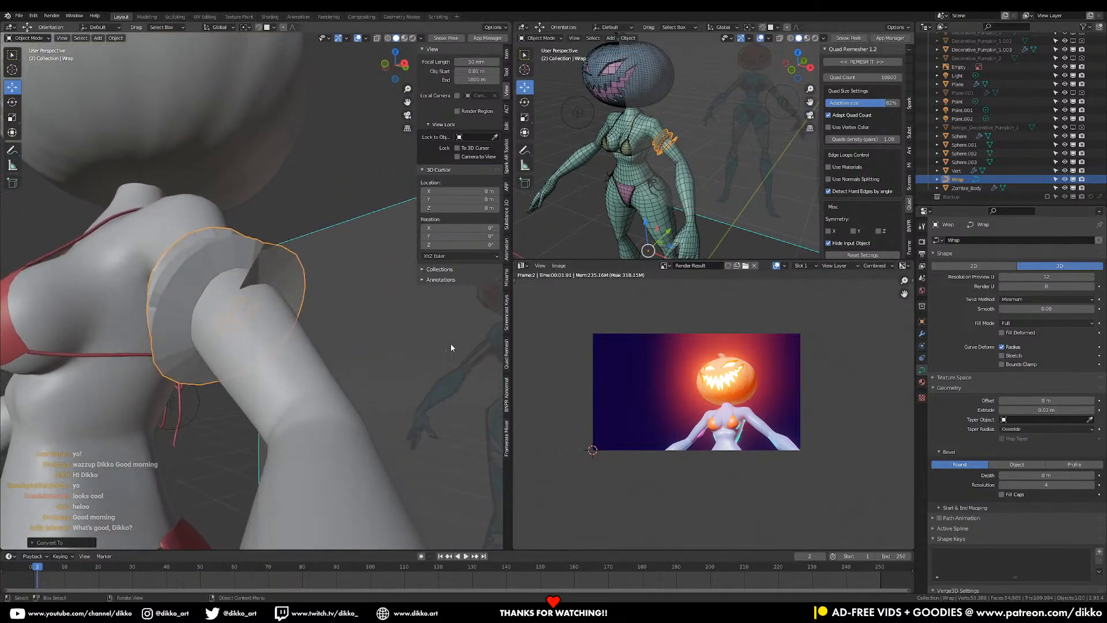
{"action": "left_click_drag", "start_coordinate": [1047, 409], "coordinate": [1038, 410]}
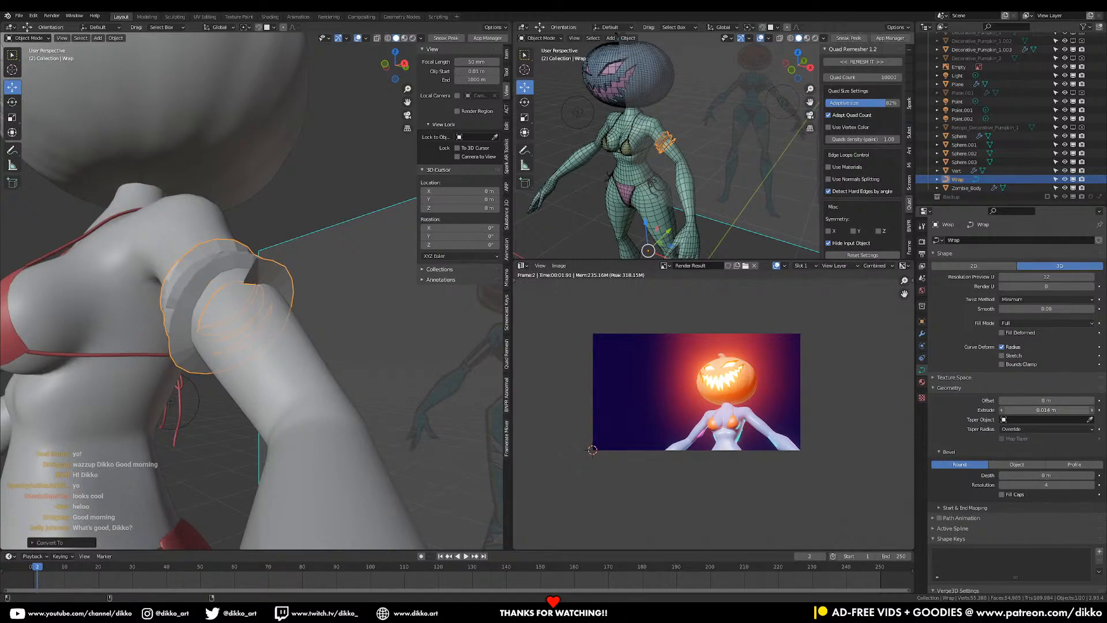
{"action": "left_click_drag", "start_coordinate": [1038, 409], "coordinate": [1039, 409]}
- In curve Edit Mode with X-ray on, tilt the Wrap ring's control points
{"action": "key", "text": "Tab"}
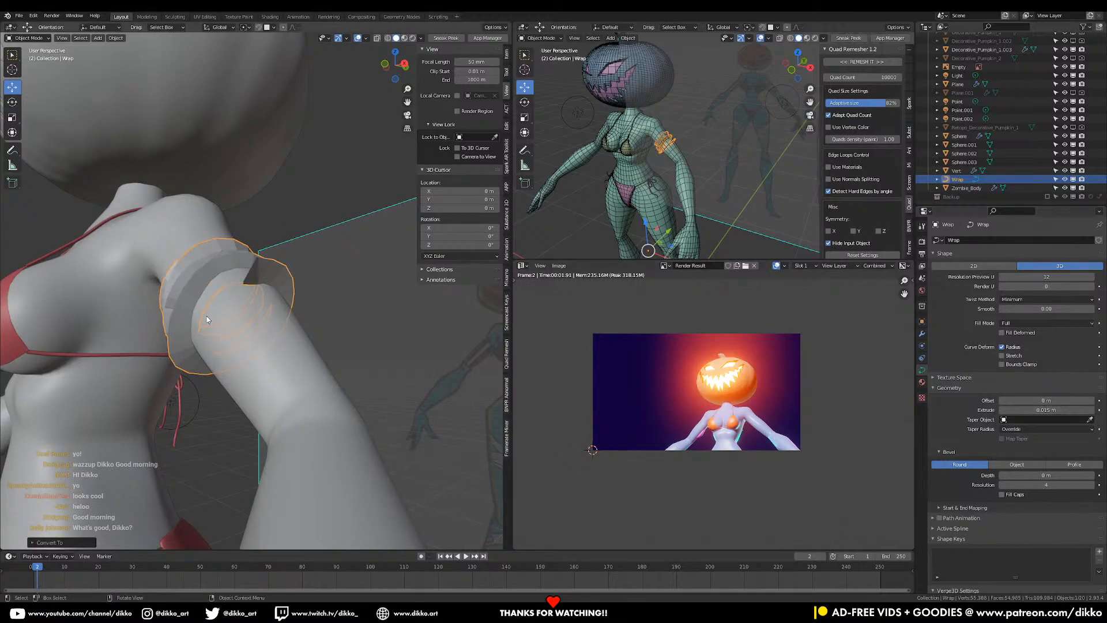
{"action": "key", "text": "alt+z"}
{"action": "middle_click_drag", "start_coordinate": [217, 305], "coordinate": [280, 301]}
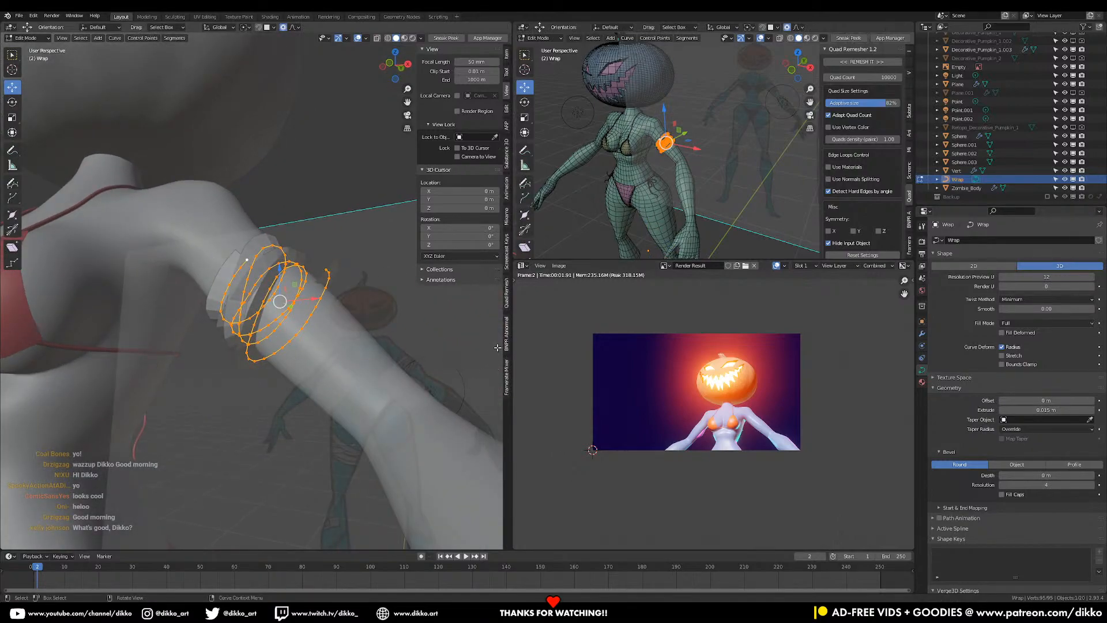
{"action": "key", "text": "ctrl+t"}
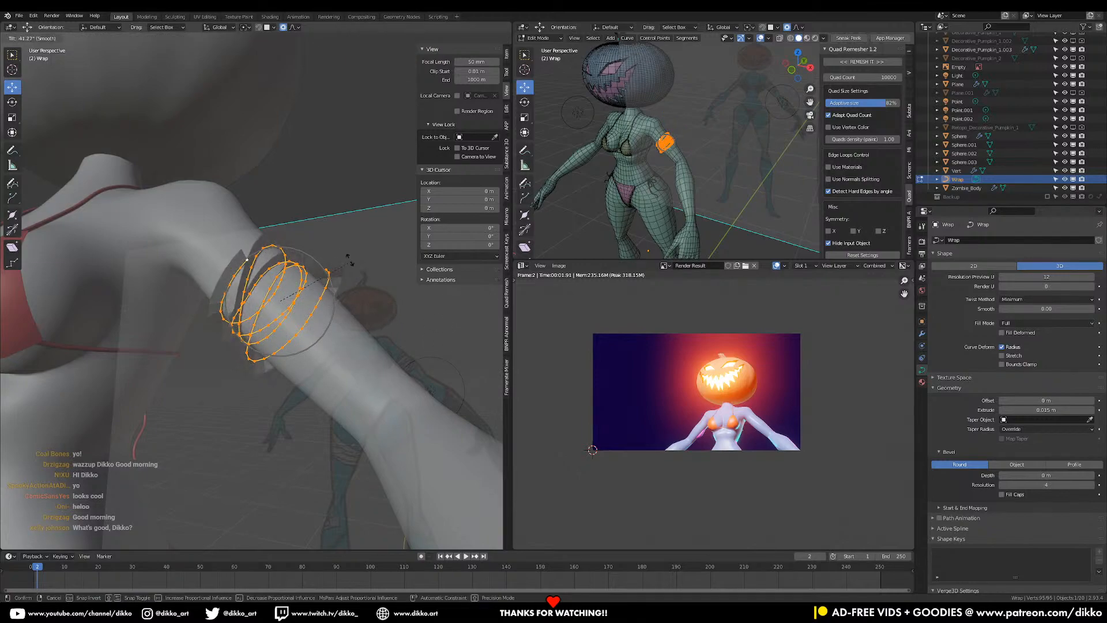
{"action": "left_click", "coordinate": [267, 239]}
{"action": "middle_click_drag", "start_coordinate": [267, 239], "coordinate": [366, 310]}
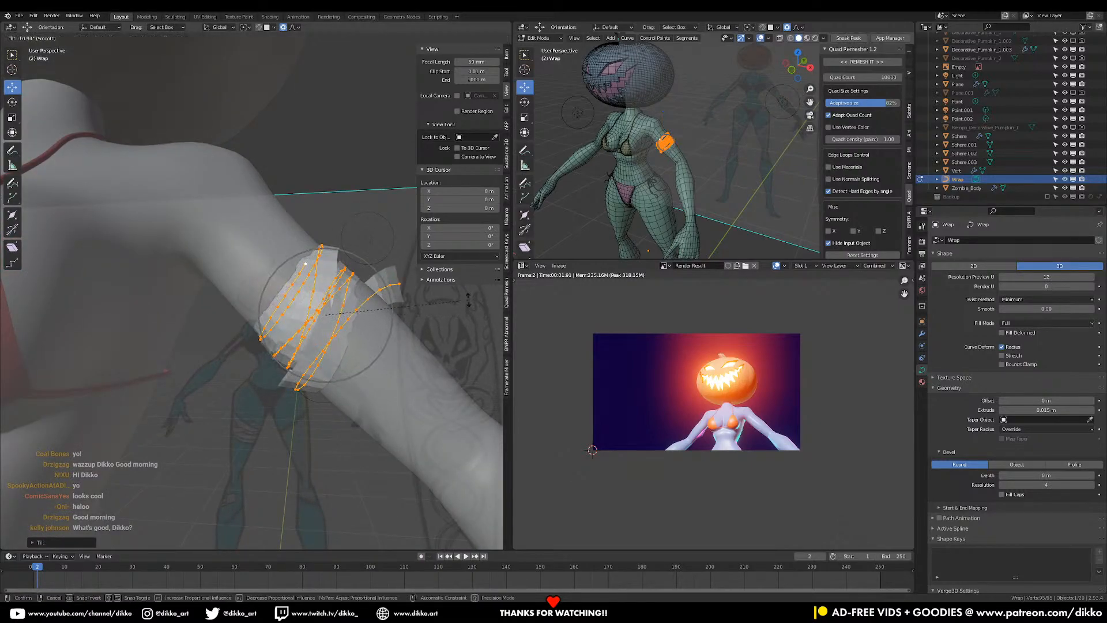
- Fatten the ring's radius, enlarge it with soft falloff, and tilt it again
{"action": "key", "text": "alt+s"}
{"action": "left_click", "coordinate": [465, 338]}
{"action": "key", "text": "s"}
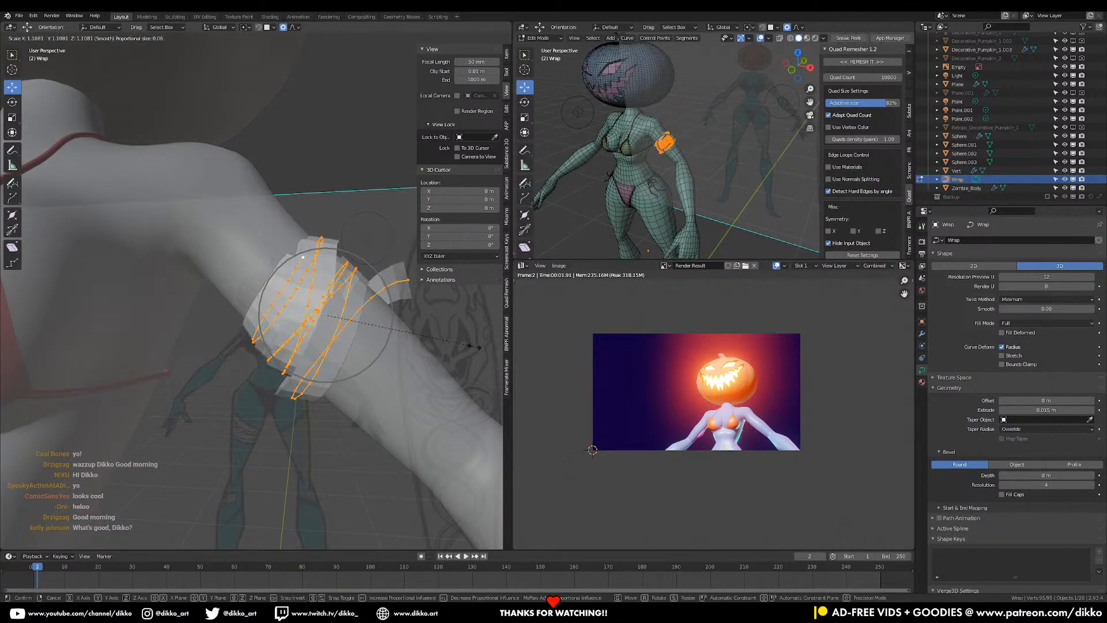
{"action": "left_click", "coordinate": [473, 344]}
{"action": "key", "text": "ctrl+t"}
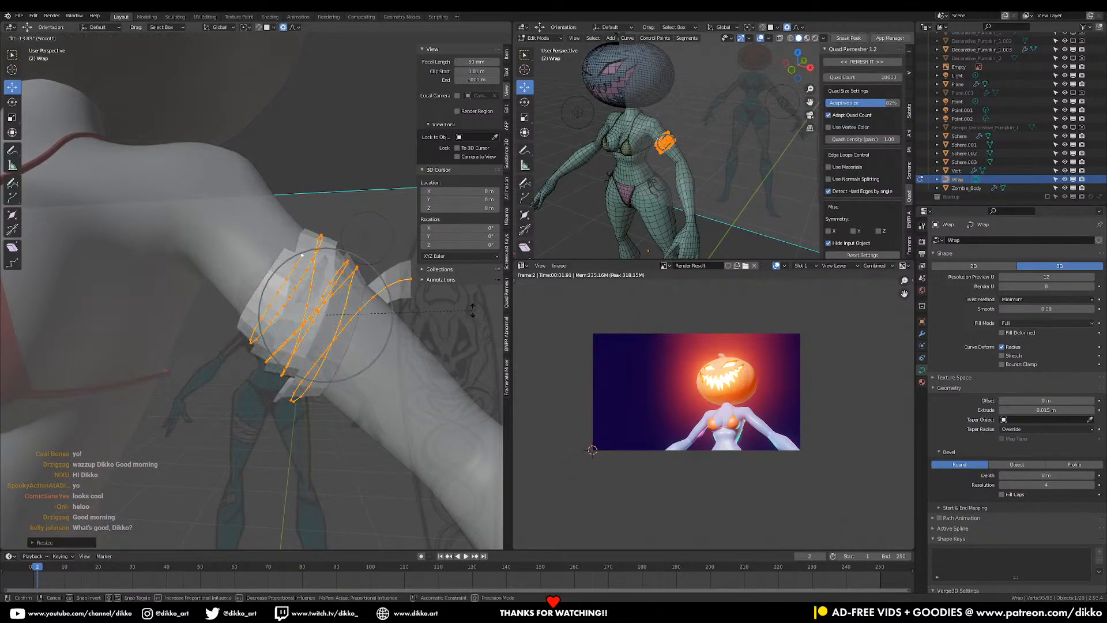
{"action": "left_click", "coordinate": [458, 352]}
{"action": "middle_click_drag", "start_coordinate": [457, 353], "coordinate": [358, 298]}
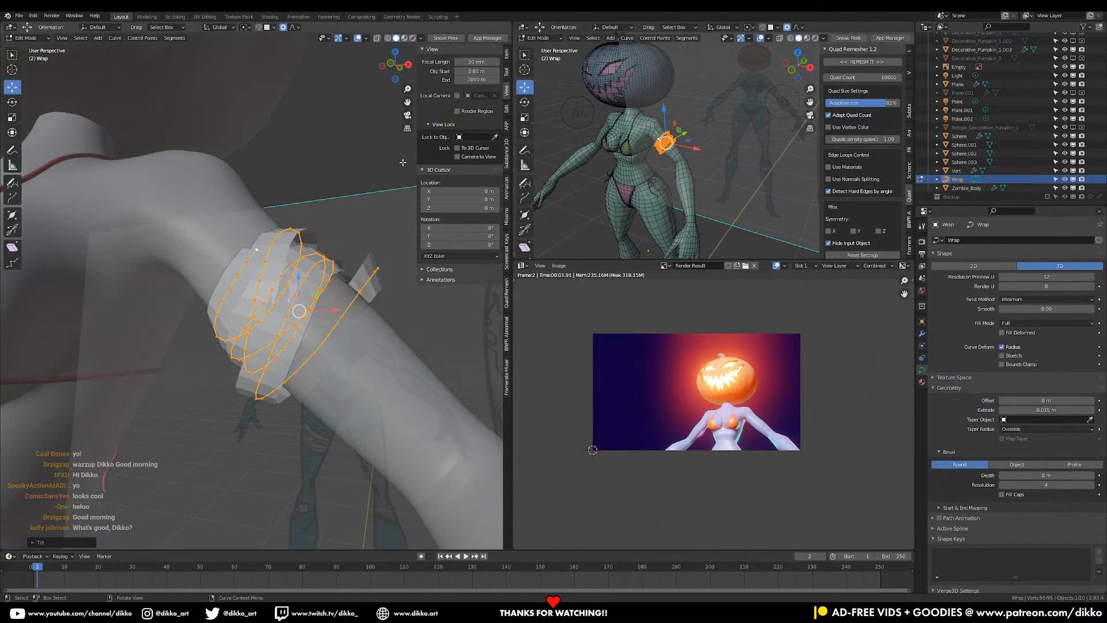
{"action": "right_click", "coordinate": [271, 271]}
- Return to Object Mode and give the Wrap band smooth shading
{"action": "key", "text": "Escape"}
{"action": "key", "text": "Tab"}
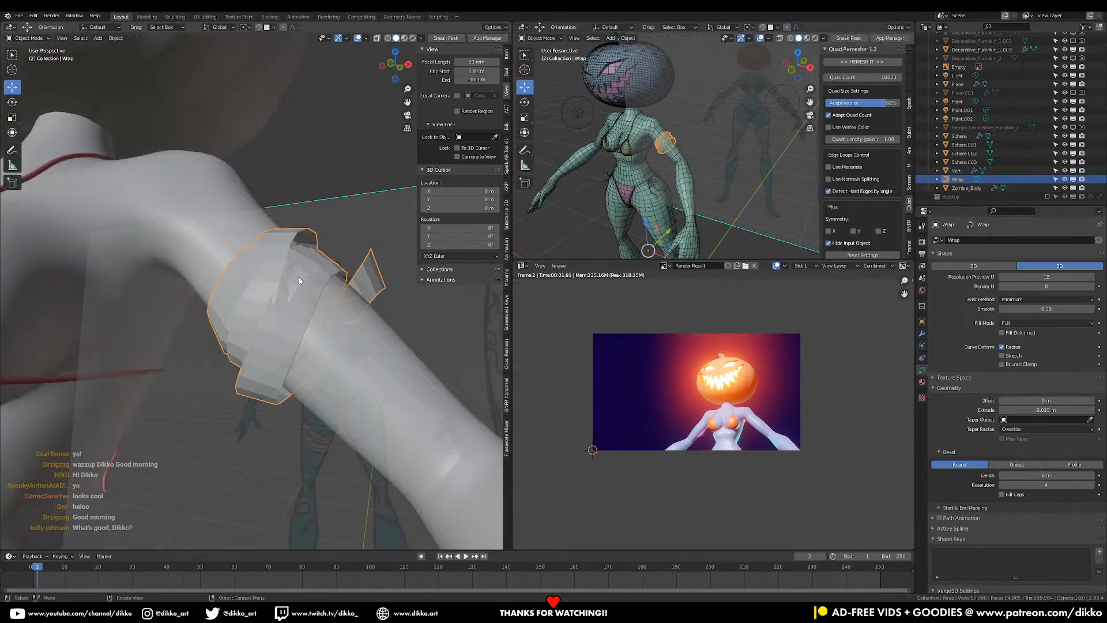
{"action": "right_click", "coordinate": [270, 267]}
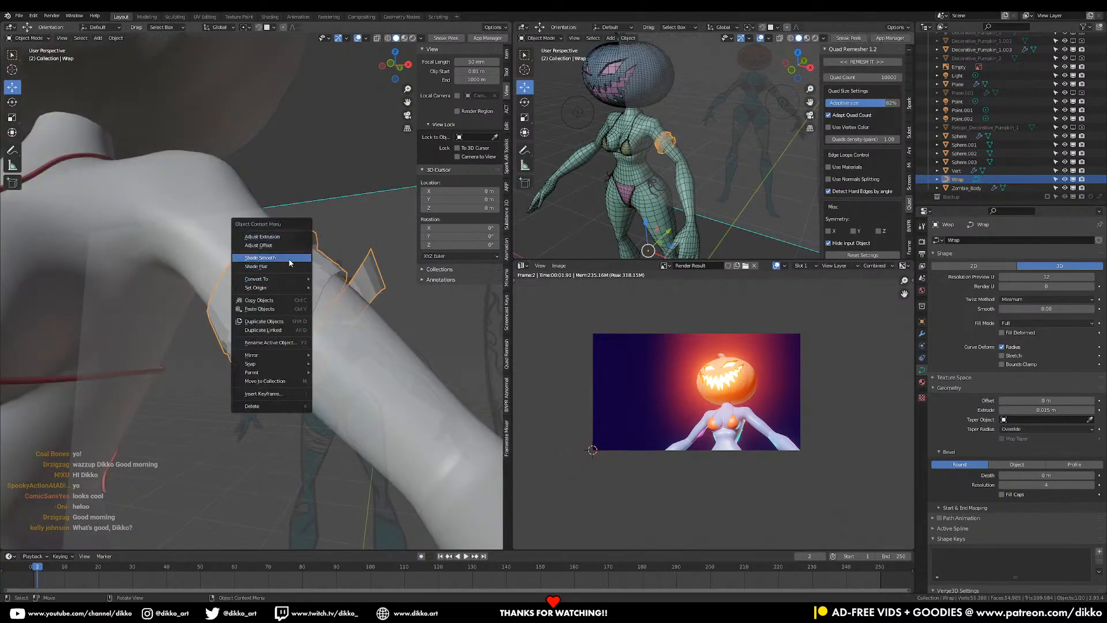
{"action": "left_click", "coordinate": [290, 258]}
- Thin the Wrap band's bevel depth to 0.002 m, then enter edit mode on its curve points
{"action": "middle_click_drag", "start_coordinate": [399, 330], "coordinate": [352, 320]}
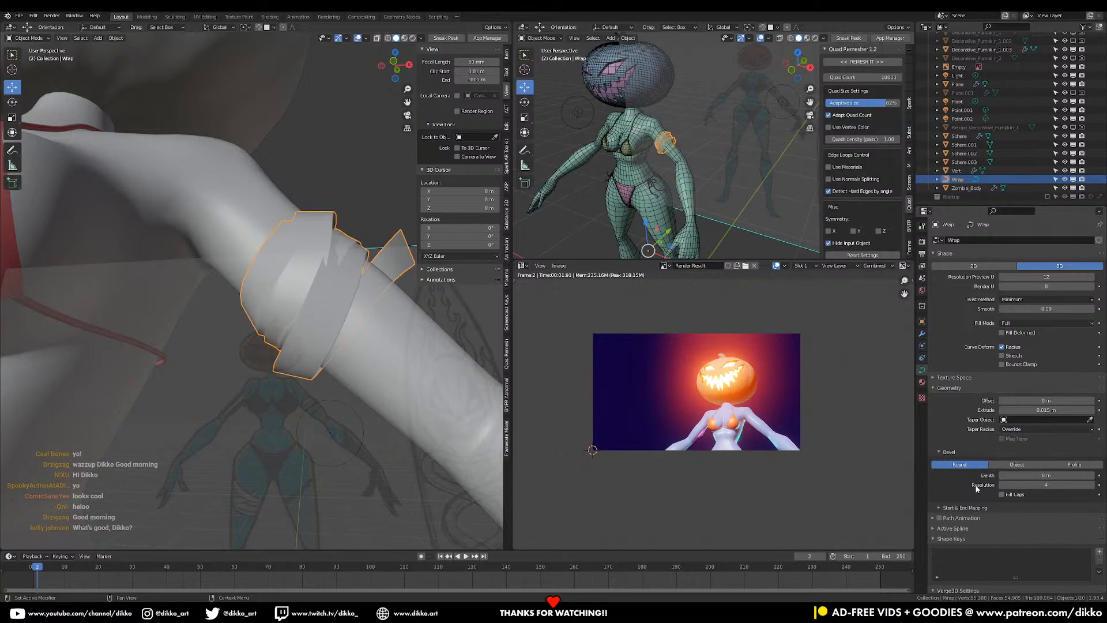
{"action": "middle_click_drag", "start_coordinate": [264, 367], "coordinate": [207, 387]}
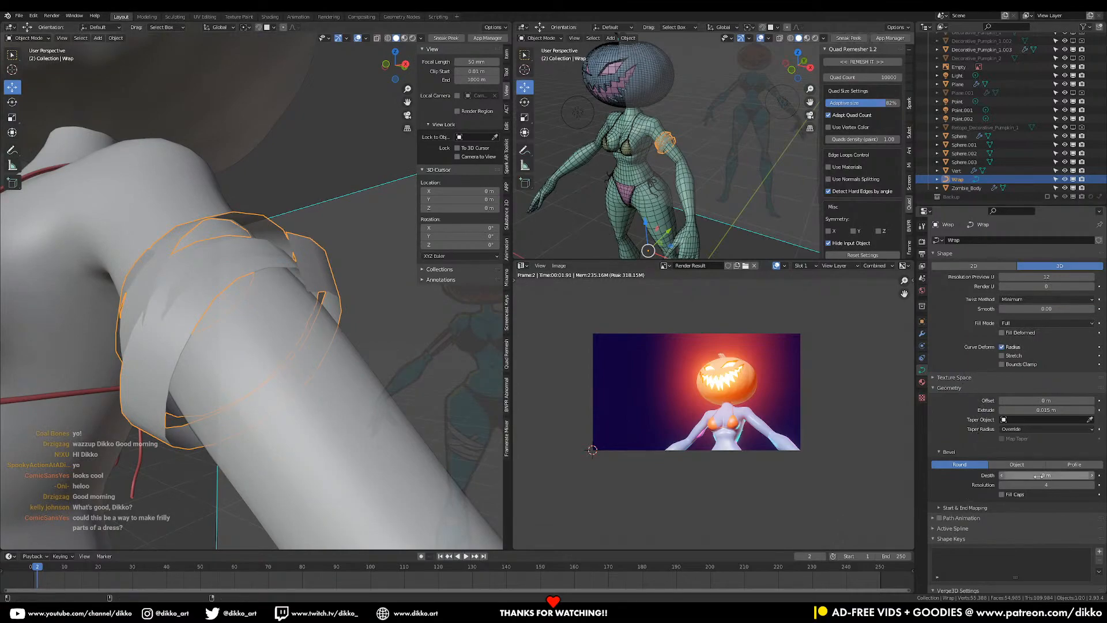
{"action": "left_click_drag", "start_coordinate": [1047, 475], "coordinate": [1038, 475]}
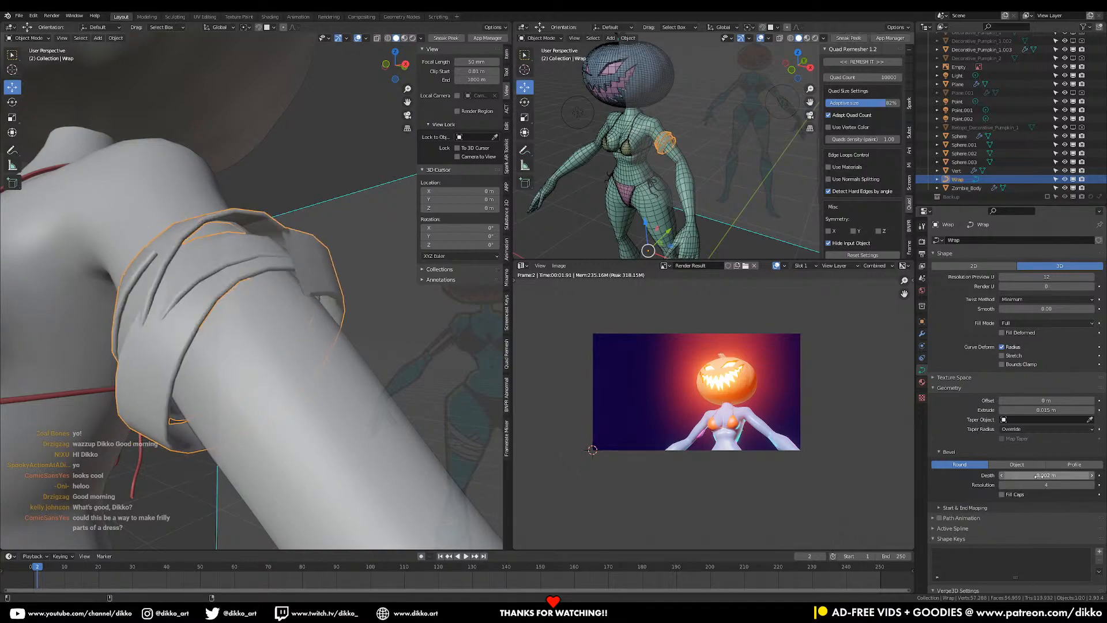
{"action": "middle_click_drag", "start_coordinate": [299, 323], "coordinate": [326, 325]}
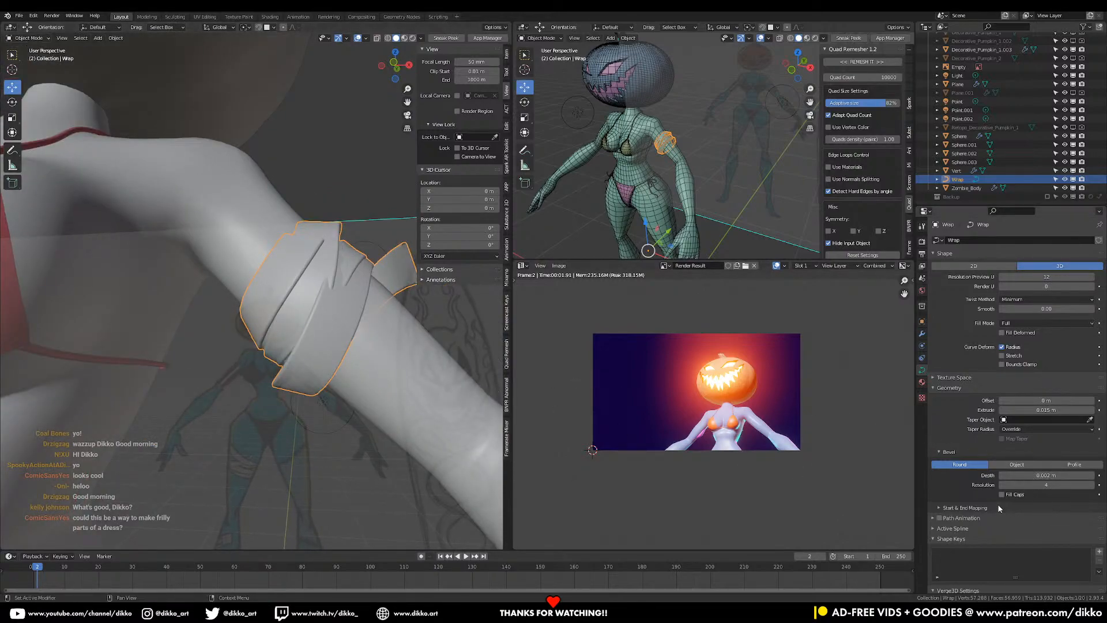
{"action": "middle_click_drag", "start_coordinate": [314, 370], "coordinate": [304, 373]}
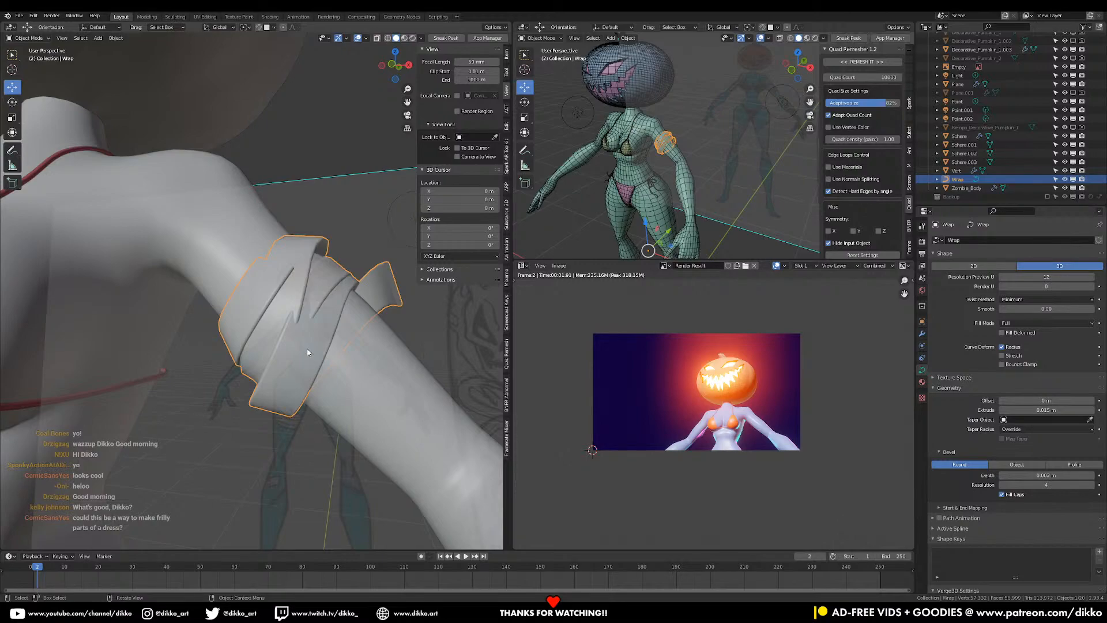
{"action": "middle_click_drag", "start_coordinate": [305, 359], "coordinate": [306, 361]}
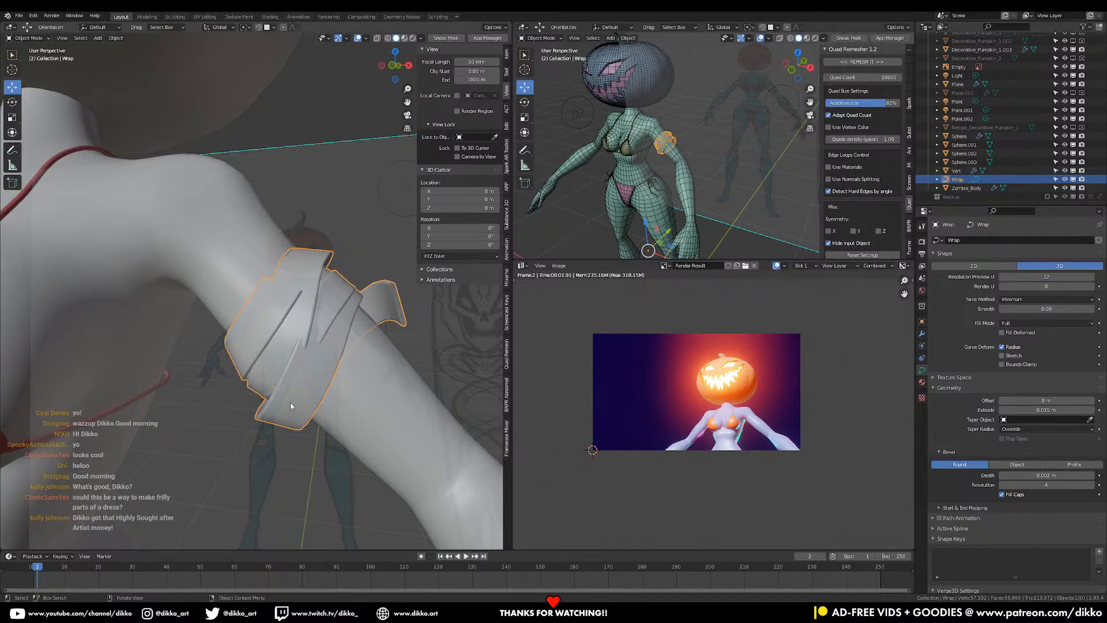
{"action": "key", "text": "Tab"}
{"action": "middle_click_drag", "start_coordinate": [305, 382], "coordinate": [294, 361]}
- Reduce the Wrap curve's point count from the curve context menu
{"action": "right_click", "coordinate": [293, 359]}
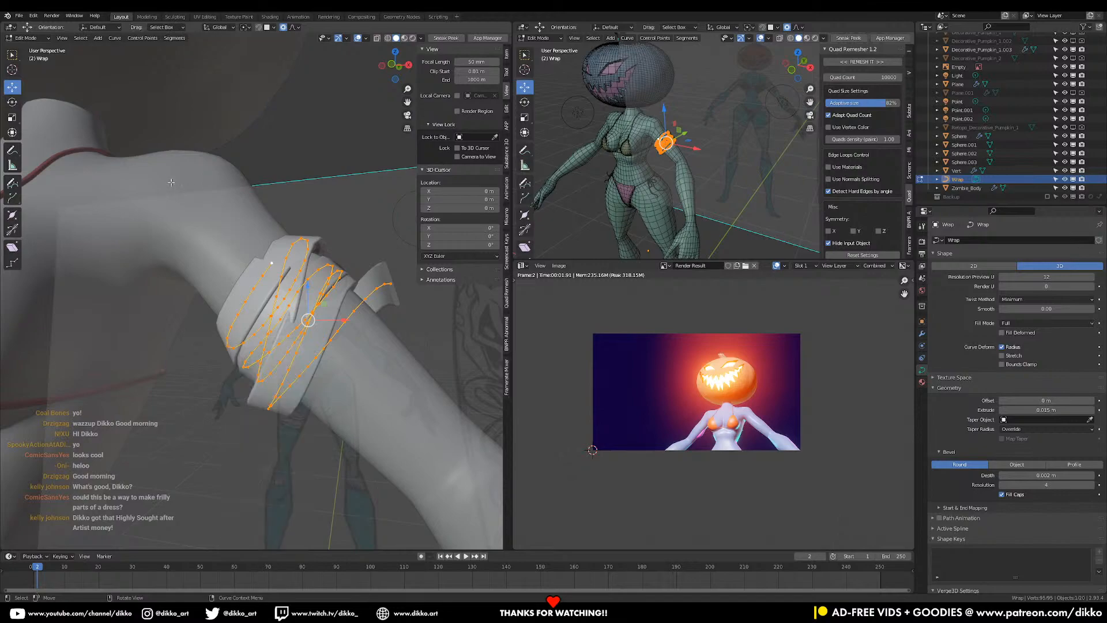
{"action": "middle_click_drag", "start_coordinate": [300, 371], "coordinate": [281, 402]}
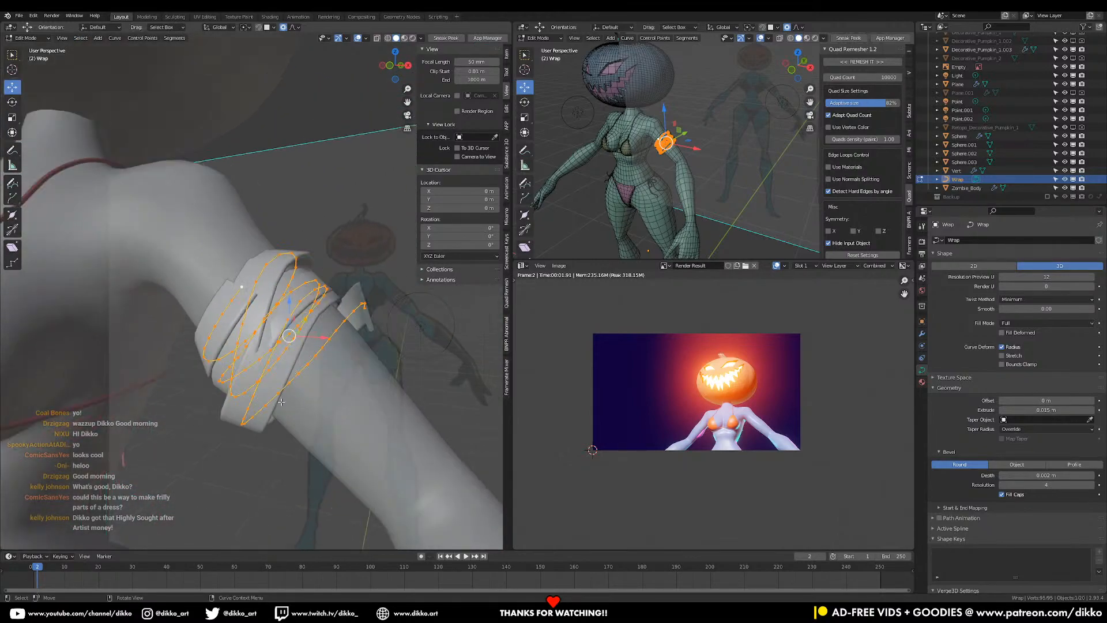
{"action": "right_click", "coordinate": [281, 402]}
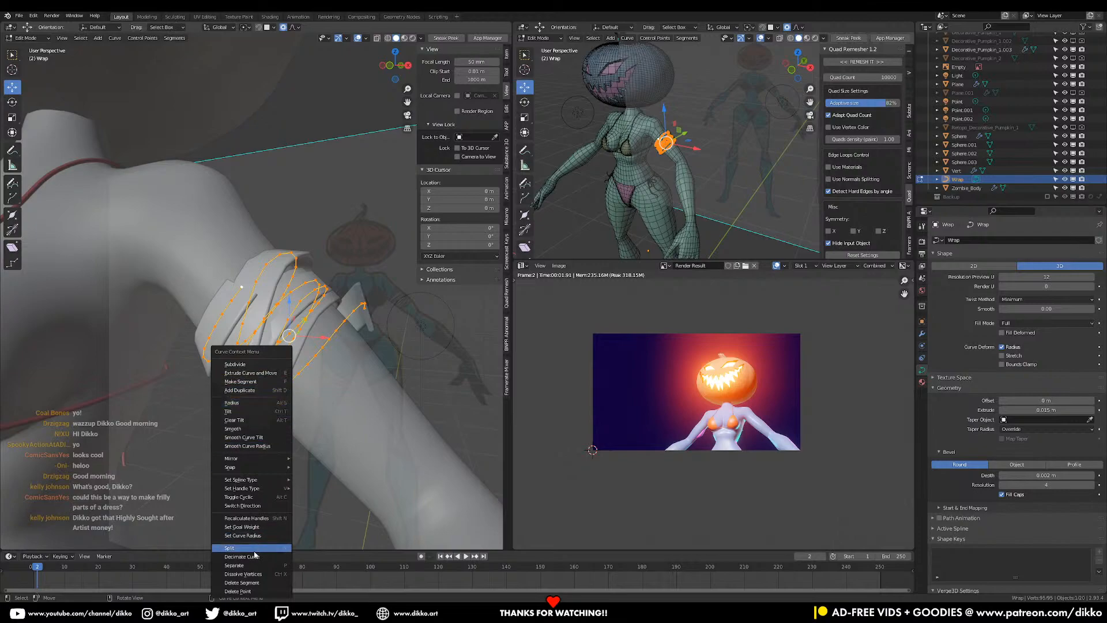
{"action": "left_click", "coordinate": [236, 556]}
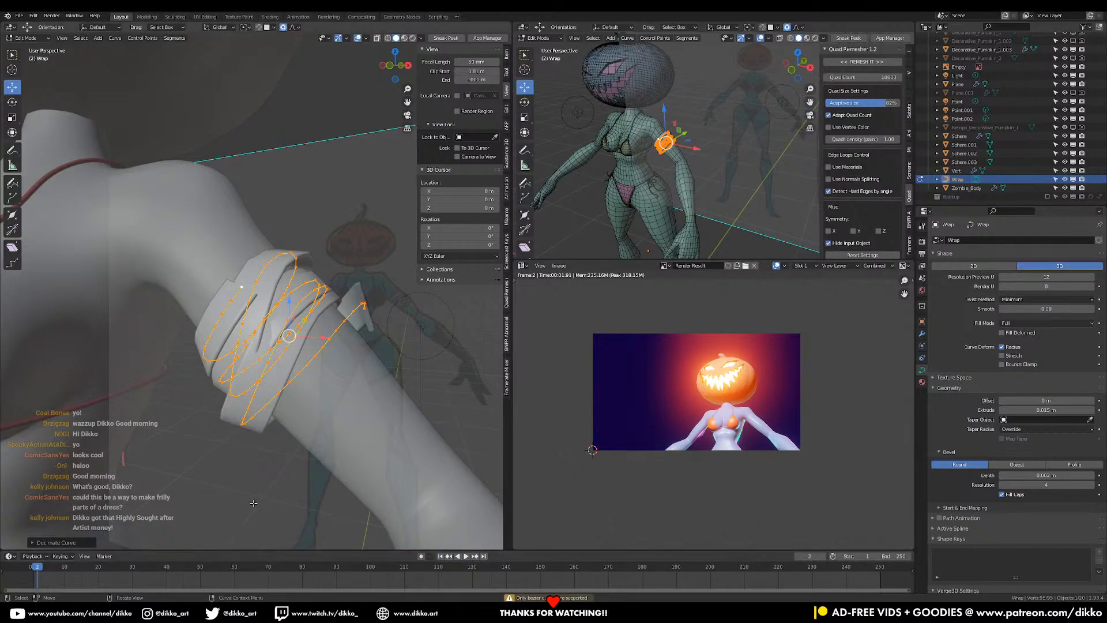
- Convert the Wrap curve's splines to Bezier
{"action": "right_click", "coordinate": [248, 383]}
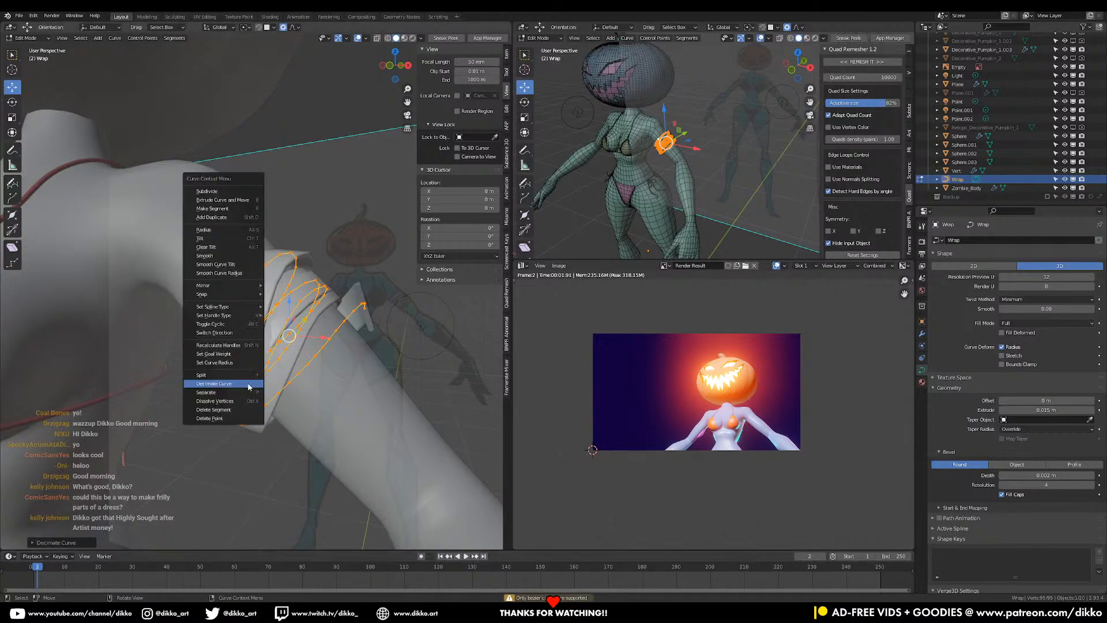
{"action": "mouse_move", "coordinate": [226, 310]}
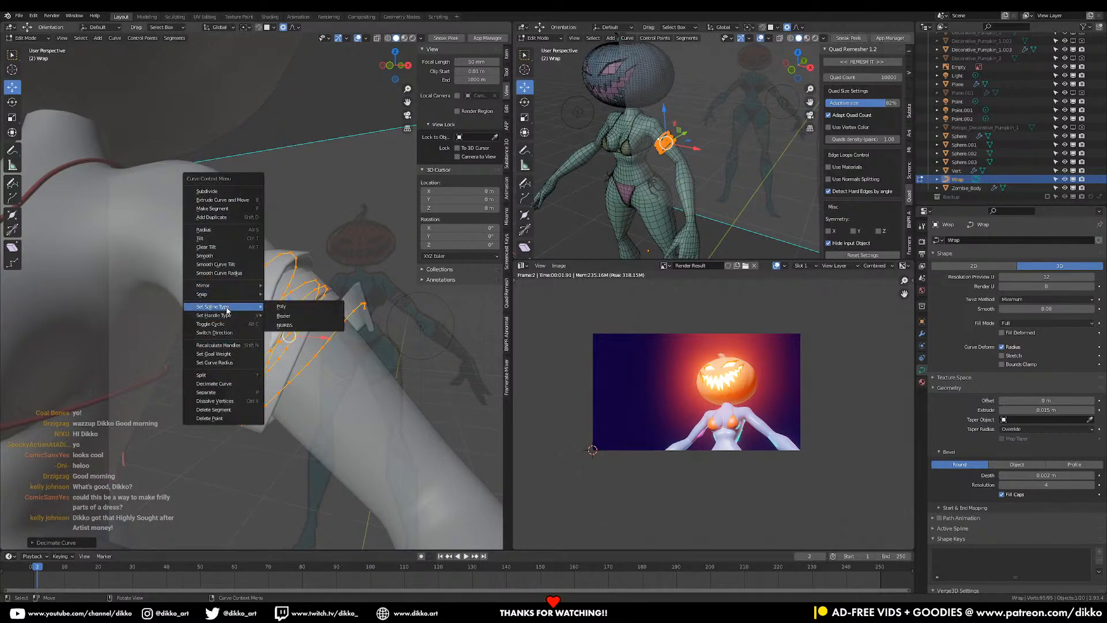
{"action": "left_click", "coordinate": [289, 318]}
{"action": "middle_click_drag", "start_coordinate": [265, 356], "coordinate": [248, 358]}
- Decimate the Bezier curve, lowering the ratio to about 0.16
{"action": "right_click", "coordinate": [166, 387]}
{"action": "mouse_move", "coordinate": [167, 388]}
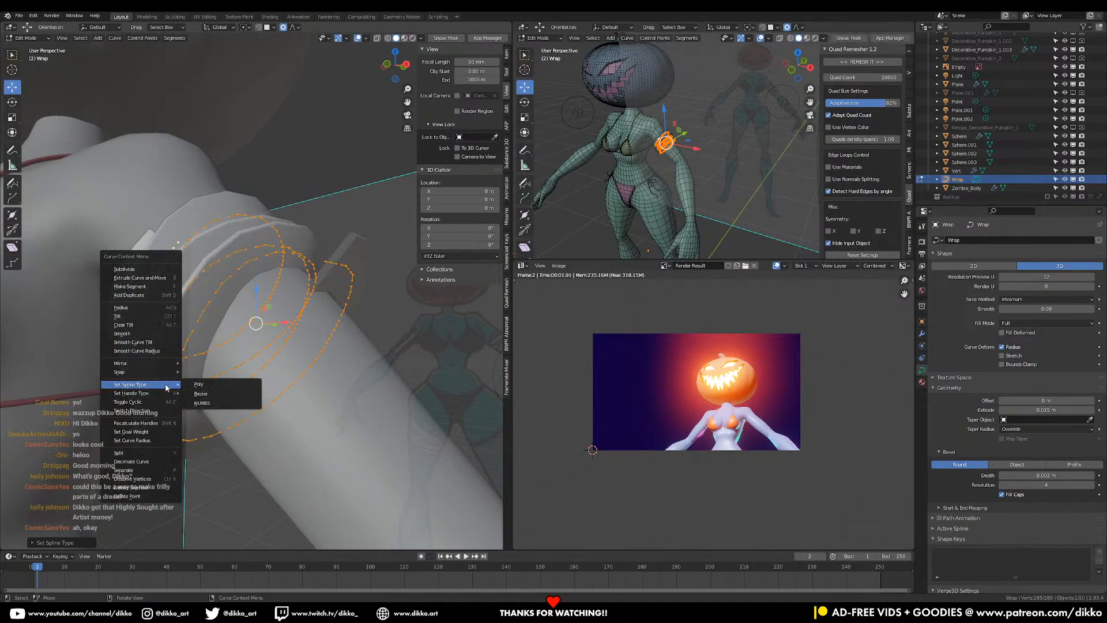
{"action": "left_click", "coordinate": [156, 461]}
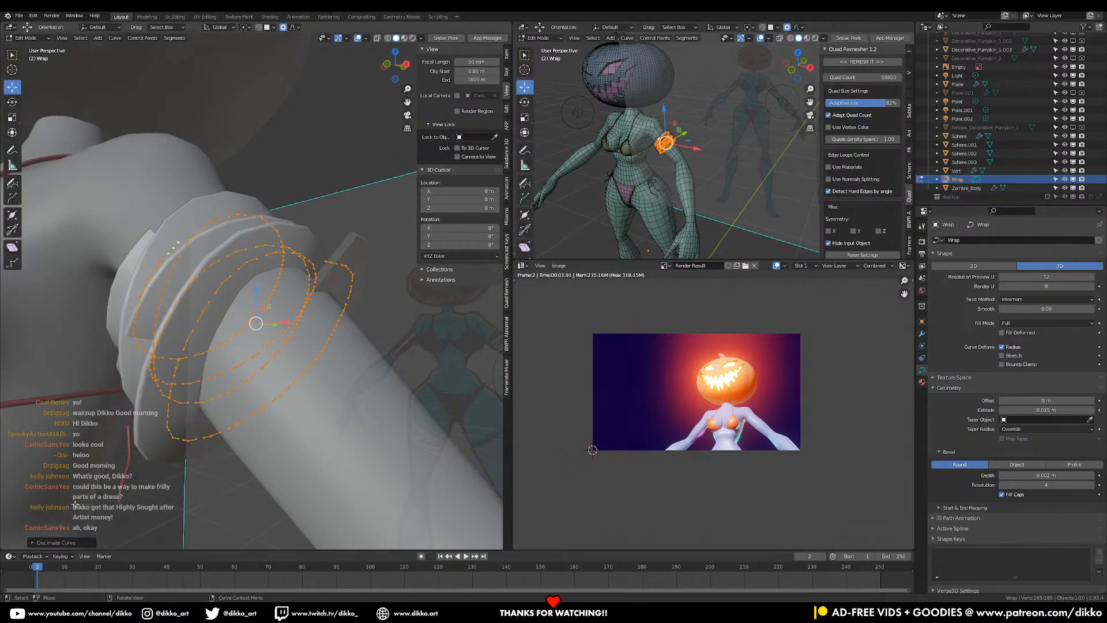
{"action": "left_click", "coordinate": [39, 543]}
{"action": "left_click_drag", "start_coordinate": [111, 540], "coordinate": [103, 540]}
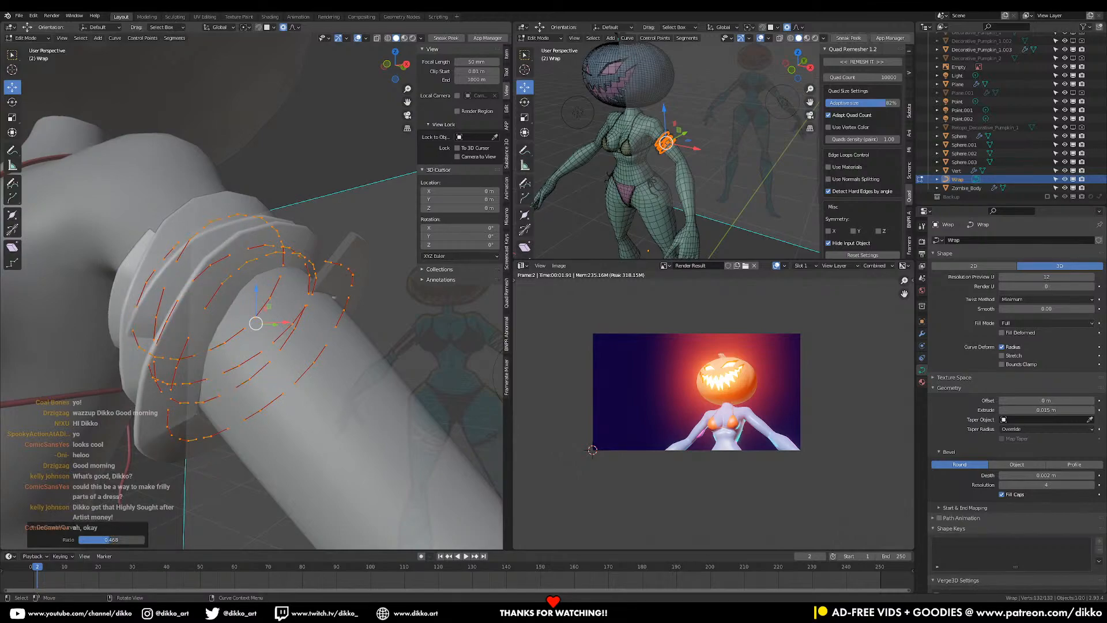
{"action": "left_click_drag", "start_coordinate": [105, 540], "coordinate": [98, 539]}
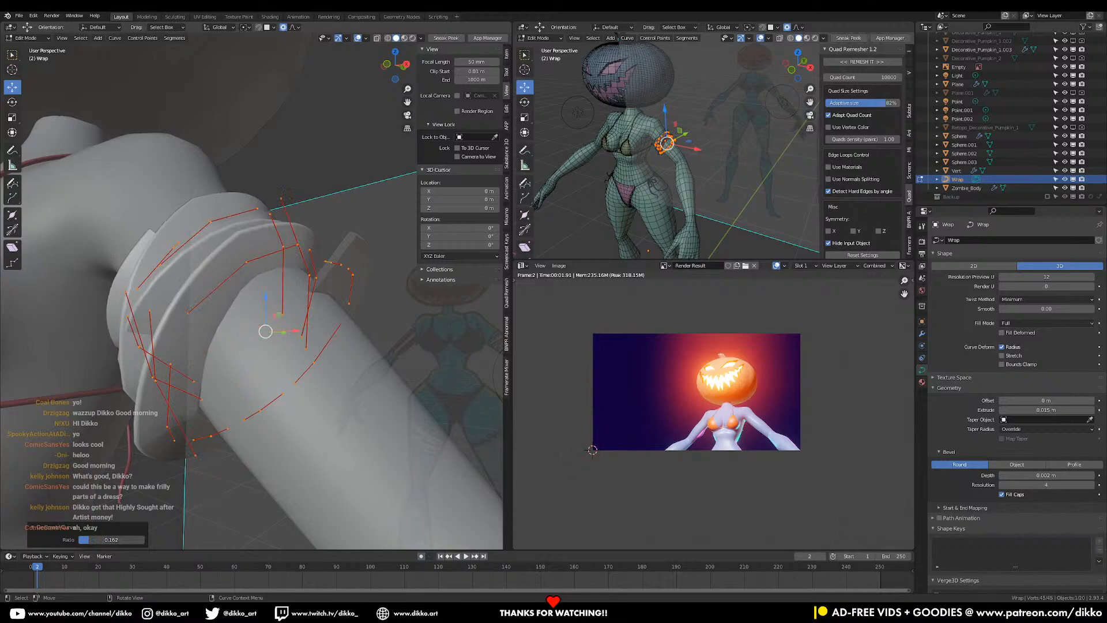
{"action": "middle_click_drag", "start_coordinate": [170, 422], "coordinate": [255, 377]}
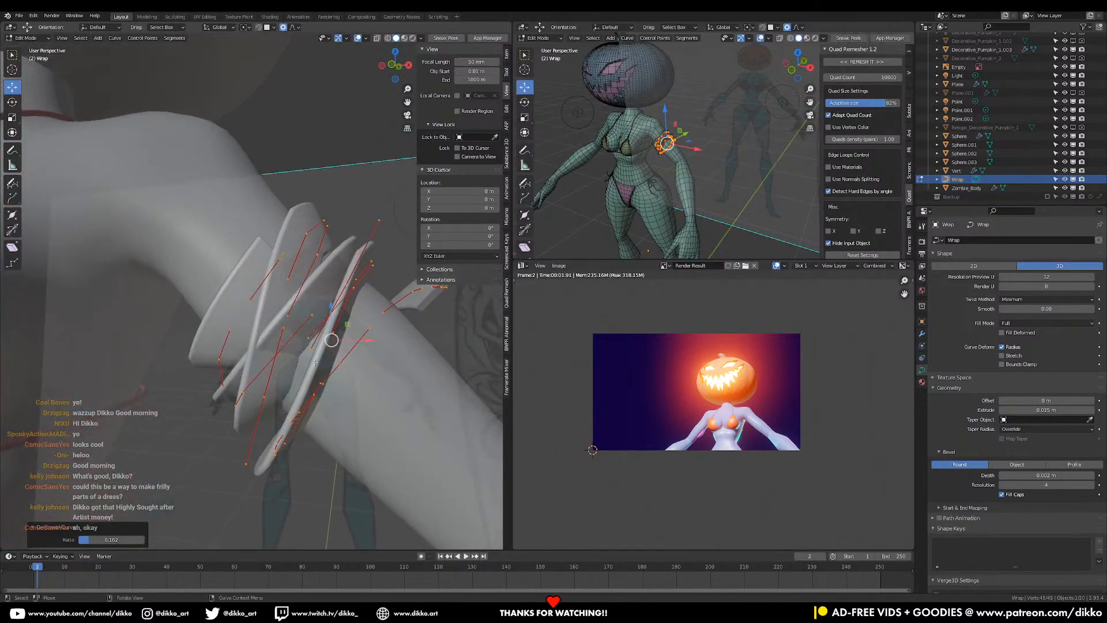
- Set the curve handles to Vector, then switch them to Automatic
{"action": "right_click", "coordinate": [288, 374]}
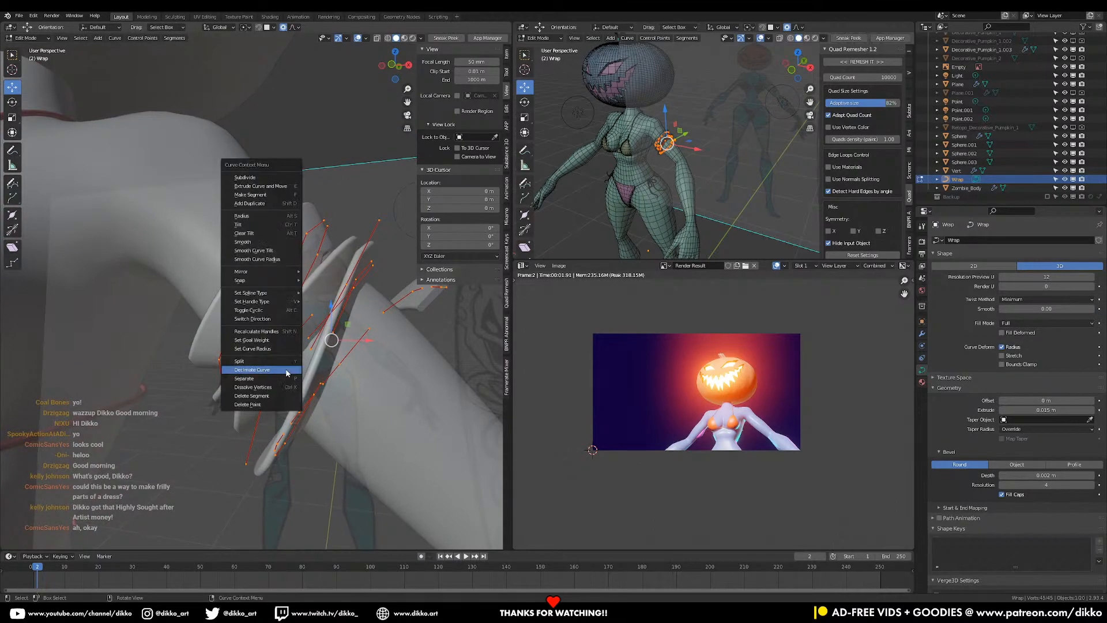
{"action": "mouse_move", "coordinate": [254, 302]}
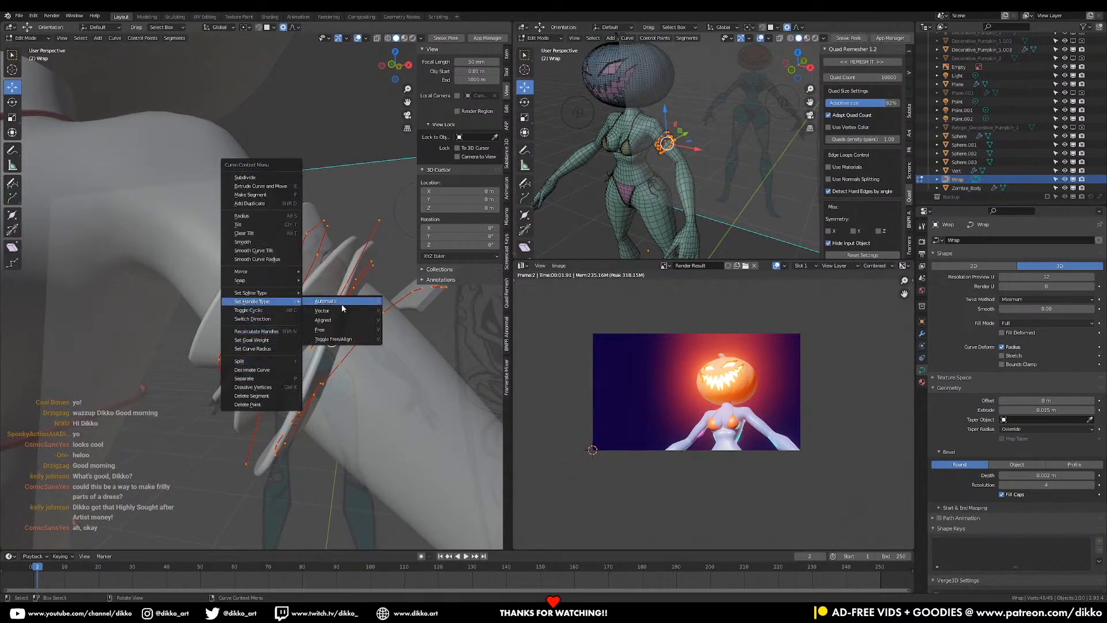
{"action": "left_click", "coordinate": [323, 311]}
{"action": "right_click", "coordinate": [279, 346]}
{"action": "mouse_move", "coordinate": [281, 349]}
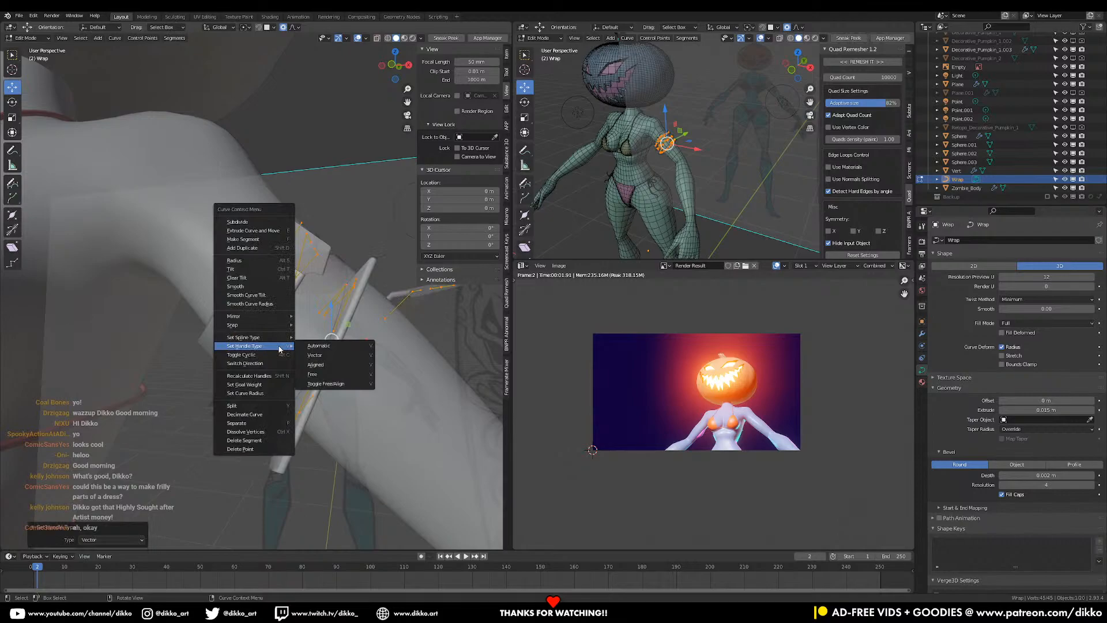
{"action": "left_click", "coordinate": [325, 347]}
{"action": "middle_click_drag", "start_coordinate": [325, 346], "coordinate": [431, 206]}
- Edit the points' mean tilt in the sidebar and proportionally scale around one control point
{"action": "left_click", "coordinate": [508, 72]}
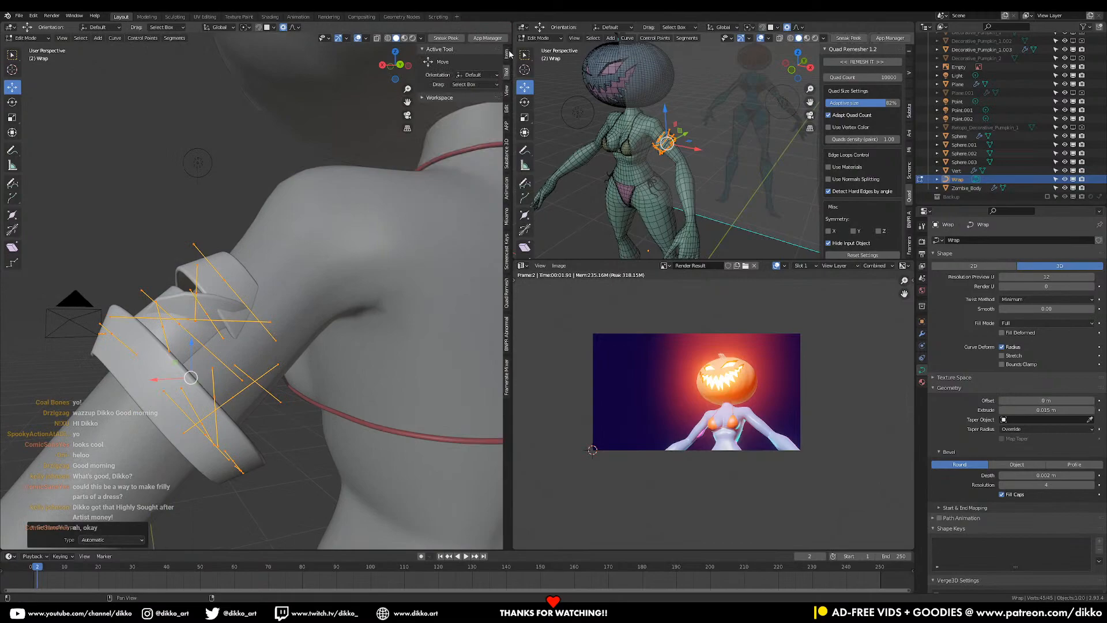
{"action": "left_click", "coordinate": [509, 53]}
{"action": "left_click", "coordinate": [465, 124]}
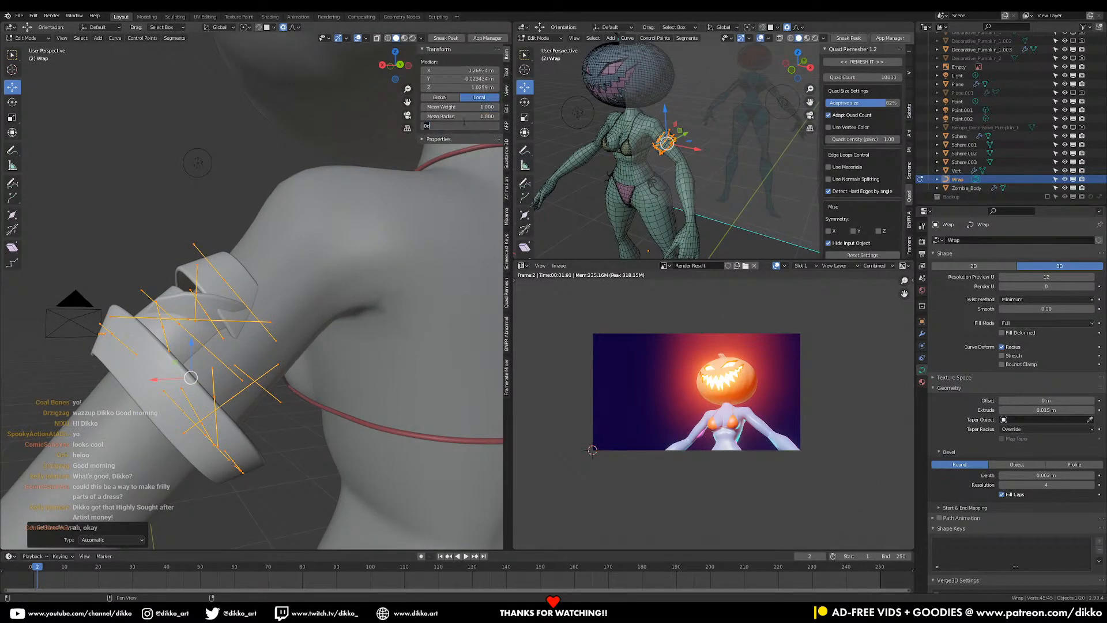
{"action": "middle_click_drag", "start_coordinate": [179, 343], "coordinate": [292, 380]}
{"action": "left_click", "coordinate": [165, 253]}
{"action": "key", "text": "s"}
{"action": "left_click", "coordinate": [314, 399]}
{"action": "key", "text": "a"}
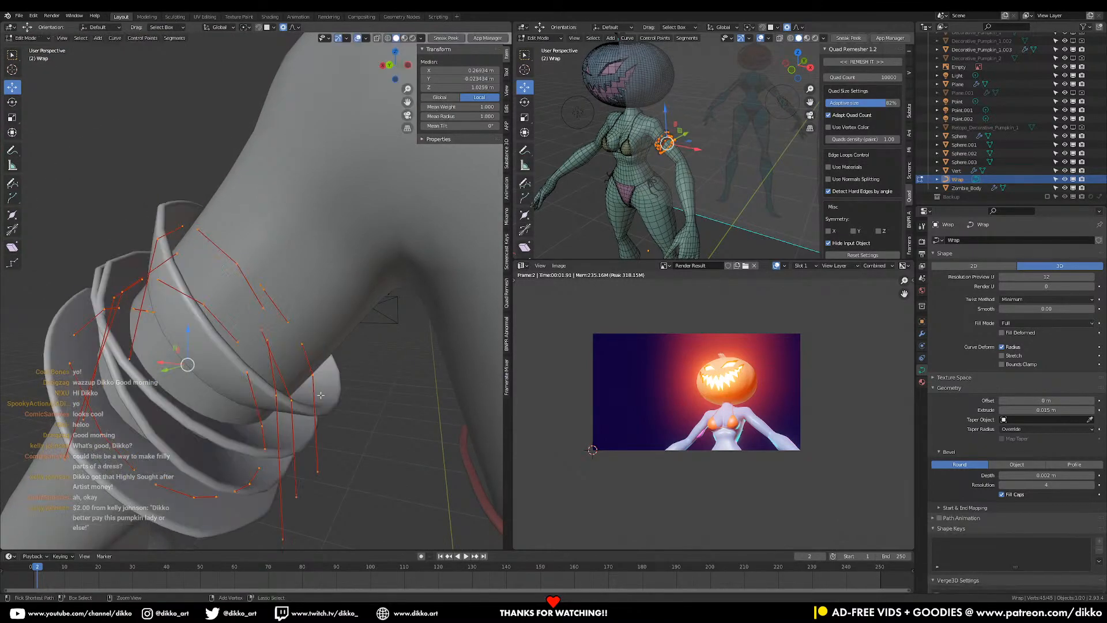
- Undo the simplification to restore the dense curve, then tilt all its points
{"action": "key", "text": "ctrl+z"}
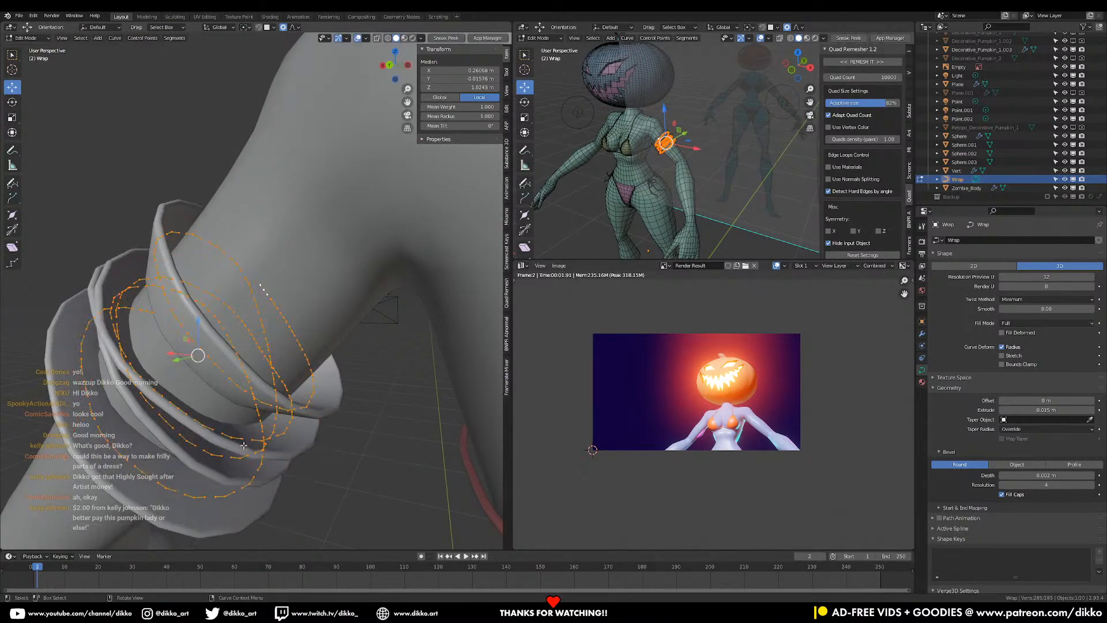
{"action": "middle_click_drag", "start_coordinate": [220, 441], "coordinate": [260, 424]}
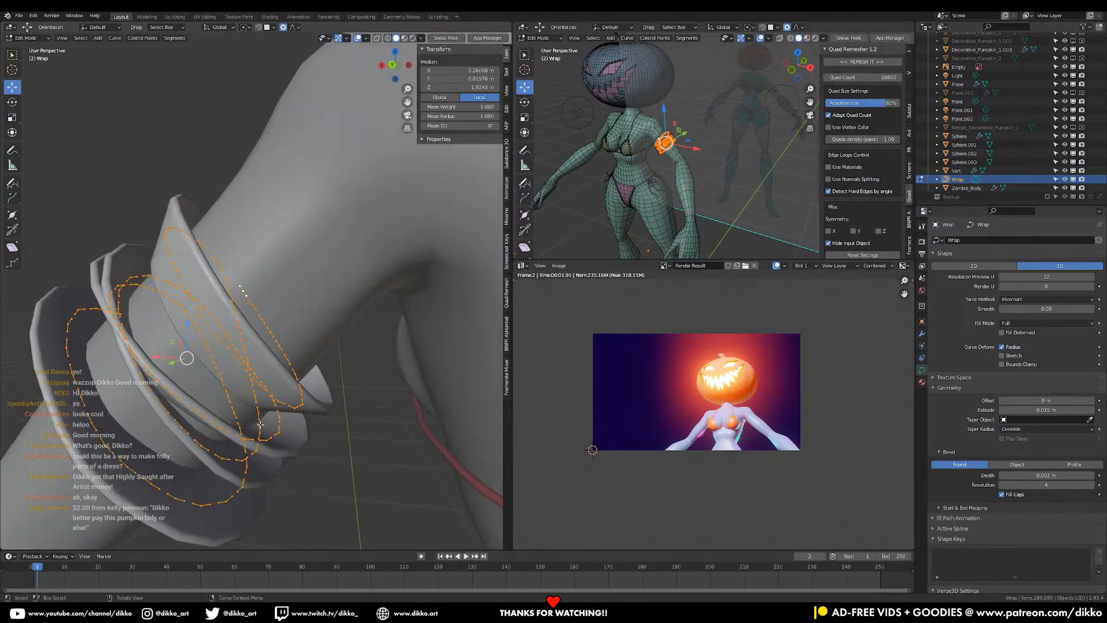
{"action": "key", "text": "ctrl+t"}
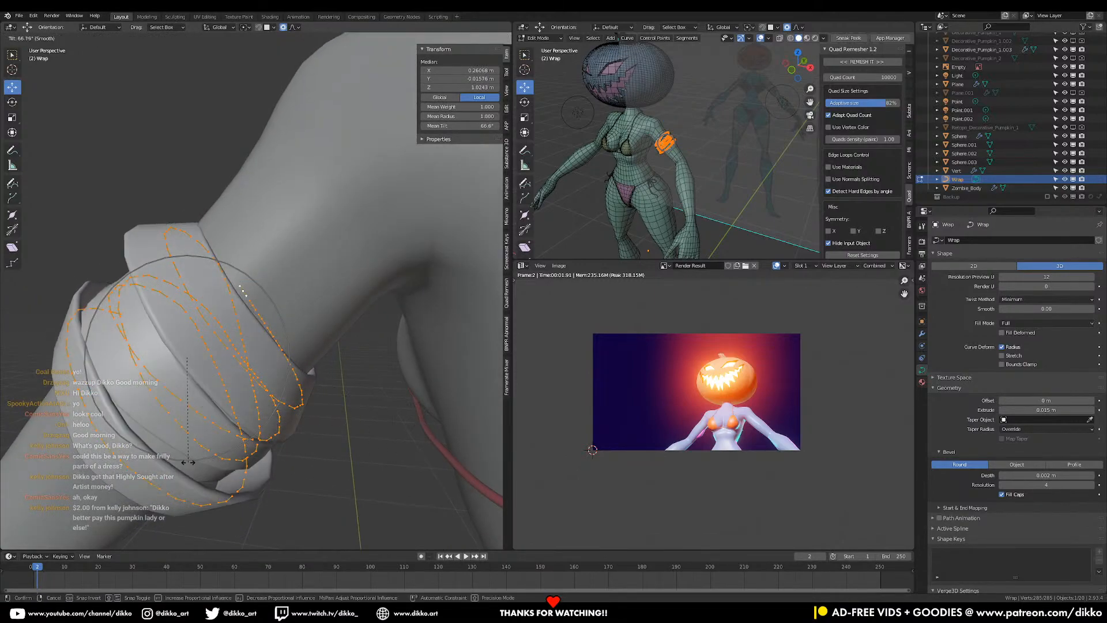
{"action": "left_click", "coordinate": [151, 447]}
{"action": "middle_click_drag", "start_coordinate": [151, 447], "coordinate": [269, 299]}
{"action": "middle_click_drag", "start_coordinate": [414, 361], "coordinate": [354, 378]}
- Re-tilt the wrap rings by a different angle, about 53° mean tilt
{"action": "key", "text": "ctrl+t"}
{"action": "left_click", "coordinate": [366, 292]}
{"action": "middle_click_drag", "start_coordinate": [367, 291], "coordinate": [340, 367]}
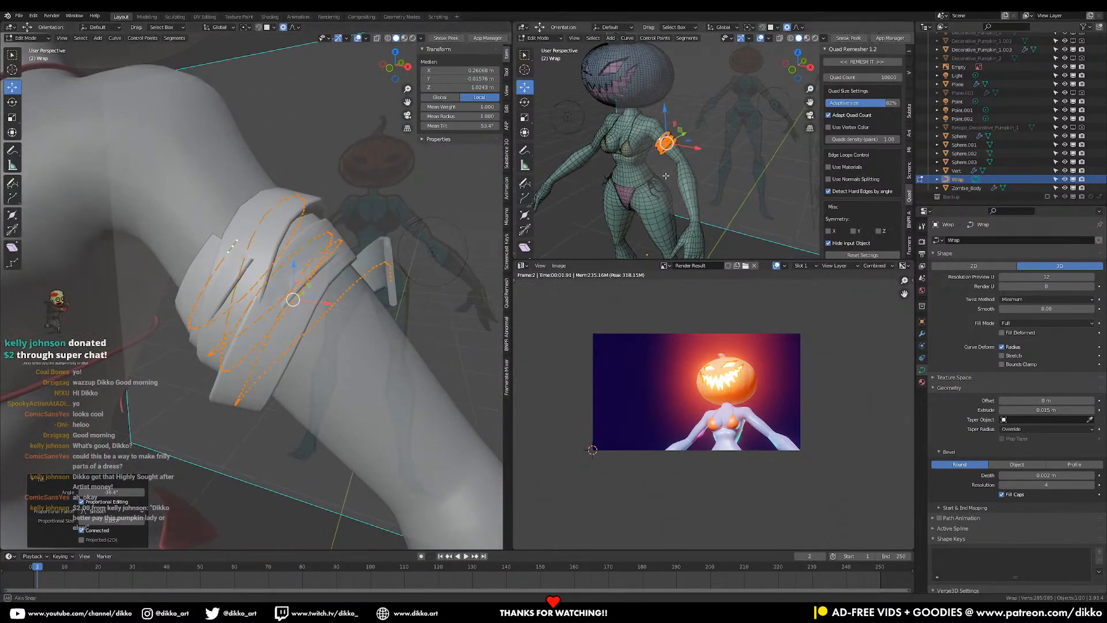
{"action": "middle_click_drag", "start_coordinate": [664, 176], "coordinate": [658, 186]}
{"action": "middle_click_drag", "start_coordinate": [299, 254], "coordinate": [318, 369]}
{"action": "middle_click_drag", "start_coordinate": [348, 285], "coordinate": [373, 233]}
- Push a single wrap point outward with soft falloff and twist the band there
{"action": "left_click", "coordinate": [372, 228]}
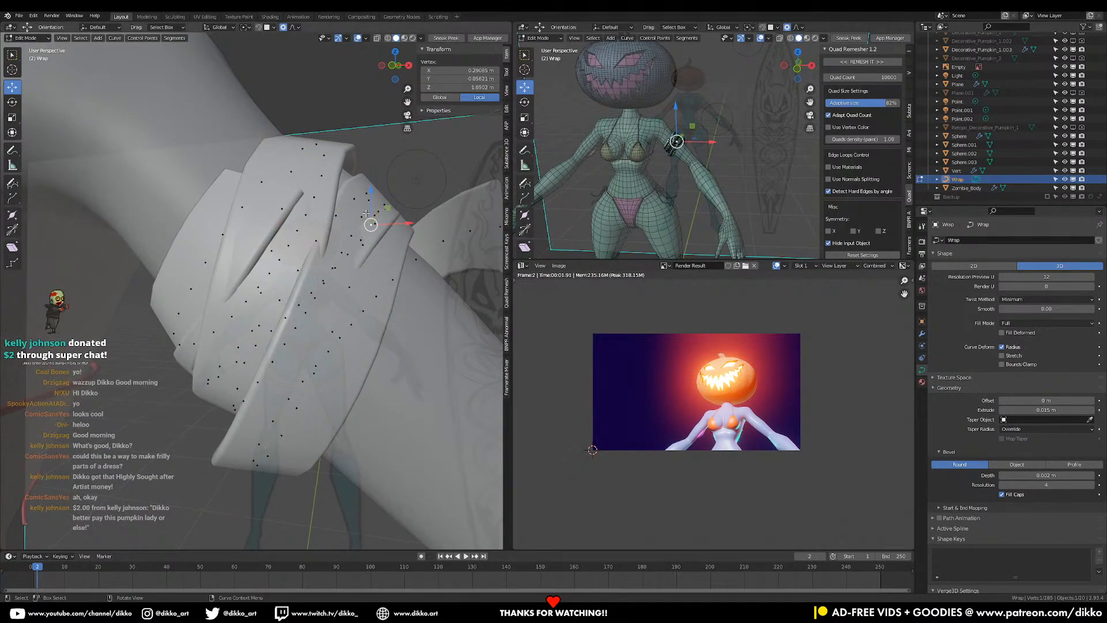
{"action": "key", "text": "g"}
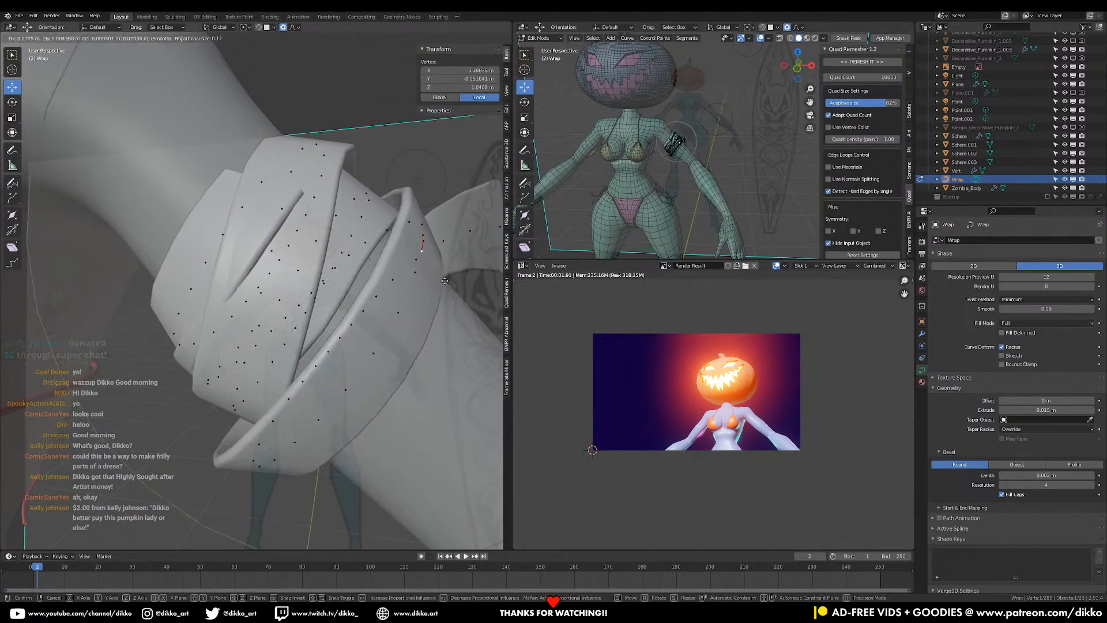
{"action": "left_click", "coordinate": [449, 281]}
{"action": "key", "text": "ctrl+t"}
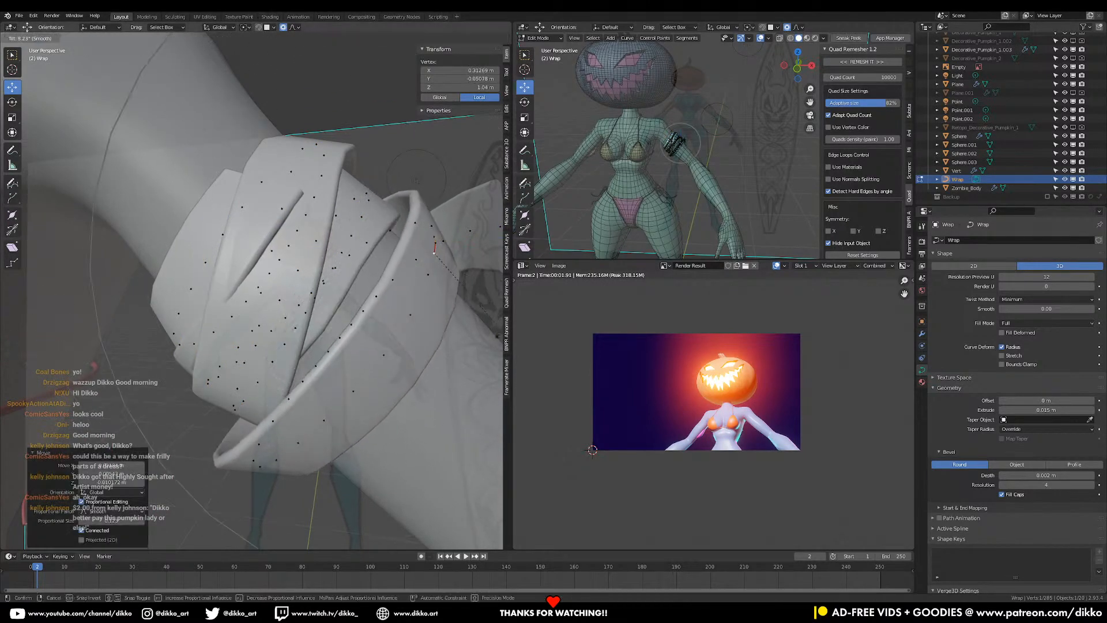
{"action": "left_click", "coordinate": [472, 384]}
{"action": "middle_click_drag", "start_coordinate": [432, 247], "coordinate": [450, 343]}
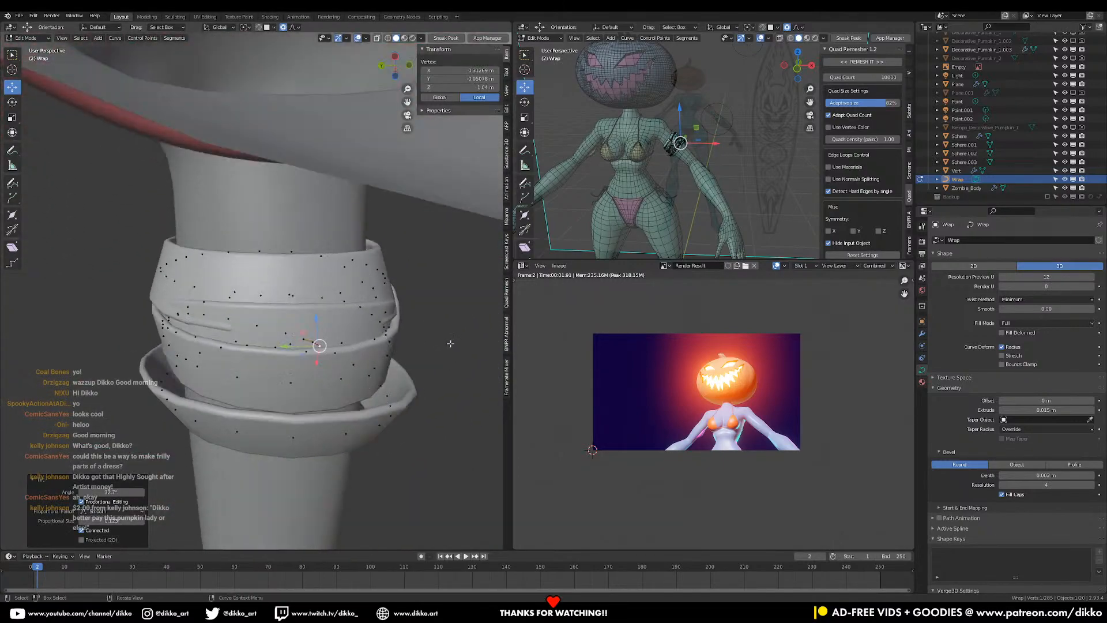
- Twist the wrap twice at another point and reposition it
{"action": "left_click", "coordinate": [245, 444]}
{"action": "middle_click_drag", "start_coordinate": [245, 444], "coordinate": [401, 432]}
{"action": "key", "text": "ctrl+t"}
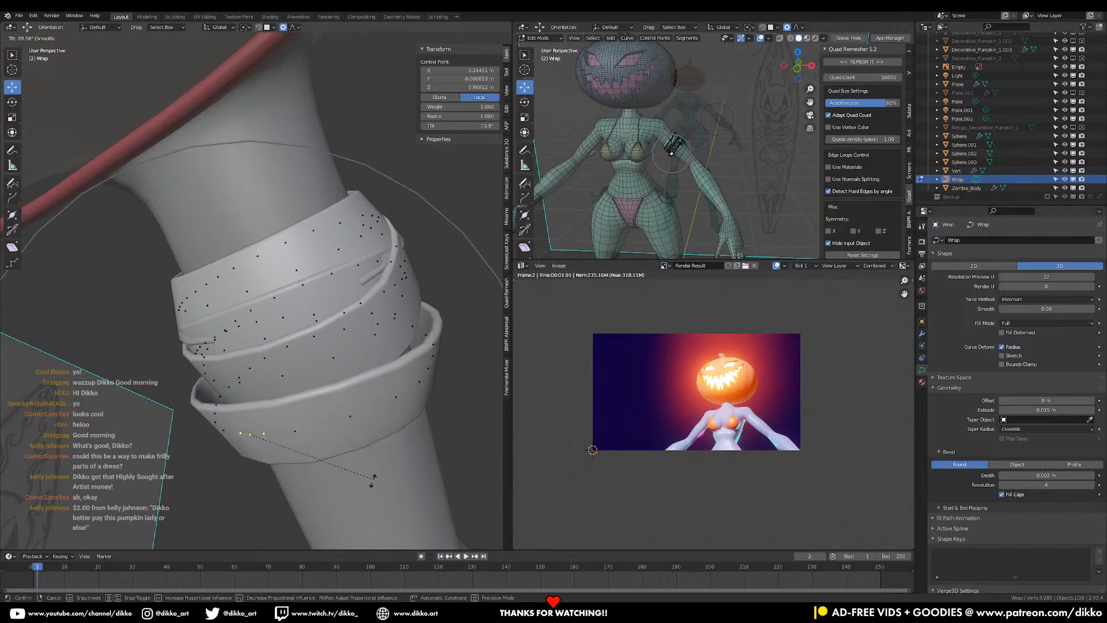
{"action": "left_click", "coordinate": [323, 505]}
{"action": "middle_click_drag", "start_coordinate": [362, 480], "coordinate": [394, 496]}
{"action": "key", "text": "ctrl+t"}
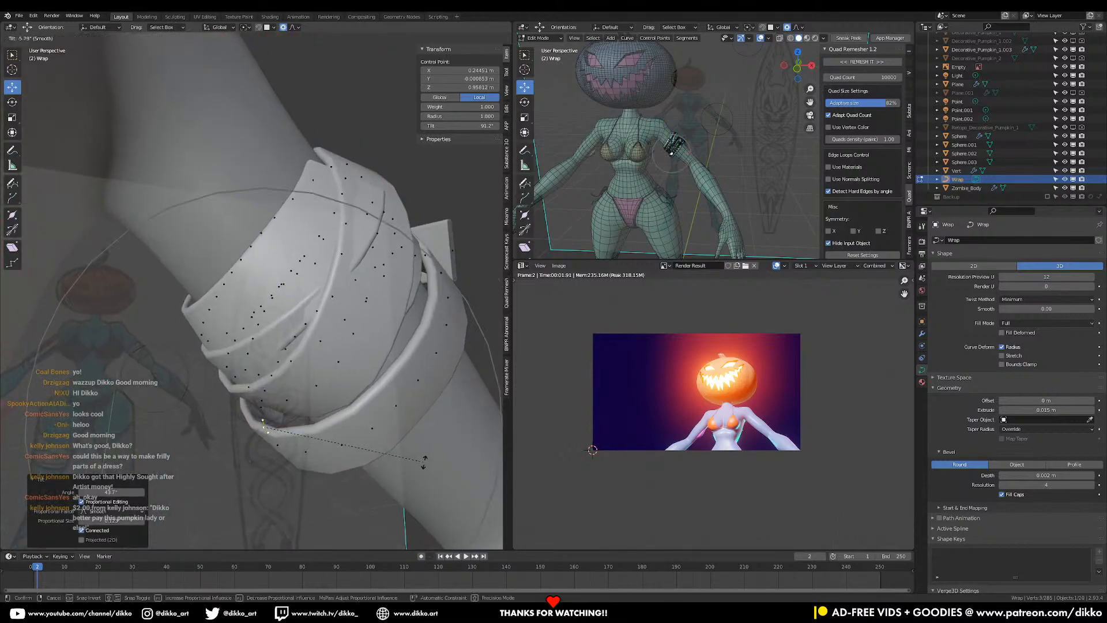
{"action": "left_click", "coordinate": [413, 470]}
{"action": "middle_click_drag", "start_coordinate": [413, 470], "coordinate": [400, 281]}
{"action": "key", "text": "g"}
{"action": "left_click", "coordinate": [407, 451]}
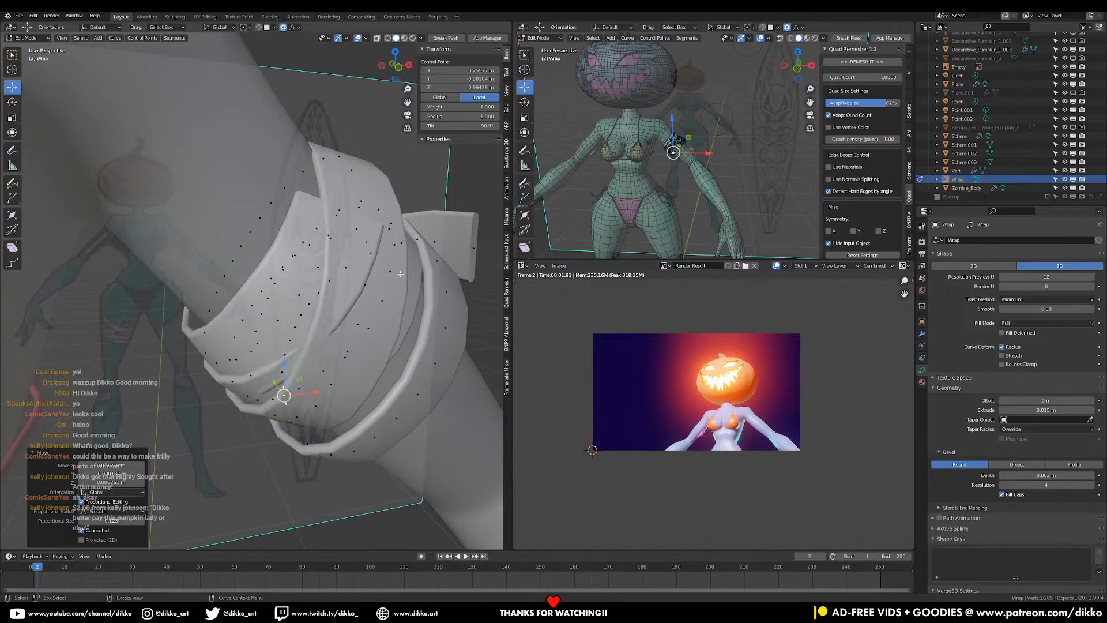
- Move and twist a neighbouring control point with proportional falloff
{"action": "left_click", "coordinate": [370, 210]}
{"action": "middle_click_drag", "start_coordinate": [370, 209], "coordinate": [366, 236]}
{"action": "left_click", "coordinate": [356, 203]}
{"action": "key", "text": "g"}
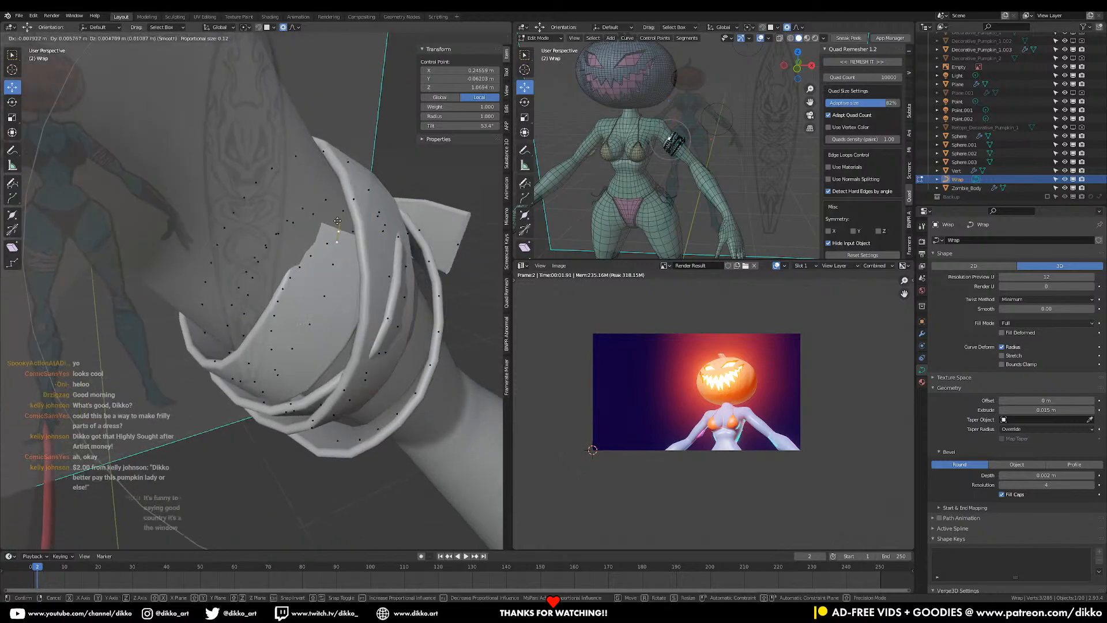
{"action": "left_click", "coordinate": [337, 228]}
{"action": "key", "text": "ctrl+t"}
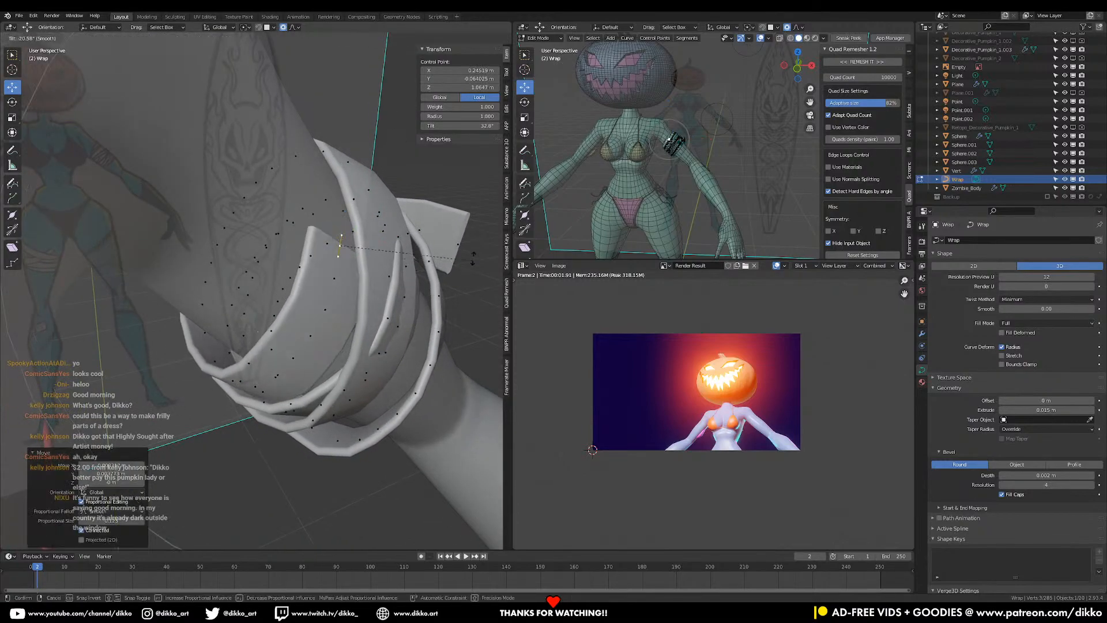
{"action": "left_click", "coordinate": [461, 271]}
{"action": "middle_click_drag", "start_coordinate": [462, 271], "coordinate": [438, 222]}
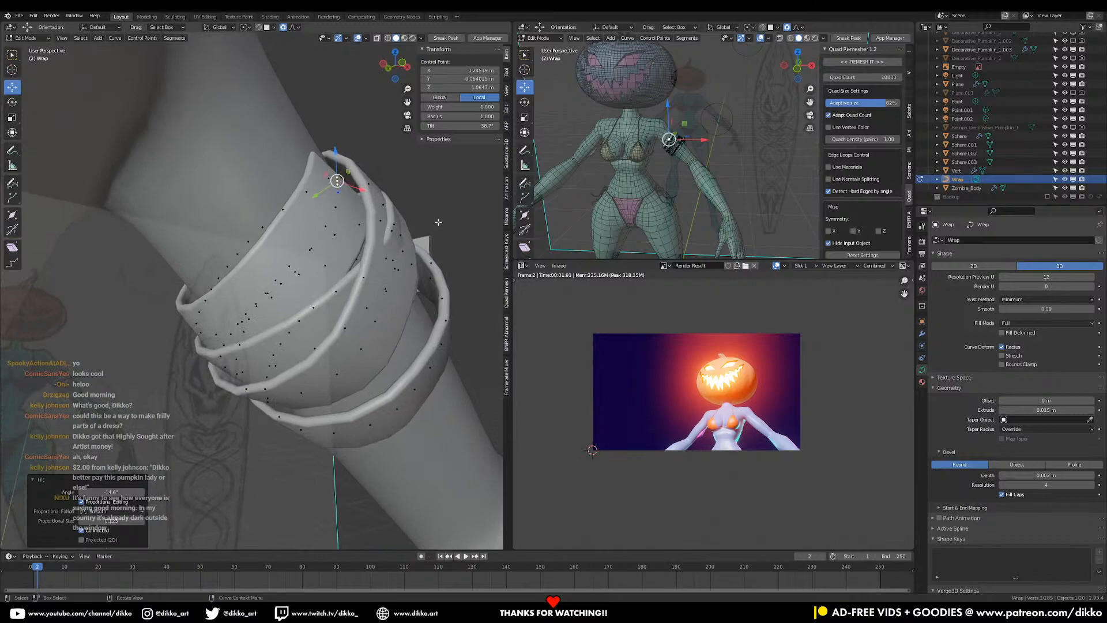
{"action": "middle_click_drag", "start_coordinate": [356, 265], "coordinate": [346, 242]}
- Shift another wrap point left and up through several small moves
{"action": "left_click", "coordinate": [374, 230]}
{"action": "key", "text": "g"}
{"action": "left_click", "coordinate": [371, 219]}
{"action": "key", "text": "g"}
{"action": "left_click", "coordinate": [237, 240]}
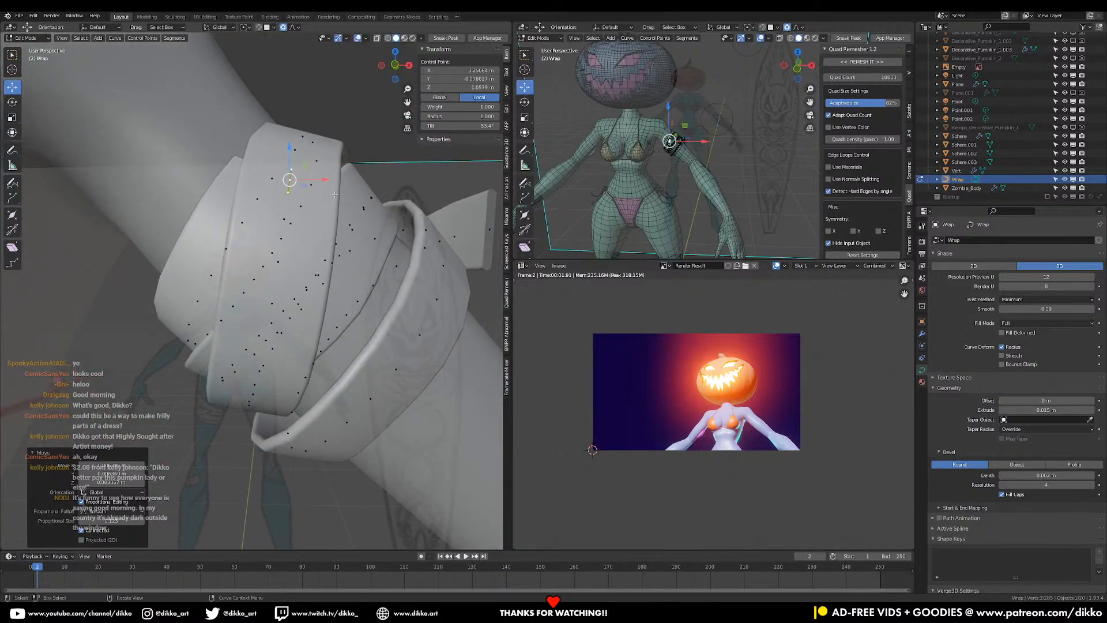
{"action": "key", "text": "g"}
{"action": "left_click", "coordinate": [412, 260]}
{"action": "mouse_move", "coordinate": [412, 261]}
{"action": "middle_mouse_down"}
{"action": "mouse_move", "coordinate": [380, 248]}
{"action": "mouse_move", "coordinate": [427, 262]}
{"action": "middle_mouse_up"}
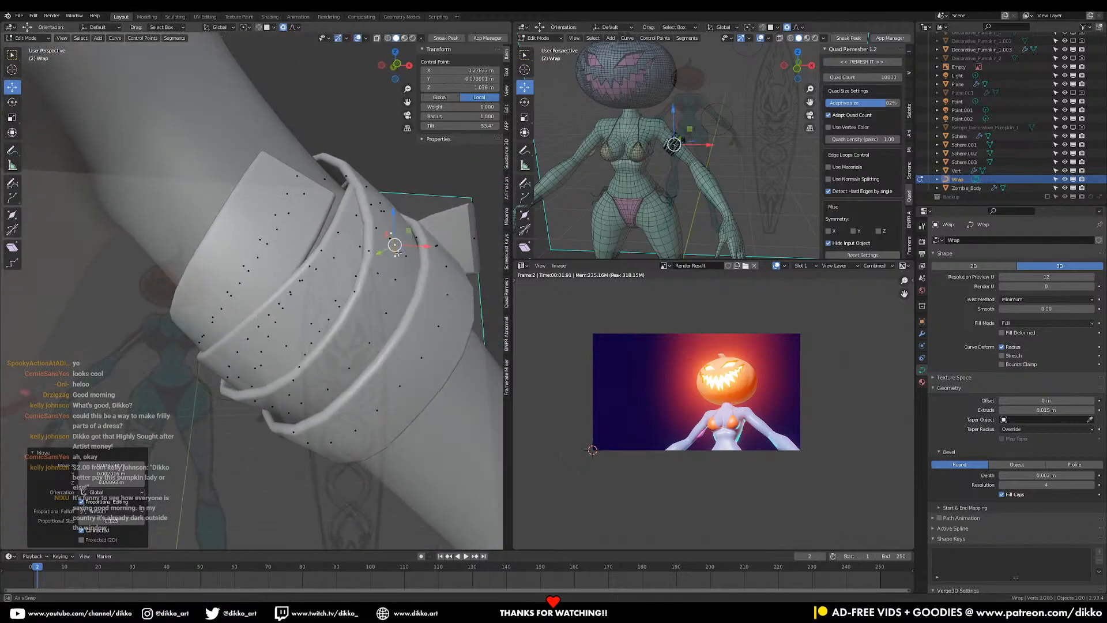
{"action": "key", "text": "g"}
{"action": "left_click", "coordinate": [443, 270]}
- Make a small move on a different control point of the wrap
{"action": "left_click", "coordinate": [444, 269]}
{"action": "key", "text": "g"}
{"action": "left_click", "coordinate": [453, 262]}
{"action": "scroll", "coordinate": [420, 263], "scroll_direction": "down", "scroll_amount": 3}
{"action": "middle_click_drag", "start_coordinate": [453, 263], "coordinate": [363, 245]}
{"action": "scroll", "coordinate": [300, 226], "scroll_direction": "up", "scroll_amount": 4}
- Pull a wrap point up and right, then rotate around it
{"action": "left_click", "coordinate": [297, 204]}
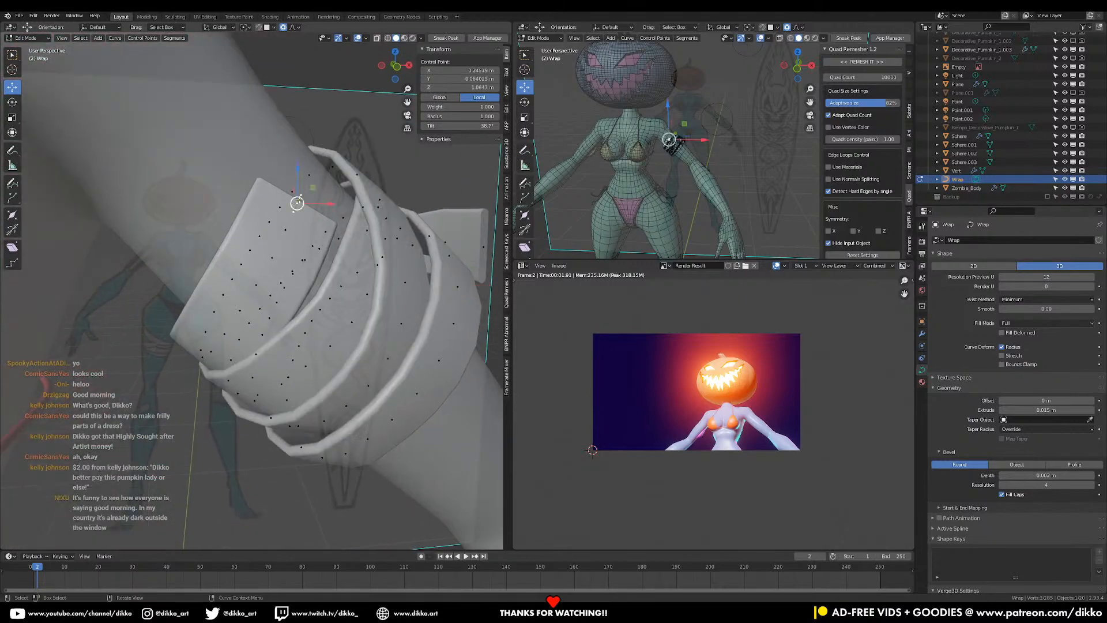
{"action": "scroll", "coordinate": [300, 205], "scroll_direction": "down", "scroll_amount": 2}
{"action": "key", "text": "g"}
{"action": "left_click", "coordinate": [339, 165]}
{"action": "key", "text": "r"}
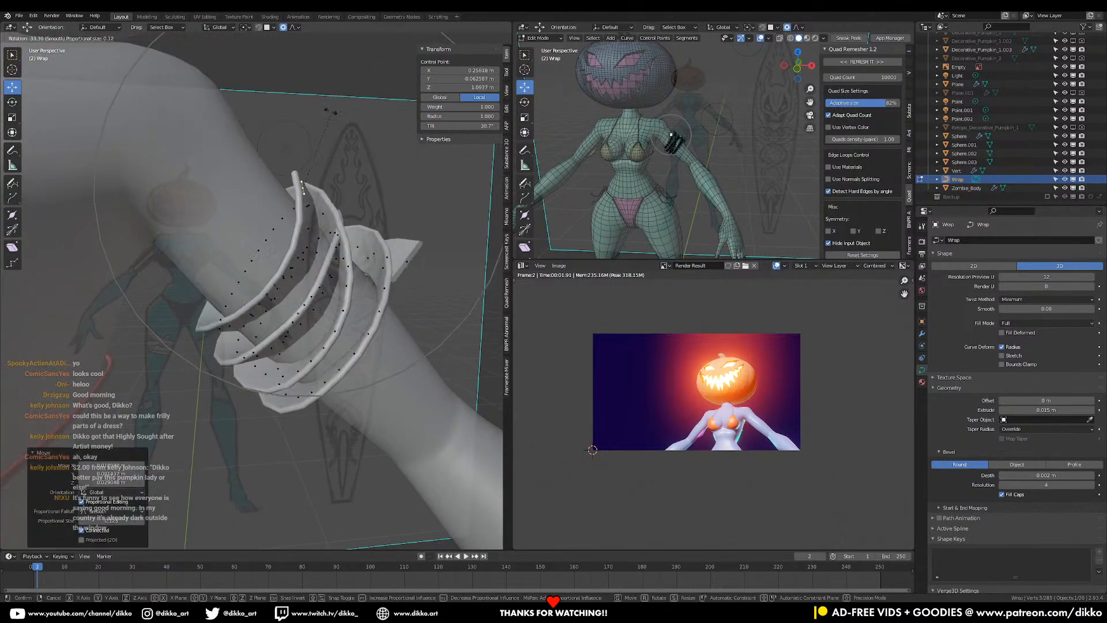
{"action": "left_click", "coordinate": [362, 150]}
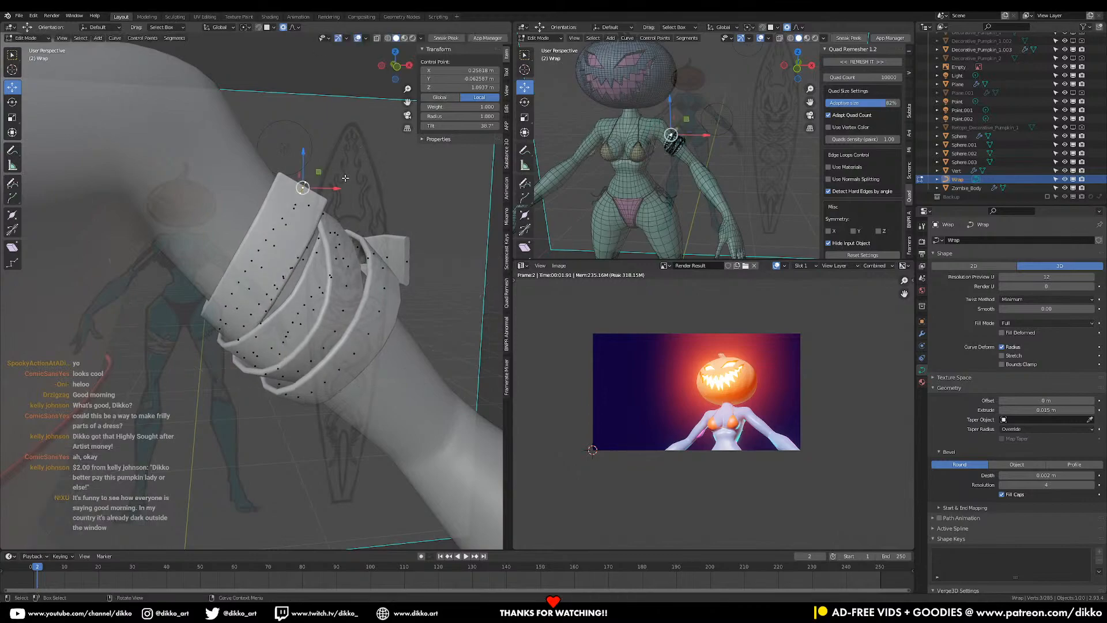
{"action": "left_click", "coordinate": [270, 256]}
{"action": "middle_click_drag", "start_coordinate": [270, 256], "coordinate": [275, 241]}
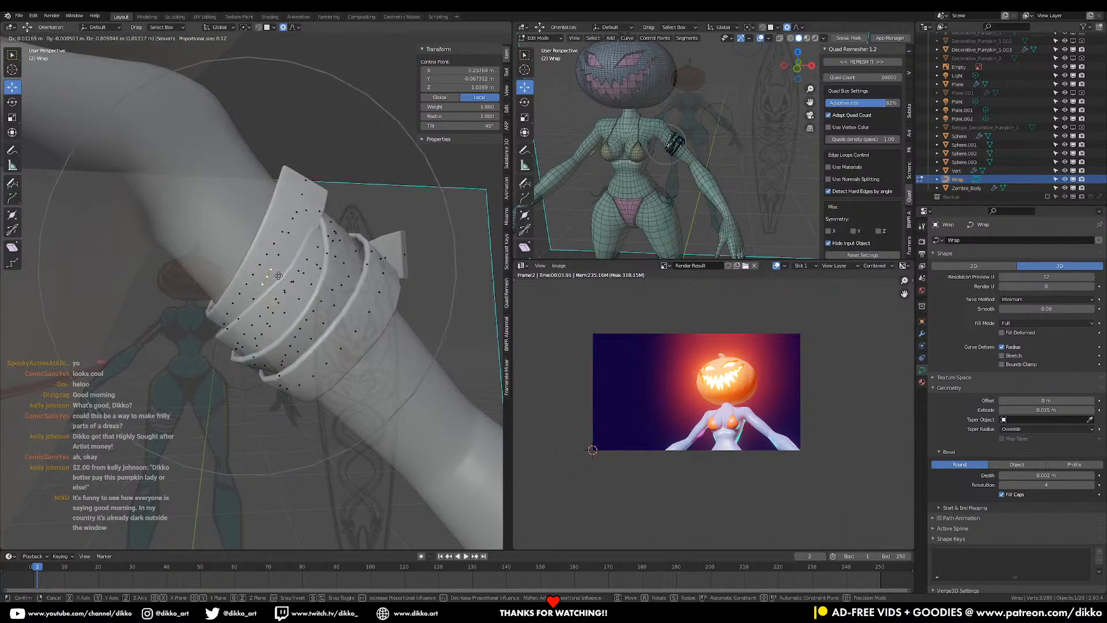
- Raise the wrap's top edge, undo a trial twist, and shift the point
{"action": "left_click", "coordinate": [316, 177]}
{"action": "key", "text": "g"}
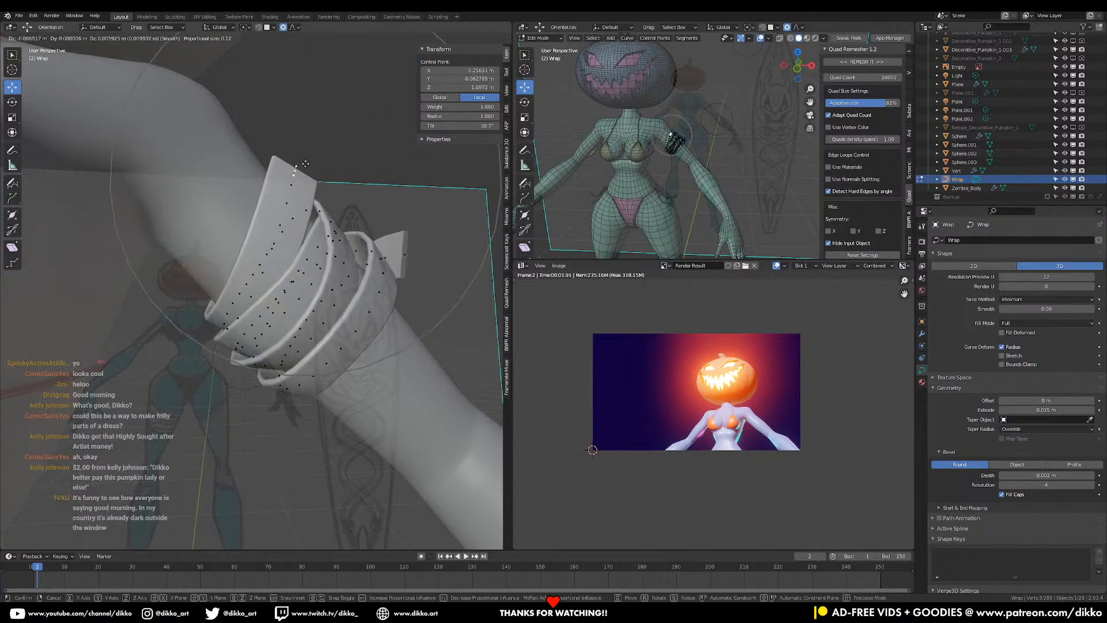
{"action": "left_click", "coordinate": [305, 163]}
{"action": "key", "text": "r"}
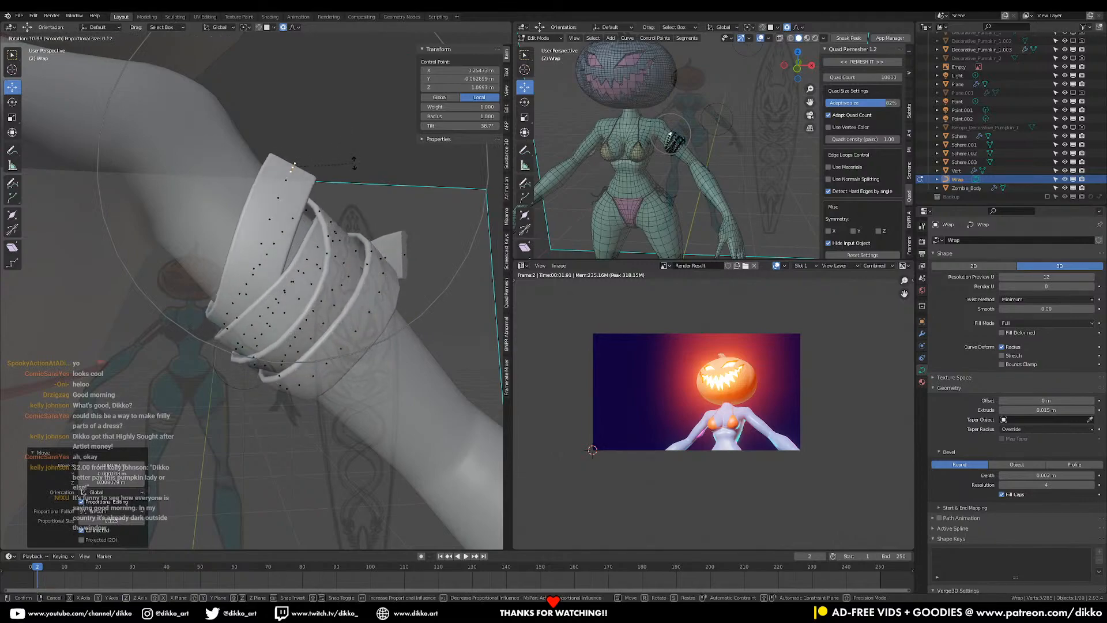
{"action": "key", "text": "ctrl+t"}
{"action": "left_click", "coordinate": [381, 202]}
{"action": "key", "text": "ctrl+z"}
{"action": "key", "text": "ctrl+z"}
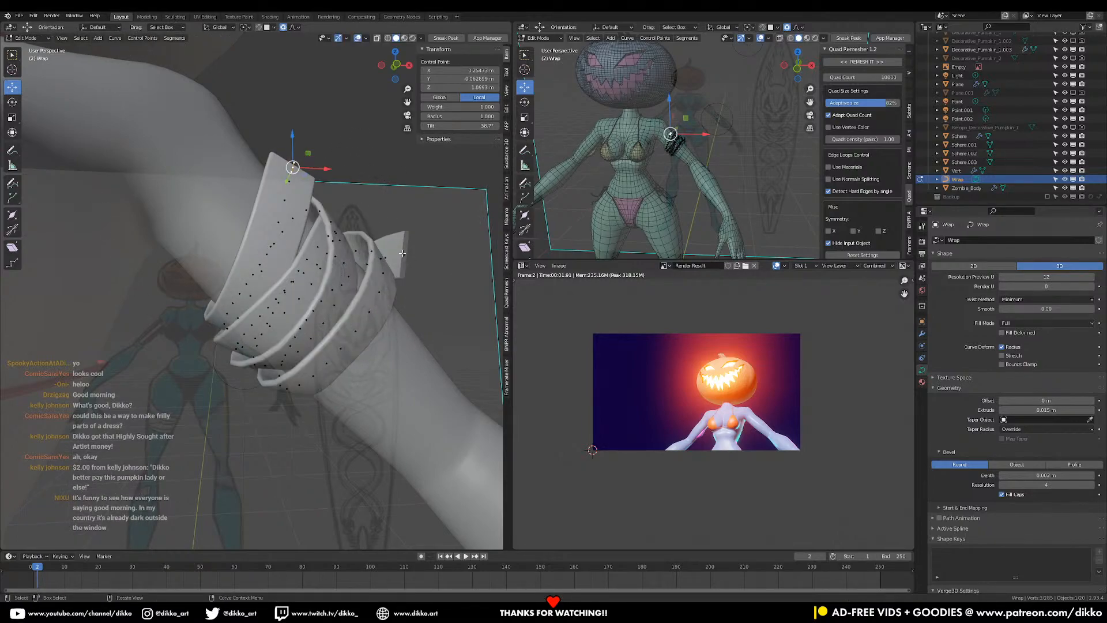
{"action": "left_click_drag", "start_coordinate": [405, 255], "coordinate": [409, 256]}
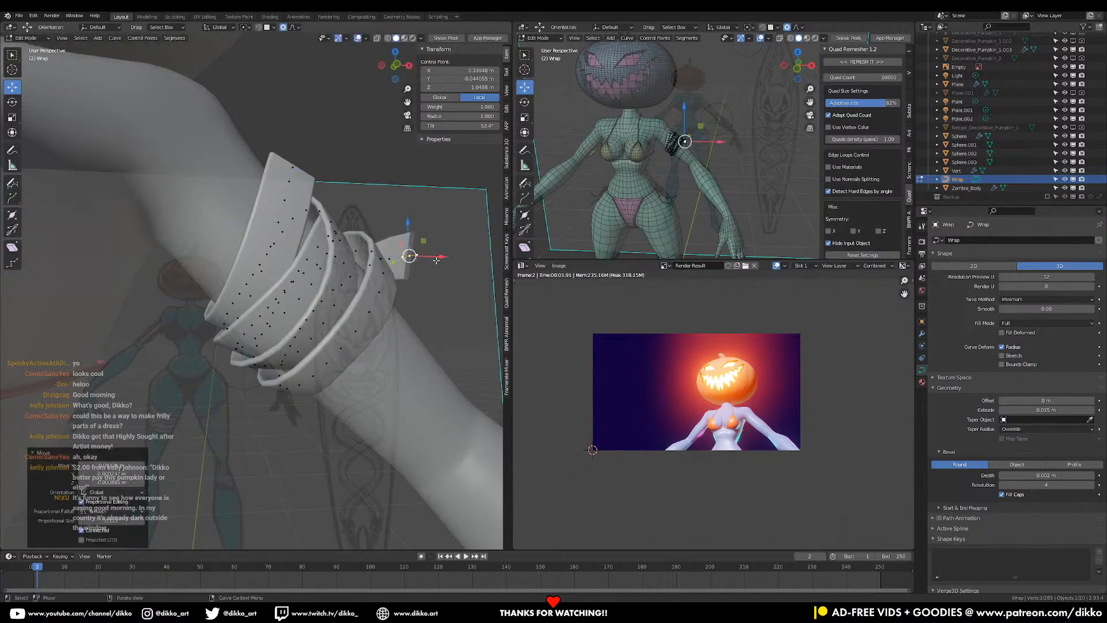
- Move one wrap point slightly, then twist the whole wrap curve
{"action": "key", "text": "a"}
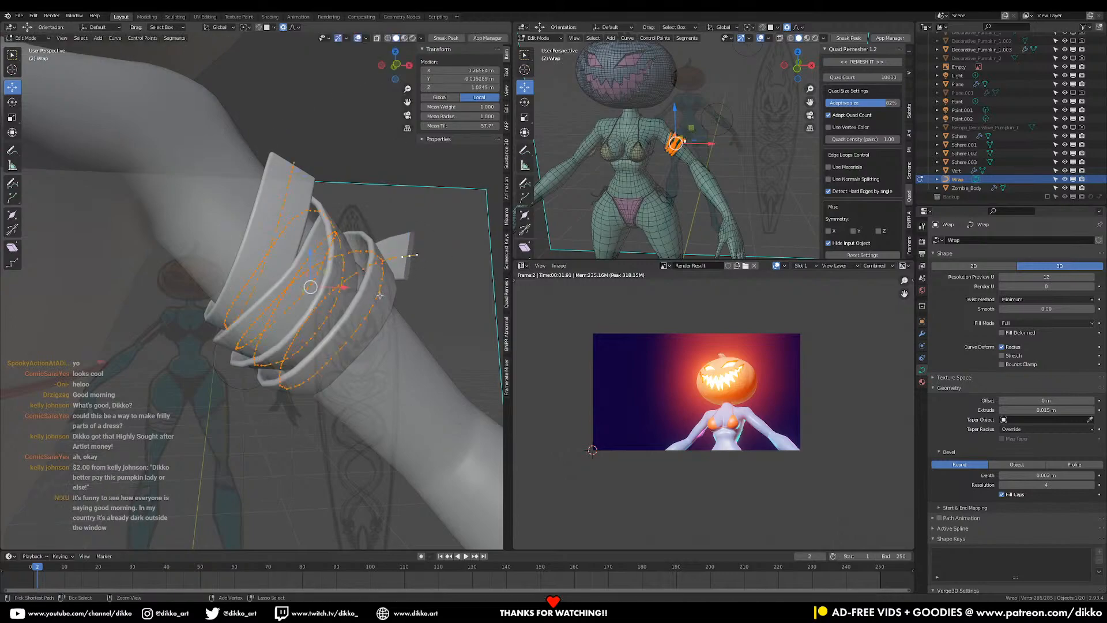
{"action": "left_click", "coordinate": [298, 162]}
{"action": "key", "text": "g"}
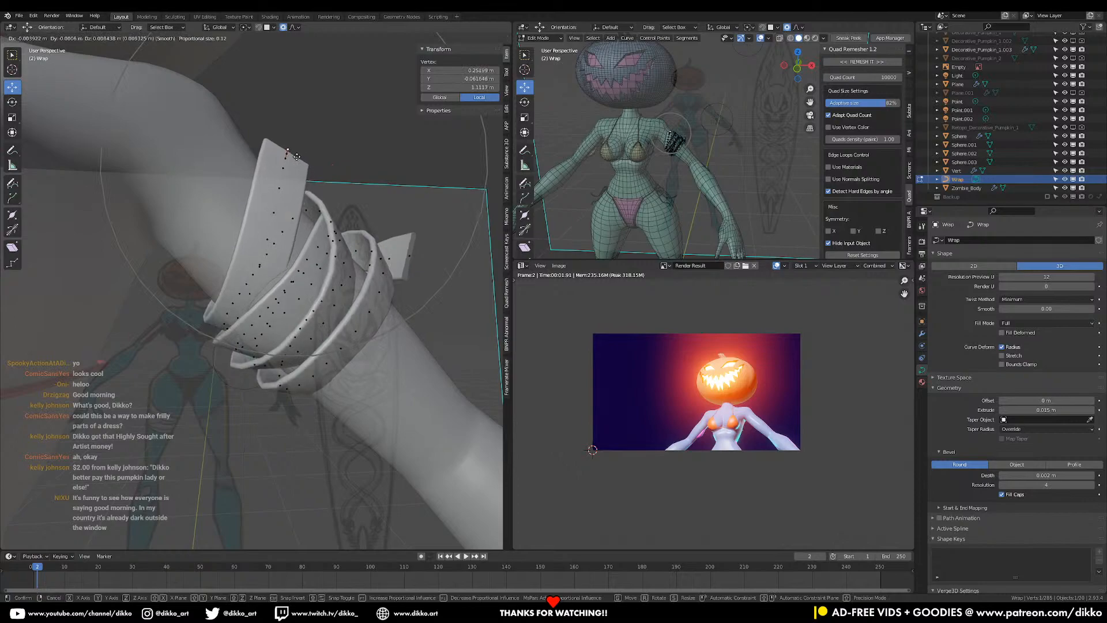
{"action": "left_click", "coordinate": [296, 157]}
{"action": "key", "text": "a"}
{"action": "key", "text": "ctrl+t"}
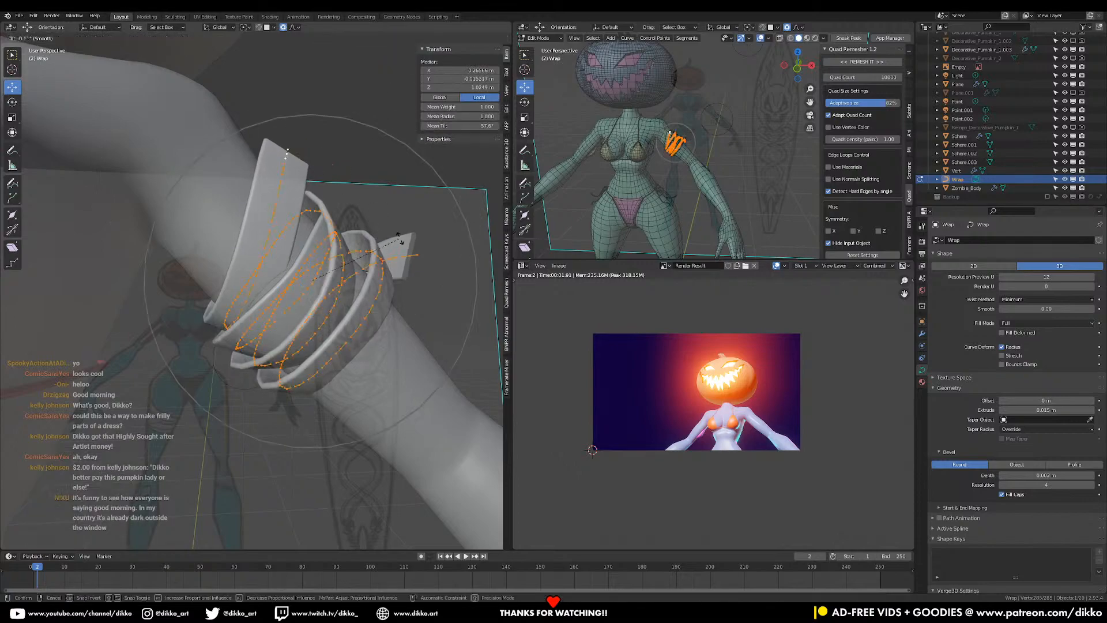
{"action": "left_click", "coordinate": [401, 282]}
{"action": "middle_click_drag", "start_coordinate": [400, 281], "coordinate": [365, 306]}
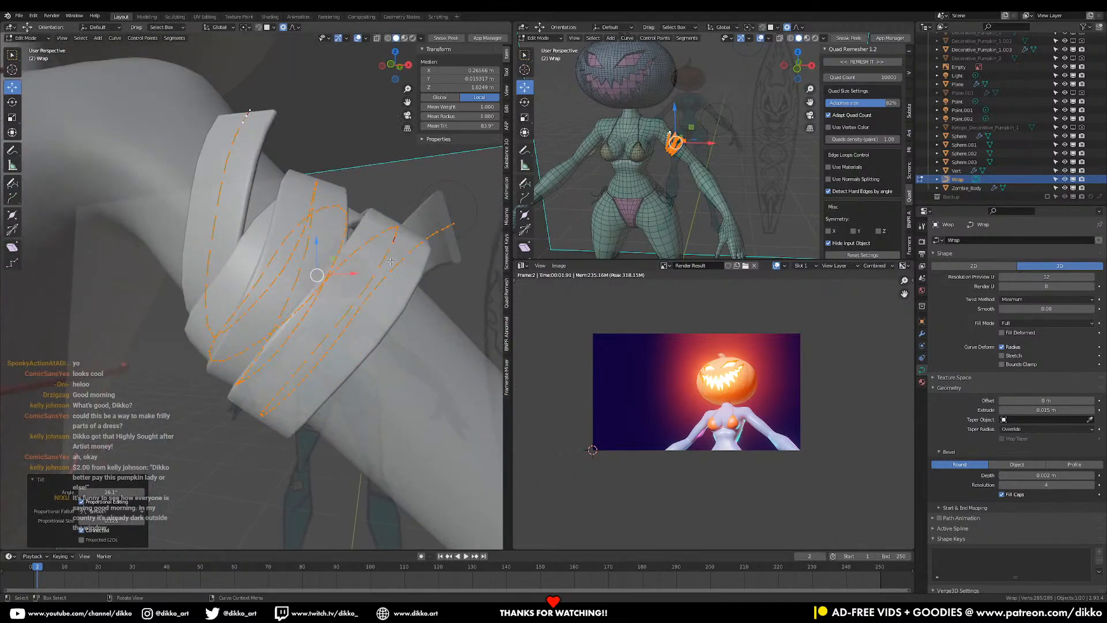
- Adjust two more arm-band points with proportional falloff
{"action": "left_click", "coordinate": [384, 218]}
{"action": "middle_click_drag", "start_coordinate": [384, 218], "coordinate": [427, 245]}
{"action": "key", "text": "g"}
{"action": "left_click", "coordinate": [386, 224]}
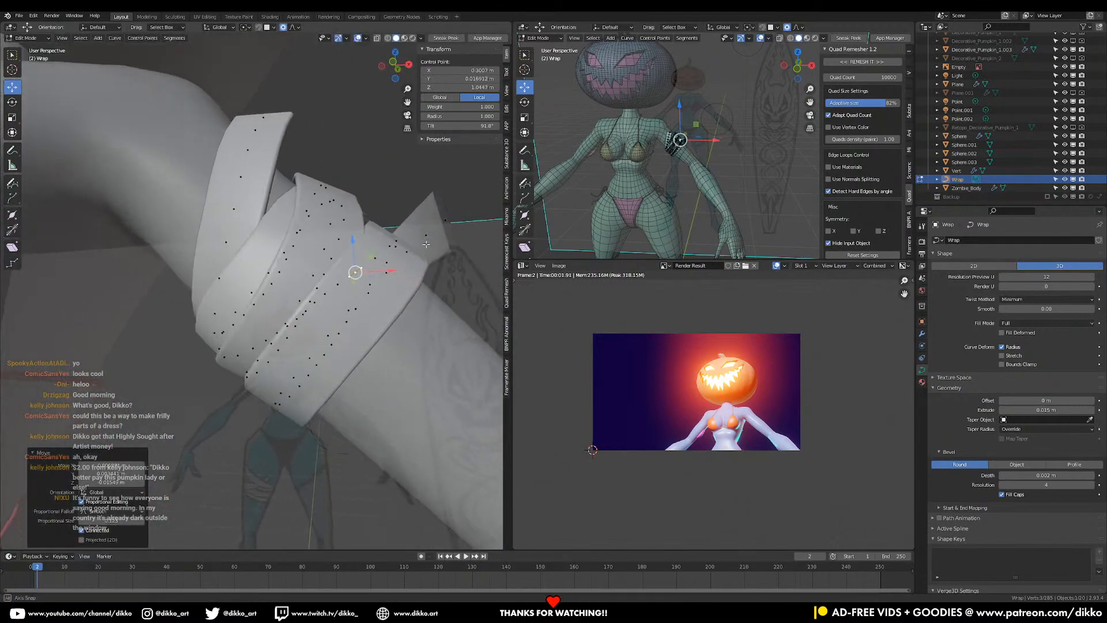
{"action": "left_click", "coordinate": [390, 252]}
{"action": "key", "text": "g"}
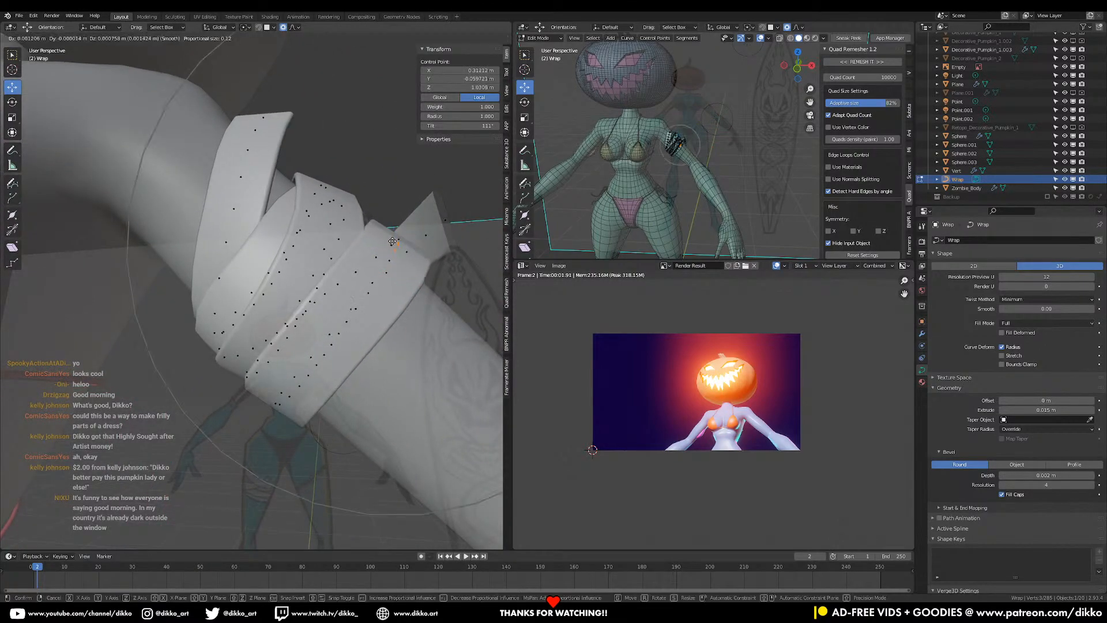
{"action": "left_click", "coordinate": [398, 251]}
- Move a point near the band's end and return to Object Mode
{"action": "middle_click_drag", "start_coordinate": [393, 281], "coordinate": [300, 311]}
{"action": "left_click", "coordinate": [254, 345]}
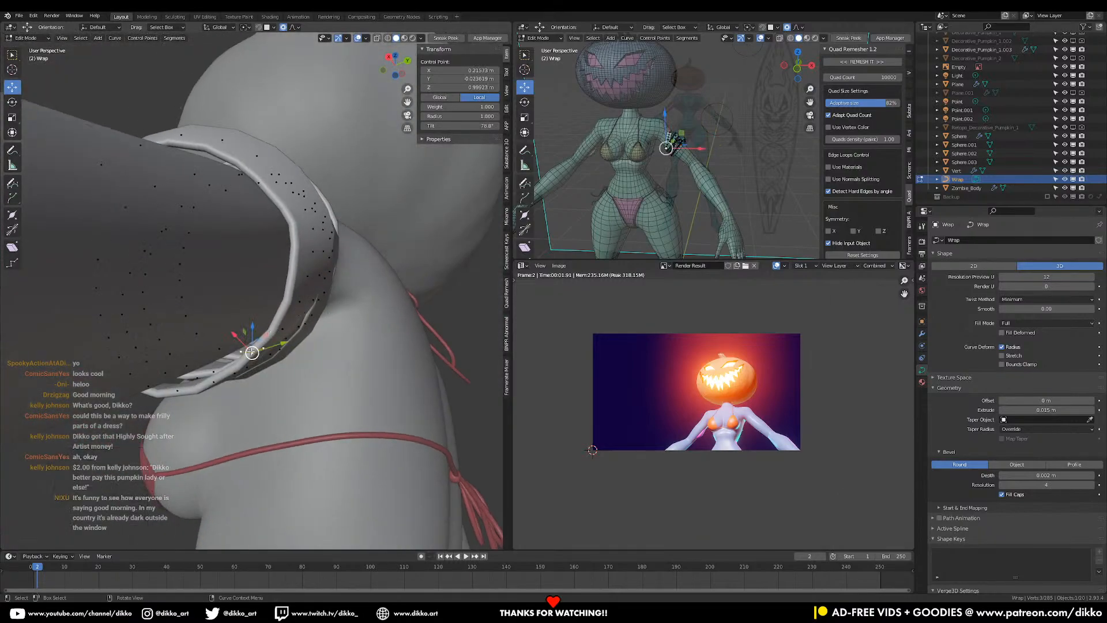
{"action": "key", "text": "g"}
{"action": "left_click", "coordinate": [296, 336]}
{"action": "middle_click_drag", "start_coordinate": [297, 337], "coordinate": [375, 306]}
{"action": "key", "text": "Tab"}
- Switch the viewport to Rendered shading and zoom out to see the whole figure
{"action": "scroll", "coordinate": [359, 316], "scroll_direction": "down", "scroll_amount": 4}
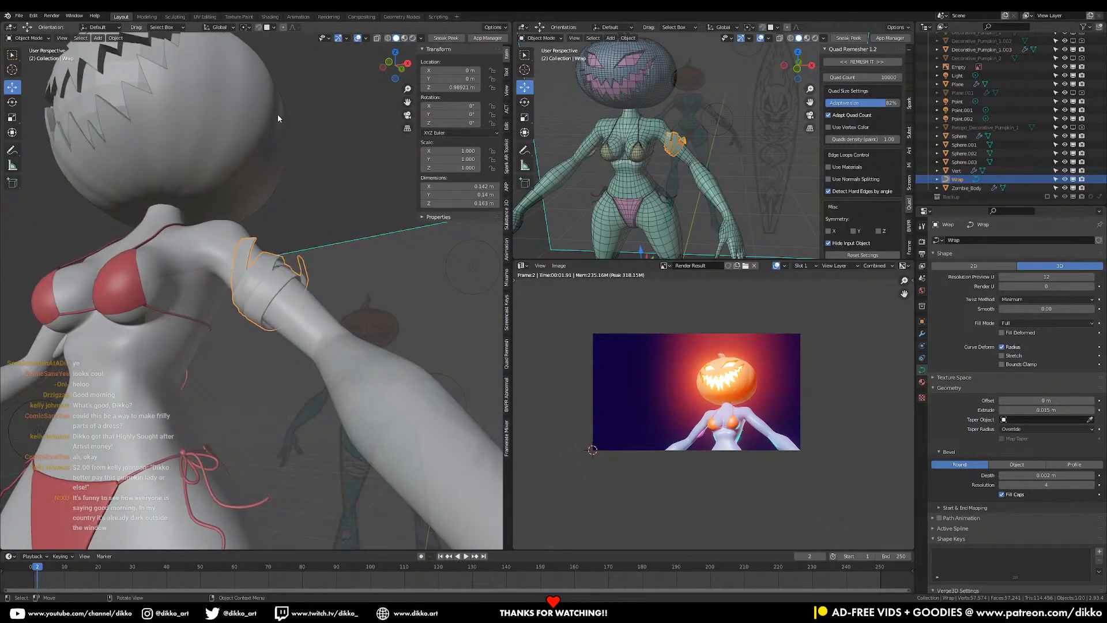
{"action": "left_click", "coordinate": [413, 38]}
{"action": "mouse_move", "coordinate": [410, 45]}
{"action": "middle_mouse_down"}
{"action": "mouse_move", "coordinate": [254, 354]}
{"action": "mouse_move", "coordinate": [325, 398]}
{"action": "mouse_move", "coordinate": [279, 386]}
{"action": "middle_mouse_up"}
- Shade the Wrap arm band smooth, then orbit to a side close-up of the arm
{"action": "right_click", "coordinate": [273, 301]}
{"action": "left_click", "coordinate": [276, 297]}
{"action": "scroll", "coordinate": [284, 351], "scroll_direction": "down", "scroll_amount": 4}
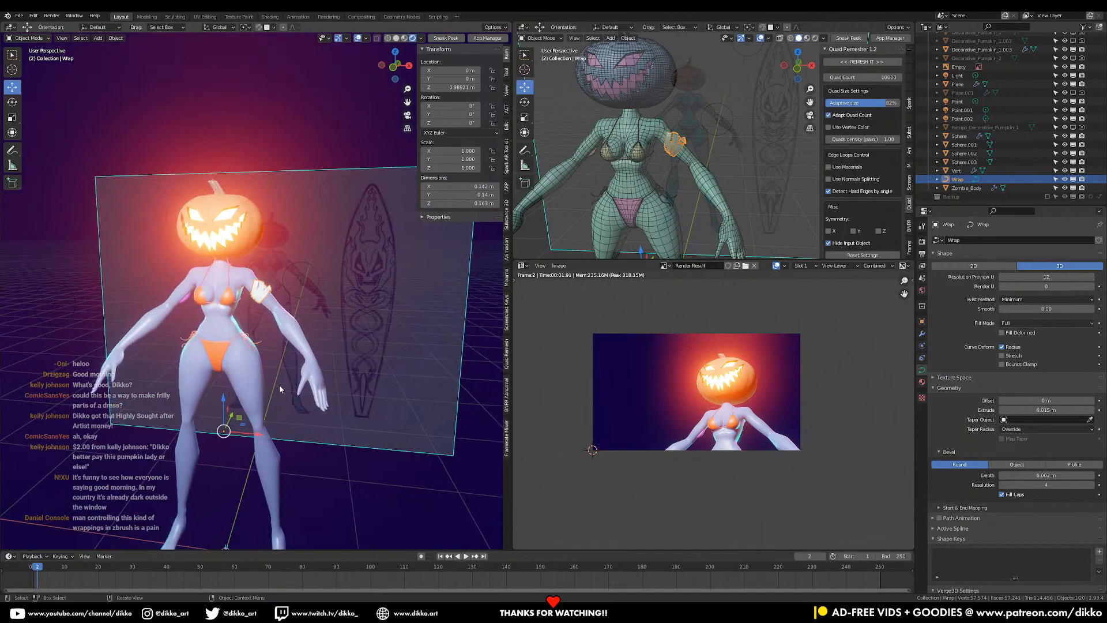
{"action": "scroll", "coordinate": [278, 386], "scroll_direction": "up", "scroll_amount": 6}
{"action": "scroll", "coordinate": [266, 360], "scroll_direction": "up", "scroll_amount": 2}
{"action": "mouse_move", "coordinate": [229, 327]}
{"action": "middle_mouse_down"}
{"action": "mouse_move", "coordinate": [232, 339]}
{"action": "mouse_move", "coordinate": [305, 281]}
{"action": "mouse_move", "coordinate": [337, 216]}
{"action": "mouse_move", "coordinate": [157, 261]}
{"action": "mouse_move", "coordinate": [237, 296]}
{"action": "mouse_move", "coordinate": [282, 262]}
{"action": "mouse_move", "coordinate": [351, 279]}
{"action": "middle_mouse_up"}
- In Wrap's edit mode, move ring points with proportional falloff and twist the band 93.8°
{"action": "key", "text": "Tab"}
{"action": "key", "text": "g"}
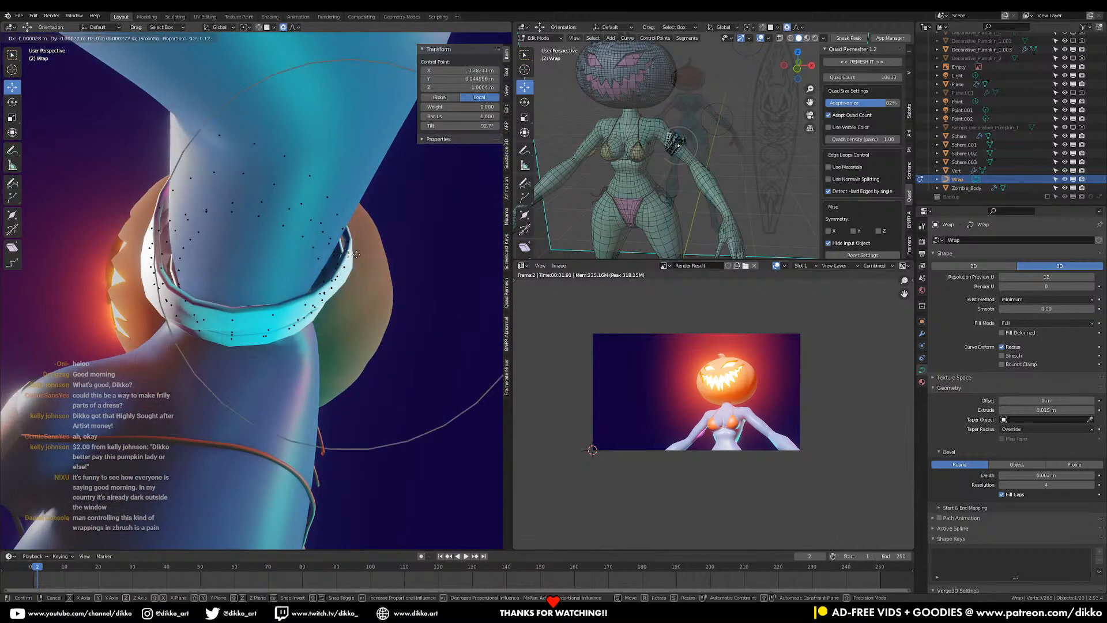
{"action": "left_click", "coordinate": [349, 255]}
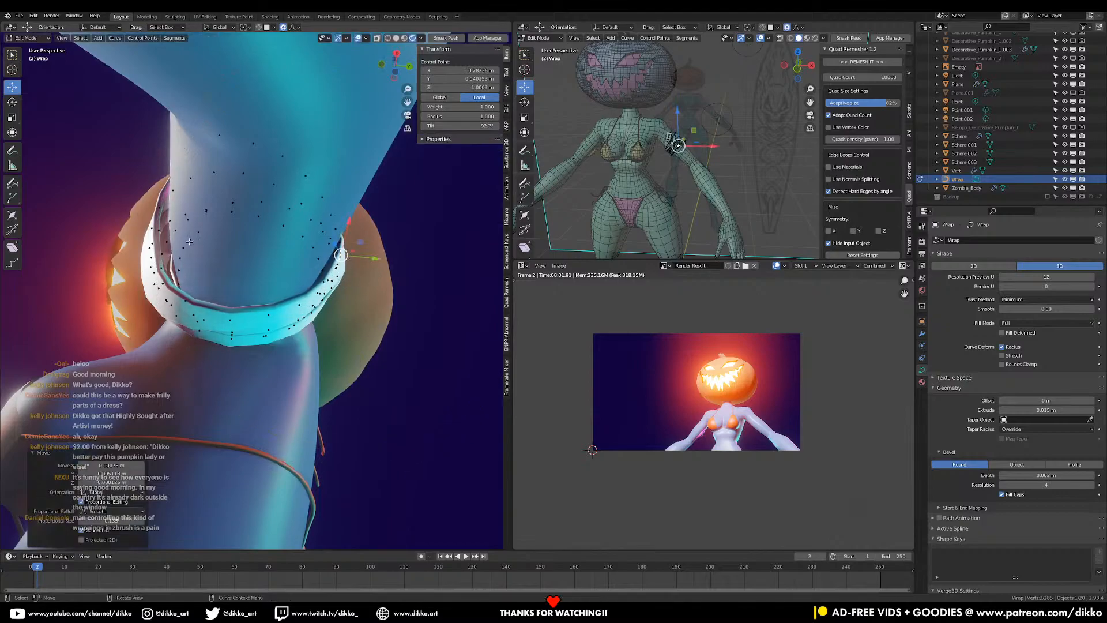
{"action": "middle_click_drag", "start_coordinate": [172, 243], "coordinate": [449, 291]}
{"action": "left_click", "coordinate": [261, 254]}
{"action": "key", "text": "g"}
{"action": "left_click", "coordinate": [322, 216]}
{"action": "key", "text": "ctrl+t"}
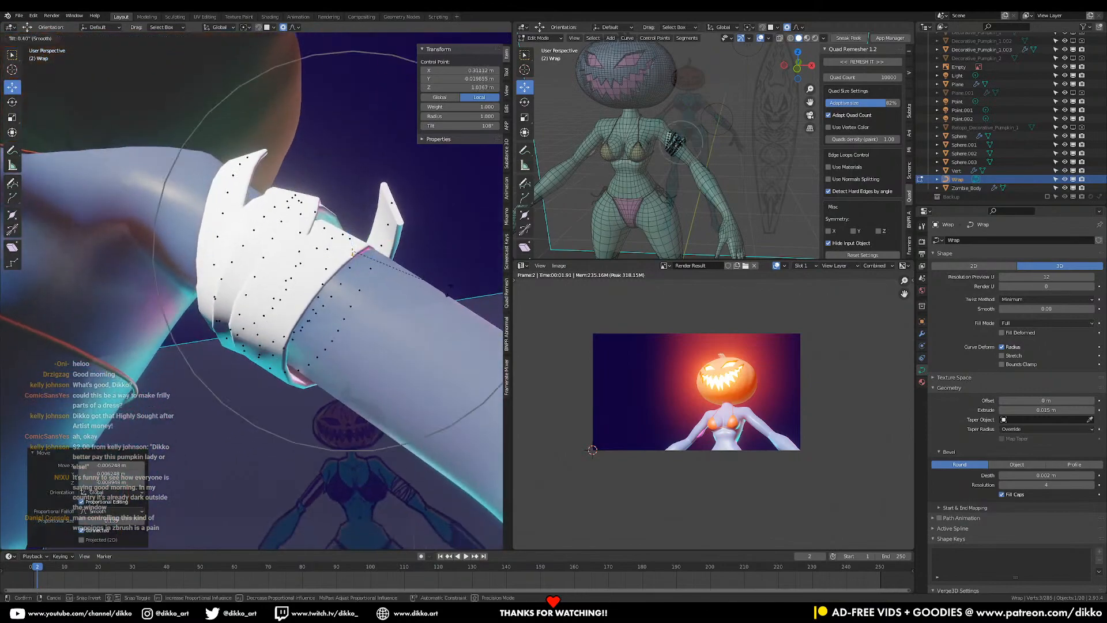
{"action": "left_click", "coordinate": [452, 265]}
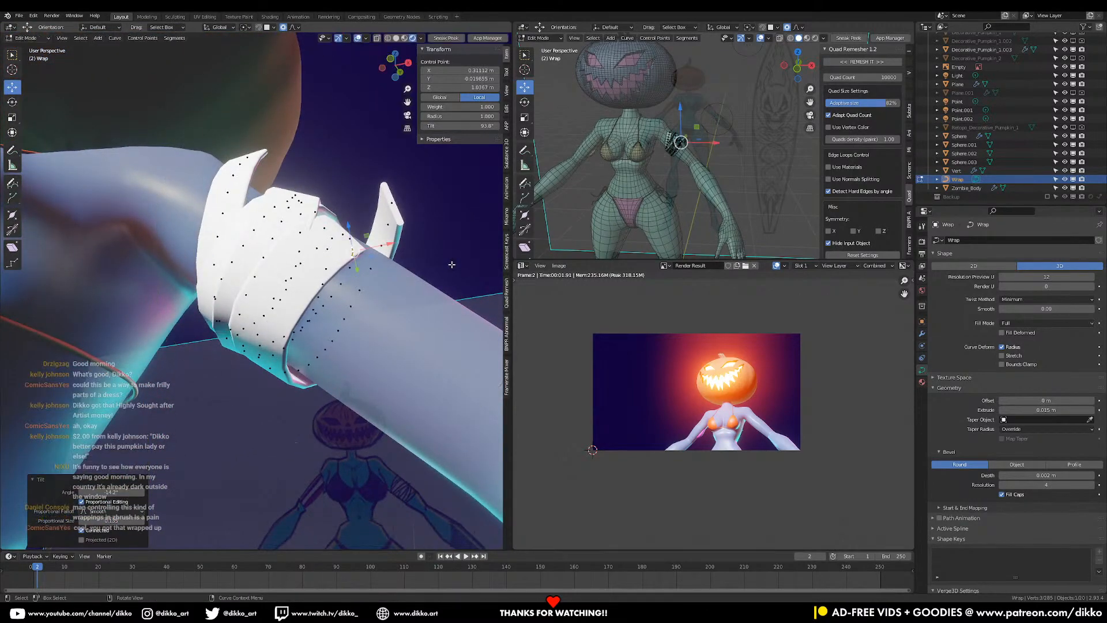
- Move more of the band's control points so it sits closer to the upper arm
{"action": "key", "text": "g"}
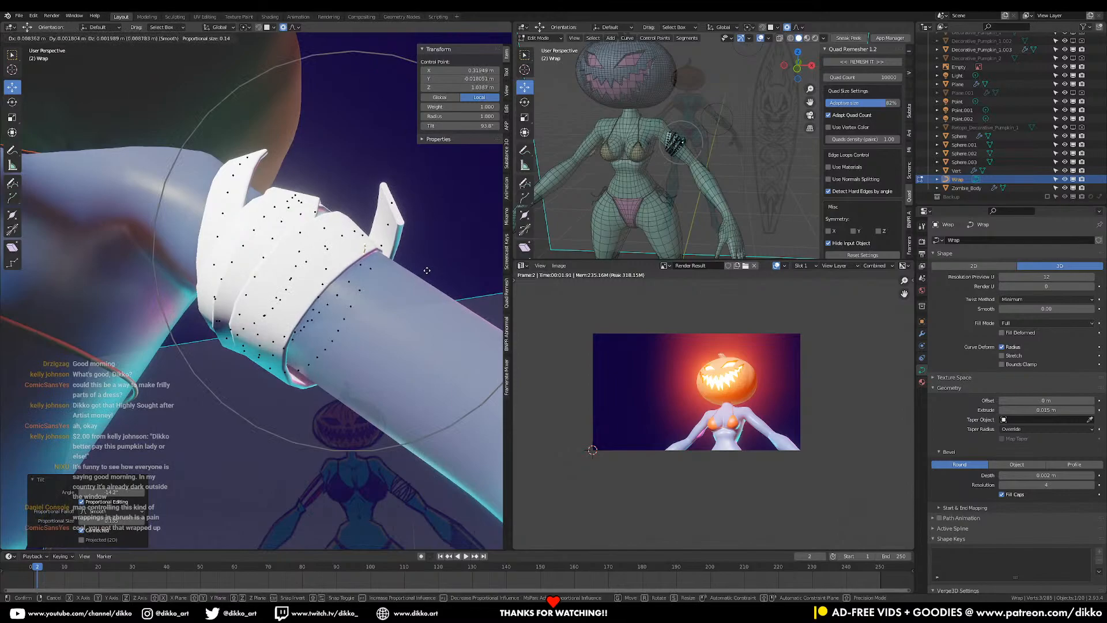
{"action": "left_click", "coordinate": [426, 270]}
{"action": "middle_click_drag", "start_coordinate": [286, 301], "coordinate": [225, 354]}
{"action": "left_click", "coordinate": [170, 314]}
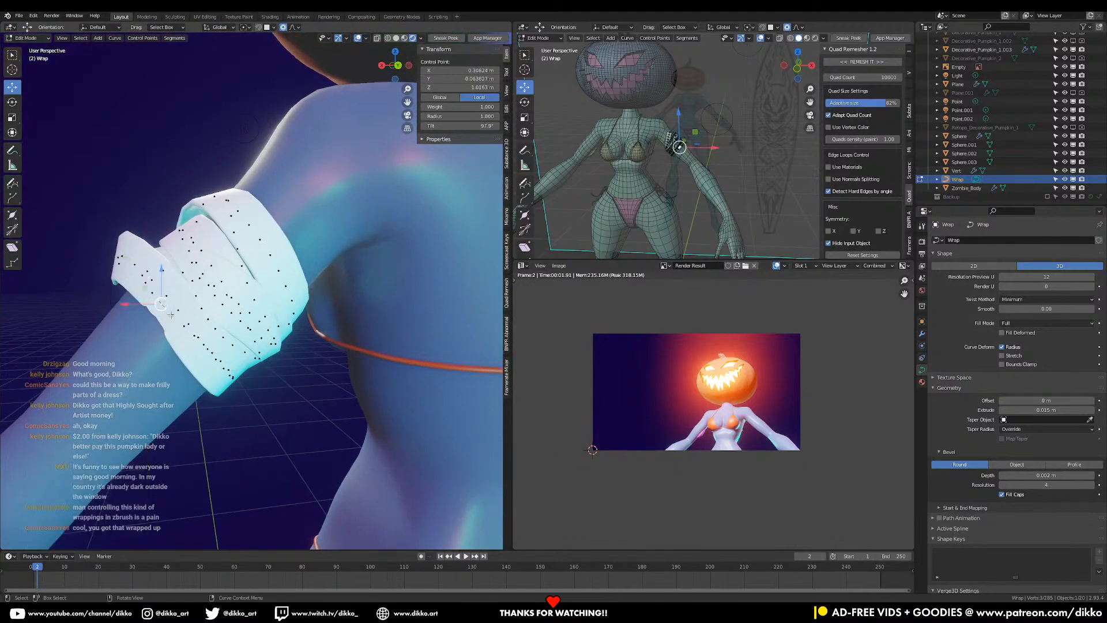
{"action": "middle_click_drag", "start_coordinate": [172, 316], "coordinate": [339, 326]}
{"action": "key", "text": "g"}
{"action": "left_click", "coordinate": [364, 360]}
- Move and twist another band point, then nudge it into place against the arm
{"action": "key", "text": "g"}
{"action": "left_click", "coordinate": [184, 370]}
{"action": "key", "text": "ctrl+t"}
{"action": "left_click", "coordinate": [208, 373]}
{"action": "key", "text": "h"}
{"action": "key", "text": "ctrl+z"}
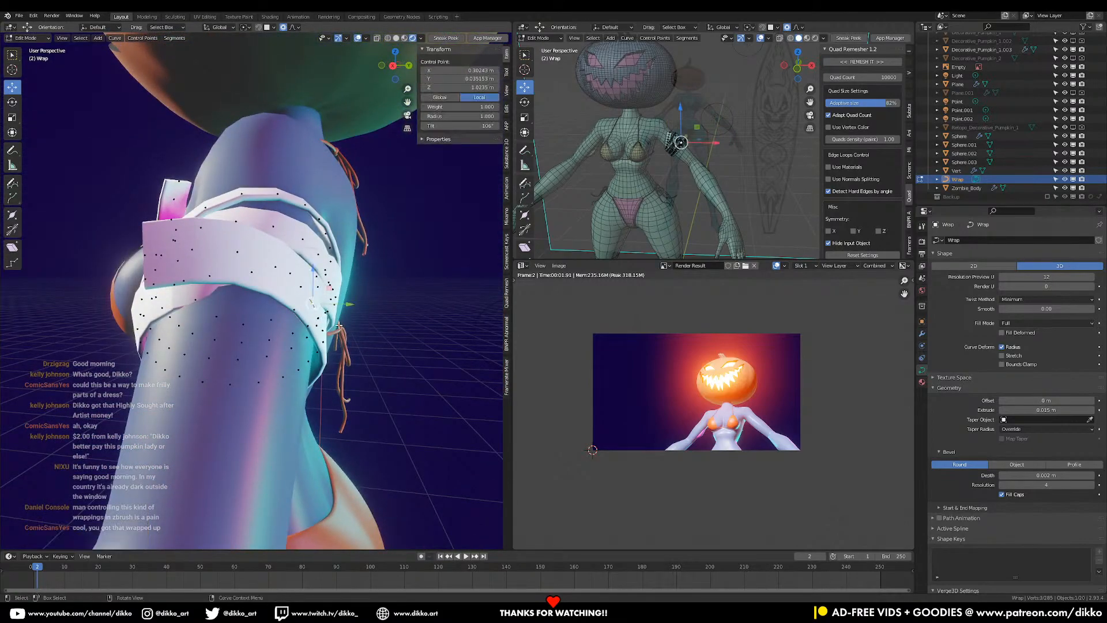
{"action": "key", "text": "g"}
{"action": "left_click", "coordinate": [329, 321]}
{"action": "middle_click_drag", "start_coordinate": [330, 320], "coordinate": [381, 333]}
- Return to Object Mode and view the figure from the front
{"action": "key", "text": "Tab"}
{"action": "scroll", "coordinate": [346, 326], "scroll_direction": "down", "scroll_amount": 8}
{"action": "middle_click_drag", "start_coordinate": [283, 322], "coordinate": [331, 336]}
{"action": "scroll", "coordinate": [331, 340], "scroll_direction": "up", "scroll_amount": 3}
{"action": "left_click", "coordinate": [329, 264]}
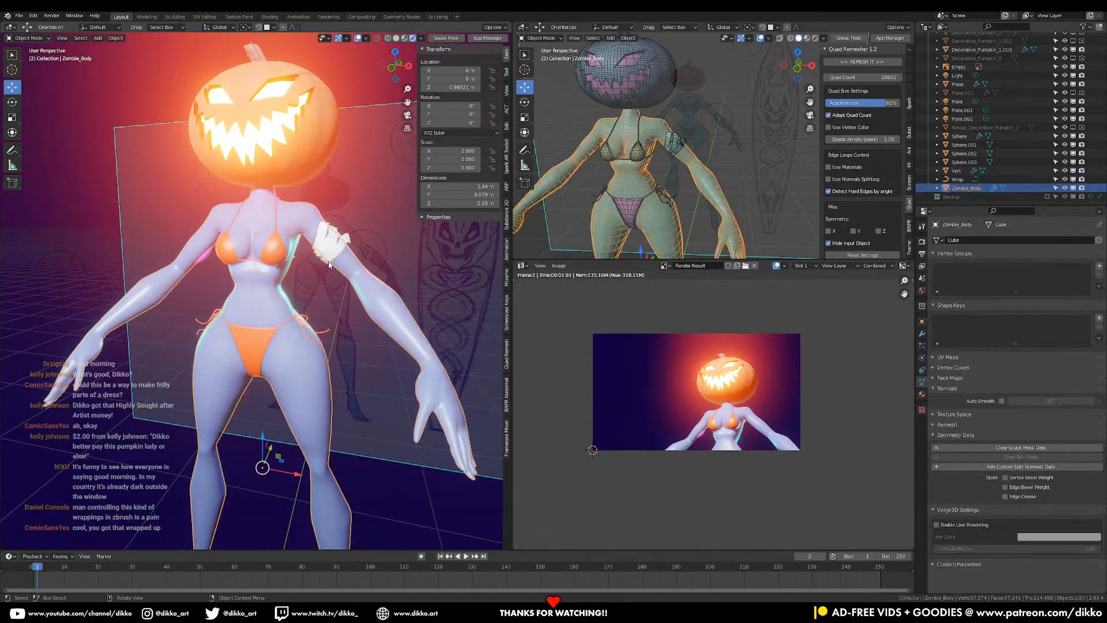
- Set the Wrap arm band's origin to its geometry
{"action": "left_click", "coordinate": [328, 265]}
{"action": "right_click", "coordinate": [329, 265]}
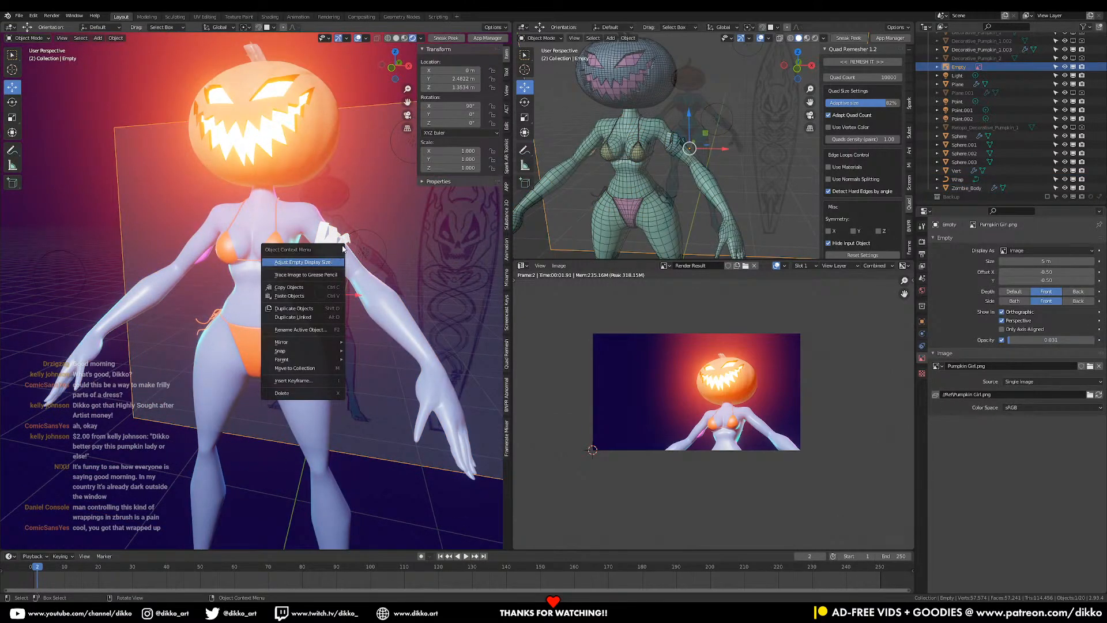
{"action": "left_click", "coordinate": [343, 241]}
{"action": "right_click", "coordinate": [349, 240]}
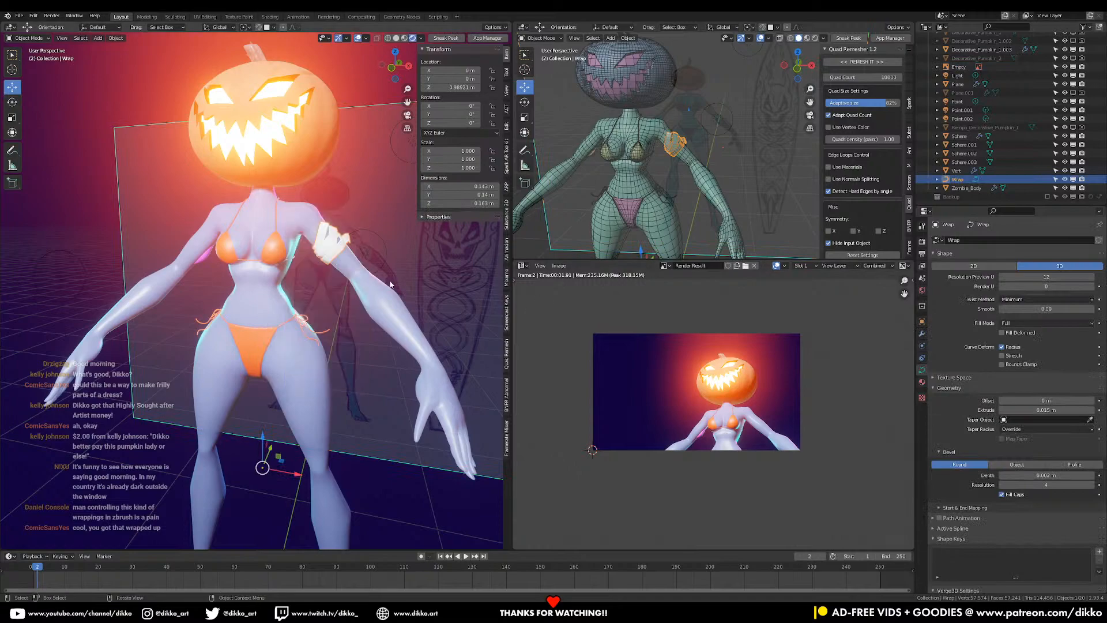
{"action": "right_click", "coordinate": [316, 260]}
{"action": "mouse_move", "coordinate": [314, 278]}
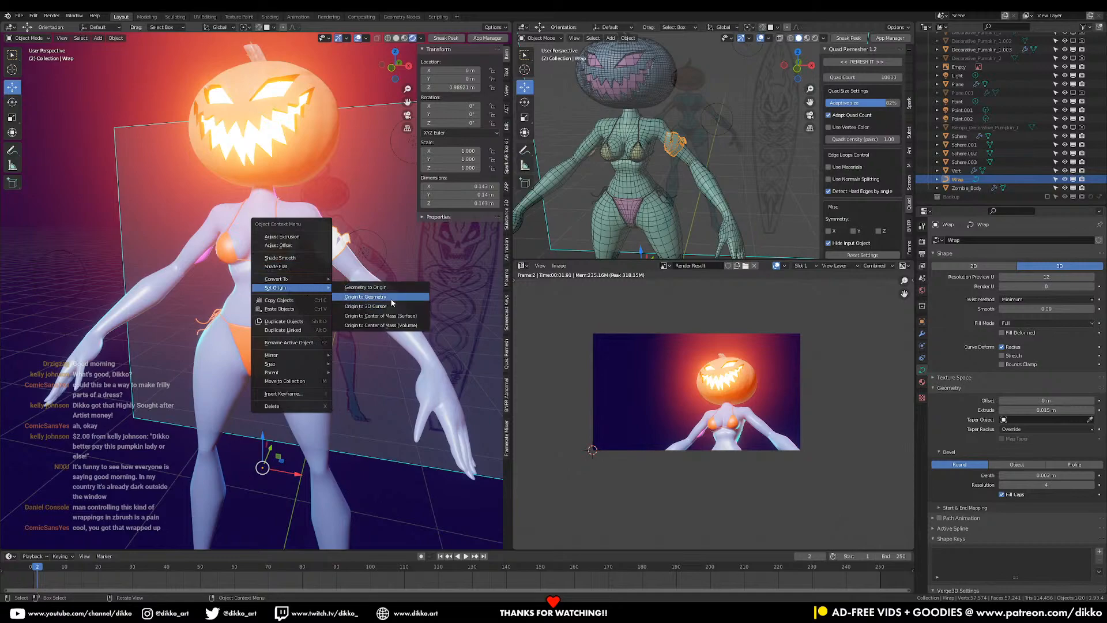
{"action": "left_click", "coordinate": [390, 298]}
- Centre the figure and switch to the front orthographic view
{"action": "middle_click_drag", "start_coordinate": [345, 308], "coordinate": [400, 273], "text": "shift"}
{"action": "scroll", "coordinate": [399, 273], "scroll_direction": "down", "scroll_amount": 3}
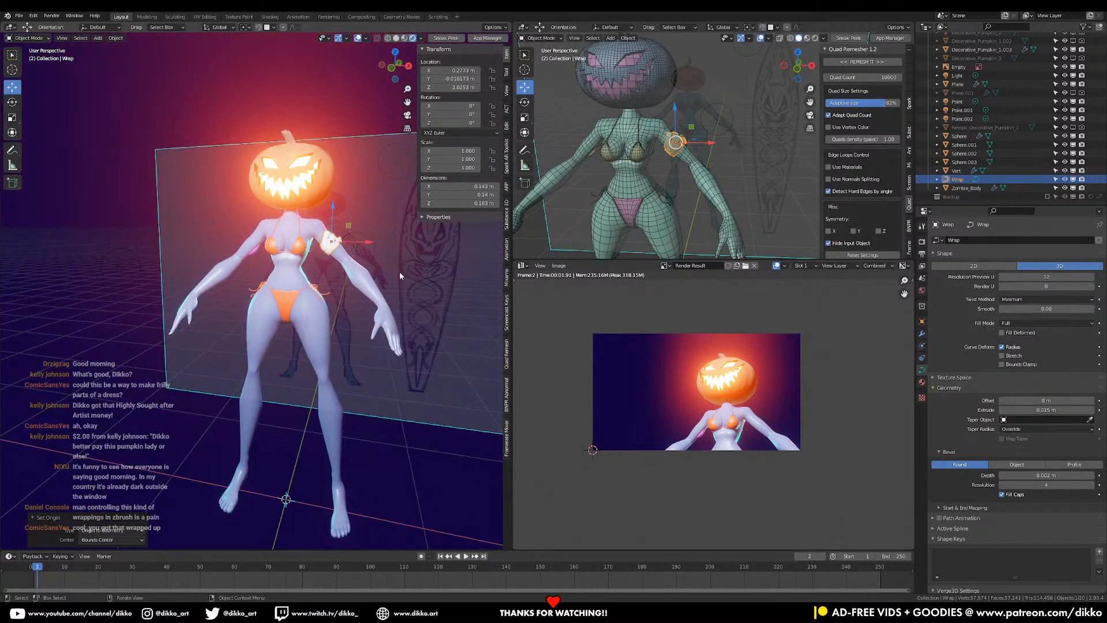
{"action": "key", "text": "KP_1"}
- Duplicate the arm wrap and place the copy, rotated and enlarged, at the thigh
{"action": "key", "text": "shift+d"}
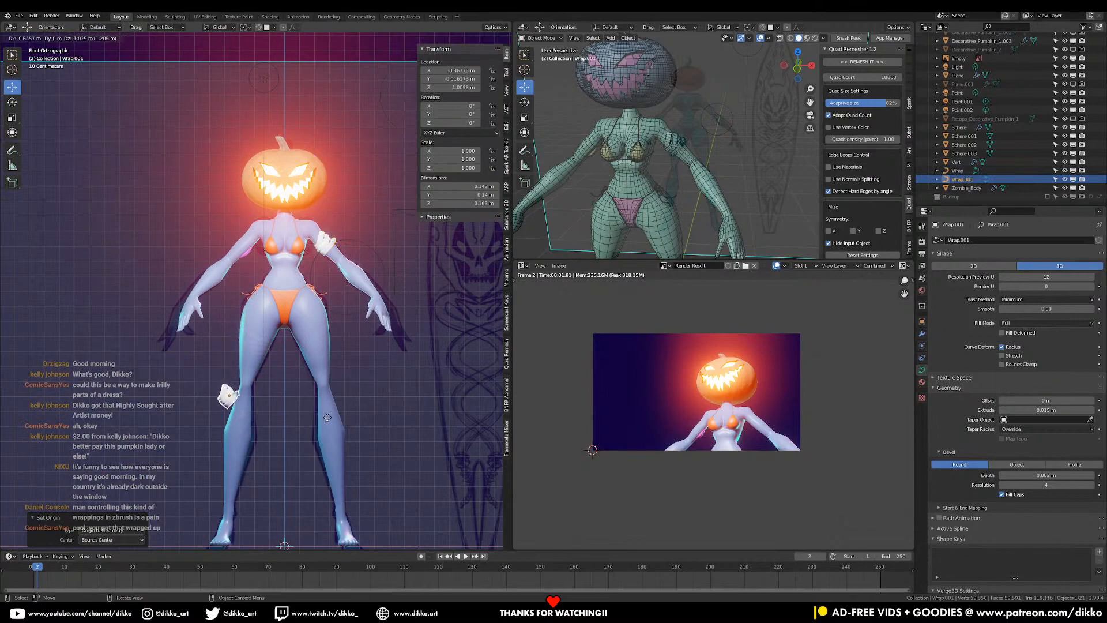
{"action": "left_click", "coordinate": [317, 407]}
{"action": "key", "text": "r"}
{"action": "left_click", "coordinate": [326, 431]}
{"action": "key", "text": "s"}
{"action": "left_click", "coordinate": [328, 370]}
{"action": "key", "text": "g"}
{"action": "left_click", "coordinate": [338, 342]}
- Rotate the thigh wrap 59.9°, reposition it and scale it to 2.296
{"action": "key", "text": "r"}
{"action": "left_click", "coordinate": [381, 362]}
{"action": "key", "text": "s"}
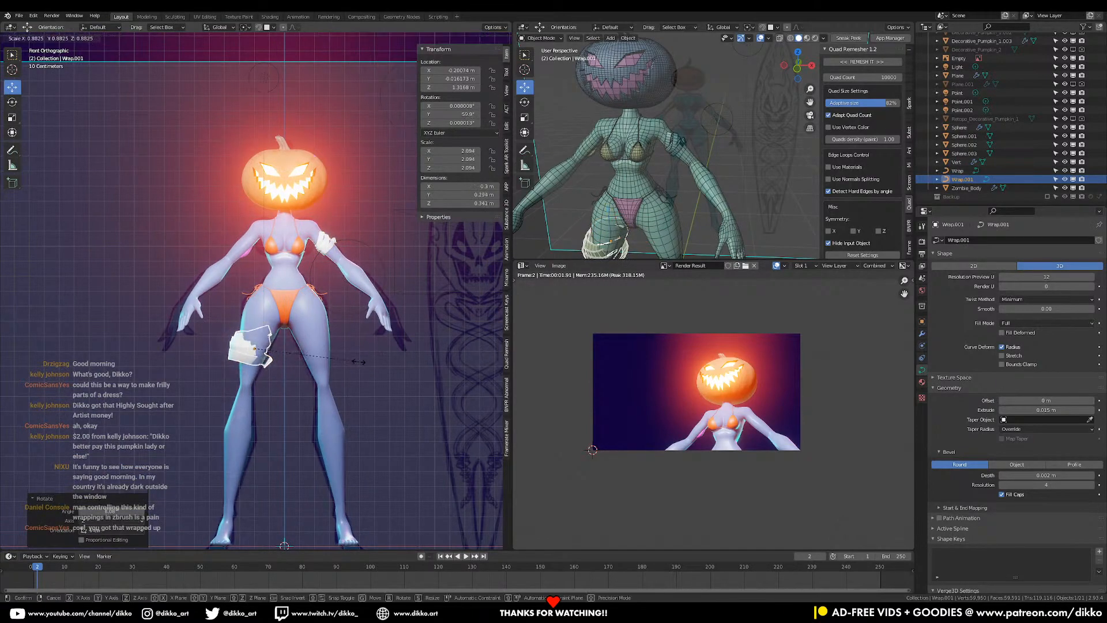
{"action": "left_click", "coordinate": [339, 366]}
{"action": "key", "text": "g"}
{"action": "left_click", "coordinate": [316, 356]}
{"action": "key", "text": "s"}
{"action": "left_click", "coordinate": [334, 352]}
- From behind the figure, rotate and move the thigh wrap to fit the leg
{"action": "middle_click_drag", "start_coordinate": [334, 352], "coordinate": [340, 395]}
{"action": "key", "text": "r"}
{"action": "left_click", "coordinate": [292, 376]}
{"action": "key", "text": "r"}
{"action": "key", "text": "r"}
{"action": "left_click", "coordinate": [314, 398]}
{"action": "key", "text": "g"}
{"action": "left_click", "coordinate": [321, 401]}
- From a side view, rotate the thigh wrap and move it up the leg
{"action": "middle_click_drag", "start_coordinate": [266, 380], "coordinate": [340, 355]}
{"action": "key", "text": "r"}
{"action": "left_click", "coordinate": [328, 365]}
{"action": "key", "text": "g"}
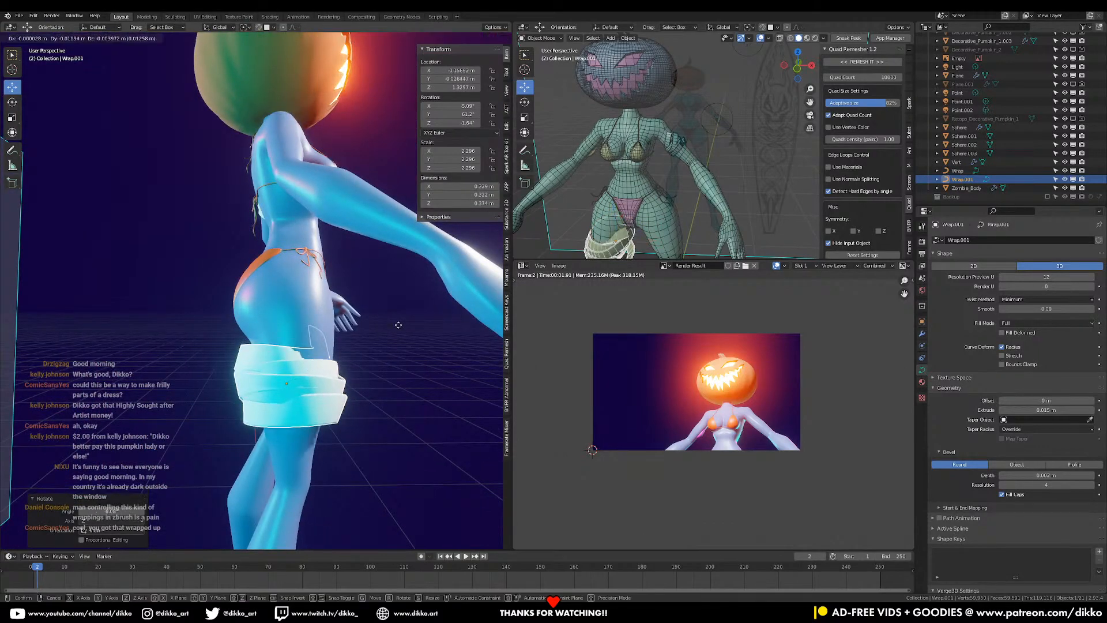
{"action": "left_click", "coordinate": [420, 346]}
- Refine the thigh wrap's angle, including a -20.2° tilt, and adjust its position
{"action": "key", "text": "r"}
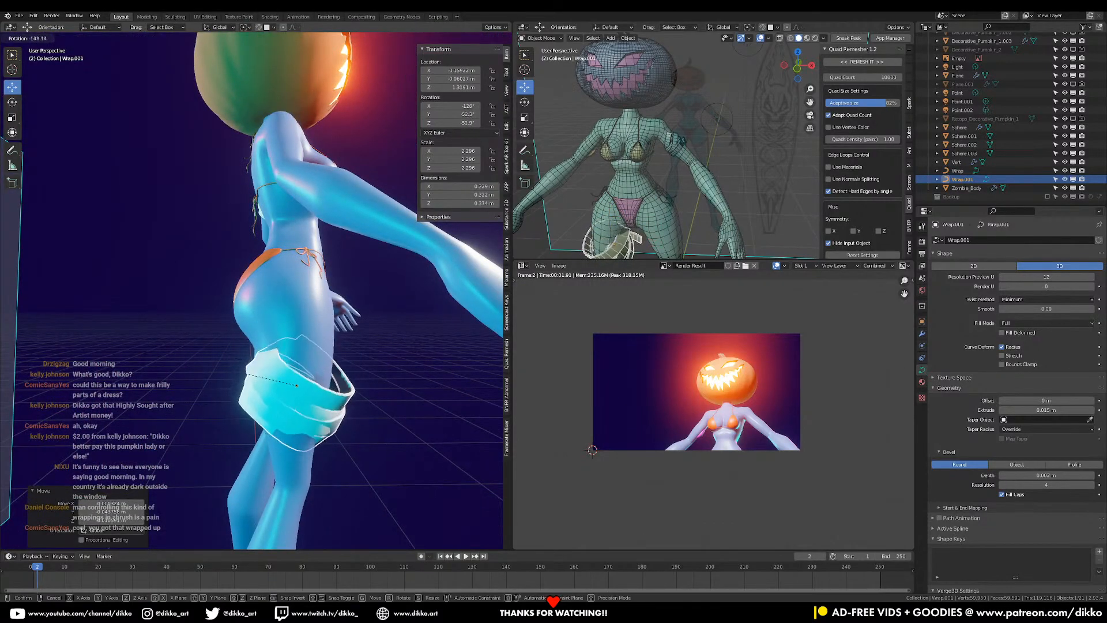
{"action": "left_click", "coordinate": [354, 442]}
{"action": "key", "text": "r"}
{"action": "key", "text": "r"}
{"action": "left_click", "coordinate": [408, 386]}
{"action": "key", "text": "r"}
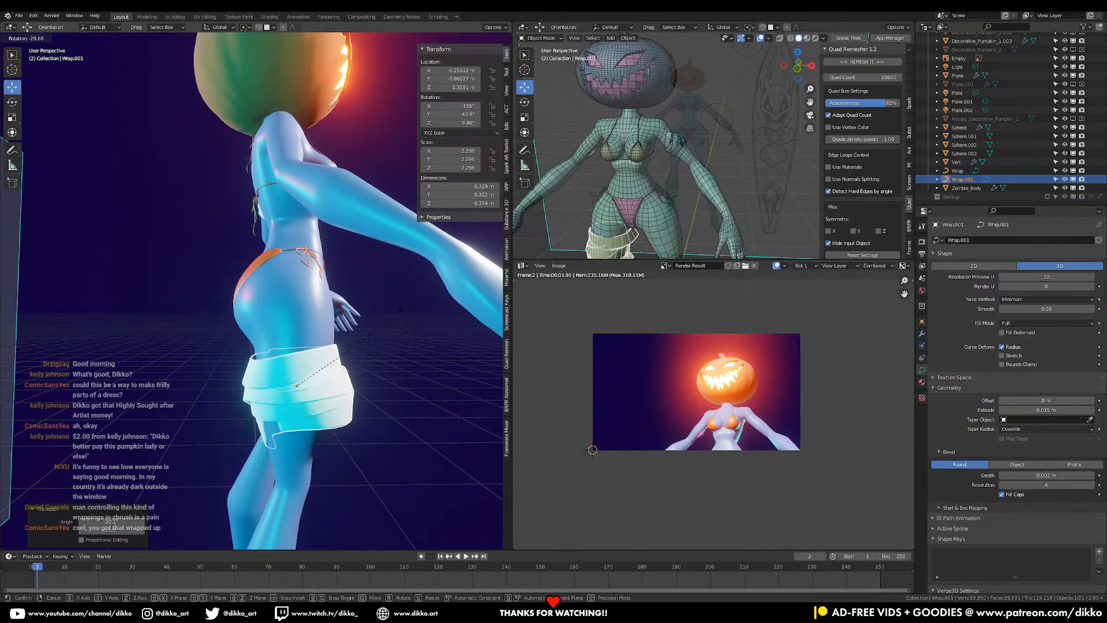
{"action": "left_click", "coordinate": [408, 340]}
{"action": "key", "text": "g"}
{"action": "left_click", "coordinate": [401, 320]}
{"action": "middle_click_drag", "start_coordinate": [401, 321], "coordinate": [323, 380]}
{"action": "key", "text": "r"}
{"action": "left_click", "coordinate": [390, 377]}
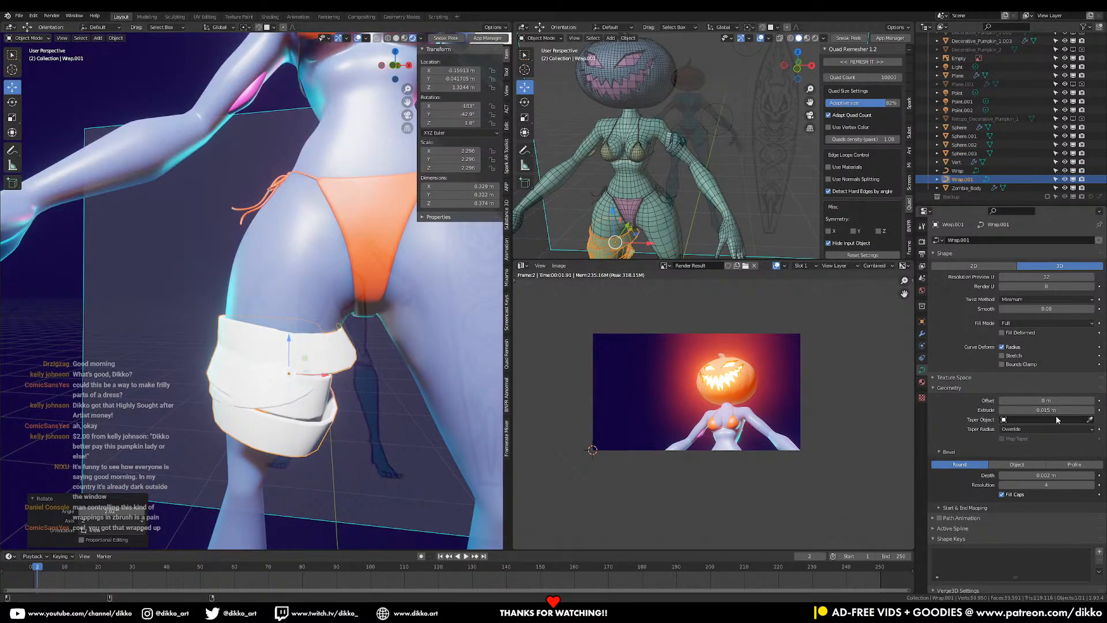
- Thin the thigh wrap's Geometry Extrude to 0.01 m
{"action": "left_click_drag", "start_coordinate": [1054, 410], "coordinate": [1045, 411]}
{"action": "scroll", "coordinate": [415, 414], "scroll_direction": "down", "scroll_amount": 4}
{"action": "middle_click_drag", "start_coordinate": [414, 414], "coordinate": [346, 314]}
{"action": "scroll", "coordinate": [346, 388], "scroll_direction": "up", "scroll_amount": 4}
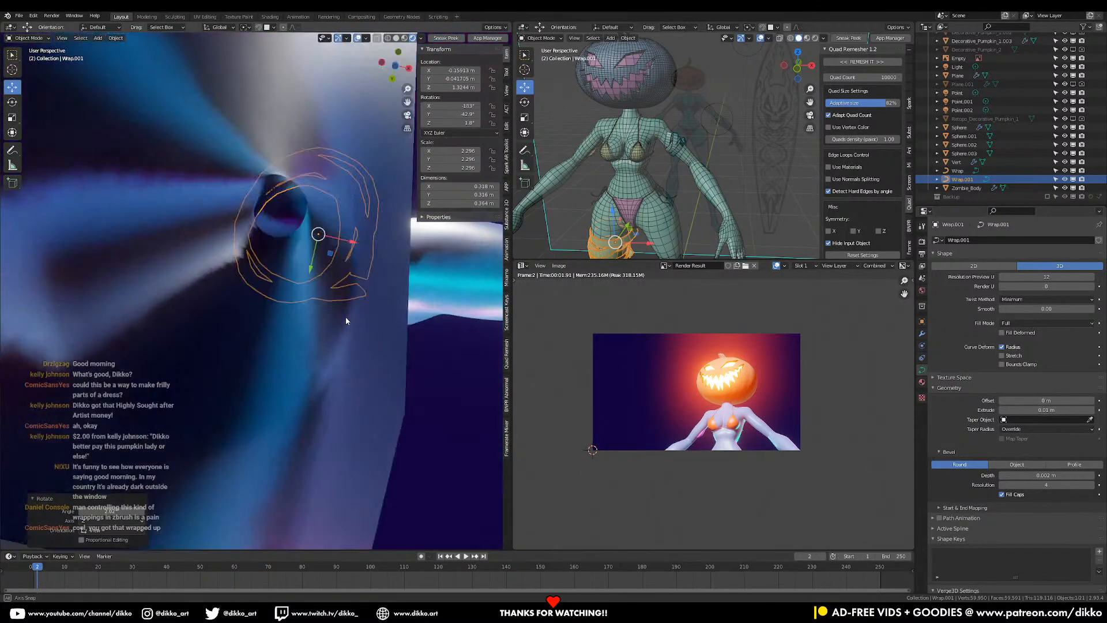
{"action": "scroll", "coordinate": [346, 314], "scroll_direction": "down", "scroll_amount": 3}
{"action": "left_click", "coordinate": [922, 333]}
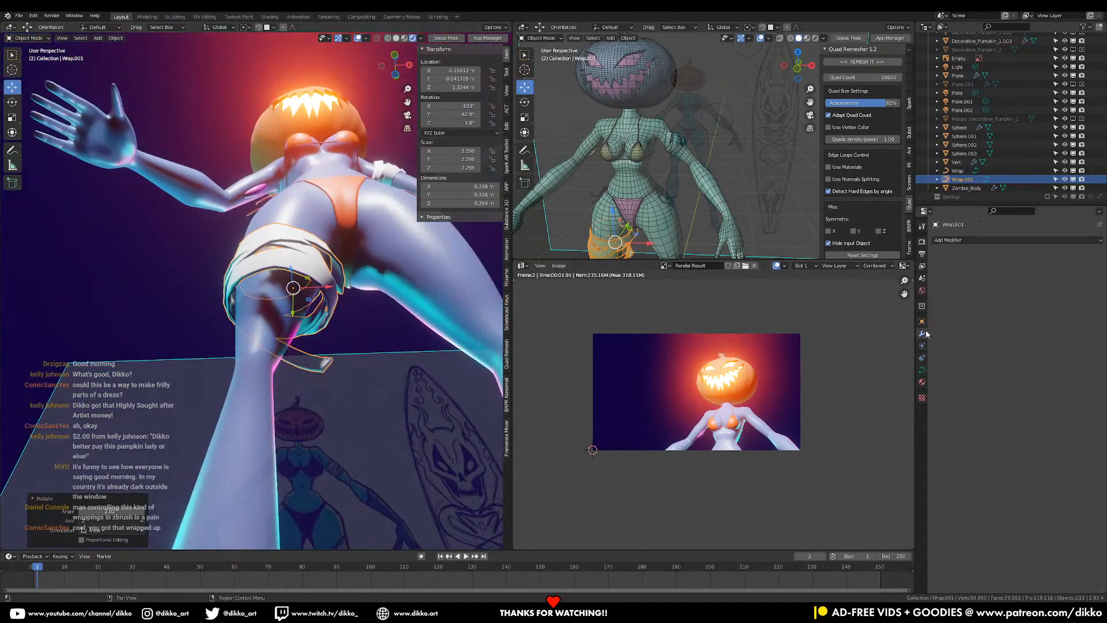
- Add a Shrinkwrap modifier on Wrap.001 targeting Zombie_Body with a 0.01 m offset
{"action": "left_click", "coordinate": [982, 241]}
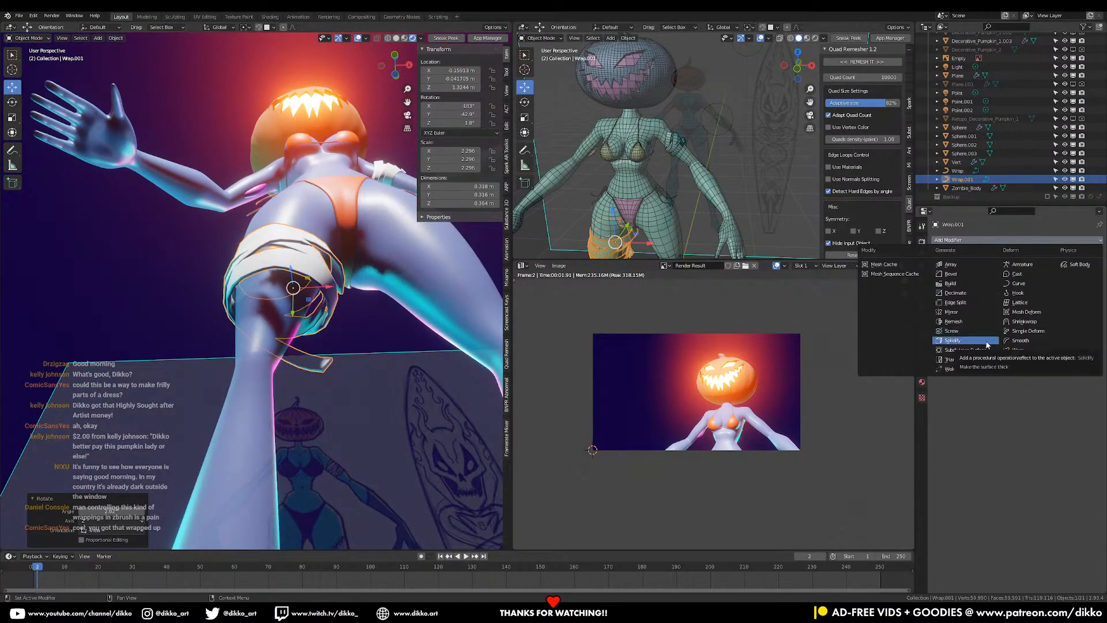
{"action": "left_click", "coordinate": [1035, 322]}
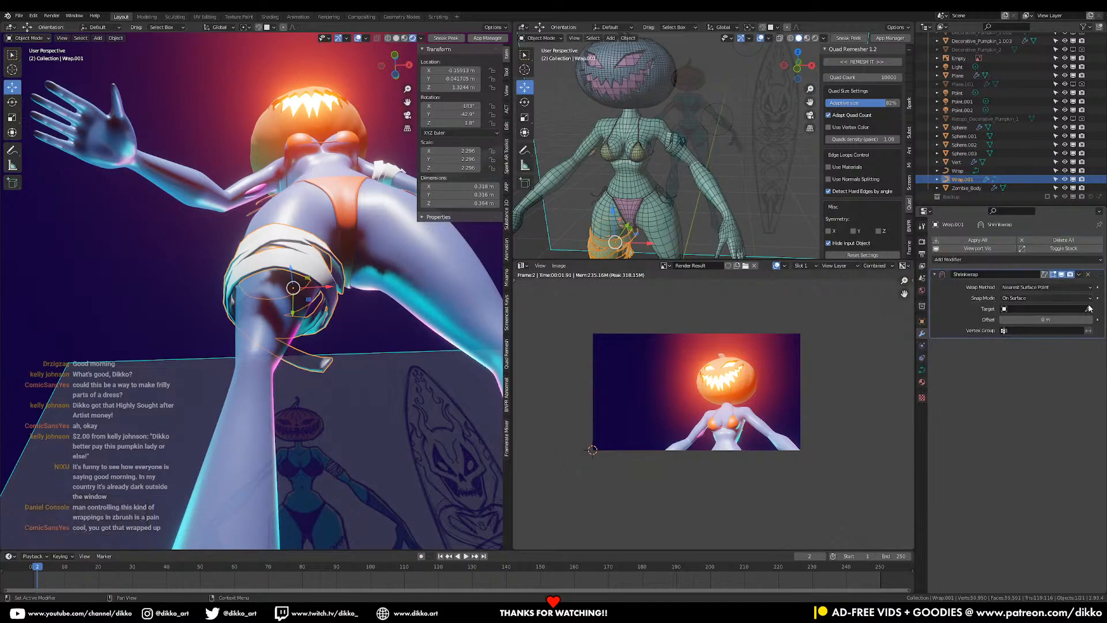
{"action": "left_click", "coordinate": [261, 373]}
{"action": "middle_click_drag", "start_coordinate": [307, 344], "coordinate": [311, 416]}
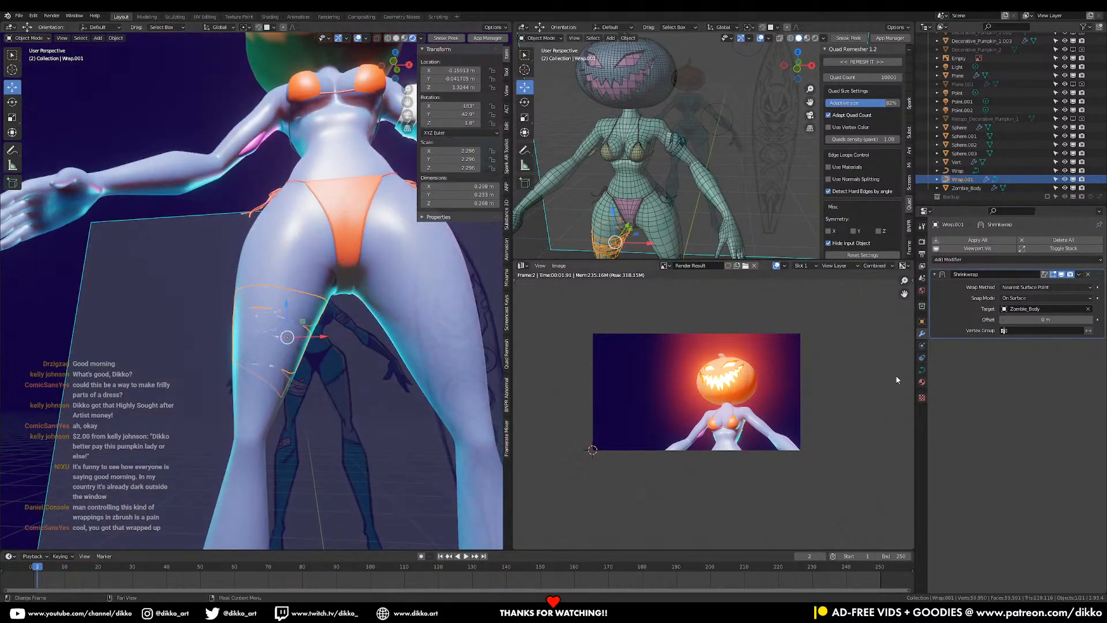
{"action": "left_click_drag", "start_coordinate": [1047, 319], "coordinate": [1058, 320]}
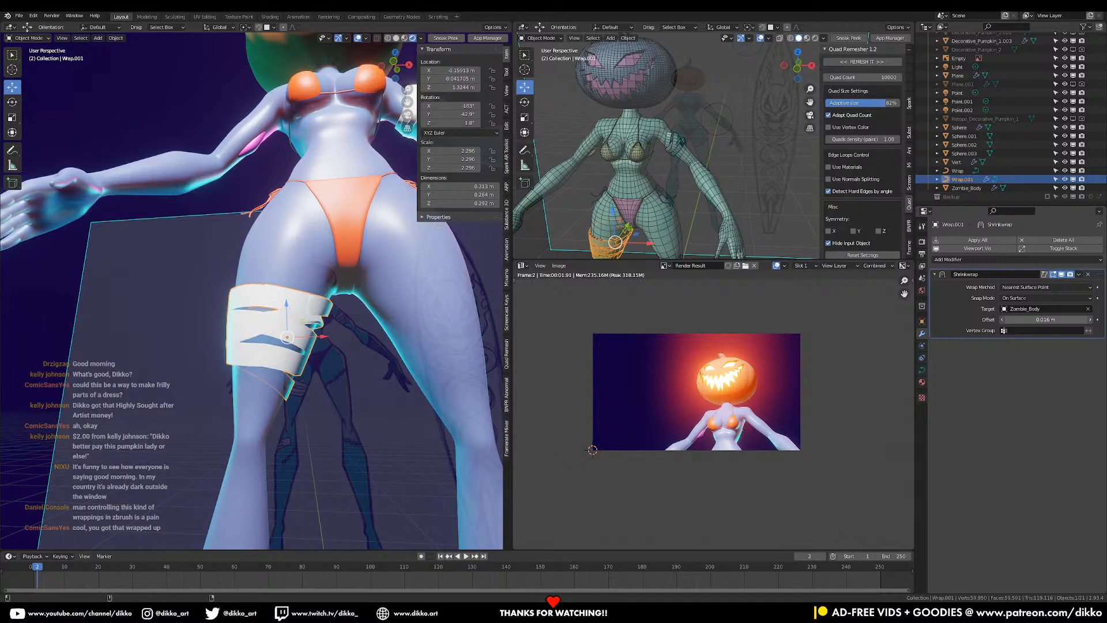
{"action": "left_click_drag", "start_coordinate": [1058, 319], "coordinate": [1054, 319]}
{"action": "middle_click_drag", "start_coordinate": [484, 345], "coordinate": [293, 360]}
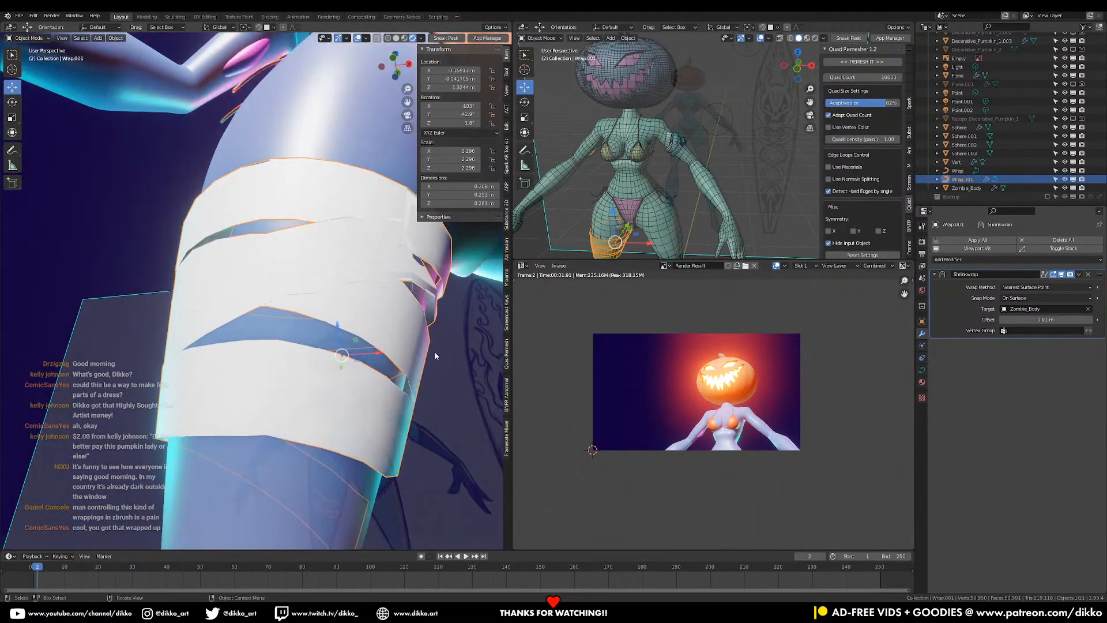
- Set Wrap.001's Bevel Depth to 0 and its Geometry Extrude to 0 m
{"action": "left_click", "coordinate": [923, 371]}
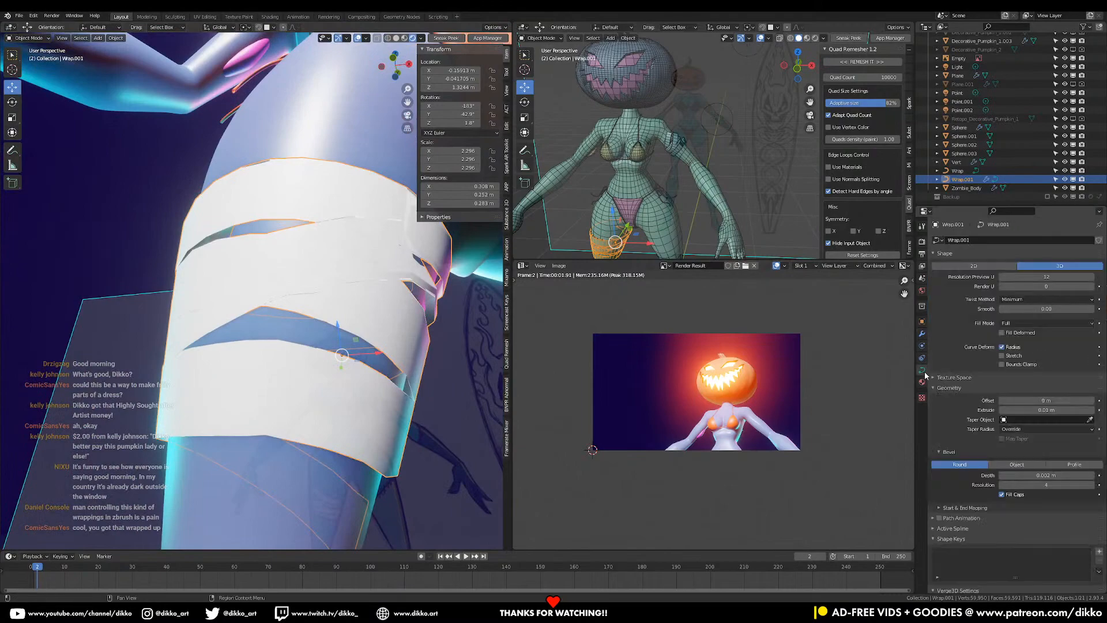
{"action": "left_click", "coordinate": [922, 335]}
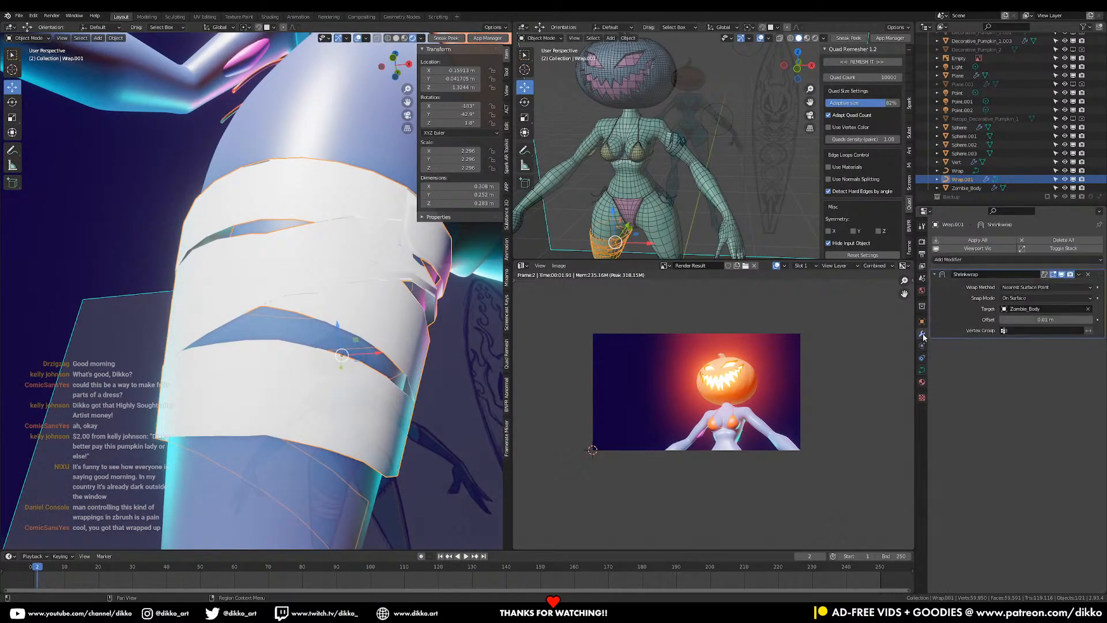
{"action": "left_click", "coordinate": [1008, 260]}
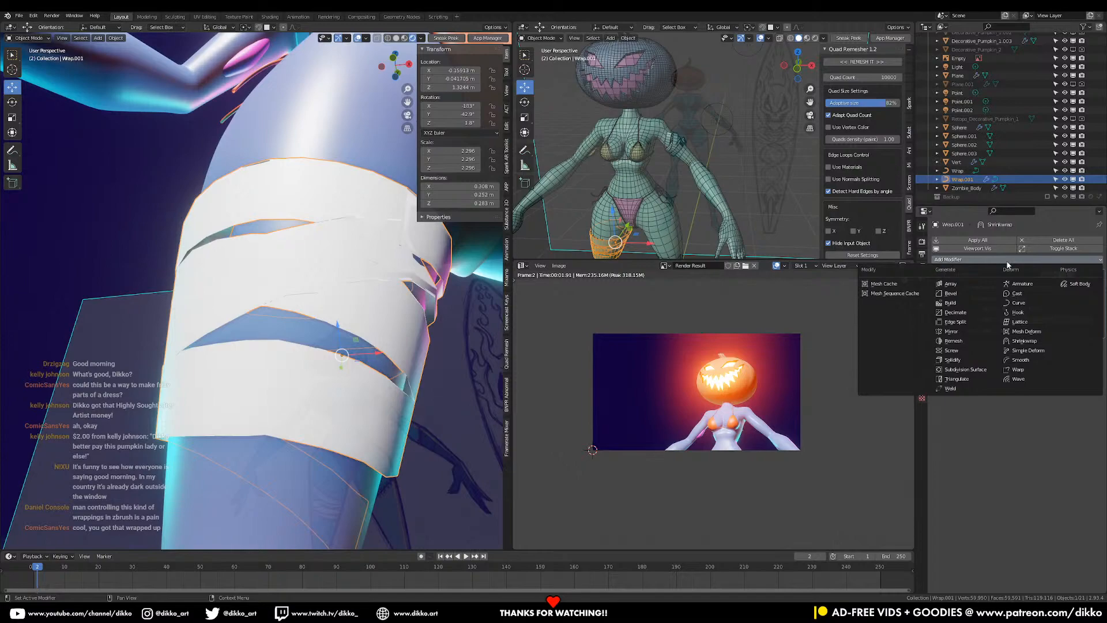
{"action": "left_click", "coordinate": [1007, 262]}
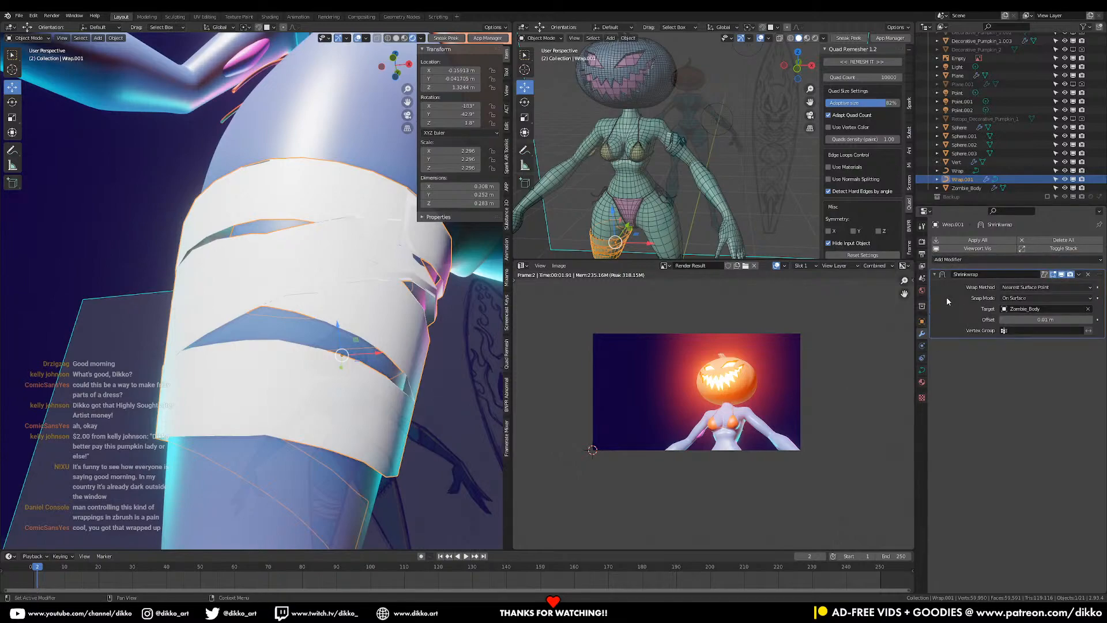
{"action": "left_click", "coordinate": [922, 370]}
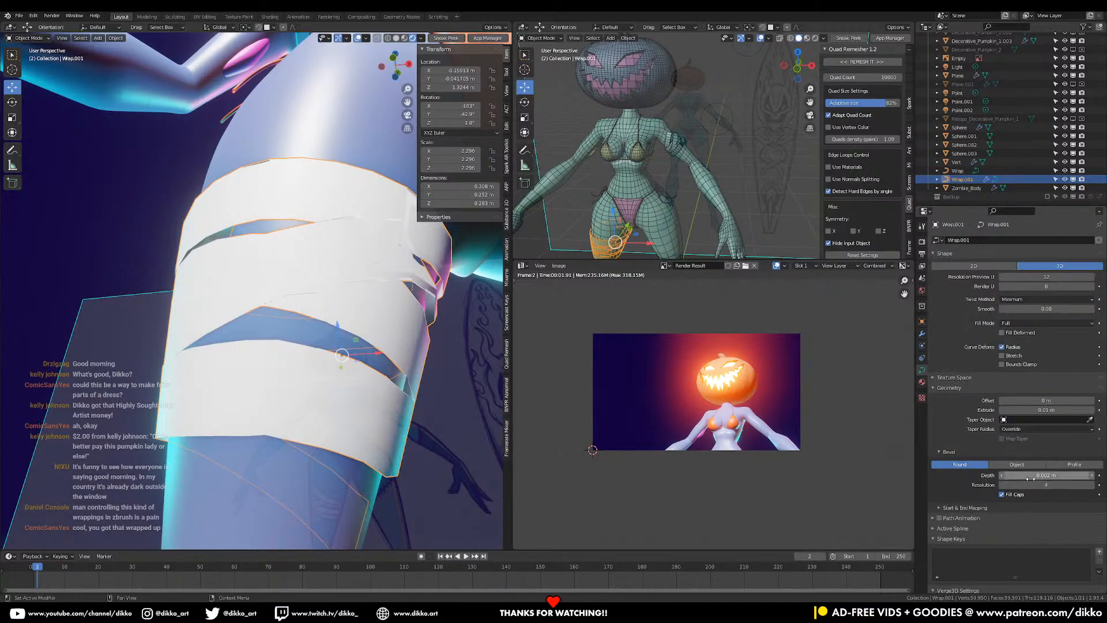
{"action": "type", "text": "0"}
{"action": "key", "text": "Return"}
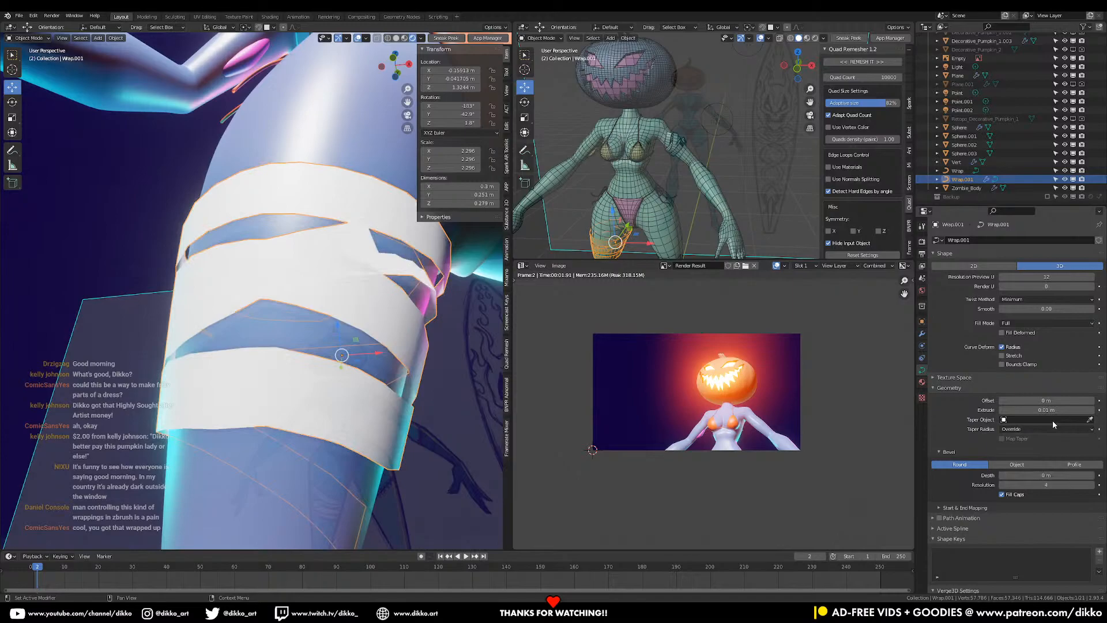
{"action": "middle_click_drag", "start_coordinate": [438, 420], "coordinate": [360, 422]}
{"action": "left_click_drag", "start_coordinate": [1045, 410], "coordinate": [1012, 410]}
- Try a Solidify modifier on Wrap.001 at 0.13 m thickness, then remove it
{"action": "left_click", "coordinate": [923, 333]}
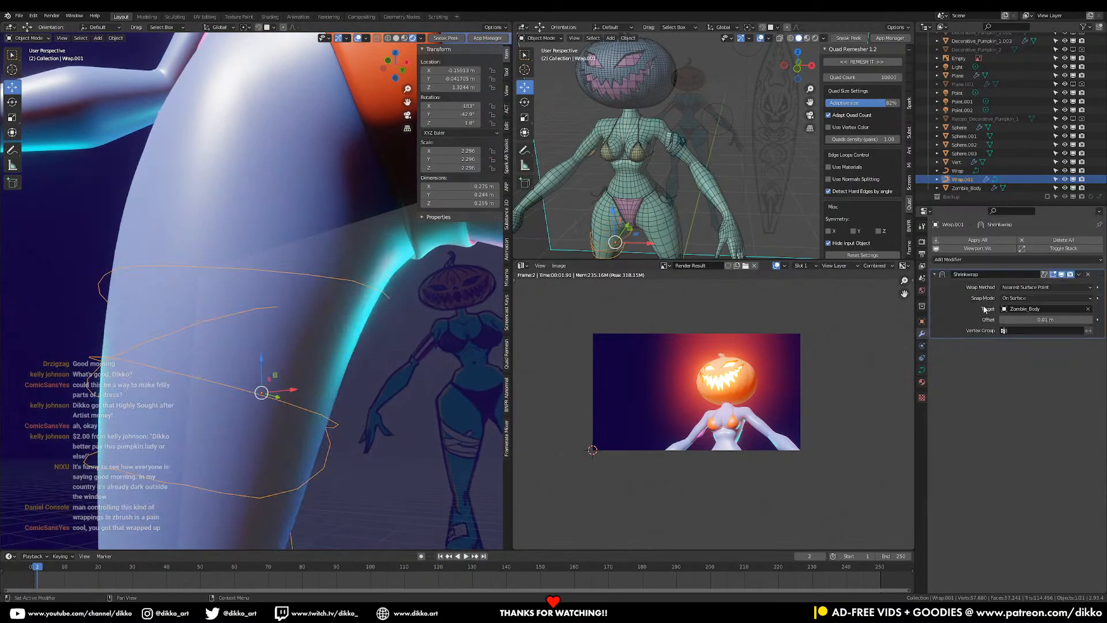
{"action": "left_click", "coordinate": [984, 261]}
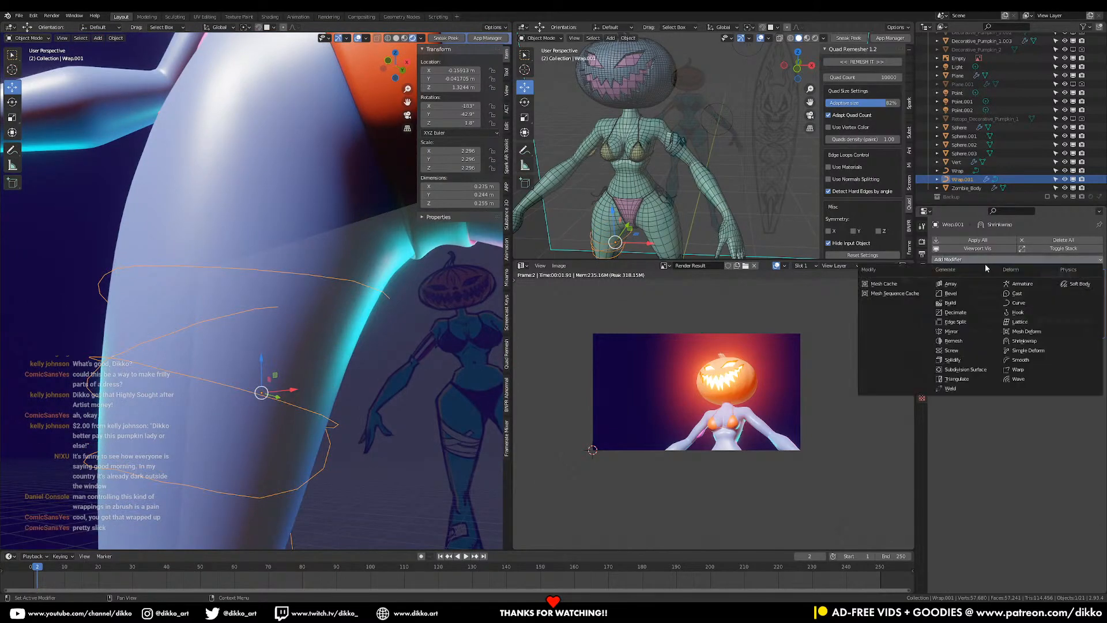
{"action": "left_click", "coordinate": [970, 360]}
{"action": "left_click_drag", "start_coordinate": [1053, 369], "coordinate": [1046, 369]}
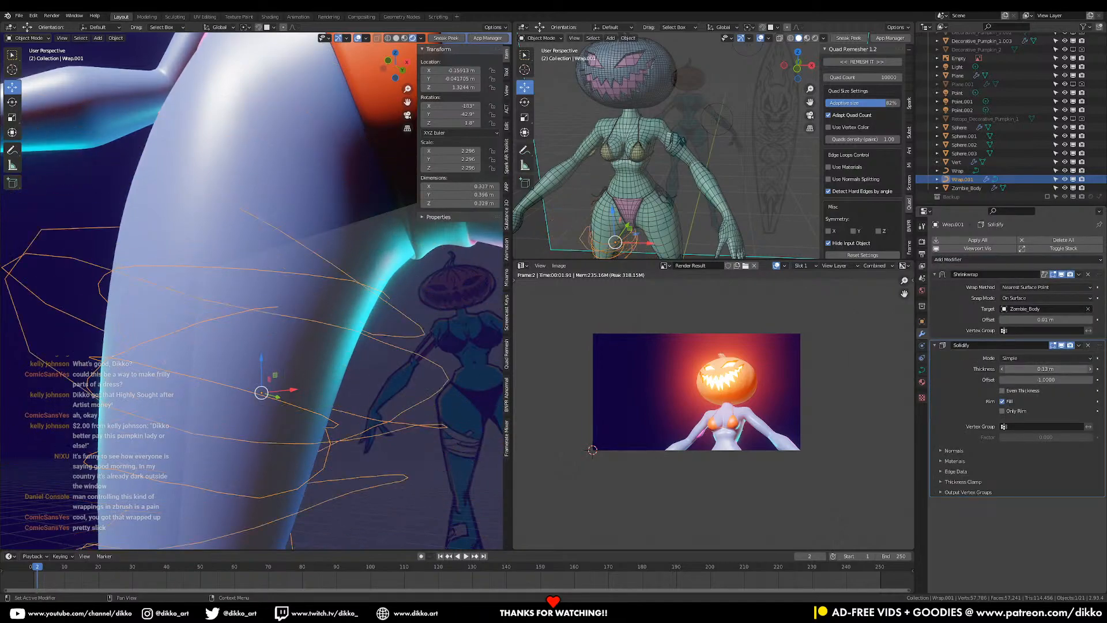
{"action": "key", "text": "ctrl+z"}
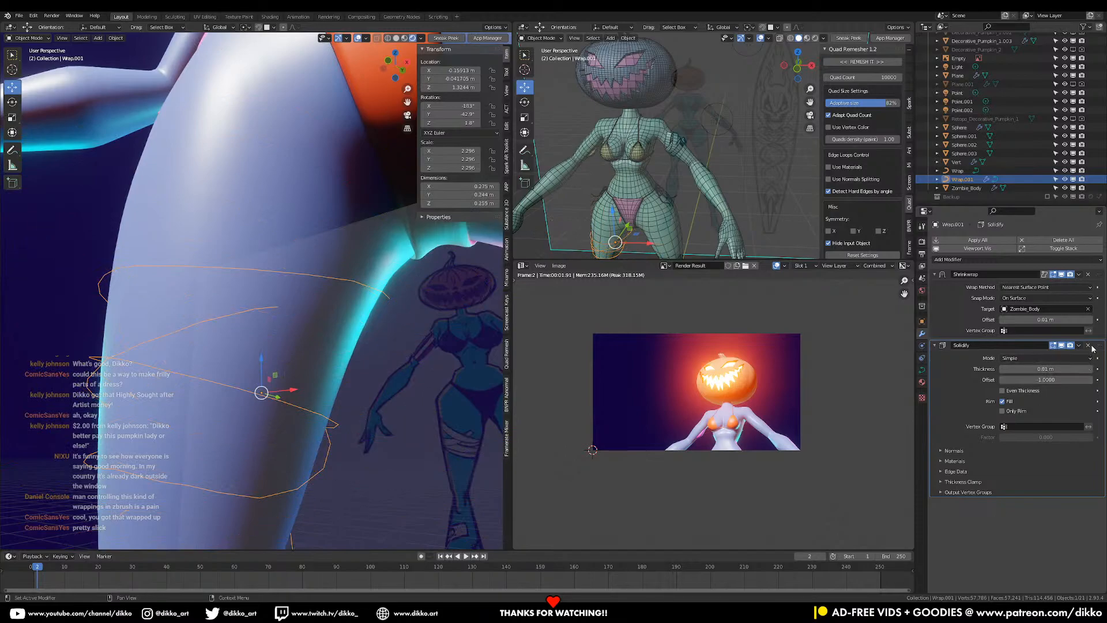
{"action": "left_click", "coordinate": [1089, 346]}
- Apply the Shrinkwrap modifier and set the wrap's Geometry Extrude to 0.006 m
{"action": "middle_click_drag", "start_coordinate": [369, 444], "coordinate": [323, 404]}
{"action": "key", "text": "ctrl+a"}
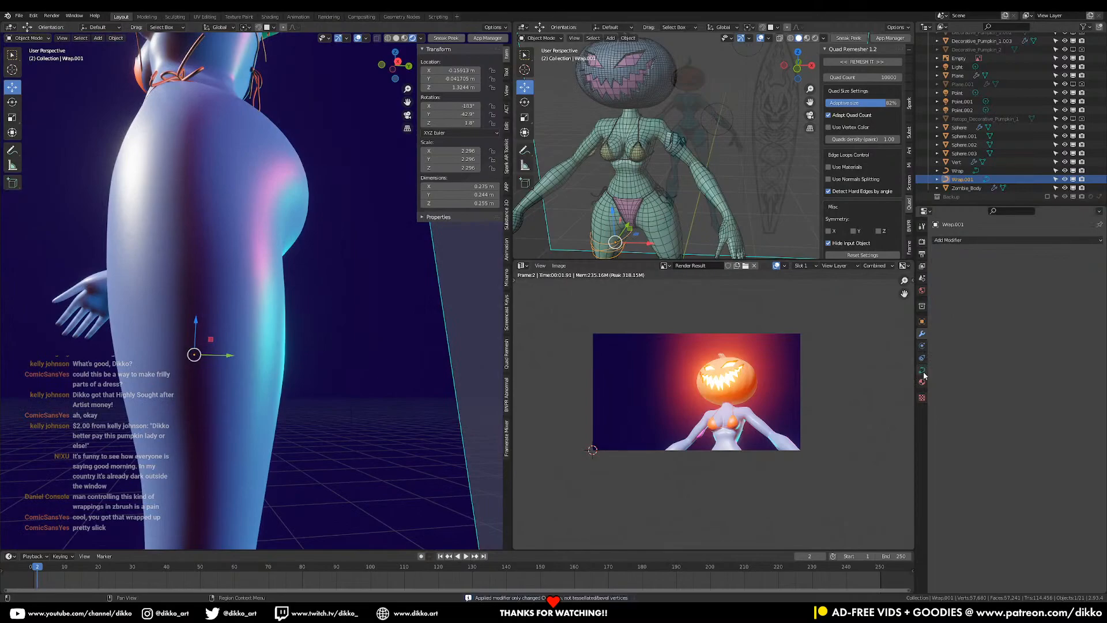
{"action": "left_click", "coordinate": [923, 371]}
{"action": "left_click_drag", "start_coordinate": [1038, 410], "coordinate": [1047, 410]}
{"action": "middle_click_drag", "start_coordinate": [302, 404], "coordinate": [383, 428]}
{"action": "mouse_move", "coordinate": [1041, 410]}
{"action": "left_mouse_down"}
{"action": "mouse_move", "coordinate": [1030, 410]}
{"action": "mouse_move", "coordinate": [1042, 410]}
{"action": "left_mouse_up"}
{"action": "scroll", "coordinate": [357, 295], "scroll_direction": "down", "scroll_amount": 5}
{"action": "middle_click_drag", "start_coordinate": [357, 294], "coordinate": [284, 258]}
{"action": "scroll", "coordinate": [283, 260], "scroll_direction": "up", "scroll_amount": 3}
- Tilt all of the thigh wrap curve's control points together so the ribbon turns flatter
{"action": "middle_click_drag", "start_coordinate": [310, 413], "coordinate": [315, 399]}
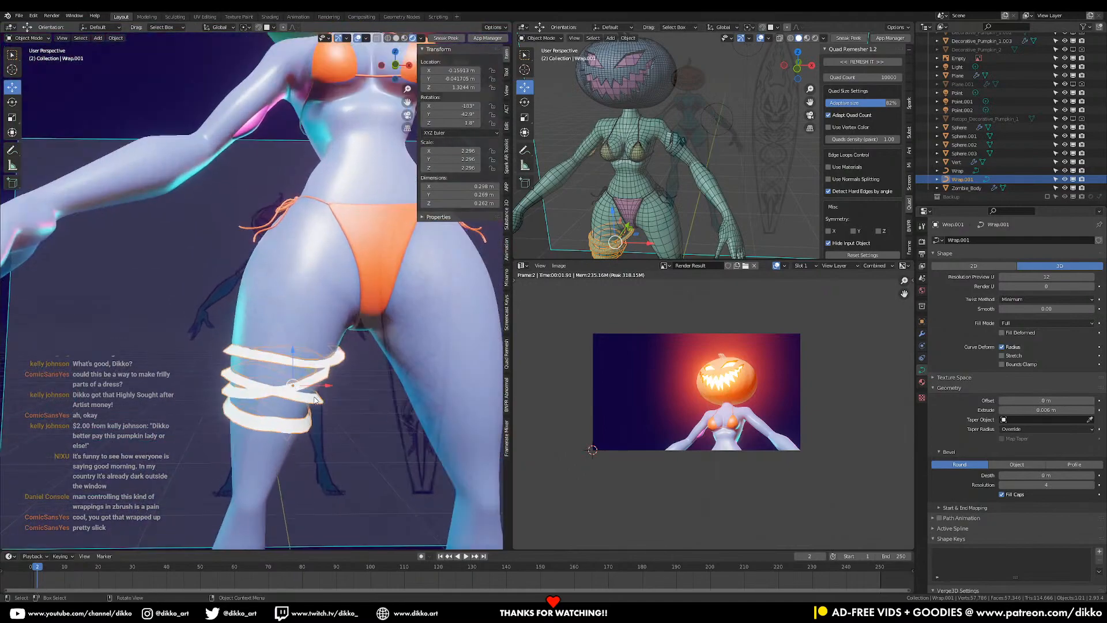
{"action": "key", "text": "Tab"}
{"action": "key", "text": "a"}
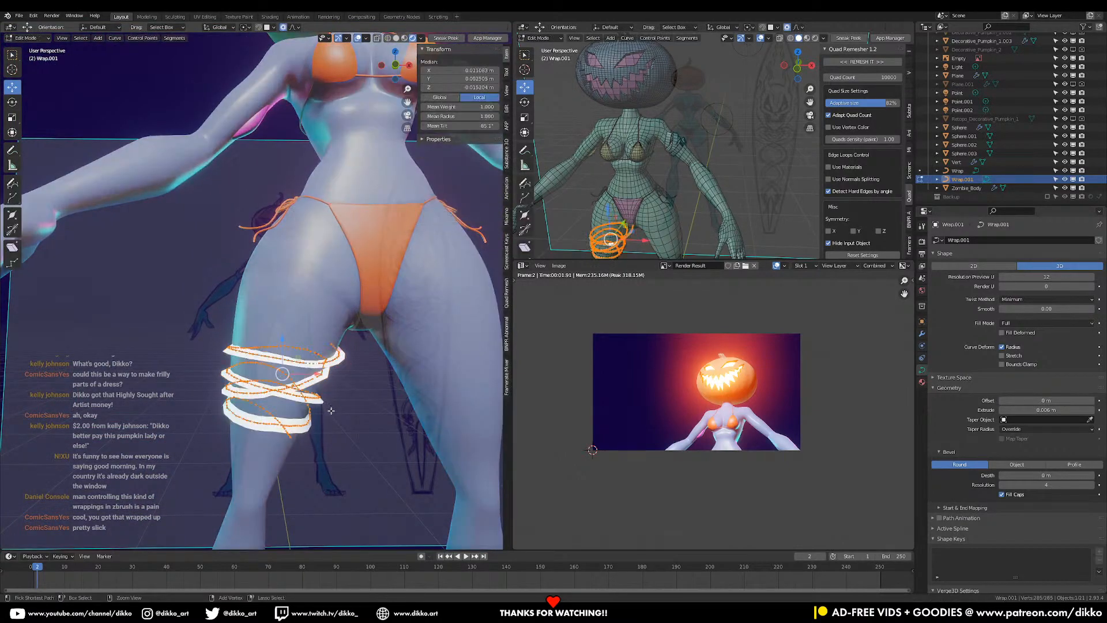
{"action": "key", "text": "ctrl+t"}
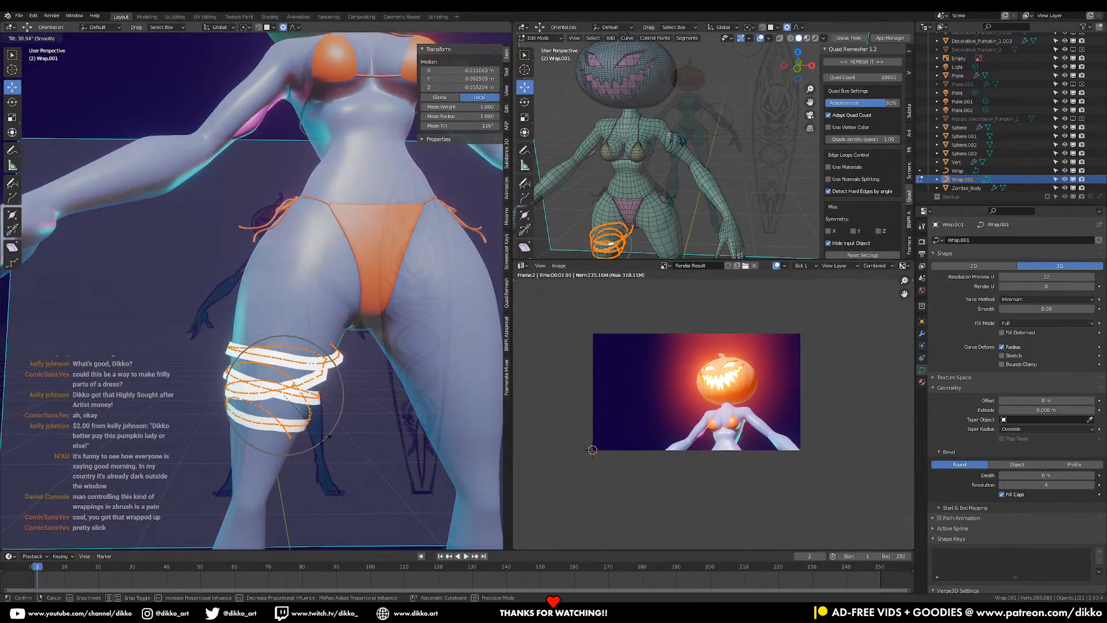
{"action": "left_click", "coordinate": [341, 396]}
- Tilt one wrap point with smooth falloff, then give the wrap a 0.003 m bevel depth
{"action": "middle_click_drag", "start_coordinate": [341, 395], "coordinate": [369, 379]}
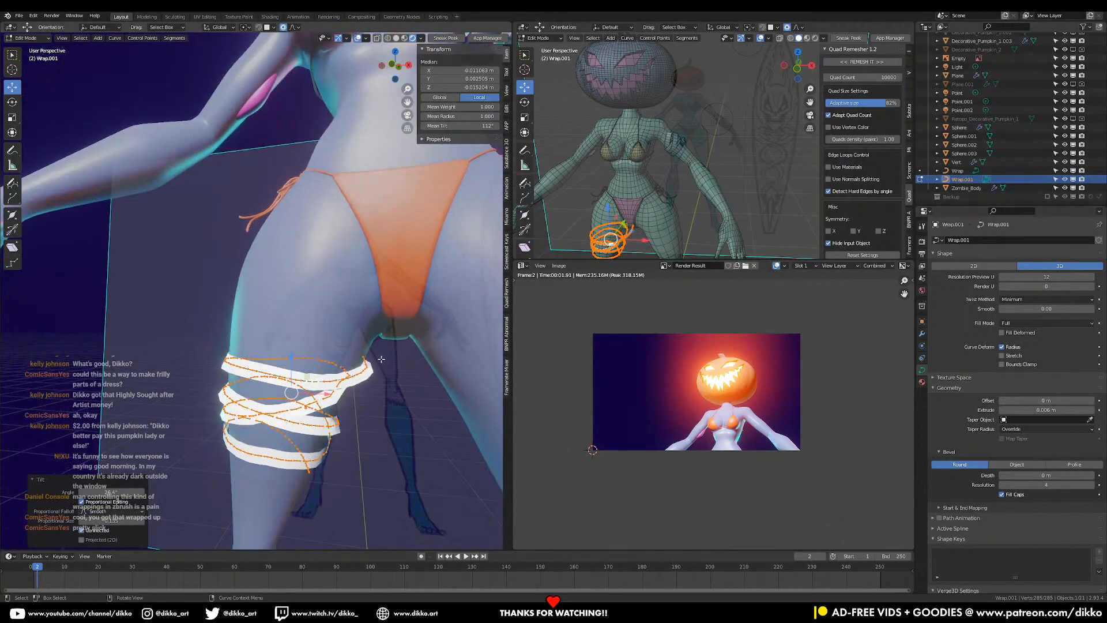
{"action": "left_click", "coordinate": [365, 357]}
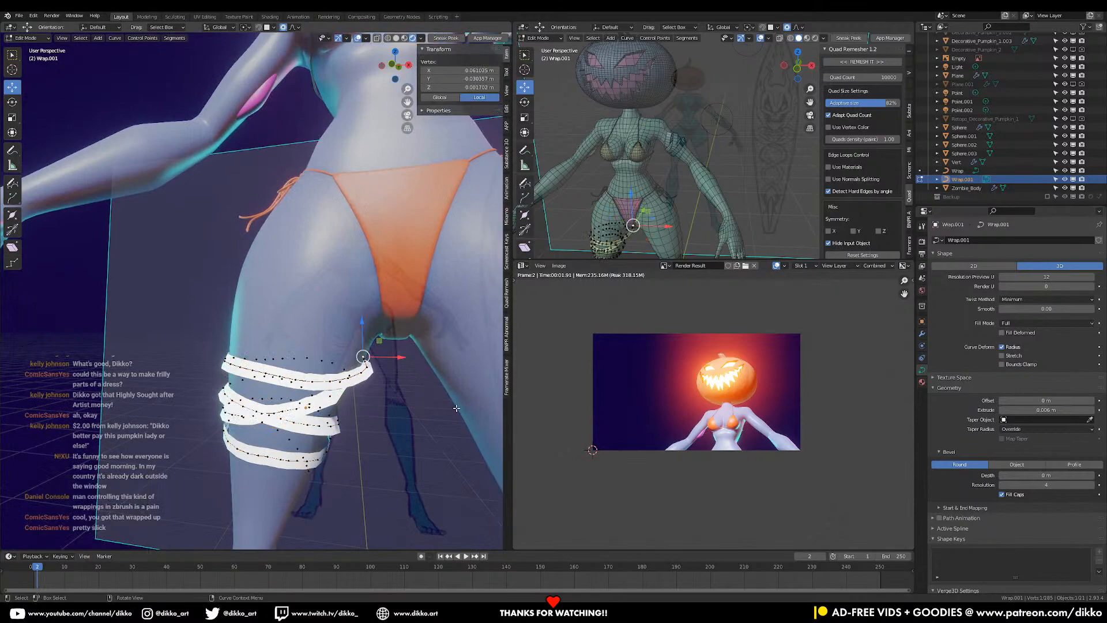
{"action": "key", "text": "ctrl+t"}
{"action": "scroll", "coordinate": [423, 452], "scroll_direction": "down", "scroll_amount": 8}
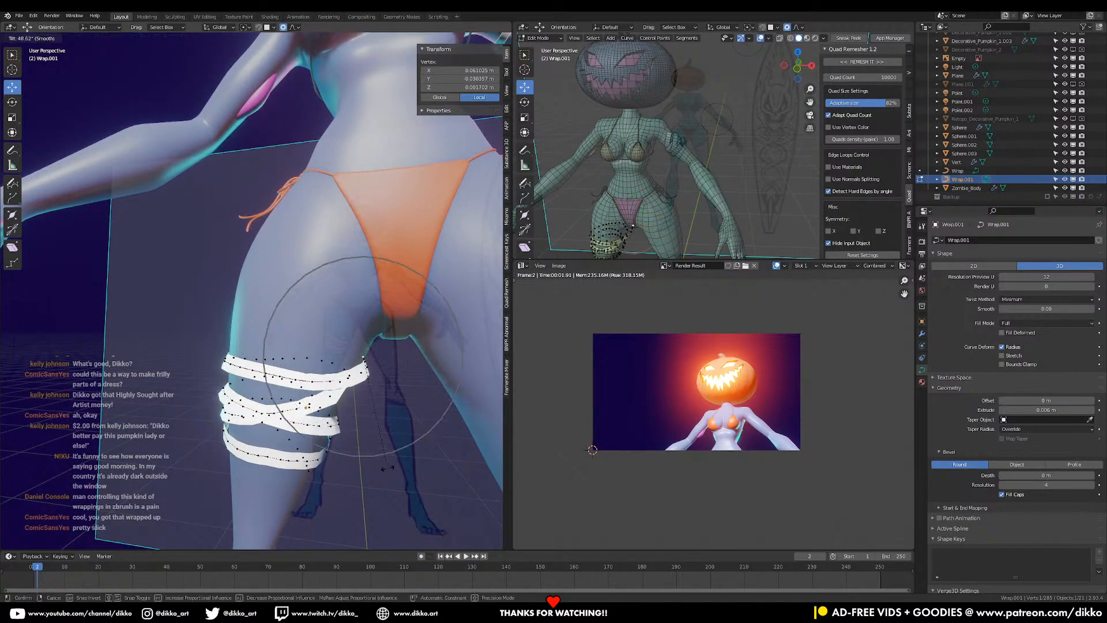
{"action": "left_click", "coordinate": [386, 467]}
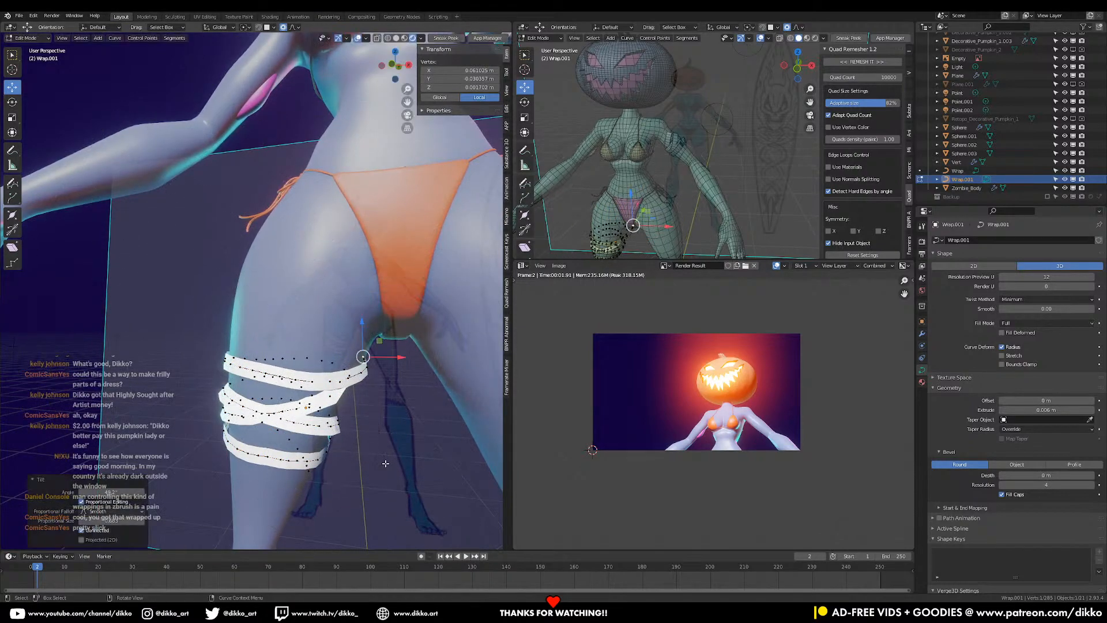
{"action": "scroll", "coordinate": [385, 466], "scroll_direction": "down", "scroll_amount": 5}
{"action": "key", "text": "a"}
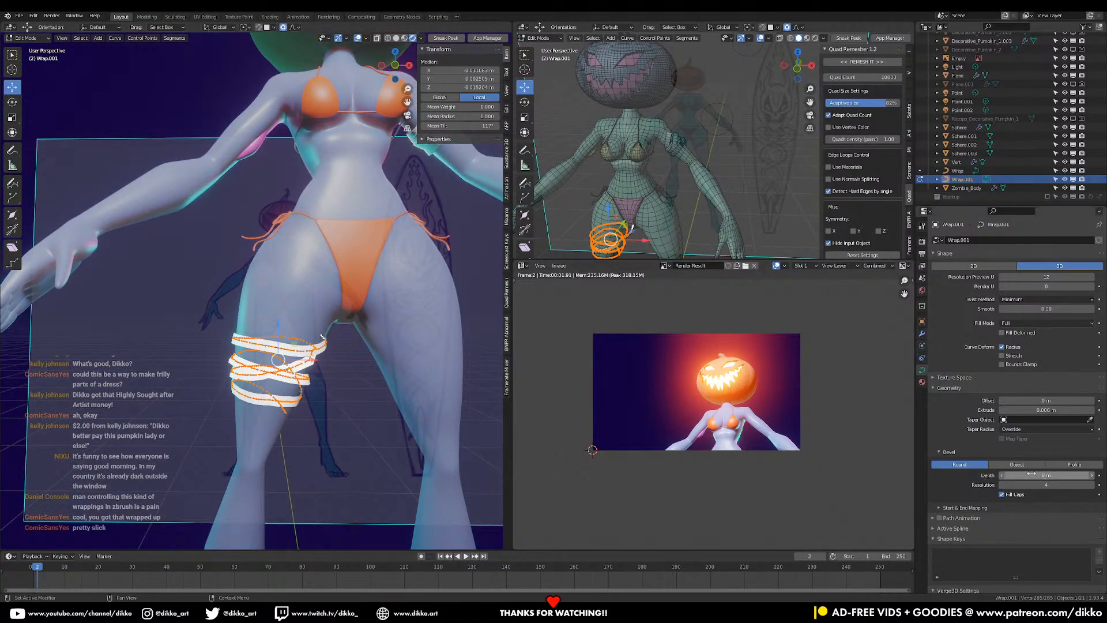
{"action": "left_click_drag", "start_coordinate": [1043, 475], "coordinate": [1055, 476]}
- Reposition, rotate on local Y and tilt a control point at the back of the thigh
{"action": "middle_click_drag", "start_coordinate": [369, 375], "coordinate": [194, 338]}
{"action": "left_click", "coordinate": [251, 309]}
{"action": "key", "text": "g"}
{"action": "left_click", "coordinate": [161, 367]}
{"action": "key", "text": "g"}
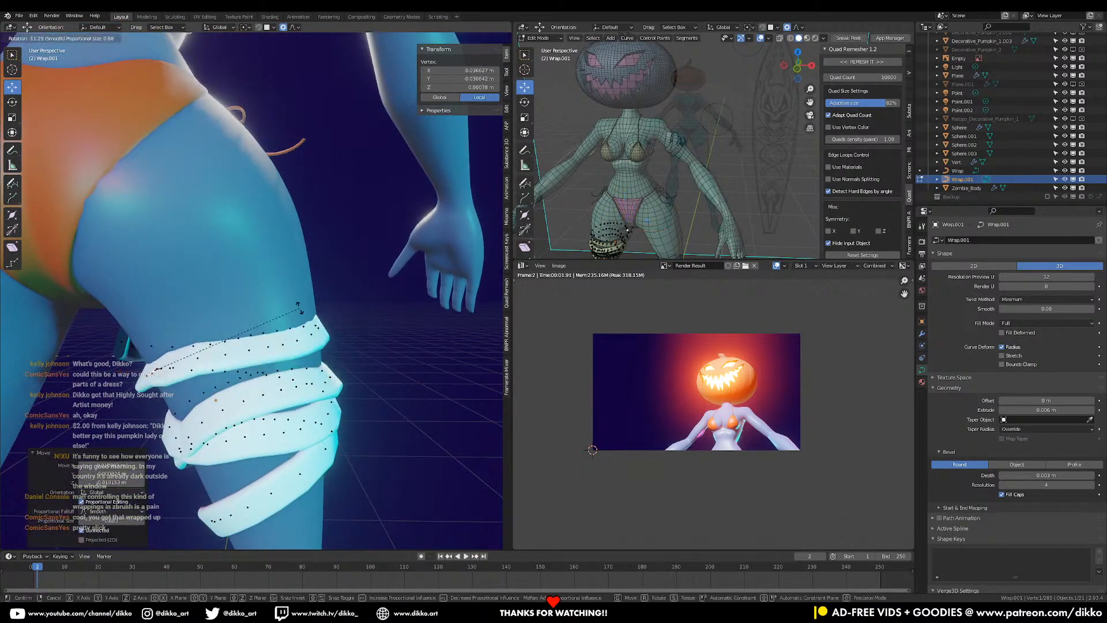
{"action": "left_click", "coordinate": [297, 326]}
{"action": "key", "text": "ctrl+z"}
{"action": "key", "text": "r"}
{"action": "key", "text": "y"}
{"action": "key", "text": "y"}
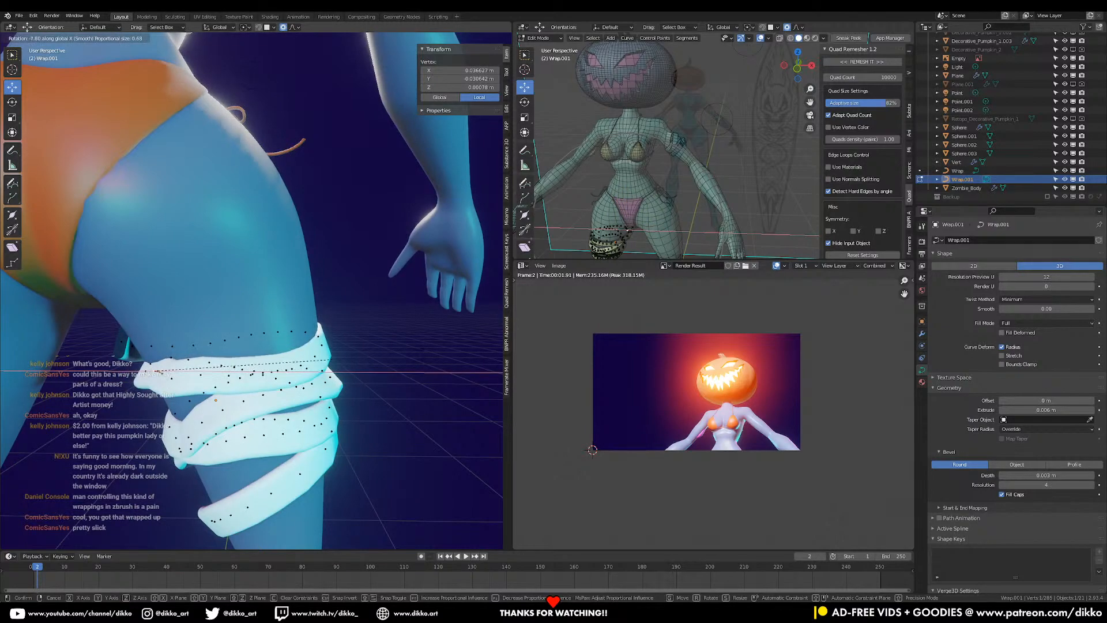
{"action": "left_click", "coordinate": [159, 369]}
{"action": "key", "text": "ctrl+t"}
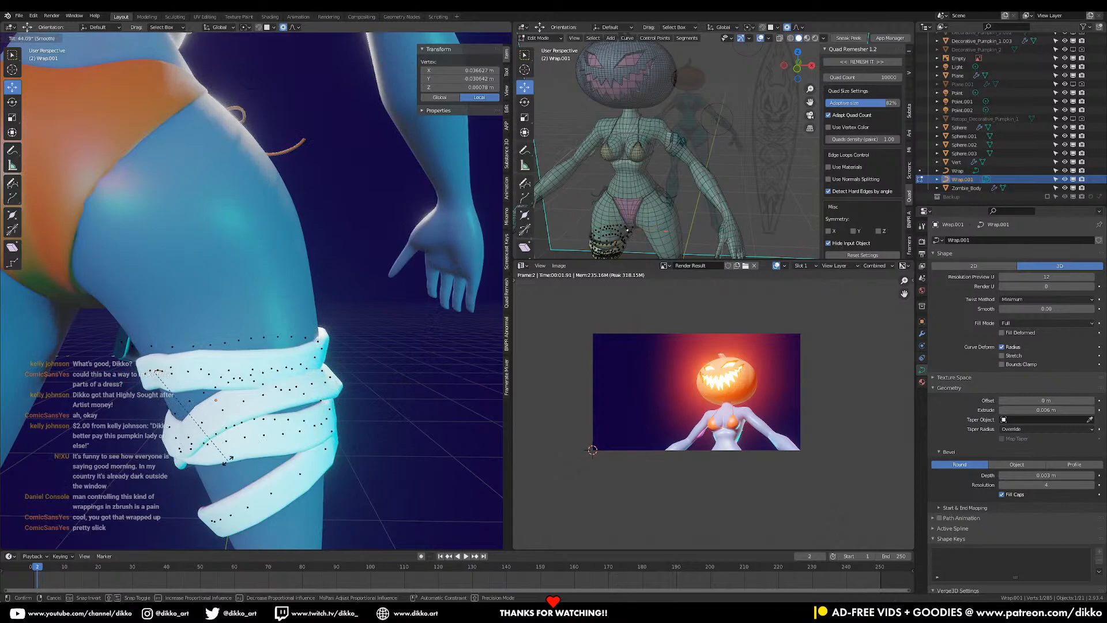
{"action": "left_click", "coordinate": [213, 476]}
- Tilt the points near the wrap's end so the ribbon lies flat on the leg
{"action": "middle_click_drag", "start_coordinate": [214, 477], "coordinate": [326, 410]}
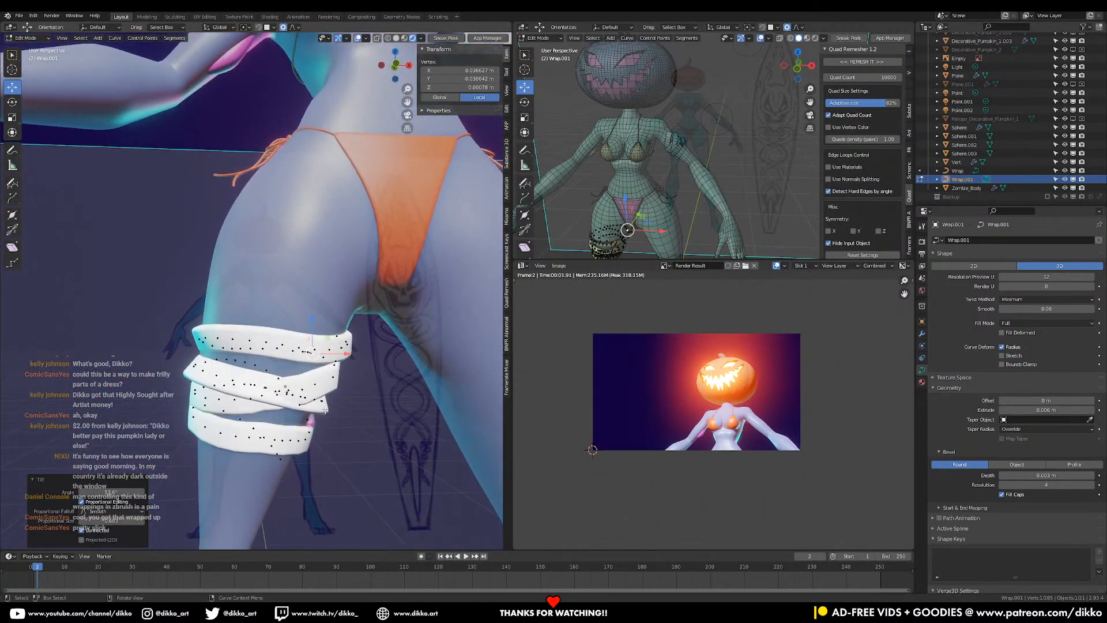
{"action": "left_click", "coordinate": [199, 337]}
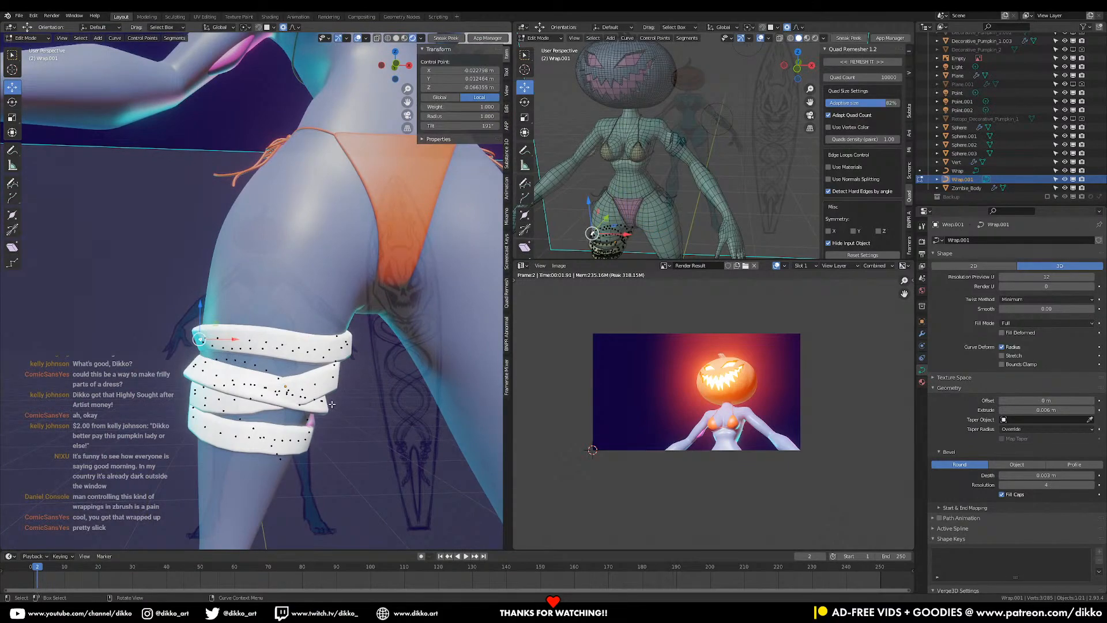
{"action": "left_click", "coordinate": [309, 352]}
{"action": "key", "text": "ctrl+t"}
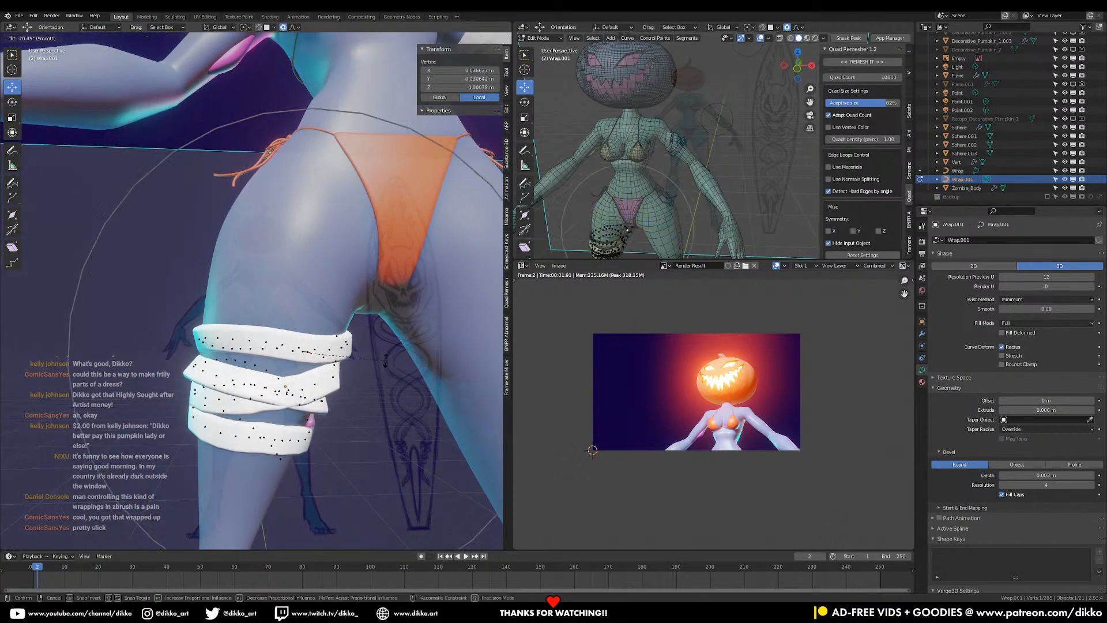
{"action": "left_click", "coordinate": [364, 390]}
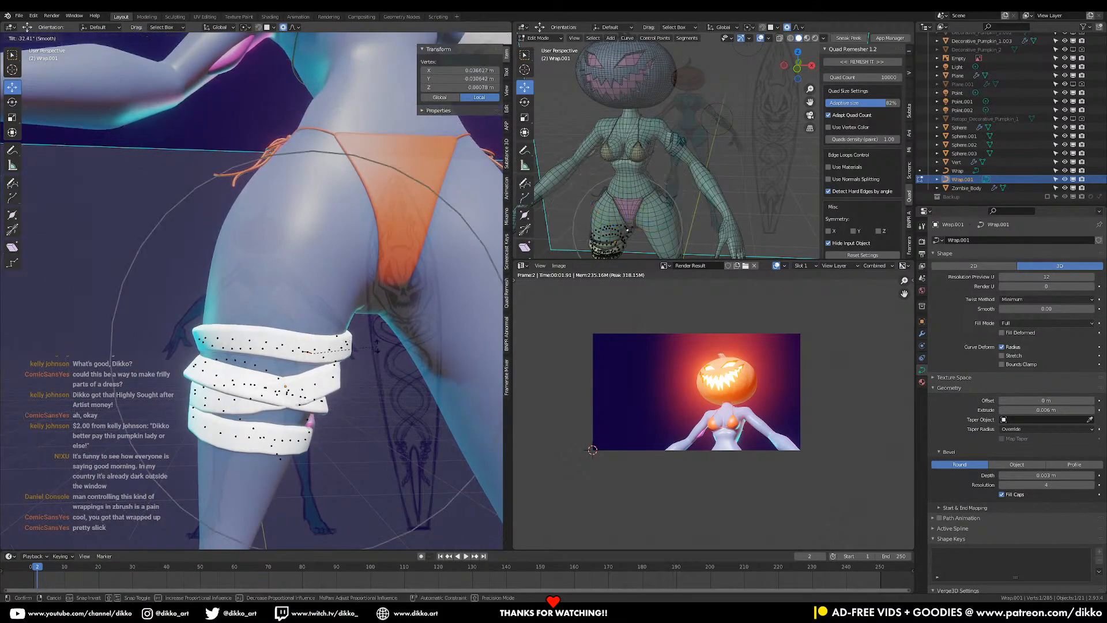
- Check the wrapped leg from several sides and return to Object Mode
{"action": "middle_click_drag", "start_coordinate": [364, 389], "coordinate": [301, 349]}
{"action": "left_click", "coordinate": [213, 332]}
{"action": "middle_click_drag", "start_coordinate": [213, 332], "coordinate": [236, 340]}
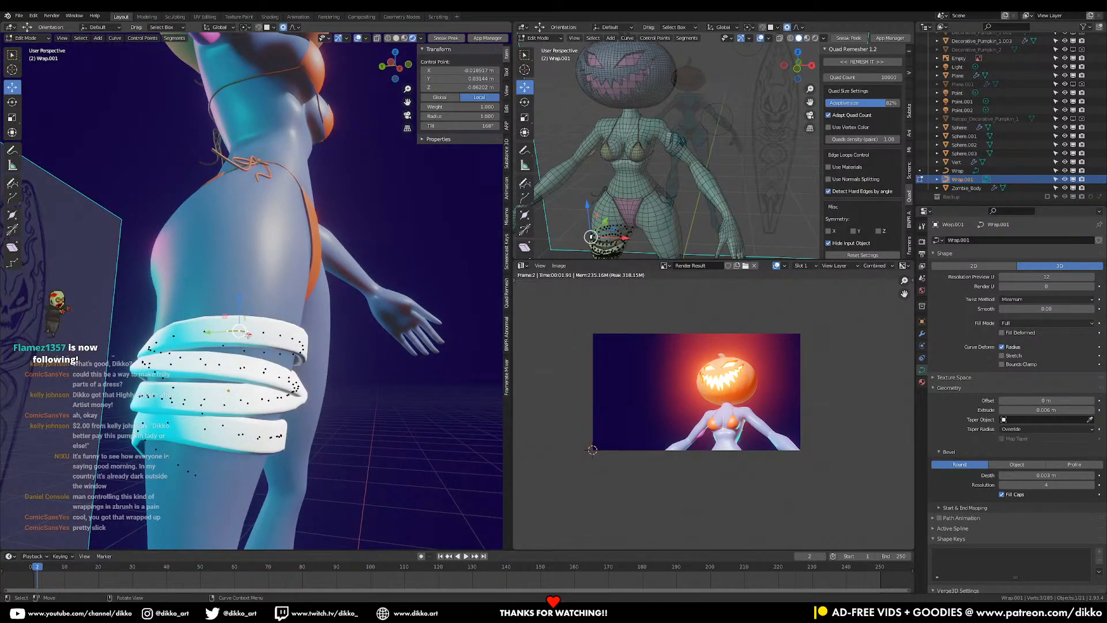
{"action": "scroll", "coordinate": [245, 322], "scroll_direction": "down", "scroll_amount": 3}
{"action": "middle_click_drag", "start_coordinate": [248, 323], "coordinate": [161, 331]}
{"action": "key", "text": "Tab"}
{"action": "scroll", "coordinate": [311, 375], "scroll_direction": "down", "scroll_amount": 3}
{"action": "middle_click_drag", "start_coordinate": [323, 375], "coordinate": [308, 411]}
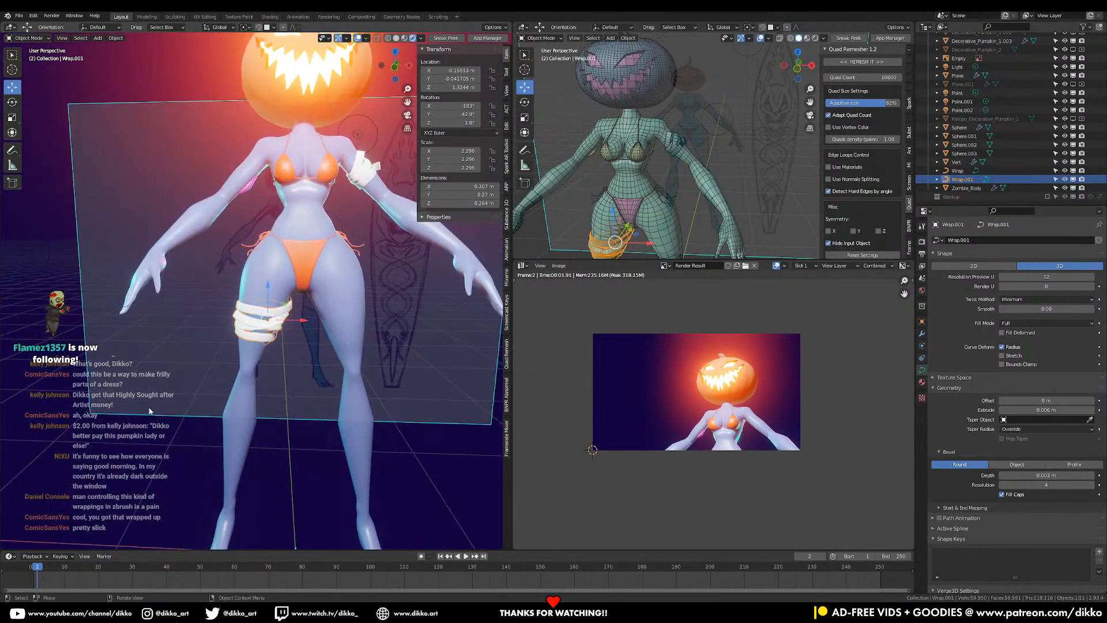
- In front view, select every control point of the thigh wrap curve in Edit Mode
{"action": "left_click", "coordinate": [199, 429]}
{"action": "scroll", "coordinate": [202, 424], "scroll_direction": "down", "scroll_amount": 2}
{"action": "key", "text": "KP_1"}
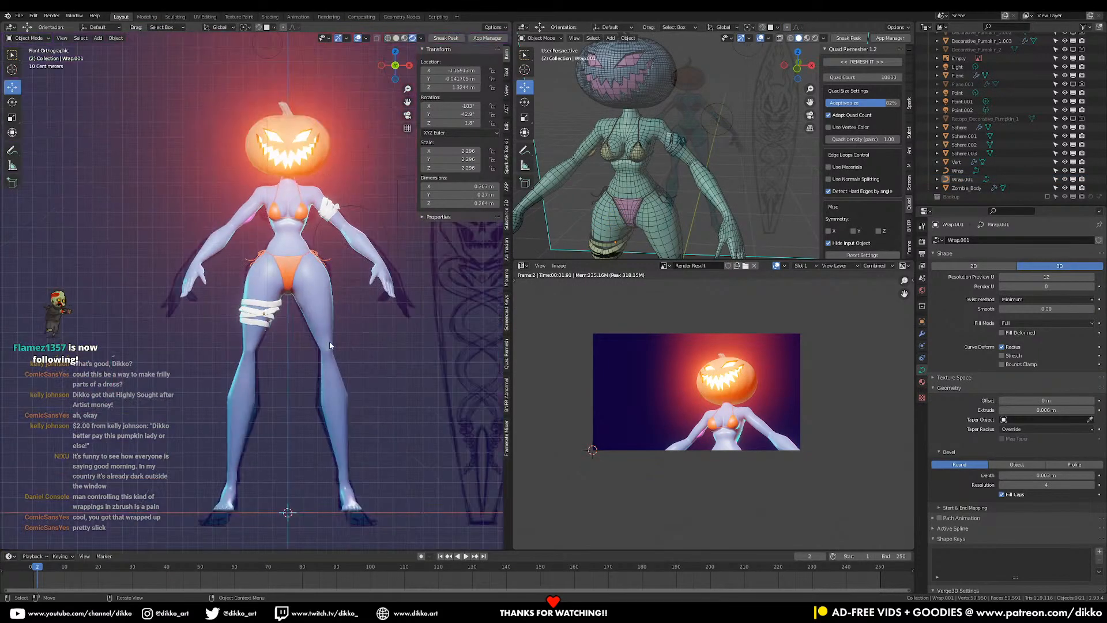
{"action": "scroll", "coordinate": [316, 352], "scroll_direction": "up", "scroll_amount": 7}
{"action": "left_click", "coordinate": [288, 369]}
{"action": "key", "text": "Tab"}
{"action": "scroll", "coordinate": [287, 371], "scroll_direction": "down", "scroll_amount": 1}
{"action": "scroll", "coordinate": [287, 371], "scroll_direction": "up", "scroll_amount": 2}
{"action": "key", "text": "a"}
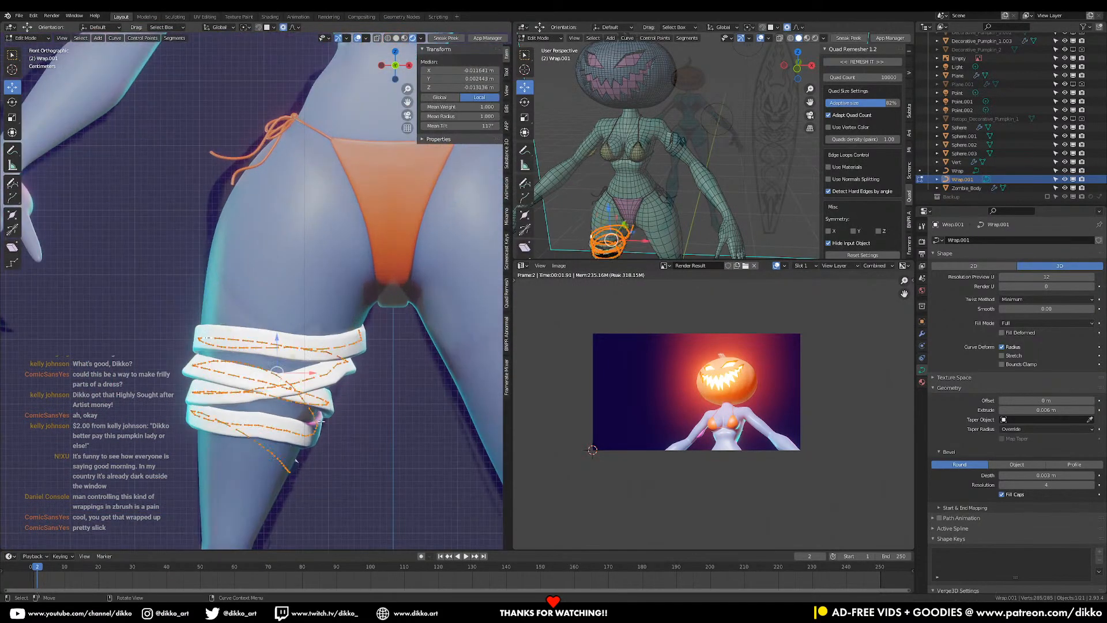
- Smooth all the wrap curve's control points with Control Points > Smooth
{"action": "scroll", "coordinate": [321, 422], "scroll_direction": "up", "scroll_amount": 1}
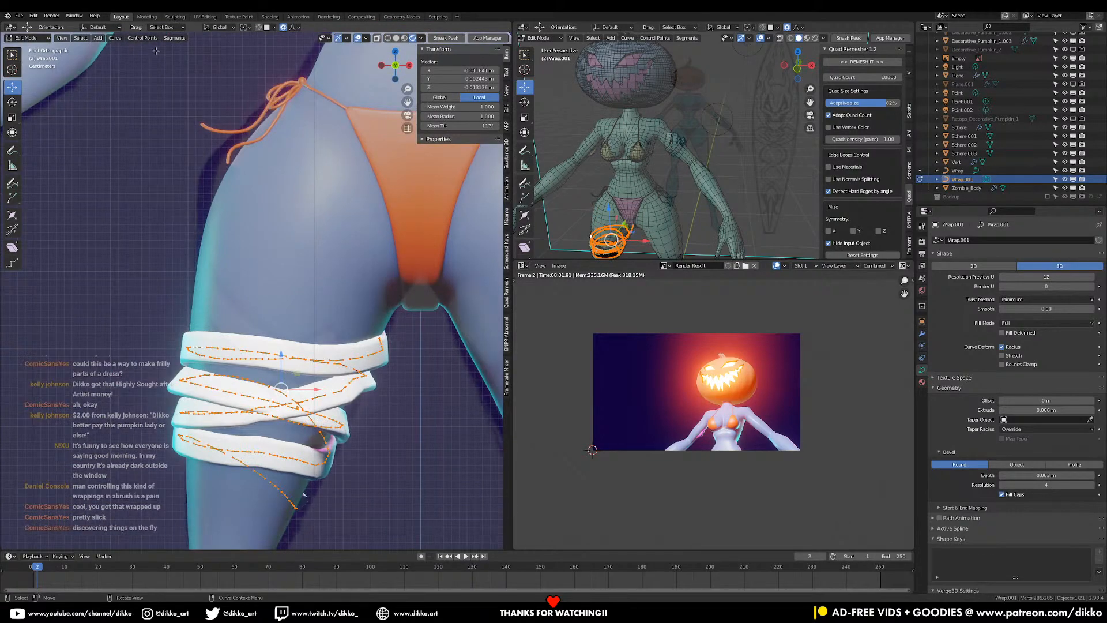
{"action": "left_click", "coordinate": [114, 38]}
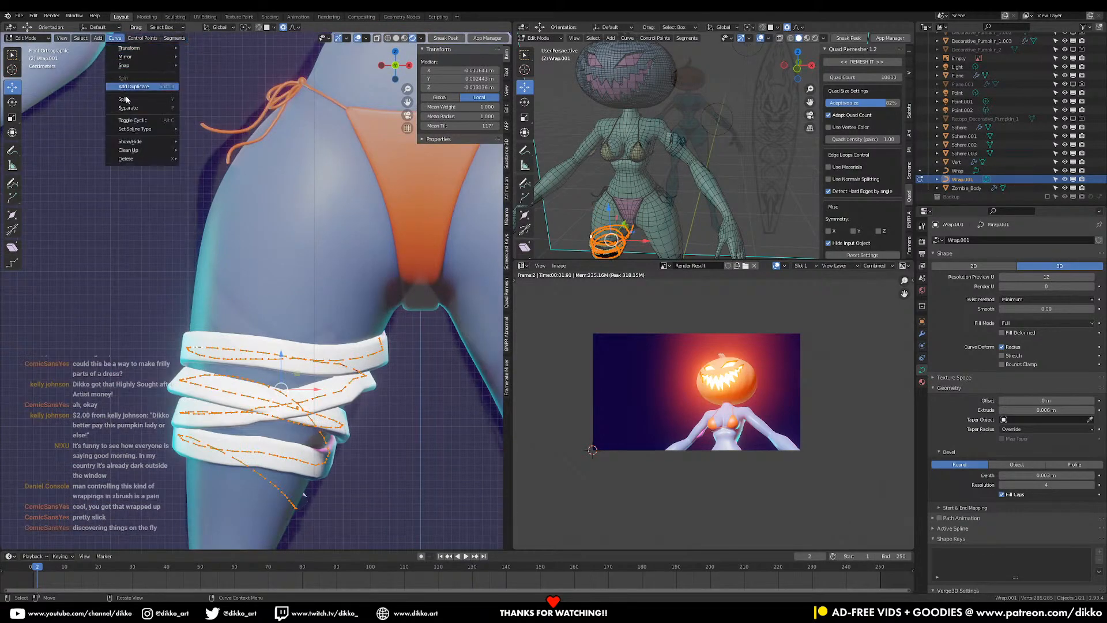
{"action": "mouse_move", "coordinate": [139, 42]}
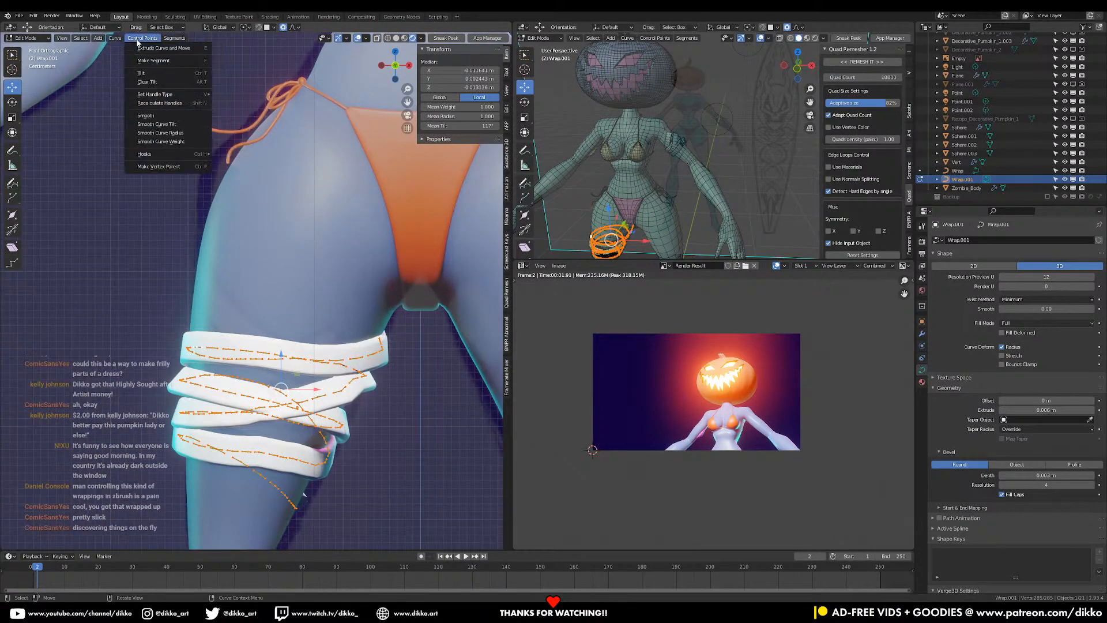
{"action": "left_click", "coordinate": [166, 115]}
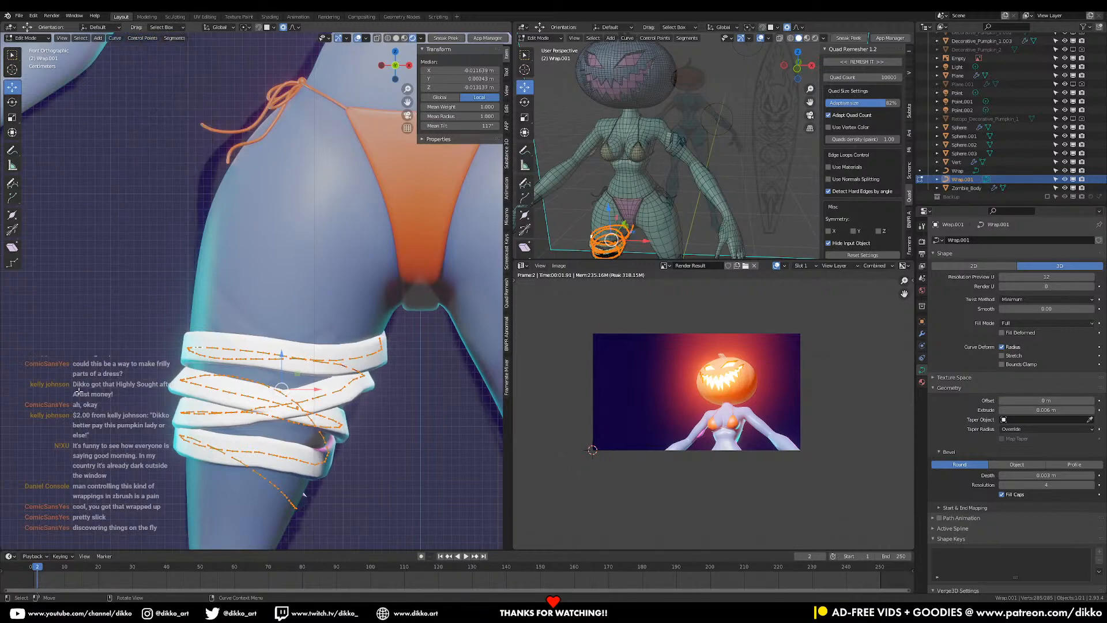
- Assign Ctrl+1 as the keyboard shortcut for the curve Smooth command
{"action": "left_click", "coordinate": [115, 38]}
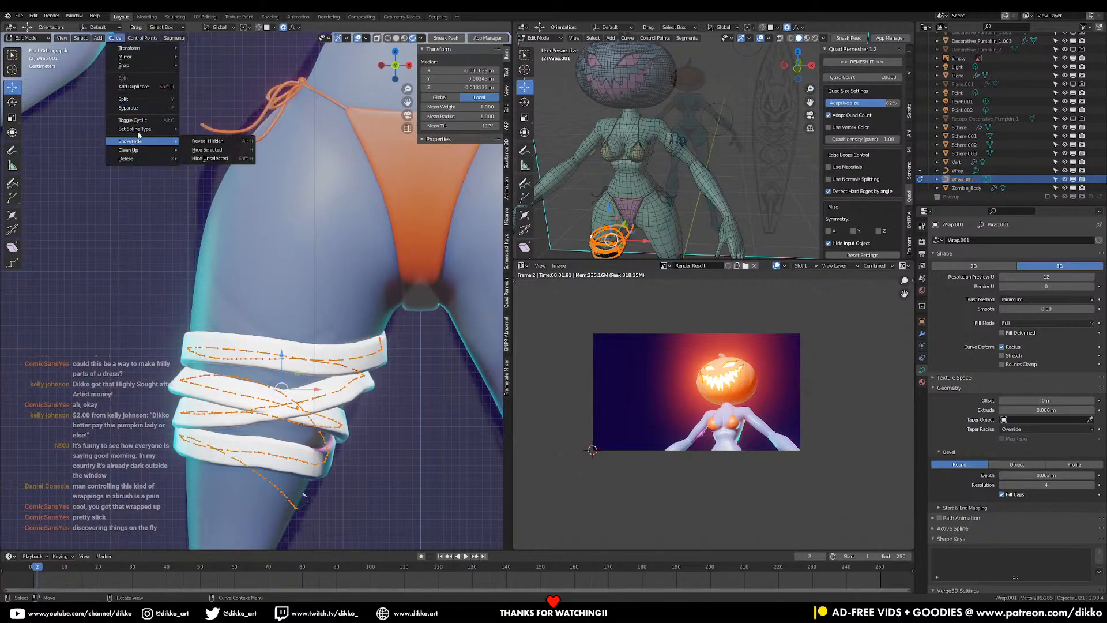
{"action": "left_click", "coordinate": [135, 39]}
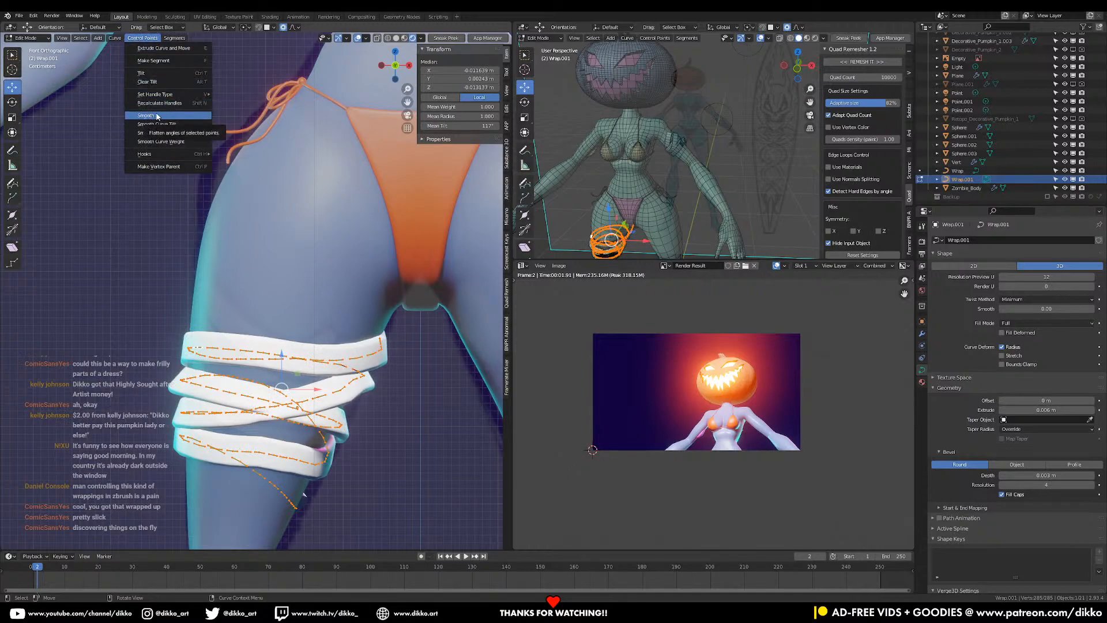
{"action": "right_click", "coordinate": [179, 115]}
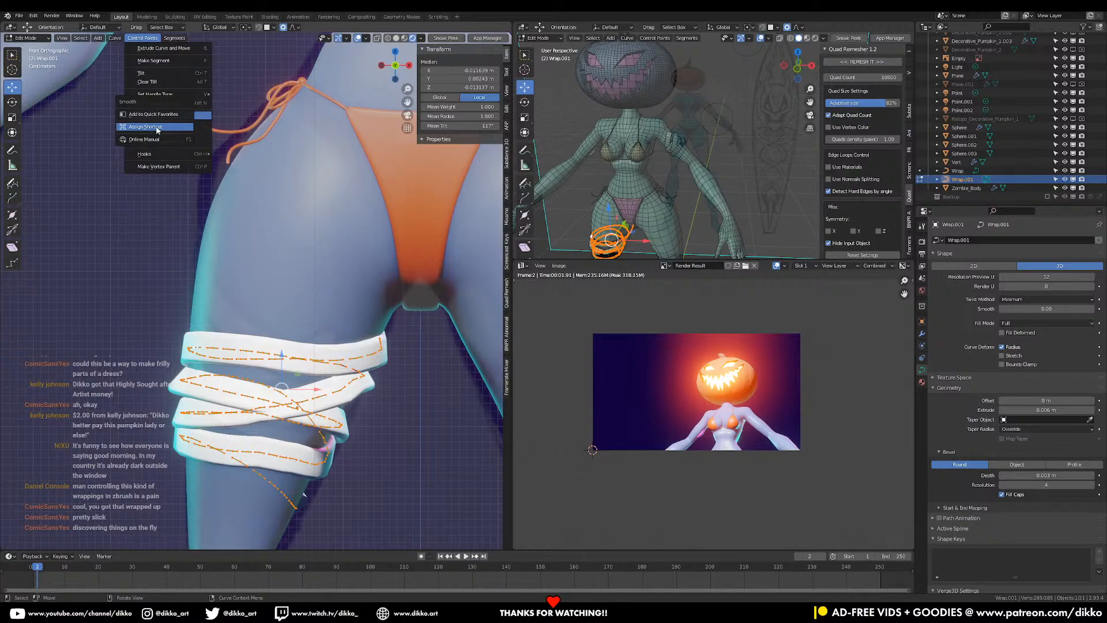
{"action": "left_click", "coordinate": [158, 128]}
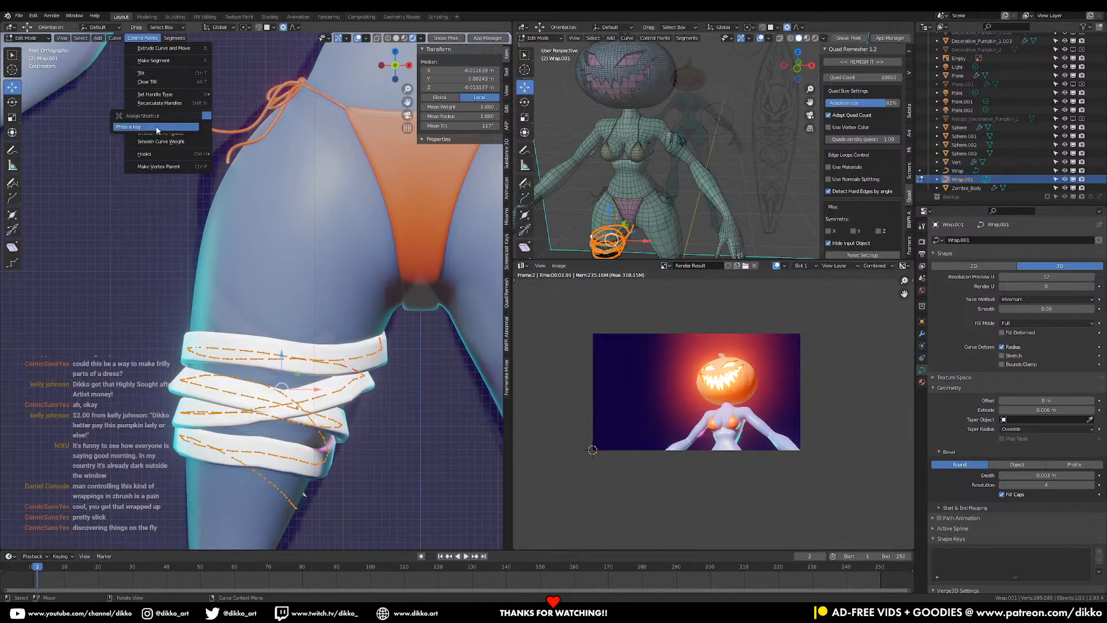
{"action": "key", "text": "ctrl+1"}
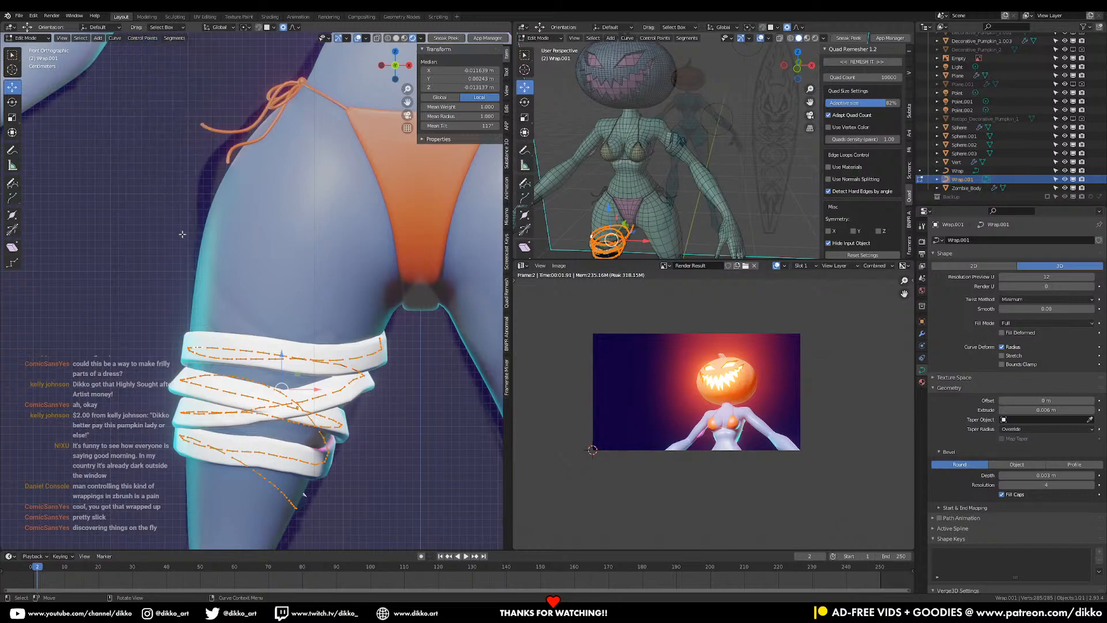
- Smooth the wrap again with Ctrl+1, fatten its radius, and enlarge its loops proportionally
{"action": "key", "text": "ctrl+1"}
{"action": "key", "text": "ctrl+1"}
{"action": "key", "text": "ctrl+1"}
{"action": "key", "text": "ctrl+1"}
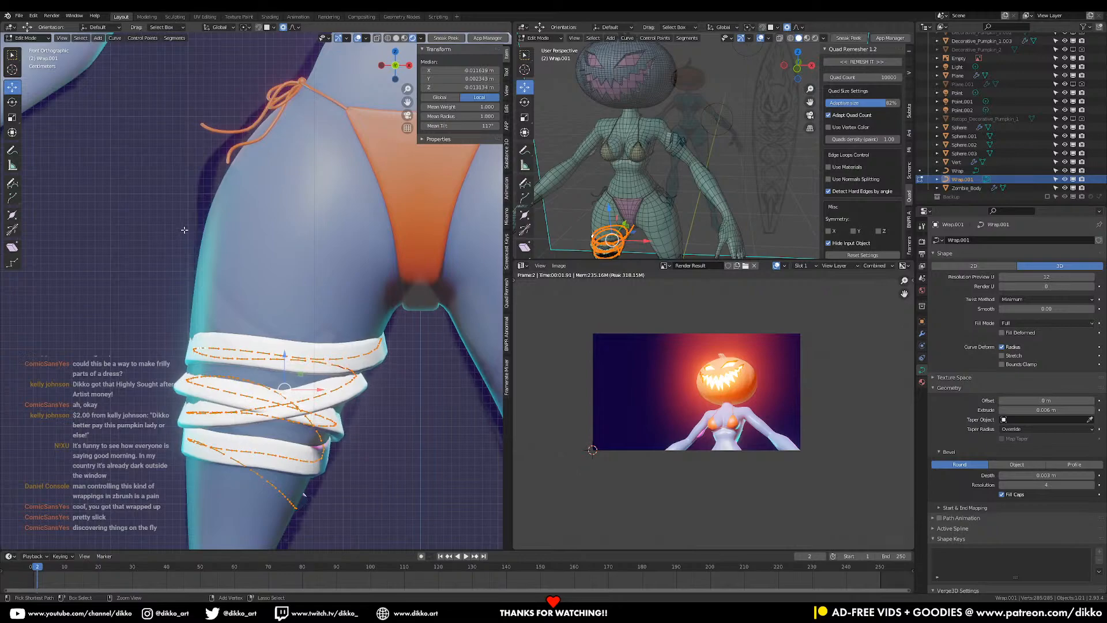
{"action": "key", "text": "alt+s"}
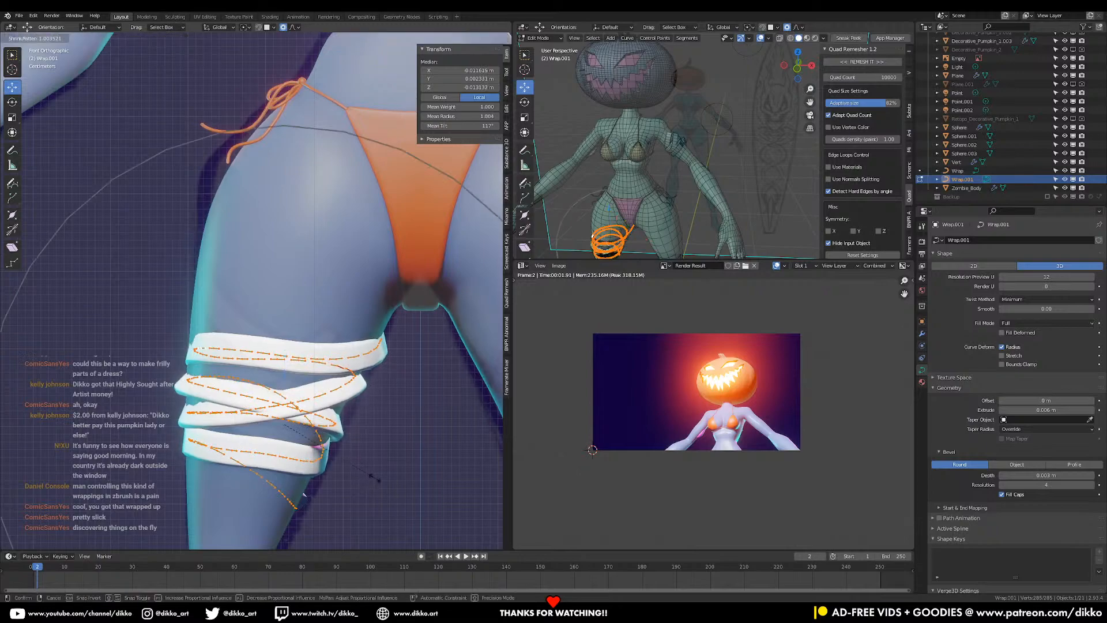
{"action": "left_click", "coordinate": [384, 486]}
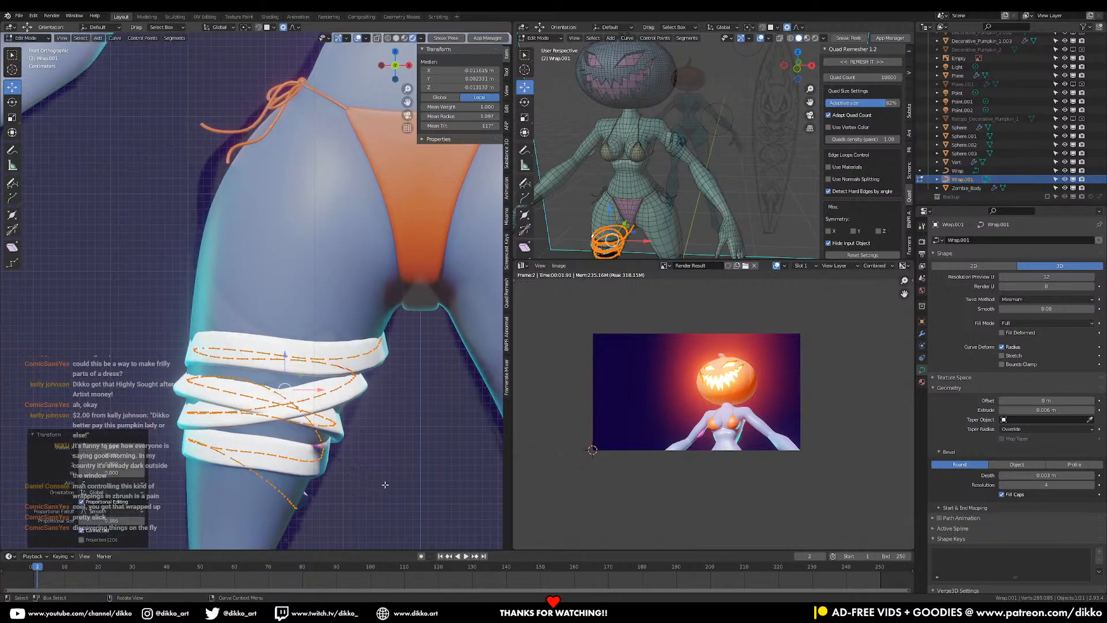
{"action": "key", "text": "s"}
{"action": "left_click", "coordinate": [440, 484]}
- Twist two individual wrap points on the front and side of the leg
{"action": "middle_click_drag", "start_coordinate": [440, 485], "coordinate": [58, 424]}
{"action": "scroll", "coordinate": [289, 429], "scroll_direction": "up", "scroll_amount": 2}
{"action": "middle_click_drag", "start_coordinate": [311, 432], "coordinate": [330, 393]}
{"action": "left_click", "coordinate": [321, 374]}
{"action": "left_click", "coordinate": [332, 392]}
{"action": "key", "text": "ctrl+t"}
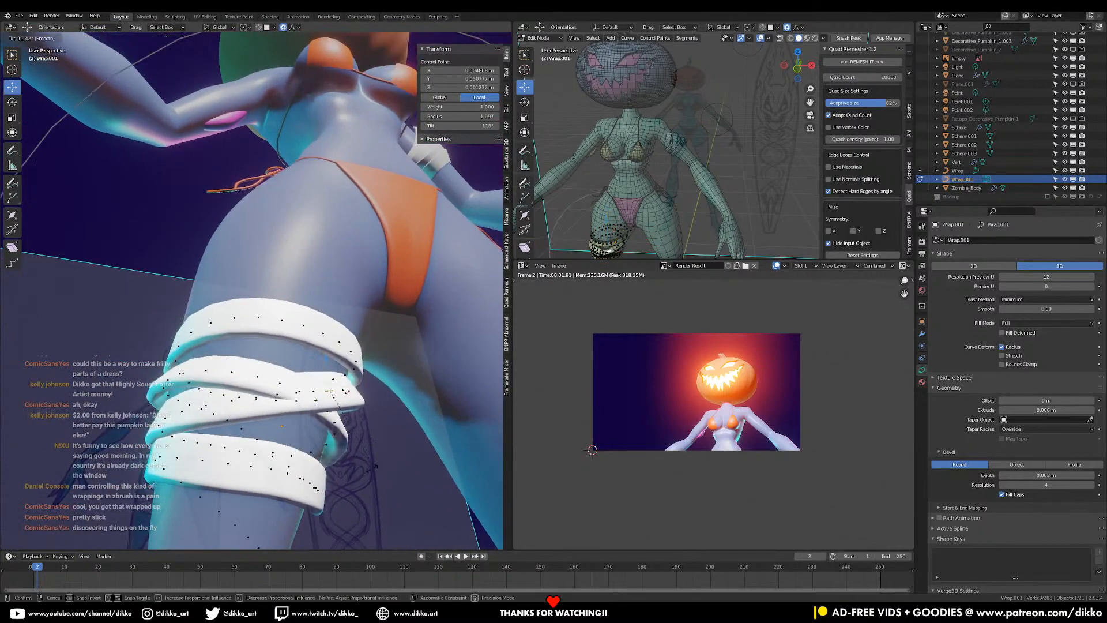
{"action": "left_click", "coordinate": [425, 435]}
{"action": "middle_click_drag", "start_coordinate": [425, 435], "coordinate": [241, 440]}
{"action": "left_click", "coordinate": [241, 439]}
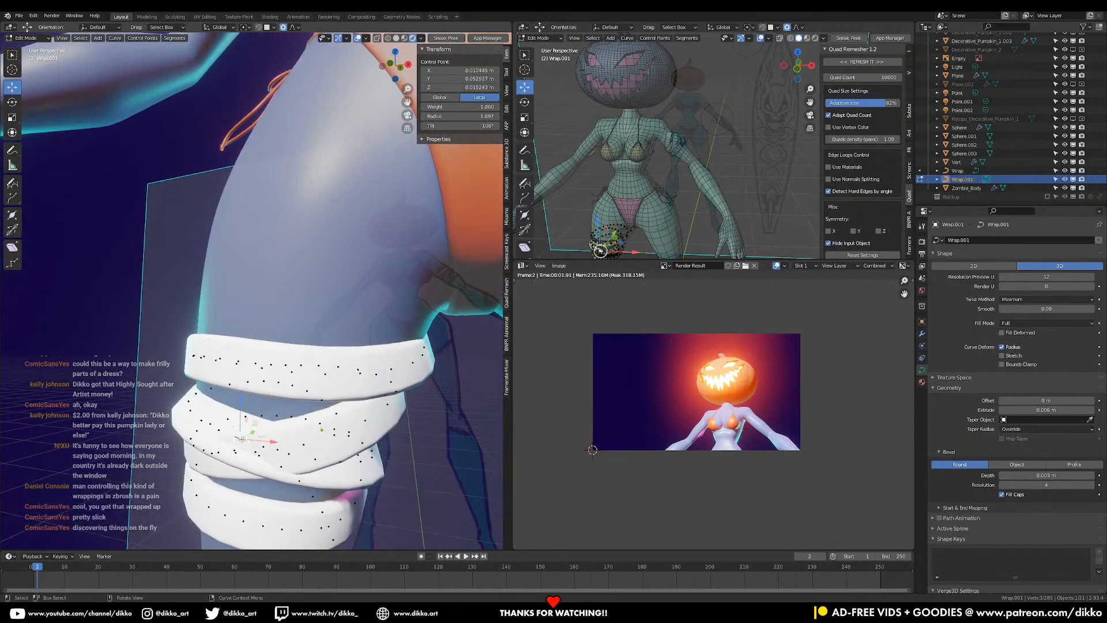
{"action": "key", "text": "ctrl+t"}
{"action": "left_click", "coordinate": [375, 469]}
- Move the selected wrap points, twist them another 16°, nudge them, and exit Edit Mode
{"action": "middle_click_drag", "start_coordinate": [375, 469], "coordinate": [428, 405]}
{"action": "key", "text": "g"}
{"action": "left_click", "coordinate": [375, 372]}
{"action": "key", "text": "ctrl+t"}
{"action": "left_click", "coordinate": [362, 473]}
{"action": "key", "text": "g"}
{"action": "left_click", "coordinate": [332, 456]}
{"action": "key", "text": "g"}
{"action": "left_click", "coordinate": [353, 443]}
{"action": "key", "text": "Tab"}
{"action": "scroll", "coordinate": [428, 405], "scroll_direction": "down", "scroll_amount": 7}
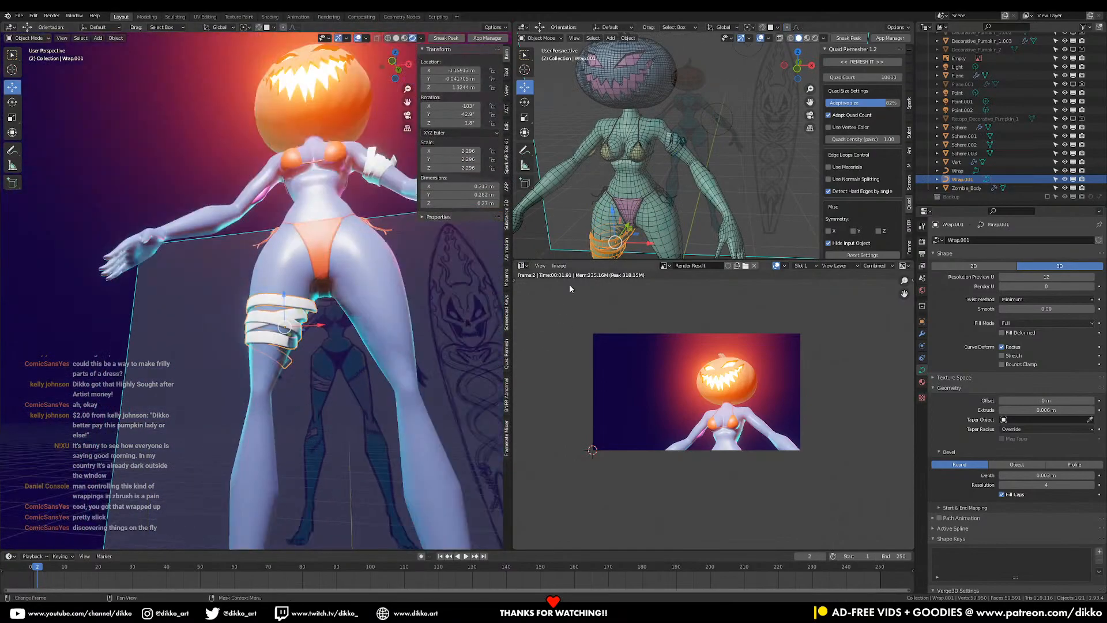
- From a side view, select the control point at the strap's loose end in Edit Mode
{"action": "scroll", "coordinate": [585, 252], "scroll_direction": "down", "scroll_amount": 4}
{"action": "scroll", "coordinate": [330, 328], "scroll_direction": "down", "scroll_amount": 6}
{"action": "middle_click_drag", "start_coordinate": [330, 328], "coordinate": [230, 296]}
{"action": "scroll", "coordinate": [285, 335], "scroll_direction": "up", "scroll_amount": 2}
{"action": "scroll", "coordinate": [282, 320], "scroll_direction": "up", "scroll_amount": 5}
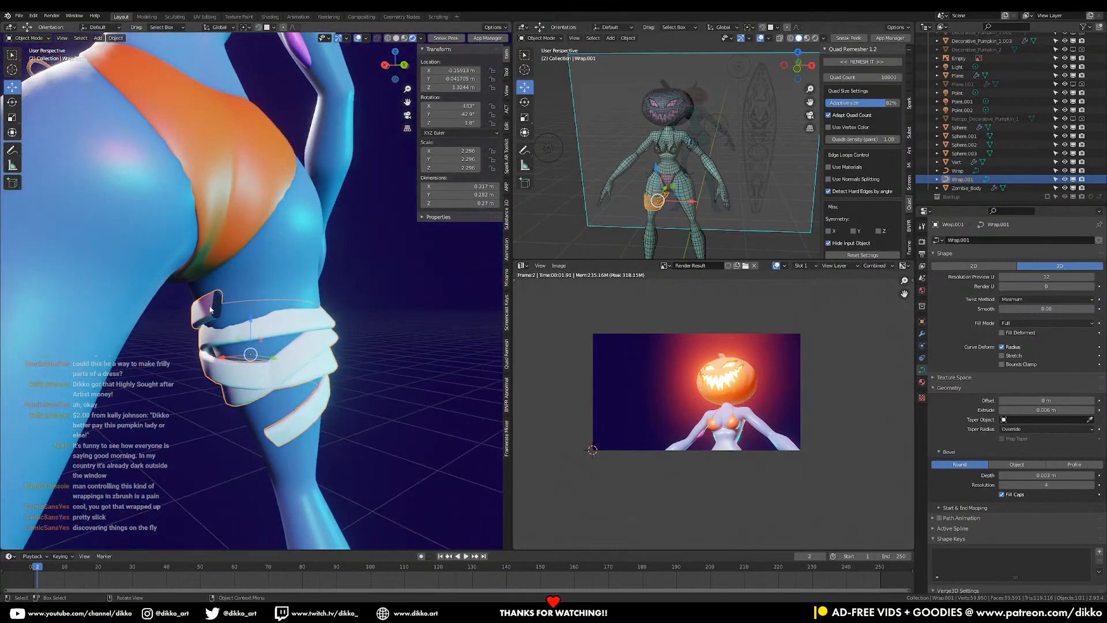
{"action": "key", "text": "Tab"}
{"action": "left_click", "coordinate": [218, 304]}
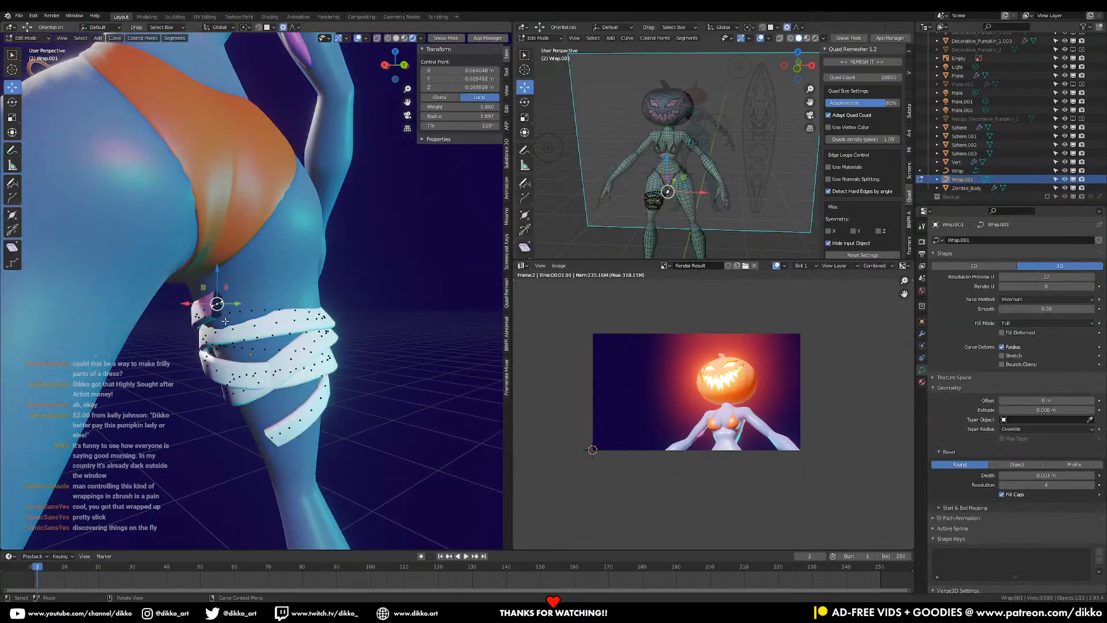
{"action": "middle_click_drag", "start_coordinate": [225, 320], "coordinate": [307, 317]}
- Lower the strap end and rotate it about 38.9° so it sticks out, then exit Edit Mode
{"action": "key", "text": "g"}
{"action": "left_click", "coordinate": [311, 369]}
{"action": "key", "text": "r"}
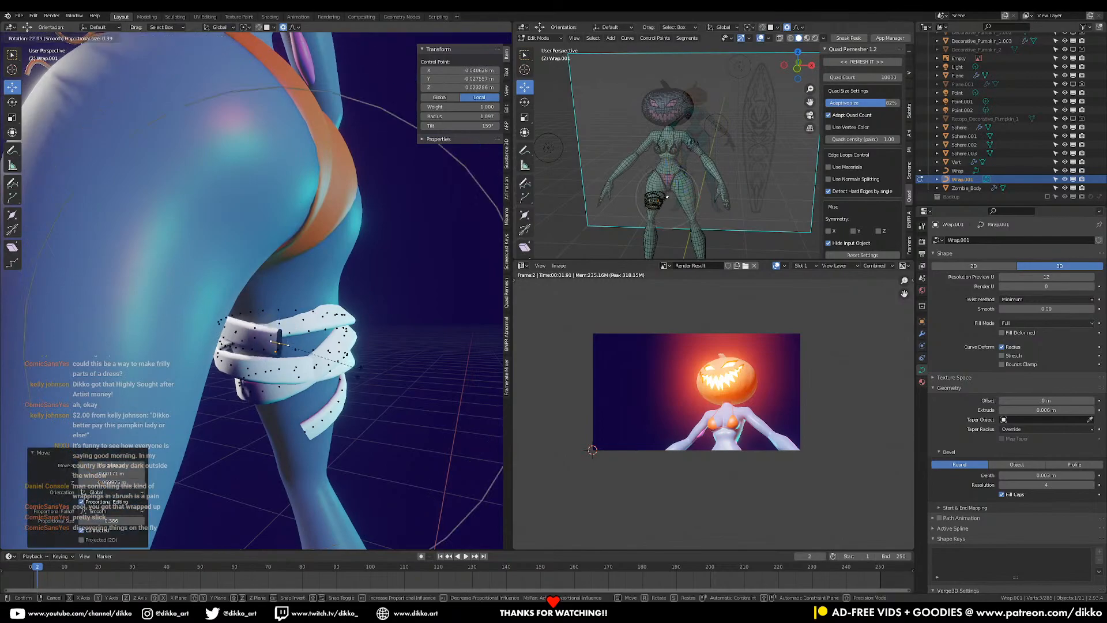
{"action": "left_click", "coordinate": [360, 367]}
{"action": "middle_click_drag", "start_coordinate": [361, 367], "coordinate": [205, 416]}
{"action": "key", "text": "g"}
{"action": "left_click", "coordinate": [390, 398]}
{"action": "key", "text": "r"}
{"action": "left_click", "coordinate": [372, 376]}
{"action": "key", "text": "Tab"}
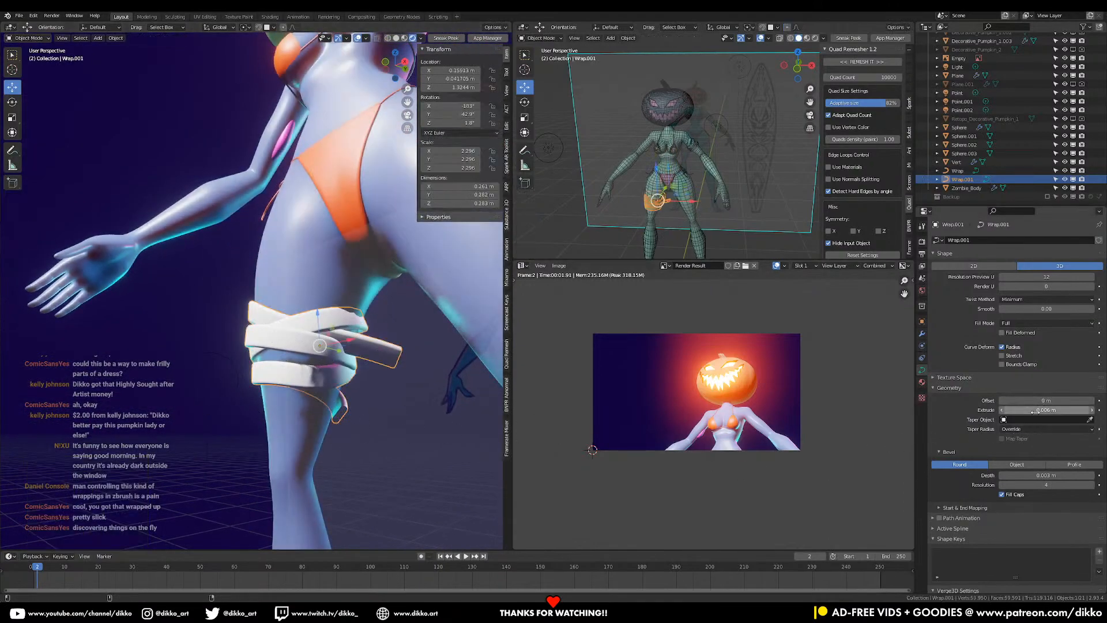
- Set the wrap's Extrude to 0.006 m and thin its Bevel Depth to 0.001 m
{"action": "left_click_drag", "start_coordinate": [1045, 409], "coordinate": [1051, 410]}
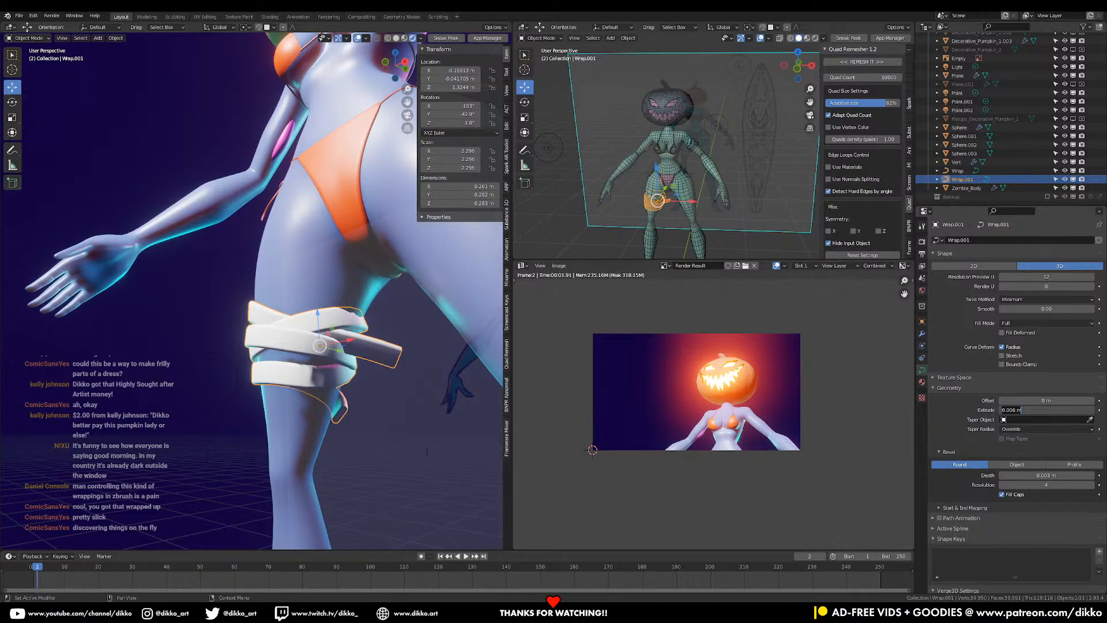
{"action": "left_click", "coordinate": [1043, 476]}
{"action": "left_click_drag", "start_coordinate": [1043, 477], "coordinate": [1040, 477]}
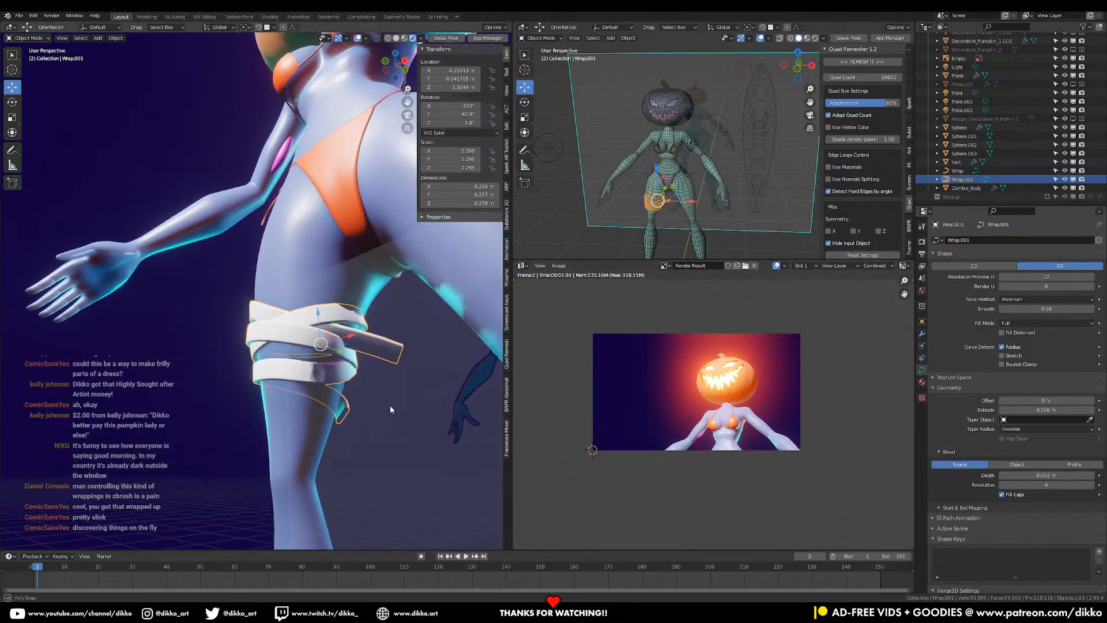
{"action": "scroll", "coordinate": [390, 403], "scroll_direction": "up", "scroll_amount": 4}
{"action": "middle_click_drag", "start_coordinate": [373, 406], "coordinate": [302, 417]}
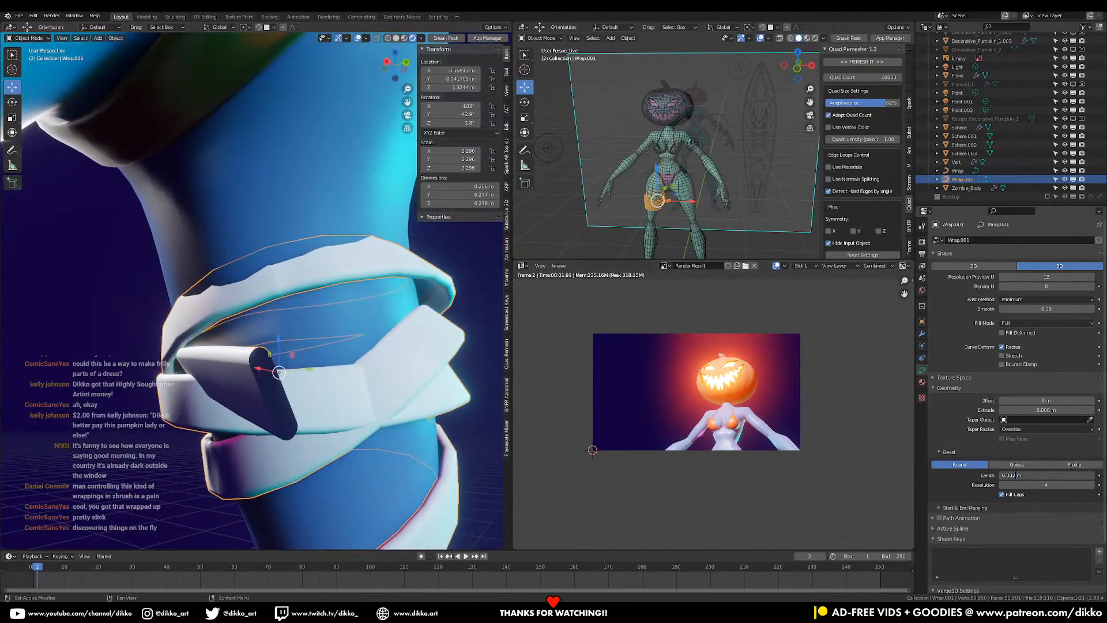
{"action": "left_click_drag", "start_coordinate": [1014, 476], "coordinate": [1010, 473]}
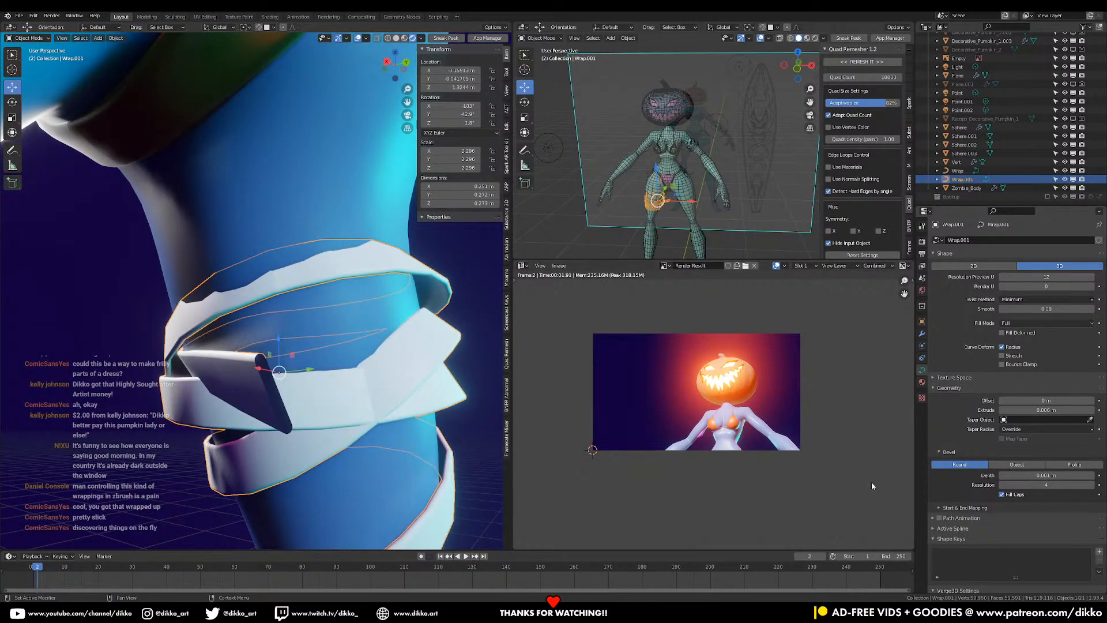
{"action": "middle_click_drag", "start_coordinate": [250, 286], "coordinate": [392, 281]}
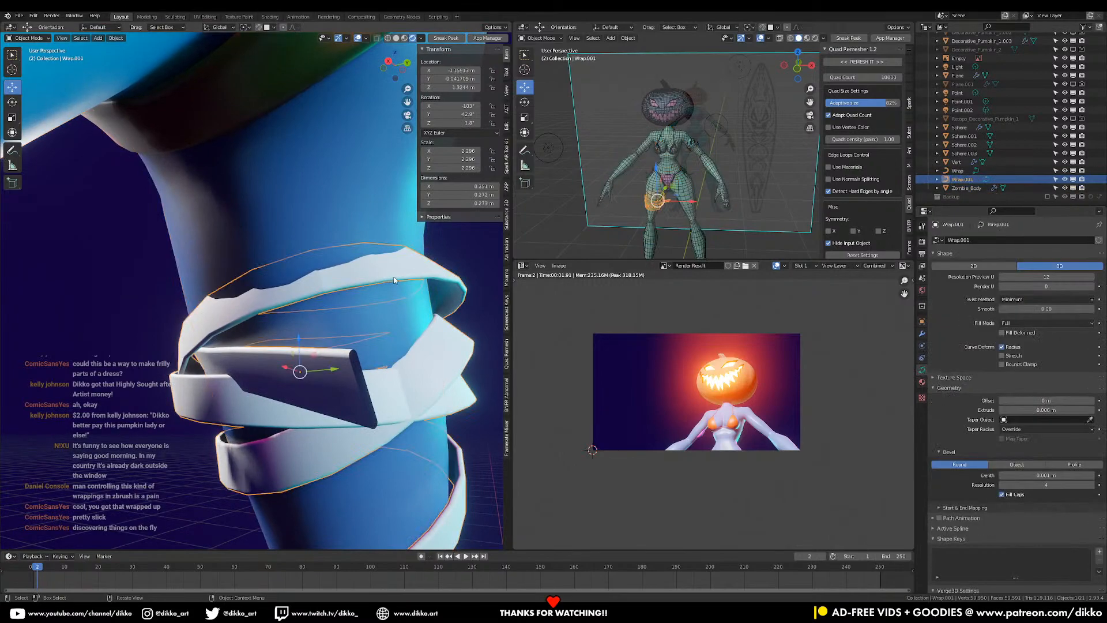
{"action": "key", "text": "Tab"}
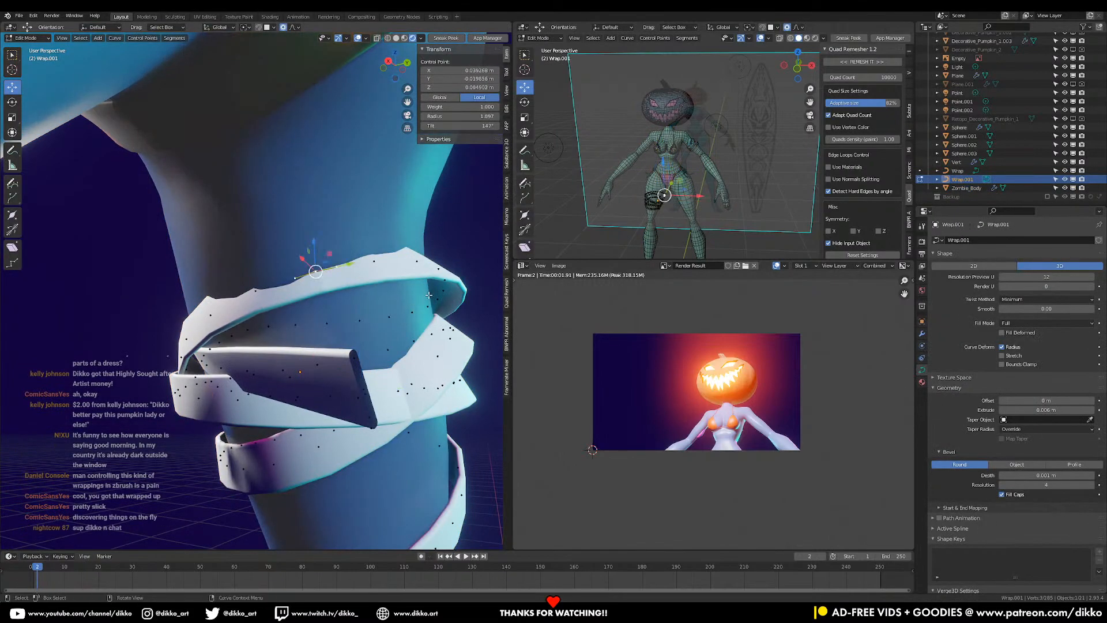
- Twist the selected wrap point to 179° and slide it along the X axis
{"action": "key", "text": "ctrl+t"}
{"action": "left_click", "coordinate": [409, 337]}
{"action": "middle_click_drag", "start_coordinate": [408, 337], "coordinate": [484, 331]}
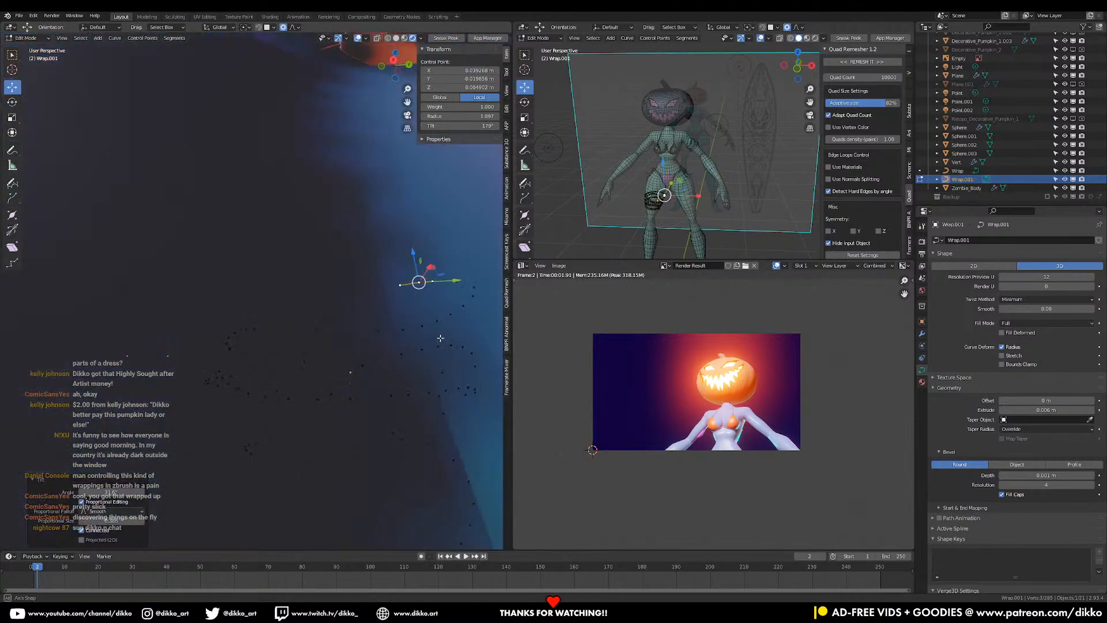
{"action": "scroll", "coordinate": [484, 332], "scroll_direction": "down", "scroll_amount": 4}
{"action": "left_click_drag", "start_coordinate": [491, 324], "coordinate": [398, 427]}
- Move another wrap point with proportional falloff to reshape the ribbon
{"action": "middle_click_drag", "start_coordinate": [398, 427], "coordinate": [414, 366]}
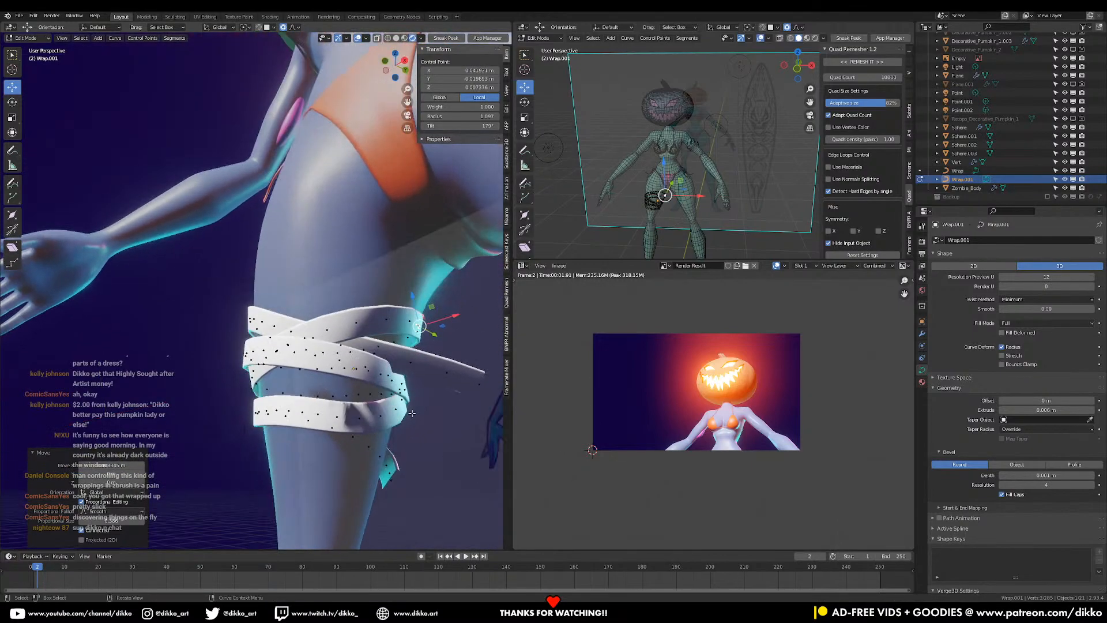
{"action": "left_click", "coordinate": [415, 366]}
{"action": "key", "text": "g"}
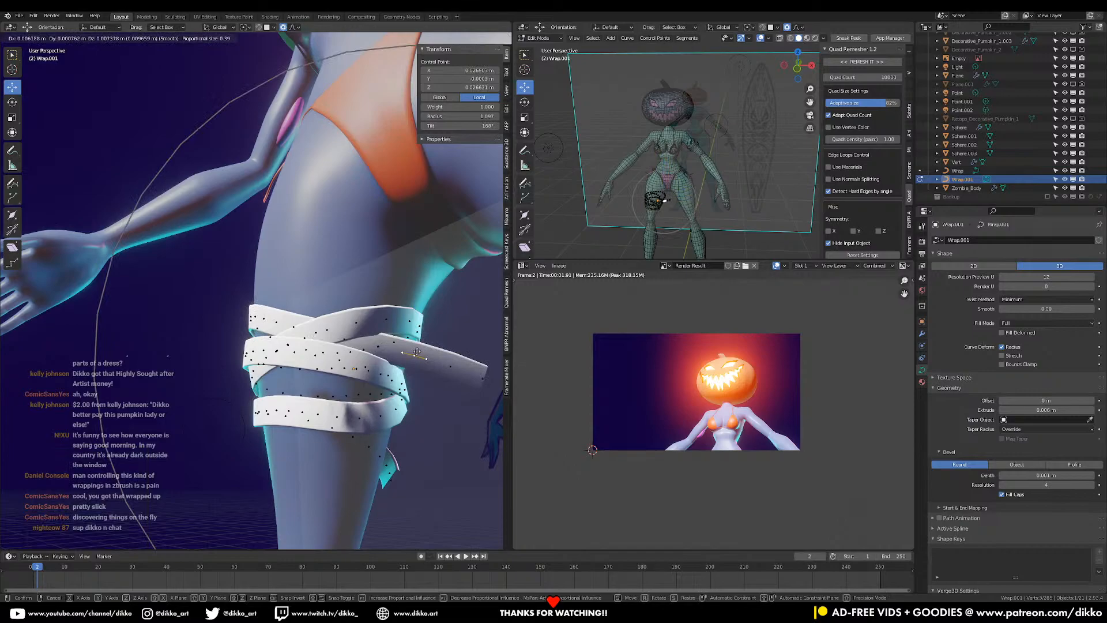
{"action": "left_click", "coordinate": [411, 352]}
{"action": "middle_click_drag", "start_coordinate": [411, 352], "coordinate": [410, 403]}
{"action": "scroll", "coordinate": [404, 398], "scroll_direction": "up", "scroll_amount": 3}
- Push wrap points at the back of the leg along X, then return to Object Mode
{"action": "middle_click_drag", "start_coordinate": [213, 375], "coordinate": [314, 366]}
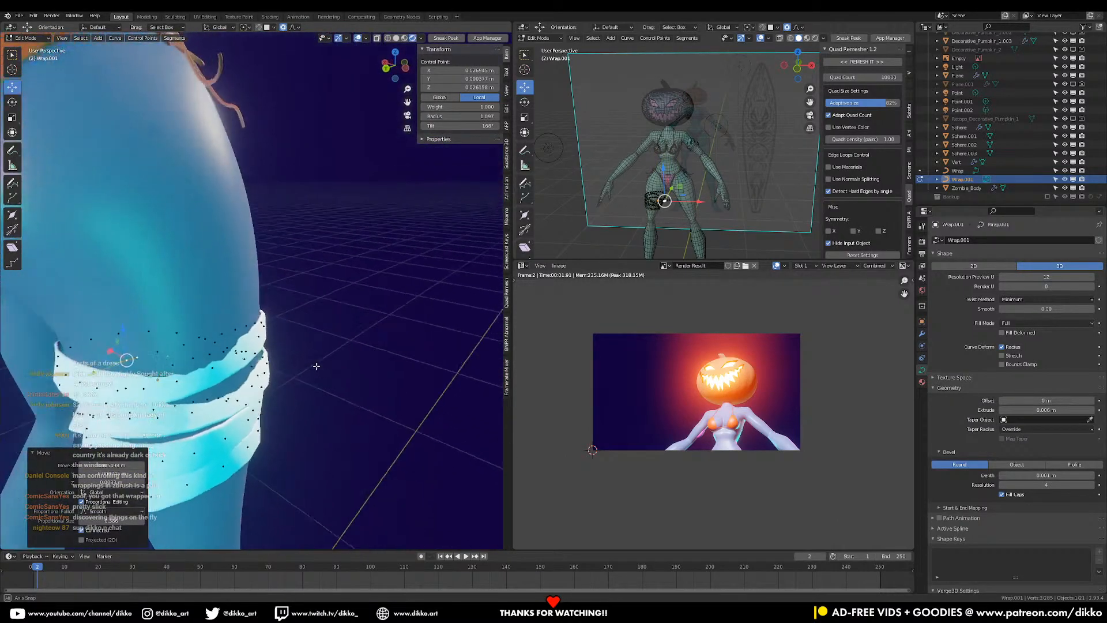
{"action": "middle_click_drag", "start_coordinate": [219, 364], "coordinate": [284, 345]}
{"action": "left_click", "coordinate": [254, 360]}
{"action": "left_click", "coordinate": [283, 344]}
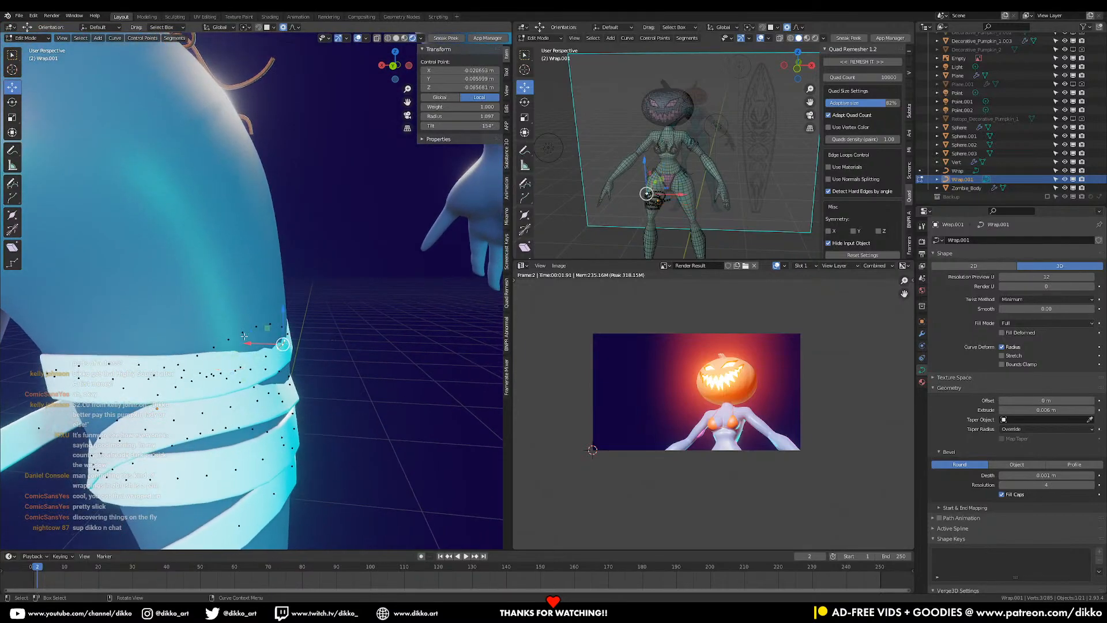
{"action": "left_click_drag", "start_coordinate": [254, 342], "coordinate": [269, 344]}
{"action": "middle_click_drag", "start_coordinate": [269, 343], "coordinate": [205, 359]}
{"action": "scroll", "coordinate": [260, 375], "scroll_direction": "down", "scroll_amount": 2}
{"action": "left_click", "coordinate": [174, 373]}
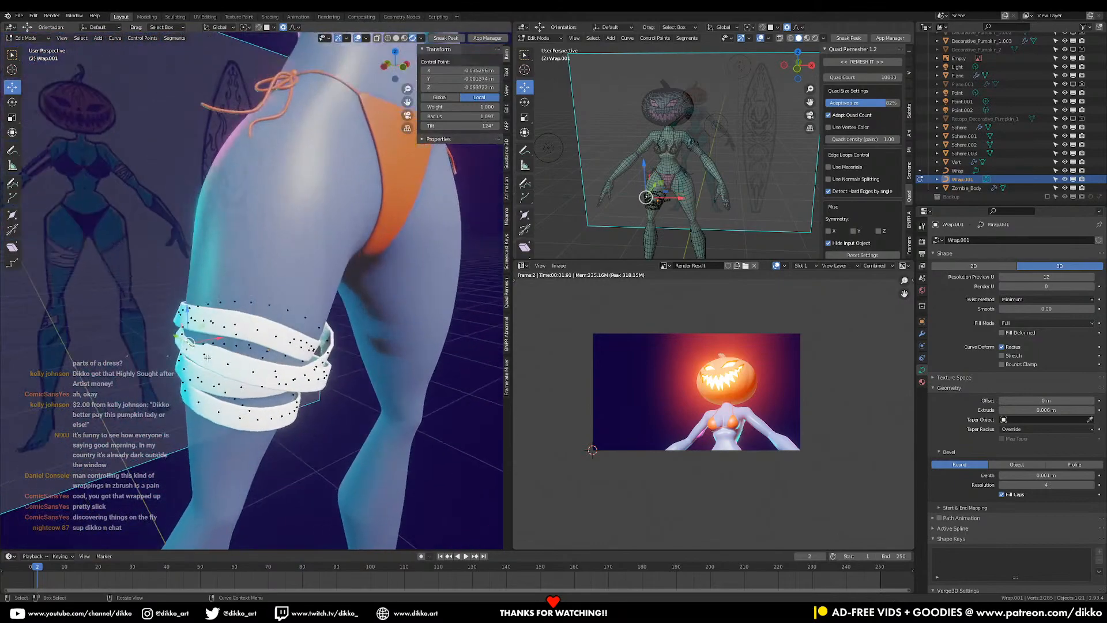
{"action": "left_click_drag", "start_coordinate": [214, 341], "coordinate": [210, 341]}
{"action": "middle_click_drag", "start_coordinate": [210, 342], "coordinate": [281, 436]}
{"action": "key", "text": "Tab"}
- Save the file, select the Zombie_Body mesh, and clear the Render Result from the image editor
{"action": "scroll", "coordinate": [323, 421], "scroll_direction": "down", "scroll_amount": 3}
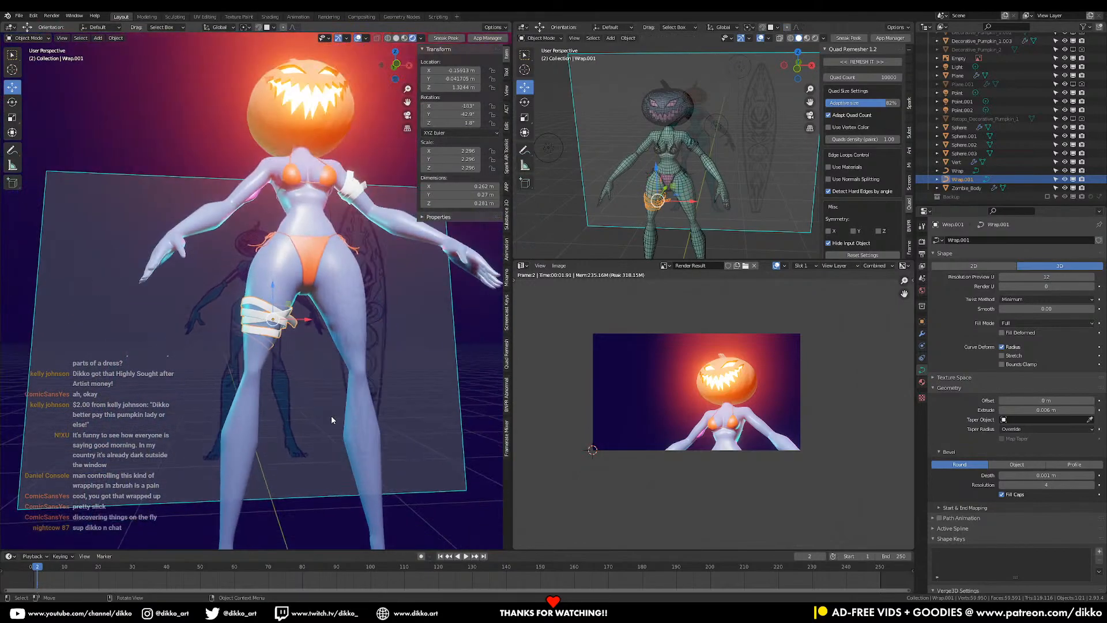
{"action": "key", "text": "ctrl+s"}
{"action": "scroll", "coordinate": [334, 405], "scroll_direction": "down", "scroll_amount": 2}
{"action": "middle_click_drag", "start_coordinate": [334, 405], "coordinate": [317, 378]}
{"action": "left_click", "coordinate": [316, 378]}
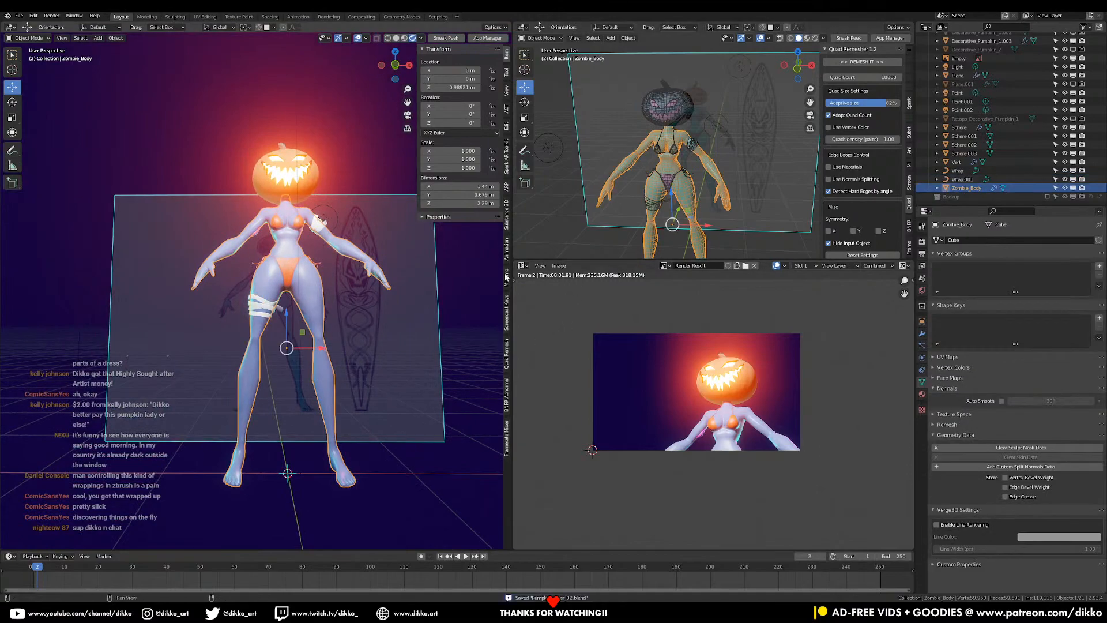
{"action": "left_click", "coordinate": [521, 265]}
{"action": "key", "text": "Escape"}
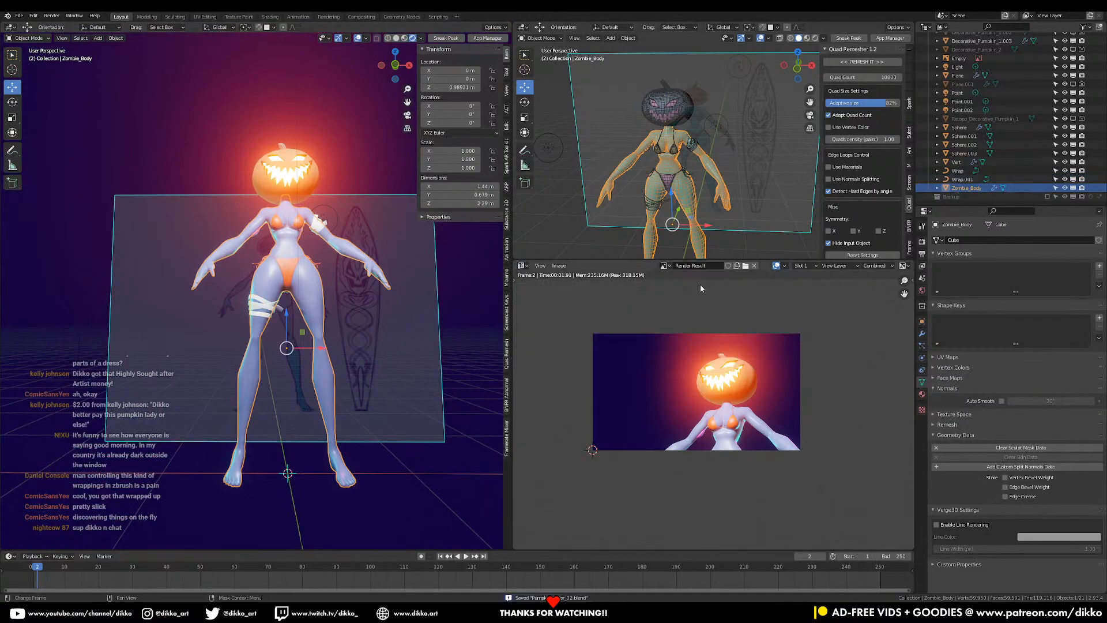
{"action": "left_click", "coordinate": [755, 266]}
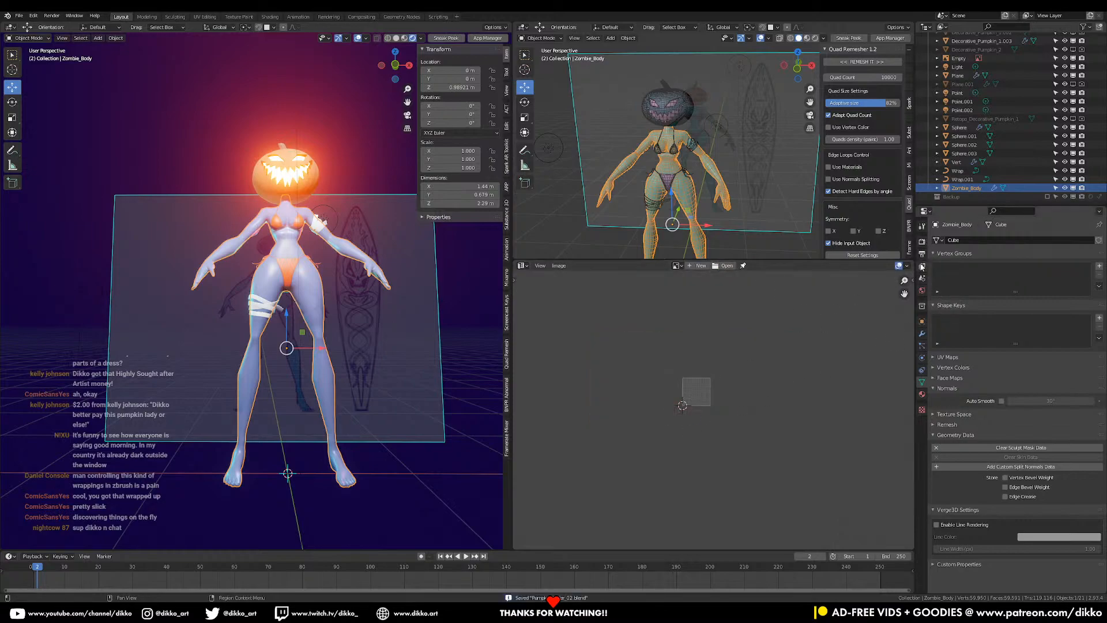
- Set the output render resolution to 1080 × 1080 px
{"action": "left_click", "coordinate": [922, 243]}
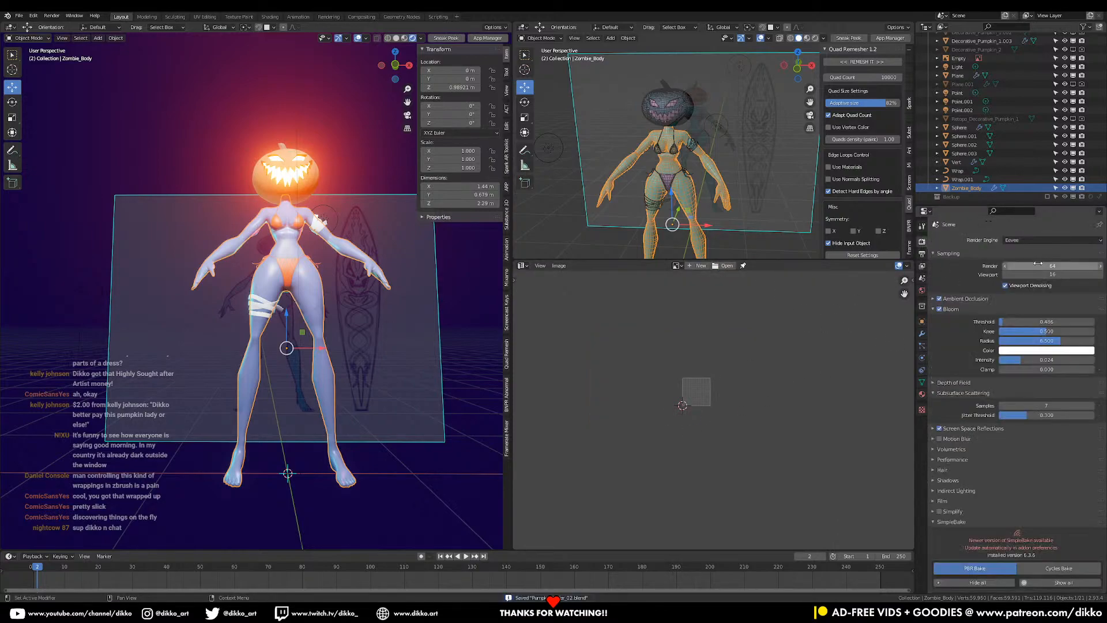
{"action": "left_click", "coordinate": [922, 278]}
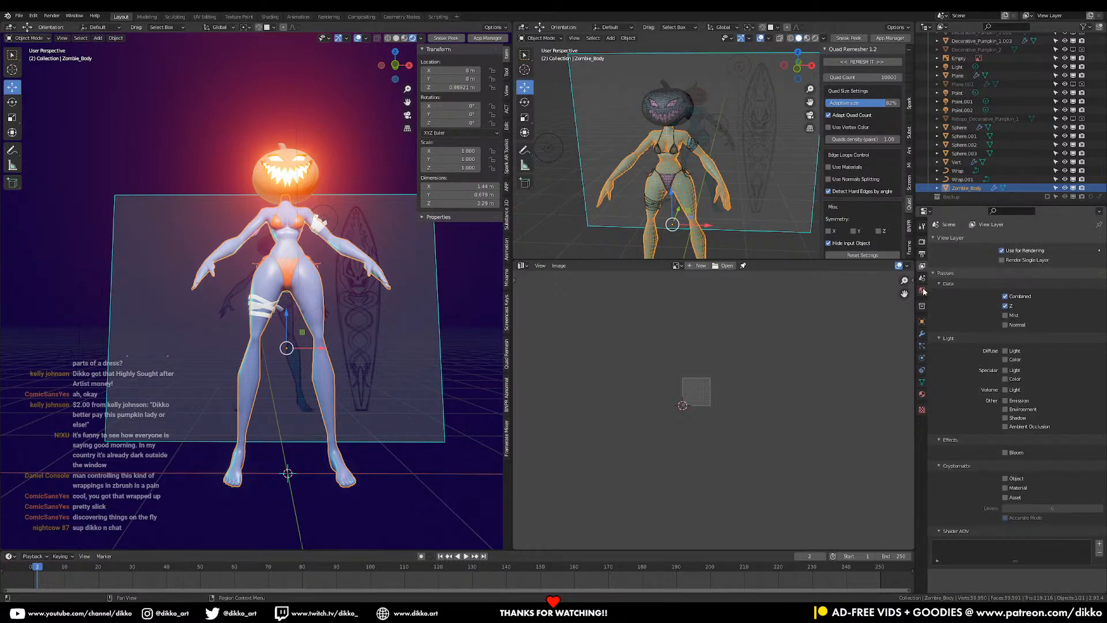
{"action": "left_click", "coordinate": [922, 255]}
{"action": "left_click_drag", "start_coordinate": [1055, 252], "coordinate": [1054, 259]}
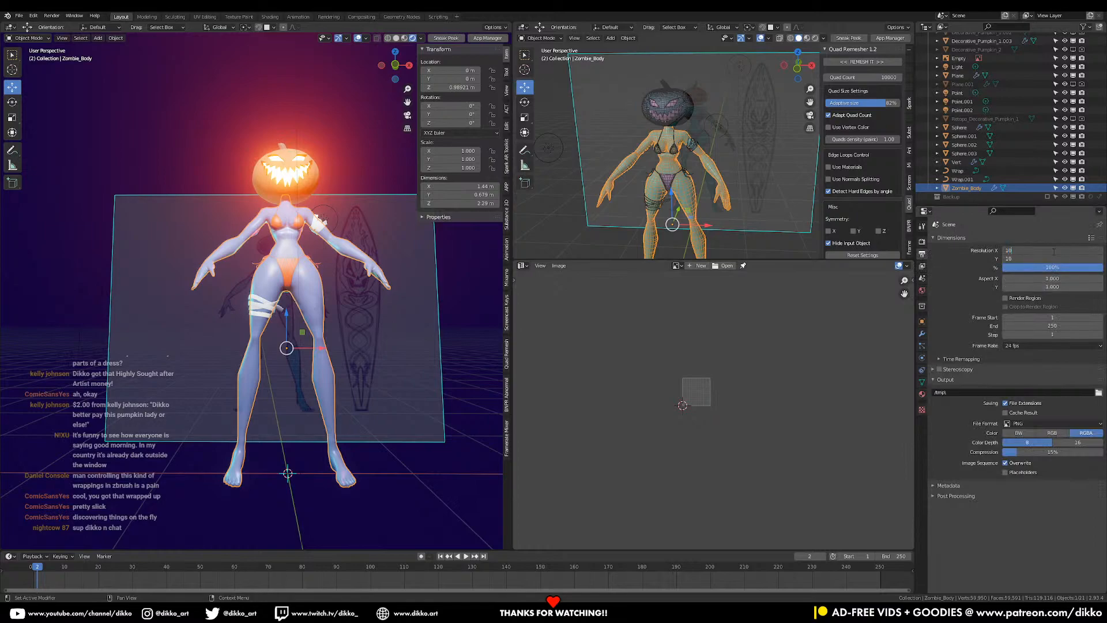
{"action": "key", "text": "Return"}
- Save the blend file again and enter Edit Mode on the body mesh
{"action": "scroll", "coordinate": [713, 406], "scroll_direction": "up", "scroll_amount": 9}
{"action": "middle_click_drag", "start_coordinate": [679, 357], "coordinate": [806, 495]}
{"action": "middle_click_drag", "start_coordinate": [352, 359], "coordinate": [330, 386]}
{"action": "key", "text": "ctrl+s"}
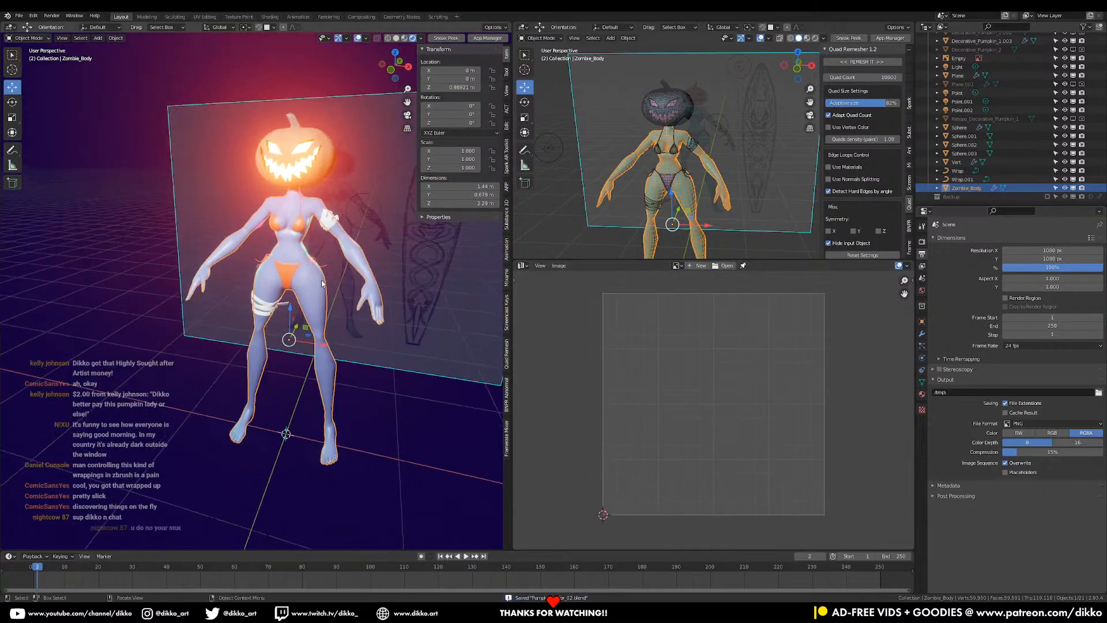
{"action": "key", "text": "Tab"}
- Isolate the body in Local View, switch to Solid shading, deselect all, and use edge select mode
{"action": "key", "text": "a"}
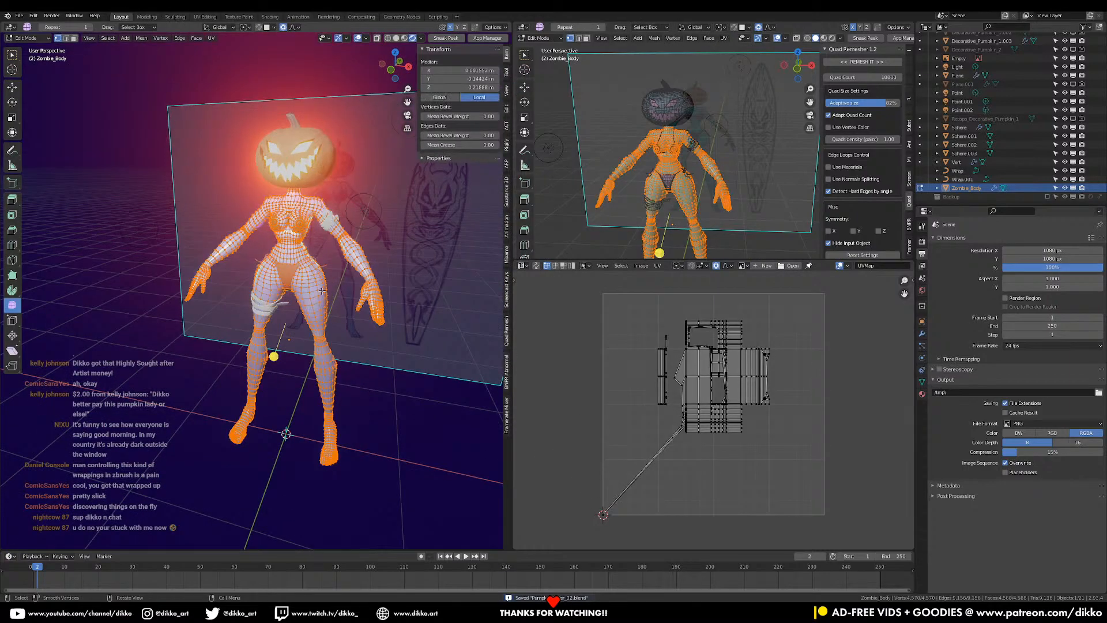
{"action": "key", "text": "KP_Divide"}
{"action": "mouse_move", "coordinate": [320, 290]}
{"action": "middle_mouse_down"}
{"action": "mouse_move", "coordinate": [300, 281]}
{"action": "mouse_move", "coordinate": [321, 287]}
{"action": "middle_mouse_up"}
{"action": "left_click", "coordinate": [396, 38]}
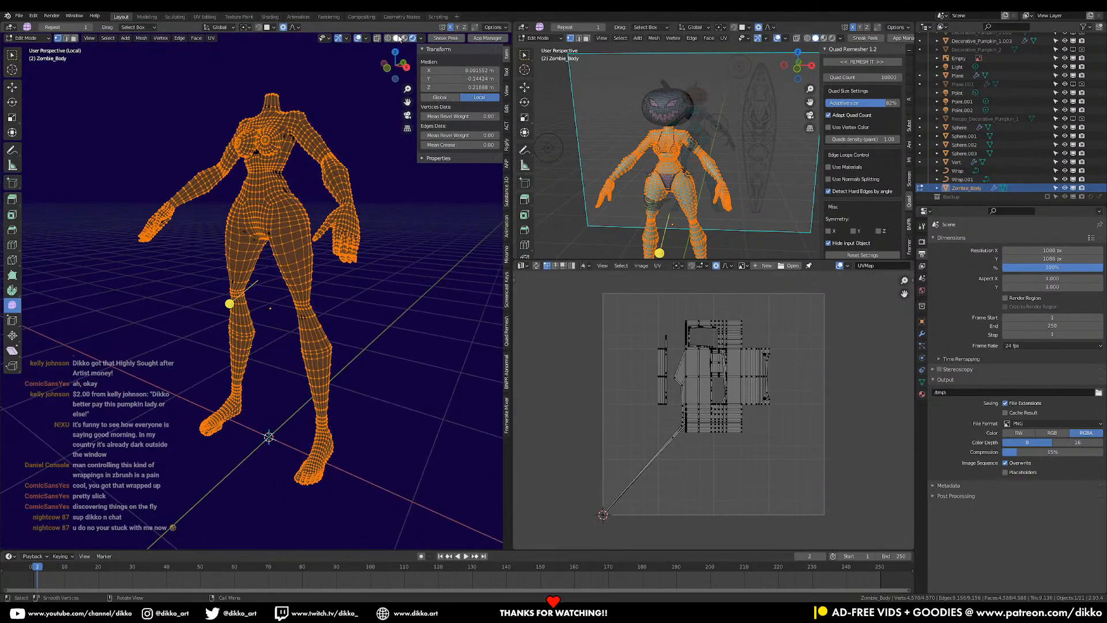
{"action": "mouse_move", "coordinate": [340, 326]}
{"action": "middle_mouse_down"}
{"action": "mouse_move", "coordinate": [204, 337]}
{"action": "mouse_move", "coordinate": [195, 318]}
{"action": "mouse_move", "coordinate": [271, 299]}
{"action": "mouse_move", "coordinate": [283, 269]}
{"action": "mouse_move", "coordinate": [346, 269]}
{"action": "mouse_move", "coordinate": [380, 185]}
{"action": "middle_mouse_up"}
{"action": "scroll", "coordinate": [225, 318], "scroll_direction": "up", "scroll_amount": 2}
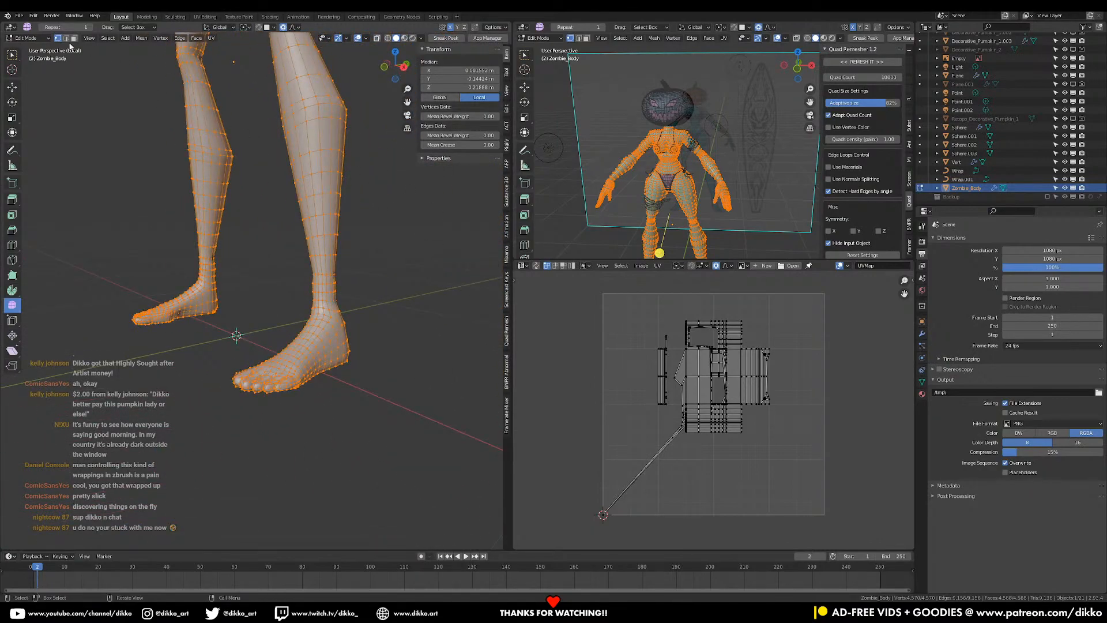
{"action": "left_click", "coordinate": [115, 105]}
{"action": "left_click", "coordinate": [67, 38]}
{"action": "scroll", "coordinate": [323, 329], "scroll_direction": "up", "scroll_amount": 4}
{"action": "middle_click_drag", "start_coordinate": [340, 334], "coordinate": [292, 352]}
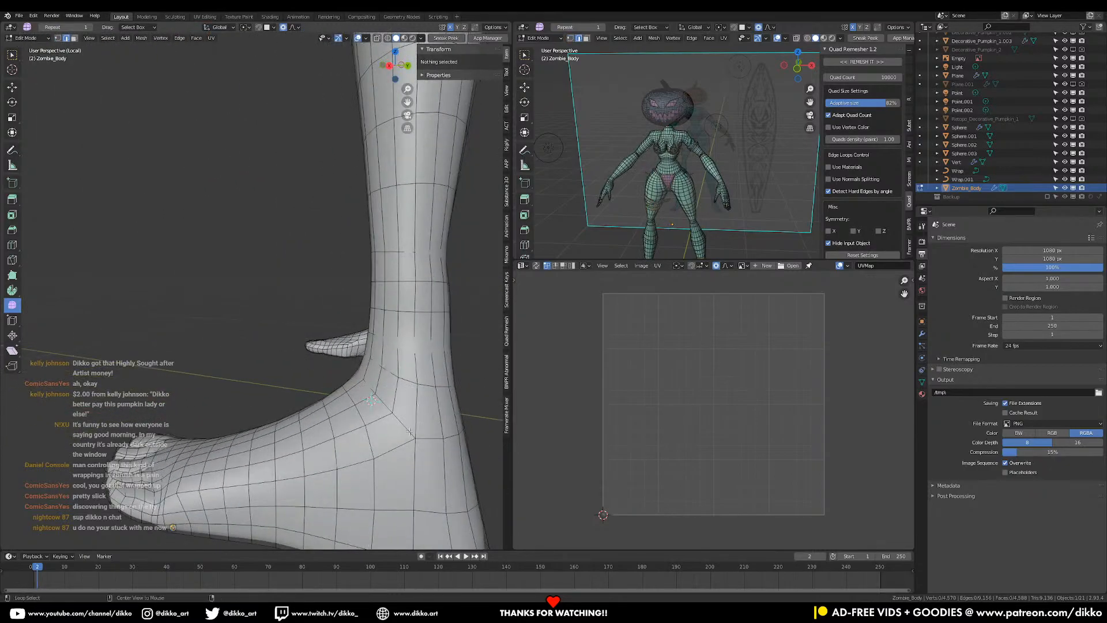
- Mark the edge loop around the ankle as a UV seam
{"action": "left_click", "coordinate": [445, 446], "text": "alt"}
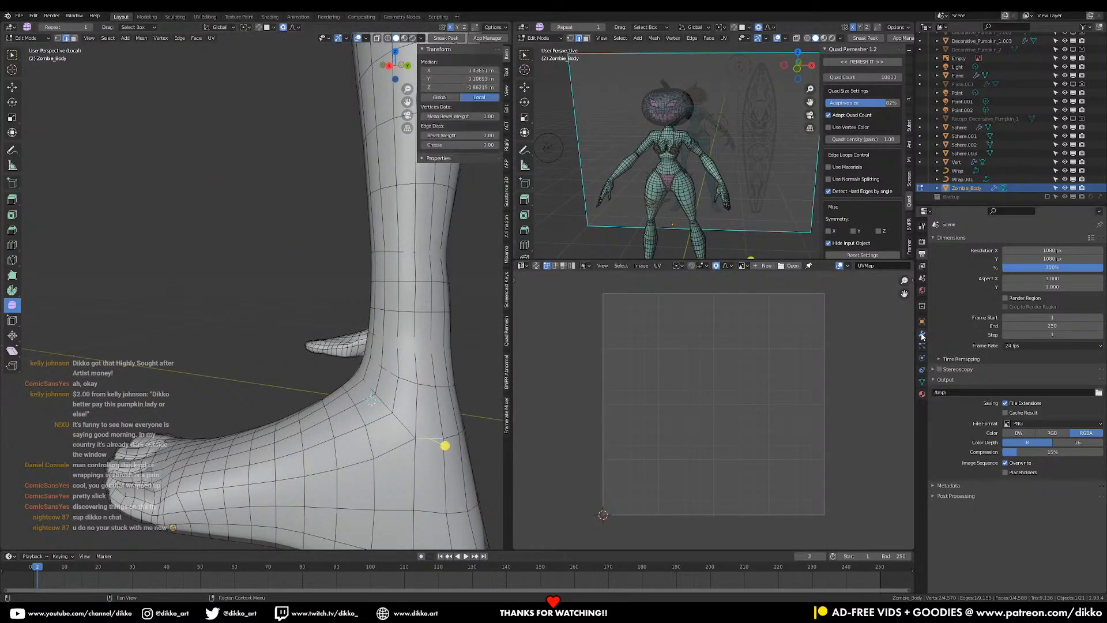
{"action": "left_click", "coordinate": [923, 335]}
{"action": "left_click", "coordinate": [405, 416], "text": "alt+shift"}
{"action": "middle_click_drag", "start_coordinate": [404, 418], "coordinate": [326, 420]}
{"action": "middle_click_drag", "start_coordinate": [174, 401], "coordinate": [369, 403]}
{"action": "key", "text": "ctrl+e"}
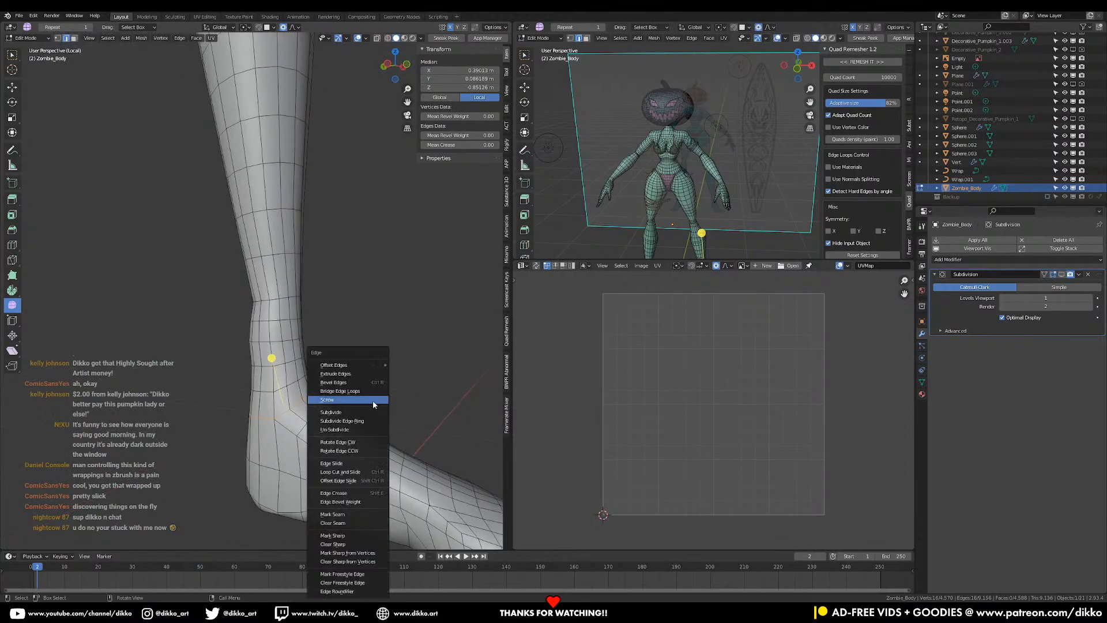
{"action": "left_click", "coordinate": [370, 513]}
- Select edge loops along the fingers of the hand and mark them as seams
{"action": "middle_click_drag", "start_coordinate": [311, 314], "coordinate": [384, 405]}
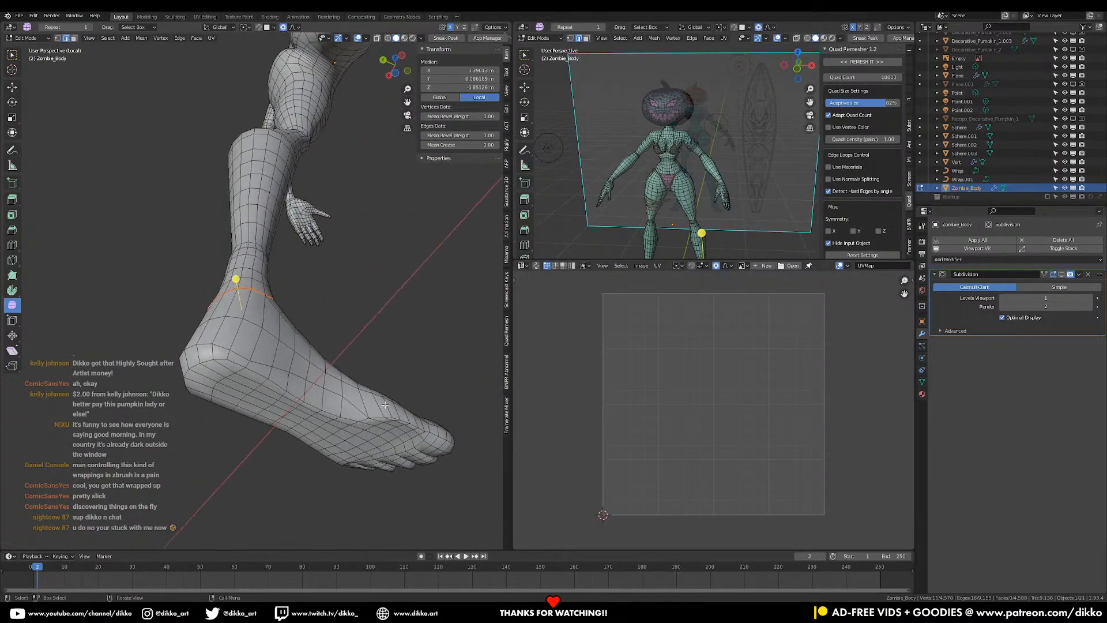
{"action": "left_click", "coordinate": [245, 362], "text": "alt+shift"}
{"action": "left_click", "coordinate": [392, 428], "text": "alt+shift"}
{"action": "middle_click_drag", "start_coordinate": [462, 441], "coordinate": [254, 325]}
{"action": "left_click", "coordinate": [363, 328], "text": "alt+shift"}
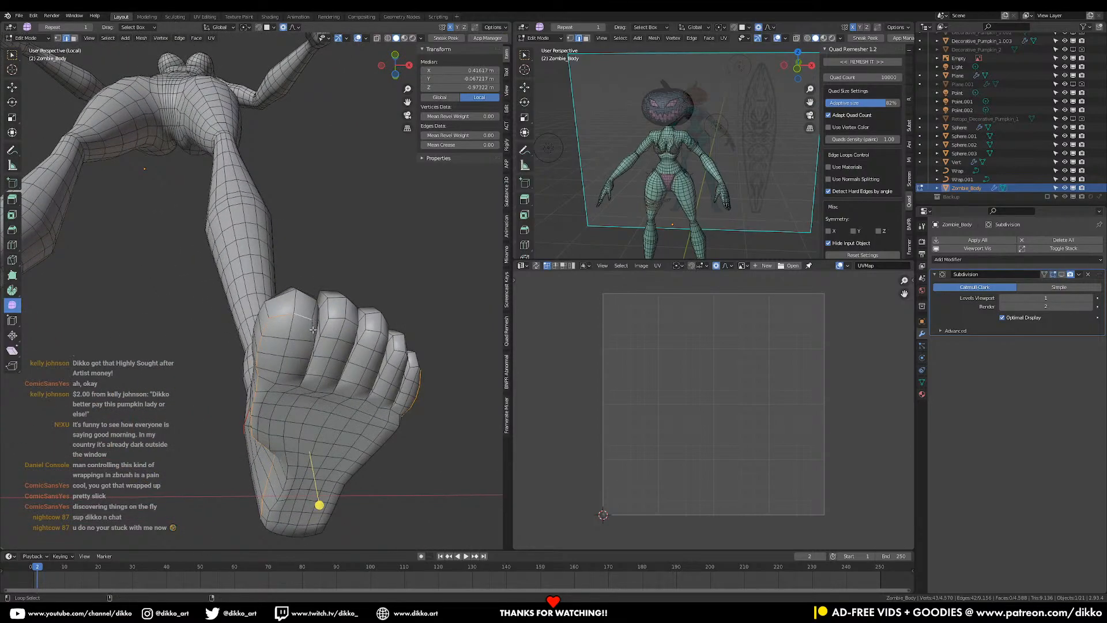
{"action": "middle_click_drag", "start_coordinate": [330, 325], "coordinate": [309, 332]}
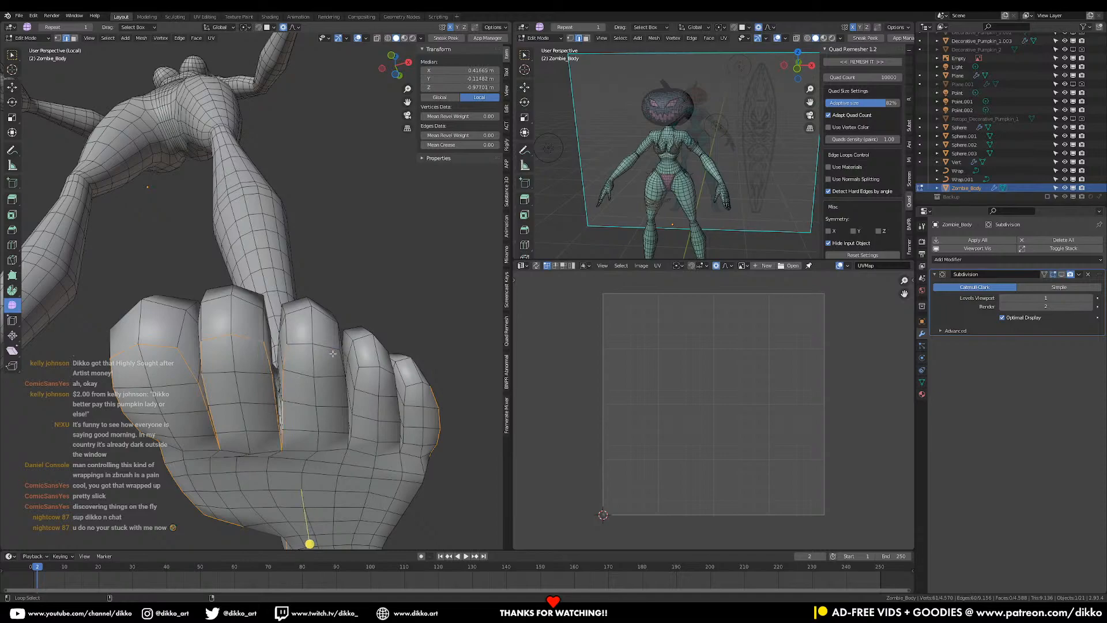
{"action": "middle_click_drag", "start_coordinate": [328, 348], "coordinate": [237, 263]}
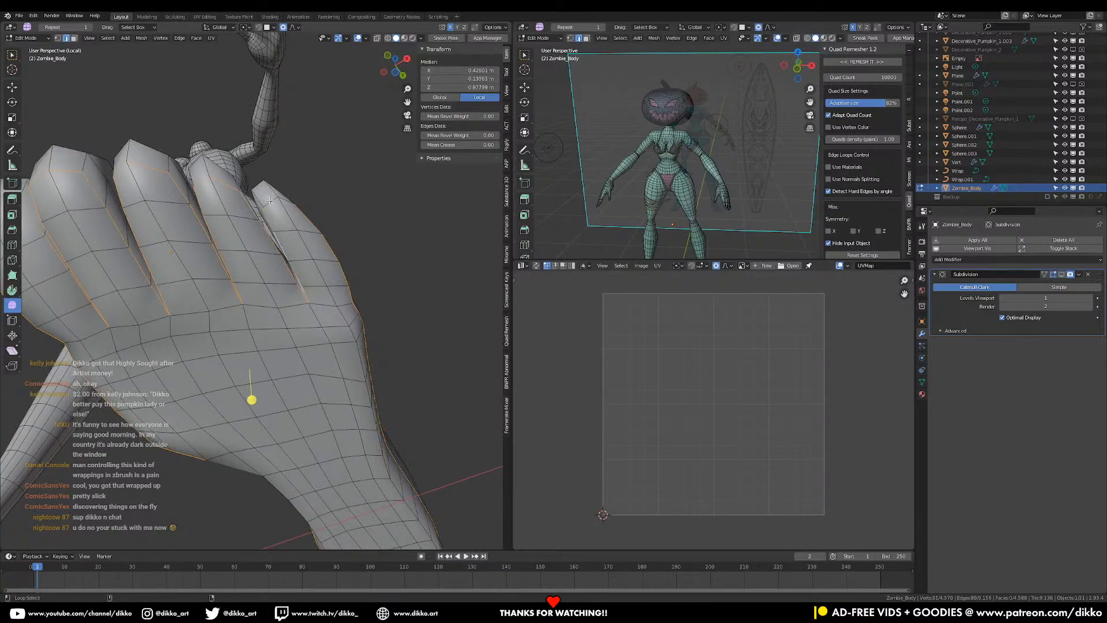
{"action": "key", "text": "ctrl+e"}
{"action": "left_click", "coordinate": [306, 229]}
- Mark two adjoining edges just above the ankle as a seam
{"action": "scroll", "coordinate": [311, 277], "scroll_direction": "down", "scroll_amount": 5}
{"action": "middle_click_drag", "start_coordinate": [315, 321], "coordinate": [206, 315]}
{"action": "middle_click_drag", "start_coordinate": [204, 357], "coordinate": [255, 384]}
{"action": "left_click", "coordinate": [263, 368]}
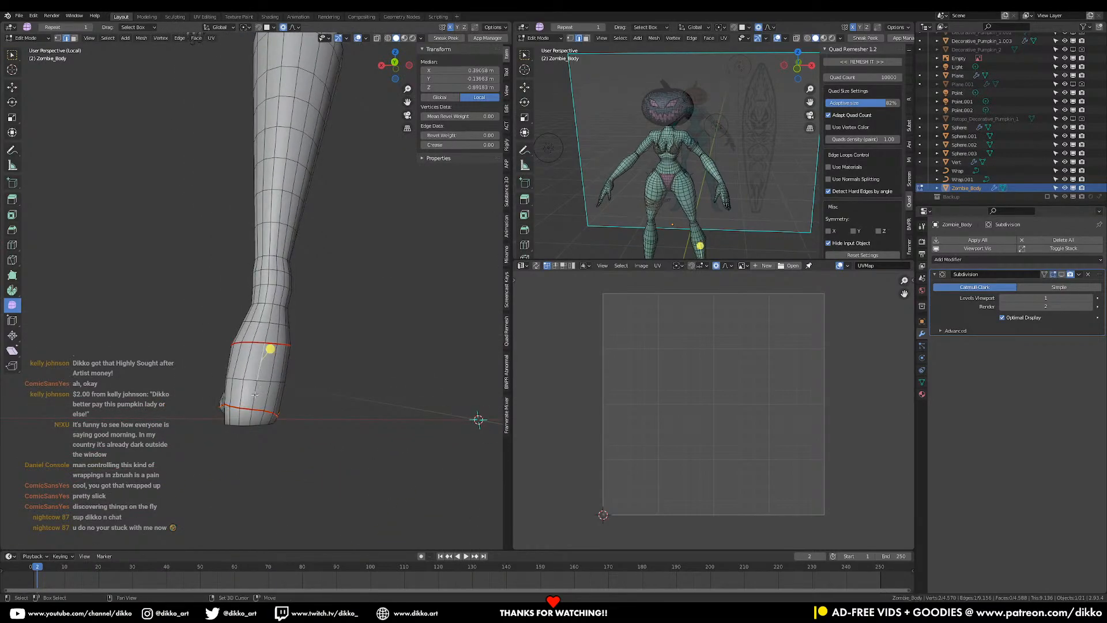
{"action": "left_click", "coordinate": [258, 393], "text": "shift"}
{"action": "key", "text": "ctrl+e"}
{"action": "left_click", "coordinate": [266, 388]}
- Mark a seam along an edge path from the foot up the back of the leg, then select edges near the crotch
{"action": "mouse_move", "coordinate": [267, 387]}
{"action": "middle_mouse_down"}
{"action": "mouse_move", "coordinate": [284, 410]}
{"action": "mouse_move", "coordinate": [283, 367]}
{"action": "mouse_move", "coordinate": [234, 363]}
{"action": "mouse_move", "coordinate": [267, 373]}
{"action": "mouse_move", "coordinate": [314, 310]}
{"action": "mouse_move", "coordinate": [272, 379]}
{"action": "middle_mouse_up"}
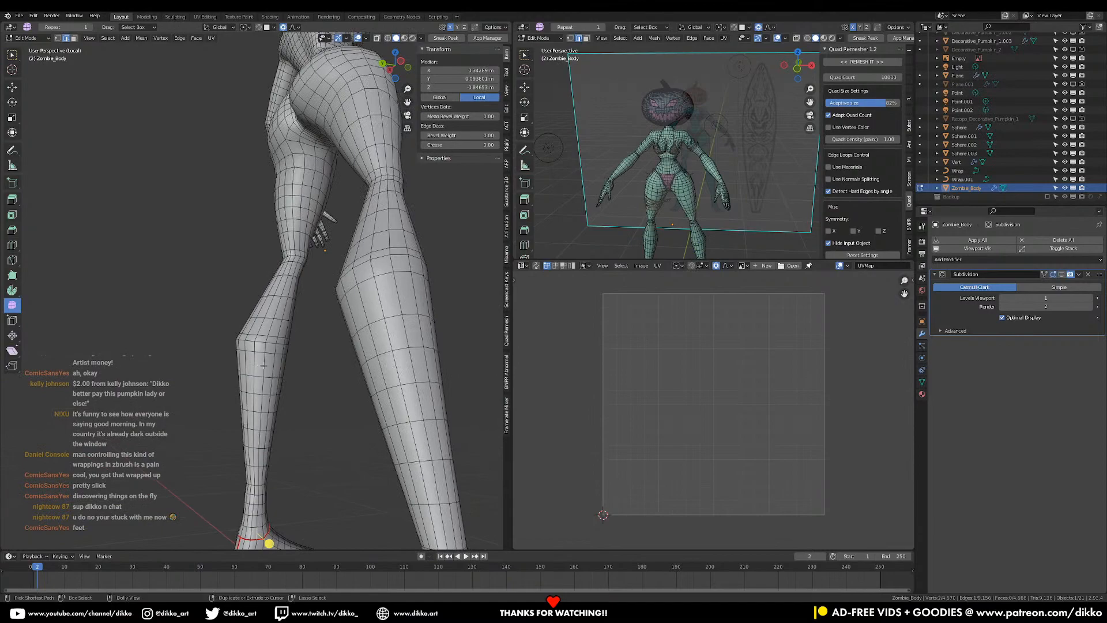
{"action": "left_click", "coordinate": [262, 366], "text": "ctrl"}
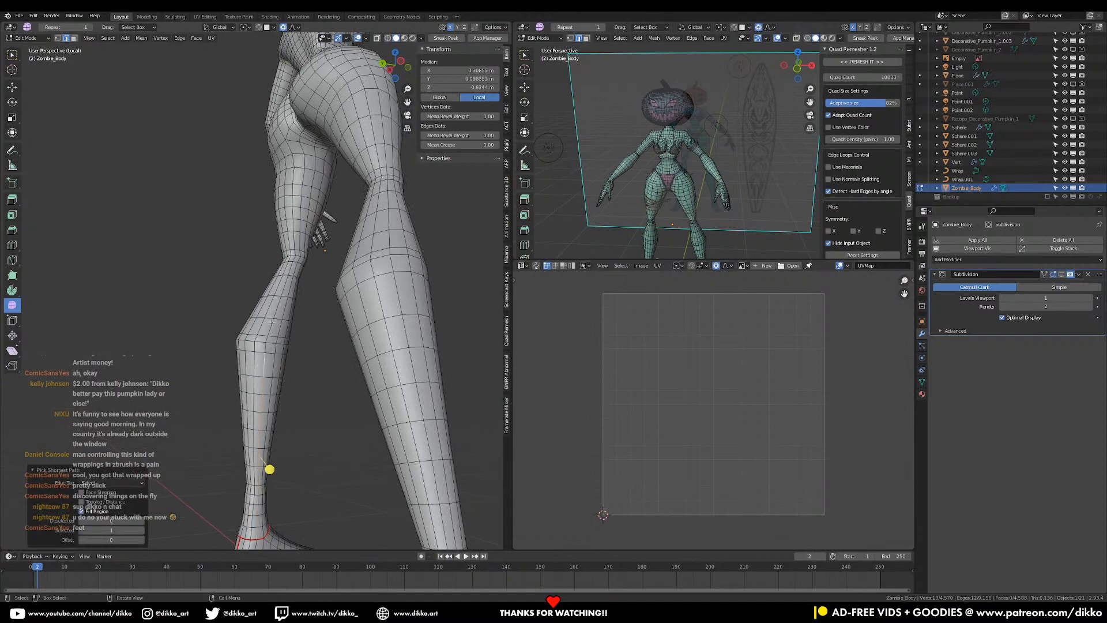
{"action": "left_click", "coordinate": [295, 243], "text": "ctrl"}
{"action": "middle_click_drag", "start_coordinate": [295, 244], "coordinate": [290, 364]}
{"action": "scroll", "coordinate": [307, 280], "scroll_direction": "up", "scroll_amount": 3}
{"action": "middle_click_drag", "start_coordinate": [315, 265], "coordinate": [326, 235]}
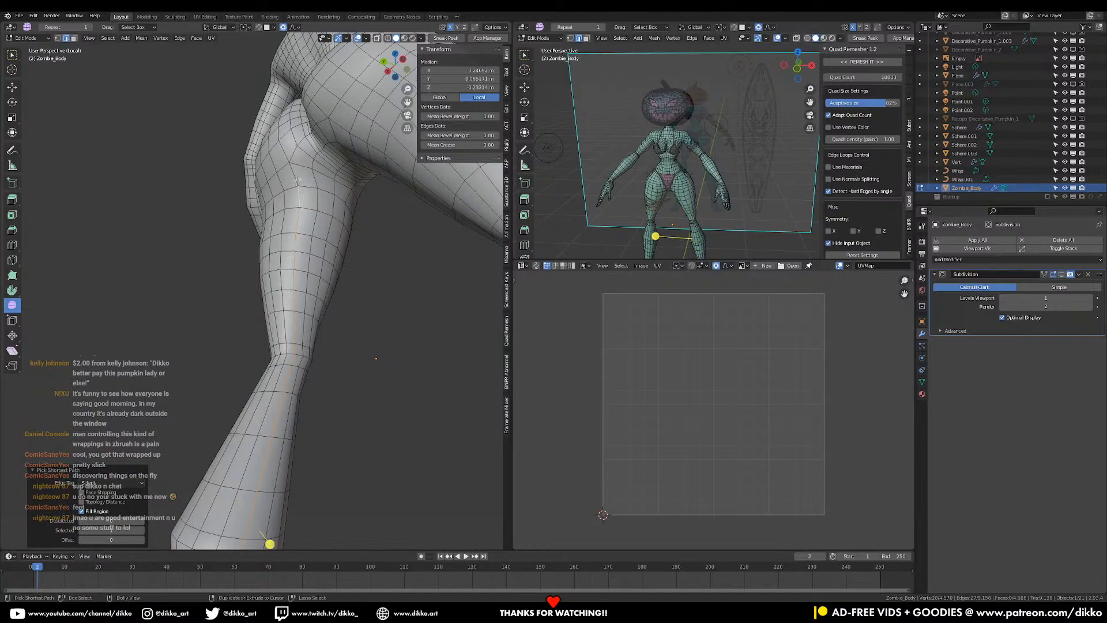
{"action": "key", "text": "ctrl+e"}
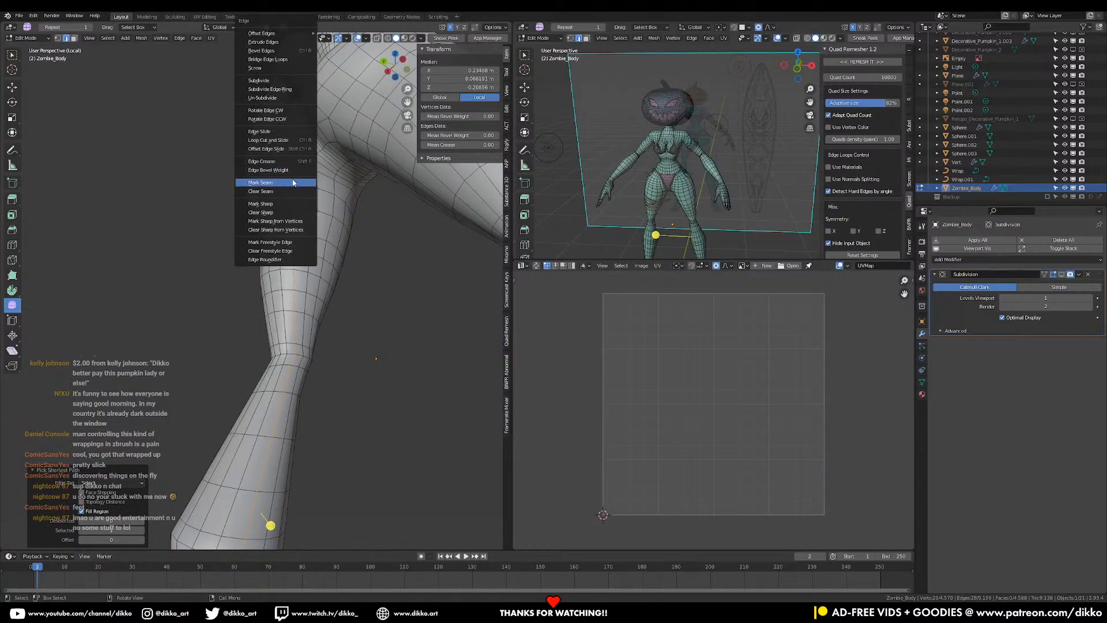
{"action": "left_click", "coordinate": [294, 183]}
{"action": "left_click", "coordinate": [352, 182]}
{"action": "middle_click_drag", "start_coordinate": [352, 182], "coordinate": [401, 240]}
- Mark seams around the top of the thigh and along an edge path into the crotch
{"action": "key", "text": "ctrl+e"}
{"action": "left_click", "coordinate": [398, 232]}
{"action": "middle_click_drag", "start_coordinate": [282, 228], "coordinate": [422, 371]}
{"action": "scroll", "coordinate": [303, 214], "scroll_direction": "up", "scroll_amount": 3}
{"action": "left_click", "coordinate": [293, 324]}
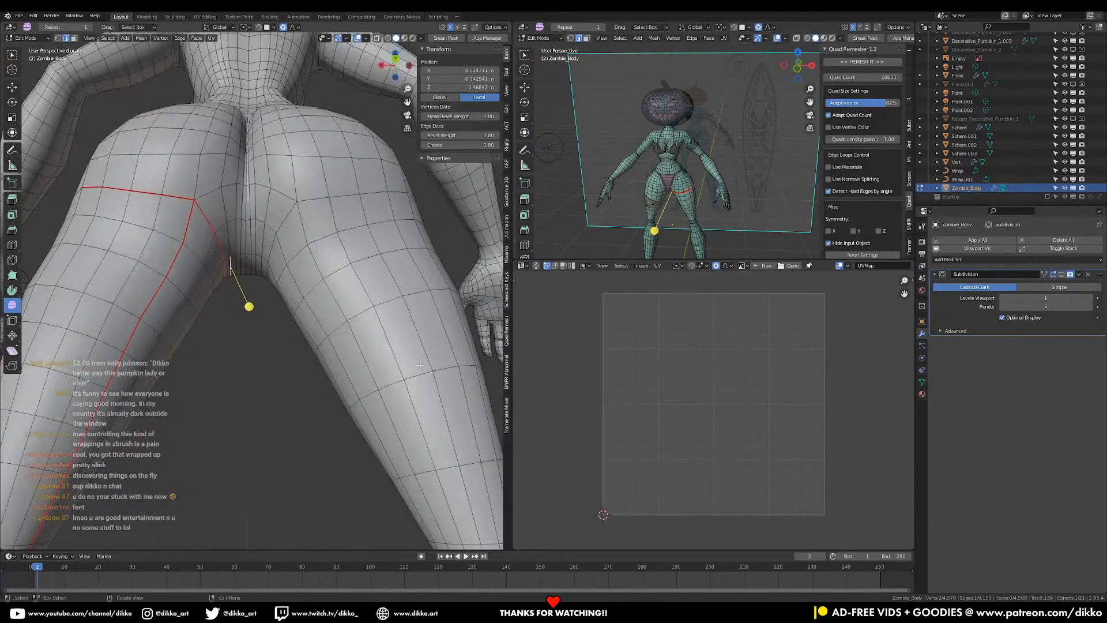
{"action": "middle_click_drag", "start_coordinate": [370, 231], "coordinate": [213, 236]}
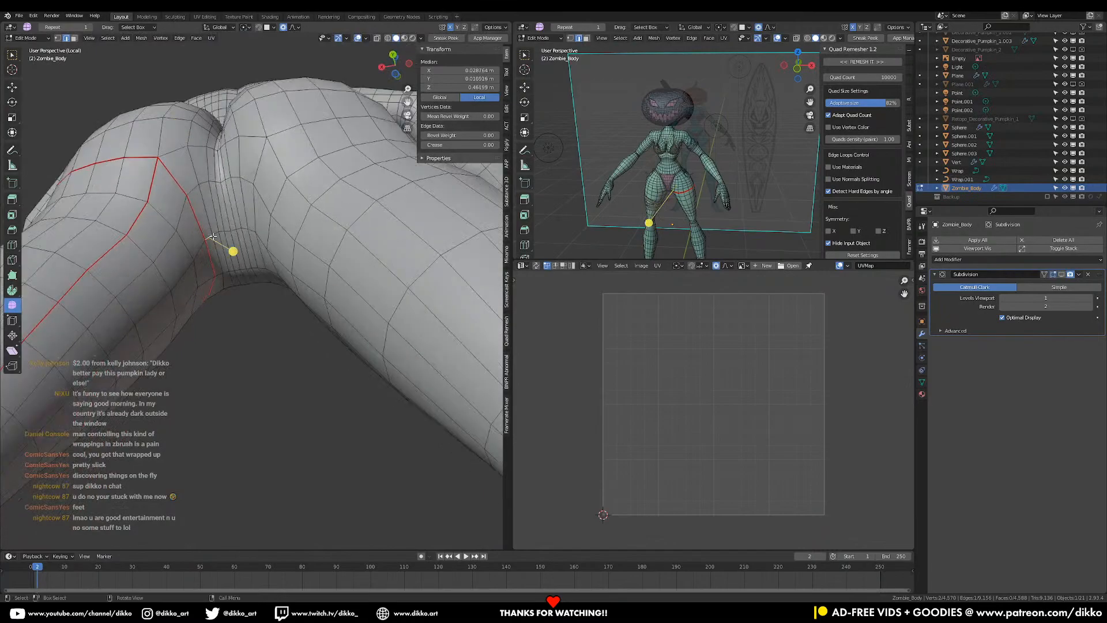
{"action": "left_click", "coordinate": [230, 232], "text": "ctrl"}
{"action": "key", "text": "ctrl+e"}
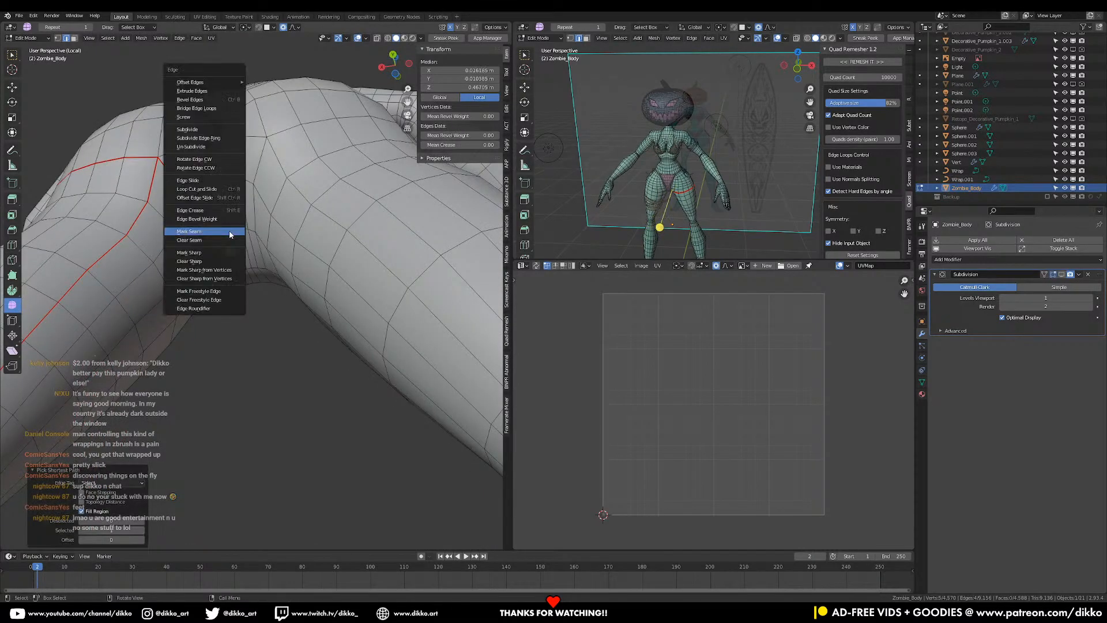
{"action": "left_click", "coordinate": [230, 233]}
- Select an edge path running up the side of the torso to the armpit
{"action": "middle_click_drag", "start_coordinate": [229, 235], "coordinate": [334, 429]}
{"action": "left_click", "coordinate": [355, 411]}
{"action": "left_click", "coordinate": [274, 197], "text": "ctrl"}
{"action": "middle_click_drag", "start_coordinate": [275, 196], "coordinate": [317, 167]}
{"action": "left_click", "coordinate": [333, 133], "text": "ctrl"}
{"action": "scroll", "coordinate": [344, 254], "scroll_direction": "down", "scroll_amount": 3}
{"action": "key", "text": "ctrl+e"}
- Mark the torso-side path as a seam and cut a new edge loop around the neck
{"action": "left_click", "coordinate": [346, 260]}
{"action": "middle_click_drag", "start_coordinate": [337, 263], "coordinate": [301, 334]}
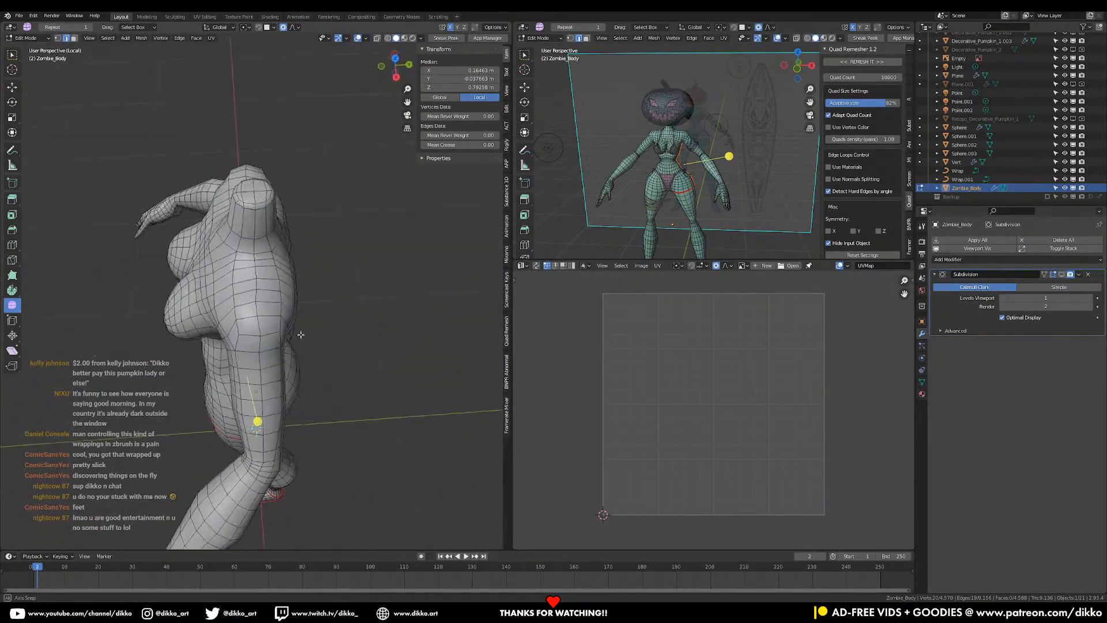
{"action": "left_click", "coordinate": [259, 325]}
{"action": "scroll", "coordinate": [255, 263], "scroll_direction": "up", "scroll_amount": 4}
{"action": "middle_click_drag", "start_coordinate": [255, 263], "coordinate": [256, 301]}
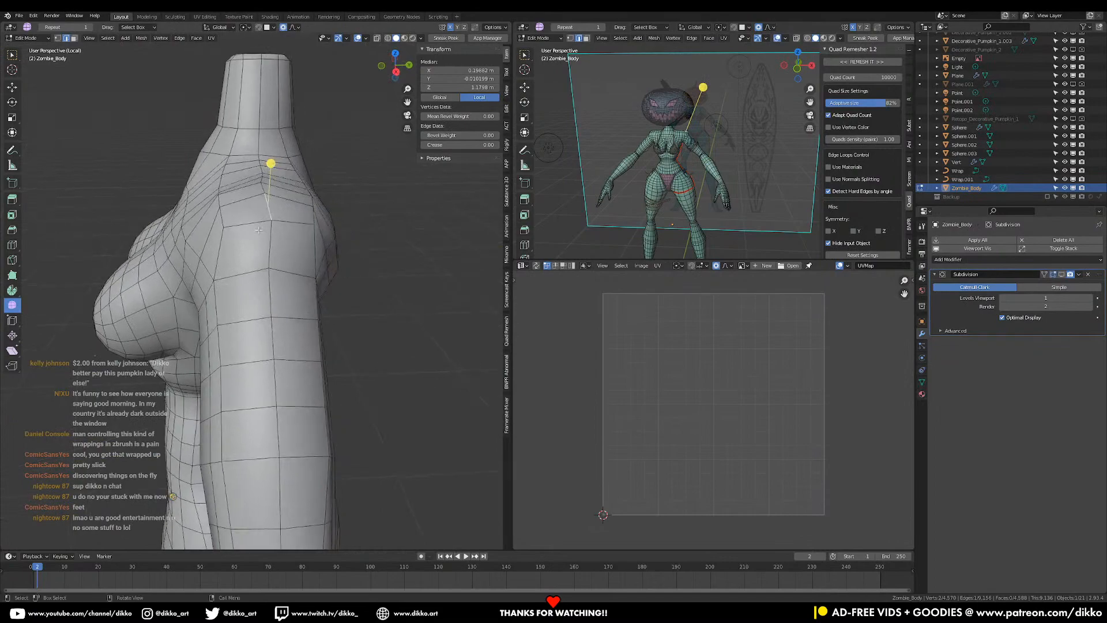
{"action": "key", "text": "ctrl+r"}
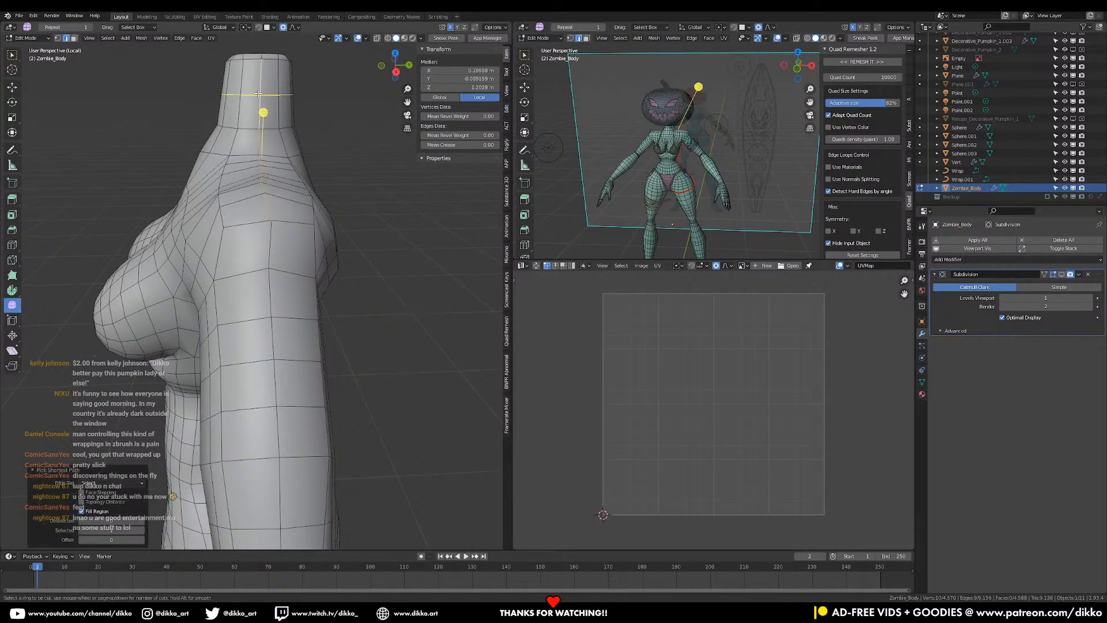
{"action": "left_click", "coordinate": [258, 92]}
{"action": "right_click", "coordinate": [258, 92]}
- Mark a seam along an edge path up to the back of the neck
{"action": "left_click", "coordinate": [265, 216]}
{"action": "middle_click_drag", "start_coordinate": [265, 216], "coordinate": [277, 153]}
{"action": "left_click", "coordinate": [279, 150], "text": "ctrl"}
{"action": "key", "text": "ctrl+e"}
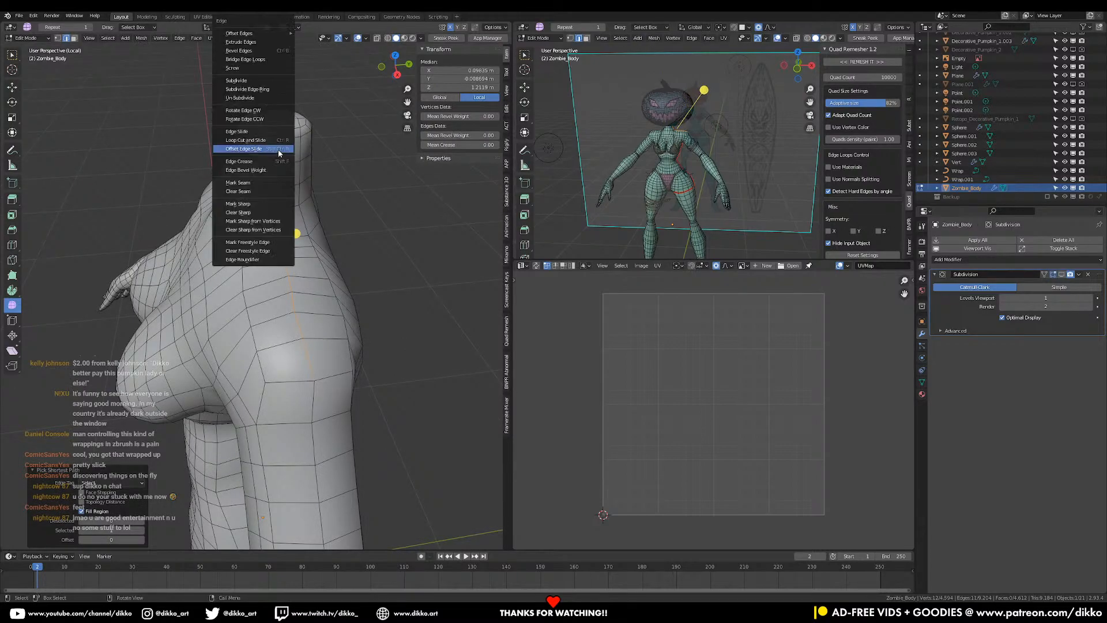
{"action": "left_click", "coordinate": [264, 180]}
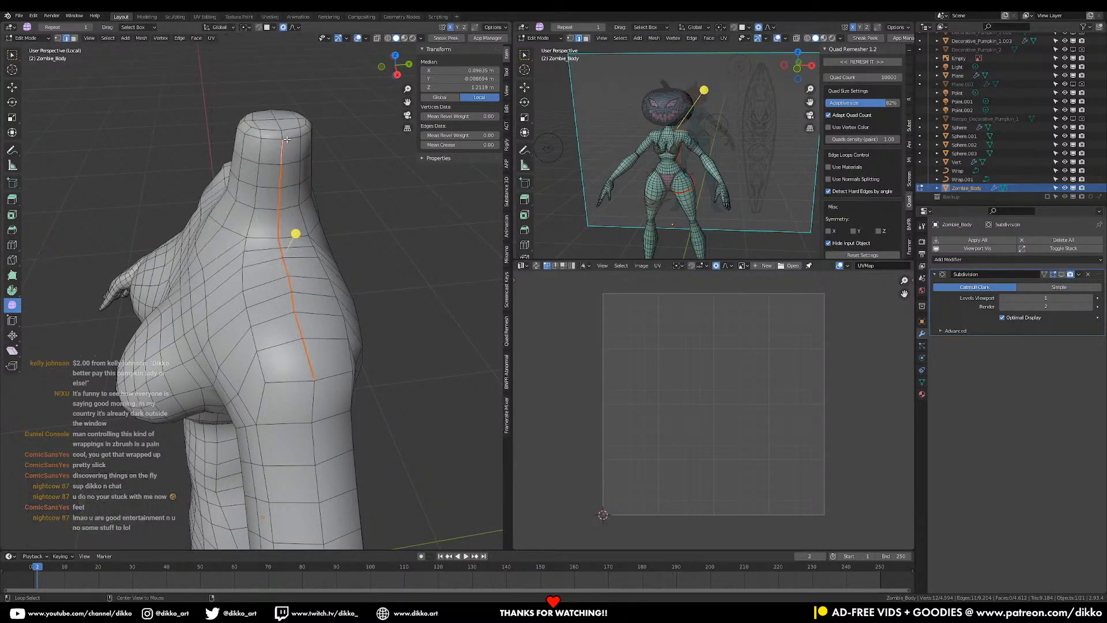
{"action": "key", "text": "ctrl+e"}
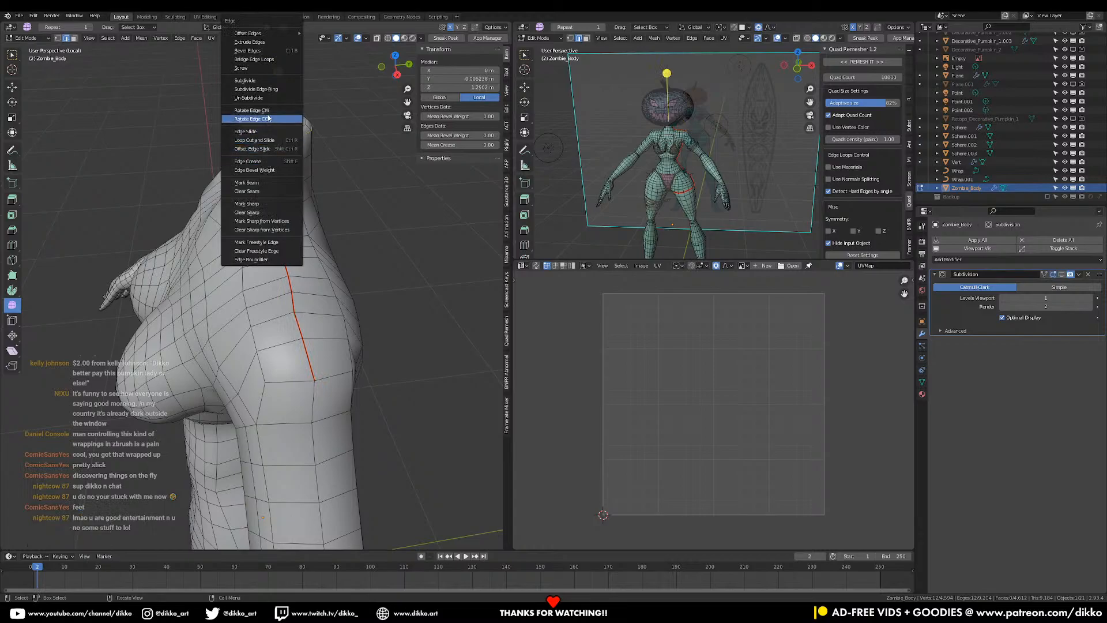
{"action": "left_click", "coordinate": [263, 182]}
- Select an edge path from the neck over the shoulder and down the arm
{"action": "middle_click_drag", "start_coordinate": [255, 243], "coordinate": [261, 146]}
{"action": "mouse_move", "coordinate": [272, 157]}
{"action": "middle_mouse_down"}
{"action": "mouse_move", "coordinate": [274, 217]}
{"action": "mouse_move", "coordinate": [241, 256]}
{"action": "mouse_move", "coordinate": [275, 184]}
{"action": "mouse_move", "coordinate": [184, 146]}
{"action": "mouse_move", "coordinate": [219, 173]}
{"action": "mouse_move", "coordinate": [271, 150]}
{"action": "middle_mouse_up"}
{"action": "left_click", "coordinate": [241, 253]}
{"action": "left_click", "coordinate": [272, 172], "text": "ctrl"}
{"action": "left_click", "coordinate": [275, 138], "text": "ctrl"}
{"action": "right_click", "coordinate": [276, 139]}
{"action": "left_click", "coordinate": [272, 145]}
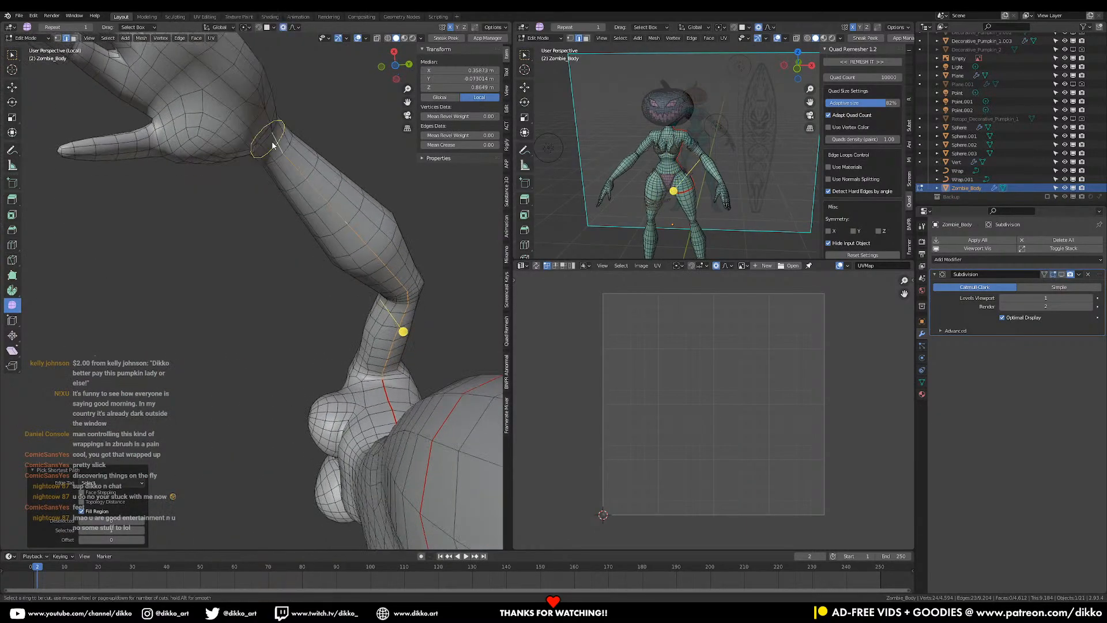
- Mark the arm path as a seam, undoing an accidental Mark Sharp first
{"action": "right_click", "coordinate": [306, 160]}
{"action": "right_click", "coordinate": [305, 161]}
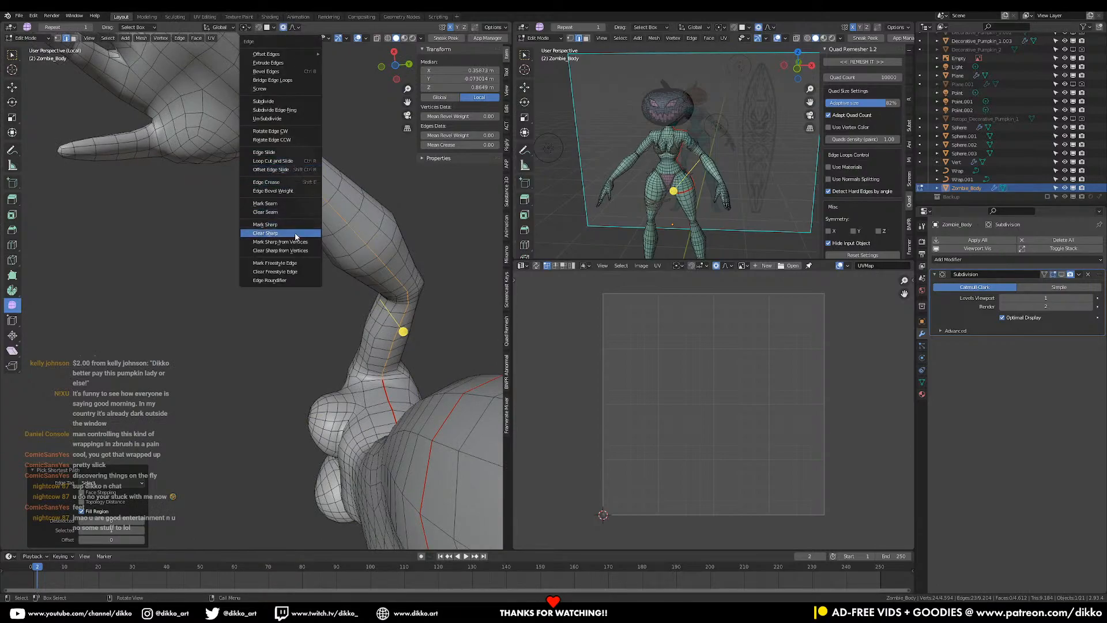
{"action": "left_click", "coordinate": [271, 235]}
{"action": "middle_click_drag", "start_coordinate": [280, 184], "coordinate": [326, 241]}
{"action": "key", "text": "ctrl+z"}
{"action": "key", "text": "ctrl+e"}
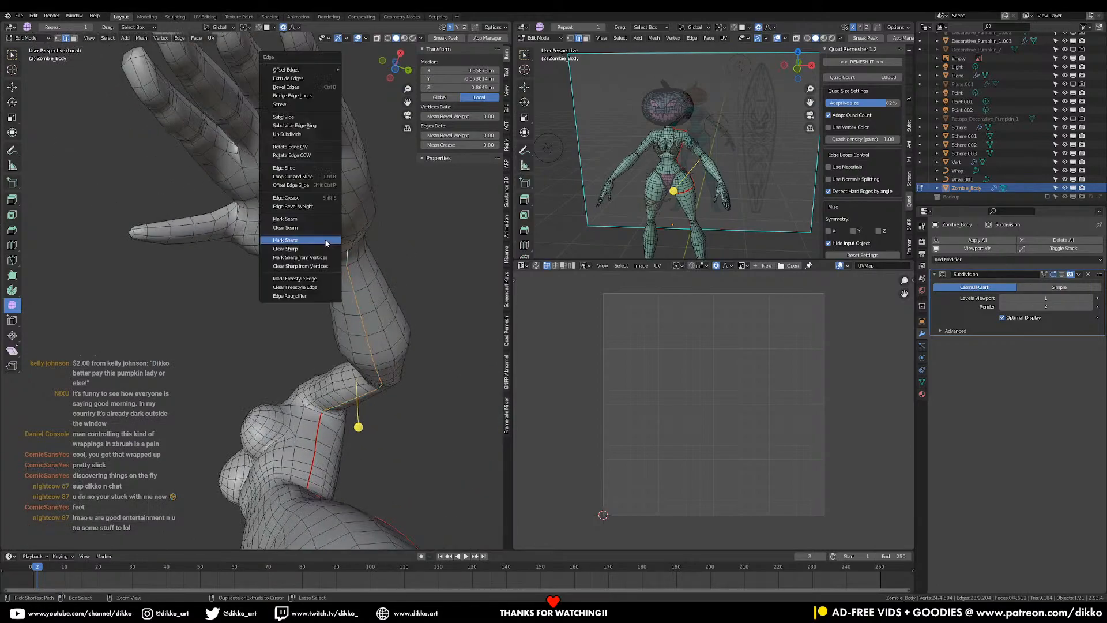
{"action": "left_click", "coordinate": [314, 219]}
- Mark two single edges near the wrist as seams
{"action": "middle_click_drag", "start_coordinate": [315, 224], "coordinate": [258, 337]}
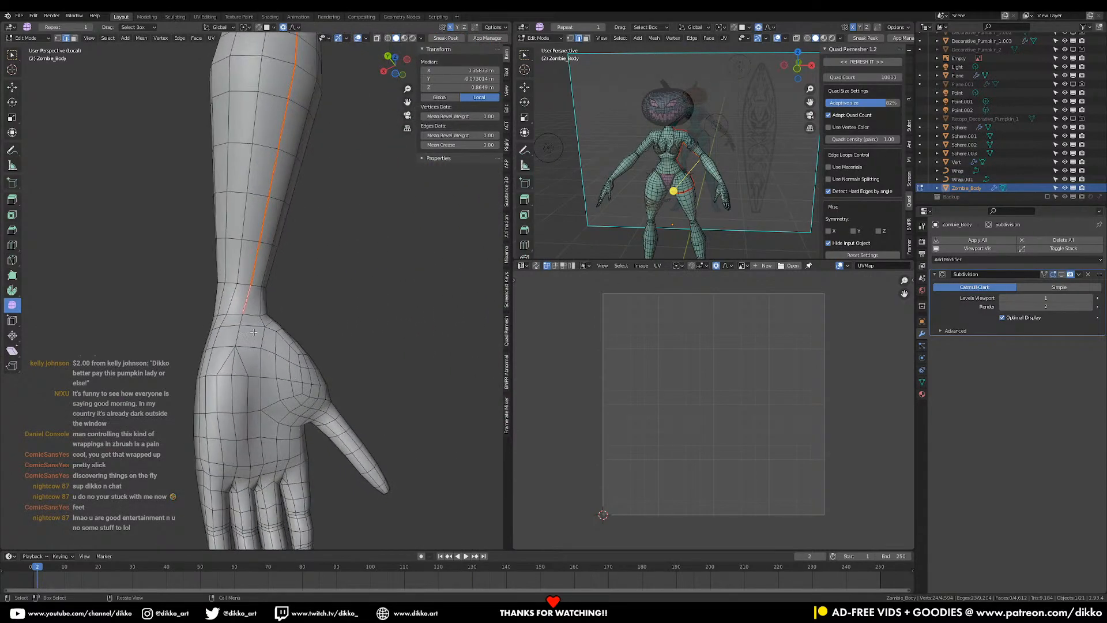
{"action": "scroll", "coordinate": [246, 319], "scroll_direction": "up", "scroll_amount": 3}
{"action": "left_click", "coordinate": [225, 345]}
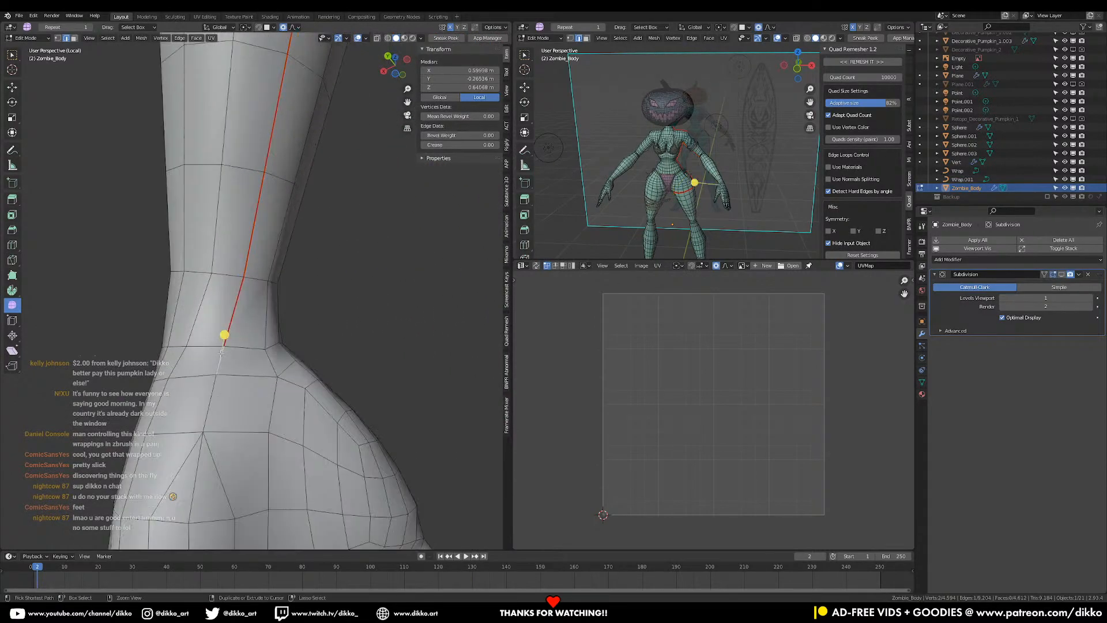
{"action": "key", "text": "ctrl+e"}
{"action": "left_click", "coordinate": [221, 354]}
{"action": "left_click", "coordinate": [195, 465]}
{"action": "key", "text": "ctrl+e"}
{"action": "left_click", "coordinate": [203, 487]}
- Select the edge loop around the wrist and mark it as a seam
{"action": "left_click", "coordinate": [249, 379], "text": "alt"}
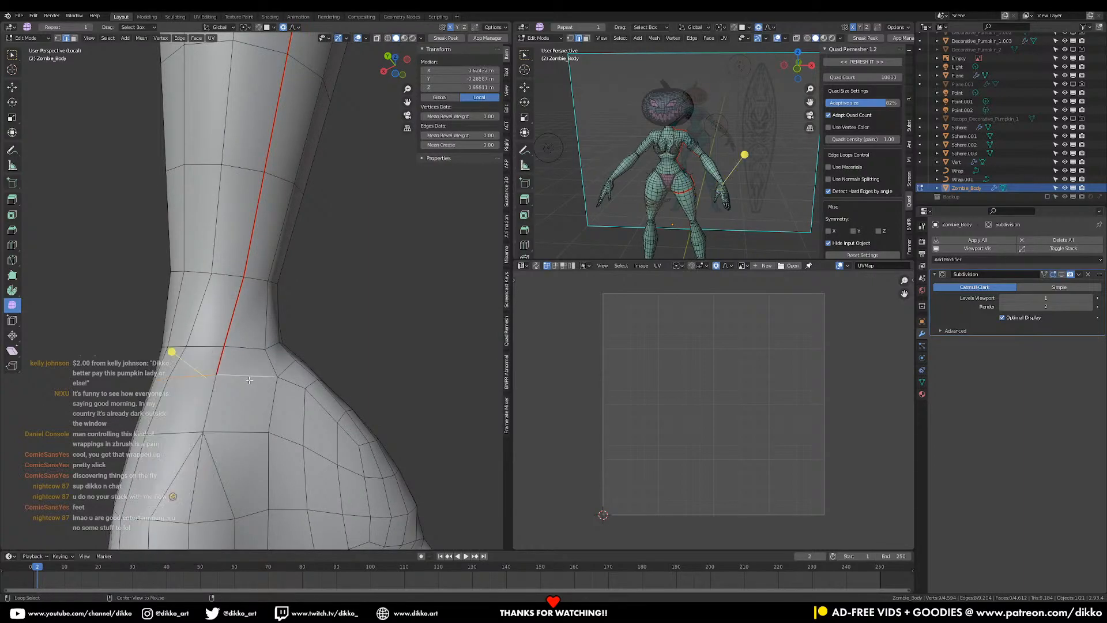
{"action": "left_click", "coordinate": [285, 367], "text": "alt+shift"}
{"action": "scroll", "coordinate": [285, 369], "scroll_direction": "down", "scroll_amount": 6}
{"action": "mouse_move", "coordinate": [285, 370]}
{"action": "middle_mouse_down"}
{"action": "mouse_move", "coordinate": [390, 425]}
{"action": "mouse_move", "coordinate": [358, 363]}
{"action": "mouse_move", "coordinate": [421, 404]}
{"action": "mouse_move", "coordinate": [444, 396]}
{"action": "mouse_move", "coordinate": [312, 383]}
{"action": "mouse_move", "coordinate": [470, 378]}
{"action": "mouse_move", "coordinate": [343, 302]}
{"action": "mouse_move", "coordinate": [342, 361]}
{"action": "mouse_move", "coordinate": [299, 376]}
{"action": "middle_mouse_up"}
{"action": "key", "text": "ctrl+e"}
{"action": "left_click", "coordinate": [313, 387]}
{"action": "key", "text": "ctrl+e"}
{"action": "left_click", "coordinate": [302, 379]}
{"action": "scroll", "coordinate": [282, 383], "scroll_direction": "down", "scroll_amount": 4}
- Dissolve a selected edge on the wrist
{"action": "middle_click_drag", "start_coordinate": [340, 271], "coordinate": [263, 363], "text": "shift"}
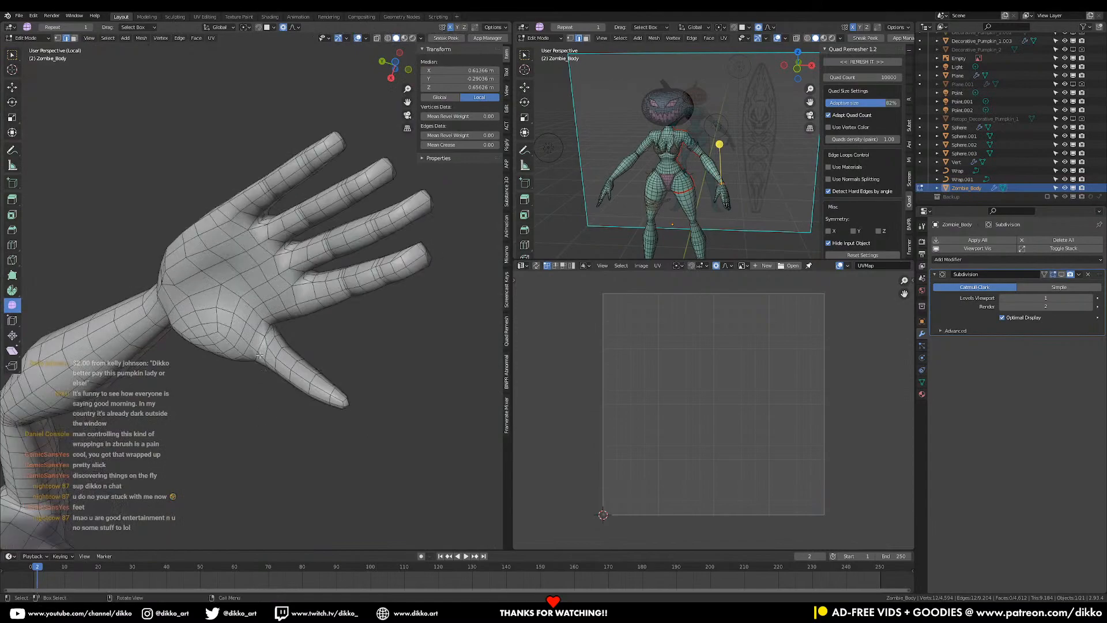
{"action": "middle_click_drag", "start_coordinate": [163, 279], "coordinate": [310, 275]}
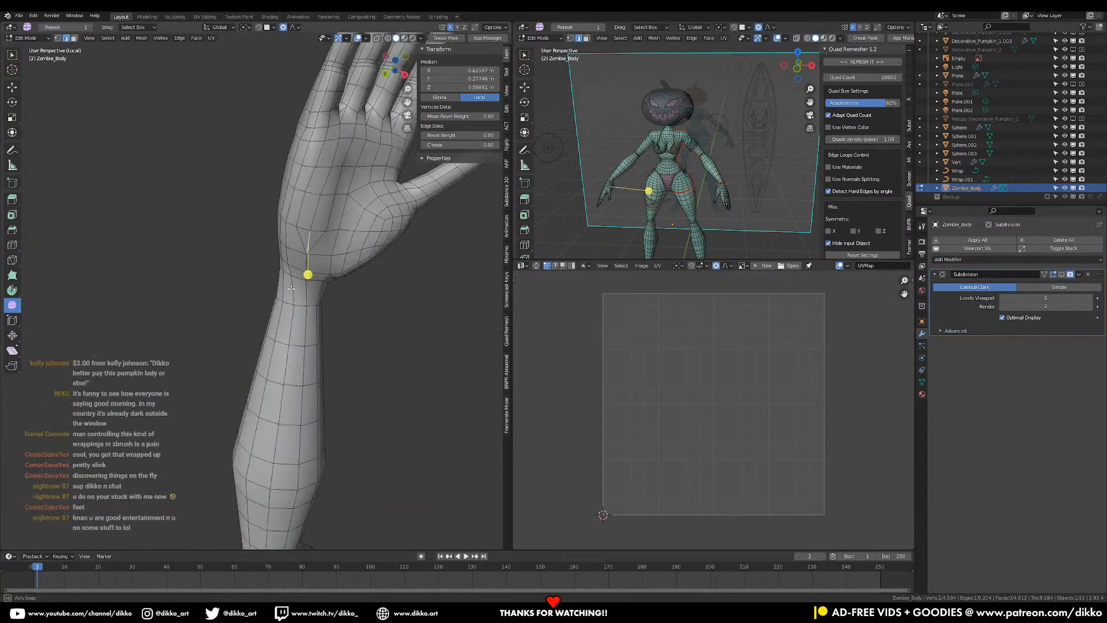
{"action": "left_click", "coordinate": [312, 277]}
{"action": "key", "text": "ctrl+e"}
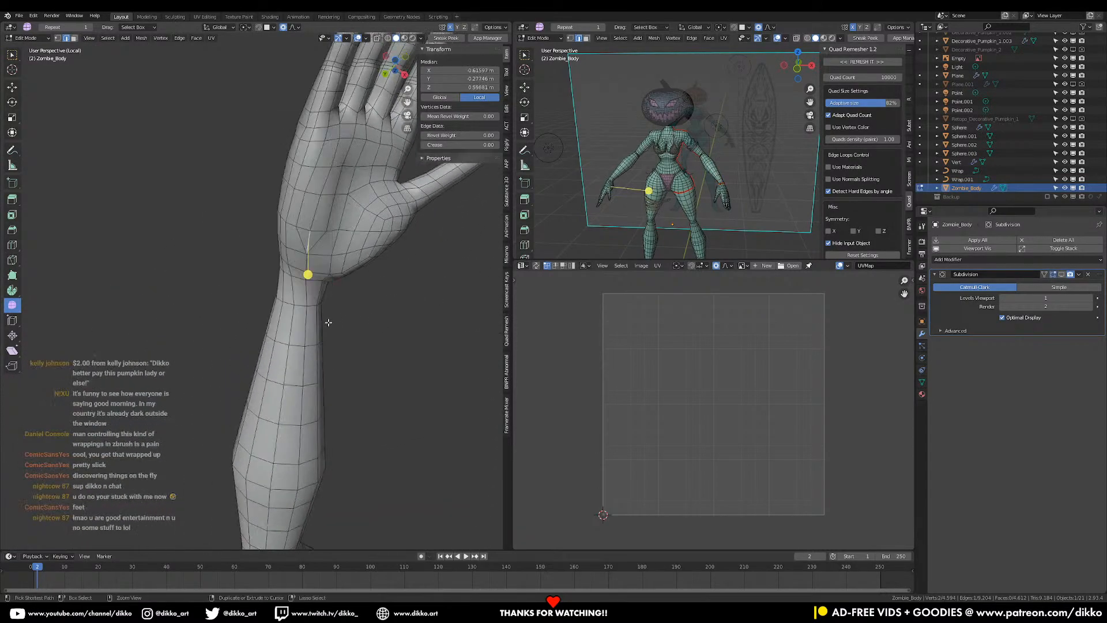
{"action": "key", "text": "ctrl+x"}
- Mark an edge loop around the arm as a UV seam
{"action": "scroll", "coordinate": [345, 266], "scroll_direction": "down", "scroll_amount": 5}
{"action": "middle_click_drag", "start_coordinate": [345, 266], "coordinate": [477, 247]}
{"action": "scroll", "coordinate": [324, 383], "scroll_direction": "up", "scroll_amount": 4}
{"action": "middle_click_drag", "start_coordinate": [377, 386], "coordinate": [438, 353], "text": "shift"}
{"action": "left_click", "coordinate": [297, 309], "text": "alt"}
{"action": "middle_click_drag", "start_coordinate": [293, 340], "coordinate": [137, 322], "text": "shift"}
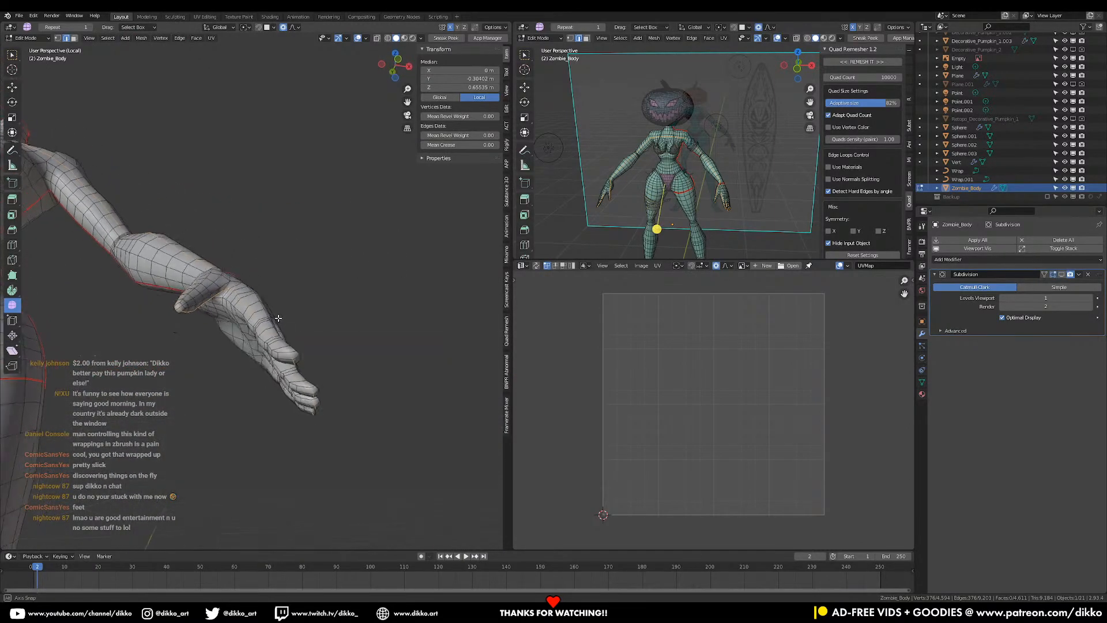
{"action": "key", "text": "ctrl"}
{"action": "key", "text": "ctrl+e"}
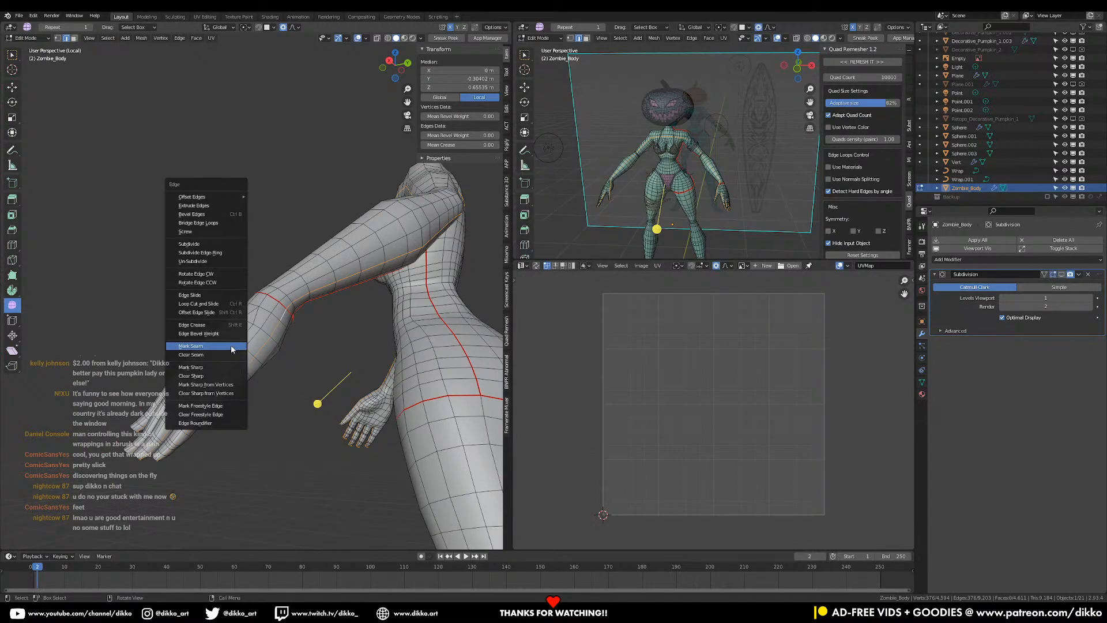
{"action": "left_click", "coordinate": [231, 345]}
- Mark a seam along the edge path from the wrist along the top of the arm to the shoulder
{"action": "middle_click_drag", "start_coordinate": [335, 312], "coordinate": [258, 333]}
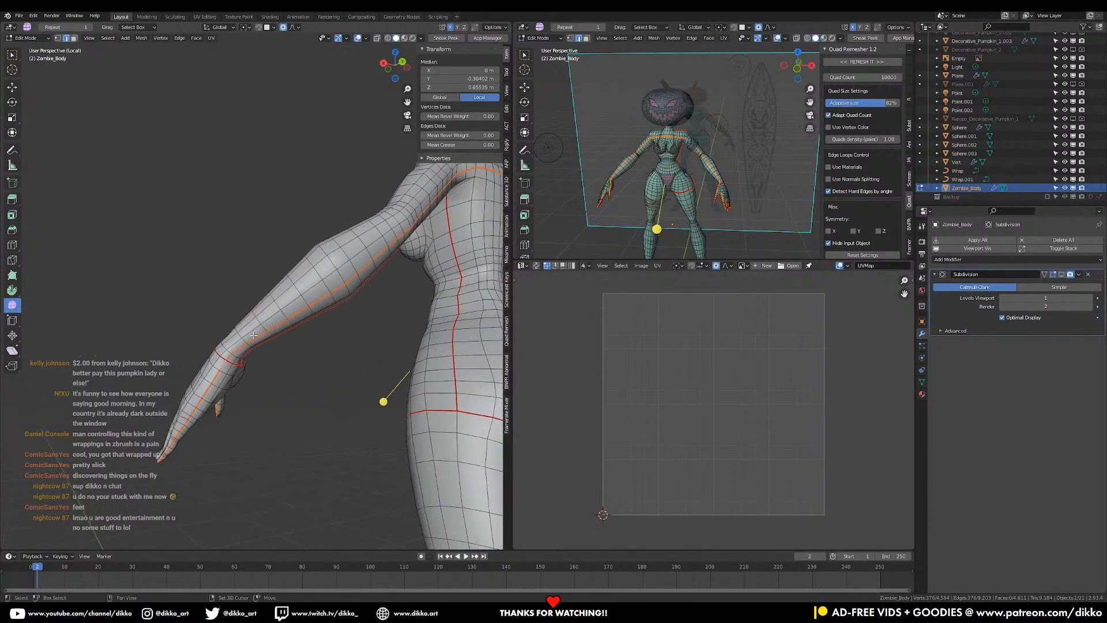
{"action": "left_click", "coordinate": [232, 356]}
{"action": "middle_click_drag", "start_coordinate": [429, 306], "coordinate": [269, 326], "text": "shift"}
{"action": "left_click", "coordinate": [345, 277], "text": "ctrl+shift"}
{"action": "mouse_move", "coordinate": [333, 400]}
{"action": "middle_mouse_down"}
{"action": "mouse_move", "coordinate": [333, 346]}
{"action": "mouse_move", "coordinate": [276, 343]}
{"action": "mouse_move", "coordinate": [300, 358]}
{"action": "mouse_move", "coordinate": [432, 324]}
{"action": "mouse_move", "coordinate": [285, 297]}
{"action": "mouse_move", "coordinate": [344, 402]}
{"action": "middle_mouse_up"}
{"action": "left_click", "coordinate": [333, 345], "text": "ctrl+shift"}
{"action": "key", "text": "ctrl+e"}
{"action": "left_click", "coordinate": [334, 344]}
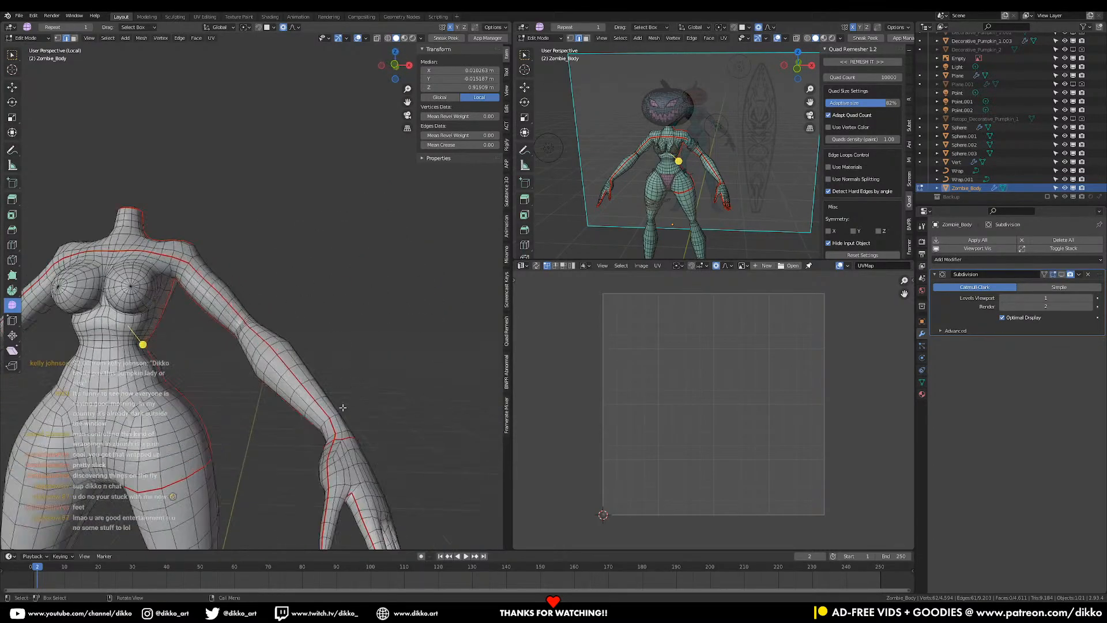
- Mark a seam along the edge path from the wrist seam over the shoulder and down the forearm
{"action": "left_click", "coordinate": [334, 435]}
{"action": "middle_click_drag", "start_coordinate": [141, 253], "coordinate": [252, 277]}
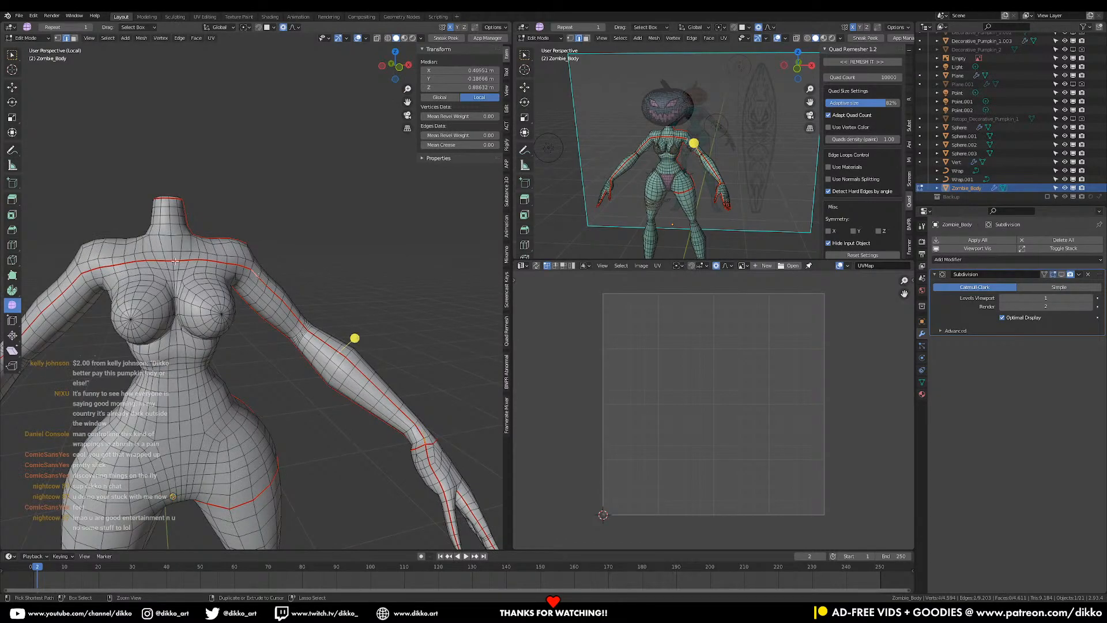
{"action": "left_click", "coordinate": [251, 273], "text": "ctrl"}
{"action": "left_click", "coordinate": [413, 417], "text": "ctrl"}
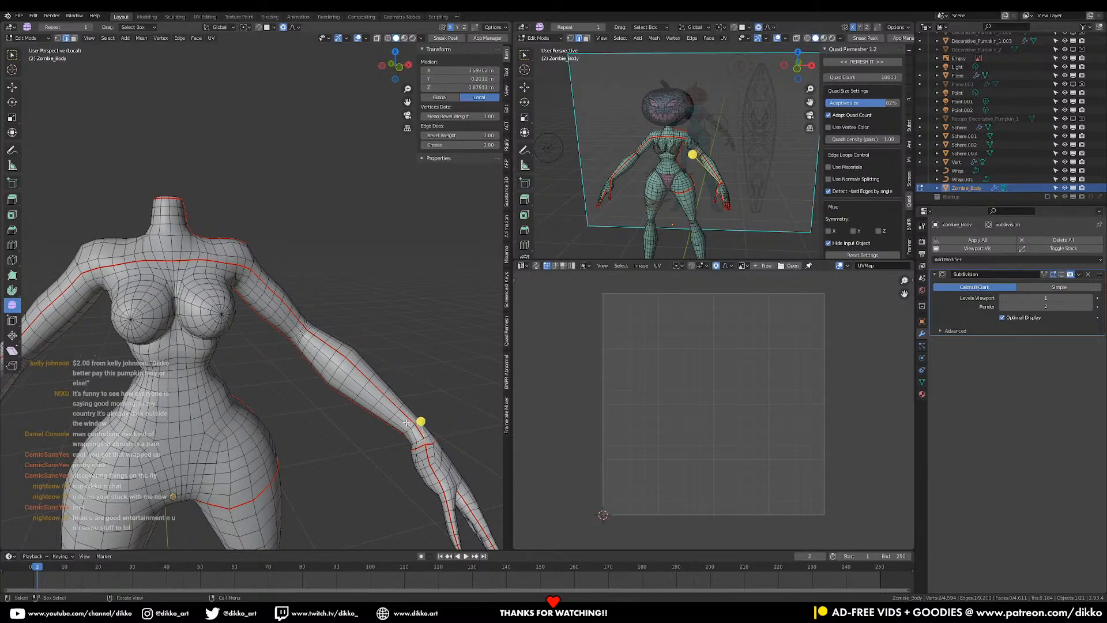
{"action": "left_click", "coordinate": [387, 401], "text": "ctrl"}
{"action": "left_click", "coordinate": [311, 332], "text": "ctrl"}
{"action": "left_click", "coordinate": [249, 268], "text": "ctrl"}
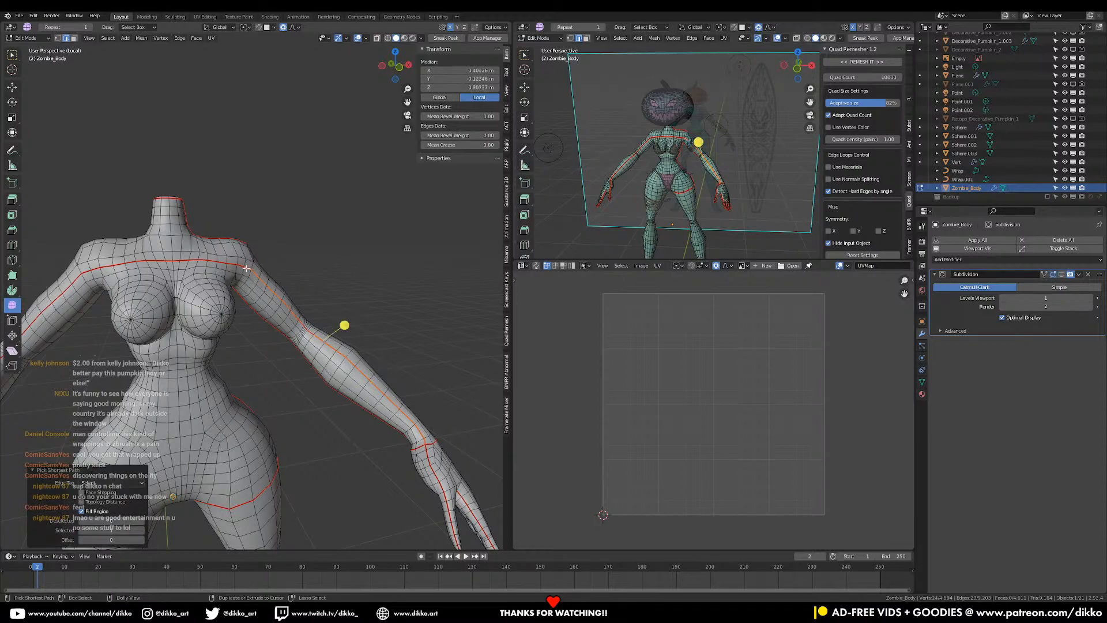
{"action": "left_click", "coordinate": [133, 263], "text": "ctrl"}
{"action": "middle_click_drag", "start_coordinate": [133, 262], "coordinate": [223, 345]}
{"action": "left_click", "coordinate": [223, 345], "text": "ctrl"}
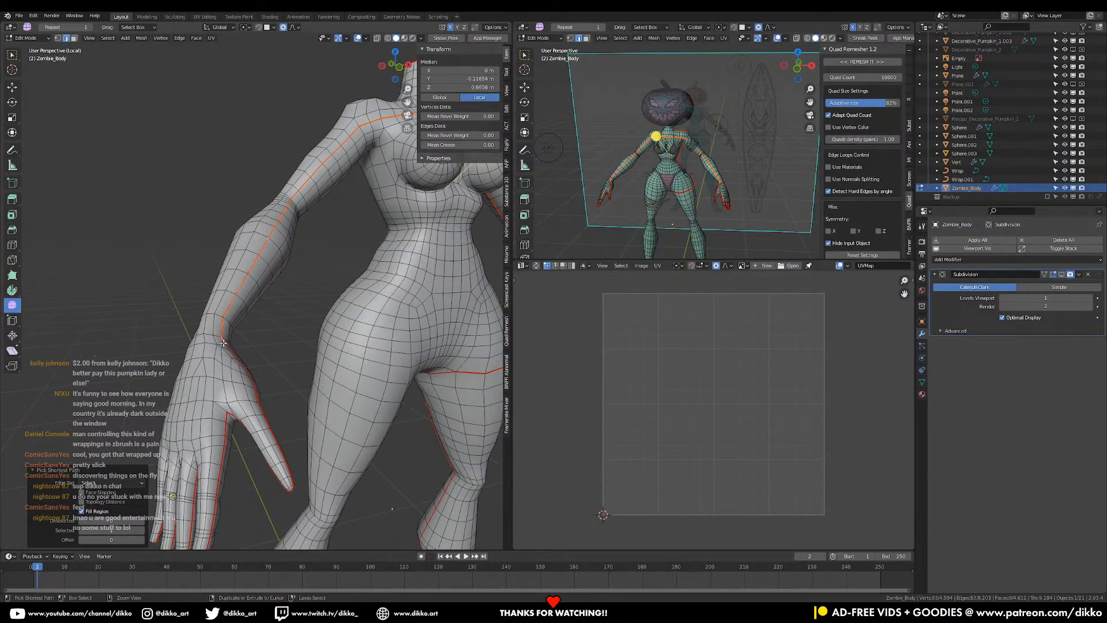
{"action": "key", "text": "ctrl+e"}
{"action": "left_click", "coordinate": [225, 344]}
- Start a new edge path beside the wrist seam and extend it down the hand
{"action": "scroll", "coordinate": [268, 283], "scroll_direction": "down", "scroll_amount": 3}
{"action": "middle_click_drag", "start_coordinate": [424, 326], "coordinate": [262, 336], "text": "shift"}
{"action": "scroll", "coordinate": [263, 335], "scroll_direction": "up", "scroll_amount": 8}
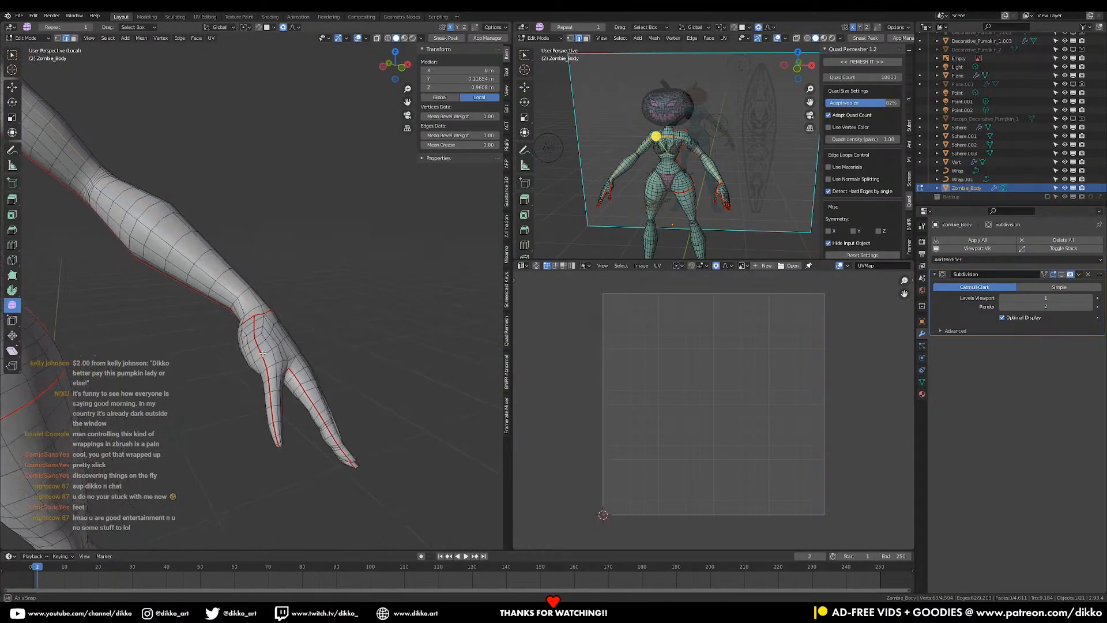
{"action": "scroll", "coordinate": [262, 342], "scroll_direction": "up", "scroll_amount": 3}
{"action": "left_click", "coordinate": [252, 337]}
{"action": "scroll", "coordinate": [254, 338], "scroll_direction": "down", "scroll_amount": 1}
{"action": "middle_click_drag", "start_coordinate": [256, 343], "coordinate": [274, 283], "text": "shift"}
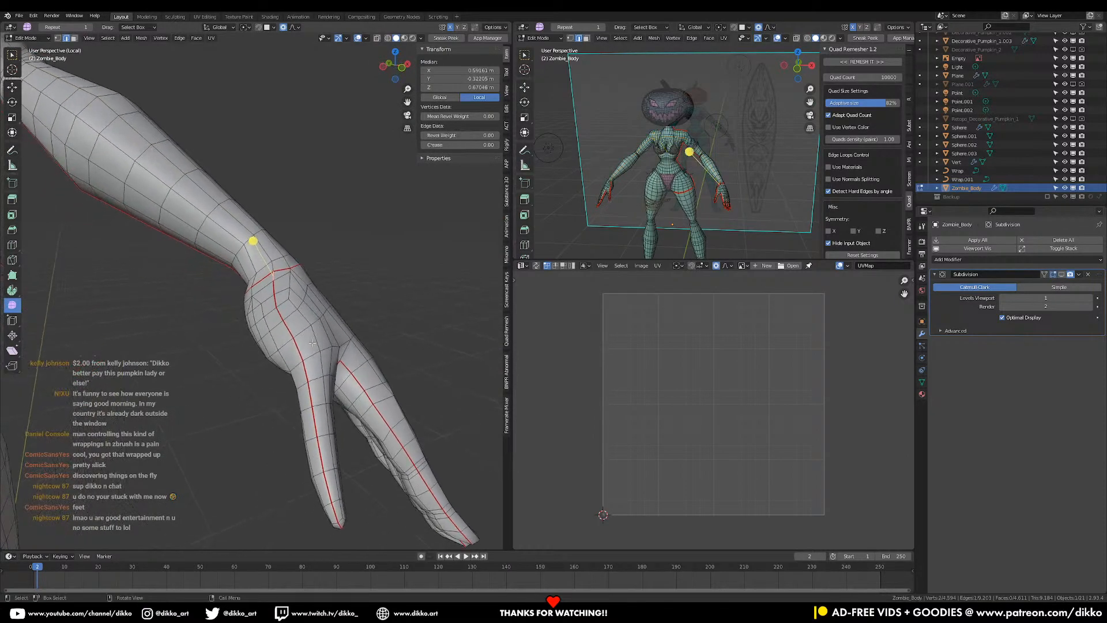
{"action": "left_click", "coordinate": [303, 351], "text": "ctrl"}
- Continue the edge path down the thumb to its tip, ready to mark as a seam
{"action": "middle_click_drag", "start_coordinate": [303, 351], "coordinate": [308, 388]}
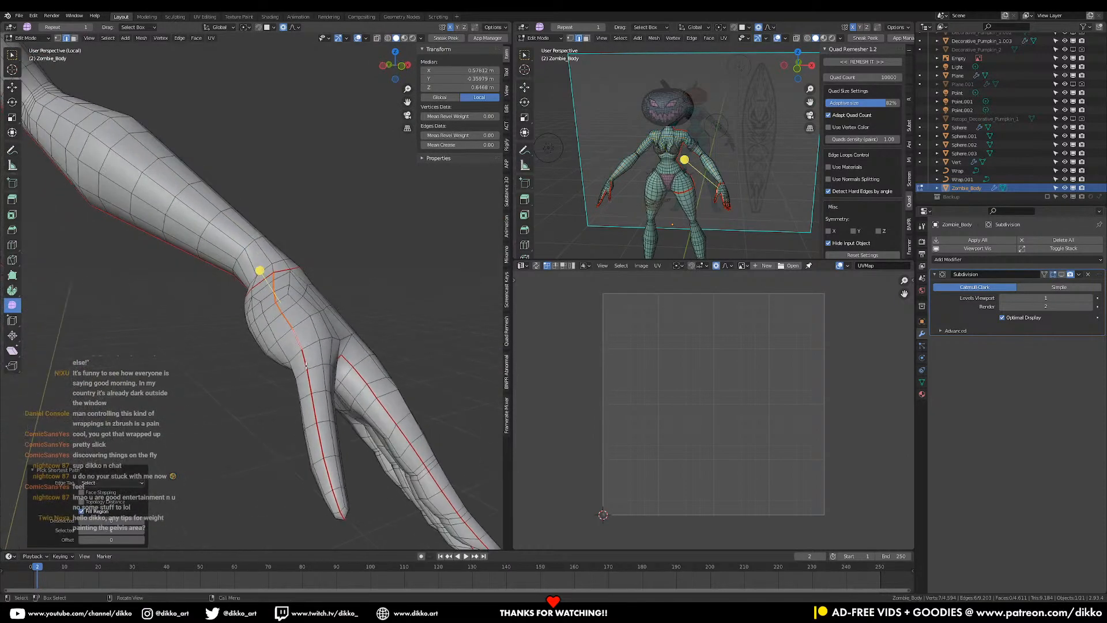
{"action": "left_click", "coordinate": [314, 417], "text": "ctrl"}
{"action": "left_click", "coordinate": [322, 455], "text": "ctrl"}
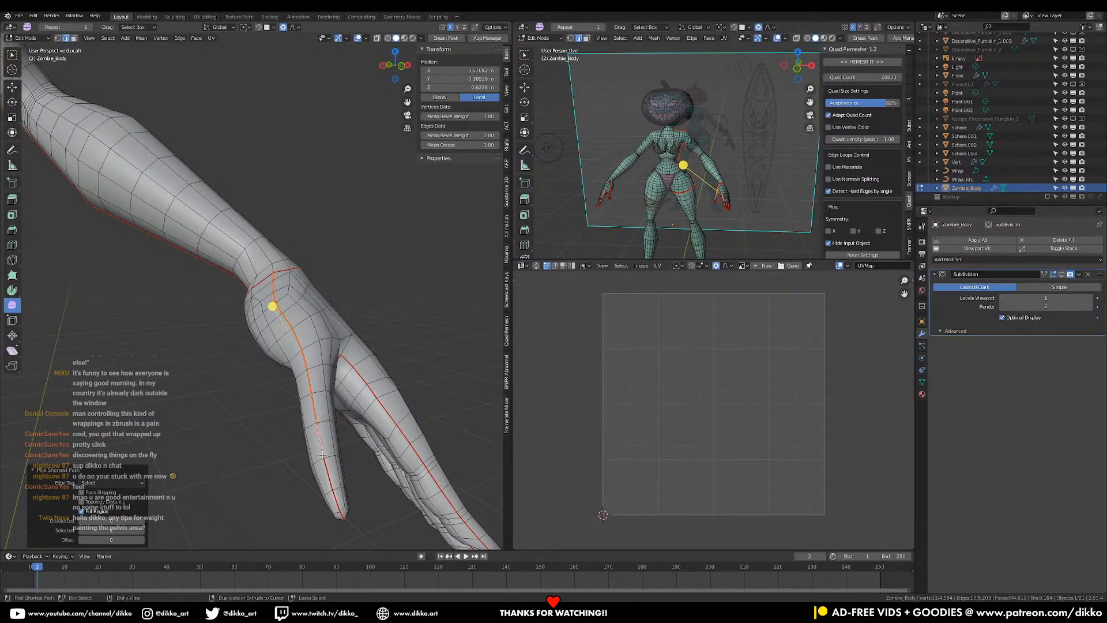
{"action": "left_click", "coordinate": [337, 505], "text": "ctrl+shift"}
{"action": "middle_click_drag", "start_coordinate": [299, 465], "coordinate": [341, 410]}
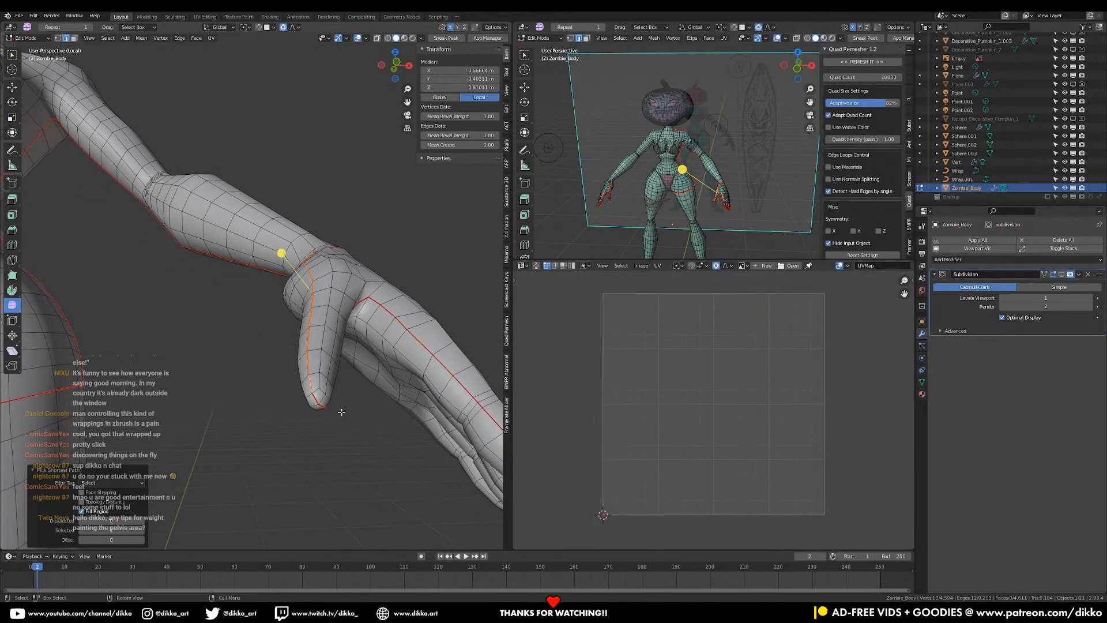
{"action": "scroll", "coordinate": [342, 413], "scroll_direction": "up", "scroll_amount": 2}
{"action": "left_click", "coordinate": [349, 458], "text": "ctrl"}
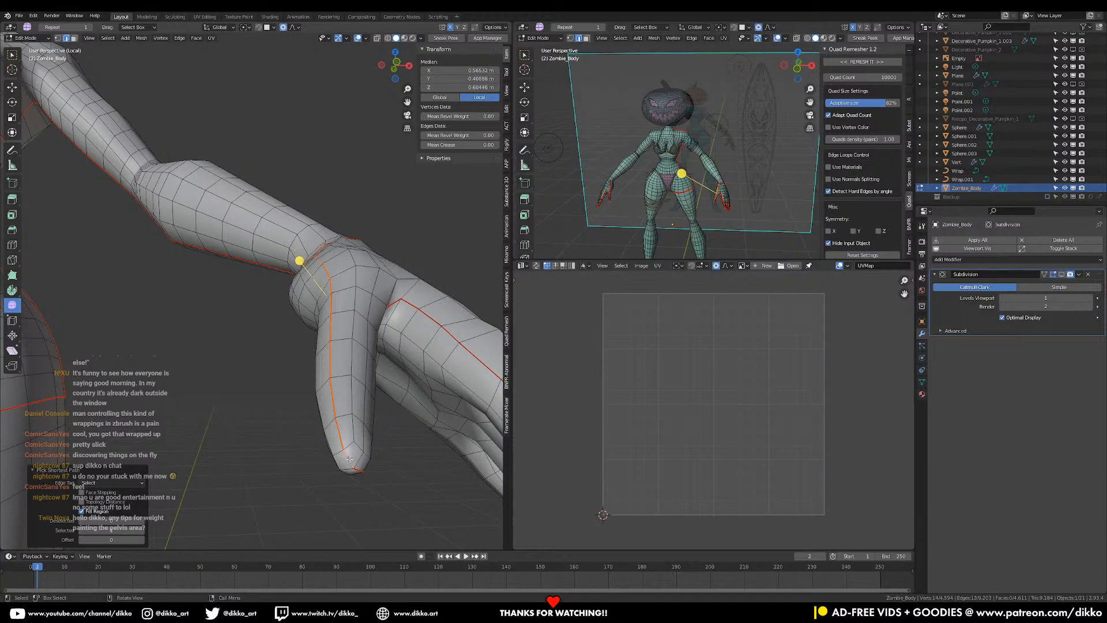
{"action": "key", "text": "ctrl+e"}
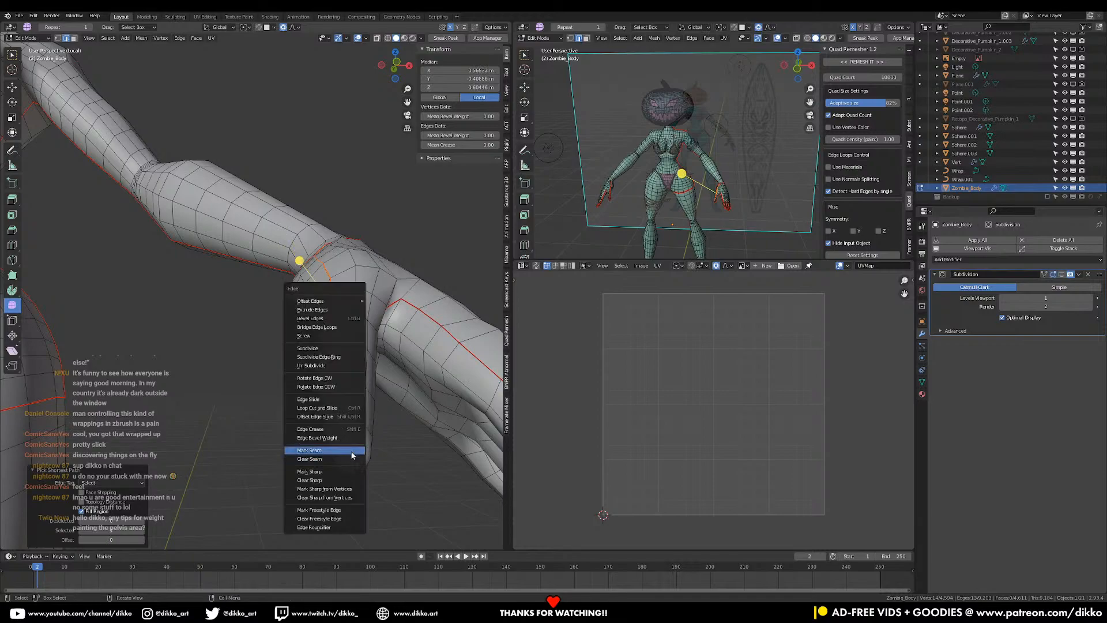
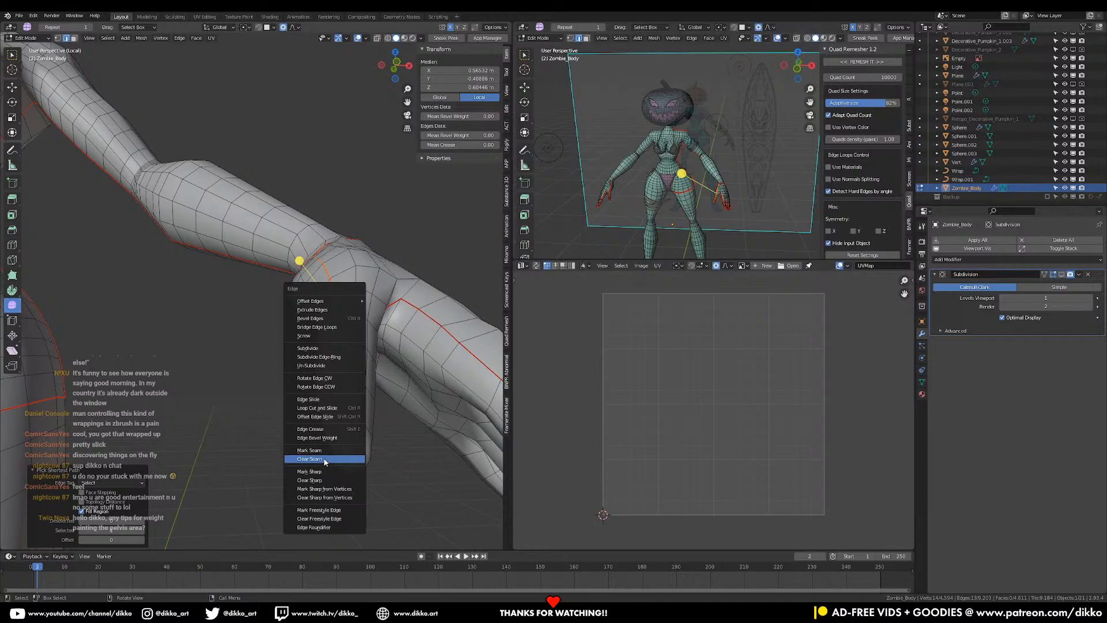
- Clear the unwanted arm seams, then mirror the selection and clear the matching seams on the other arm
{"action": "left_click", "coordinate": [324, 459]}
{"action": "middle_click_drag", "start_coordinate": [321, 460], "coordinate": [381, 408]}
{"action": "scroll", "coordinate": [323, 398], "scroll_direction": "down", "scroll_amount": 3}
{"action": "middle_click_drag", "start_coordinate": [277, 386], "coordinate": [154, 110], "text": "shift"}
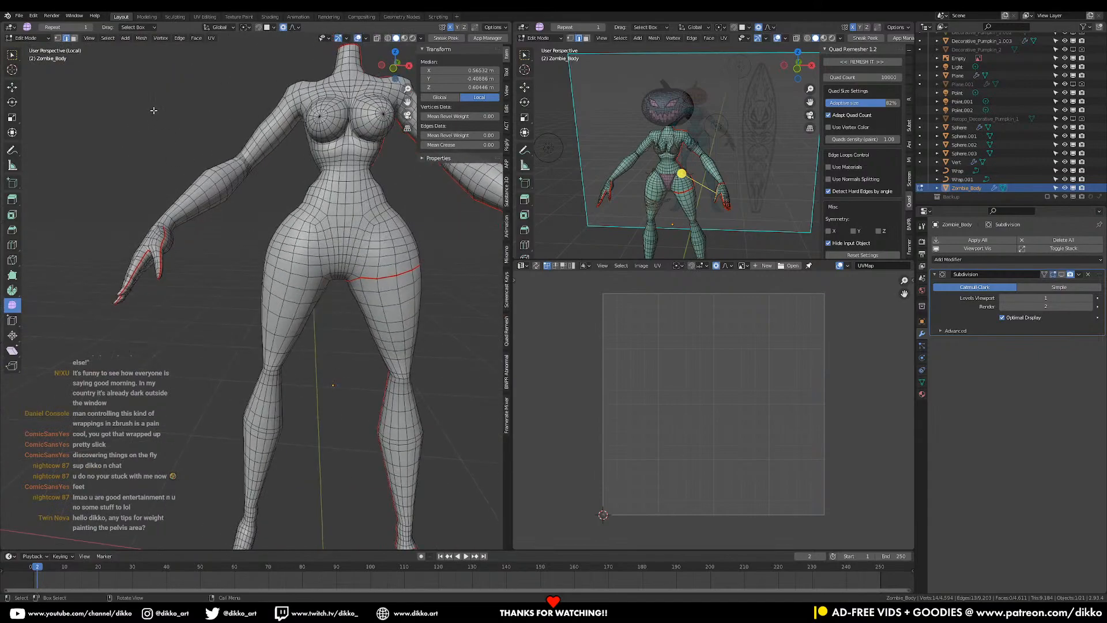
{"action": "left_click", "coordinate": [113, 38]}
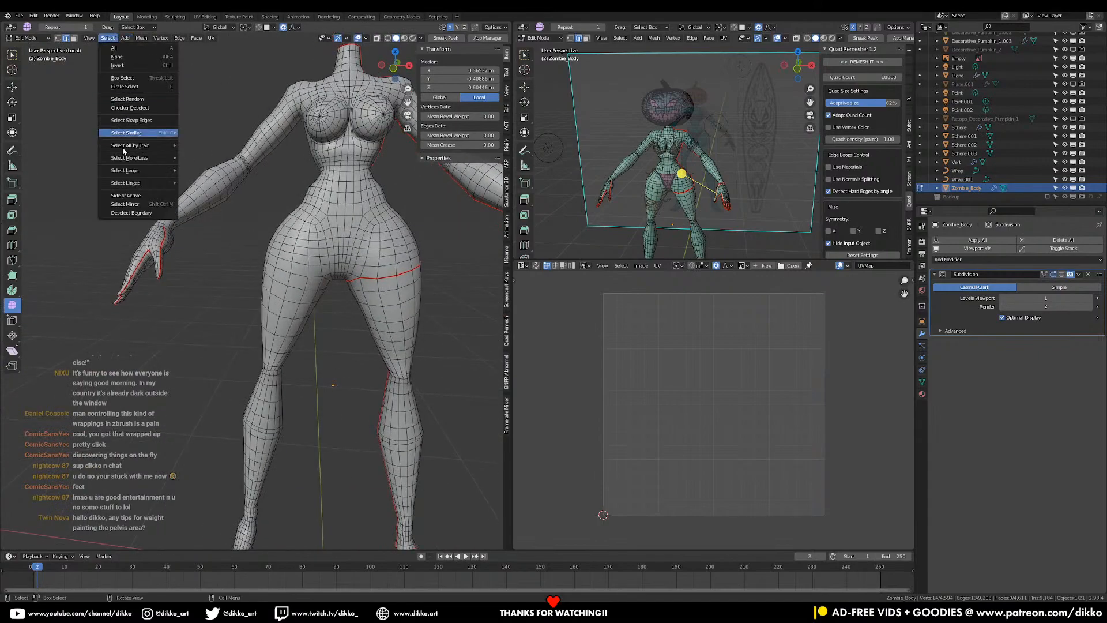
{"action": "left_click", "coordinate": [139, 209]}
{"action": "key", "text": "ctrl+e"}
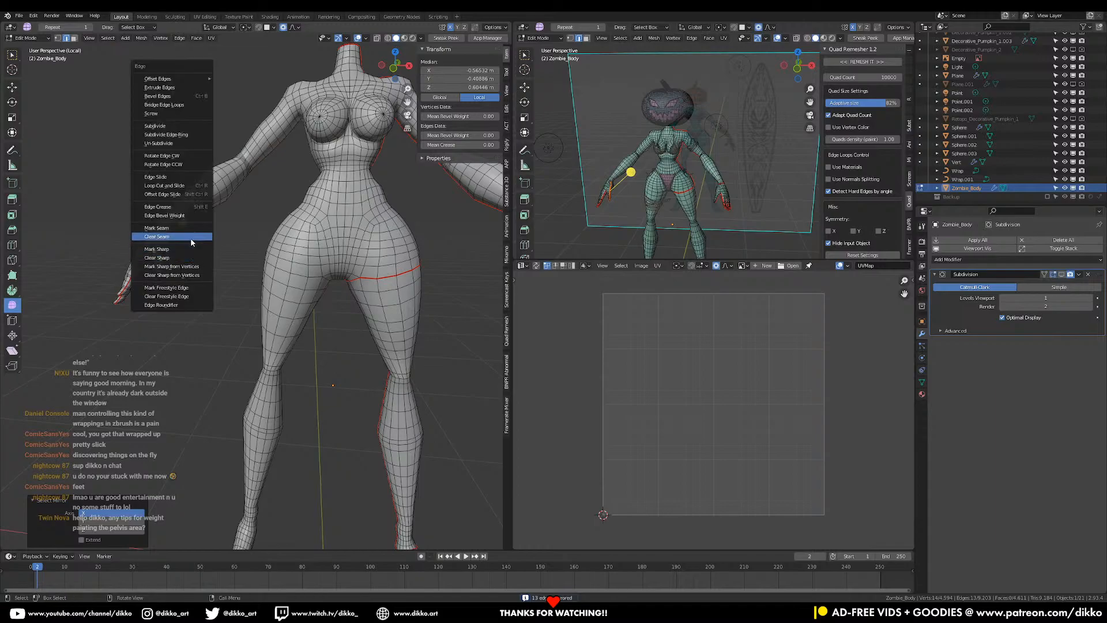
{"action": "left_click", "coordinate": [192, 236]}
{"action": "middle_click_drag", "start_coordinate": [192, 242], "coordinate": [189, 337]}
{"action": "scroll", "coordinate": [266, 339], "scroll_direction": "up", "scroll_amount": 4}
- Select the edge loop around the upper arm and mark it as a seam
{"action": "left_click", "coordinate": [210, 375], "text": "alt"}
{"action": "middle_click_drag", "start_coordinate": [238, 376], "coordinate": [246, 364]}
{"action": "left_click", "coordinate": [214, 392], "text": "alt"}
{"action": "middle_click_drag", "start_coordinate": [315, 357], "coordinate": [171, 391]}
{"action": "left_click", "coordinate": [295, 361], "text": "alt"}
{"action": "key", "text": "ctrl+e"}
{"action": "left_click", "coordinate": [289, 348]}
{"action": "middle_click_drag", "start_coordinate": [289, 348], "coordinate": [92, 53]}
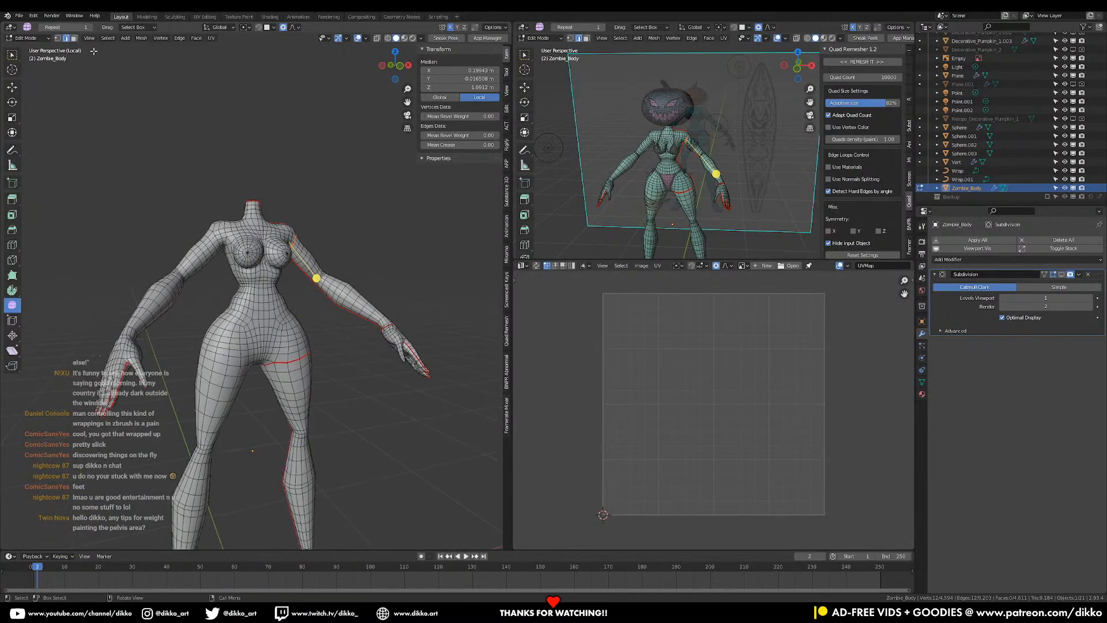
- Select all seam edges, mirror the selection, and mark the mirrored edges as seams
{"action": "left_click", "coordinate": [113, 41]}
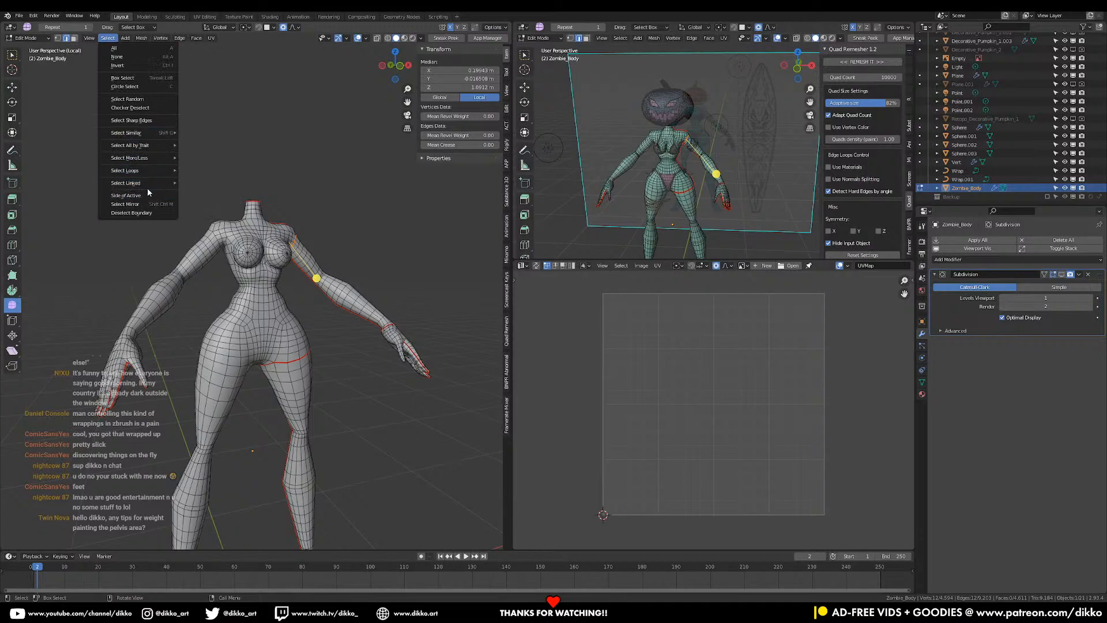
{"action": "mouse_move", "coordinate": [159, 133]}
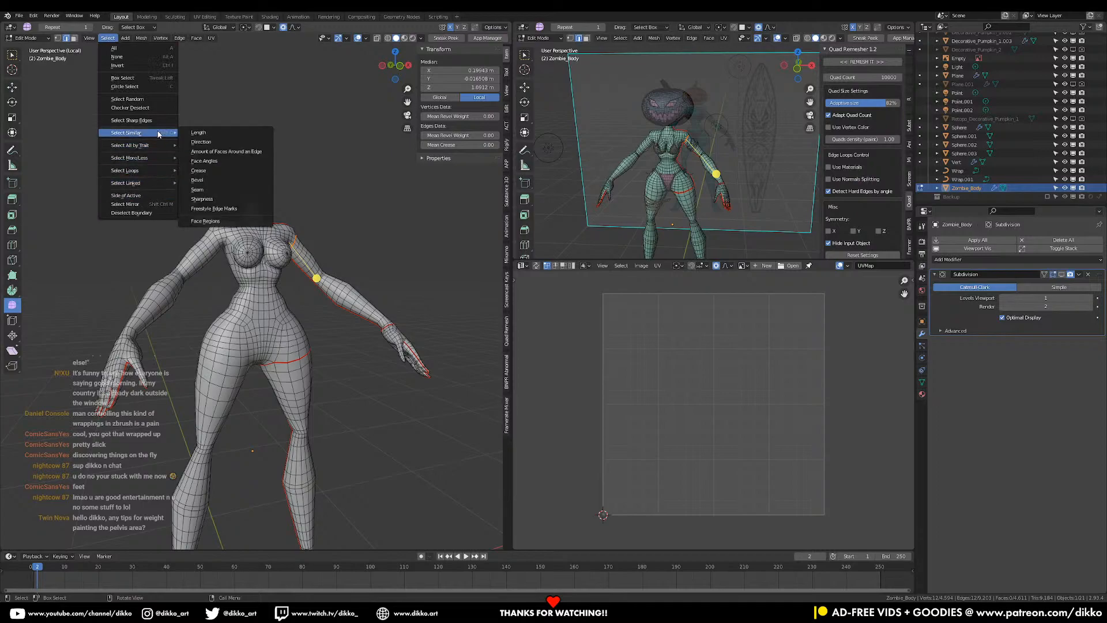
{"action": "left_click", "coordinate": [219, 190]}
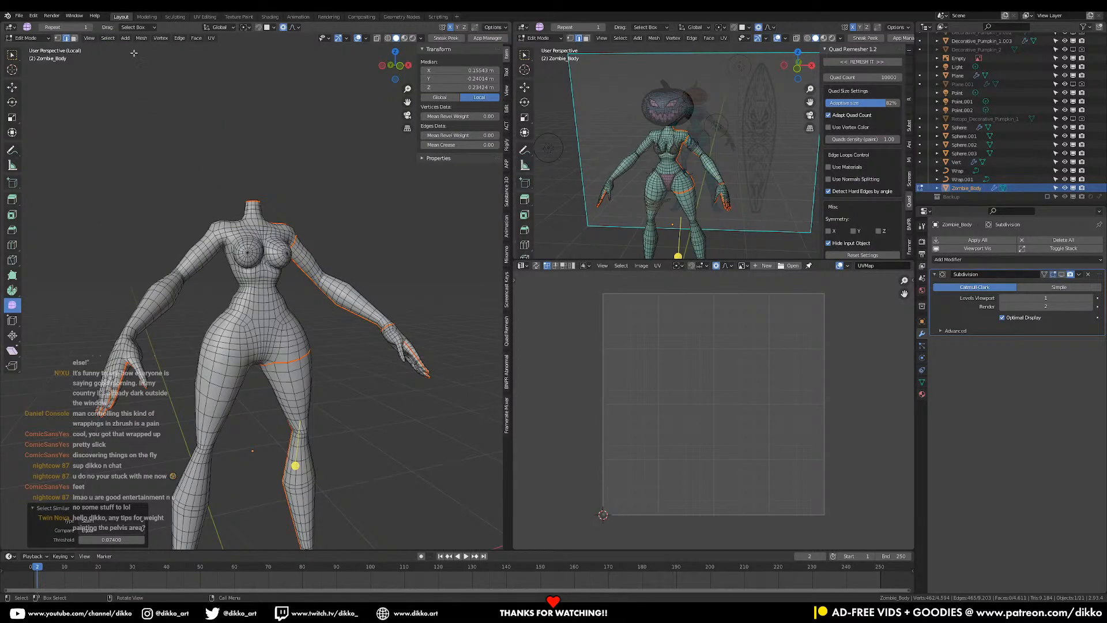
{"action": "left_click", "coordinate": [110, 39]}
{"action": "left_click", "coordinate": [142, 205]}
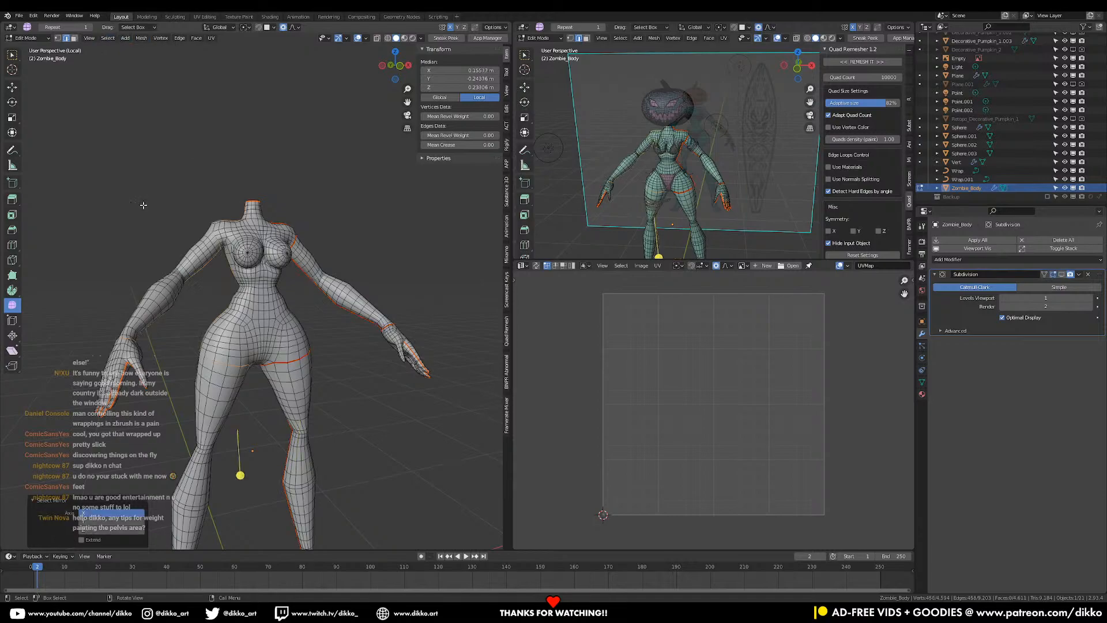
{"action": "key", "text": "ctrl+e"}
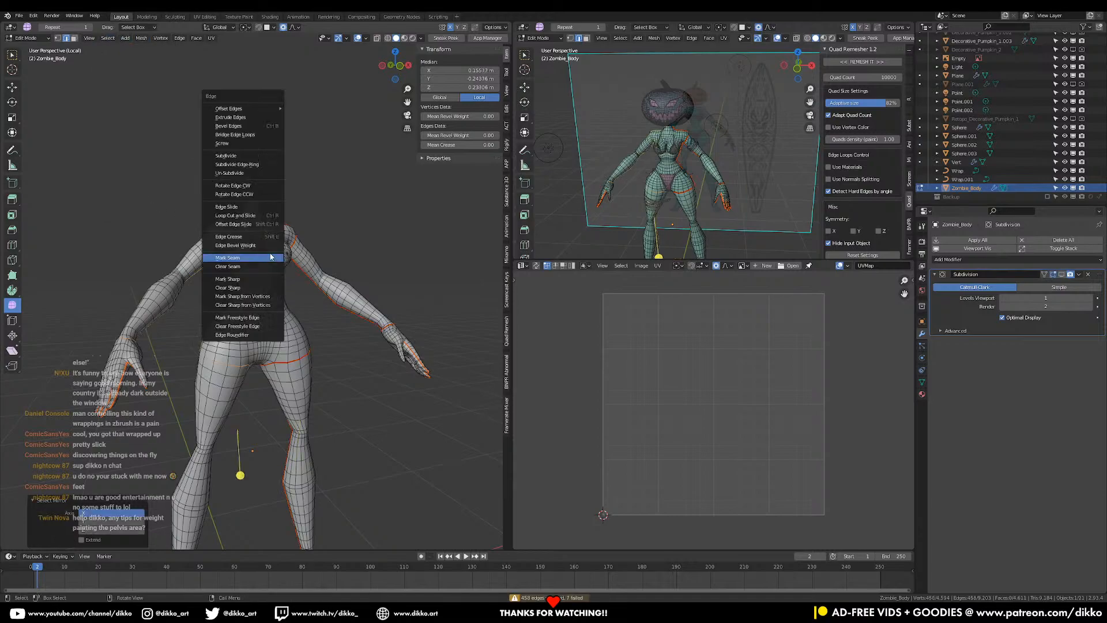
{"action": "left_click", "coordinate": [241, 258]}
{"action": "middle_click_drag", "start_coordinate": [241, 257], "coordinate": [361, 358]}
- Mark a seam along an edge path up the back of the leg
{"action": "left_click", "coordinate": [337, 399]}
{"action": "left_click", "coordinate": [311, 249], "text": "ctrl"}
{"action": "key", "text": "ctrl+z"}
{"action": "left_click", "coordinate": [306, 252], "text": "ctrl"}
{"action": "key", "text": "ctrl+e"}
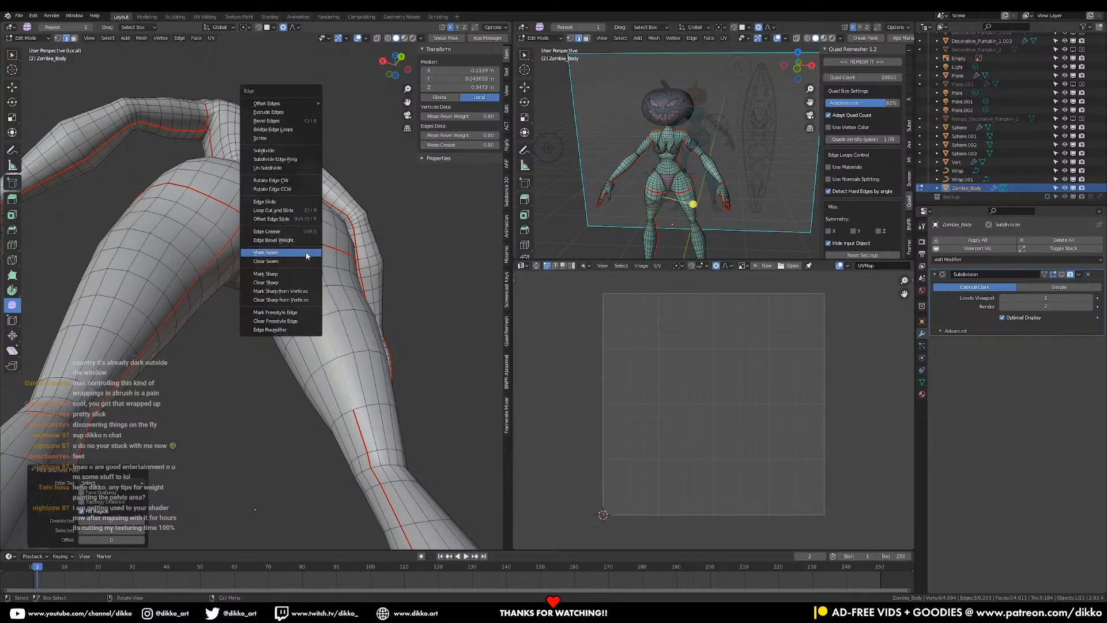
{"action": "left_click", "coordinate": [306, 253]}
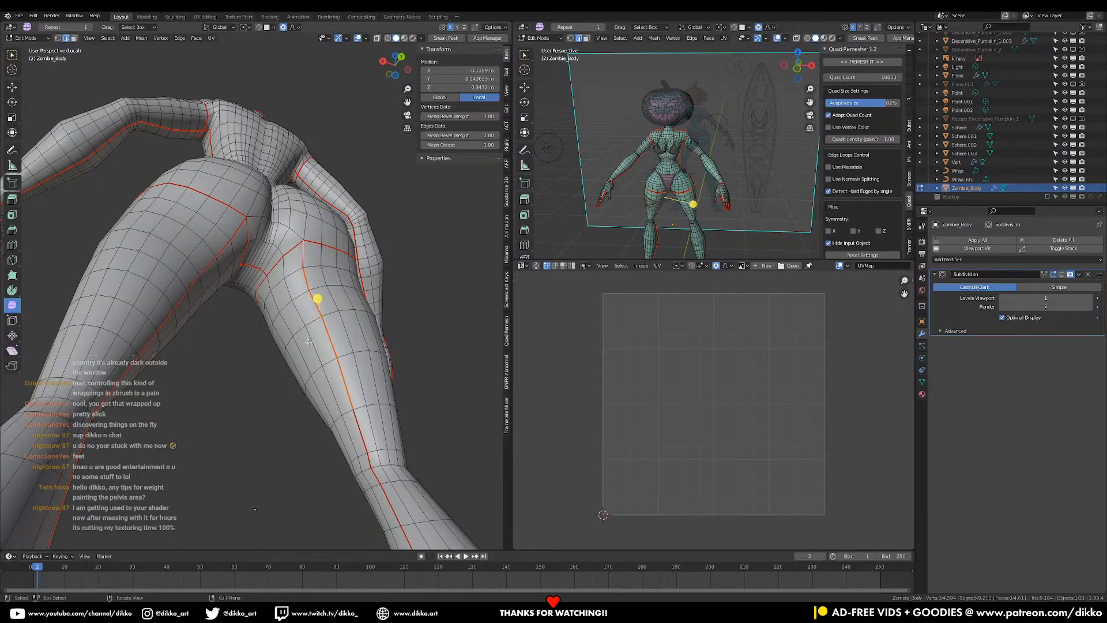
- Save the file and leave Edit Mode to check the model
{"action": "scroll", "coordinate": [282, 337], "scroll_direction": "down", "scroll_amount": 4}
{"action": "middle_click_drag", "start_coordinate": [282, 337], "coordinate": [52, 349]}
{"action": "middle_click_drag", "start_coordinate": [248, 348], "coordinate": [285, 316], "text": "shift"}
{"action": "key", "text": "ctrl+s"}
{"action": "key", "text": "Tab"}
{"action": "key", "text": "Tab"}
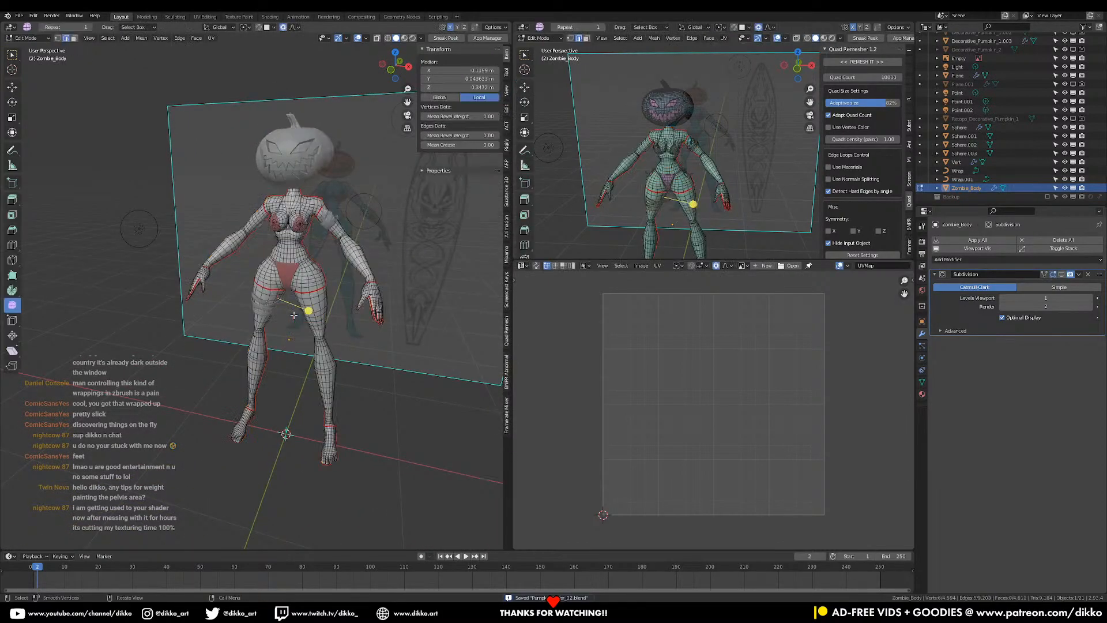
- Select the whole body mesh and unwrap it into UV islands
{"action": "key", "text": "a"}
{"action": "key", "text": "u"}
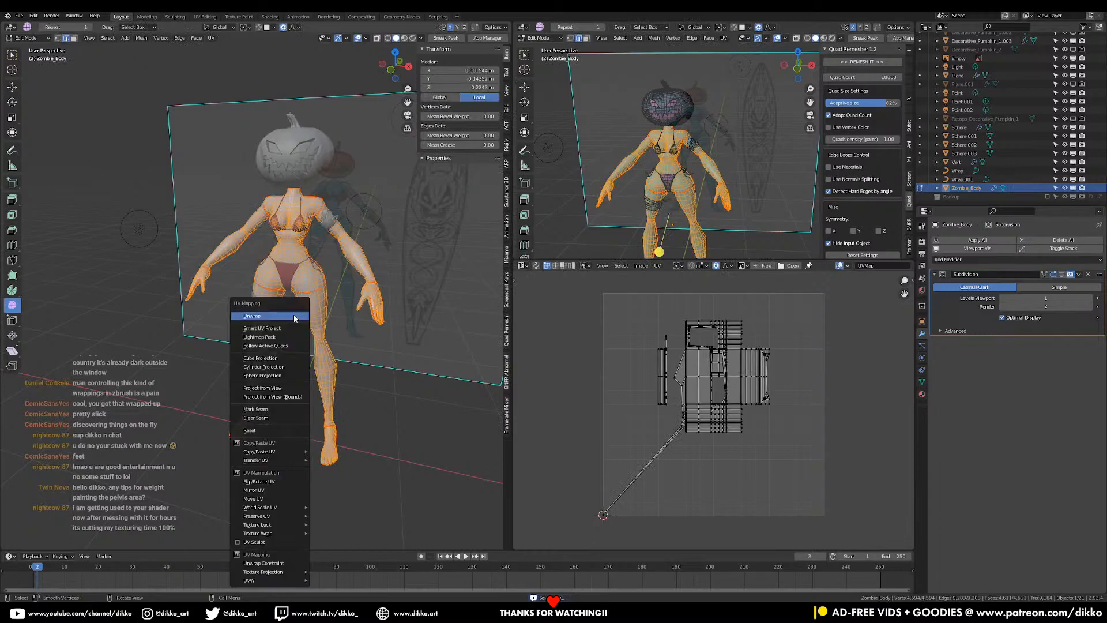
{"action": "left_click", "coordinate": [294, 326]}
{"action": "scroll", "coordinate": [673, 407], "scroll_direction": "up", "scroll_amount": 1}
{"action": "scroll", "coordinate": [750, 404], "scroll_direction": "down", "scroll_amount": 1}
{"action": "scroll", "coordinate": [714, 403], "scroll_direction": "up", "scroll_amount": 3}
{"action": "scroll", "coordinate": [701, 438], "scroll_direction": "down", "scroll_amount": 2}
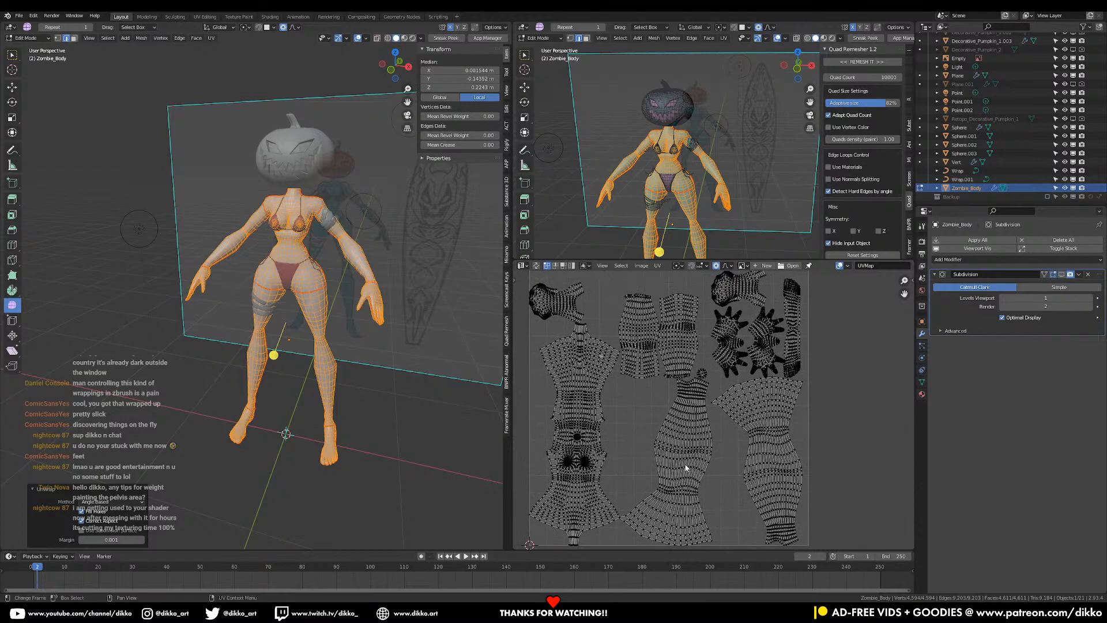
{"action": "scroll", "coordinate": [655, 462], "scroll_direction": "down", "scroll_amount": 2}
{"action": "middle_click_drag", "start_coordinate": [615, 397], "coordinate": [619, 457]}
- Rotate and reposition the first selected UV island into place
{"action": "left_click", "coordinate": [574, 358]}
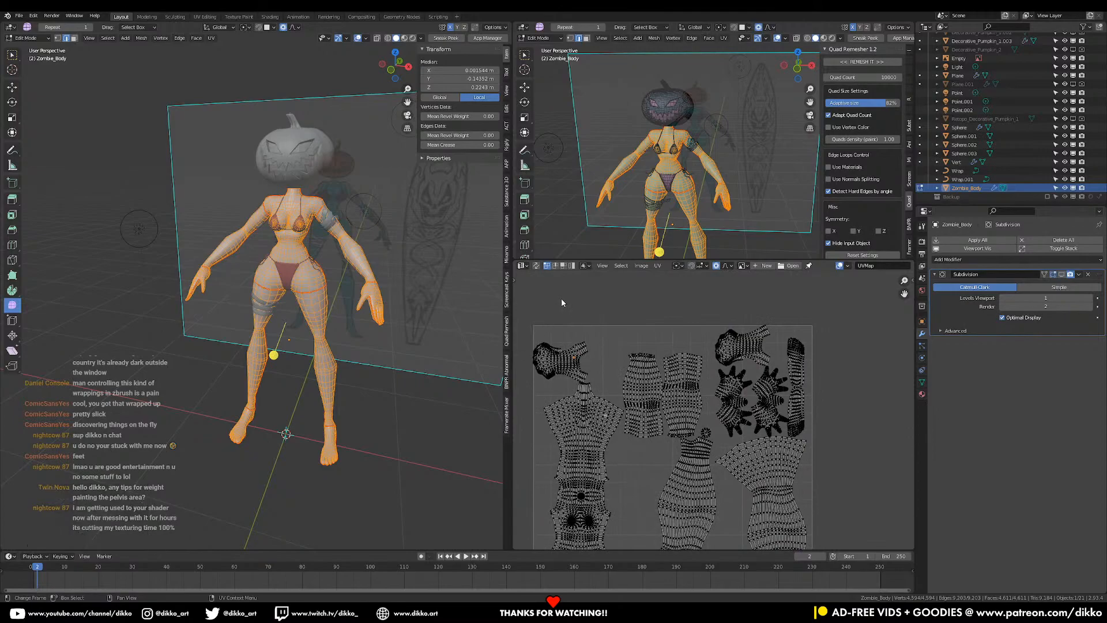
{"action": "scroll", "coordinate": [559, 373], "scroll_direction": "up", "scroll_amount": 3}
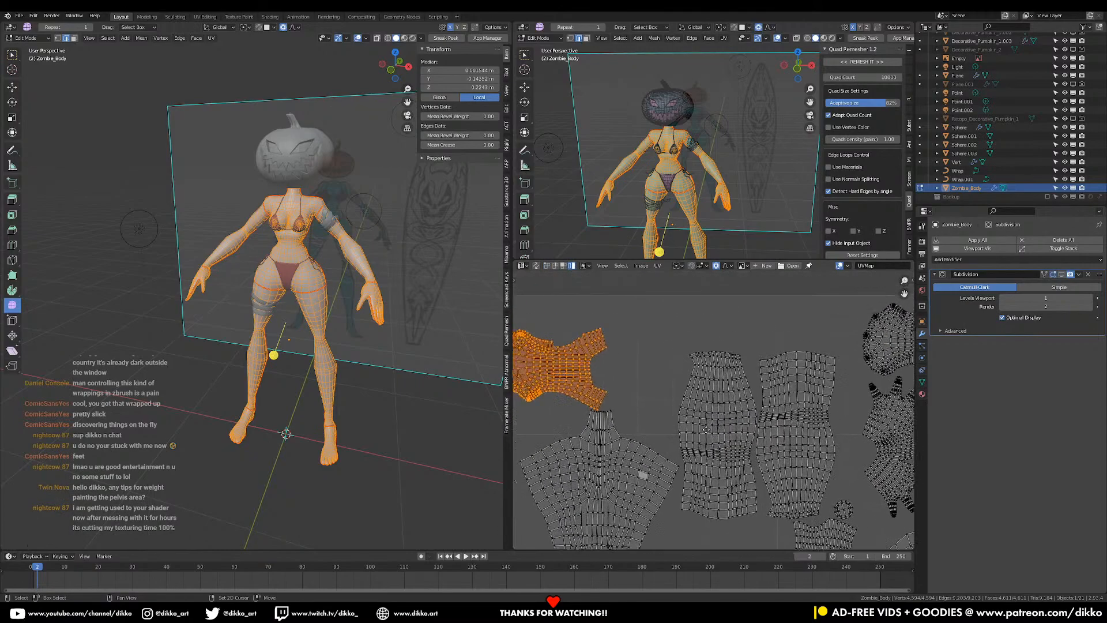
{"action": "middle_click_drag", "start_coordinate": [623, 371], "coordinate": [709, 387]}
{"action": "key", "text": "r"}
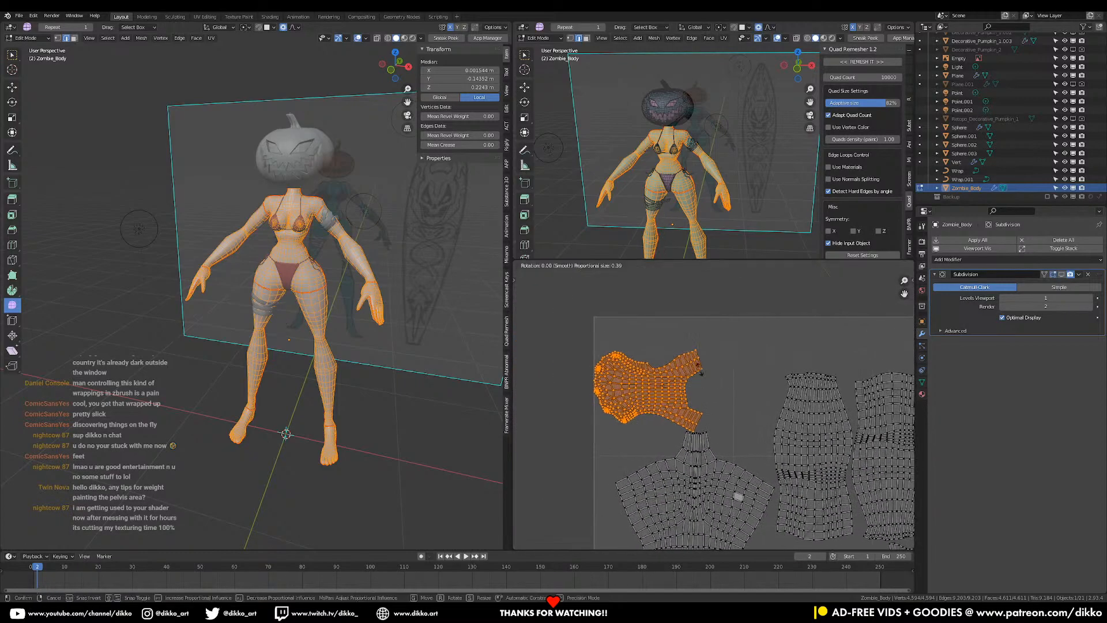
{"action": "left_click", "coordinate": [701, 373]}
{"action": "key", "text": "r"}
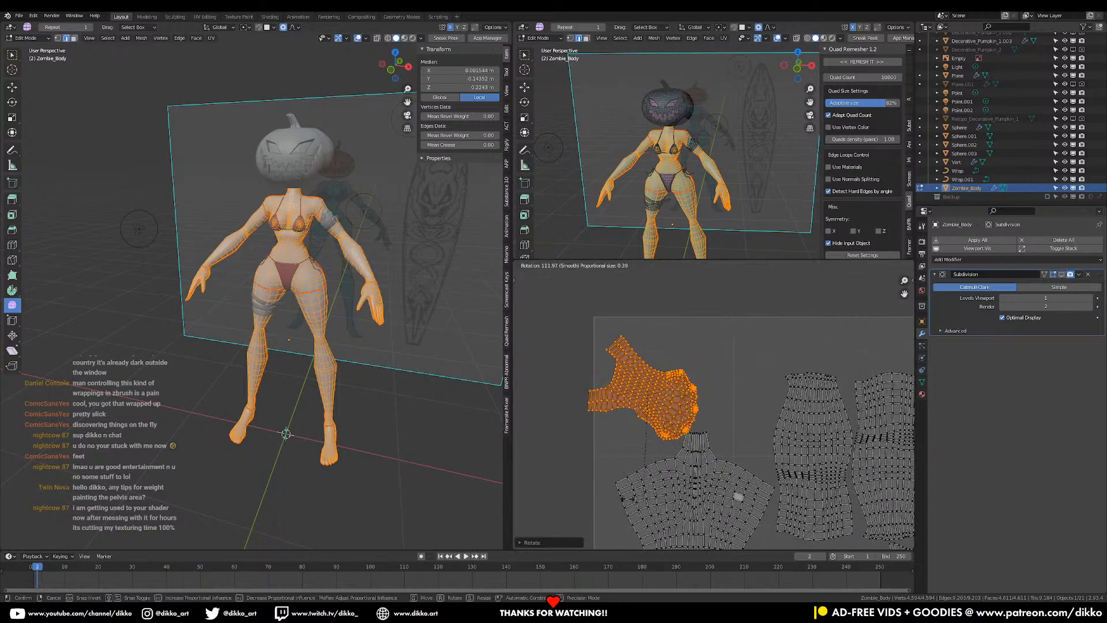
{"action": "left_click", "coordinate": [629, 411]}
{"action": "key", "text": "g"}
{"action": "left_click", "coordinate": [644, 394]}
{"action": "key", "text": "g"}
{"action": "left_click", "coordinate": [648, 401]}
{"action": "middle_click_drag", "start_coordinate": [735, 402], "coordinate": [617, 416]}
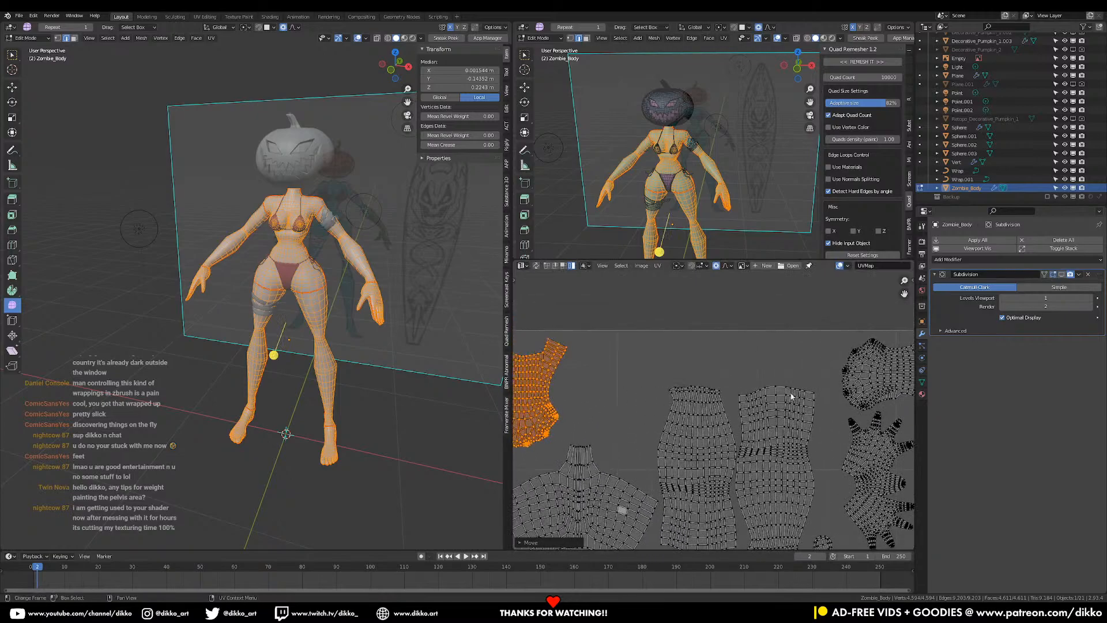
- Move the right-hand island to the middle and rotate it upright
{"action": "left_click", "coordinate": [847, 376]}
{"action": "key", "text": "g"}
{"action": "left_click", "coordinate": [607, 402]}
{"action": "key", "text": "r"}
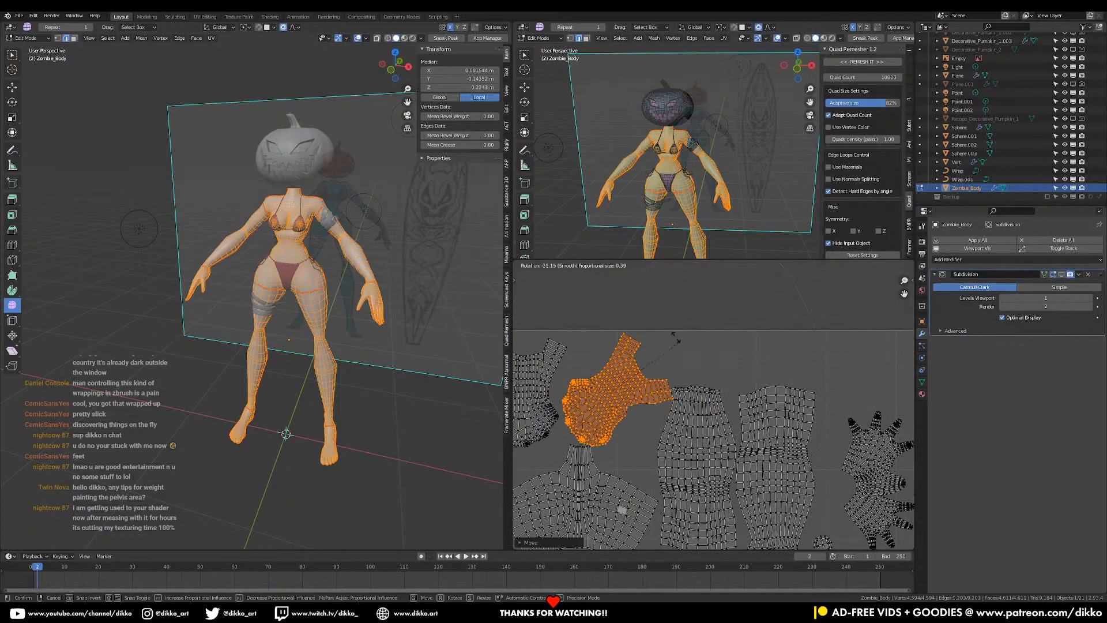
{"action": "left_click", "coordinate": [628, 359]}
{"action": "key", "text": "g"}
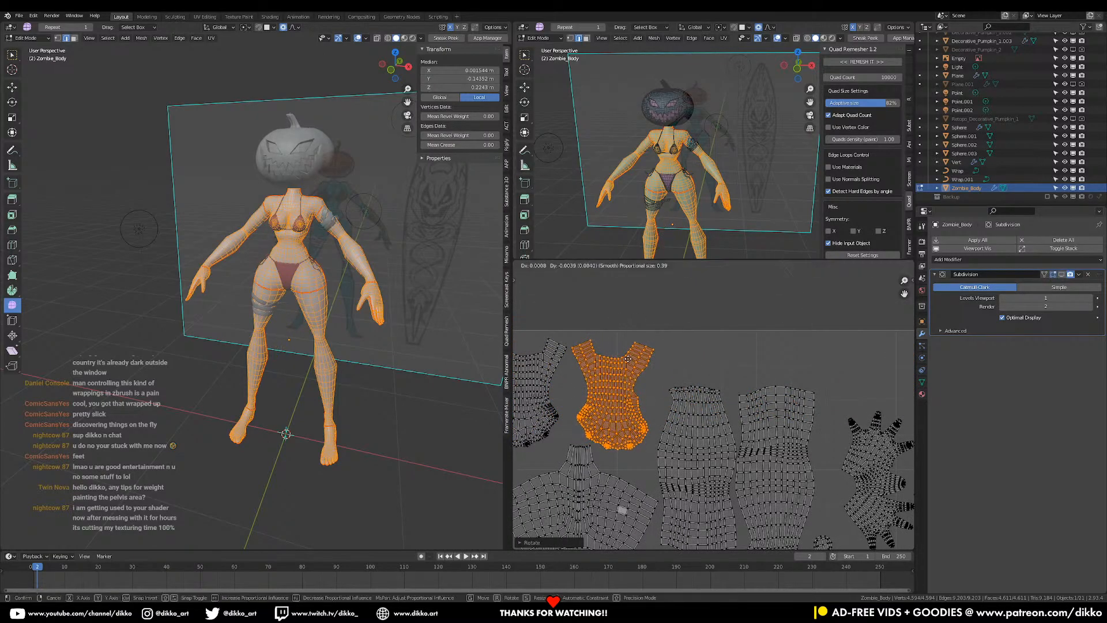
{"action": "left_click", "coordinate": [627, 359]}
{"action": "scroll", "coordinate": [634, 363], "scroll_direction": "down", "scroll_amount": 3}
{"action": "middle_click_drag", "start_coordinate": [731, 442], "coordinate": [650, 372]}
{"action": "scroll", "coordinate": [698, 360], "scroll_direction": "up", "scroll_amount": 2}
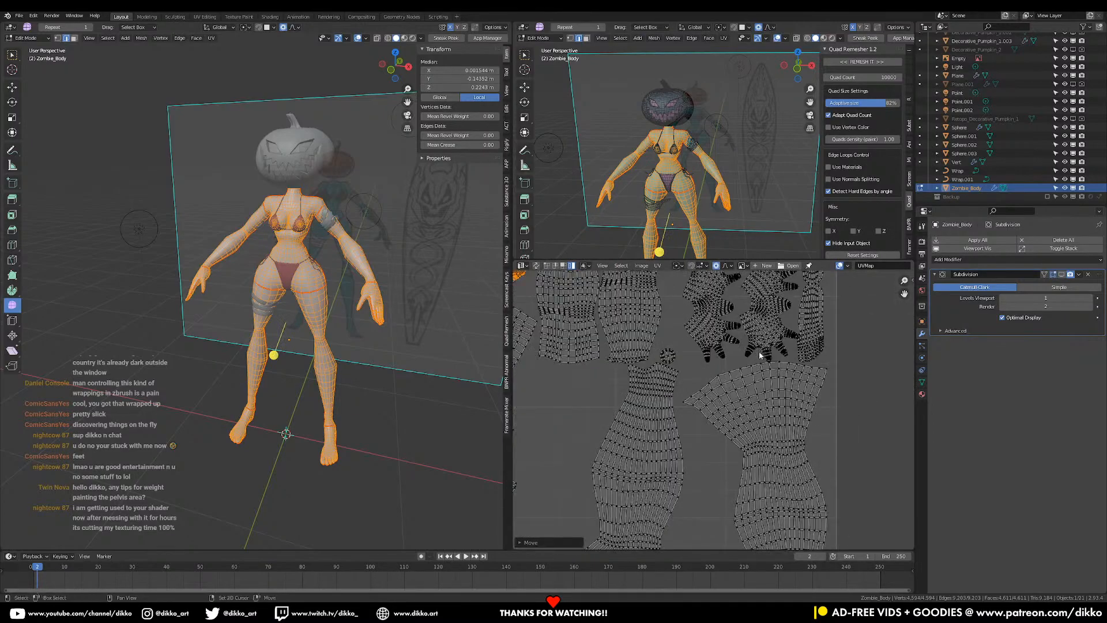
{"action": "middle_click_drag", "start_coordinate": [731, 359], "coordinate": [702, 495]}
- Move both hand islands up together
{"action": "left_click", "coordinate": [702, 490]}
{"action": "left_click", "coordinate": [747, 469], "text": "shift"}
{"action": "key", "text": "g"}
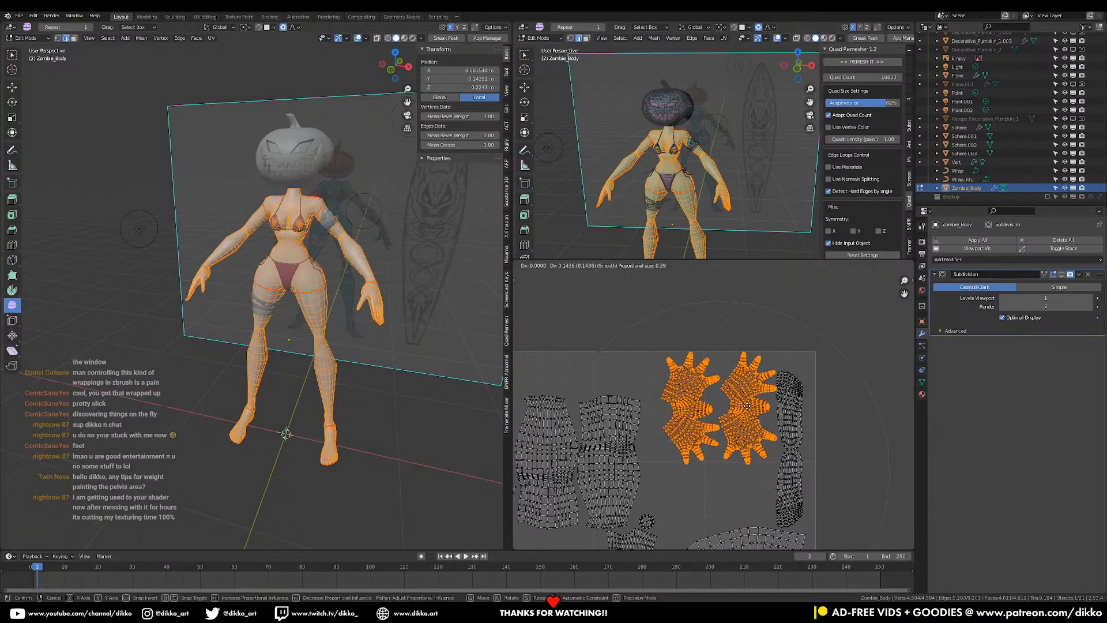
{"action": "left_click", "coordinate": [744, 418]}
- Select both foot islands and move them up together
{"action": "left_click", "coordinate": [790, 453]}
{"action": "key", "text": "g"}
{"action": "left_click", "coordinate": [791, 457]}
{"action": "key", "text": "ctrl+z"}
{"action": "left_click", "coordinate": [793, 440], "text": "shift"}
{"action": "key", "text": "g"}
{"action": "left_click", "coordinate": [798, 428]}
- Move both thigh islands together, then select only the right thigh island
{"action": "middle_click_drag", "start_coordinate": [576, 469], "coordinate": [688, 414]}
{"action": "left_click", "coordinate": [686, 414]}
{"action": "left_click", "coordinate": [712, 410], "text": "shift"}
{"action": "key", "text": "g"}
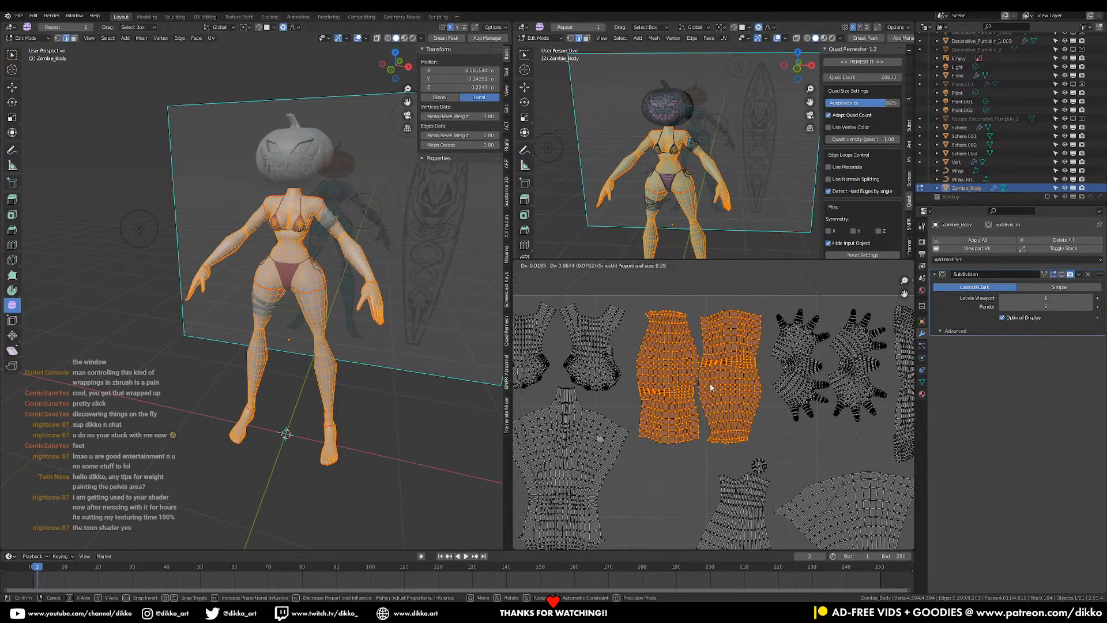
{"action": "left_click", "coordinate": [721, 385]}
{"action": "left_click", "coordinate": [723, 385]}
- Rotate both thigh UV islands 180° and shift them into position side by side
{"action": "type", "text": "r180"}
{"action": "key", "text": "Return"}
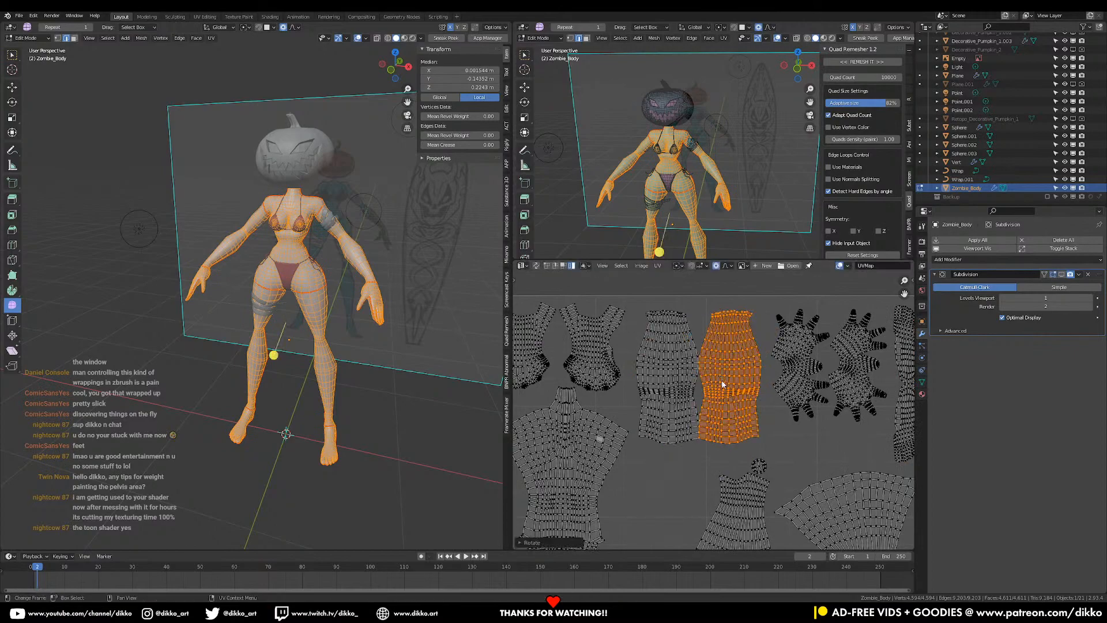
{"action": "left_click", "coordinate": [681, 402], "text": "shift"}
{"action": "type", "text": "r180"}
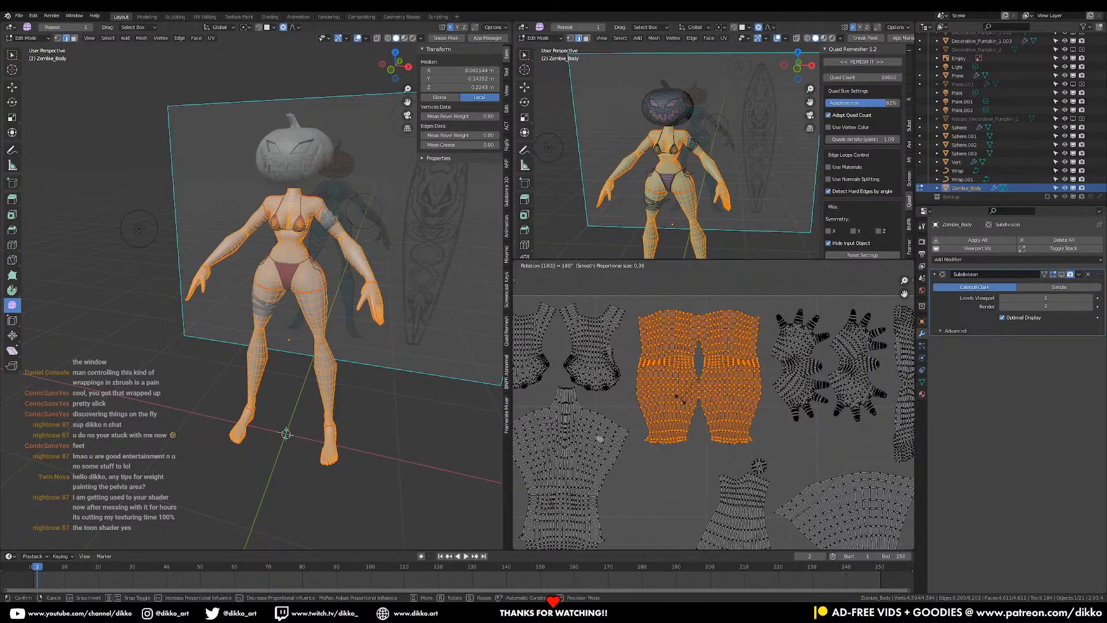
{"action": "key", "text": "Return"}
{"action": "left_click", "coordinate": [680, 401]}
{"action": "key", "text": "g"}
{"action": "left_click", "coordinate": [666, 388]}
{"action": "left_click", "coordinate": [717, 386]}
{"action": "key", "text": "g"}
{"action": "left_click", "coordinate": [714, 385]}
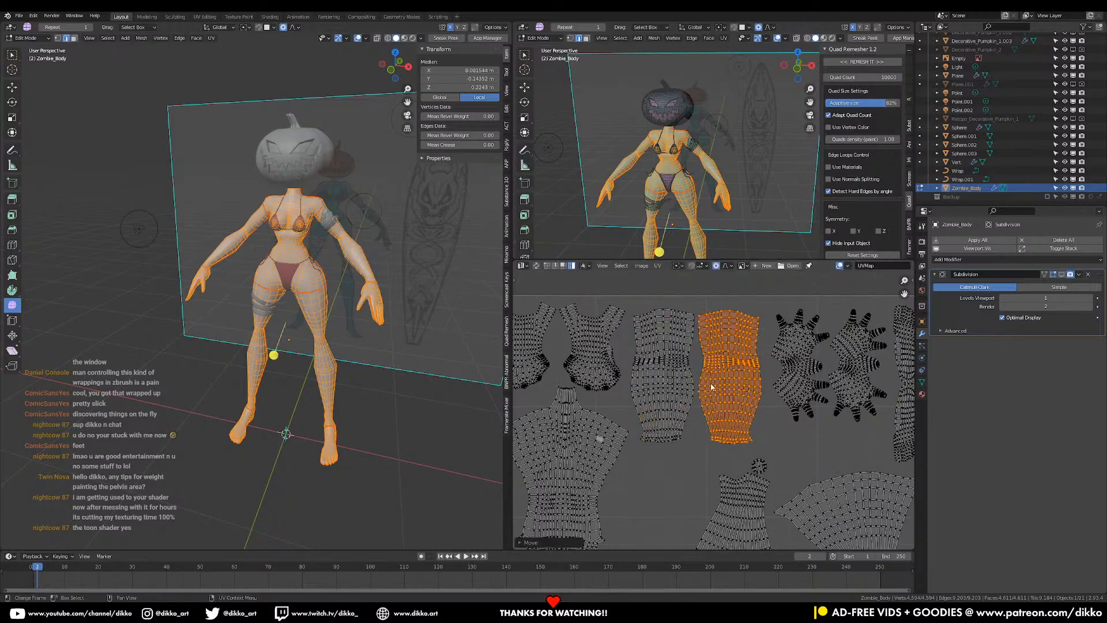
{"action": "left_click", "coordinate": [682, 390], "text": "shift"}
{"action": "key", "text": "g"}
{"action": "left_click", "coordinate": [730, 386]}
- Rotate the lower-leg UV island upright, discarding an initial 18° attempt
{"action": "middle_click_drag", "start_coordinate": [727, 429], "coordinate": [738, 368]}
{"action": "scroll", "coordinate": [736, 404], "scroll_direction": "down", "scroll_amount": 2}
{"action": "middle_click_drag", "start_coordinate": [735, 488], "coordinate": [744, 405]}
{"action": "left_click", "coordinate": [739, 419]}
{"action": "key", "text": "r"}
{"action": "key", "text": "r"}
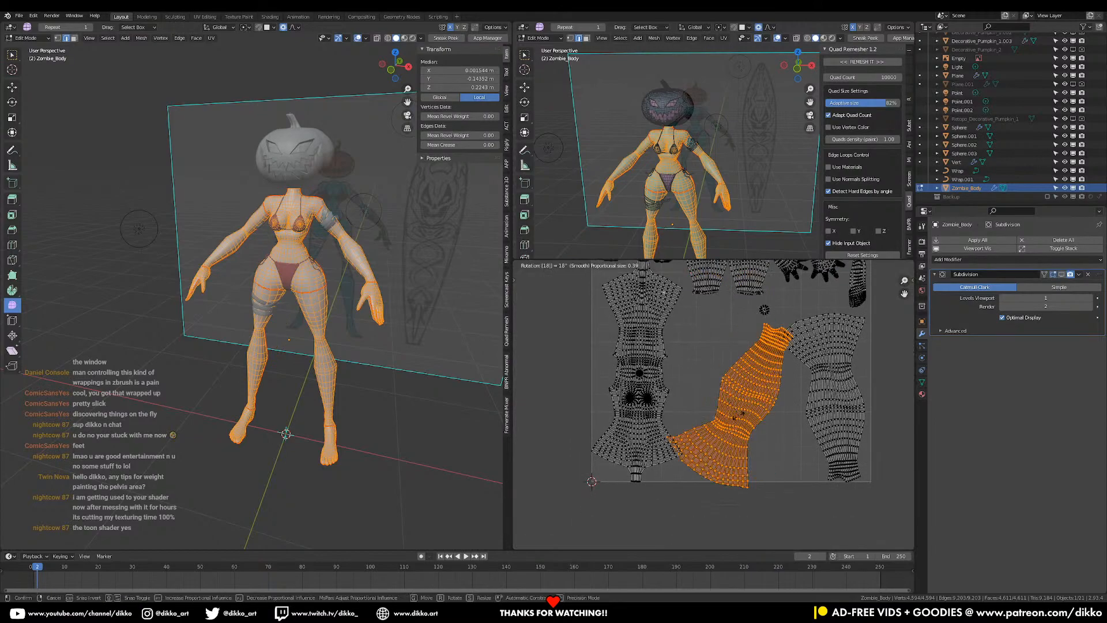
{"action": "key", "text": "Return"}
{"action": "key", "text": "ctrl+z"}
{"action": "key", "text": "r"}
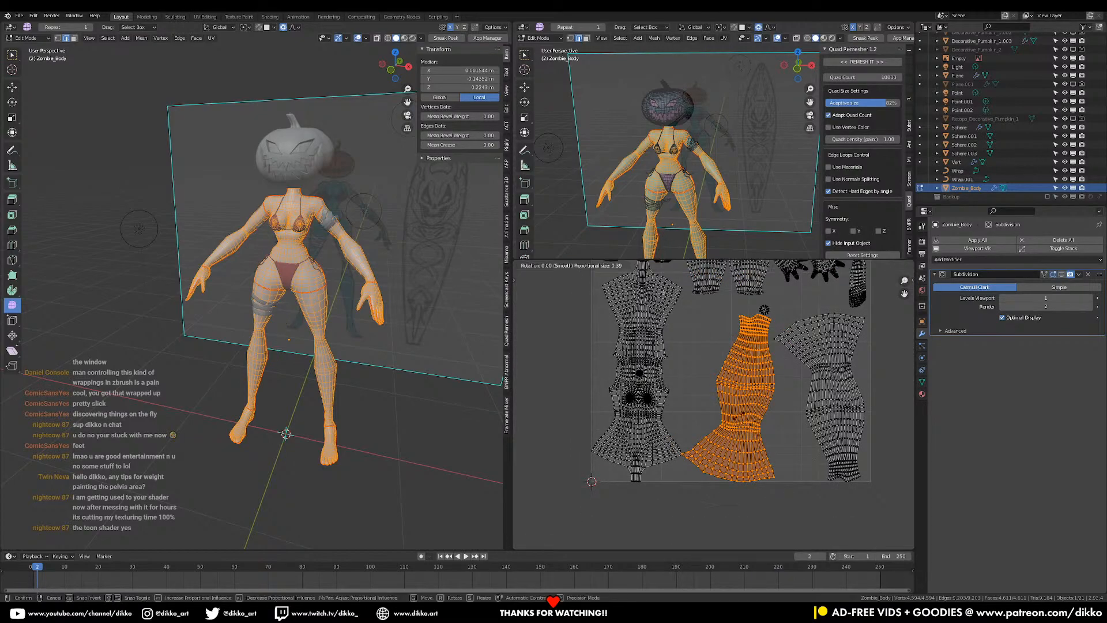
{"action": "left_click", "coordinate": [739, 414]}
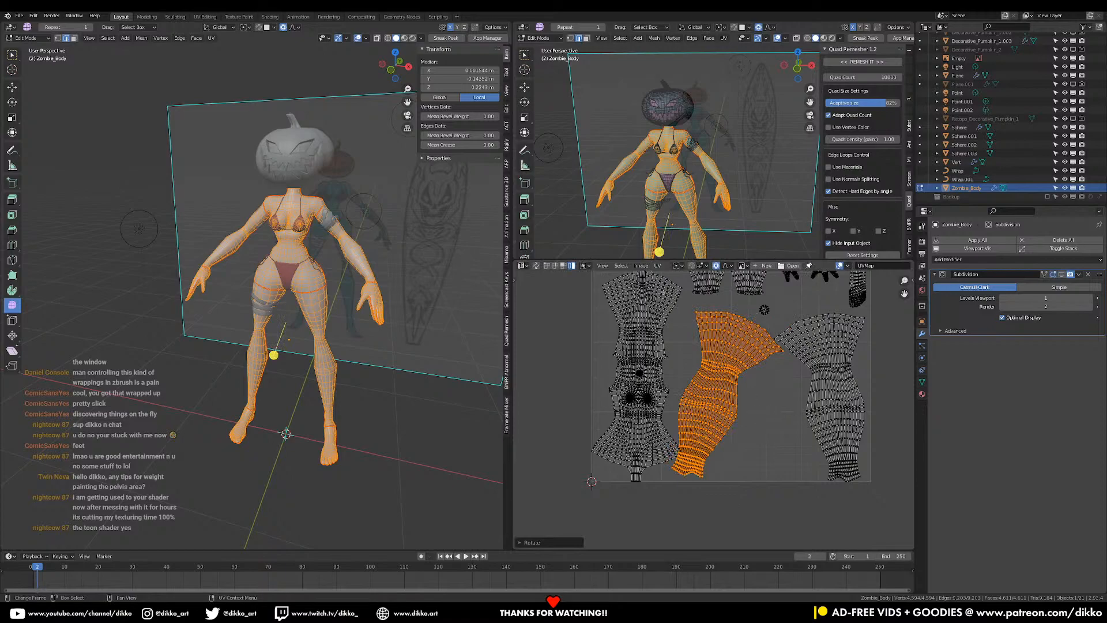
{"action": "key", "text": "r"}
{"action": "left_click", "coordinate": [808, 396]}
- Rotate the orange leg island and move it to its new spot
{"action": "scroll", "coordinate": [809, 394], "scroll_direction": "up", "scroll_amount": 2}
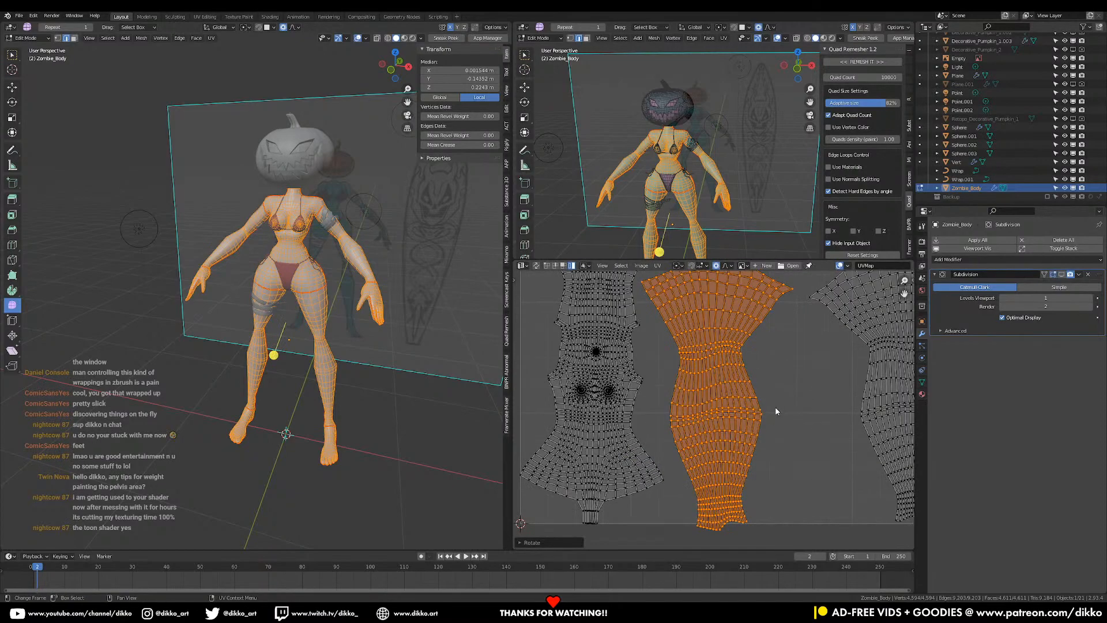
{"action": "key", "text": "r"}
{"action": "left_click", "coordinate": [864, 413]}
{"action": "middle_click_drag", "start_coordinate": [778, 394], "coordinate": [761, 444]}
{"action": "key", "text": "g"}
{"action": "left_click", "coordinate": [756, 413]}
- Rotate and reposition the torso UV island, then rotate the small round island
{"action": "scroll", "coordinate": [756, 413], "scroll_direction": "down", "scroll_amount": 2}
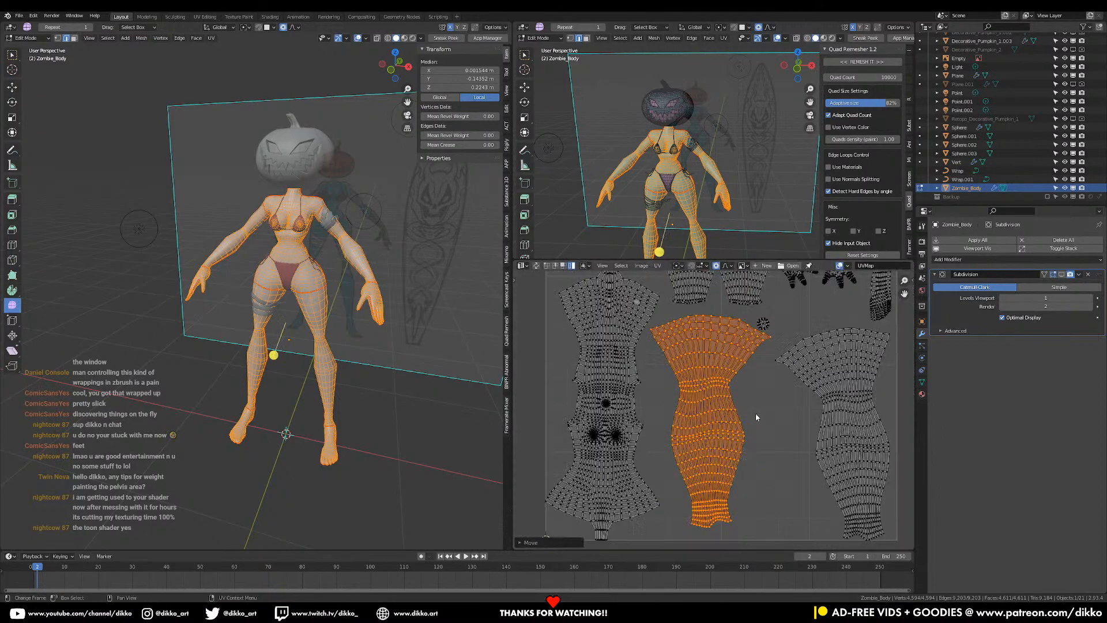
{"action": "left_click", "coordinate": [631, 445]}
{"action": "key", "text": "r"}
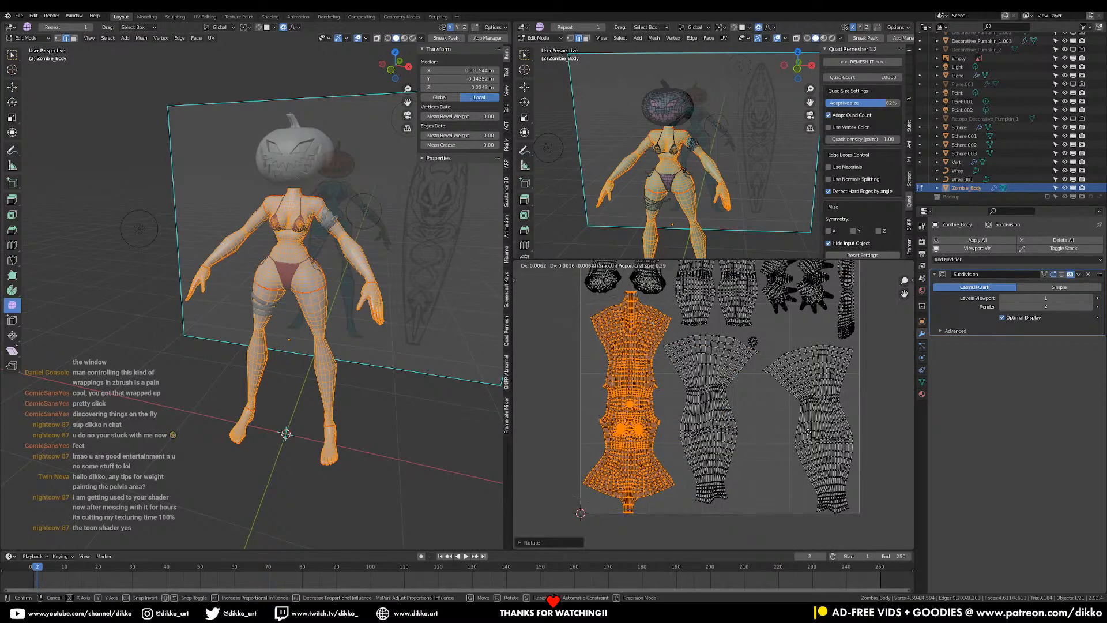
{"action": "left_click", "coordinate": [797, 429]}
{"action": "key", "text": "g"}
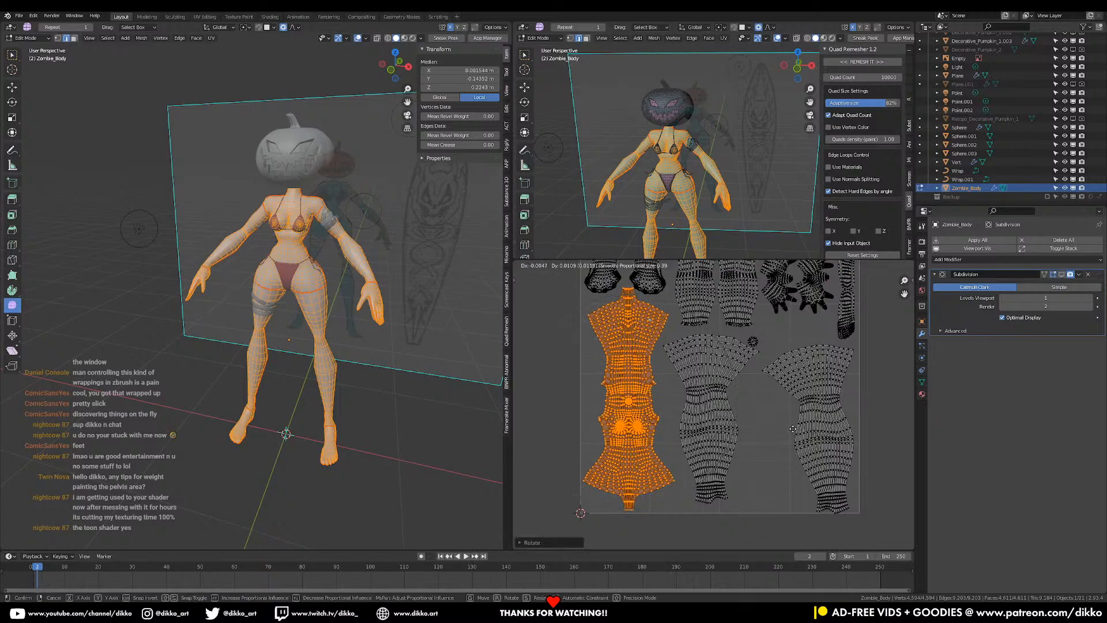
{"action": "left_click", "coordinate": [794, 426]}
{"action": "left_click", "coordinate": [752, 344]}
{"action": "key", "text": "r"}
{"action": "left_click", "coordinate": [854, 384]}
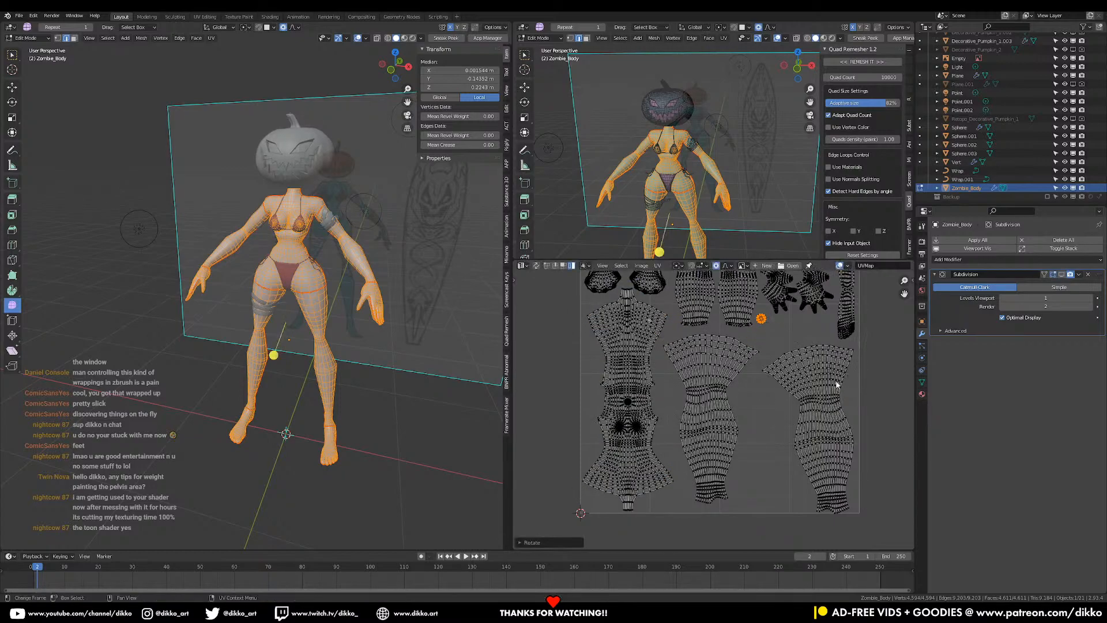
- Rotate the right leg island upright and nudge it up and left into place
{"action": "left_click", "coordinate": [832, 381]}
{"action": "key", "text": "r"}
{"action": "left_click", "coordinate": [890, 381]}
{"action": "key", "text": "g"}
{"action": "left_click", "coordinate": [883, 370]}
{"action": "key", "text": "r"}
{"action": "left_click", "coordinate": [889, 376]}
{"action": "key", "text": "g"}
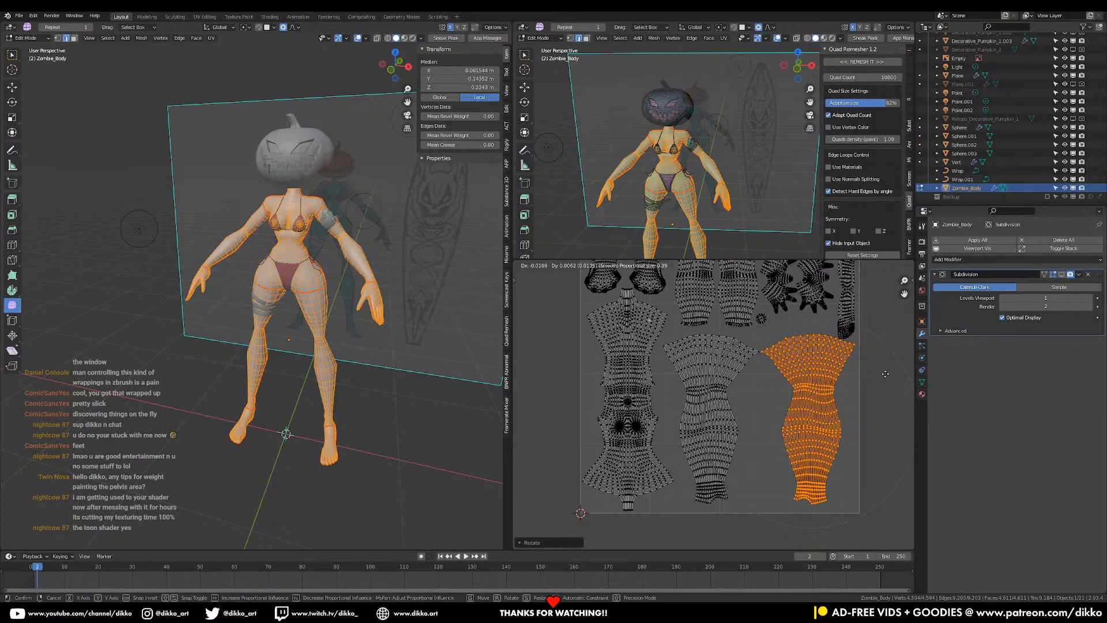
{"action": "left_click", "coordinate": [882, 374]}
- Return to Object Mode and save the file
{"action": "middle_click_drag", "start_coordinate": [872, 371], "coordinate": [683, 472]}
{"action": "scroll", "coordinate": [831, 429], "scroll_direction": "up", "scroll_amount": 3}
{"action": "middle_click_drag", "start_coordinate": [582, 454], "coordinate": [706, 414]}
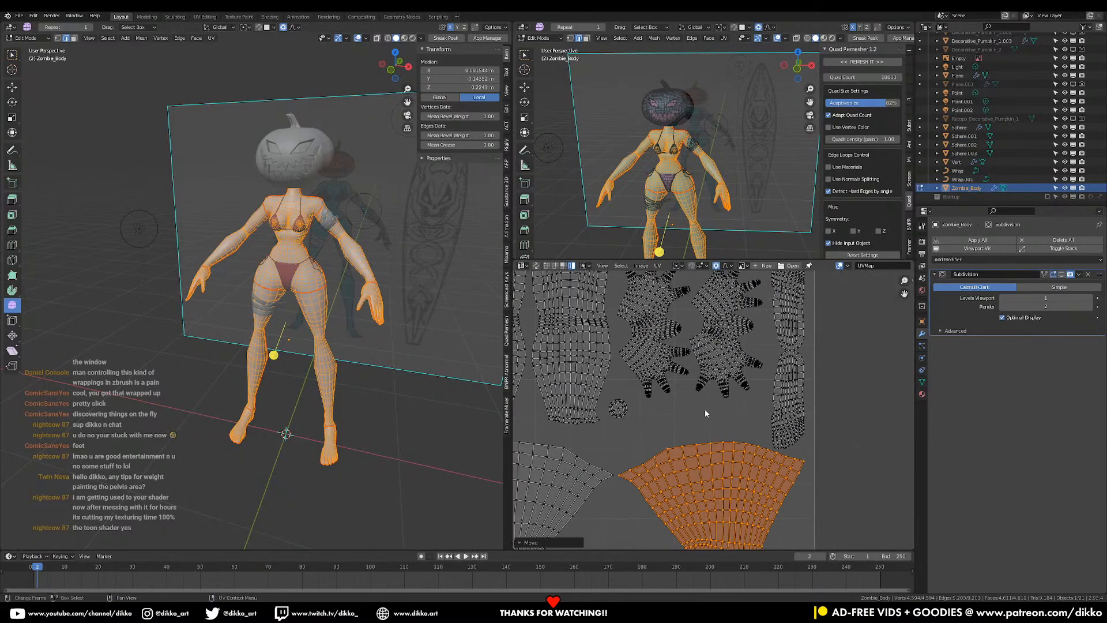
{"action": "middle_click_drag", "start_coordinate": [242, 282], "coordinate": [271, 231], "text": "ctrl"}
{"action": "middle_click_drag", "start_coordinate": [331, 283], "coordinate": [232, 304], "text": "shift"}
{"action": "key", "text": "Tab"}
{"action": "key", "text": "ctrl+s"}
{"action": "middle_click_drag", "start_coordinate": [224, 173], "coordinate": [203, 224], "text": "ctrl"}
{"action": "middle_click_drag", "start_coordinate": [203, 224], "coordinate": [252, 308], "text": "shift"}
- Inspect the arm by selecting the arm-wrap object, the wrist Empty and Zombie_Body in turn
{"action": "left_click", "coordinate": [229, 307]}
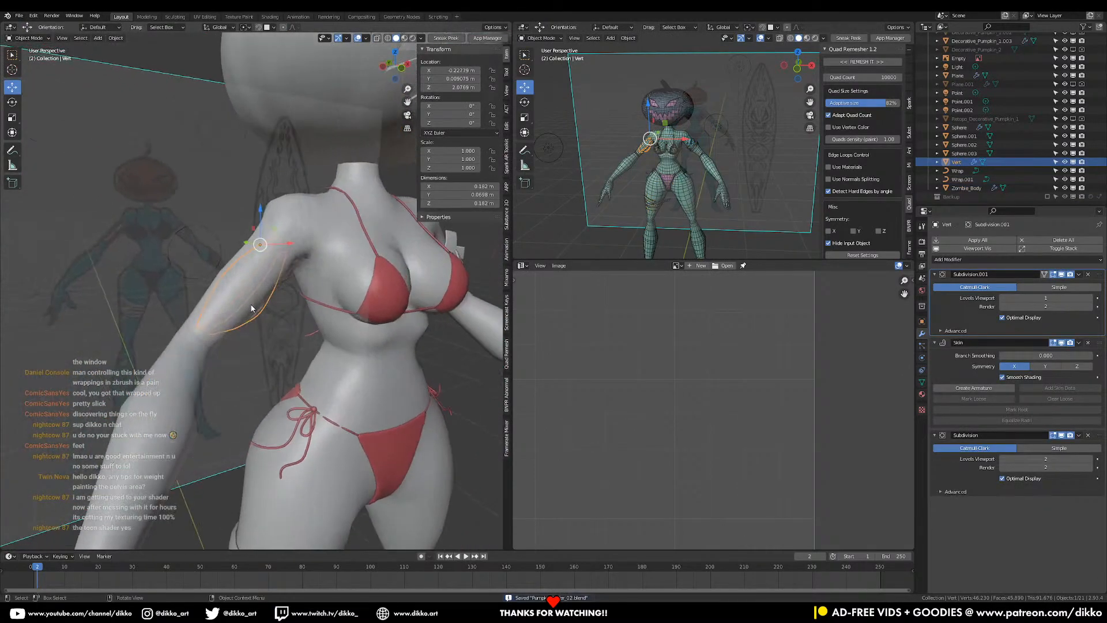
{"action": "middle_click_drag", "start_coordinate": [193, 328], "coordinate": [305, 330]}
{"action": "scroll", "coordinate": [306, 330], "scroll_direction": "up", "scroll_amount": 2}
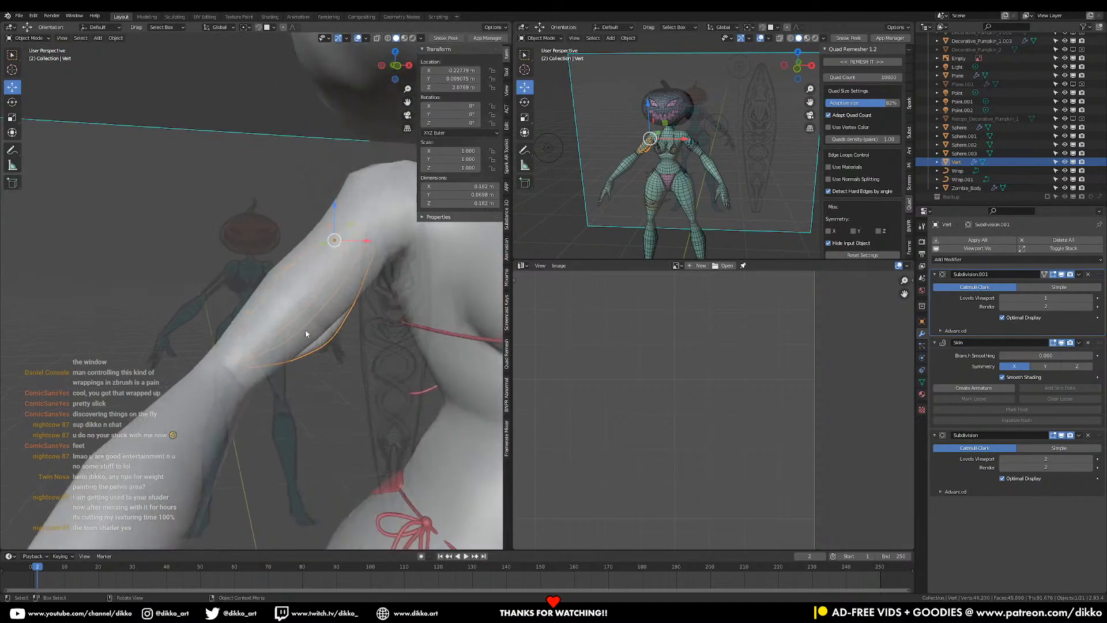
{"action": "left_click", "coordinate": [254, 374]}
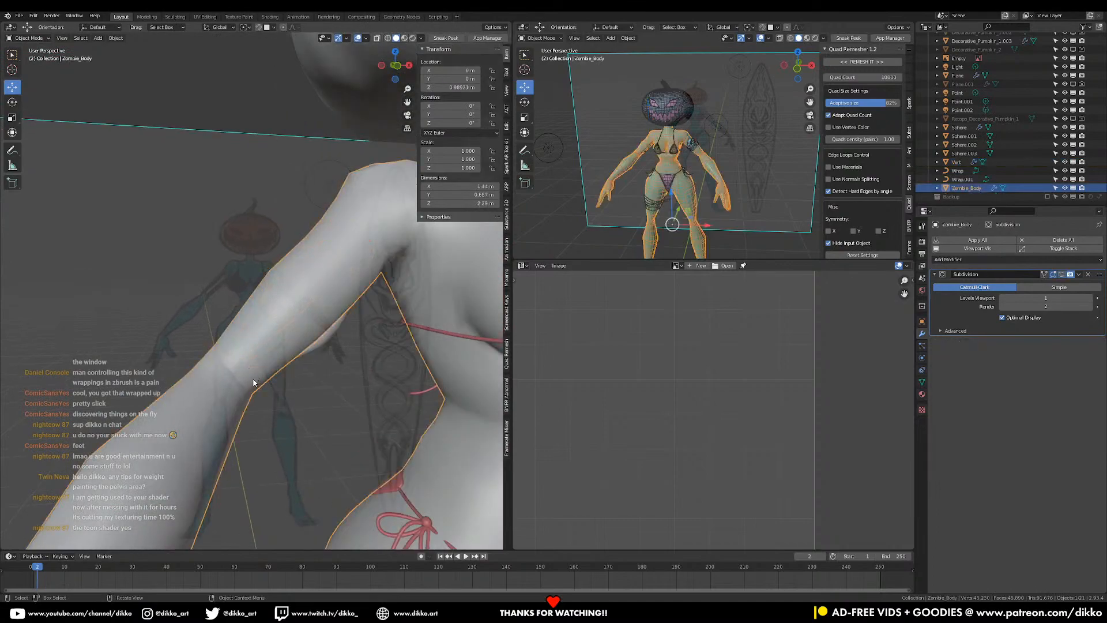
{"action": "left_click", "coordinate": [254, 380]}
{"action": "left_click", "coordinate": [298, 327]}
- Save the file and go back into Edit Mode on Zombie_Body
{"action": "key", "text": "ctrl+s"}
{"action": "left_click", "coordinate": [386, 199]}
{"action": "left_click", "coordinate": [389, 188]}
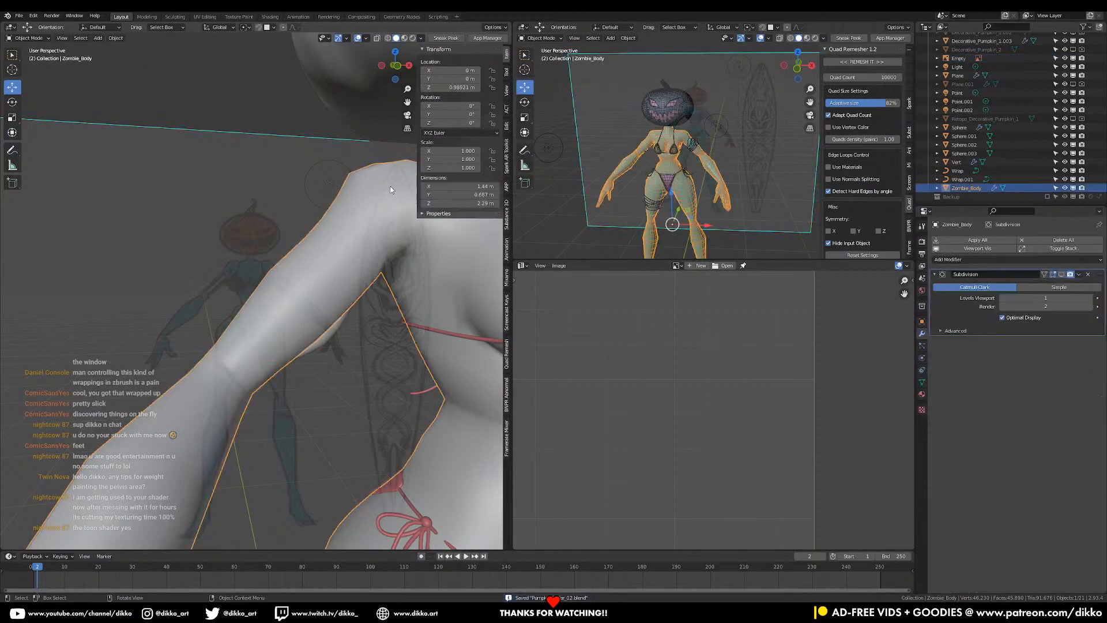
{"action": "key", "text": "Tab"}
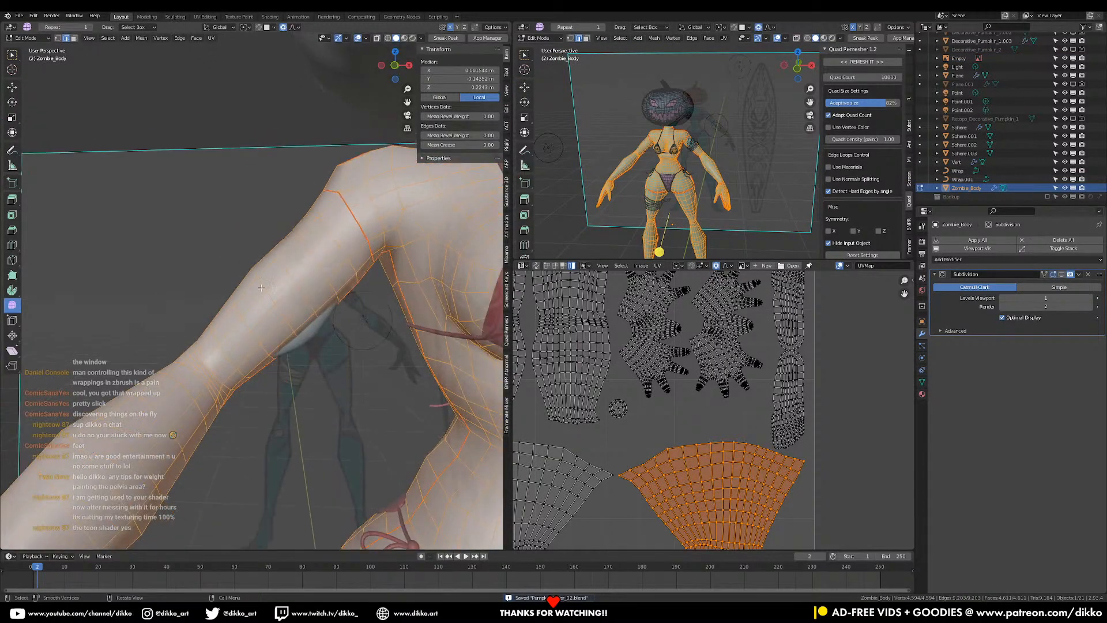
- Save a new version of the project as Pumpkin Surfer_03.blend
{"action": "left_click", "coordinate": [74, 38]}
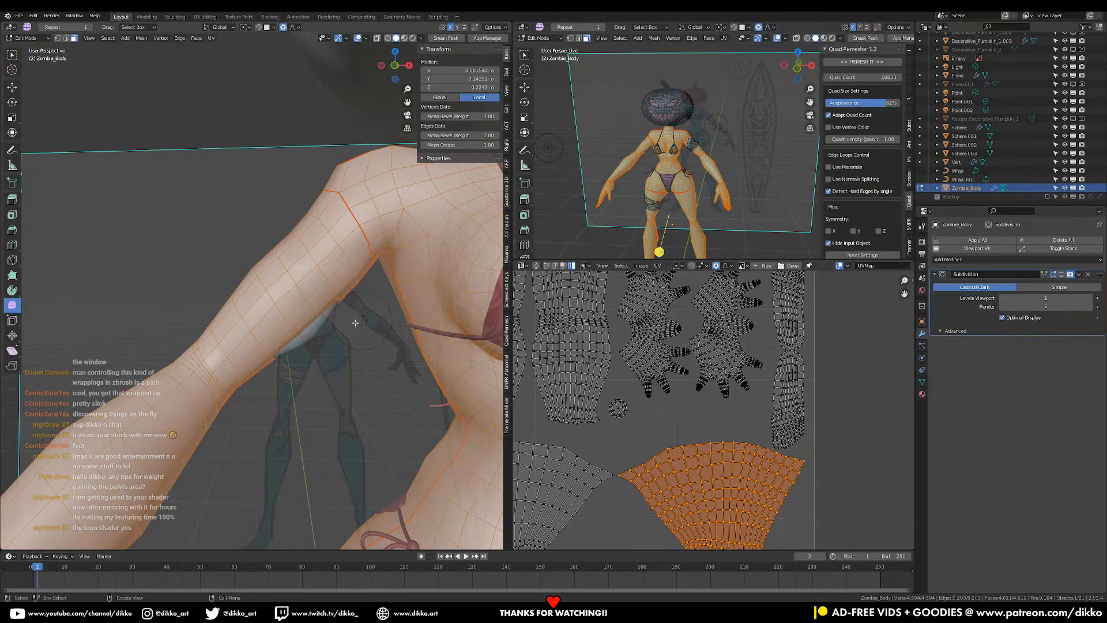
{"action": "key", "text": "ctrl+shift+s"}
{"action": "left_click", "coordinate": [392, 470]}
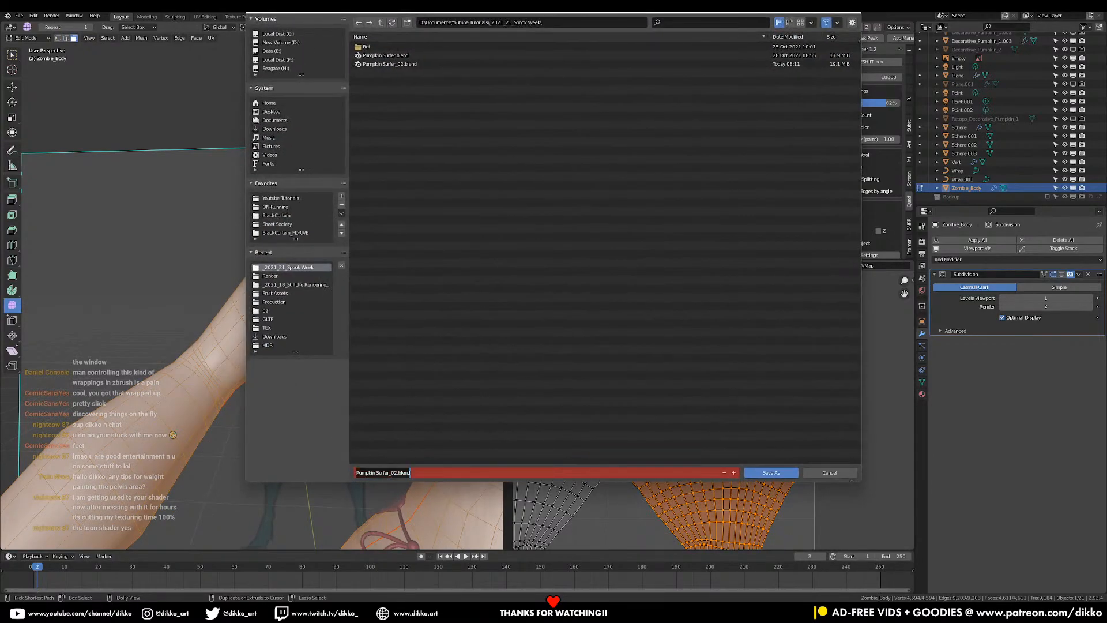
{"action": "left_click", "coordinate": [394, 473]}
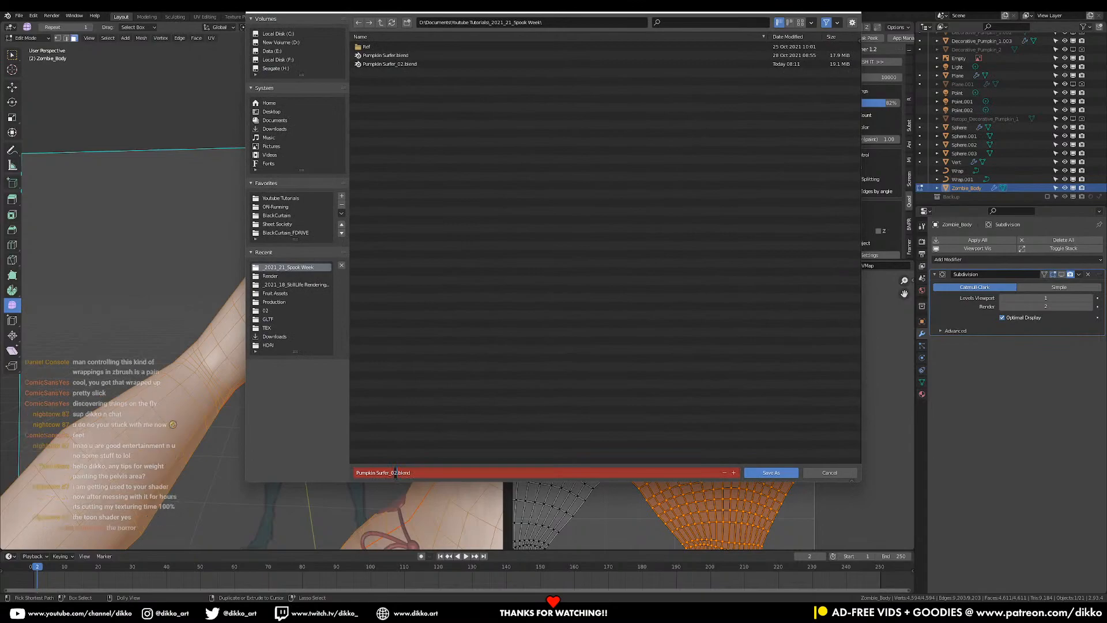
{"action": "left_click", "coordinate": [750, 474]}
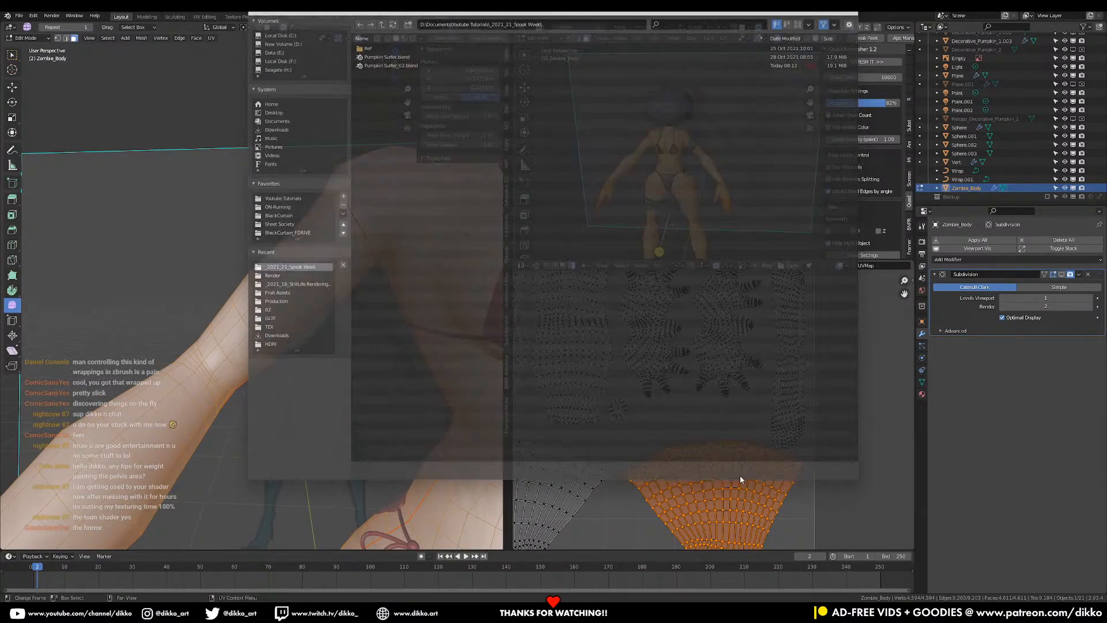
- Delete a band of three arm face loops, the wrist face loop and one more arm loop
{"action": "left_click", "coordinate": [263, 321], "text": "alt"}
{"action": "left_click", "coordinate": [283, 301], "text": "alt+shift"}
{"action": "left_click", "coordinate": [305, 278], "text": "alt+shift"}
{"action": "key", "text": "x"}
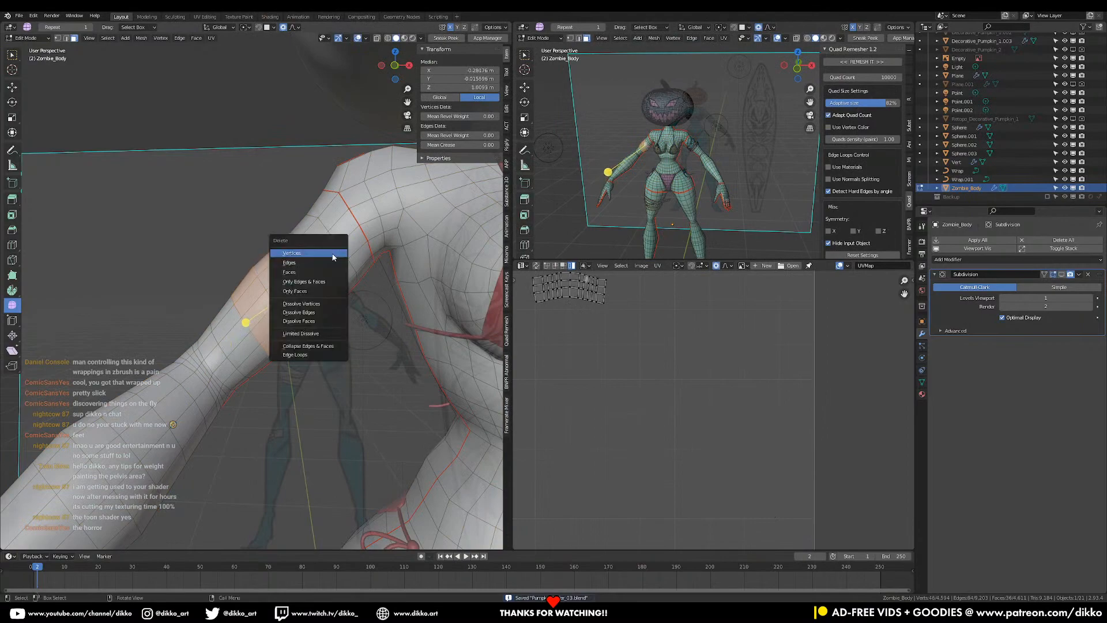
{"action": "left_click", "coordinate": [326, 272]}
{"action": "left_click", "coordinate": [238, 342], "text": "alt"}
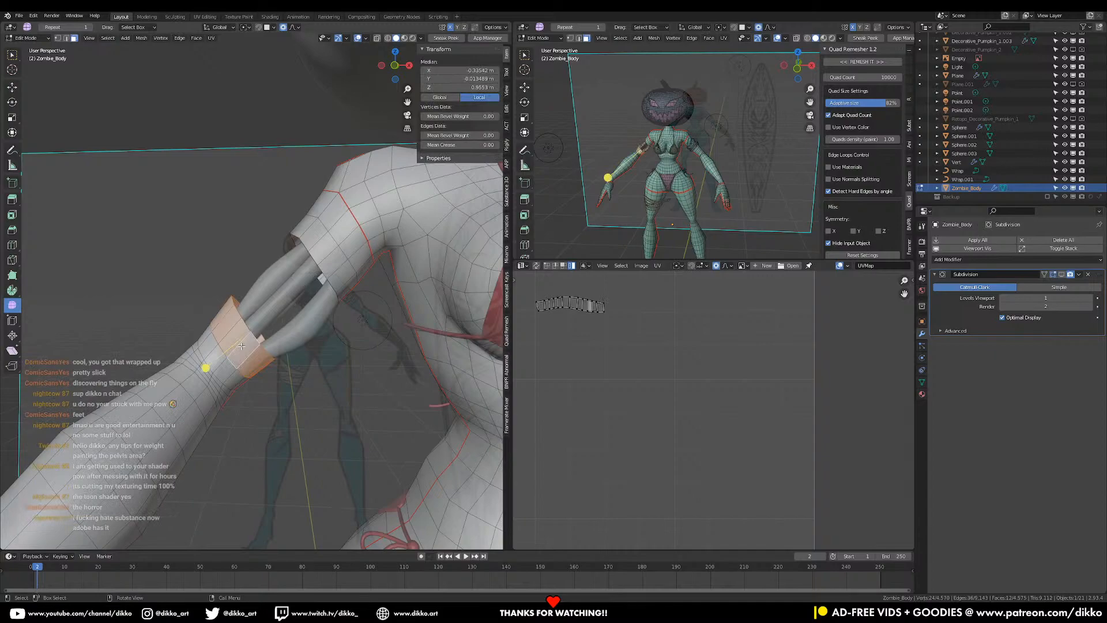
{"action": "key", "text": "x"}
{"action": "left_click", "coordinate": [236, 352]}
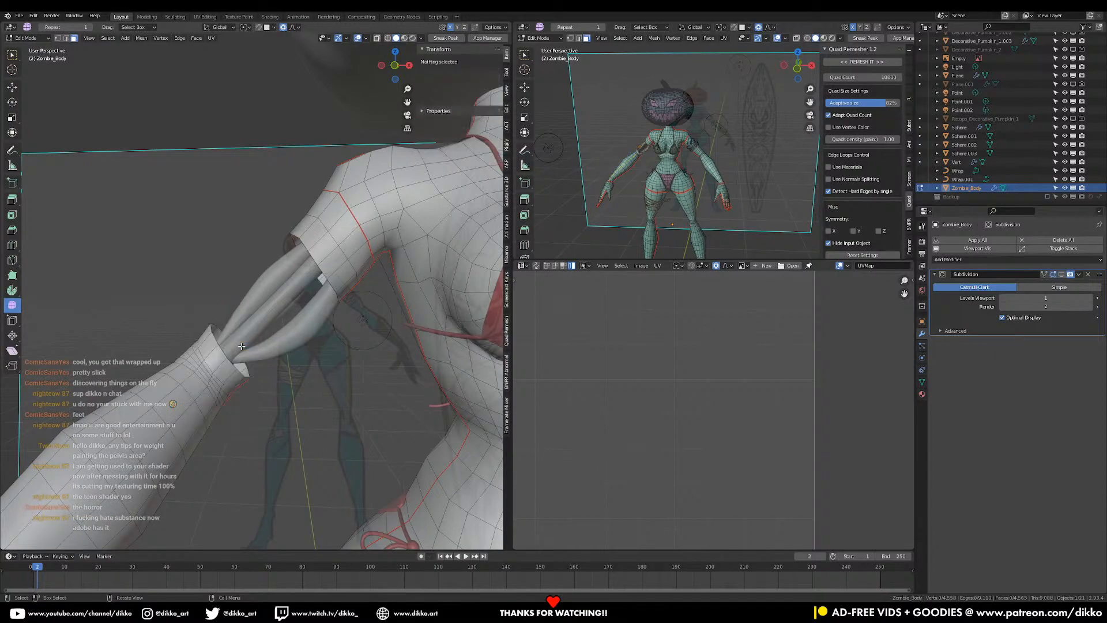
{"action": "middle_click_drag", "start_coordinate": [211, 369], "coordinate": [109, 88]}
{"action": "left_click", "coordinate": [339, 254], "text": "alt"}
{"action": "key", "text": "x"}
{"action": "left_click", "coordinate": [339, 254]}
- Cap the open wrist by extruding its edge loop, shrinking it and merging at center
{"action": "left_click", "coordinate": [67, 38]}
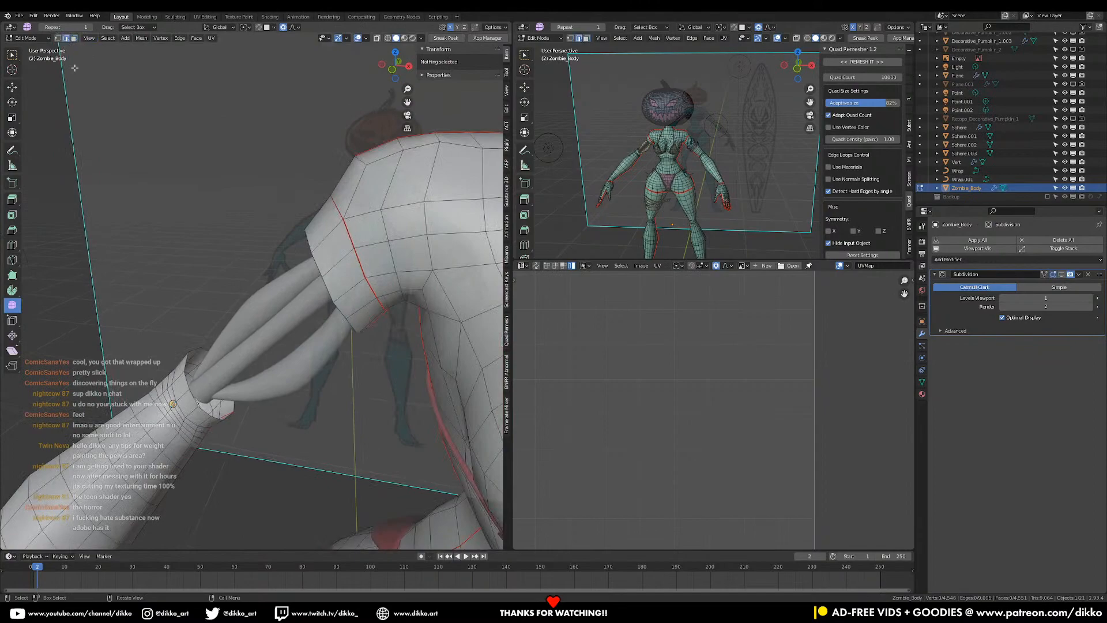
{"action": "left_click", "coordinate": [187, 397], "text": "alt"}
{"action": "middle_click_drag", "start_coordinate": [187, 396], "coordinate": [276, 385]}
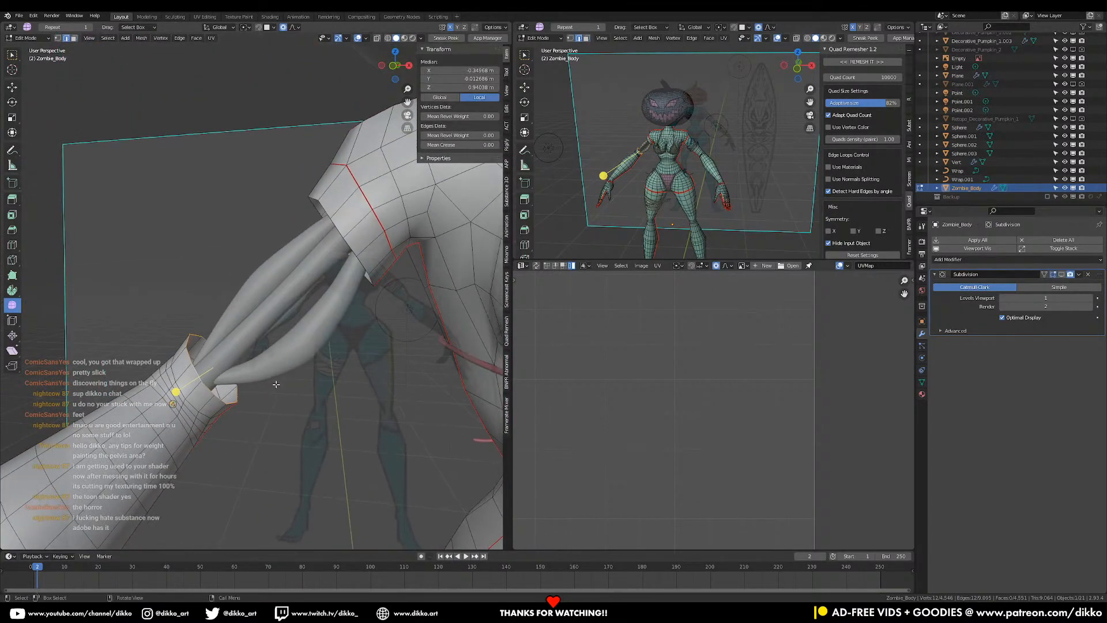
{"action": "key", "text": "e"}
{"action": "left_click", "coordinate": [344, 413]}
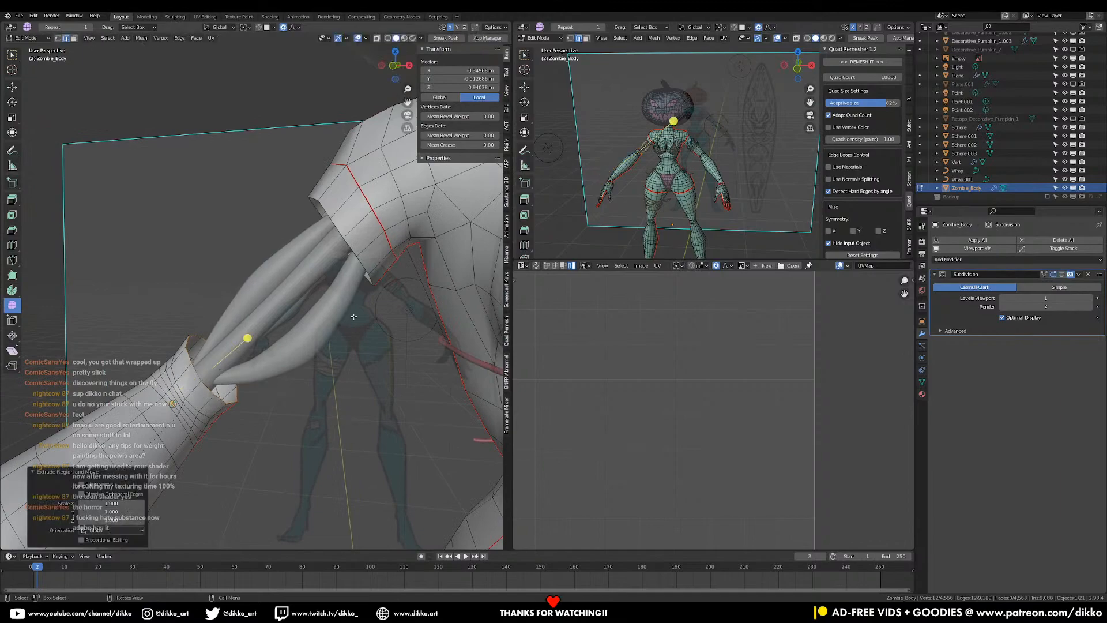
{"action": "key", "text": "s"}
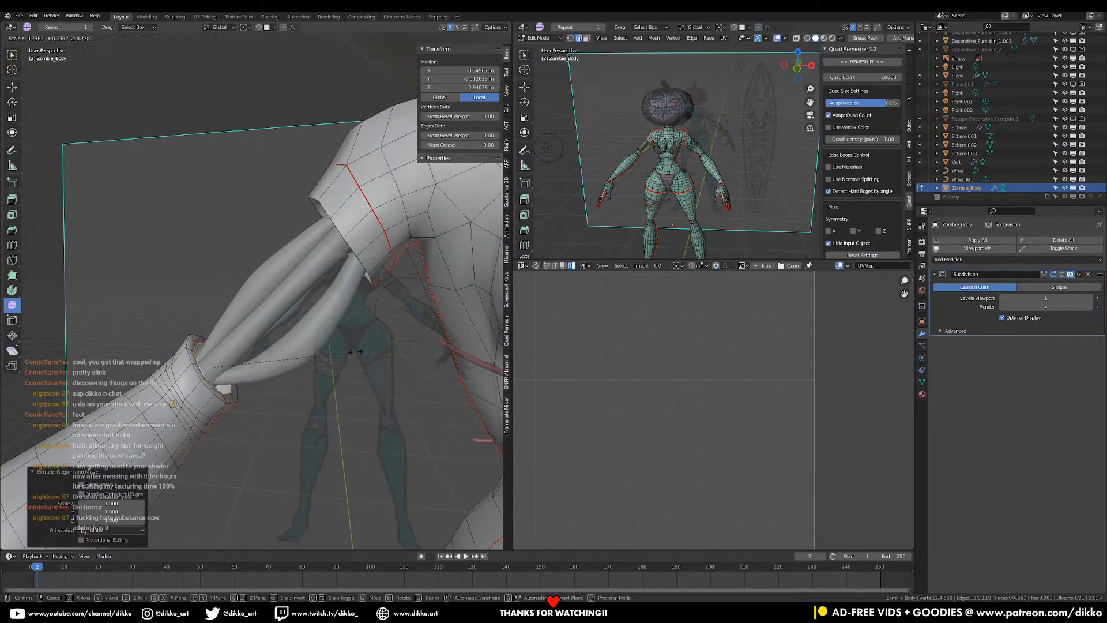
{"action": "left_click", "coordinate": [354, 352]}
{"action": "left_click", "coordinate": [326, 376]}
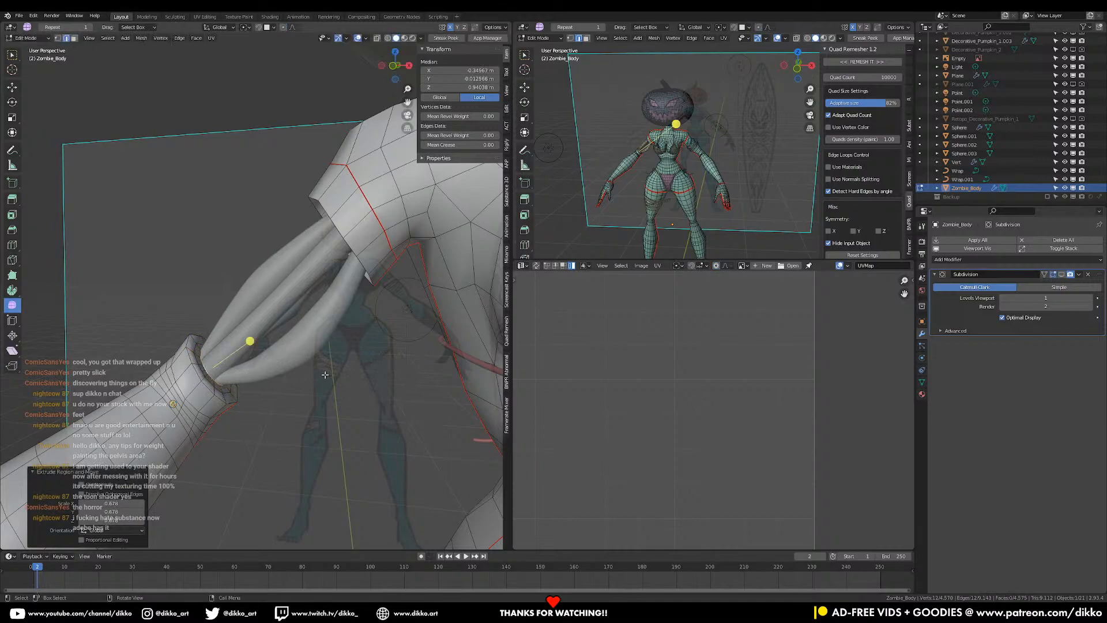
{"action": "key", "text": "m"}
{"action": "left_click", "coordinate": [324, 375]}
- Cap the sleeve opening with two extruded, shrunken loops merged at center
{"action": "middle_click_drag", "start_coordinate": [324, 375], "coordinate": [350, 293]}
{"action": "left_click", "coordinate": [303, 279], "text": "alt"}
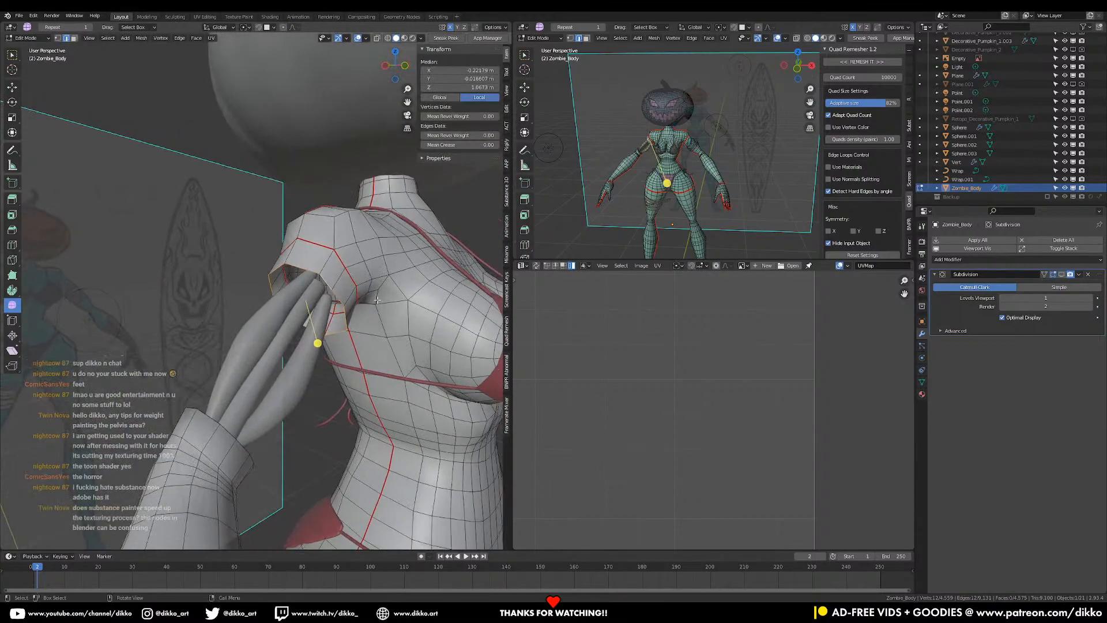
{"action": "key", "text": "e"}
{"action": "right_click", "coordinate": [406, 325]}
{"action": "key", "text": "s"}
{"action": "left_click", "coordinate": [380, 311]}
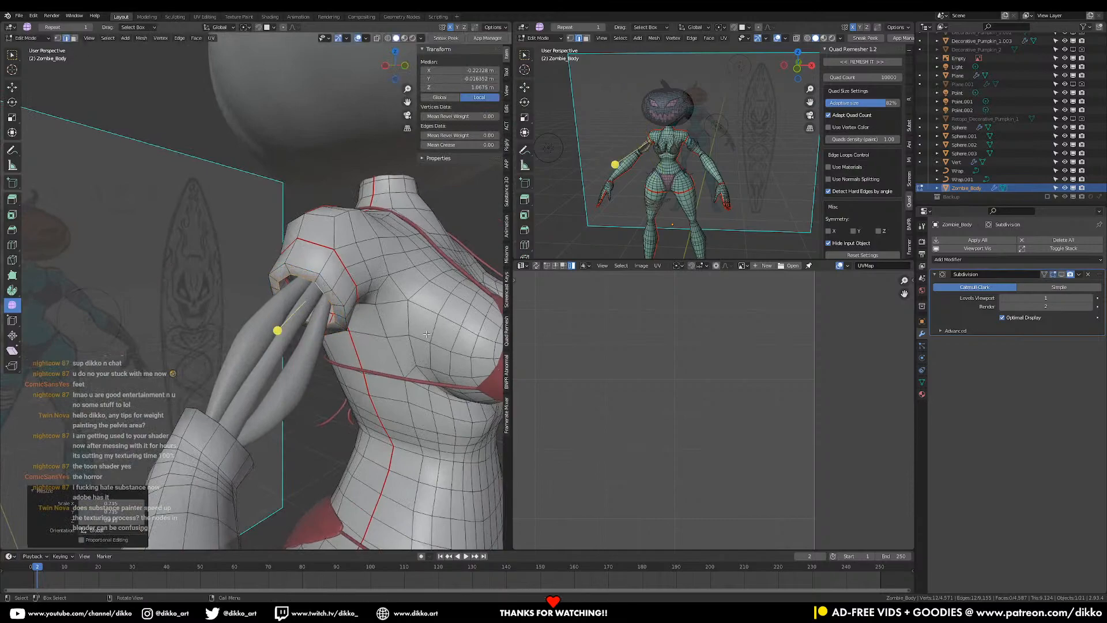
{"action": "left_click", "coordinate": [398, 323]}
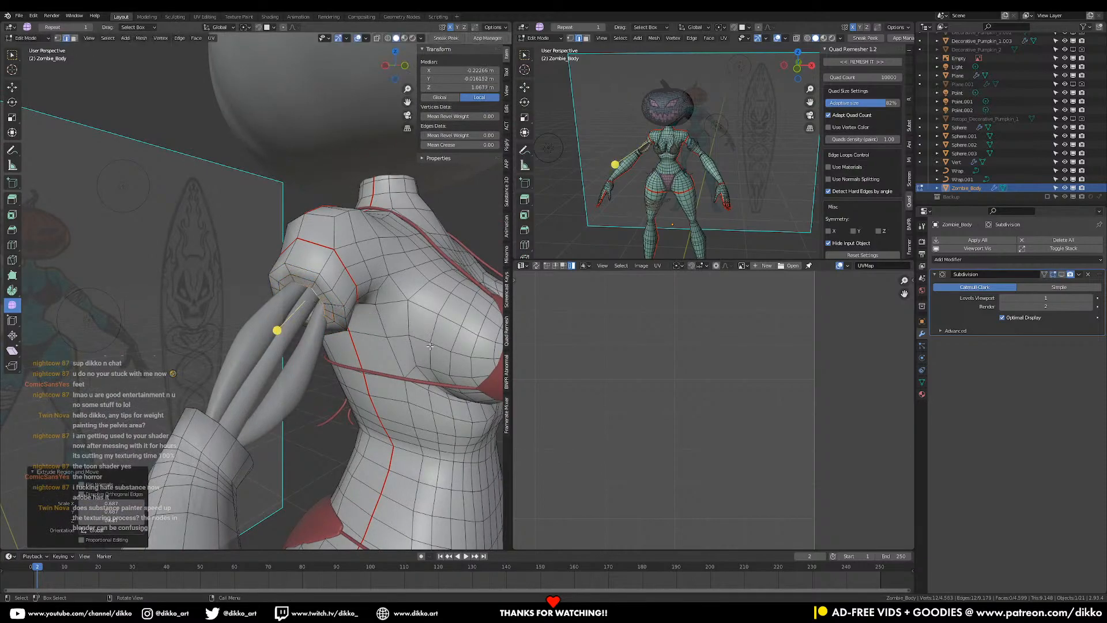
{"action": "key", "text": "e"}
{"action": "key", "text": "s"}
{"action": "left_click", "coordinate": [397, 330]}
{"action": "key", "text": "m"}
{"action": "left_click", "coordinate": [397, 331]}
- Select an edge on the chest and toggle out of Edit Mode
{"action": "middle_click_drag", "start_coordinate": [276, 378], "coordinate": [393, 405]}
{"action": "left_click", "coordinate": [351, 287]}
{"action": "key", "text": "Tab"}
{"action": "key", "text": "Tab"}
- Select the whole body mesh and bring the hand islands into view in the UV layout
{"action": "key", "text": "a"}
{"action": "scroll", "coordinate": [663, 399], "scroll_direction": "down", "scroll_amount": 2}
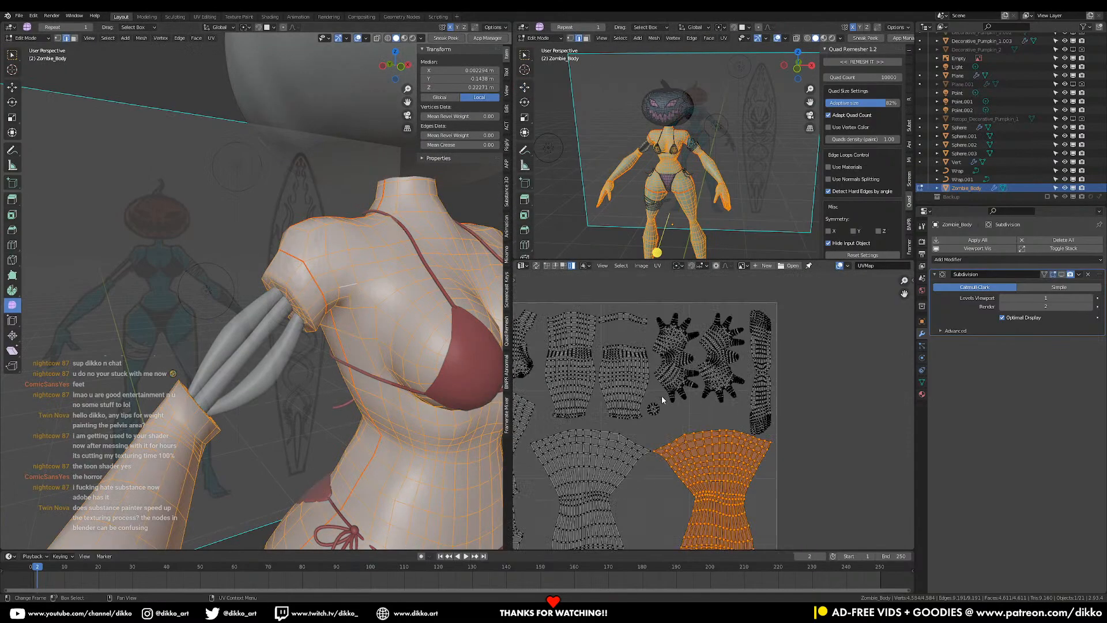
{"action": "middle_click_drag", "start_coordinate": [648, 405], "coordinate": [820, 310]}
{"action": "middle_click_drag", "start_coordinate": [757, 350], "coordinate": [698, 436]}
{"action": "middle_click_drag", "start_coordinate": [298, 333], "coordinate": [124, 109]}
{"action": "scroll", "coordinate": [328, 323], "scroll_direction": "up", "scroll_amount": 1}
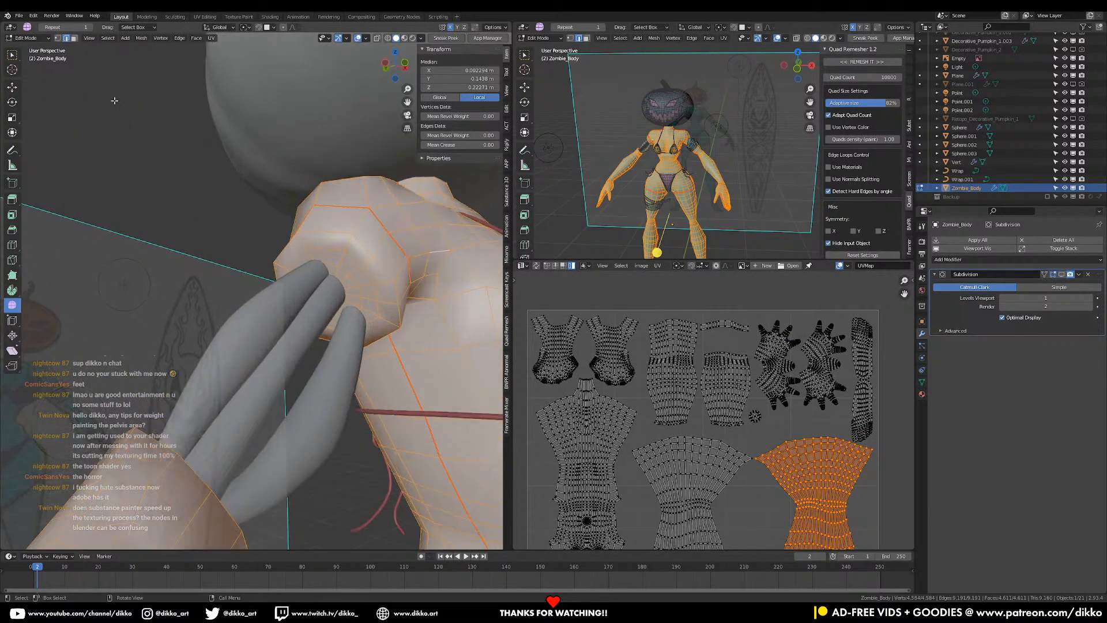
- In face mode, select the ring of faces around the shoulder stump
{"action": "left_click", "coordinate": [74, 39]}
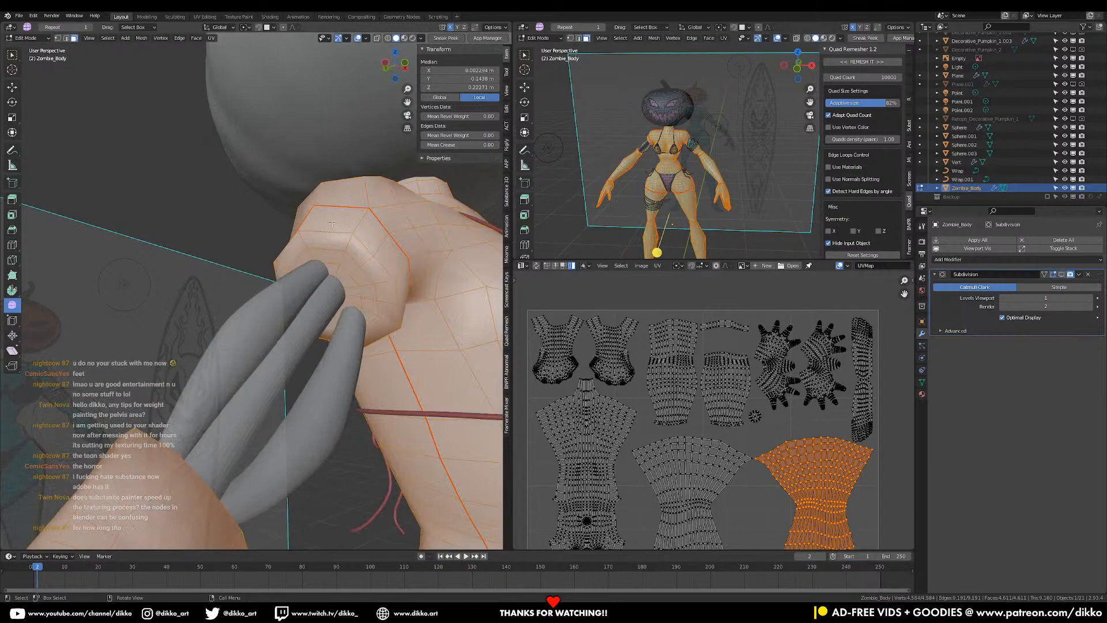
{"action": "left_click_drag", "start_coordinate": [297, 255], "coordinate": [311, 272]}
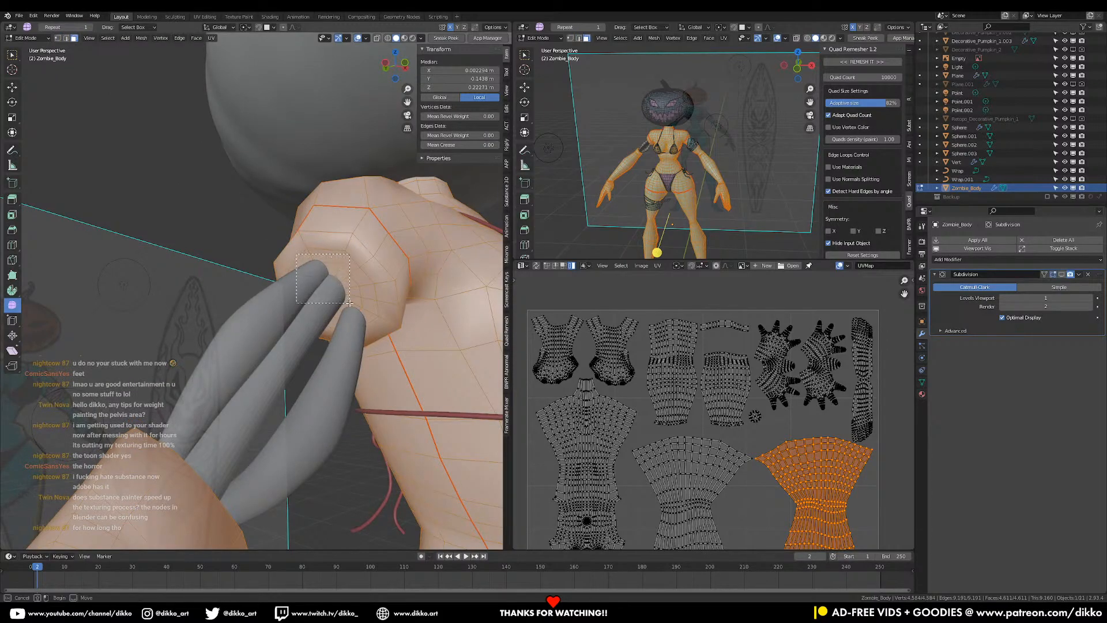
{"action": "left_click_drag", "start_coordinate": [363, 315], "coordinate": [367, 316]}
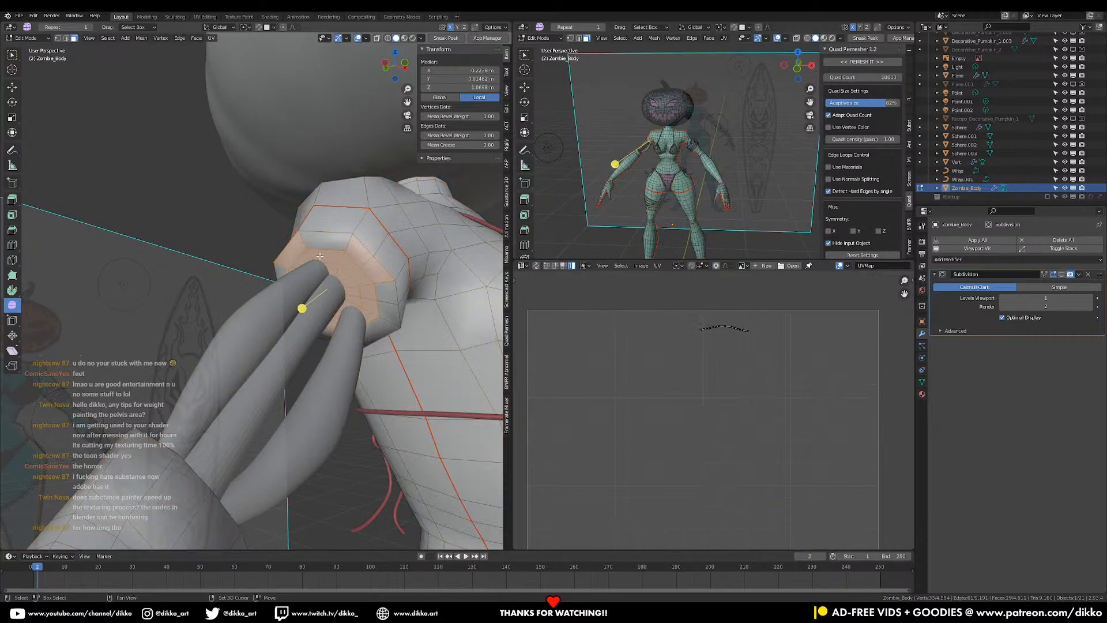
{"action": "middle_click_drag", "start_coordinate": [334, 253], "coordinate": [309, 305]}
{"action": "left_click_drag", "start_coordinate": [320, 266], "coordinate": [341, 292], "text": "shift"}
{"action": "middle_click_drag", "start_coordinate": [340, 292], "coordinate": [287, 362]}
{"action": "middle_click_drag", "start_coordinate": [287, 363], "coordinate": [242, 376], "text": "shift"}
{"action": "scroll", "coordinate": [243, 376], "scroll_direction": "up", "scroll_amount": 3}
- Add the band of faces at the arm's lower end to the selection
{"action": "left_click_drag", "start_coordinate": [143, 397], "coordinate": [248, 466], "text": "shift"}
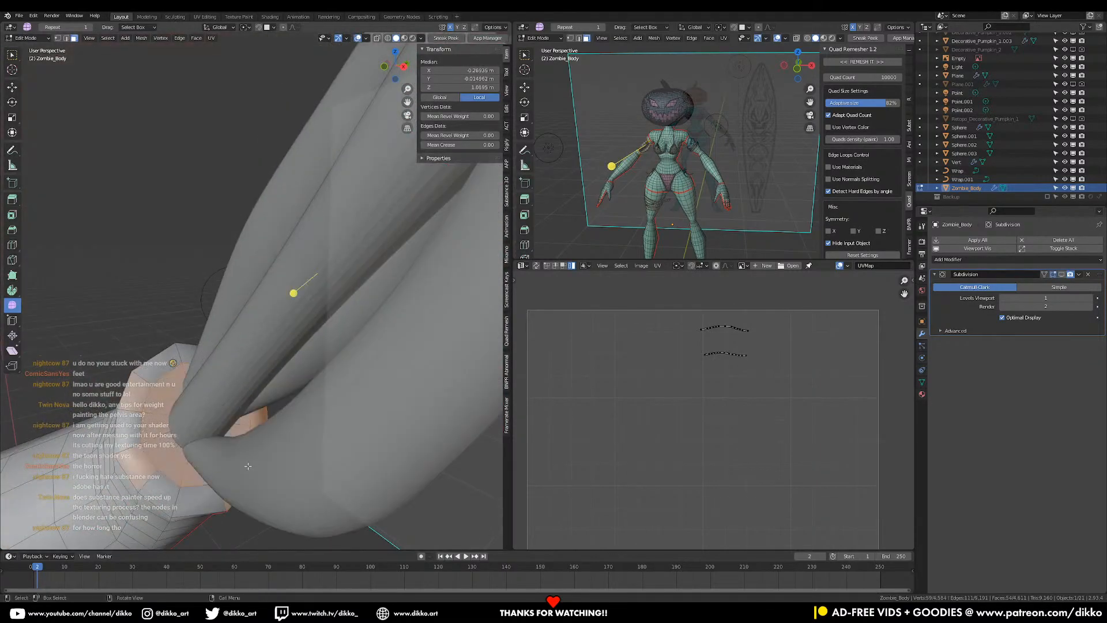
{"action": "left_click", "coordinate": [170, 482], "text": "shift"}
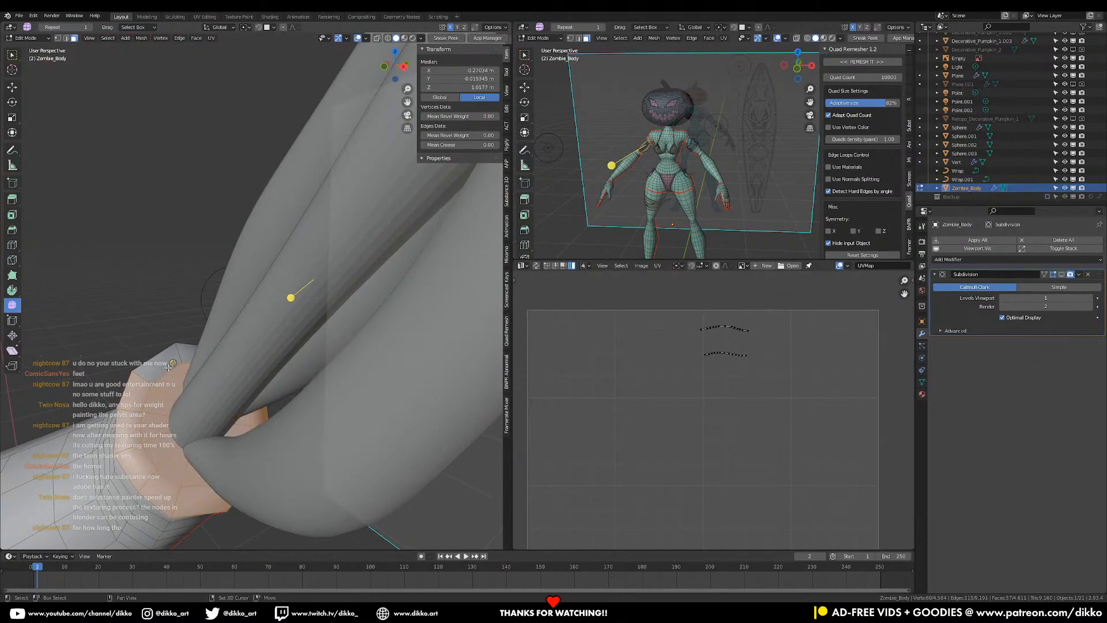
{"action": "left_click", "coordinate": [189, 354], "text": "shift"}
{"action": "middle_click_drag", "start_coordinate": [190, 354], "coordinate": [255, 348]}
{"action": "left_click", "coordinate": [345, 384], "text": "shift"}
- Unwrap the two arm-end bands and shrink their new UV islands
{"action": "key", "text": "u"}
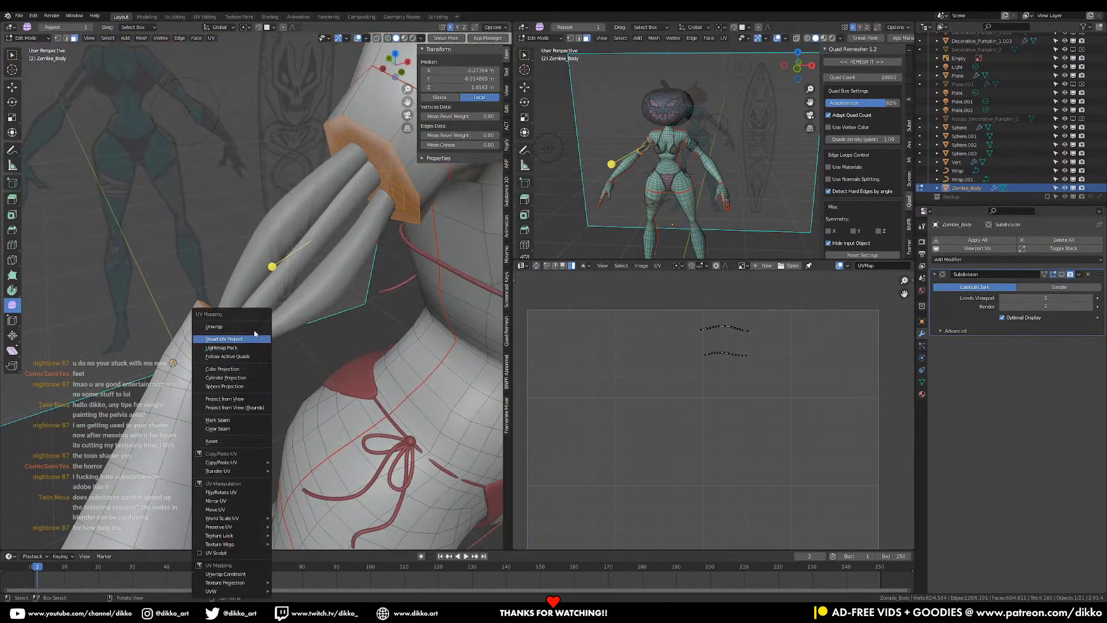
{"action": "left_click", "coordinate": [250, 327]}
{"action": "scroll", "coordinate": [690, 405], "scroll_direction": "down", "scroll_amount": 2}
{"action": "key", "text": "a"}
{"action": "key", "text": "s"}
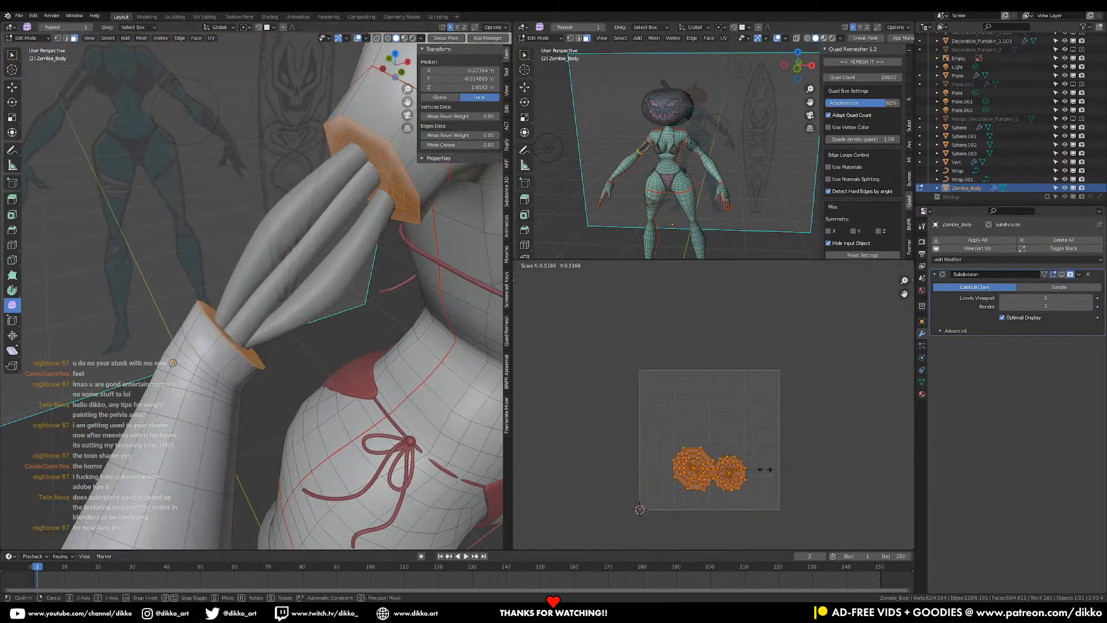
{"action": "left_click", "coordinate": [749, 465]}
- Select the two round UV islands, scale them down and move them into an empty gap
{"action": "key", "text": "a"}
{"action": "scroll", "coordinate": [753, 343], "scroll_direction": "up", "scroll_amount": 4}
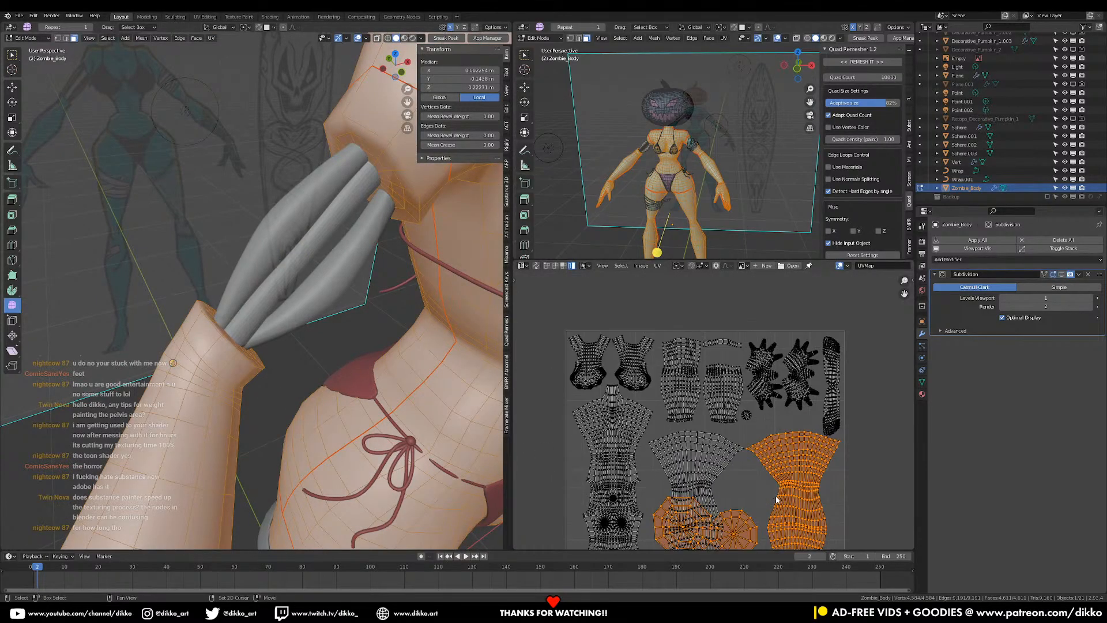
{"action": "key", "text": "s"}
{"action": "left_click", "coordinate": [740, 383]}
{"action": "key", "text": "ctrl+z"}
{"action": "left_click", "coordinate": [617, 351]}
{"action": "left_click", "coordinate": [702, 365], "text": "shift"}
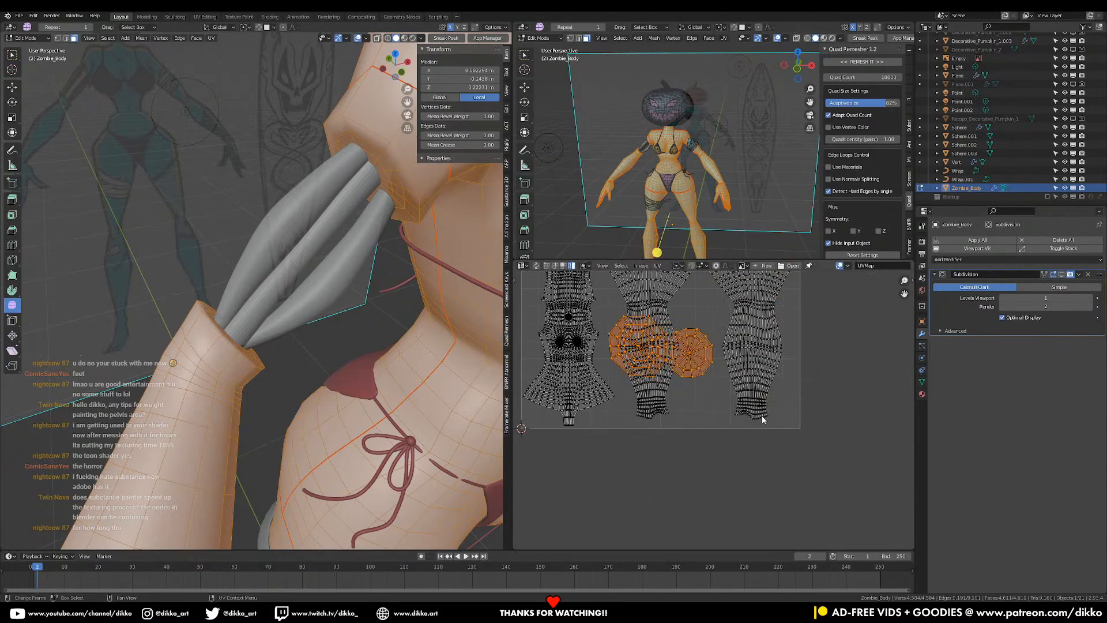
{"action": "key", "text": "s"}
{"action": "left_click", "coordinate": [704, 380]}
{"action": "middle_click_drag", "start_coordinate": [675, 382], "coordinate": [661, 441]}
{"action": "key", "text": "g"}
{"action": "left_click", "coordinate": [712, 398]}
- Orbit around the body to check it, then return to object mode
{"action": "scroll", "coordinate": [375, 346], "scroll_direction": "down", "scroll_amount": 4}
{"action": "middle_click_drag", "start_coordinate": [375, 346], "coordinate": [338, 286]}
{"action": "scroll", "coordinate": [341, 330], "scroll_direction": "down", "scroll_amount": 2}
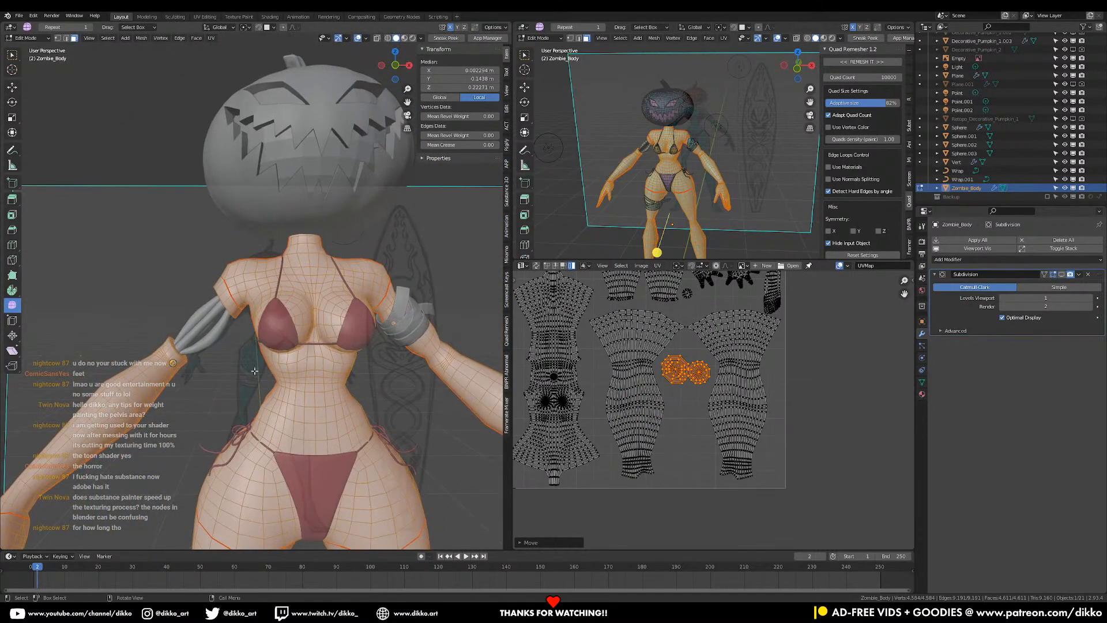
{"action": "middle_click_drag", "start_coordinate": [280, 344], "coordinate": [296, 389]}
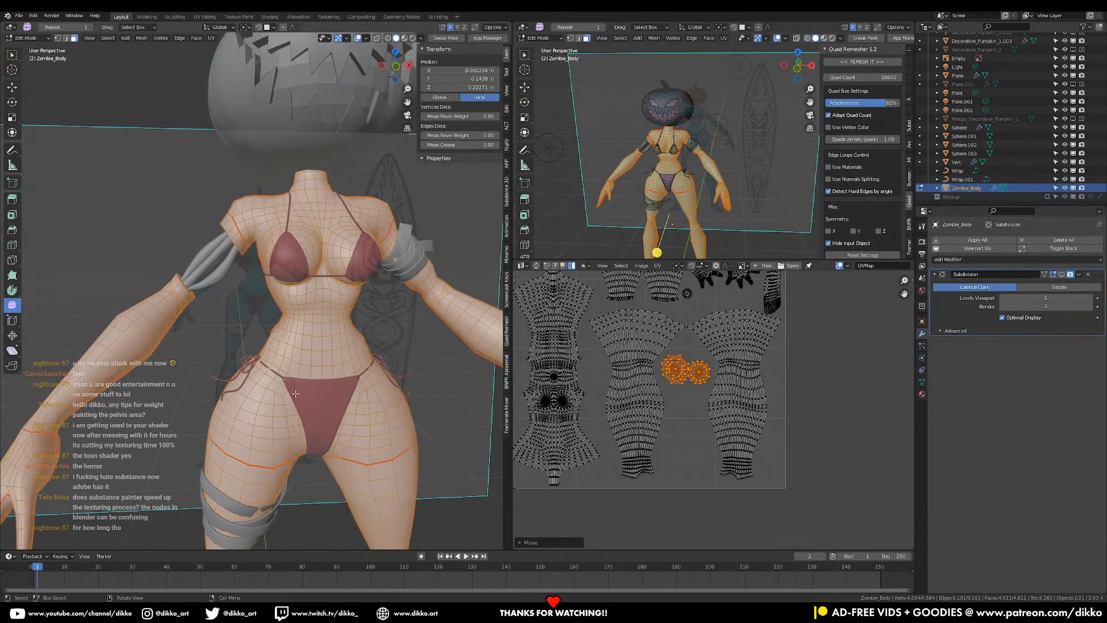
{"action": "key", "text": "Tab"}
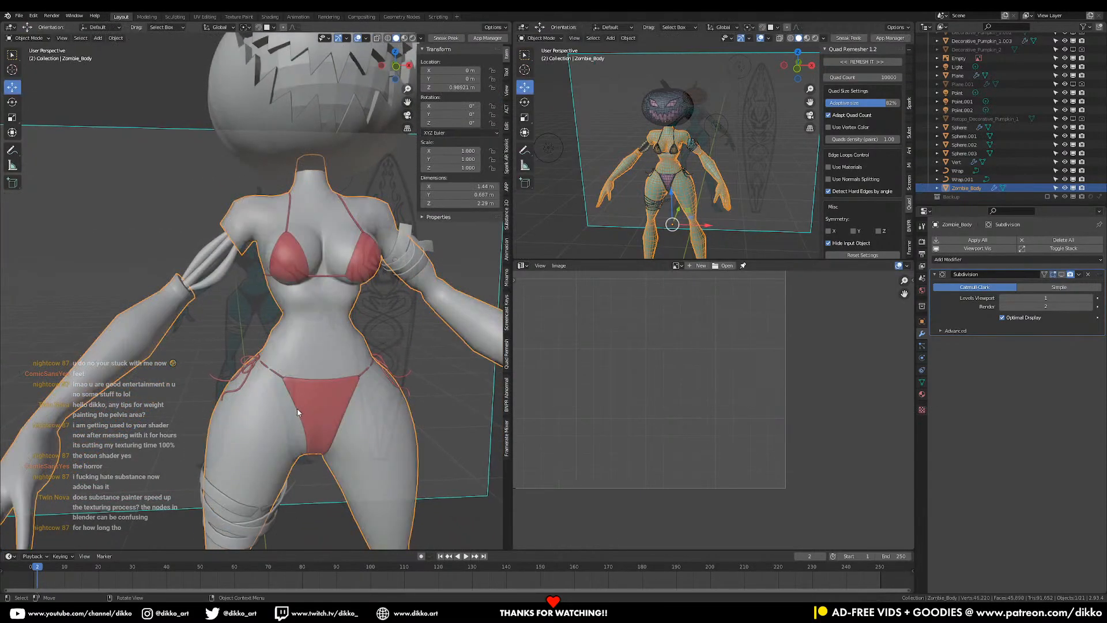
- Inspect the figure's objects and briefly check Zombie_Body's UVs in edit mode
{"action": "left_click", "coordinate": [280, 376]}
{"action": "left_click", "coordinate": [346, 359]}
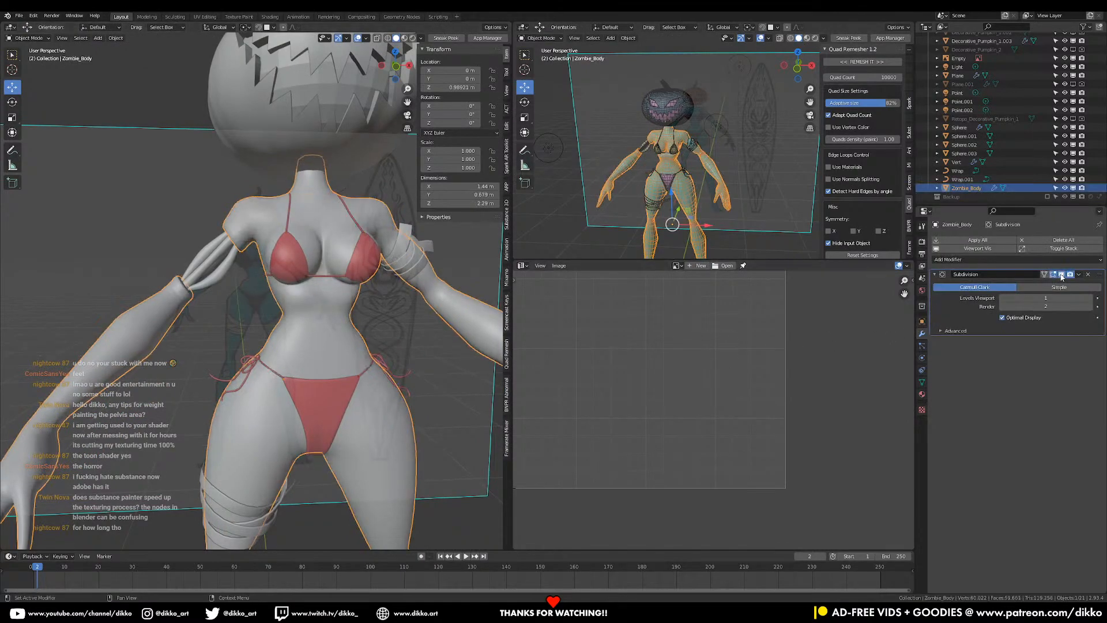
{"action": "left_click", "coordinate": [317, 402]}
{"action": "middle_click_drag", "start_coordinate": [317, 403], "coordinate": [292, 427]}
{"action": "middle_click_drag", "start_coordinate": [301, 419], "coordinate": [336, 308]}
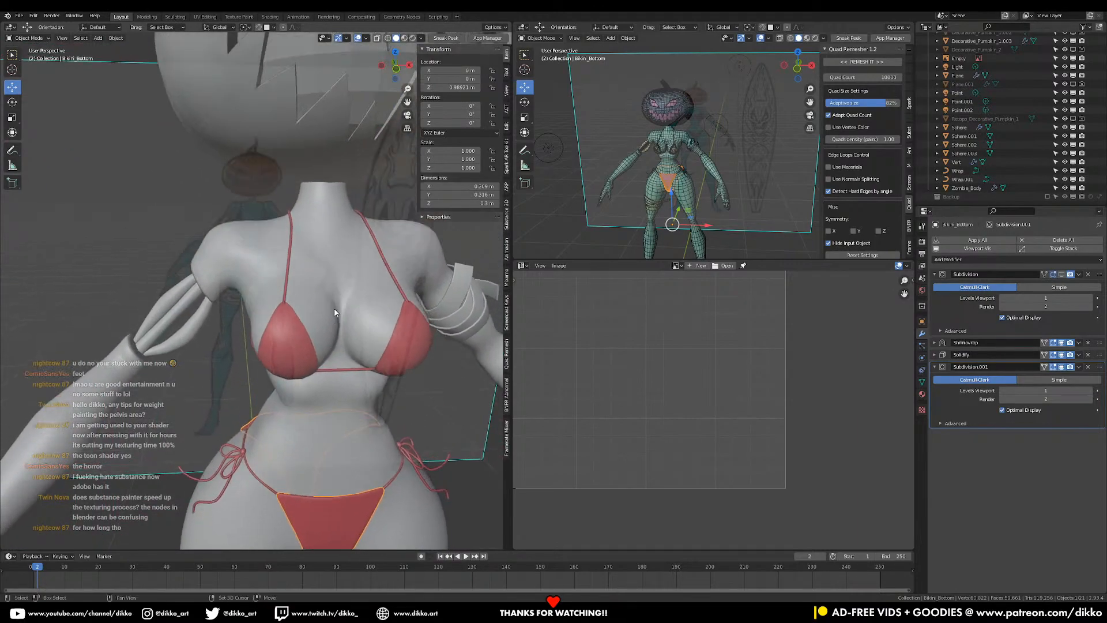
{"action": "left_click", "coordinate": [237, 245]}
{"action": "key", "text": "Tab"}
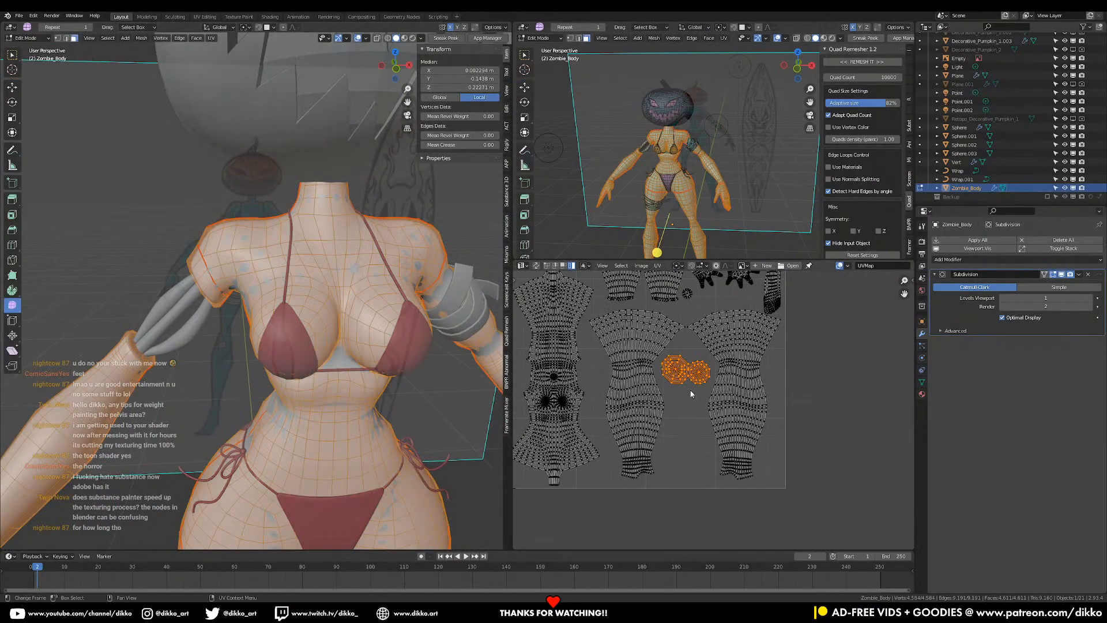
{"action": "key", "text": "Tab"}
- Select the Vert arm-strap object and apply its Subdivision.001 and Skin modifiers
{"action": "left_click", "coordinate": [192, 340]}
{"action": "middle_click_drag", "start_coordinate": [192, 340], "coordinate": [300, 305]}
{"action": "key", "text": "Tab"}
{"action": "key", "text": "Tab"}
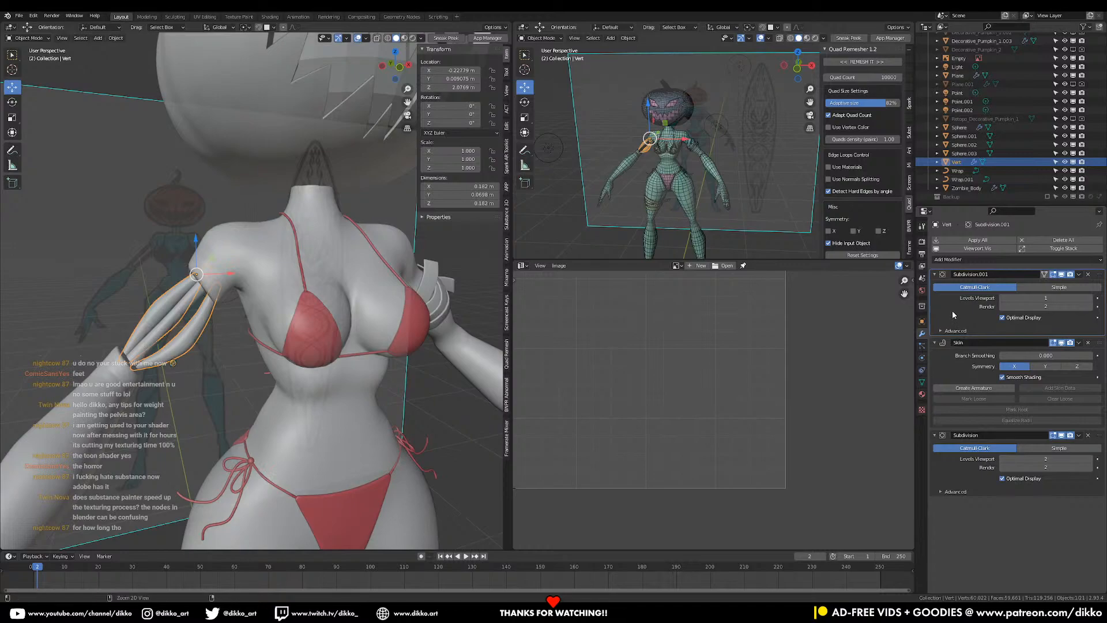
{"action": "key", "text": "ctrl+a"}
{"action": "key", "text": "ctrl+a"}
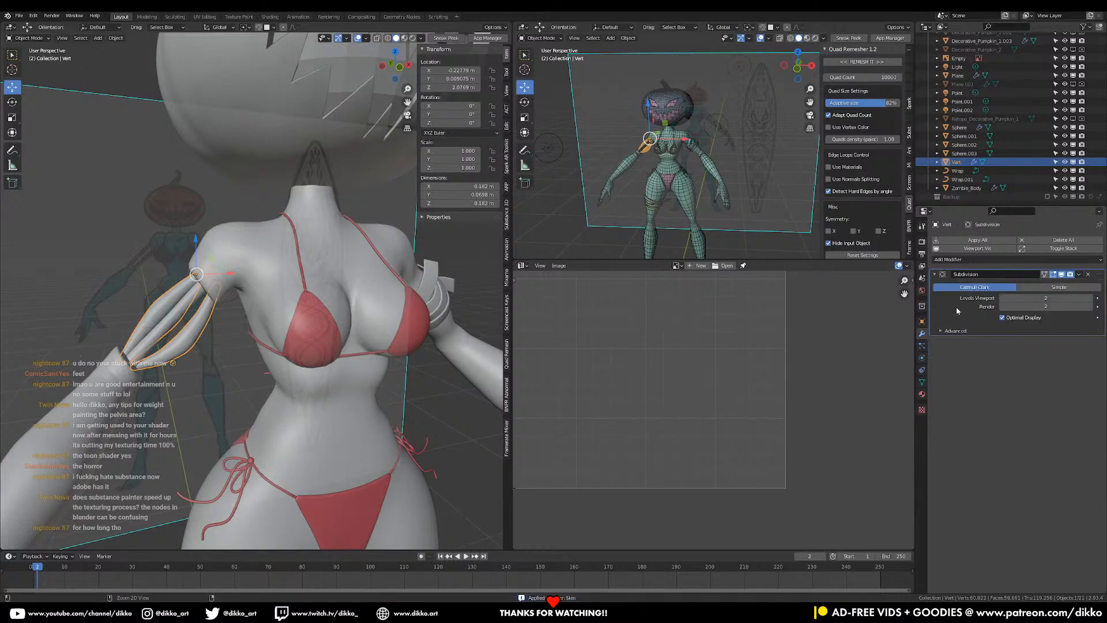
{"action": "key", "text": "ctrl+a"}
- Unwrap the Vert arm straps with Smart UV Project into strip islands
{"action": "key", "text": "Tab"}
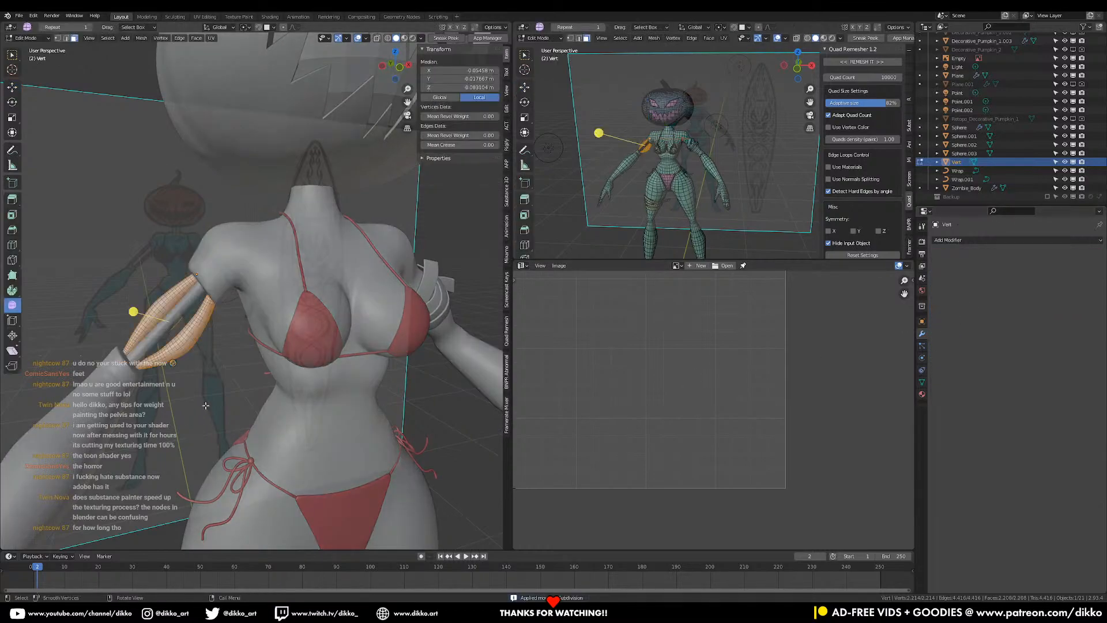
{"action": "right_click", "coordinate": [206, 405]}
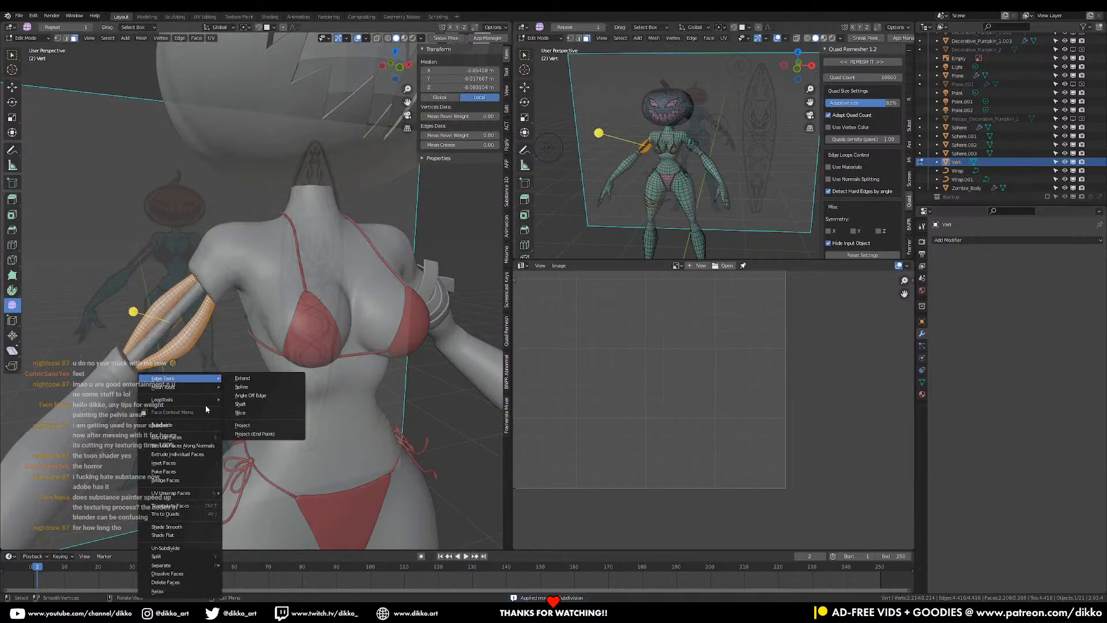
{"action": "left_click", "coordinate": [186, 437]}
{"action": "right_click", "coordinate": [192, 351]}
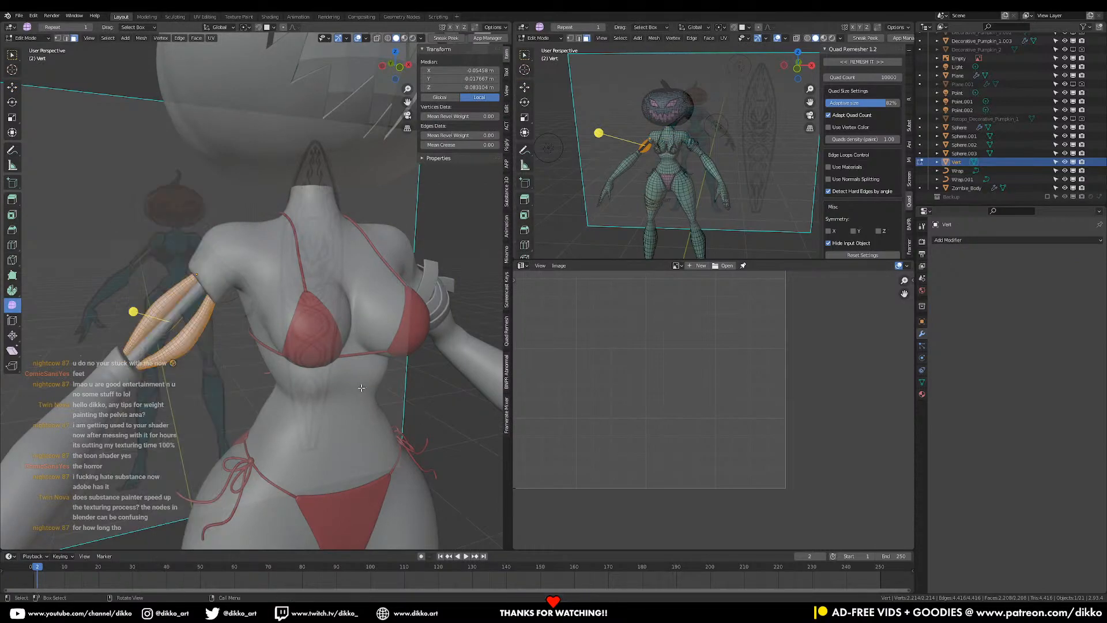
{"action": "key", "text": "u"}
{"action": "left_click", "coordinate": [276, 340]}
{"action": "left_click", "coordinate": [262, 410]}
{"action": "middle_click_drag", "start_coordinate": [619, 350], "coordinate": [734, 379]}
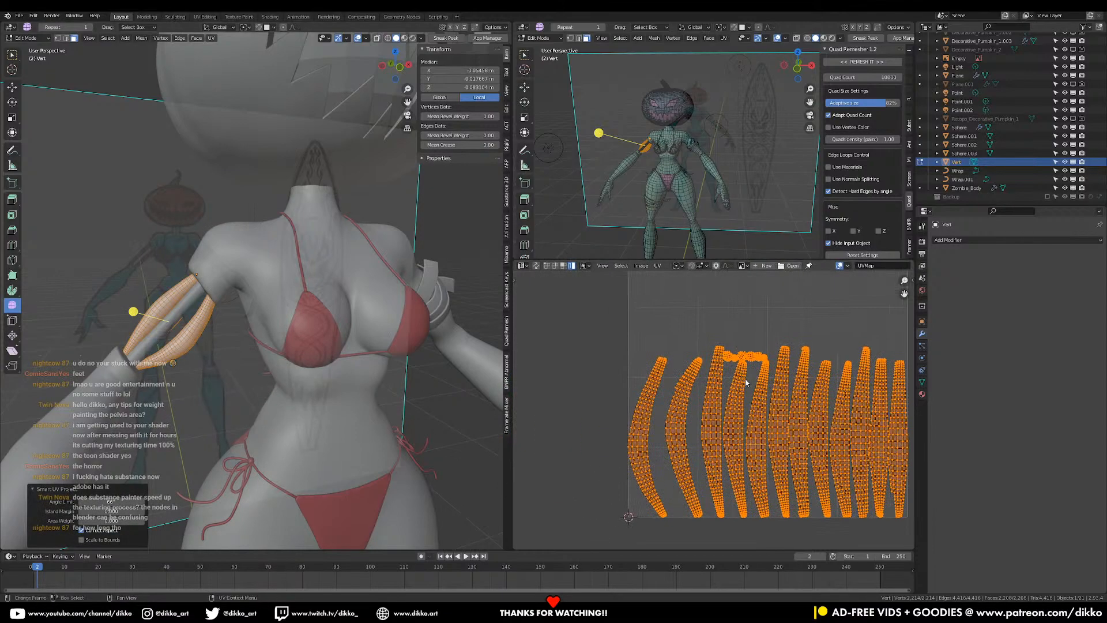
- Select the Cylinder inside the arm, inspect its UVs, then return to object mode
{"action": "key", "text": "Tab"}
{"action": "left_click", "coordinate": [152, 344]}
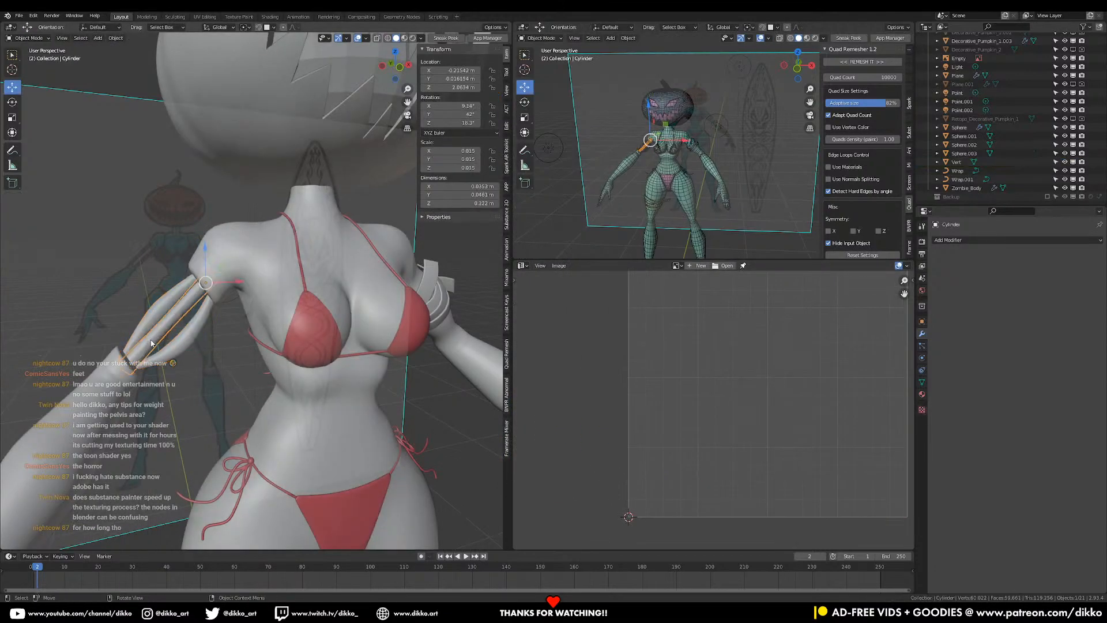
{"action": "key", "text": "Tab"}
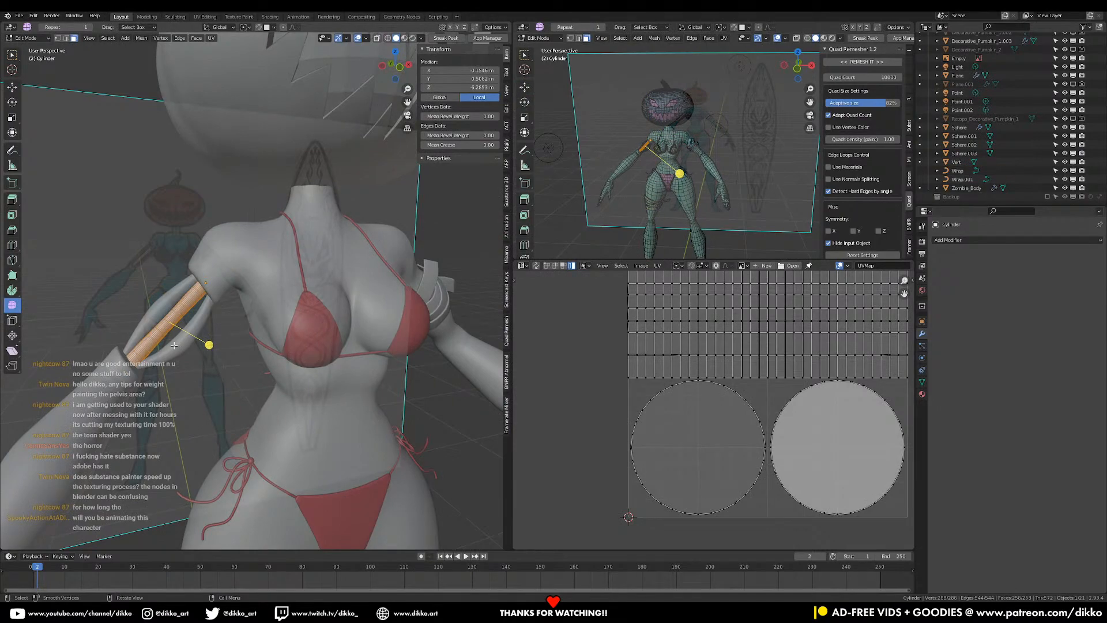
{"action": "middle_click_drag", "start_coordinate": [174, 331], "coordinate": [235, 353]}
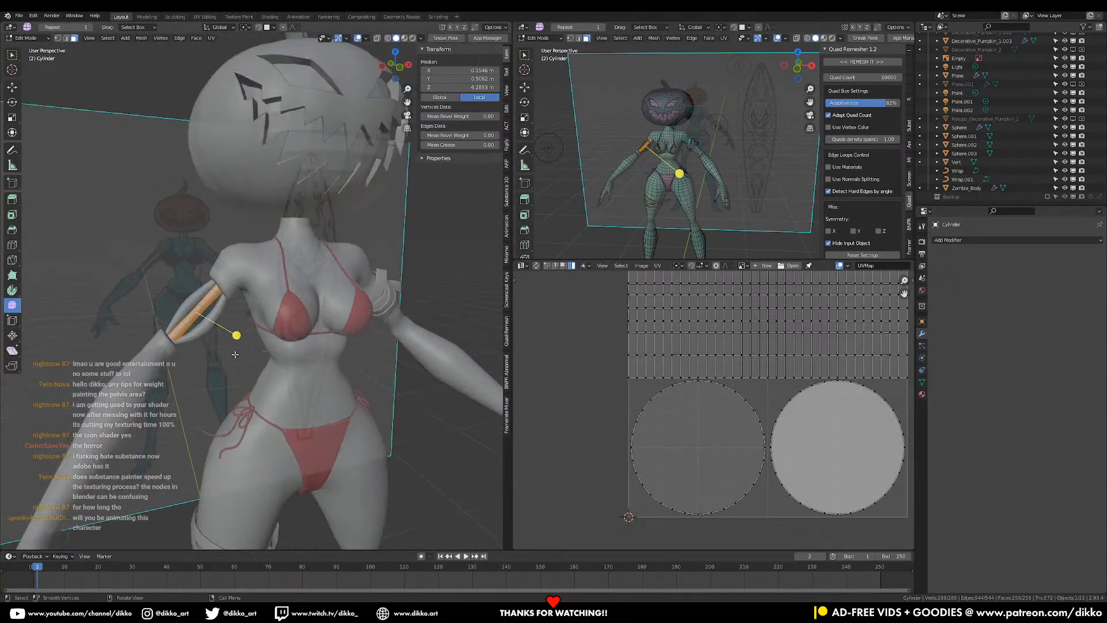
{"action": "scroll", "coordinate": [562, 384], "scroll_direction": "down", "scroll_amount": 3}
{"action": "key", "text": "Tab"}
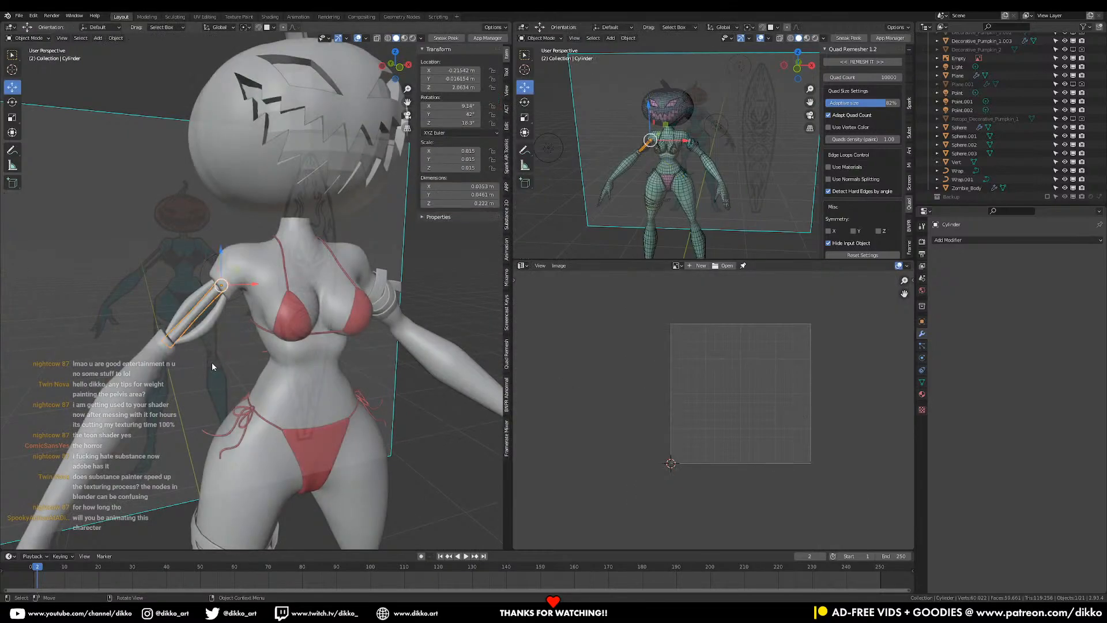
- Save the file and put the Decorative_Pumpkin_1.003 head into edit mode
{"action": "key", "text": "ctrl+s"}
{"action": "middle_click_drag", "start_coordinate": [269, 347], "coordinate": [306, 257]}
{"action": "left_click", "coordinate": [307, 260]}
{"action": "key", "text": "Tab"}
{"action": "scroll", "coordinate": [791, 406], "scroll_direction": "up", "scroll_amount": 6}
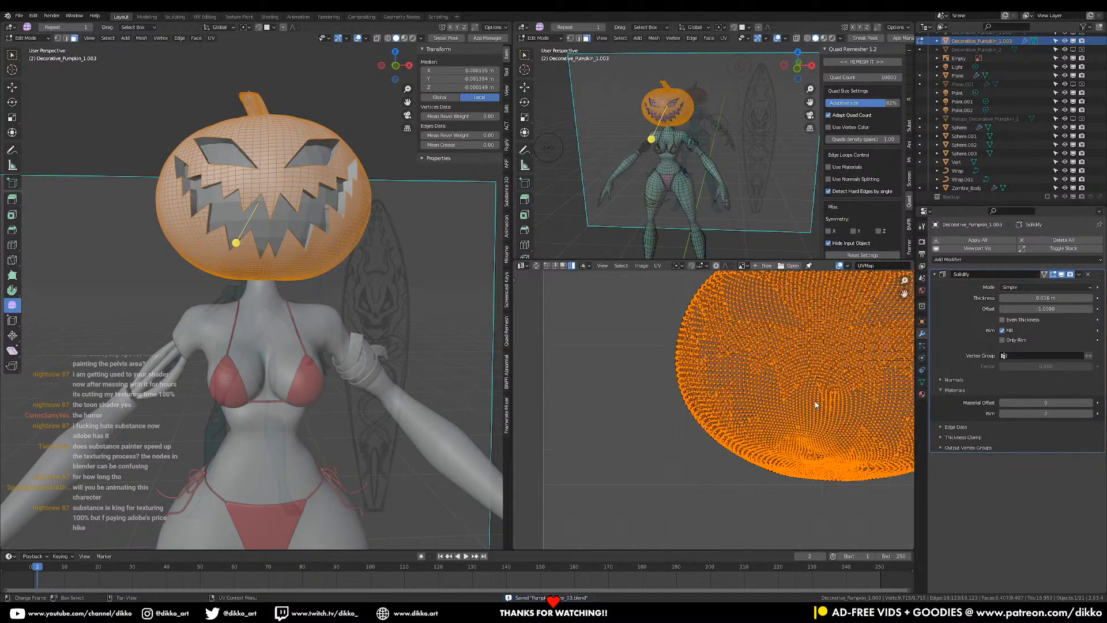
{"action": "scroll", "coordinate": [841, 392], "scroll_direction": "down", "scroll_amount": 4}
- Select the whole connected pumpkin mesh and bring up the unwrap options
{"action": "middle_click_drag", "start_coordinate": [350, 315], "coordinate": [281, 279]}
{"action": "scroll", "coordinate": [282, 266], "scroll_direction": "up", "scroll_amount": 1}
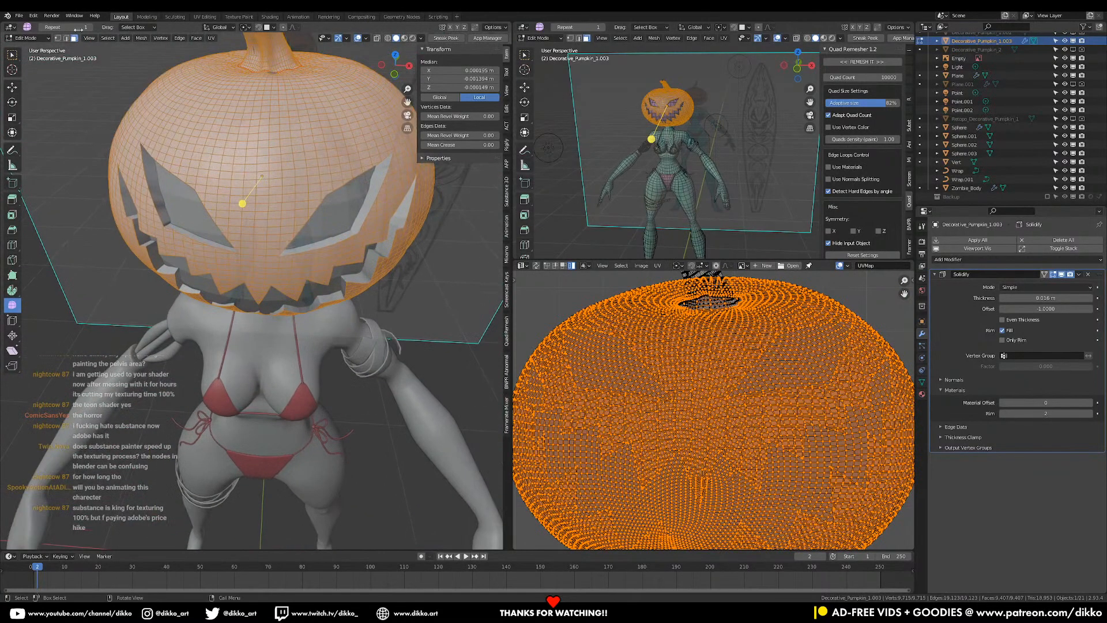
{"action": "left_click", "coordinate": [272, 167]}
{"action": "key", "text": "ctrl+l"}
{"action": "middle_click_drag", "start_coordinate": [272, 167], "coordinate": [287, 206]}
{"action": "key", "text": "u"}
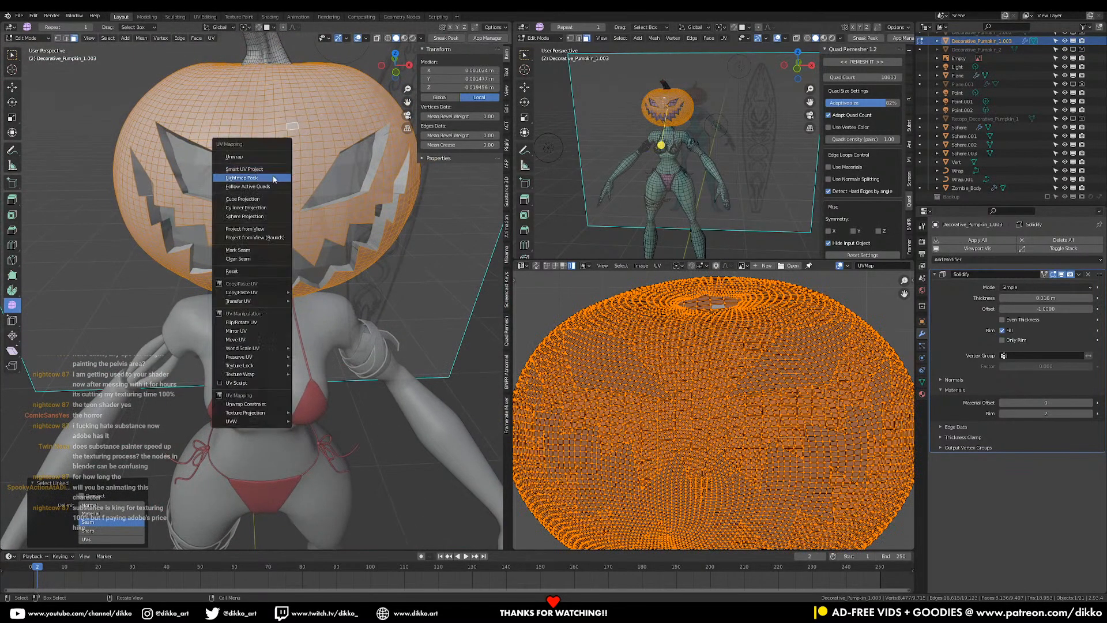
- Unwrap the pumpkin with a spherical projection and squash its island vertically
{"action": "left_click", "coordinate": [250, 216]}
{"action": "scroll", "coordinate": [797, 451], "scroll_direction": "down", "scroll_amount": 5}
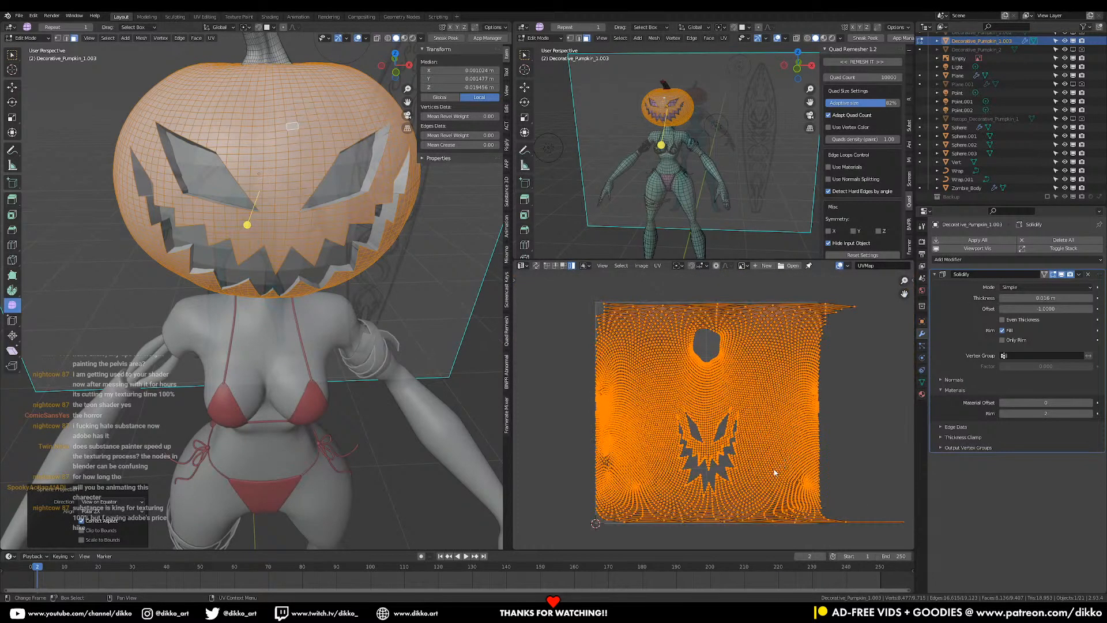
{"action": "key", "text": "s"}
{"action": "key", "text": "y"}
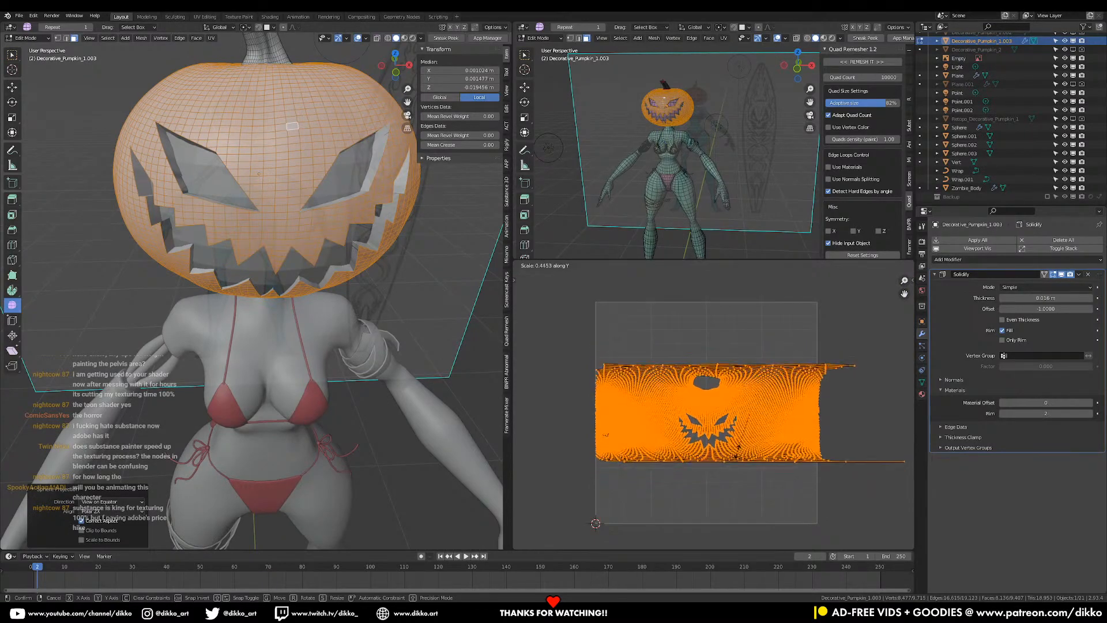
{"action": "left_click", "coordinate": [806, 479]}
{"action": "scroll", "coordinate": [806, 487], "scroll_direction": "up", "scroll_amount": 2}
{"action": "middle_click_drag", "start_coordinate": [807, 488], "coordinate": [820, 463]}
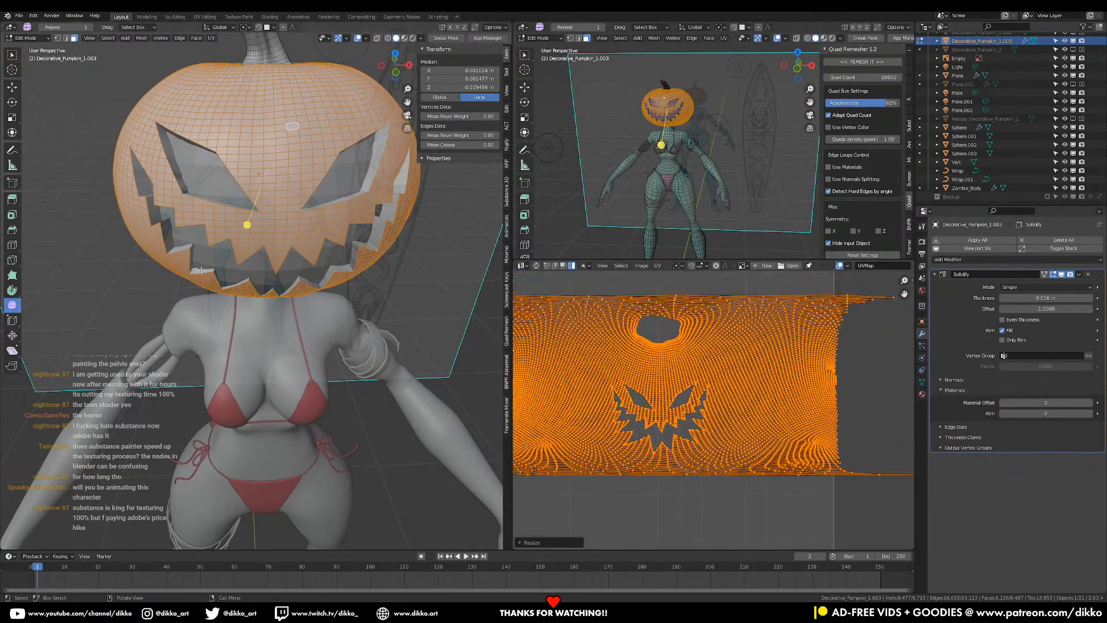
{"action": "scroll", "coordinate": [814, 415], "scroll_direction": "down", "scroll_amount": 3}
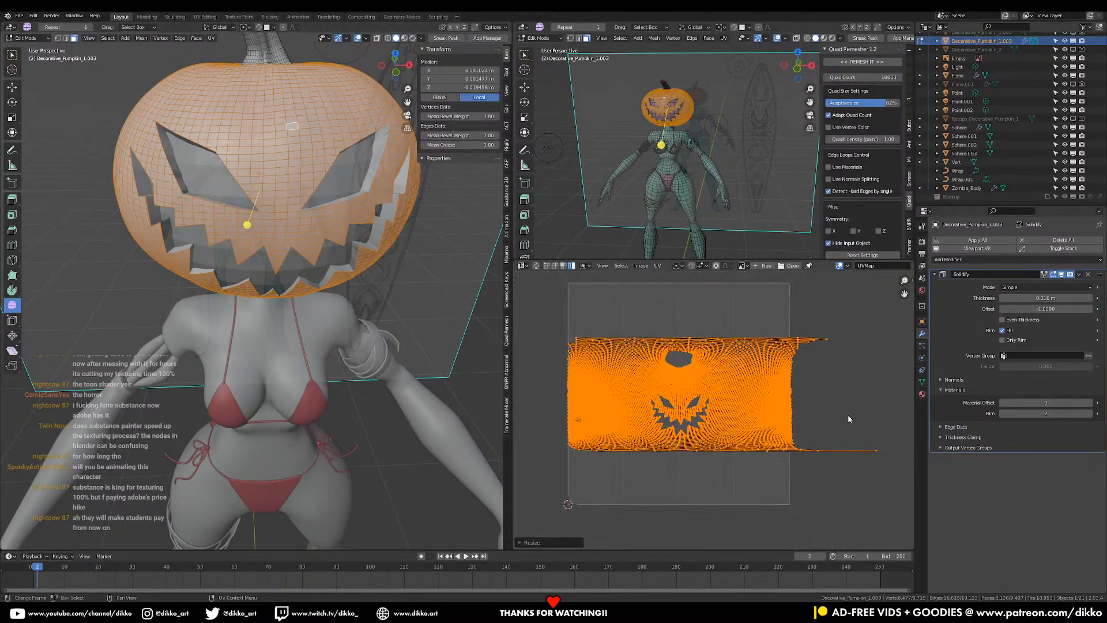
- Squeeze the pumpkin UV island narrower along X and reposition it
{"action": "key", "text": "s"}
{"action": "key", "text": "x"}
{"action": "left_click", "coordinate": [842, 414]}
{"action": "key", "text": "g"}
{"action": "left_click", "coordinate": [791, 418]}
{"action": "scroll", "coordinate": [858, 451], "scroll_direction": "up", "scroll_amount": 2}
{"action": "middle_click_drag", "start_coordinate": [858, 451], "coordinate": [797, 415]}
{"action": "left_click_drag", "start_coordinate": [888, 435], "coordinate": [799, 462]}
{"action": "key", "text": "g"}
{"action": "left_click", "coordinate": [865, 451]}
{"action": "key", "text": "ctrl+z"}
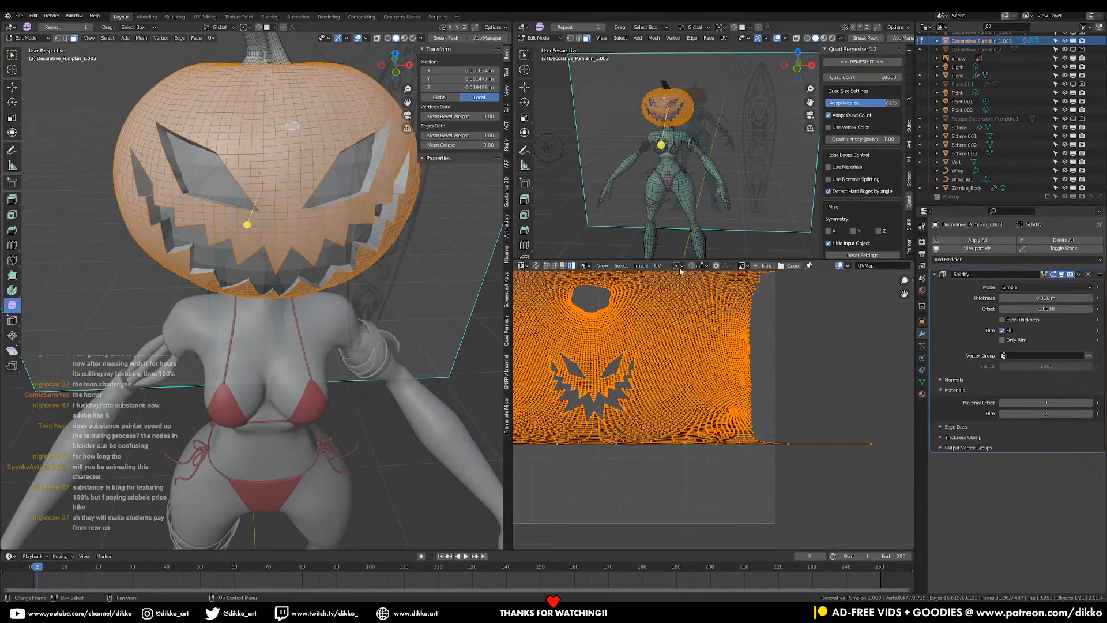
- Enable UV Sync Selection and pull the stray tail vertices inward
{"action": "left_click", "coordinate": [678, 267]}
{"action": "left_click", "coordinate": [877, 447]}
{"action": "key", "text": "g"}
{"action": "left_click", "coordinate": [842, 450]}
{"action": "left_click", "coordinate": [788, 443]}
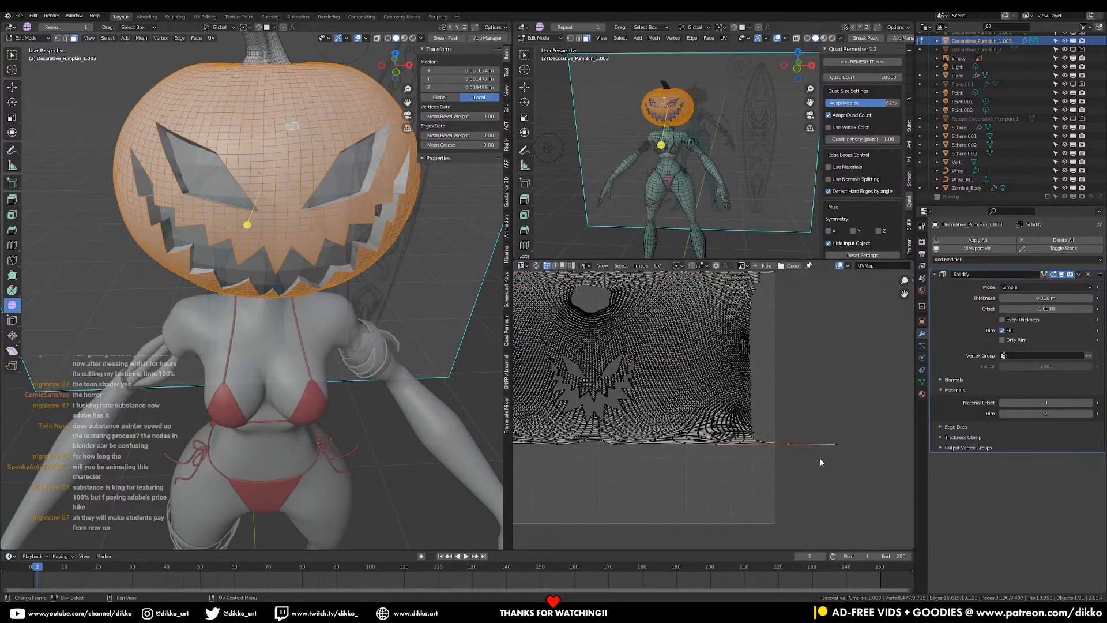
{"action": "key", "text": "g"}
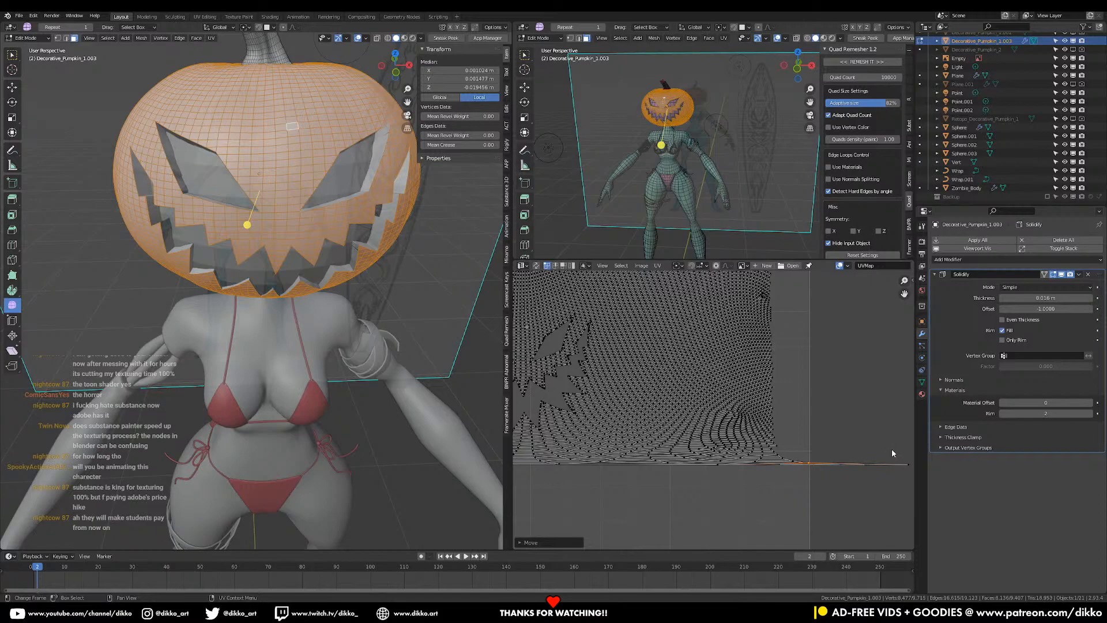
{"action": "left_click", "coordinate": [774, 473]}
- Move the spike-tip vertex left, review the whole UV layout, and toggle edit mode
{"action": "middle_click_drag", "start_coordinate": [774, 474], "coordinate": [829, 378]}
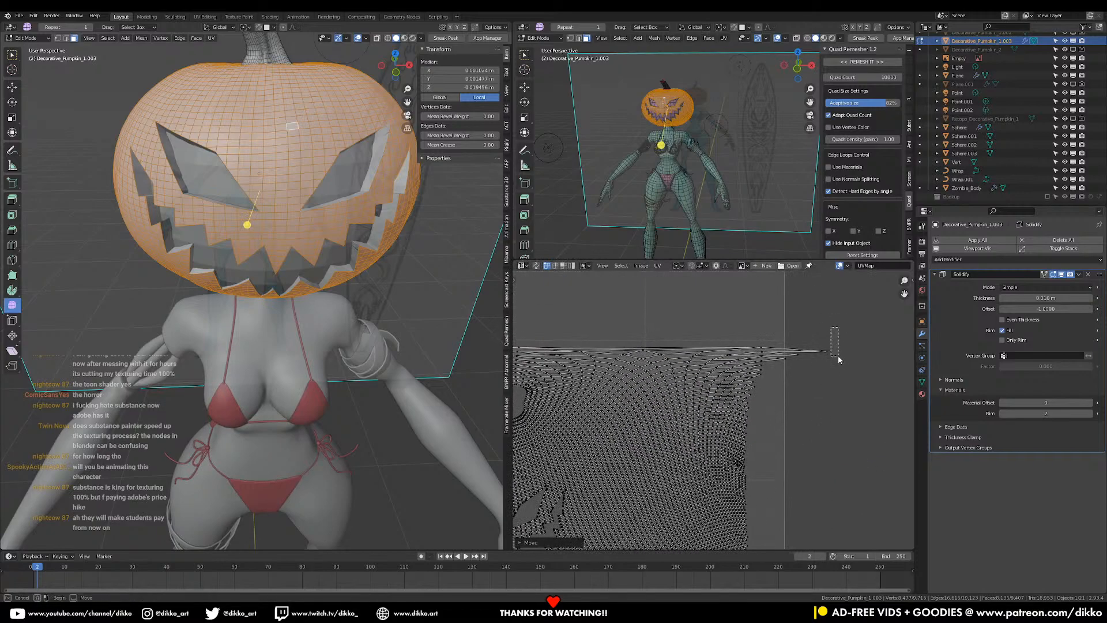
{"action": "key", "text": "g"}
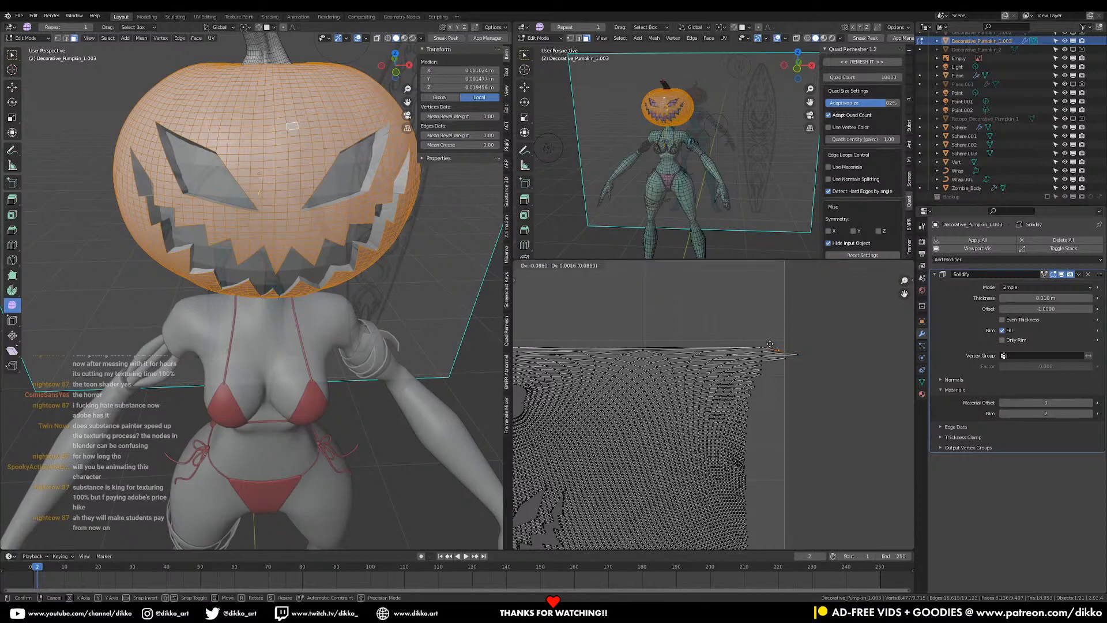
{"action": "left_click", "coordinate": [769, 342]}
{"action": "left_click", "coordinate": [795, 357]}
{"action": "key", "text": "g"}
{"action": "left_click", "coordinate": [779, 356]}
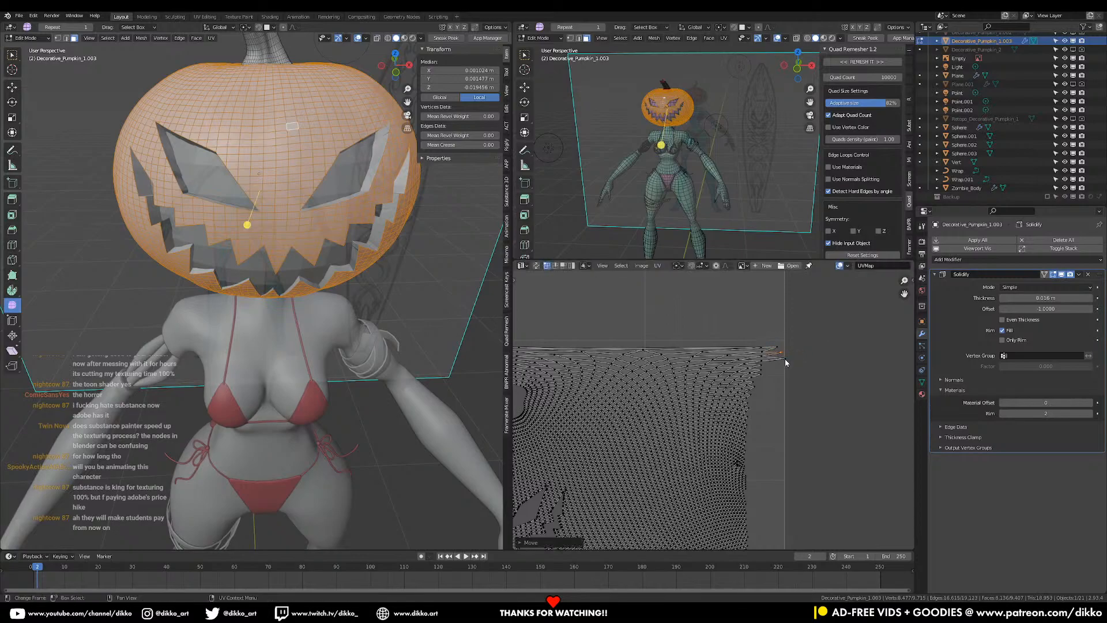
{"action": "scroll", "coordinate": [701, 421], "scroll_direction": "down", "scroll_amount": 3}
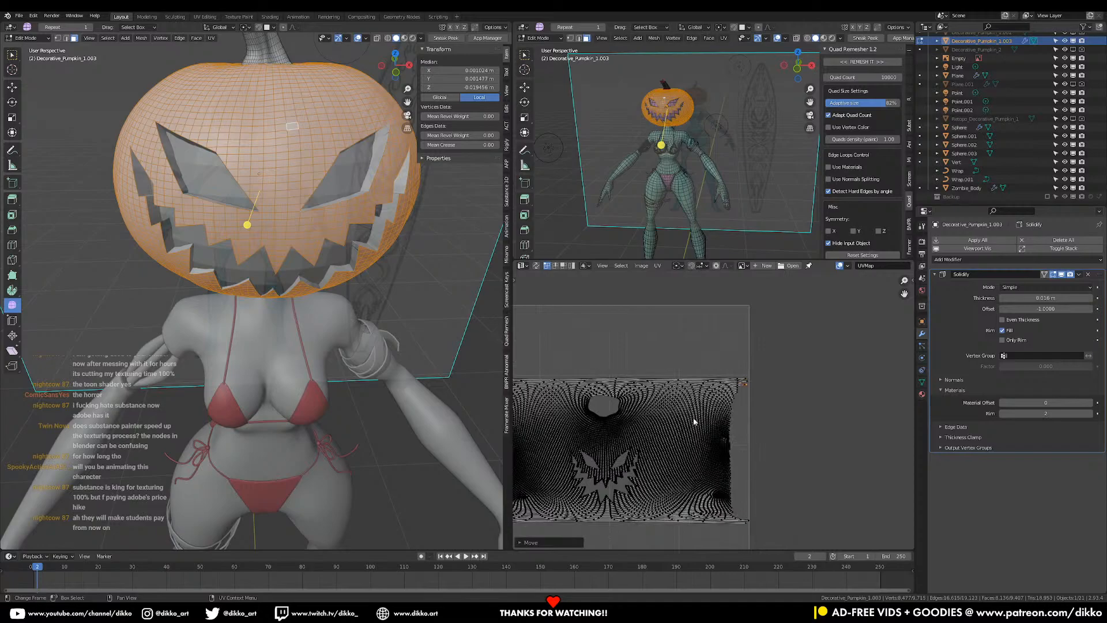
{"action": "middle_click_drag", "start_coordinate": [701, 421], "coordinate": [818, 403]}
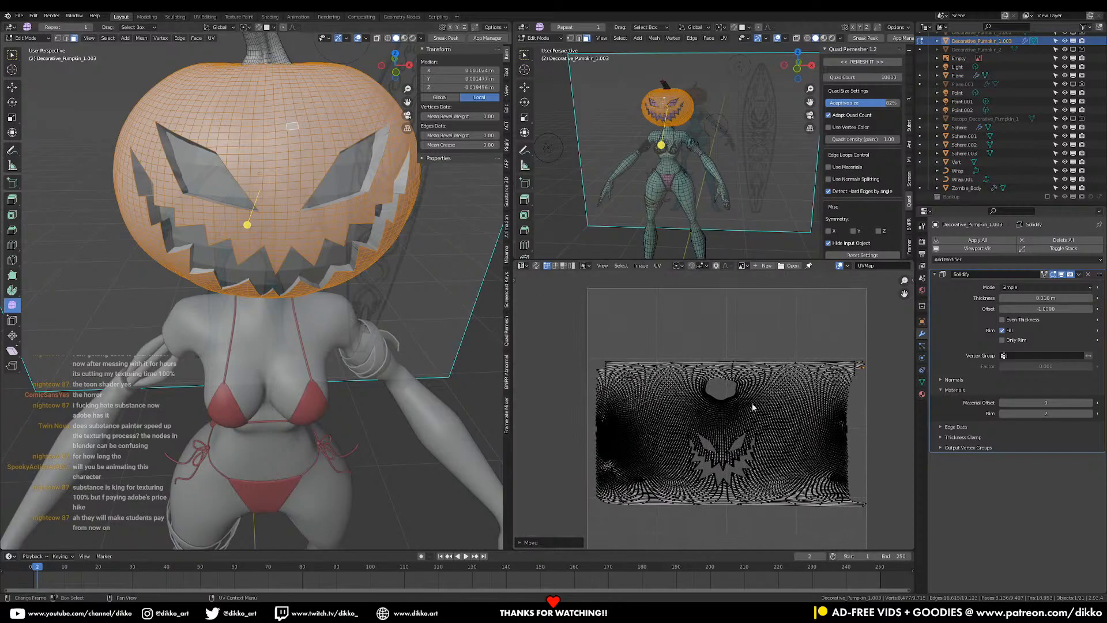
{"action": "scroll", "coordinate": [280, 352], "scroll_direction": "up", "scroll_amount": 1}
{"action": "scroll", "coordinate": [271, 288], "scroll_direction": "down", "scroll_amount": 3}
{"action": "key", "text": "Tab"}
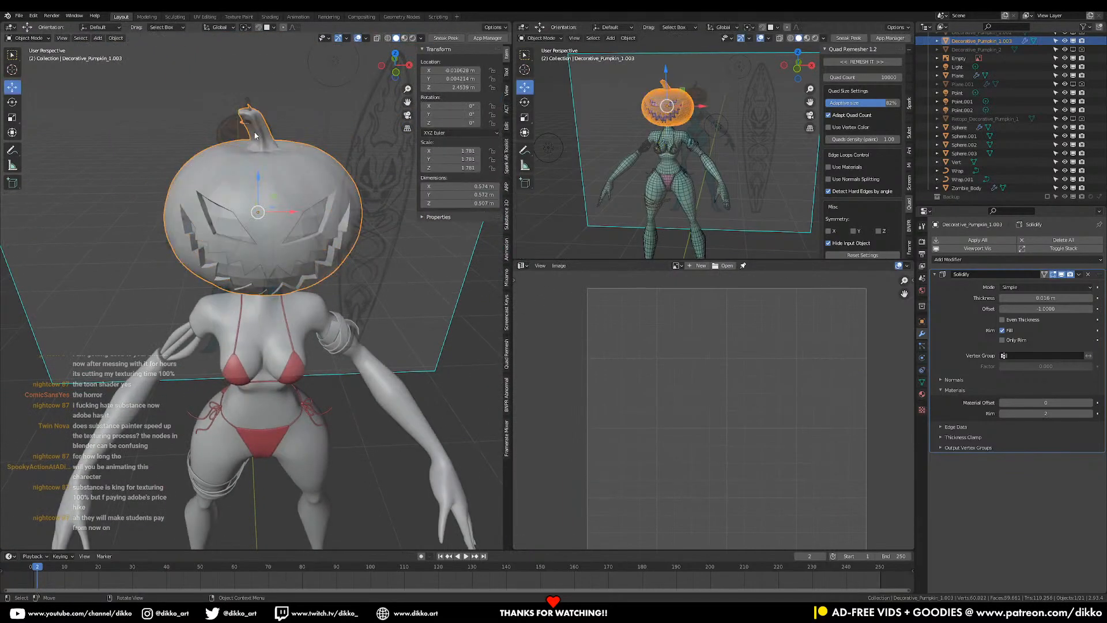
{"action": "key", "text": "Tab"}
- Isolate the pumpkin in local view and select the whole connected stem
{"action": "left_click", "coordinate": [260, 129]}
{"action": "middle_click_drag", "start_coordinate": [260, 129], "coordinate": [254, 129]}
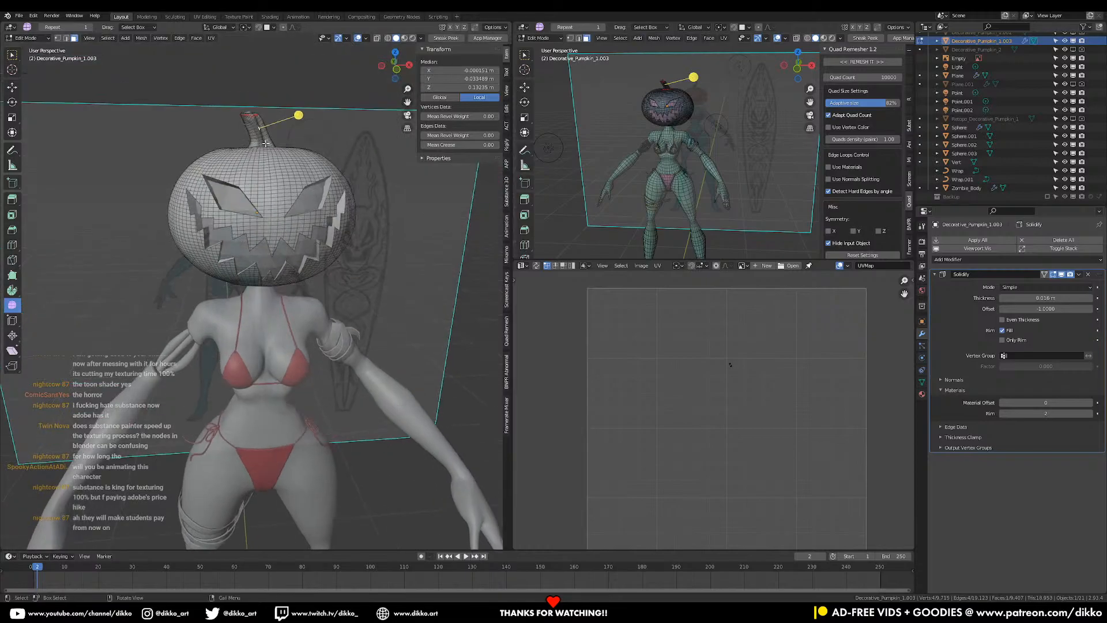
{"action": "key", "text": "KP_Divide"}
{"action": "middle_click_drag", "start_coordinate": [272, 278], "coordinate": [298, 262]}
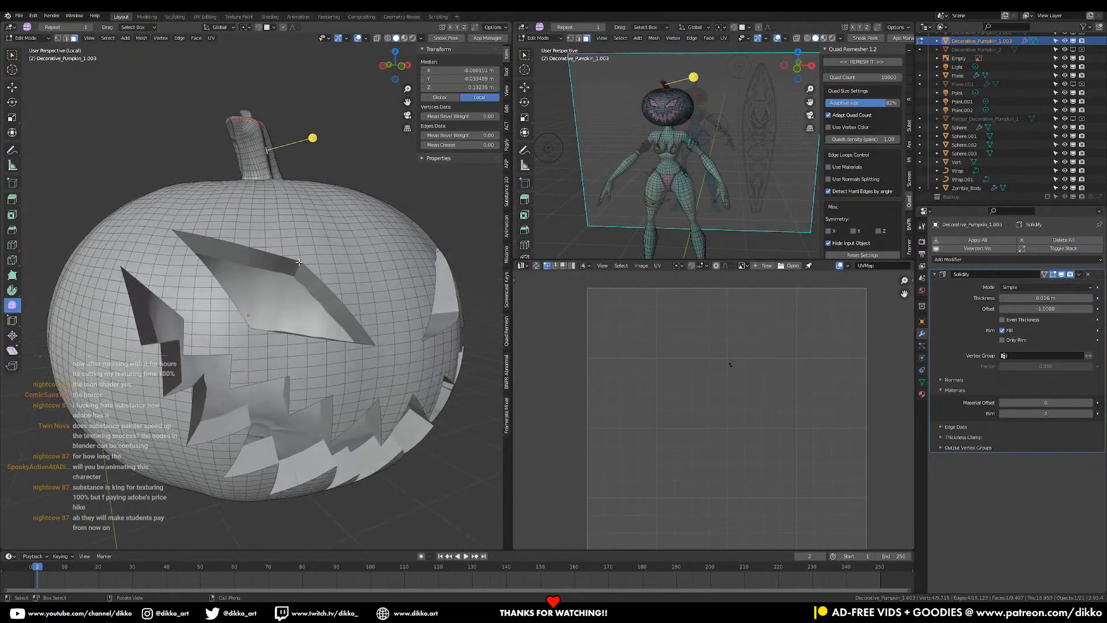
{"action": "middle_click_drag", "start_coordinate": [269, 207], "coordinate": [322, 255]}
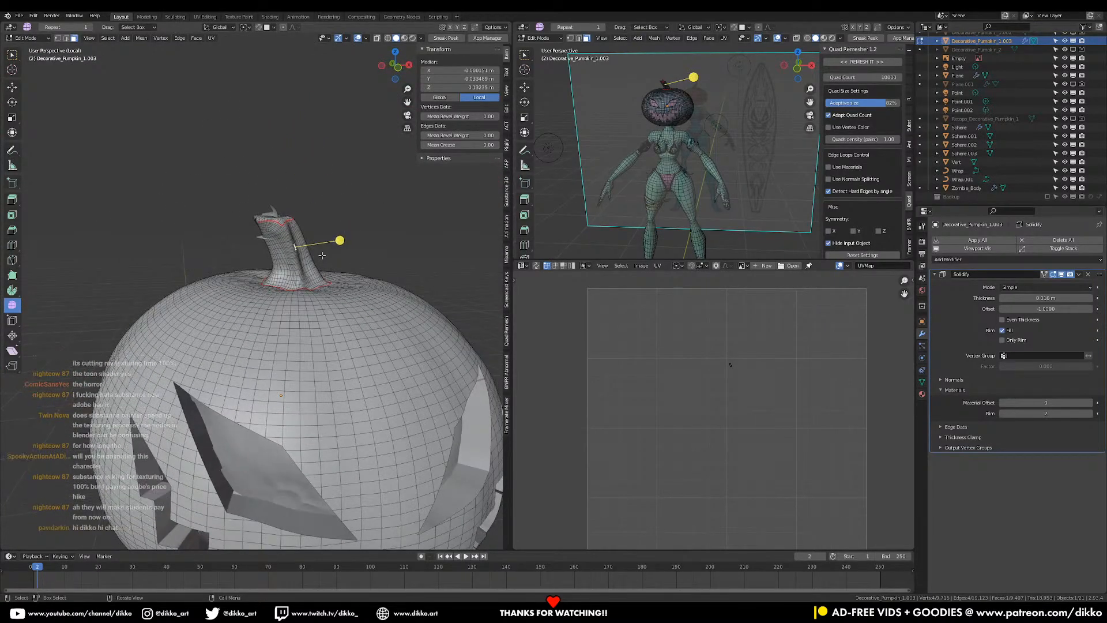
{"action": "left_click", "coordinate": [319, 261]}
{"action": "left_click", "coordinate": [300, 267]}
{"action": "key", "text": "ctrl+l"}
- Unwrap the stem separately, shrink its island and rotate it 90°
{"action": "middle_click_drag", "start_coordinate": [304, 266], "coordinate": [292, 286]}
{"action": "scroll", "coordinate": [292, 286], "scroll_direction": "up", "scroll_amount": 2}
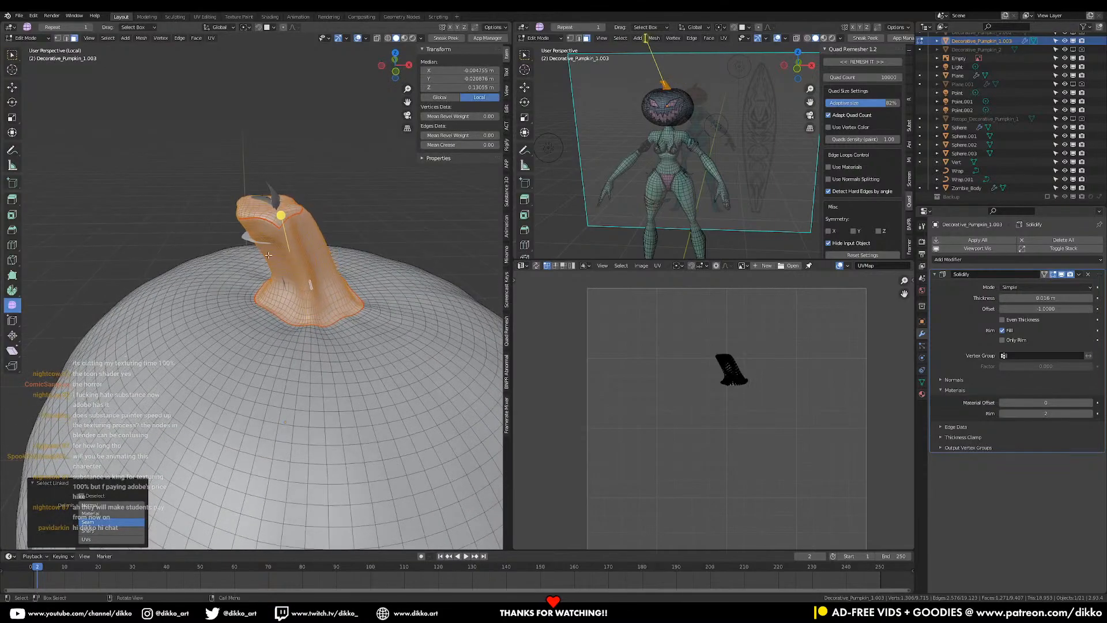
{"action": "key", "text": "u"}
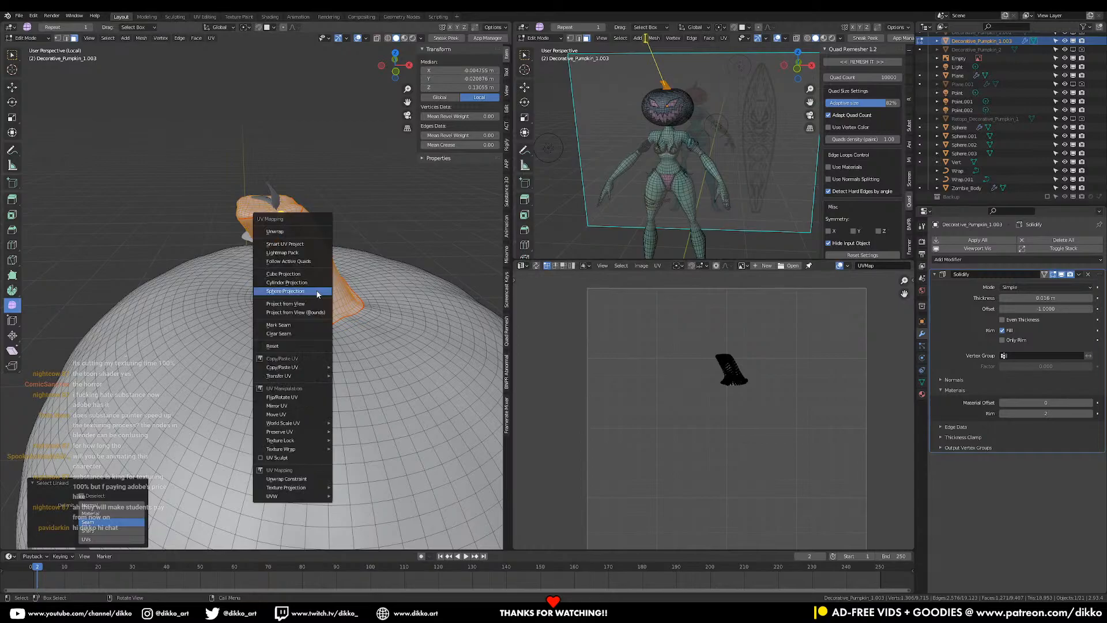
{"action": "left_click", "coordinate": [282, 243]}
{"action": "key", "text": "a"}
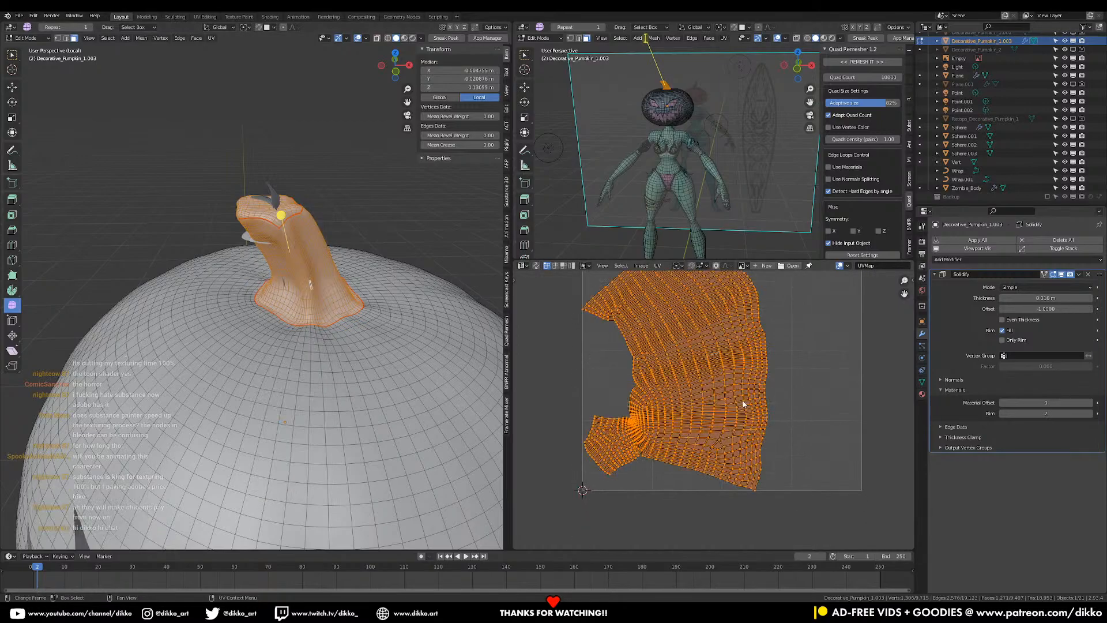
{"action": "key", "text": "s"}
{"action": "key", "text": "g"}
{"action": "left_click", "coordinate": [716, 364]}
{"action": "key", "text": "s"}
{"action": "left_click", "coordinate": [633, 325]}
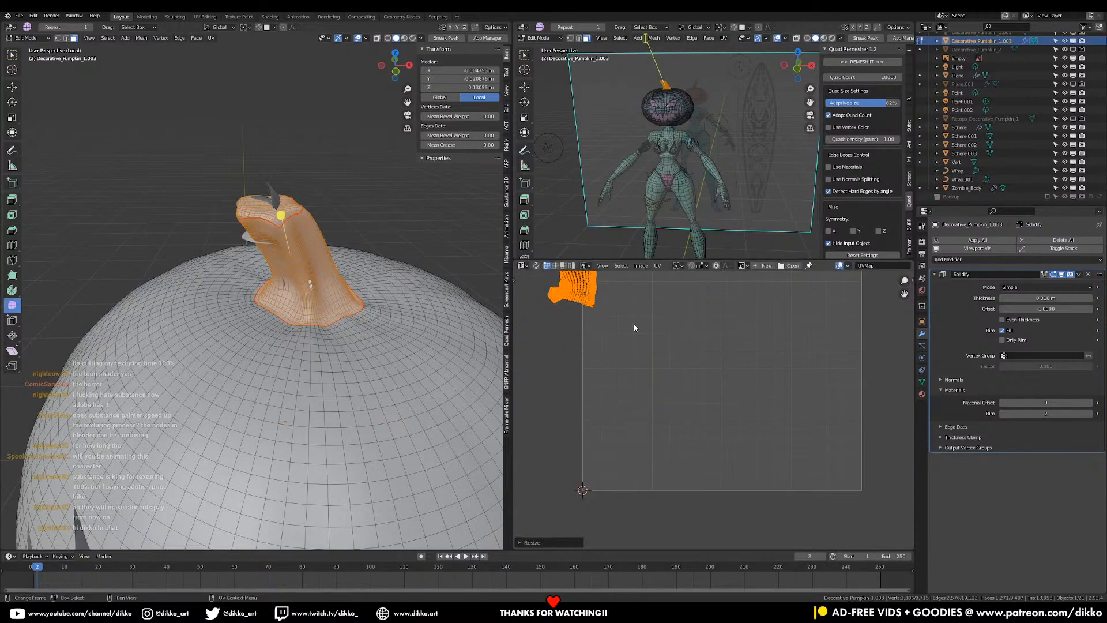
{"action": "type", "text": "r90"}
{"action": "key", "text": "Return"}
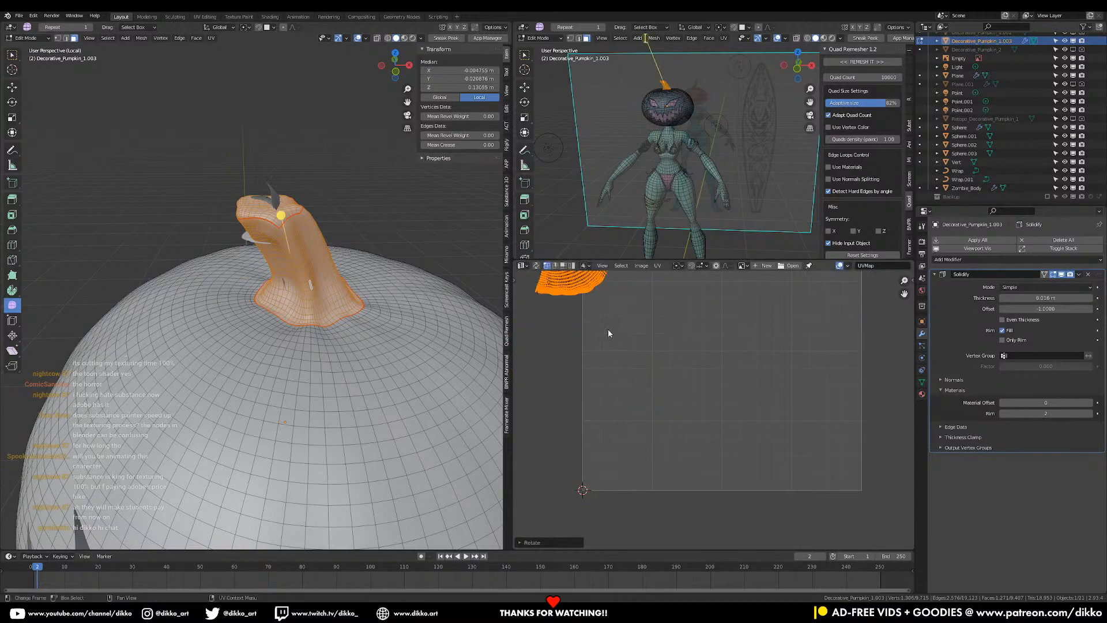
- Move the stem island down into the UV square and adjust its rotation
{"action": "scroll", "coordinate": [611, 337], "scroll_direction": "down", "scroll_amount": 1}
{"action": "middle_click_drag", "start_coordinate": [625, 360], "coordinate": [635, 374]}
{"action": "scroll", "coordinate": [635, 352], "scroll_direction": "up", "scroll_amount": 2}
{"action": "key", "text": "g"}
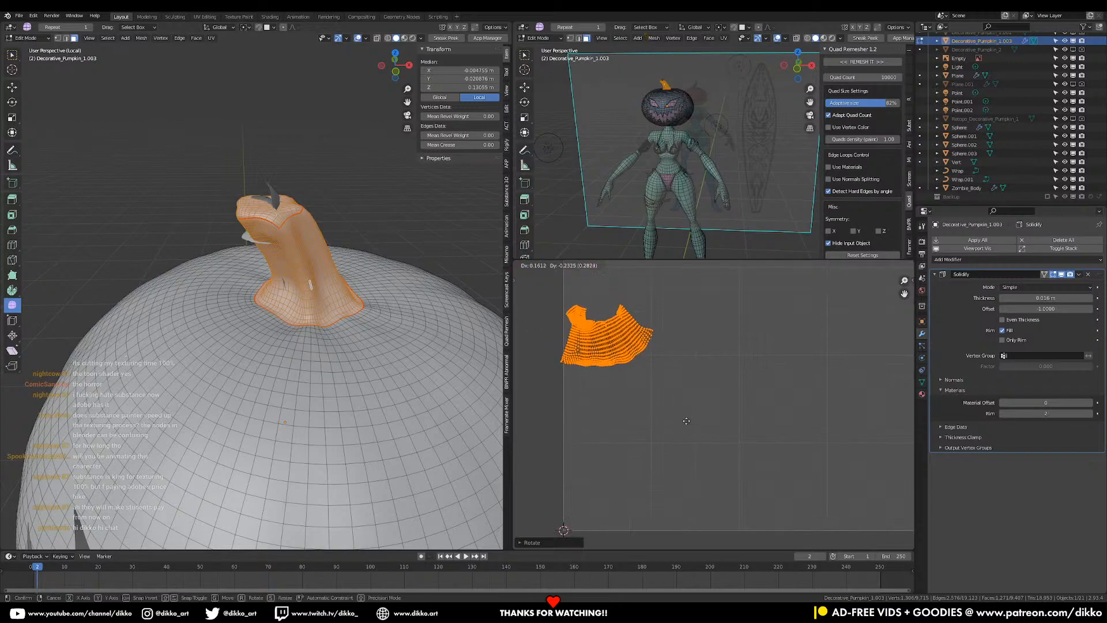
{"action": "left_click", "coordinate": [723, 541]}
{"action": "key", "text": "r"}
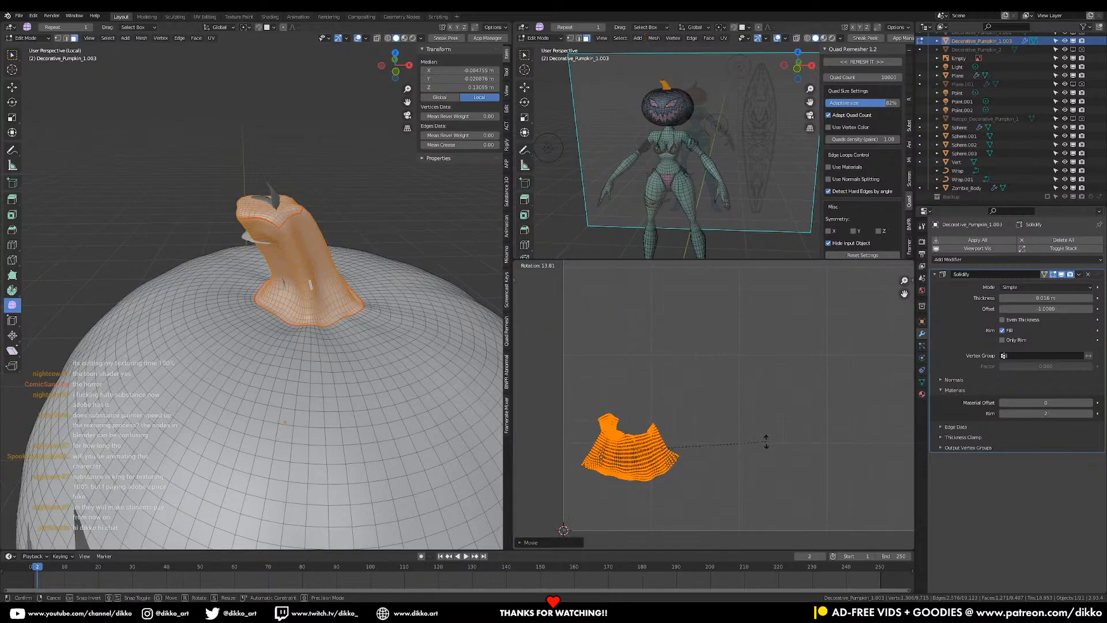
{"action": "left_click", "coordinate": [766, 442]}
- Resize and fit the stem island into the lower-left corner below the pumpkin layout
{"action": "key", "text": "s"}
{"action": "left_click", "coordinate": [724, 446]}
{"action": "key", "text": "g"}
{"action": "left_click", "coordinate": [701, 489]}
{"action": "key", "text": "s"}
{"action": "left_click", "coordinate": [738, 488]}
{"action": "key", "text": "g"}
{"action": "left_click", "coordinate": [737, 495]}
- Check the pumpkin in object mode, then return to editing it with everything selected
{"action": "middle_click_drag", "start_coordinate": [295, 248], "coordinate": [304, 271]}
{"action": "key", "text": "Tab"}
{"action": "key", "text": "Tab"}
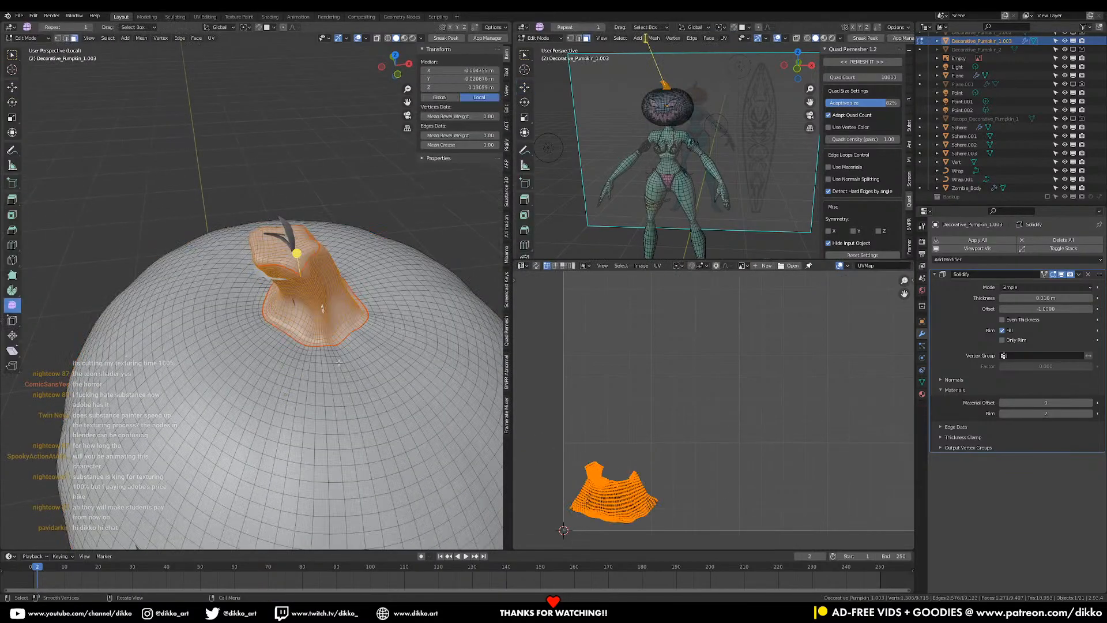
{"action": "key", "text": "a"}
{"action": "middle_click_drag", "start_coordinate": [306, 274], "coordinate": [358, 277]}
{"action": "key", "text": "Tab"}
- Set the pumpkin's Solidify modifier to 0.005 m thickness with an offset of 1
{"action": "left_click_drag", "start_coordinate": [1047, 297], "coordinate": [1021, 298]}
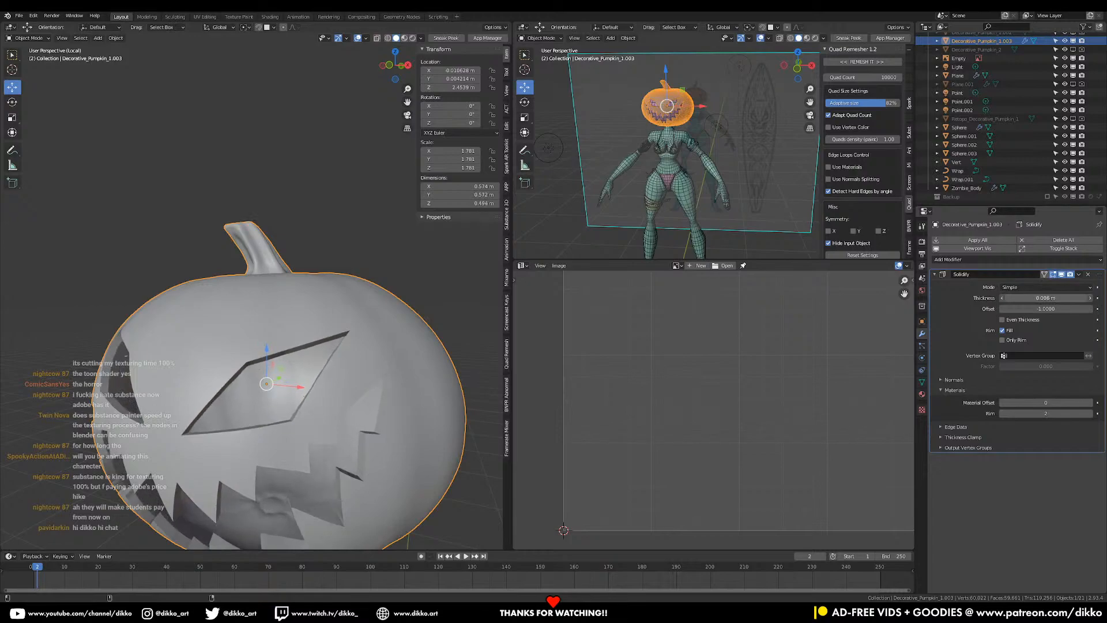
{"action": "middle_click_drag", "start_coordinate": [306, 369], "coordinate": [331, 282]}
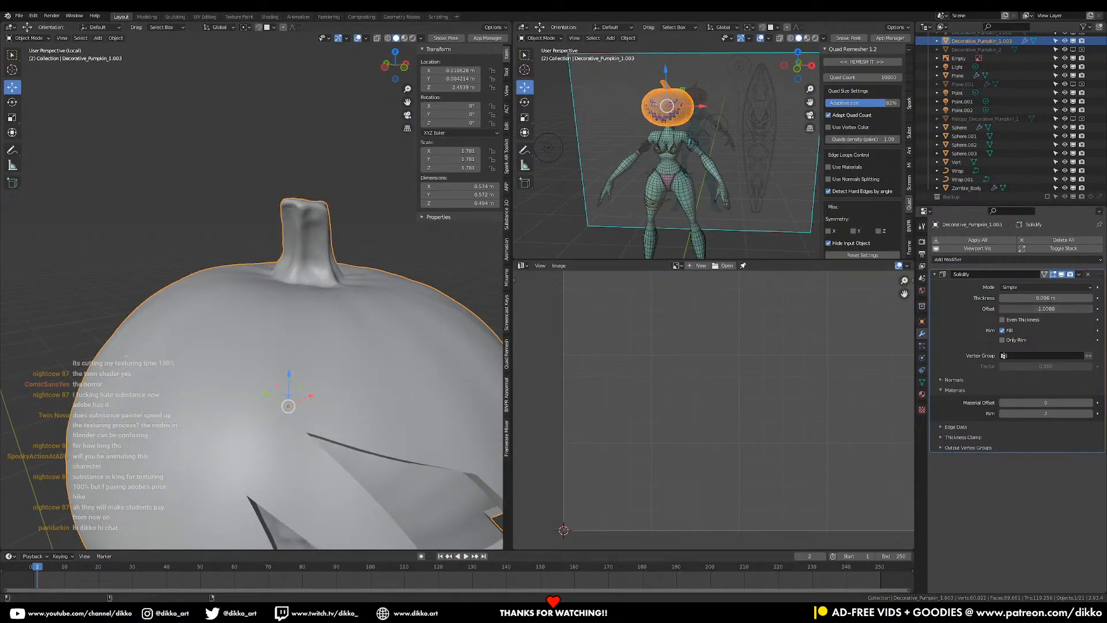
{"action": "type", "text": "1"}
{"action": "key", "text": "Return"}
{"action": "left_click_drag", "start_coordinate": [1046, 298], "coordinate": [1061, 298]}
{"action": "scroll", "coordinate": [383, 402], "scroll_direction": "down", "scroll_amount": 4}
{"action": "middle_click_drag", "start_coordinate": [382, 401], "coordinate": [360, 379]}
- Save, exit Local view to show the whole character, and select Bikini_Bottom
{"action": "key", "text": "ctrl+s"}
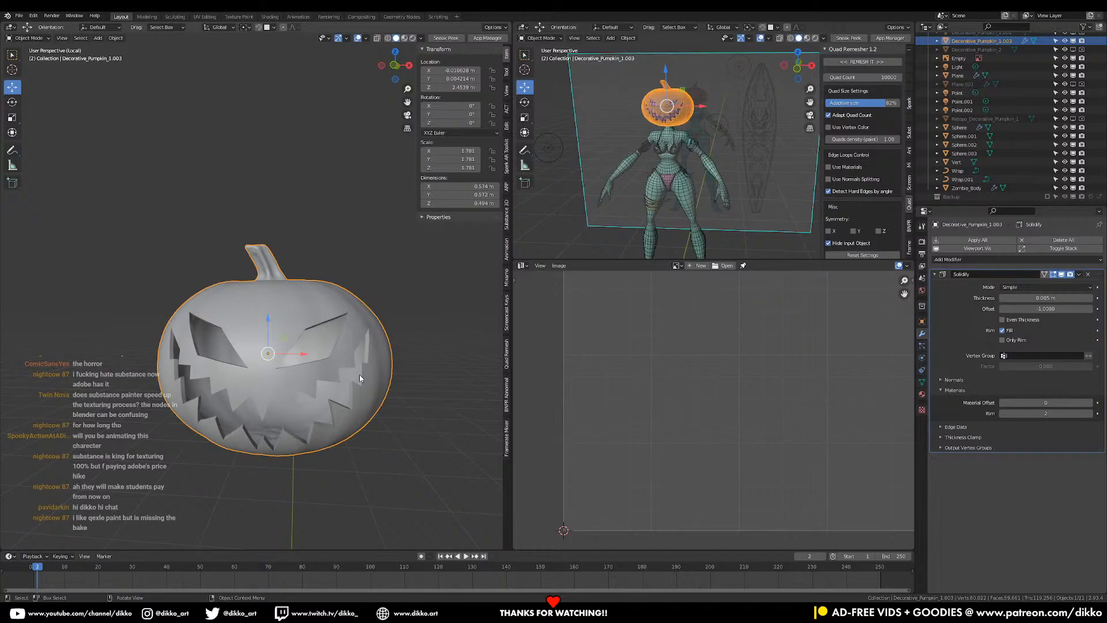
{"action": "key", "text": "KP_Divide"}
{"action": "middle_click_drag", "start_coordinate": [328, 437], "coordinate": [214, 246]}
{"action": "key", "text": "ctrl+s"}
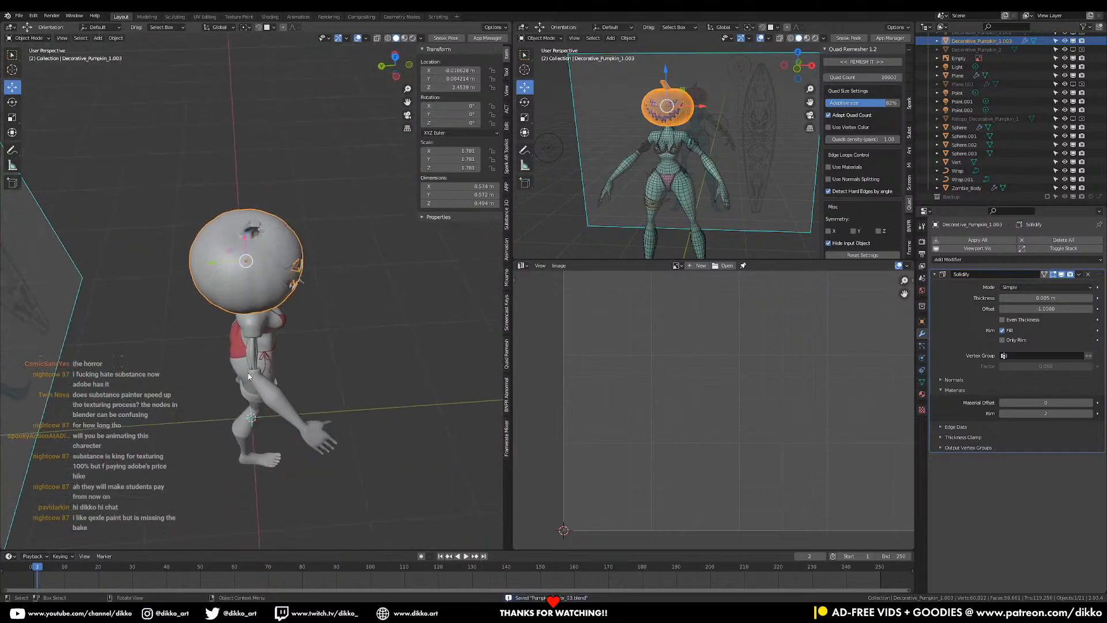
{"action": "left_click", "coordinate": [237, 348]}
{"action": "middle_click_drag", "start_coordinate": [238, 348], "coordinate": [324, 359]}
- UV-unwrap the whole Bikini_Bottom mesh in Edit Mode
{"action": "key", "text": "Tab"}
{"action": "key", "text": "a"}
{"action": "key", "text": "u"}
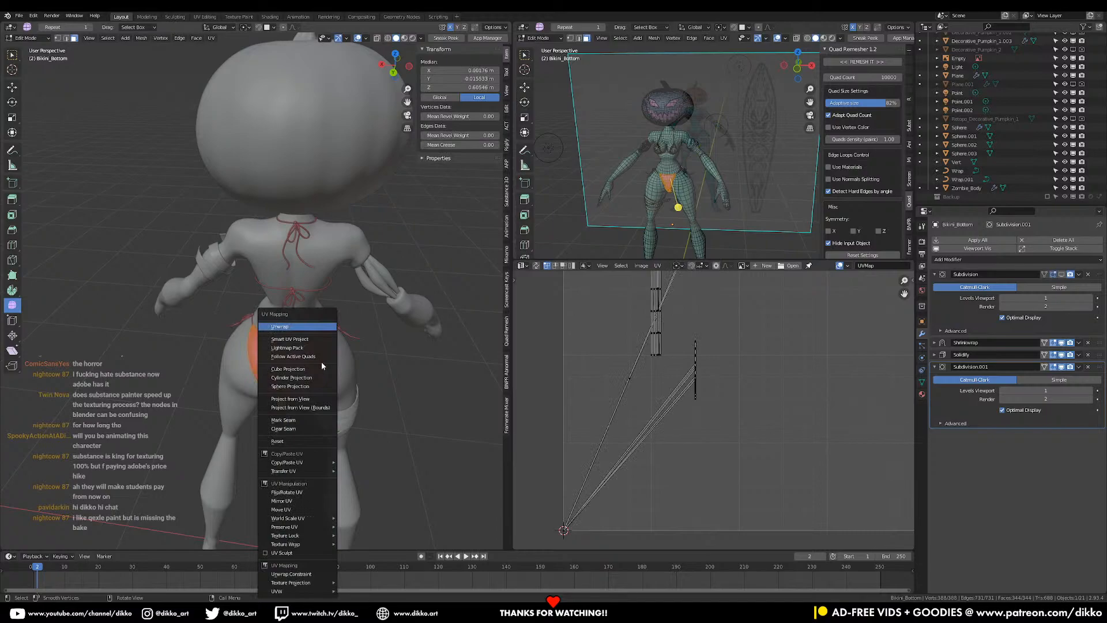
{"action": "left_click", "coordinate": [322, 331]}
{"action": "scroll", "coordinate": [325, 375], "scroll_direction": "down", "scroll_amount": 2}
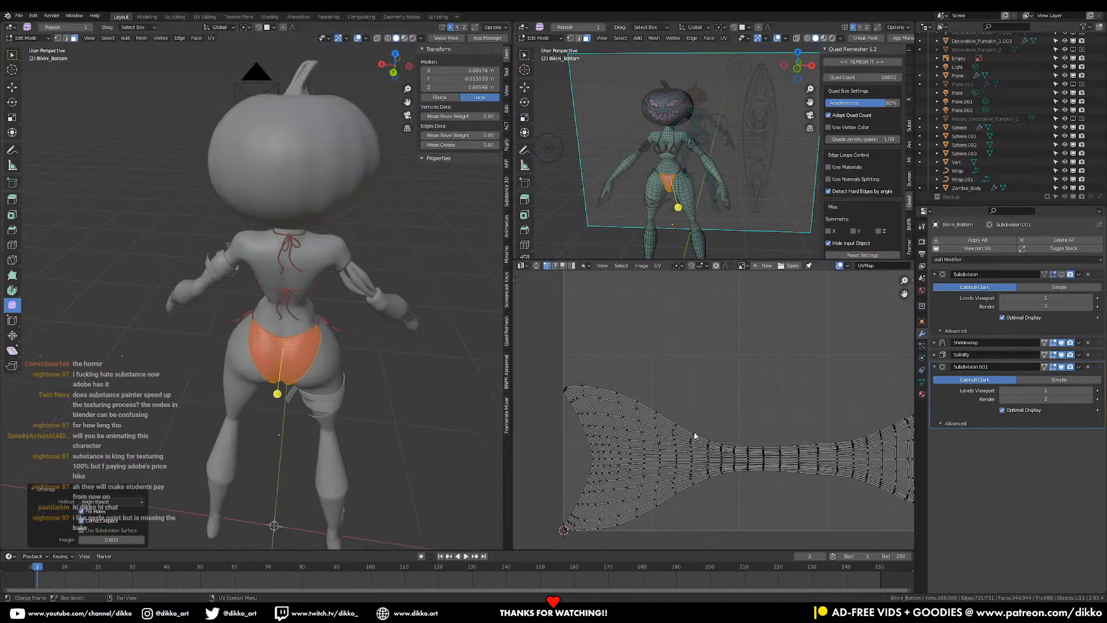
{"action": "scroll", "coordinate": [663, 435], "scroll_direction": "down", "scroll_amount": 2}
{"action": "middle_click_drag", "start_coordinate": [444, 410], "coordinate": [219, 381]}
{"action": "scroll", "coordinate": [248, 381], "scroll_direction": "up", "scroll_amount": 1}
{"action": "key", "text": "Tab"}
- Add the bikini top to the selection, save, and undo a trial apply of its modifiers
{"action": "left_click", "coordinate": [248, 279], "text": "shift"}
{"action": "middle_click_drag", "start_coordinate": [298, 279], "coordinate": [278, 344]}
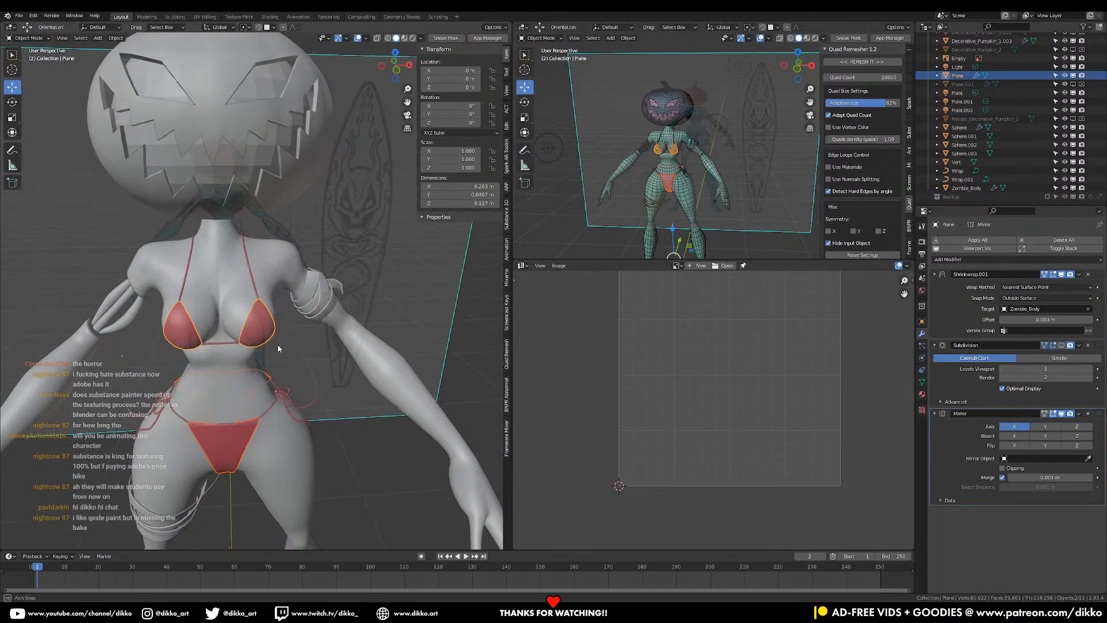
{"action": "key", "text": "Tab"}
{"action": "key", "text": "Tab"}
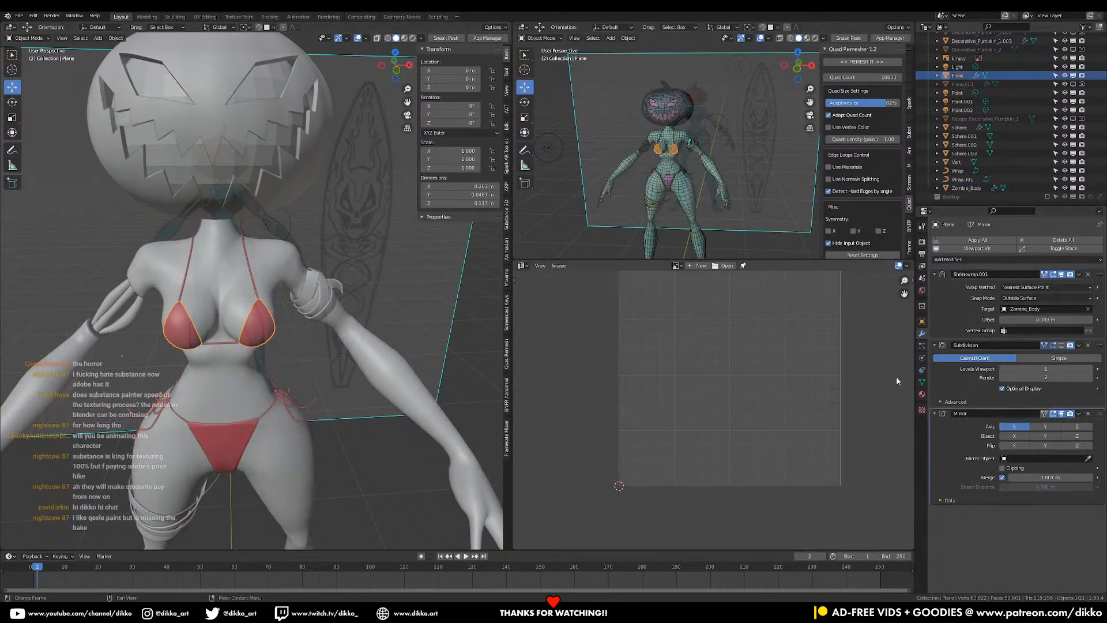
{"action": "key", "text": "ctrl+s"}
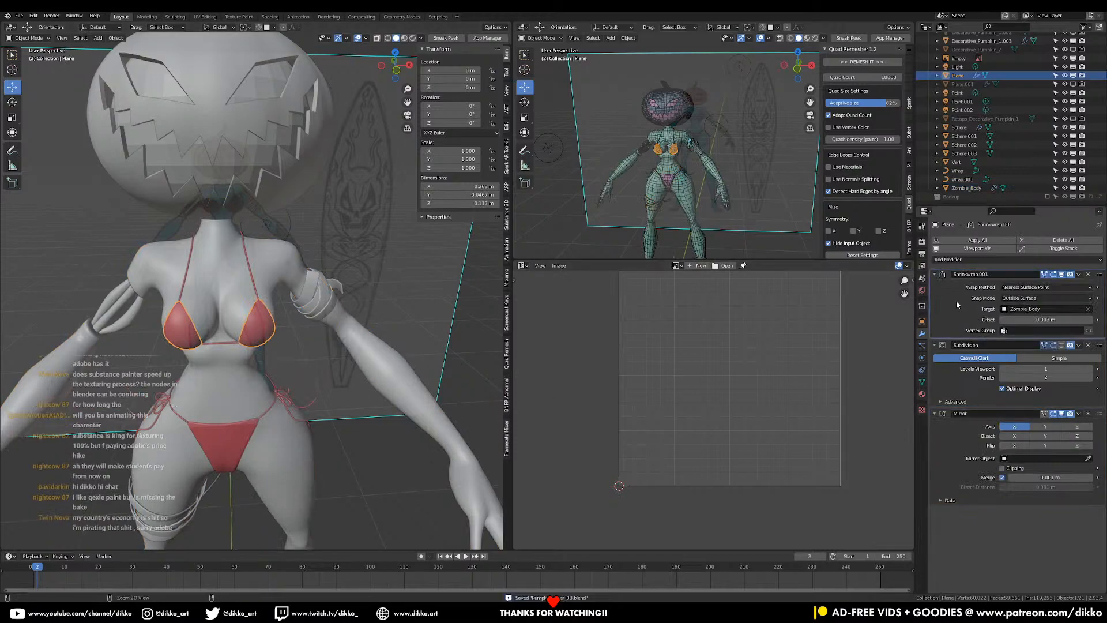
{"action": "key", "text": "ctrl+a"}
{"action": "key", "text": "ctrl+a"}
{"action": "key", "text": "Tab"}
{"action": "key", "text": "Tab"}
{"action": "key", "text": "Tab"}
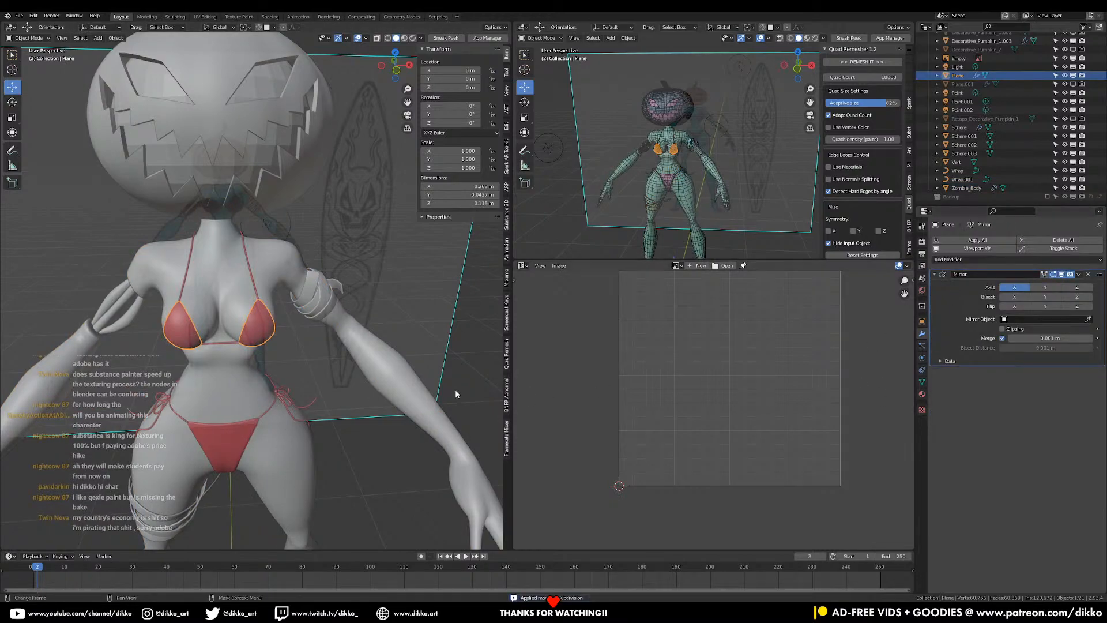
{"action": "key", "text": "ctrl+z"}
{"action": "key", "text": "ctrl+z"}
{"action": "key", "text": "ctrl+z"}
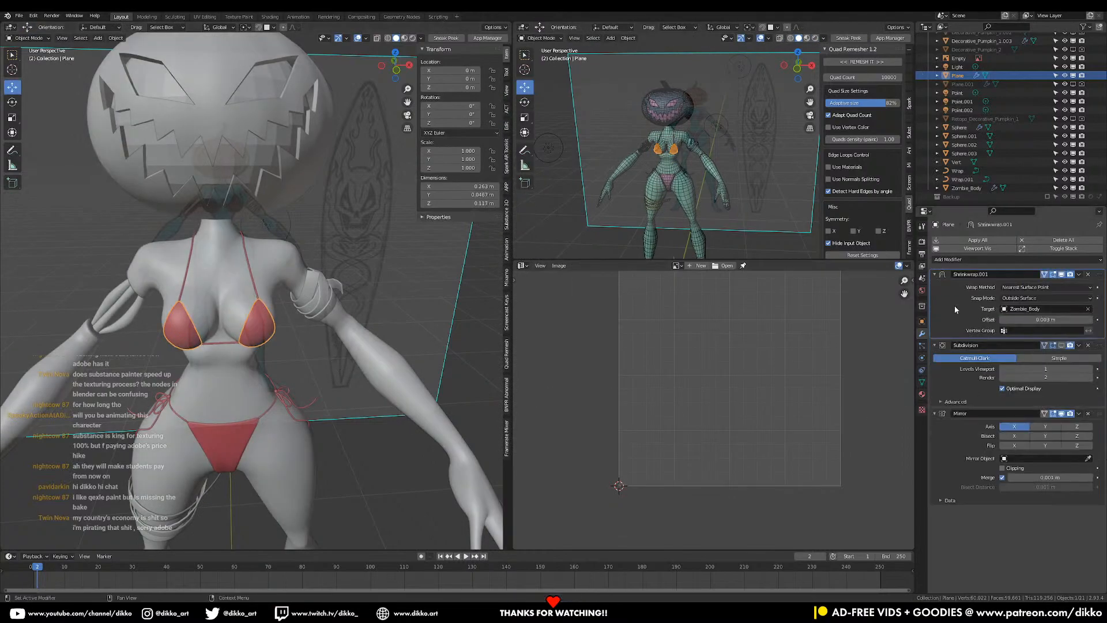
- Apply Shrinkwrap.001 on the bikini top, then move Mirror above Subdivision and apply it
{"action": "key", "text": "ctrl+a"}
{"action": "key", "text": "Tab"}
{"action": "left_click_drag", "start_coordinate": [1100, 343], "coordinate": [1079, 261]}
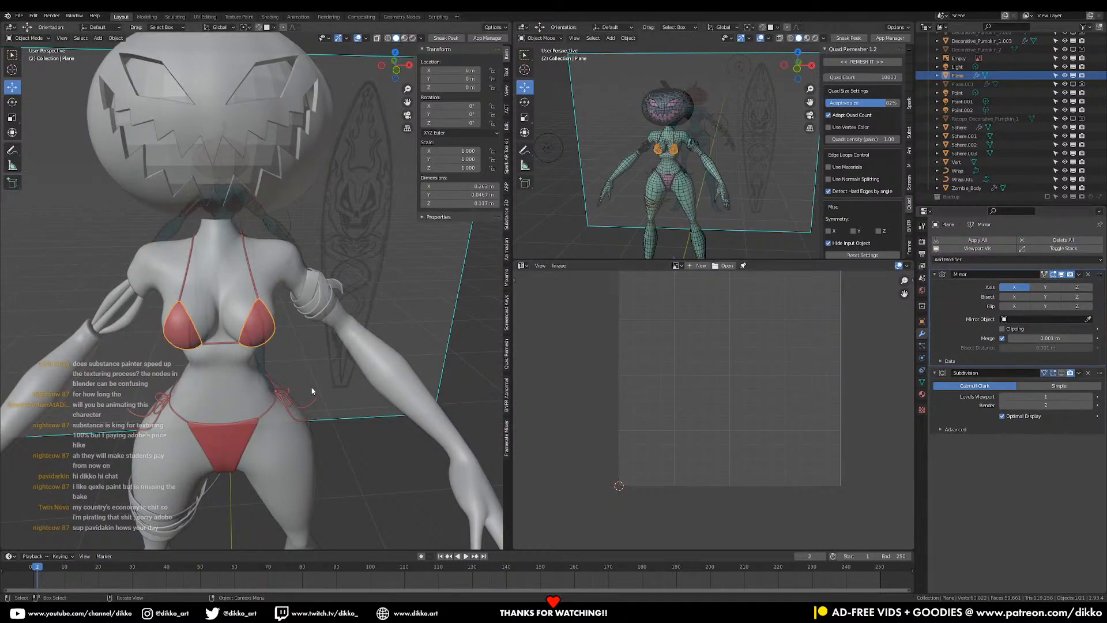
{"action": "right_click", "coordinate": [259, 349]}
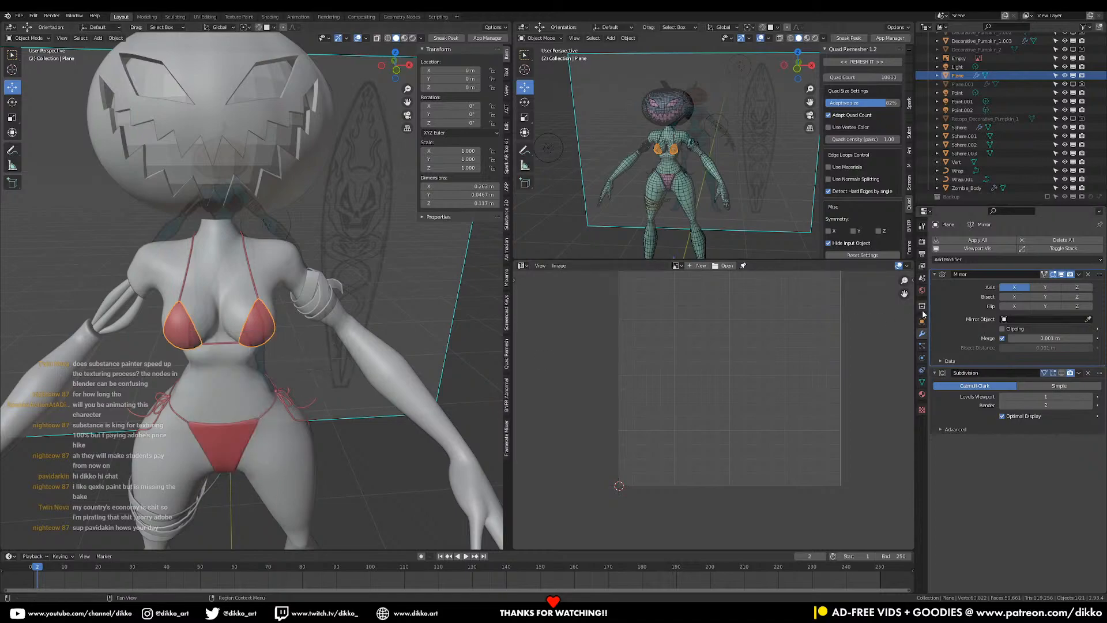
{"action": "key", "text": "ctrl+a"}
- Check the bikini bottom's UVs, then select the body and the bikini tie string
{"action": "middle_click_drag", "start_coordinate": [323, 323], "coordinate": [283, 393]}
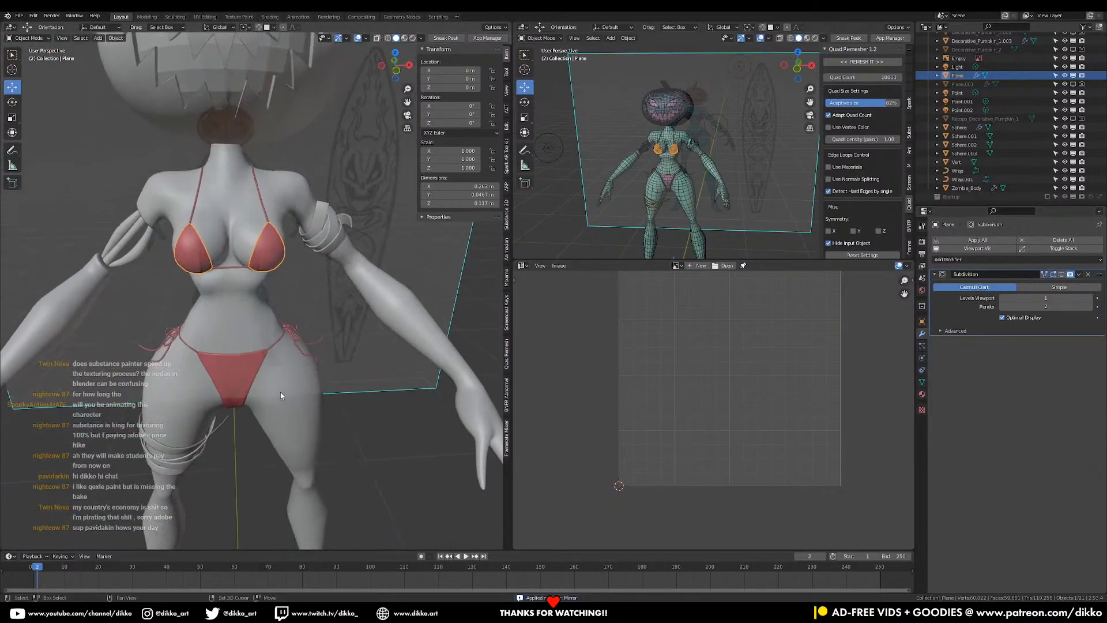
{"action": "left_click", "coordinate": [261, 364]}
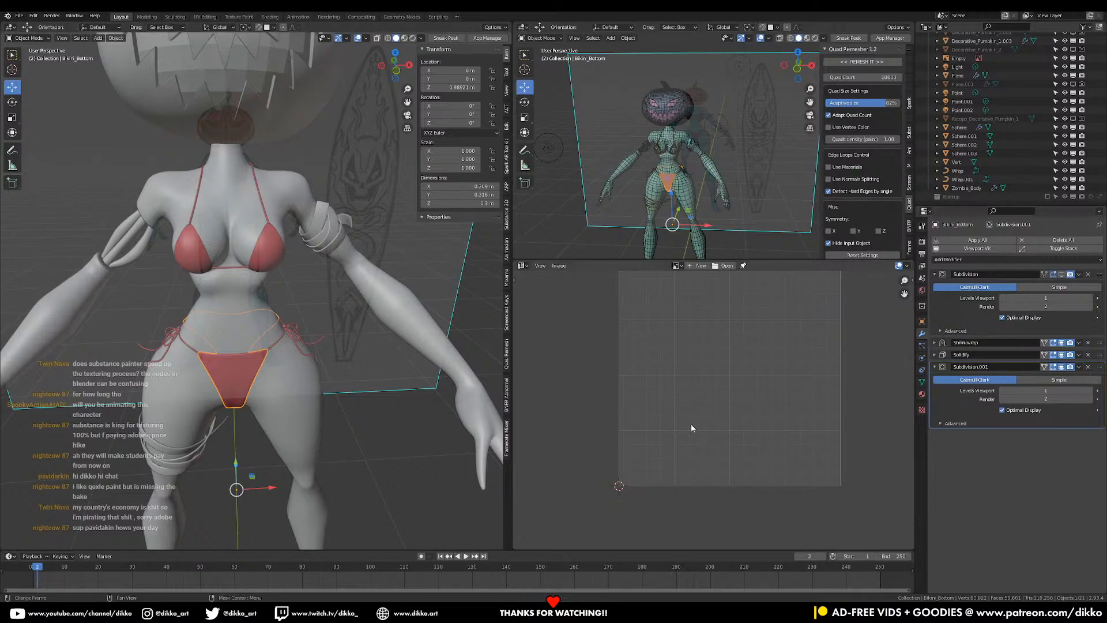
{"action": "key", "text": "Tab"}
{"action": "key", "text": "Tab"}
{"action": "middle_click_drag", "start_coordinate": [247, 362], "coordinate": [146, 312]}
{"action": "left_click", "coordinate": [254, 333]}
{"action": "left_click", "coordinate": [257, 333]}
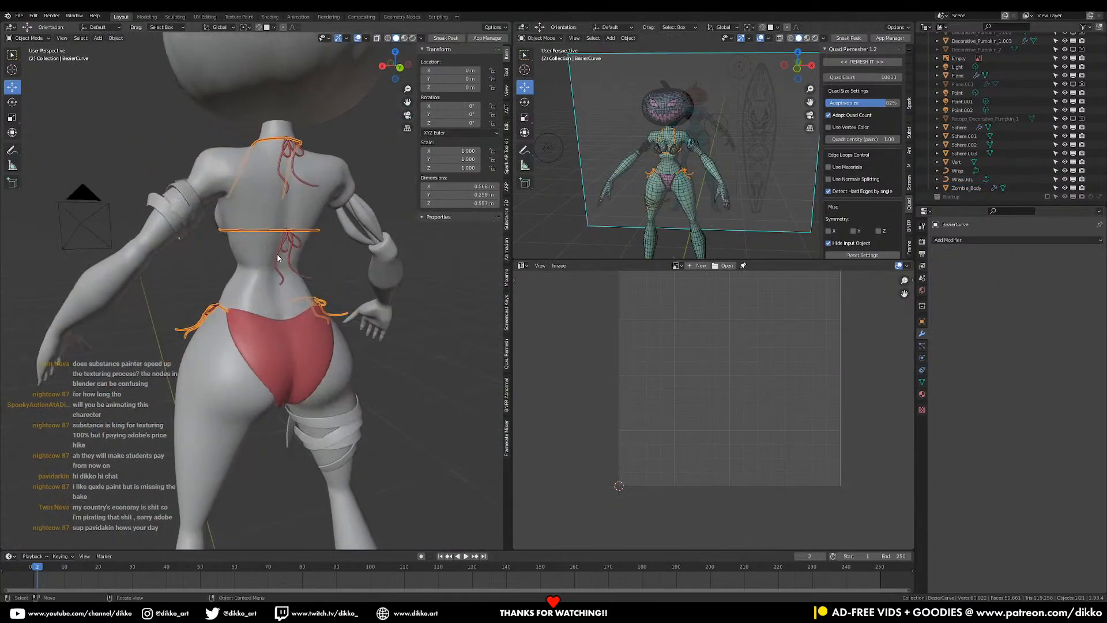
{"action": "right_click", "coordinate": [202, 326]}
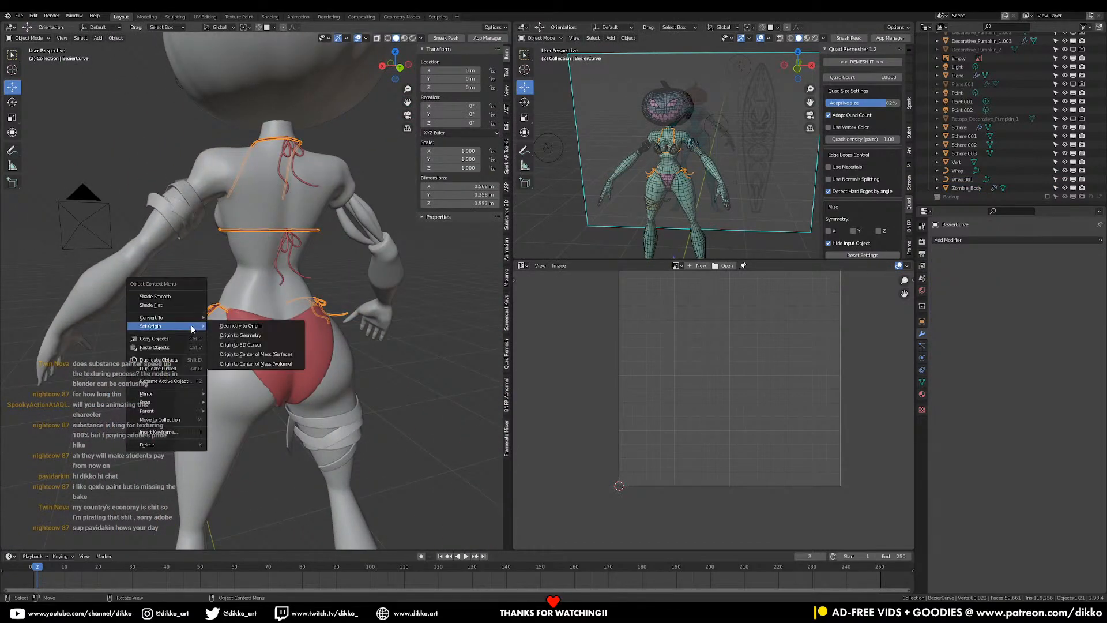
{"action": "key", "text": "Tab"}
{"action": "middle_click_drag", "start_coordinate": [175, 329], "coordinate": [331, 304]}
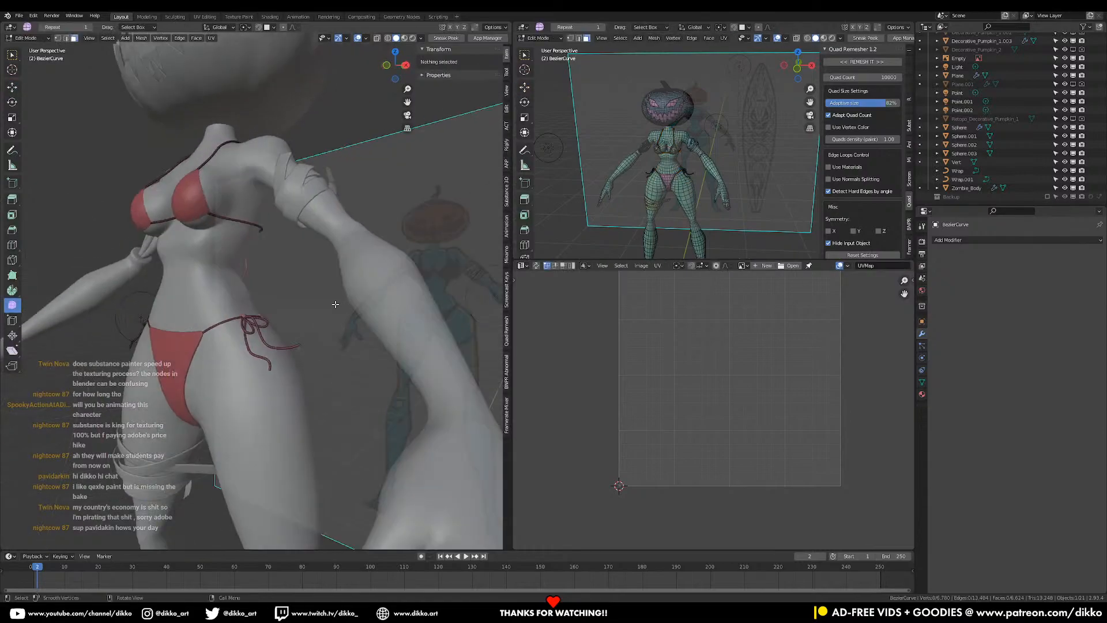
{"action": "scroll", "coordinate": [284, 403], "scroll_direction": "up", "scroll_amount": 6}
{"action": "key", "text": "Tab"}
{"action": "scroll", "coordinate": [288, 408], "scroll_direction": "down", "scroll_amount": 8}
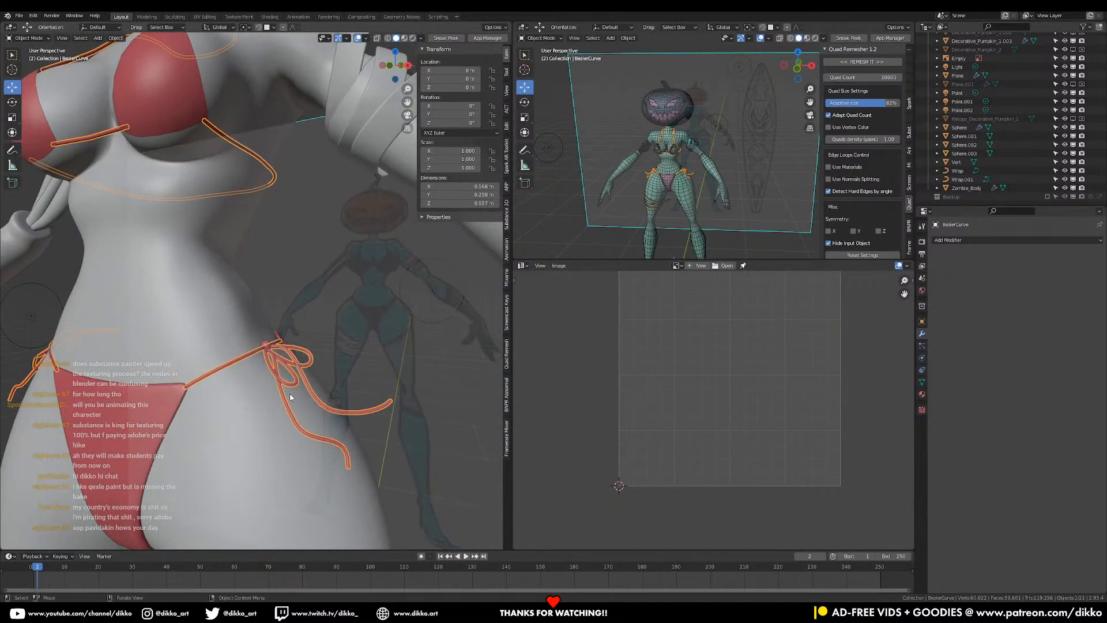
{"action": "key", "text": "Tab"}
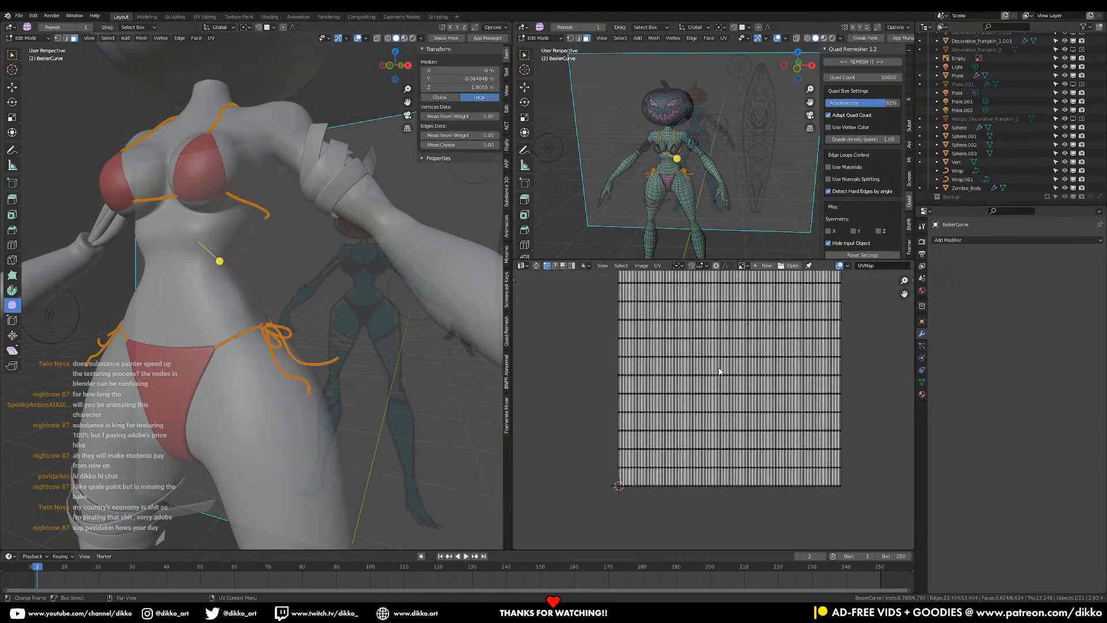
{"action": "middle_click_drag", "start_coordinate": [369, 341], "coordinate": [271, 339]}
{"action": "scroll", "coordinate": [205, 334], "scroll_direction": "up", "scroll_amount": 4}
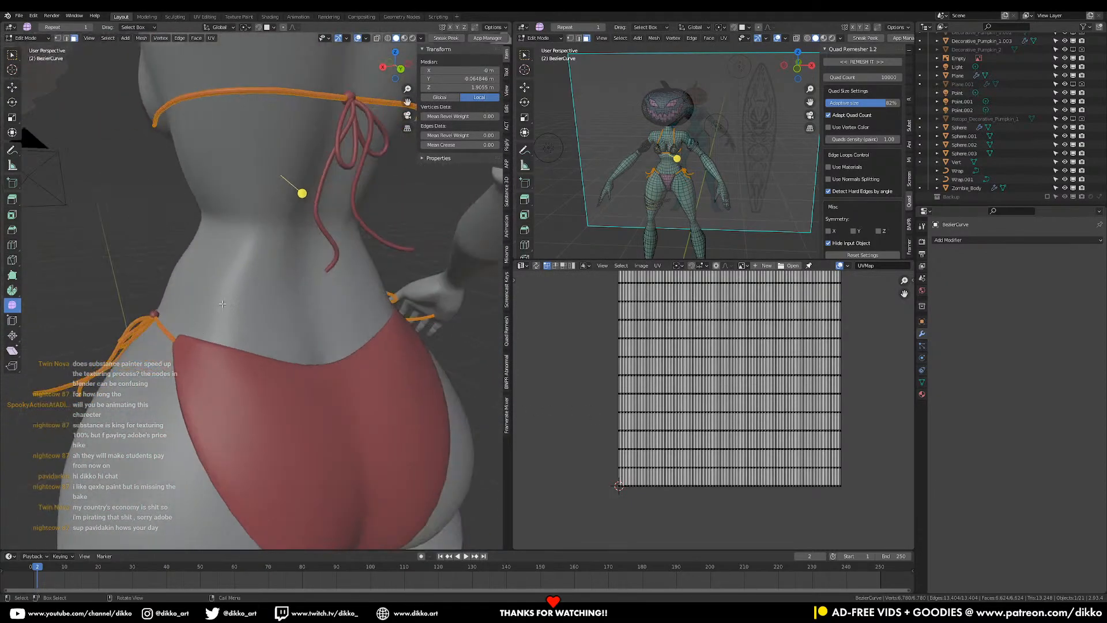
{"action": "key", "text": "Tab"}
{"action": "left_click", "coordinate": [321, 224]}
{"action": "key", "text": "Tab"}
{"action": "key", "text": "Tab"}
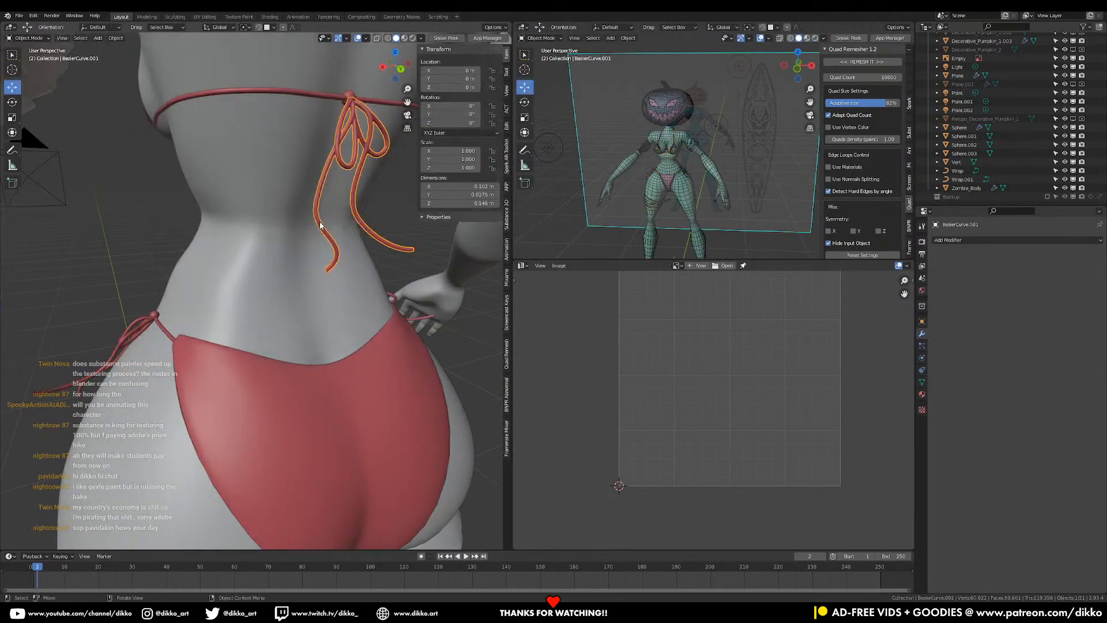
{"action": "left_click", "coordinate": [348, 96]}
{"action": "key", "text": "Tab"}
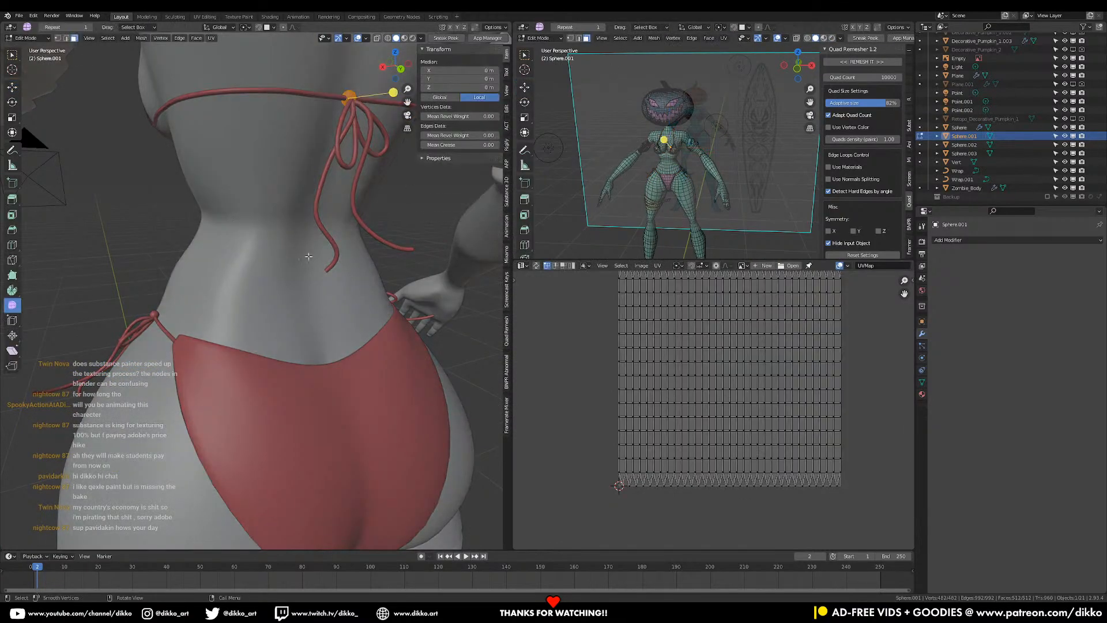
{"action": "scroll", "coordinate": [690, 351], "scroll_direction": "down", "scroll_amount": 1}
{"action": "key", "text": "Tab"}
{"action": "scroll", "coordinate": [320, 206], "scroll_direction": "down", "scroll_amount": 1}
{"action": "middle_click_drag", "start_coordinate": [321, 209], "coordinate": [261, 349], "text": "shift"}
{"action": "scroll", "coordinate": [289, 152], "scroll_direction": "down", "scroll_amount": 2}
{"action": "middle_click_drag", "start_coordinate": [289, 152], "coordinate": [265, 123]}
{"action": "left_click", "coordinate": [266, 124]}
{"action": "key", "text": "Tab"}
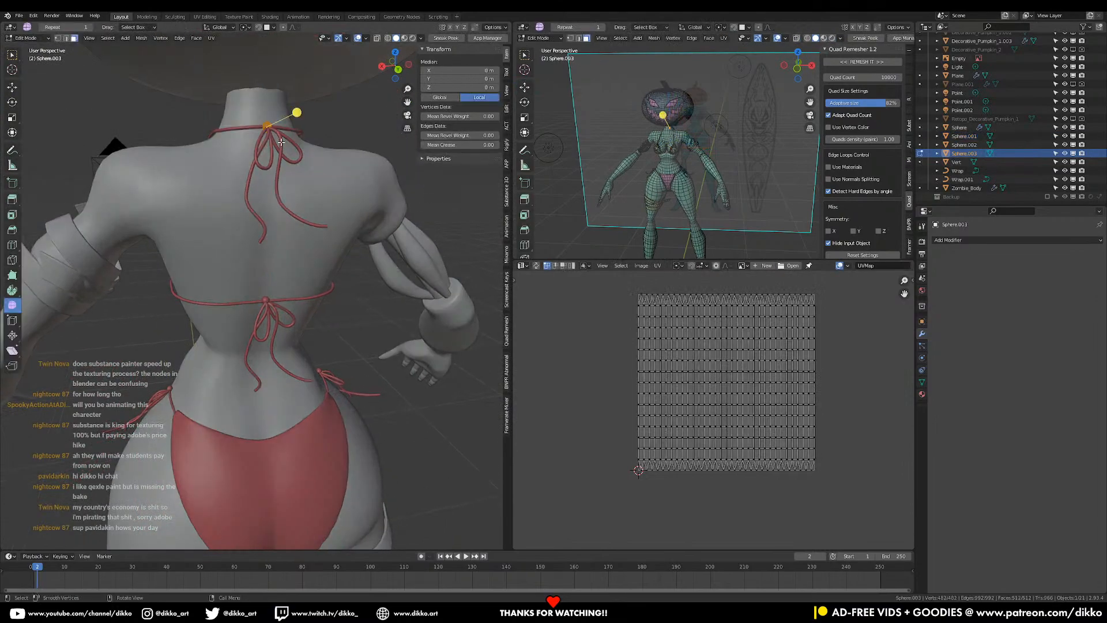
{"action": "key", "text": "Tab"}
{"action": "middle_click_drag", "start_coordinate": [87, 320], "coordinate": [202, 294]}
{"action": "left_click", "coordinate": [125, 282]}
{"action": "middle_click_drag", "start_coordinate": [126, 281], "coordinate": [301, 264]}
{"action": "middle_click_drag", "start_coordinate": [376, 263], "coordinate": [390, 261], "text": "shift"}
{"action": "right_click", "coordinate": [390, 261]}
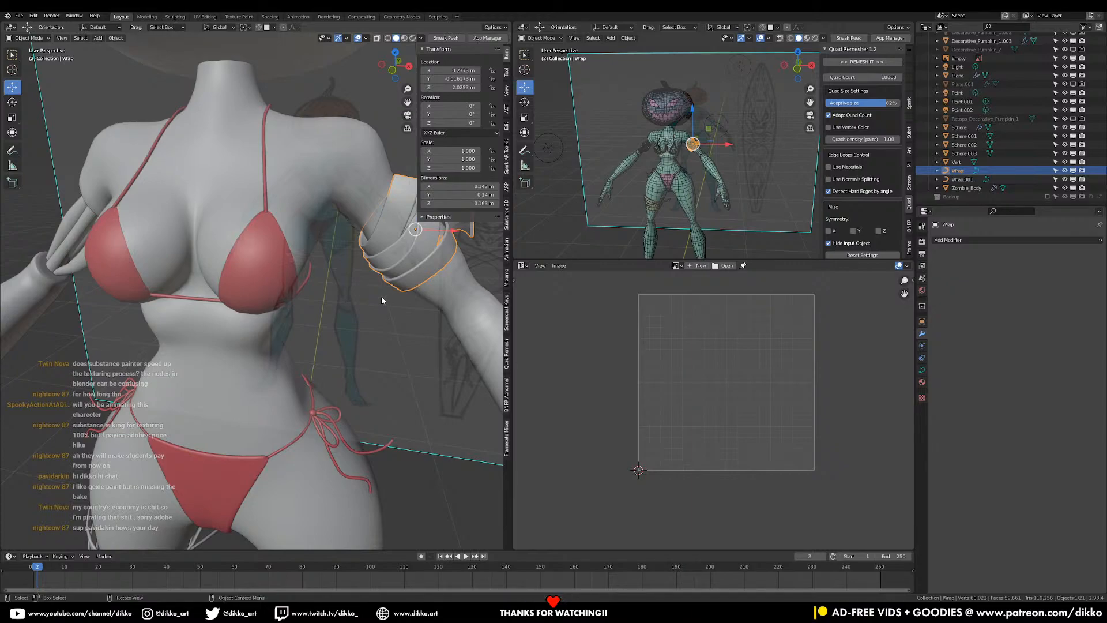
- Select the arm Wrap and nudge its position slightly
{"action": "middle_click_drag", "start_coordinate": [381, 274], "coordinate": [254, 352]}
{"action": "left_click", "coordinate": [309, 319]}
{"action": "left_click", "coordinate": [323, 294]}
{"action": "key", "text": "g"}
{"action": "left_click", "coordinate": [336, 292]}
- Enable proportional editing and move and rotate the wrap's control points in Edit Mode
{"action": "key", "text": "Tab"}
{"action": "key", "text": "g"}
{"action": "left_click", "coordinate": [296, 321]}
{"action": "left_click", "coordinate": [283, 28]}
{"action": "key", "text": "g"}
{"action": "left_click", "coordinate": [331, 263]}
{"action": "key", "text": "r"}
{"action": "key", "text": "r"}
{"action": "left_click", "coordinate": [283, 349]}
{"action": "key", "text": "g"}
{"action": "left_click", "coordinate": [235, 340]}
- Pull the wrap band points into a snugger shape with proportional falloff
{"action": "key", "text": "g"}
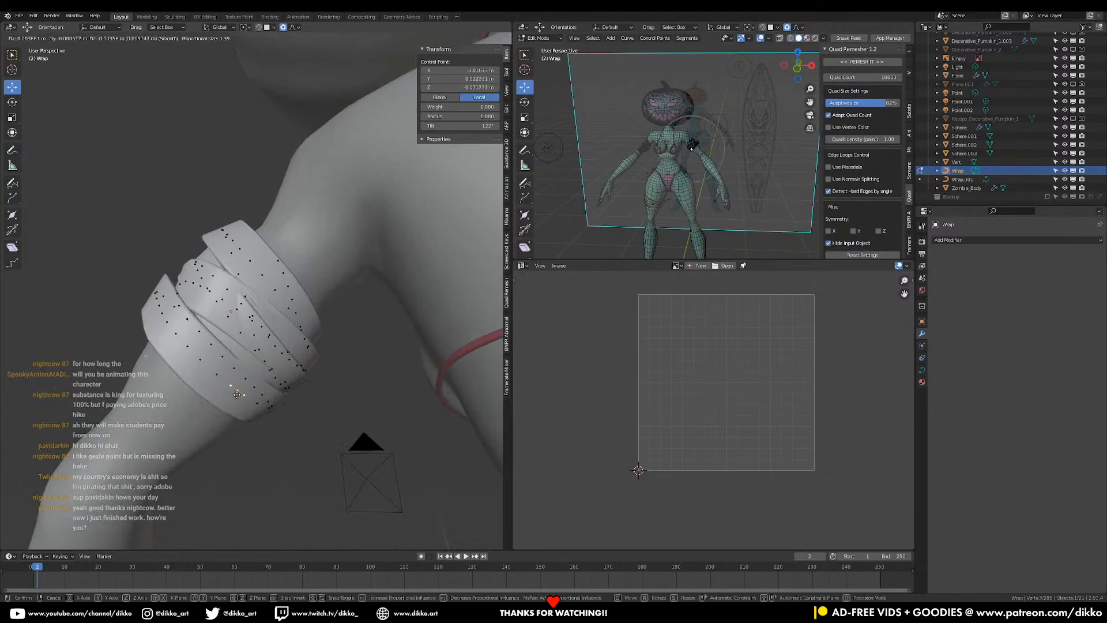
{"action": "left_click", "coordinate": [237, 394]}
{"action": "middle_click_drag", "start_coordinate": [235, 388], "coordinate": [350, 369]}
{"action": "left_click", "coordinate": [296, 315]}
{"action": "key", "text": "g"}
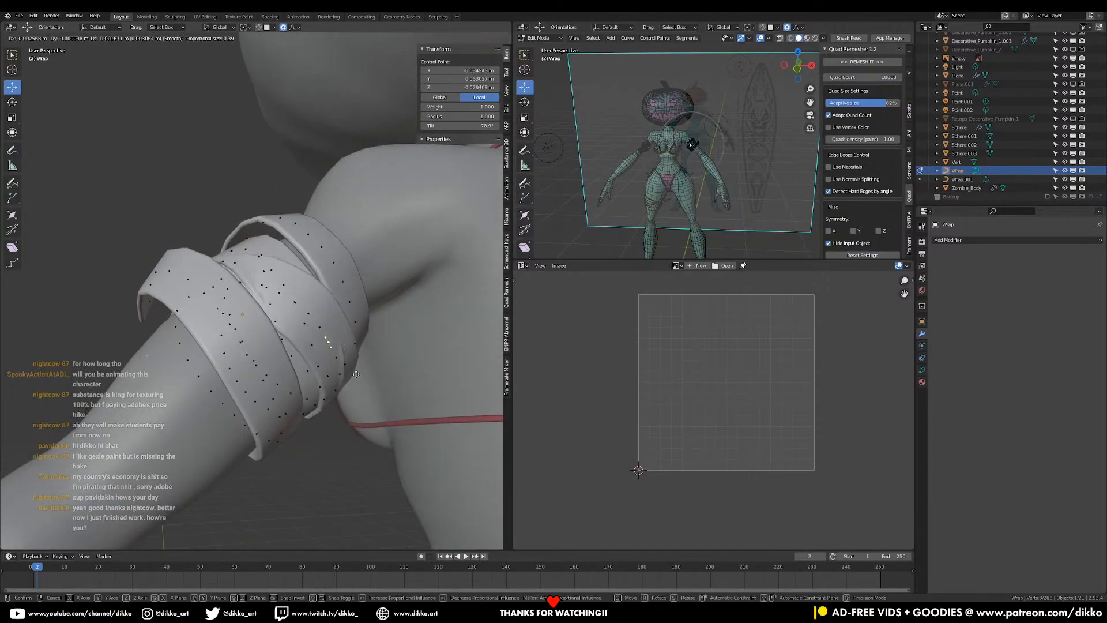
{"action": "left_click", "coordinate": [360, 372]}
- Deselect all, then pull individual band points outward and nudge them into place
{"action": "middle_click_drag", "start_coordinate": [254, 266], "coordinate": [289, 378]}
{"action": "left_click", "coordinate": [236, 423]}
{"action": "middle_click_drag", "start_coordinate": [236, 423], "coordinate": [286, 403]}
{"action": "key", "text": "alt+a"}
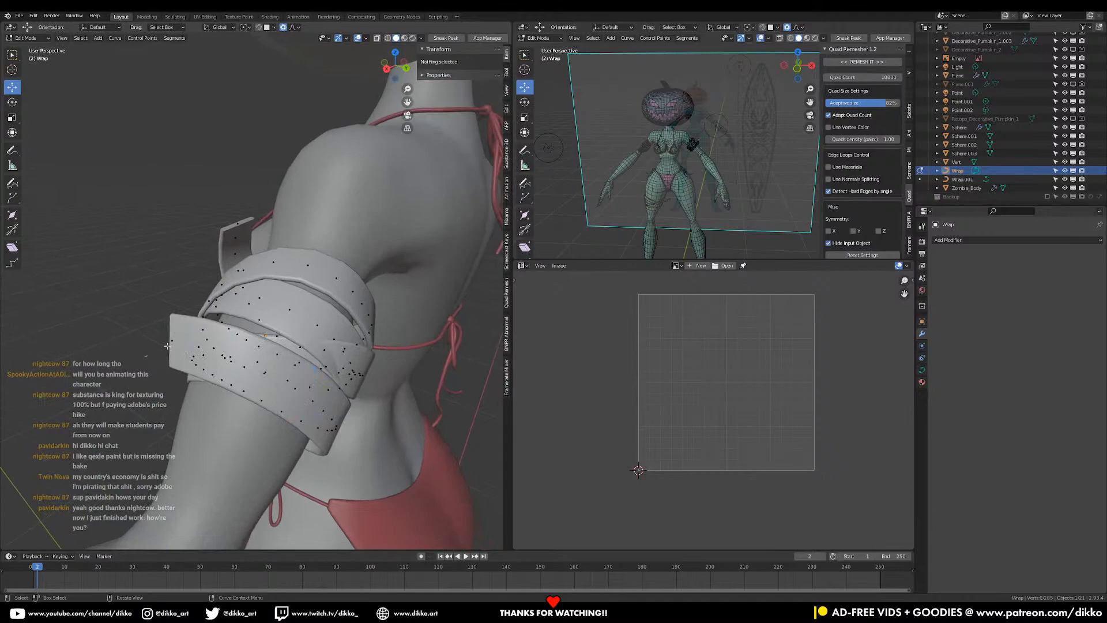
{"action": "left_click", "coordinate": [168, 345]}
{"action": "key", "text": "g"}
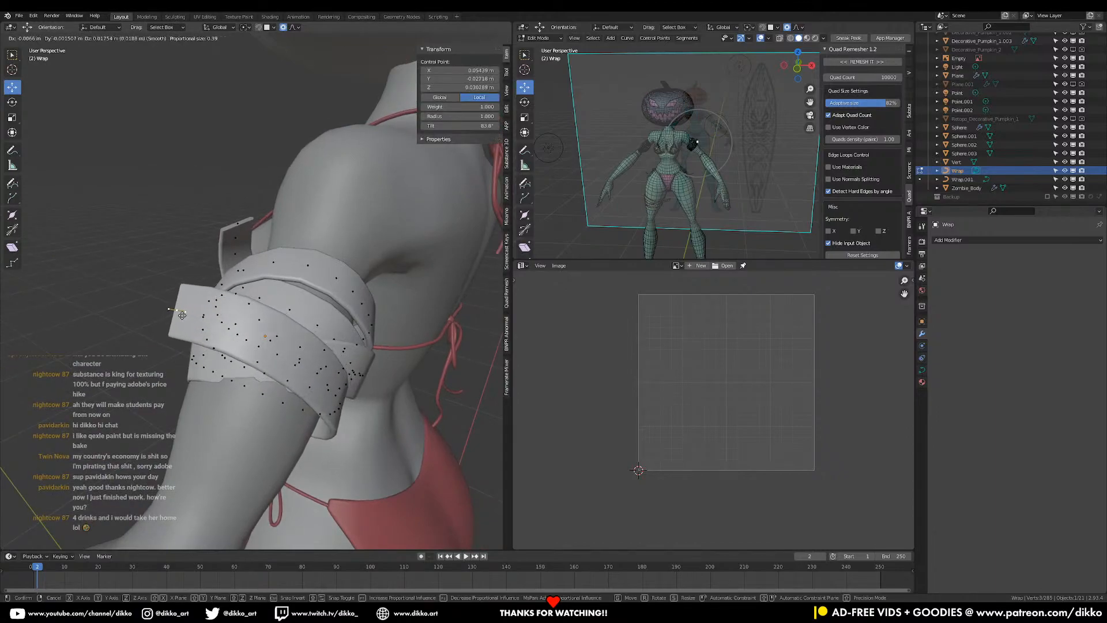
{"action": "left_click", "coordinate": [183, 310]}
{"action": "middle_click_drag", "start_coordinate": [184, 309], "coordinate": [199, 307]}
{"action": "key", "text": "g"}
{"action": "left_click", "coordinate": [190, 305]}
- Refine the remaining band points from several angles so the bands hug the arm
{"action": "middle_click_drag", "start_coordinate": [329, 395], "coordinate": [358, 323]}
{"action": "left_click", "coordinate": [357, 315]}
{"action": "key", "text": "g"}
{"action": "left_click", "coordinate": [359, 315]}
{"action": "middle_click_drag", "start_coordinate": [358, 315], "coordinate": [323, 340]}
{"action": "key", "text": "g"}
{"action": "left_click", "coordinate": [346, 316]}
{"action": "key", "text": "g"}
{"action": "left_click", "coordinate": [196, 382]}
{"action": "left_click", "coordinate": [332, 336]}
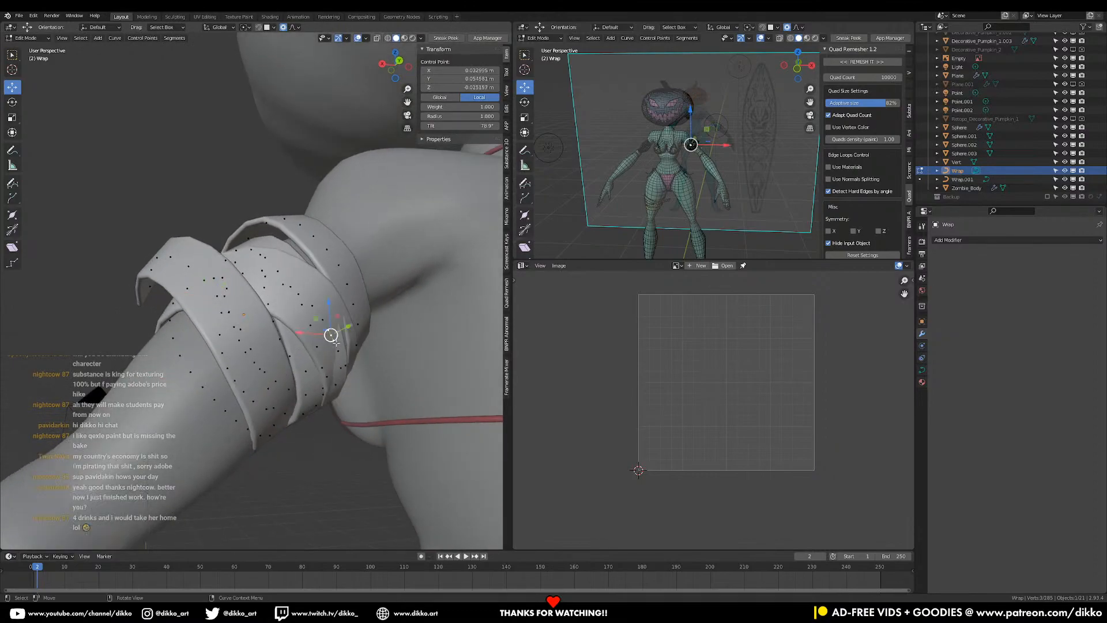
{"action": "key", "text": "g"}
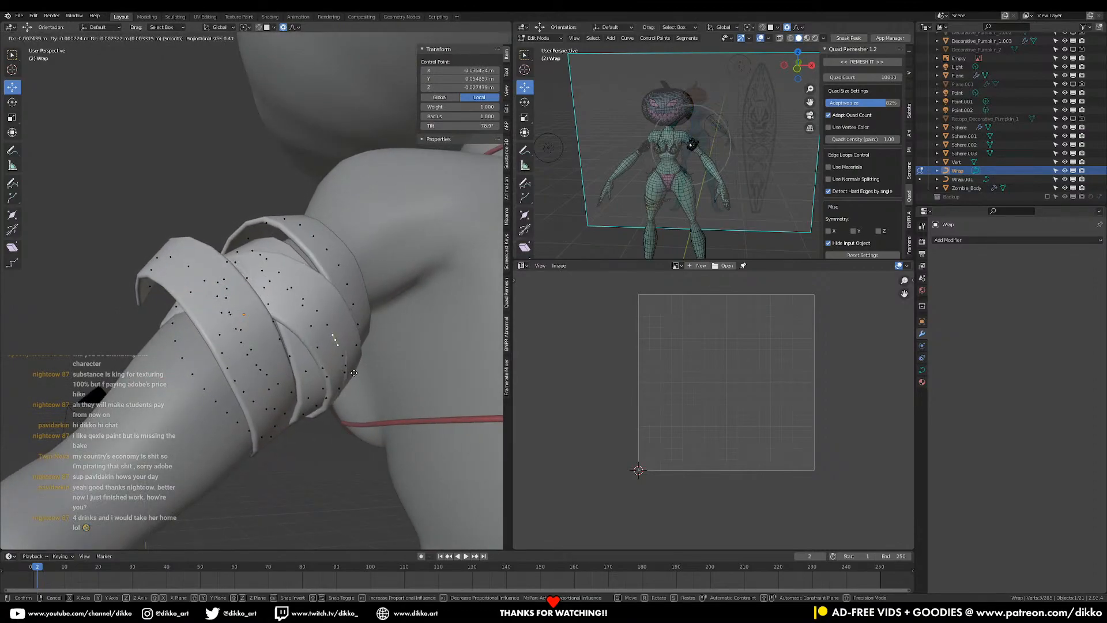
{"action": "left_click", "coordinate": [346, 340]}
{"action": "middle_click_drag", "start_coordinate": [346, 340], "coordinate": [430, 352]}
{"action": "middle_click_drag", "start_coordinate": [242, 375], "coordinate": [273, 327]}
- Return the wrap to Object Mode and zoom out to see the whole character
{"action": "key", "text": "Tab"}
{"action": "scroll", "coordinate": [319, 379], "scroll_direction": "down", "scroll_amount": 4}
{"action": "scroll", "coordinate": [319, 379], "scroll_direction": "down", "scroll_amount": 4}
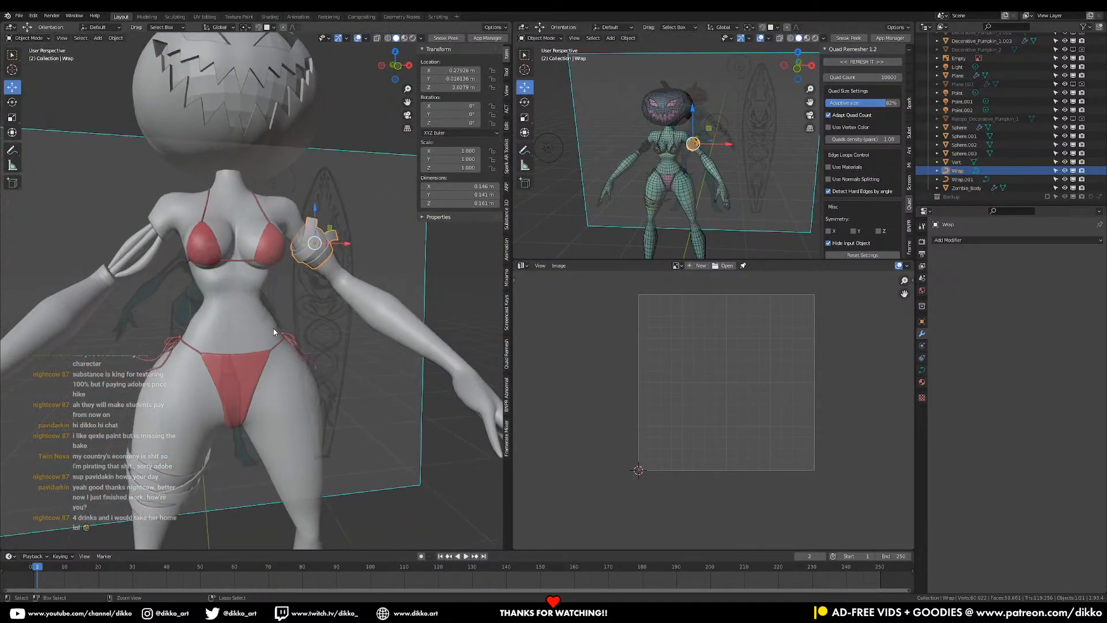
{"action": "middle_click_drag", "start_coordinate": [226, 374], "coordinate": [279, 454]}
{"action": "scroll", "coordinate": [252, 376], "scroll_direction": "down", "scroll_amount": 4}
{"action": "scroll", "coordinate": [243, 376], "scroll_direction": "down", "scroll_amount": 3}
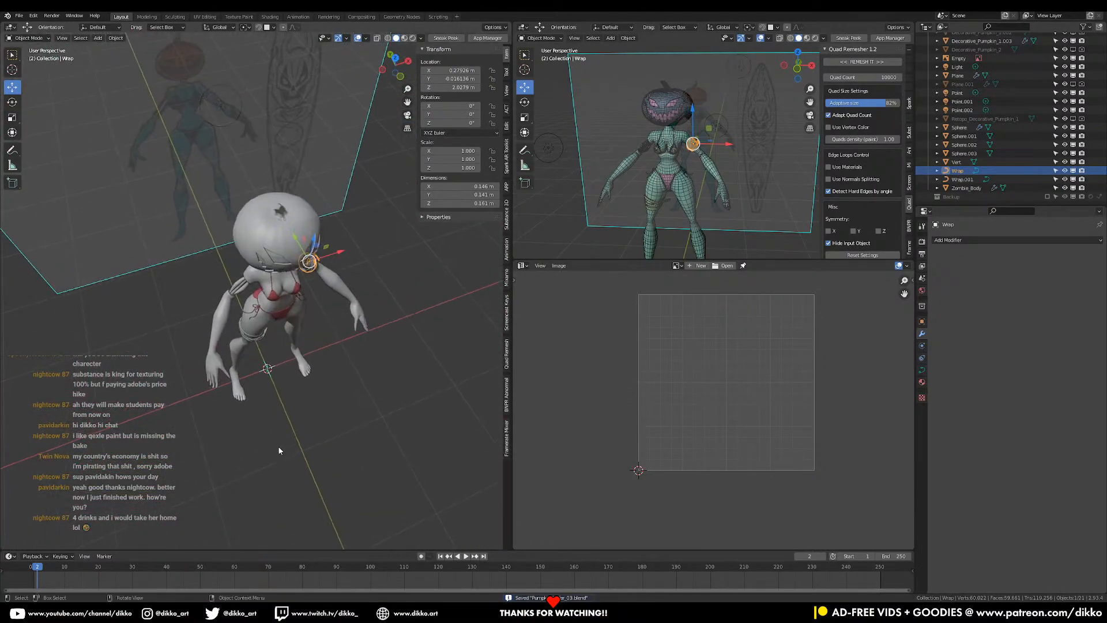
- Rename the sphere inside the pumpkin to 'Pumpkin Light' and hide it from viewport and render
{"action": "middle_click_drag", "start_coordinate": [284, 396], "coordinate": [244, 393]}
{"action": "left_click_drag", "start_coordinate": [175, 236], "coordinate": [399, 393]}
{"action": "middle_click_drag", "start_coordinate": [316, 372], "coordinate": [284, 205]}
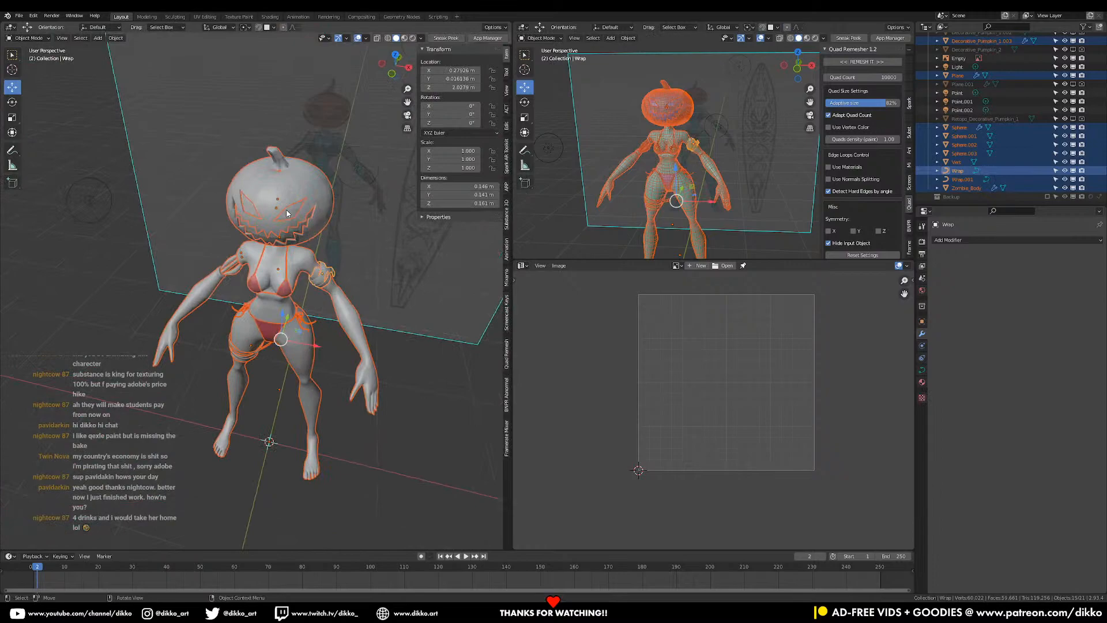
{"action": "left_click", "coordinate": [286, 213]}
{"action": "left_click", "coordinate": [288, 213]}
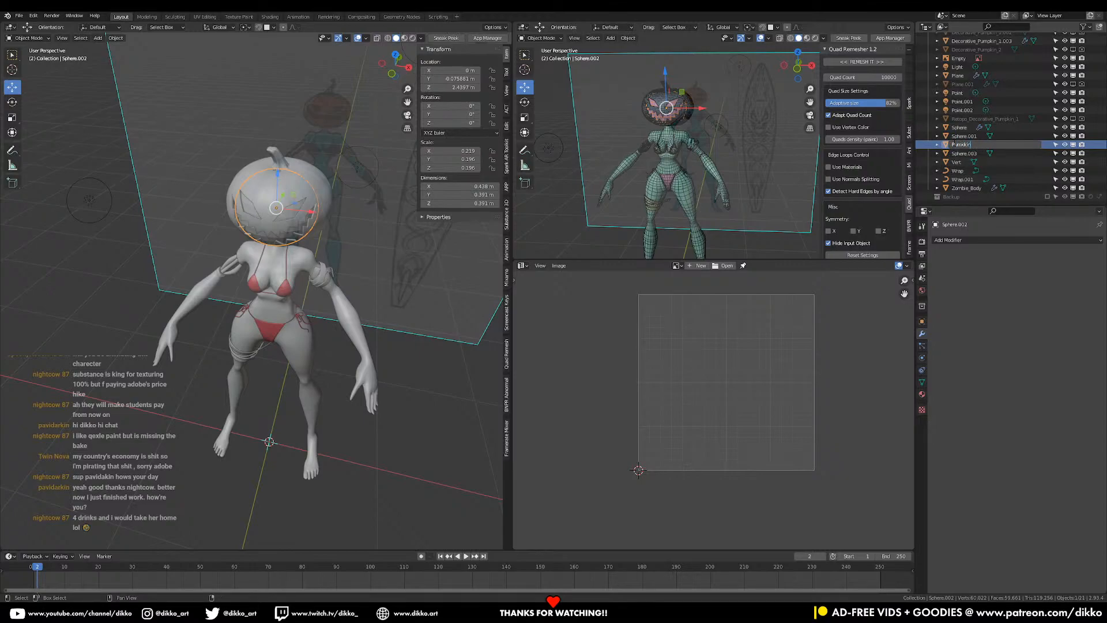
{"action": "type", "text": "Pumpkin Light"}
{"action": "key", "text": "Return"}
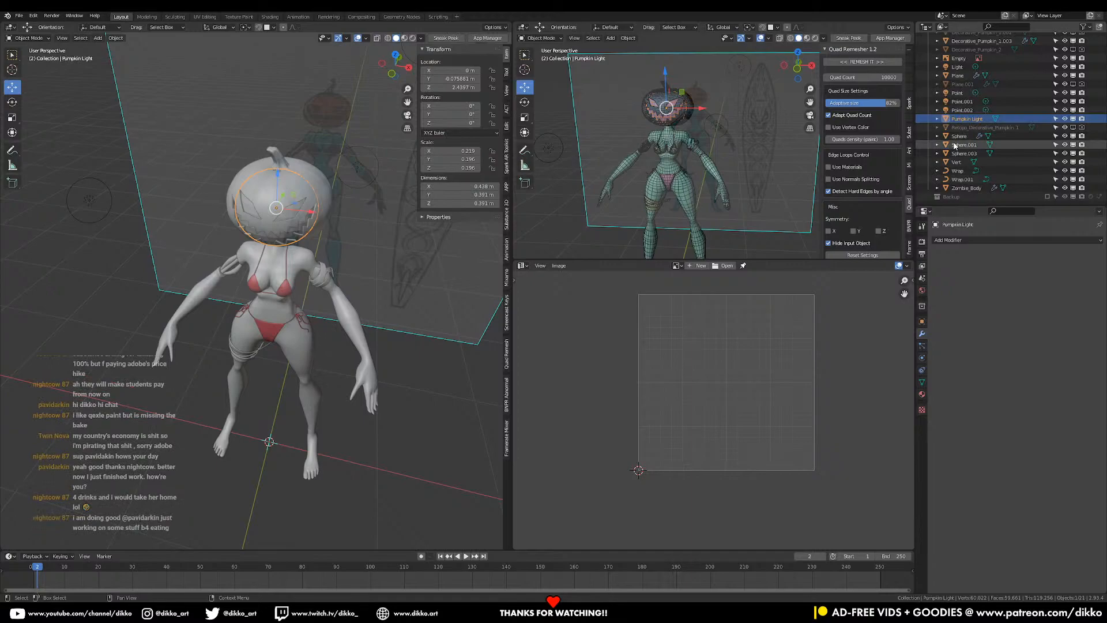
{"action": "left_click_drag", "start_coordinate": [1065, 119], "coordinate": [1082, 119]}
- Save the blend file
{"action": "middle_click_drag", "start_coordinate": [327, 426], "coordinate": [386, 392]}
{"action": "key", "text": "ctrl+s"}
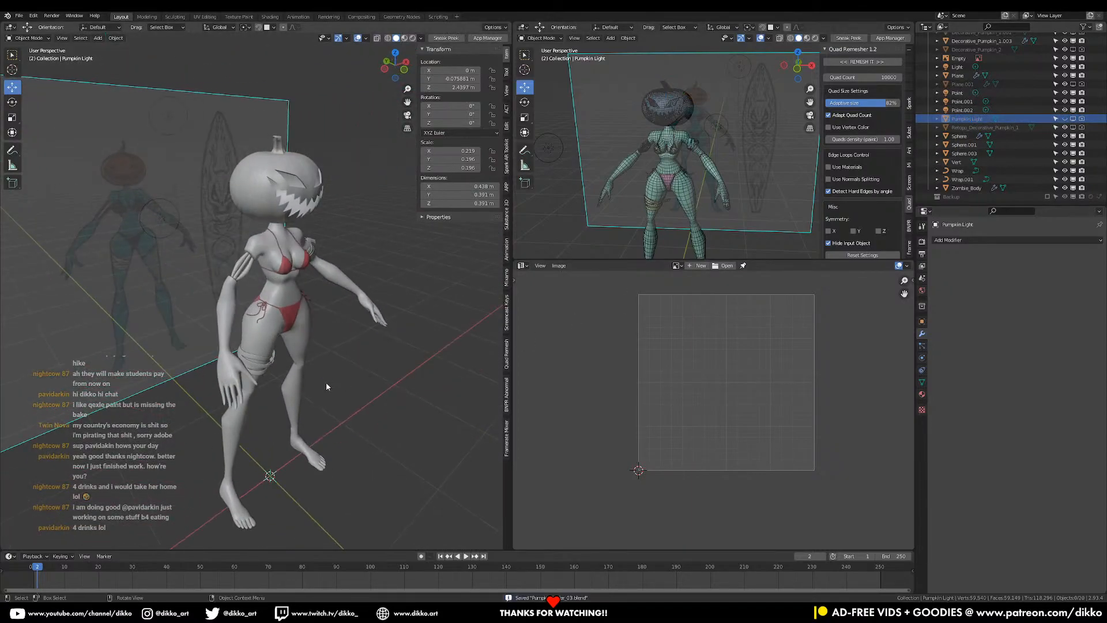
{"action": "middle_click_drag", "start_coordinate": [278, 356], "coordinate": [247, 359]}
{"action": "scroll", "coordinate": [262, 347], "scroll_direction": "up", "scroll_amount": 4}
- Select Wrap.001, select all its points in Edit Mode, and return to Object Mode
{"action": "left_click", "coordinate": [261, 390]}
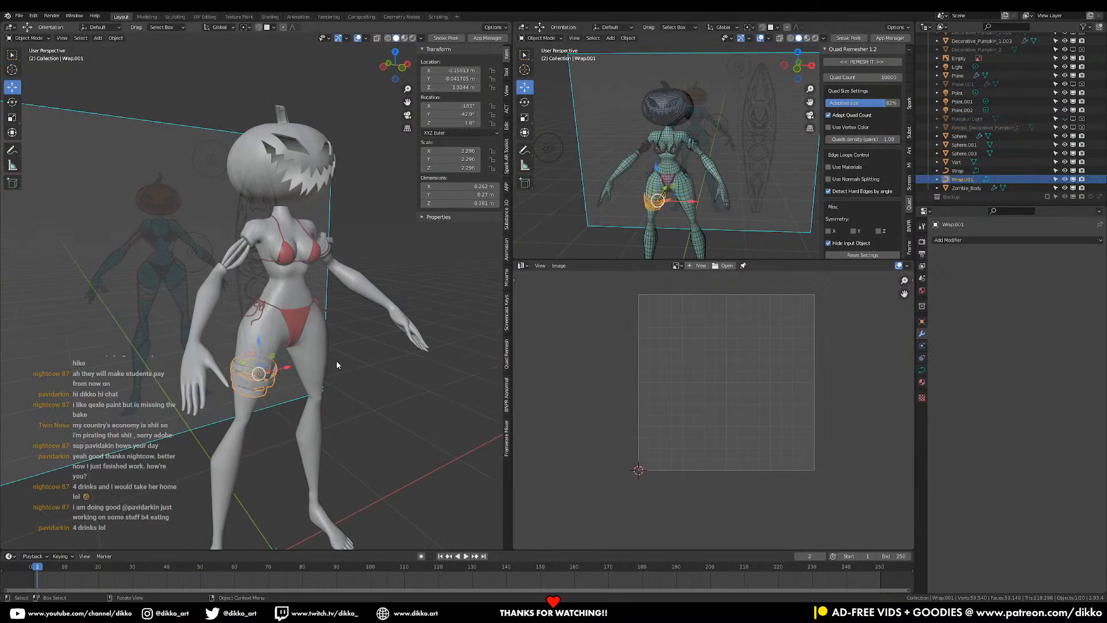
{"action": "middle_click_drag", "start_coordinate": [337, 365], "coordinate": [278, 375]}
{"action": "key", "text": "Tab"}
{"action": "key", "text": "a"}
{"action": "key", "text": "Tab"}
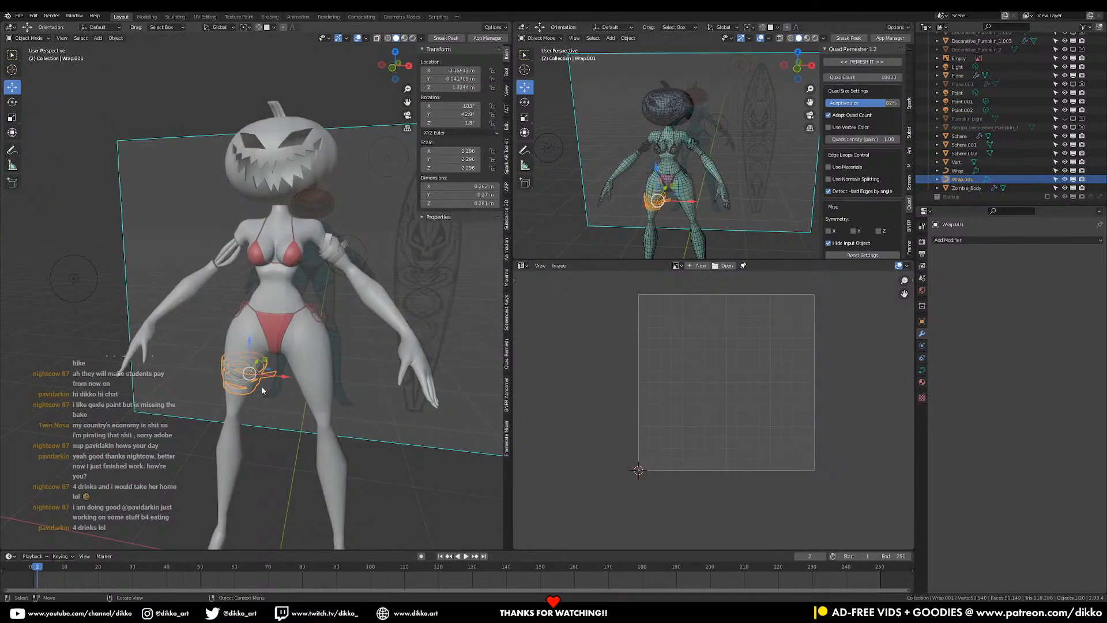
{"action": "scroll", "coordinate": [370, 238], "scroll_direction": "up", "scroll_amount": 2}
- Convert the arm wrap and the thigh wrap from curves to meshes
{"action": "left_click", "coordinate": [370, 235]}
{"action": "right_click", "coordinate": [347, 225]}
{"action": "mouse_move", "coordinate": [347, 225]}
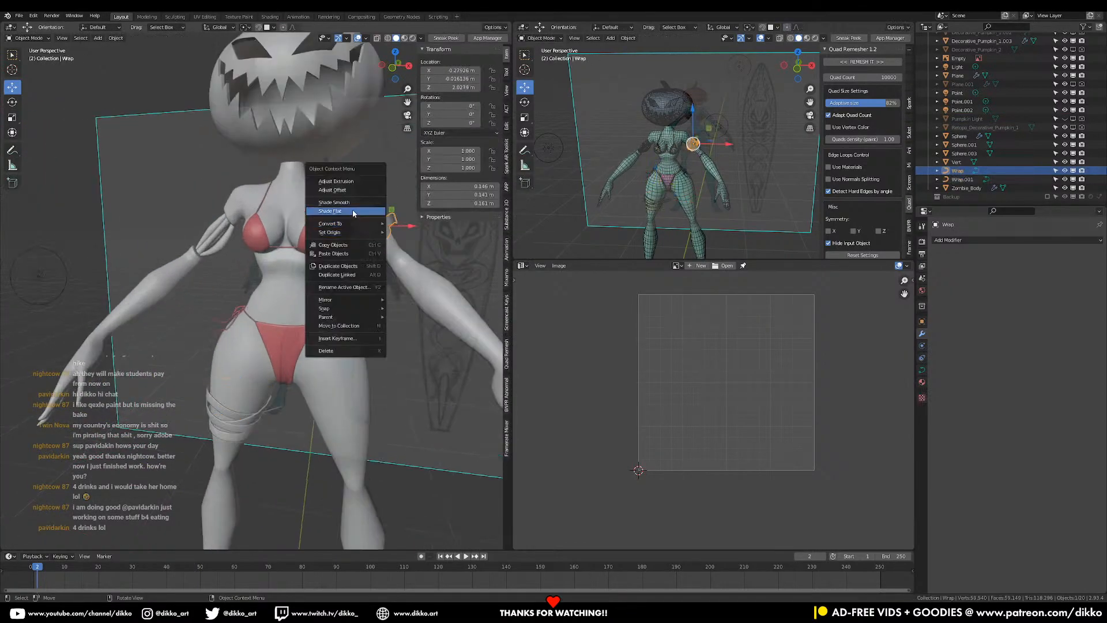
{"action": "left_click", "coordinate": [435, 233]}
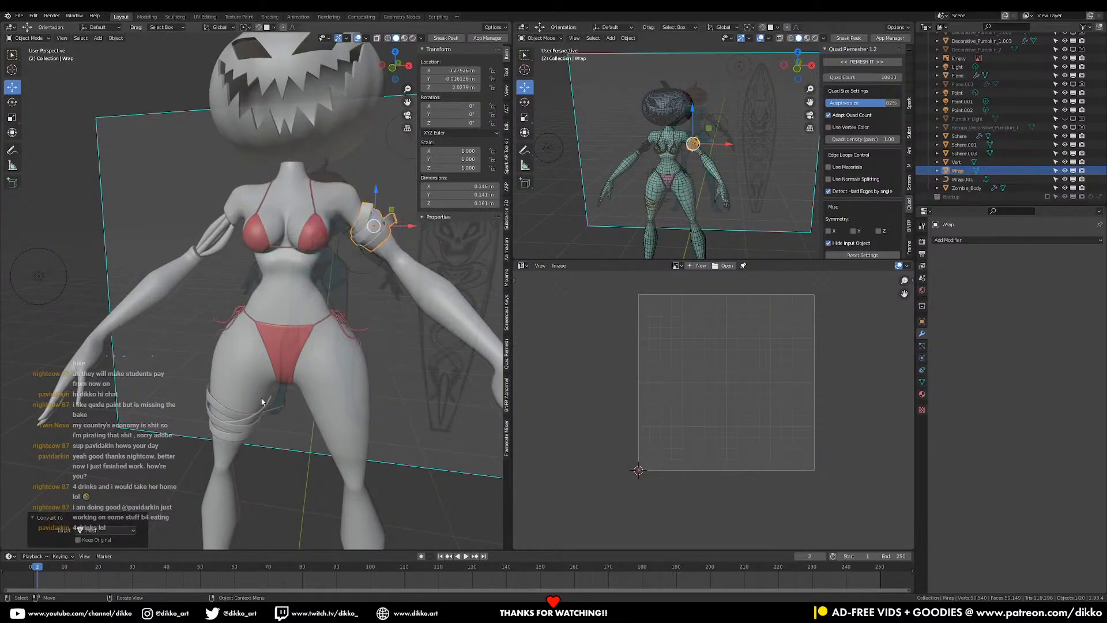
{"action": "left_click", "coordinate": [245, 432]}
{"action": "right_click", "coordinate": [244, 432]}
{"action": "mouse_move", "coordinate": [239, 430]}
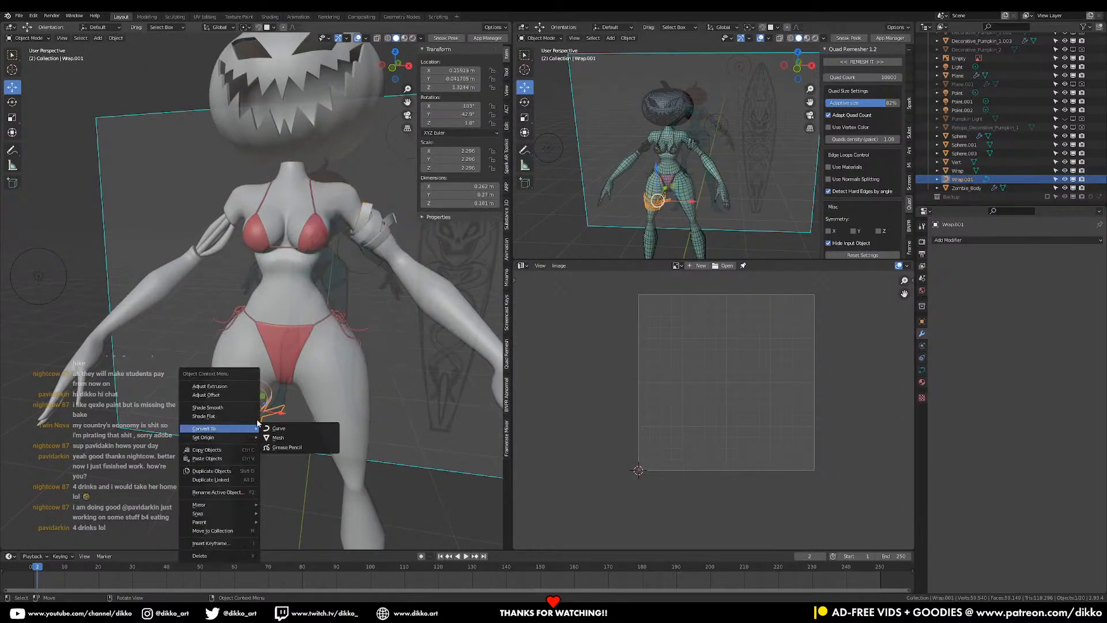
{"action": "left_click", "coordinate": [292, 434]}
- Inspect the UVs of the thigh wrap and the arm wrap in Edit Mode
{"action": "key", "text": "Tab"}
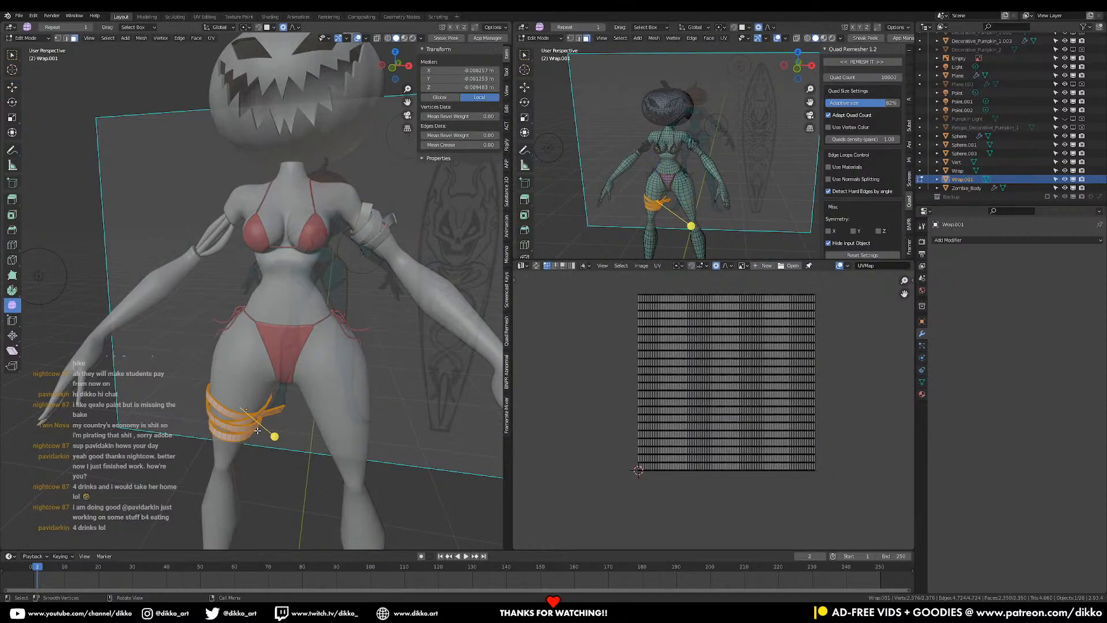
{"action": "middle_click_drag", "start_coordinate": [257, 431], "coordinate": [353, 300]}
{"action": "key", "text": "Tab"}
{"action": "left_click", "coordinate": [353, 300]}
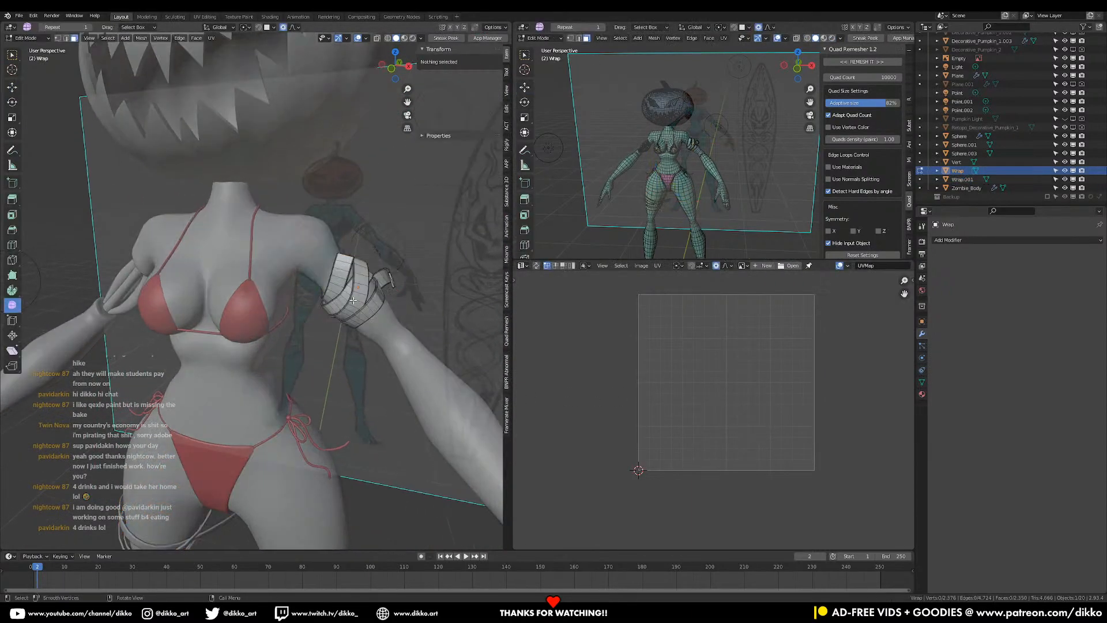
{"action": "key", "text": "Tab"}
{"action": "key", "text": "Tab"}
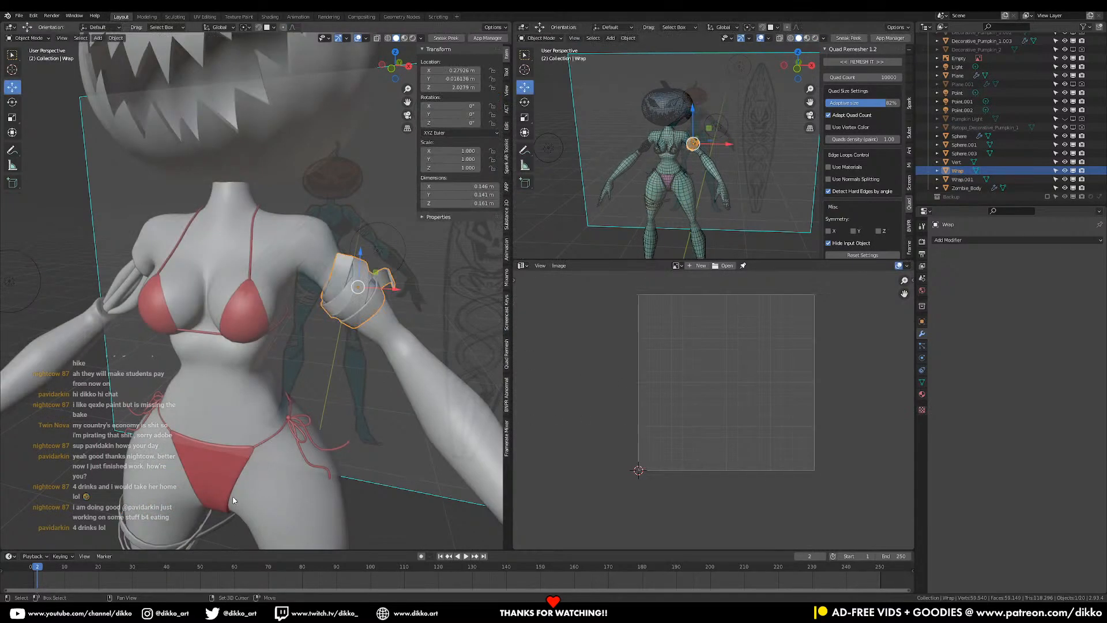
{"action": "middle_click_drag", "start_coordinate": [233, 496], "coordinate": [240, 468]}
- Give the selected wraps a new material and start renaming it 'Wrap'
{"action": "left_click", "coordinate": [244, 462], "text": "shift"}
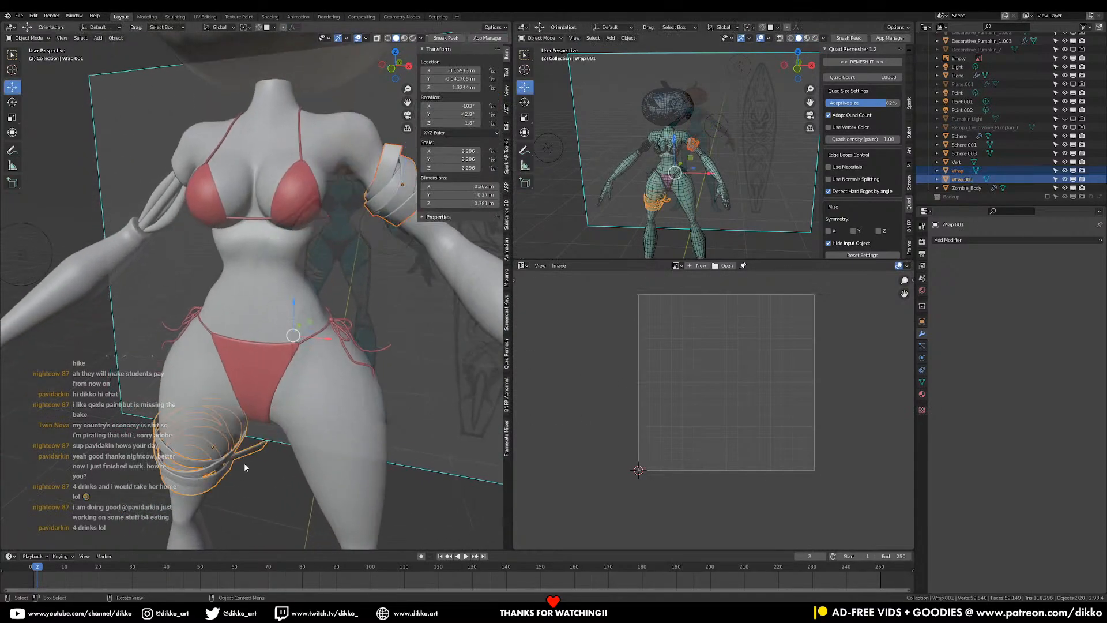
{"action": "left_click", "coordinate": [922, 394]}
{"action": "left_click", "coordinate": [969, 278]}
{"action": "double_click", "coordinate": [965, 242]}
{"action": "type", "text": "Wrap"}
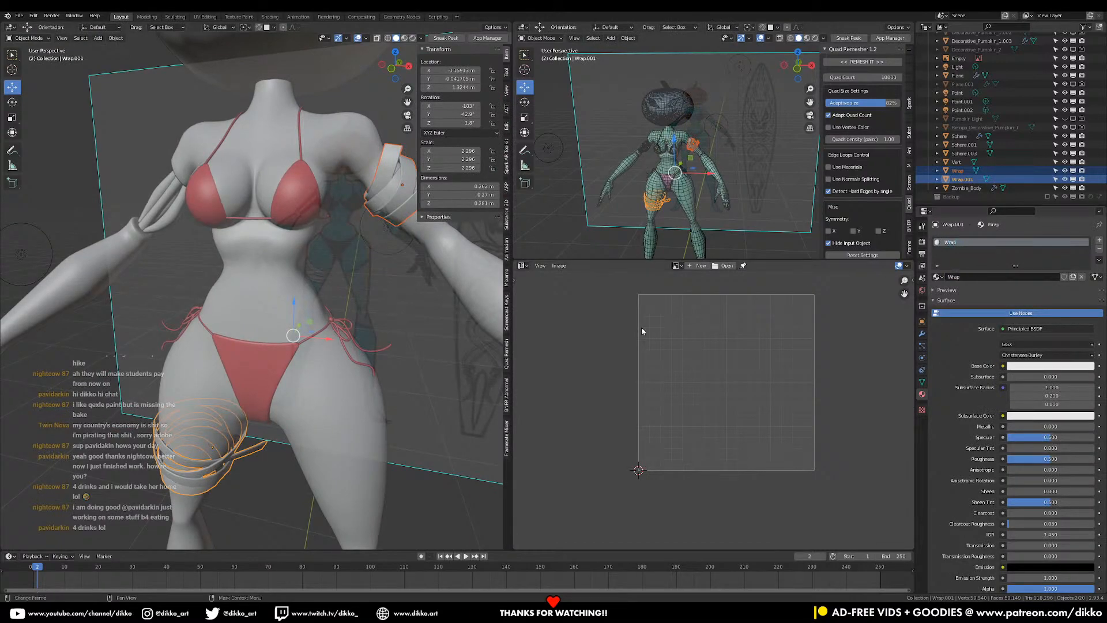
- Copy the Wrap material to the arm wrap with Copy Material to Selected, then save
{"action": "right_click", "coordinate": [369, 211]}
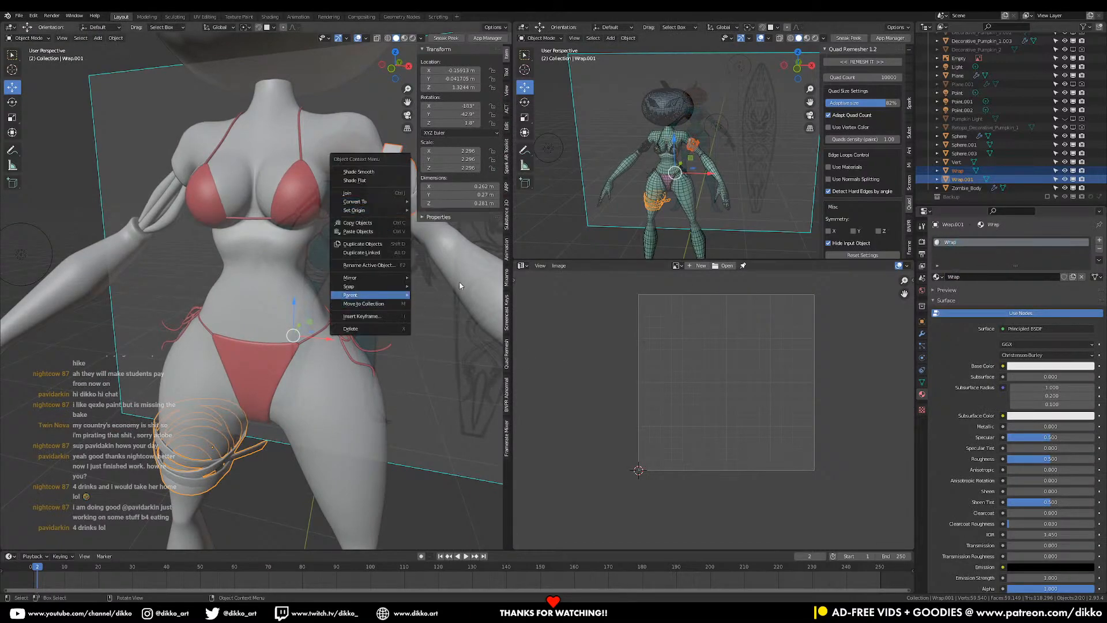
{"action": "left_click", "coordinate": [1100, 262]}
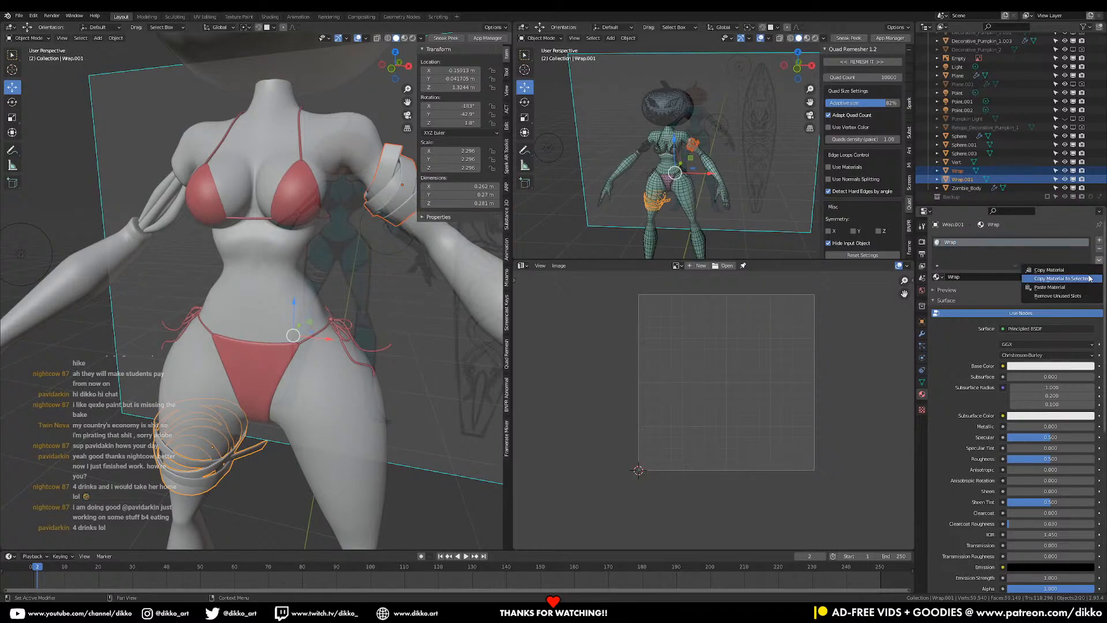
{"action": "left_click", "coordinate": [1090, 279]}
{"action": "left_click", "coordinate": [361, 441]}
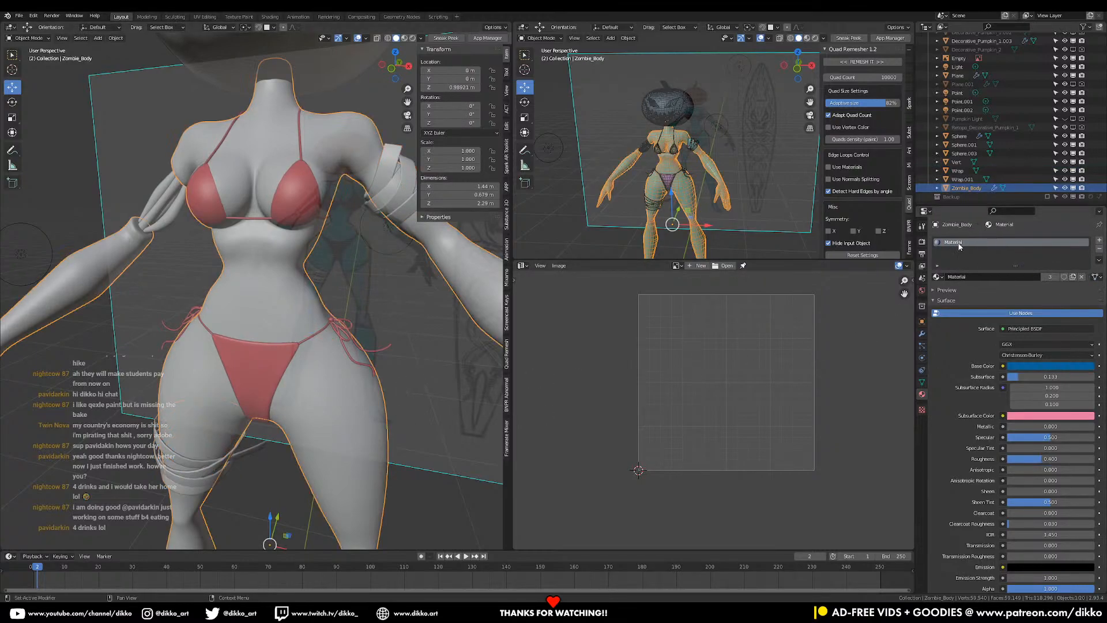
{"action": "key", "text": "ctrl+s"}
- Name the bikini material Bikini and give the strings their own Bikini.Strap copy
{"action": "left_click", "coordinate": [284, 353]}
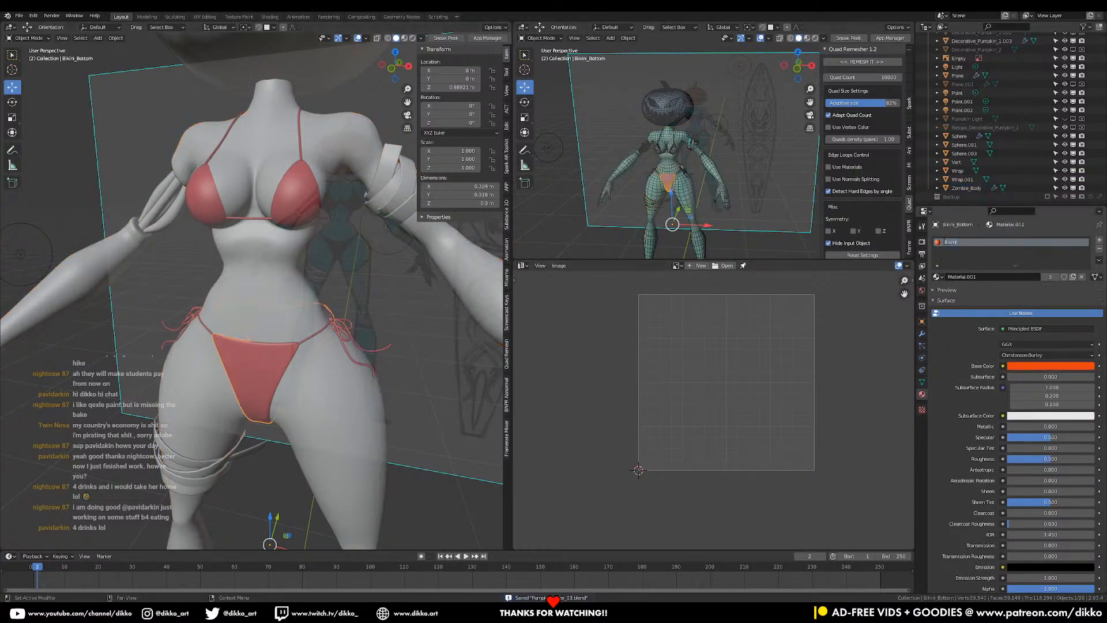
{"action": "scroll", "coordinate": [294, 226], "scroll_direction": "down", "scroll_amount": 3}
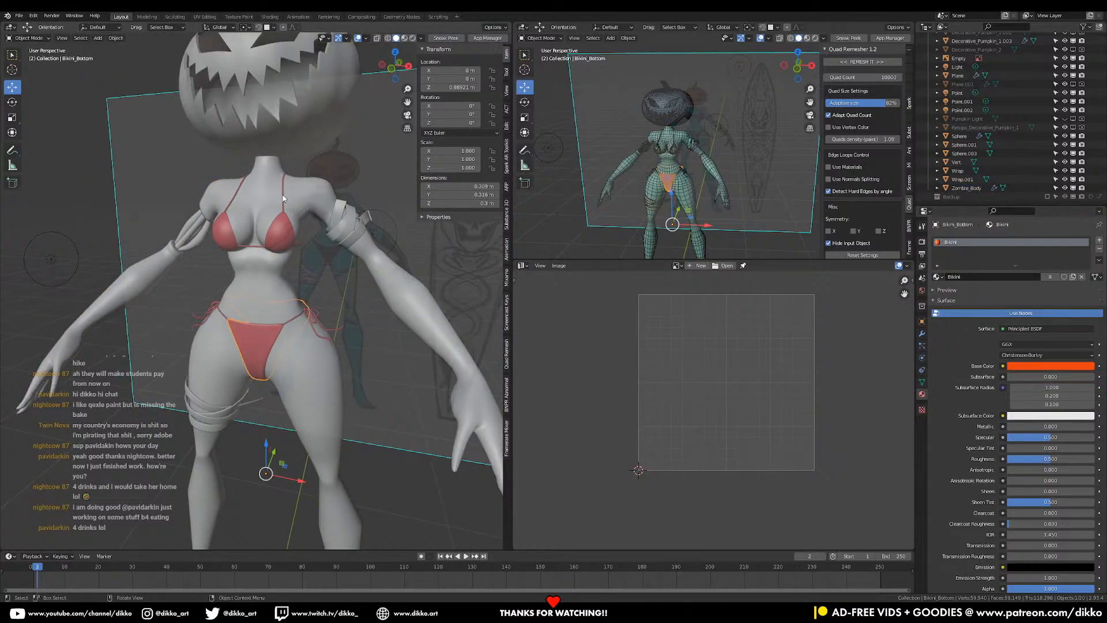
{"action": "left_click", "coordinate": [283, 198]}
{"action": "left_click", "coordinate": [1073, 277]}
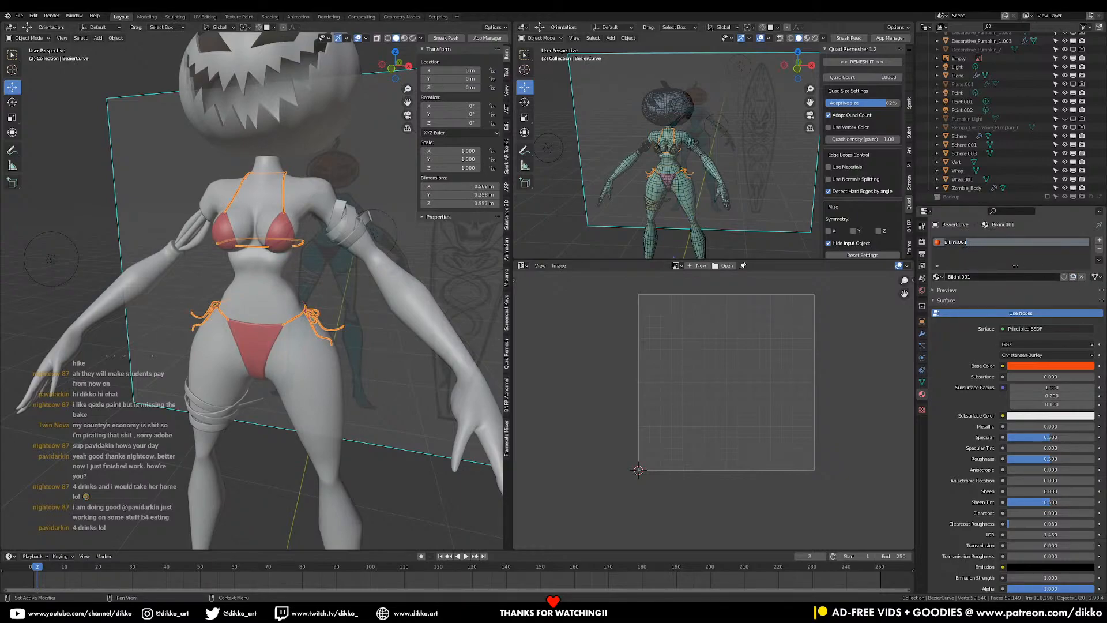
{"action": "type", "text": "Strap"}
{"action": "double_click", "coordinate": [1025, 242]}
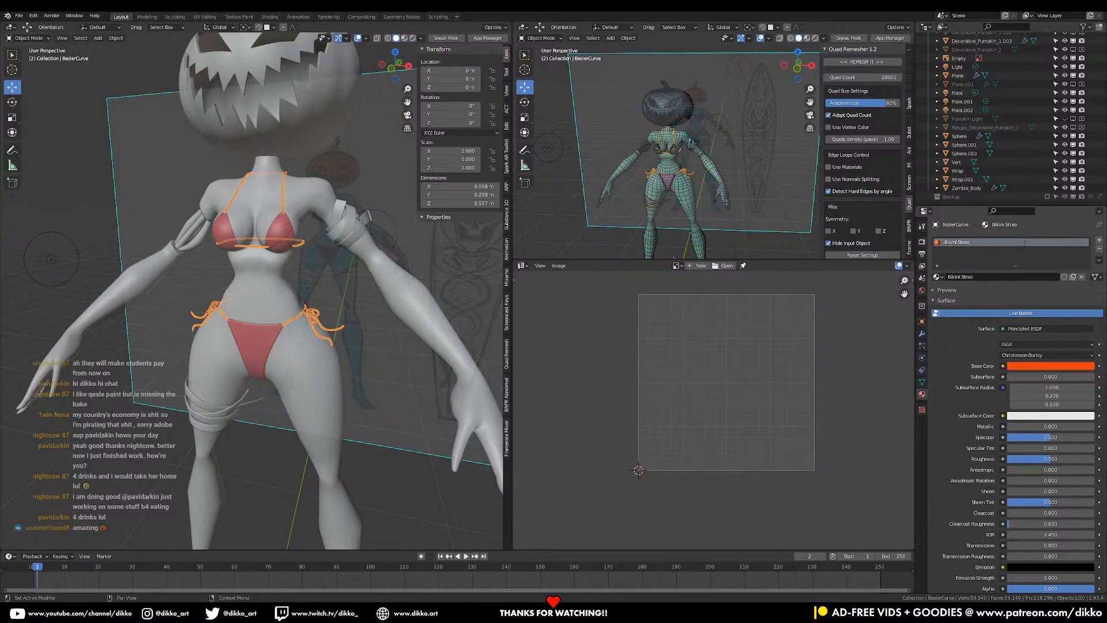
{"action": "scroll", "coordinate": [302, 300], "scroll_direction": "down", "scroll_amount": 2}
{"action": "middle_click_drag", "start_coordinate": [302, 299], "coordinate": [285, 224]}
{"action": "key", "text": "ctrl+s"}
{"action": "middle_click_drag", "start_coordinate": [284, 224], "coordinate": [289, 256], "text": "shift"}
- Remove the pumpkin head's two extra material slots, leaving one material
{"action": "left_click", "coordinate": [299, 216]}
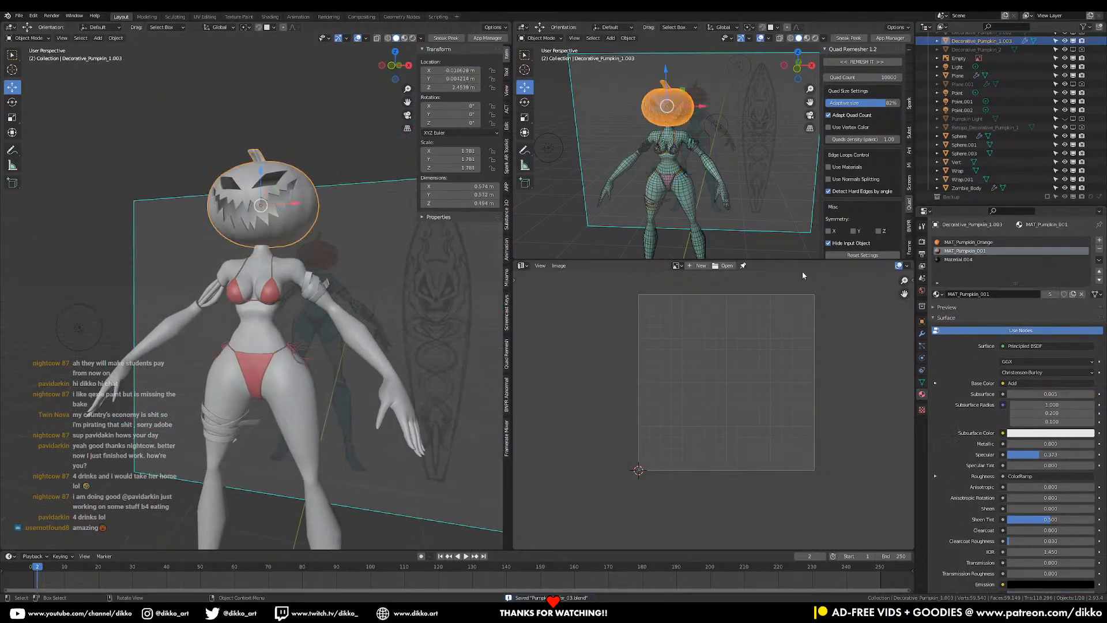
{"action": "left_click", "coordinate": [1098, 249]}
{"action": "left_click", "coordinate": [1099, 249]}
{"action": "middle_click_drag", "start_coordinate": [298, 248], "coordinate": [264, 264]}
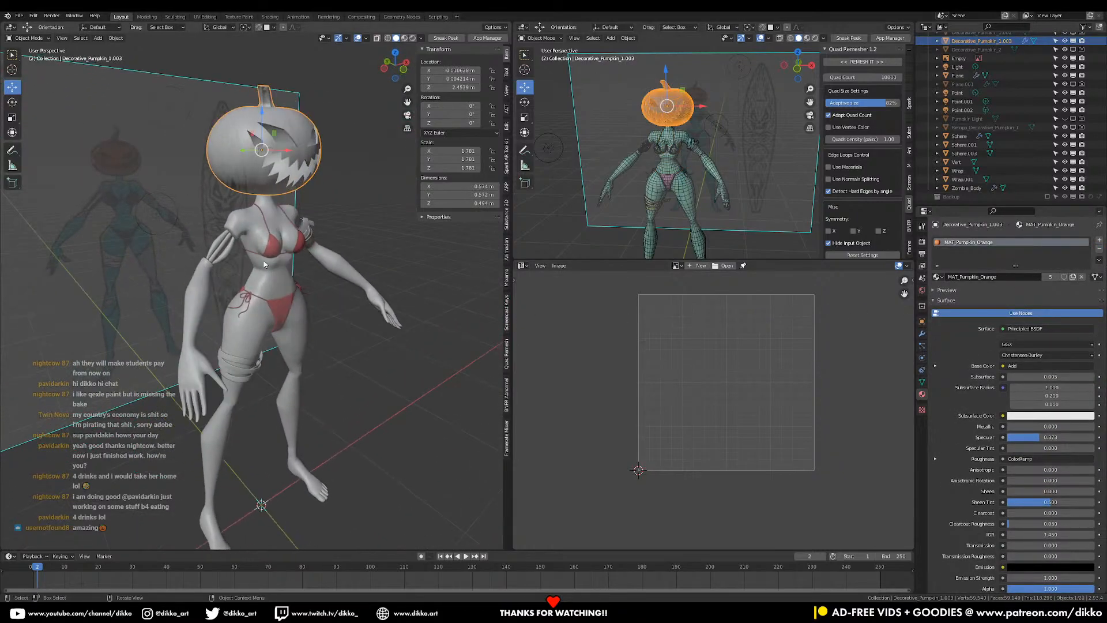
- Rename the arm strands' material to Muscle+Bone and check its UVs in edit mode
{"action": "left_click", "coordinate": [227, 257]}
{"action": "type", "text": "Mus"}
{"action": "key", "text": "Return"}
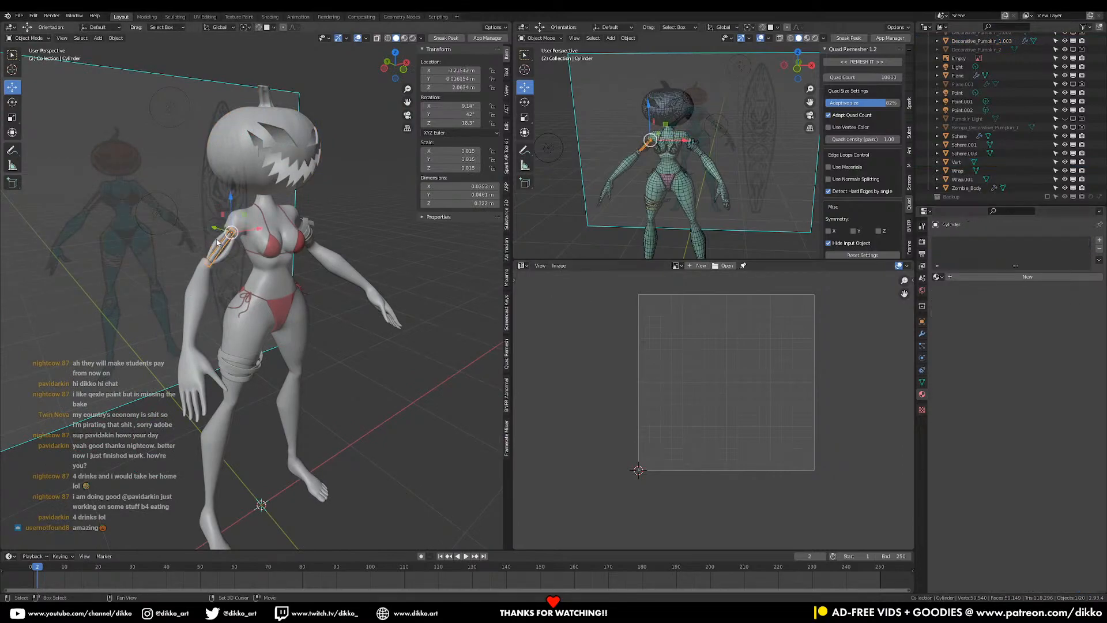
{"action": "key", "text": "Tab"}
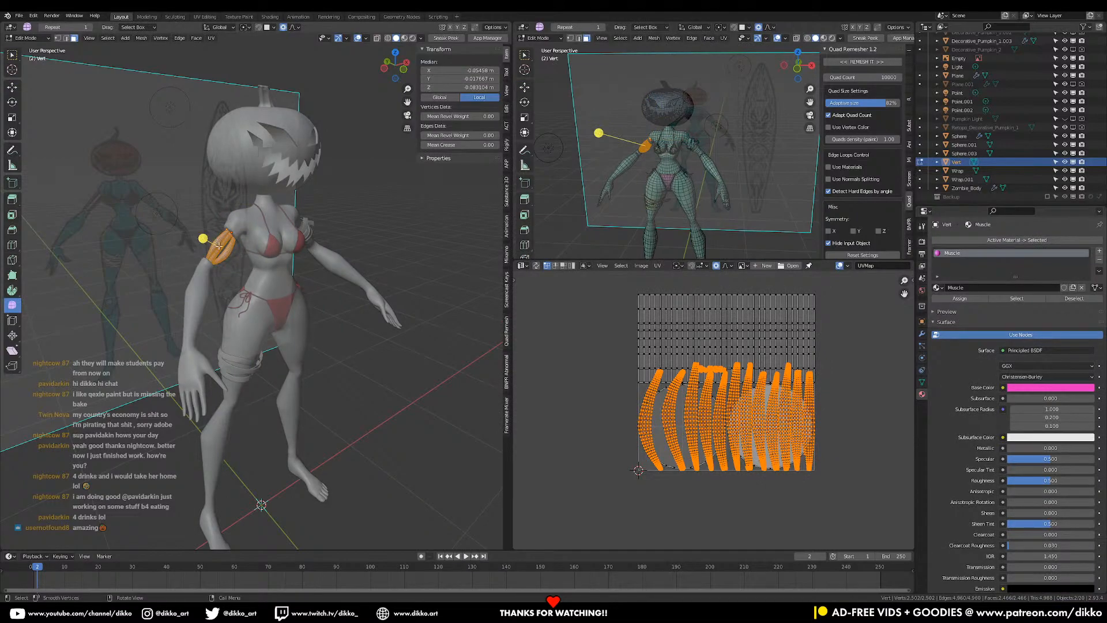
{"action": "key", "text": "Tab"}
- Add a Bone material to the arm band cylinder, then remove it again
{"action": "left_click", "coordinate": [219, 245]}
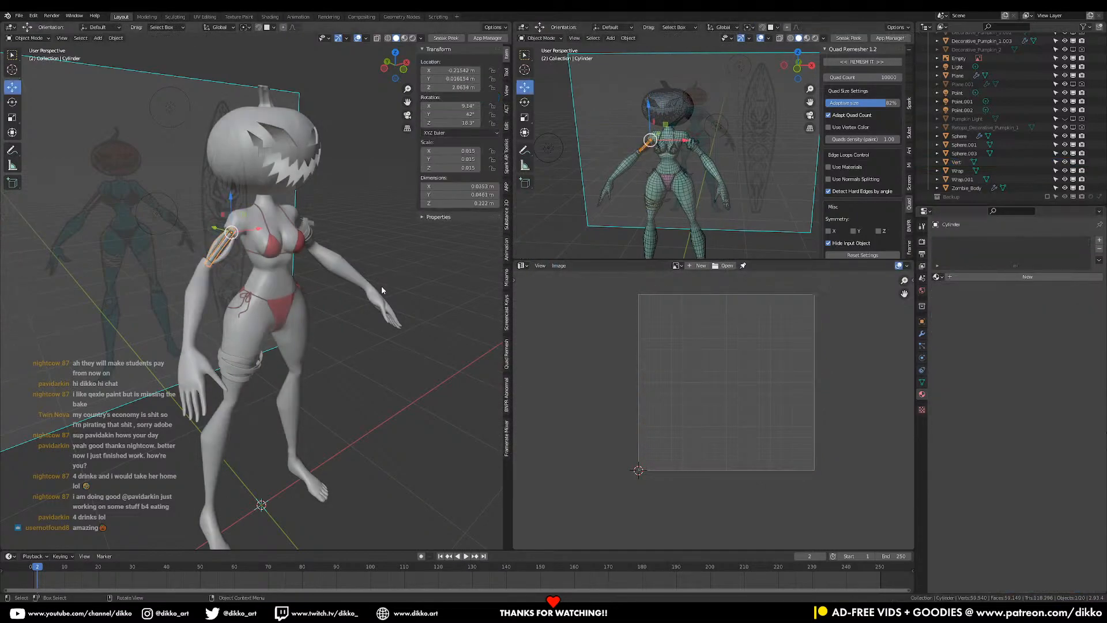
{"action": "left_click", "coordinate": [980, 277]}
{"action": "type", "text": "Bone"}
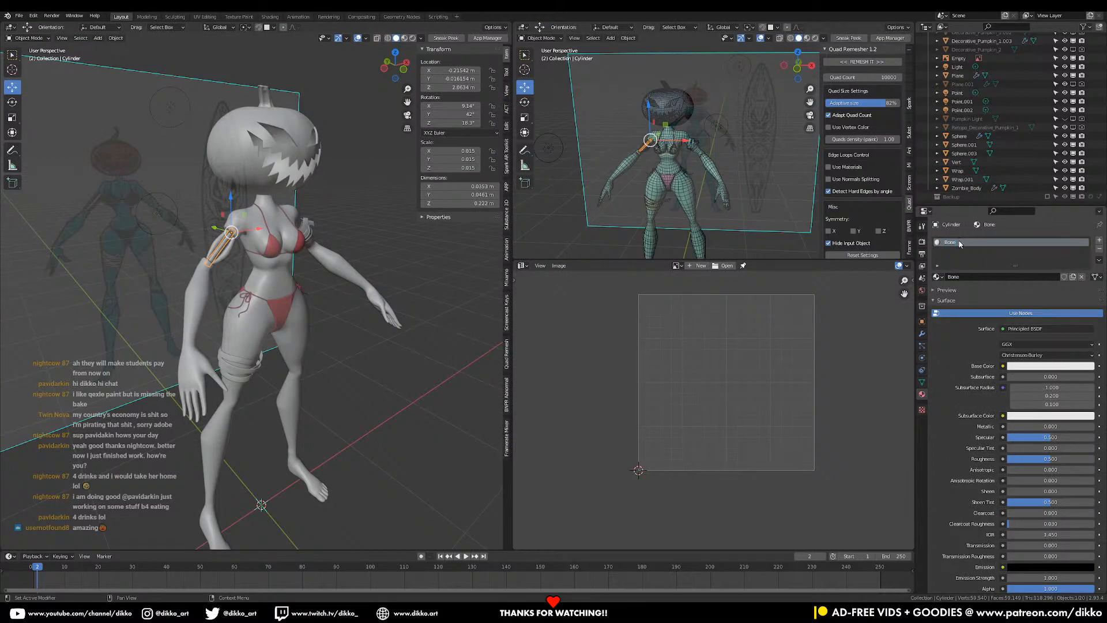
{"action": "scroll", "coordinate": [259, 224], "scroll_direction": "up", "scroll_amount": 5}
{"action": "middle_click_drag", "start_coordinate": [260, 223], "coordinate": [329, 248], "text": "shift"}
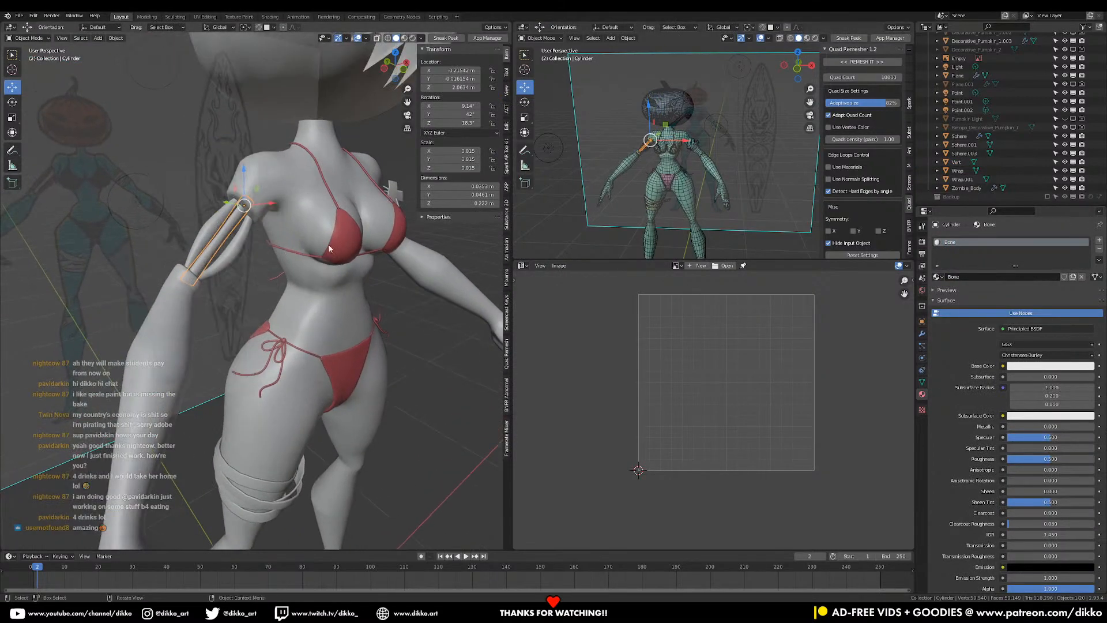
{"action": "left_click", "coordinate": [1099, 249]}
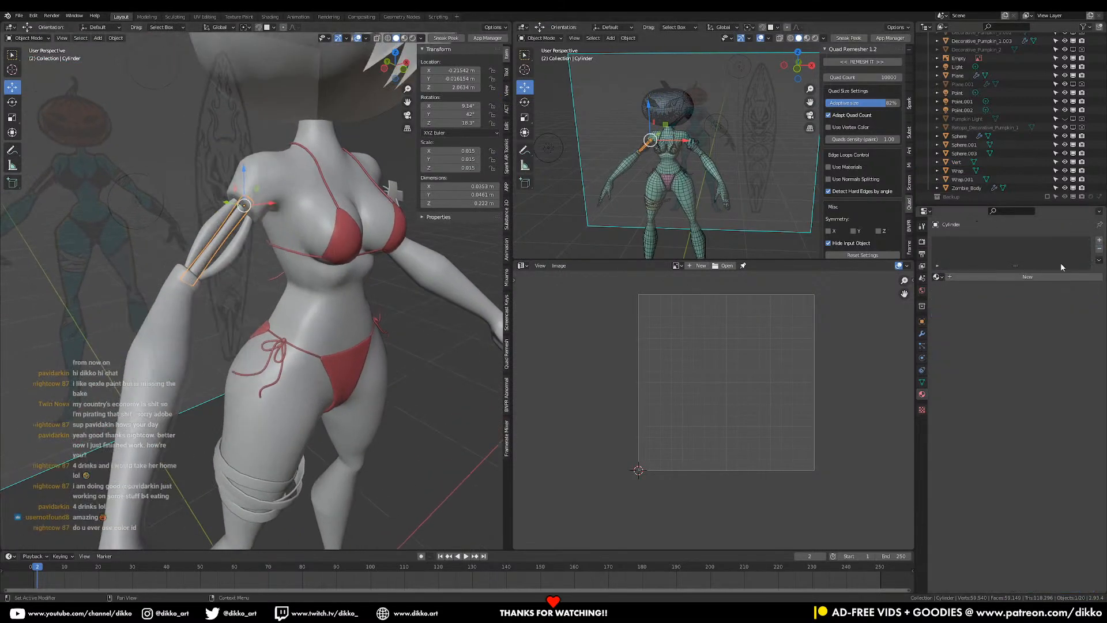
{"action": "left_click", "coordinate": [224, 238]}
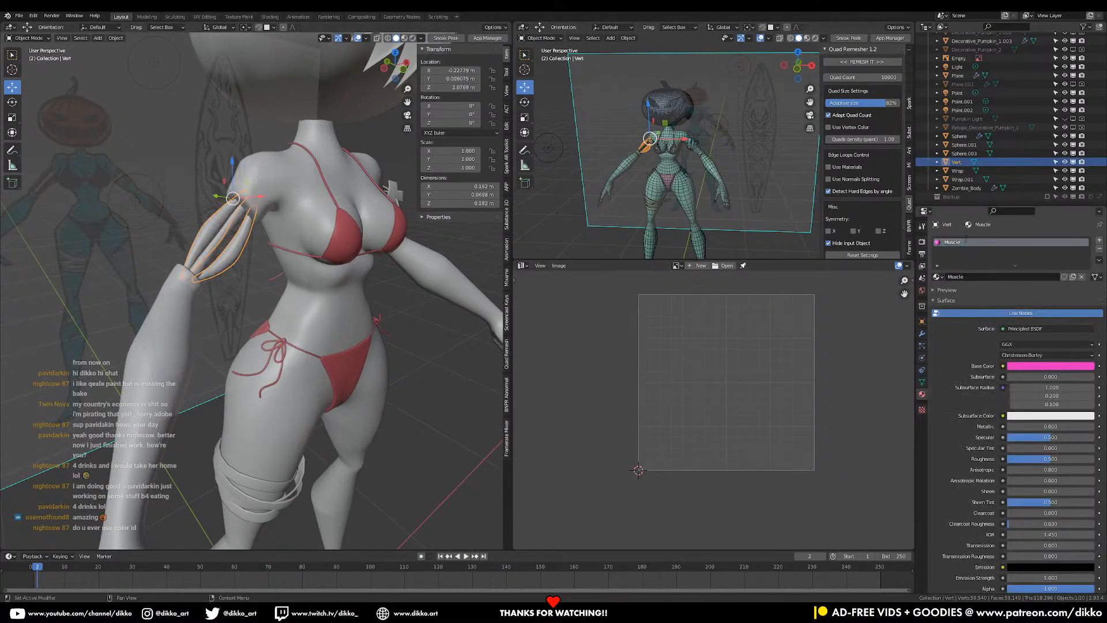
{"action": "type", "text": "Bone"}
- Try marking seams from UV islands on the arm cylinder, then undo it
{"action": "middle_click_drag", "start_coordinate": [227, 238], "coordinate": [184, 203]}
{"action": "left_click", "coordinate": [195, 234]}
{"action": "key", "text": "Tab"}
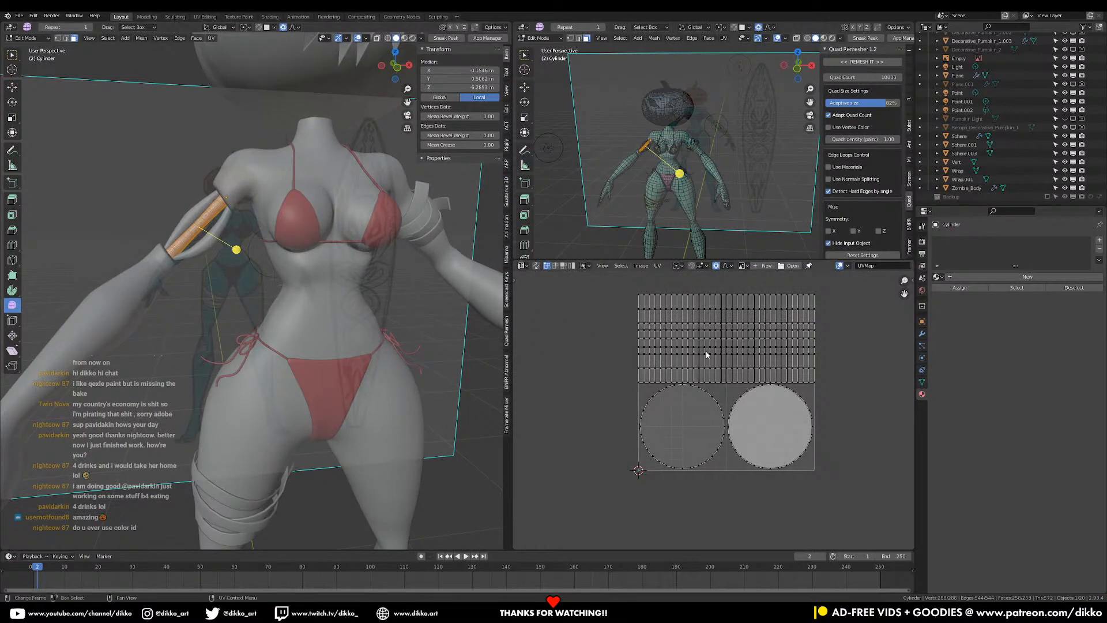
{"action": "key", "text": "a"}
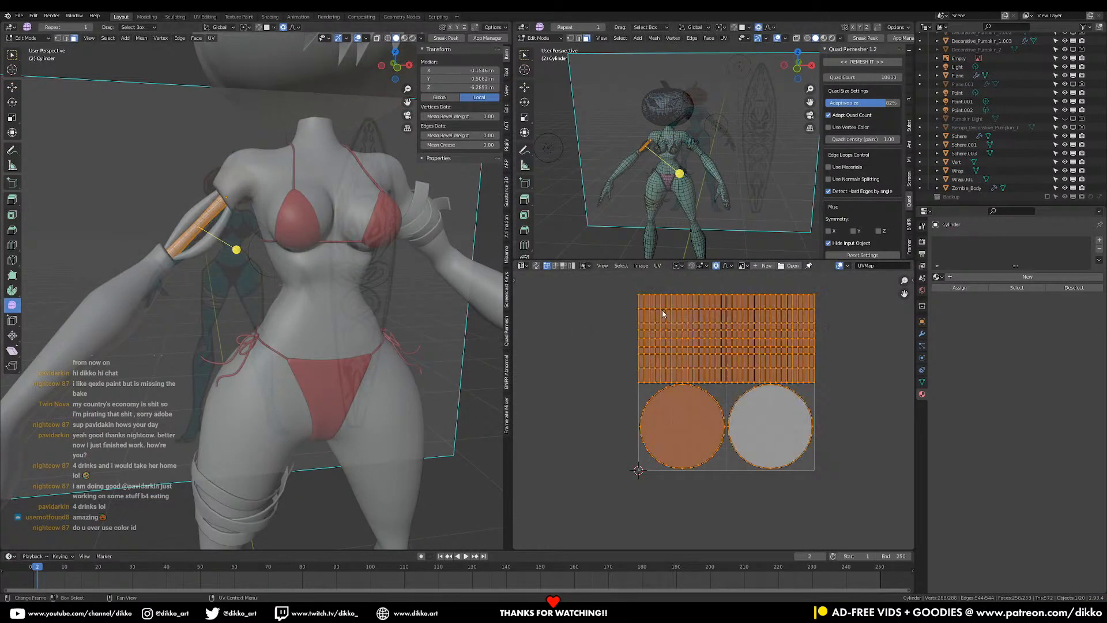
{"action": "left_click", "coordinate": [658, 266]}
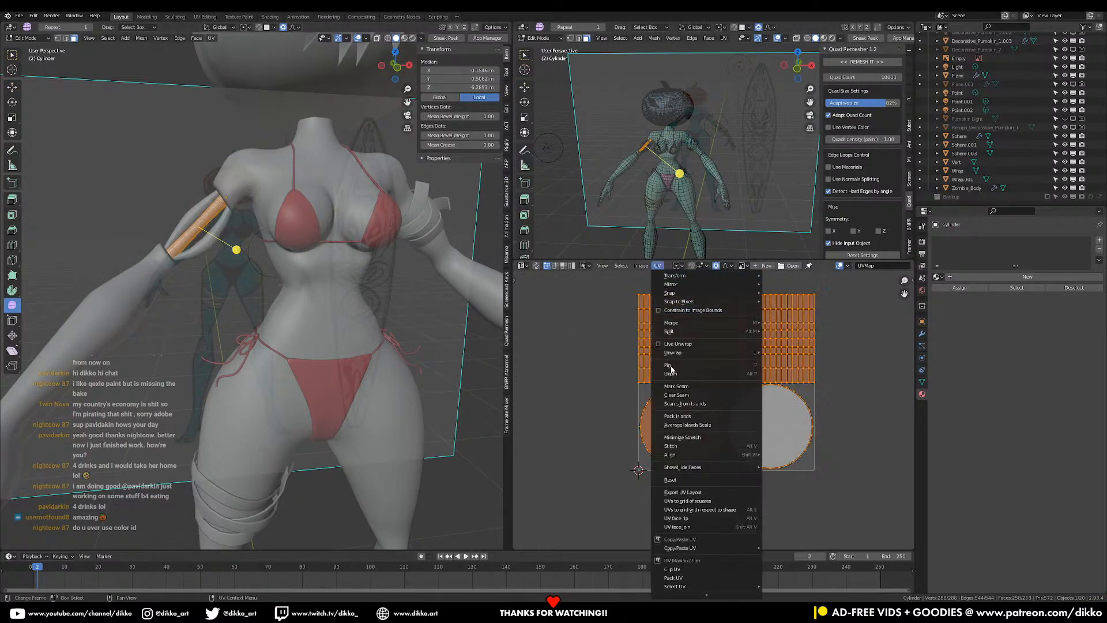
{"action": "left_click", "coordinate": [712, 409]}
{"action": "scroll", "coordinate": [217, 273], "scroll_direction": "up", "scroll_amount": 6}
{"action": "mouse_move", "coordinate": [217, 273]}
{"action": "middle_mouse_down"}
{"action": "mouse_move", "coordinate": [273, 429]}
{"action": "mouse_move", "coordinate": [231, 334]}
{"action": "mouse_move", "coordinate": [217, 260]}
{"action": "middle_mouse_up"}
{"action": "key", "text": "ctrl+z"}
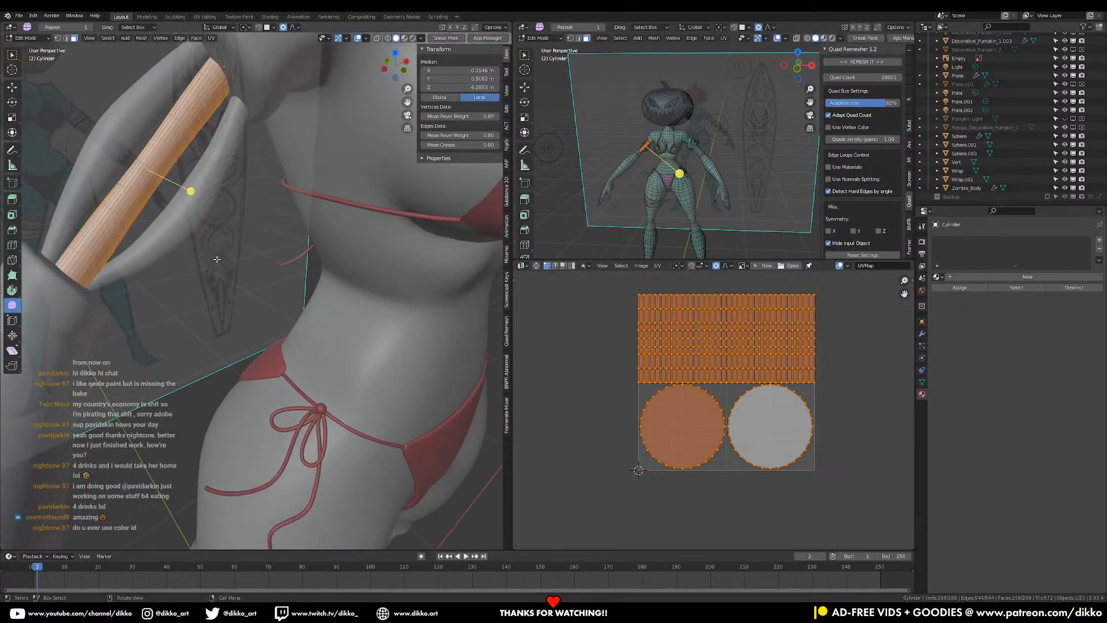
- Test a plain Unwrap and Smart UV Project on the cylinder, then undo
{"action": "key", "text": "u"}
{"action": "left_click", "coordinate": [217, 260]}
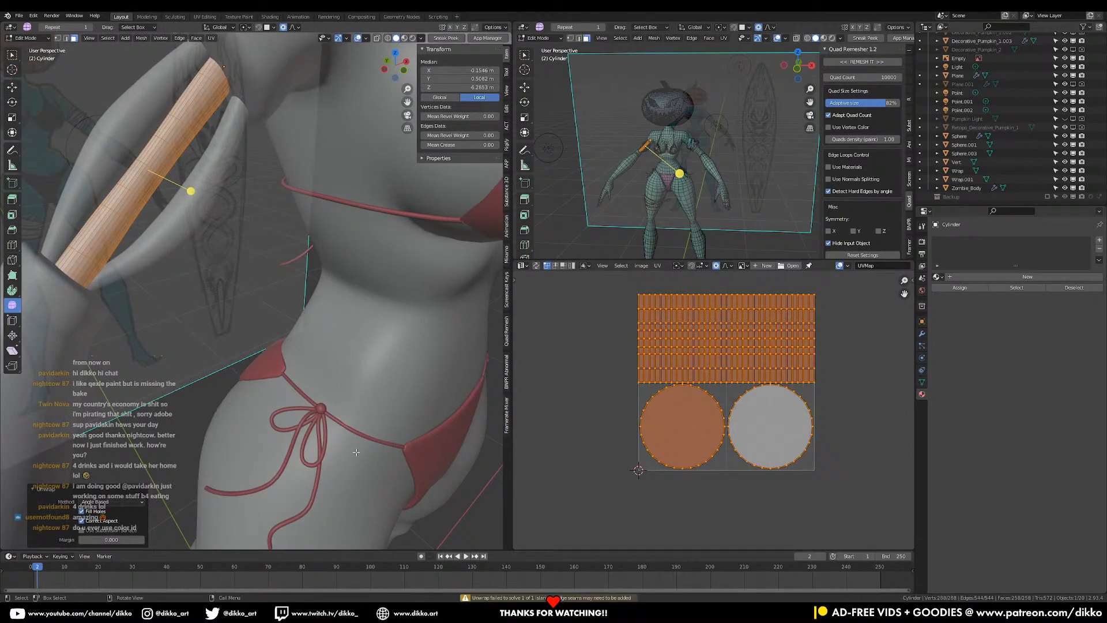
{"action": "key", "text": "u"}
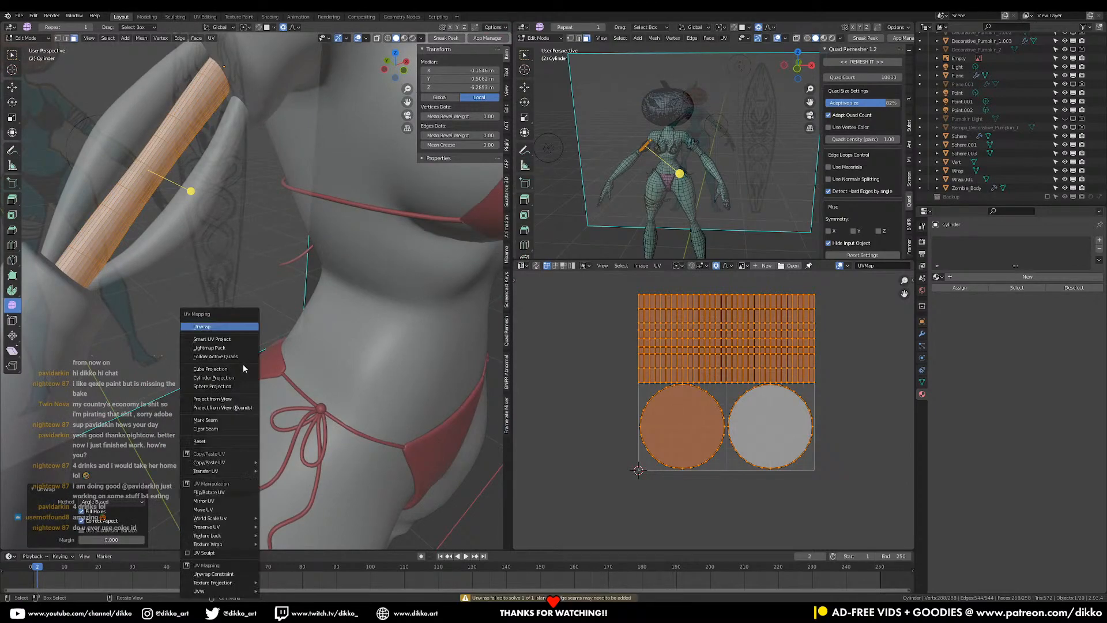
{"action": "left_click", "coordinate": [224, 340]}
{"action": "left_click", "coordinate": [221, 402]}
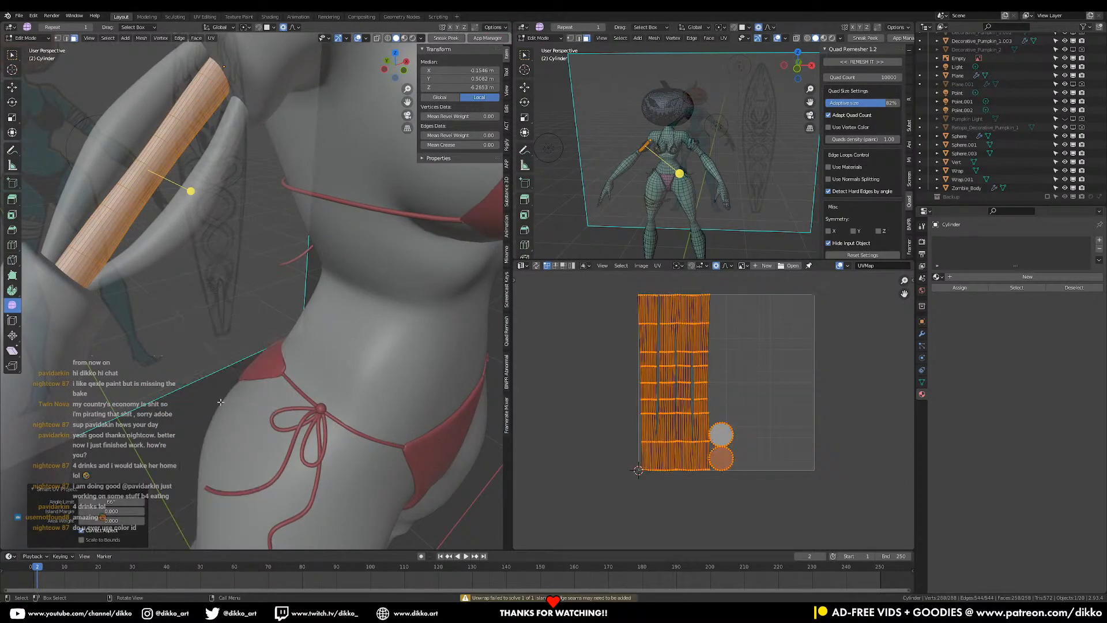
{"action": "scroll", "coordinate": [724, 447], "scroll_direction": "up", "scroll_amount": 3}
{"action": "middle_click_drag", "start_coordinate": [221, 323], "coordinate": [179, 300]}
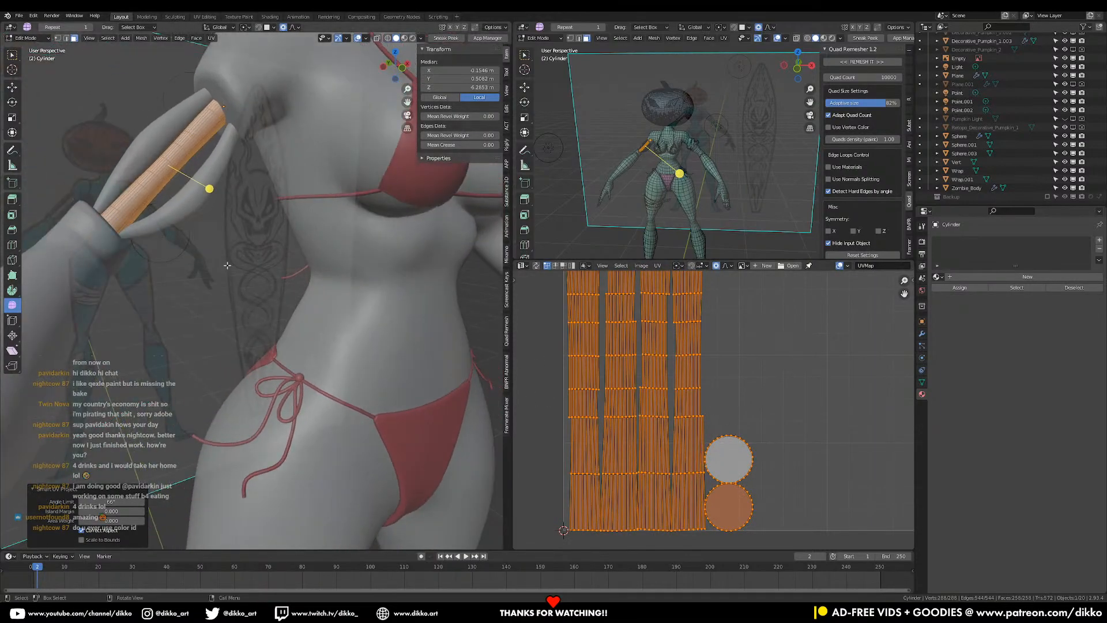
{"action": "key", "text": "ctrl+z"}
- Isolate the cylinder and delete both of its end cap faces
{"action": "key", "text": "KP_Divide"}
{"action": "middle_click_drag", "start_coordinate": [234, 254], "coordinate": [132, 134]}
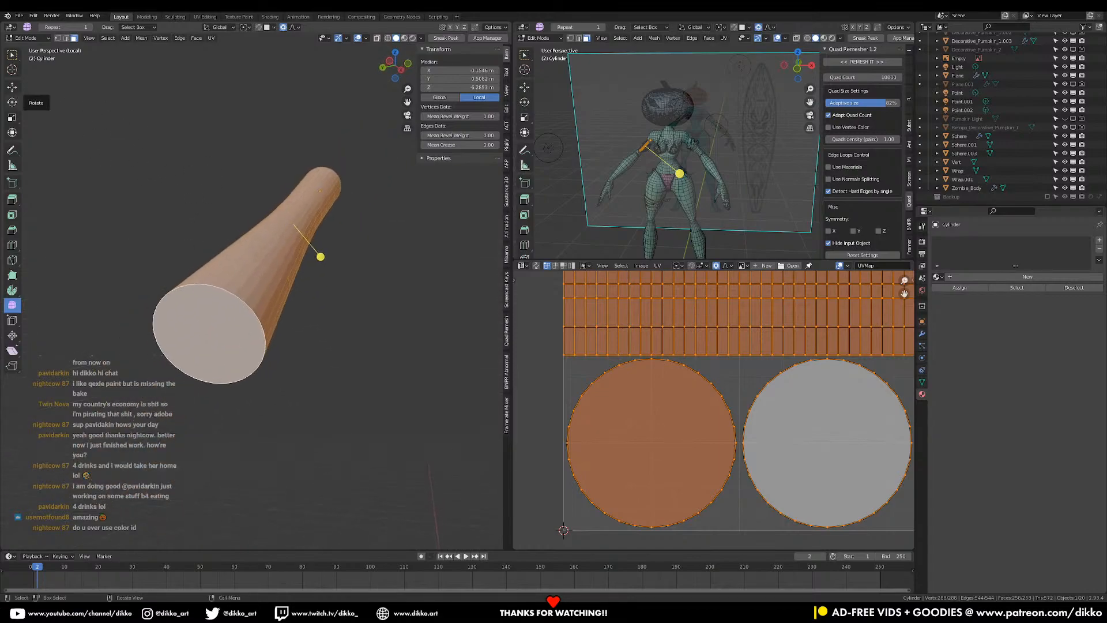
{"action": "left_click", "coordinate": [214, 325]}
{"action": "key", "text": "x"}
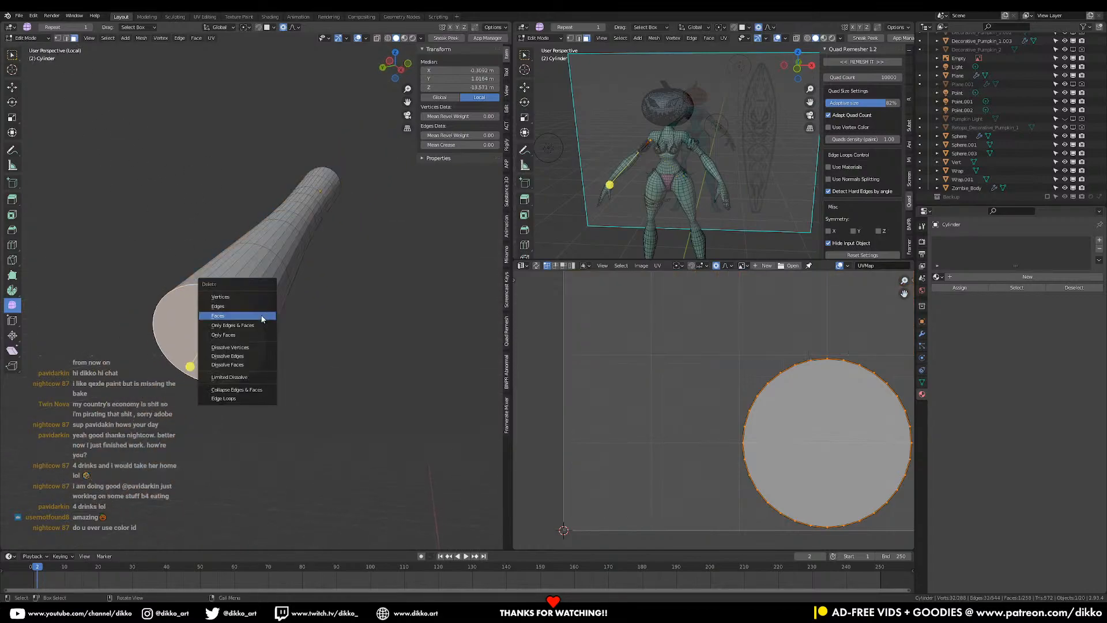
{"action": "left_click", "coordinate": [263, 316]}
{"action": "middle_click_drag", "start_coordinate": [331, 291], "coordinate": [252, 254]}
{"action": "left_click", "coordinate": [300, 220]}
{"action": "key", "text": "x"}
{"action": "left_click", "coordinate": [243, 223]}
- Mark a vertical edge loop along the cylinder as a seam
{"action": "left_click", "coordinate": [65, 38]}
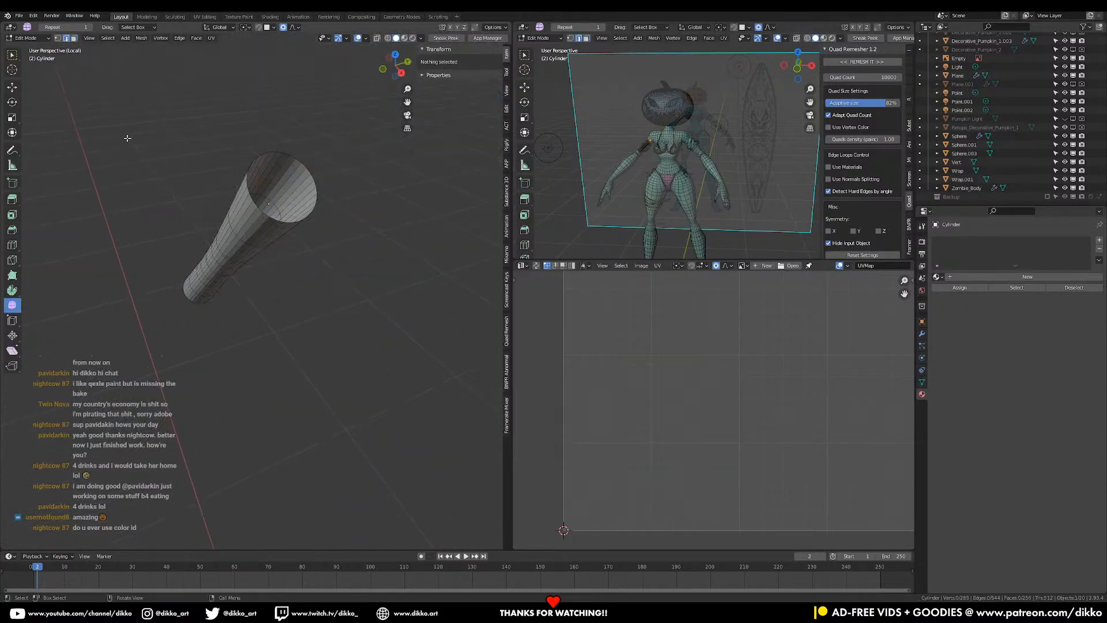
{"action": "middle_click_drag", "start_coordinate": [108, 107], "coordinate": [151, 234]}
{"action": "left_click", "coordinate": [237, 135], "text": "alt"}
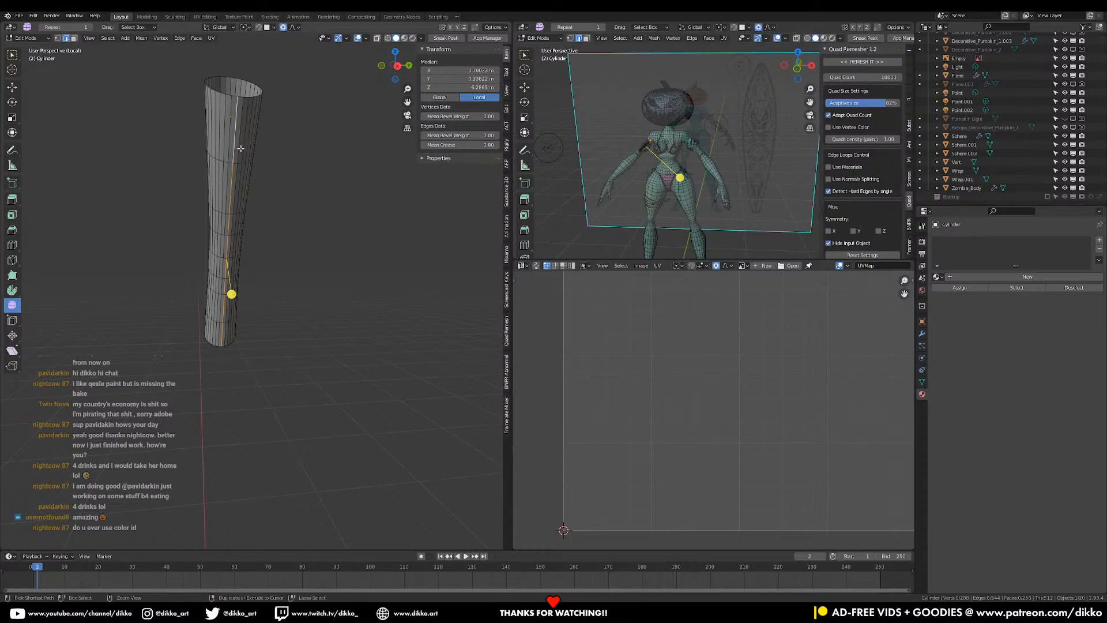
{"action": "key", "text": "ctrl+e"}
{"action": "left_click", "coordinate": [229, 183]}
- Unwrap the whole cylinder along its seam after trying Smart UV Project
{"action": "mouse_move", "coordinate": [230, 292]}
{"action": "middle_mouse_down"}
{"action": "mouse_move", "coordinate": [265, 310]}
{"action": "mouse_move", "coordinate": [242, 291]}
{"action": "middle_mouse_up"}
{"action": "key", "text": "a"}
{"action": "key", "text": "u"}
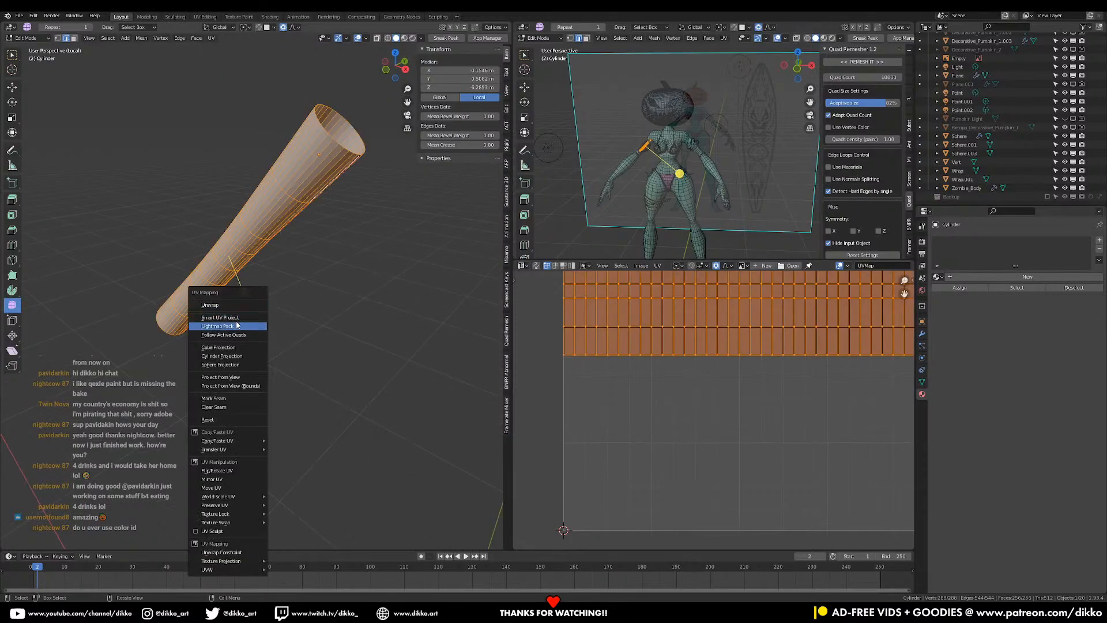
{"action": "left_click", "coordinate": [245, 318]}
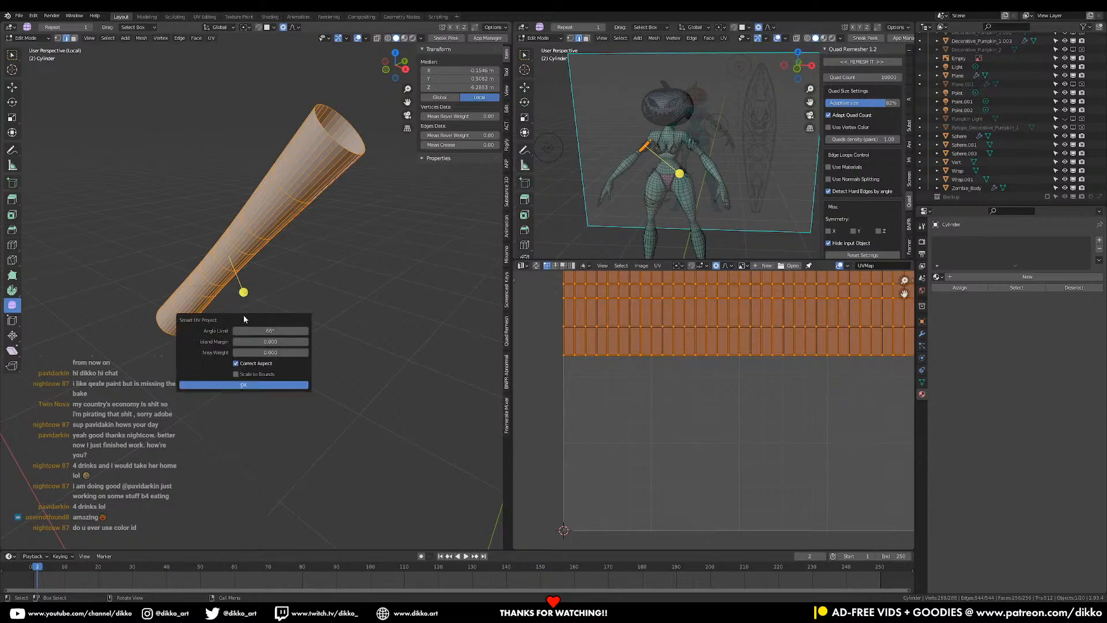
{"action": "left_click", "coordinate": [261, 385]}
{"action": "key", "text": "u"}
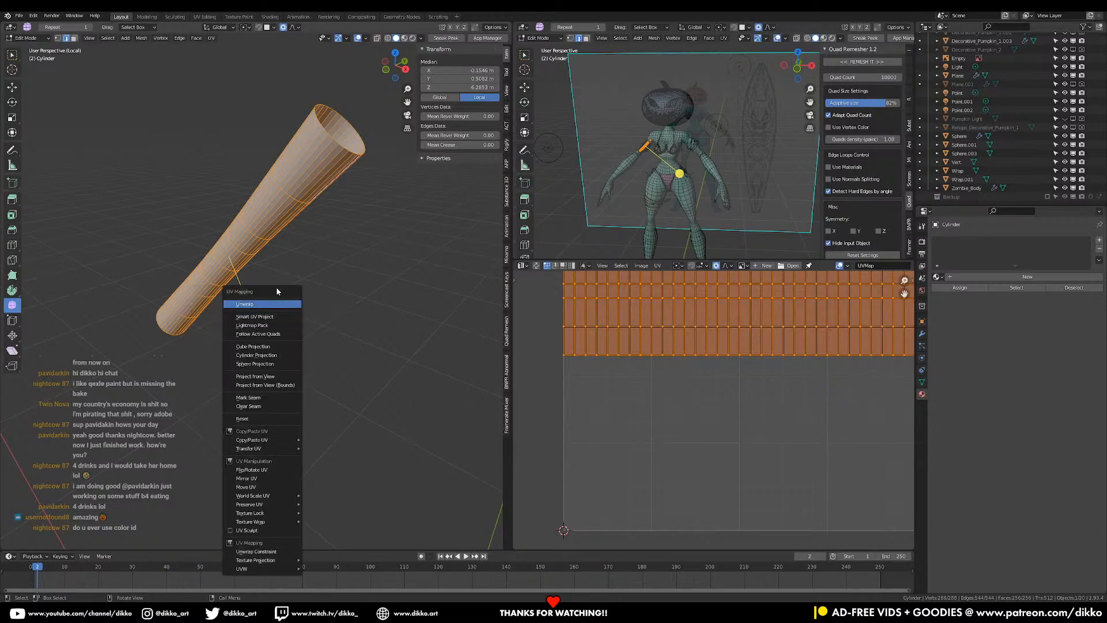
{"action": "left_click", "coordinate": [276, 291]}
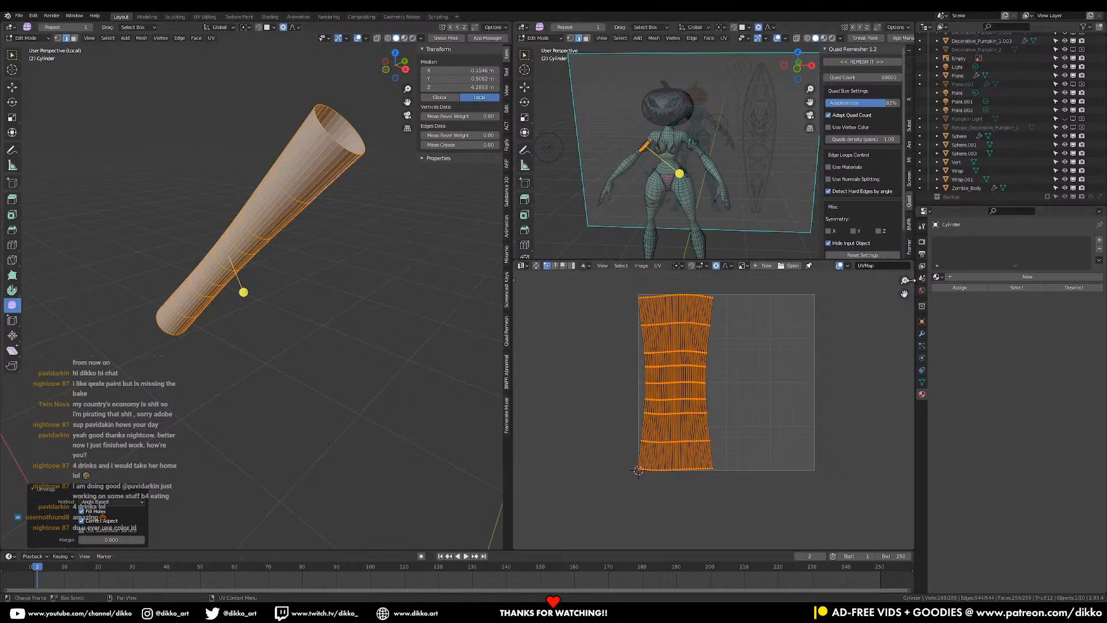
- Straighten the cylinder's UV island into a rectangular grid with UV Squares
{"action": "left_click", "coordinate": [912, 280]}
{"action": "left_click", "coordinate": [910, 323]}
{"action": "left_click", "coordinate": [910, 306]}
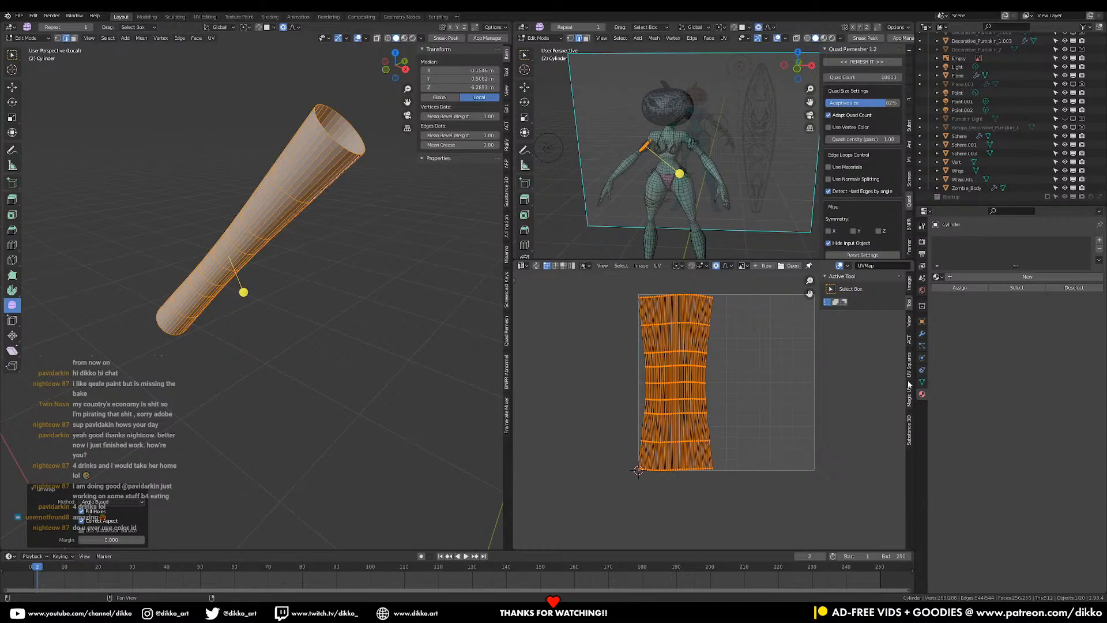
{"action": "left_click", "coordinate": [913, 294]}
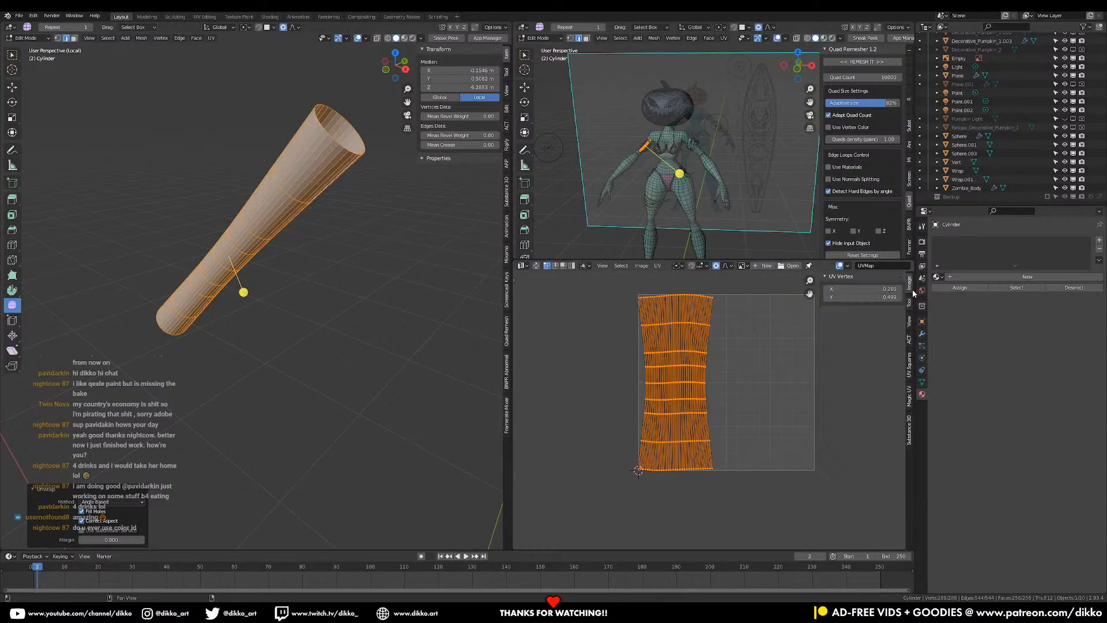
{"action": "left_click", "coordinate": [909, 325]}
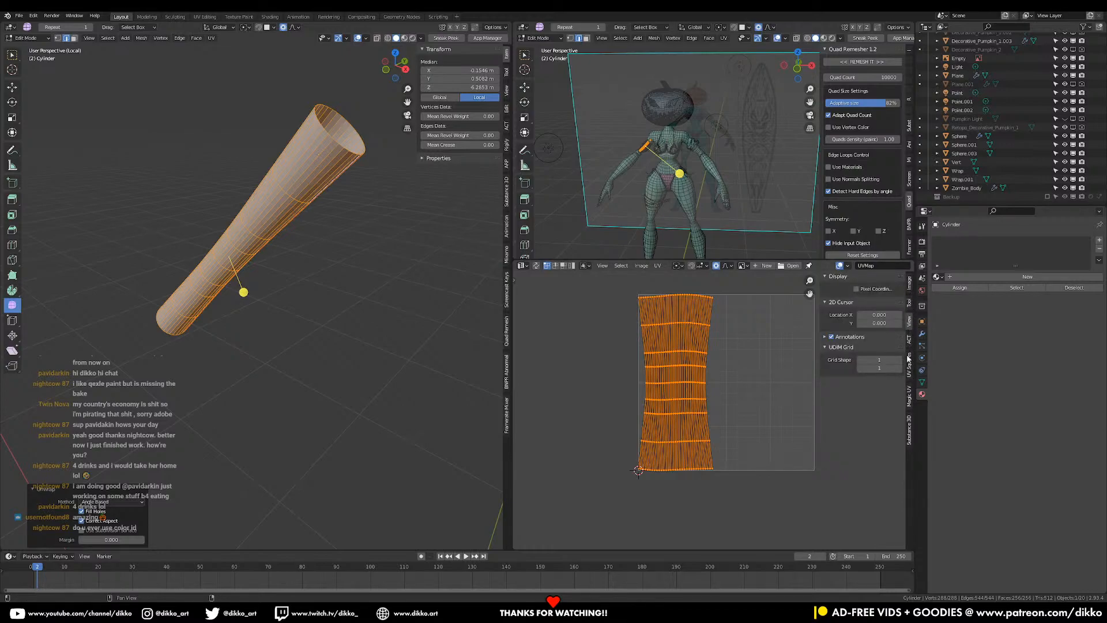
{"action": "left_click", "coordinate": [914, 289]}
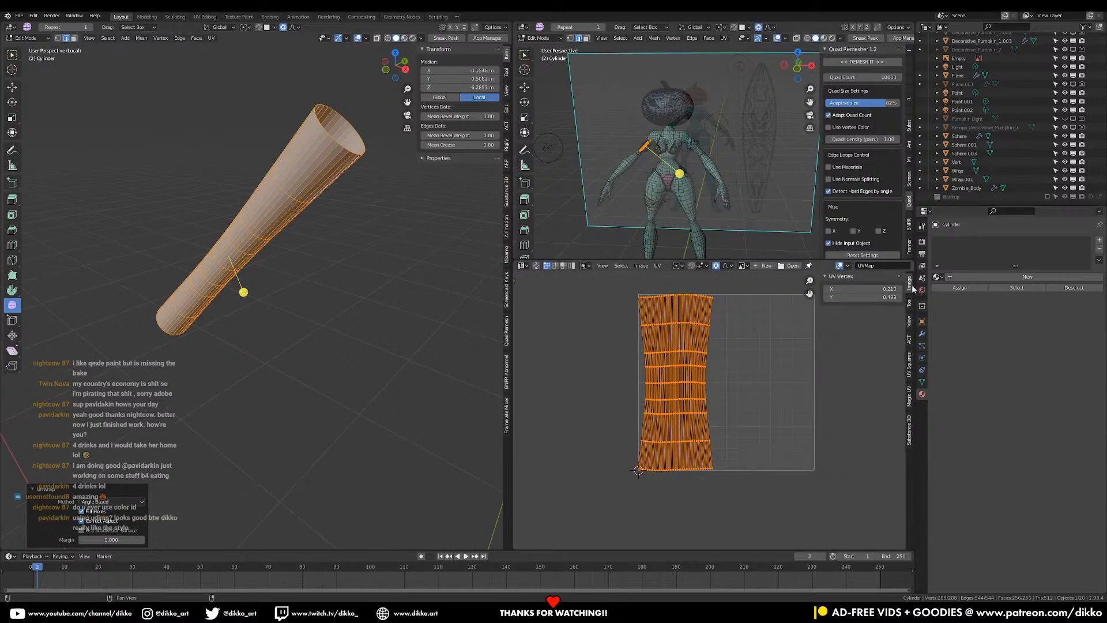
{"action": "left_click", "coordinate": [909, 361]}
{"action": "left_click", "coordinate": [865, 308]}
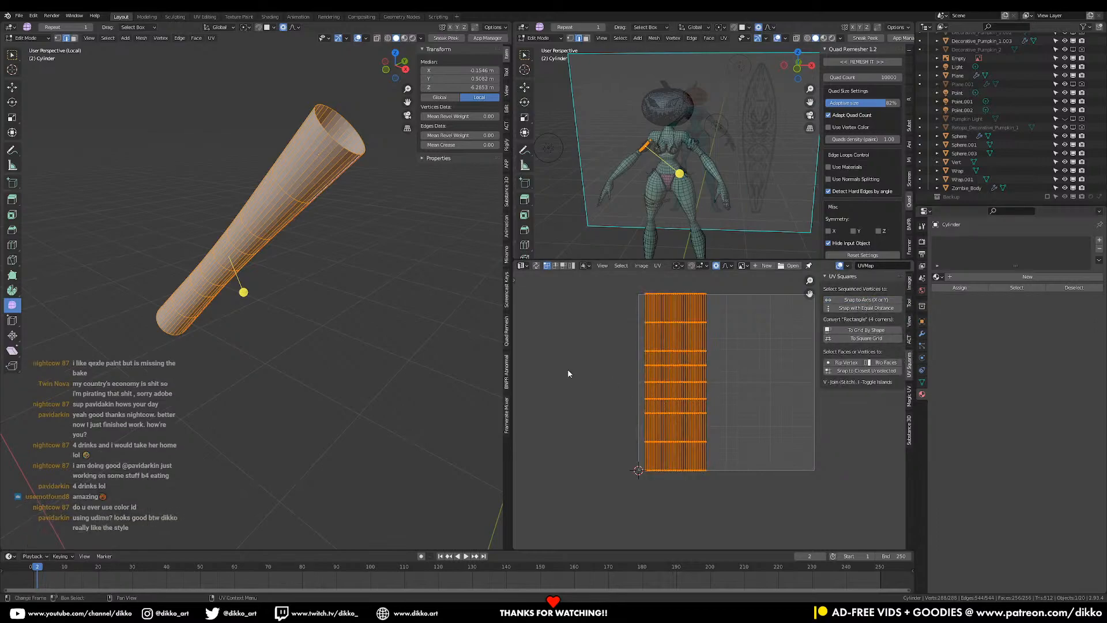
- Exit isolation and object mode back to the full character, adding Vert to the selection
{"action": "middle_click_drag", "start_coordinate": [211, 293], "coordinate": [252, 271]}
{"action": "key", "text": "slash"}
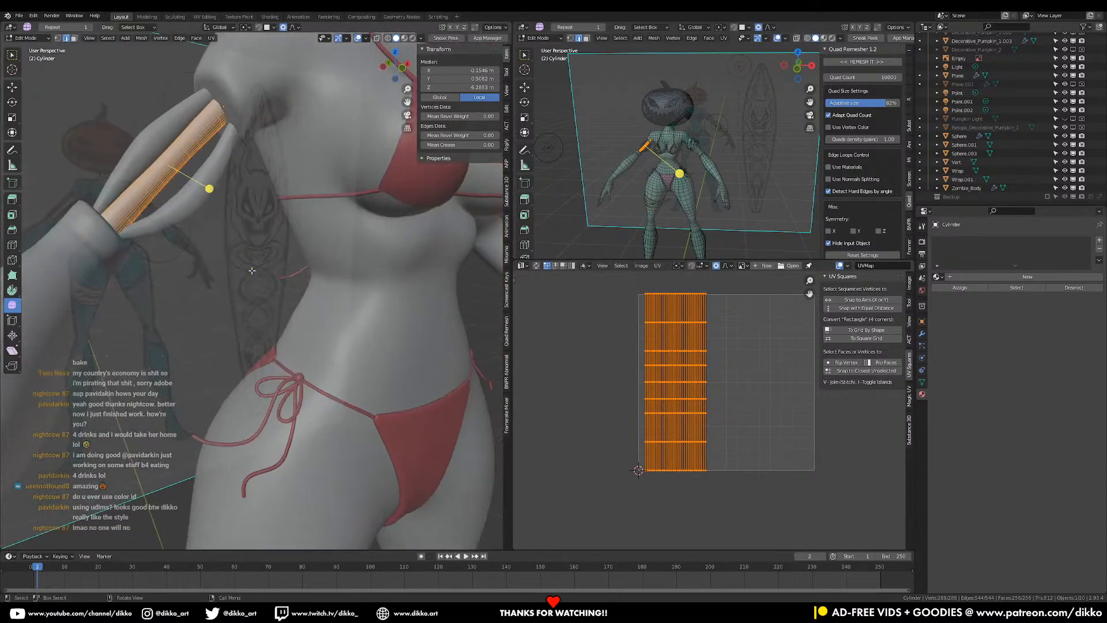
{"action": "key", "text": "Tab"}
{"action": "left_click", "coordinate": [184, 208], "text": "shift"}
- Edit both objects, then shrink the rod's tall UV island to about half and move it to the upper left
{"action": "middle_click_drag", "start_coordinate": [184, 207], "coordinate": [196, 223]}
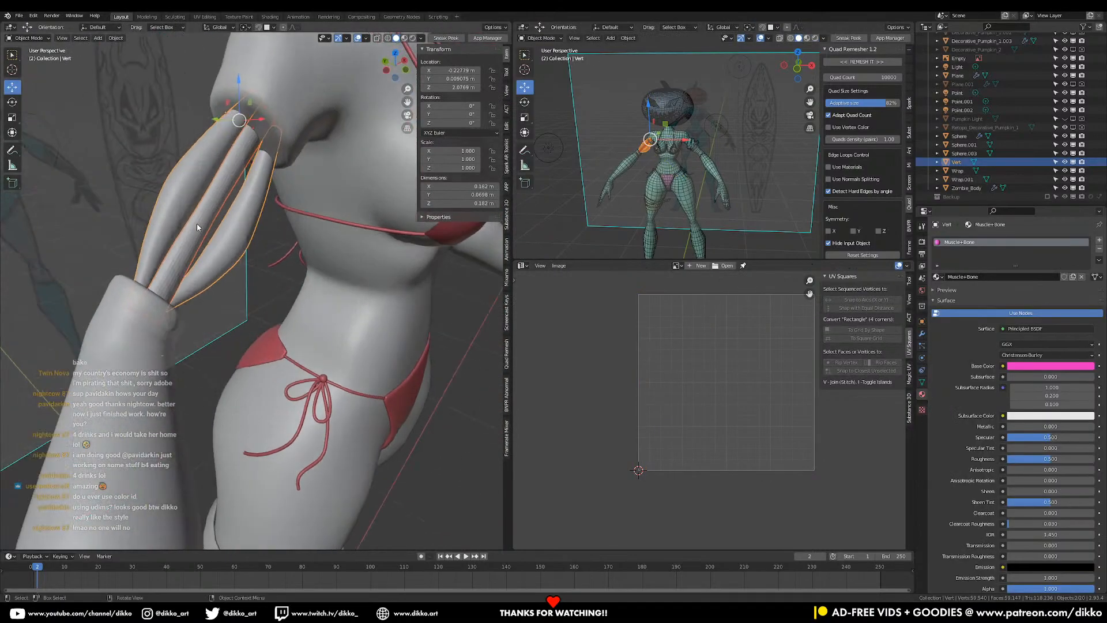
{"action": "key", "text": "Tab"}
{"action": "middle_click_drag", "start_coordinate": [702, 367], "coordinate": [706, 418]}
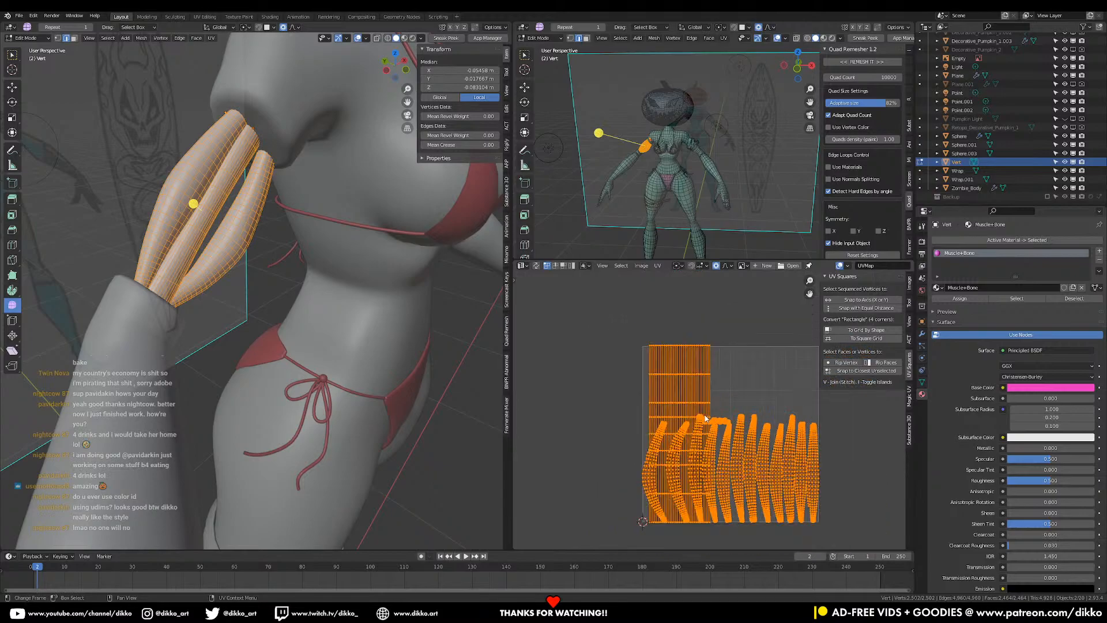
{"action": "left_click", "coordinate": [676, 374]}
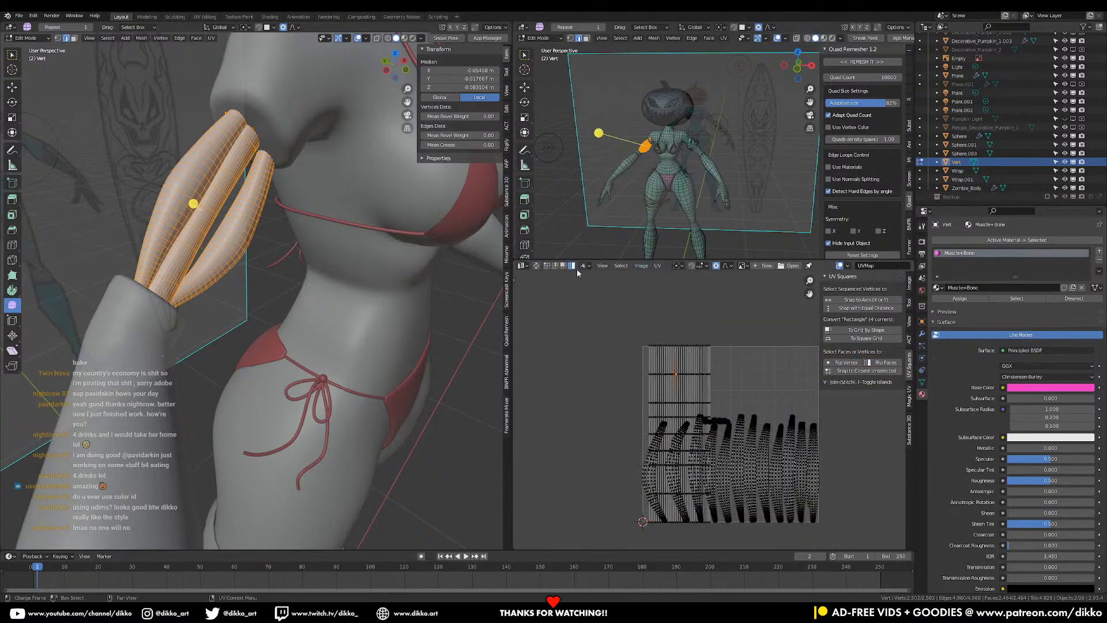
{"action": "left_click", "coordinate": [692, 396]}
{"action": "key", "text": "s"}
{"action": "left_click", "coordinate": [743, 444]}
{"action": "key", "text": "g"}
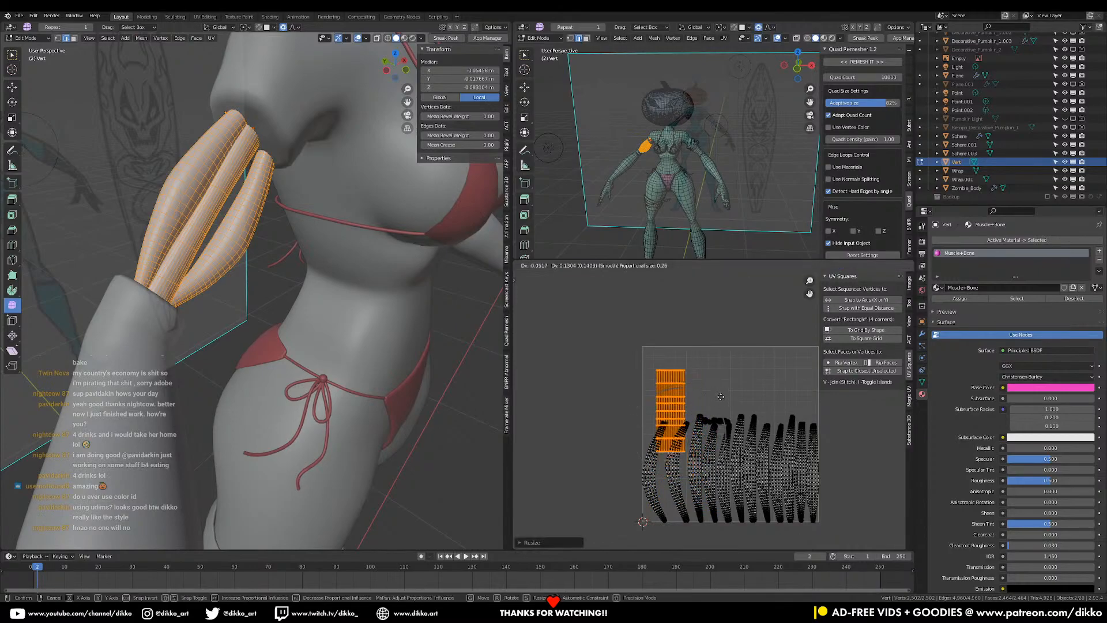
{"action": "left_click", "coordinate": [727, 396]}
- Select the first six curved muscle UV islands
{"action": "scroll", "coordinate": [716, 445], "scroll_direction": "up", "scroll_amount": 4}
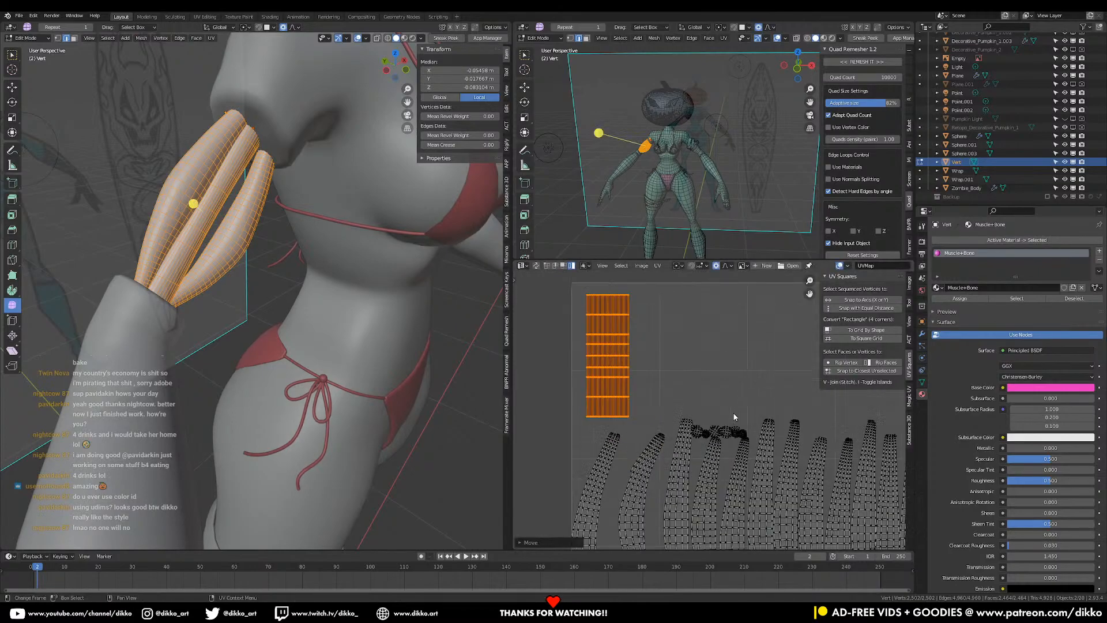
{"action": "middle_click_drag", "start_coordinate": [722, 448], "coordinate": [732, 390]}
{"action": "scroll", "coordinate": [726, 392], "scroll_direction": "down", "scroll_amount": 3}
{"action": "middle_click_drag", "start_coordinate": [699, 450], "coordinate": [705, 386]}
{"action": "scroll", "coordinate": [707, 403], "scroll_direction": "up", "scroll_amount": 2}
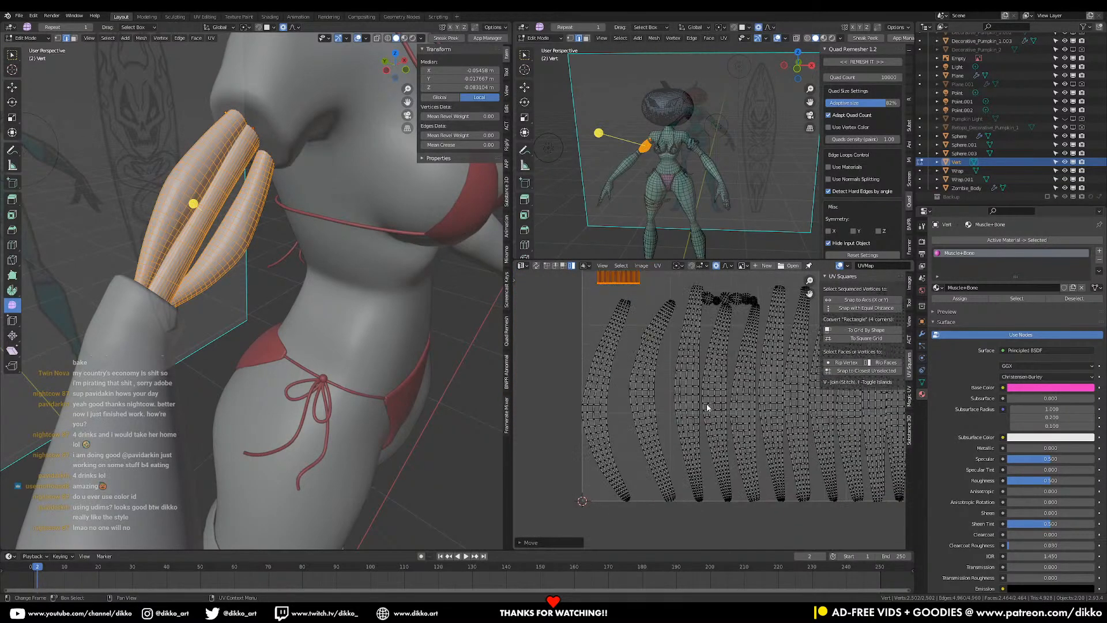
{"action": "scroll", "coordinate": [599, 453], "scroll_direction": "down", "scroll_amount": 1}
{"action": "left_click", "coordinate": [608, 404]}
{"action": "left_click", "coordinate": [654, 398], "text": "shift"}
{"action": "left_click", "coordinate": [719, 401], "text": "shift"}
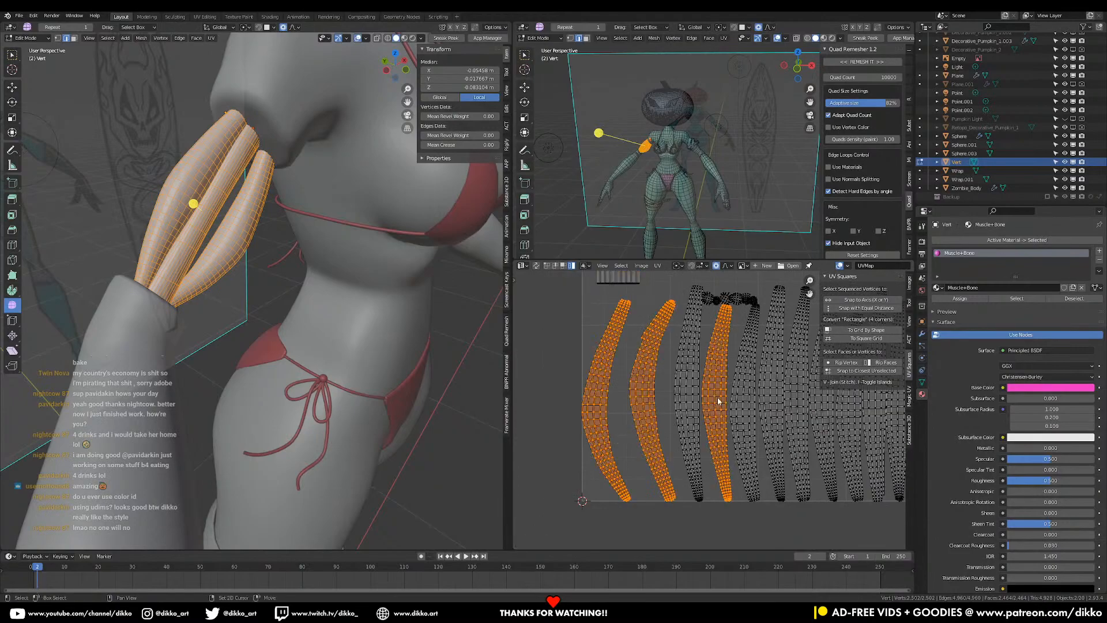
{"action": "left_click", "coordinate": [696, 410], "text": "shift"}
{"action": "left_click", "coordinate": [748, 414], "text": "shift"}
{"action": "left_click", "coordinate": [797, 416], "text": "shift"}
- Add the remaining curved islands and straighten them all with To Grid By Shape
{"action": "middle_click_drag", "start_coordinate": [825, 429], "coordinate": [695, 450]}
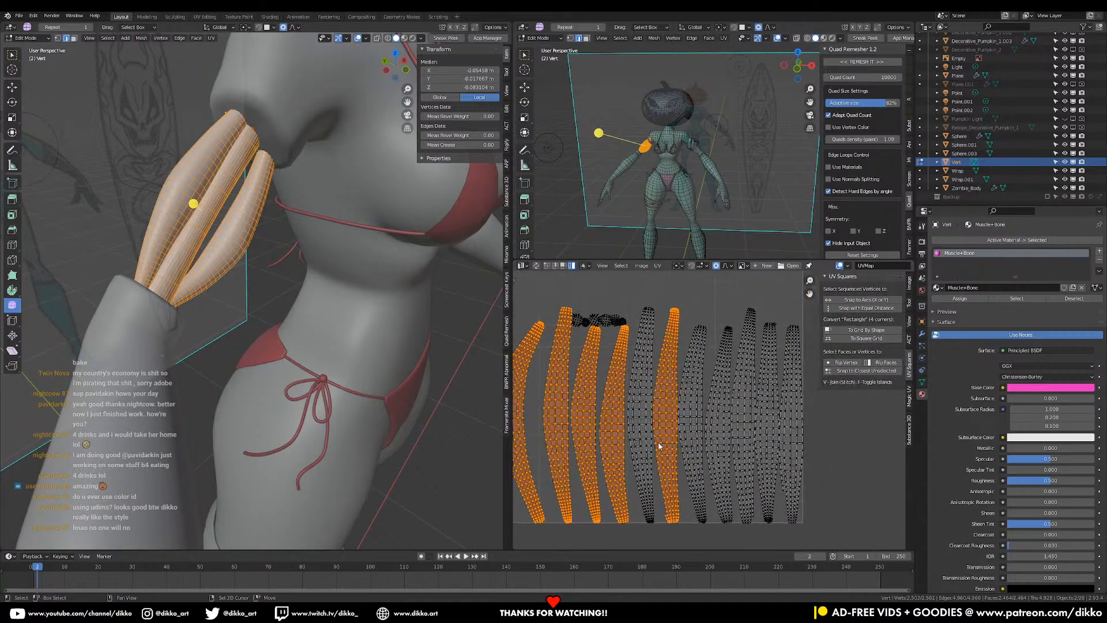
{"action": "left_click", "coordinate": [649, 444], "text": "shift"}
{"action": "left_click", "coordinate": [695, 444], "text": "shift"}
{"action": "left_click", "coordinate": [726, 442], "text": "shift"}
{"action": "left_click", "coordinate": [747, 441], "text": "shift"}
{"action": "left_click", "coordinate": [771, 442], "text": "shift"}
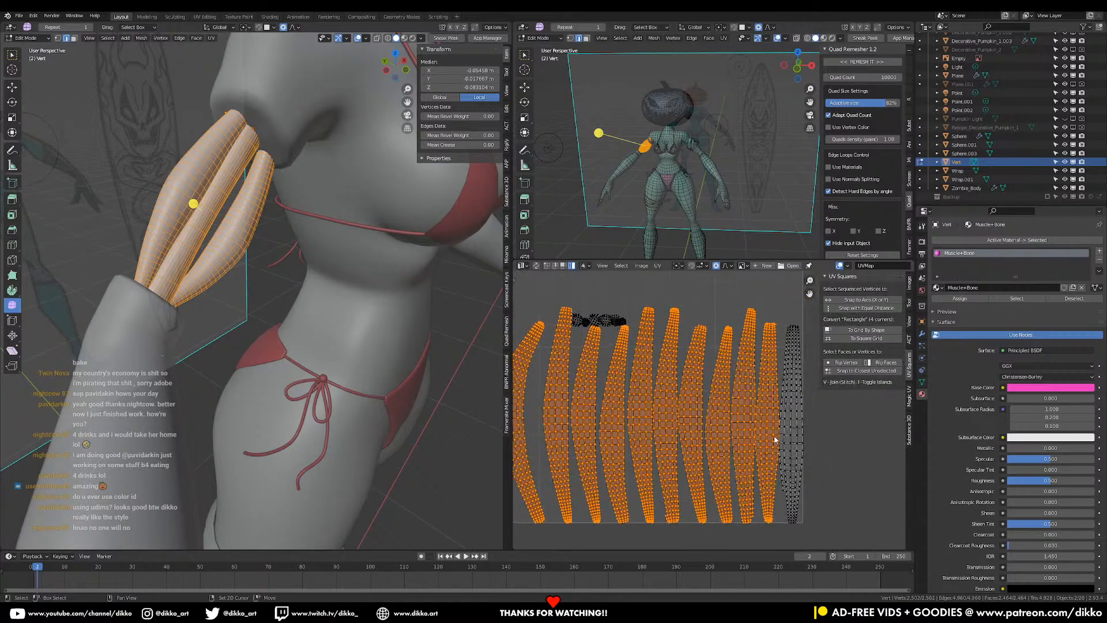
{"action": "left_click", "coordinate": [794, 441], "text": "shift"}
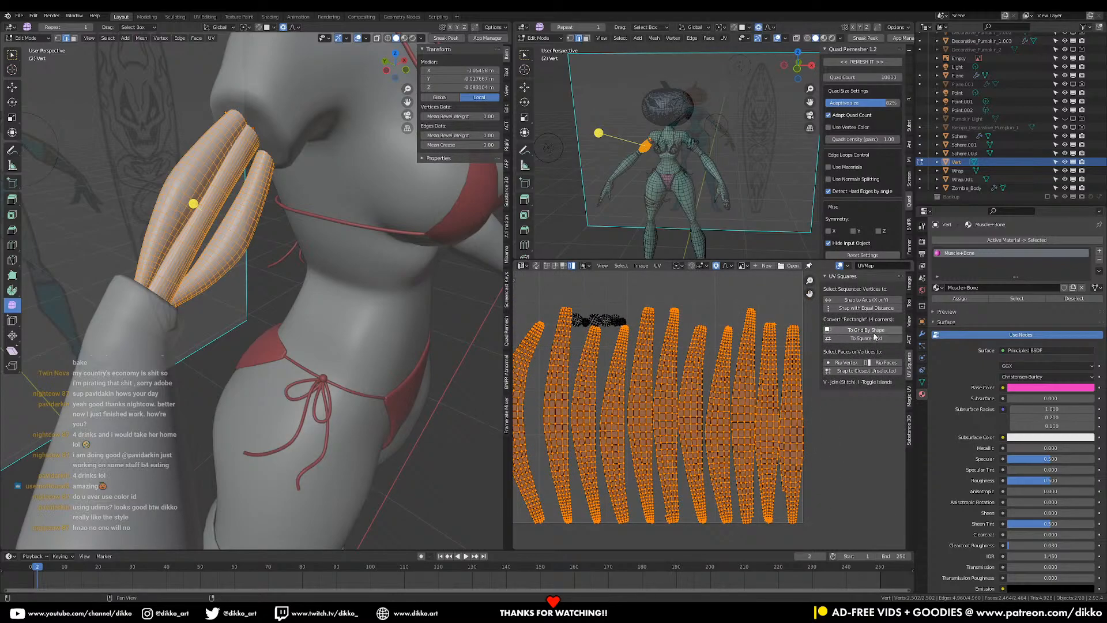
{"action": "left_click", "coordinate": [875, 330]}
- Try moving the middle UV island to the right, then undo the move
{"action": "scroll", "coordinate": [680, 429], "scroll_direction": "up", "scroll_amount": 3}
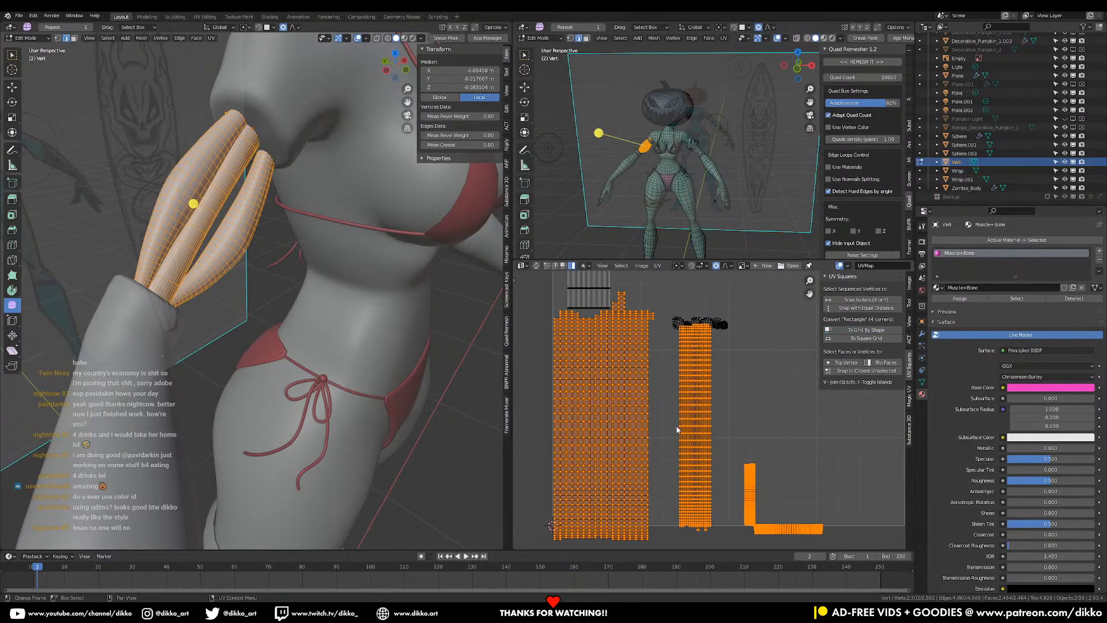
{"action": "scroll", "coordinate": [680, 429], "scroll_direction": "down", "scroll_amount": 1}
{"action": "left_click", "coordinate": [654, 465]}
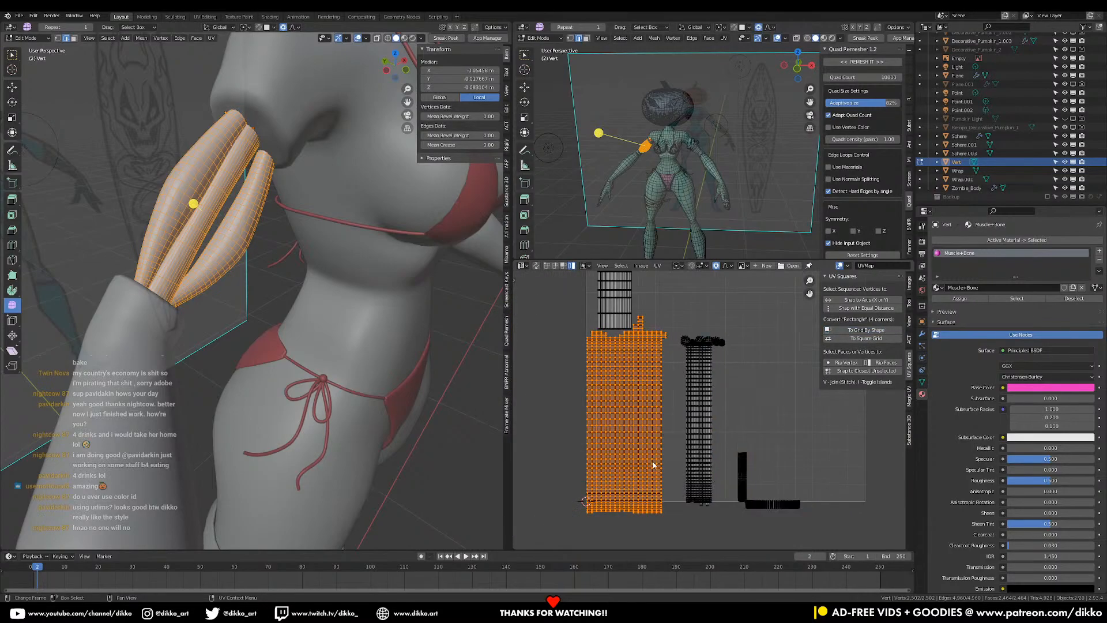
{"action": "left_click", "coordinate": [695, 444]}
{"action": "key", "text": "g"}
{"action": "left_click", "coordinate": [793, 410]}
{"action": "key", "text": "ctrl+z"}
{"action": "key", "text": "ctrl+z"}
{"action": "key", "text": "ctrl+z"}
- Straighten the leftmost curved muscle islands into grids one whole island at a time
{"action": "left_click", "coordinate": [649, 426]}
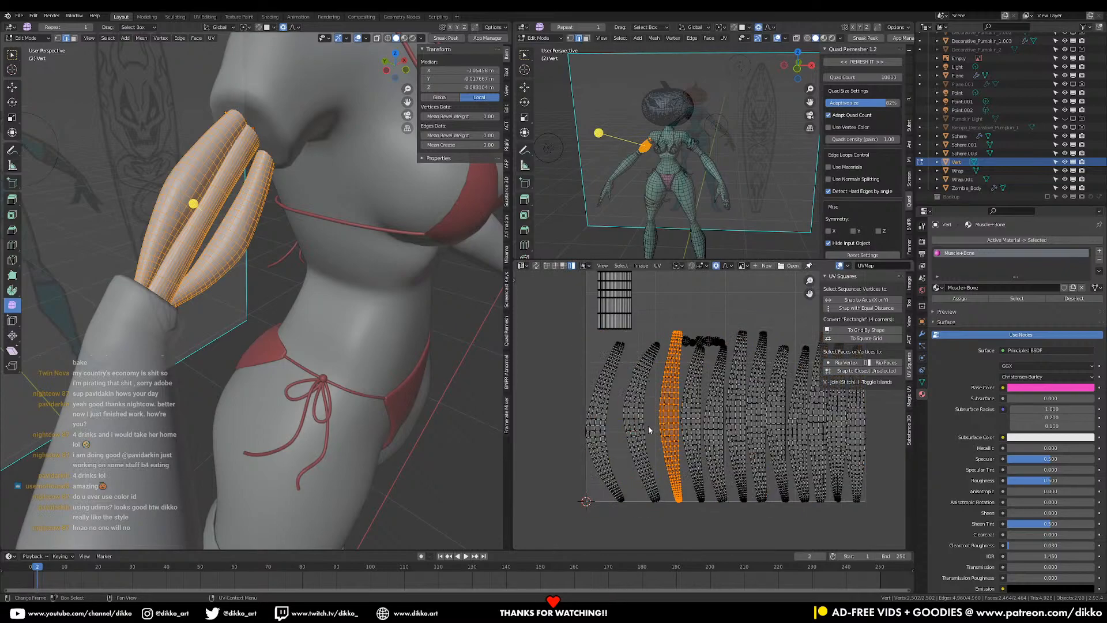
{"action": "left_click", "coordinate": [865, 330]}
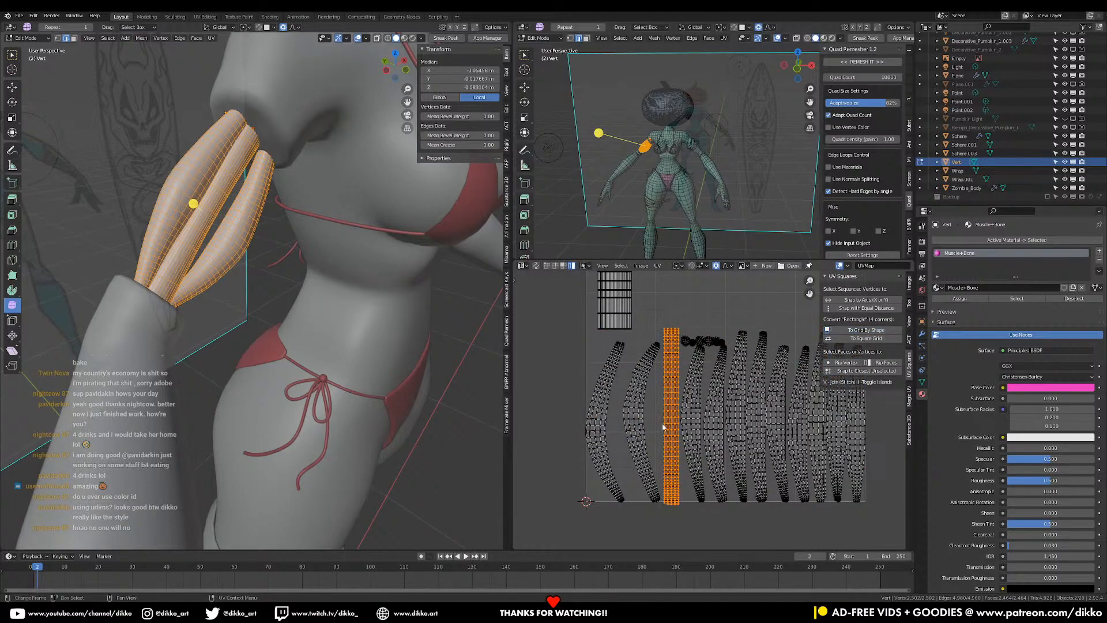
{"action": "left_click", "coordinate": [645, 423]}
{"action": "key", "text": "shift+r"}
{"action": "left_click", "coordinate": [608, 440]}
{"action": "key", "text": "shift+r"}
{"action": "left_click", "coordinate": [689, 427]}
{"action": "key", "text": "shift+r"}
{"action": "left_click", "coordinate": [720, 429]}
{"action": "key", "text": "shift+r"}
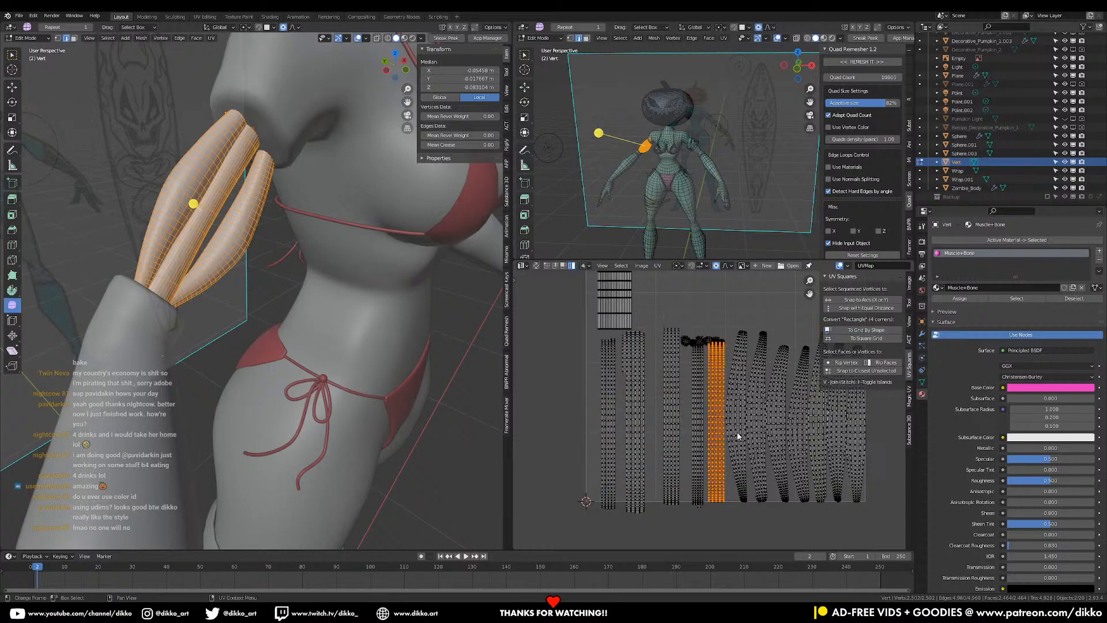
{"action": "left_click", "coordinate": [750, 433]}
{"action": "key", "text": "shift+r"}
{"action": "left_click", "coordinate": [762, 434]}
- Straighten the remaining curved islands, through the rightmost one, into rectangular grids
{"action": "key", "text": "shift+r"}
{"action": "left_click", "coordinate": [783, 436]}
{"action": "key", "text": "shift+r"}
{"action": "left_click", "coordinate": [809, 441]}
{"action": "key", "text": "shift+r"}
{"action": "left_click", "coordinate": [829, 444]}
{"action": "key", "text": "shift+r"}
{"action": "left_click", "coordinate": [843, 449]}
{"action": "key", "text": "shift+r"}
{"action": "left_click", "coordinate": [864, 445]}
{"action": "key", "text": "shift+r"}
{"action": "middle_click_drag", "start_coordinate": [732, 434], "coordinate": [688, 456]}
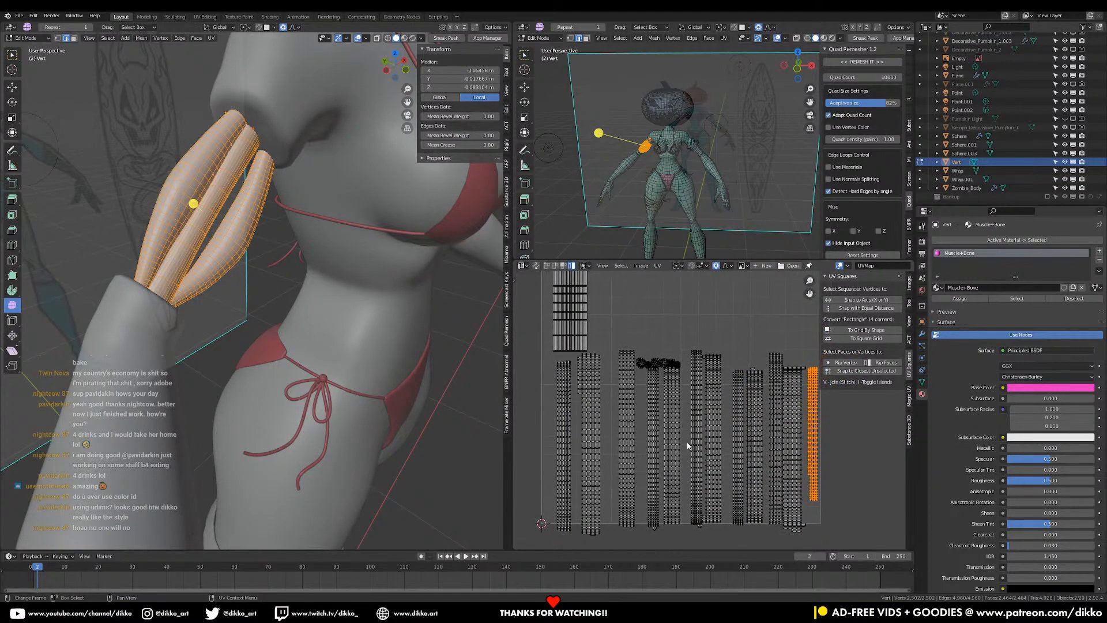
- Pack all UV islands into the UV square with an island margin of 0.002
{"action": "key", "text": "a"}
{"action": "left_click", "coordinate": [657, 266]}
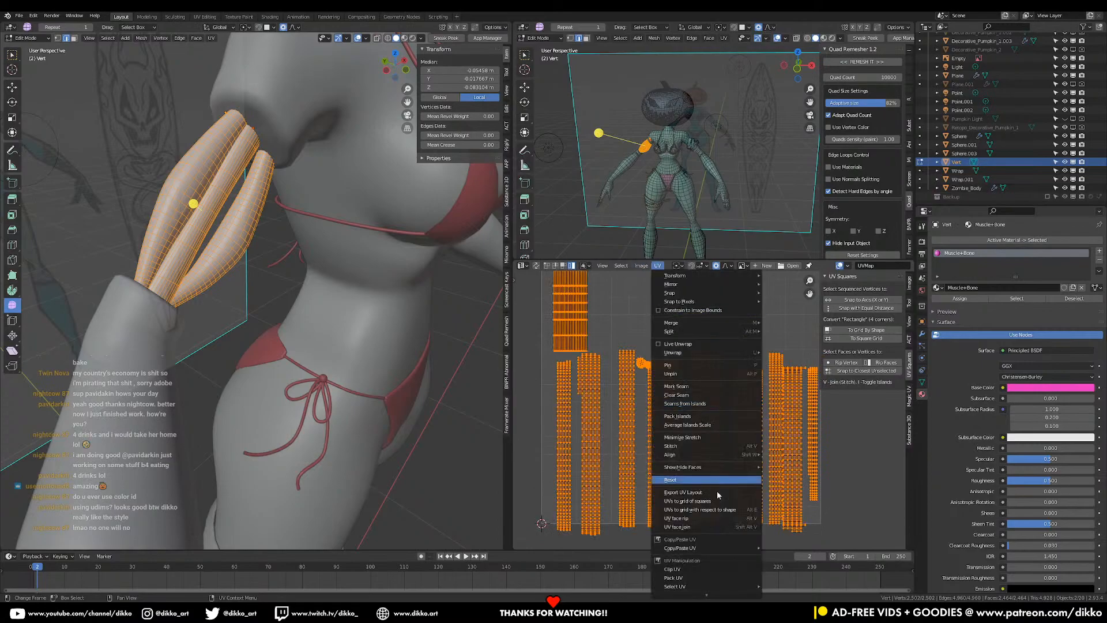
{"action": "left_click", "coordinate": [705, 417]}
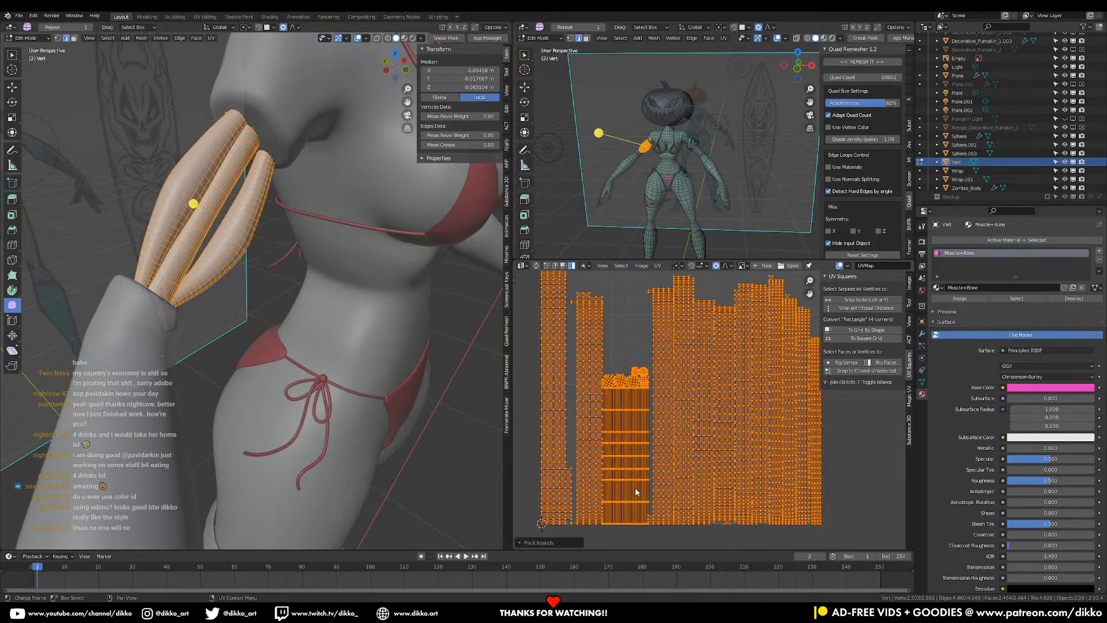
{"action": "scroll", "coordinate": [791, 514], "scroll_direction": "up", "scroll_amount": 2}
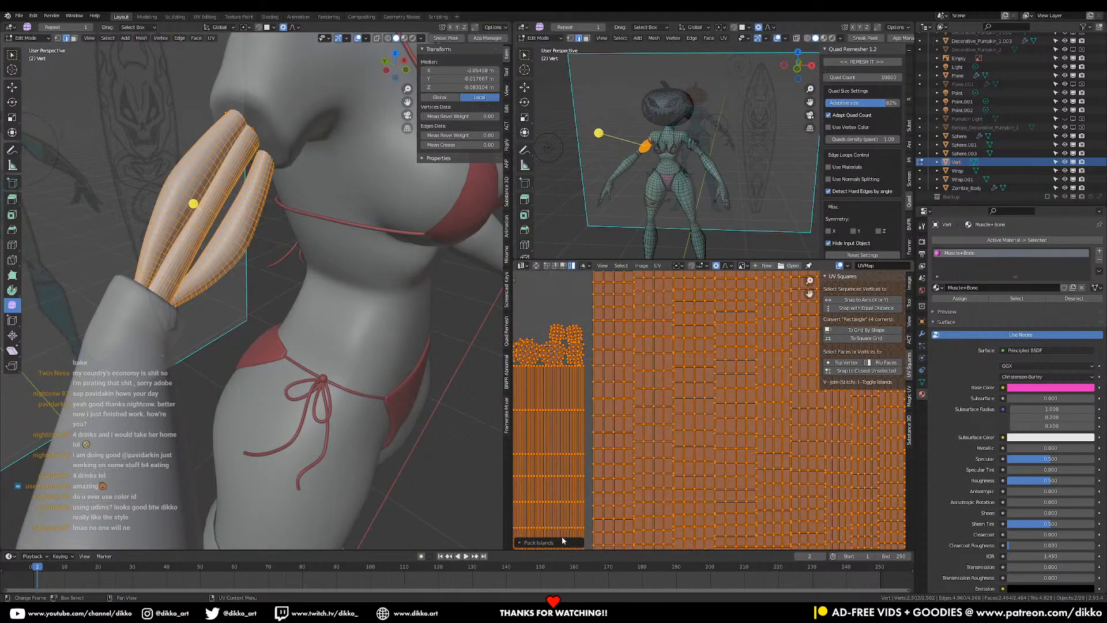
{"action": "left_click", "coordinate": [520, 540]}
{"action": "left_click_drag", "start_coordinate": [598, 540], "coordinate": [618, 541]}
{"action": "scroll", "coordinate": [597, 434], "scroll_direction": "down", "scroll_amount": 4}
{"action": "middle_click_drag", "start_coordinate": [793, 460], "coordinate": [755, 459]}
{"action": "scroll", "coordinate": [755, 460], "scroll_direction": "up", "scroll_amount": 2}
{"action": "scroll", "coordinate": [755, 459], "scroll_direction": "down", "scroll_amount": 3}
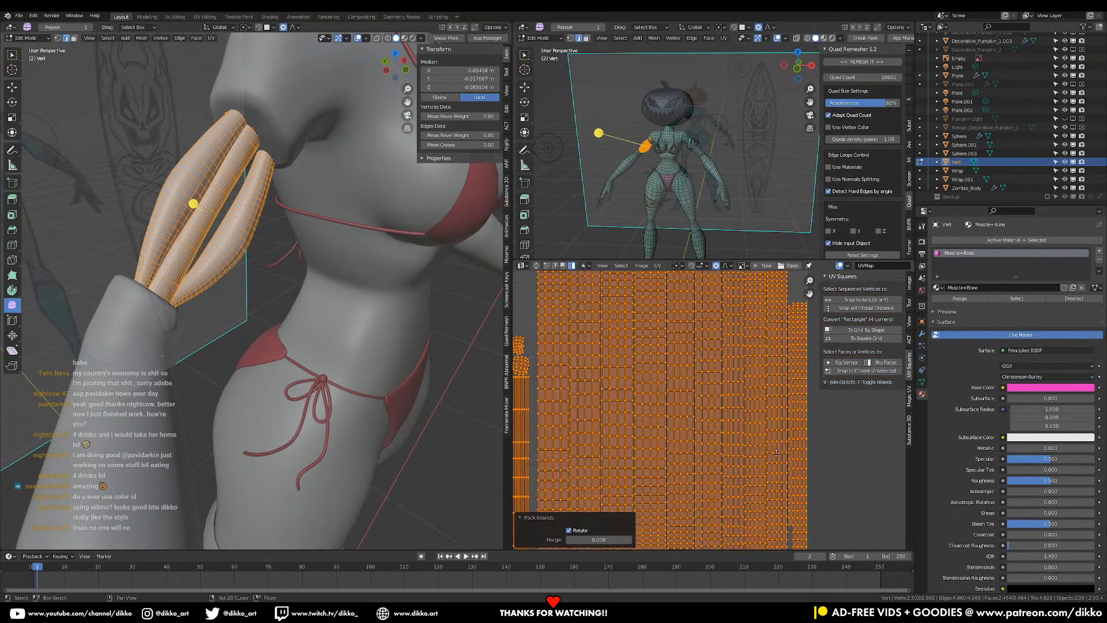
- Return to Object Mode, save the blend file, and select the thigh wrap
{"action": "key", "text": "Tab"}
{"action": "scroll", "coordinate": [292, 359], "scroll_direction": "down", "scroll_amount": 4}
{"action": "middle_click_drag", "start_coordinate": [293, 359], "coordinate": [380, 248]}
{"action": "key", "text": "ctrl+s"}
{"action": "middle_click_drag", "start_coordinate": [358, 360], "coordinate": [271, 445]}
{"action": "left_click", "coordinate": [256, 455]}
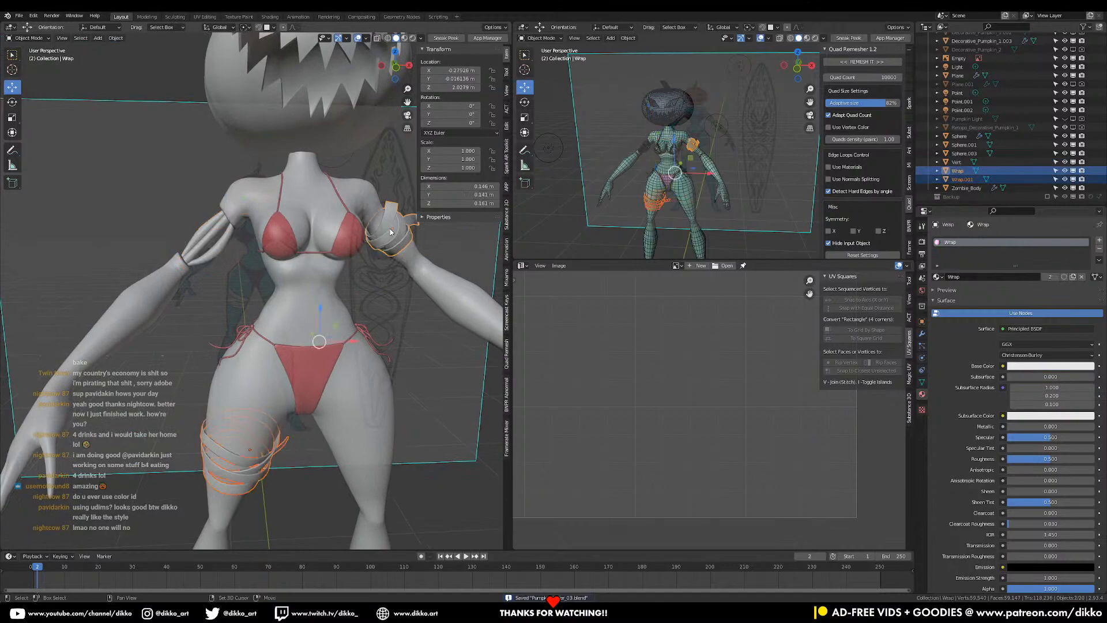
- Check both wrap pieces' UVs together in Edit Mode, then return to Object Mode
{"action": "left_click", "coordinate": [391, 232], "text": "shift"}
{"action": "key", "text": "Tab"}
{"action": "scroll", "coordinate": [692, 408], "scroll_direction": "down", "scroll_amount": 4}
{"action": "key", "text": "a"}
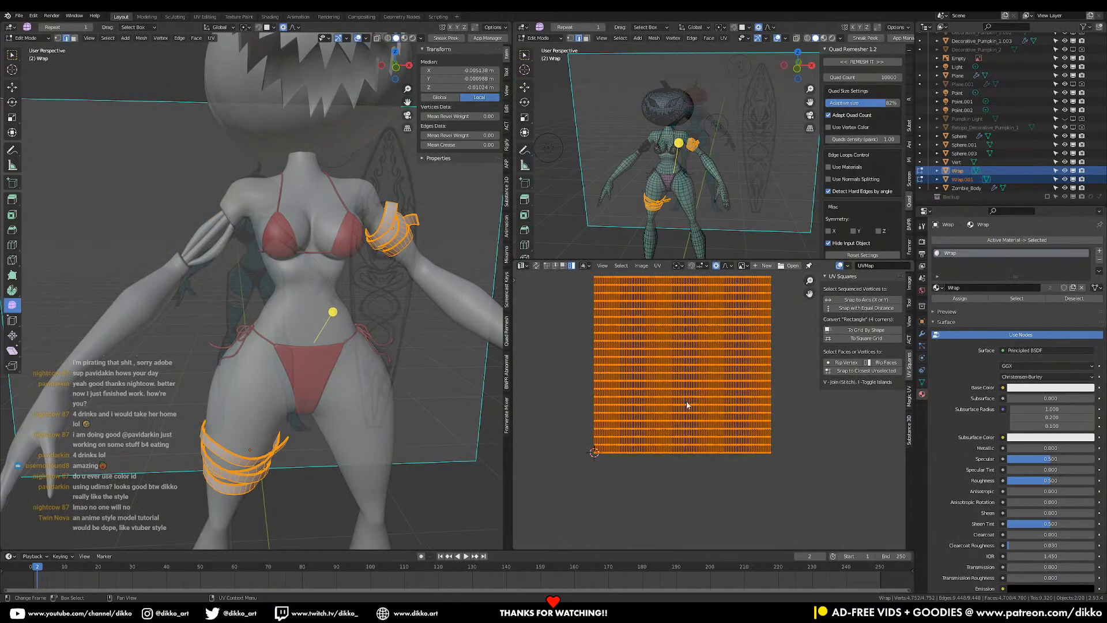
{"action": "key", "text": "Tab"}
{"action": "middle_click_drag", "start_coordinate": [316, 476], "coordinate": [295, 473]}
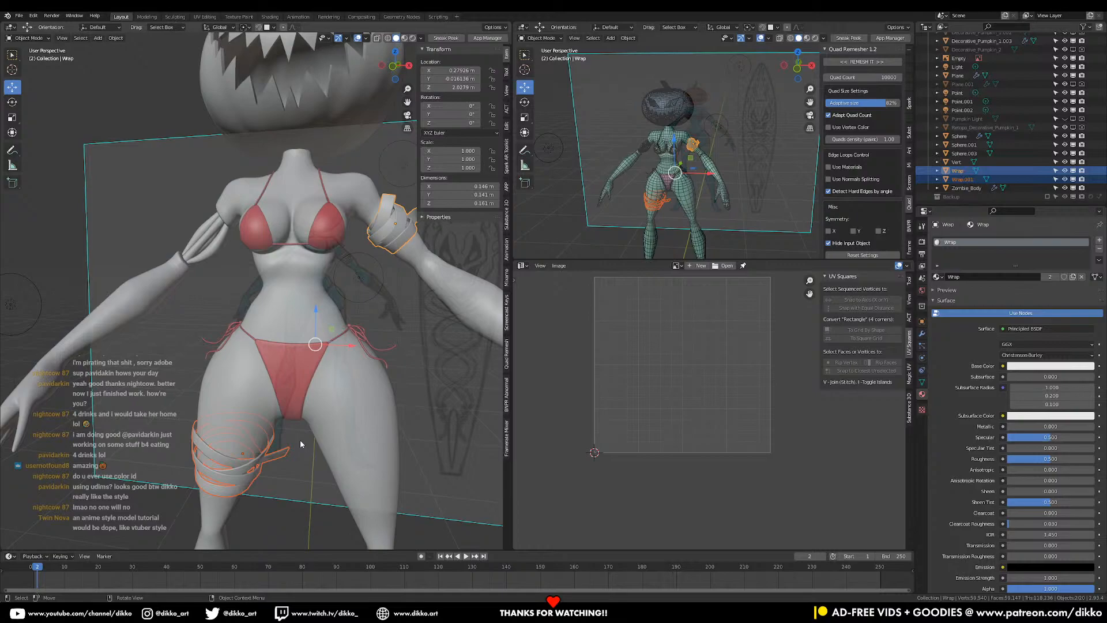
{"action": "scroll", "coordinate": [290, 427], "scroll_direction": "down", "scroll_amount": 4}
{"action": "middle_click_drag", "start_coordinate": [312, 392], "coordinate": [351, 377]}
- Save the file and select all character parts with the pumpkin head active
{"action": "key", "text": "ctrl+s"}
{"action": "left_click_drag", "start_coordinate": [144, 113], "coordinate": [336, 462]}
{"action": "left_click", "coordinate": [278, 211], "text": "shift"}
{"action": "middle_click_drag", "start_coordinate": [341, 365], "coordinate": [361, 425]}
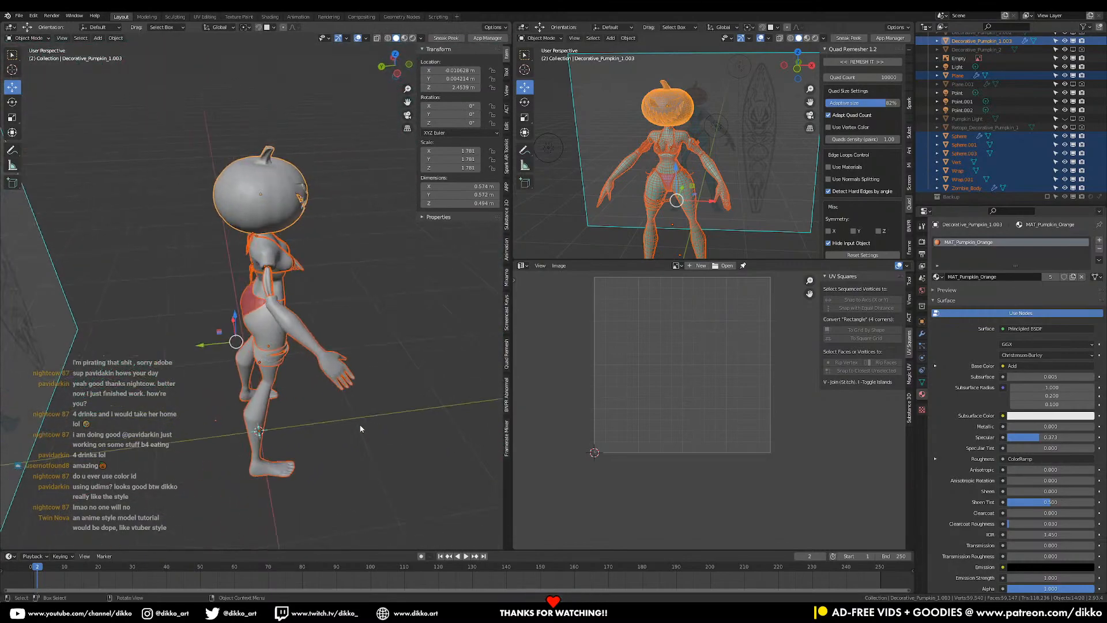
- Apply location to the character's parts so they sit at the origin
{"action": "key", "text": "ctrl+a"}
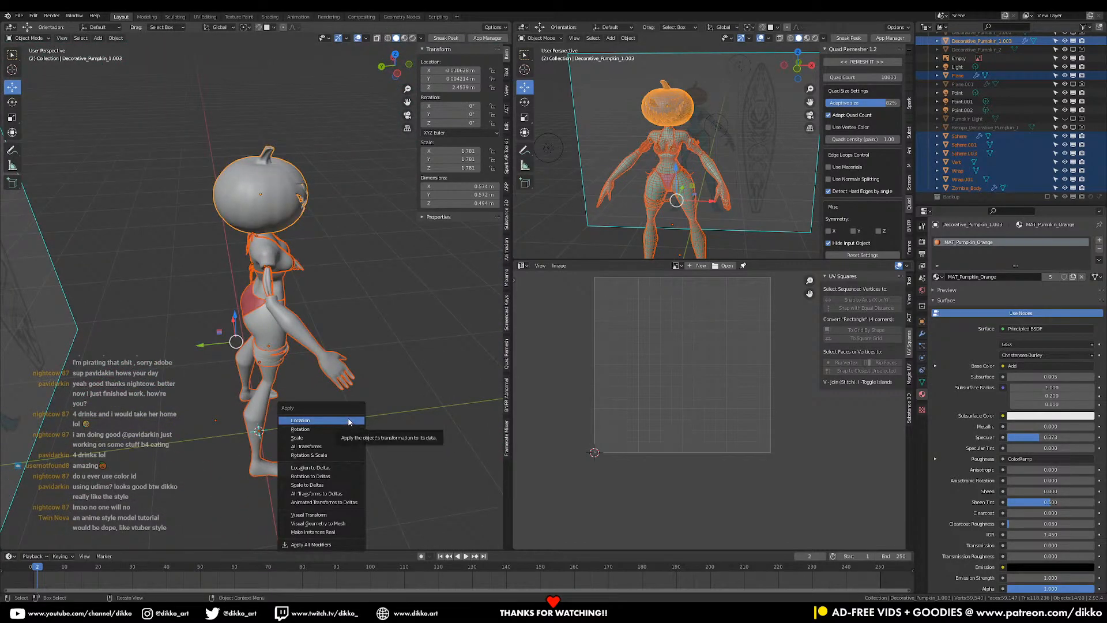
{"action": "left_click", "coordinate": [349, 421]}
{"action": "middle_click_drag", "start_coordinate": [358, 439], "coordinate": [277, 447]}
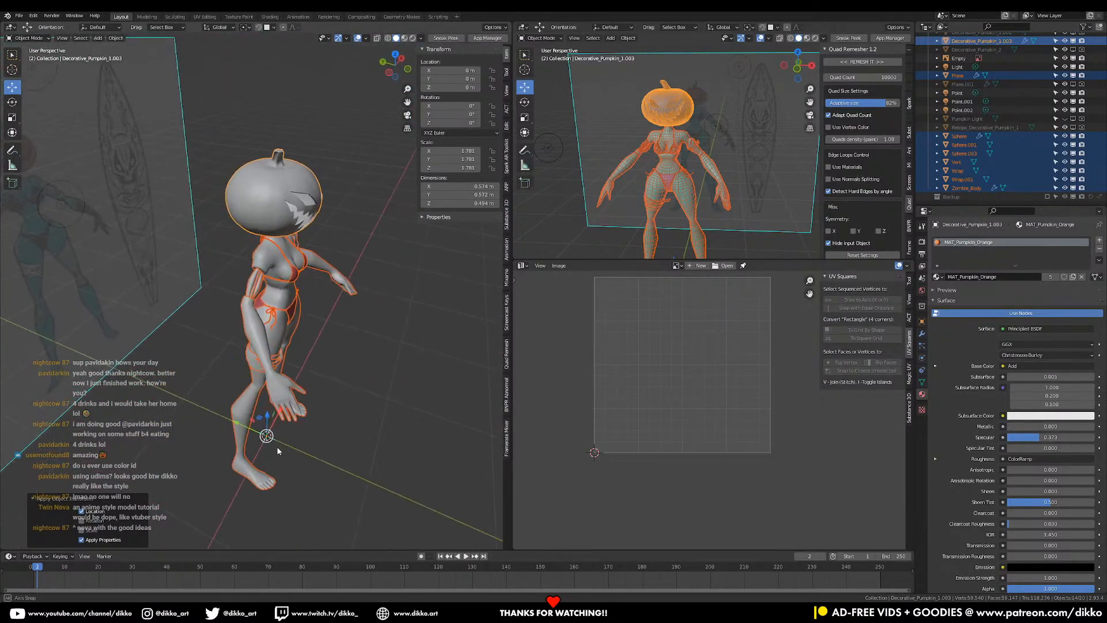
{"action": "left_click", "coordinate": [298, 330], "text": "shift"}
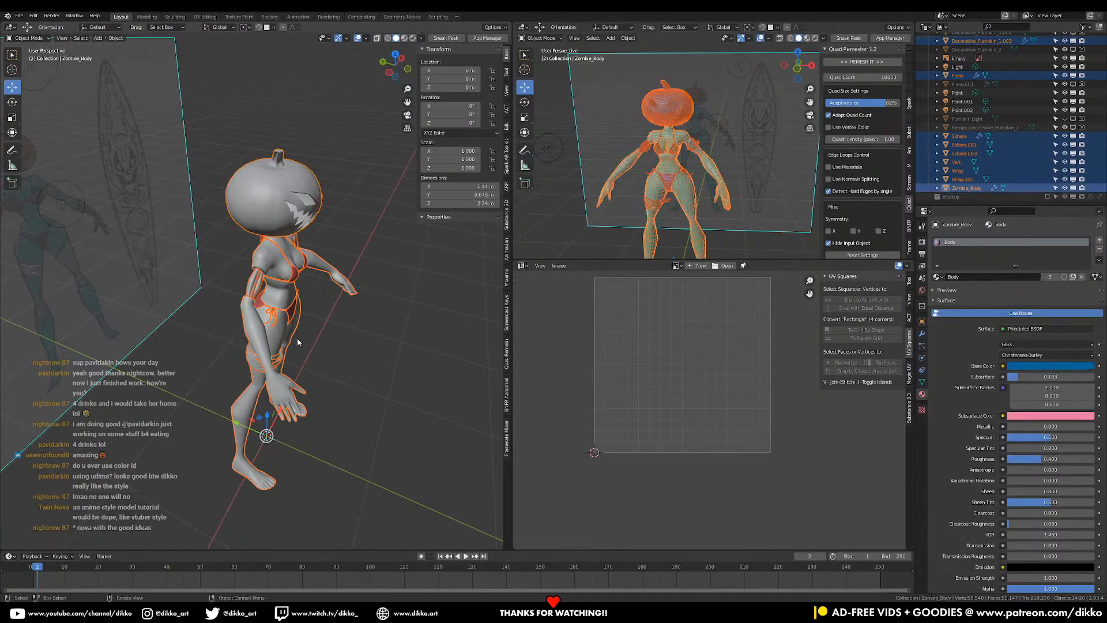
{"action": "middle_click_drag", "start_coordinate": [298, 342], "coordinate": [324, 352]}
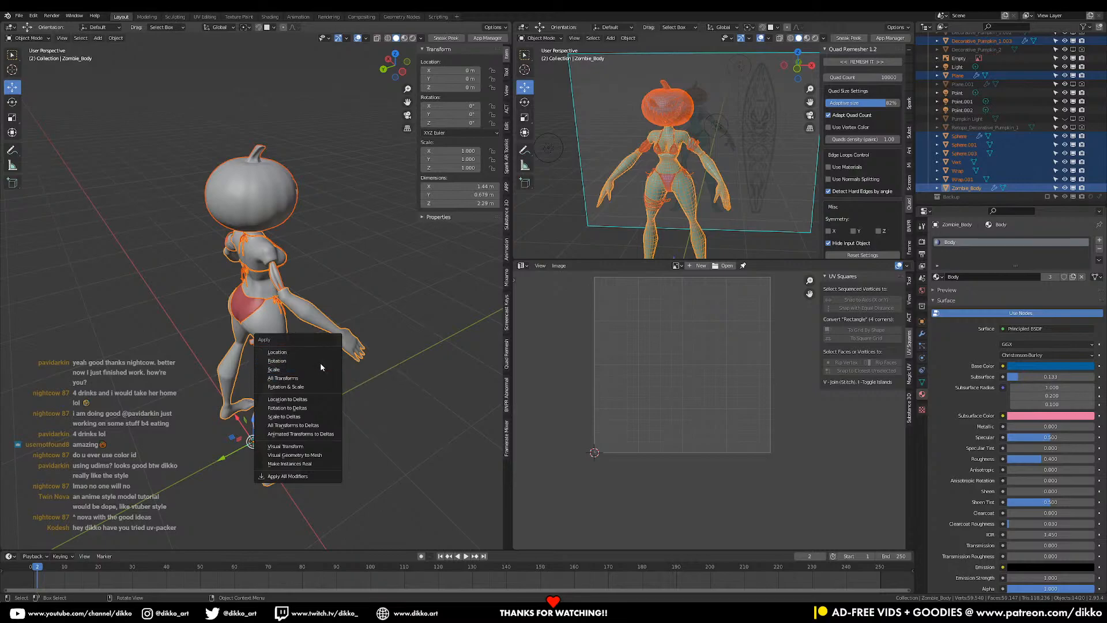
{"action": "middle_click_drag", "start_coordinate": [322, 277], "coordinate": [212, 316]}
{"action": "key", "text": "ctrl+a"}
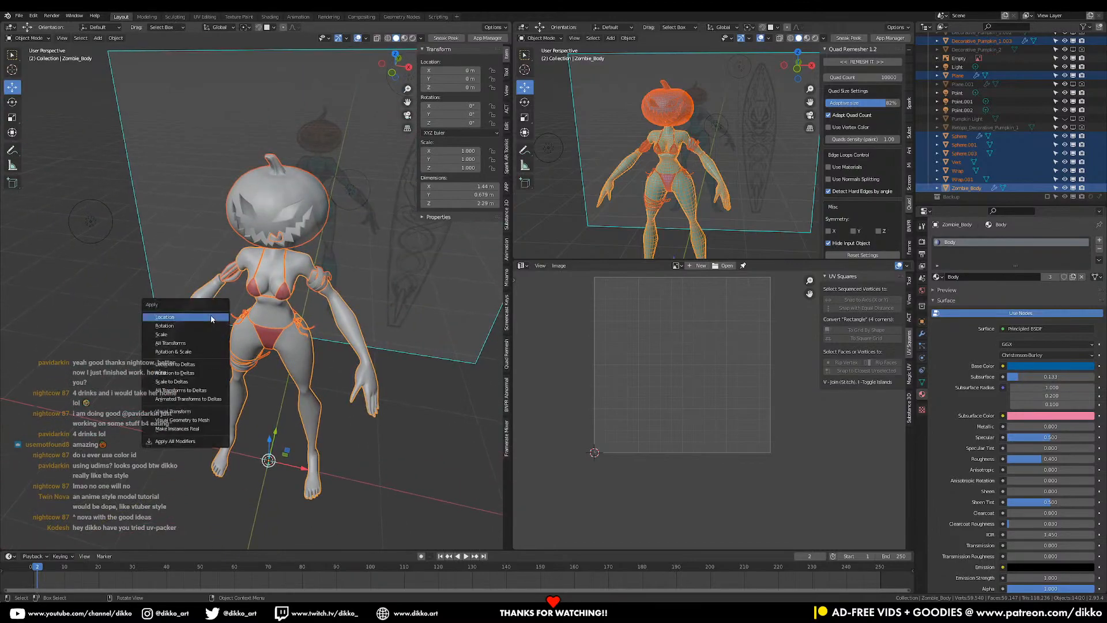
{"action": "left_click", "coordinate": [211, 318]}
{"action": "key", "text": "ctrl+a"}
- Hide the pumpkin head to inspect the neck, then bring it back
{"action": "middle_click_drag", "start_coordinate": [259, 314], "coordinate": [280, 285]}
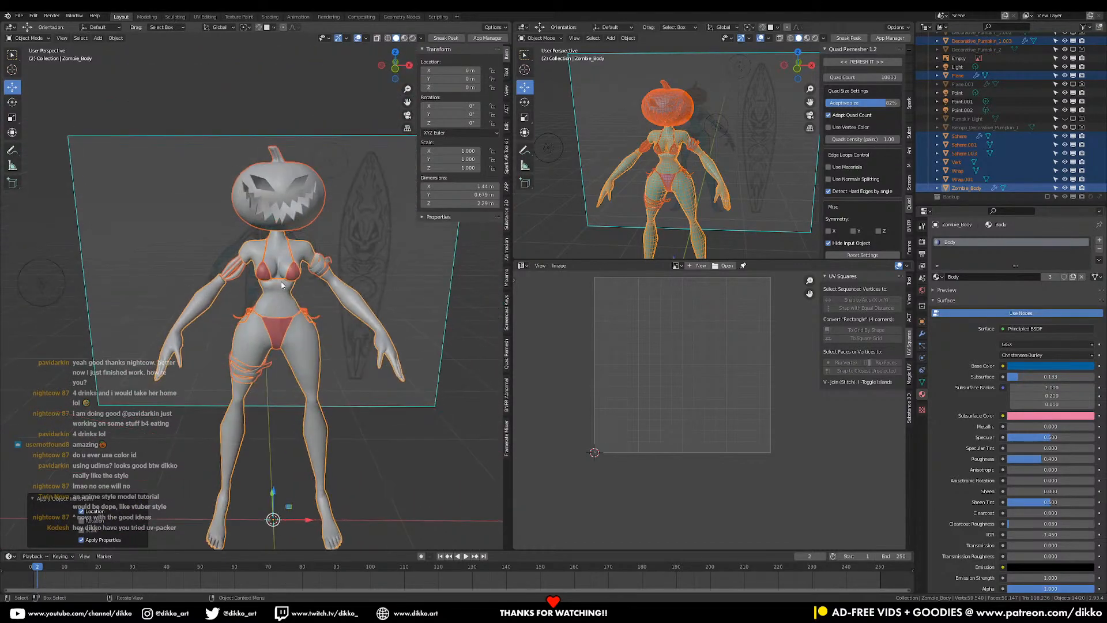
{"action": "scroll", "coordinate": [277, 291], "scroll_direction": "up", "scroll_amount": 5}
{"action": "left_click", "coordinate": [266, 300]}
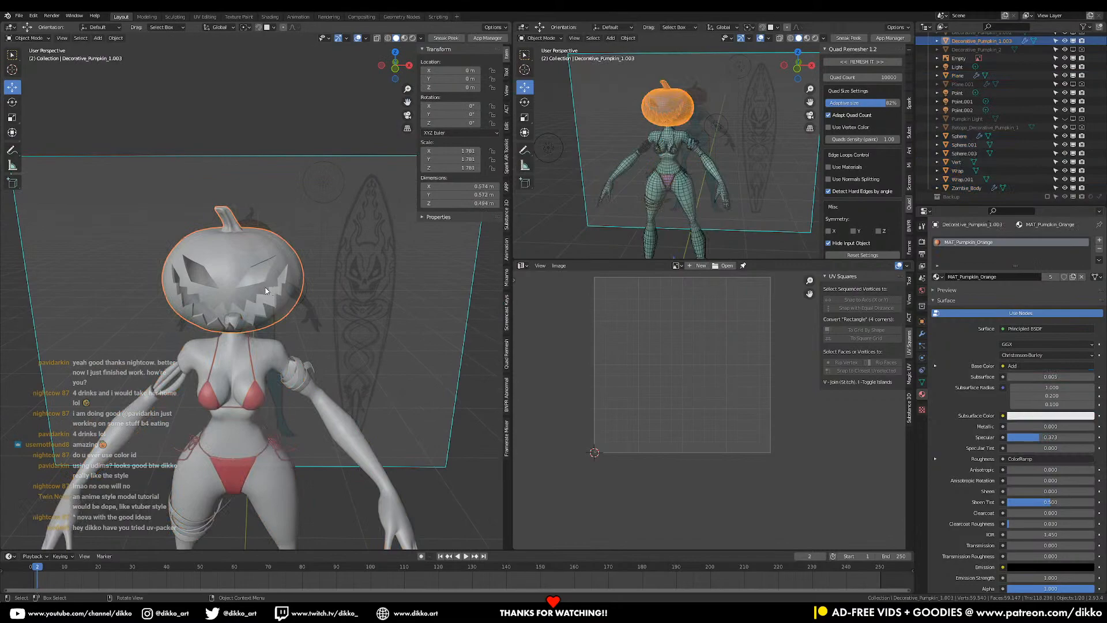
{"action": "key", "text": "h"}
{"action": "scroll", "coordinate": [254, 306], "scroll_direction": "up", "scroll_amount": 3}
{"action": "middle_click_drag", "start_coordinate": [244, 320], "coordinate": [316, 357]}
{"action": "left_click", "coordinate": [339, 372]}
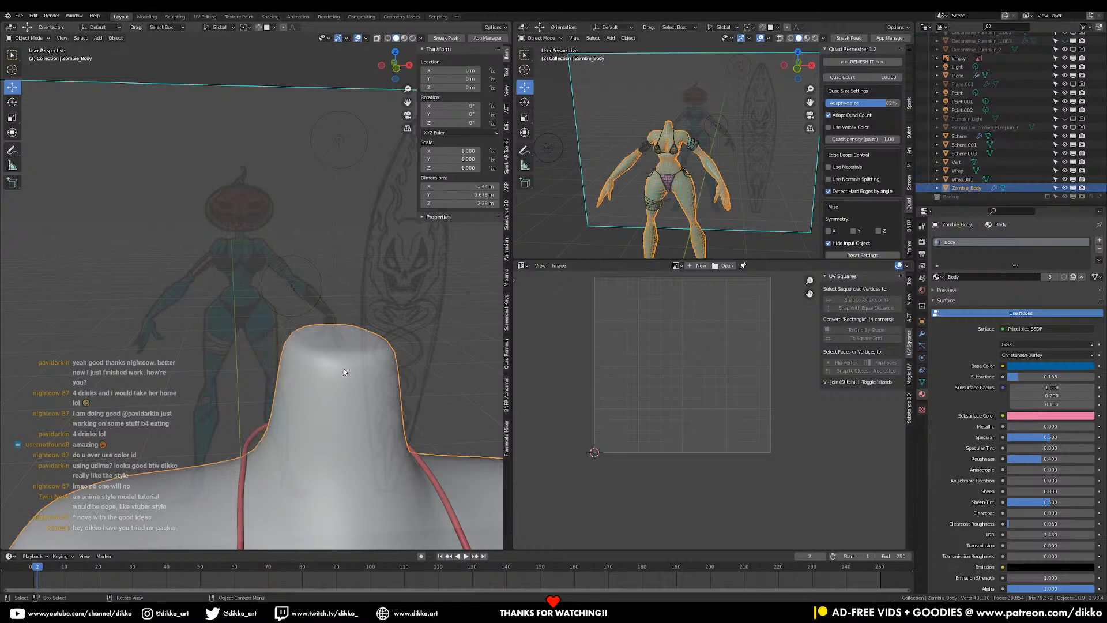
{"action": "key", "text": "ctrl+z"}
{"action": "key", "text": "ctrl+z"}
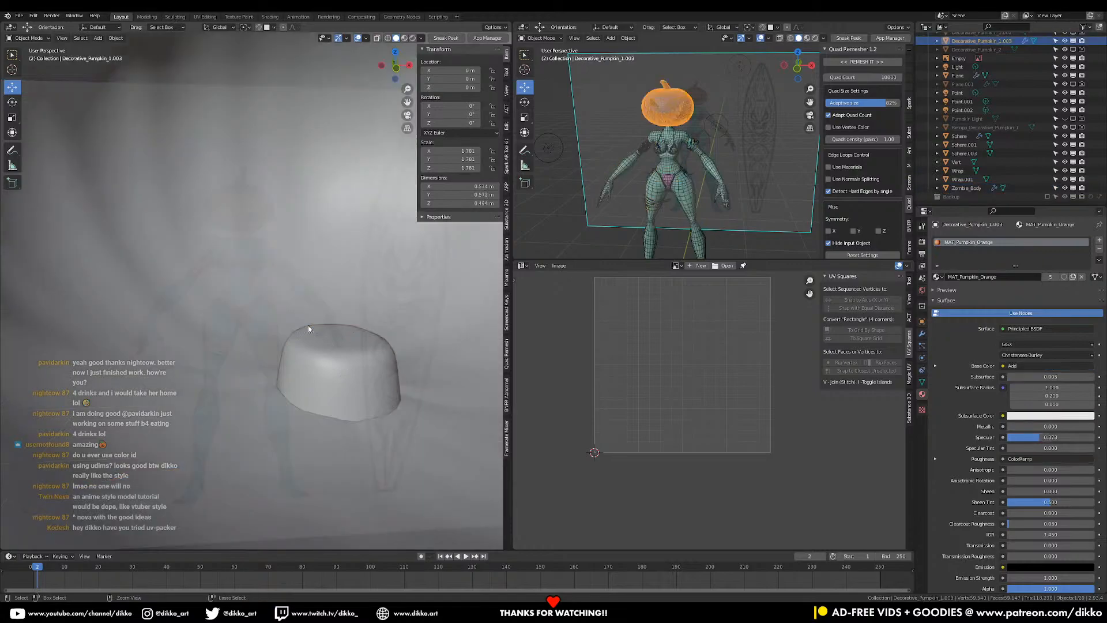
{"action": "scroll", "coordinate": [309, 332], "scroll_direction": "down", "scroll_amount": 8}
{"action": "middle_click_drag", "start_coordinate": [310, 414], "coordinate": [313, 265]}
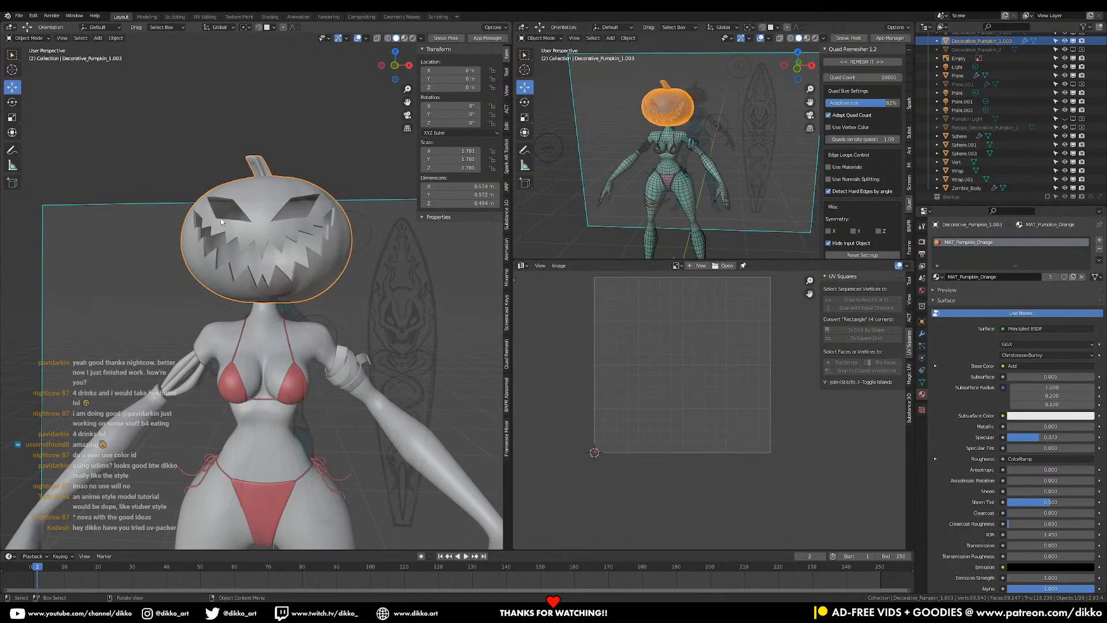
- Raise the pumpkin head along Z to 0.22528 m and save the file
{"action": "key", "text": "g"}
{"action": "key", "text": "z"}
{"action": "left_click", "coordinate": [225, 155]}
{"action": "scroll", "coordinate": [225, 231], "scroll_direction": "down", "scroll_amount": 4}
{"action": "middle_click_drag", "start_coordinate": [219, 341], "coordinate": [222, 137]}
{"action": "key", "text": "ctrl+s"}
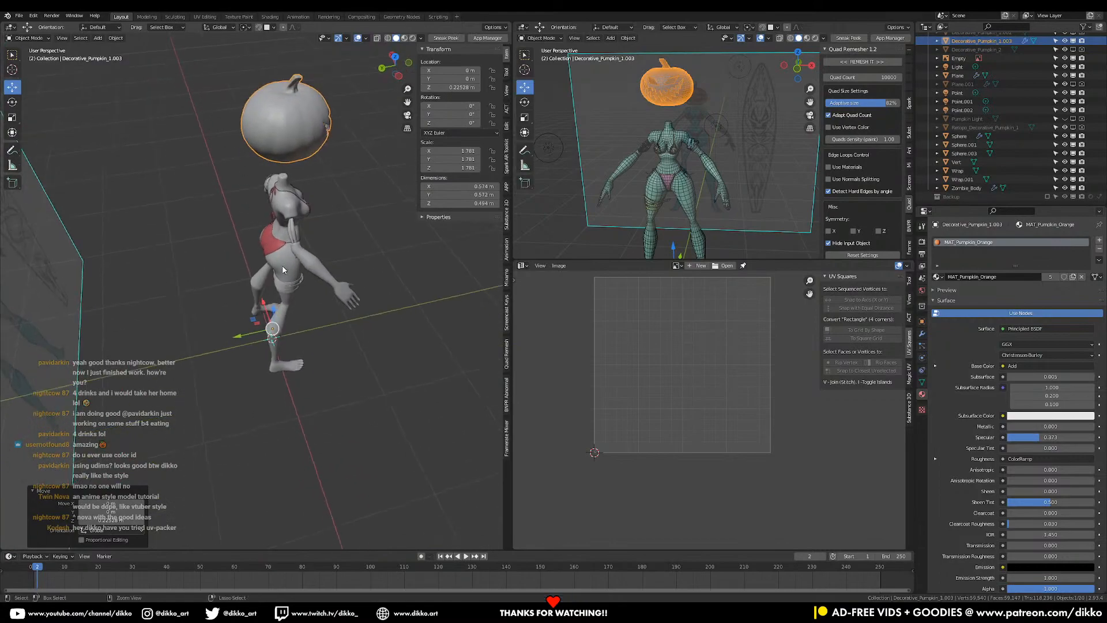
- Box-select the whole figure
{"action": "middle_click_drag", "start_coordinate": [266, 364], "coordinate": [247, 313]}
{"action": "middle_click_drag", "start_coordinate": [249, 263], "coordinate": [250, 314], "text": "shift"}
{"action": "left_click_drag", "start_coordinate": [197, 115], "coordinate": [383, 486]}
{"action": "middle_click_drag", "start_coordinate": [403, 386], "coordinate": [349, 357]}
- Export the selection over Pumpkin Surfer.fbx with Selected Objects on and only the Mesh type
{"action": "key", "text": "q"}
{"action": "left_click", "coordinate": [340, 368]}
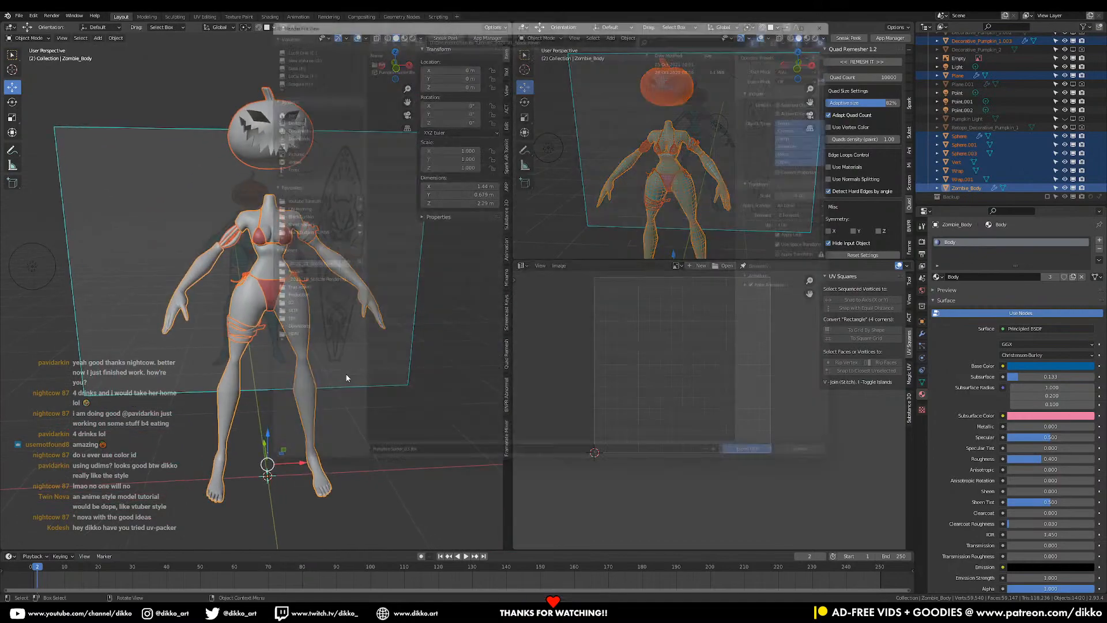
{"action": "left_click", "coordinate": [375, 55]}
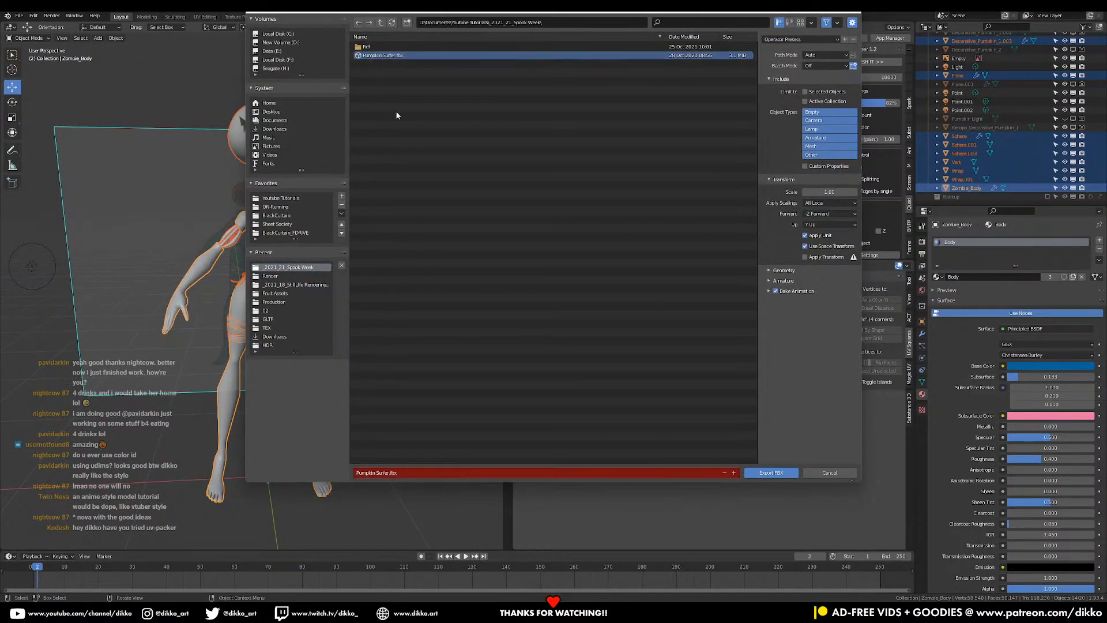
{"action": "left_click", "coordinate": [806, 92]}
{"action": "left_click", "coordinate": [815, 145]}
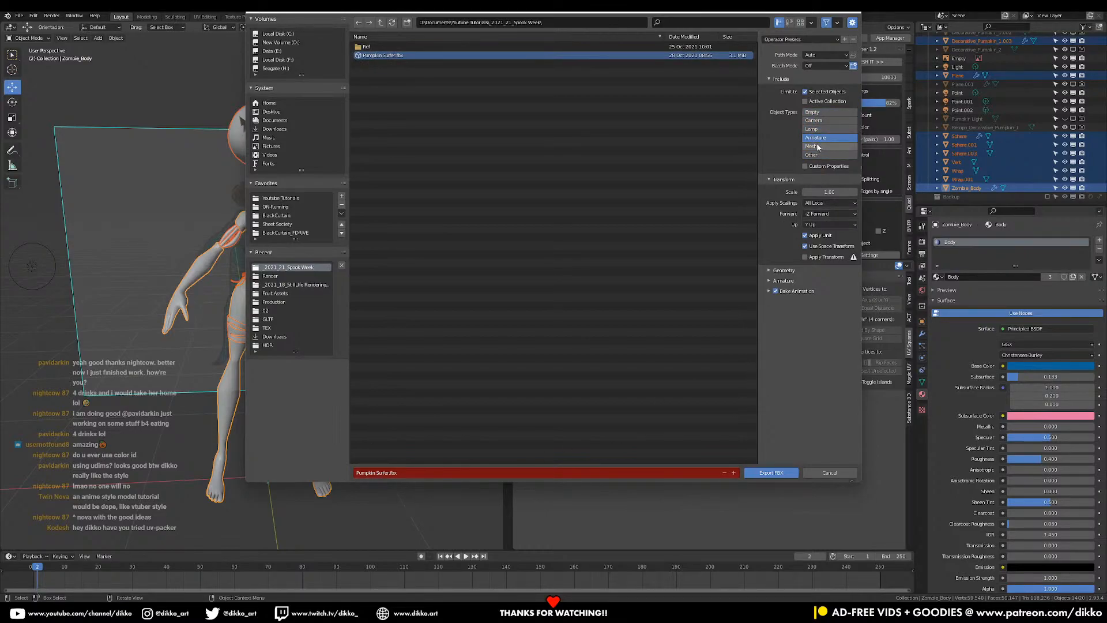
{"action": "left_click", "coordinate": [777, 280]}
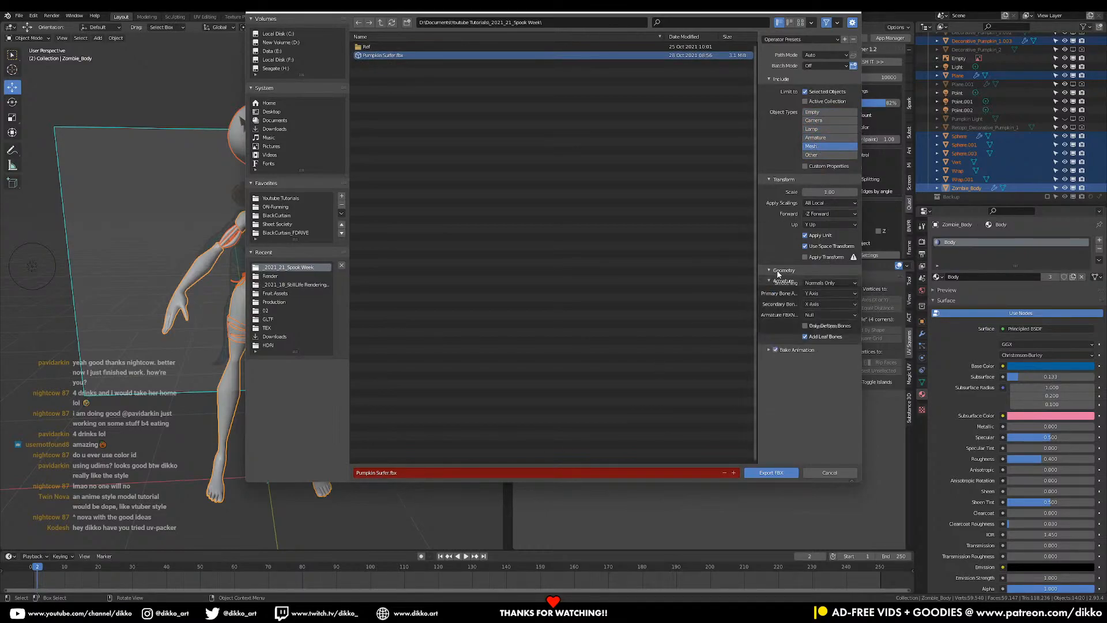
{"action": "left_click", "coordinate": [779, 271]}
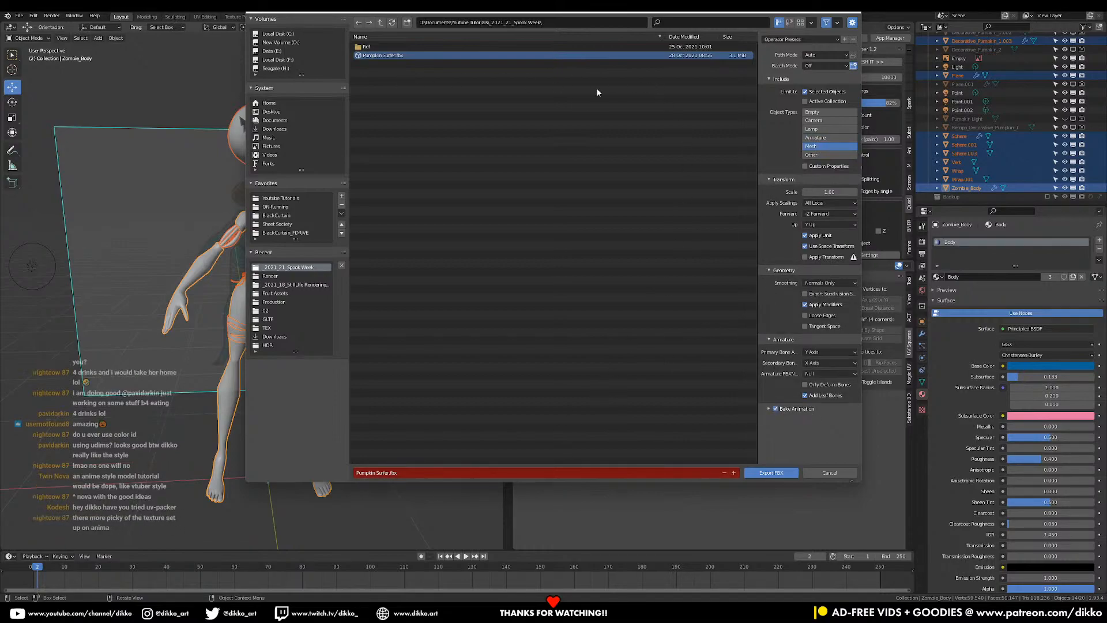
{"action": "left_click", "coordinate": [773, 475]}
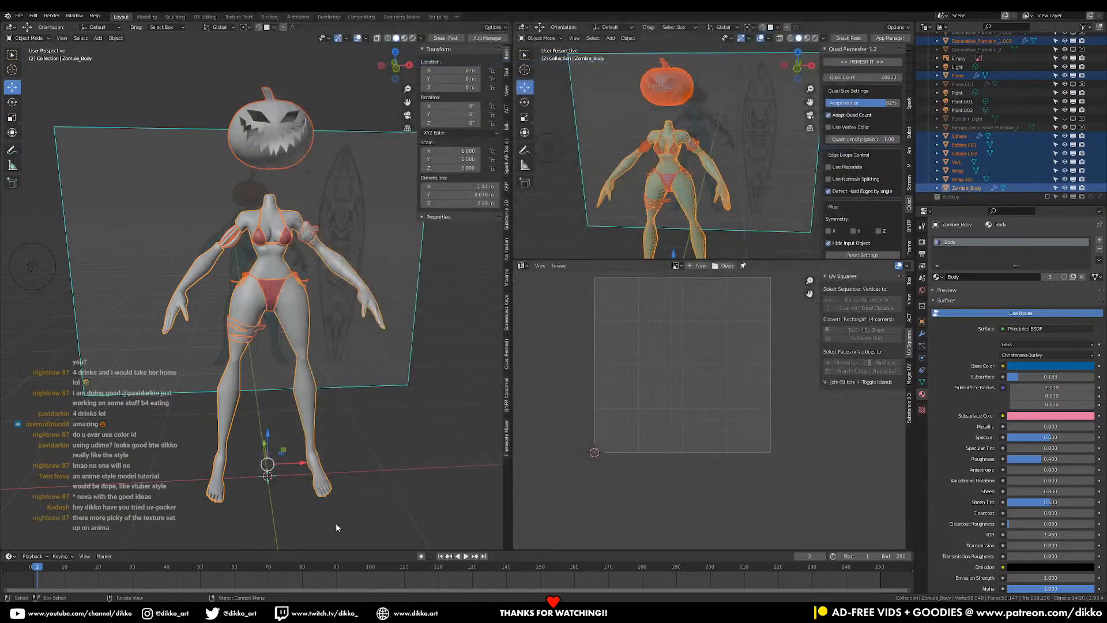
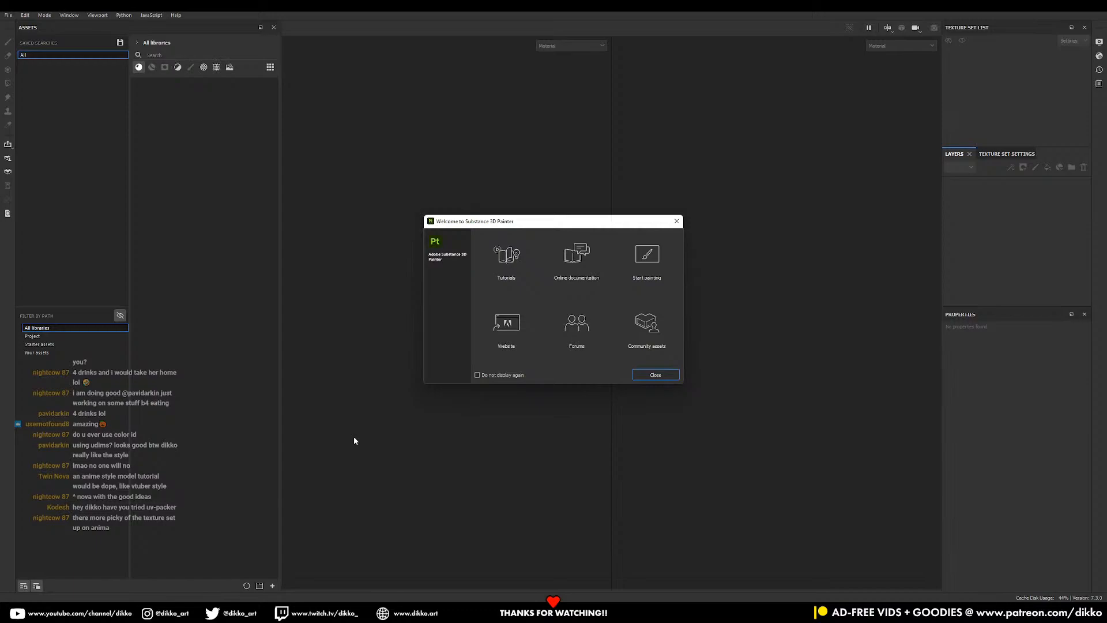
- Close Painter's welcome dialog and select Pumpkin Surfer.fbx in the _2021_21_Spook Week folder
{"action": "left_click", "coordinate": [656, 374]}
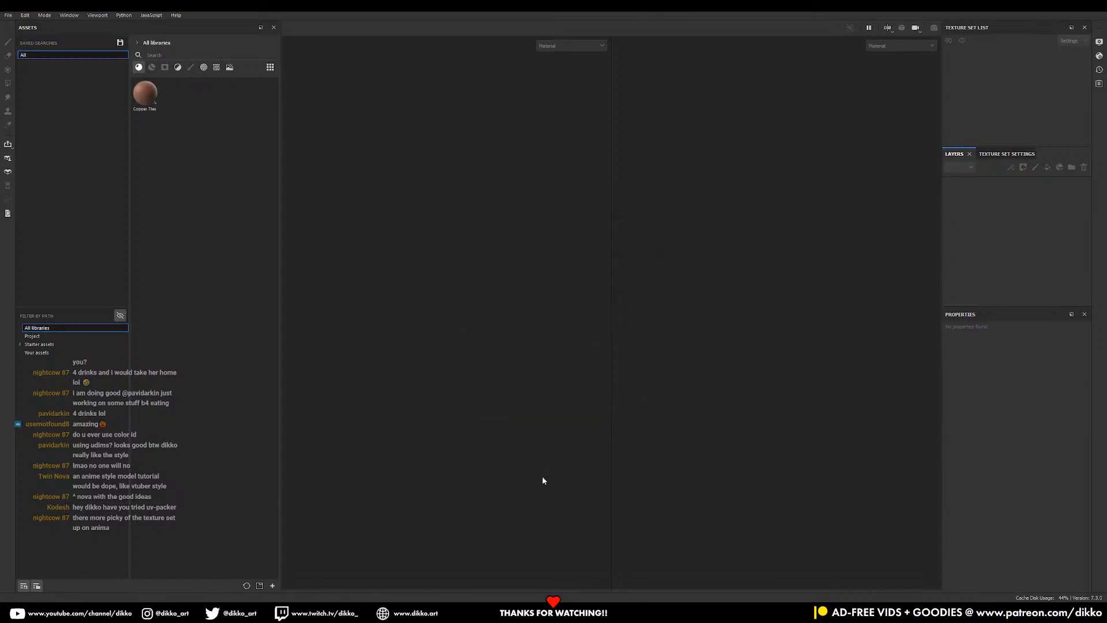
{"action": "left_click", "coordinate": [488, 611]}
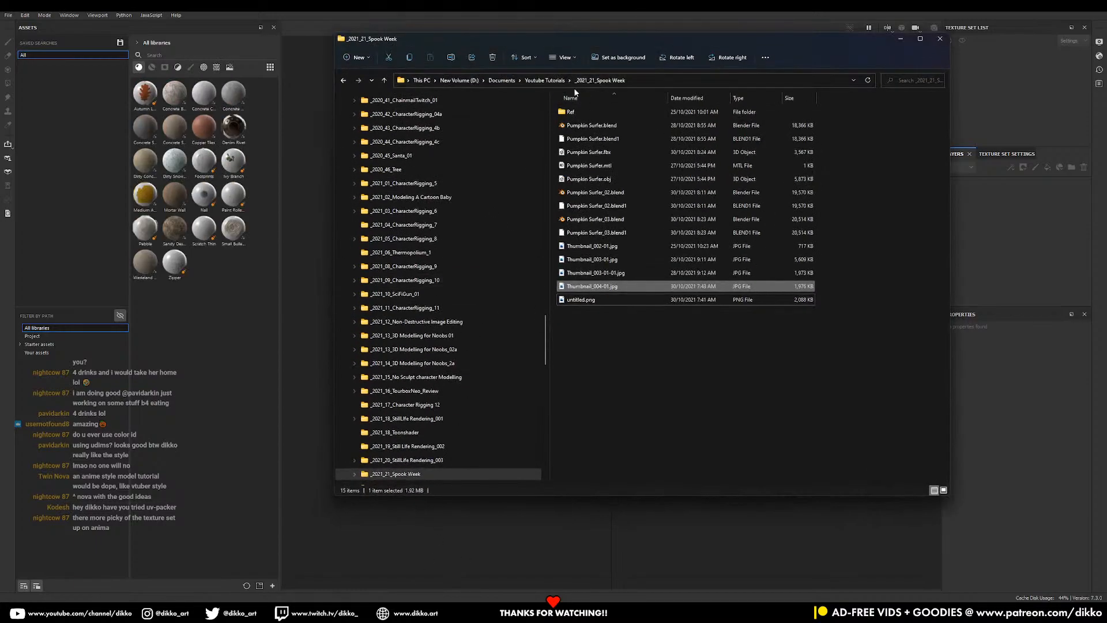
{"action": "left_click", "coordinate": [544, 80]}
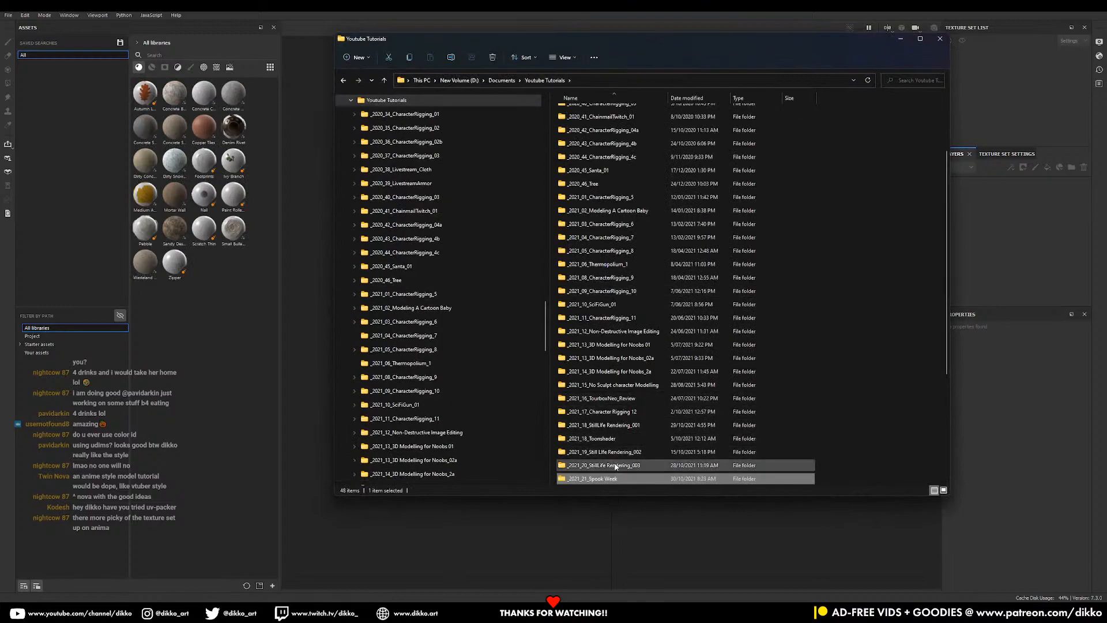
{"action": "scroll", "coordinate": [625, 414], "scroll_direction": "down", "scroll_amount": 4}
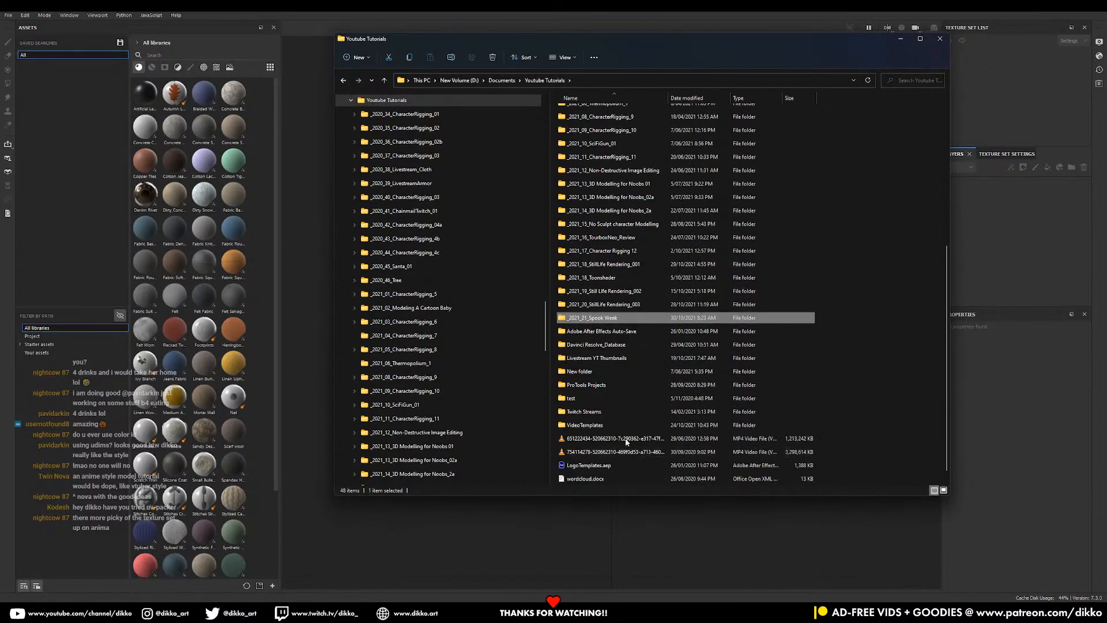
{"action": "double_click", "coordinate": [636, 292]}
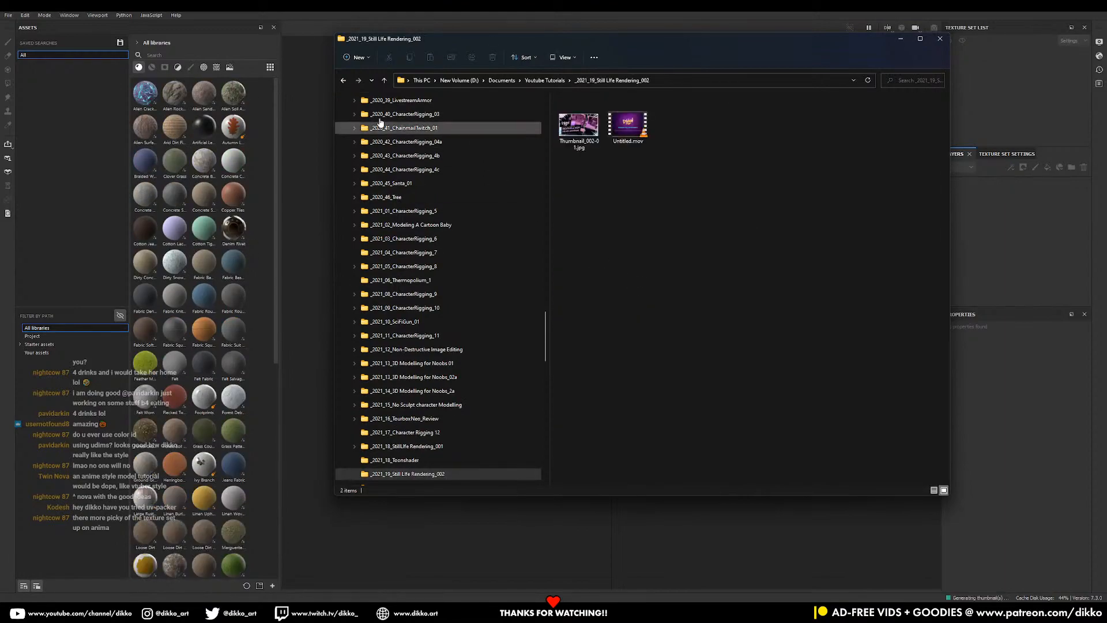
{"action": "left_click", "coordinate": [344, 81]}
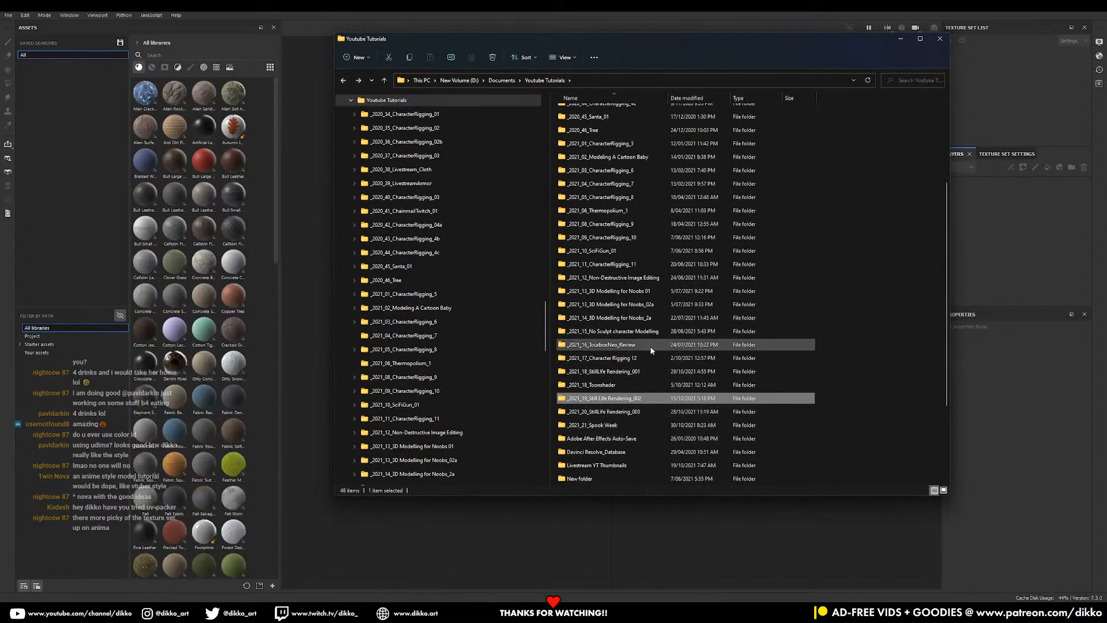
{"action": "double_click", "coordinate": [627, 425]}
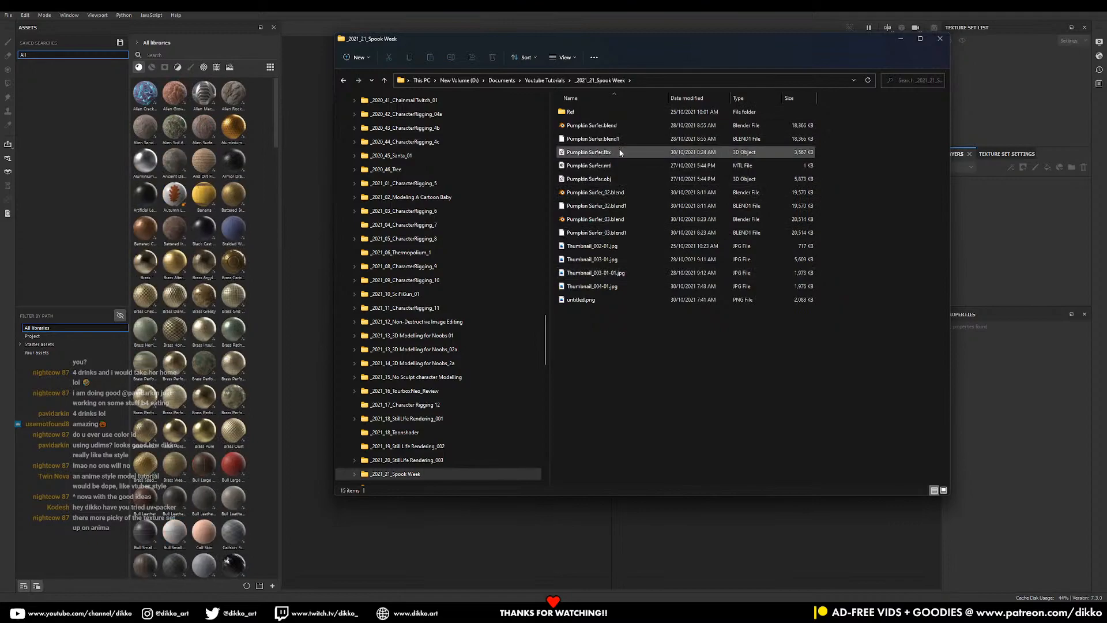
{"action": "left_click", "coordinate": [621, 151]}
{"action": "mouse_move", "coordinate": [517, 42]}
{"action": "left_mouse_down"}
{"action": "mouse_move", "coordinate": [1106, 173]}
{"action": "mouse_move", "coordinate": [516, 363]}
{"action": "left_mouse_up"}
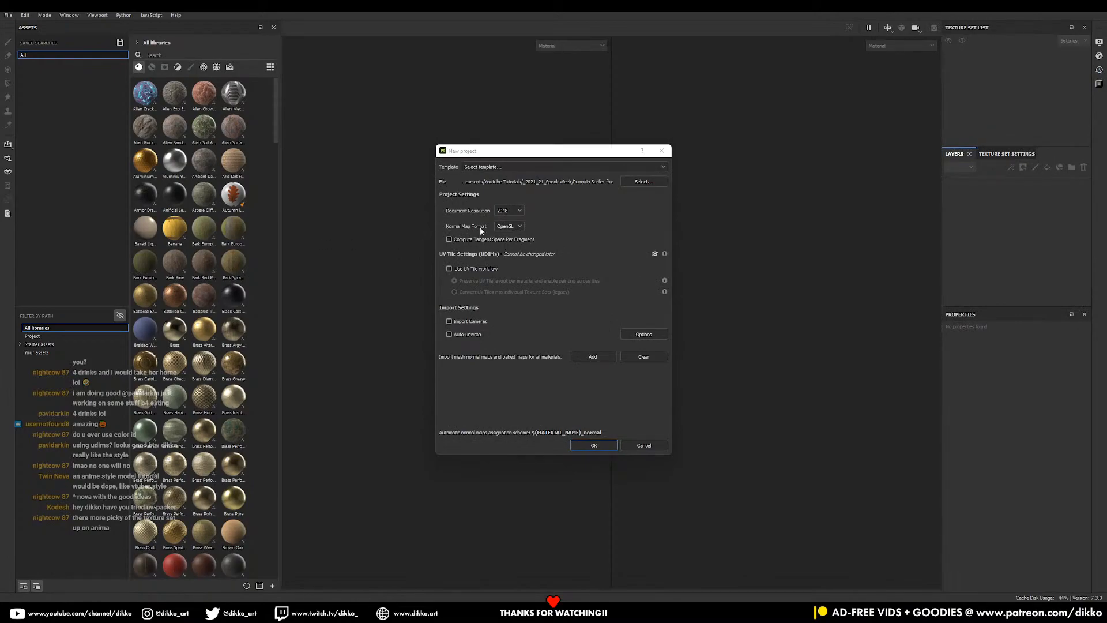
- Create the project at 2048 resolution and look over the model with a smaller brush
{"action": "left_click", "coordinate": [512, 212]}
{"action": "left_click", "coordinate": [511, 256]}
{"action": "left_click", "coordinate": [593, 446]}
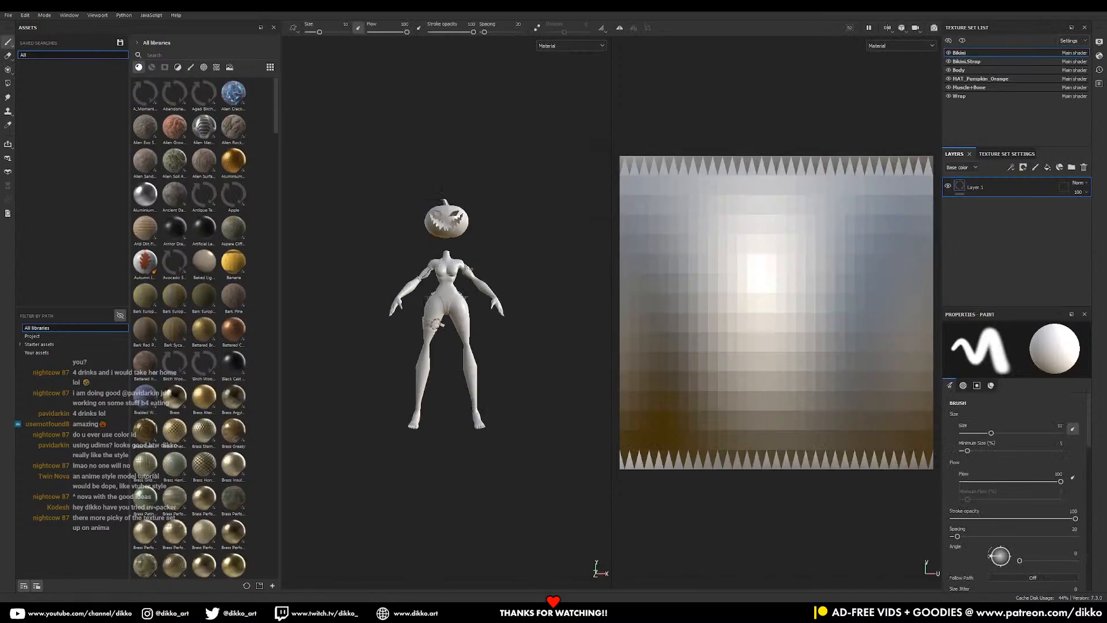
{"action": "left_click_drag", "start_coordinate": [509, 281], "coordinate": [489, 314], "text": "alt"}
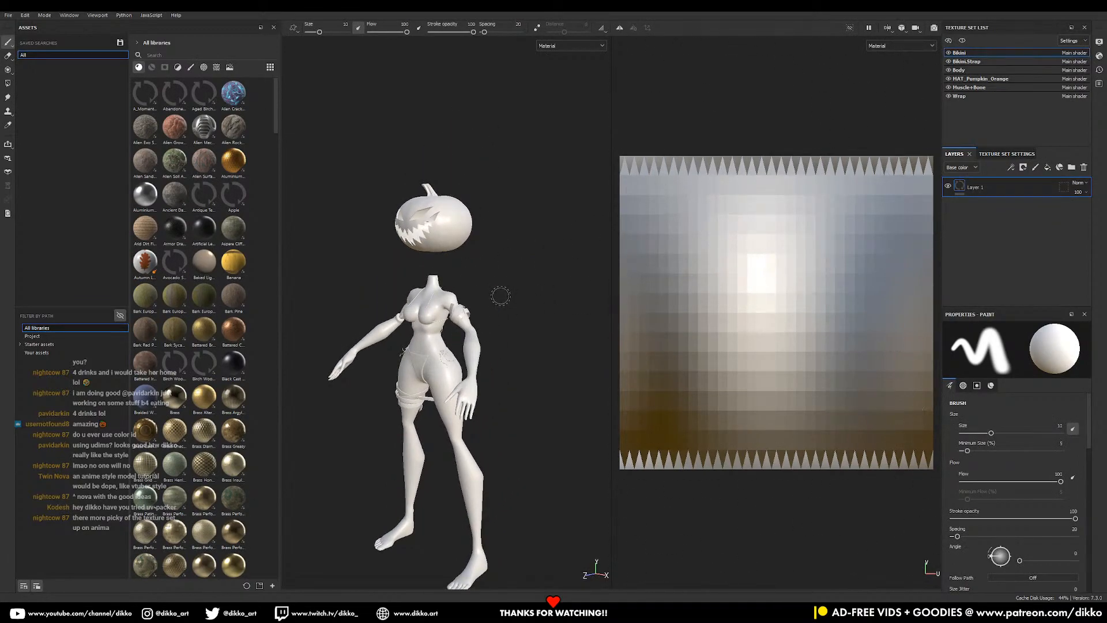
{"action": "right_click_drag", "start_coordinate": [530, 273], "coordinate": [528, 272], "text": "ctrl"}
{"action": "left_click_drag", "start_coordinate": [461, 313], "coordinate": [503, 320], "text": "alt"}
{"action": "scroll", "coordinate": [523, 295], "scroll_direction": "up", "scroll_amount": 6}
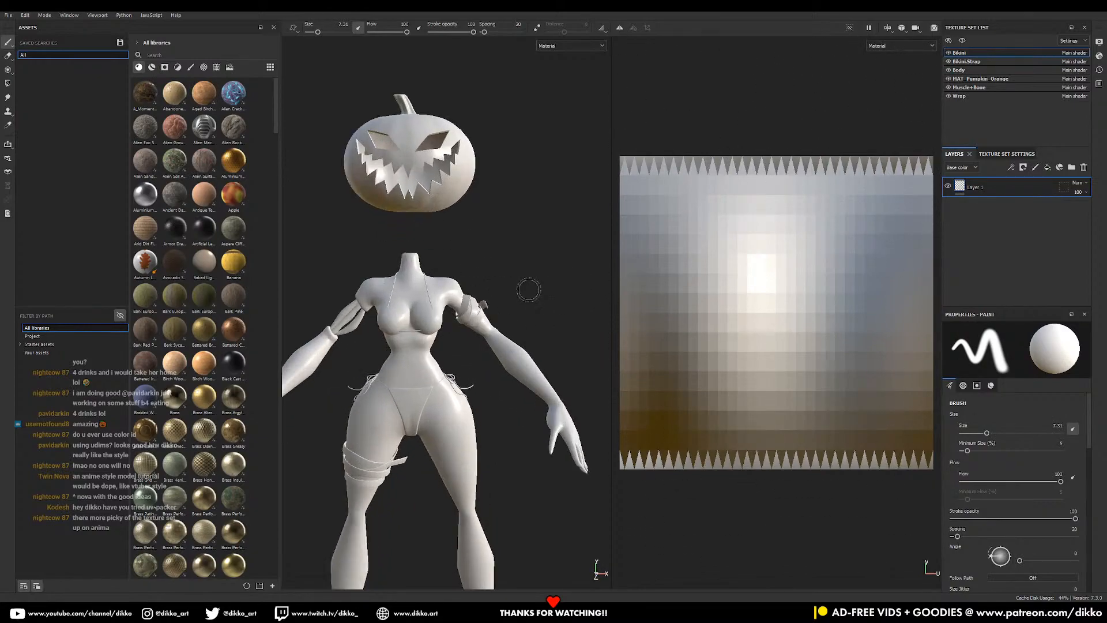
{"action": "left_click_drag", "start_coordinate": [519, 345], "coordinate": [511, 329], "text": "alt"}
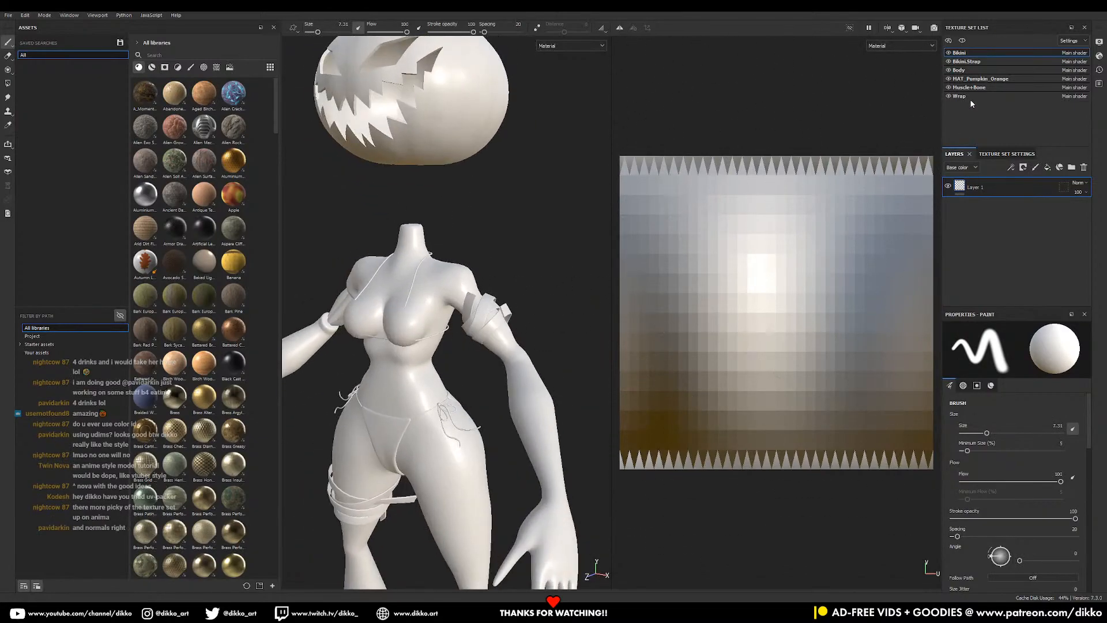
- Toggle the Bikini and Bikini.Strap texture sets' visibility, leaving Bikini.Strap hidden
{"action": "left_click", "coordinate": [949, 53]}
{"action": "left_click", "coordinate": [948, 52]}
{"action": "left_click", "coordinate": [949, 61]}
{"action": "left_click", "coordinate": [949, 61]}
{"action": "left_click", "coordinate": [949, 61]}
{"action": "left_click", "coordinate": [949, 61]}
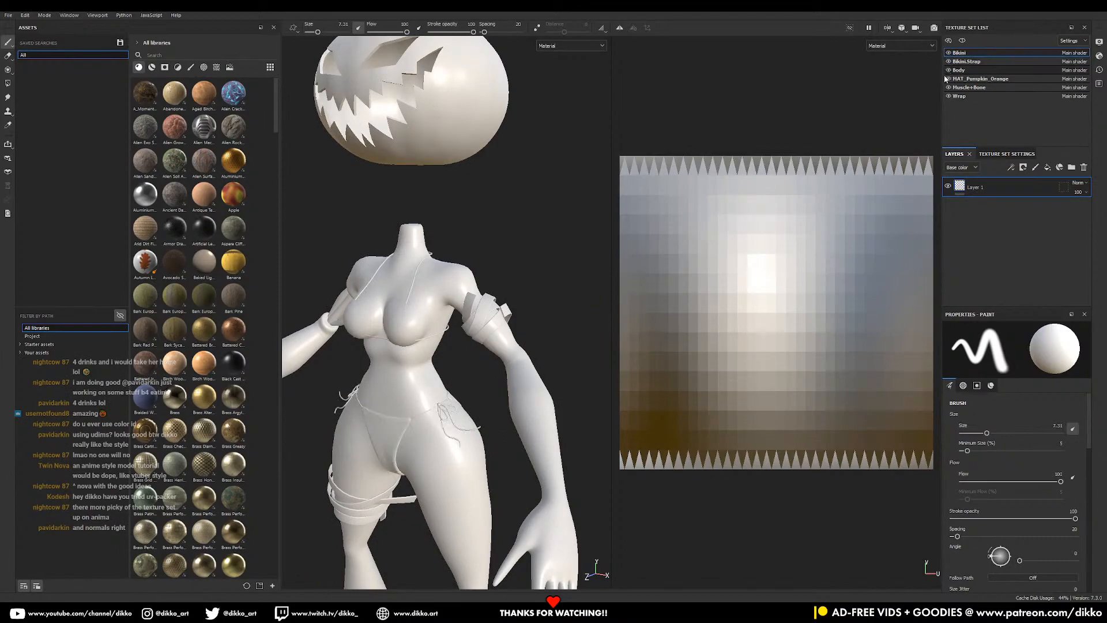
{"action": "left_click", "coordinate": [949, 61]}
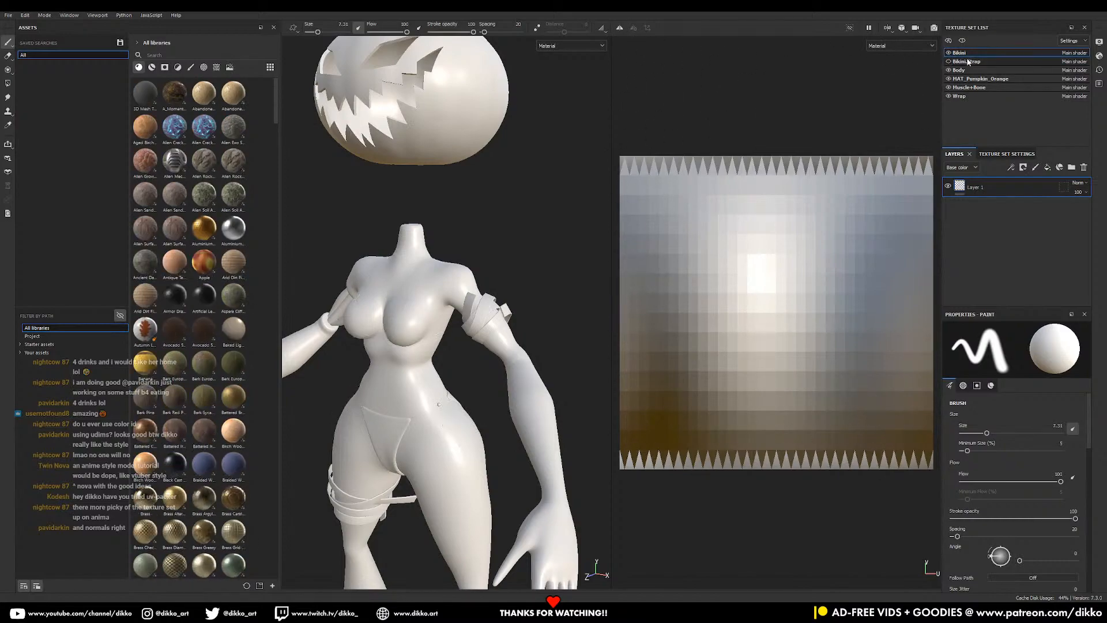
{"action": "left_click", "coordinate": [948, 54]}
{"action": "left_click", "coordinate": [949, 54]}
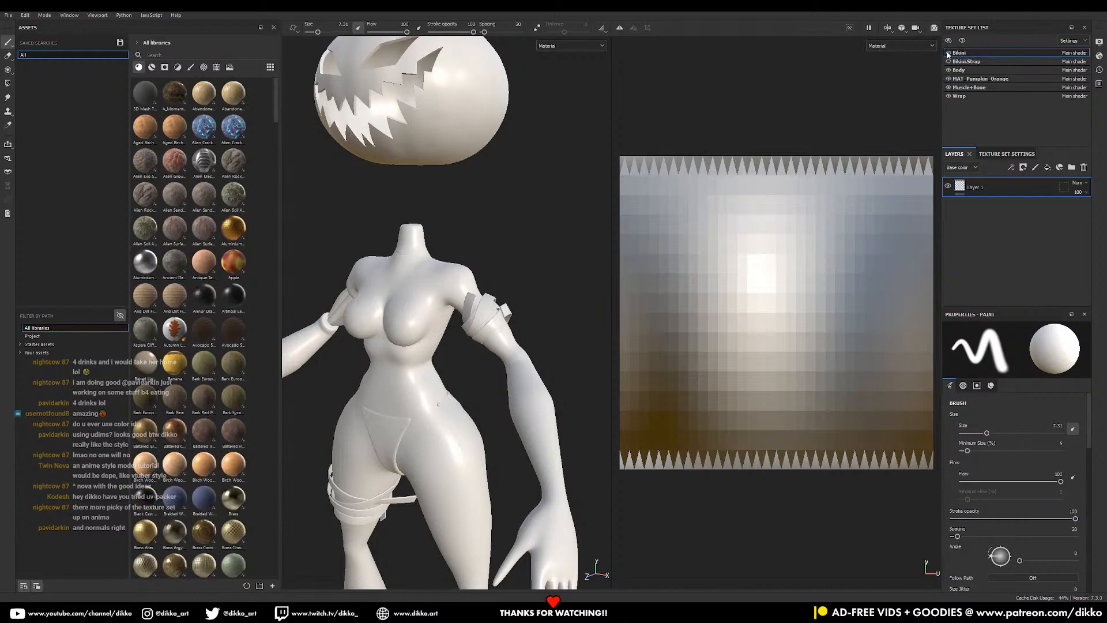
- Switch to Blender and pick out the hip knot sphere on the bikini bottom
{"action": "key", "text": "alt+Tab"}
{"action": "scroll", "coordinate": [338, 320], "scroll_direction": "up", "scroll_amount": 5}
{"action": "middle_click_drag", "start_coordinate": [337, 319], "coordinate": [281, 328]}
{"action": "left_click", "coordinate": [180, 333]}
{"action": "scroll", "coordinate": [190, 323], "scroll_direction": "up", "scroll_amount": 5}
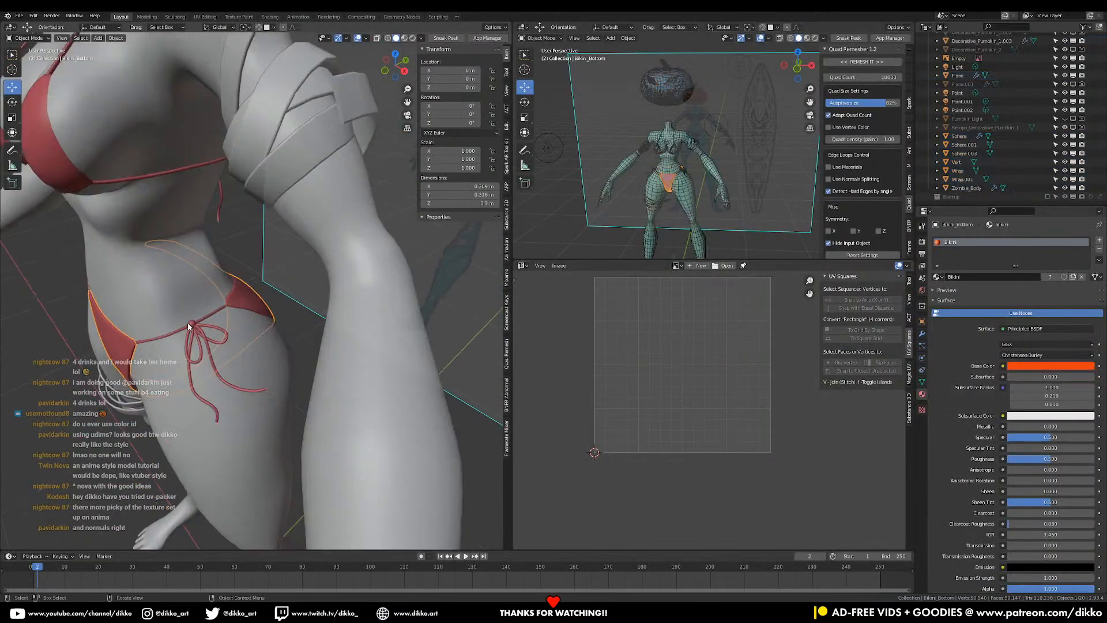
{"action": "left_click", "coordinate": [164, 338], "text": "shift"}
{"action": "left_click", "coordinate": [165, 338]}
{"action": "left_click", "coordinate": [164, 339]}
- Apply the Mirror modifier on the hip knot sphere
{"action": "key", "text": "Tab"}
{"action": "key", "text": "Tab"}
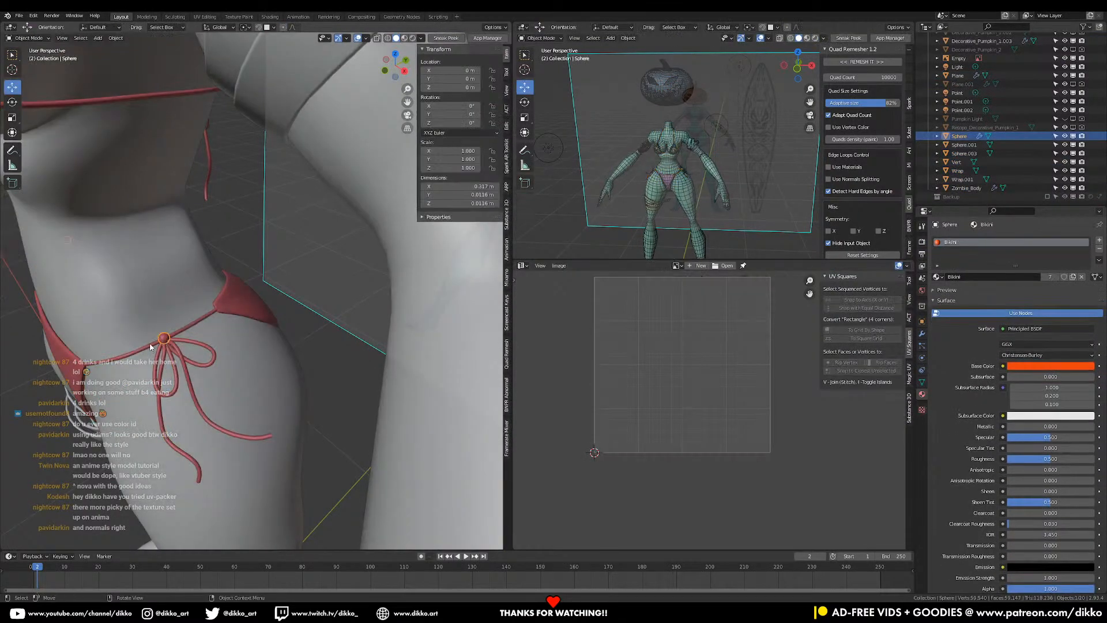
{"action": "scroll", "coordinate": [164, 340], "scroll_direction": "down", "scroll_amount": 5}
{"action": "middle_click_drag", "start_coordinate": [164, 339], "coordinate": [231, 303]}
{"action": "left_click", "coordinate": [231, 301], "text": "shift"}
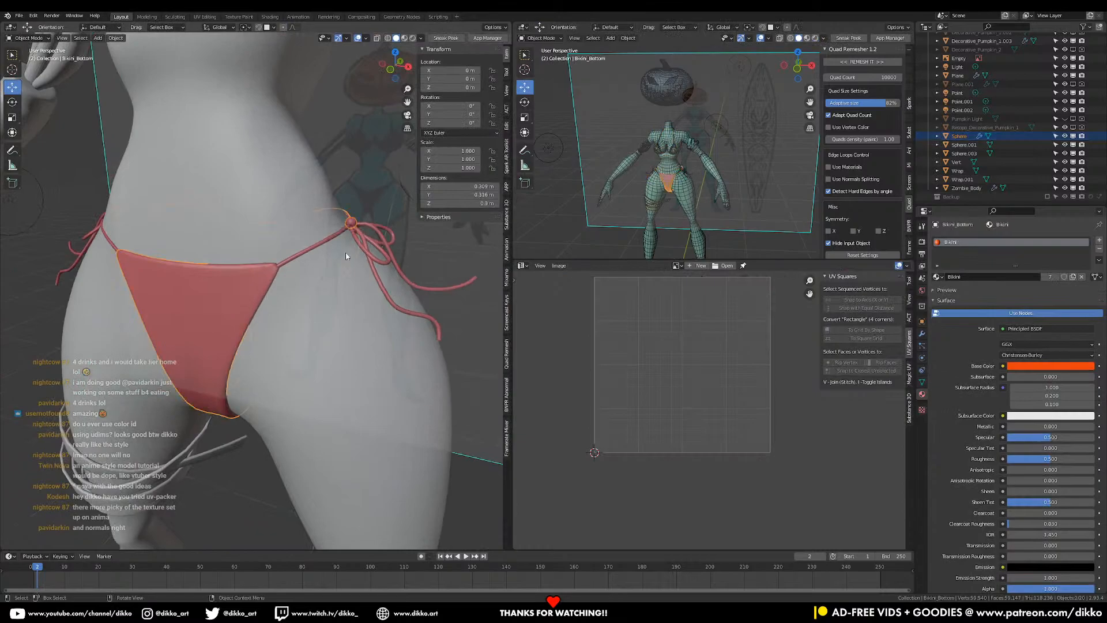
{"action": "left_click", "coordinate": [353, 223]}
{"action": "middle_click_drag", "start_coordinate": [341, 254], "coordinate": [261, 323]}
{"action": "scroll", "coordinate": [385, 265], "scroll_direction": "down", "scroll_amount": 3}
{"action": "left_click", "coordinate": [385, 266], "text": "shift"}
{"action": "left_click", "coordinate": [327, 281]}
{"action": "left_click", "coordinate": [923, 333]}
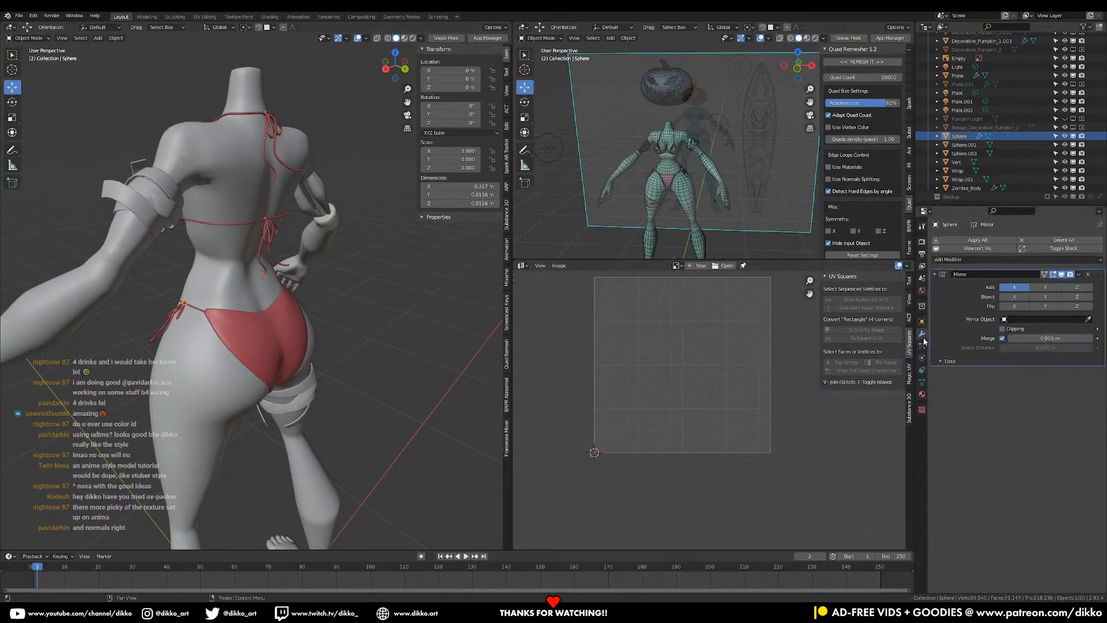
{"action": "key", "text": "ctrl+a"}
- Select the hip, chest-strap and neck-strap knots and unwrap their meshes
{"action": "middle_click_drag", "start_coordinate": [254, 284], "coordinate": [273, 334]}
{"action": "scroll", "coordinate": [198, 250], "scroll_direction": "up", "scroll_amount": 3}
{"action": "left_click", "coordinate": [278, 306], "text": "shift"}
{"action": "left_click", "coordinate": [289, 135], "text": "shift"}
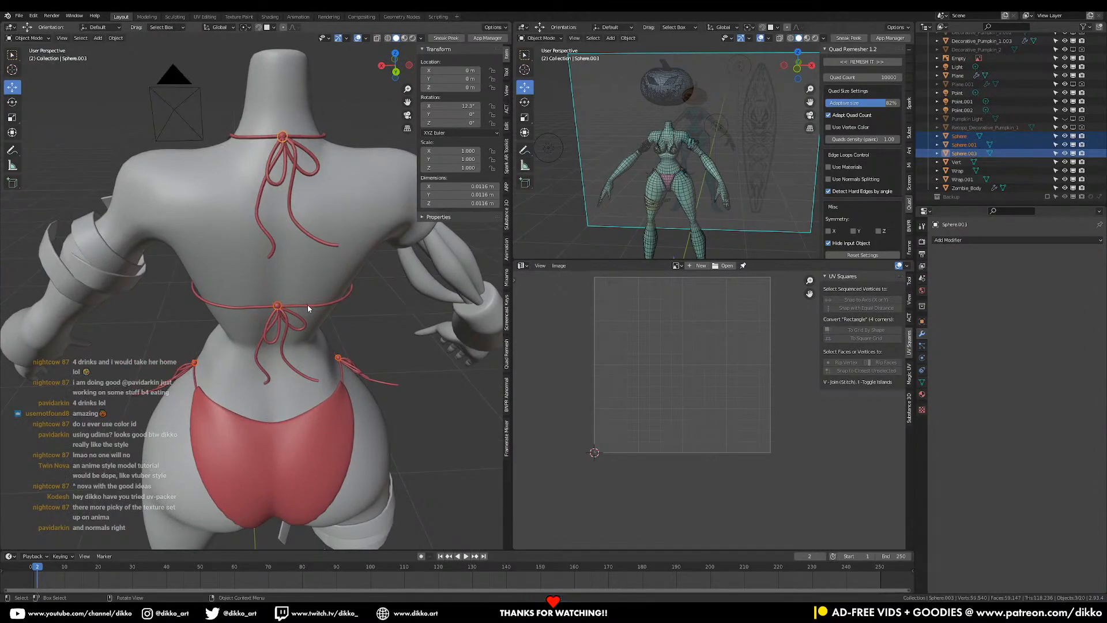
{"action": "key", "text": "Tab"}
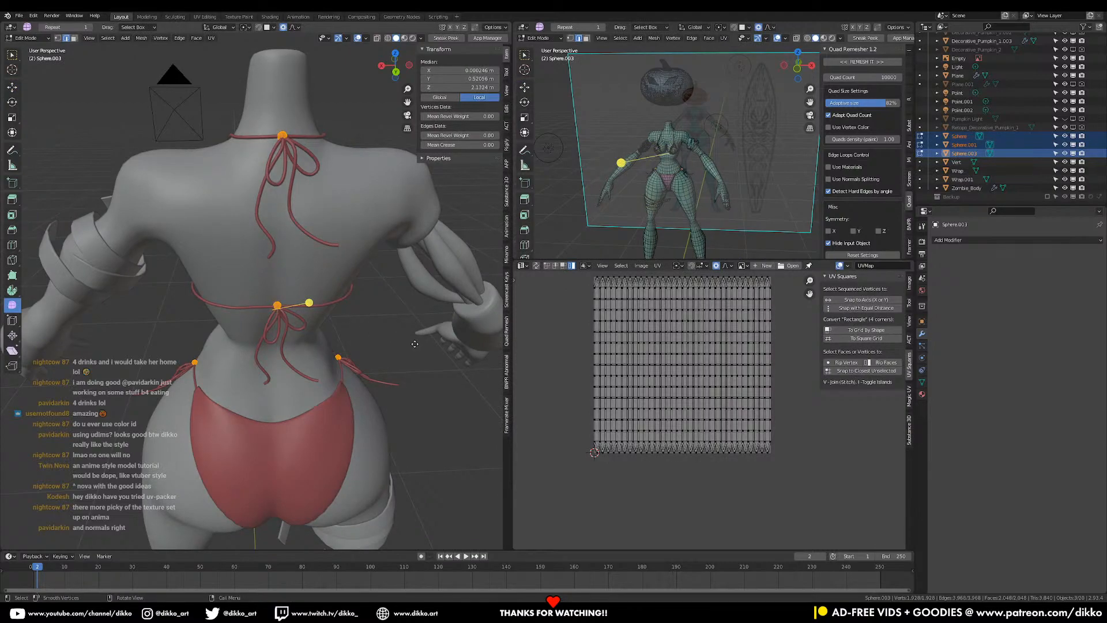
{"action": "key", "text": "u"}
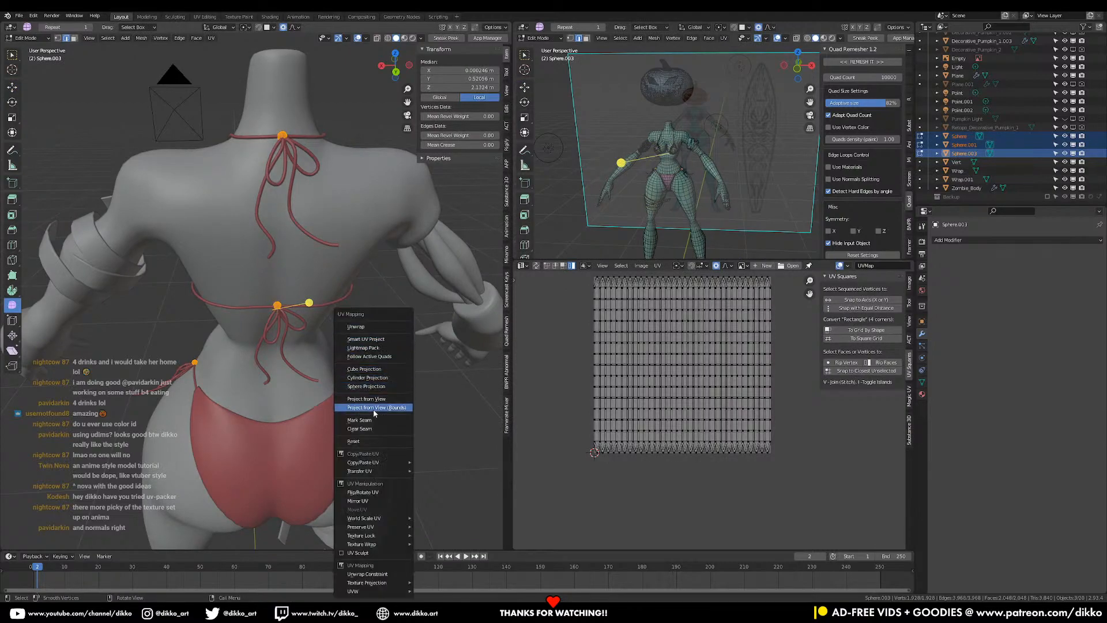
{"action": "left_click", "coordinate": [374, 328]}
- Shrink the knots' UVs into a tiny island in the top-left corner of UV space
{"action": "key", "text": "a"}
{"action": "key", "text": "s"}
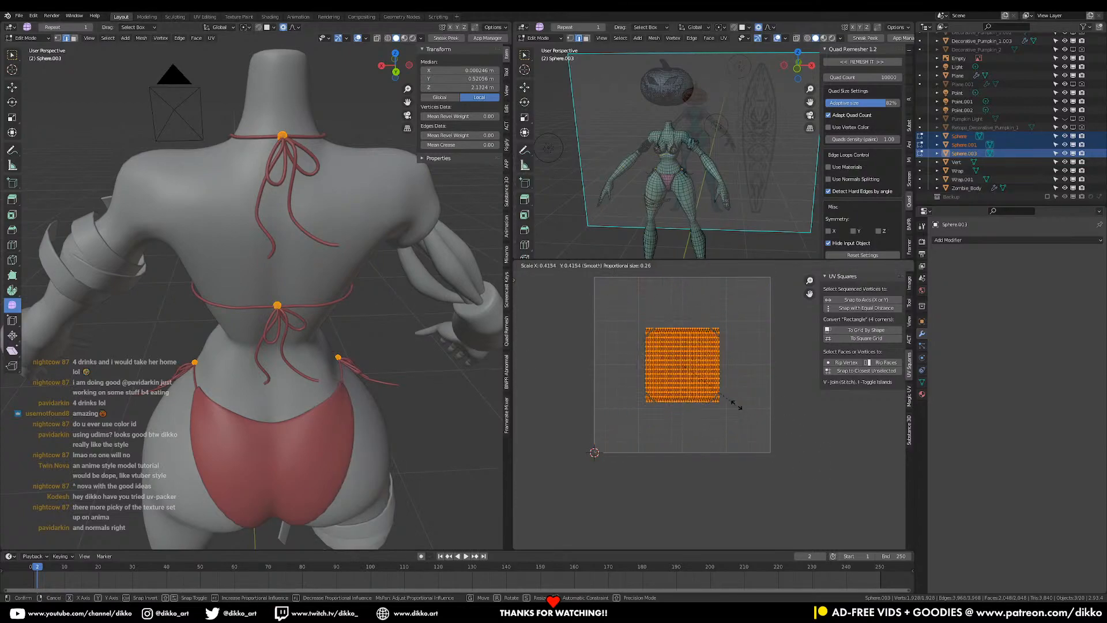
{"action": "left_click", "coordinate": [694, 407]}
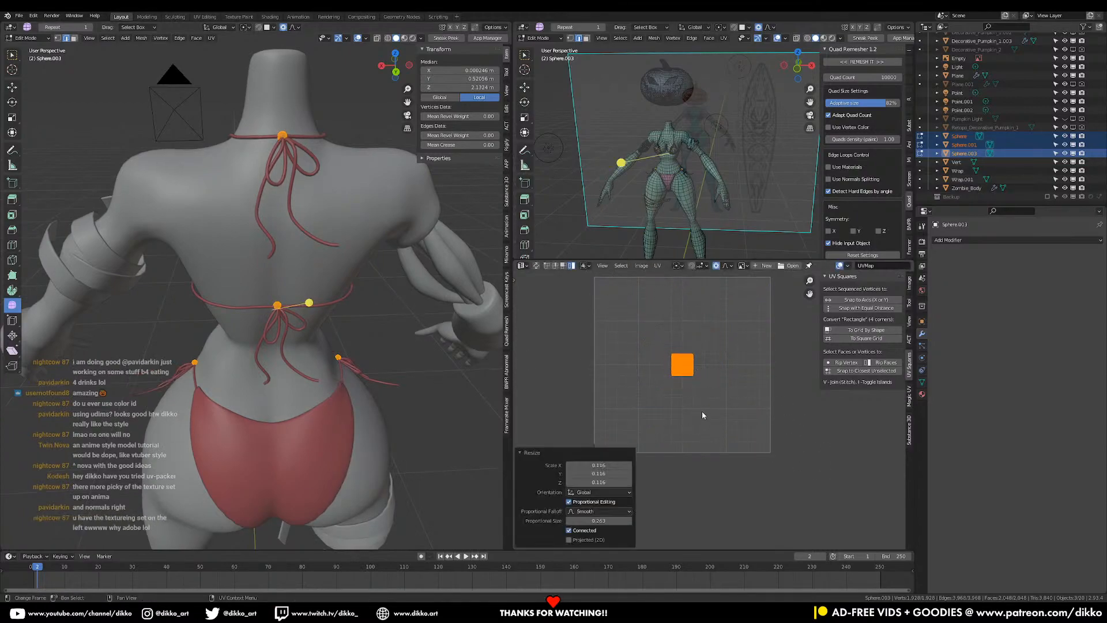
{"action": "left_click", "coordinate": [642, 314]}
{"action": "key", "text": "g"}
{"action": "left_click", "coordinate": [623, 294]}
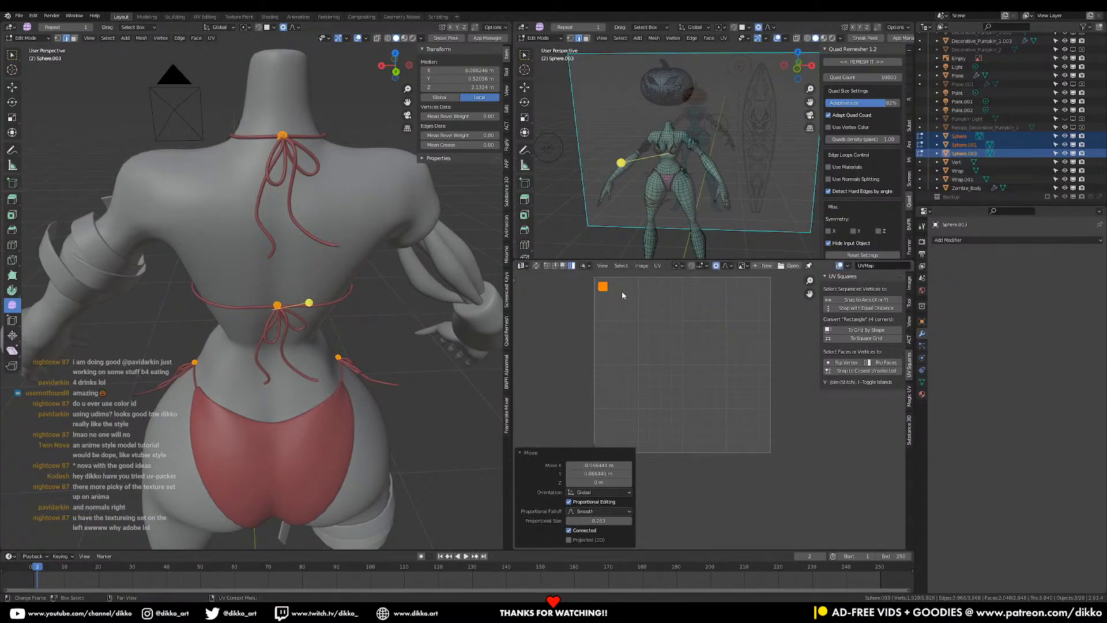
{"action": "key", "text": "s"}
{"action": "left_click", "coordinate": [660, 306]}
{"action": "middle_click_drag", "start_coordinate": [265, 374], "coordinate": [300, 369]}
{"action": "key", "text": "Tab"}
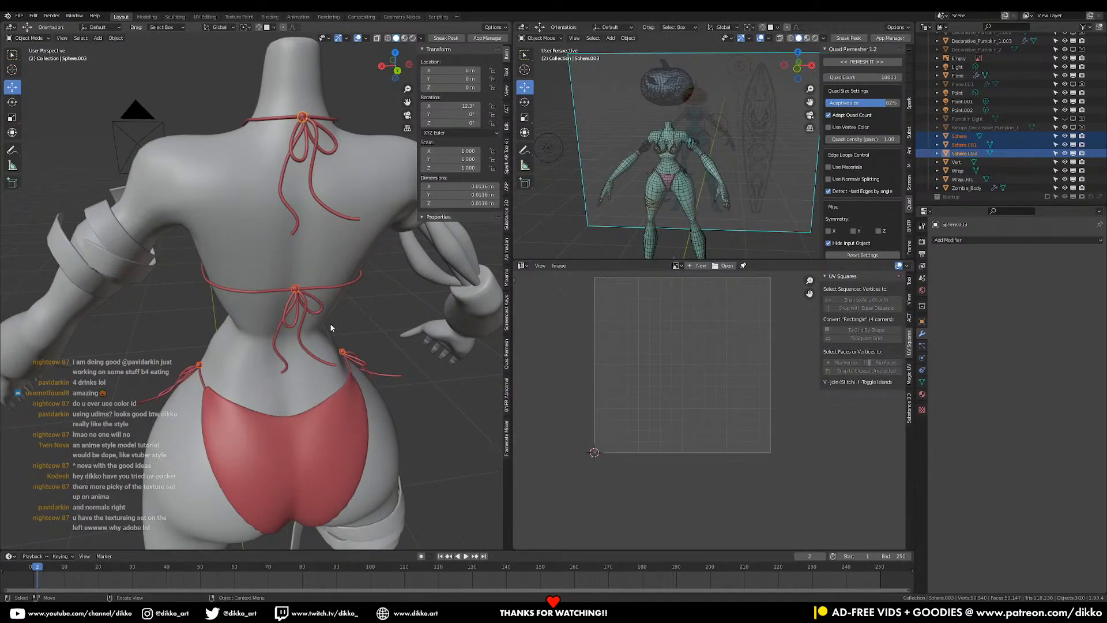
- Inspect the hip knot sphere's mesh and UVs in Edit Mode
{"action": "left_click", "coordinate": [296, 289]}
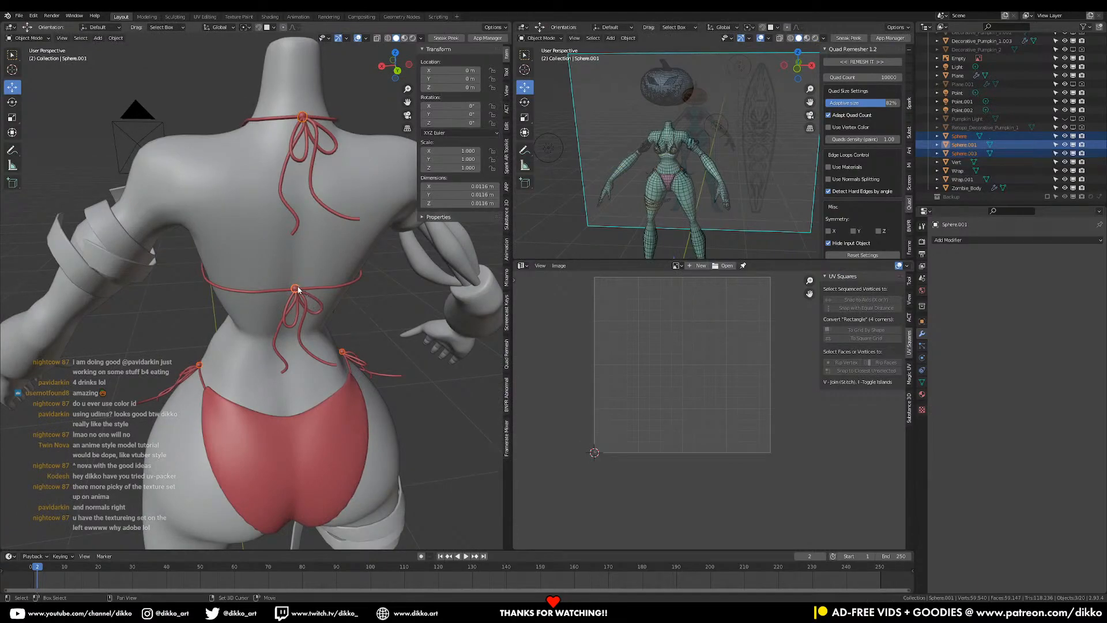
{"action": "left_click", "coordinate": [248, 448]}
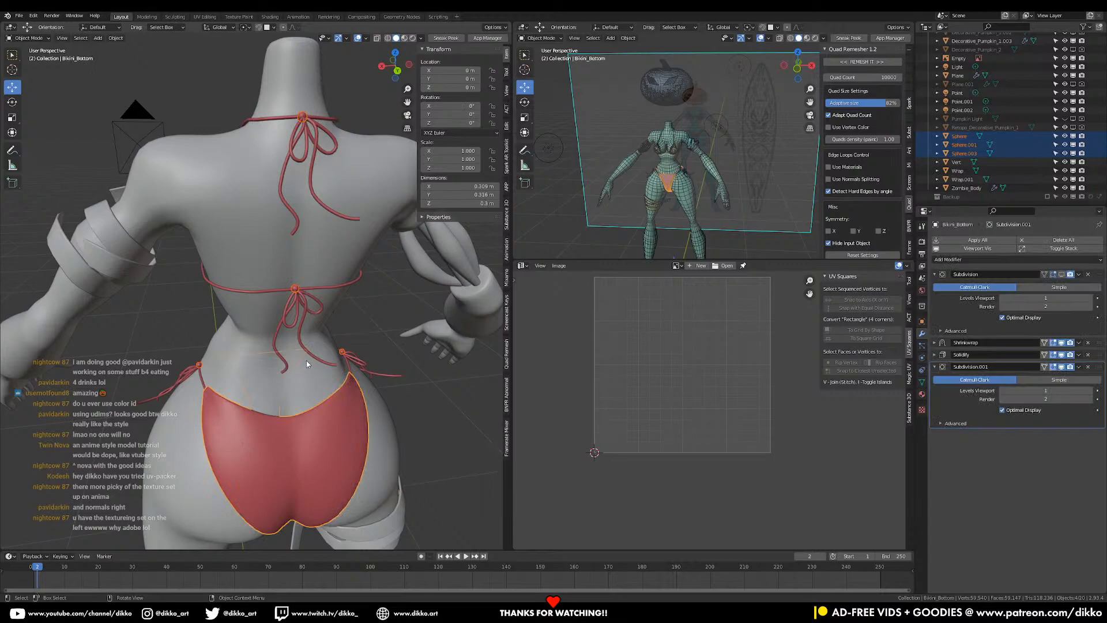
{"action": "middle_click_drag", "start_coordinate": [207, 394], "coordinate": [383, 354]}
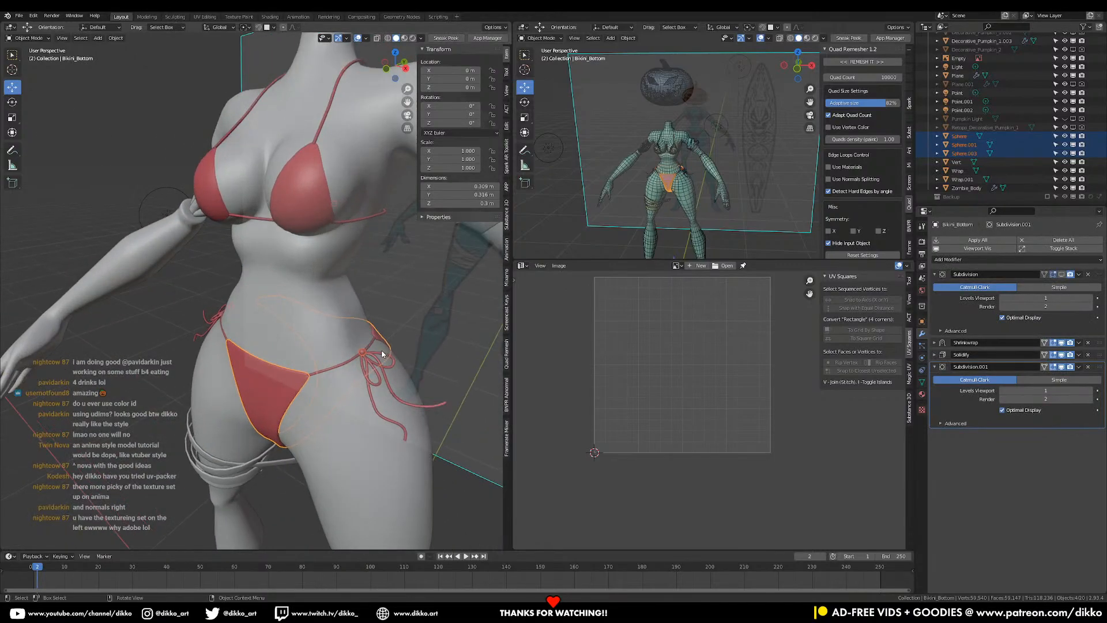
{"action": "left_click", "coordinate": [361, 354]}
{"action": "left_click", "coordinate": [362, 353]}
{"action": "key", "text": "Tab"}
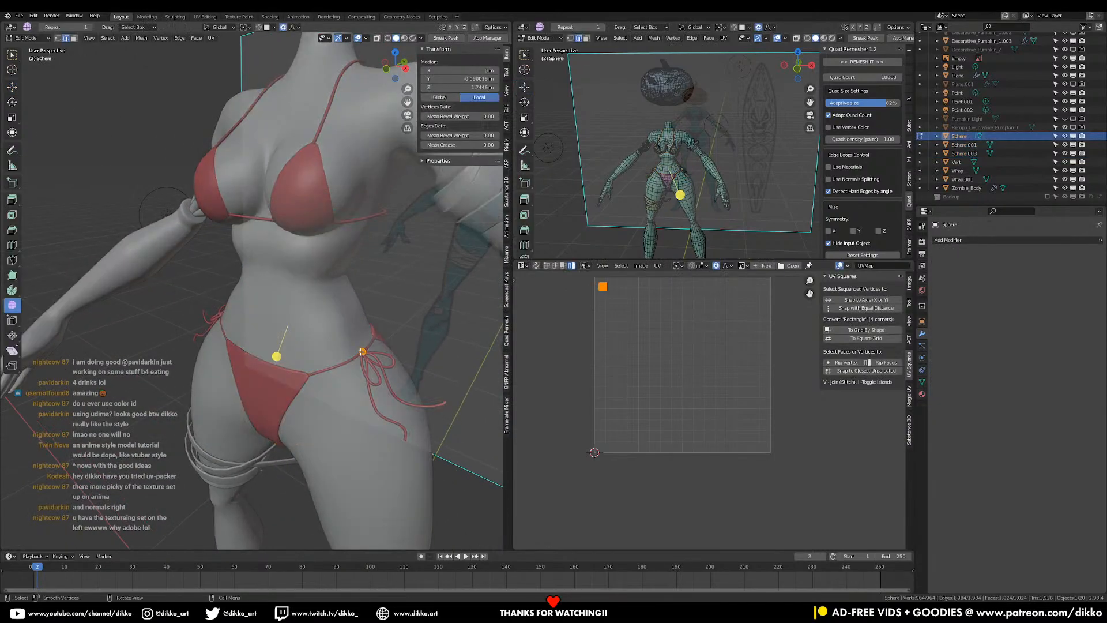
{"action": "key", "text": "Tab"}
- Check the bikini bottom, body and string curves' UV layouts in Edit Mode
{"action": "left_click", "coordinate": [275, 381]}
{"action": "key", "text": "Tab"}
{"action": "key", "text": "Tab"}
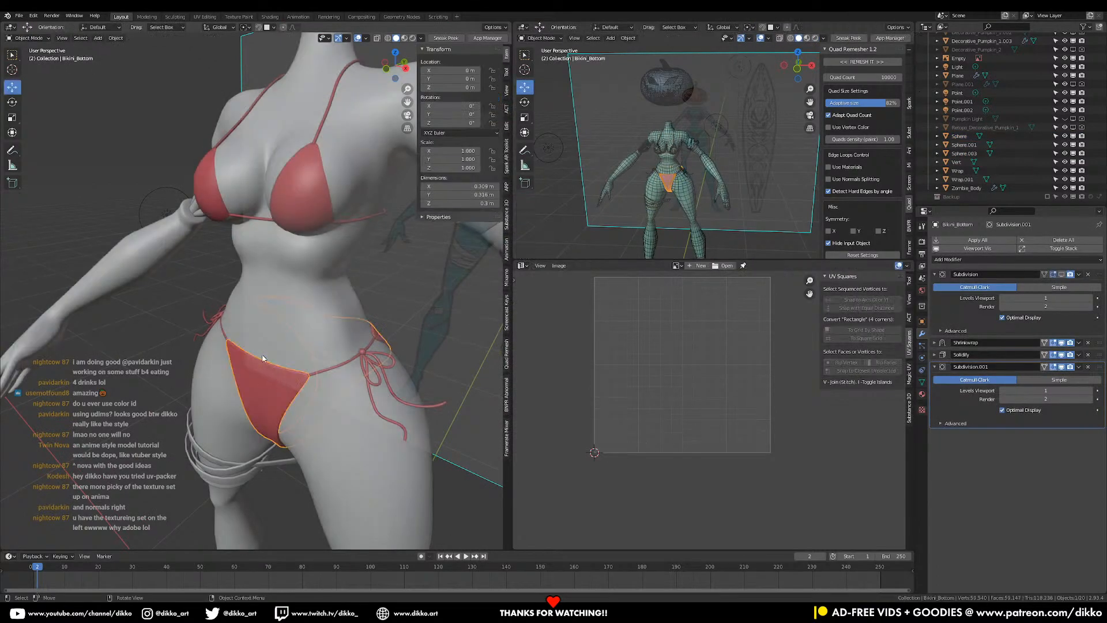
{"action": "left_click", "coordinate": [224, 331]}
{"action": "key", "text": "Tab"}
{"action": "key", "text": "Tab"}
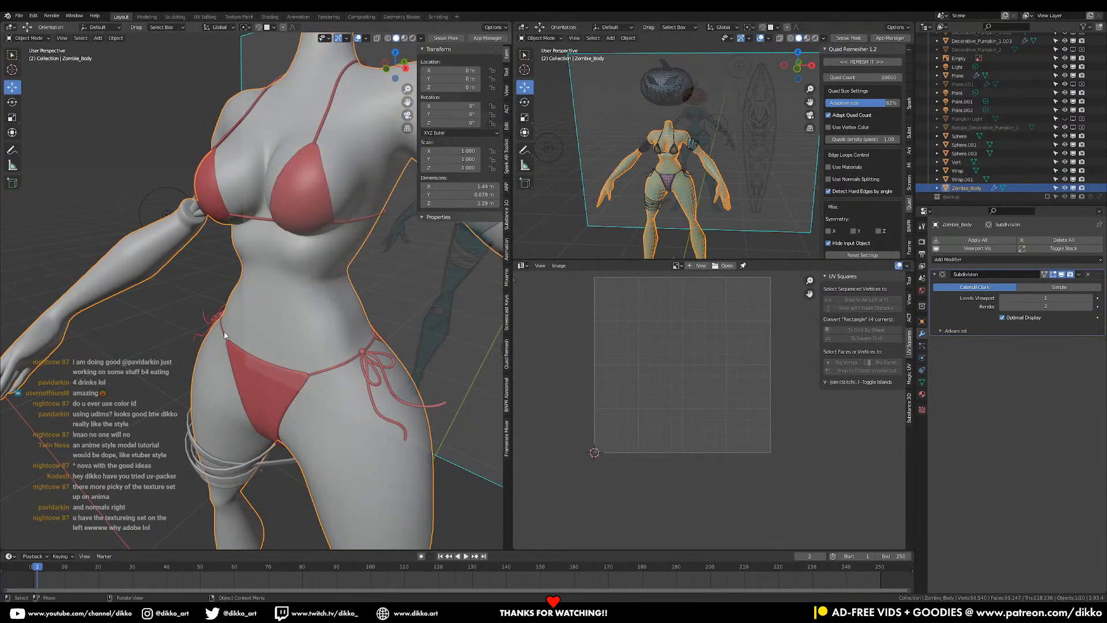
{"action": "left_click", "coordinate": [224, 332]}
{"action": "key", "text": "Tab"}
{"action": "middle_click_drag", "start_coordinate": [223, 333], "coordinate": [280, 327]}
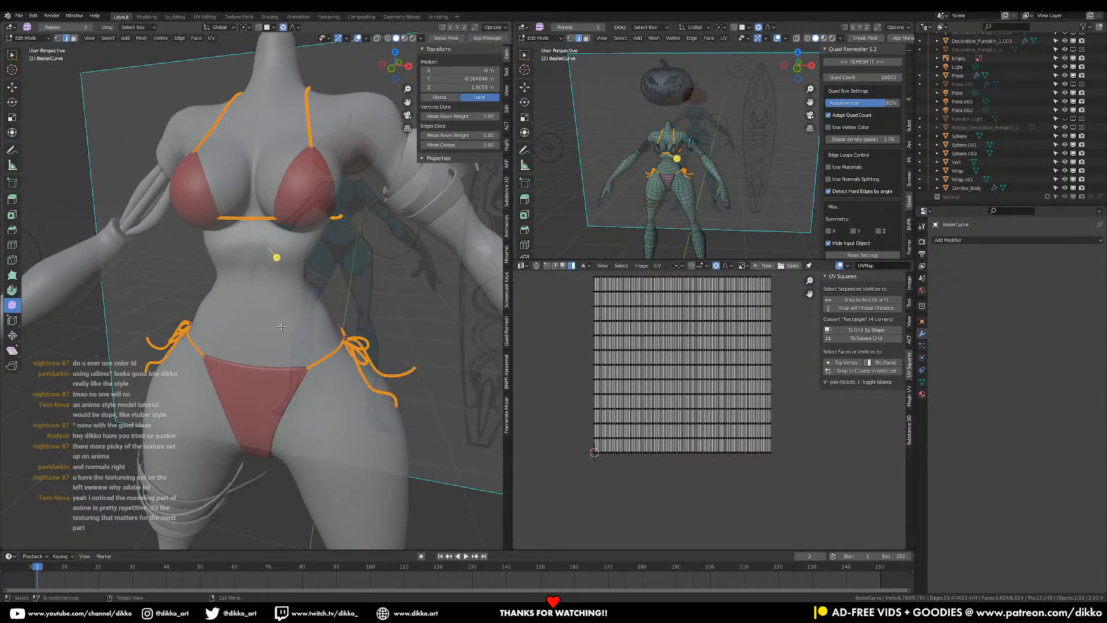
{"action": "key", "text": "Tab"}
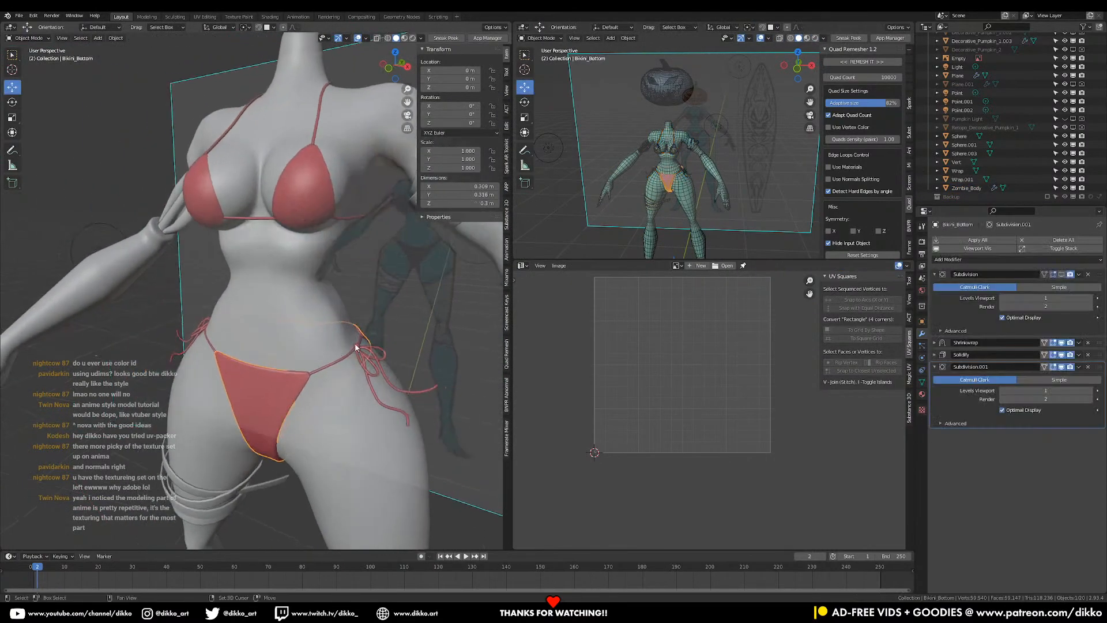
{"action": "left_click", "coordinate": [356, 347]}
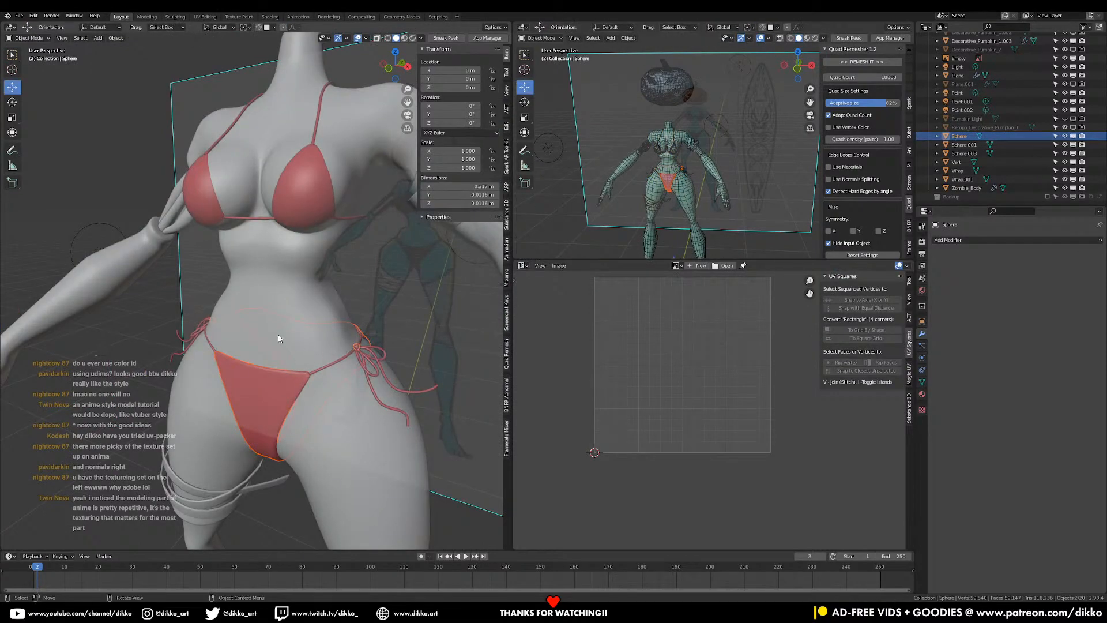
{"action": "scroll", "coordinate": [341, 347], "scroll_direction": "down", "scroll_amount": 4}
- Select every object and export them over Pumpkin Surfer.fbx through Quick Favorites
{"action": "key", "text": "a"}
{"action": "left_click", "coordinate": [288, 386], "text": "shift"}
{"action": "key", "text": "q"}
{"action": "left_click", "coordinate": [288, 385]}
{"action": "left_click", "coordinate": [394, 56]}
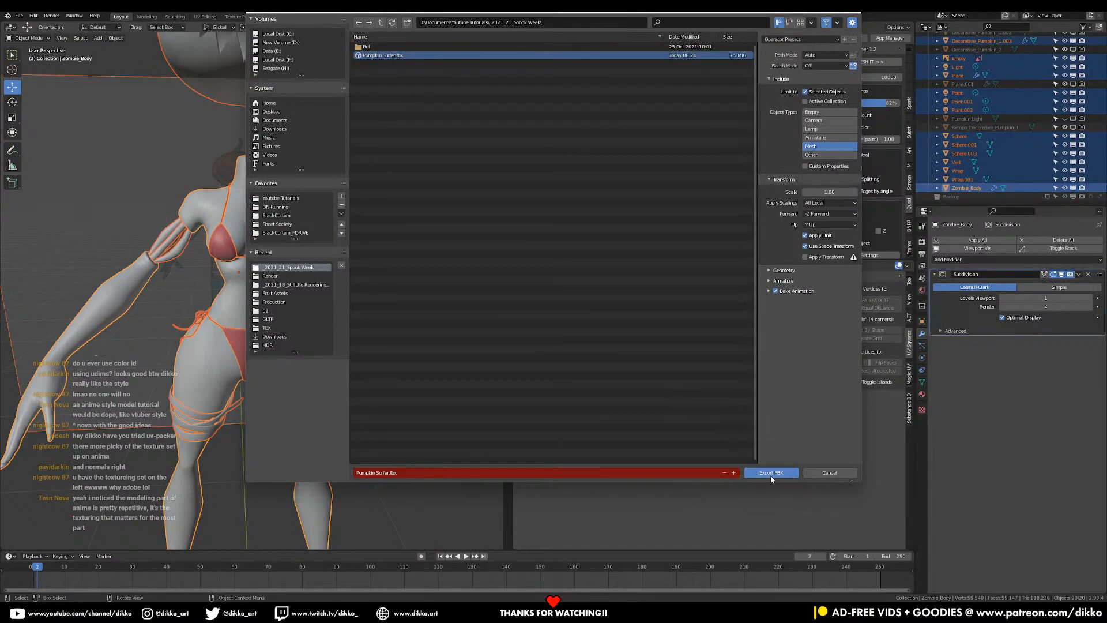
{"action": "left_click", "coordinate": [771, 477]}
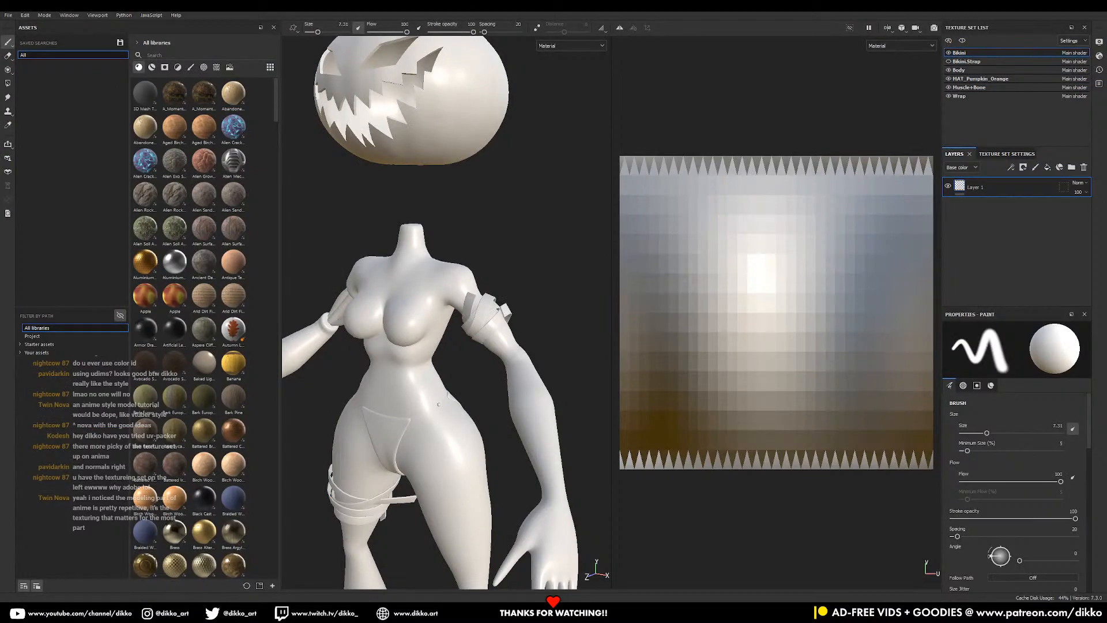
- Reload the updated Pumpkin Surfer.fbx, view the Bikini UV wireframe with Polygon Fill, then return to Blender
{"action": "left_click_drag", "start_coordinate": [1106, 225], "coordinate": [446, 357]}
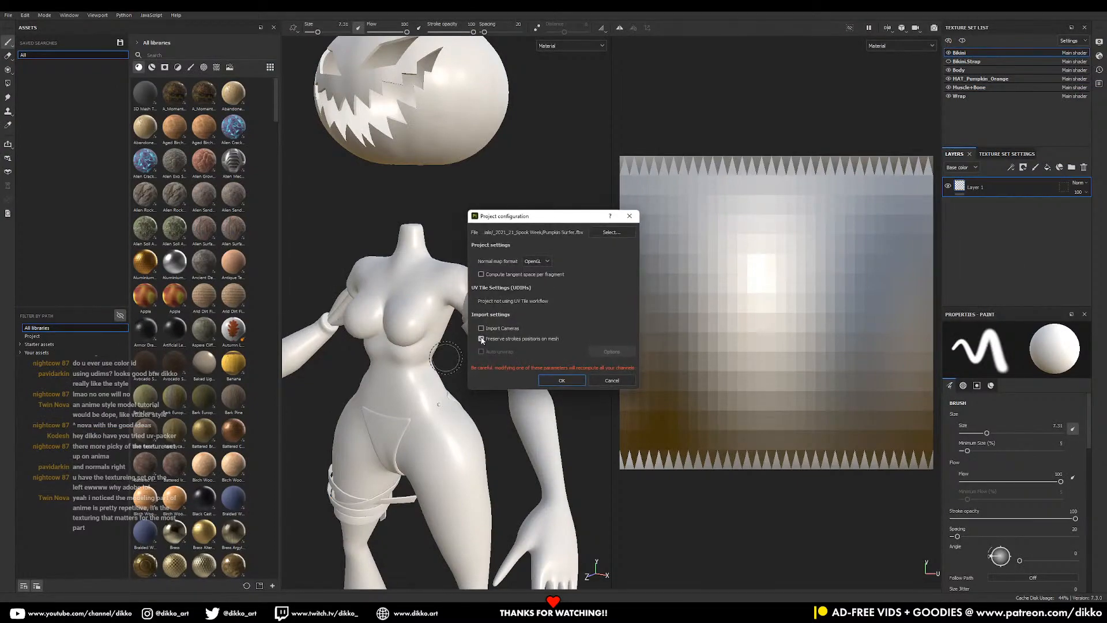
{"action": "left_click", "coordinate": [558, 381]}
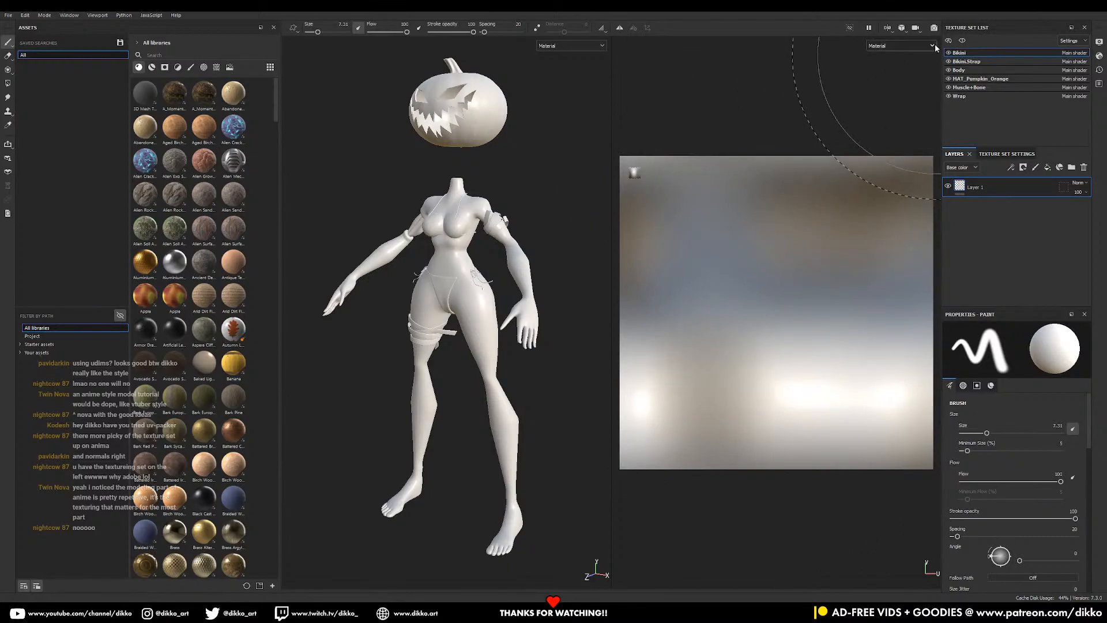
{"action": "left_click", "coordinate": [8, 83]}
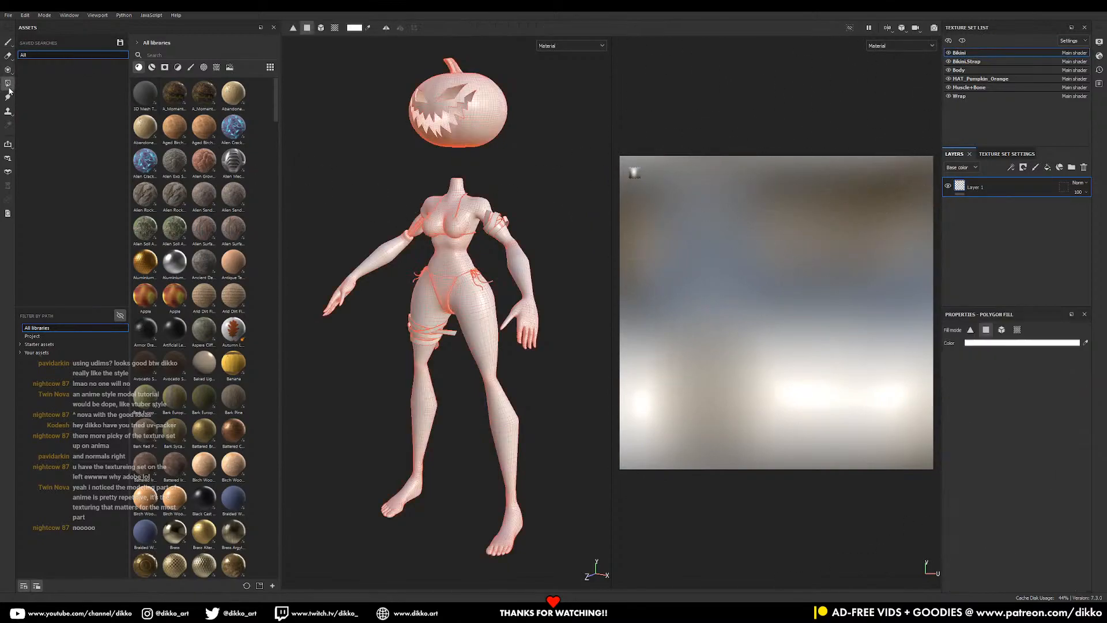
{"action": "scroll", "coordinate": [681, 215], "scroll_direction": "up", "scroll_amount": 2}
{"action": "scroll", "coordinate": [565, 259], "scroll_direction": "up", "scroll_amount": 1}
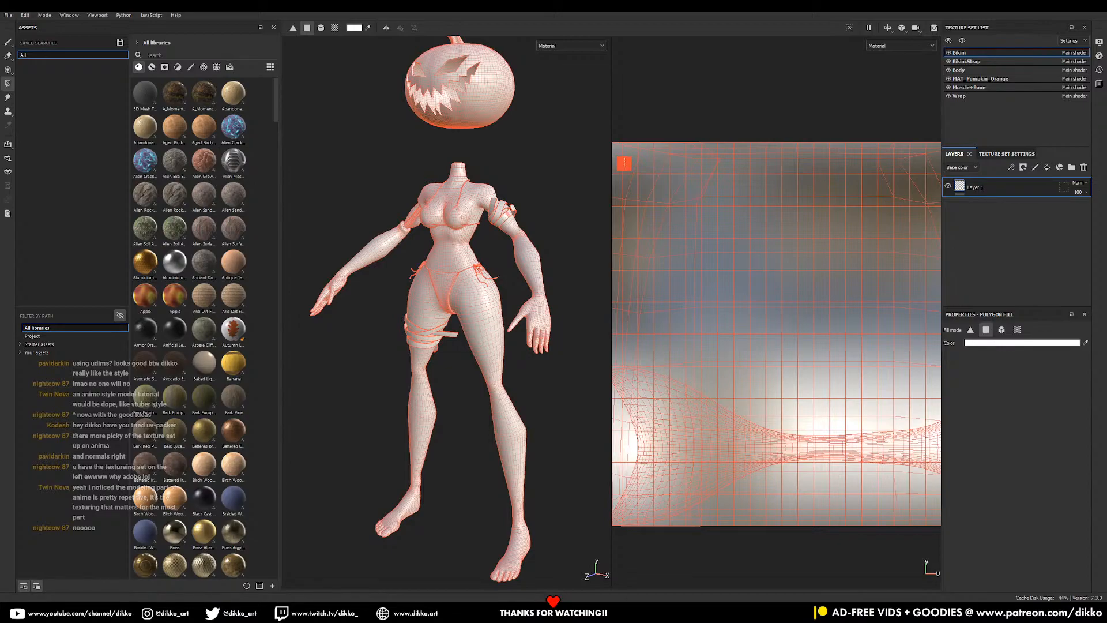
{"action": "left_click", "coordinate": [720, 609]}
{"action": "scroll", "coordinate": [390, 327], "scroll_direction": "up", "scroll_amount": 2}
- Unwrap the bikini top's two cups and rotate the right cup island 180°
{"action": "left_click", "coordinate": [303, 237]}
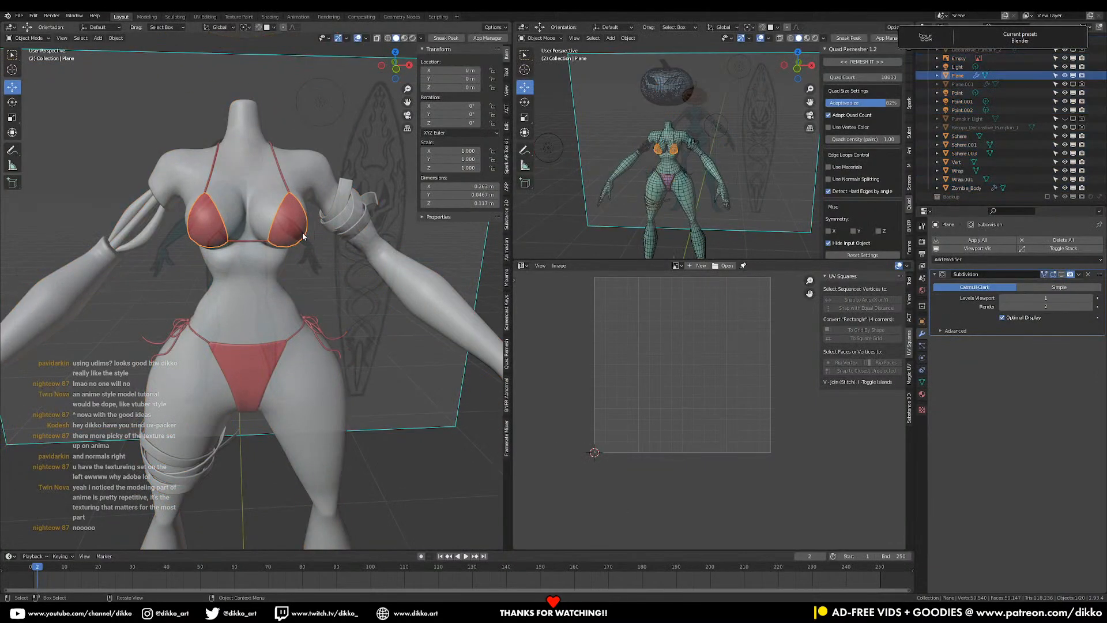
{"action": "key", "text": "Tab"}
{"action": "key", "text": "u"}
{"action": "left_click", "coordinate": [303, 234]}
{"action": "left_click", "coordinate": [650, 400]}
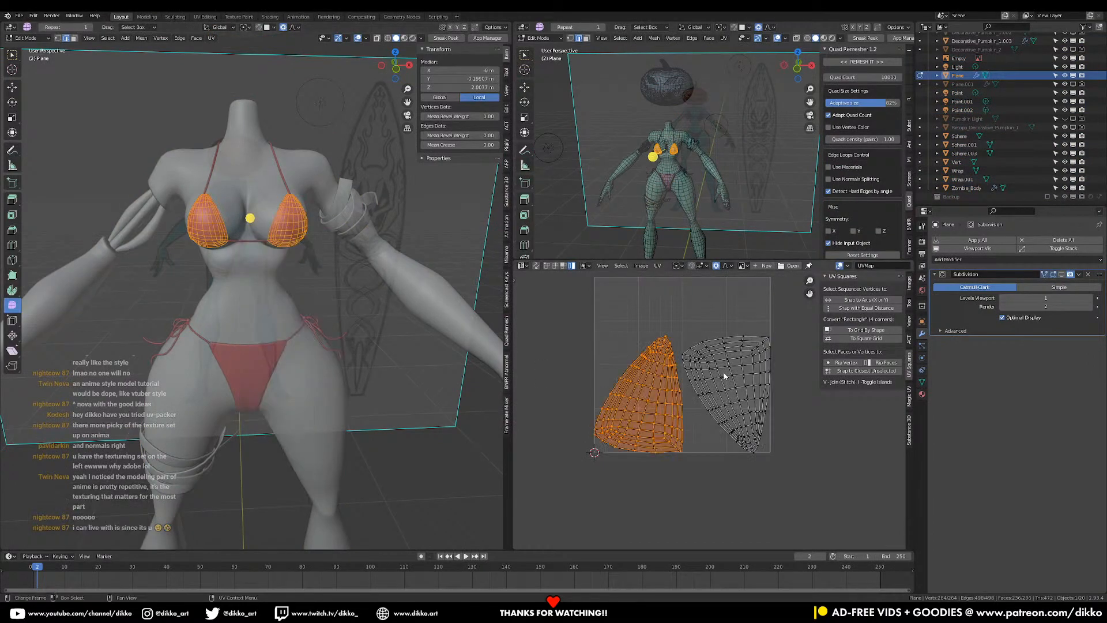
{"action": "left_click", "coordinate": [726, 387]}
{"action": "type", "text": "r180"}
{"action": "key", "text": "Return"}
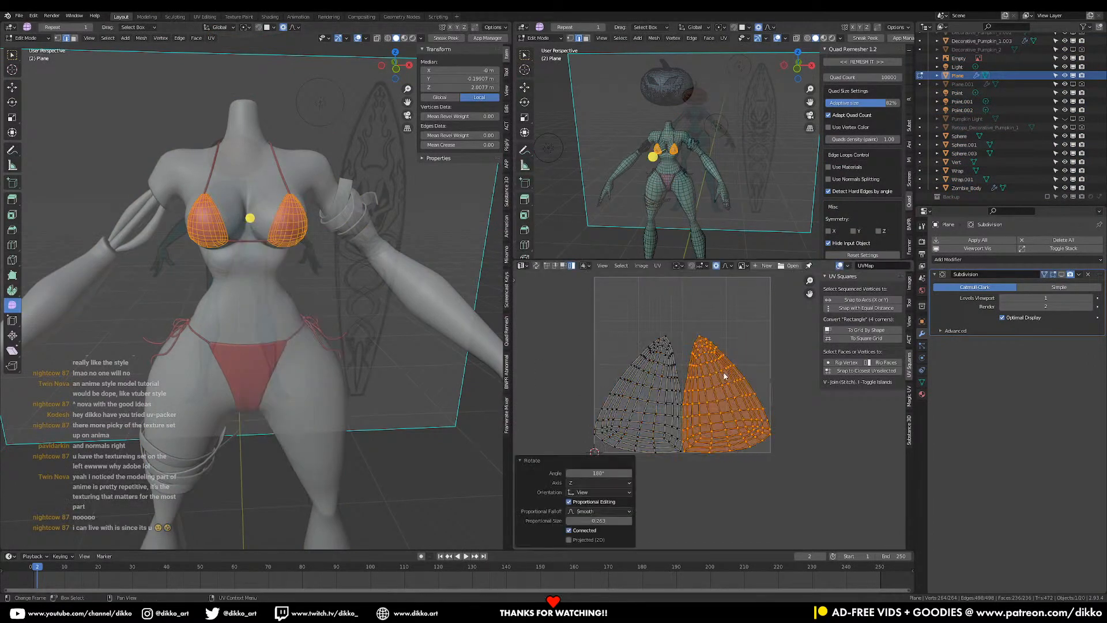
- Scale both cup islands to 0.324 and reposition them
{"action": "key", "text": "a"}
{"action": "key", "text": "s"}
{"action": "key", "text": "Return"}
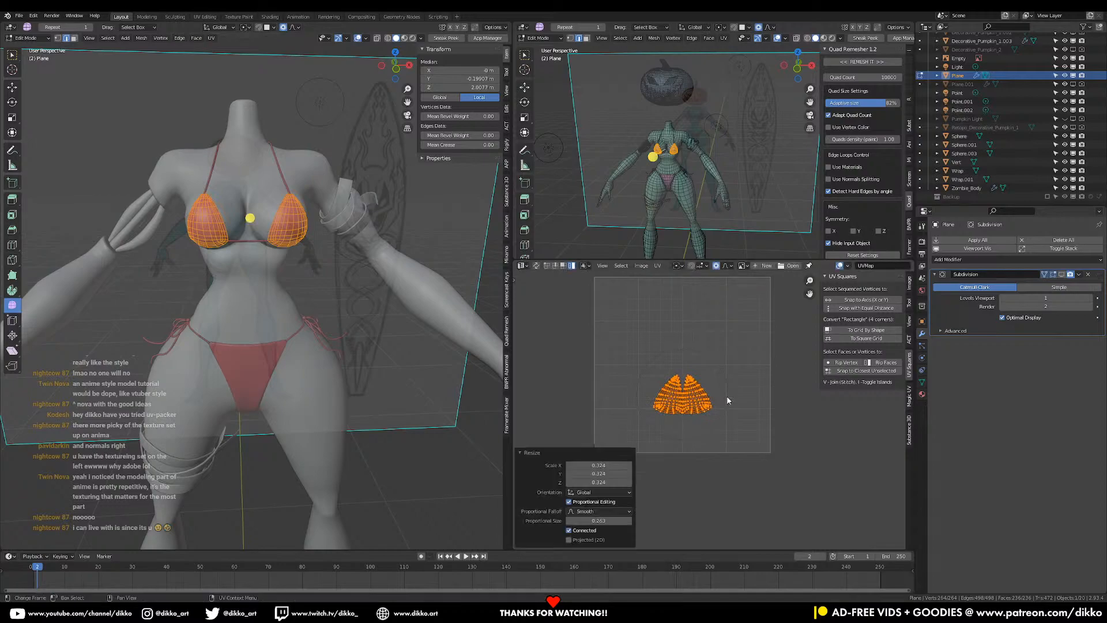
{"action": "key", "text": "g"}
{"action": "left_click", "coordinate": [671, 371]}
{"action": "key", "text": "Tab"}
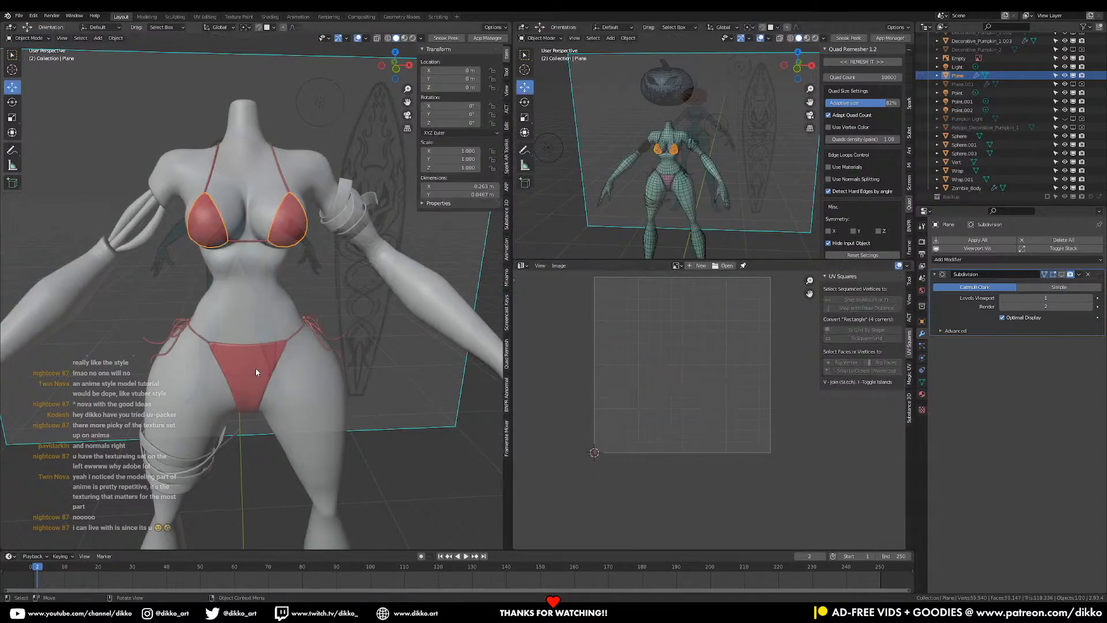
- Edit the bikini top and bottom UVs together and slide the right cup beside the left
{"action": "left_click", "coordinate": [255, 368], "text": "shift"}
{"action": "key", "text": "Tab"}
{"action": "scroll", "coordinate": [255, 368], "scroll_direction": "up", "scroll_amount": 1}
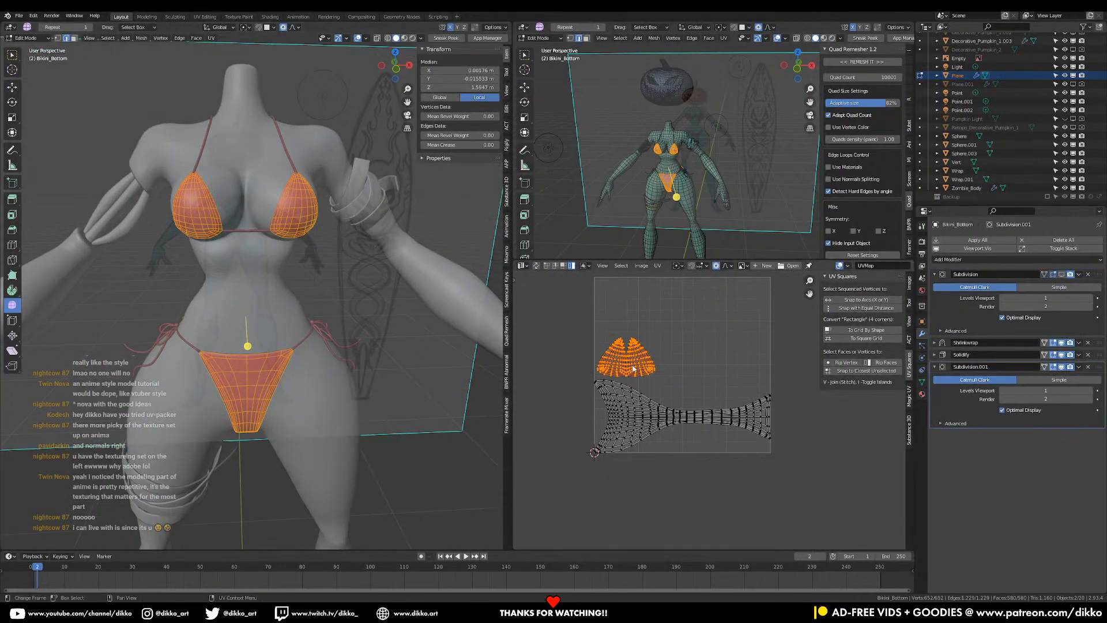
{"action": "scroll", "coordinate": [629, 366], "scroll_direction": "up", "scroll_amount": 3}
{"action": "left_click", "coordinate": [589, 329]}
{"action": "middle_click_drag", "start_coordinate": [603, 333], "coordinate": [734, 369]}
{"action": "key", "text": "g"}
{"action": "key", "text": "x"}
{"action": "left_click", "coordinate": [734, 367]}
- Enlarge both cups by 1.362 and place them above the bikini bottom's island
{"action": "left_click", "coordinate": [669, 360], "text": "shift"}
{"action": "middle_click_drag", "start_coordinate": [792, 395], "coordinate": [743, 430]}
{"action": "key", "text": "s"}
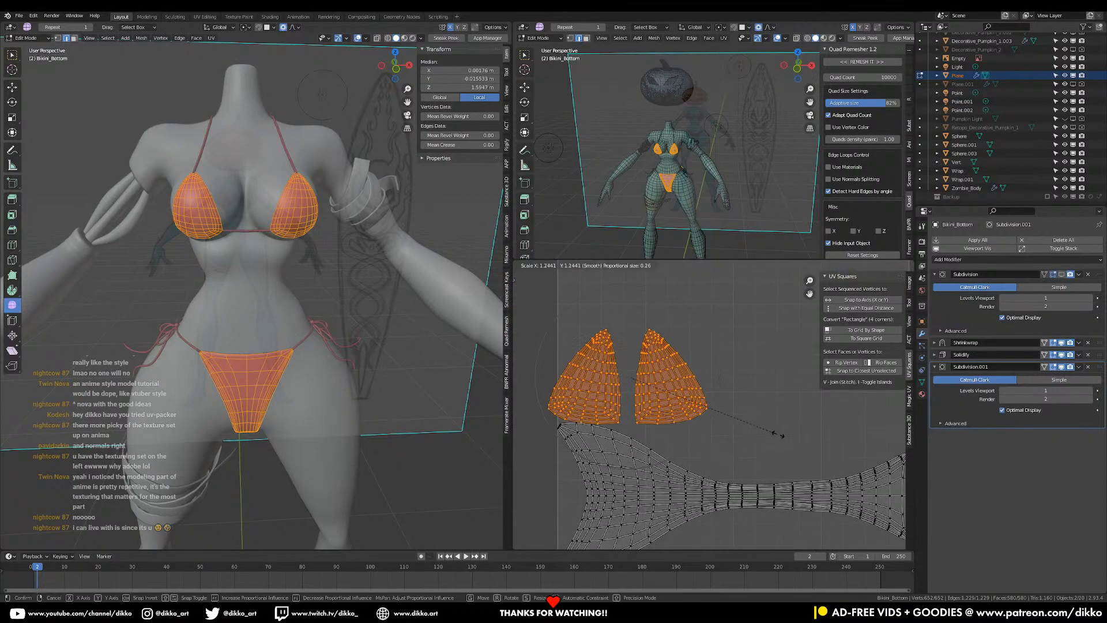
{"action": "left_click", "coordinate": [789, 442]}
{"action": "scroll", "coordinate": [719, 421], "scroll_direction": "down", "scroll_amount": 3}
{"action": "key", "text": "g"}
{"action": "left_click", "coordinate": [789, 437]}
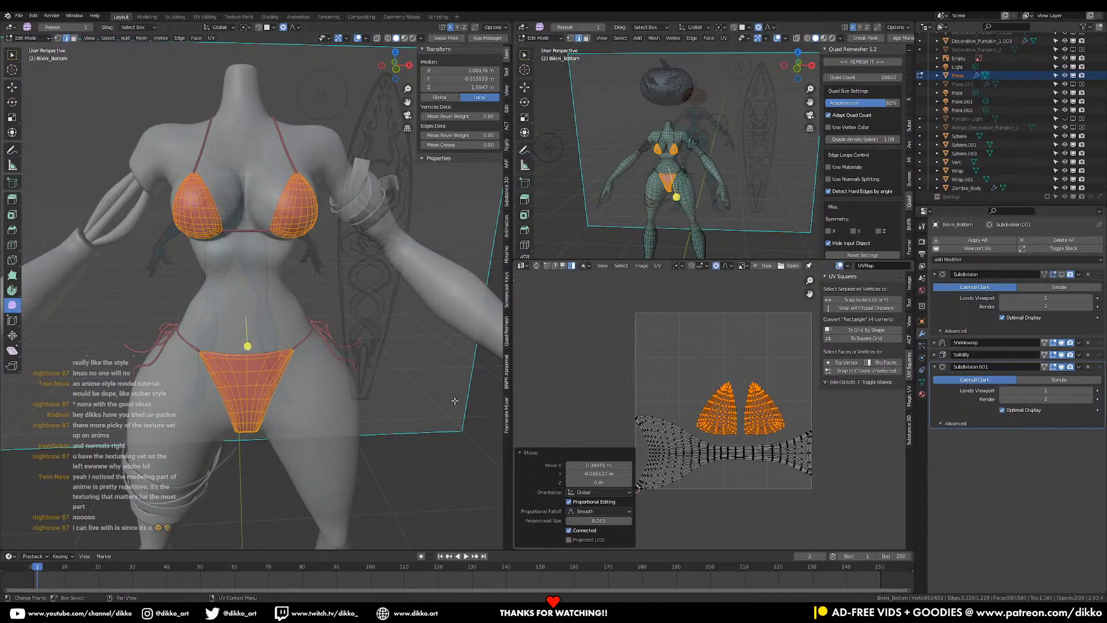
{"action": "key", "text": "Tab"}
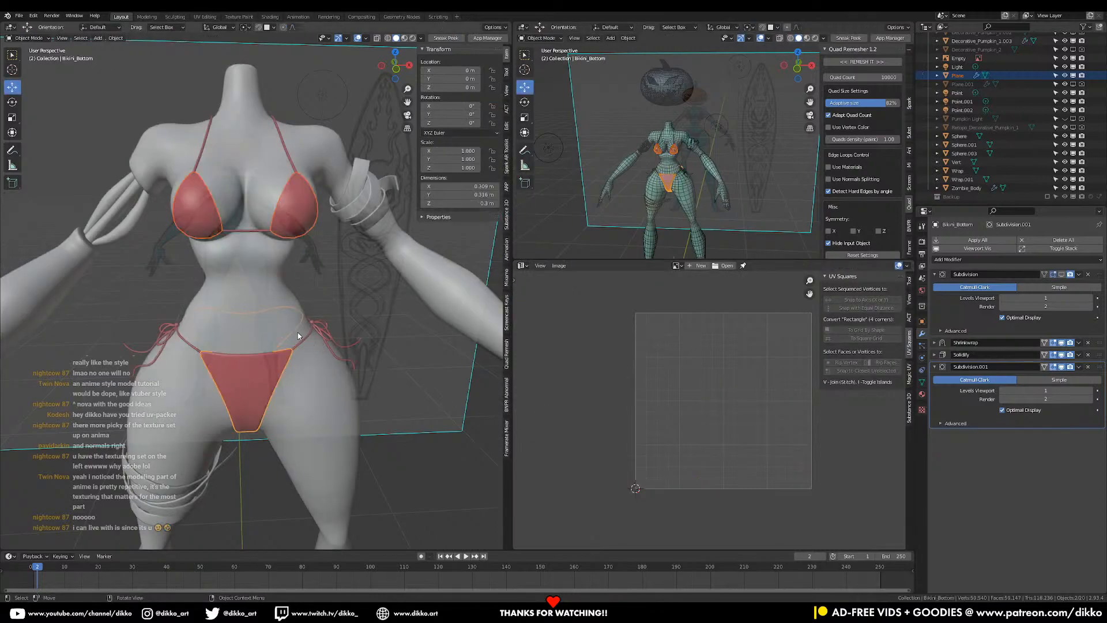
- Box-select the whole figure and save the blend file
{"action": "key", "text": "a"}
{"action": "middle_click_drag", "start_coordinate": [301, 354], "coordinate": [470, 414]}
{"action": "scroll", "coordinate": [347, 402], "scroll_direction": "down", "scroll_amount": 5}
{"action": "left_click_drag", "start_coordinate": [136, 158], "coordinate": [337, 431]}
{"action": "key", "text": "ctrl+s"}
{"action": "middle_click_drag", "start_coordinate": [337, 431], "coordinate": [225, 311]}
- Re-export the selection over Pumpkin Surfer.fbx via Quick Favorites
{"action": "left_click", "coordinate": [200, 218], "text": "shift"}
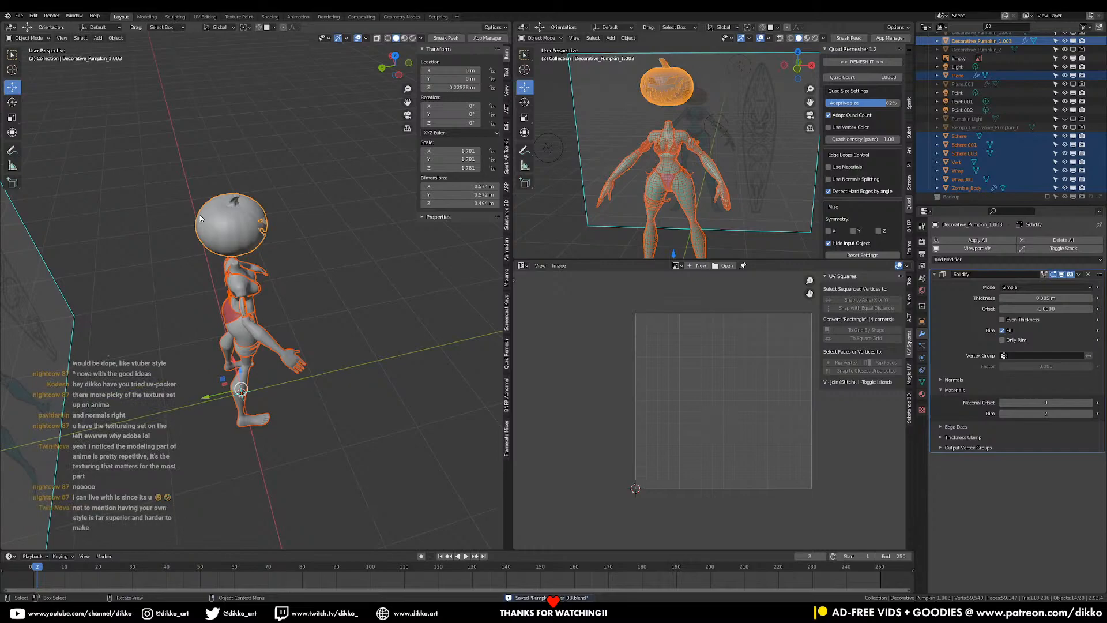
{"action": "key", "text": "q"}
{"action": "left_click", "coordinate": [200, 218]}
{"action": "left_click", "coordinate": [383, 54]}
{"action": "left_click", "coordinate": [770, 473]}
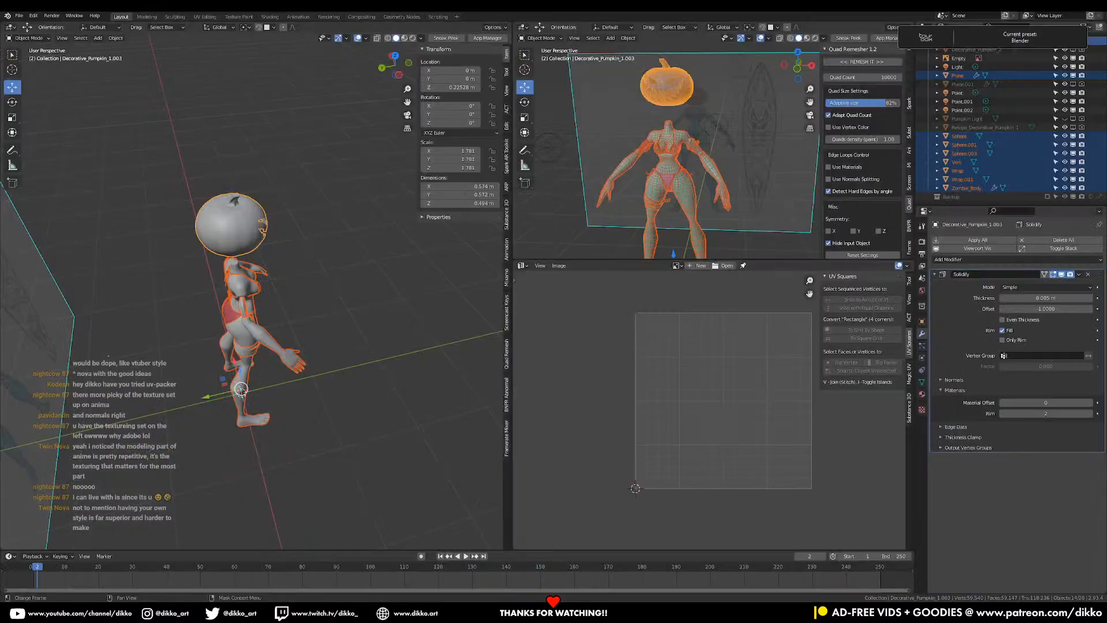
{"action": "key", "text": "alt+Tab"}
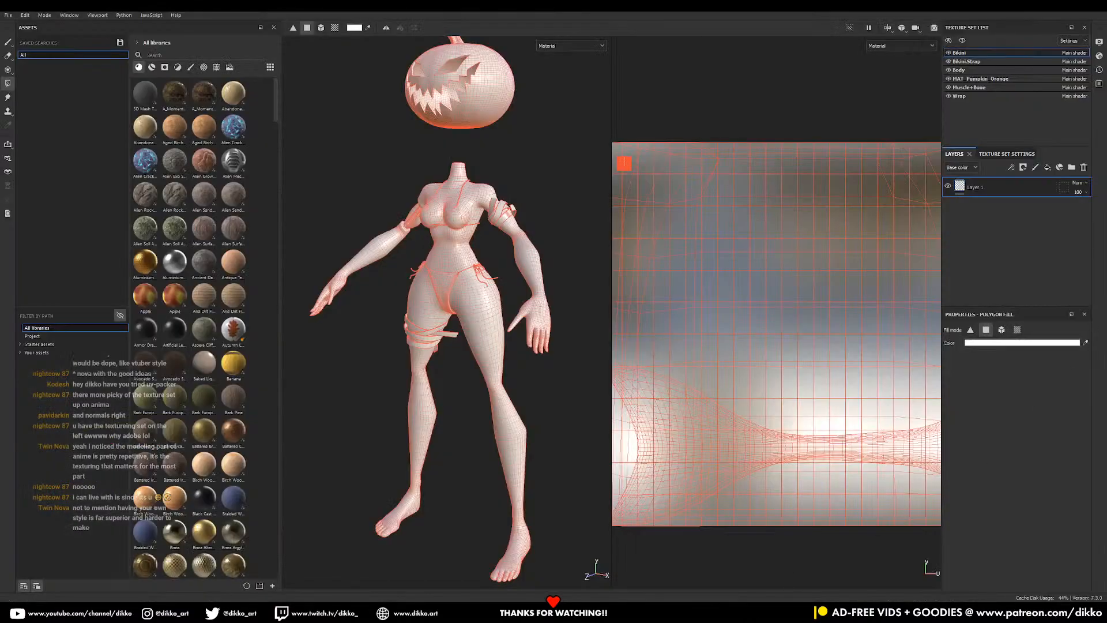
- Reload the updated Pumpkin Surfer.fbx mesh into the Painter project
{"action": "left_click_drag", "start_coordinate": [590, 374], "coordinate": [505, 353]}
{"action": "left_click", "coordinate": [551, 380]}
{"action": "scroll", "coordinate": [495, 369], "scroll_direction": "up", "scroll_amount": 2}
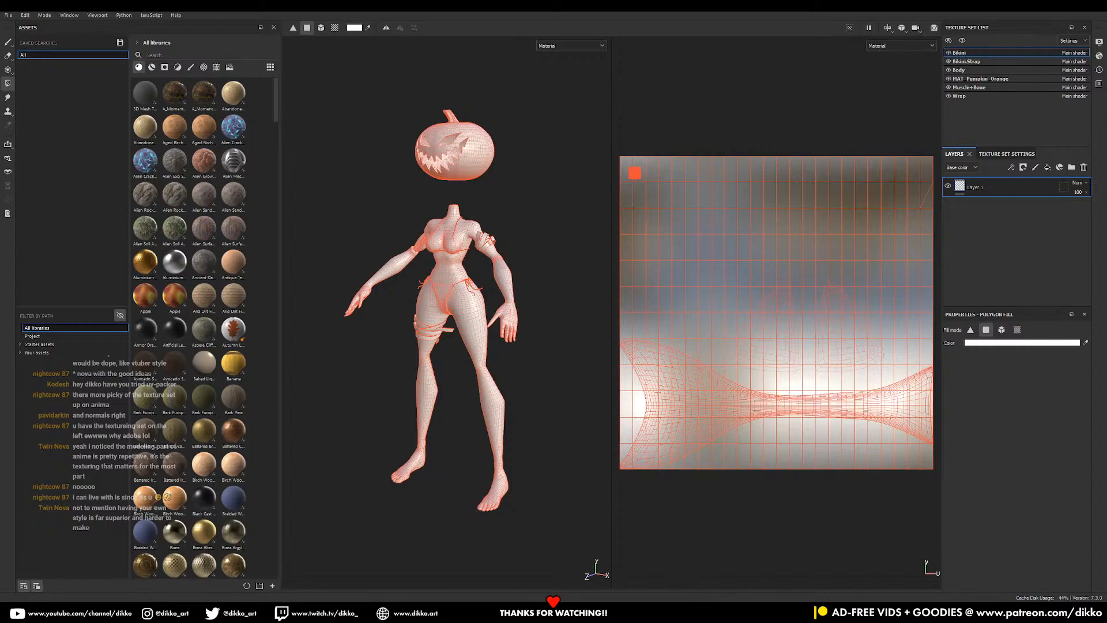
- Back in Blender, select the bikini string curves on the figure
{"action": "key", "text": "alt+Tab"}
{"action": "scroll", "coordinate": [296, 329], "scroll_direction": "up", "scroll_amount": 6}
{"action": "middle_click_drag", "start_coordinate": [295, 328], "coordinate": [203, 365]}
{"action": "left_click", "coordinate": [207, 364]}
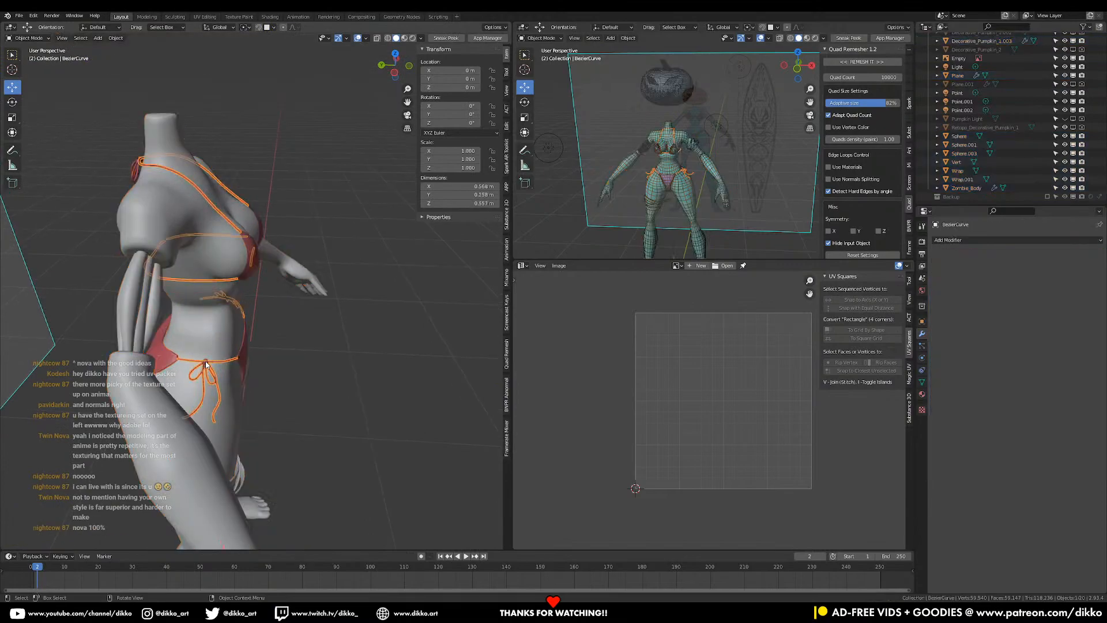
- Inspect the UVs of the tiny knot spheres at the chest, neck and waist
{"action": "left_click", "coordinate": [207, 364]}
{"action": "key", "text": "Tab"}
{"action": "key", "text": "Tab"}
{"action": "middle_click_drag", "start_coordinate": [207, 340], "coordinate": [253, 191]}
{"action": "left_click", "coordinate": [269, 143]}
{"action": "key", "text": "Tab"}
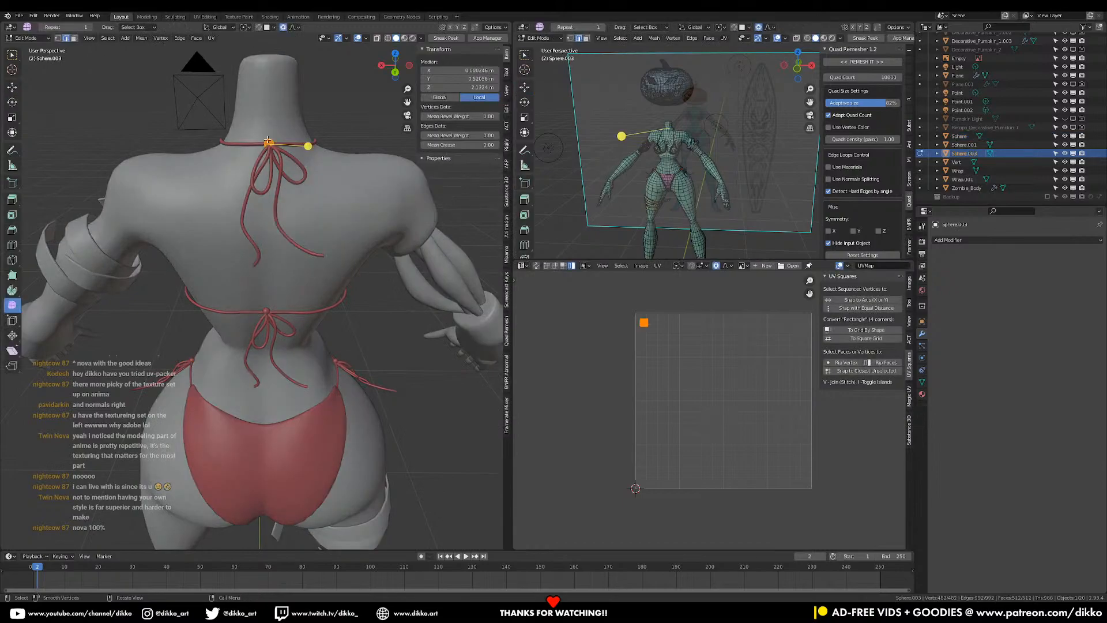
{"action": "key", "text": "Tab"}
{"action": "left_click", "coordinate": [267, 311]}
{"action": "key", "text": "Tab"}
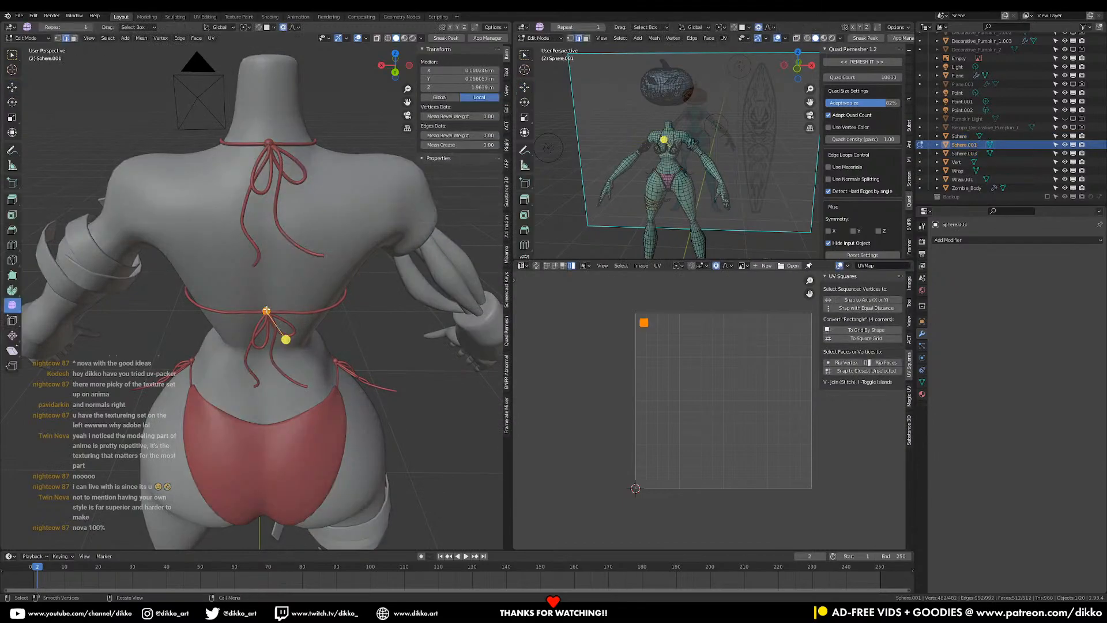
- Select the lower waist bow strings, bikini bottom and back bow strings
{"action": "key", "text": "Tab"}
{"action": "left_click", "coordinate": [262, 332]}
{"action": "left_click", "coordinate": [265, 441]}
{"action": "key", "text": "Tab"}
{"action": "key", "text": "Tab"}
{"action": "middle_click_drag", "start_coordinate": [265, 441], "coordinate": [308, 371]}
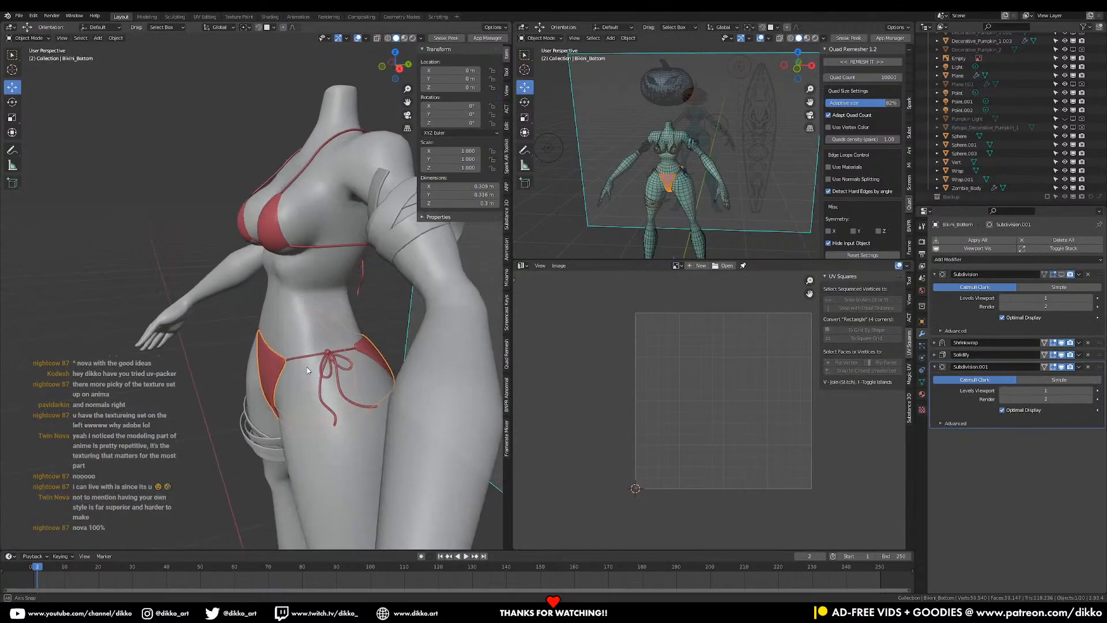
{"action": "left_click", "coordinate": [347, 349]}
{"action": "middle_click_drag", "start_coordinate": [271, 385], "coordinate": [177, 374]}
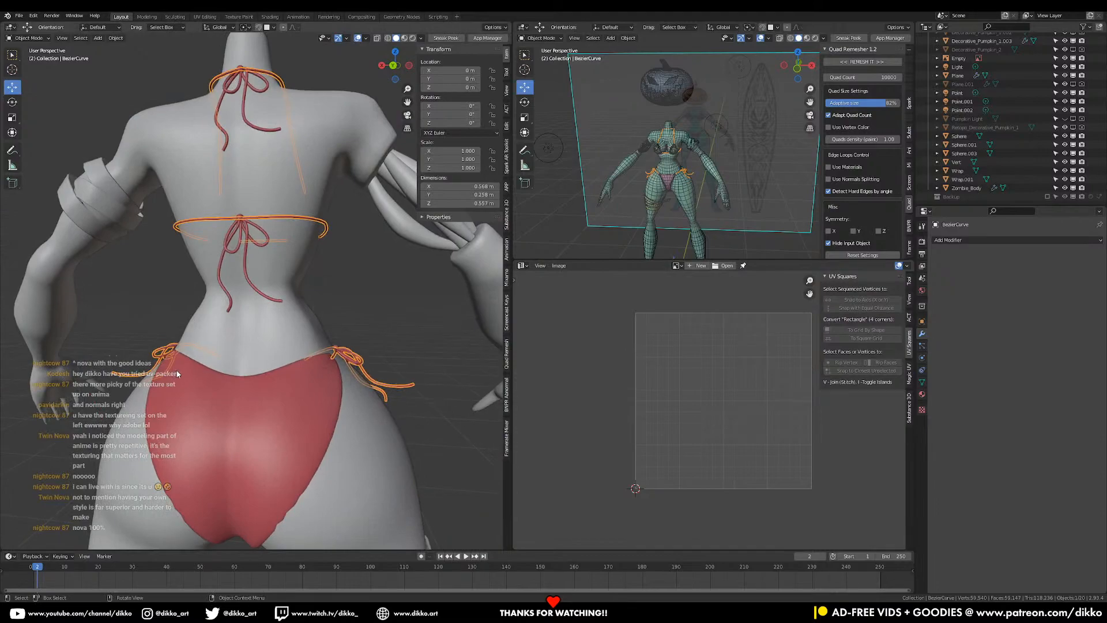
{"action": "left_click", "coordinate": [251, 259]}
- Give the back bow tie curve and neck strap curve the Bikini.Strap material
{"action": "left_click", "coordinate": [922, 394]}
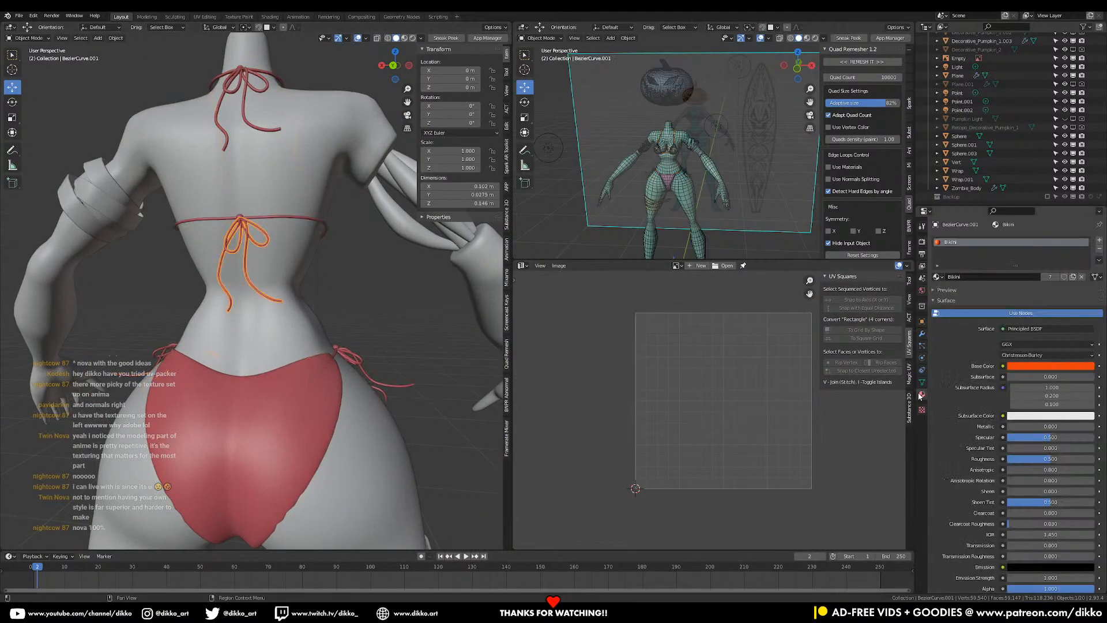
{"action": "left_click", "coordinate": [937, 277]}
{"action": "left_click", "coordinate": [958, 294]}
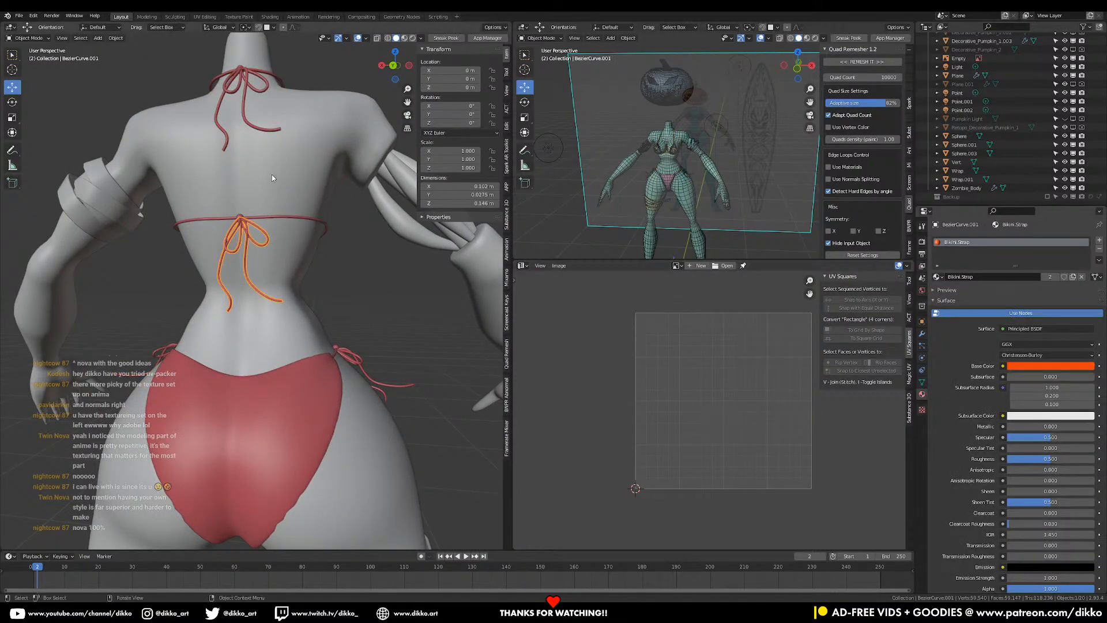
{"action": "left_click", "coordinate": [252, 124]}
{"action": "left_click", "coordinate": [937, 277]}
{"action": "left_click", "coordinate": [957, 295]}
{"action": "middle_click_drag", "start_coordinate": [277, 375], "coordinate": [385, 396]}
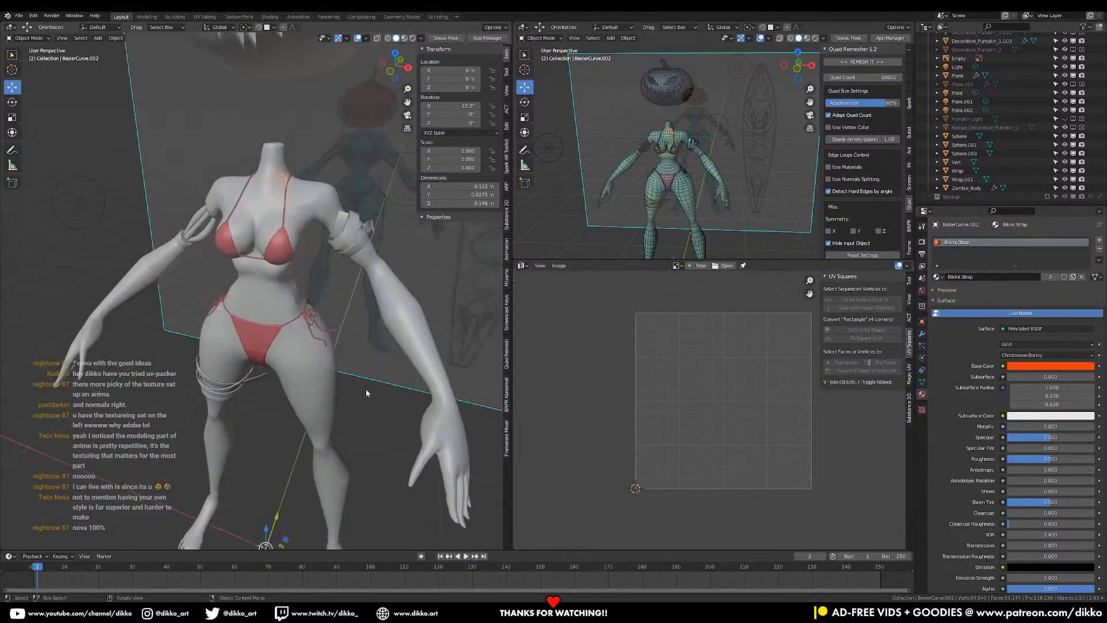
- Select all objects and export them over Pumpkin Surfer.fbx via Quick Favorites
{"action": "key", "text": "a"}
{"action": "scroll", "coordinate": [336, 390], "scroll_direction": "down", "scroll_amount": 5}
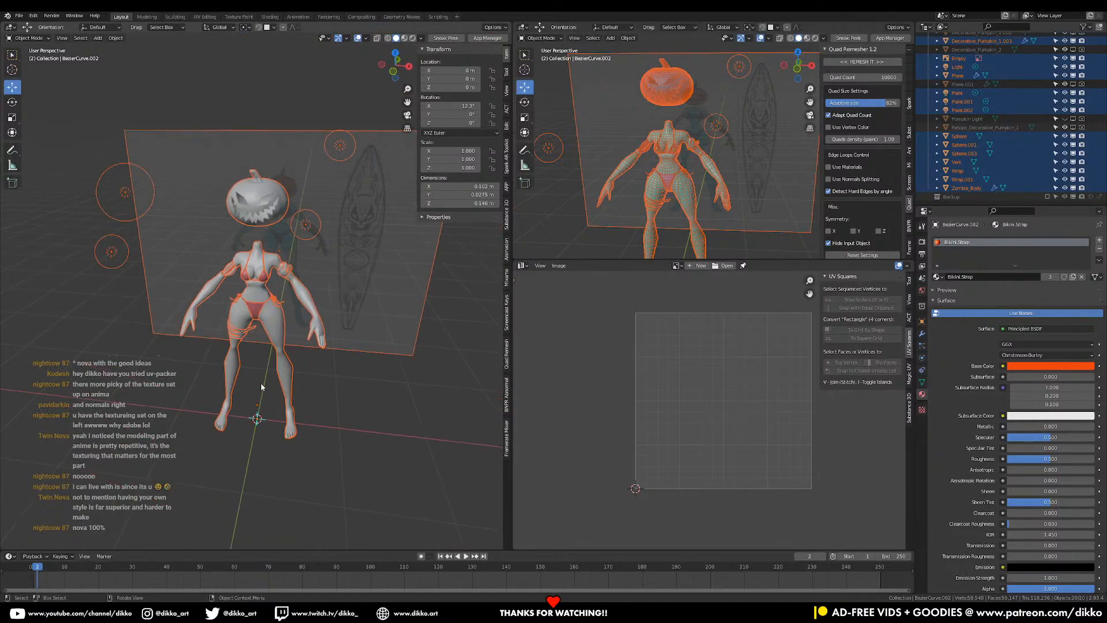
{"action": "left_click", "coordinate": [288, 390], "text": "shift"}
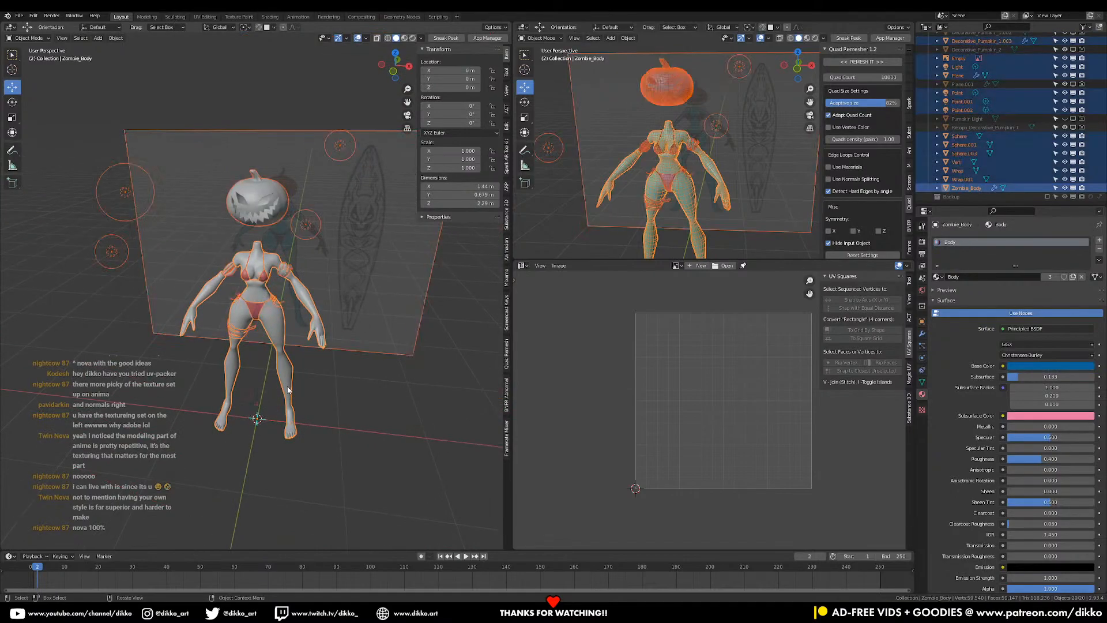
{"action": "key", "text": "q"}
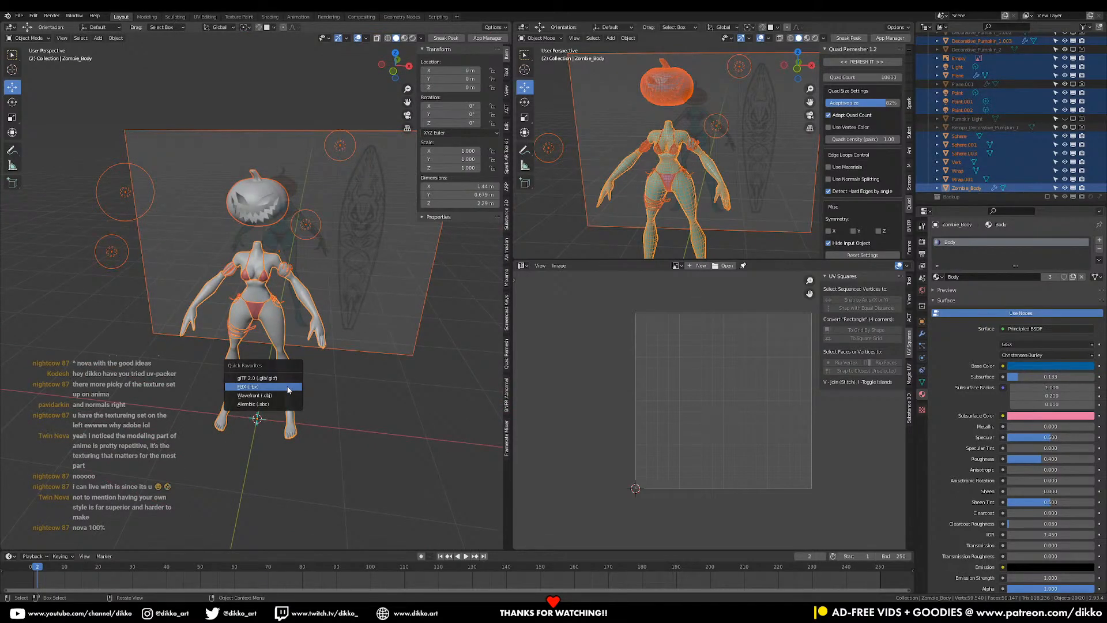
{"action": "left_click", "coordinate": [288, 387]}
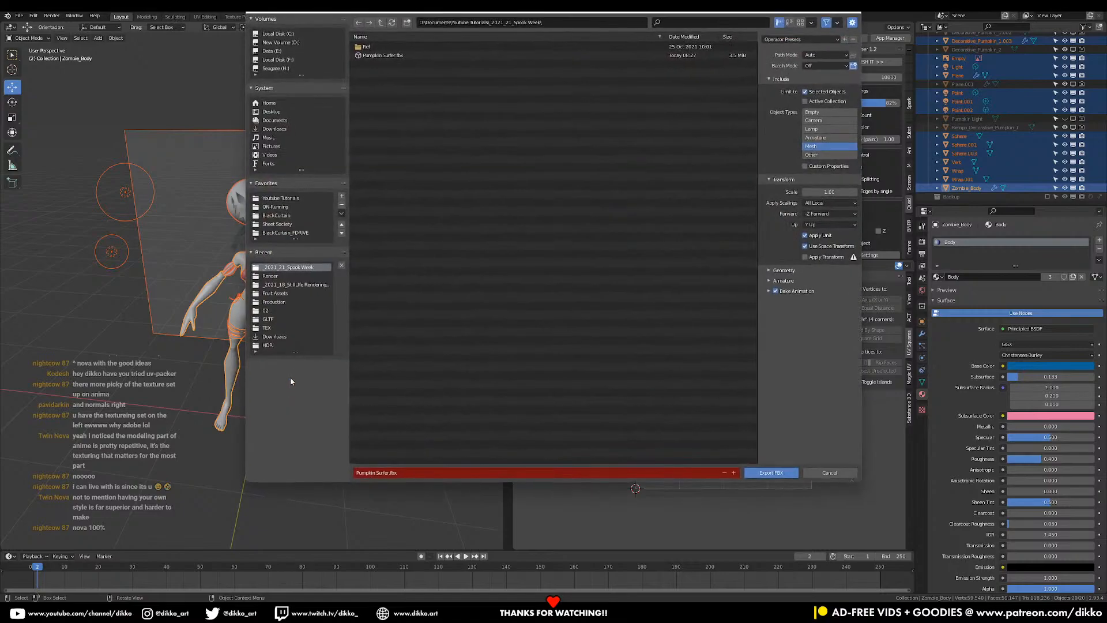
{"action": "left_click", "coordinate": [398, 56]}
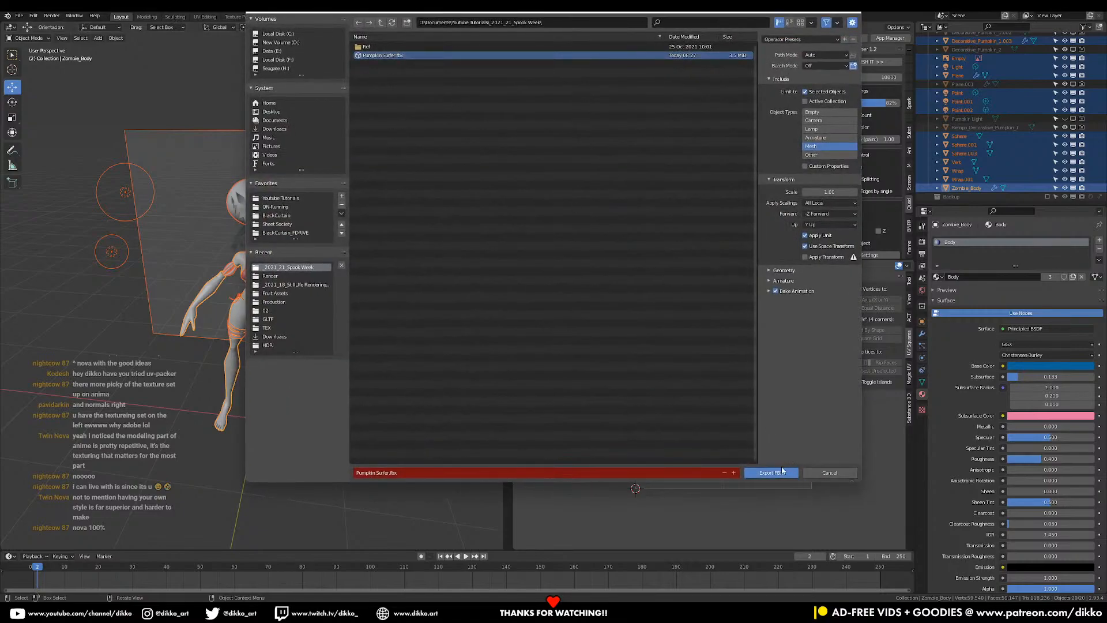
{"action": "left_click", "coordinate": [784, 473]}
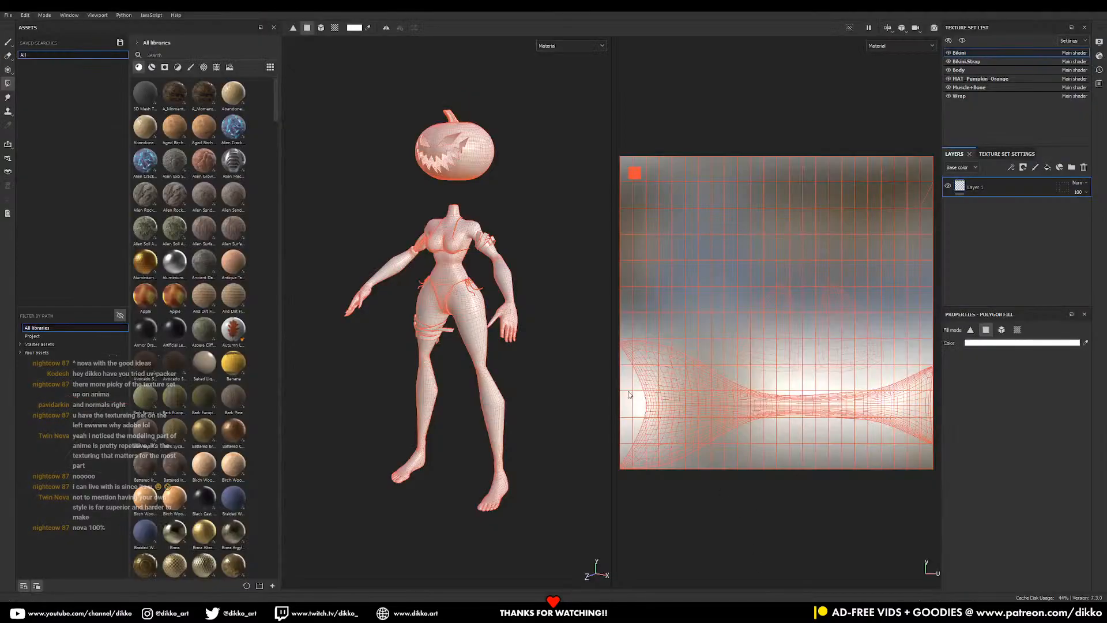
- Reload the re-exported Pumpkin Surfer mesh into the project and orbit around it
{"action": "left_click_drag", "start_coordinate": [1106, 259], "coordinate": [506, 381]}
{"action": "left_click", "coordinate": [552, 380]}
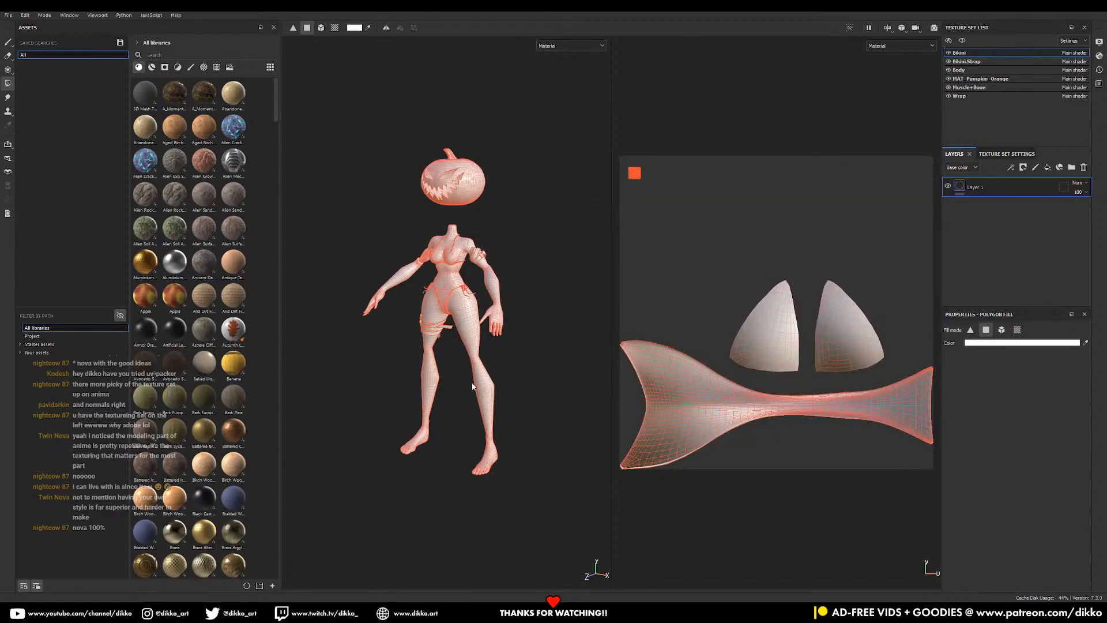
{"action": "scroll", "coordinate": [477, 391], "scroll_direction": "up", "scroll_amount": 2}
{"action": "left_click_drag", "start_coordinate": [549, 356], "coordinate": [514, 372], "text": "alt"}
{"action": "left_click_drag", "start_coordinate": [603, 429], "coordinate": [519, 398], "text": "alt"}
- View the Bikini.Strap UVs, then switch to the Body texture set's UV layout
{"action": "left_click", "coordinate": [968, 61]}
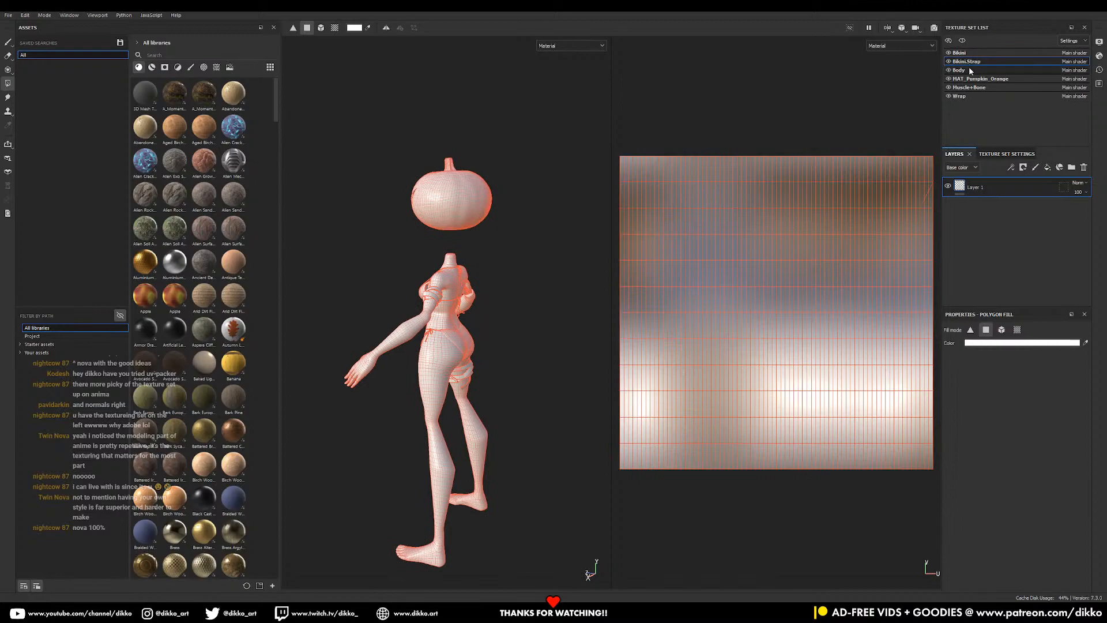
{"action": "left_click", "coordinate": [968, 69]}
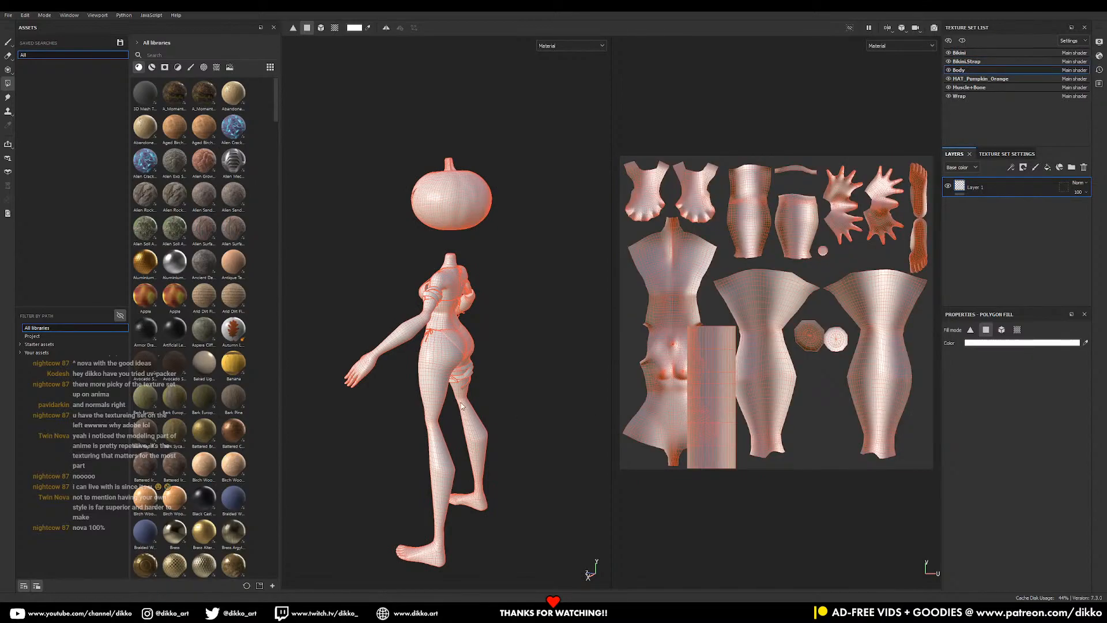
{"action": "scroll", "coordinate": [462, 406], "scroll_direction": "up", "scroll_amount": 2}
{"action": "left_click_drag", "start_coordinate": [462, 407], "coordinate": [620, 385], "text": "alt"}
{"action": "middle_click_drag", "start_coordinate": [464, 422], "coordinate": [485, 379], "text": "alt"}
{"action": "left_click_drag", "start_coordinate": [401, 372], "coordinate": [490, 337], "text": "alt"}
{"action": "middle_click_drag", "start_coordinate": [490, 337], "coordinate": [517, 301], "text": "alt"}
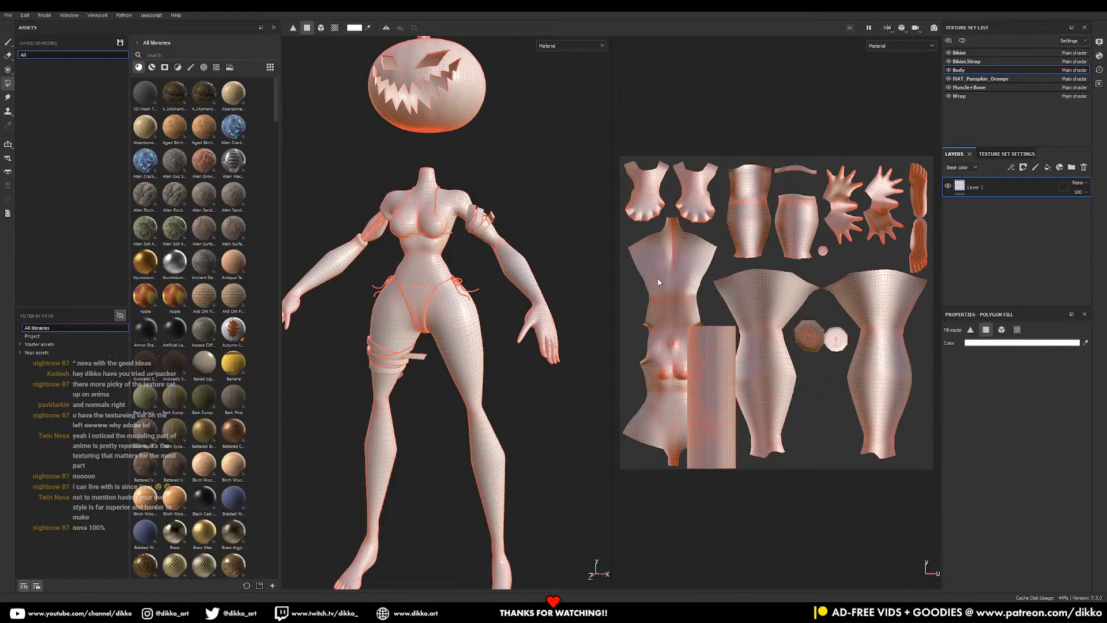
- Give the Blender arm strap cylinder the Muscle+Bone material, then reselect Zombie_Body
{"action": "key", "text": "alt+Tab"}
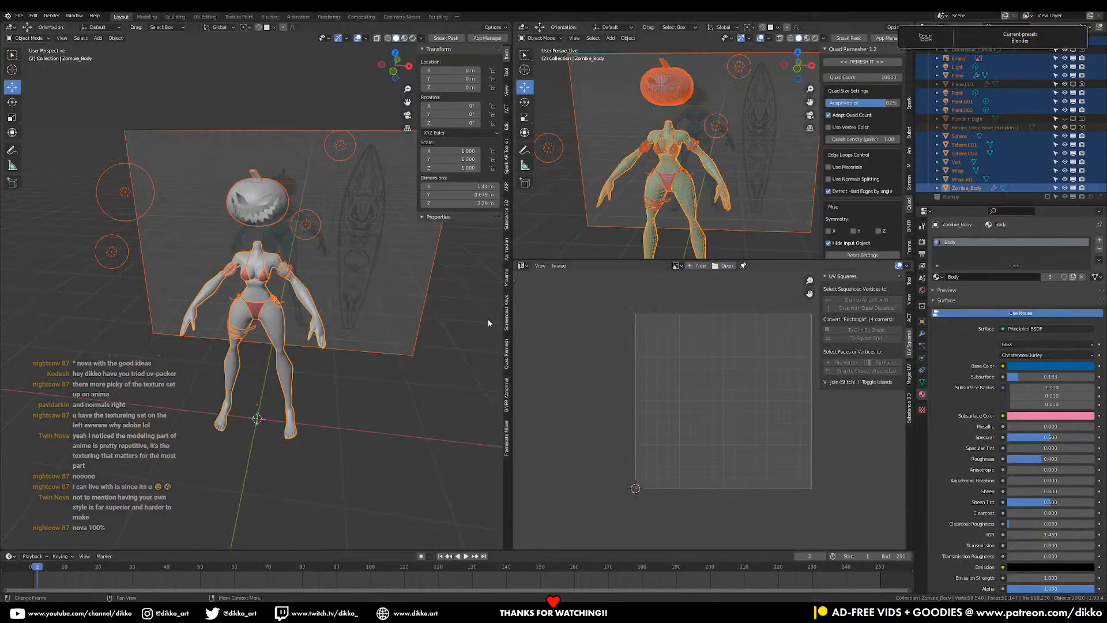
{"action": "scroll", "coordinate": [174, 240], "scroll_direction": "up", "scroll_amount": 5}
{"action": "left_click", "coordinate": [183, 248]}
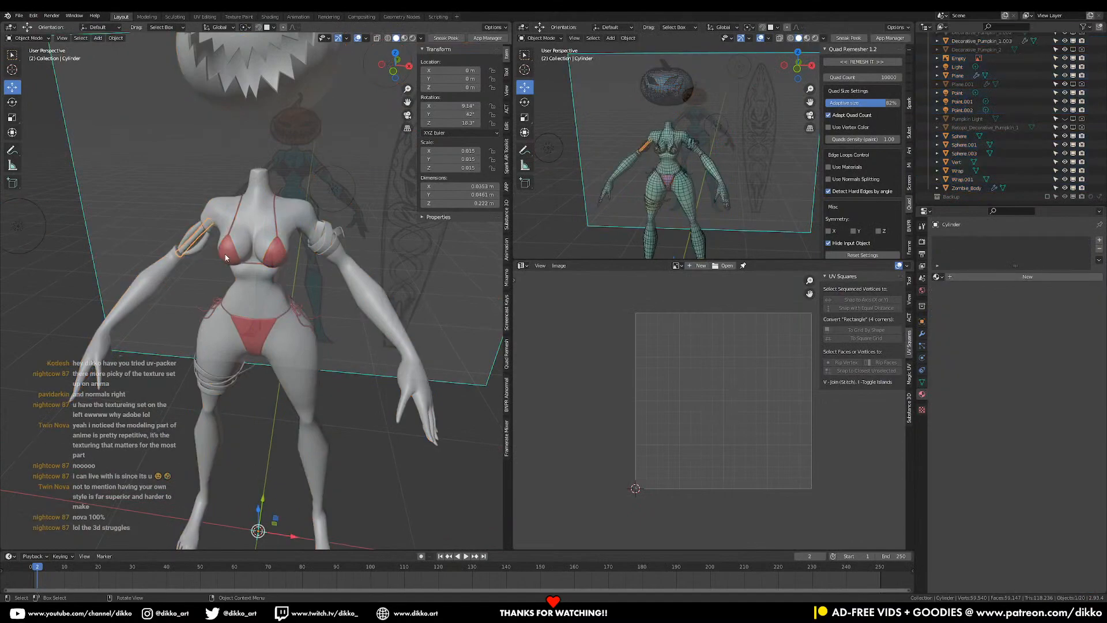
{"action": "left_click", "coordinate": [937, 277]}
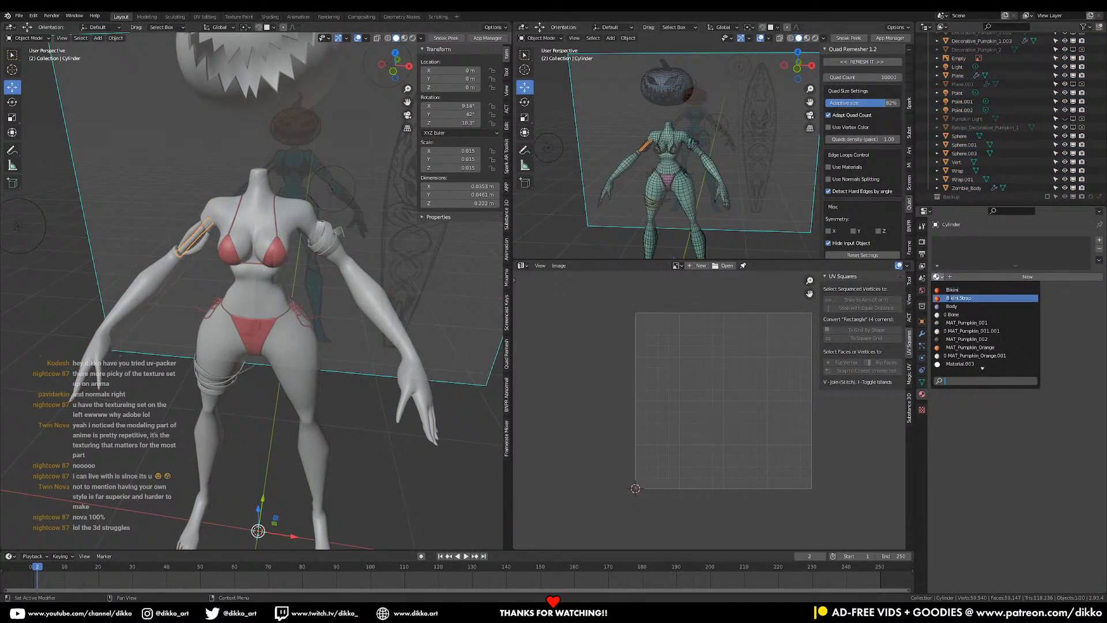
{"action": "left_click", "coordinate": [975, 360]}
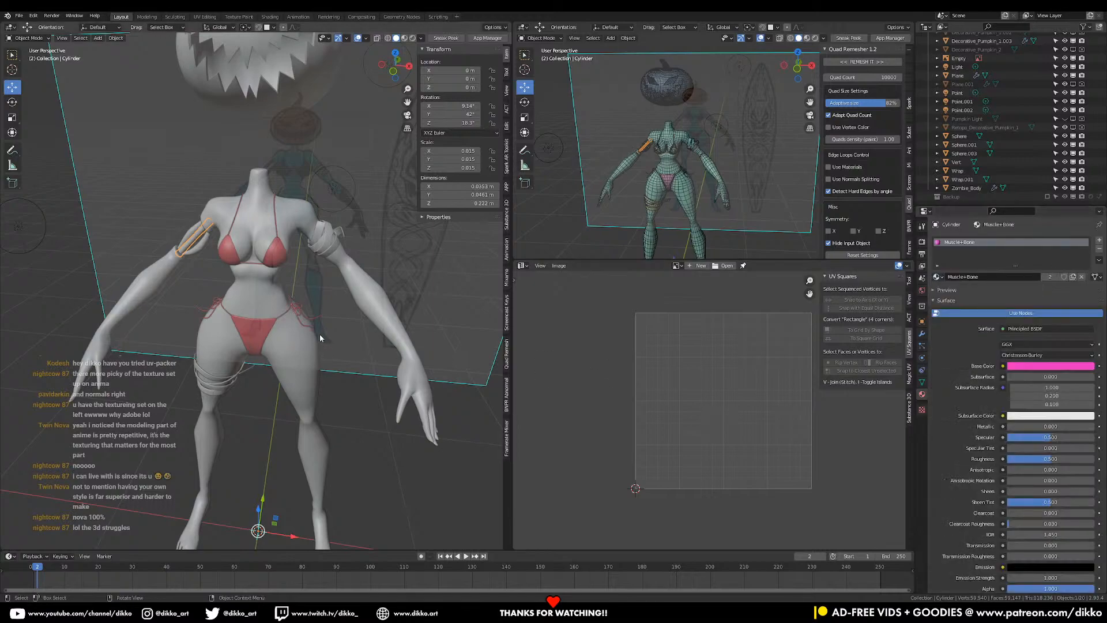
{"action": "left_click", "coordinate": [312, 376]}
{"action": "middle_click_drag", "start_coordinate": [258, 340], "coordinate": [311, 362]}
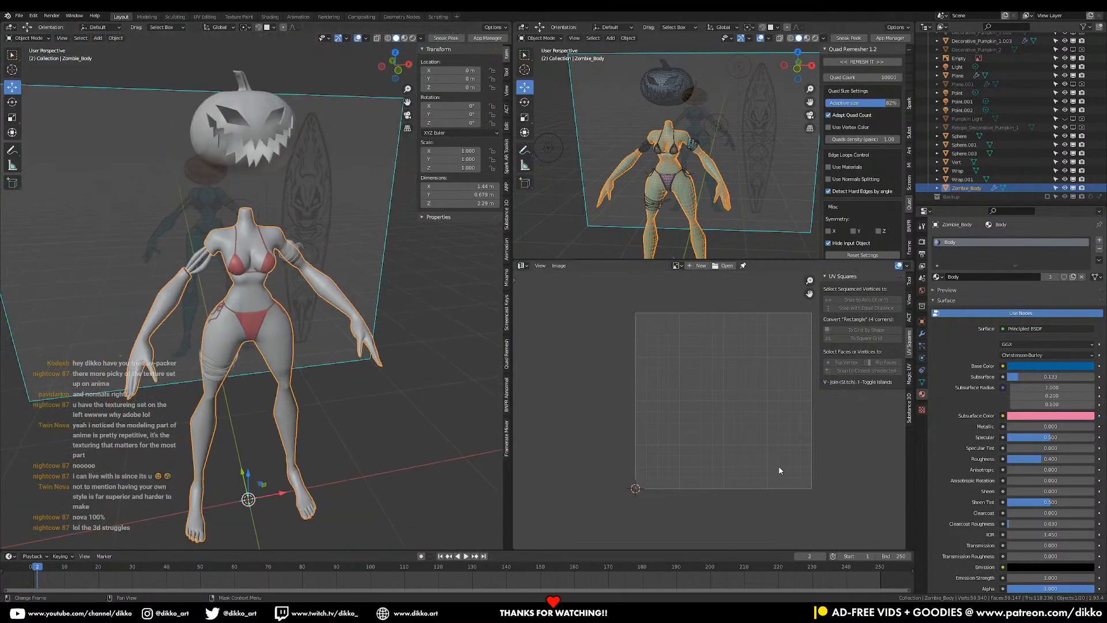
{"action": "key", "text": "alt+Tab"}
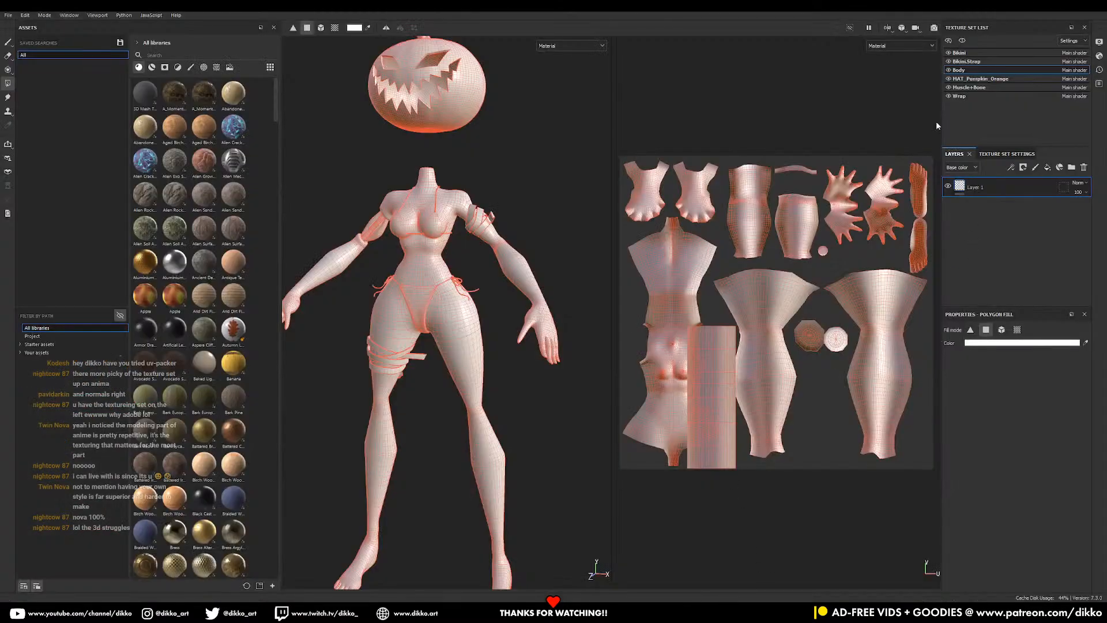
- Inspect the MAT_Pumpkin_Orange, Muscle+Bone and Wrap texture set UV layouts in turn
{"action": "left_click", "coordinate": [998, 80]}
{"action": "left_click", "coordinate": [988, 88]}
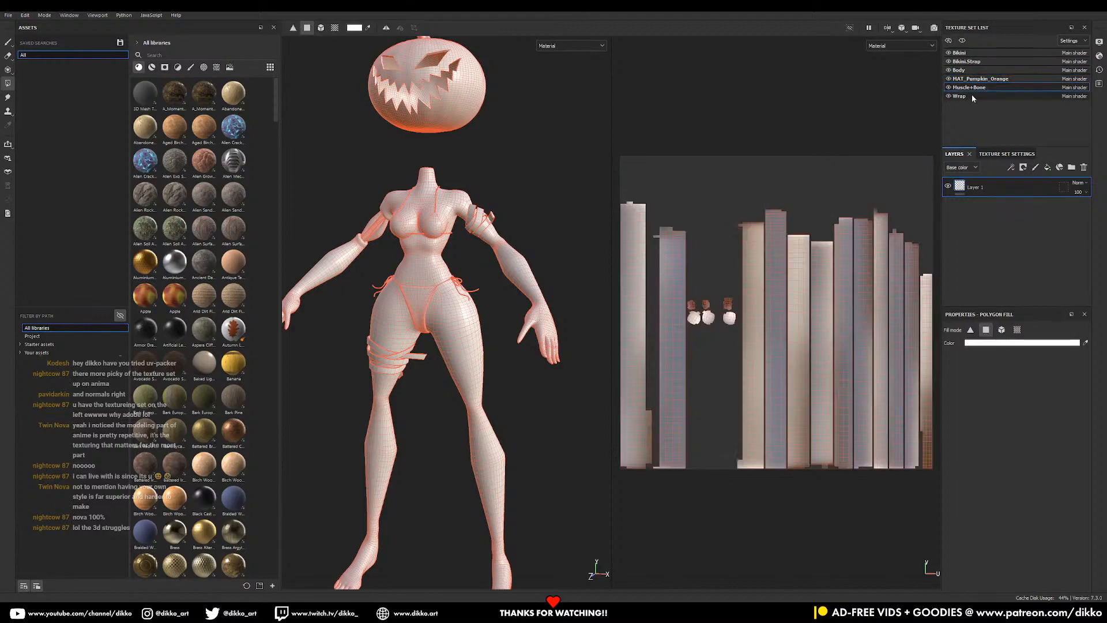
{"action": "left_click", "coordinate": [970, 96]}
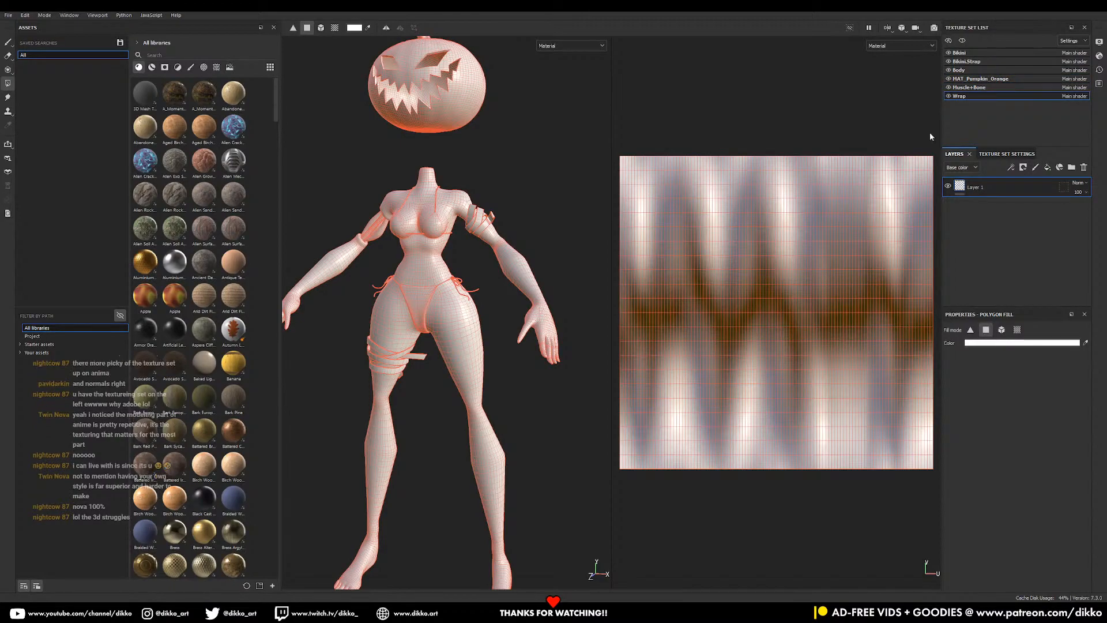
{"action": "mouse_move", "coordinate": [754, 611]}
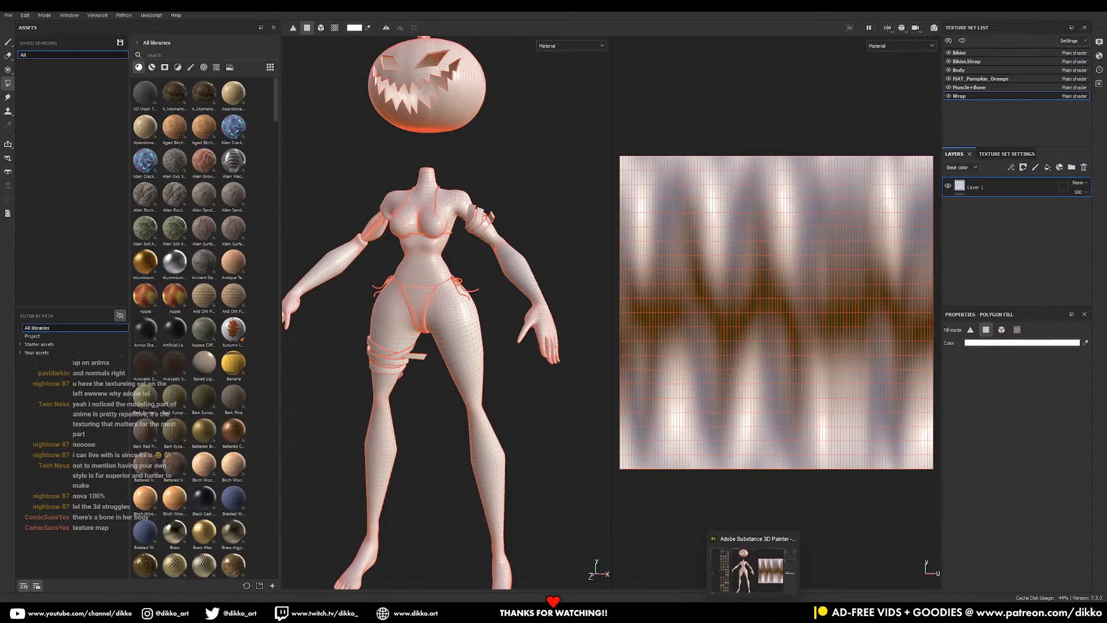
- In Blender, zoom onto the right arm and check the arm strap's material
{"action": "left_click", "coordinate": [716, 611]}
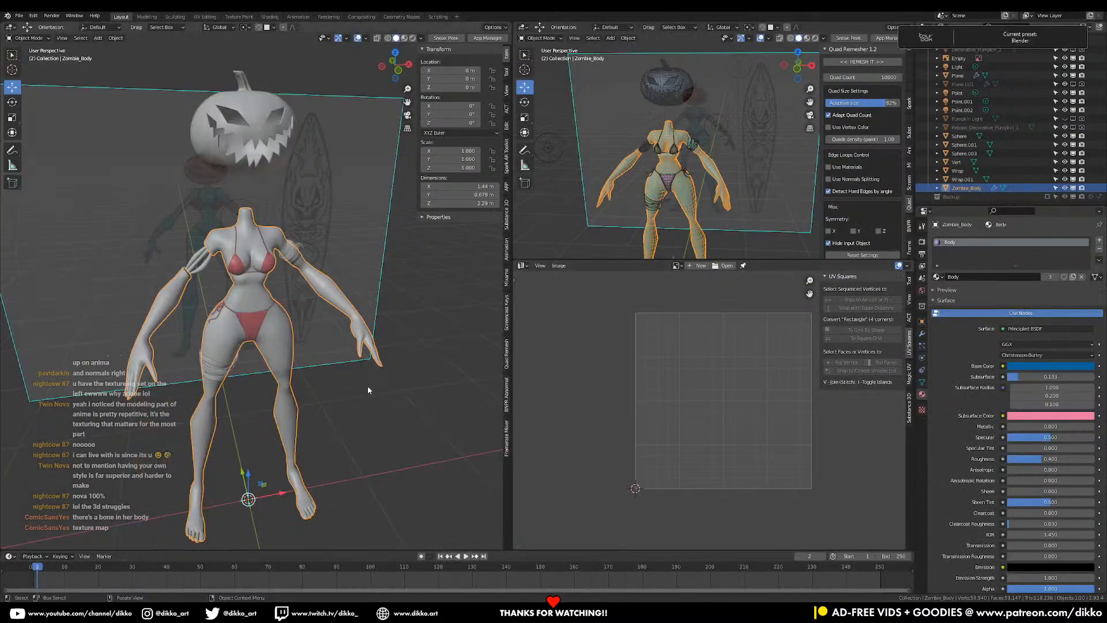
{"action": "middle_click_drag", "start_coordinate": [173, 315], "coordinate": [244, 323]}
{"action": "scroll", "coordinate": [175, 297], "scroll_direction": "up", "scroll_amount": 3}
{"action": "left_click", "coordinate": [139, 272]}
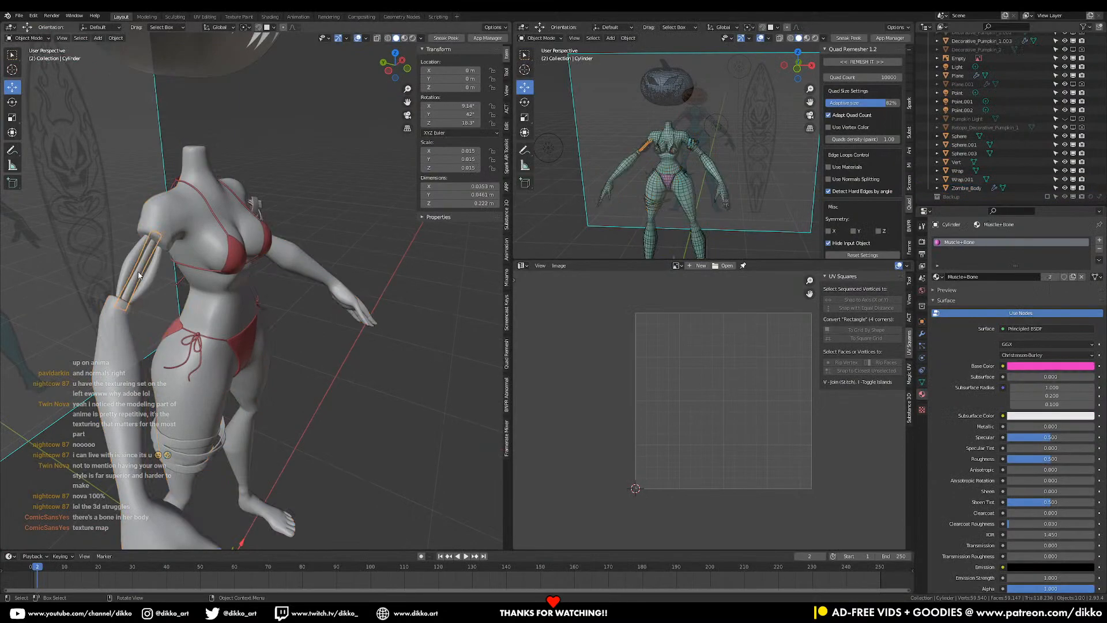
{"action": "scroll", "coordinate": [315, 460], "scroll_direction": "down", "scroll_amount": 3}
{"action": "middle_click_drag", "start_coordinate": [315, 461], "coordinate": [366, 421]}
- Select all objects and export them over Pumpkin Surfer.fbx
{"action": "key", "text": "a"}
{"action": "key", "text": "q"}
{"action": "left_click", "coordinate": [289, 382]}
{"action": "left_click", "coordinate": [390, 55]}
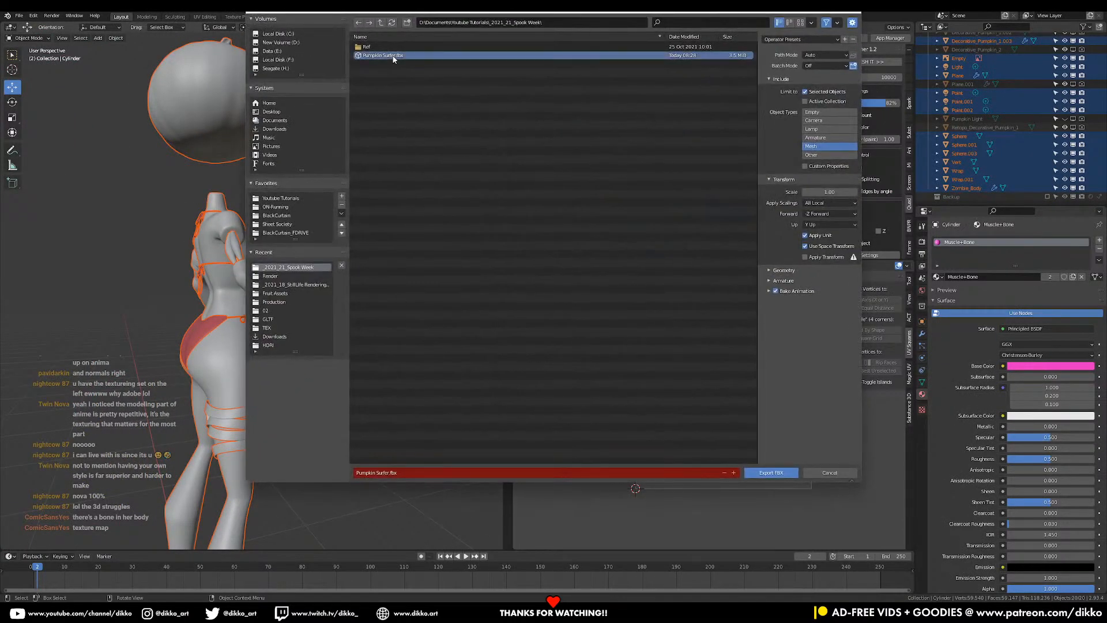
{"action": "left_click", "coordinate": [788, 473]}
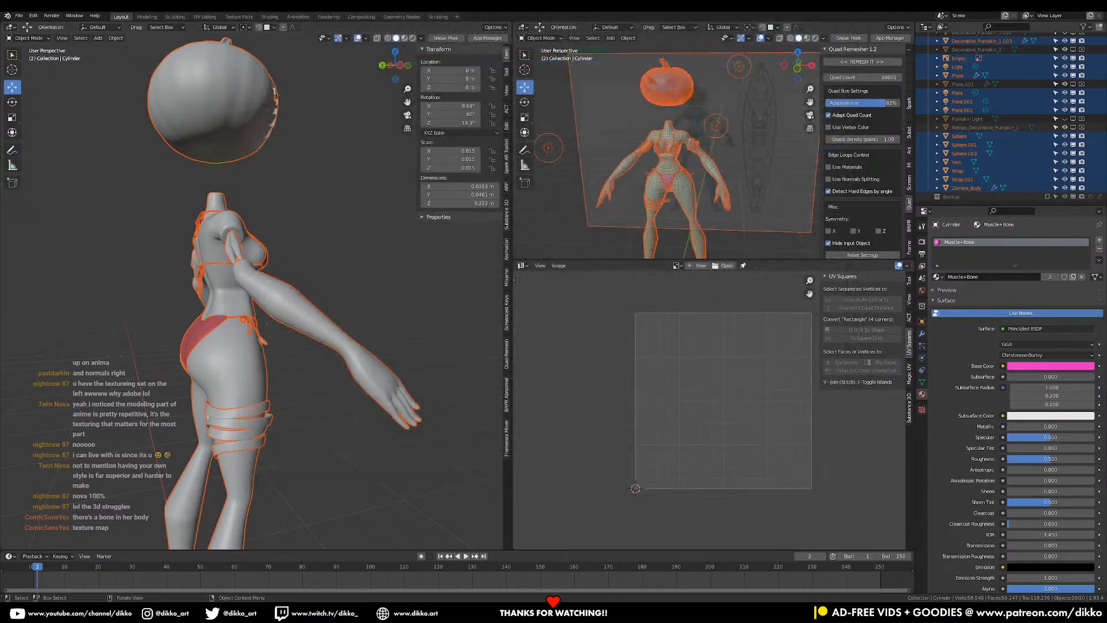
- Reload the freshly exported FBX into the Substance Painter project
{"action": "key", "text": "alt+Tab"}
{"action": "left_click_drag", "start_coordinate": [1106, 357], "coordinate": [497, 305]}
{"action": "left_click", "coordinate": [551, 380]}
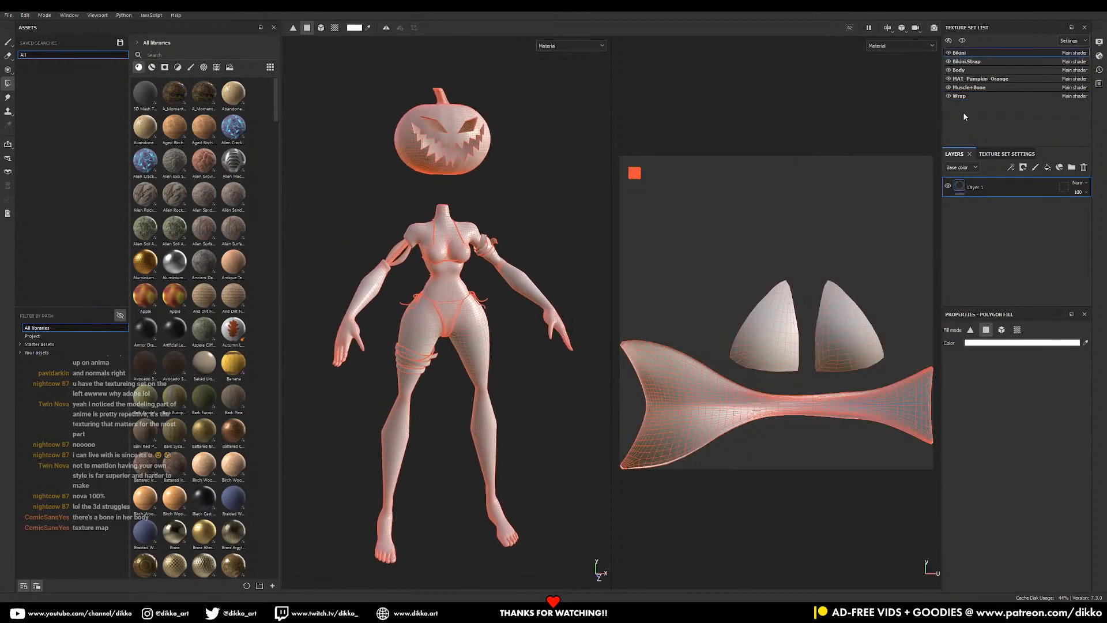
- Check the Body, pumpkin and Muscle+Bone UV layouts, then start saving with Ctrl+S
{"action": "left_click", "coordinate": [966, 70]}
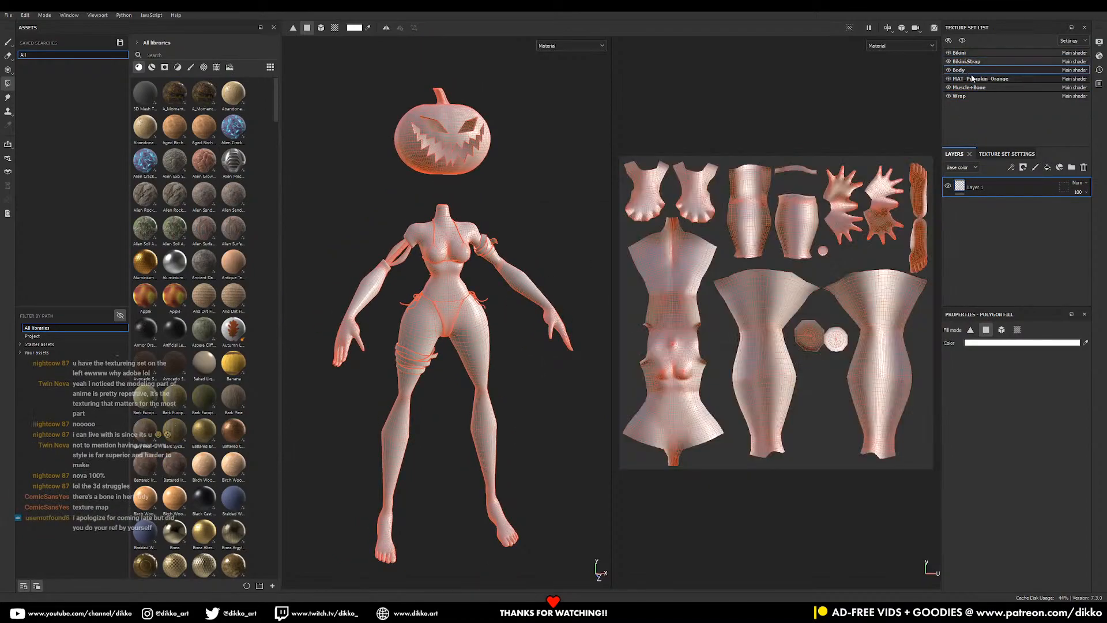
{"action": "left_click", "coordinate": [973, 78]}
{"action": "left_click", "coordinate": [971, 87]}
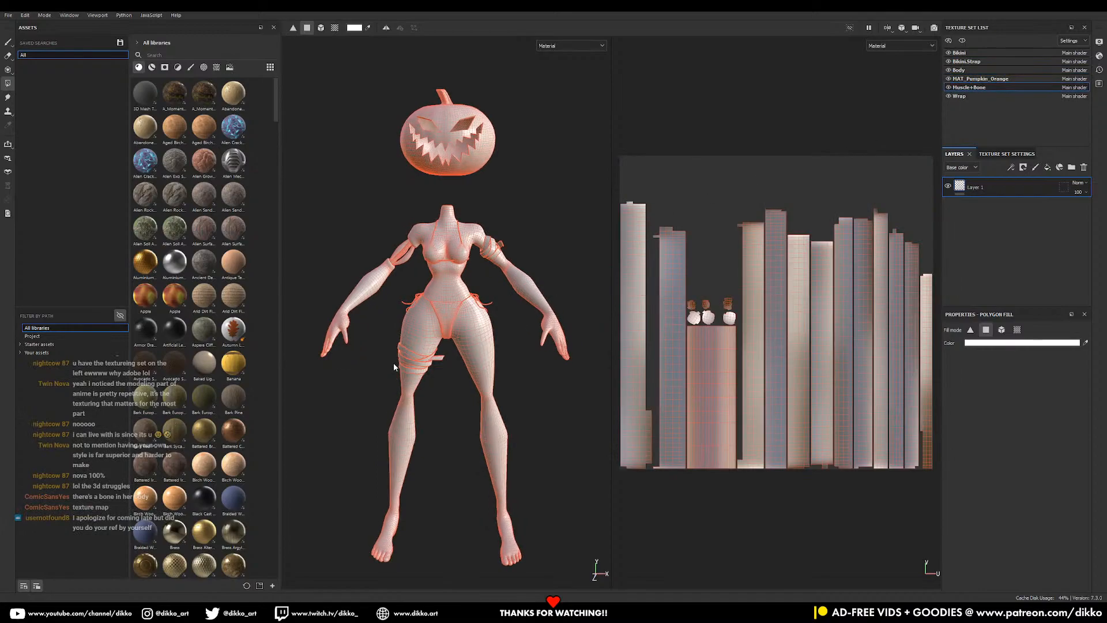
{"action": "middle_click_drag", "start_coordinate": [456, 186], "coordinate": [441, 267], "text": "alt"}
{"action": "right_click_drag", "start_coordinate": [441, 268], "coordinate": [493, 383], "text": "alt"}
{"action": "key", "text": "ctrl+s"}
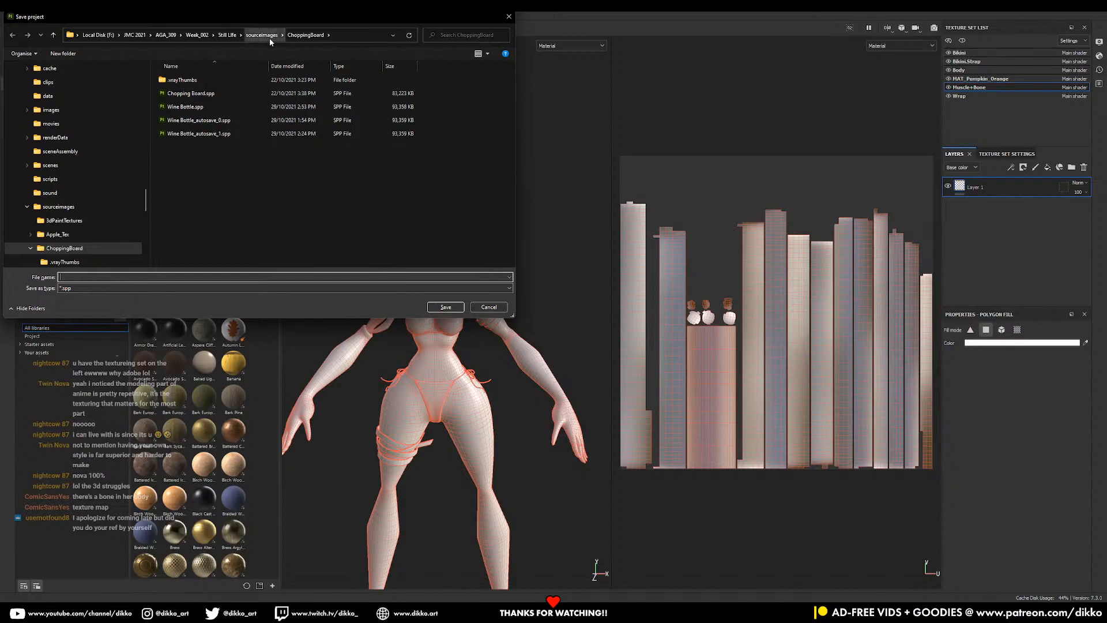
- Collapse the save dialog's folder tree back up to the drive list
{"action": "left_click", "coordinate": [26, 207]}
{"action": "scroll", "coordinate": [57, 224], "scroll_direction": "down", "scroll_amount": 5}
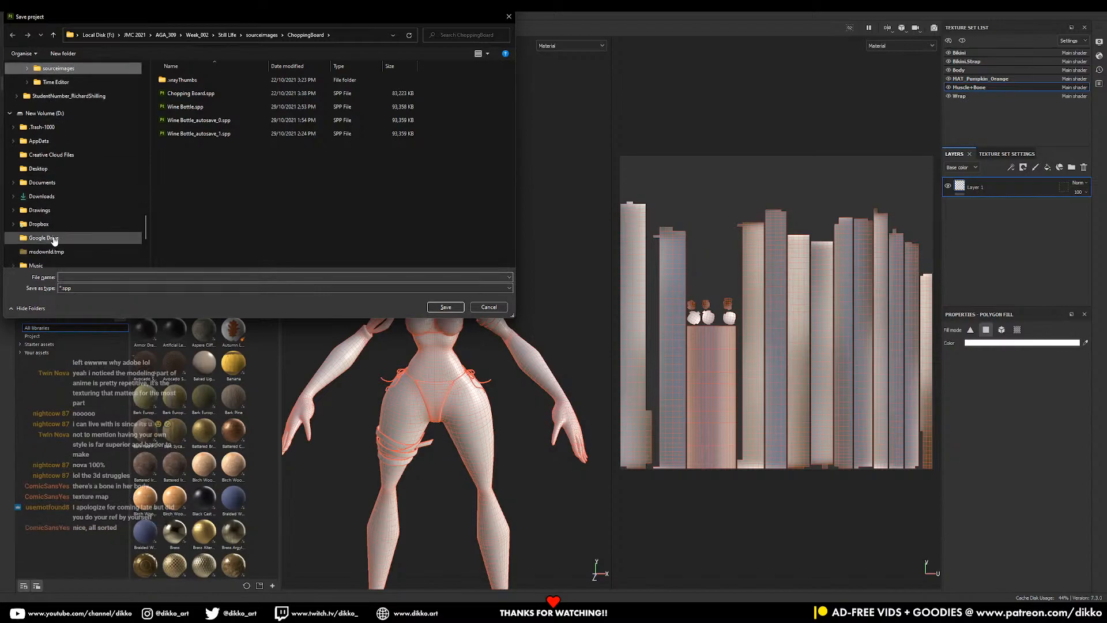
{"action": "scroll", "coordinate": [62, 200], "scroll_direction": "up", "scroll_amount": 3}
{"action": "scroll", "coordinate": [56, 182], "scroll_direction": "up", "scroll_amount": 5}
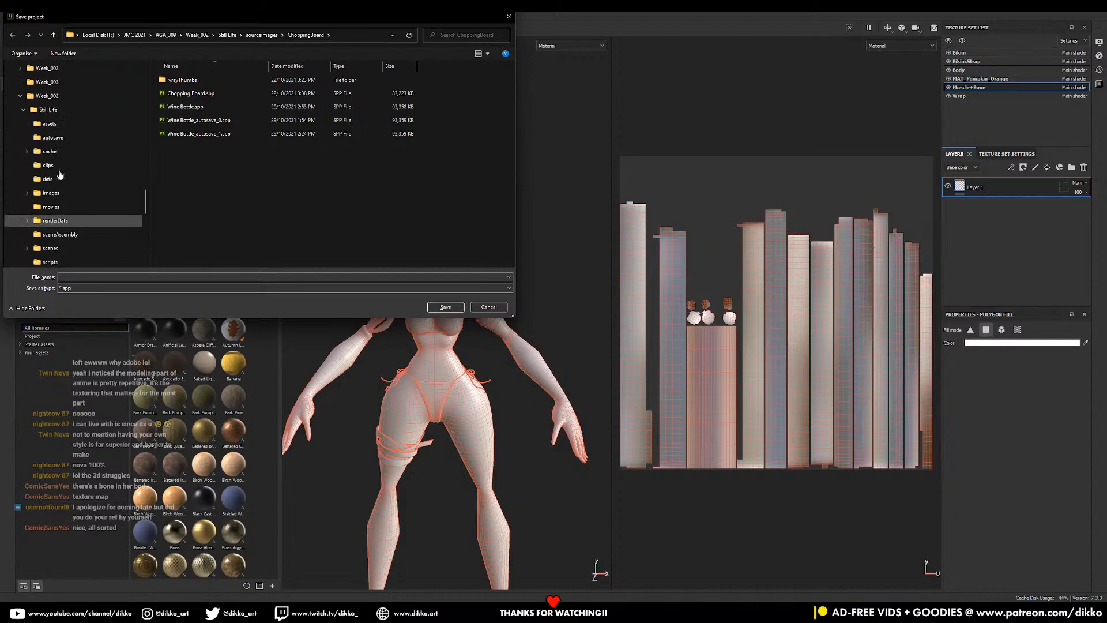
{"action": "left_click", "coordinate": [14, 151]}
{"action": "scroll", "coordinate": [32, 166], "scroll_direction": "up", "scroll_amount": 4}
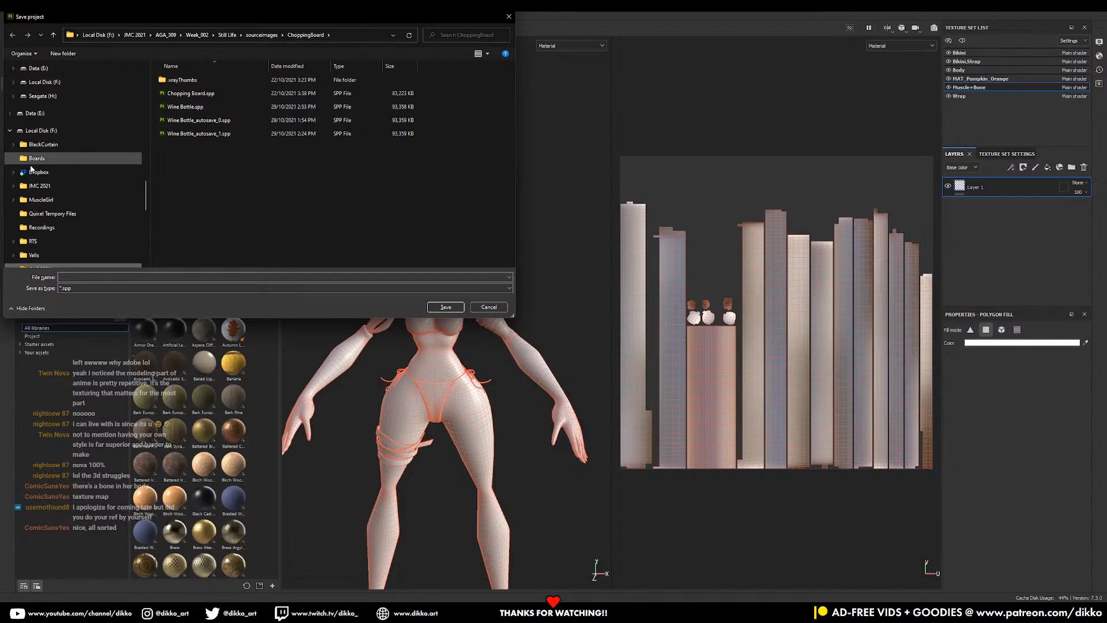
{"action": "left_click", "coordinate": [11, 158]}
{"action": "left_click", "coordinate": [46, 158]}
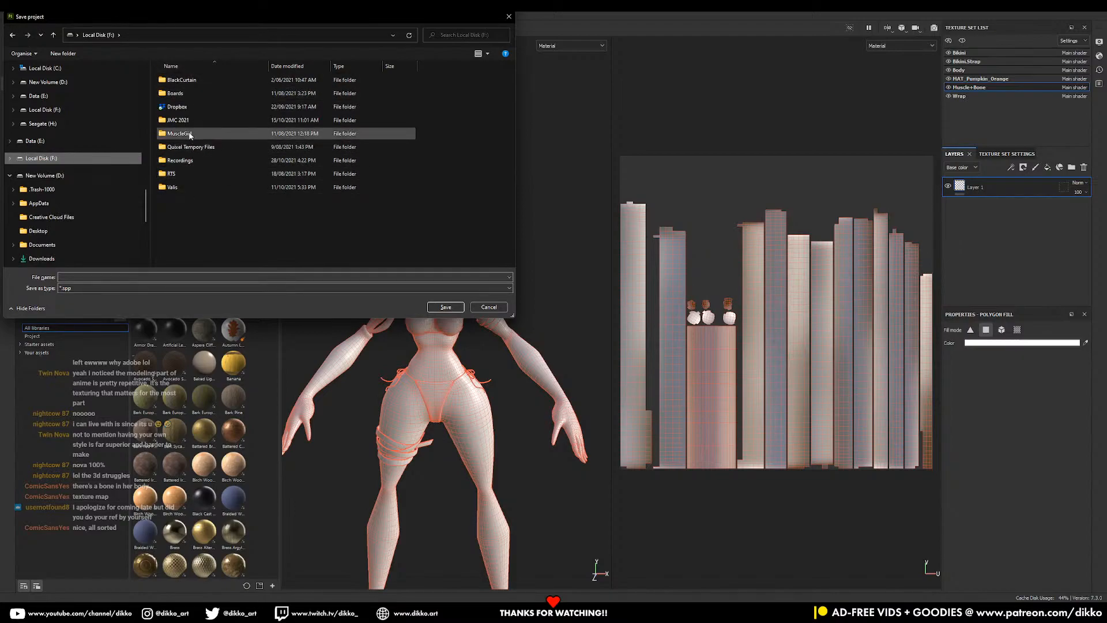
- Navigate to D:\Documents\Youtube Tutorials\_2021_21_Spook Week
{"action": "left_click", "coordinate": [44, 175]}
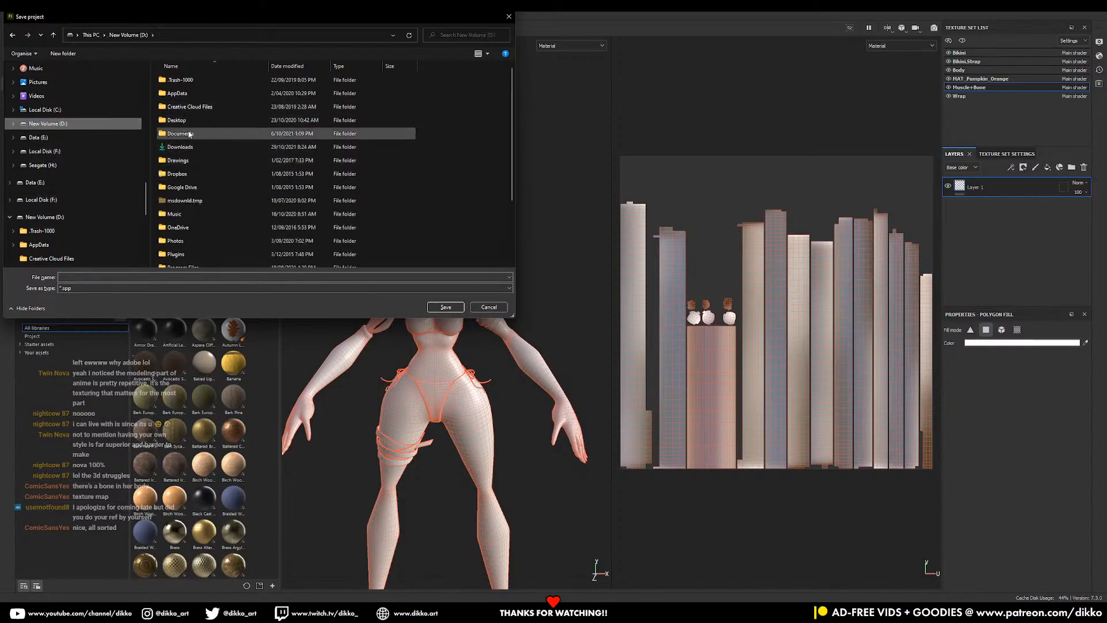
{"action": "double_click", "coordinate": [181, 134]}
{"action": "scroll", "coordinate": [223, 193], "scroll_direction": "down", "scroll_amount": 10}
{"action": "double_click", "coordinate": [197, 252]}
{"action": "scroll", "coordinate": [202, 218], "scroll_direction": "down", "scroll_amount": 3}
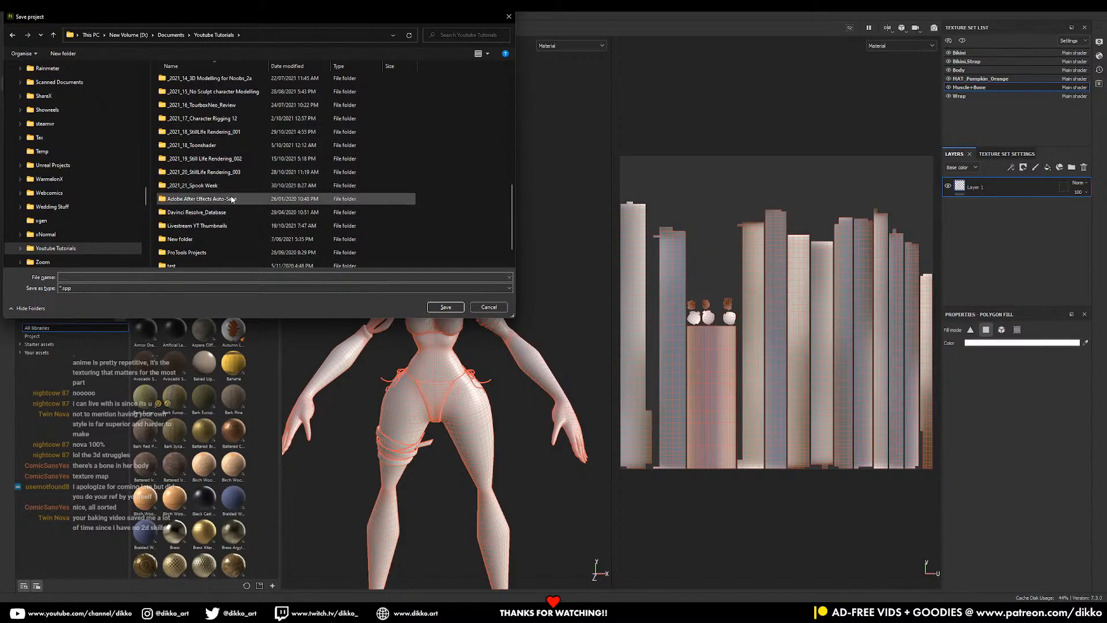
{"action": "scroll", "coordinate": [206, 208], "scroll_direction": "down", "scroll_amount": 1}
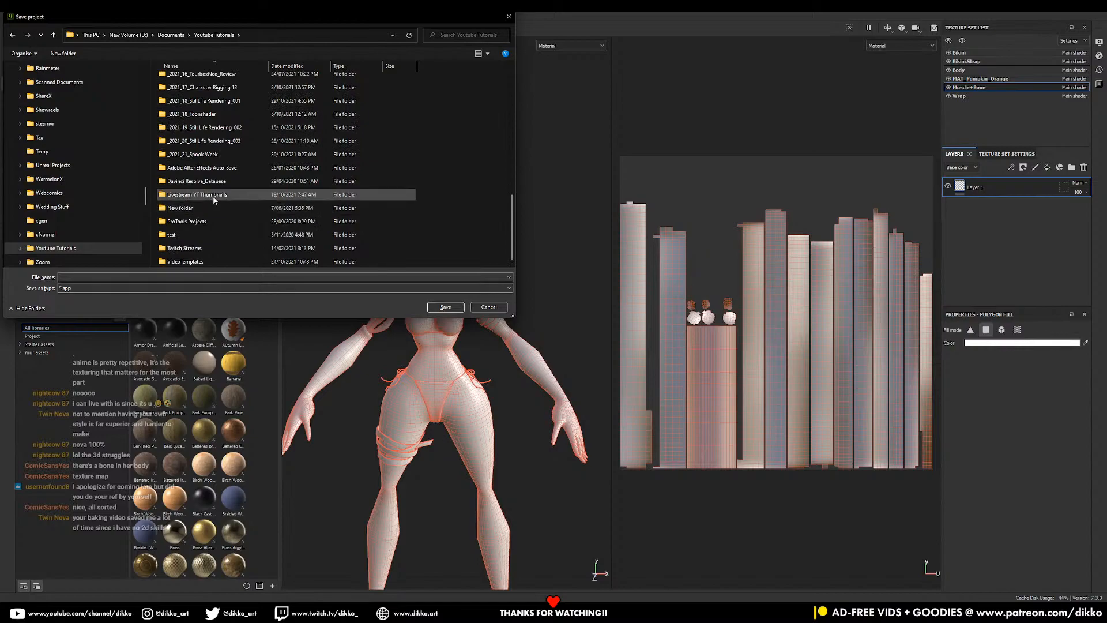
{"action": "scroll", "coordinate": [215, 192], "scroll_direction": "up", "scroll_amount": 1}
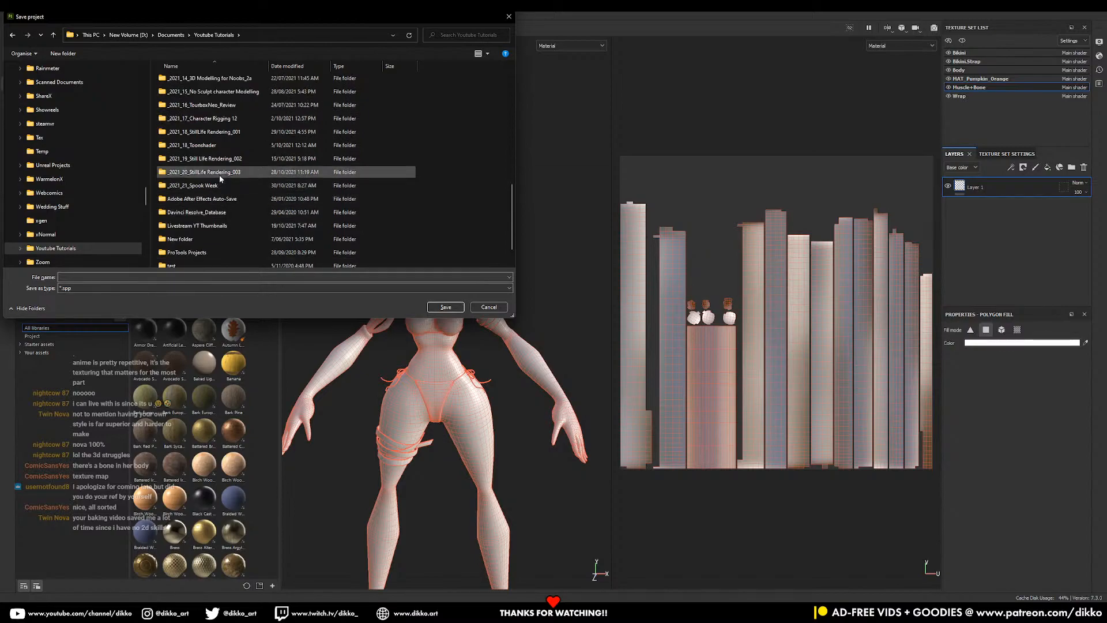
{"action": "double_click", "coordinate": [220, 185]}
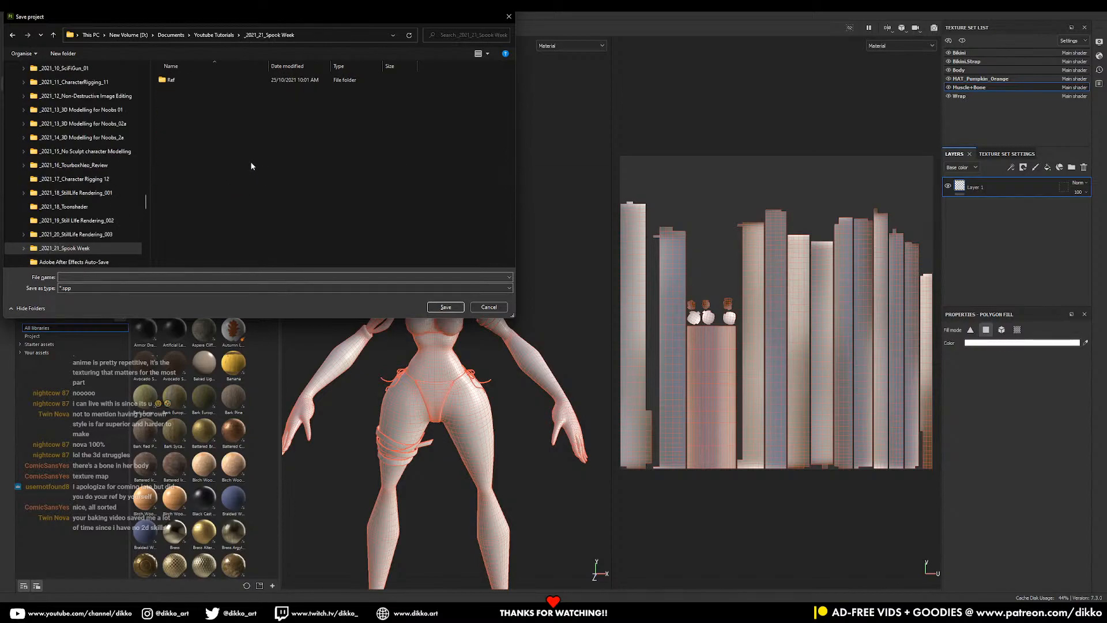
- Create a new folder named TEX and save the project there as Pumpkin_Surfer
{"action": "right_click", "coordinate": [194, 129]}
{"action": "mouse_move", "coordinate": [239, 227]}
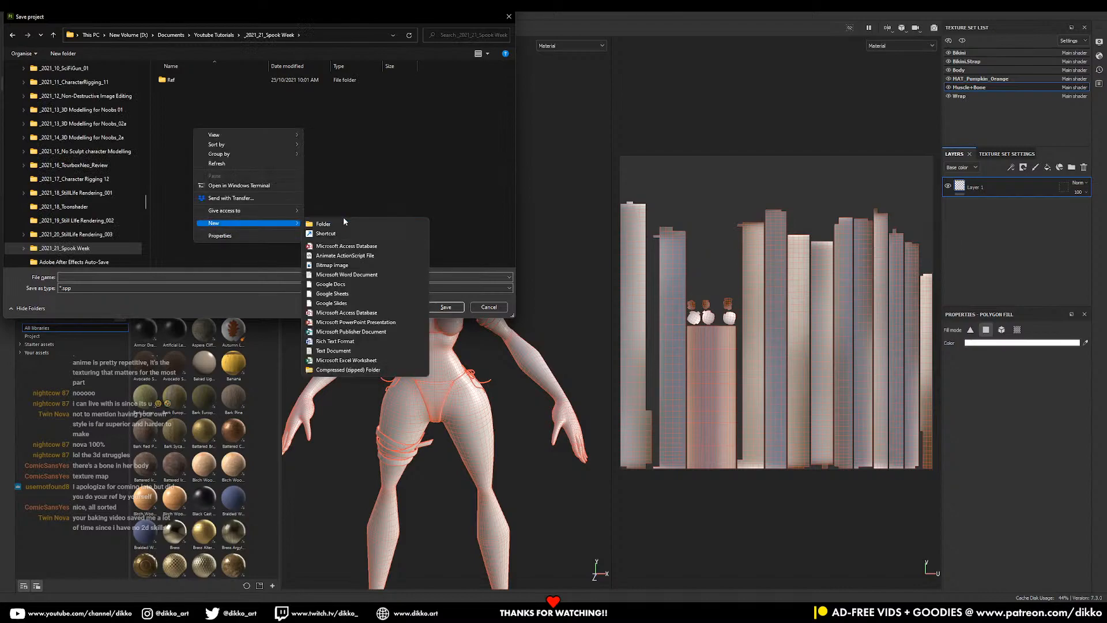
{"action": "left_click", "coordinate": [346, 224]}
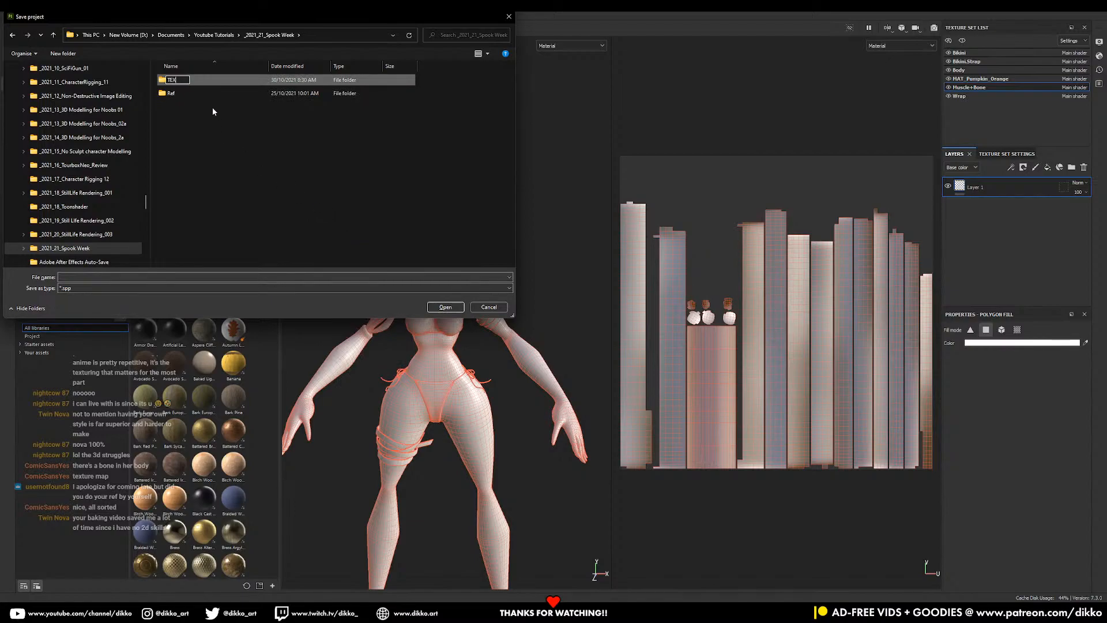
{"action": "key", "text": "Return"}
{"action": "double_click", "coordinate": [225, 94]}
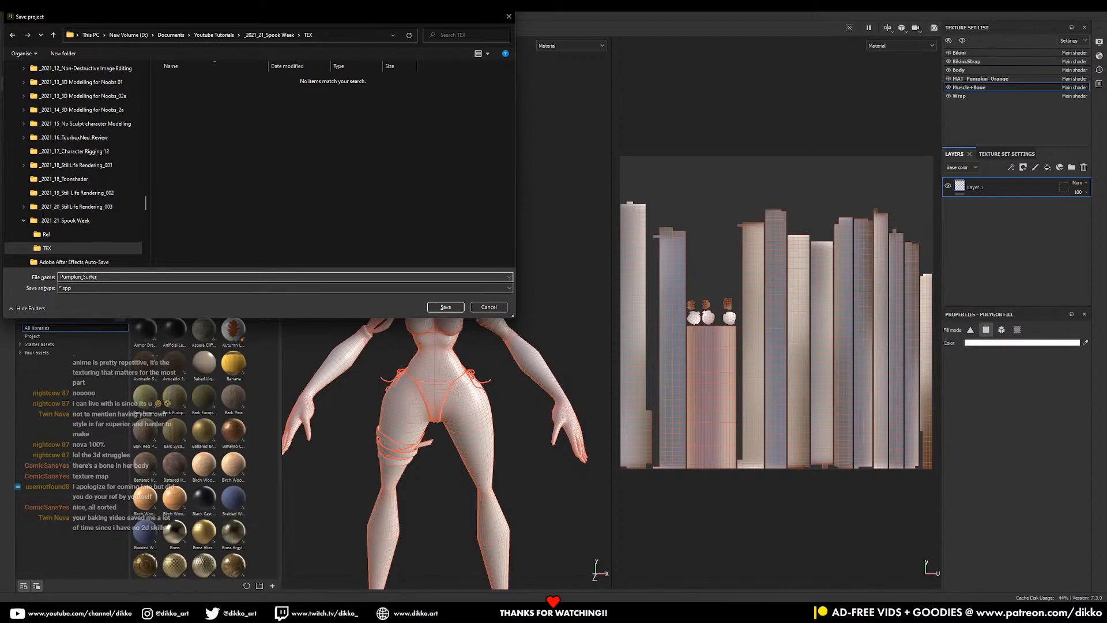
{"action": "left_click", "coordinate": [446, 307]}
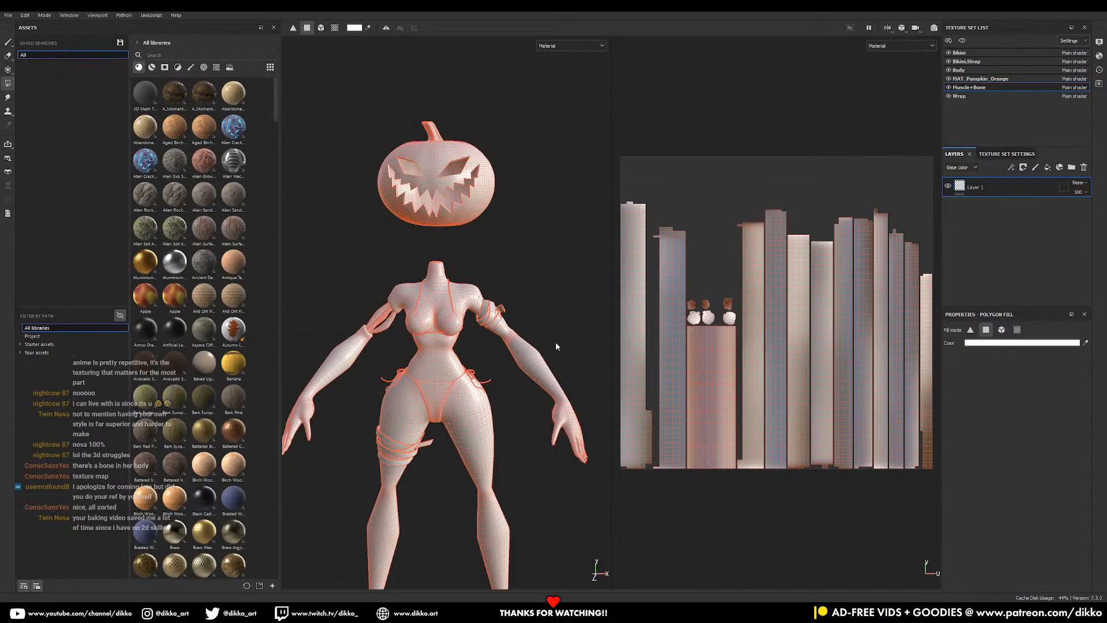
- Bake the Body texture set's mesh maps at a 2048 output size
{"action": "left_click", "coordinate": [969, 69]}
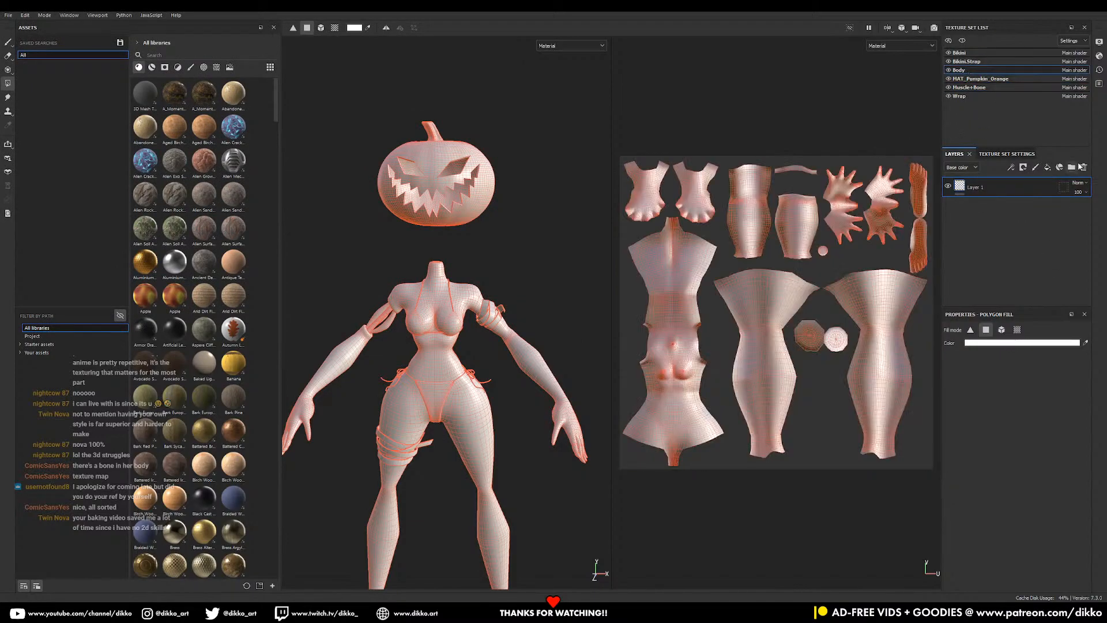
{"action": "left_click", "coordinate": [1007, 154]}
{"action": "scroll", "coordinate": [1040, 291], "scroll_direction": "down", "scroll_amount": 5}
{"action": "scroll", "coordinate": [1039, 291], "scroll_direction": "down", "scroll_amount": 1}
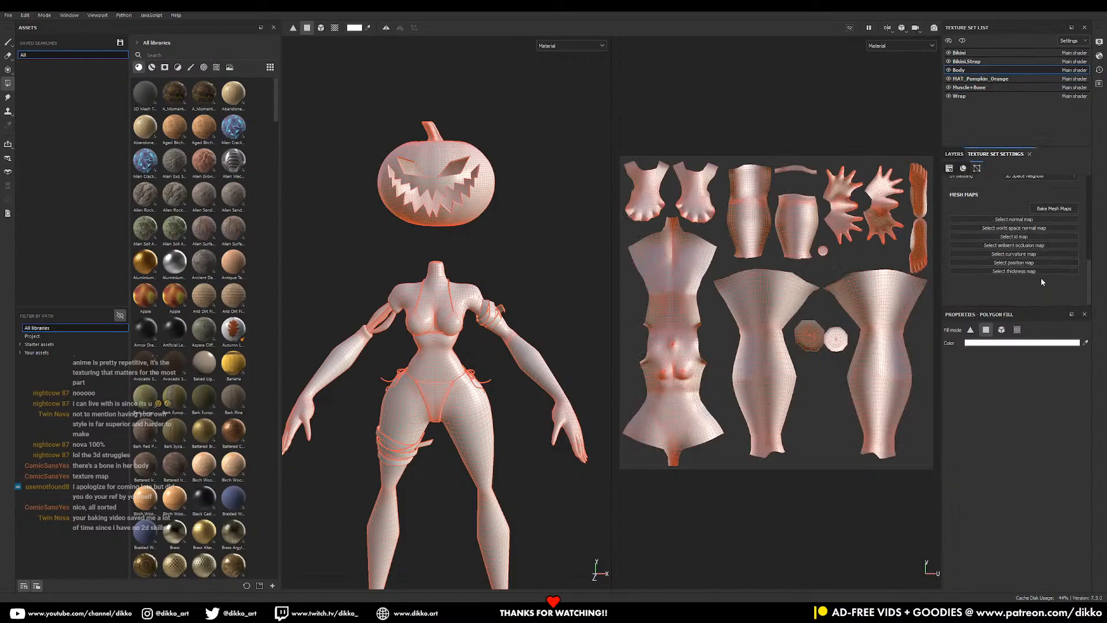
{"action": "left_click", "coordinate": [1054, 208]}
{"action": "left_click", "coordinate": [532, 183]}
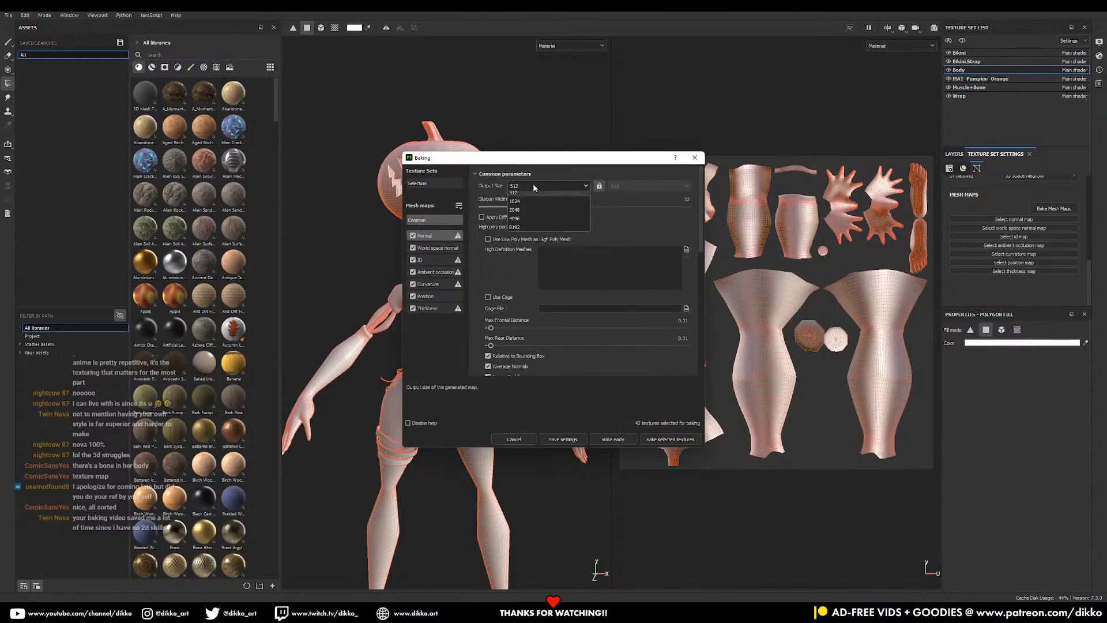
{"action": "left_click", "coordinate": [528, 248]}
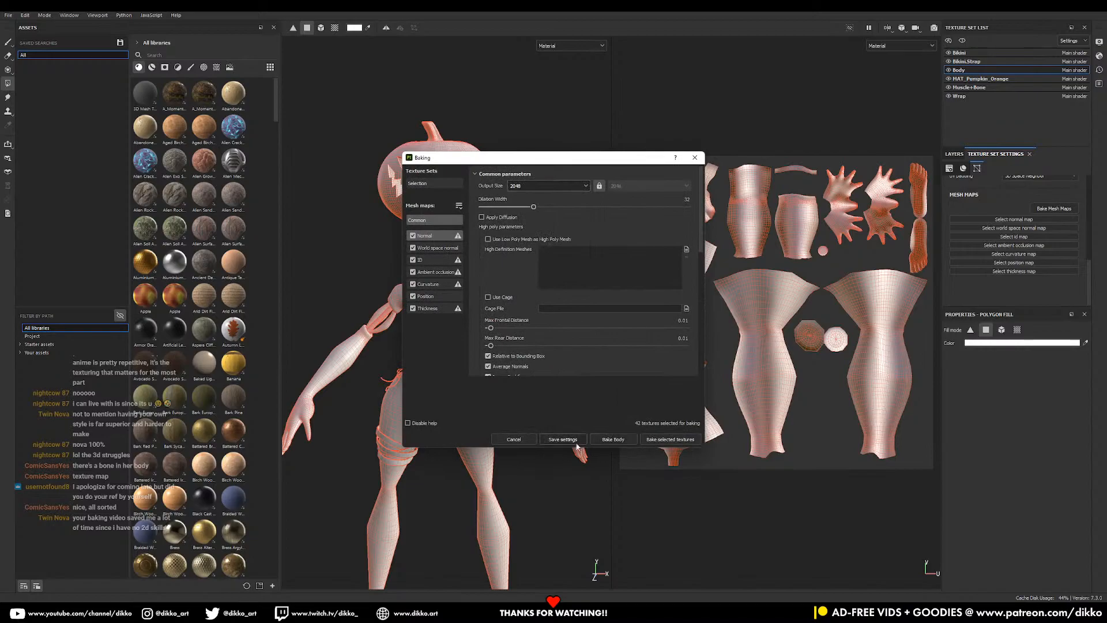
{"action": "left_click", "coordinate": [669, 442]}
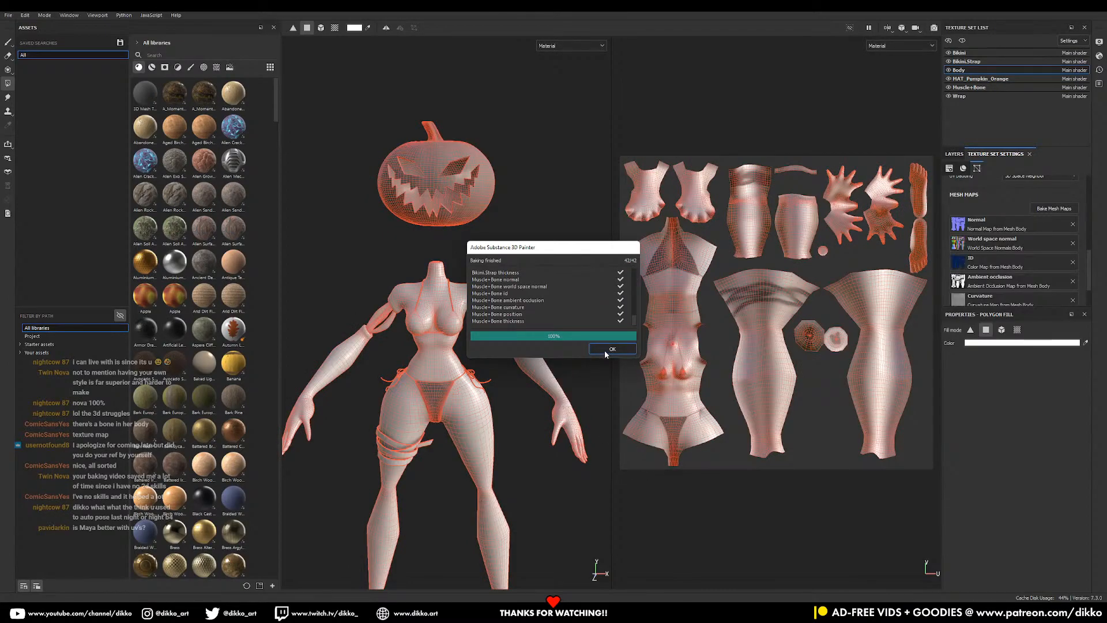
- Dismiss the Baking finished notice and orbit the model to inspect the baked maps
{"action": "left_click", "coordinate": [610, 350]}
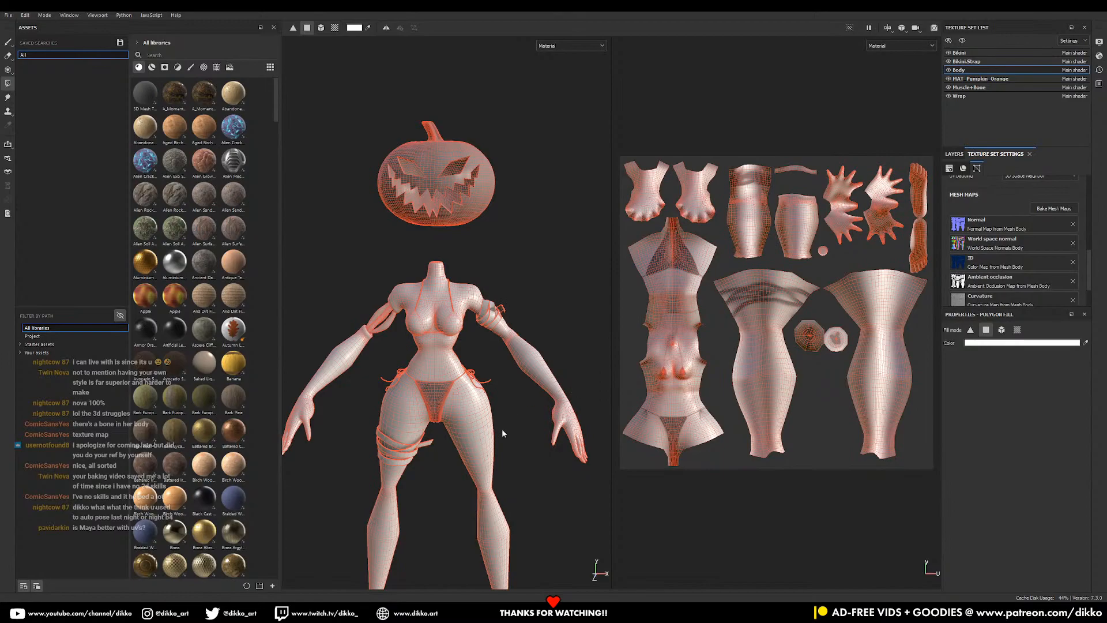
{"action": "scroll", "coordinate": [508, 420], "scroll_direction": "up", "scroll_amount": 3}
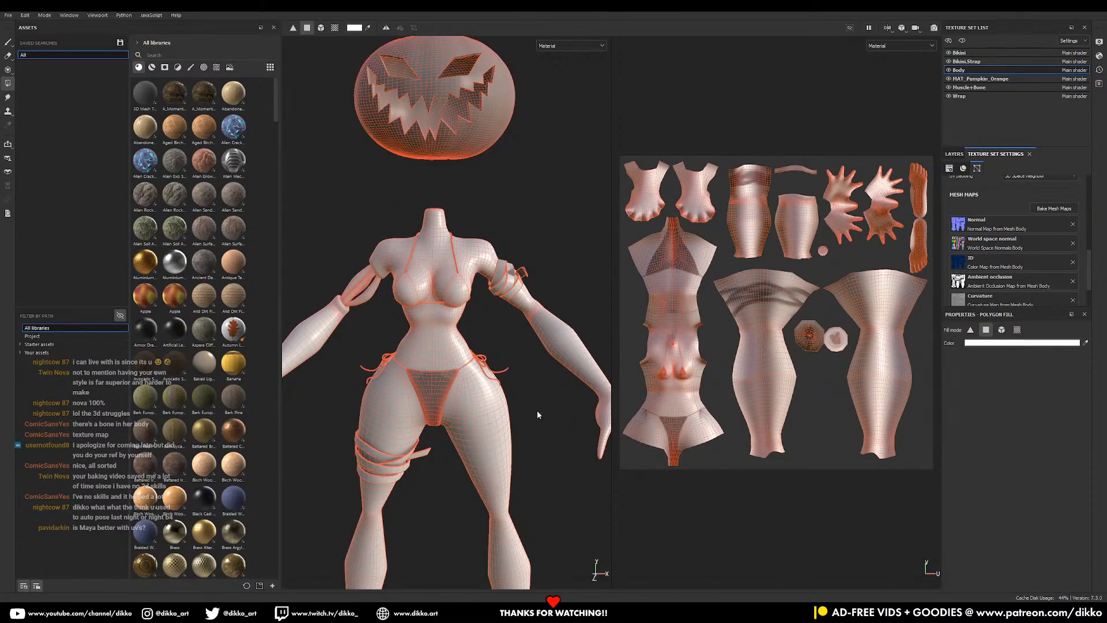
{"action": "left_click_drag", "start_coordinate": [538, 410], "coordinate": [442, 469], "text": "alt"}
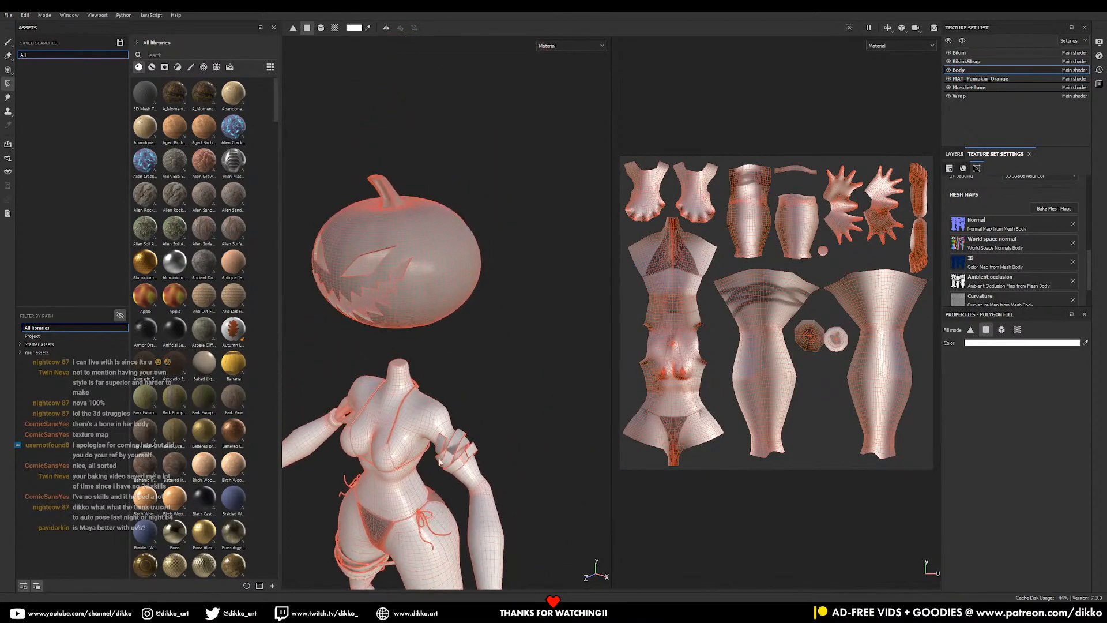
{"action": "left_click_drag", "start_coordinate": [476, 371], "coordinate": [598, 380], "text": "alt"}
{"action": "left_click_drag", "start_coordinate": [434, 333], "coordinate": [536, 417], "text": "alt"}
{"action": "mouse_move", "coordinate": [534, 325]}
{"action": "left_mouse_down", "text": "alt"}
{"action": "mouse_move", "coordinate": [447, 489]}
{"action": "mouse_move", "coordinate": [470, 482]}
{"action": "mouse_move", "coordinate": [458, 441]}
{"action": "mouse_move", "coordinate": [515, 388]}
{"action": "left_mouse_up", "text": "alt"}
- In Blender, re-export the model over Pumpkin Surfer.fbx with Apply Modifiers off, then return to Painter
{"action": "mouse_move", "coordinate": [715, 611]}
{"action": "left_click", "coordinate": [721, 574]}
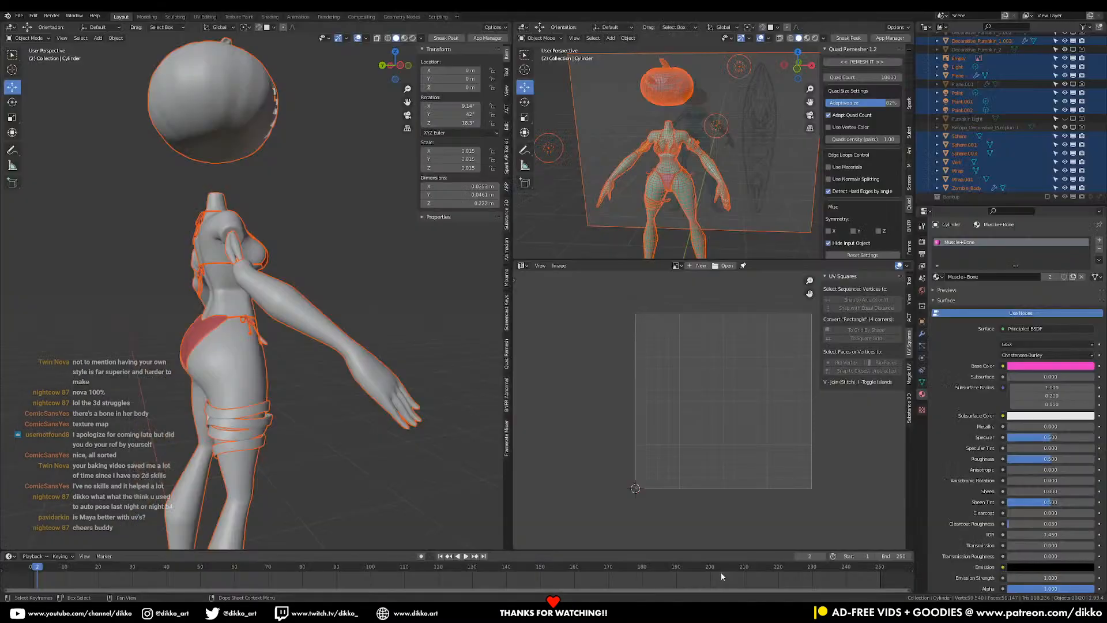
{"action": "key", "text": "q"}
{"action": "left_click", "coordinate": [258, 318]}
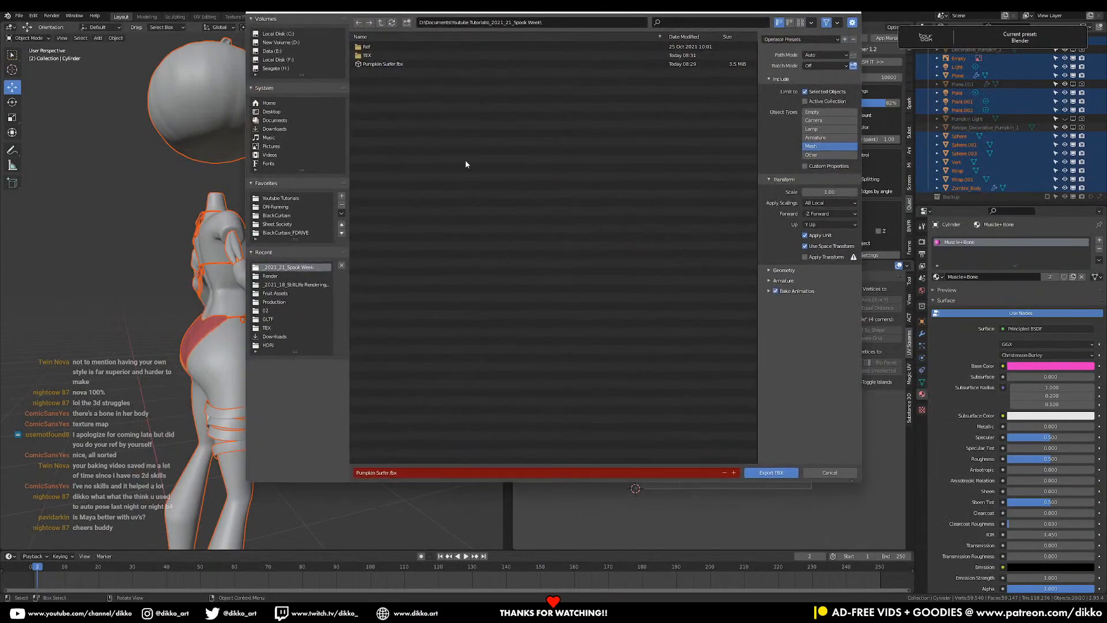
{"action": "left_click", "coordinate": [385, 65]}
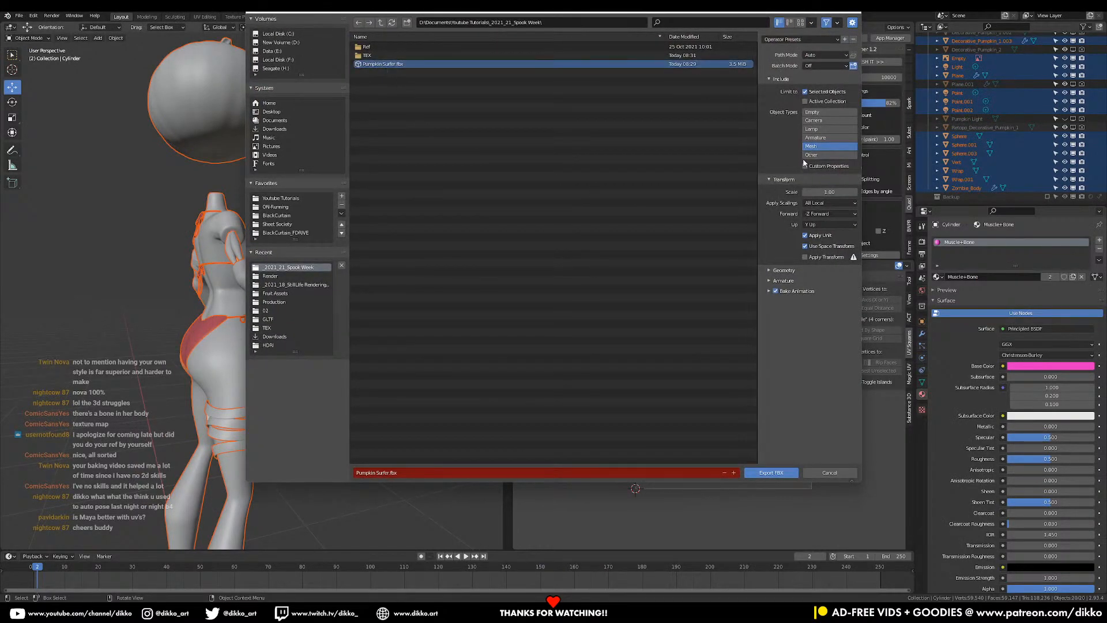
{"action": "left_click", "coordinate": [783, 281]}
{"action": "left_click", "coordinate": [784, 270], "text": "ctrl"}
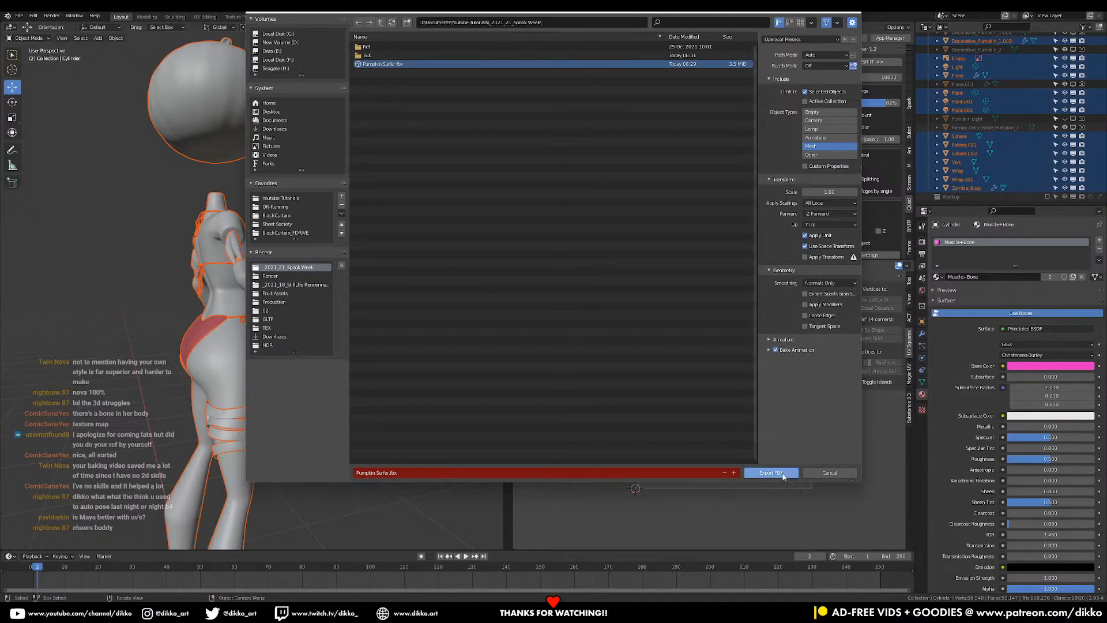
{"action": "left_click", "coordinate": [750, 473]}
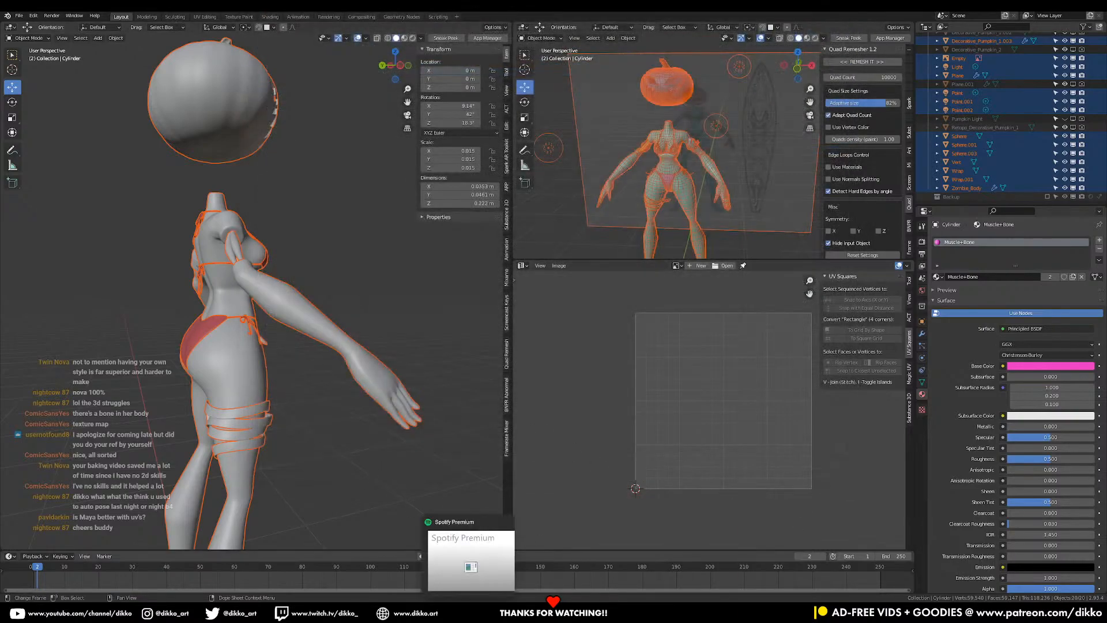
{"action": "left_click", "coordinate": [748, 604]}
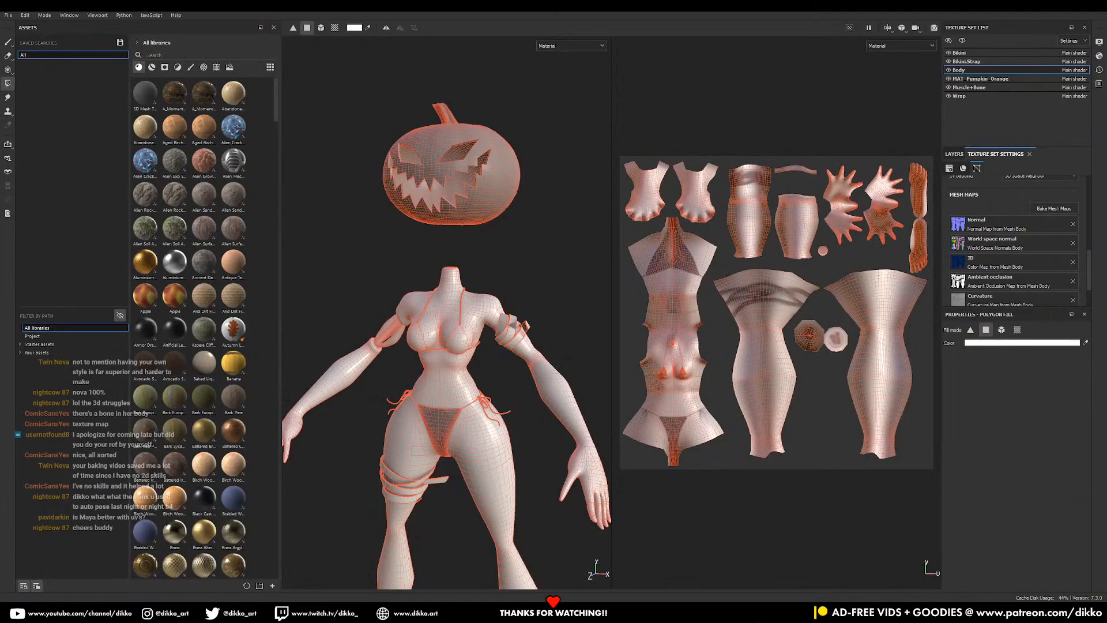
- Reload the updated mesh in Project configuration and rebake all 42 mesh maps at 2048
{"action": "left_click", "coordinate": [750, 607]}
{"action": "left_click", "coordinate": [750, 606]}
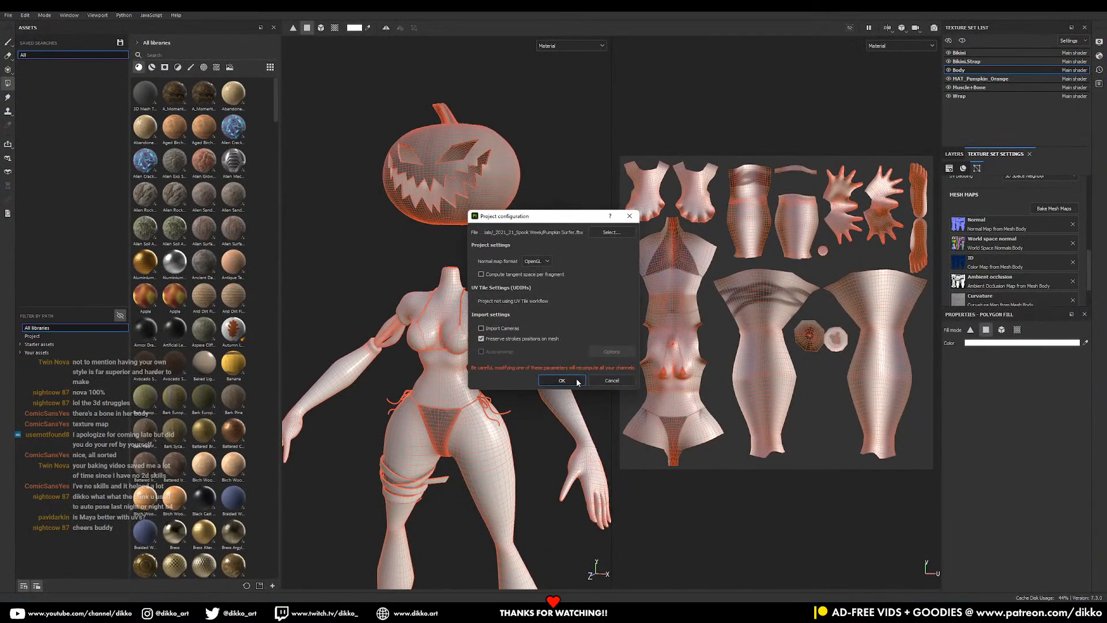
{"action": "left_click", "coordinate": [571, 381]}
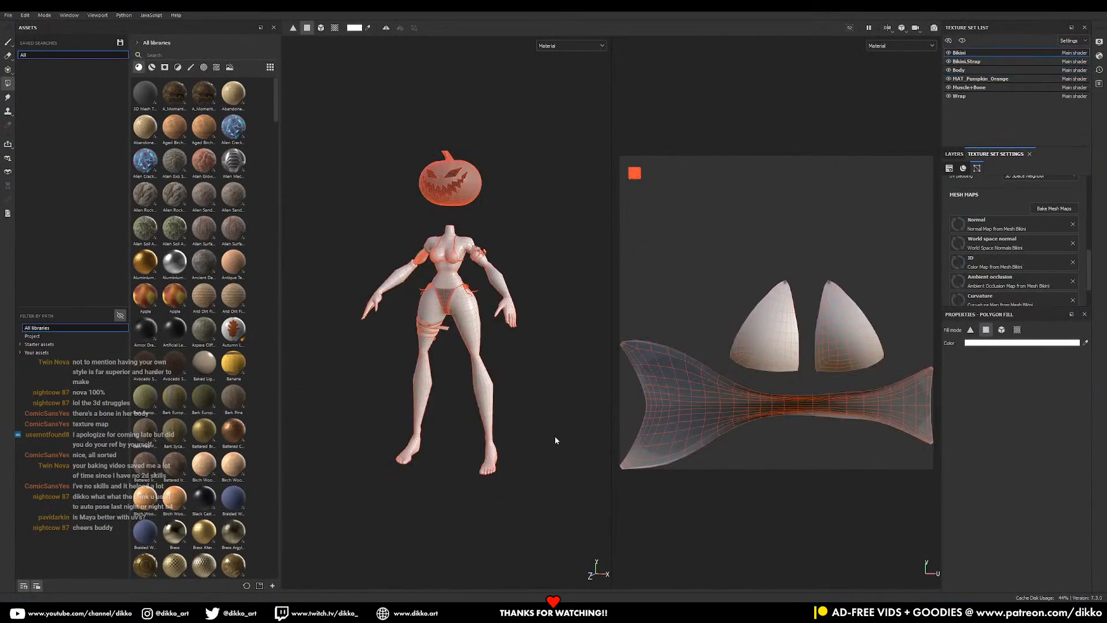
{"action": "left_click", "coordinate": [1054, 208]}
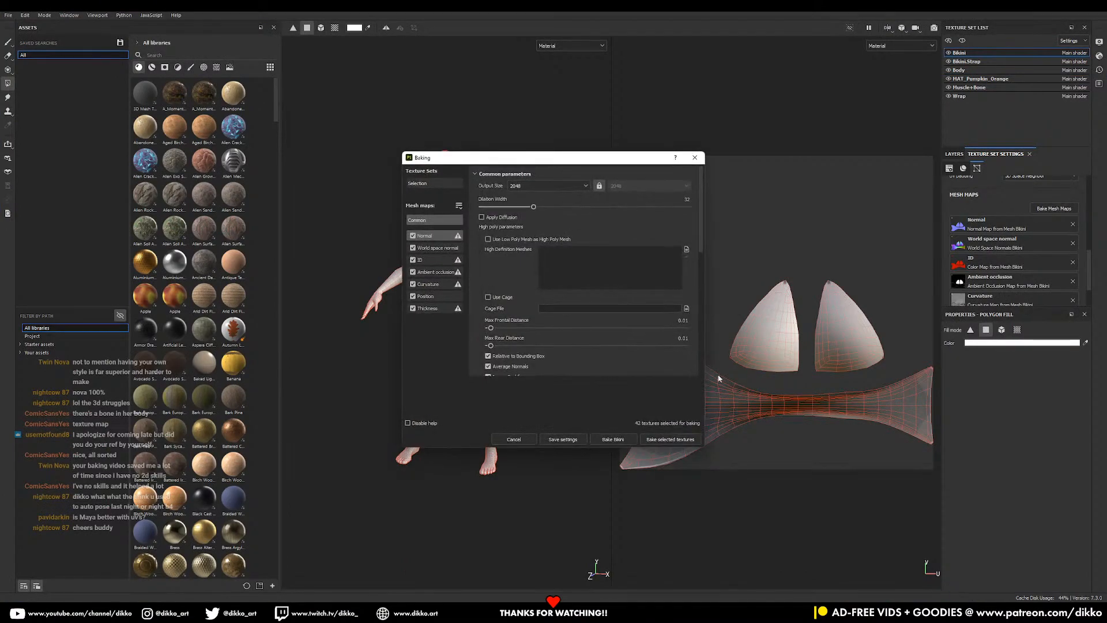
{"action": "left_click", "coordinate": [657, 440]}
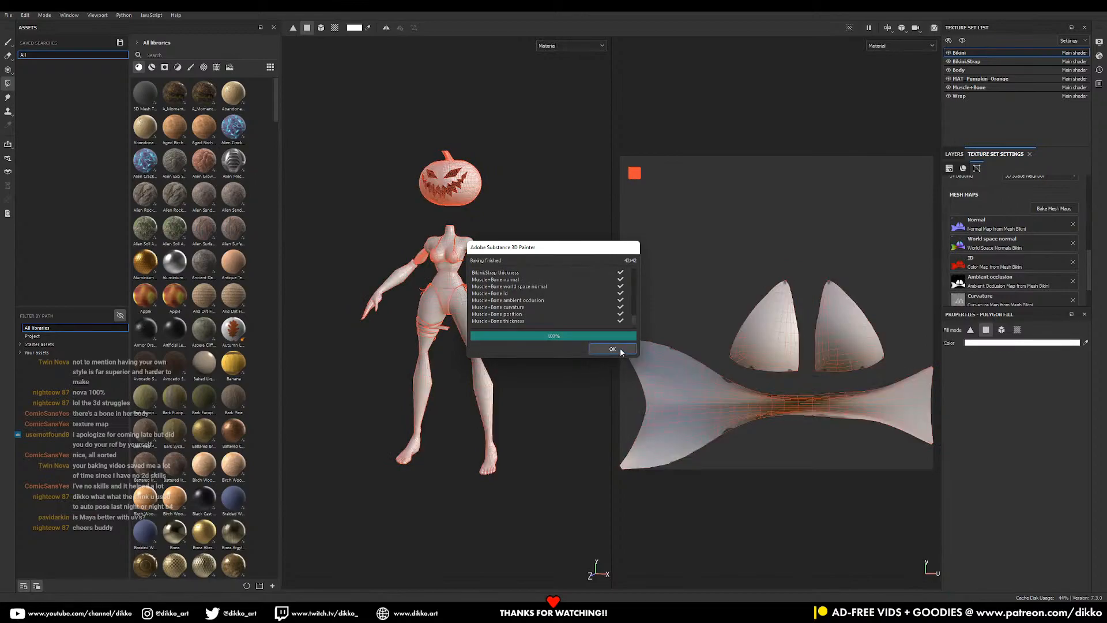
- Dismiss the bake notice and inspect the rebaked character from the front, legs and back
{"action": "left_click", "coordinate": [620, 350]}
{"action": "scroll", "coordinate": [1041, 295], "scroll_direction": "up", "scroll_amount": 5}
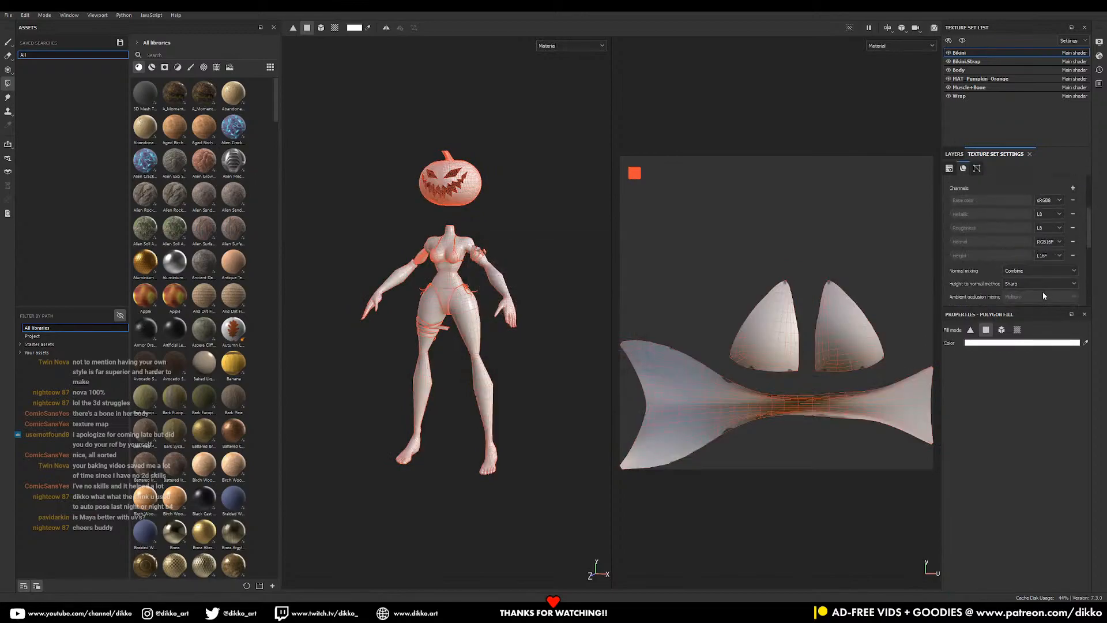
{"action": "left_click_drag", "start_coordinate": [406, 273], "coordinate": [435, 276], "text": "alt"}
{"action": "middle_click_drag", "start_coordinate": [435, 275], "coordinate": [426, 333], "text": "alt"}
{"action": "right_click_drag", "start_coordinate": [427, 333], "coordinate": [455, 420], "text": "alt"}
{"action": "middle_click_drag", "start_coordinate": [455, 421], "coordinate": [531, 354], "text": "alt"}
{"action": "mouse_move", "coordinate": [531, 382]}
{"action": "left_mouse_down", "text": "alt"}
{"action": "mouse_move", "coordinate": [289, 354]}
{"action": "mouse_move", "coordinate": [541, 380]}
{"action": "left_mouse_up", "text": "alt"}
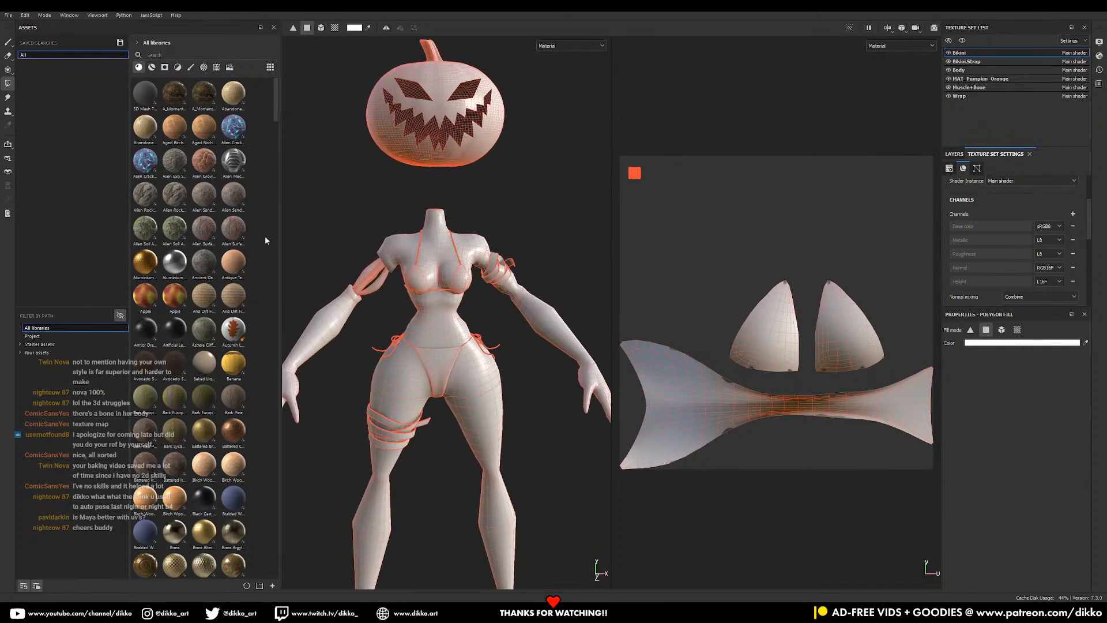
- Select the Paint tool and frame the character's torso from the front
{"action": "left_click", "coordinate": [9, 45]}
{"action": "right_click_drag", "start_coordinate": [449, 301], "coordinate": [444, 440], "text": "alt"}
{"action": "mouse_move", "coordinate": [445, 440]}
{"action": "left_mouse_down", "text": "alt"}
{"action": "mouse_move", "coordinate": [452, 425]}
{"action": "mouse_move", "coordinate": [472, 425]}
{"action": "mouse_move", "coordinate": [410, 435]}
{"action": "mouse_move", "coordinate": [376, 460]}
{"action": "mouse_move", "coordinate": [491, 387]}
{"action": "left_mouse_up", "text": "alt"}
{"action": "left_click_drag", "start_coordinate": [575, 387], "coordinate": [502, 403], "text": "alt"}
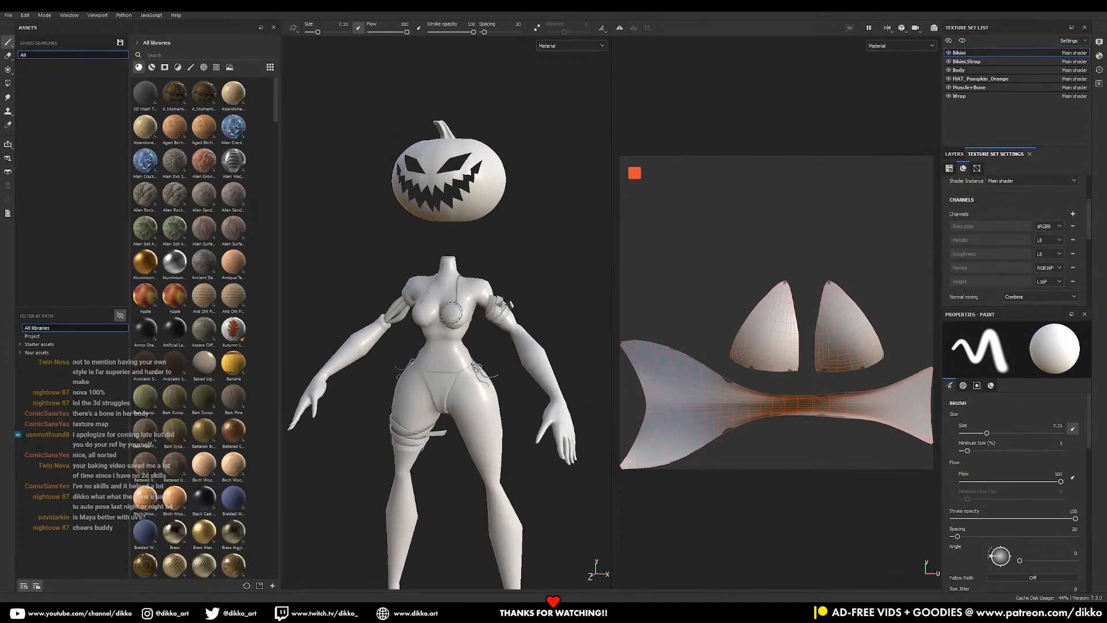
{"action": "right_click_drag", "start_coordinate": [502, 403], "coordinate": [619, 438], "text": "alt"}
{"action": "left_click_drag", "start_coordinate": [567, 414], "coordinate": [522, 398], "text": "alt"}
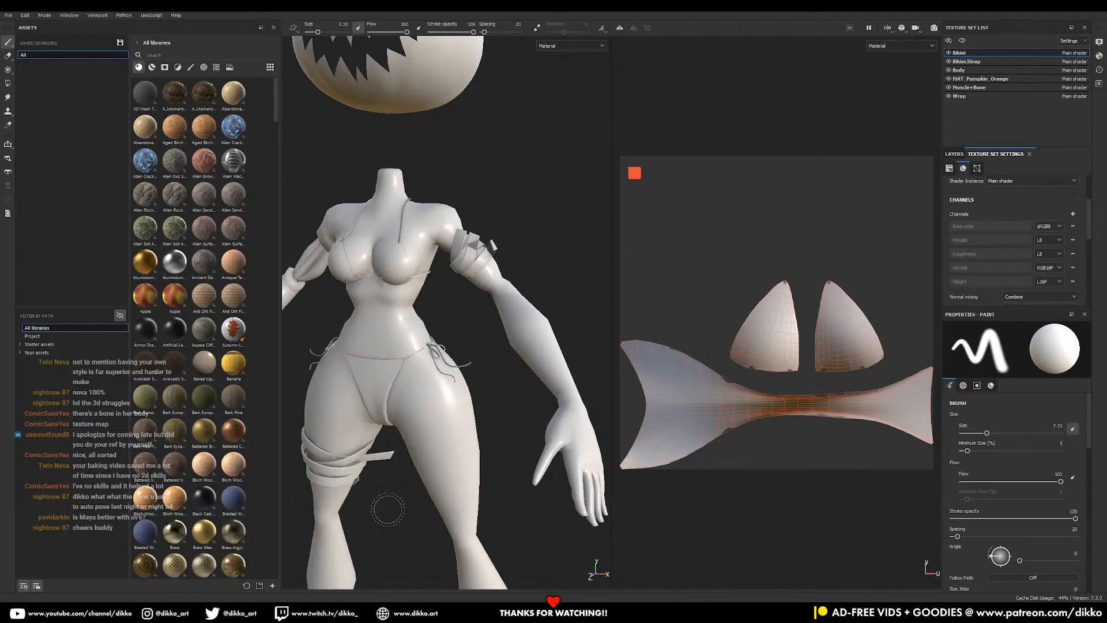
- In Blender, select Wrap.001, then the bikini bottom, and show its modifier stack
{"action": "key", "text": "alt+Tab"}
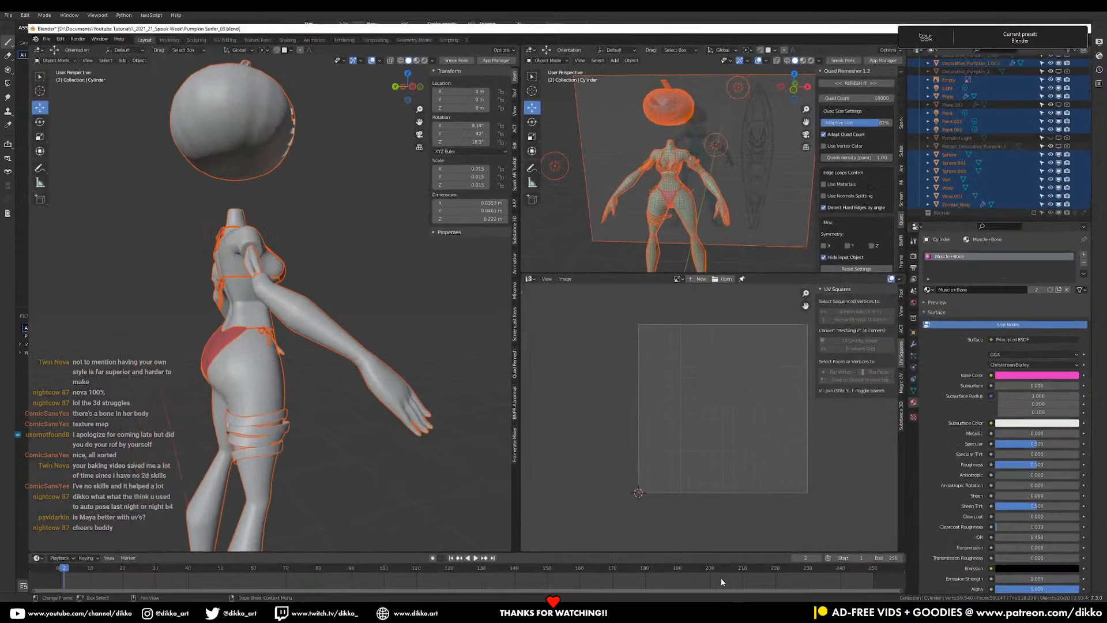
{"action": "left_click", "coordinate": [264, 427]}
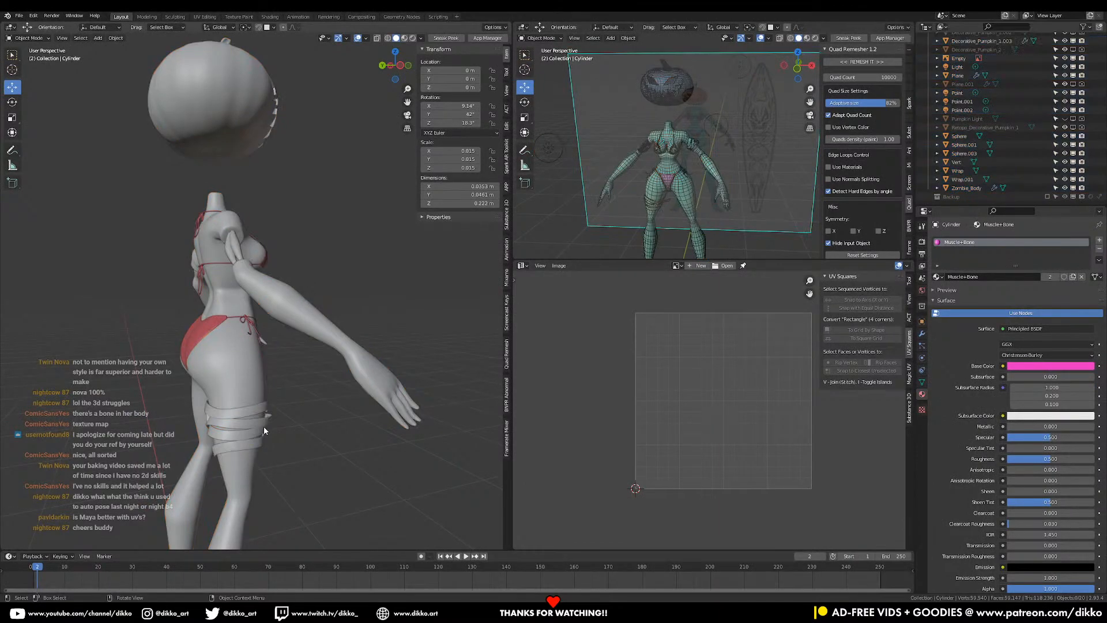
{"action": "middle_click_drag", "start_coordinate": [382, 389], "coordinate": [182, 292]}
{"action": "scroll", "coordinate": [184, 293], "scroll_direction": "up", "scroll_amount": 1}
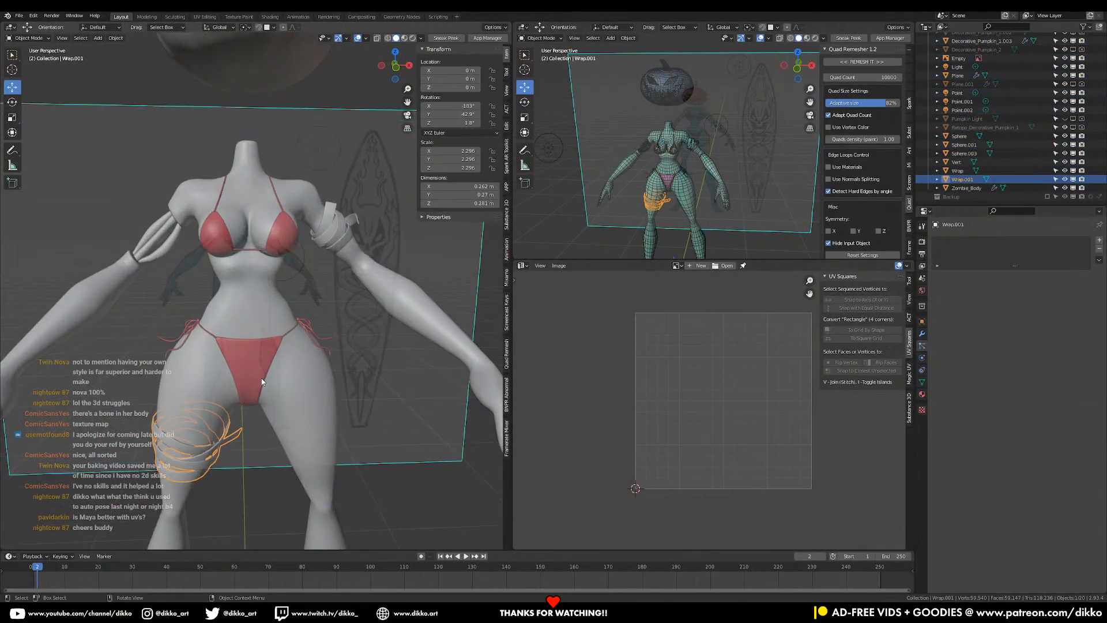
{"action": "left_click", "coordinate": [263, 380]}
{"action": "left_click", "coordinate": [922, 335]}
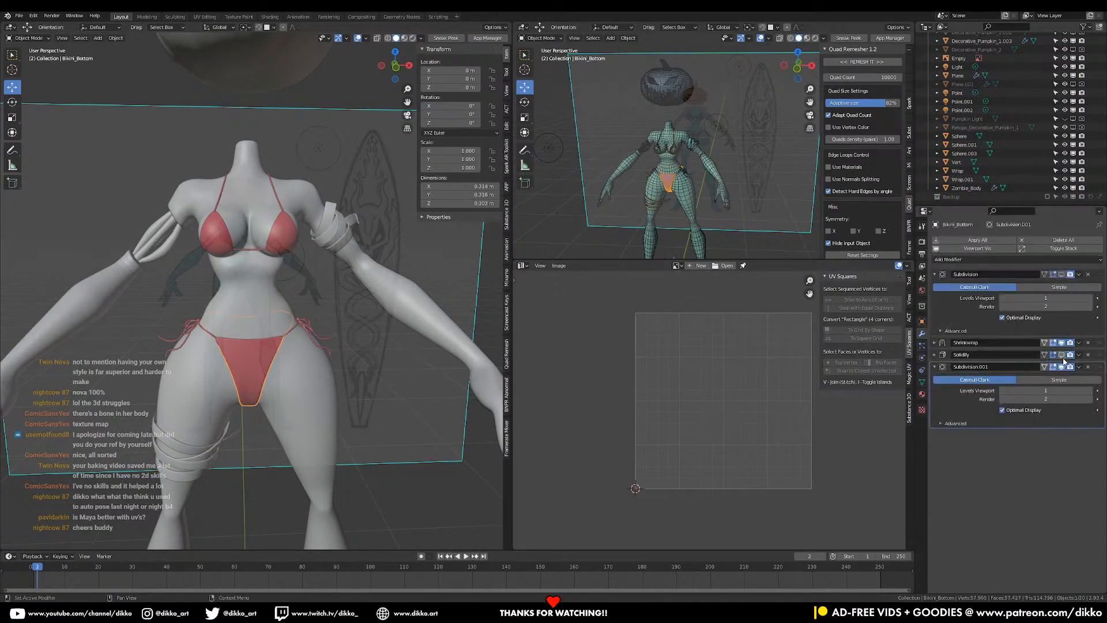
- Check the bikini top, strap curve, body and bikini bottom from close side and front views
{"action": "scroll", "coordinate": [273, 248], "scroll_direction": "up", "scroll_amount": 1}
{"action": "left_click", "coordinate": [285, 228]}
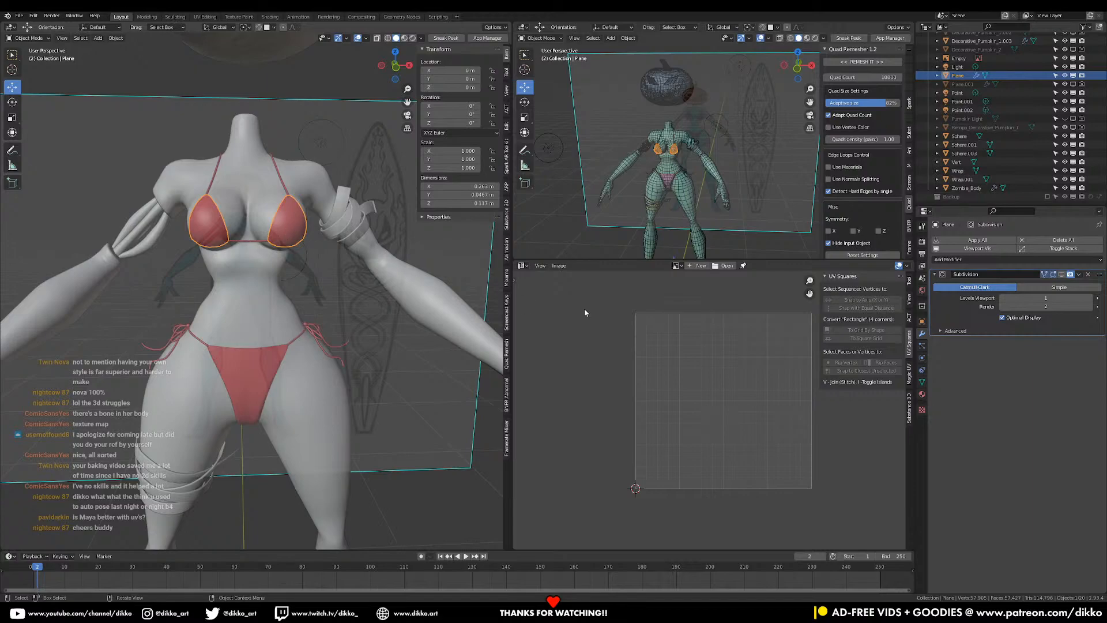
{"action": "middle_click_drag", "start_coordinate": [307, 215], "coordinate": [272, 191]}
{"action": "left_click", "coordinate": [292, 174]}
{"action": "mouse_move", "coordinate": [323, 469]}
{"action": "middle_mouse_down"}
{"action": "mouse_move", "coordinate": [386, 397]}
{"action": "mouse_move", "coordinate": [323, 450]}
{"action": "middle_mouse_up"}
{"action": "left_click", "coordinate": [234, 455]}
{"action": "scroll", "coordinate": [255, 440], "scroll_direction": "down", "scroll_amount": 3}
{"action": "middle_click_drag", "start_coordinate": [305, 353], "coordinate": [285, 378]}
{"action": "left_click", "coordinate": [260, 418]}
{"action": "left_click", "coordinate": [226, 409]}
- Turn off the pumpkin head's Solidify modifier in the viewport and review the model from behind
{"action": "left_click", "coordinate": [281, 85]}
{"action": "left_click", "coordinate": [1061, 275]}
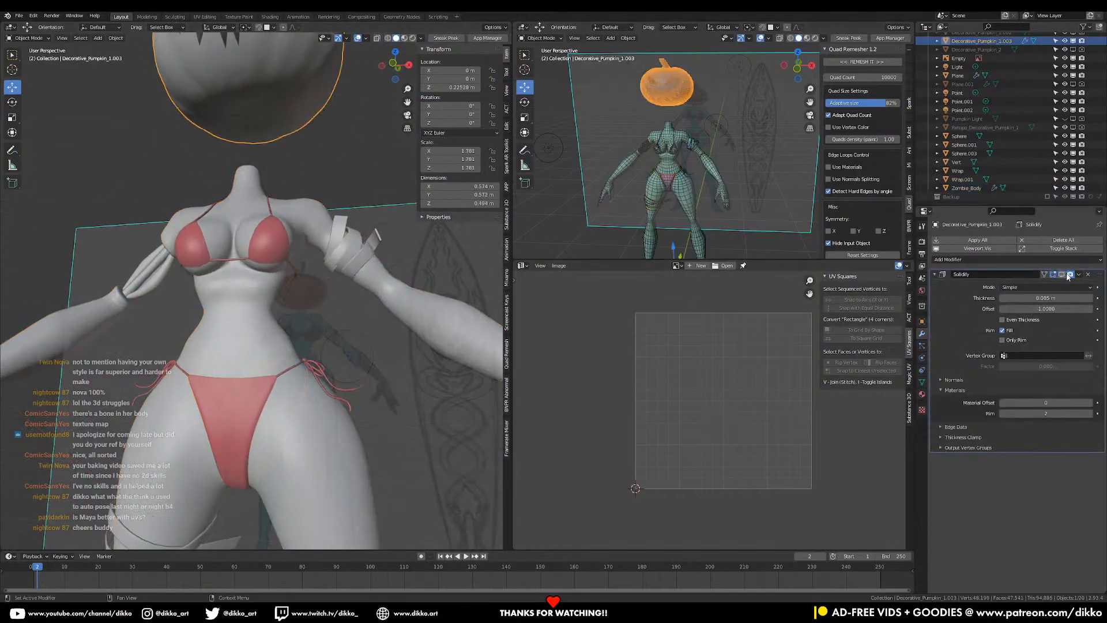
{"action": "left_click", "coordinate": [211, 413]}
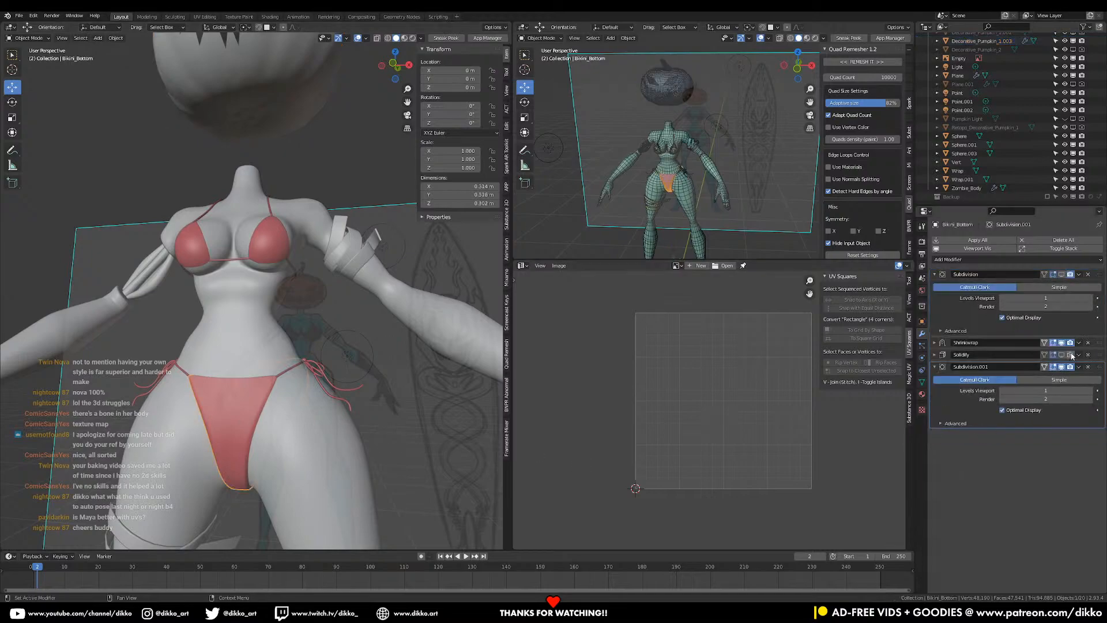
{"action": "middle_click_drag", "start_coordinate": [277, 426], "coordinate": [278, 379]}
{"action": "scroll", "coordinate": [271, 437], "scroll_direction": "down", "scroll_amount": 3}
- Export all scene objects to Pumpkin Surfer.fbx and drag the file into Painter's viewport
{"action": "key", "text": "a"}
{"action": "key", "text": "q"}
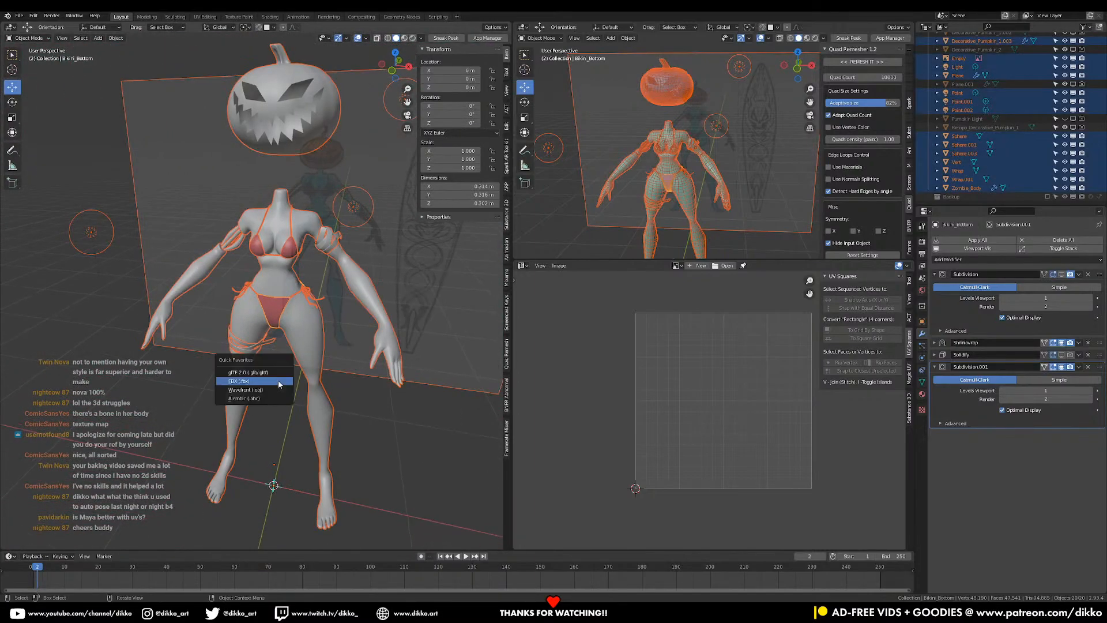
{"action": "left_click", "coordinate": [276, 380]}
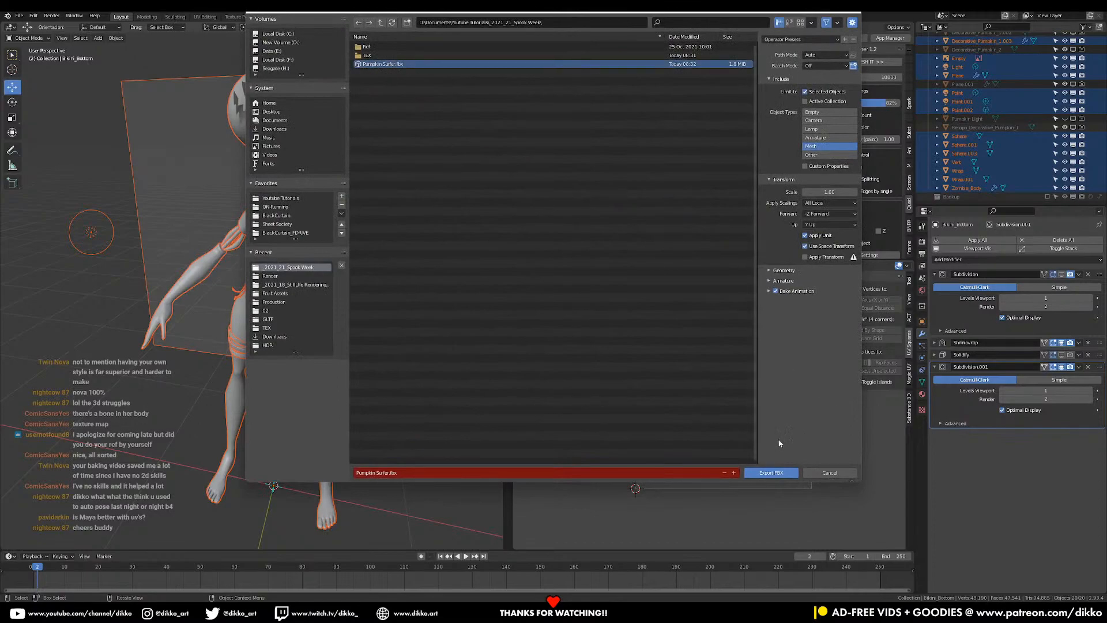
{"action": "left_click", "coordinate": [763, 472]}
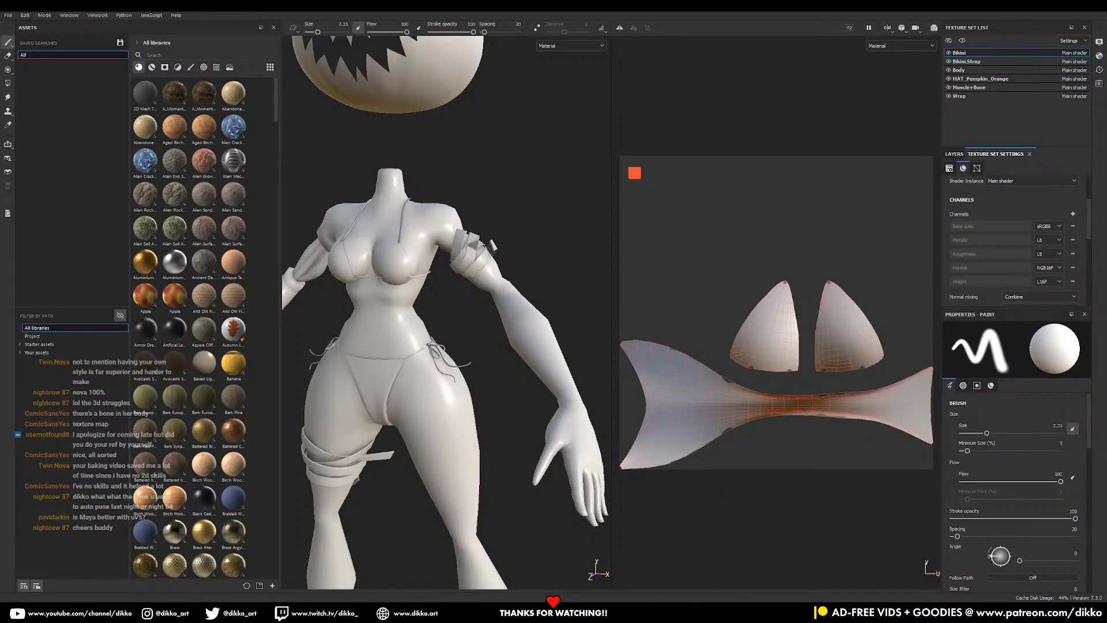
{"action": "left_click_drag", "start_coordinate": [1106, 358], "coordinate": [448, 381]}
- Confirm the mesh reload, orbit to a frontal view of the character, then go back to Blender
{"action": "left_click", "coordinate": [561, 380]}
{"action": "scroll", "coordinate": [479, 329], "scroll_direction": "up", "scroll_amount": 5}
{"action": "left_click_drag", "start_coordinate": [480, 329], "coordinate": [492, 296], "text": "alt"}
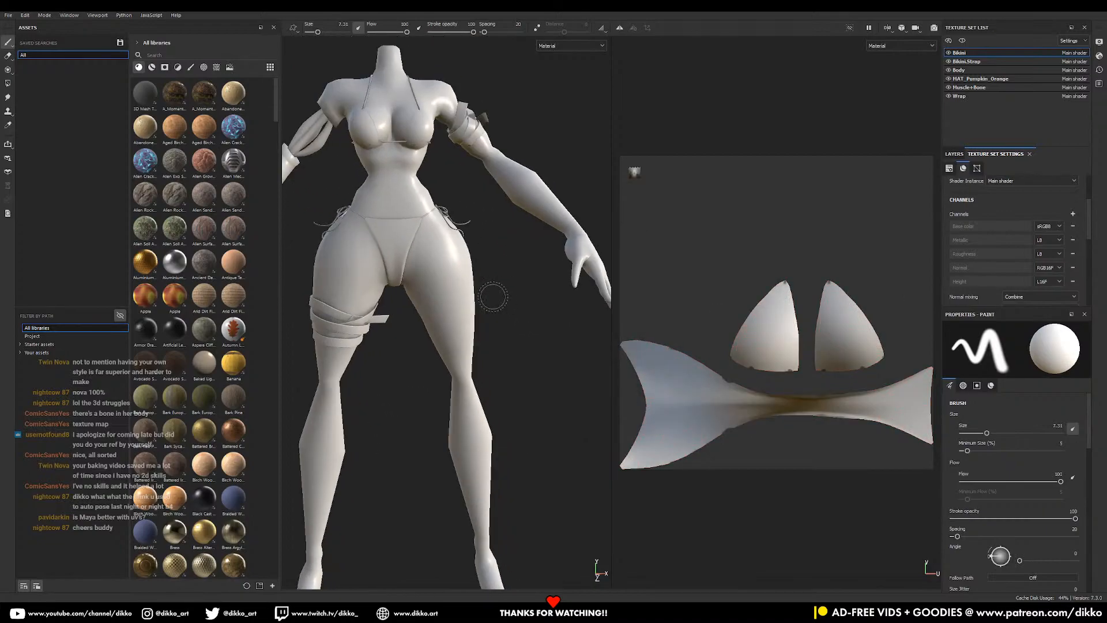
{"action": "middle_click_drag", "start_coordinate": [492, 297], "coordinate": [504, 369], "text": "alt"}
{"action": "left_click_drag", "start_coordinate": [504, 369], "coordinate": [406, 402], "text": "alt"}
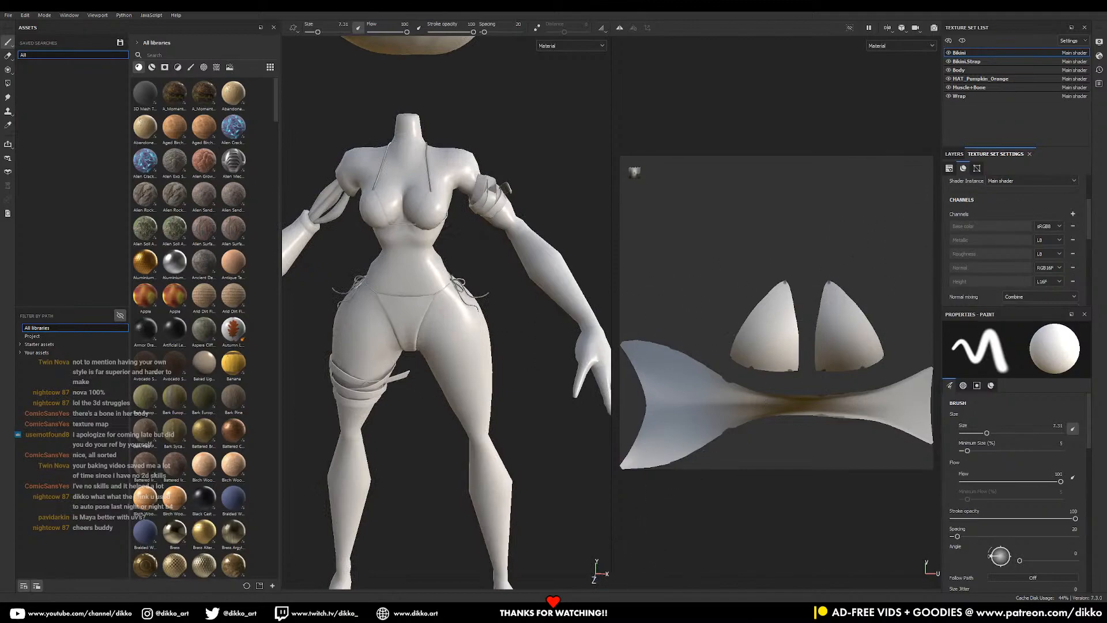
{"action": "key", "text": "alt+Tab"}
- Export the scene to Pumpkin Surfer.fbx again with Apply Modifiers switched on under Geometry
{"action": "key", "text": "q"}
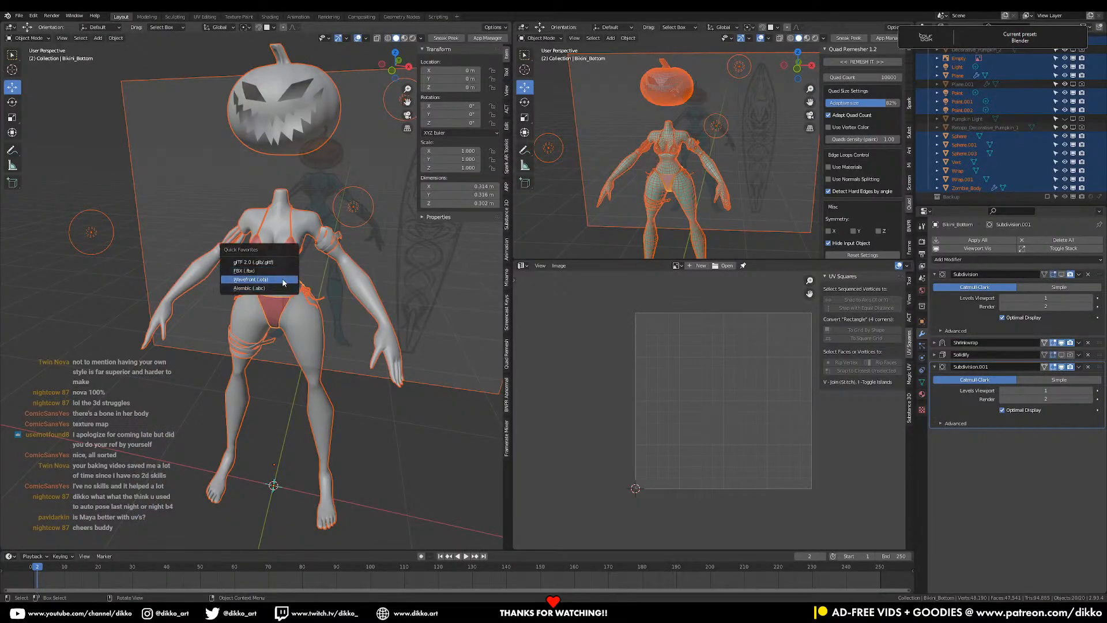
{"action": "left_click", "coordinate": [271, 271]}
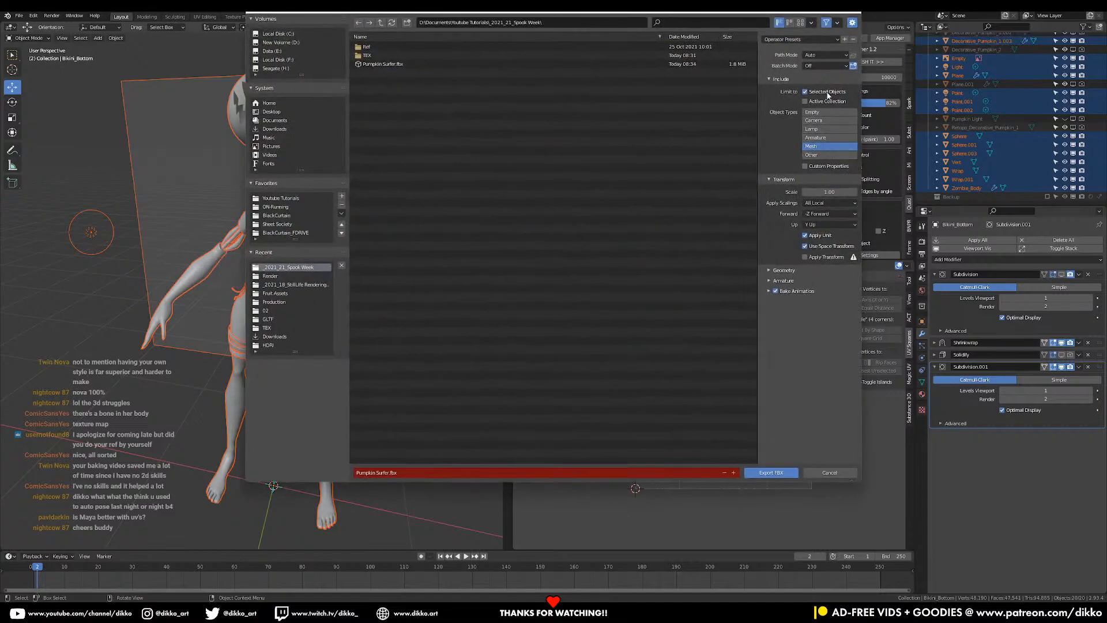
{"action": "left_click", "coordinate": [783, 271]}
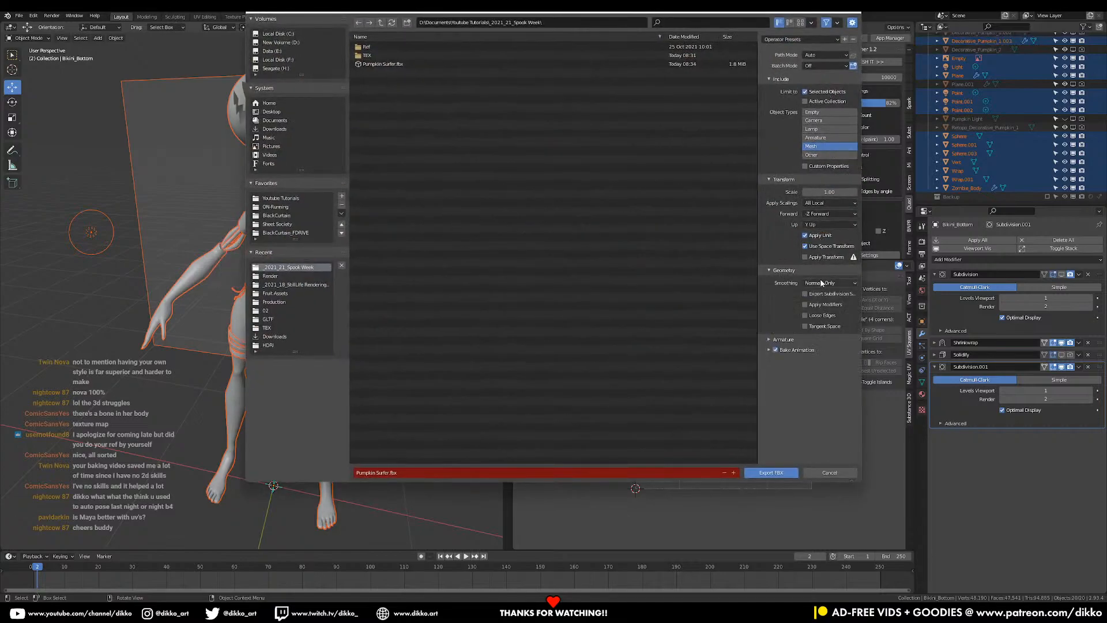
{"action": "left_click", "coordinate": [775, 474]}
{"action": "left_click", "coordinate": [783, 472]}
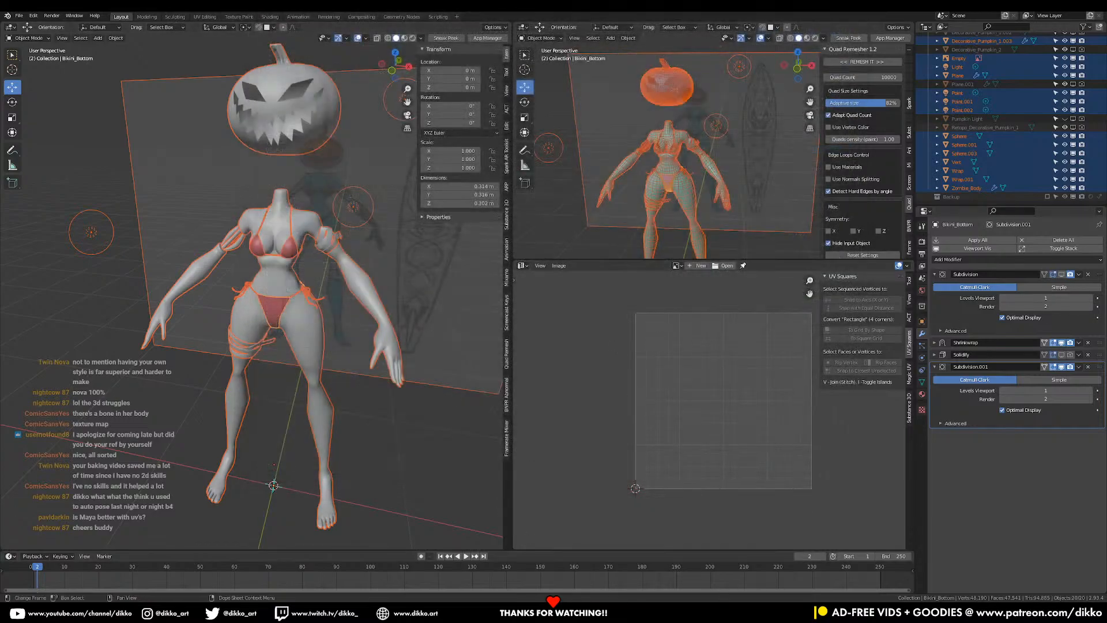
- In Painter, drop in the re-exported Pumpkin Surfer.fbx and confirm the mesh reload
{"action": "mouse_move", "coordinate": [754, 614]}
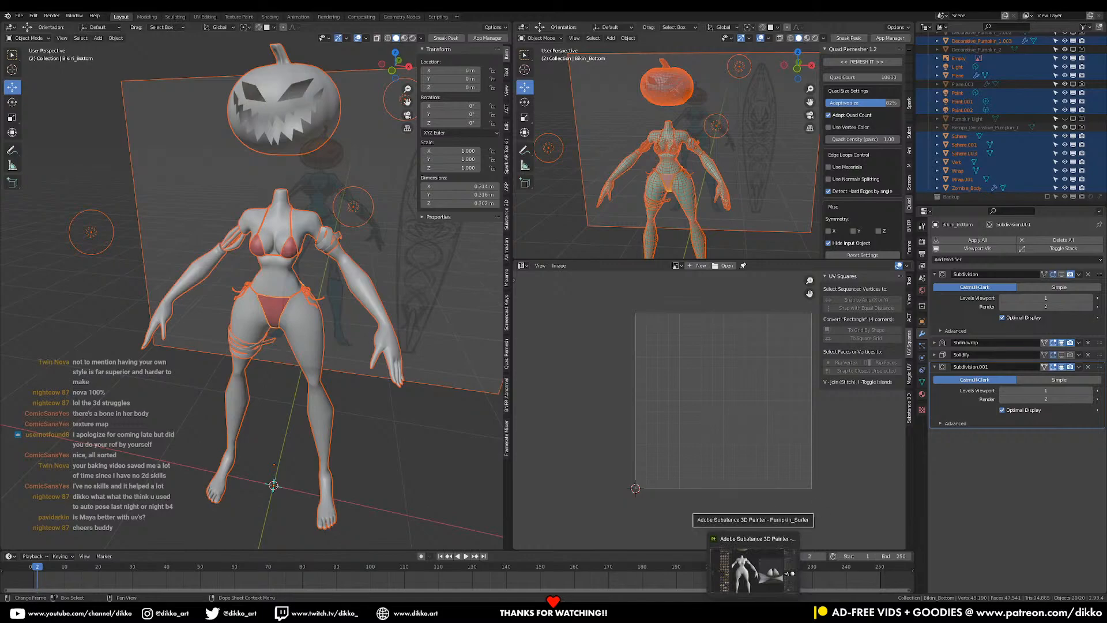
{"action": "left_click", "coordinate": [753, 571]}
{"action": "left_click_drag", "start_coordinate": [1104, 248], "coordinate": [512, 383]}
{"action": "left_click", "coordinate": [482, 339]}
{"action": "left_click", "coordinate": [552, 381]}
- Orbit around to a three-quarter rear view of the character's hips
{"action": "scroll", "coordinate": [397, 401], "scroll_direction": "up", "scroll_amount": 8}
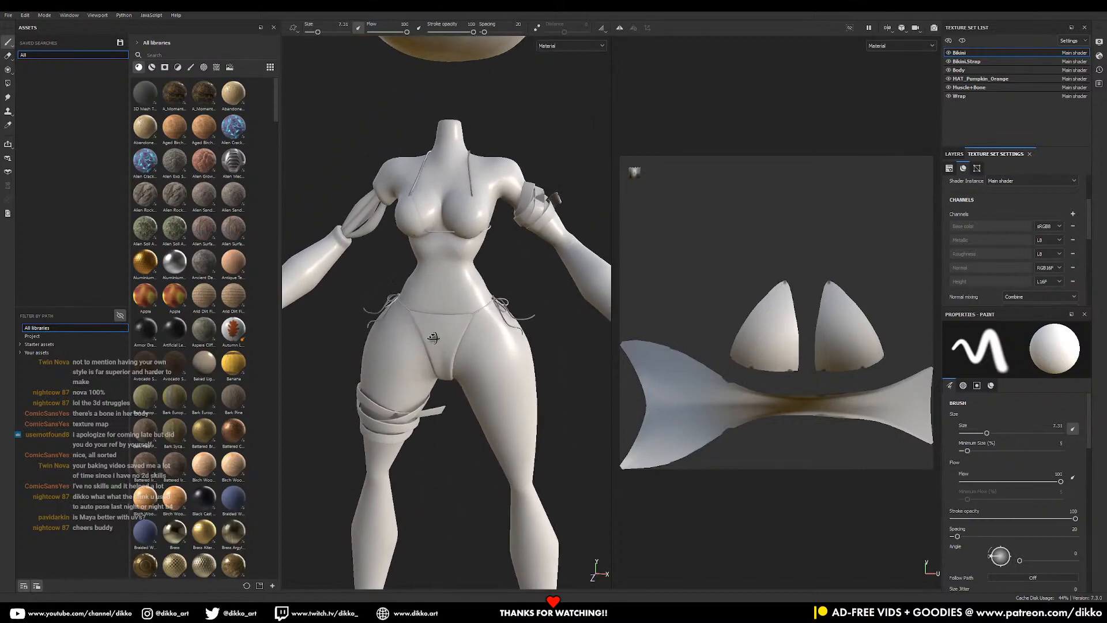
{"action": "left_click_drag", "start_coordinate": [432, 337], "coordinate": [694, 276], "text": "alt"}
{"action": "scroll", "coordinate": [532, 394], "scroll_direction": "up", "scroll_amount": 6}
{"action": "left_click_drag", "start_coordinate": [532, 395], "coordinate": [360, 451], "text": "alt"}
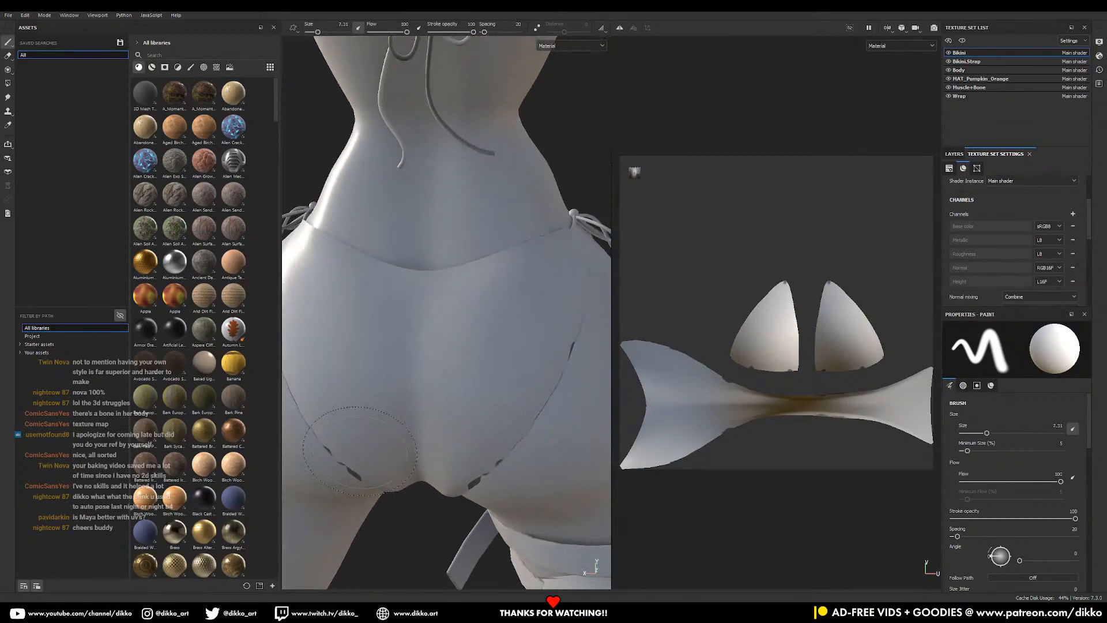
{"action": "scroll", "coordinate": [359, 450], "scroll_direction": "down", "scroll_amount": 5}
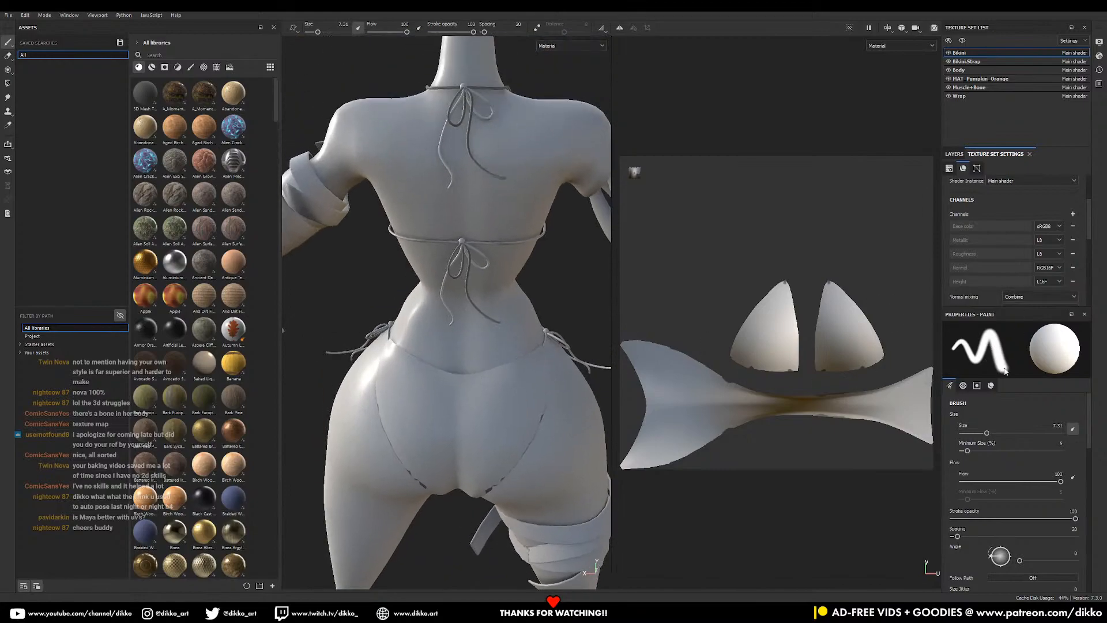
- Bake all 42 selected mesh maps at 2048 output size from Texture Set Settings
{"action": "scroll", "coordinate": [1009, 248], "scroll_direction": "up", "scroll_amount": 3}
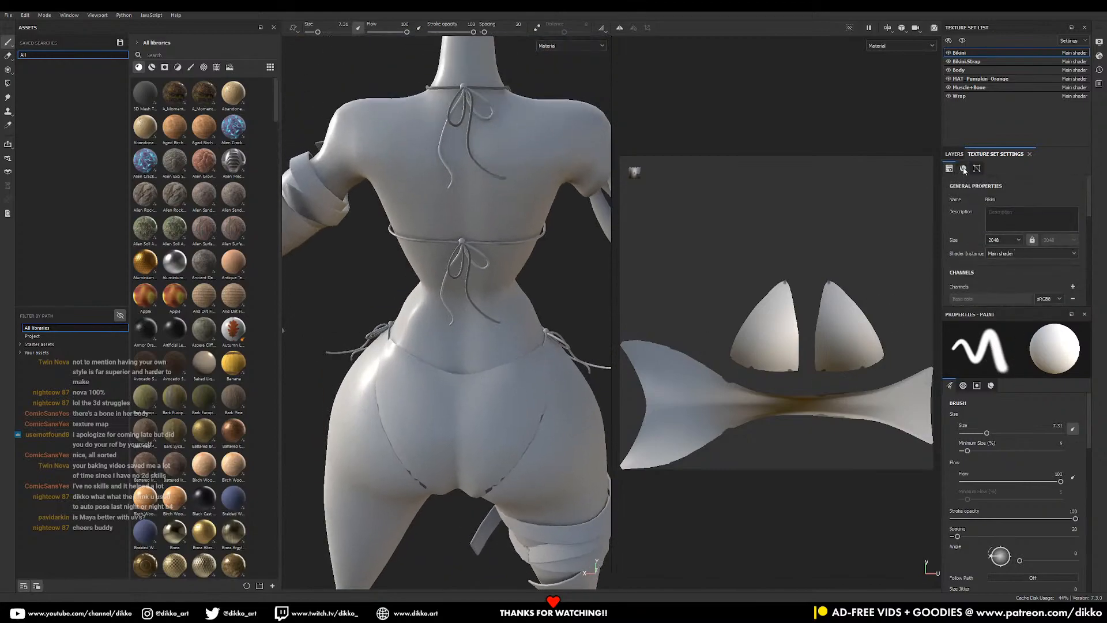
{"action": "scroll", "coordinate": [1041, 282], "scroll_direction": "down", "scroll_amount": 6}
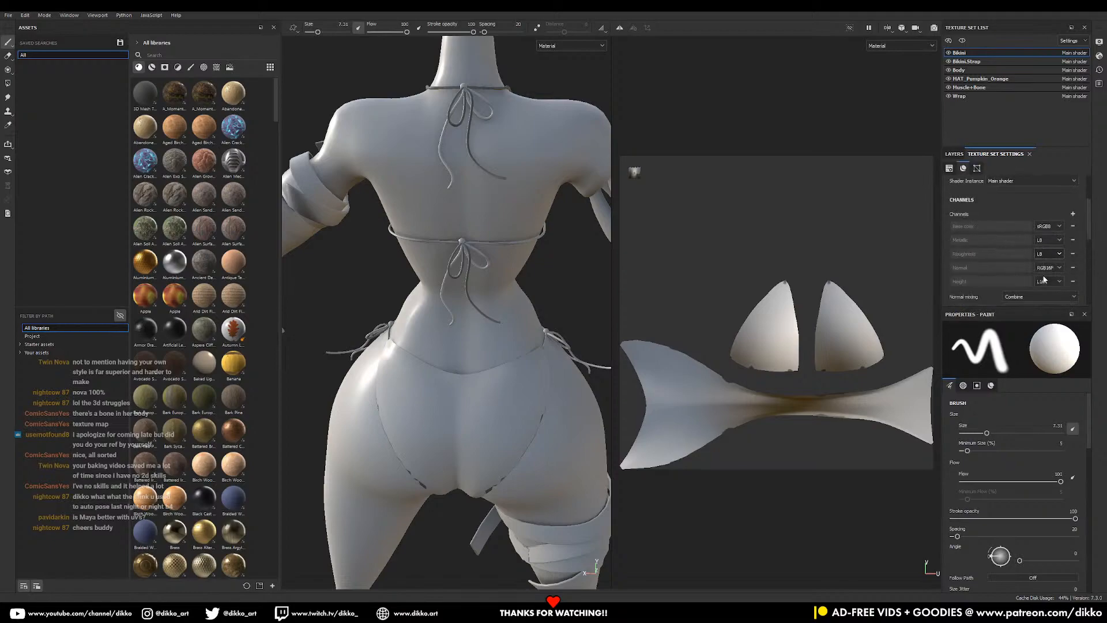
{"action": "left_click", "coordinate": [1051, 265]}
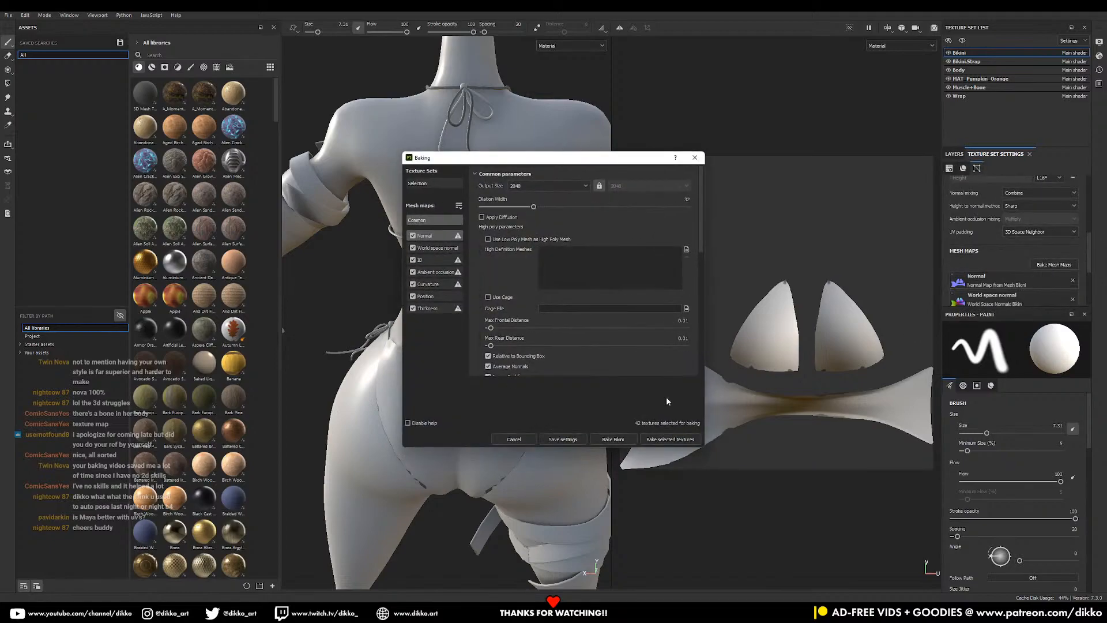
{"action": "left_click", "coordinate": [676, 441]}
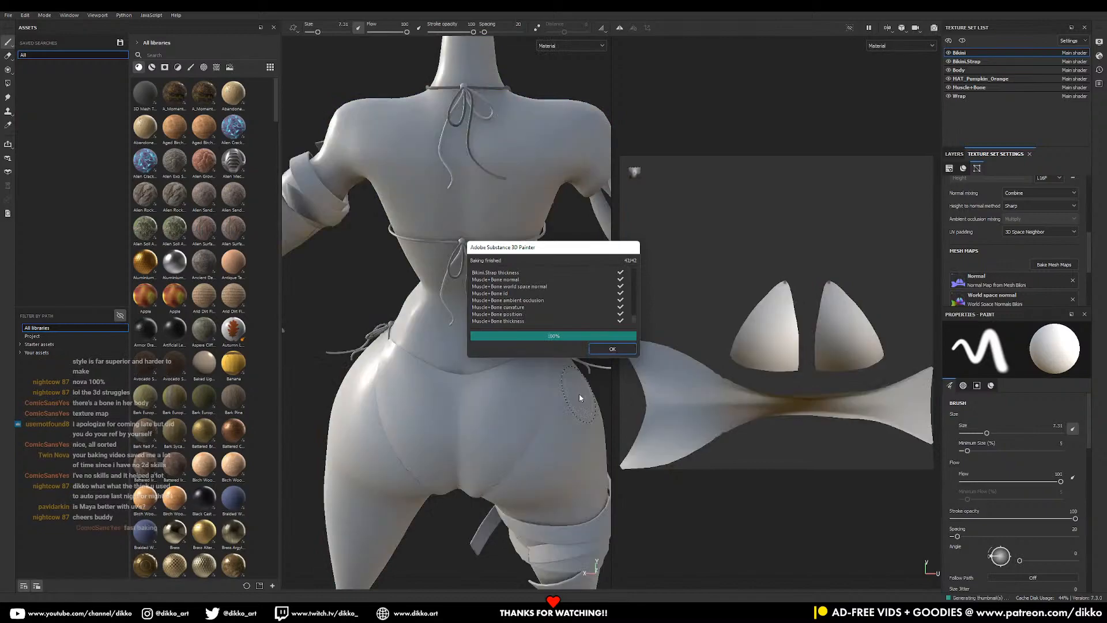
- Dismiss the baking finished message and orbit the character back to a front view
{"action": "left_click", "coordinate": [619, 349]}
{"action": "scroll", "coordinate": [527, 358], "scroll_direction": "down", "scroll_amount": 5}
{"action": "left_click_drag", "start_coordinate": [528, 398], "coordinate": [556, 396], "text": "alt"}
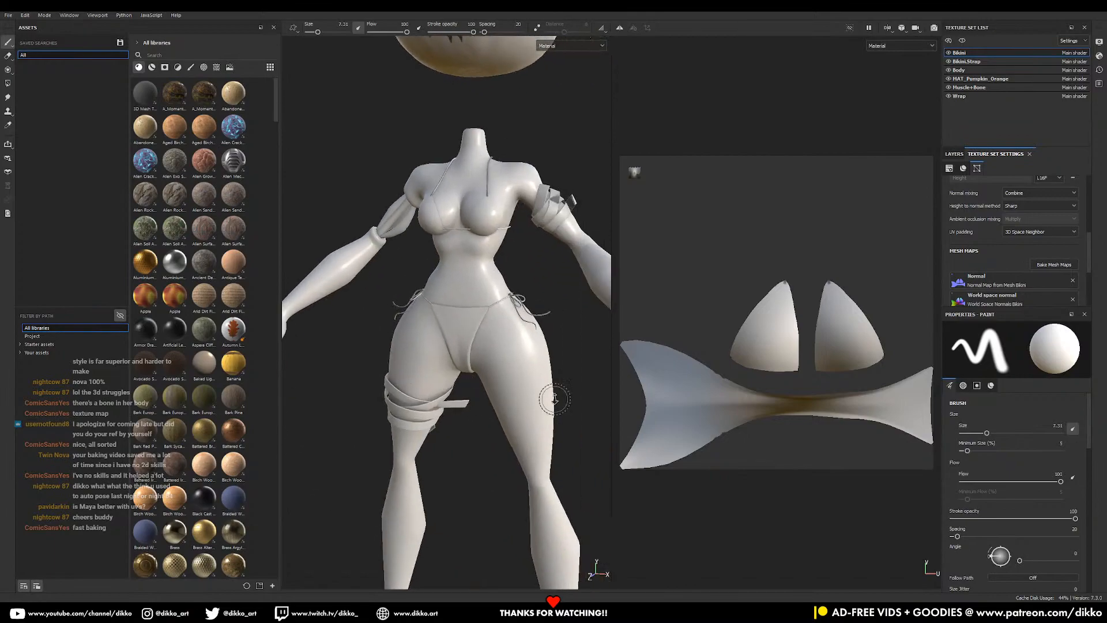
{"action": "scroll", "coordinate": [491, 398], "scroll_direction": "down", "scroll_amount": 4}
{"action": "middle_click_drag", "start_coordinate": [444, 406], "coordinate": [456, 358], "text": "alt"}
{"action": "left_click_drag", "start_coordinate": [455, 359], "coordinate": [479, 333], "text": "alt"}
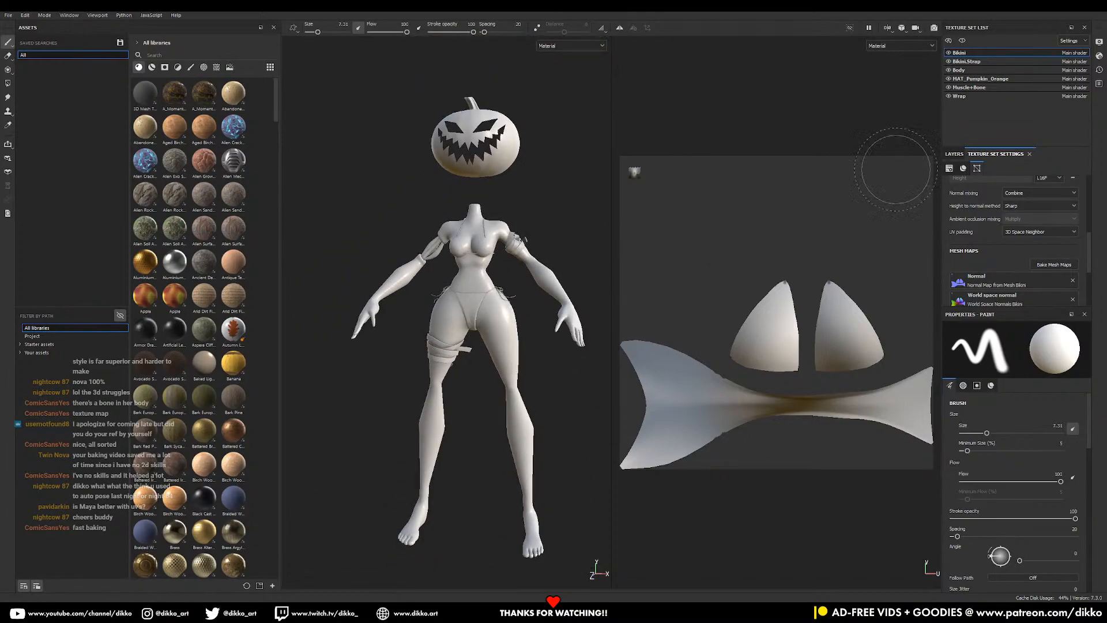
- Switch to the Body texture set and display its layer stack holding Layer 1
{"action": "left_click", "coordinate": [961, 70]}
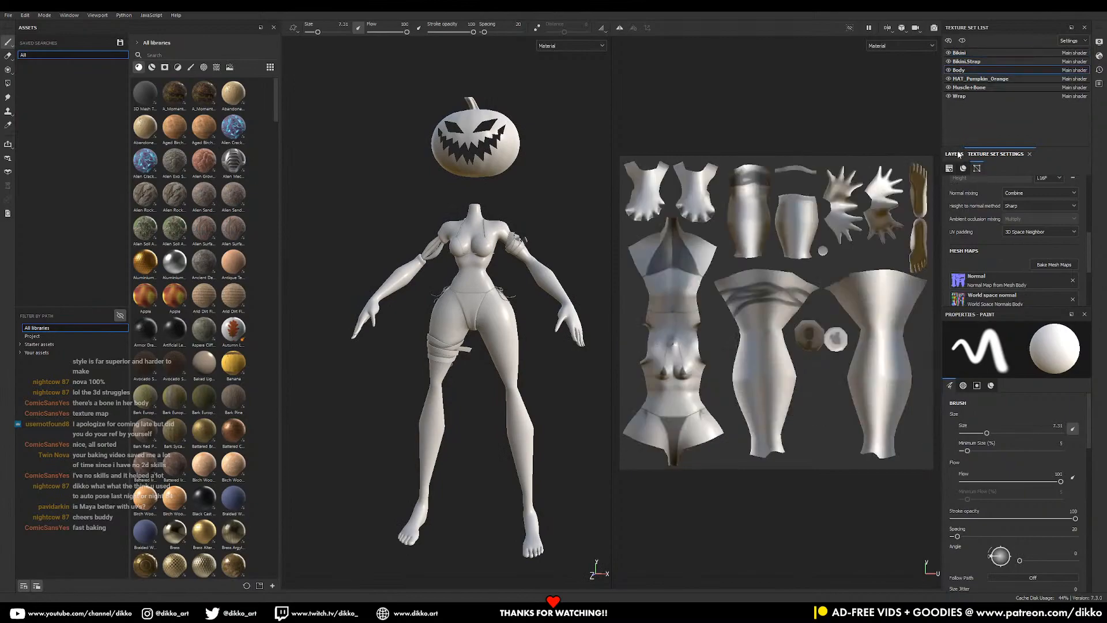
{"action": "left_click", "coordinate": [956, 154]}
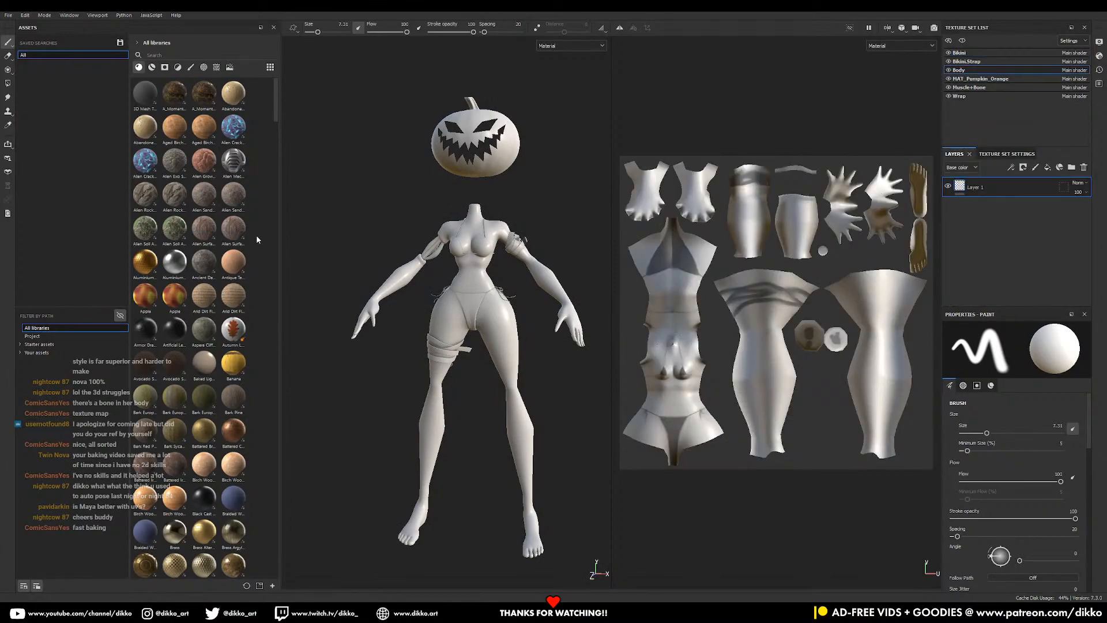
{"action": "scroll", "coordinate": [195, 451], "scroll_direction": "down", "scroll_amount": 15}
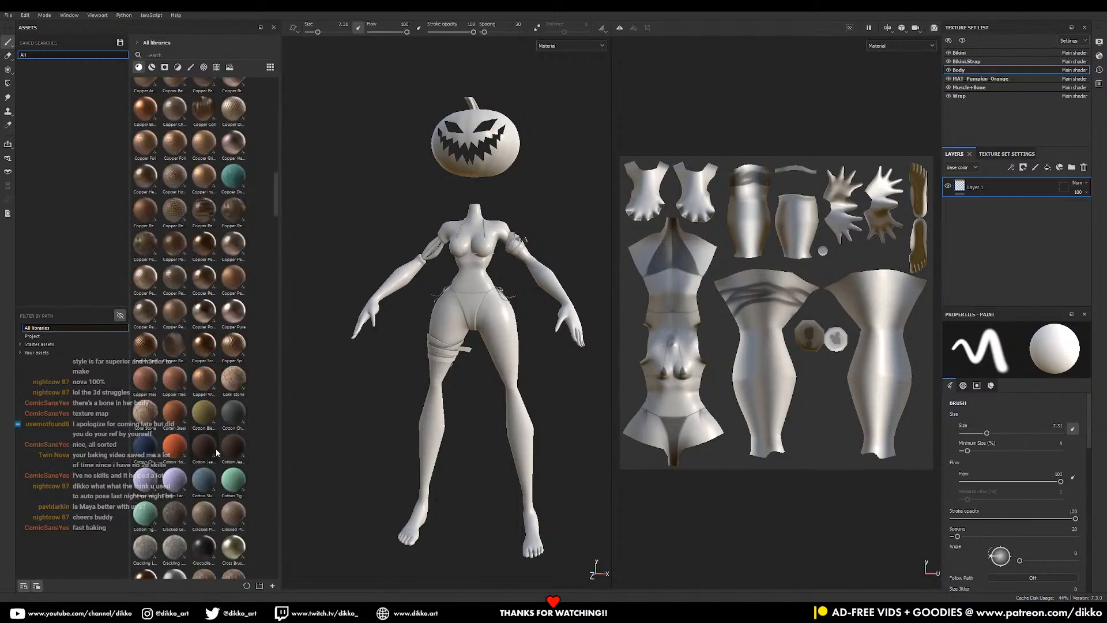
{"action": "scroll", "coordinate": [218, 453], "scroll_direction": "down", "scroll_amount": 6}
{"action": "scroll", "coordinate": [583, 343], "scroll_direction": "up", "scroll_amount": 2}
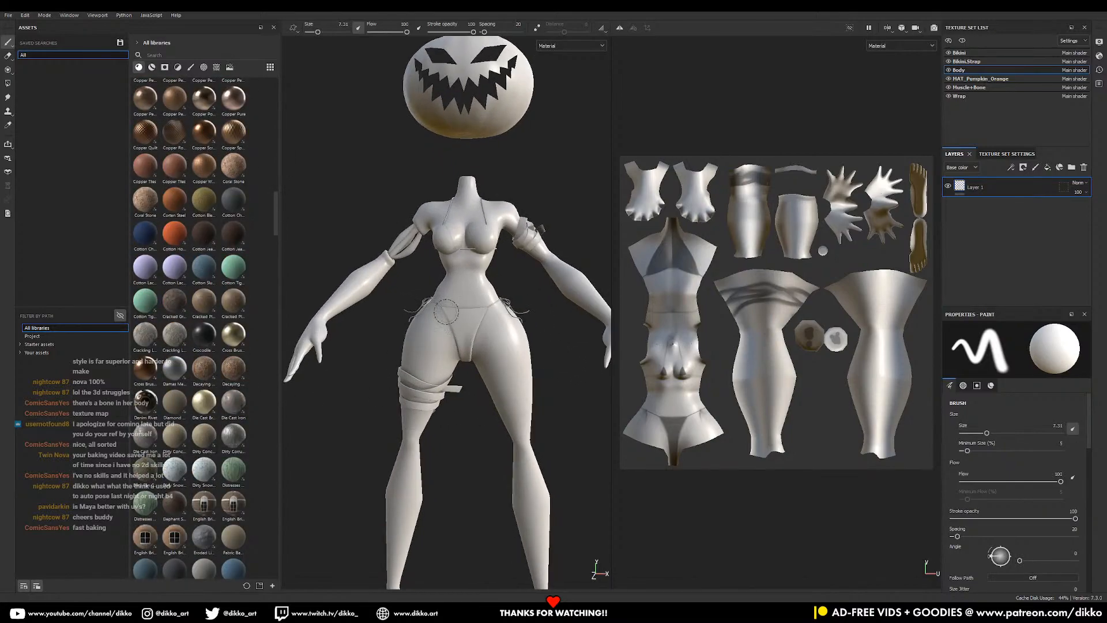
{"action": "scroll", "coordinate": [580, 325], "scroll_direction": "up", "scroll_amount": 2}
{"action": "scroll", "coordinate": [533, 310], "scroll_direction": "up", "scroll_amount": 3}
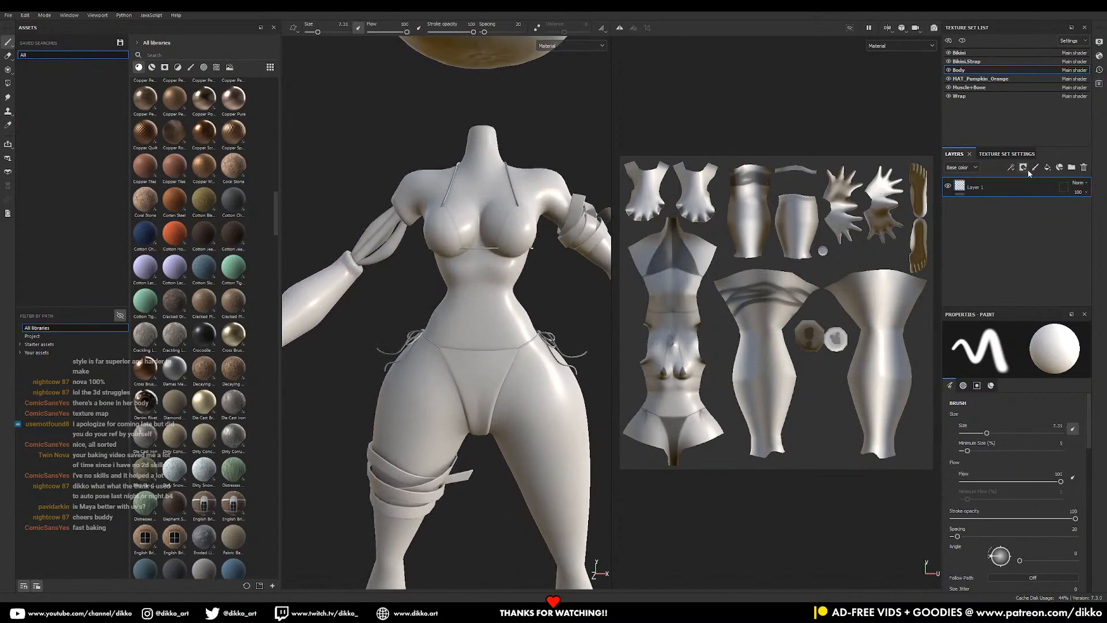
{"action": "middle_click_drag", "start_coordinate": [523, 375], "coordinate": [511, 337], "text": "alt"}
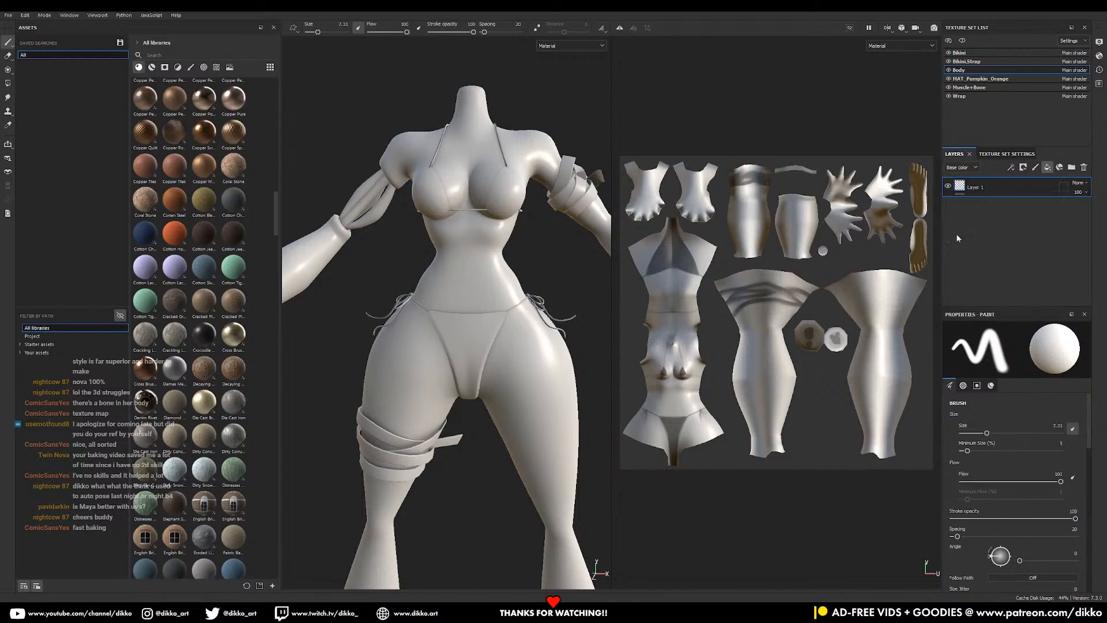
- Set the fill's base colour to a muted blue (5A849C)
{"action": "left_click", "coordinate": [1011, 535]}
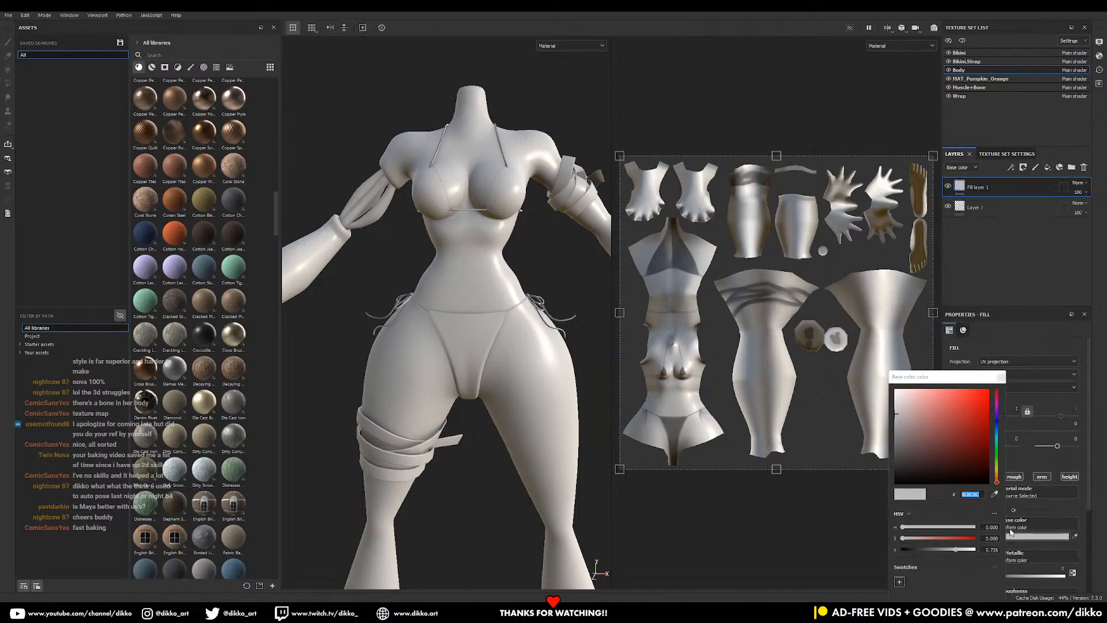
{"action": "left_click", "coordinate": [997, 430]}
{"action": "left_click", "coordinate": [967, 409]}
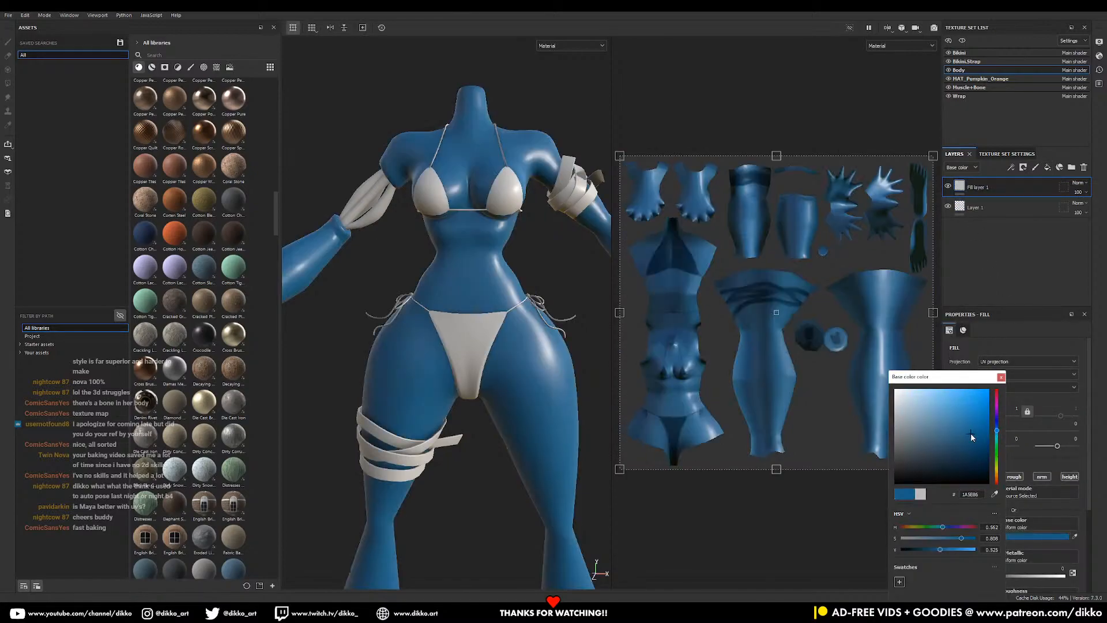
{"action": "left_click_drag", "start_coordinate": [970, 410], "coordinate": [975, 409]}
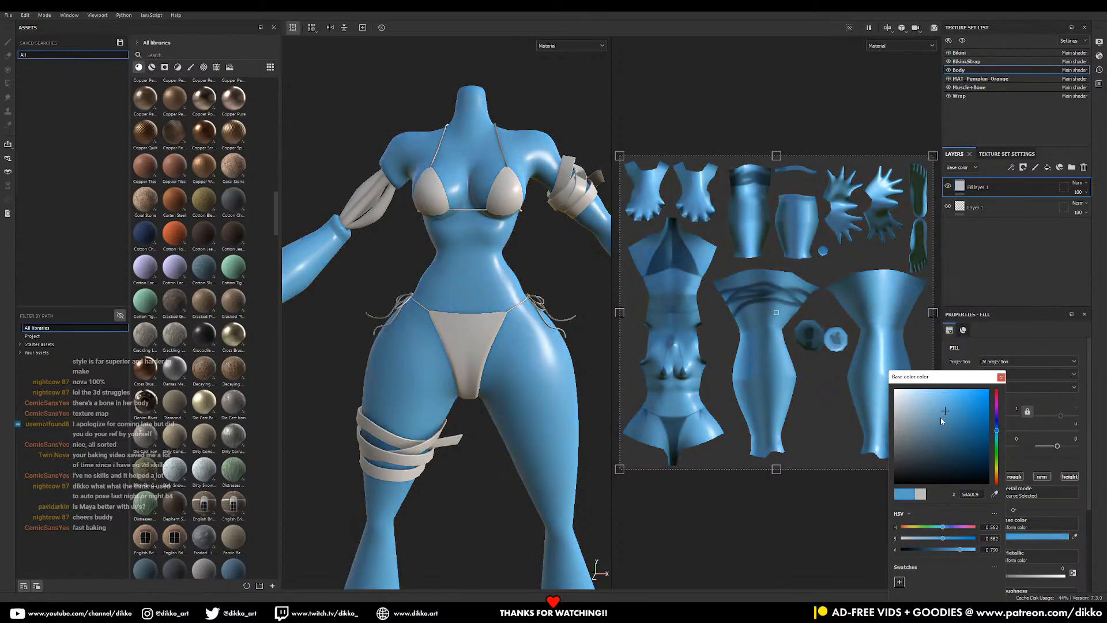
{"action": "left_click", "coordinate": [934, 426]}
{"action": "right_click_drag", "start_coordinate": [456, 407], "coordinate": [375, 424], "text": "alt"}
{"action": "middle_click_drag", "start_coordinate": [482, 404], "coordinate": [479, 358], "text": "alt"}
{"action": "mouse_move", "coordinate": [478, 357]}
{"action": "left_mouse_down", "text": "alt"}
{"action": "mouse_move", "coordinate": [467, 360]}
{"action": "mouse_move", "coordinate": [478, 359]}
{"action": "left_mouse_up", "text": "alt"}
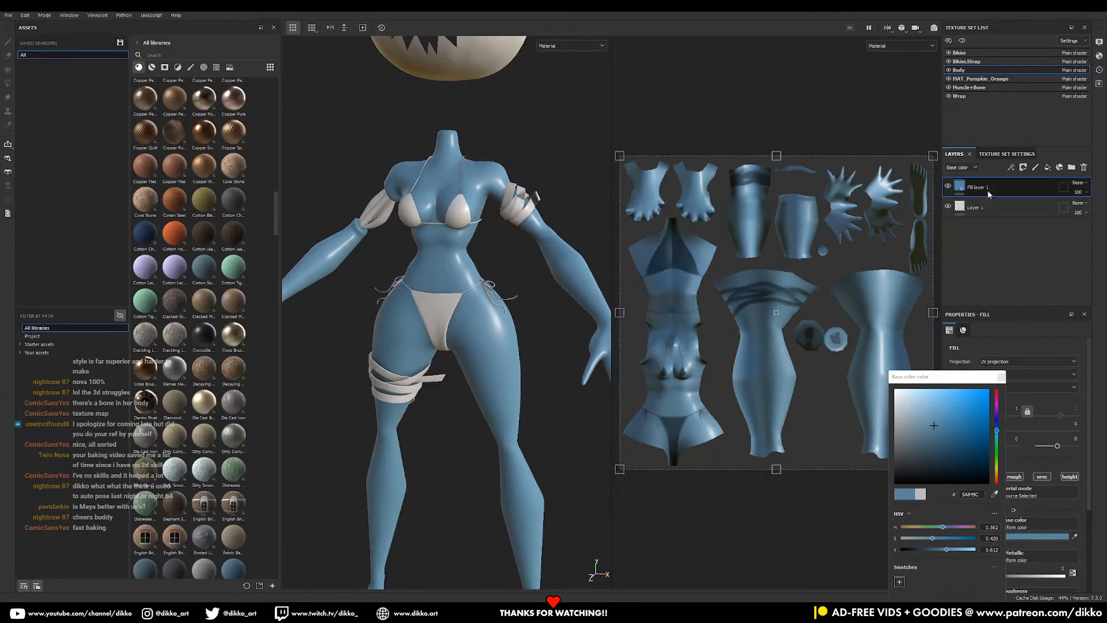
- Lower the blue fill's roughness to about 0.13
{"action": "left_click", "coordinate": [1001, 378]}
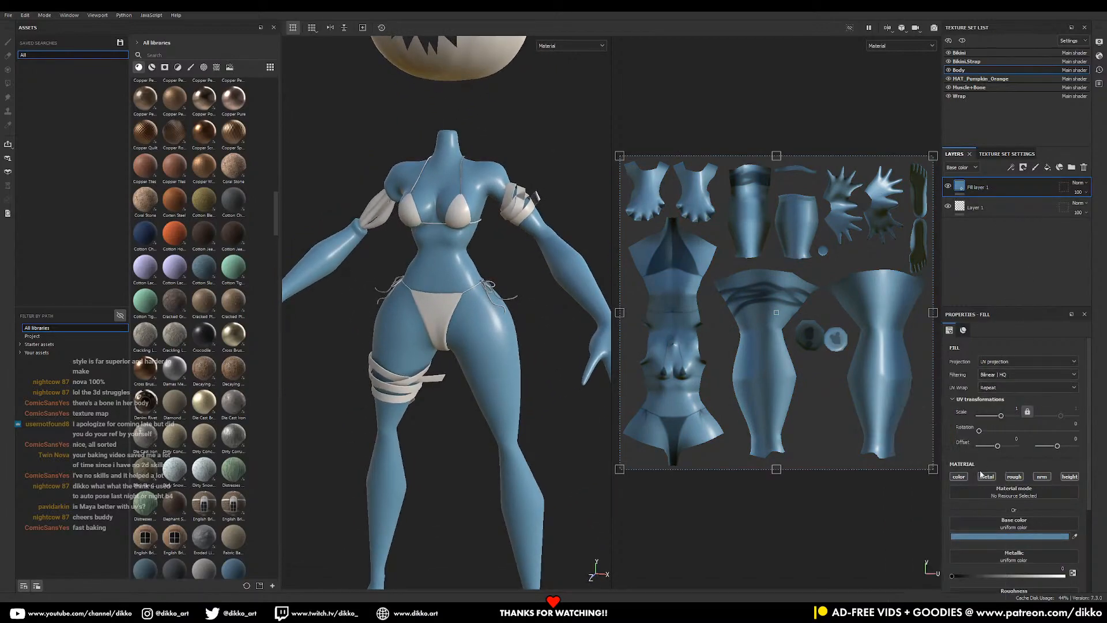
{"action": "scroll", "coordinate": [983, 506], "scroll_direction": "down", "scroll_amount": 2}
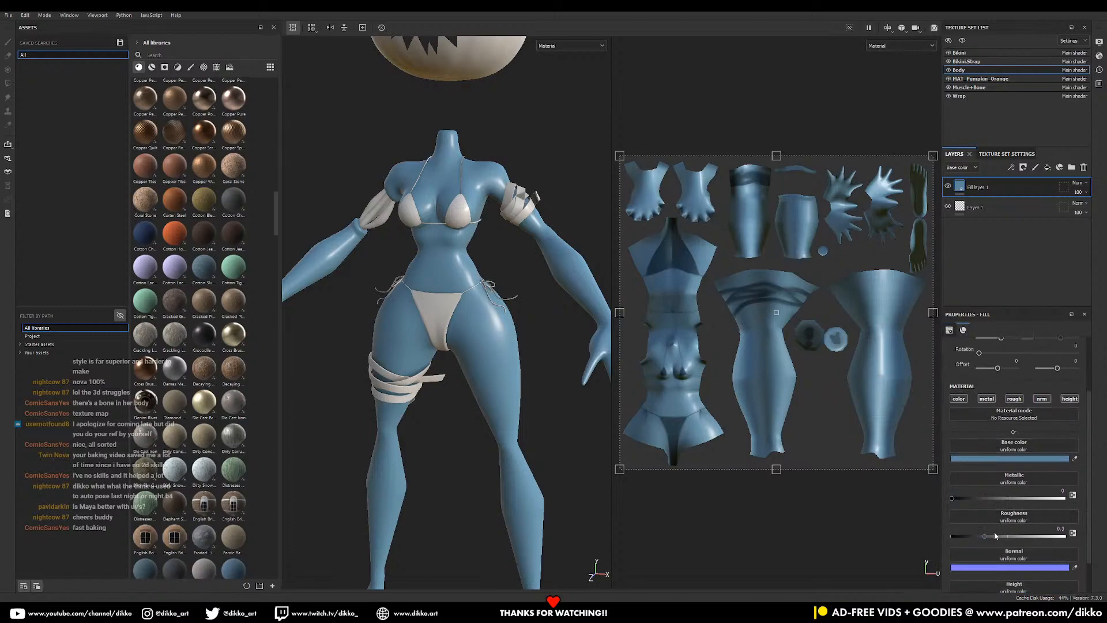
{"action": "mouse_move", "coordinate": [989, 537]}
{"action": "left_mouse_down"}
{"action": "mouse_move", "coordinate": [965, 543]}
{"action": "mouse_move", "coordinate": [1003, 554]}
{"action": "mouse_move", "coordinate": [990, 537]}
{"action": "left_mouse_up"}
- Duplicate Fill layer 1 with Ctrl+D
{"action": "left_click_drag", "start_coordinate": [397, 374], "coordinate": [404, 375], "text": "alt"}
{"action": "middle_click_drag", "start_coordinate": [405, 375], "coordinate": [400, 399], "text": "alt"}
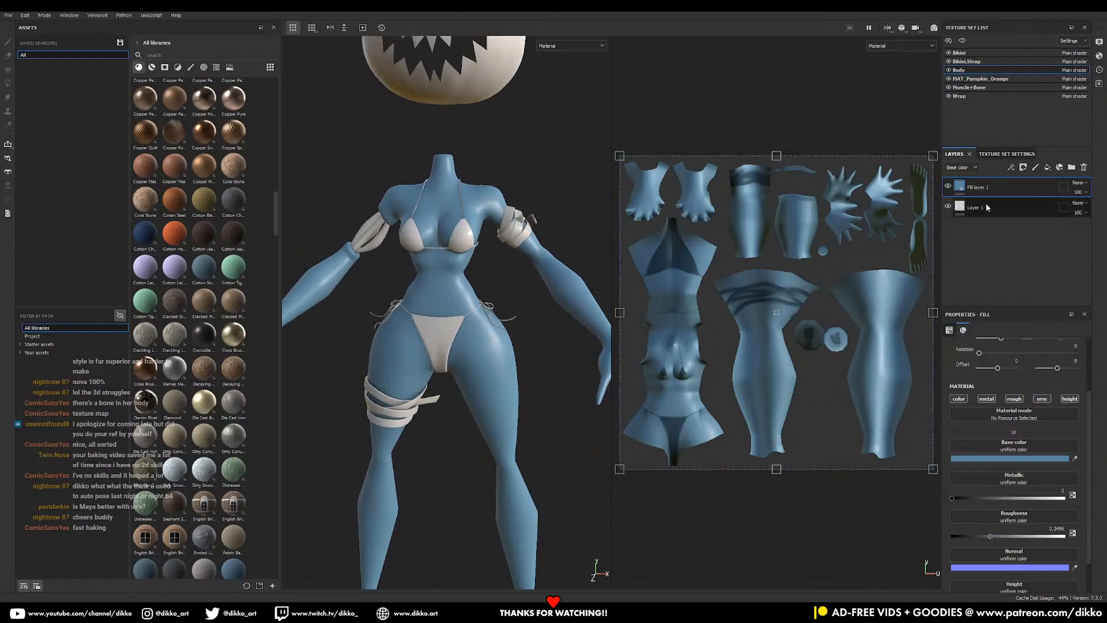
{"action": "right_click", "coordinate": [1005, 190]}
{"action": "left_click", "coordinate": [986, 190]}
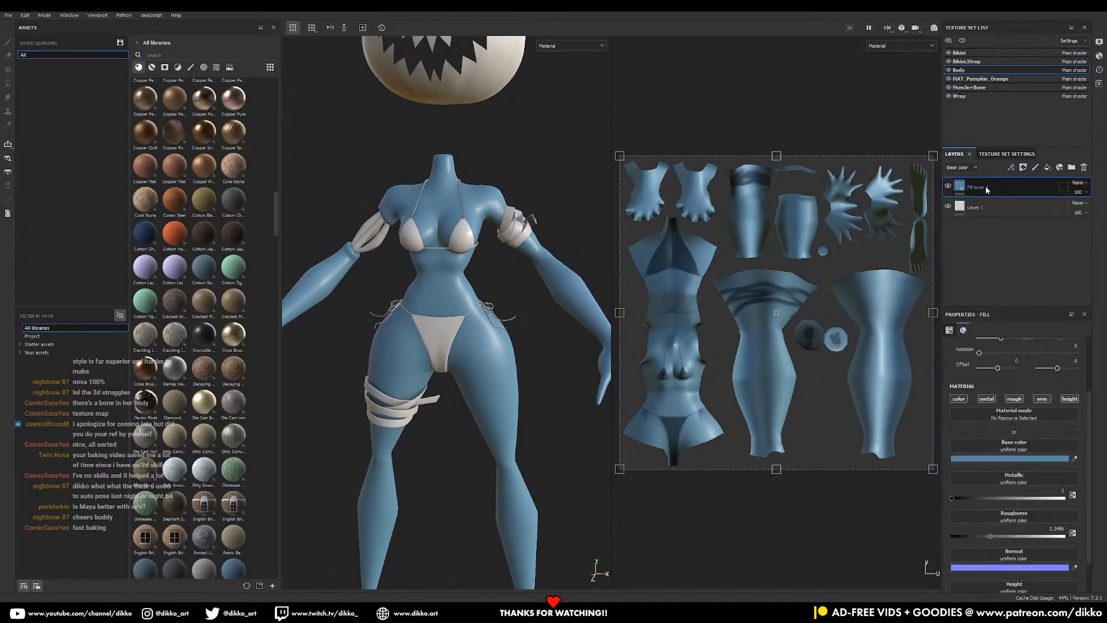
{"action": "key", "text": "ctrl+d"}
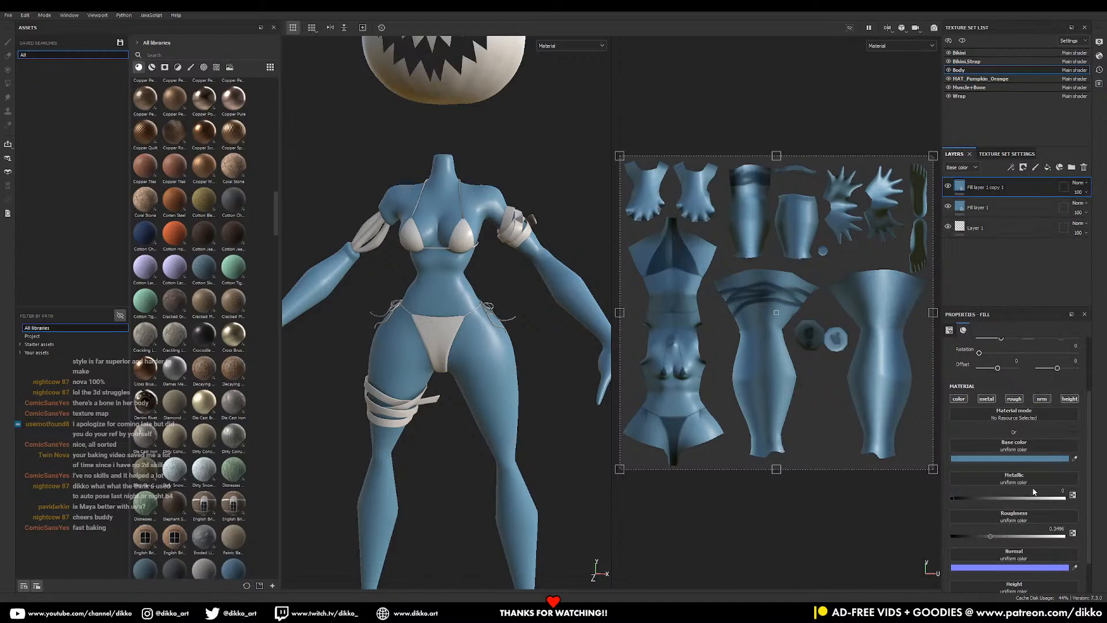
- Darken the copied layer's blue and give it a black mask
{"action": "left_click", "coordinate": [1042, 464]}
{"action": "left_click_drag", "start_coordinate": [974, 448], "coordinate": [991, 438]}
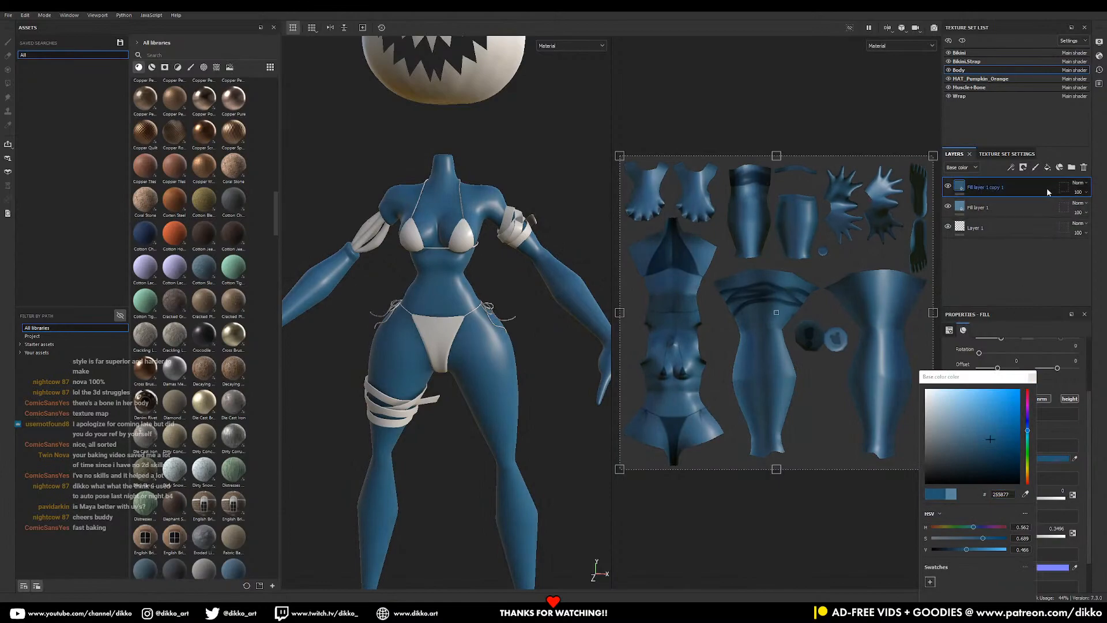
{"action": "left_click", "coordinate": [1024, 169]}
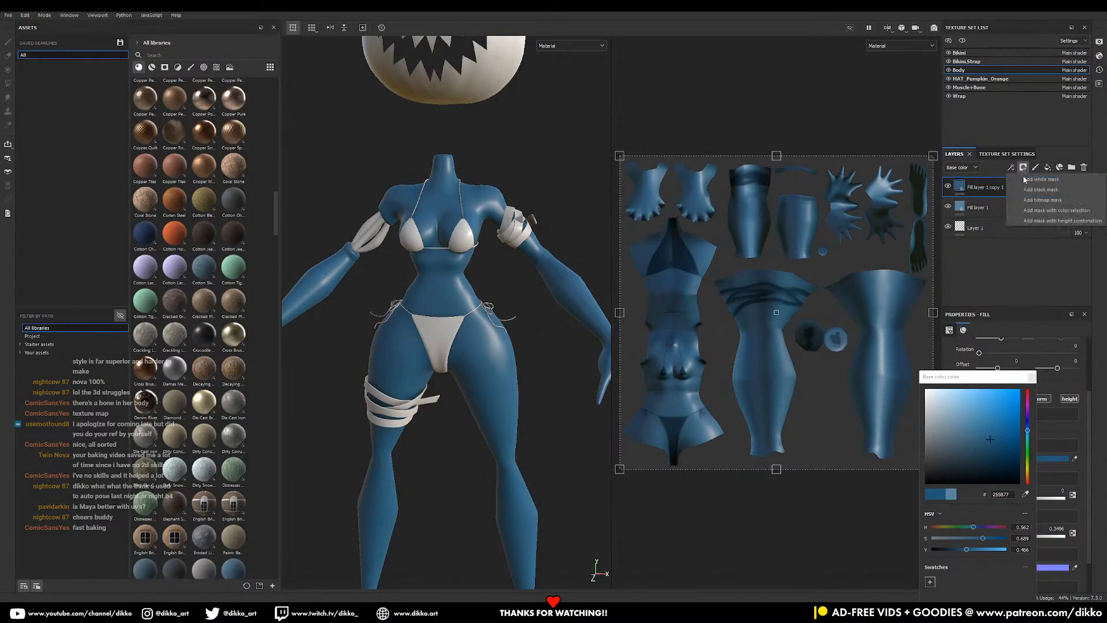
{"action": "left_click", "coordinate": [1036, 190]}
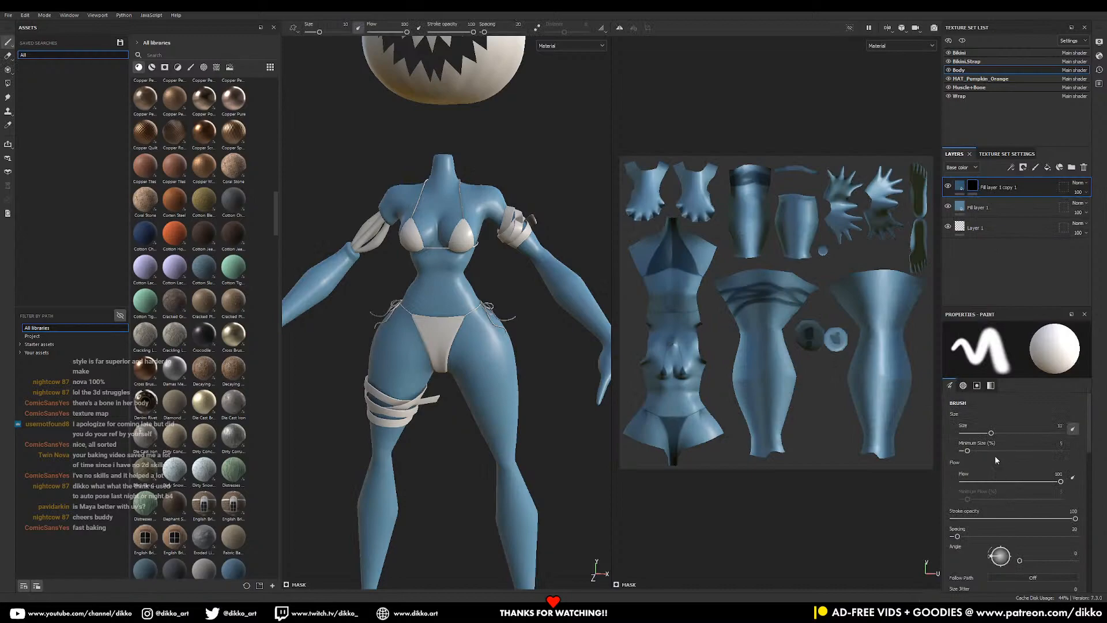
- Add an inverted Ambient Occlusion generator to the copy's mask
{"action": "right_click", "coordinate": [973, 193]}
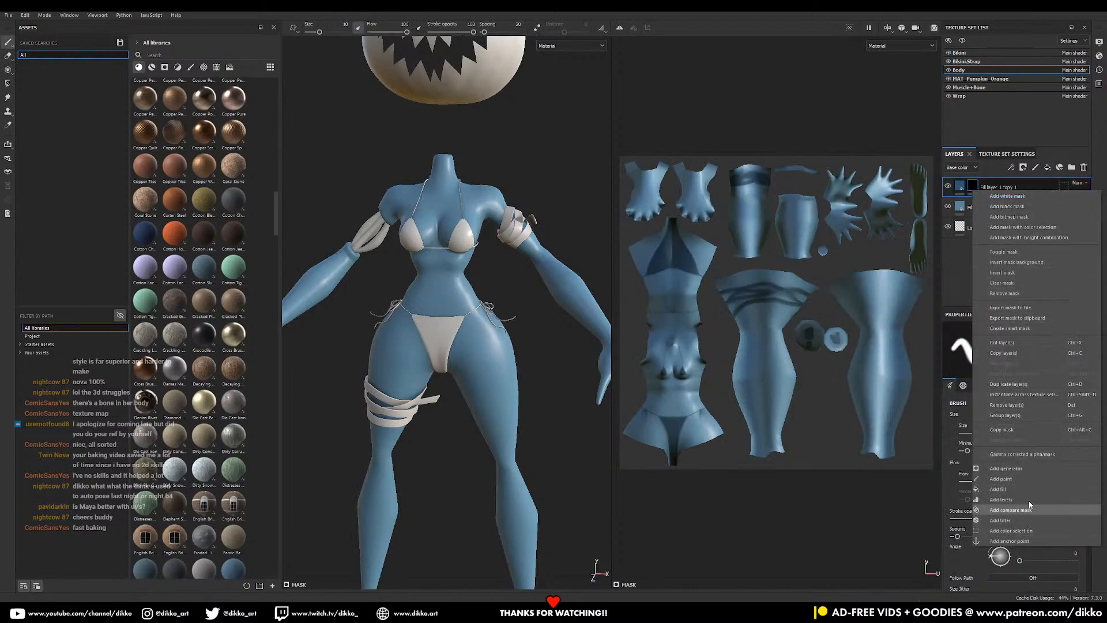
{"action": "left_click", "coordinate": [1026, 473]}
{"action": "left_click", "coordinate": [1032, 351]}
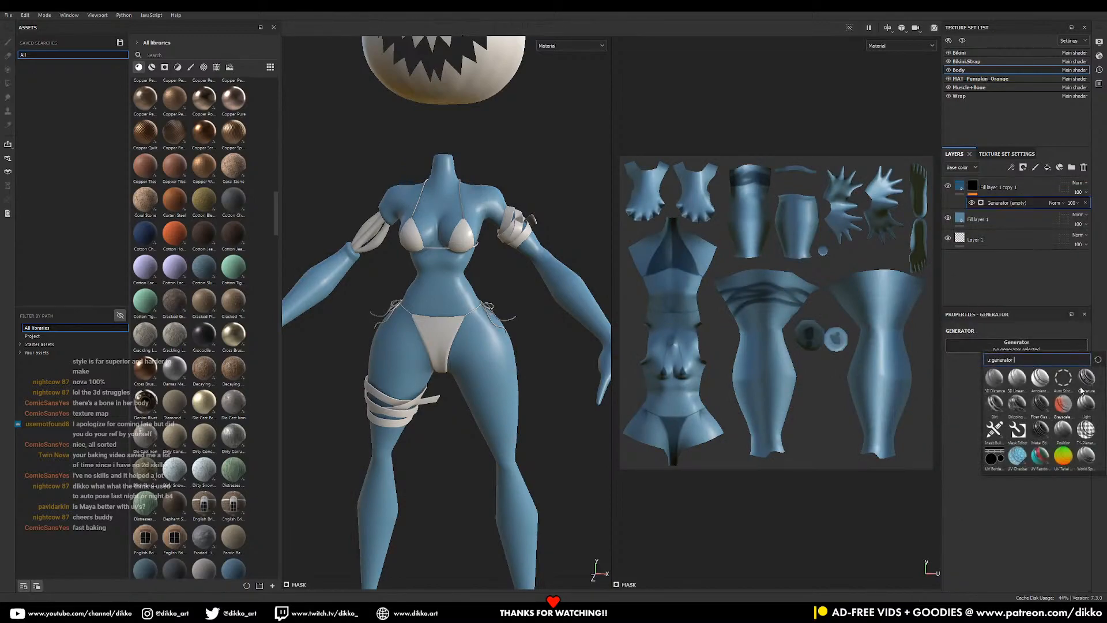
{"action": "left_click", "coordinate": [1040, 378]}
{"action": "left_click", "coordinate": [1037, 383]}
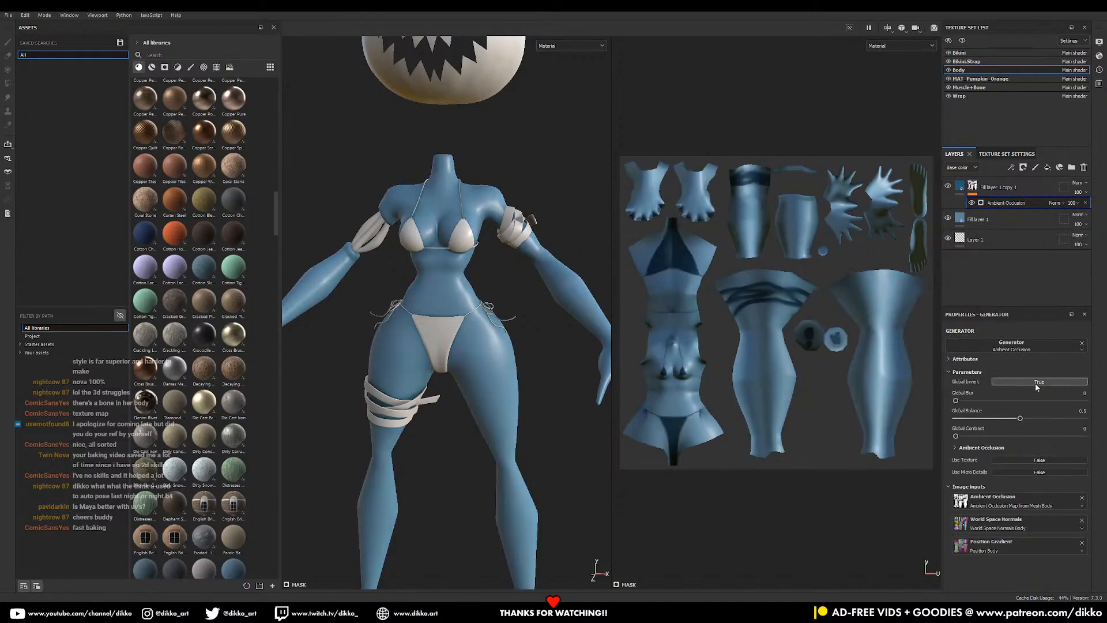
{"action": "left_click_drag", "start_coordinate": [472, 288], "coordinate": [424, 291], "text": "alt"}
{"action": "right_click_drag", "start_coordinate": [455, 259], "coordinate": [540, 315], "text": "alt"}
{"action": "middle_click_drag", "start_coordinate": [539, 318], "coordinate": [483, 408], "text": "alt"}
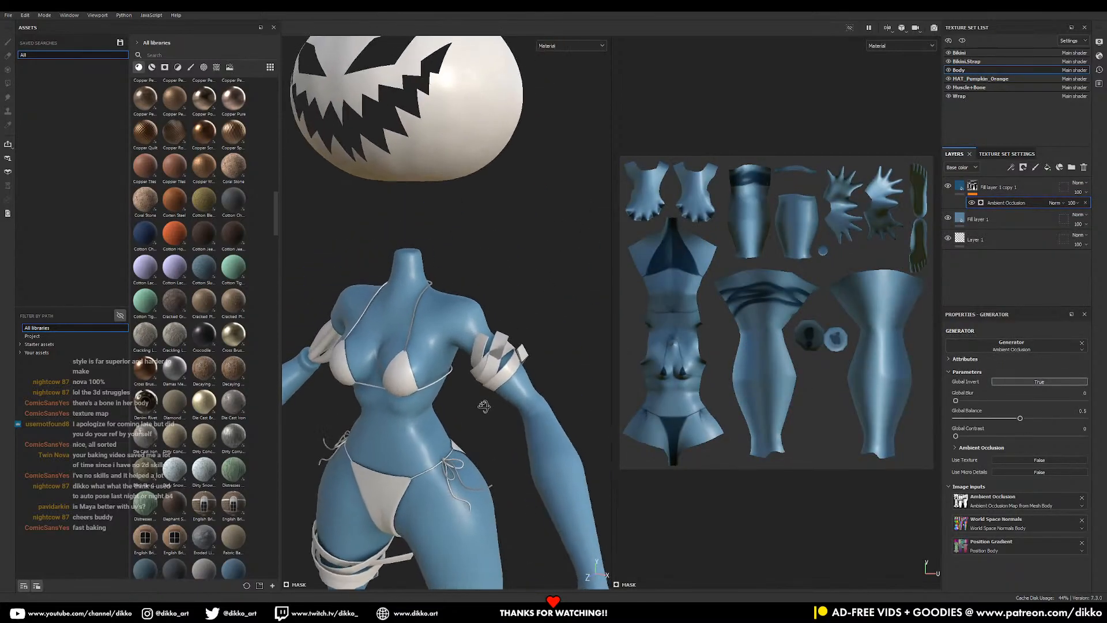
{"action": "right_click_drag", "start_coordinate": [455, 404], "coordinate": [470, 428], "text": "alt"}
{"action": "left_click_drag", "start_coordinate": [469, 427], "coordinate": [528, 374], "text": "alt"}
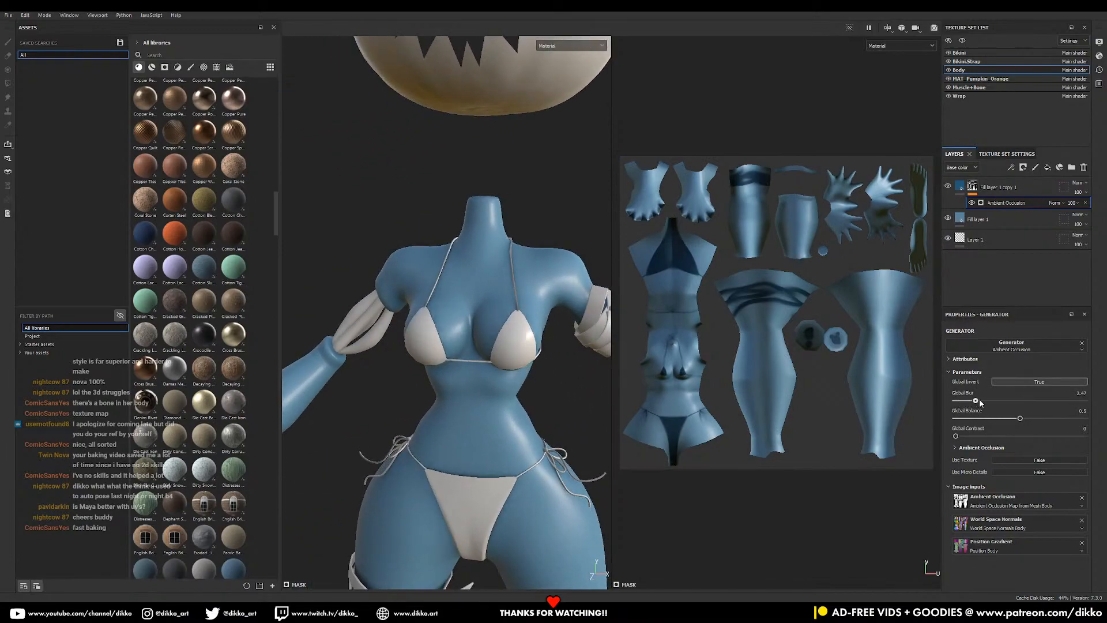
- Raise the occlusion mask's contrast slightly and blur it to about 3.54
{"action": "mouse_move", "coordinate": [968, 437]}
{"action": "left_mouse_down"}
{"action": "mouse_move", "coordinate": [1003, 438]}
{"action": "mouse_move", "coordinate": [963, 437]}
{"action": "mouse_move", "coordinate": [987, 427]}
{"action": "mouse_move", "coordinate": [984, 406]}
{"action": "left_mouse_up"}
{"action": "left_click_drag", "start_coordinate": [600, 453], "coordinate": [495, 346], "text": "alt"}
{"action": "middle_click_drag", "start_coordinate": [447, 497], "coordinate": [501, 402], "text": "alt"}
{"action": "right_click_drag", "start_coordinate": [501, 401], "coordinate": [369, 424], "text": "alt"}
{"action": "middle_click_drag", "start_coordinate": [547, 437], "coordinate": [455, 449], "text": "alt"}
{"action": "mouse_move", "coordinate": [454, 450]}
{"action": "left_mouse_down", "text": "alt"}
{"action": "mouse_move", "coordinate": [434, 447]}
{"action": "mouse_move", "coordinate": [517, 423]}
{"action": "mouse_move", "coordinate": [436, 443]}
{"action": "mouse_move", "coordinate": [443, 437]}
{"action": "left_mouse_up", "text": "alt"}
{"action": "middle_click_drag", "start_coordinate": [460, 289], "coordinate": [467, 340], "text": "alt"}
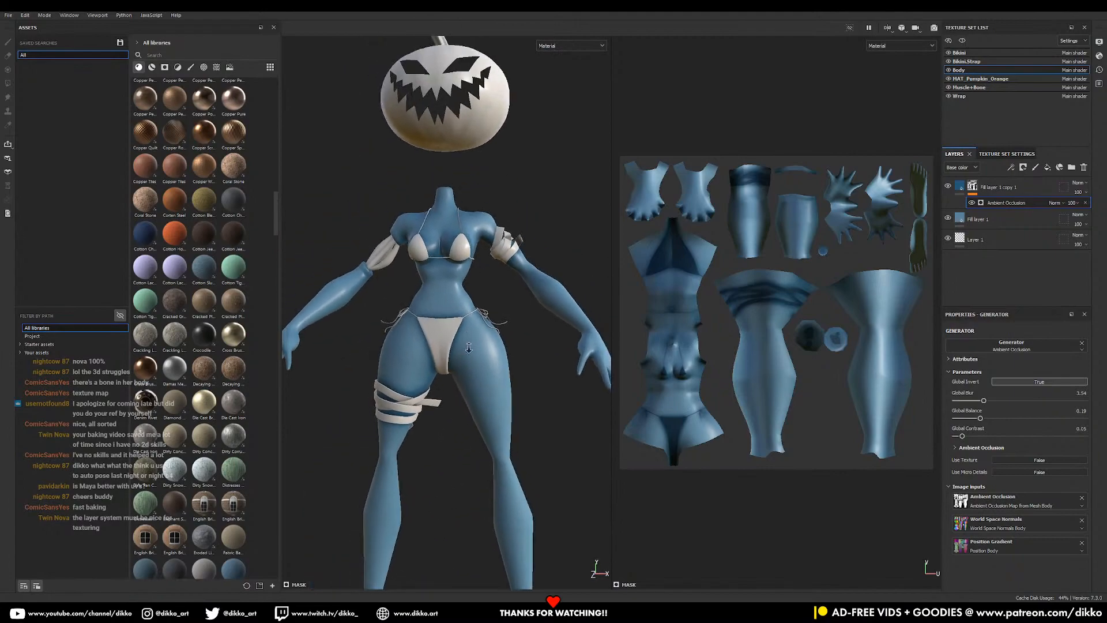
{"action": "right_click_drag", "start_coordinate": [467, 339], "coordinate": [517, 334], "text": "alt"}
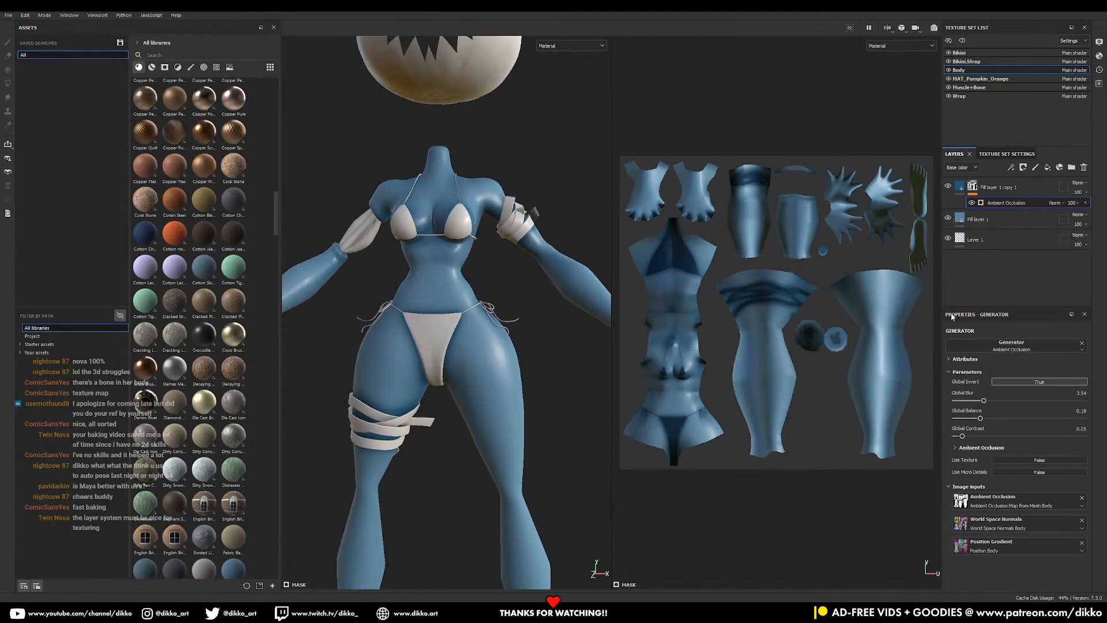
- Add a fill effect to the mask, delete it, and reselect the Ambient Occlusion generator
{"action": "left_click", "coordinate": [1023, 168]}
{"action": "left_click", "coordinate": [1014, 513]}
{"action": "key", "text": "Delete"}
{"action": "left_click", "coordinate": [1007, 200]}
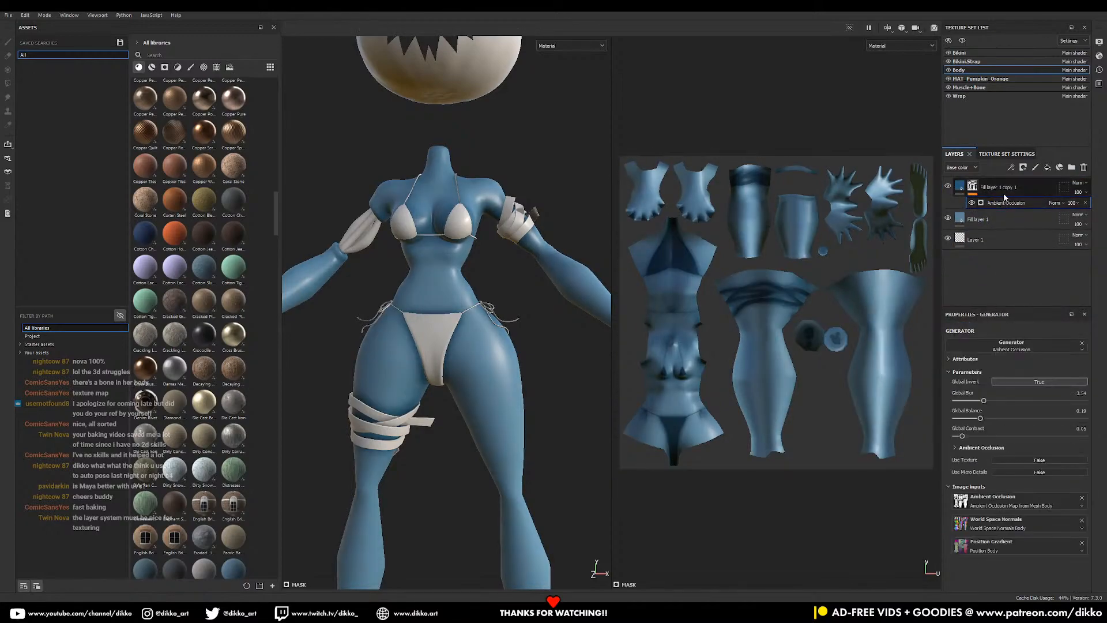
{"action": "right_click", "coordinate": [1004, 199]}
- Add a Paint effect above Ambient Occlusion with its value set to black
{"action": "left_click", "coordinate": [1030, 514]}
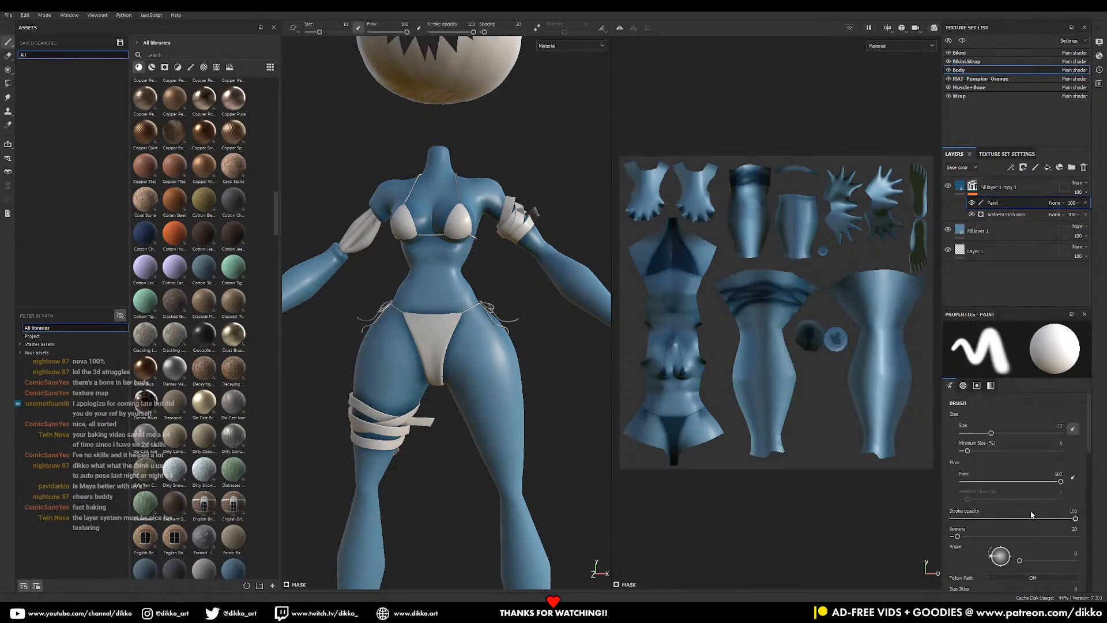
{"action": "scroll", "coordinate": [461, 376], "scroll_direction": "up", "scroll_amount": 3}
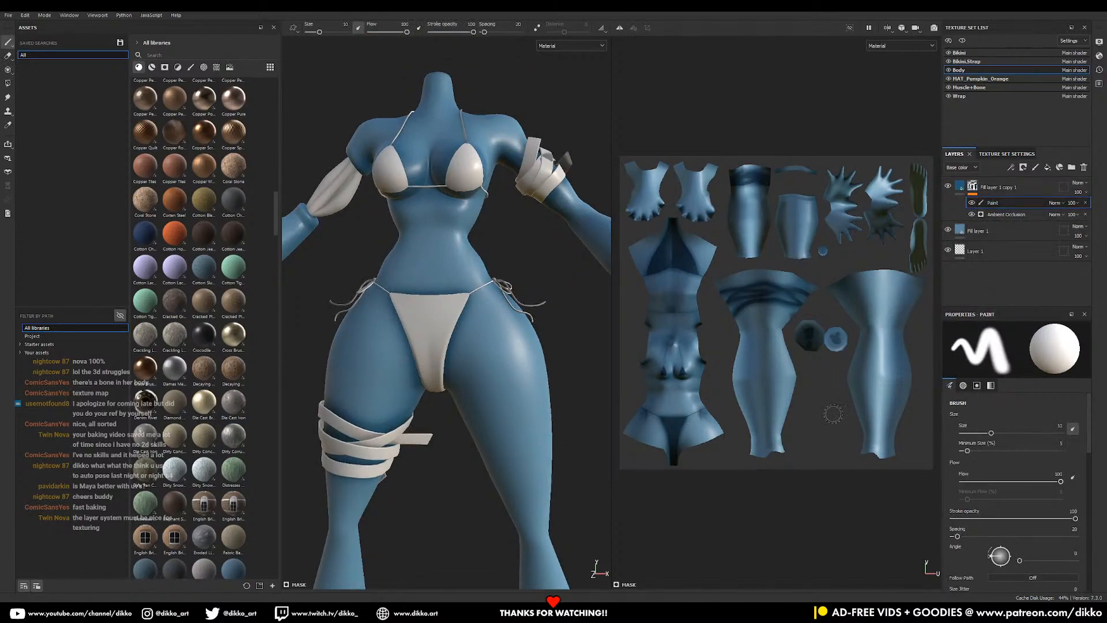
{"action": "scroll", "coordinate": [1036, 586], "scroll_direction": "down", "scroll_amount": 10}
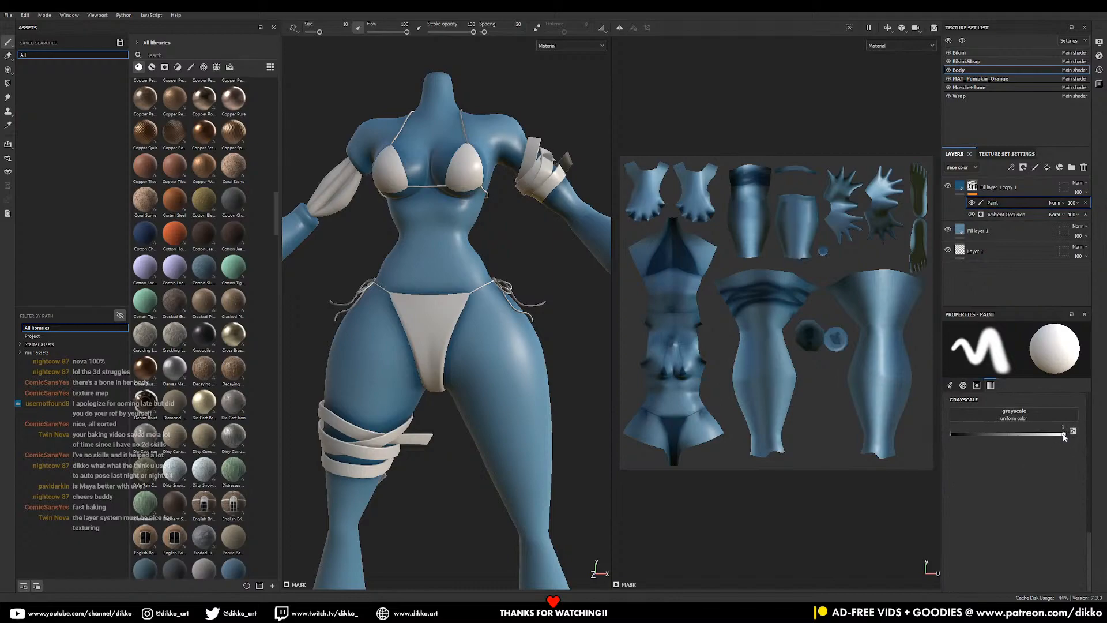
{"action": "left_click_drag", "start_coordinate": [1065, 436], "coordinate": [952, 436]}
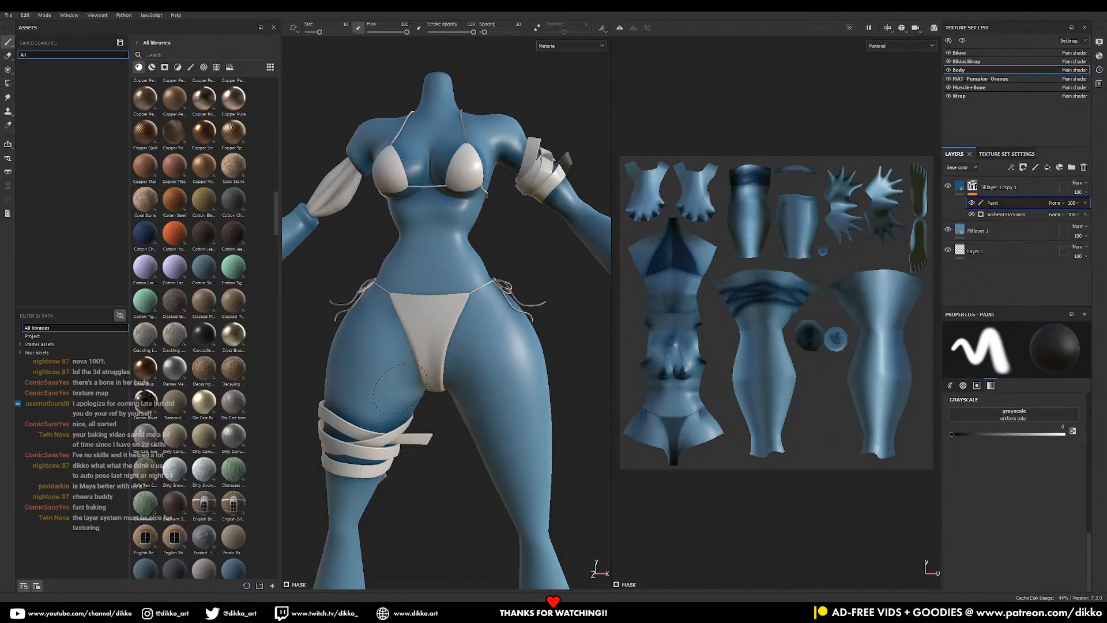
- Turn on symmetry painting while viewing the character's back
{"action": "left_click_drag", "start_coordinate": [577, 353], "coordinate": [426, 401], "text": "alt"}
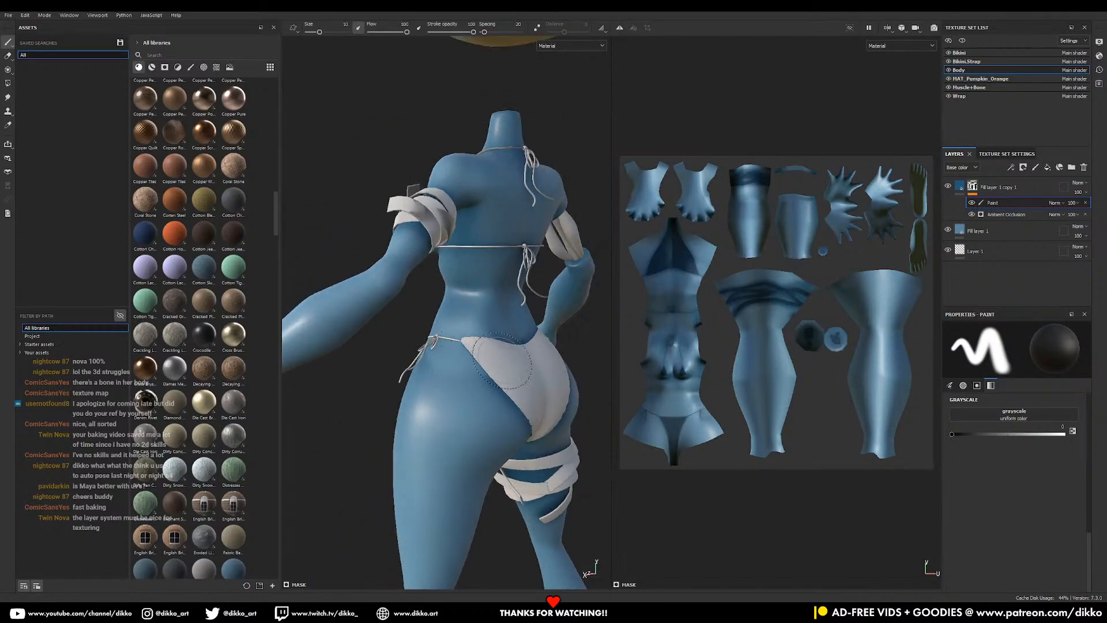
{"action": "middle_click_drag", "start_coordinate": [539, 377], "coordinate": [470, 403], "text": "alt"}
{"action": "left_click_drag", "start_coordinate": [415, 417], "coordinate": [515, 384], "text": "alt"}
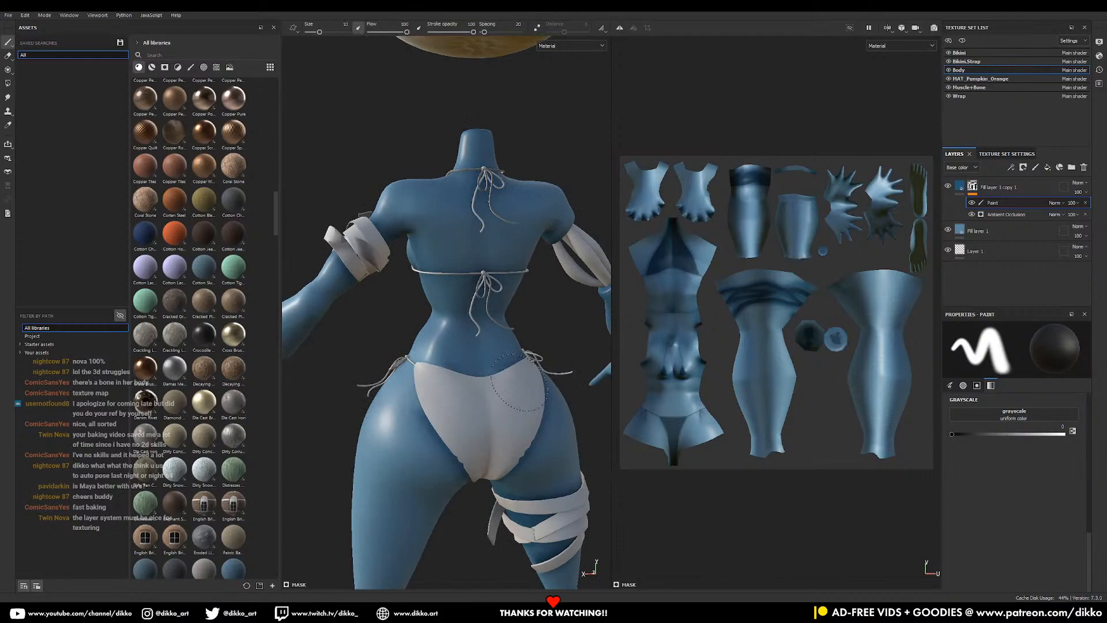
{"action": "left_click", "coordinate": [618, 28]}
{"action": "left_click_drag", "start_coordinate": [432, 401], "coordinate": [462, 457], "text": "alt"}
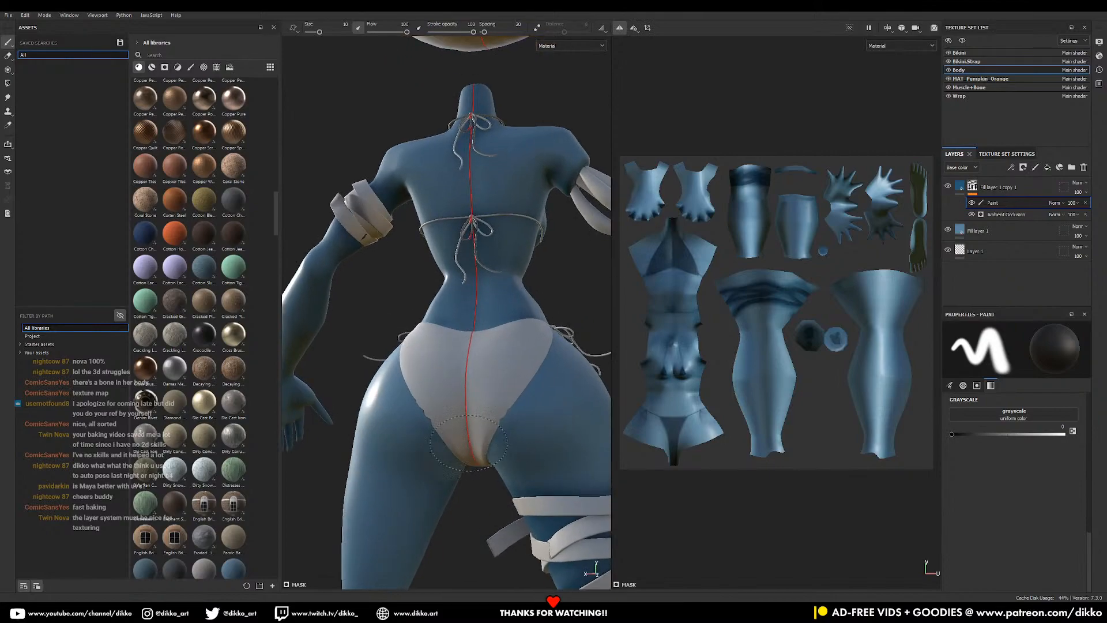
{"action": "left_click_drag", "start_coordinate": [438, 364], "coordinate": [429, 290], "text": "alt"}
{"action": "left_click_drag", "start_coordinate": [481, 331], "coordinate": [510, 333], "text": "alt"}
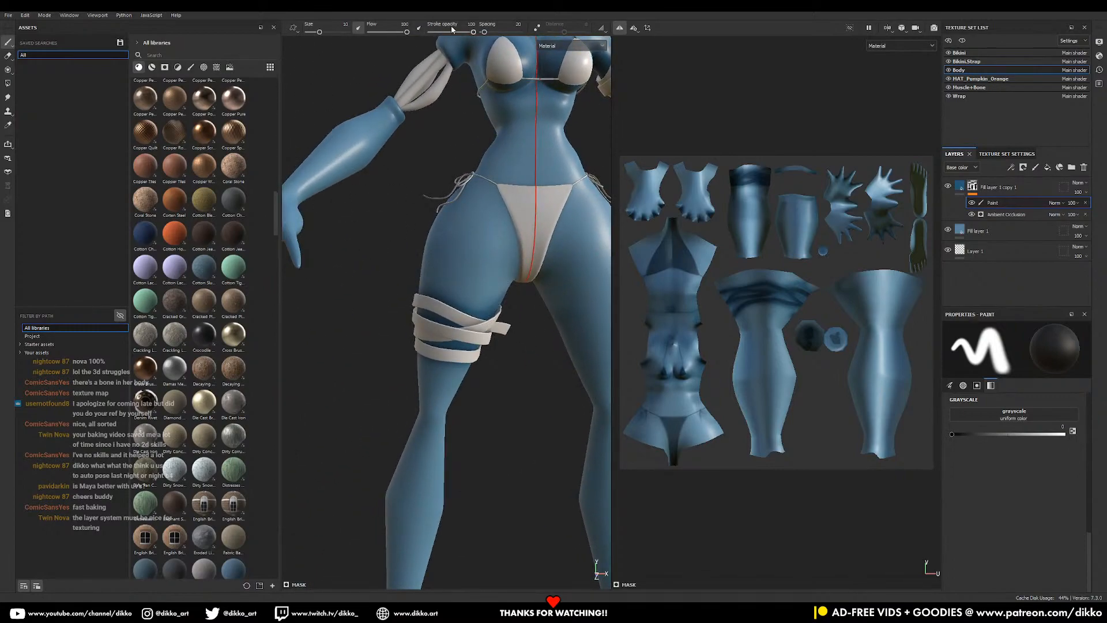
- Set the brush opacity to 31 and size to 23.63, then frame the full figure
{"action": "left_click_drag", "start_coordinate": [455, 32], "coordinate": [444, 33]}
{"action": "right_click_drag", "start_coordinate": [463, 305], "coordinate": [479, 333], "text": "alt"}
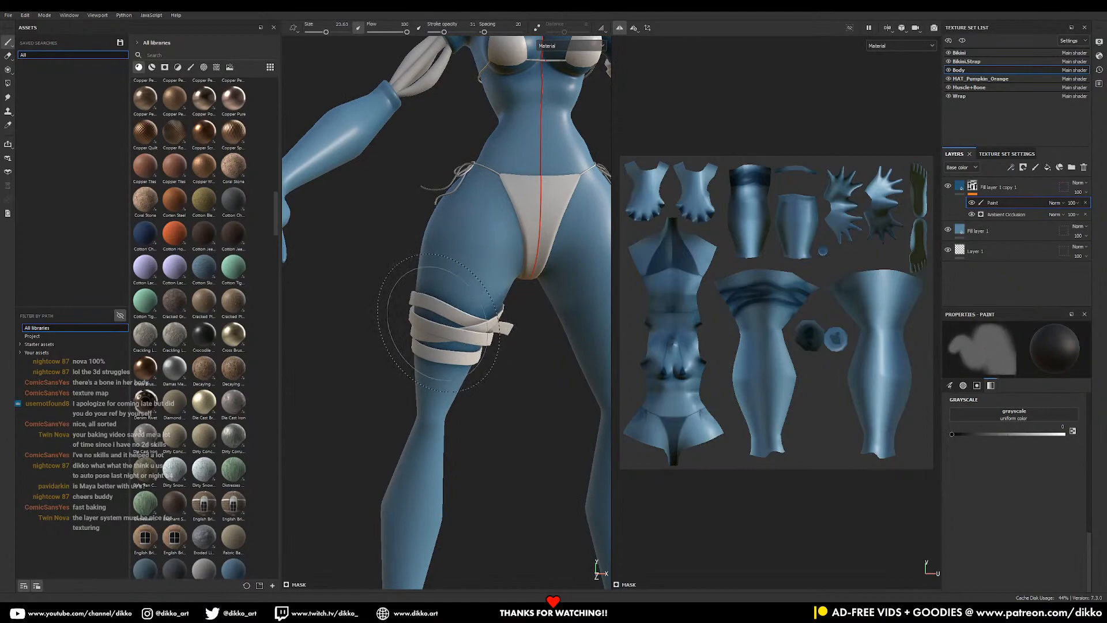
{"action": "left_click_drag", "start_coordinate": [444, 326], "coordinate": [510, 403], "text": "alt"}
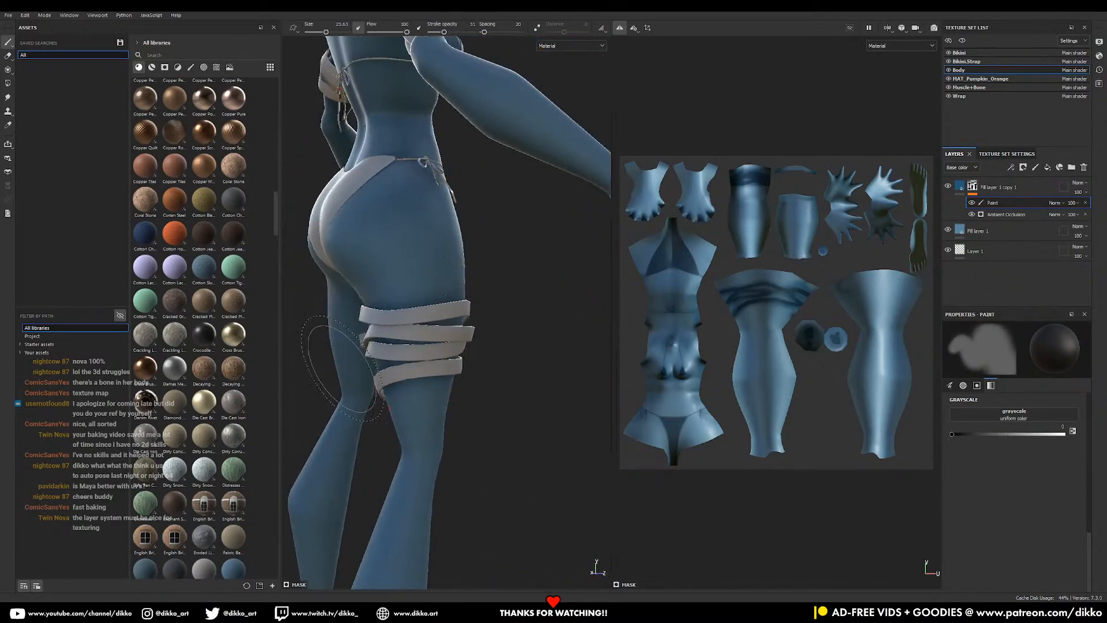
{"action": "left_click_drag", "start_coordinate": [342, 369], "coordinate": [465, 326], "text": "alt+shift"}
{"action": "middle_click_drag", "start_coordinate": [476, 155], "coordinate": [501, 328], "text": "alt"}
{"action": "left_click_drag", "start_coordinate": [497, 330], "coordinate": [440, 354], "text": "alt"}
{"action": "right_click_drag", "start_coordinate": [440, 356], "coordinate": [471, 376], "text": "alt"}
{"action": "middle_click_drag", "start_coordinate": [472, 376], "coordinate": [455, 329], "text": "alt"}
{"action": "middle_click_drag", "start_coordinate": [498, 448], "coordinate": [485, 254], "text": "alt"}
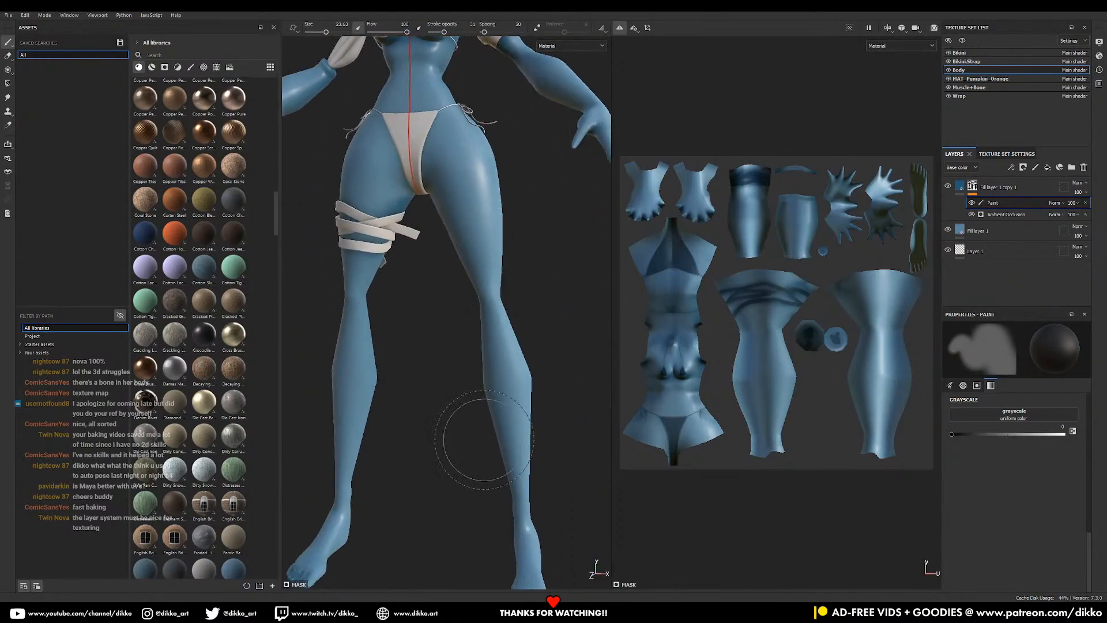
{"action": "right_click_drag", "start_coordinate": [484, 440], "coordinate": [408, 484], "text": "alt"}
{"action": "middle_click_drag", "start_coordinate": [430, 390], "coordinate": [423, 528], "text": "alt"}
{"action": "left_click_drag", "start_coordinate": [476, 362], "coordinate": [441, 370], "text": "alt"}
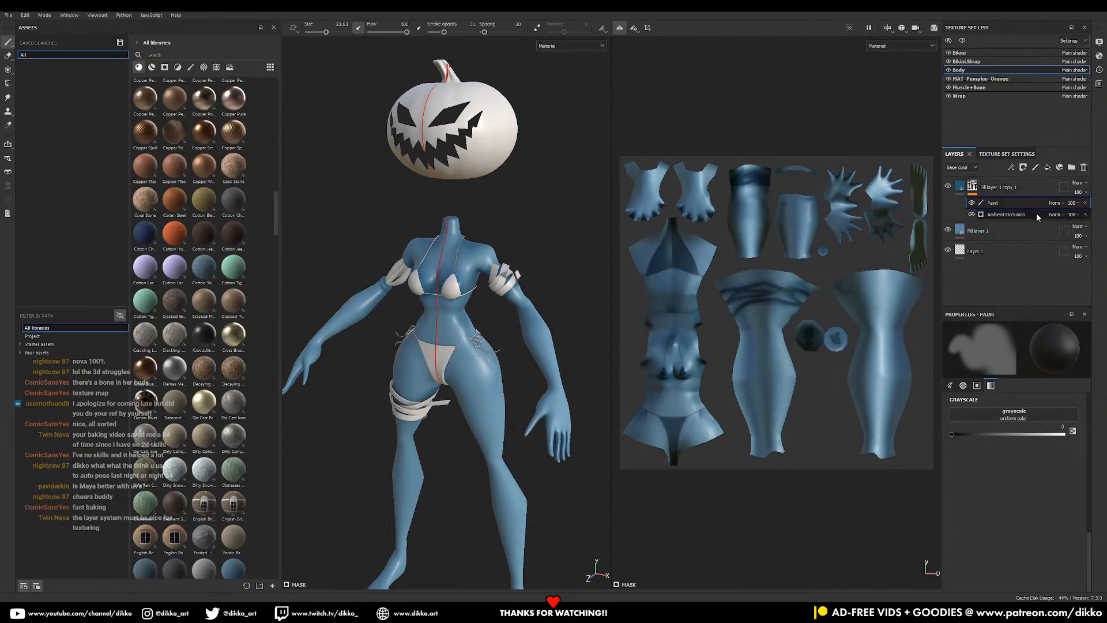
- Add Fill layer 2 on top of the body and colour it bright red
{"action": "left_click", "coordinate": [1048, 168]}
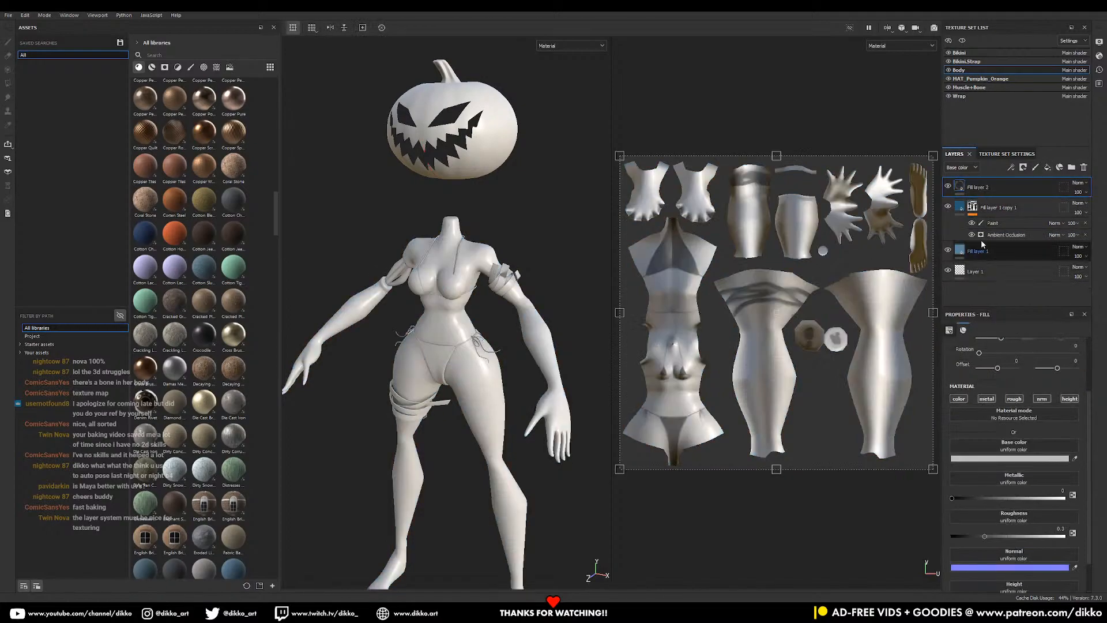
{"action": "left_click", "coordinate": [1010, 460]}
{"action": "mouse_move", "coordinate": [944, 403]}
{"action": "left_mouse_down"}
{"action": "mouse_move", "coordinate": [942, 386]}
{"action": "mouse_move", "coordinate": [953, 387]}
{"action": "left_mouse_up"}
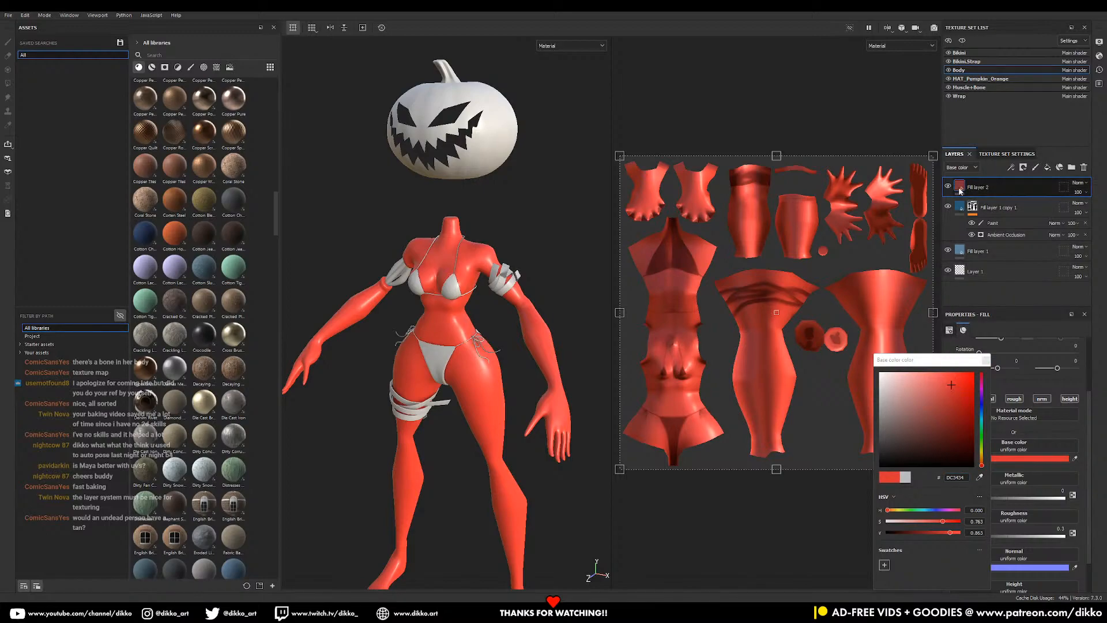
{"action": "mouse_move", "coordinate": [961, 191]}
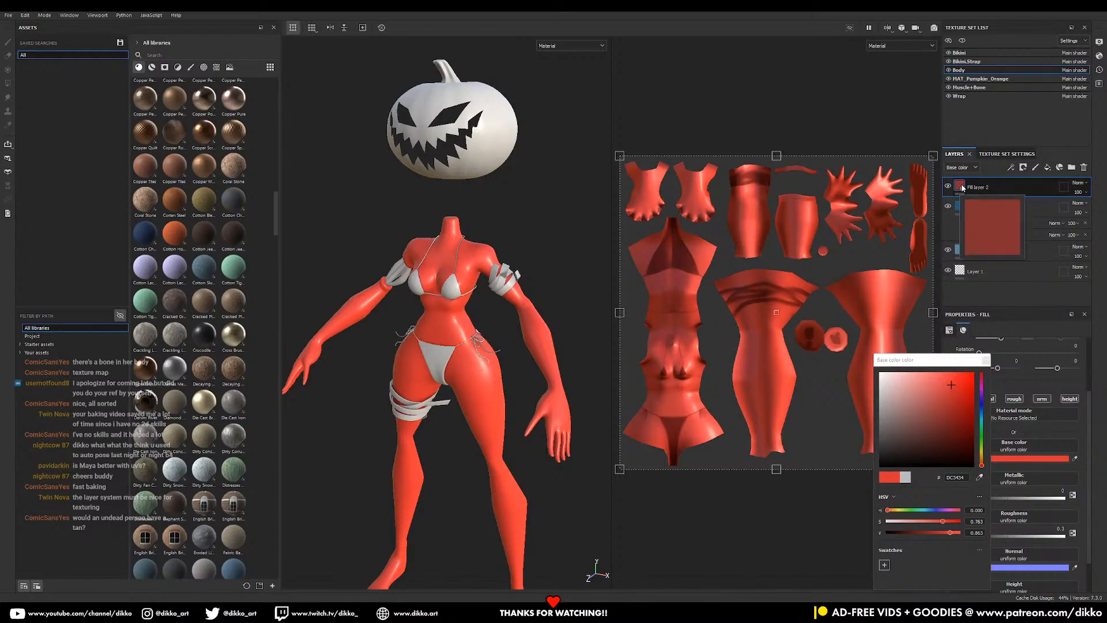
- Give the red fill a black mask with a Curvature generator
{"action": "left_click", "coordinate": [1023, 167]}
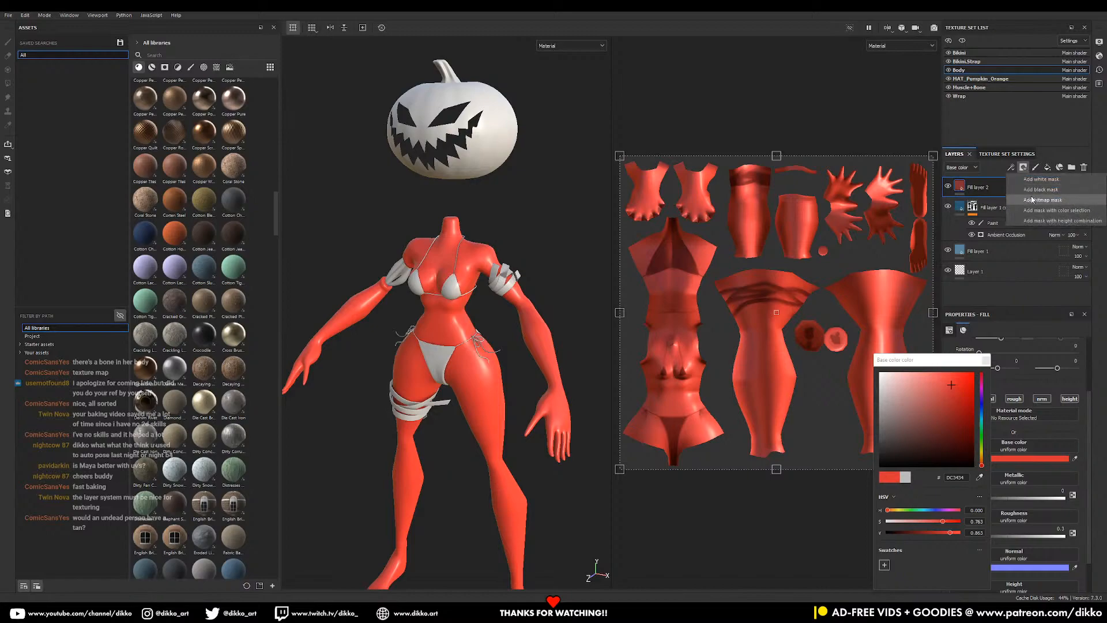
{"action": "left_click", "coordinate": [1032, 199]}
{"action": "right_click", "coordinate": [979, 191]}
{"action": "right_click", "coordinate": [975, 187]}
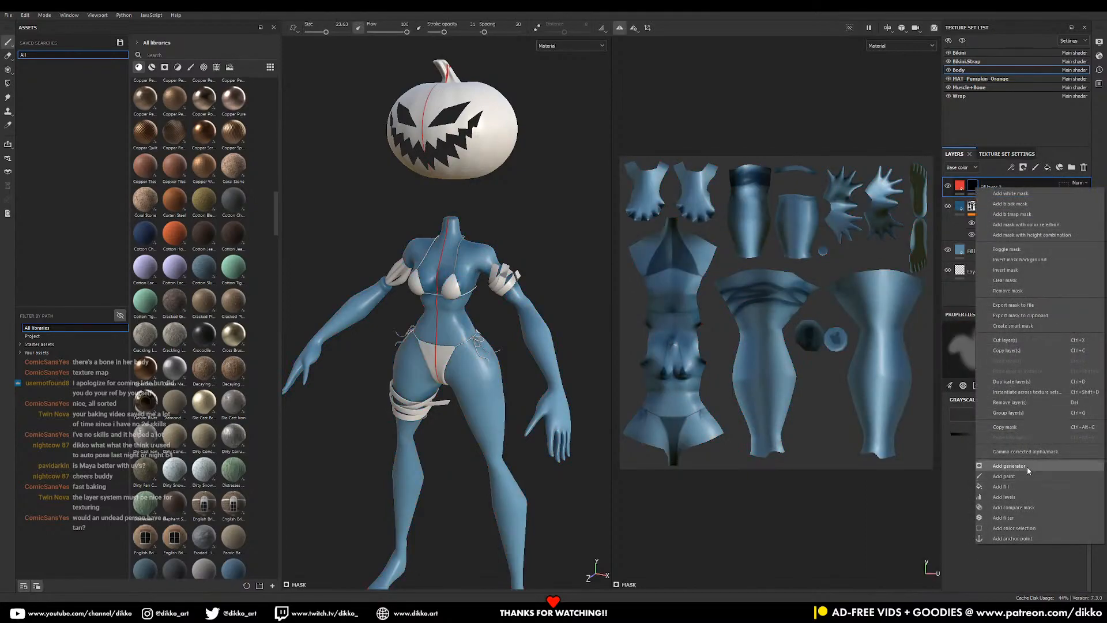
{"action": "left_click", "coordinate": [1026, 467]}
{"action": "left_click", "coordinate": [1044, 345]}
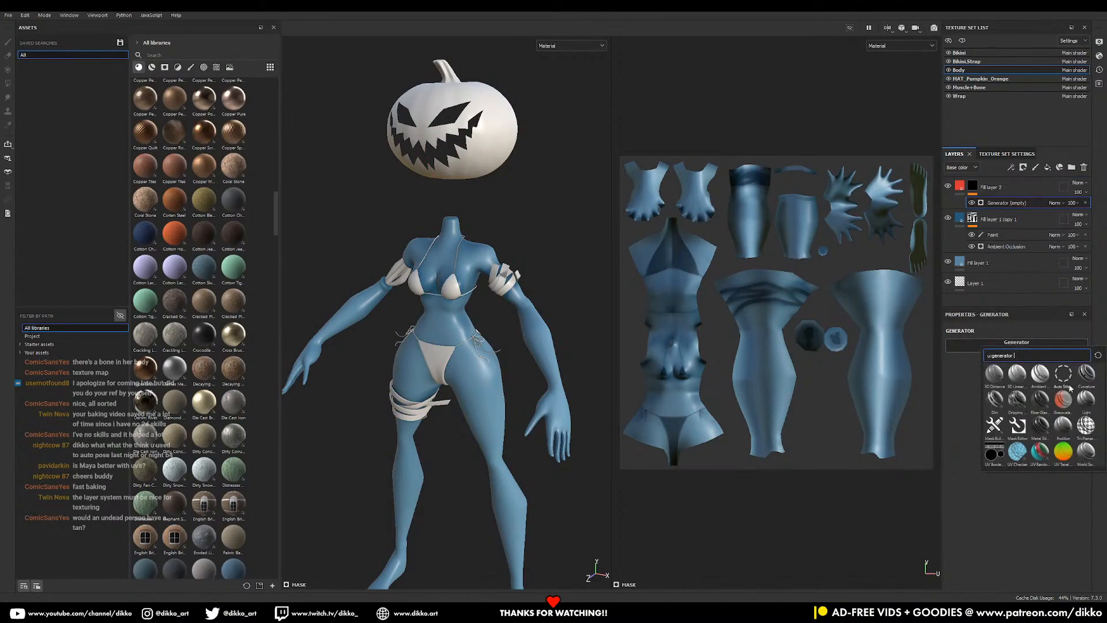
{"action": "left_click", "coordinate": [1085, 381]}
{"action": "left_click_drag", "start_coordinate": [396, 362], "coordinate": [412, 347], "text": "alt"}
{"action": "middle_click_drag", "start_coordinate": [412, 347], "coordinate": [439, 366], "text": "alt"}
{"action": "scroll", "coordinate": [438, 362], "scroll_direction": "up", "scroll_amount": 2}
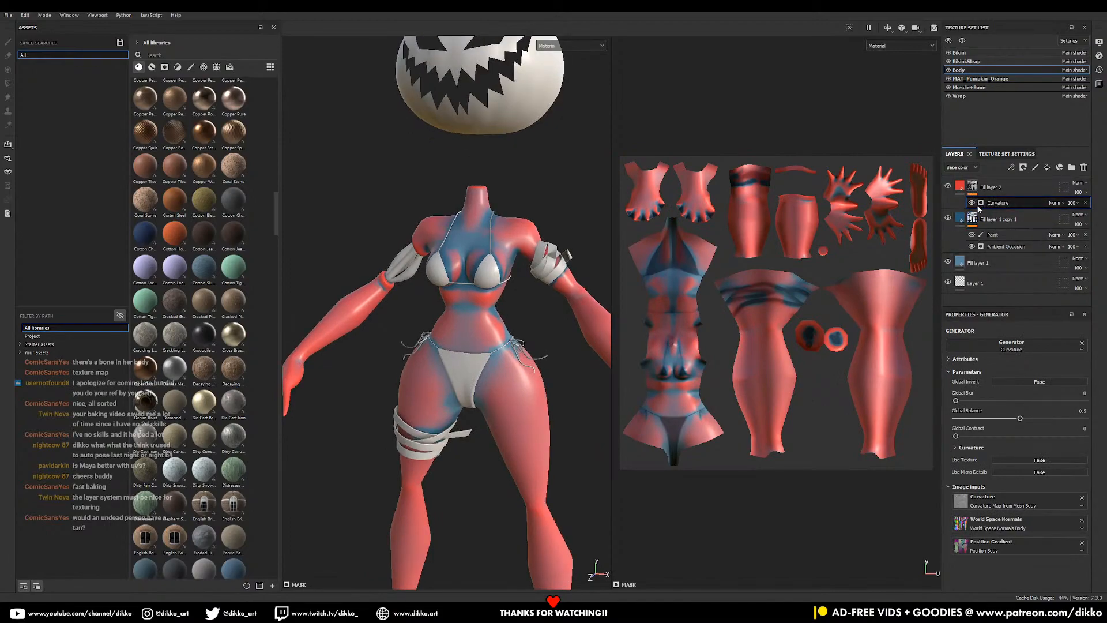
- Lower the mask balance, reduce Soft curvature, and raise Big curvature to 0.24
{"action": "left_click_drag", "start_coordinate": [1016, 418], "coordinate": [980, 419]}
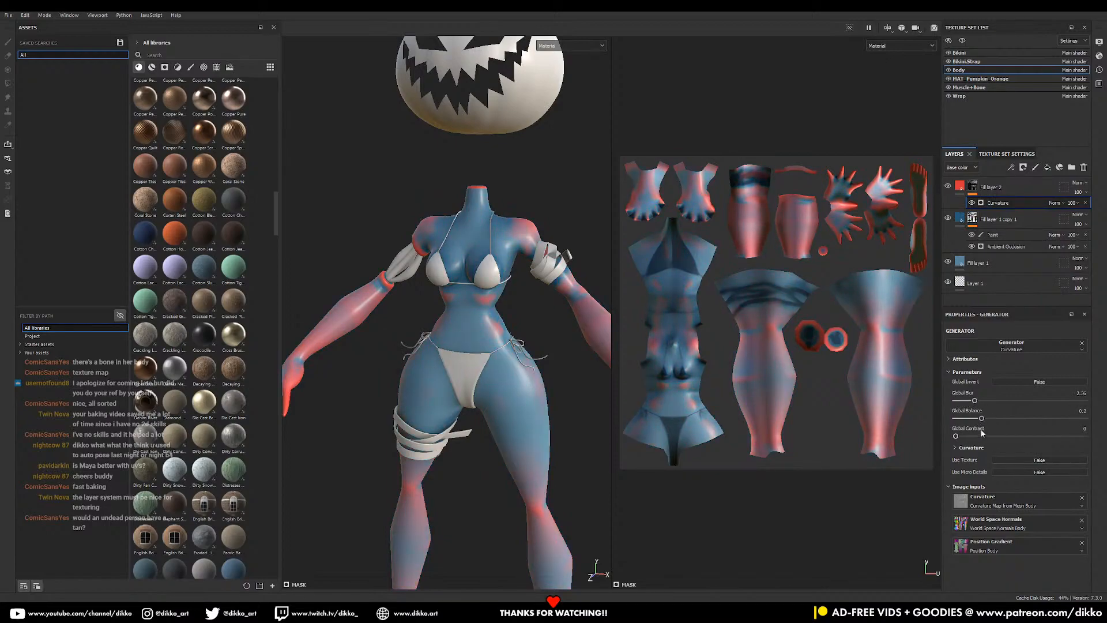
{"action": "left_click", "coordinate": [957, 447]}
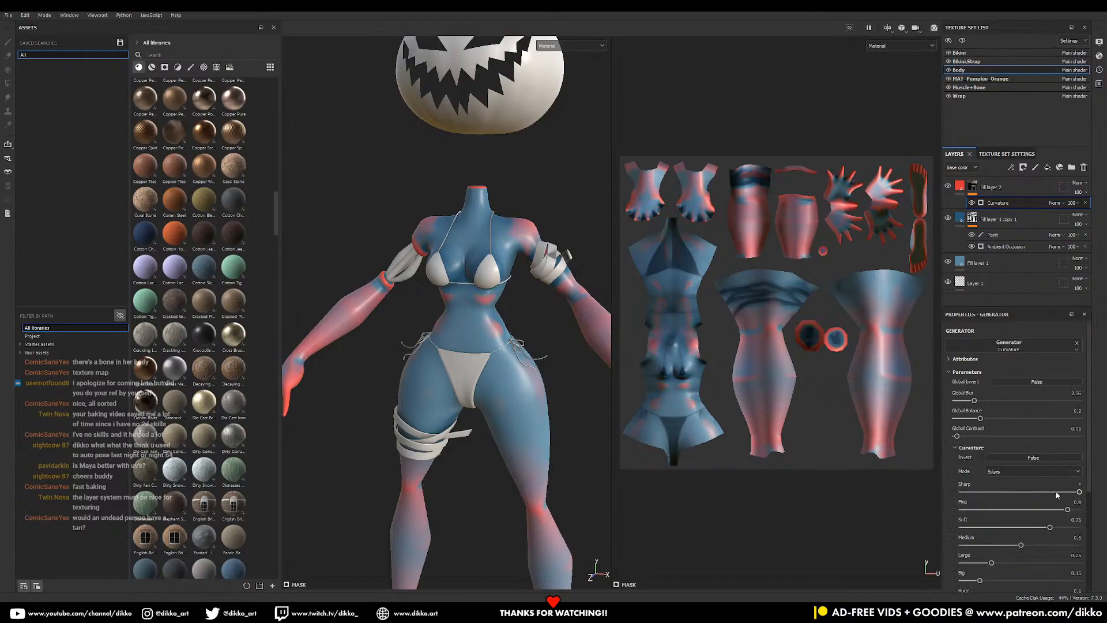
{"action": "left_click_drag", "start_coordinate": [1050, 527], "coordinate": [975, 549]}
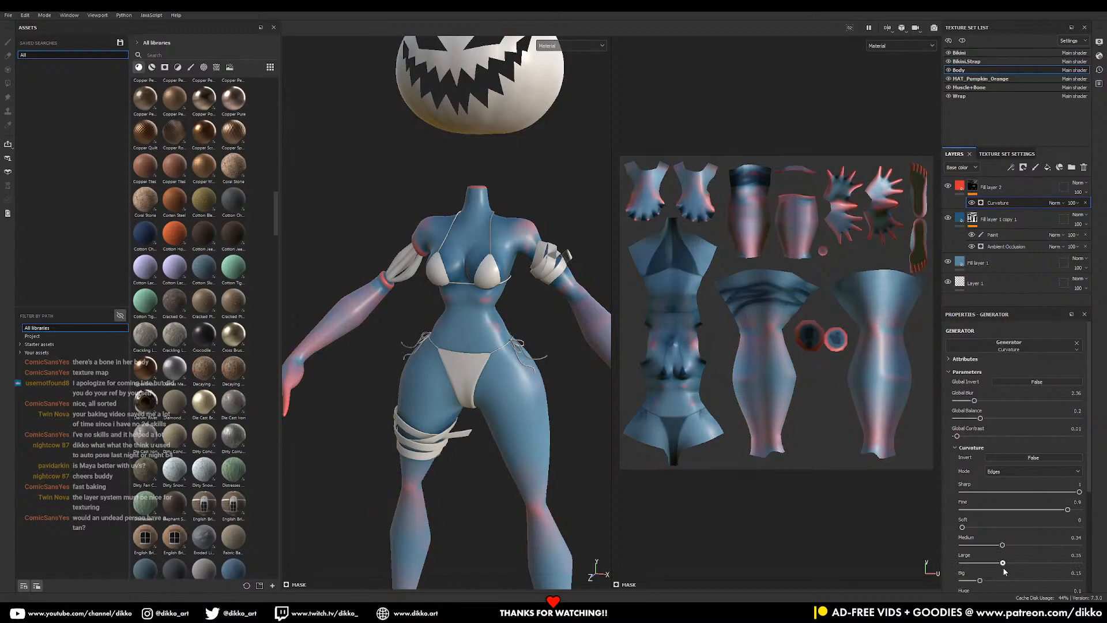
{"action": "middle_click_drag", "start_coordinate": [521, 522], "coordinate": [488, 391]}
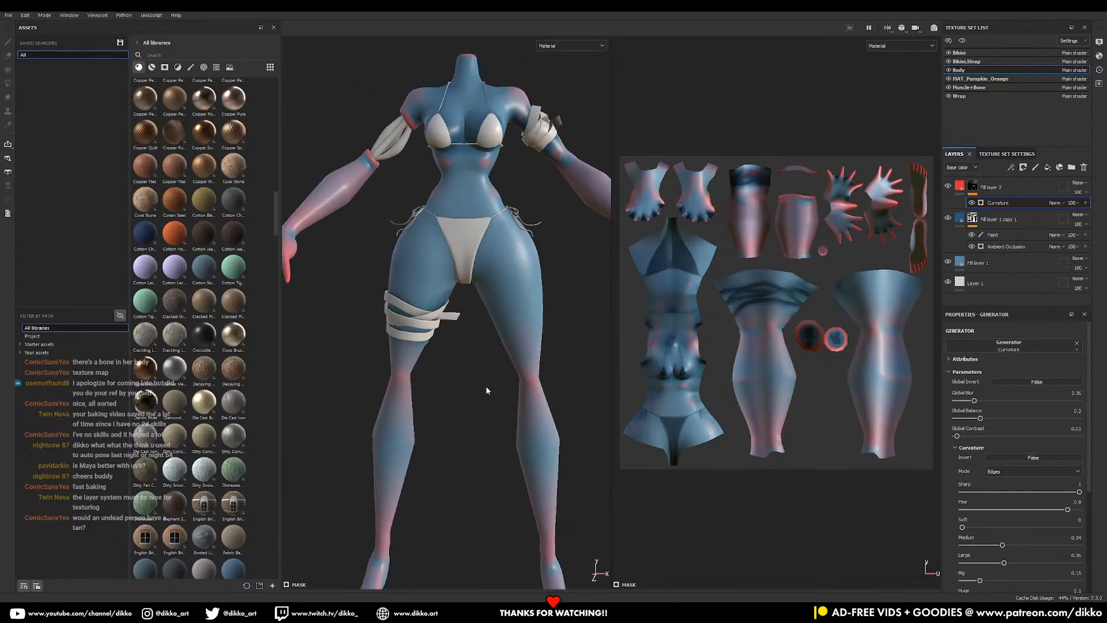
{"action": "left_click_drag", "start_coordinate": [980, 580], "coordinate": [990, 581]}
{"action": "scroll", "coordinate": [437, 432], "scroll_direction": "down", "scroll_amount": 3}
{"action": "middle_click_drag", "start_coordinate": [437, 431], "coordinate": [486, 490], "text": "alt"}
{"action": "left_click_drag", "start_coordinate": [486, 491], "coordinate": [444, 358], "text": "alt"}
{"action": "middle_click_drag", "start_coordinate": [444, 358], "coordinate": [459, 386], "text": "alt"}
{"action": "right_click_drag", "start_coordinate": [460, 387], "coordinate": [482, 438], "text": "alt"}
{"action": "left_click_drag", "start_coordinate": [485, 359], "coordinate": [455, 318], "text": "alt"}
{"action": "middle_click_drag", "start_coordinate": [454, 317], "coordinate": [449, 214], "text": "alt"}
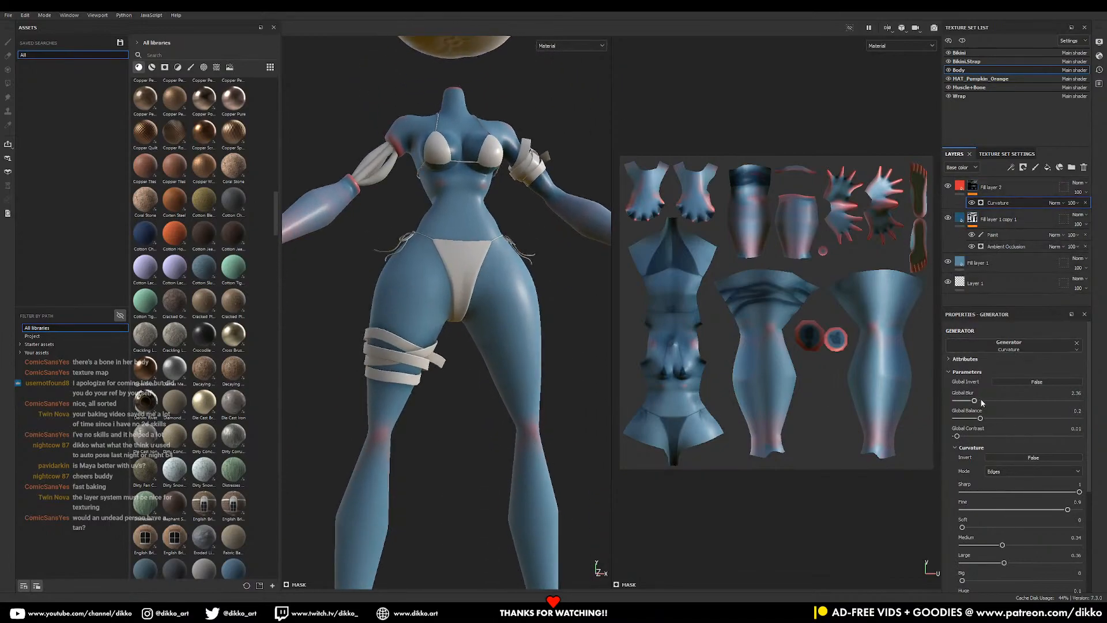
- Sharpen the curvature mask and raise its balance so more red shows
{"action": "left_click_drag", "start_coordinate": [964, 401], "coordinate": [999, 420]}
{"action": "left_click_drag", "start_coordinate": [989, 420], "coordinate": [999, 419]}
{"action": "scroll", "coordinate": [536, 398], "scroll_direction": "down", "scroll_amount": 4}
{"action": "left_click_drag", "start_coordinate": [536, 398], "coordinate": [513, 369], "text": "alt"}
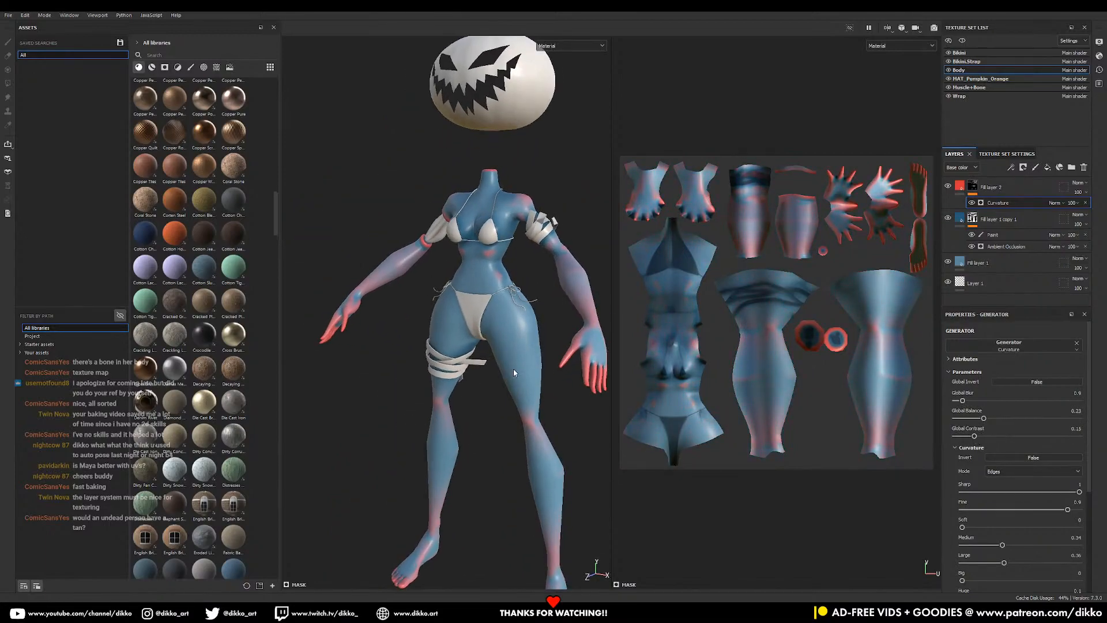
{"action": "right_click", "coordinate": [979, 192]}
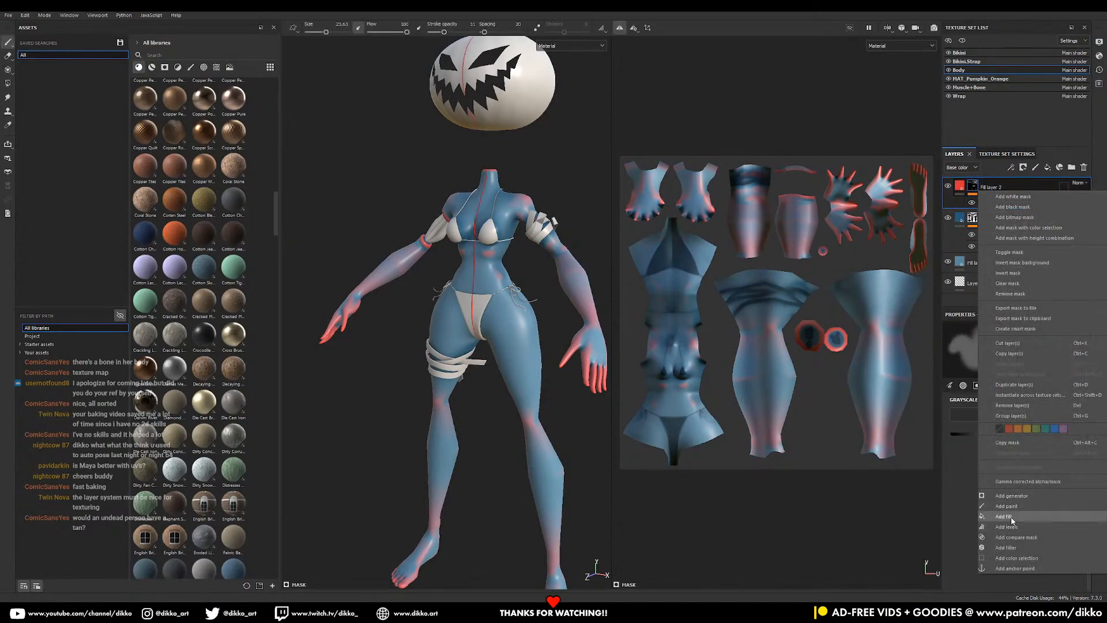
- Add a Blur filter to the curvature mask with intensity about 8.75
{"action": "left_click", "coordinate": [1007, 547]}
{"action": "left_click", "coordinate": [998, 349]}
{"action": "left_click", "coordinate": [1061, 387]}
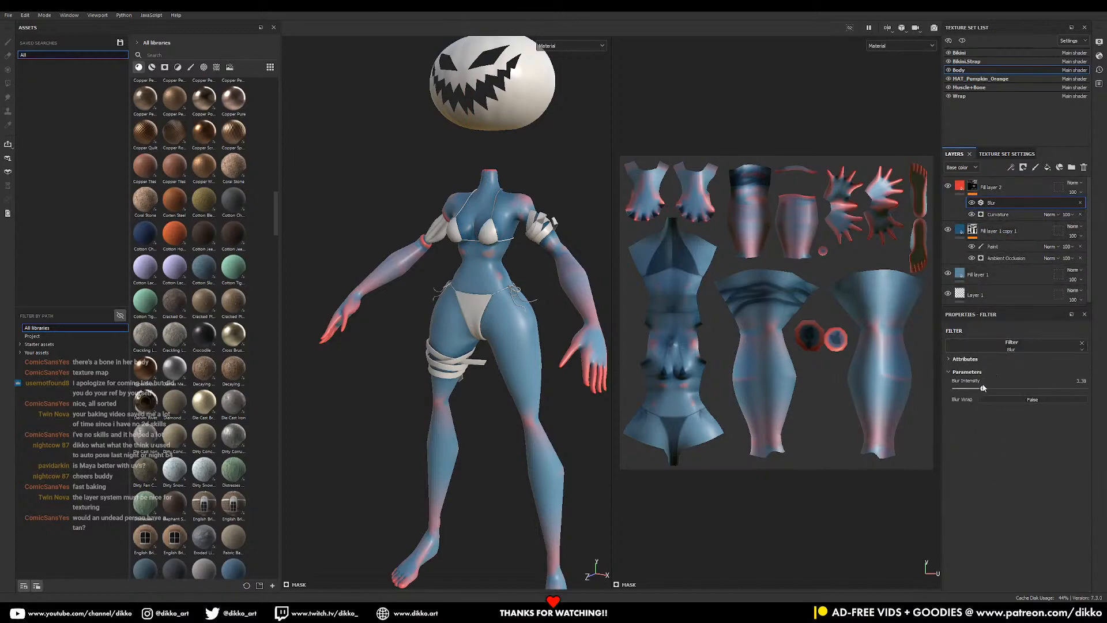
{"action": "left_click_drag", "start_coordinate": [1002, 389], "coordinate": [1010, 390]}
{"action": "left_click_drag", "start_coordinate": [479, 348], "coordinate": [512, 349], "text": "alt"}
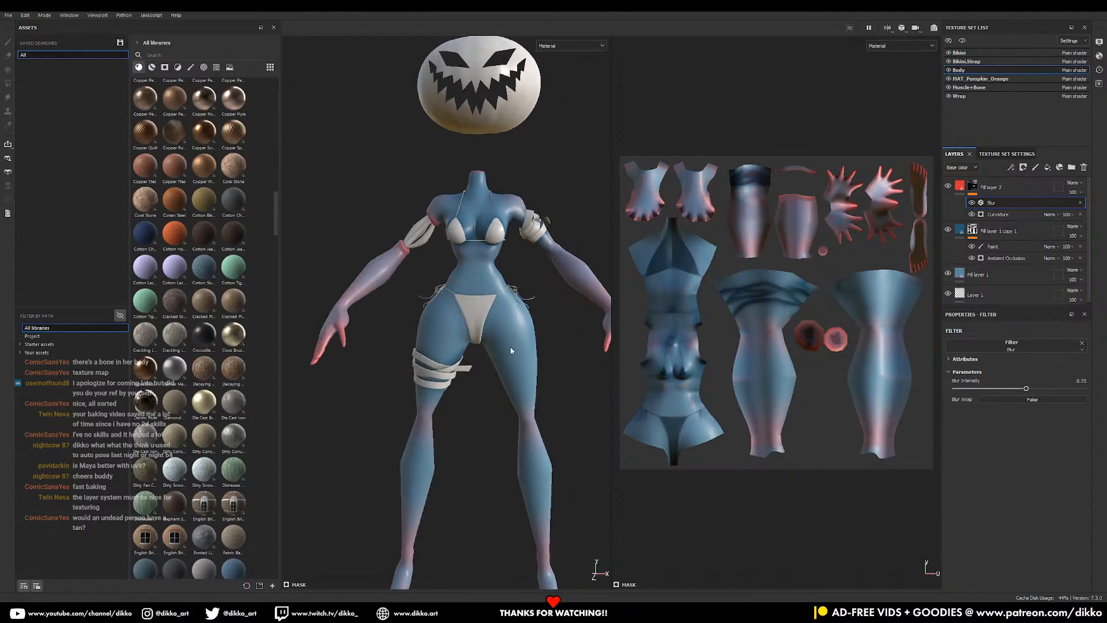
{"action": "middle_click_drag", "start_coordinate": [512, 349], "coordinate": [511, 415], "text": "alt"}
{"action": "left_click_drag", "start_coordinate": [511, 415], "coordinate": [462, 420], "text": "alt"}
{"action": "right_click_drag", "start_coordinate": [461, 420], "coordinate": [513, 421], "text": "alt"}
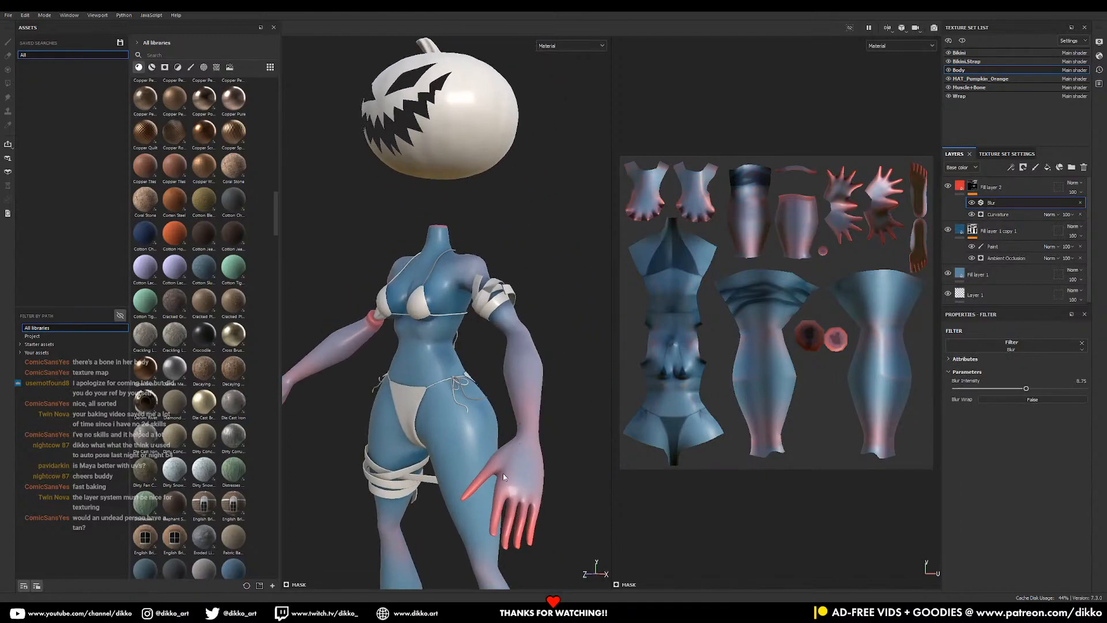
- Change Fill layer 2's base colour from red to muted purple (7D4D8C)
{"action": "left_click", "coordinate": [961, 186]}
{"action": "left_click", "coordinate": [1002, 459]}
{"action": "mouse_move", "coordinate": [990, 418]}
{"action": "left_mouse_down"}
{"action": "mouse_move", "coordinate": [916, 440]}
{"action": "mouse_move", "coordinate": [929, 431]}
{"action": "left_mouse_up"}
{"action": "scroll", "coordinate": [422, 400], "scroll_direction": "down", "scroll_amount": 3}
{"action": "left_click_drag", "start_coordinate": [422, 402], "coordinate": [375, 392], "text": "alt"}
{"action": "scroll", "coordinate": [462, 306], "scroll_direction": "up", "scroll_amount": 2}
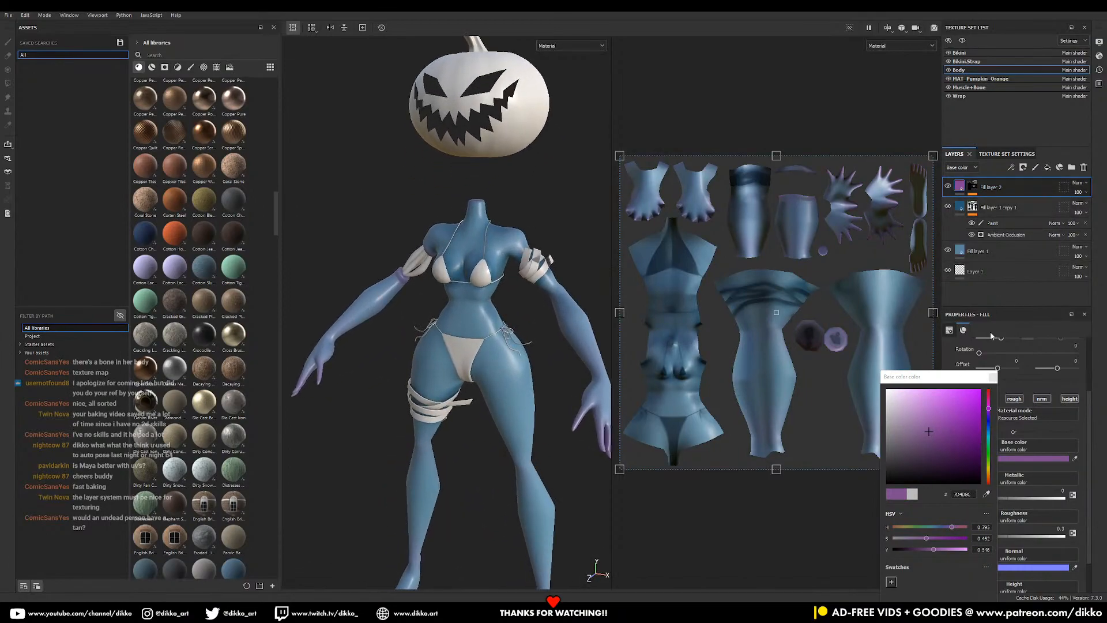
- Disable the height, normal and metallic channels on the purple fill
{"action": "left_click", "coordinate": [993, 380]}
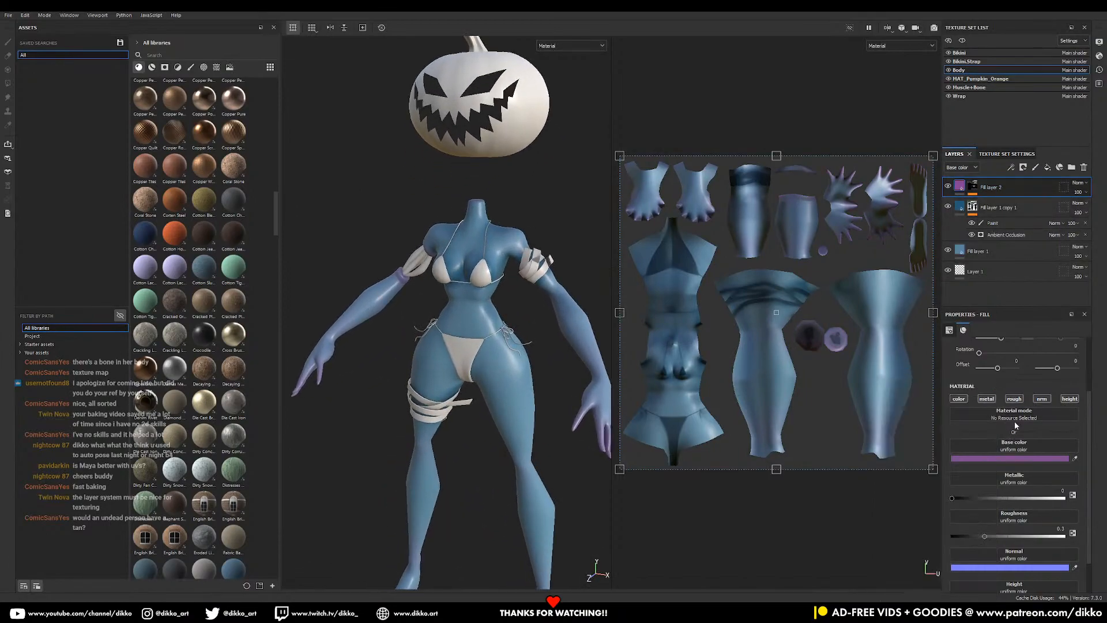
{"action": "left_click", "coordinate": [1064, 399]}
{"action": "left_click", "coordinate": [1043, 399]}
{"action": "left_click", "coordinate": [987, 399]}
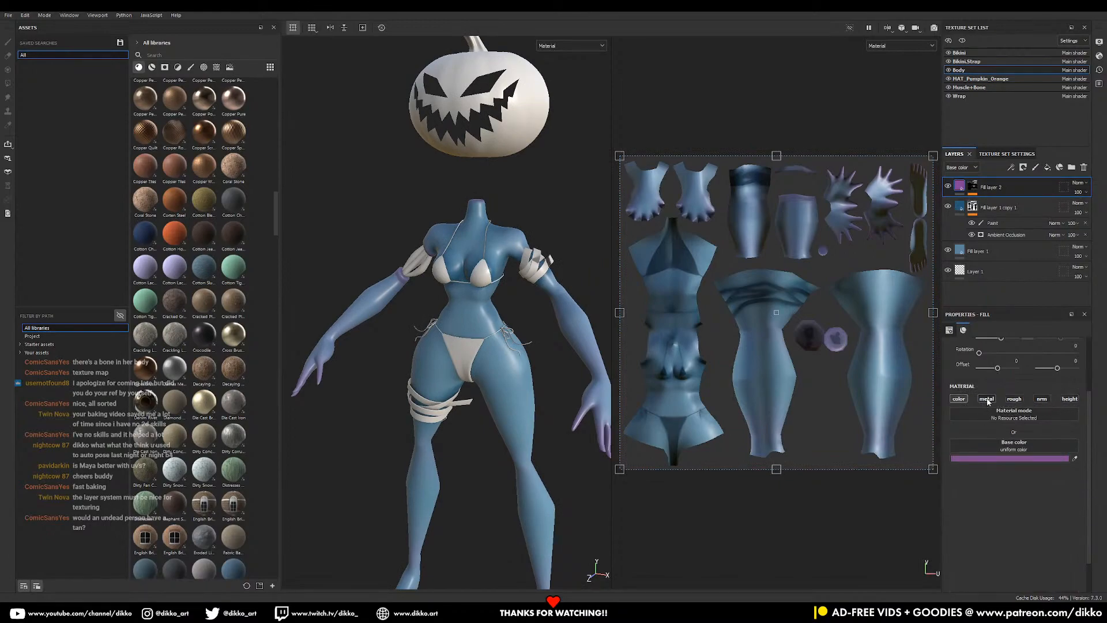
- Lower Fill layer 2's opacity to about 77 and review the tinted body
{"action": "left_click", "coordinate": [1078, 192]}
{"action": "left_click_drag", "start_coordinate": [1094, 207], "coordinate": [1096, 208]}
{"action": "left_click", "coordinate": [499, 388]}
{"action": "left_click_drag", "start_coordinate": [584, 406], "coordinate": [527, 413], "text": "alt"}
{"action": "right_click_drag", "start_coordinate": [527, 413], "coordinate": [517, 360], "text": "alt"}
{"action": "middle_click_drag", "start_coordinate": [453, 415], "coordinate": [467, 334], "text": "alt"}
{"action": "left_click_drag", "start_coordinate": [467, 334], "coordinate": [475, 375], "text": "alt"}
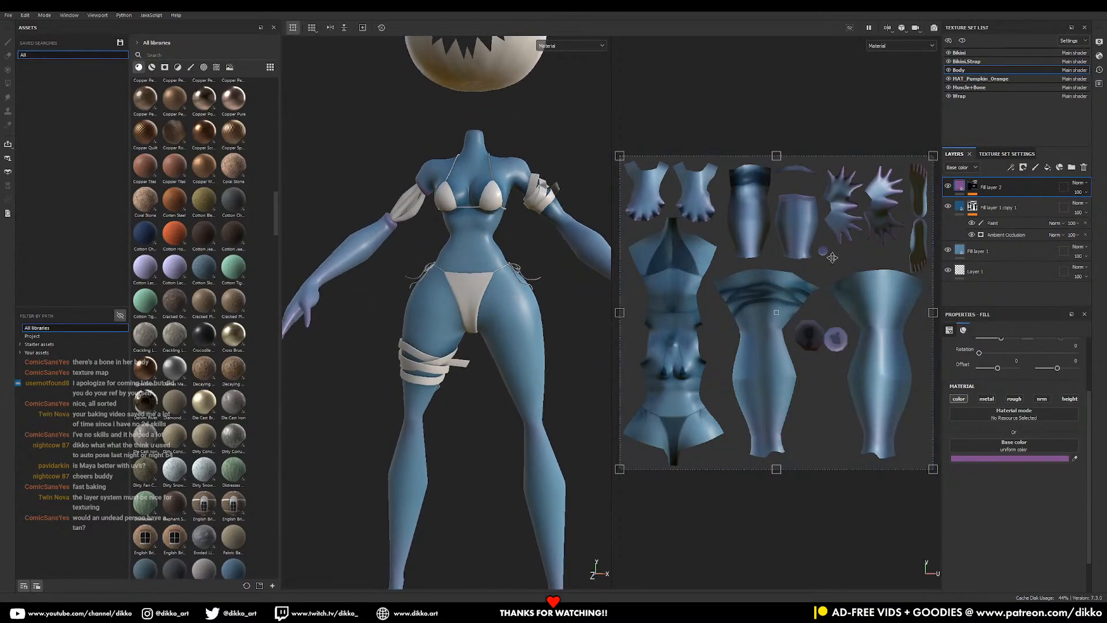
- Add Fill layer 3 in dark navy and hide it behind a black mask
{"action": "left_click", "coordinate": [1048, 167]}
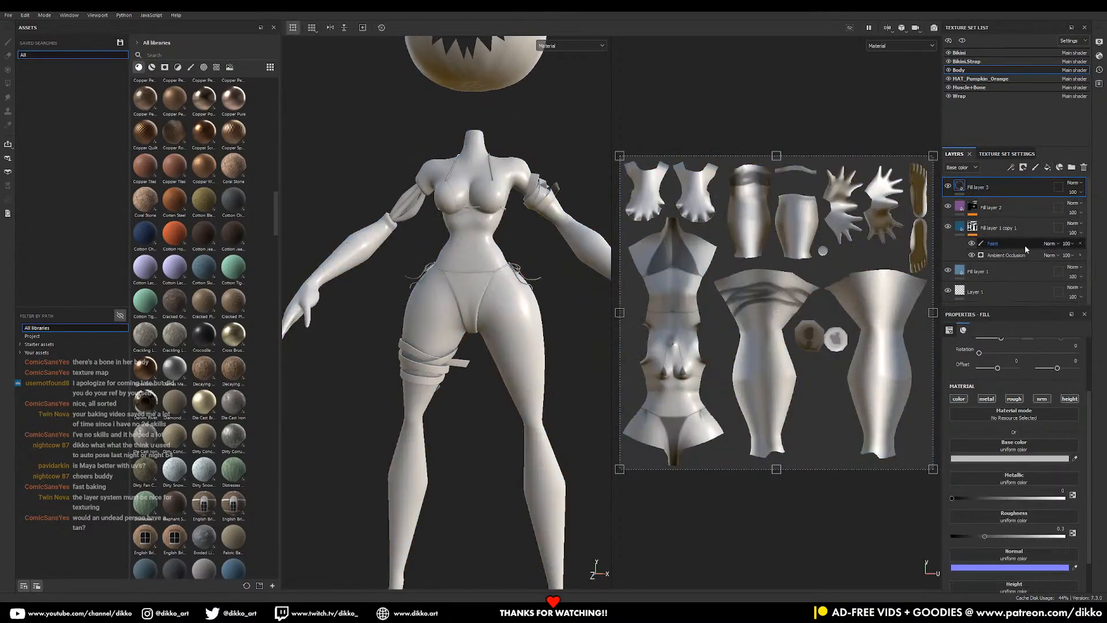
{"action": "left_click", "coordinate": [1010, 458]}
{"action": "left_click_drag", "start_coordinate": [994, 432], "coordinate": [948, 460]}
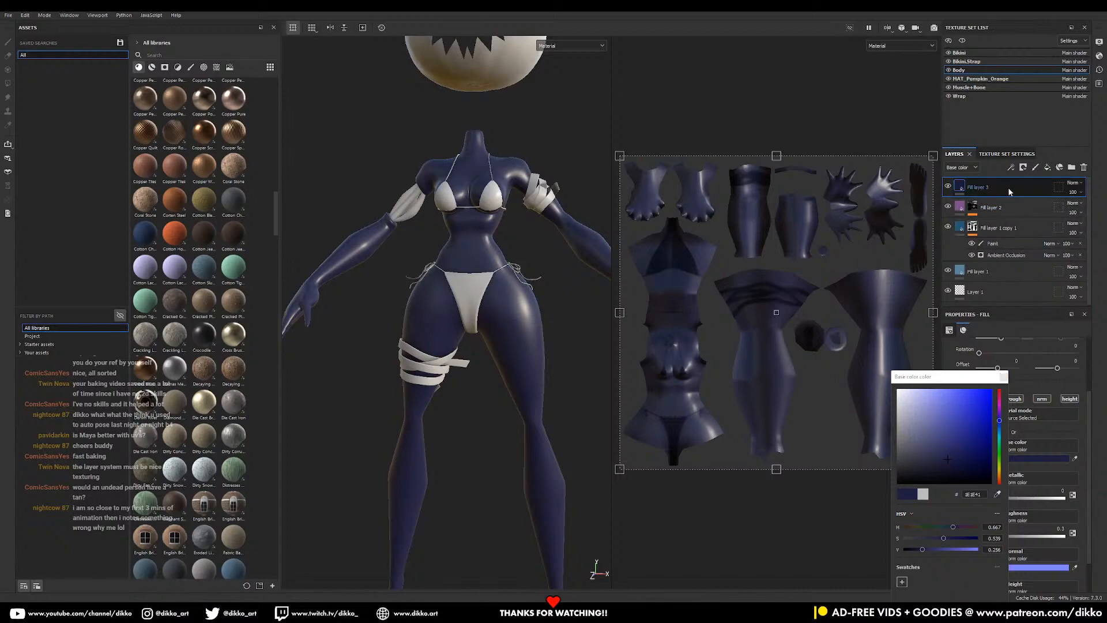
{"action": "left_click", "coordinate": [1024, 169]}
{"action": "left_click", "coordinate": [1036, 194]}
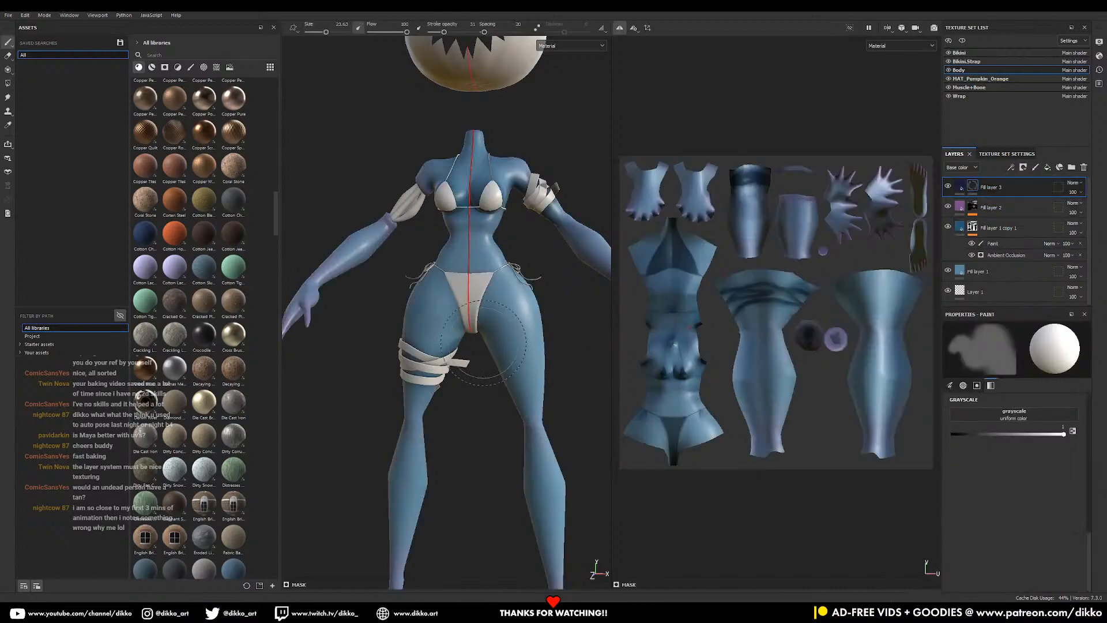
- Shrink the brush to about size 6 and raise stroke opacity to 100
{"action": "scroll", "coordinate": [495, 314], "scroll_direction": "up", "scroll_amount": 5}
{"action": "right_click_drag", "start_coordinate": [526, 357], "coordinate": [481, 349], "text": "ctrl"}
{"action": "left_click_drag", "start_coordinate": [522, 317], "coordinate": [549, 410]}
{"action": "key", "text": "ctrl+z"}
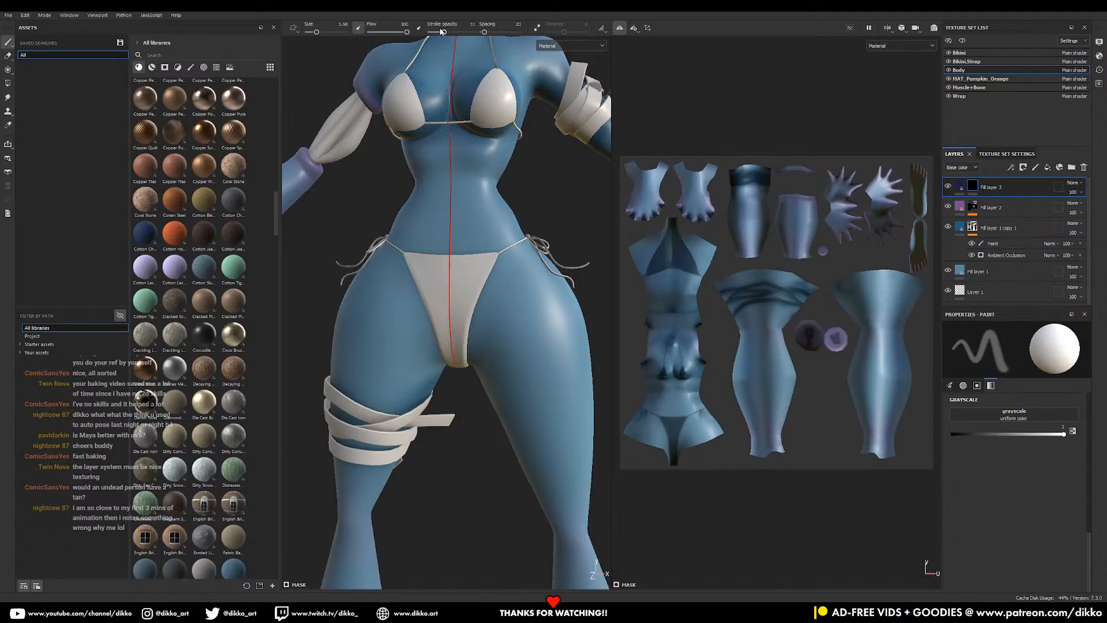
{"action": "left_click_drag", "start_coordinate": [442, 32], "coordinate": [593, 44]}
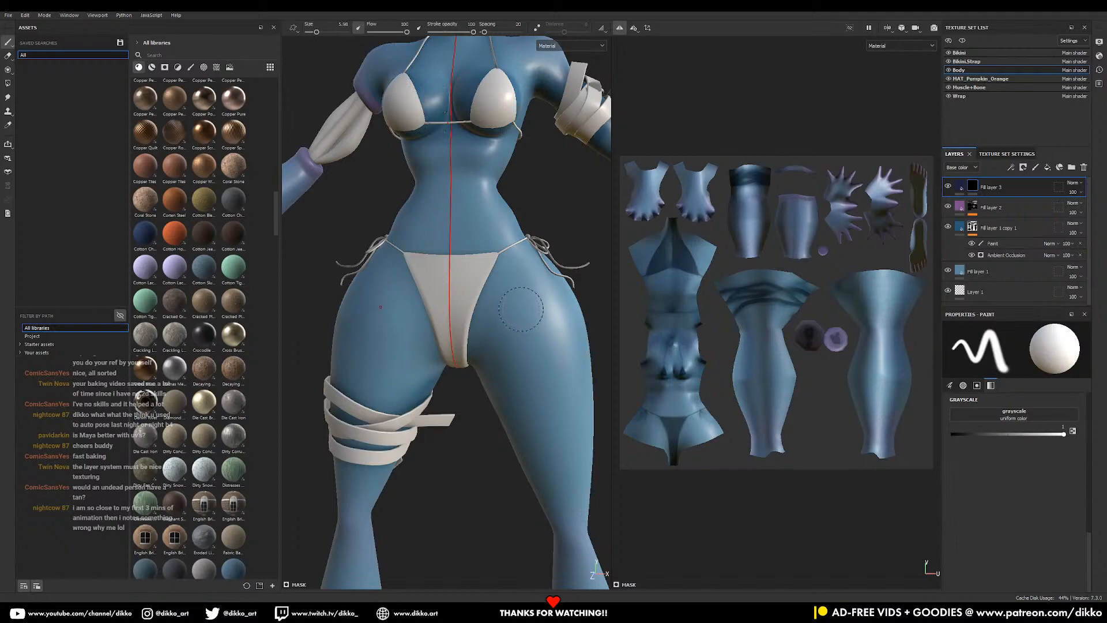
- Paint a dark streak down the thigh and mirrored dark dabs on the upper torso
{"action": "left_click_drag", "start_coordinate": [521, 309], "coordinate": [560, 446]}
{"action": "left_click_drag", "start_coordinate": [526, 313], "coordinate": [531, 353]}
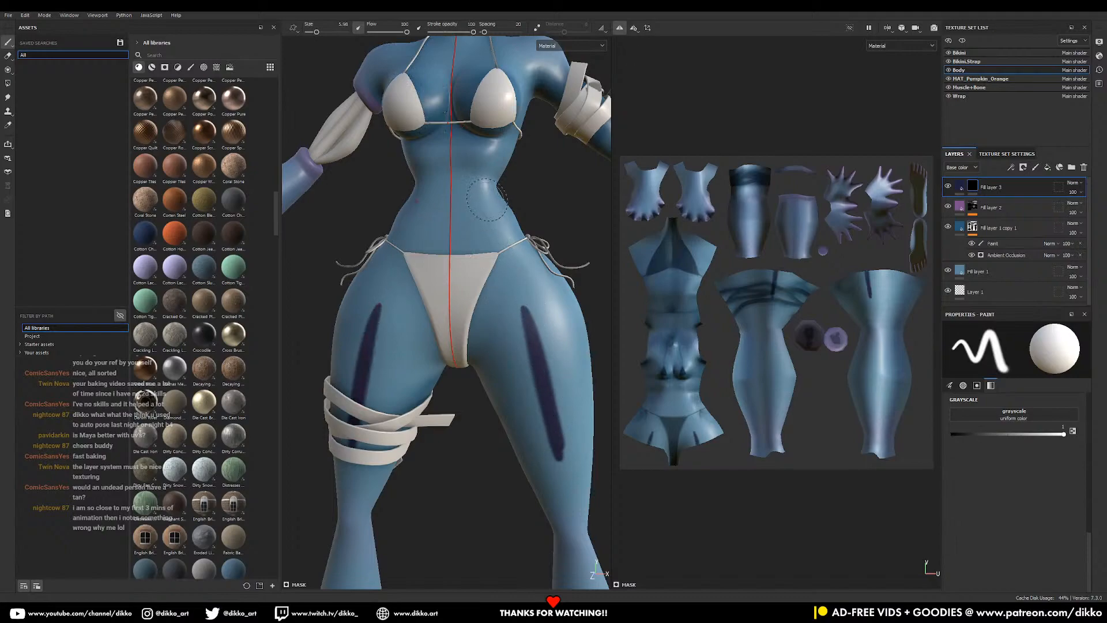
{"action": "middle_click_drag", "start_coordinate": [487, 200], "coordinate": [487, 281]}
{"action": "left_click", "coordinate": [478, 239]}
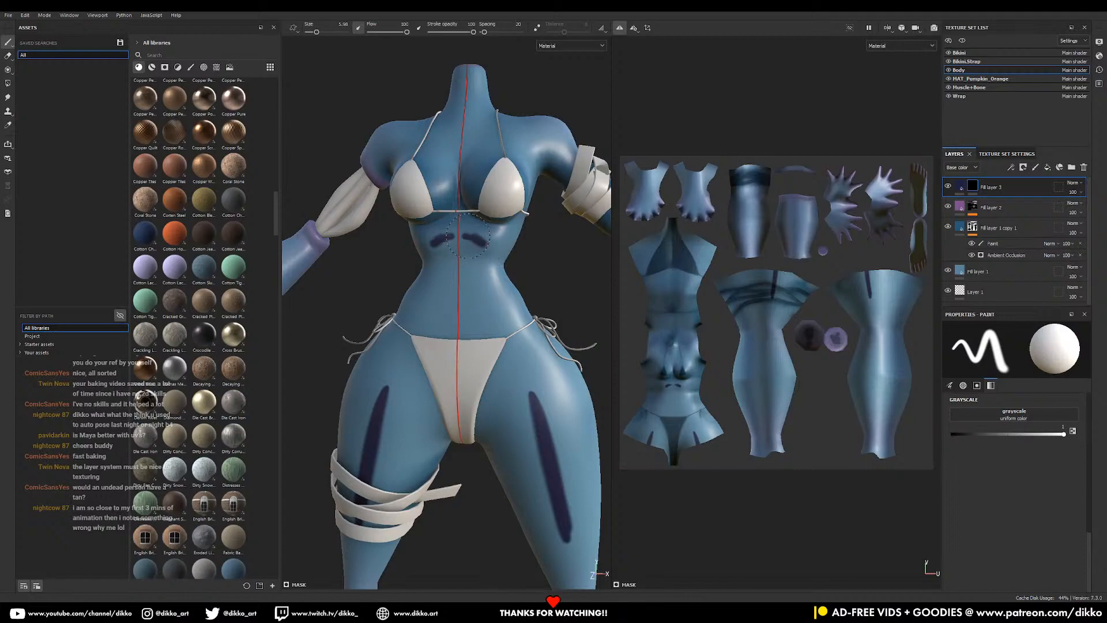
{"action": "left_click_drag", "start_coordinate": [491, 245], "coordinate": [498, 248]}
- Paint a dark streak down the calf
{"action": "middle_click_drag", "start_coordinate": [493, 178], "coordinate": [488, 251], "text": "alt"}
{"action": "left_click_drag", "start_coordinate": [474, 215], "coordinate": [484, 243], "text": "alt"}
{"action": "middle_click_drag", "start_coordinate": [483, 243], "coordinate": [485, 274], "text": "alt"}
{"action": "middle_click_drag", "start_coordinate": [571, 349], "coordinate": [482, 159], "text": "alt"}
{"action": "middle_click_drag", "start_coordinate": [496, 369], "coordinate": [475, 176], "text": "alt"}
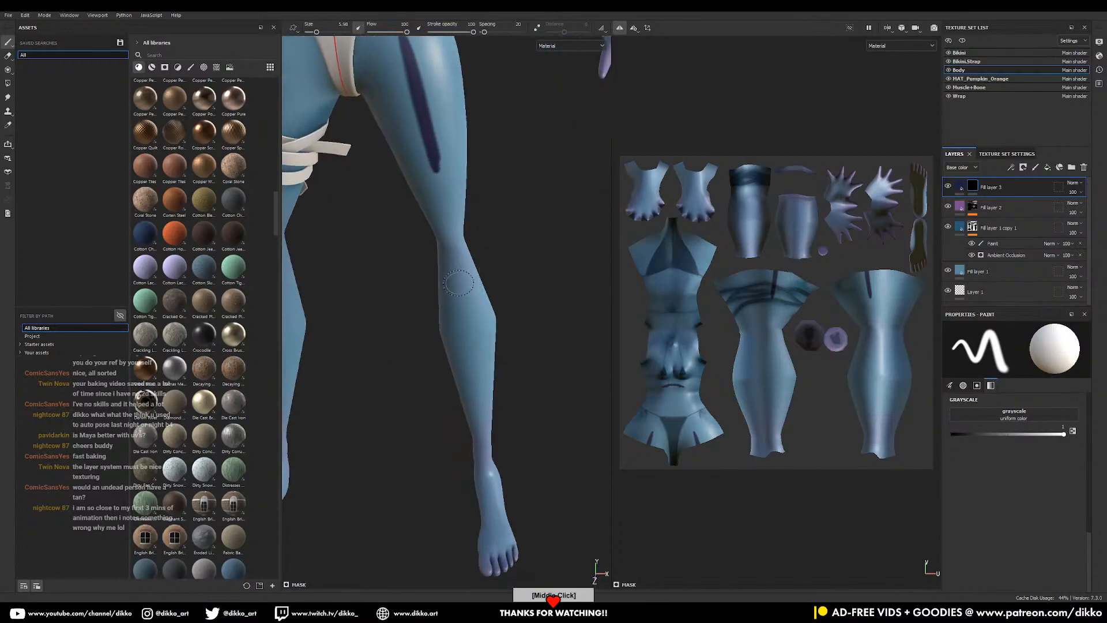
{"action": "mouse_move", "coordinate": [460, 305]}
{"action": "left_mouse_down"}
{"action": "mouse_move", "coordinate": [480, 377]}
{"action": "mouse_move", "coordinate": [456, 292]}
{"action": "left_mouse_up"}
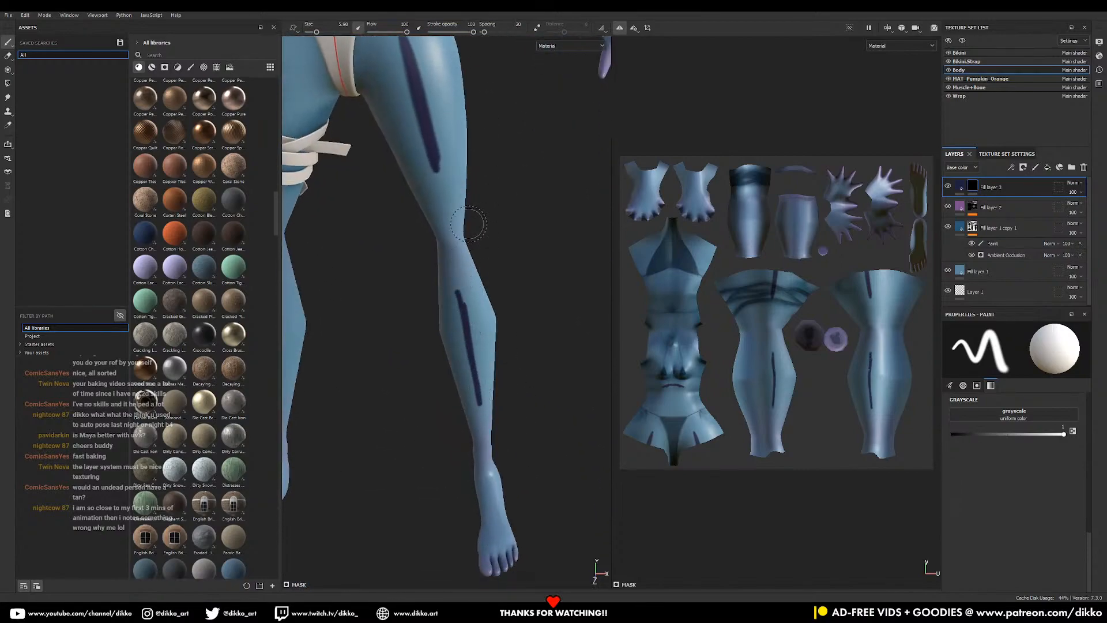
{"action": "middle_click_drag", "start_coordinate": [487, 217], "coordinate": [483, 429], "text": "alt"}
- Paint two dark streaks down the forearm and a dark stroke across the shoulders
{"action": "left_click_drag", "start_coordinate": [540, 190], "coordinate": [474, 277], "text": "alt"}
{"action": "middle_click_drag", "start_coordinate": [488, 291], "coordinate": [471, 314], "text": "alt"}
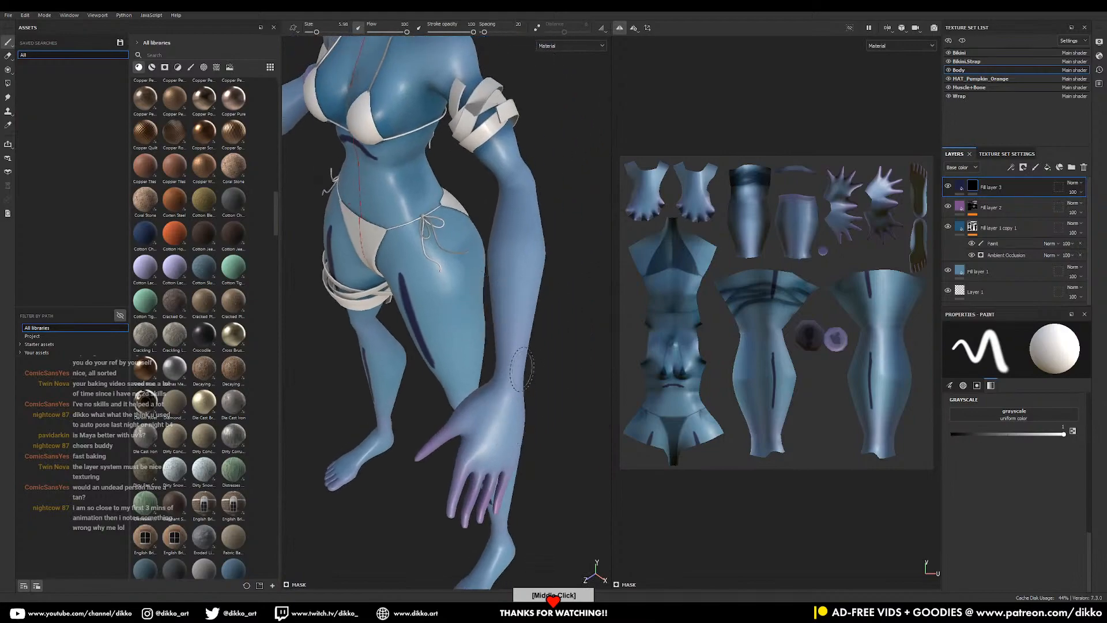
{"action": "left_click_drag", "start_coordinate": [523, 209], "coordinate": [517, 348]}
{"action": "left_click_drag", "start_coordinate": [521, 213], "coordinate": [527, 331]}
{"action": "middle_click_drag", "start_coordinate": [527, 232], "coordinate": [552, 428], "text": "alt"}
{"action": "mouse_move", "coordinate": [475, 243]}
{"action": "left_mouse_down"}
{"action": "mouse_move", "coordinate": [460, 225]}
{"action": "mouse_move", "coordinate": [456, 257]}
{"action": "left_mouse_up"}
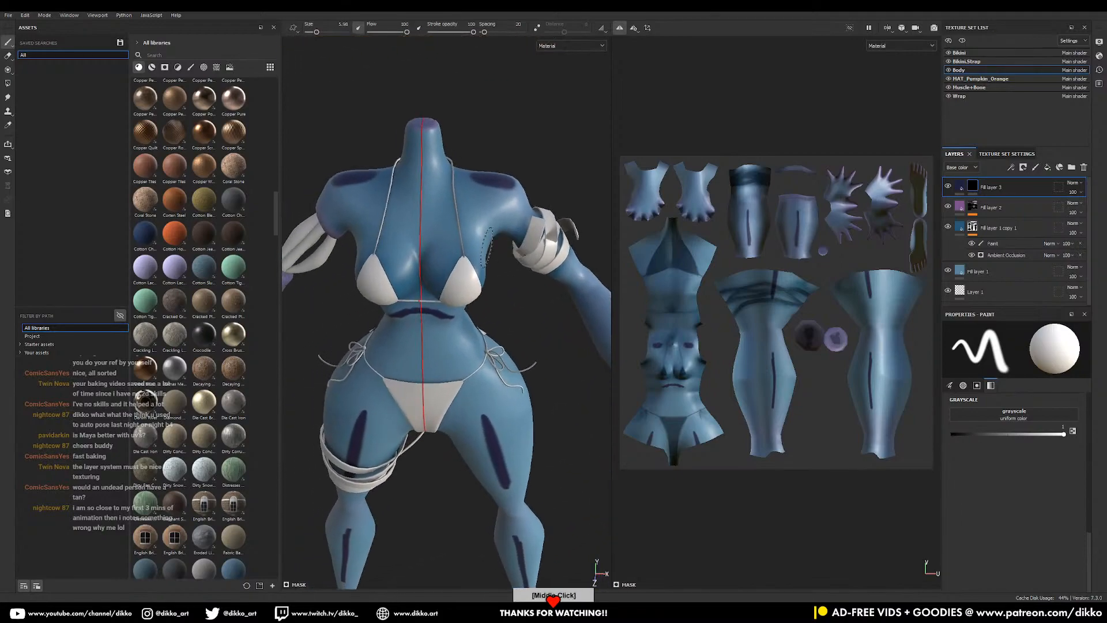
- Paint a round dark dab at the navel
{"action": "mouse_move", "coordinate": [456, 257]}
{"action": "middle_mouse_down"}
{"action": "mouse_move", "coordinate": [456, 83]}
{"action": "mouse_move", "coordinate": [461, 242]}
{"action": "middle_mouse_up"}
{"action": "left_click", "coordinate": [440, 139]}
{"action": "key", "text": "ctrl+z"}
{"action": "left_click_drag", "start_coordinate": [438, 126], "coordinate": [443, 135]}
{"action": "middle_click_drag", "start_coordinate": [480, 373], "coordinate": [483, 210], "text": "alt"}
- Turn to the character's back and paint dark spots on both buttocks
{"action": "mouse_move", "coordinate": [482, 210]}
{"action": "left_mouse_down", "text": "alt"}
{"action": "mouse_move", "coordinate": [579, 251]}
{"action": "mouse_move", "coordinate": [664, 257]}
{"action": "left_mouse_up", "text": "alt"}
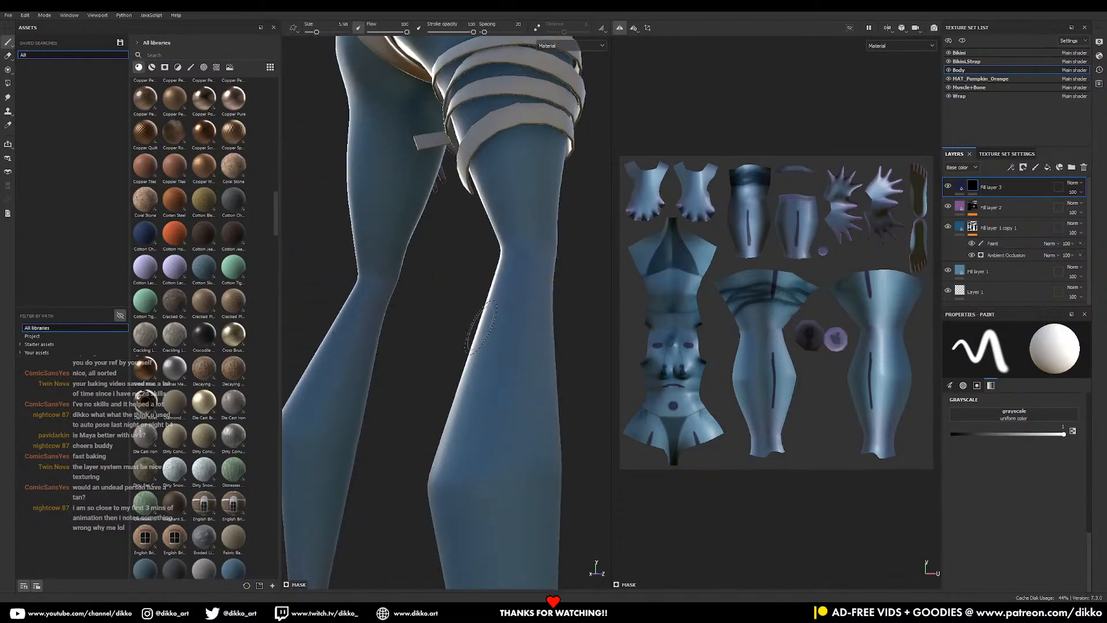
{"action": "right_click_drag", "start_coordinate": [448, 417], "coordinate": [375, 346], "text": "alt"}
{"action": "left_click_drag", "start_coordinate": [375, 300], "coordinate": [461, 271], "text": "alt"}
{"action": "right_click_drag", "start_coordinate": [462, 231], "coordinate": [424, 179], "text": "alt"}
{"action": "middle_click_drag", "start_coordinate": [424, 167], "coordinate": [430, 247], "text": "alt"}
{"action": "left_click_drag", "start_coordinate": [429, 247], "coordinate": [442, 256]}
- Paint dark streaks down the backs of the thighs and calves
{"action": "middle_click_drag", "start_coordinate": [455, 303], "coordinate": [442, 187]}
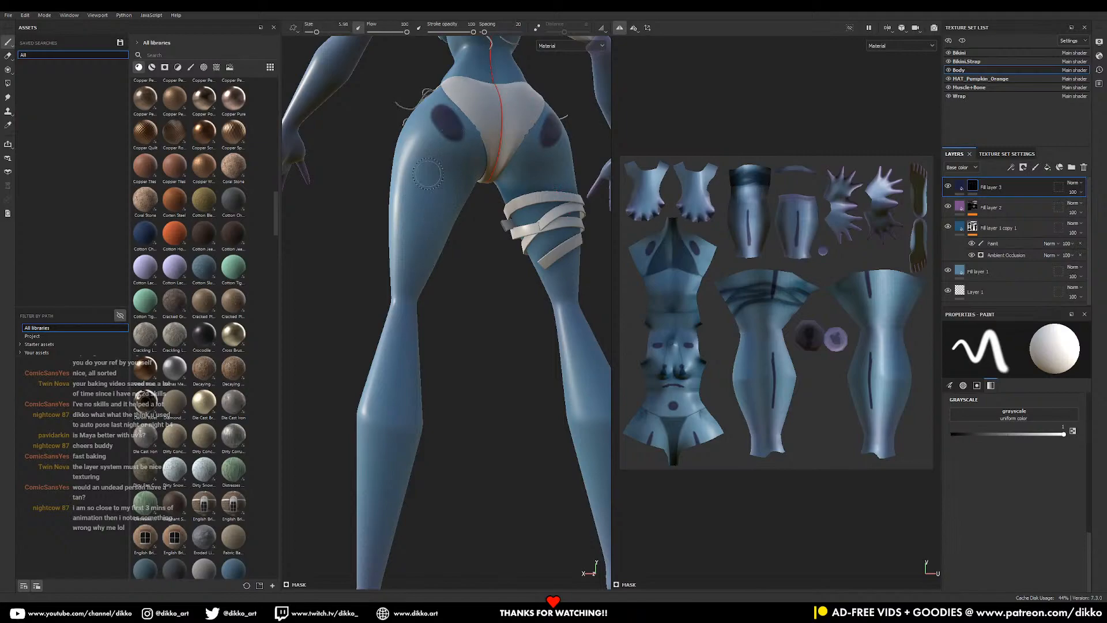
{"action": "left_click_drag", "start_coordinate": [434, 176], "coordinate": [413, 250]}
{"action": "left_click_drag", "start_coordinate": [398, 375], "coordinate": [384, 458]}
{"action": "middle_click_drag", "start_coordinate": [421, 320], "coordinate": [433, 243], "text": "alt"}
{"action": "left_click_drag", "start_coordinate": [397, 276], "coordinate": [390, 372]}
{"action": "mouse_move", "coordinate": [460, 186]}
{"action": "middle_mouse_down", "text": "alt"}
{"action": "mouse_move", "coordinate": [408, 450]}
{"action": "mouse_move", "coordinate": [407, 537]}
{"action": "mouse_move", "coordinate": [406, 521]}
{"action": "middle_mouse_up", "text": "alt"}
- Paint dark patches on both shoulder blades and open the blotch layer's mask menu
{"action": "mouse_move", "coordinate": [403, 157]}
{"action": "left_mouse_down"}
{"action": "mouse_move", "coordinate": [392, 165]}
{"action": "mouse_move", "coordinate": [381, 153]}
{"action": "mouse_move", "coordinate": [407, 188]}
{"action": "left_mouse_up"}
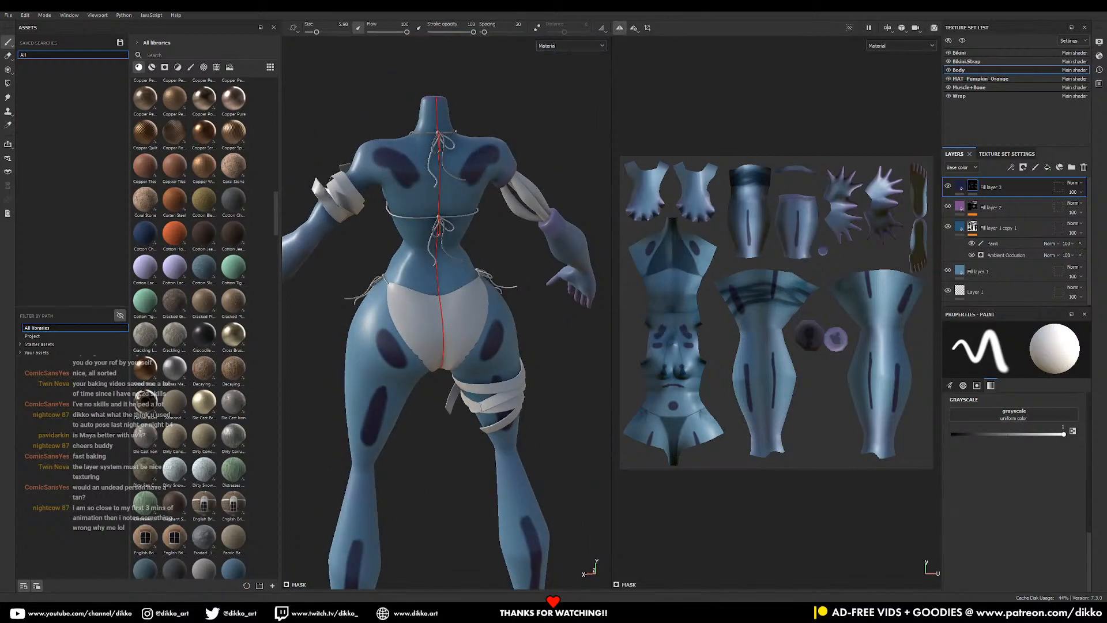
{"action": "scroll", "coordinate": [267, 161], "scroll_direction": "down", "scroll_amount": 3}
{"action": "scroll", "coordinate": [346, 242], "scroll_direction": "down", "scroll_amount": 2}
{"action": "left_click_drag", "start_coordinate": [358, 288], "coordinate": [634, 300], "text": "alt"}
{"action": "middle_click_drag", "start_coordinate": [635, 300], "coordinate": [626, 279], "text": "alt"}
{"action": "right_click", "coordinate": [973, 189]}
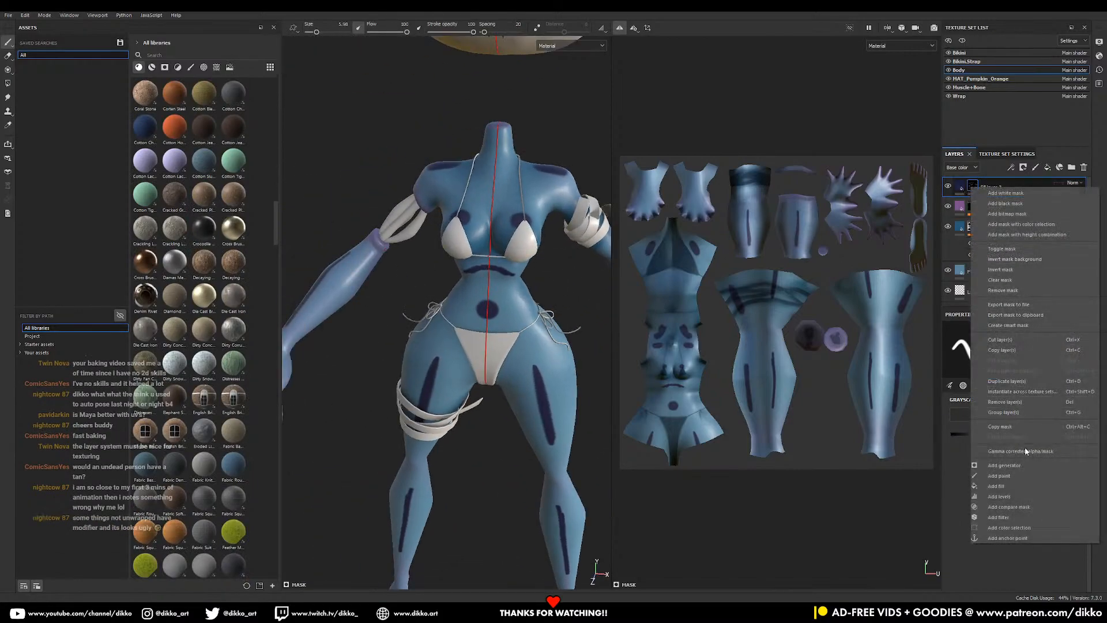
- Add a Blur filter to Fill layer 3's mask with Blur Intensity around 5.12
{"action": "left_click", "coordinate": [1015, 522]}
{"action": "left_click", "coordinate": [1009, 345]}
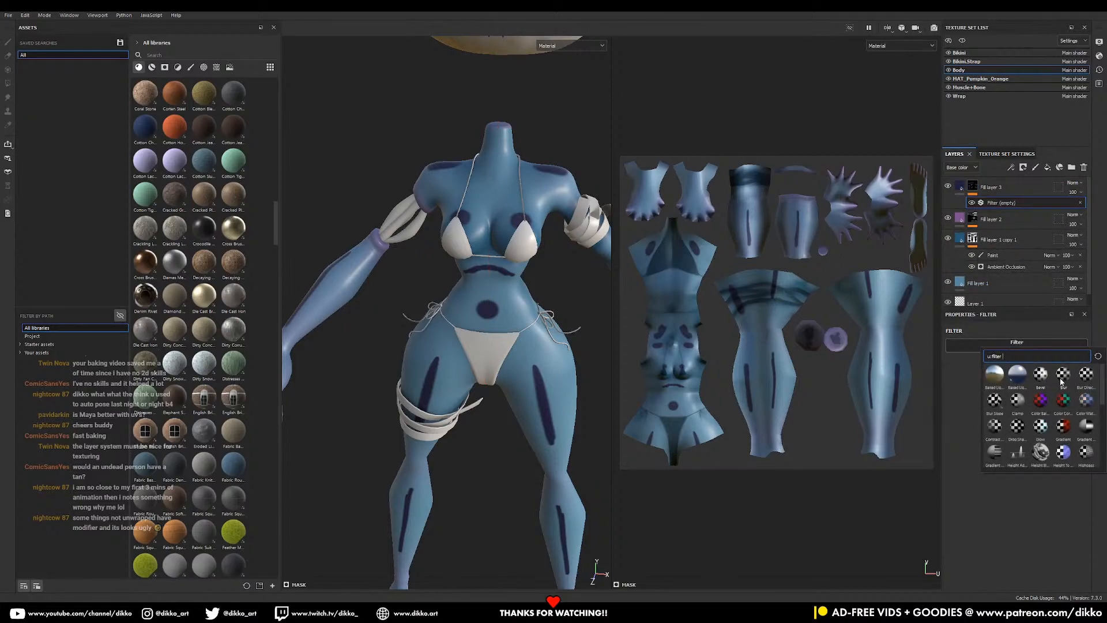
{"action": "left_click", "coordinate": [1061, 376]}
{"action": "left_click_drag", "start_coordinate": [960, 389], "coordinate": [996, 397]}
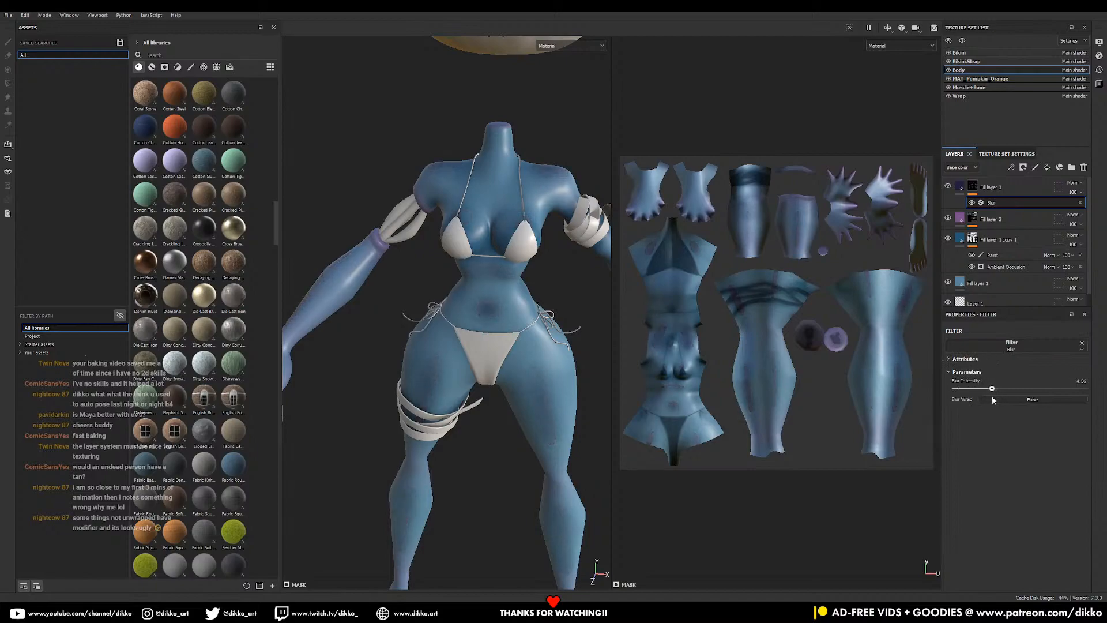
{"action": "left_click_drag", "start_coordinate": [509, 383], "coordinate": [580, 298], "text": "alt"}
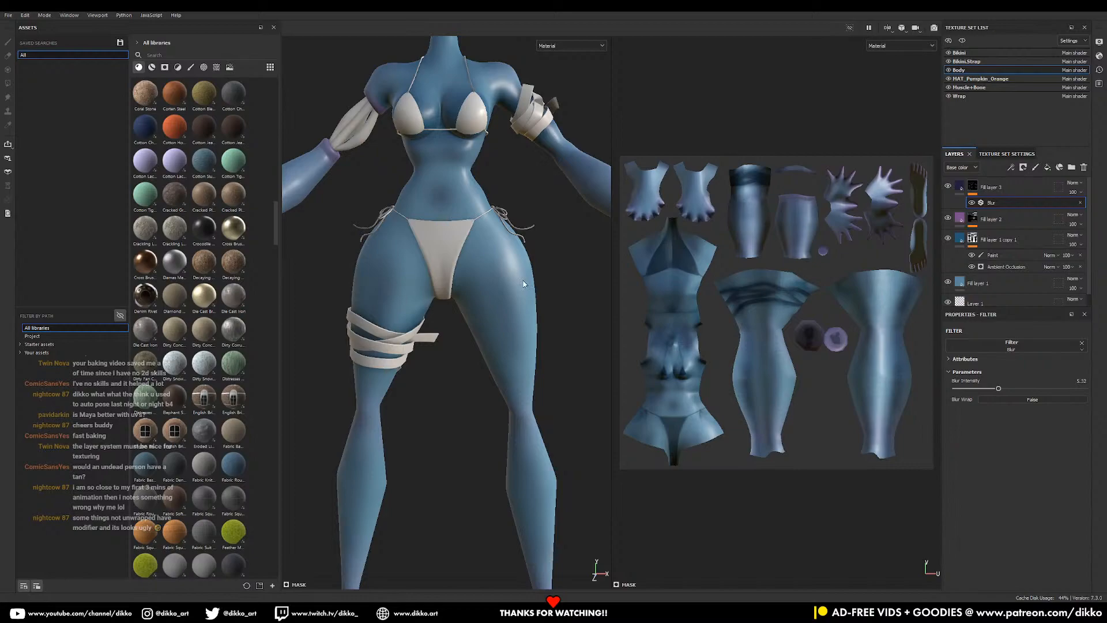
- Return to the Paint tool and brush soft dark shading onto the thighs
{"action": "key", "text": "p"}
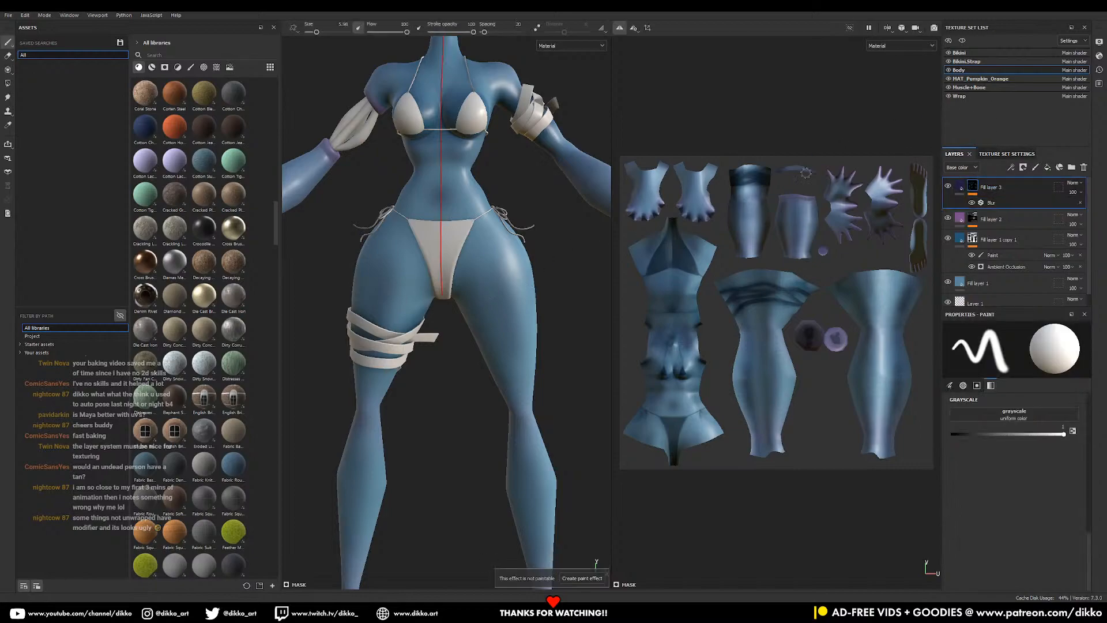
{"action": "mouse_move", "coordinate": [491, 276]}
{"action": "left_mouse_down"}
{"action": "mouse_move", "coordinate": [500, 326]}
{"action": "mouse_move", "coordinate": [499, 252]}
{"action": "left_mouse_up"}
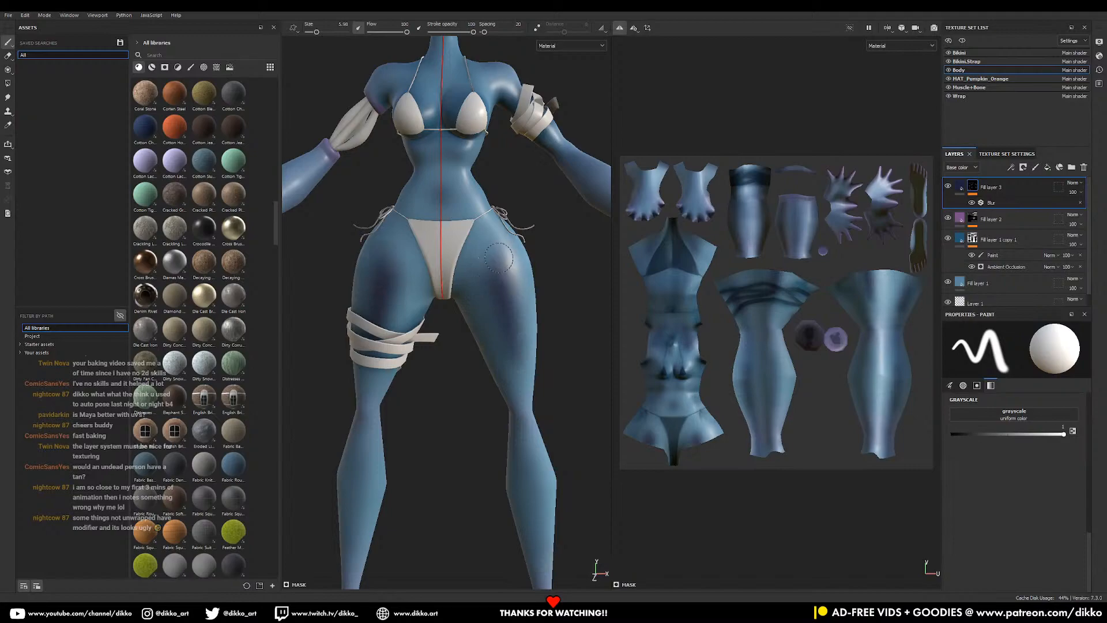
{"action": "left_click_drag", "start_coordinate": [542, 379], "coordinate": [509, 293], "text": "alt"}
{"action": "mouse_move", "coordinate": [509, 293]}
{"action": "middle_mouse_down", "text": "alt"}
{"action": "mouse_move", "coordinate": [516, 310]}
{"action": "mouse_move", "coordinate": [496, 288]}
{"action": "middle_mouse_up", "text": "alt"}
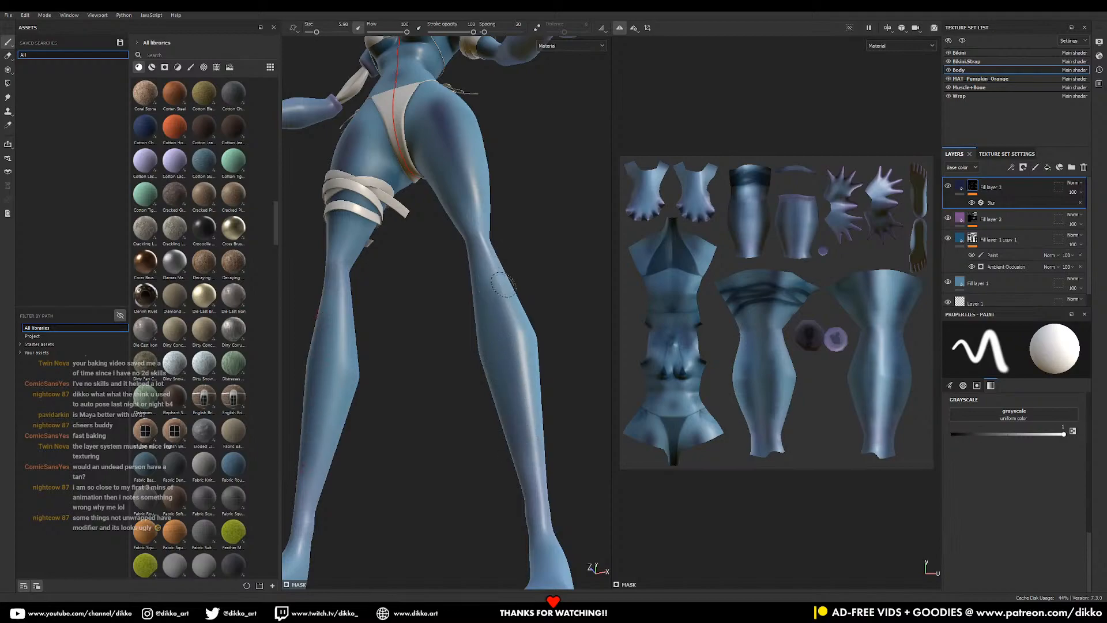
- Orbit around the front, side and upper body to inspect the soft navy shading
{"action": "left_click_drag", "start_coordinate": [500, 231], "coordinate": [525, 254], "text": "alt"}
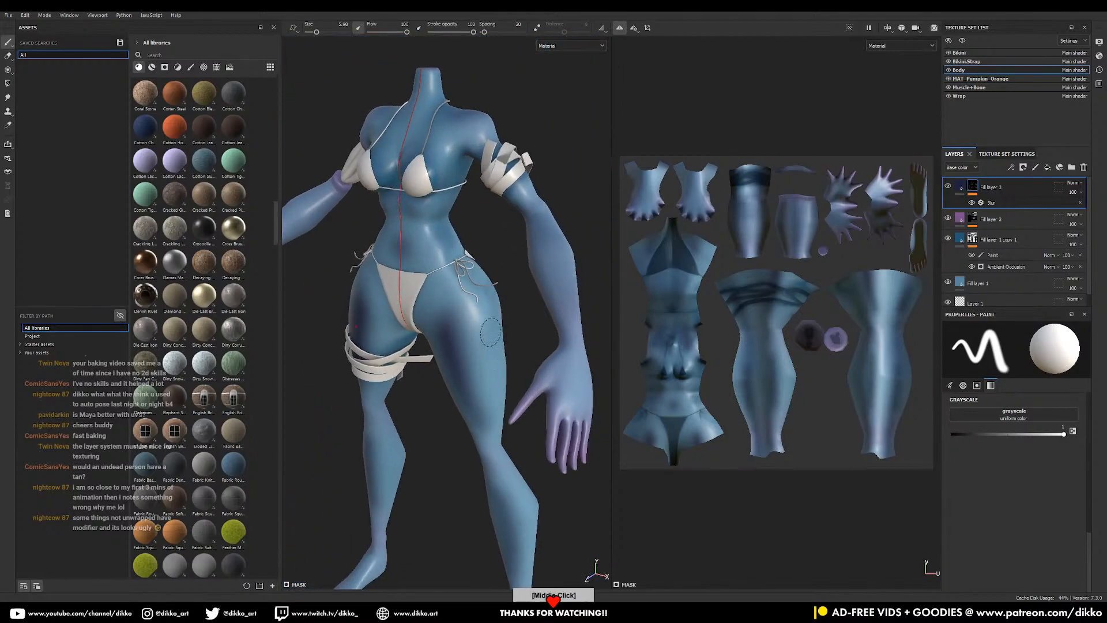
{"action": "middle_click_drag", "start_coordinate": [528, 273], "coordinate": [523, 284], "text": "alt"}
{"action": "left_click_drag", "start_coordinate": [523, 284], "coordinate": [513, 303], "text": "alt"}
{"action": "middle_click_drag", "start_coordinate": [513, 303], "coordinate": [461, 340], "text": "alt"}
{"action": "left_click_drag", "start_coordinate": [505, 335], "coordinate": [498, 349], "text": "alt"}
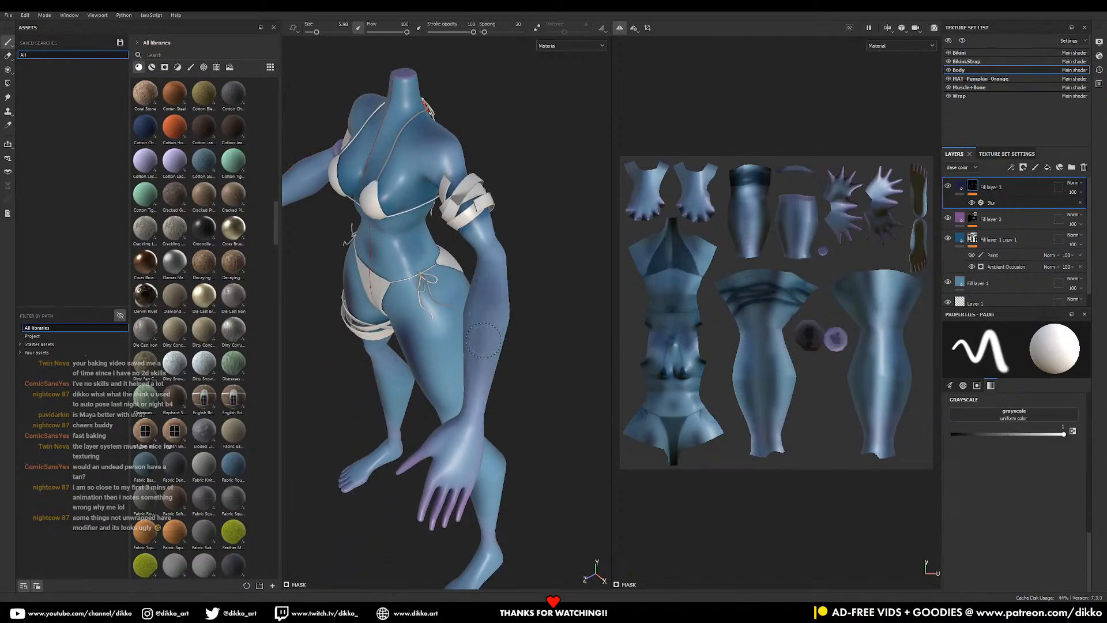
{"action": "middle_click_drag", "start_coordinate": [478, 266], "coordinate": [486, 296]}
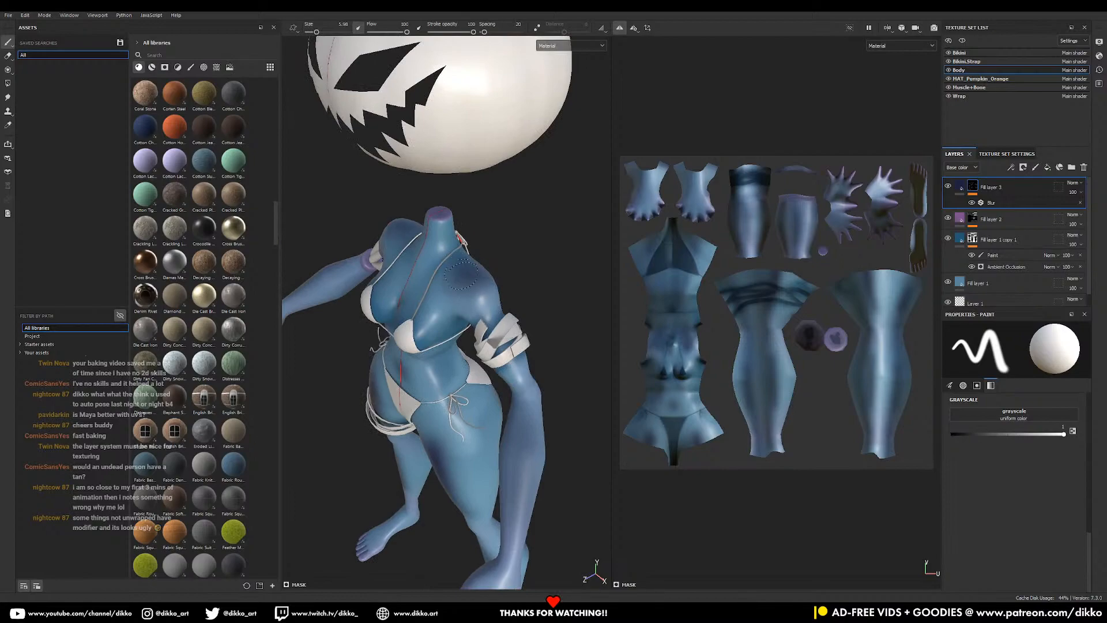
{"action": "left_click_drag", "start_coordinate": [457, 363], "coordinate": [501, 341], "text": "alt"}
{"action": "middle_click_drag", "start_coordinate": [494, 393], "coordinate": [497, 256], "text": "alt"}
{"action": "left_click_drag", "start_coordinate": [478, 411], "coordinate": [470, 358], "text": "alt"}
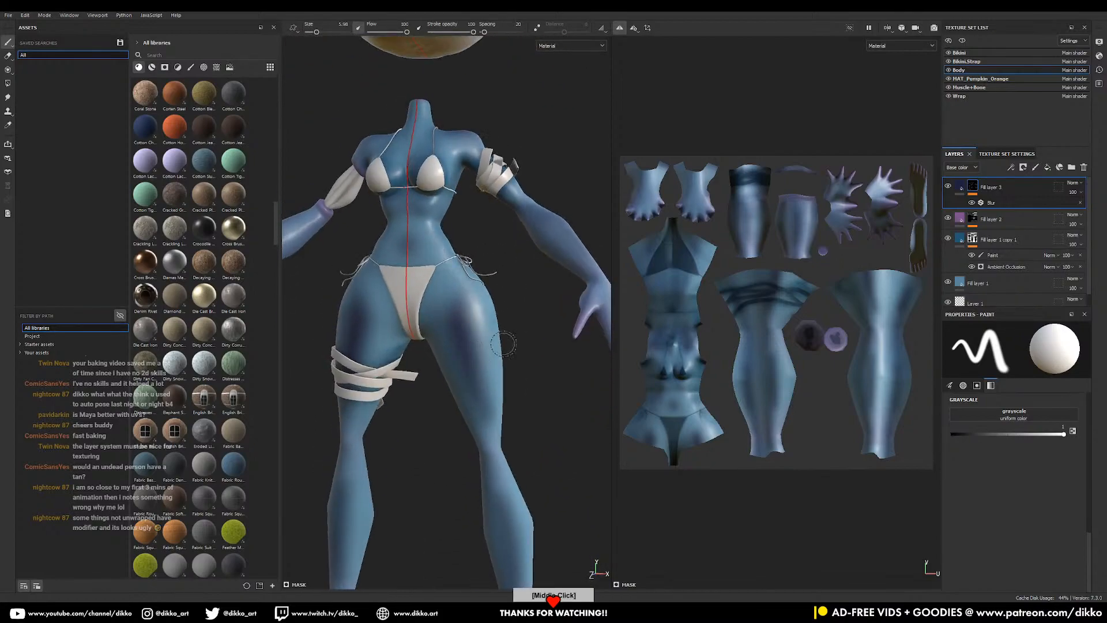
- Set Fill layer 3's Base color to a pale bluish grey-violet and its opacity to 58
{"action": "left_click", "coordinate": [963, 187]}
{"action": "left_click", "coordinate": [1016, 459]}
{"action": "left_click_drag", "start_coordinate": [931, 410], "coordinate": [909, 428]}
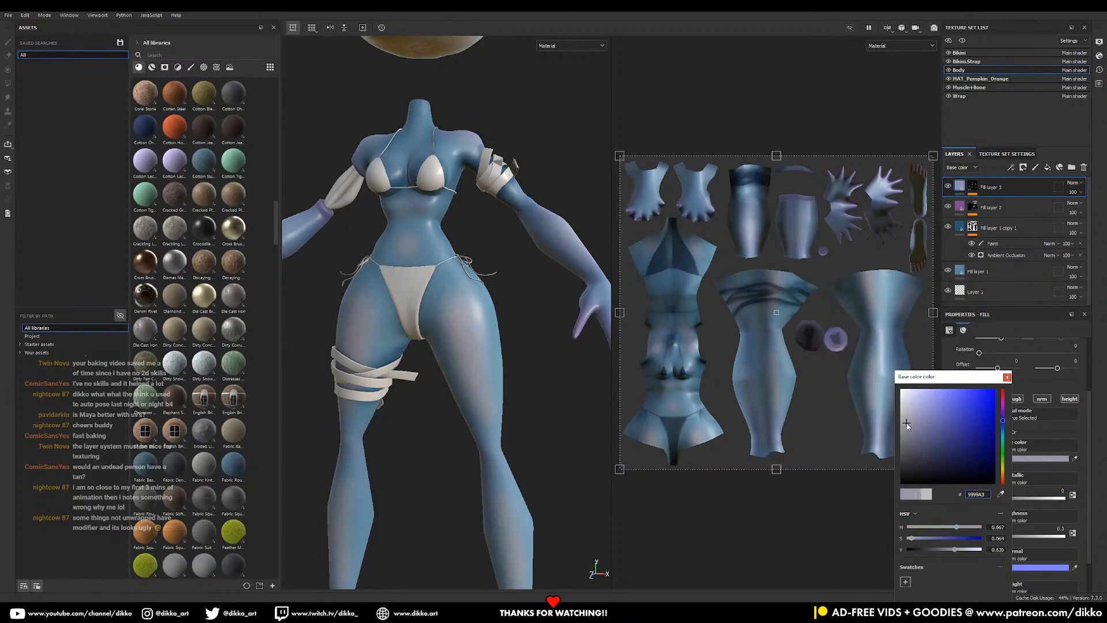
{"action": "left_click_drag", "start_coordinate": [910, 428], "coordinate": [911, 420]}
{"action": "middle_click_drag", "start_coordinate": [494, 504], "coordinate": [523, 235], "text": "alt"}
{"action": "left_click_drag", "start_coordinate": [522, 235], "coordinate": [473, 316], "text": "alt"}
{"action": "middle_click_drag", "start_coordinate": [473, 319], "coordinate": [455, 491]}
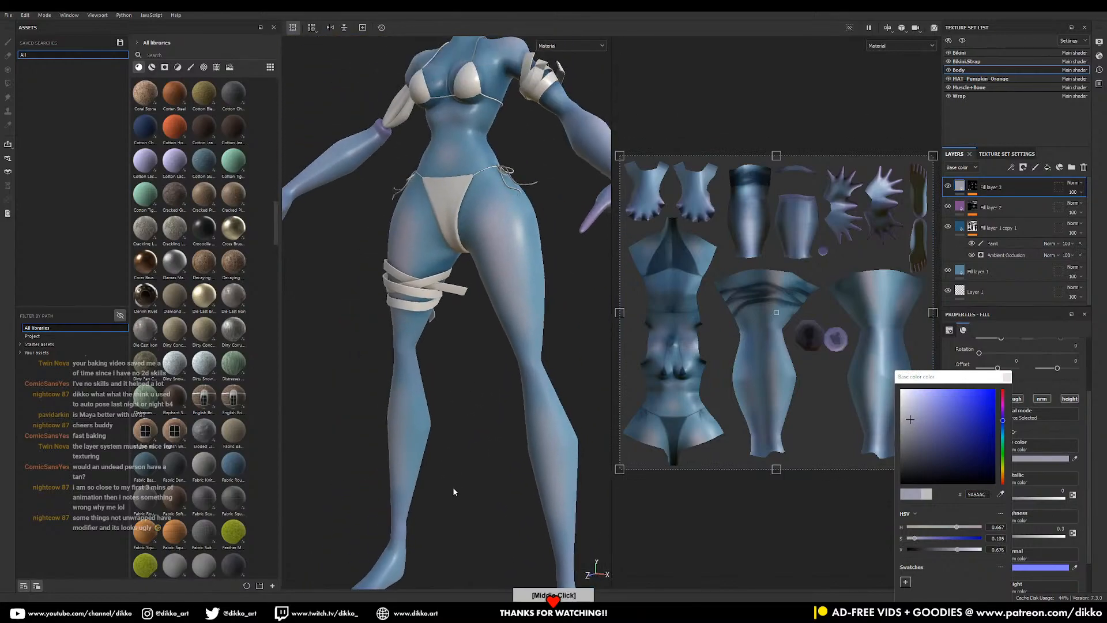
{"action": "left_click_drag", "start_coordinate": [1071, 195], "coordinate": [1091, 211]}
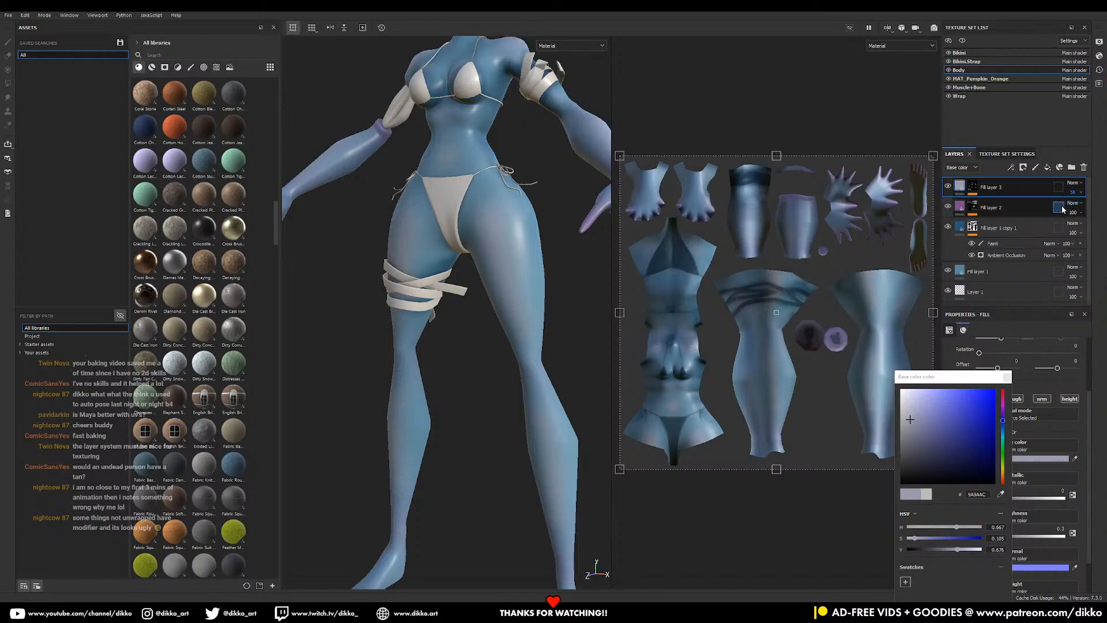
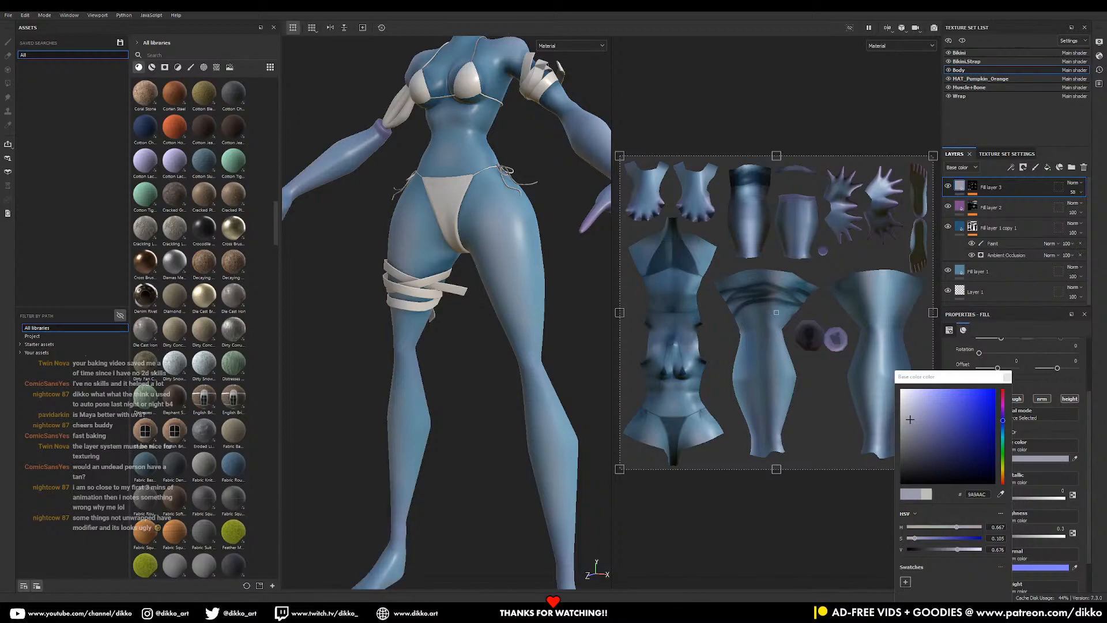
- Check the character reference image, then orbit and zoom around the figure to inspect it
{"action": "key", "text": "alt+Tab"}
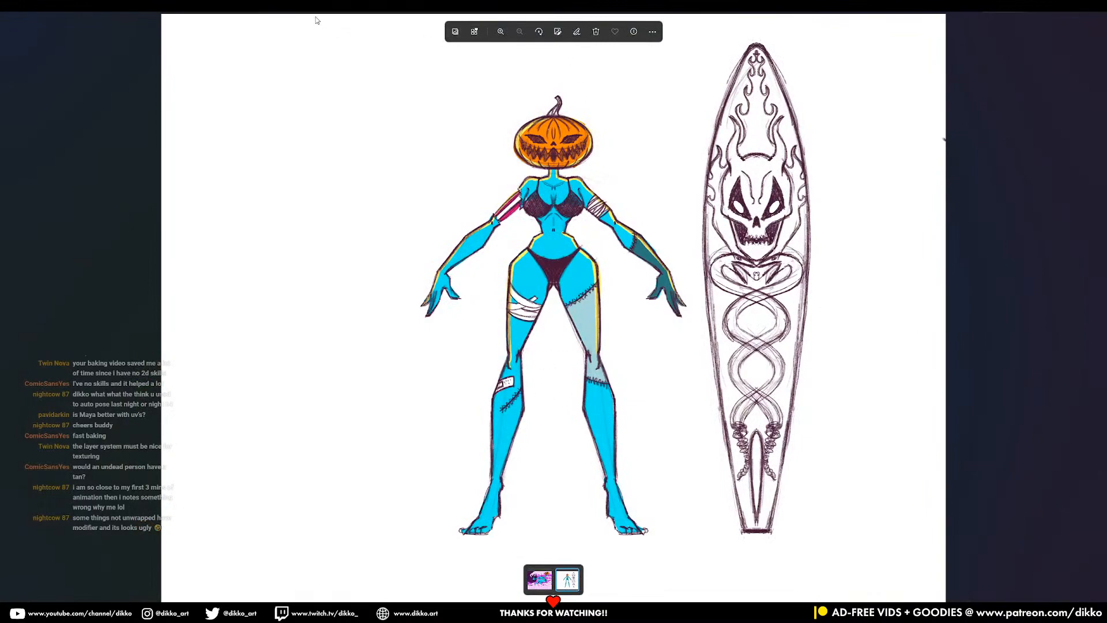
{"action": "key", "text": "alt+Tab"}
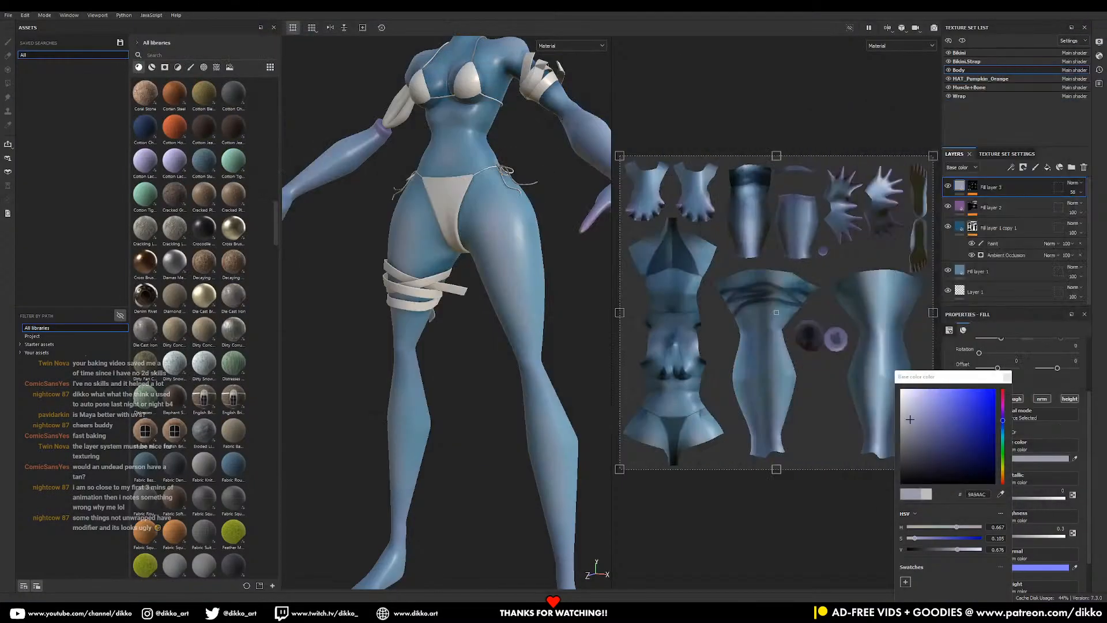
{"action": "scroll", "coordinate": [447, 324], "scroll_direction": "down", "scroll_amount": 3}
{"action": "left_click_drag", "start_coordinate": [442, 324], "coordinate": [434, 271], "text": "alt"}
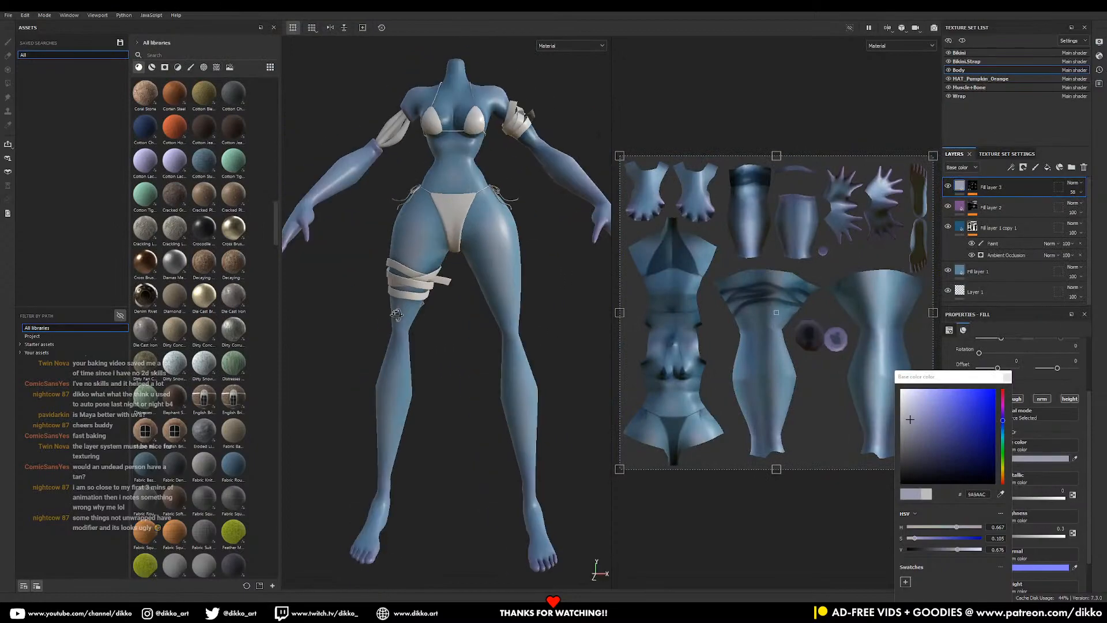
{"action": "middle_click_drag", "start_coordinate": [433, 253], "coordinate": [430, 377], "text": "alt"}
{"action": "mouse_move", "coordinate": [429, 376]}
{"action": "left_mouse_down", "text": "alt"}
{"action": "mouse_move", "coordinate": [257, 371]}
{"action": "mouse_move", "coordinate": [441, 371]}
{"action": "mouse_move", "coordinate": [429, 373]}
{"action": "left_mouse_up", "text": "alt"}
{"action": "middle_click_drag", "start_coordinate": [429, 373], "coordinate": [482, 352], "text": "alt"}
{"action": "scroll", "coordinate": [482, 352], "scroll_direction": "down", "scroll_amount": 4}
{"action": "left_click_drag", "start_coordinate": [470, 349], "coordinate": [483, 347], "text": "alt"}
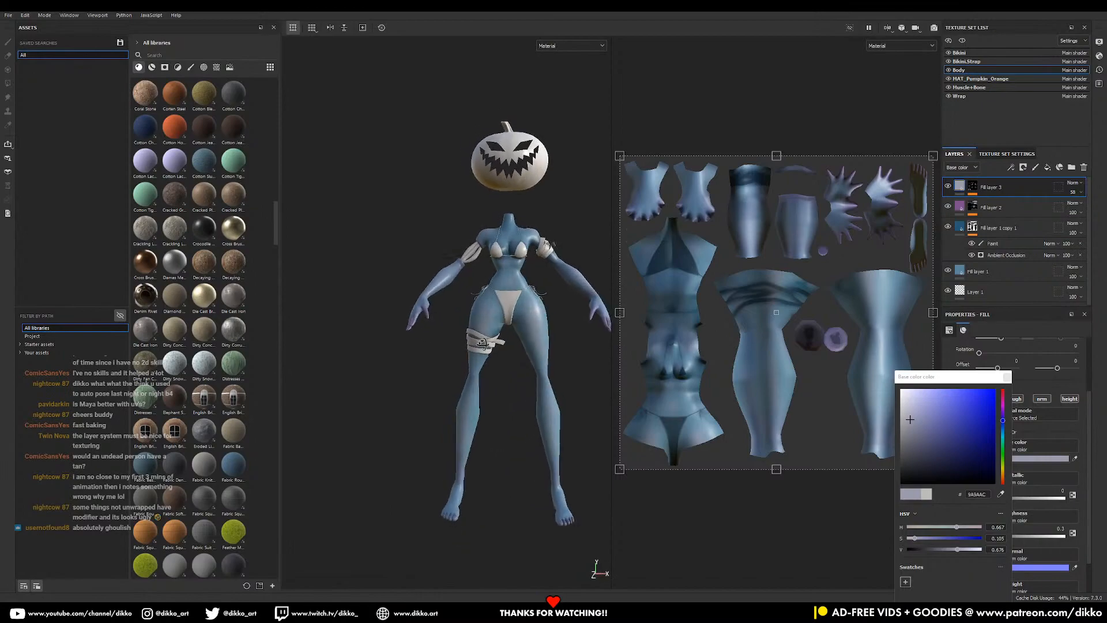
{"action": "scroll", "coordinate": [461, 401], "scroll_direction": "down", "scroll_amount": 4}
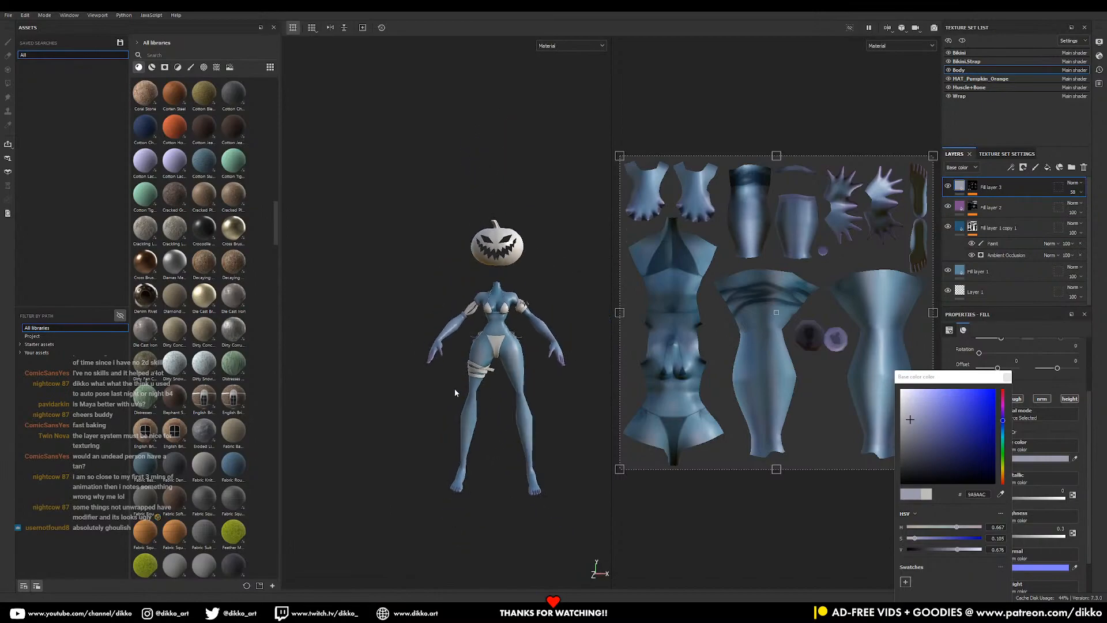
{"action": "scroll", "coordinate": [455, 387], "scroll_direction": "up", "scroll_amount": 4}
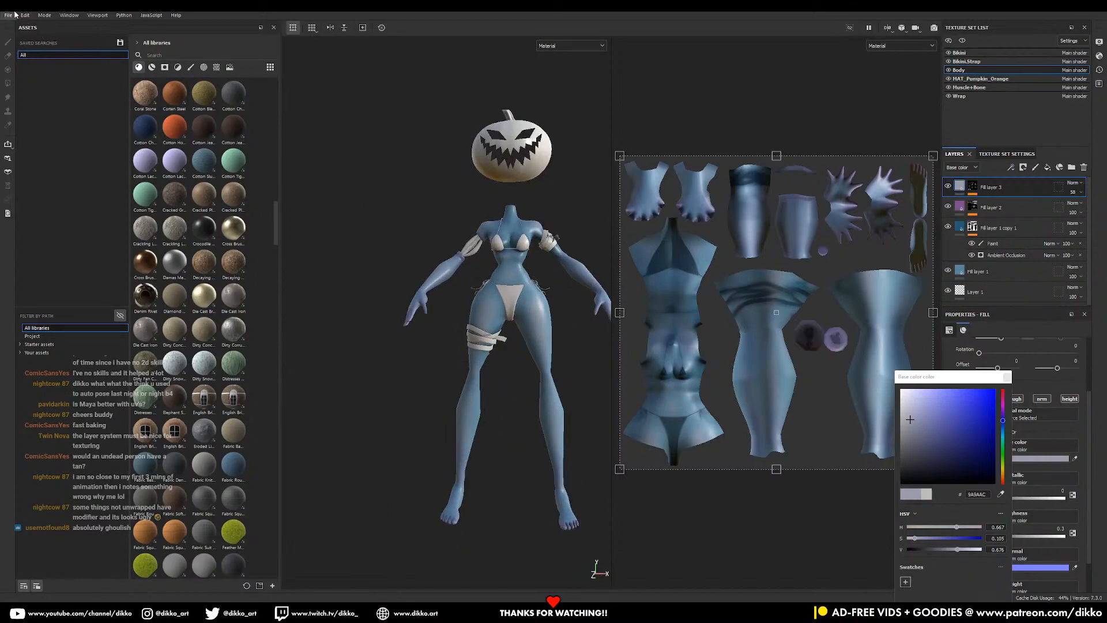
{"action": "scroll", "coordinate": [502, 277], "scroll_direction": "up", "scroll_amount": 3}
{"action": "left_click_drag", "start_coordinate": [487, 312], "coordinate": [524, 305], "text": "alt"}
{"action": "middle_click_drag", "start_coordinate": [516, 346], "coordinate": [446, 375], "text": "alt"}
{"action": "left_click_drag", "start_coordinate": [446, 375], "coordinate": [465, 378], "text": "alt"}
{"action": "scroll", "coordinate": [439, 279], "scroll_direction": "up", "scroll_amount": 2}
{"action": "scroll", "coordinate": [469, 303], "scroll_direction": "up", "scroll_amount": 3}
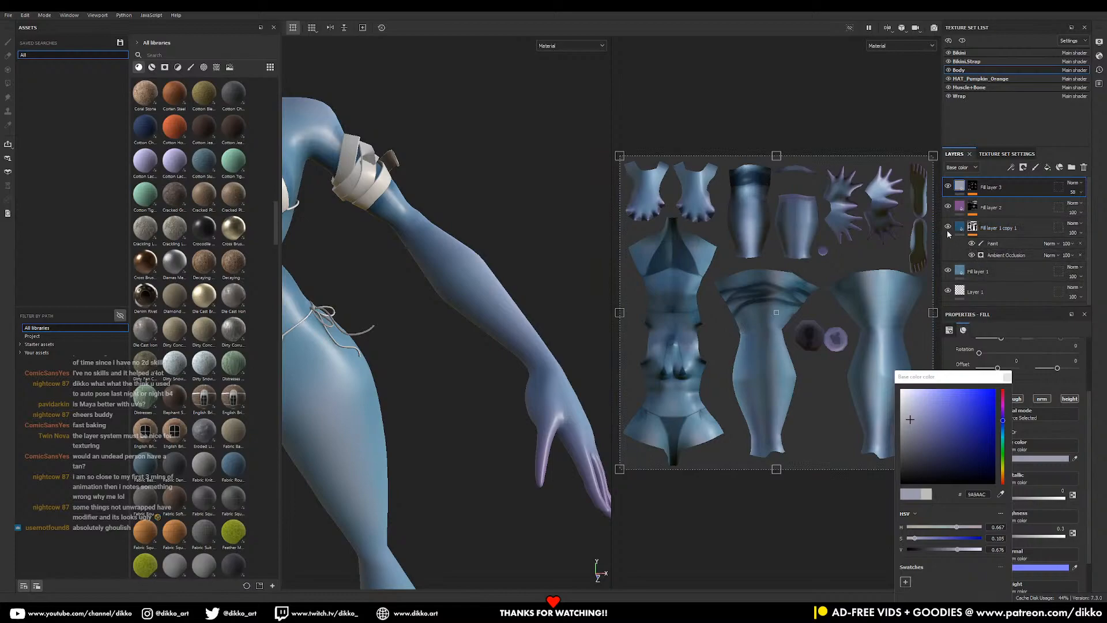
- Duplicate Fill layer 1 and set the copy's base colour to dark slate blue 2E4452
{"action": "left_click", "coordinate": [989, 244]}
{"action": "left_click", "coordinate": [948, 270]}
{"action": "left_click", "coordinate": [948, 270]}
{"action": "left_click", "coordinate": [989, 273]}
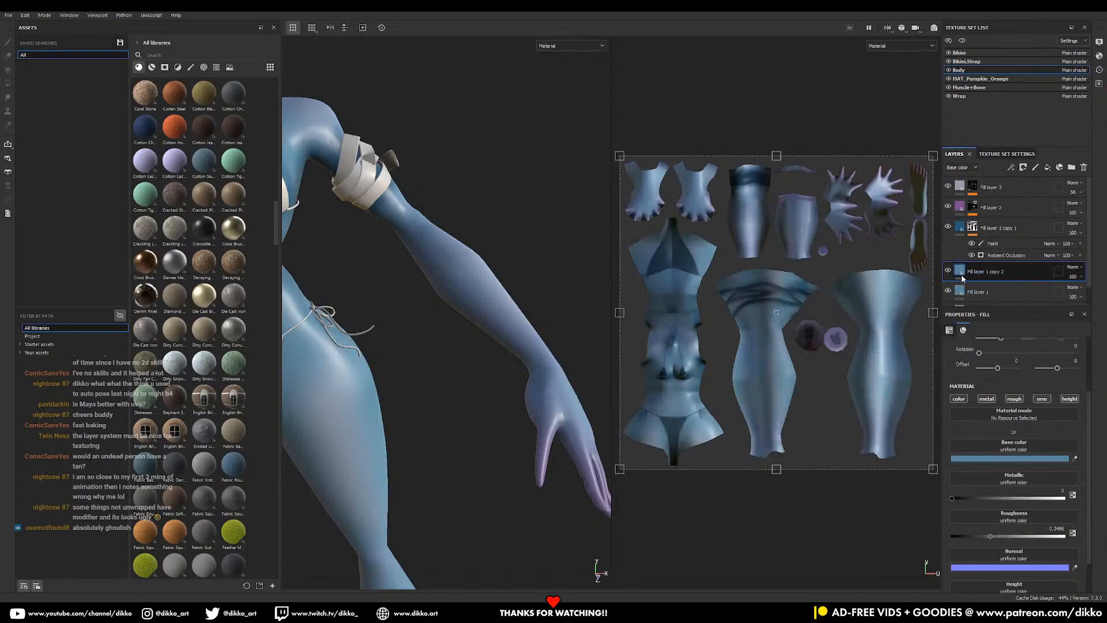
{"action": "left_click", "coordinate": [1001, 459]}
{"action": "left_click_drag", "start_coordinate": [908, 427], "coordinate": [918, 436]}
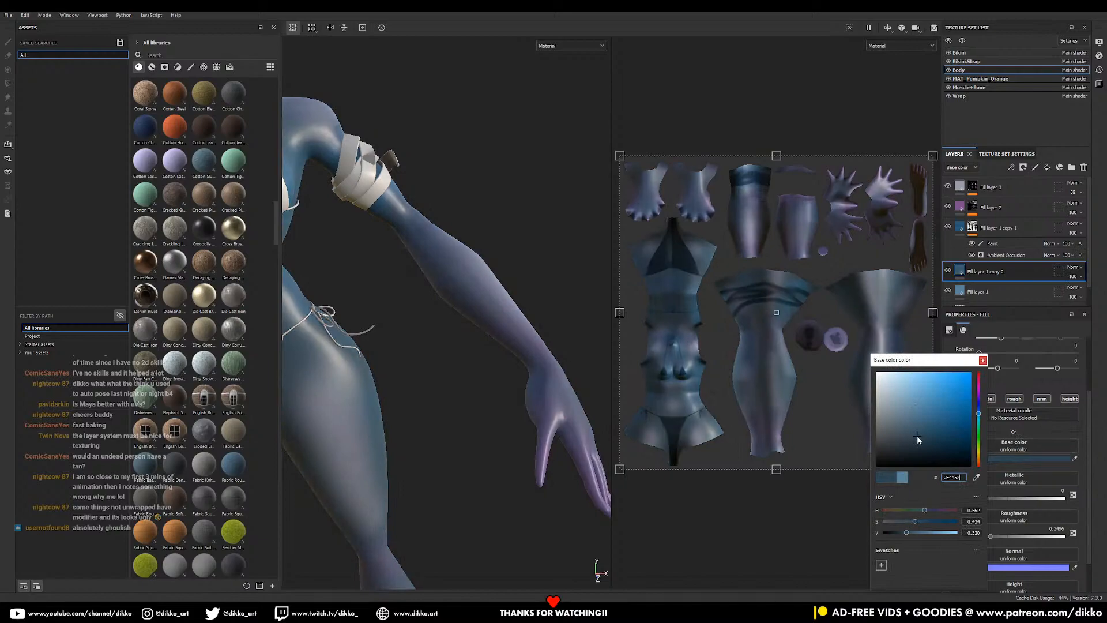
{"action": "left_click", "coordinate": [1024, 168]}
- Give Fill layer 1 copy 2 a black mask and set the brush size to 4.5
{"action": "left_click", "coordinate": [1042, 190]}
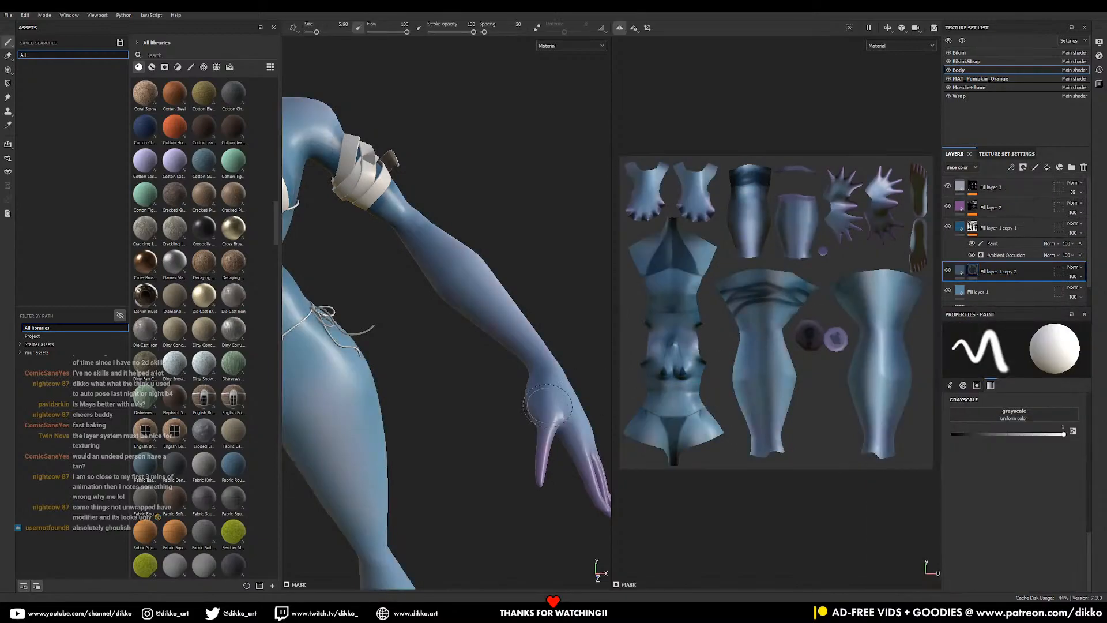
{"action": "scroll", "coordinate": [517, 420], "scroll_direction": "up", "scroll_amount": 3}
{"action": "left_click_drag", "start_coordinate": [517, 420], "coordinate": [531, 417], "text": "alt"}
{"action": "middle_click_drag", "start_coordinate": [549, 358], "coordinate": [482, 409], "text": "alt"}
{"action": "mouse_move", "coordinate": [499, 374]}
{"action": "right_mouse_down", "text": "ctrl"}
{"action": "mouse_move", "coordinate": [473, 374]}
{"action": "mouse_move", "coordinate": [513, 372]}
{"action": "right_mouse_up", "text": "ctrl"}
{"action": "left_click_drag", "start_coordinate": [501, 369], "coordinate": [586, 378], "text": "alt"}
{"action": "right_click_drag", "start_coordinate": [488, 386], "coordinate": [497, 385], "text": "alt"}
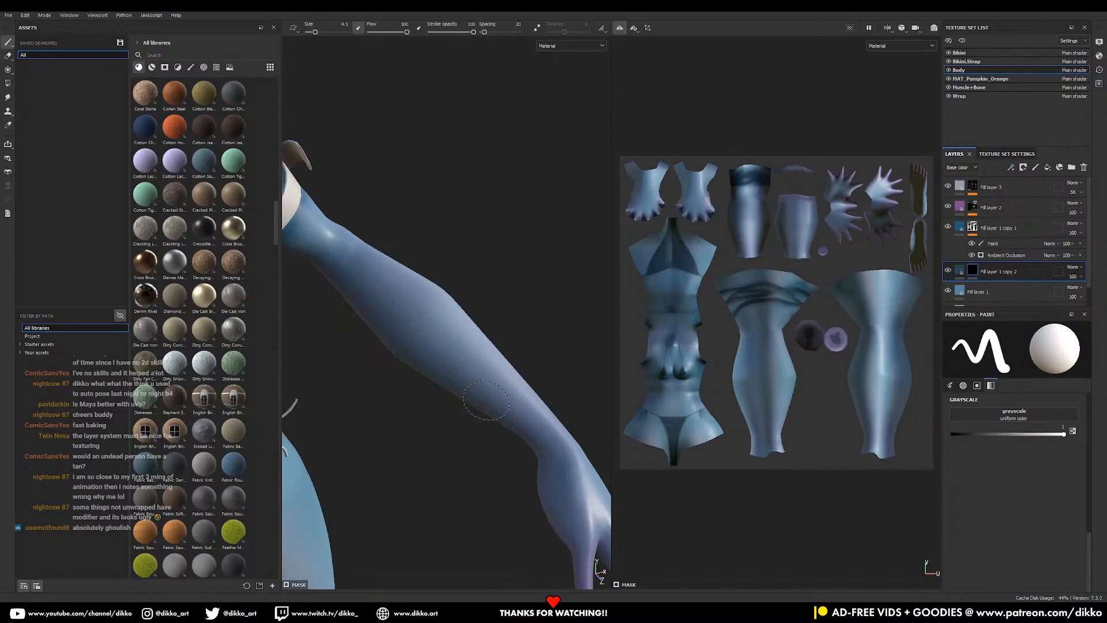
- Paint the darker blue across the arm, wrist, palm and fingers
{"action": "mouse_move", "coordinate": [488, 389]}
{"action": "left_mouse_down"}
{"action": "mouse_move", "coordinate": [518, 404]}
{"action": "mouse_move", "coordinate": [537, 390]}
{"action": "mouse_move", "coordinate": [536, 431]}
{"action": "left_mouse_up"}
{"action": "middle_click_drag", "start_coordinate": [516, 380], "coordinate": [482, 258], "text": "alt"}
{"action": "left_click_drag", "start_coordinate": [482, 257], "coordinate": [577, 323], "text": "alt"}
{"action": "mouse_move", "coordinate": [483, 368]}
{"action": "left_mouse_down"}
{"action": "mouse_move", "coordinate": [516, 323]}
{"action": "mouse_move", "coordinate": [576, 459]}
{"action": "mouse_move", "coordinate": [571, 507]}
{"action": "left_mouse_up"}
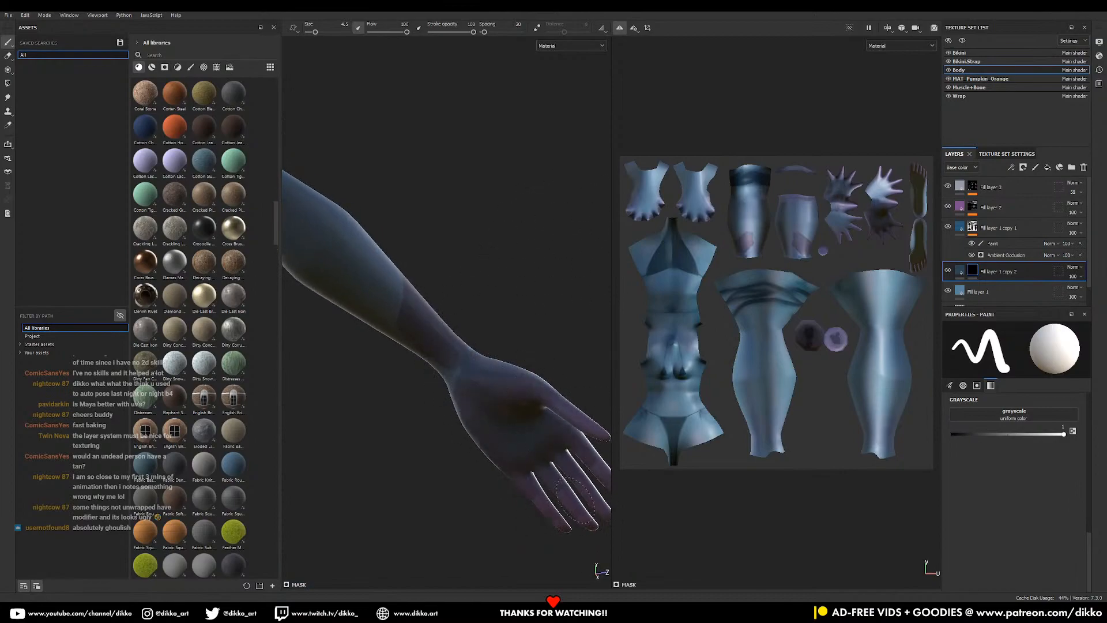
{"action": "mouse_move", "coordinate": [531, 385]}
{"action": "middle_mouse_down"}
{"action": "mouse_move", "coordinate": [542, 388]}
{"action": "mouse_move", "coordinate": [434, 347]}
{"action": "middle_mouse_up"}
{"action": "mouse_move", "coordinate": [525, 364]}
{"action": "left_mouse_down", "text": "alt"}
{"action": "mouse_move", "coordinate": [449, 338]}
{"action": "mouse_move", "coordinate": [446, 356]}
{"action": "mouse_move", "coordinate": [524, 357]}
{"action": "mouse_move", "coordinate": [468, 360]}
{"action": "mouse_move", "coordinate": [472, 380]}
{"action": "left_mouse_up", "text": "alt"}
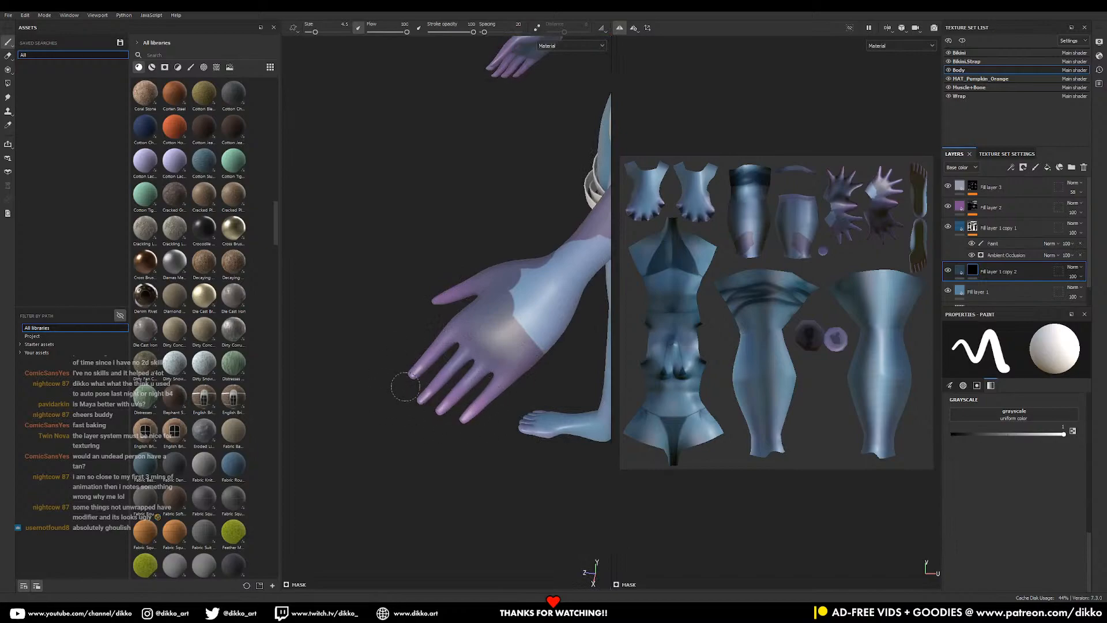
{"action": "middle_click_drag", "start_coordinate": [821, 230], "coordinate": [759, 309]}
{"action": "middle_click_drag", "start_coordinate": [529, 302], "coordinate": [484, 409], "text": "alt"}
{"action": "right_click_drag", "start_coordinate": [484, 409], "coordinate": [483, 232], "text": "alt"}
- Undo those strokes, turn off symmetry, and repaint the darker blue on one hand's UV island
{"action": "key", "text": "ctrl+z"}
{"action": "key", "text": "ctrl+z"}
{"action": "key", "text": "ctrl+z"}
{"action": "key", "text": "ctrl+z"}
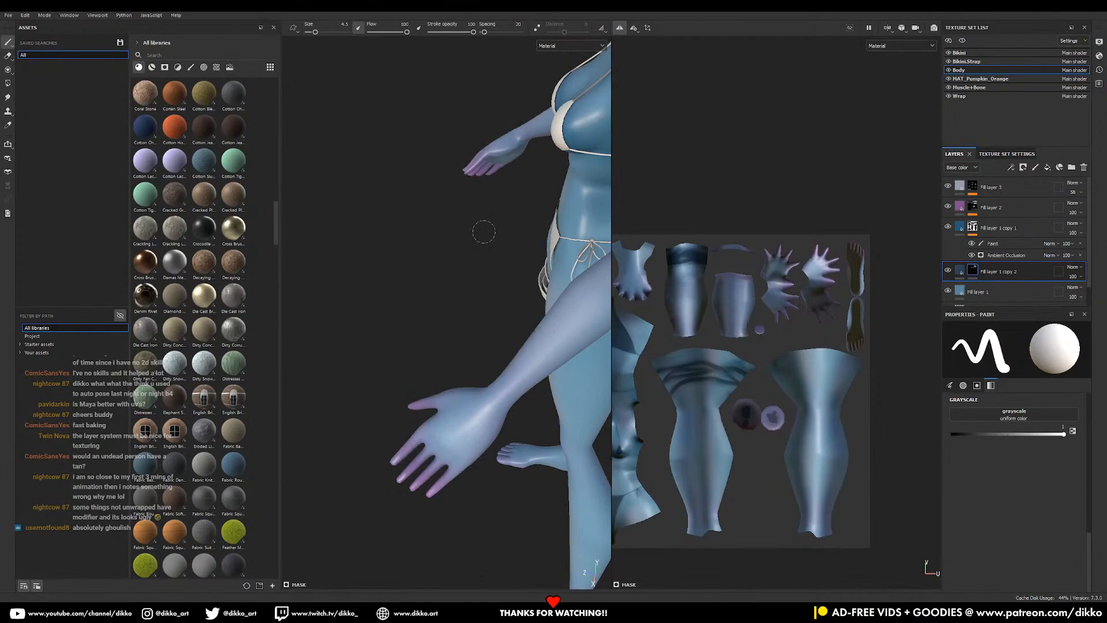
{"action": "left_click", "coordinate": [619, 30]}
{"action": "middle_click_drag", "start_coordinate": [526, 348], "coordinate": [453, 345]}
{"action": "middle_click_drag", "start_coordinate": [836, 283], "coordinate": [804, 286], "text": "alt"}
{"action": "right_click_drag", "start_coordinate": [803, 285], "coordinate": [819, 427], "text": "alt"}
{"action": "right_click_drag", "start_coordinate": [766, 259], "coordinate": [805, 399], "text": "alt"}
{"action": "mouse_move", "coordinate": [786, 230]}
{"action": "left_mouse_down"}
{"action": "mouse_move", "coordinate": [770, 294]}
{"action": "mouse_move", "coordinate": [779, 330]}
{"action": "mouse_move", "coordinate": [809, 315]}
{"action": "left_mouse_up"}
{"action": "mouse_move", "coordinate": [762, 354]}
{"action": "left_mouse_down"}
{"action": "mouse_move", "coordinate": [750, 304]}
{"action": "mouse_move", "coordinate": [767, 225]}
{"action": "mouse_move", "coordinate": [791, 259]}
{"action": "mouse_move", "coordinate": [796, 314]}
{"action": "left_mouse_up"}
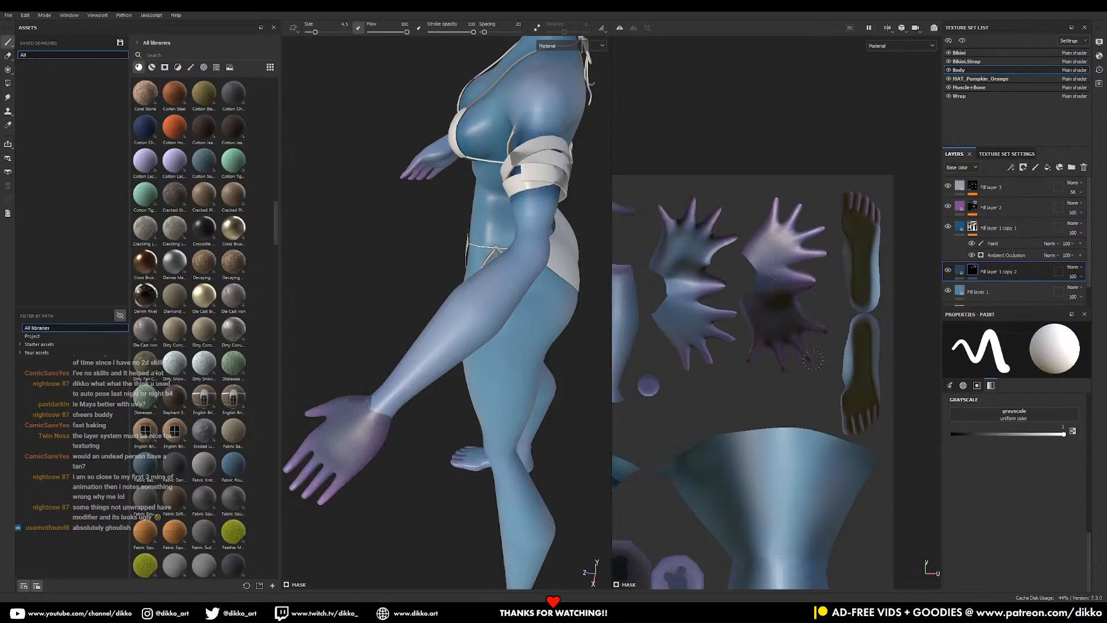
- Paint the darker blue up the other forearm from wrist to elbow
{"action": "left_click_drag", "start_coordinate": [434, 421], "coordinate": [573, 410], "text": "alt"}
{"action": "left_click_drag", "start_coordinate": [381, 447], "coordinate": [417, 450], "text": "alt"}
{"action": "middle_click_drag", "start_coordinate": [417, 450], "coordinate": [591, 377], "text": "alt"}
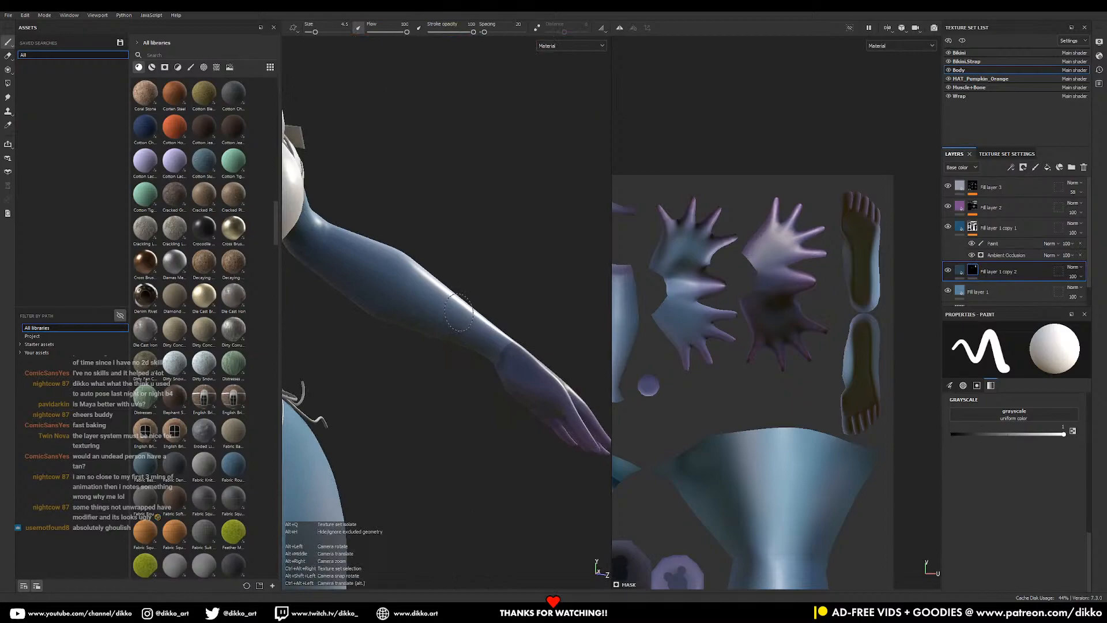
{"action": "middle_click_drag", "start_coordinate": [422, 249], "coordinate": [432, 289], "text": "alt"}
{"action": "mouse_move", "coordinate": [435, 305]}
{"action": "left_mouse_down"}
{"action": "mouse_move", "coordinate": [425, 385]}
{"action": "mouse_move", "coordinate": [447, 346]}
{"action": "mouse_move", "coordinate": [494, 329]}
{"action": "mouse_move", "coordinate": [501, 425]}
{"action": "left_mouse_up"}
{"action": "left_click_drag", "start_coordinate": [528, 364], "coordinate": [495, 470], "text": "alt"}
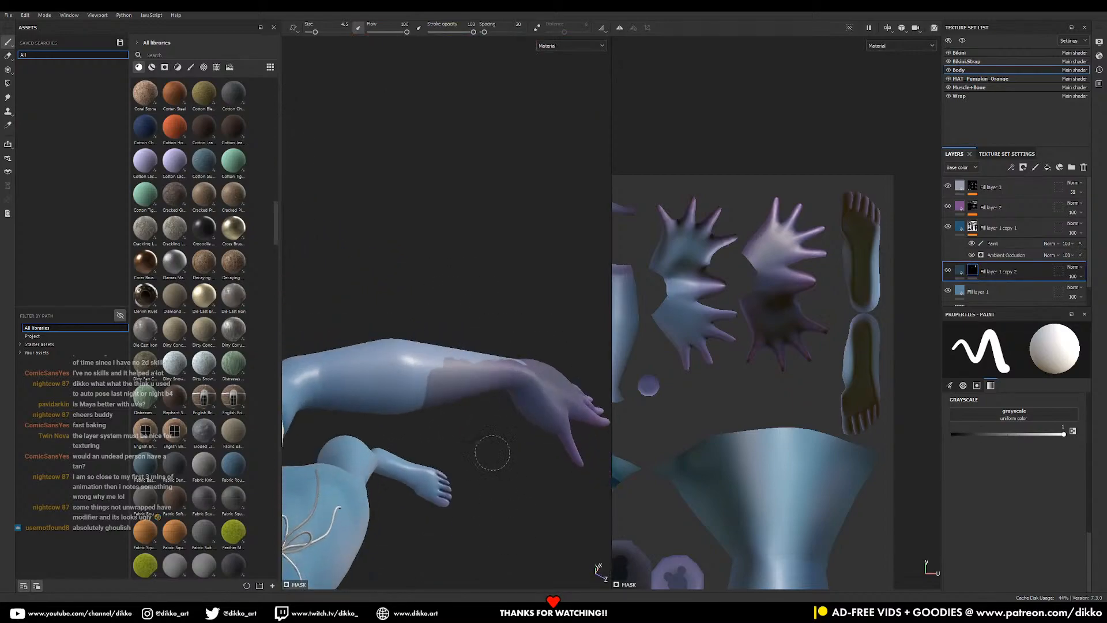
{"action": "middle_click_drag", "start_coordinate": [495, 462], "coordinate": [501, 525], "text": "alt"}
{"action": "left_click_drag", "start_coordinate": [467, 432], "coordinate": [480, 453], "text": "alt"}
{"action": "middle_click_drag", "start_coordinate": [480, 453], "coordinate": [421, 398], "text": "alt"}
{"action": "mouse_move", "coordinate": [421, 398]}
{"action": "left_mouse_down", "text": "alt"}
{"action": "mouse_move", "coordinate": [340, 445]}
{"action": "mouse_move", "coordinate": [362, 489]}
{"action": "mouse_move", "coordinate": [295, 436]}
{"action": "left_mouse_up", "text": "alt"}
{"action": "left_click_drag", "start_coordinate": [353, 489], "coordinate": [408, 442]}
- Orbit around the hips, back and underside, then return to a front view of the arm
{"action": "left_click_drag", "start_coordinate": [463, 372], "coordinate": [489, 451], "text": "alt"}
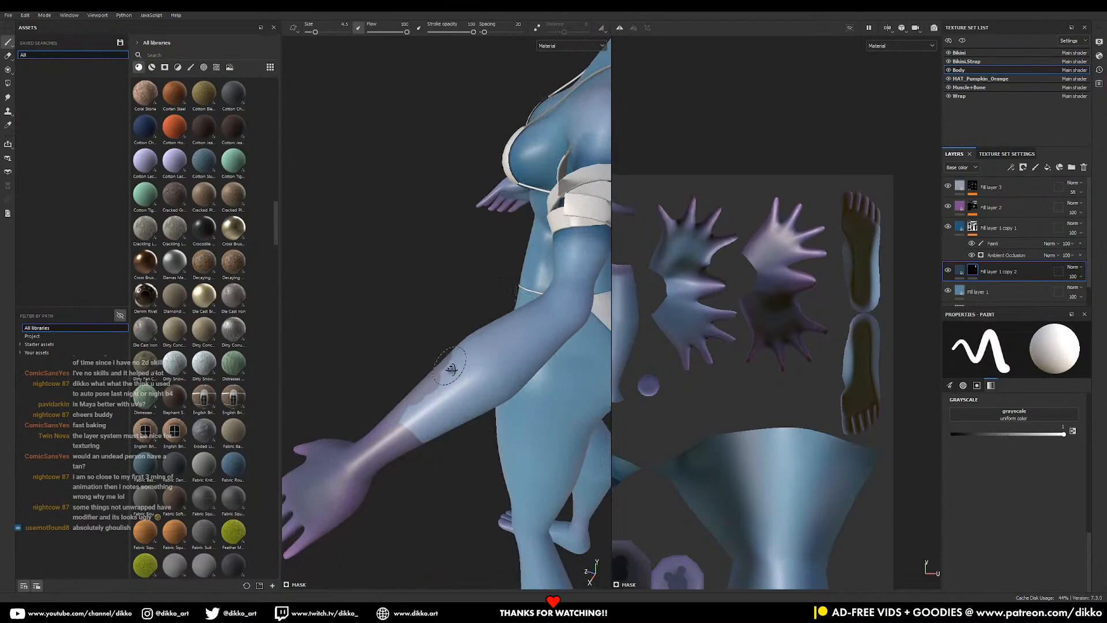
{"action": "left_click_drag", "start_coordinate": [450, 366], "coordinate": [447, 354], "text": "alt"}
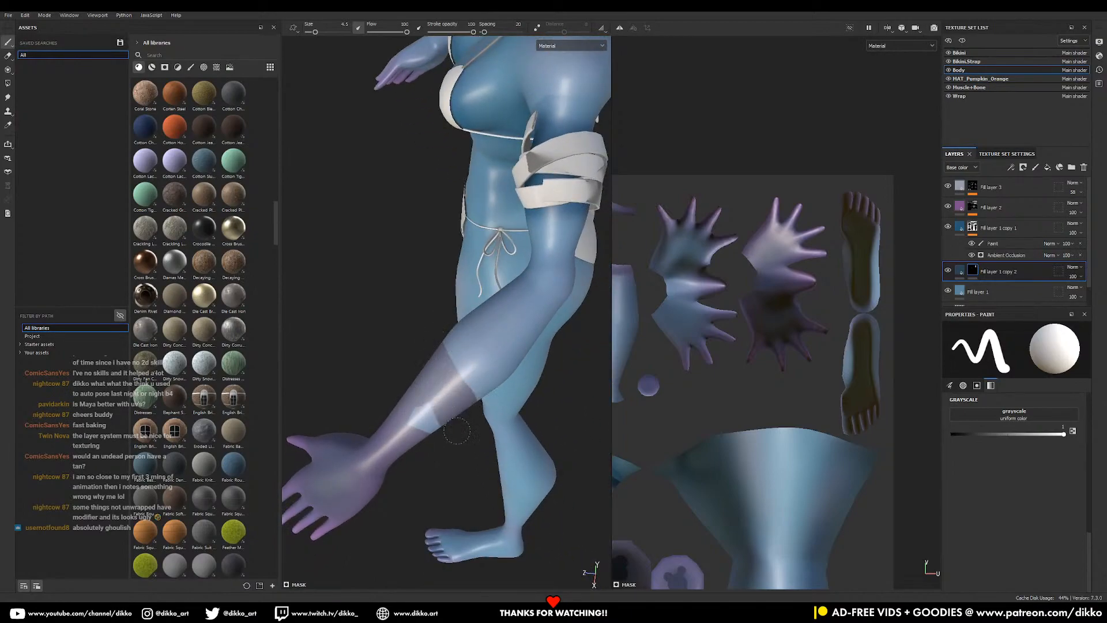
{"action": "left_click_drag", "start_coordinate": [456, 429], "coordinate": [663, 382], "text": "alt"}
{"action": "left_click_drag", "start_coordinate": [552, 349], "coordinate": [500, 249], "text": "alt"}
{"action": "right_click_drag", "start_coordinate": [501, 513], "coordinate": [411, 306], "text": "alt"}
{"action": "right_click_drag", "start_coordinate": [469, 465], "coordinate": [440, 384], "text": "alt"}
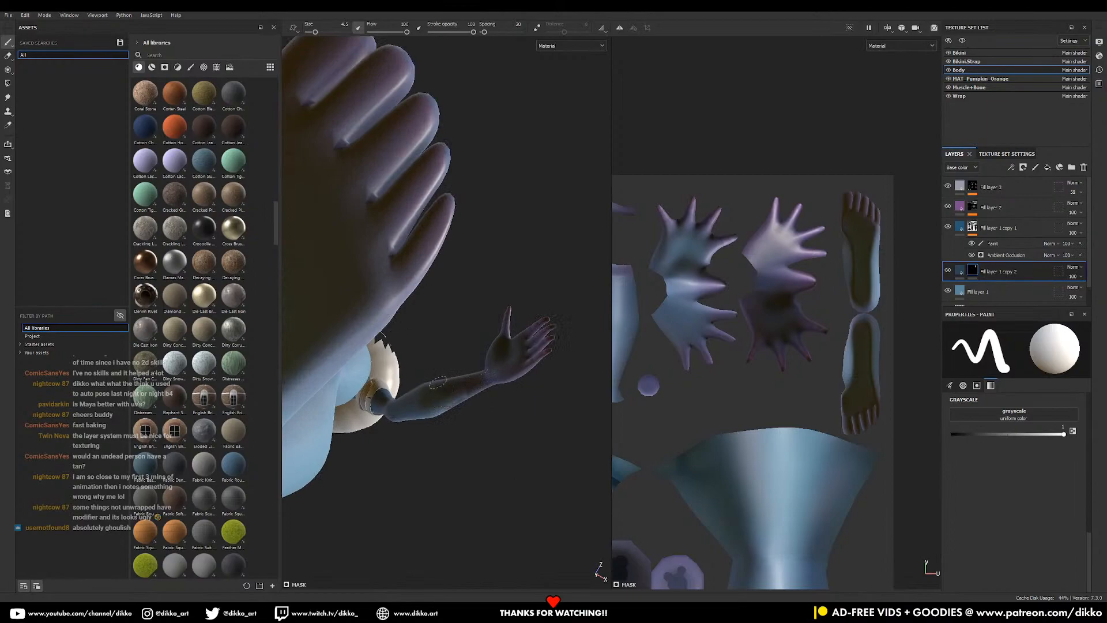
{"action": "left_click_drag", "start_coordinate": [508, 248], "coordinate": [519, 418], "text": "alt"}
{"action": "middle_click_drag", "start_coordinate": [501, 300], "coordinate": [479, 455], "text": "alt"}
{"action": "mouse_move", "coordinate": [480, 455]}
{"action": "left_mouse_down", "text": "alt"}
{"action": "mouse_move", "coordinate": [484, 440]}
{"action": "mouse_move", "coordinate": [494, 457]}
{"action": "left_mouse_up", "text": "alt"}
{"action": "middle_click_drag", "start_coordinate": [510, 421], "coordinate": [482, 361], "text": "alt"}
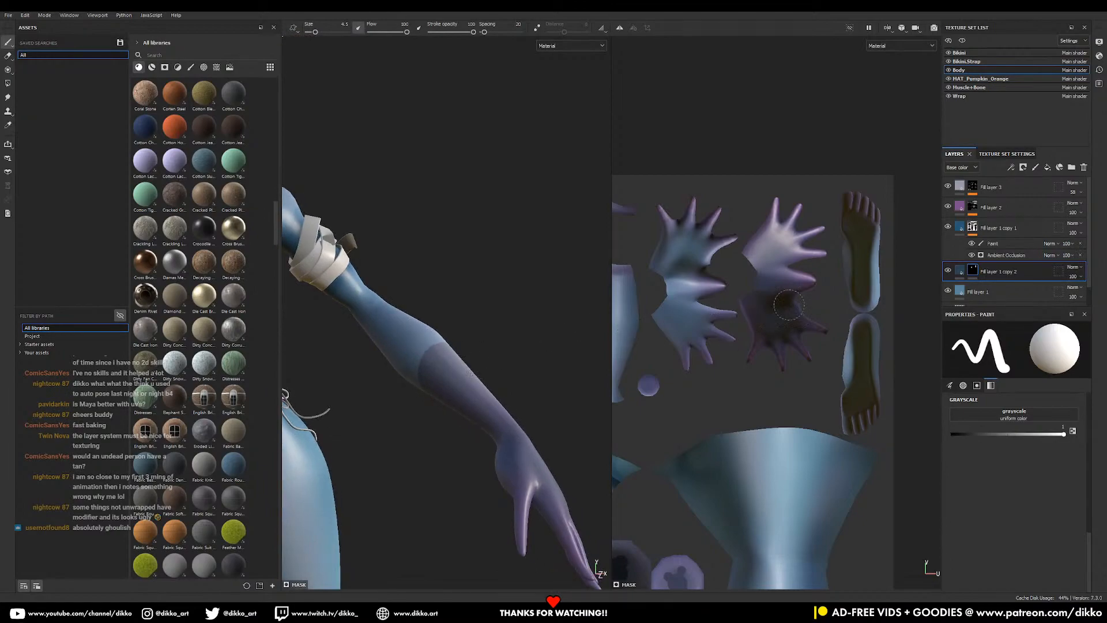
{"action": "left_click", "coordinate": [960, 270]}
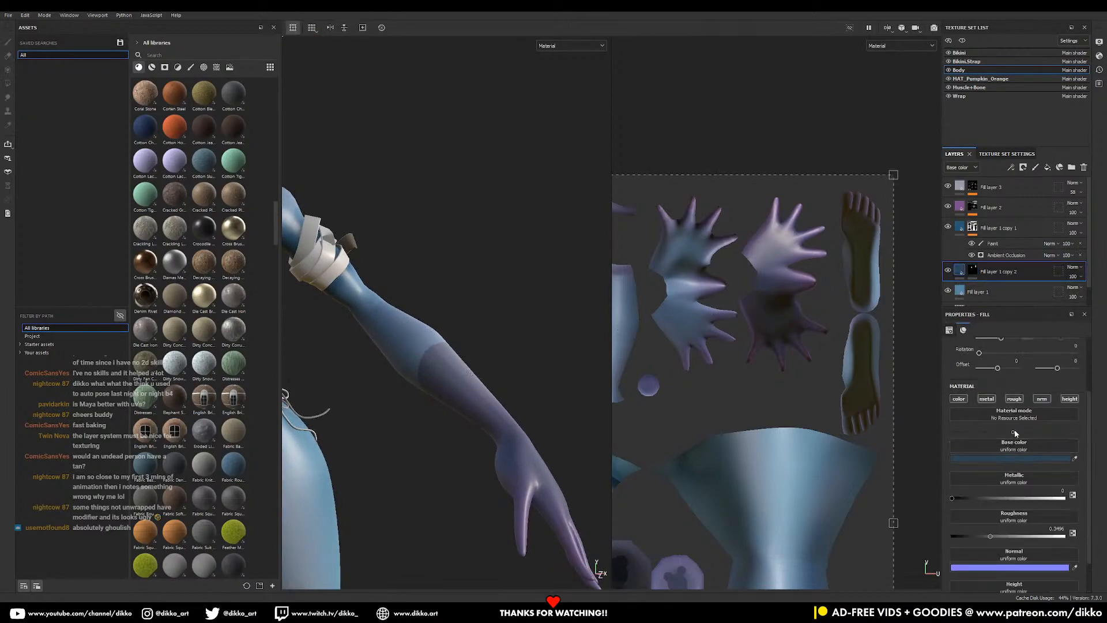
- Give the glove layer a height of 0.0677 and save the project
{"action": "scroll", "coordinate": [1024, 461], "scroll_direction": "down", "scroll_amount": 2}
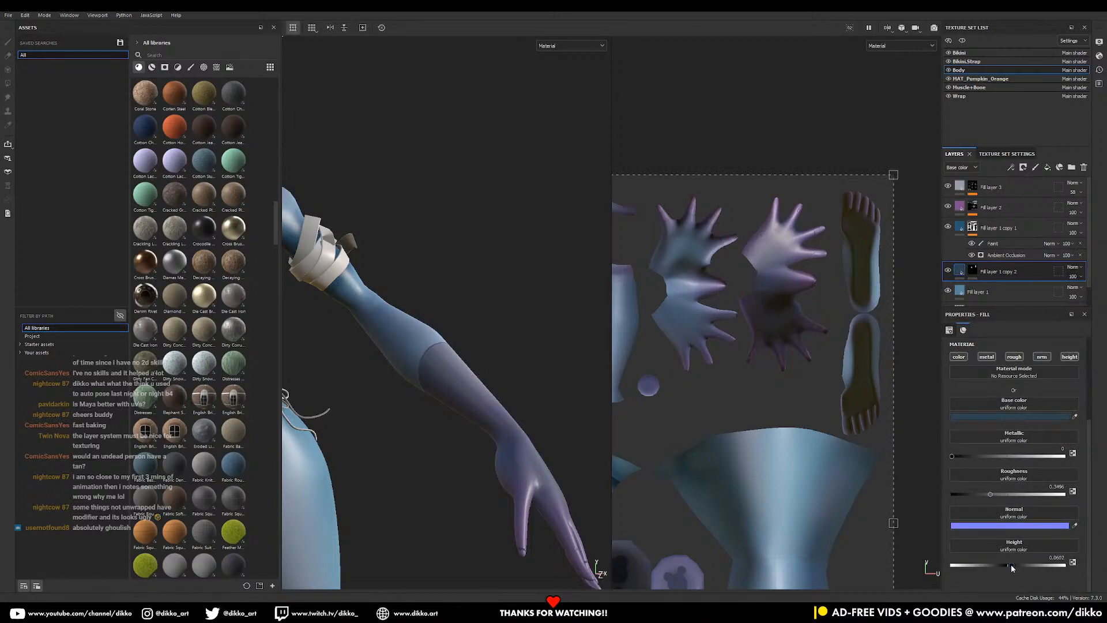
{"action": "right_click_drag", "start_coordinate": [583, 357], "coordinate": [485, 314], "text": "alt"}
{"action": "middle_click_drag", "start_coordinate": [413, 331], "coordinate": [458, 463], "text": "alt"}
{"action": "left_click_drag", "start_coordinate": [458, 464], "coordinate": [456, 479], "text": "alt"}
{"action": "right_click_drag", "start_coordinate": [470, 451], "coordinate": [454, 366], "text": "alt"}
{"action": "left_click_drag", "start_coordinate": [1012, 565], "coordinate": [1012, 571]}
{"action": "left_click_drag", "start_coordinate": [600, 455], "coordinate": [517, 468], "text": "alt"}
{"action": "scroll", "coordinate": [540, 466], "scroll_direction": "down", "scroll_amount": 5}
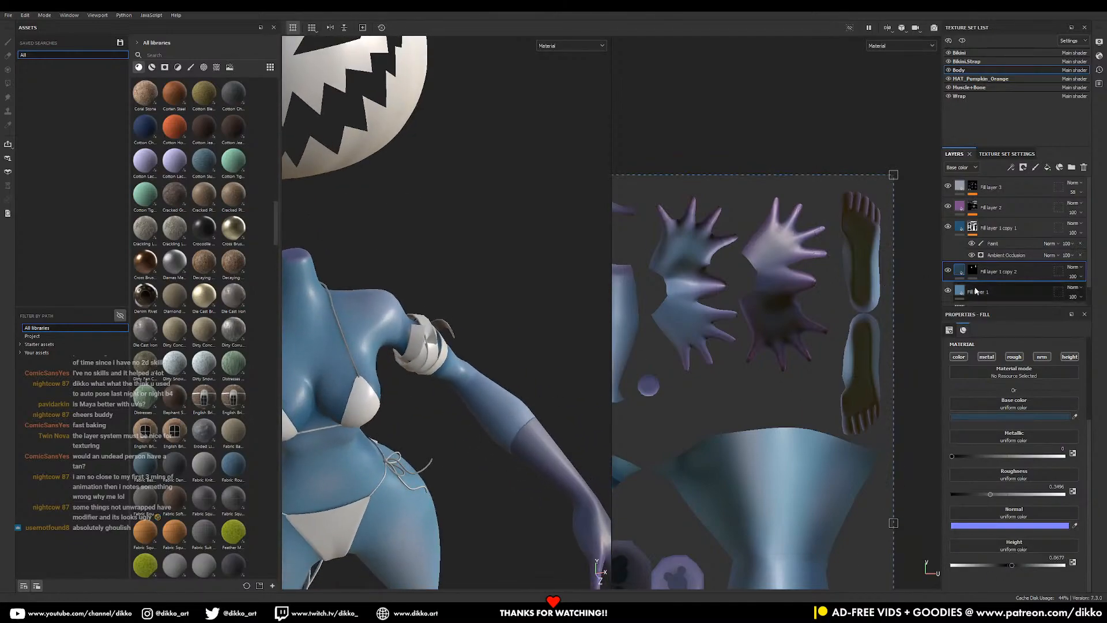
{"action": "key", "text": "ctrl+s"}
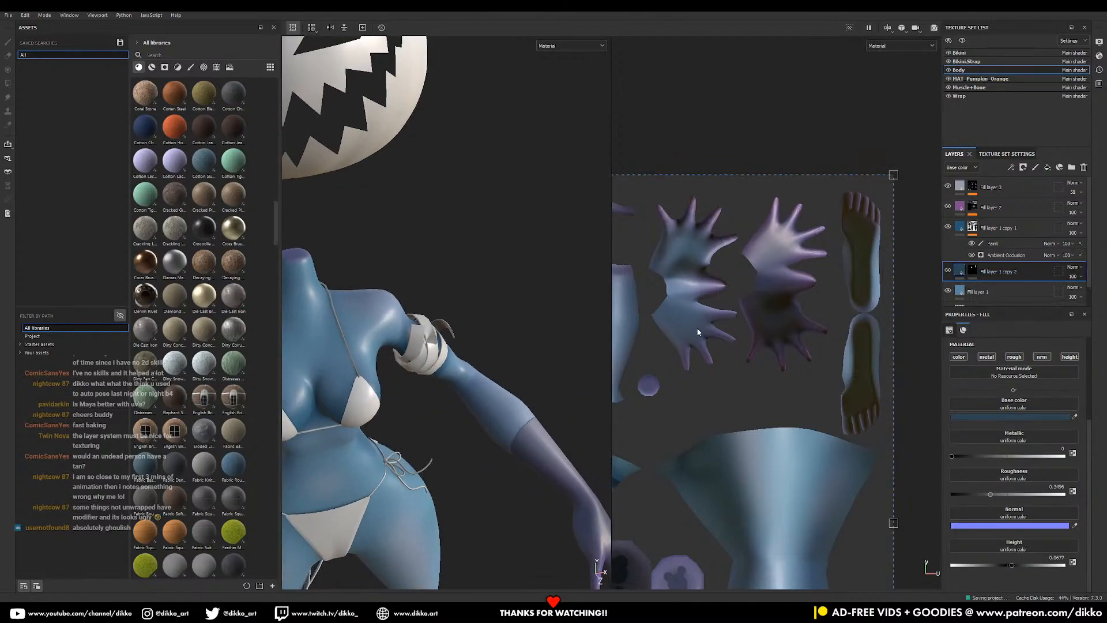
- Add Fill layer 4 with colour, metallic and roughness disabled and height -0.0602
{"action": "left_click", "coordinate": [1048, 169]}
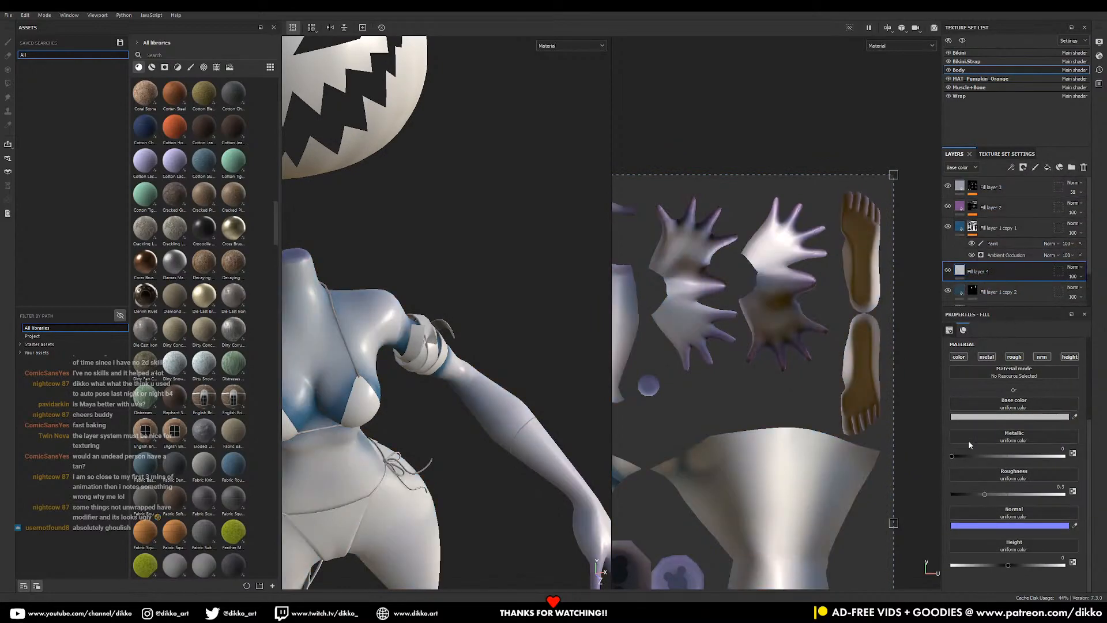
{"action": "left_click", "coordinate": [959, 356]}
{"action": "left_click", "coordinate": [987, 356]}
{"action": "left_click", "coordinate": [1014, 356]}
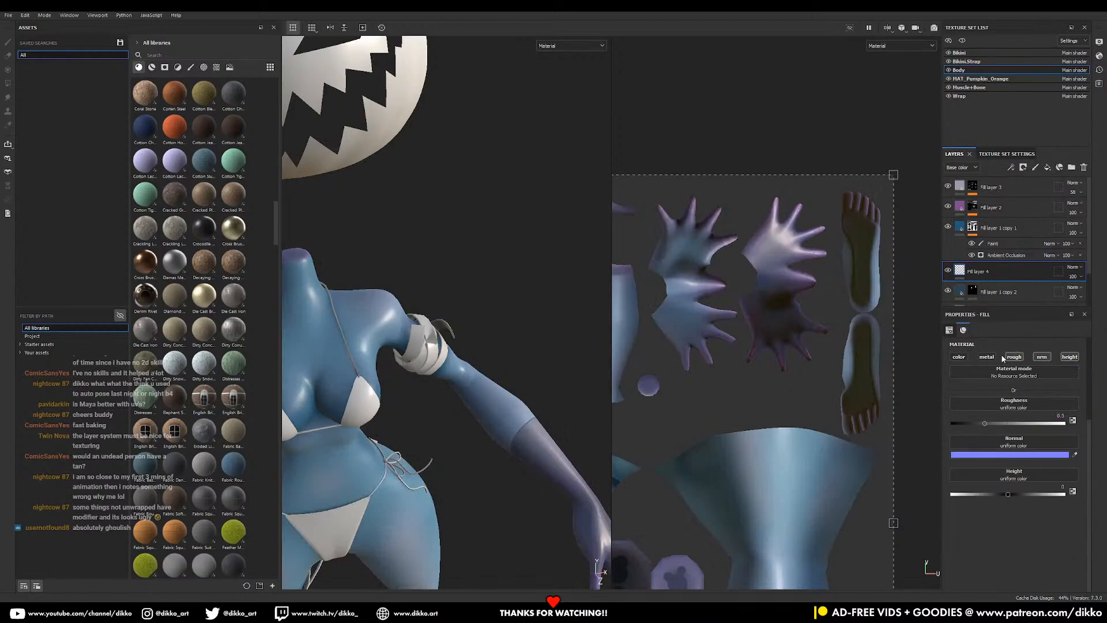
{"action": "scroll", "coordinate": [522, 422], "scroll_direction": "up", "scroll_amount": 4}
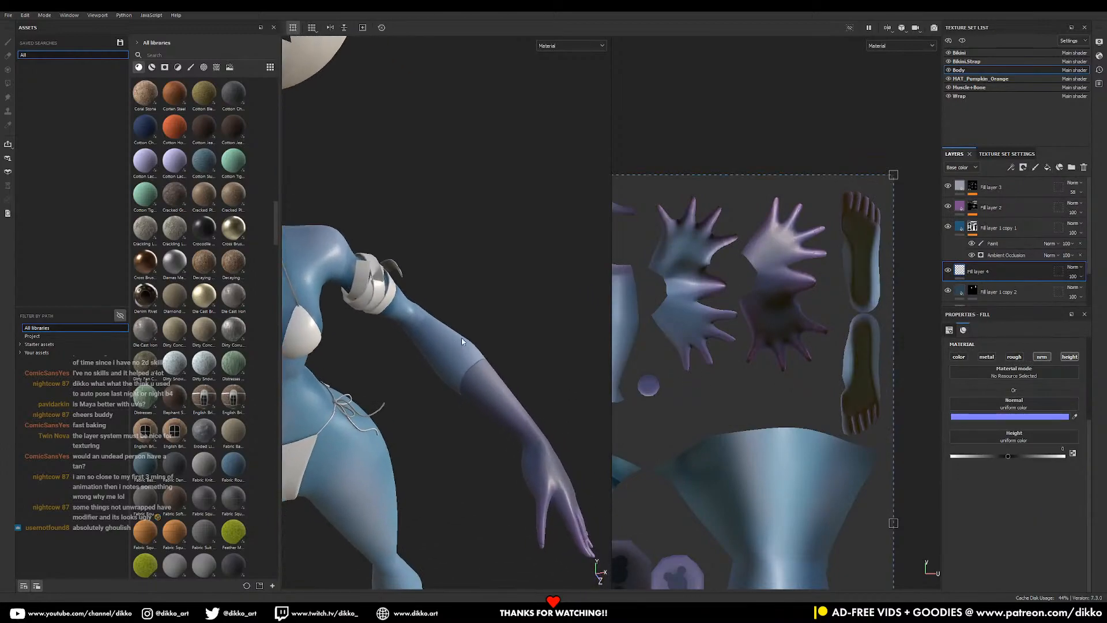
{"action": "left_click_drag", "start_coordinate": [1010, 456], "coordinate": [1005, 457]}
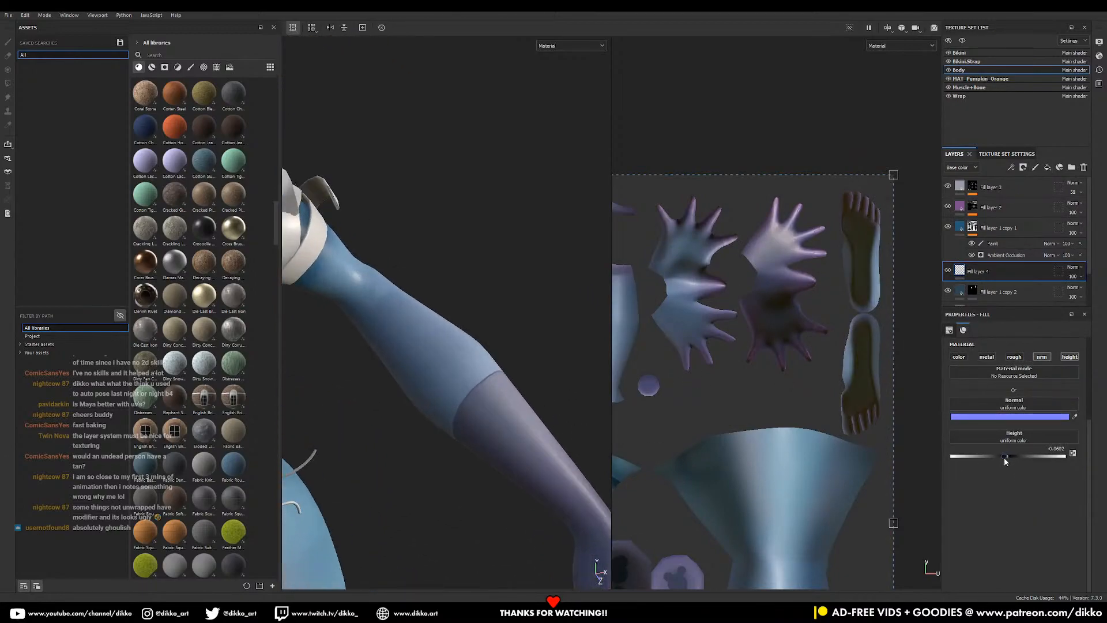
- Give Fill layer 4 a black mask and paint a thin seam along the arm's colour boundary
{"action": "left_click", "coordinate": [1024, 167]}
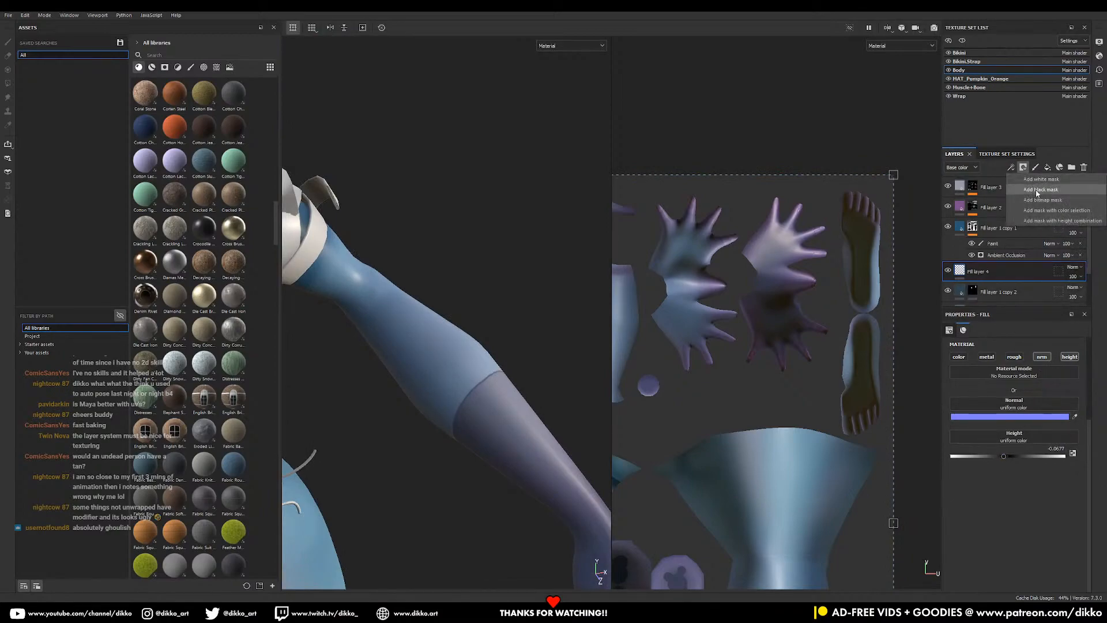
{"action": "left_click", "coordinate": [1038, 190]}
{"action": "scroll", "coordinate": [494, 426], "scroll_direction": "up", "scroll_amount": 3}
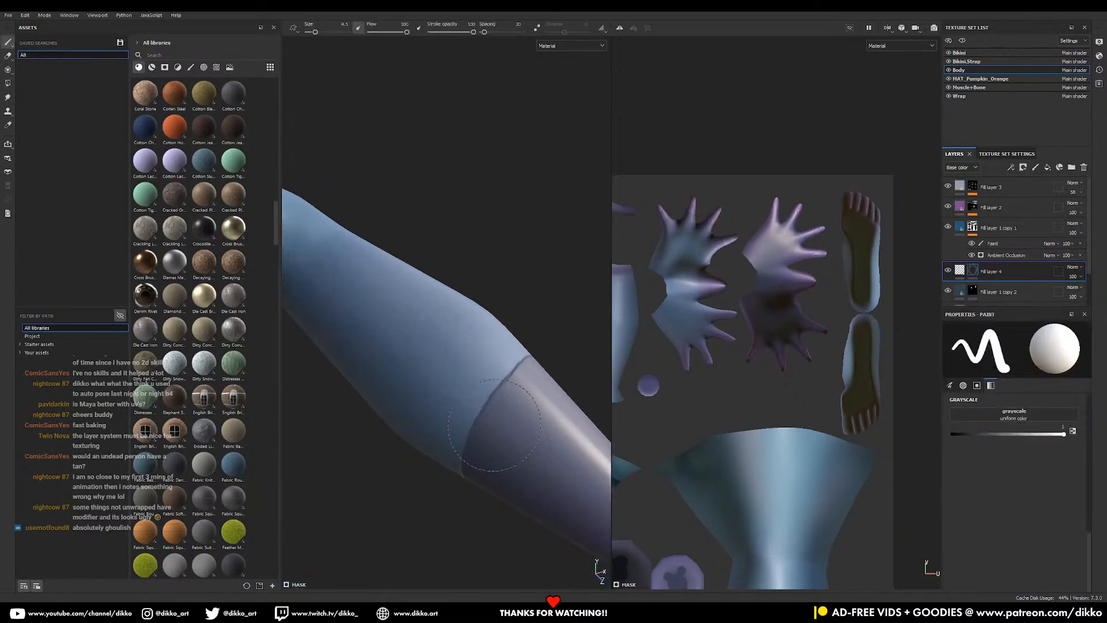
{"action": "right_click_drag", "start_coordinate": [495, 424], "coordinate": [490, 425], "text": "ctrl"}
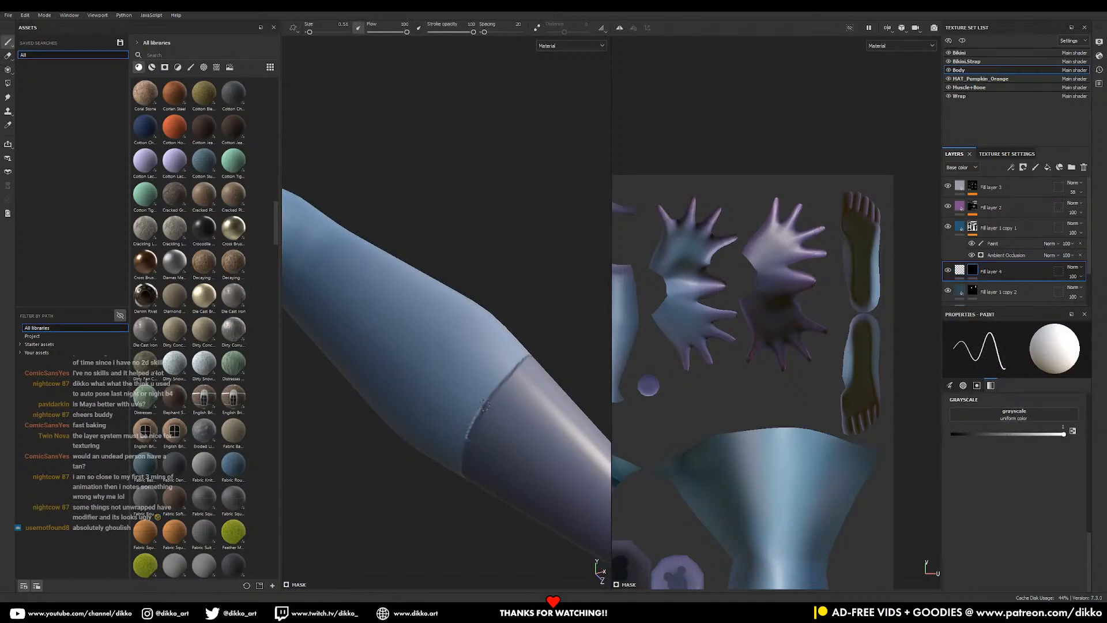
{"action": "left_click_drag", "start_coordinate": [507, 377], "coordinate": [522, 362]}
{"action": "left_click_drag", "start_coordinate": [479, 466], "coordinate": [503, 380], "text": "alt"}
{"action": "middle_click_drag", "start_coordinate": [508, 307], "coordinate": [513, 206], "text": "alt"}
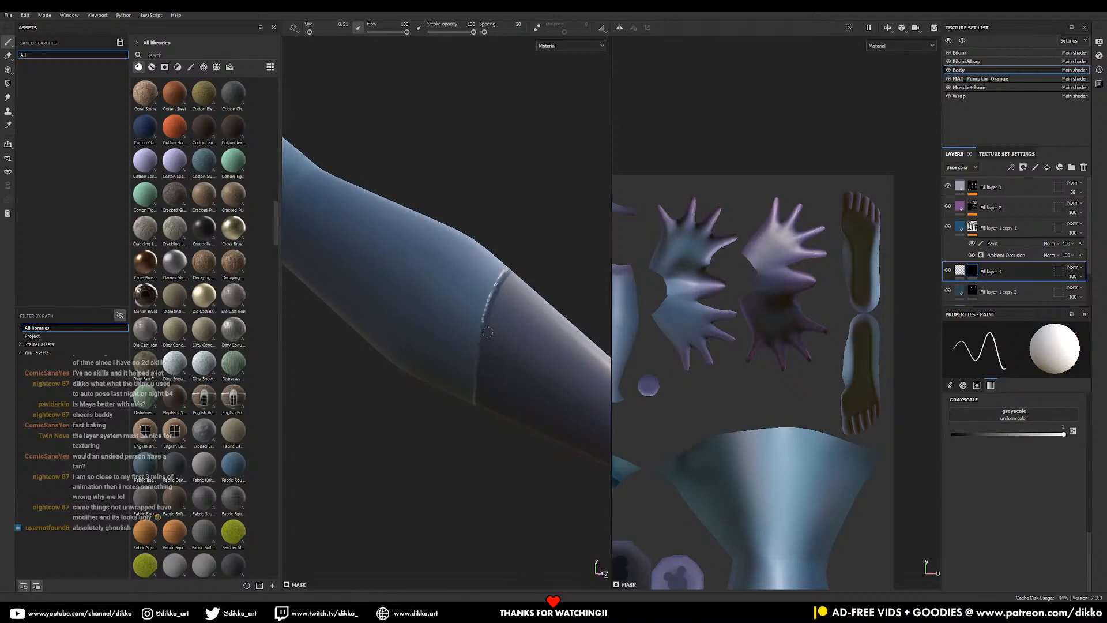
- Set the Body texture set resolution to 4096
{"action": "left_click", "coordinate": [1007, 154]}
{"action": "scroll", "coordinate": [1051, 254], "scroll_direction": "up", "scroll_amount": 5}
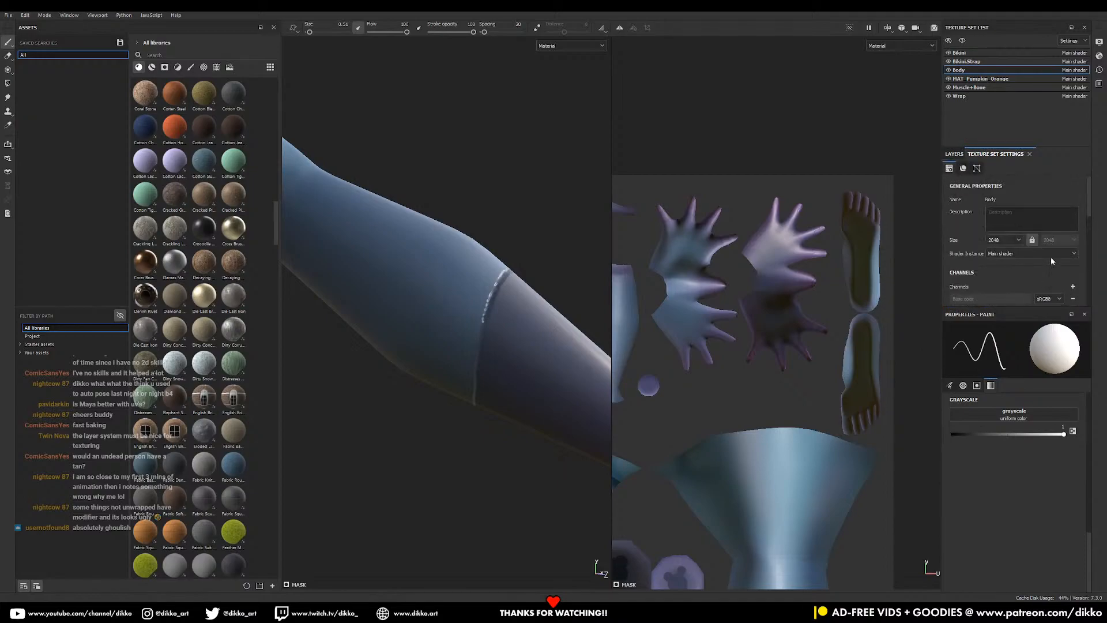
{"action": "left_click", "coordinate": [1012, 239]}
{"action": "left_click", "coordinate": [995, 294]}
- Paint recessed stitching down along the seam's colour boundary
{"action": "mouse_move", "coordinate": [533, 345]}
{"action": "left_mouse_down", "text": "alt"}
{"action": "mouse_move", "coordinate": [474, 310]}
{"action": "mouse_move", "coordinate": [473, 334]}
{"action": "mouse_move", "coordinate": [433, 353]}
{"action": "left_mouse_up", "text": "alt"}
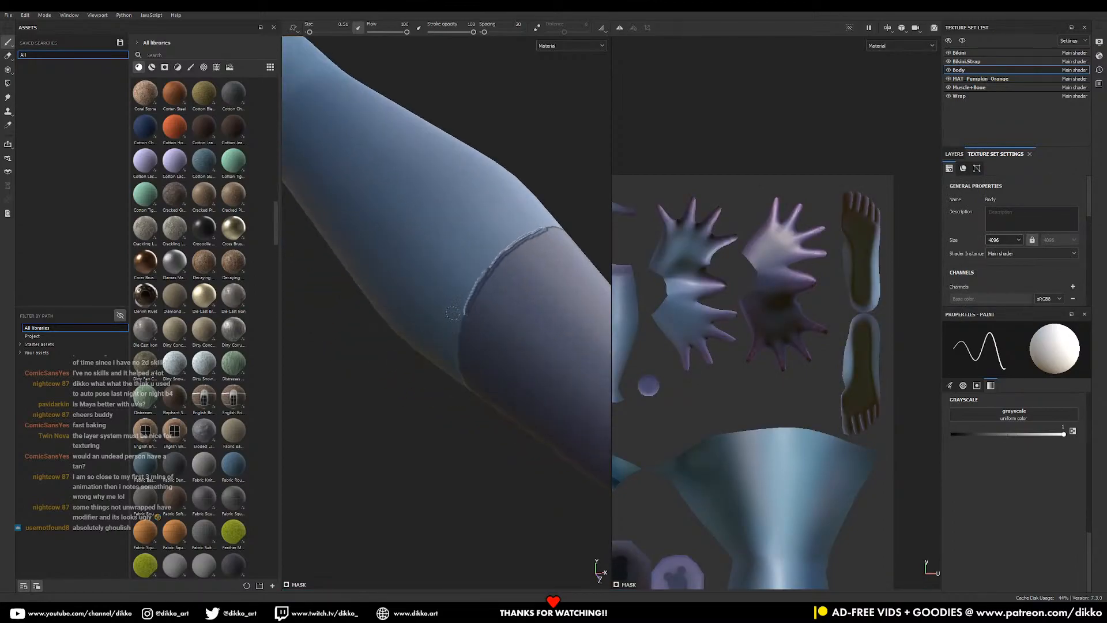
{"action": "right_click_drag", "start_coordinate": [432, 354], "coordinate": [545, 389], "text": "alt"}
{"action": "left_click_drag", "start_coordinate": [534, 361], "coordinate": [467, 301], "text": "alt"}
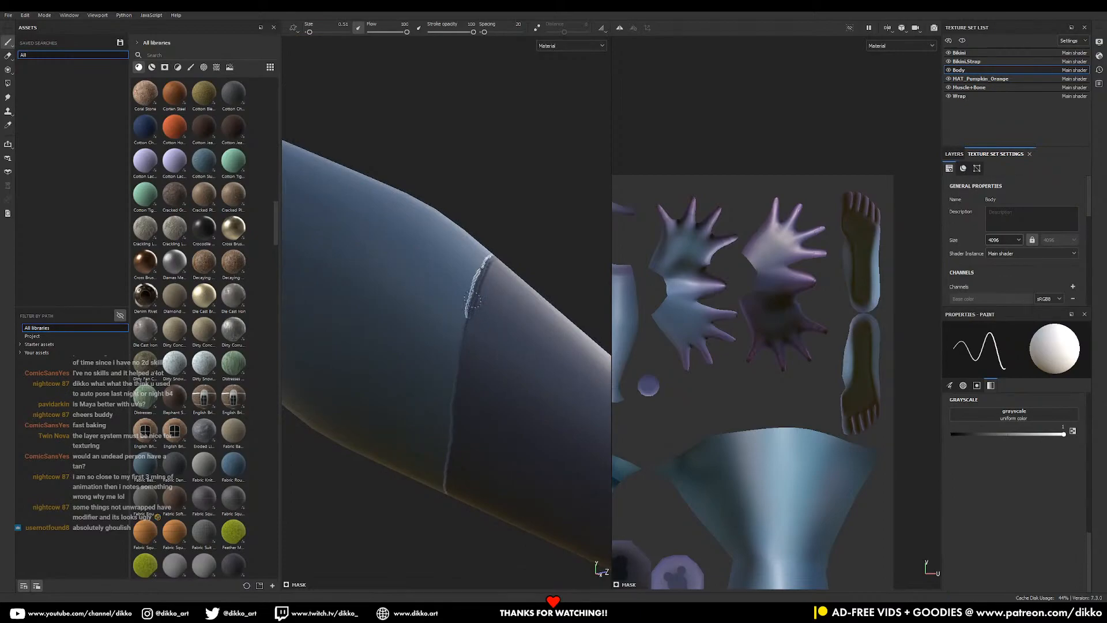
{"action": "middle_click_drag", "start_coordinate": [453, 411], "coordinate": [541, 272]}
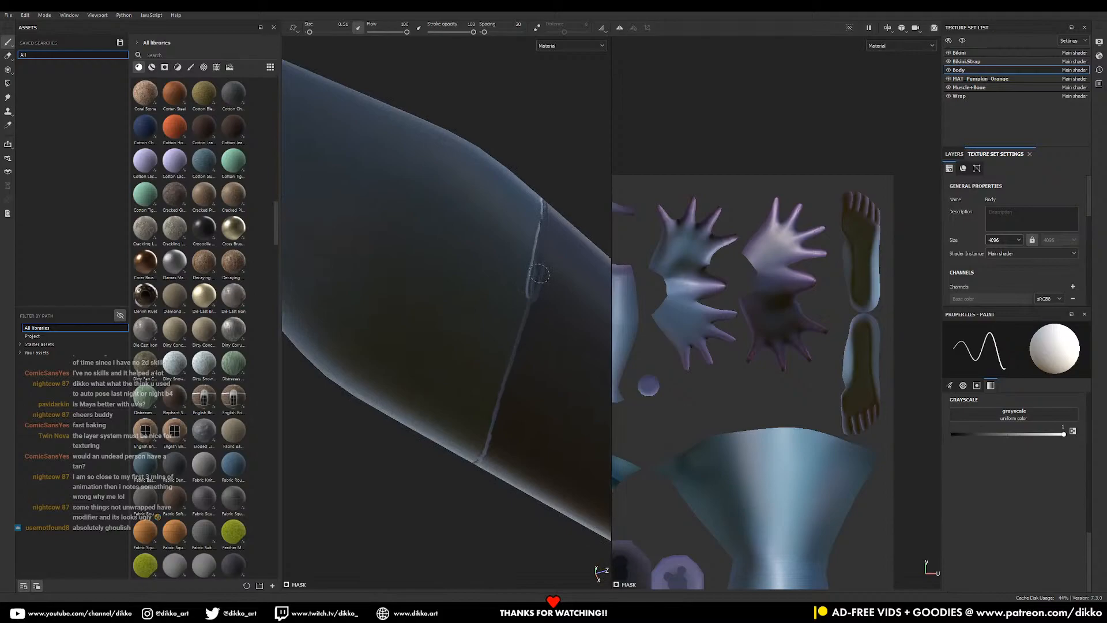
{"action": "mouse_move", "coordinate": [533, 281]}
{"action": "left_mouse_down"}
{"action": "mouse_move", "coordinate": [497, 417]}
{"action": "mouse_move", "coordinate": [472, 458]}
{"action": "left_mouse_up"}
- Extend the stitching further up the seam, undoing one stray stroke
{"action": "left_click_drag", "start_coordinate": [472, 346], "coordinate": [482, 247], "text": "alt"}
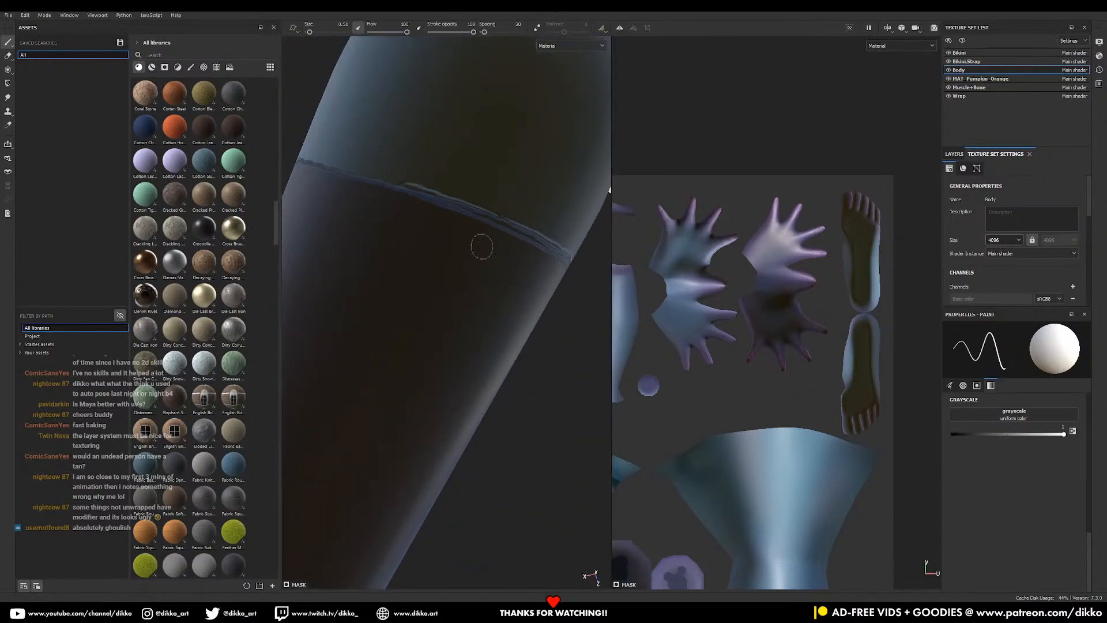
{"action": "middle_click_drag", "start_coordinate": [482, 247], "coordinate": [527, 388], "text": "alt"}
{"action": "mouse_move", "coordinate": [527, 389]}
{"action": "left_mouse_down", "text": "alt"}
{"action": "mouse_move", "coordinate": [554, 384]}
{"action": "mouse_move", "coordinate": [478, 349]}
{"action": "mouse_move", "coordinate": [429, 192]}
{"action": "mouse_move", "coordinate": [472, 245]}
{"action": "mouse_move", "coordinate": [477, 283]}
{"action": "left_mouse_up", "text": "alt"}
{"action": "middle_click_drag", "start_coordinate": [477, 283], "coordinate": [491, 441], "text": "alt"}
{"action": "mouse_move", "coordinate": [485, 438]}
{"action": "left_mouse_down"}
{"action": "mouse_move", "coordinate": [450, 346]}
{"action": "mouse_move", "coordinate": [482, 433]}
{"action": "left_mouse_up"}
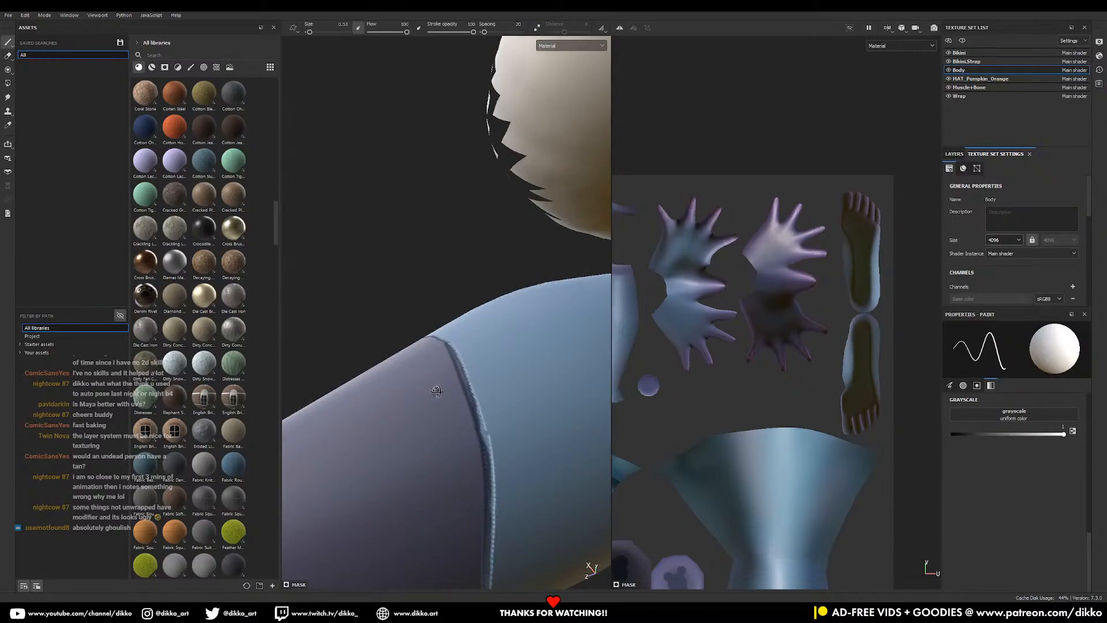
{"action": "left_click_drag", "start_coordinate": [434, 387], "coordinate": [500, 475], "text": "alt"}
{"action": "middle_click_drag", "start_coordinate": [500, 476], "coordinate": [568, 580], "text": "alt"}
{"action": "left_click_drag", "start_coordinate": [509, 399], "coordinate": [441, 418], "text": "alt"}
{"action": "mouse_move", "coordinate": [438, 345]}
{"action": "left_mouse_down"}
{"action": "mouse_move", "coordinate": [528, 471]}
{"action": "mouse_move", "coordinate": [520, 450]}
{"action": "mouse_move", "coordinate": [529, 425]}
{"action": "mouse_move", "coordinate": [522, 455]}
{"action": "mouse_move", "coordinate": [584, 355]}
{"action": "left_mouse_up"}
{"action": "key", "text": "ctrl+z"}
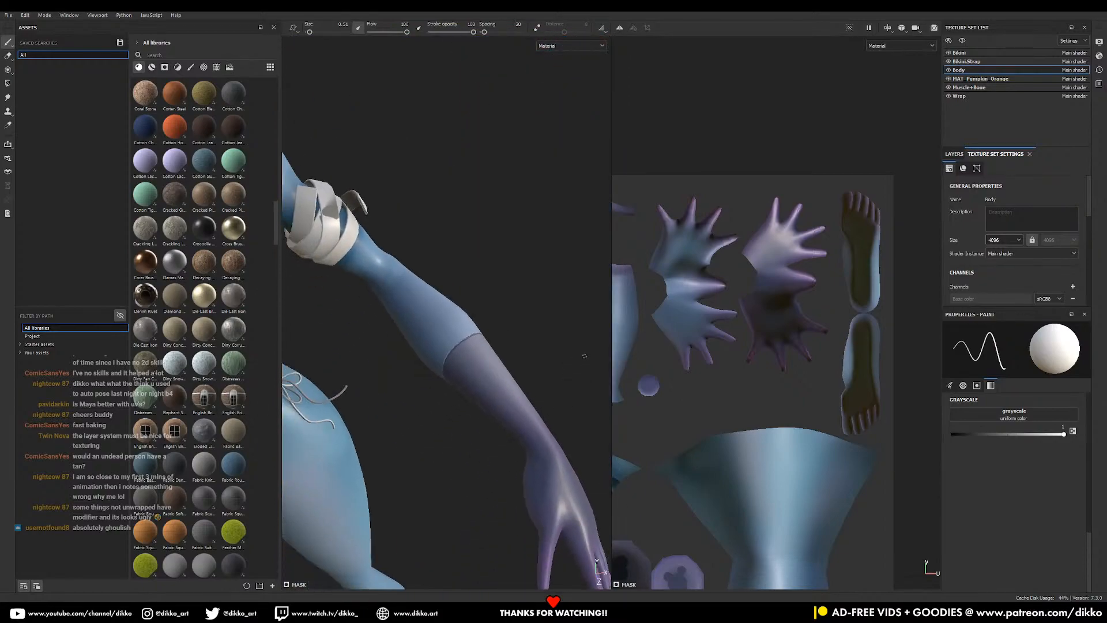
- Enable Fill layer 4's color channel and set its base colour to near-black purple (about 18171F)
{"action": "left_click", "coordinate": [954, 154]}
{"action": "left_click", "coordinate": [967, 275]}
{"action": "left_click", "coordinate": [961, 270]}
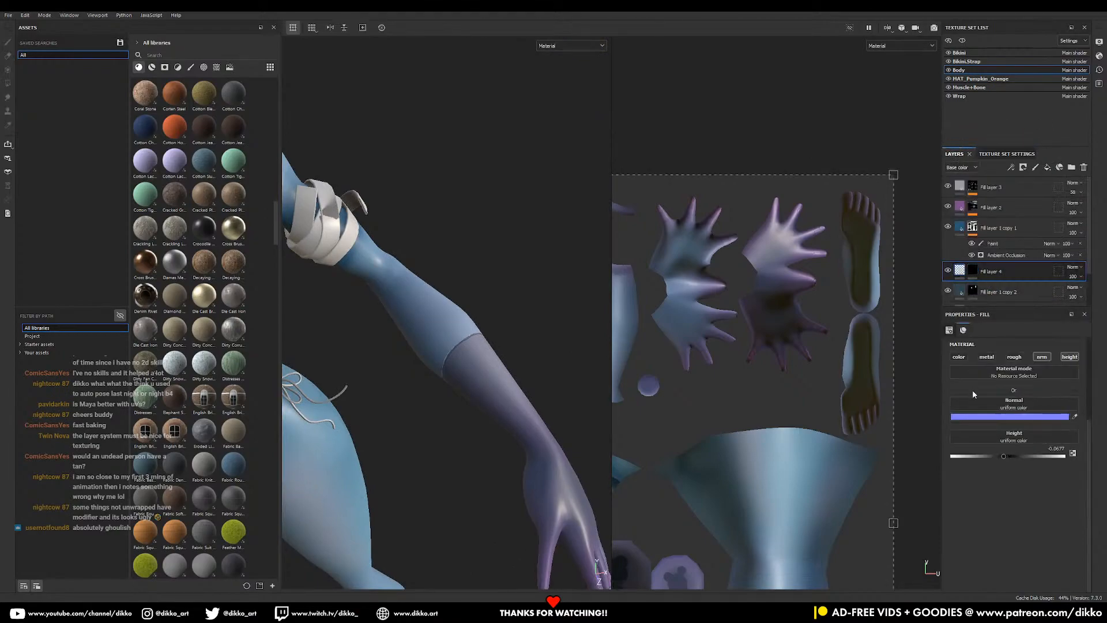
{"action": "left_click", "coordinate": [959, 358]}
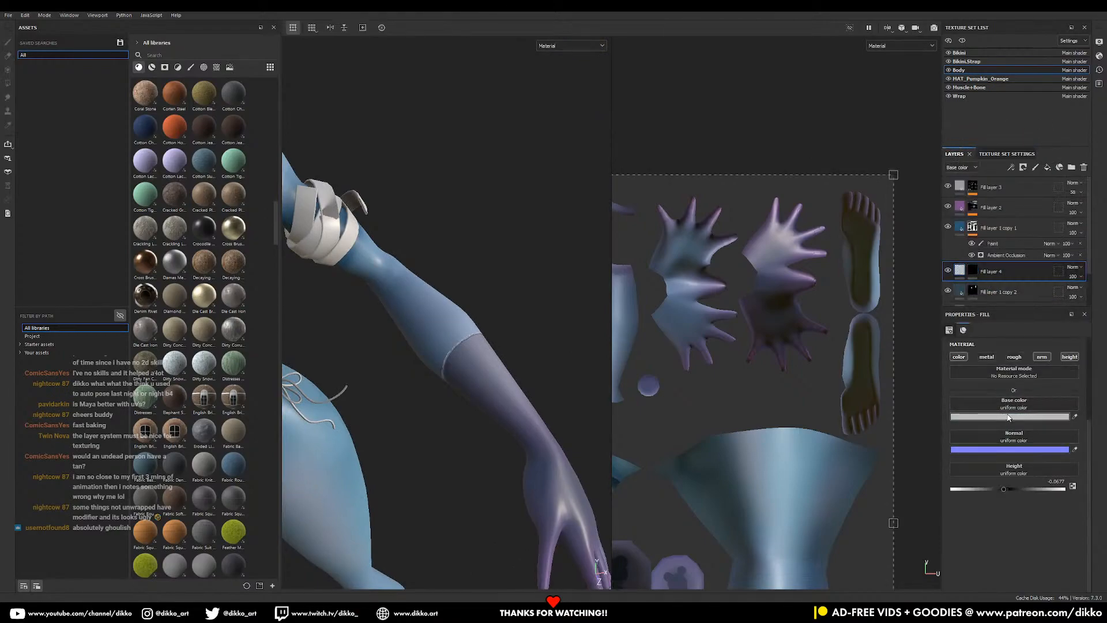
{"action": "left_click", "coordinate": [981, 417]}
{"action": "left_click_drag", "start_coordinate": [947, 434], "coordinate": [924, 442]}
{"action": "left_click_drag", "start_coordinate": [987, 397], "coordinate": [988, 417]}
{"action": "left_click_drag", "start_coordinate": [929, 449], "coordinate": [989, 408]}
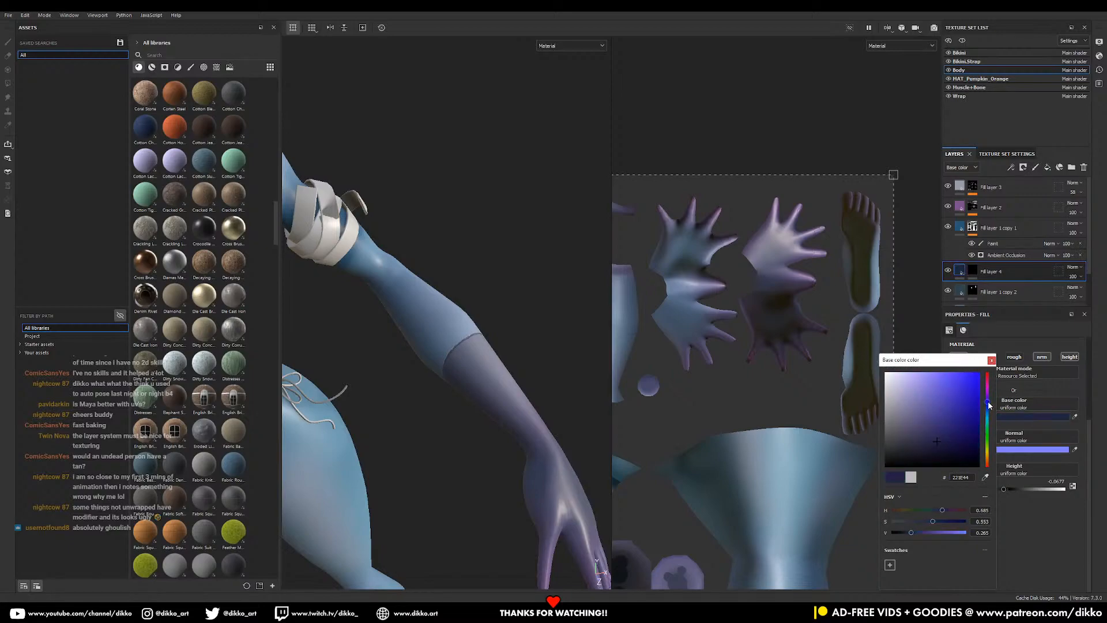
{"action": "left_click_drag", "start_coordinate": [961, 423], "coordinate": [912, 455]}
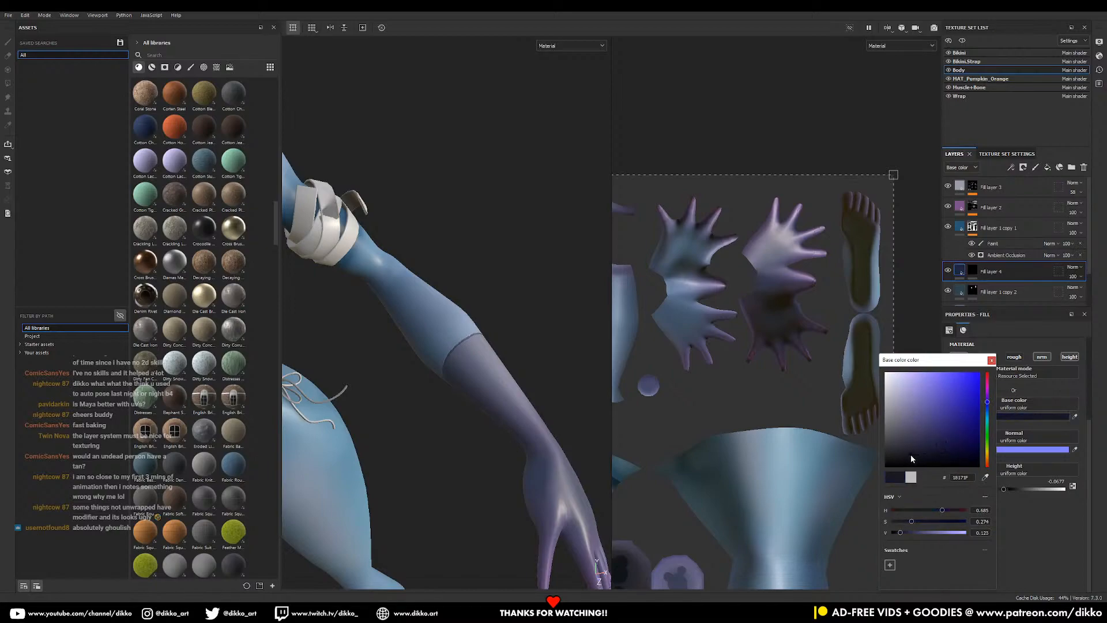
- Review the darkened stitching on the full character and close the colour picker
{"action": "scroll", "coordinate": [451, 411], "scroll_direction": "down", "scroll_amount": 3}
{"action": "middle_click_drag", "start_coordinate": [483, 421], "coordinate": [532, 379], "text": "alt"}
{"action": "scroll", "coordinate": [533, 380], "scroll_direction": "down", "scroll_amount": 4}
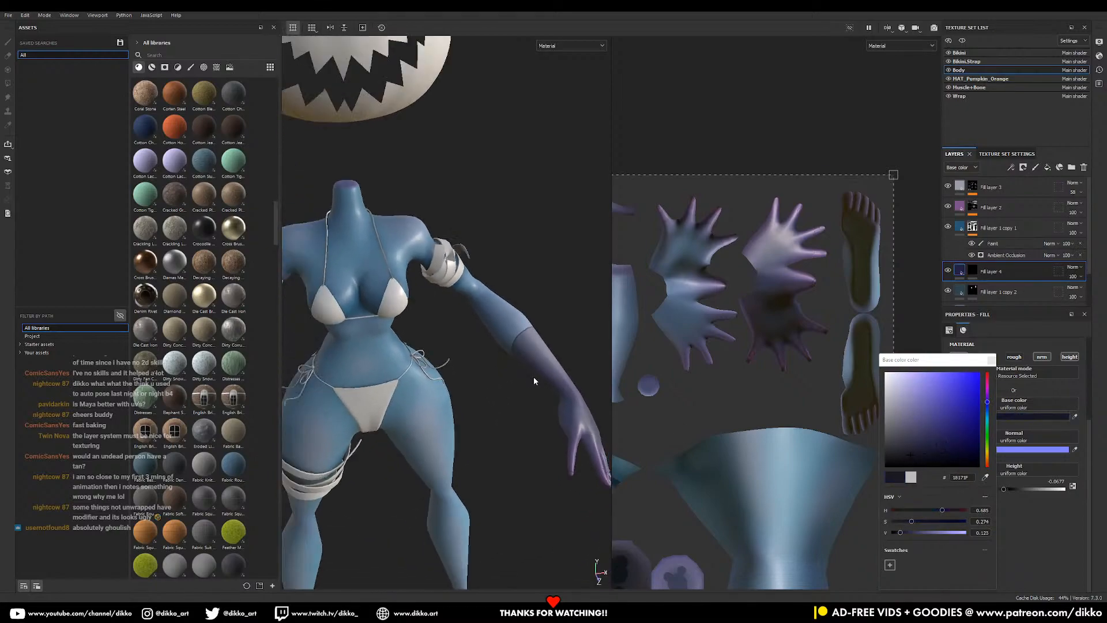
{"action": "left_click_drag", "start_coordinate": [490, 425], "coordinate": [472, 410], "text": "alt"}
{"action": "middle_click_drag", "start_coordinate": [469, 456], "coordinate": [512, 360], "text": "alt"}
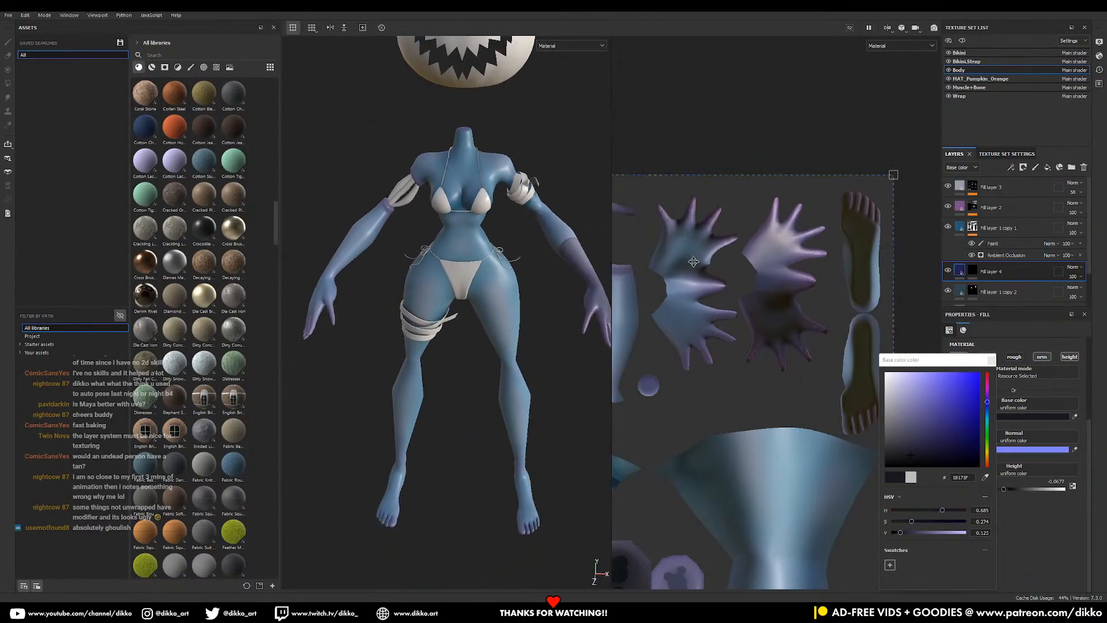
{"action": "left_click", "coordinate": [562, 414]}
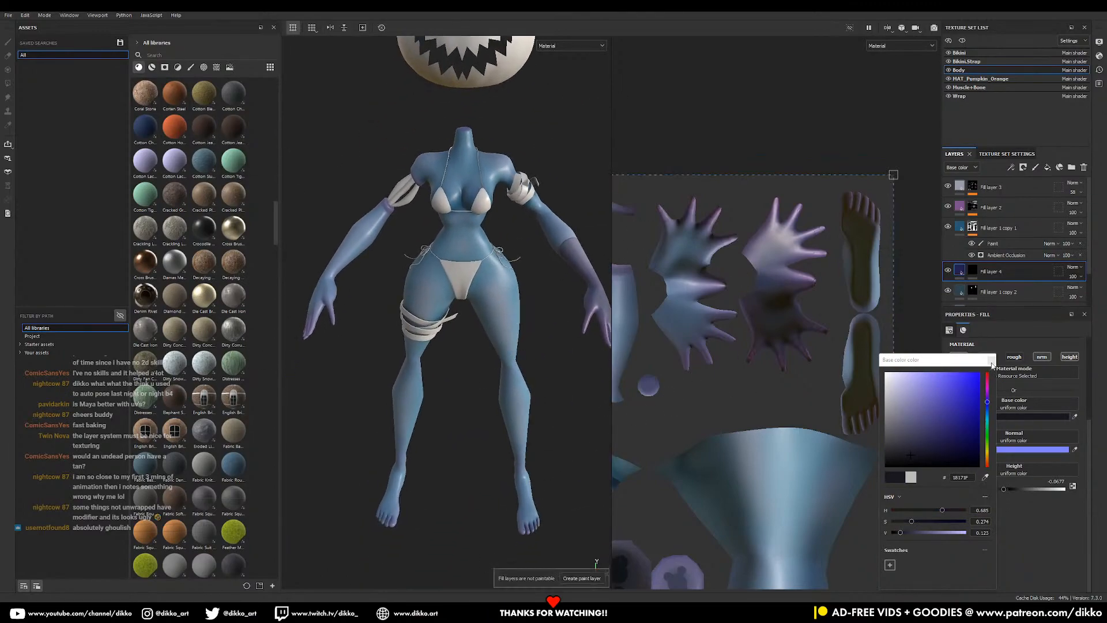
{"action": "left_click", "coordinate": [992, 360]}
{"action": "mouse_move", "coordinate": [508, 449]}
{"action": "left_mouse_down", "text": "alt"}
{"action": "mouse_move", "coordinate": [501, 362]}
{"action": "mouse_move", "coordinate": [505, 374]}
{"action": "left_mouse_up", "text": "alt"}
{"action": "right_click_drag", "start_coordinate": [505, 373], "coordinate": [530, 356], "text": "alt"}
{"action": "scroll", "coordinate": [973, 293], "scroll_direction": "down", "scroll_amount": 3}
- Select Fill layer 1 copy 2 and frame the lower legs and feet
{"action": "left_click", "coordinate": [960, 251]}
{"action": "middle_click_drag", "start_coordinate": [481, 400], "coordinate": [450, 416], "text": "alt"}
{"action": "right_click_drag", "start_coordinate": [450, 416], "coordinate": [568, 435], "text": "alt"}
{"action": "middle_click_drag", "start_coordinate": [466, 393], "coordinate": [488, 427], "text": "alt"}
{"action": "middle_click_drag", "start_coordinate": [489, 374], "coordinate": [498, 353], "text": "alt"}
{"action": "right_click_drag", "start_coordinate": [498, 353], "coordinate": [413, 398], "text": "alt"}
{"action": "middle_click_drag", "start_coordinate": [469, 394], "coordinate": [519, 247], "text": "alt"}
{"action": "mouse_move", "coordinate": [458, 326]}
{"action": "left_mouse_down", "text": "alt"}
{"action": "mouse_move", "coordinate": [444, 308]}
{"action": "mouse_move", "coordinate": [458, 327]}
{"action": "mouse_move", "coordinate": [447, 339]}
{"action": "left_mouse_up", "text": "alt"}
{"action": "middle_click_drag", "start_coordinate": [456, 300], "coordinate": [412, 390], "text": "alt"}
{"action": "left_click_drag", "start_coordinate": [413, 390], "coordinate": [406, 419], "text": "alt"}
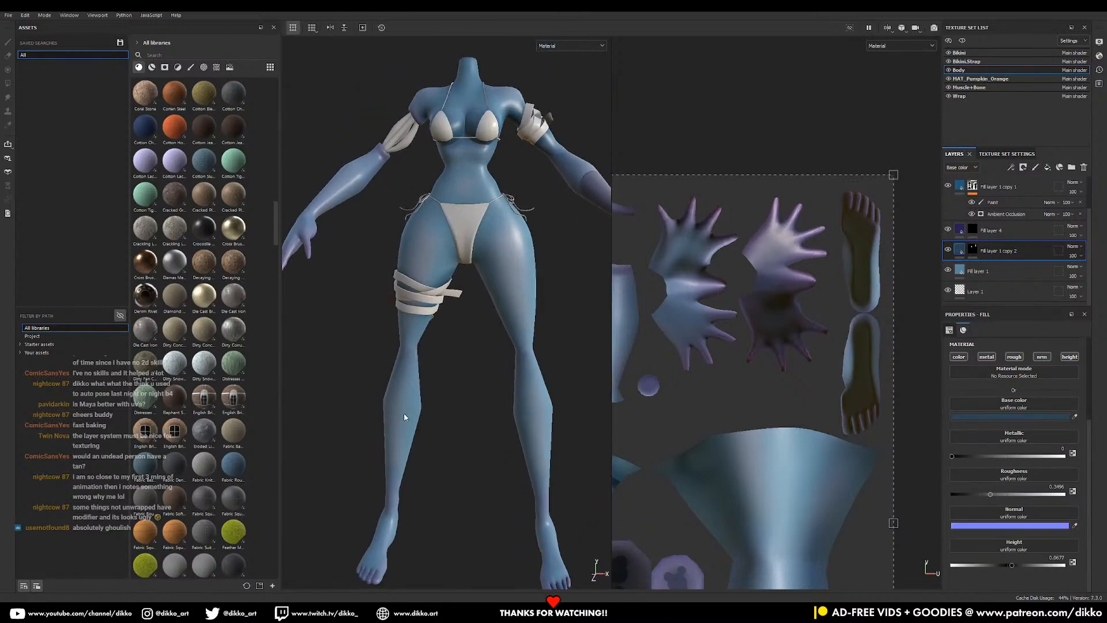
{"action": "middle_click_drag", "start_coordinate": [405, 419], "coordinate": [470, 302], "text": "alt"}
{"action": "middle_click_drag", "start_coordinate": [434, 451], "coordinate": [463, 356], "text": "alt"}
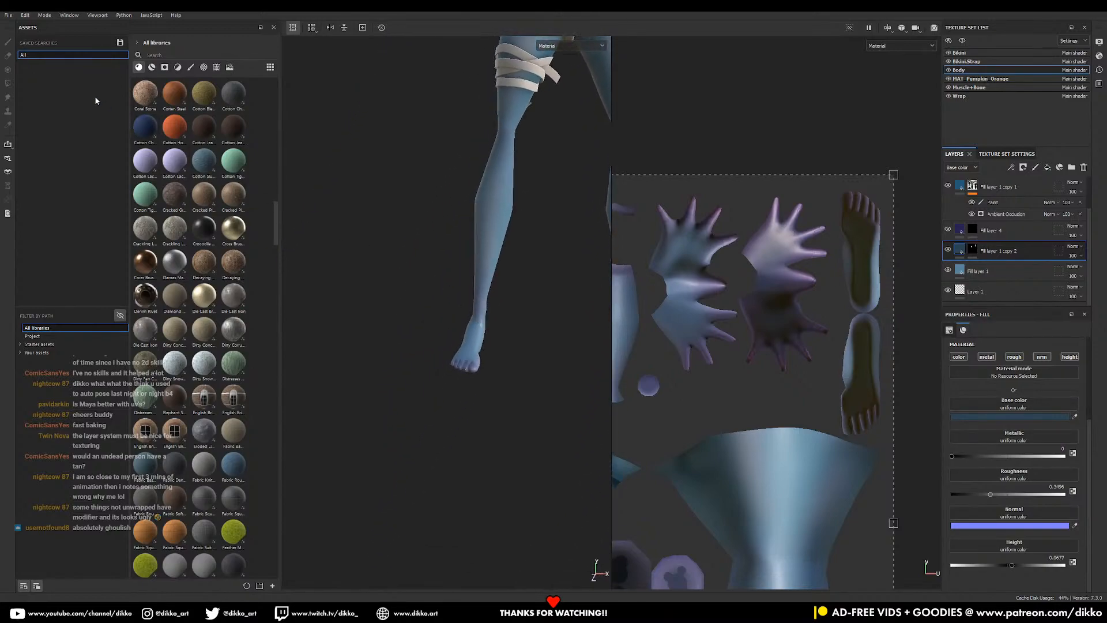
- Polygon-fill the lower-leg faces into Fill layer 1 copy 2's mask, then return to the brush
{"action": "left_click", "coordinate": [973, 249]}
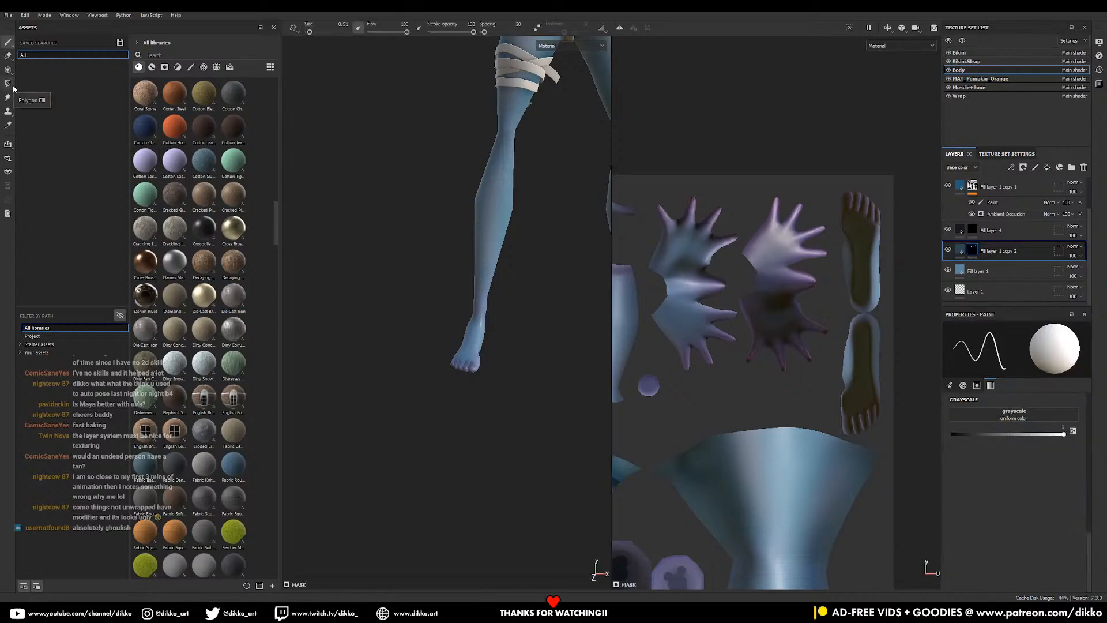
{"action": "left_click", "coordinate": [8, 83]}
{"action": "left_click_drag", "start_coordinate": [598, 420], "coordinate": [352, 310]}
{"action": "left_click", "coordinate": [7, 42]}
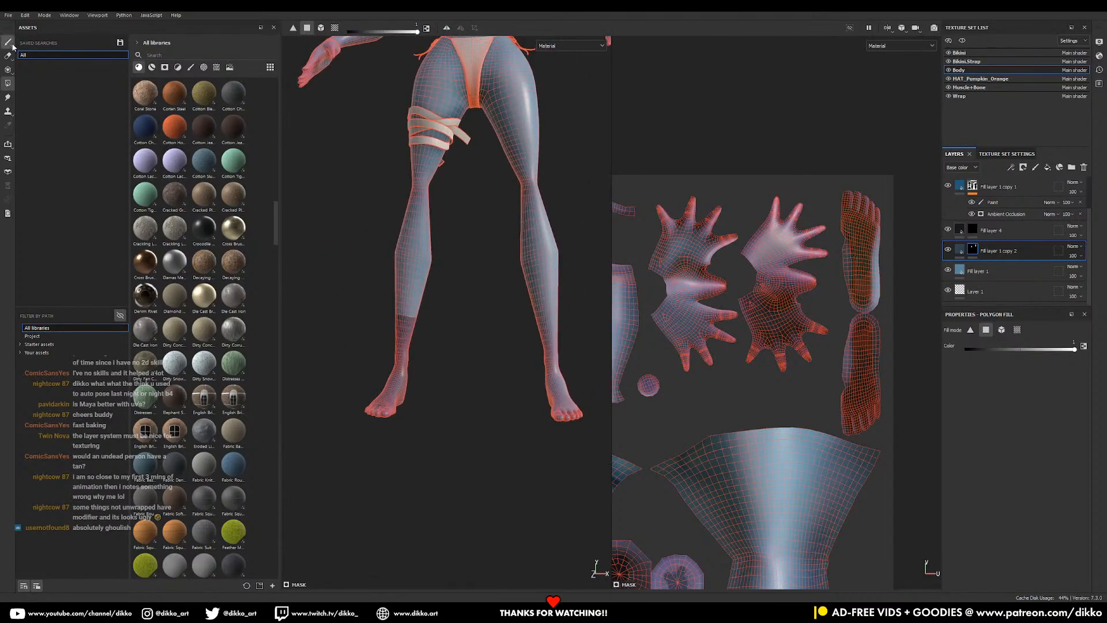
- Select Fill layer 4's mask and zoom in close on the calf seam
{"action": "mouse_move", "coordinate": [438, 346]}
{"action": "left_mouse_down", "text": "alt"}
{"action": "mouse_move", "coordinate": [391, 382]}
{"action": "mouse_move", "coordinate": [471, 371]}
{"action": "left_mouse_up", "text": "alt"}
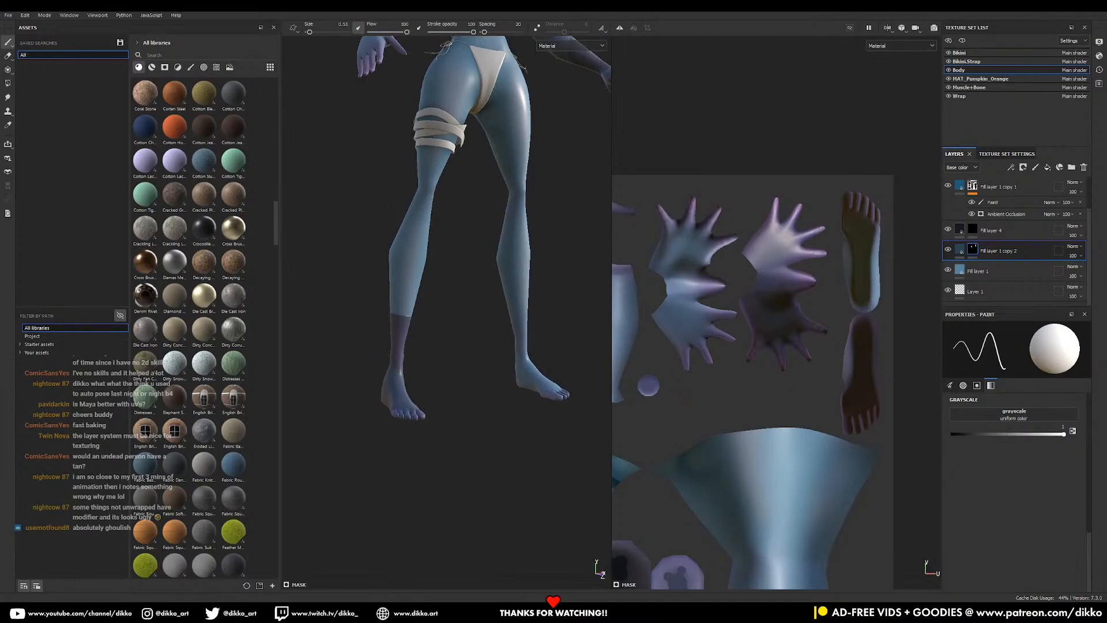
{"action": "middle_click_drag", "start_coordinate": [453, 286], "coordinate": [440, 380], "text": "alt"}
{"action": "left_click_drag", "start_coordinate": [510, 396], "coordinate": [456, 378], "text": "alt"}
{"action": "middle_click_drag", "start_coordinate": [455, 378], "coordinate": [485, 300], "text": "alt"}
{"action": "right_click_drag", "start_coordinate": [484, 300], "coordinate": [568, 447], "text": "alt"}
{"action": "mouse_move", "coordinate": [490, 375]}
{"action": "middle_mouse_down", "text": "alt"}
{"action": "mouse_move", "coordinate": [435, 378]}
{"action": "mouse_move", "coordinate": [495, 378]}
{"action": "middle_mouse_up", "text": "alt"}
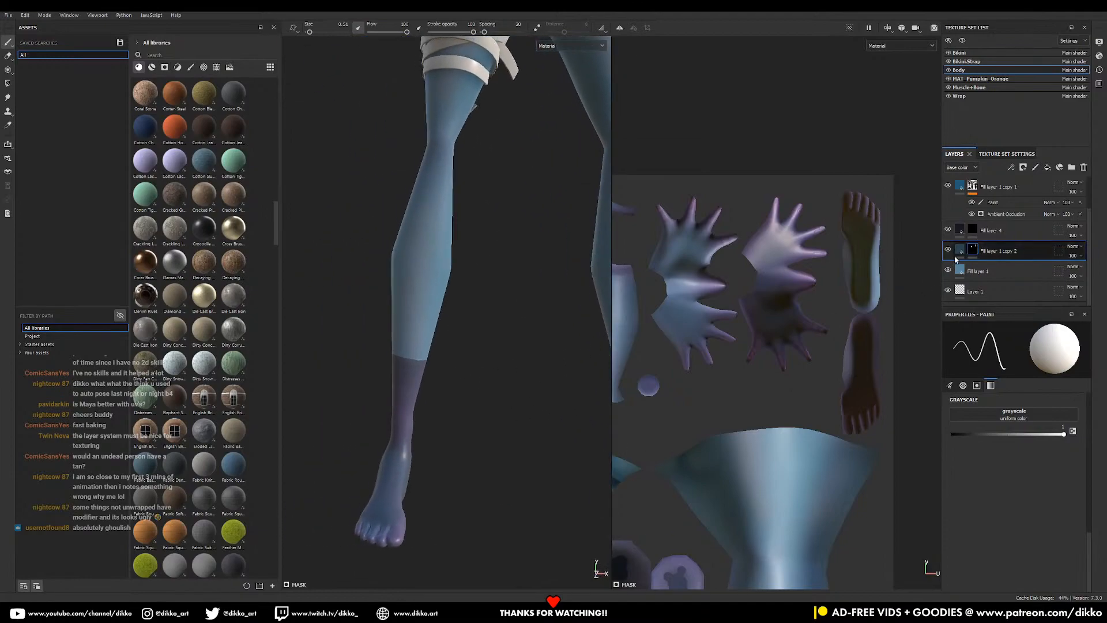
{"action": "left_click", "coordinate": [973, 230]}
{"action": "right_click_drag", "start_coordinate": [508, 358], "coordinate": [557, 378], "text": "alt"}
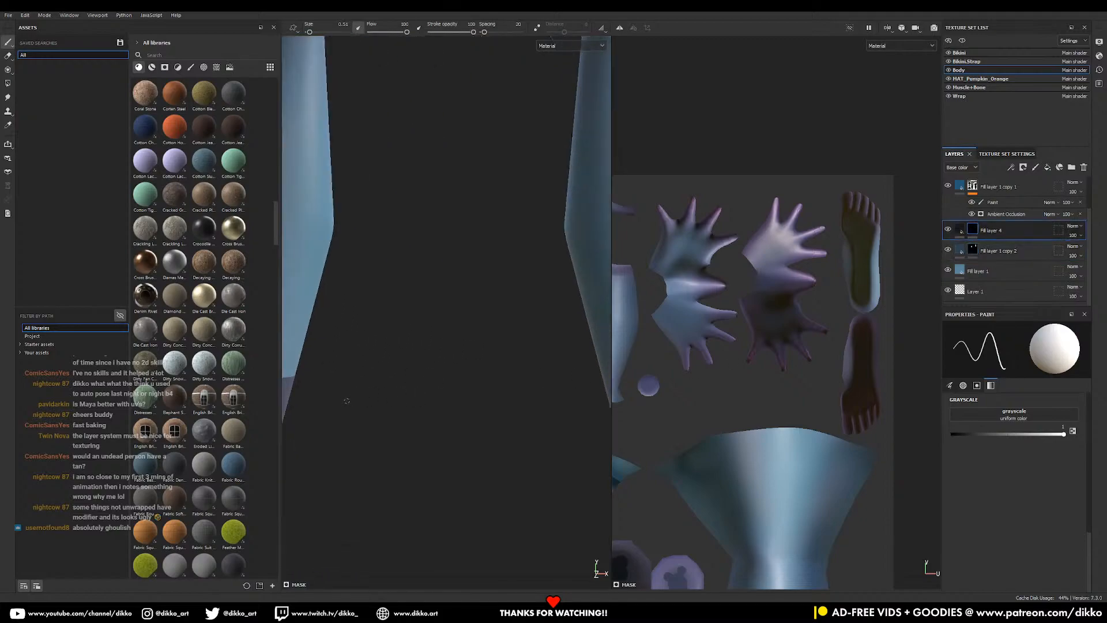
{"action": "middle_click_drag", "start_coordinate": [323, 378], "coordinate": [529, 378], "text": "alt"}
{"action": "left_click_drag", "start_coordinate": [529, 377], "coordinate": [452, 321], "text": "alt"}
{"action": "right_click_drag", "start_coordinate": [452, 321], "coordinate": [621, 431], "text": "alt"}
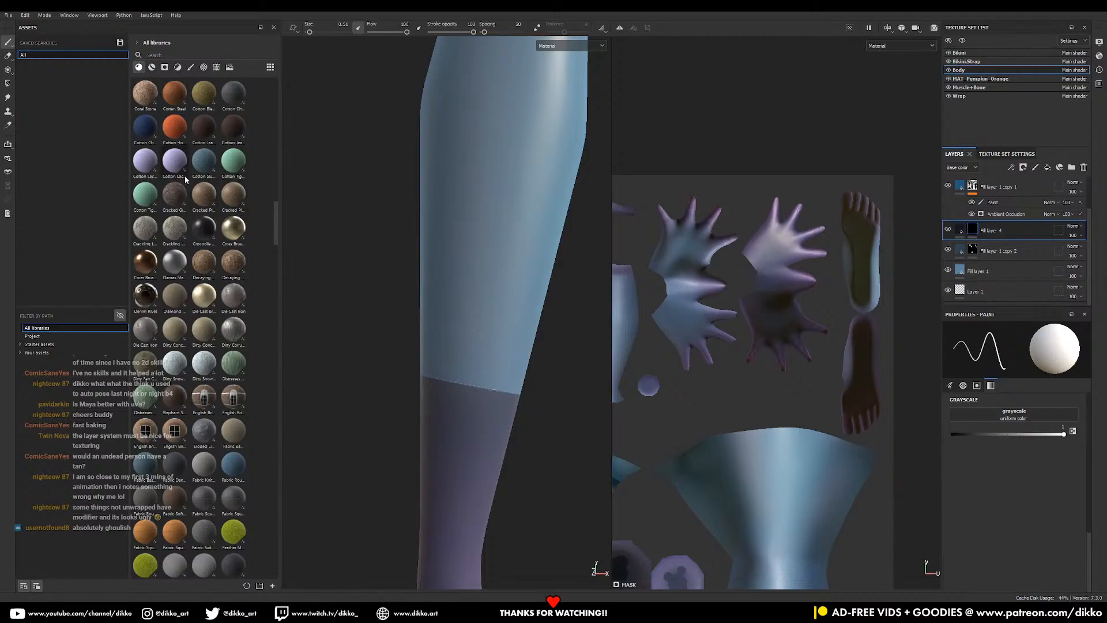
- Paint dark stitching along the first stretch of the calf seam
{"action": "right_click_drag", "start_coordinate": [470, 384], "coordinate": [472, 426], "text": "alt"}
{"action": "middle_click_drag", "start_coordinate": [472, 425], "coordinate": [405, 385], "text": "alt"}
{"action": "mouse_move", "coordinate": [345, 342]}
{"action": "left_mouse_down"}
{"action": "mouse_move", "coordinate": [497, 370]}
{"action": "mouse_move", "coordinate": [517, 342]}
{"action": "mouse_move", "coordinate": [542, 342]}
{"action": "left_mouse_up"}
{"action": "middle_click_drag", "start_coordinate": [493, 344], "coordinate": [605, 358], "text": "alt"}
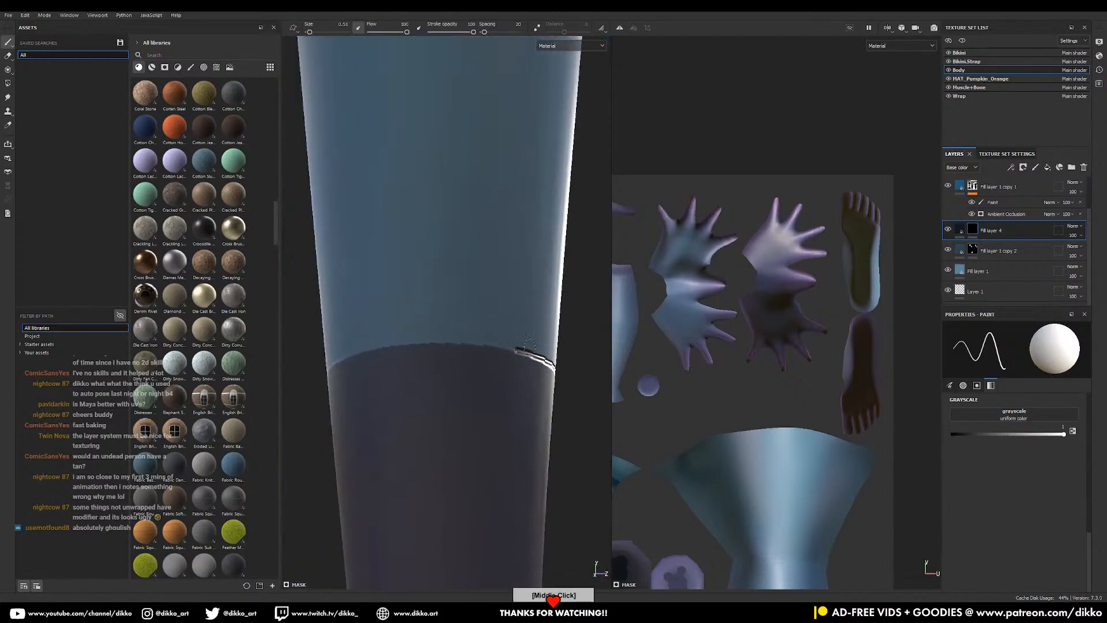
{"action": "mouse_move", "coordinate": [521, 351]}
{"action": "left_mouse_down"}
{"action": "mouse_move", "coordinate": [375, 347]}
{"action": "mouse_move", "coordinate": [457, 348]}
{"action": "left_mouse_up"}
{"action": "middle_click_drag", "start_coordinate": [457, 348], "coordinate": [562, 335], "text": "alt"}
{"action": "mouse_move", "coordinate": [526, 333]}
{"action": "left_mouse_down"}
{"action": "mouse_move", "coordinate": [391, 363]}
{"action": "mouse_move", "coordinate": [443, 341]}
{"action": "left_mouse_up"}
- Continue the stitching around the front of the calf seam and check the lower leg
{"action": "middle_click_drag", "start_coordinate": [443, 342], "coordinate": [535, 316], "text": "alt"}
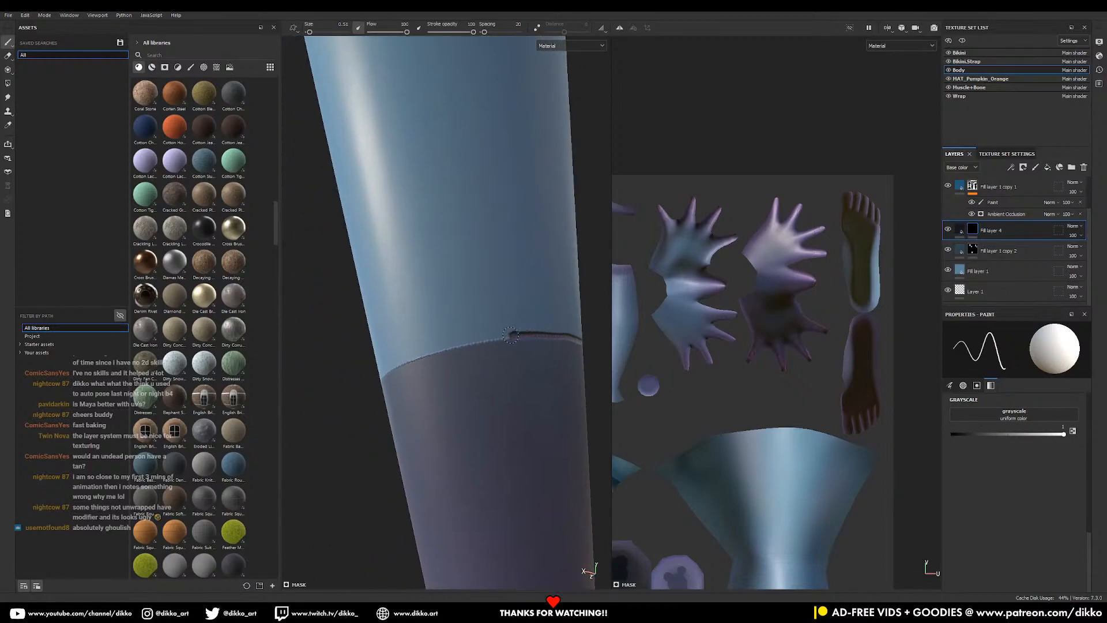
{"action": "left_click_drag", "start_coordinate": [513, 335], "coordinate": [397, 363]}
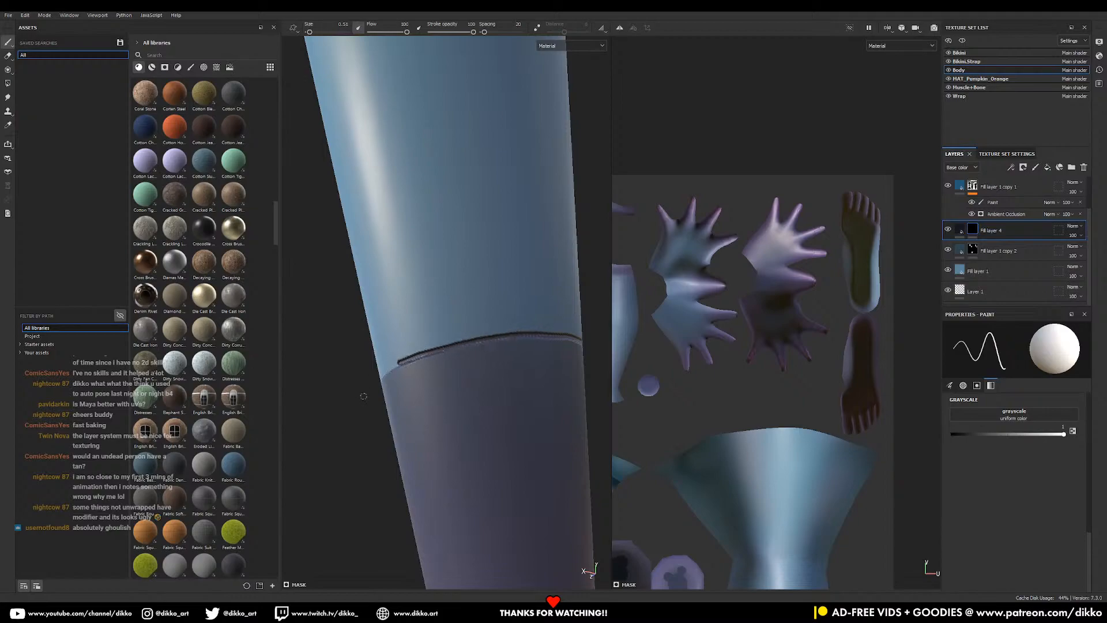
{"action": "left_click_drag", "start_coordinate": [364, 397], "coordinate": [431, 340], "text": "alt"}
{"action": "middle_click_drag", "start_coordinate": [431, 340], "coordinate": [431, 349], "text": "alt"}
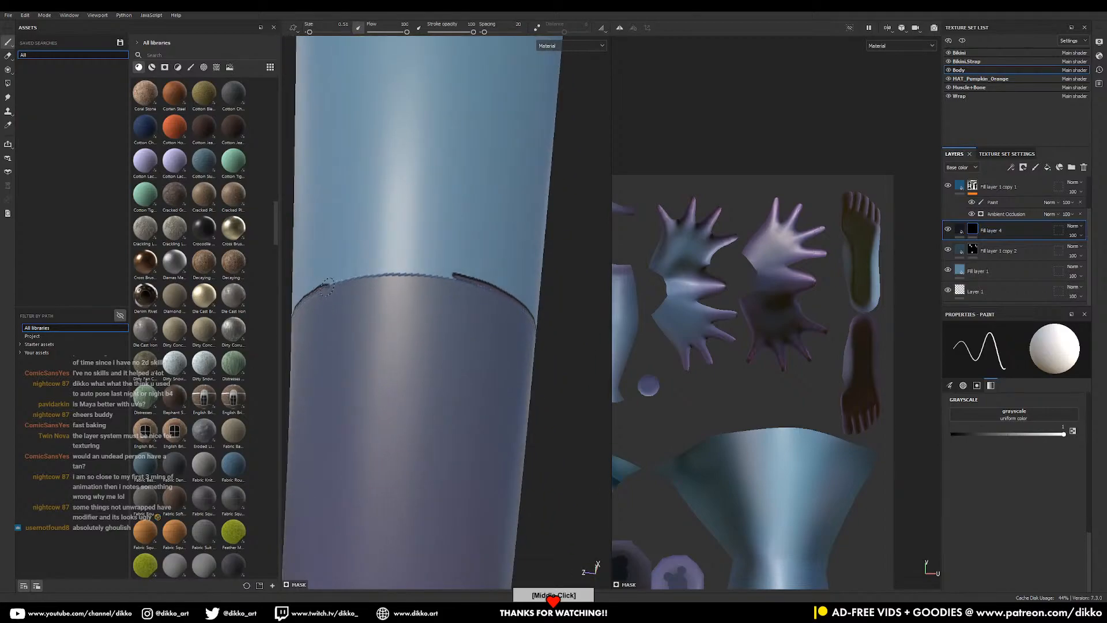
{"action": "left_click_drag", "start_coordinate": [335, 284], "coordinate": [460, 277]}
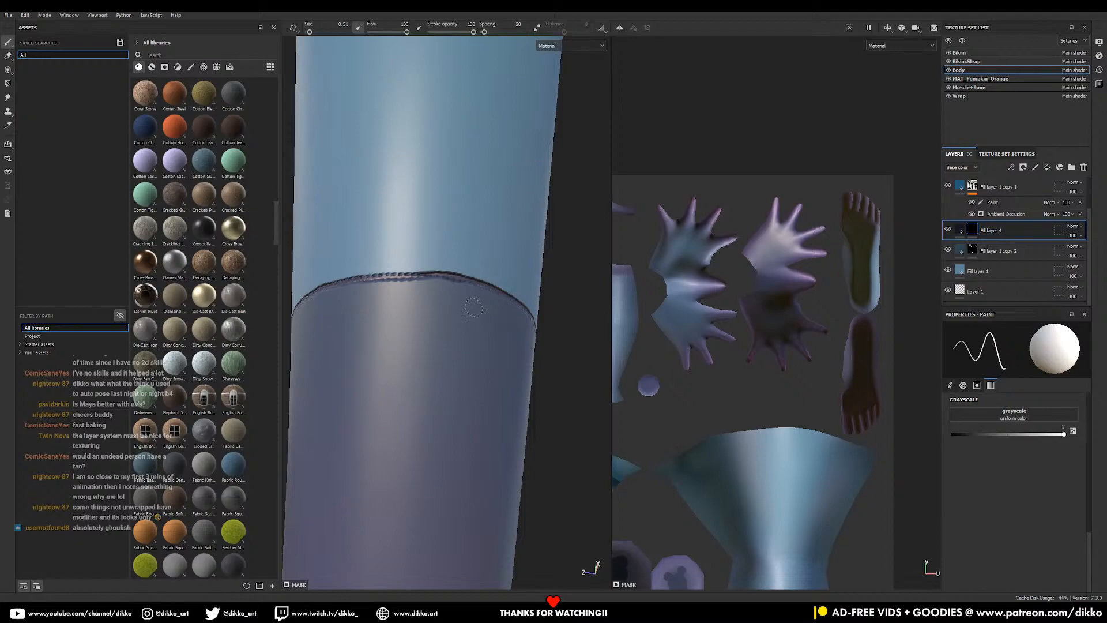
{"action": "scroll", "coordinate": [480, 323], "scroll_direction": "down", "scroll_amount": 6}
{"action": "left_click_drag", "start_coordinate": [480, 323], "coordinate": [556, 492], "text": "alt"}
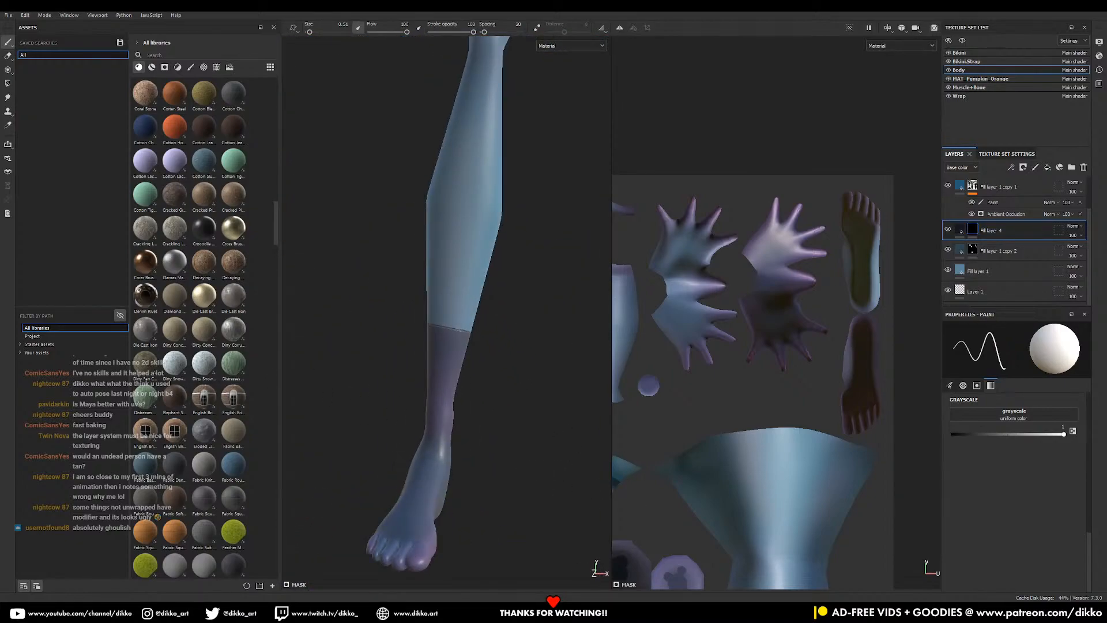
{"action": "scroll", "coordinate": [479, 363], "scroll_direction": "up", "scroll_amount": 8}
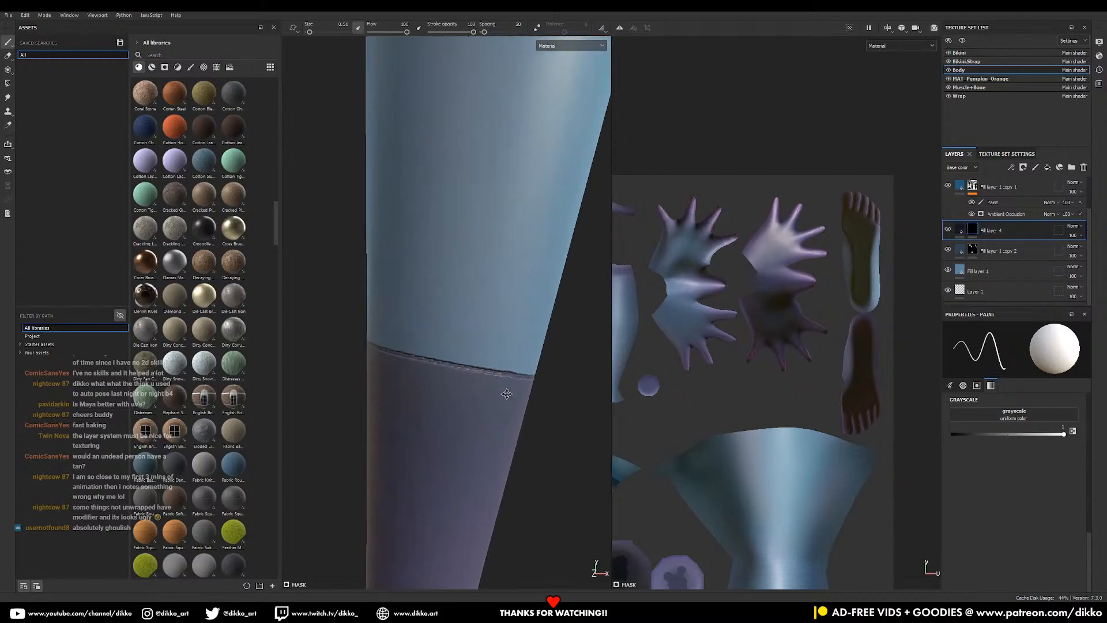
- Set Fill layer 4's Height blend mode to Replace and check its Normal channel blending
{"action": "left_click", "coordinate": [959, 229]}
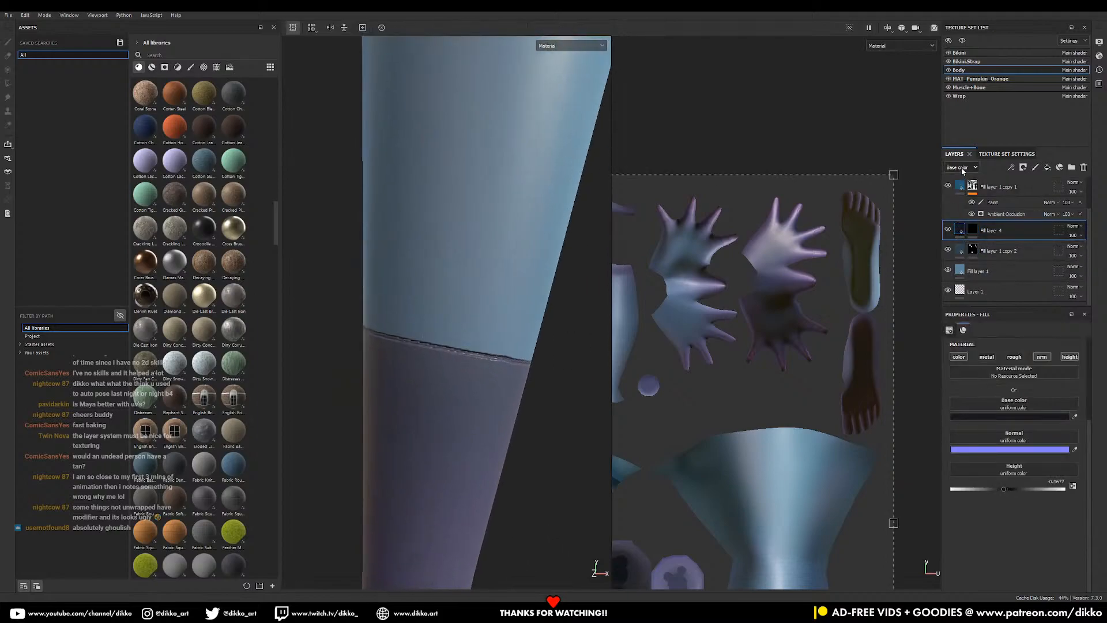
{"action": "left_click", "coordinate": [961, 167]}
{"action": "left_click", "coordinate": [955, 214]}
{"action": "left_click", "coordinate": [1074, 226]}
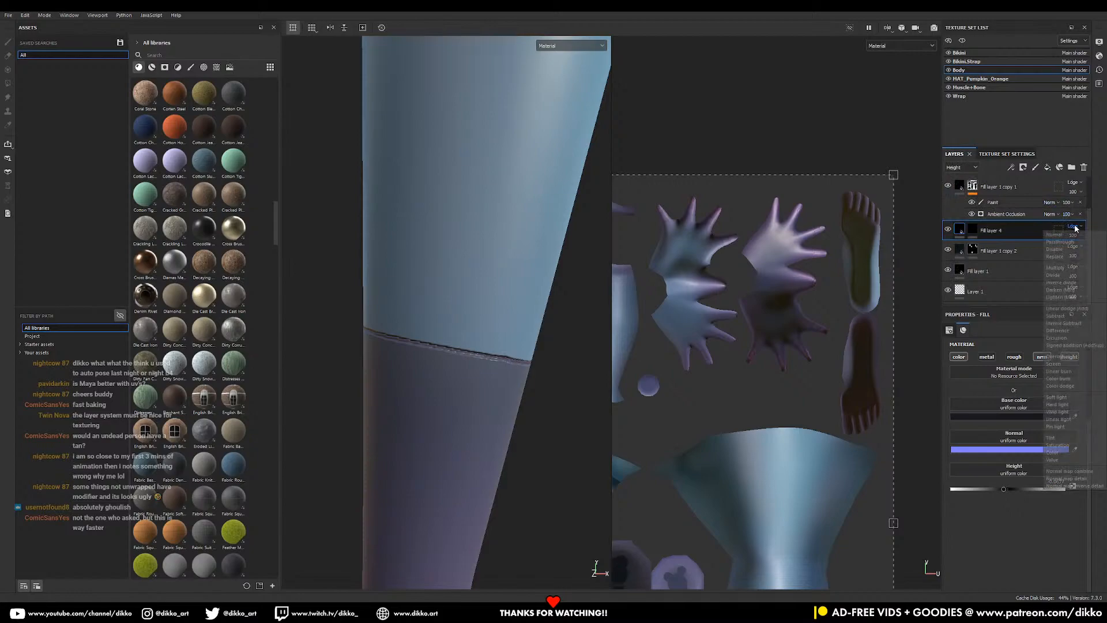
{"action": "left_click", "coordinate": [1065, 256]}
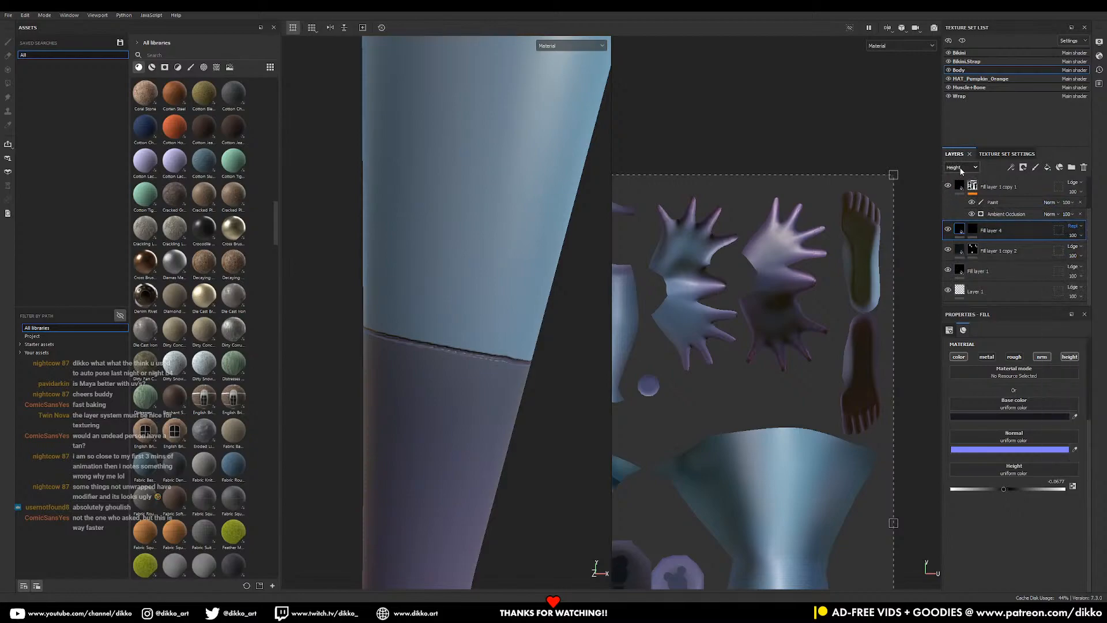
{"action": "left_click", "coordinate": [957, 205]}
{"action": "left_click", "coordinate": [1074, 226]}
{"action": "left_click", "coordinate": [1065, 254]}
- Orbit and zoom around the body to inspect the recessed seams on gloves and stockings
{"action": "scroll", "coordinate": [545, 456], "scroll_direction": "down", "scroll_amount": 10}
{"action": "left_click_drag", "start_coordinate": [376, 511], "coordinate": [488, 287], "text": "alt"}
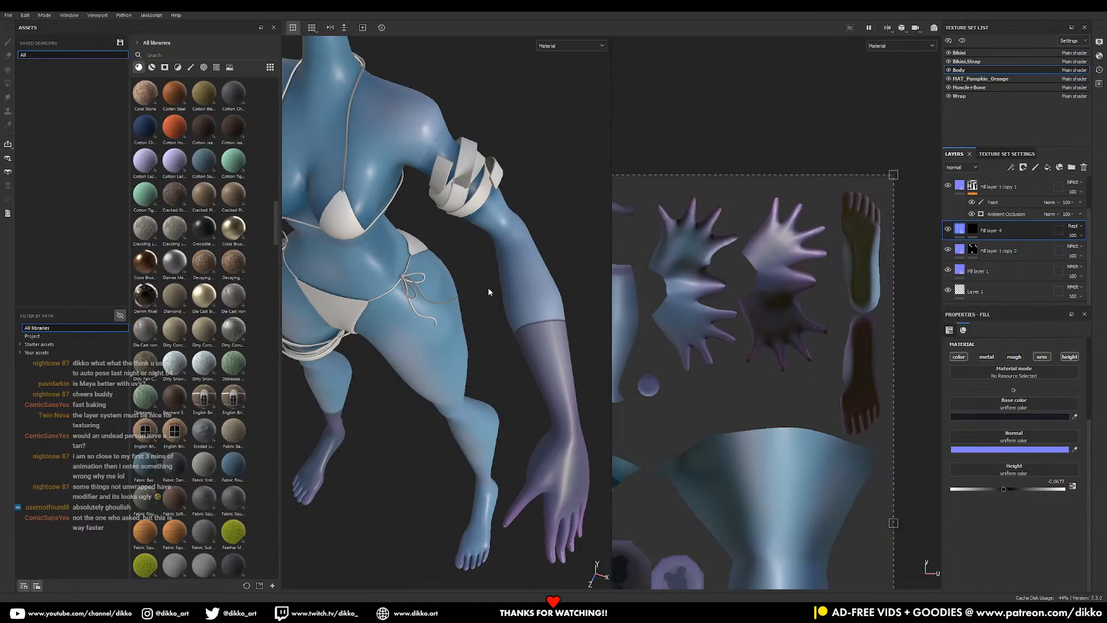
{"action": "middle_click_drag", "start_coordinate": [512, 300], "coordinate": [505, 259], "text": "alt"}
{"action": "right_click_drag", "start_coordinate": [487, 276], "coordinate": [537, 349], "text": "alt"}
{"action": "left_click_drag", "start_coordinate": [537, 350], "coordinate": [507, 340], "text": "alt"}
{"action": "right_click_drag", "start_coordinate": [508, 340], "coordinate": [398, 329], "text": "alt"}
{"action": "left_click_drag", "start_coordinate": [391, 372], "coordinate": [427, 346], "text": "alt"}
{"action": "right_click_drag", "start_coordinate": [427, 347], "coordinate": [459, 338], "text": "alt"}
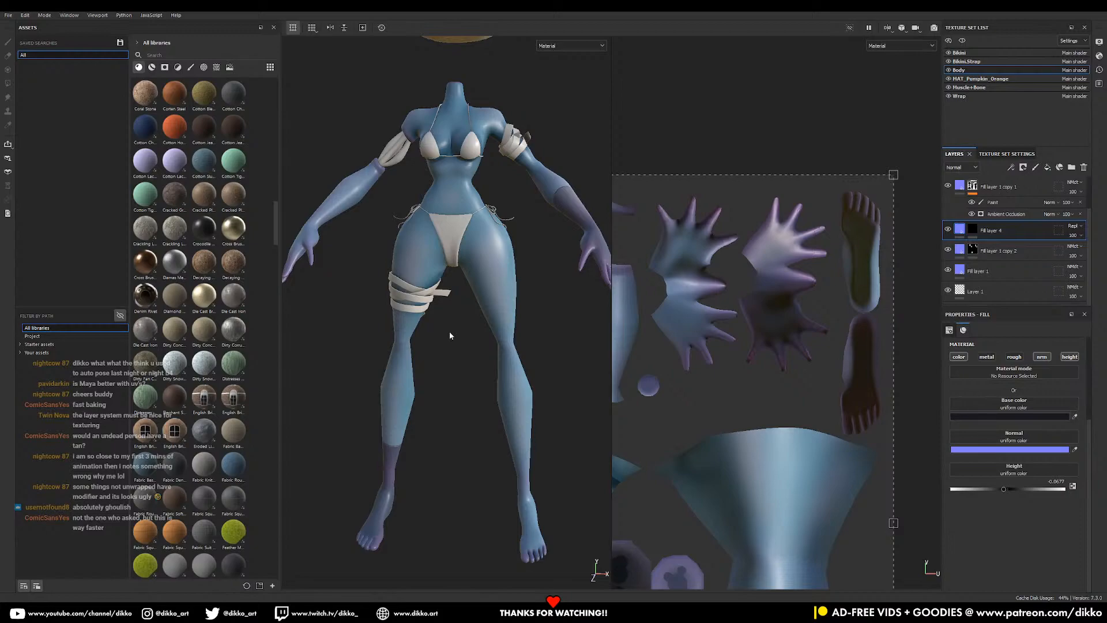
- Turn the figure front-on with the pumpkin head visible and compare with the Pumpkin Girl reference
{"action": "right_click_drag", "start_coordinate": [449, 336], "coordinate": [416, 323], "text": "alt"}
{"action": "left_click_drag", "start_coordinate": [416, 323], "coordinate": [494, 293], "text": "alt"}
{"action": "middle_click_drag", "start_coordinate": [494, 293], "coordinate": [490, 328], "text": "alt"}
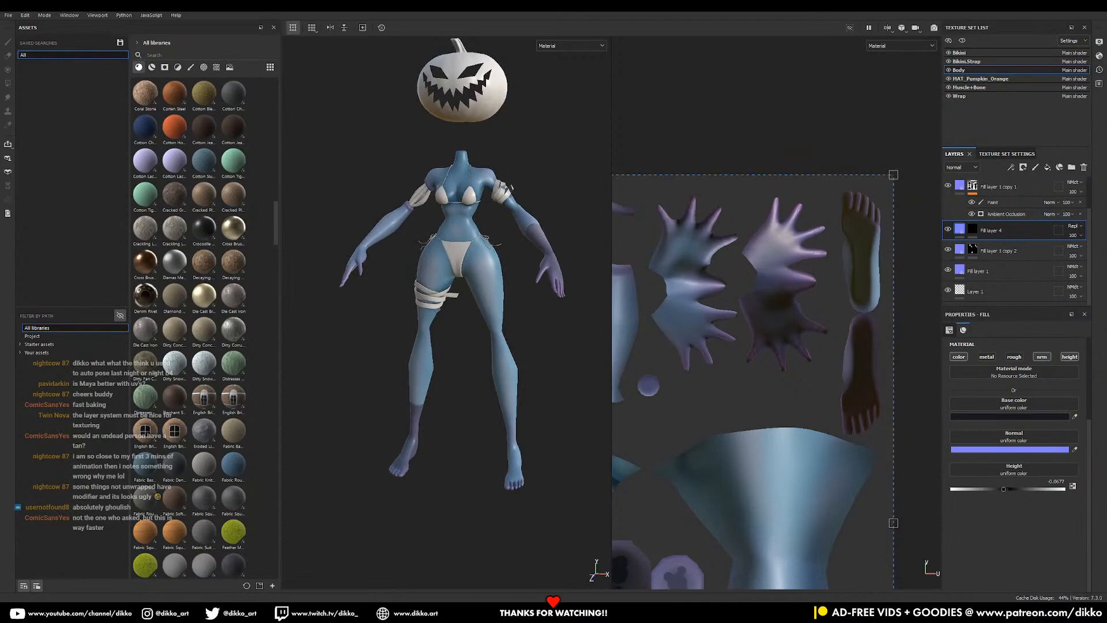
{"action": "left_click_drag", "start_coordinate": [750, 611], "coordinate": [1106, 136]}
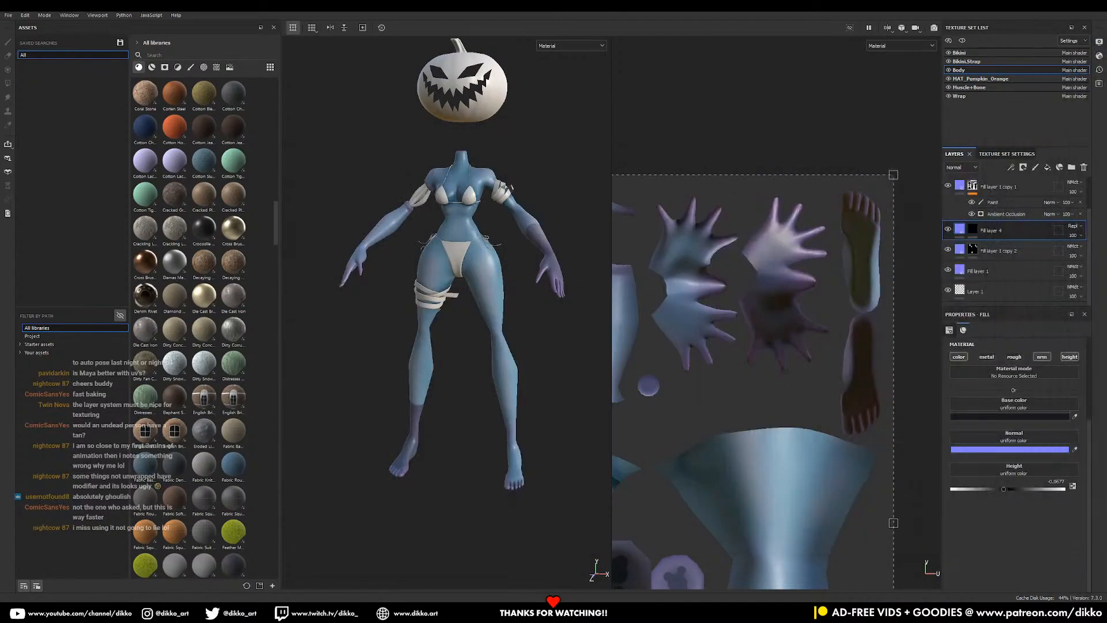
{"action": "mouse_move", "coordinate": [503, 308]}
{"action": "left_mouse_down", "text": "alt"}
{"action": "mouse_move", "coordinate": [465, 314]}
{"action": "mouse_move", "coordinate": [511, 295]}
{"action": "left_mouse_up", "text": "alt"}
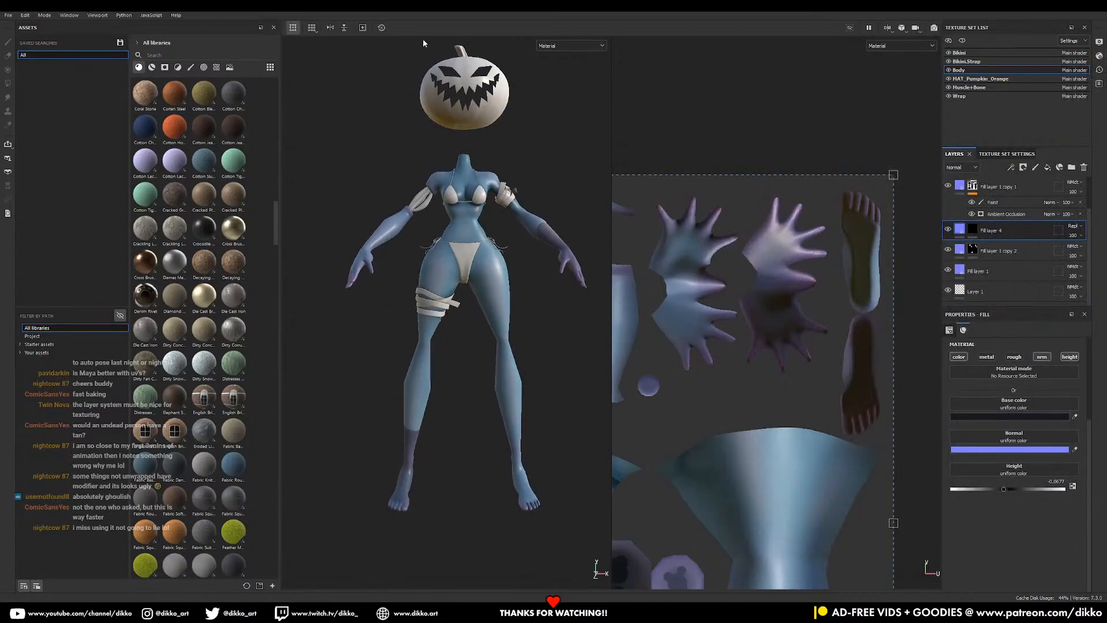
{"action": "mouse_move", "coordinate": [427, 10]}
{"action": "left_mouse_down"}
{"action": "mouse_move", "coordinate": [1106, 42]}
{"action": "mouse_move", "coordinate": [1103, 94]}
{"action": "mouse_move", "coordinate": [311, 1]}
{"action": "left_mouse_up"}
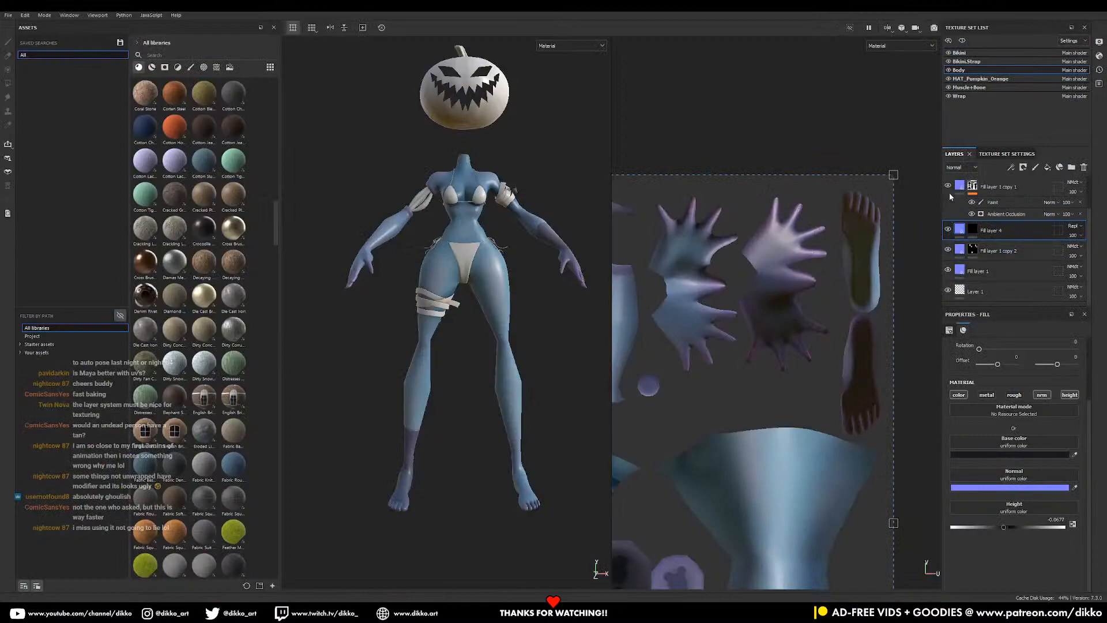
- Set Fill layer 1's base colour to 00D6E6, then tone it down to teal 34B2BB
{"action": "left_click", "coordinate": [962, 167]}
{"action": "left_click", "coordinate": [959, 177]}
{"action": "left_click", "coordinate": [961, 272]}
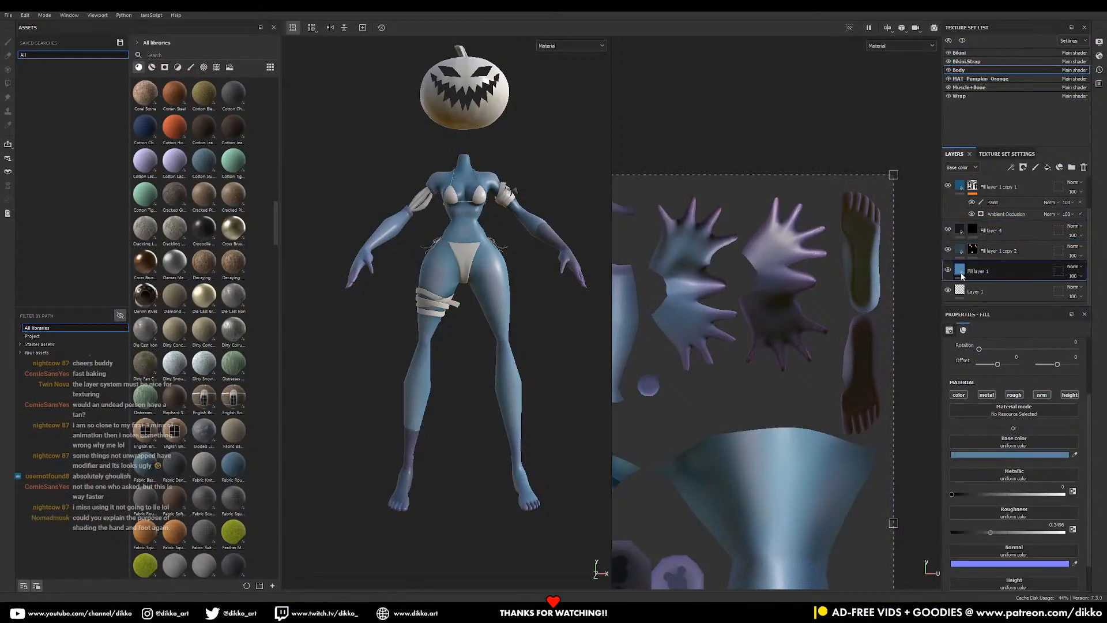
{"action": "left_click", "coordinate": [1032, 453]}
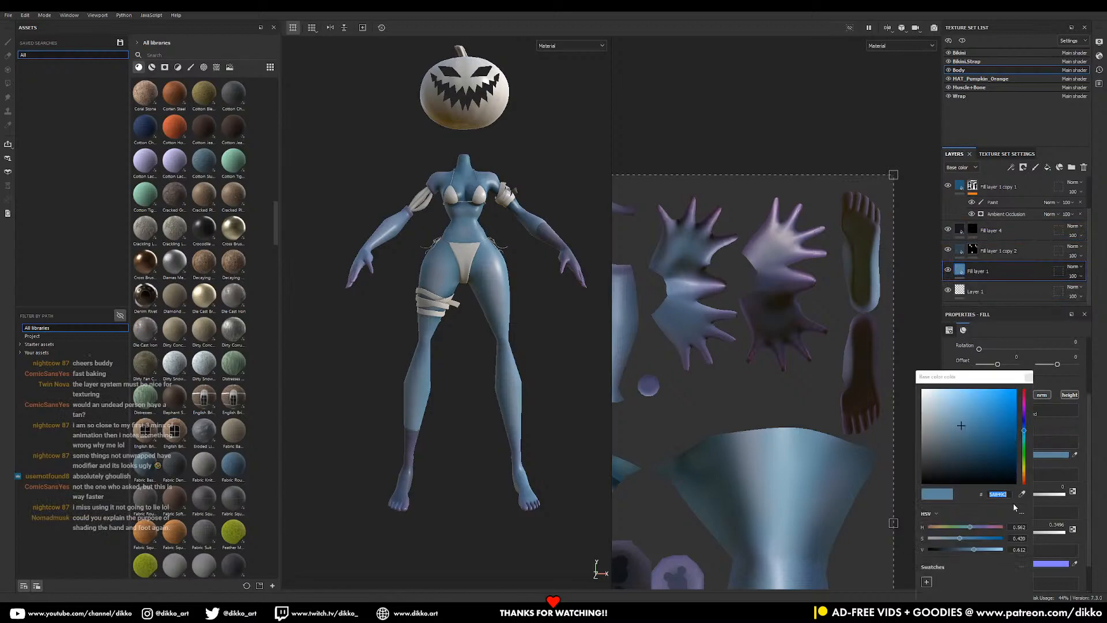
{"action": "type", "text": "00D6E6"}
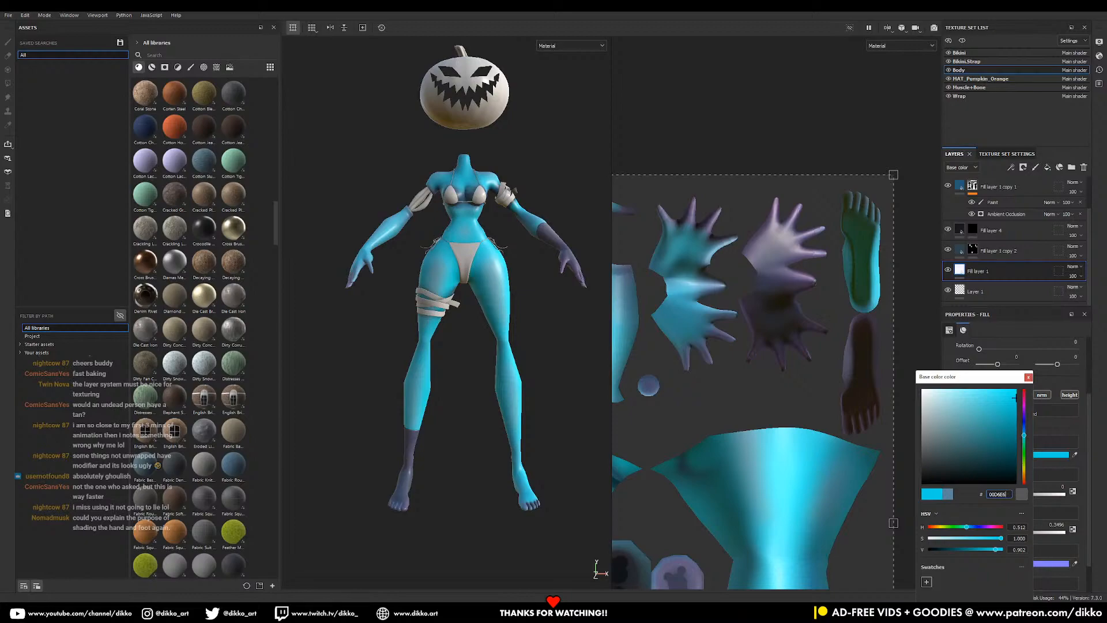
{"action": "left_click", "coordinate": [834, 381]}
{"action": "left_click_drag", "start_coordinate": [1014, 433], "coordinate": [992, 416]}
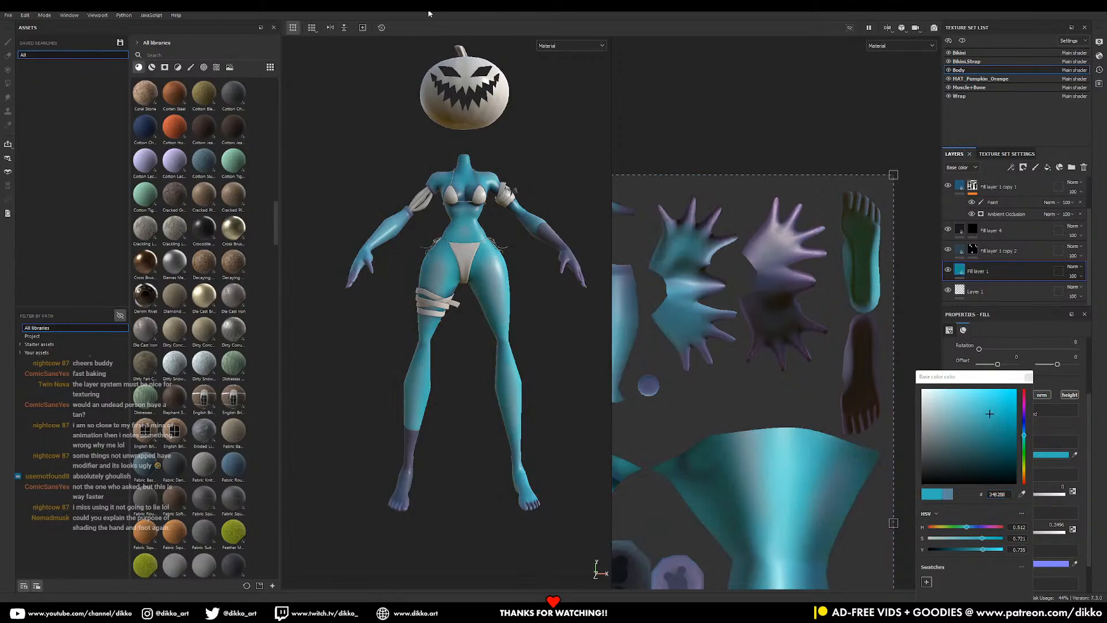
- Orbit the teal character to inspect it from front and three-quarter views
{"action": "mouse_move", "coordinate": [470, 403]}
{"action": "left_mouse_down", "text": "alt"}
{"action": "mouse_move", "coordinate": [298, 445]}
{"action": "mouse_move", "coordinate": [366, 388]}
{"action": "mouse_move", "coordinate": [468, 440]}
{"action": "mouse_move", "coordinate": [362, 435]}
{"action": "mouse_move", "coordinate": [373, 447]}
{"action": "mouse_move", "coordinate": [480, 359]}
{"action": "left_mouse_up", "text": "alt"}
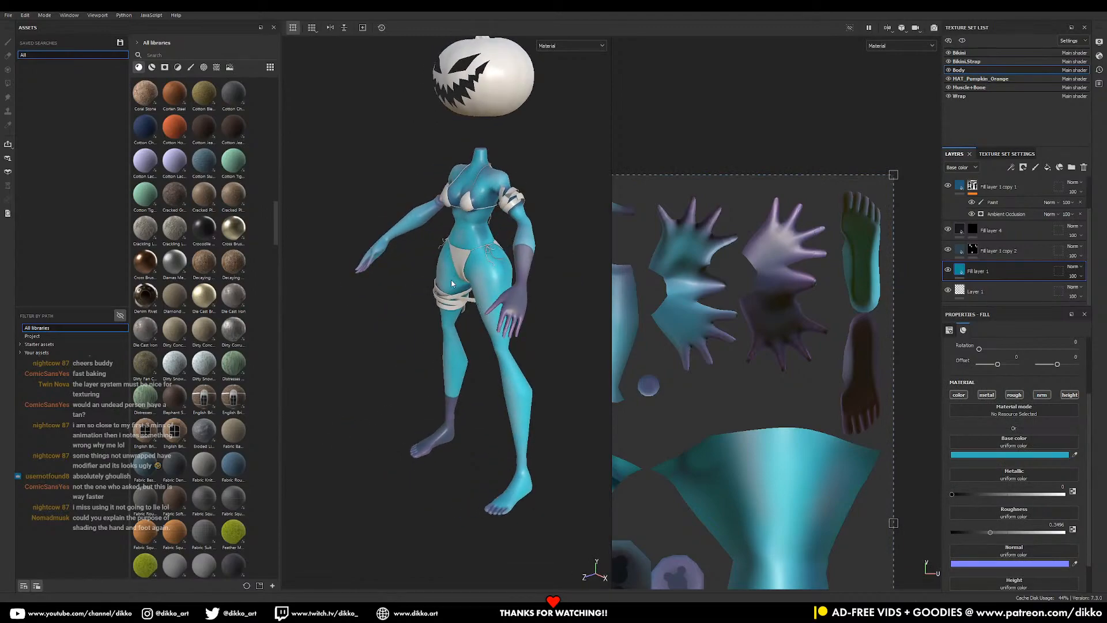
{"action": "left_click_drag", "start_coordinate": [427, 316], "coordinate": [468, 330], "text": "alt"}
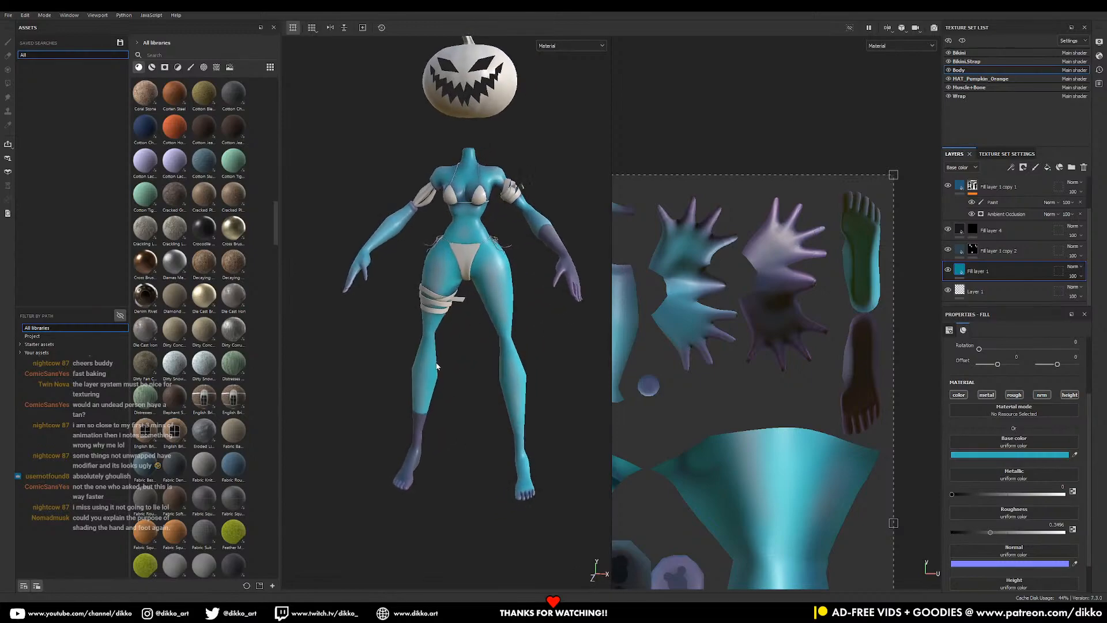
{"action": "middle_click_drag", "start_coordinate": [452, 422], "coordinate": [458, 383], "text": "alt"}
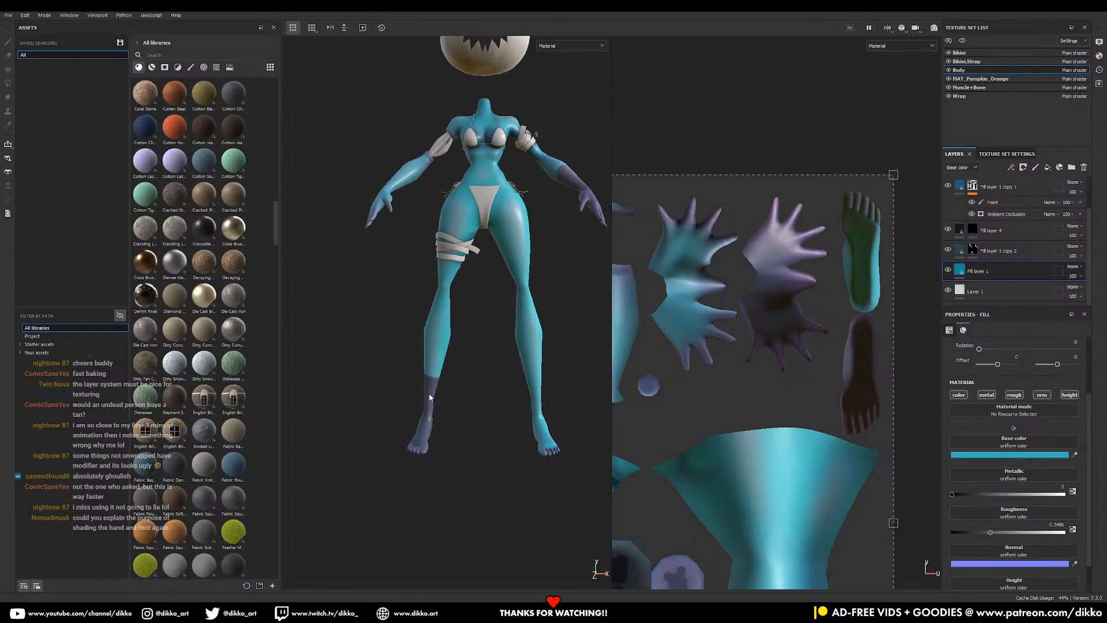
{"action": "middle_click_drag", "start_coordinate": [540, 179], "coordinate": [506, 262], "text": "alt"}
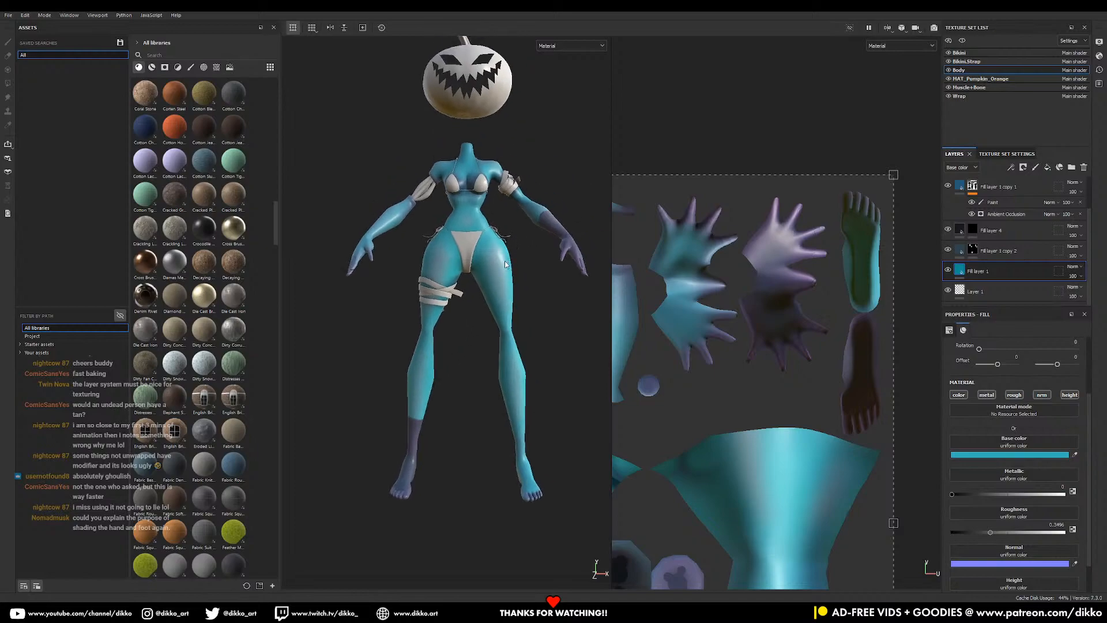
{"action": "left_click_drag", "start_coordinate": [420, 421], "coordinate": [432, 286], "text": "alt"}
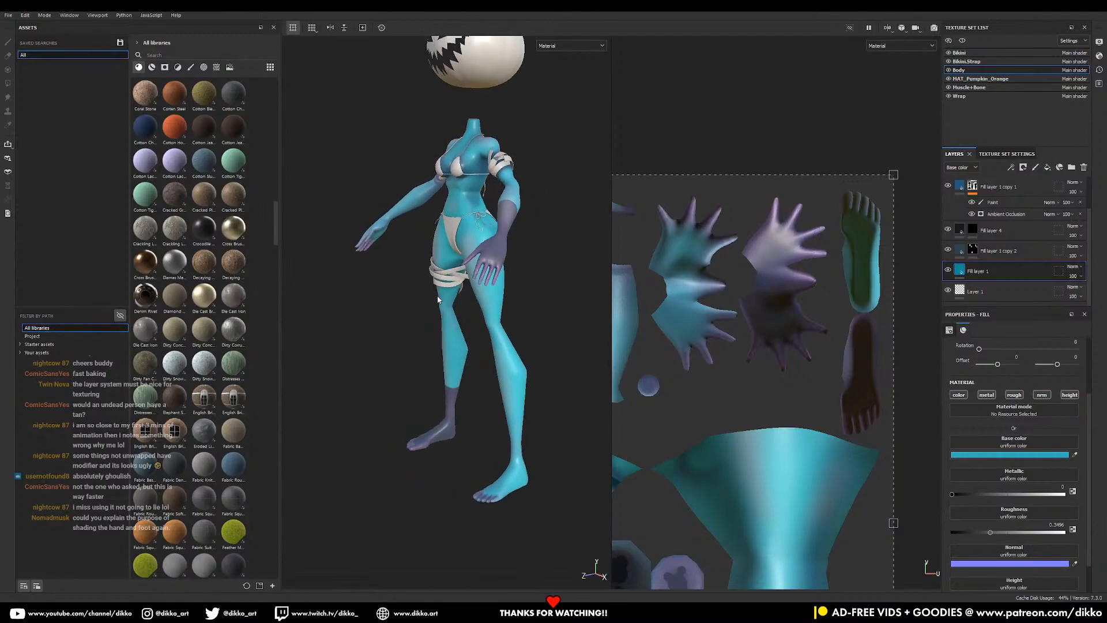
- Zoom in on the torso and hips and select Fill layer 1 copy 2
{"action": "left_click_drag", "start_coordinate": [466, 327], "coordinate": [521, 332], "text": "alt"}
{"action": "middle_click_drag", "start_coordinate": [520, 332], "coordinate": [475, 310], "text": "alt"}
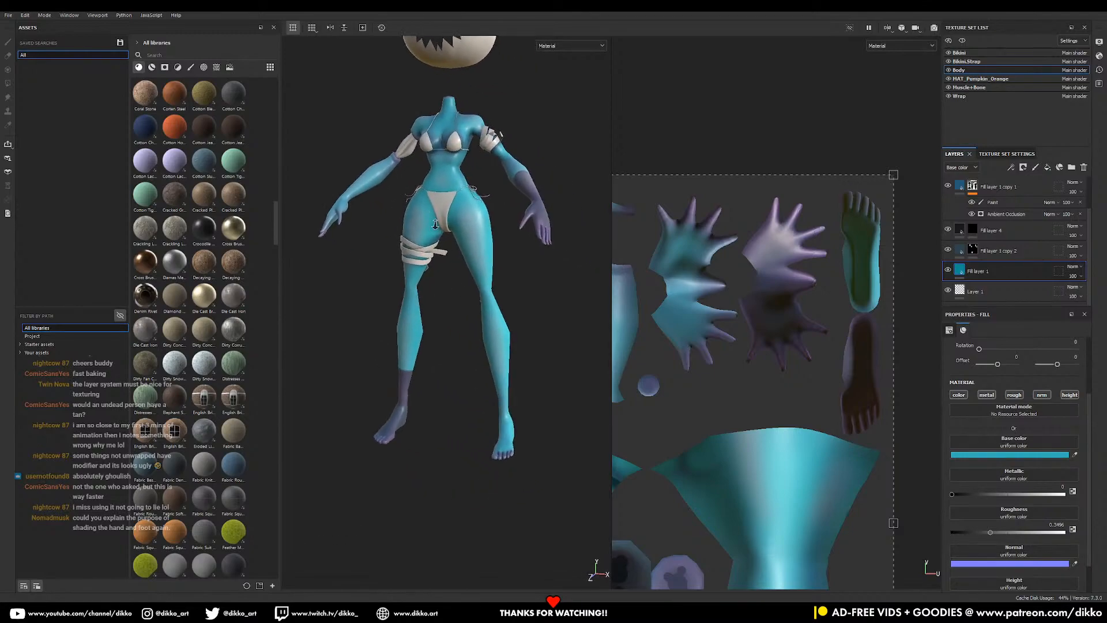
{"action": "right_click_drag", "start_coordinate": [475, 309], "coordinate": [540, 391], "text": "alt"}
{"action": "middle_click_drag", "start_coordinate": [517, 300], "coordinate": [492, 364], "text": "alt"}
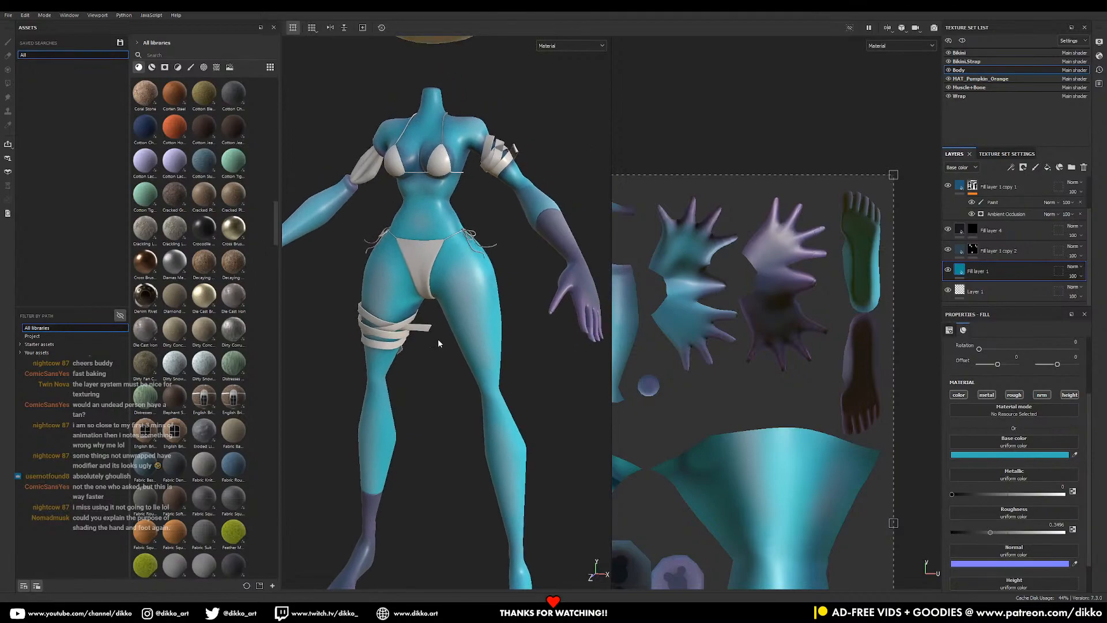
{"action": "left_click_drag", "start_coordinate": [445, 351], "coordinate": [468, 351], "text": "alt"}
{"action": "right_click_drag", "start_coordinate": [468, 352], "coordinate": [547, 369], "text": "alt"}
{"action": "left_click", "coordinate": [959, 252]}
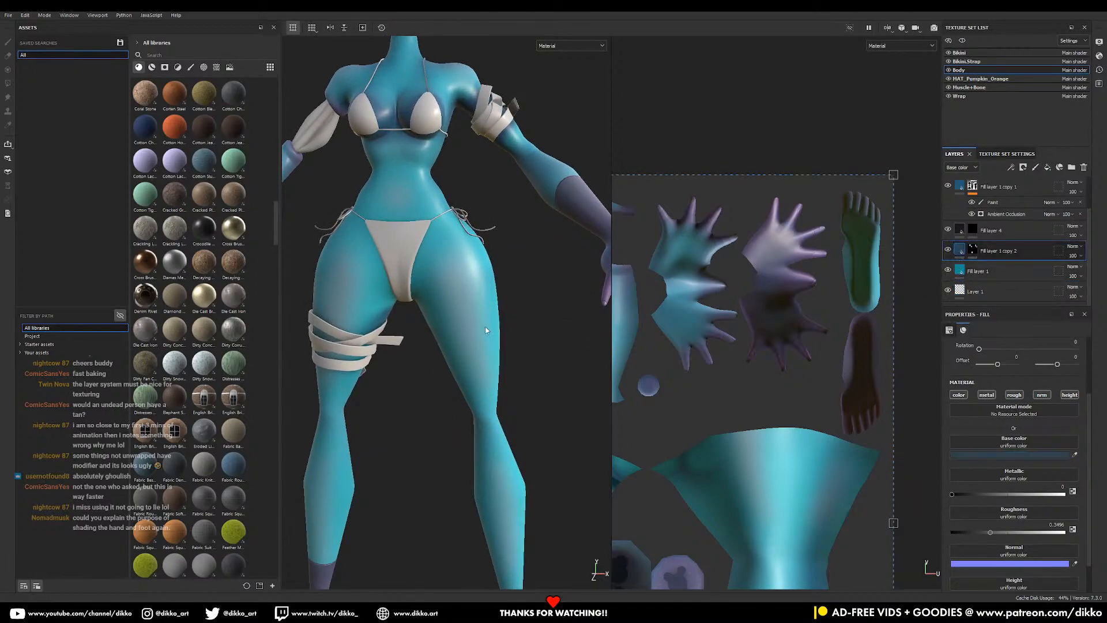
{"action": "middle_click_drag", "start_coordinate": [486, 293], "coordinate": [488, 336], "text": "alt"}
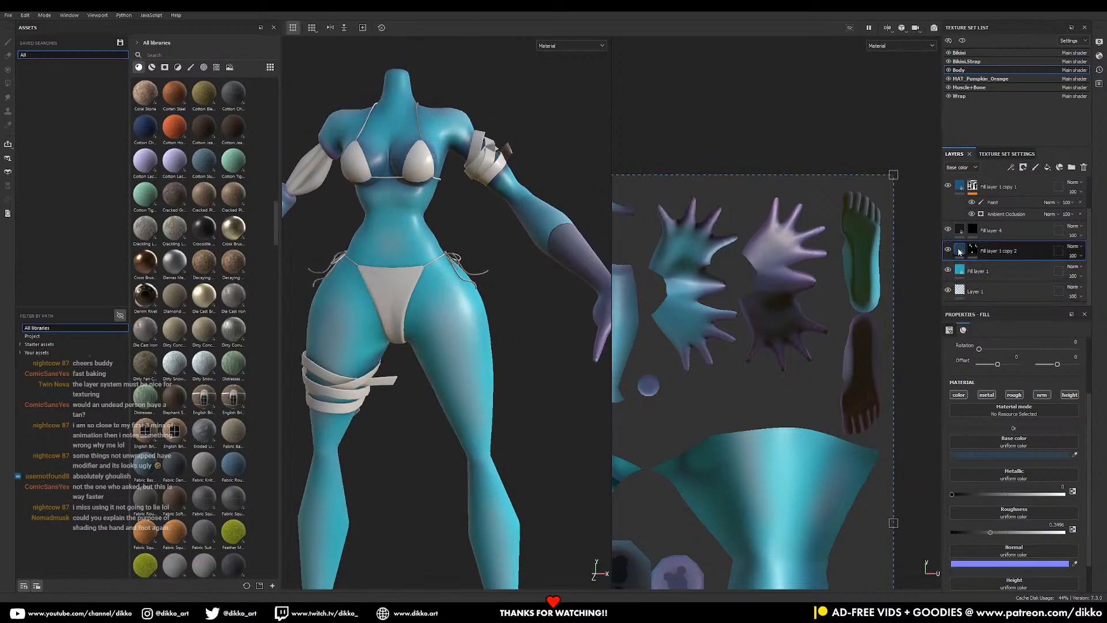
- Duplicate Fill layer 1 copy 2 and clear the new copy's mask
{"action": "left_click", "coordinate": [960, 273]}
{"action": "left_click", "coordinate": [960, 252]}
{"action": "key", "text": "ctrl+d"}
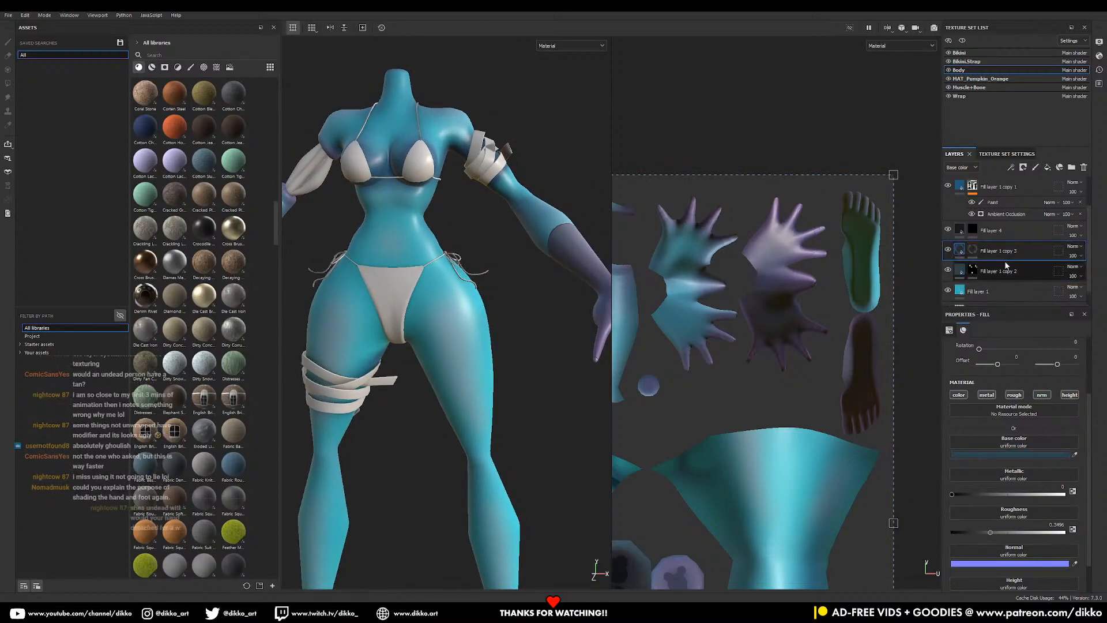
{"action": "right_click", "coordinate": [973, 250]}
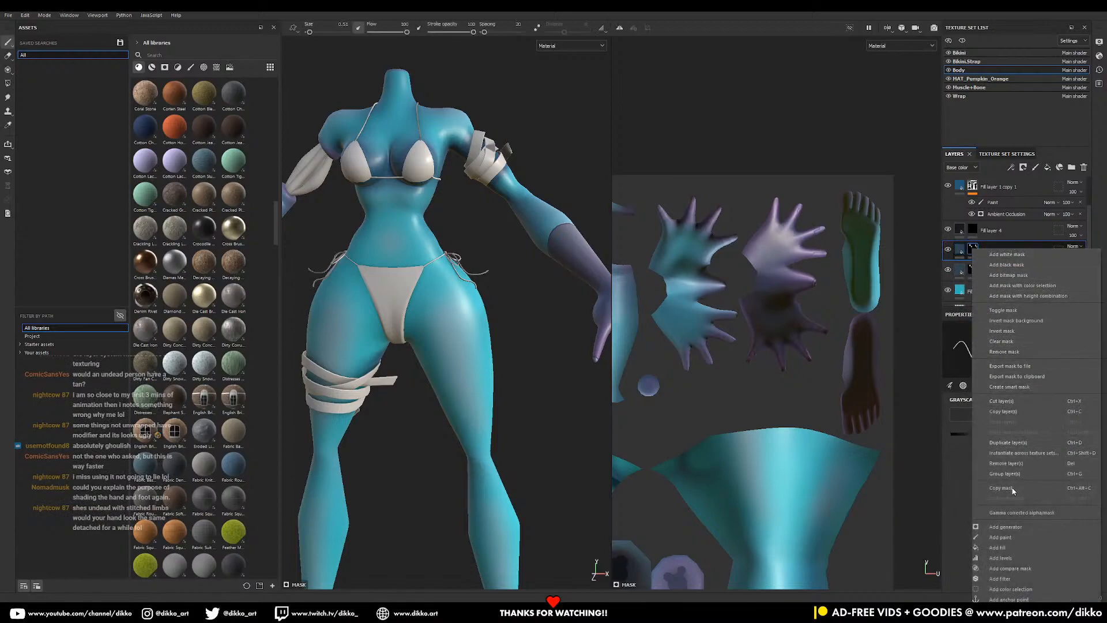
{"action": "left_click", "coordinate": [1008, 342]}
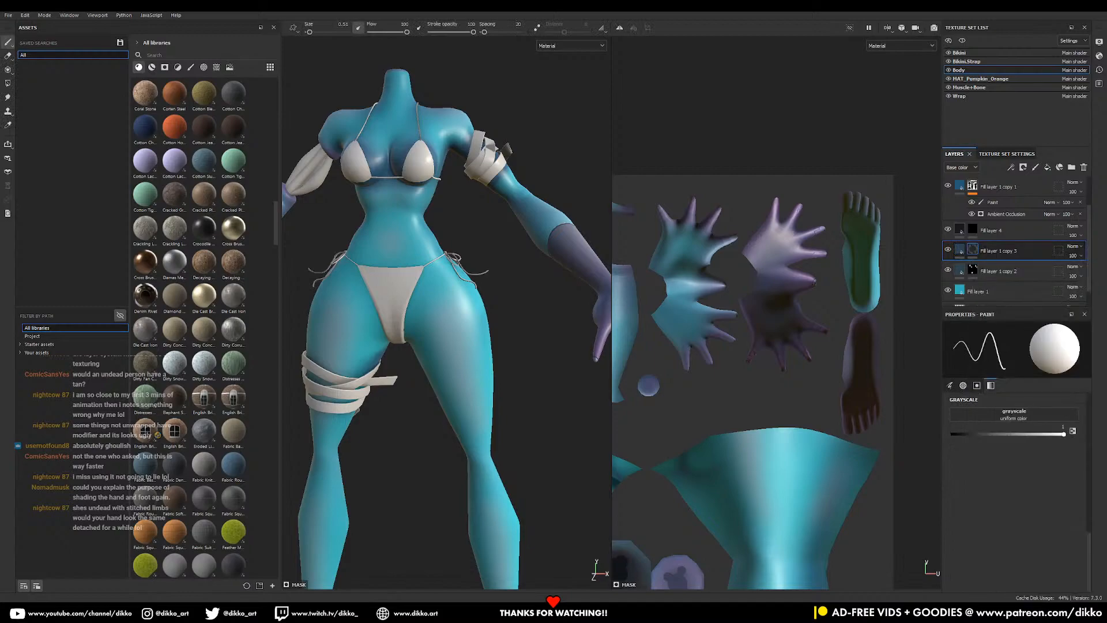
- Polygon-fill the right thigh band dark, patching leftover faces along its lower and upper edges
{"action": "middle_click_drag", "start_coordinate": [473, 490], "coordinate": [473, 424]}
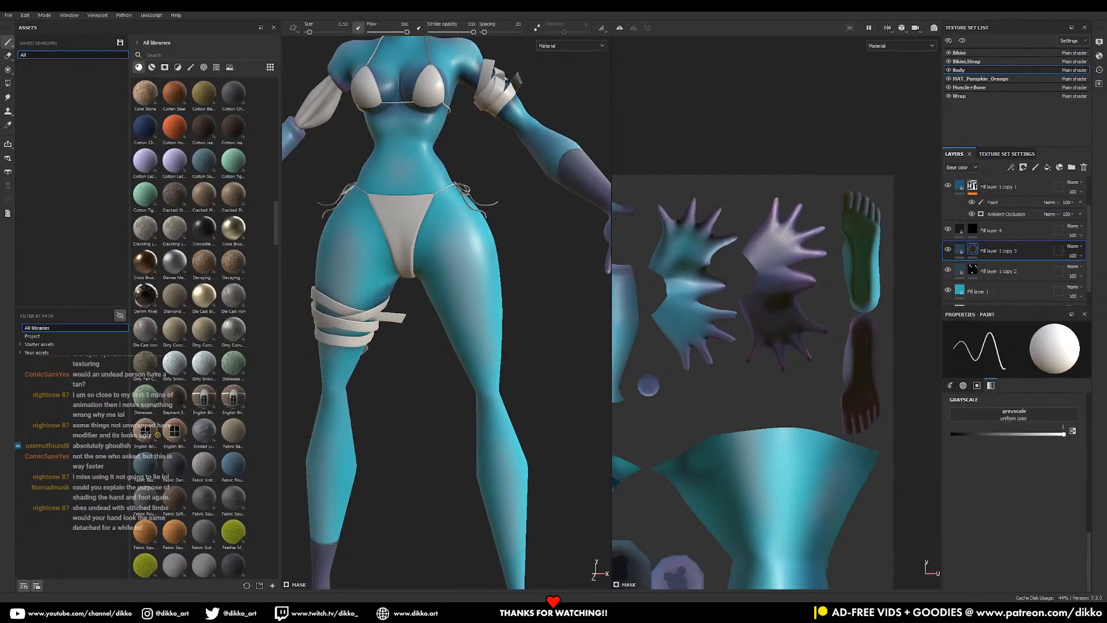
{"action": "left_click_drag", "start_coordinate": [470, 366], "coordinate": [481, 368], "text": "alt"}
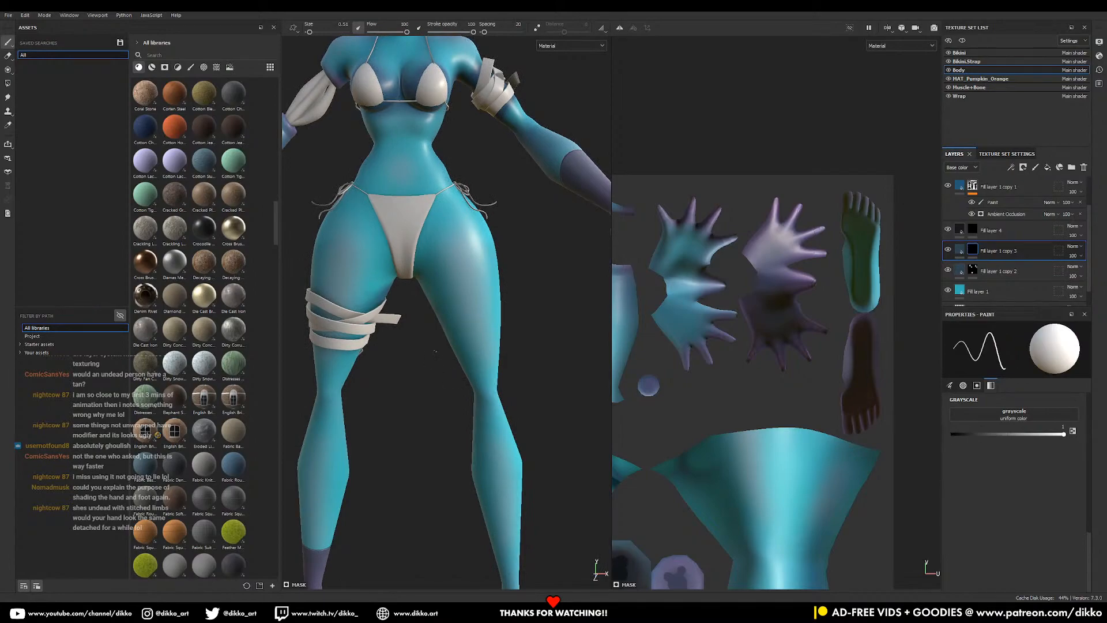
{"action": "right_click_drag", "start_coordinate": [447, 312], "coordinate": [460, 355], "text": "alt"}
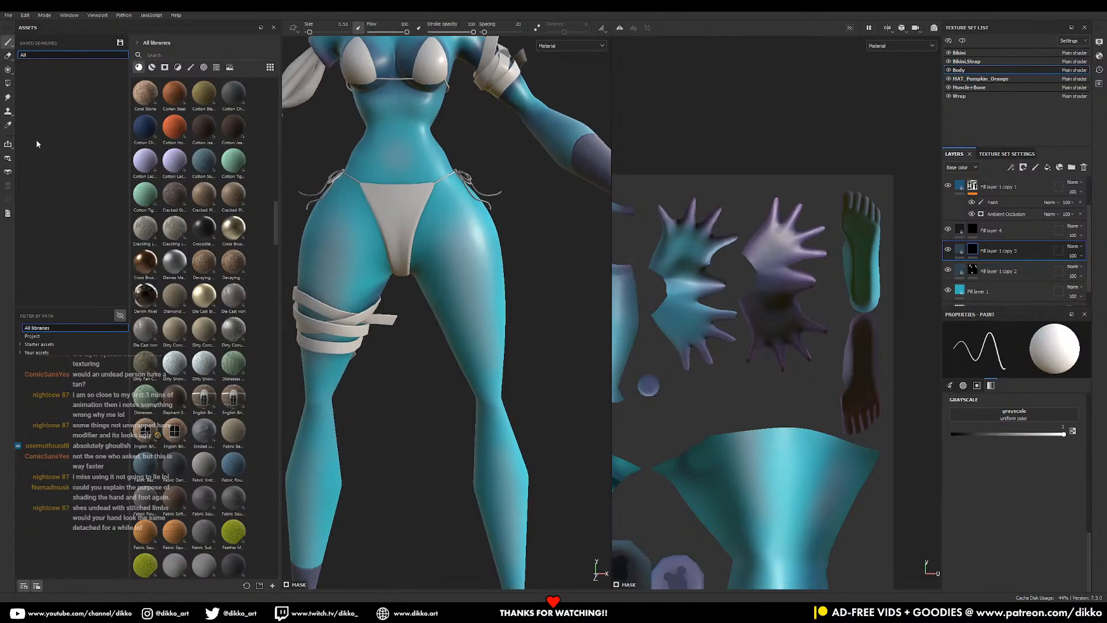
{"action": "left_click", "coordinate": [8, 83]}
{"action": "mouse_move", "coordinate": [407, 292]}
{"action": "left_mouse_down"}
{"action": "mouse_move", "coordinate": [545, 369]}
{"action": "mouse_move", "coordinate": [480, 298]}
{"action": "mouse_move", "coordinate": [495, 301]}
{"action": "left_mouse_up"}
{"action": "right_click_drag", "start_coordinate": [495, 301], "coordinate": [494, 392], "text": "alt"}
{"action": "left_click_drag", "start_coordinate": [511, 407], "coordinate": [517, 406]}
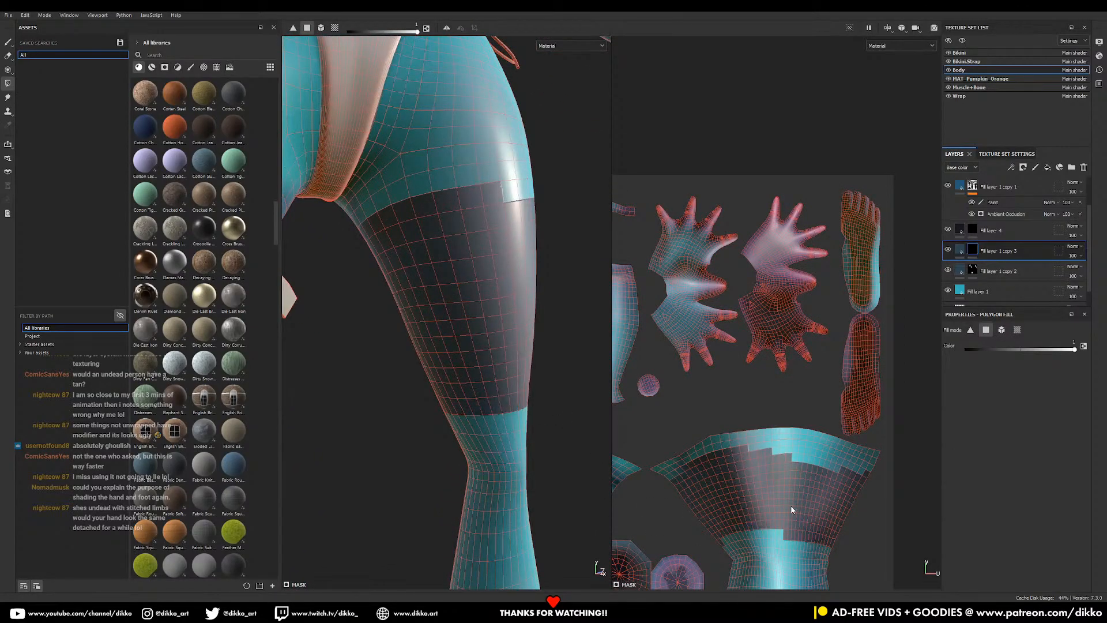
{"action": "scroll", "coordinate": [729, 533], "scroll_direction": "up", "scroll_amount": 5}
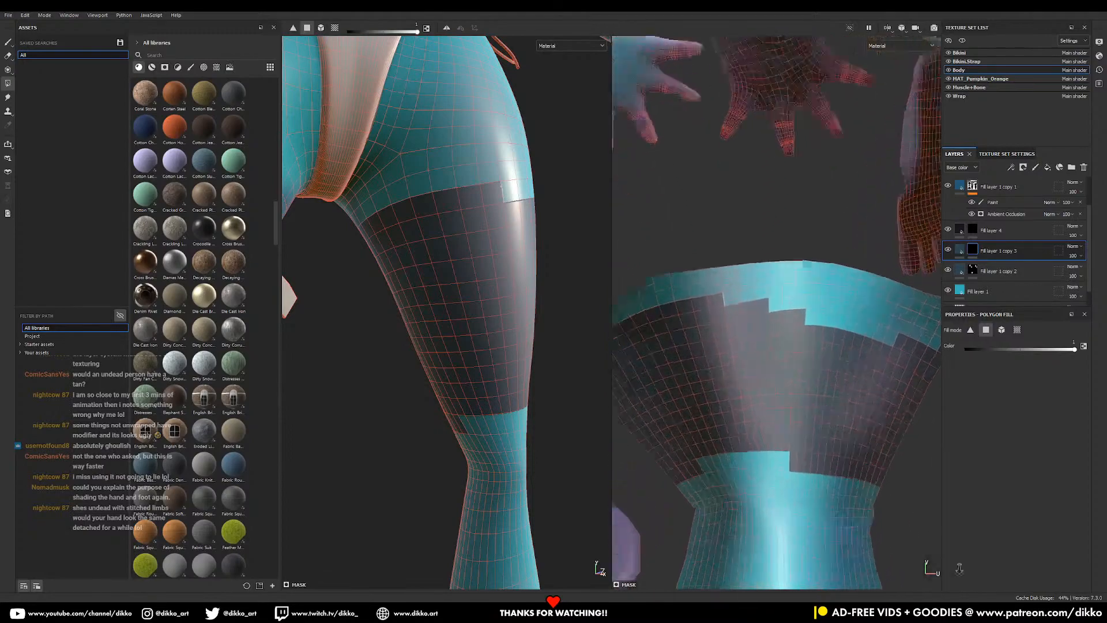
{"action": "left_click_drag", "start_coordinate": [693, 455], "coordinate": [777, 468]}
{"action": "left_click", "coordinate": [787, 469]}
{"action": "left_click_drag", "start_coordinate": [729, 285], "coordinate": [877, 315]}
{"action": "middle_click_drag", "start_coordinate": [902, 317], "coordinate": [826, 326], "text": "alt"}
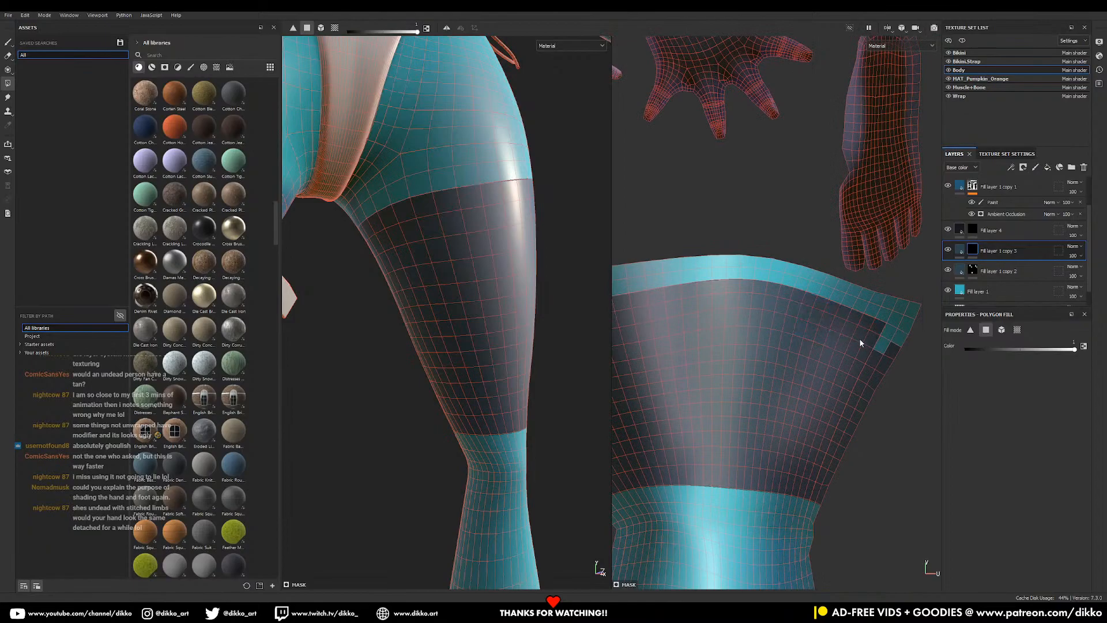
- Reframe the character front-on and rectangle-select the polygons over the right leg
{"action": "left_click_drag", "start_coordinate": [516, 344], "coordinate": [306, 232], "text": "alt"}
{"action": "left_click", "coordinate": [8, 43]}
{"action": "mouse_move", "coordinate": [399, 356]}
{"action": "left_mouse_down", "text": "alt"}
{"action": "mouse_move", "coordinate": [448, 373]}
{"action": "mouse_move", "coordinate": [577, 378]}
{"action": "mouse_move", "coordinate": [541, 363]}
{"action": "left_mouse_up", "text": "alt"}
{"action": "right_click_drag", "start_coordinate": [541, 362], "coordinate": [491, 348], "text": "alt"}
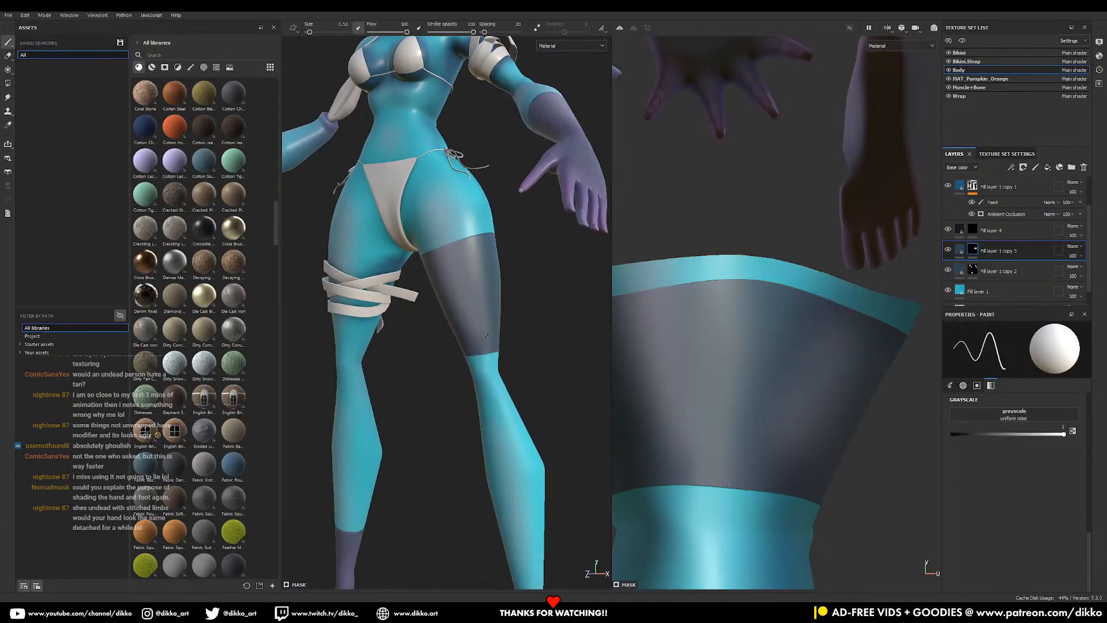
{"action": "middle_click_drag", "start_coordinate": [492, 349], "coordinate": [491, 279], "text": "alt"}
{"action": "left_click_drag", "start_coordinate": [490, 280], "coordinate": [510, 276], "text": "alt"}
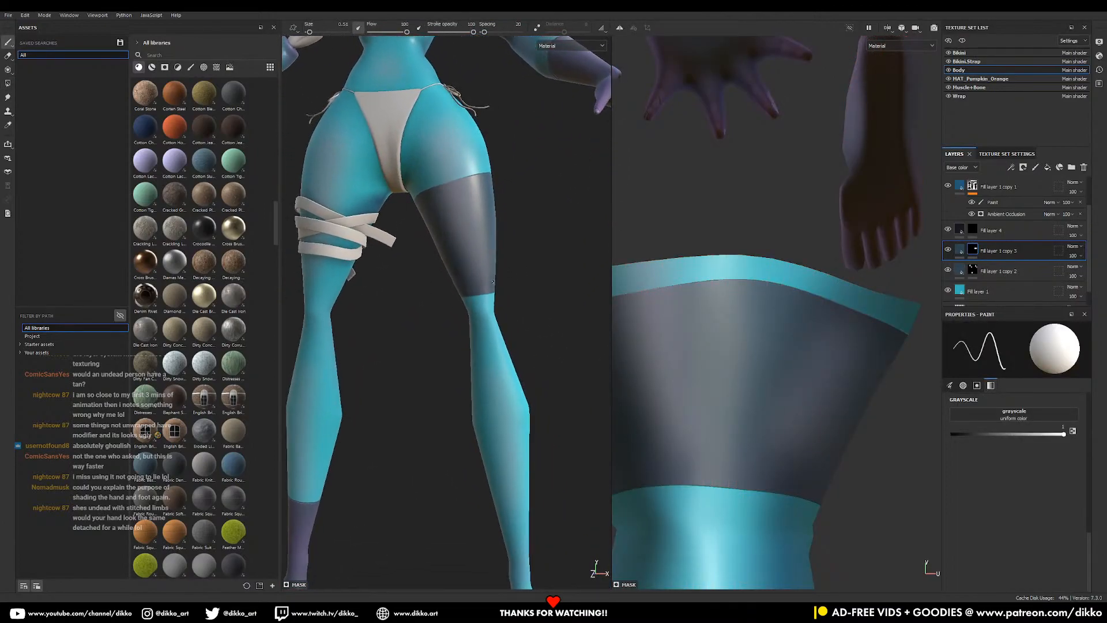
{"action": "left_click", "coordinate": [8, 83]}
{"action": "left_click_drag", "start_coordinate": [421, 280], "coordinate": [527, 388]}
- Fill the remaining band polygons of the right leg in the UV view
{"action": "middle_click_drag", "start_coordinate": [877, 431], "coordinate": [915, 265], "text": "alt"}
{"action": "middle_click_drag", "start_coordinate": [819, 467], "coordinate": [868, 332], "text": "alt"}
{"action": "left_click_drag", "start_coordinate": [684, 344], "coordinate": [796, 370]}
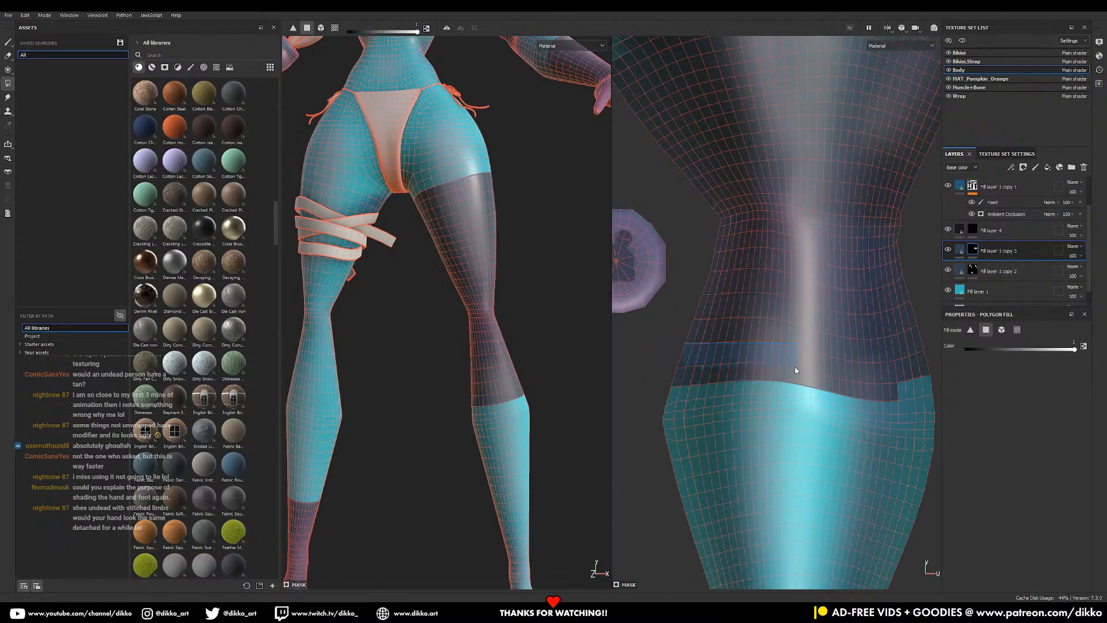
{"action": "left_click_drag", "start_coordinate": [936, 370], "coordinate": [929, 372]}
{"action": "scroll", "coordinate": [465, 302], "scroll_direction": "down", "scroll_amount": 2}
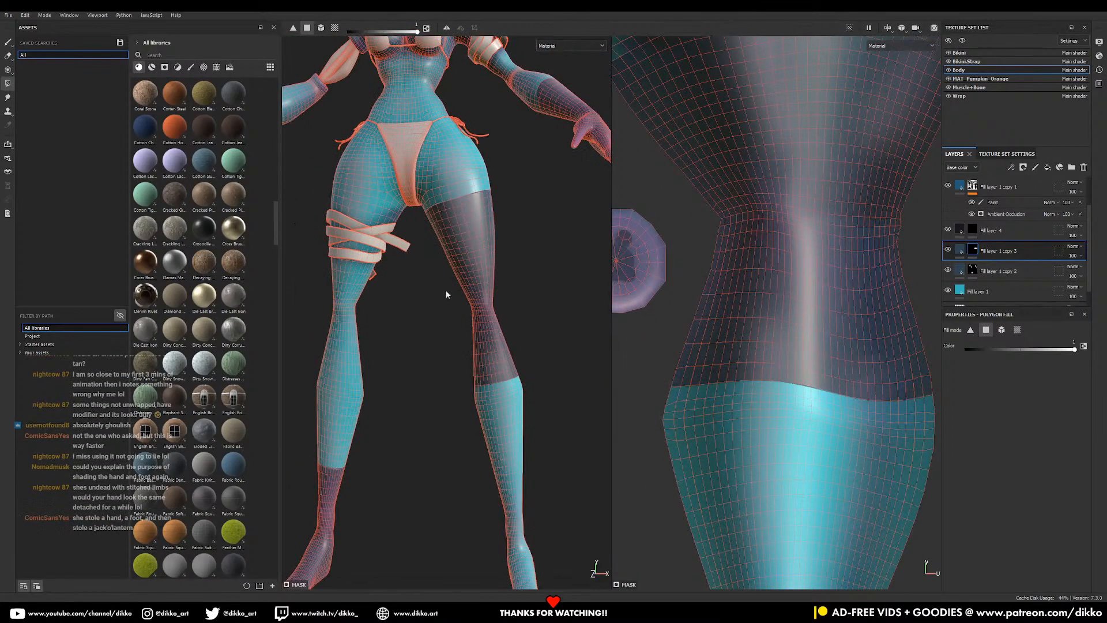
{"action": "left_click", "coordinate": [8, 43]}
- Change Fill layer 1 copy 3's base colour from dark grey to a pale icy blue
{"action": "left_click", "coordinate": [960, 249]}
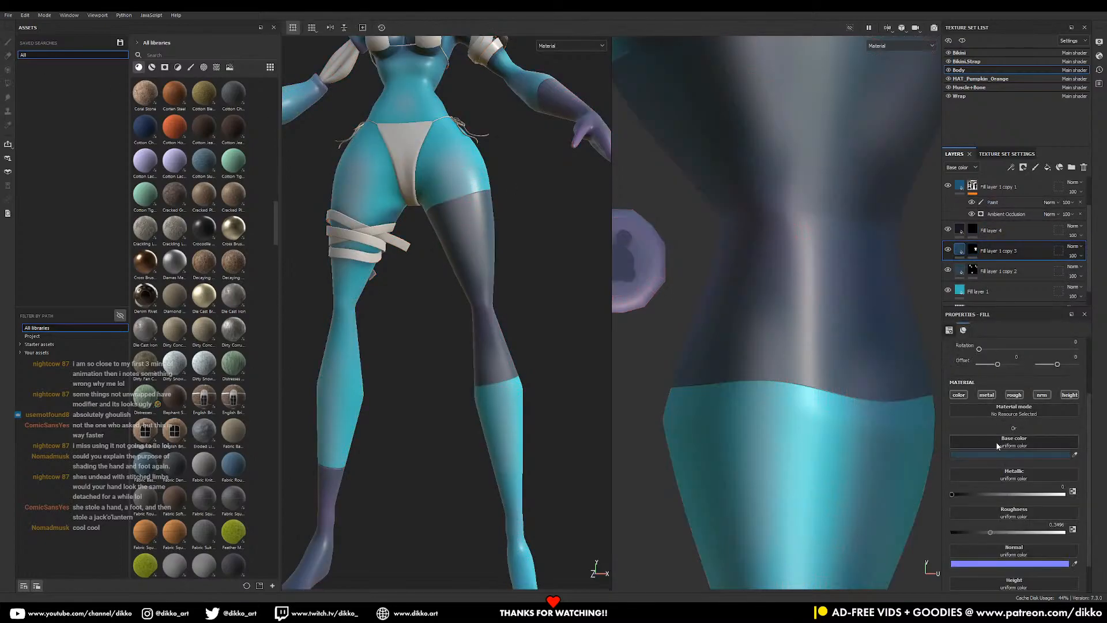
{"action": "left_click", "coordinate": [1000, 457]}
{"action": "left_click", "coordinate": [985, 495]}
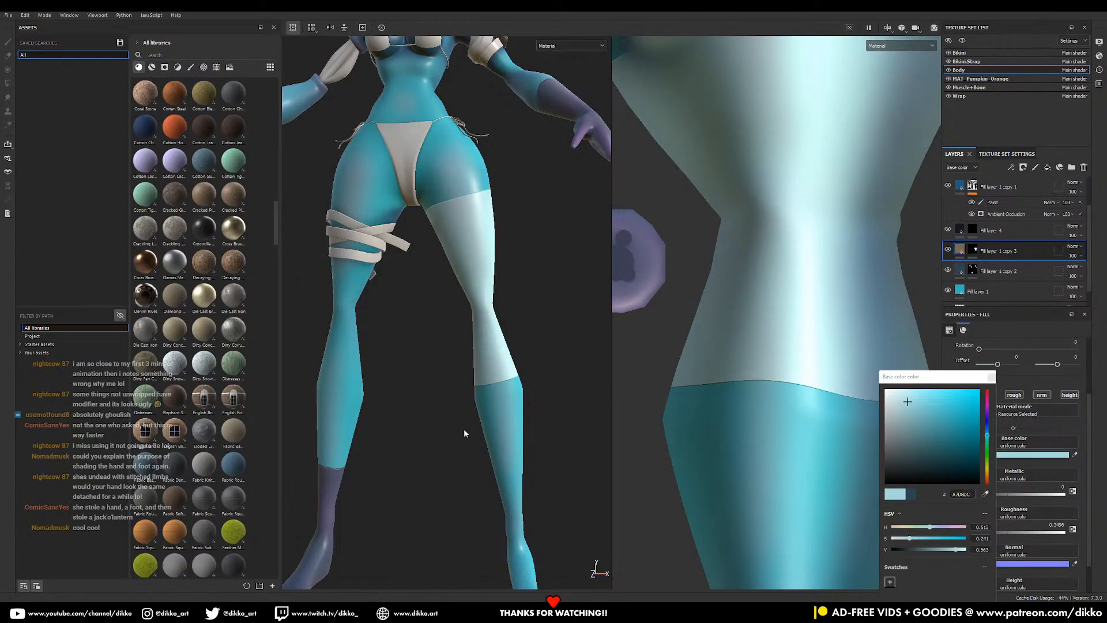
{"action": "left_click", "coordinate": [599, 424]}
{"action": "left_click", "coordinate": [992, 378]}
- Orbit to view the whole character, then select Fill layer 4
{"action": "scroll", "coordinate": [401, 368], "scroll_direction": "down", "scroll_amount": 6}
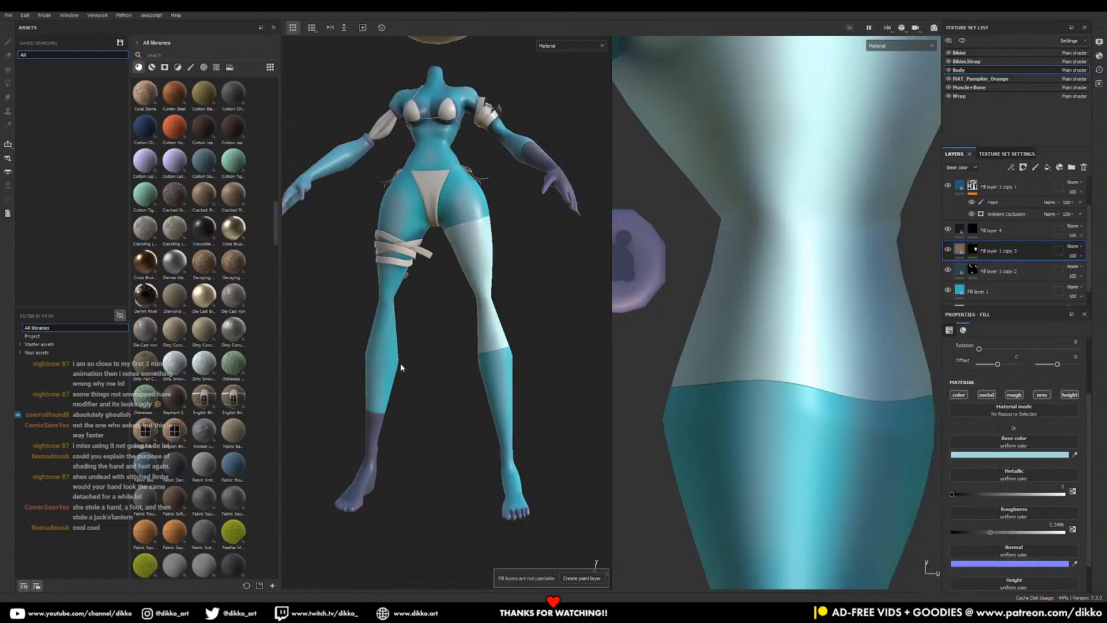
{"action": "left_click_drag", "start_coordinate": [410, 368], "coordinate": [431, 399], "text": "alt"}
{"action": "scroll", "coordinate": [429, 401], "scroll_direction": "up", "scroll_amount": 4}
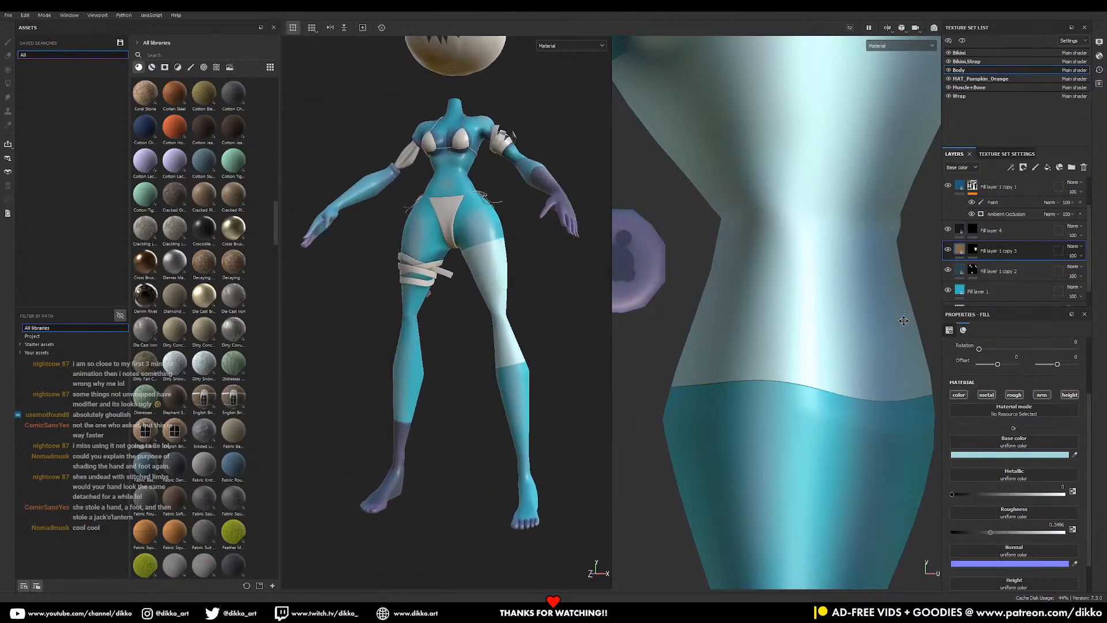
{"action": "middle_click_drag", "start_coordinate": [861, 379], "coordinate": [831, 448], "text": "alt"}
{"action": "scroll", "coordinate": [975, 267], "scroll_direction": "up", "scroll_amount": 2}
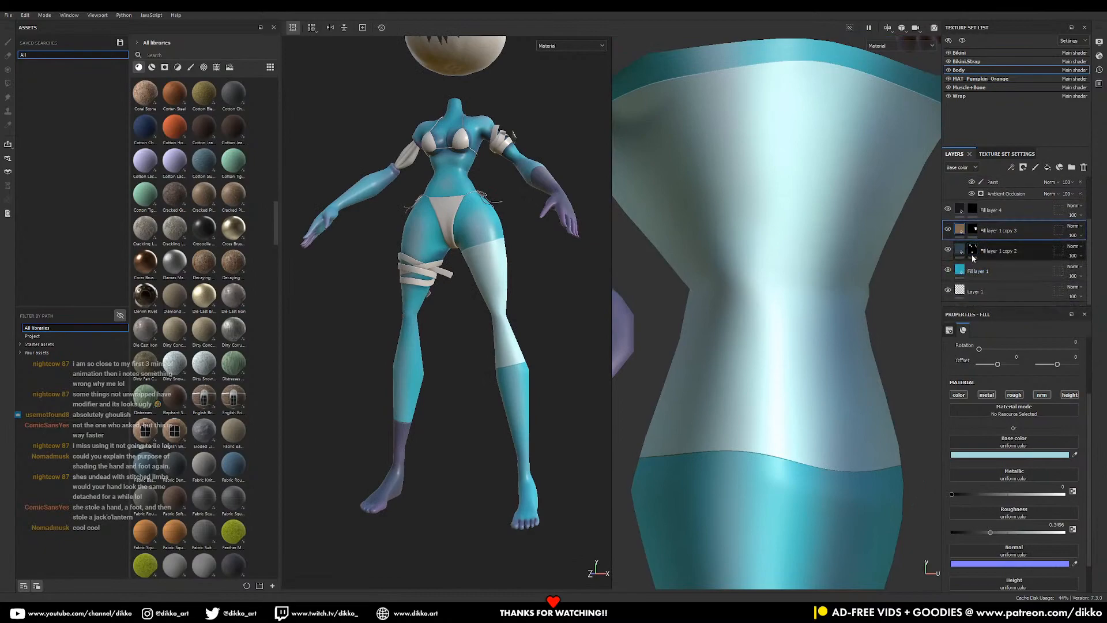
{"action": "scroll", "coordinate": [974, 267], "scroll_direction": "down", "scroll_amount": 1}
{"action": "left_click", "coordinate": [983, 262]}
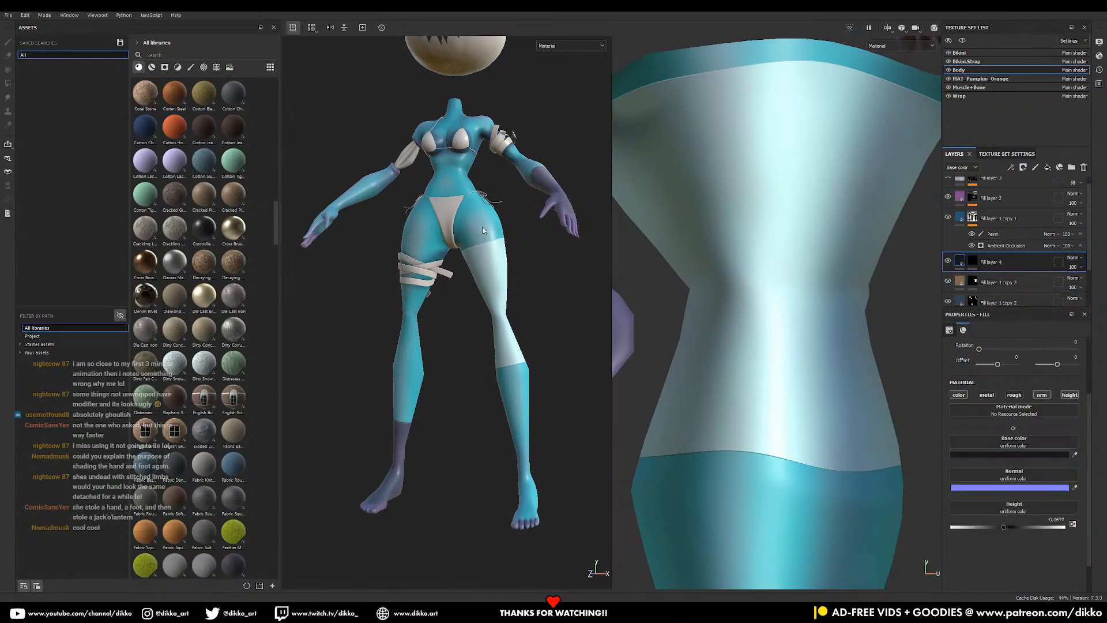
- Zoom in on the stockinged leg and select Fill layer 4's mask
{"action": "middle_click_drag", "start_coordinate": [492, 290], "coordinate": [465, 337], "text": "alt"}
{"action": "right_click_drag", "start_coordinate": [465, 337], "coordinate": [526, 491], "text": "alt"}
{"action": "mouse_move", "coordinate": [526, 491]}
{"action": "middle_mouse_down", "text": "alt"}
{"action": "mouse_move", "coordinate": [549, 413]}
{"action": "mouse_move", "coordinate": [546, 378]}
{"action": "middle_mouse_up", "text": "alt"}
{"action": "right_click_drag", "start_coordinate": [545, 378], "coordinate": [568, 413], "text": "alt"}
{"action": "left_click", "coordinate": [974, 263]}
- Frame the stocking seam closely in both the 3D and UV views
{"action": "middle_click_drag", "start_coordinate": [548, 430], "coordinate": [501, 306], "text": "alt"}
{"action": "right_click_drag", "start_coordinate": [501, 306], "coordinate": [526, 363], "text": "alt"}
{"action": "left_click_drag", "start_coordinate": [353, 310], "coordinate": [378, 311], "text": "alt"}
{"action": "middle_click_drag", "start_coordinate": [378, 311], "coordinate": [405, 274], "text": "alt"}
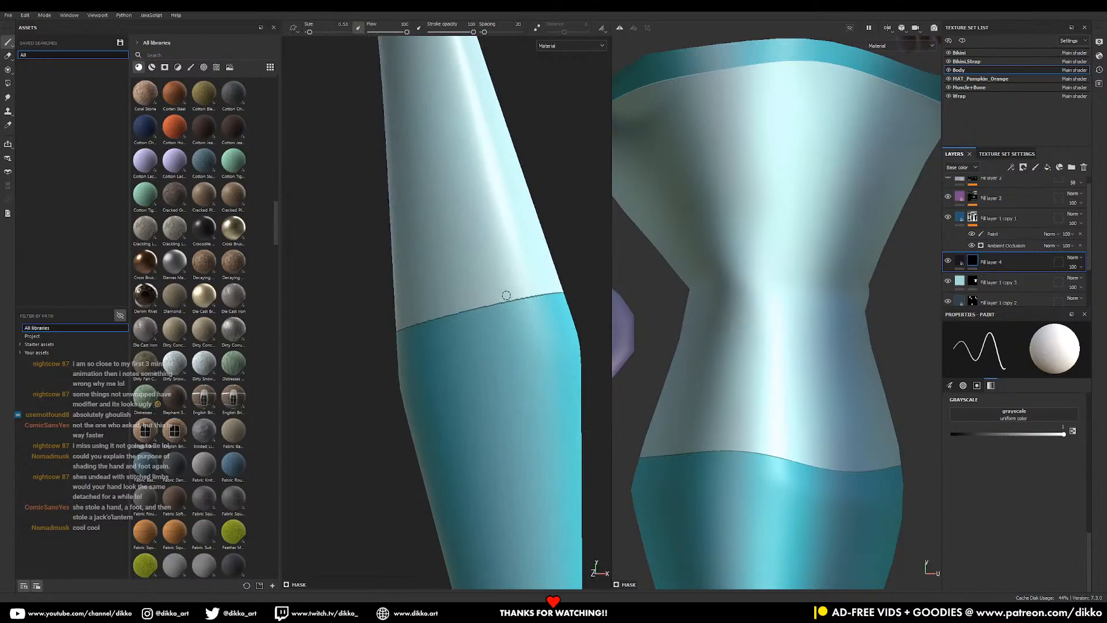
{"action": "middle_click_drag", "start_coordinate": [500, 294], "coordinate": [490, 245], "text": "alt"}
{"action": "right_click_drag", "start_coordinate": [463, 359], "coordinate": [487, 427], "text": "alt"}
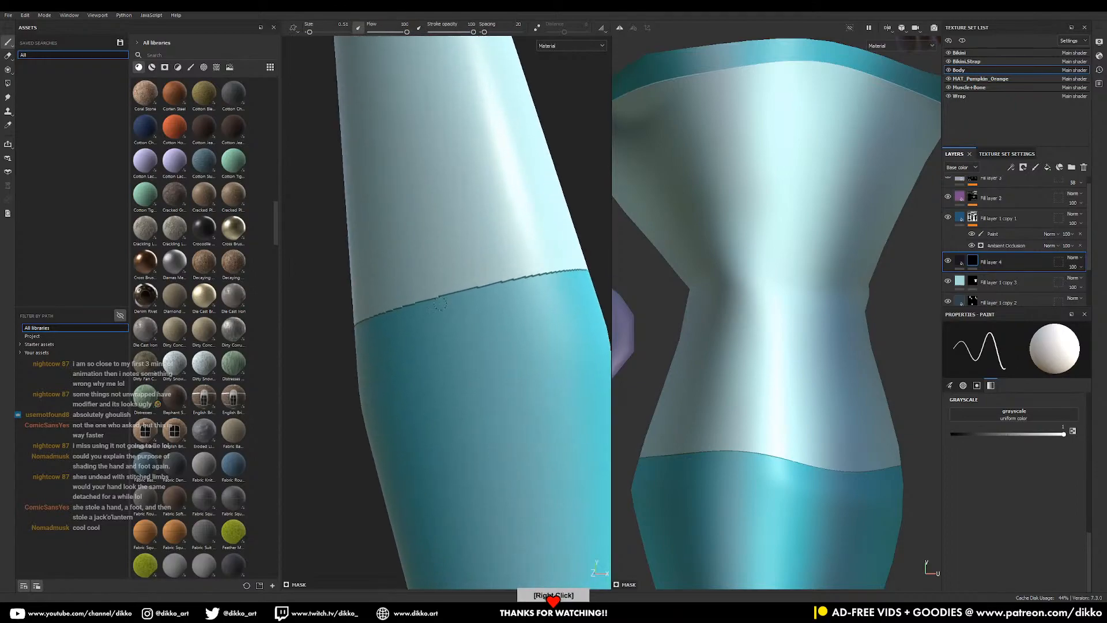
{"action": "middle_click_drag", "start_coordinate": [722, 183], "coordinate": [721, 230]}
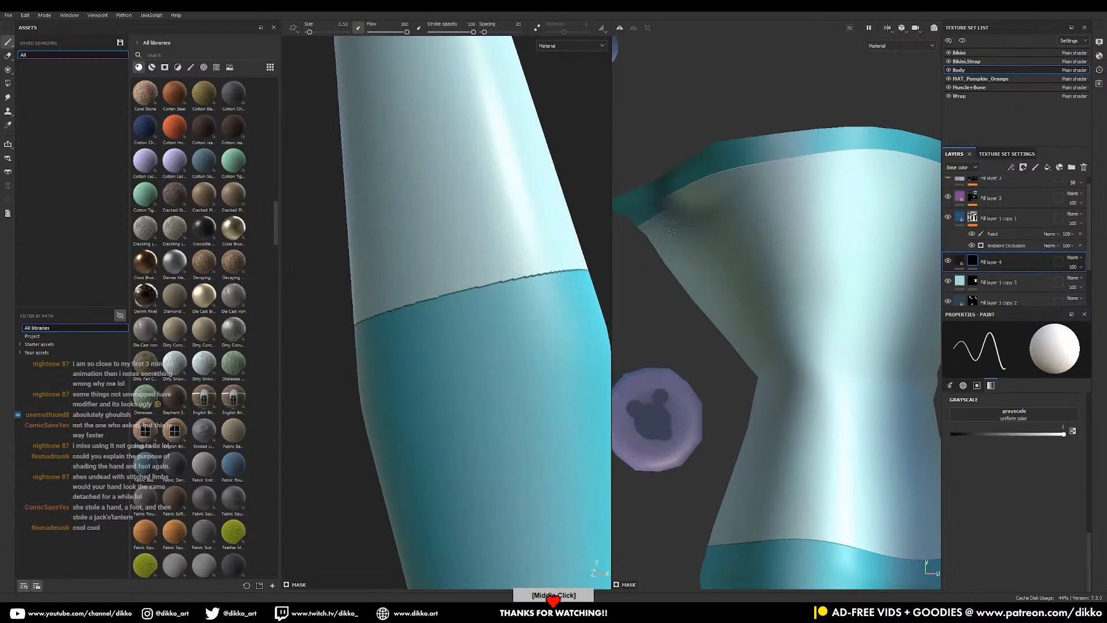
- Select Fill layer 4 and save the project with Ctrl+S
{"action": "left_click", "coordinate": [972, 262]}
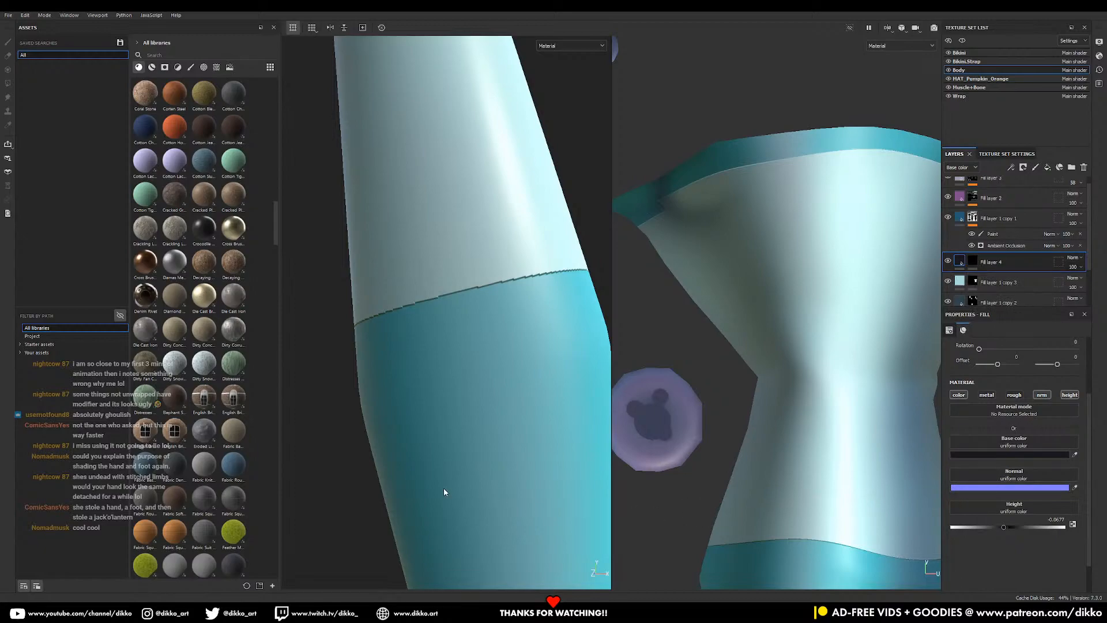
{"action": "key", "text": "ctrl+s"}
{"action": "right_click_drag", "start_coordinate": [542, 405], "coordinate": [489, 341], "text": "alt"}
{"action": "middle_click_drag", "start_coordinate": [462, 164], "coordinate": [501, 494], "text": "alt"}
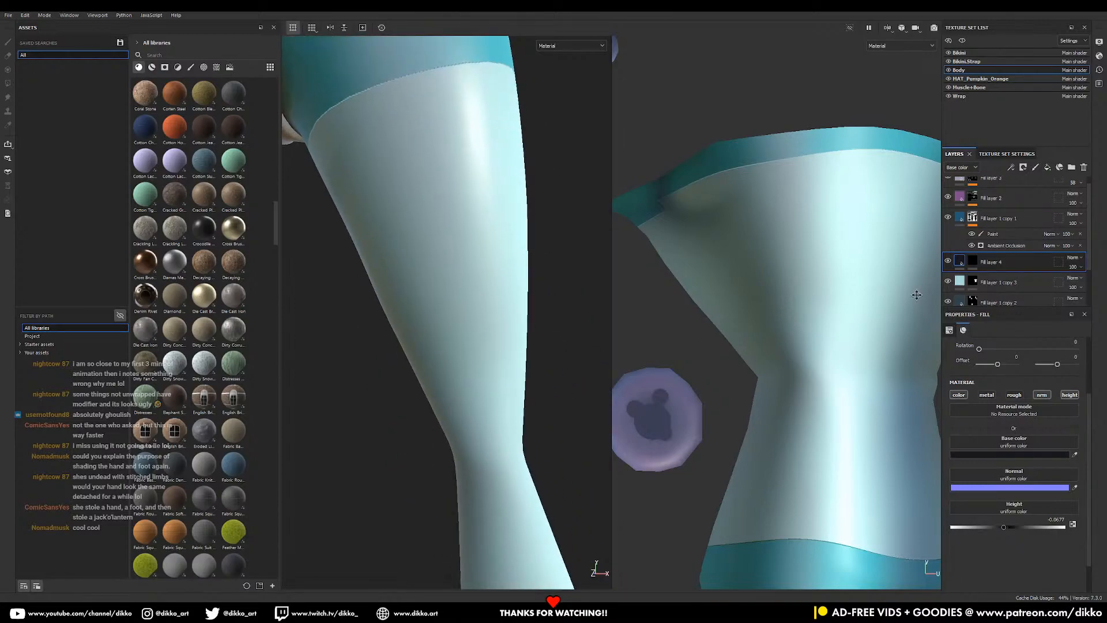
- Select Fill layer 4's mask and switch to the Polygon Fill tool
{"action": "left_click", "coordinate": [974, 261]}
{"action": "left_click", "coordinate": [8, 83]}
{"action": "left_click_drag", "start_coordinate": [443, 397], "coordinate": [405, 357], "text": "alt"}
- Switch to the Paint brush and select Fill layer 4's mask for seam painting
{"action": "scroll", "coordinate": [520, 325], "scroll_direction": "down", "scroll_amount": 4}
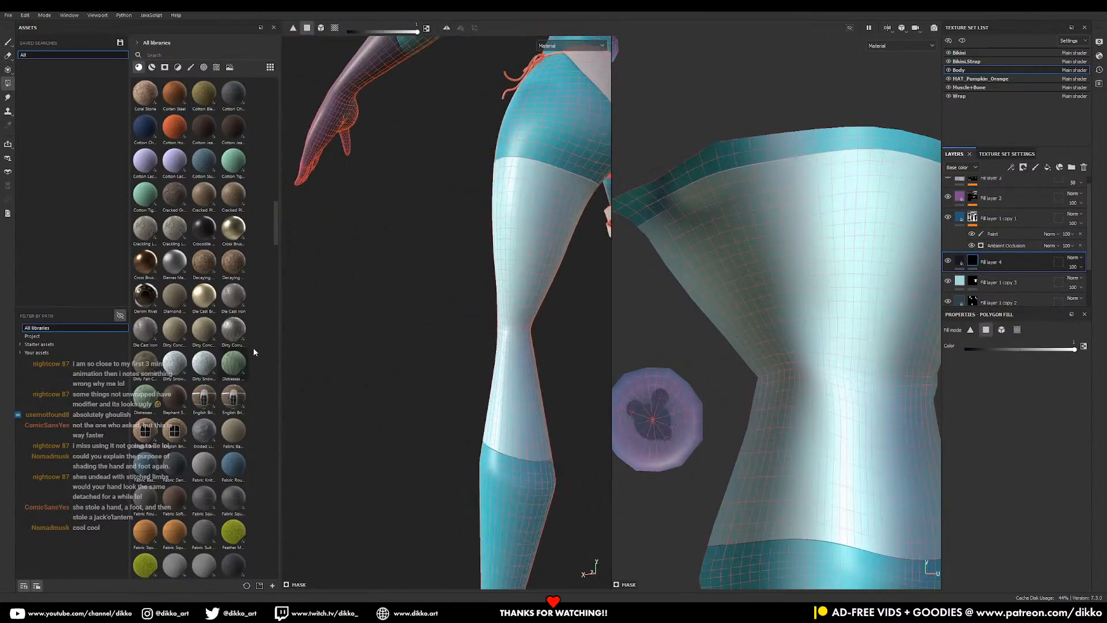
{"action": "left_click_drag", "start_coordinate": [507, 320], "coordinate": [404, 293], "text": "alt"}
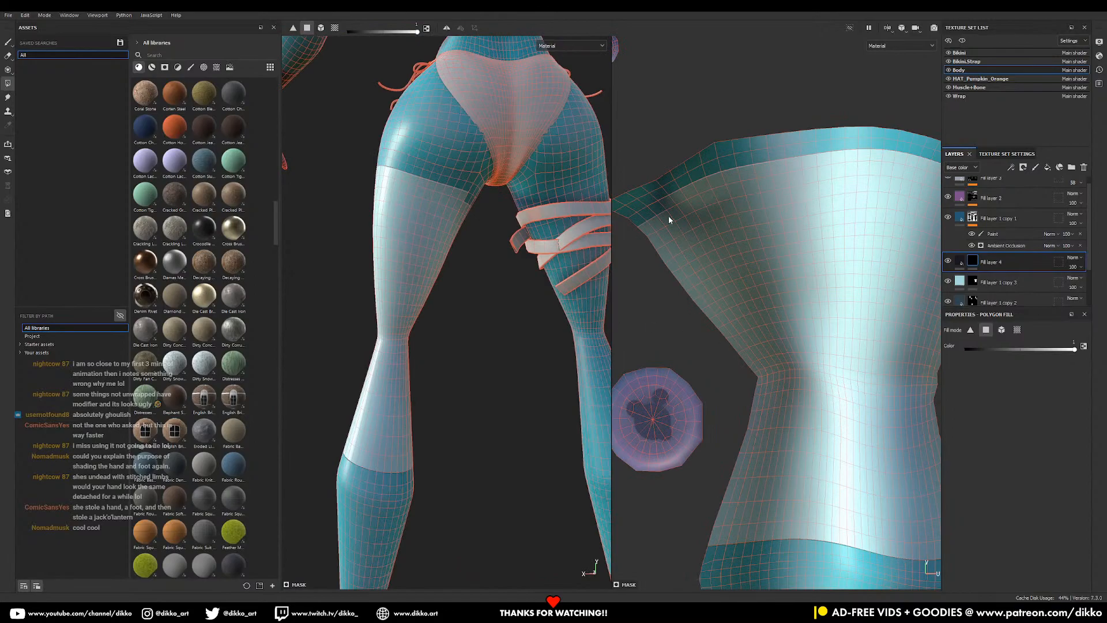
{"action": "left_click", "coordinate": [959, 285]}
{"action": "left_click", "coordinate": [973, 282]}
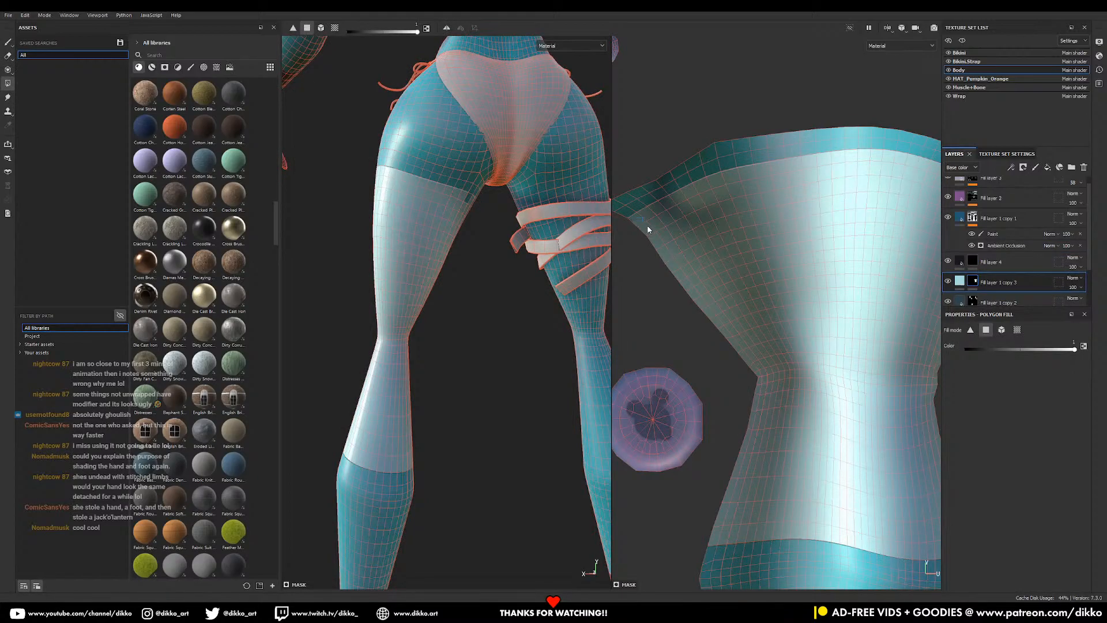
{"action": "key", "text": "1"}
{"action": "left_click", "coordinate": [973, 261]}
- Align the UV view and paint a dark line along the stocking's first seam
{"action": "left_click_drag", "start_coordinate": [424, 282], "coordinate": [658, 272], "text": "alt"}
{"action": "middle_click_drag", "start_coordinate": [900, 375], "coordinate": [852, 225], "text": "alt"}
{"action": "middle_click_drag", "start_coordinate": [794, 181], "coordinate": [858, 332], "text": "alt"}
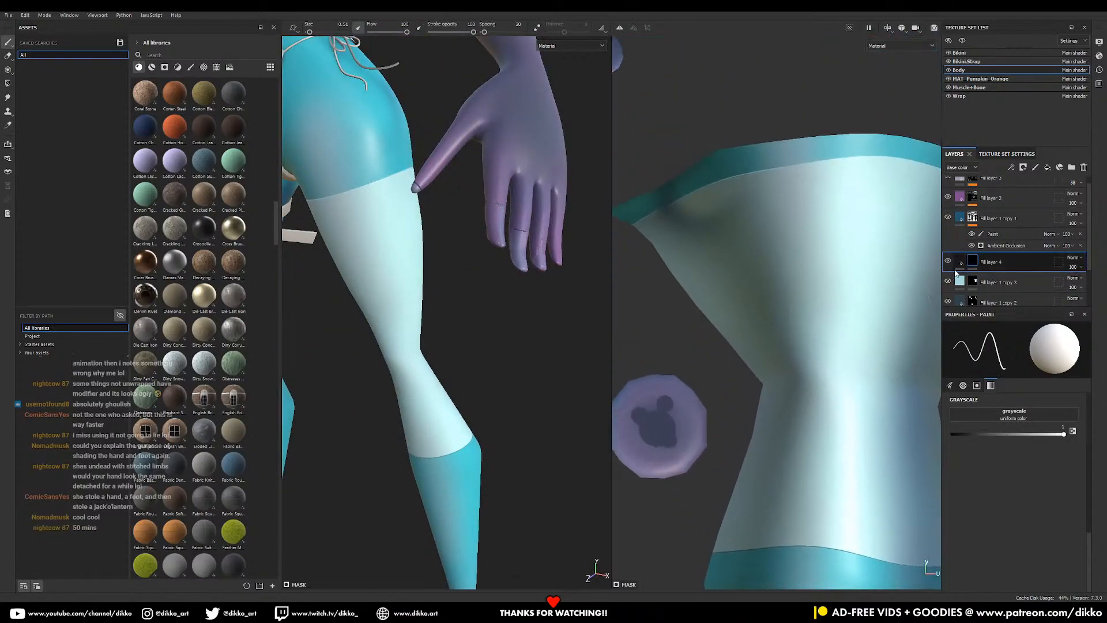
{"action": "left_click_drag", "start_coordinate": [665, 252], "coordinate": [594, 231], "text": "alt"}
{"action": "left_click_drag", "start_coordinate": [809, 211], "coordinate": [739, 212], "text": "alt"}
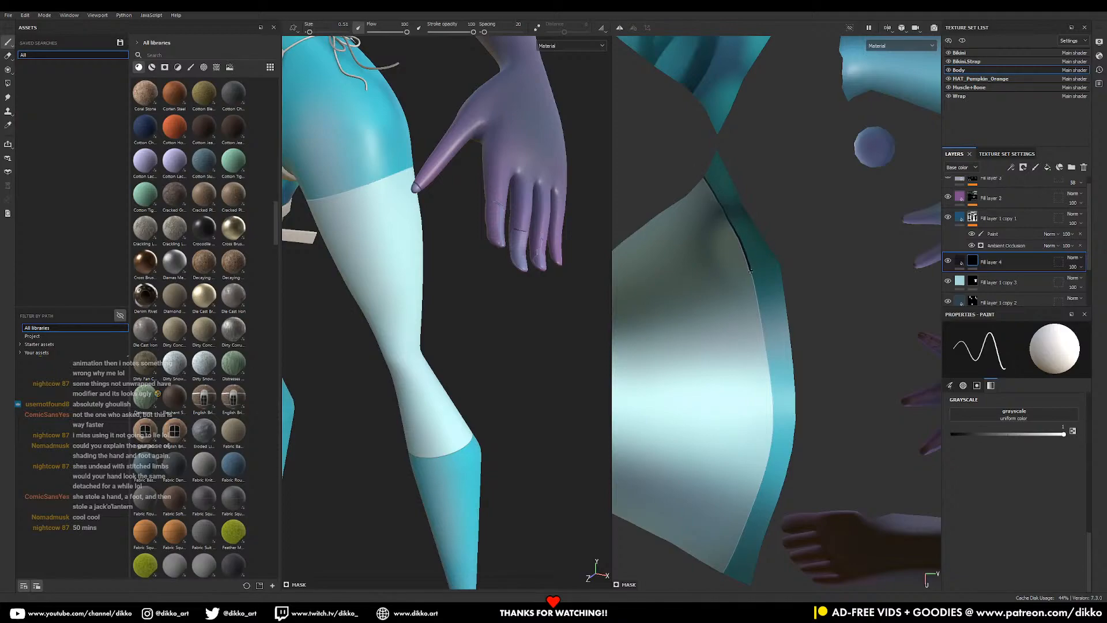
{"action": "left_click_drag", "start_coordinate": [757, 293], "coordinate": [773, 407]}
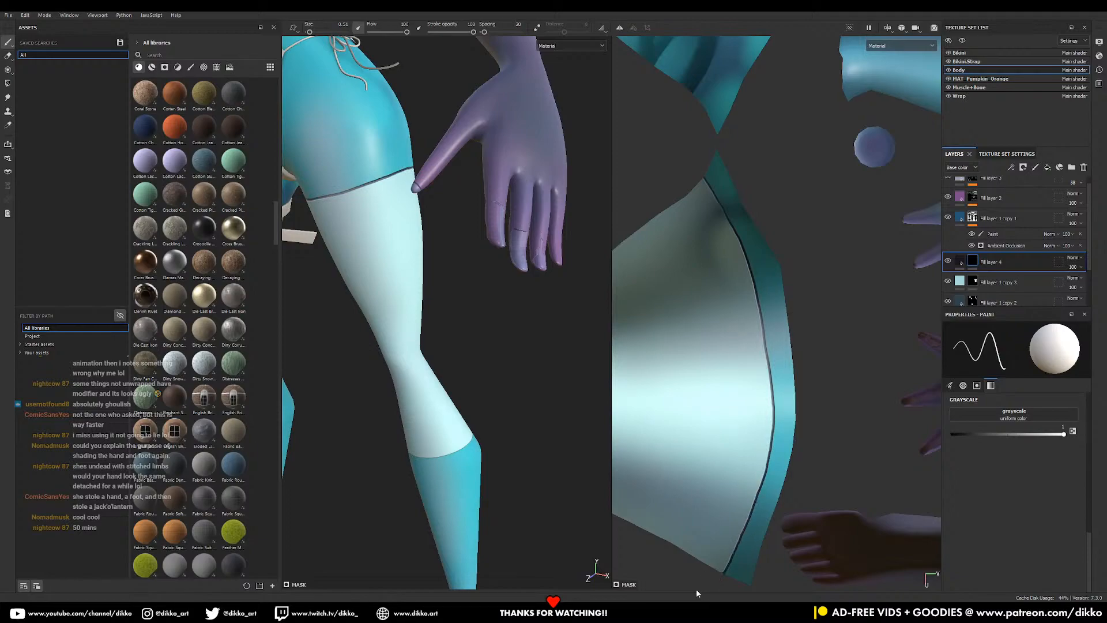
- Paint a dark line along the stocking's other seam
{"action": "key", "text": "alt"}
{"action": "middle_click_drag", "start_coordinate": [635, 375], "coordinate": [899, 198], "text": "alt"}
{"action": "middle_click_drag", "start_coordinate": [725, 225], "coordinate": [752, 240], "text": "alt"}
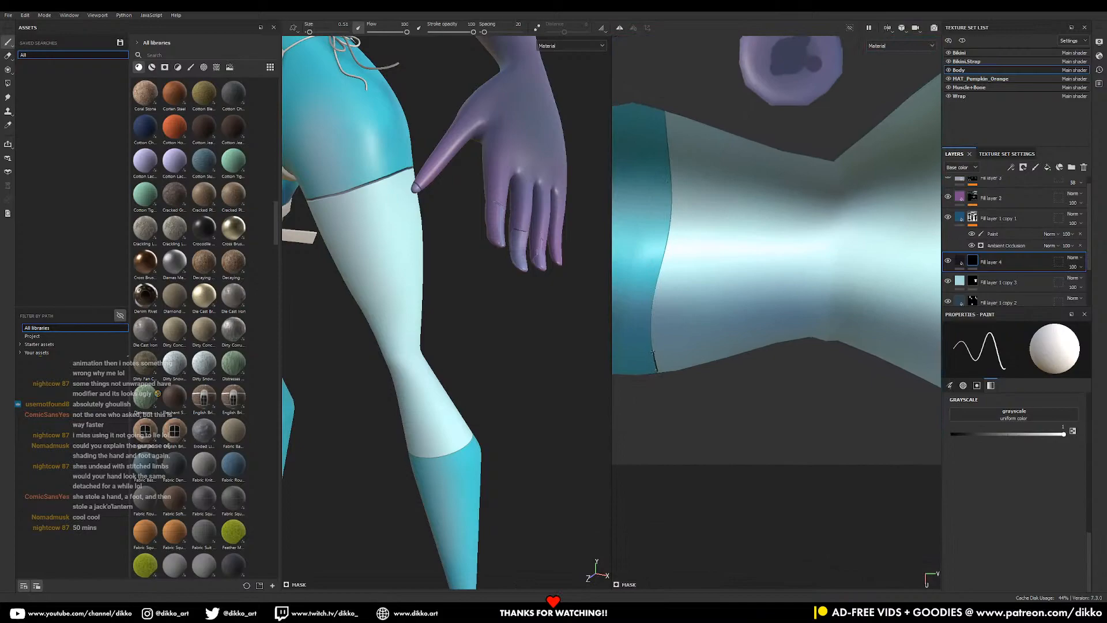
{"action": "left_click_drag", "start_coordinate": [661, 261], "coordinate": [669, 231]}
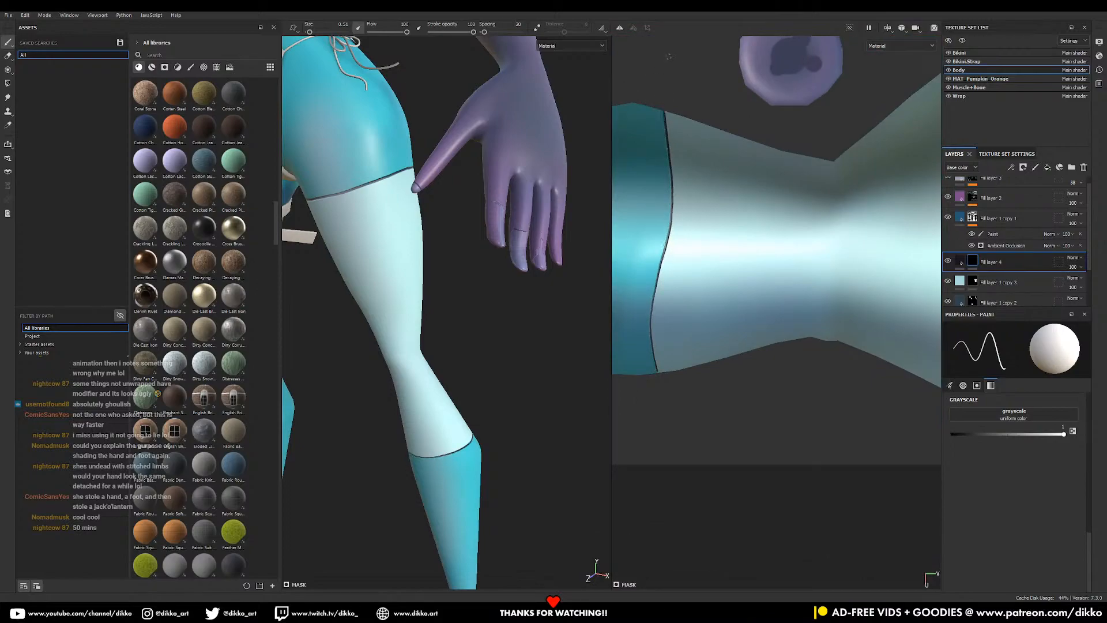
- Orbit around both legs and the body to check the painted seams
{"action": "right_click_drag", "start_coordinate": [496, 242], "coordinate": [410, 277], "text": "alt"}
{"action": "left_click_drag", "start_coordinate": [409, 276], "coordinate": [533, 242], "text": "alt"}
{"action": "middle_click_drag", "start_coordinate": [534, 243], "coordinate": [532, 249], "text": "alt"}
{"action": "left_click_drag", "start_coordinate": [532, 249], "coordinate": [461, 363], "text": "alt"}
{"action": "middle_click_drag", "start_coordinate": [571, 332], "coordinate": [461, 338], "text": "alt"}
{"action": "left_click_drag", "start_coordinate": [461, 339], "coordinate": [476, 346], "text": "alt"}
{"action": "right_click_drag", "start_coordinate": [511, 369], "coordinate": [540, 395], "text": "alt"}
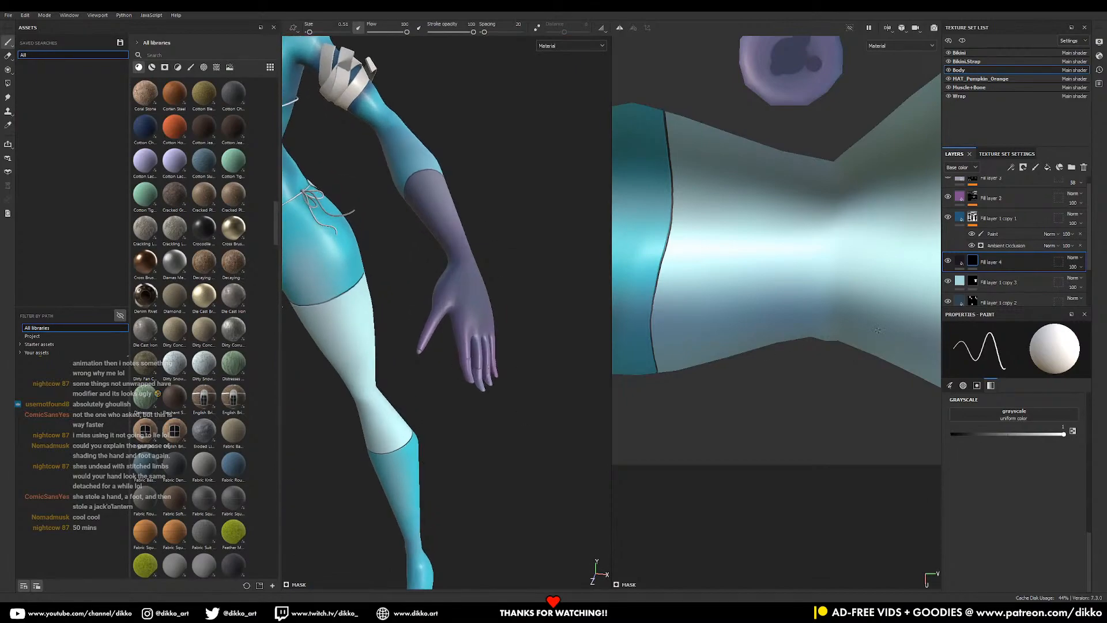
- Toggle Fill layer 2's visibility to compare the hand, then expand it
{"action": "left_click", "coordinate": [948, 198]}
{"action": "left_click", "coordinate": [948, 197]}
{"action": "left_click", "coordinate": [961, 203]}
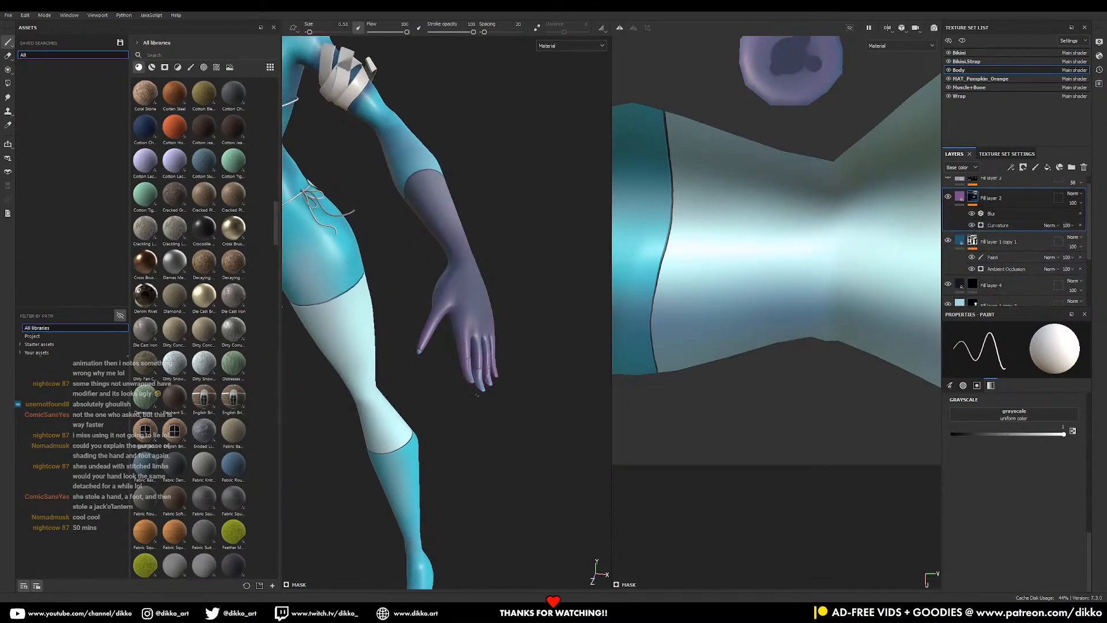
{"action": "right_click_drag", "start_coordinate": [833, 283], "coordinate": [704, 225], "text": "alt"}
- Use a Polygon Fill rectangle to fill the hand's polygons
{"action": "left_click", "coordinate": [7, 83]}
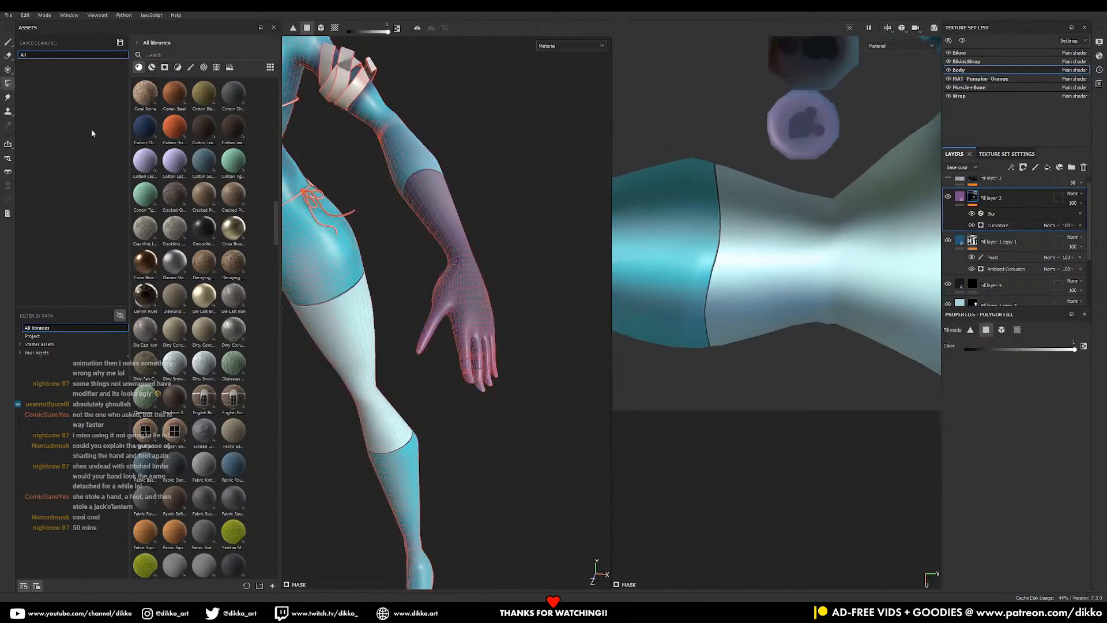
{"action": "left_click_drag", "start_coordinate": [448, 348], "coordinate": [508, 392]}
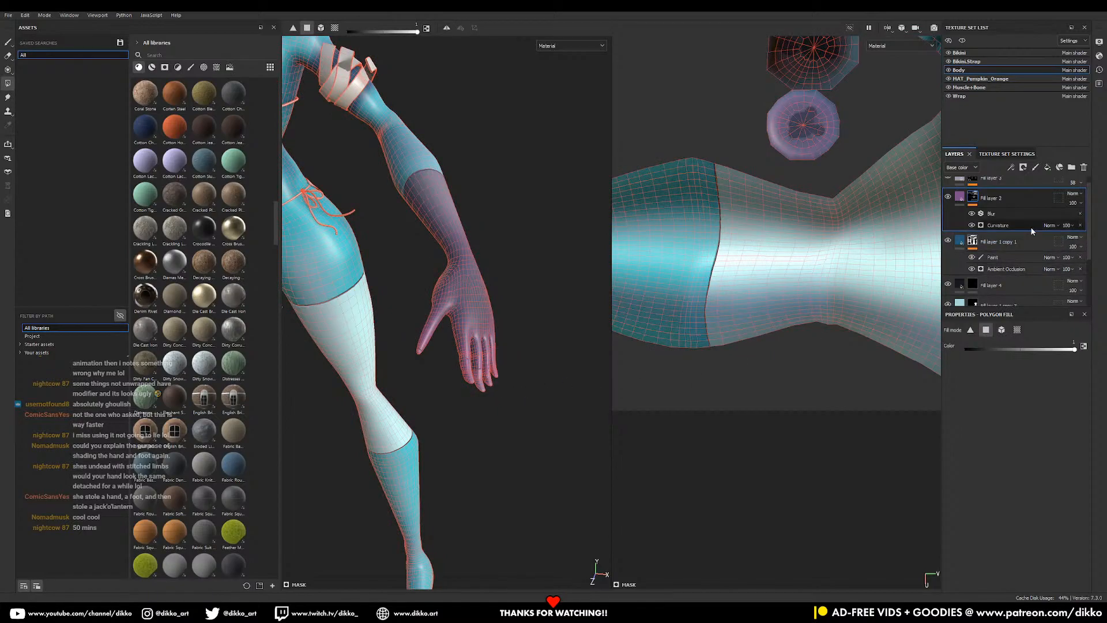
{"action": "scroll", "coordinate": [1004, 271], "scroll_direction": "down", "scroll_amount": 3}
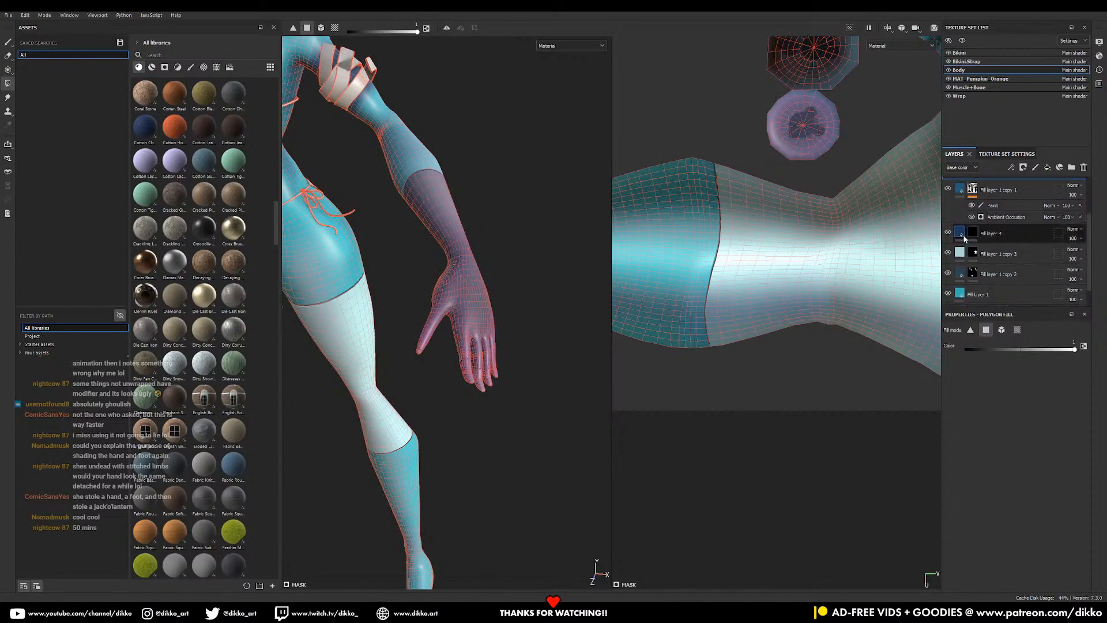
{"action": "left_click", "coordinate": [992, 233]}
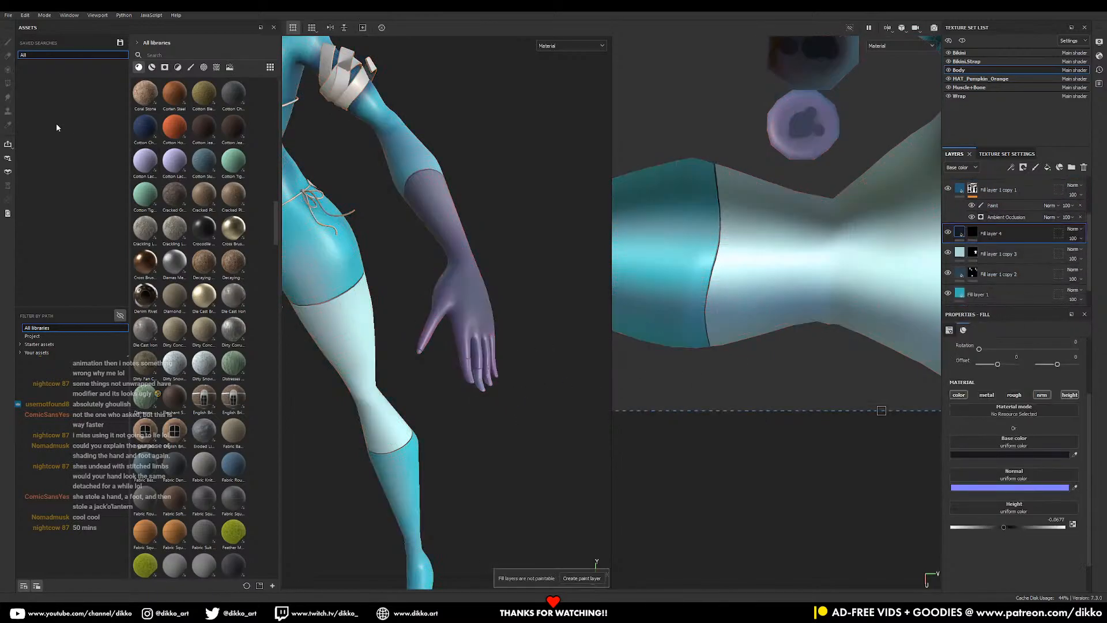
{"action": "left_click", "coordinate": [972, 232]}
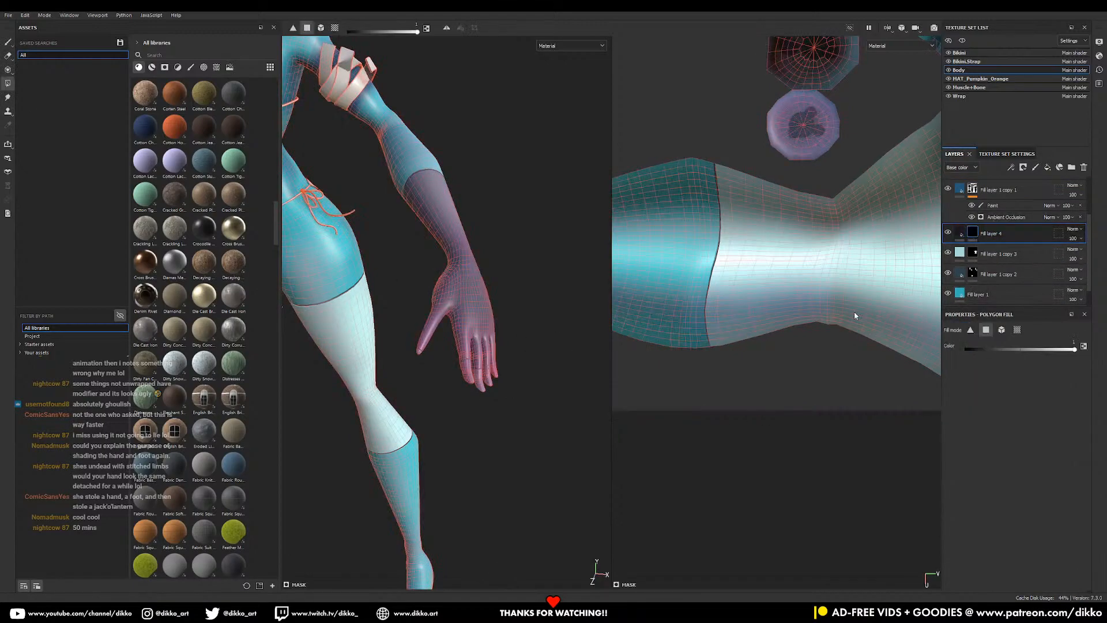
{"action": "left_click_drag", "start_coordinate": [444, 341], "coordinate": [524, 397]}
- Toggle Fill layer 1 copy 3 and Fill layer 1 copy 2 visibility to compare their effects
{"action": "left_click", "coordinate": [948, 254]}
{"action": "left_click", "coordinate": [948, 253]}
{"action": "left_click", "coordinate": [948, 253]}
{"action": "left_click", "coordinate": [949, 253]}
{"action": "left_click", "coordinate": [949, 253]}
{"action": "left_click", "coordinate": [948, 253]}
{"action": "left_click", "coordinate": [949, 274]}
{"action": "left_click", "coordinate": [949, 274]}
- Fill the fingers into the hand's mask and undo the stray dark line across a finger
{"action": "left_click_drag", "start_coordinate": [455, 348], "coordinate": [571, 392]}
{"action": "right_click_drag", "start_coordinate": [480, 295], "coordinate": [666, 482], "text": "alt"}
{"action": "left_click_drag", "start_coordinate": [381, 406], "coordinate": [463, 393], "text": "alt"}
{"action": "key", "text": "ctrl+z"}
- Hide Fill layer 4, check Fill layer 1 copy 2 on the hand, then select its mask
{"action": "left_click", "coordinate": [948, 233]}
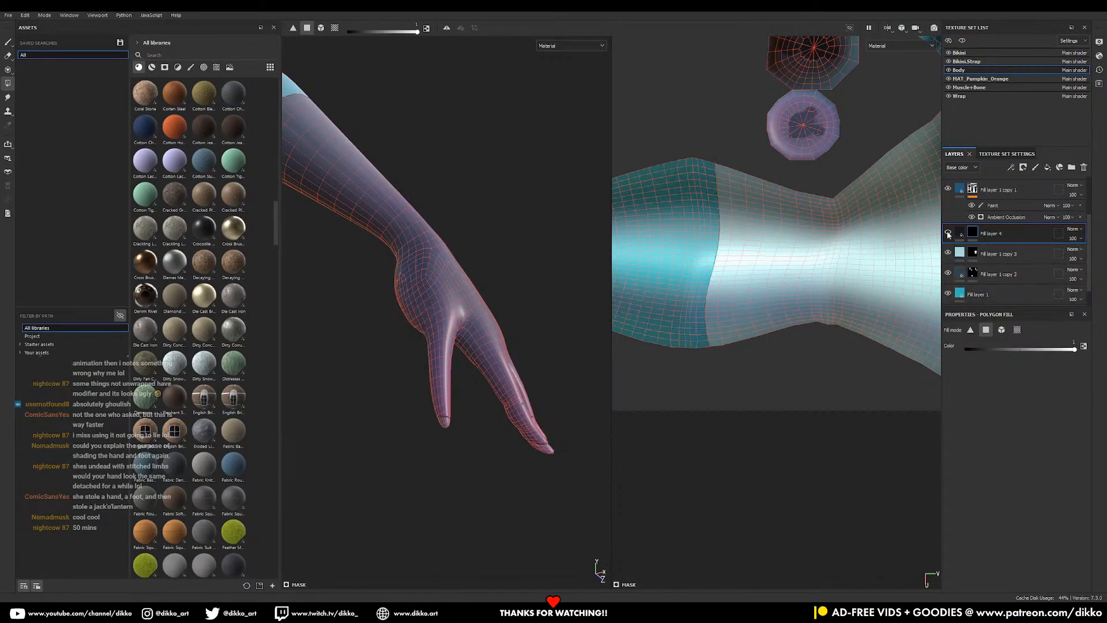
{"action": "left_click", "coordinate": [948, 273]}
{"action": "left_click", "coordinate": [948, 274]}
{"action": "left_click_drag", "start_coordinate": [500, 409], "coordinate": [542, 440], "text": "alt"}
{"action": "left_click", "coordinate": [975, 273]}
- Orbit around the hand and zoom out to centre the whole figure
{"action": "left_click_drag", "start_coordinate": [458, 403], "coordinate": [422, 409], "text": "alt"}
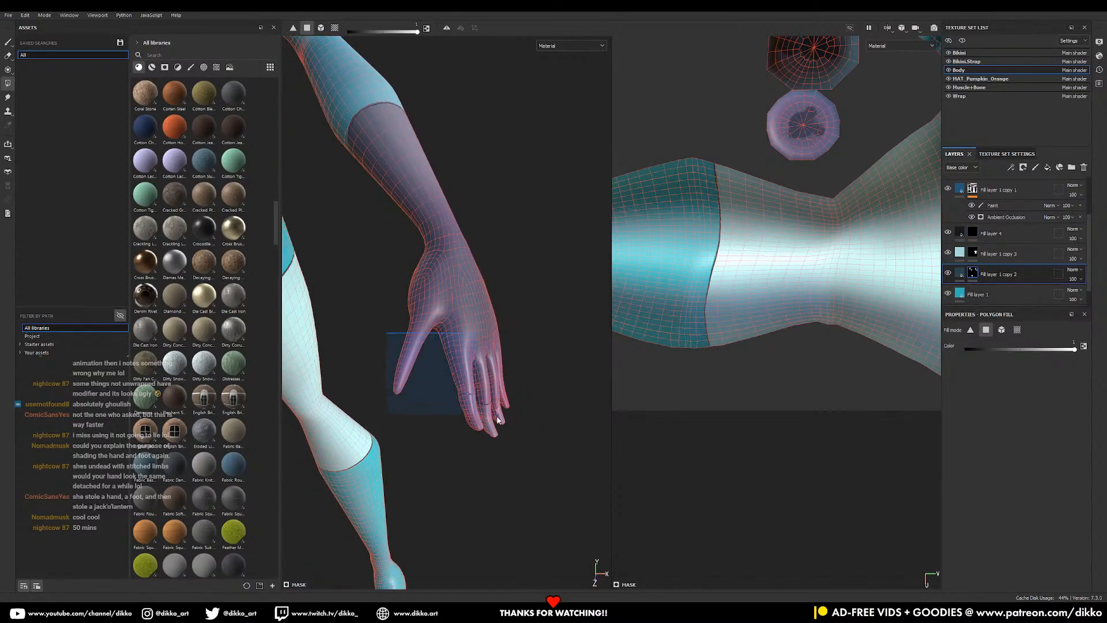
{"action": "left_click_drag", "start_coordinate": [539, 425], "coordinate": [371, 333], "text": "alt"}
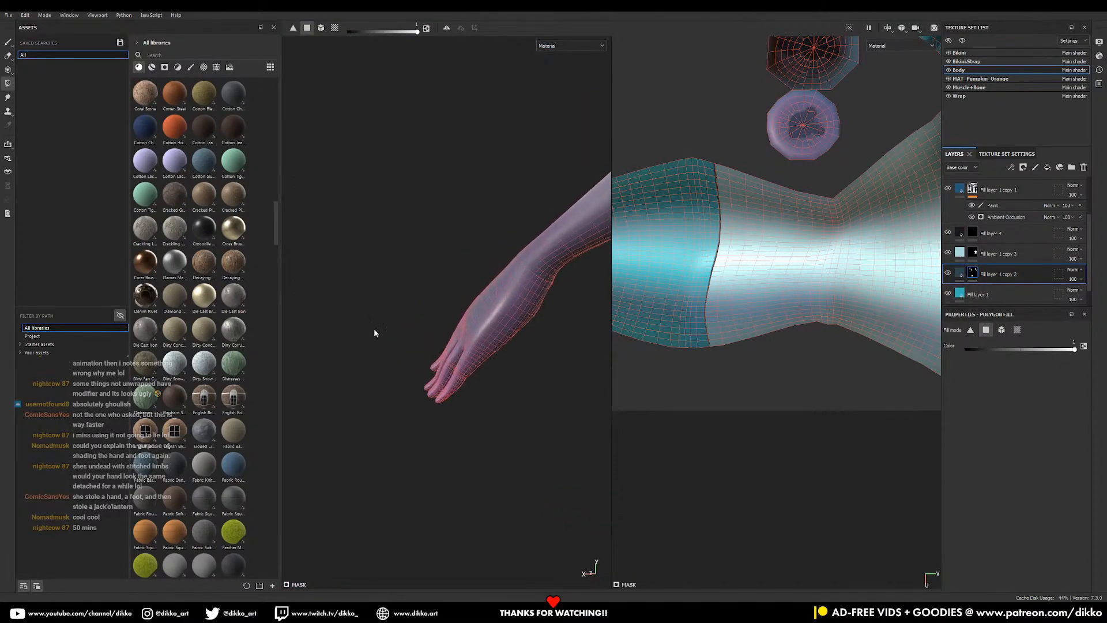
{"action": "right_click_drag", "start_coordinate": [546, 285], "coordinate": [506, 289], "text": "alt"}
{"action": "middle_click_drag", "start_coordinate": [506, 289], "coordinate": [418, 381], "text": "alt"}
{"action": "left_click_drag", "start_coordinate": [418, 381], "coordinate": [669, 424], "text": "alt"}
{"action": "middle_click_drag", "start_coordinate": [670, 424], "coordinate": [711, 388], "text": "alt"}
- Switch back to the Paint tool and frame the figure with its pumpkin head
{"action": "left_click", "coordinate": [8, 42]}
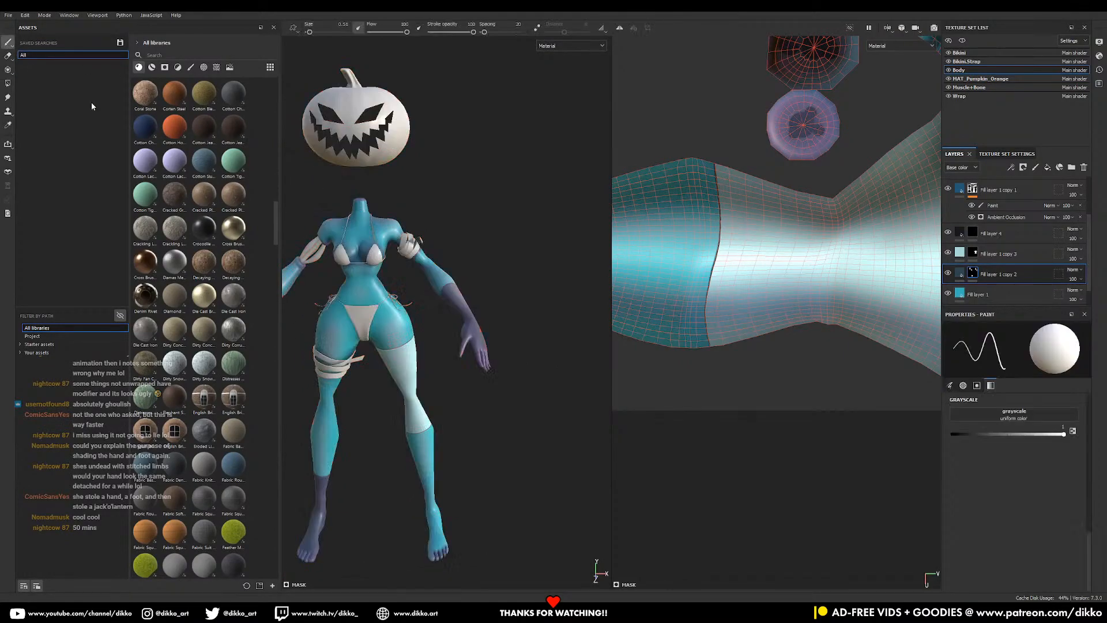
{"action": "middle_click_drag", "start_coordinate": [340, 444], "coordinate": [438, 355], "text": "alt"}
{"action": "mouse_move", "coordinate": [439, 355]}
{"action": "left_mouse_down", "text": "alt"}
{"action": "mouse_move", "coordinate": [396, 350]}
{"action": "mouse_move", "coordinate": [438, 357]}
{"action": "mouse_move", "coordinate": [457, 403]}
{"action": "mouse_move", "coordinate": [427, 392]}
{"action": "left_mouse_up", "text": "alt"}
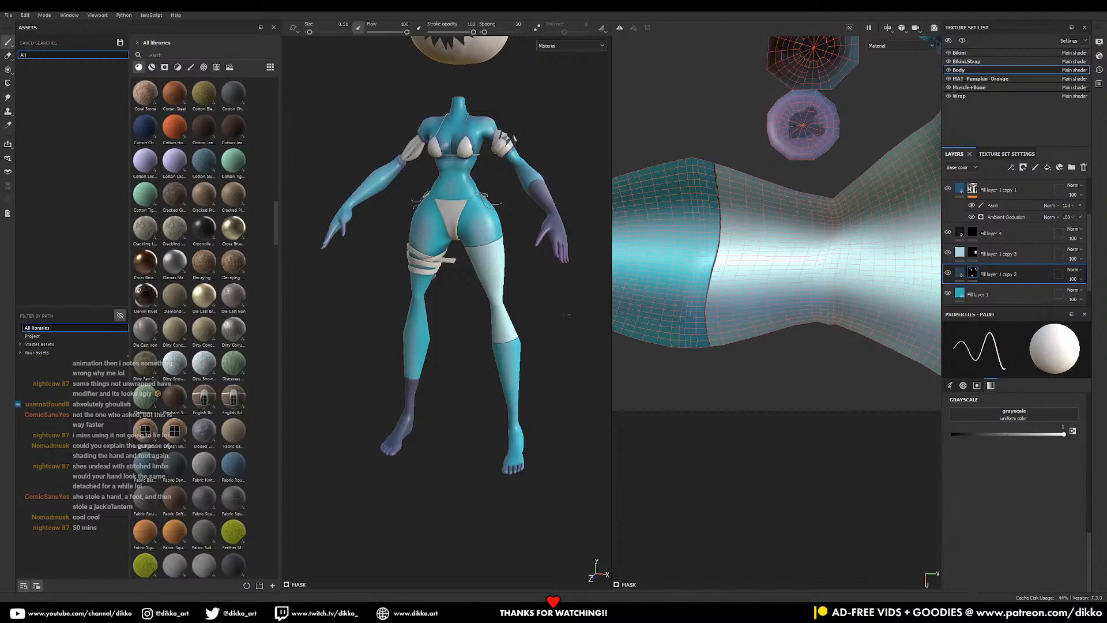
{"action": "scroll", "coordinate": [529, 271], "scroll_direction": "up", "scroll_amount": 3}
{"action": "mouse_move", "coordinate": [530, 271]}
{"action": "left_mouse_down", "text": "alt"}
{"action": "mouse_move", "coordinate": [507, 265]}
{"action": "mouse_move", "coordinate": [530, 256]}
{"action": "left_mouse_up", "text": "alt"}
{"action": "middle_click_drag", "start_coordinate": [531, 256], "coordinate": [530, 413], "text": "alt"}
{"action": "left_click_drag", "start_coordinate": [508, 398], "coordinate": [478, 400], "text": "alt"}
{"action": "middle_click_drag", "start_coordinate": [477, 401], "coordinate": [494, 353], "text": "alt"}
{"action": "scroll", "coordinate": [987, 254], "scroll_direction": "up", "scroll_amount": 3}
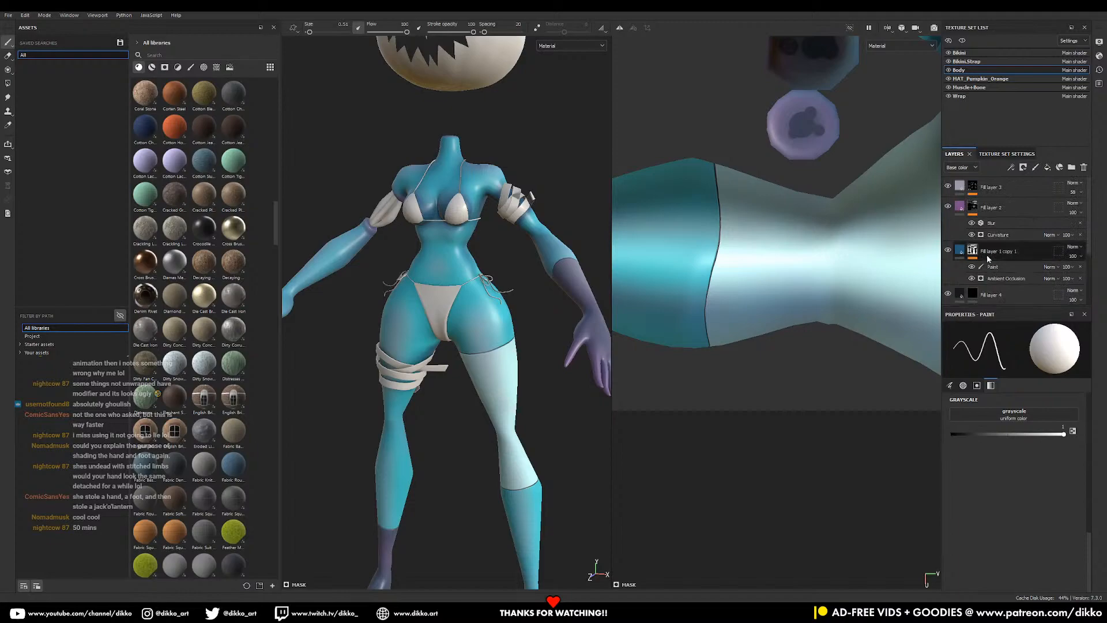
- Select Fill layer 4 through Fill layer 1 and create a new folder named Body
{"action": "left_click", "coordinate": [972, 188]}
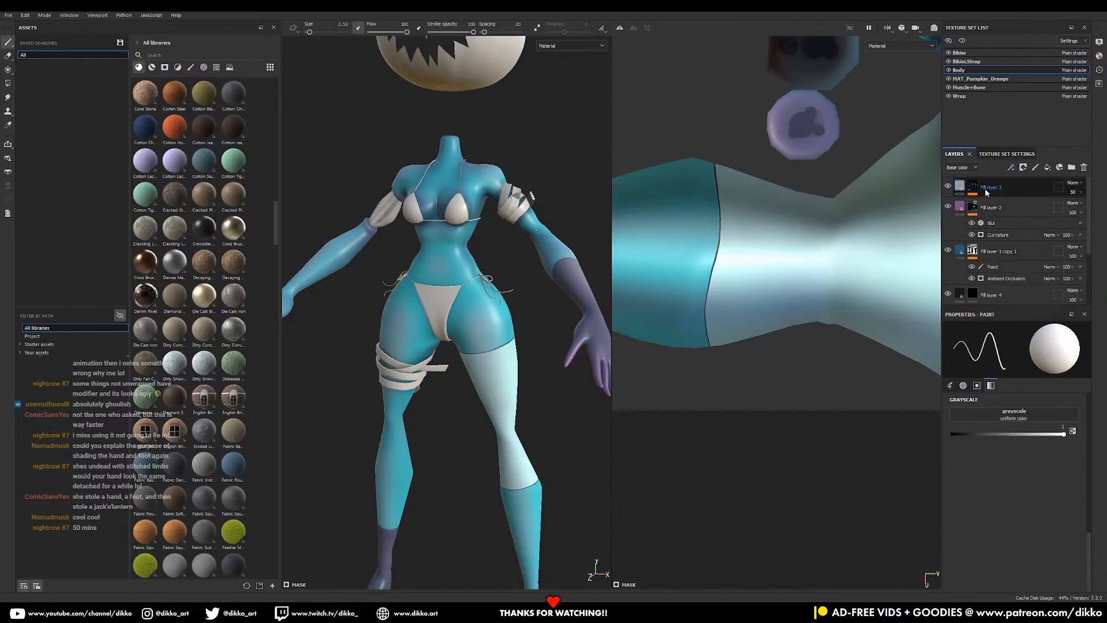
{"action": "left_click", "coordinate": [985, 189]}
{"action": "scroll", "coordinate": [1026, 234], "scroll_direction": "down", "scroll_amount": 3}
{"action": "left_click", "coordinate": [1037, 276], "text": "shift"}
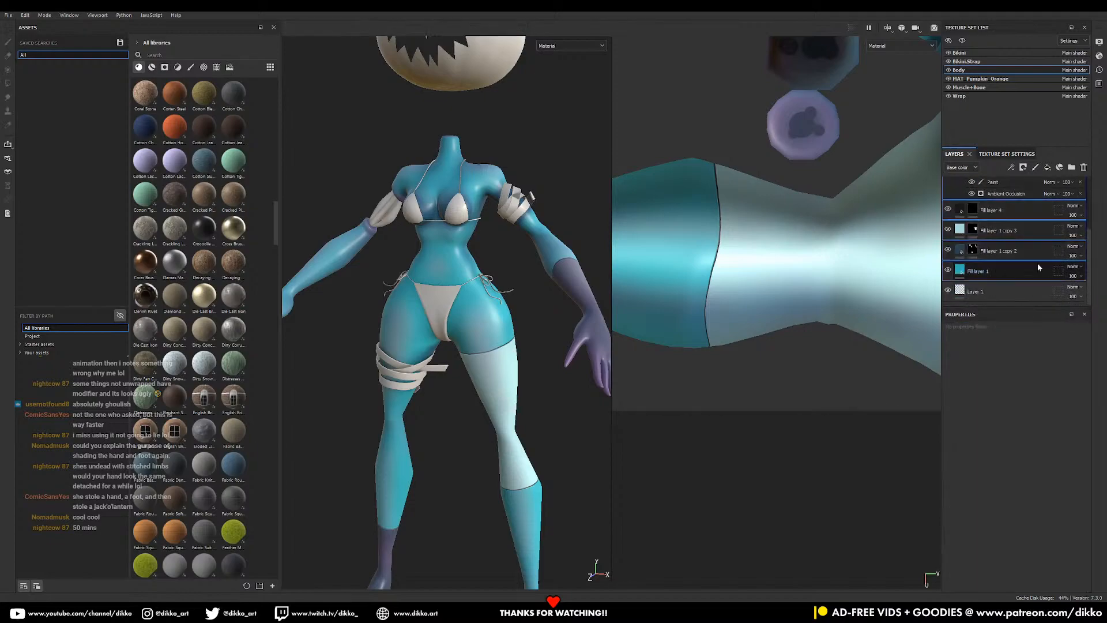
{"action": "left_click", "coordinate": [1072, 167]}
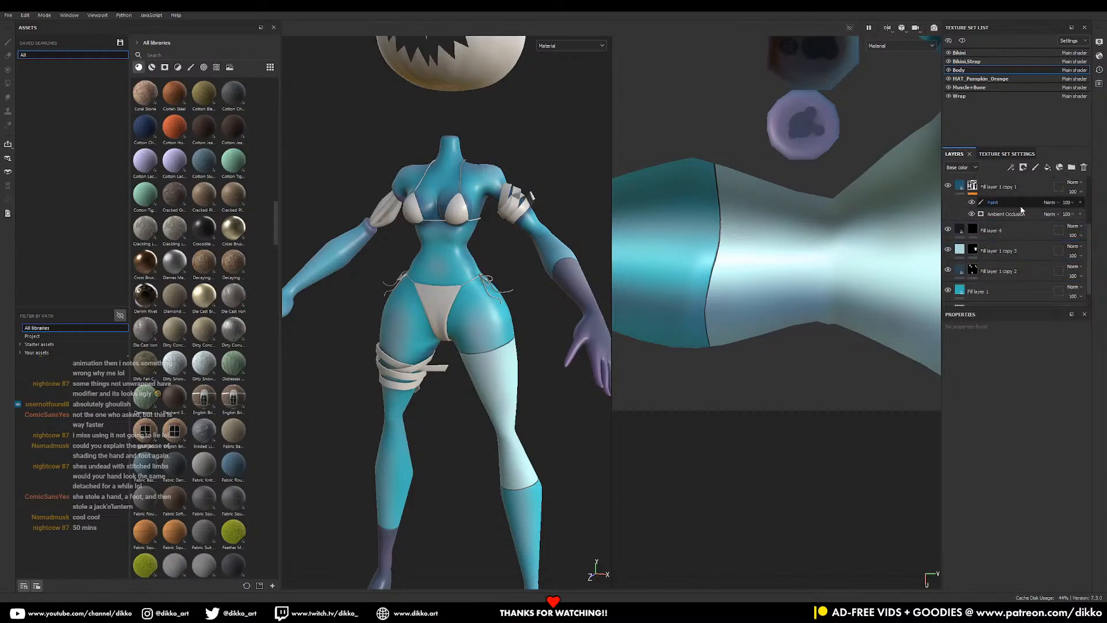
{"action": "double_click", "coordinate": [993, 188]}
{"action": "type", "text": "Body"}
{"action": "key", "text": "Return"}
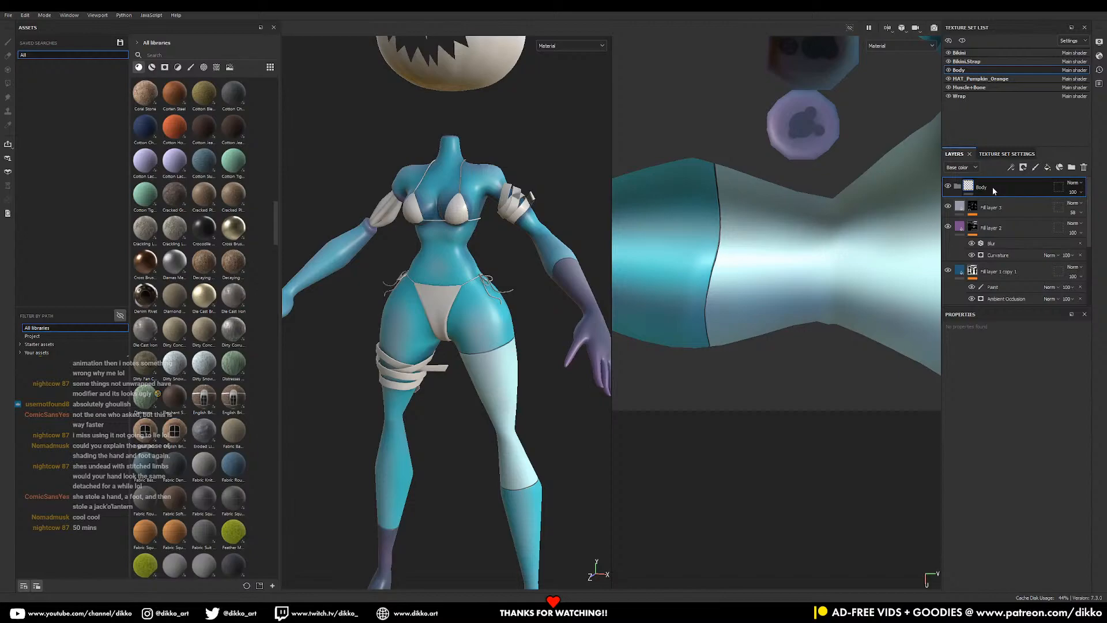
- Move Fill layer 3 through Fill layer 1 into the Body folder
{"action": "left_click", "coordinate": [990, 208]}
{"action": "scroll", "coordinate": [994, 248], "scroll_direction": "down", "scroll_amount": 4}
{"action": "left_click", "coordinate": [998, 278], "text": "shift"}
{"action": "left_click_drag", "start_coordinate": [998, 279], "coordinate": [999, 186]}
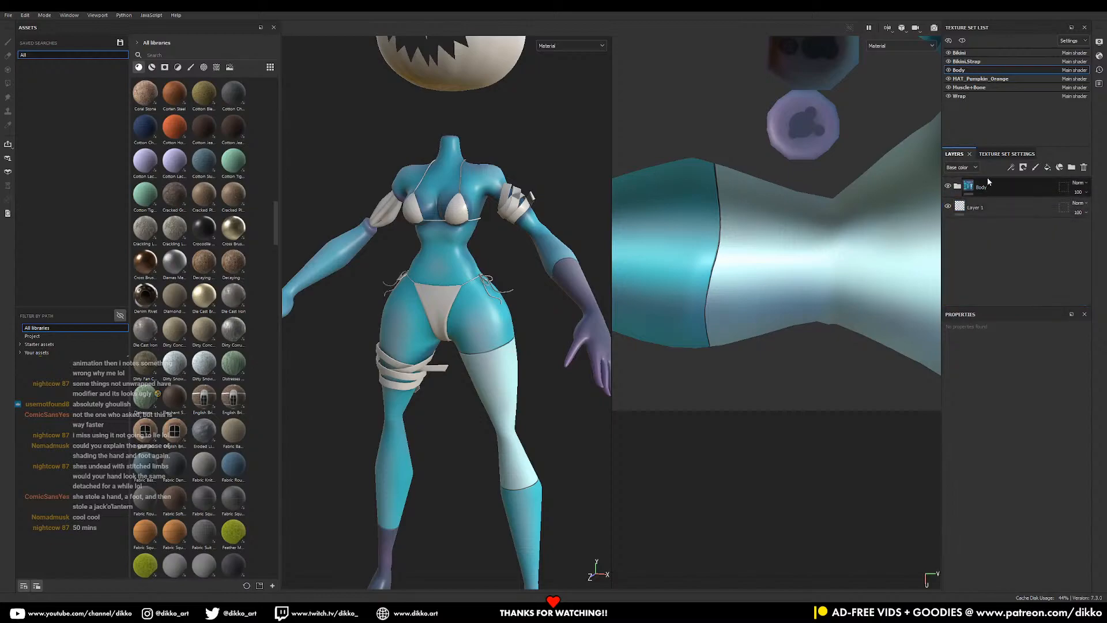
- Add a fill layer named Stitching above the Body folder with a black mask
{"action": "left_click", "coordinate": [1060, 167]}
{"action": "left_click_drag", "start_coordinate": [990, 211], "coordinate": [994, 184]}
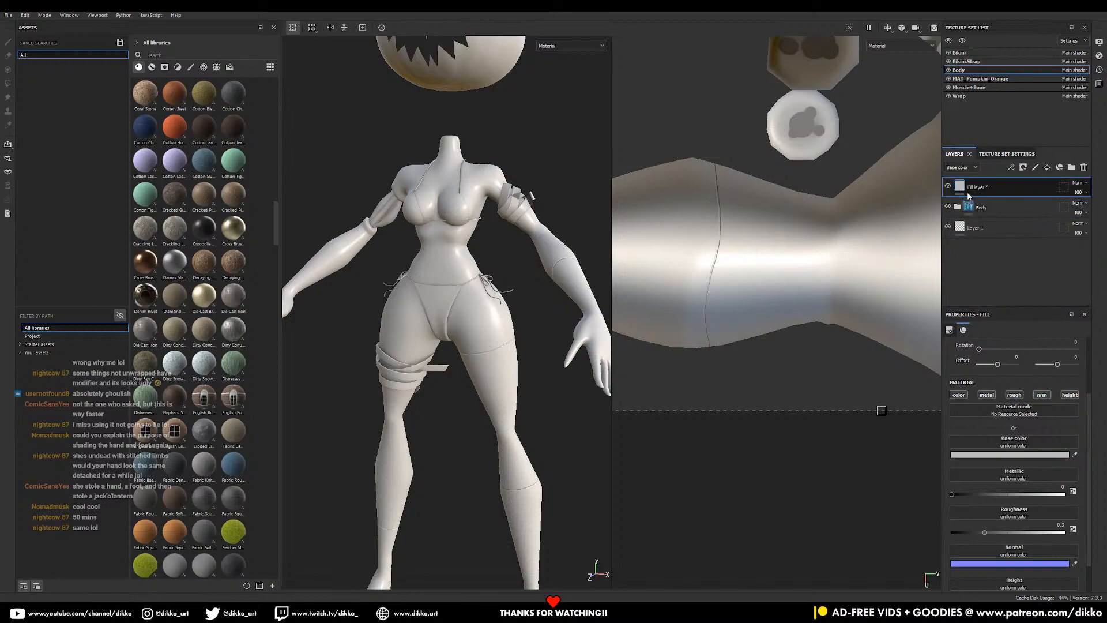
{"action": "double_click", "coordinate": [966, 186]}
{"action": "type", "text": "Stitching"}
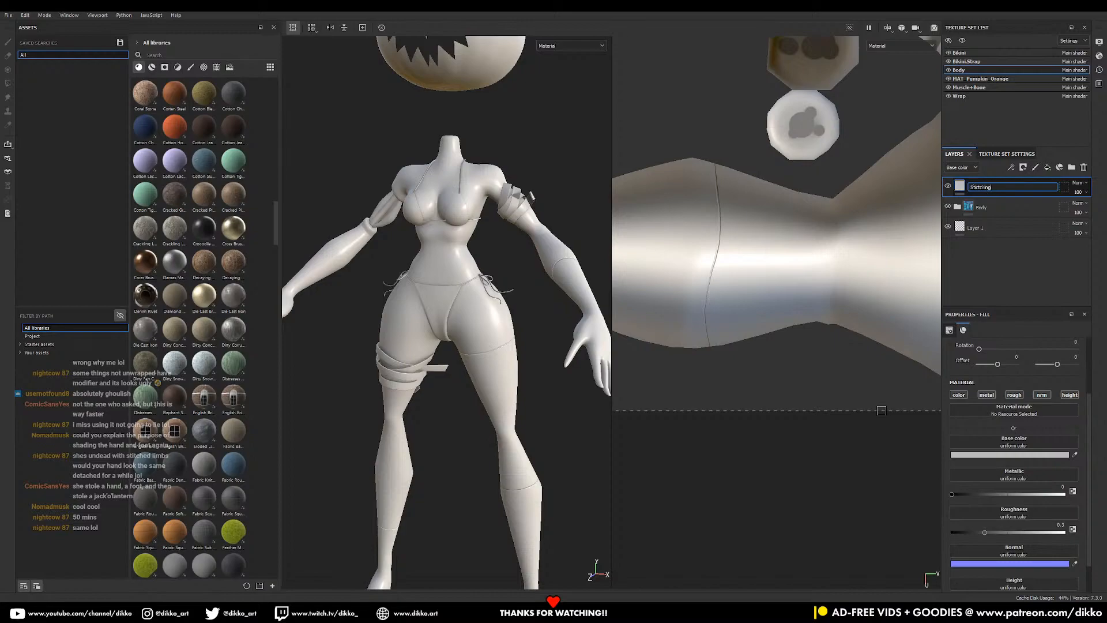
{"action": "key", "text": "Return"}
{"action": "left_click", "coordinate": [1025, 169]}
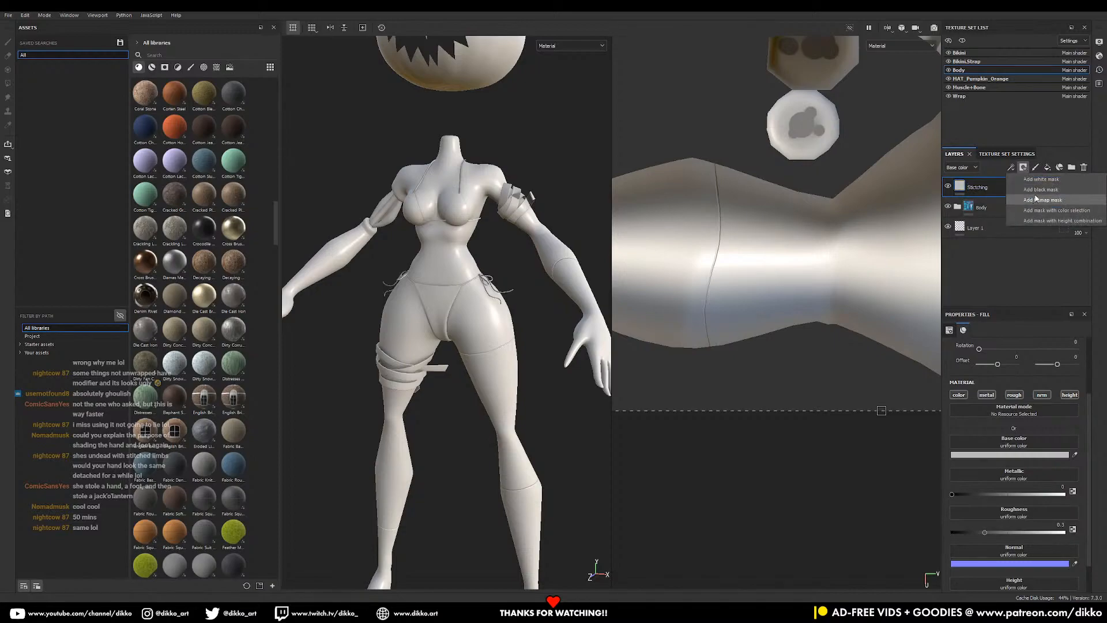
{"action": "left_click", "coordinate": [1040, 190]}
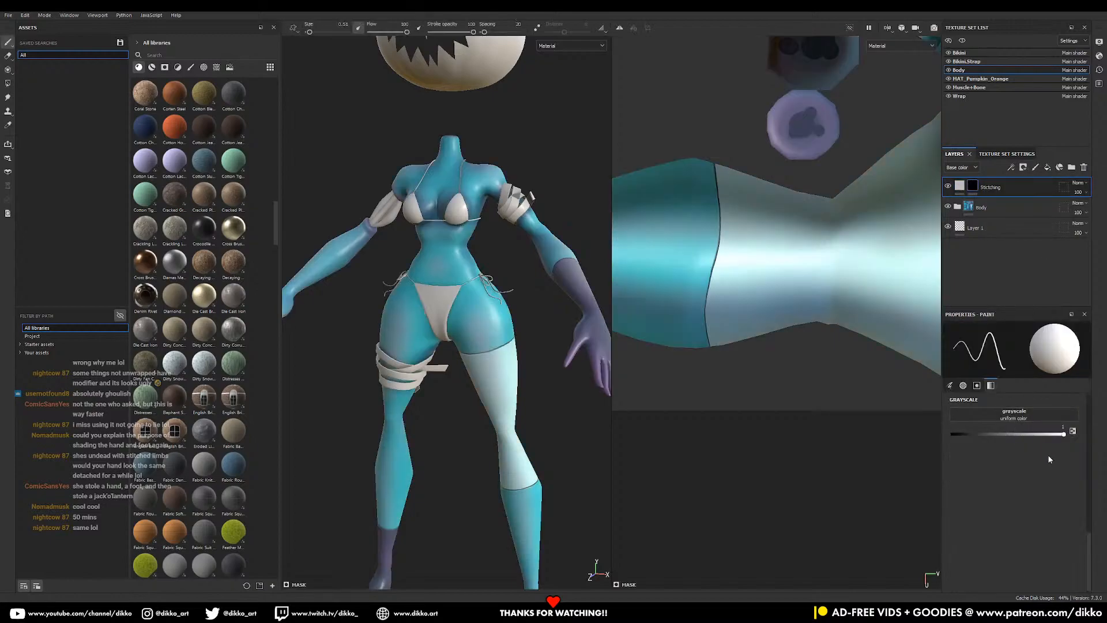
- Set Stitching's base colour to pale warm grey B0AFA2 and raise its height to 0.4586
{"action": "left_click", "coordinate": [961, 187]}
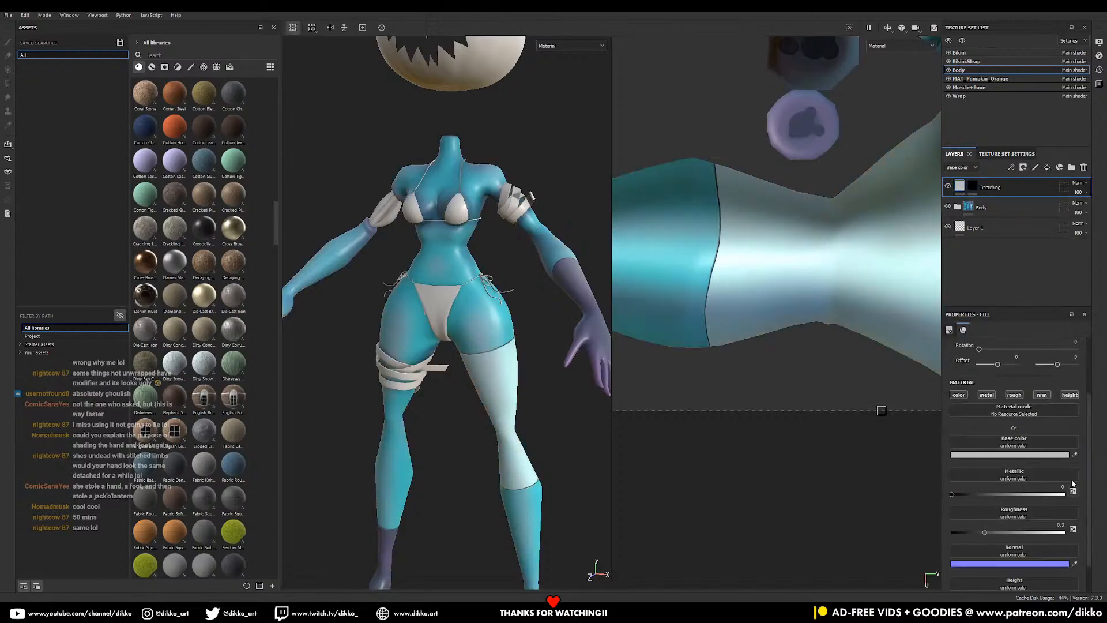
{"action": "left_click", "coordinate": [992, 454]}
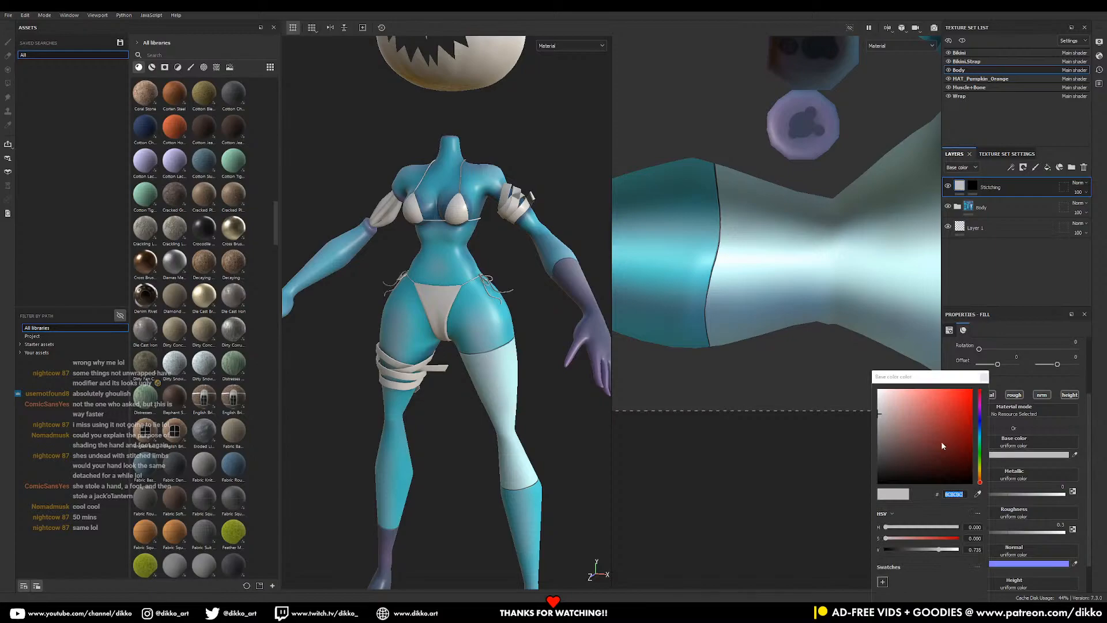
{"action": "left_click", "coordinate": [981, 472]}
{"action": "left_click", "coordinate": [884, 419]}
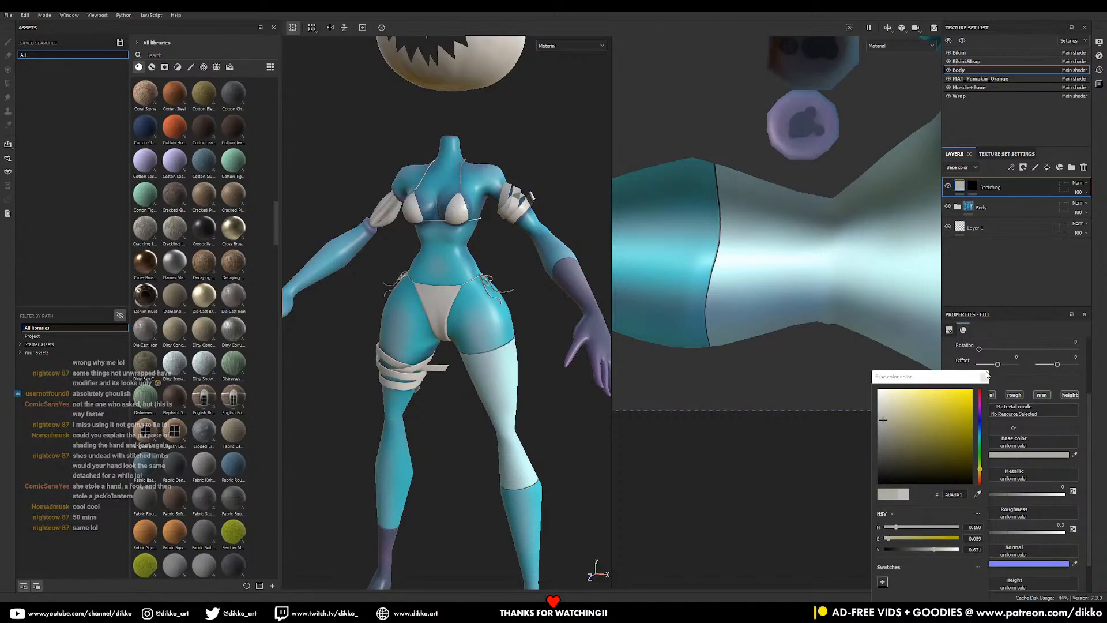
{"action": "left_click_drag", "start_coordinate": [987, 374], "coordinate": [988, 378]}
{"action": "left_click", "coordinate": [985, 382]}
{"action": "scroll", "coordinate": [1016, 519], "scroll_direction": "down", "scroll_amount": 2}
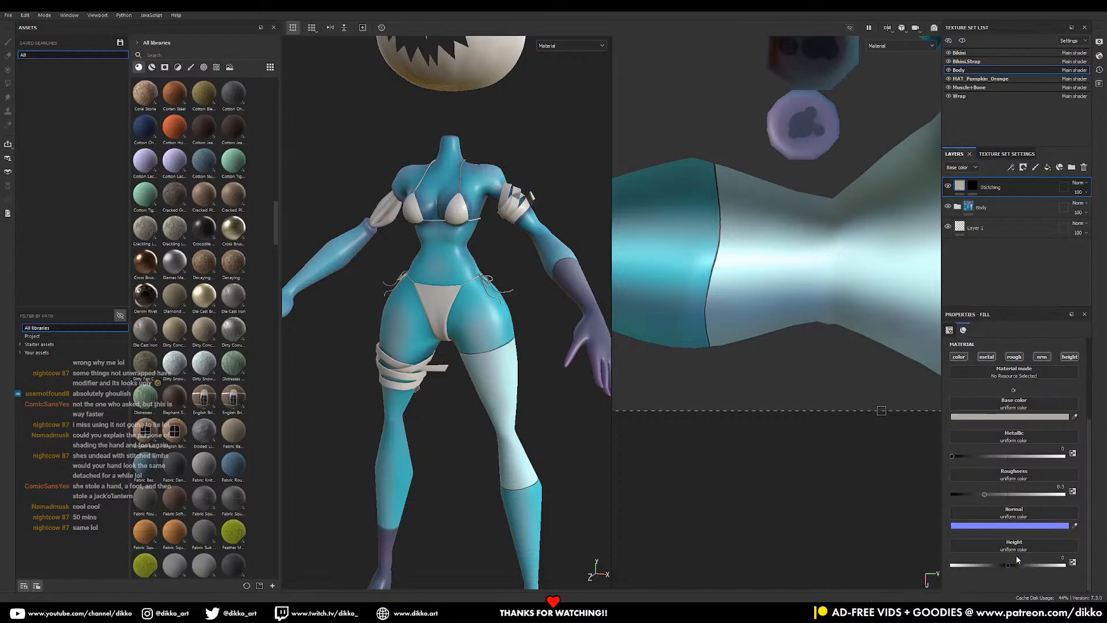
{"action": "left_click_drag", "start_coordinate": [1014, 563], "coordinate": [1026, 564]}
- Set the Stitching layer's Height and Normal blend modes to Replace
{"action": "left_click", "coordinate": [961, 168]}
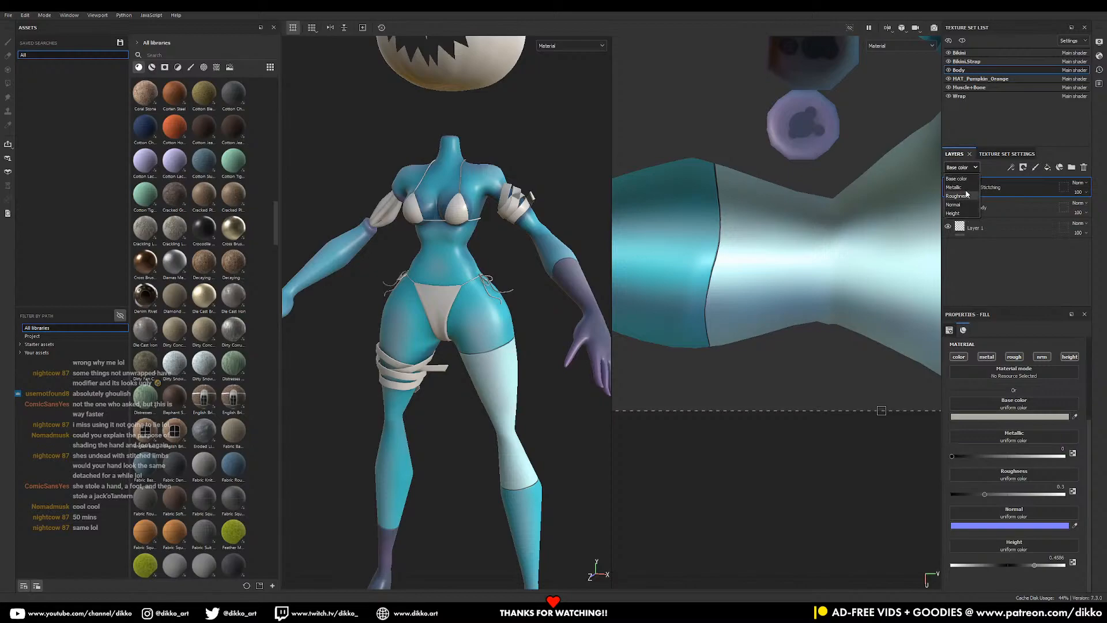
{"action": "left_click", "coordinate": [955, 213]}
{"action": "left_click", "coordinate": [1078, 183]}
{"action": "left_click", "coordinate": [1064, 214]}
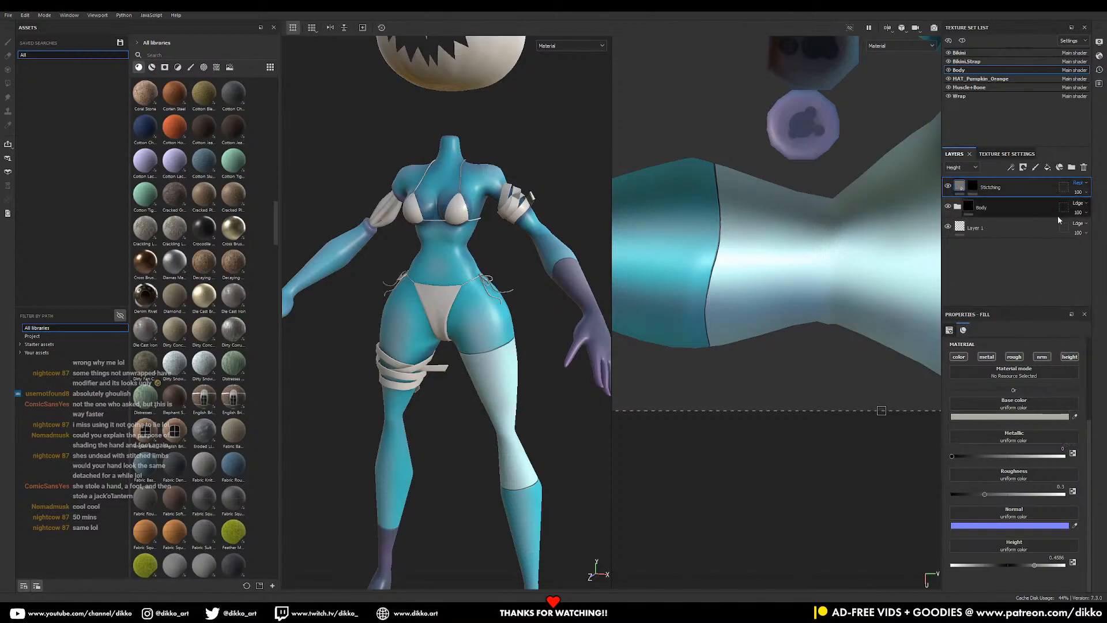
{"action": "left_click", "coordinate": [955, 168]}
{"action": "left_click", "coordinate": [961, 205]}
{"action": "left_click", "coordinate": [1078, 183]}
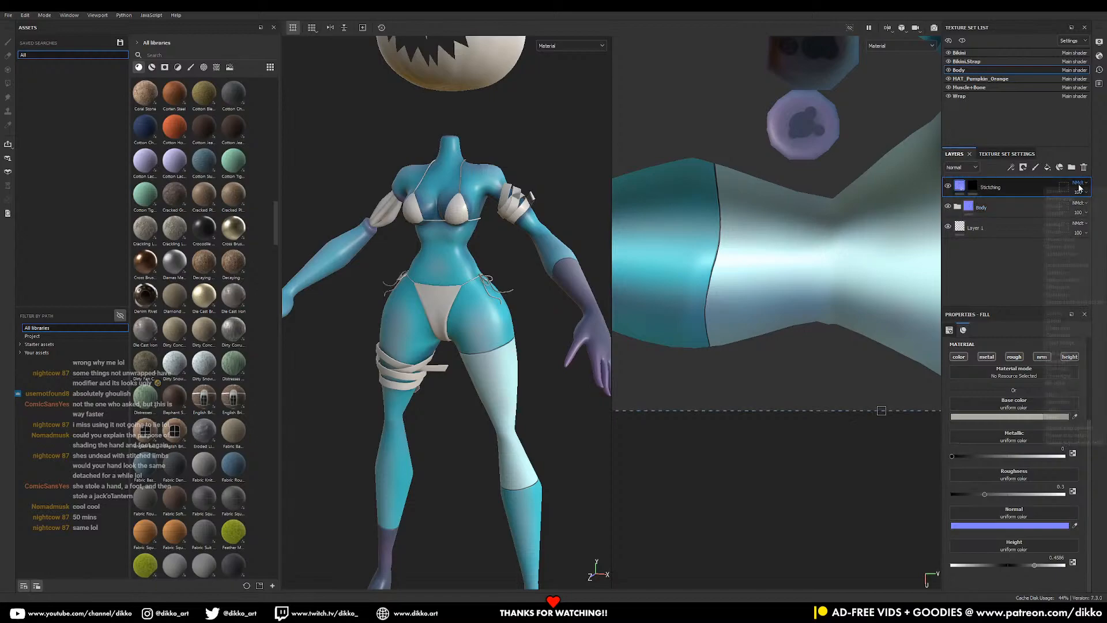
{"action": "left_click", "coordinate": [1070, 211]}
{"action": "left_click", "coordinate": [964, 168]}
{"action": "left_click", "coordinate": [964, 179]}
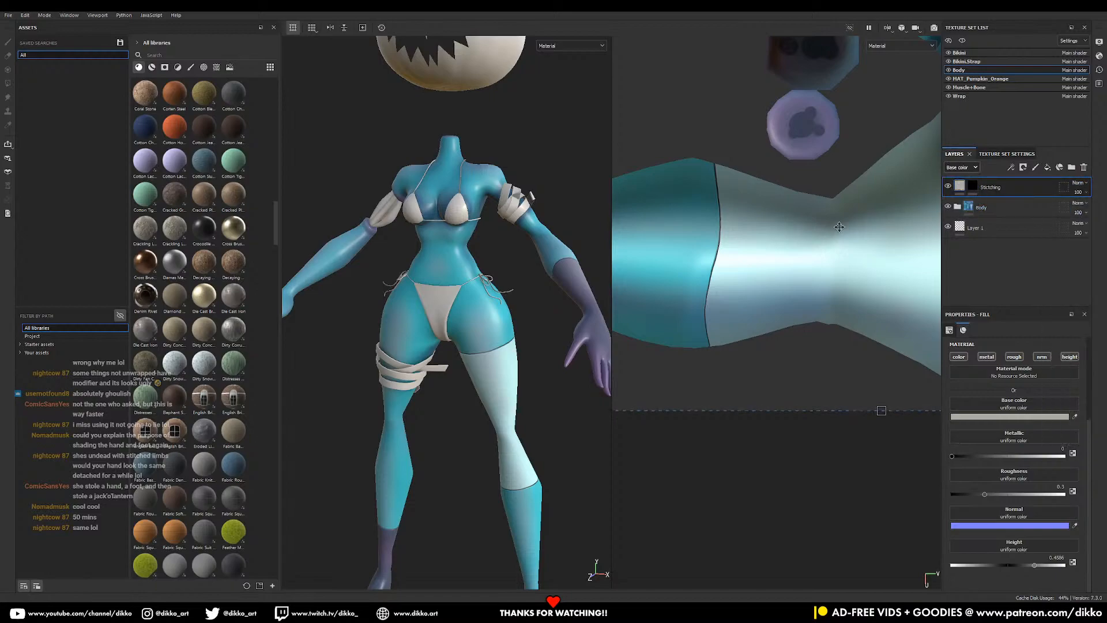
{"action": "right_click_drag", "start_coordinate": [558, 250], "coordinate": [565, 282], "text": "alt"}
- Zoom in on the glove seam and paint a stitch across it on the Stitching layer mask
{"action": "middle_click_drag", "start_coordinate": [565, 282], "coordinate": [472, 308], "text": "alt"}
{"action": "left_click_drag", "start_coordinate": [472, 308], "coordinate": [447, 315], "text": "alt"}
{"action": "right_click_drag", "start_coordinate": [453, 315], "coordinate": [591, 424], "text": "alt"}
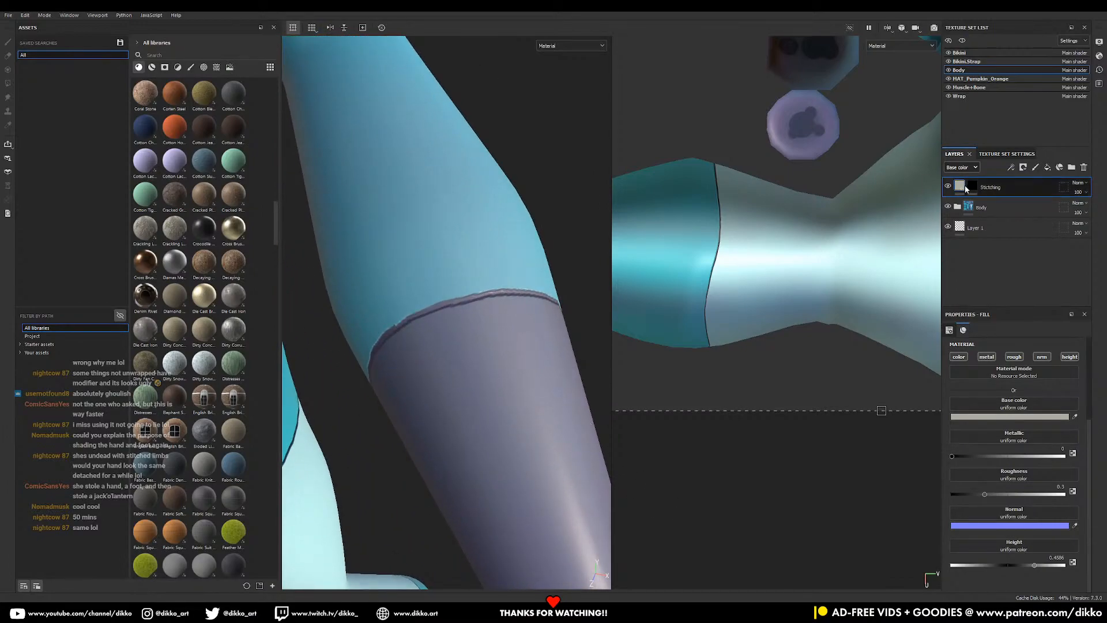
{"action": "left_click", "coordinate": [971, 187]}
{"action": "mouse_move", "coordinate": [420, 307]}
{"action": "left_mouse_down"}
{"action": "mouse_move", "coordinate": [433, 317]}
{"action": "mouse_move", "coordinate": [540, 288]}
{"action": "mouse_move", "coordinate": [480, 274]}
{"action": "mouse_move", "coordinate": [526, 305]}
{"action": "mouse_move", "coordinate": [474, 296]}
{"action": "mouse_move", "coordinate": [537, 307]}
{"action": "left_mouse_up"}
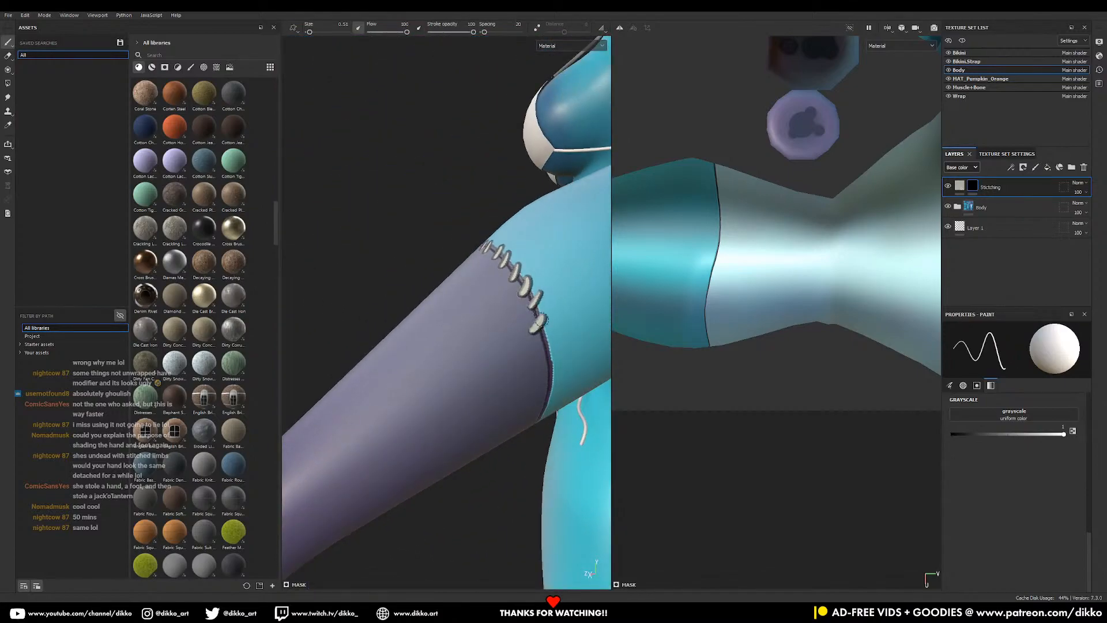
- Paint stitches at the seam's lower end, undoing the bad diagonal stitch
{"action": "middle_click_drag", "start_coordinate": [545, 344], "coordinate": [520, 293]}
{"action": "left_click_drag", "start_coordinate": [519, 293], "coordinate": [486, 288], "text": "alt"}
{"action": "mouse_move", "coordinate": [516, 312]}
{"action": "left_mouse_down"}
{"action": "mouse_move", "coordinate": [529, 307]}
{"action": "mouse_move", "coordinate": [519, 348]}
{"action": "left_mouse_up"}
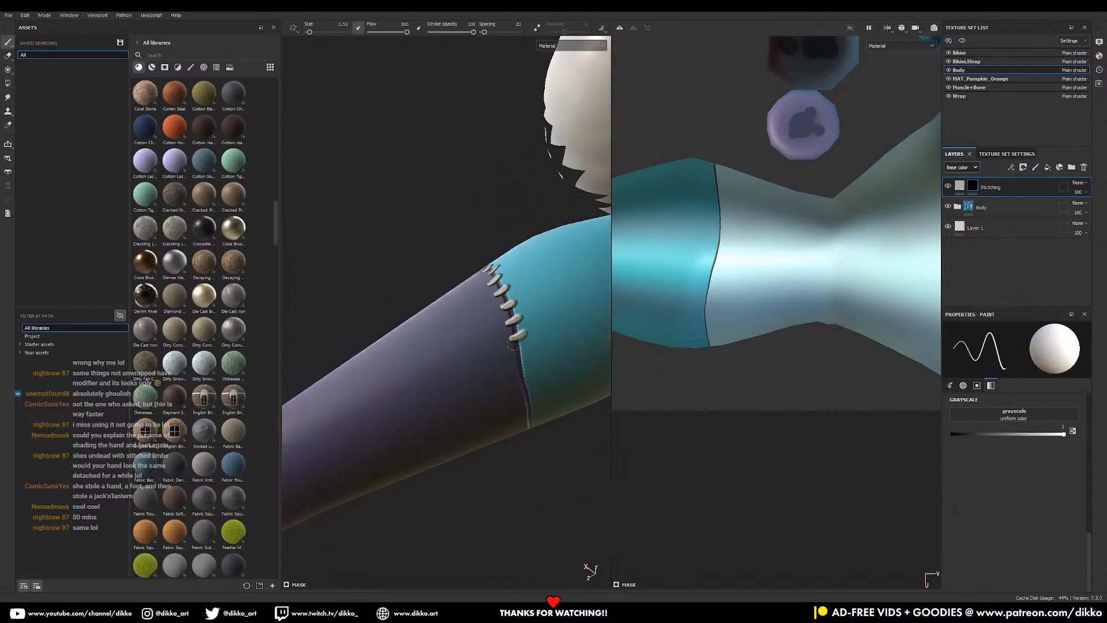
{"action": "left_click_drag", "start_coordinate": [518, 410], "coordinate": [525, 393], "text": "alt"}
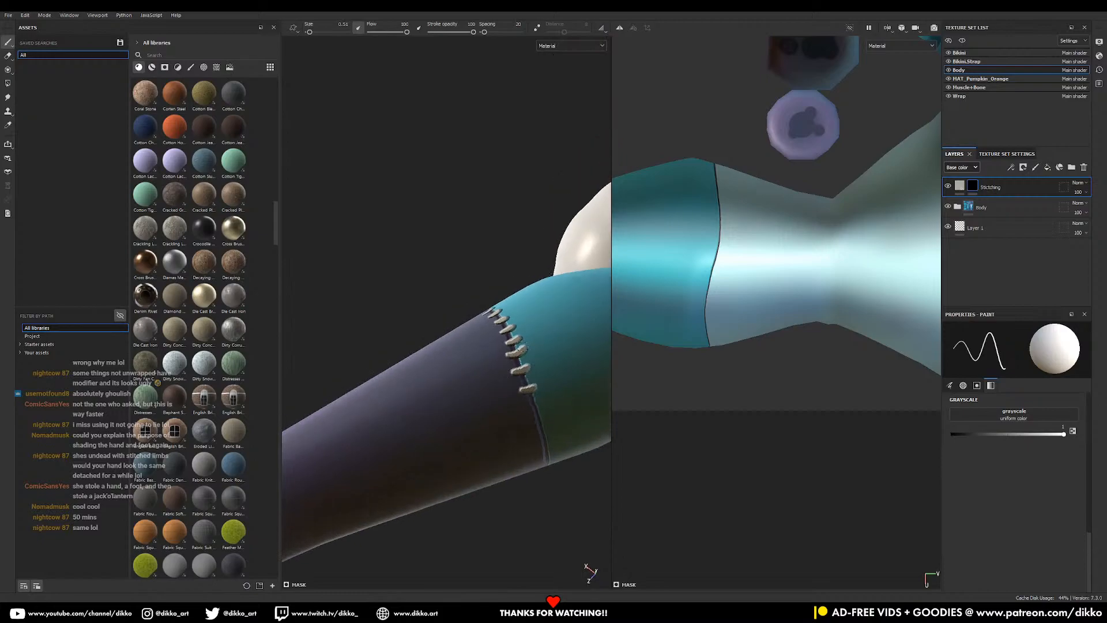
{"action": "middle_click_drag", "start_coordinate": [528, 398], "coordinate": [470, 333], "text": "alt"}
{"action": "left_click_drag", "start_coordinate": [471, 333], "coordinate": [477, 316]}
{"action": "key", "text": "ctrl+z"}
{"action": "key", "text": "ctrl+z"}
{"action": "key", "text": "ctrl+z"}
{"action": "key", "text": "ctrl+z"}
{"action": "key", "text": "ctrl+z"}
{"action": "key", "text": "ctrl+z"}
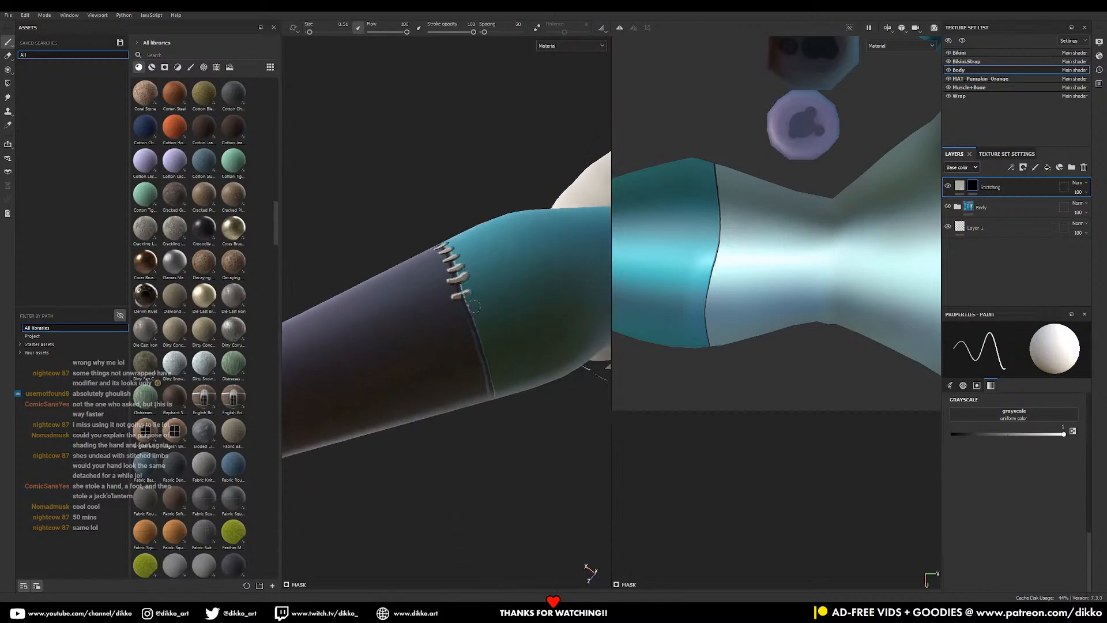
- Turn the arm upright and paint more stitches down the arm seam
{"action": "left_click_drag", "start_coordinate": [462, 265], "coordinate": [479, 287], "text": "alt"}
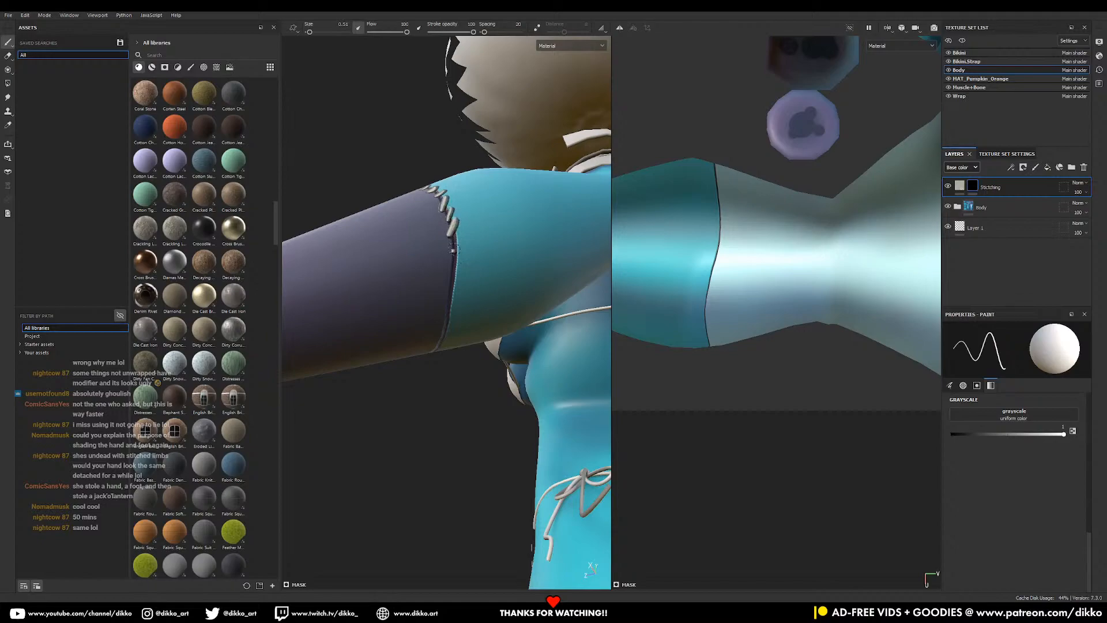
{"action": "mouse_move", "coordinate": [466, 302]}
{"action": "left_mouse_down", "text": "alt"}
{"action": "mouse_move", "coordinate": [459, 286]}
{"action": "mouse_move", "coordinate": [432, 316]}
{"action": "left_mouse_up", "text": "alt"}
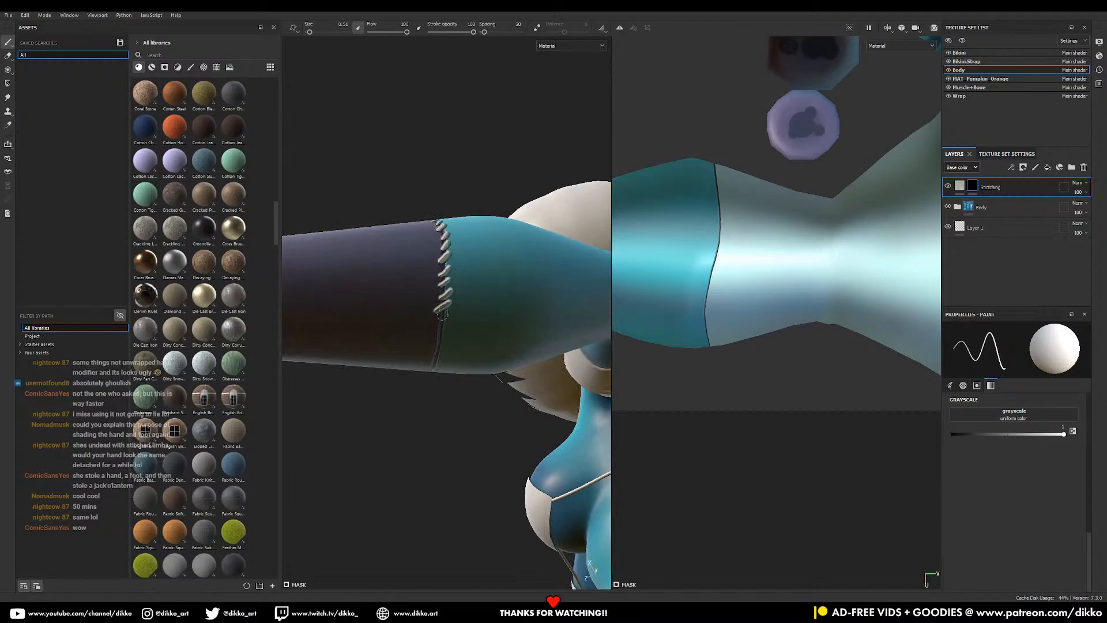
{"action": "left_click_drag", "start_coordinate": [431, 378], "coordinate": [406, 210], "text": "alt"}
{"action": "middle_click_drag", "start_coordinate": [413, 202], "coordinate": [535, 347], "text": "alt"}
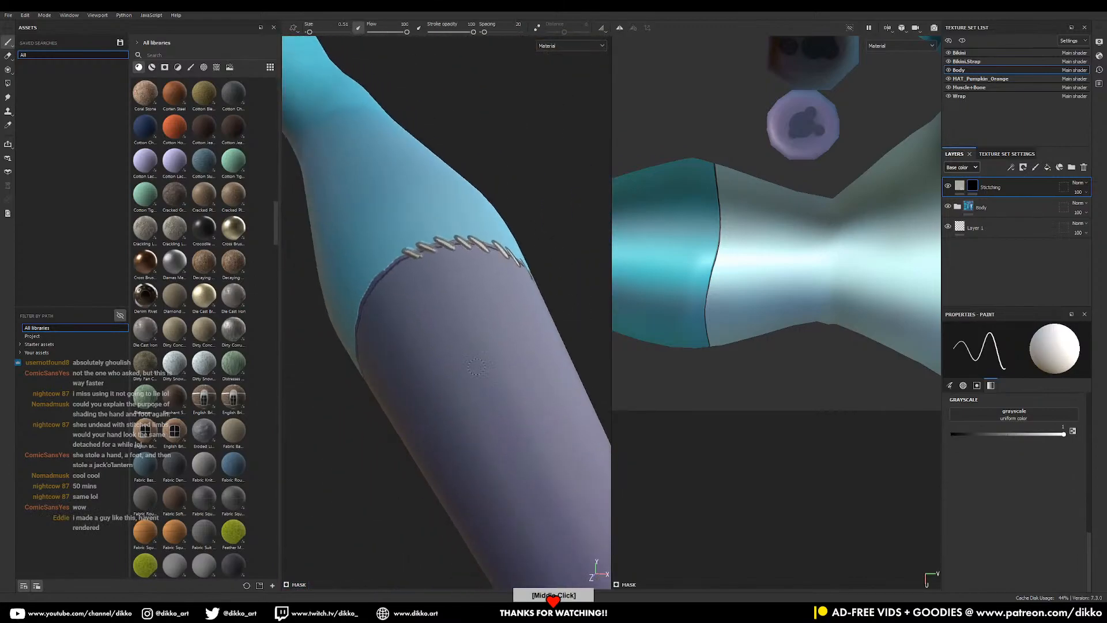
{"action": "left_click_drag", "start_coordinate": [535, 346], "coordinate": [551, 373], "text": "alt"}
{"action": "middle_click_drag", "start_coordinate": [449, 330], "coordinate": [489, 299], "text": "alt"}
{"action": "mouse_move", "coordinate": [378, 263]}
{"action": "left_mouse_down"}
{"action": "mouse_move", "coordinate": [397, 256]}
{"action": "mouse_move", "coordinate": [372, 349]}
{"action": "left_mouse_up"}
{"action": "middle_click_drag", "start_coordinate": [372, 356], "coordinate": [422, 267], "text": "alt"}
- Add stitches further down the arm seam, undoing the misplaced ones
{"action": "mouse_move", "coordinate": [415, 274]}
{"action": "left_mouse_down"}
{"action": "mouse_move", "coordinate": [437, 264]}
{"action": "mouse_move", "coordinate": [423, 316]}
{"action": "left_mouse_up"}
{"action": "key", "text": "ctrl+z"}
{"action": "left_click_drag", "start_coordinate": [418, 328], "coordinate": [433, 272], "text": "alt"}
{"action": "left_click_drag", "start_coordinate": [383, 351], "coordinate": [403, 347]}
{"action": "key", "text": "ctrl+z"}
- Zoom out to the whole body and frame the hips and thigh seam
{"action": "right_click_drag", "start_coordinate": [458, 437], "coordinate": [449, 86], "text": "alt"}
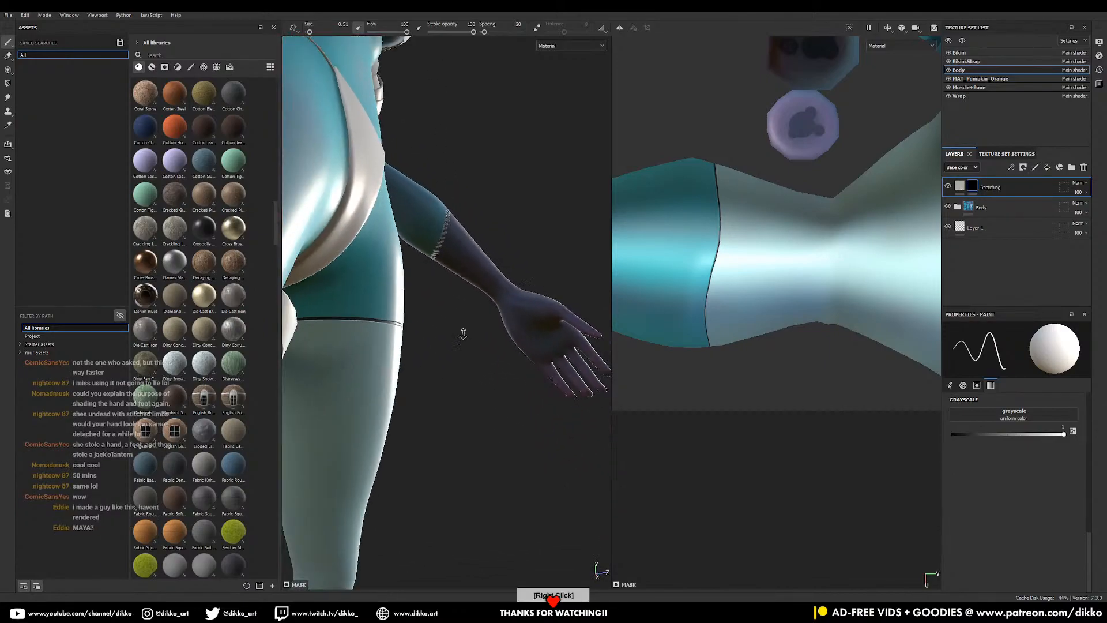
{"action": "right_click_drag", "start_coordinate": [462, 334], "coordinate": [523, 242], "text": "alt"}
{"action": "left_click_drag", "start_coordinate": [523, 242], "coordinate": [489, 213], "text": "alt"}
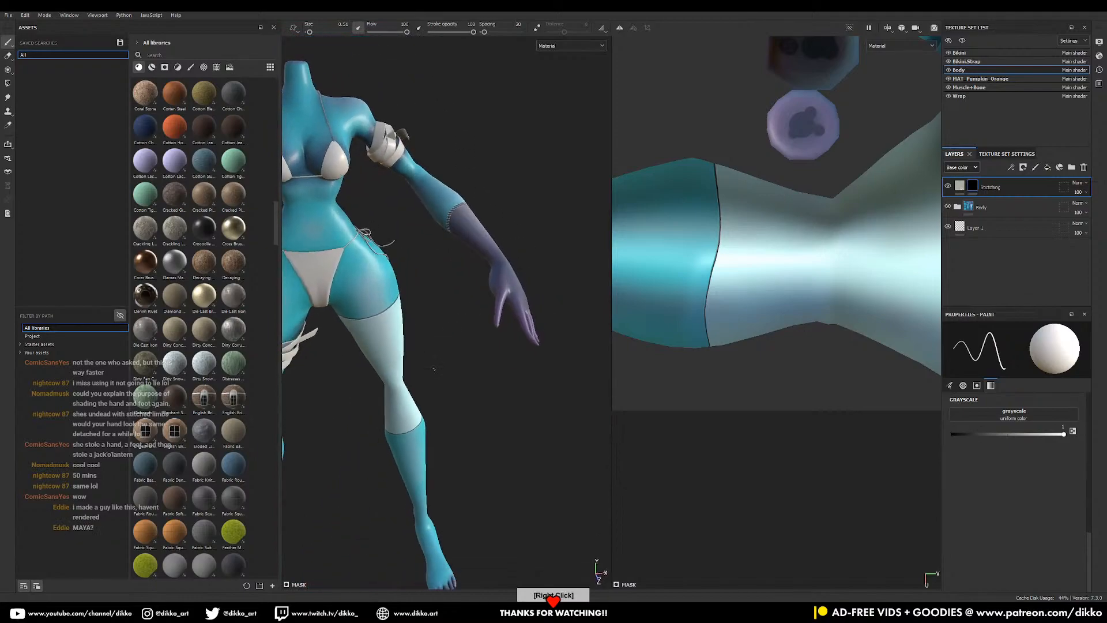
{"action": "middle_click_drag", "start_coordinate": [467, 341], "coordinate": [493, 216], "text": "alt"}
{"action": "left_click_drag", "start_coordinate": [493, 216], "coordinate": [420, 186], "text": "alt"}
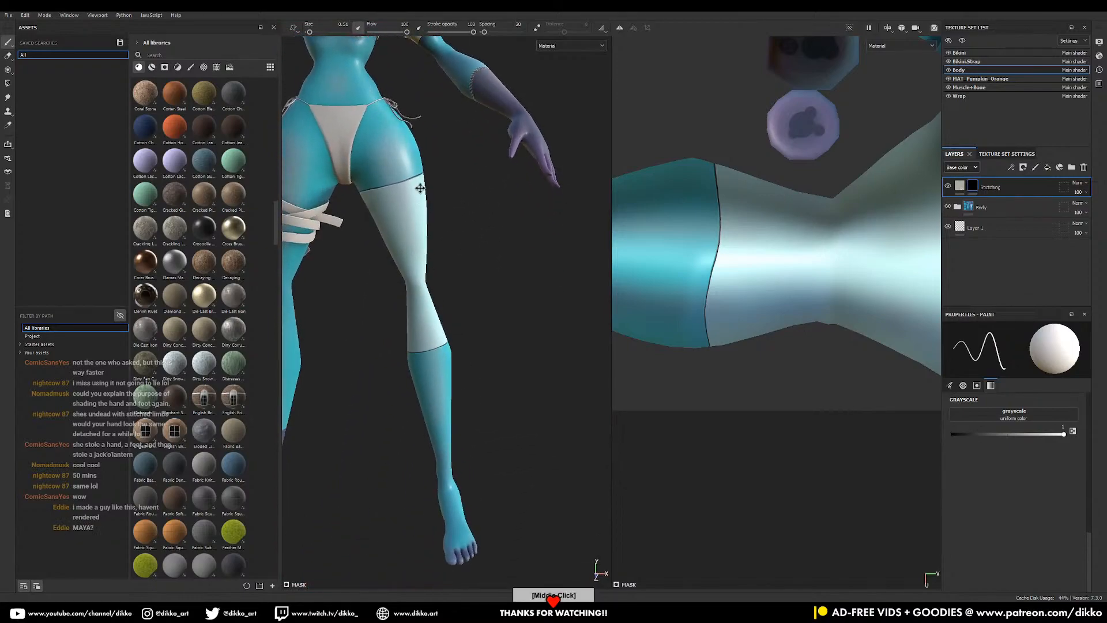
{"action": "middle_click_drag", "start_coordinate": [420, 187], "coordinate": [443, 299], "text": "alt"}
{"action": "right_click_drag", "start_coordinate": [443, 299], "coordinate": [452, 503], "text": "alt"}
{"action": "right_click_drag", "start_coordinate": [420, 254], "coordinate": [433, 410], "text": "alt"}
- Select the Stitches 1 brush from the Brushes library, undoing a trial stroke
{"action": "left_click", "coordinate": [191, 67]}
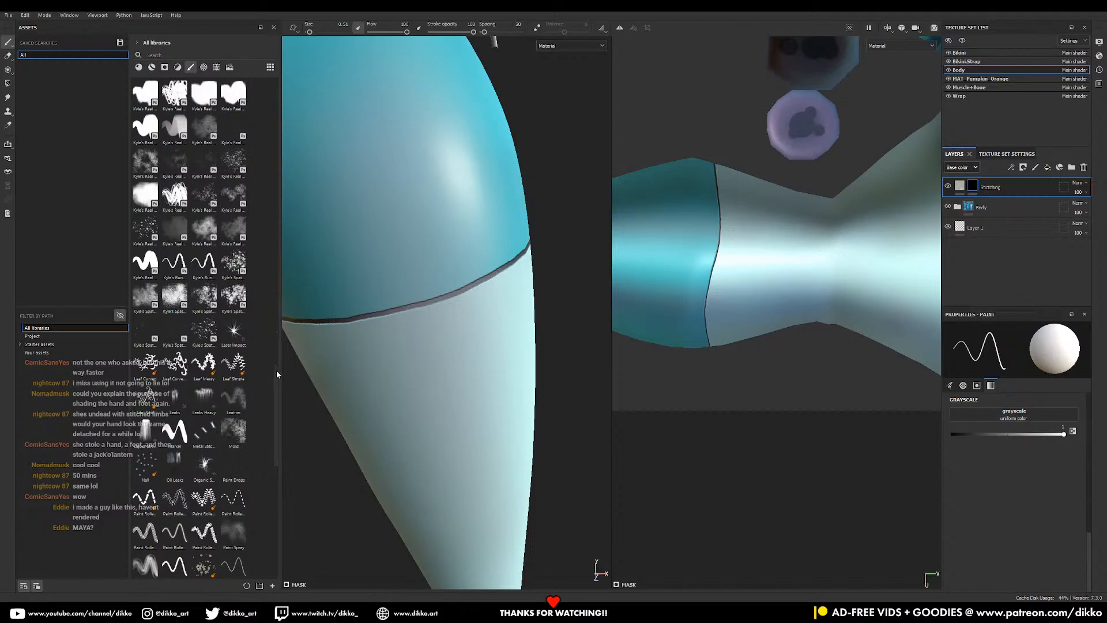
{"action": "left_click_drag", "start_coordinate": [276, 400], "coordinate": [276, 469]}
{"action": "left_click", "coordinate": [239, 421]}
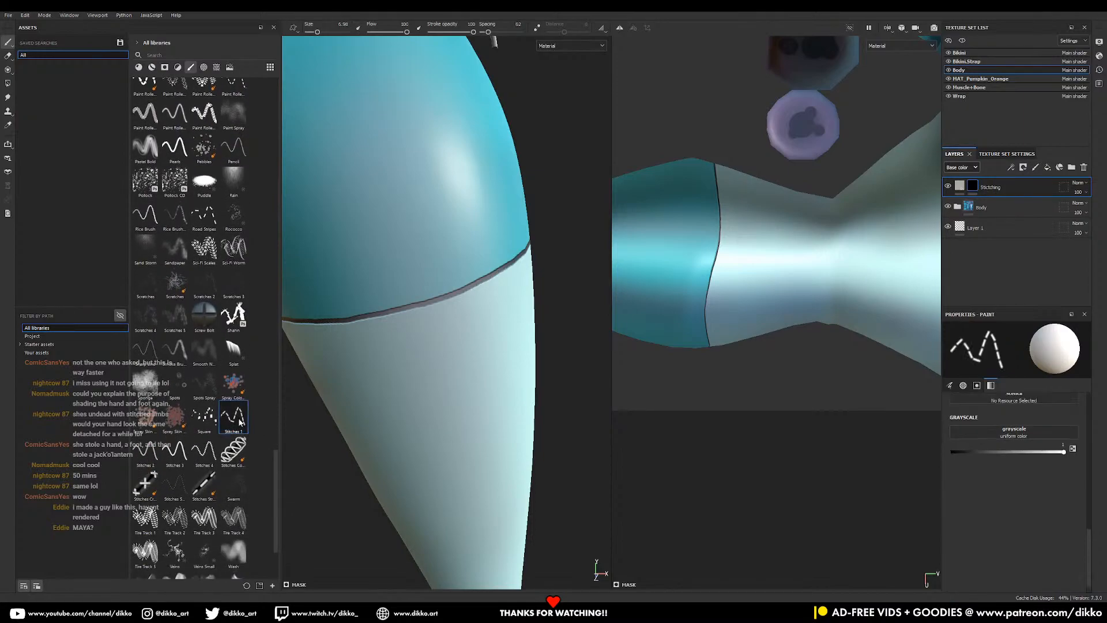
{"action": "mouse_move", "coordinate": [343, 330]}
{"action": "left_mouse_down"}
{"action": "mouse_move", "coordinate": [458, 291]}
{"action": "mouse_move", "coordinate": [468, 300]}
{"action": "left_mouse_up"}
{"action": "key", "text": "ctrl+z"}
- Shrink the Stitches 1 brush to size 2.1 and undo its test stroke
{"action": "right_click", "coordinate": [413, 307]}
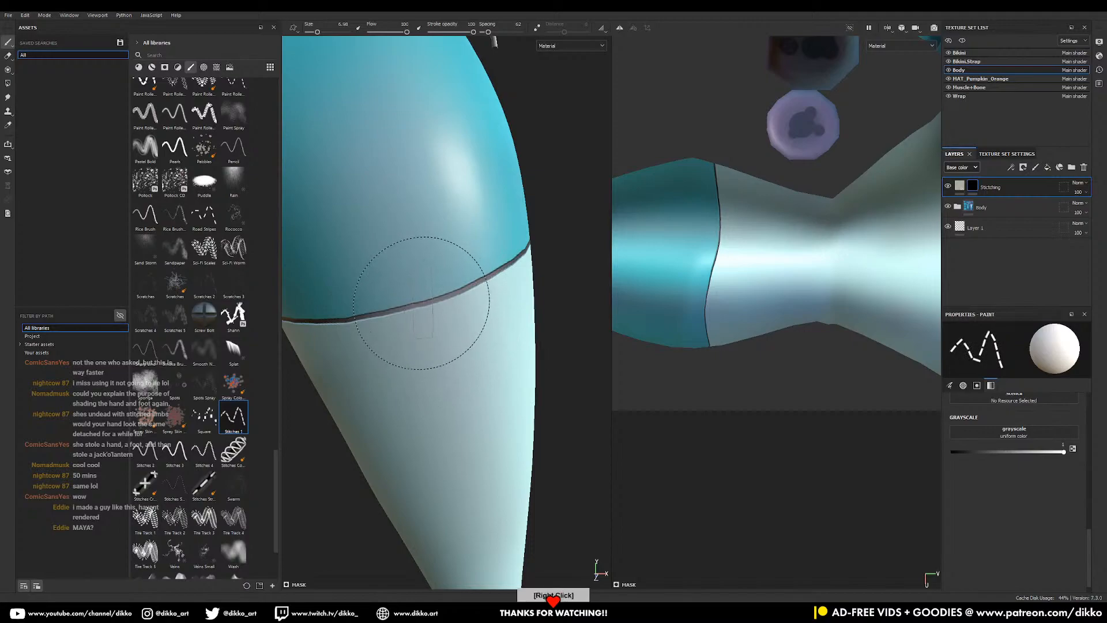
{"action": "right_click_drag", "start_coordinate": [442, 293], "coordinate": [439, 297], "text": "ctrl"}
{"action": "left_click_drag", "start_coordinate": [372, 312], "coordinate": [475, 280]}
{"action": "key", "text": "ctrl+z"}
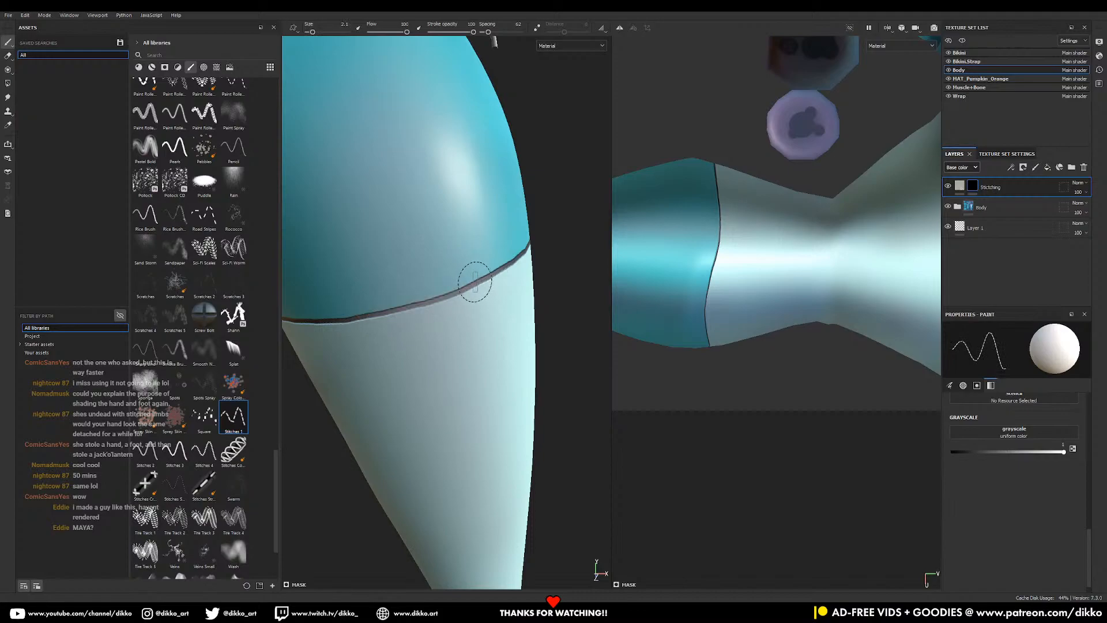
- Expand the Advanced Blending and Attributes sections in the brush Properties
{"action": "left_click_drag", "start_coordinate": [1091, 532], "coordinate": [1097, 483]}
{"action": "scroll", "coordinate": [1013, 489], "scroll_direction": "down", "scroll_amount": 3}
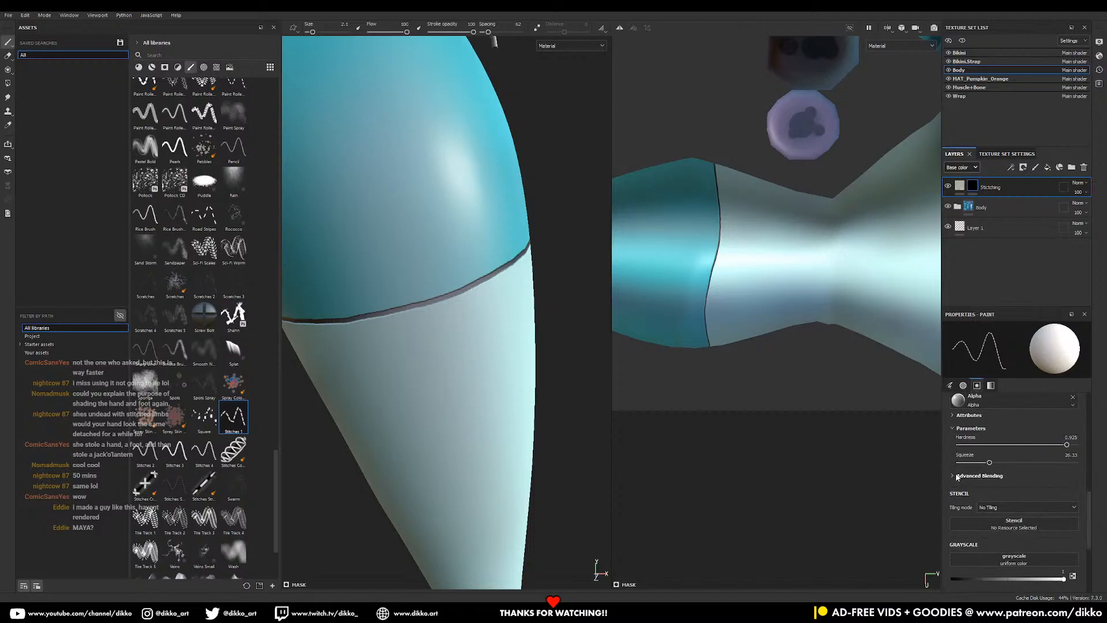
{"action": "left_click", "coordinate": [958, 476]}
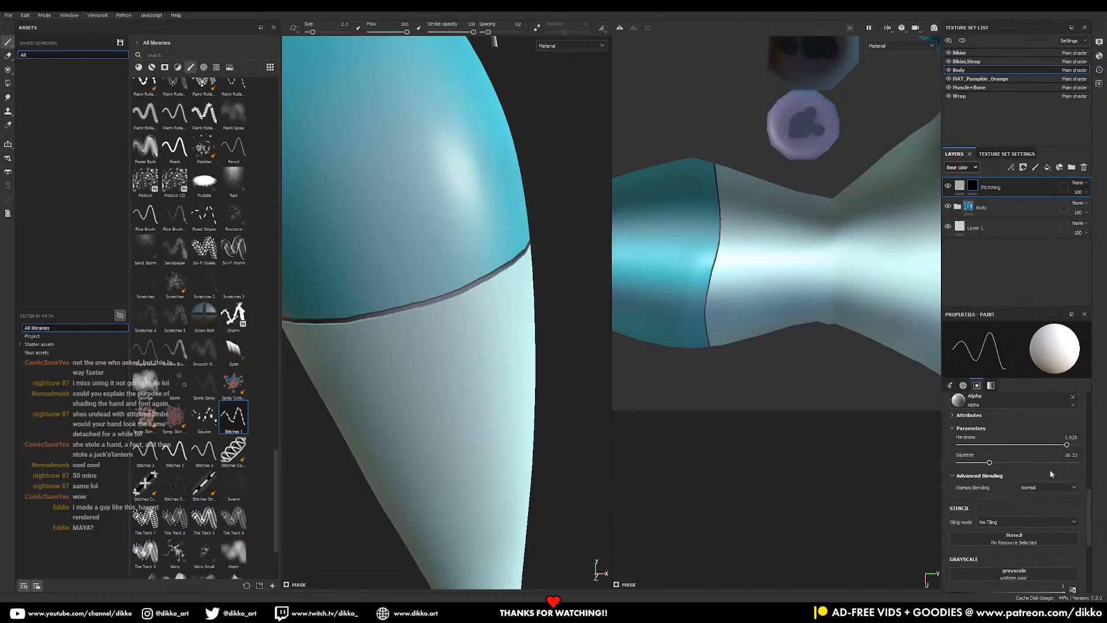
{"action": "scroll", "coordinate": [1092, 474], "scroll_direction": "up", "scroll_amount": 5}
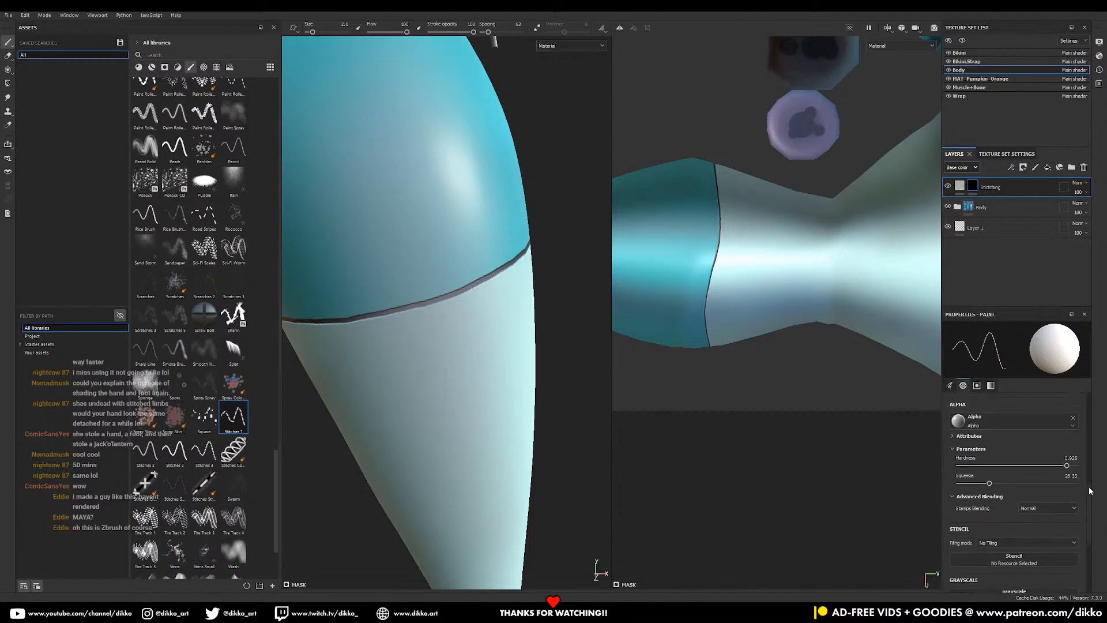
{"action": "scroll", "coordinate": [1092, 474], "scroll_direction": "up", "scroll_amount": 6}
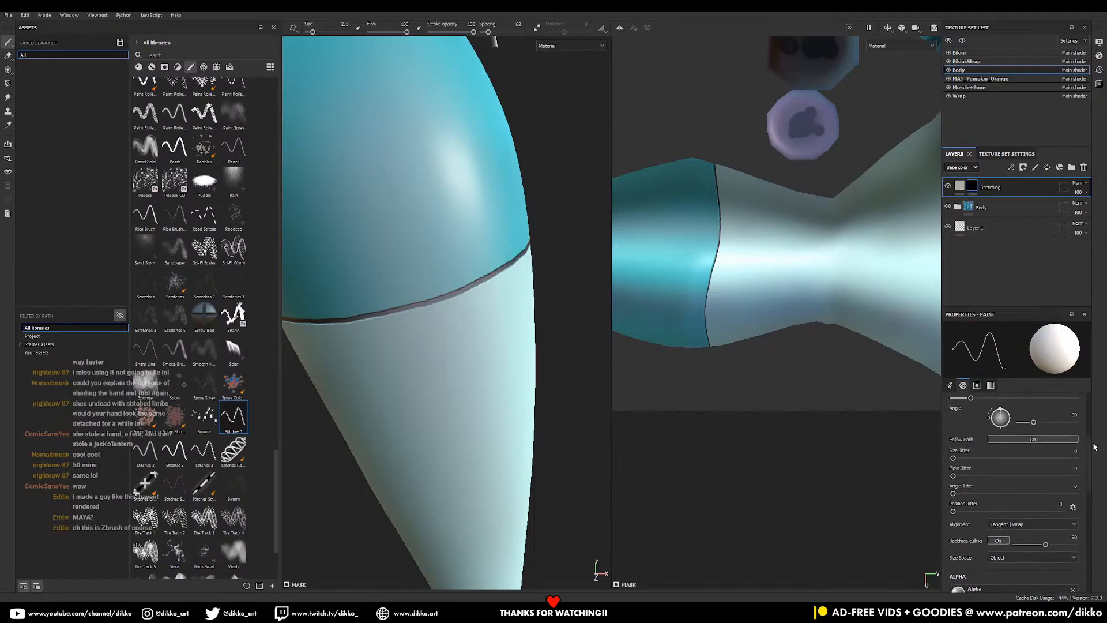
{"action": "scroll", "coordinate": [1095, 443], "scroll_direction": "up", "scroll_amount": 6}
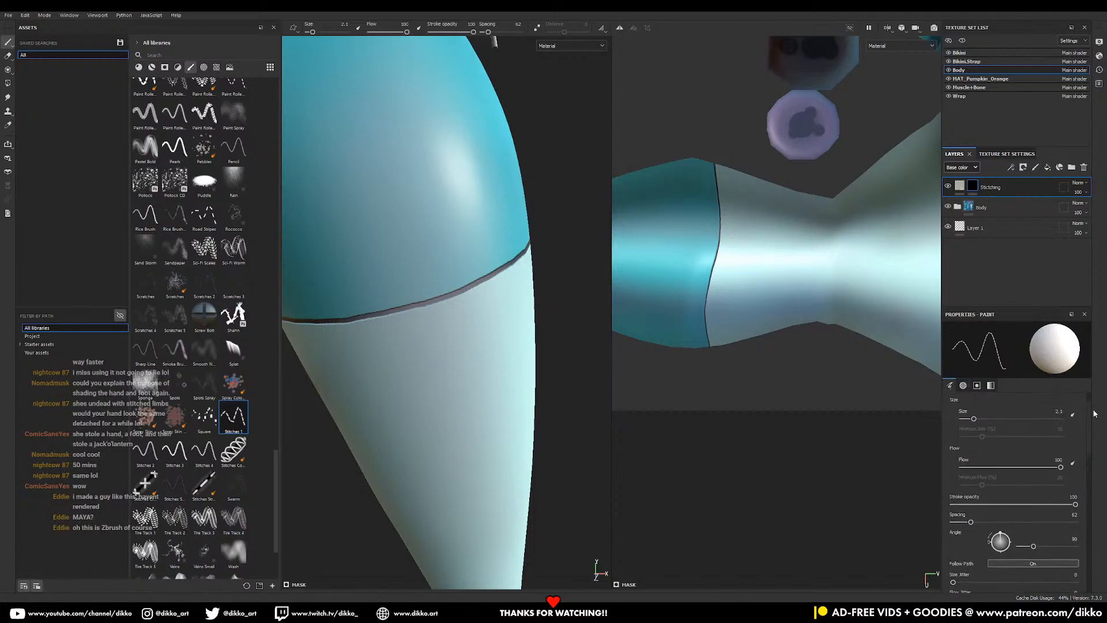
{"action": "scroll", "coordinate": [1068, 472], "scroll_direction": "down", "scroll_amount": 12}
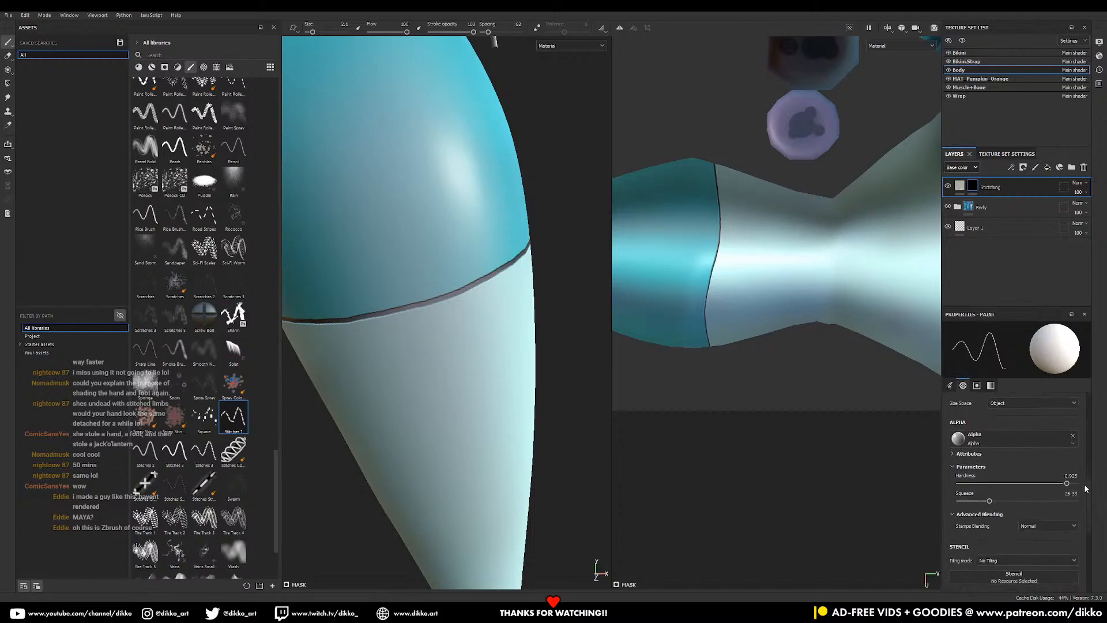
{"action": "left_click", "coordinate": [970, 442]}
{"action": "mouse_move", "coordinate": [1089, 492]}
{"action": "left_mouse_down"}
{"action": "mouse_move", "coordinate": [1089, 528]}
{"action": "mouse_move", "coordinate": [1077, 494]}
{"action": "left_mouse_up"}
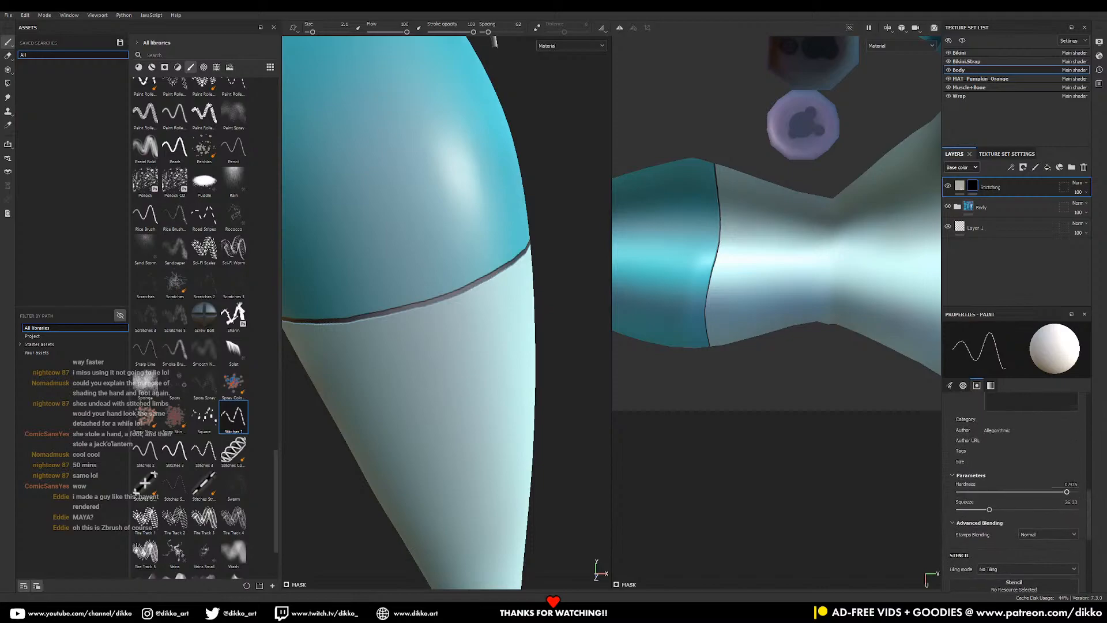
- Raise the hardness slightly and lower flow to 84, undoing the test stitch strokes
{"action": "mouse_move", "coordinate": [431, 307]}
{"action": "right_mouse_down", "text": "ctrl"}
{"action": "mouse_move", "coordinate": [428, 288]}
{"action": "mouse_move", "coordinate": [447, 295]}
{"action": "mouse_move", "coordinate": [428, 301]}
{"action": "mouse_move", "coordinate": [445, 307]}
{"action": "mouse_move", "coordinate": [432, 305]}
{"action": "right_mouse_up", "text": "ctrl"}
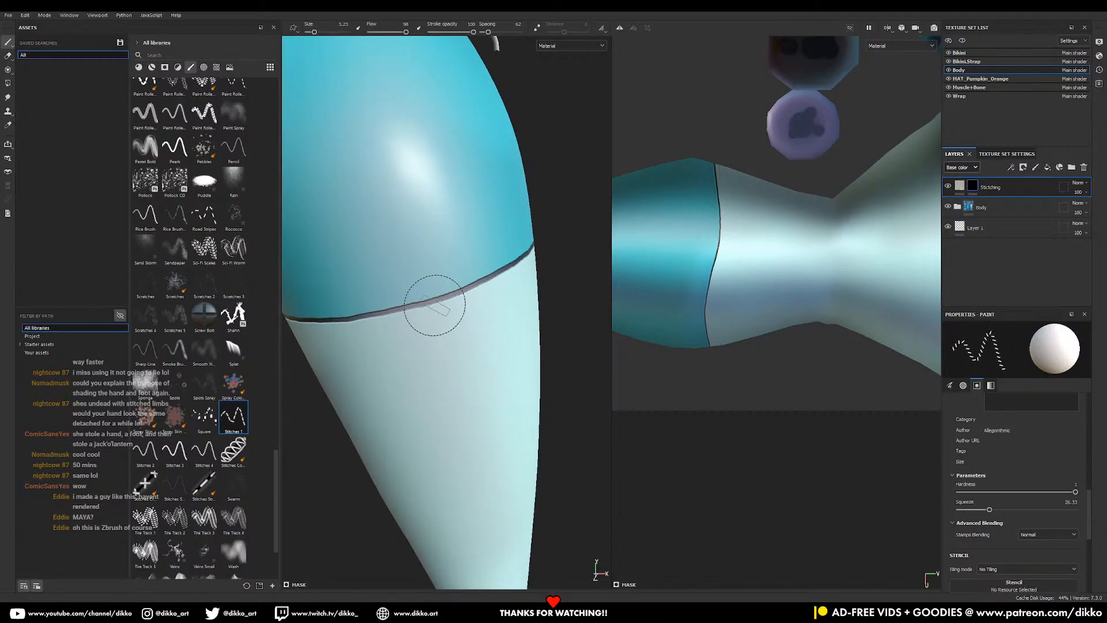
{"action": "mouse_move", "coordinate": [435, 305]}
{"action": "left_mouse_down", "text": "ctrl"}
{"action": "mouse_move", "coordinate": [426, 311]}
{"action": "mouse_move", "coordinate": [443, 300]}
{"action": "mouse_move", "coordinate": [413, 308]}
{"action": "mouse_move", "coordinate": [486, 271]}
{"action": "left_mouse_up", "text": "ctrl"}
{"action": "key", "text": "ctrl+z"}
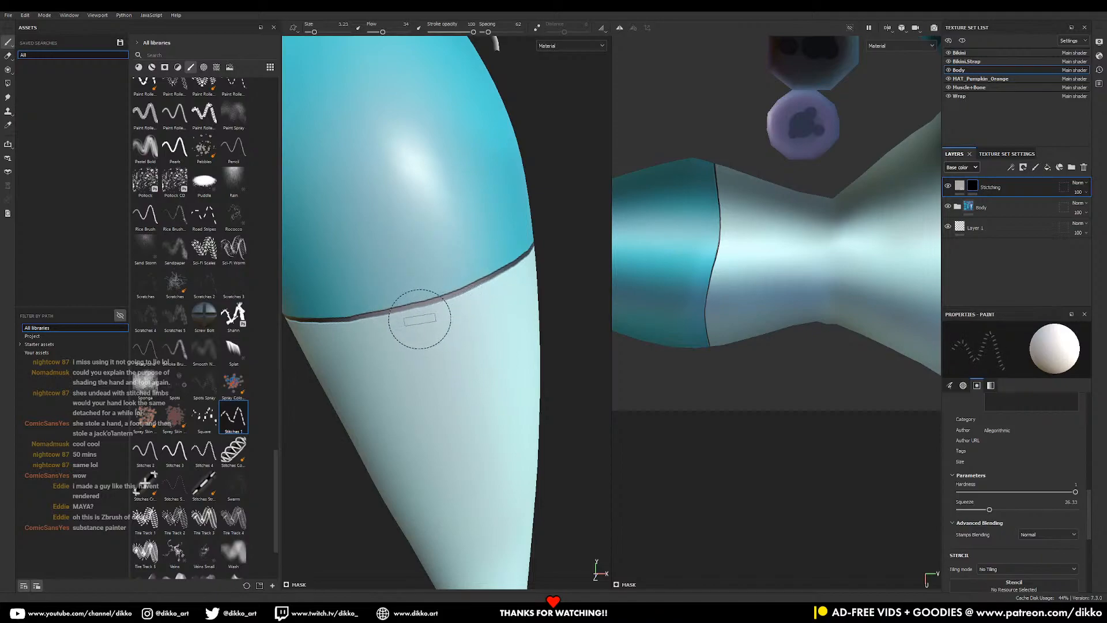
{"action": "mouse_move", "coordinate": [373, 314]}
{"action": "left_mouse_down"}
{"action": "mouse_move", "coordinate": [490, 284]}
{"action": "mouse_move", "coordinate": [530, 260]}
{"action": "left_mouse_up"}
{"action": "key", "text": "ctrl+z"}
{"action": "mouse_move", "coordinate": [398, 311]}
{"action": "left_mouse_down"}
{"action": "mouse_move", "coordinate": [452, 294]}
{"action": "mouse_move", "coordinate": [499, 228]}
{"action": "left_mouse_up"}
{"action": "key", "text": "ctrl+z"}
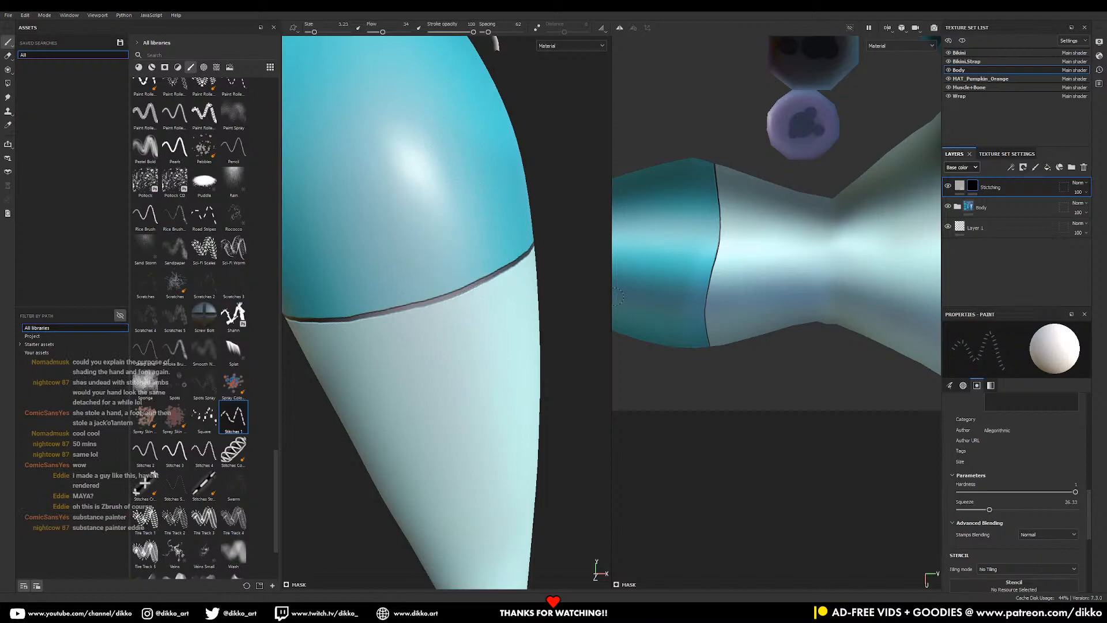
- Set flow back to 100 and undo the trial stitch rows on the seam
{"action": "left_click_drag", "start_coordinate": [393, 34], "coordinate": [406, 31]}
{"action": "left_click_drag", "start_coordinate": [398, 315], "coordinate": [524, 226]}
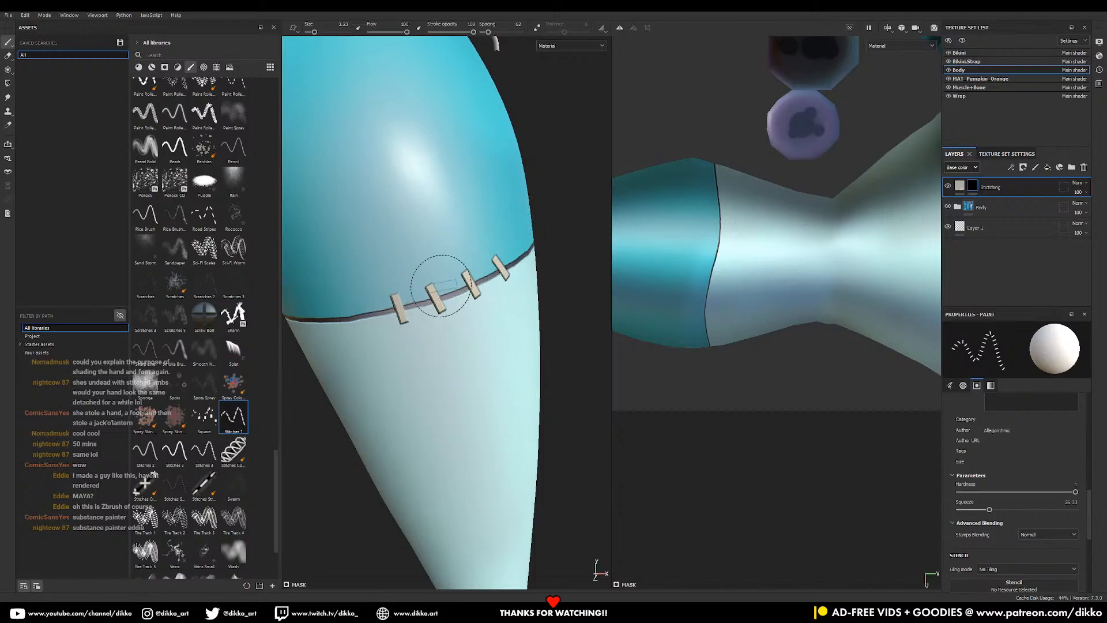
{"action": "key", "text": "ctrl+z"}
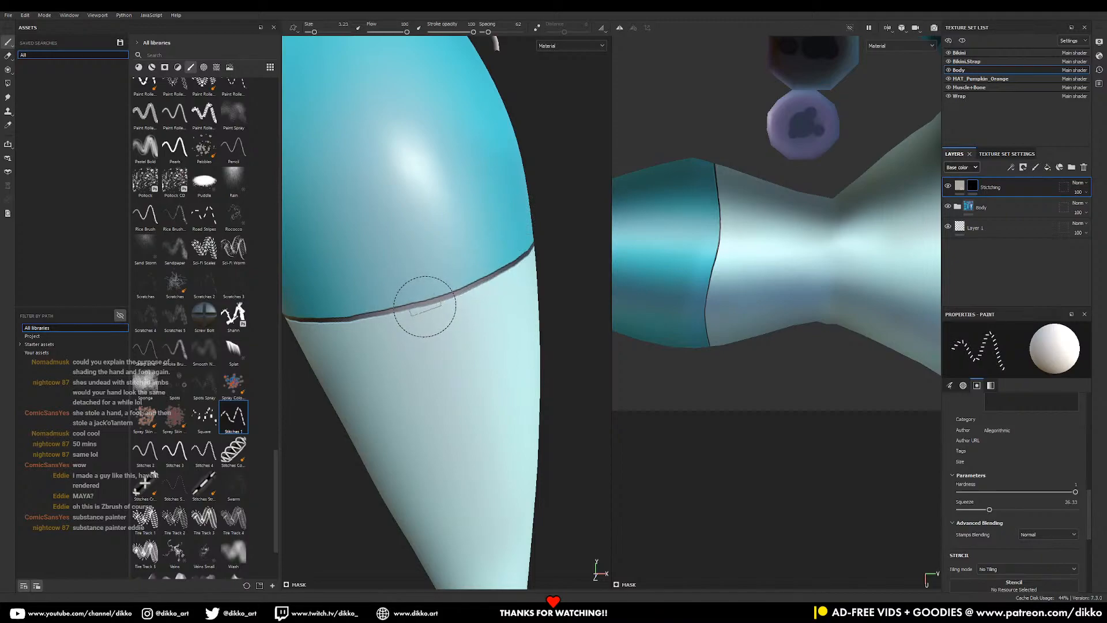
{"action": "mouse_move", "coordinate": [398, 309]}
{"action": "left_mouse_down"}
{"action": "mouse_move", "coordinate": [502, 265]}
{"action": "mouse_move", "coordinate": [516, 242]}
{"action": "mouse_move", "coordinate": [462, 277]}
{"action": "mouse_move", "coordinate": [516, 254]}
{"action": "left_mouse_up"}
{"action": "key", "text": "ctrl+z"}
{"action": "key", "text": "ctrl+z"}
- Set squeeze to 83, hardness to 1 and spacing to 40, then undo a test row
{"action": "mouse_move", "coordinate": [989, 511]}
{"action": "left_mouse_down"}
{"action": "mouse_move", "coordinate": [1048, 512]}
{"action": "mouse_move", "coordinate": [1007, 511]}
{"action": "left_mouse_up"}
{"action": "mouse_move", "coordinate": [1027, 492]}
{"action": "left_mouse_down"}
{"action": "mouse_move", "coordinate": [1012, 495]}
{"action": "mouse_move", "coordinate": [1038, 496]}
{"action": "mouse_move", "coordinate": [1012, 499]}
{"action": "left_mouse_up"}
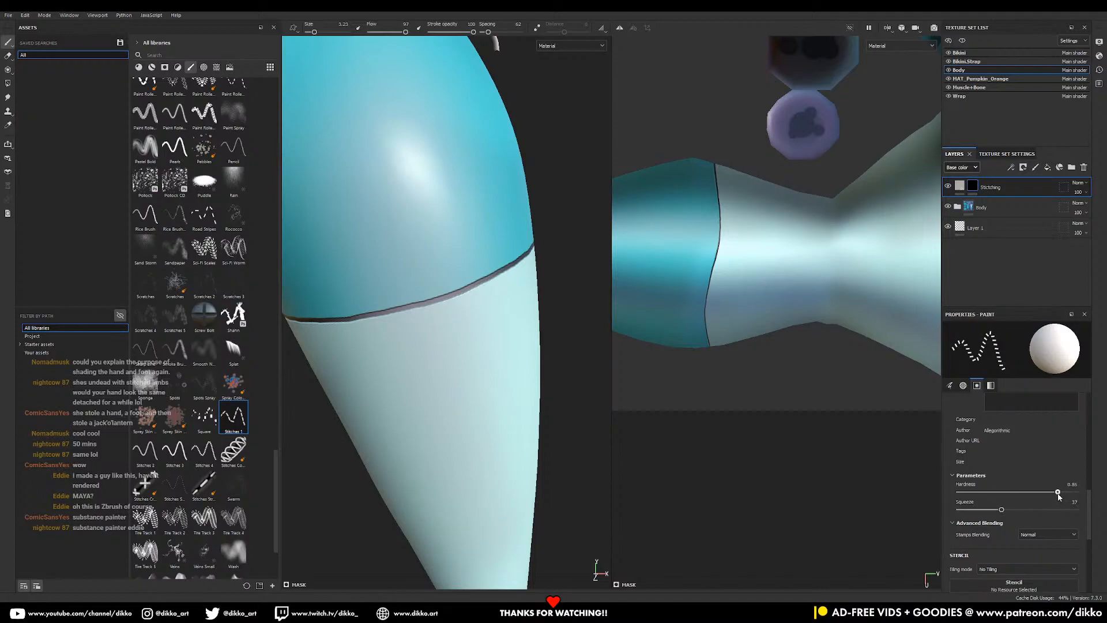
{"action": "right_click_drag", "start_coordinate": [416, 307], "coordinate": [435, 372], "text": "ctrl"}
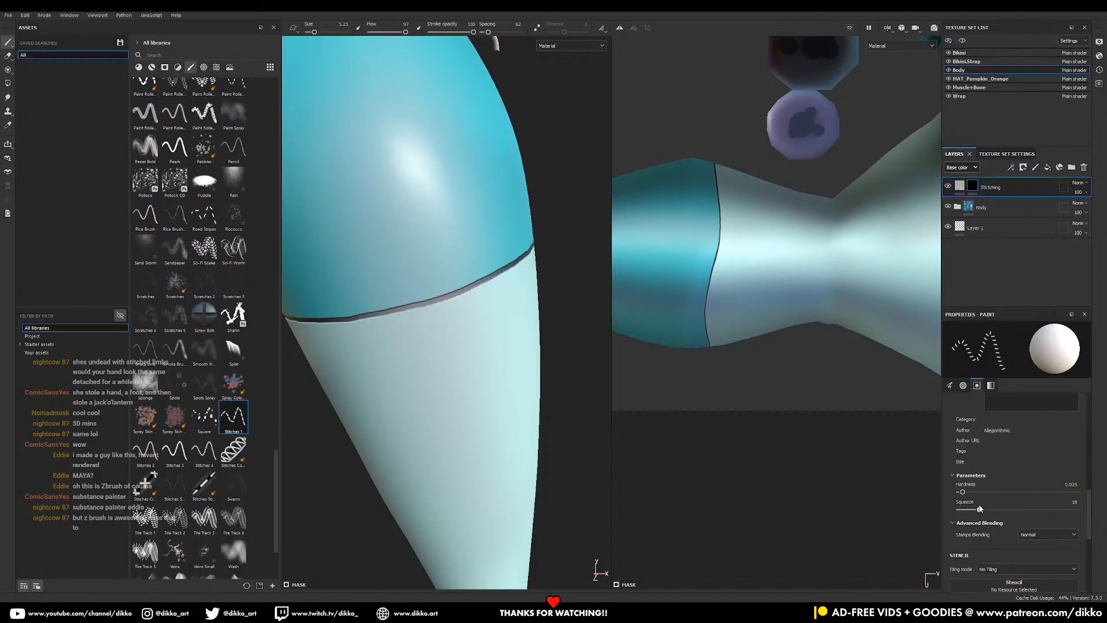
{"action": "mouse_move", "coordinate": [1089, 504]}
{"action": "left_mouse_down"}
{"action": "mouse_move", "coordinate": [1098, 449]}
{"action": "mouse_move", "coordinate": [1092, 524]}
{"action": "left_mouse_up"}
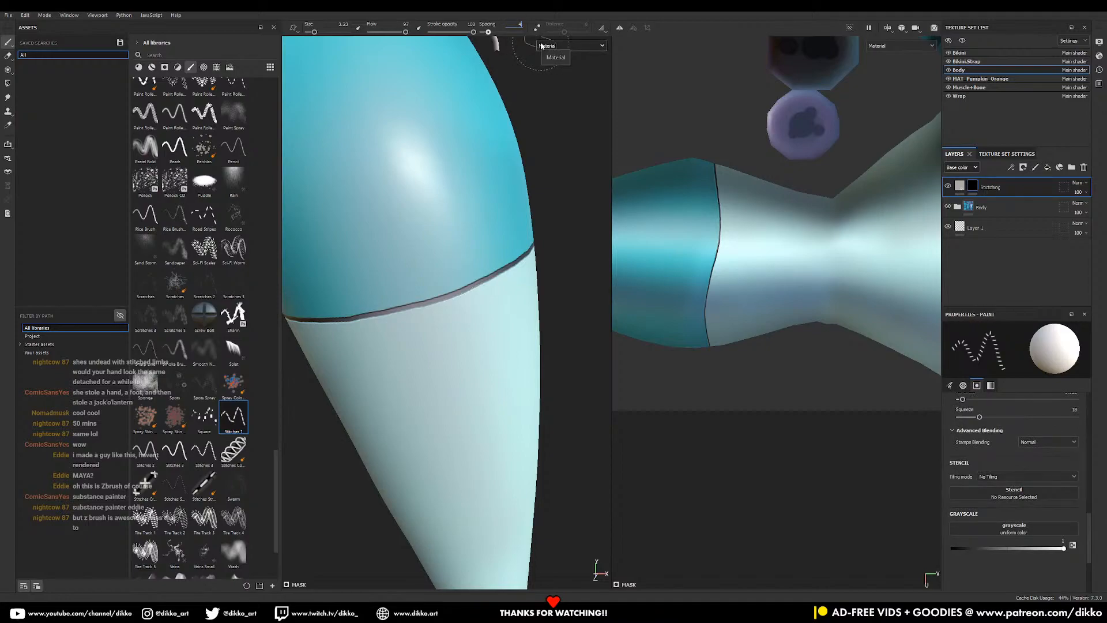
{"action": "key", "text": "Return"}
{"action": "left_click_drag", "start_coordinate": [408, 304], "coordinate": [511, 263]}
{"action": "key", "text": "ctrl+z"}
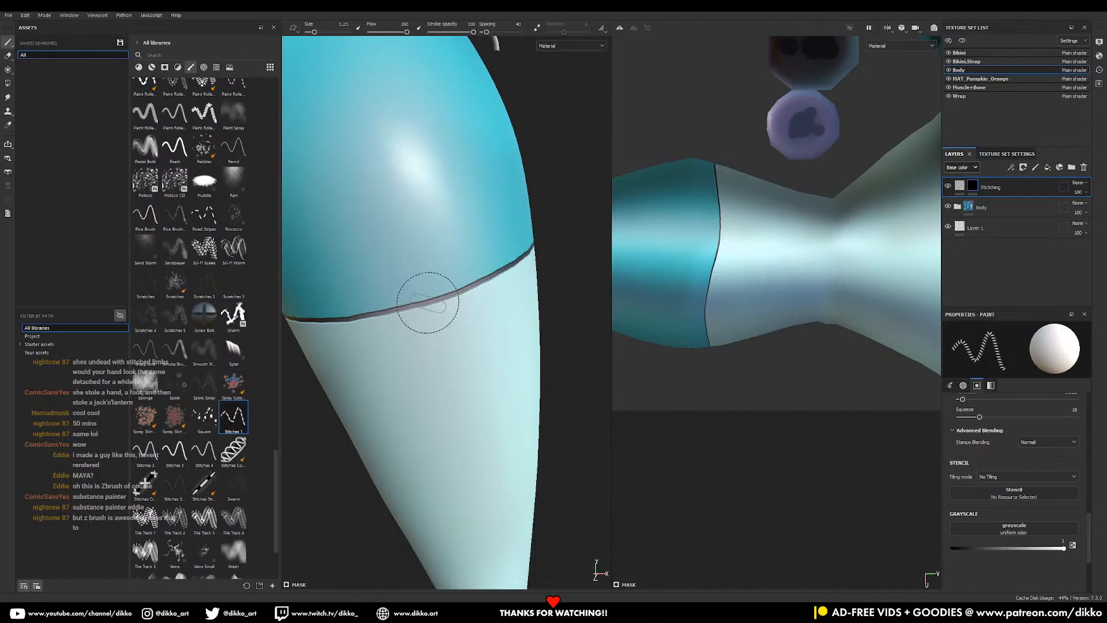
- Try Stitches 4 and 3, settle on Stitches 2, and undo its test rows
{"action": "left_click", "coordinate": [204, 451]}
{"action": "left_click", "coordinate": [174, 451]}
{"action": "left_click", "coordinate": [154, 452]}
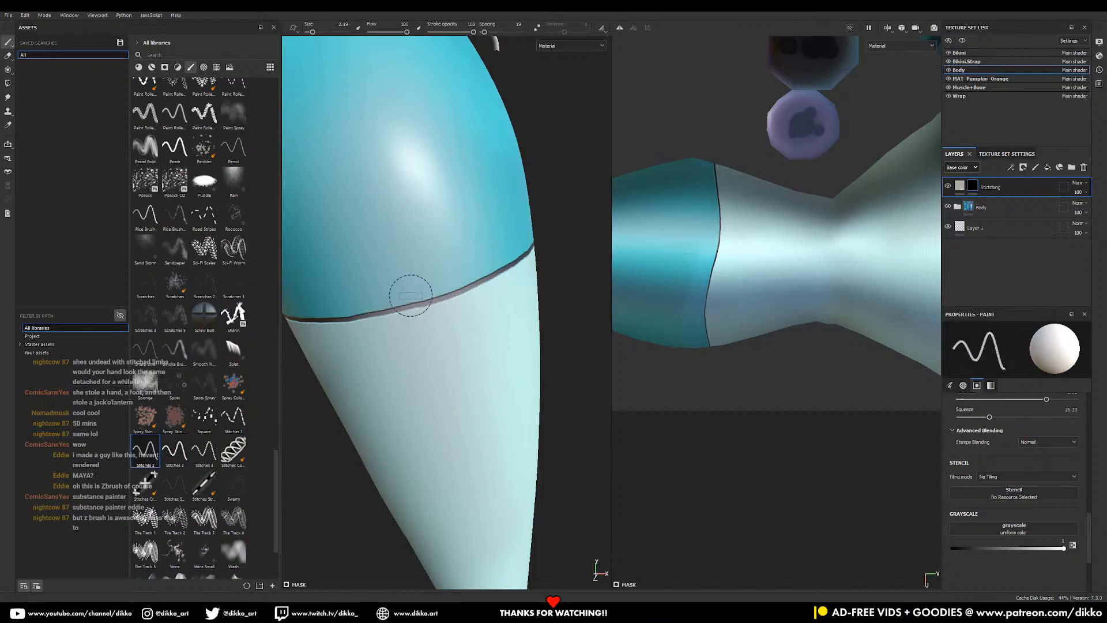
{"action": "left_click_drag", "start_coordinate": [408, 310], "coordinate": [500, 268]}
{"action": "key", "text": "ctrl+z"}
{"action": "left_click_drag", "start_coordinate": [417, 304], "coordinate": [497, 271]}
{"action": "key", "text": "ctrl+z"}
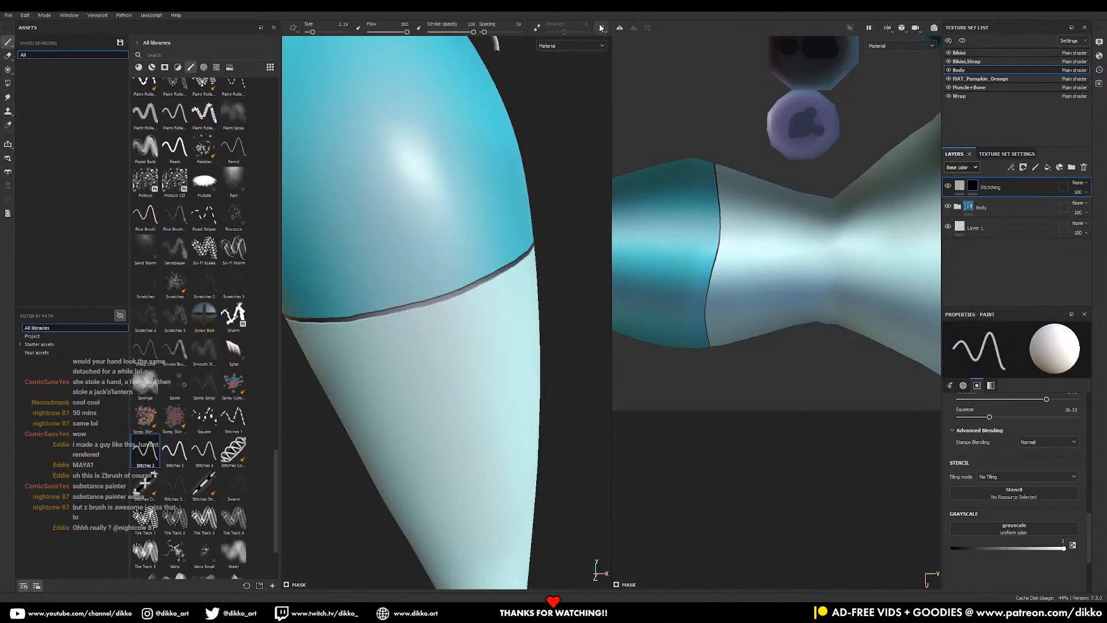
- Set stitch spacing to 38 and brush size to about 3, undoing test strokes
{"action": "left_click_drag", "start_coordinate": [487, 33], "coordinate": [491, 32]}
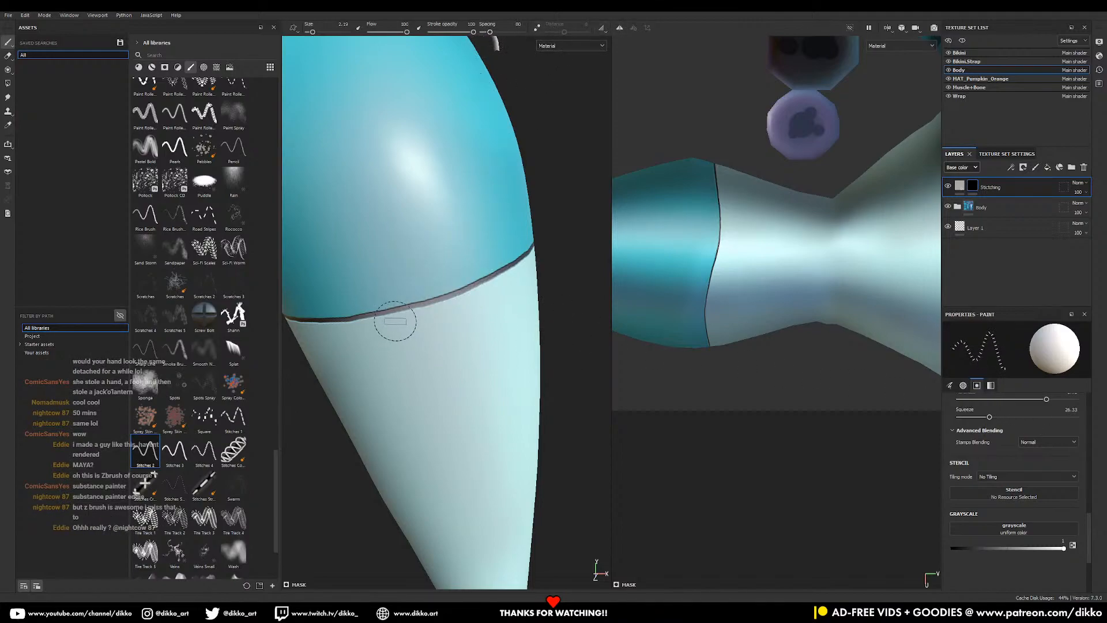
{"action": "left_click_drag", "start_coordinate": [395, 314], "coordinate": [498, 282]}
{"action": "key", "text": "ctrl+z"}
{"action": "left_click_drag", "start_coordinate": [490, 31], "coordinate": [485, 33]}
{"action": "right_click_drag", "start_coordinate": [423, 305], "coordinate": [426, 297], "text": "ctrl"}
{"action": "left_click_drag", "start_coordinate": [409, 309], "coordinate": [502, 271]}
{"action": "key", "text": "ctrl+z"}
{"action": "mouse_move", "coordinate": [413, 303]}
{"action": "left_mouse_down"}
{"action": "mouse_move", "coordinate": [502, 250]}
{"action": "mouse_move", "coordinate": [548, 254]}
{"action": "mouse_move", "coordinate": [512, 240]}
{"action": "left_mouse_up"}
{"action": "key", "text": "ctrl+z"}
- Tweak hardness and trial stitch rows along the thigh seam, removing them all
{"action": "left_click_drag", "start_coordinate": [459, 306], "coordinate": [487, 301], "text": "alt"}
{"action": "mouse_move", "coordinate": [451, 295]}
{"action": "right_mouse_down", "text": "ctrl"}
{"action": "mouse_move", "coordinate": [453, 278]}
{"action": "mouse_move", "coordinate": [452, 292]}
{"action": "right_mouse_up", "text": "ctrl"}
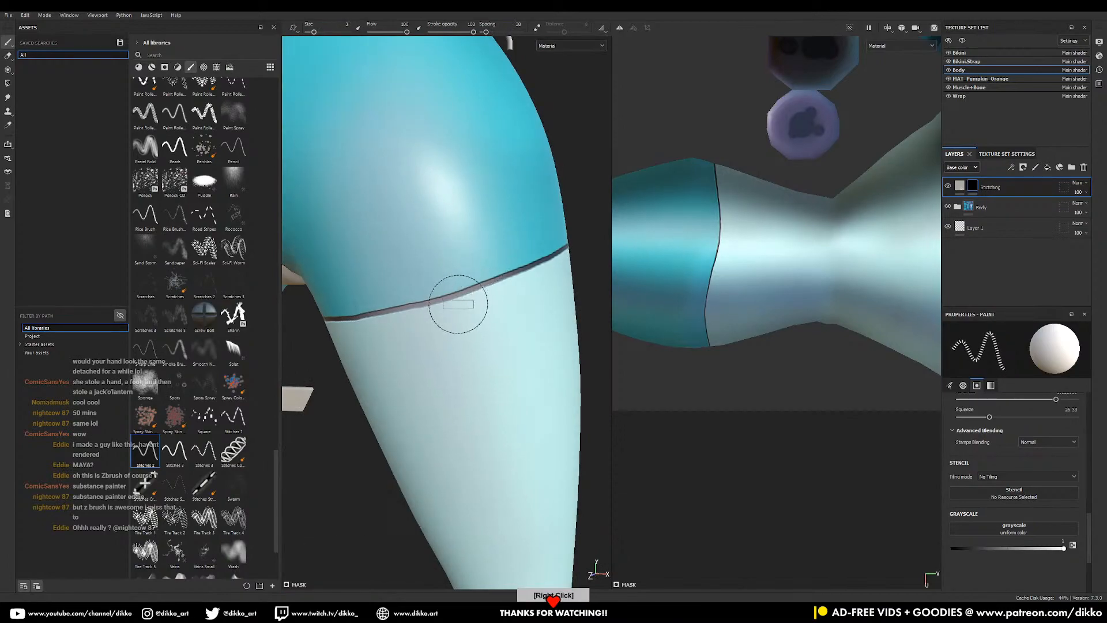
{"action": "mouse_move", "coordinate": [440, 307]}
{"action": "left_mouse_down"}
{"action": "mouse_move", "coordinate": [511, 264]}
{"action": "mouse_move", "coordinate": [584, 247]}
{"action": "mouse_move", "coordinate": [501, 281]}
{"action": "mouse_move", "coordinate": [401, 253]}
{"action": "mouse_move", "coordinate": [469, 264]}
{"action": "mouse_move", "coordinate": [558, 237]}
{"action": "left_mouse_up"}
{"action": "key", "text": "ctrl+z"}
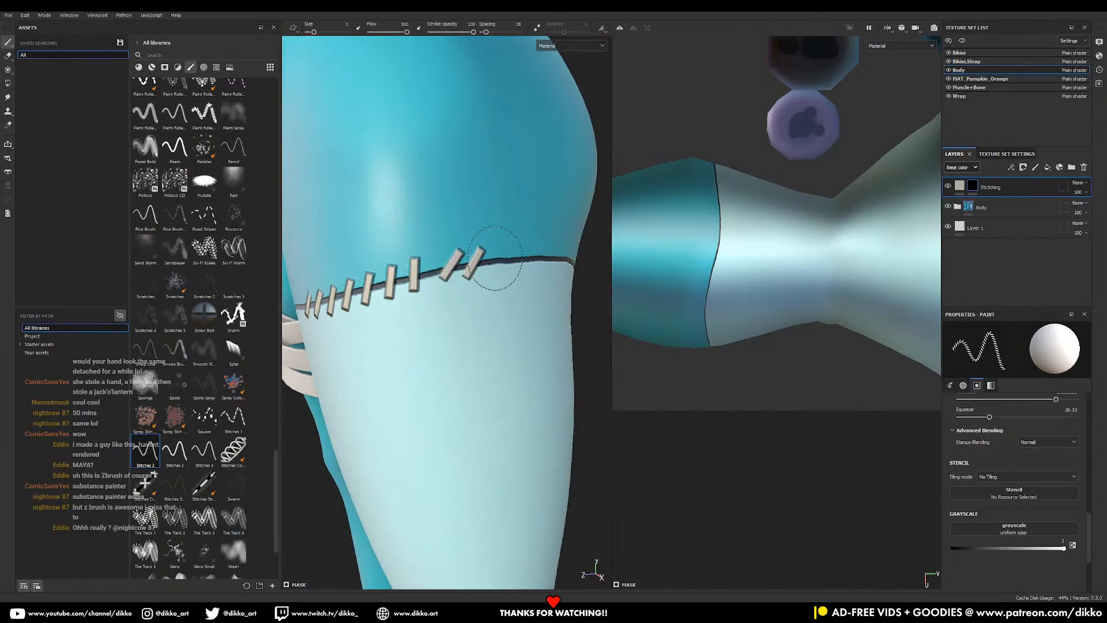
{"action": "middle_click_drag", "start_coordinate": [550, 257], "coordinate": [510, 200]}
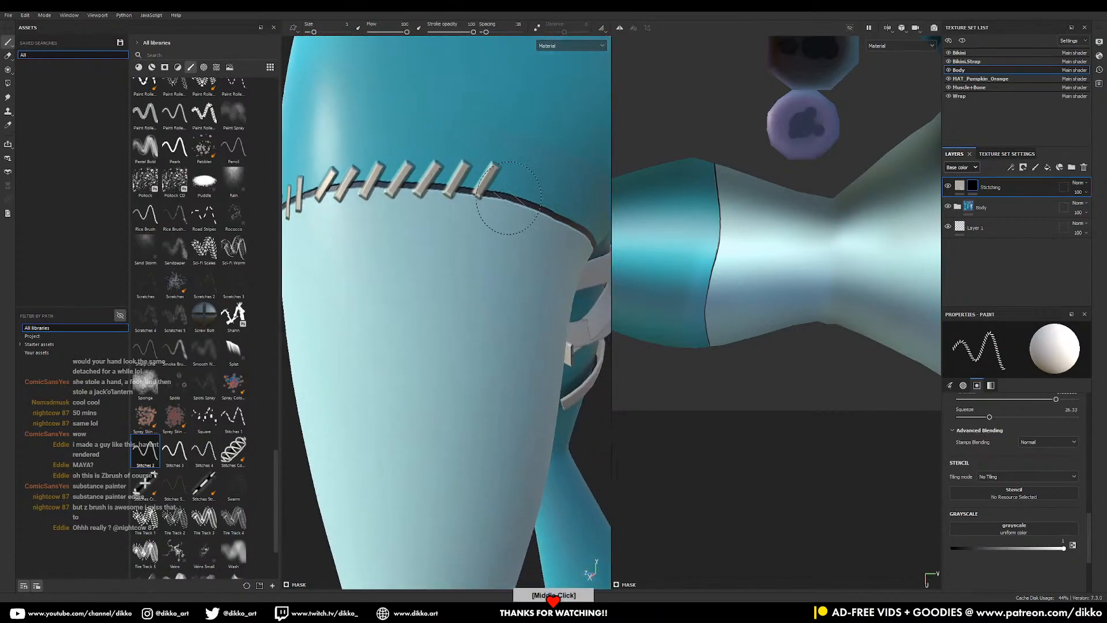
{"action": "left_click_drag", "start_coordinate": [509, 195], "coordinate": [578, 209]}
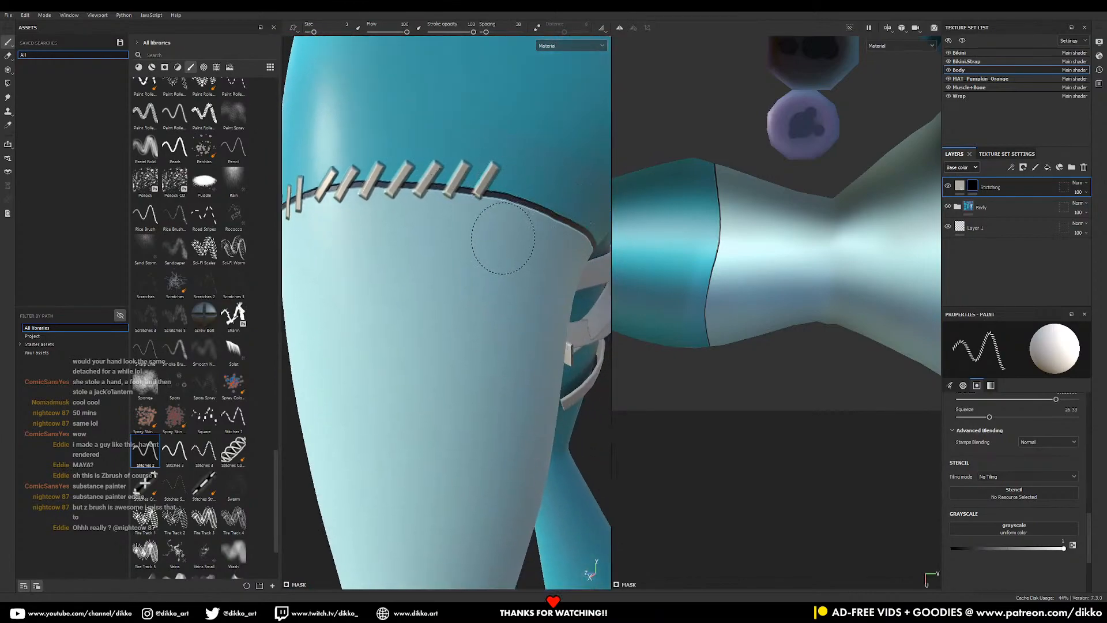
{"action": "key", "text": "ctrl+z"}
{"action": "mouse_move", "coordinate": [380, 256]}
{"action": "middle_mouse_down"}
{"action": "mouse_move", "coordinate": [549, 279]}
{"action": "mouse_move", "coordinate": [593, 240]}
{"action": "mouse_move", "coordinate": [442, 286]}
{"action": "middle_mouse_up"}
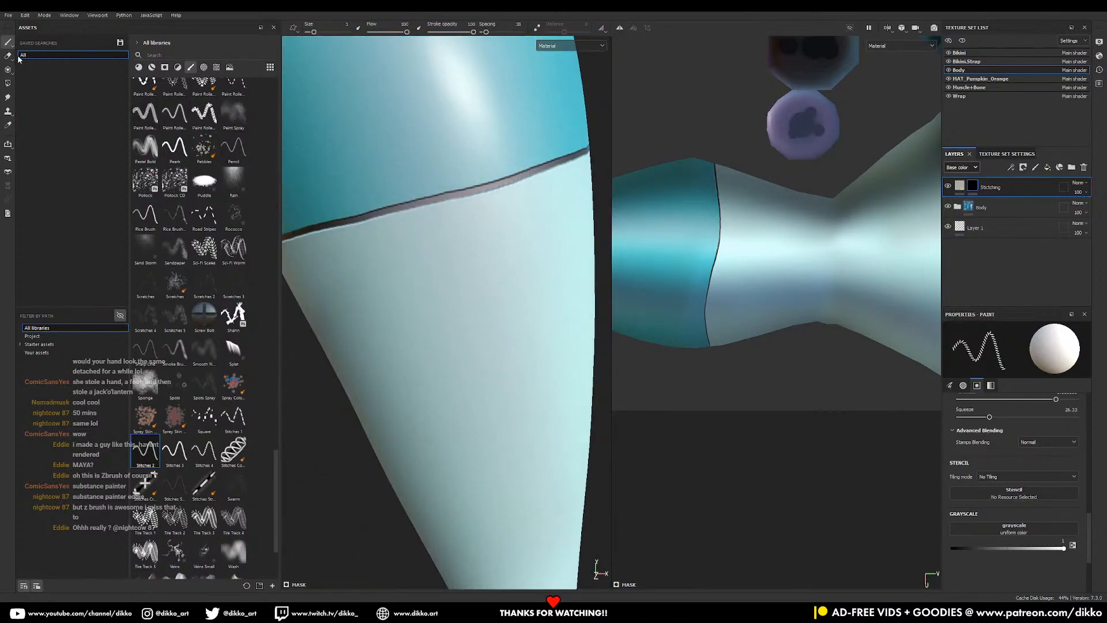
{"action": "left_click_drag", "start_coordinate": [276, 456], "coordinate": [260, 81]}
- Switch to the Basic Hard brush at size about 1 and paint short stitch marks across the seam
{"action": "left_click", "coordinate": [204, 161]}
{"action": "right_click_drag", "start_coordinate": [448, 214], "coordinate": [402, 214], "text": "ctrl"}
{"action": "mouse_move", "coordinate": [439, 183]}
{"action": "left_mouse_down"}
{"action": "mouse_move", "coordinate": [432, 220]}
{"action": "mouse_move", "coordinate": [460, 209]}
{"action": "left_mouse_up"}
{"action": "mouse_move", "coordinate": [492, 171]}
{"action": "left_mouse_down"}
{"action": "mouse_move", "coordinate": [484, 207]}
{"action": "mouse_move", "coordinate": [510, 199]}
{"action": "left_mouse_up"}
{"action": "middle_click_drag", "start_coordinate": [562, 166], "coordinate": [490, 198], "text": "alt"}
{"action": "mouse_move", "coordinate": [466, 194]}
{"action": "left_mouse_down"}
{"action": "mouse_move", "coordinate": [458, 229]}
{"action": "mouse_move", "coordinate": [479, 218]}
{"action": "left_mouse_up"}
{"action": "mouse_move", "coordinate": [566, 173]}
{"action": "left_mouse_down", "text": "alt"}
{"action": "mouse_move", "coordinate": [534, 163]}
{"action": "mouse_move", "coordinate": [453, 196]}
{"action": "mouse_move", "coordinate": [438, 244]}
{"action": "left_mouse_up", "text": "alt"}
{"action": "left_click_drag", "start_coordinate": [467, 198], "coordinate": [462, 234]}
{"action": "mouse_move", "coordinate": [496, 190]}
{"action": "left_mouse_down"}
{"action": "mouse_move", "coordinate": [491, 227]}
{"action": "mouse_move", "coordinate": [516, 220]}
{"action": "left_mouse_up"}
{"action": "mouse_move", "coordinate": [581, 191]}
{"action": "left_mouse_down", "text": "alt"}
{"action": "mouse_move", "coordinate": [438, 231]}
{"action": "mouse_move", "coordinate": [414, 252]}
{"action": "left_mouse_up", "text": "alt"}
{"action": "mouse_move", "coordinate": [455, 219]}
{"action": "left_mouse_down"}
{"action": "mouse_move", "coordinate": [443, 250]}
{"action": "mouse_move", "coordinate": [491, 245]}
{"action": "mouse_move", "coordinate": [521, 211]}
{"action": "mouse_move", "coordinate": [458, 241]}
{"action": "mouse_move", "coordinate": [512, 250]}
{"action": "left_mouse_up"}
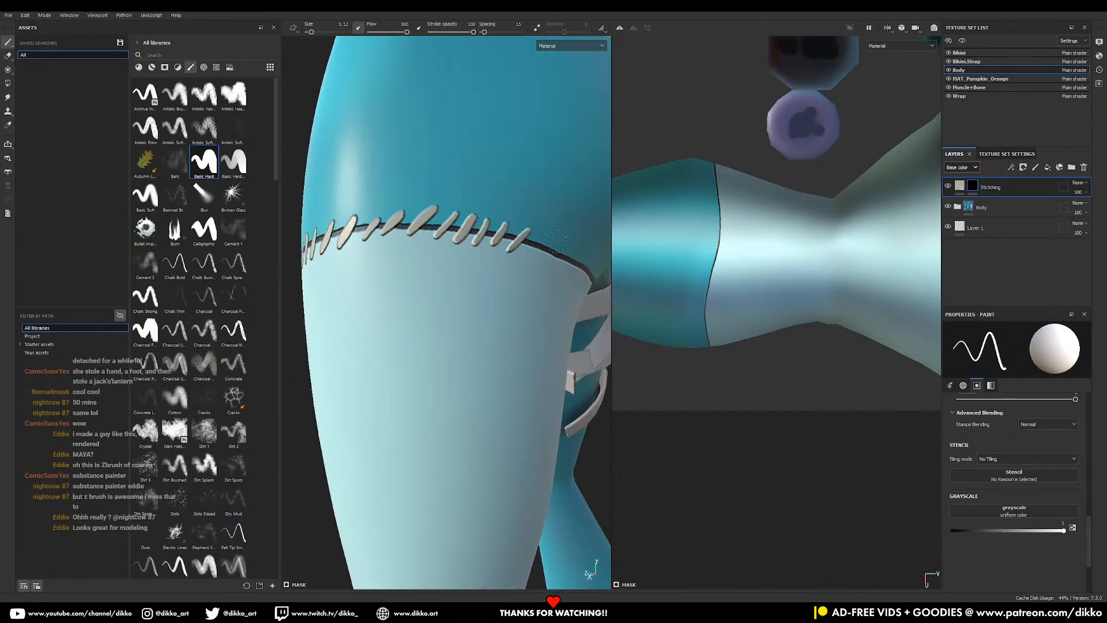
- Paint more cream stitches along the thigh seam toward its right end
{"action": "left_click_drag", "start_coordinate": [545, 193], "coordinate": [496, 188], "text": "alt"}
{"action": "middle_click_drag", "start_coordinate": [496, 188], "coordinate": [426, 165], "text": "alt"}
{"action": "mouse_move", "coordinate": [466, 206]}
{"action": "left_mouse_down"}
{"action": "mouse_move", "coordinate": [438, 231]}
{"action": "mouse_move", "coordinate": [482, 244]}
{"action": "left_mouse_up"}
{"action": "left_click_drag", "start_coordinate": [521, 227], "coordinate": [496, 251]}
{"action": "middle_click_drag", "start_coordinate": [552, 246], "coordinate": [503, 232], "text": "alt"}
{"action": "left_click_drag", "start_coordinate": [503, 232], "coordinate": [478, 216], "text": "alt"}
{"action": "middle_click_drag", "start_coordinate": [478, 215], "coordinate": [460, 214], "text": "alt"}
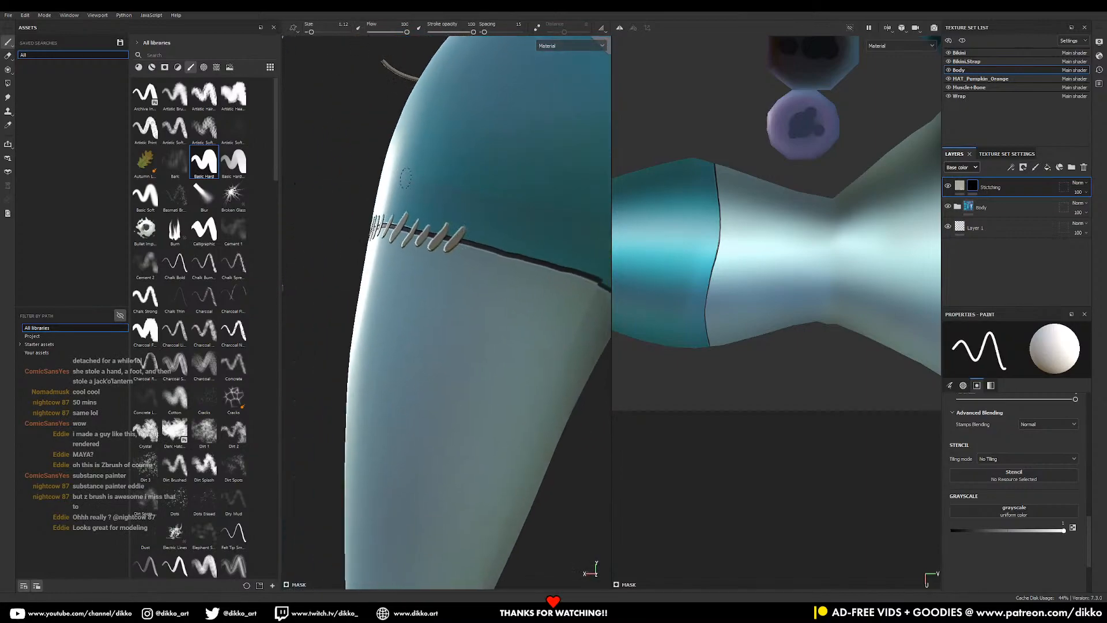
- Set the brush size to 0.01 and stamp finer stitches along the seam
{"action": "type", "text": ".01"}
{"action": "key", "text": "Return"}
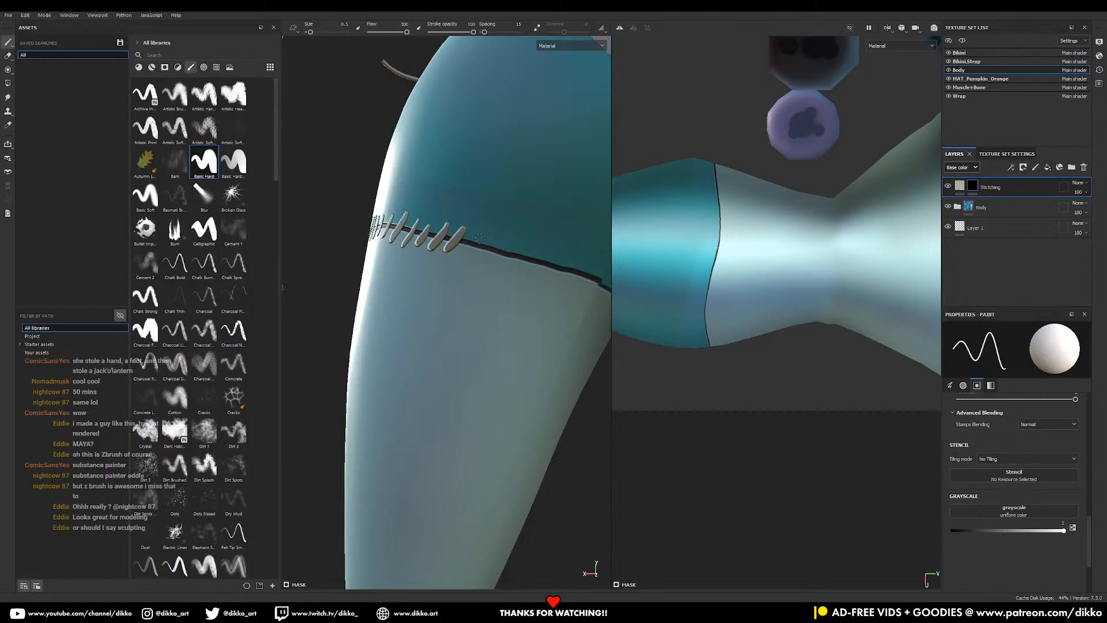
{"action": "left_click_drag", "start_coordinate": [471, 252], "coordinate": [490, 240]}
{"action": "key", "text": "ctrl+z"}
{"action": "mouse_move", "coordinate": [466, 250]}
{"action": "left_mouse_down"}
{"action": "mouse_move", "coordinate": [503, 239]}
{"action": "mouse_move", "coordinate": [492, 252]}
{"action": "mouse_move", "coordinate": [461, 243]}
{"action": "left_mouse_up"}
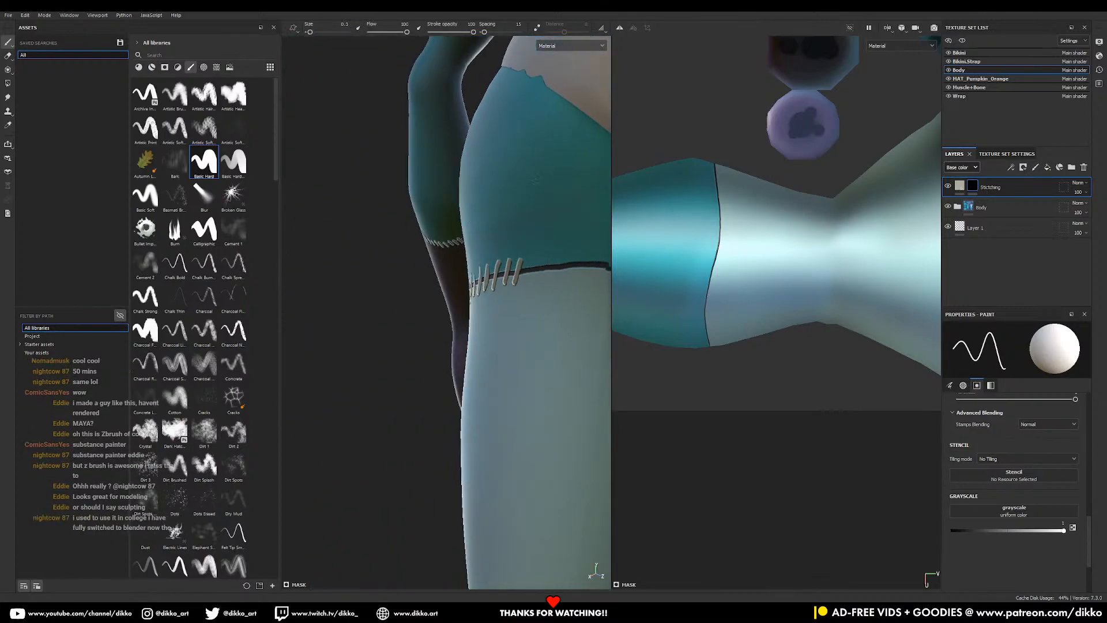
{"action": "middle_click_drag", "start_coordinate": [497, 132], "coordinate": [422, 103]}
{"action": "left_click_drag", "start_coordinate": [447, 234], "coordinate": [470, 227]}
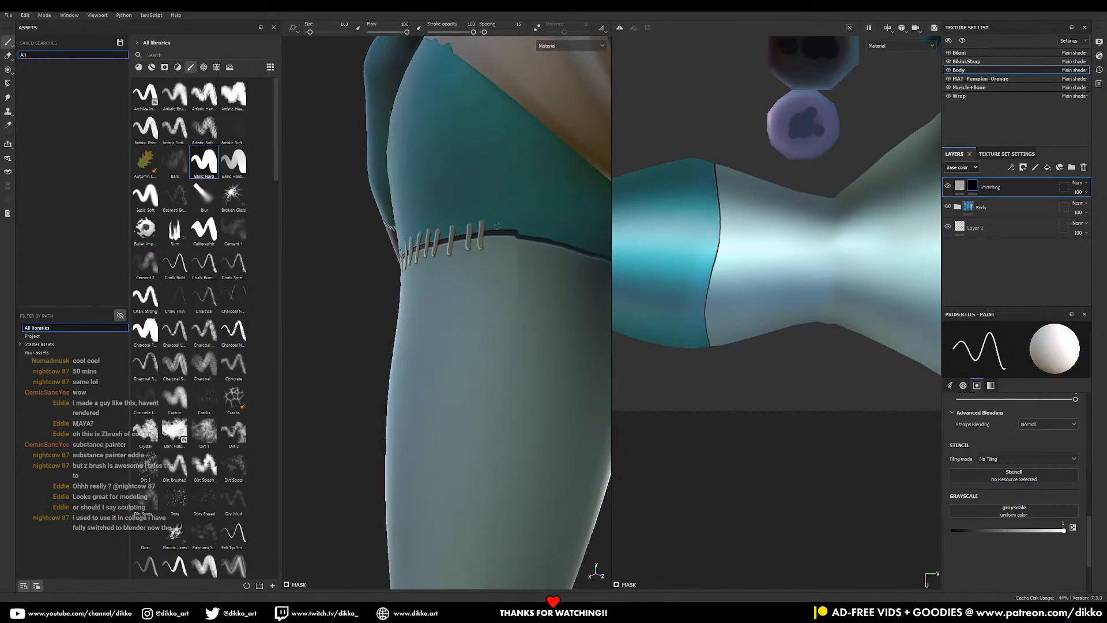
- Continue the fine stitch row further along the thigh seam
{"action": "middle_click_drag", "start_coordinate": [574, 198], "coordinate": [428, 120]}
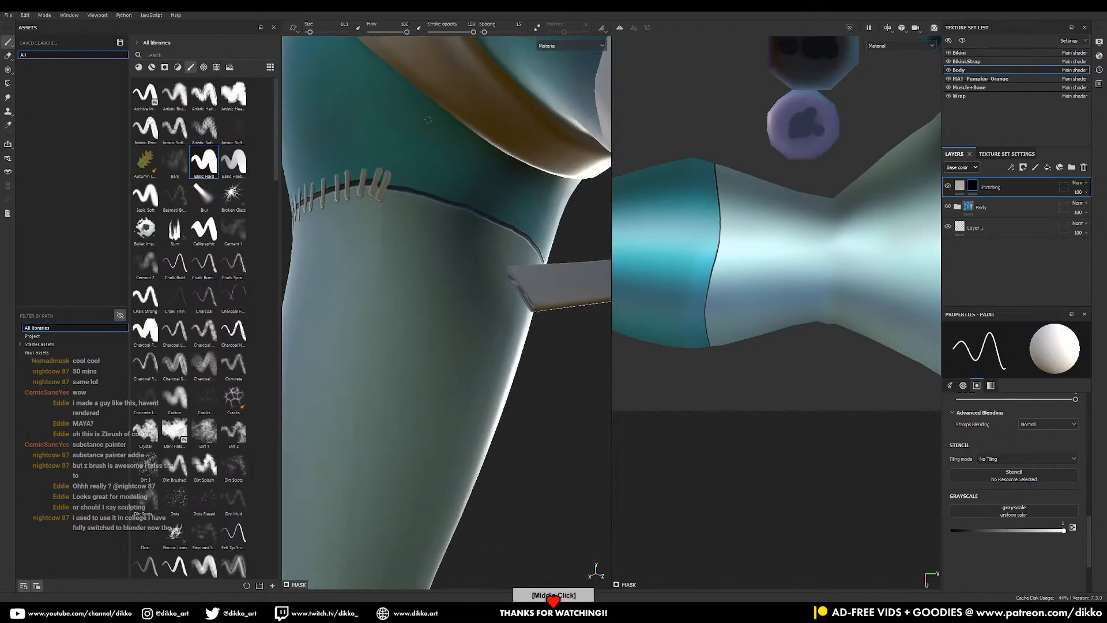
{"action": "left_click_drag", "start_coordinate": [411, 182], "coordinate": [454, 210]}
{"action": "middle_click_drag", "start_coordinate": [549, 219], "coordinate": [409, 184], "text": "alt"}
{"action": "mouse_move", "coordinate": [389, 223]}
{"action": "left_mouse_down"}
{"action": "mouse_move", "coordinate": [413, 205]}
{"action": "mouse_move", "coordinate": [421, 214]}
{"action": "left_mouse_up"}
{"action": "mouse_move", "coordinate": [417, 233]}
{"action": "left_mouse_down"}
{"action": "mouse_move", "coordinate": [439, 218]}
{"action": "mouse_move", "coordinate": [474, 294]}
{"action": "mouse_move", "coordinate": [438, 299]}
{"action": "mouse_move", "coordinate": [502, 254]}
{"action": "left_mouse_up"}
- Finish the stitch row on the far side of the leg and zoom out to check it
{"action": "middle_click_drag", "start_coordinate": [493, 165], "coordinate": [371, 267], "text": "alt"}
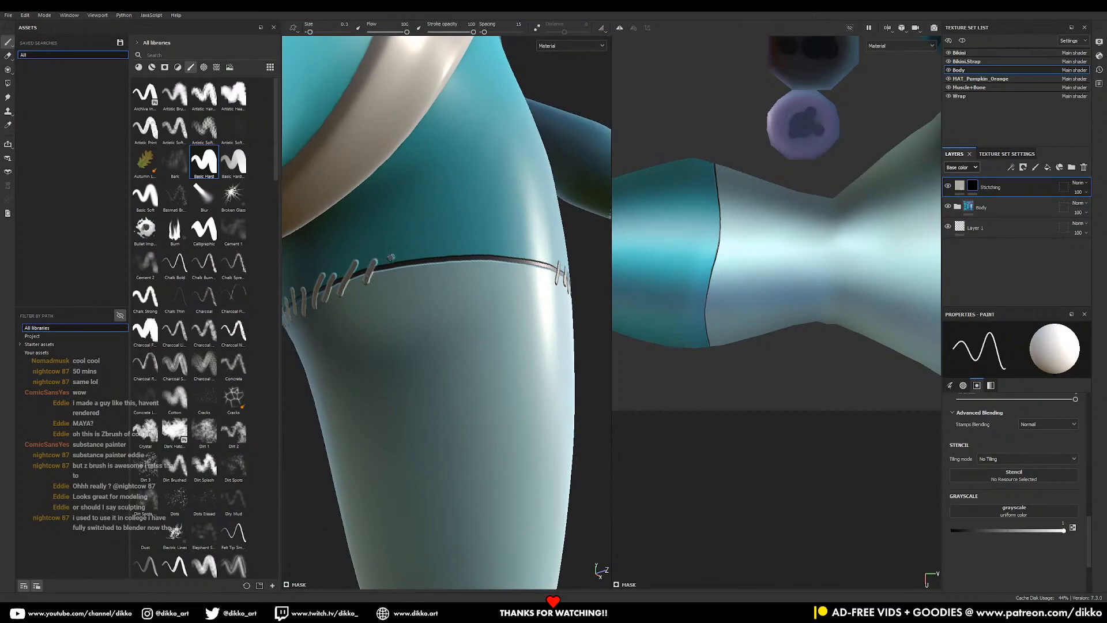
{"action": "left_click_drag", "start_coordinate": [426, 252], "coordinate": [418, 273]}
{"action": "mouse_move", "coordinate": [445, 250]}
{"action": "left_mouse_down"}
{"action": "mouse_move", "coordinate": [434, 272]}
{"action": "mouse_move", "coordinate": [450, 272]}
{"action": "left_mouse_up"}
{"action": "mouse_move", "coordinate": [478, 248]}
{"action": "left_mouse_down"}
{"action": "mouse_move", "coordinate": [459, 270]}
{"action": "mouse_move", "coordinate": [488, 242]}
{"action": "mouse_move", "coordinate": [461, 234]}
{"action": "left_mouse_up"}
{"action": "mouse_move", "coordinate": [466, 231]}
{"action": "middle_mouse_down", "text": "alt"}
{"action": "mouse_move", "coordinate": [478, 225]}
{"action": "mouse_move", "coordinate": [430, 245]}
{"action": "middle_mouse_up", "text": "alt"}
{"action": "left_click_drag", "start_coordinate": [456, 236], "coordinate": [446, 262]}
{"action": "mouse_move", "coordinate": [470, 234]}
{"action": "left_mouse_down"}
{"action": "mouse_move", "coordinate": [460, 261]}
{"action": "mouse_move", "coordinate": [473, 258]}
{"action": "left_mouse_up"}
{"action": "mouse_move", "coordinate": [493, 234]}
{"action": "left_mouse_down"}
{"action": "mouse_move", "coordinate": [485, 256]}
{"action": "mouse_move", "coordinate": [515, 250]}
{"action": "left_mouse_up"}
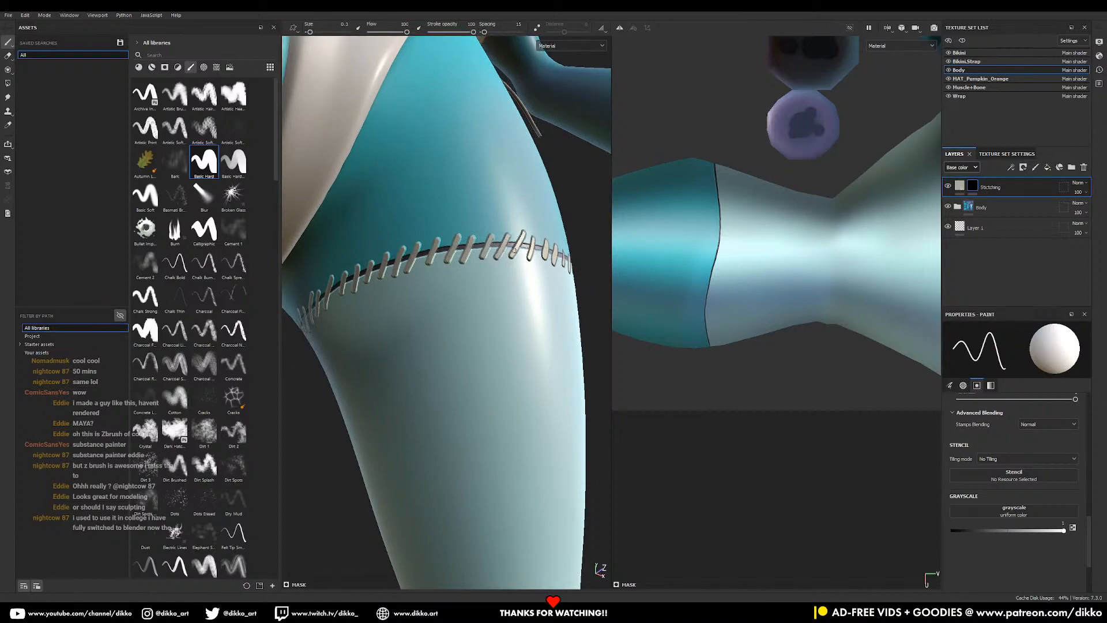
{"action": "right_click_drag", "start_coordinate": [494, 353], "coordinate": [487, 300], "text": "alt"}
- Frame the calf's teal-to-purple seam and paint the first two cream stitches across it
{"action": "left_click_drag", "start_coordinate": [488, 300], "coordinate": [513, 340], "text": "alt"}
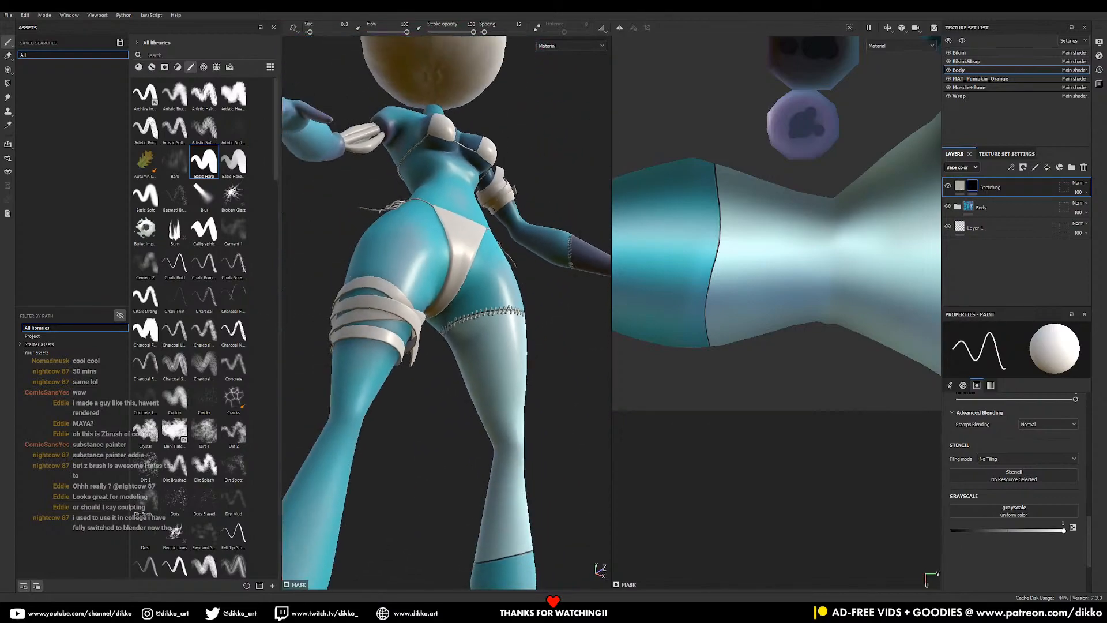
{"action": "middle_click_drag", "start_coordinate": [513, 349], "coordinate": [517, 317], "text": "alt"}
{"action": "right_click_drag", "start_coordinate": [517, 318], "coordinate": [401, 398], "text": "alt"}
{"action": "left_click_drag", "start_coordinate": [402, 399], "coordinate": [471, 429], "text": "alt"}
{"action": "middle_click_drag", "start_coordinate": [471, 430], "coordinate": [466, 461], "text": "alt"}
{"action": "mouse_move", "coordinate": [466, 461]}
{"action": "left_mouse_down", "text": "alt"}
{"action": "mouse_move", "coordinate": [455, 502]}
{"action": "mouse_move", "coordinate": [453, 457]}
{"action": "left_mouse_up", "text": "alt"}
{"action": "middle_click_drag", "start_coordinate": [454, 457], "coordinate": [491, 375], "text": "alt"}
{"action": "left_click_drag", "start_coordinate": [491, 375], "coordinate": [474, 341], "text": "alt"}
{"action": "middle_click_drag", "start_coordinate": [474, 341], "coordinate": [502, 257], "text": "alt"}
{"action": "right_click_drag", "start_coordinate": [502, 256], "coordinate": [519, 427], "text": "alt"}
{"action": "middle_click_drag", "start_coordinate": [519, 427], "coordinate": [492, 367], "text": "alt"}
{"action": "right_click_drag", "start_coordinate": [492, 367], "coordinate": [742, 540], "text": "alt"}
{"action": "middle_click_drag", "start_coordinate": [469, 449], "coordinate": [460, 353], "text": "alt"}
{"action": "left_click_drag", "start_coordinate": [444, 340], "coordinate": [419, 297], "text": "alt"}
{"action": "right_click_drag", "start_coordinate": [418, 297], "coordinate": [504, 383], "text": "alt"}
{"action": "middle_click_drag", "start_coordinate": [504, 383], "coordinate": [526, 313], "text": "alt"}
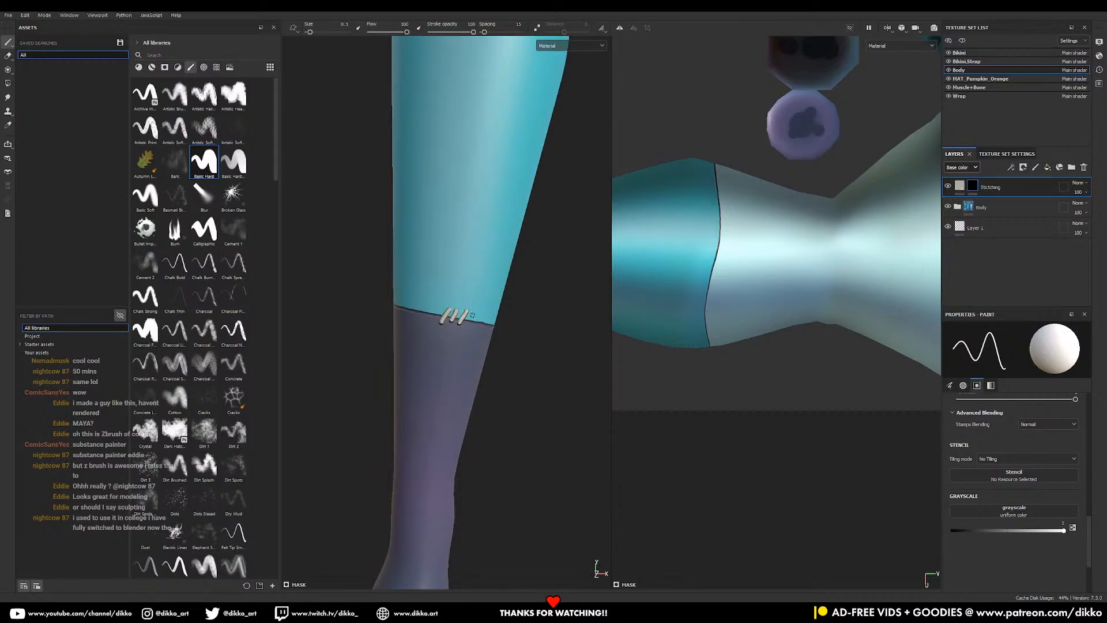
{"action": "middle_click_drag", "start_coordinate": [481, 305], "coordinate": [420, 284], "text": "alt"}
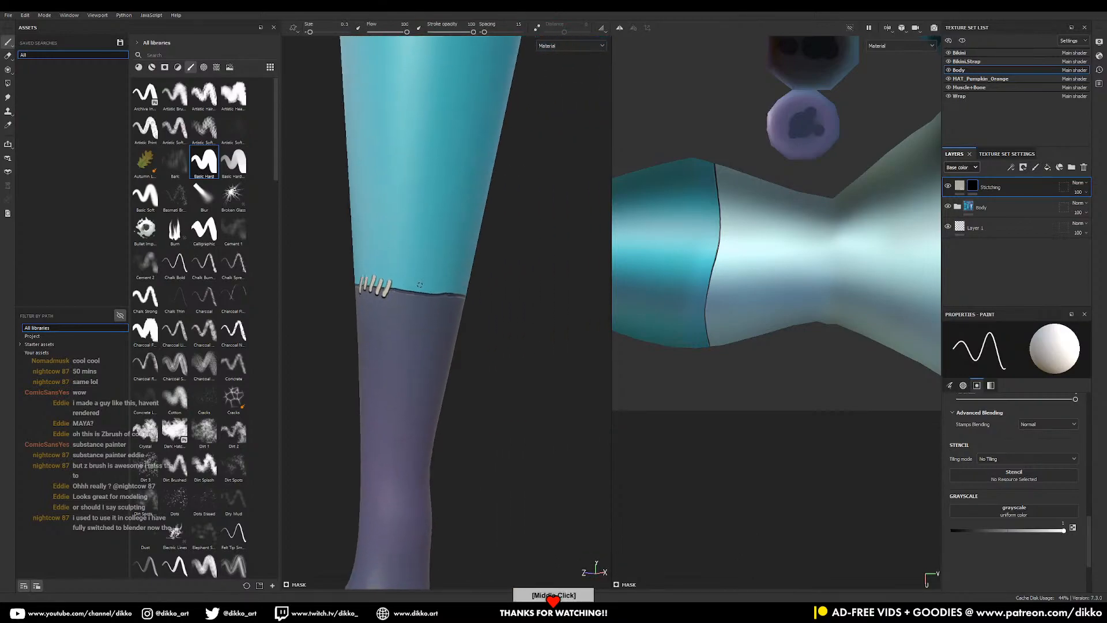
{"action": "mouse_move", "coordinate": [400, 287]}
{"action": "left_mouse_down"}
{"action": "mouse_move", "coordinate": [494, 292]}
{"action": "mouse_move", "coordinate": [465, 272]}
{"action": "left_mouse_up"}
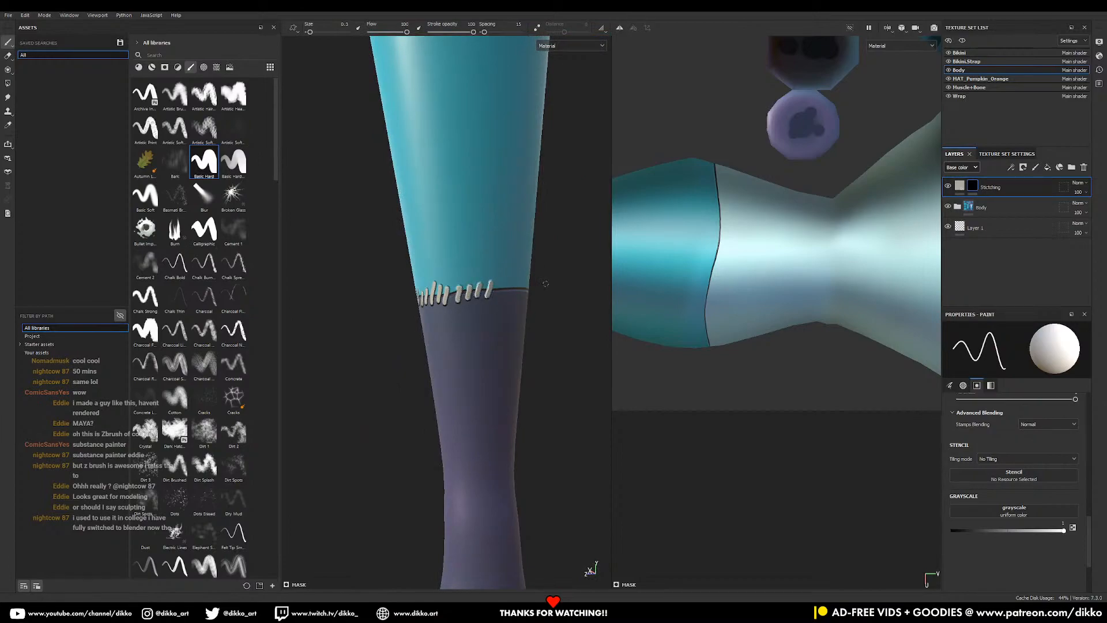
- Continue cream stitches around the rest of the calf seam, turning the leg between strokes
{"action": "left_click_drag", "start_coordinate": [545, 283], "coordinate": [498, 289], "text": "alt"}
{"action": "middle_click_drag", "start_coordinate": [498, 288], "coordinate": [423, 289], "text": "alt"}
{"action": "mouse_move", "coordinate": [434, 281]}
{"action": "left_mouse_down"}
{"action": "mouse_move", "coordinate": [455, 279]}
{"action": "mouse_move", "coordinate": [466, 255]}
{"action": "left_mouse_up"}
{"action": "middle_click_drag", "start_coordinate": [466, 255], "coordinate": [426, 287], "text": "alt"}
{"action": "left_click_drag", "start_coordinate": [495, 290], "coordinate": [464, 289], "text": "alt"}
{"action": "middle_click_drag", "start_coordinate": [463, 289], "coordinate": [410, 293], "text": "alt"}
{"action": "left_click", "coordinate": [408, 299]}
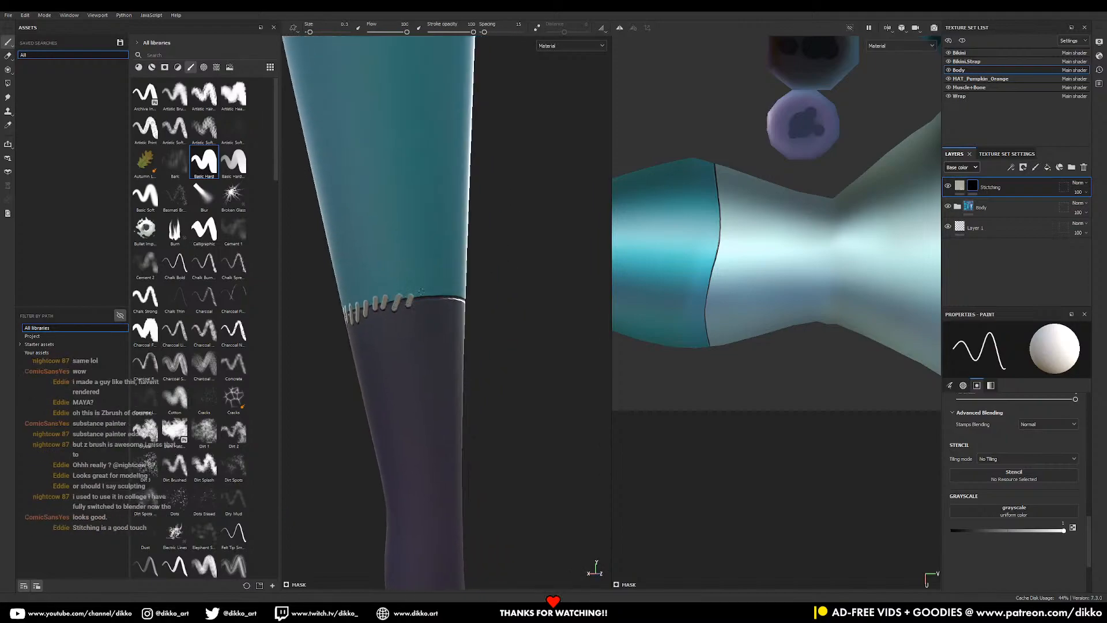
{"action": "left_click_drag", "start_coordinate": [492, 283], "coordinate": [448, 295], "text": "alt"}
{"action": "middle_click_drag", "start_coordinate": [448, 295], "coordinate": [397, 283], "text": "alt"}
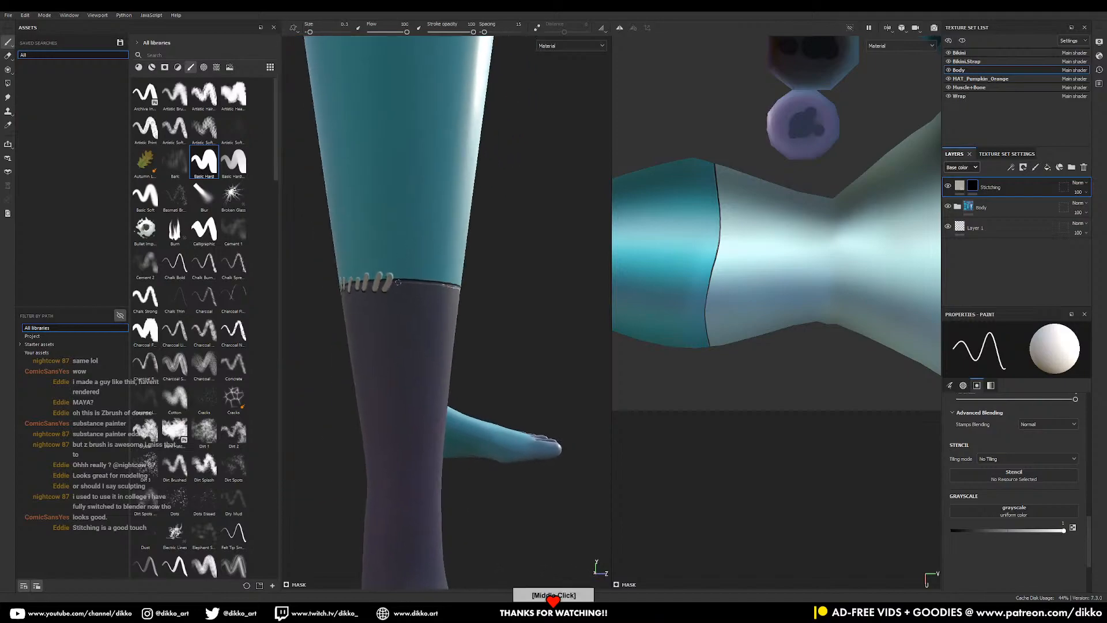
{"action": "left_click_drag", "start_coordinate": [404, 284], "coordinate": [423, 281]}
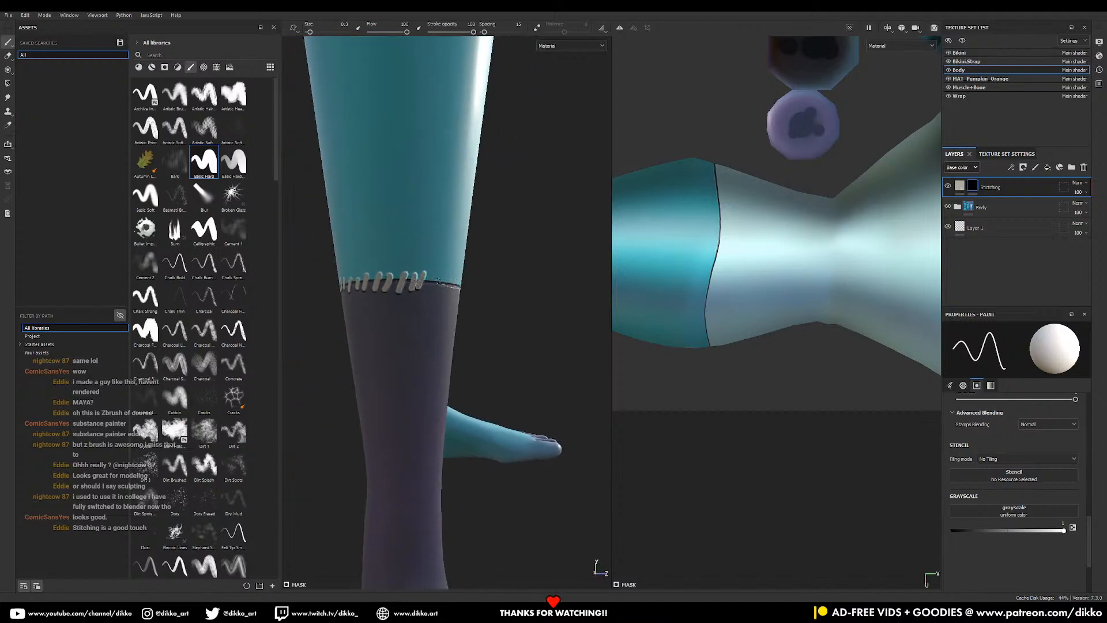
{"action": "left_click_drag", "start_coordinate": [483, 286], "coordinate": [440, 250], "text": "alt"}
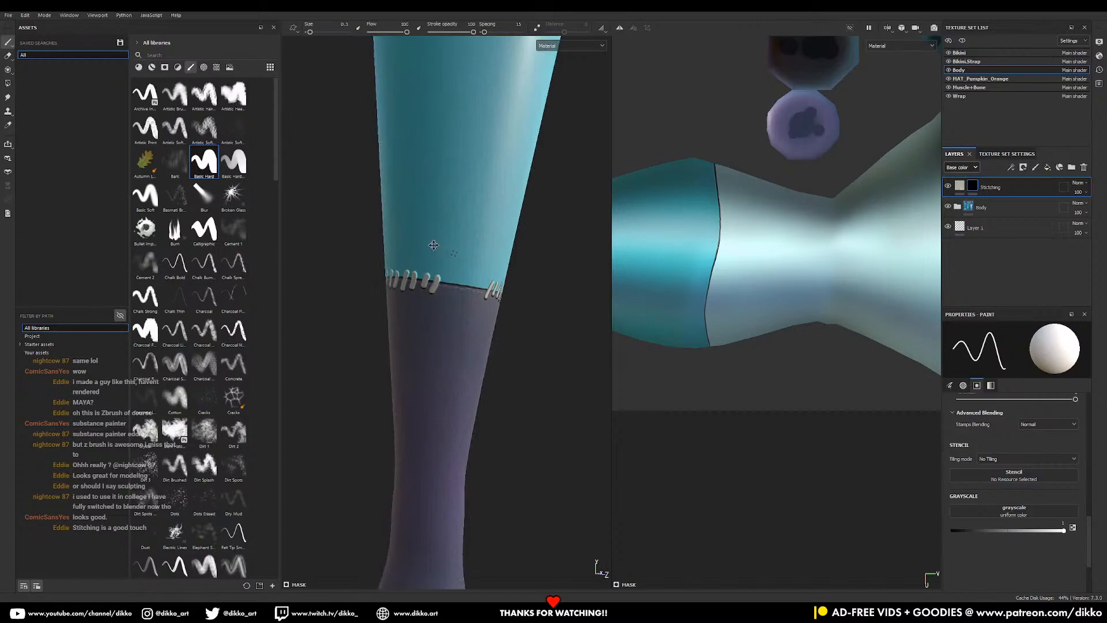
{"action": "middle_click_drag", "start_coordinate": [440, 249], "coordinate": [409, 261], "text": "alt"}
{"action": "left_click_drag", "start_coordinate": [424, 255], "coordinate": [438, 265]}
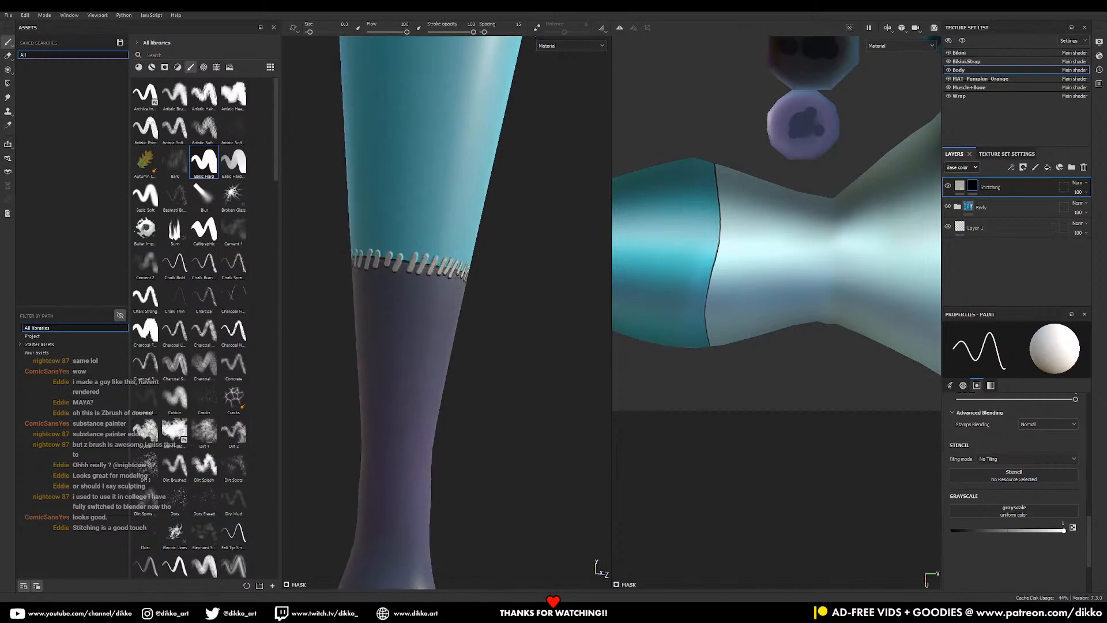
- Zoom back out to see the whole character from the front
{"action": "right_click_drag", "start_coordinate": [481, 298], "coordinate": [264, 331], "text": "alt"}
{"action": "left_click_drag", "start_coordinate": [520, 306], "coordinate": [426, 297], "text": "alt"}
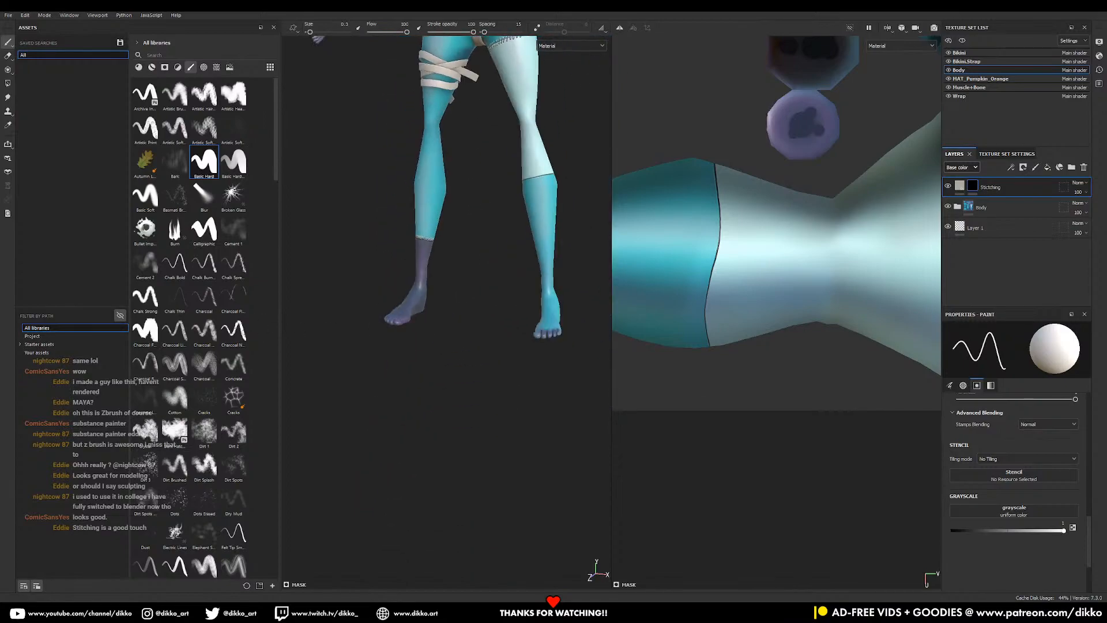
{"action": "middle_click_drag", "start_coordinate": [453, 297], "coordinate": [460, 409], "text": "alt"}
{"action": "left_click_drag", "start_coordinate": [460, 409], "coordinate": [466, 404], "text": "alt"}
{"action": "right_click_drag", "start_coordinate": [466, 398], "coordinate": [449, 352], "text": "alt"}
{"action": "middle_click_drag", "start_coordinate": [448, 352], "coordinate": [444, 435], "text": "alt"}
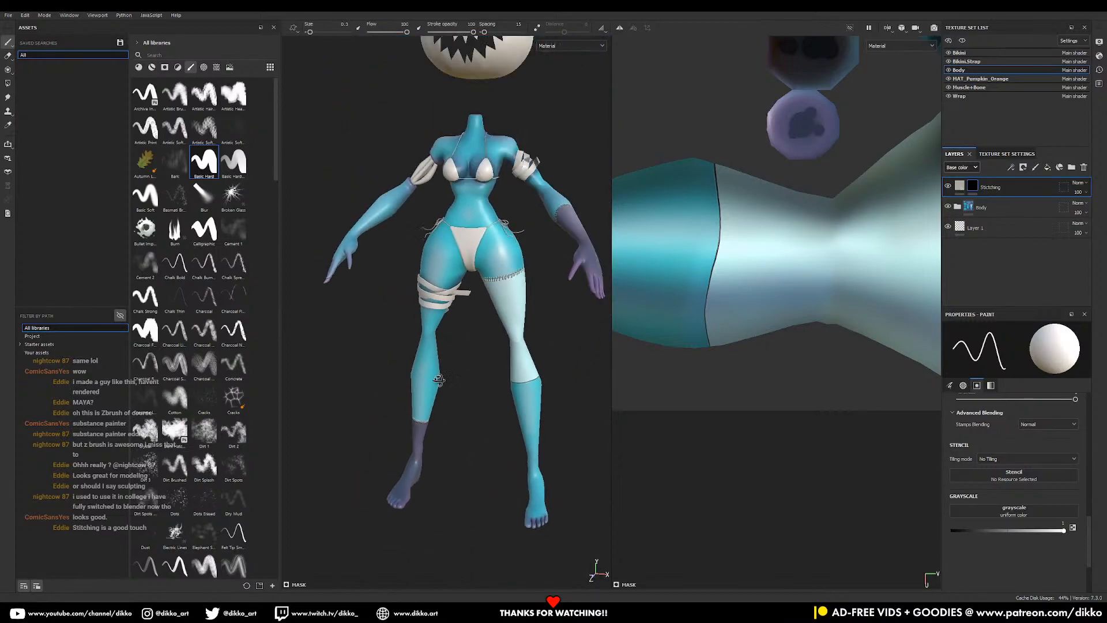
{"action": "left_click_drag", "start_coordinate": [445, 435], "coordinate": [456, 430], "text": "alt"}
{"action": "left_click", "coordinate": [960, 185]}
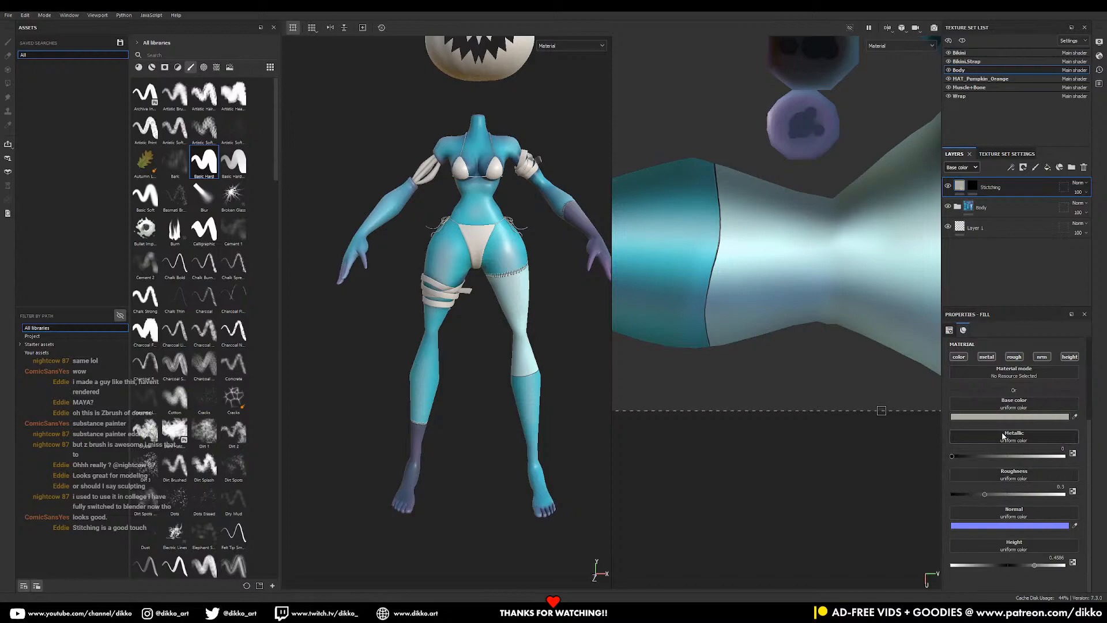
{"action": "left_click", "coordinate": [1009, 416]}
{"action": "left_click_drag", "start_coordinate": [952, 461], "coordinate": [906, 464]}
{"action": "left_click_drag", "start_coordinate": [999, 423], "coordinate": [999, 444]}
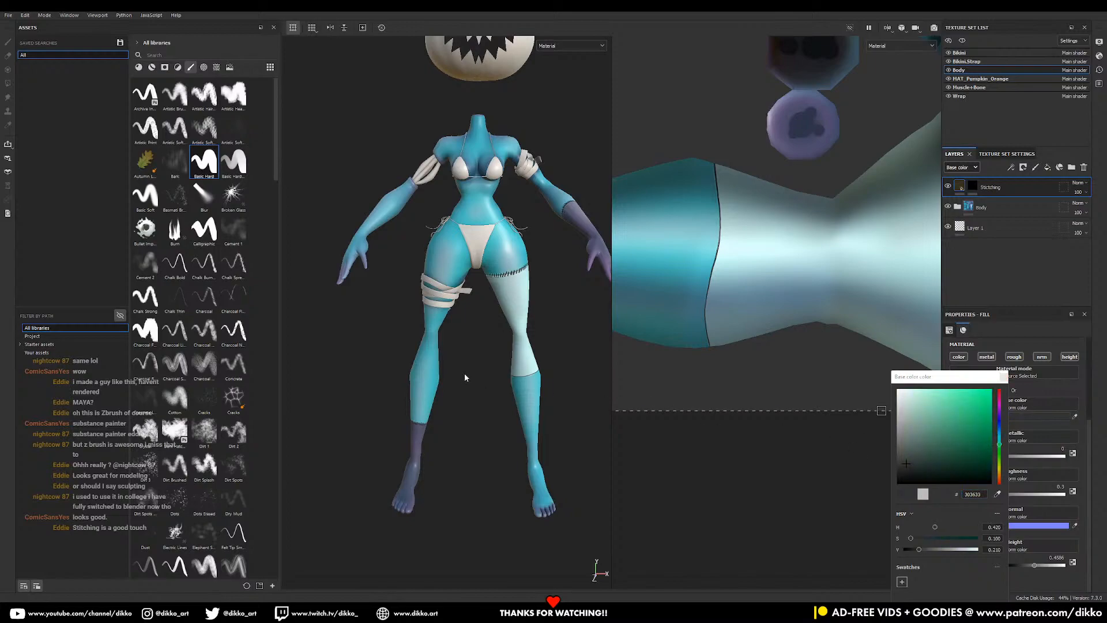
{"action": "scroll", "coordinate": [485, 380], "scroll_direction": "up", "scroll_amount": 5}
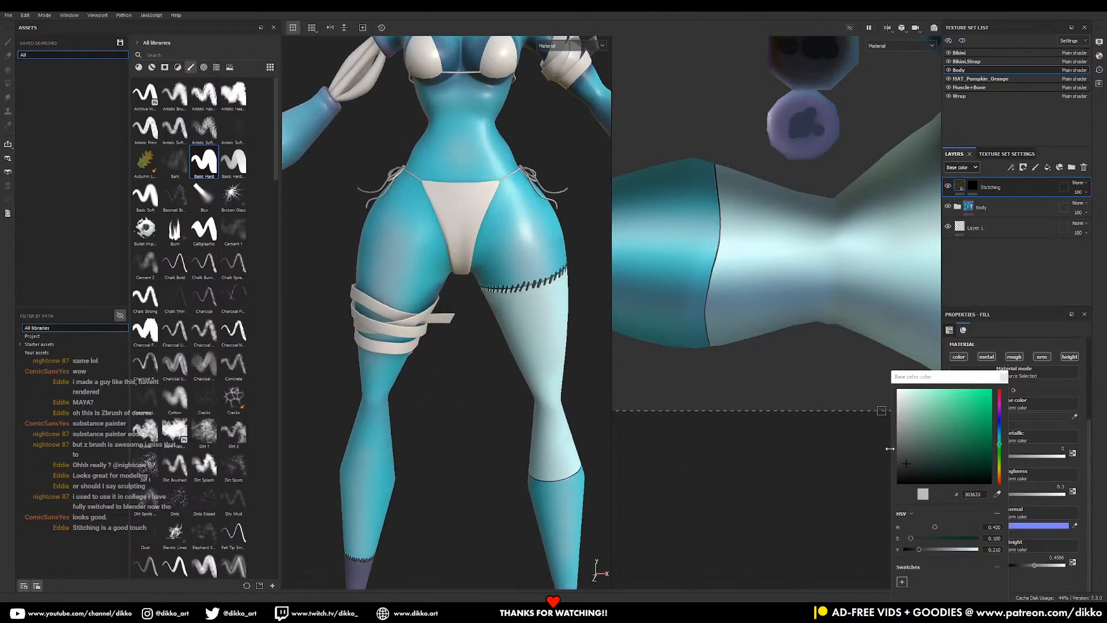
{"action": "left_click", "coordinate": [923, 494]}
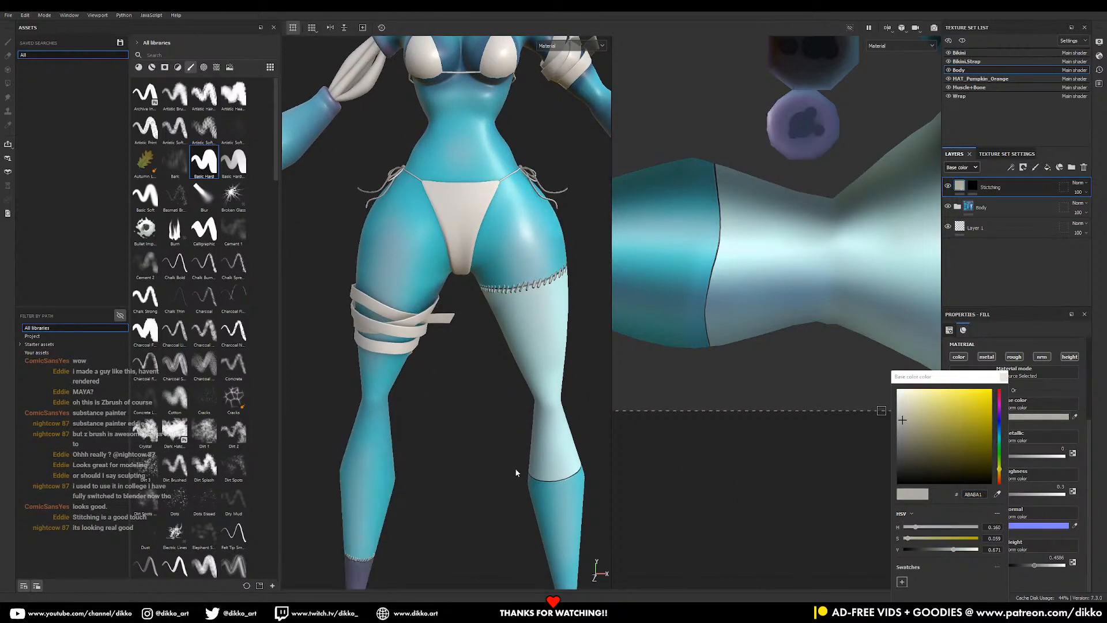
{"action": "middle_click_drag", "start_coordinate": [517, 472], "coordinate": [504, 401]}
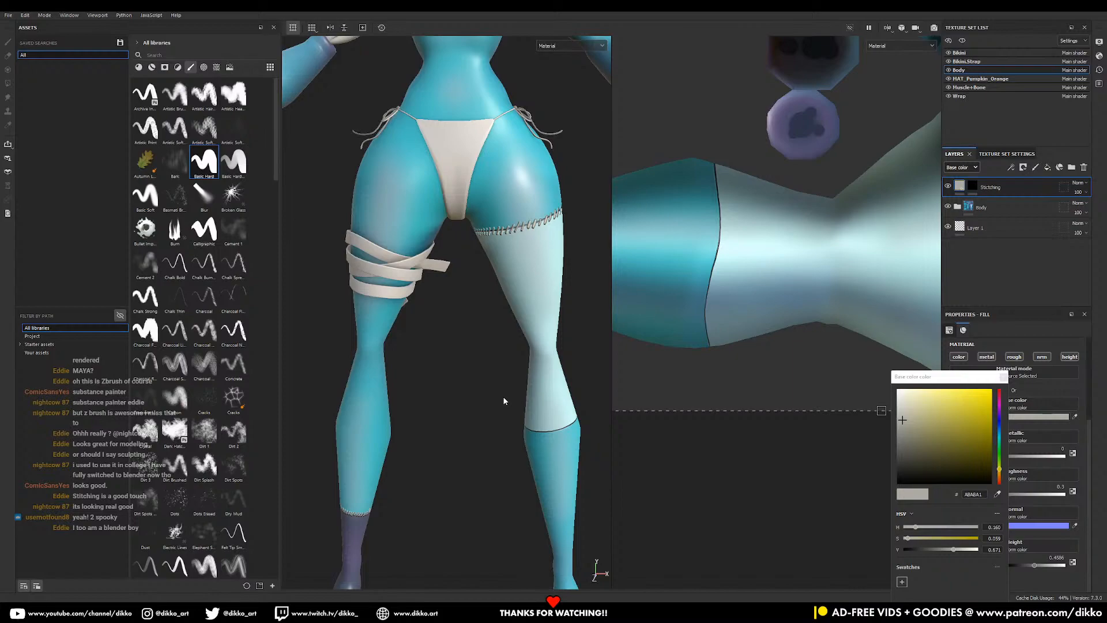
{"action": "middle_click_drag", "start_coordinate": [503, 397], "coordinate": [510, 334], "text": "alt"}
{"action": "scroll", "coordinate": [509, 333], "scroll_direction": "down", "scroll_amount": 6}
{"action": "middle_click_drag", "start_coordinate": [504, 251], "coordinate": [498, 305], "text": "alt"}
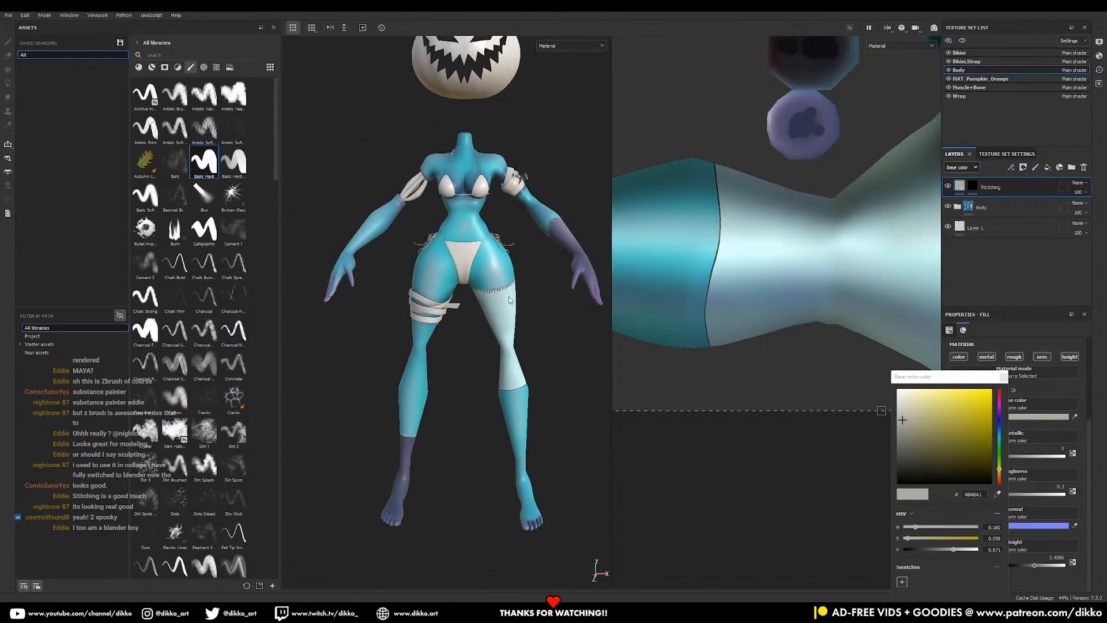
{"action": "middle_click_drag", "start_coordinate": [503, 411], "coordinate": [371, 265], "text": "alt"}
{"action": "right_click_drag", "start_coordinate": [371, 266], "coordinate": [496, 398], "text": "alt"}
{"action": "middle_click_drag", "start_coordinate": [398, 341], "coordinate": [415, 254], "text": "alt"}
{"action": "right_click_drag", "start_coordinate": [415, 255], "coordinate": [674, 586], "text": "alt"}
{"action": "left_click_drag", "start_coordinate": [674, 586], "coordinate": [680, 558], "text": "alt"}
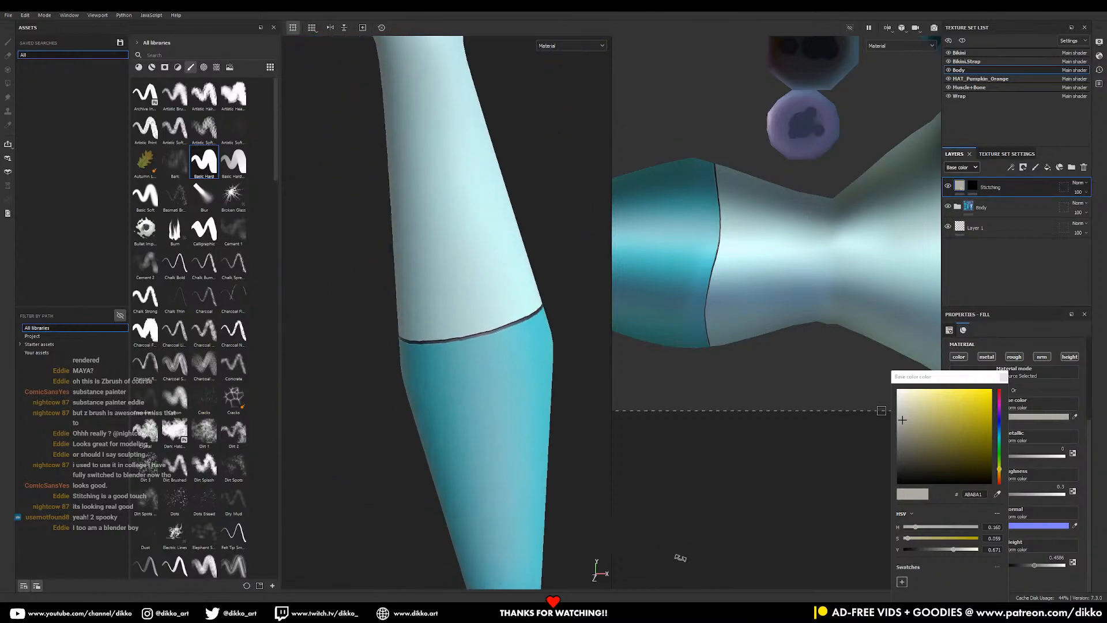
- Return to the Stitching mask and paint several stitches along the knee seam
{"action": "left_click", "coordinate": [973, 185]}
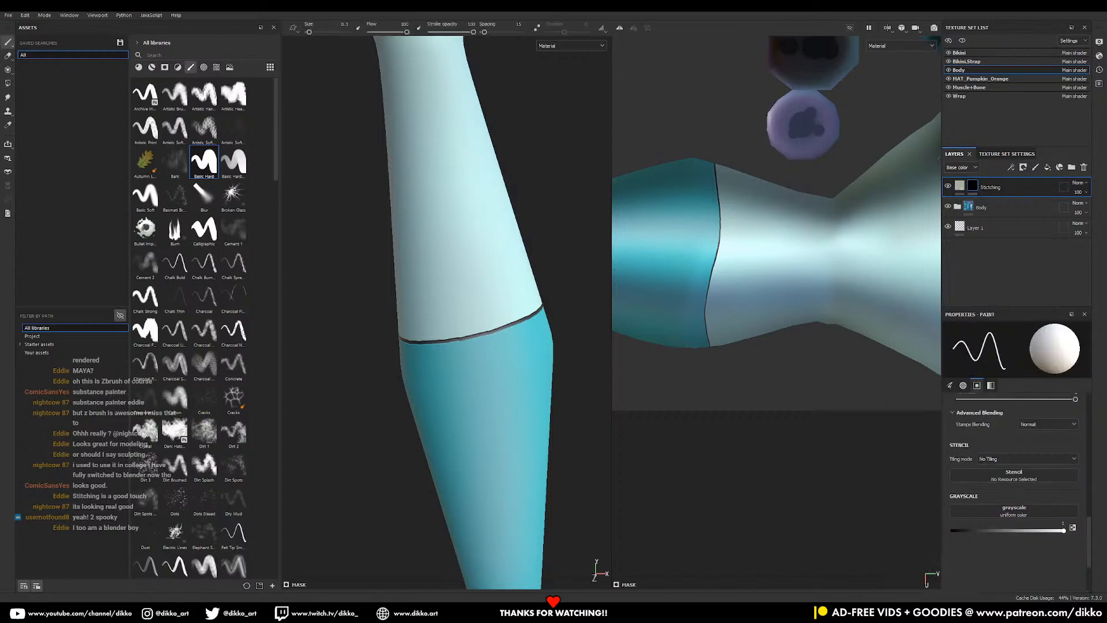
{"action": "left_click_drag", "start_coordinate": [504, 332], "coordinate": [503, 336]}
{"action": "left_click_drag", "start_coordinate": [564, 322], "coordinate": [510, 270], "text": "alt"}
{"action": "middle_click_drag", "start_coordinate": [524, 244], "coordinate": [462, 235], "text": "alt"}
{"action": "left_click_drag", "start_coordinate": [479, 316], "coordinate": [476, 332]}
{"action": "mouse_move", "coordinate": [491, 315]}
{"action": "left_mouse_down"}
{"action": "mouse_move", "coordinate": [488, 331]}
{"action": "mouse_move", "coordinate": [498, 331]}
{"action": "left_mouse_up"}
{"action": "left_click_drag", "start_coordinate": [564, 305], "coordinate": [491, 295], "text": "alt"}
{"action": "middle_click_drag", "start_coordinate": [488, 277], "coordinate": [464, 261], "text": "alt"}
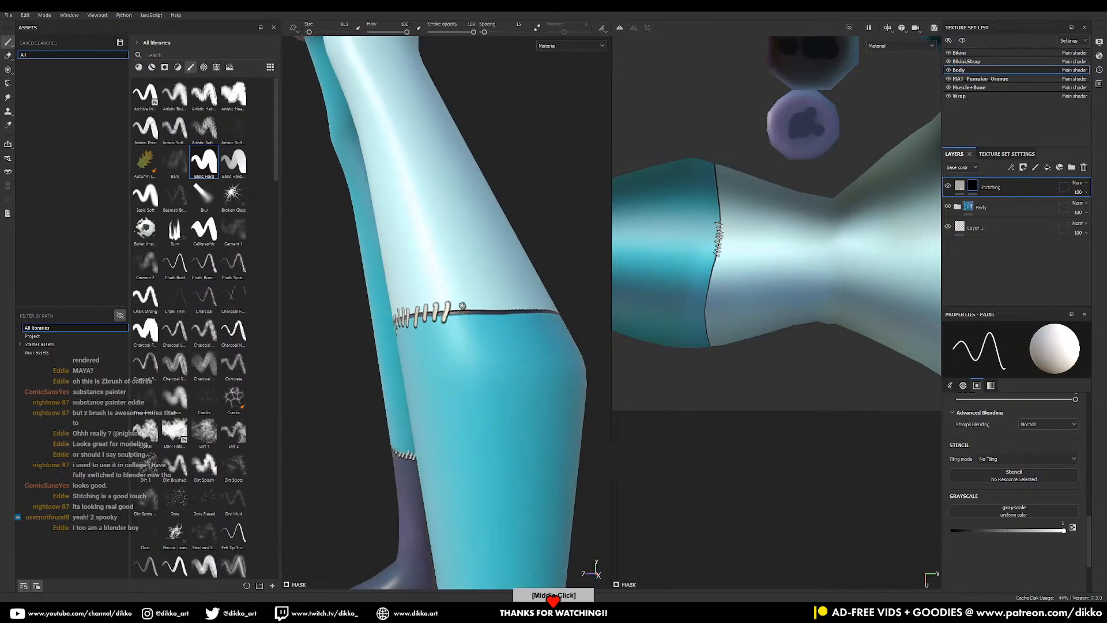
{"action": "left_click_drag", "start_coordinate": [483, 306], "coordinate": [481, 320]}
{"action": "left_click_drag", "start_coordinate": [494, 304], "coordinate": [492, 320]}
- Add two more knee-seam stitches, then orbit to inspect the stitched seam
{"action": "left_click_drag", "start_coordinate": [568, 315], "coordinate": [511, 313], "text": "alt"}
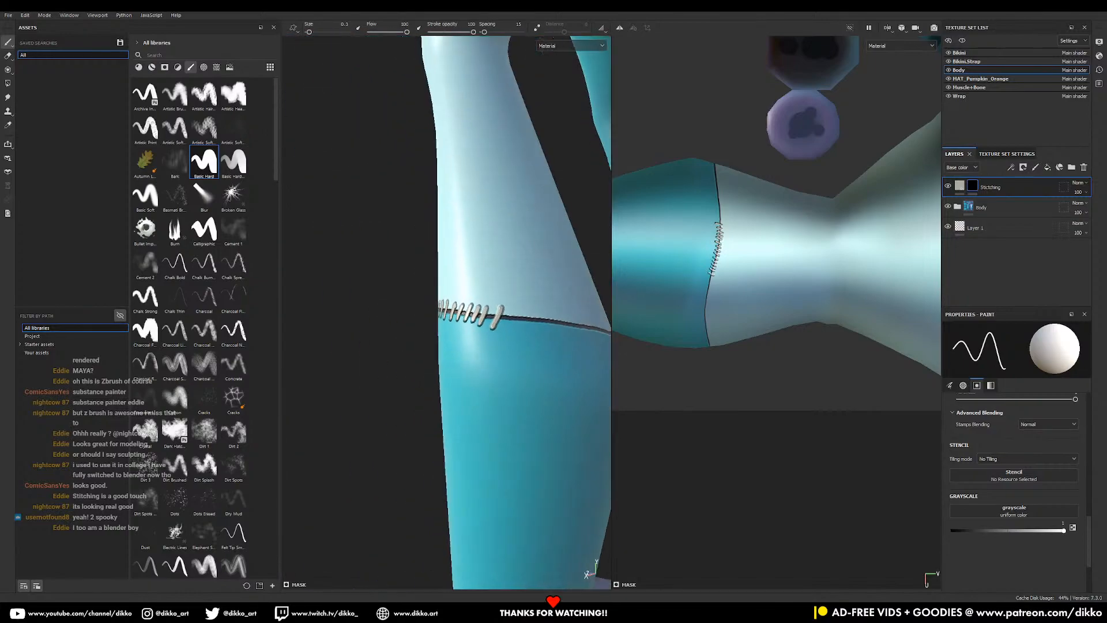
{"action": "middle_click_drag", "start_coordinate": [511, 314], "coordinate": [483, 308], "text": "alt"}
{"action": "left_click_drag", "start_coordinate": [492, 304], "coordinate": [490, 321]}
{"action": "left_click_drag", "start_coordinate": [503, 303], "coordinate": [500, 322]}
{"action": "middle_click_drag", "start_coordinate": [500, 322], "coordinate": [487, 268]}
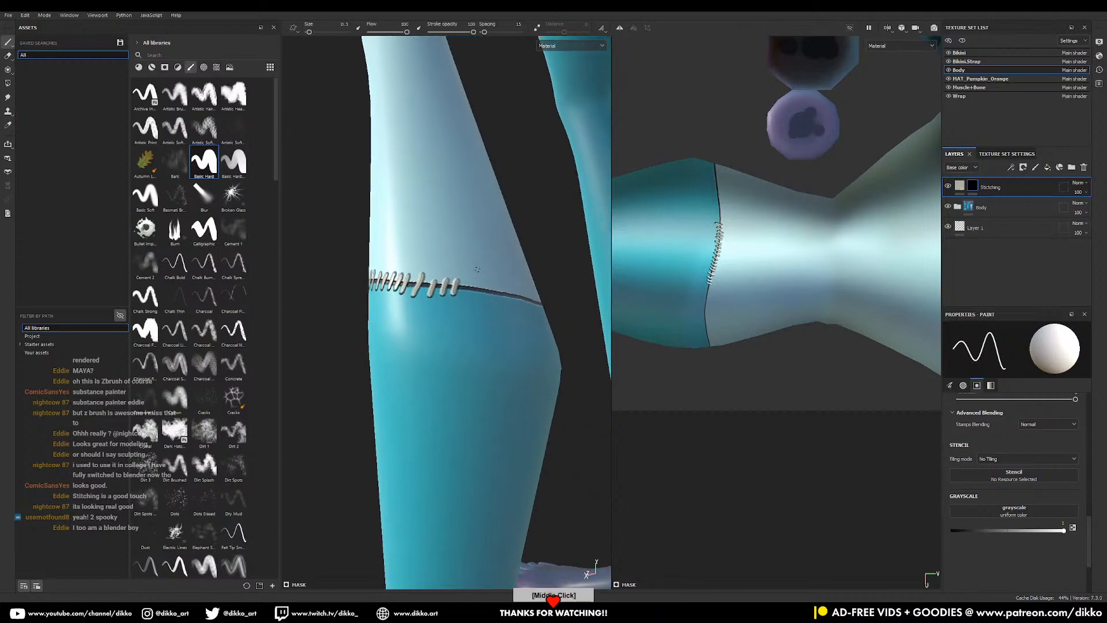
{"action": "left_click_drag", "start_coordinate": [503, 300], "coordinate": [494, 287], "text": "alt"}
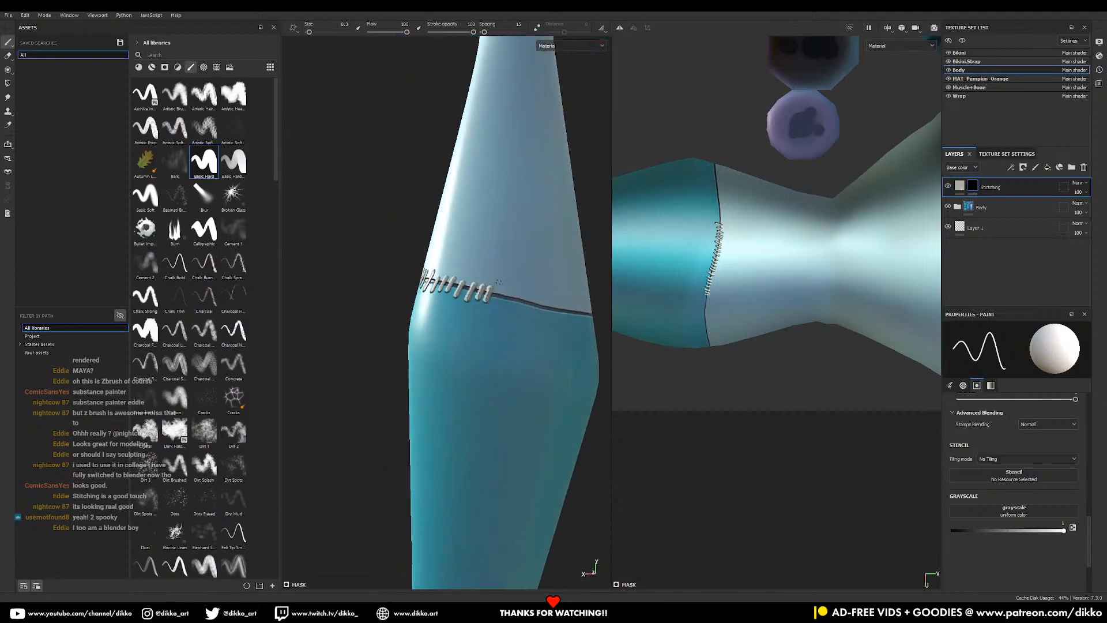
{"action": "left_click_drag", "start_coordinate": [546, 317], "coordinate": [515, 275], "text": "alt"}
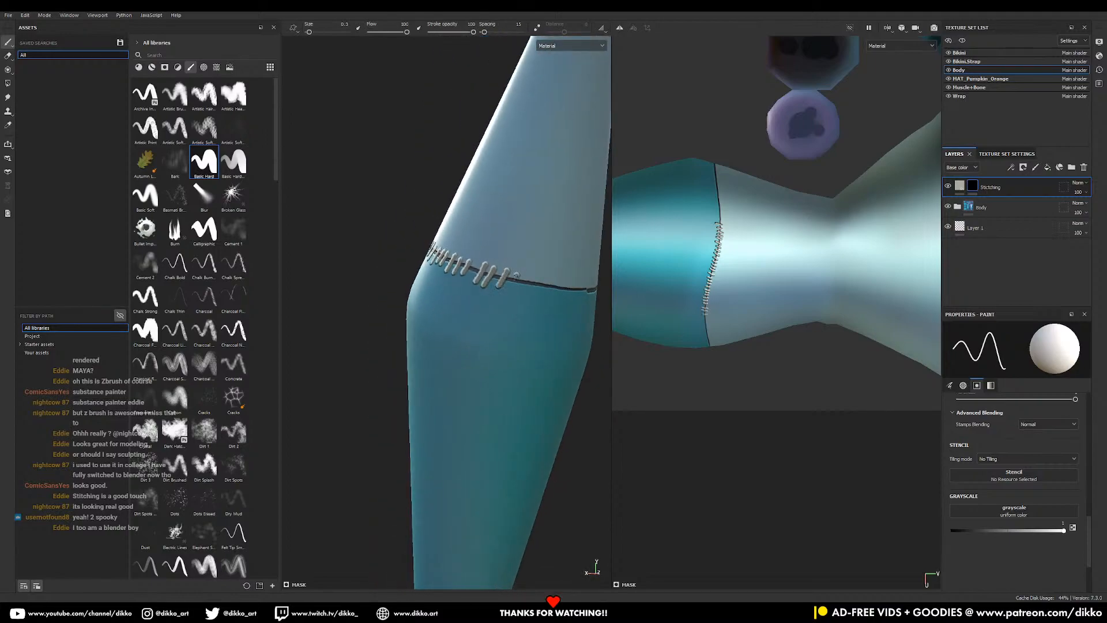
{"action": "middle_click_drag", "start_coordinate": [538, 255], "coordinate": [496, 202]}
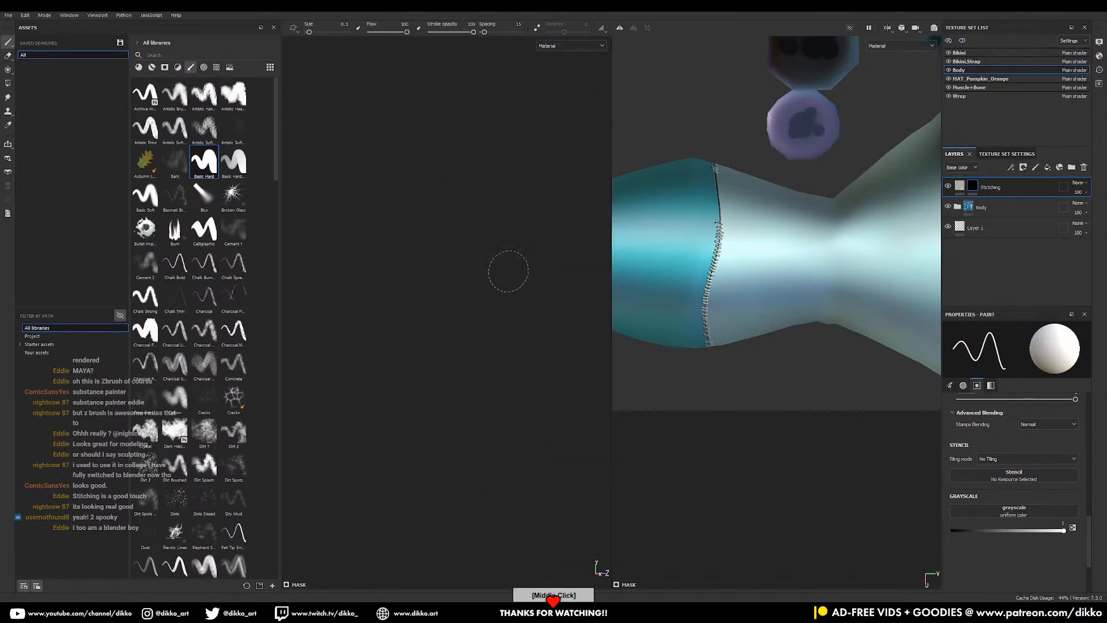
- Reframe on the lower-leg seam and stamp the remaining stitches to close the gap
{"action": "key", "text": "f"}
{"action": "right_click_drag", "start_coordinate": [472, 456], "coordinate": [474, 508], "text": "alt"}
{"action": "middle_click_drag", "start_coordinate": [442, 432], "coordinate": [430, 266], "text": "alt"}
{"action": "right_click_drag", "start_coordinate": [496, 473], "coordinate": [513, 539], "text": "alt"}
{"action": "right_click_drag", "start_coordinate": [336, 277], "coordinate": [408, 321], "text": "alt"}
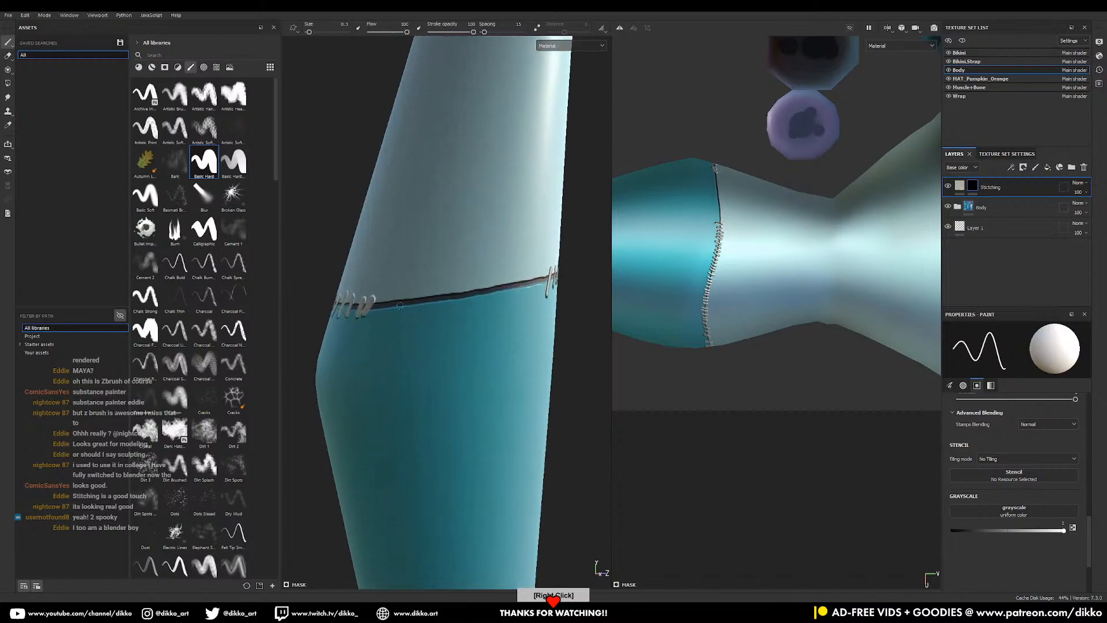
{"action": "left_click_drag", "start_coordinate": [386, 293], "coordinate": [490, 277]}
{"action": "middle_click_drag", "start_coordinate": [485, 268], "coordinate": [421, 243]}
{"action": "left_click_drag", "start_coordinate": [425, 252], "coordinate": [415, 279]}
{"action": "mouse_move", "coordinate": [445, 246]}
{"action": "left_mouse_down"}
{"action": "mouse_move", "coordinate": [435, 274]}
{"action": "mouse_move", "coordinate": [465, 271]}
{"action": "left_mouse_up"}
{"action": "left_click_drag", "start_coordinate": [481, 244], "coordinate": [475, 267]}
{"action": "right_click_drag", "start_coordinate": [540, 303], "coordinate": [524, 413], "text": "alt"}
{"action": "left_click_drag", "start_coordinate": [522, 404], "coordinate": [458, 327], "text": "alt"}
{"action": "middle_click_drag", "start_coordinate": [458, 327], "coordinate": [490, 369], "text": "alt"}
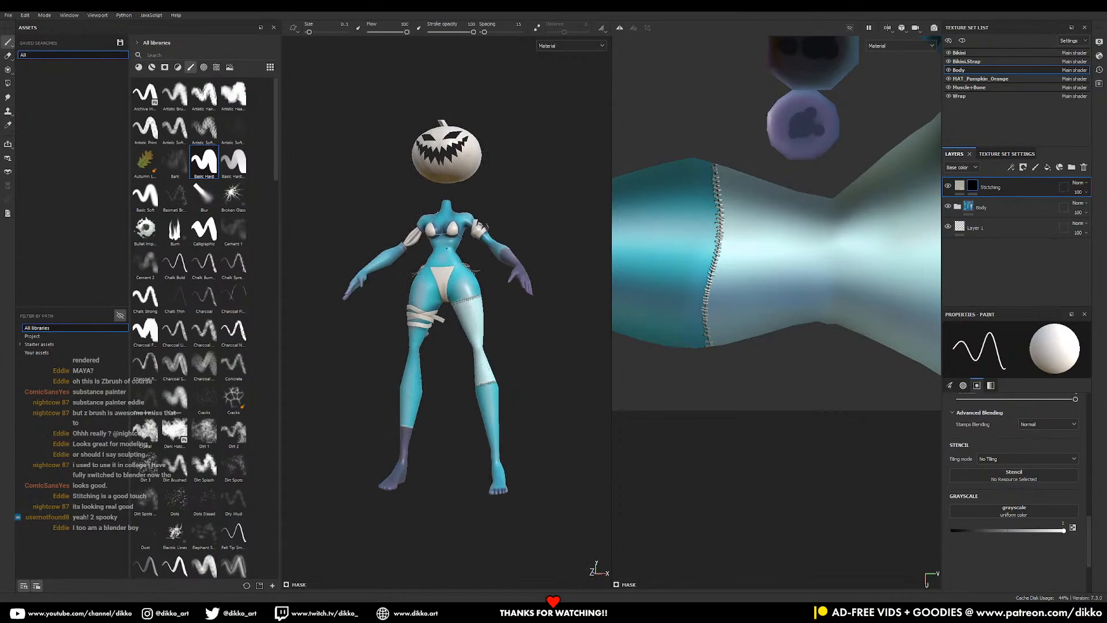
- Add a fill layer above Fill layer 3 in Body with base colour sampled from the teal skin
{"action": "right_click_drag", "start_coordinate": [497, 354], "coordinate": [485, 376], "text": "alt"}
{"action": "left_click_drag", "start_coordinate": [484, 376], "coordinate": [462, 334], "text": "alt"}
{"action": "middle_click_drag", "start_coordinate": [461, 334], "coordinate": [481, 382], "text": "alt"}
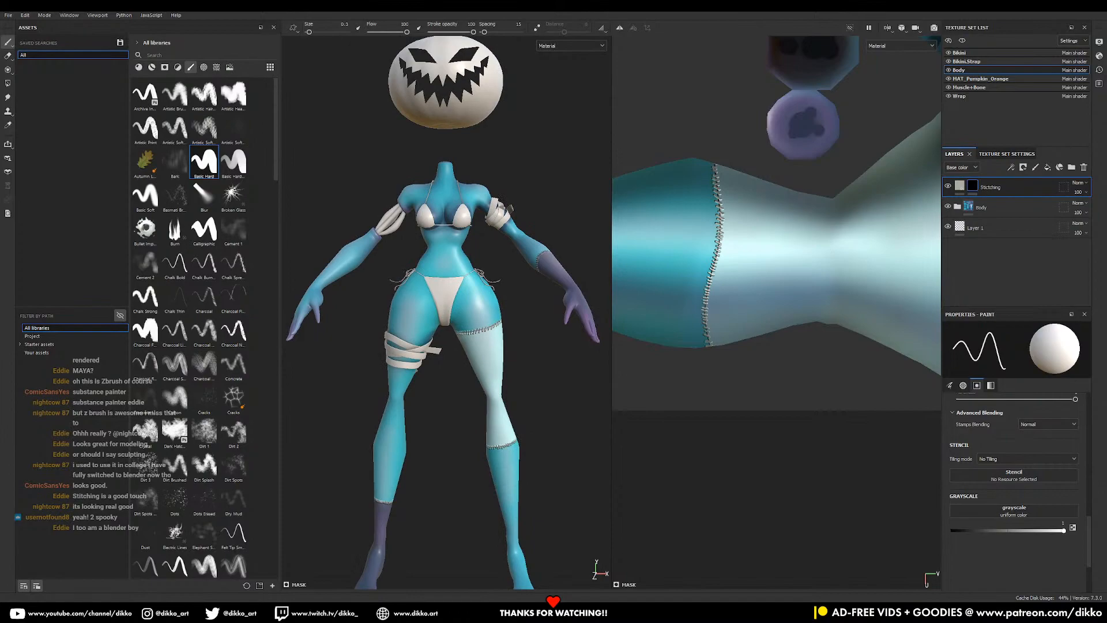
{"action": "left_click", "coordinate": [958, 207]}
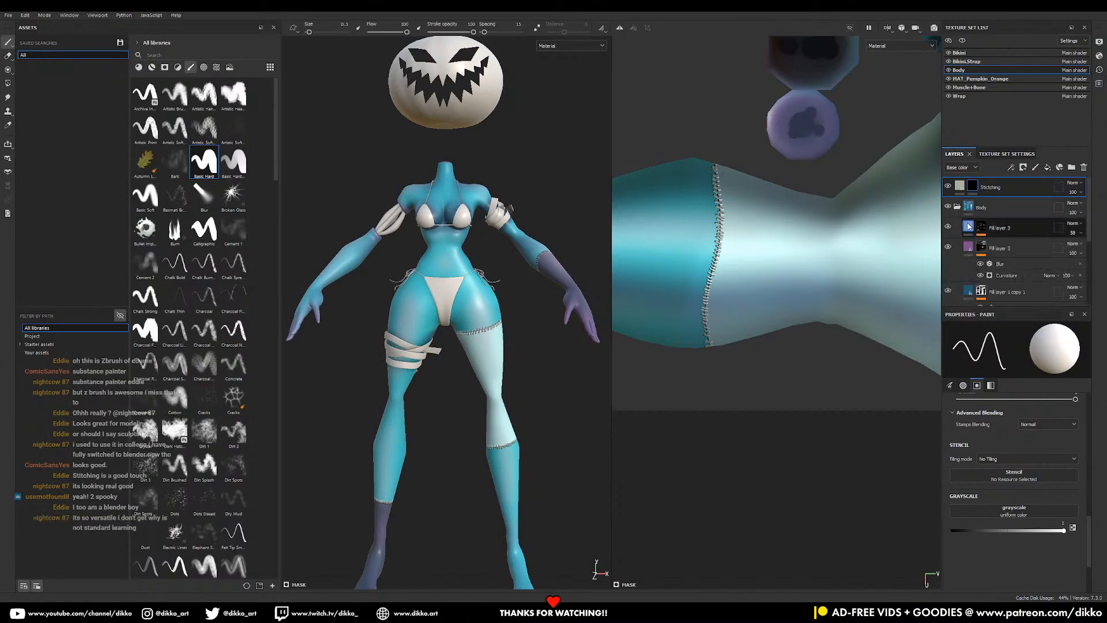
{"action": "left_click", "coordinate": [1009, 228]}
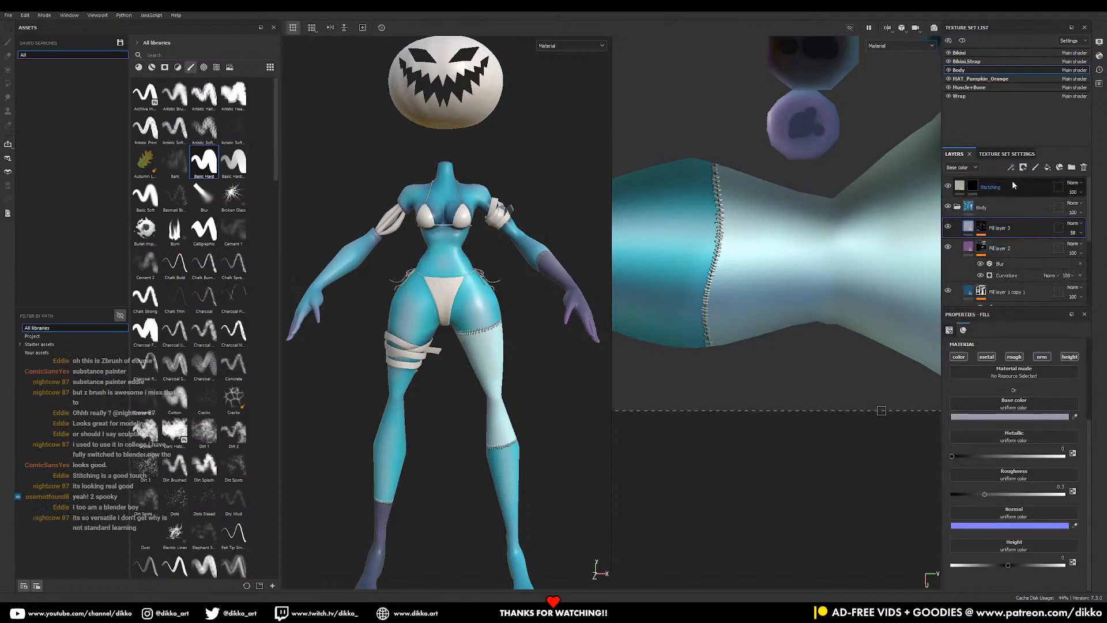
{"action": "left_click", "coordinate": [1047, 167]}
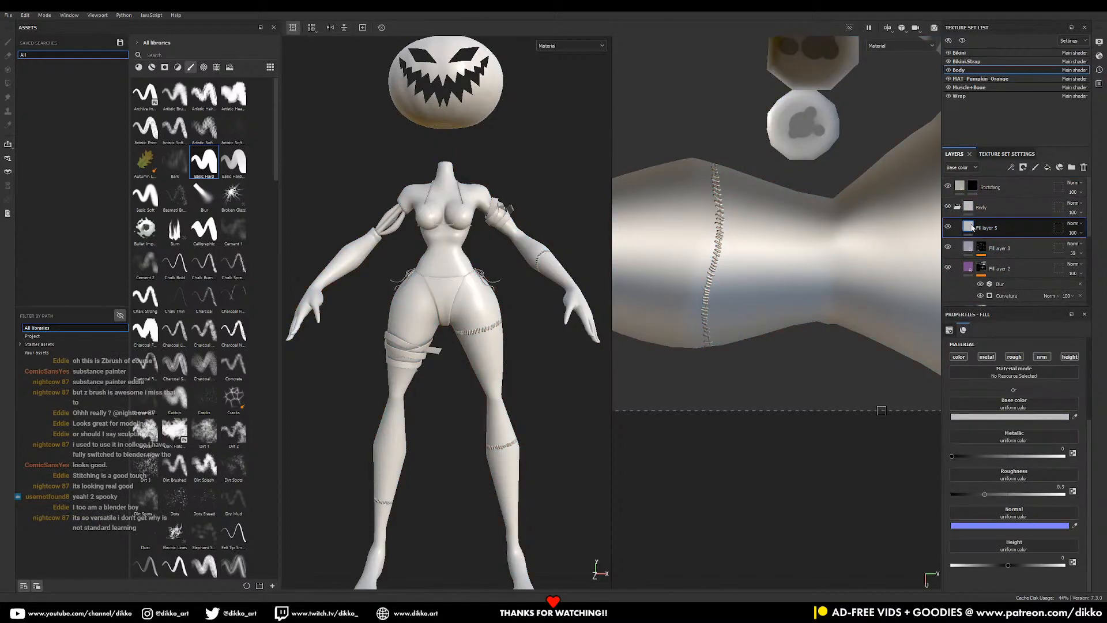
{"action": "left_click", "coordinate": [1017, 417]}
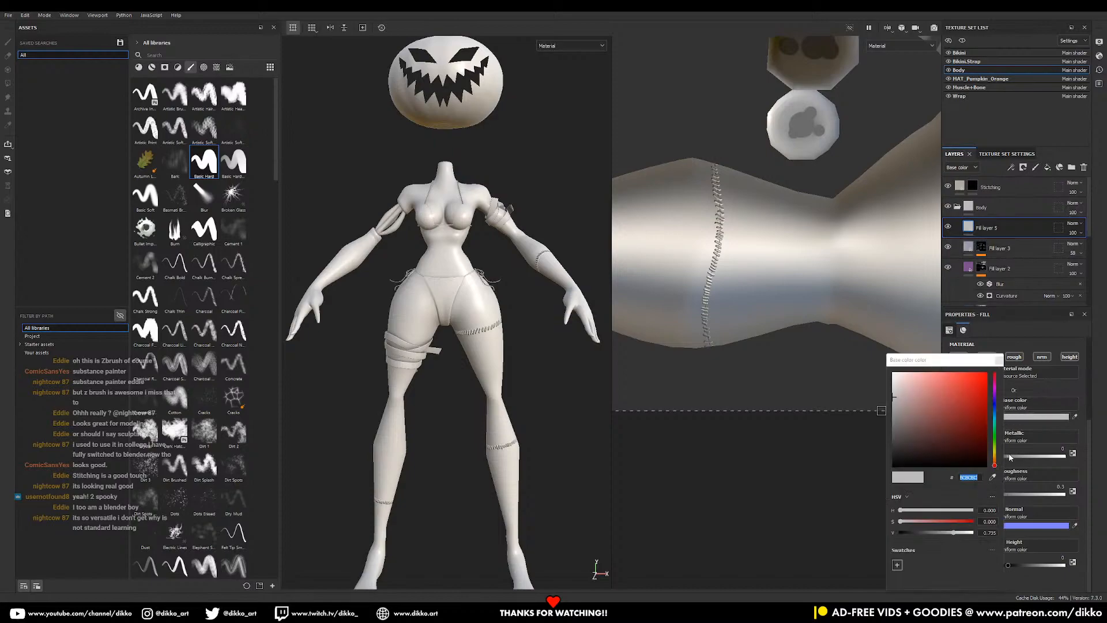
{"action": "left_click", "coordinate": [993, 479]}
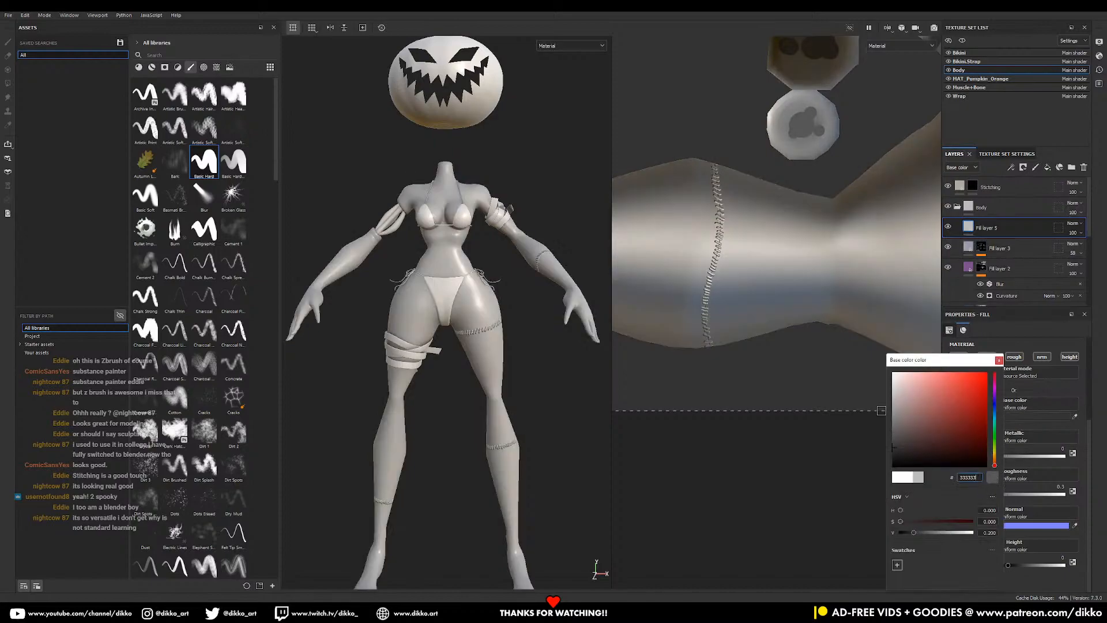
- Give the fill a black mask, disable metallic, roughness, normal and height, and select the mask
{"action": "left_click", "coordinate": [1059, 428]}
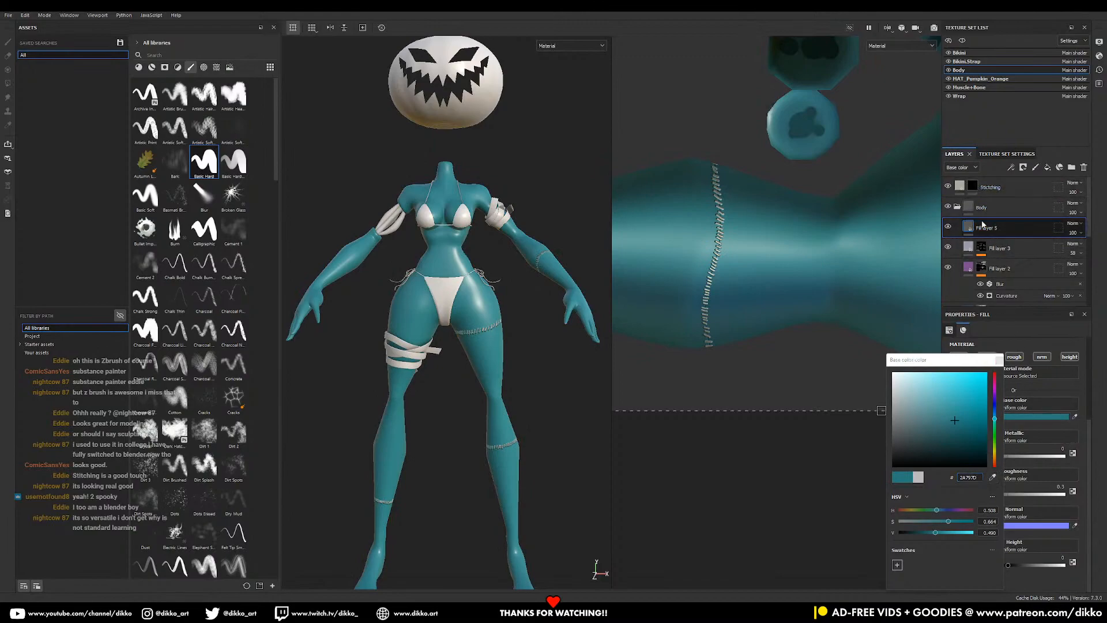
{"action": "left_click", "coordinate": [1023, 168]}
{"action": "left_click", "coordinate": [1042, 190]}
{"action": "left_click", "coordinate": [969, 227]}
{"action": "left_click", "coordinate": [987, 356]}
{"action": "left_click", "coordinate": [1015, 356]}
{"action": "left_click", "coordinate": [1042, 356]}
{"action": "left_click", "coordinate": [1070, 356]}
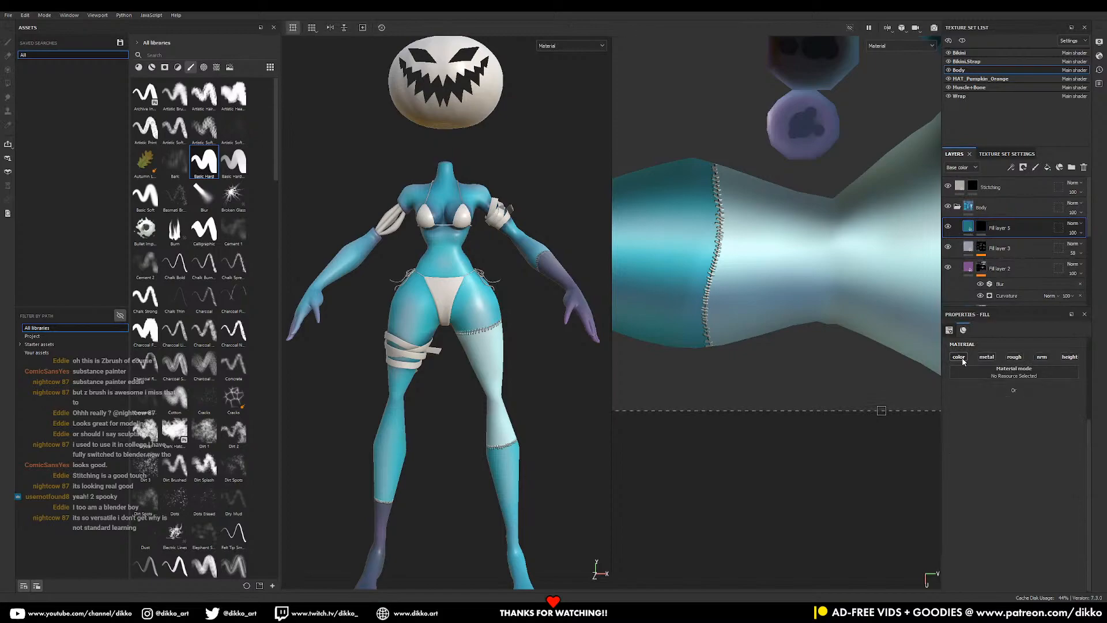
{"action": "left_click", "coordinate": [983, 230]}
{"action": "left_click_drag", "start_coordinate": [536, 283], "coordinate": [528, 318], "text": "alt"}
{"action": "middle_click_drag", "start_coordinate": [528, 317], "coordinate": [548, 378], "text": "alt"}
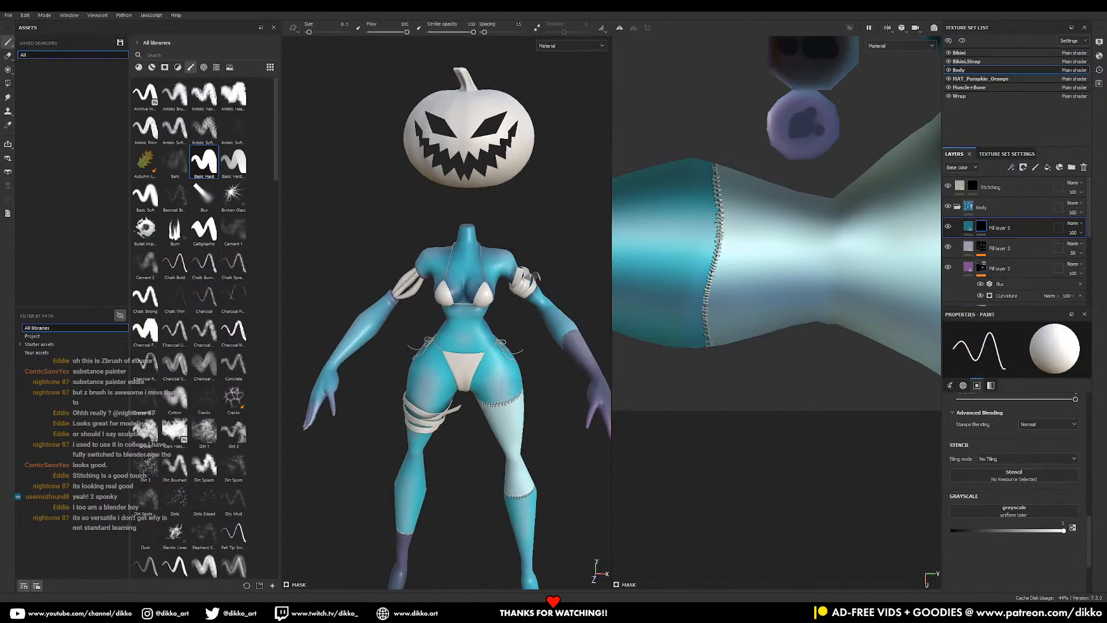
- Switch to the Dots brush at size about 7.5 and darken the fill colour to deep teal 1A4C4E
{"action": "scroll", "coordinate": [205, 393], "scroll_direction": "down", "scroll_amount": 3}
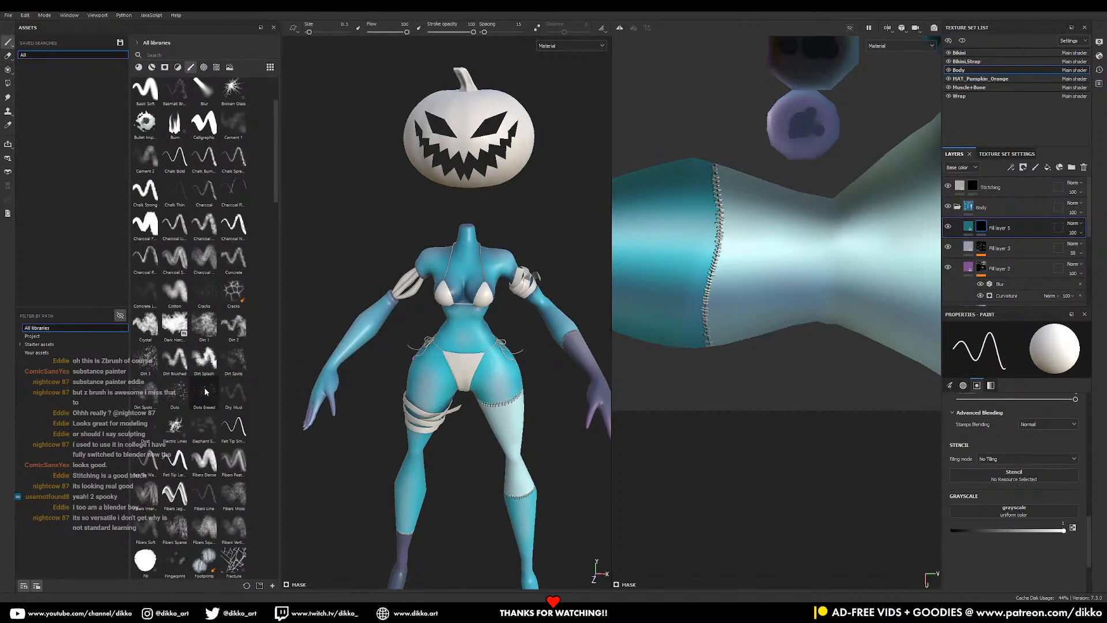
{"action": "left_click", "coordinate": [175, 392]}
{"action": "scroll", "coordinate": [438, 235], "scroll_direction": "up", "scroll_amount": 5}
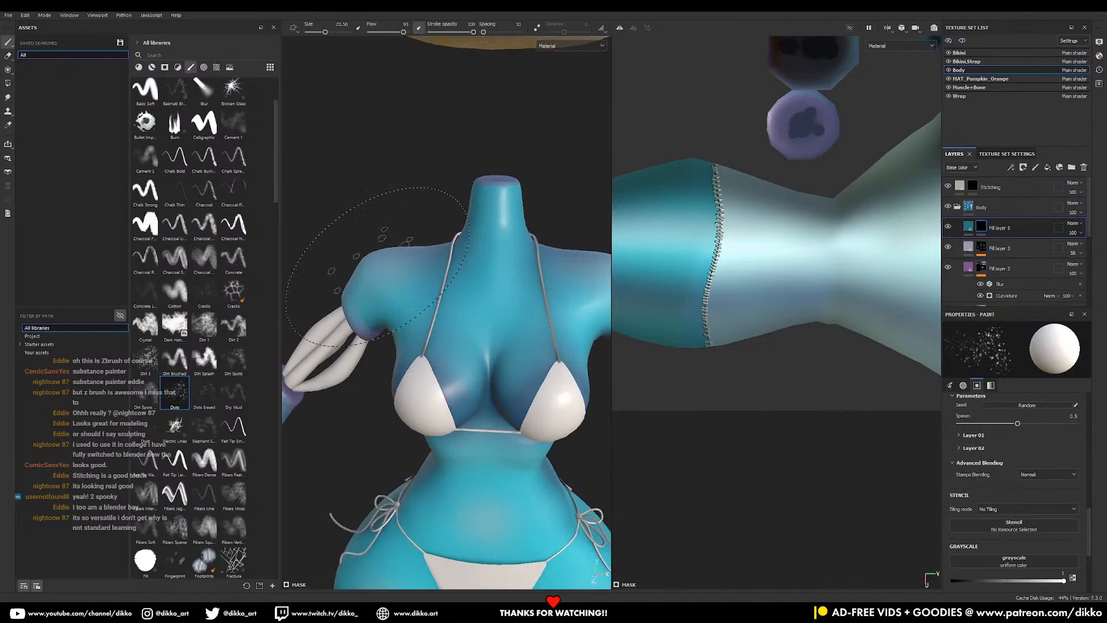
{"action": "mouse_move", "coordinate": [441, 276]}
{"action": "right_mouse_down", "text": "ctrl"}
{"action": "mouse_move", "coordinate": [476, 277]}
{"action": "mouse_move", "coordinate": [375, 265]}
{"action": "right_mouse_up", "text": "ctrl"}
{"action": "middle_click_drag", "start_coordinate": [436, 245], "coordinate": [422, 358]}
{"action": "left_click", "coordinate": [969, 226]}
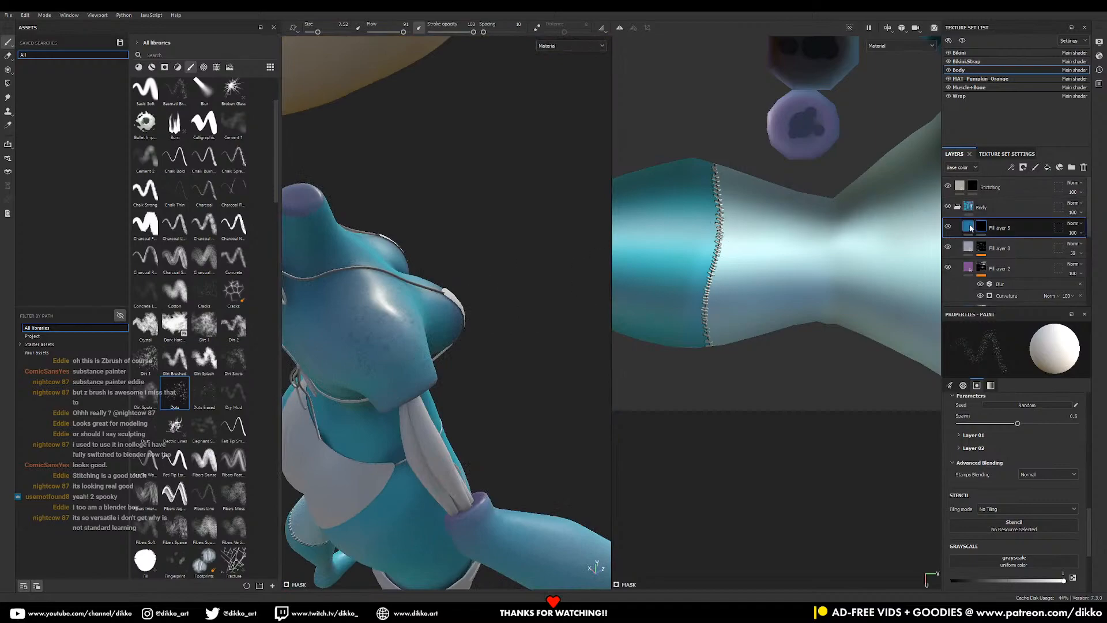
{"action": "left_click", "coordinate": [1022, 420]}
{"action": "left_click", "coordinate": [961, 437]}
{"action": "left_click", "coordinate": [981, 226]}
- Speckle the upper thigh and buttock, adjusting the brush size between about 7 and 18
{"action": "middle_click_drag", "start_coordinate": [406, 329], "coordinate": [423, 264]}
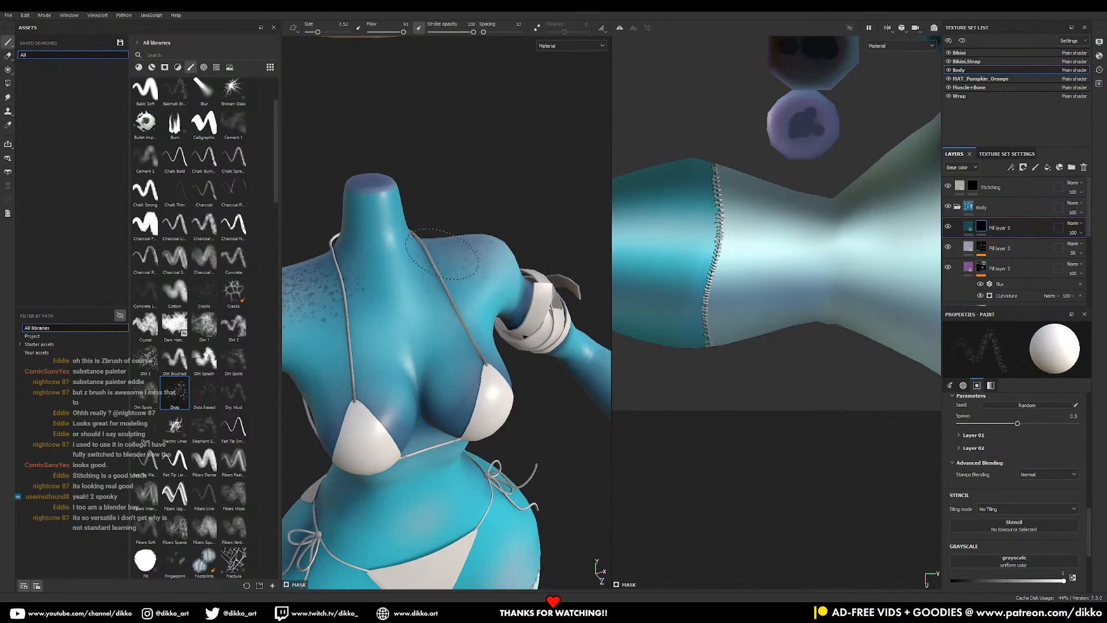
{"action": "middle_click_drag", "start_coordinate": [445, 258], "coordinate": [461, 382]}
{"action": "right_click_drag", "start_coordinate": [462, 382], "coordinate": [494, 372]}
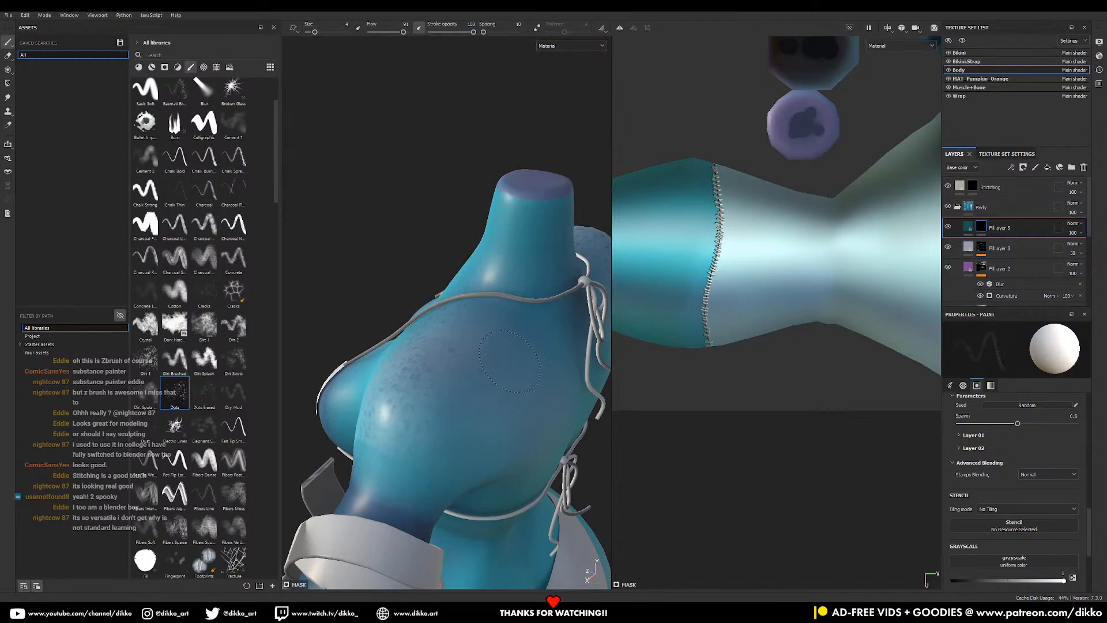
{"action": "right_click_drag", "start_coordinate": [489, 387], "coordinate": [503, 387], "text": "ctrl"}
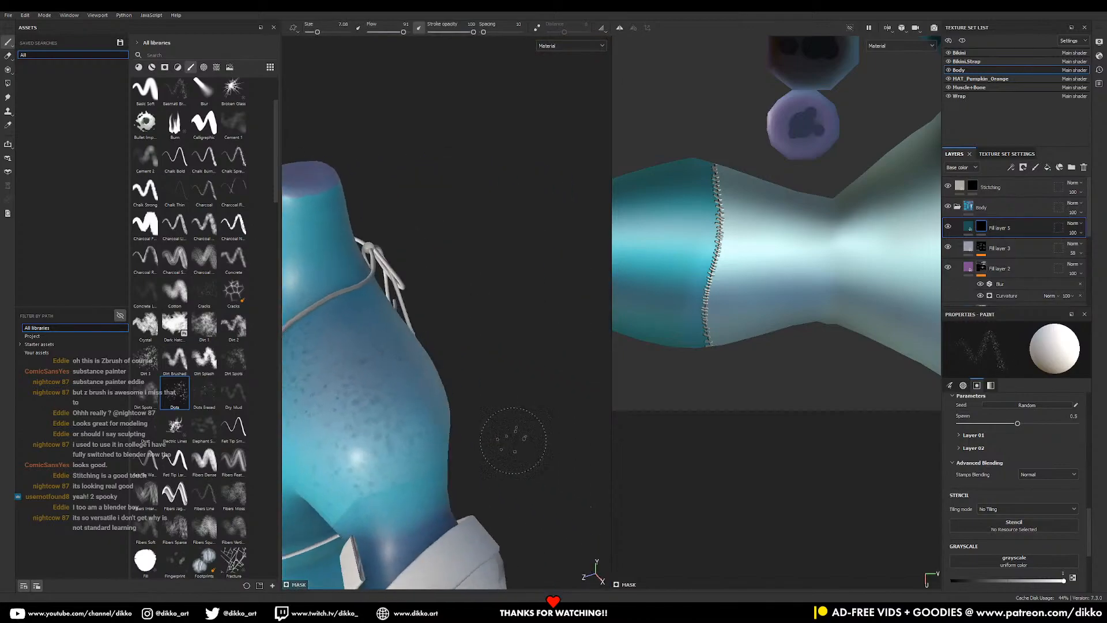
{"action": "middle_click_drag", "start_coordinate": [513, 440], "coordinate": [491, 304]}
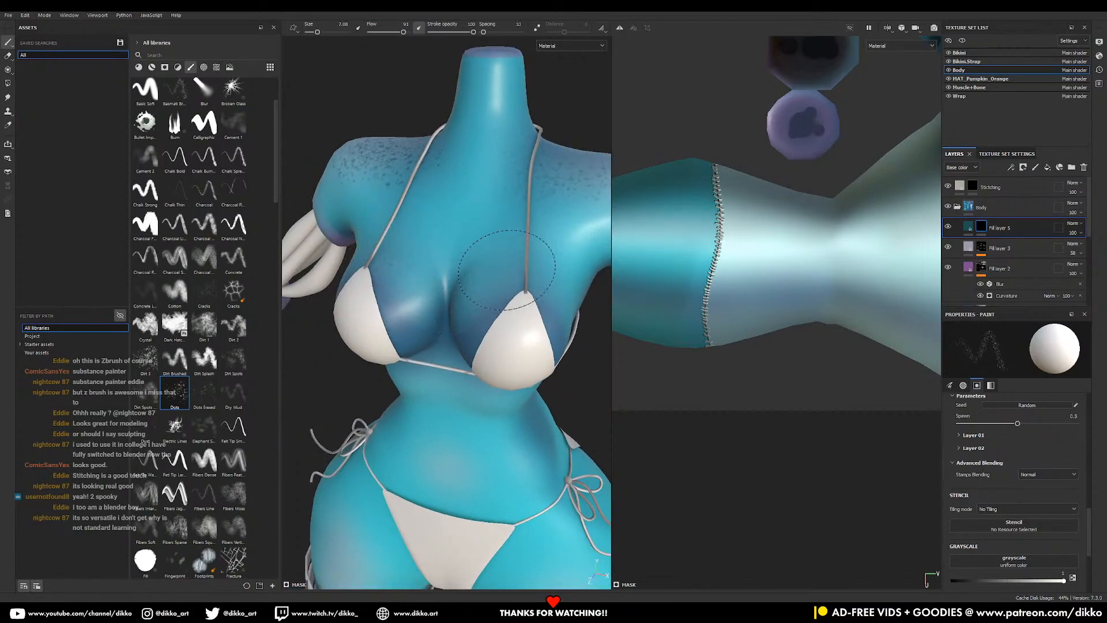
{"action": "middle_click_drag", "start_coordinate": [485, 385], "coordinate": [517, 185]}
{"action": "scroll", "coordinate": [531, 457], "scroll_direction": "down", "scroll_amount": 3}
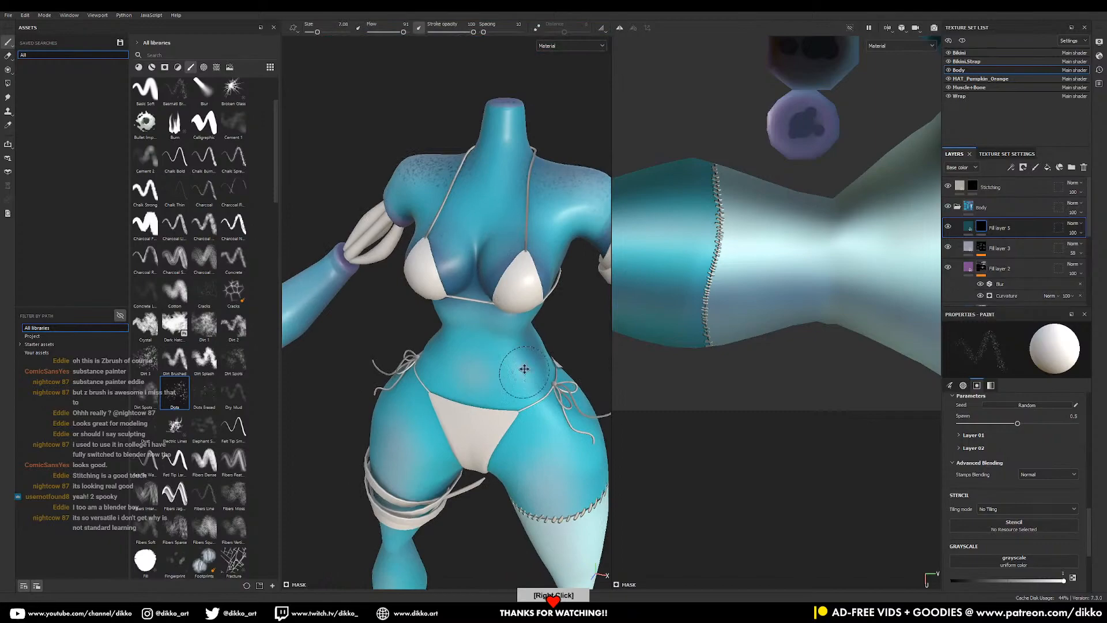
{"action": "middle_click_drag", "start_coordinate": [496, 392], "coordinate": [449, 232]}
{"action": "right_click_drag", "start_coordinate": [460, 207], "coordinate": [484, 206], "text": "ctrl"}
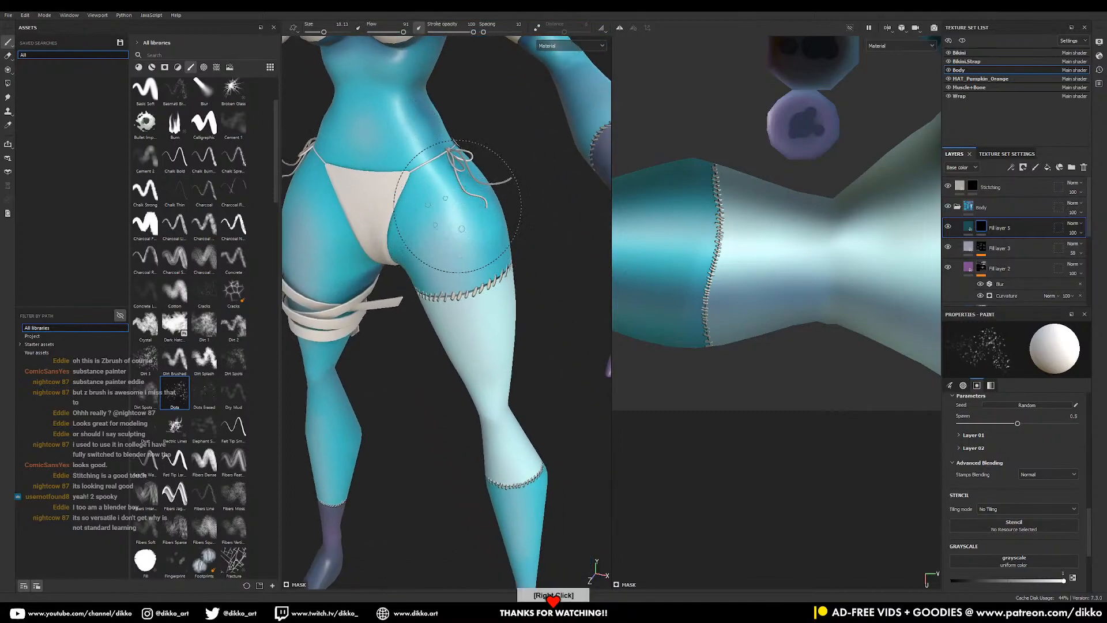
{"action": "left_click_drag", "start_coordinate": [461, 260], "coordinate": [438, 289]}
{"action": "right_click_drag", "start_coordinate": [431, 223], "coordinate": [418, 223], "text": "ctrl"}
- Add faint dark speckles down the pale leg
{"action": "middle_click_drag", "start_coordinate": [368, 284], "coordinate": [495, 234]}
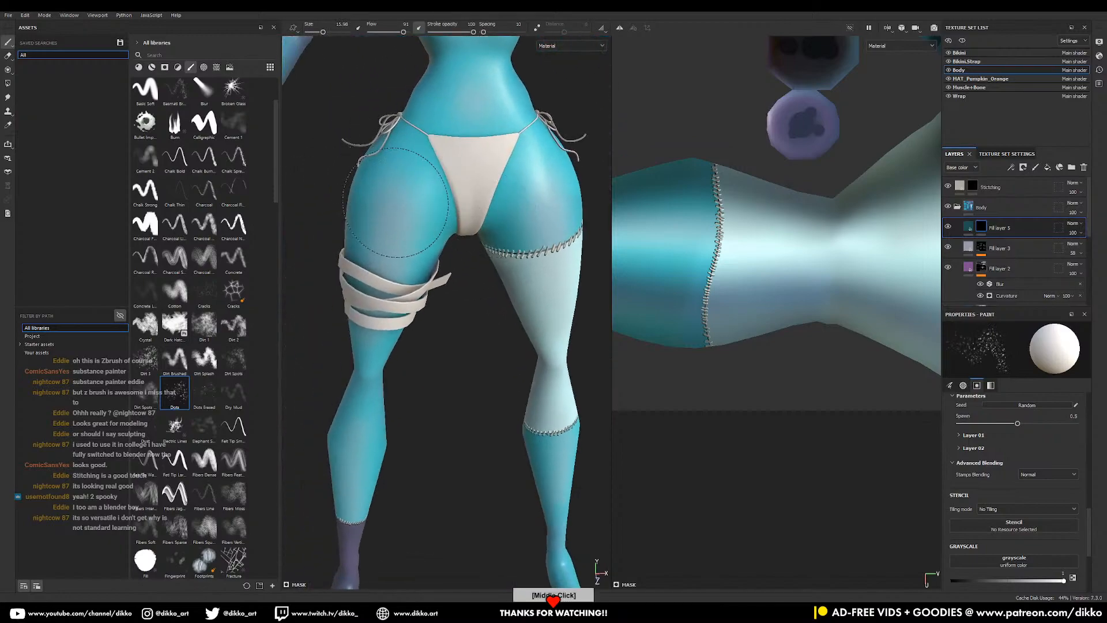
{"action": "middle_click_drag", "start_coordinate": [387, 182], "coordinate": [432, 269]}
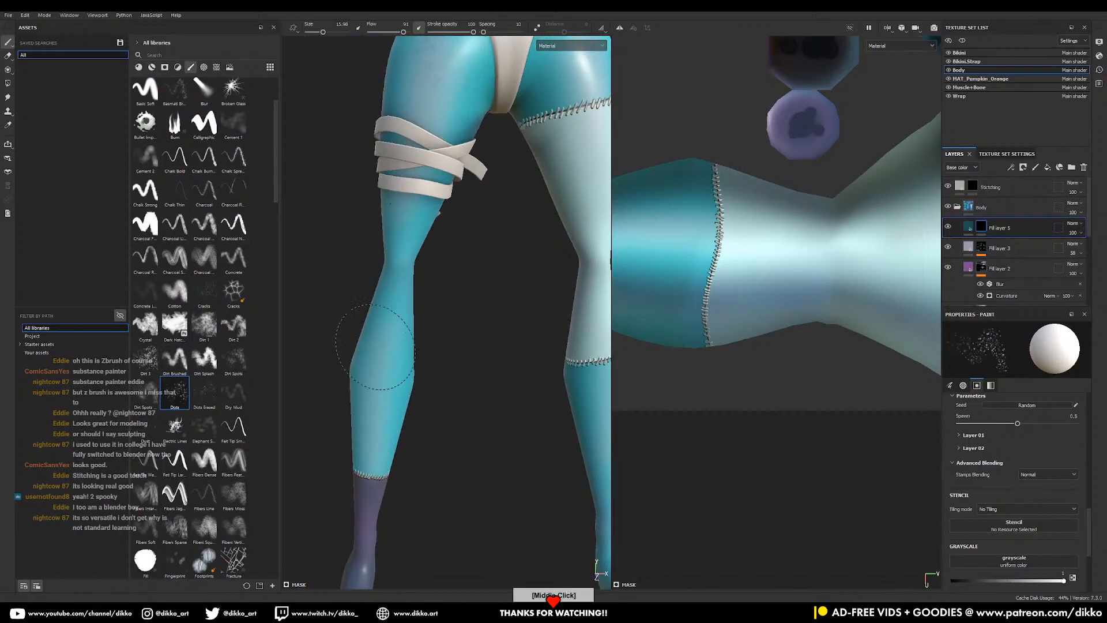
{"action": "middle_click_drag", "start_coordinate": [496, 293], "coordinate": [468, 320]}
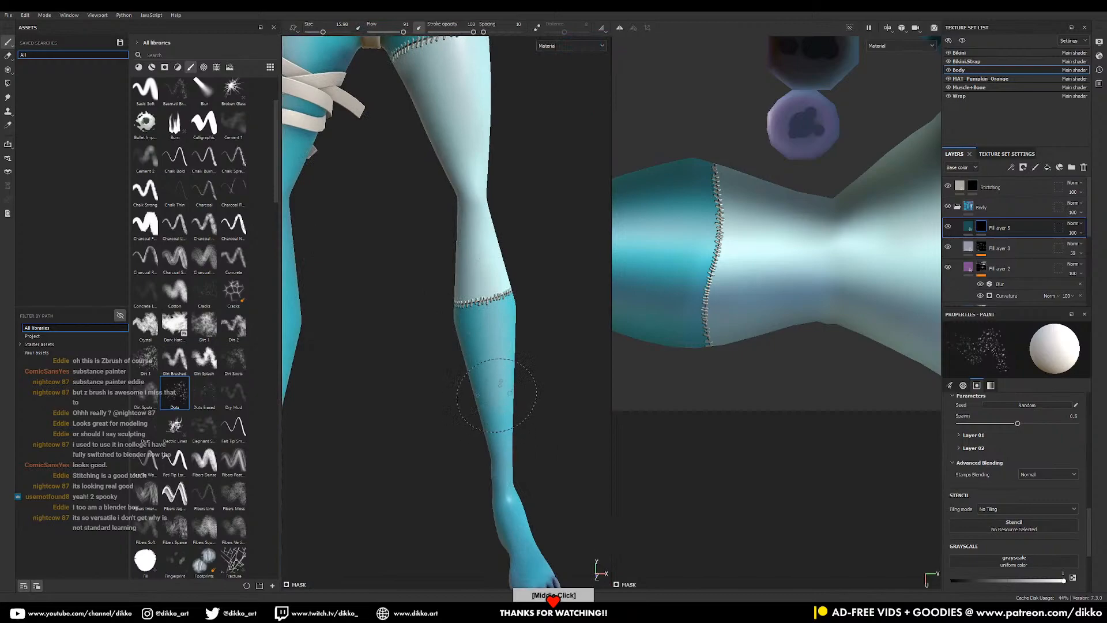
{"action": "middle_click_drag", "start_coordinate": [496, 395], "coordinate": [454, 164]}
{"action": "left_click_drag", "start_coordinate": [474, 238], "coordinate": [491, 337]}
{"action": "middle_click_drag", "start_coordinate": [485, 317], "coordinate": [503, 467], "text": "alt"}
- Speckle the forearm with dark teal dots
{"action": "right_click_drag", "start_coordinate": [503, 467], "coordinate": [532, 266], "text": "alt"}
{"action": "left_click_drag", "start_coordinate": [531, 266], "coordinate": [432, 317], "text": "alt"}
{"action": "mouse_move", "coordinate": [435, 199]}
{"action": "right_mouse_down", "text": "alt"}
{"action": "mouse_move", "coordinate": [495, 225]}
{"action": "mouse_move", "coordinate": [507, 260]}
{"action": "right_mouse_up", "text": "alt"}
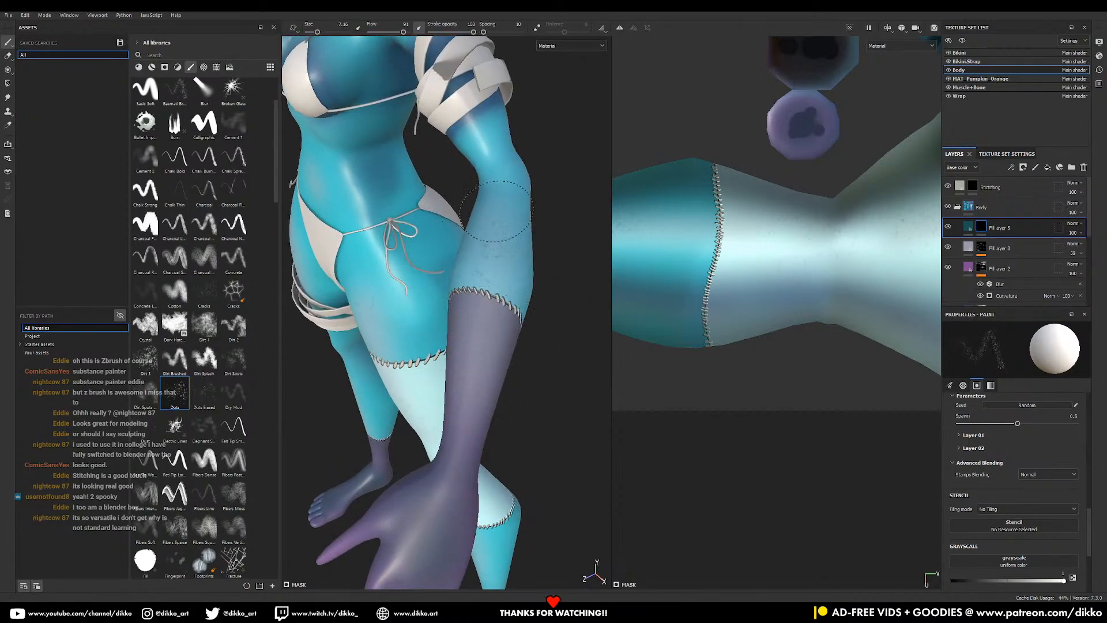
{"action": "middle_click_drag", "start_coordinate": [460, 421], "coordinate": [440, 385]}
{"action": "mouse_move", "coordinate": [440, 385]}
{"action": "right_mouse_down"}
{"action": "mouse_move", "coordinate": [481, 305]}
{"action": "mouse_move", "coordinate": [485, 338]}
{"action": "right_mouse_up"}
{"action": "middle_click_drag", "start_coordinate": [485, 338], "coordinate": [457, 305], "text": "alt"}
{"action": "mouse_move", "coordinate": [457, 281]}
{"action": "left_mouse_down"}
{"action": "mouse_move", "coordinate": [422, 359]}
{"action": "mouse_move", "coordinate": [490, 202]}
{"action": "mouse_move", "coordinate": [454, 354]}
{"action": "left_mouse_up"}
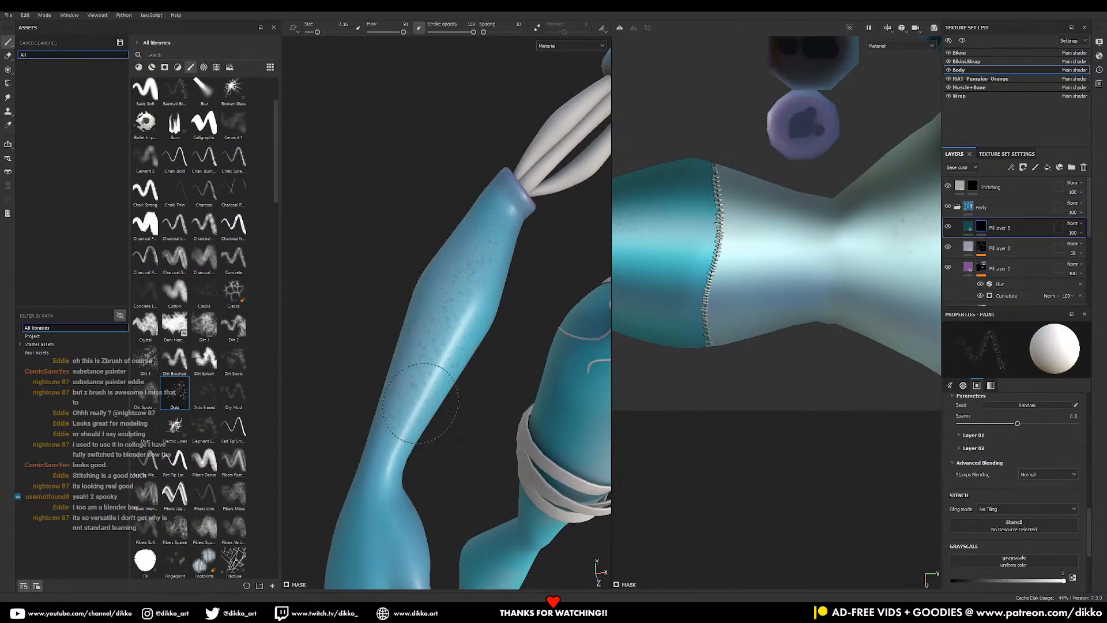
- Orbit back and recentre the whole character from the front
{"action": "right_click_drag", "start_coordinate": [492, 361], "coordinate": [487, 427], "text": "alt"}
{"action": "middle_click_drag", "start_coordinate": [487, 427], "coordinate": [459, 348], "text": "alt"}
{"action": "left_click_drag", "start_coordinate": [460, 348], "coordinate": [443, 369], "text": "alt"}
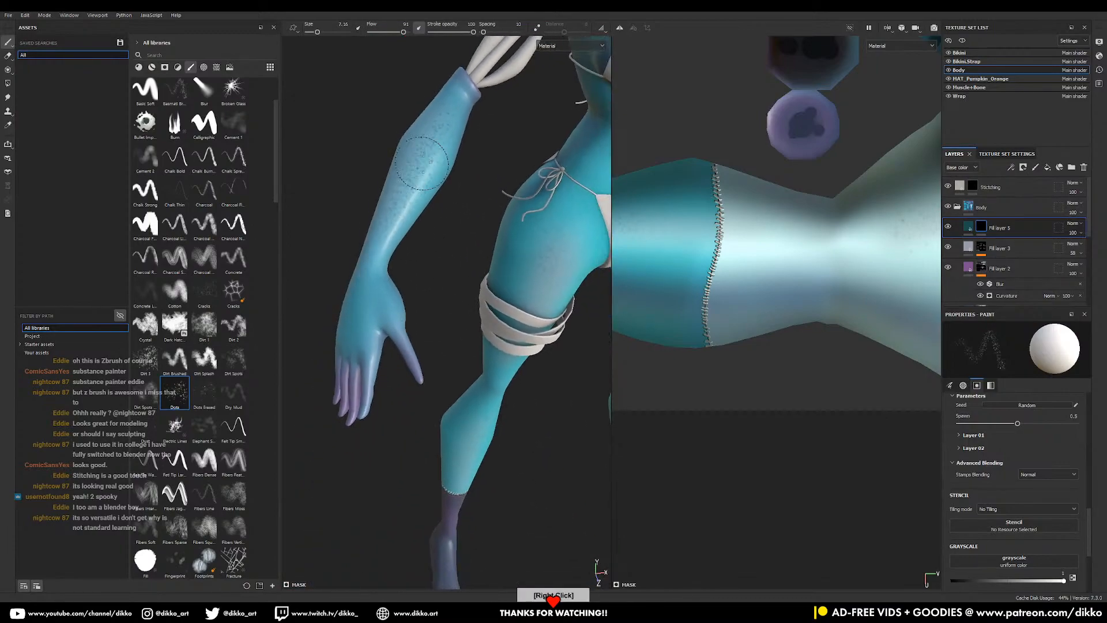
{"action": "middle_click_drag", "start_coordinate": [456, 441], "coordinate": [442, 376], "text": "alt"}
{"action": "left_click_drag", "start_coordinate": [443, 376], "coordinate": [384, 395], "text": "alt"}
{"action": "left_click_drag", "start_coordinate": [460, 462], "coordinate": [476, 464], "text": "alt"}
{"action": "right_click_drag", "start_coordinate": [482, 470], "coordinate": [449, 329], "text": "alt"}
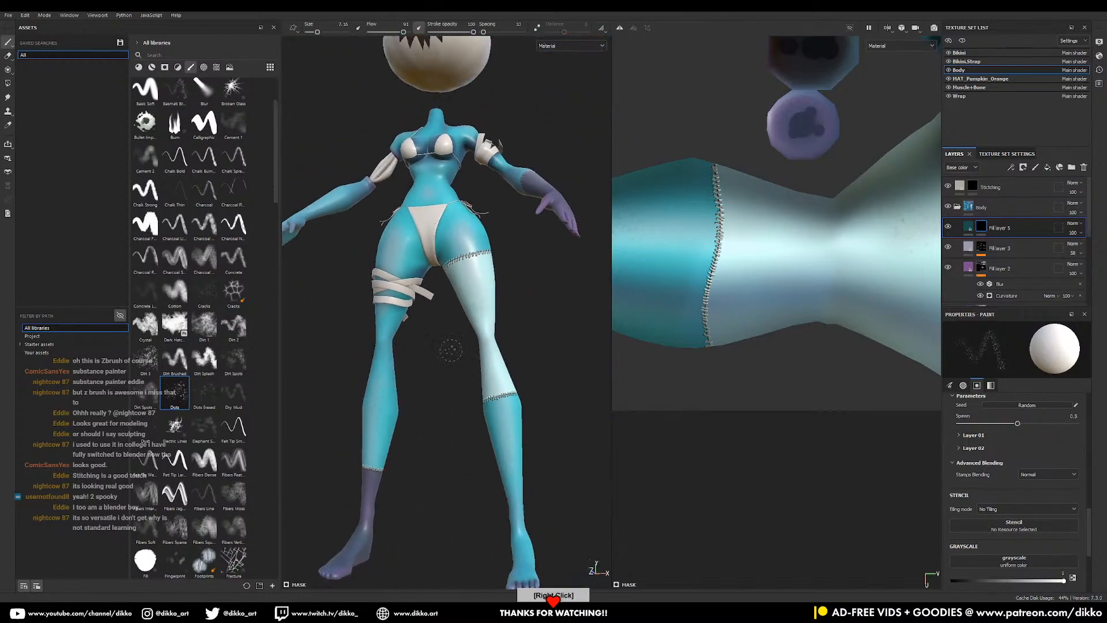
{"action": "mouse_move", "coordinate": [462, 329]}
{"action": "middle_mouse_down", "text": "alt"}
{"action": "mouse_move", "coordinate": [469, 218]}
{"action": "mouse_move", "coordinate": [474, 328]}
{"action": "middle_mouse_up", "text": "alt"}
{"action": "left_click_drag", "start_coordinate": [474, 328], "coordinate": [471, 315], "text": "alt"}
{"action": "middle_click_drag", "start_coordinate": [471, 316], "coordinate": [494, 378], "text": "alt"}
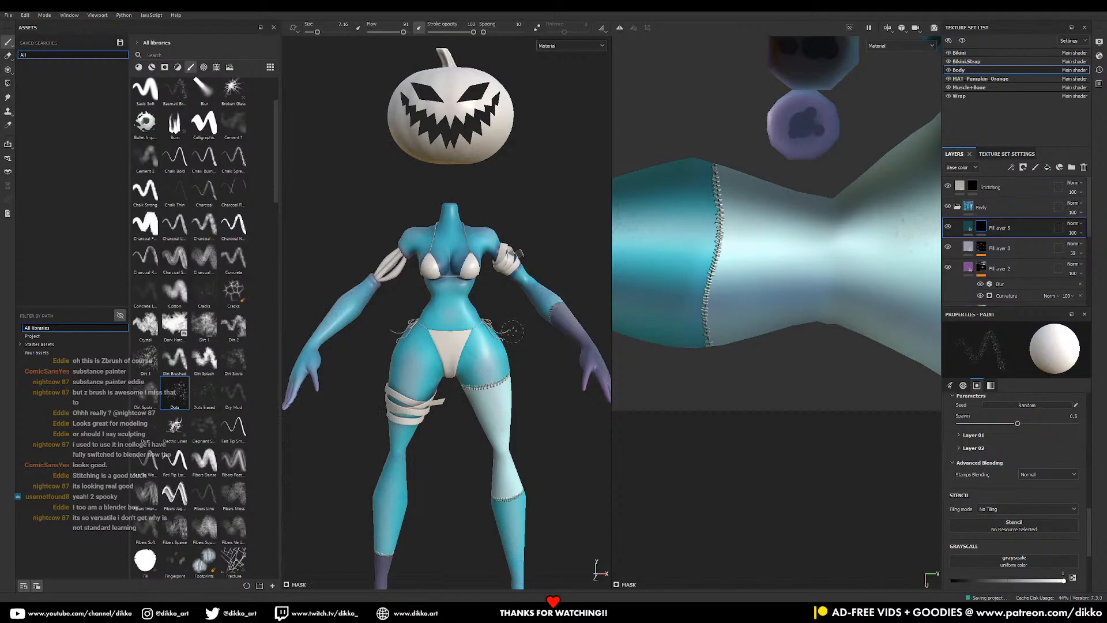
- Switch the Assets library from brushes to materials and scroll through the material presets
{"action": "scroll", "coordinate": [423, 362], "scroll_direction": "down", "scroll_amount": 2}
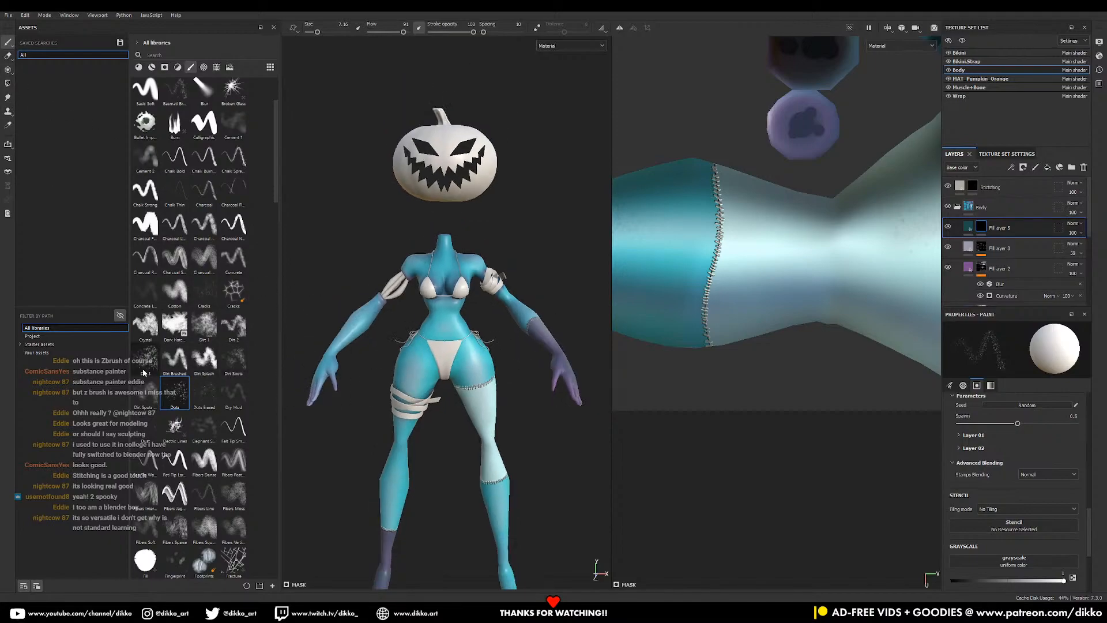
{"action": "left_click", "coordinate": [139, 68]}
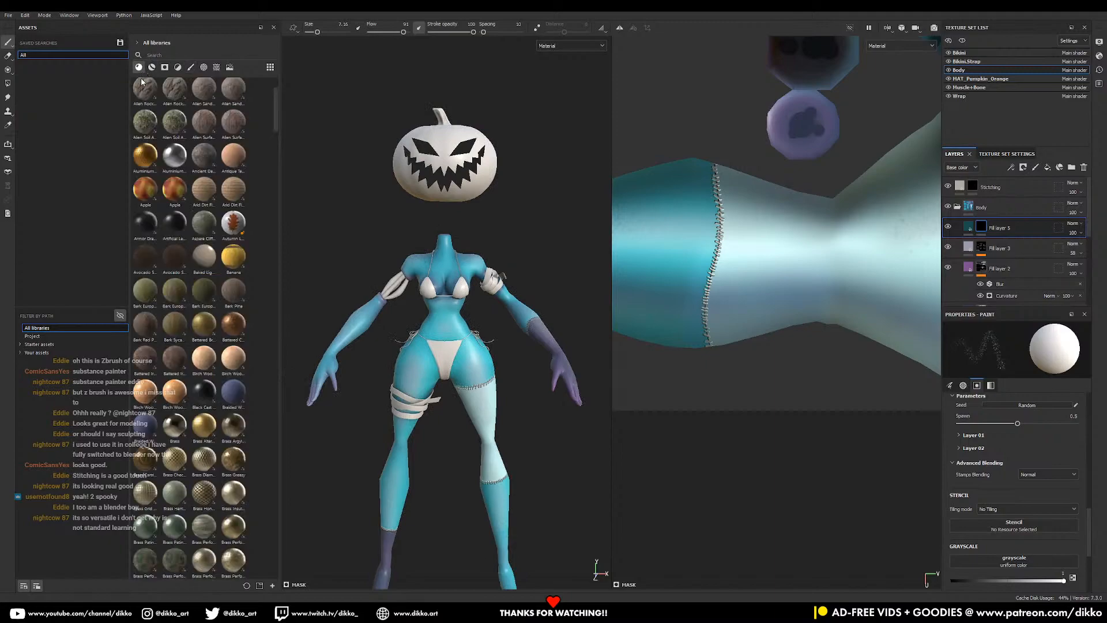
{"action": "scroll", "coordinate": [184, 308], "scroll_direction": "down", "scroll_amount": 15}
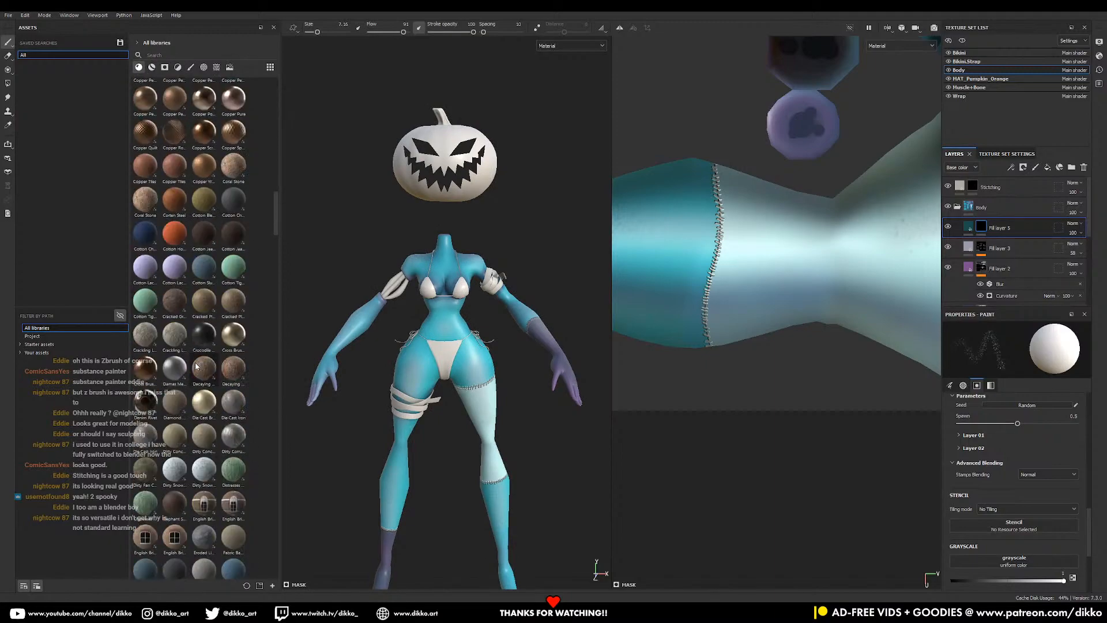
{"action": "scroll", "coordinate": [196, 365], "scroll_direction": "down", "scroll_amount": 8}
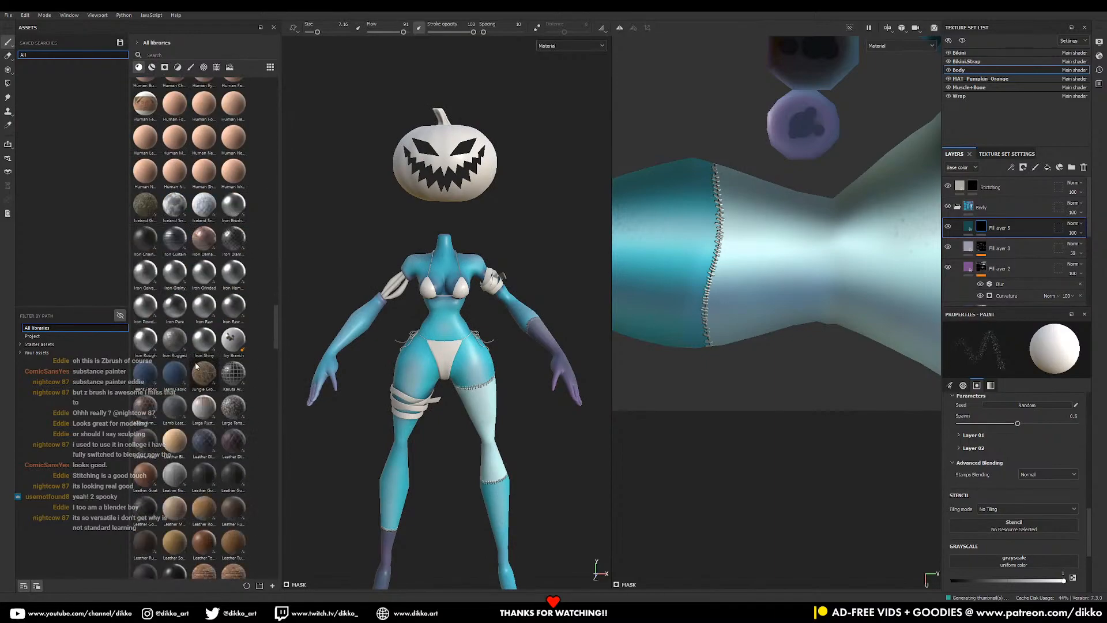
{"action": "scroll", "coordinate": [196, 365], "scroll_direction": "down", "scroll_amount": 10}
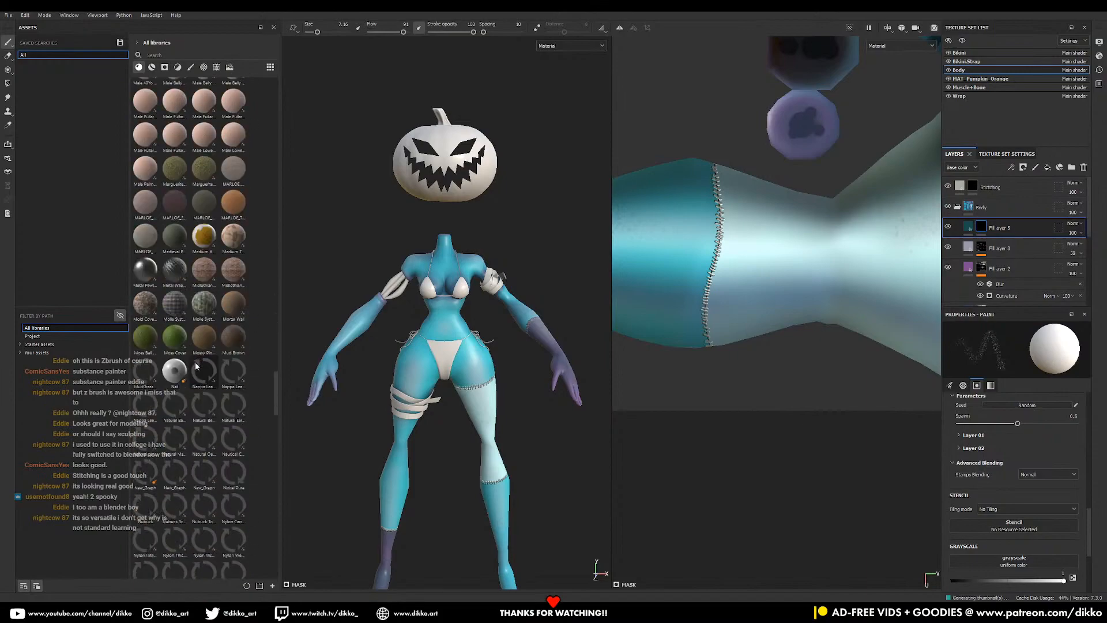
{"action": "scroll", "coordinate": [195, 372], "scroll_direction": "down", "scroll_amount": 6}
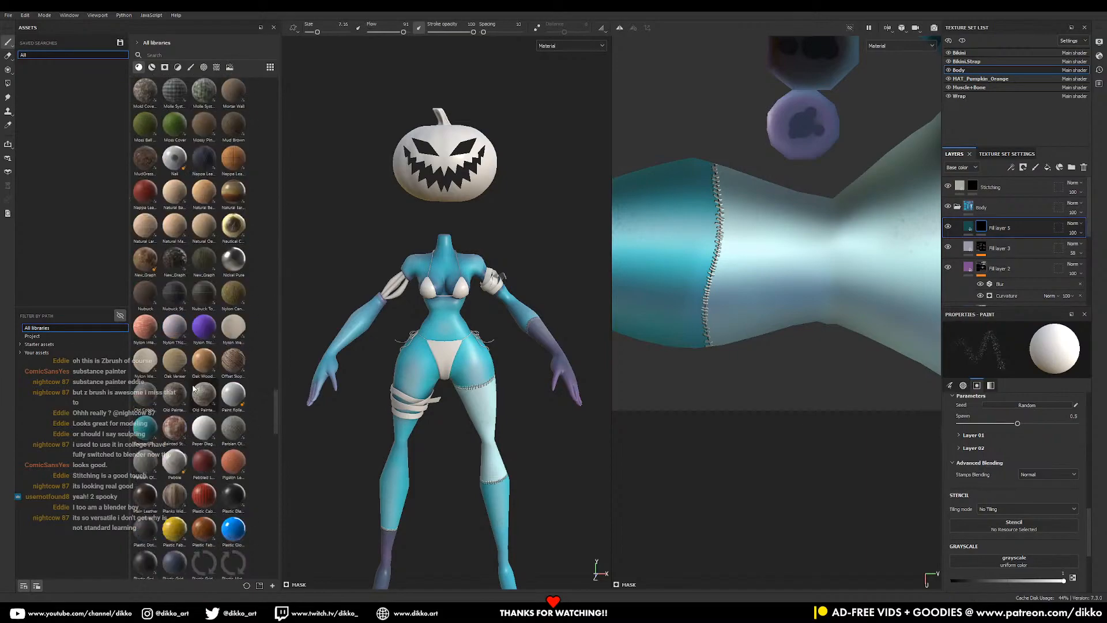
{"action": "scroll", "coordinate": [194, 392], "scroll_direction": "down", "scroll_amount": 15}
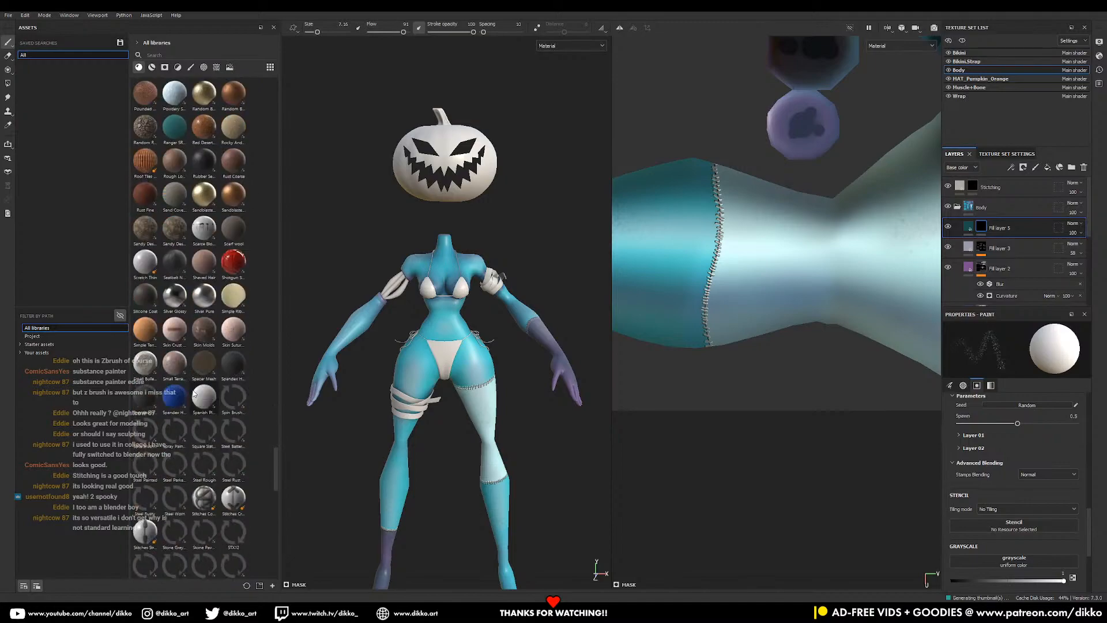
{"action": "scroll", "coordinate": [194, 398], "scroll_direction": "down", "scroll_amount": 1}
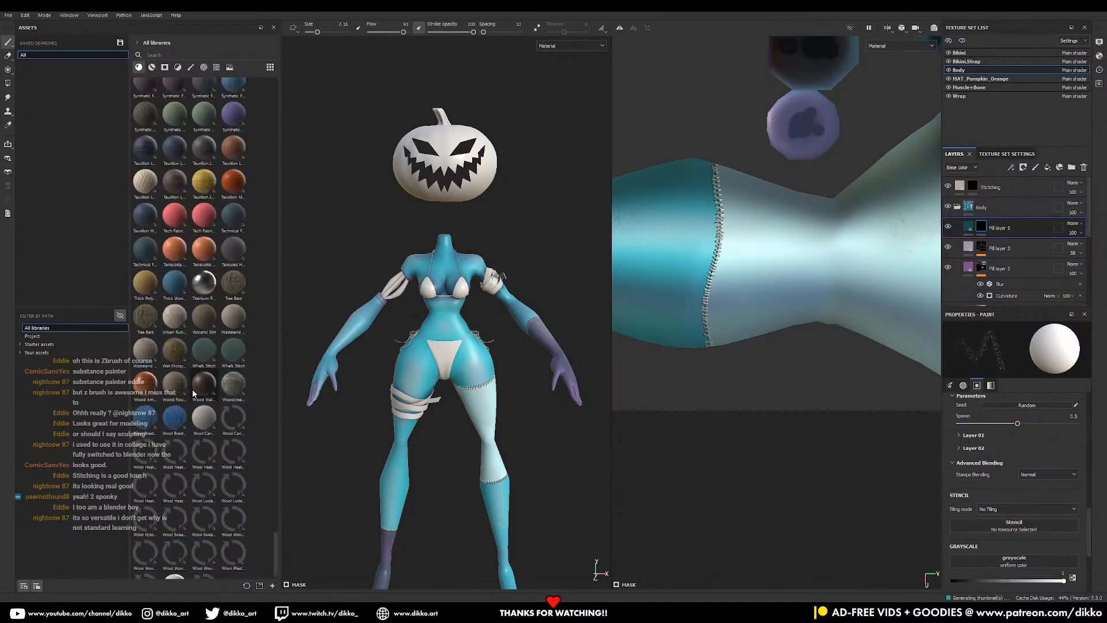
{"action": "scroll", "coordinate": [194, 407], "scroll_direction": "down", "scroll_amount": 12}
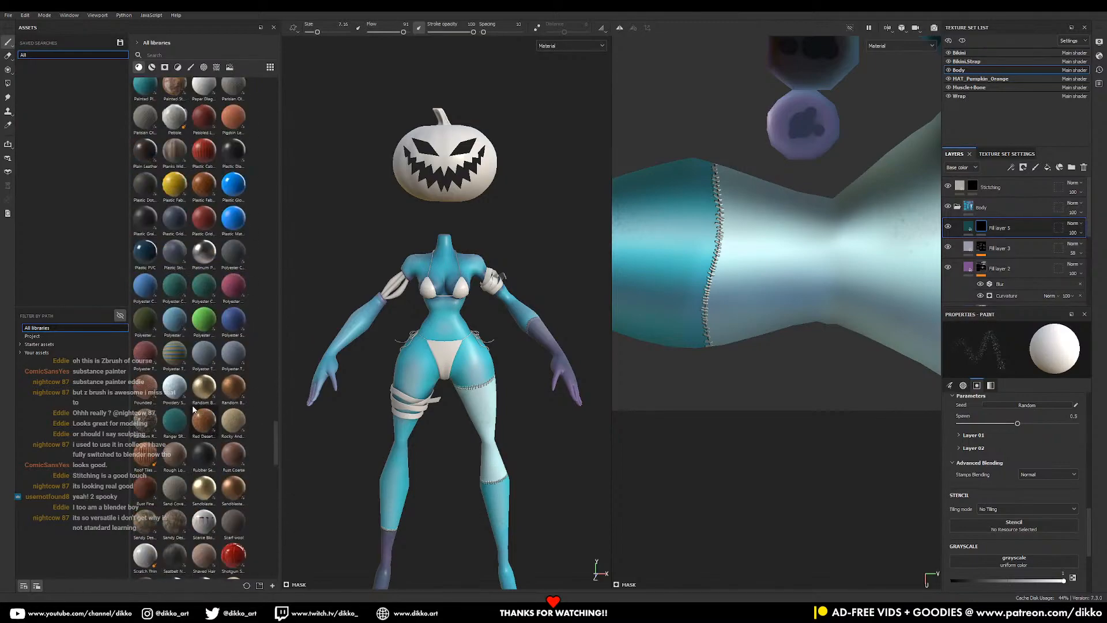
{"action": "scroll", "coordinate": [194, 408], "scroll_direction": "up", "scroll_amount": 20}
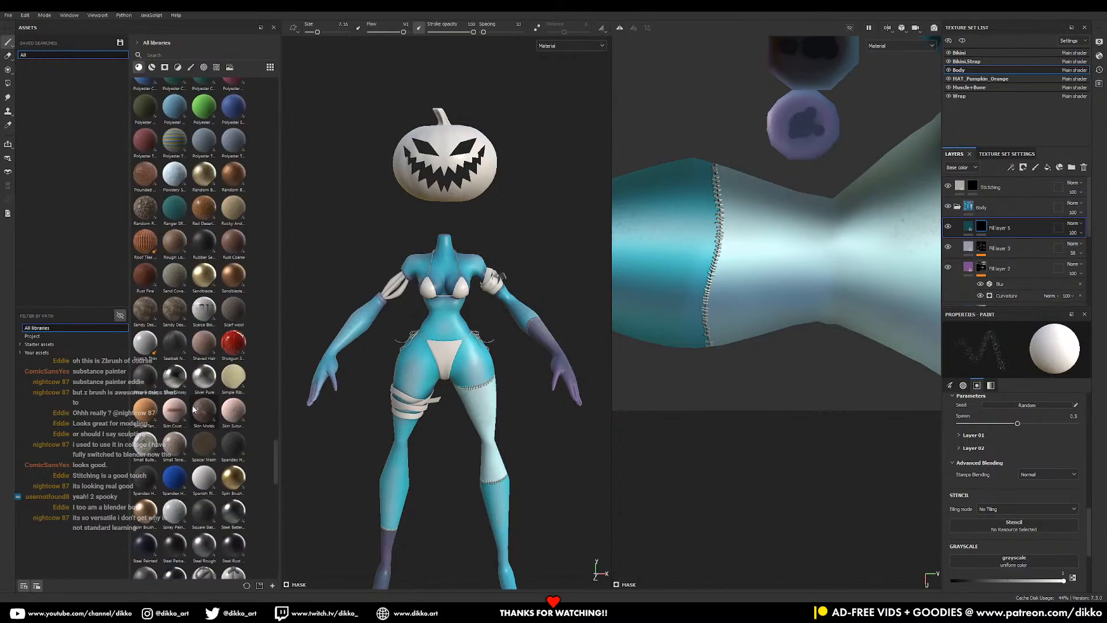
{"action": "scroll", "coordinate": [209, 373], "scroll_direction": "up", "scroll_amount": 15}
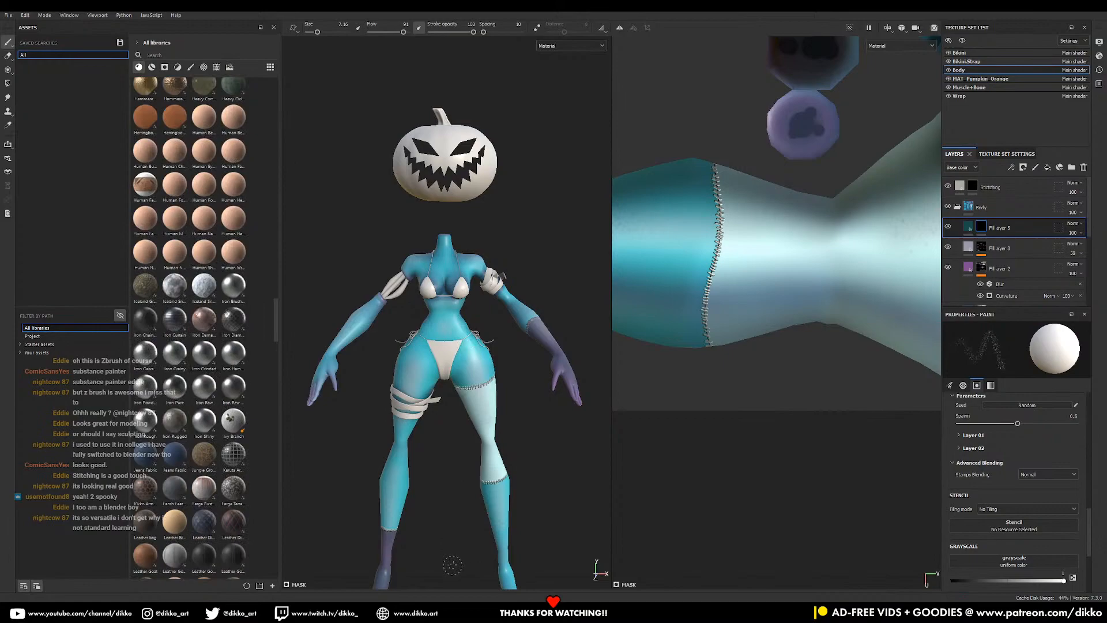
{"action": "mouse_move", "coordinate": [501, 397]}
{"action": "left_mouse_down", "text": "alt"}
{"action": "mouse_move", "coordinate": [465, 387]}
{"action": "mouse_move", "coordinate": [490, 370]}
{"action": "left_mouse_up", "text": "alt"}
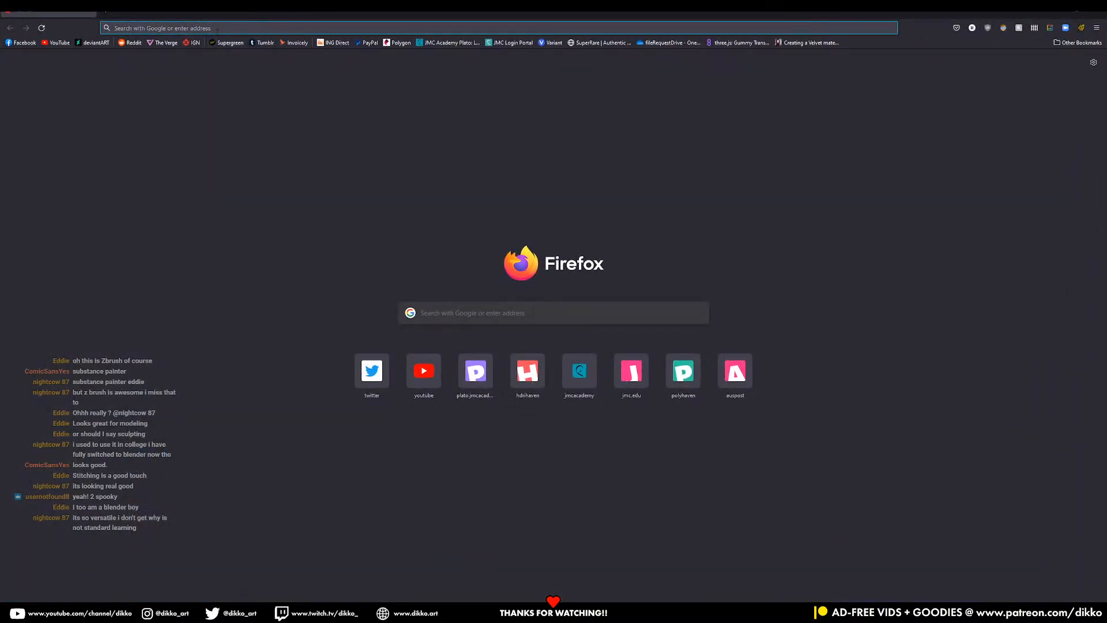
- Search Firefox for 'substance source' and open the Substance 3D Assets Homepage result
{"action": "left_click", "coordinate": [216, 29]}
{"action": "type", "text": "sur"}
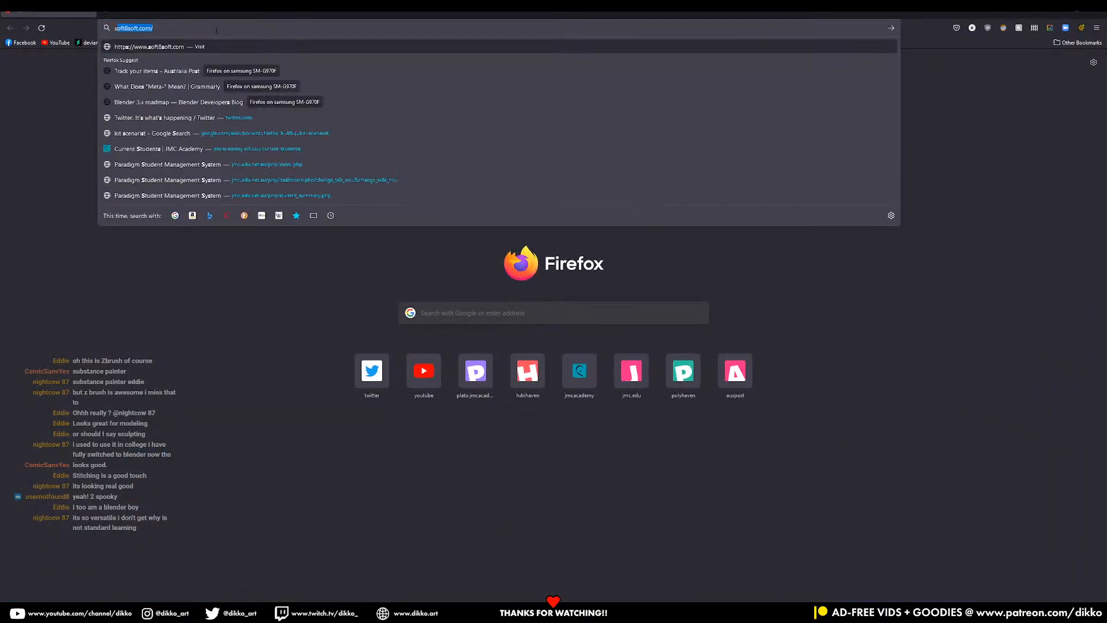
{"action": "type", "text": "bstance source"}
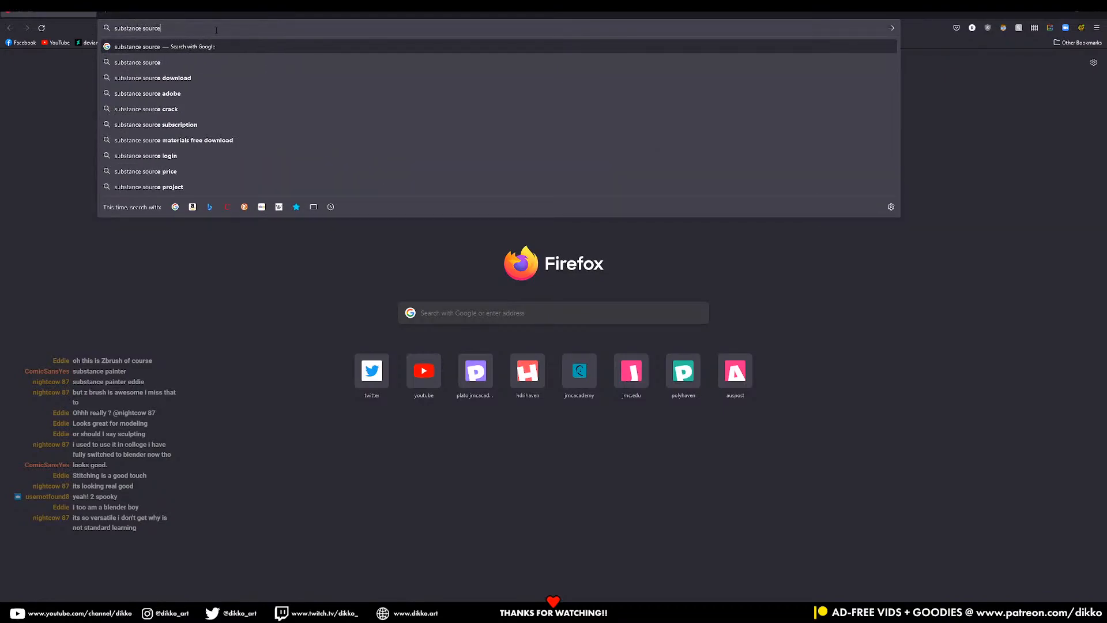
{"action": "key", "text": "Return"}
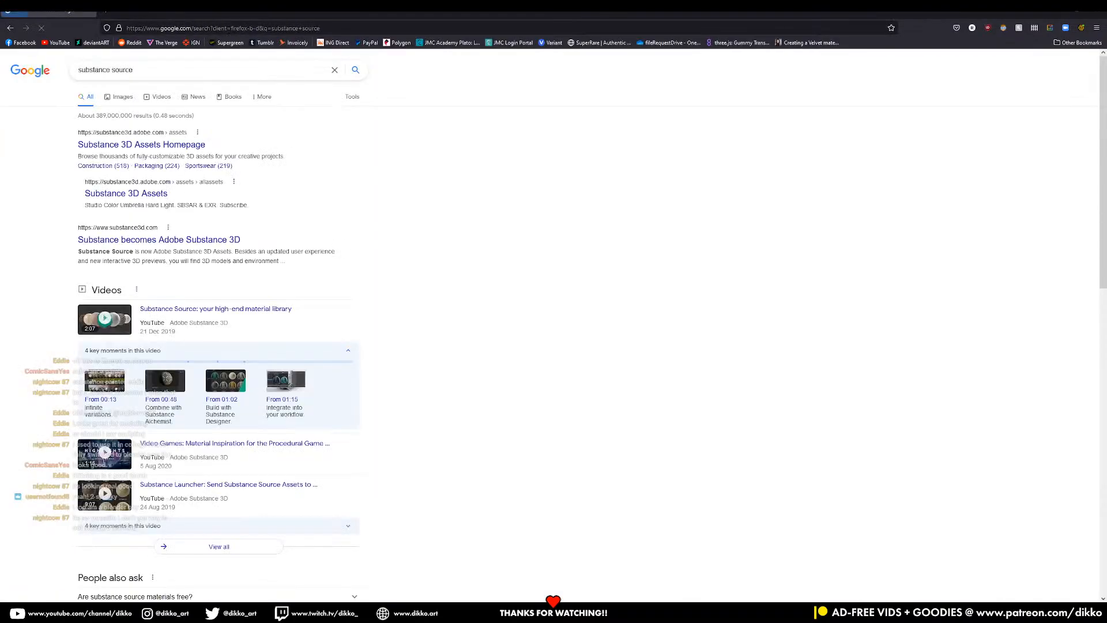
{"action": "left_click", "coordinate": [185, 144]}
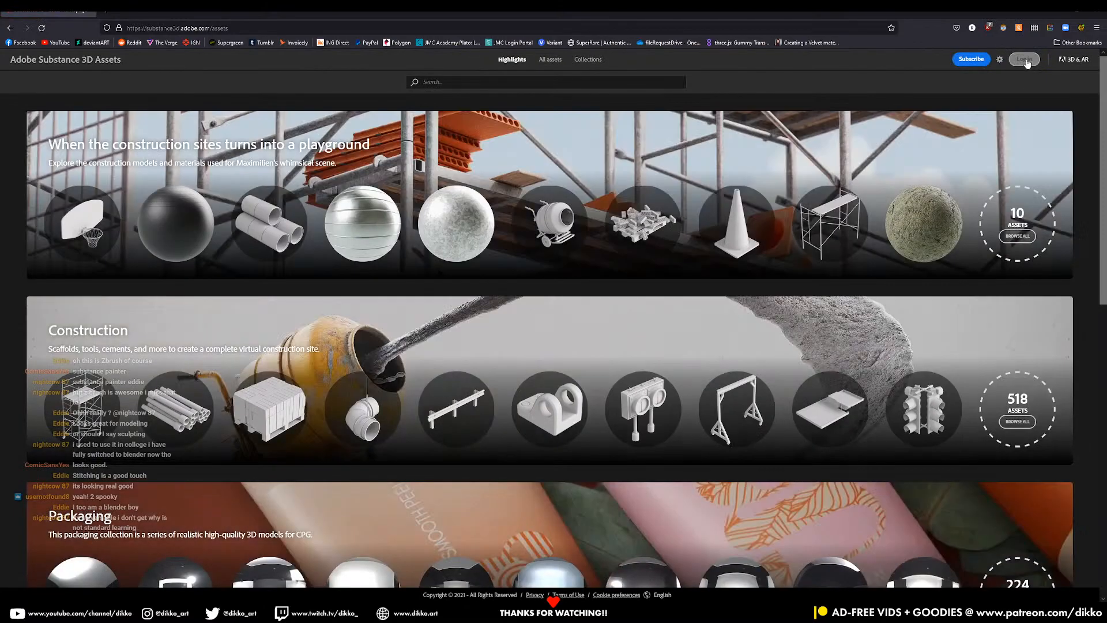
- Log in with the saved account, then go via My assets and Collections to the Organic category
{"action": "left_click", "coordinate": [1026, 59]}
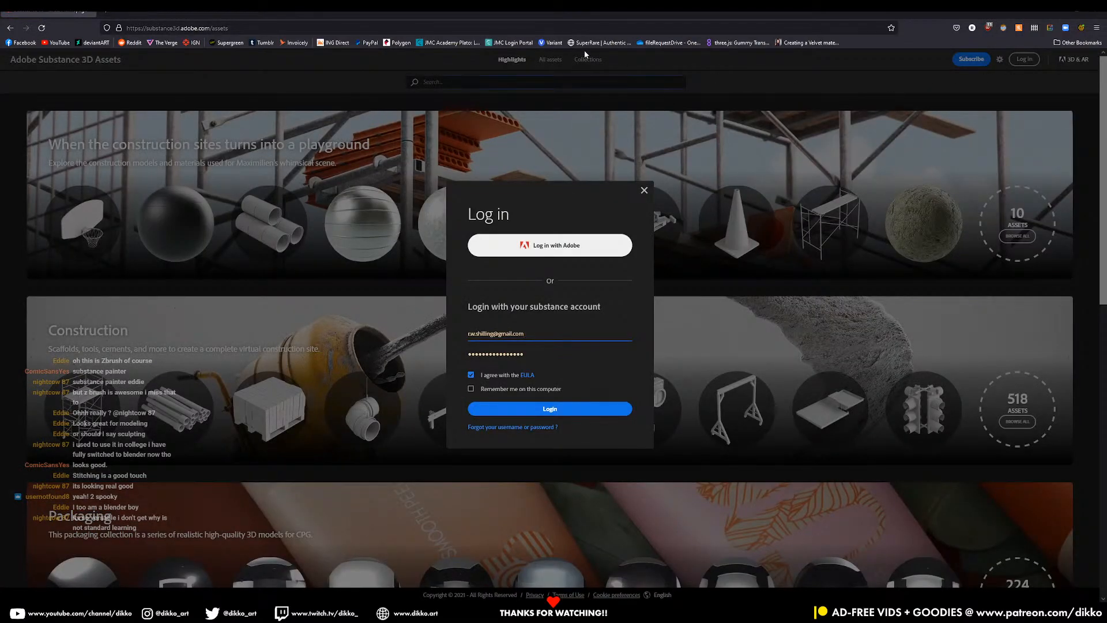
{"action": "left_click", "coordinate": [546, 413]}
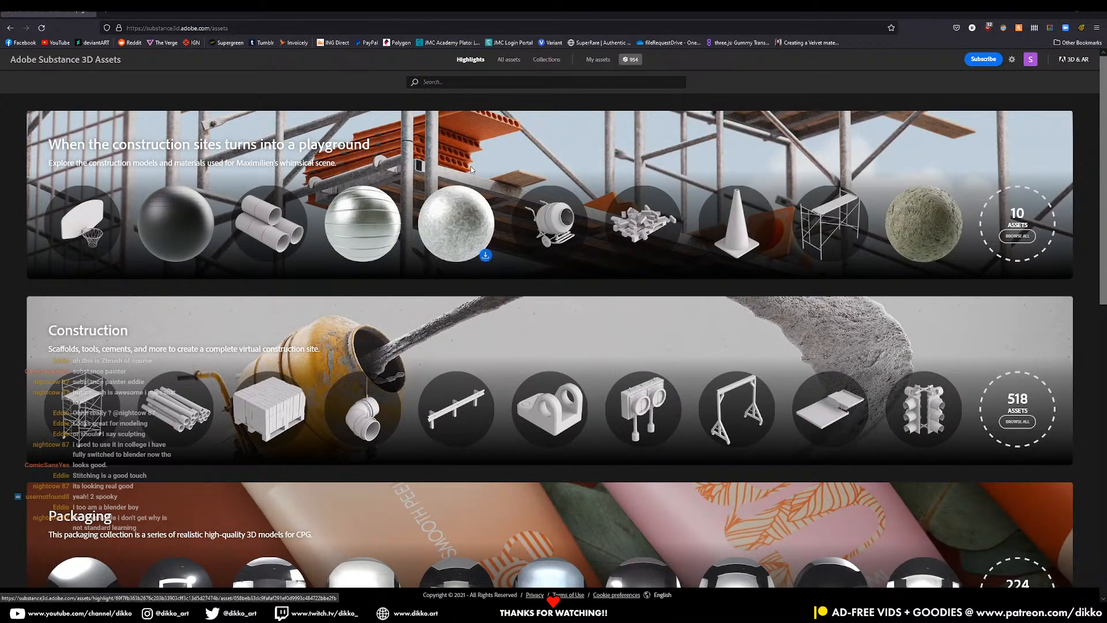
{"action": "left_click", "coordinate": [1012, 60]}
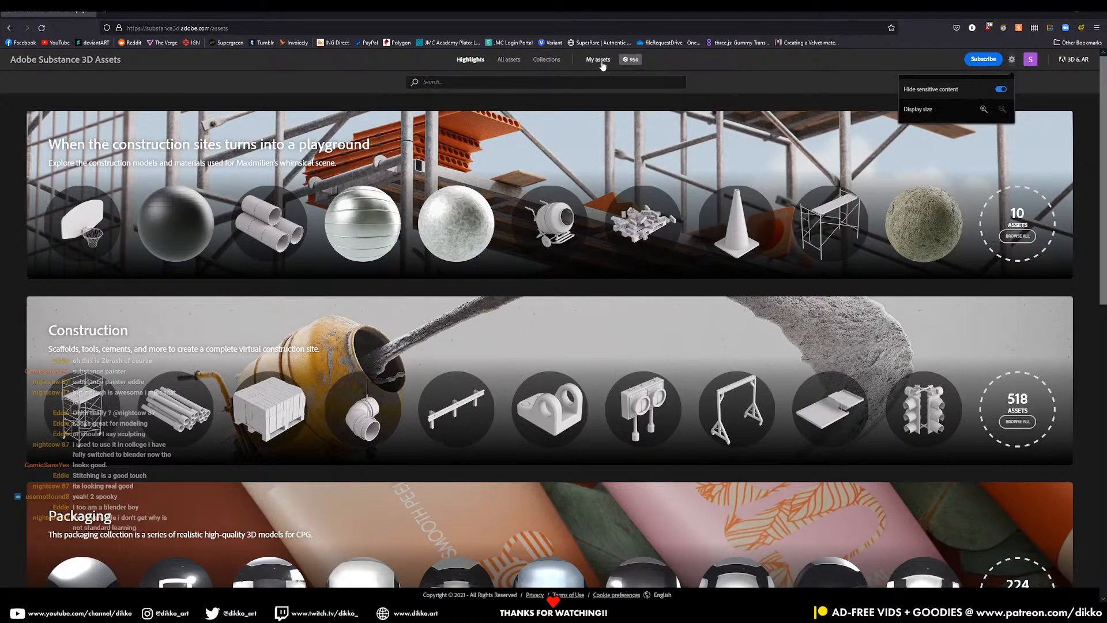
{"action": "left_click", "coordinate": [599, 61]}
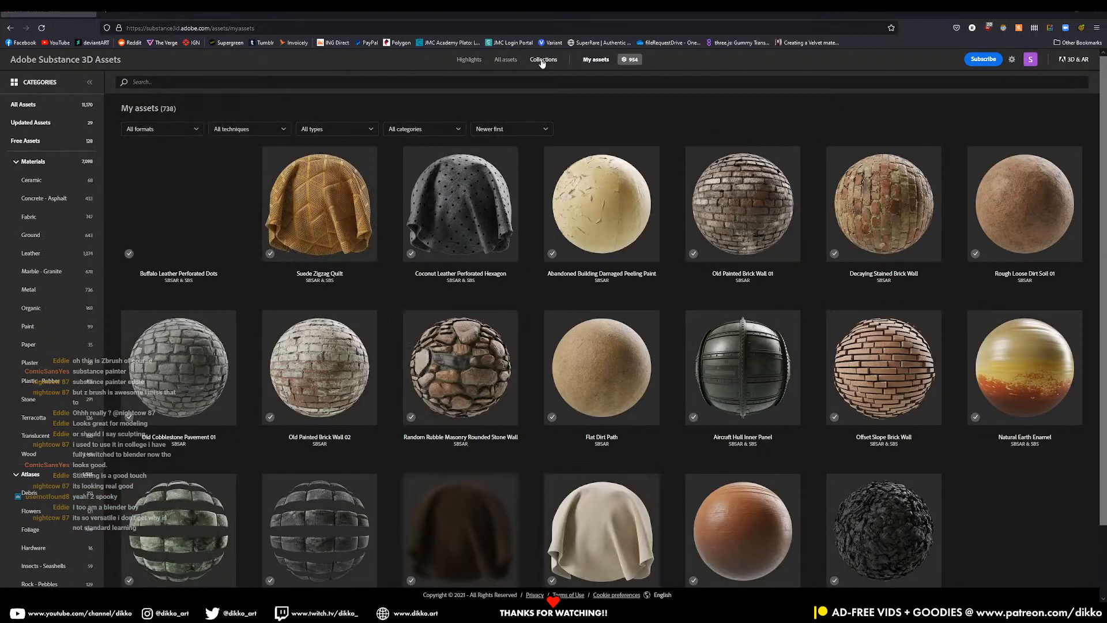
{"action": "left_click", "coordinate": [542, 61]}
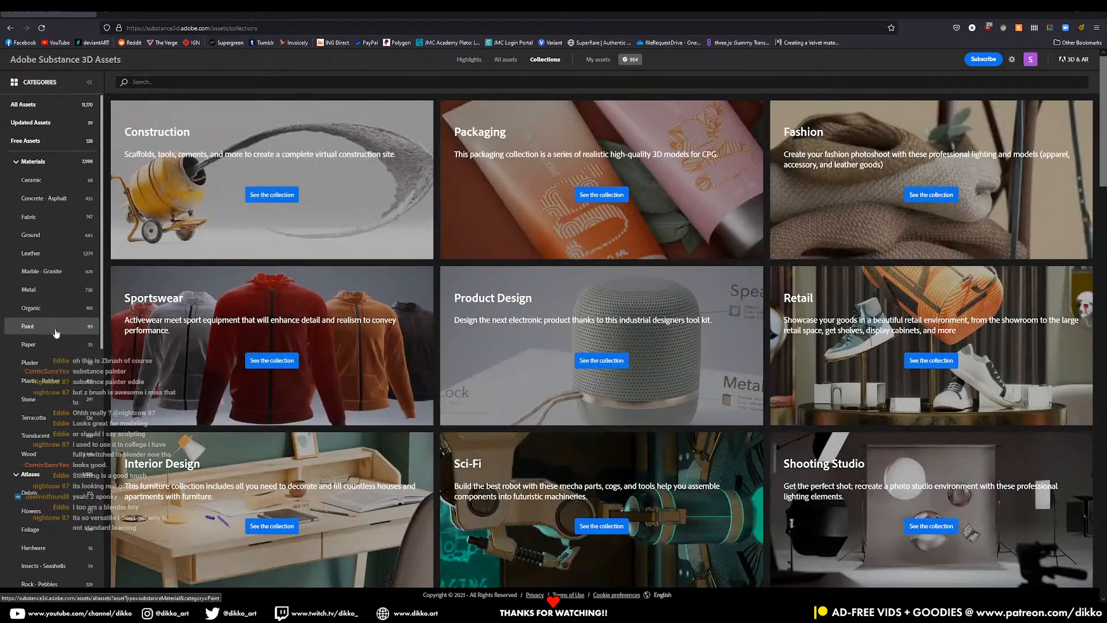
{"action": "left_click", "coordinate": [52, 308]}
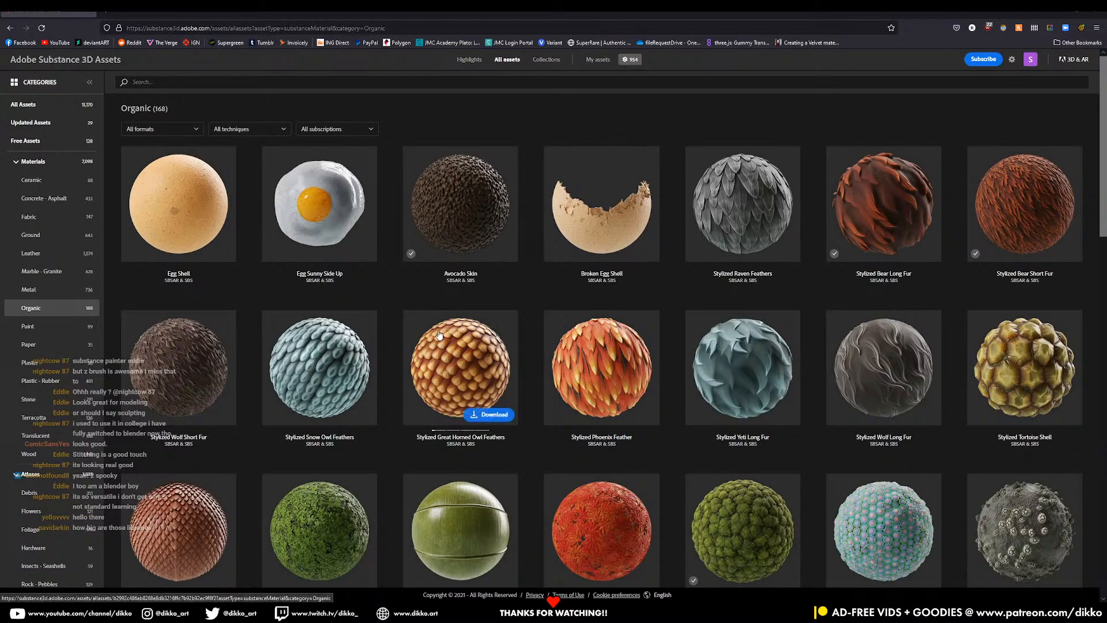
- Download the Life Coral Pavona material as life_coral_pavona.sbsar and return to Substance 3D Painter
{"action": "scroll", "coordinate": [450, 334], "scroll_direction": "down", "scroll_amount": 2}
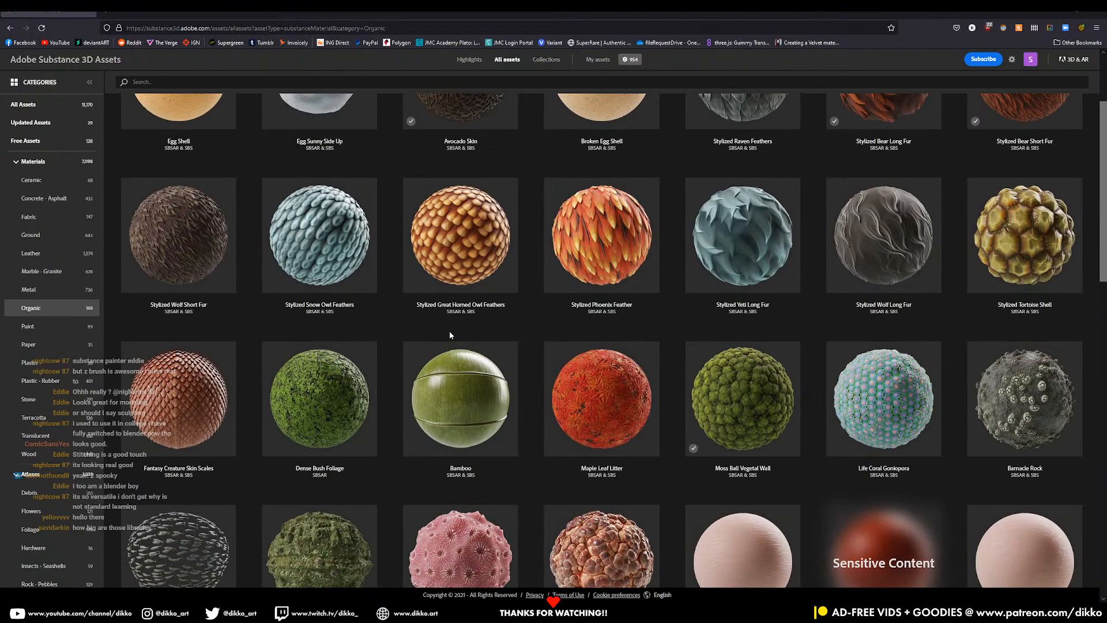
{"action": "scroll", "coordinate": [451, 335], "scroll_direction": "down", "scroll_amount": 3}
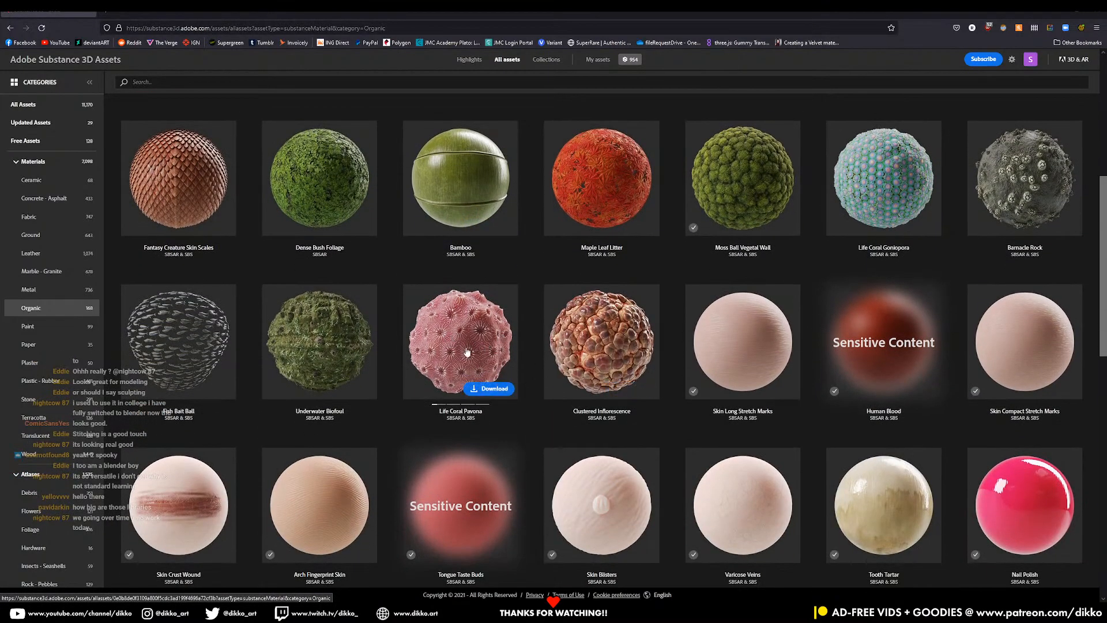
{"action": "left_click", "coordinate": [492, 389]}
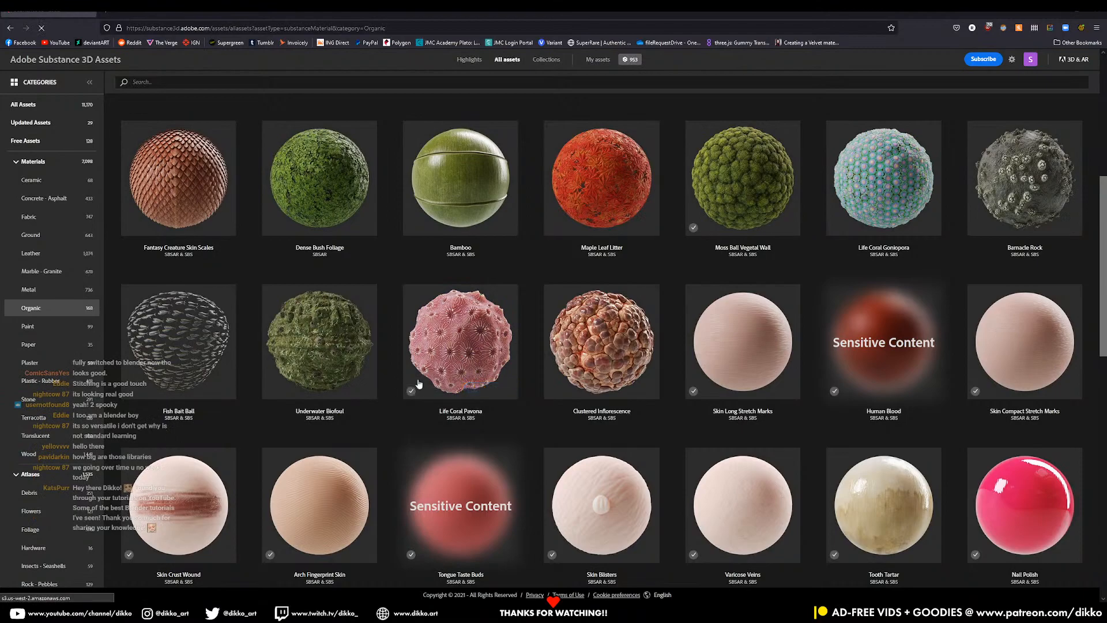
{"action": "left_click", "coordinate": [634, 389]}
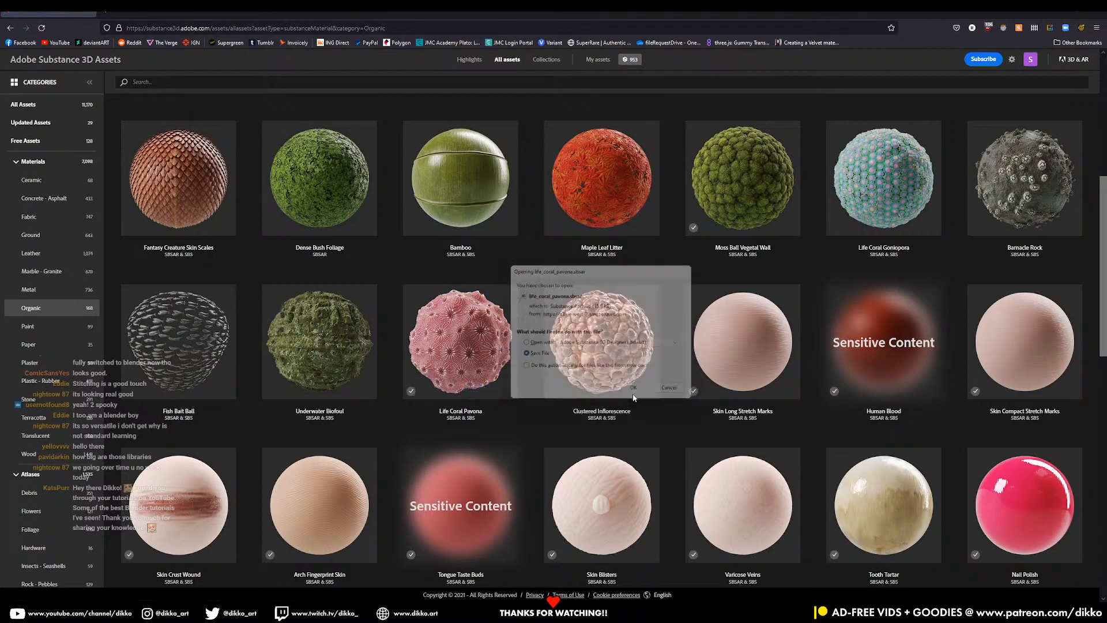
{"action": "scroll", "coordinate": [349, 461], "scroll_direction": "down", "scroll_amount": 3}
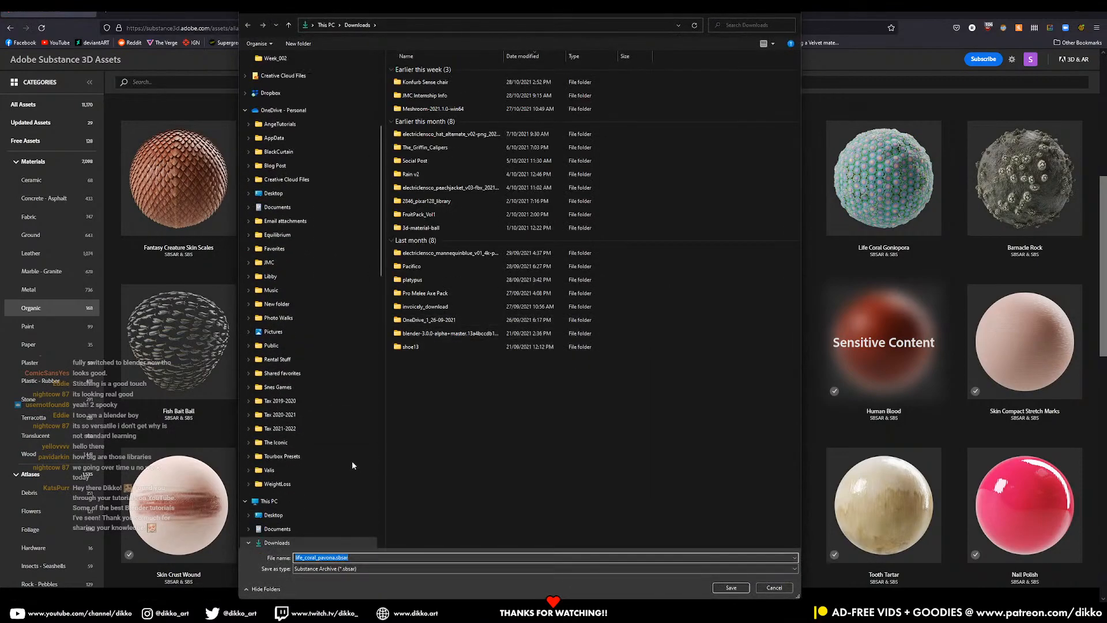
{"action": "scroll", "coordinate": [355, 451], "scroll_direction": "up", "scroll_amount": 3}
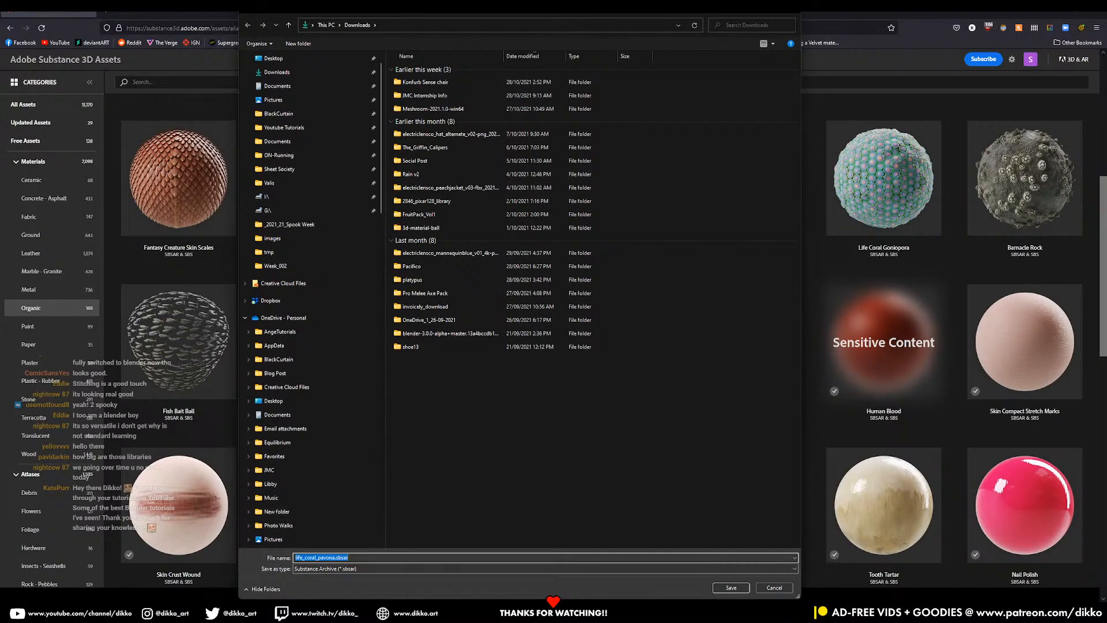
{"action": "key", "text": "alt+Tab"}
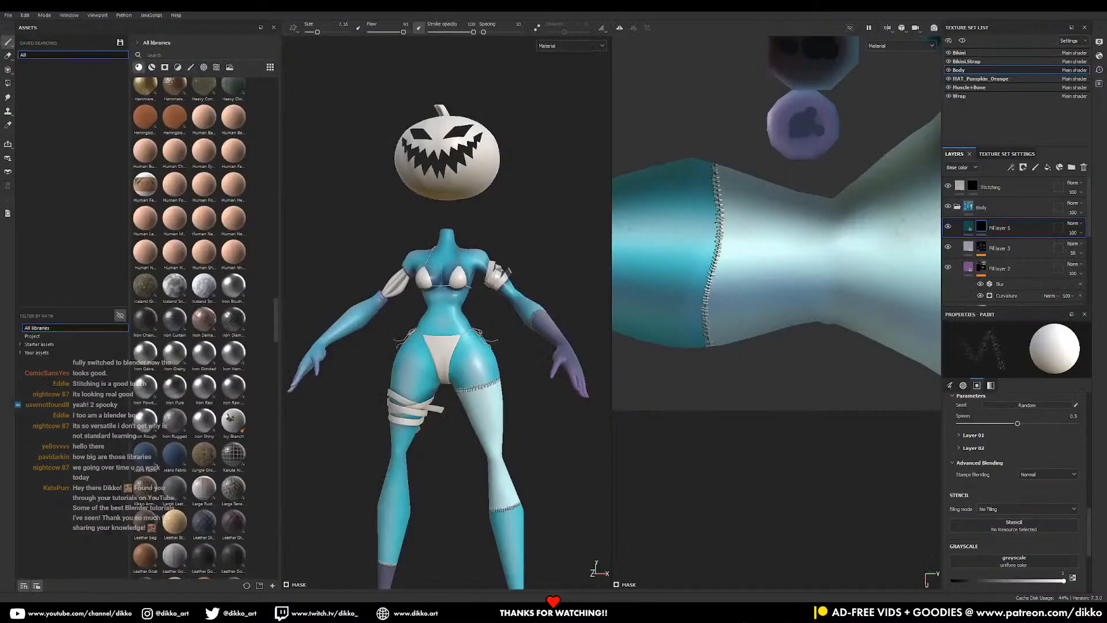
{"action": "right_click", "coordinate": [238, 386]}
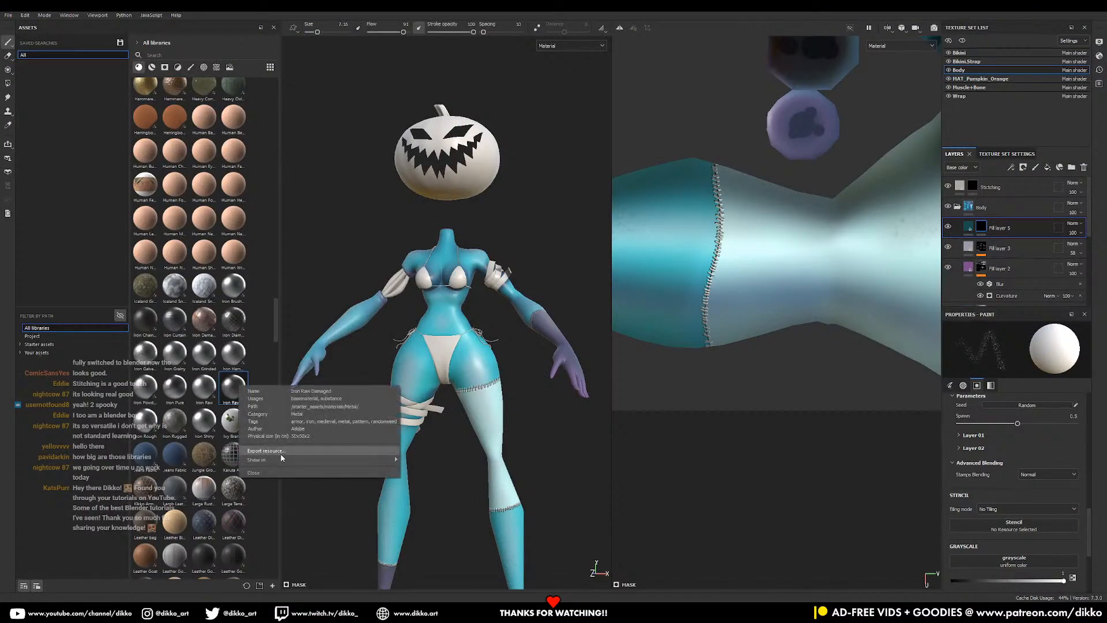
{"action": "mouse_move", "coordinate": [389, 463]}
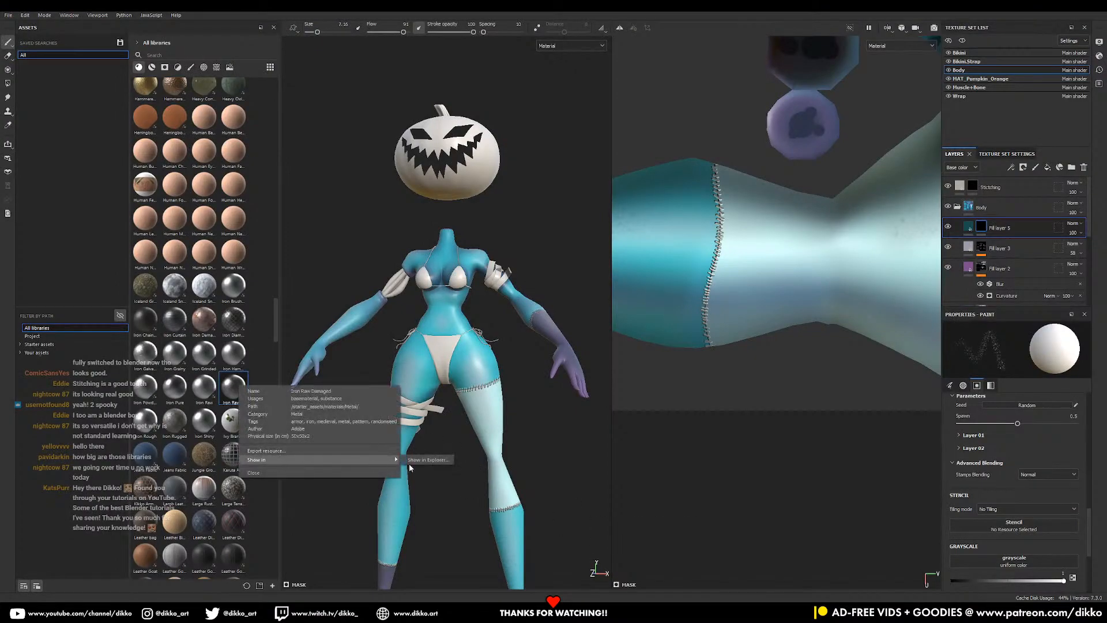
{"action": "left_click", "coordinate": [427, 459]}
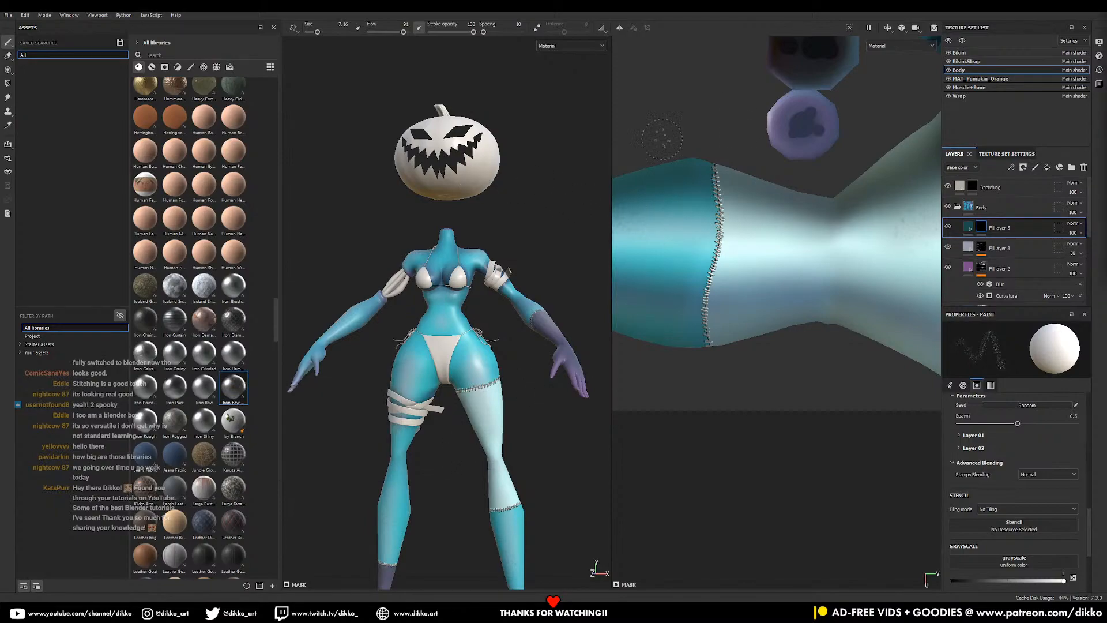
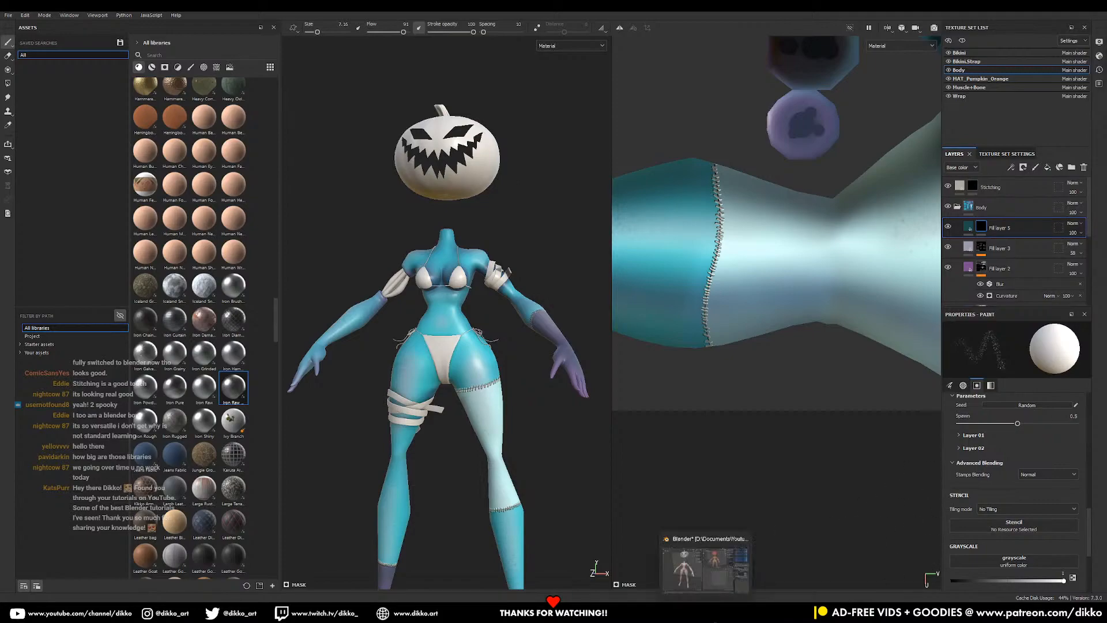
- Leave Substance 3D Painter by bringing the Blender window to the front
{"action": "left_click", "coordinate": [708, 612]}
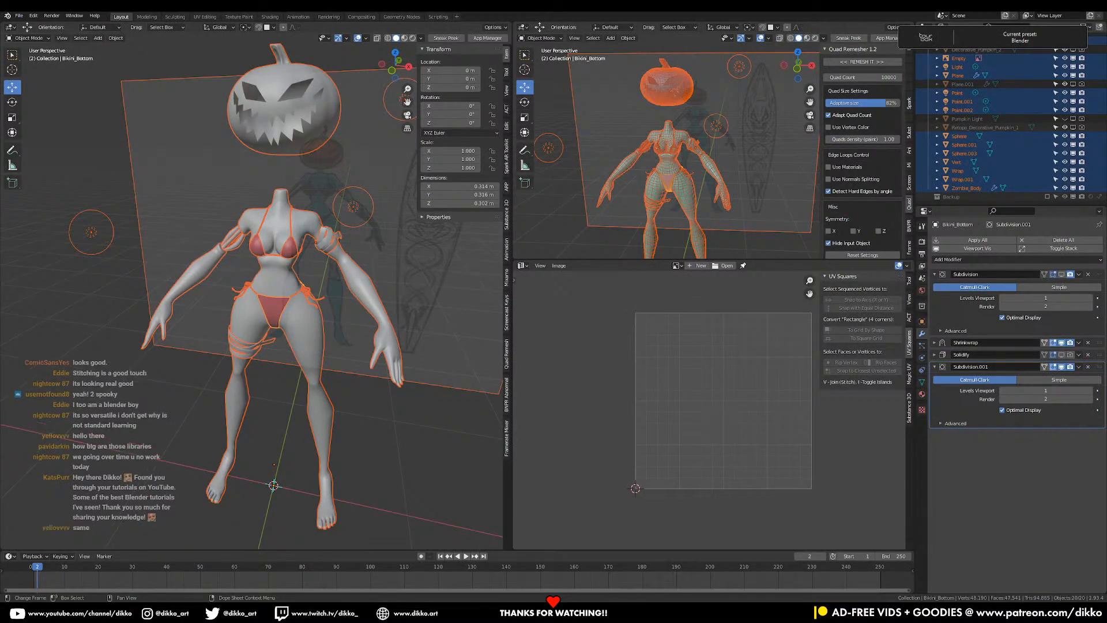
- Try saving life_coral_pavona.sbsar into Painter's starter_assets\materials folder
{"action": "mouse_move", "coordinate": [404, 612]}
{"action": "left_click", "coordinate": [428, 579]}
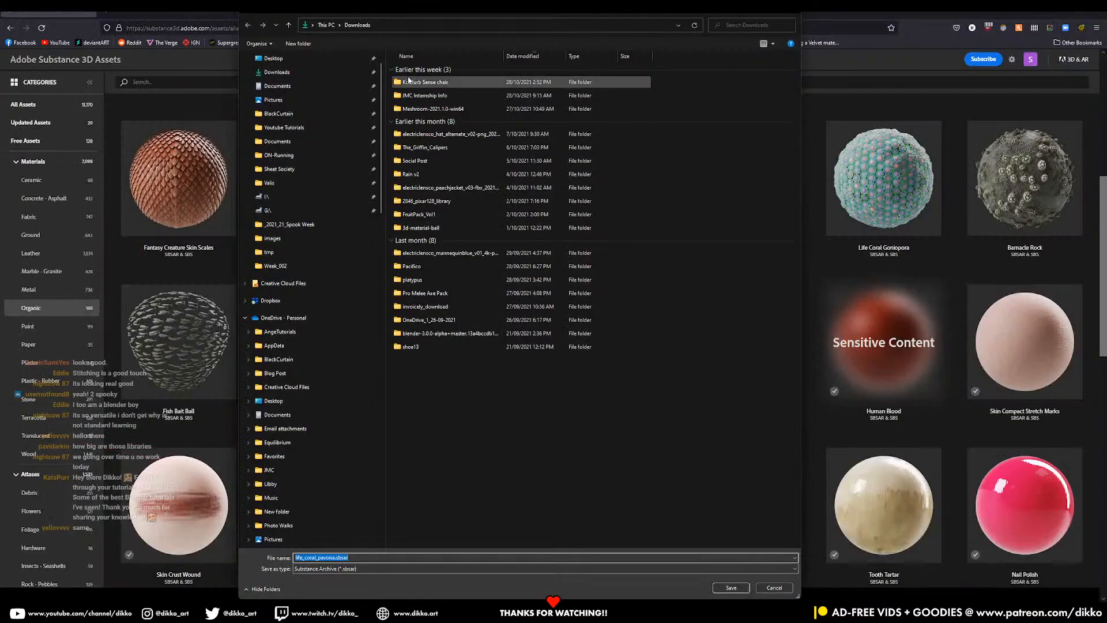
{"action": "left_click", "coordinate": [406, 24]}
{"action": "type", "text": "C:\\Program Files\\Adobe\\Adobe Substance 3D Painter\\resources\\starter_assets\\materials"}
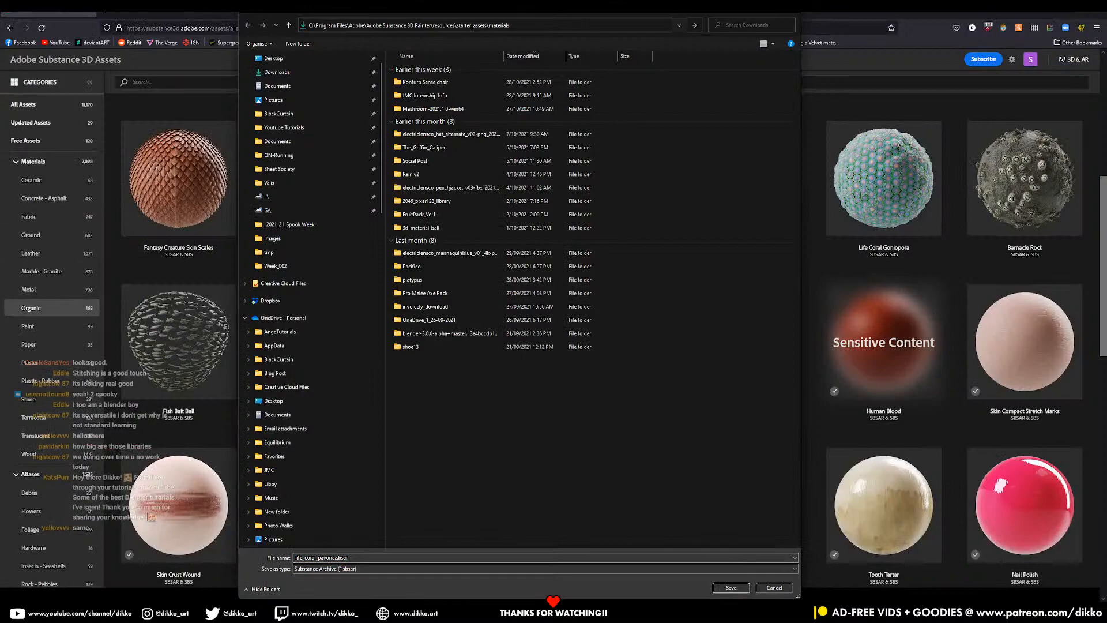
{"action": "key", "text": "Return"}
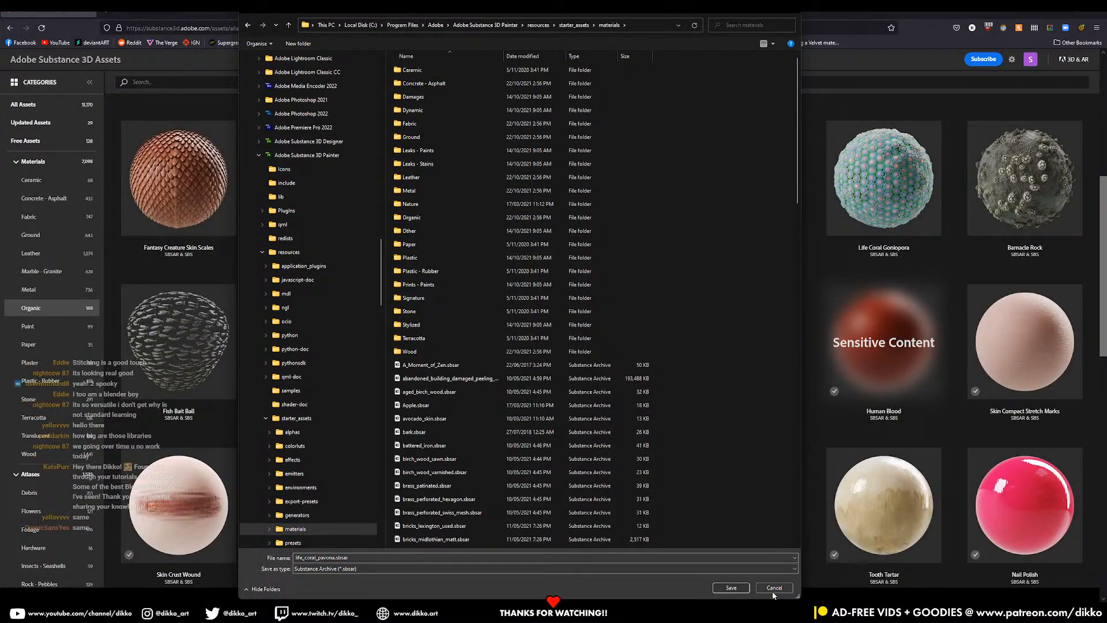
{"action": "left_click", "coordinate": [731, 588]}
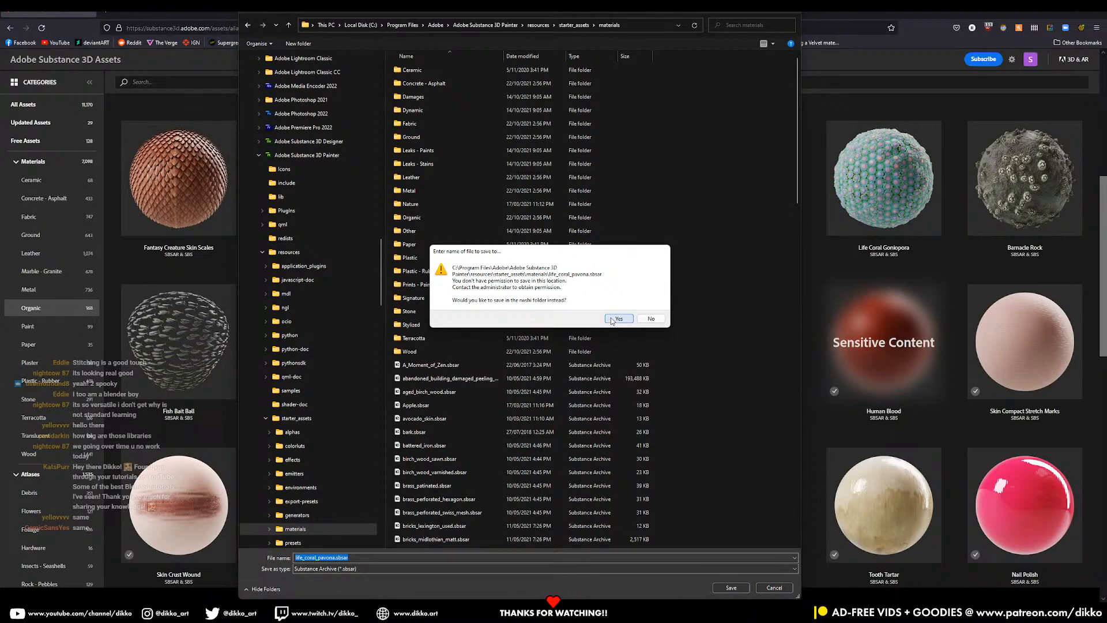
- Decline the permission prompt and point the save location at the Desktop instead
{"action": "left_click", "coordinate": [651, 319]}
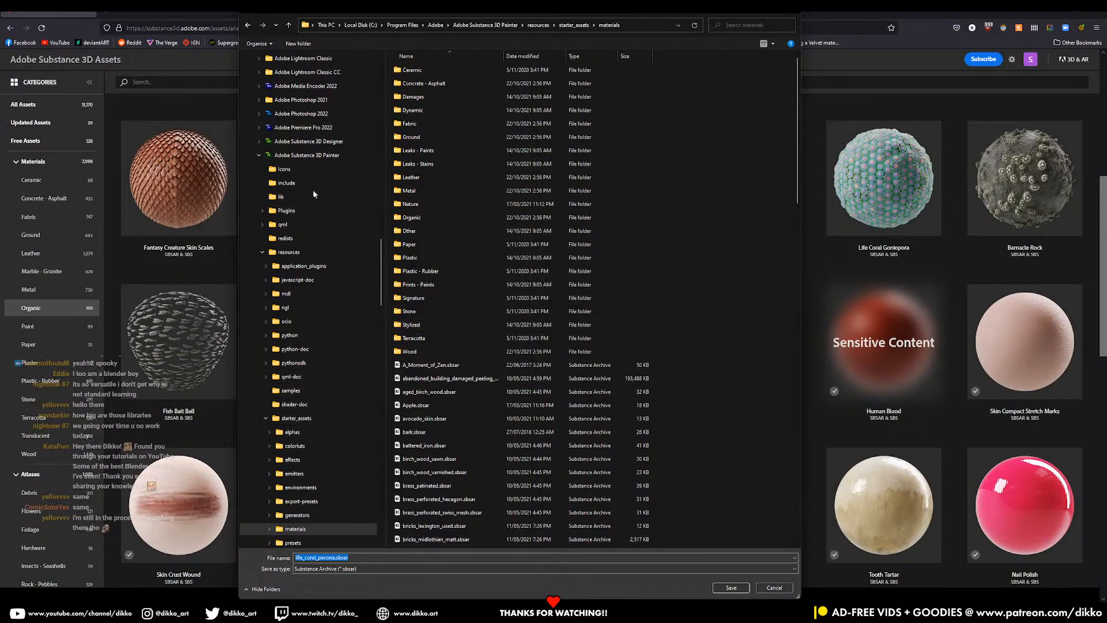
{"action": "scroll", "coordinate": [315, 194], "scroll_direction": "up", "scroll_amount": 7}
{"action": "scroll", "coordinate": [316, 183], "scroll_direction": "up", "scroll_amount": 10}
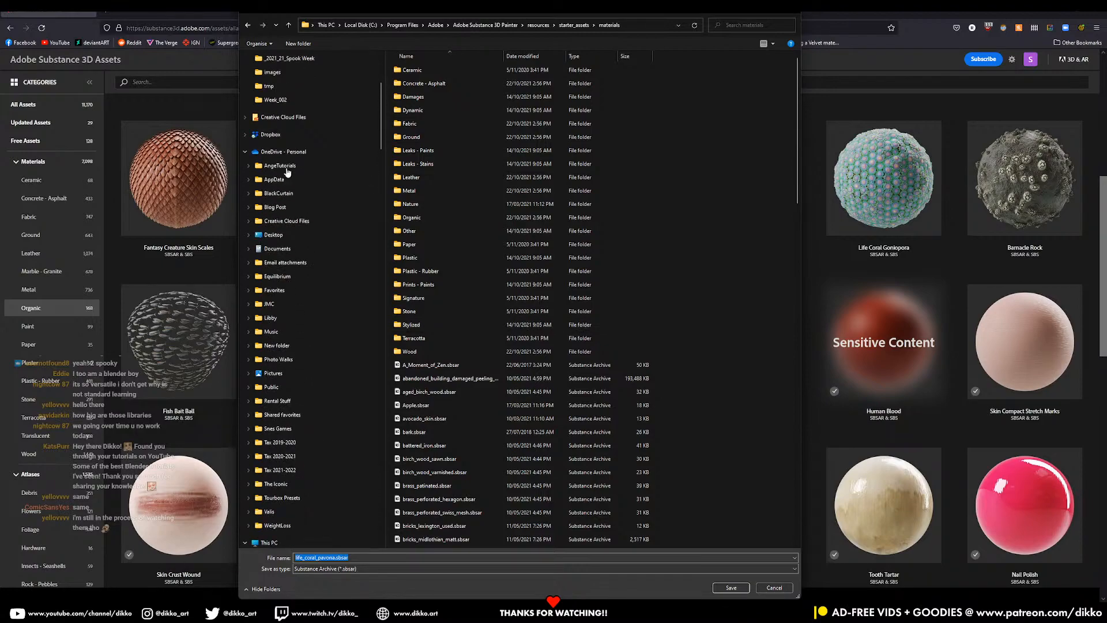
{"action": "left_click", "coordinate": [245, 152]}
{"action": "scroll", "coordinate": [258, 194], "scroll_direction": "up", "scroll_amount": 3}
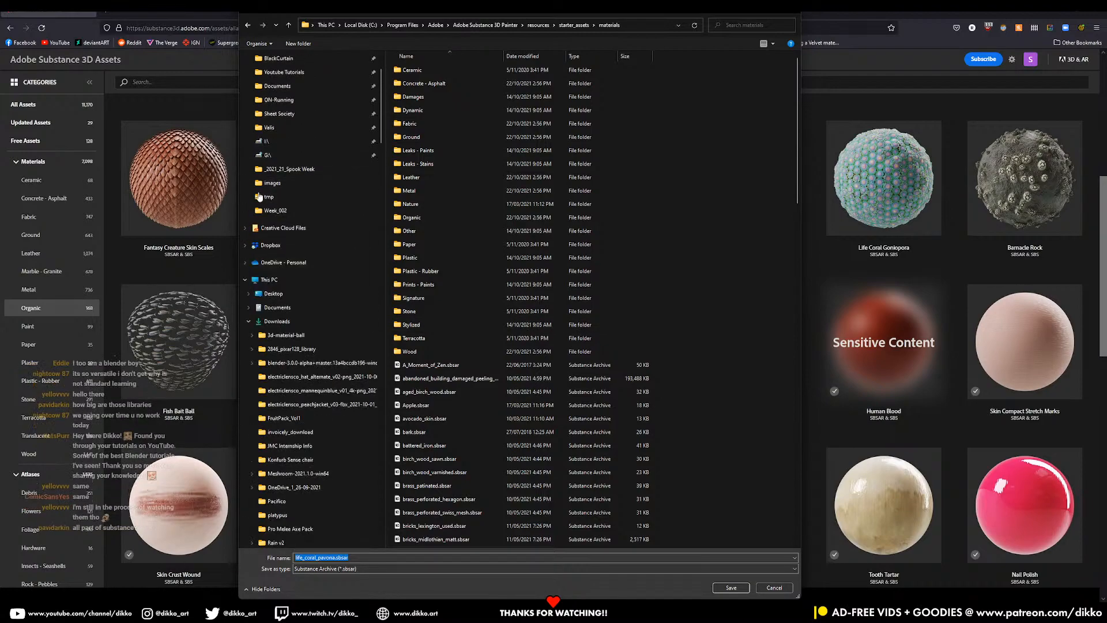
{"action": "scroll", "coordinate": [258, 194], "scroll_direction": "up", "scroll_amount": 3}
{"action": "left_click", "coordinate": [274, 366]}
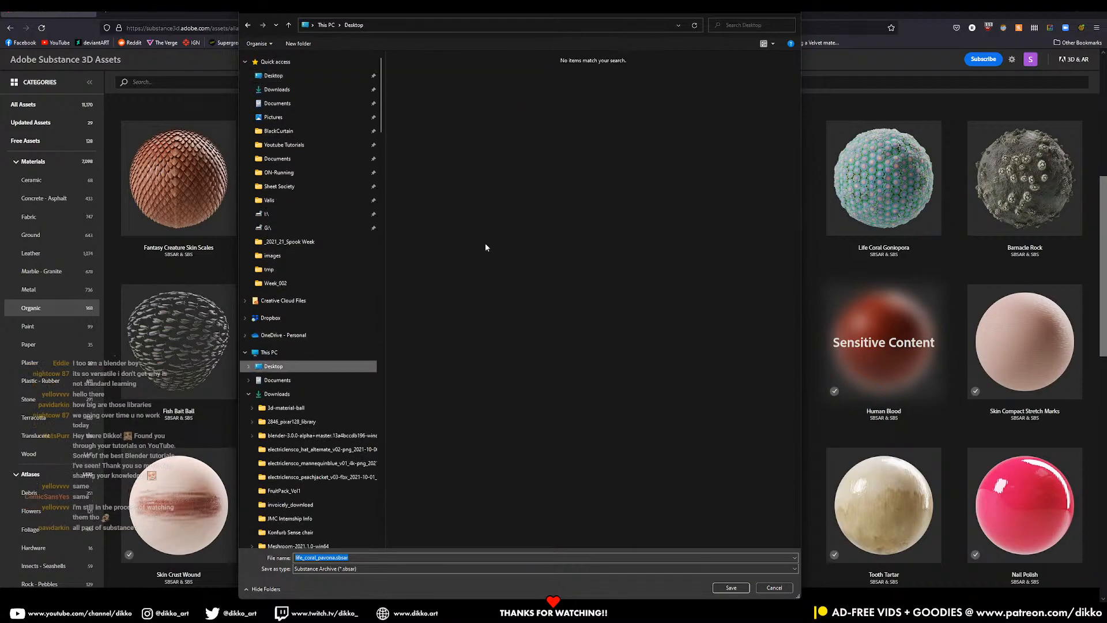
- Save the coral to the Desktop, then download Skin Crust Wound and Flesh Carbonized there
{"action": "left_click", "coordinate": [731, 588]}
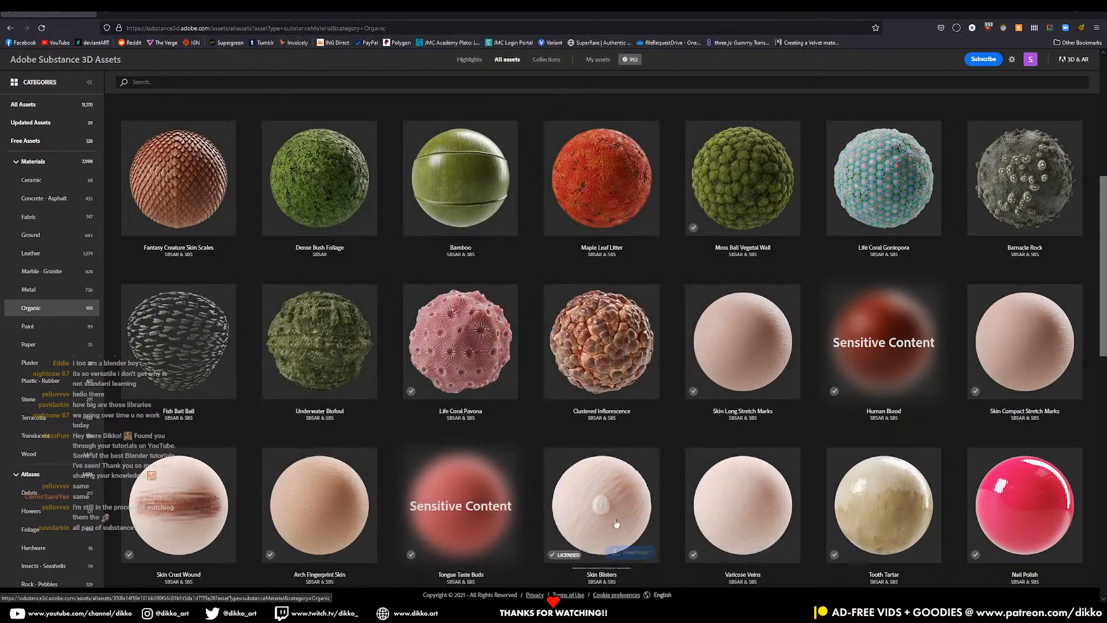
{"action": "scroll", "coordinate": [243, 541], "scroll_direction": "down", "scroll_amount": 2}
{"action": "scroll", "coordinate": [243, 541], "scroll_direction": "down", "scroll_amount": 1}
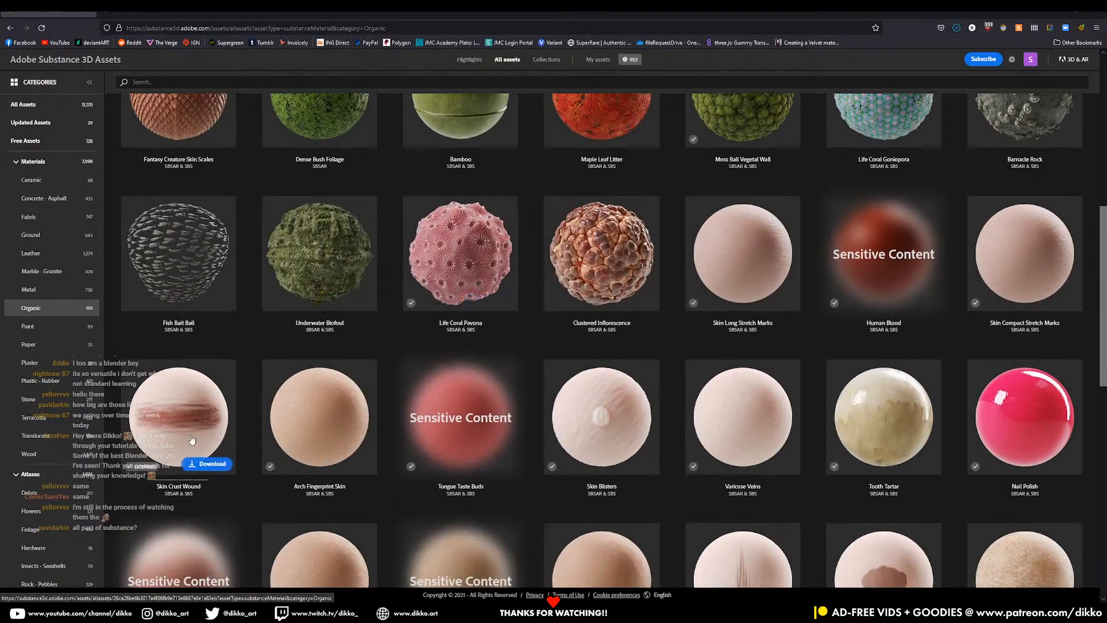
{"action": "left_click", "coordinate": [209, 466]}
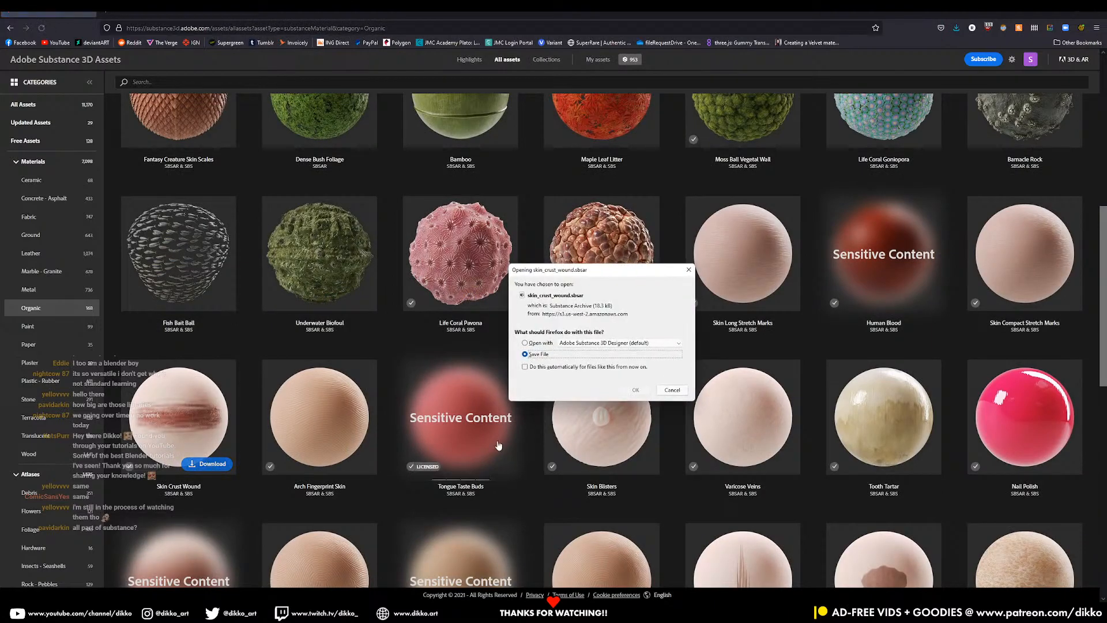
{"action": "left_click", "coordinate": [638, 394]}
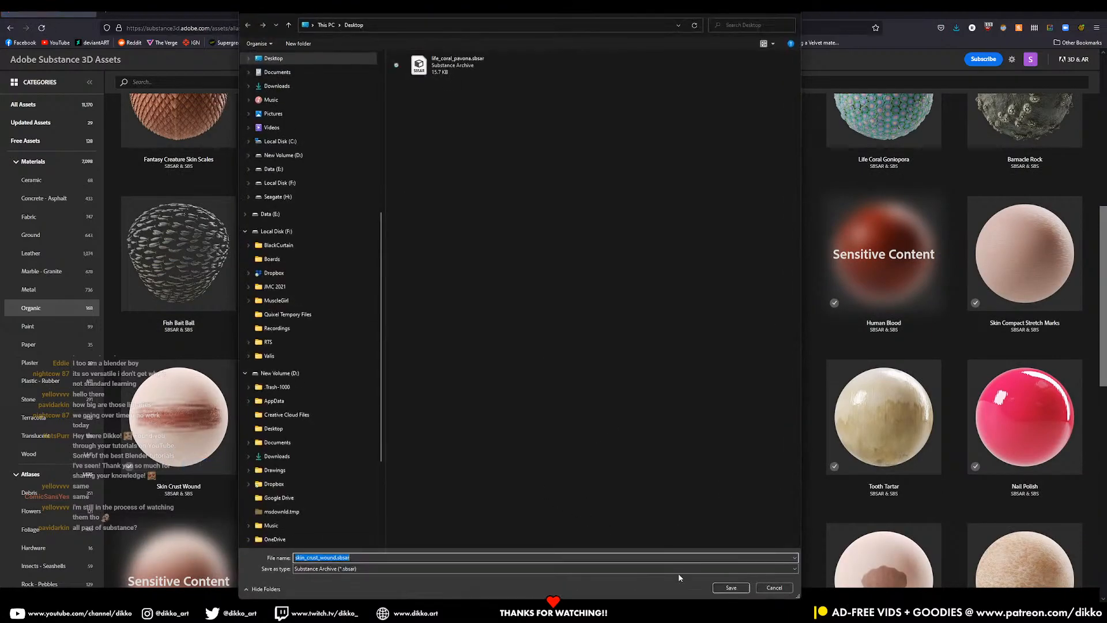
{"action": "left_click", "coordinate": [731, 587]}
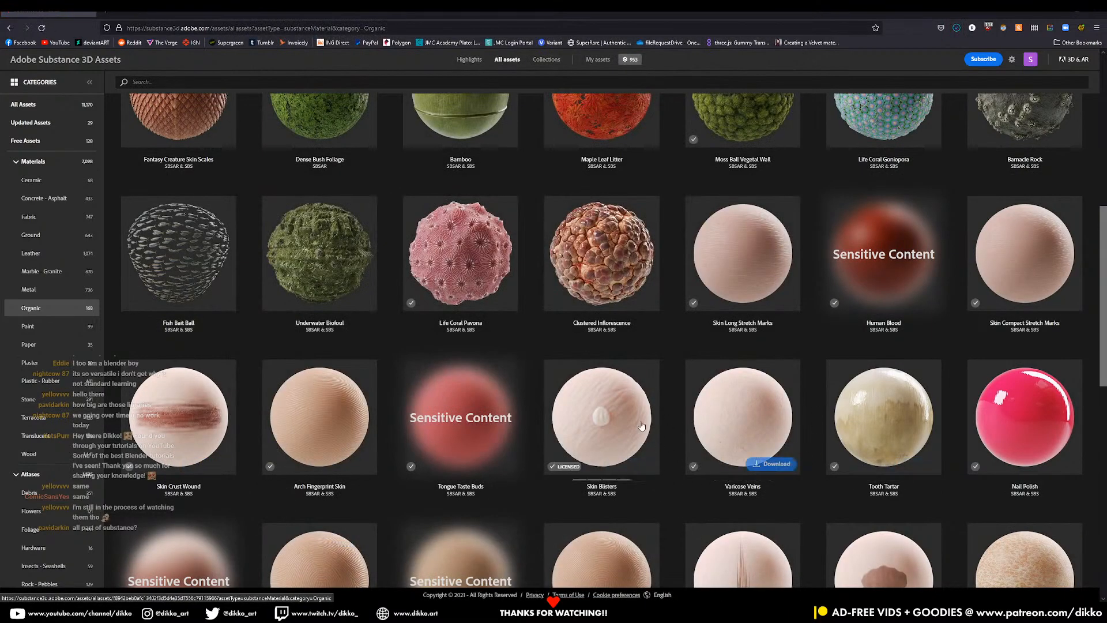
{"action": "scroll", "coordinate": [633, 449], "scroll_direction": "down", "scroll_amount": 3}
{"action": "scroll", "coordinate": [640, 416], "scroll_direction": "down", "scroll_amount": 3}
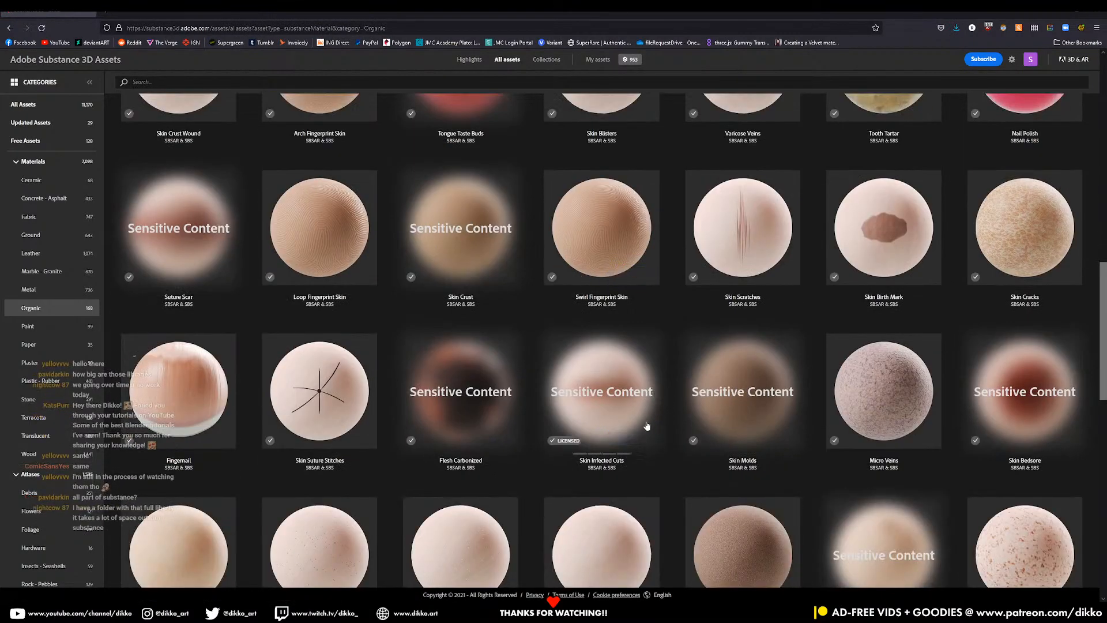
{"action": "left_click", "coordinate": [489, 438]}
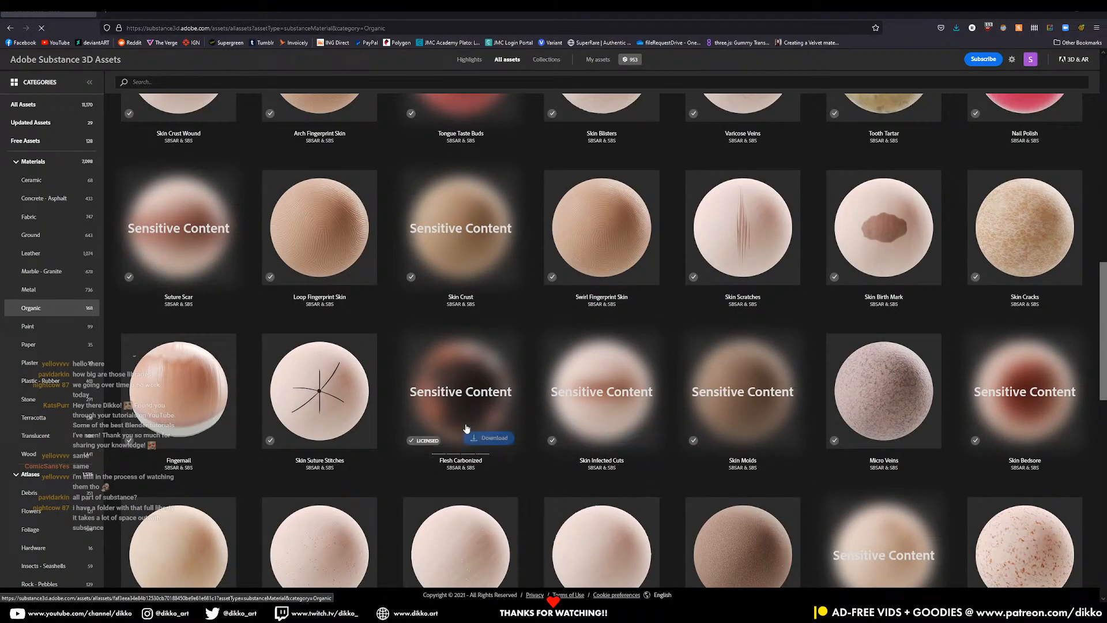
{"action": "left_click", "coordinate": [636, 389]}
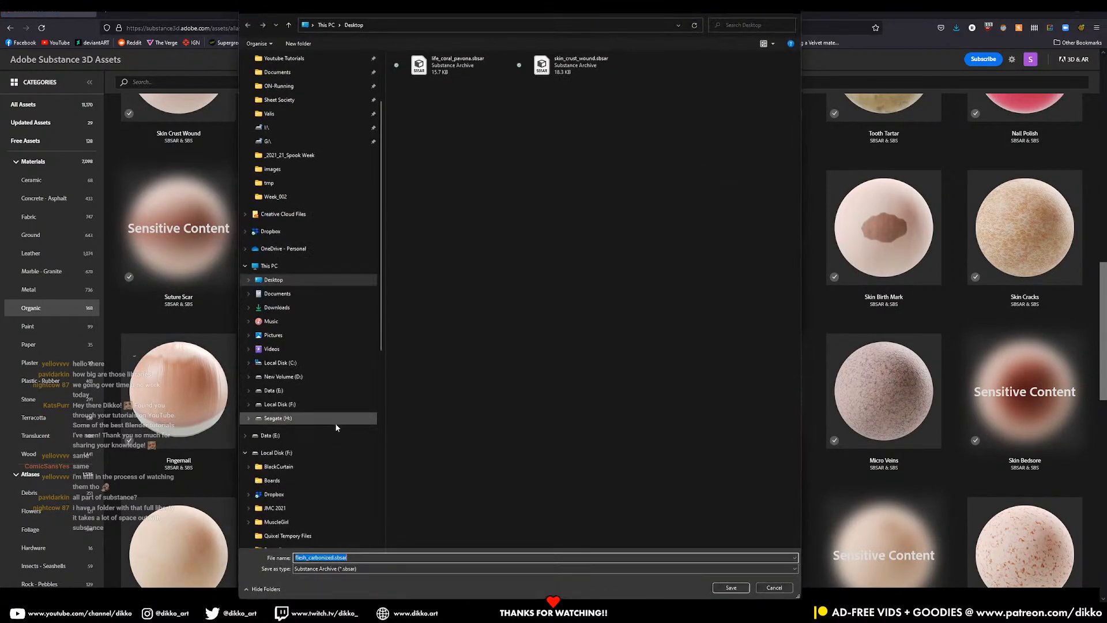
{"action": "left_click", "coordinate": [731, 587]}
- Download Suture Scar and Hypertrophic Wild Scar to the Desktop
{"action": "scroll", "coordinate": [310, 359], "scroll_direction": "up", "scroll_amount": 2}
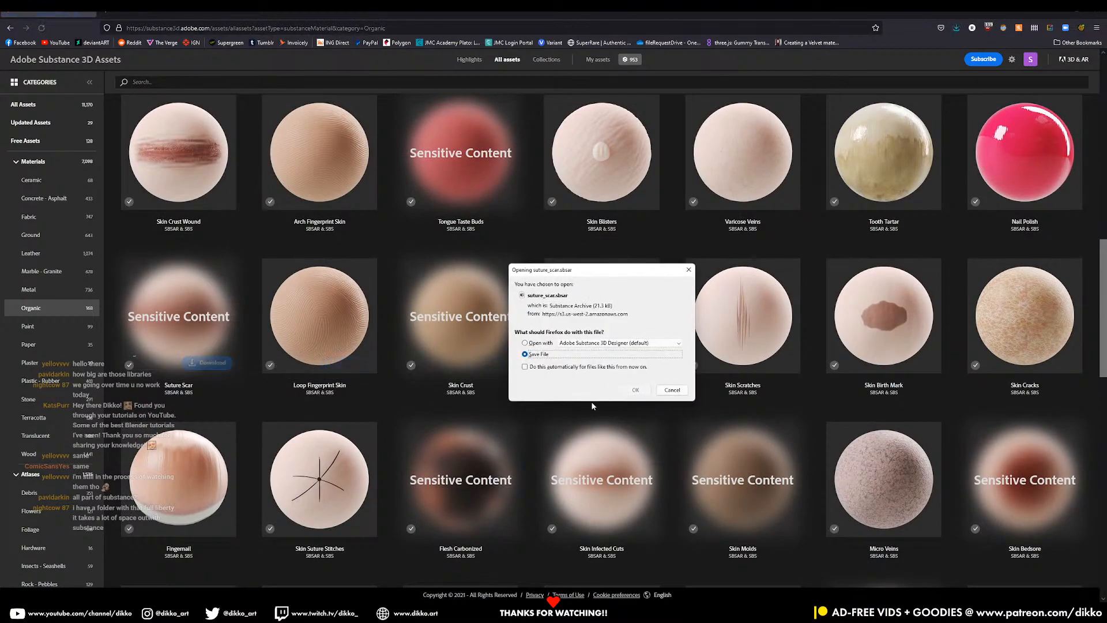
{"action": "left_click", "coordinate": [635, 391]}
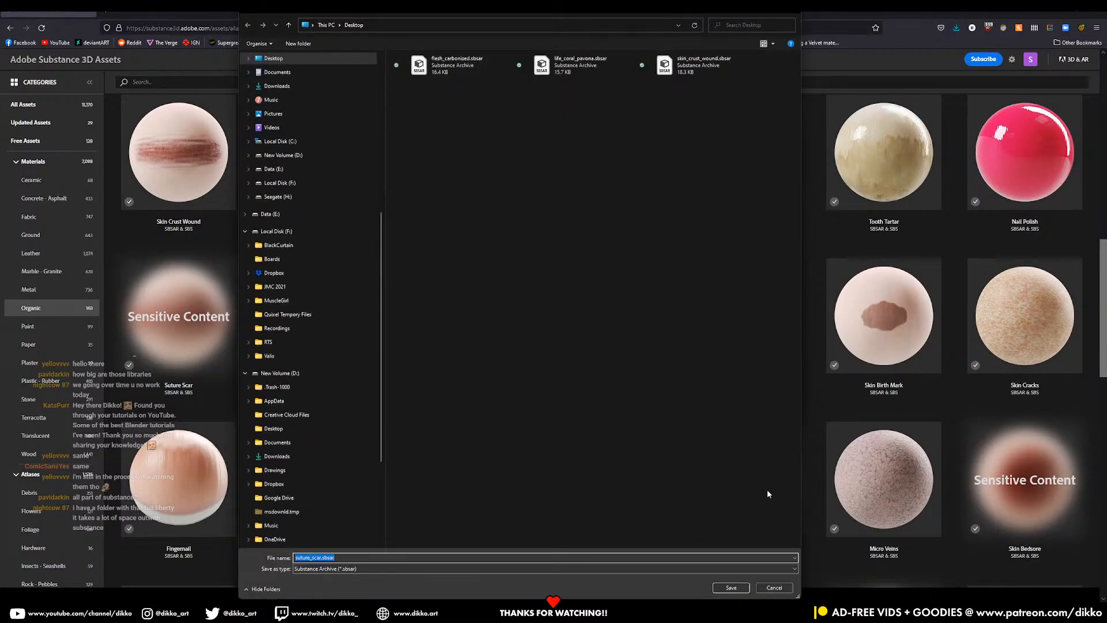
{"action": "left_click", "coordinate": [747, 586]}
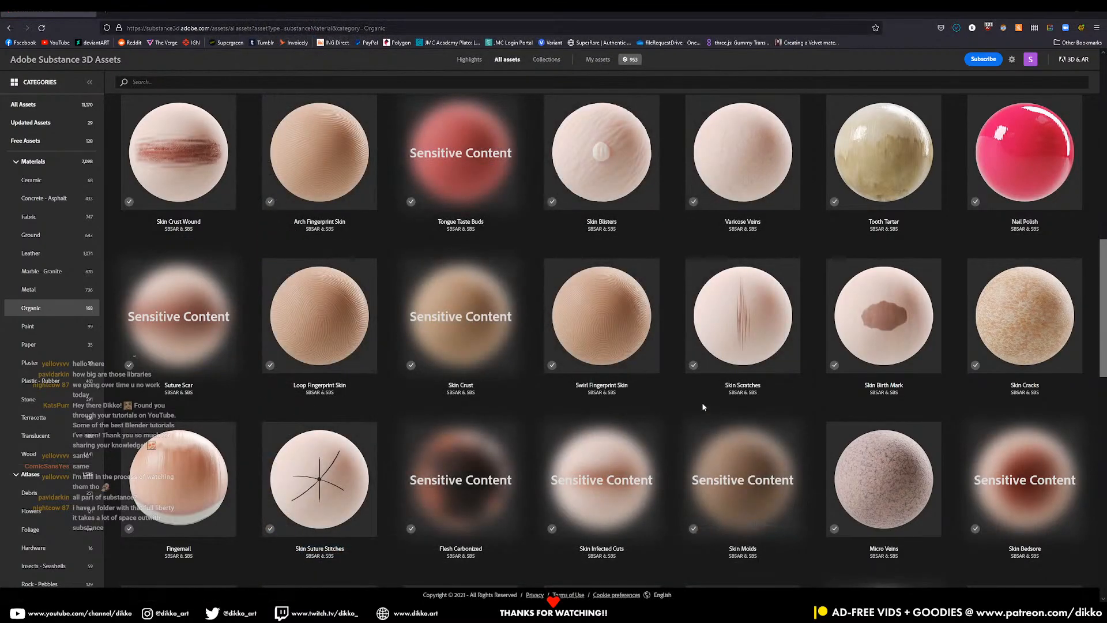
{"action": "scroll", "coordinate": [708, 390], "scroll_direction": "down", "scroll_amount": 7}
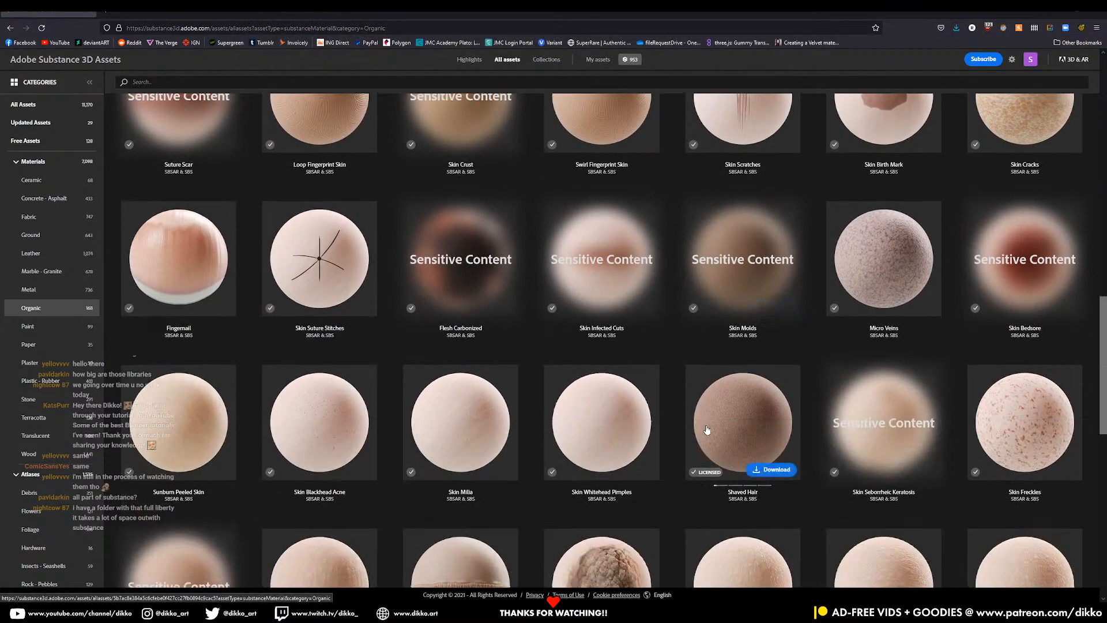
{"action": "scroll", "coordinate": [470, 294], "scroll_direction": "down", "scroll_amount": 3}
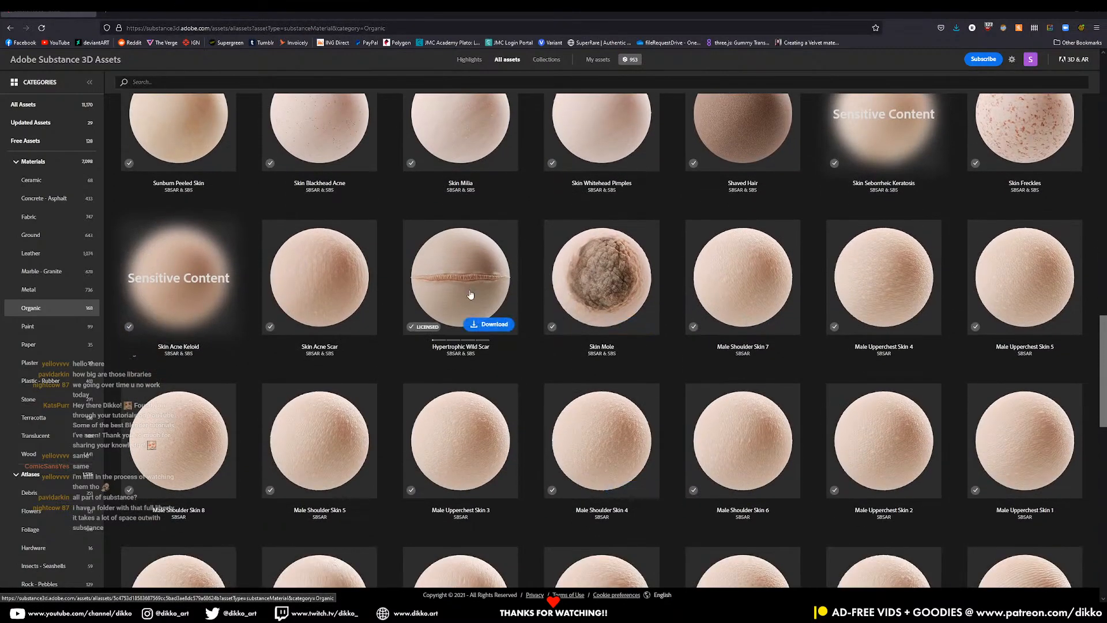
{"action": "left_click", "coordinate": [505, 324]}
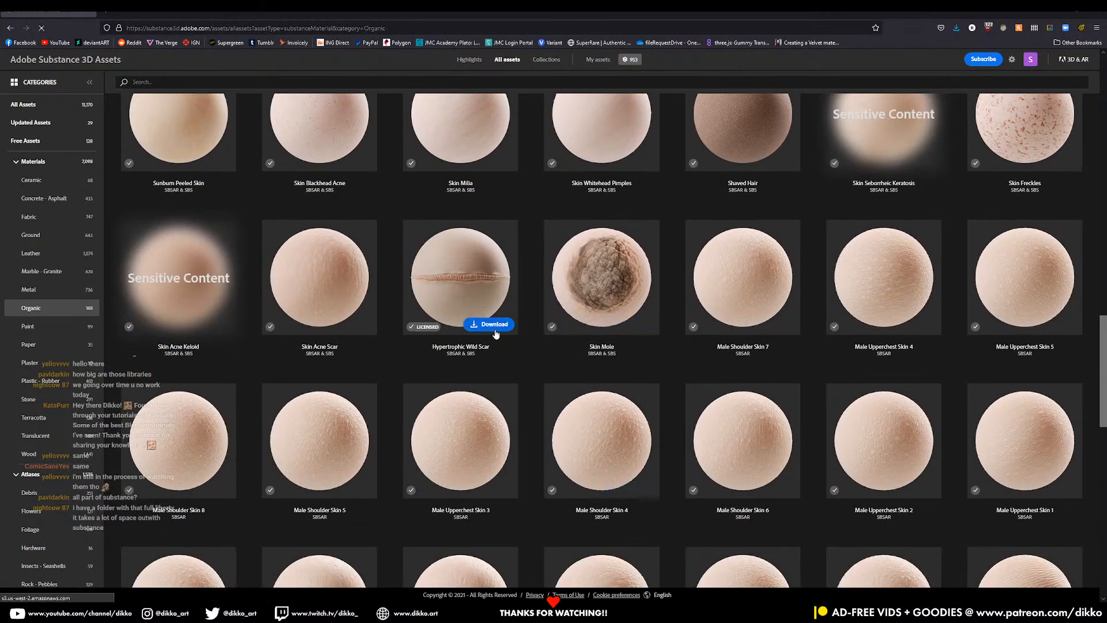
{"action": "left_click", "coordinate": [635, 389]}
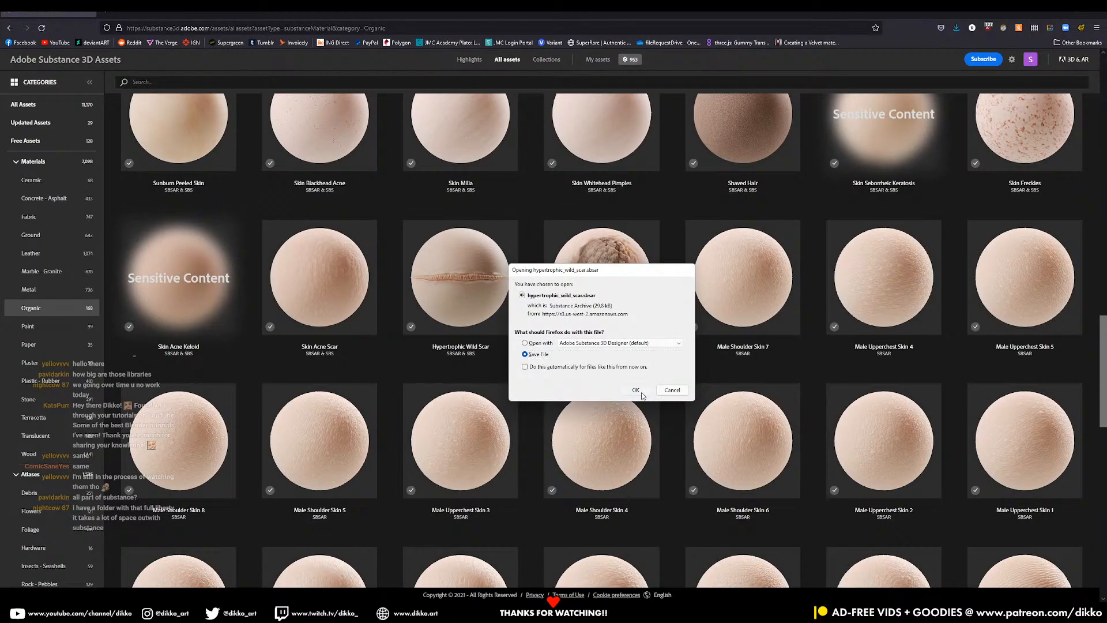
{"action": "left_click", "coordinate": [731, 587]}
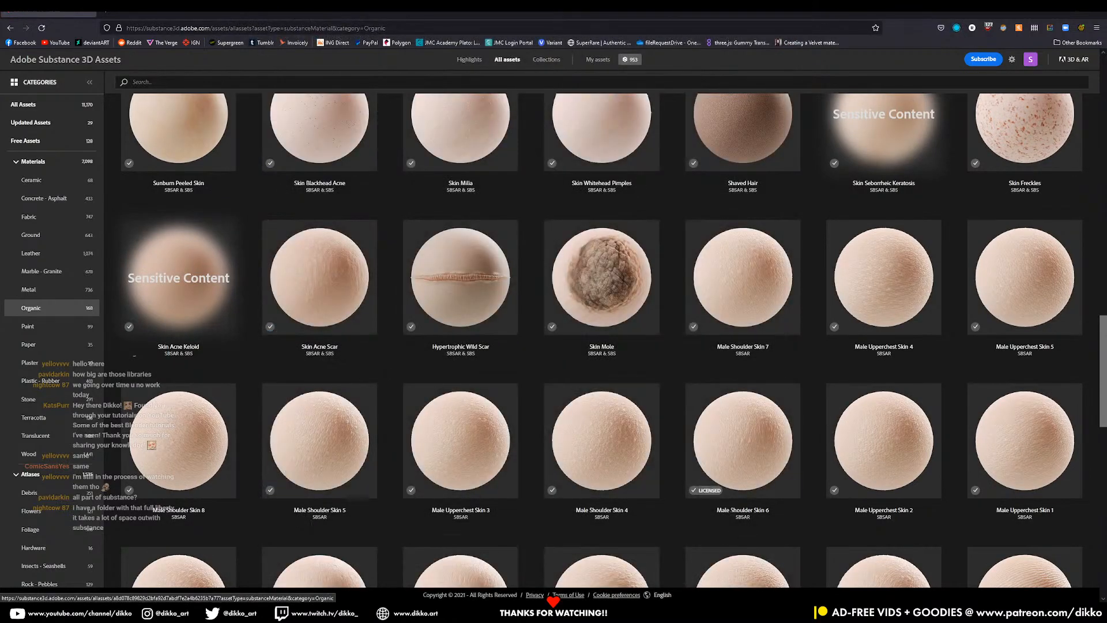
{"action": "scroll", "coordinate": [730, 507], "scroll_direction": "down", "scroll_amount": 3}
{"action": "scroll", "coordinate": [418, 445], "scroll_direction": "down", "scroll_amount": 6}
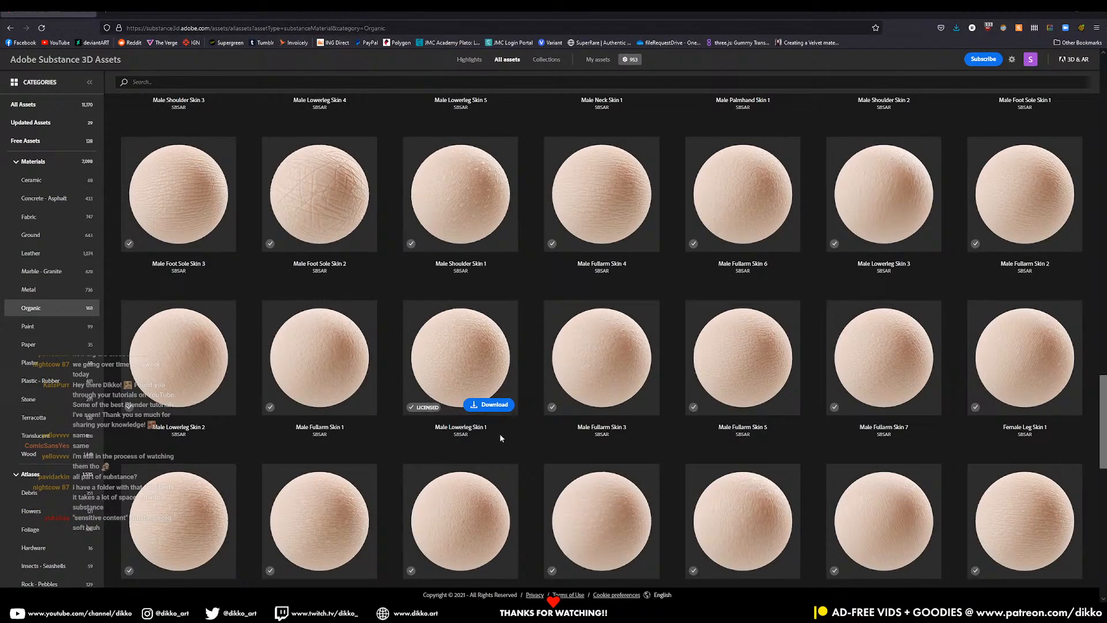
{"action": "scroll", "coordinate": [499, 438], "scroll_direction": "down", "scroll_amount": 7}
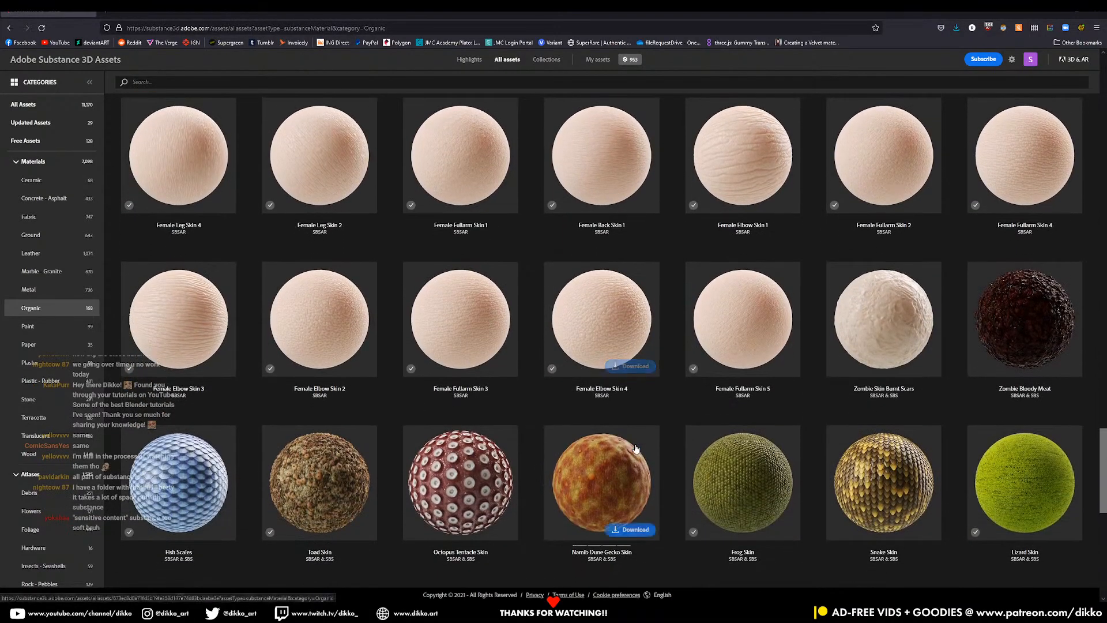
{"action": "scroll", "coordinate": [392, 441], "scroll_direction": "up", "scroll_amount": 1}
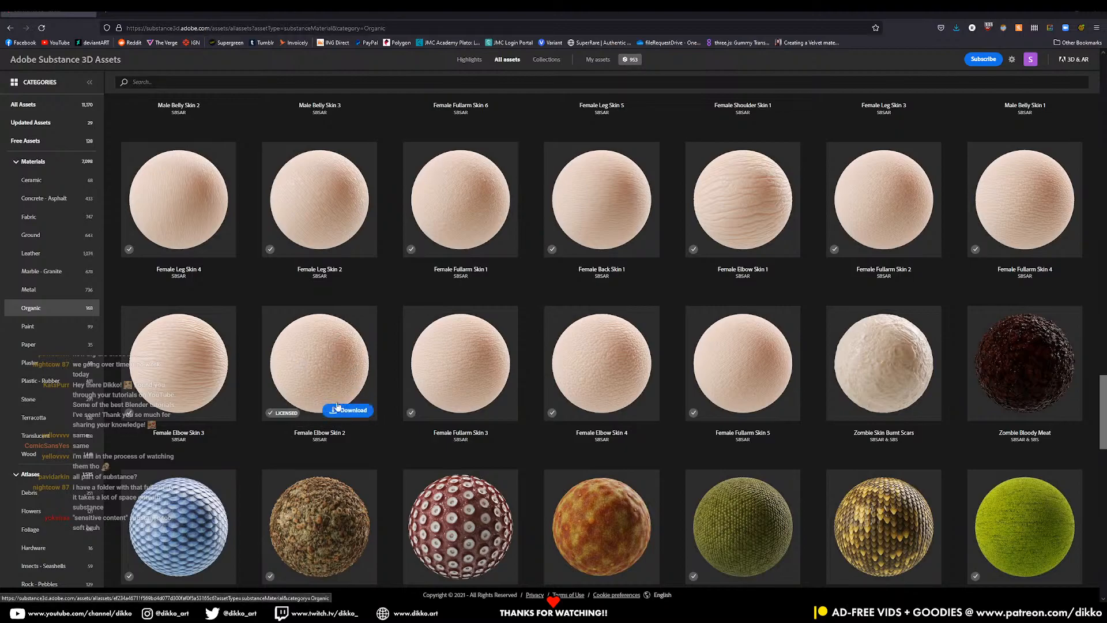
{"action": "scroll", "coordinate": [342, 387], "scroll_direction": "down", "scroll_amount": 3}
{"action": "scroll", "coordinate": [352, 369], "scroll_direction": "up", "scroll_amount": 2}
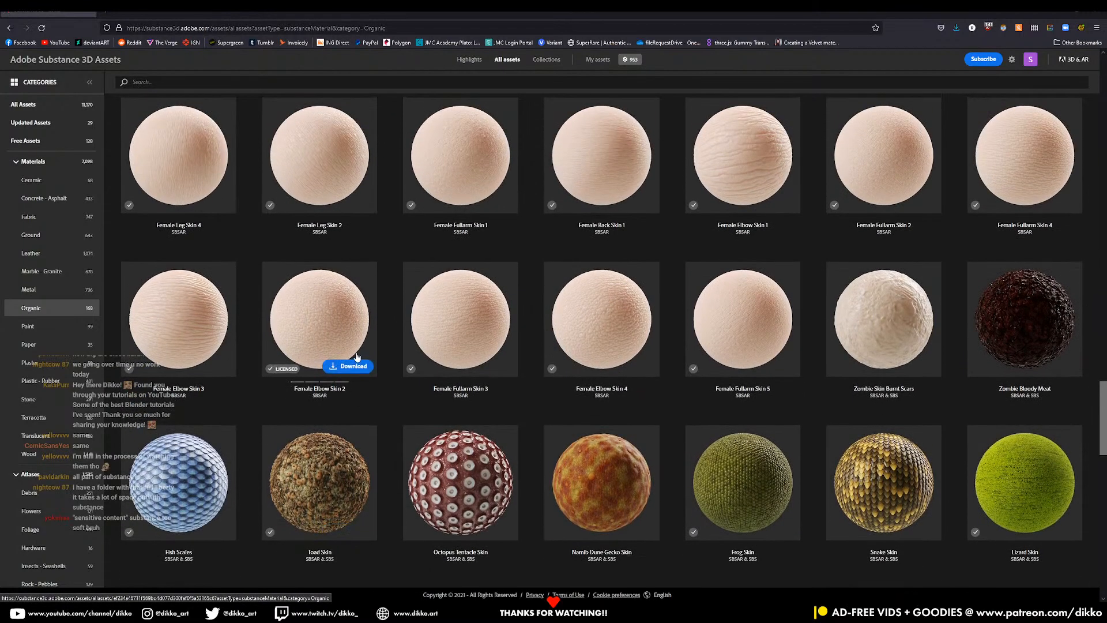
{"action": "left_click", "coordinate": [357, 364]}
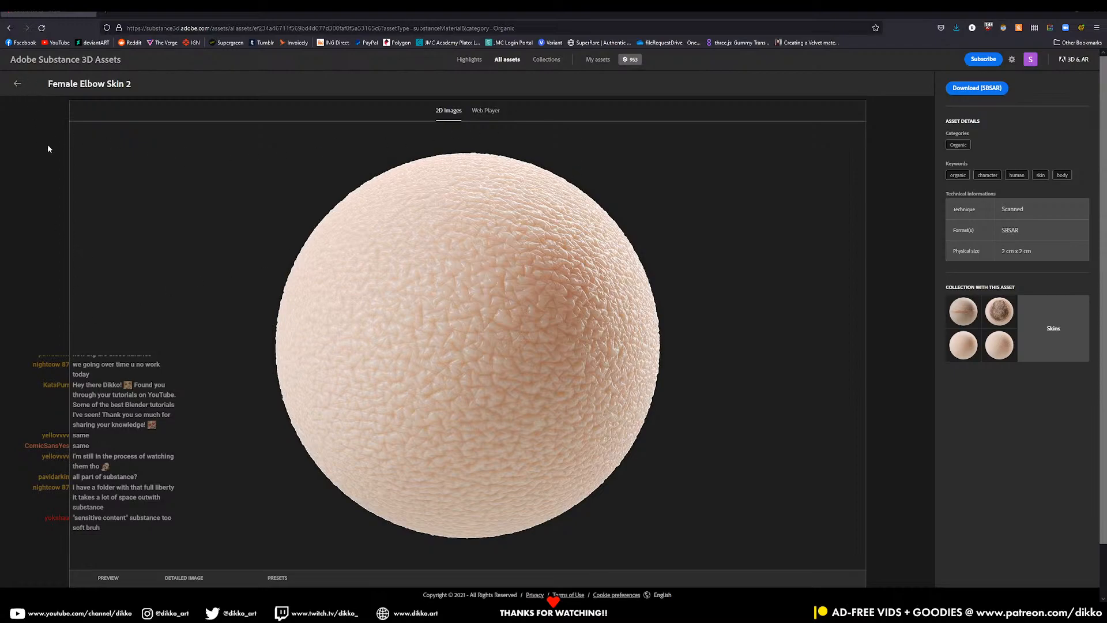
{"action": "left_click", "coordinate": [22, 84]}
{"action": "mouse_move", "coordinate": [501, 362]}
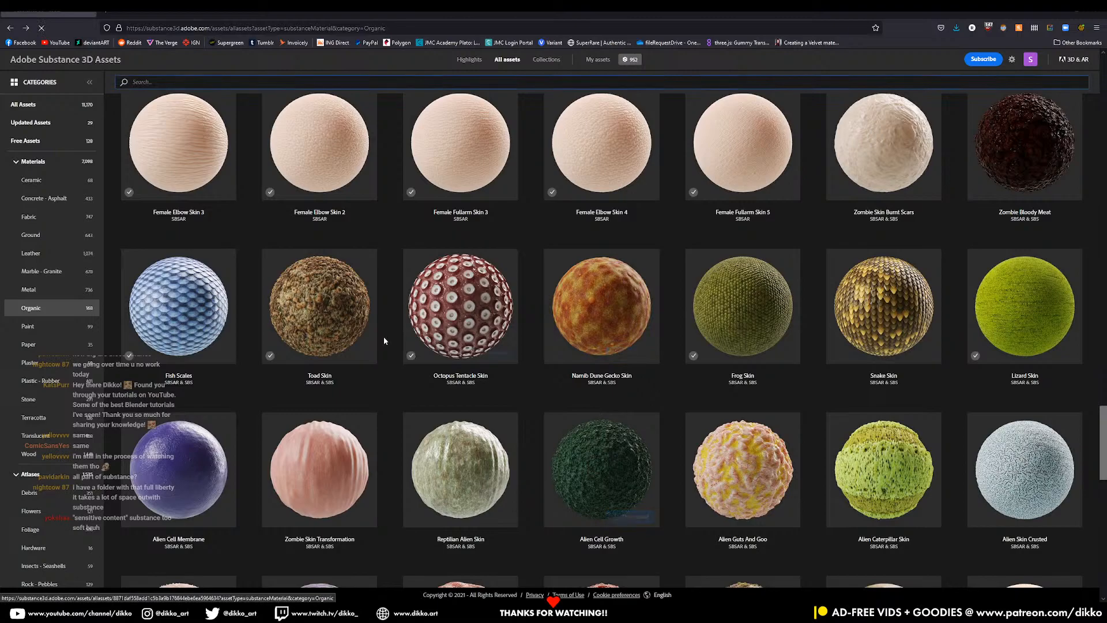
- Download Octopus Tentacle Skin and Zombie Crumpled Skin to the Desktop
{"action": "left_click", "coordinate": [490, 353]}
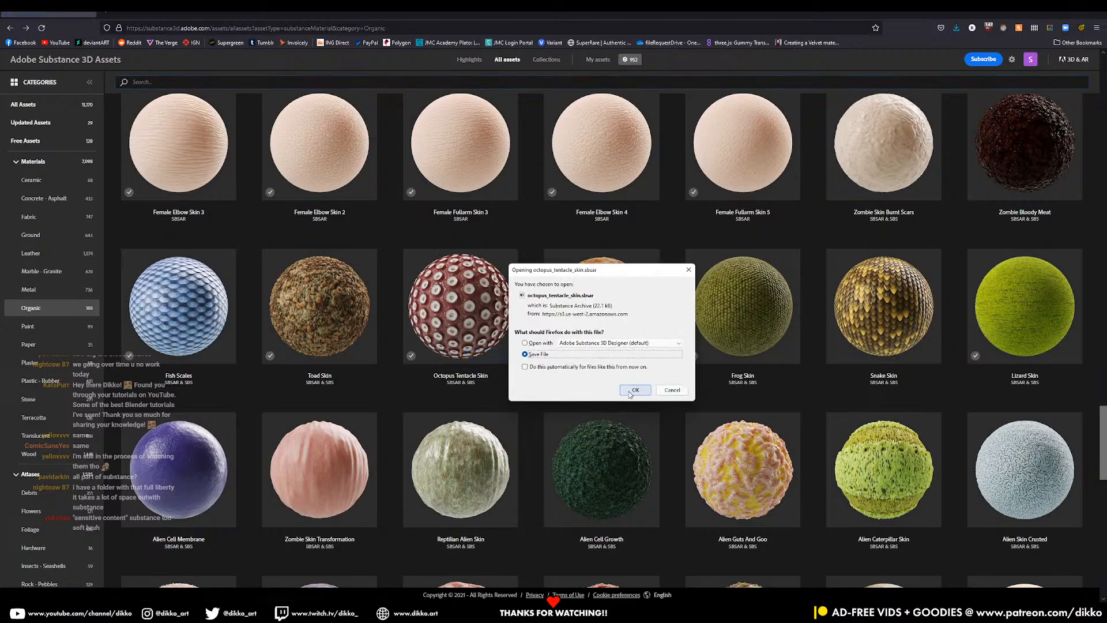
{"action": "left_click", "coordinate": [636, 390]}
{"action": "left_click", "coordinate": [730, 588]}
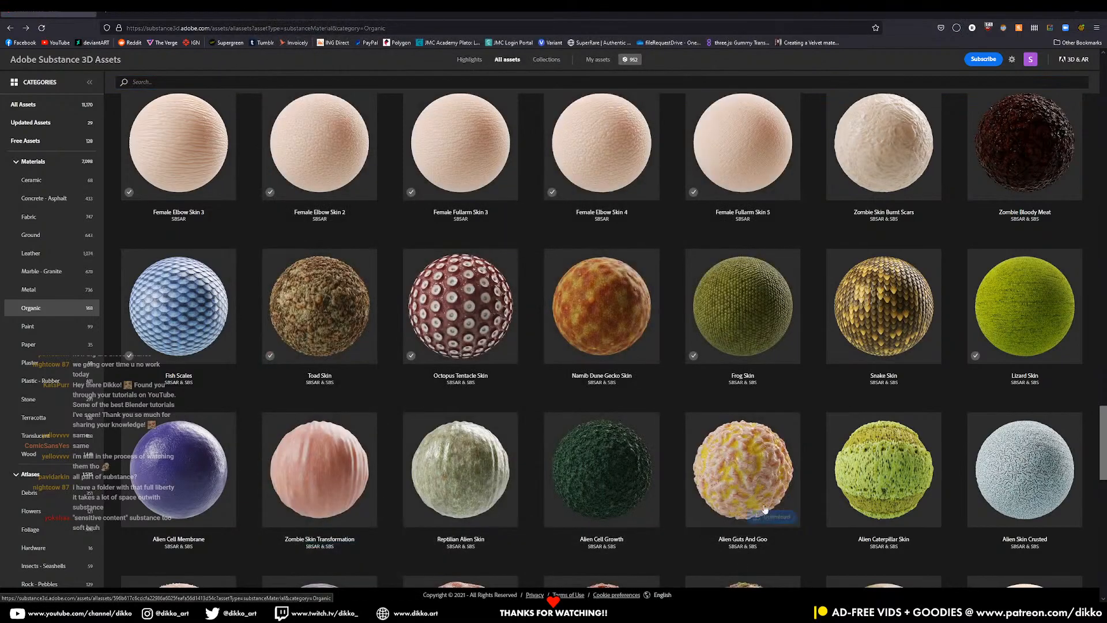
{"action": "scroll", "coordinate": [731, 469], "scroll_direction": "down", "scroll_amount": 3}
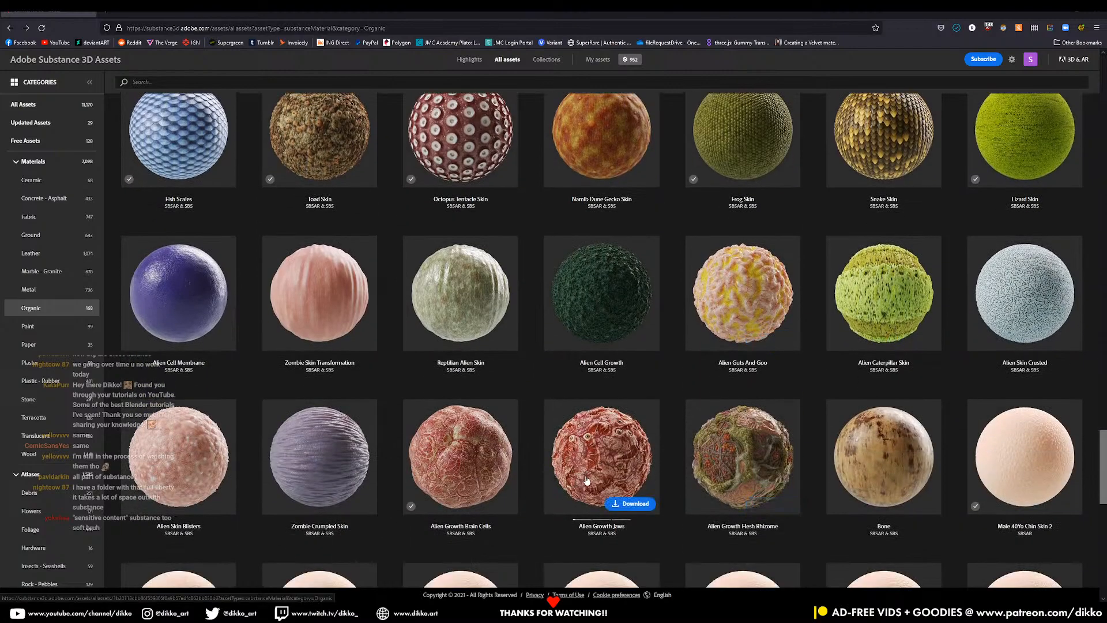
{"action": "scroll", "coordinate": [600, 468], "scroll_direction": "down", "scroll_amount": 3}
{"action": "scroll", "coordinate": [586, 475], "scroll_direction": "up", "scroll_amount": 6}
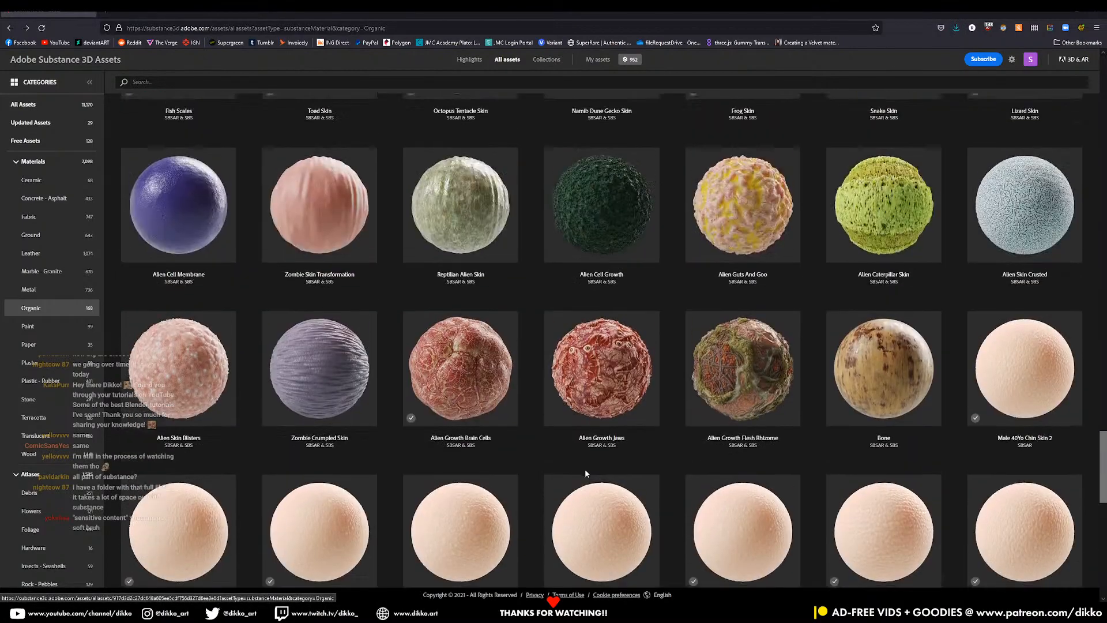
{"action": "scroll", "coordinate": [586, 474], "scroll_direction": "down", "scroll_amount": 4}
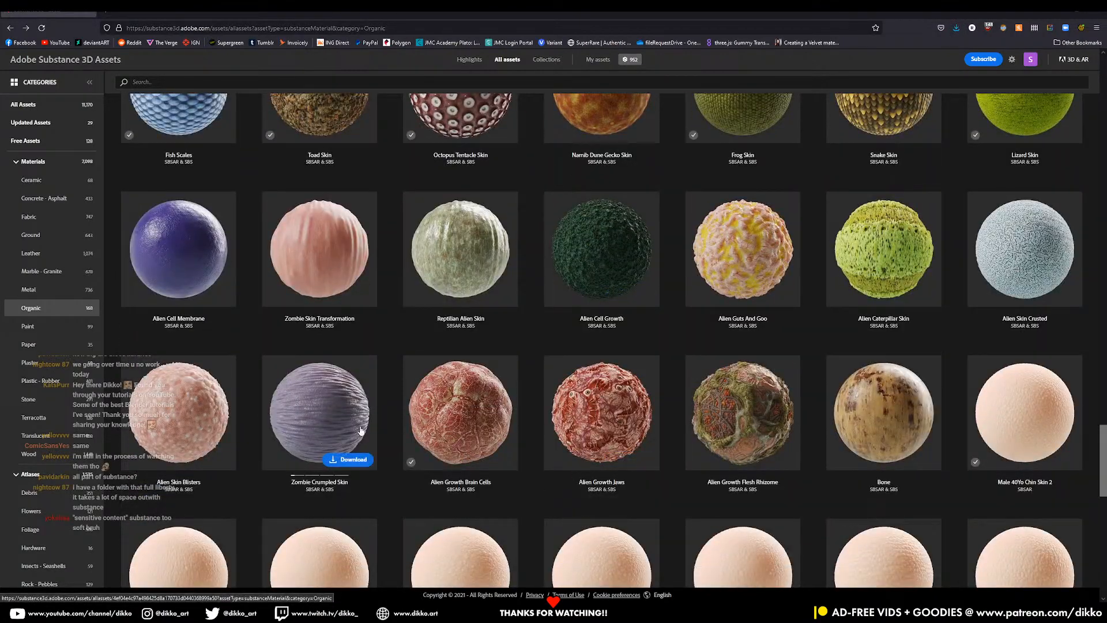
{"action": "left_click", "coordinate": [349, 460]}
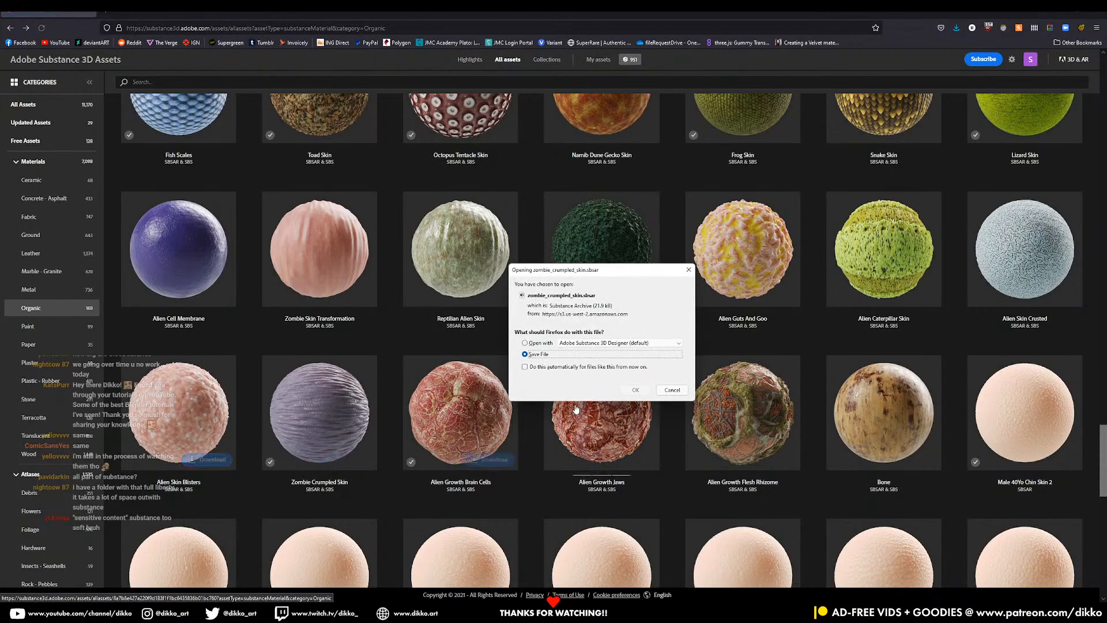
{"action": "left_click", "coordinate": [633, 390]}
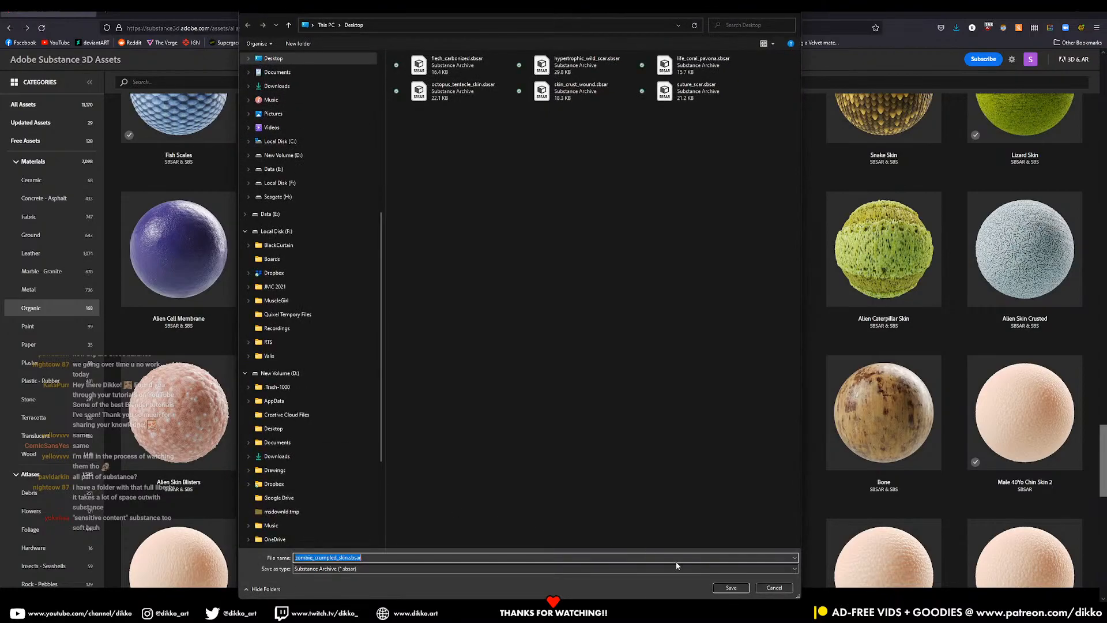
{"action": "key", "text": "Return"}
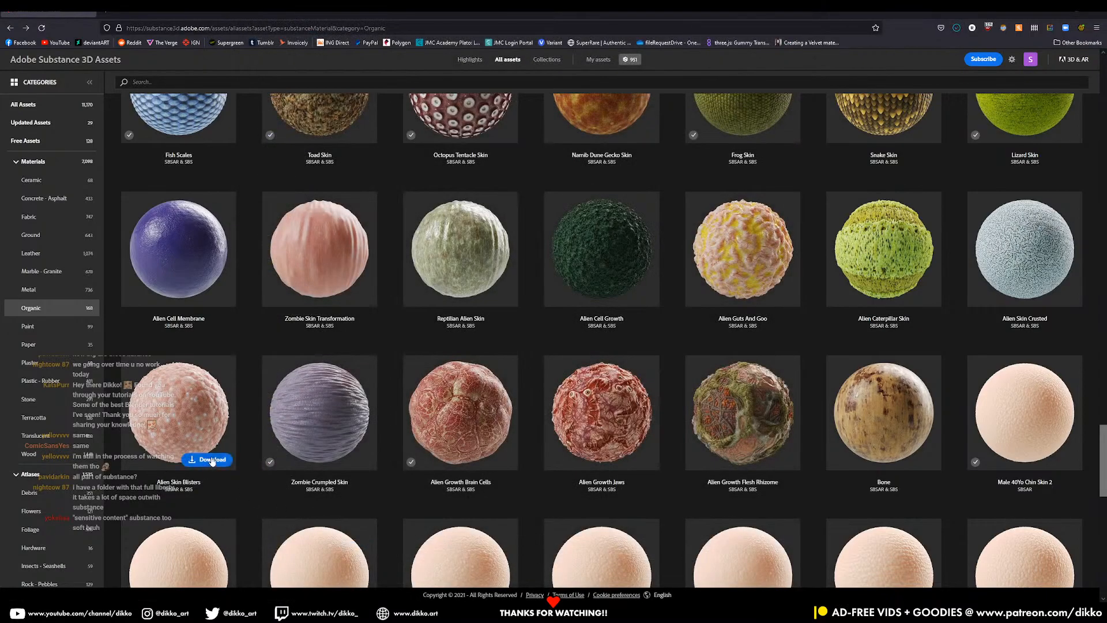
- Download Alien Skin Blisters, Zombie Bloody Meat and Zombie Skin Burnt Scars to the Desktop
{"action": "left_click", "coordinate": [212, 460]}
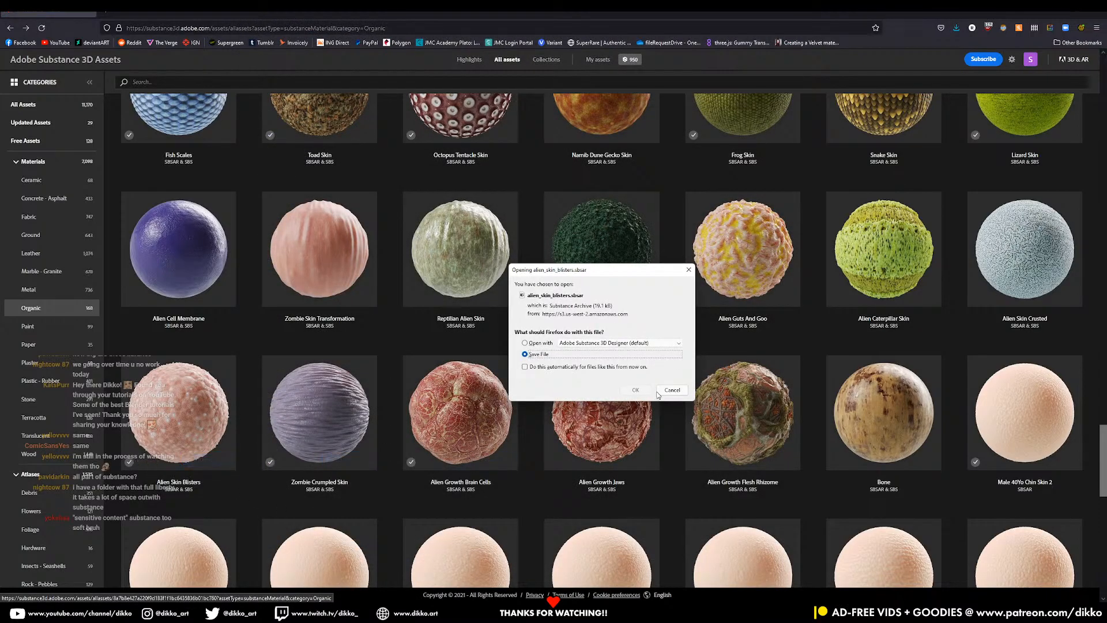
{"action": "left_click", "coordinate": [635, 390]}
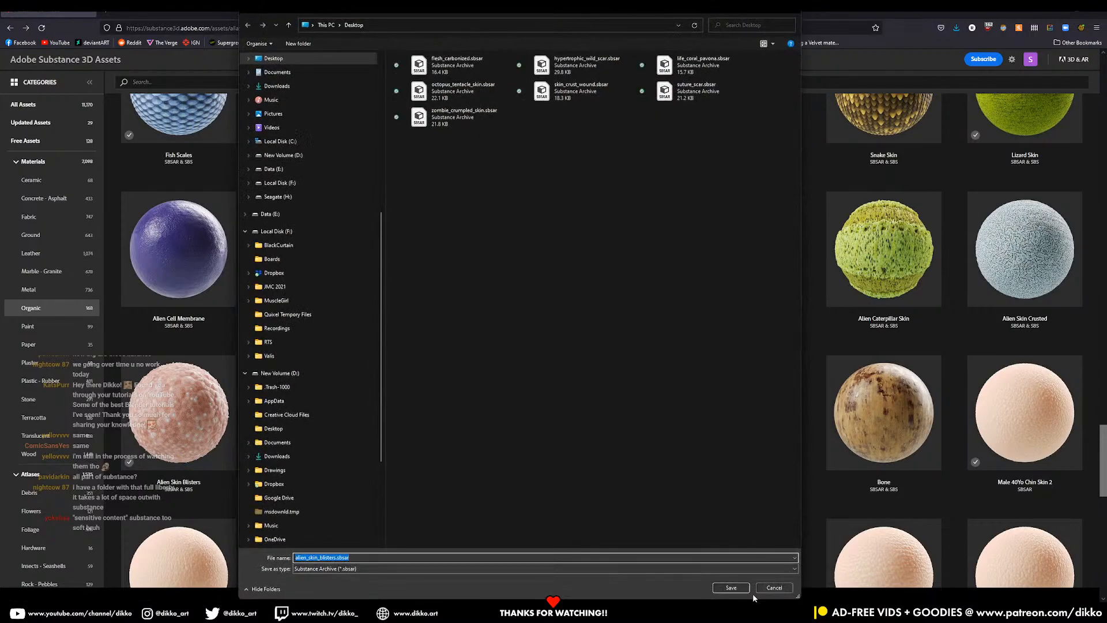
{"action": "left_click", "coordinate": [744, 588]}
{"action": "scroll", "coordinate": [816, 486], "scroll_direction": "up", "scroll_amount": 5}
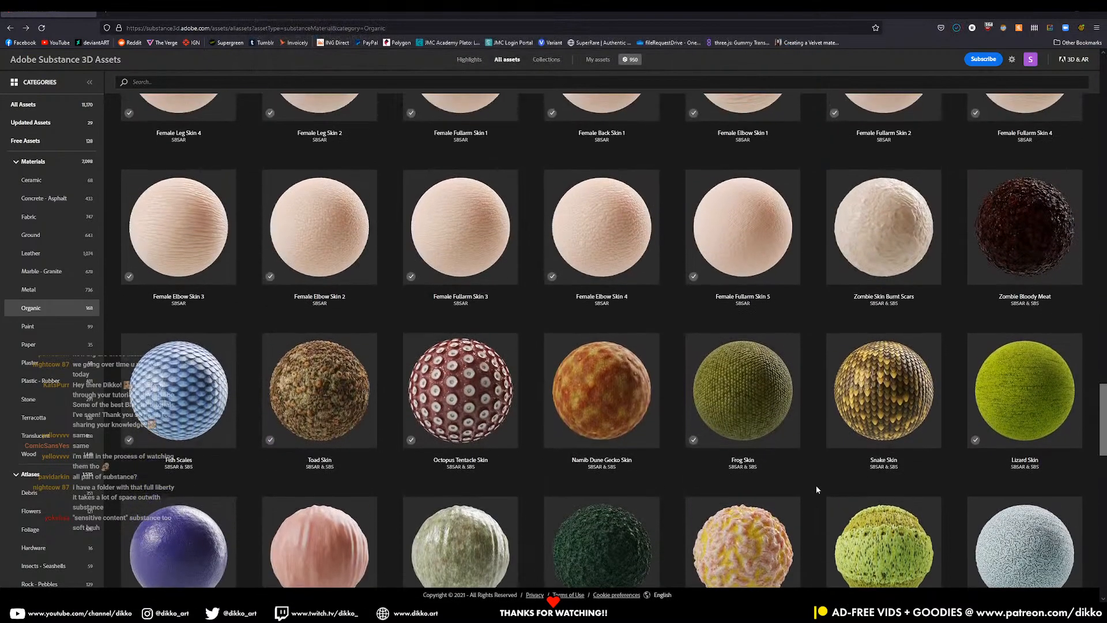
{"action": "scroll", "coordinate": [816, 485], "scroll_direction": "up", "scroll_amount": 2}
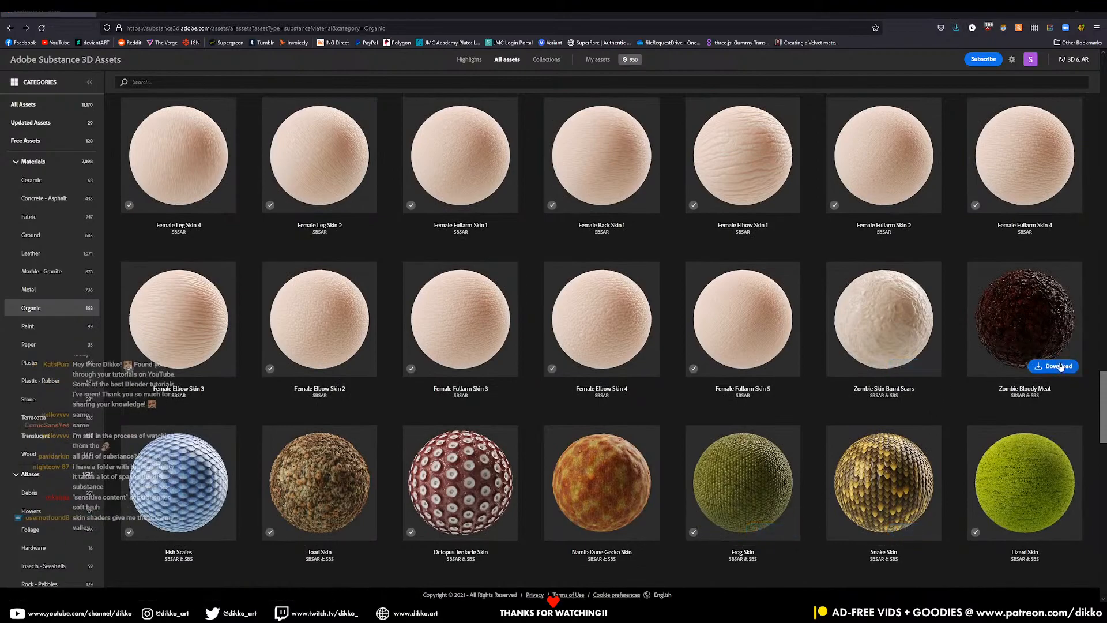
{"action": "left_click", "coordinate": [1062, 367]}
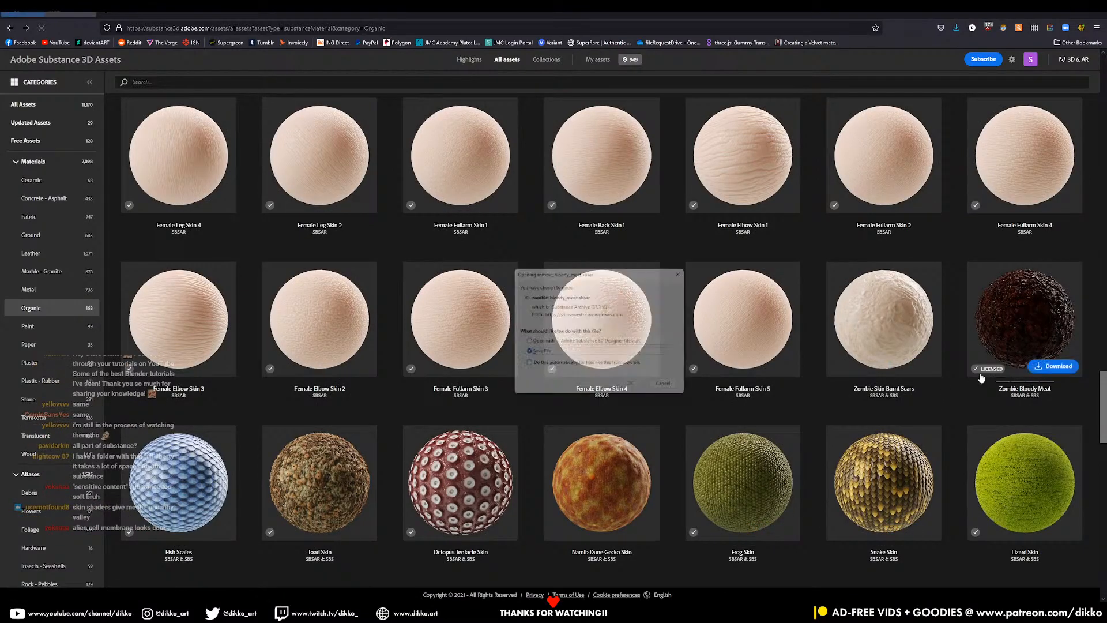
{"action": "left_click", "coordinate": [636, 391]}
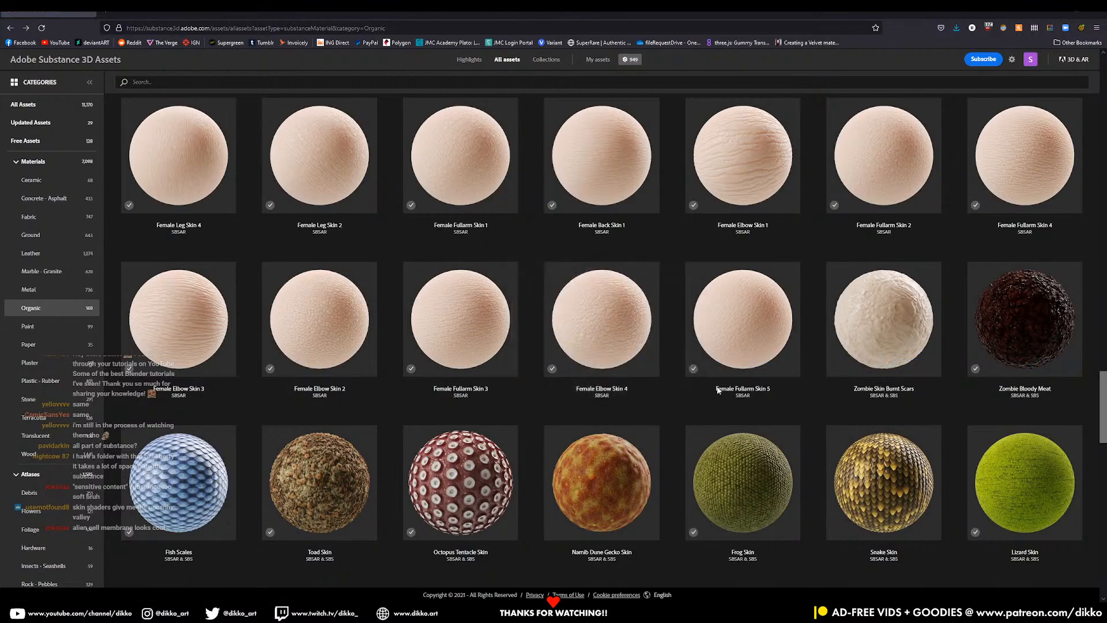
{"action": "left_click", "coordinate": [737, 587]}
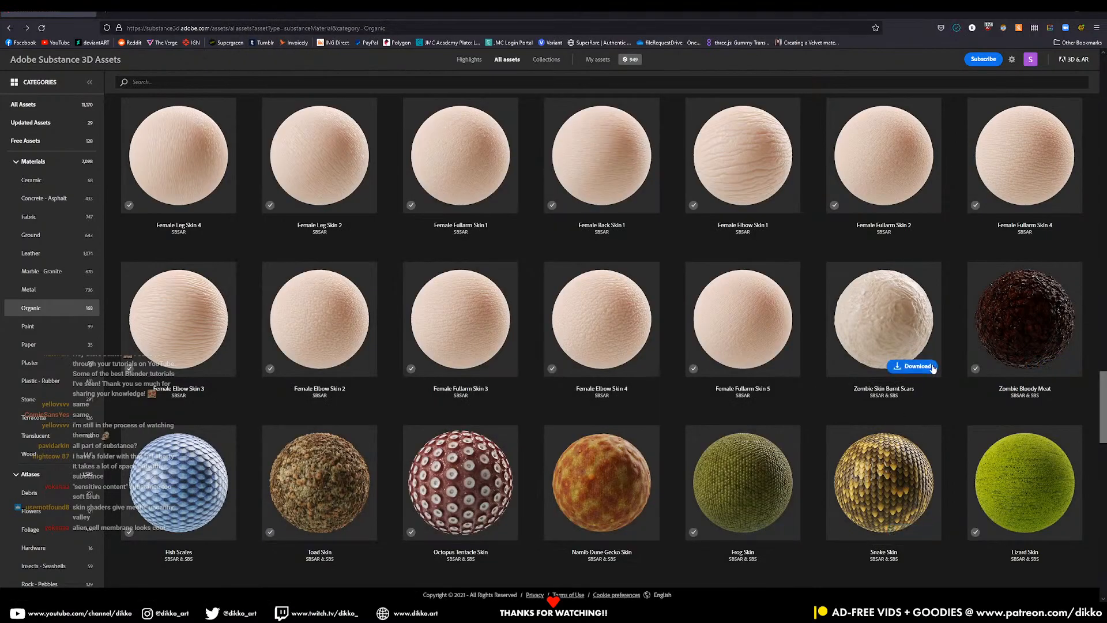
{"action": "left_click", "coordinate": [912, 367]}
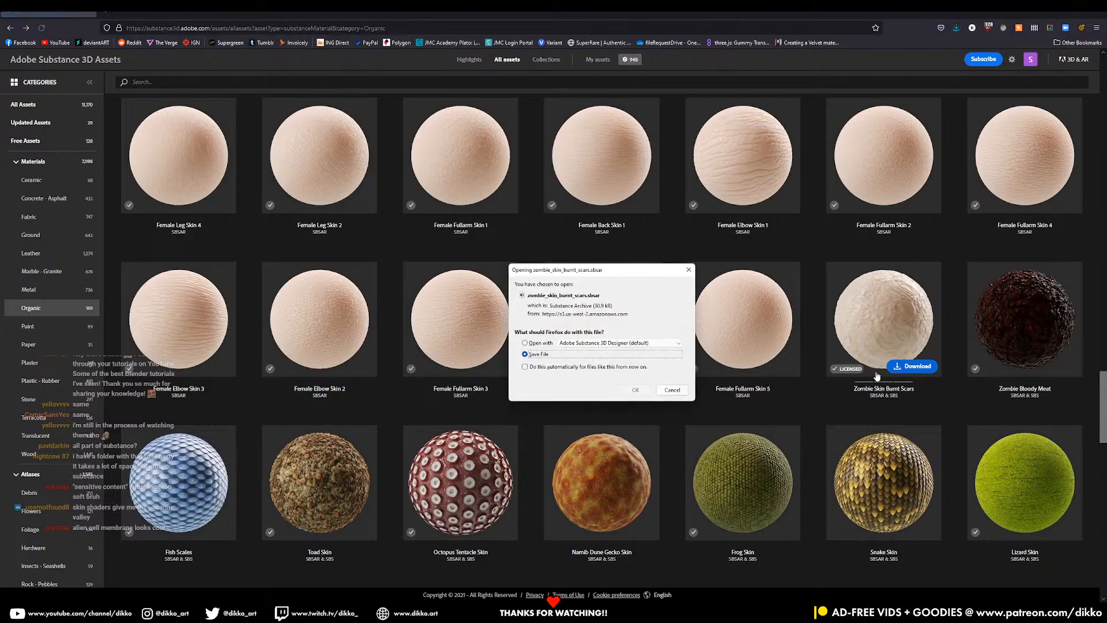
{"action": "left_click", "coordinate": [635, 390]}
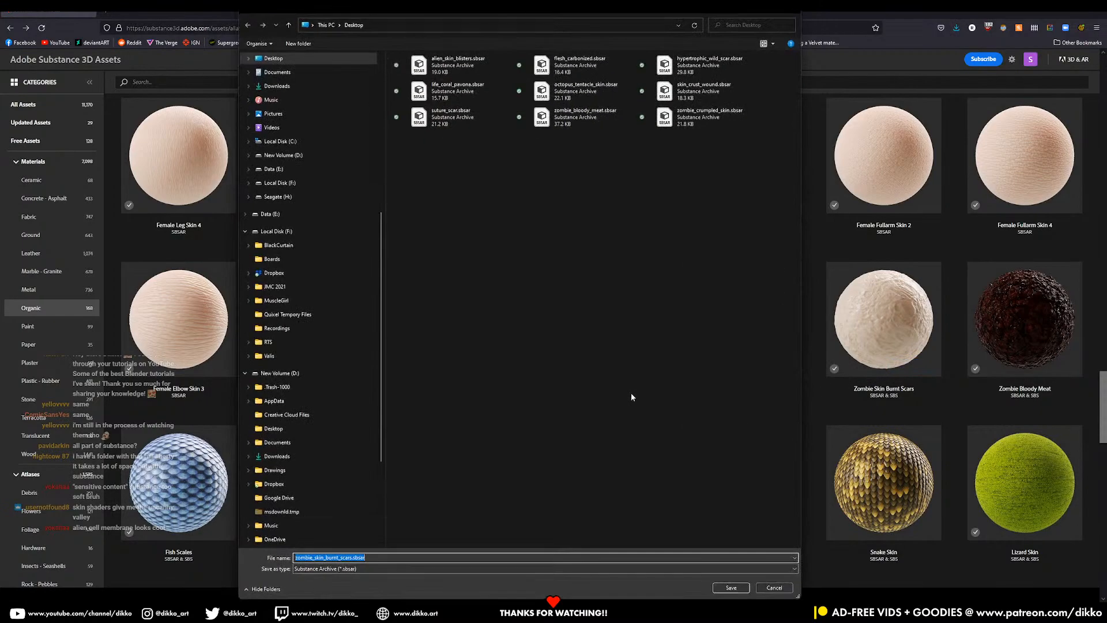
{"action": "left_click", "coordinate": [722, 586]}
- Download Alien Cell Membrane, Alien Growth Jaws and Alien Growth Flesh Rhizome to the Desktop
{"action": "scroll", "coordinate": [197, 413], "scroll_direction": "down", "scroll_amount": 5}
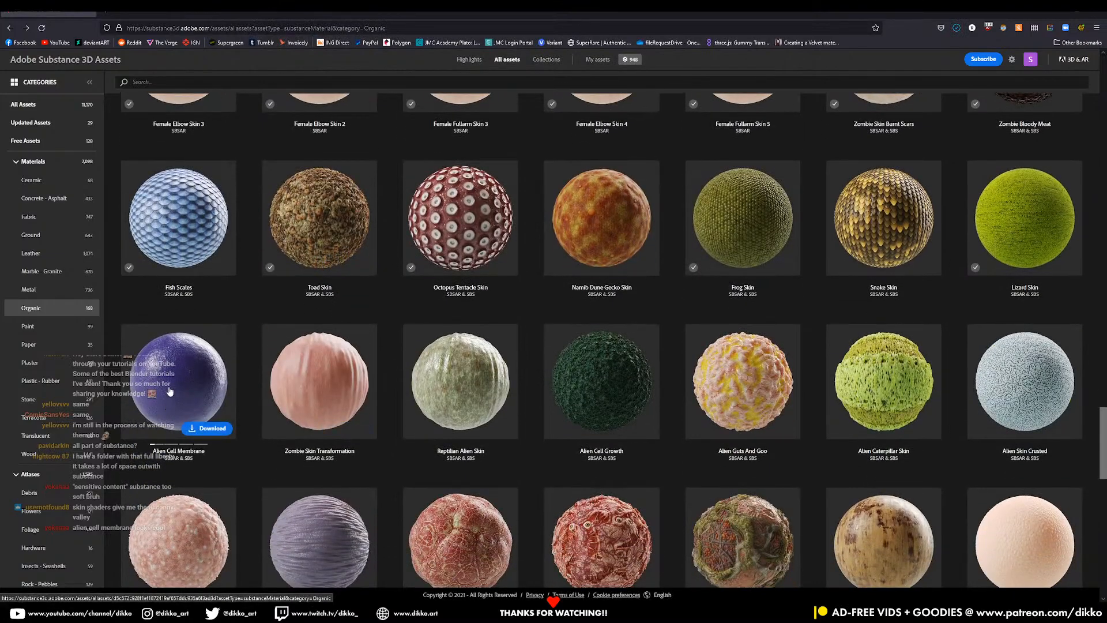
{"action": "scroll", "coordinate": [254, 349], "scroll_direction": "down", "scroll_amount": 6}
{"action": "scroll", "coordinate": [250, 343], "scroll_direction": "up", "scroll_amount": 3}
{"action": "mouse_move", "coordinate": [211, 258]}
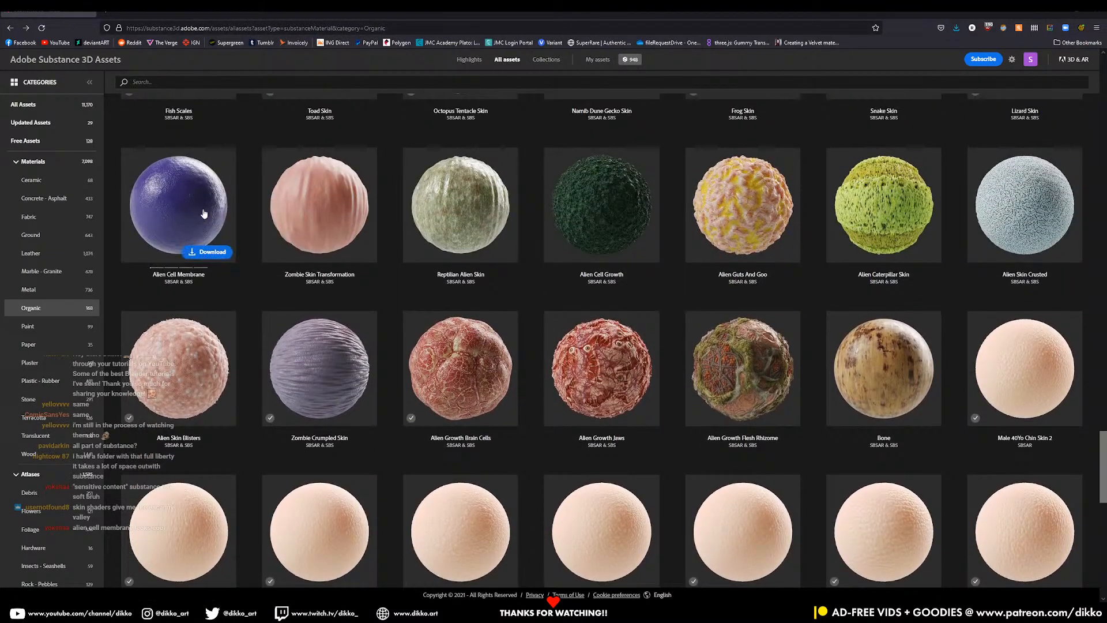
{"action": "left_click", "coordinate": [202, 253]}
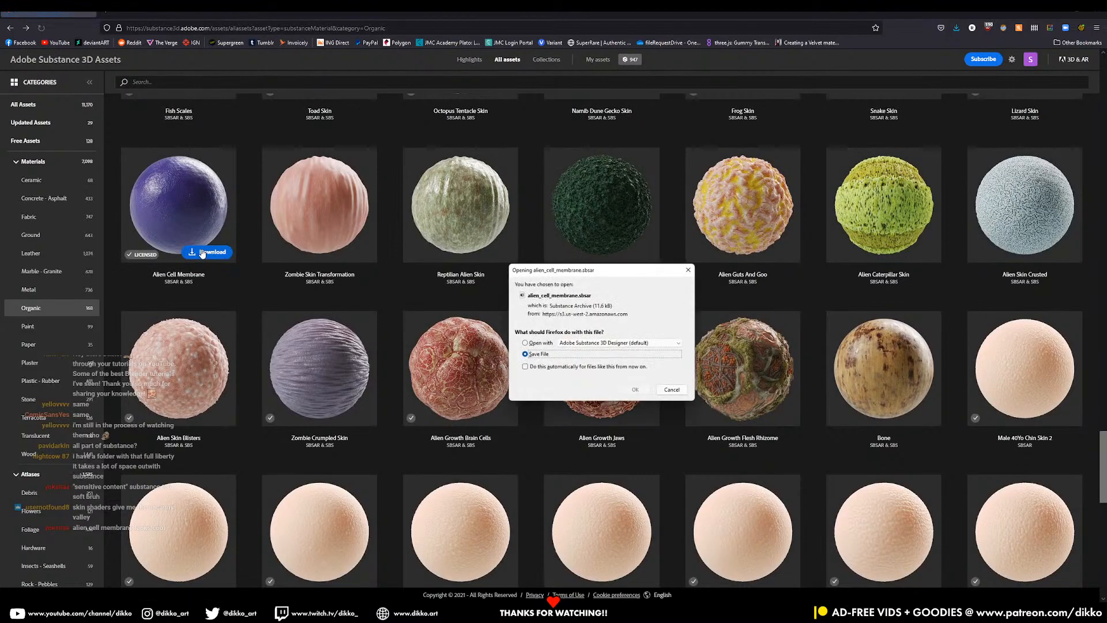
{"action": "left_click", "coordinate": [636, 390]}
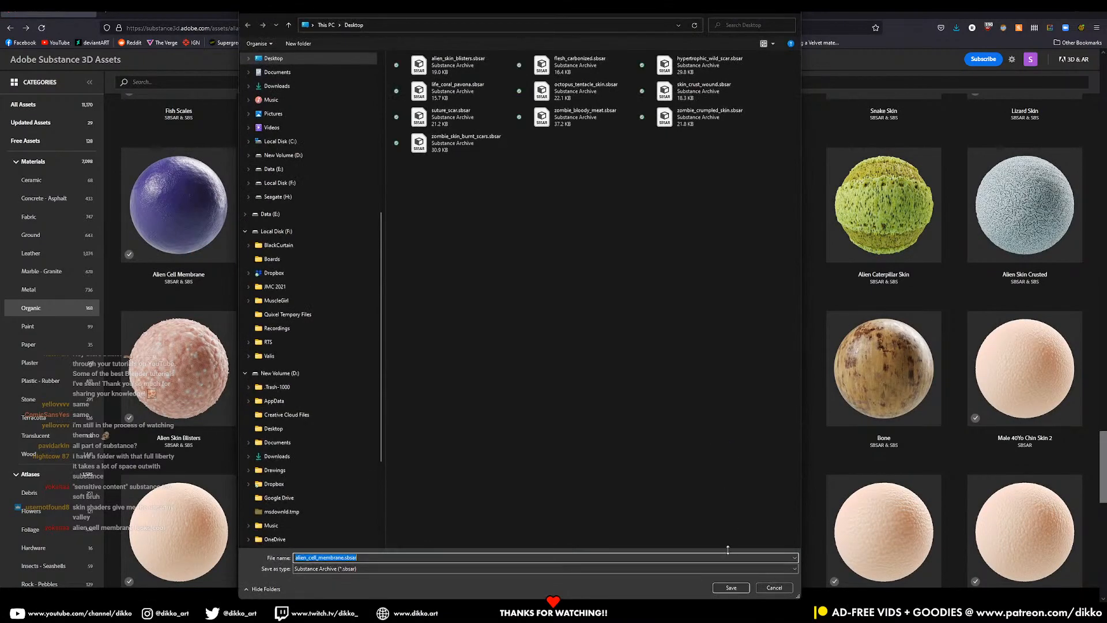
{"action": "left_click", "coordinate": [731, 588]}
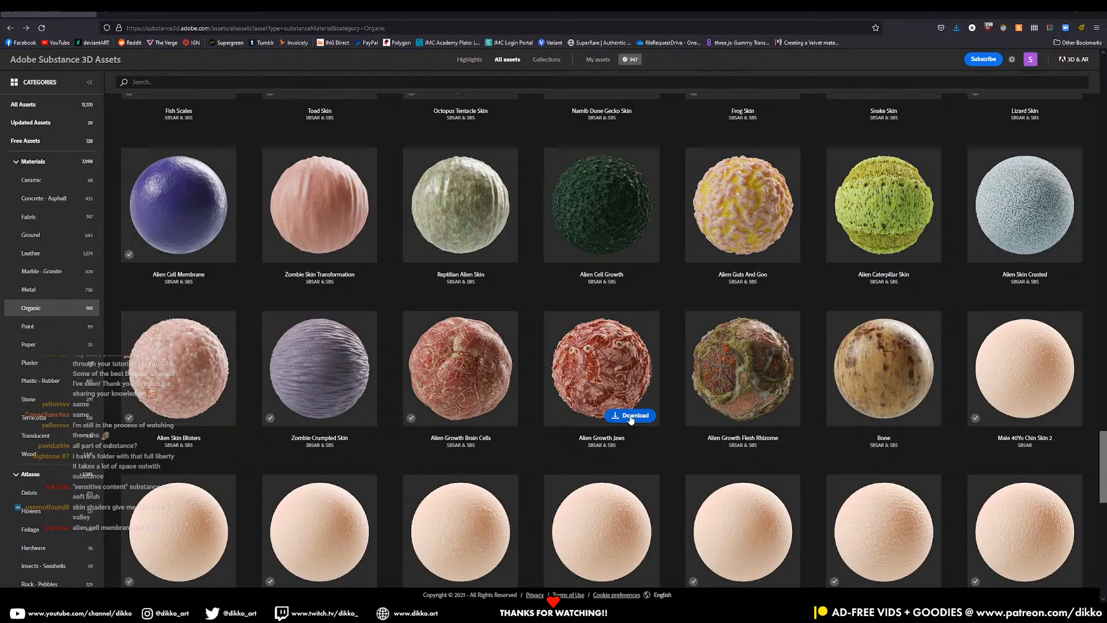
{"action": "left_click", "coordinate": [631, 388]}
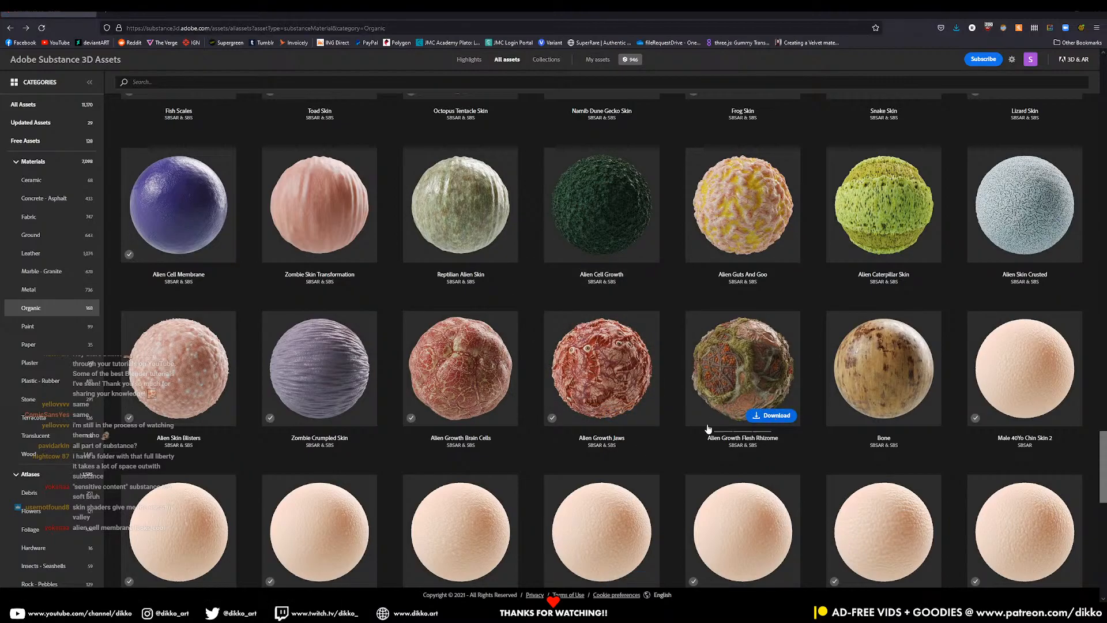
{"action": "left_click", "coordinate": [772, 415]}
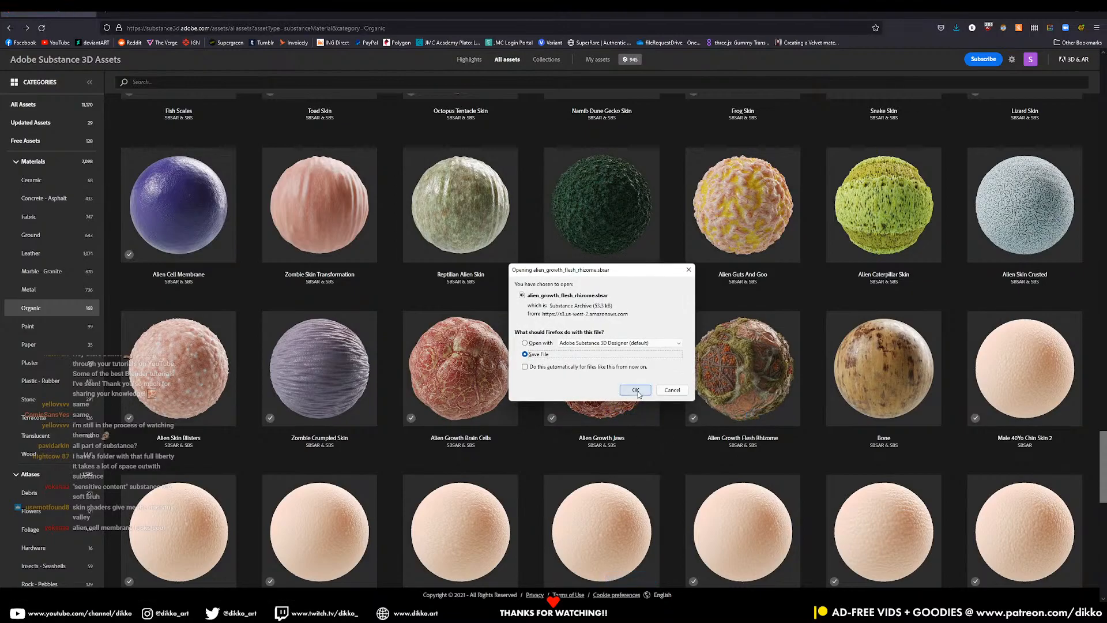
{"action": "left_click", "coordinate": [636, 391]}
{"action": "left_click", "coordinate": [731, 587]}
- Find Skin Bedsore in the Organic grid and save it to the Desktop
{"action": "scroll", "coordinate": [684, 517], "scroll_direction": "down", "scroll_amount": 8}
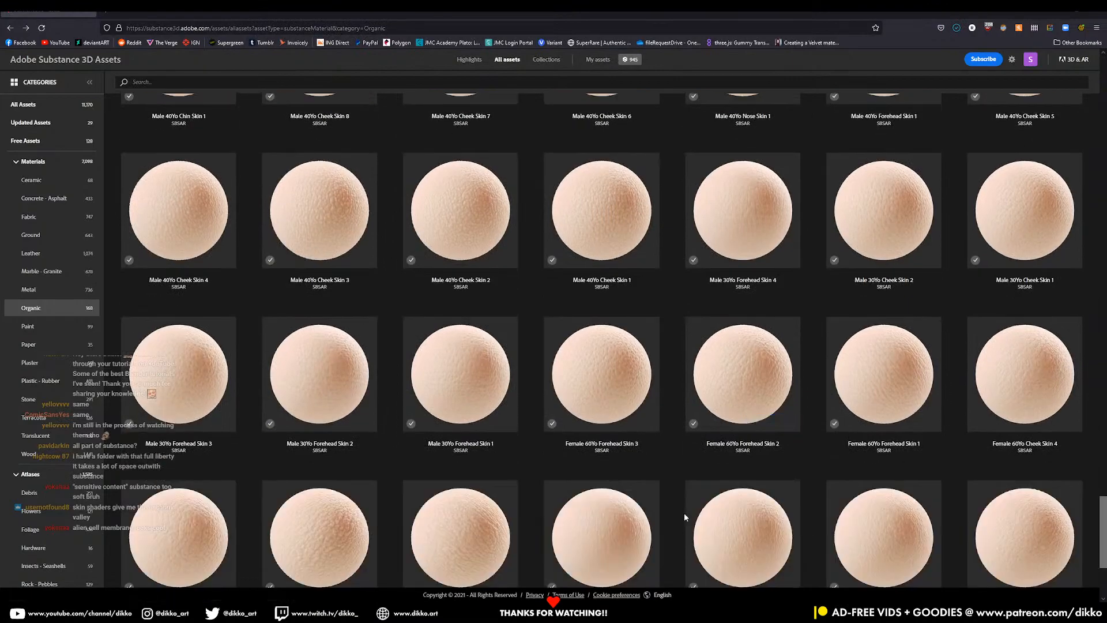
{"action": "scroll", "coordinate": [686, 518], "scroll_direction": "down", "scroll_amount": 3}
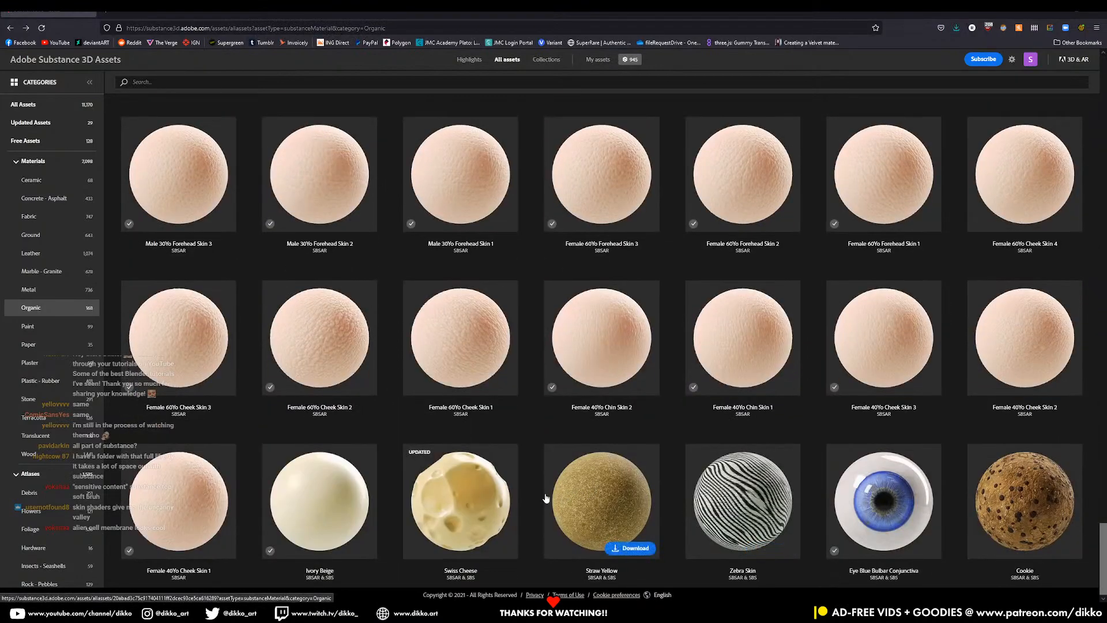
{"action": "scroll", "coordinate": [537, 528], "scroll_direction": "up", "scroll_amount": 5}
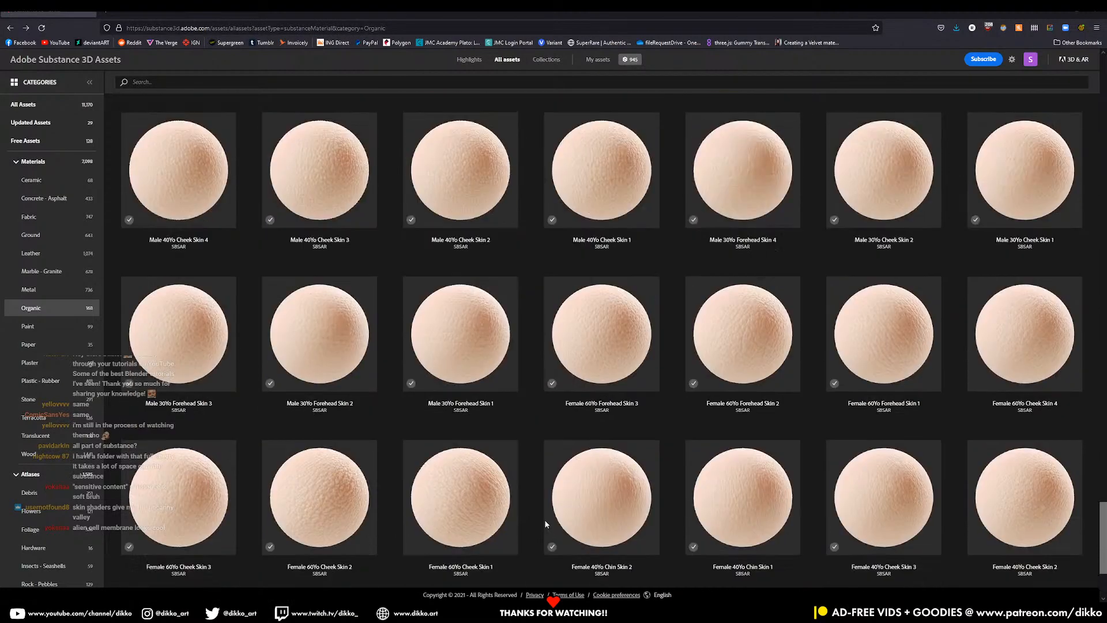
{"action": "scroll", "coordinate": [566, 504], "scroll_direction": "up", "scroll_amount": 10}
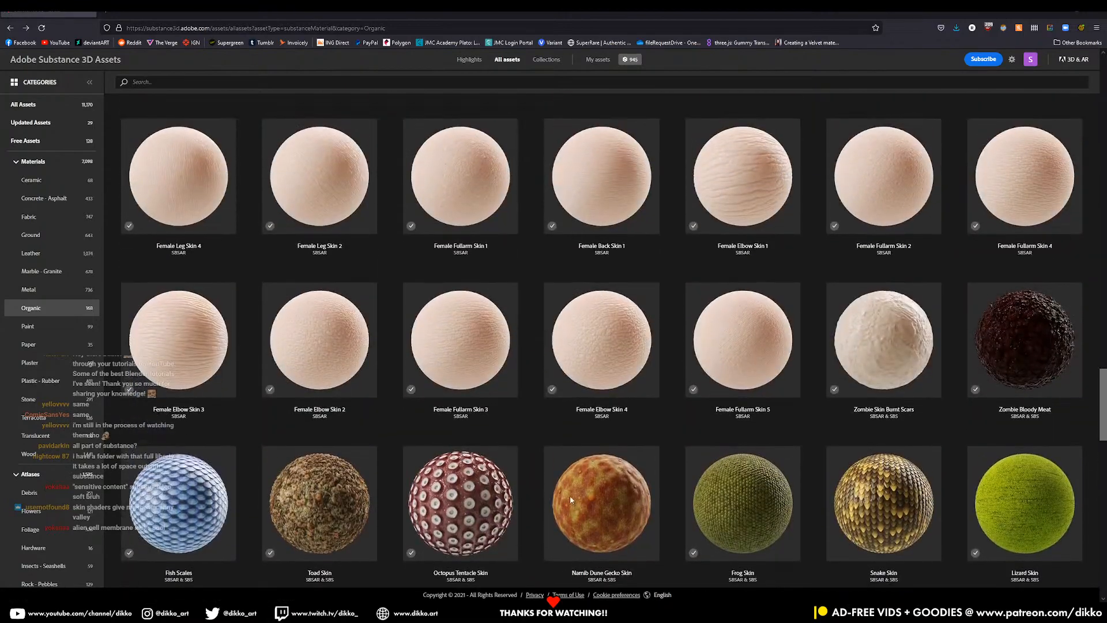
{"action": "scroll", "coordinate": [570, 499], "scroll_direction": "up", "scroll_amount": 7}
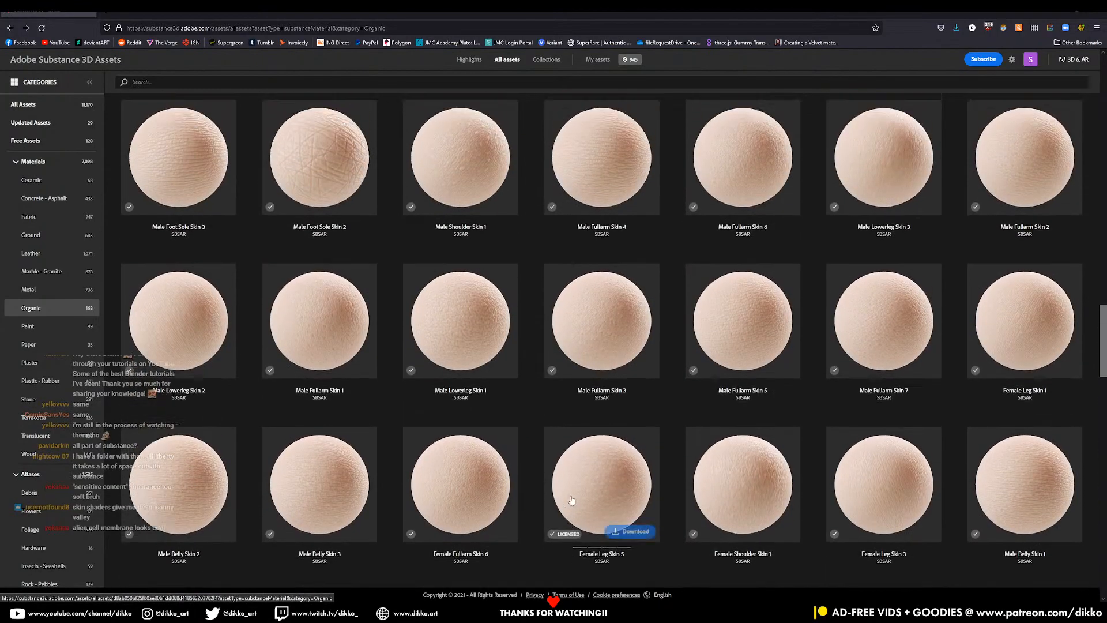
{"action": "scroll", "coordinate": [572, 501], "scroll_direction": "up", "scroll_amount": 5}
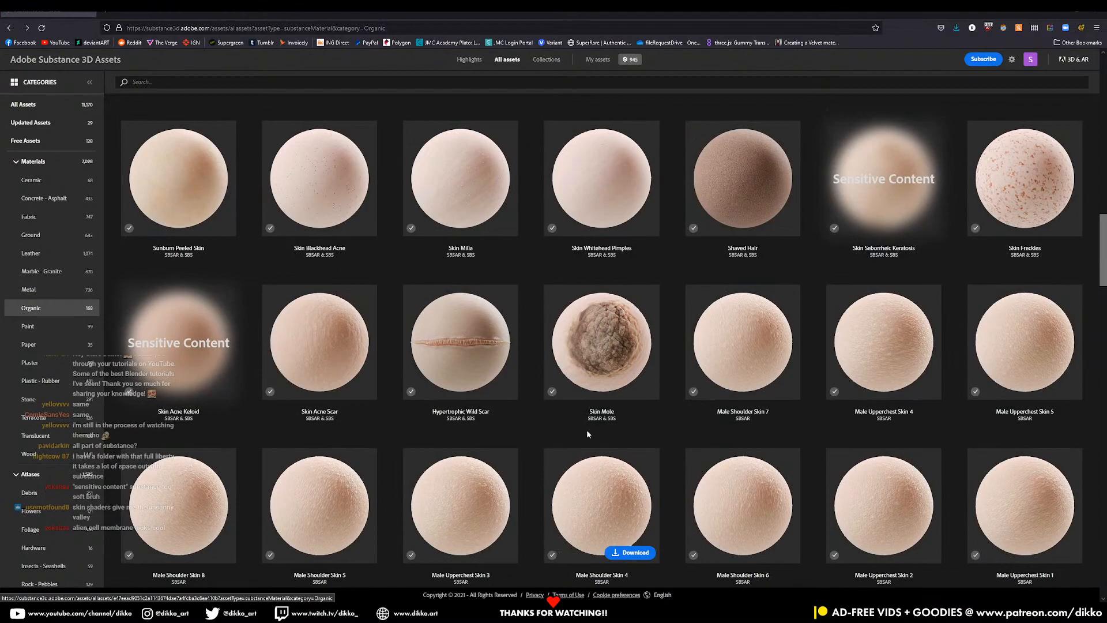
{"action": "mouse_move", "coordinate": [637, 395]}
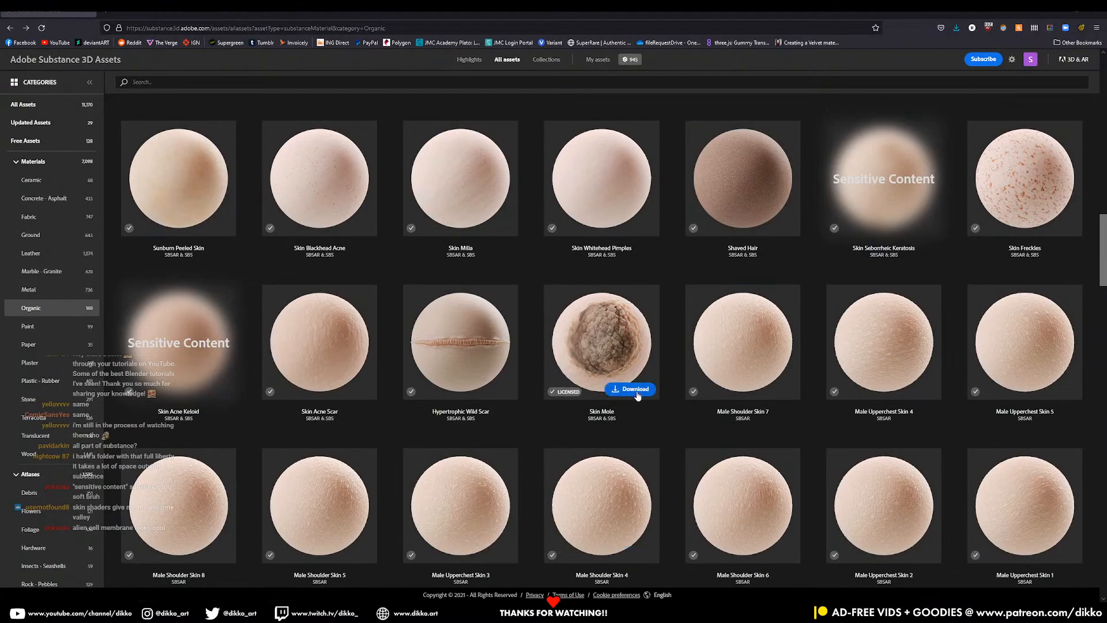
{"action": "scroll", "coordinate": [629, 402], "scroll_direction": "up", "scroll_amount": 4}
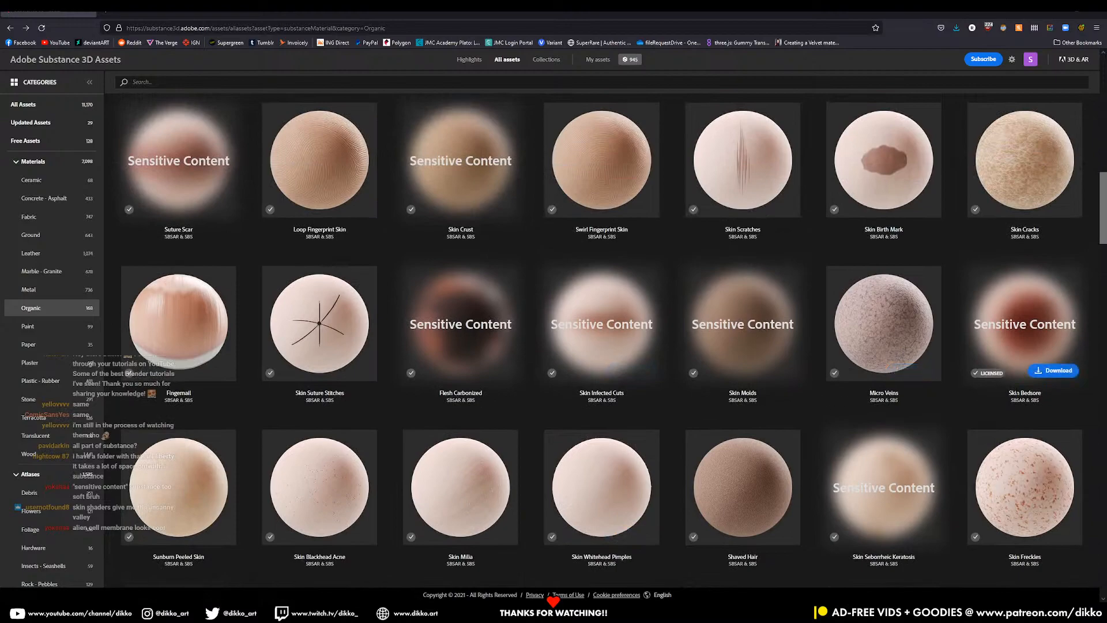
{"action": "left_click", "coordinate": [1053, 370]}
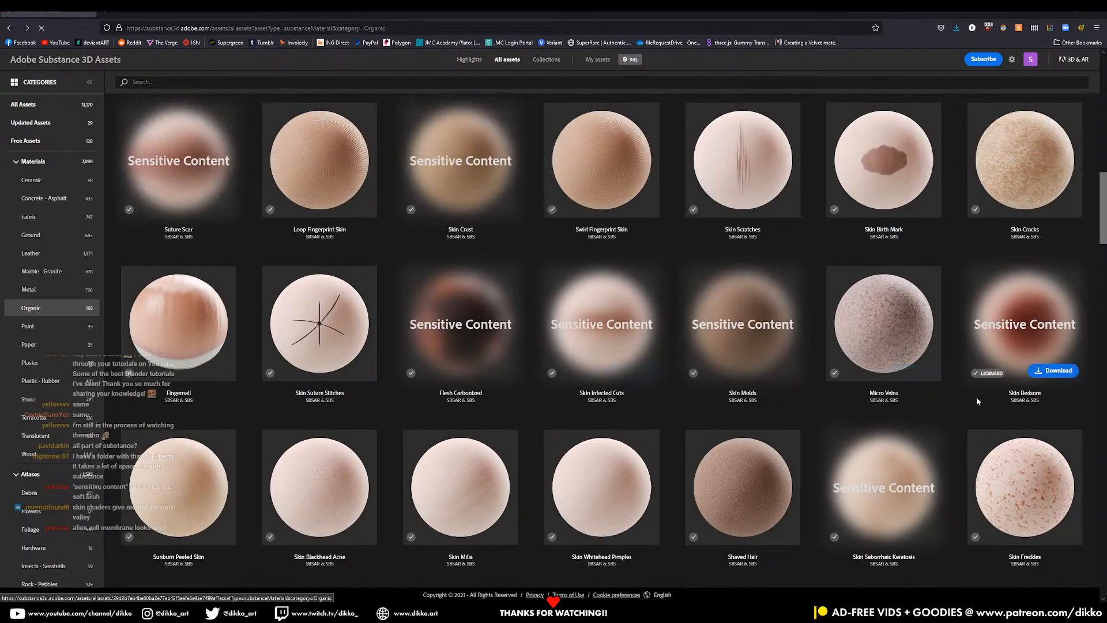
{"action": "left_click", "coordinate": [634, 389]}
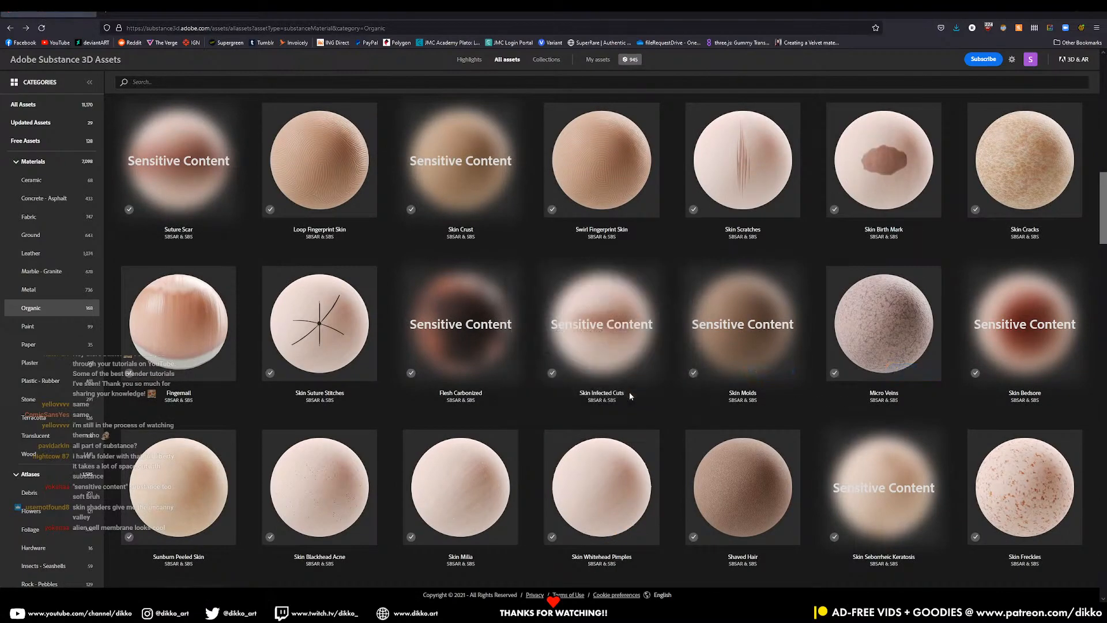
{"action": "left_click", "coordinate": [731, 587]}
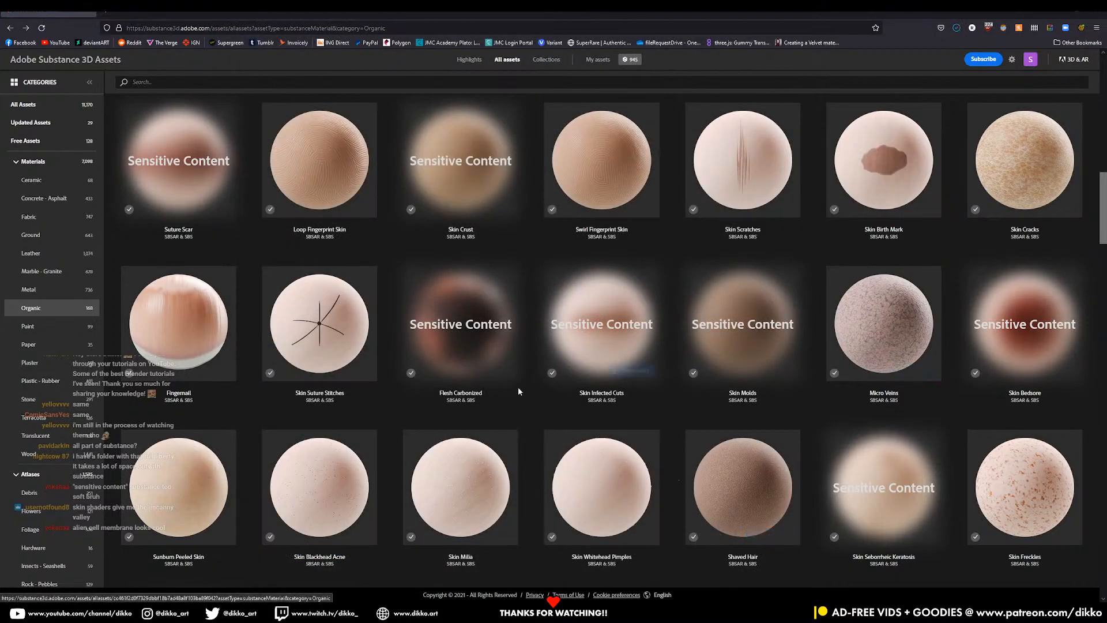
- Save skin_infected_cuts.sbsar to the Desktop as well
{"action": "left_click", "coordinate": [618, 372]}
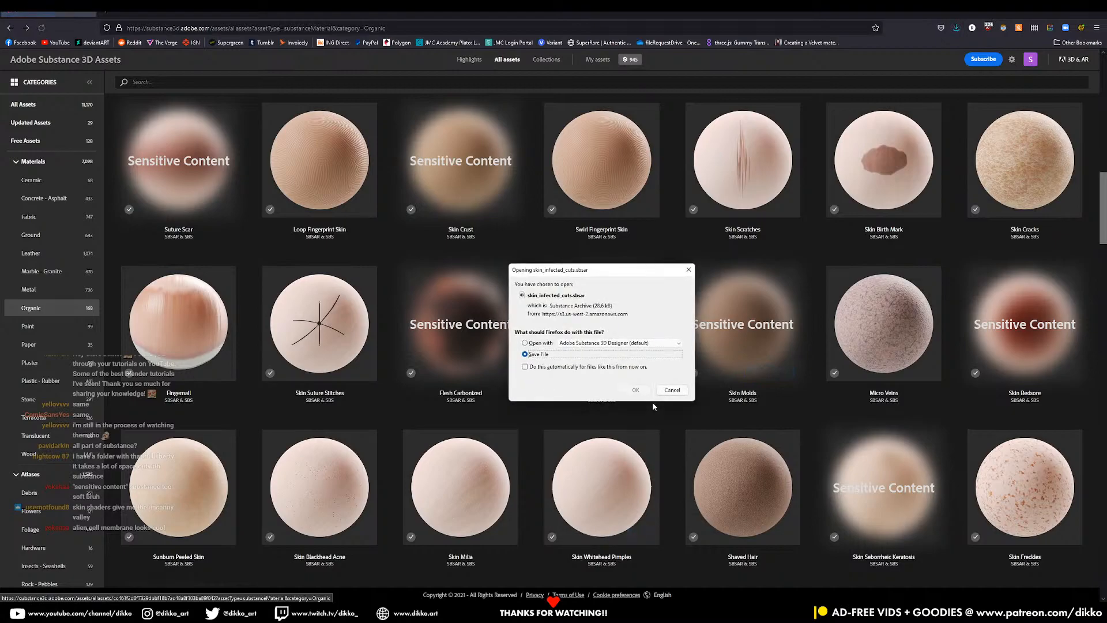
{"action": "left_click", "coordinate": [644, 394]}
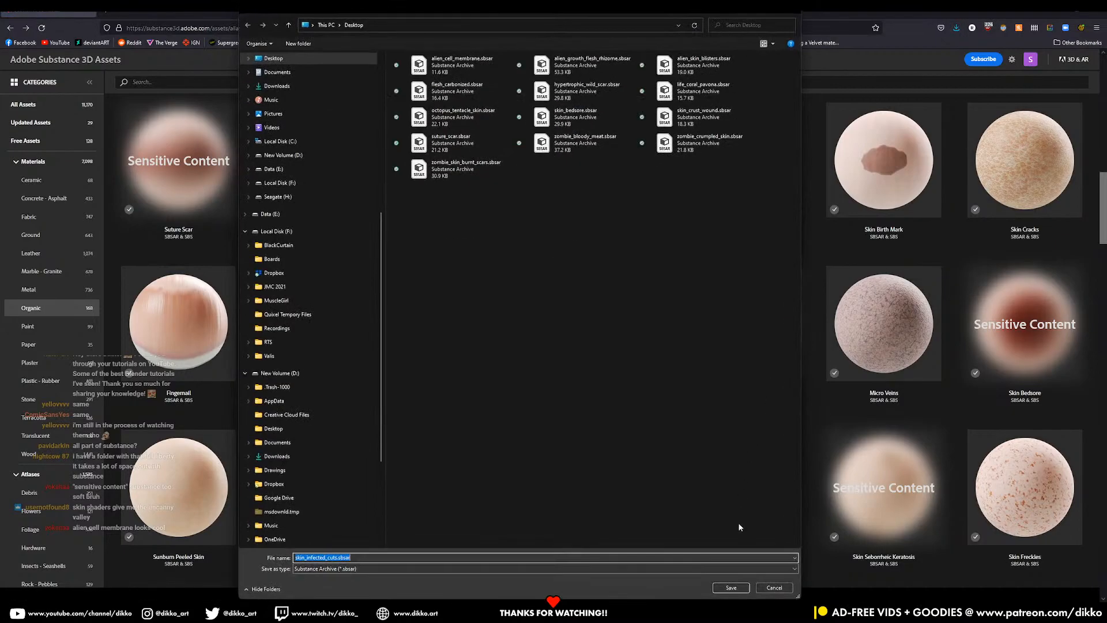
{"action": "left_click", "coordinate": [740, 588]}
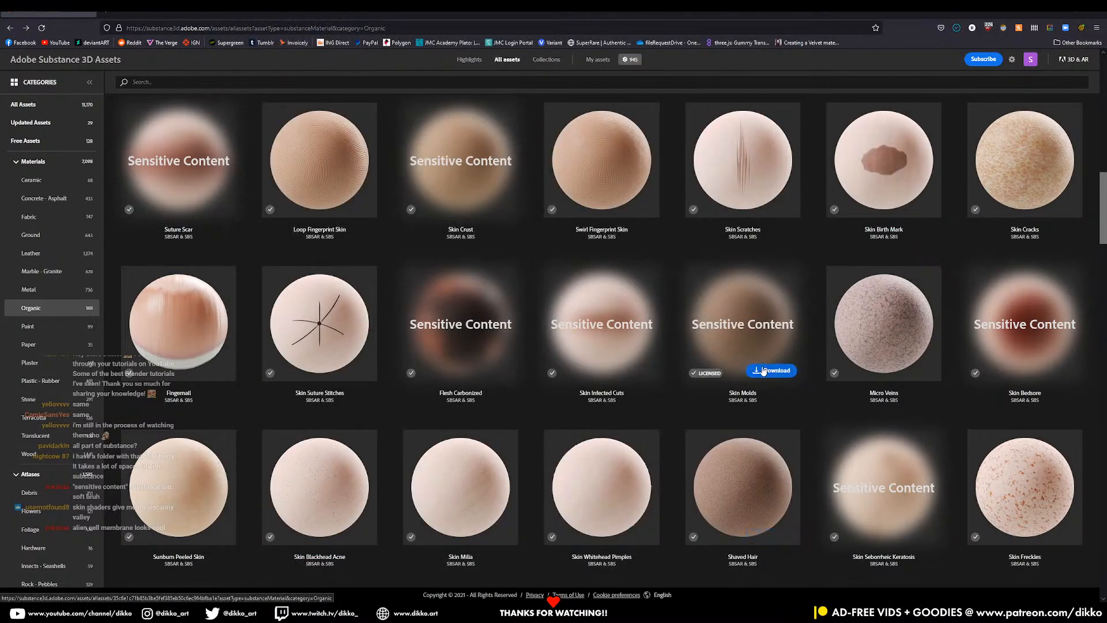
- Download barnacle_rock.sbsar to the Desktop
{"action": "scroll", "coordinate": [729, 427], "scroll_direction": "up", "scroll_amount": 3}
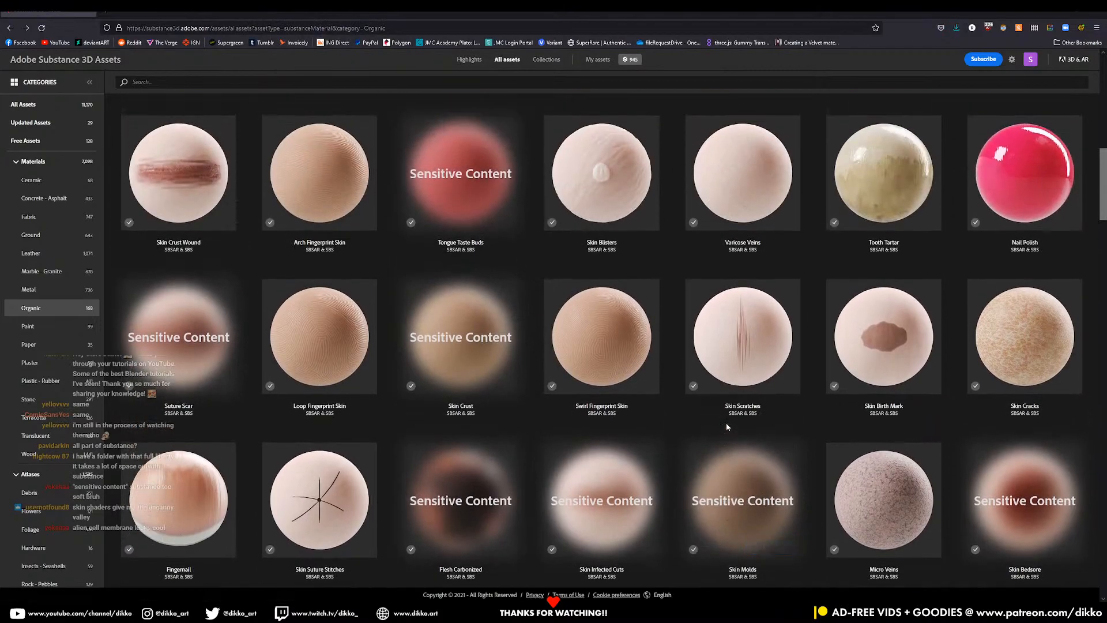
{"action": "scroll", "coordinate": [682, 416], "scroll_direction": "up", "scroll_amount": 5}
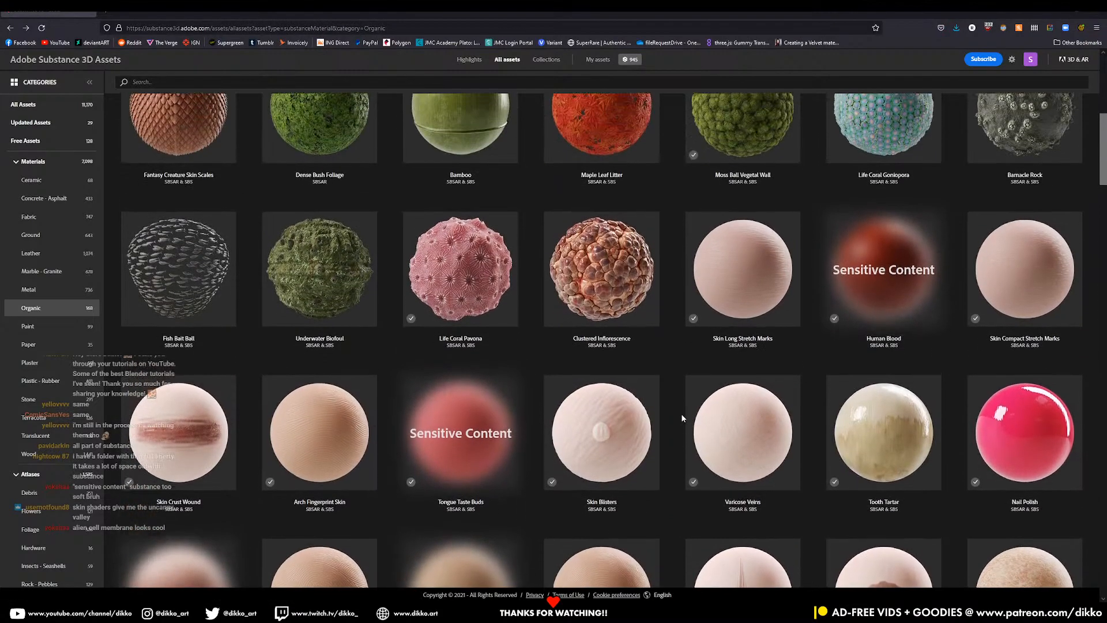
{"action": "scroll", "coordinate": [656, 400], "scroll_direction": "up", "scroll_amount": 2}
{"action": "mouse_move", "coordinate": [473, 362]}
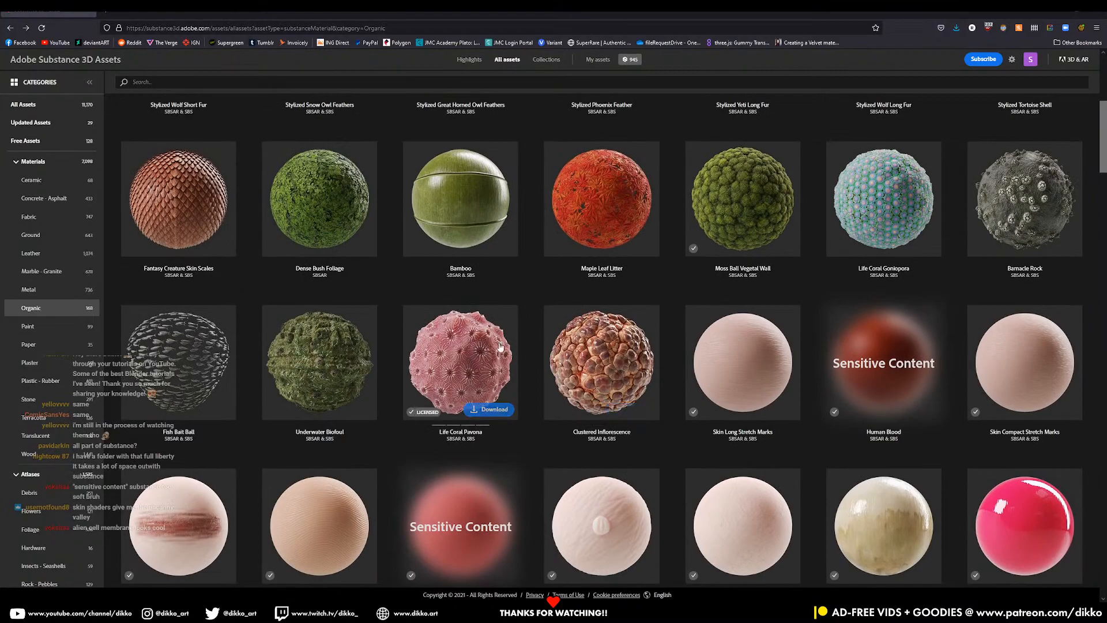
{"action": "scroll", "coordinate": [476, 372], "scroll_direction": "up", "scroll_amount": 2}
{"action": "scroll", "coordinate": [479, 381], "scroll_direction": "up", "scroll_amount": 1}
{"action": "mouse_move", "coordinate": [903, 409]}
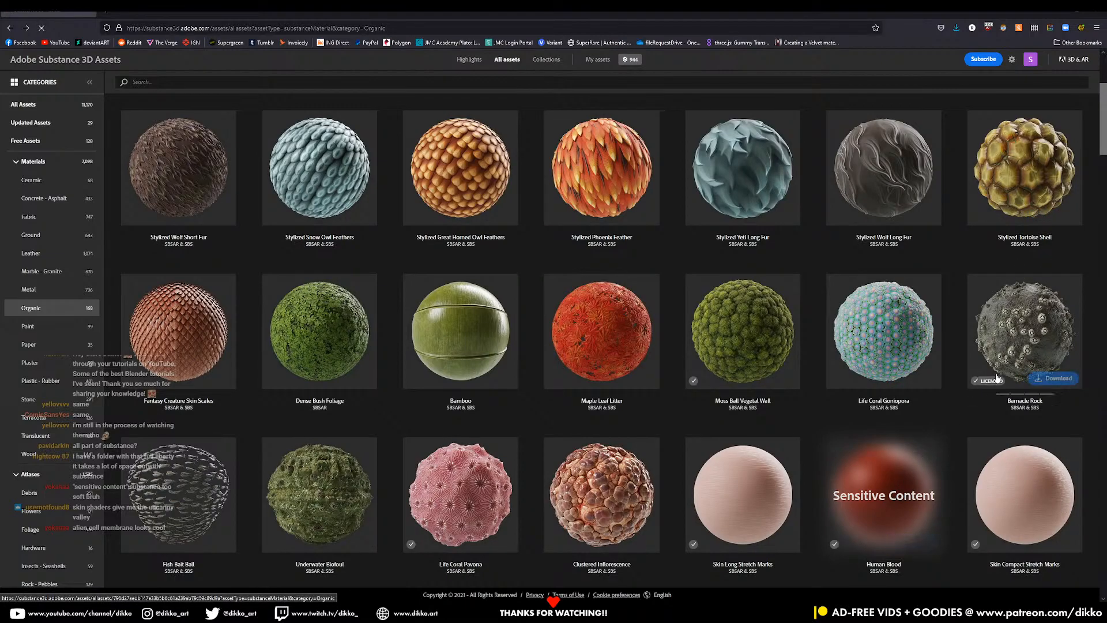
{"action": "left_click", "coordinate": [1054, 378]}
{"action": "left_click", "coordinate": [637, 391]}
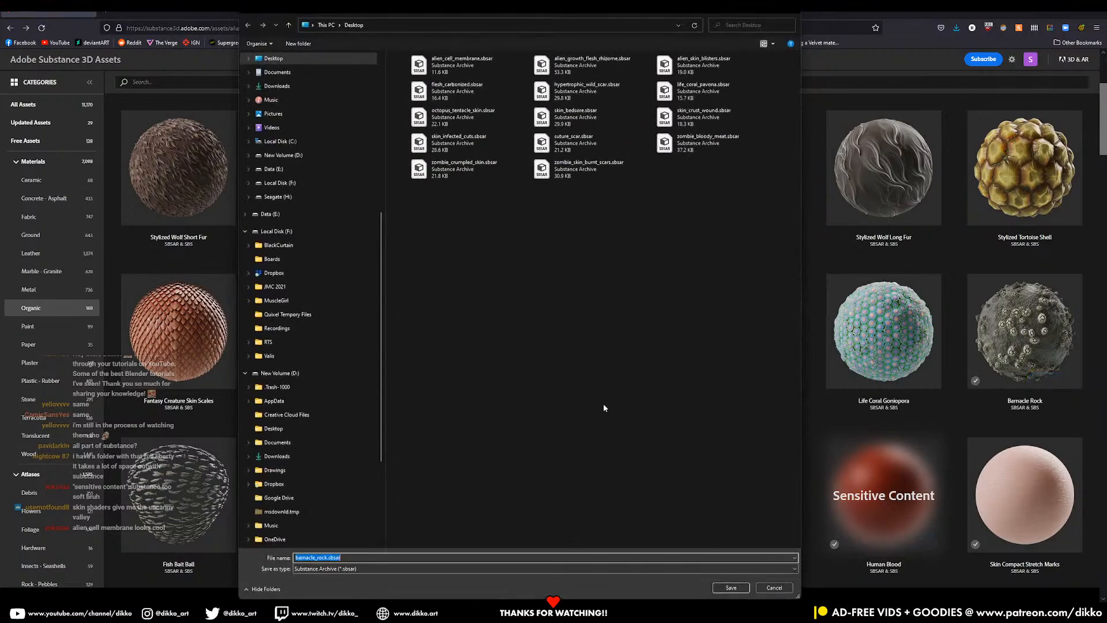
{"action": "left_click", "coordinate": [740, 587]}
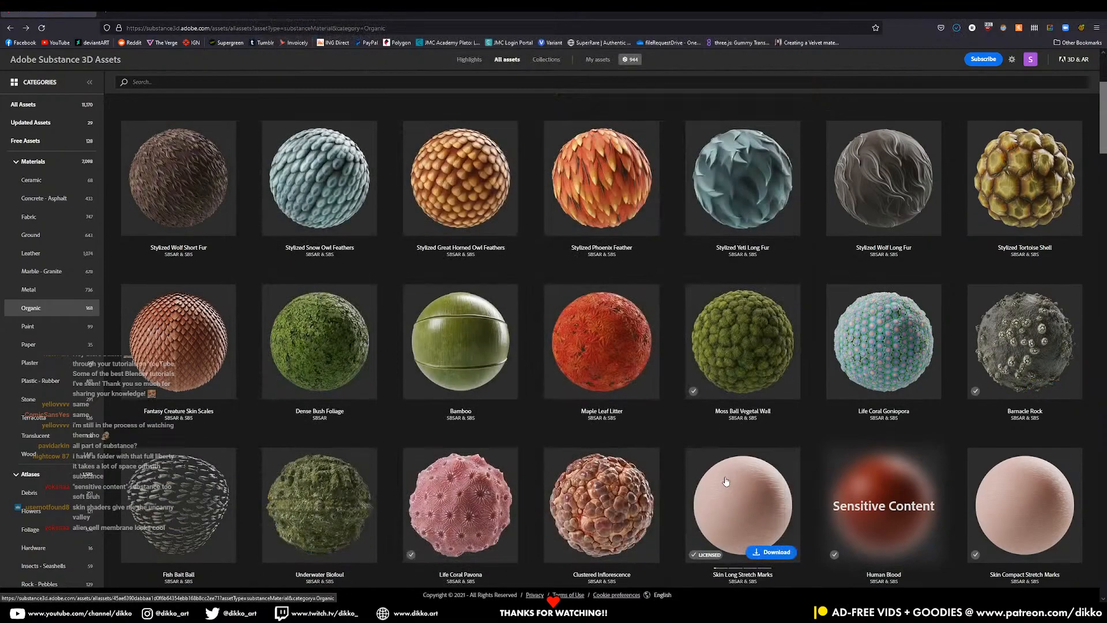
- Minimize Firefox so the Blender scene shows
{"action": "scroll", "coordinate": [726, 482], "scroll_direction": "up", "scroll_amount": 3}
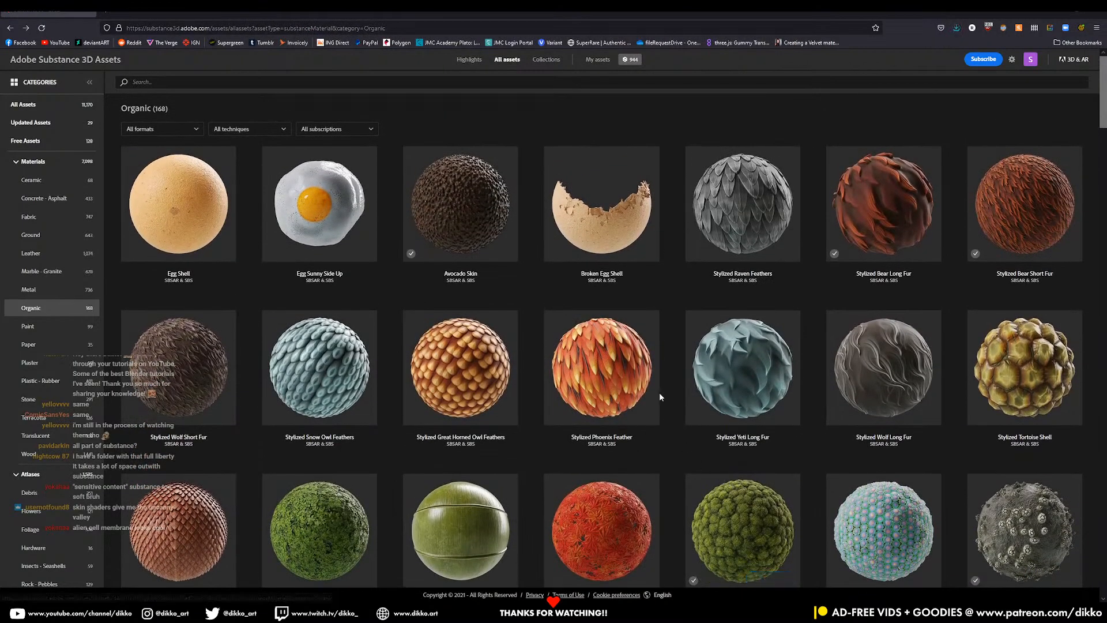
{"action": "left_click", "coordinate": [1051, 15]}
{"action": "mouse_move", "coordinate": [380, 611]}
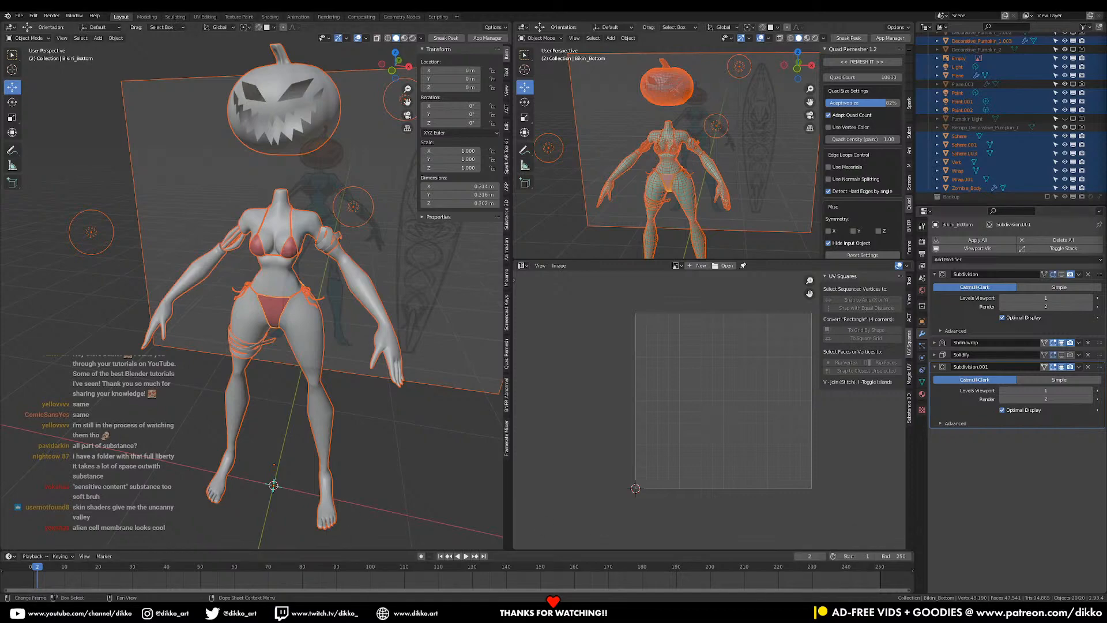
- Paste the downloaded .sbsar files into starter_assets\materials, approve access, and minimize Explorer
{"action": "mouse_move", "coordinate": [455, 582]}
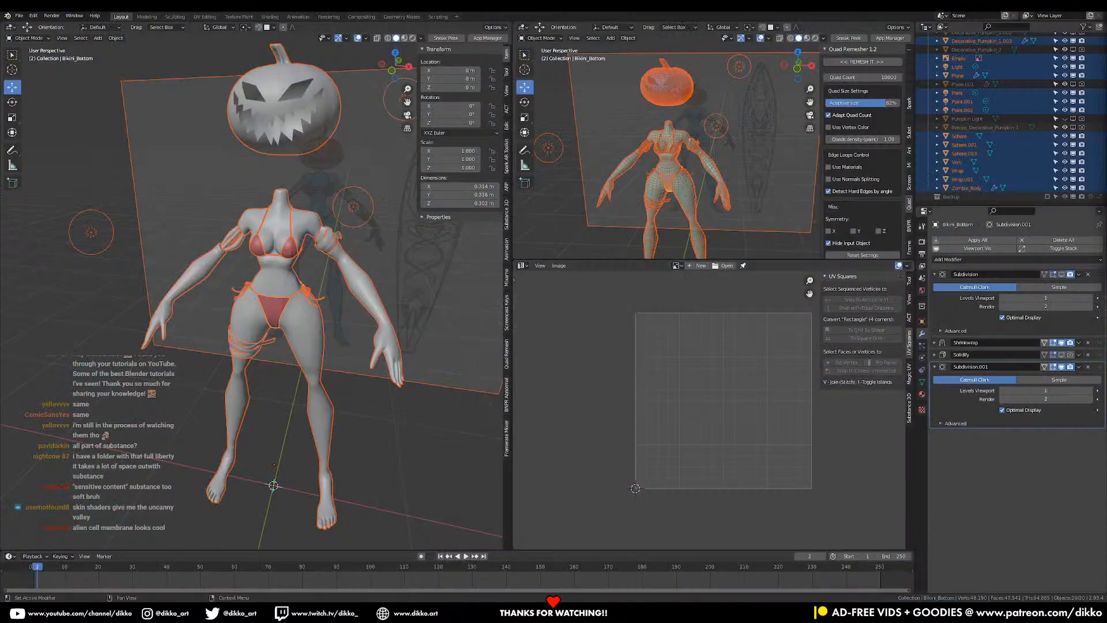
{"action": "left_click_drag", "start_coordinate": [1106, 110], "coordinate": [462, 45]}
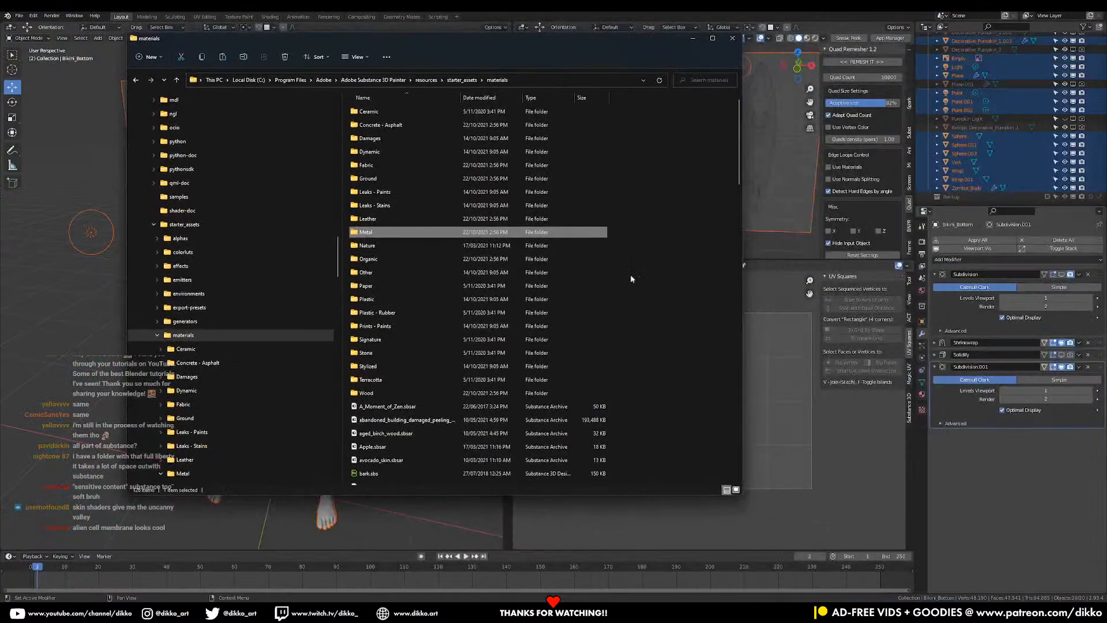
{"action": "right_click", "coordinate": [641, 380]}
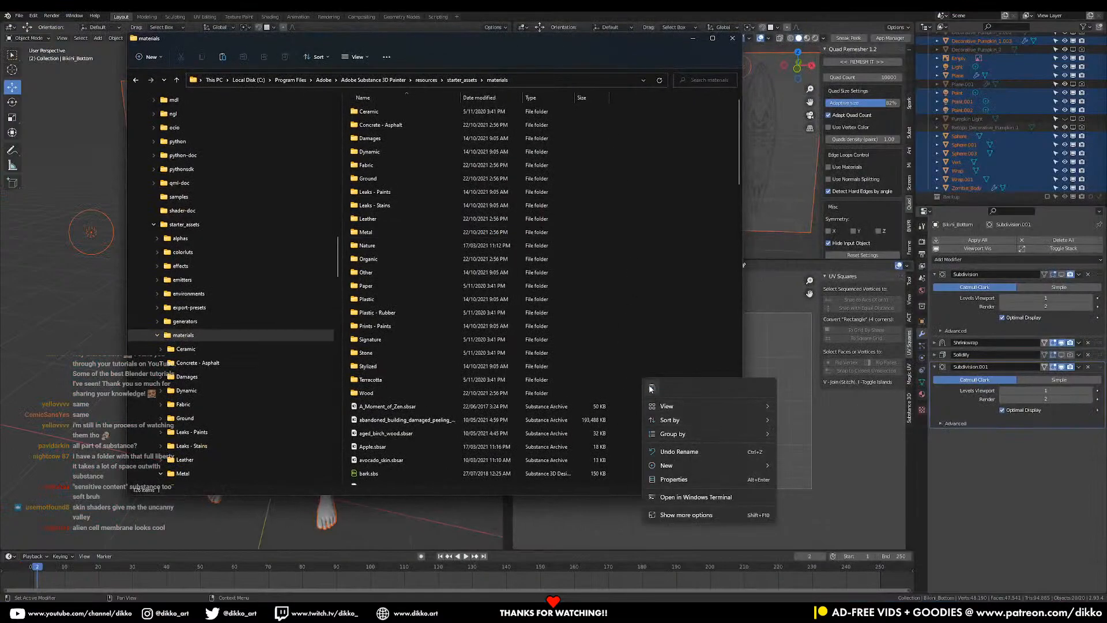
{"action": "key", "text": "Escape"}
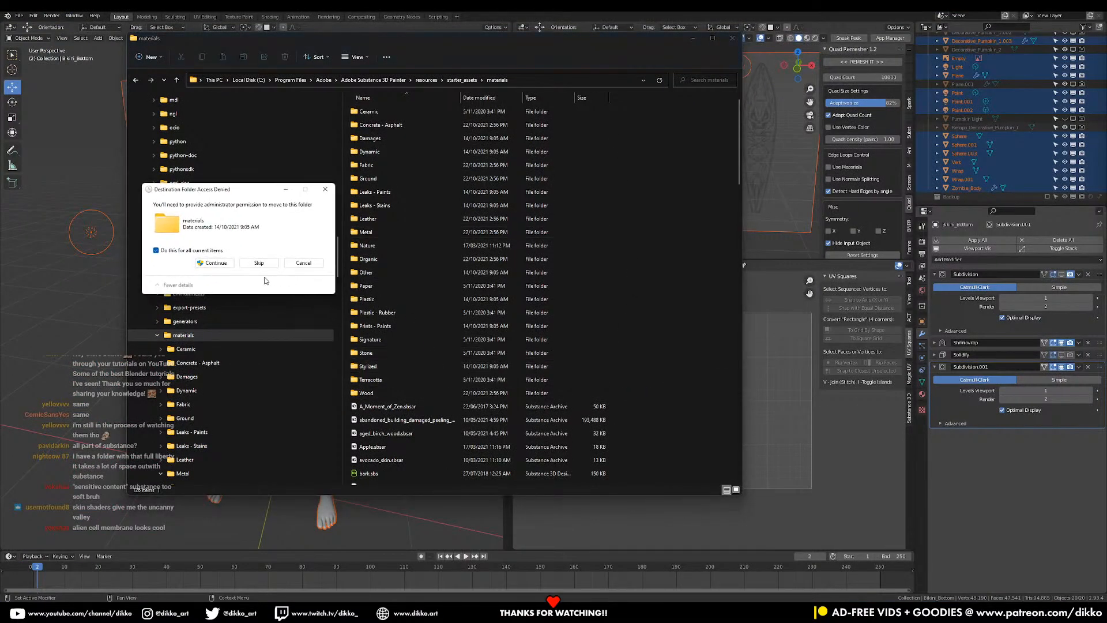
{"action": "left_click", "coordinate": [215, 263]}
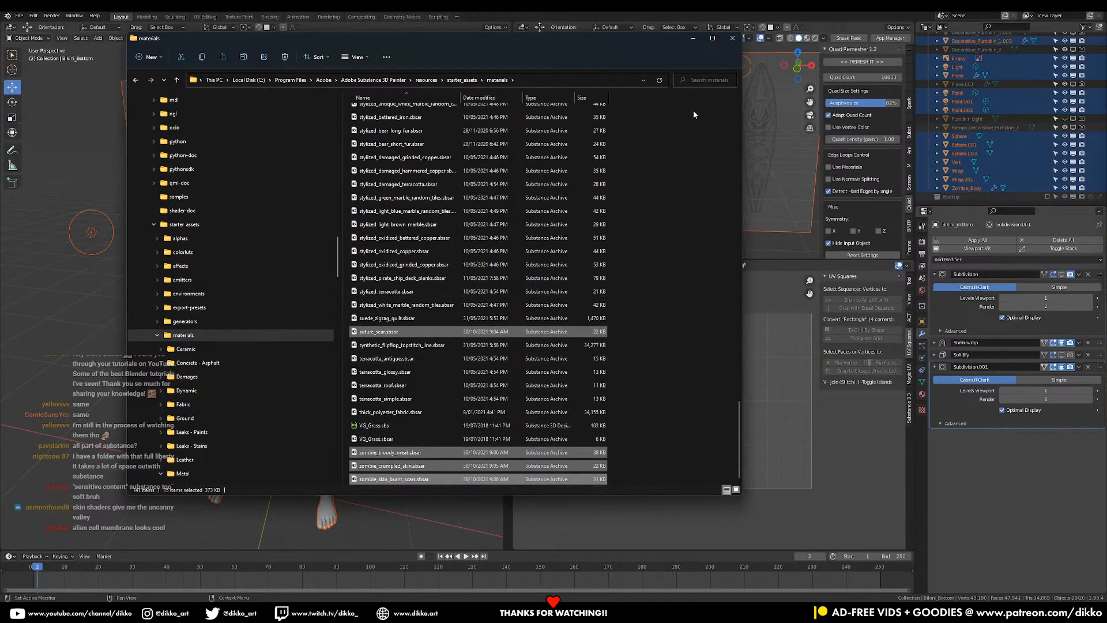
{"action": "left_click", "coordinate": [692, 39]}
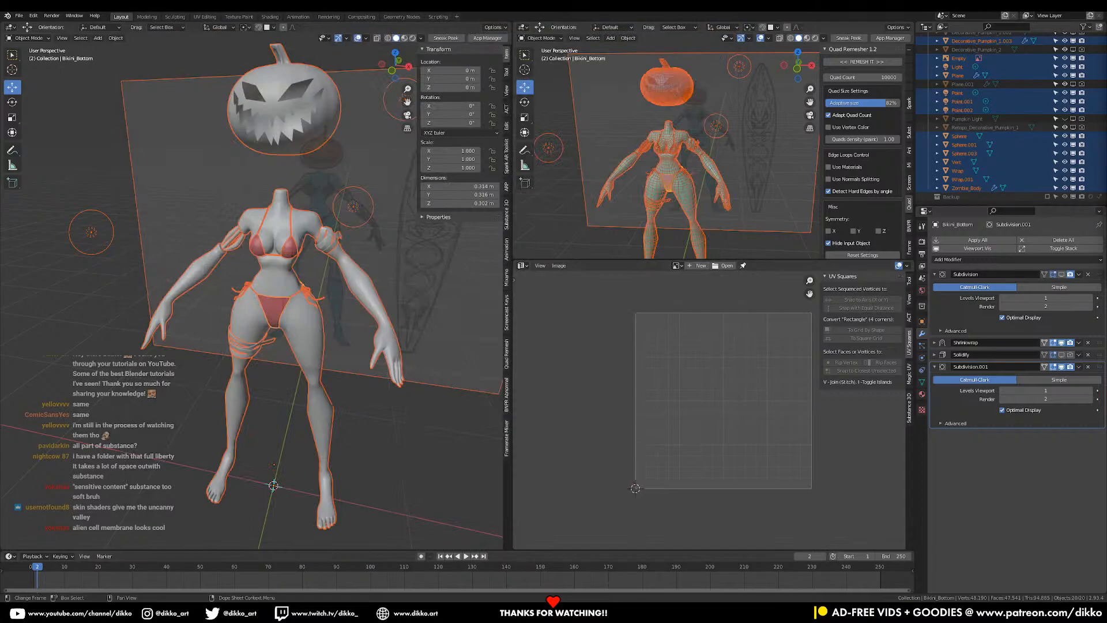
- In Painter, add Zombie Crumpled Skin from the Assets as a fill layer on the Body
{"action": "left_click", "coordinate": [820, 561]}
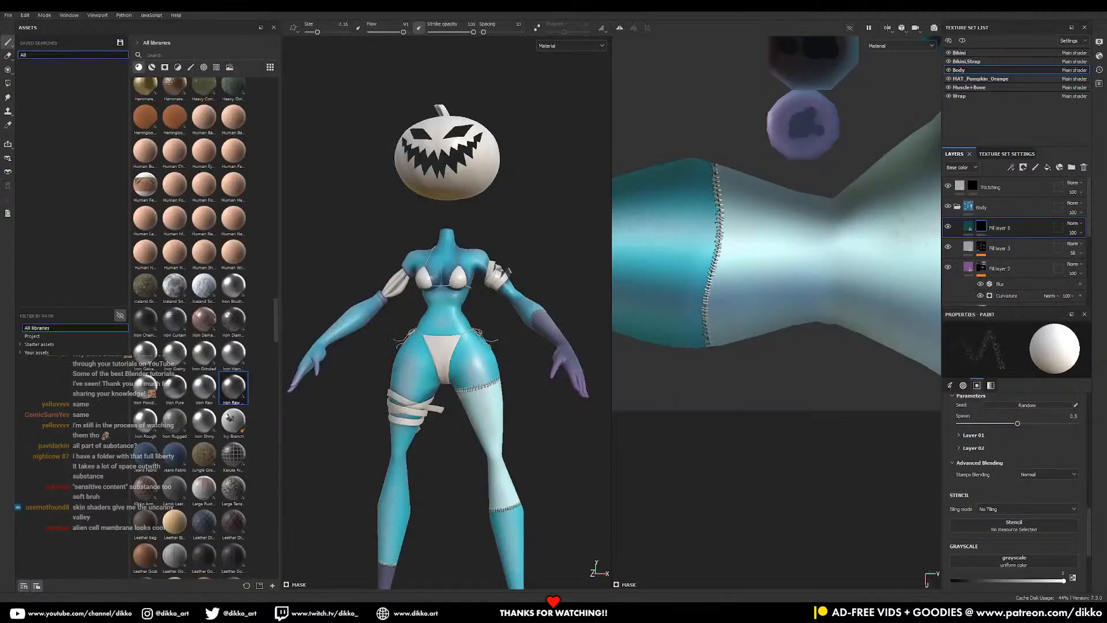
{"action": "scroll", "coordinate": [220, 446], "scroll_direction": "down", "scroll_amount": 10}
{"action": "scroll", "coordinate": [220, 446], "scroll_direction": "down", "scroll_amount": 10}
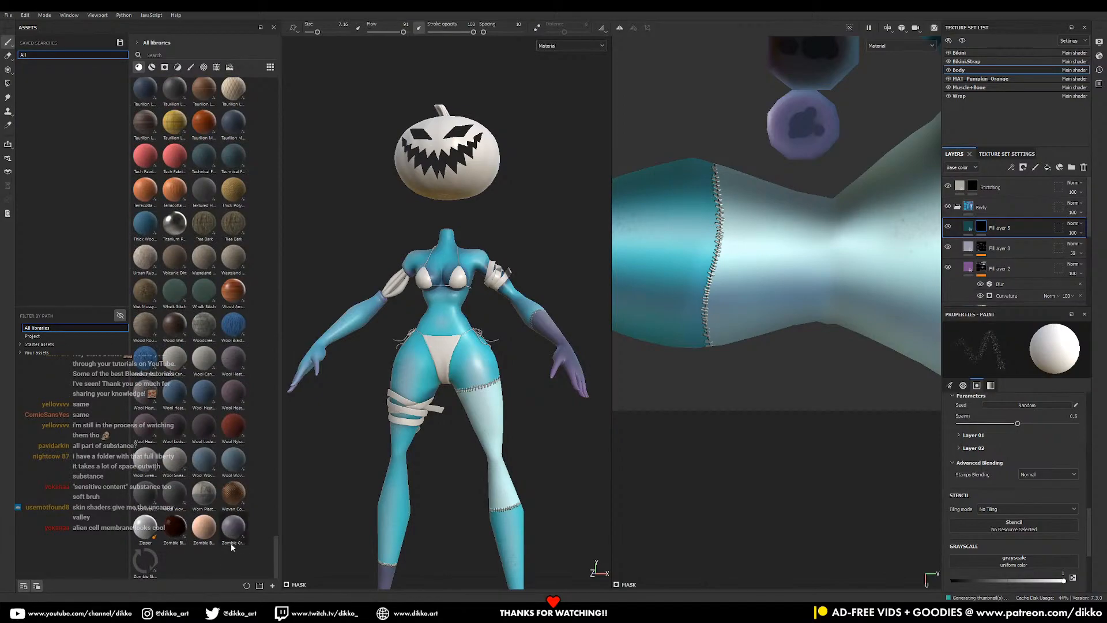
{"action": "mouse_move", "coordinate": [226, 538]}
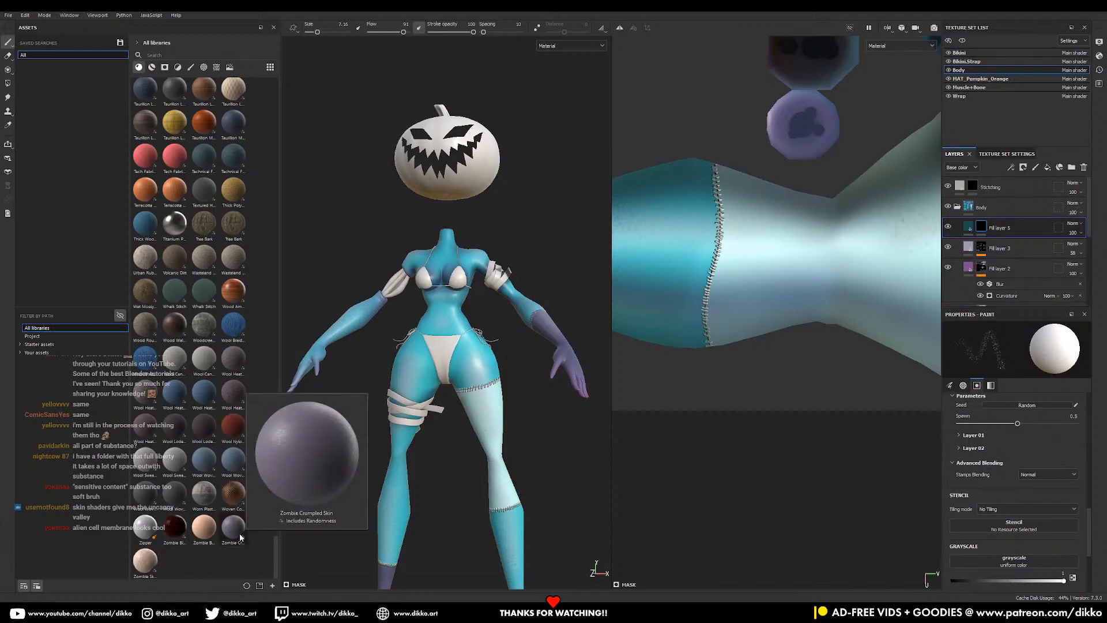
{"action": "left_click_drag", "start_coordinate": [241, 537], "coordinate": [1021, 220]}
- Shrink the layer's UV projection so it tiles smaller and disable its roughness channel
{"action": "scroll", "coordinate": [452, 414], "scroll_direction": "up", "scroll_amount": 3}
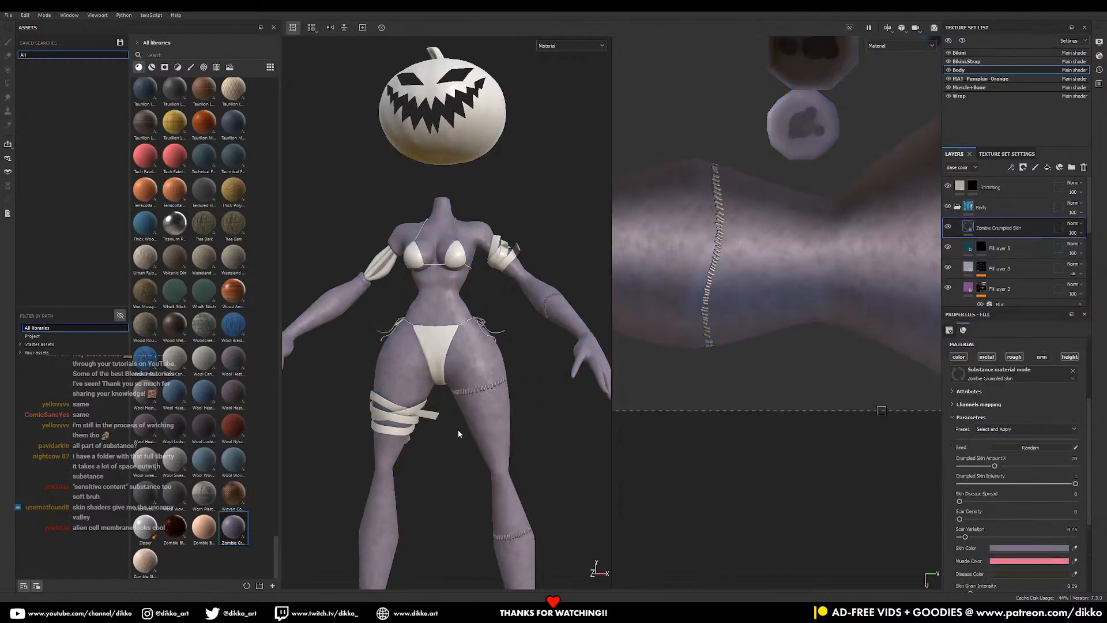
{"action": "scroll", "coordinate": [527, 415], "scroll_direction": "down", "scroll_amount": 3}
{"action": "scroll", "coordinate": [852, 406], "scroll_direction": "down", "scroll_amount": 3}
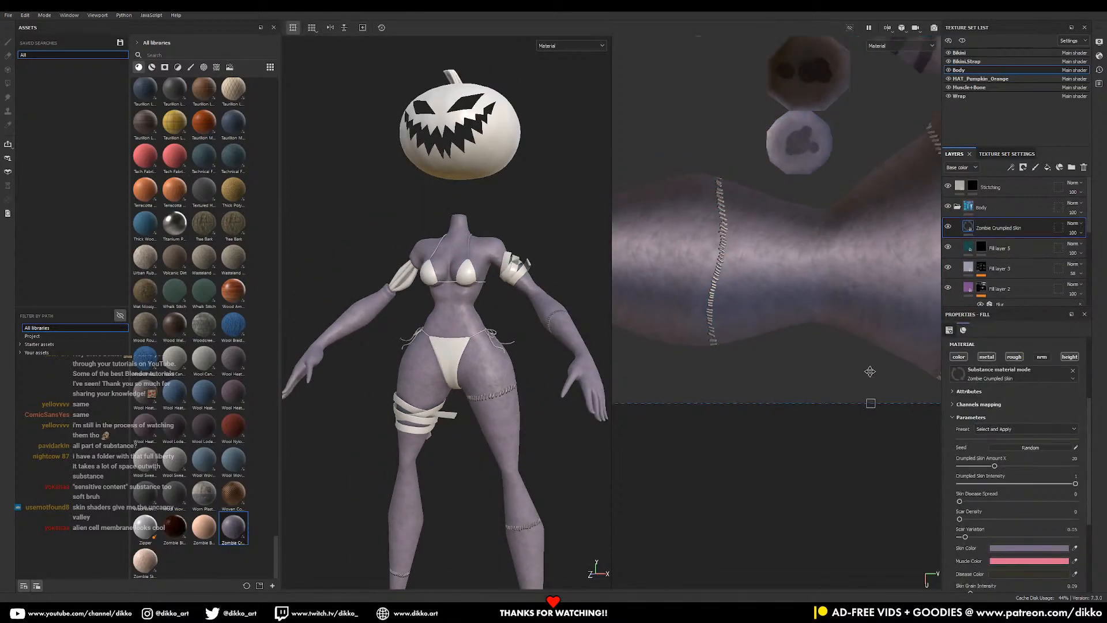
{"action": "scroll", "coordinate": [635, 462], "scroll_direction": "down", "scroll_amount": 3}
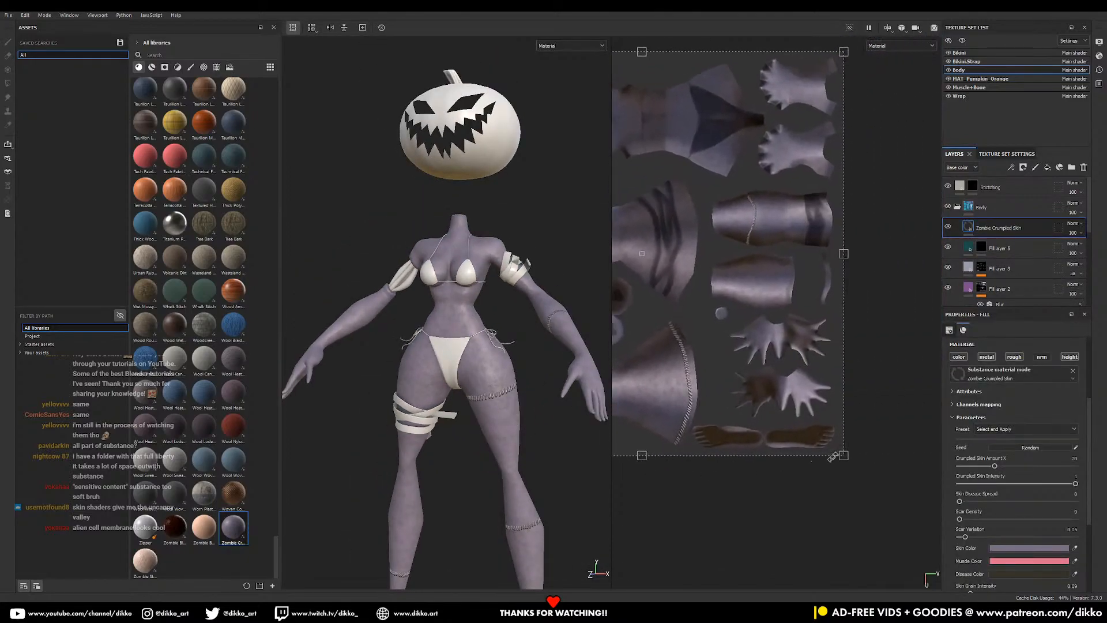
{"action": "left_click_drag", "start_coordinate": [842, 449], "coordinate": [681, 292]}
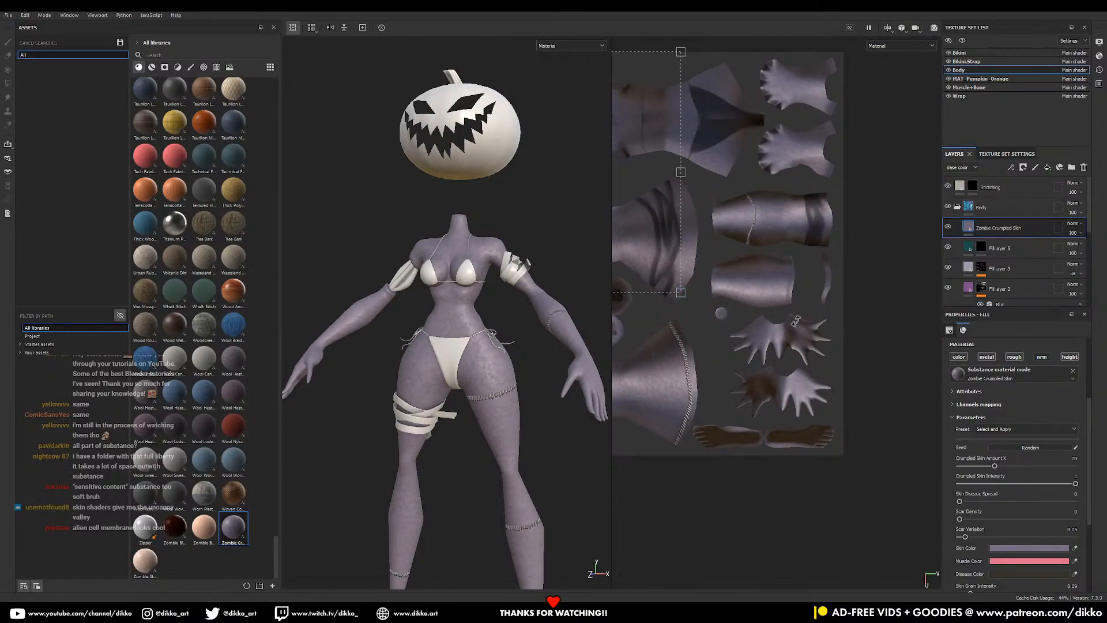
{"action": "left_click", "coordinate": [1016, 357]}
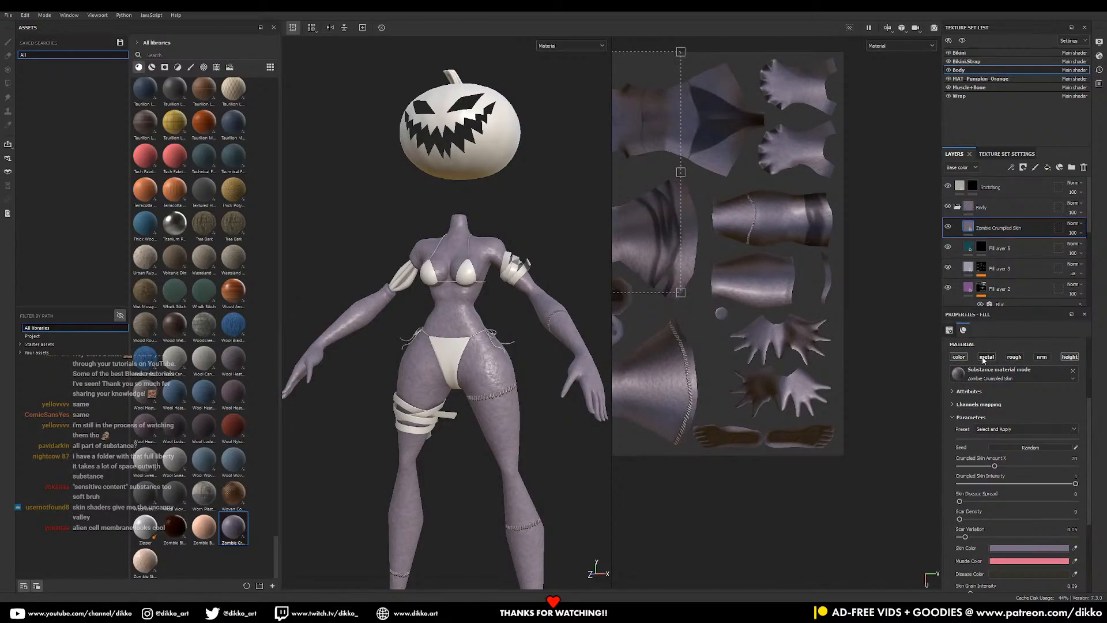
- Disable the layer's colour channel to keep the cyan and shrink the projection for finer crumples
{"action": "left_click", "coordinate": [959, 357]}
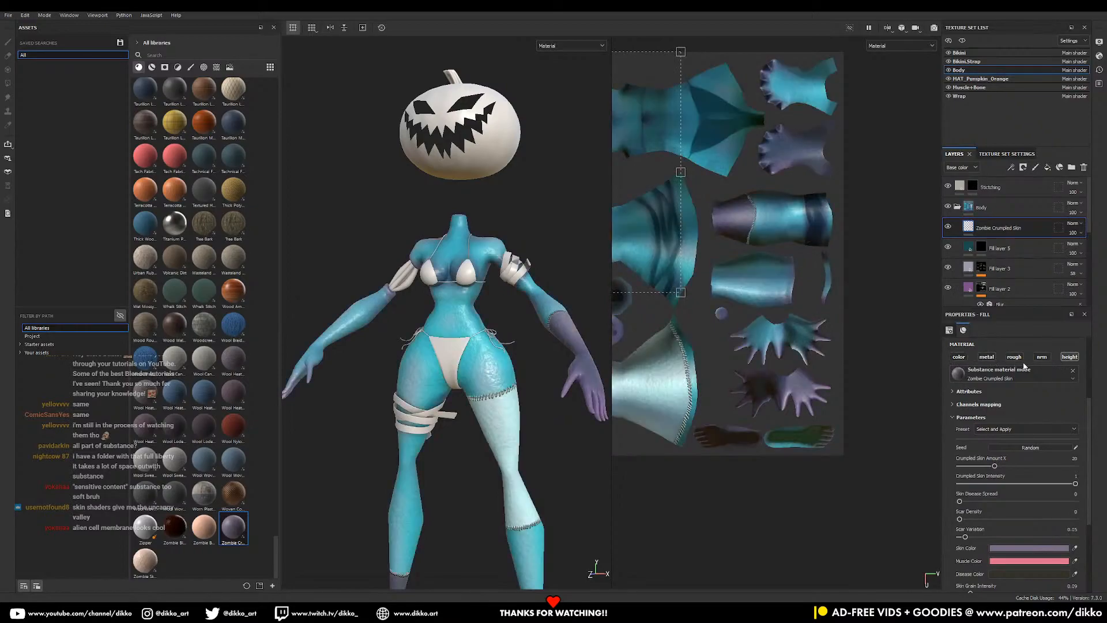
{"action": "left_click_drag", "start_coordinate": [555, 398], "coordinate": [530, 380], "text": "alt"}
{"action": "scroll", "coordinate": [529, 381], "scroll_direction": "up", "scroll_amount": 5}
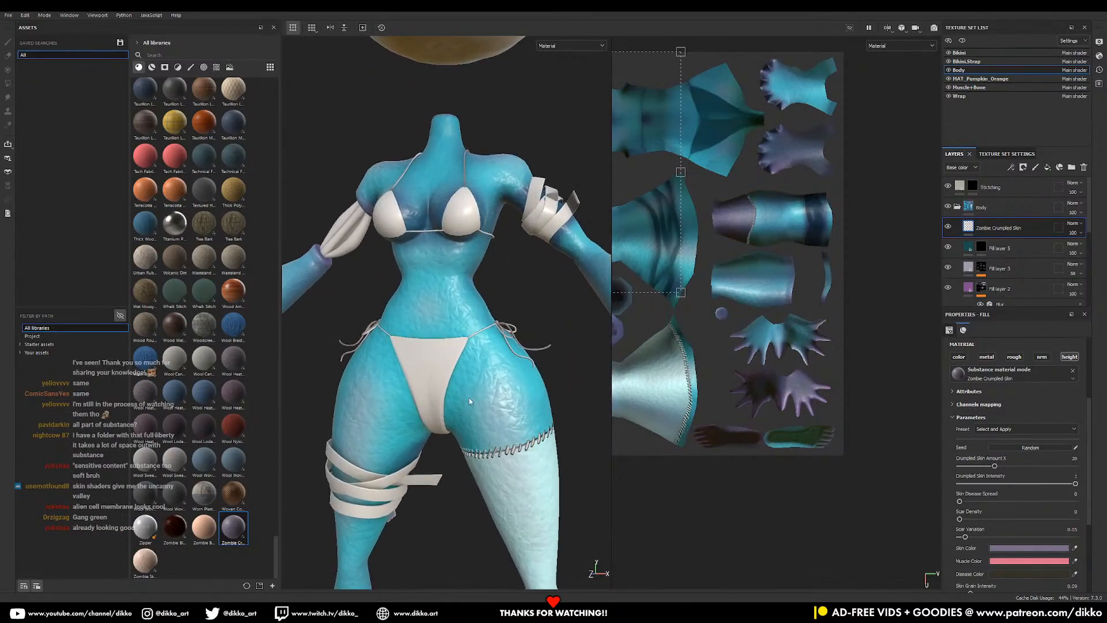
{"action": "scroll", "coordinate": [735, 422], "scroll_direction": "down", "scroll_amount": 3}
{"action": "middle_click_drag", "start_coordinate": [735, 422], "coordinate": [842, 479], "text": "alt"}
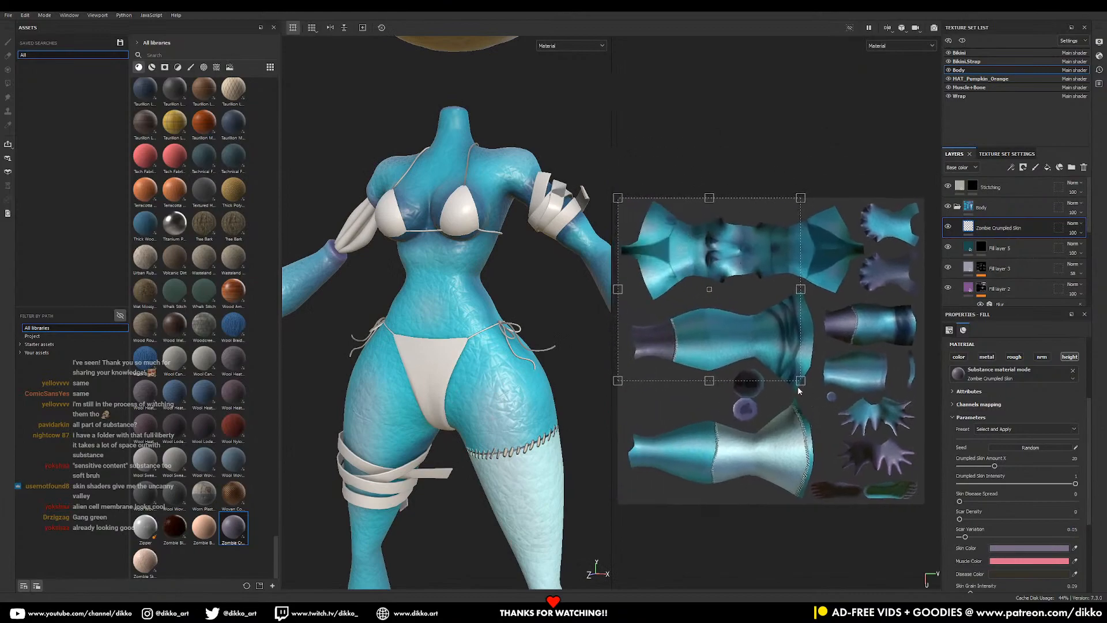
{"action": "left_click_drag", "start_coordinate": [800, 381], "coordinate": [667, 280], "text": "shift"}
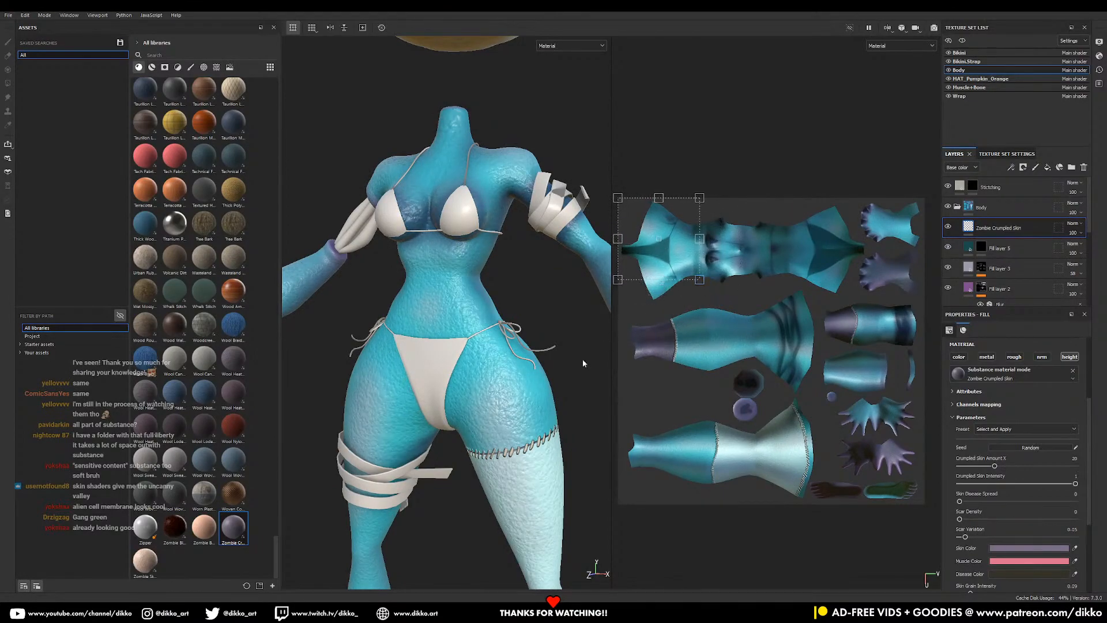
{"action": "middle_click_drag", "start_coordinate": [524, 525], "coordinate": [498, 383], "text": "alt"}
{"action": "right_click_drag", "start_coordinate": [498, 383], "coordinate": [481, 475], "text": "alt"}
{"action": "middle_click_drag", "start_coordinate": [485, 401], "coordinate": [514, 346], "text": "alt"}
{"action": "left_click_drag", "start_coordinate": [510, 412], "coordinate": [548, 376], "text": "alt"}
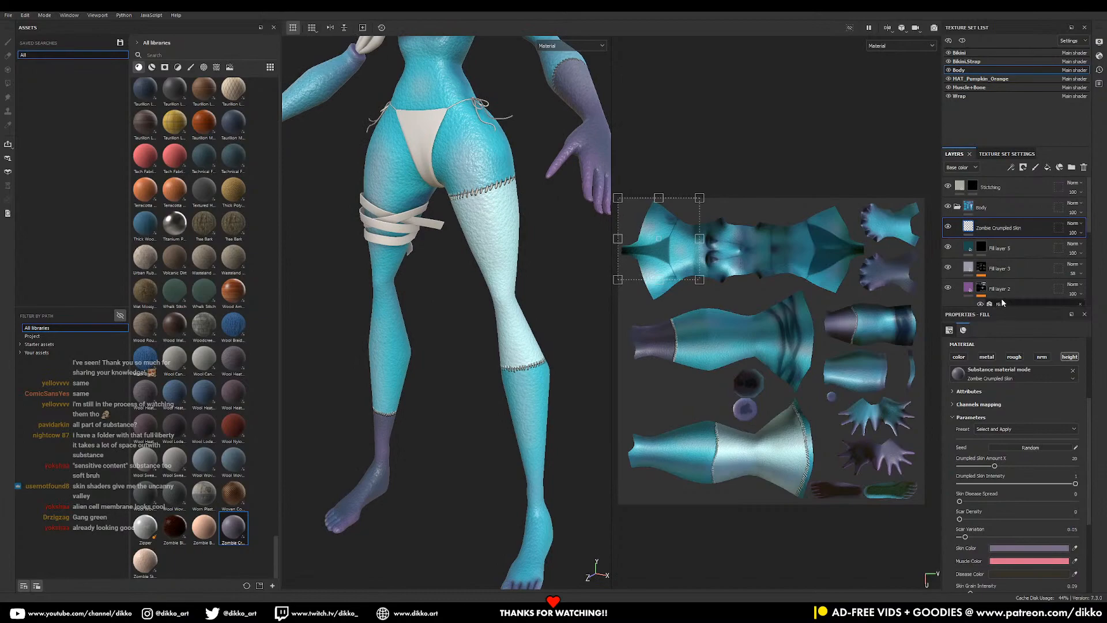
{"action": "scroll", "coordinate": [976, 499], "scroll_direction": "down", "scroll_amount": 2}
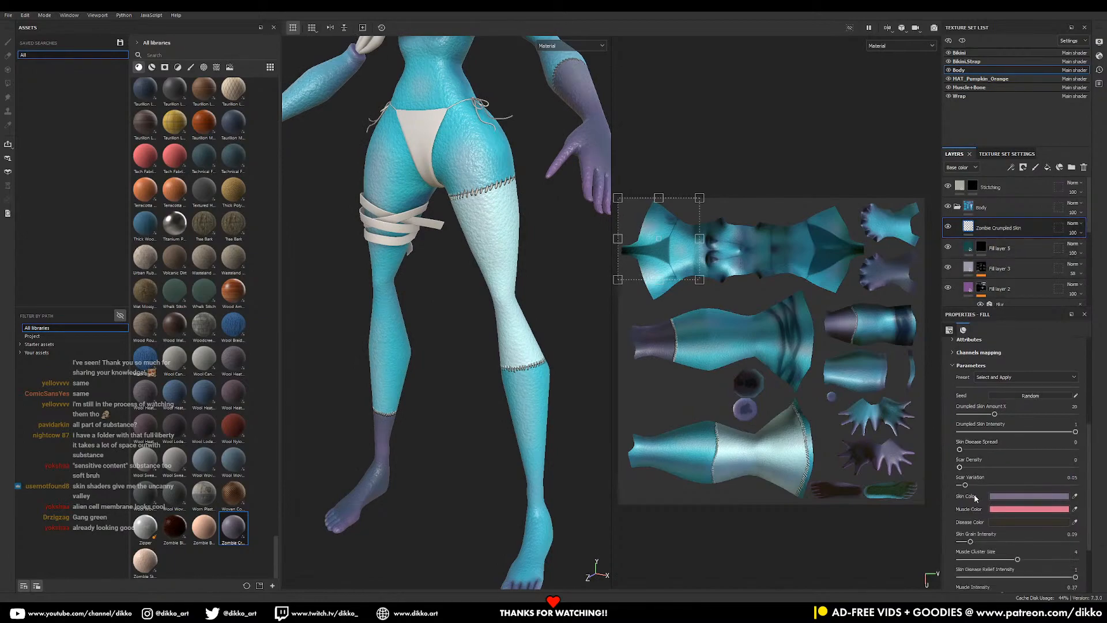
- Set Scar Density 0.5, remove skin grain, shrink muscle clusters, Skin Roughness 0.26, then hide the layer
{"action": "left_click_drag", "start_coordinate": [1033, 467], "coordinate": [1015, 468]}
{"action": "middle_click_drag", "start_coordinate": [515, 335], "coordinate": [530, 494], "text": "alt"}
{"action": "left_click_drag", "start_coordinate": [530, 494], "coordinate": [563, 456], "text": "alt"}
{"action": "right_click_drag", "start_coordinate": [563, 404], "coordinate": [707, 439], "text": "alt"}
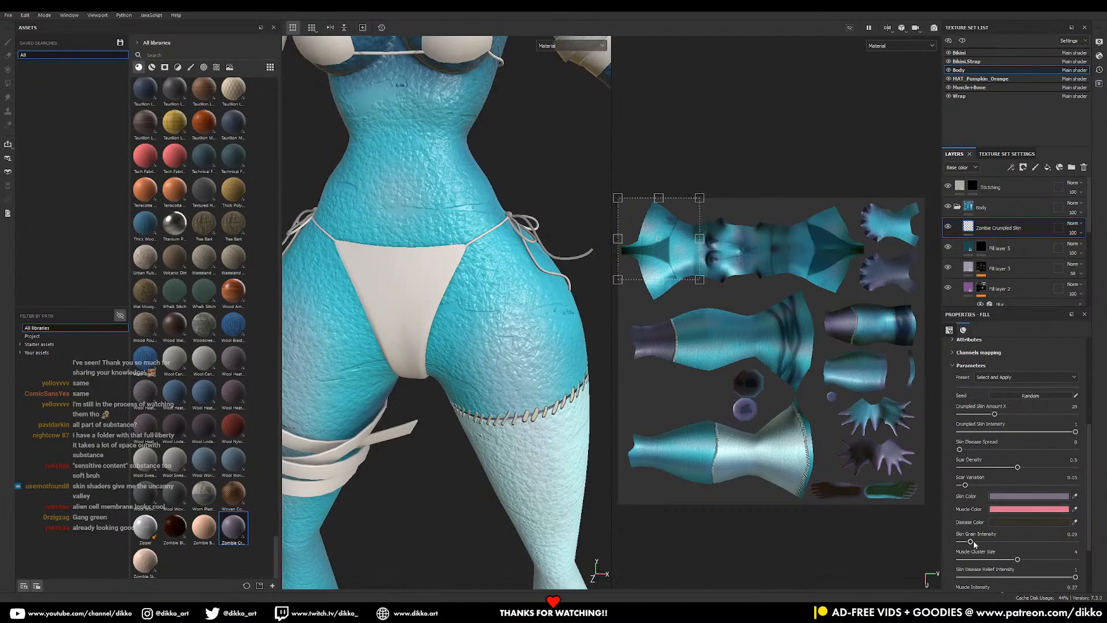
{"action": "mouse_move", "coordinate": [973, 542]}
{"action": "left_mouse_down"}
{"action": "mouse_move", "coordinate": [1061, 542]}
{"action": "mouse_move", "coordinate": [933, 549]}
{"action": "mouse_move", "coordinate": [972, 543]}
{"action": "left_mouse_up"}
{"action": "mouse_move", "coordinate": [995, 562]}
{"action": "left_mouse_down"}
{"action": "mouse_move", "coordinate": [980, 562]}
{"action": "mouse_move", "coordinate": [1006, 566]}
{"action": "left_mouse_up"}
{"action": "scroll", "coordinate": [993, 580], "scroll_direction": "down", "scroll_amount": 3}
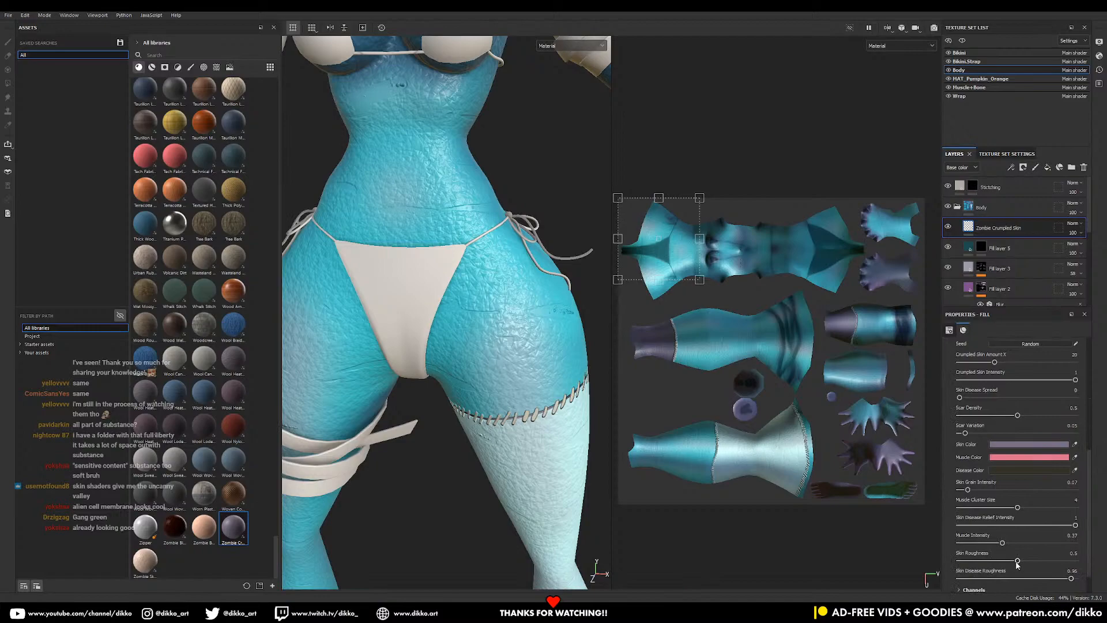
{"action": "left_click_drag", "start_coordinate": [1036, 561], "coordinate": [1044, 562]}
{"action": "left_click", "coordinate": [991, 562]}
{"action": "scroll", "coordinate": [1008, 580], "scroll_direction": "down", "scroll_amount": 1}
{"action": "left_click", "coordinate": [948, 226]}
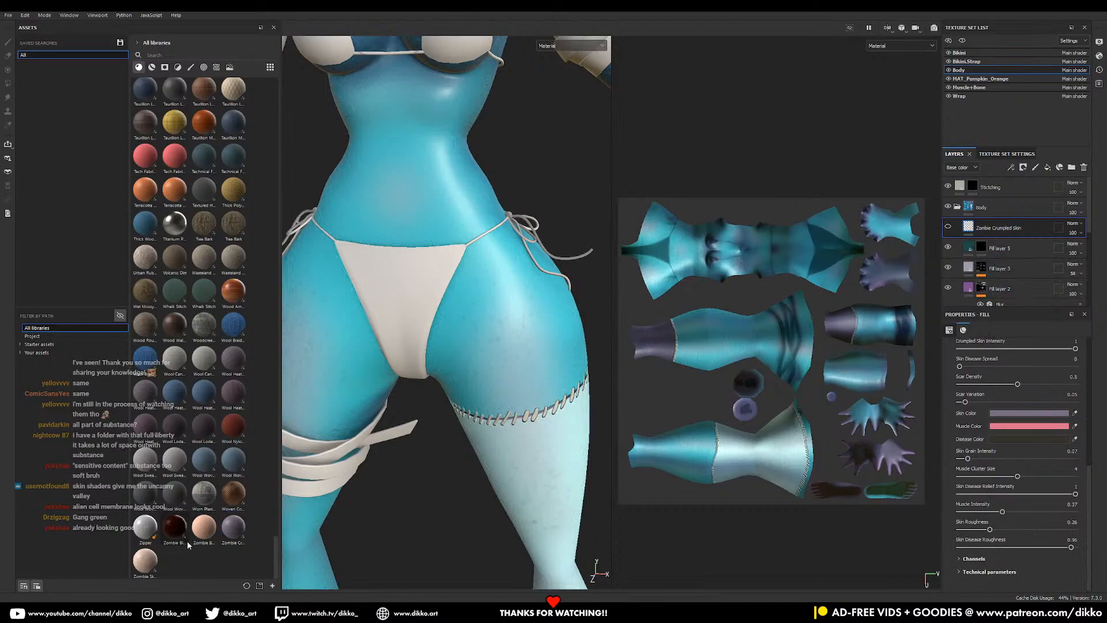
- Add Zombie Bloody Meat as a fill layer above Zombie Crumpled Skin
{"action": "mouse_move", "coordinate": [181, 532]}
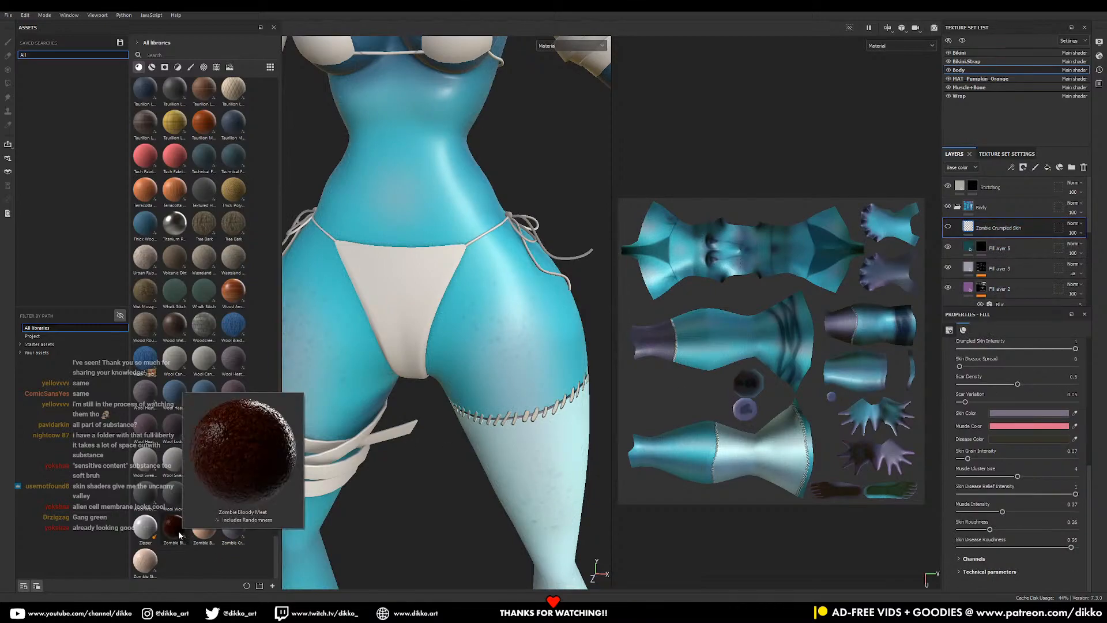
{"action": "left_click_drag", "start_coordinate": [177, 532], "coordinate": [978, 219]}
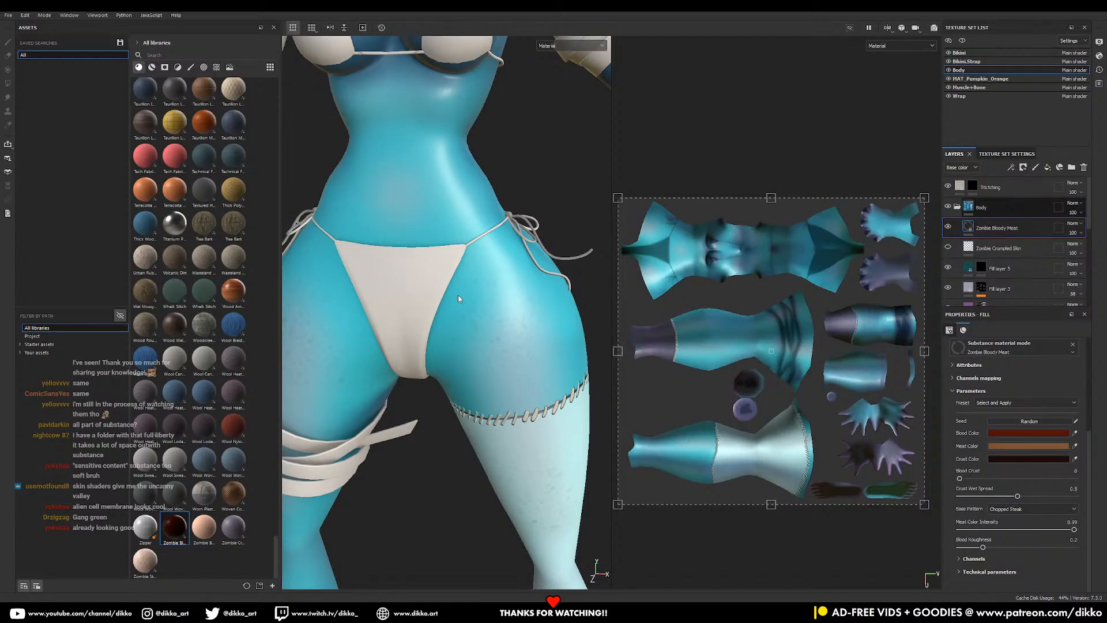
{"action": "scroll", "coordinate": [458, 295], "scroll_direction": "down", "scroll_amount": 3}
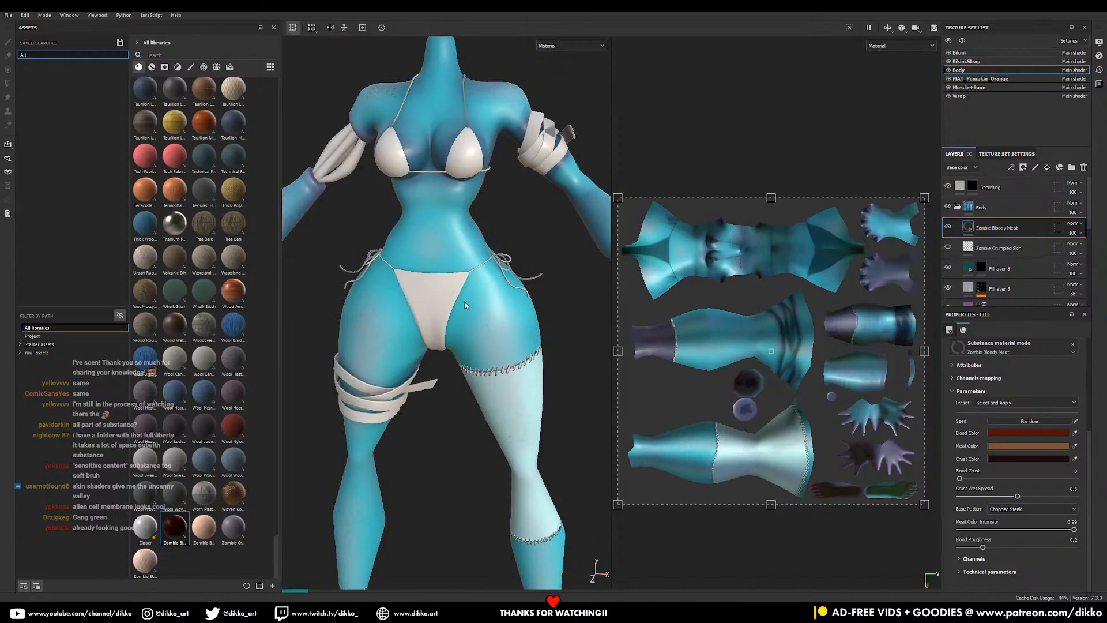
{"action": "scroll", "coordinate": [465, 305], "scroll_direction": "down", "scroll_amount": 2}
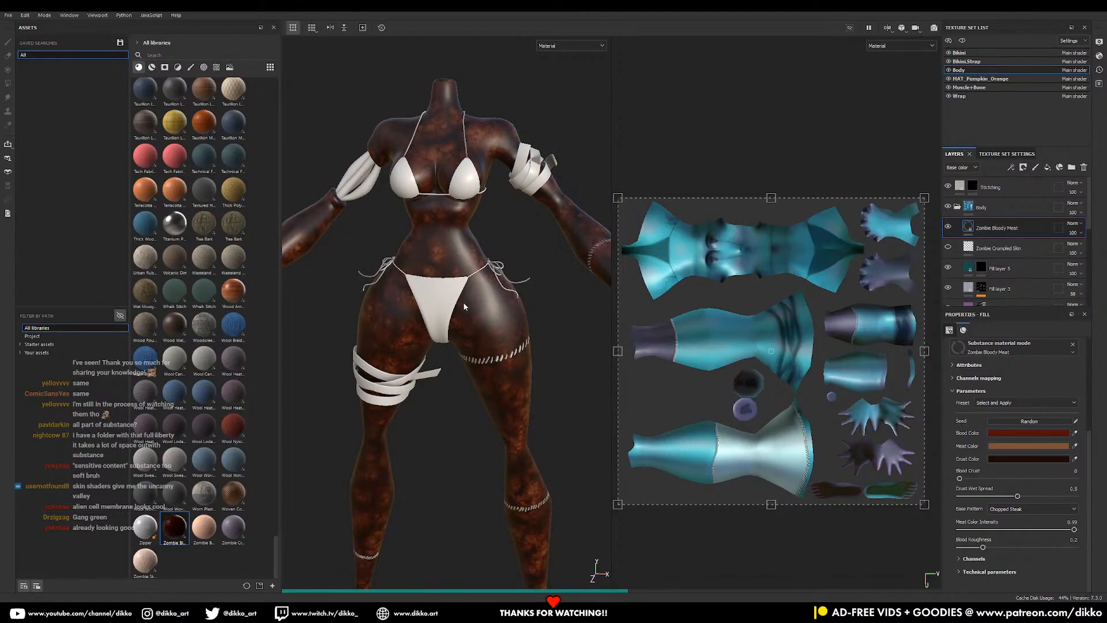
{"action": "scroll", "coordinate": [464, 306], "scroll_direction": "up", "scroll_amount": 2}
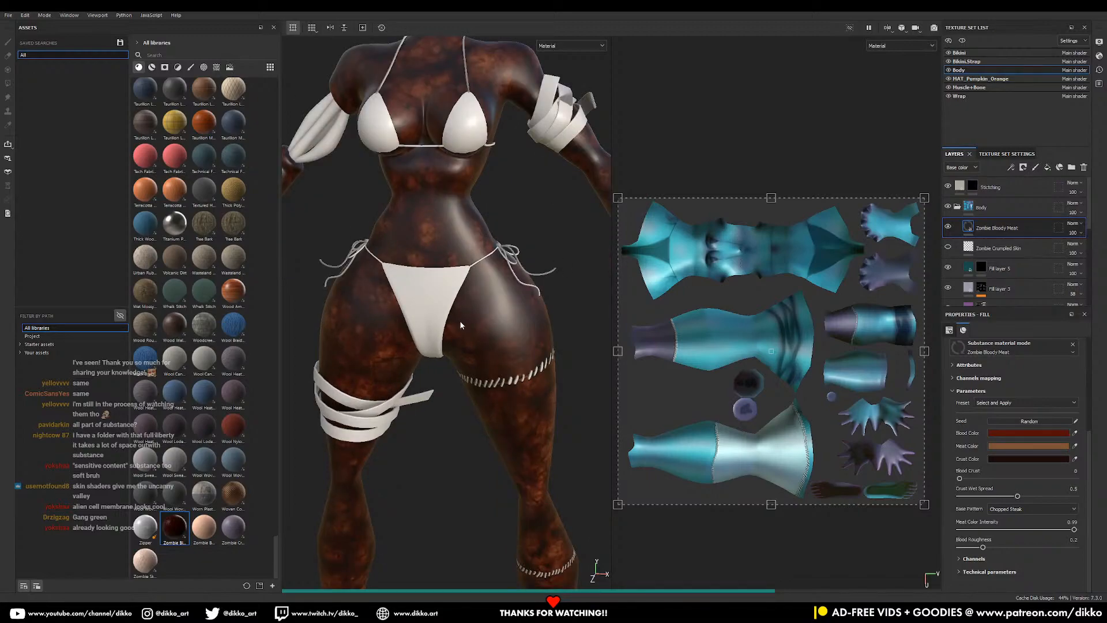
{"action": "scroll", "coordinate": [461, 341], "scroll_direction": "down", "scroll_amount": 2}
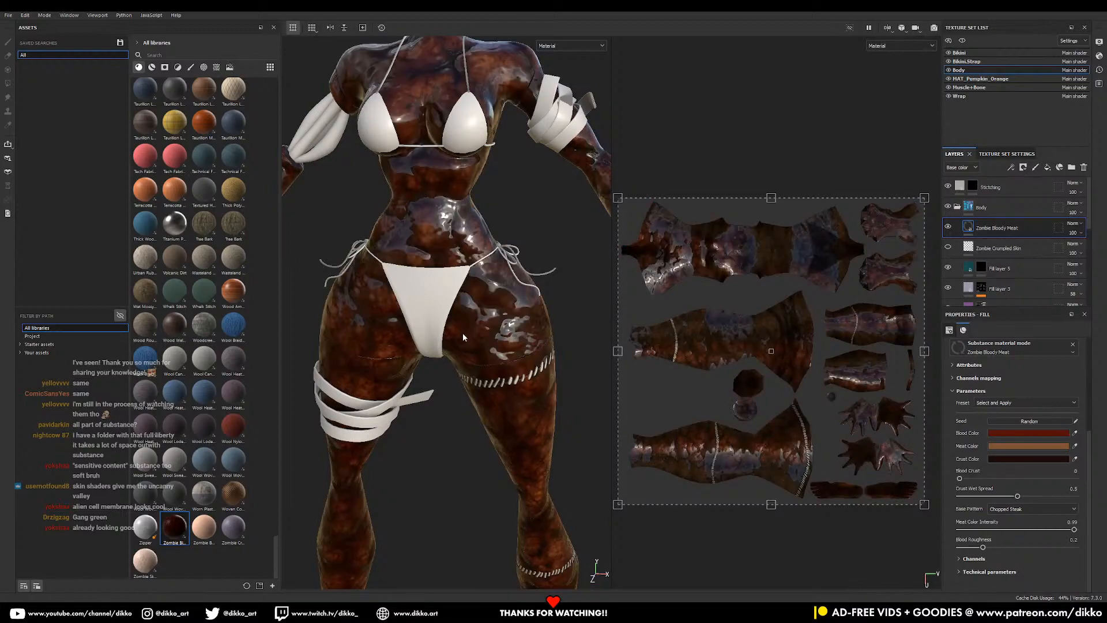
- Shrink the UV projection frame so the meat texture tiles smaller on the torso
{"action": "middle_click_drag", "start_coordinate": [410, 187], "coordinate": [592, 293]}
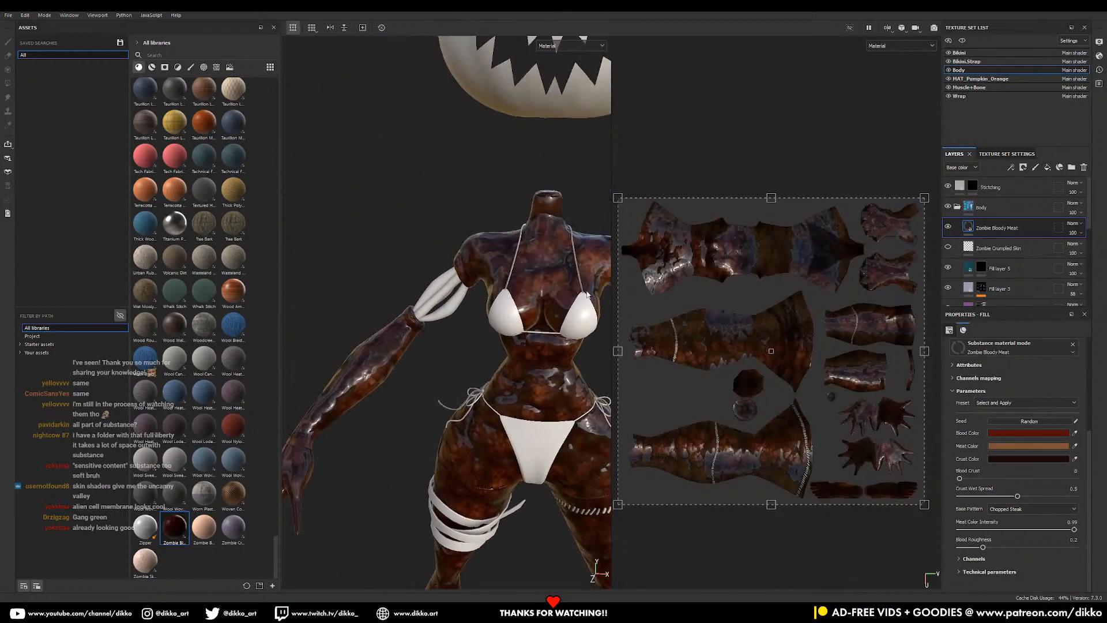
{"action": "right_click_drag", "start_coordinate": [414, 248], "coordinate": [536, 386], "text": "alt"}
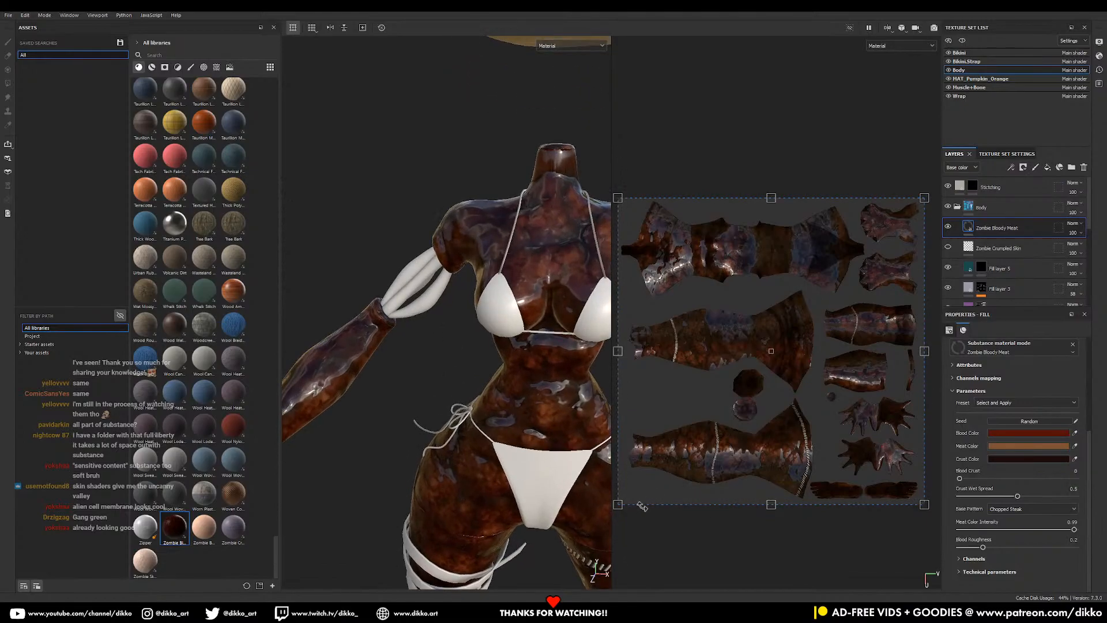
{"action": "left_click_drag", "start_coordinate": [632, 499], "coordinate": [850, 302]}
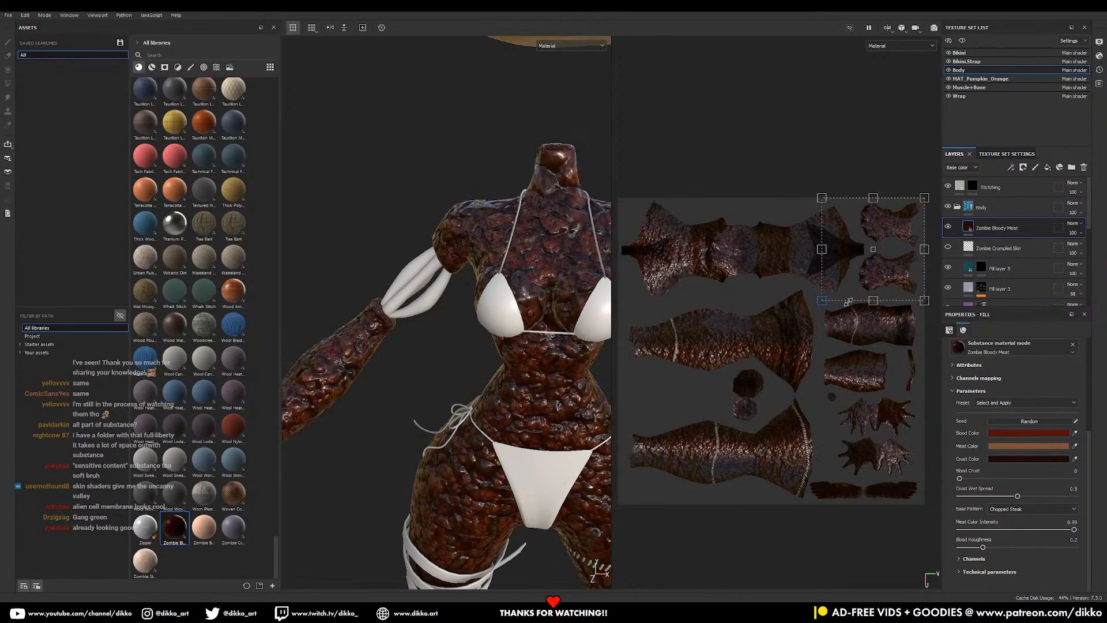
- Add a black mask to the Zombie Bloody Meat layer and frame the arm stump
{"action": "left_click", "coordinate": [1023, 167]}
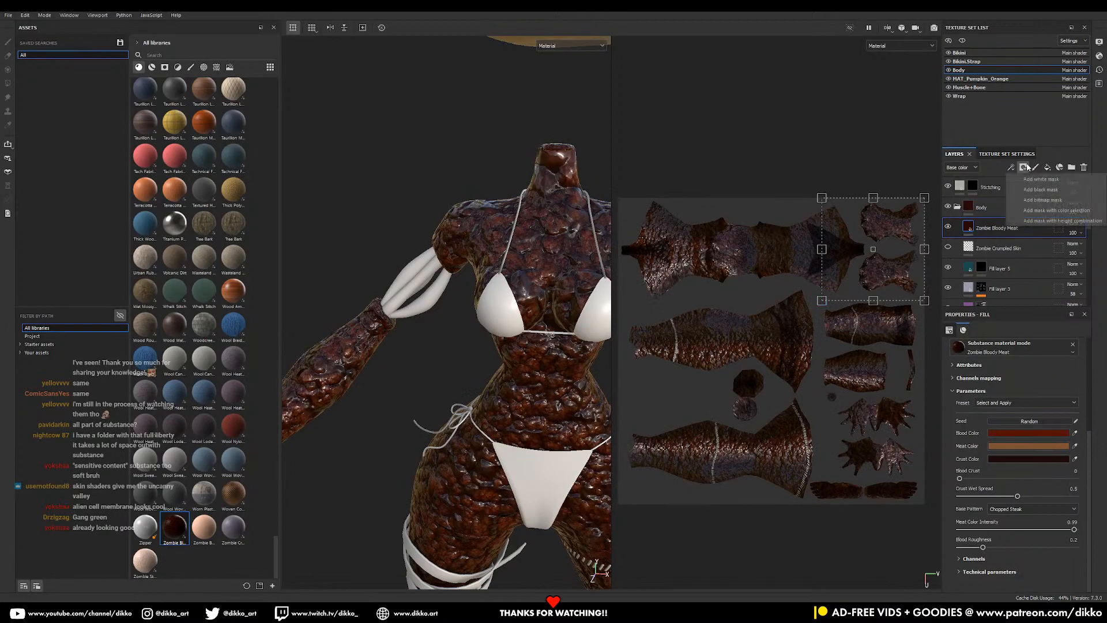
{"action": "left_click", "coordinate": [1022, 202]}
{"action": "right_click_drag", "start_coordinate": [357, 253], "coordinate": [385, 258], "text": "alt"}
{"action": "left_click_drag", "start_coordinate": [385, 259], "coordinate": [404, 233], "text": "alt"}
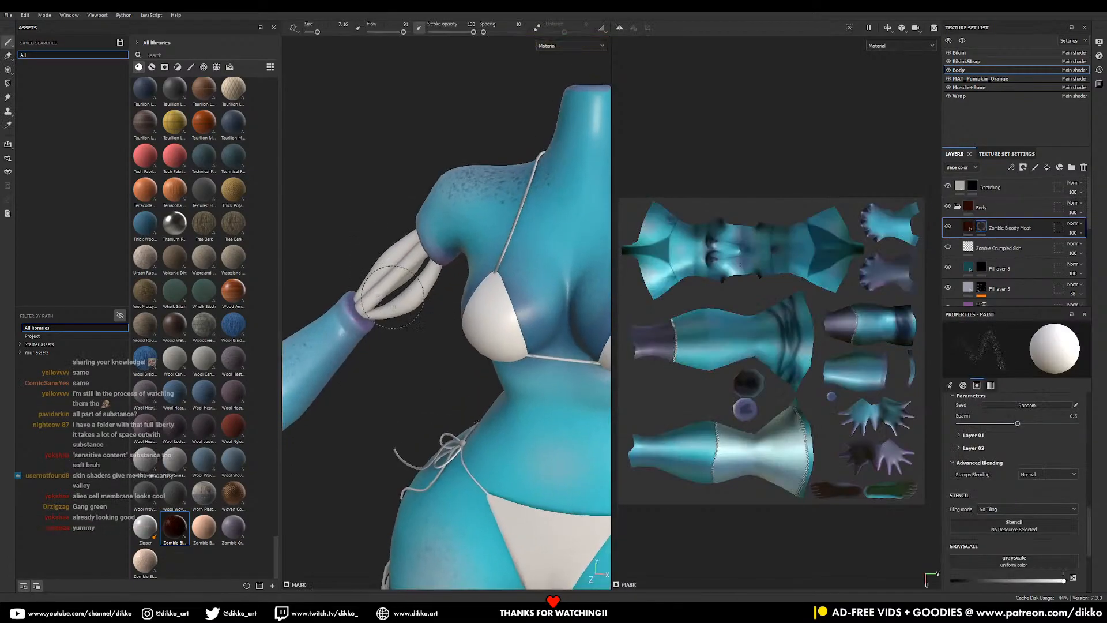
{"action": "middle_click_drag", "start_coordinate": [404, 234], "coordinate": [487, 257], "text": "alt"}
{"action": "right_click_drag", "start_coordinate": [486, 256], "coordinate": [703, 478], "text": "alt"}
{"action": "left_click_drag", "start_coordinate": [490, 352], "coordinate": [450, 327], "text": "alt"}
{"action": "right_click_drag", "start_coordinate": [449, 326], "coordinate": [528, 404], "text": "alt"}
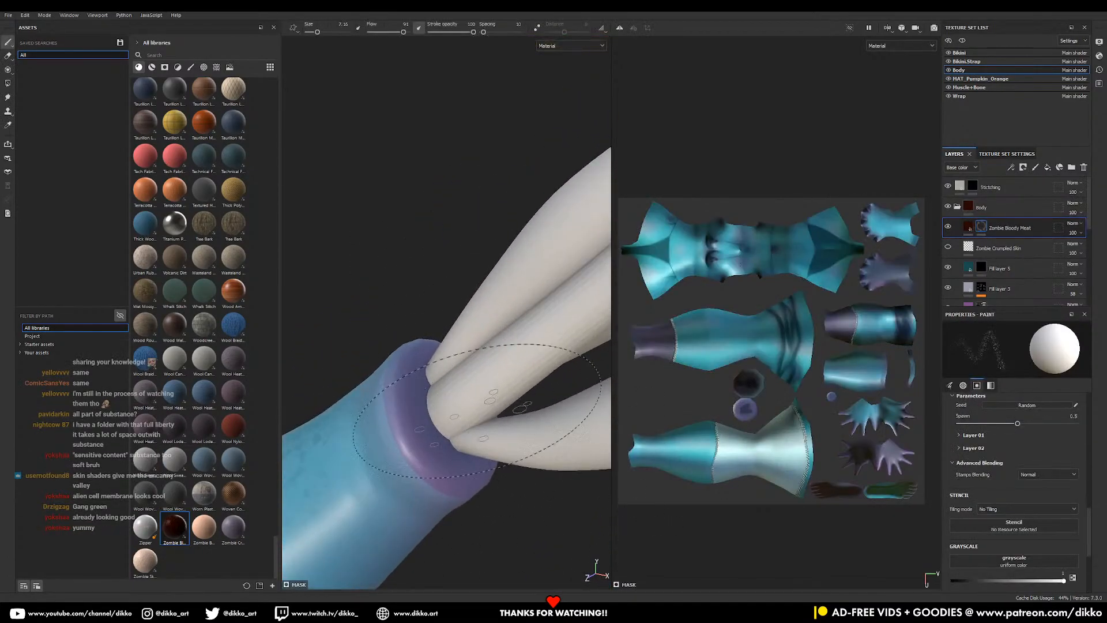
- Select the Basic Hard brush at size 3.44
{"action": "left_click", "coordinate": [190, 67]}
{"action": "right_click_drag", "start_coordinate": [445, 414], "coordinate": [411, 413], "text": "ctrl"}
{"action": "scroll", "coordinate": [200, 244], "scroll_direction": "up", "scroll_amount": 20}
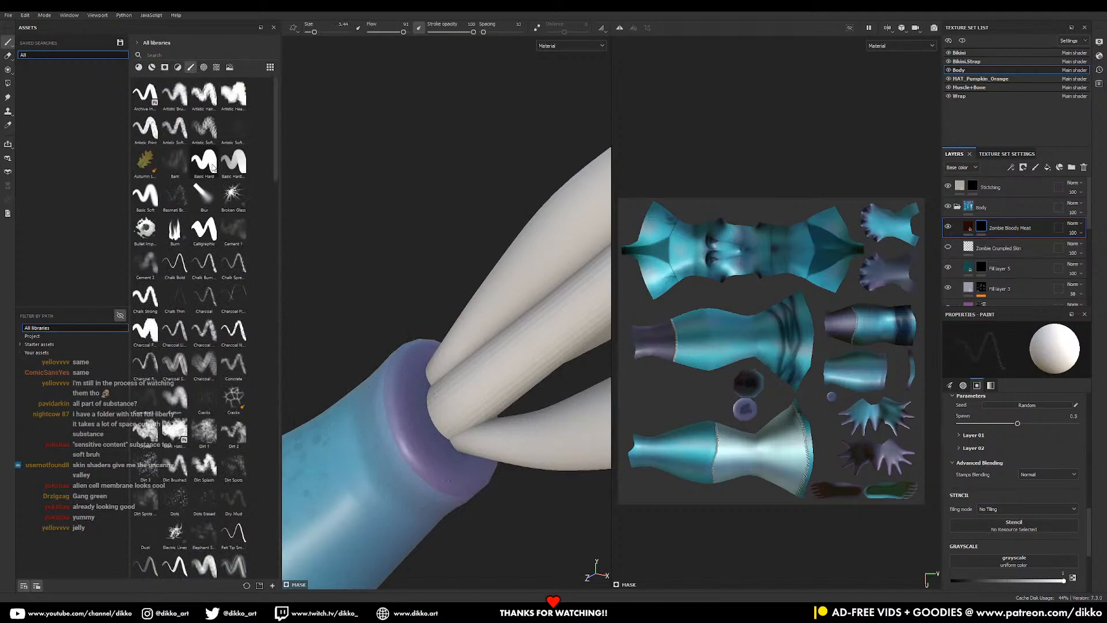
{"action": "left_click", "coordinate": [212, 166]}
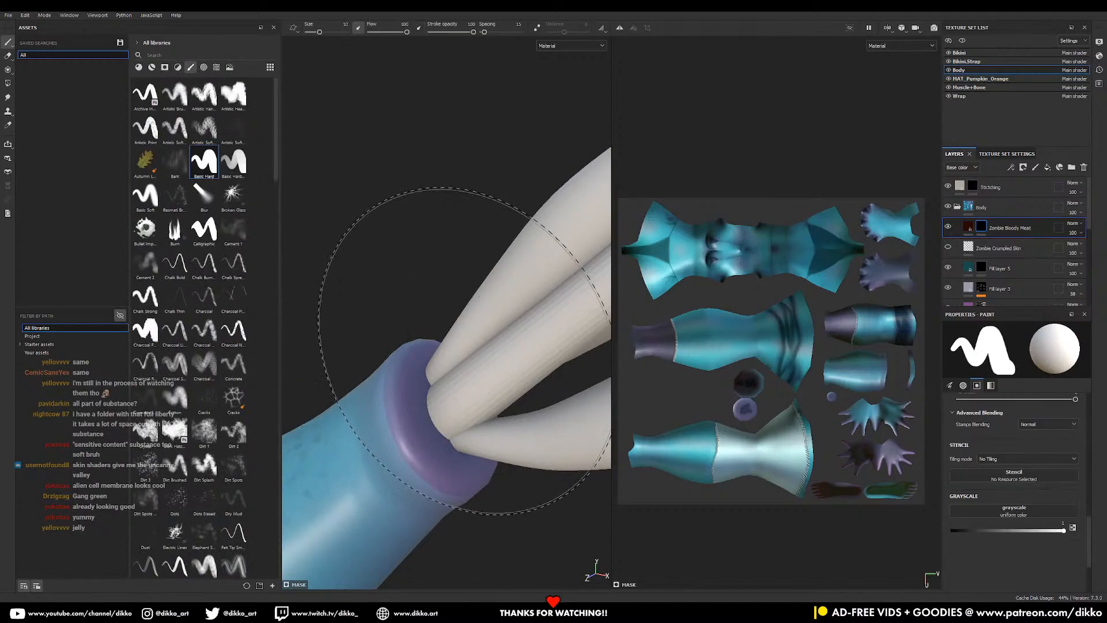
- Paint meat into the mask on the arm stump around the bones
{"action": "mouse_move", "coordinate": [494, 376]}
{"action": "left_mouse_down"}
{"action": "mouse_move", "coordinate": [444, 401]}
{"action": "mouse_move", "coordinate": [492, 432]}
{"action": "mouse_move", "coordinate": [329, 459]}
{"action": "mouse_move", "coordinate": [392, 444]}
{"action": "left_mouse_up"}
{"action": "right_click_drag", "start_coordinate": [507, 427], "coordinate": [465, 434], "text": "alt"}
{"action": "mouse_move", "coordinate": [464, 433]}
{"action": "left_mouse_down", "text": "alt"}
{"action": "mouse_move", "coordinate": [513, 421]}
{"action": "mouse_move", "coordinate": [542, 380]}
{"action": "mouse_move", "coordinate": [461, 329]}
{"action": "mouse_move", "coordinate": [508, 341]}
{"action": "mouse_move", "coordinate": [405, 397]}
{"action": "mouse_move", "coordinate": [383, 305]}
{"action": "mouse_move", "coordinate": [392, 247]}
{"action": "mouse_move", "coordinate": [450, 305]}
{"action": "mouse_move", "coordinate": [460, 273]}
{"action": "mouse_move", "coordinate": [430, 294]}
{"action": "mouse_move", "coordinate": [546, 292]}
{"action": "mouse_move", "coordinate": [490, 243]}
{"action": "mouse_move", "coordinate": [491, 261]}
{"action": "mouse_move", "coordinate": [402, 321]}
{"action": "mouse_move", "coordinate": [460, 321]}
{"action": "mouse_move", "coordinate": [478, 406]}
{"action": "left_mouse_up", "text": "alt"}
{"action": "scroll", "coordinate": [483, 351], "scroll_direction": "down", "scroll_amount": 10}
{"action": "scroll", "coordinate": [454, 306], "scroll_direction": "down", "scroll_amount": 1}
- Reduce the brush size to 1.06 and bring the neck stump into view
{"action": "right_click_drag", "start_coordinate": [453, 277], "coordinate": [416, 277], "text": "ctrl"}
{"action": "left_click_drag", "start_coordinate": [460, 287], "coordinate": [447, 351], "text": "alt"}
{"action": "middle_click_drag", "start_coordinate": [447, 350], "coordinate": [411, 436], "text": "alt"}
{"action": "left_click_drag", "start_coordinate": [410, 404], "coordinate": [375, 314], "text": "alt"}
{"action": "right_click_drag", "start_coordinate": [376, 313], "coordinate": [415, 450], "text": "alt"}
{"action": "middle_click_drag", "start_coordinate": [416, 450], "coordinate": [522, 361], "text": "alt"}
{"action": "left_click_drag", "start_coordinate": [521, 360], "coordinate": [407, 355], "text": "alt"}
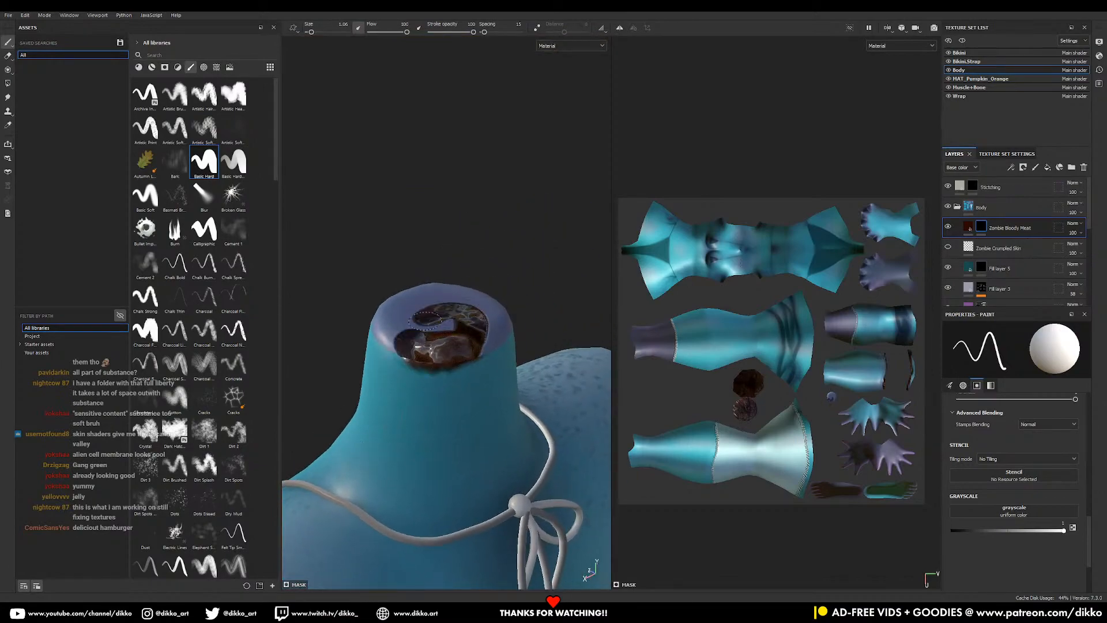
{"action": "mouse_move", "coordinate": [493, 331]}
{"action": "left_mouse_down", "text": "alt"}
{"action": "mouse_move", "coordinate": [421, 398]}
{"action": "mouse_move", "coordinate": [510, 399]}
{"action": "mouse_move", "coordinate": [556, 372]}
{"action": "mouse_move", "coordinate": [580, 411]}
{"action": "mouse_move", "coordinate": [600, 404]}
{"action": "left_mouse_up", "text": "alt"}
- Paint meat along the neck stump's front rim
{"action": "middle_click_drag", "start_coordinate": [520, 397], "coordinate": [495, 395], "text": "alt"}
{"action": "left_click_drag", "start_coordinate": [495, 395], "coordinate": [401, 391], "text": "alt"}
{"action": "mouse_move", "coordinate": [439, 387]}
{"action": "left_mouse_down"}
{"action": "mouse_move", "coordinate": [470, 398]}
{"action": "mouse_move", "coordinate": [558, 389]}
{"action": "left_mouse_up"}
{"action": "mouse_move", "coordinate": [559, 390]}
{"action": "left_mouse_down", "text": "alt"}
{"action": "mouse_move", "coordinate": [435, 371]}
{"action": "mouse_move", "coordinate": [571, 374]}
{"action": "mouse_move", "coordinate": [569, 359]}
{"action": "left_mouse_up", "text": "alt"}
- Touch up the neck stump's right and lower rim, covering the bare patch
{"action": "left_click_drag", "start_coordinate": [565, 360], "coordinate": [499, 349], "text": "alt"}
{"action": "mouse_move", "coordinate": [499, 349]}
{"action": "middle_mouse_down", "text": "alt"}
{"action": "mouse_move", "coordinate": [489, 365]}
{"action": "mouse_move", "coordinate": [510, 366]}
{"action": "middle_mouse_up", "text": "alt"}
{"action": "mouse_move", "coordinate": [458, 339]}
{"action": "left_mouse_down"}
{"action": "mouse_move", "coordinate": [520, 339]}
{"action": "mouse_move", "coordinate": [520, 349]}
{"action": "mouse_move", "coordinate": [434, 341]}
{"action": "mouse_move", "coordinate": [519, 329]}
{"action": "left_mouse_up"}
{"action": "left_click_drag", "start_coordinate": [413, 336], "coordinate": [583, 311], "text": "alt"}
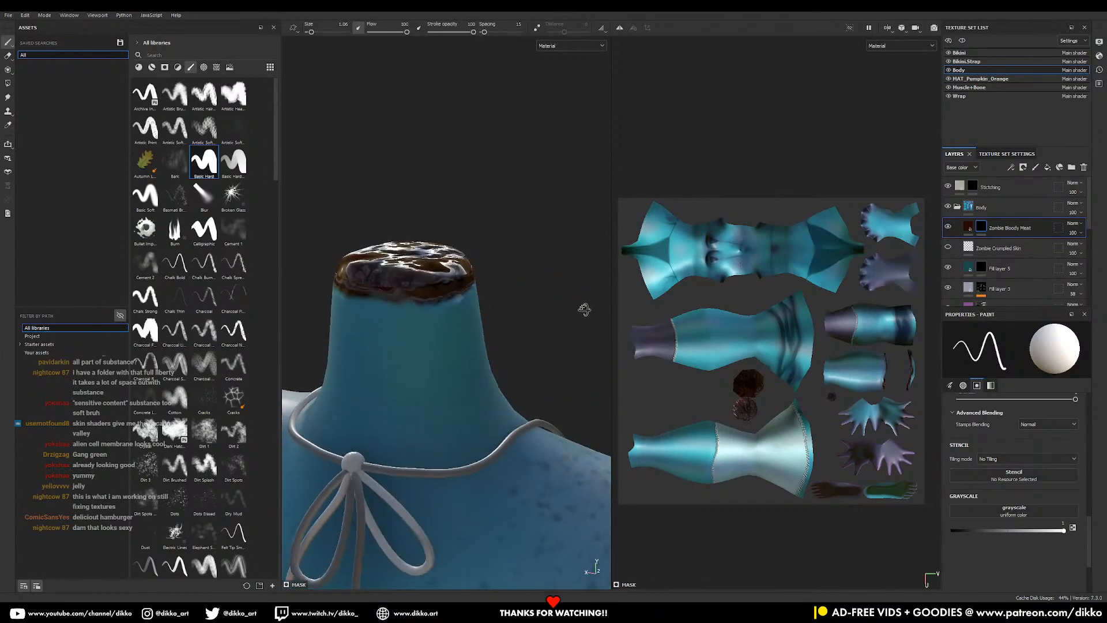
{"action": "left_click_drag", "start_coordinate": [414, 290], "coordinate": [347, 277]}
{"action": "scroll", "coordinate": [349, 278], "scroll_direction": "down", "scroll_amount": 8}
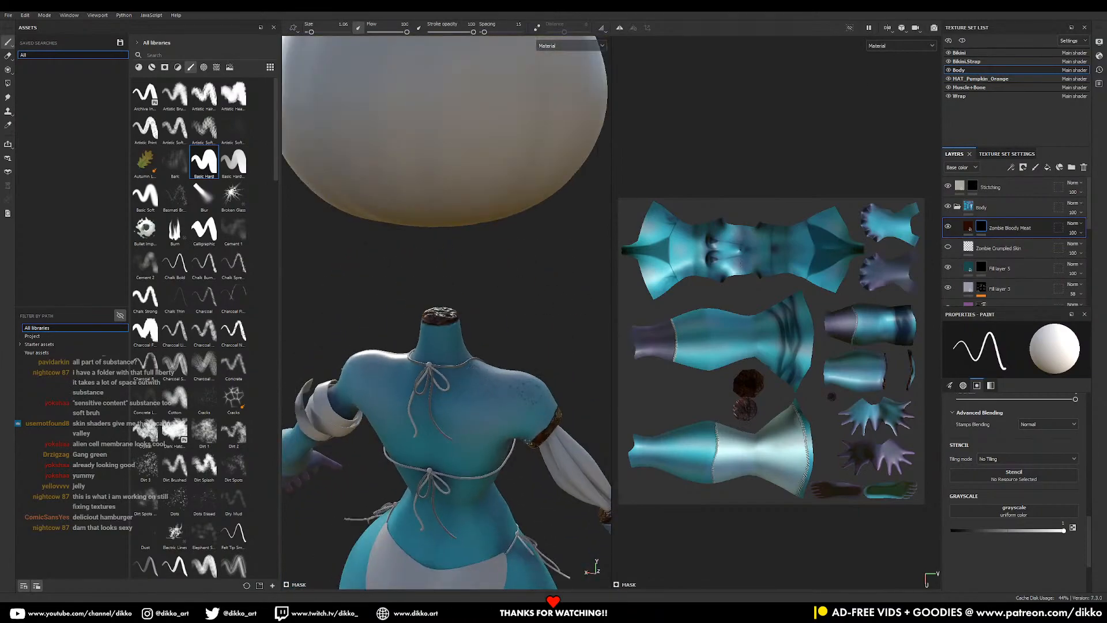
{"action": "left_click_drag", "start_coordinate": [439, 299], "coordinate": [305, 302], "text": "alt"}
{"action": "middle_click_drag", "start_coordinate": [519, 427], "coordinate": [412, 332], "text": "alt"}
{"action": "left_click_drag", "start_coordinate": [507, 334], "coordinate": [398, 340], "text": "alt"}
{"action": "middle_click_drag", "start_coordinate": [430, 407], "coordinate": [444, 357], "text": "alt"}
{"action": "left_click_drag", "start_coordinate": [458, 358], "coordinate": [439, 361], "text": "alt"}
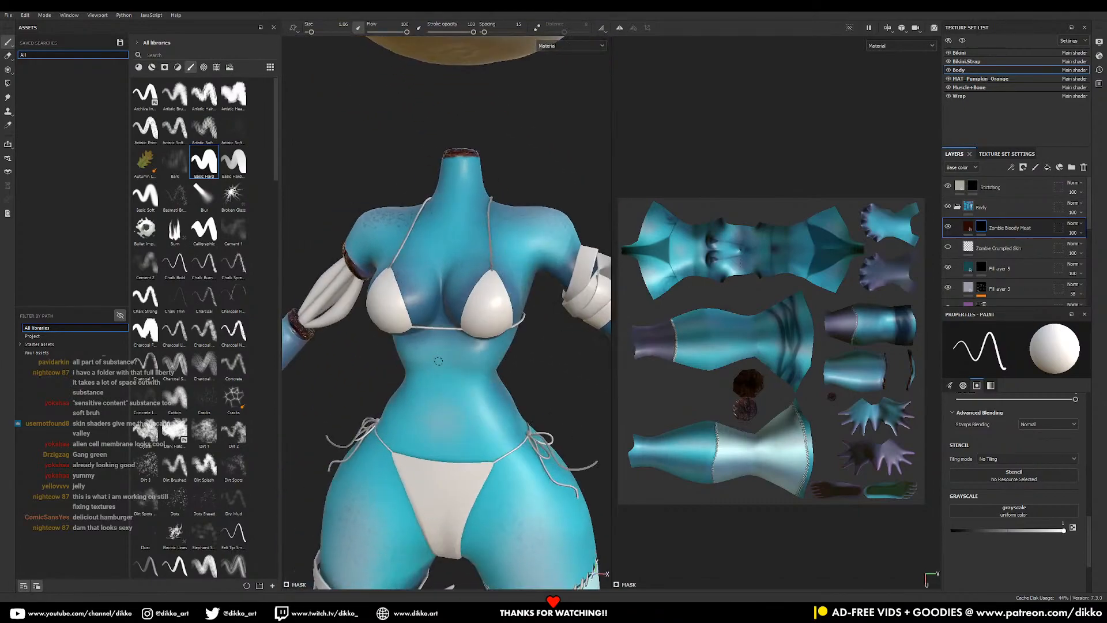
- Set the meat fill's Blood Color to 761810, keeping the Chopped Steak base pattern
{"action": "left_click", "coordinate": [969, 227]}
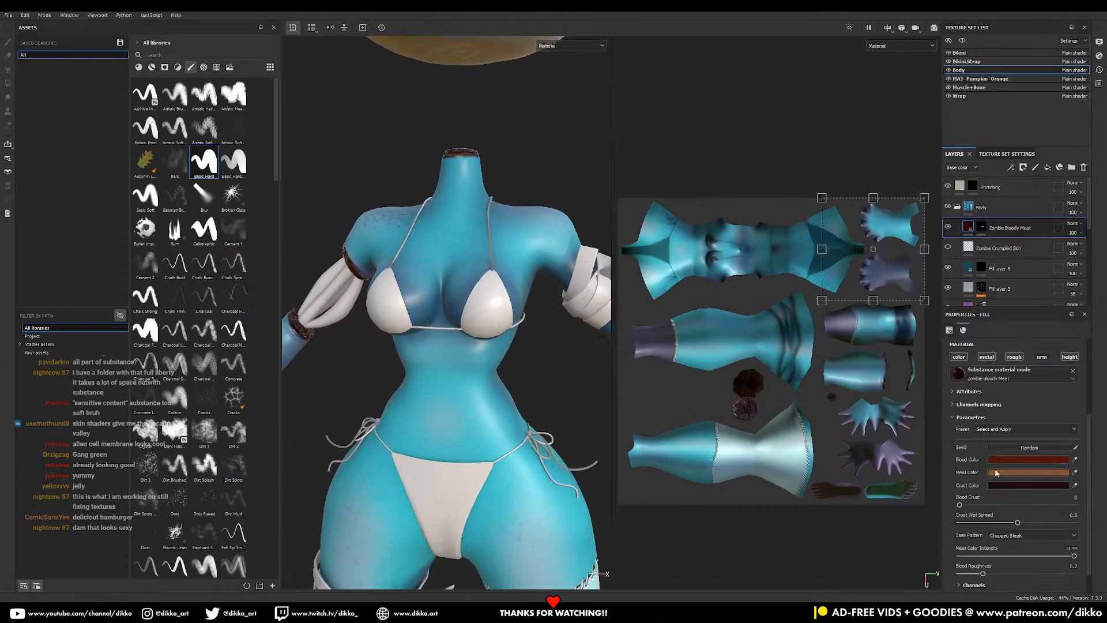
{"action": "left_click", "coordinate": [1008, 460]}
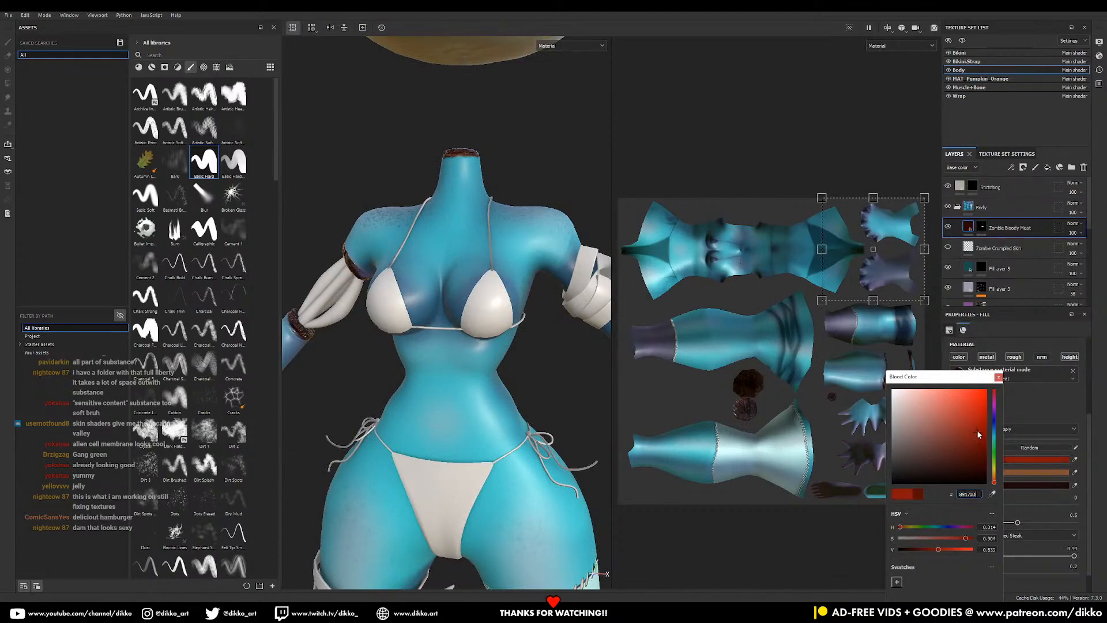
{"action": "left_click", "coordinate": [974, 440]}
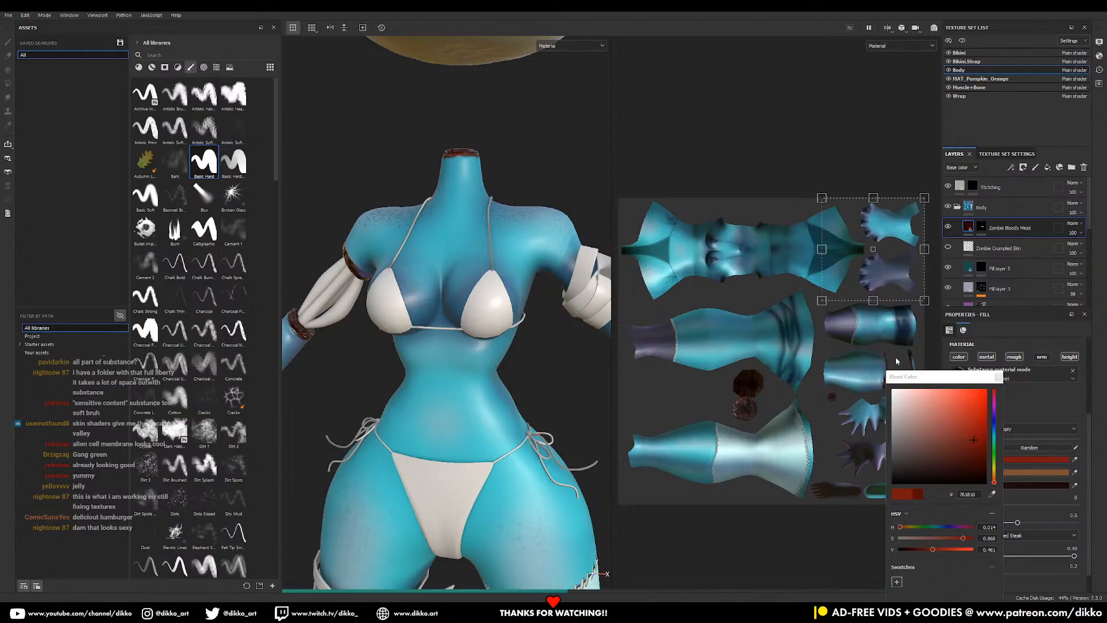
{"action": "left_click", "coordinate": [999, 377]}
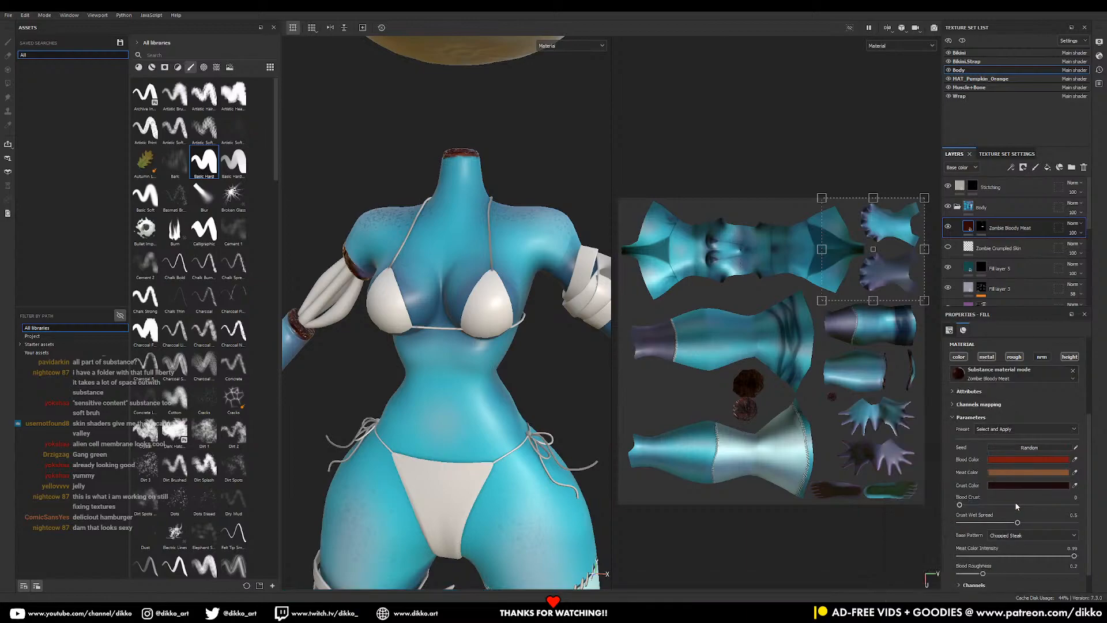
{"action": "left_click", "coordinate": [1027, 536]}
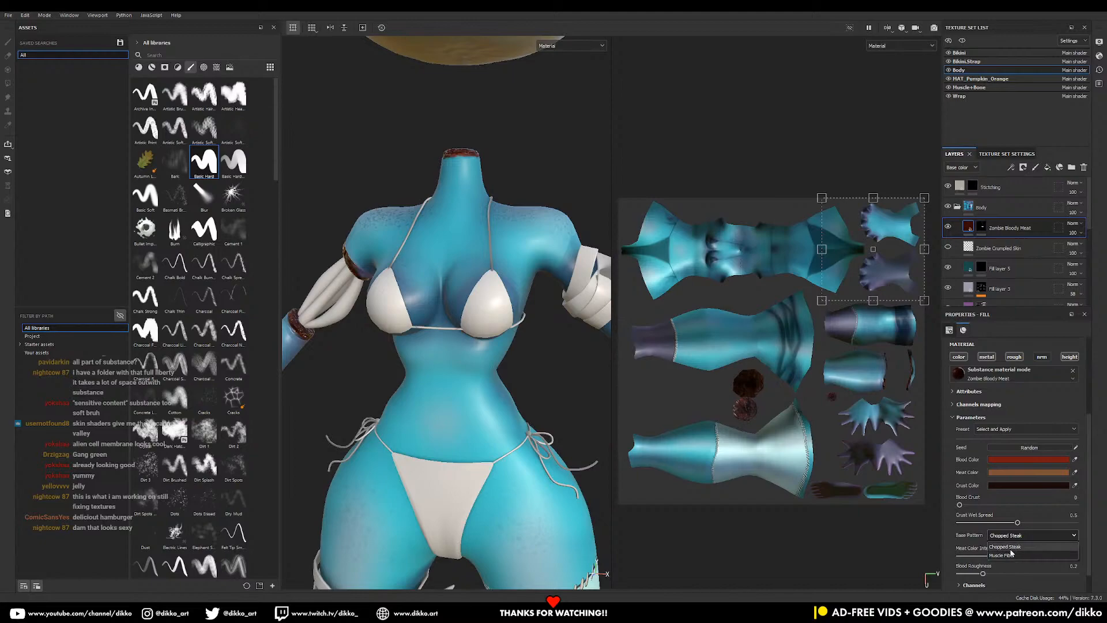
{"action": "left_click", "coordinate": [1011, 546]}
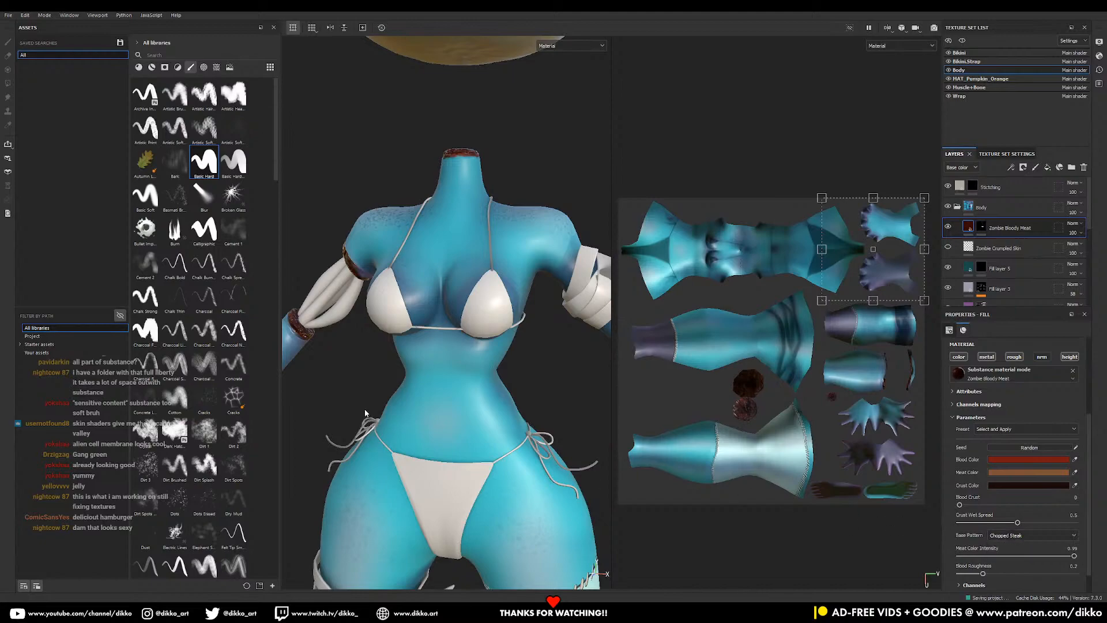
{"action": "middle_click_drag", "start_coordinate": [354, 331], "coordinate": [537, 364], "text": "alt"}
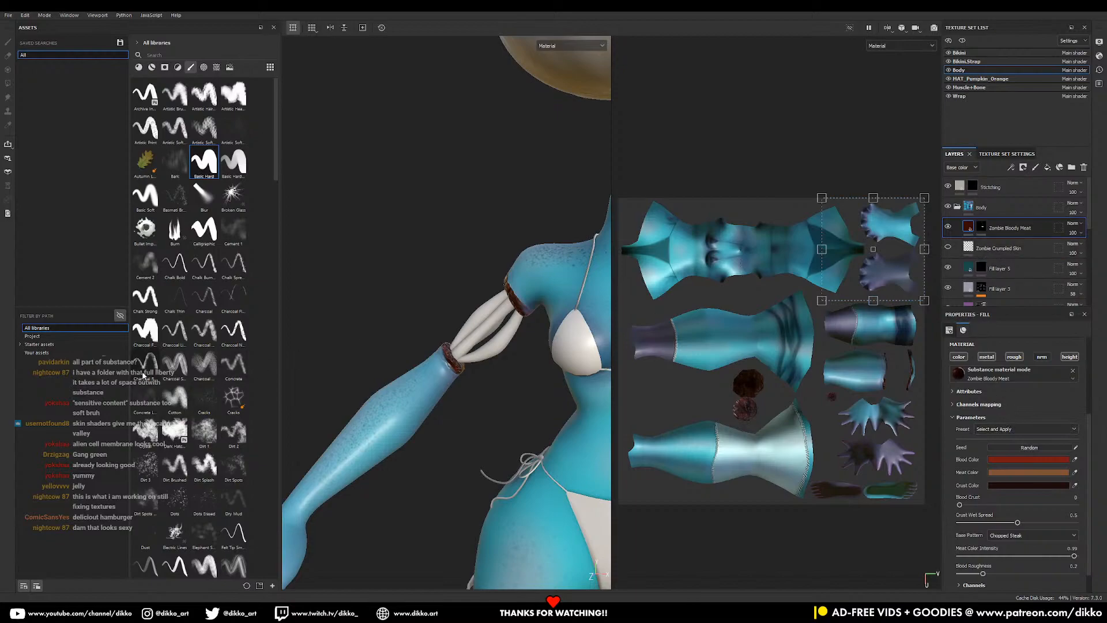
- Apply the Zombie Bloody Meat material from the materials list onto the arm muscles
{"action": "left_click", "coordinate": [150, 68]}
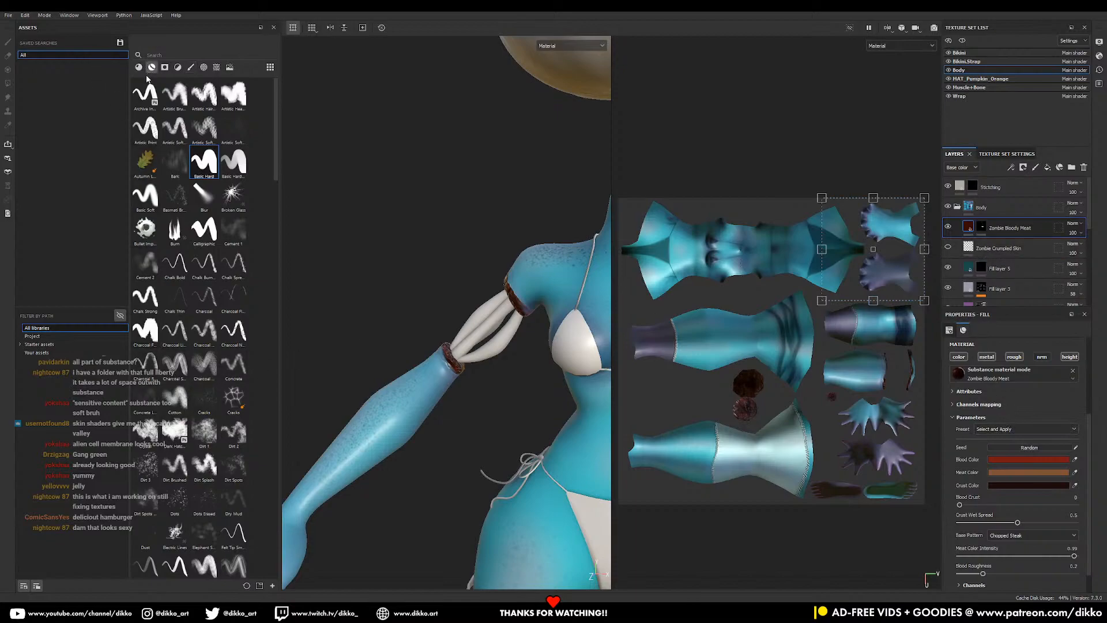
{"action": "left_click", "coordinate": [138, 68]}
{"action": "scroll", "coordinate": [230, 496], "scroll_direction": "down", "scroll_amount": 15}
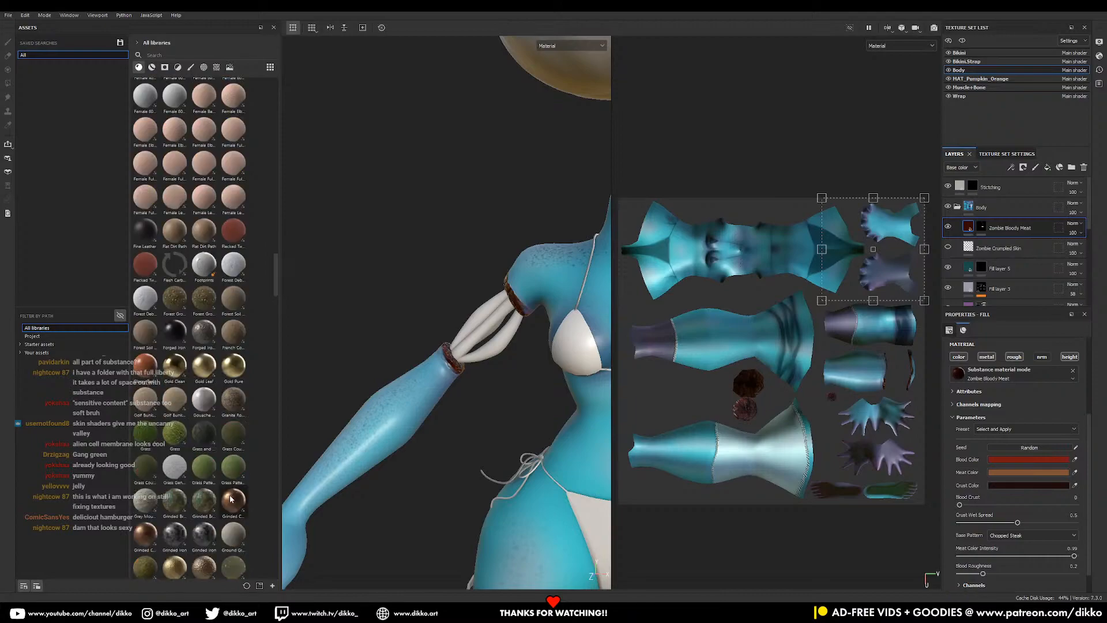
{"action": "left_click_drag", "start_coordinate": [175, 526], "coordinate": [488, 352]}
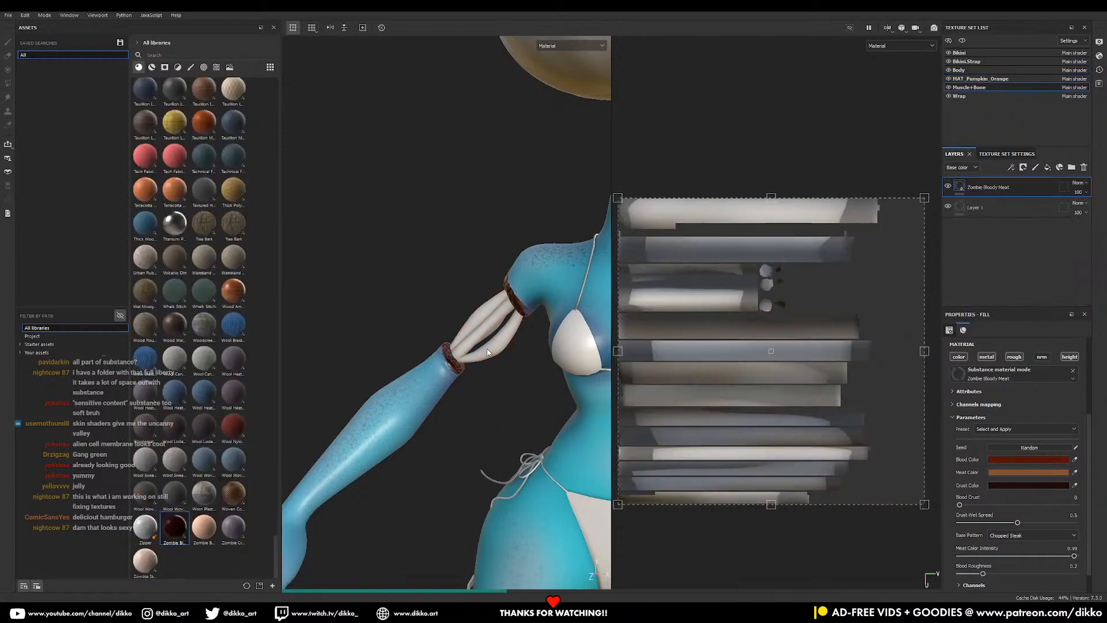
{"action": "scroll", "coordinate": [559, 381], "scroll_direction": "up", "scroll_amount": 3}
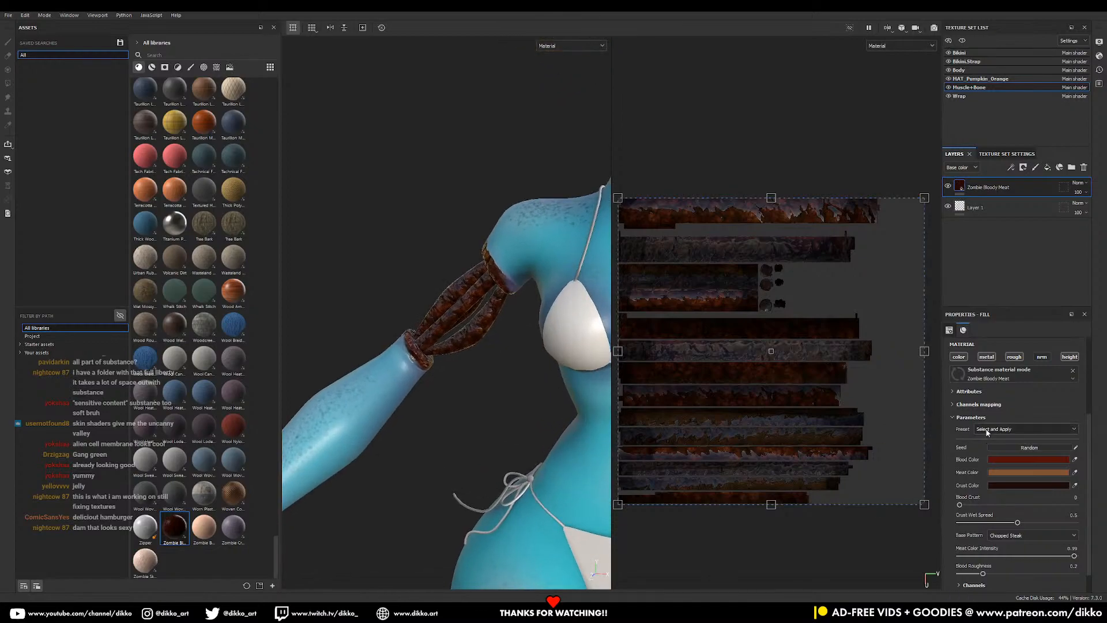
- Switch the fill's Base Pattern to Muscle Fiber and inspect the torn arm
{"action": "left_click", "coordinate": [1033, 534]}
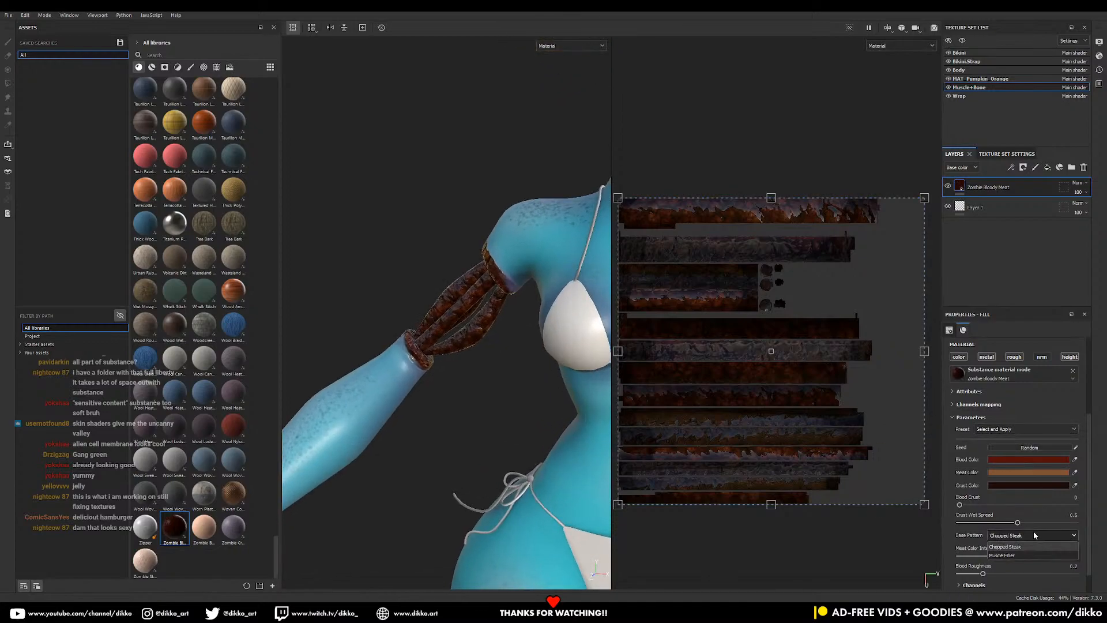
{"action": "left_click", "coordinate": [1016, 557]}
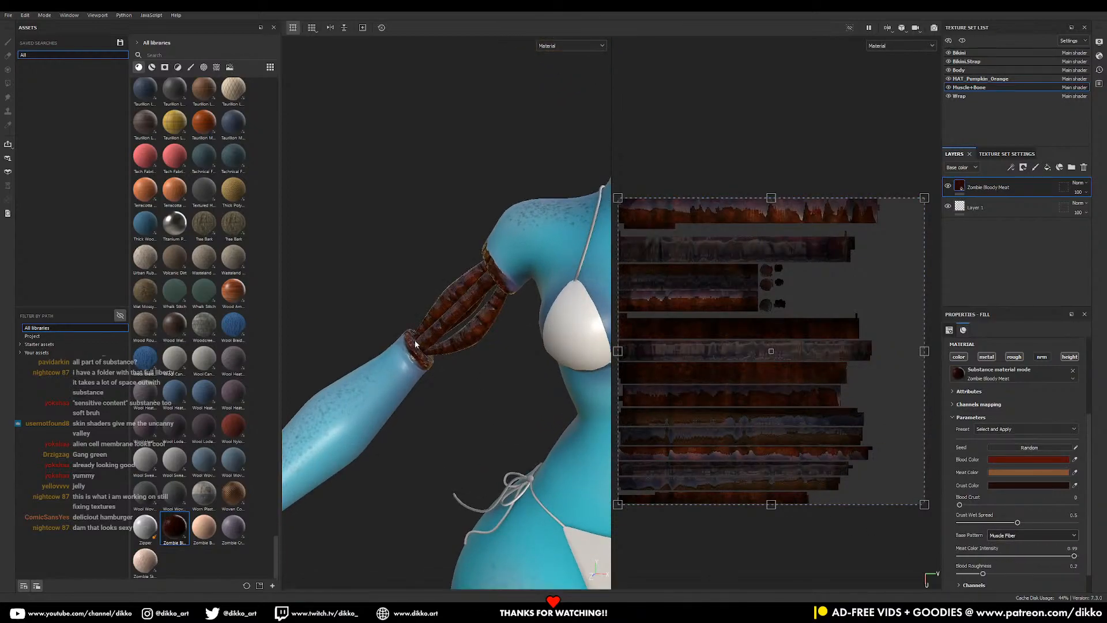
{"action": "scroll", "coordinate": [496, 338], "scroll_direction": "up", "scroll_amount": 5}
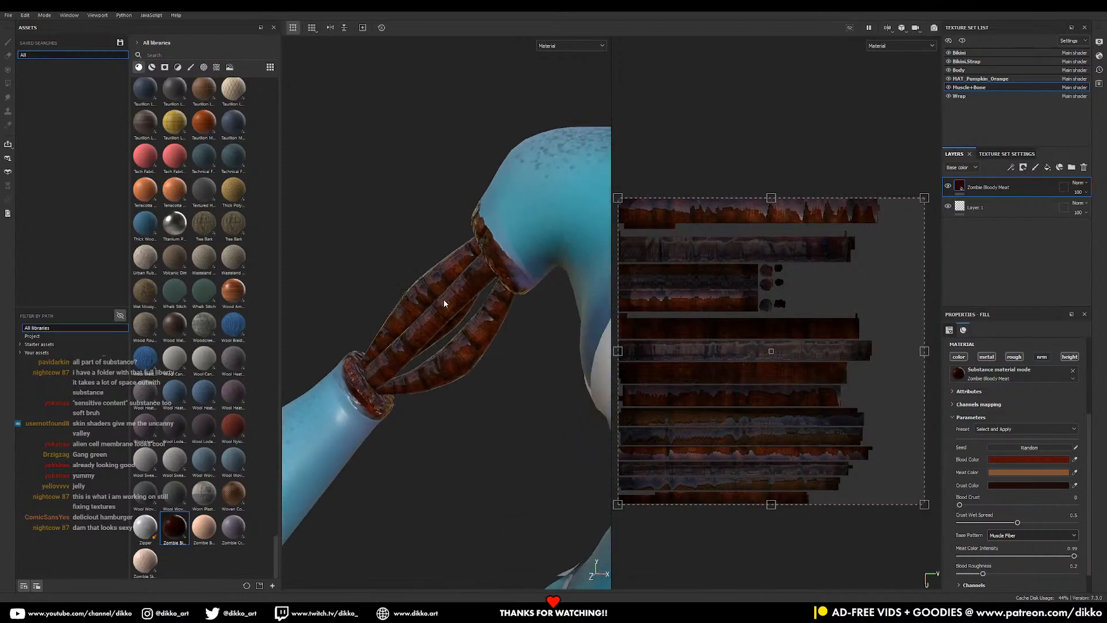
{"action": "right_click_drag", "start_coordinate": [445, 303], "coordinate": [516, 428], "text": "alt"}
{"action": "mouse_move", "coordinate": [450, 423]}
{"action": "middle_mouse_down", "text": "alt"}
{"action": "mouse_move", "coordinate": [502, 383]}
{"action": "mouse_move", "coordinate": [445, 408]}
{"action": "middle_mouse_up", "text": "alt"}
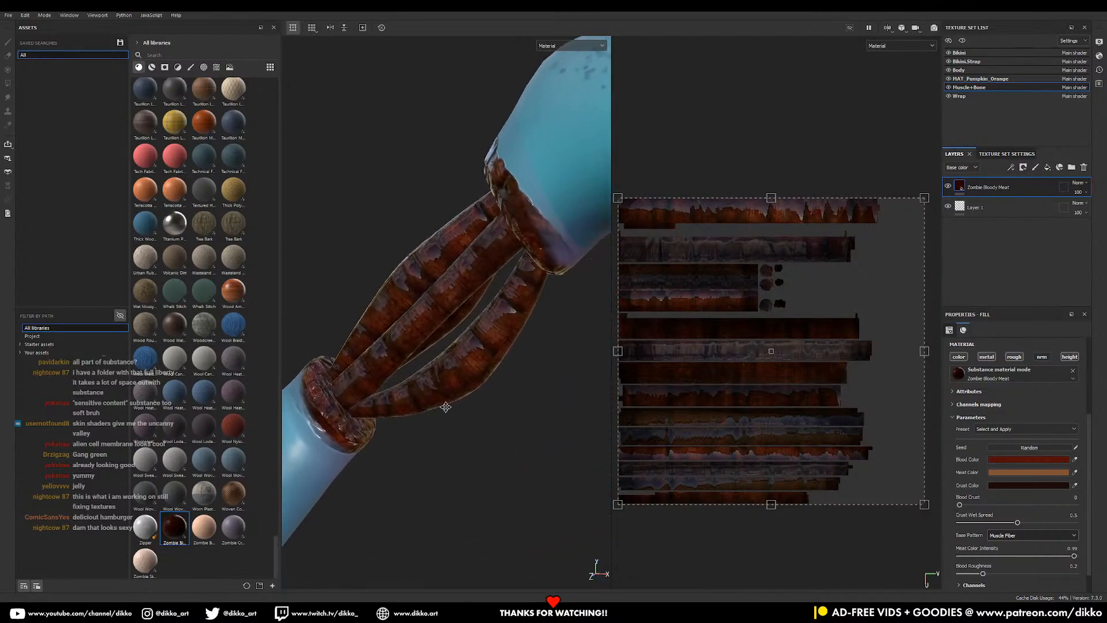
- Try rotating the projection about 45 degrees, then undo it
{"action": "left_click_drag", "start_coordinate": [930, 513], "coordinate": [800, 191]}
{"action": "key", "text": "ctrl+z"}
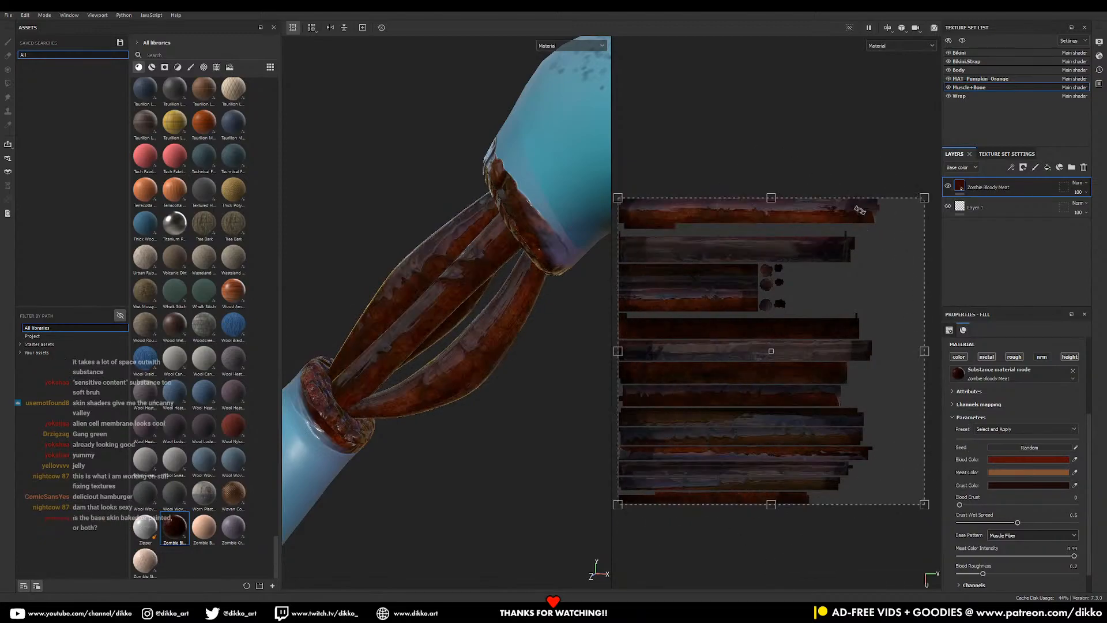
{"action": "scroll", "coordinate": [486, 334], "scroll_direction": "up", "scroll_amount": 3}
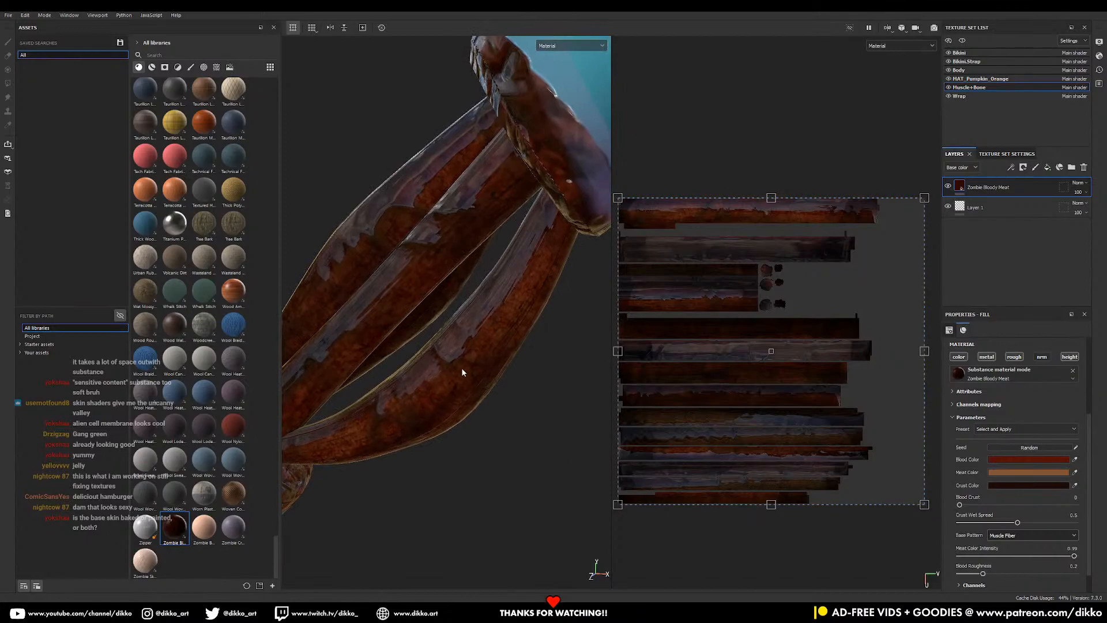
{"action": "scroll", "coordinate": [462, 368], "scroll_direction": "down", "scroll_amount": 3}
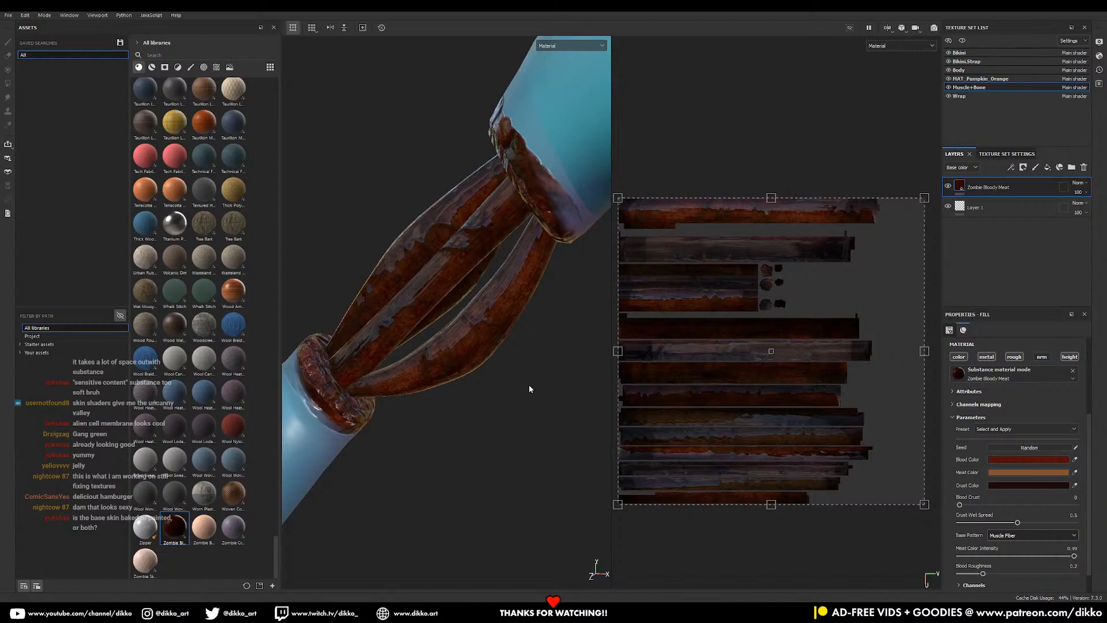
{"action": "right_click_drag", "start_coordinate": [531, 386], "coordinate": [592, 424], "text": "alt"}
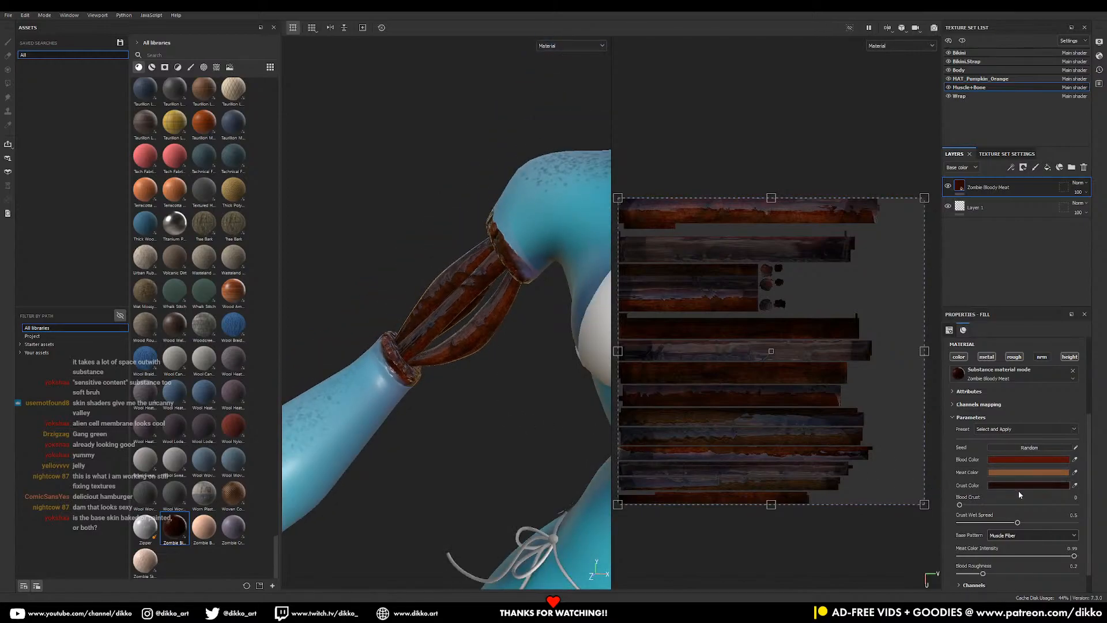
- Check the texture set's size options, leaving it at 2048
{"action": "left_click", "coordinate": [1033, 461]}
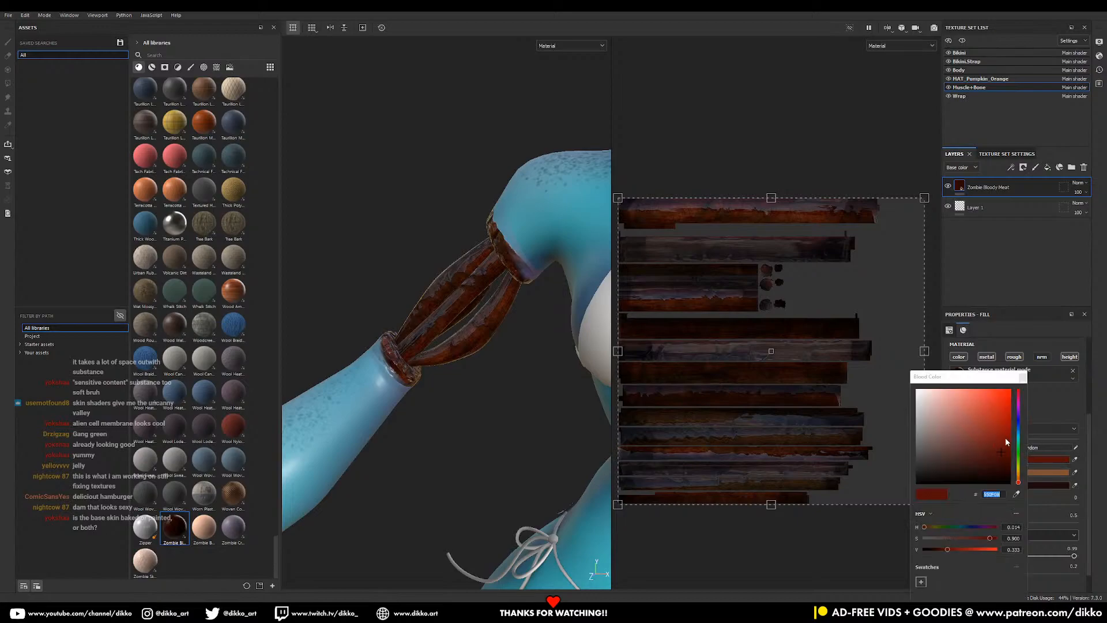
{"action": "left_click", "coordinate": [1015, 155]}
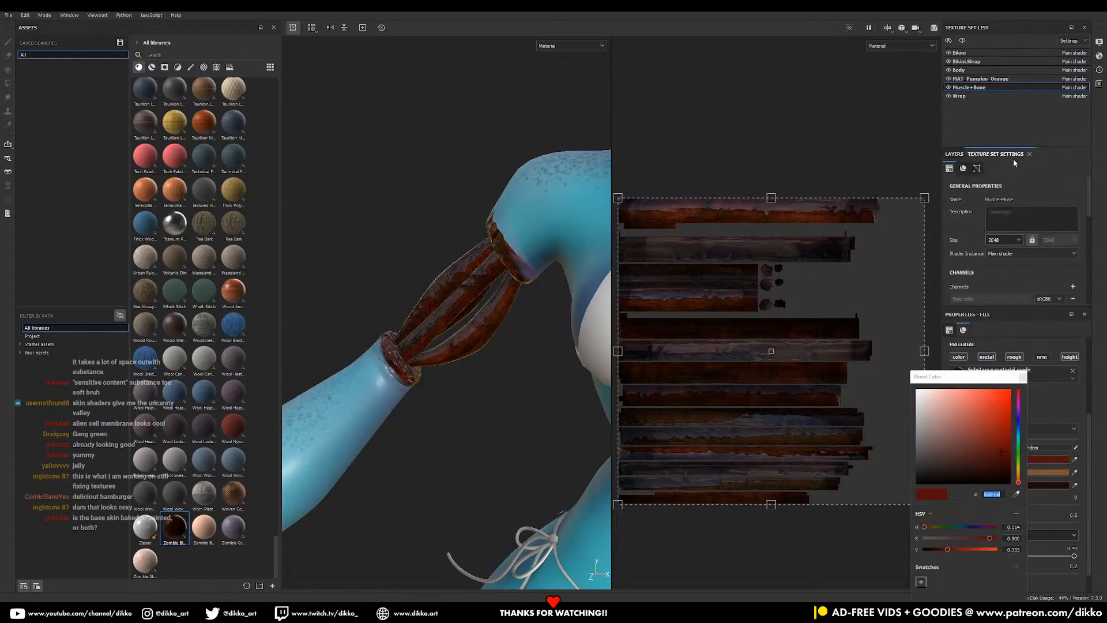
{"action": "left_click", "coordinate": [1014, 241]}
{"action": "left_click", "coordinate": [1013, 241]}
{"action": "left_click", "coordinate": [1040, 421]}
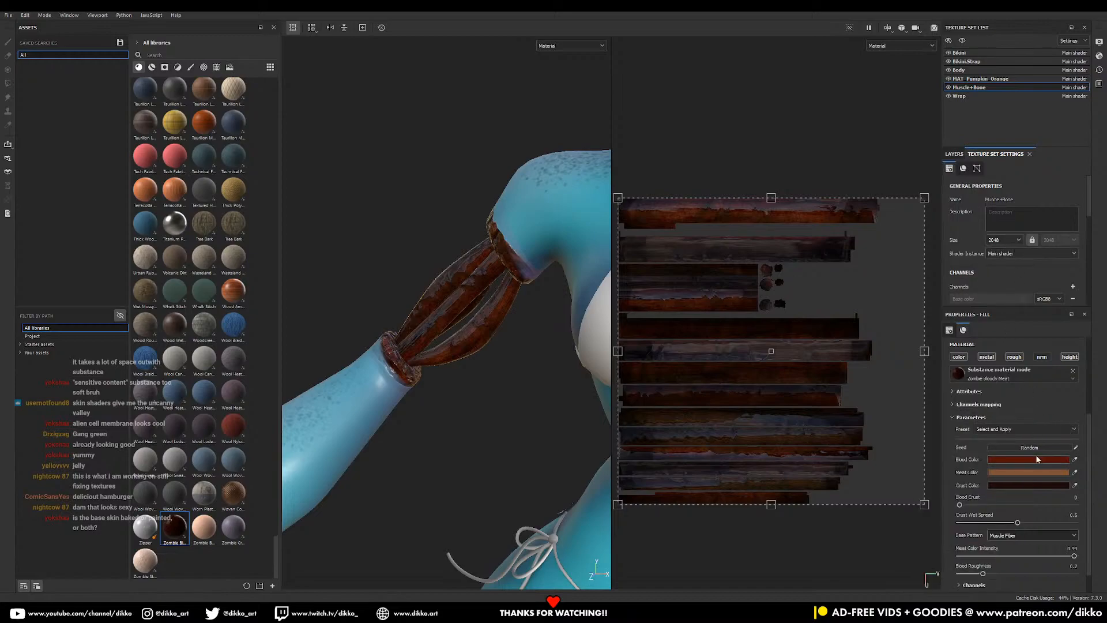
- Shift the Blood Color from bright red toward magenta
{"action": "left_click", "coordinate": [1023, 459]}
{"action": "left_click_drag", "start_coordinate": [967, 427], "coordinate": [984, 407]}
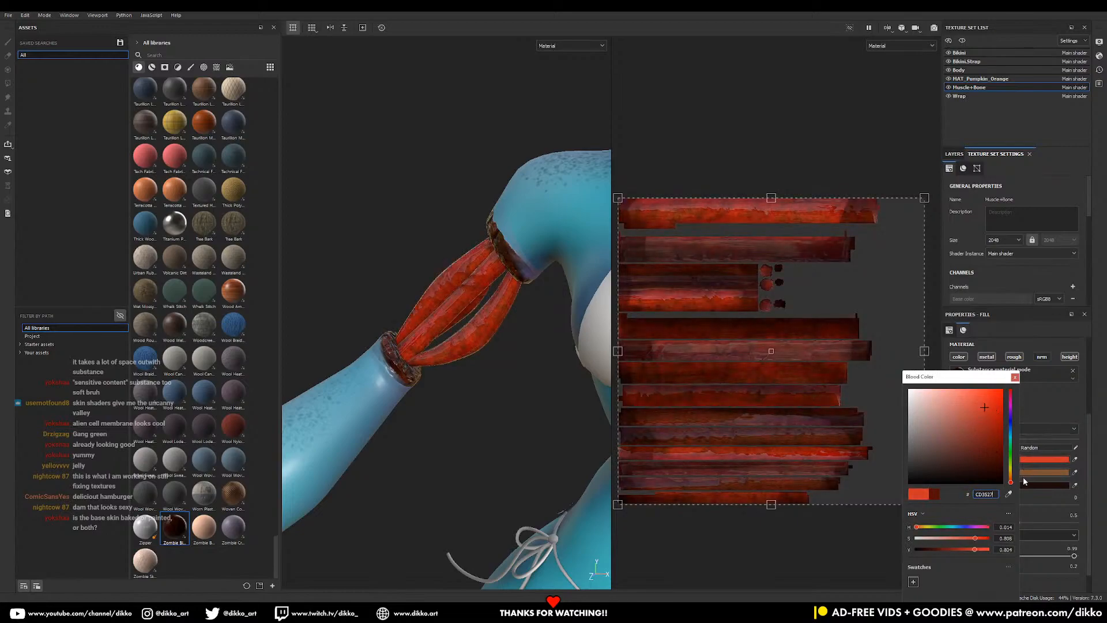
{"action": "left_click_drag", "start_coordinate": [1013, 487], "coordinate": [952, 404]}
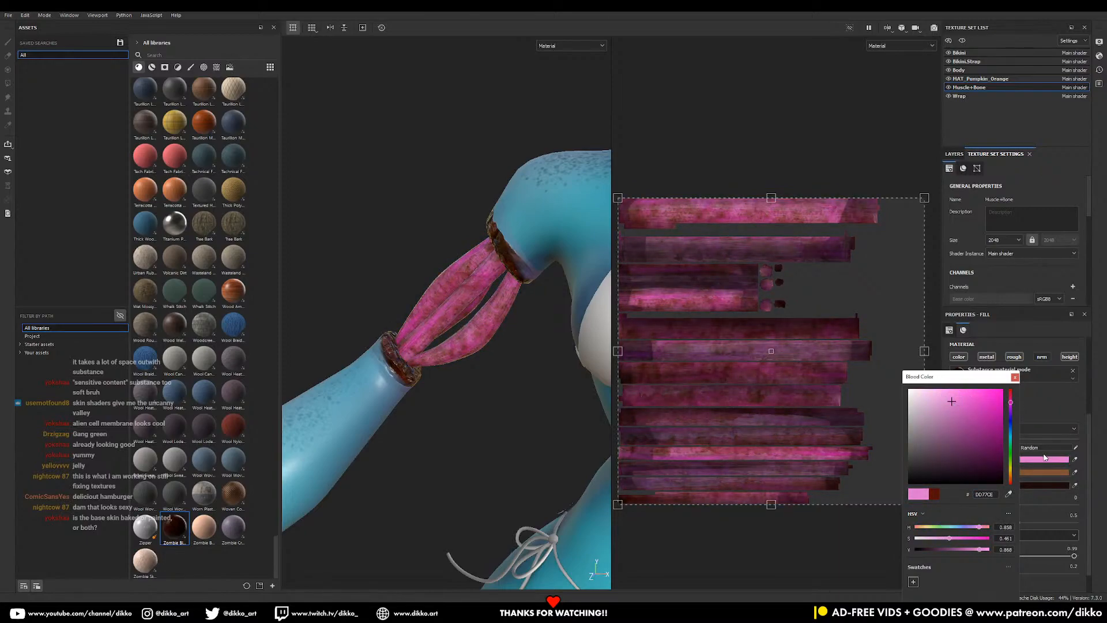
{"action": "left_click", "coordinate": [1047, 488]}
{"action": "left_click", "coordinate": [1015, 378]}
- Lighten the Meat Color and set the Crust Color to a dark purple
{"action": "left_click", "coordinate": [1028, 472]}
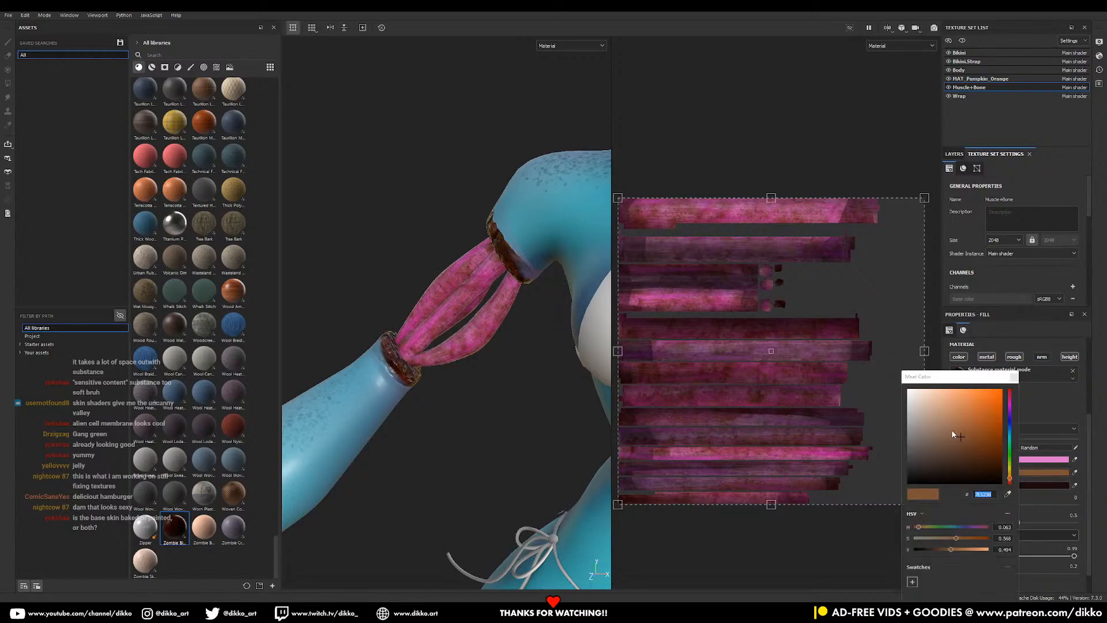
{"action": "mouse_move", "coordinate": [977, 430]}
{"action": "left_mouse_down"}
{"action": "mouse_move", "coordinate": [939, 470]}
{"action": "mouse_move", "coordinate": [898, 377]}
{"action": "mouse_move", "coordinate": [906, 385]}
{"action": "left_mouse_up"}
{"action": "left_click", "coordinate": [1034, 486]}
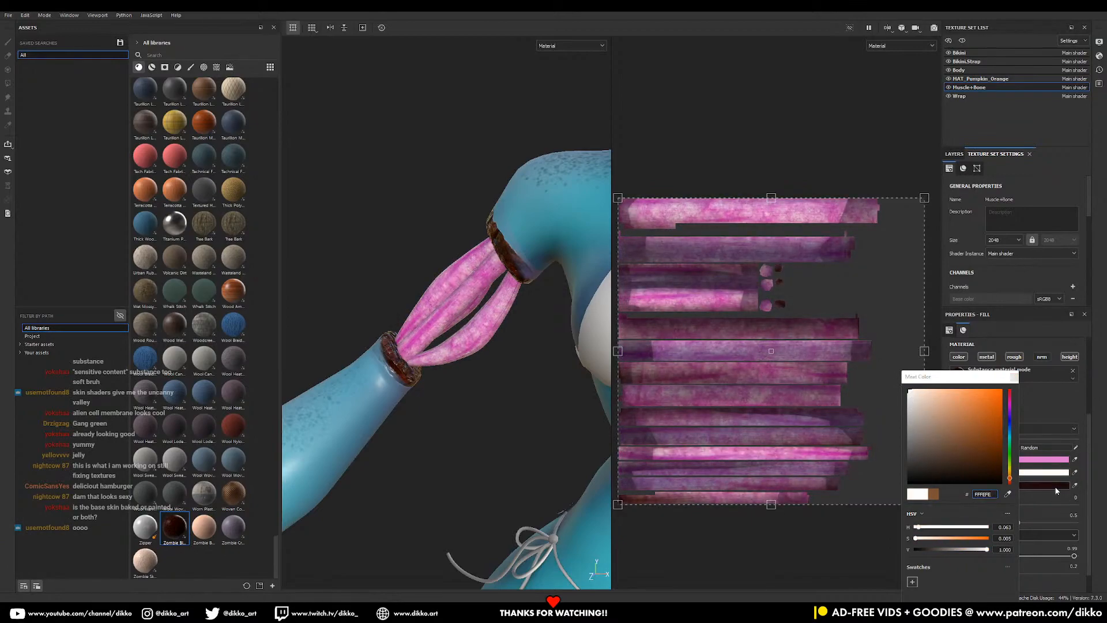
{"action": "left_click", "coordinate": [1049, 488]}
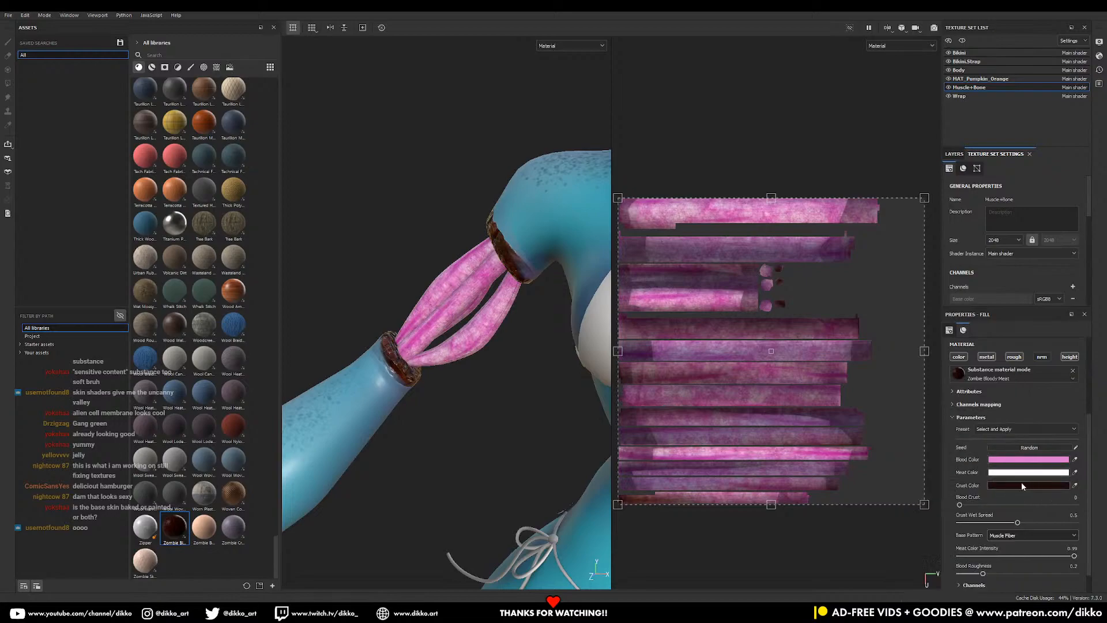
{"action": "left_click", "coordinate": [1022, 486]}
{"action": "left_click_drag", "start_coordinate": [997, 469], "coordinate": [936, 462]}
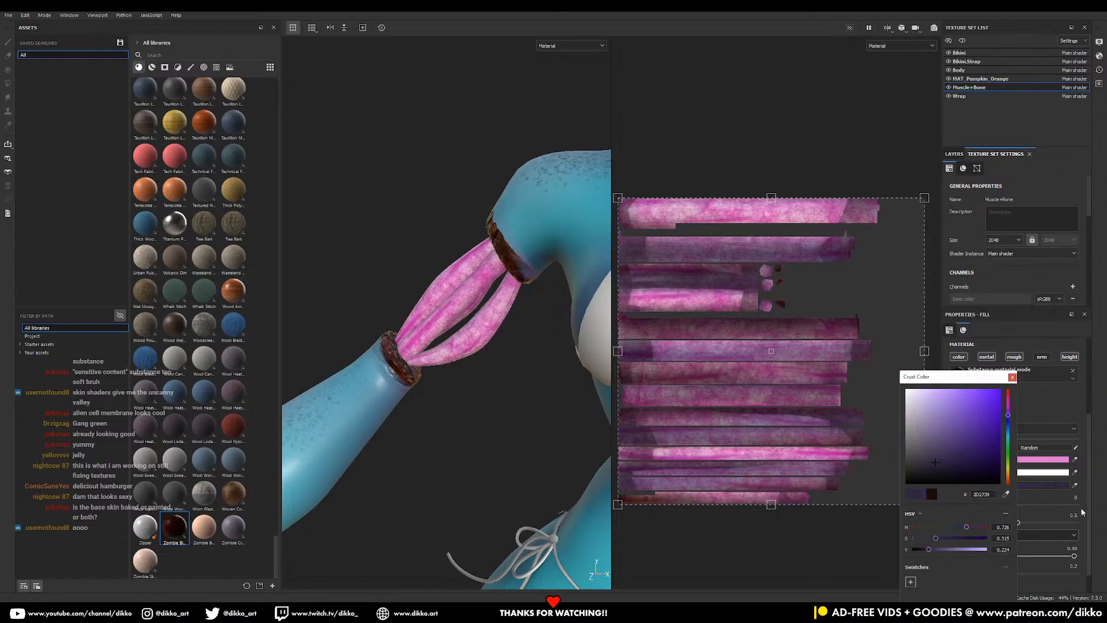
- Turn the Meat Color deep magenta and raise Blood Crust to 0.45
{"action": "left_click", "coordinate": [1048, 474]}
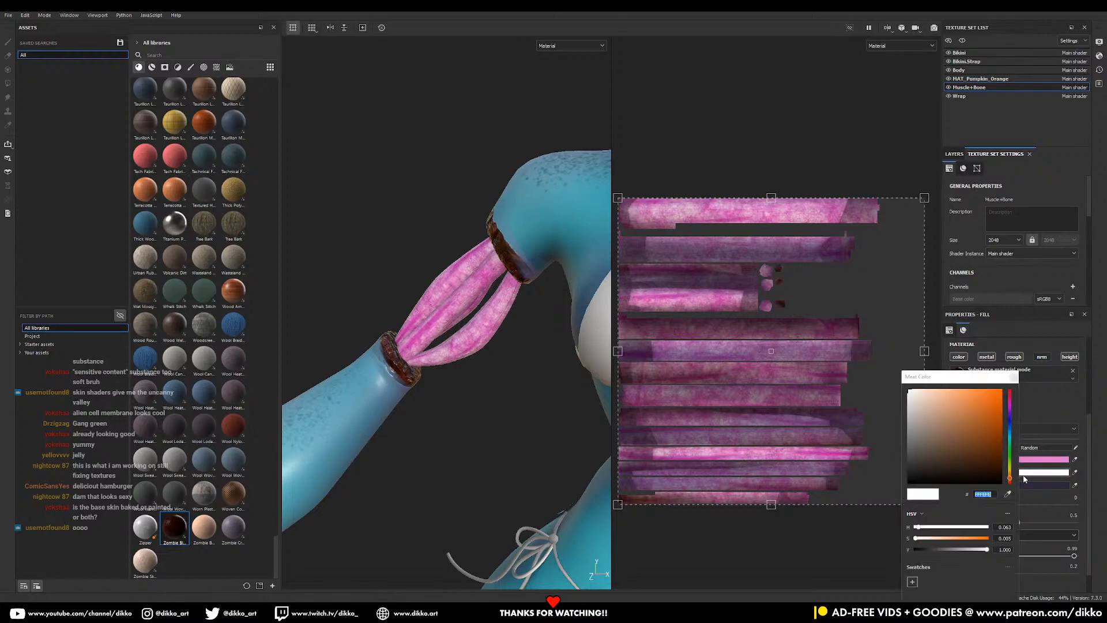
{"action": "left_click_drag", "start_coordinate": [1007, 434], "coordinate": [939, 398]}
{"action": "left_click", "coordinate": [1053, 462]}
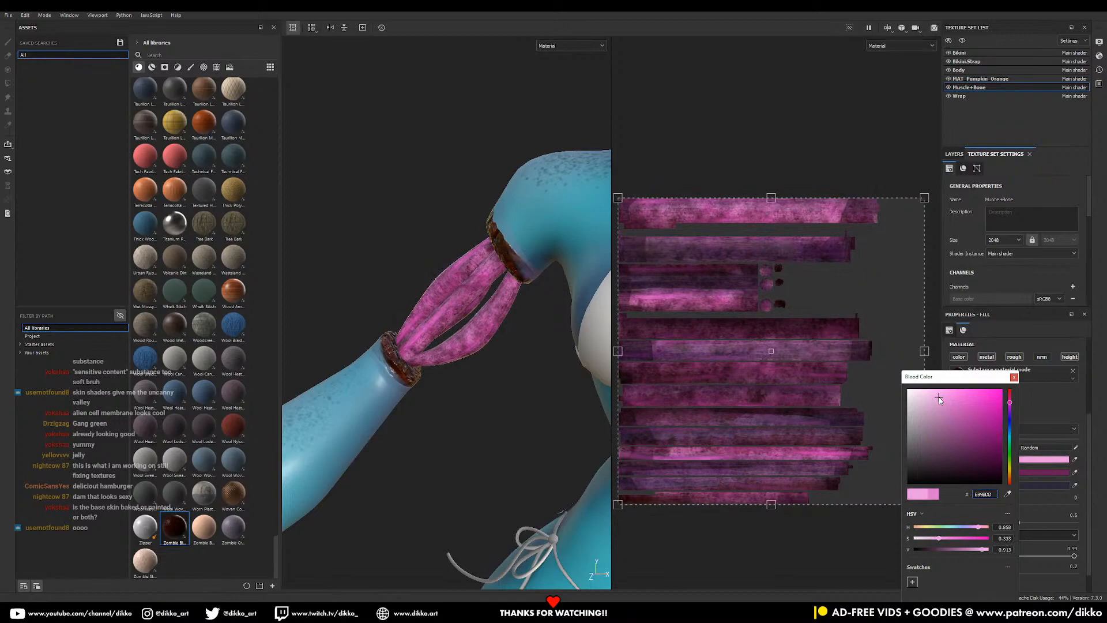
{"action": "left_click", "coordinate": [1050, 455]}
{"action": "left_click", "coordinate": [1014, 378]}
{"action": "left_click_drag", "start_coordinate": [960, 505], "coordinate": [1013, 506]}
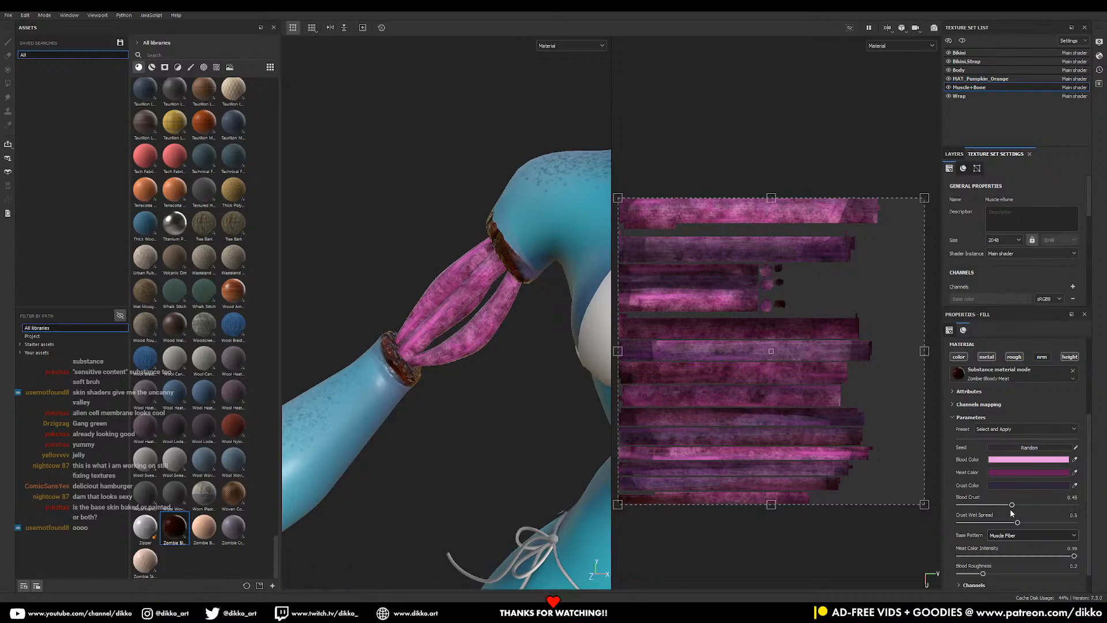
- Set Crust Wet Spread to 0.46 and Blood Roughness to 0.39
{"action": "scroll", "coordinate": [978, 535], "scroll_direction": "down", "scroll_amount": 1}
{"action": "mouse_move", "coordinate": [1018, 496]}
{"action": "left_mouse_down"}
{"action": "mouse_move", "coordinate": [1045, 496]}
{"action": "mouse_move", "coordinate": [1013, 496]}
{"action": "left_mouse_up"}
{"action": "mouse_move", "coordinate": [983, 546]}
{"action": "left_mouse_down"}
{"action": "mouse_move", "coordinate": [1056, 547]}
{"action": "mouse_move", "coordinate": [983, 547]}
{"action": "mouse_move", "coordinate": [1000, 546]}
{"action": "left_mouse_up"}
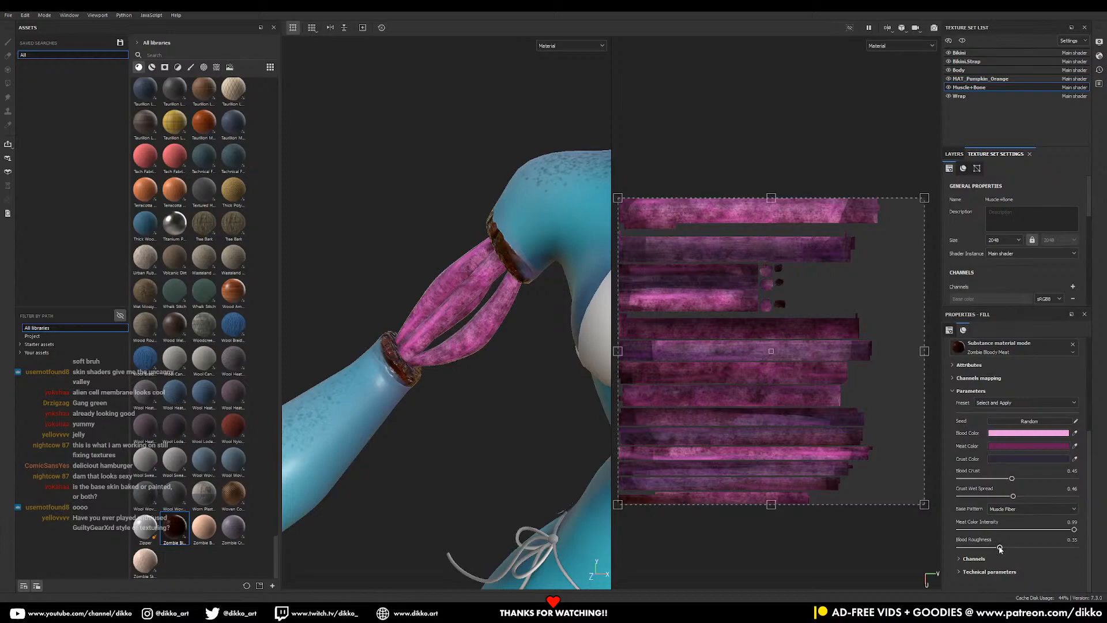
{"action": "left_click_drag", "start_coordinate": [1002, 547], "coordinate": [1006, 546]}
- Expand Channels and Technical parameters and lower Height Range to 0.43
{"action": "left_click", "coordinate": [962, 559]}
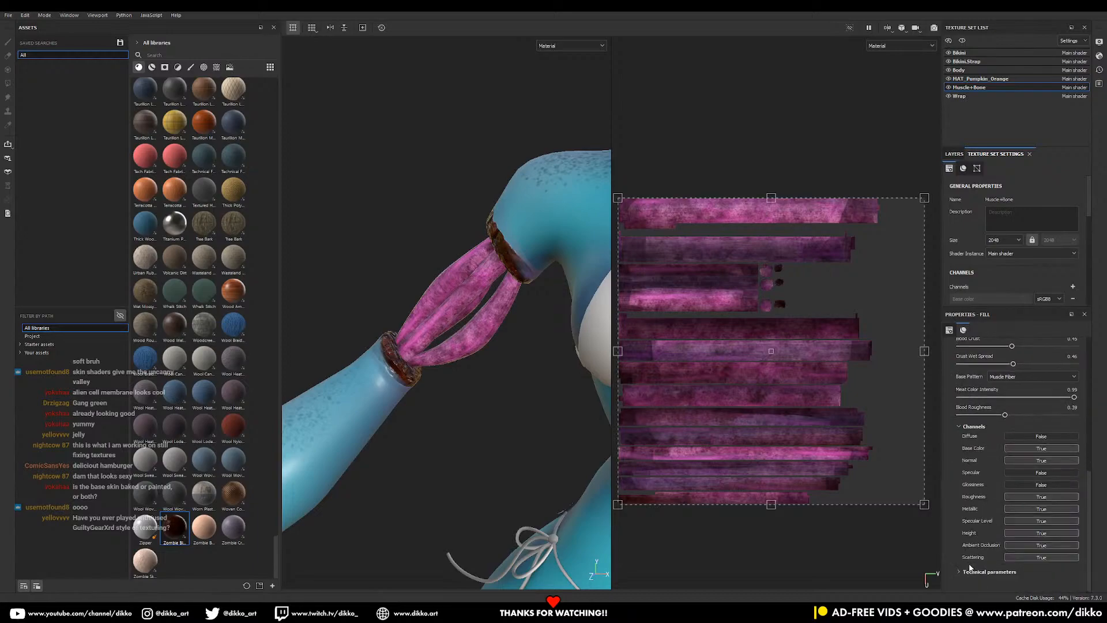
{"action": "left_click", "coordinate": [972, 571]}
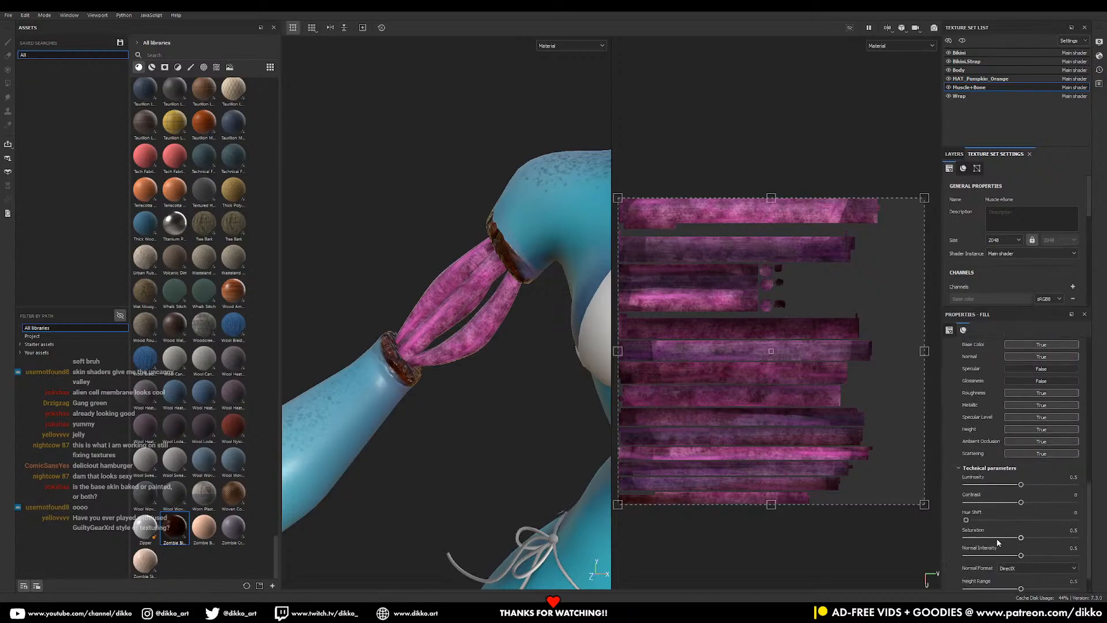
{"action": "scroll", "coordinate": [989, 571], "scroll_direction": "down", "scroll_amount": 2}
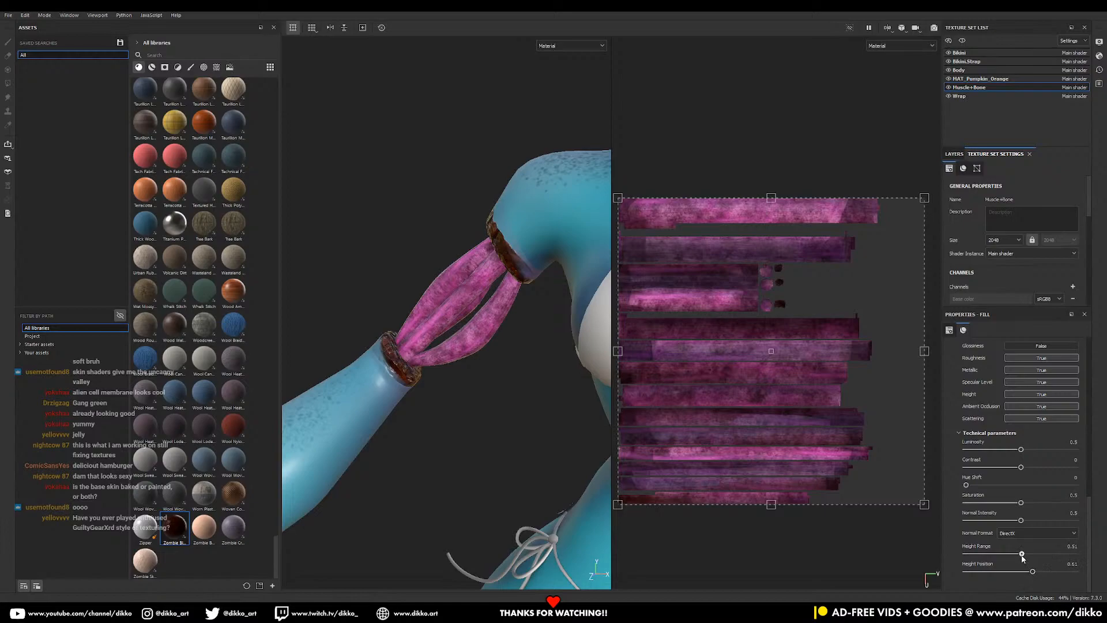
{"action": "left_click_drag", "start_coordinate": [521, 474], "coordinate": [528, 400], "text": "alt"}
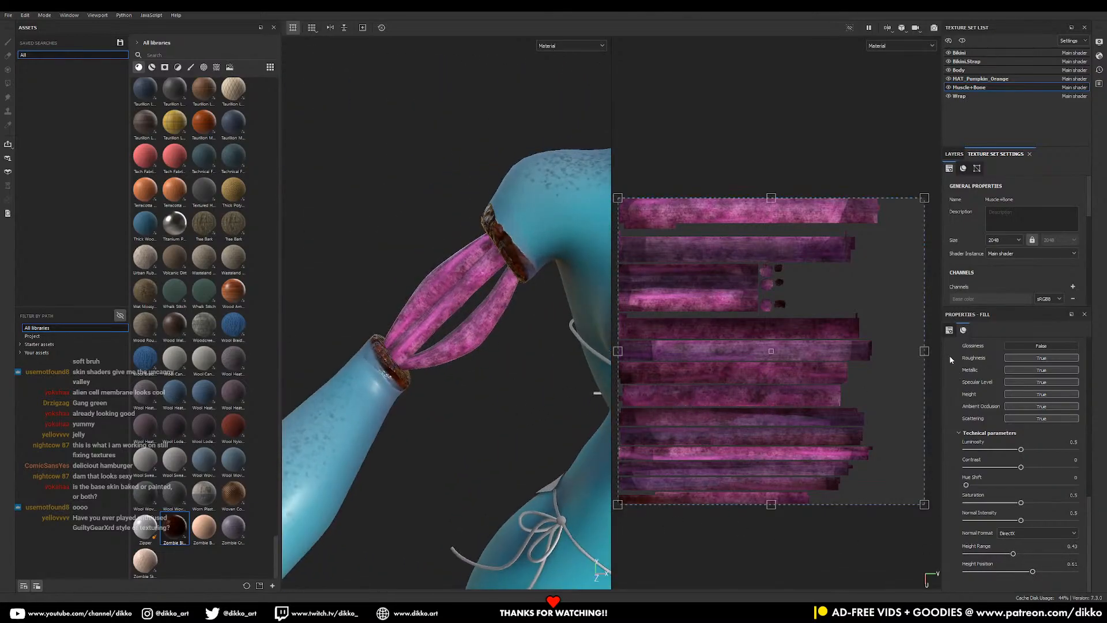
{"action": "left_click", "coordinate": [963, 333]}
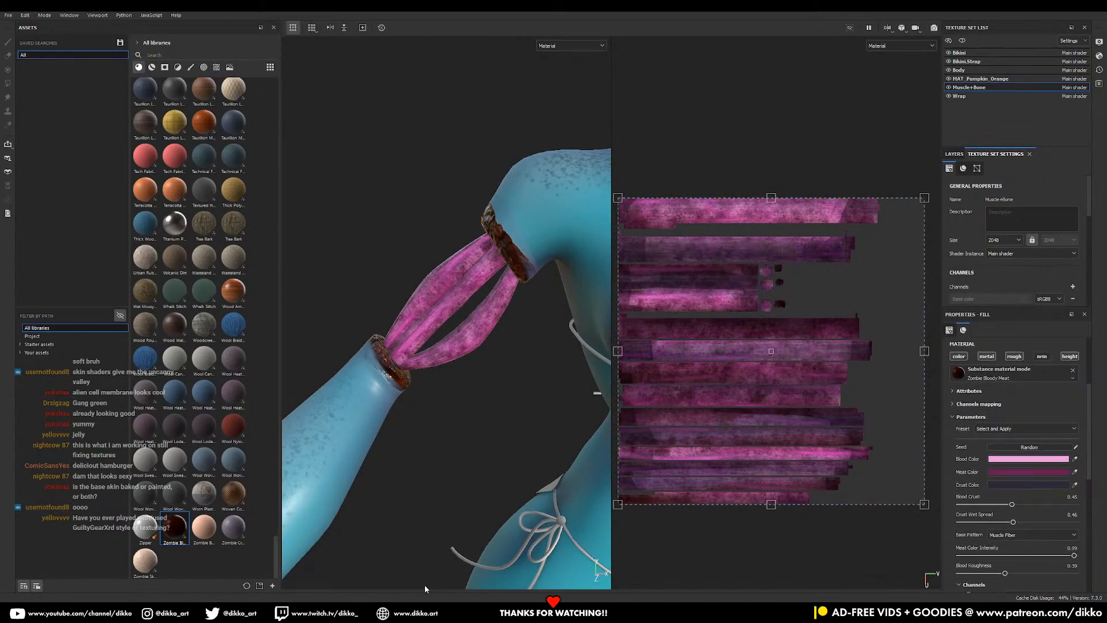
{"action": "right_click_drag", "start_coordinate": [437, 318], "coordinate": [487, 462], "text": "alt"}
{"action": "left_click_drag", "start_coordinate": [487, 462], "coordinate": [493, 420], "text": "alt"}
{"action": "middle_click_drag", "start_coordinate": [494, 420], "coordinate": [469, 425], "text": "alt"}
{"action": "right_click_drag", "start_coordinate": [469, 425], "coordinate": [547, 537], "text": "alt"}
{"action": "left_click_drag", "start_coordinate": [508, 490], "coordinate": [453, 465], "text": "alt"}
{"action": "middle_click_drag", "start_coordinate": [453, 465], "coordinate": [480, 443], "text": "alt"}
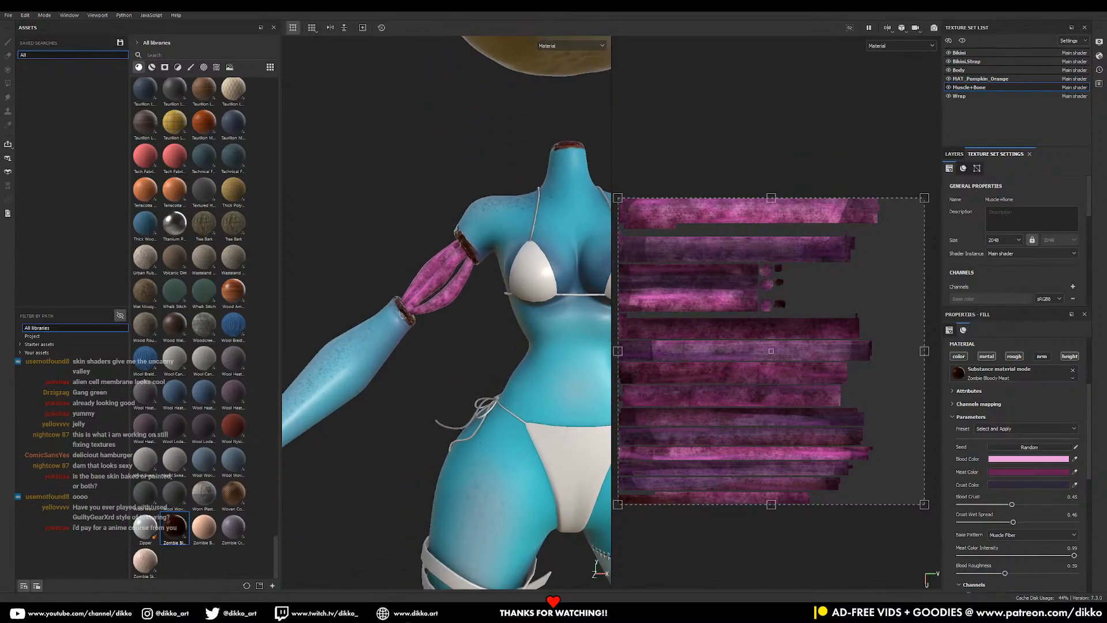
- Search the Substance 3D Assets site for 'bone'
{"action": "mouse_move", "coordinate": [402, 611]}
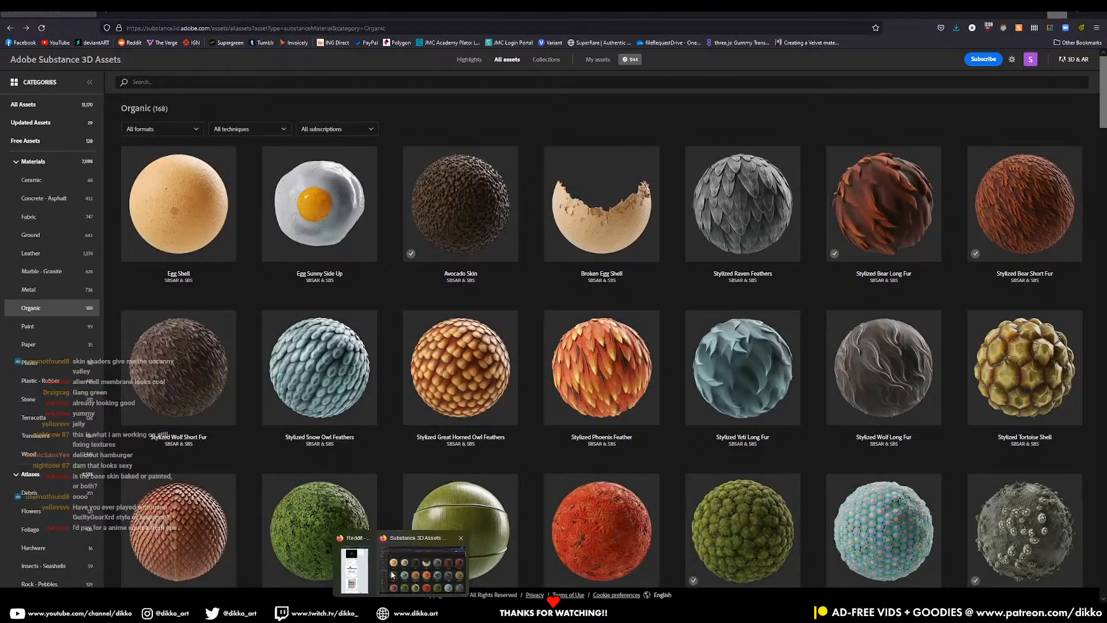
{"action": "left_click", "coordinate": [390, 570]}
{"action": "left_click", "coordinate": [134, 82]}
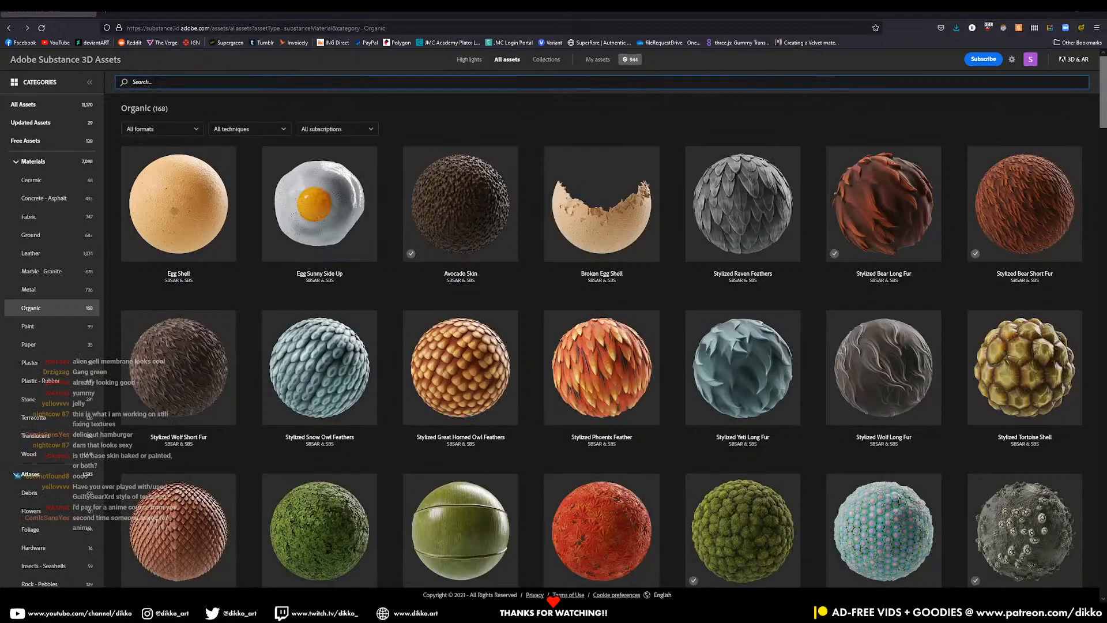
{"action": "type", "text": "bone"}
{"action": "key", "text": "Return"}
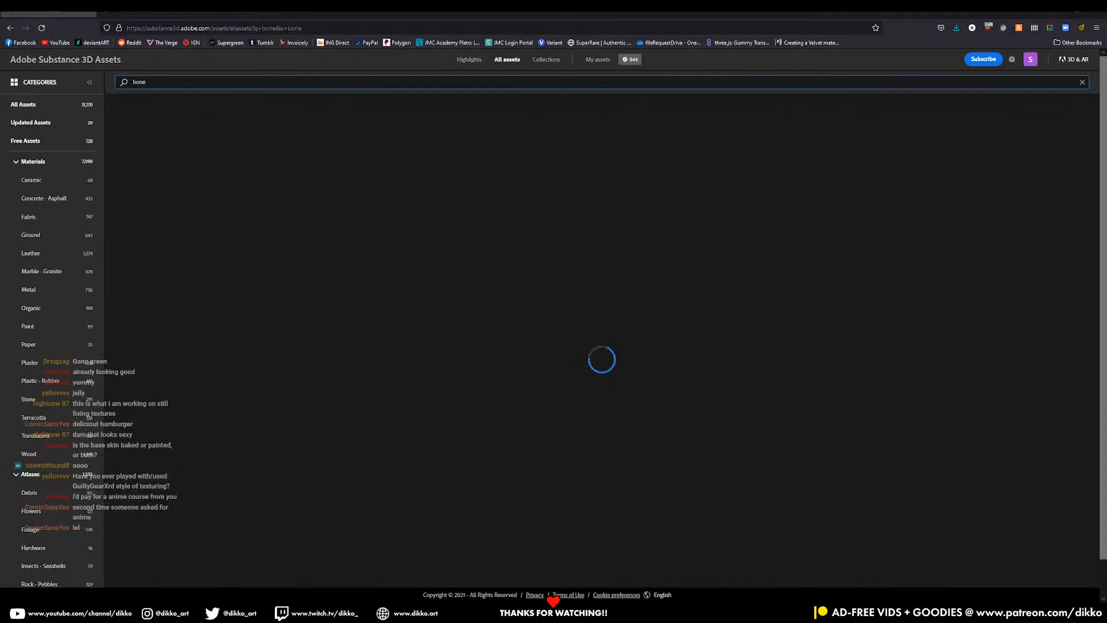
- Download the Bone material as bone.sbsar to the Desktop and return to Painter
{"action": "left_click", "coordinate": [214, 252]}
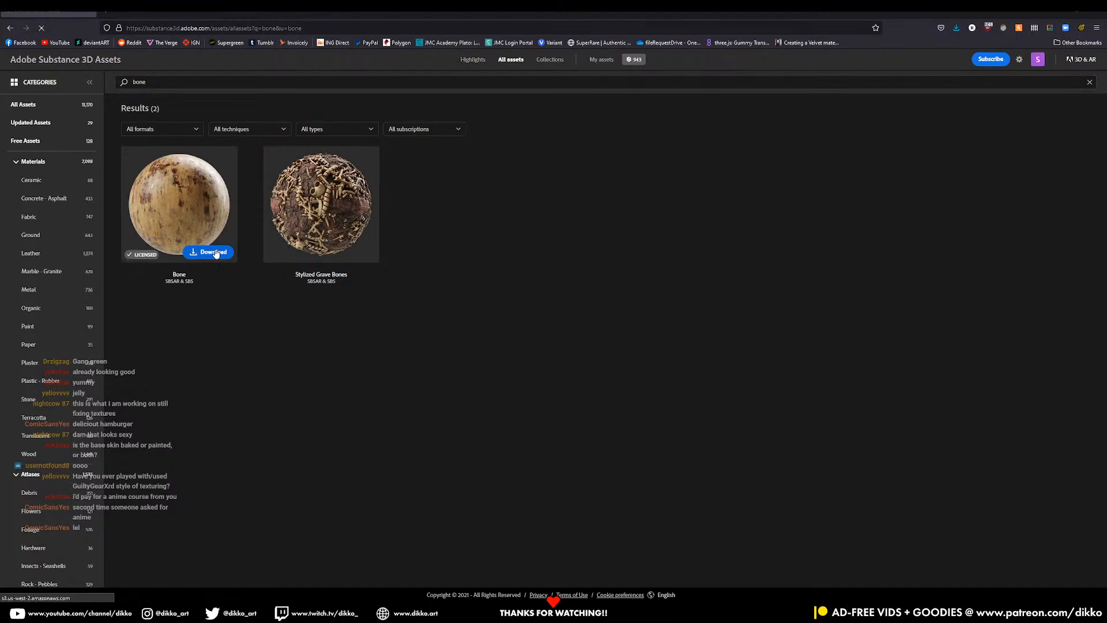
{"action": "left_click", "coordinate": [639, 389]}
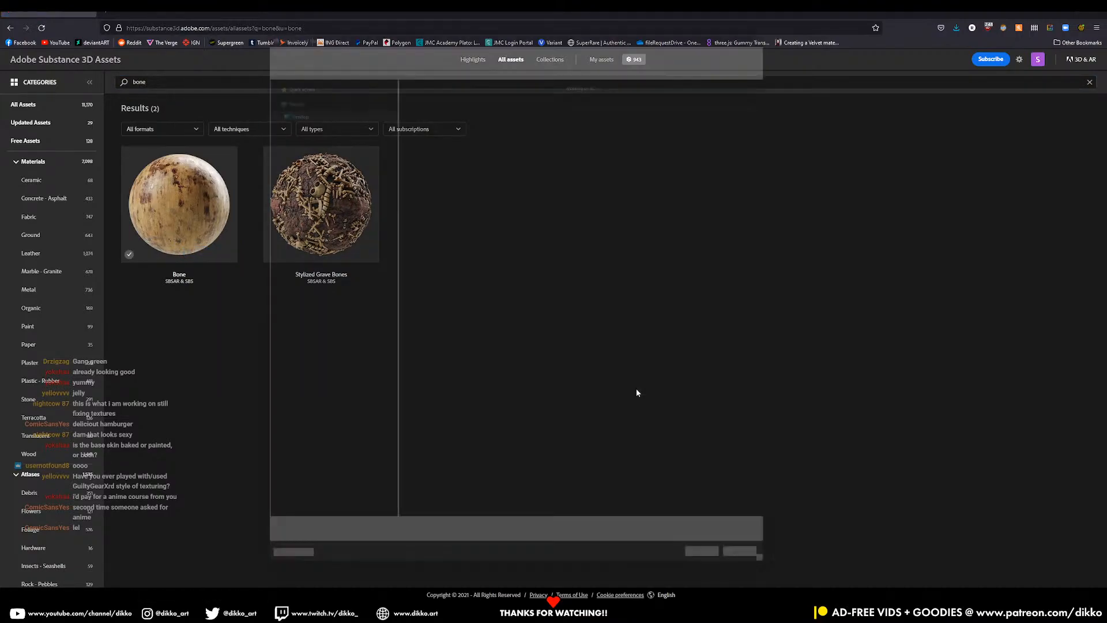
{"action": "left_click", "coordinate": [719, 588]}
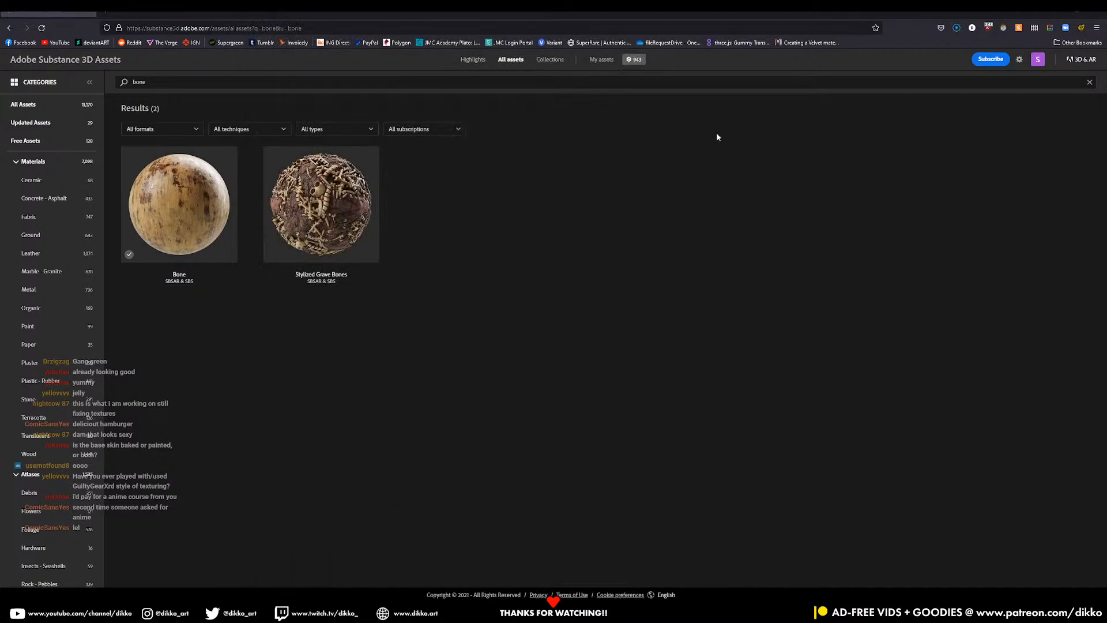
{"action": "left_click", "coordinate": [1063, 14]}
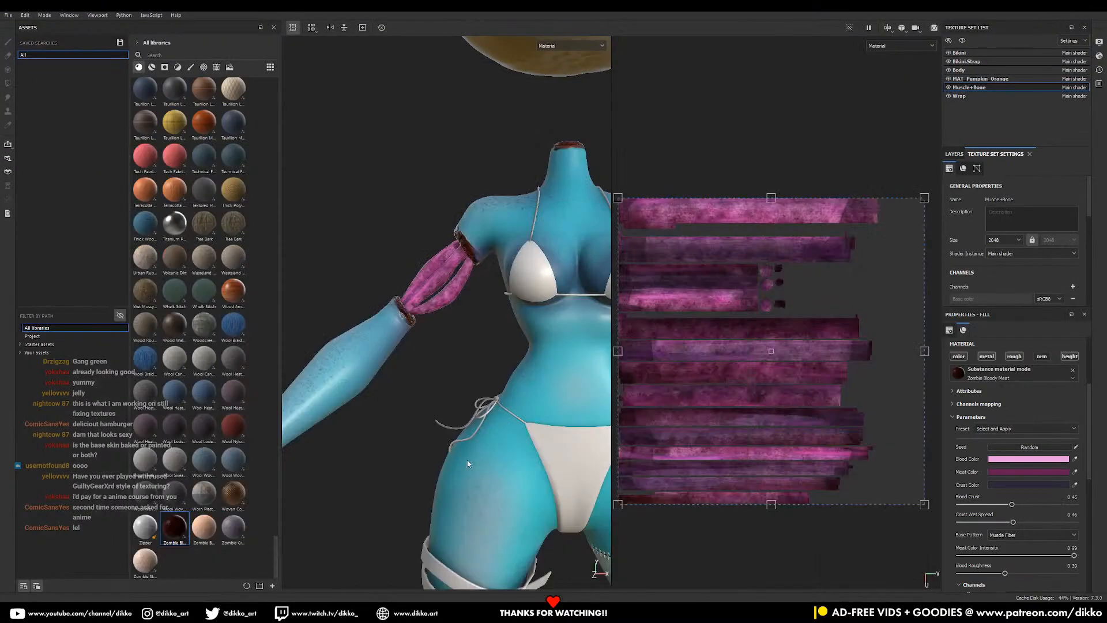
- Drop bone.sbsar onto the Assets shelf, targeting the your_assets library as a basematerial
{"action": "mouse_move", "coordinate": [385, 611]}
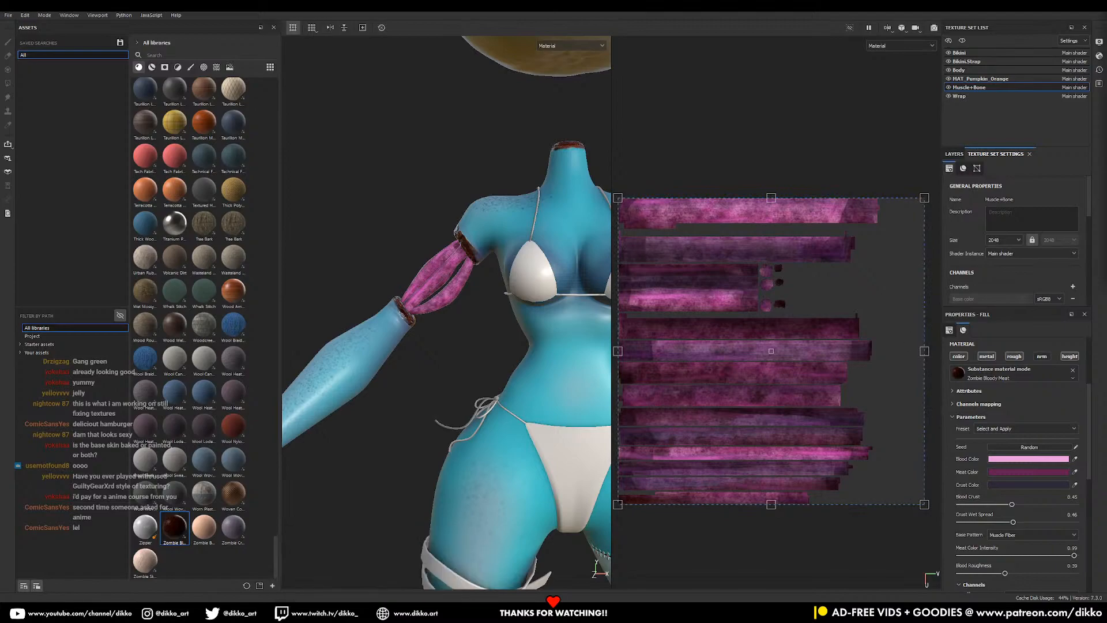
{"action": "left_click_drag", "start_coordinate": [921, 260], "coordinate": [210, 588]}
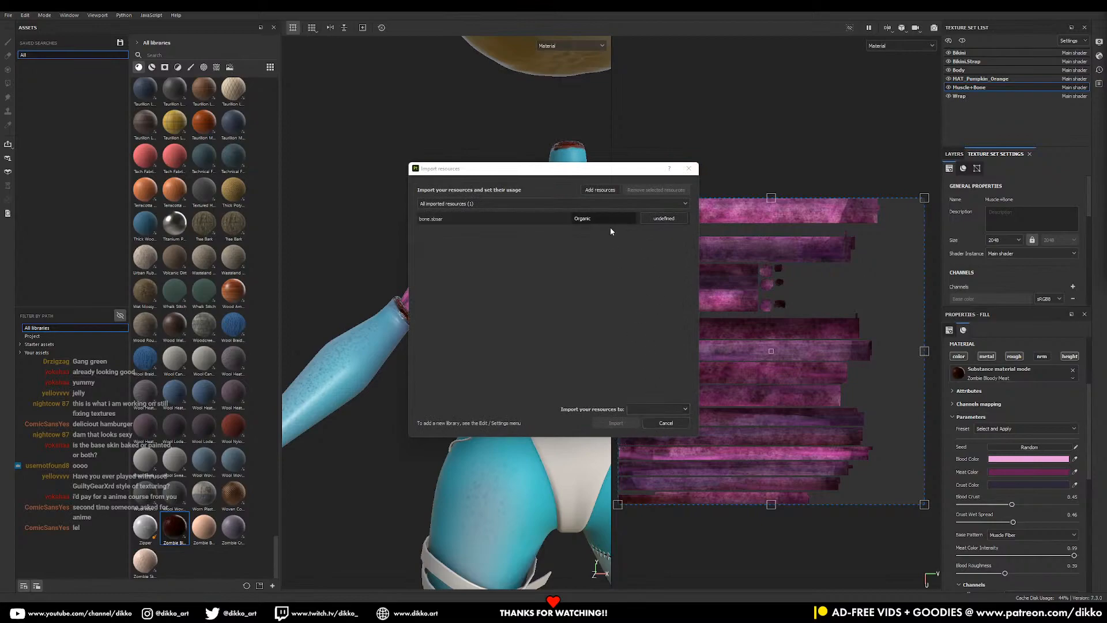
{"action": "left_click", "coordinate": [657, 409]}
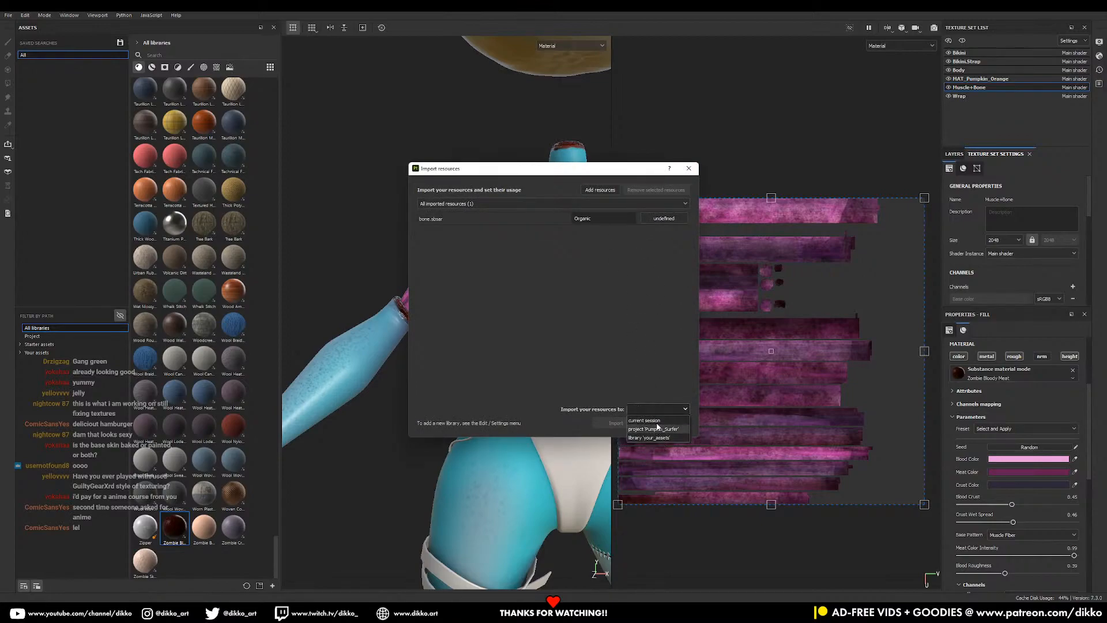
{"action": "left_click", "coordinate": [648, 438]}
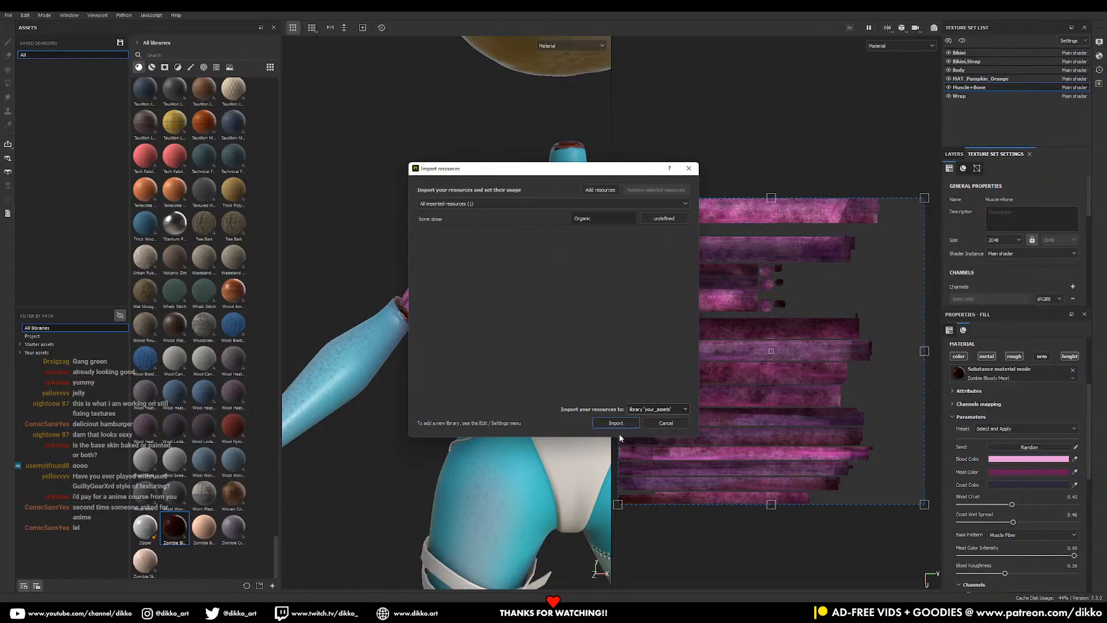
{"action": "left_click", "coordinate": [663, 218]}
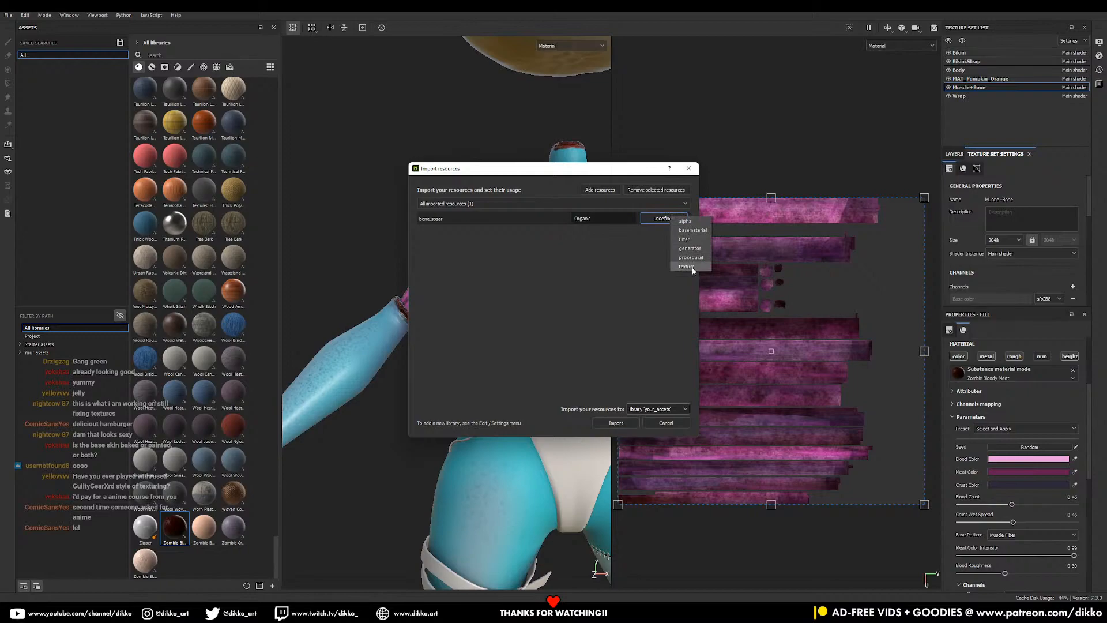
{"action": "left_click", "coordinate": [693, 230]}
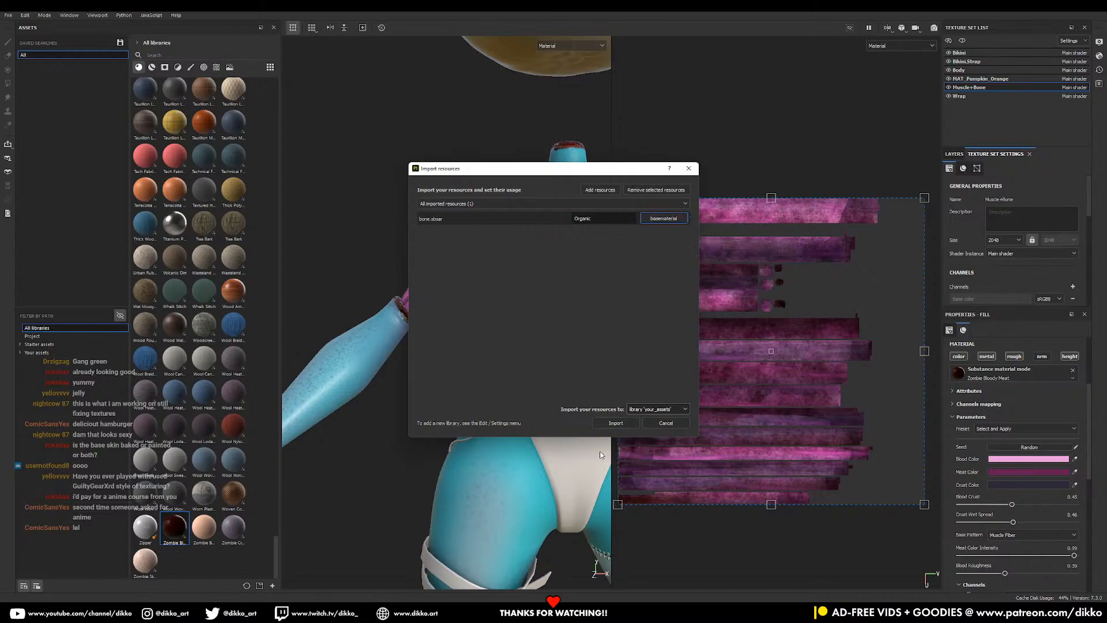
- Import the Bone material and drag it onto the arm in the viewport
{"action": "left_click", "coordinate": [616, 423]}
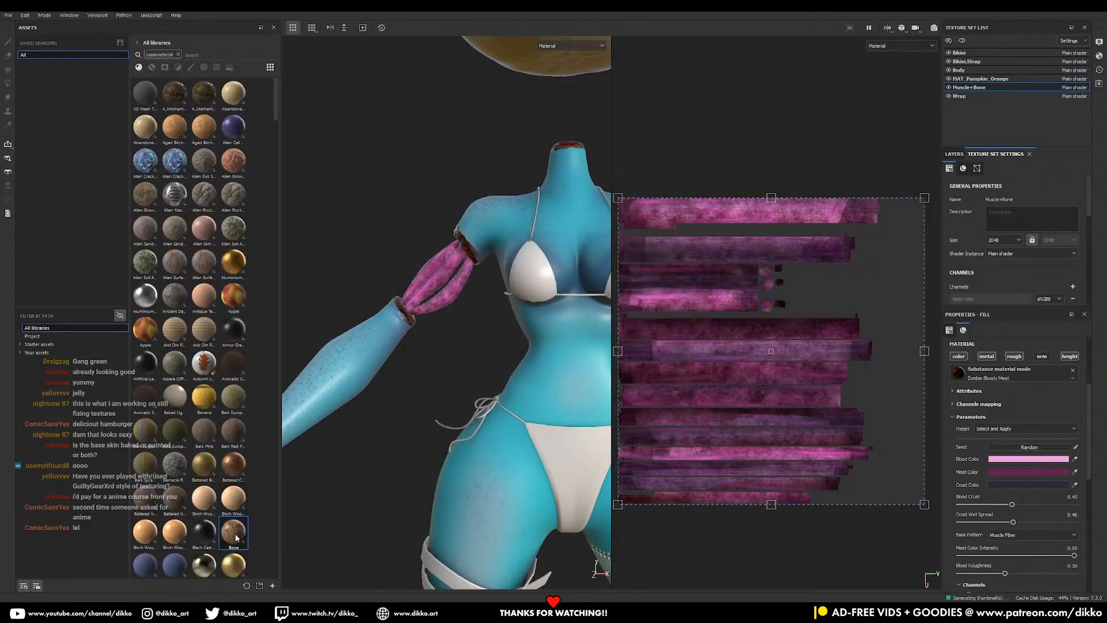
{"action": "scroll", "coordinate": [420, 231], "scroll_direction": "up", "scroll_amount": 2}
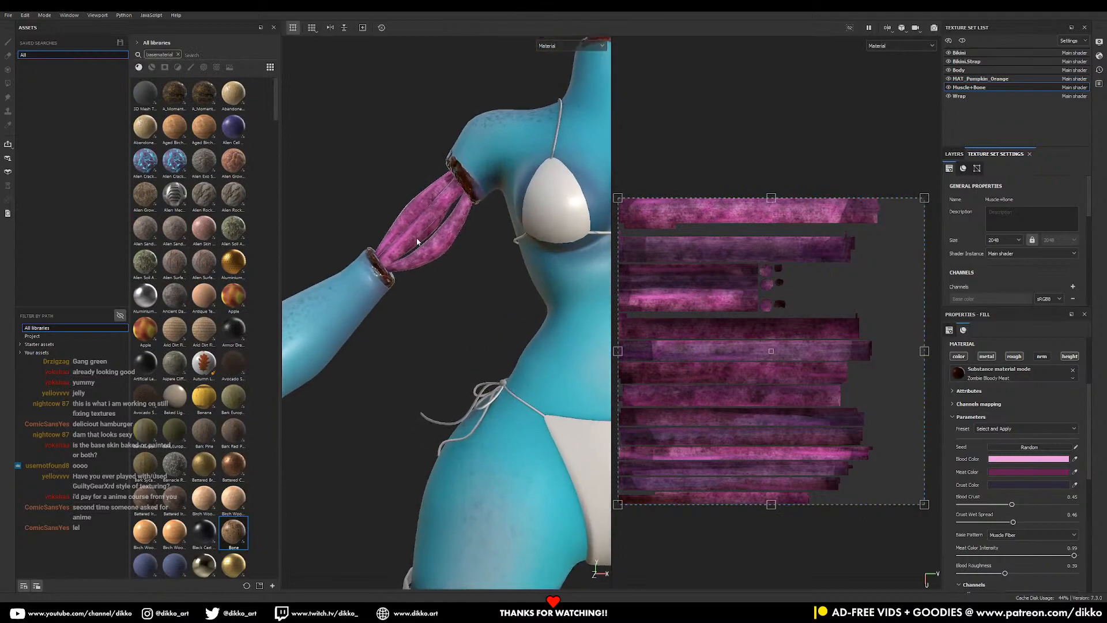
{"action": "left_click_drag", "start_coordinate": [239, 544], "coordinate": [423, 231]}
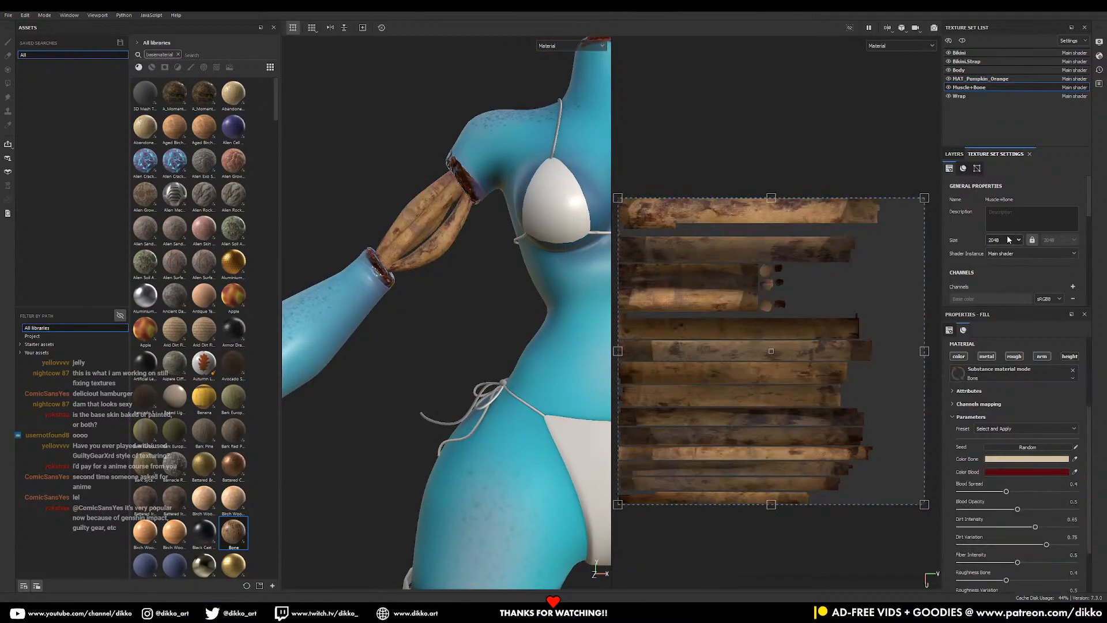
- Add a black mask to the Bone layer
{"action": "left_click", "coordinate": [955, 154]}
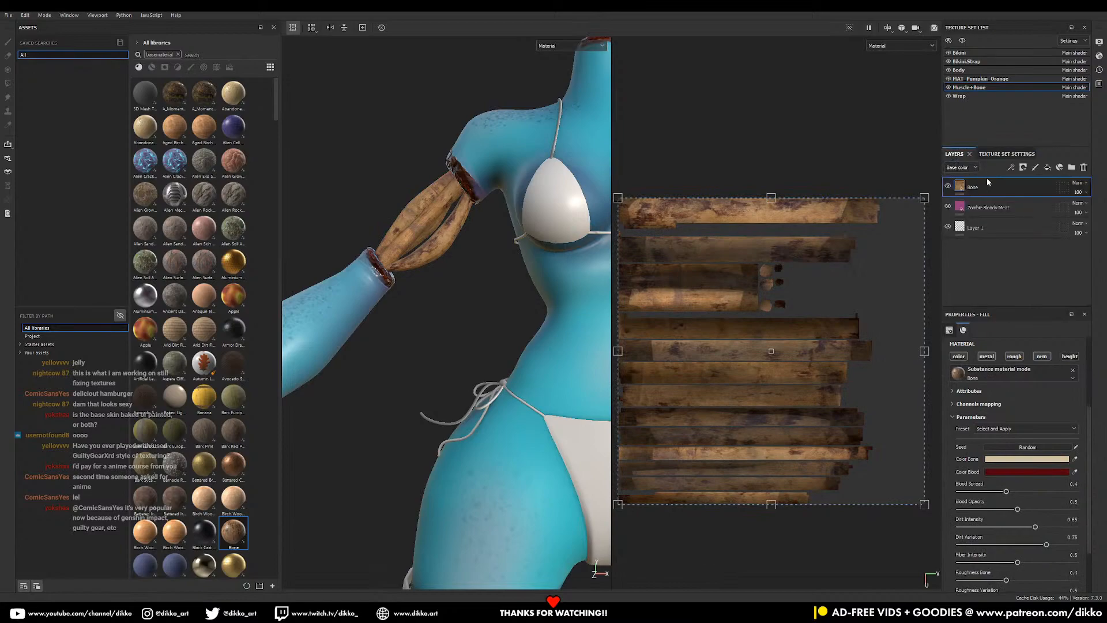
{"action": "left_click", "coordinate": [1023, 168]}
{"action": "left_click", "coordinate": [1023, 208]}
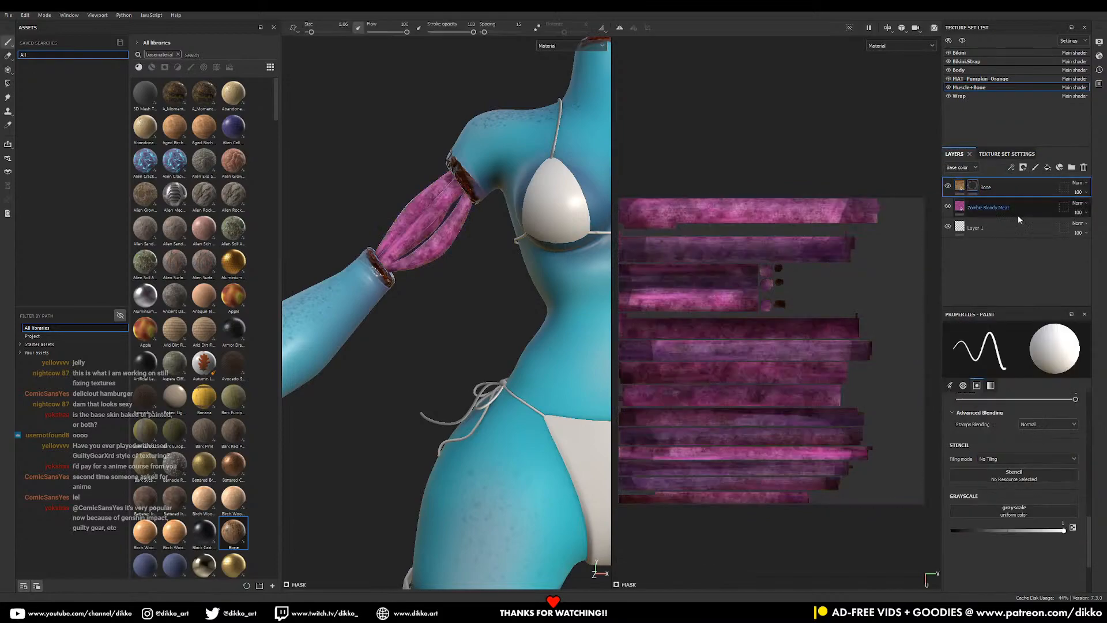
- Polygon-fill the arm bone's UV island in UV chunk mode, then select the Bone layer
{"action": "left_click", "coordinate": [7, 83]}
{"action": "left_click", "coordinate": [1018, 329]}
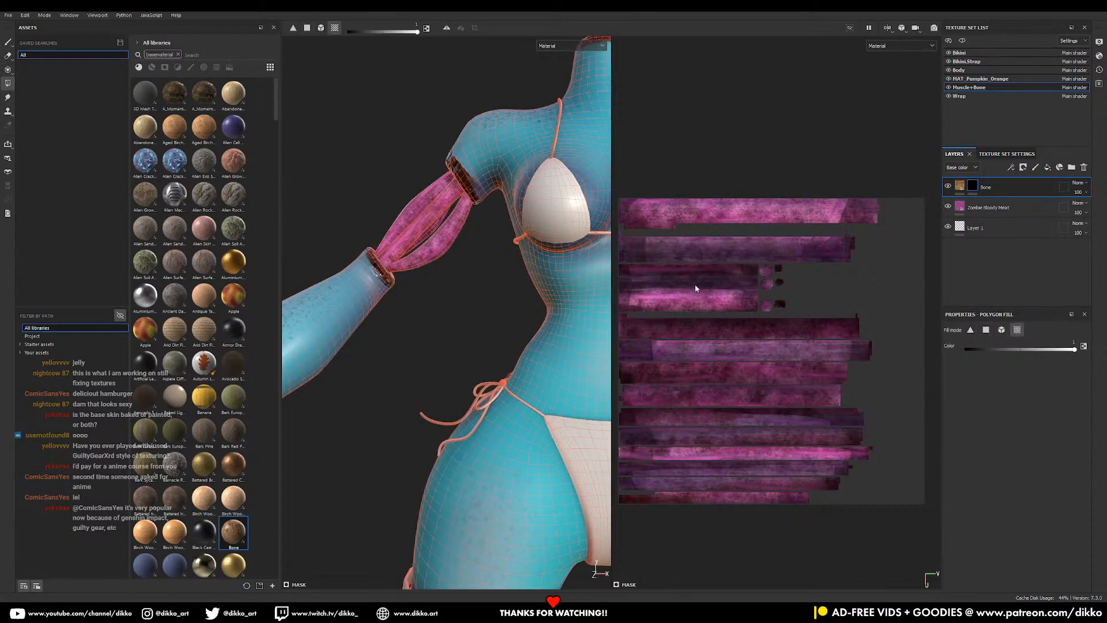
{"action": "left_click", "coordinate": [688, 298]}
{"action": "left_click_drag", "start_coordinate": [386, 287], "coordinate": [411, 300], "text": "alt"}
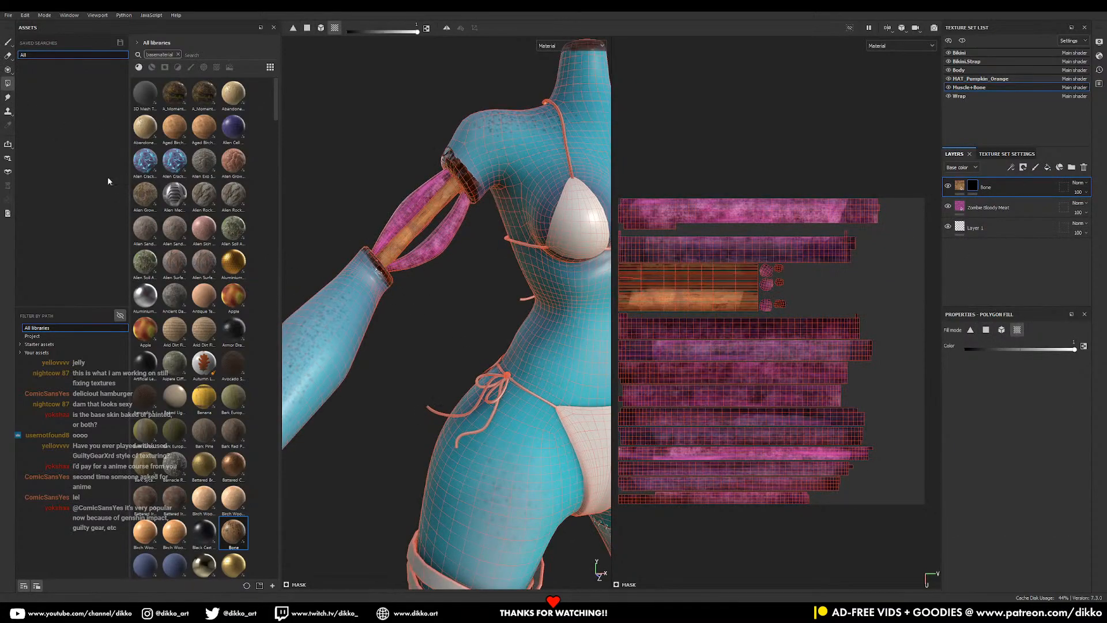
{"action": "left_click", "coordinate": [8, 42]}
{"action": "left_click_drag", "start_coordinate": [473, 337], "coordinate": [450, 340], "text": "alt"}
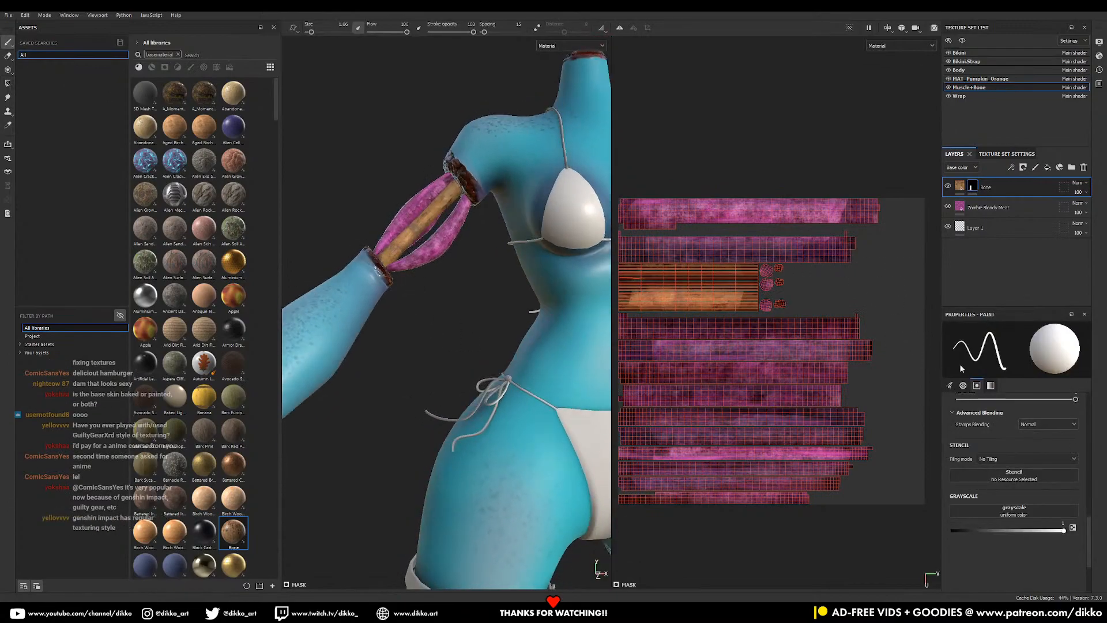
{"action": "left_click", "coordinate": [986, 187]}
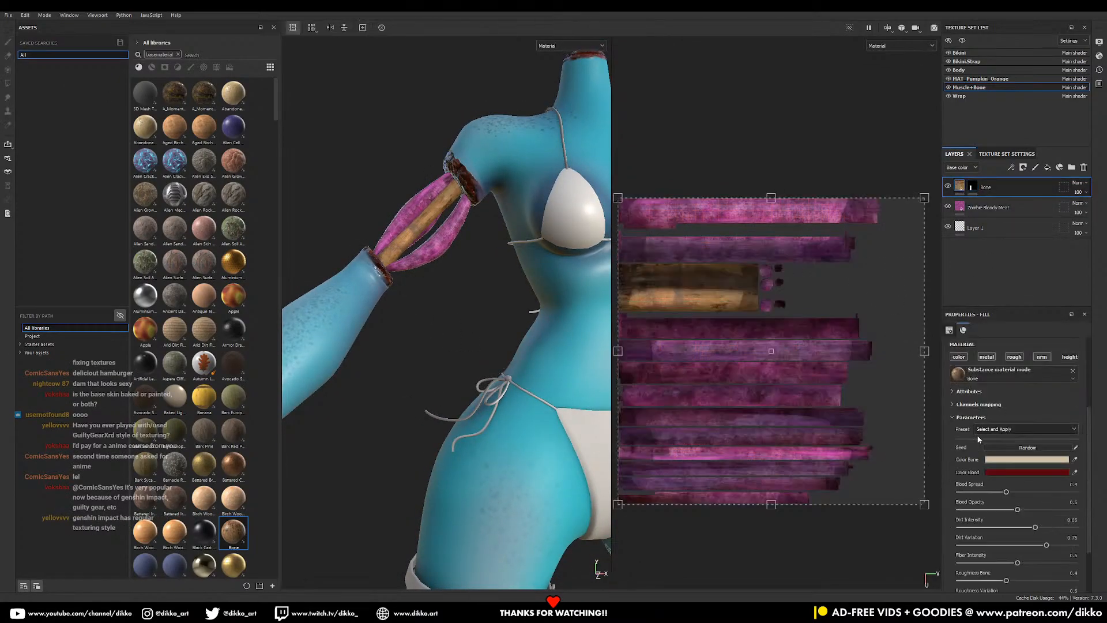
- Brighten the arm bone colour to near white
{"action": "left_click", "coordinate": [1015, 459]}
{"action": "left_click_drag", "start_coordinate": [918, 402], "coordinate": [893, 384]}
{"action": "left_click", "coordinate": [1062, 427]}
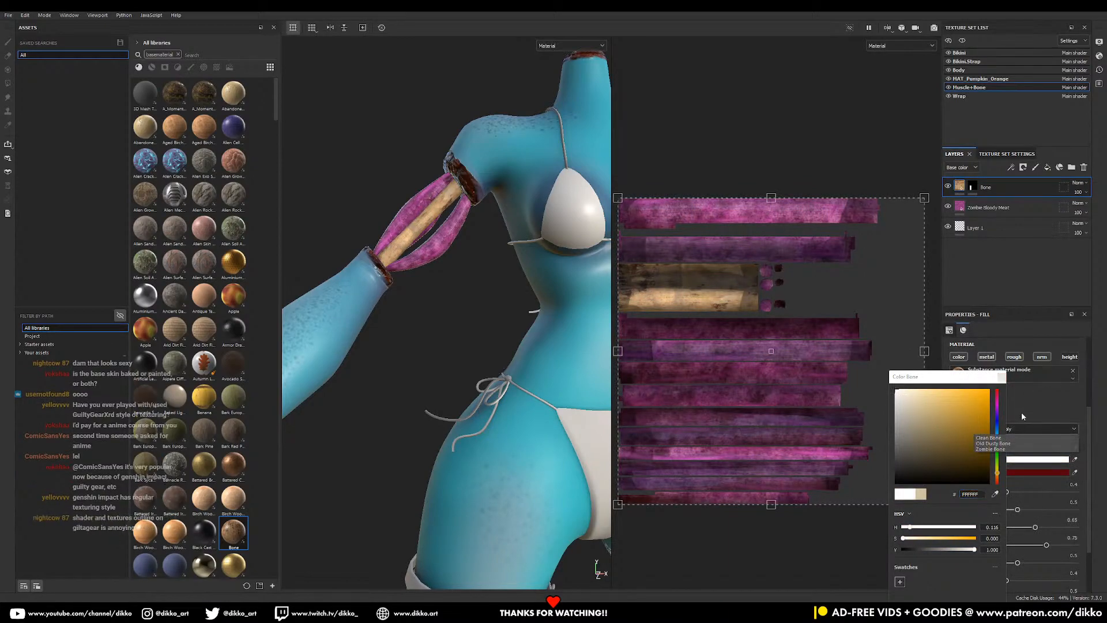
{"action": "left_click", "coordinate": [1003, 377]}
{"action": "left_click", "coordinate": [1002, 378]}
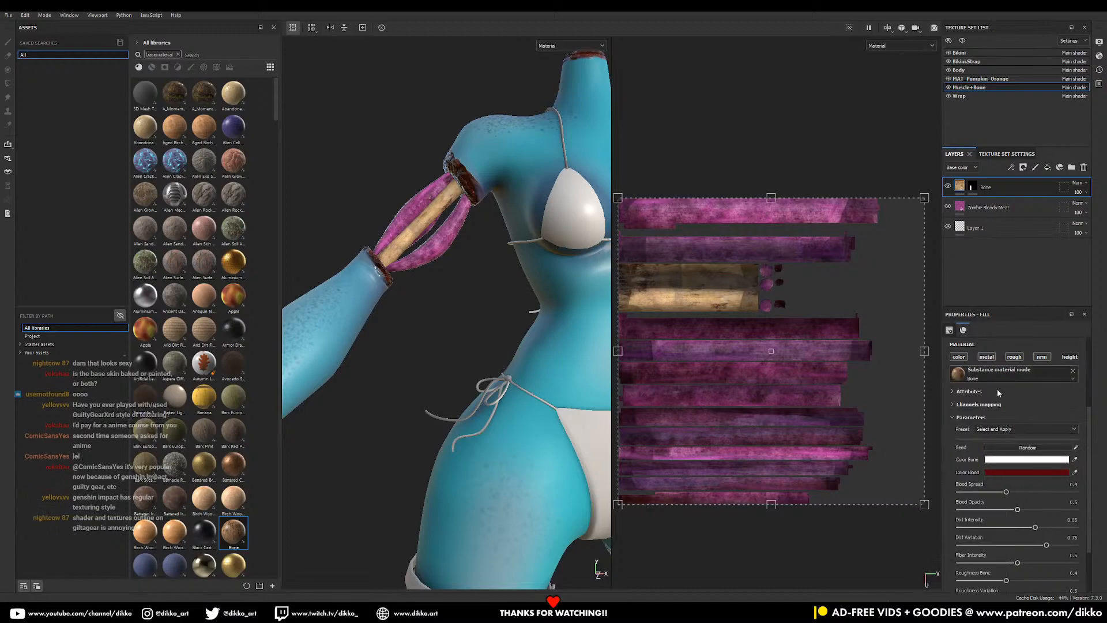
- Lower the bone's Blood Opacity and set Blood Spread to 0.63
{"action": "left_click_drag", "start_coordinate": [393, 456], "coordinate": [601, 284], "text": "alt"}
{"action": "right_click_drag", "start_coordinate": [611, 304], "coordinate": [499, 365], "text": "alt"}
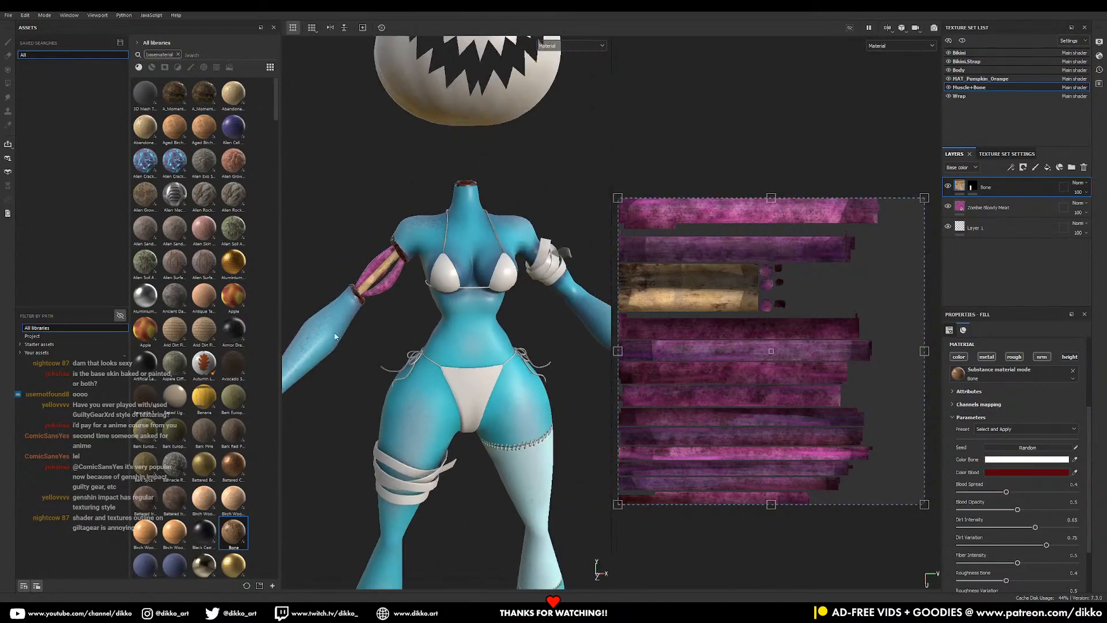
{"action": "middle_click_drag", "start_coordinate": [514, 385], "coordinate": [480, 277], "text": "alt"}
{"action": "left_click_drag", "start_coordinate": [480, 277], "coordinate": [463, 415], "text": "alt"}
{"action": "right_click_drag", "start_coordinate": [463, 415], "coordinate": [385, 309], "text": "alt"}
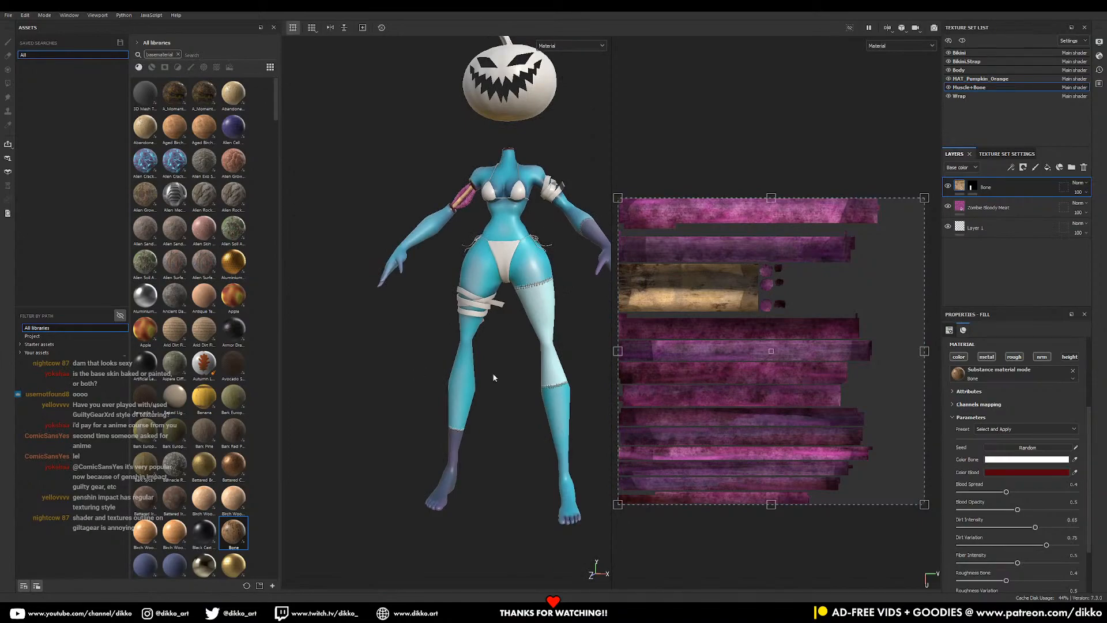
{"action": "middle_click_drag", "start_coordinate": [452, 277], "coordinate": [477, 352], "text": "alt"}
{"action": "right_click_drag", "start_coordinate": [482, 363], "coordinate": [690, 411], "text": "alt"}
{"action": "middle_click_drag", "start_coordinate": [456, 305], "coordinate": [490, 458], "text": "alt"}
{"action": "left_click_drag", "start_coordinate": [490, 458], "coordinate": [510, 429], "text": "alt"}
{"action": "right_click_drag", "start_coordinate": [510, 430], "coordinate": [600, 456], "text": "alt"}
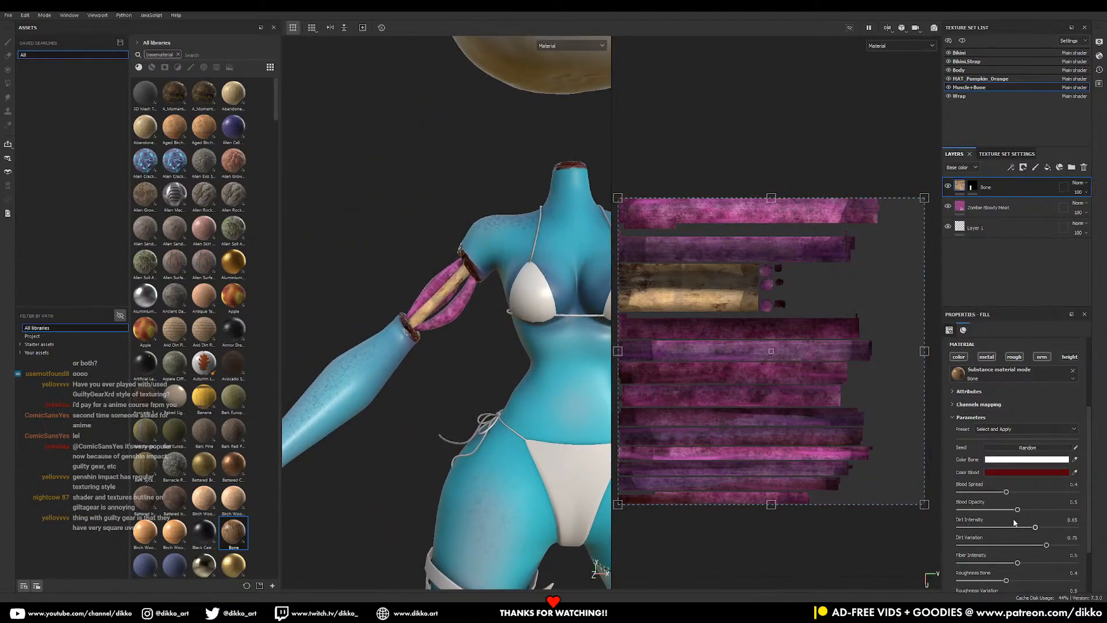
{"action": "left_click_drag", "start_coordinate": [1018, 511], "coordinate": [1089, 522]}
{"action": "left_click_drag", "start_coordinate": [1040, 493], "coordinate": [1032, 492]}
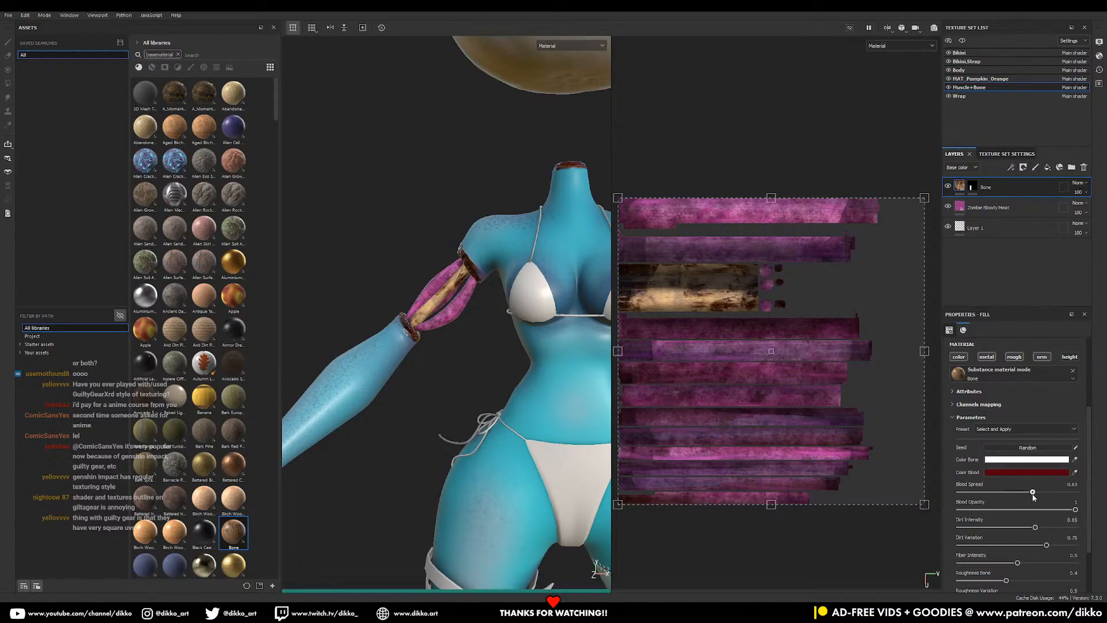
- Inspect the severed arm and whole figure, then save the project with Ctrl+S
{"action": "middle_click_drag", "start_coordinate": [482, 464], "coordinate": [411, 382], "text": "alt"}
{"action": "right_click_drag", "start_coordinate": [513, 389], "coordinate": [248, 405], "text": "alt"}
{"action": "middle_click_drag", "start_coordinate": [491, 455], "coordinate": [459, 327], "text": "alt"}
{"action": "left_click_drag", "start_coordinate": [458, 324], "coordinate": [414, 216], "text": "alt"}
{"action": "middle_click_drag", "start_coordinate": [414, 215], "coordinate": [486, 337], "text": "alt"}
{"action": "right_click_drag", "start_coordinate": [486, 337], "coordinate": [551, 374], "text": "alt"}
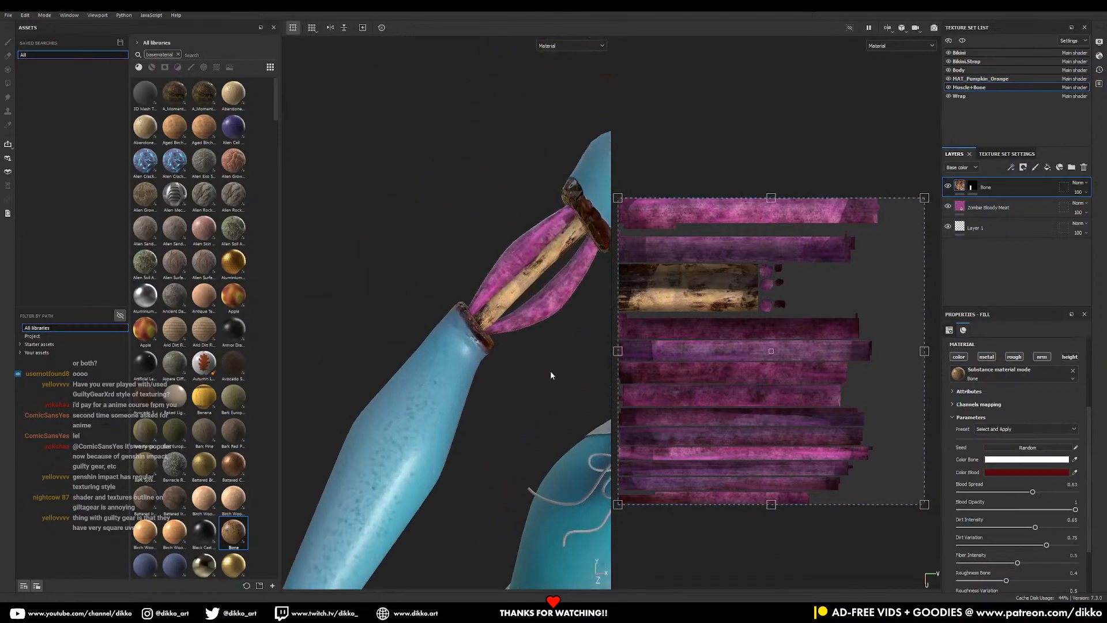
{"action": "left_click_drag", "start_coordinate": [550, 373], "coordinate": [470, 299], "text": "alt"}
{"action": "right_click_drag", "start_coordinate": [470, 299], "coordinate": [456, 435], "text": "alt"}
{"action": "middle_click_drag", "start_coordinate": [456, 435], "coordinate": [428, 349], "text": "alt"}
{"action": "right_click_drag", "start_coordinate": [428, 348], "coordinate": [368, 435], "text": "alt"}
{"action": "middle_click_drag", "start_coordinate": [368, 436], "coordinate": [514, 341], "text": "alt"}
{"action": "right_click_drag", "start_coordinate": [514, 340], "coordinate": [453, 369], "text": "alt"}
{"action": "left_click_drag", "start_coordinate": [457, 365], "coordinate": [525, 403], "text": "alt"}
{"action": "middle_click_drag", "start_coordinate": [524, 403], "coordinate": [502, 448], "text": "alt"}
{"action": "left_click_drag", "start_coordinate": [502, 449], "coordinate": [461, 432], "text": "alt"}
{"action": "key", "text": "ctrl+s"}
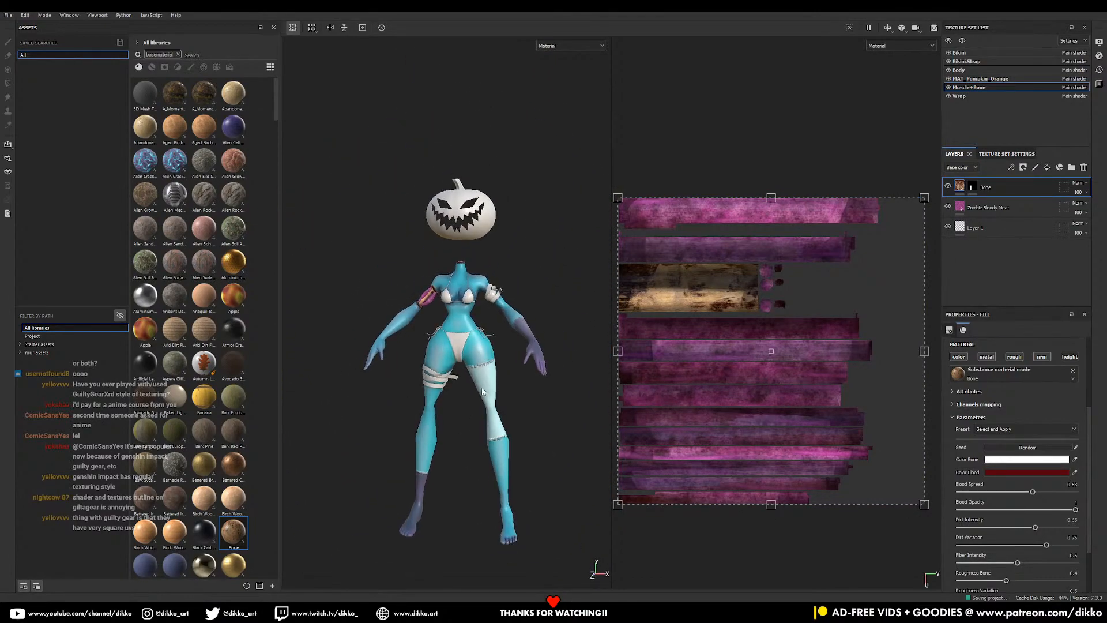
{"action": "scroll", "coordinate": [482, 347], "scroll_direction": "up", "scroll_amount": 6}
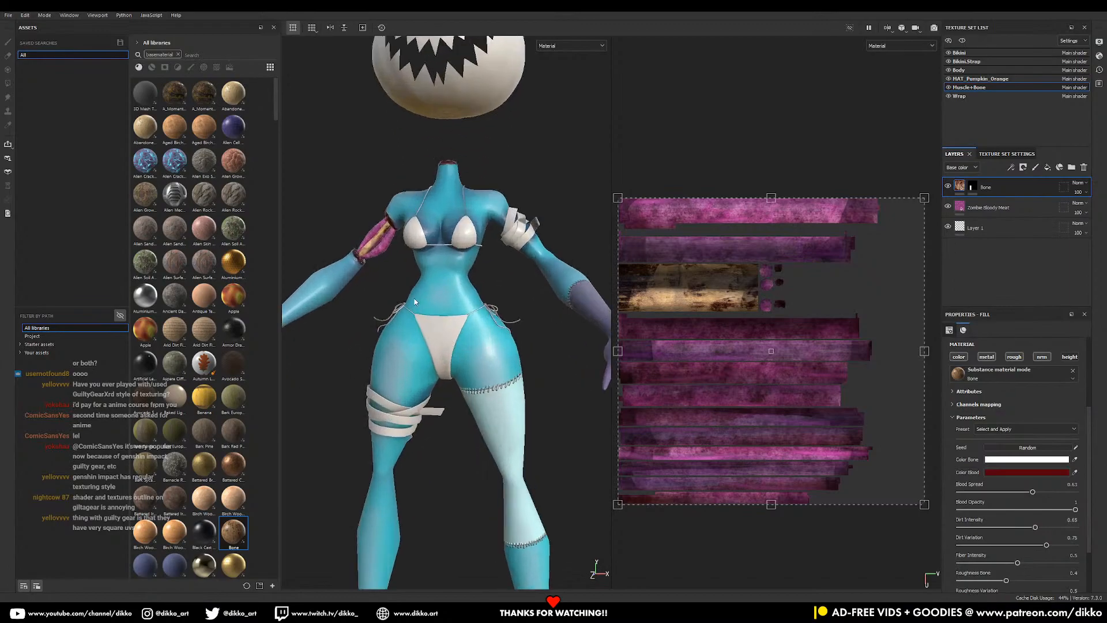
- Add the Zombie Bubbles Skin material as a layer above Body
{"action": "scroll", "coordinate": [197, 482], "scroll_direction": "down", "scroll_amount": 8}
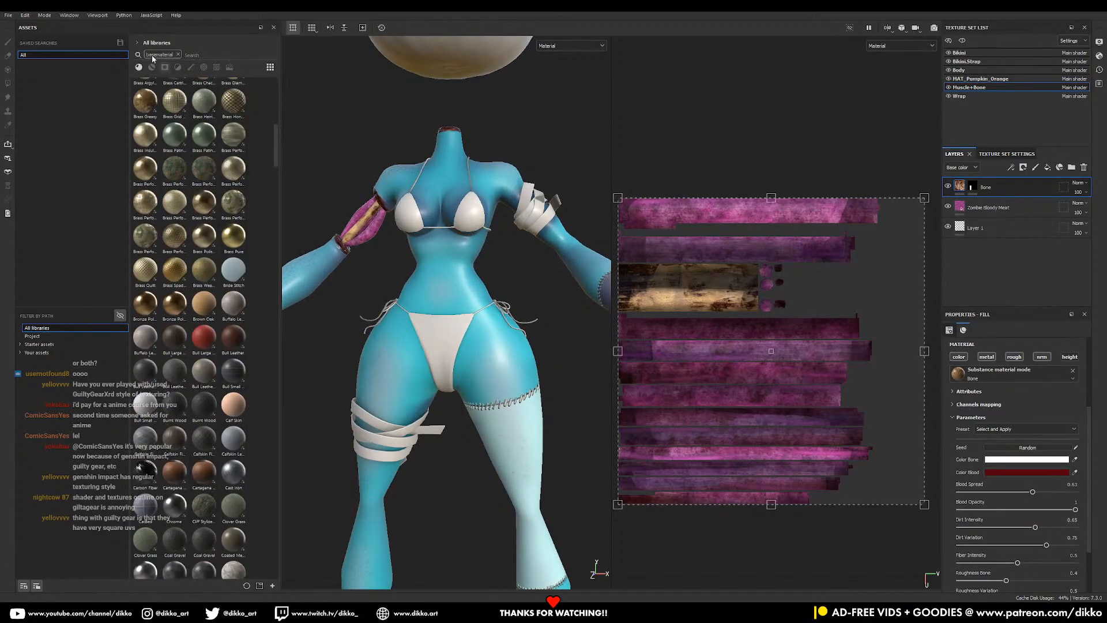
{"action": "scroll", "coordinate": [222, 496], "scroll_direction": "down", "scroll_amount": 10}
{"action": "scroll", "coordinate": [222, 496], "scroll_direction": "down", "scroll_amount": 15}
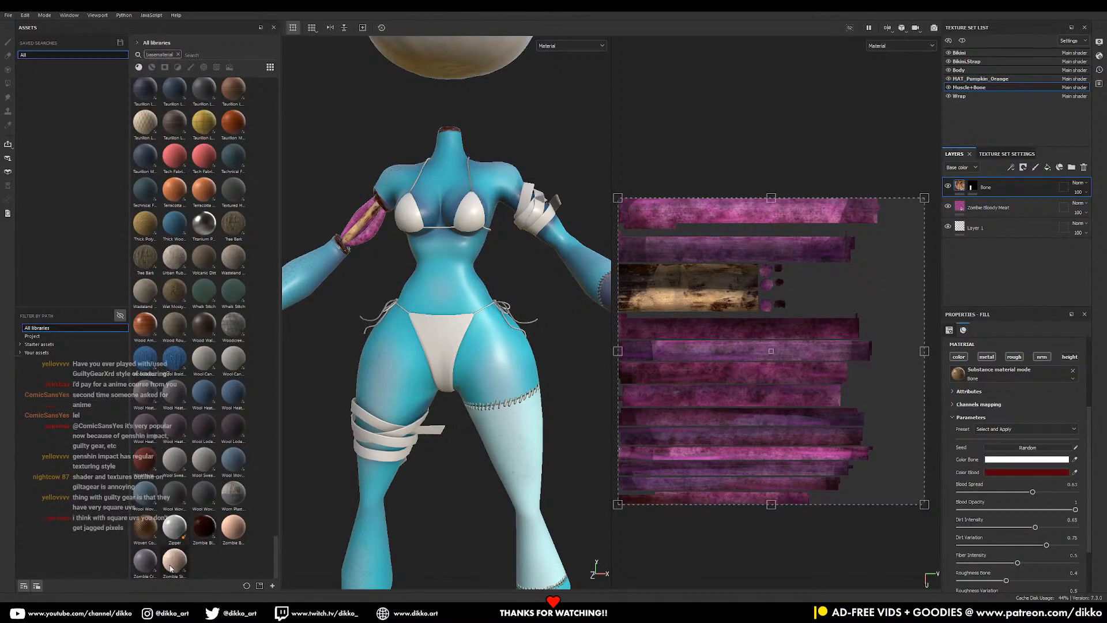
{"action": "mouse_move", "coordinate": [170, 568]}
{"action": "mouse_move", "coordinate": [235, 536]}
{"action": "middle_click_drag", "start_coordinate": [448, 497], "coordinate": [495, 395], "text": "alt"}
{"action": "left_click_drag", "start_coordinate": [235, 526], "coordinate": [865, 341]}
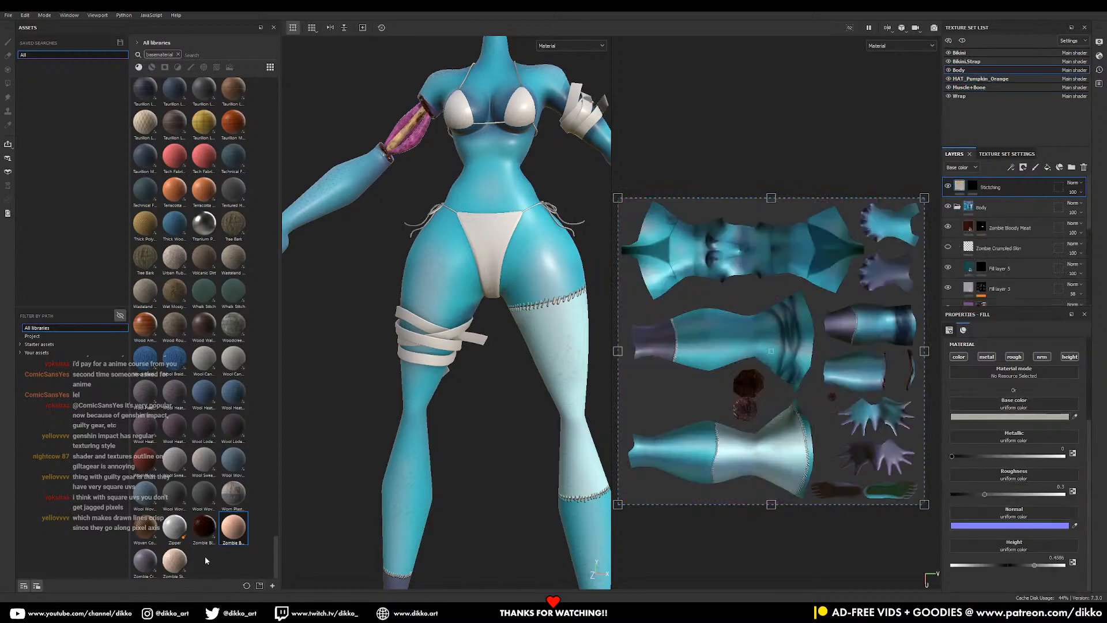
{"action": "left_click_drag", "start_coordinate": [234, 534], "coordinate": [987, 204]}
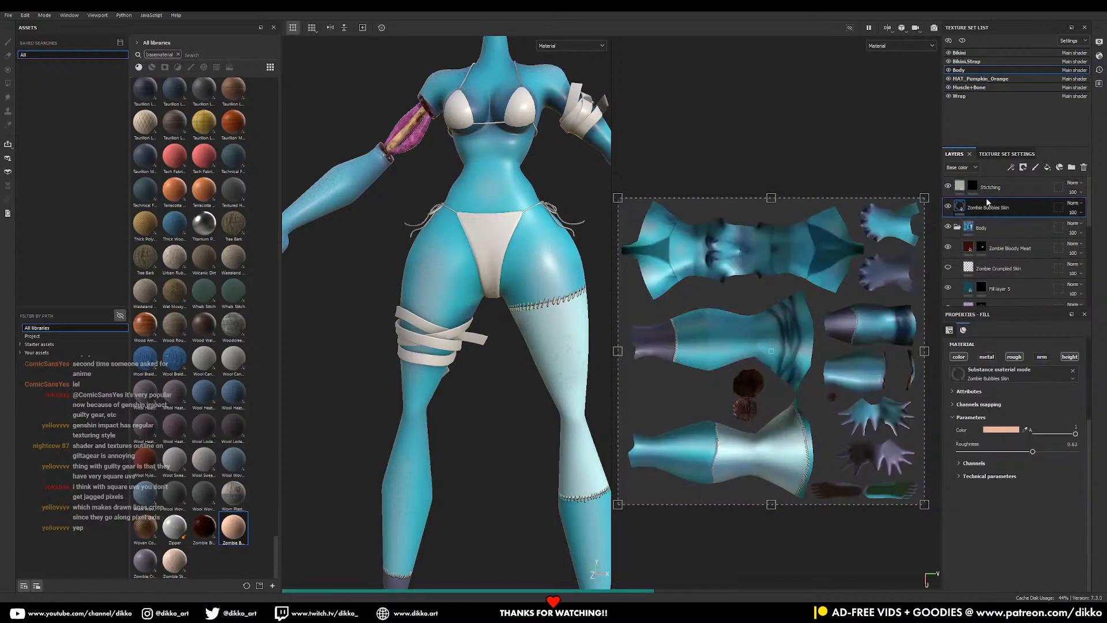
- Shrink the bubbly skin texture, inspect the torso, then delete the Zombie Bubbles Skin layer
{"action": "right_click_drag", "start_coordinate": [460, 341], "coordinate": [510, 314], "text": "alt"}
{"action": "middle_click_drag", "start_coordinate": [510, 315], "coordinate": [447, 455], "text": "alt"}
{"action": "left_click_drag", "start_coordinate": [447, 456], "coordinate": [460, 407], "text": "alt"}
{"action": "scroll", "coordinate": [815, 403], "scroll_direction": "down", "scroll_amount": 2}
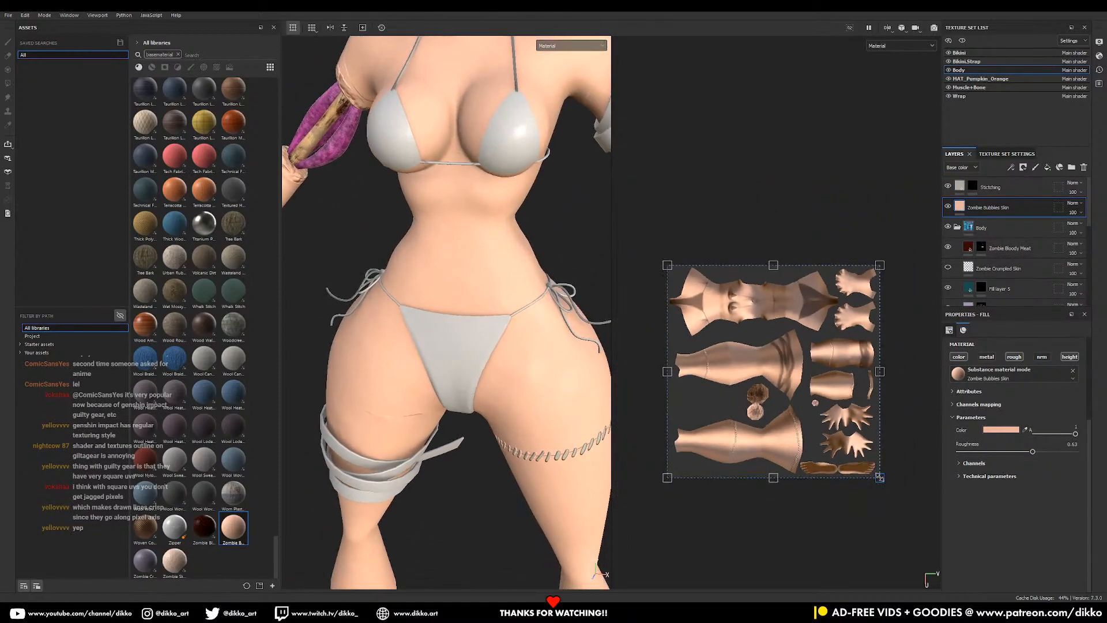
{"action": "left_click_drag", "start_coordinate": [807, 409], "coordinate": [728, 327]}
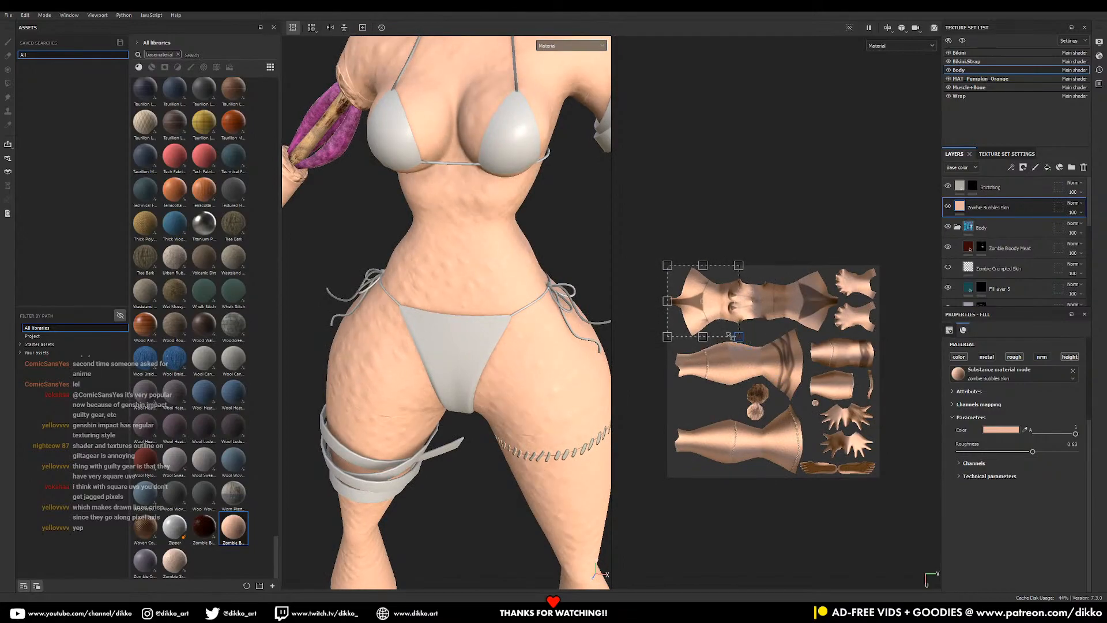
{"action": "left_click_drag", "start_coordinate": [594, 409], "coordinate": [438, 392], "text": "alt"}
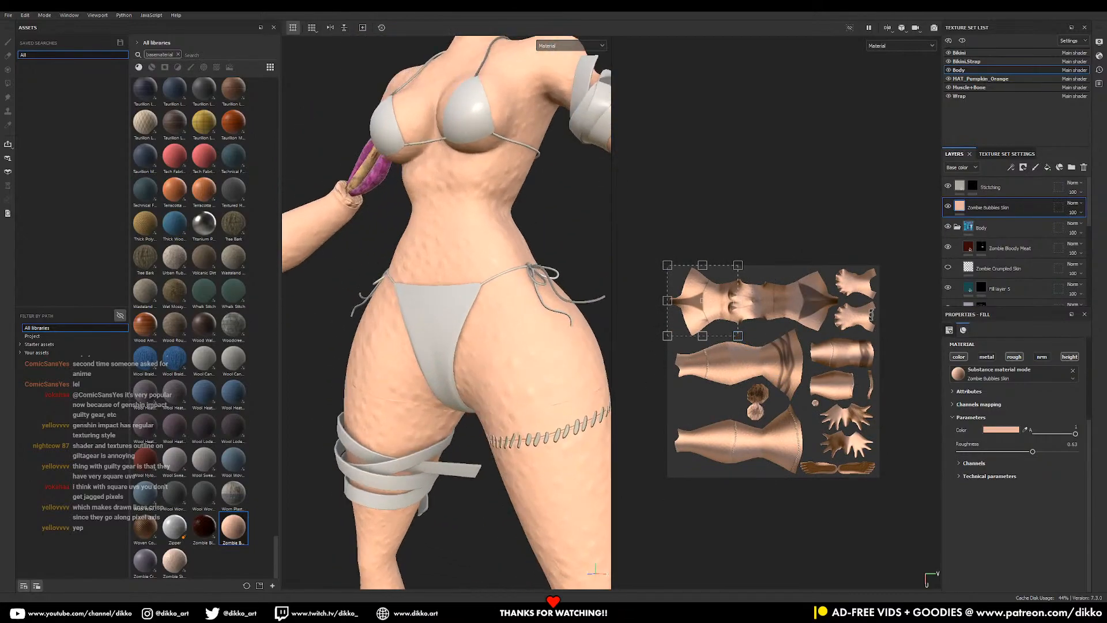
{"action": "left_click", "coordinate": [1085, 167]}
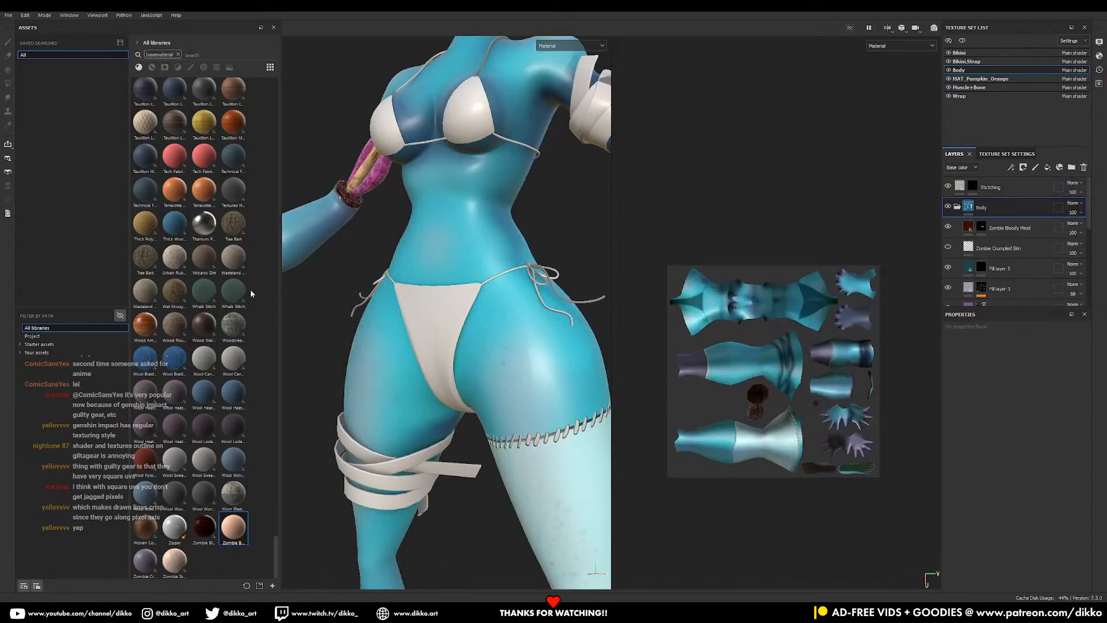
{"action": "mouse_move", "coordinate": [401, 615]}
- Search the assets for 'coral' and drag Life Coral Pavona onto the model as a new layer
{"action": "left_click", "coordinate": [207, 53]}
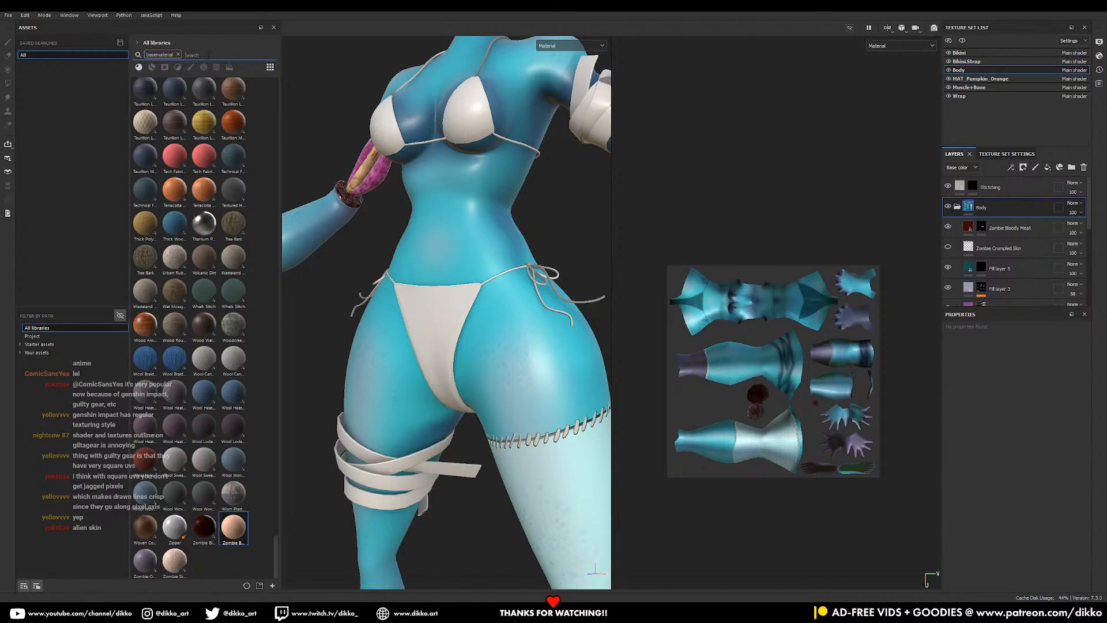
{"action": "type", "text": "coral"}
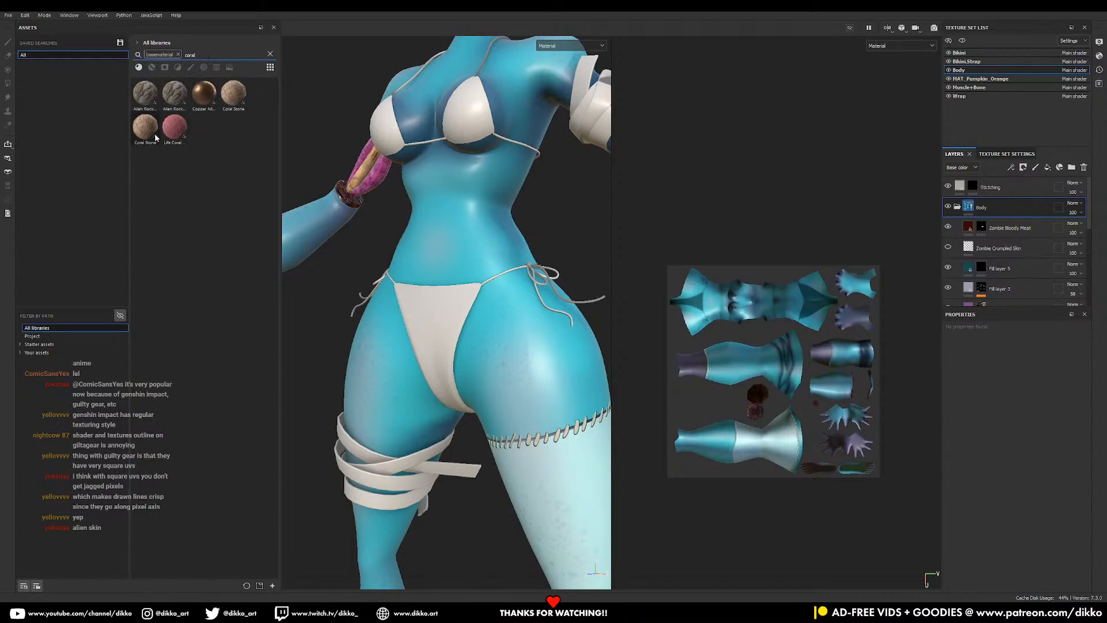
{"action": "mouse_move", "coordinate": [174, 135]}
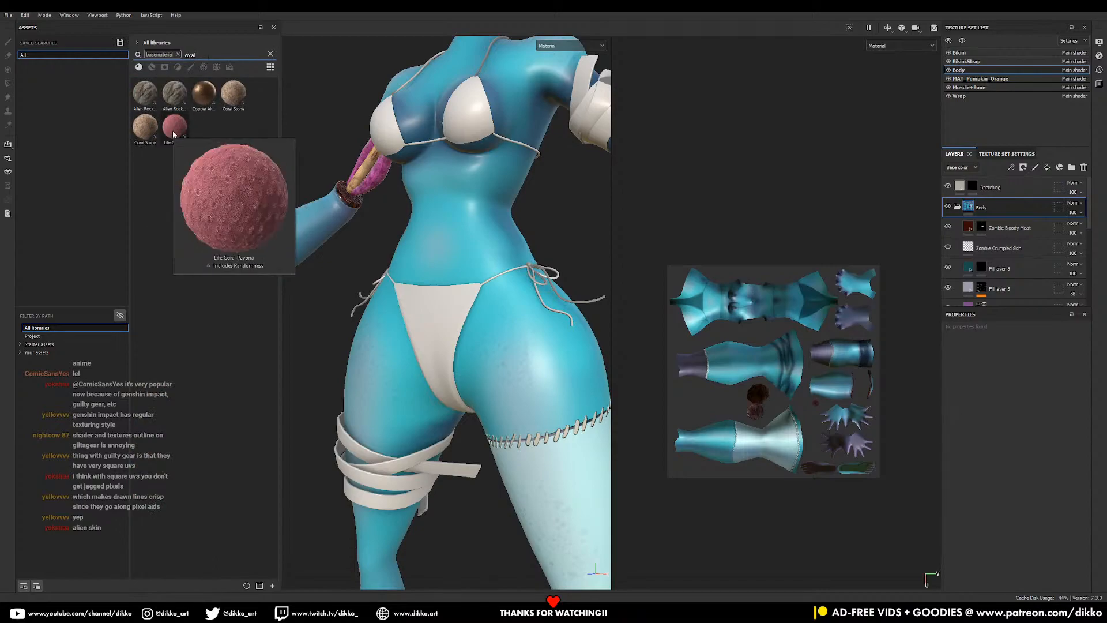
{"action": "left_click_drag", "start_coordinate": [173, 135], "coordinate": [537, 328]}
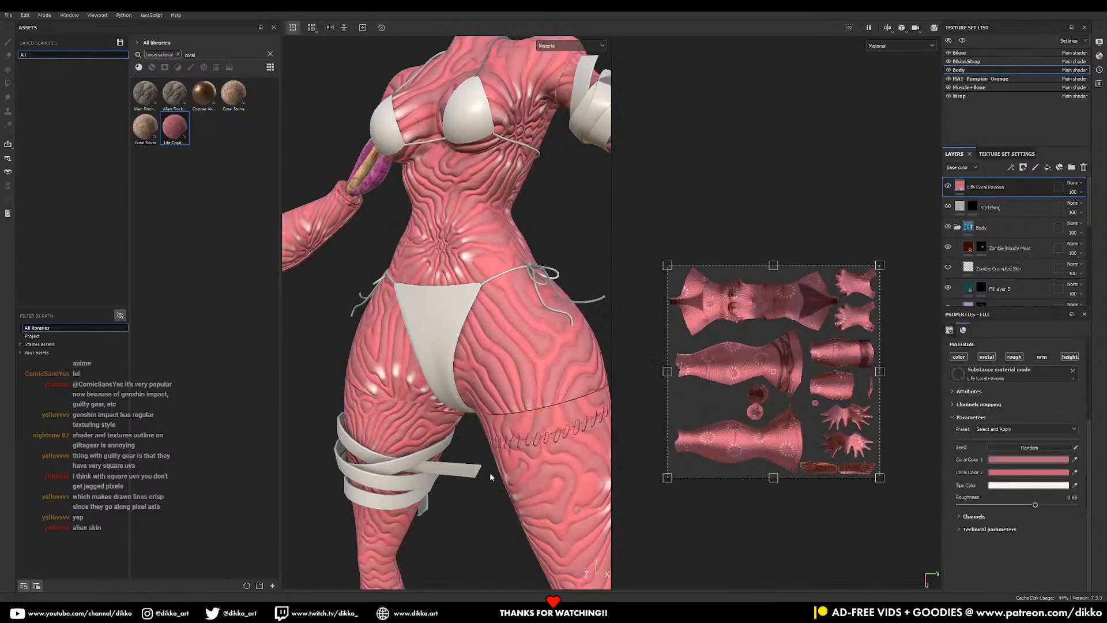
- Set the Body texture set resolution to 2048
{"action": "key", "text": "f"}
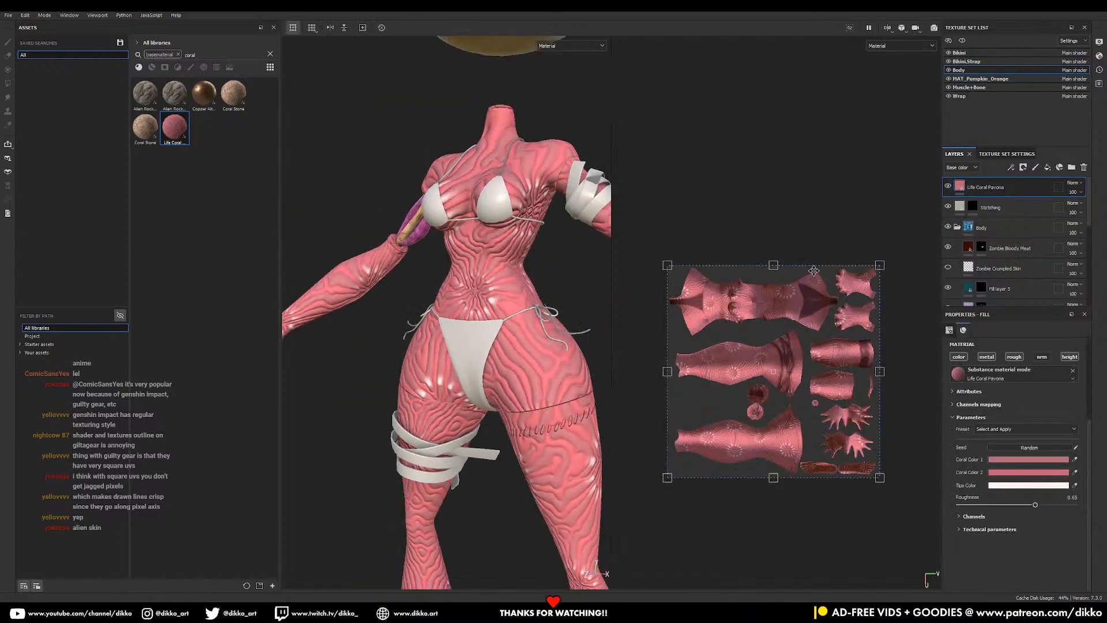
{"action": "left_click", "coordinate": [1015, 156]}
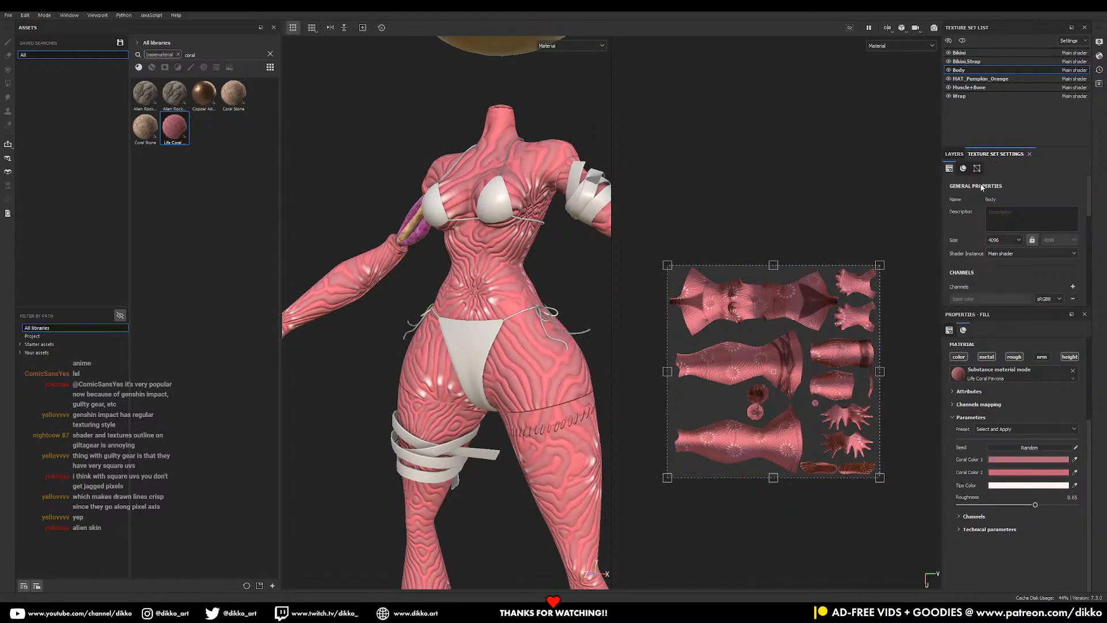
{"action": "scroll", "coordinate": [985, 255], "scroll_direction": "down", "scroll_amount": 3}
{"action": "left_click", "coordinate": [1004, 188]}
{"action": "left_click", "coordinate": [1002, 233]}
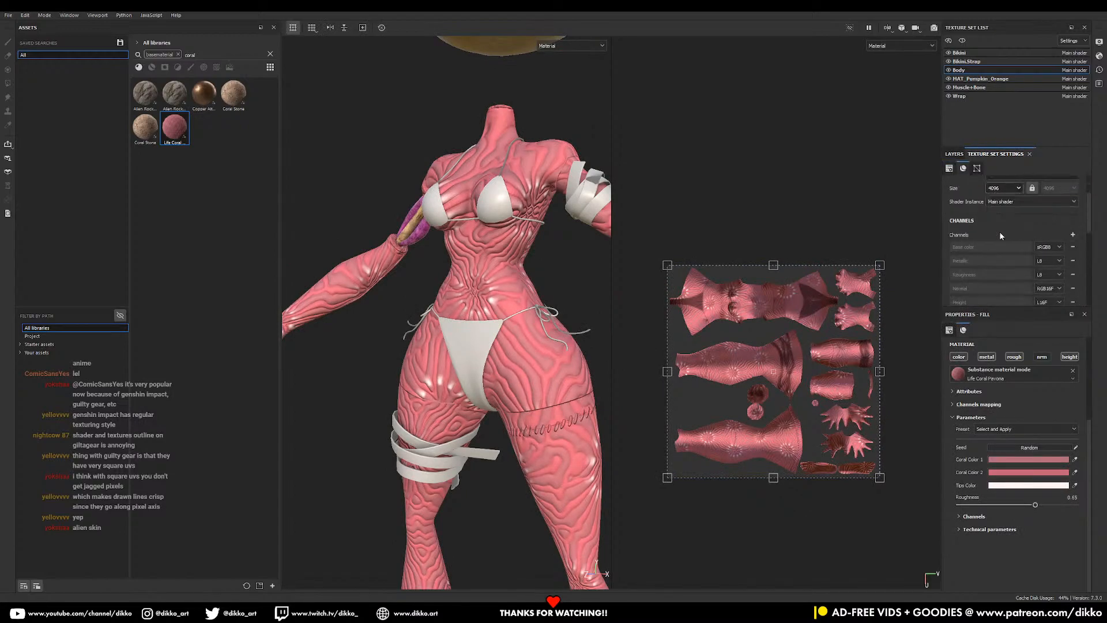
{"action": "left_click", "coordinate": [954, 154]}
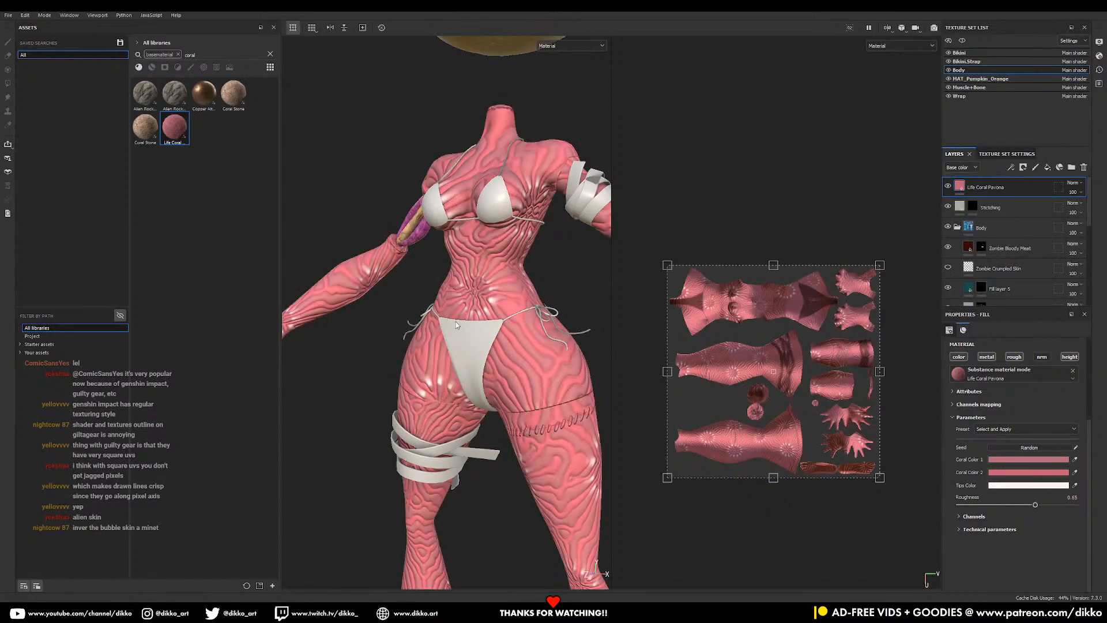
{"action": "scroll", "coordinate": [455, 323], "scroll_direction": "up", "scroll_amount": 4}
{"action": "scroll", "coordinate": [461, 308], "scroll_direction": "down", "scroll_amount": 5}
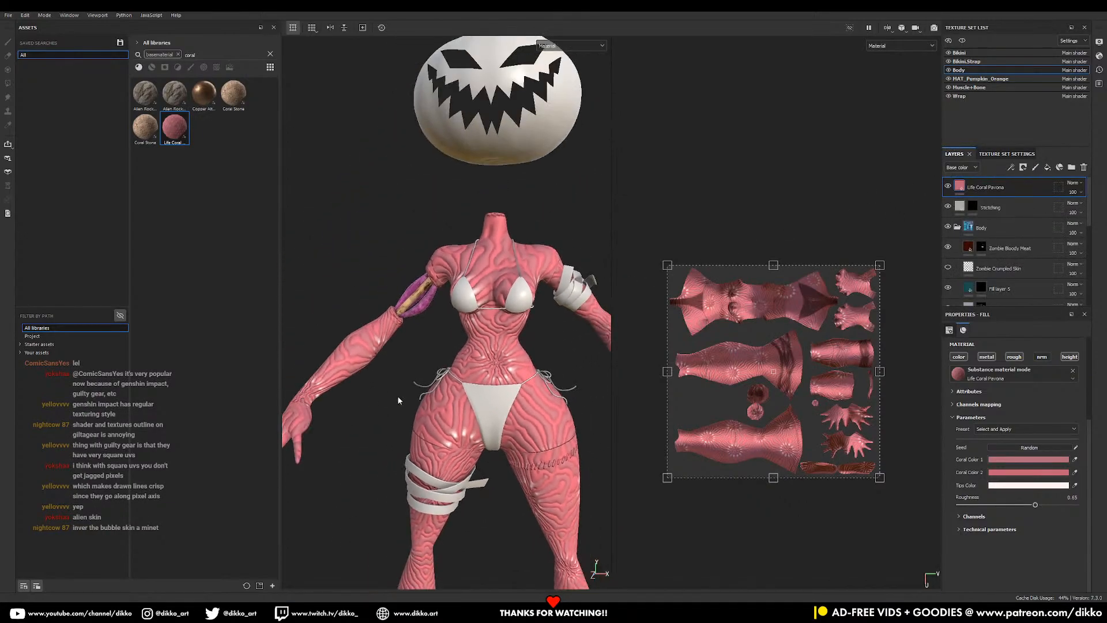
- Scale down the coral's UV projection and set its Normal Format to OpenGL
{"action": "left_click_drag", "start_coordinate": [880, 477], "coordinate": [712, 310]}
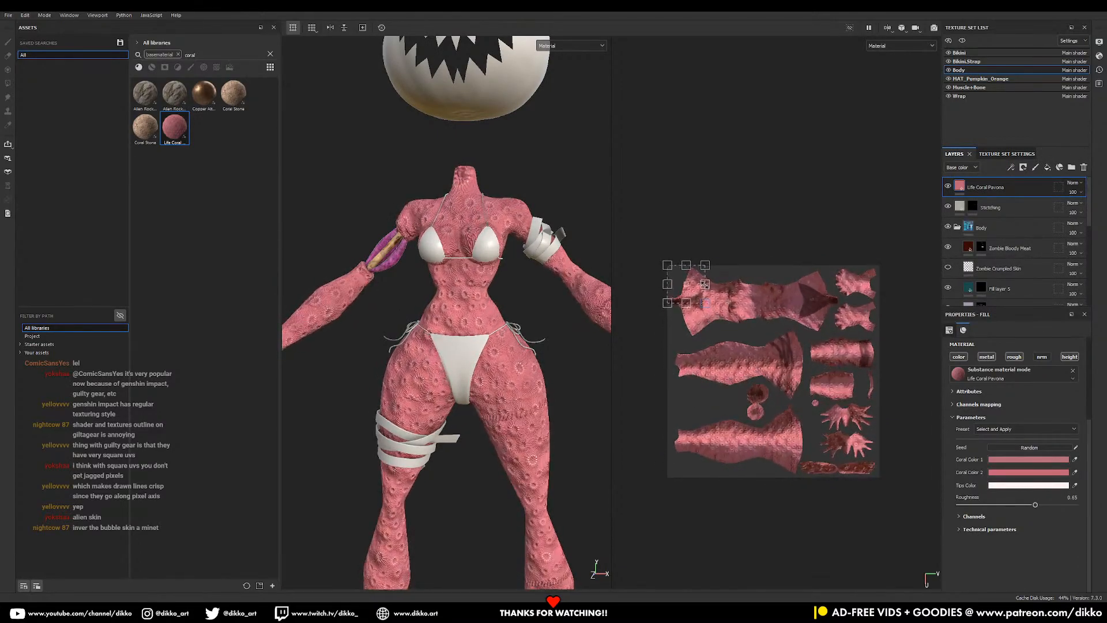
{"action": "scroll", "coordinate": [713, 250], "scroll_direction": "up", "scroll_amount": 1}
{"action": "scroll", "coordinate": [690, 317], "scroll_direction": "up", "scroll_amount": 3}
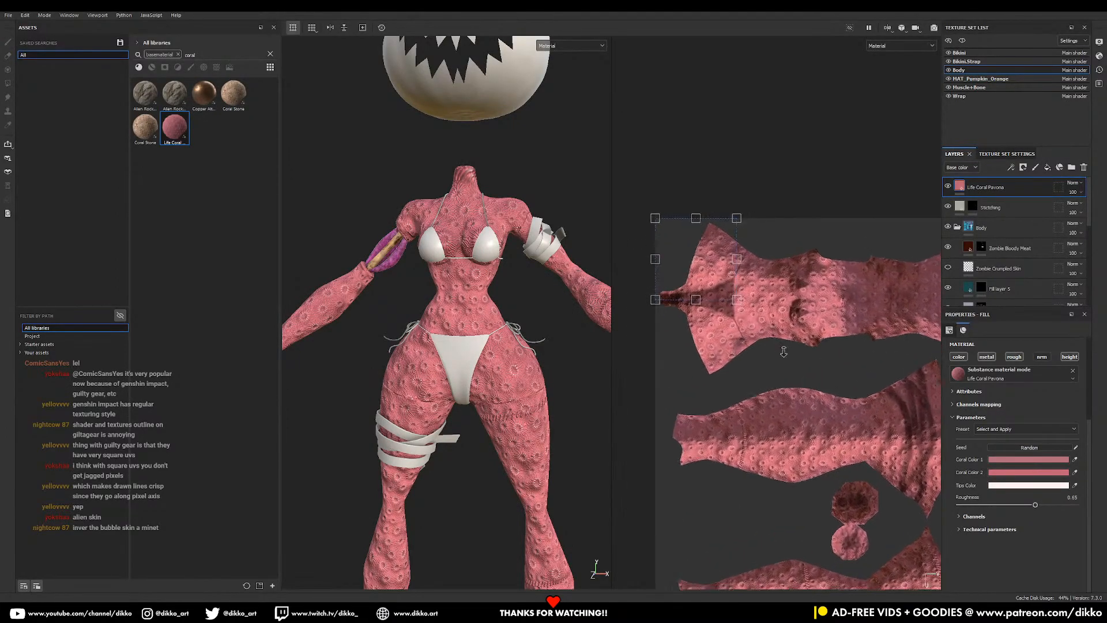
{"action": "mouse_move", "coordinate": [741, 307]}
{"action": "left_mouse_down"}
{"action": "mouse_move", "coordinate": [748, 314]}
{"action": "mouse_move", "coordinate": [746, 291]}
{"action": "left_mouse_up"}
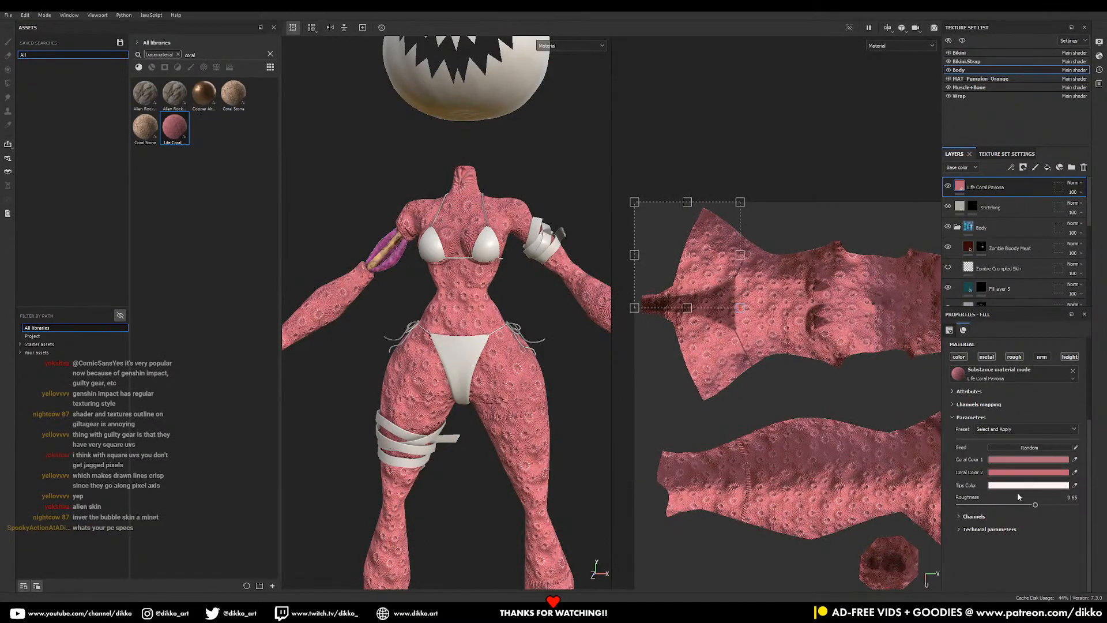
{"action": "left_click", "coordinate": [988, 530]}
{"action": "scroll", "coordinate": [981, 531], "scroll_direction": "down", "scroll_amount": 3}
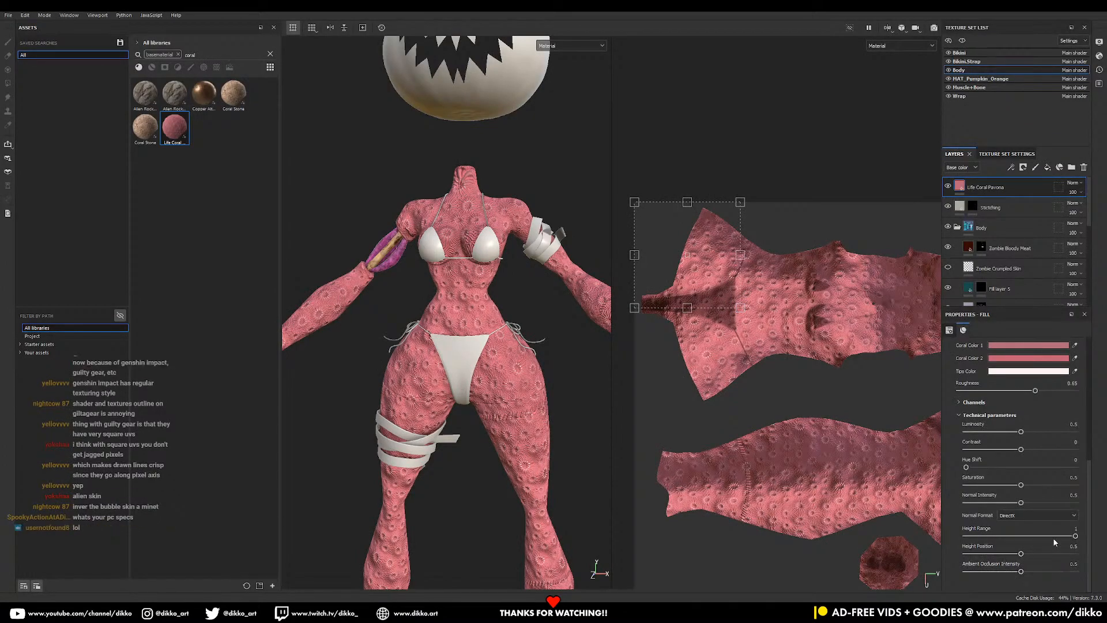
{"action": "left_click", "coordinate": [1035, 516]}
{"action": "left_click", "coordinate": [1026, 529]}
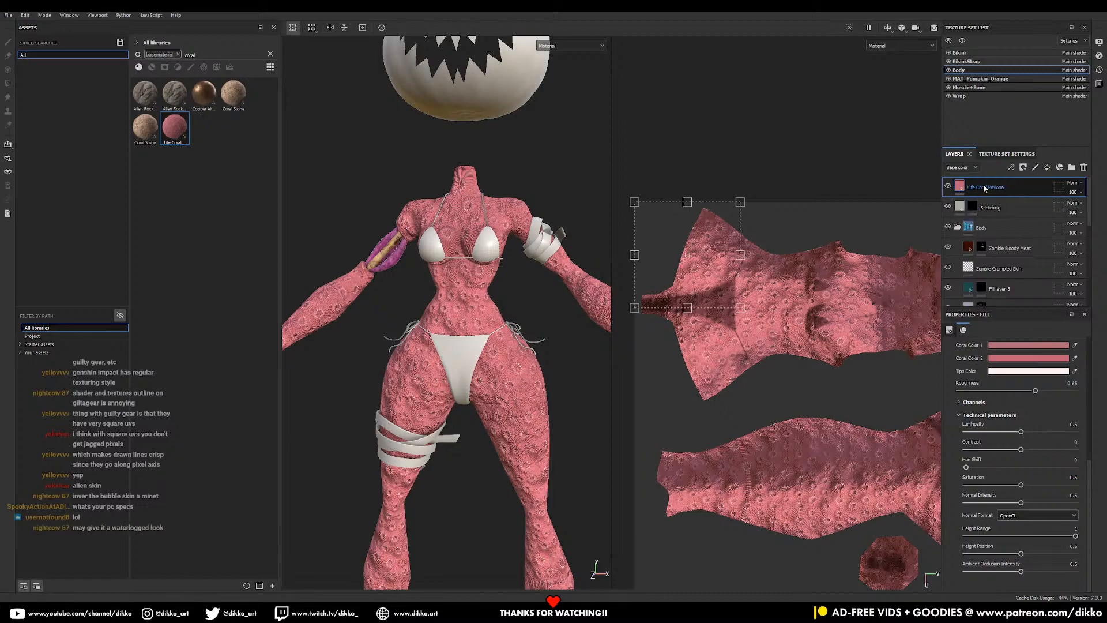
- Give the coral layer a black mask and apply a Moss smart mask to it
{"action": "left_click", "coordinate": [1024, 168]}
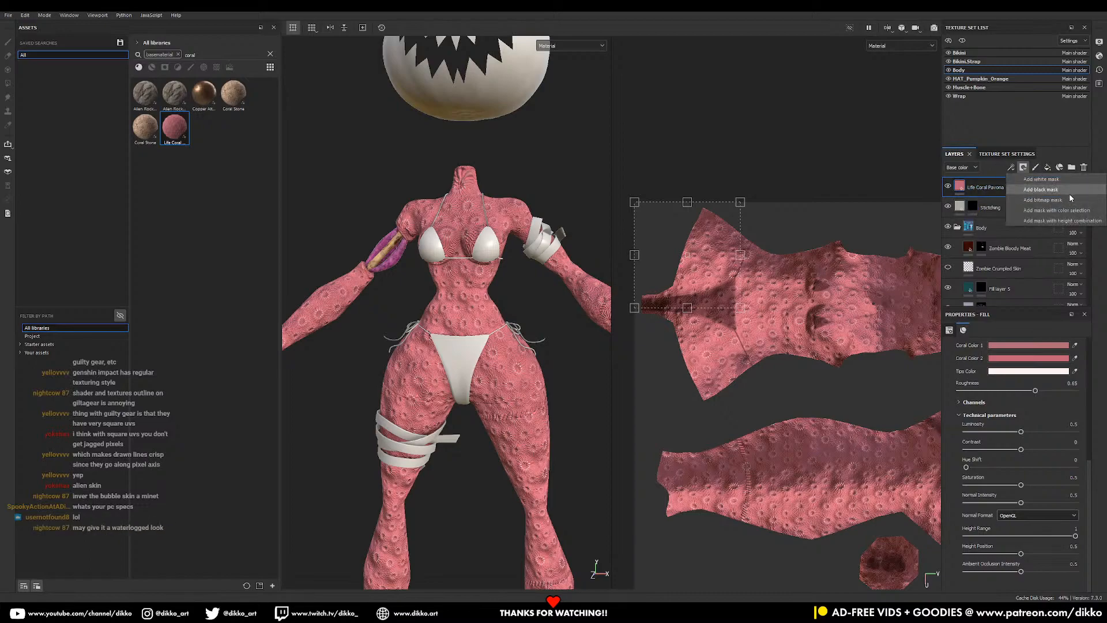
{"action": "left_click", "coordinate": [1041, 189]}
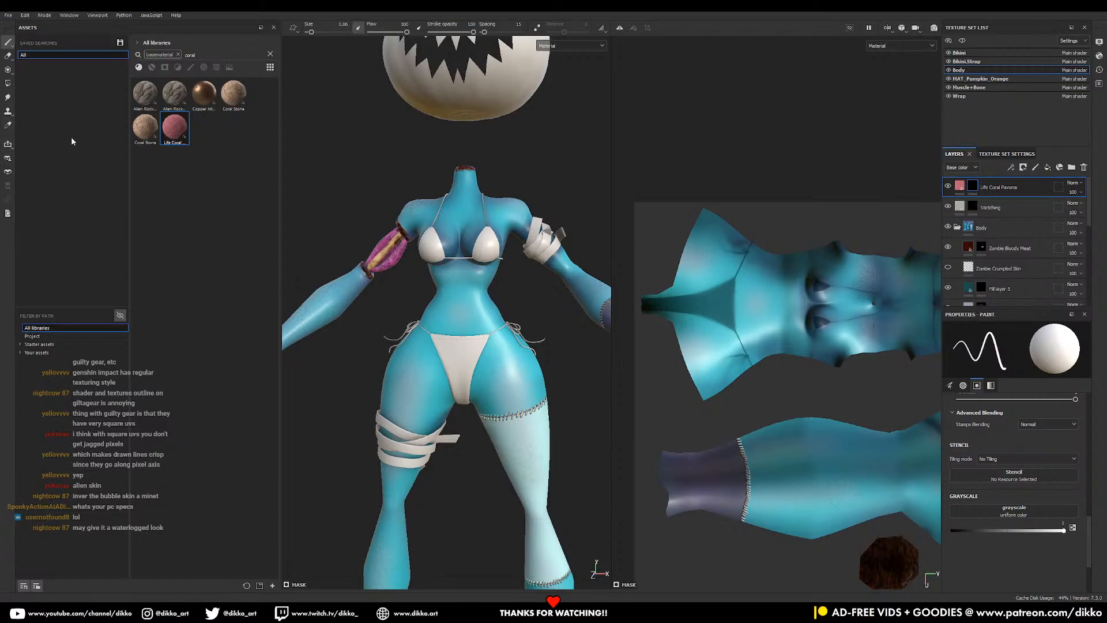
{"action": "left_click", "coordinate": [165, 68]}
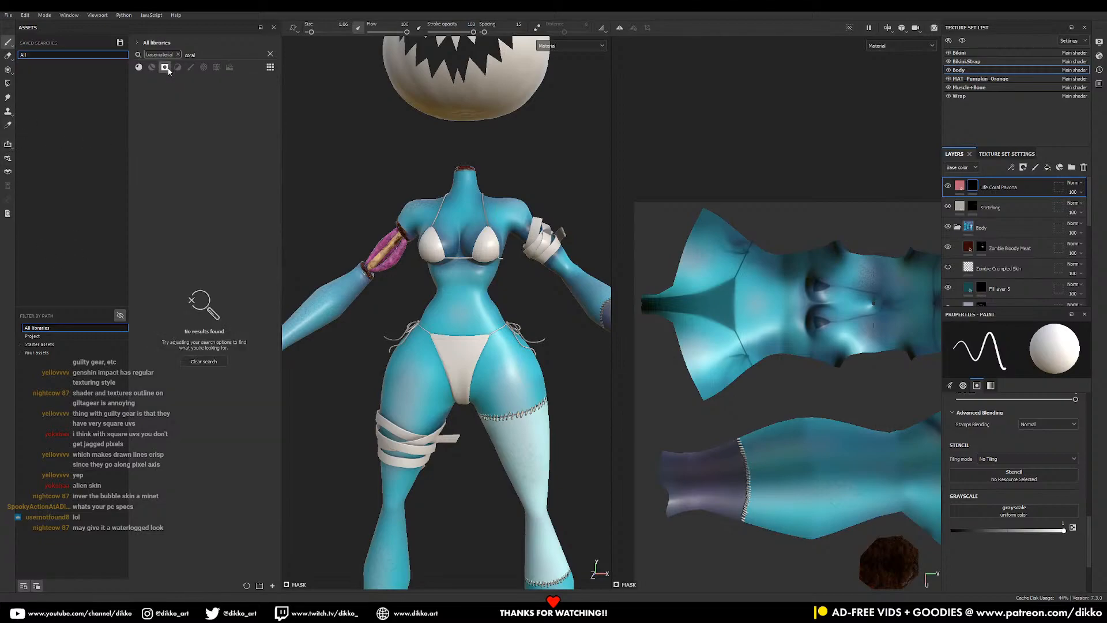
{"action": "left_click", "coordinate": [271, 55]}
{"action": "left_click", "coordinate": [178, 54]}
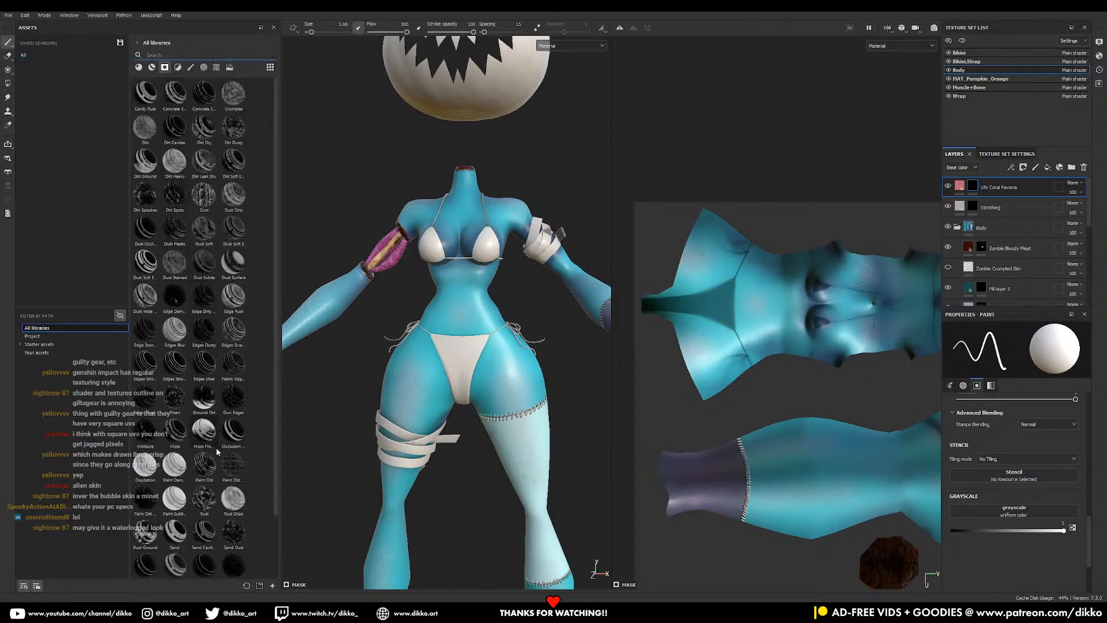
{"action": "left_click_drag", "start_coordinate": [203, 437], "coordinate": [972, 190]}
{"action": "left_click_drag", "start_coordinate": [506, 351], "coordinate": [484, 369], "text": "alt"}
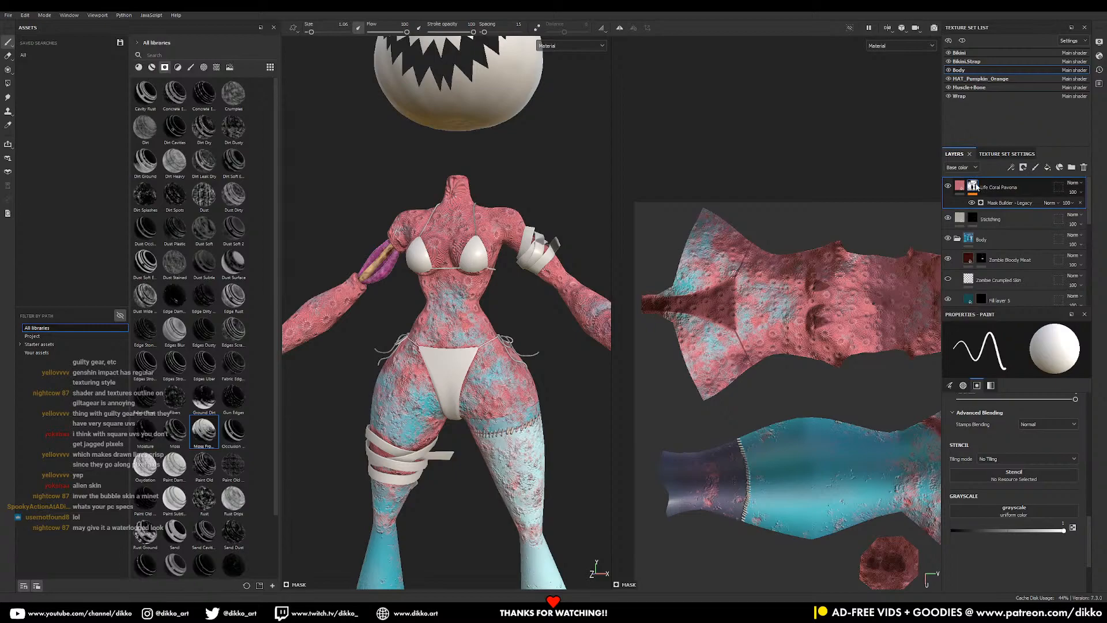
- Move the coral layer below Zombie Bloody Meat and lower the mask Level to 0.92
{"action": "middle_click_drag", "start_coordinate": [532, 395], "coordinate": [534, 358], "text": "alt"}
{"action": "mouse_move", "coordinate": [534, 358]}
{"action": "left_mouse_down", "text": "alt"}
{"action": "mouse_move", "coordinate": [522, 359]}
{"action": "mouse_move", "coordinate": [540, 357]}
{"action": "left_mouse_up", "text": "alt"}
{"action": "left_click_drag", "start_coordinate": [1013, 192], "coordinate": [1020, 268]}
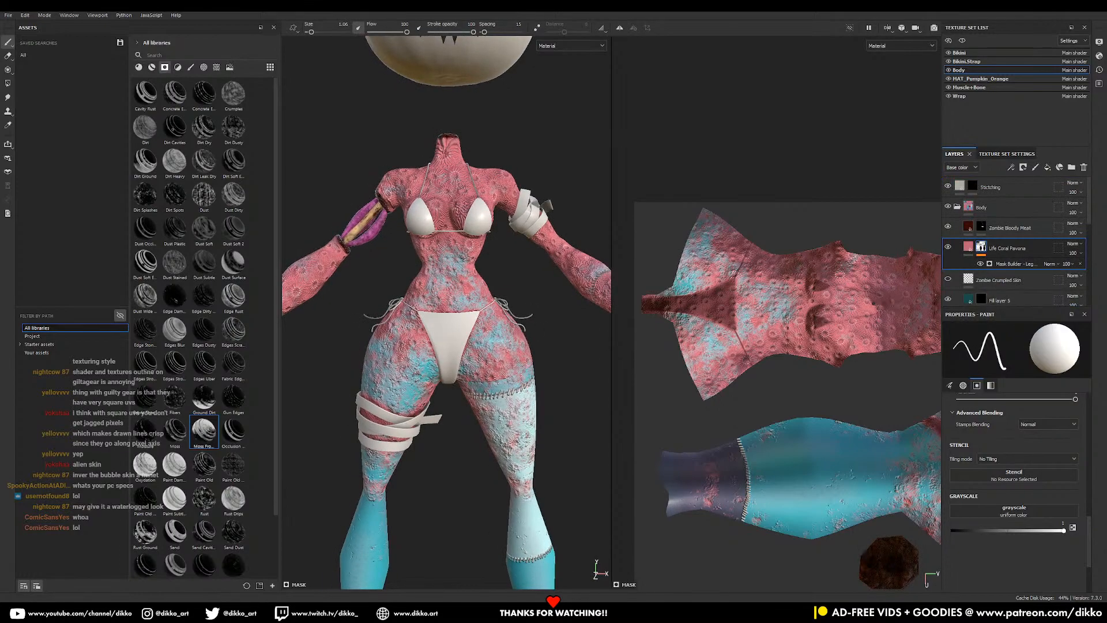
{"action": "key", "text": "f"}
{"action": "left_click_drag", "start_coordinate": [519, 398], "coordinate": [476, 390], "text": "alt"}
{"action": "right_click_drag", "start_coordinate": [477, 390], "coordinate": [505, 449], "text": "alt"}
{"action": "left_click_drag", "start_coordinate": [505, 449], "coordinate": [483, 474], "text": "alt"}
{"action": "middle_click_drag", "start_coordinate": [483, 474], "coordinate": [485, 440], "text": "alt"}
{"action": "left_click_drag", "start_coordinate": [484, 440], "coordinate": [460, 425], "text": "alt"}
{"action": "right_click_drag", "start_coordinate": [459, 425], "coordinate": [480, 448], "text": "alt"}
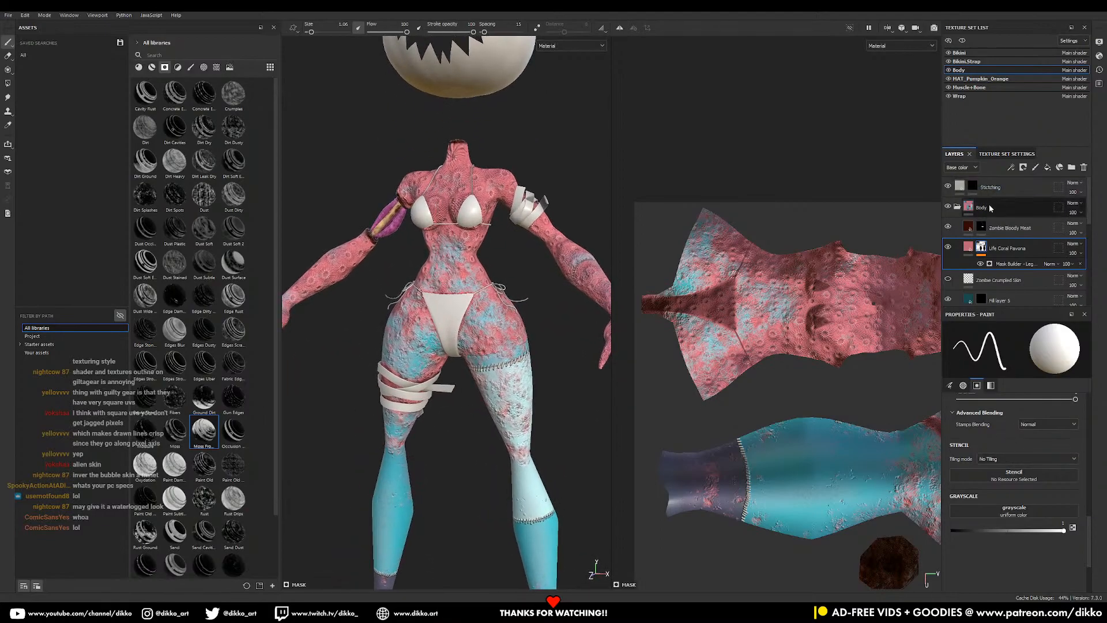
{"action": "left_click", "coordinate": [1010, 266]}
{"action": "left_click_drag", "start_coordinate": [1030, 402], "coordinate": [962, 420]}
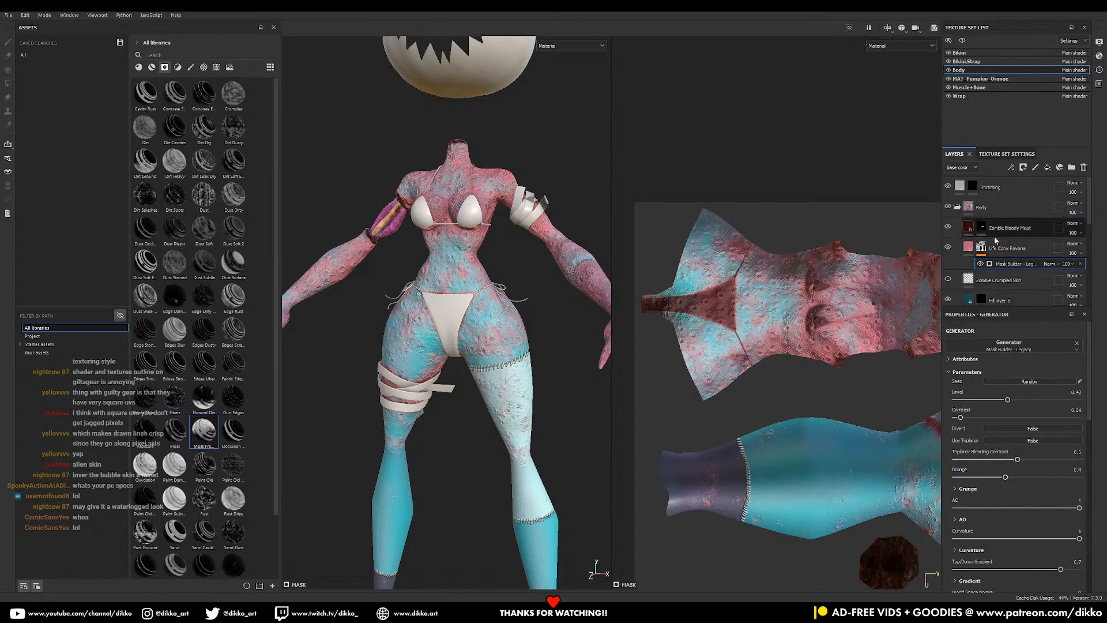
- Re-enable the coral's colour channel and shift its first colour to blue-purple
{"action": "left_click", "coordinate": [968, 250]}
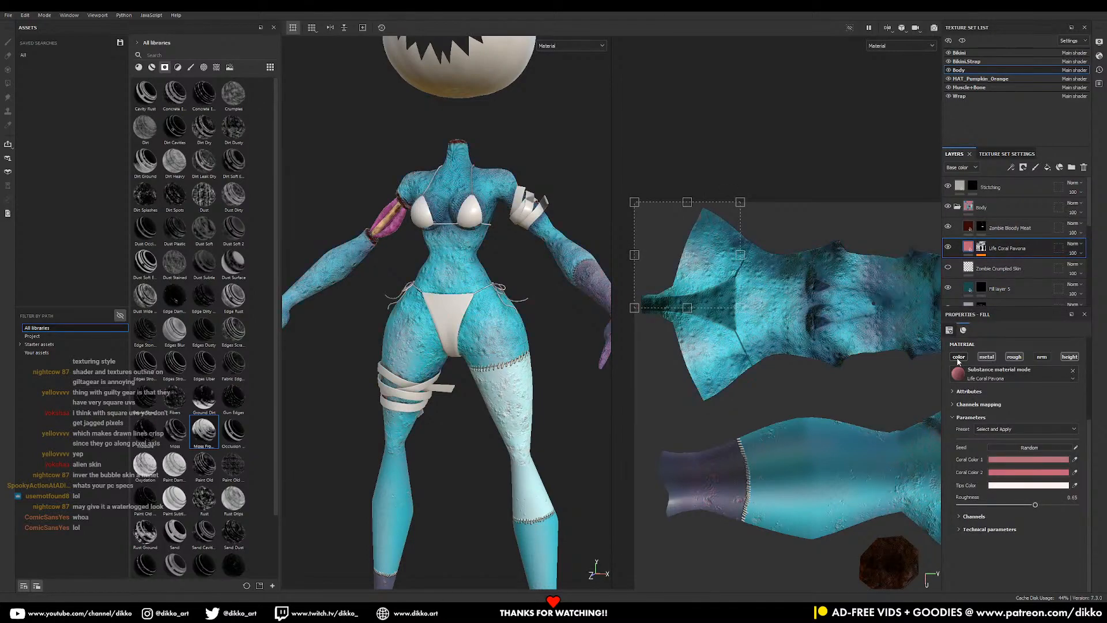
{"action": "mouse_move", "coordinate": [580, 352]}
{"action": "left_mouse_down", "text": "alt"}
{"action": "mouse_move", "coordinate": [516, 342]}
{"action": "mouse_move", "coordinate": [568, 338]}
{"action": "left_mouse_up", "text": "alt"}
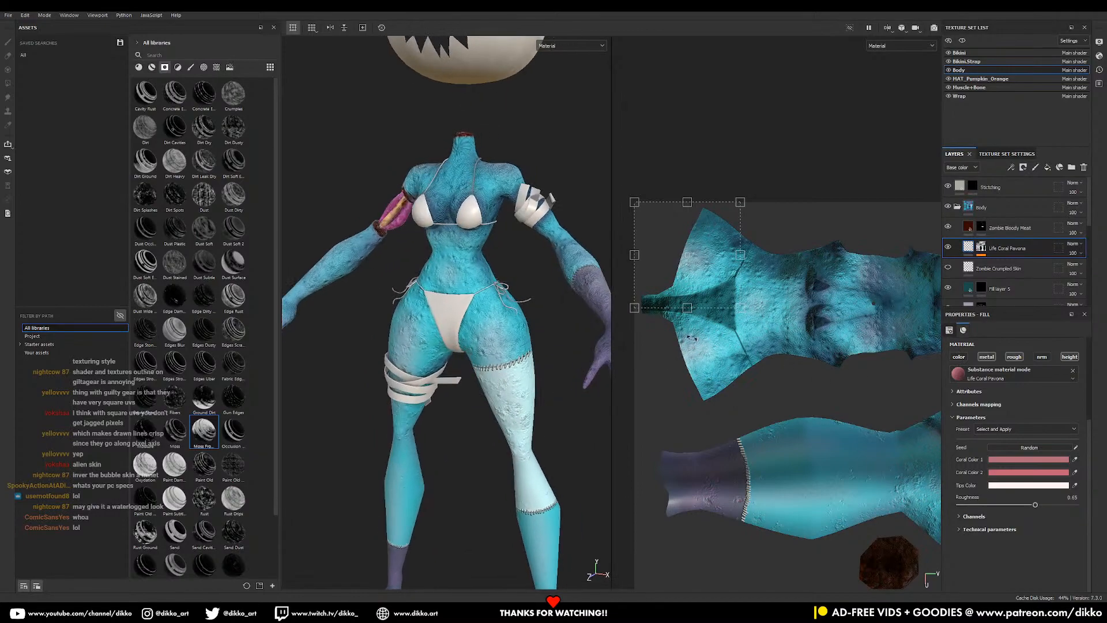
{"action": "left_click", "coordinate": [966, 358]}
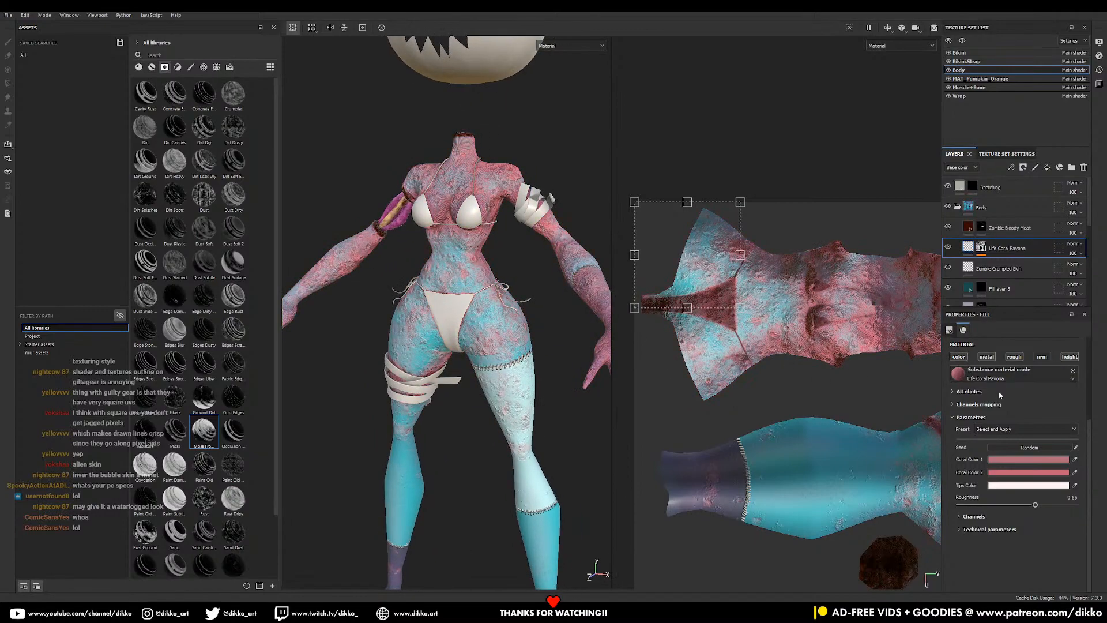
{"action": "left_click", "coordinate": [1033, 462]}
{"action": "left_click", "coordinate": [1018, 421]}
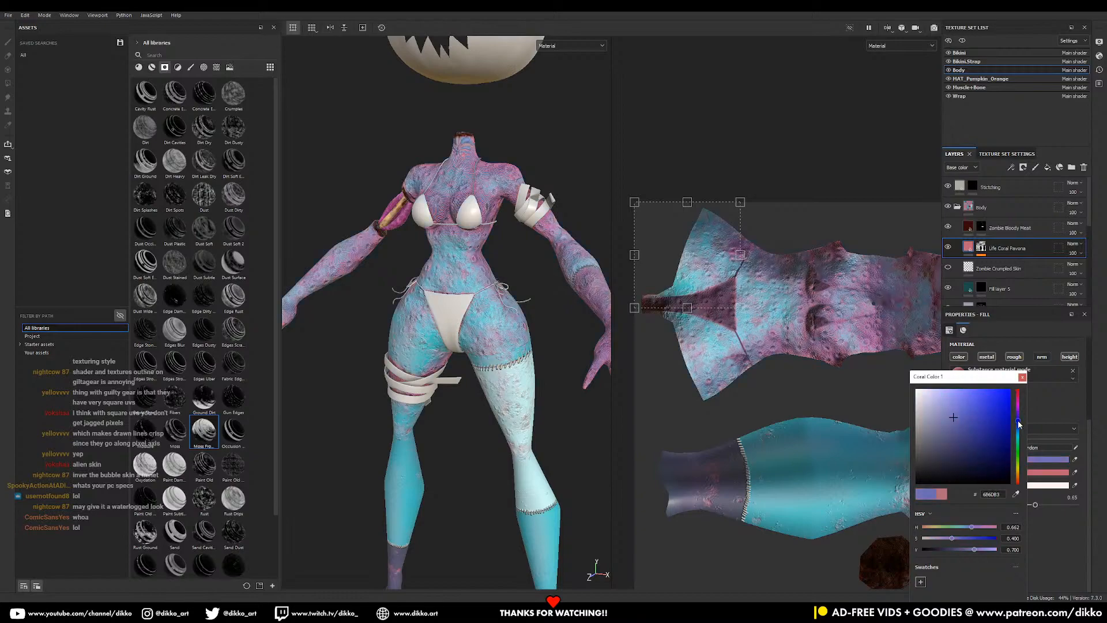
{"action": "mouse_move", "coordinate": [1018, 421]}
{"action": "left_mouse_down"}
{"action": "mouse_move", "coordinate": [955, 425]}
{"action": "mouse_move", "coordinate": [973, 411]}
{"action": "left_mouse_up"}
{"action": "left_click_drag", "start_coordinate": [487, 384], "coordinate": [465, 398], "text": "alt"}
- Make the second coral colour a stronger pink-red
{"action": "left_click", "coordinate": [1050, 473]}
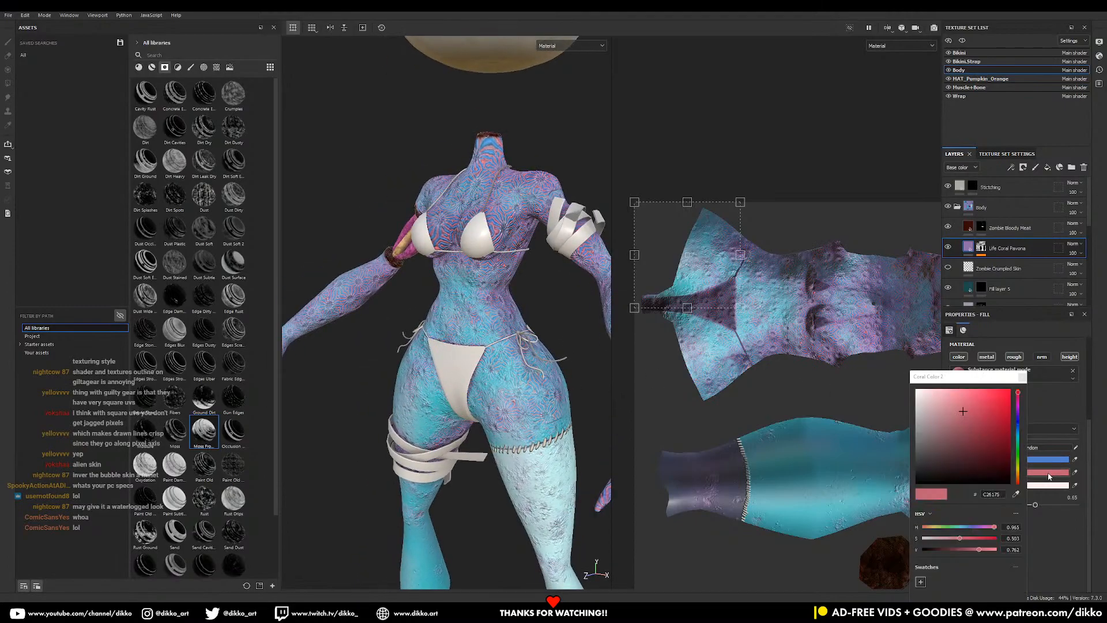
{"action": "left_click_drag", "start_coordinate": [963, 411], "coordinate": [983, 402]}
{"action": "left_click", "coordinate": [1053, 433]}
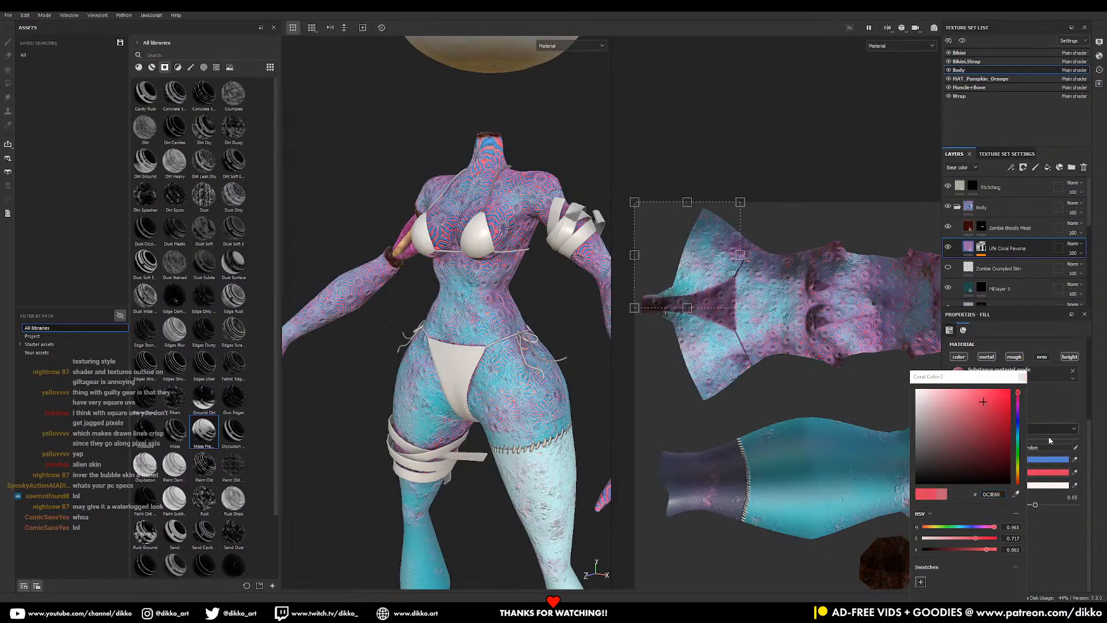
{"action": "left_click", "coordinate": [1030, 376]}
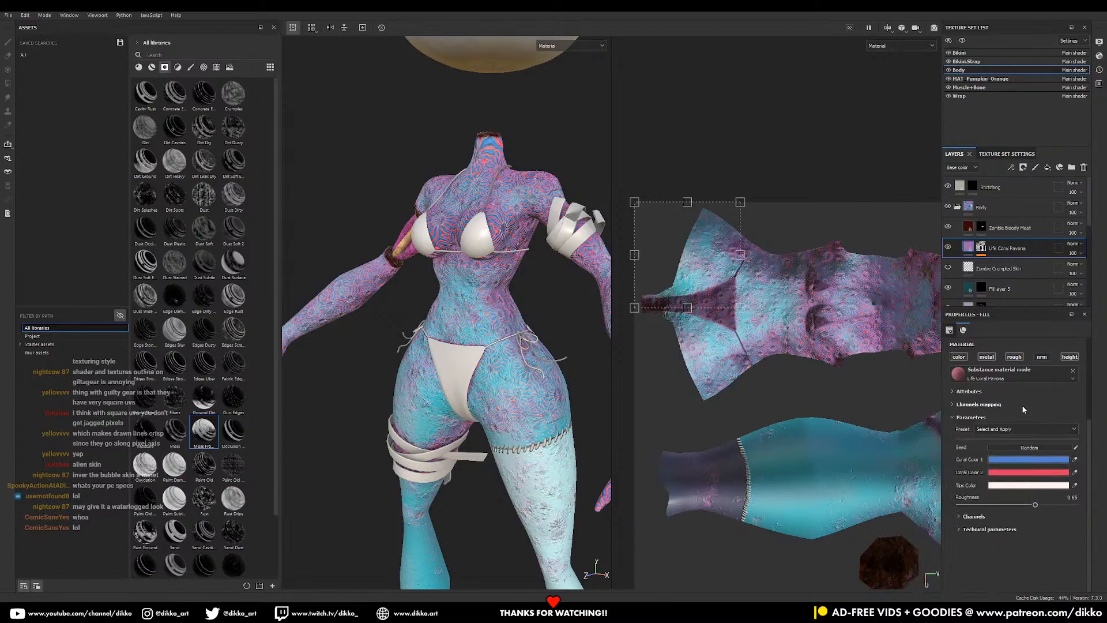
- Set the coral tips colour to pure white FFFFFF
{"action": "left_click", "coordinate": [1029, 486]}
{"action": "left_click_drag", "start_coordinate": [960, 421], "coordinate": [911, 377]}
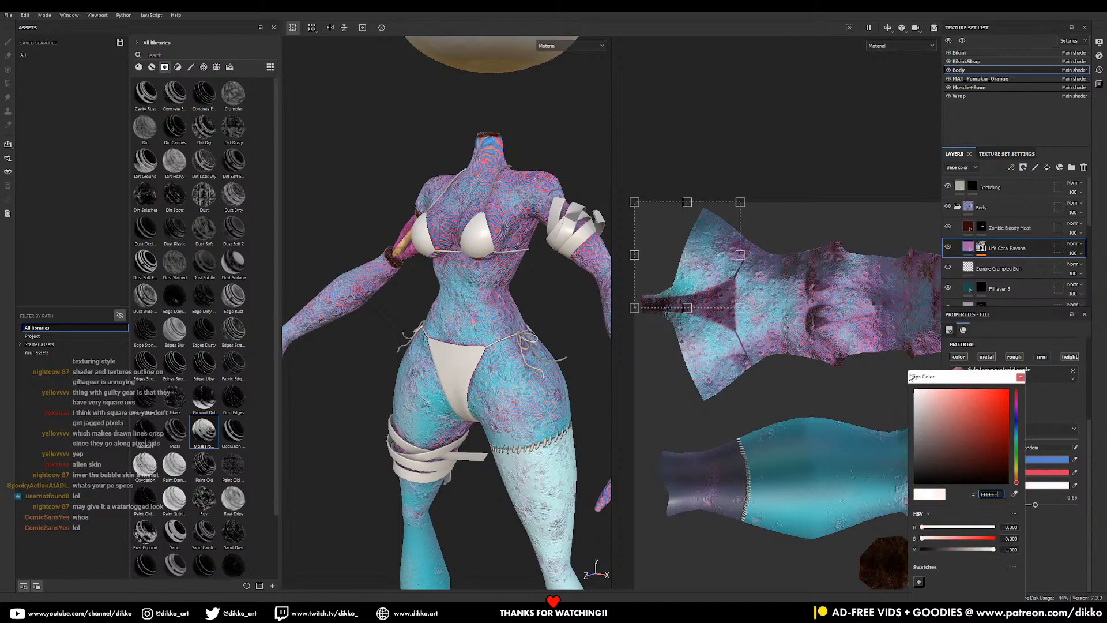
{"action": "left_click_drag", "start_coordinate": [1018, 443], "coordinate": [1019, 411]}
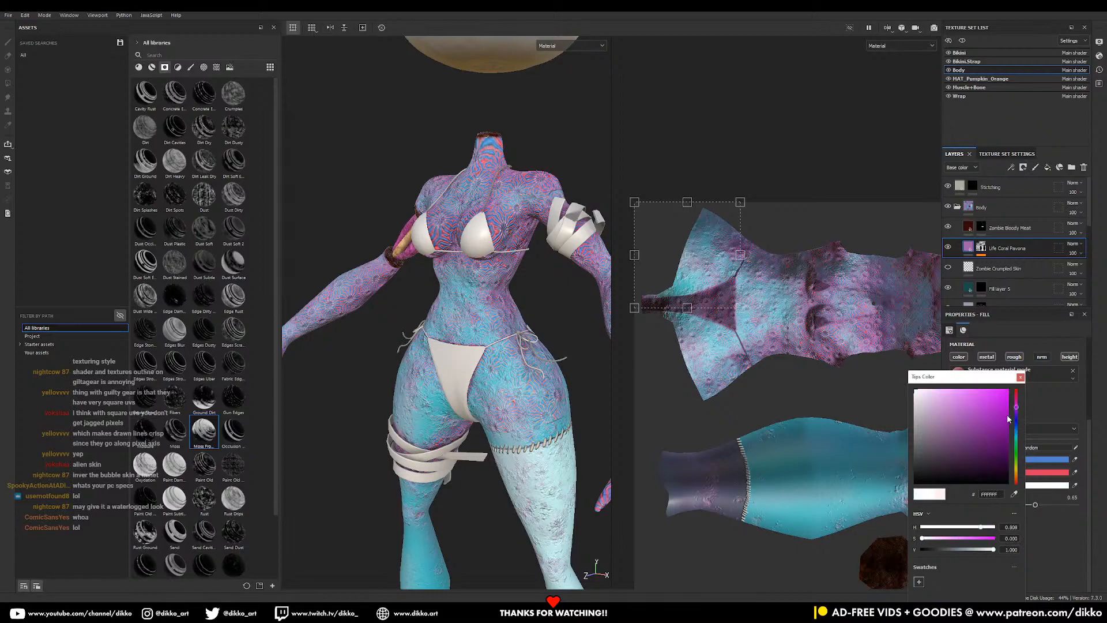
{"action": "left_click", "coordinate": [1016, 429]}
{"action": "left_click", "coordinate": [924, 393]}
{"action": "left_click_drag", "start_coordinate": [925, 393], "coordinate": [912, 387]}
{"action": "right_click_drag", "start_coordinate": [549, 302], "coordinate": [542, 344], "text": "alt"}
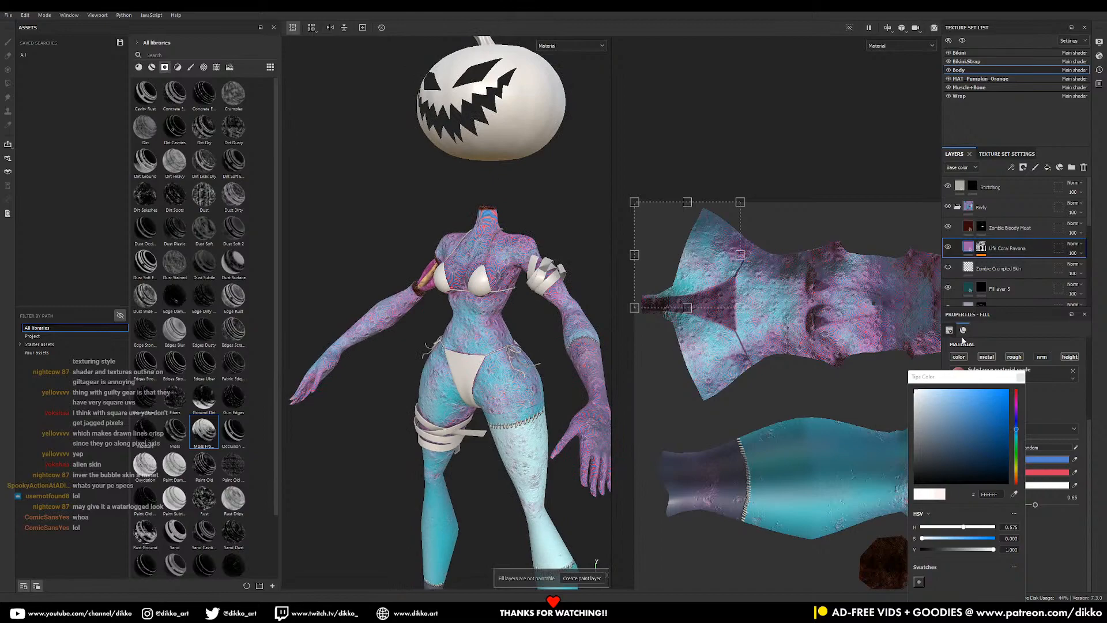
{"action": "left_click", "coordinate": [1021, 377]}
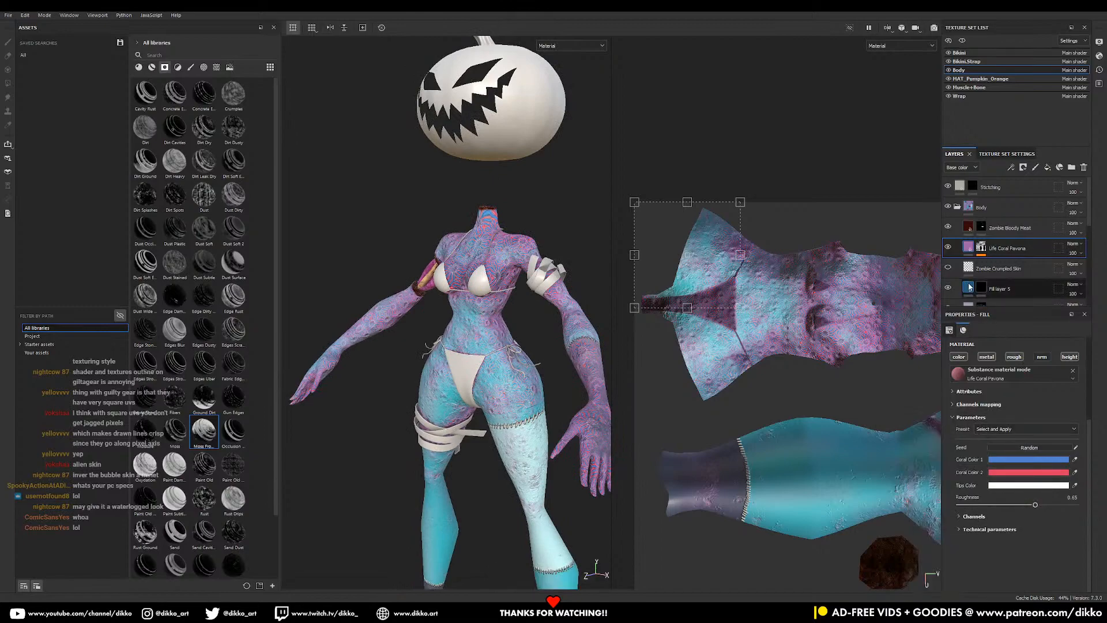
{"action": "left_click", "coordinate": [981, 247]}
- Set the coral Mask Builder's AO to -0.32 and switch the coral fill to Tri-planar projection
{"action": "left_click", "coordinate": [1015, 264]}
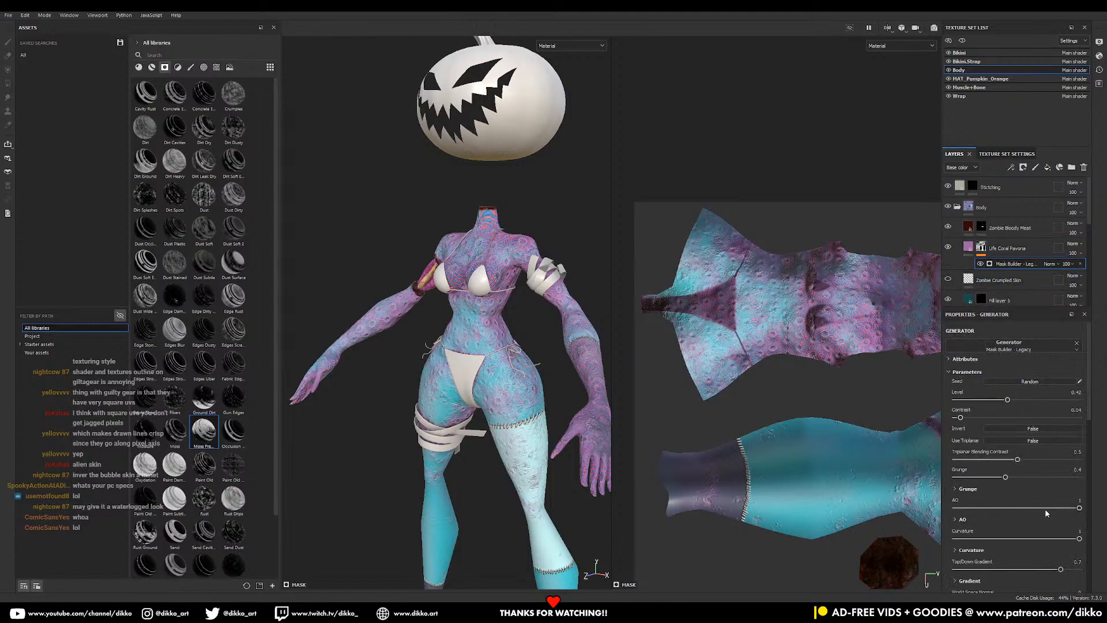
{"action": "left_click_drag", "start_coordinate": [1057, 508], "coordinate": [962, 508]}
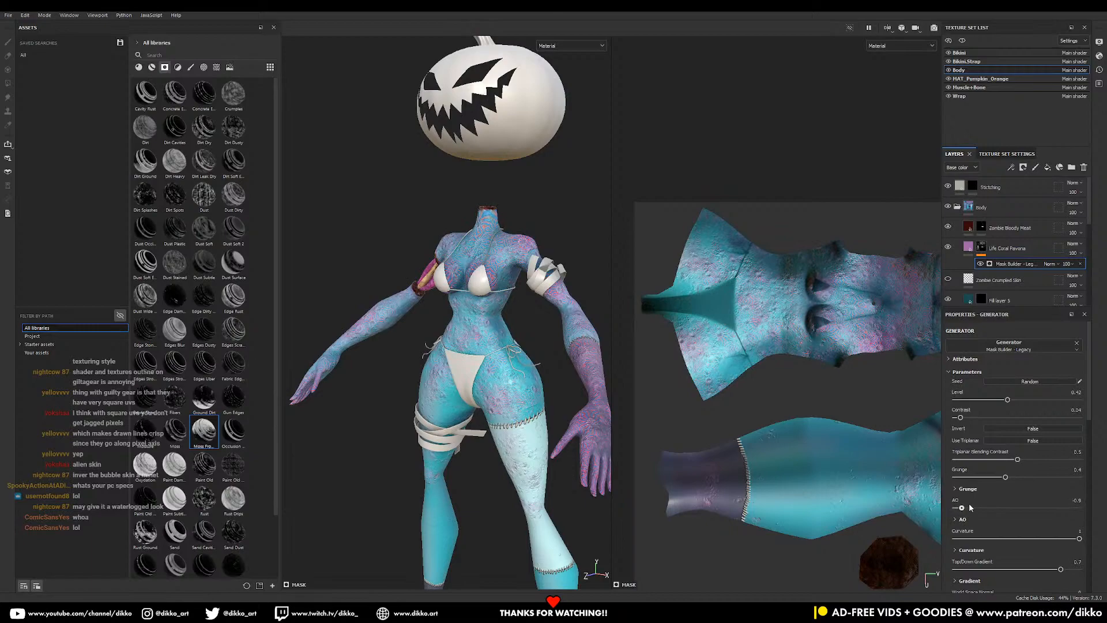
{"action": "left_click", "coordinate": [969, 248]}
{"action": "scroll", "coordinate": [968, 458], "scroll_direction": "down", "scroll_amount": 3}
{"action": "scroll", "coordinate": [967, 460], "scroll_direction": "up", "scroll_amount": 3}
{"action": "scroll", "coordinate": [982, 440], "scroll_direction": "up", "scroll_amount": 1}
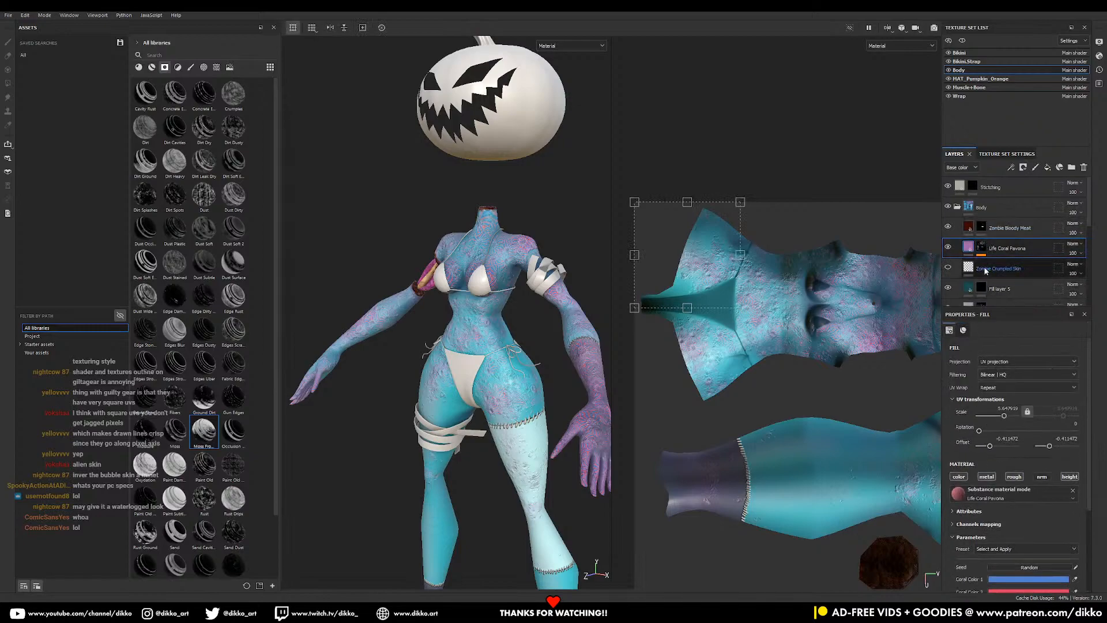
{"action": "left_click", "coordinate": [1004, 362]}
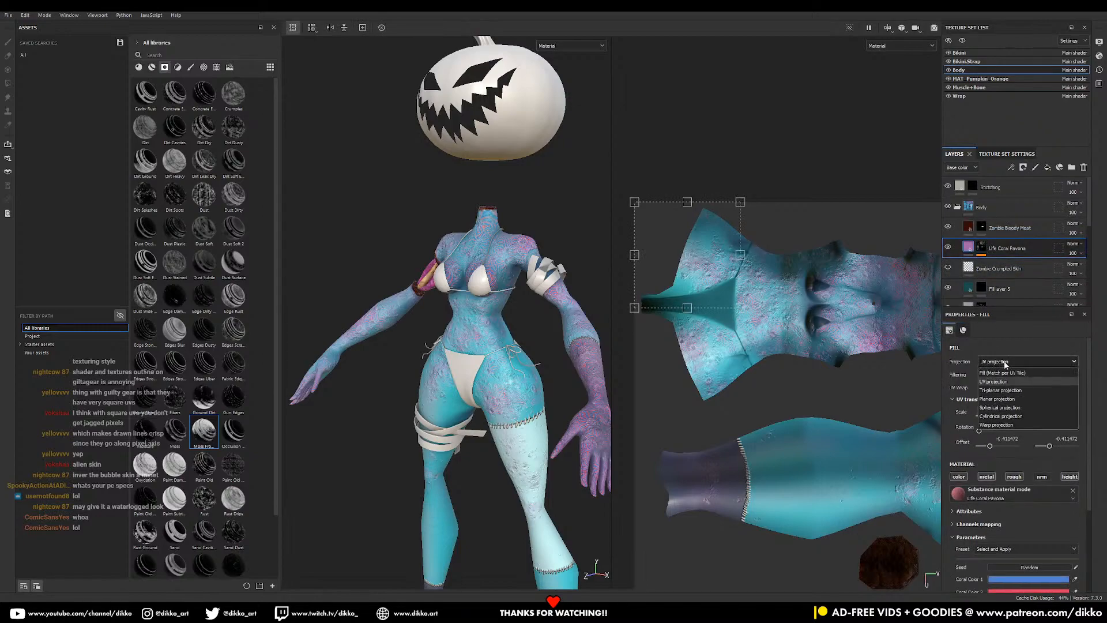
{"action": "left_click", "coordinate": [1001, 391]}
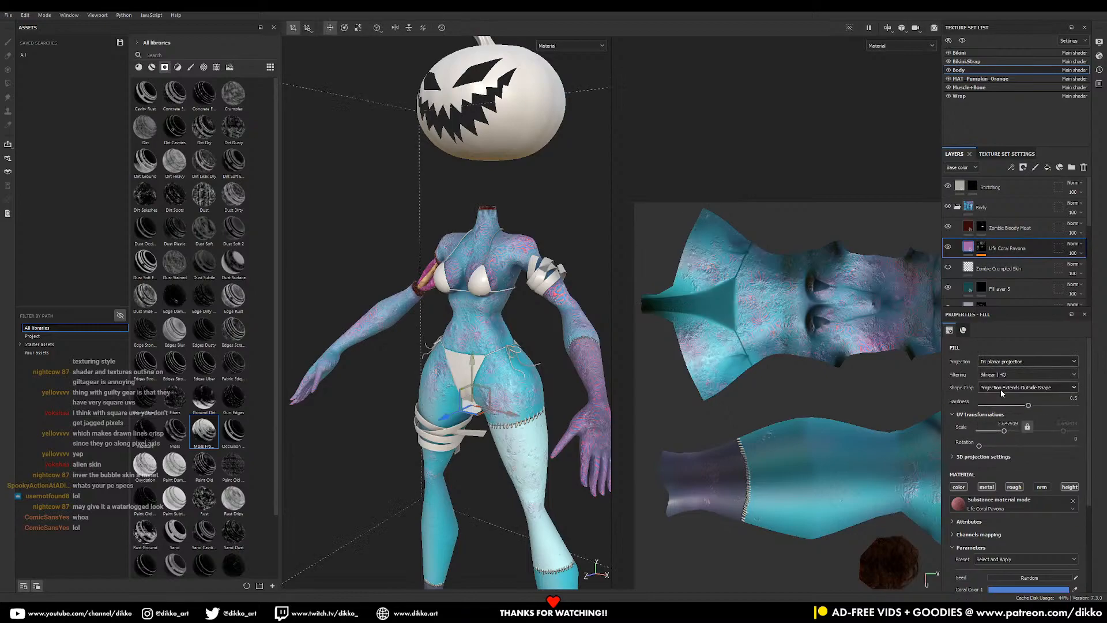
- Orbit and zoom around the torso and pumpkin head to check the tri-planar coral
{"action": "left_click_drag", "start_coordinate": [446, 343], "coordinate": [542, 295], "text": "alt"}
{"action": "right_click_drag", "start_coordinate": [542, 295], "coordinate": [563, 361], "text": "alt"}
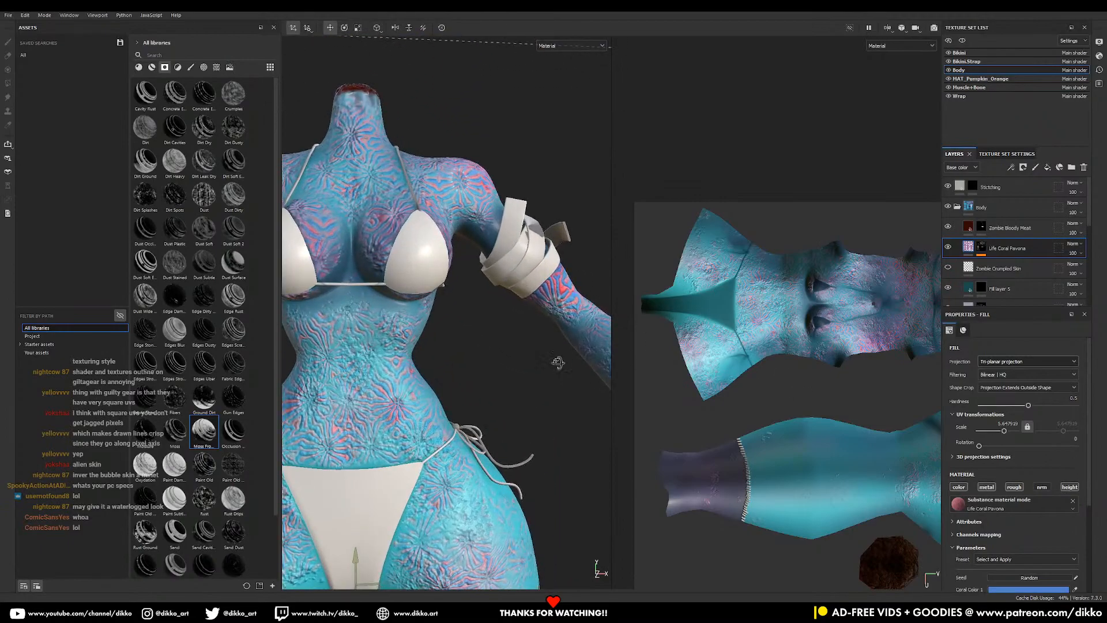
{"action": "left_click_drag", "start_coordinate": [563, 361], "coordinate": [386, 448], "text": "alt"}
{"action": "middle_click_drag", "start_coordinate": [494, 315], "coordinate": [485, 401], "text": "alt"}
{"action": "right_click_drag", "start_coordinate": [486, 401], "coordinate": [421, 341], "text": "alt"}
{"action": "left_click_drag", "start_coordinate": [421, 341], "coordinate": [516, 346], "text": "alt"}
{"action": "right_click_drag", "start_coordinate": [516, 346], "coordinate": [463, 420], "text": "alt"}
{"action": "left_click_drag", "start_coordinate": [462, 420], "coordinate": [493, 427], "text": "alt"}
{"action": "middle_click_drag", "start_coordinate": [493, 427], "coordinate": [522, 365], "text": "alt"}
{"action": "right_click_drag", "start_coordinate": [522, 366], "coordinate": [462, 372], "text": "alt"}
{"action": "mouse_move", "coordinate": [461, 372]}
{"action": "left_mouse_down", "text": "alt"}
{"action": "mouse_move", "coordinate": [343, 429]}
{"action": "mouse_move", "coordinate": [449, 389]}
{"action": "left_mouse_up", "text": "alt"}
{"action": "left_click_drag", "start_coordinate": [490, 421], "coordinate": [537, 438], "text": "alt"}
{"action": "middle_click_drag", "start_coordinate": [345, 293], "coordinate": [394, 358], "text": "alt"}
{"action": "left_click_drag", "start_coordinate": [393, 358], "coordinate": [471, 328], "text": "alt"}
{"action": "middle_click_drag", "start_coordinate": [400, 322], "coordinate": [441, 375], "text": "alt"}
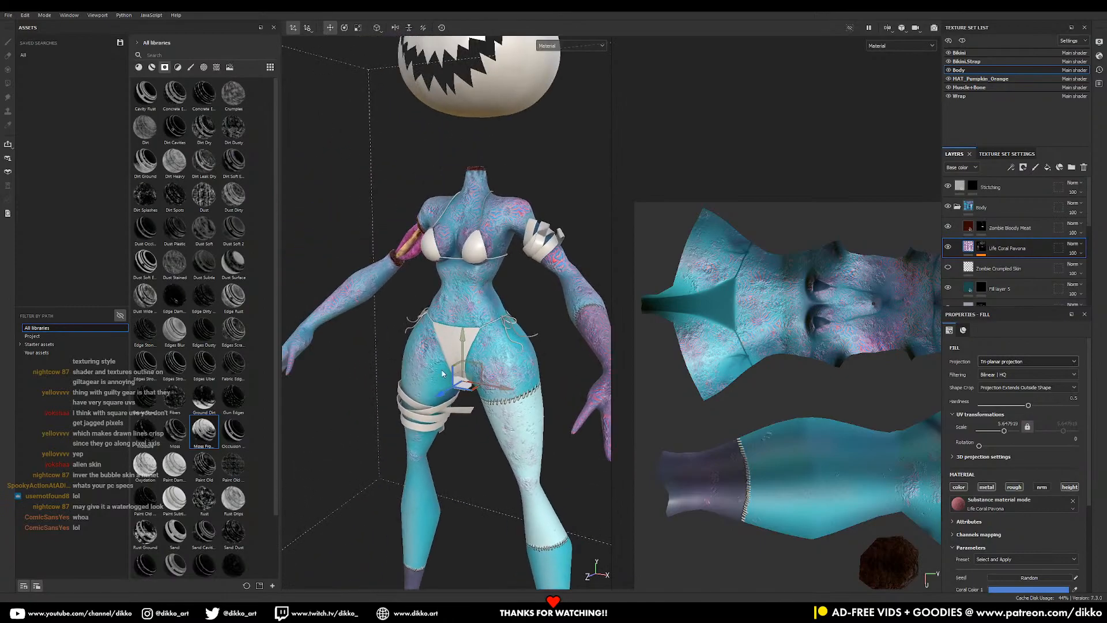
{"action": "left_click_drag", "start_coordinate": [441, 375], "coordinate": [440, 283], "text": "alt"}
{"action": "middle_click_drag", "start_coordinate": [440, 283], "coordinate": [434, 357], "text": "alt"}
{"action": "left_click_drag", "start_coordinate": [435, 357], "coordinate": [475, 345], "text": "alt"}
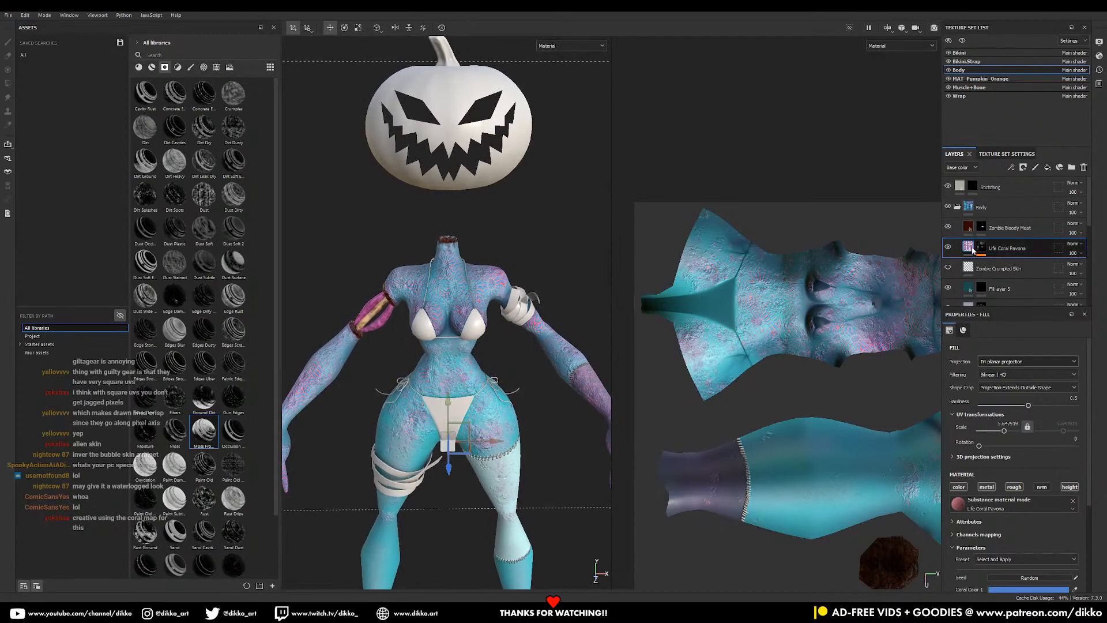
{"action": "scroll", "coordinate": [1006, 537], "scroll_direction": "down", "scroll_amount": 3}
- Lower the Life Coral Pavona fill's Roughness to 0.17 for a glossier sheen
{"action": "left_click", "coordinate": [971, 530]}
{"action": "scroll", "coordinate": [970, 536], "scroll_direction": "down", "scroll_amount": 4}
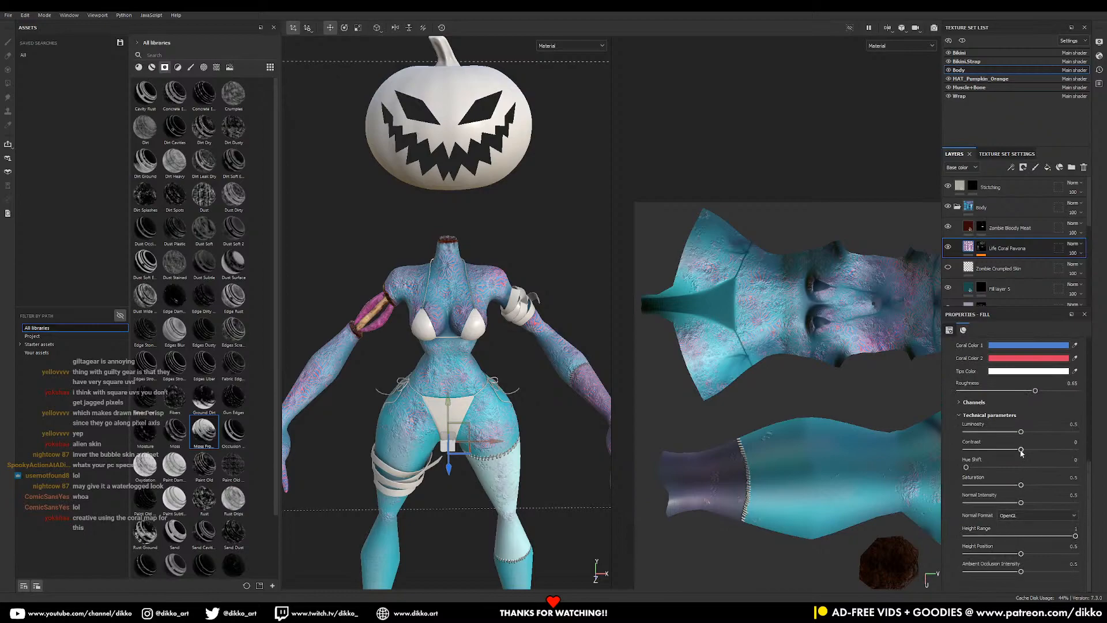
{"action": "left_click", "coordinate": [984, 392]}
{"action": "left_click_drag", "start_coordinate": [989, 392], "coordinate": [980, 392]}
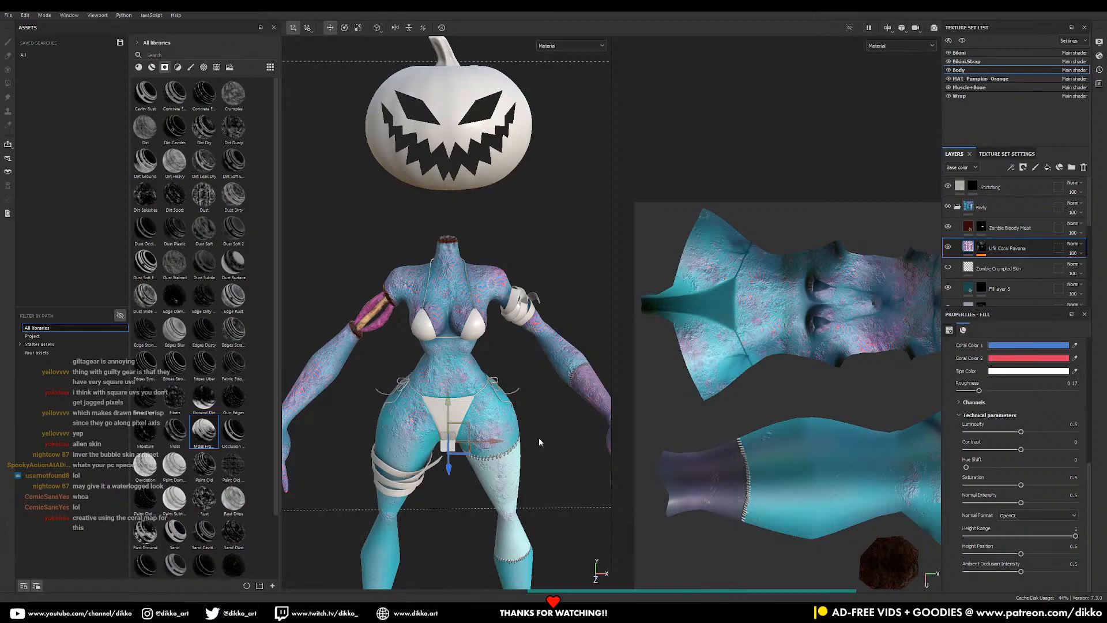
{"action": "left_click_drag", "start_coordinate": [420, 449], "coordinate": [563, 393], "text": "alt"}
{"action": "scroll", "coordinate": [424, 338], "scroll_direction": "up", "scroll_amount": 3}
{"action": "left_click_drag", "start_coordinate": [424, 339], "coordinate": [328, 404], "text": "alt"}
{"action": "middle_click_drag", "start_coordinate": [553, 334], "coordinate": [449, 419], "text": "alt"}
{"action": "scroll", "coordinate": [448, 418], "scroll_direction": "down", "scroll_amount": 3}
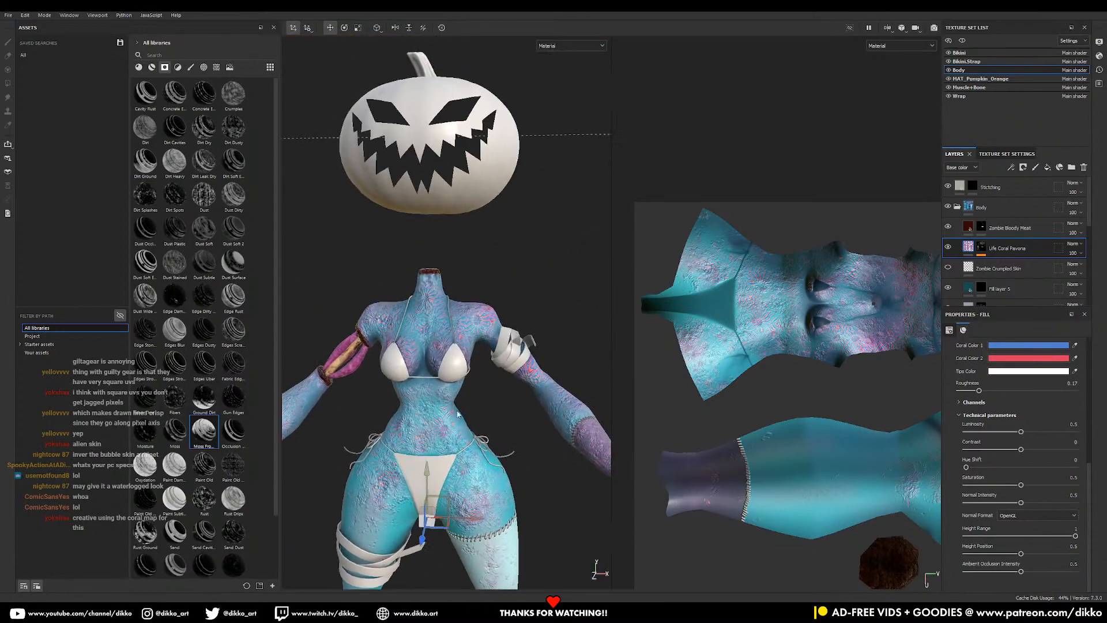
- Add a Paint effect to the Life Coral Pavona mask with Grayscale set to 0
{"action": "left_click", "coordinate": [982, 248]}
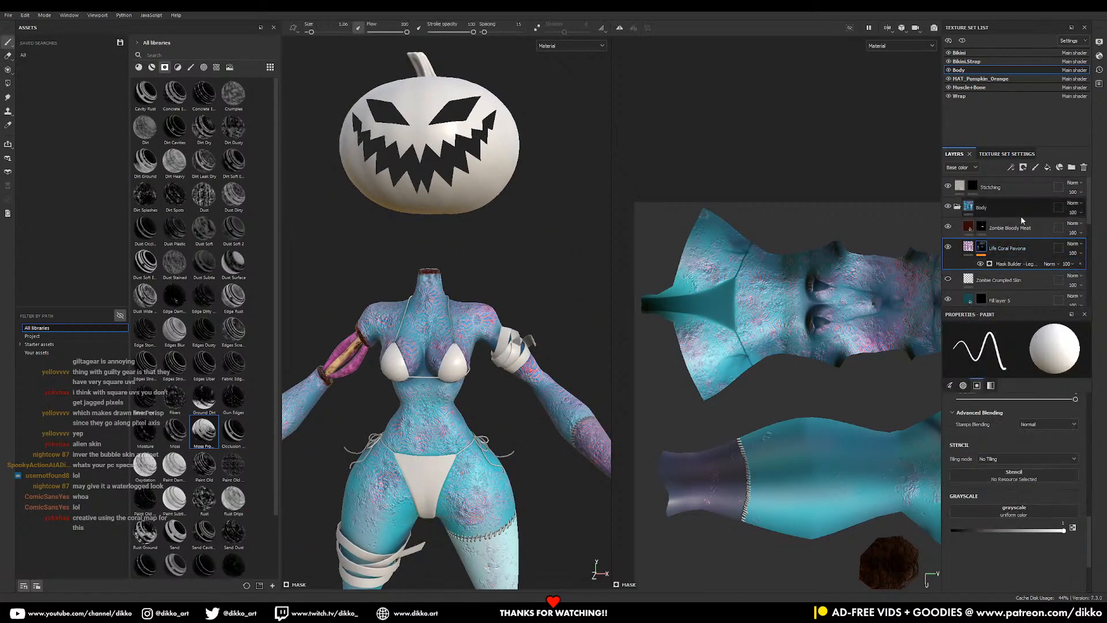
{"action": "right_click", "coordinate": [1001, 246]}
{"action": "left_click", "coordinate": [1015, 320]}
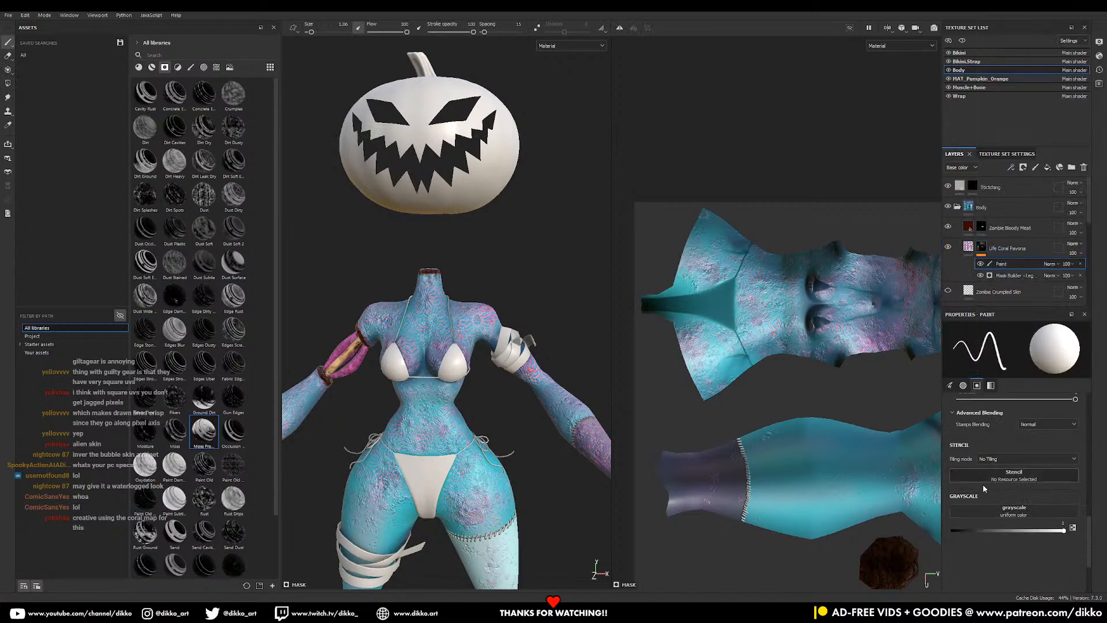
{"action": "scroll", "coordinate": [1029, 543], "scroll_direction": "down", "scroll_amount": 3}
{"action": "left_click_drag", "start_coordinate": [1022, 485], "coordinate": [939, 493]}
- Paint black over the pale thigh with a larger, softer brush at opacity 30
{"action": "middle_click_drag", "start_coordinate": [473, 445], "coordinate": [482, 369], "text": "alt"}
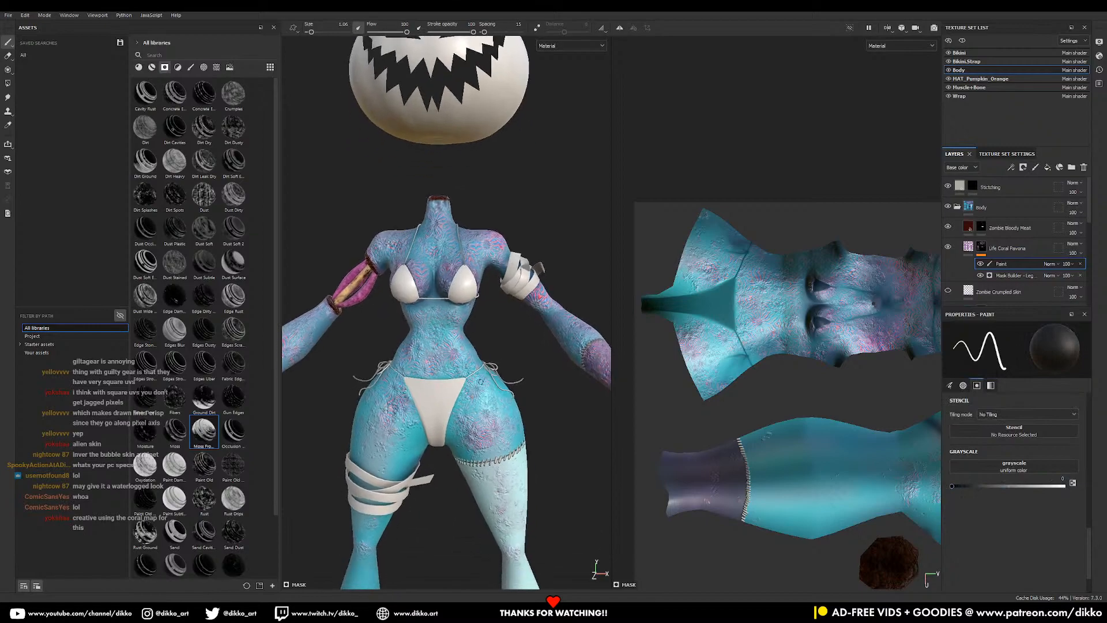
{"action": "right_click_drag", "start_coordinate": [500, 425], "coordinate": [548, 424], "text": "ctrl"}
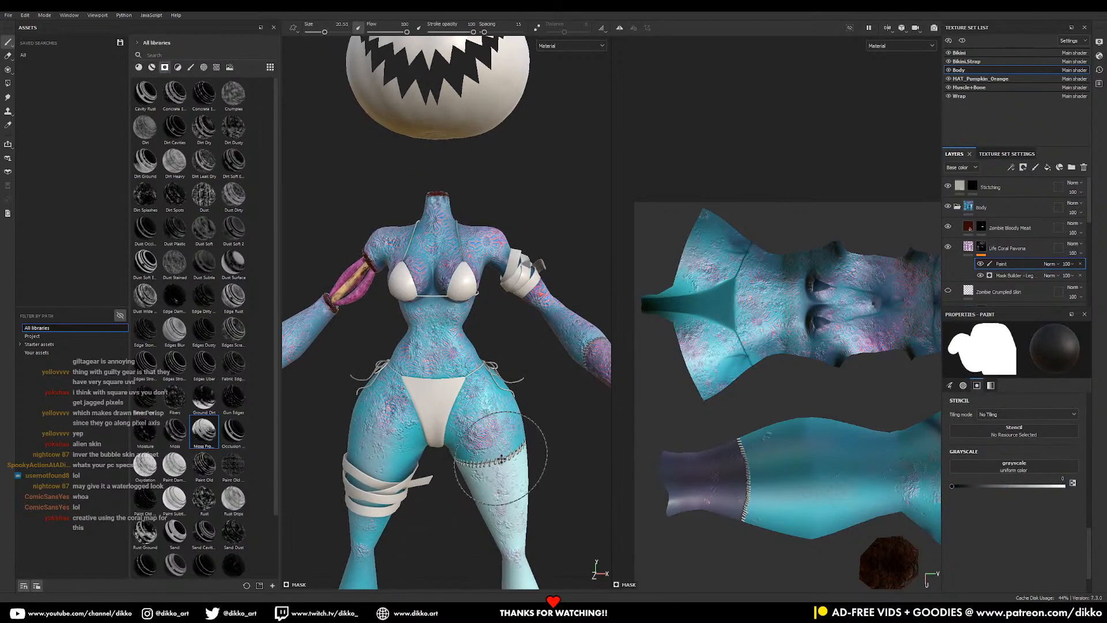
{"action": "middle_click_drag", "start_coordinate": [503, 453], "coordinate": [506, 376], "text": "alt"}
{"action": "left_click_drag", "start_coordinate": [504, 417], "coordinate": [506, 427]}
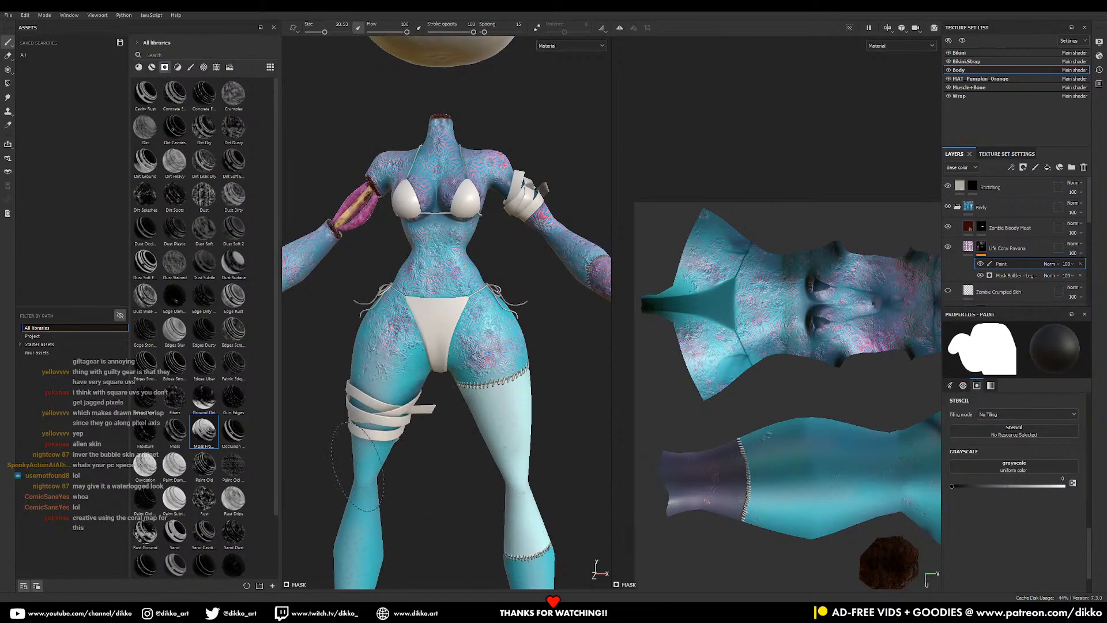
{"action": "right_click_drag", "start_coordinate": [428, 420], "coordinate": [427, 378], "text": "ctrl"}
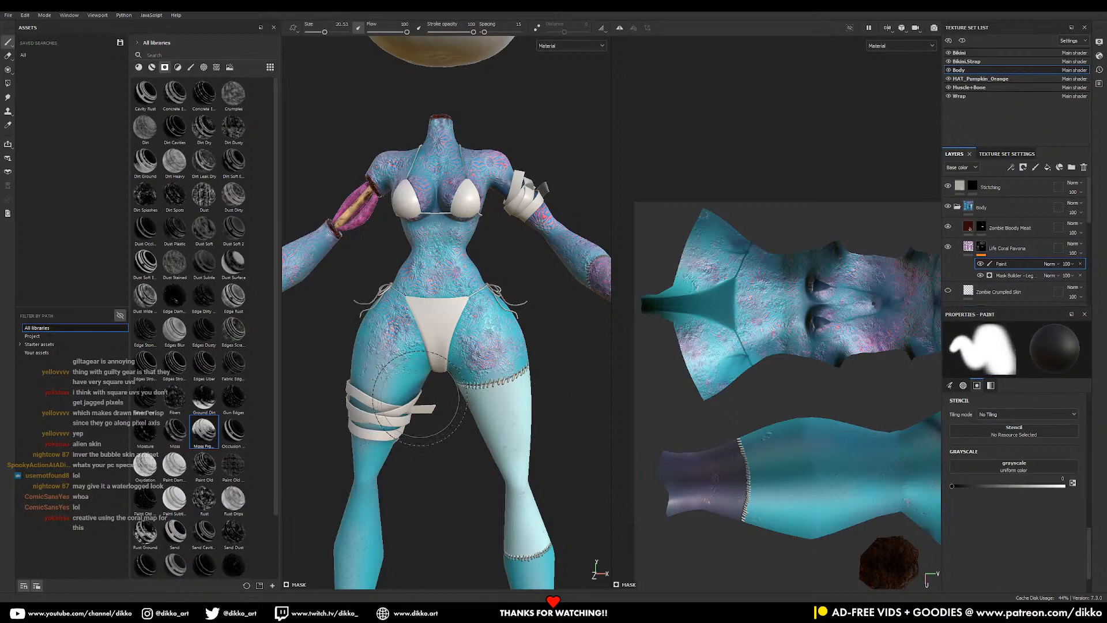
{"action": "left_click_drag", "start_coordinate": [477, 365], "coordinate": [488, 352], "text": "alt"}
{"action": "middle_click_drag", "start_coordinate": [489, 352], "coordinate": [545, 396], "text": "alt"}
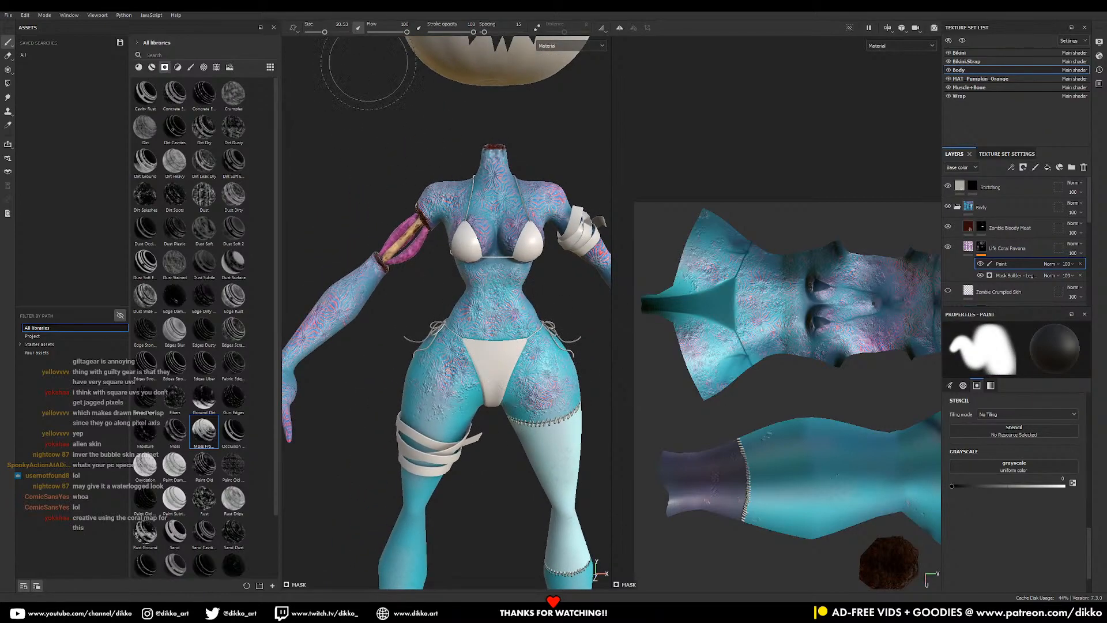
{"action": "left_click_drag", "start_coordinate": [474, 32], "coordinate": [444, 32]}
- Turn to the chest and right arm, shrinking the brush to 10.82 at opacity 75
{"action": "left_click_drag", "start_coordinate": [533, 210], "coordinate": [466, 349], "text": "alt"}
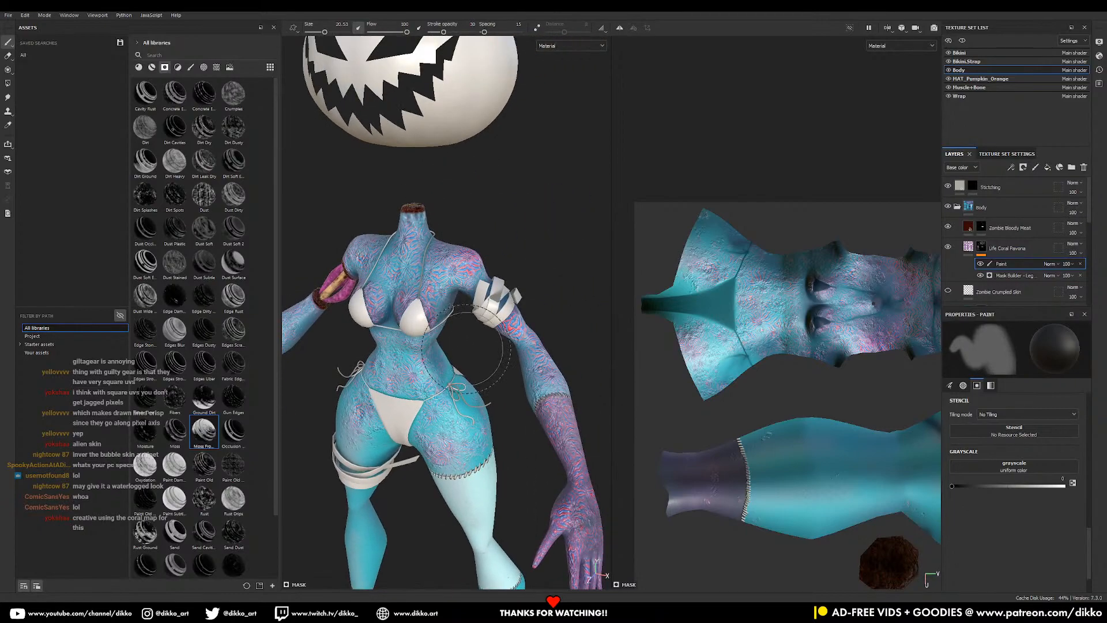
{"action": "middle_click_drag", "start_coordinate": [551, 329], "coordinate": [504, 344]}
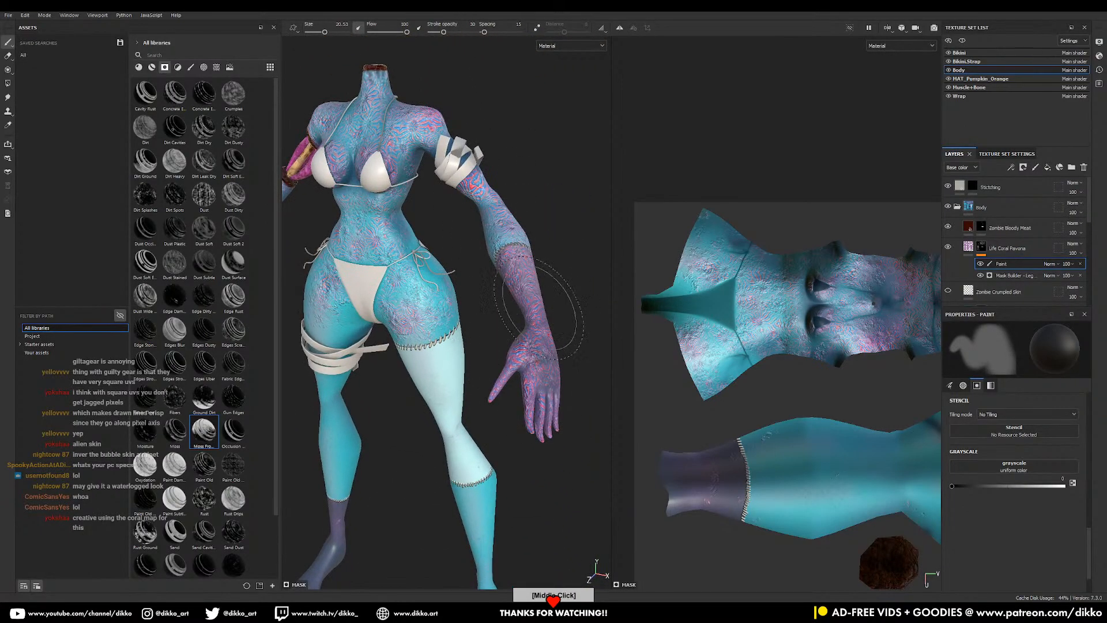
{"action": "left_click_drag", "start_coordinate": [541, 308], "coordinate": [532, 312], "text": "alt"}
{"action": "middle_click_drag", "start_coordinate": [532, 311], "coordinate": [591, 412], "text": "alt"}
{"action": "left_click_drag", "start_coordinate": [591, 413], "coordinate": [541, 323], "text": "alt"}
{"action": "right_click_drag", "start_coordinate": [541, 323], "coordinate": [593, 535], "text": "alt"}
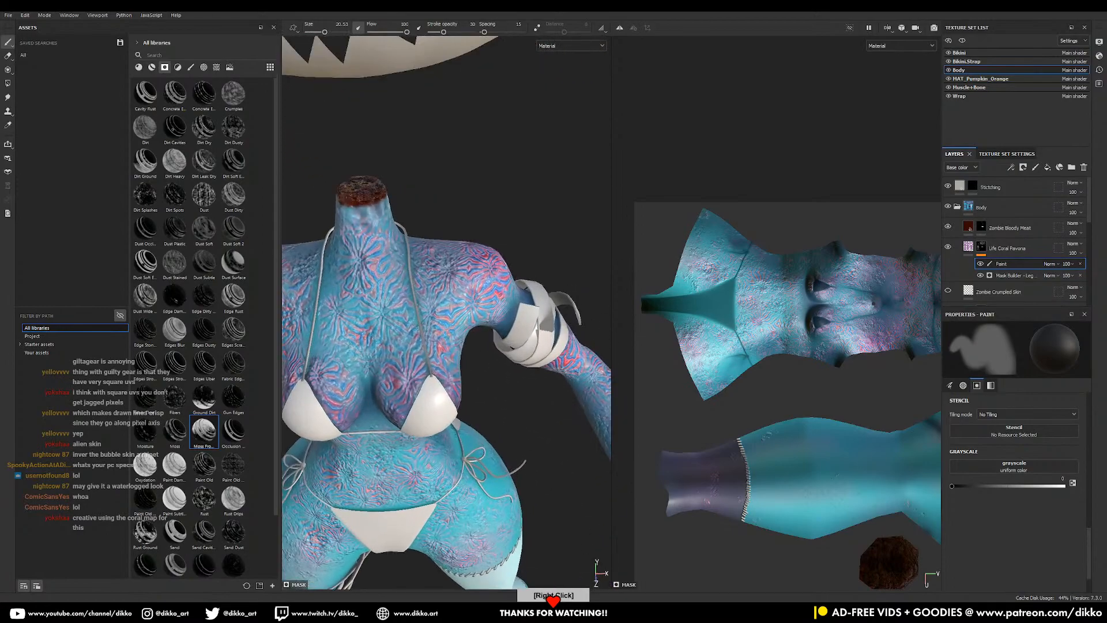
{"action": "middle_click_drag", "start_coordinate": [497, 452], "coordinate": [587, 367], "text": "alt"}
{"action": "mouse_move", "coordinate": [531, 300]}
{"action": "left_mouse_down", "text": "alt"}
{"action": "mouse_move", "coordinate": [519, 340]}
{"action": "mouse_move", "coordinate": [507, 292]}
{"action": "left_mouse_up", "text": "alt"}
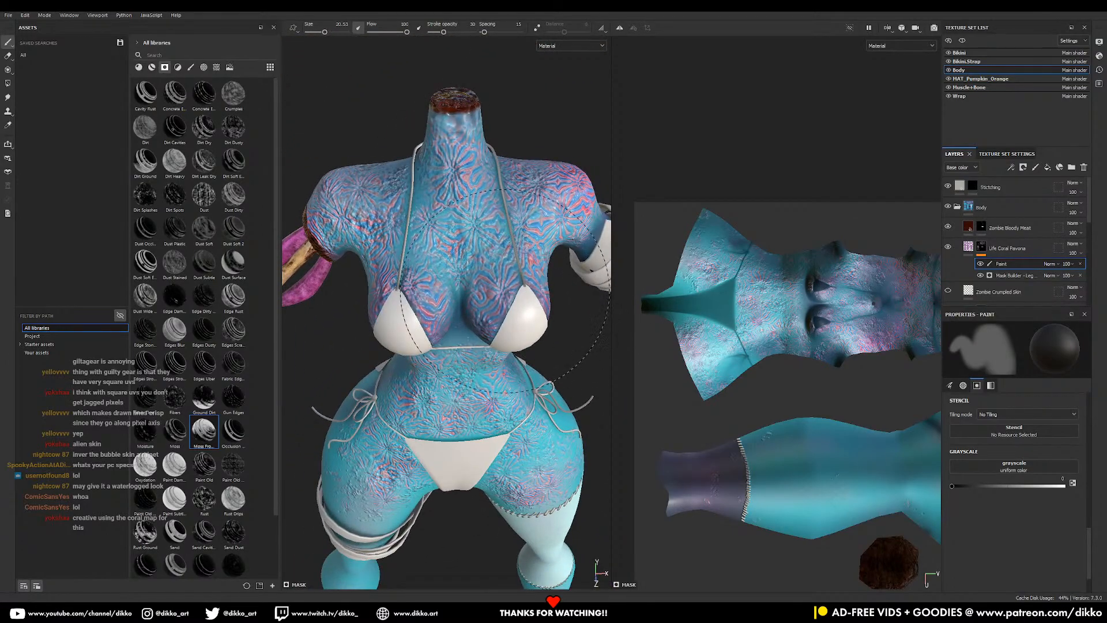
{"action": "left_click_drag", "start_coordinate": [507, 286], "coordinate": [402, 329], "text": "alt"}
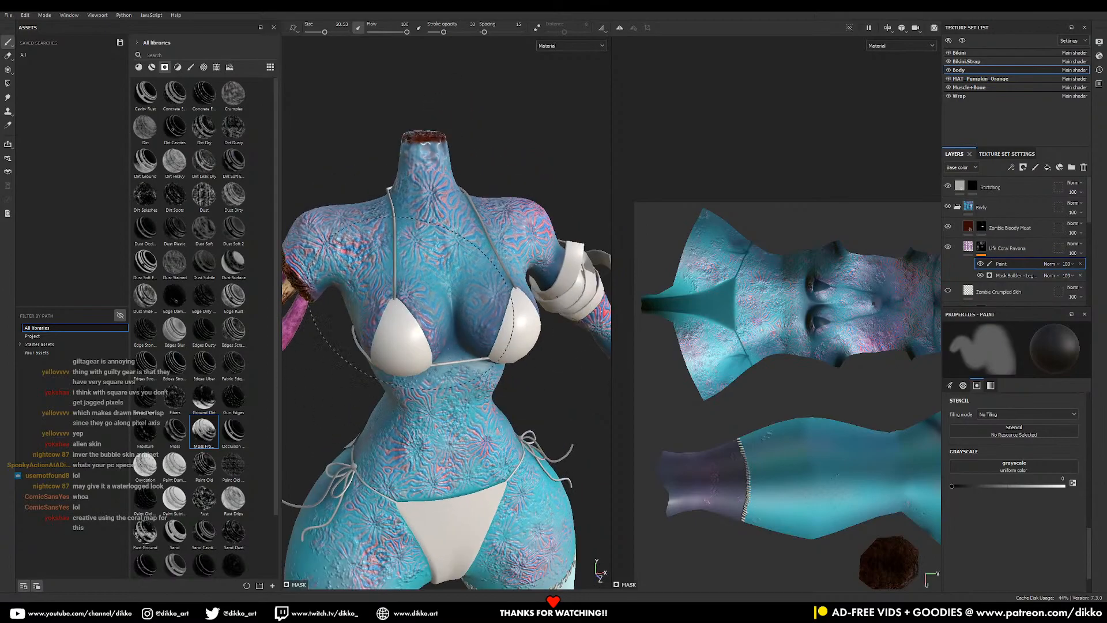
{"action": "right_click_drag", "start_coordinate": [411, 318], "coordinate": [400, 294], "text": "ctrl"}
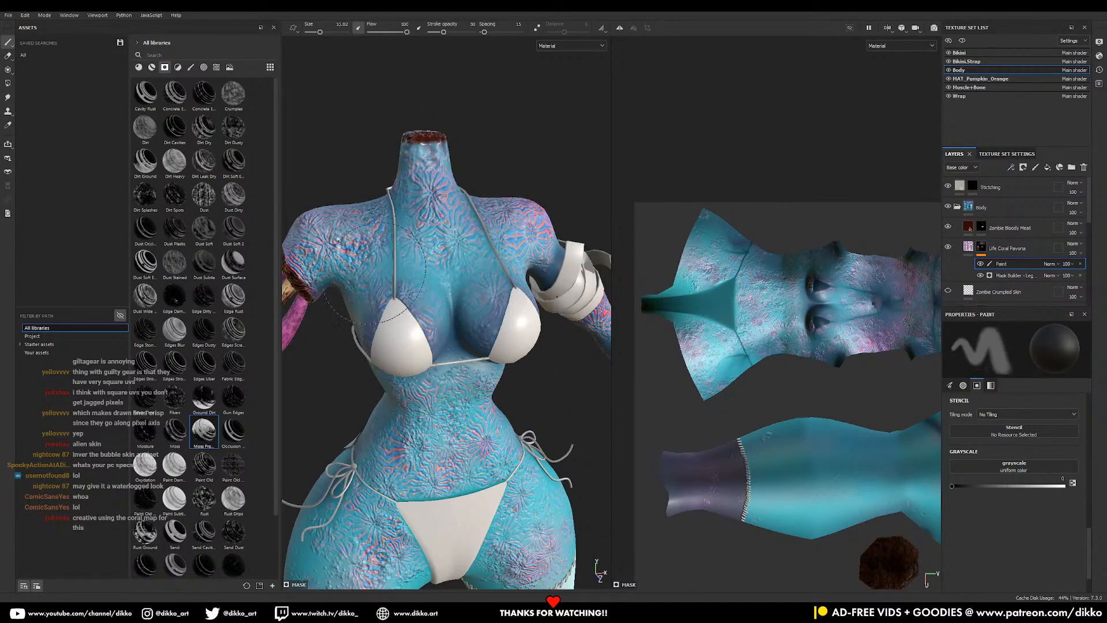
{"action": "left_click_drag", "start_coordinate": [444, 32], "coordinate": [463, 32]}
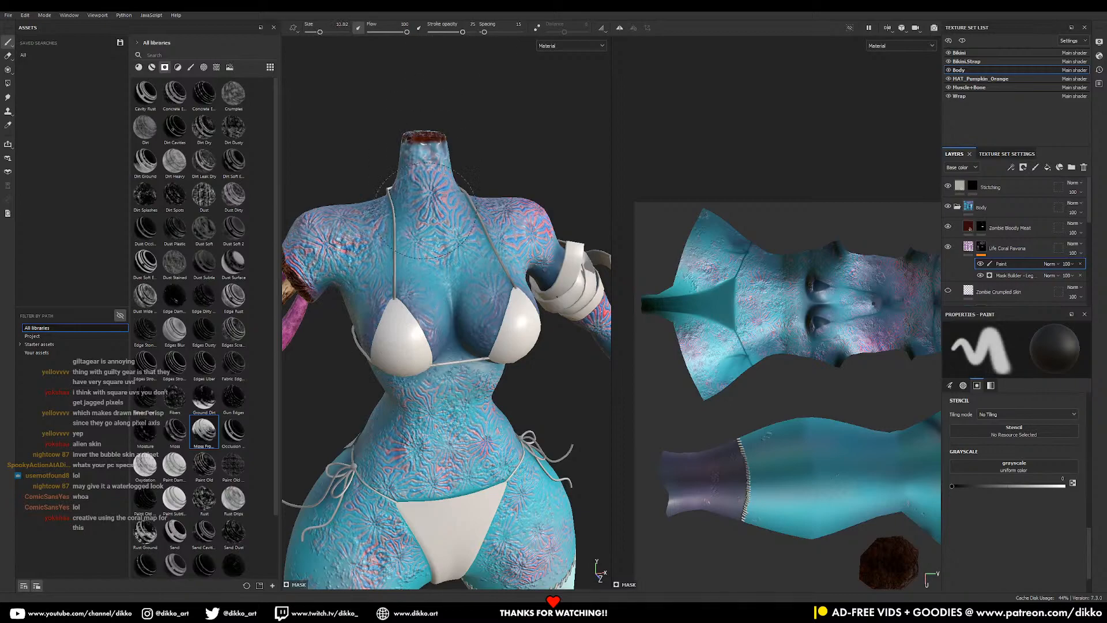
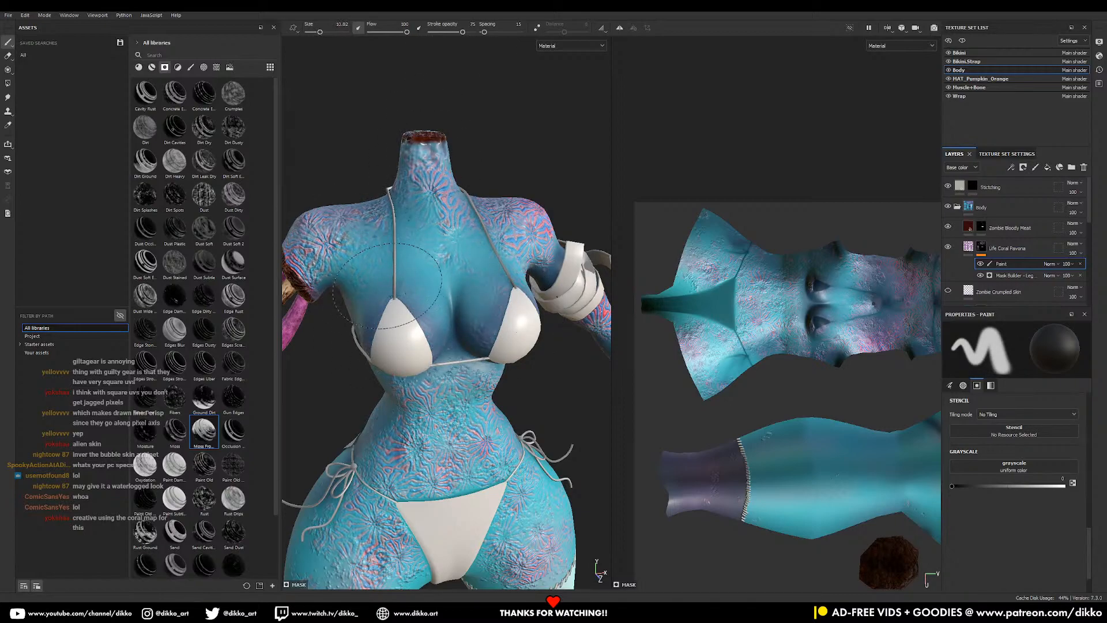
- Orbit and zoom in on the belly, hips and thigh
{"action": "middle_click_drag", "start_coordinate": [519, 335], "coordinate": [500, 282]}
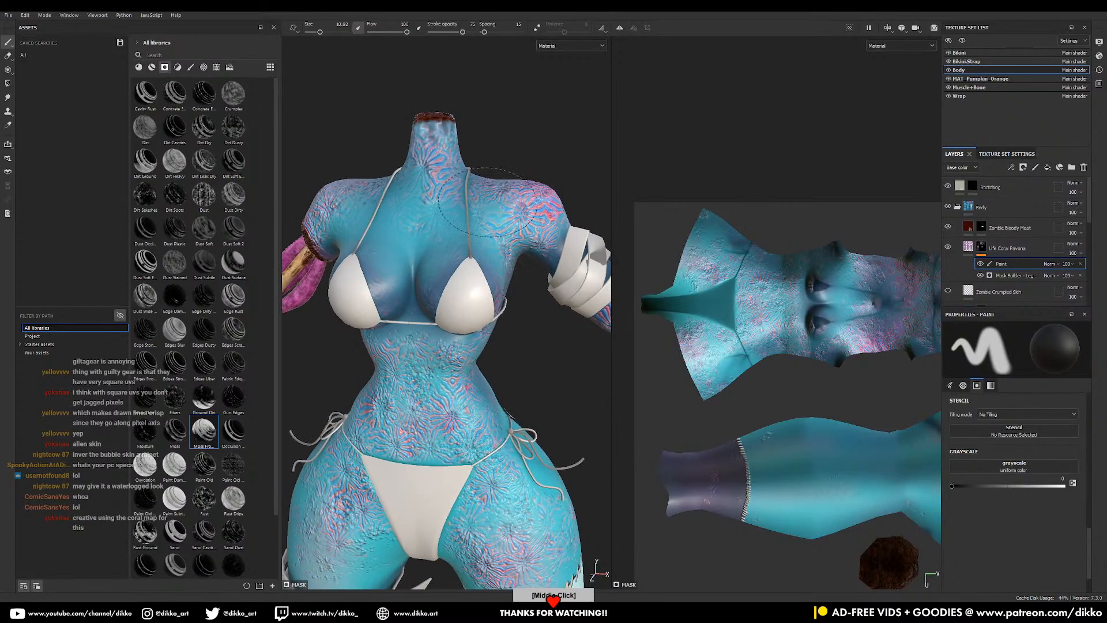
{"action": "middle_click_drag", "start_coordinate": [460, 231], "coordinate": [399, 210]}
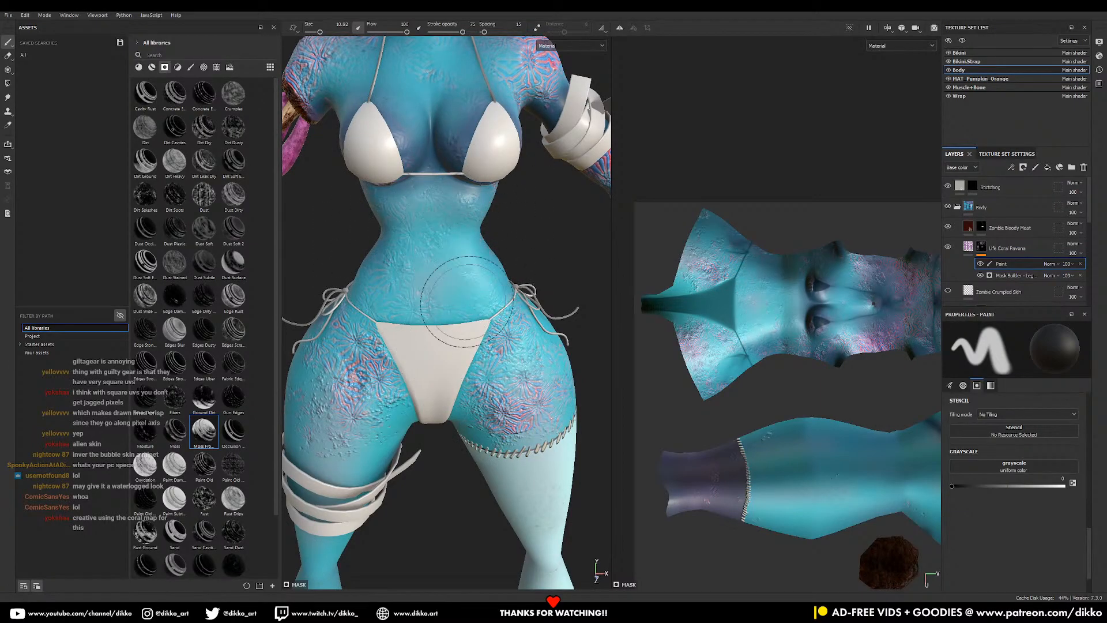
{"action": "middle_click_drag", "start_coordinate": [417, 349], "coordinate": [520, 234], "text": "alt"}
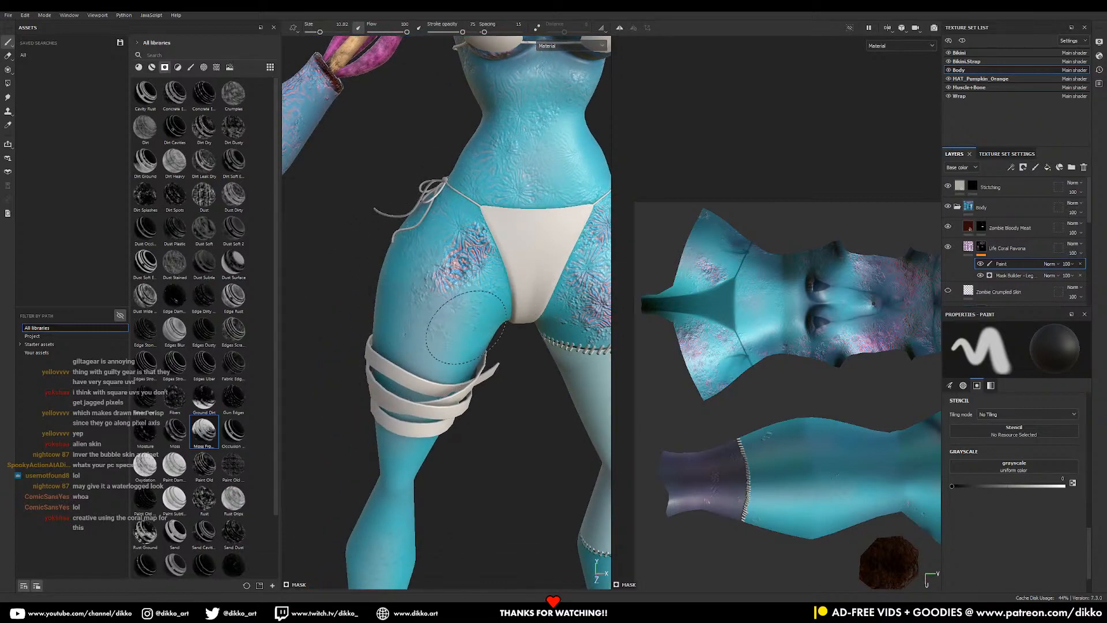
{"action": "left_click_drag", "start_coordinate": [472, 337], "coordinate": [522, 369], "text": "alt"}
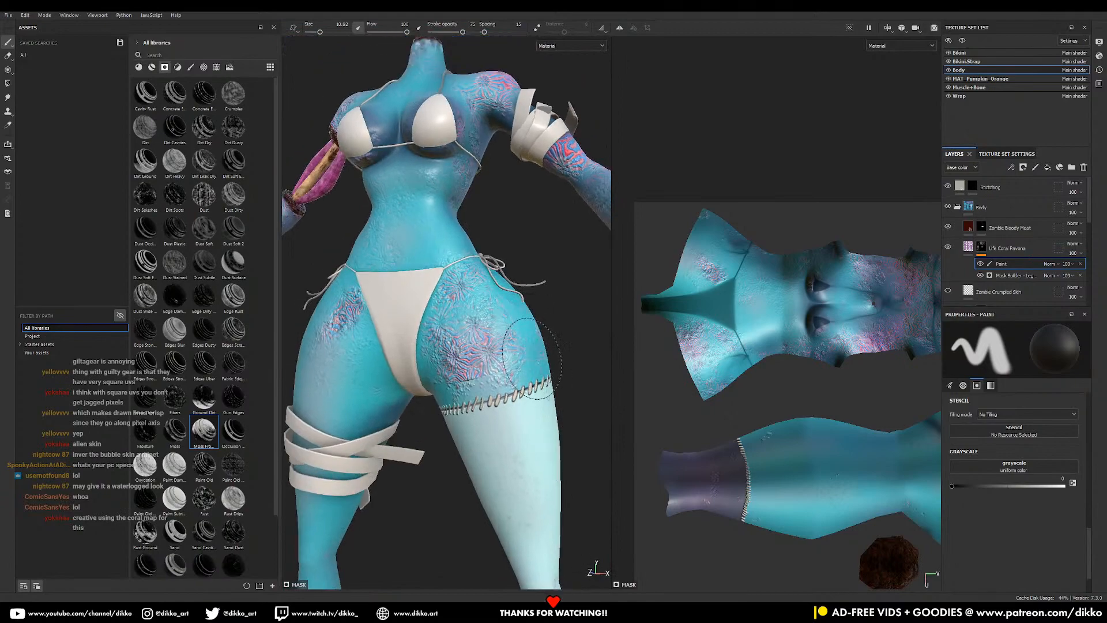
{"action": "mouse_move", "coordinate": [516, 378]}
{"action": "right_mouse_down", "text": "alt"}
{"action": "mouse_move", "coordinate": [513, 267]}
{"action": "mouse_move", "coordinate": [536, 472]}
{"action": "right_mouse_up", "text": "alt"}
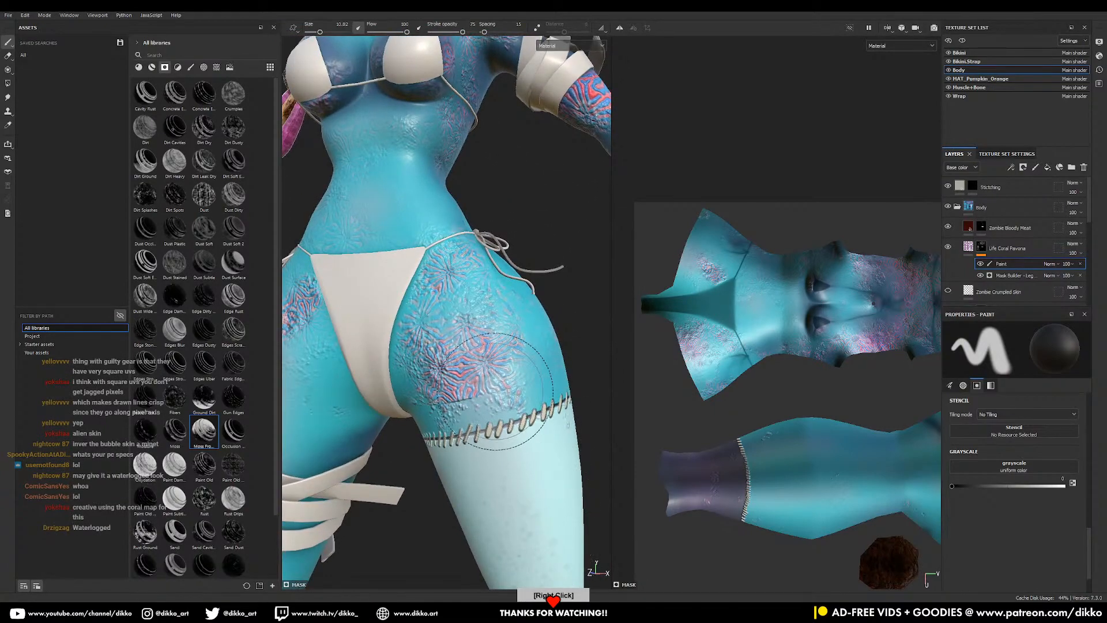
{"action": "right_click_drag", "start_coordinate": [495, 391], "coordinate": [461, 391], "text": "ctrl"}
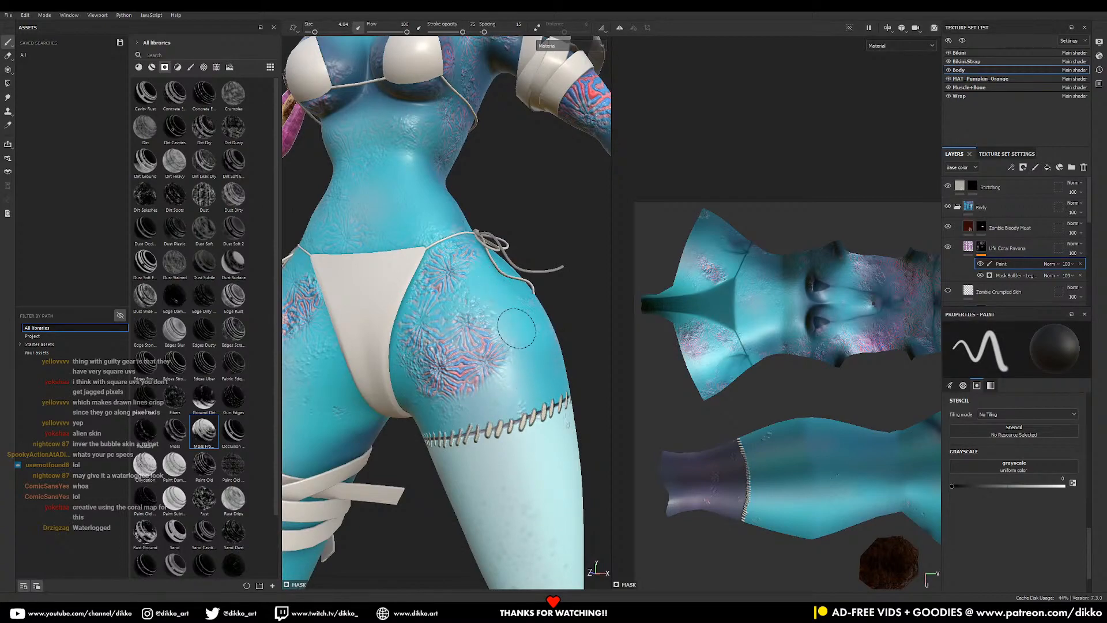
- Paint out the coral on the front torso and chest with the brush at 4.84
{"action": "left_click_drag", "start_coordinate": [501, 300], "coordinate": [419, 343], "text": "alt"}
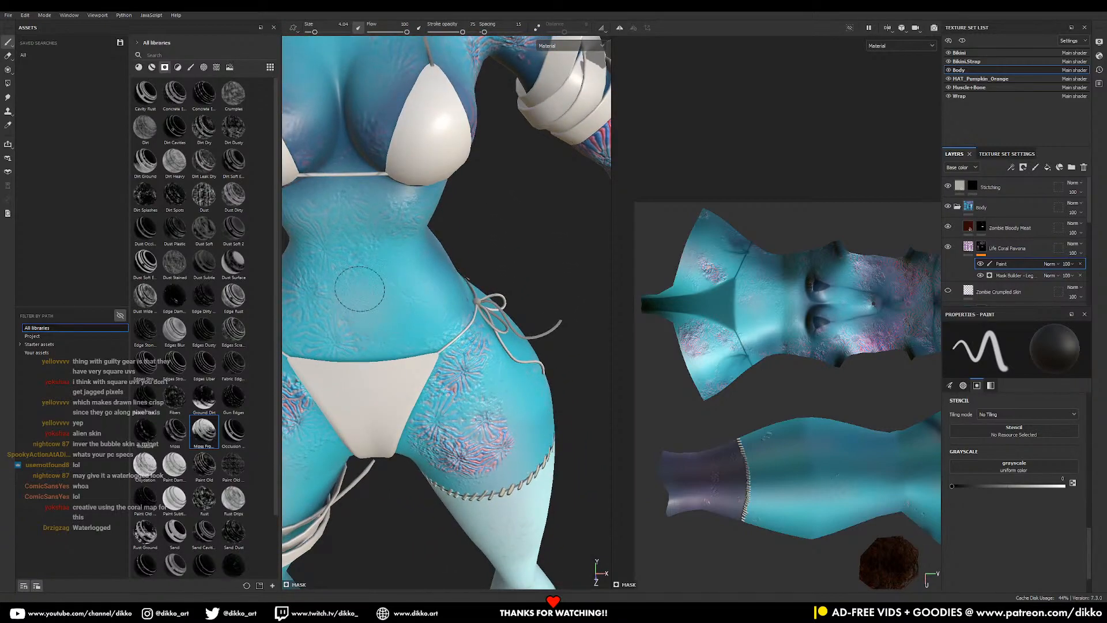
{"action": "middle_click_drag", "start_coordinate": [371, 301], "coordinate": [419, 264]}
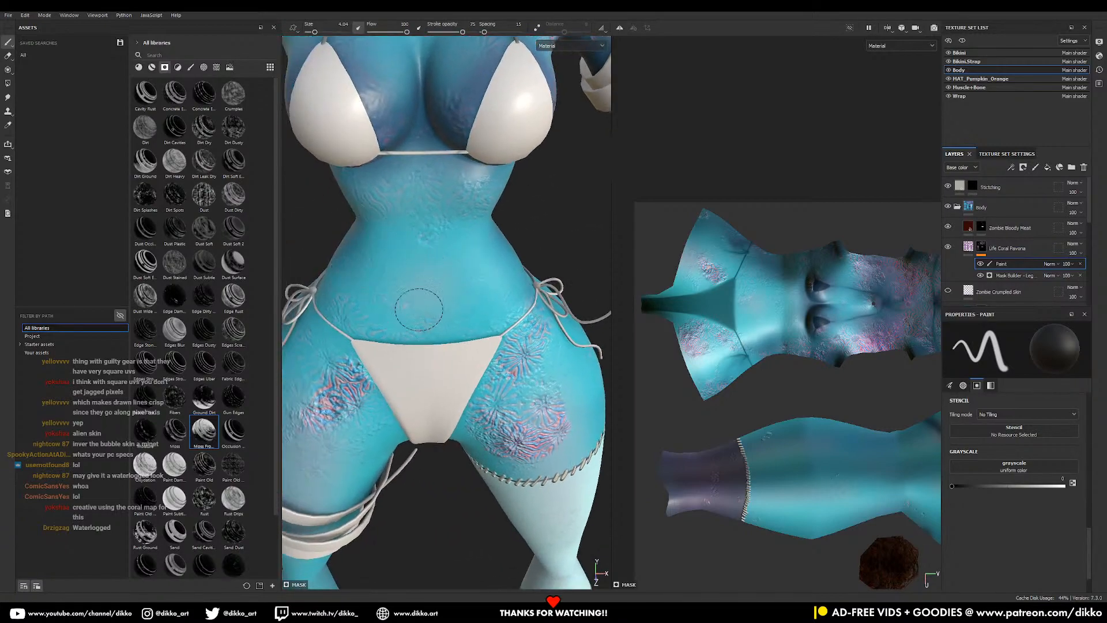
{"action": "middle_click_drag", "start_coordinate": [491, 254], "coordinate": [513, 425]}
{"action": "mouse_move", "coordinate": [458, 216]}
{"action": "middle_mouse_down"}
{"action": "mouse_move", "coordinate": [501, 111]}
{"action": "mouse_move", "coordinate": [477, 205]}
{"action": "middle_mouse_up"}
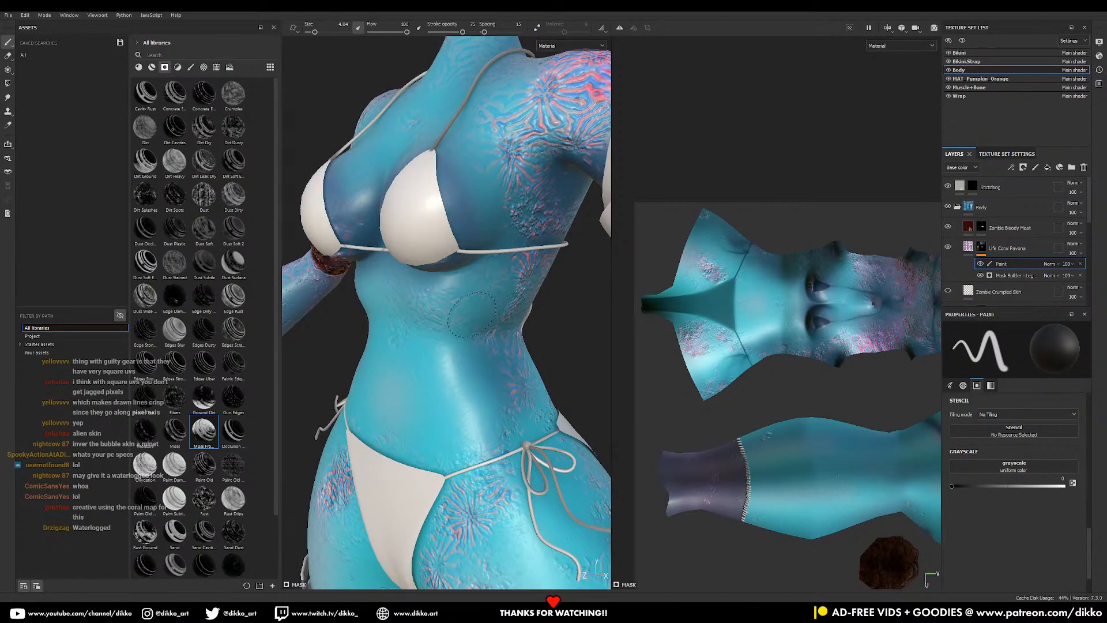
{"action": "middle_click_drag", "start_coordinate": [493, 372], "coordinate": [513, 287]}
{"action": "middle_click_drag", "start_coordinate": [543, 323], "coordinate": [520, 325]}
{"action": "mouse_move", "coordinate": [520, 325]}
{"action": "right_mouse_down", "text": "alt"}
{"action": "mouse_move", "coordinate": [488, 266]}
{"action": "mouse_move", "coordinate": [524, 275]}
{"action": "right_mouse_up", "text": "alt"}
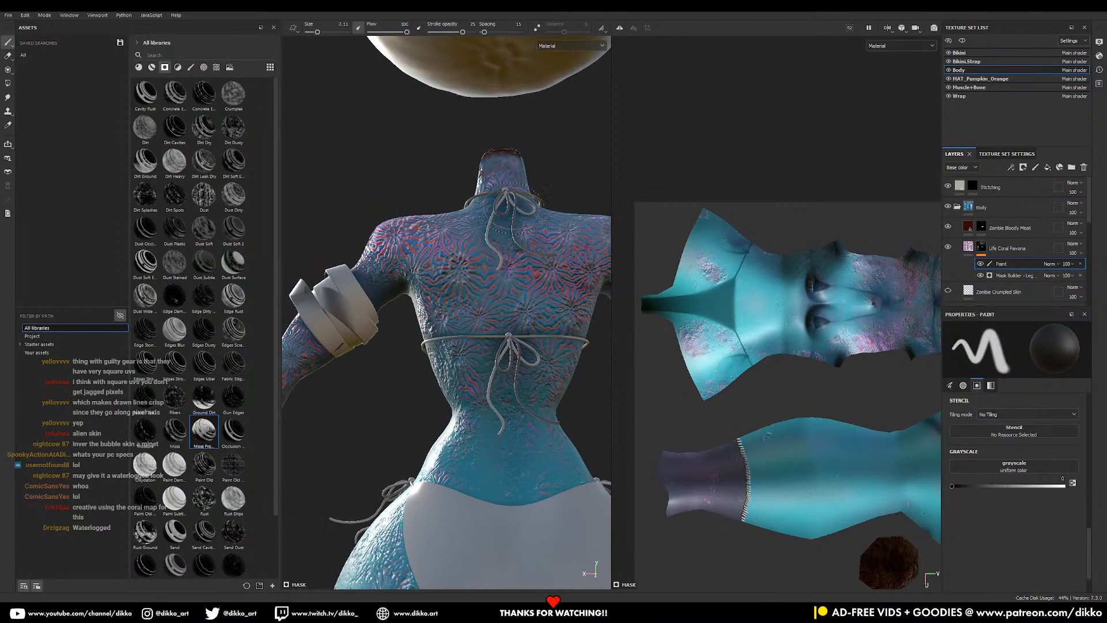
- Pick the Charcoal brush and roughen the coral pattern on the hip and buttock
{"action": "left_click", "coordinate": [190, 67]}
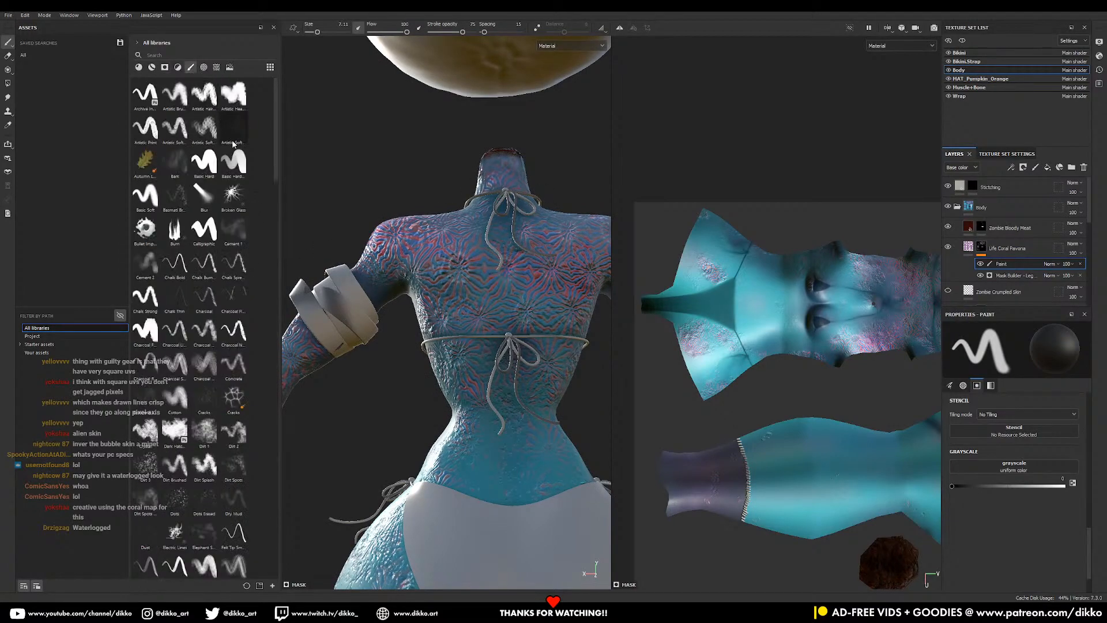
{"action": "left_click", "coordinate": [211, 332]}
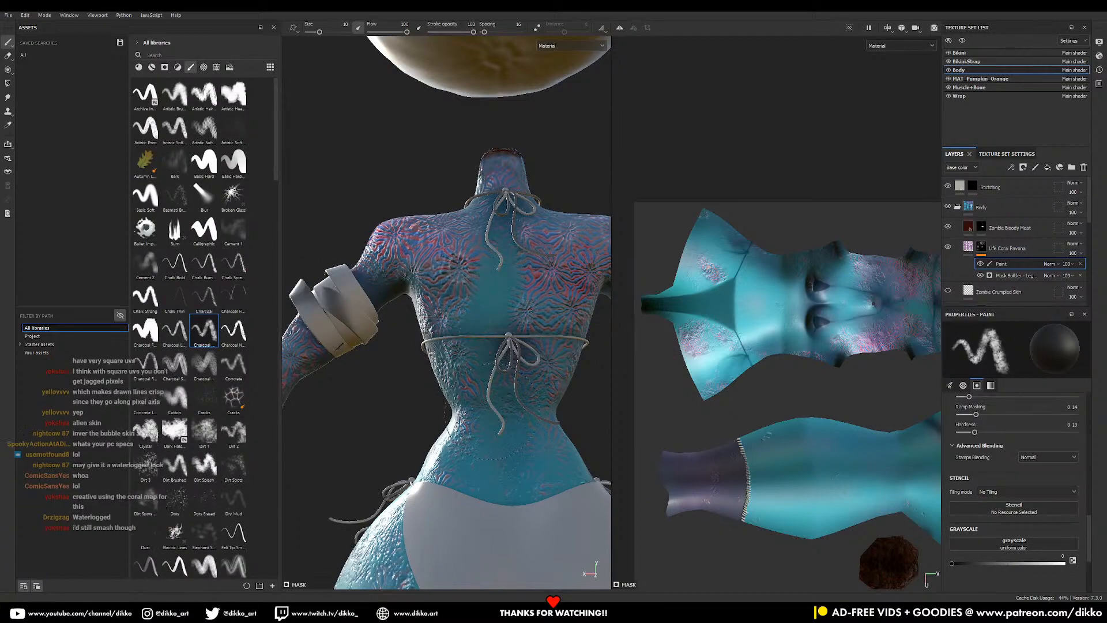
{"action": "middle_click_drag", "start_coordinate": [412, 441], "coordinate": [462, 260], "text": "alt"}
{"action": "left_click_drag", "start_coordinate": [462, 260], "coordinate": [508, 248], "text": "alt"}
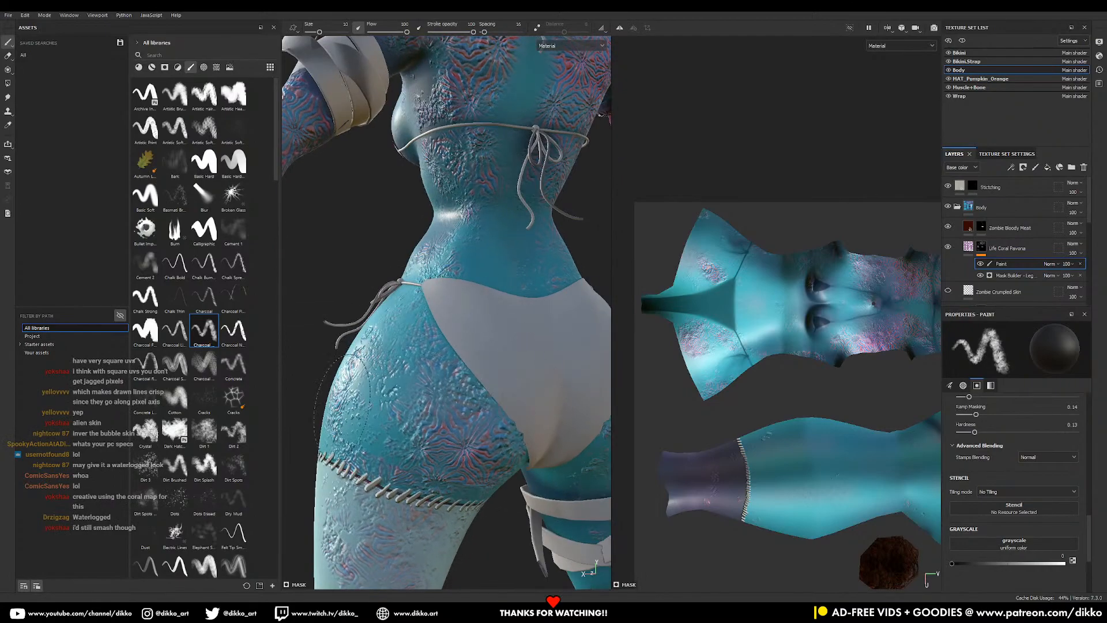
{"action": "left_click_drag", "start_coordinate": [395, 403], "coordinate": [468, 412]}
{"action": "left_click_drag", "start_coordinate": [506, 446], "coordinate": [479, 439]}
{"action": "mouse_move", "coordinate": [481, 440]}
{"action": "middle_mouse_down", "text": "alt"}
{"action": "mouse_move", "coordinate": [515, 286]}
{"action": "mouse_move", "coordinate": [455, 382]}
{"action": "middle_mouse_up", "text": "alt"}
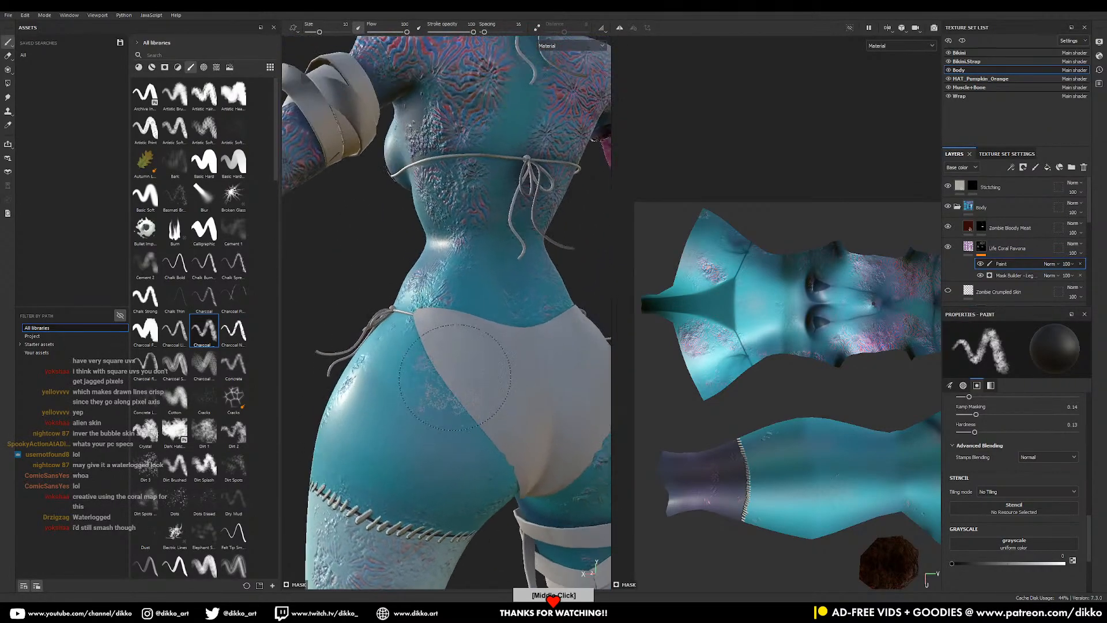
- Paint over the coral on the upper back with the Charcoal brush
{"action": "left_click_drag", "start_coordinate": [557, 271], "coordinate": [491, 248], "text": "alt"}
{"action": "middle_click_drag", "start_coordinate": [496, 248], "coordinate": [514, 361], "text": "alt"}
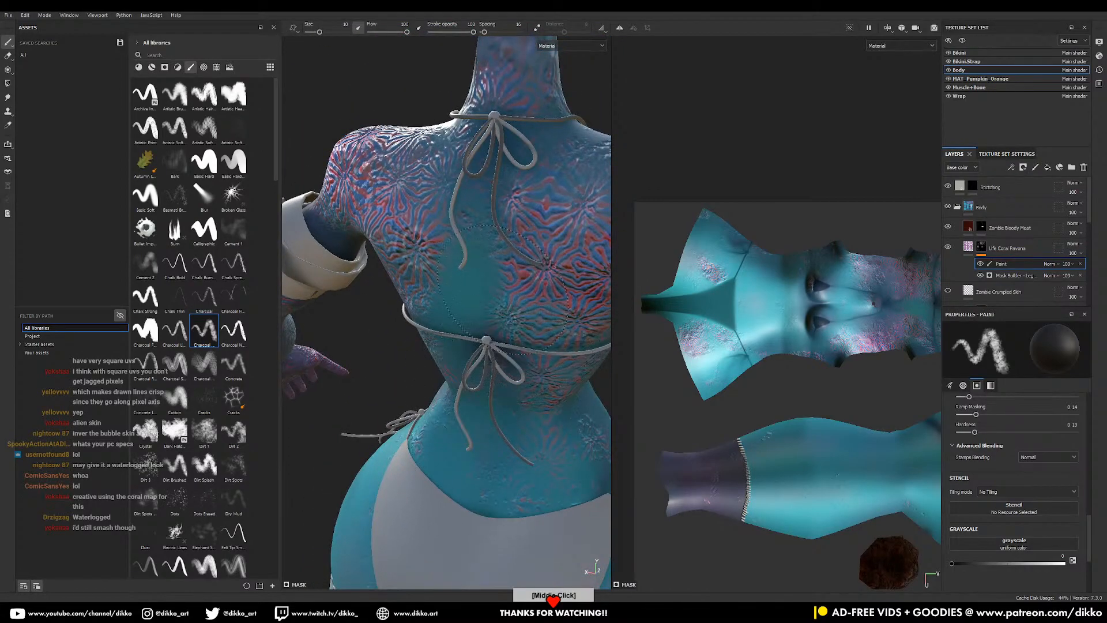
{"action": "mouse_move", "coordinate": [452, 169]}
{"action": "left_mouse_down"}
{"action": "mouse_move", "coordinate": [418, 155]}
{"action": "mouse_move", "coordinate": [442, 173]}
{"action": "left_mouse_up"}
{"action": "middle_click_drag", "start_coordinate": [441, 173], "coordinate": [418, 249], "text": "alt"}
{"action": "left_click_drag", "start_coordinate": [418, 251], "coordinate": [470, 271], "text": "alt"}
{"action": "middle_click_drag", "start_coordinate": [470, 271], "coordinate": [501, 294], "text": "alt"}
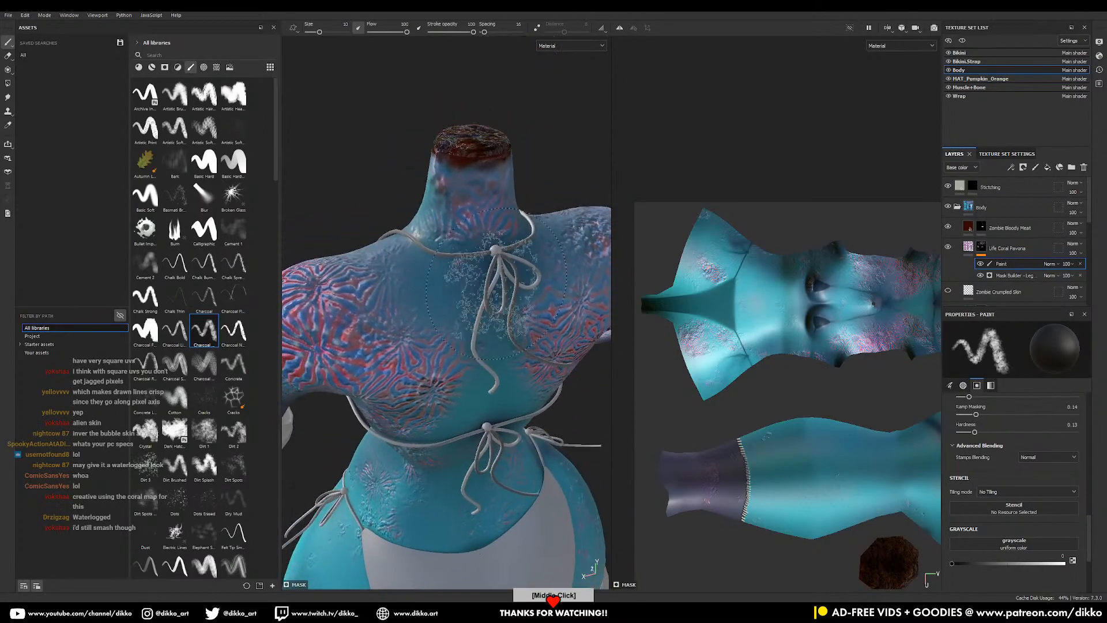
- Orbit around the figure to review the patchier coral from front, side and rear
{"action": "right_click_drag", "start_coordinate": [492, 353], "coordinate": [423, 147], "text": "alt"}
{"action": "left_click_drag", "start_coordinate": [423, 147], "coordinate": [555, 216], "text": "alt"}
{"action": "middle_click_drag", "start_coordinate": [425, 358], "coordinate": [532, 353], "text": "alt"}
{"action": "right_click_drag", "start_coordinate": [532, 353], "coordinate": [467, 362], "text": "alt"}
{"action": "middle_click_drag", "start_coordinate": [468, 362], "coordinate": [469, 313], "text": "alt"}
{"action": "right_click_drag", "start_coordinate": [468, 313], "coordinate": [524, 324], "text": "alt"}
{"action": "left_click_drag", "start_coordinate": [524, 324], "coordinate": [536, 315], "text": "alt"}
{"action": "middle_click_drag", "start_coordinate": [571, 270], "coordinate": [450, 183], "text": "alt"}
{"action": "left_click_drag", "start_coordinate": [562, 306], "coordinate": [545, 344], "text": "alt"}
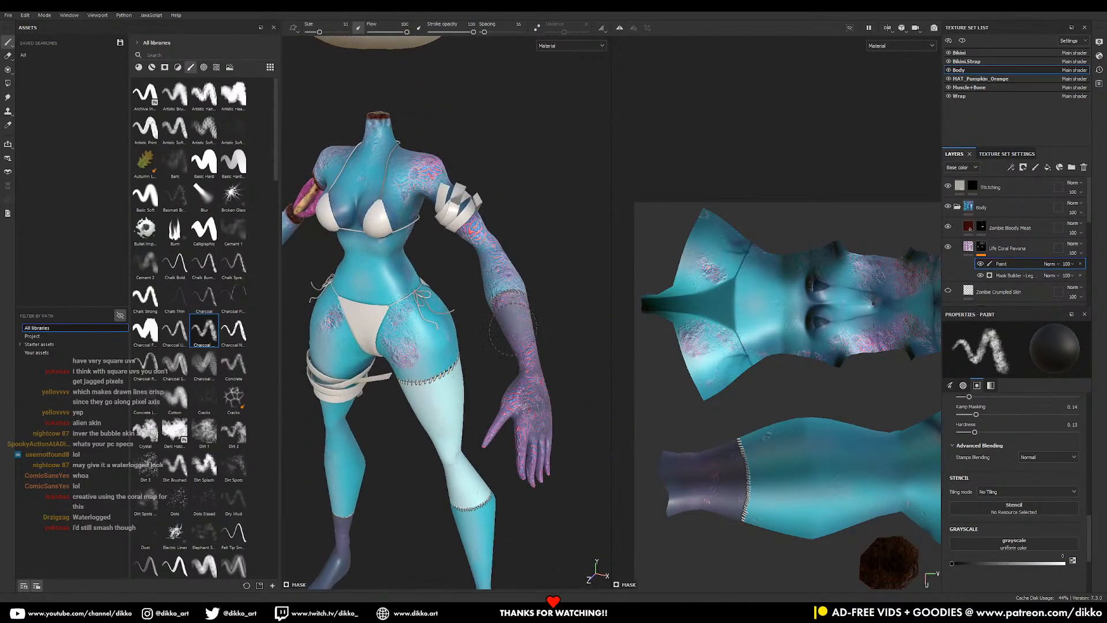
{"action": "left_click_drag", "start_coordinate": [523, 381], "coordinate": [404, 338], "text": "alt"}
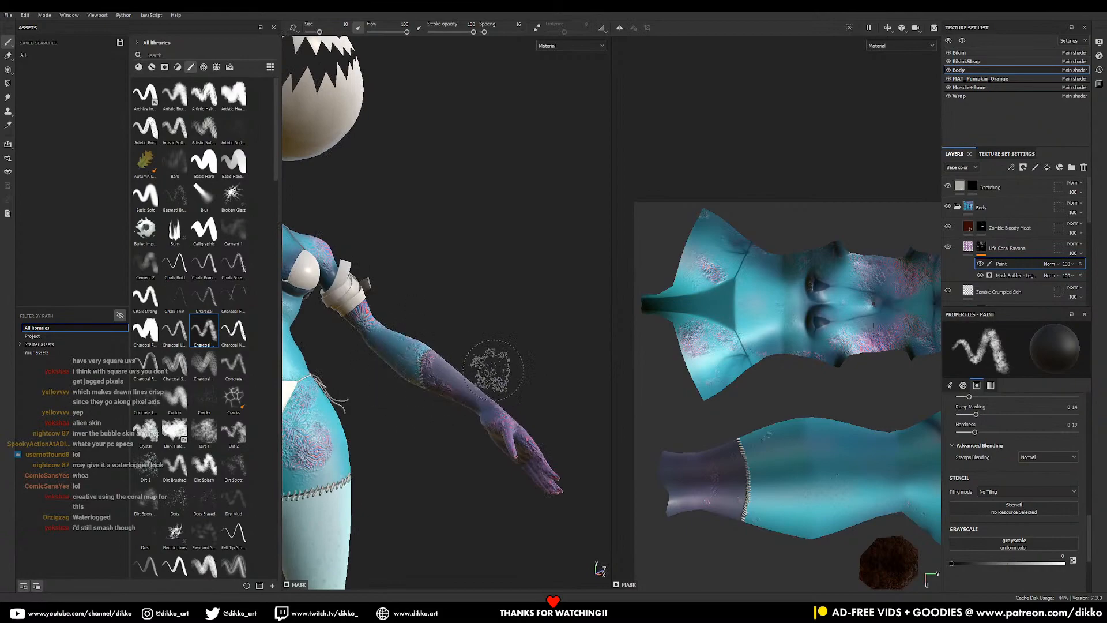
{"action": "left_click_drag", "start_coordinate": [488, 372], "coordinate": [420, 458], "text": "alt"}
{"action": "middle_click_drag", "start_coordinate": [460, 330], "coordinate": [536, 379], "text": "alt"}
{"action": "left_click_drag", "start_coordinate": [536, 378], "coordinate": [468, 405], "text": "alt"}
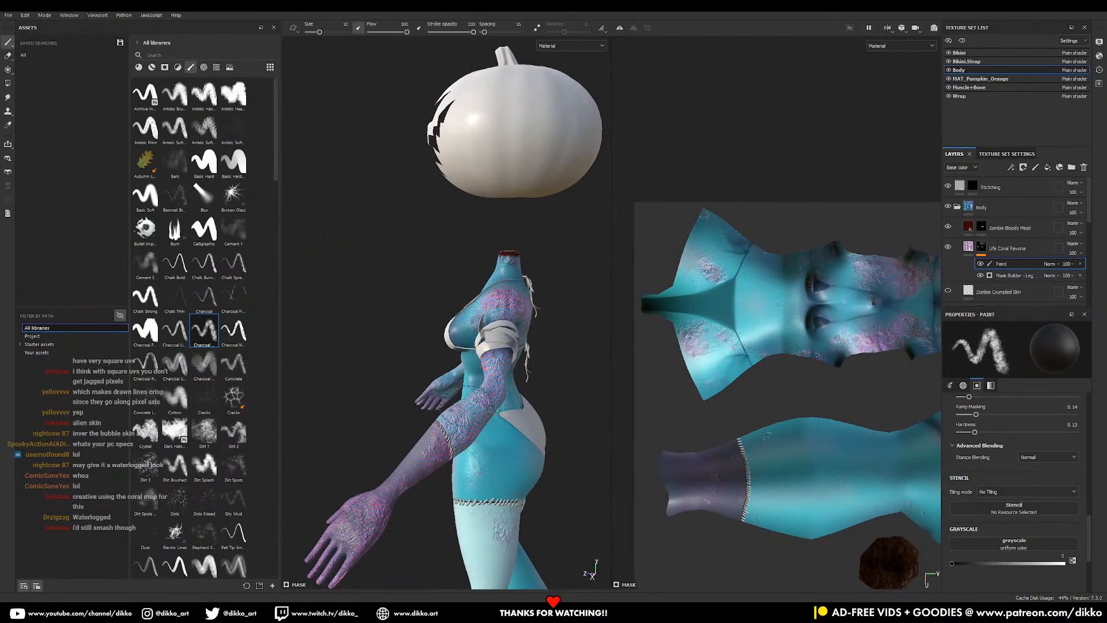
{"action": "left_click_drag", "start_coordinate": [512, 438], "coordinate": [434, 384], "text": "alt"}
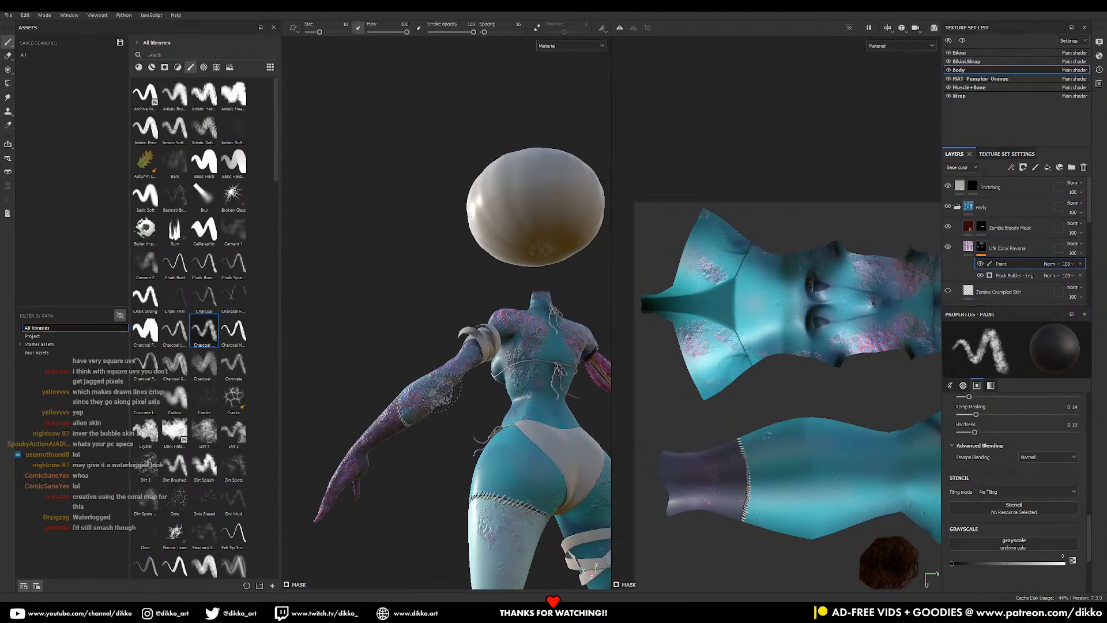
- Inspect the arm up close and bring the whole front of the body into view
{"action": "left_click_drag", "start_coordinate": [463, 411], "coordinate": [555, 439], "text": "alt"}
{"action": "right_click_drag", "start_coordinate": [548, 436], "coordinate": [467, 412], "text": "alt"}
{"action": "left_click_drag", "start_coordinate": [456, 411], "coordinate": [501, 414], "text": "alt"}
{"action": "middle_click_drag", "start_coordinate": [502, 414], "coordinate": [527, 348], "text": "alt"}
{"action": "left_click_drag", "start_coordinate": [527, 348], "coordinate": [535, 451], "text": "alt"}
{"action": "right_click_drag", "start_coordinate": [485, 450], "coordinate": [511, 533], "text": "alt"}
{"action": "middle_click_drag", "start_coordinate": [496, 508], "coordinate": [485, 339], "text": "alt"}
{"action": "left_click_drag", "start_coordinate": [485, 338], "coordinate": [563, 370], "text": "alt"}
{"action": "right_click_drag", "start_coordinate": [564, 371], "coordinate": [551, 435], "text": "alt"}
{"action": "middle_click_drag", "start_coordinate": [558, 357], "coordinate": [467, 399], "text": "alt"}
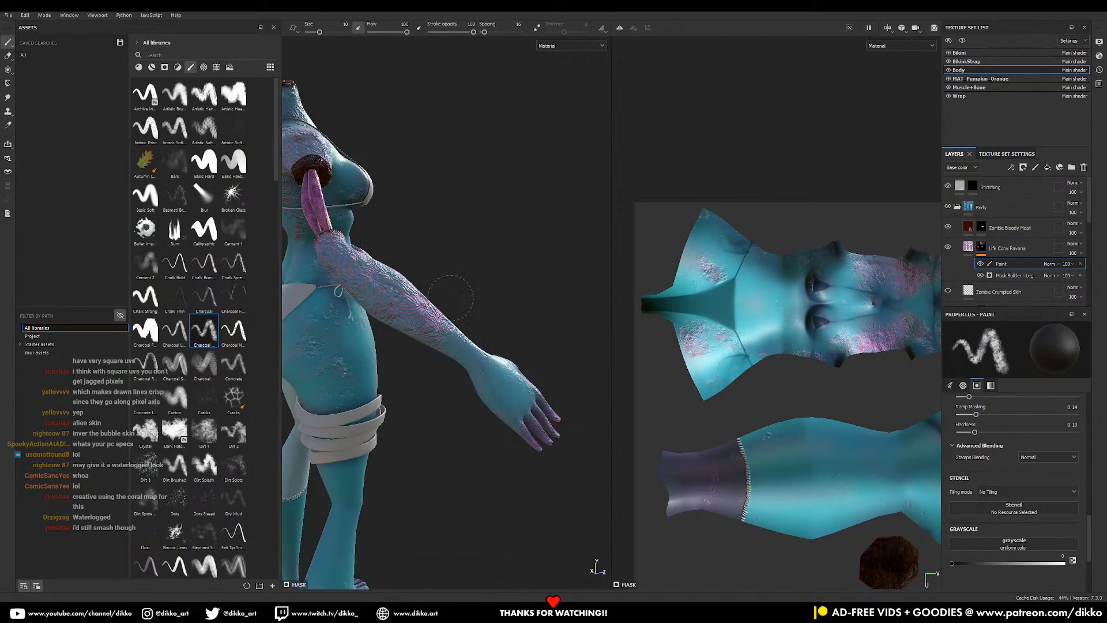
{"action": "left_click_drag", "start_coordinate": [511, 392], "coordinate": [402, 394], "text": "alt"}
{"action": "middle_click_drag", "start_coordinate": [525, 334], "coordinate": [403, 392], "text": "alt"}
{"action": "left_click_drag", "start_coordinate": [461, 393], "coordinate": [410, 371], "text": "alt"}
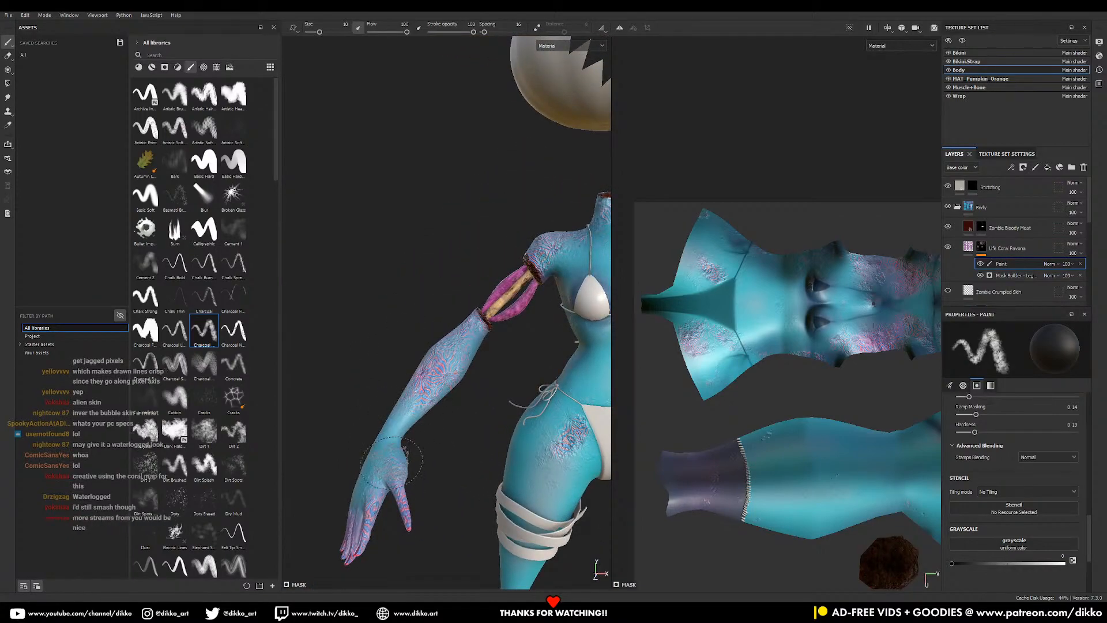
{"action": "left_click_drag", "start_coordinate": [384, 438], "coordinate": [395, 331], "text": "alt"}
{"action": "right_click_drag", "start_coordinate": [395, 332], "coordinate": [382, 286], "text": "alt"}
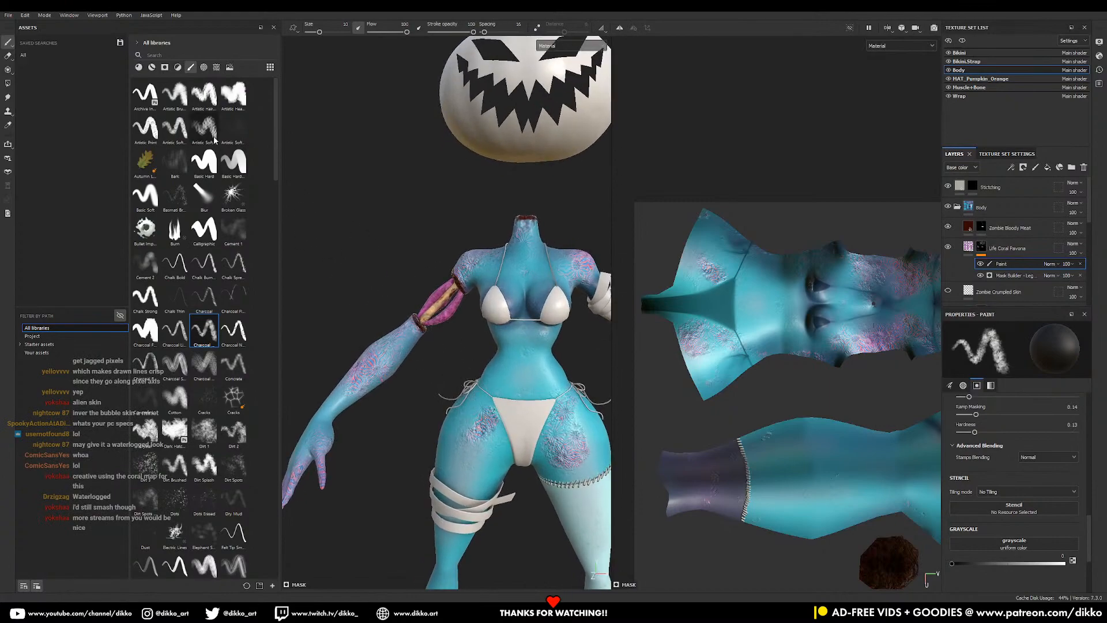
- Add the Alien Growth Brain Cells material as a new layer on the body
{"action": "left_click", "coordinate": [135, 70]}
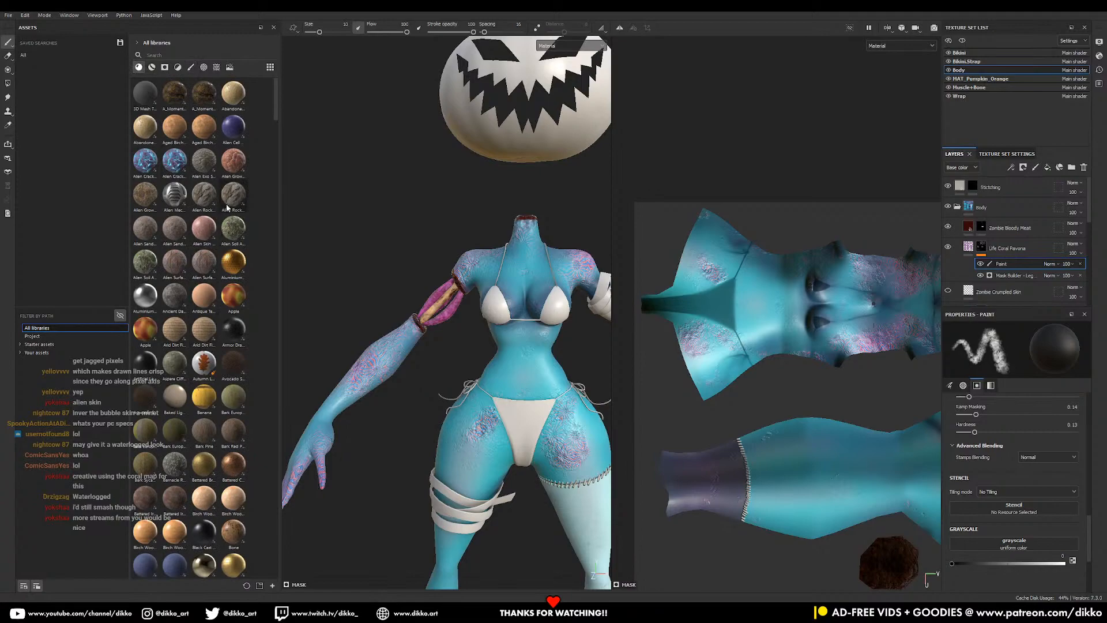
{"action": "mouse_move", "coordinate": [237, 169]}
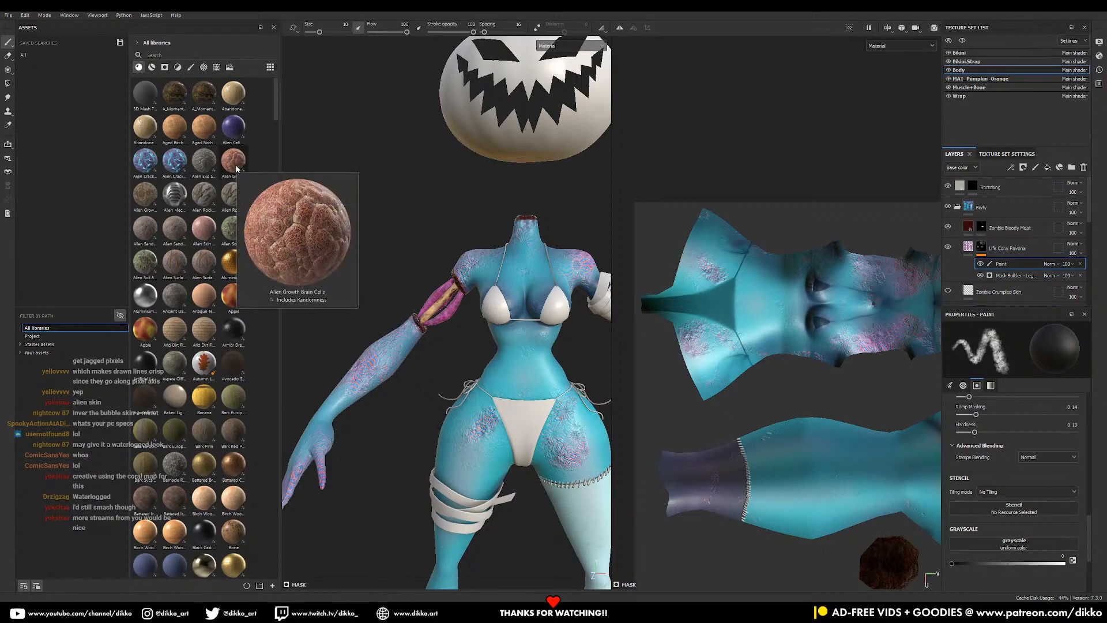
{"action": "middle_click_drag", "start_coordinate": [565, 489], "coordinate": [491, 265], "text": "alt"}
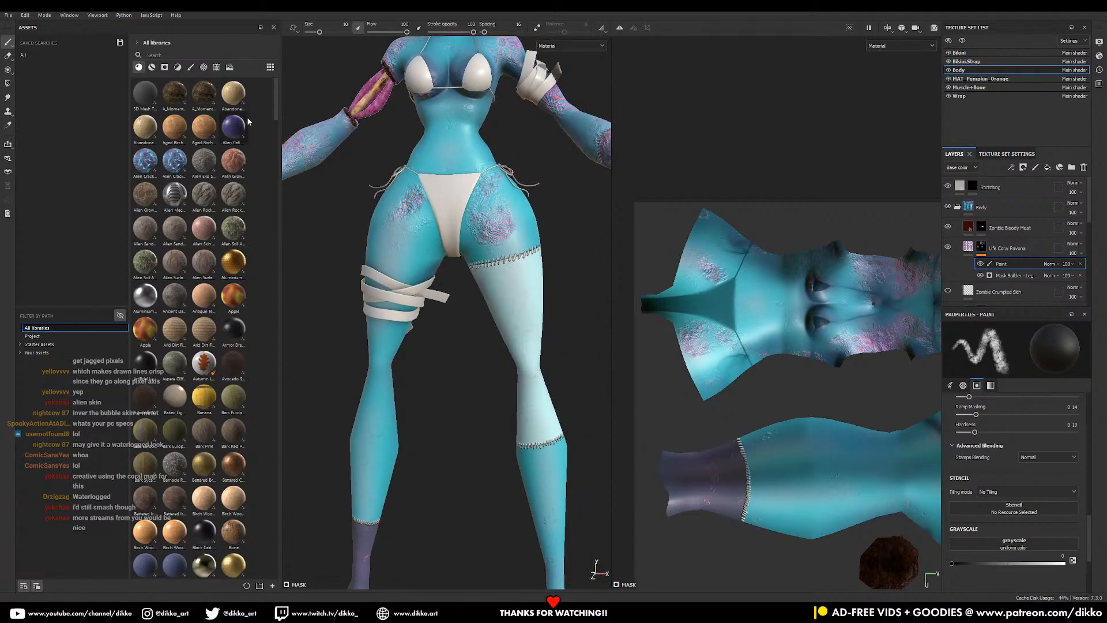
{"action": "left_click_drag", "start_coordinate": [234, 162], "coordinate": [1008, 211]}
- Review the brain-cell material on the figure and fit the UV layout in the 2D view
{"action": "mouse_move", "coordinate": [553, 361]}
{"action": "left_mouse_down", "text": "alt"}
{"action": "mouse_move", "coordinate": [492, 359]}
{"action": "mouse_move", "coordinate": [545, 358]}
{"action": "mouse_move", "coordinate": [549, 341]}
{"action": "mouse_move", "coordinate": [548, 368]}
{"action": "left_mouse_up", "text": "alt"}
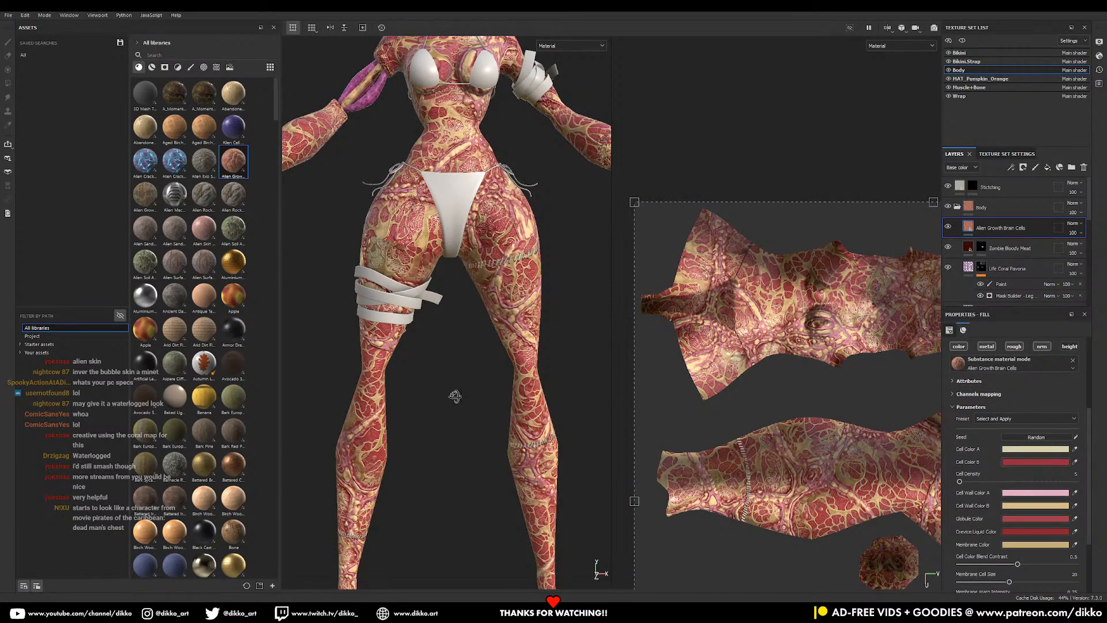
{"action": "left_click_drag", "start_coordinate": [456, 397], "coordinate": [494, 405], "text": "alt"}
{"action": "right_click_drag", "start_coordinate": [494, 405], "coordinate": [430, 379], "text": "alt"}
{"action": "mouse_move", "coordinate": [430, 379]}
{"action": "left_mouse_down", "text": "alt"}
{"action": "mouse_move", "coordinate": [621, 353]}
{"action": "mouse_move", "coordinate": [520, 346]}
{"action": "mouse_move", "coordinate": [440, 364]}
{"action": "left_mouse_up", "text": "alt"}
{"action": "right_click_drag", "start_coordinate": [521, 377], "coordinate": [608, 477], "text": "alt"}
{"action": "middle_click_drag", "start_coordinate": [518, 394], "coordinate": [447, 315], "text": "alt"}
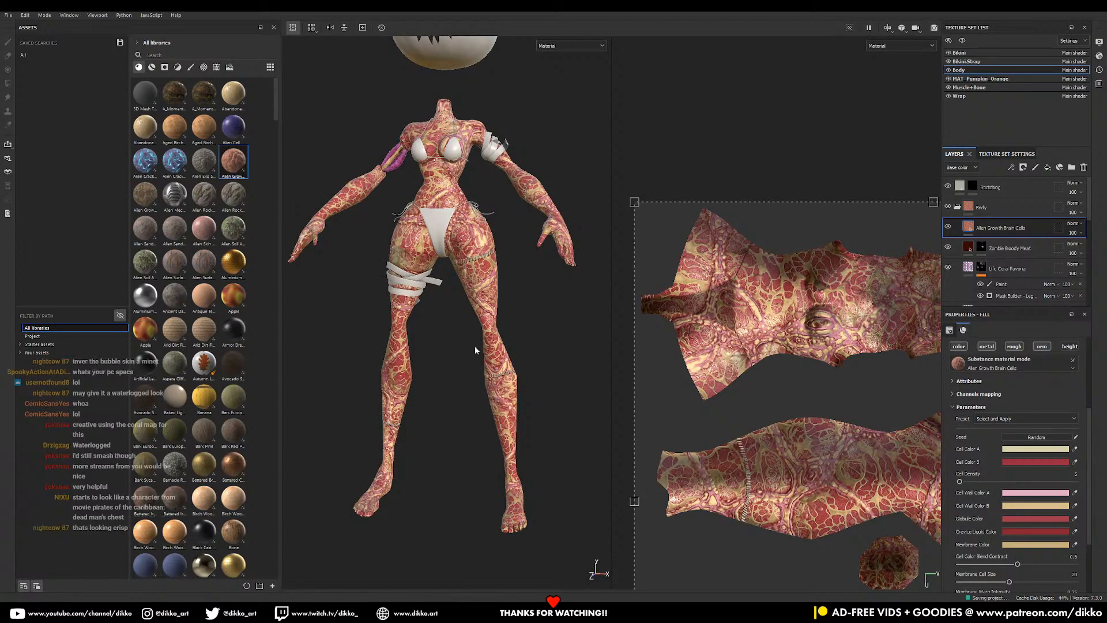
{"action": "key", "text": "f"}
{"action": "right_click_drag", "start_coordinate": [478, 352], "coordinate": [501, 393], "text": "alt"}
{"action": "middle_click_drag", "start_coordinate": [768, 484], "coordinate": [749, 317], "text": "alt"}
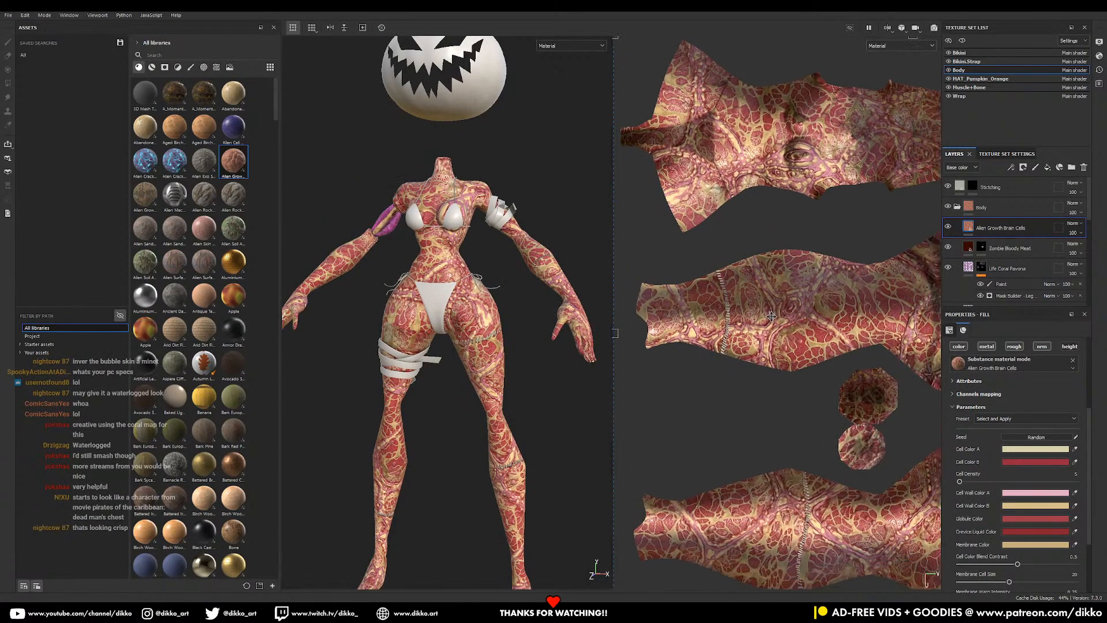
{"action": "right_click_drag", "start_coordinate": [749, 318], "coordinate": [710, 289], "text": "alt"}
{"action": "middle_click_drag", "start_coordinate": [752, 503], "coordinate": [753, 437], "text": "alt"}
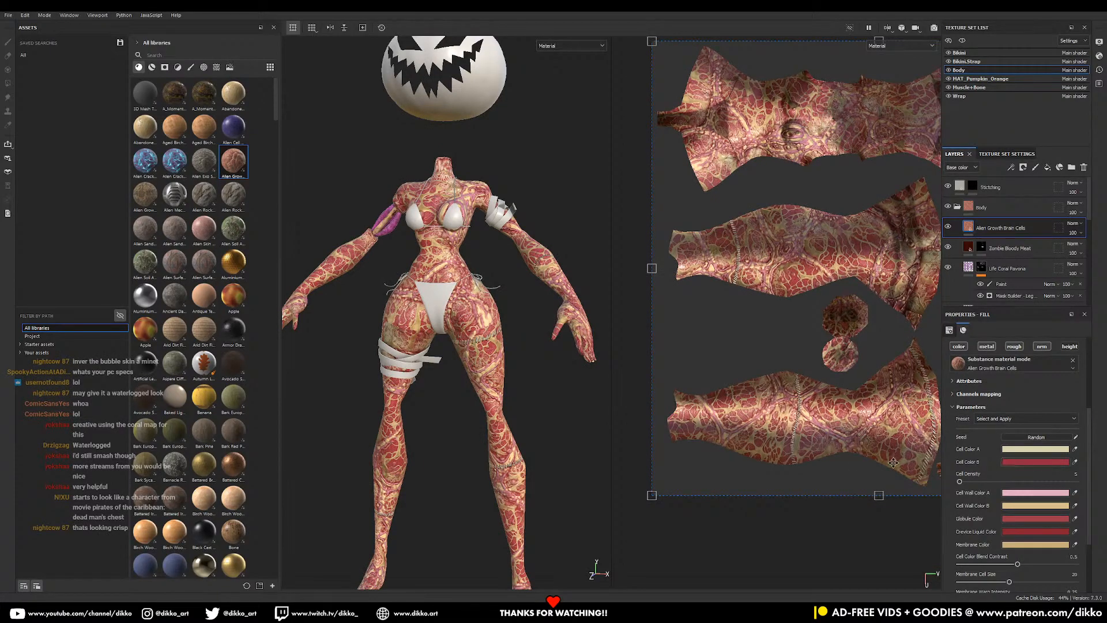
- Set the brain-cell Cell Color A to blue
{"action": "left_click", "coordinate": [1023, 453]}
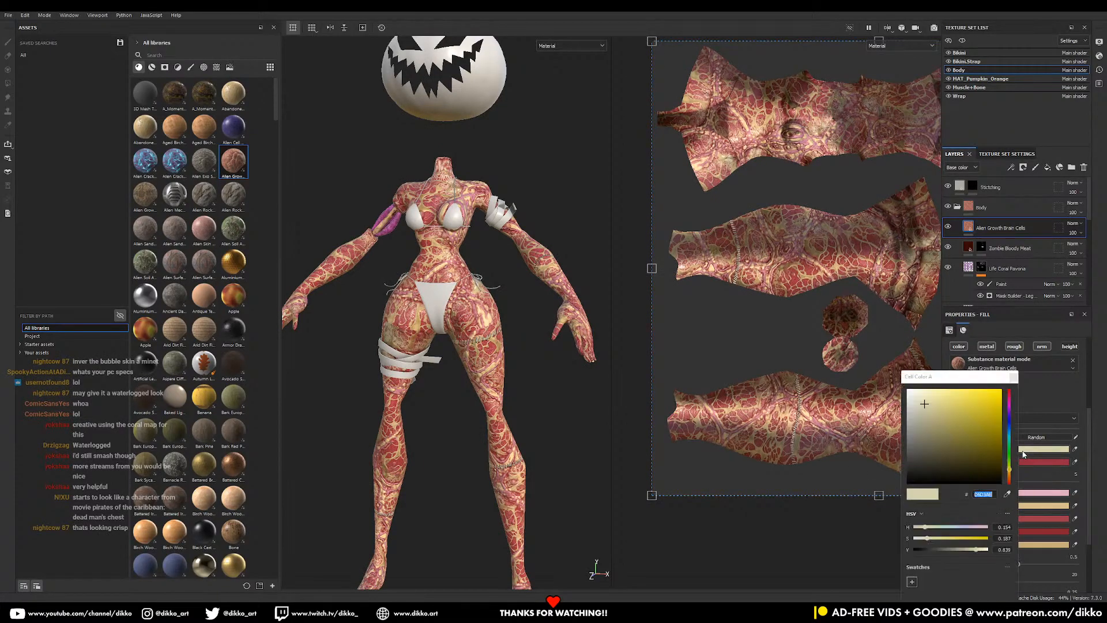
{"action": "left_click_drag", "start_coordinate": [1008, 425], "coordinate": [1010, 430]}
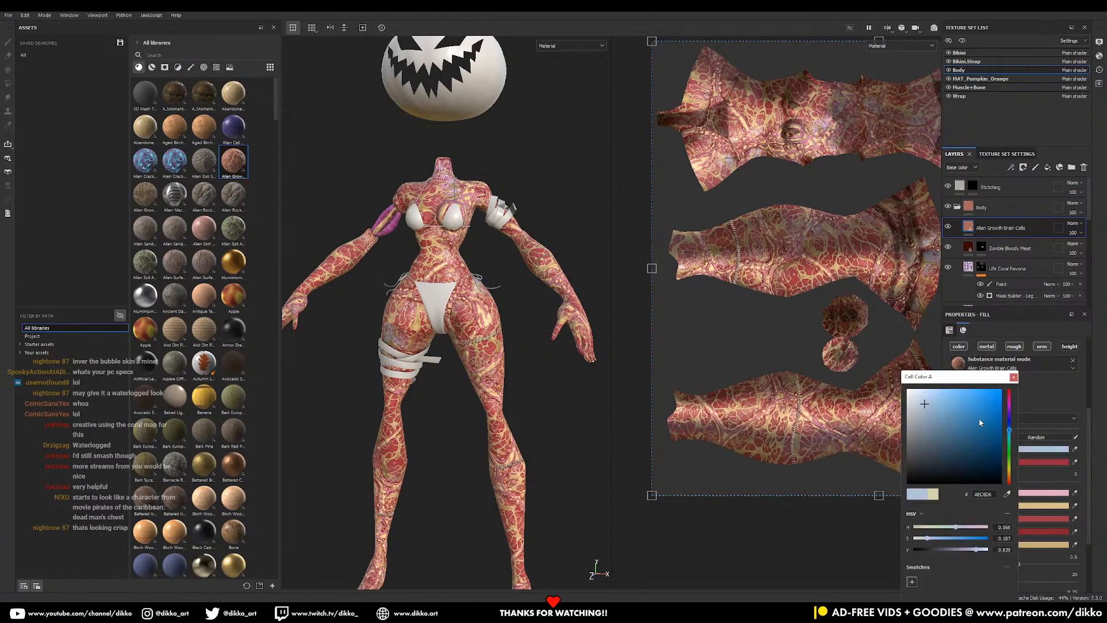
{"action": "left_click", "coordinate": [974, 442]}
- Set Cell Color B to a bright cyan sampled with the eyedropper, then check the model
{"action": "left_click", "coordinate": [1061, 460]}
{"action": "left_click", "coordinate": [1031, 462]}
{"action": "left_click", "coordinate": [1013, 459]}
{"action": "left_click", "coordinate": [976, 415]}
{"action": "left_click_drag", "start_coordinate": [1013, 439], "coordinate": [1014, 444]}
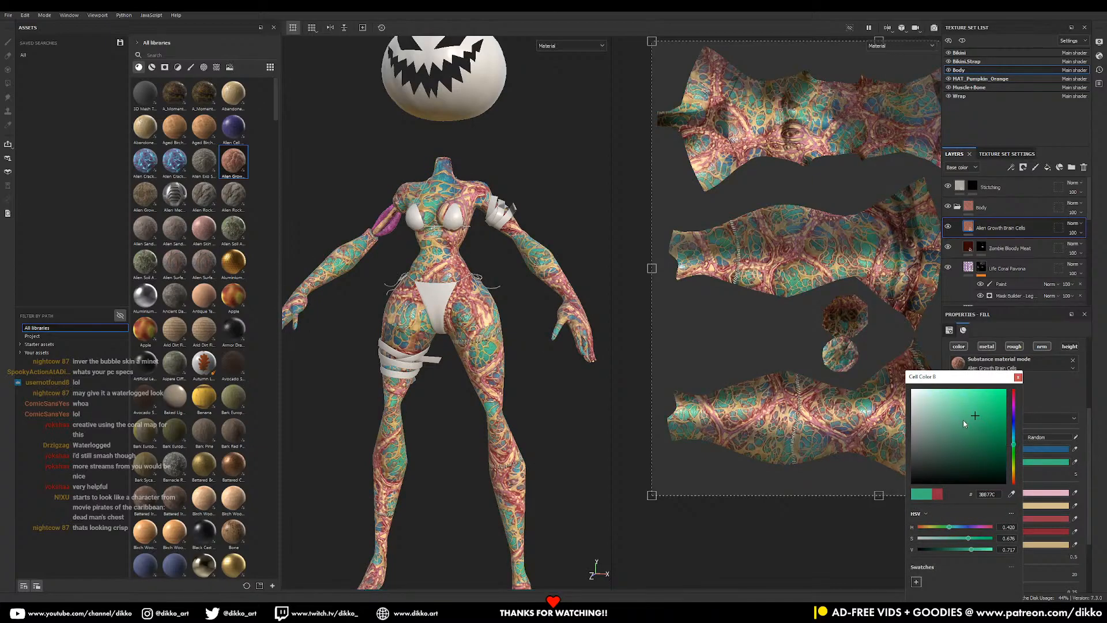
{"action": "mouse_move", "coordinate": [964, 413]}
{"action": "left_mouse_down"}
{"action": "mouse_move", "coordinate": [955, 407]}
{"action": "mouse_move", "coordinate": [963, 432]}
{"action": "mouse_move", "coordinate": [942, 417]}
{"action": "left_mouse_up"}
{"action": "left_click", "coordinate": [1015, 439]}
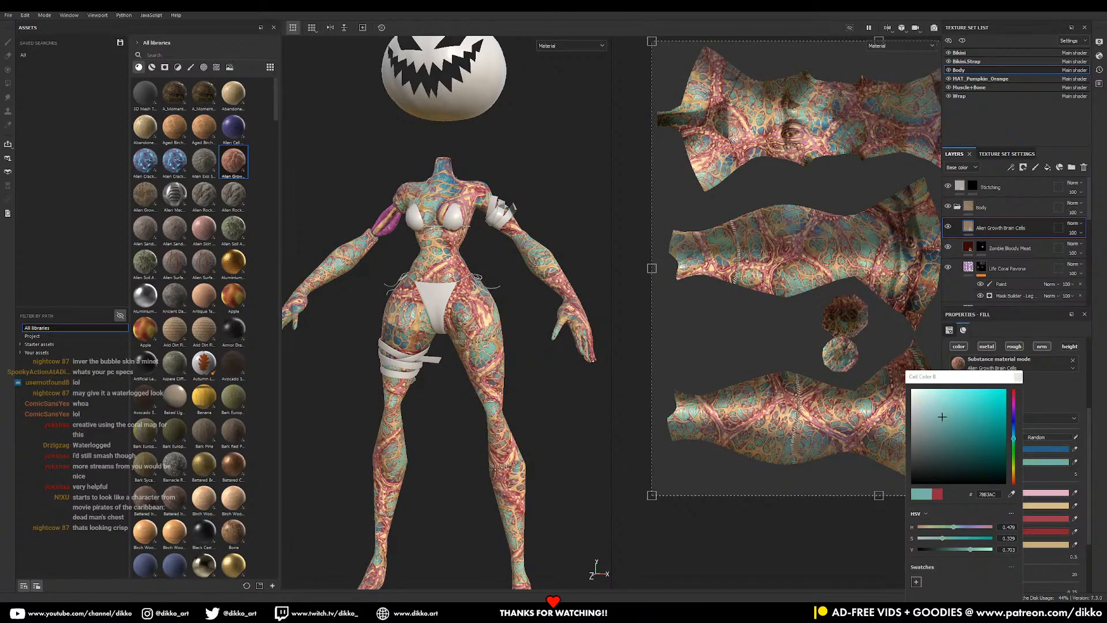
{"action": "left_click", "coordinate": [1078, 461]}
{"action": "left_click_drag", "start_coordinate": [1078, 460], "coordinate": [1106, 456]}
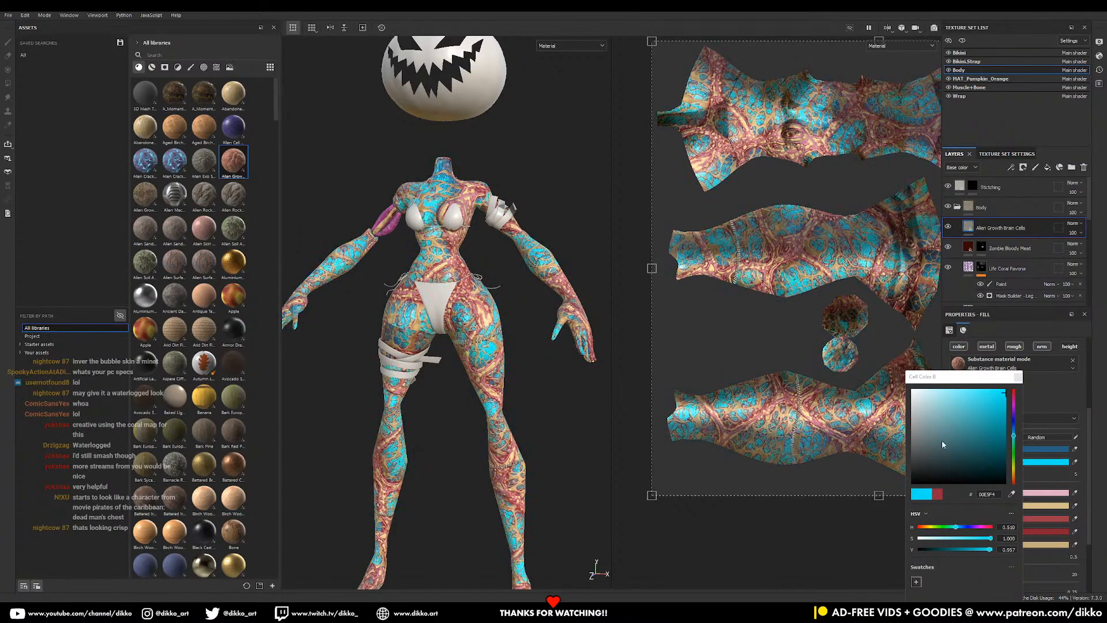
{"action": "left_click", "coordinate": [1038, 408]}
{"action": "left_click_drag", "start_coordinate": [594, 374], "coordinate": [493, 376], "text": "alt"}
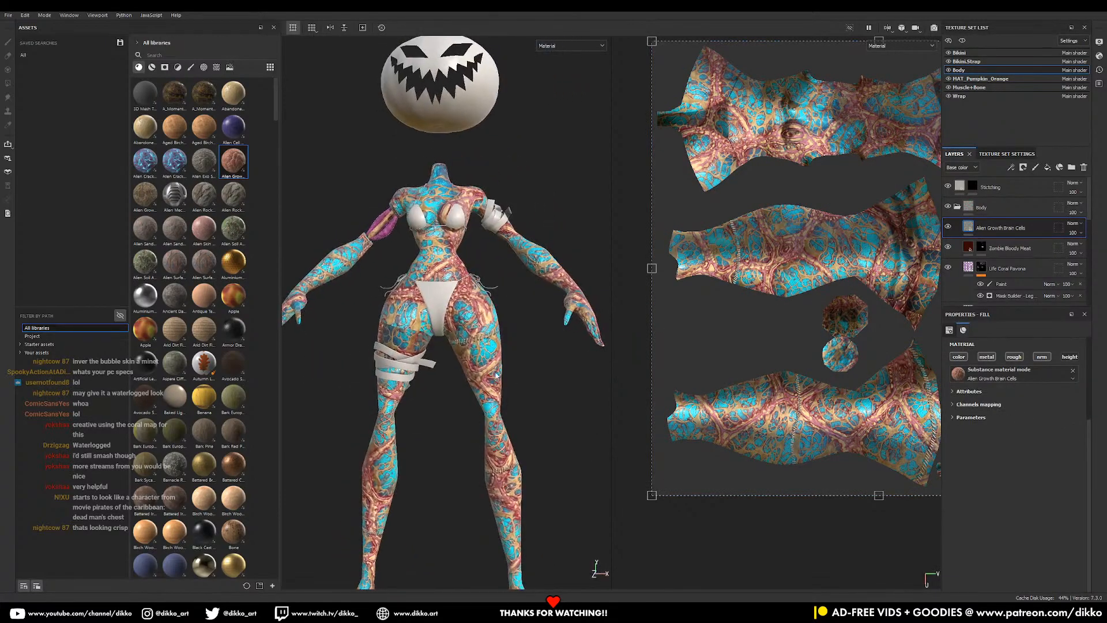
{"action": "middle_click_drag", "start_coordinate": [450, 393], "coordinate": [457, 341], "text": "alt"}
{"action": "left_click_drag", "start_coordinate": [458, 342], "coordinate": [461, 342], "text": "alt"}
- Compare the brain-cell layer hidden and shown, then set its blend mode to Overlay
{"action": "left_click", "coordinate": [966, 358]}
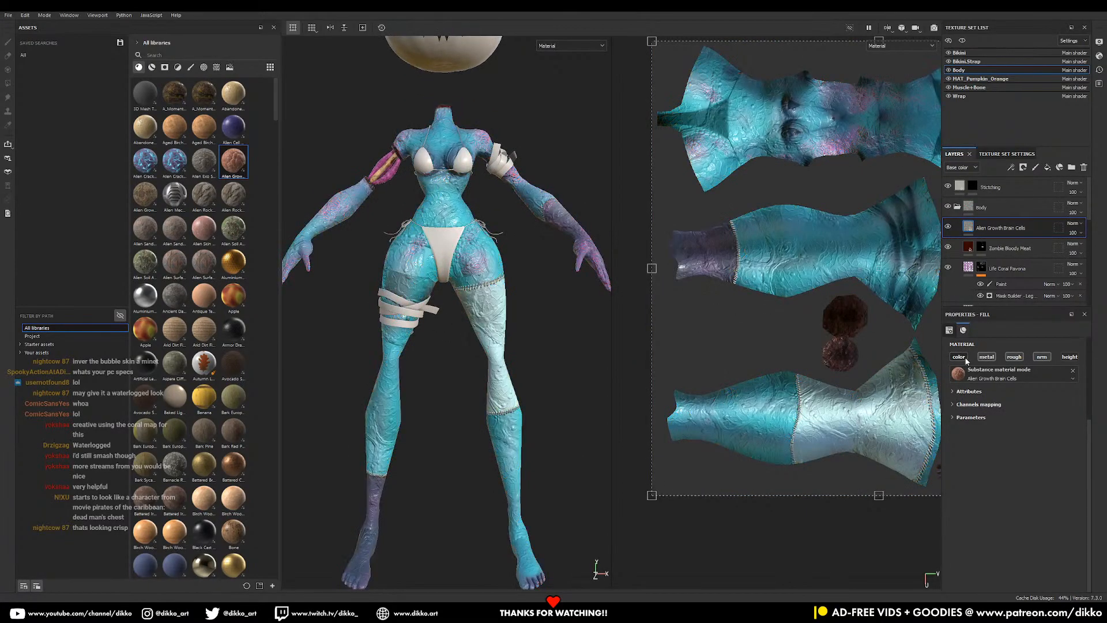
{"action": "left_click", "coordinate": [967, 358]}
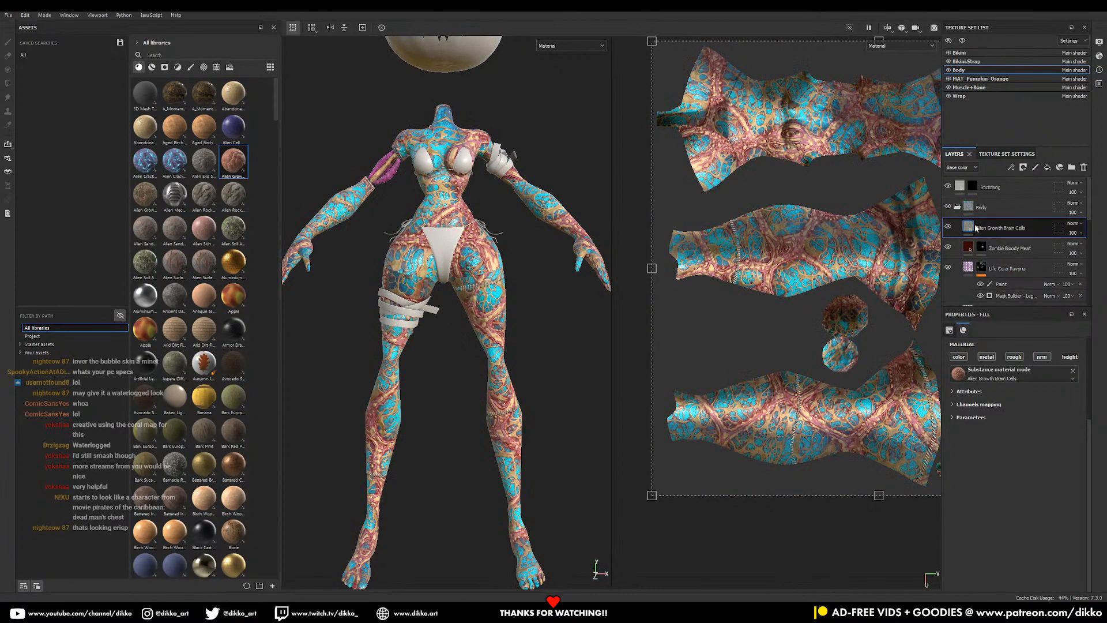
{"action": "left_click", "coordinate": [1074, 224]}
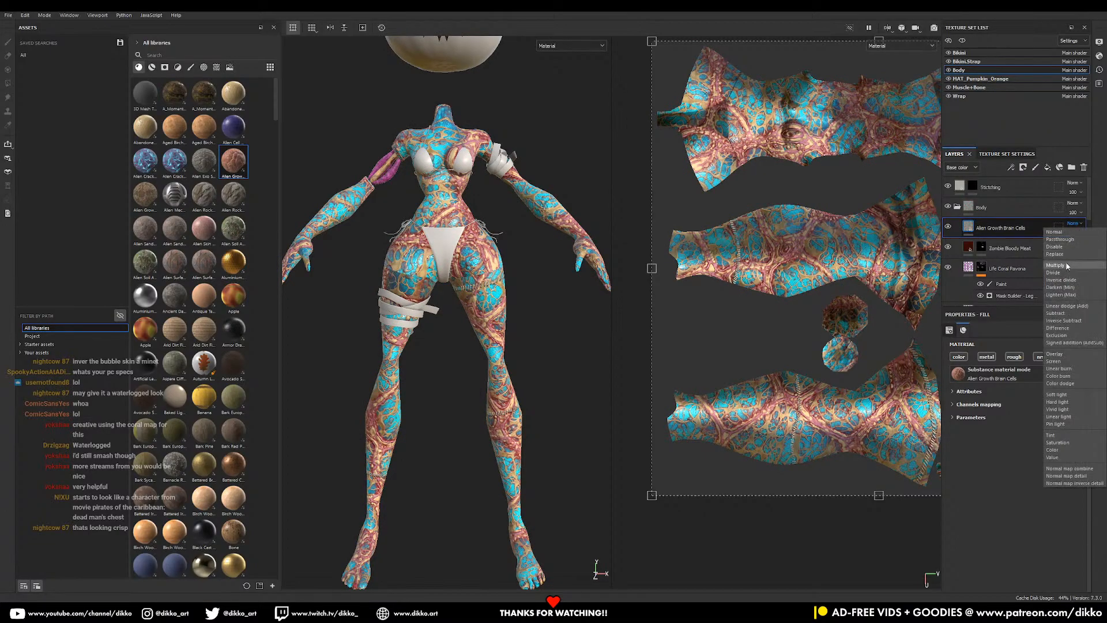
{"action": "left_click", "coordinate": [1067, 354]}
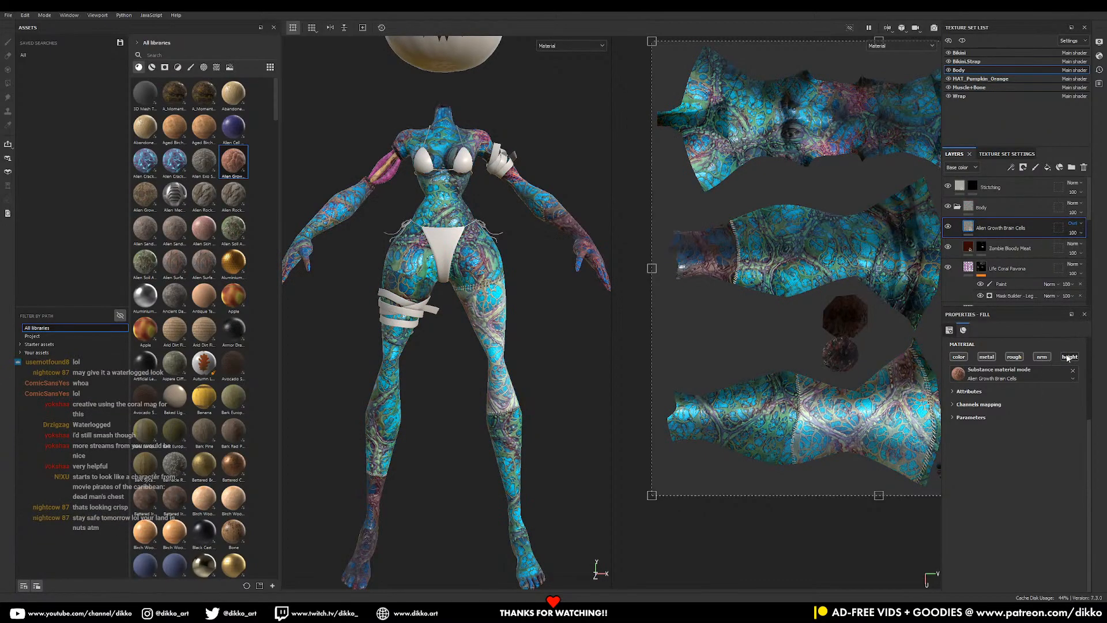
- Orbit around the figure to review the Overlay blend on the skin
{"action": "mouse_move", "coordinate": [500, 339]}
{"action": "left_mouse_down", "text": "alt"}
{"action": "mouse_move", "coordinate": [393, 373]}
{"action": "mouse_move", "coordinate": [349, 363]}
{"action": "mouse_move", "coordinate": [504, 359]}
{"action": "left_mouse_up", "text": "alt"}
{"action": "middle_click_drag", "start_coordinate": [502, 358], "coordinate": [535, 441], "text": "alt"}
{"action": "left_click_drag", "start_coordinate": [535, 442], "coordinate": [456, 400], "text": "alt"}
{"action": "middle_click_drag", "start_coordinate": [490, 372], "coordinate": [499, 319], "text": "alt"}
{"action": "left_click_drag", "start_coordinate": [499, 319], "coordinate": [457, 376], "text": "alt"}
{"action": "middle_click_drag", "start_coordinate": [457, 375], "coordinate": [482, 448], "text": "alt"}
{"action": "left_click_drag", "start_coordinate": [482, 447], "coordinate": [522, 420], "text": "alt"}
{"action": "middle_click_drag", "start_coordinate": [522, 420], "coordinate": [509, 367], "text": "alt"}
{"action": "left_click_drag", "start_coordinate": [510, 367], "coordinate": [907, 339], "text": "alt"}
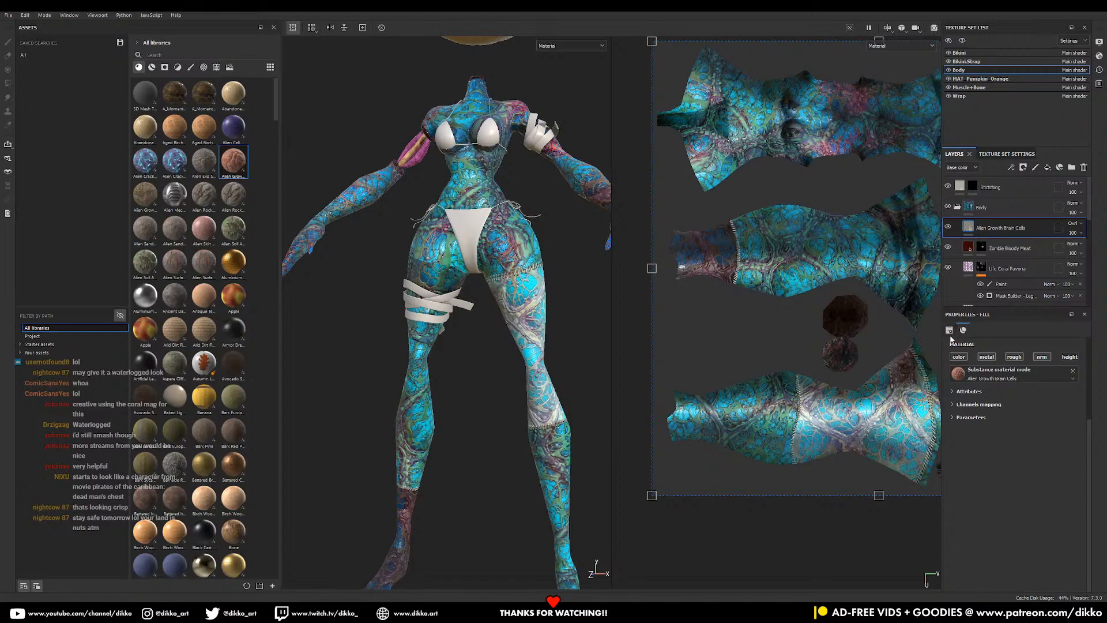
{"action": "middle_click_drag", "start_coordinate": [540, 249], "coordinate": [543, 303], "text": "alt"}
{"action": "left_click_drag", "start_coordinate": [542, 303], "coordinate": [545, 327], "text": "alt"}
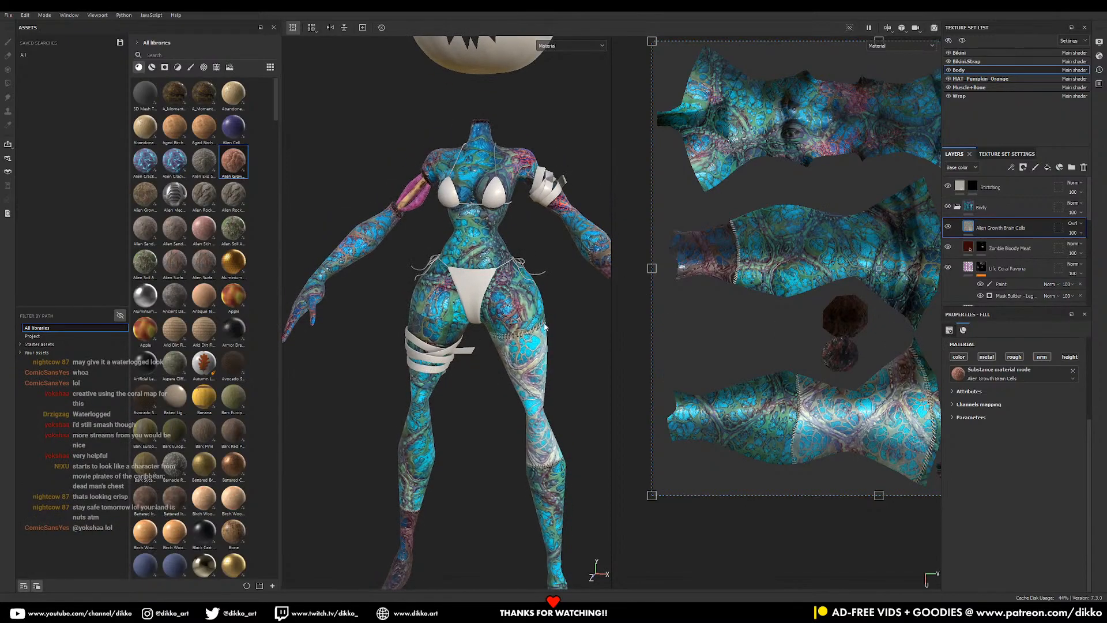
{"action": "right_click_drag", "start_coordinate": [545, 327], "coordinate": [327, 332], "text": "alt"}
{"action": "left_click_drag", "start_coordinate": [531, 361], "coordinate": [551, 339], "text": "alt"}
{"action": "right_click_drag", "start_coordinate": [551, 338], "coordinate": [841, 371], "text": "alt"}
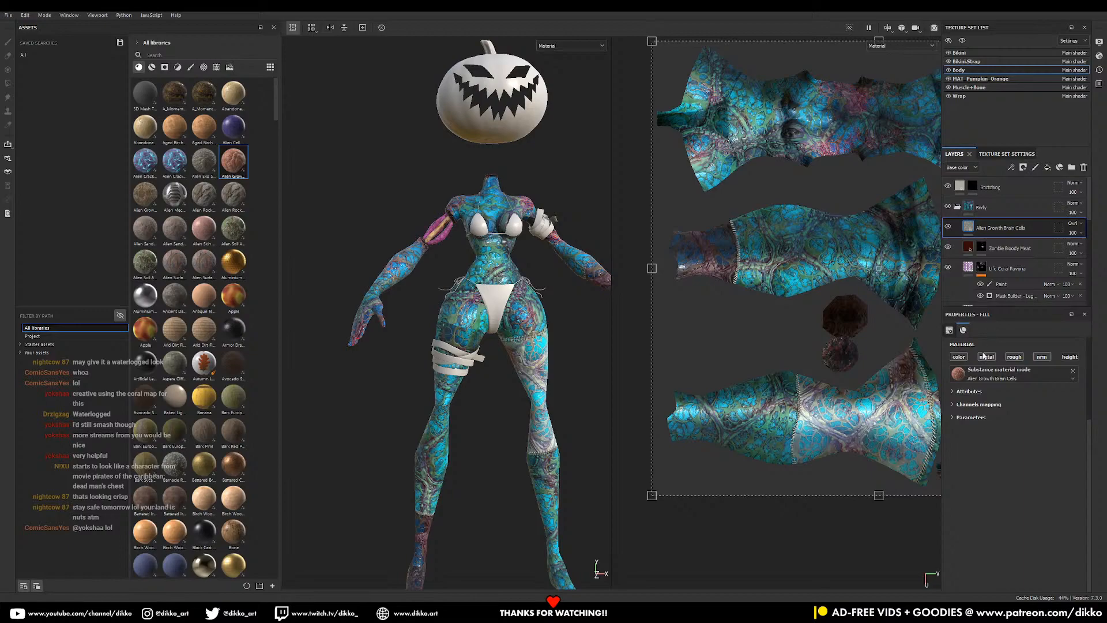
- Switch the fill projection to Tri-planar and nudge the pattern Scale up slightly
{"action": "left_click", "coordinate": [972, 397]}
{"action": "scroll", "coordinate": [986, 399], "scroll_direction": "up", "scroll_amount": 5}
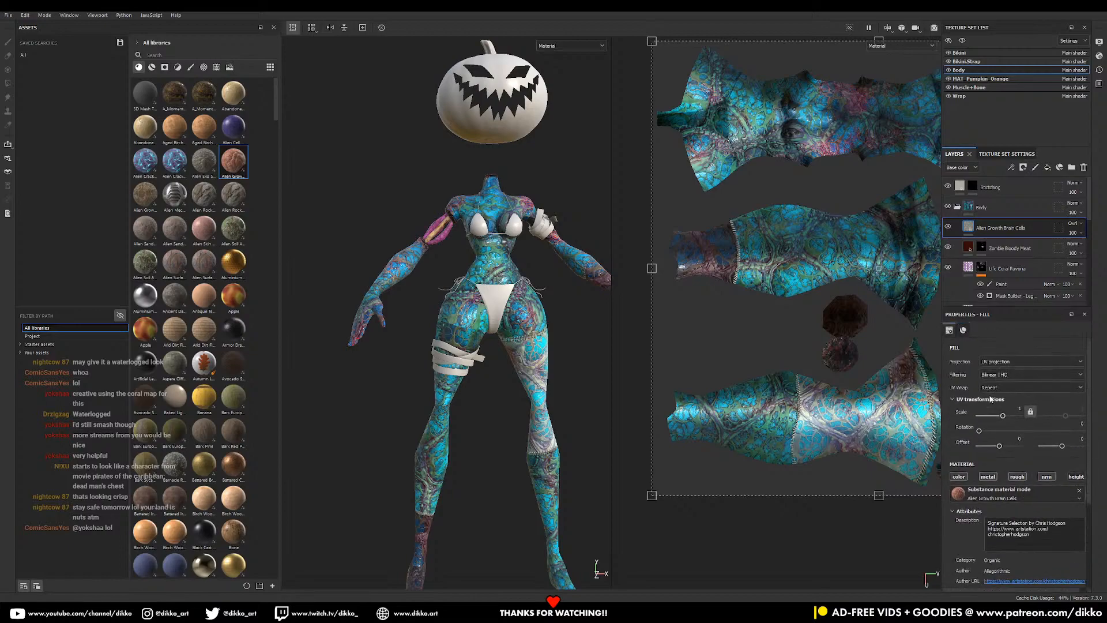
{"action": "left_click", "coordinate": [1006, 361]}
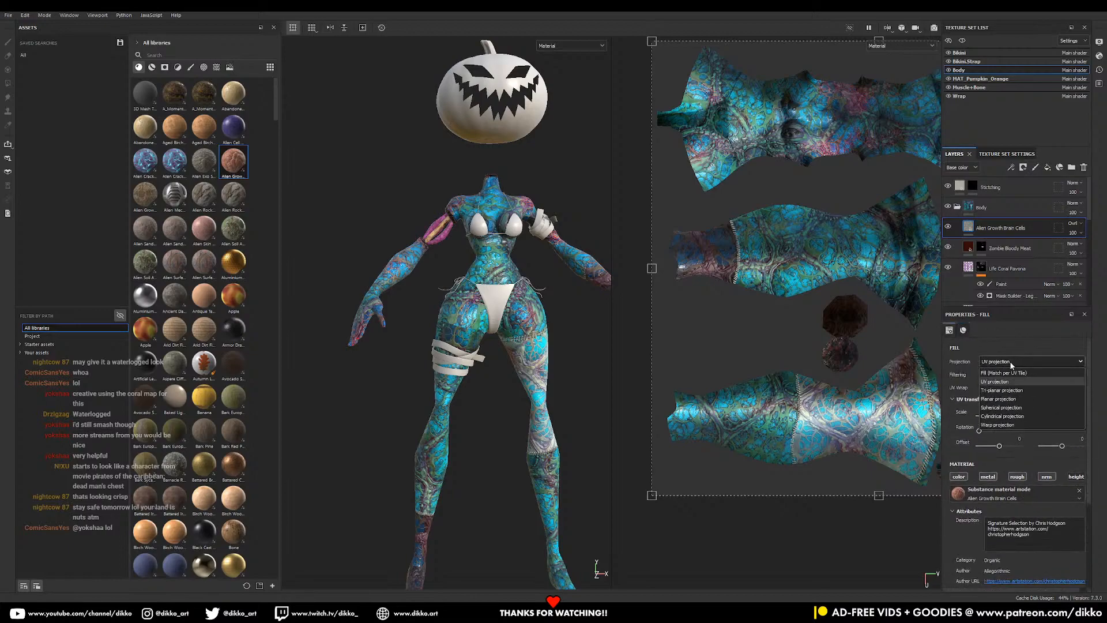
{"action": "left_click", "coordinate": [1003, 391]}
{"action": "left_click_drag", "start_coordinate": [491, 360], "coordinate": [471, 358], "text": "alt"}
{"action": "middle_click_drag", "start_coordinate": [522, 389], "coordinate": [488, 342], "text": "alt"}
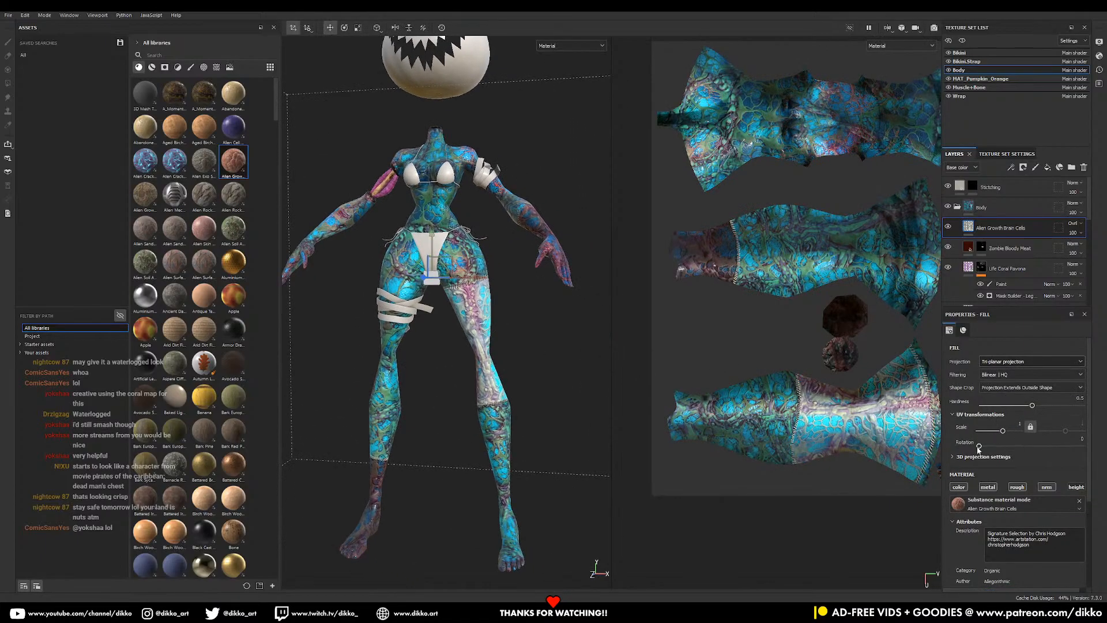
{"action": "mouse_move", "coordinate": [1002, 433]}
{"action": "left_mouse_down"}
{"action": "mouse_move", "coordinate": [985, 434]}
{"action": "mouse_move", "coordinate": [1006, 437]}
{"action": "left_mouse_up"}
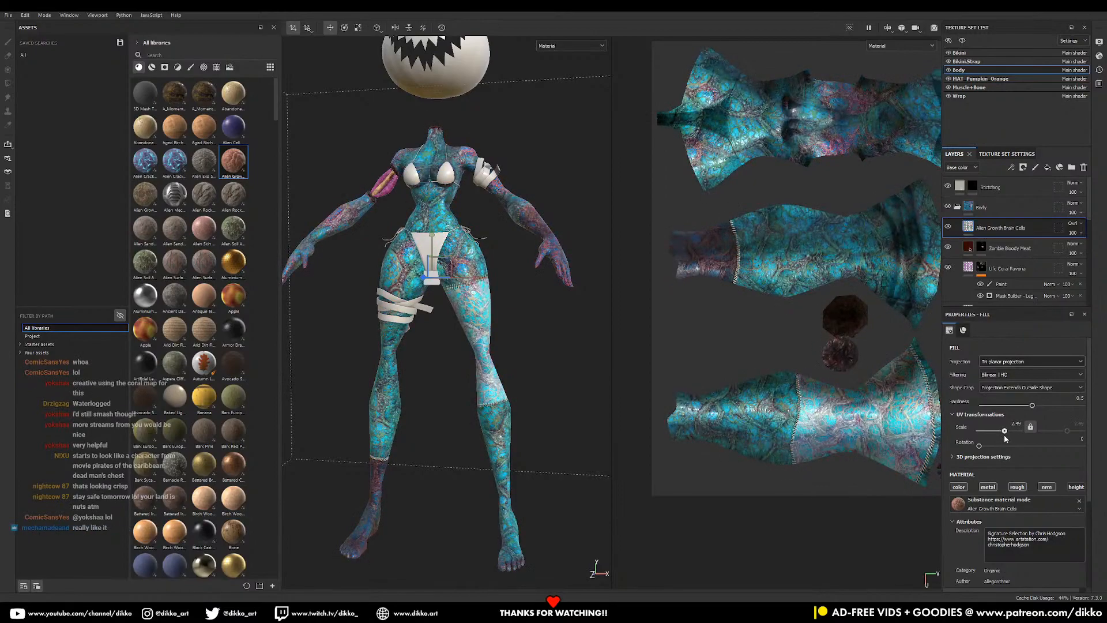
- Lower the brain-cell layer opacity to 70
{"action": "left_click_drag", "start_coordinate": [424, 312], "coordinate": [420, 336], "text": "alt"}
{"action": "middle_click_drag", "start_coordinate": [420, 336], "coordinate": [433, 420], "text": "alt"}
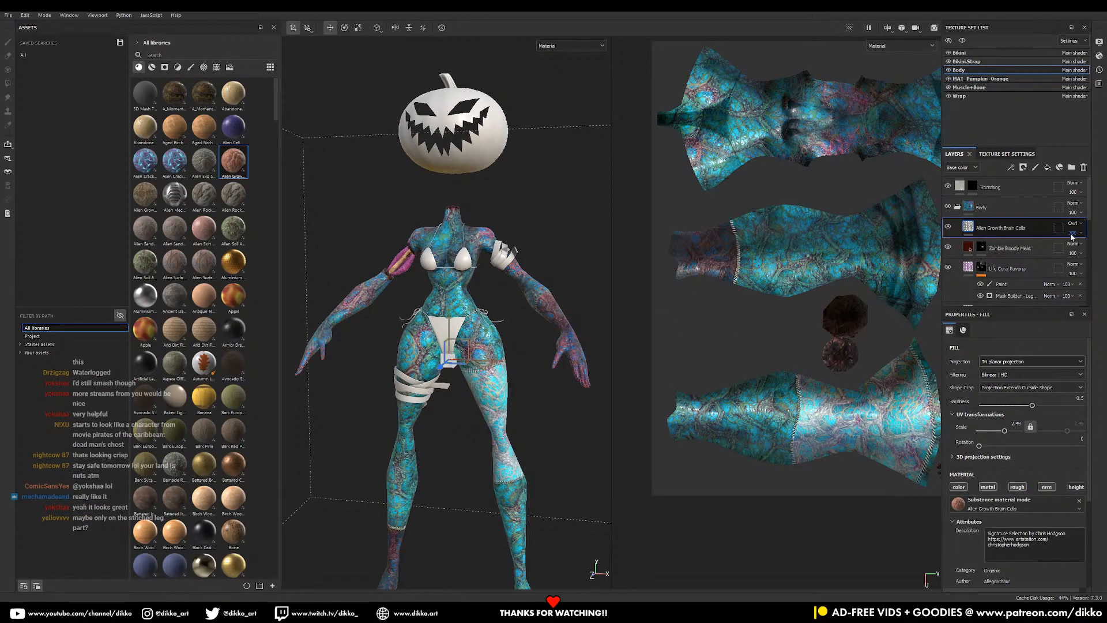
{"action": "left_click_drag", "start_coordinate": [1076, 247], "coordinate": [1081, 249]}
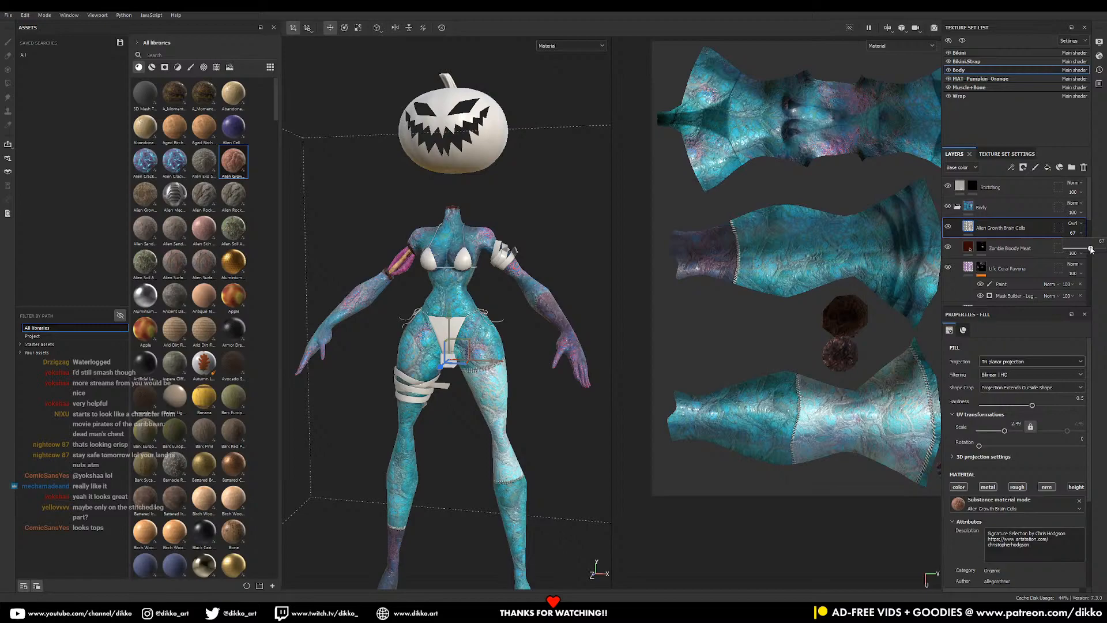
- Orbit and zoom around the whole figure to check the 70% overlay result
{"action": "left_click_drag", "start_coordinate": [519, 410], "coordinate": [467, 388], "text": "alt"}
{"action": "middle_click_drag", "start_coordinate": [520, 383], "coordinate": [513, 253], "text": "alt"}
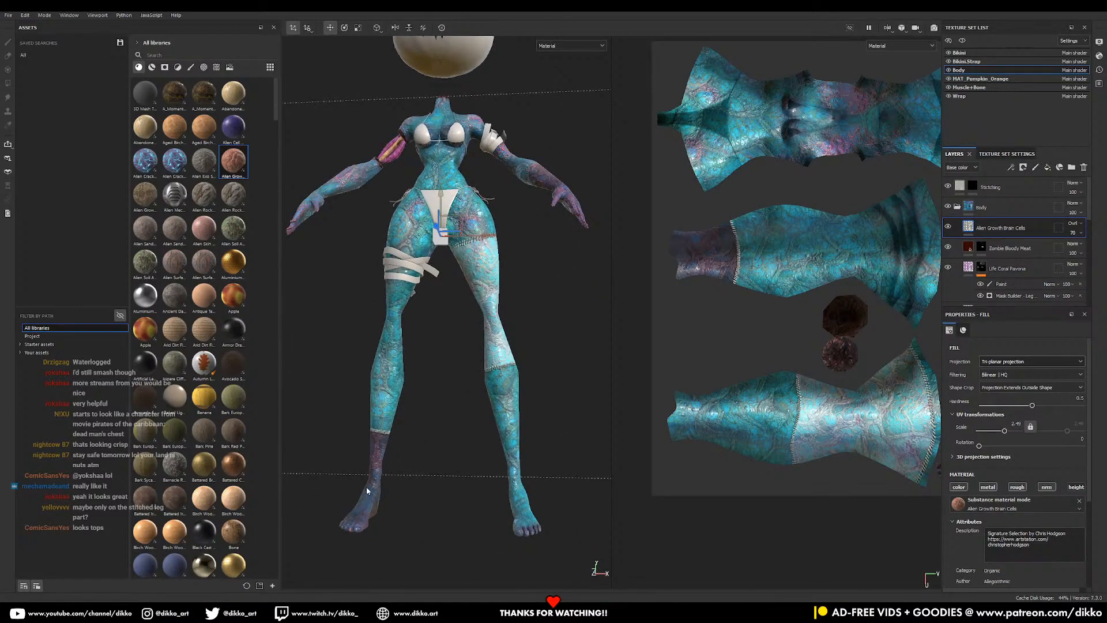
{"action": "left_click_drag", "start_coordinate": [477, 283], "coordinate": [213, 368], "text": "alt"}
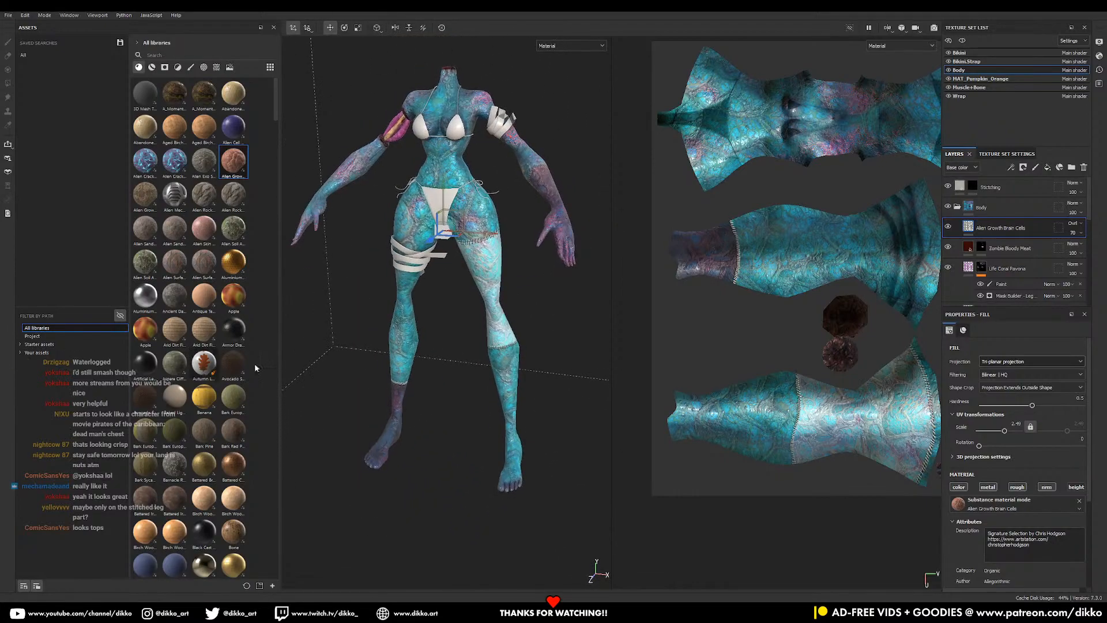
{"action": "middle_click_drag", "start_coordinate": [520, 279], "coordinate": [545, 418], "text": "alt"}
{"action": "mouse_move", "coordinate": [544, 418]}
{"action": "left_mouse_down", "text": "alt"}
{"action": "mouse_move", "coordinate": [600, 424]}
{"action": "mouse_move", "coordinate": [554, 403]}
{"action": "left_mouse_up", "text": "alt"}
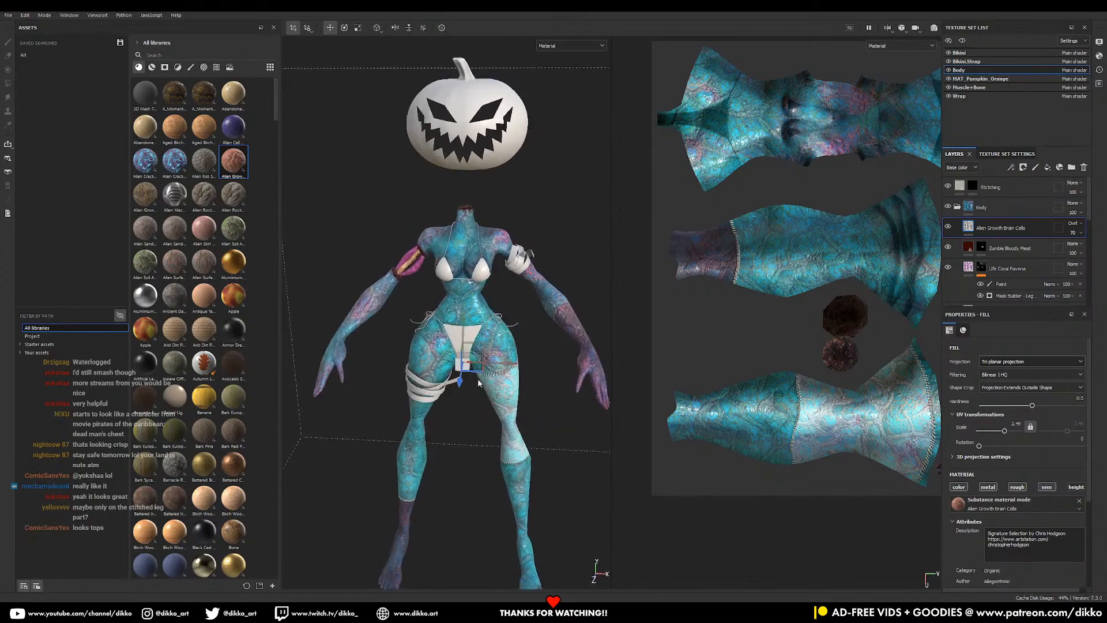
{"action": "right_click_drag", "start_coordinate": [554, 403], "coordinate": [629, 485], "text": "alt"}
{"action": "left_click_drag", "start_coordinate": [629, 485], "coordinate": [456, 367], "text": "alt"}
{"action": "right_click_drag", "start_coordinate": [457, 367], "coordinate": [483, 384], "text": "alt"}
{"action": "middle_click_drag", "start_coordinate": [483, 384], "coordinate": [488, 424], "text": "alt"}
{"action": "right_click_drag", "start_coordinate": [487, 424], "coordinate": [445, 323], "text": "alt"}
{"action": "left_click_drag", "start_coordinate": [445, 323], "coordinate": [485, 364], "text": "alt"}
{"action": "left_click_drag", "start_coordinate": [528, 328], "coordinate": [446, 428], "text": "alt"}
{"action": "middle_click_drag", "start_coordinate": [446, 428], "coordinate": [479, 392], "text": "alt"}
{"action": "right_click_drag", "start_coordinate": [479, 392], "coordinate": [444, 330], "text": "alt"}
{"action": "left_click_drag", "start_coordinate": [445, 330], "coordinate": [544, 356], "text": "alt"}
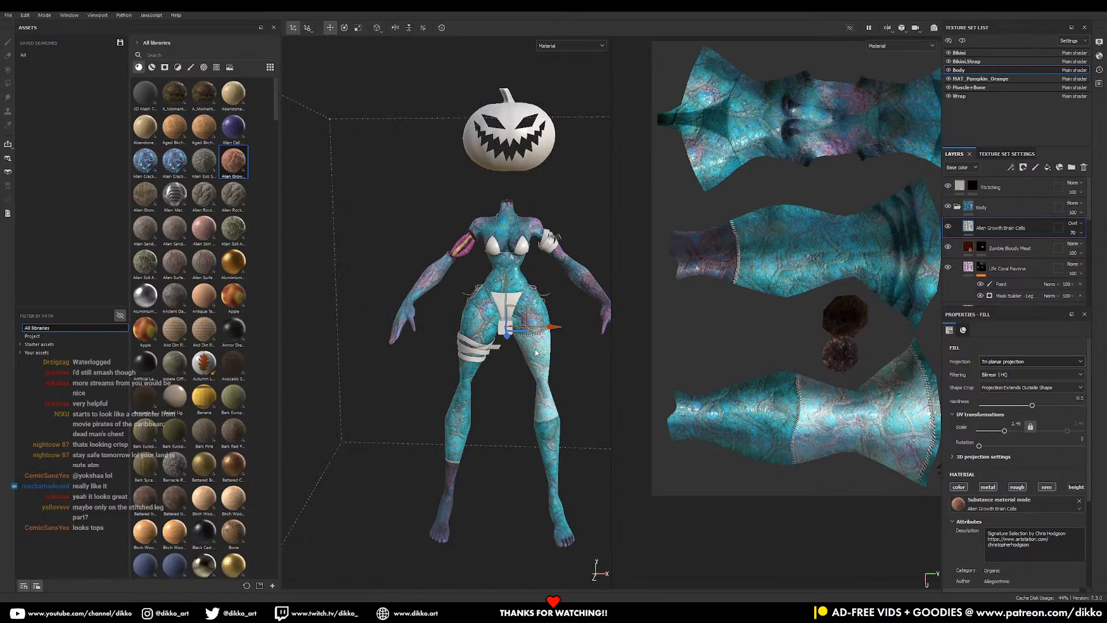
{"action": "left_click_drag", "start_coordinate": [474, 297], "coordinate": [562, 536], "text": "alt"}
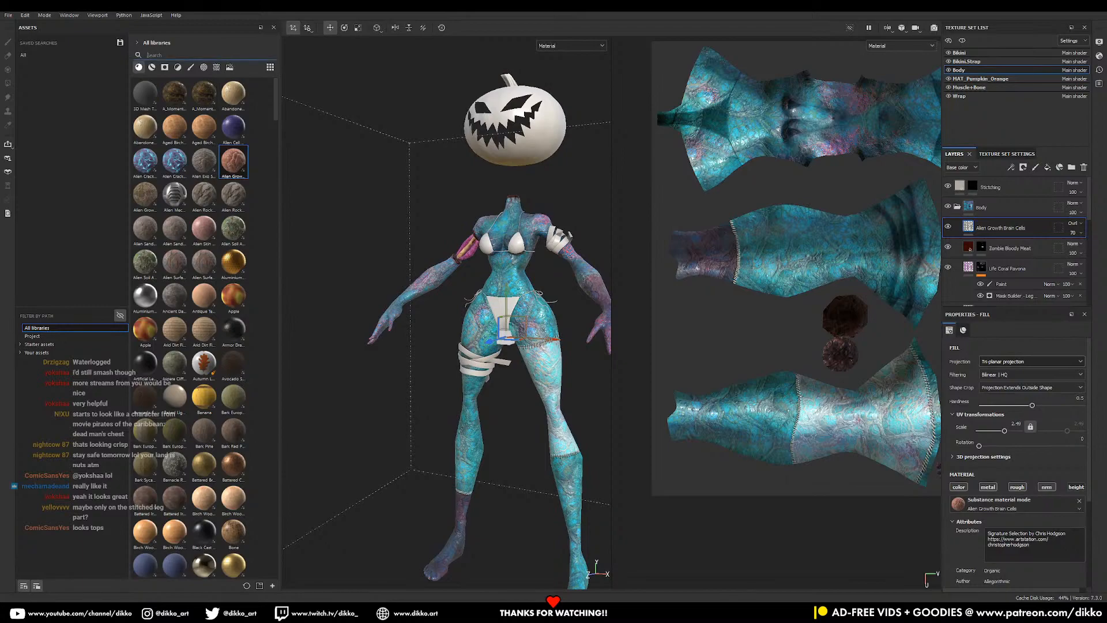
- Search assets for 'skin' and place the Suture Scar material above Alien Growth Brain Cells
{"action": "type", "text": "skin"}
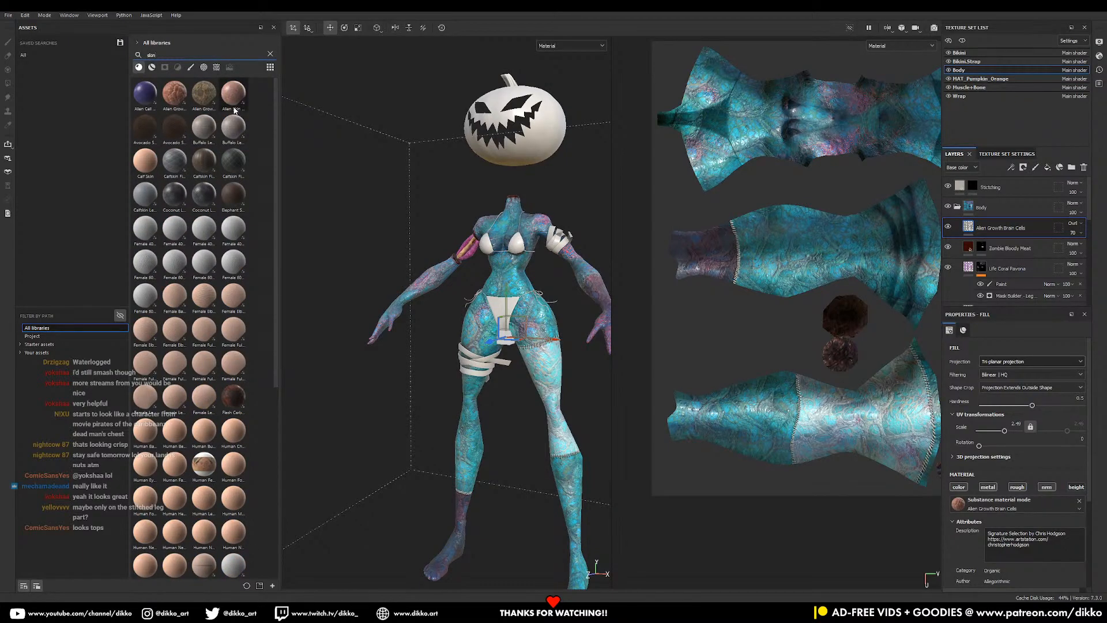
{"action": "mouse_move", "coordinate": [234, 109]}
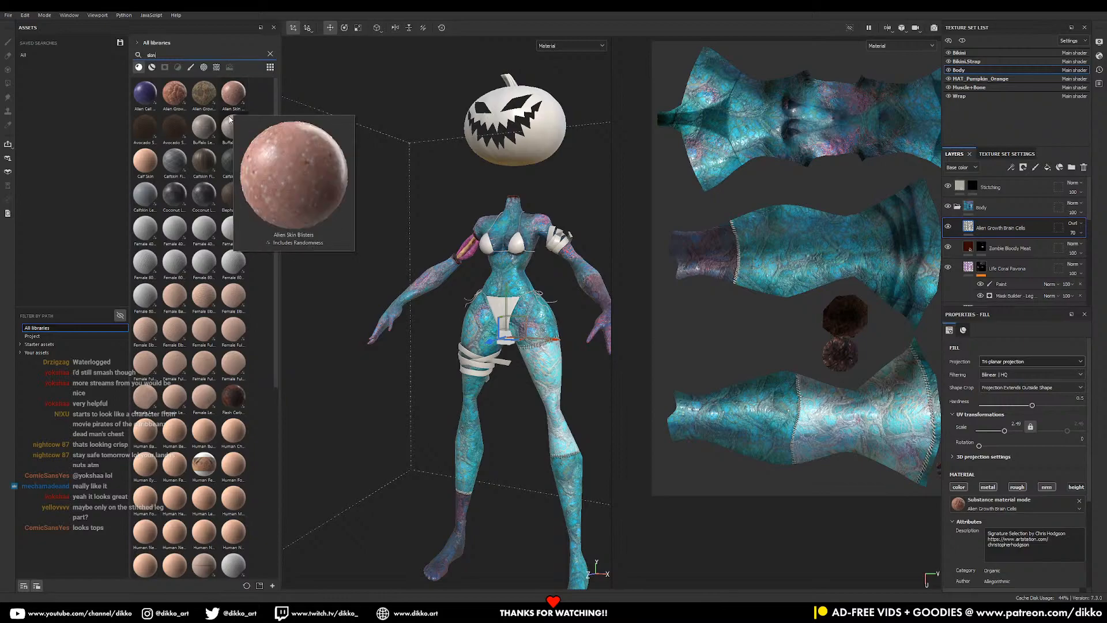
{"action": "mouse_move", "coordinate": [228, 411]}
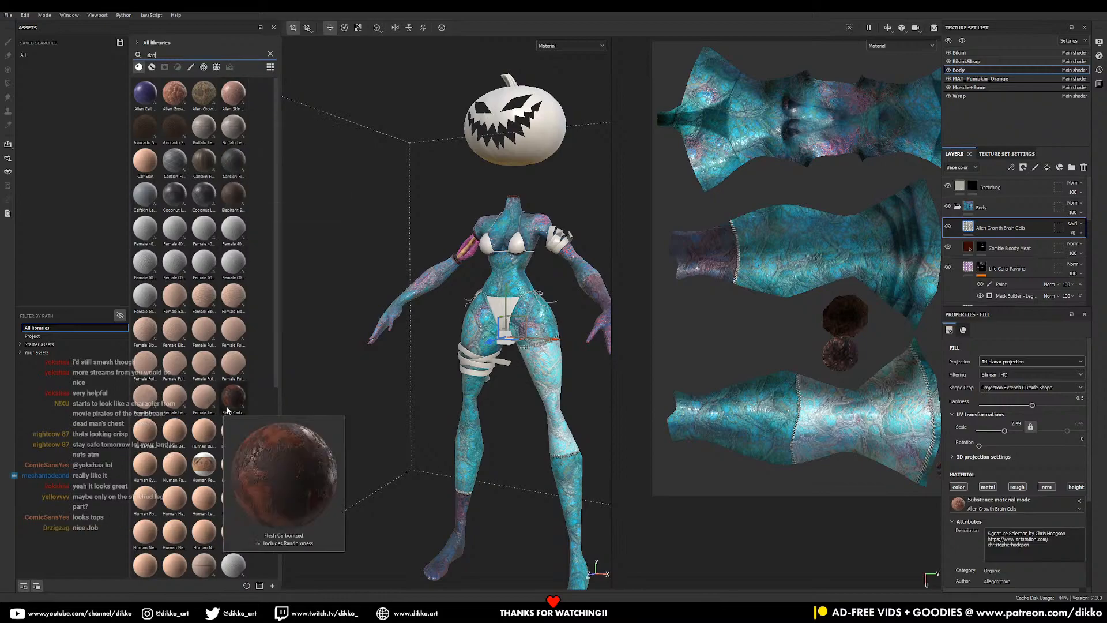
{"action": "scroll", "coordinate": [203, 503], "scroll_direction": "down", "scroll_amount": 5}
{"action": "scroll", "coordinate": [211, 497], "scroll_direction": "down", "scroll_amount": 3}
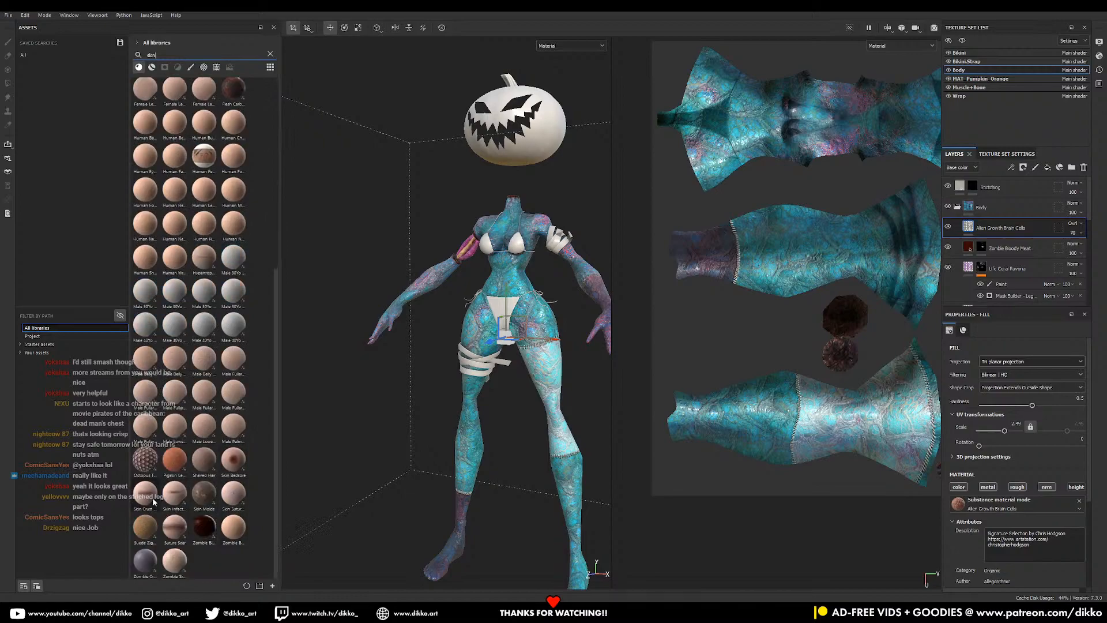
{"action": "mouse_move", "coordinate": [184, 533]}
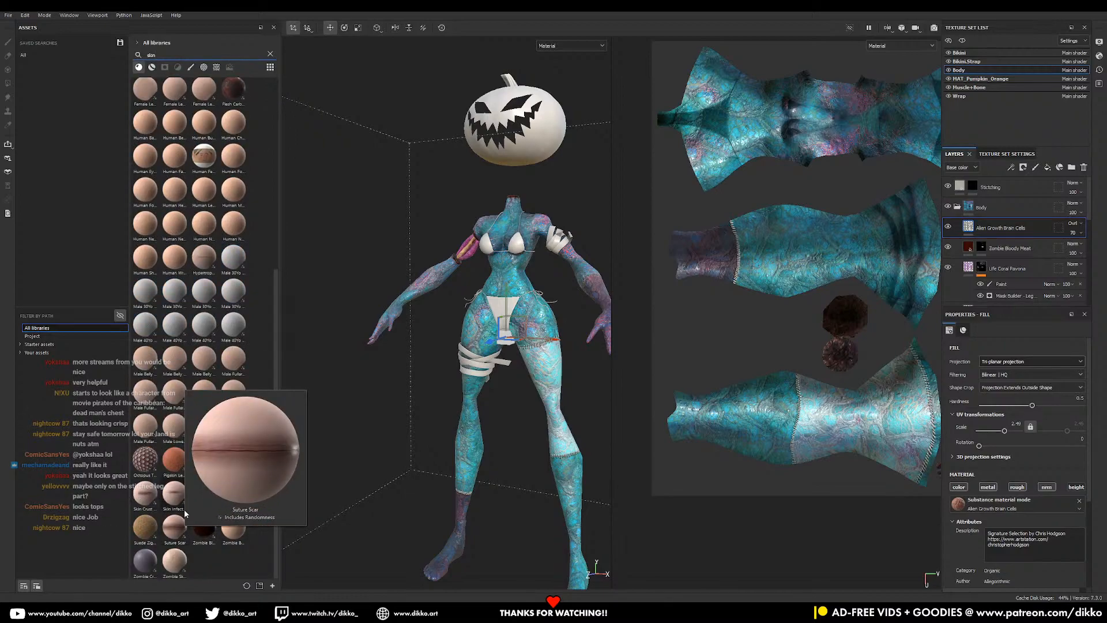
{"action": "mouse_move", "coordinate": [182, 505]}
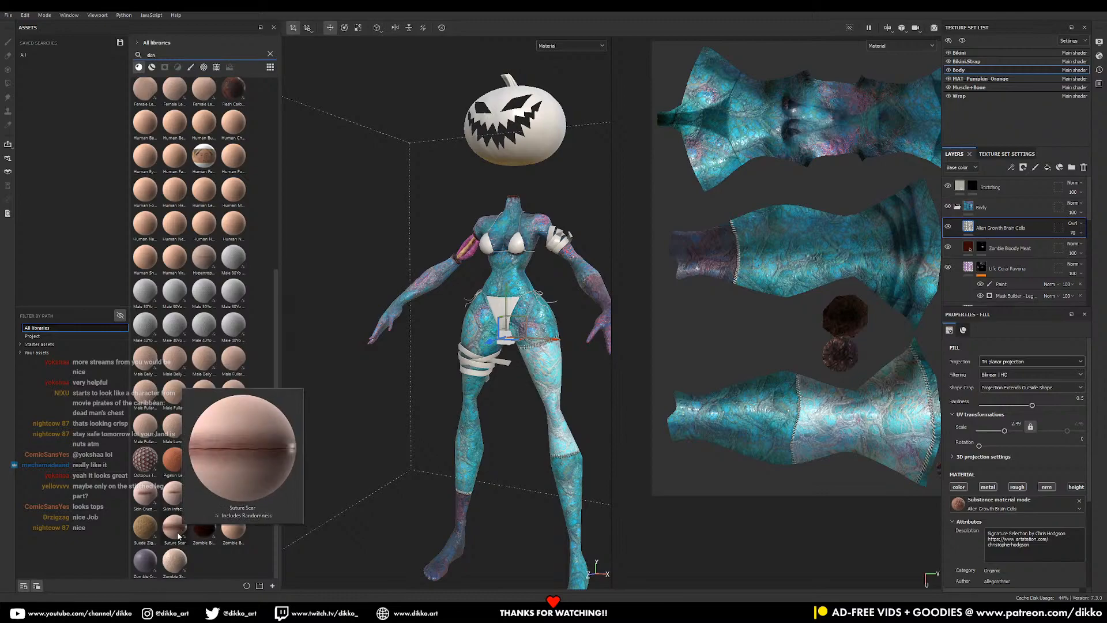
{"action": "left_click_drag", "start_coordinate": [177, 537], "coordinate": [1016, 222]}
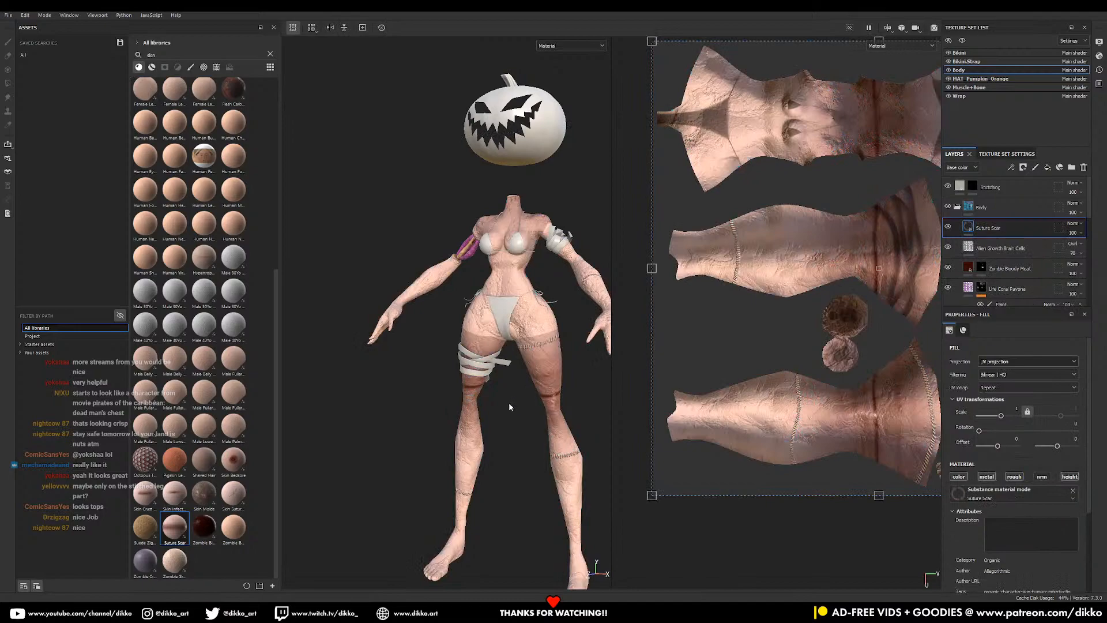
- Scale, rotate and nudge the Suture Scar texture projection so it tiles more densely
{"action": "scroll", "coordinate": [823, 379], "scroll_direction": "down", "scroll_amount": 4}
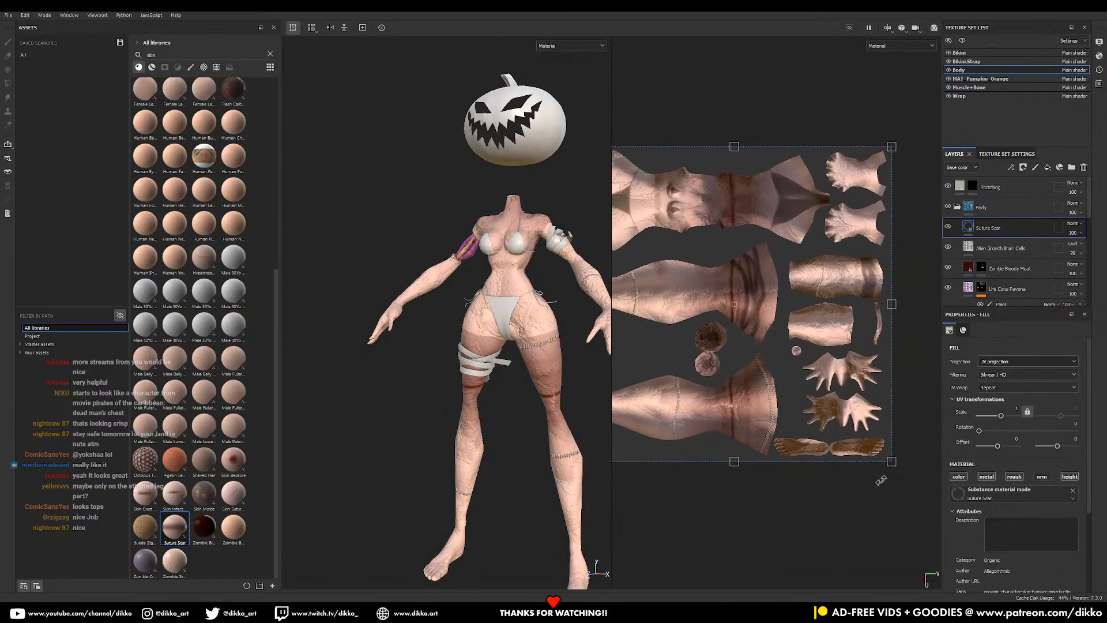
{"action": "left_click_drag", "start_coordinate": [892, 464], "coordinate": [604, 227]}
{"action": "middle_click_drag", "start_coordinate": [699, 252], "coordinate": [803, 301], "text": "alt"}
{"action": "left_click_drag", "start_coordinate": [797, 251], "coordinate": [799, 210]}
{"action": "left_click_drag", "start_coordinate": [719, 231], "coordinate": [763, 298]}
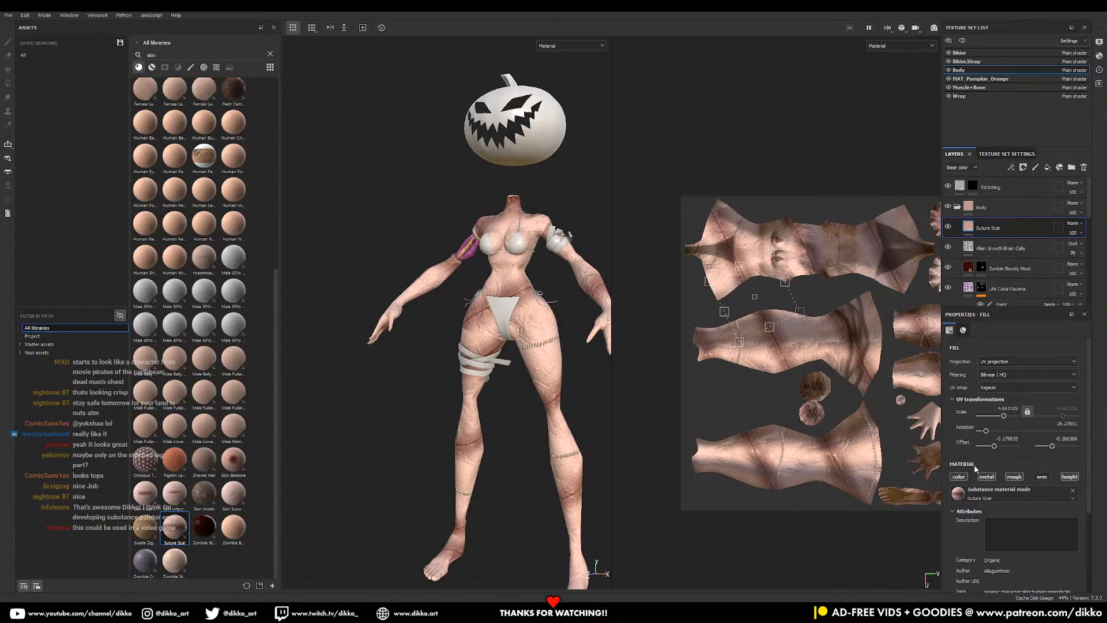
- Toggle the suture material's colour off and on to compare the result
{"action": "left_click", "coordinate": [959, 476]}
{"action": "left_click", "coordinate": [958, 476]}
{"action": "left_click", "coordinate": [958, 477]}
{"action": "left_click", "coordinate": [959, 477]}
- Set the Suture Scar Skin Color to teal-cyan 57ABAC
{"action": "scroll", "coordinate": [454, 240], "scroll_direction": "up", "scroll_amount": 3}
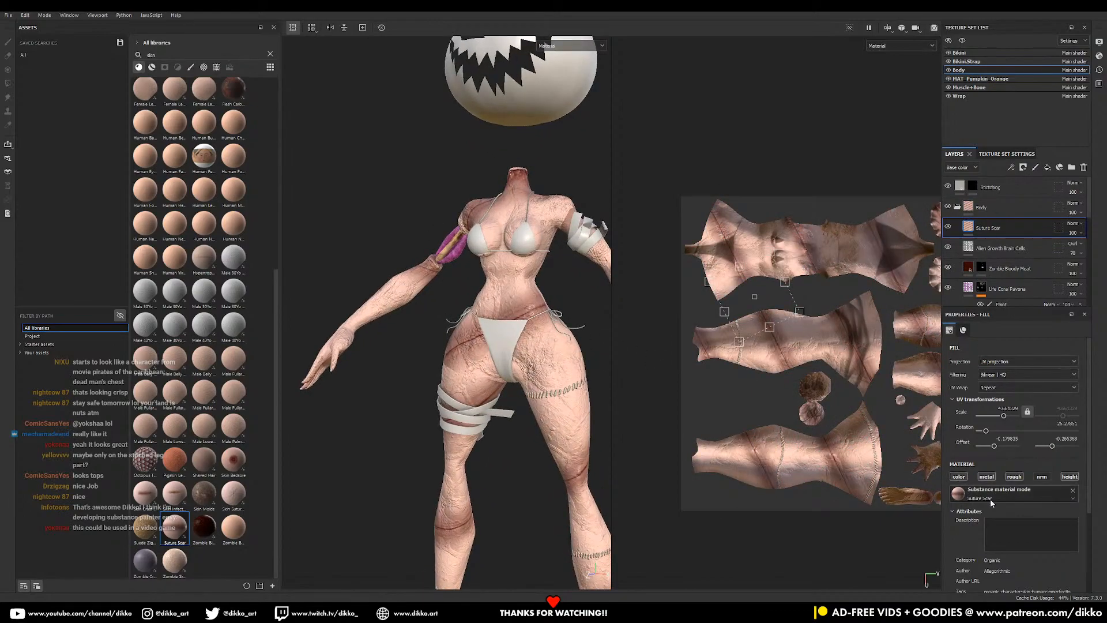
{"action": "scroll", "coordinate": [991, 501], "scroll_direction": "down", "scroll_amount": 3}
{"action": "left_click", "coordinate": [969, 525]}
{"action": "scroll", "coordinate": [1015, 502], "scroll_direction": "down", "scroll_amount": 3}
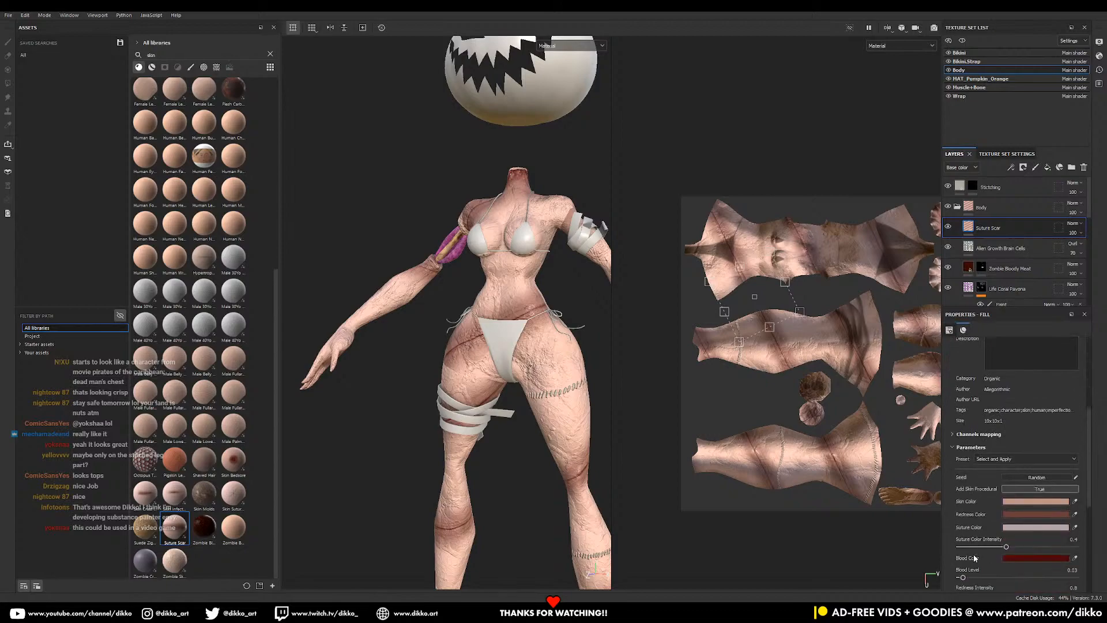
{"action": "scroll", "coordinate": [1007, 241], "scroll_direction": "down", "scroll_amount": 2}
{"action": "left_click", "coordinate": [1028, 476]}
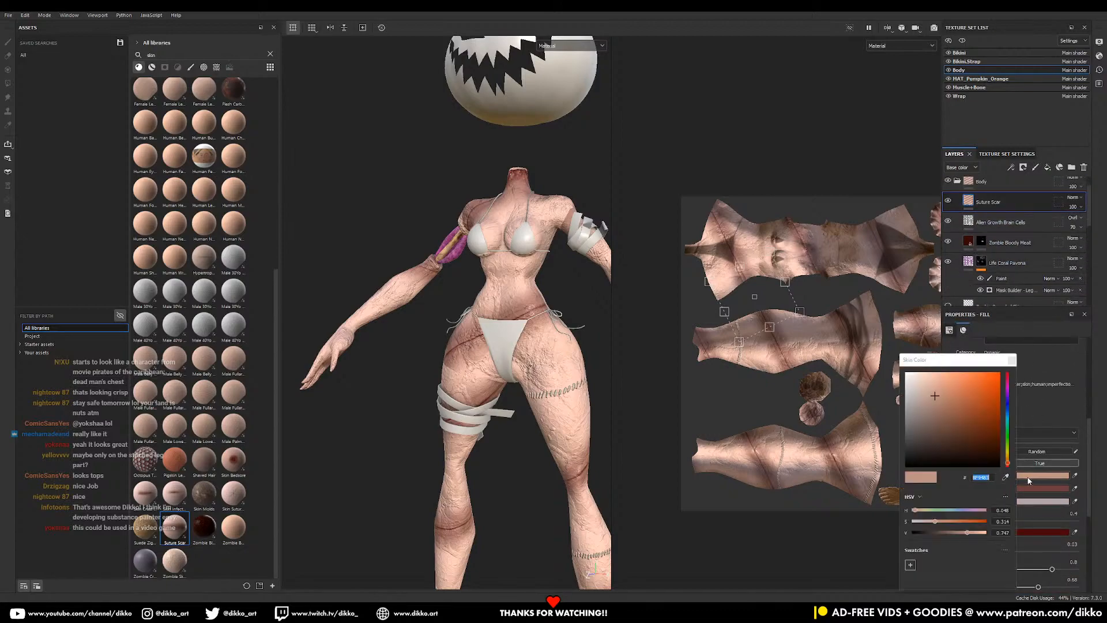
{"action": "left_click", "coordinate": [1009, 420]}
{"action": "left_click_drag", "start_coordinate": [980, 394], "coordinate": [945, 405]}
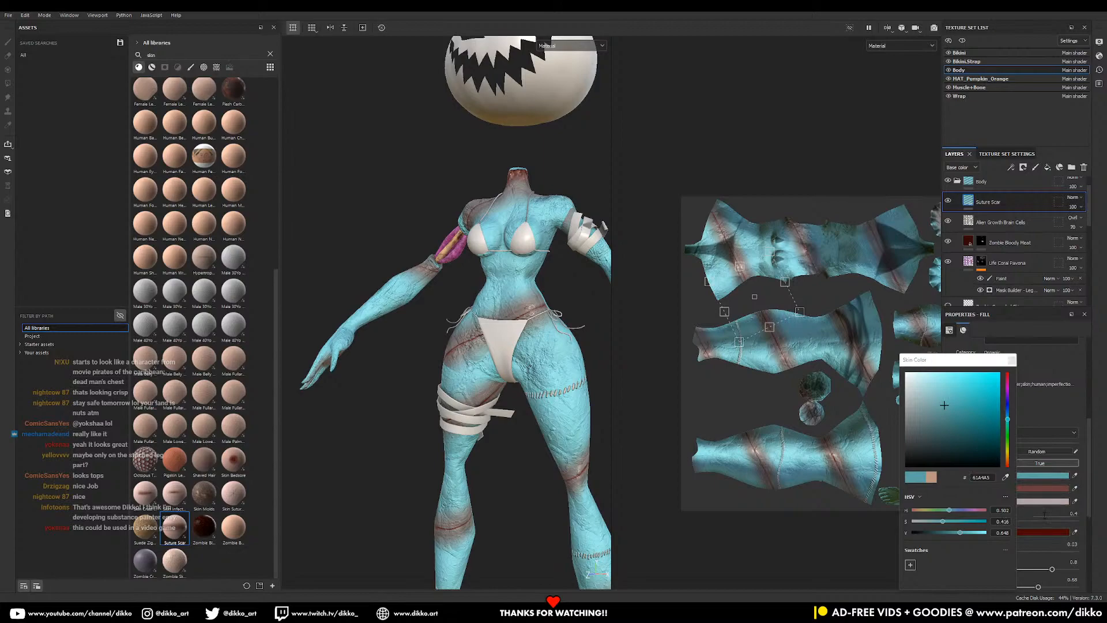
{"action": "left_click", "coordinate": [1012, 360]}
- Drag the Suture Scar layer toward Life Coral Pavona in the layer stack
{"action": "scroll", "coordinate": [1011, 235], "scroll_direction": "up", "scroll_amount": 1}
{"action": "left_click_drag", "start_coordinate": [1009, 230], "coordinate": [995, 278]}
{"action": "scroll", "coordinate": [995, 278], "scroll_direction": "down", "scroll_amount": 3}
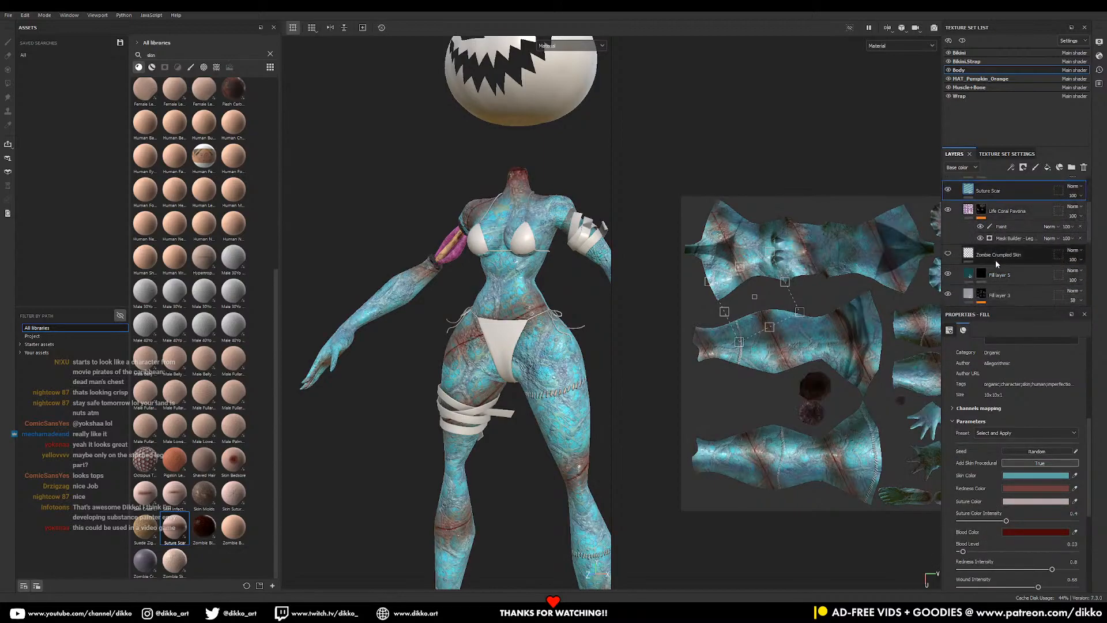
- Drop Suture Scar below Life Coral Pavona and orbit to check the body
{"action": "left_click_drag", "start_coordinate": [998, 241], "coordinate": [999, 243]}
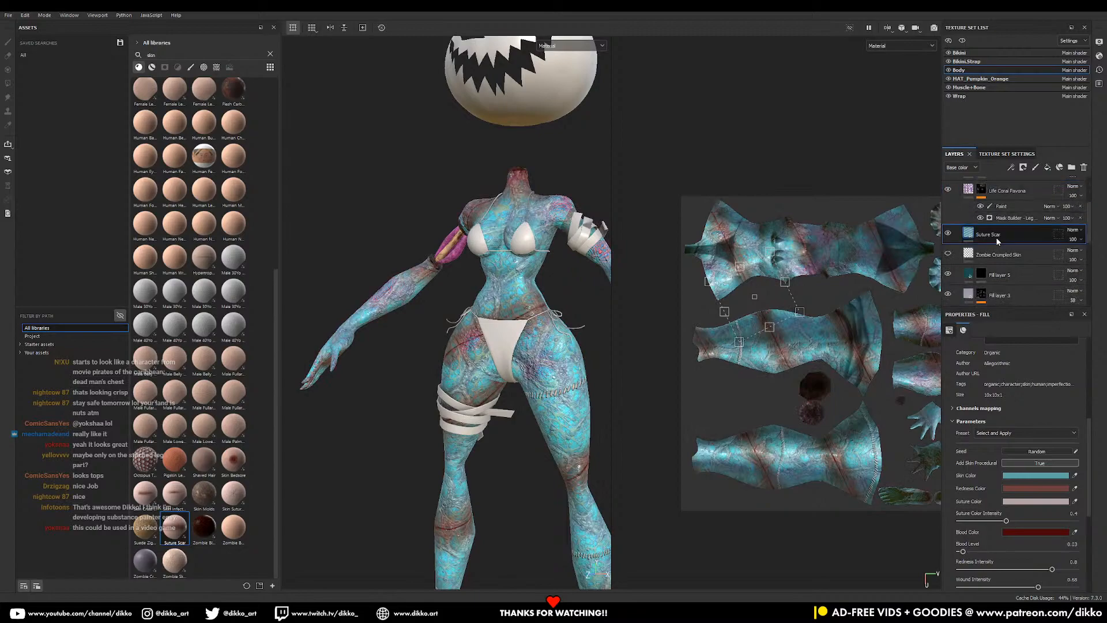
{"action": "scroll", "coordinate": [533, 357], "scroll_direction": "down", "scroll_amount": 5}
{"action": "left_click_drag", "start_coordinate": [534, 357], "coordinate": [510, 407], "text": "alt"}
{"action": "left_click_drag", "start_coordinate": [577, 430], "coordinate": [550, 336], "text": "alt"}
- Move Suture Scar below Zombie Crumpled Skin and view the model from the side
{"action": "left_click_drag", "start_coordinate": [1004, 237], "coordinate": [1012, 290]}
{"action": "scroll", "coordinate": [1017, 265], "scroll_direction": "down", "scroll_amount": 3}
{"action": "scroll", "coordinate": [1017, 270], "scroll_direction": "up", "scroll_amount": 2}
{"action": "scroll", "coordinate": [1012, 290], "scroll_direction": "down", "scroll_amount": 2}
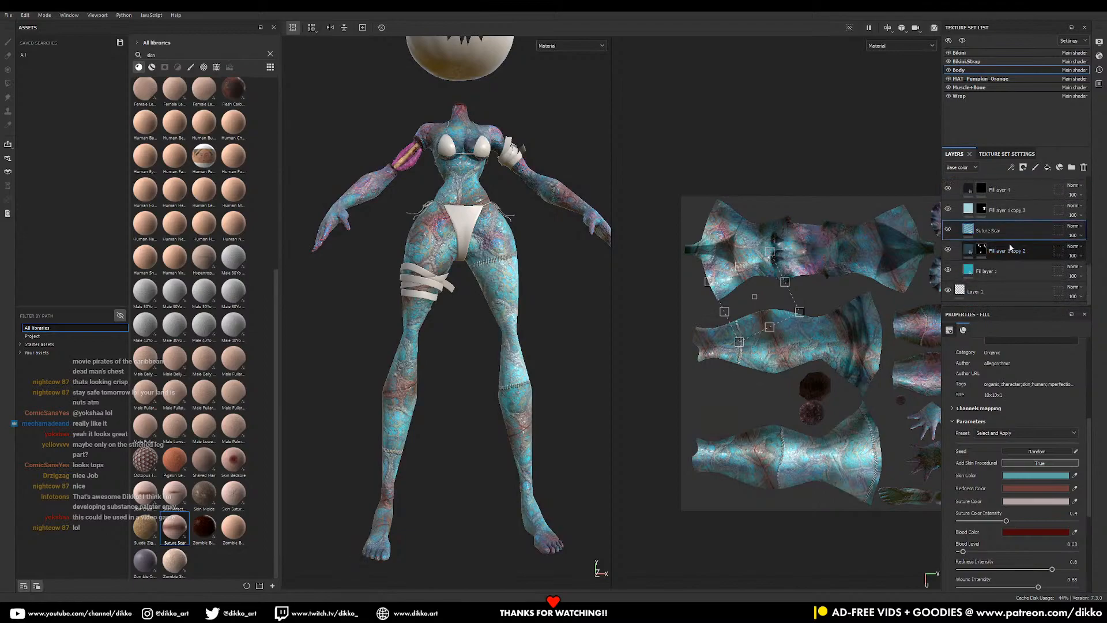
{"action": "left_click_drag", "start_coordinate": [580, 311], "coordinate": [480, 326], "text": "alt"}
- Move Suture Scar below Fill layer 1 copy 2 and inspect the scars on legs and torso
{"action": "left_click_drag", "start_coordinate": [1003, 233], "coordinate": [1004, 257]}
{"action": "left_click_drag", "start_coordinate": [577, 309], "coordinate": [440, 324], "text": "alt"}
{"action": "right_click_drag", "start_coordinate": [440, 323], "coordinate": [430, 375], "text": "alt"}
{"action": "left_click_drag", "start_coordinate": [430, 375], "coordinate": [526, 398], "text": "alt"}
{"action": "right_click_drag", "start_coordinate": [526, 398], "coordinate": [556, 430], "text": "alt"}
{"action": "middle_click_drag", "start_coordinate": [557, 430], "coordinate": [508, 281], "text": "alt"}
{"action": "left_click_drag", "start_coordinate": [508, 281], "coordinate": [497, 369], "text": "alt"}
{"action": "right_click_drag", "start_coordinate": [497, 369], "coordinate": [594, 465], "text": "alt"}
{"action": "left_click_drag", "start_coordinate": [398, 369], "coordinate": [468, 376], "text": "alt"}
{"action": "middle_click_drag", "start_coordinate": [468, 376], "coordinate": [474, 547], "text": "alt"}
{"action": "left_click_drag", "start_coordinate": [474, 548], "coordinate": [530, 452], "text": "alt"}
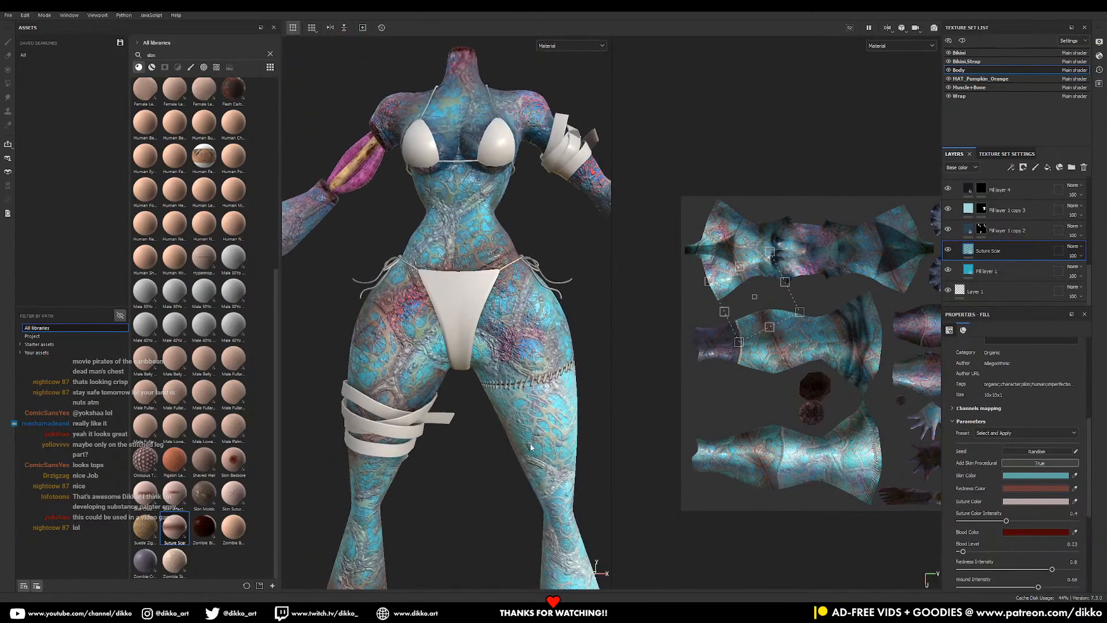
- Scale up the scar texture's 2D projection box
{"action": "scroll", "coordinate": [792, 382], "scroll_direction": "down", "scroll_amount": 1}
{"action": "mouse_move", "coordinate": [820, 314]}
{"action": "left_mouse_down", "text": "shift"}
{"action": "mouse_move", "coordinate": [845, 322]}
{"action": "mouse_move", "coordinate": [836, 319]}
{"action": "left_mouse_up", "text": "shift"}
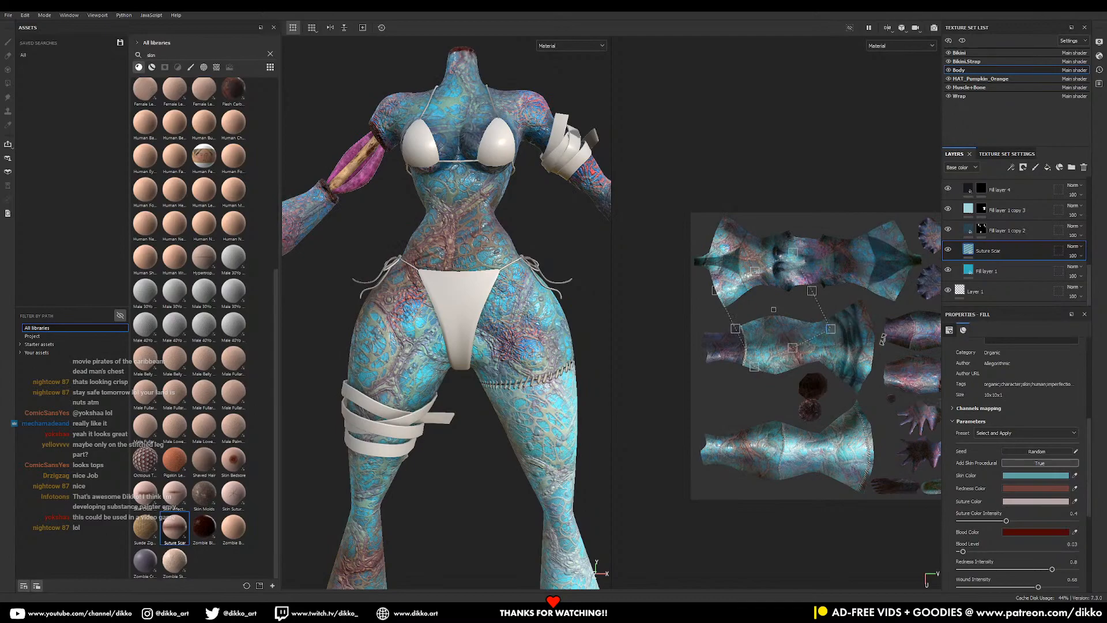
{"action": "scroll", "coordinate": [1036, 412], "scroll_direction": "up", "scroll_amount": 5}
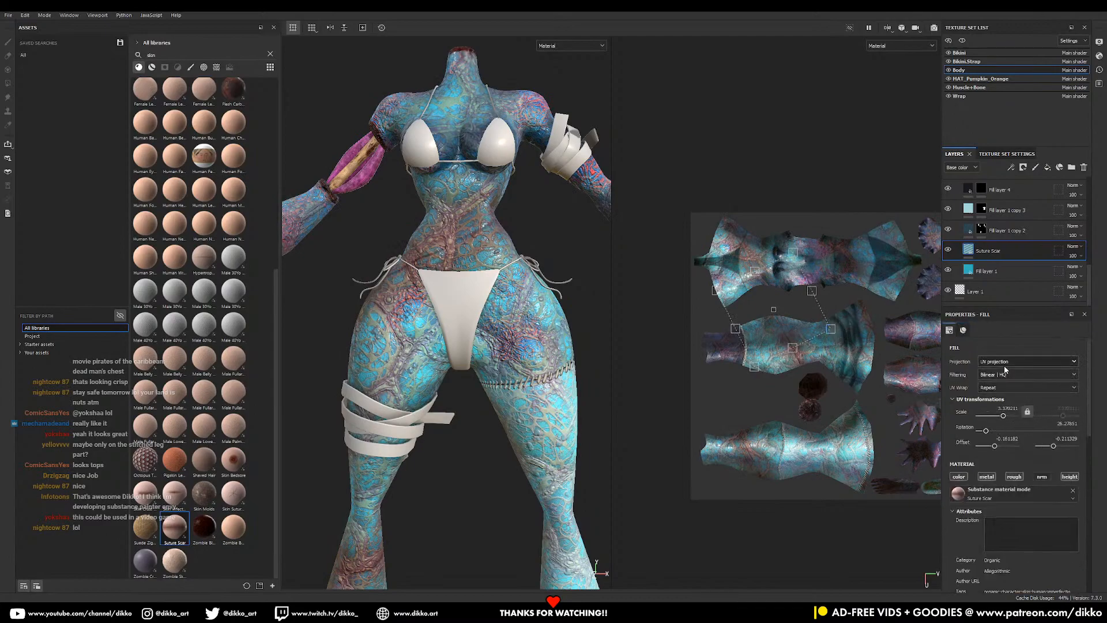
- Switch the fill to Tri-planar projection with Rotation 37.12 and Scale 6.59
{"action": "left_click", "coordinate": [1005, 363]}
{"action": "left_click", "coordinate": [1002, 393]}
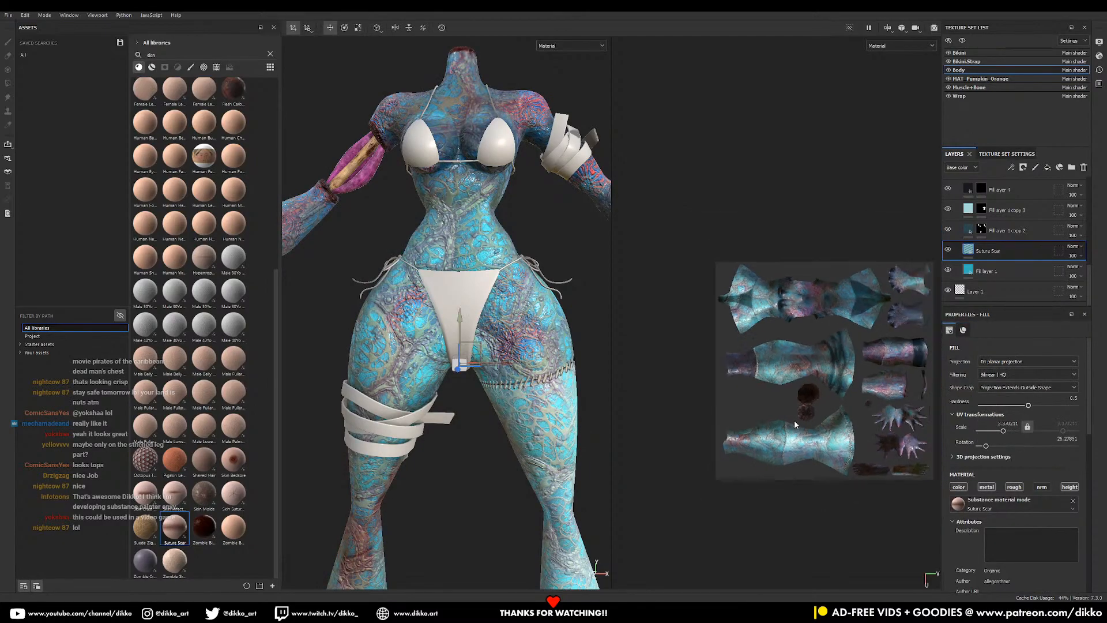
{"action": "scroll", "coordinate": [811, 437], "scroll_direction": "down", "scroll_amount": 2}
{"action": "mouse_move", "coordinate": [986, 446]}
{"action": "left_mouse_down"}
{"action": "mouse_move", "coordinate": [988, 433]}
{"action": "mouse_move", "coordinate": [991, 445]}
{"action": "left_mouse_up"}
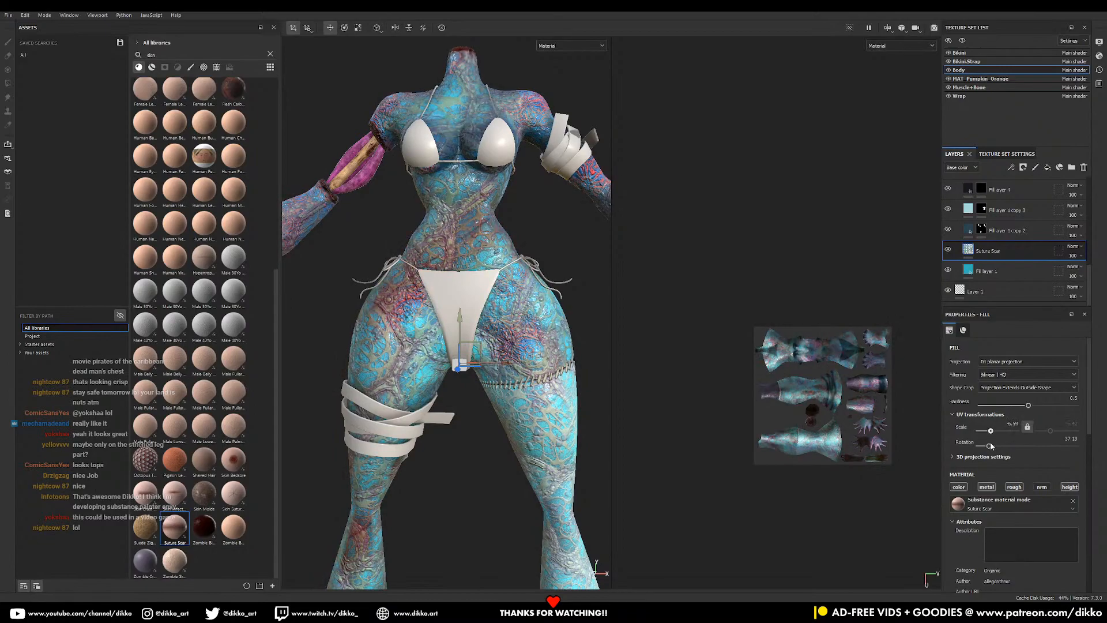
{"action": "scroll", "coordinate": [537, 377], "scroll_direction": "down", "scroll_amount": 2}
{"action": "mouse_move", "coordinate": [536, 378]}
{"action": "left_mouse_down", "text": "alt"}
{"action": "mouse_move", "coordinate": [470, 398]}
{"action": "mouse_move", "coordinate": [522, 377]}
{"action": "left_mouse_up", "text": "alt"}
- Orbit around the whole figure to inspect the enlarged scar pattern
{"action": "middle_click_drag", "start_coordinate": [522, 378], "coordinate": [513, 272], "text": "alt"}
{"action": "left_click_drag", "start_coordinate": [490, 346], "coordinate": [510, 329], "text": "alt"}
{"action": "scroll", "coordinate": [511, 358], "scroll_direction": "down", "scroll_amount": 3}
{"action": "scroll", "coordinate": [504, 398], "scroll_direction": "up", "scroll_amount": 3}
{"action": "left_click_drag", "start_coordinate": [496, 401], "coordinate": [509, 402], "text": "alt"}
{"action": "scroll", "coordinate": [509, 402], "scroll_direction": "down", "scroll_amount": 4}
{"action": "left_click_drag", "start_coordinate": [395, 353], "coordinate": [513, 365], "text": "alt"}
{"action": "middle_click_drag", "start_coordinate": [513, 365], "coordinate": [513, 395], "text": "alt"}
{"action": "mouse_move", "coordinate": [522, 377]}
{"action": "left_mouse_down", "text": "alt"}
{"action": "mouse_move", "coordinate": [352, 338]}
{"action": "mouse_move", "coordinate": [514, 395]}
{"action": "mouse_move", "coordinate": [526, 362]}
{"action": "mouse_move", "coordinate": [523, 377]}
{"action": "left_mouse_up", "text": "alt"}
{"action": "scroll", "coordinate": [514, 395], "scroll_direction": "up", "scroll_amount": 5}
{"action": "scroll", "coordinate": [981, 273], "scroll_direction": "up", "scroll_amount": 3}
{"action": "scroll", "coordinate": [981, 274], "scroll_direction": "up", "scroll_amount": 4}
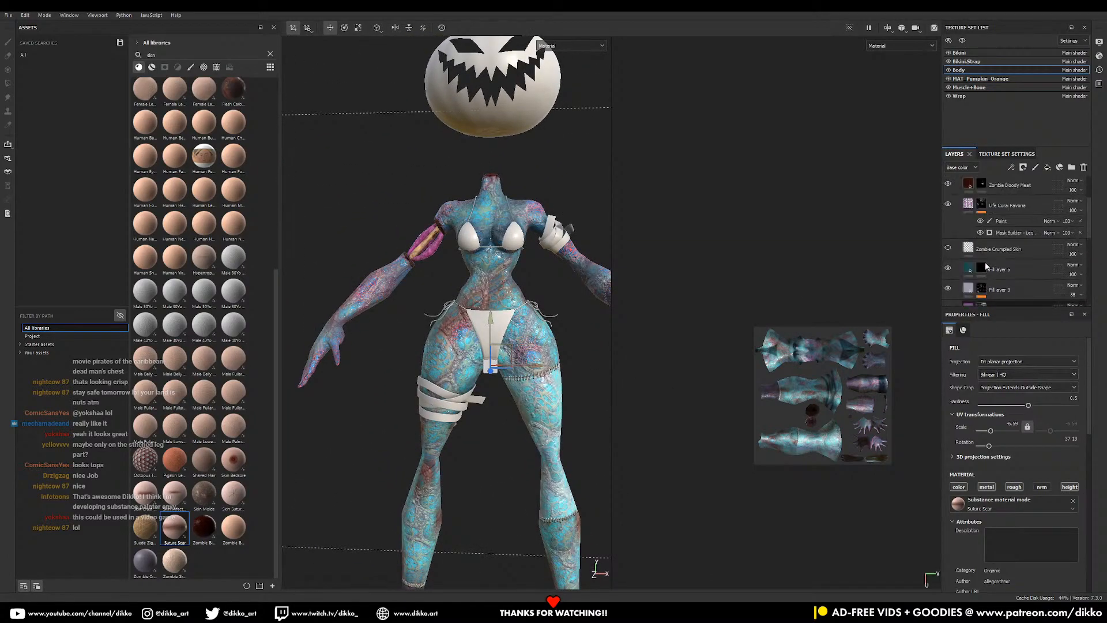
- Compare the Body folder and Alien Growth Brain Cells visibility, then select Alien Growth Brain Cells
{"action": "left_click", "coordinate": [971, 269]}
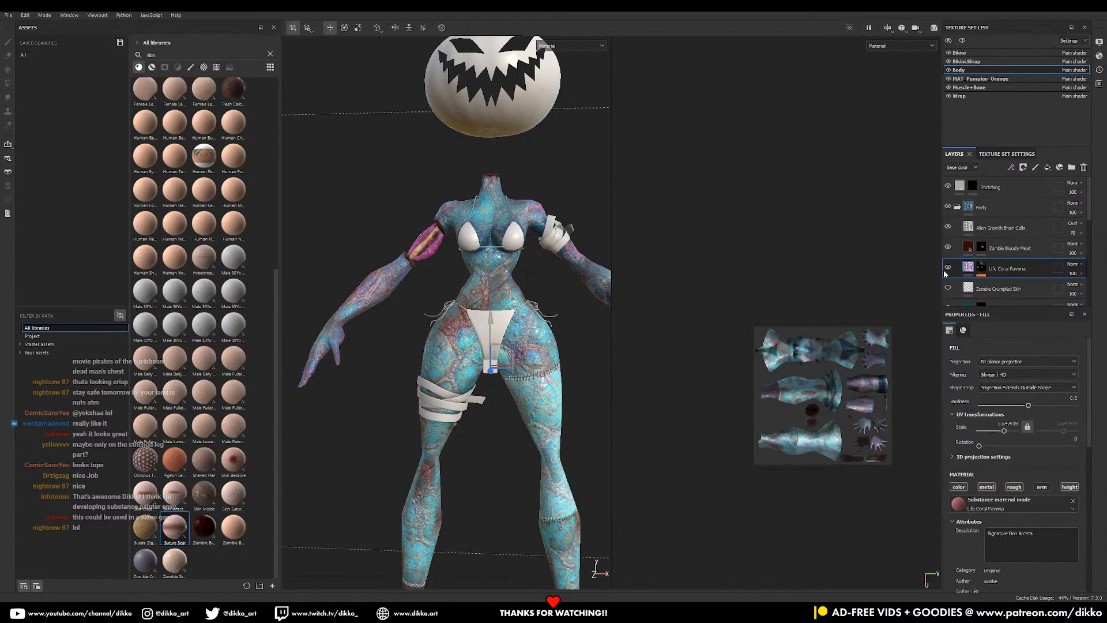
{"action": "left_click", "coordinate": [948, 208]}
{"action": "left_click", "coordinate": [948, 208]}
{"action": "left_click", "coordinate": [950, 225]}
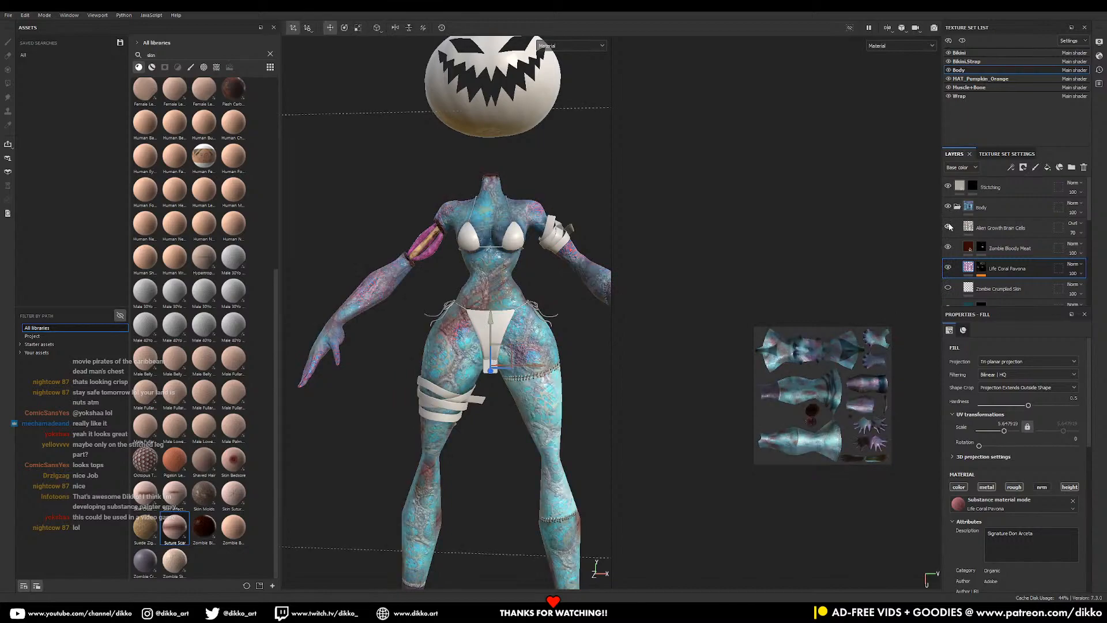
{"action": "left_click", "coordinate": [980, 230]}
{"action": "mouse_move", "coordinate": [476, 321]}
{"action": "left_mouse_down", "text": "alt"}
{"action": "mouse_move", "coordinate": [435, 329]}
{"action": "mouse_move", "coordinate": [464, 323]}
{"action": "left_mouse_up", "text": "alt"}
{"action": "right_click", "coordinate": [989, 233]}
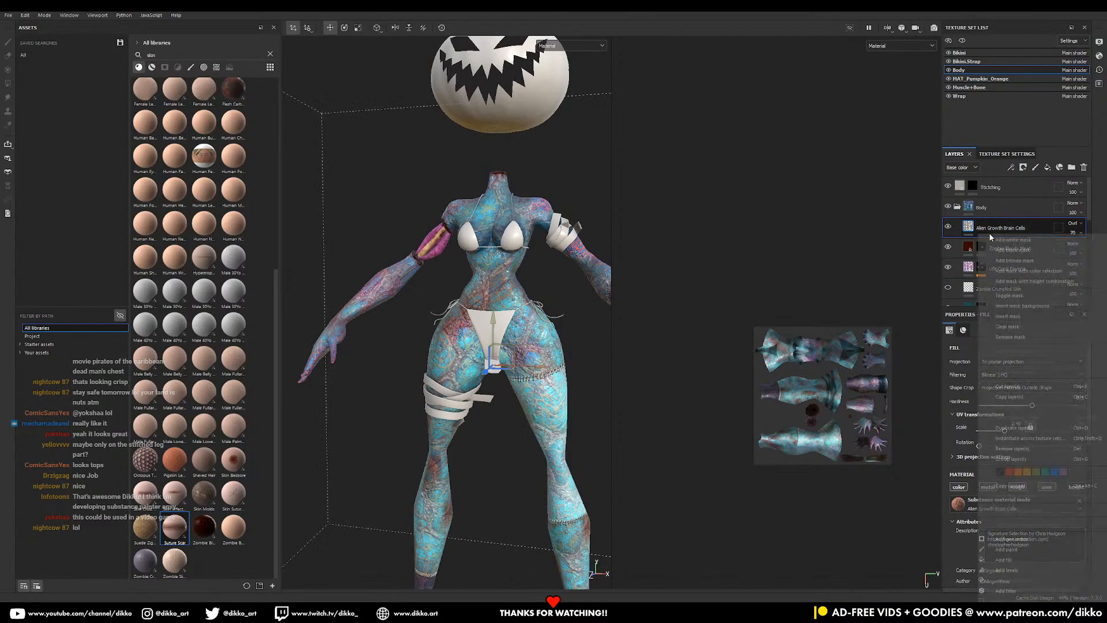
{"action": "left_click", "coordinate": [994, 232]}
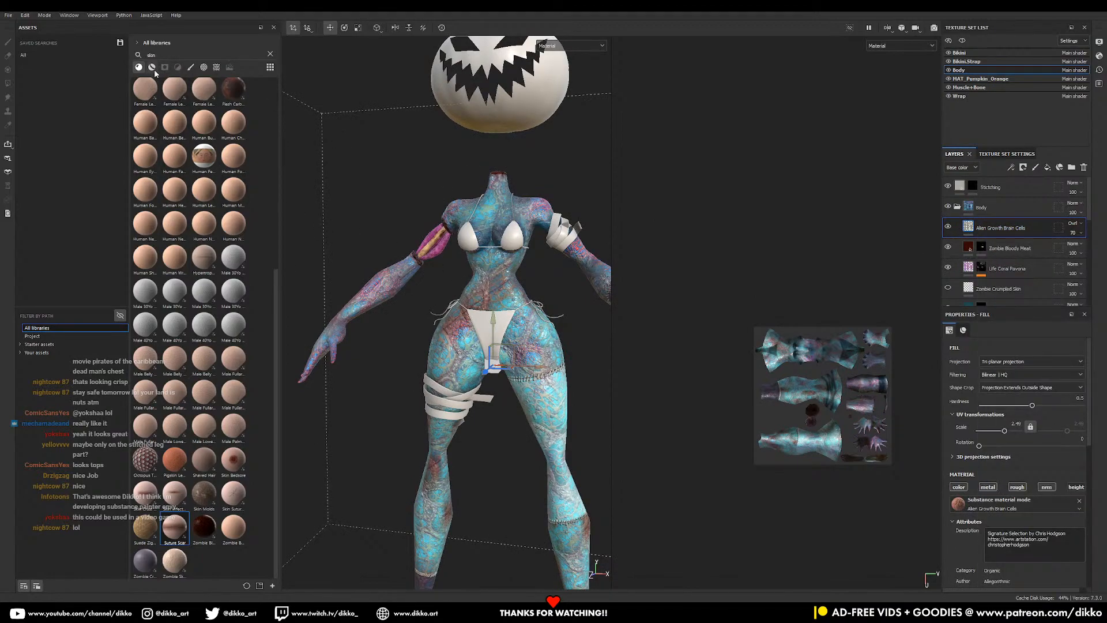
- Clear the skin asset search and filter the asset list to smart masks
{"action": "left_click", "coordinate": [271, 55]}
{"action": "left_click", "coordinate": [165, 67]}
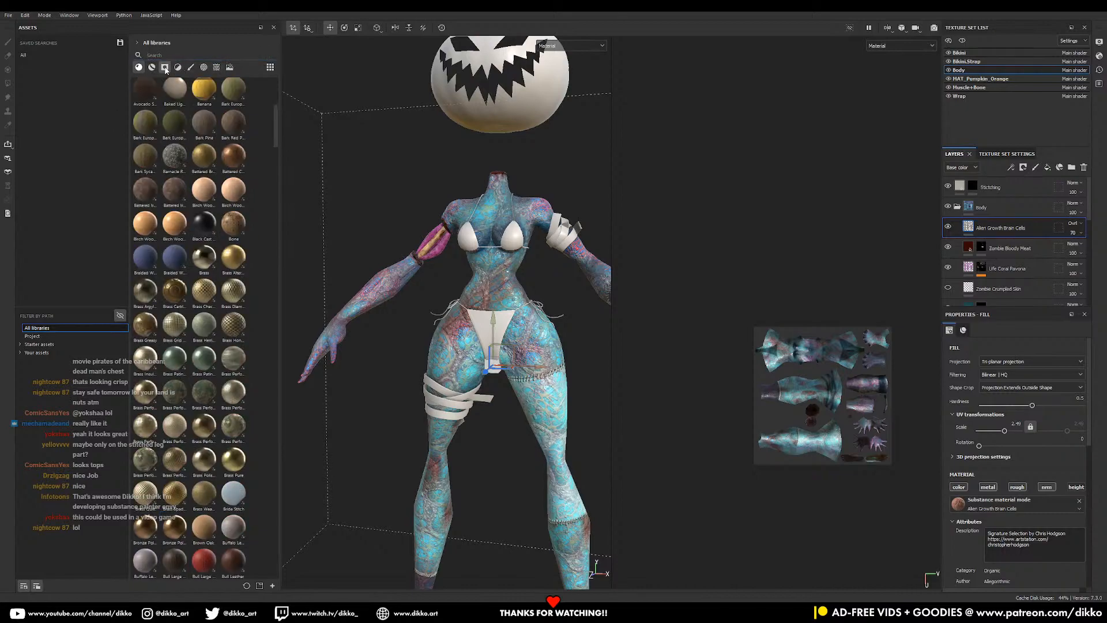
{"action": "scroll", "coordinate": [184, 376], "scroll_direction": "up", "scroll_amount": 2}
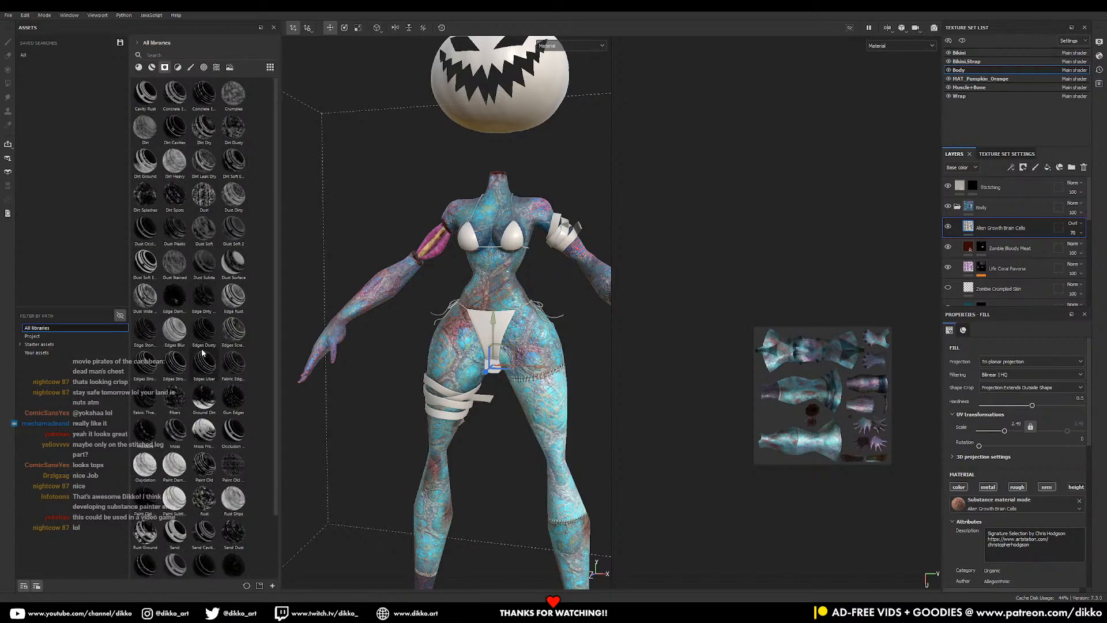
{"action": "scroll", "coordinate": [202, 353], "scroll_direction": "down", "scroll_amount": 2}
{"action": "scroll", "coordinate": [200, 497], "scroll_direction": "up", "scroll_amount": 2}
- Apply the Dust Surface smart mask to Alien Growth Brain Cells, lowering Level and removing Grunge
{"action": "left_click_drag", "start_coordinate": [228, 272], "coordinate": [977, 233]}
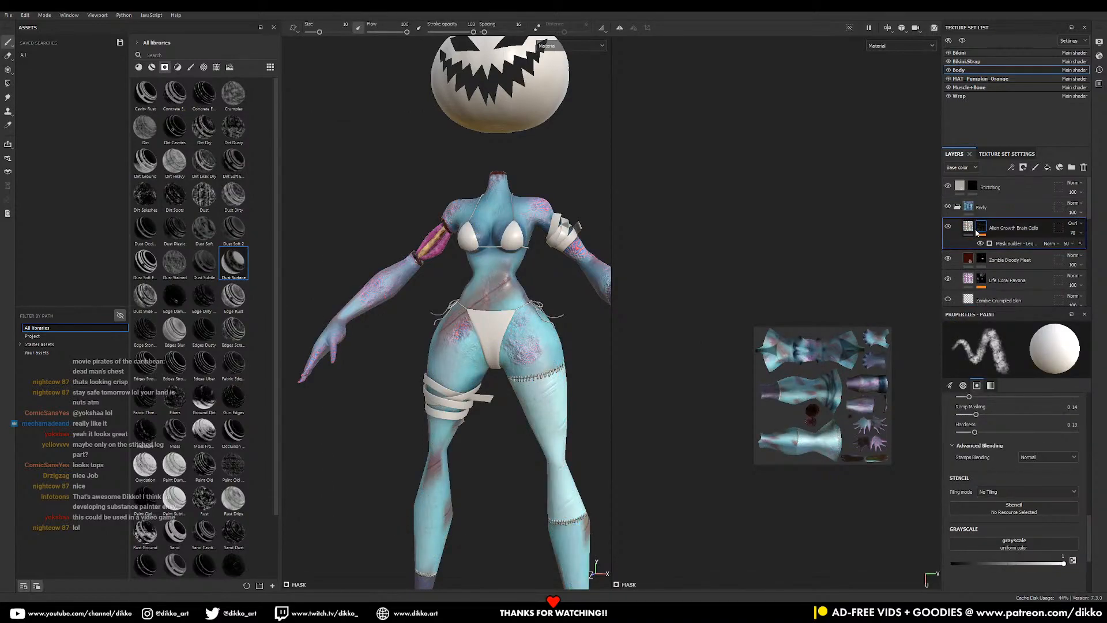
{"action": "left_click", "coordinate": [1009, 243]}
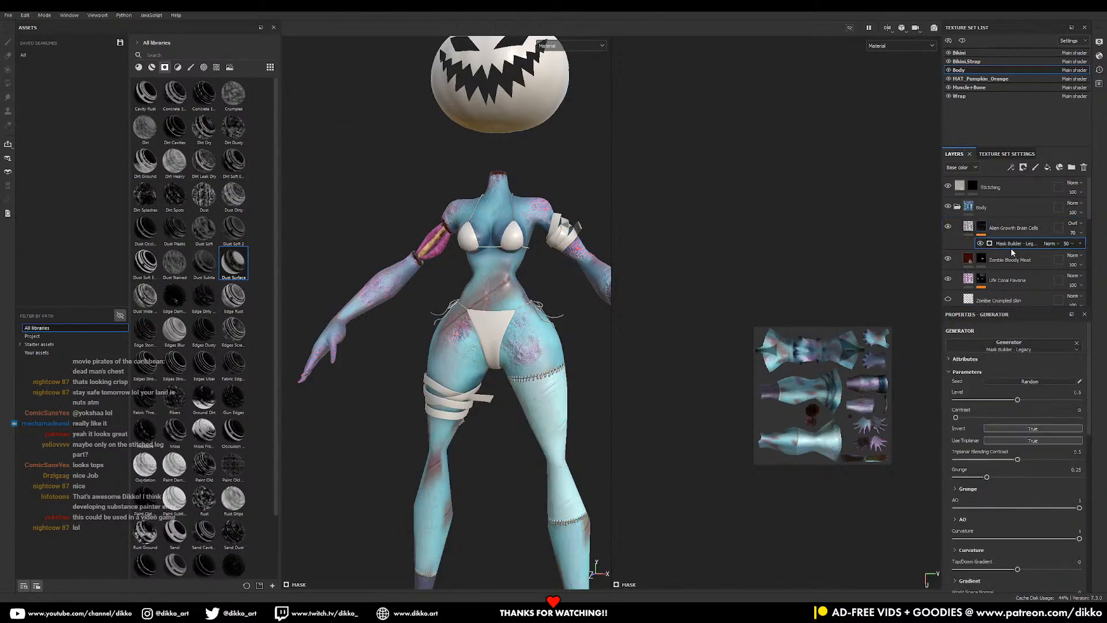
{"action": "left_click_drag", "start_coordinate": [990, 400], "coordinate": [964, 400]}
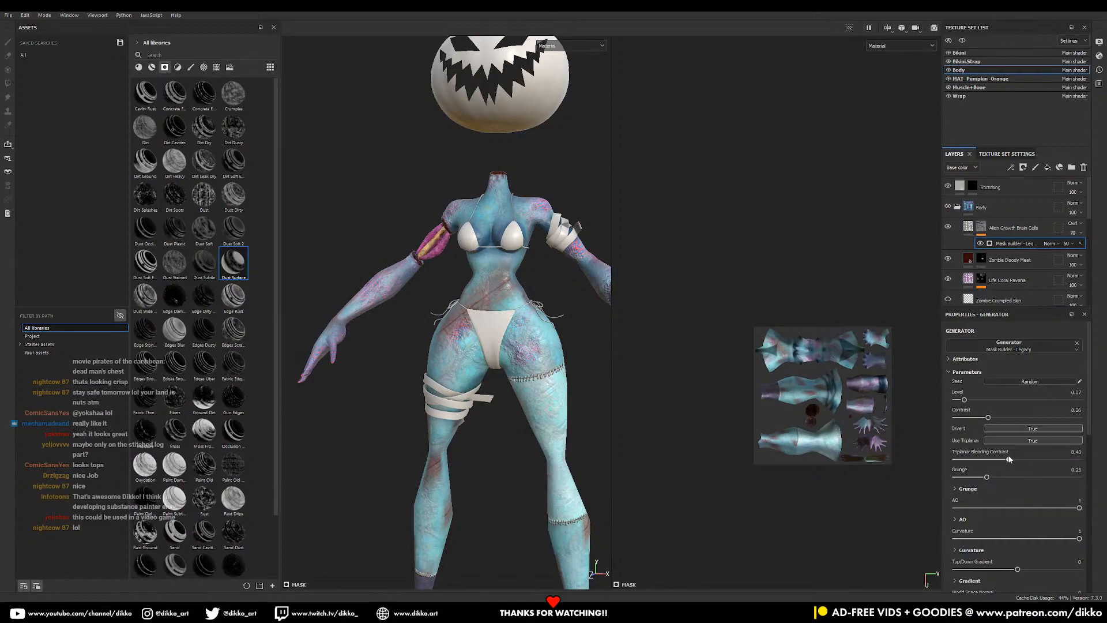
{"action": "left_click_drag", "start_coordinate": [1058, 477], "coordinate": [956, 477]}
{"action": "left_click_drag", "start_coordinate": [437, 427], "coordinate": [593, 398], "text": "alt"}
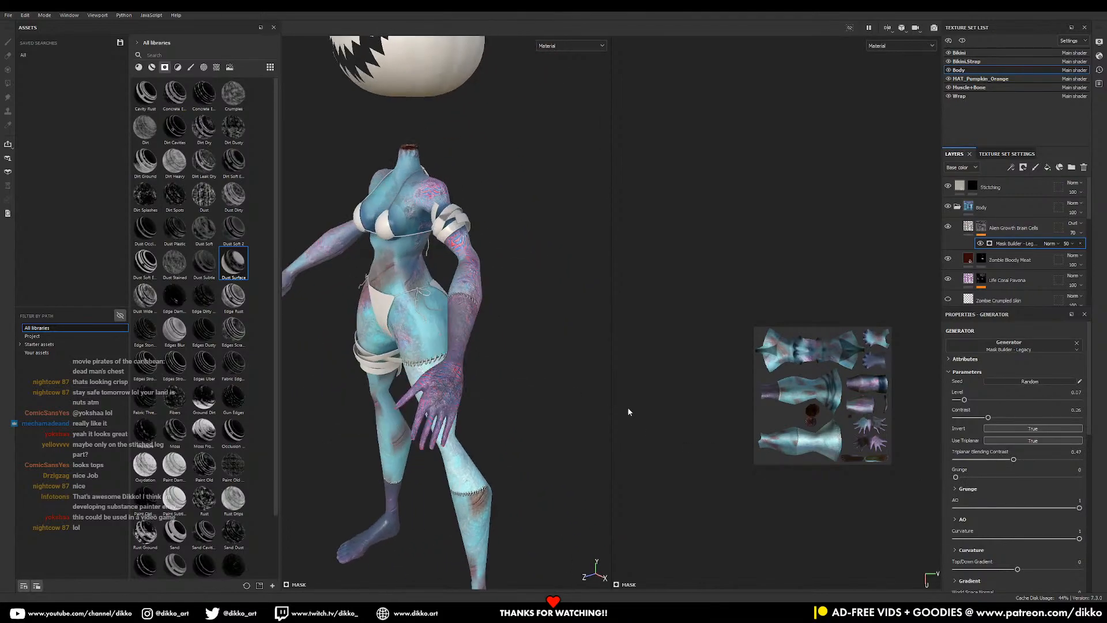
- Adjust the mask's Top/Down Gradient and set Scratches to 0.2
{"action": "left_click_drag", "start_coordinate": [1018, 570], "coordinate": [958, 570]}
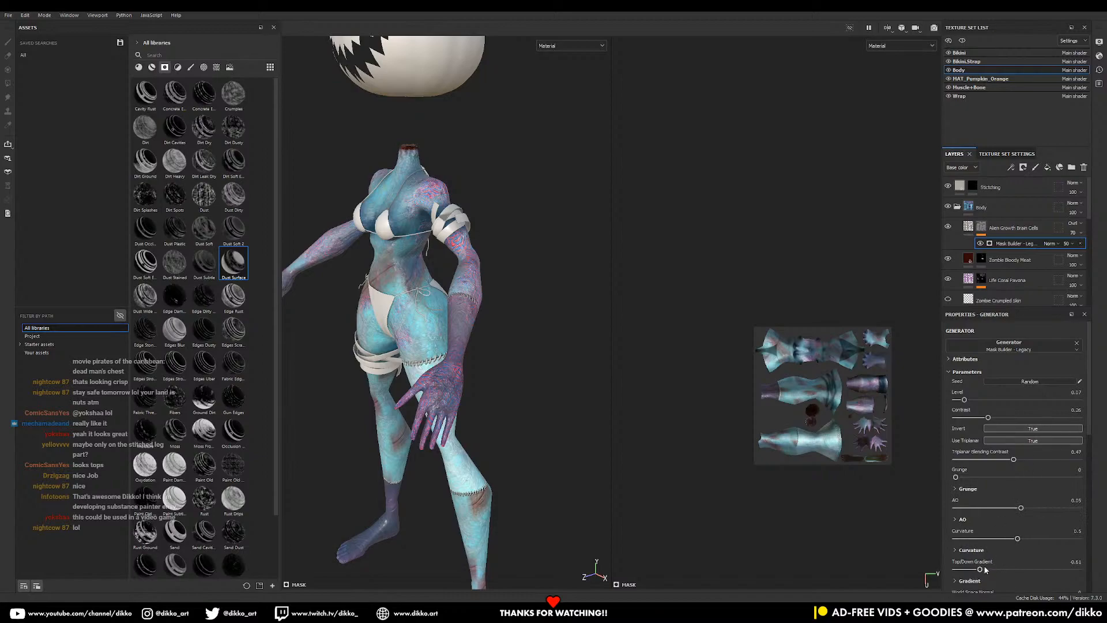
{"action": "scroll", "coordinate": [1000, 536], "scroll_direction": "down", "scroll_amount": 3}
{"action": "left_click_drag", "start_coordinate": [1023, 528], "coordinate": [1029, 528]}
{"action": "left_click_drag", "start_coordinate": [324, 406], "coordinate": [485, 381], "text": "alt"}
{"action": "right_click_drag", "start_coordinate": [485, 381], "coordinate": [483, 305], "text": "alt"}
{"action": "left_click_drag", "start_coordinate": [483, 306], "coordinate": [564, 324], "text": "alt"}
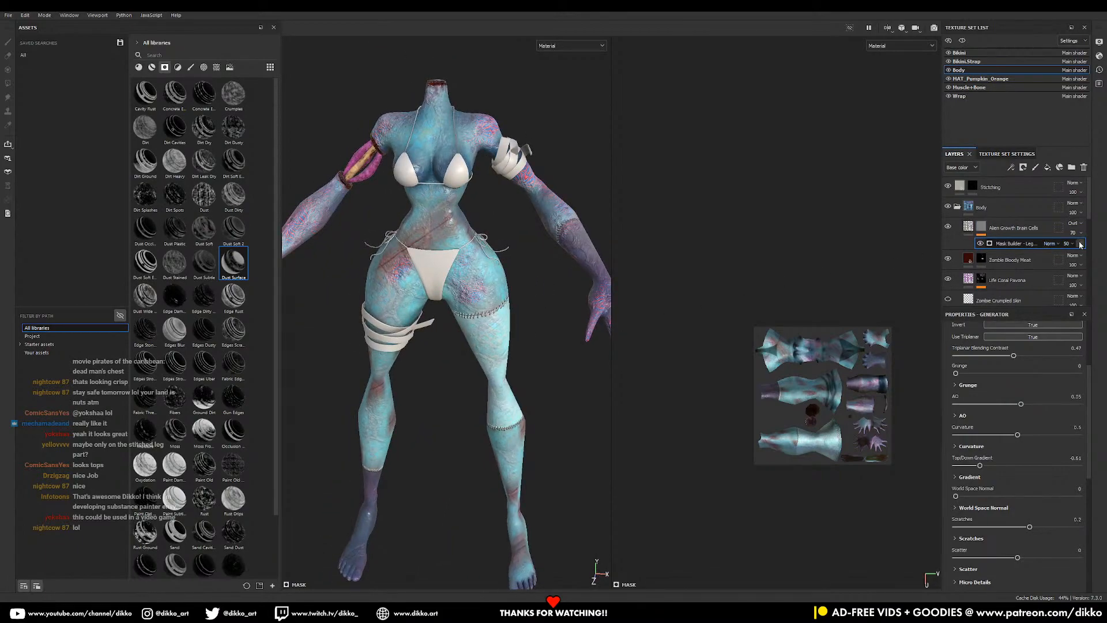
- Delete the Mask Builder effect from the growth layer
{"action": "key", "text": "Delete"}
{"action": "key", "text": "ctrl+z"}
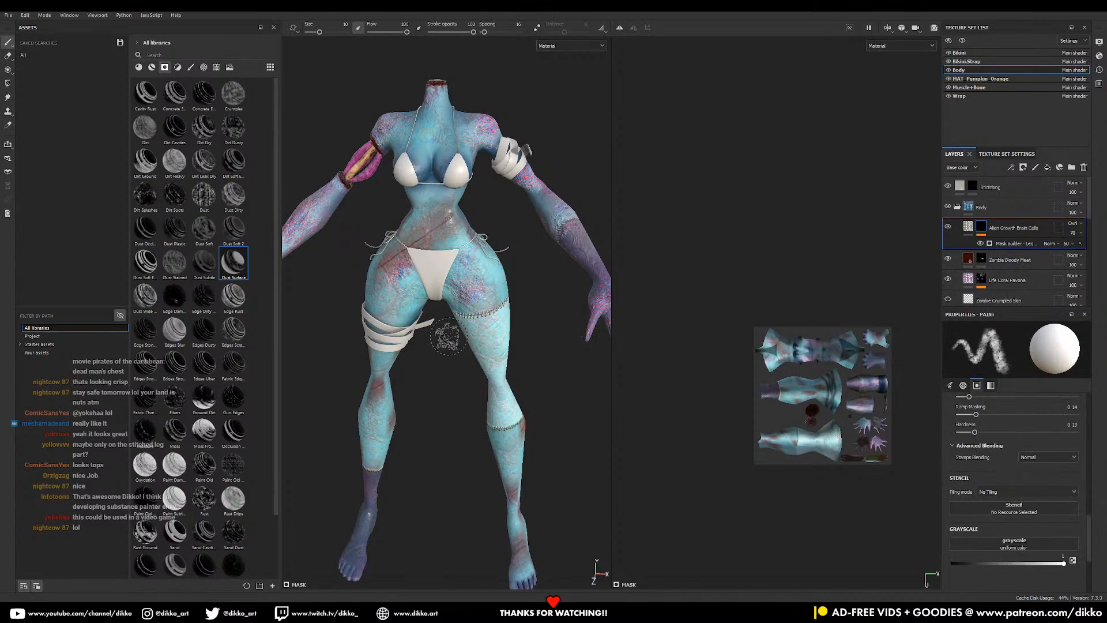
{"action": "left_click", "coordinate": [1079, 244]}
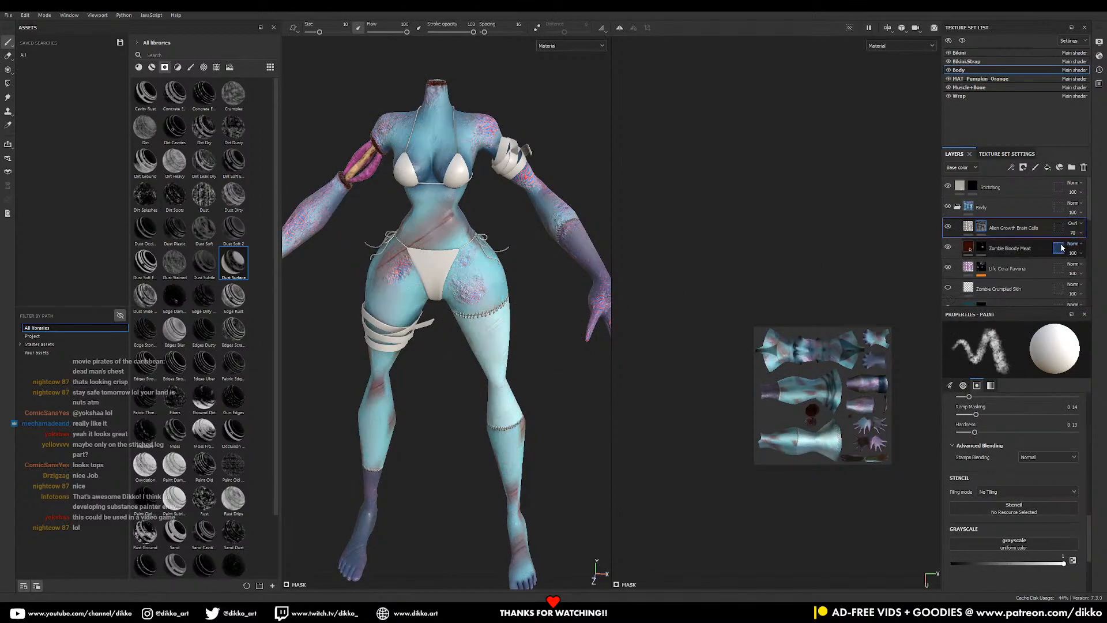
{"action": "right_click", "coordinate": [978, 226]}
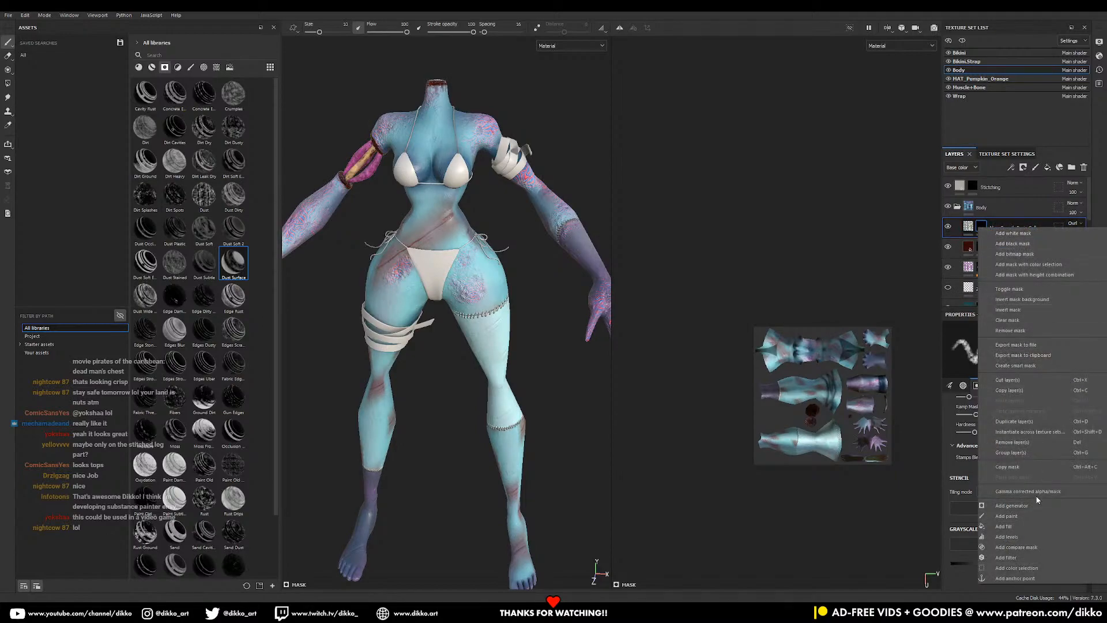
{"action": "left_click", "coordinate": [1029, 509]}
{"action": "left_click", "coordinate": [1017, 344]}
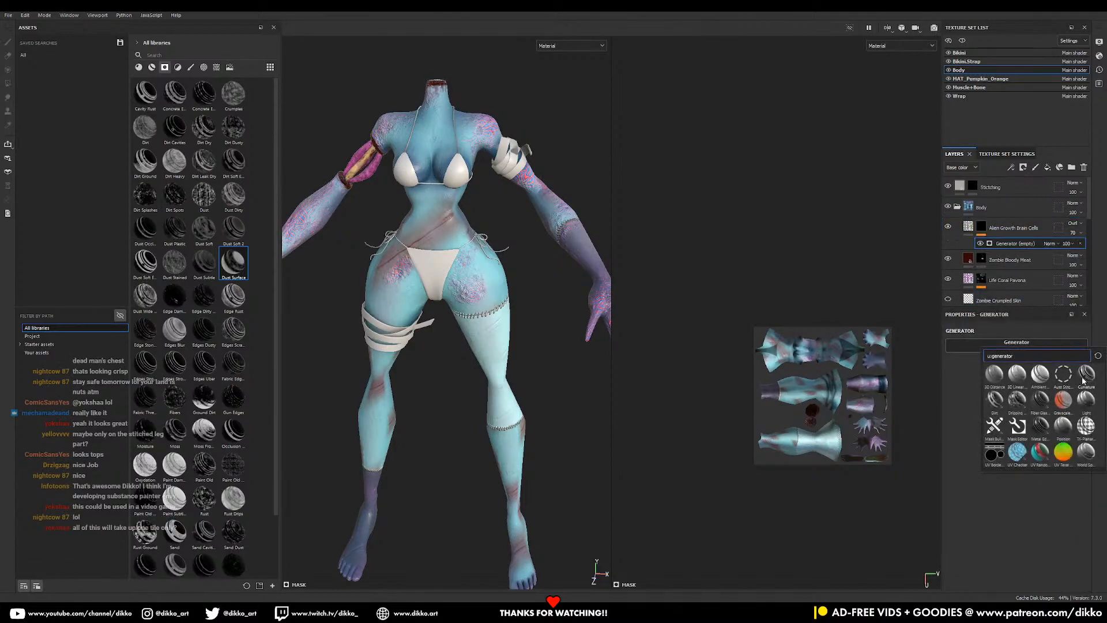
{"action": "left_click", "coordinate": [1041, 374]}
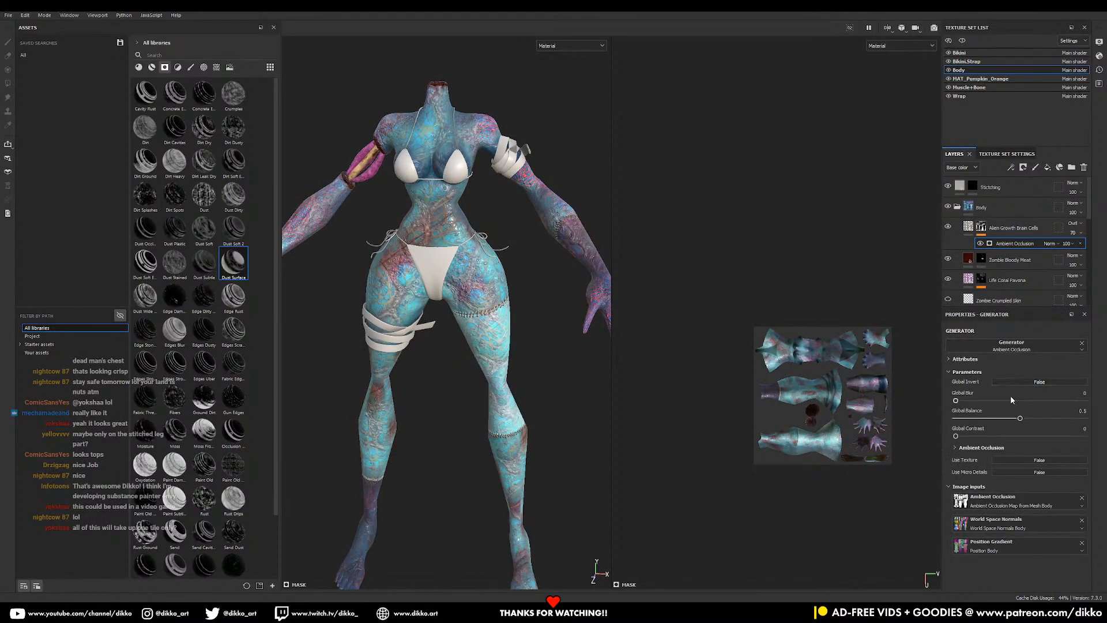
{"action": "mouse_move", "coordinate": [1020, 418]}
{"action": "left_mouse_down"}
{"action": "mouse_move", "coordinate": [972, 419]}
{"action": "mouse_move", "coordinate": [1003, 401]}
{"action": "mouse_move", "coordinate": [1071, 410]}
{"action": "mouse_move", "coordinate": [1040, 407]}
{"action": "left_mouse_up"}
{"action": "mouse_move", "coordinate": [531, 389]}
{"action": "left_mouse_down", "text": "alt"}
{"action": "mouse_move", "coordinate": [452, 363]}
{"action": "mouse_move", "coordinate": [537, 369]}
{"action": "left_mouse_up", "text": "alt"}
{"action": "left_click", "coordinate": [947, 227]}
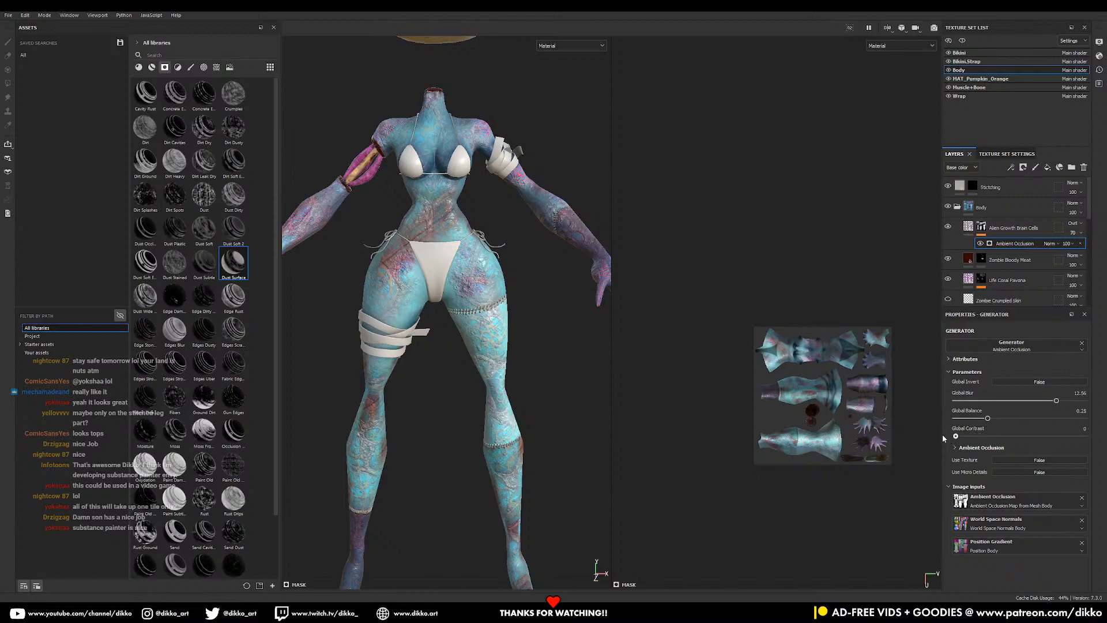
{"action": "left_click_drag", "start_coordinate": [993, 418], "coordinate": [1086, 425]}
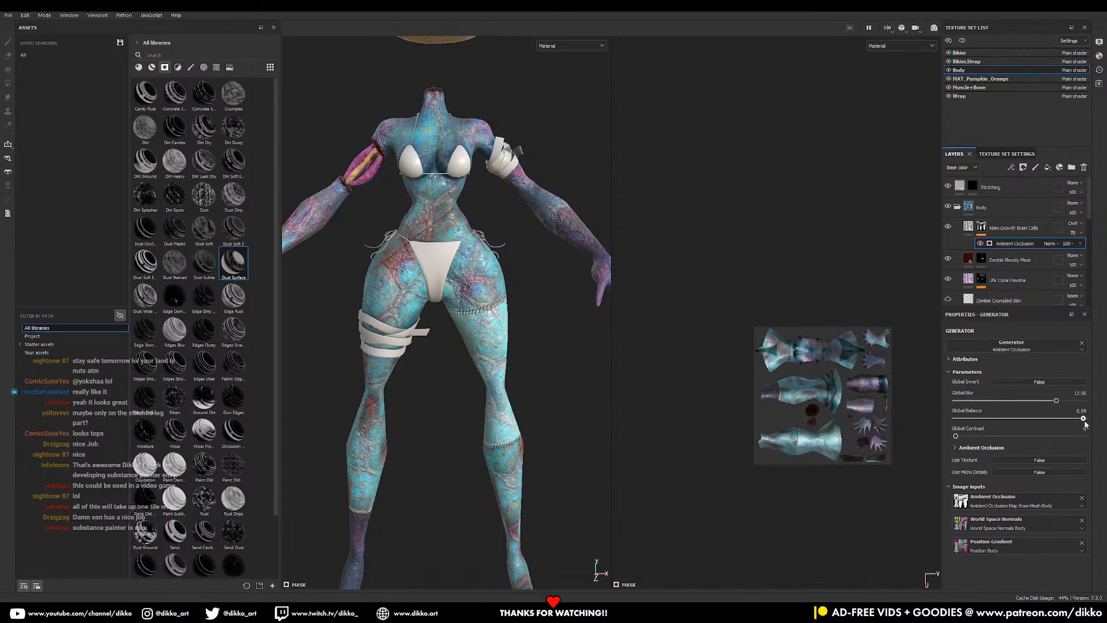
{"action": "left_click_drag", "start_coordinate": [1012, 424], "coordinate": [1032, 411]}
{"action": "scroll", "coordinate": [485, 332], "scroll_direction": "down", "scroll_amount": 4}
{"action": "left_click_drag", "start_coordinate": [485, 333], "coordinate": [477, 369], "text": "alt"}
{"action": "scroll", "coordinate": [477, 330], "scroll_direction": "up", "scroll_amount": 4}
{"action": "middle_click_drag", "start_coordinate": [477, 330], "coordinate": [516, 420], "text": "alt"}
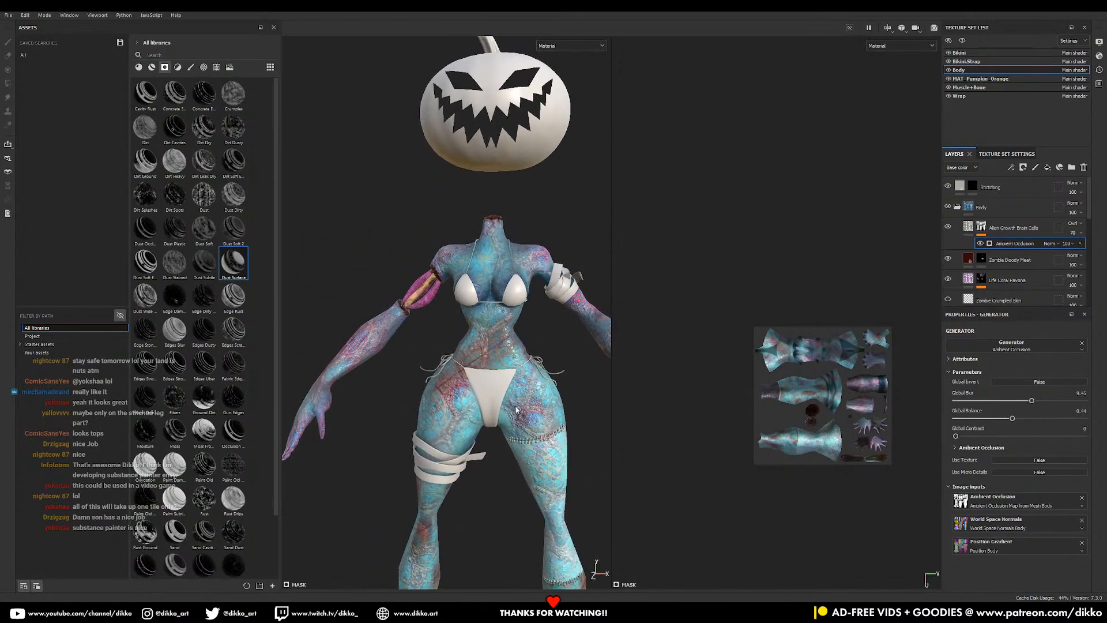
{"action": "middle_click_drag", "start_coordinate": [540, 375], "coordinate": [542, 302], "text": "alt"}
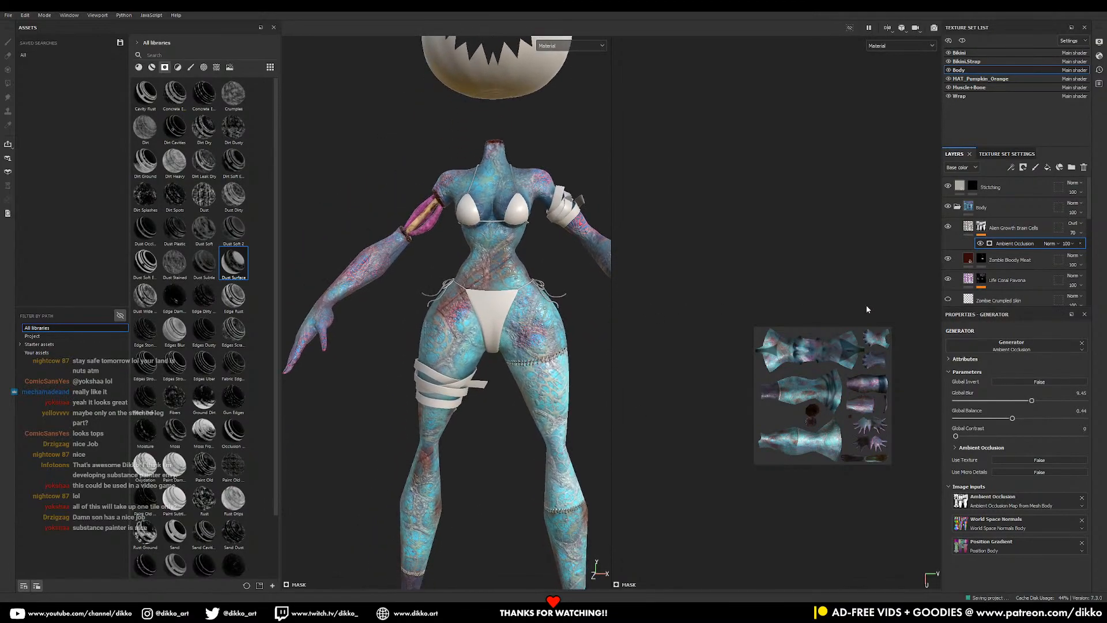
{"action": "left_click", "coordinate": [948, 207]}
- Collapse the Body folder, re-centre the full figure, and switch to the Bikini texture set
{"action": "left_click", "coordinate": [948, 207]}
{"action": "left_click", "coordinate": [957, 206]}
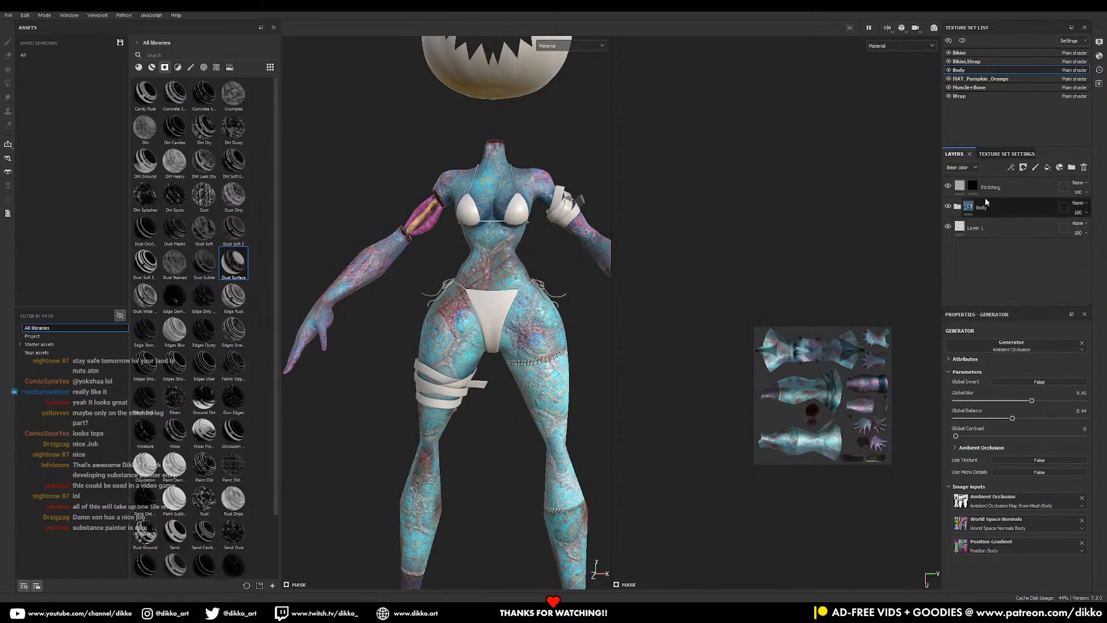
{"action": "right_click_drag", "start_coordinate": [479, 326], "coordinate": [515, 368], "text": "alt"}
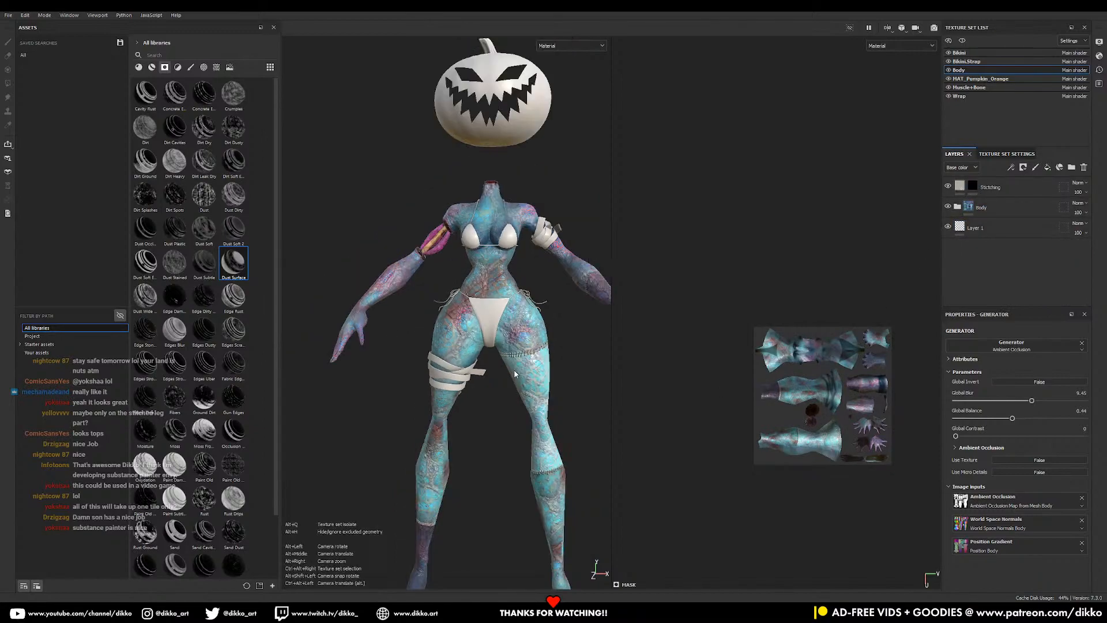
{"action": "middle_click_drag", "start_coordinate": [515, 369], "coordinate": [497, 271], "text": "alt"}
{"action": "left_click_drag", "start_coordinate": [499, 300], "coordinate": [527, 300], "text": "alt"}
{"action": "middle_click_drag", "start_coordinate": [527, 300], "coordinate": [544, 431], "text": "alt"}
{"action": "left_click_drag", "start_coordinate": [545, 314], "coordinate": [548, 333], "text": "alt"}
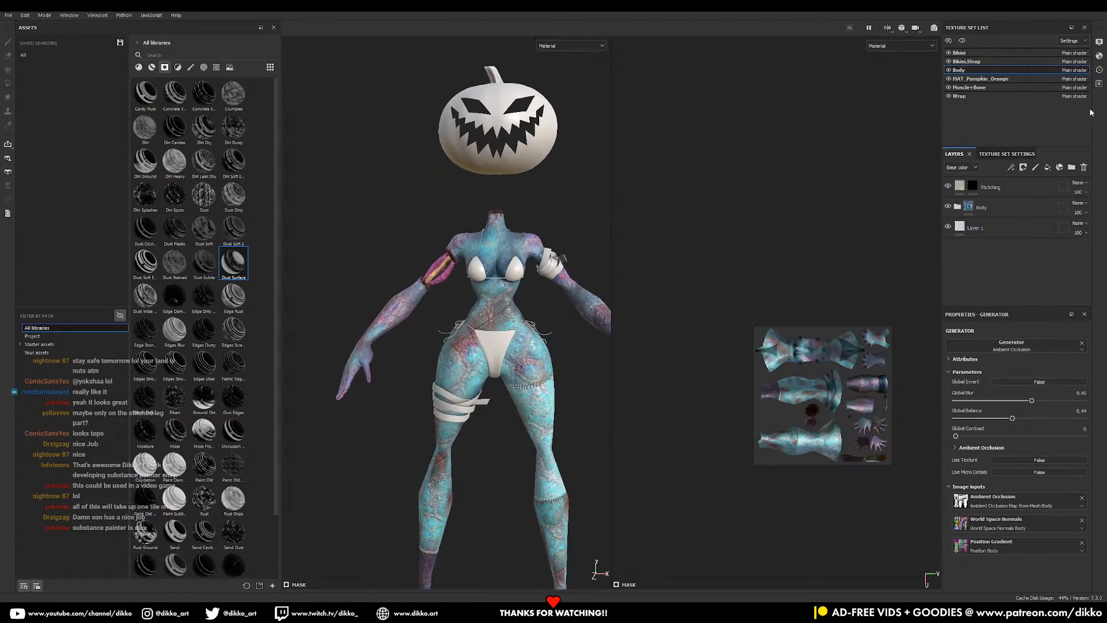
{"action": "left_click", "coordinate": [967, 61]}
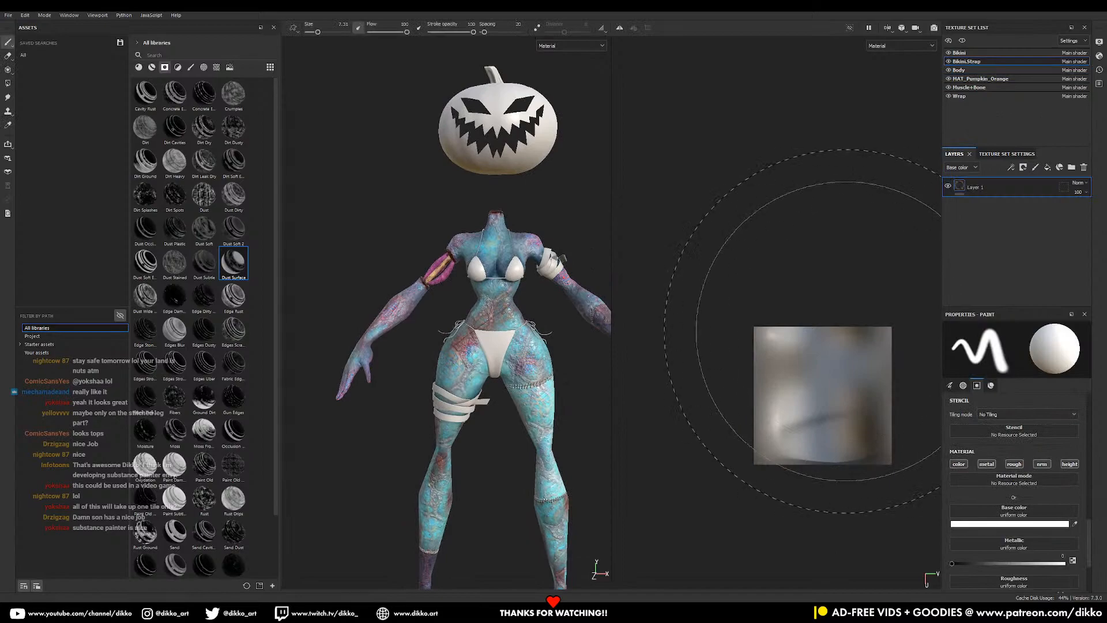
{"action": "left_click", "coordinate": [960, 52]}
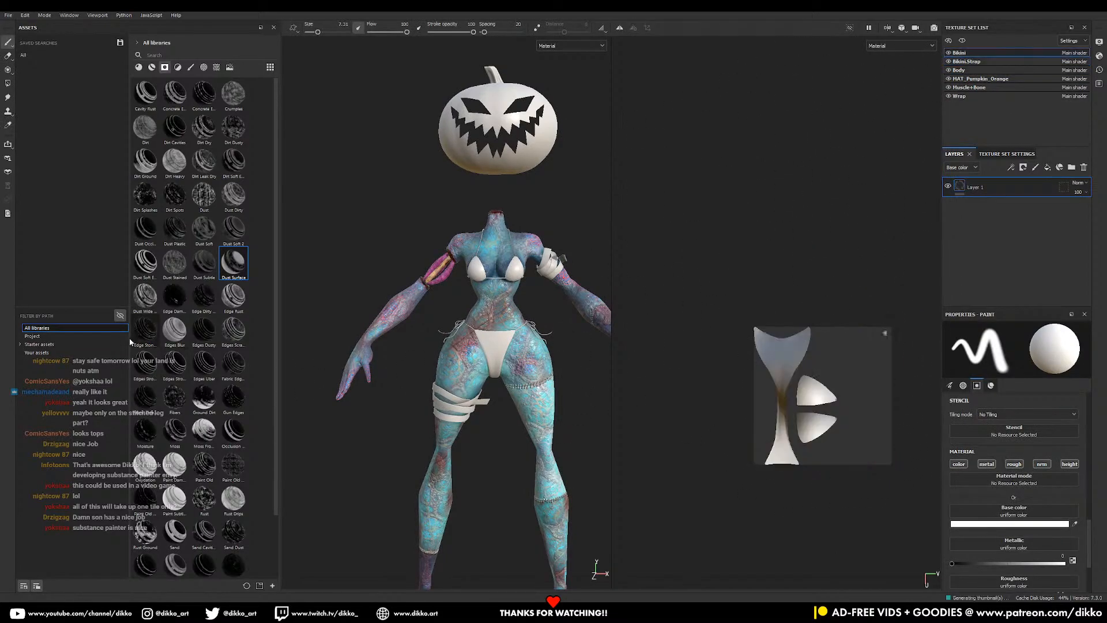
- Filter assets to Materials, search 'fabric', and browse the fabric results
{"action": "left_click", "coordinate": [139, 68]}
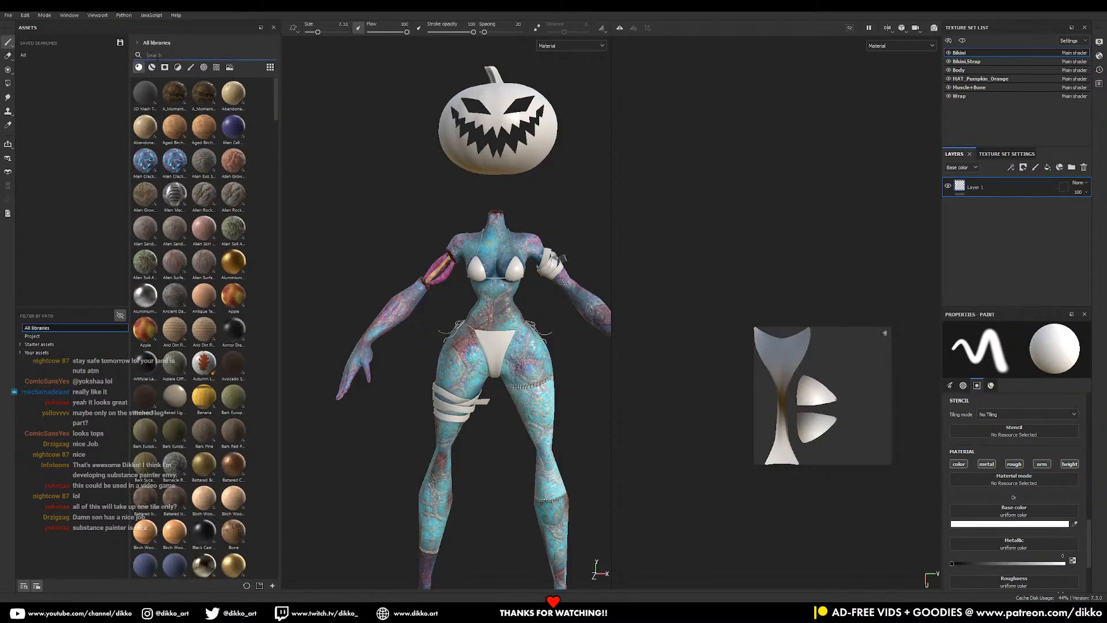
{"action": "left_click", "coordinate": [157, 56]}
{"action": "type", "text": "fabric"}
{"action": "scroll", "coordinate": [225, 369], "scroll_direction": "down", "scroll_amount": 10}
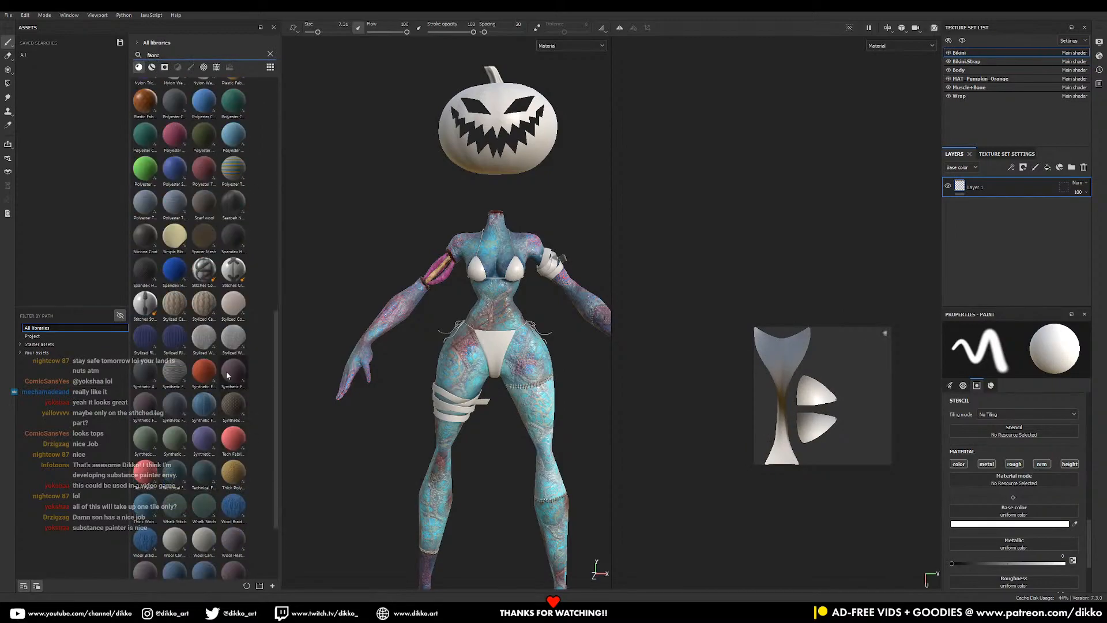
{"action": "scroll", "coordinate": [227, 375], "scroll_direction": "up", "scroll_amount": 3}
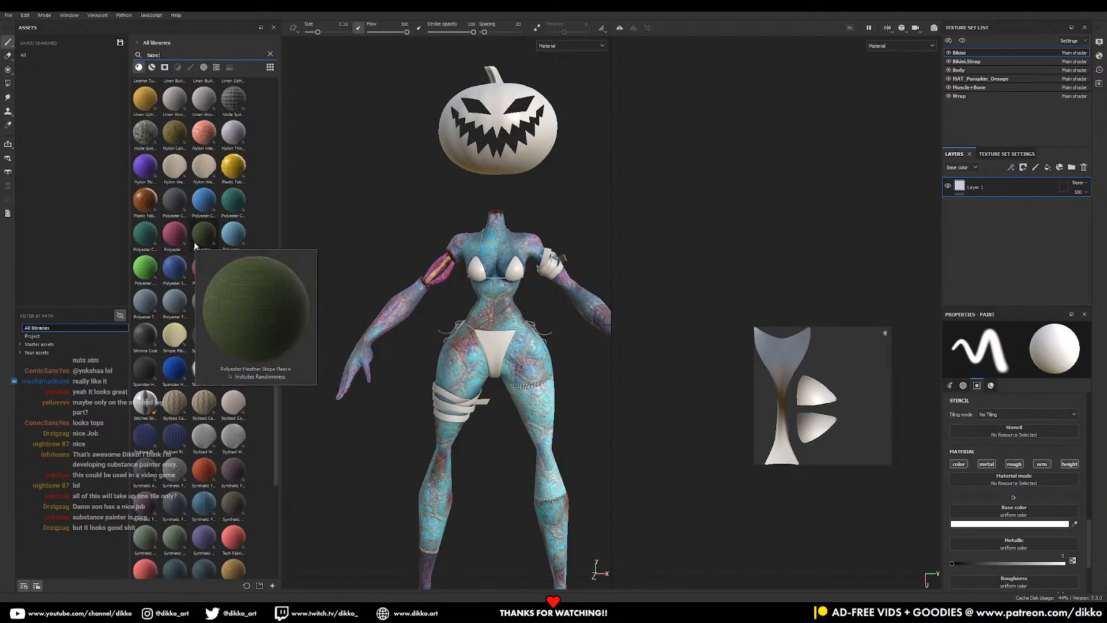
{"action": "mouse_move", "coordinate": [174, 213]}
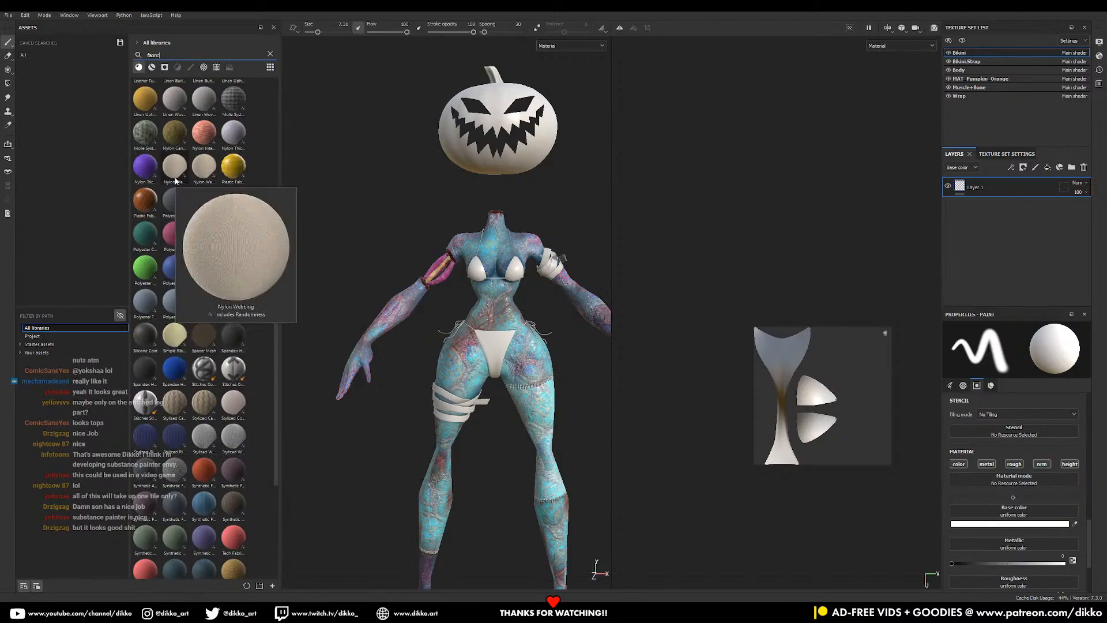
{"action": "mouse_move", "coordinate": [145, 236]}
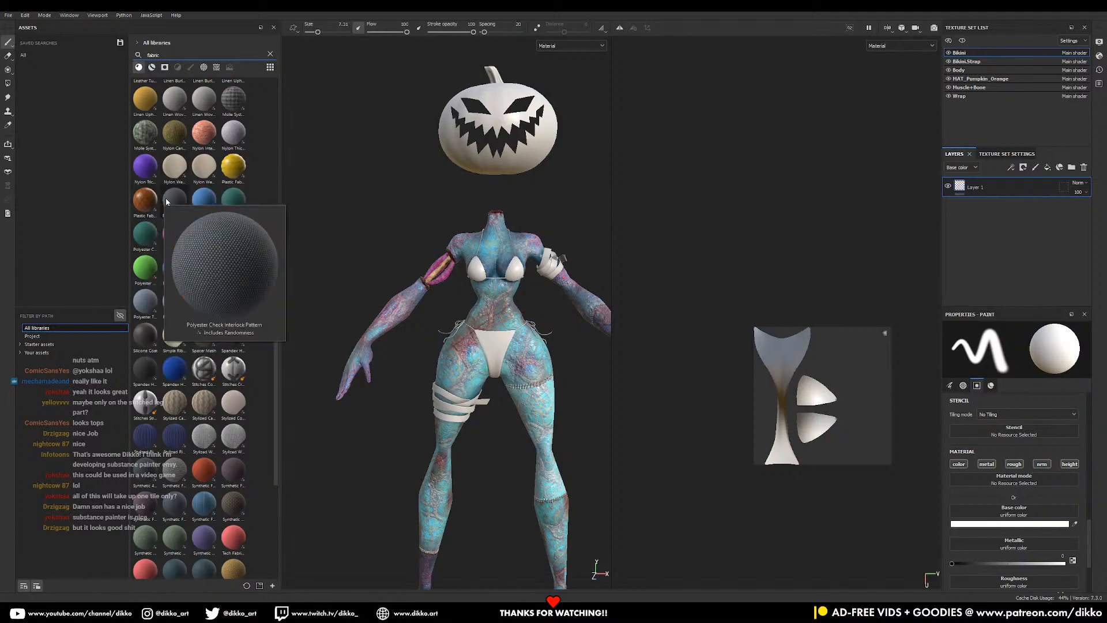
{"action": "scroll", "coordinate": [175, 196], "scroll_direction": "up", "scroll_amount": 4}
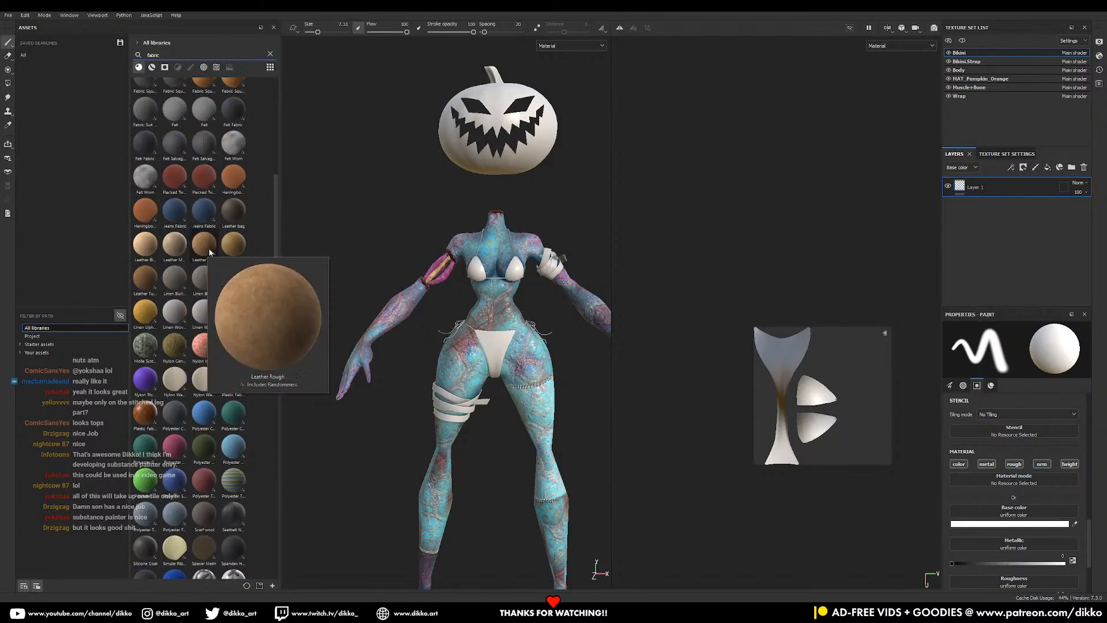
{"action": "mouse_move", "coordinate": [183, 411]}
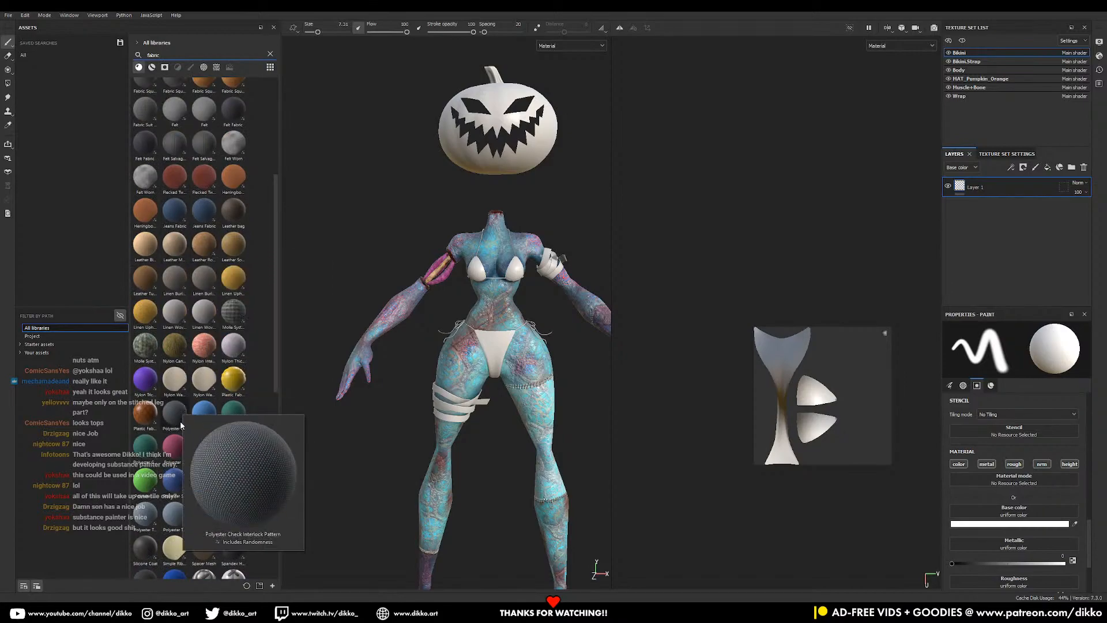
{"action": "mouse_move", "coordinate": [147, 488]}
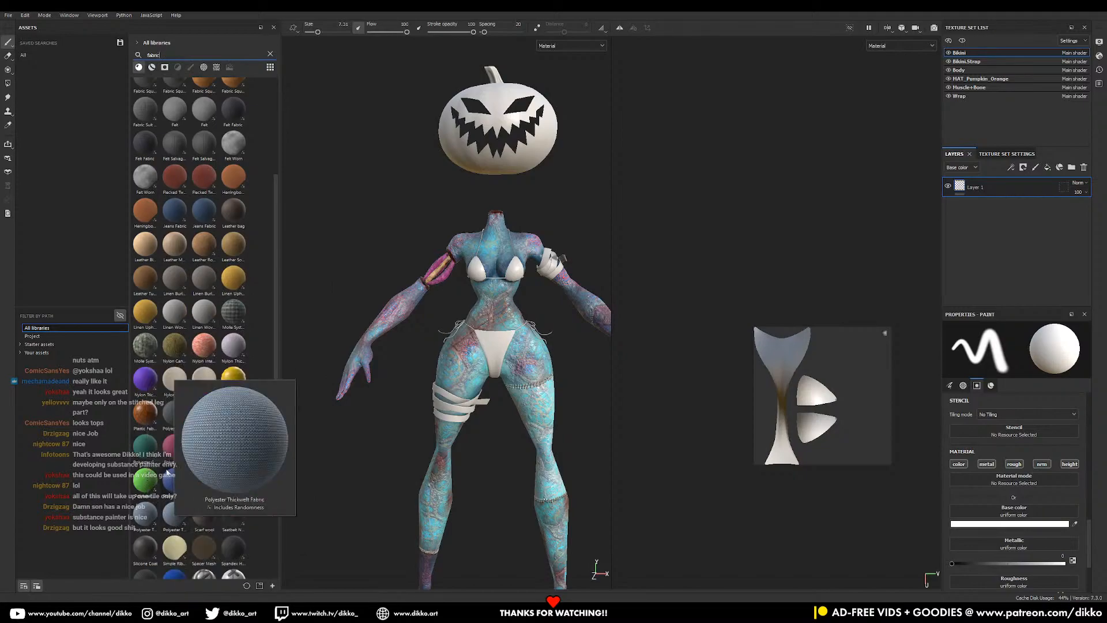
{"action": "mouse_move", "coordinate": [166, 459]}
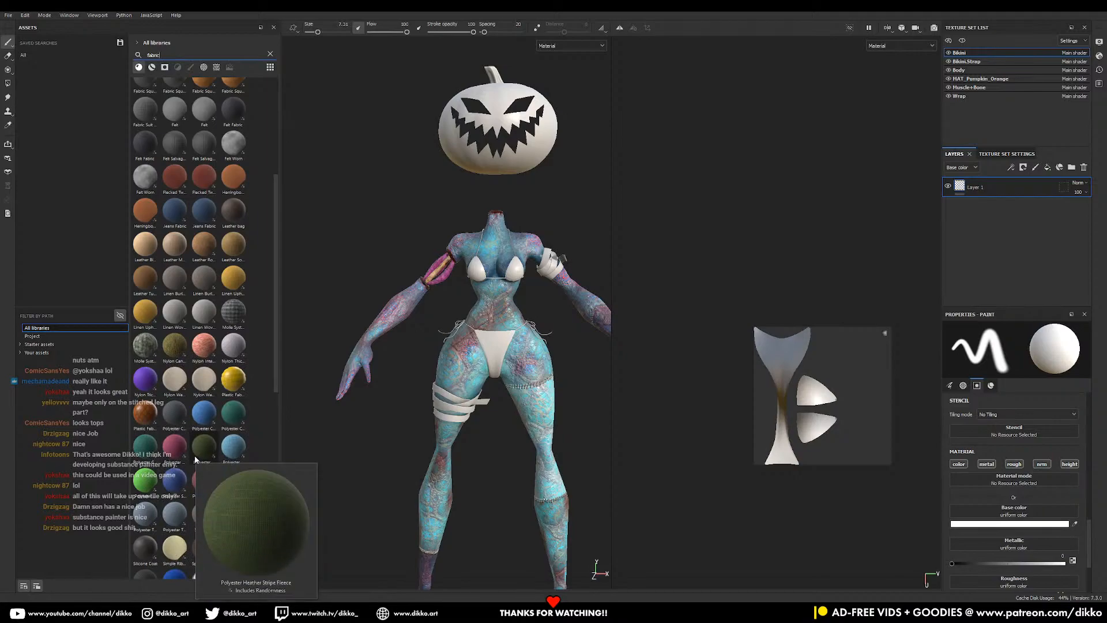
- Apply Polyester Clover Point Fabric to the bikini and tile its pattern smaller
{"action": "mouse_move", "coordinate": [230, 420]}
{"action": "left_click_drag", "start_coordinate": [230, 420], "coordinate": [485, 345]}
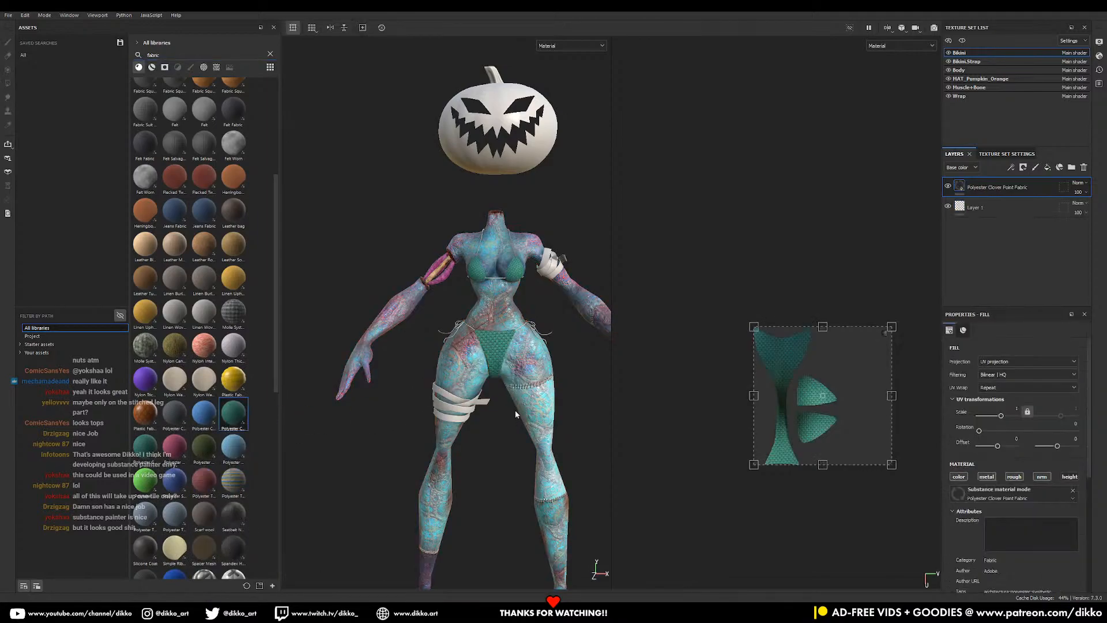
{"action": "left_click_drag", "start_coordinate": [891, 464], "coordinate": [781, 353]}
- Recolour the fabric orange DA643E in the colour picker
{"action": "scroll", "coordinate": [497, 367], "scroll_direction": "up", "scroll_amount": 3}
{"action": "scroll", "coordinate": [496, 367], "scroll_direction": "up", "scroll_amount": 1}
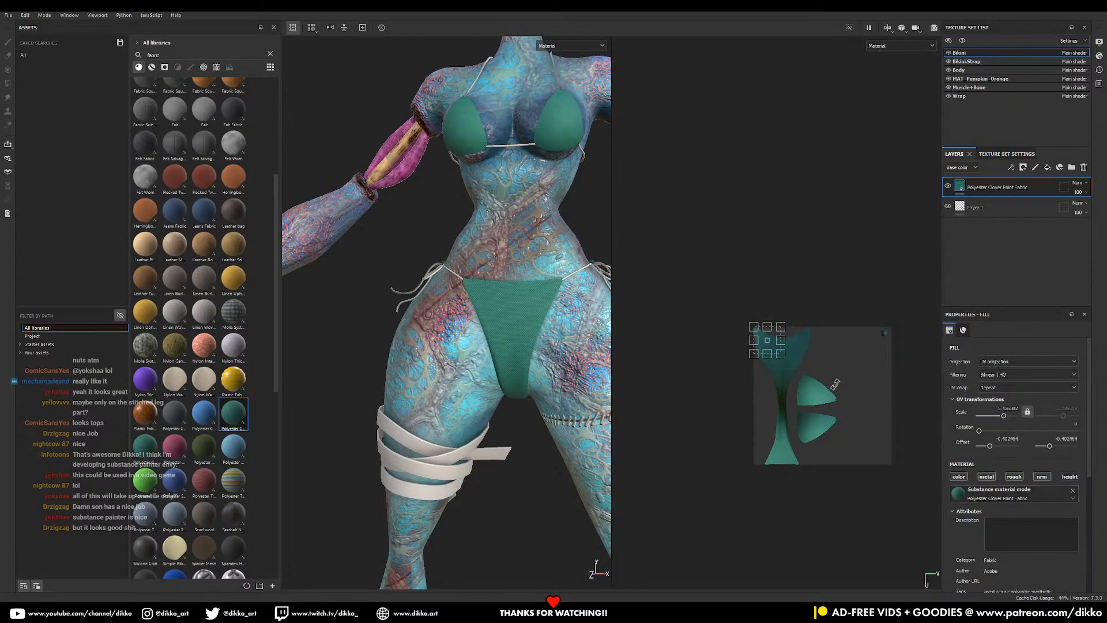
{"action": "scroll", "coordinate": [1045, 519], "scroll_direction": "down", "scroll_amount": 5}
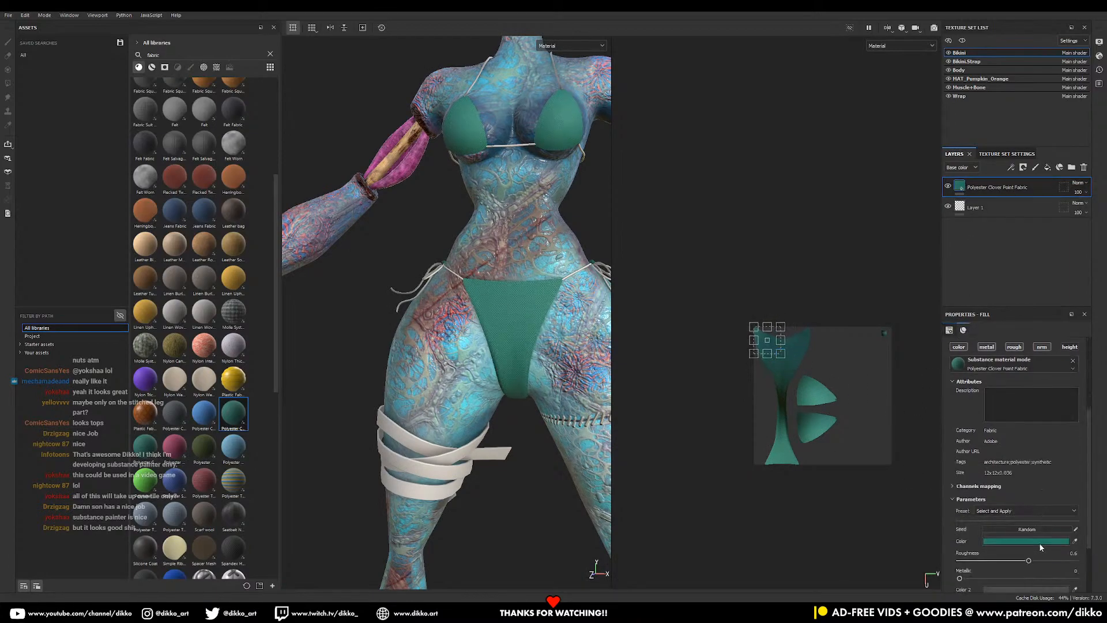
{"action": "left_click_drag", "start_coordinate": [1075, 515], "coordinate": [407, 165]}
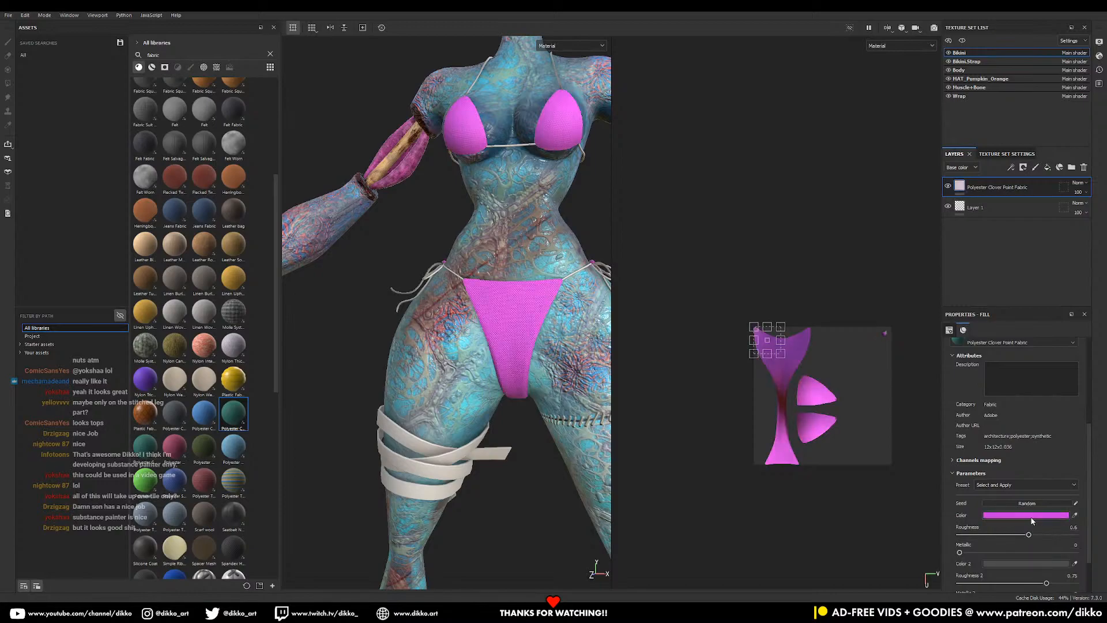
{"action": "left_click", "coordinate": [1022, 515]}
{"action": "left_click_drag", "start_coordinate": [1018, 448], "coordinate": [1018, 482]}
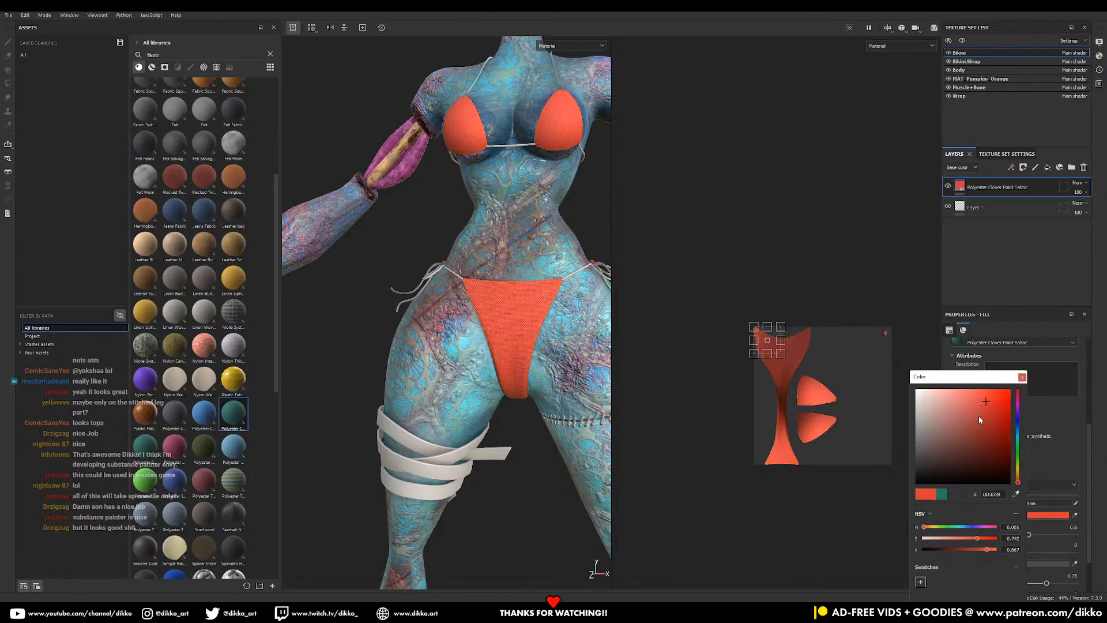
{"action": "left_click_drag", "start_coordinate": [986, 404], "coordinate": [983, 402]}
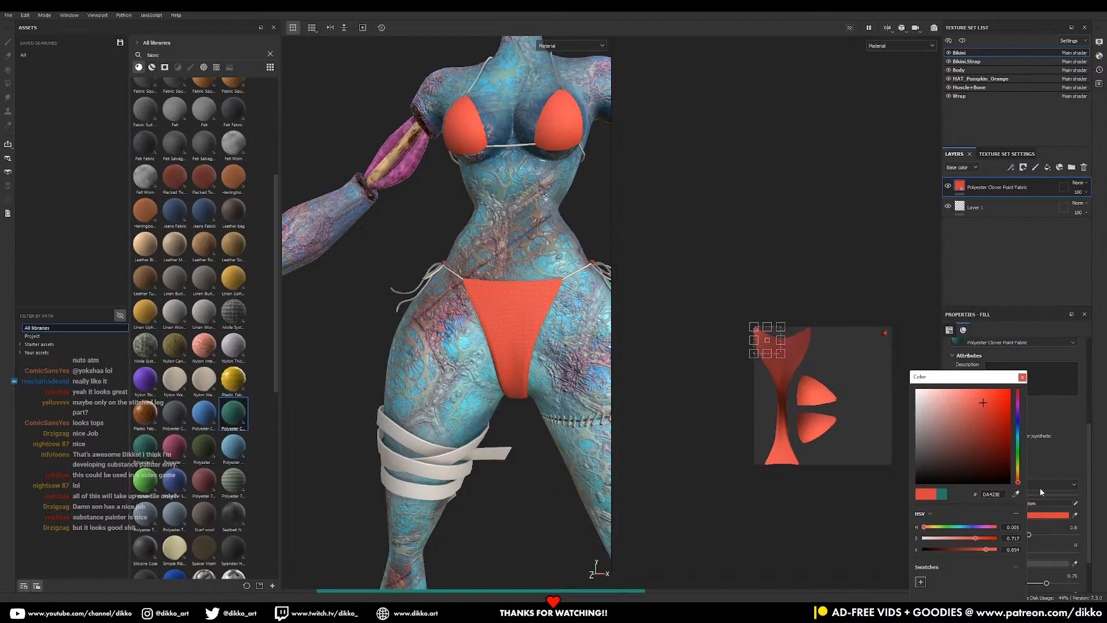
{"action": "left_click", "coordinate": [1018, 483]}
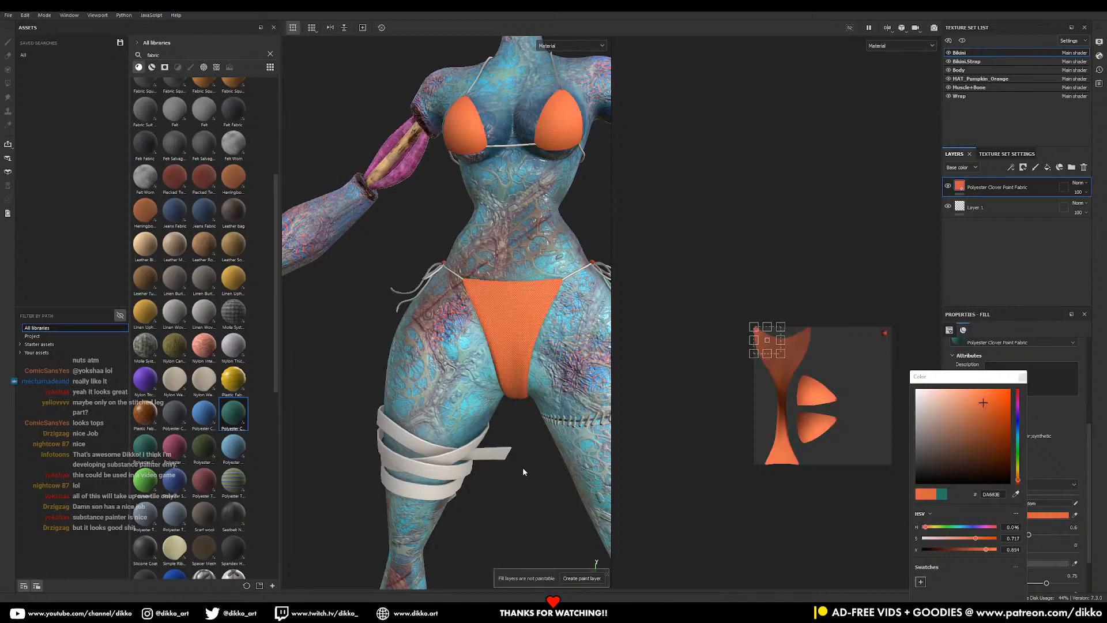
{"action": "scroll", "coordinate": [524, 470], "scroll_direction": "down", "scroll_amount": 1}
{"action": "left_click", "coordinate": [968, 345]}
{"action": "mouse_move", "coordinate": [540, 344]}
{"action": "left_mouse_down", "text": "alt"}
{"action": "mouse_move", "coordinate": [460, 346]}
{"action": "mouse_move", "coordinate": [439, 358]}
{"action": "mouse_move", "coordinate": [542, 344]}
{"action": "left_mouse_up", "text": "alt"}
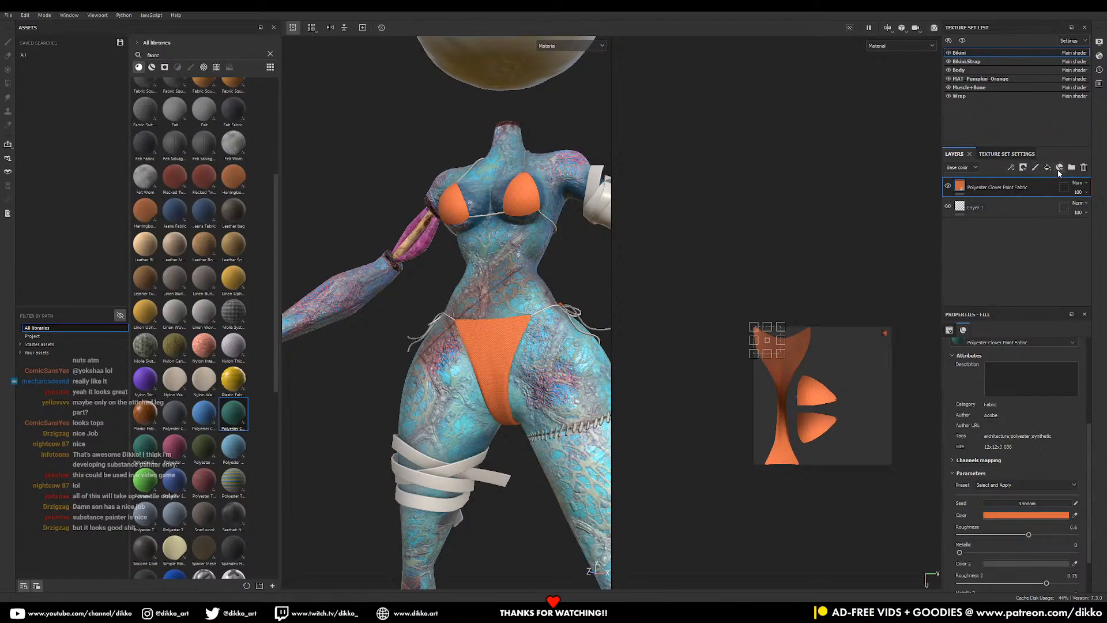
- Add a white fill layer above the fabric with a black mask
{"action": "left_click", "coordinate": [1051, 169]}
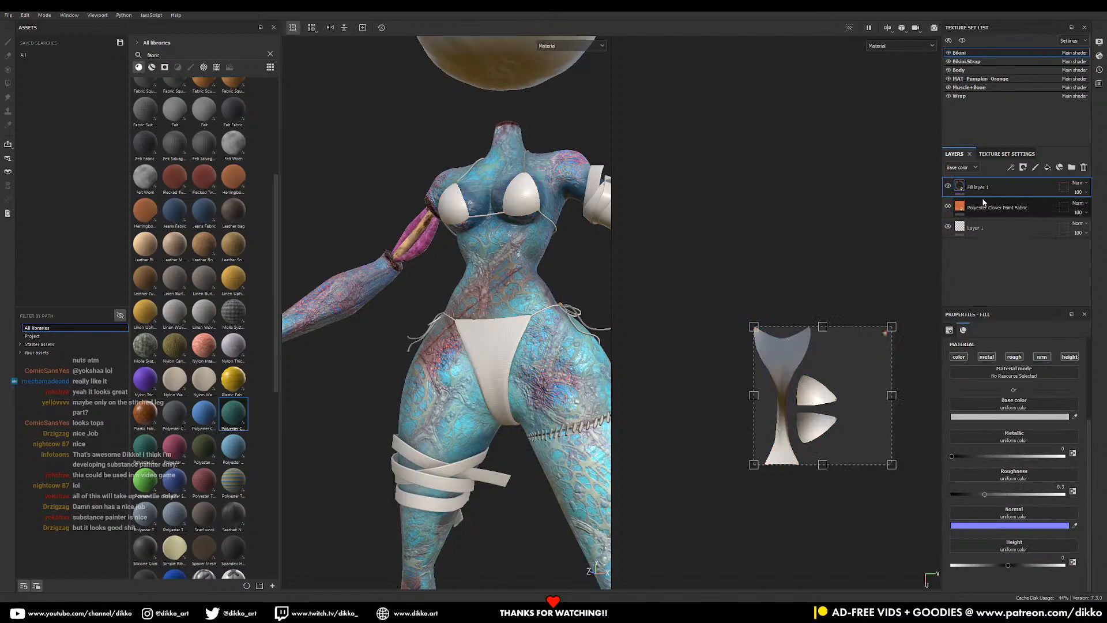
{"action": "left_click", "coordinate": [979, 417]}
{"action": "left_click_drag", "start_coordinate": [993, 398], "coordinate": [964, 384]}
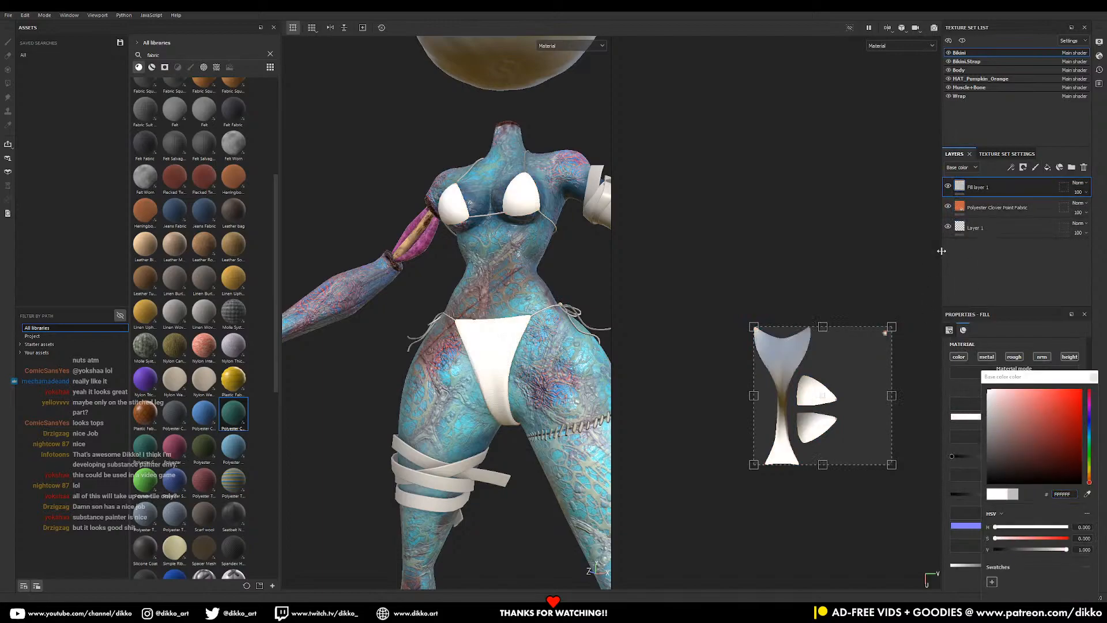
{"action": "right_click", "coordinate": [1019, 182]}
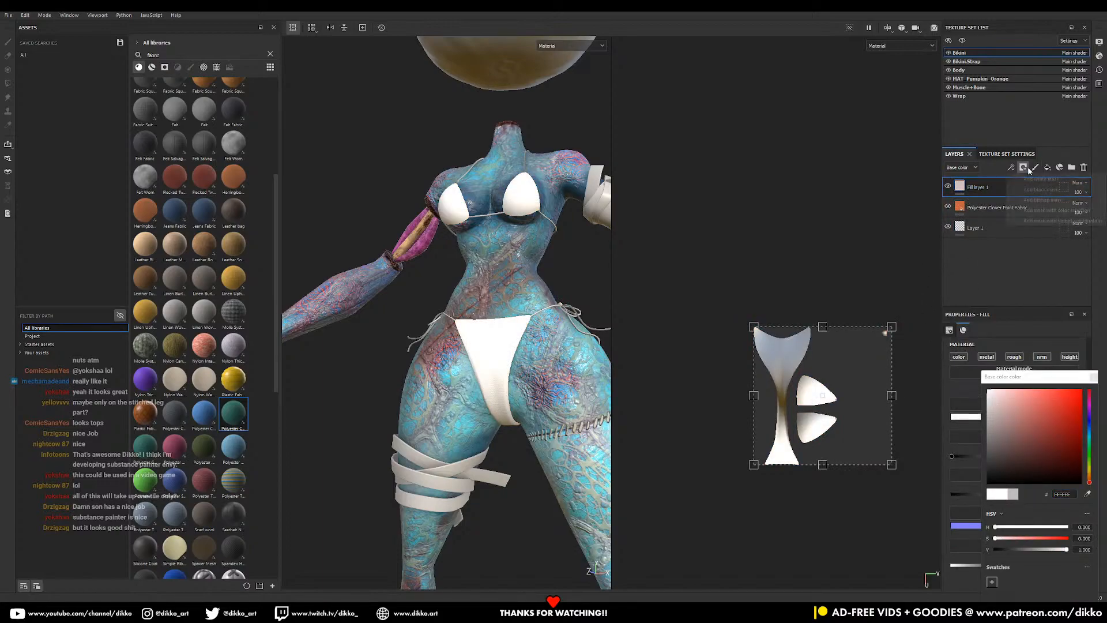
{"action": "left_click", "coordinate": [1035, 190]}
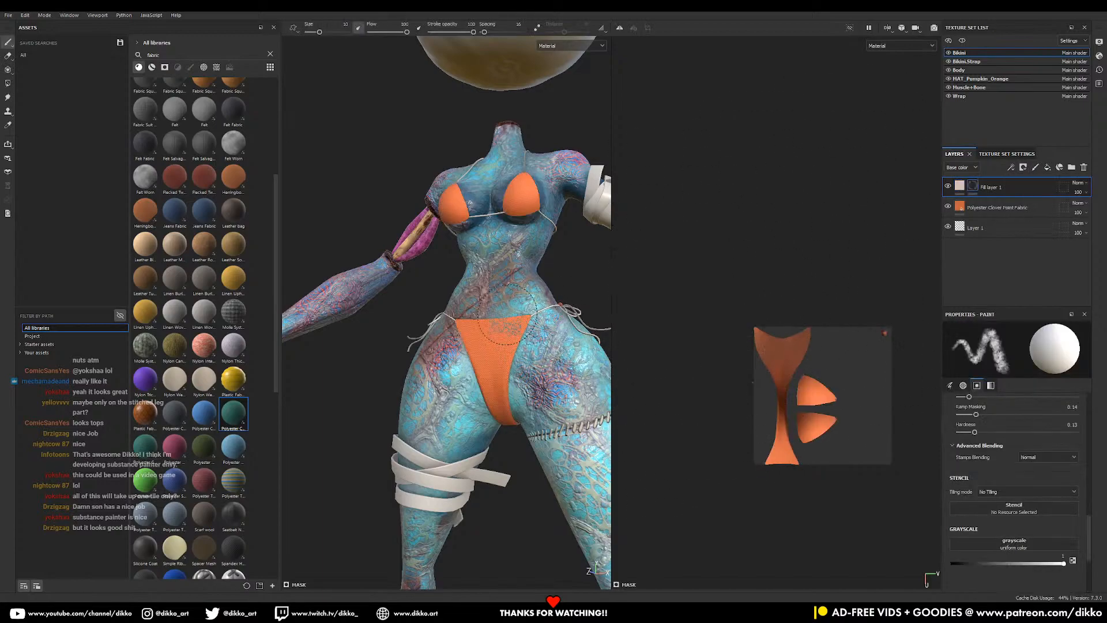
- Select the fill layer's mask, clear the fabric search, and choose the Basic Hard brush
{"action": "left_click", "coordinate": [165, 67]}
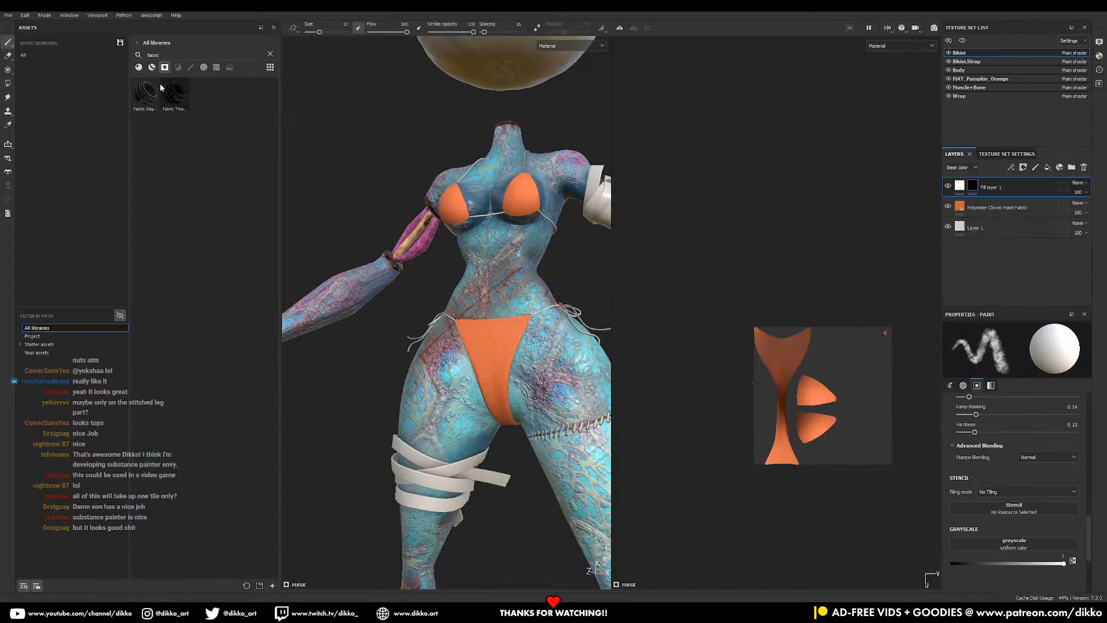
{"action": "left_click", "coordinate": [139, 69]}
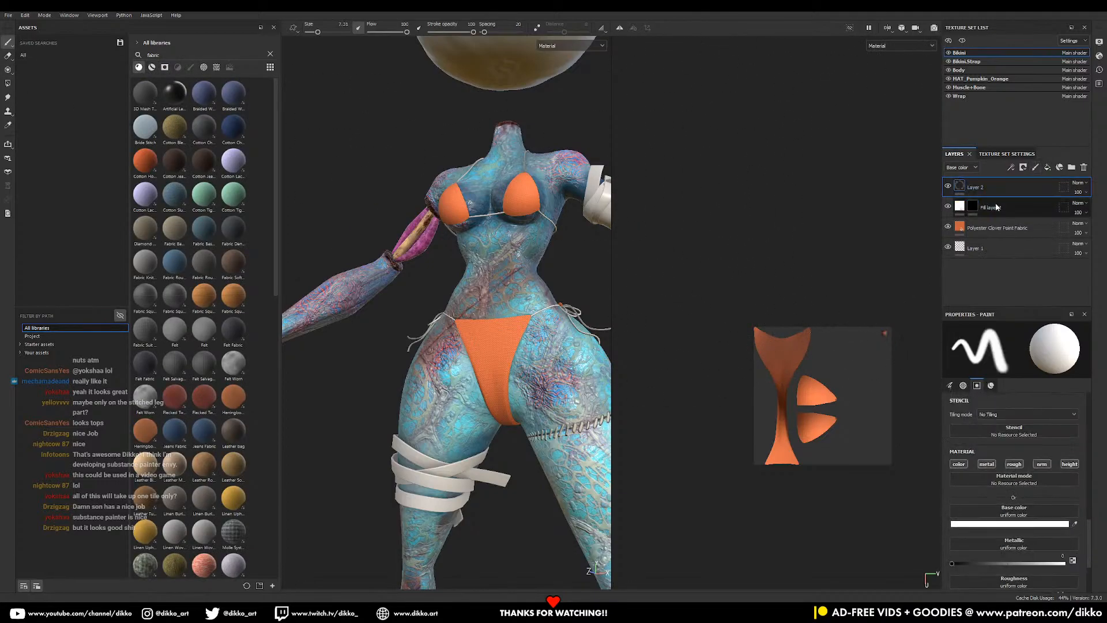
{"action": "left_click", "coordinate": [974, 189]}
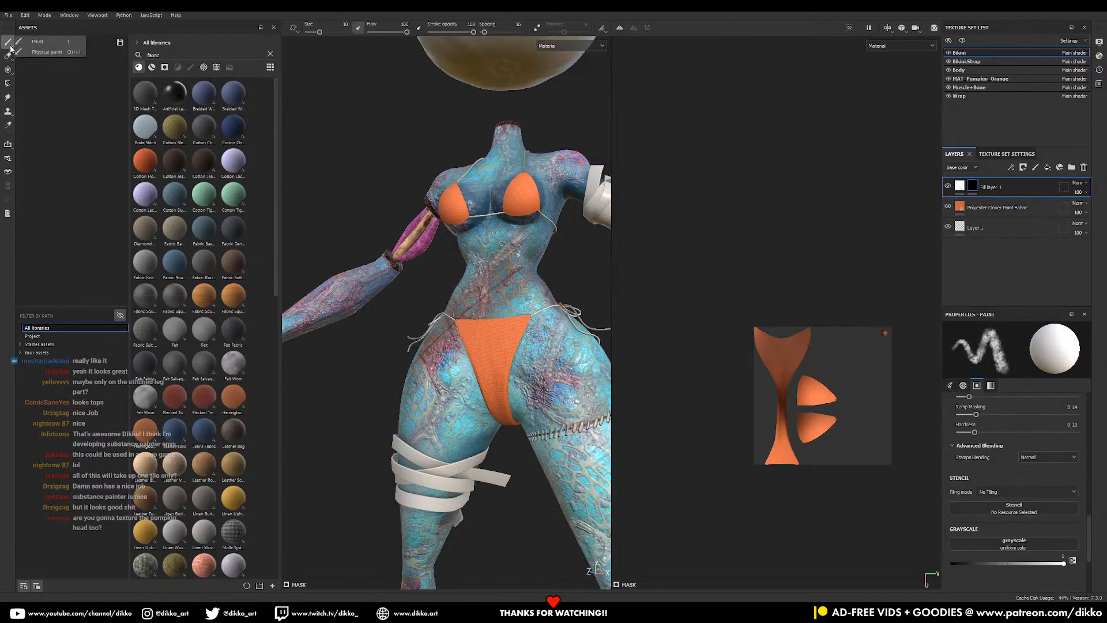
{"action": "left_click", "coordinate": [248, 55]}
{"action": "left_click", "coordinate": [270, 54]}
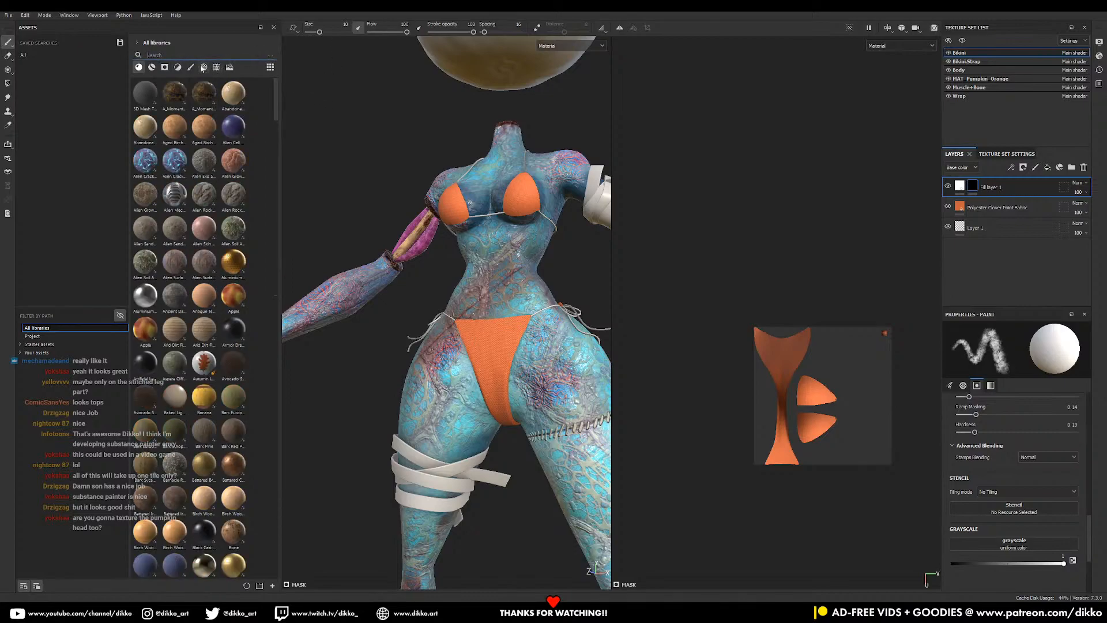
{"action": "left_click", "coordinate": [190, 67]}
{"action": "left_click", "coordinate": [207, 168]}
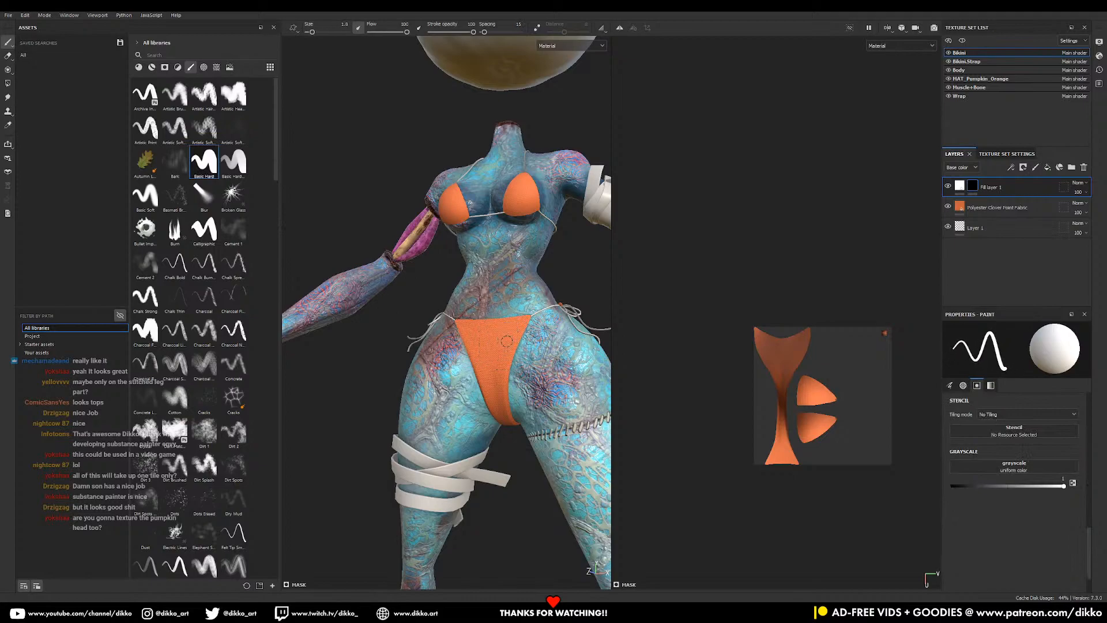
{"action": "scroll", "coordinate": [506, 341], "scroll_direction": "up", "scroll_amount": 5}
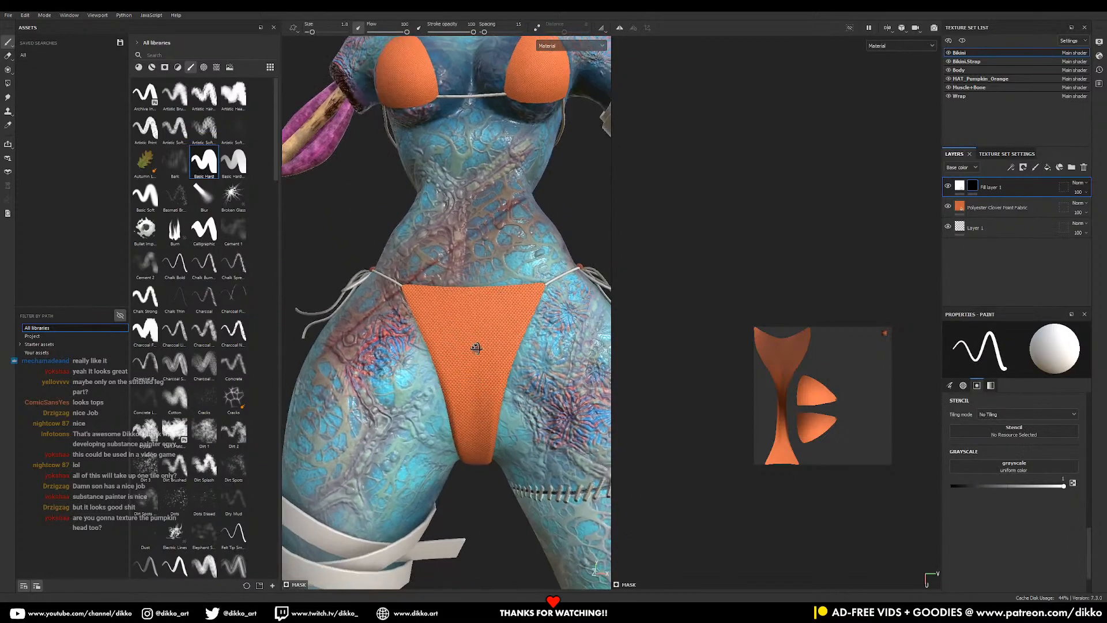
{"action": "scroll", "coordinate": [474, 346], "scroll_direction": "up", "scroll_amount": 3}
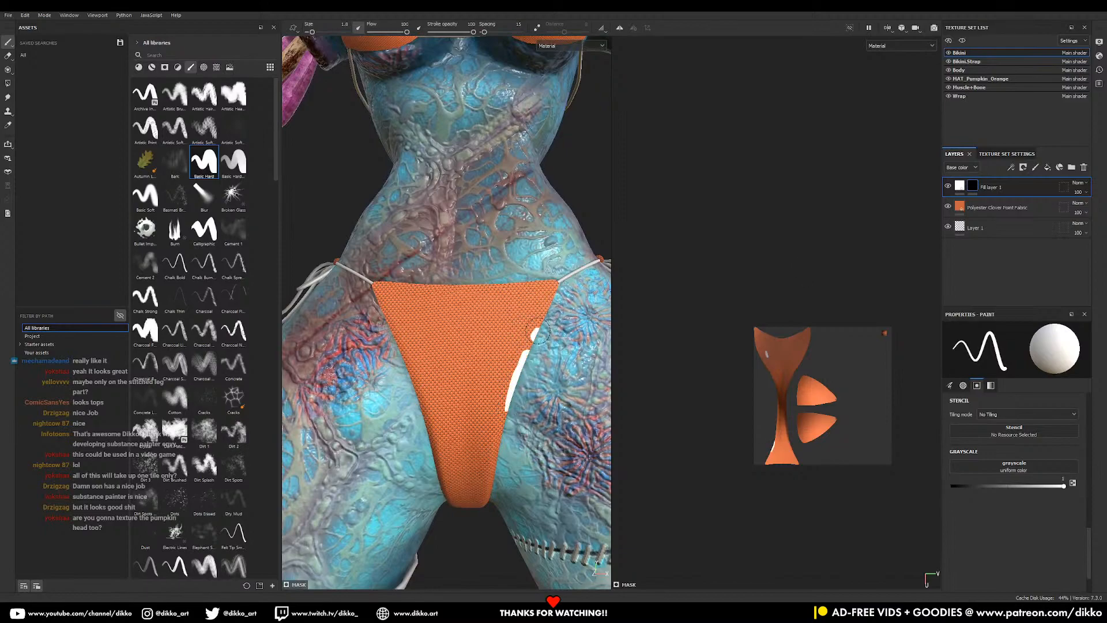
- Remove Fill layer 1's existing mask and give it a fresh black mask
{"action": "key", "text": "ctrl+z"}
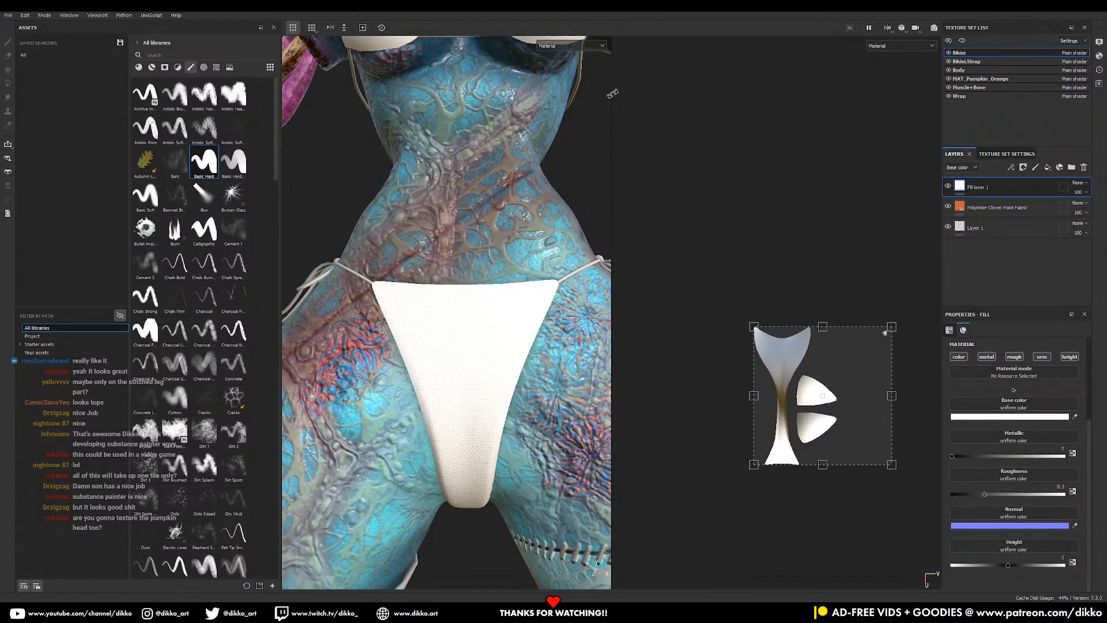
{"action": "left_click", "coordinate": [1023, 167]}
{"action": "left_click", "coordinate": [1038, 180]}
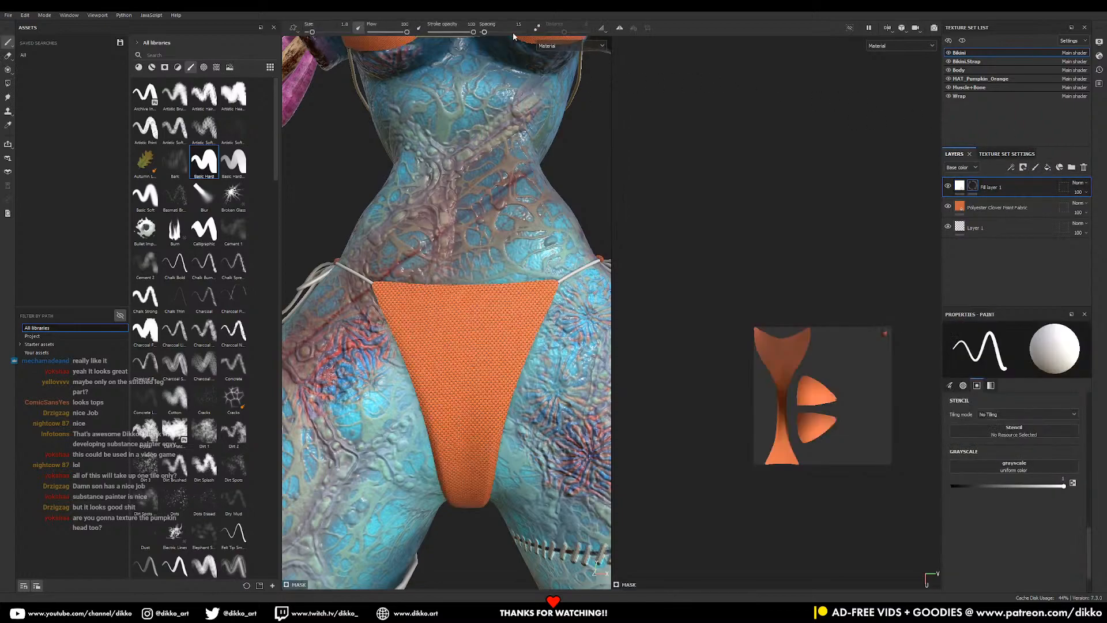
- Turn on mirror symmetry and try Polygon Fill on the bikini bottom, then undo it
{"action": "left_click", "coordinate": [621, 28]}
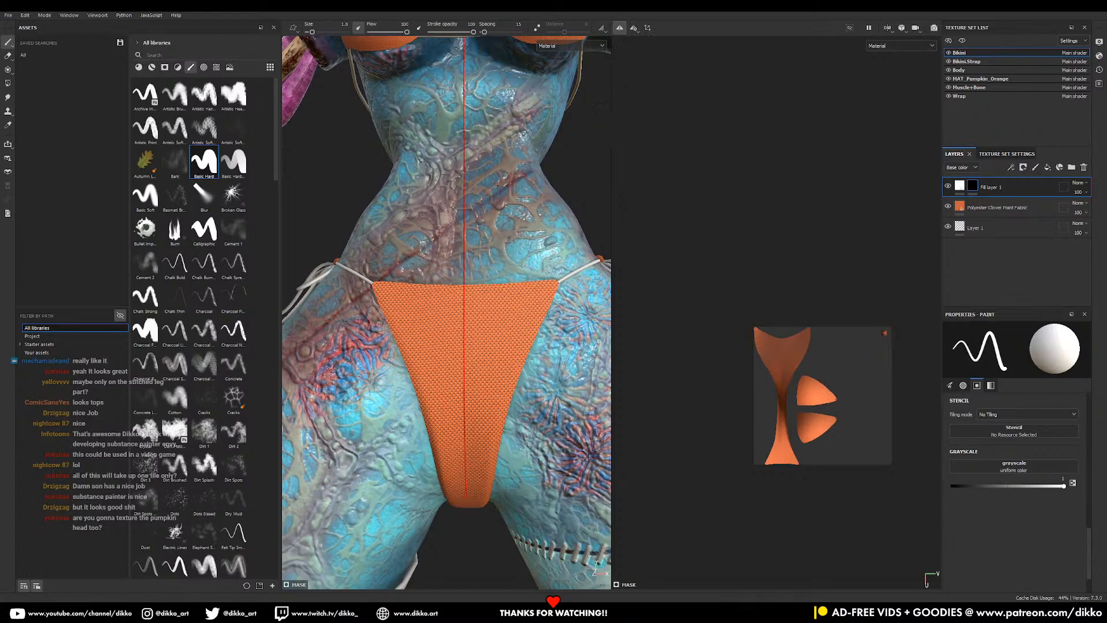
{"action": "left_click", "coordinate": [7, 83]}
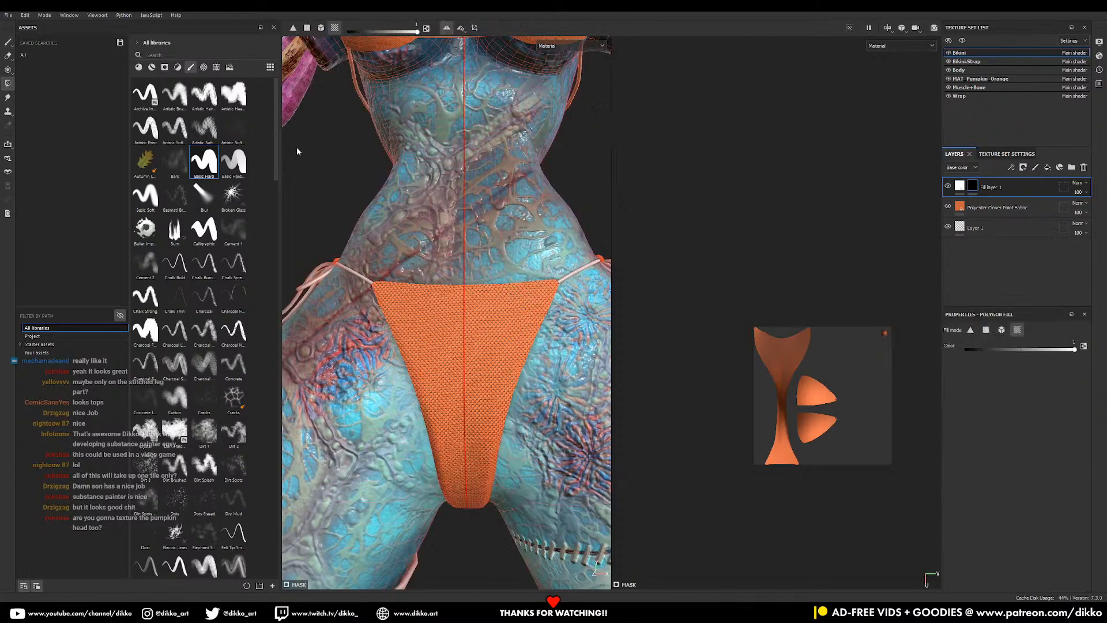
{"action": "middle_click_drag", "start_coordinate": [552, 308], "coordinate": [529, 287], "text": "alt"}
{"action": "right_click_drag", "start_coordinate": [529, 287], "coordinate": [578, 502], "text": "alt"}
{"action": "left_click", "coordinate": [539, 279]}
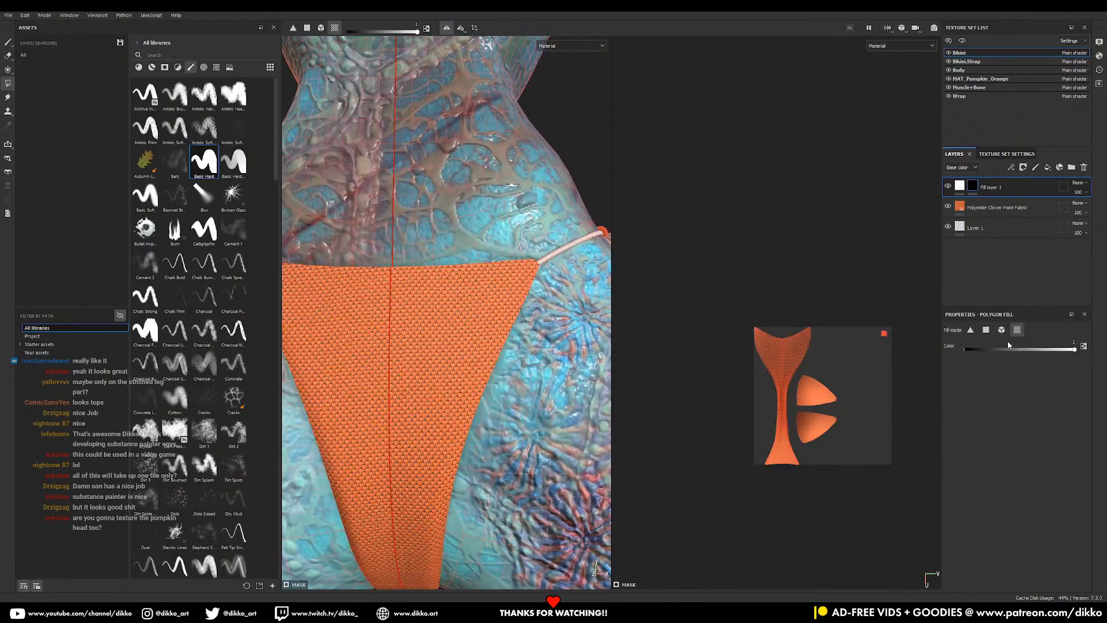
{"action": "left_click", "coordinate": [987, 330]}
{"action": "left_click_drag", "start_coordinate": [533, 268], "coordinate": [516, 297]}
{"action": "key", "text": "ctrl+z"}
{"action": "key", "text": "ctrl+z"}
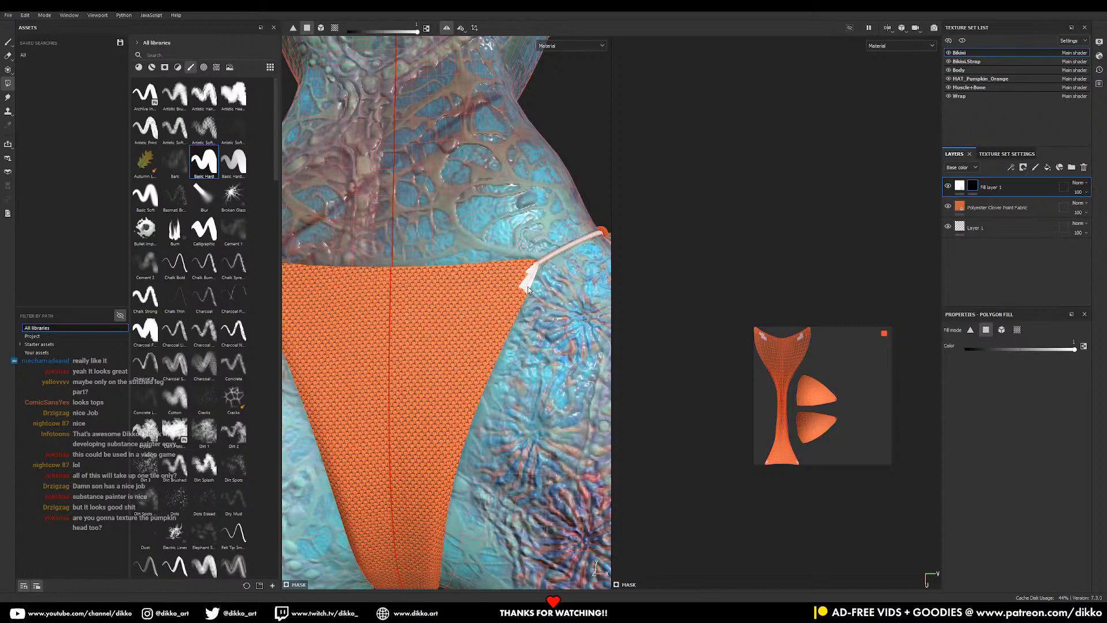
{"action": "key", "text": "ctrl+z"}
{"action": "key", "text": "ctrl+z"}
- With a thin 0.62 brush, paint white trim down the bikini bottom's edges
{"action": "key", "text": "1"}
{"action": "mouse_move", "coordinate": [545, 278]}
{"action": "right_mouse_down", "text": "ctrl"}
{"action": "mouse_move", "coordinate": [529, 279]}
{"action": "mouse_move", "coordinate": [540, 278]}
{"action": "right_mouse_up", "text": "ctrl"}
{"action": "mouse_move", "coordinate": [538, 265]}
{"action": "left_mouse_down"}
{"action": "mouse_move", "coordinate": [497, 351]}
{"action": "mouse_move", "coordinate": [524, 295]}
{"action": "left_mouse_up"}
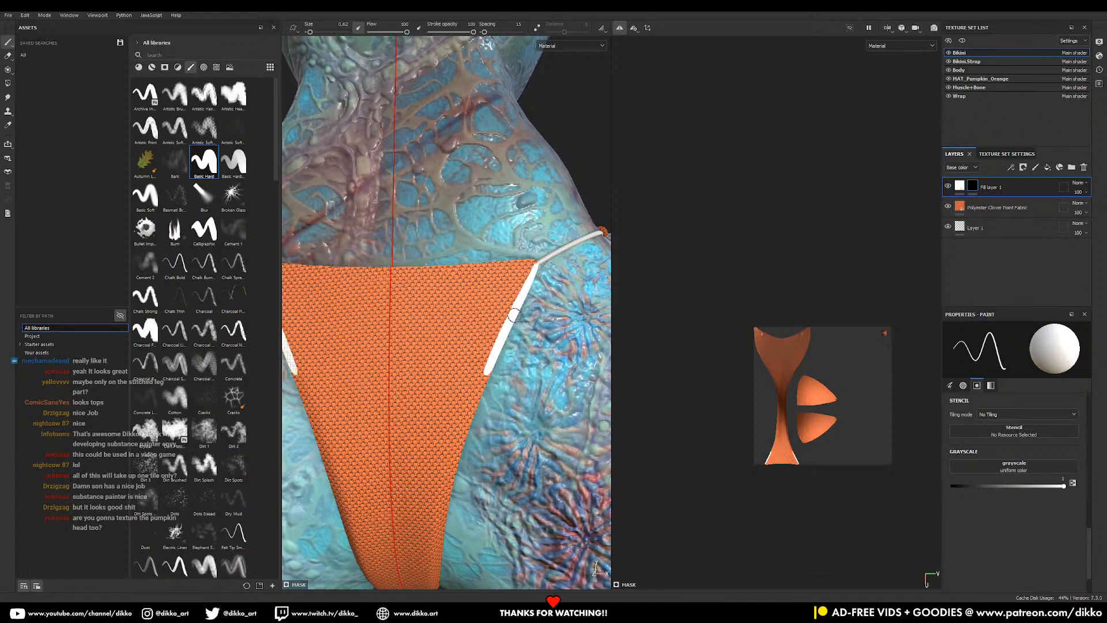
{"action": "middle_click_drag", "start_coordinate": [503, 360], "coordinate": [528, 179]}
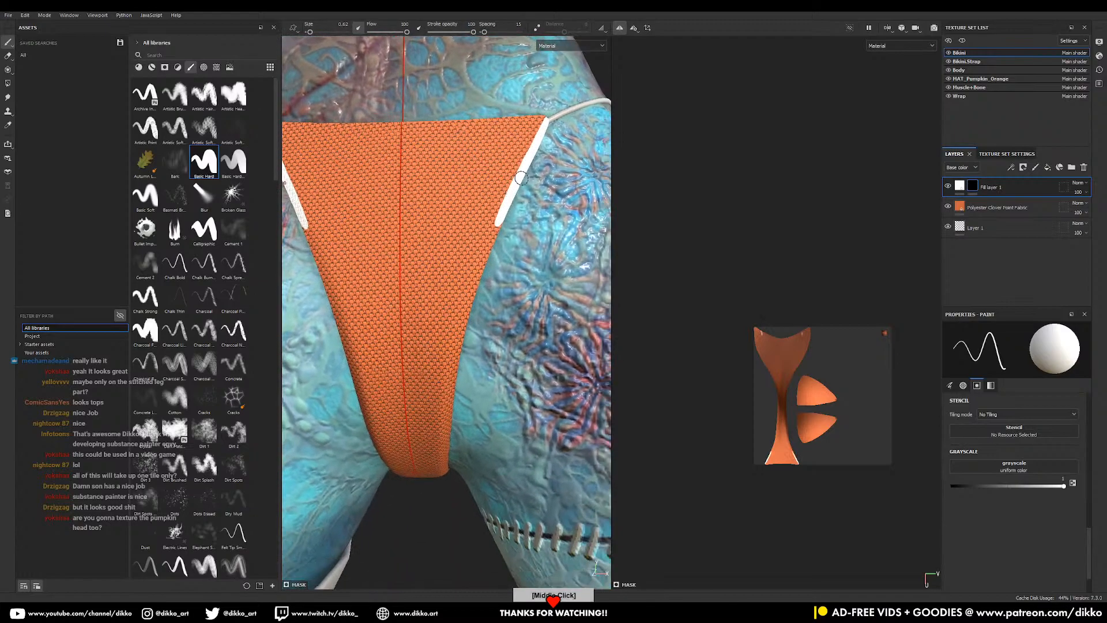
{"action": "left_click_drag", "start_coordinate": [514, 190], "coordinate": [463, 362]}
{"action": "left_click_drag", "start_coordinate": [515, 180], "coordinate": [492, 243]}
- Frame the bikini island in the UV view and set brush Alignment to UV
{"action": "right_click_drag", "start_coordinate": [746, 308], "coordinate": [799, 277], "text": "alt"}
{"action": "middle_click_drag", "start_coordinate": [799, 276], "coordinate": [724, 93]}
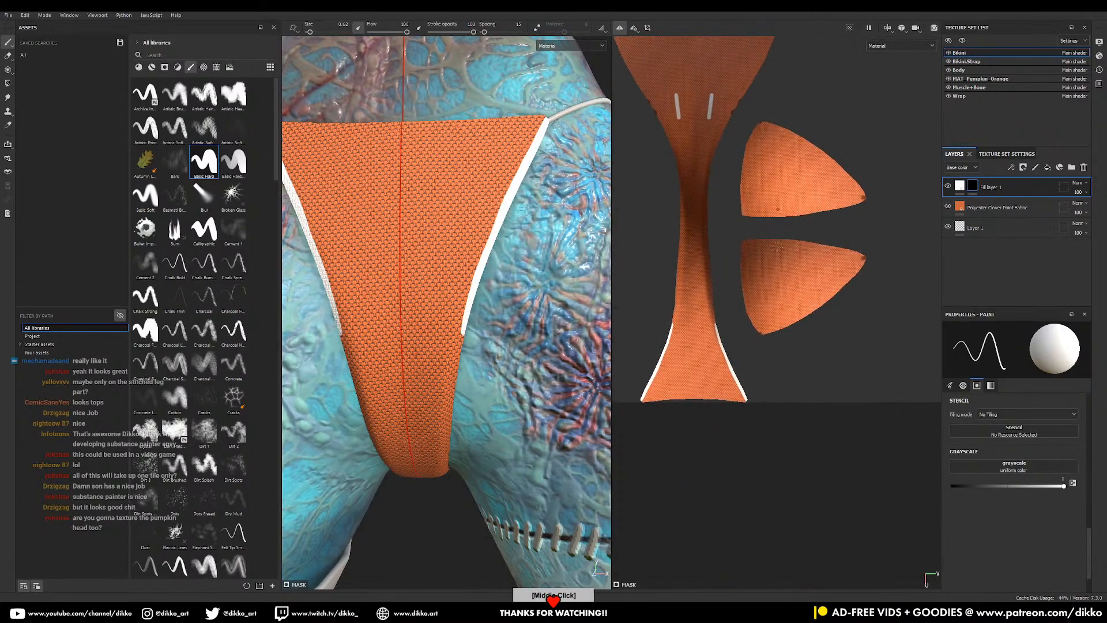
{"action": "scroll", "coordinate": [1093, 528], "scroll_direction": "up", "scroll_amount": 3}
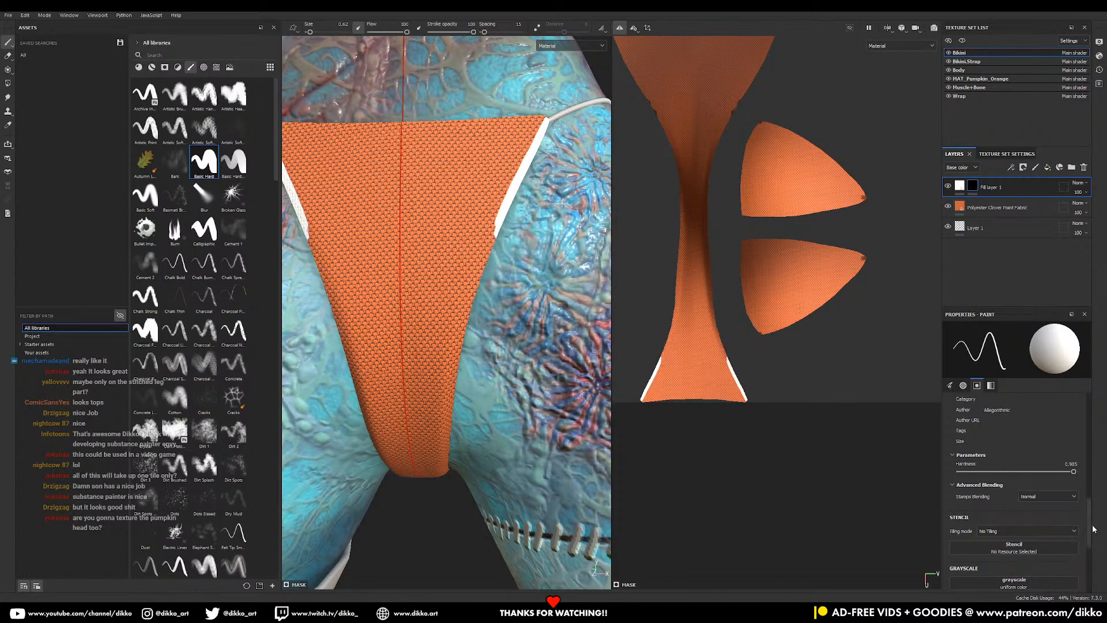
{"action": "left_click_drag", "start_coordinate": [1091, 500], "coordinate": [1092, 427]}
{"action": "scroll", "coordinate": [1084, 444], "scroll_direction": "down", "scroll_amount": 5}
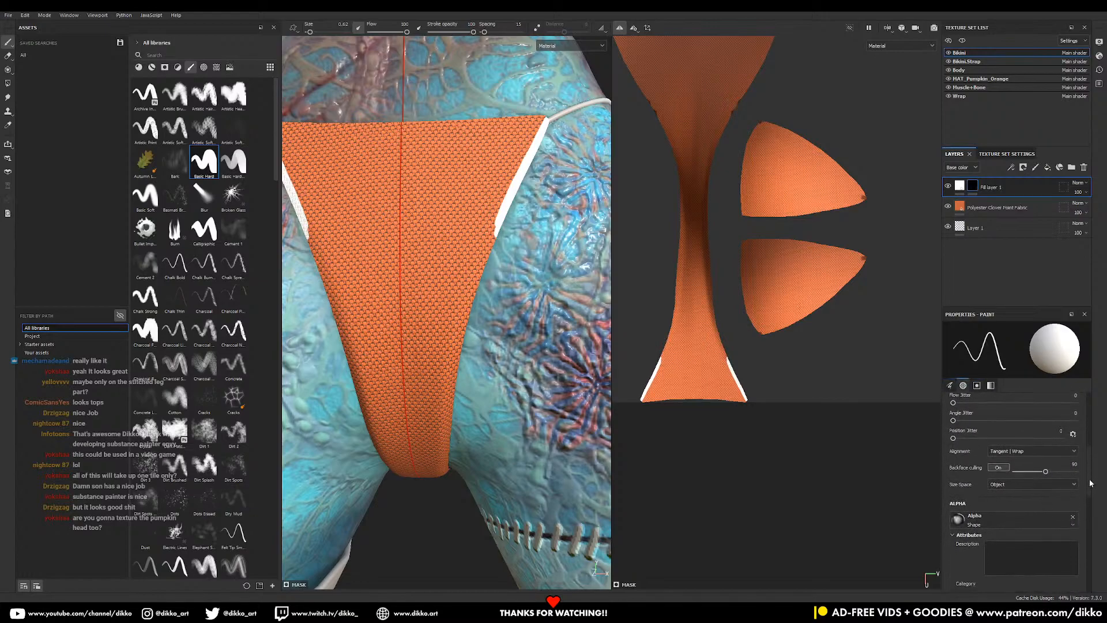
{"action": "left_click", "coordinate": [1054, 453]}
{"action": "left_click", "coordinate": [1043, 467]}
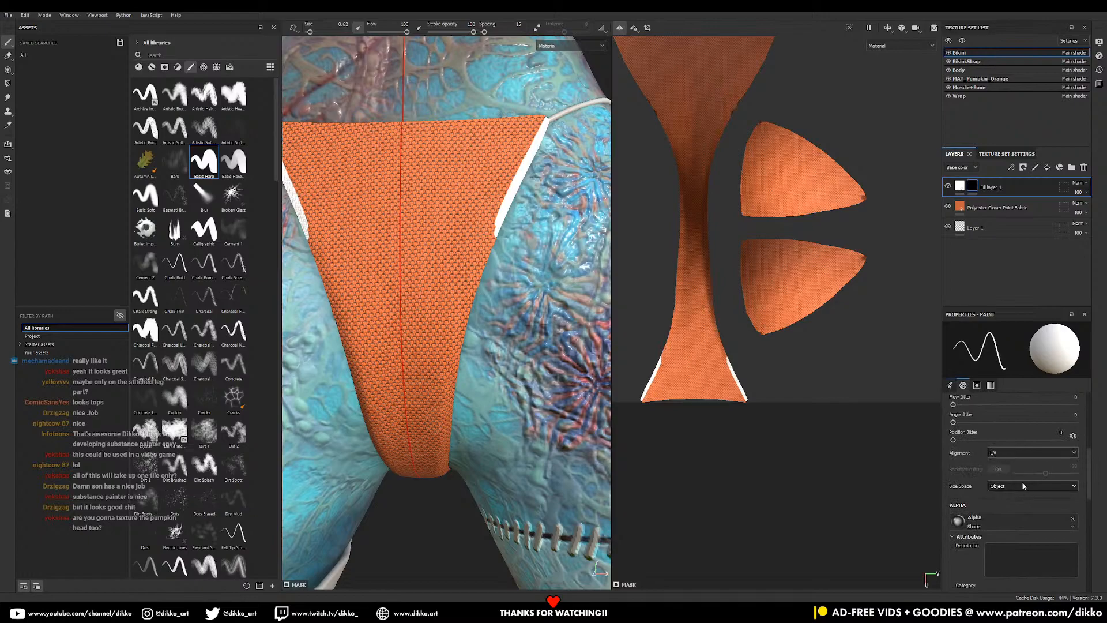
- Paint white trim along the bikini island's edges, redoing the upper right stretch
{"action": "left_click_drag", "start_coordinate": [495, 234], "coordinate": [457, 366]}
{"action": "left_click_drag", "start_coordinate": [730, 362], "coordinate": [712, 294]}
{"action": "left_click_drag", "start_coordinate": [723, 344], "coordinate": [709, 237]}
{"action": "middle_click_drag", "start_coordinate": [709, 229], "coordinate": [693, 374]}
{"action": "mouse_move", "coordinate": [690, 335]}
{"action": "left_mouse_down"}
{"action": "mouse_move", "coordinate": [692, 193]}
{"action": "mouse_move", "coordinate": [734, 186]}
{"action": "mouse_move", "coordinate": [763, 71]}
{"action": "left_mouse_up"}
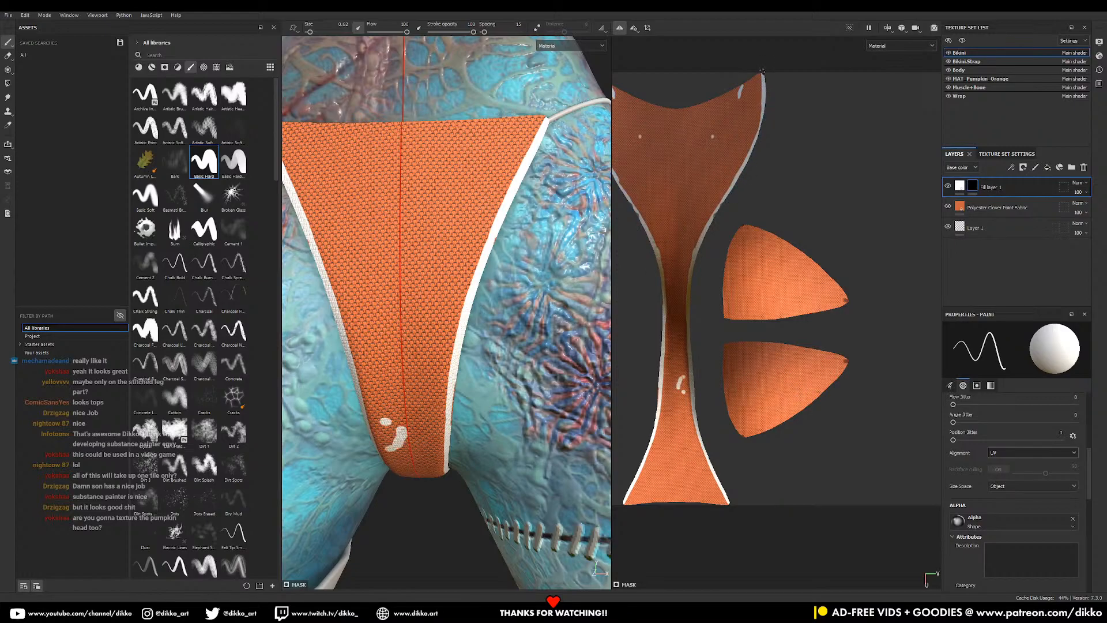
{"action": "key", "text": "ctrl+z"}
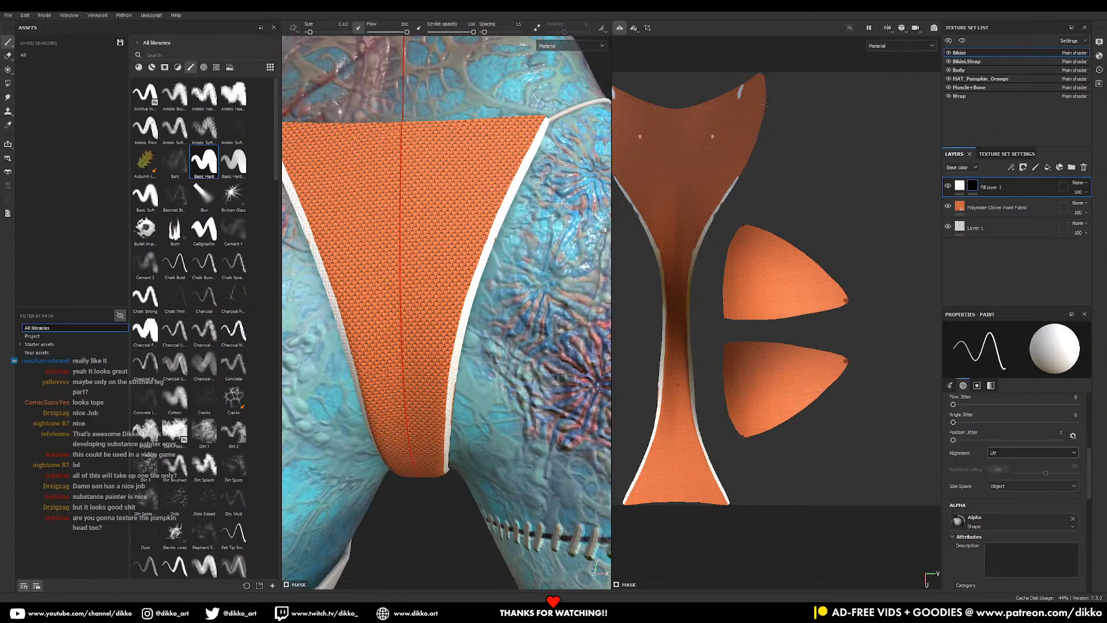
{"action": "key", "text": "ctrl+z"}
{"action": "left_click_drag", "start_coordinate": [765, 90], "coordinate": [750, 153]}
- Set Fill layer 1's Normal and Height blending to Replace, with Height 0.188
{"action": "left_click", "coordinate": [989, 187]}
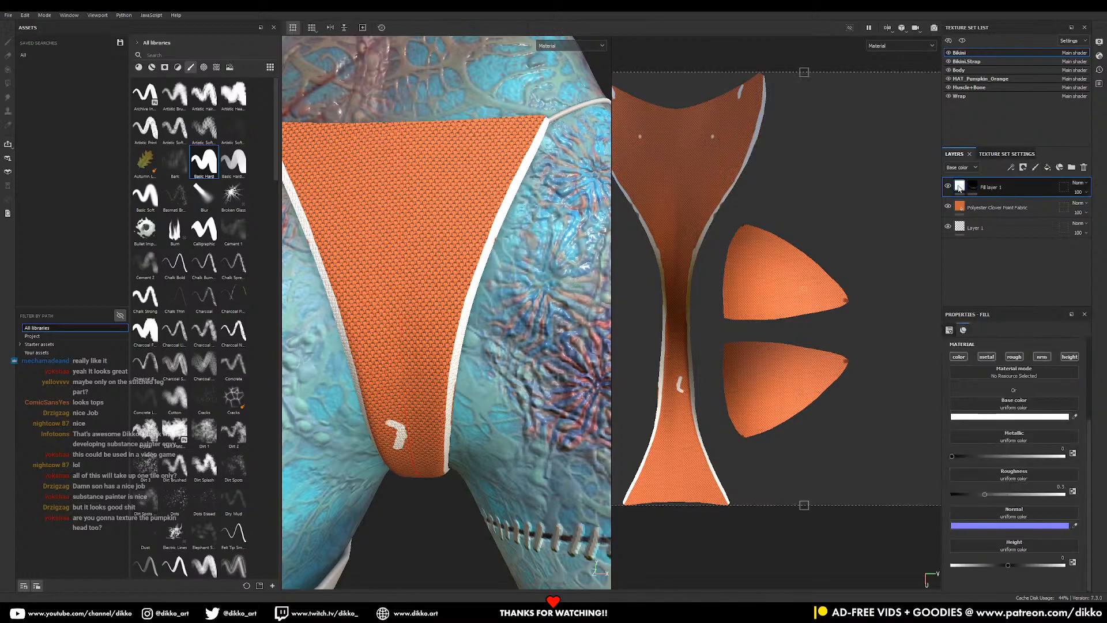
{"action": "left_click", "coordinate": [975, 167]}
{"action": "left_click", "coordinate": [961, 204]}
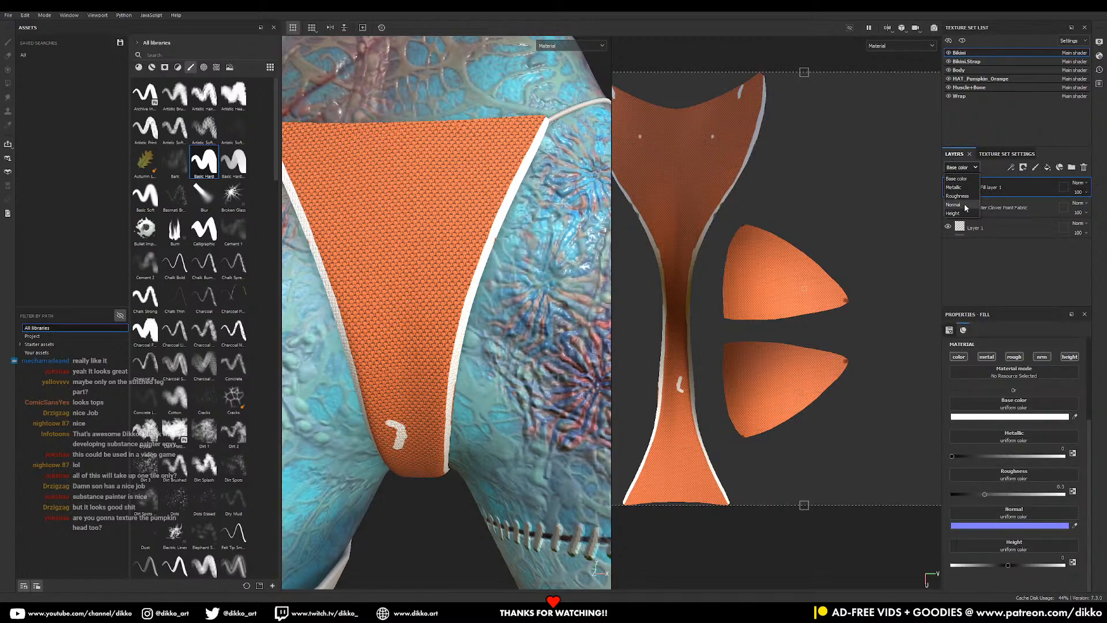
{"action": "left_click", "coordinate": [1082, 183]}
{"action": "left_click", "coordinate": [1071, 213]}
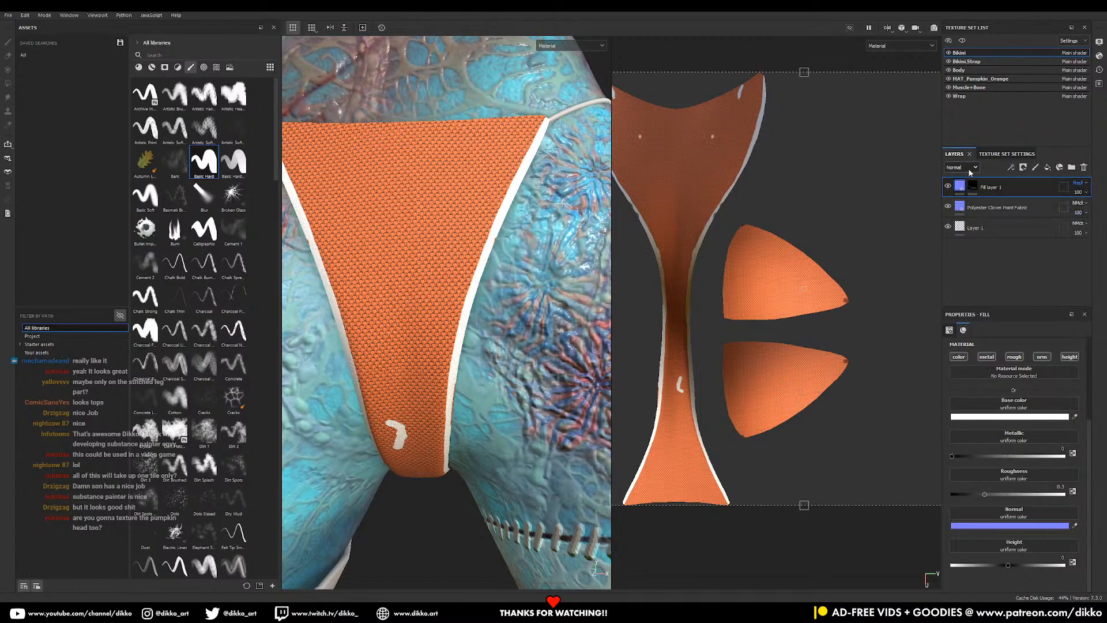
{"action": "left_click", "coordinate": [962, 213]}
{"action": "left_click", "coordinate": [1079, 184]}
{"action": "left_click", "coordinate": [1071, 214]}
{"action": "left_click", "coordinate": [1013, 564]}
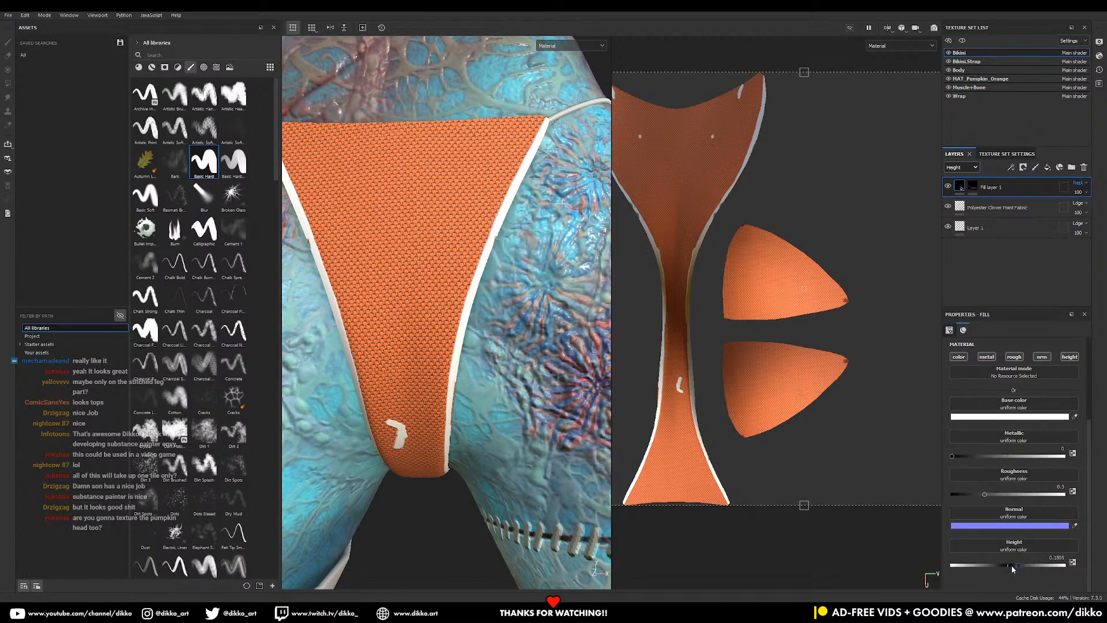
{"action": "left_click_drag", "start_coordinate": [1012, 565], "coordinate": [1019, 565]}
- Paint Fill layer 1's mask along the island's top, right tip and bottom edges
{"action": "left_click", "coordinate": [975, 186]}
{"action": "key", "text": "1"}
{"action": "middle_click_drag", "start_coordinate": [753, 117], "coordinate": [806, 208]}
{"action": "scroll", "coordinate": [753, 181], "scroll_direction": "up", "scroll_amount": 3}
{"action": "left_click_drag", "start_coordinate": [668, 187], "coordinate": [739, 187]}
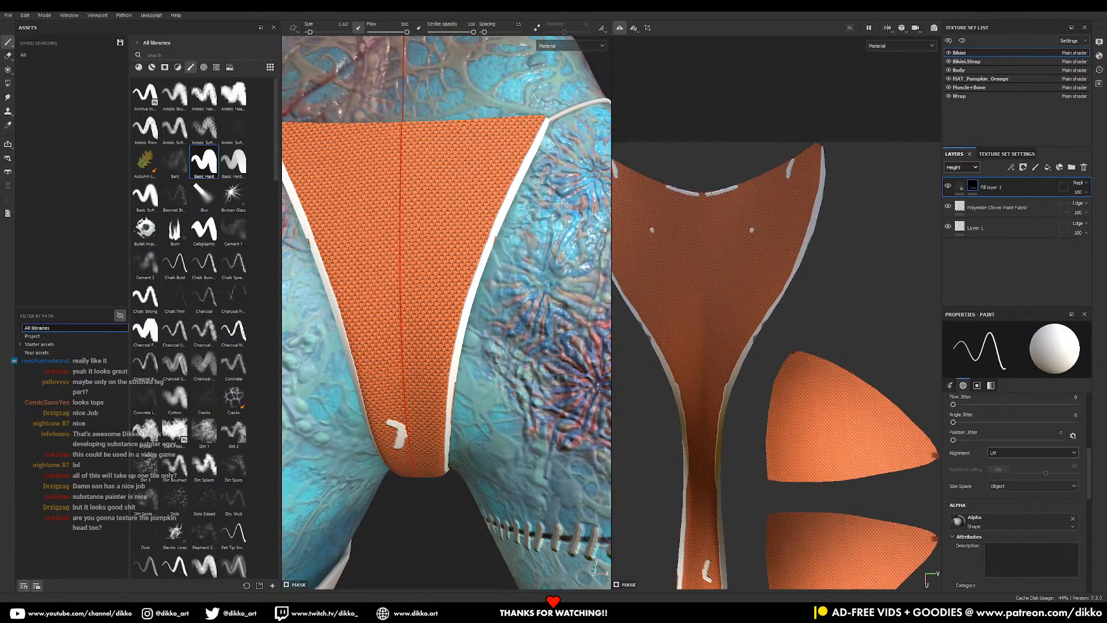
{"action": "mouse_move", "coordinate": [736, 186]}
{"action": "left_mouse_down"}
{"action": "mouse_move", "coordinate": [670, 192]}
{"action": "mouse_move", "coordinate": [728, 190]}
{"action": "mouse_move", "coordinate": [798, 156]}
{"action": "mouse_move", "coordinate": [784, 166]}
{"action": "left_mouse_up"}
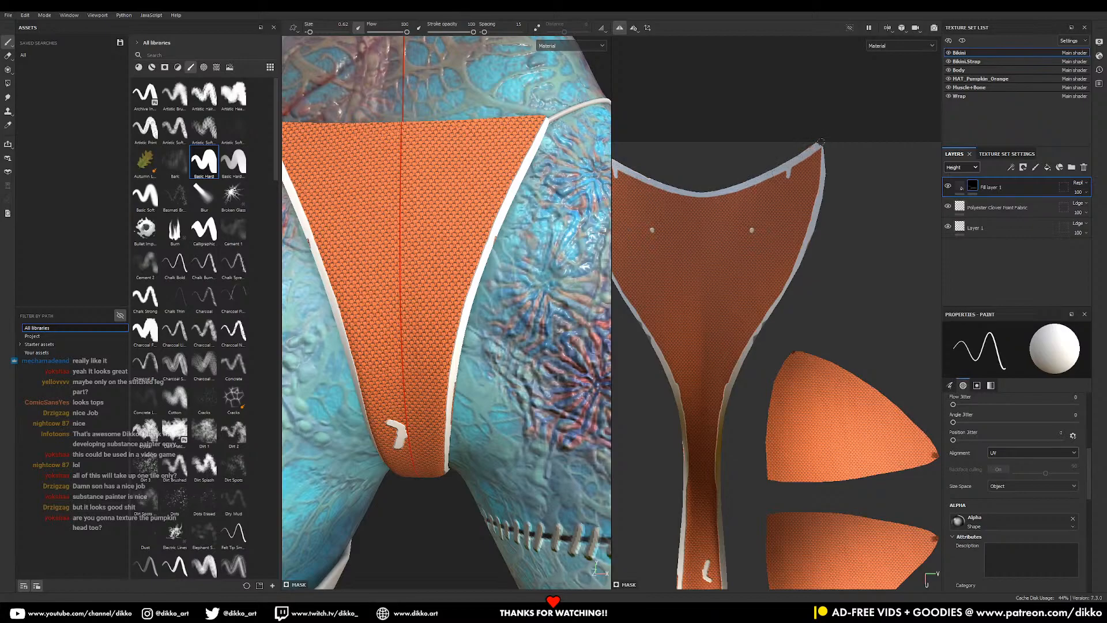
{"action": "left_click_drag", "start_coordinate": [820, 146], "coordinate": [823, 165]}
{"action": "middle_click_drag", "start_coordinate": [669, 585], "coordinate": [760, 394]}
{"action": "left_click_drag", "start_coordinate": [716, 414], "coordinate": [854, 414]}
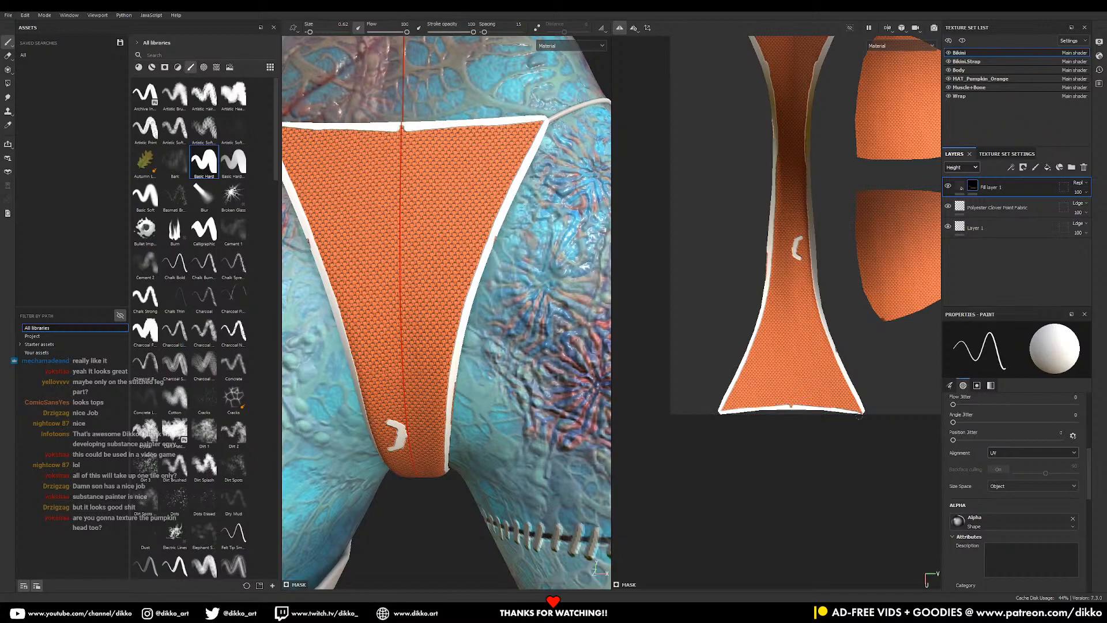
{"action": "left_click_drag", "start_coordinate": [716, 414], "coordinate": [859, 412]}
- Fill the orange gap on the island's left edge and widen the trim band
{"action": "right_click_drag", "start_coordinate": [448, 359], "coordinate": [449, 375], "text": "alt"}
{"action": "left_click_drag", "start_coordinate": [448, 375], "coordinate": [470, 347], "text": "alt"}
{"action": "left_click_drag", "start_coordinate": [767, 249], "coordinate": [765, 271]}
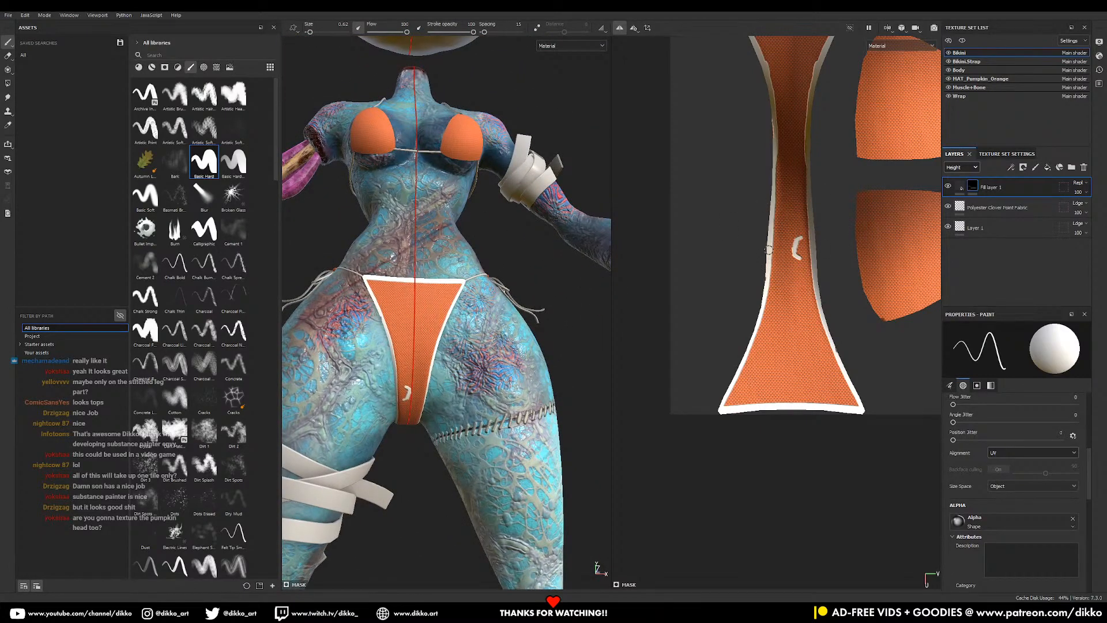
{"action": "middle_click_drag", "start_coordinate": [760, 291], "coordinate": [735, 226]}
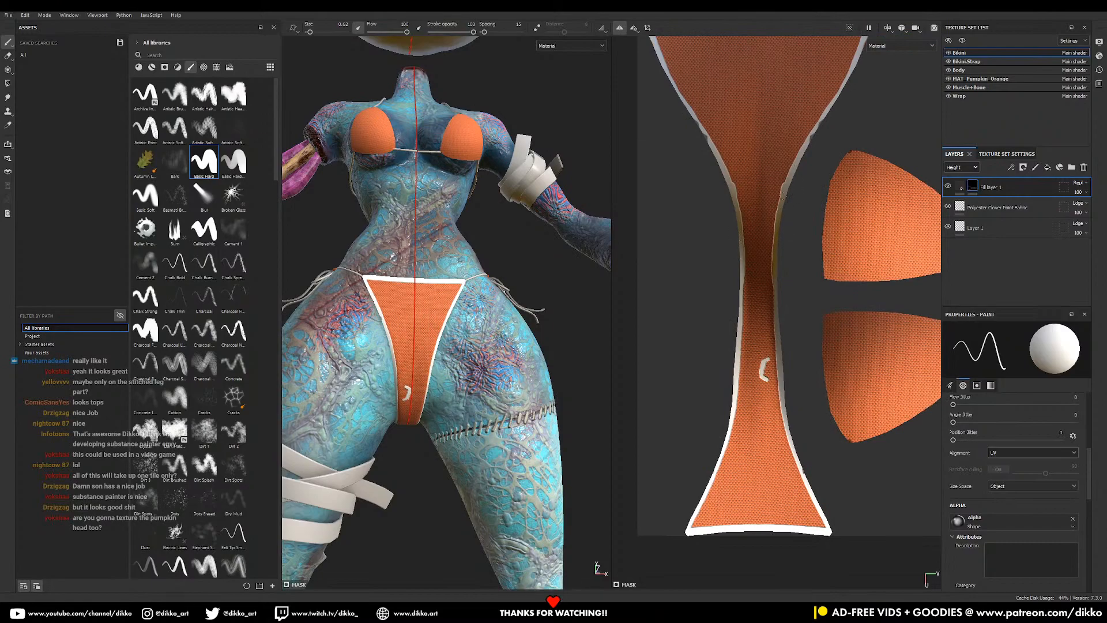
{"action": "left_click_drag", "start_coordinate": [786, 180], "coordinate": [807, 136]}
{"action": "middle_click_drag", "start_coordinate": [780, 265], "coordinate": [759, 318]}
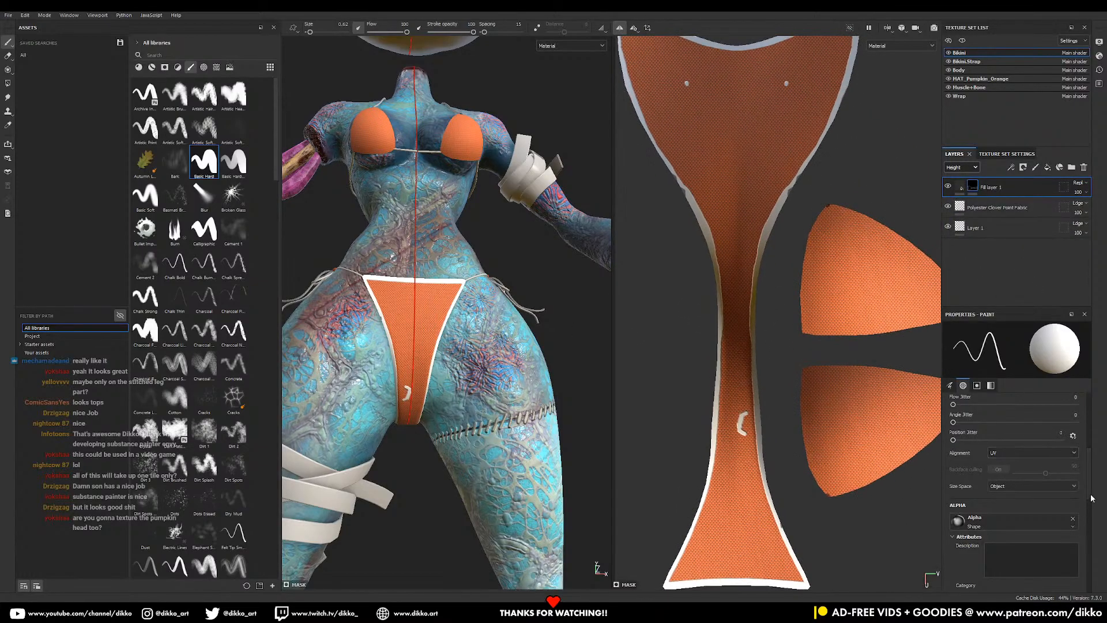
{"action": "scroll", "coordinate": [1091, 498], "scroll_direction": "down", "scroll_amount": 5}
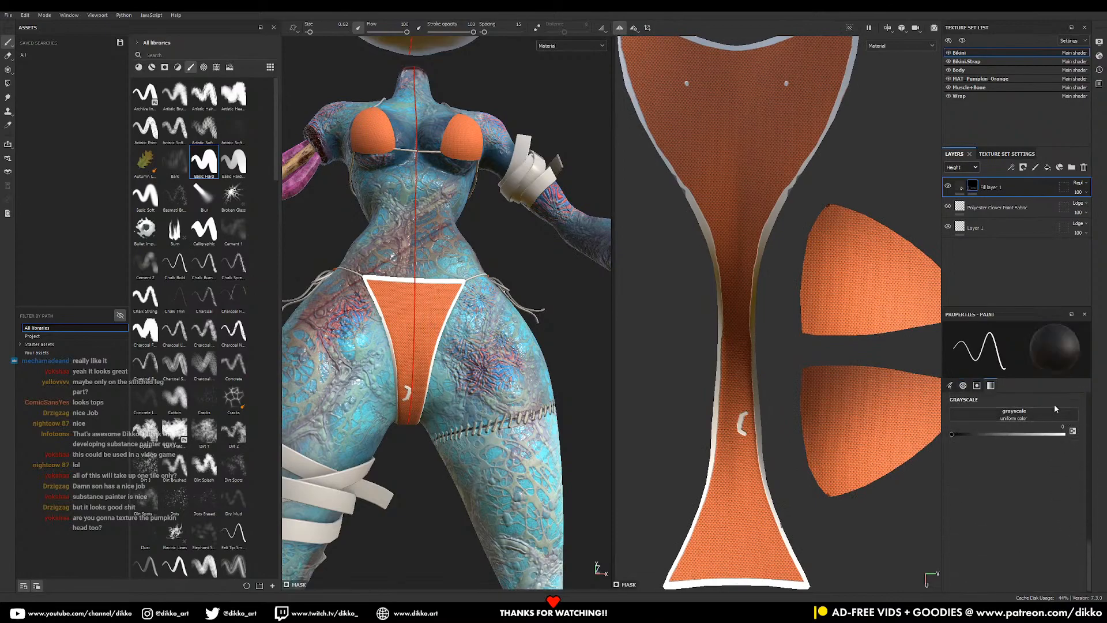
- Switch the brush to pure white and paint thin trim along the upper cup's edge
{"action": "left_click_drag", "start_coordinate": [741, 423], "coordinate": [743, 421]}
{"action": "middle_click_drag", "start_coordinate": [831, 206], "coordinate": [802, 195]}
{"action": "scroll", "coordinate": [388, 281], "scroll_direction": "down", "scroll_amount": 2}
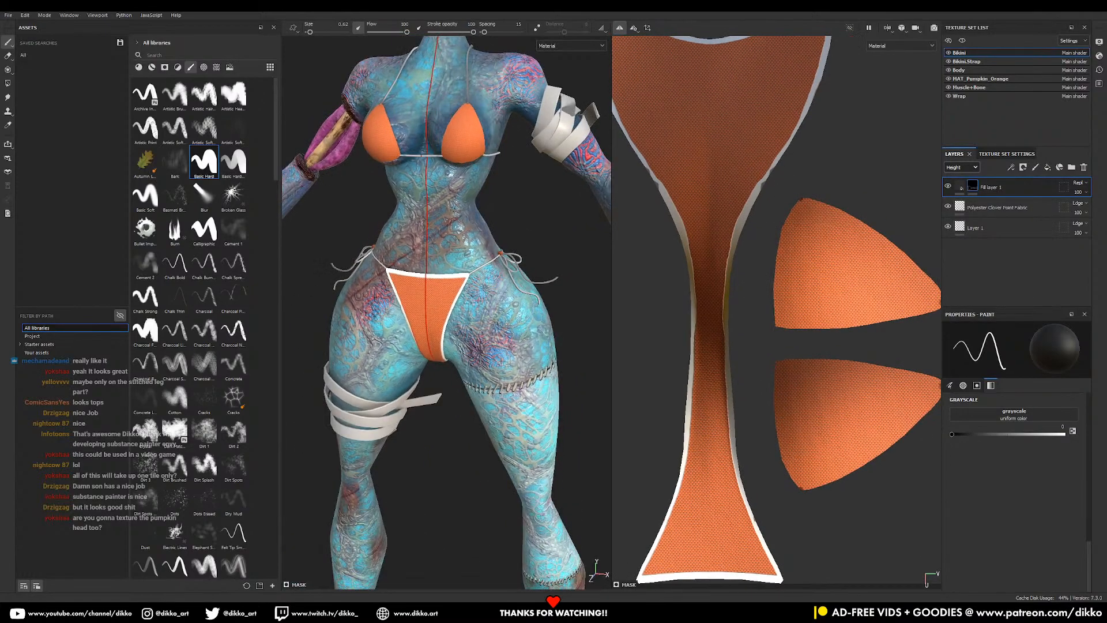
{"action": "left_click_drag", "start_coordinate": [1014, 434], "coordinate": [1065, 435]}
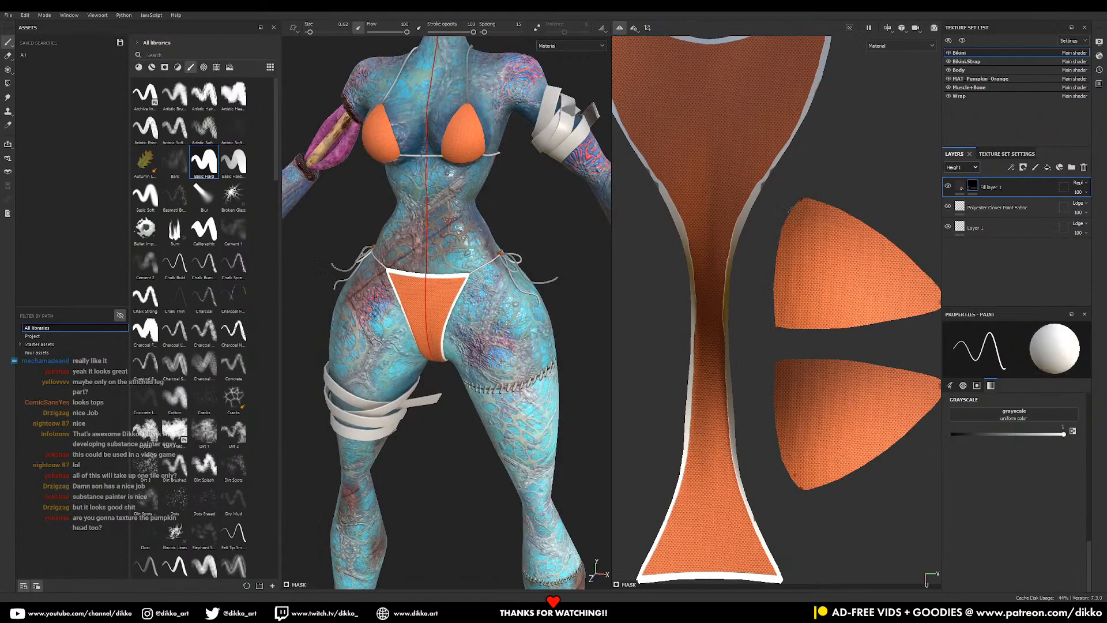
{"action": "right_click_drag", "start_coordinate": [806, 209], "coordinate": [812, 209], "text": "ctrl"}
{"action": "mouse_move", "coordinate": [801, 197]}
{"action": "left_mouse_down"}
{"action": "mouse_move", "coordinate": [780, 248]}
{"action": "mouse_move", "coordinate": [784, 326]}
{"action": "left_mouse_up"}
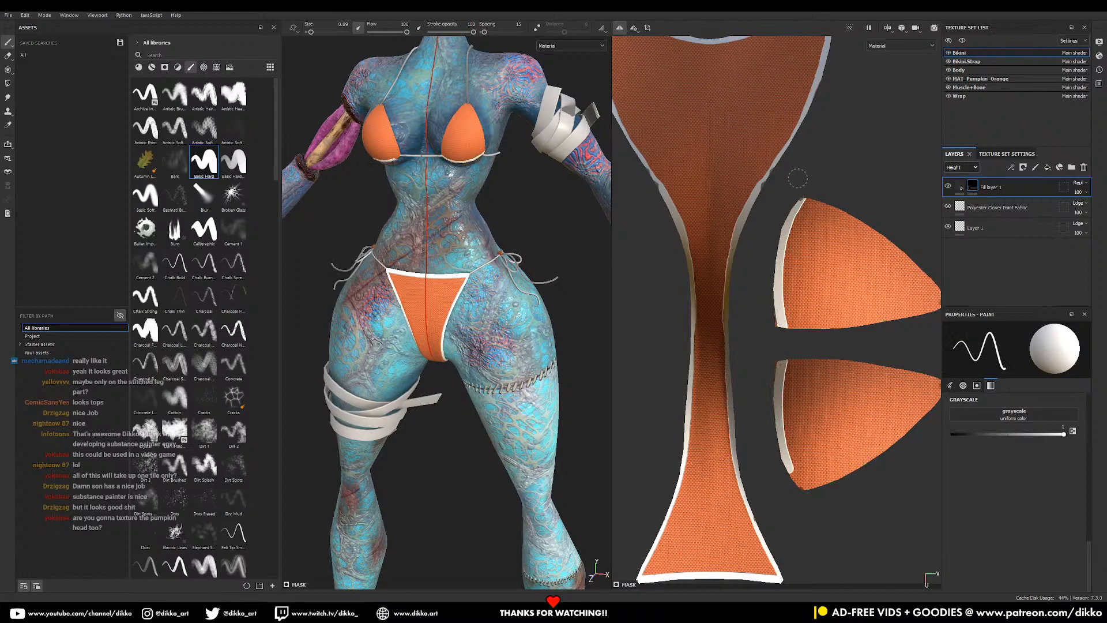
{"action": "key", "text": "ctrl+z"}
{"action": "mouse_move", "coordinate": [801, 197]}
{"action": "left_mouse_down"}
{"action": "mouse_move", "coordinate": [777, 254]}
{"action": "mouse_move", "coordinate": [775, 324]}
{"action": "left_mouse_up"}
- Paint white trim along the lower cup's top edge
{"action": "middle_click_drag", "start_coordinate": [889, 221], "coordinate": [834, 87], "text": "alt"}
{"action": "left_click_drag", "start_coordinate": [721, 226], "coordinate": [928, 256]}
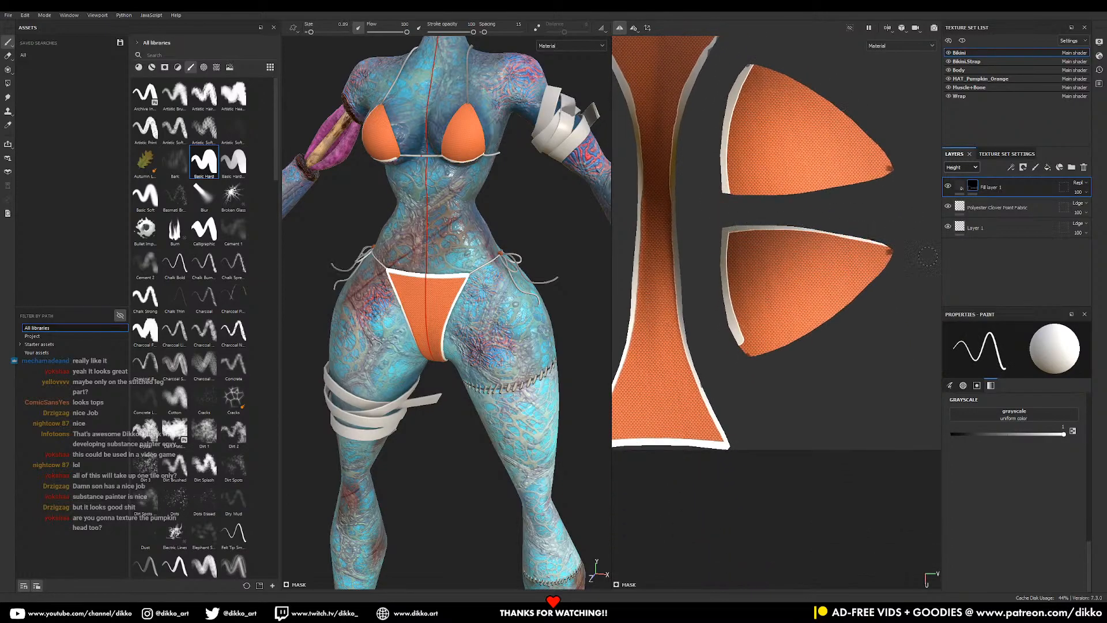
{"action": "mouse_move", "coordinate": [724, 233]}
{"action": "left_mouse_down"}
{"action": "mouse_move", "coordinate": [914, 258]}
{"action": "mouse_move", "coordinate": [887, 258]}
{"action": "mouse_move", "coordinate": [746, 353]}
{"action": "mouse_move", "coordinate": [758, 365]}
{"action": "mouse_move", "coordinate": [752, 354]}
{"action": "left_mouse_up"}
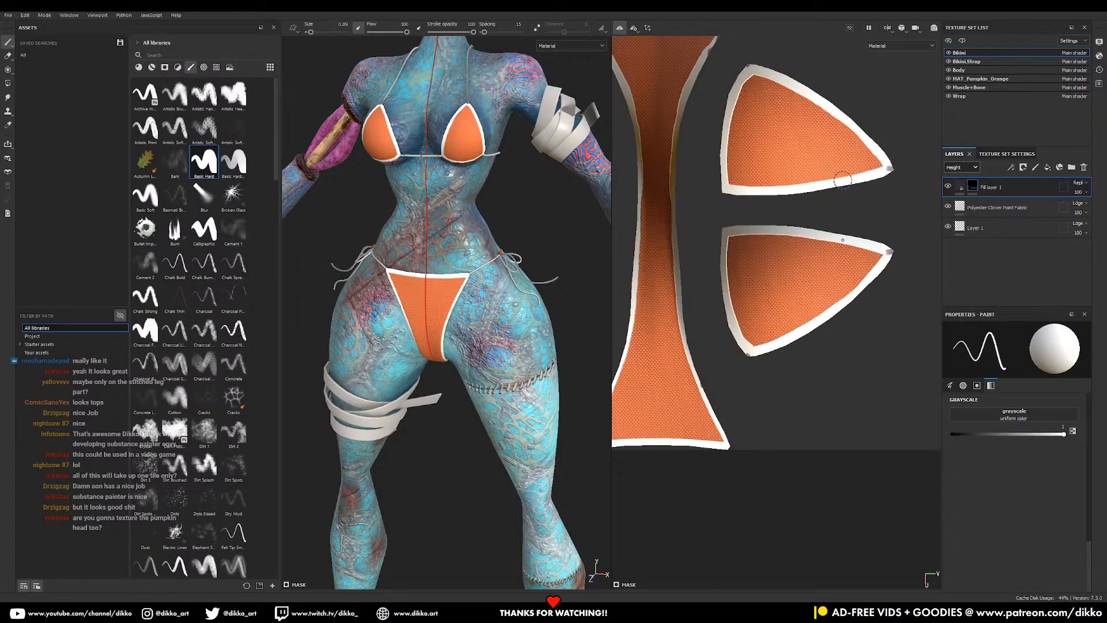
{"action": "middle_click_drag", "start_coordinate": [886, 168], "coordinate": [887, 216]}
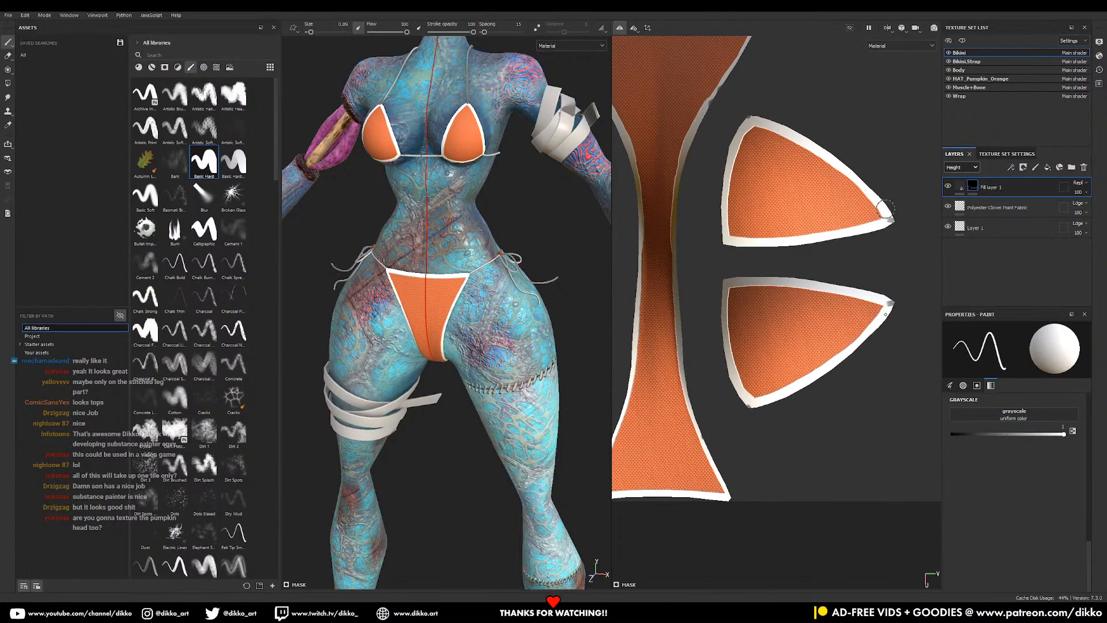
- Check the bikini trim from behind and front, setting the Grayscale paint value to 0
{"action": "middle_click_drag", "start_coordinate": [438, 234], "coordinate": [450, 340], "text": "alt"}
{"action": "left_click_drag", "start_coordinate": [450, 341], "coordinate": [369, 433], "text": "alt"}
{"action": "middle_click_drag", "start_coordinate": [760, 255], "coordinate": [761, 296], "text": "alt"}
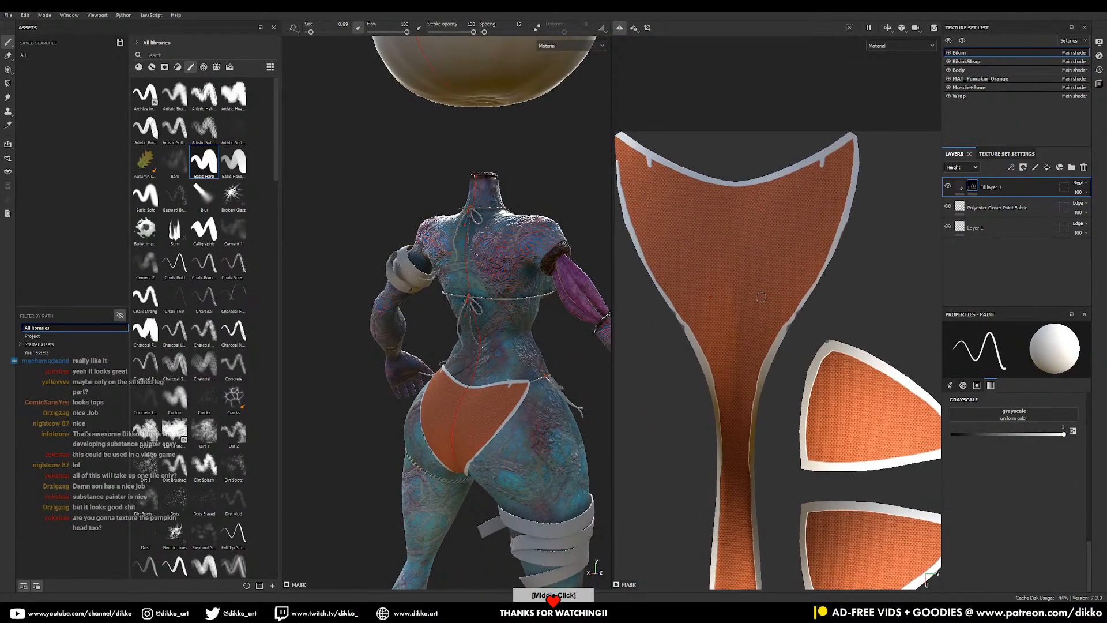
{"action": "left_click_drag", "start_coordinate": [1057, 435], "coordinate": [950, 443]}
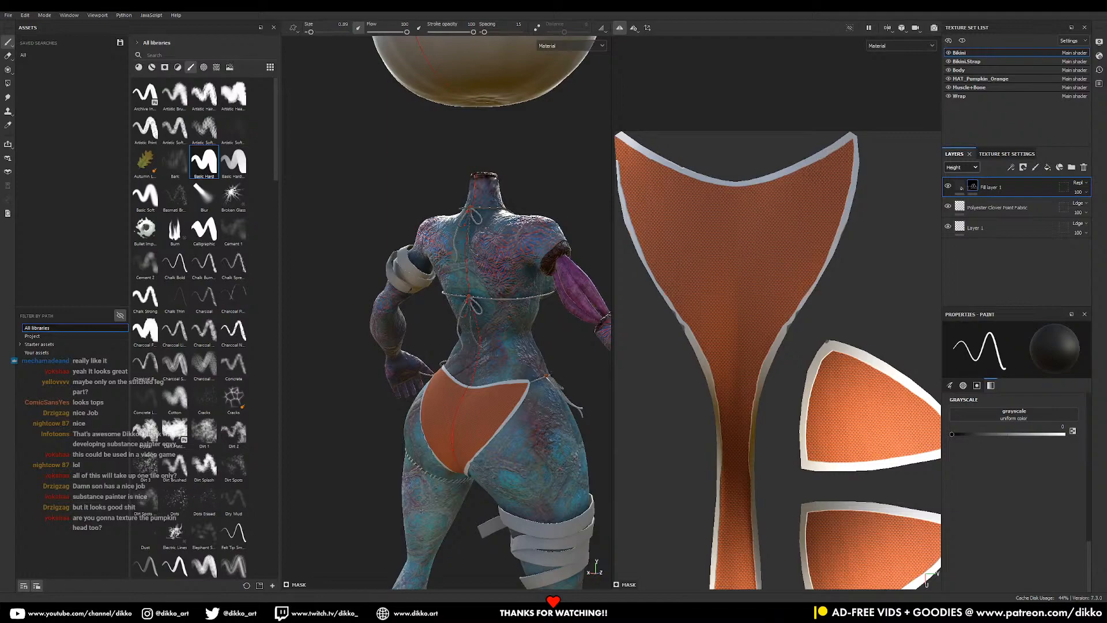
{"action": "scroll", "coordinate": [474, 294], "scroll_direction": "down", "scroll_amount": 3}
{"action": "middle_click_drag", "start_coordinate": [474, 294], "coordinate": [481, 340], "text": "alt"}
{"action": "left_click_drag", "start_coordinate": [482, 347], "coordinate": [687, 353], "text": "alt"}
{"action": "middle_click_drag", "start_coordinate": [374, 465], "coordinate": [476, 391], "text": "alt"}
{"action": "left_click_drag", "start_coordinate": [476, 391], "coordinate": [521, 390], "text": "alt"}
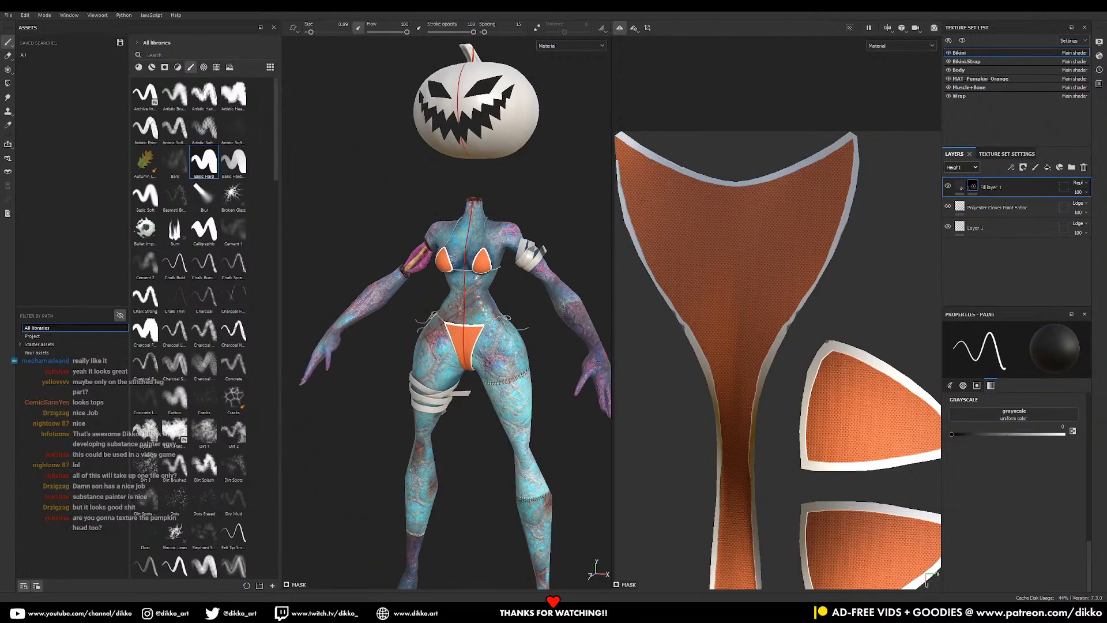
{"action": "middle_click_drag", "start_coordinate": [491, 333], "coordinate": [523, 290], "text": "alt"}
{"action": "left_click_drag", "start_coordinate": [523, 289], "coordinate": [534, 290], "text": "alt"}
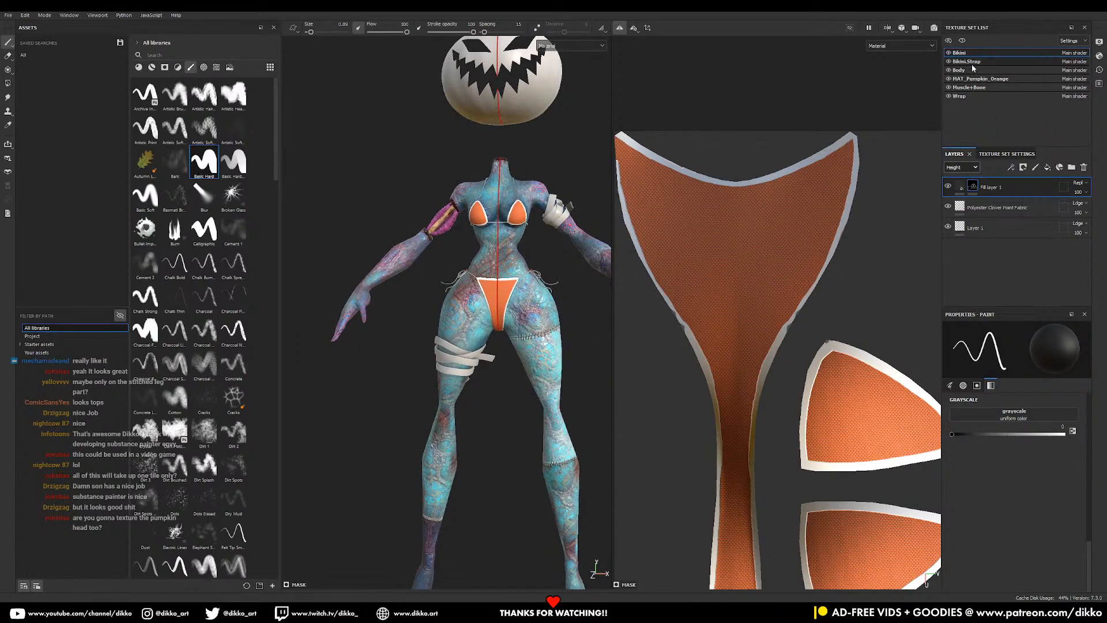
- Add a fill layer with Base color enabled to the Bikini.Strap texture set
{"action": "left_click", "coordinate": [972, 62]}
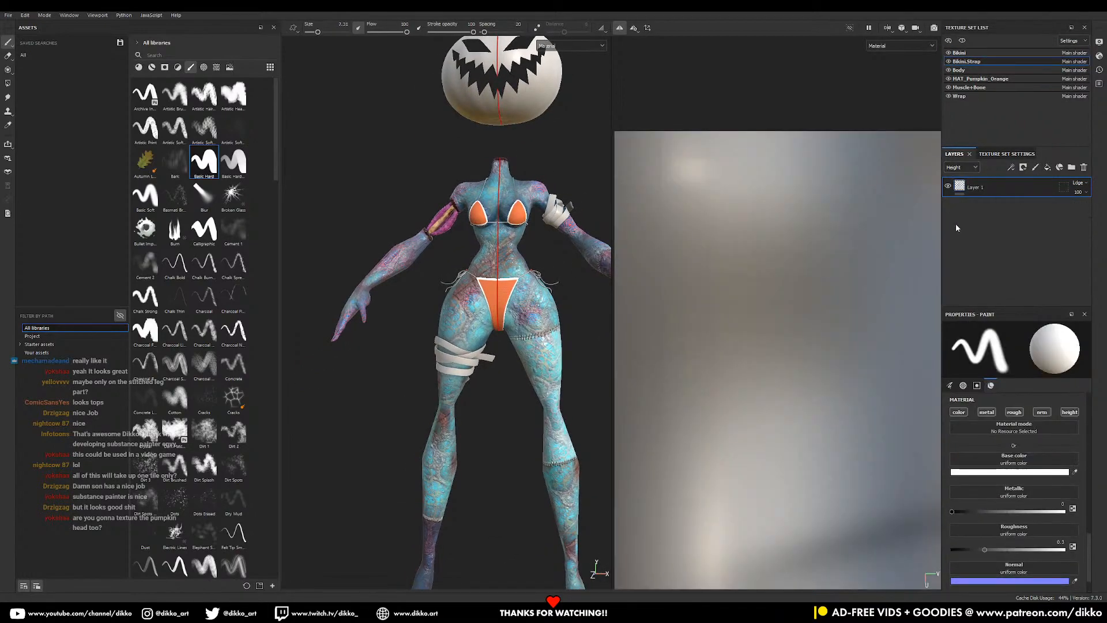
{"action": "left_click", "coordinate": [1048, 167]}
{"action": "left_click", "coordinate": [1010, 416]}
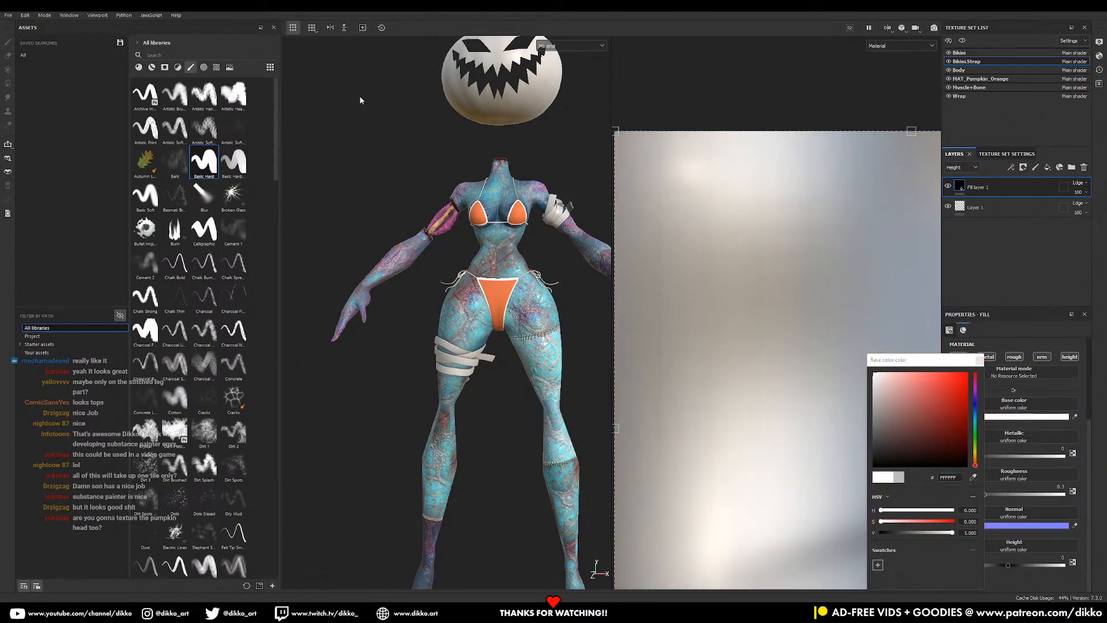
{"action": "right_click_drag", "start_coordinate": [525, 420], "coordinate": [450, 410], "text": "alt"}
{"action": "mouse_move", "coordinate": [450, 409]}
{"action": "left_mouse_down", "text": "alt"}
{"action": "mouse_move", "coordinate": [343, 398]}
{"action": "mouse_move", "coordinate": [435, 404]}
{"action": "left_mouse_up", "text": "alt"}
{"action": "right_click_drag", "start_coordinate": [435, 405], "coordinate": [607, 472], "text": "alt"}
{"action": "middle_click_drag", "start_coordinate": [498, 360], "coordinate": [440, 393], "text": "alt"}
- Save the project and move to the Wrap texture set
{"action": "key", "text": "ctrl+s"}
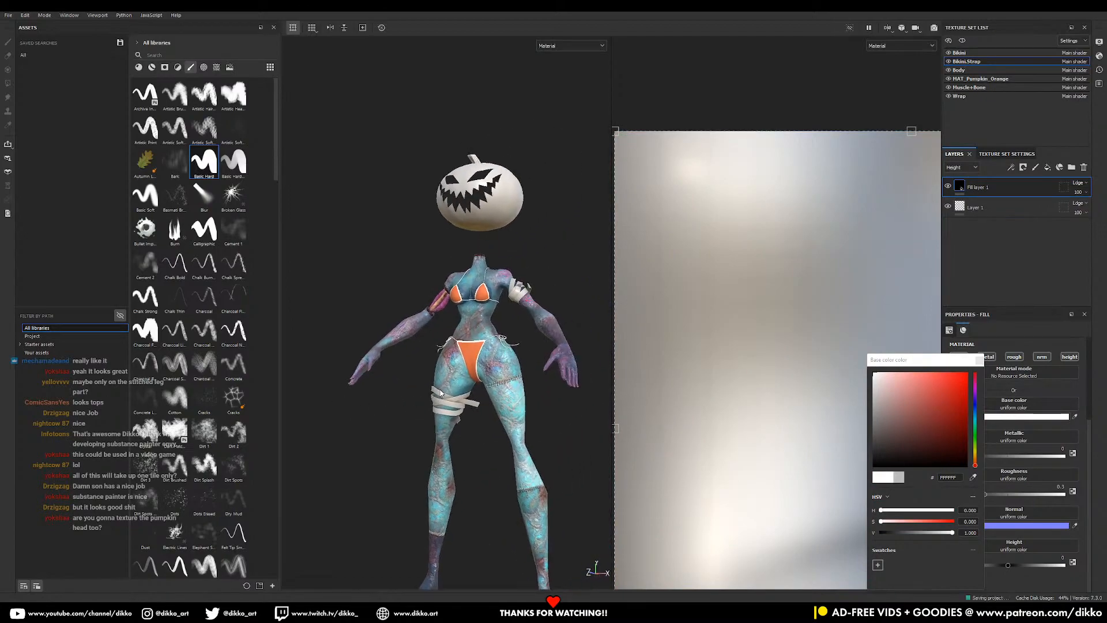
{"action": "left_click_drag", "start_coordinate": [461, 354], "coordinate": [432, 425], "text": "alt"}
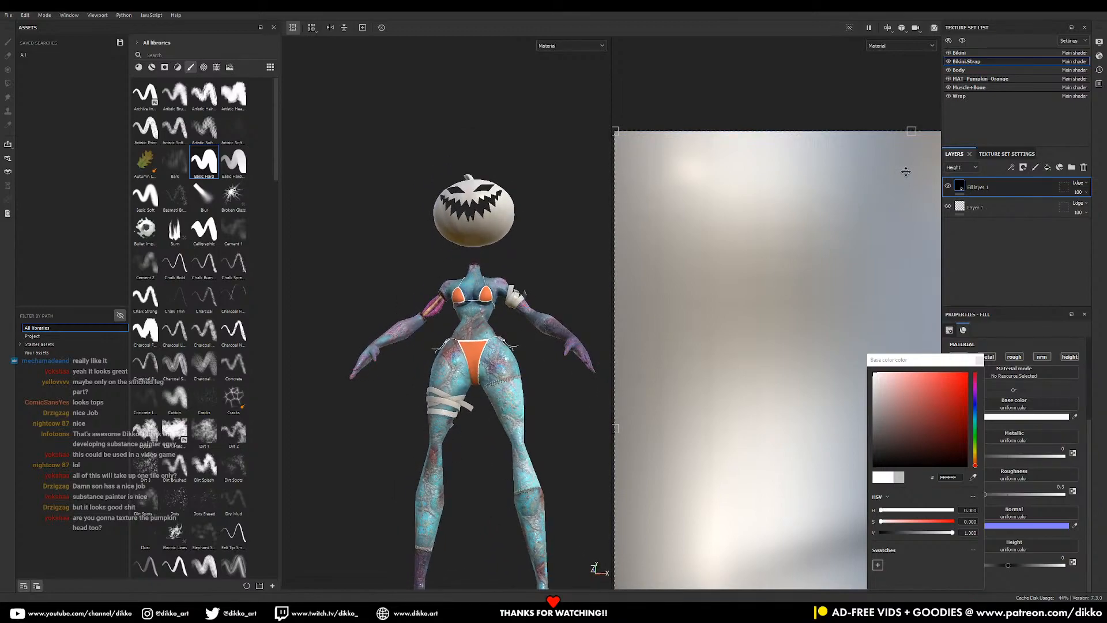
{"action": "left_click", "coordinate": [979, 360]}
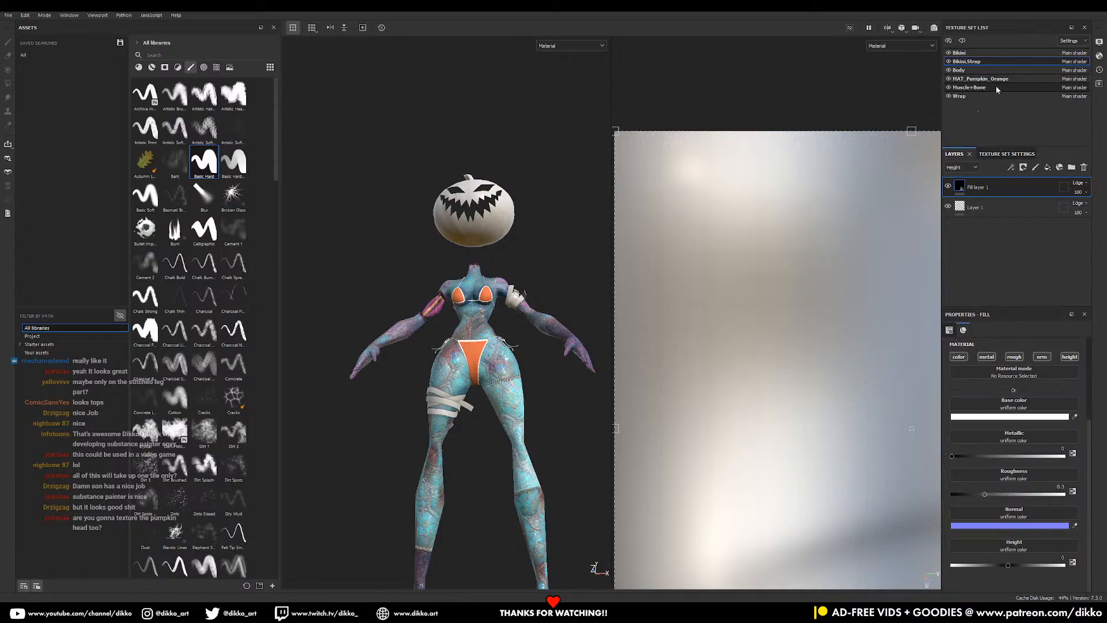
{"action": "left_click", "coordinate": [965, 97]}
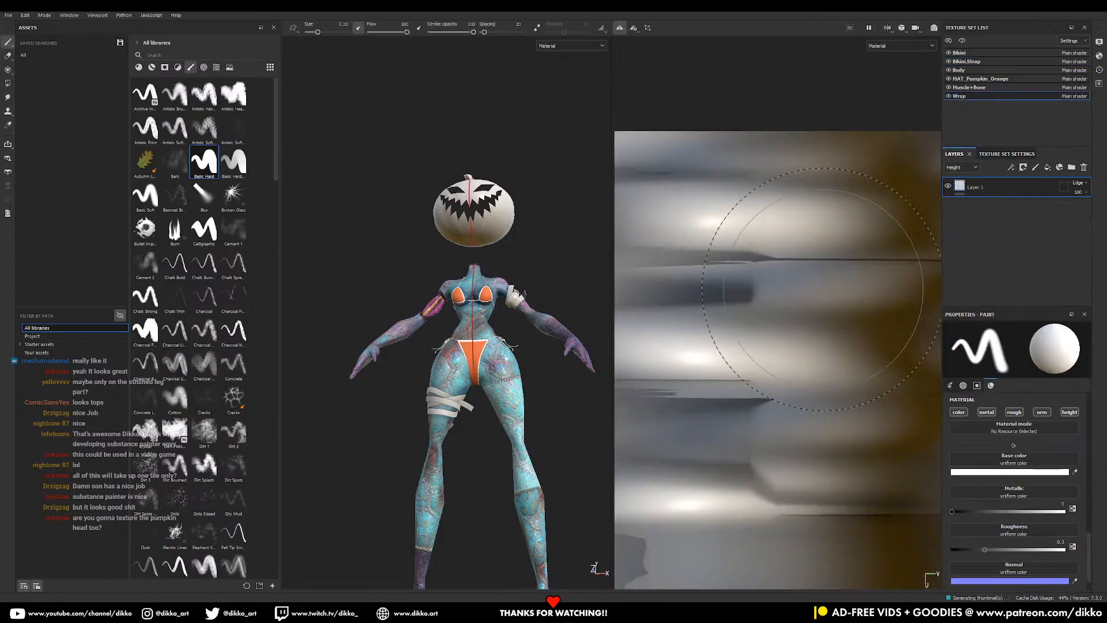
- Apply the Stylized Wool material from a 'fabri' search to the wraps and scale it down
{"action": "left_click", "coordinate": [138, 67]}
{"action": "type", "text": "fabric"}
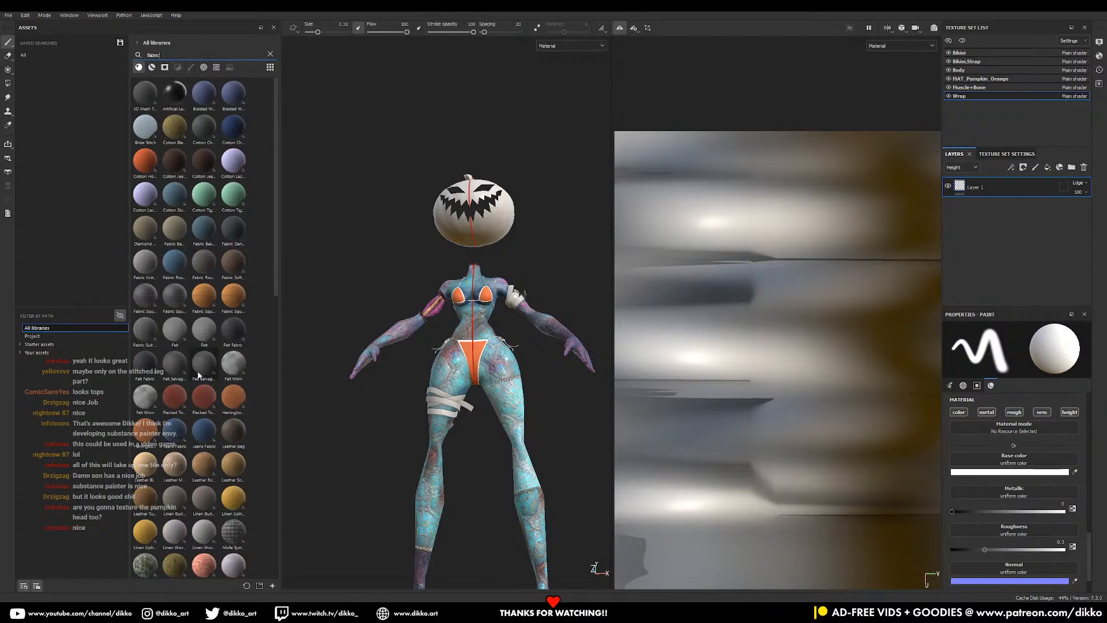
{"action": "scroll", "coordinate": [211, 355], "scroll_direction": "down", "scroll_amount": 5}
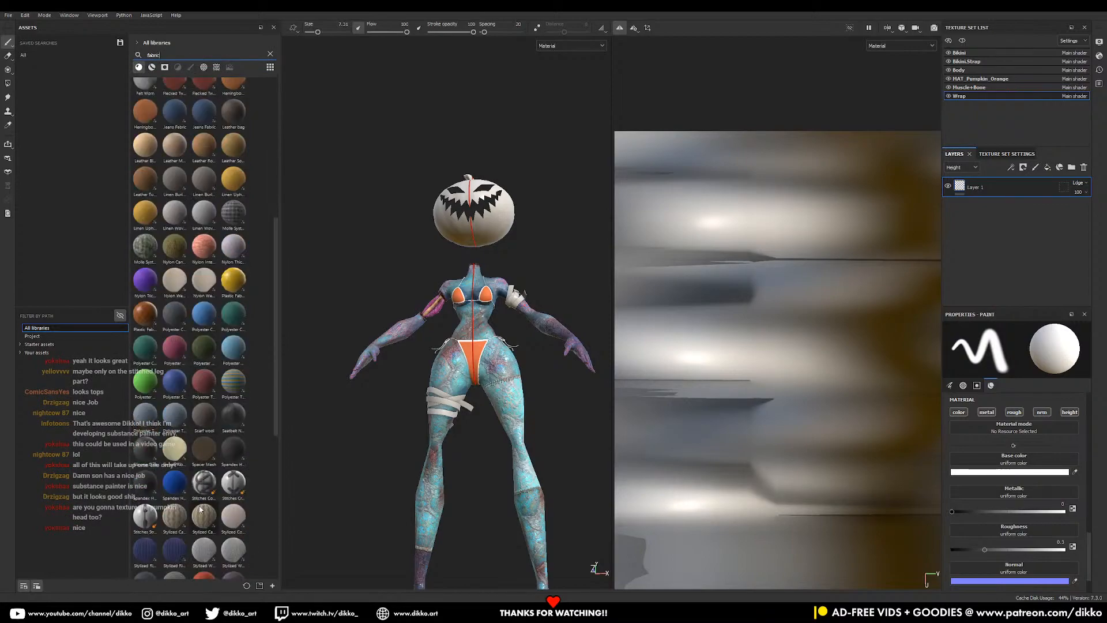
{"action": "scroll", "coordinate": [214, 352], "scroll_direction": "down", "scroll_amount": 4}
{"action": "mouse_move", "coordinate": [227, 343]}
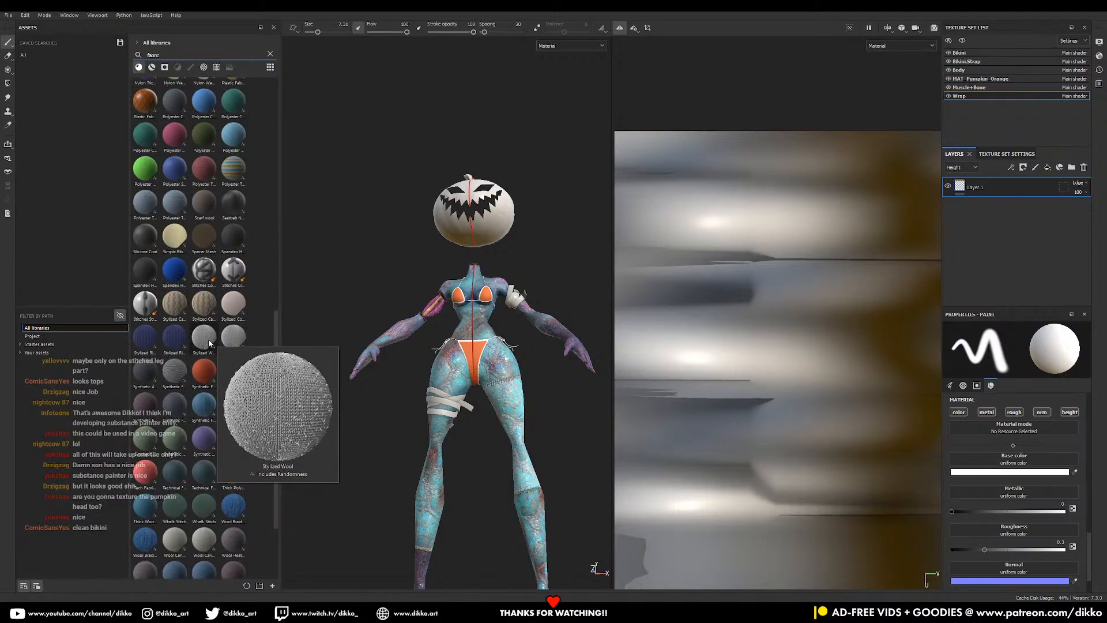
{"action": "left_click_drag", "start_coordinate": [230, 344], "coordinate": [742, 420]}
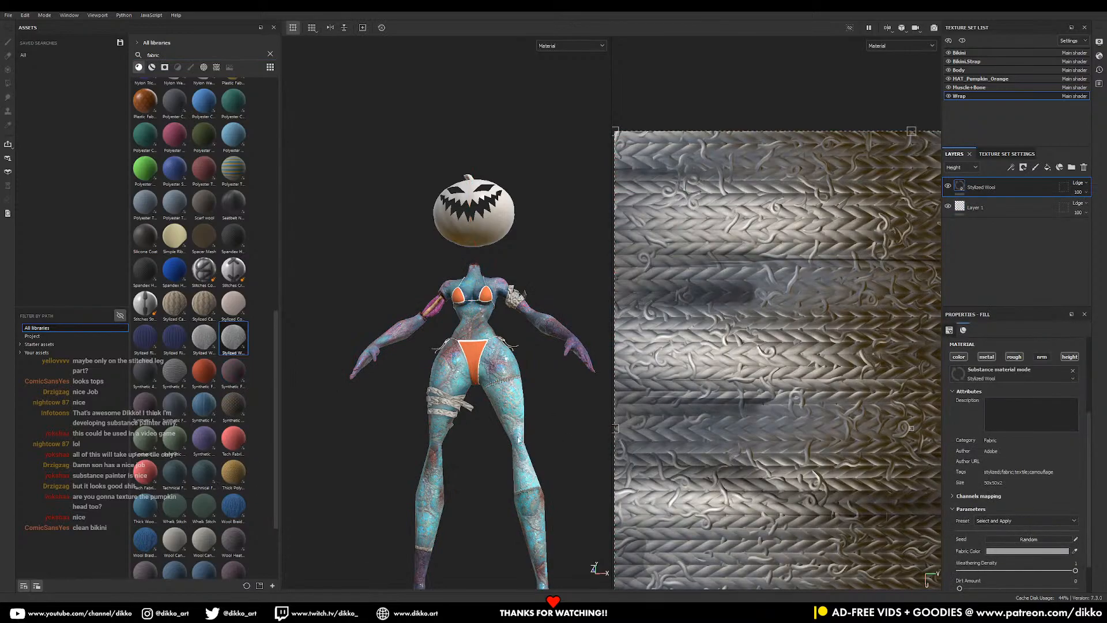
{"action": "scroll", "coordinate": [476, 443], "scroll_direction": "up", "scroll_amount": 3}
{"action": "scroll", "coordinate": [826, 425], "scroll_direction": "down", "scroll_amount": 4}
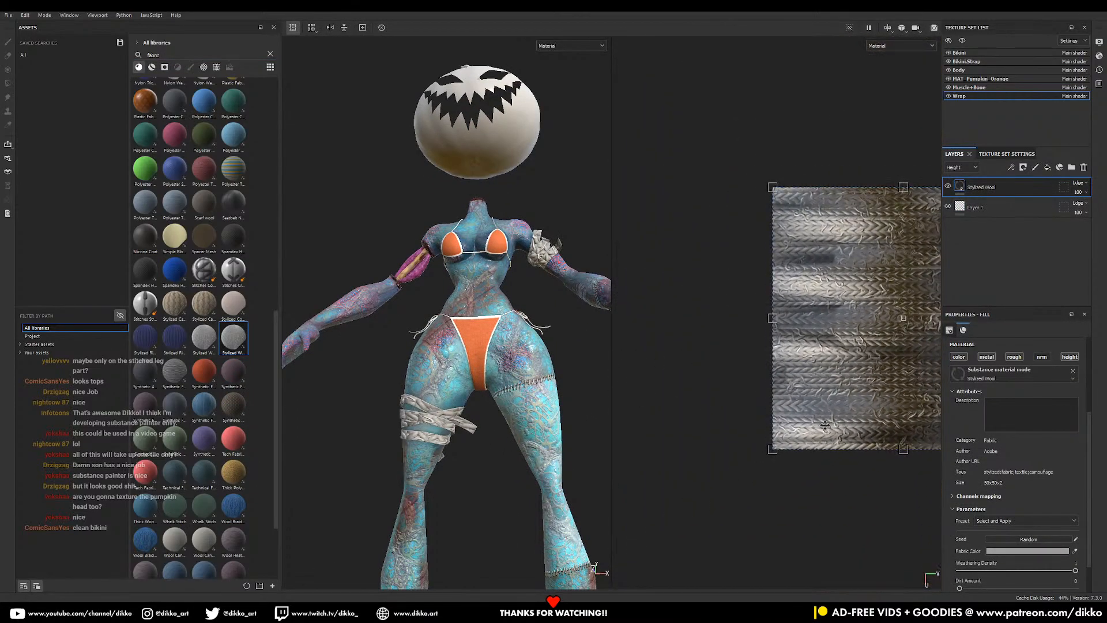
{"action": "middle_click_drag", "start_coordinate": [825, 425], "coordinate": [714, 422], "text": "alt"}
{"action": "left_click_drag", "start_coordinate": [923, 446], "coordinate": [693, 244], "text": "shift"}
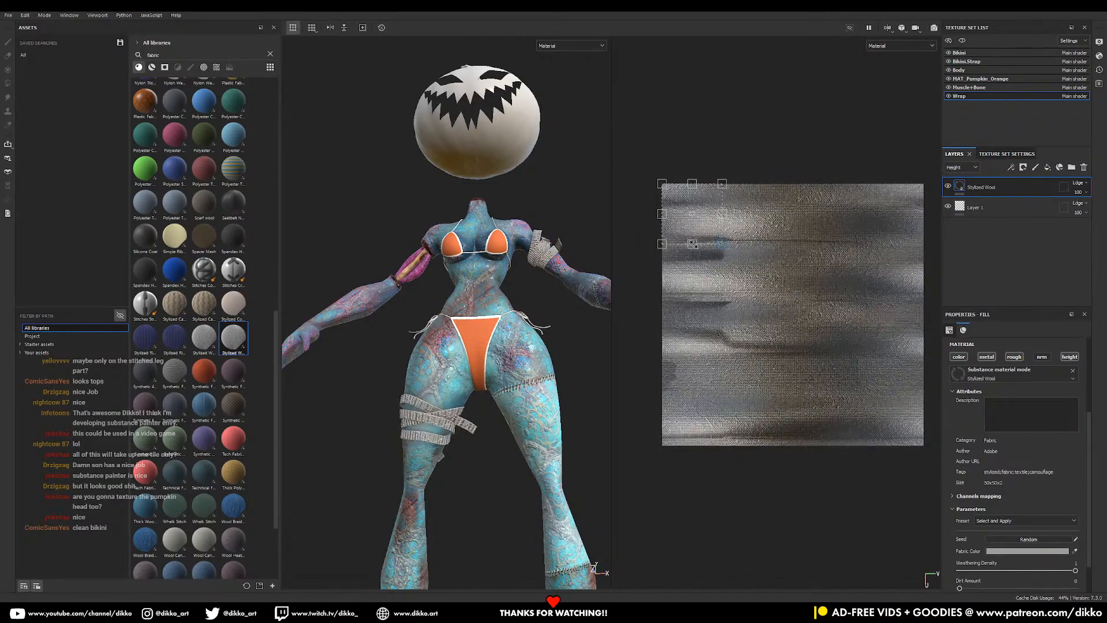
- Toggle the wool's normal and height channels; set Height Range 0.88 and Normal Intensity 0.38
{"action": "scroll", "coordinate": [395, 454], "scroll_direction": "up", "scroll_amount": 4}
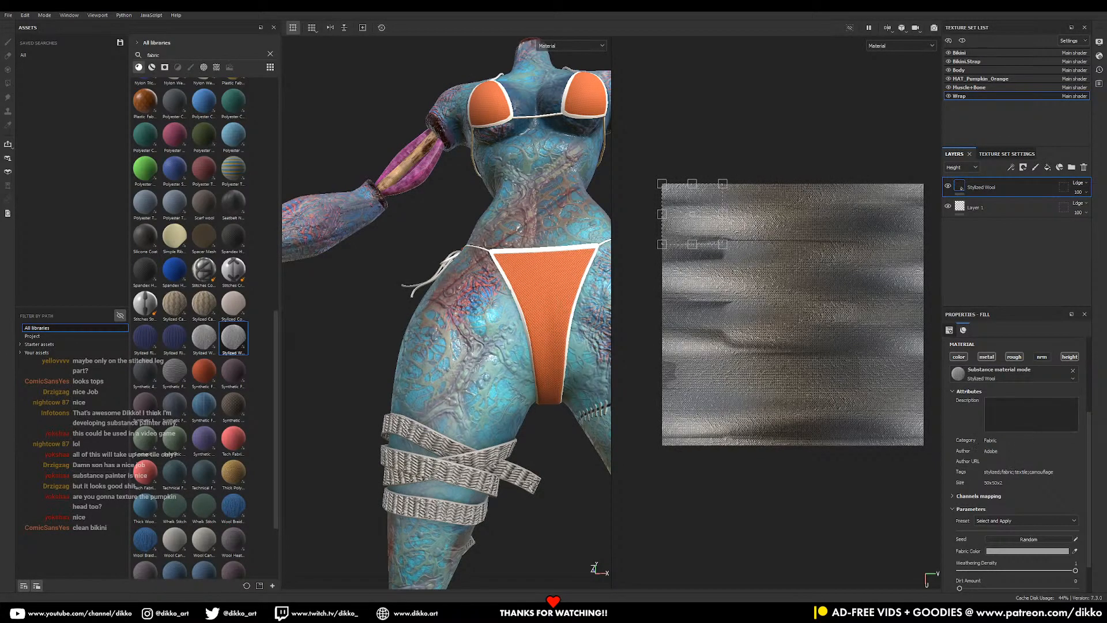
{"action": "left_click", "coordinate": [1043, 357]}
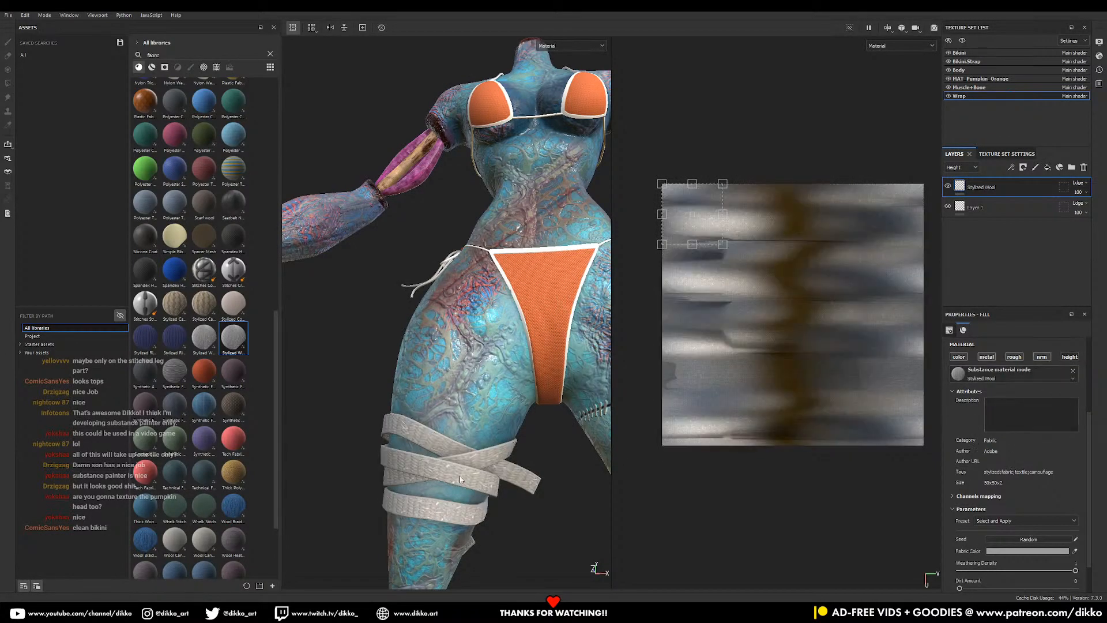
{"action": "left_click", "coordinate": [1072, 357]}
{"action": "scroll", "coordinate": [1017, 522], "scroll_direction": "down", "scroll_amount": 1}
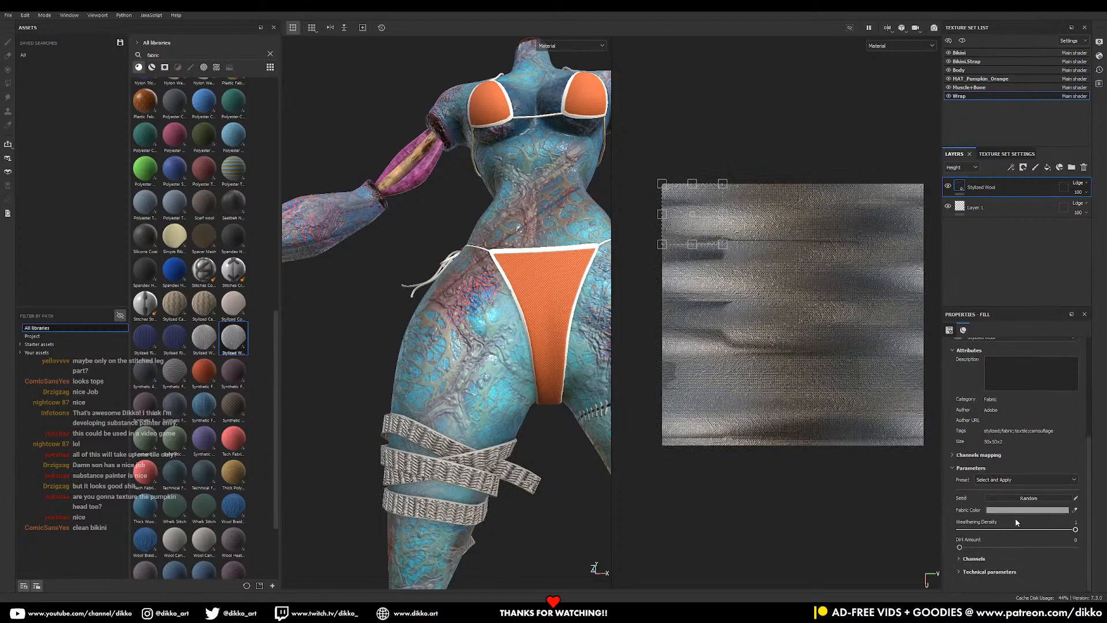
{"action": "left_click", "coordinate": [959, 571]}
{"action": "scroll", "coordinate": [1049, 564], "scroll_direction": "down", "scroll_amount": 4}
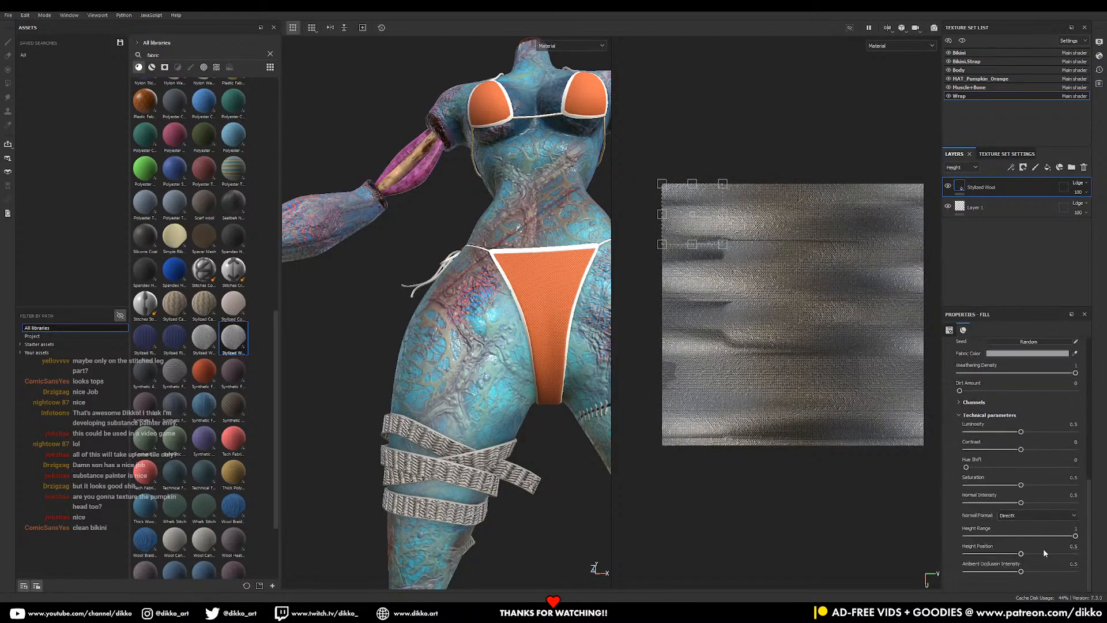
{"action": "mouse_move", "coordinate": [1052, 538]}
{"action": "left_mouse_down"}
{"action": "mouse_move", "coordinate": [1004, 537]}
{"action": "mouse_move", "coordinate": [1062, 539]}
{"action": "left_mouse_up"}
{"action": "left_click_drag", "start_coordinate": [1023, 503], "coordinate": [1008, 503]}
- Replace the wool layer with Stylized Cotton Skirt, stretched taller, with Height Range 0.26
{"action": "left_click", "coordinate": [1085, 167]}
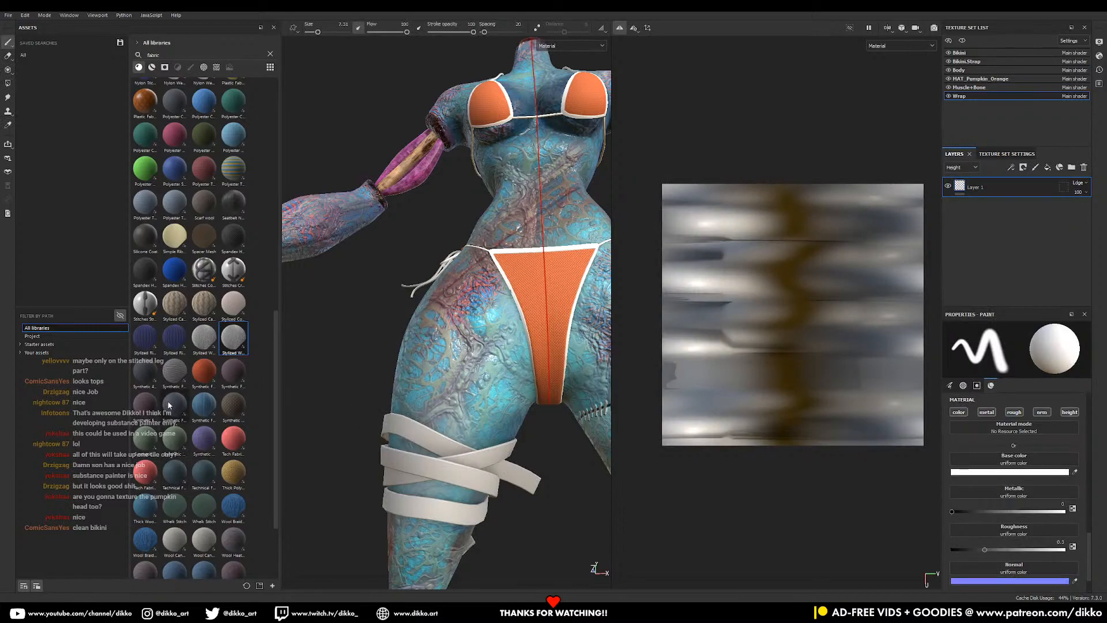
{"action": "mouse_move", "coordinate": [176, 444]}
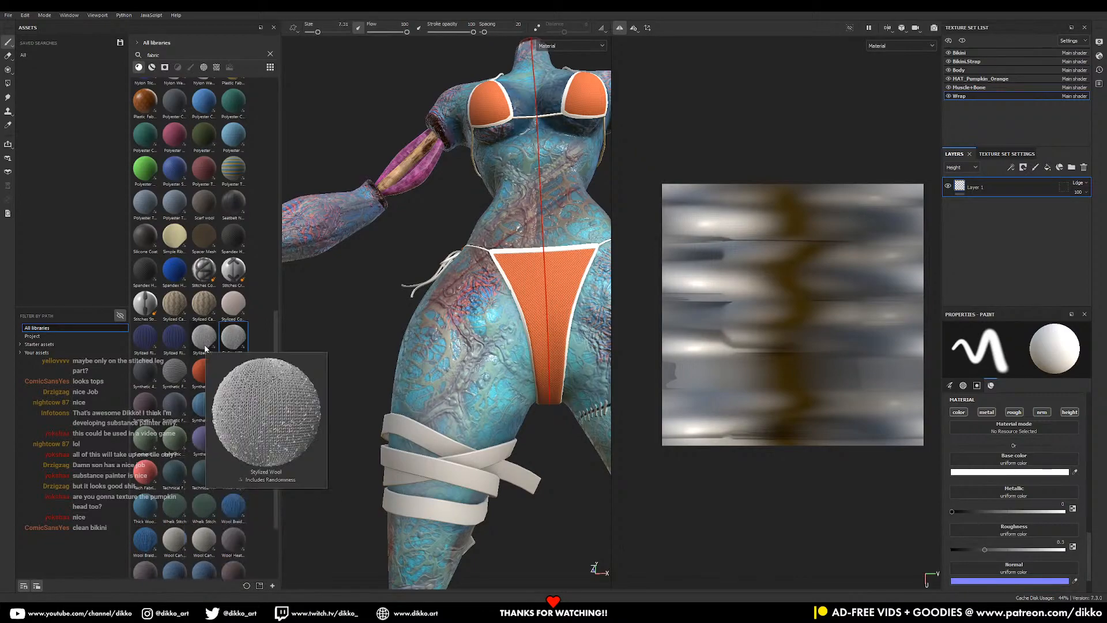
{"action": "mouse_move", "coordinate": [230, 310]}
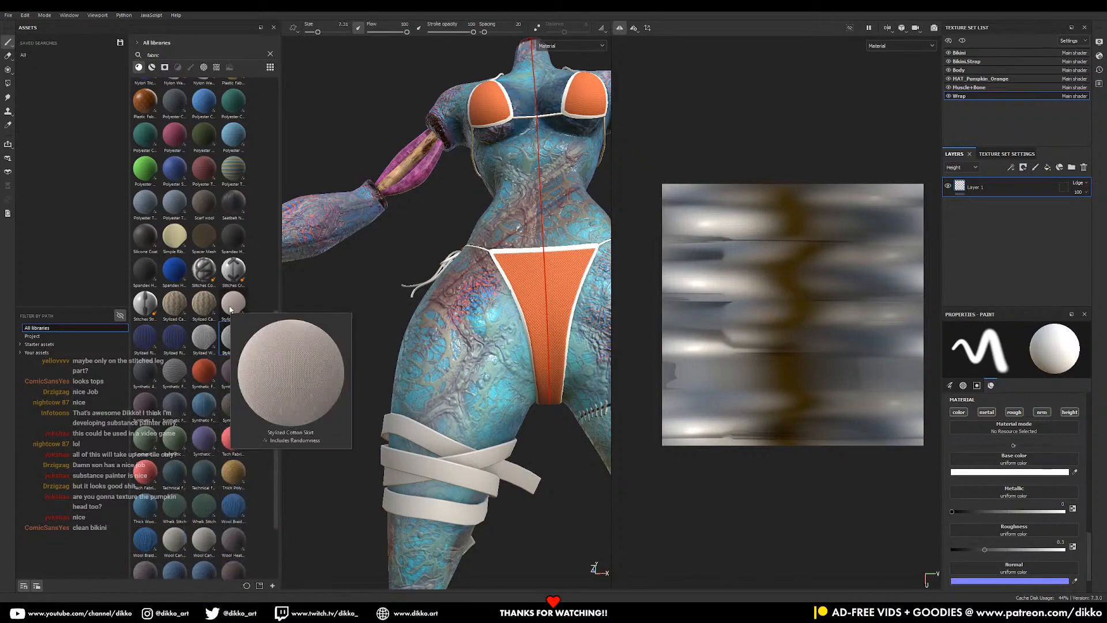
{"action": "left_click_drag", "start_coordinate": [230, 309], "coordinate": [879, 358]}
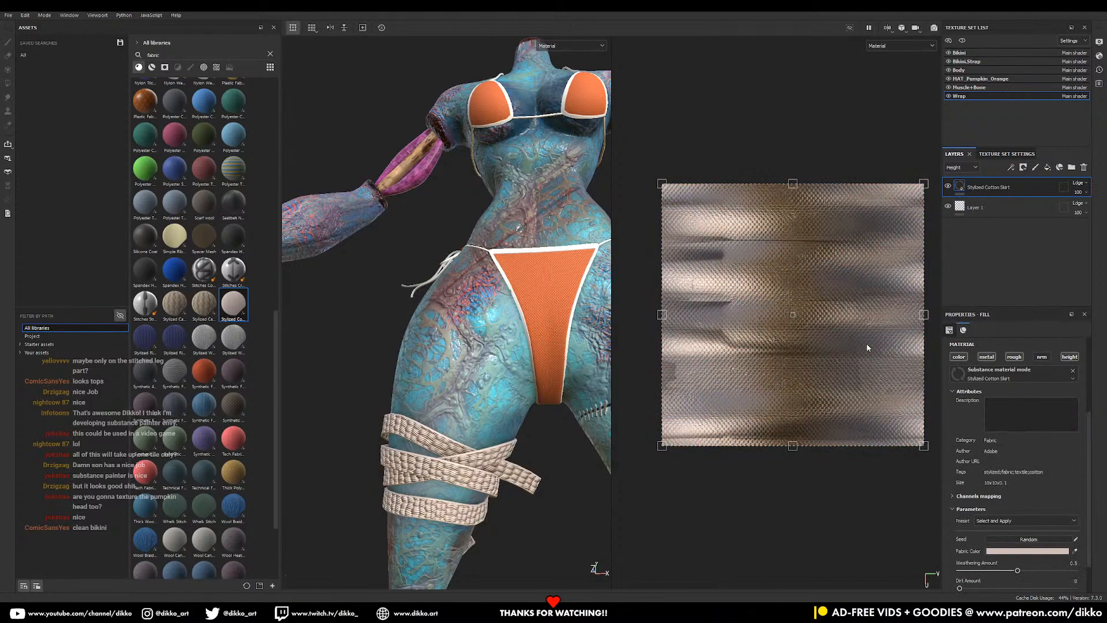
{"action": "left_click_drag", "start_coordinate": [794, 445], "coordinate": [793, 337]}
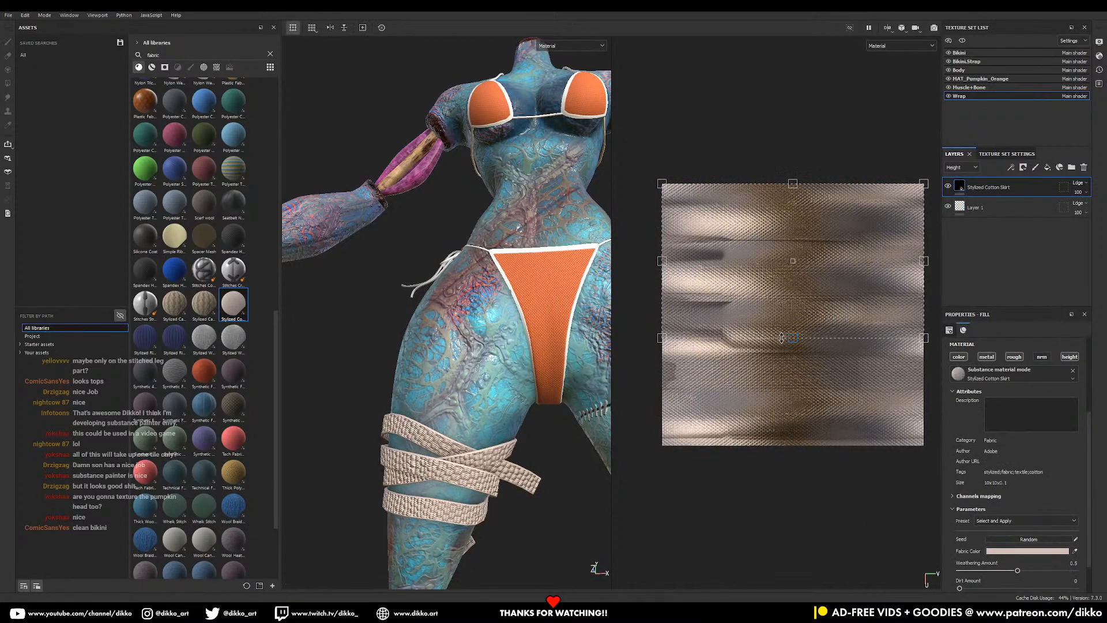
{"action": "scroll", "coordinate": [993, 561], "scroll_direction": "down", "scroll_amount": 4}
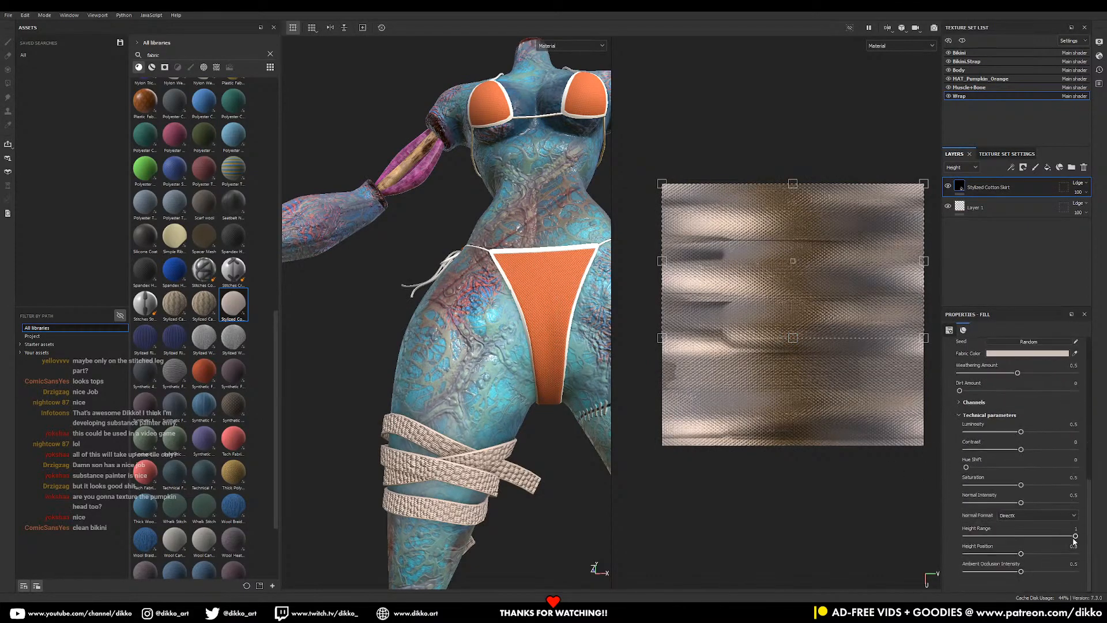
{"action": "left_click_drag", "start_coordinate": [1076, 537], "coordinate": [994, 537]}
{"action": "left_click_drag", "start_coordinate": [793, 340], "coordinate": [772, 275]}
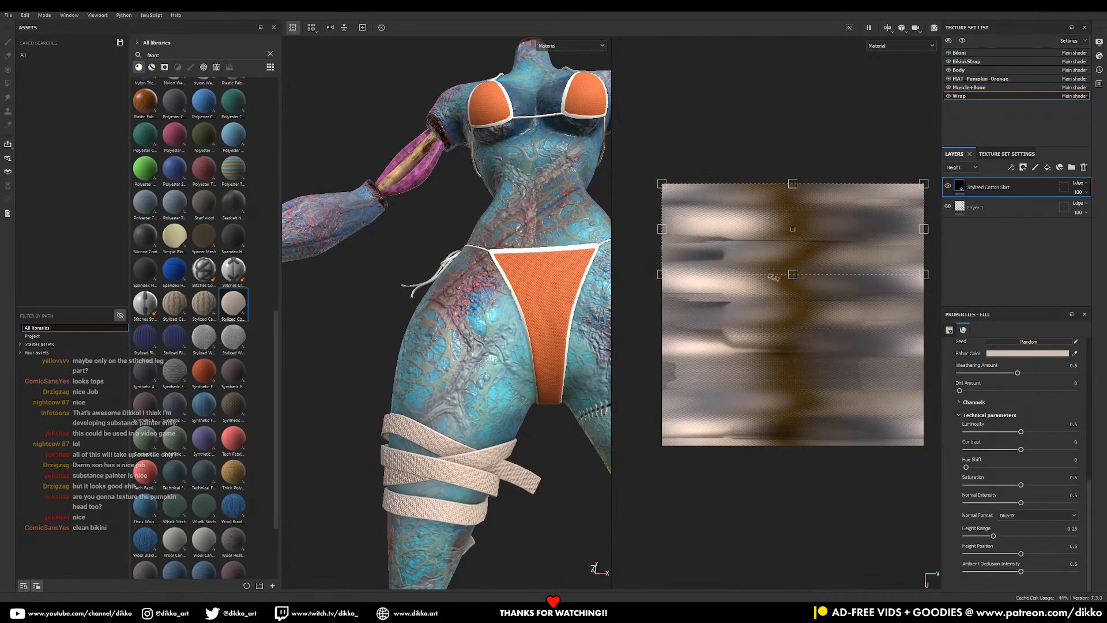
- Set the cotton's normal format to OpenGL and its fabric colour to white
{"action": "left_click", "coordinate": [1015, 515]}
{"action": "left_click", "coordinate": [1006, 536]}
{"action": "scroll", "coordinate": [959, 488], "scroll_direction": "up", "scroll_amount": 3}
{"action": "left_click", "coordinate": [1018, 458]}
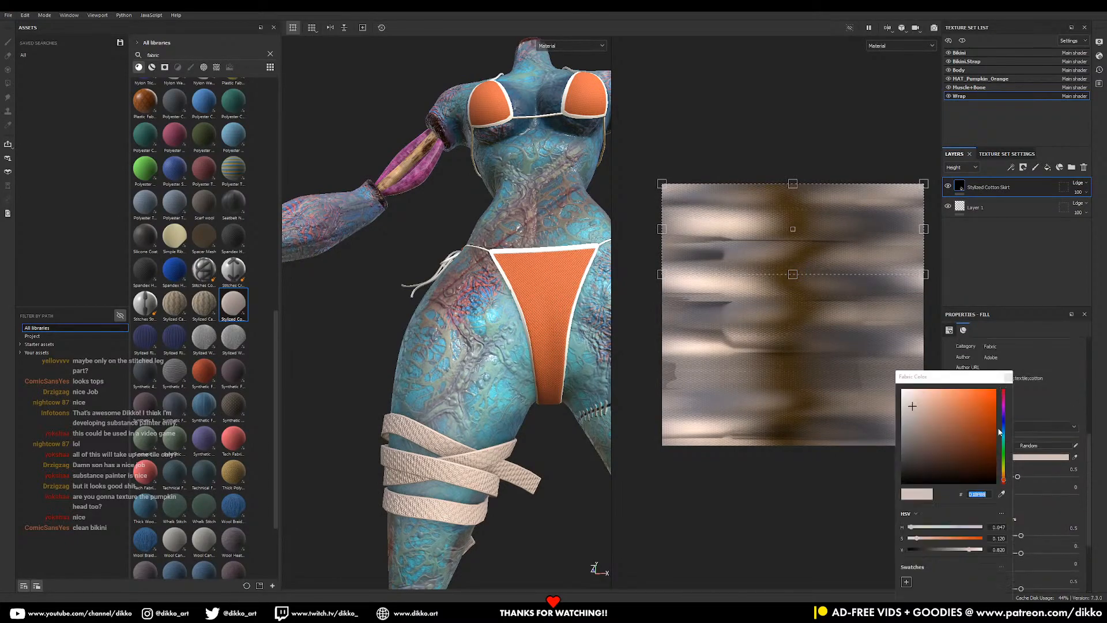
{"action": "left_click_drag", "start_coordinate": [917, 398], "coordinate": [842, 363]}
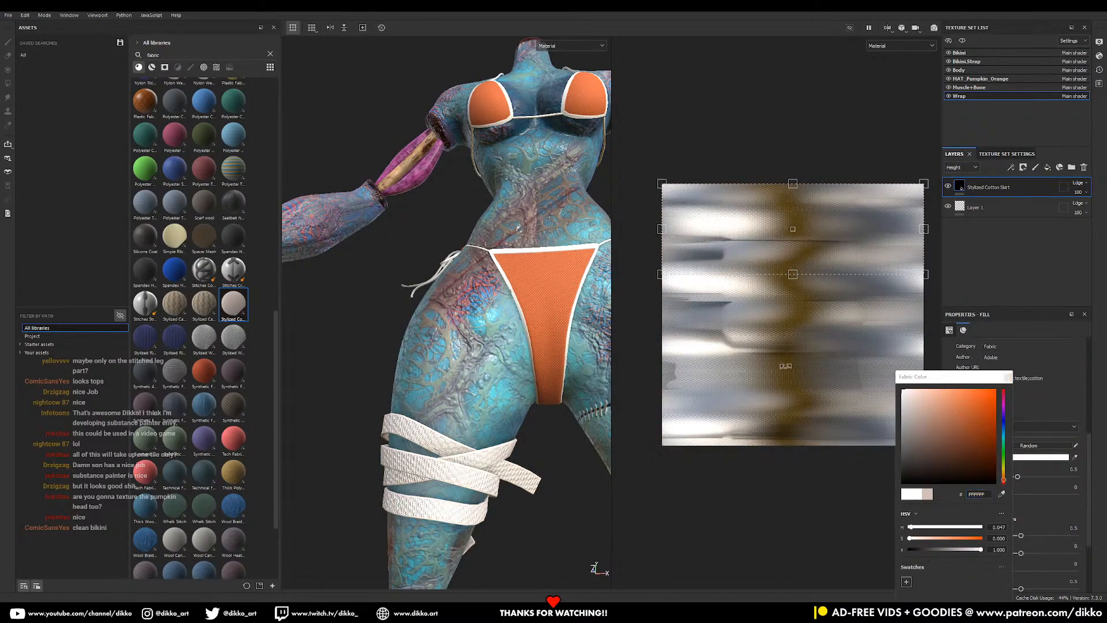
{"action": "scroll", "coordinate": [476, 407], "scroll_direction": "down", "scroll_amount": 5}
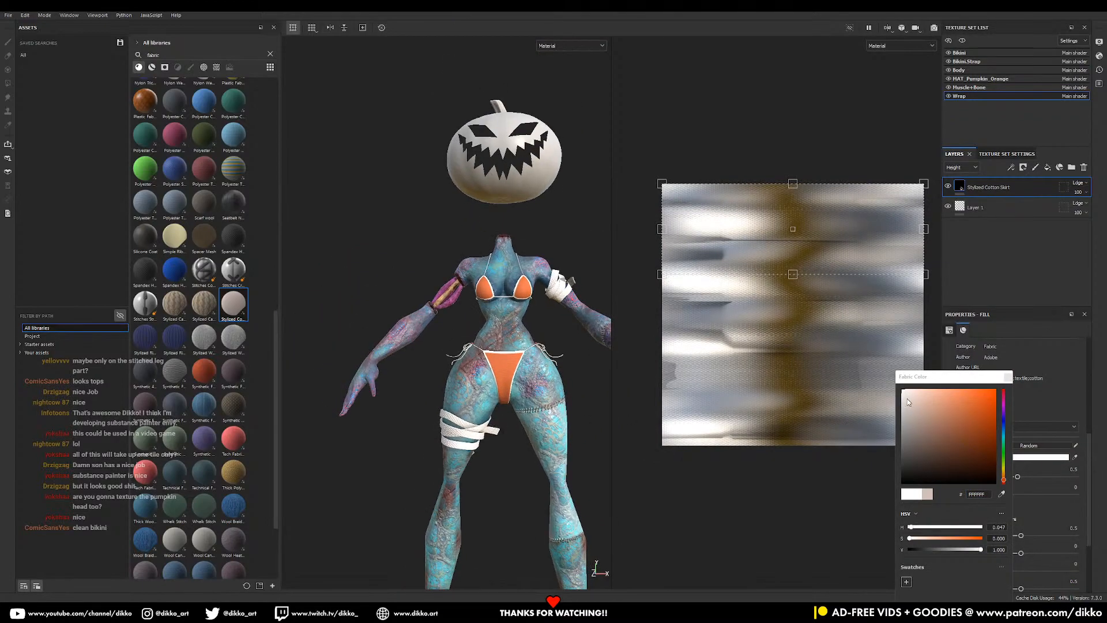
- Orbit the model to inspect the white leg wraps, then bring up the browser's asset library
{"action": "middle_click_drag", "start_coordinate": [448, 426], "coordinate": [444, 319]}
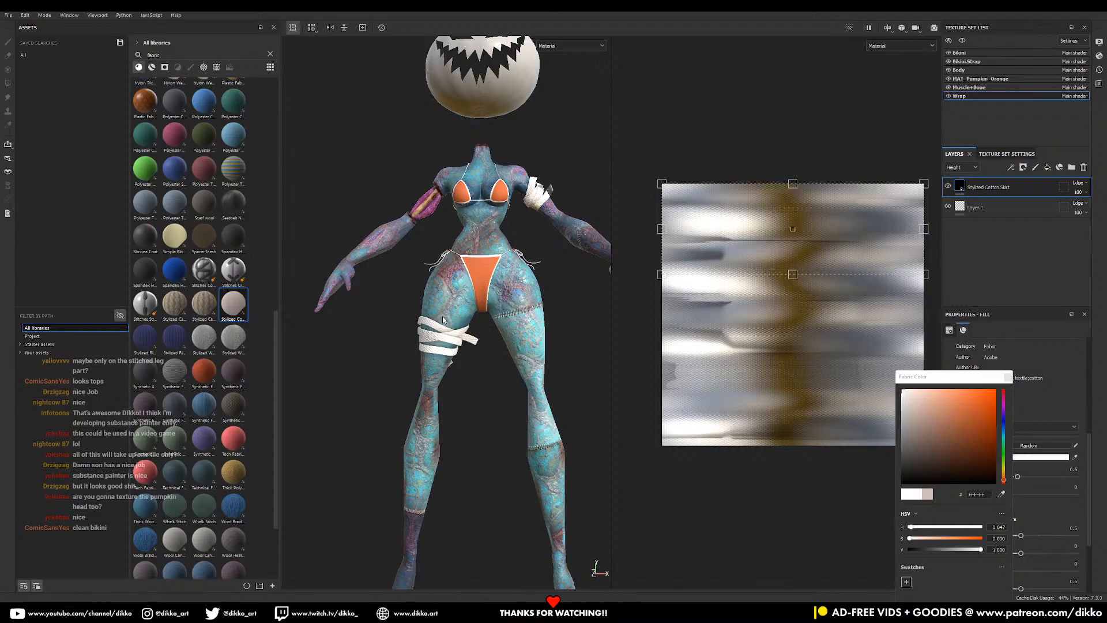
{"action": "mouse_move", "coordinate": [460, 370]}
{"action": "left_mouse_down", "text": "alt"}
{"action": "mouse_move", "coordinate": [574, 383]}
{"action": "mouse_move", "coordinate": [469, 372]}
{"action": "left_mouse_up", "text": "alt"}
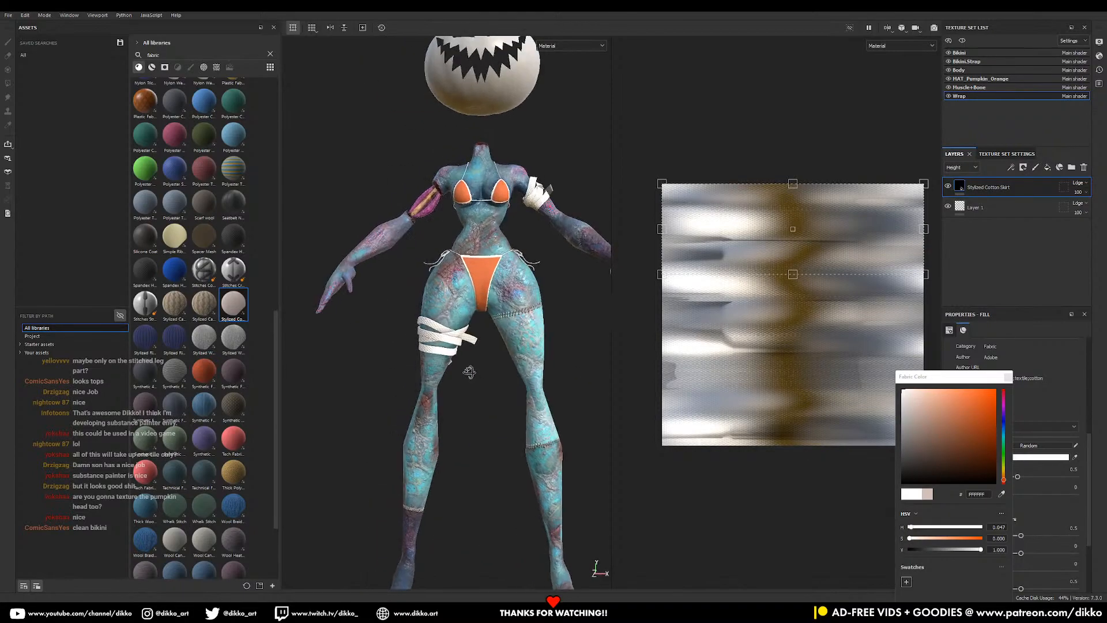
{"action": "middle_click_drag", "start_coordinate": [526, 377], "coordinate": [504, 431], "text": "alt"}
{"action": "mouse_move", "coordinate": [484, 424]}
{"action": "left_mouse_down", "text": "alt"}
{"action": "mouse_move", "coordinate": [467, 400]}
{"action": "mouse_move", "coordinate": [421, 402]}
{"action": "mouse_move", "coordinate": [478, 406]}
{"action": "left_mouse_up", "text": "alt"}
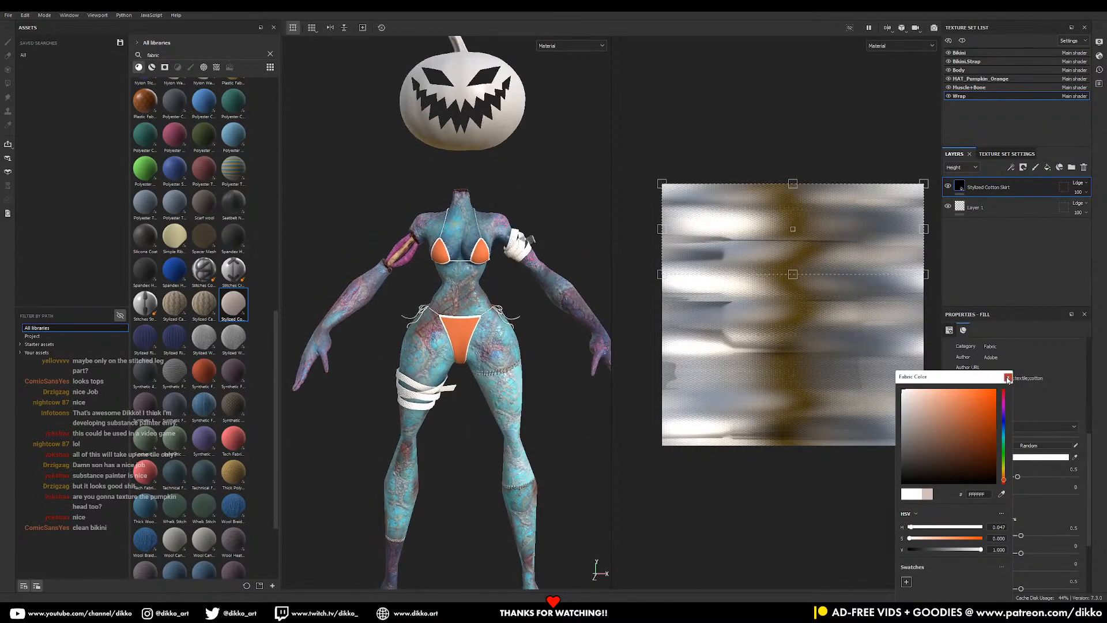
{"action": "middle_click_drag", "start_coordinate": [496, 429], "coordinate": [506, 369], "text": "alt"}
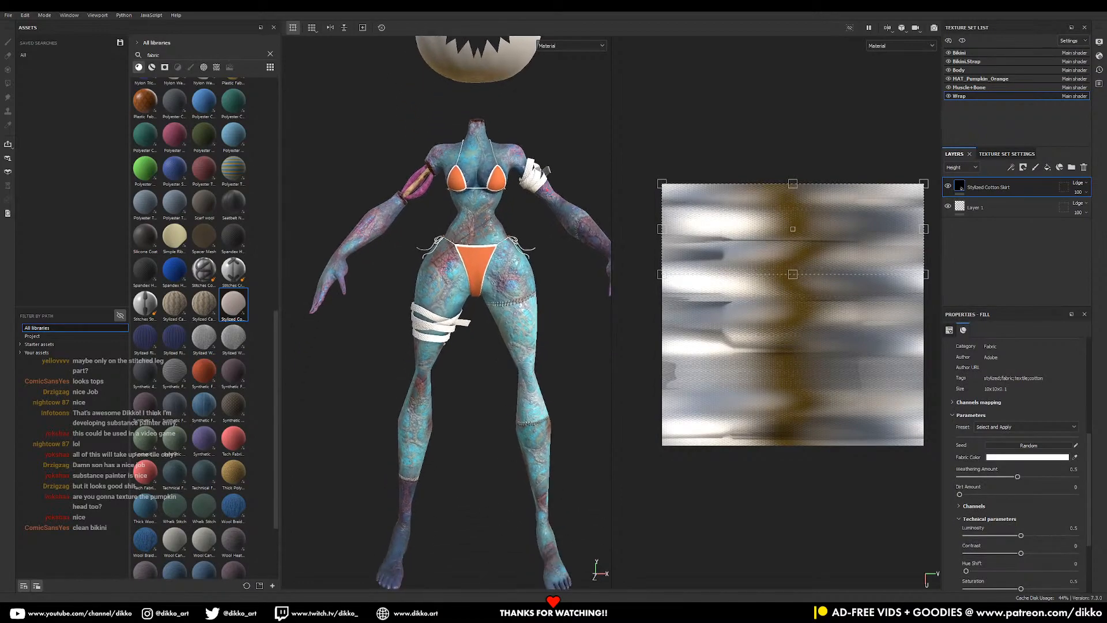
{"action": "left_click", "coordinate": [423, 582]}
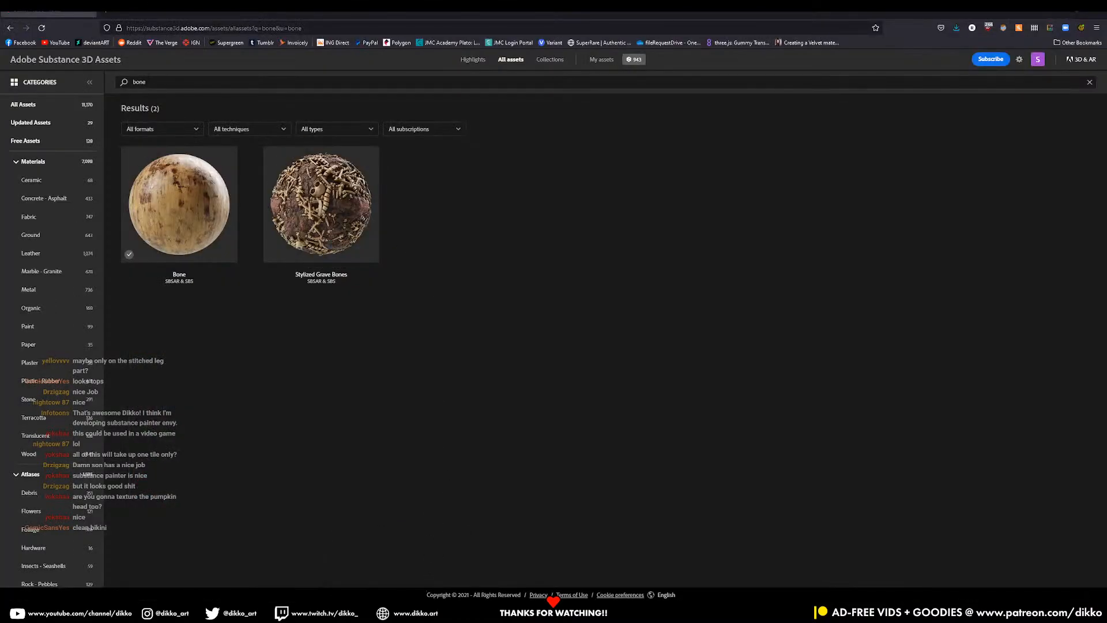
- Search the Substance 3D Assets library for 'bandaid', then 'palster'
{"action": "left_click_drag", "start_coordinate": [160, 83], "coordinate": [93, 93]}
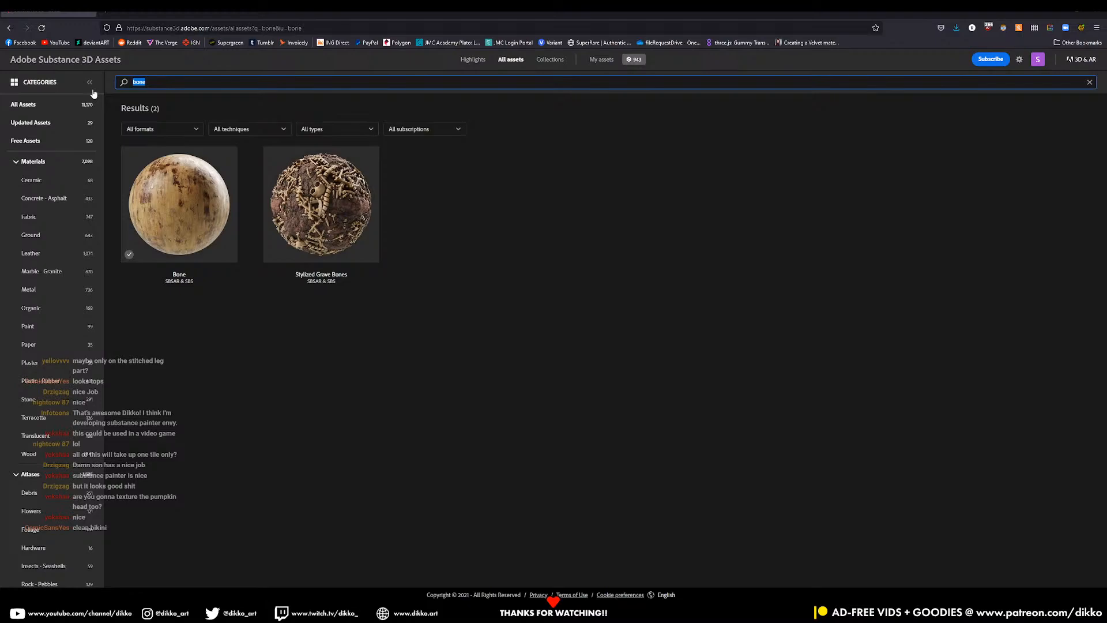
{"action": "type", "text": "bandaid"}
{"action": "key", "text": "Return"}
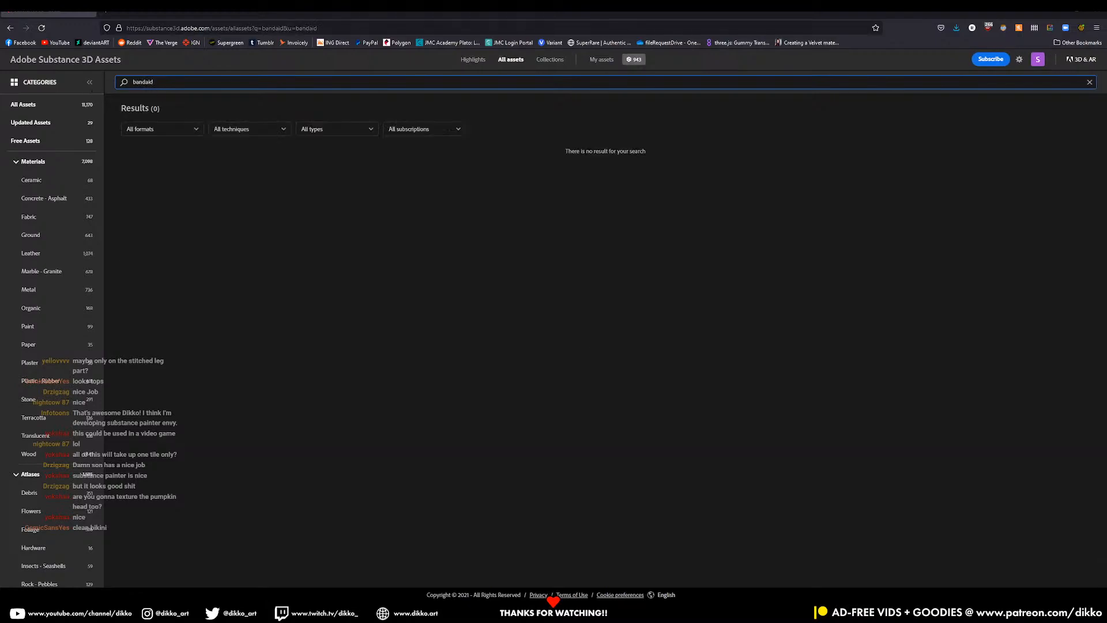
{"action": "double_click", "coordinate": [152, 82]}
{"action": "type", "text": "palster"}
{"action": "key", "text": "Return"}
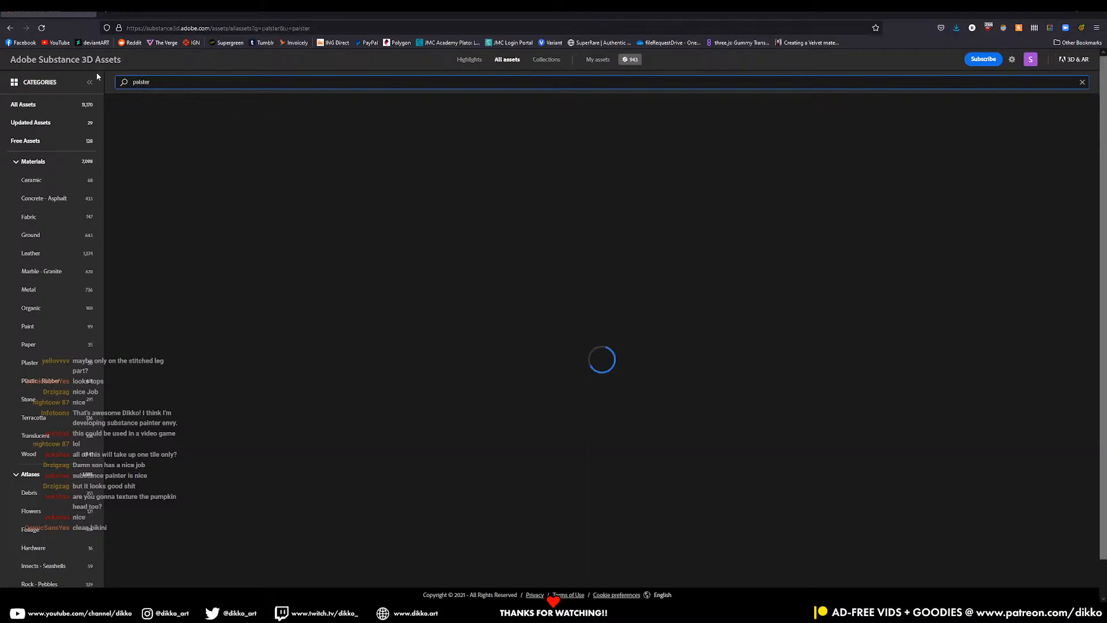
- Search 'bandaid' again, find nothing, and return to Painter
{"action": "left_click_drag", "start_coordinate": [148, 83], "coordinate": [55, 81]}
{"action": "type", "text": "la"}
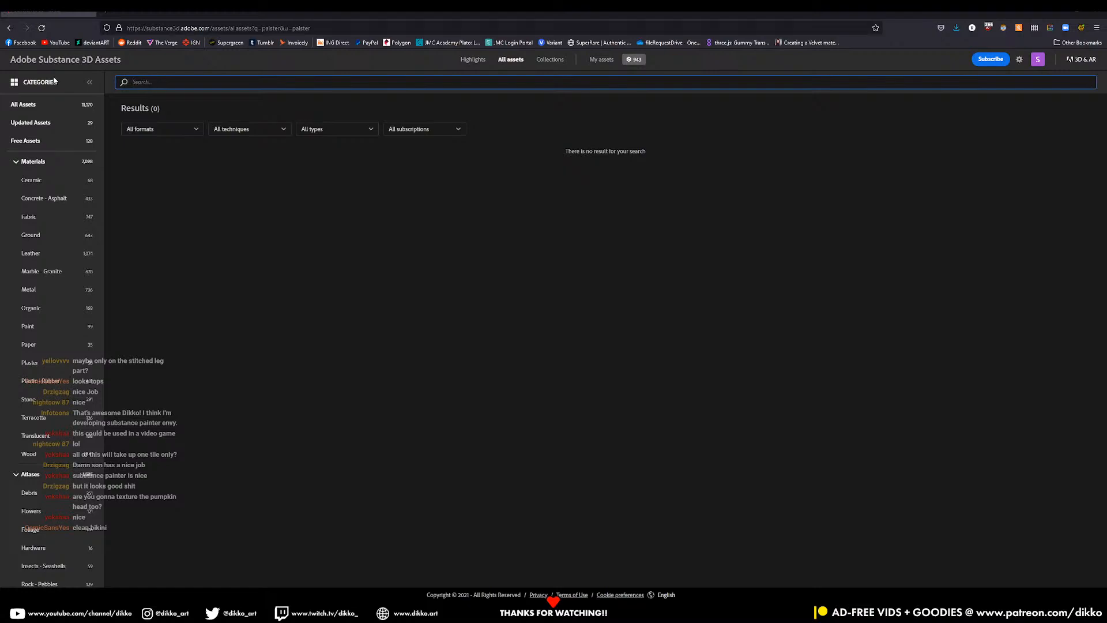
{"action": "type", "text": "d"}
{"action": "key", "text": "Return"}
{"action": "left_click", "coordinate": [1057, 14]}
{"action": "left_click_drag", "start_coordinate": [548, 281], "coordinate": [537, 273], "text": "alt"}
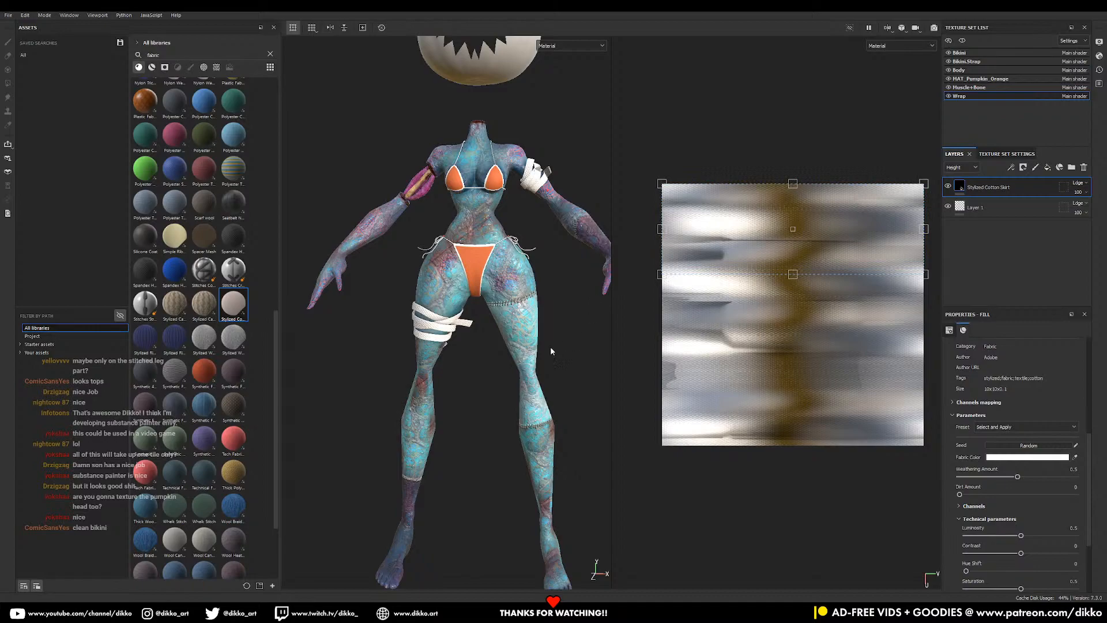
- On the Body texture set, add a new fill layer with a black mask
{"action": "left_click_drag", "start_coordinate": [448, 360], "coordinate": [463, 339], "text": "alt"}
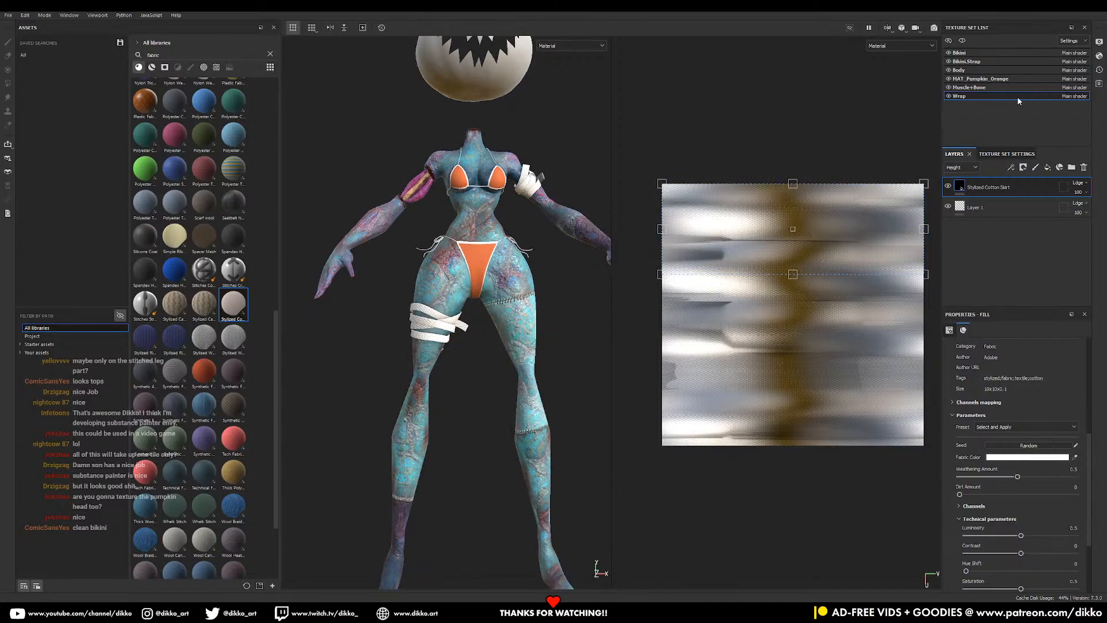
{"action": "left_click", "coordinate": [959, 70]}
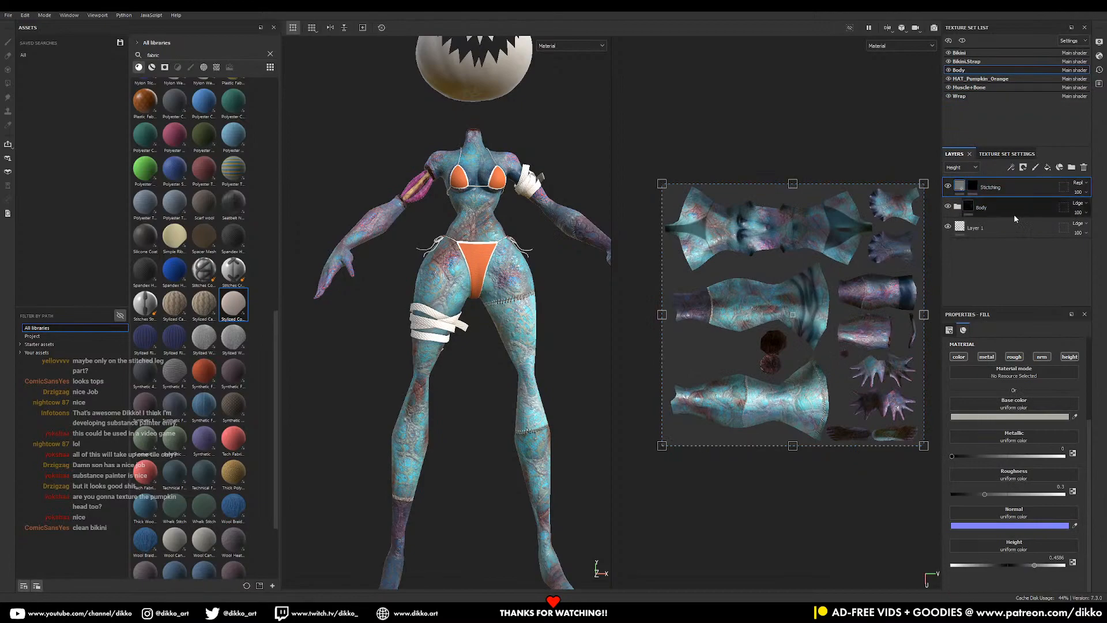
{"action": "left_click", "coordinate": [1059, 167]}
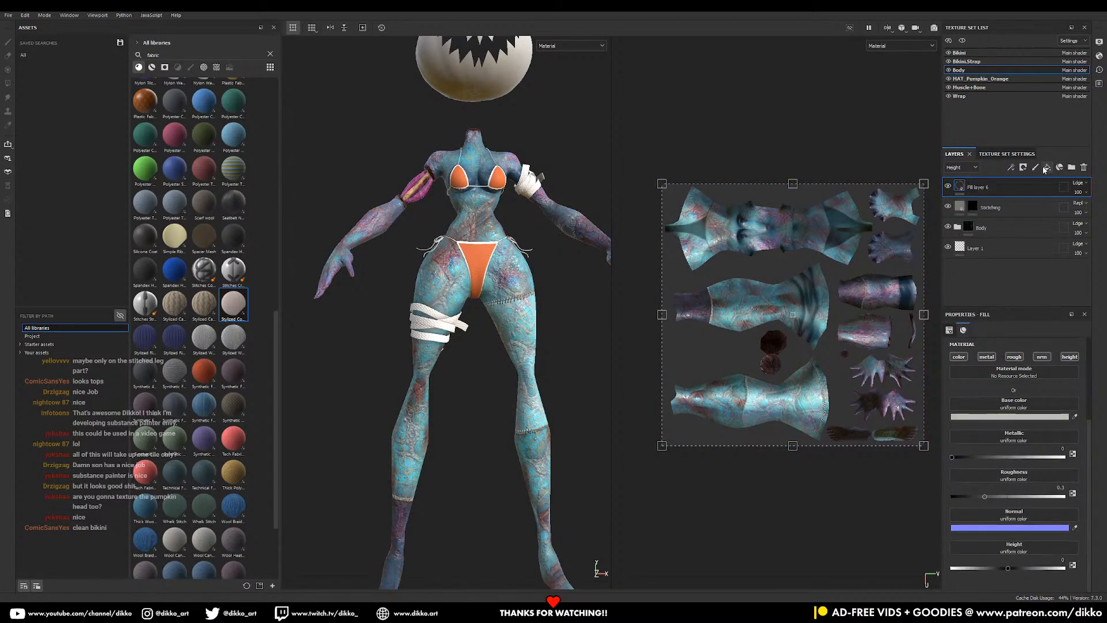
{"action": "right_click", "coordinate": [1016, 185]}
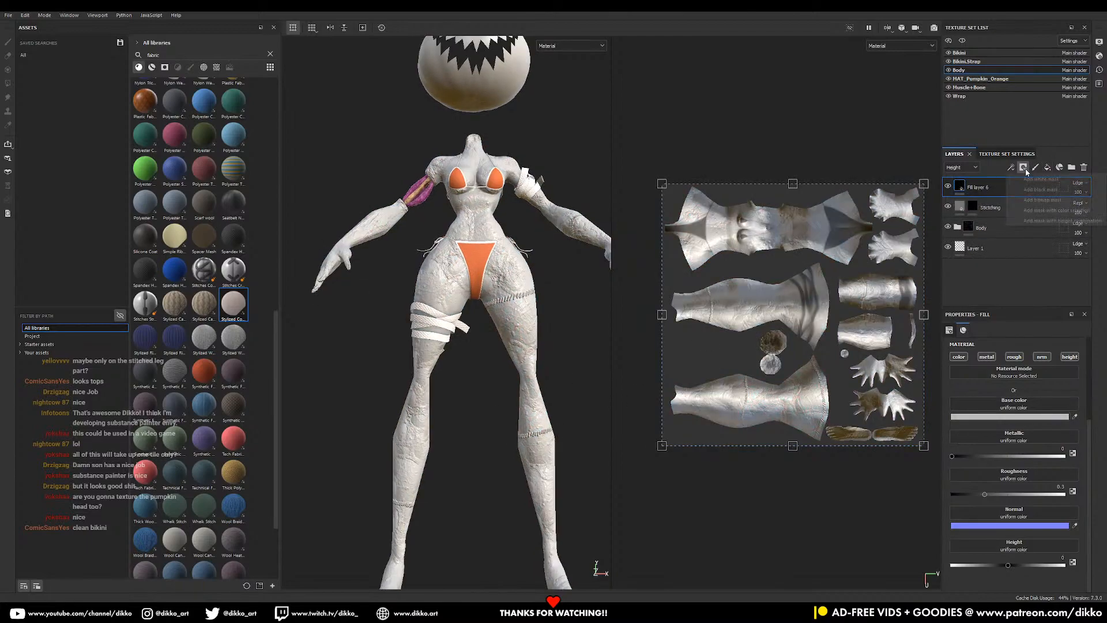
{"action": "left_click", "coordinate": [1038, 193]}
- Frame the stitched thigh and choose the Basic Hard brush from the asset library
{"action": "left_click_drag", "start_coordinate": [430, 393], "coordinate": [431, 378], "text": "alt"}
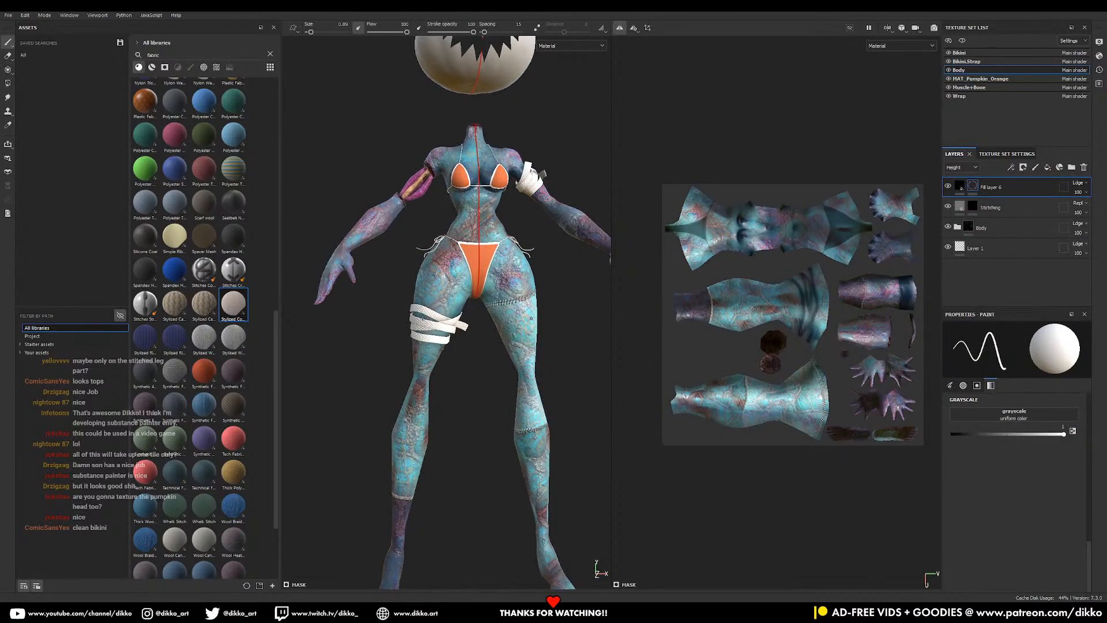
{"action": "right_click_drag", "start_coordinate": [431, 378], "coordinate": [513, 346], "text": "alt"}
{"action": "middle_click_drag", "start_coordinate": [514, 346], "coordinate": [404, 329], "text": "alt"}
{"action": "left_click_drag", "start_coordinate": [467, 317], "coordinate": [436, 307], "text": "alt"}
{"action": "middle_click_drag", "start_coordinate": [440, 194], "coordinate": [448, 261], "text": "alt"}
{"action": "right_click_drag", "start_coordinate": [448, 261], "coordinate": [489, 347], "text": "alt"}
{"action": "left_click", "coordinate": [960, 187]}
{"action": "left_click", "coordinate": [973, 188]}
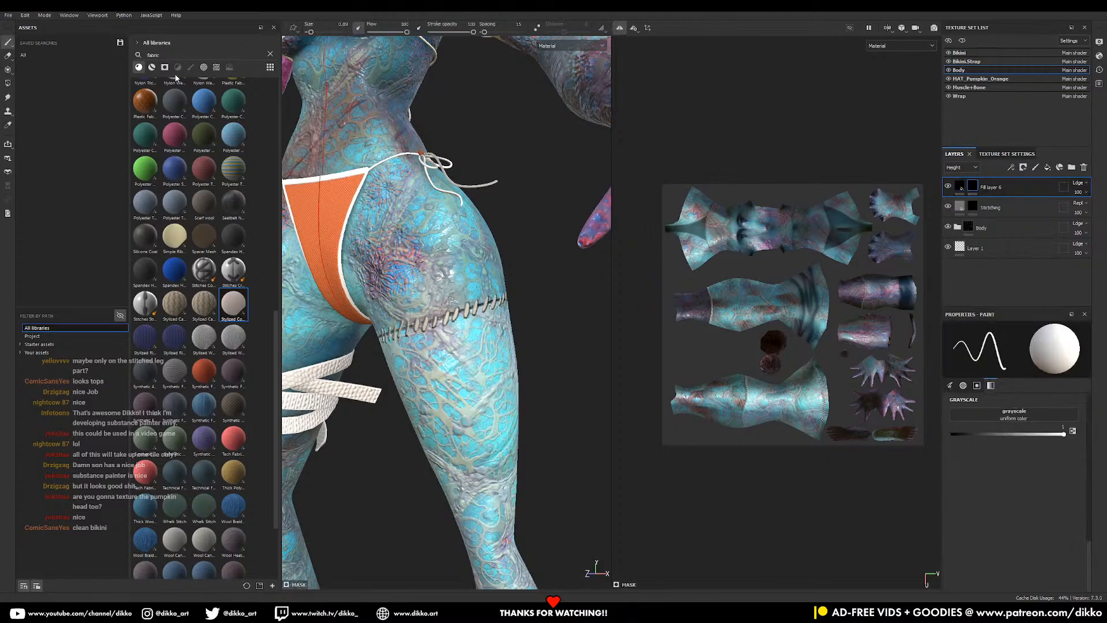
{"action": "left_click", "coordinate": [270, 54]}
{"action": "left_click", "coordinate": [191, 67]}
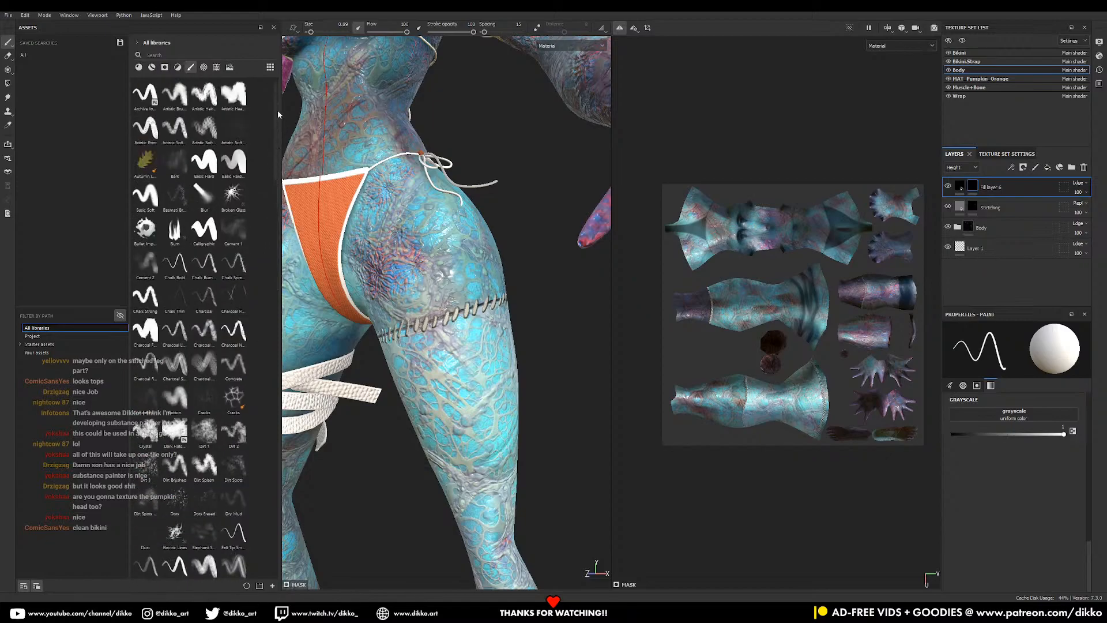
{"action": "left_click", "coordinate": [204, 160]}
- Shrink the brush to about 2.6 and paint a white oval patch above the thigh stitching
{"action": "right_click", "coordinate": [459, 306]}
{"action": "right_click_drag", "start_coordinate": [459, 306], "coordinate": [439, 306]}
{"action": "mouse_move", "coordinate": [452, 308]}
{"action": "left_mouse_down"}
{"action": "mouse_move", "coordinate": [453, 296]}
{"action": "mouse_move", "coordinate": [451, 308]}
{"action": "left_mouse_up"}
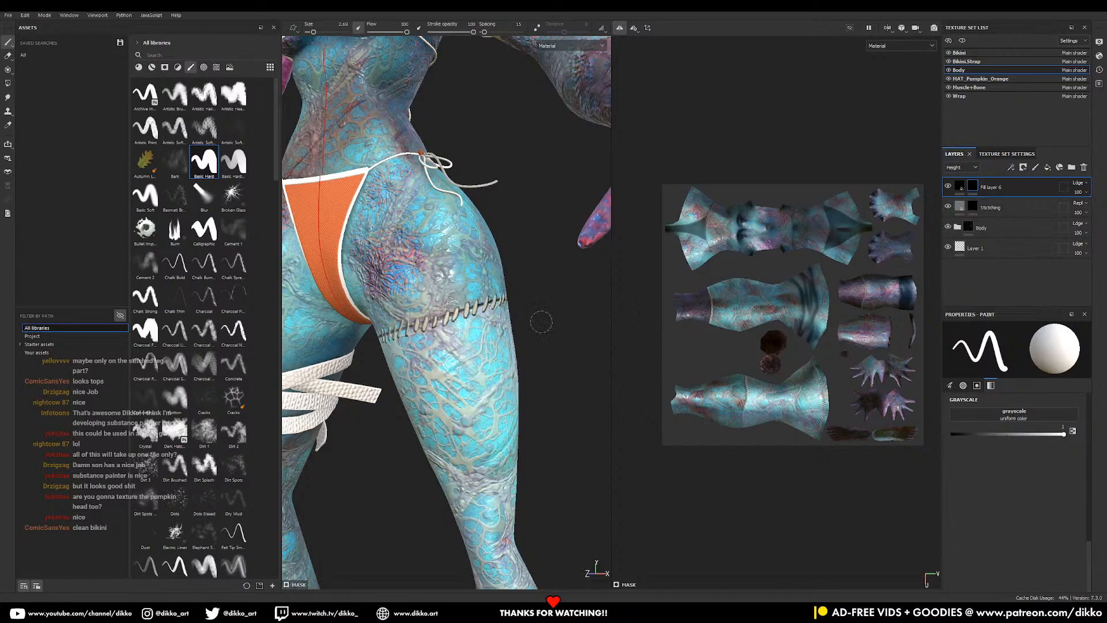
{"action": "mouse_move", "coordinate": [448, 306]}
{"action": "left_mouse_down"}
{"action": "mouse_move", "coordinate": [446, 334]}
{"action": "mouse_move", "coordinate": [452, 284]}
{"action": "mouse_move", "coordinate": [448, 352]}
{"action": "mouse_move", "coordinate": [455, 286]}
{"action": "left_mouse_up"}
- Set the fill layer's Height and Normal blend modes to Replace
{"action": "left_click", "coordinate": [961, 186]}
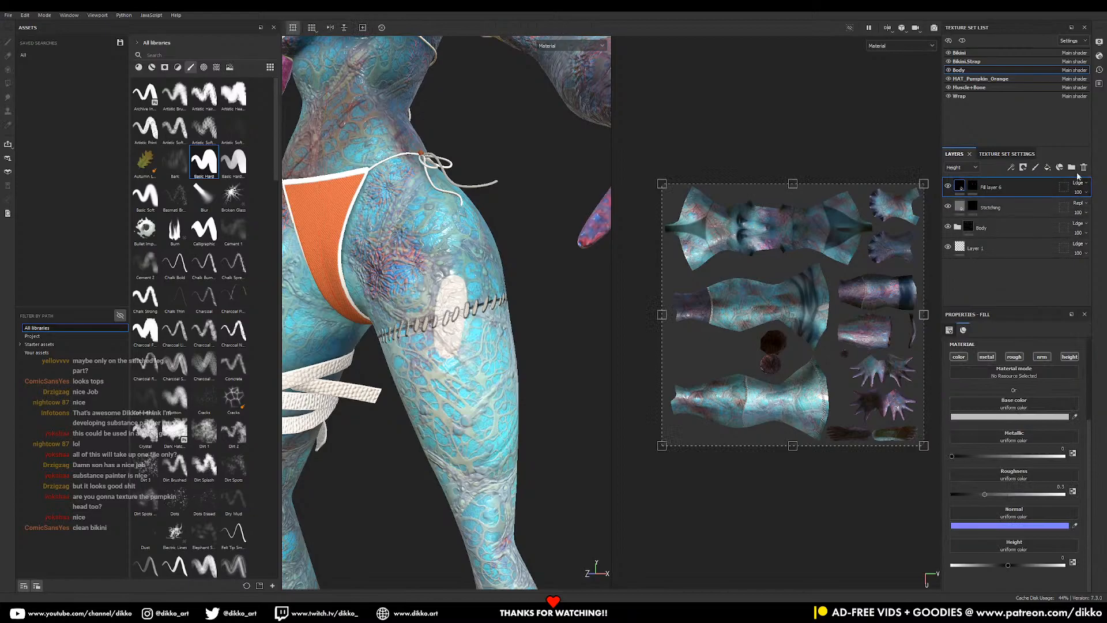
{"action": "left_click", "coordinate": [1082, 183]}
{"action": "left_click", "coordinate": [1071, 209]}
{"action": "left_click", "coordinate": [967, 176]}
{"action": "left_click", "coordinate": [1080, 183]}
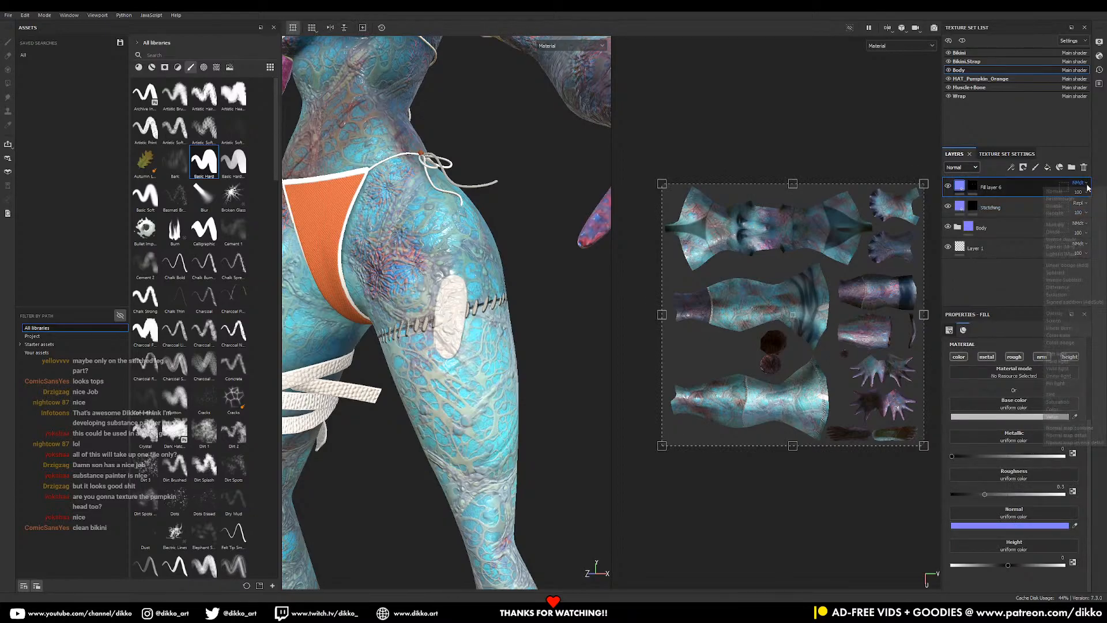
{"action": "left_click", "coordinate": [1076, 213]}
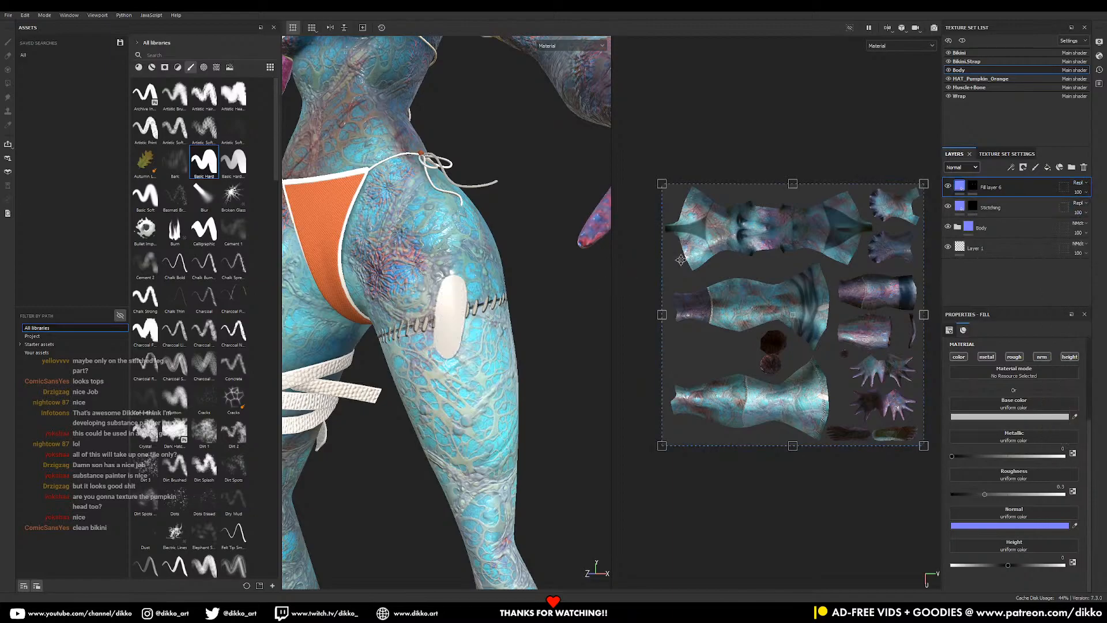
{"action": "key", "text": "1"}
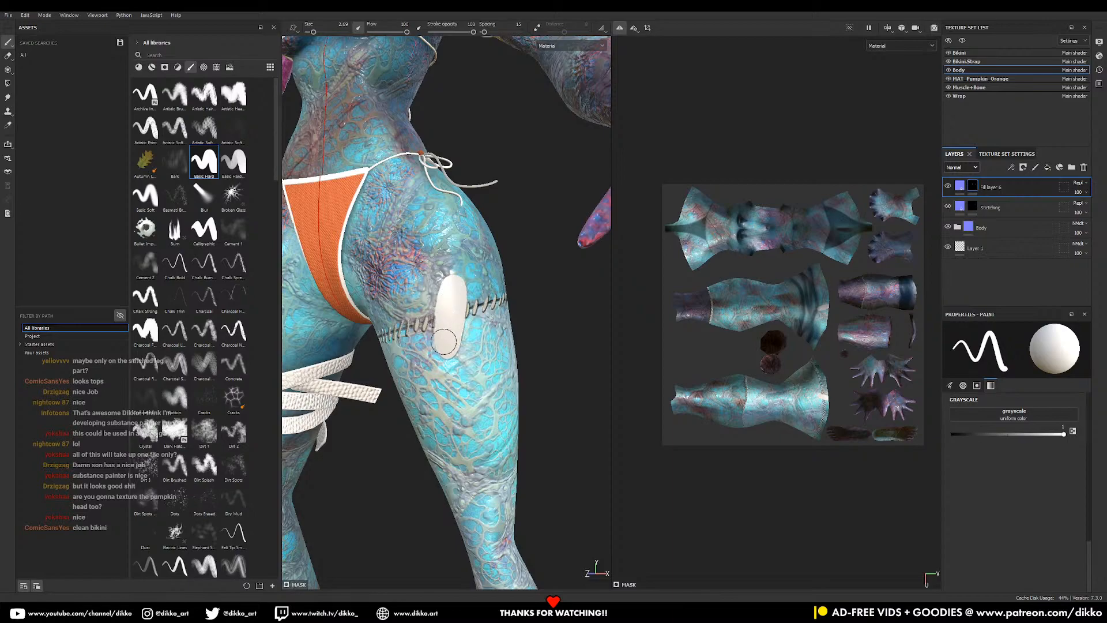
- Set the patch's base colour to a salmon-orange plaster tone (874738)
{"action": "left_click", "coordinate": [961, 186]}
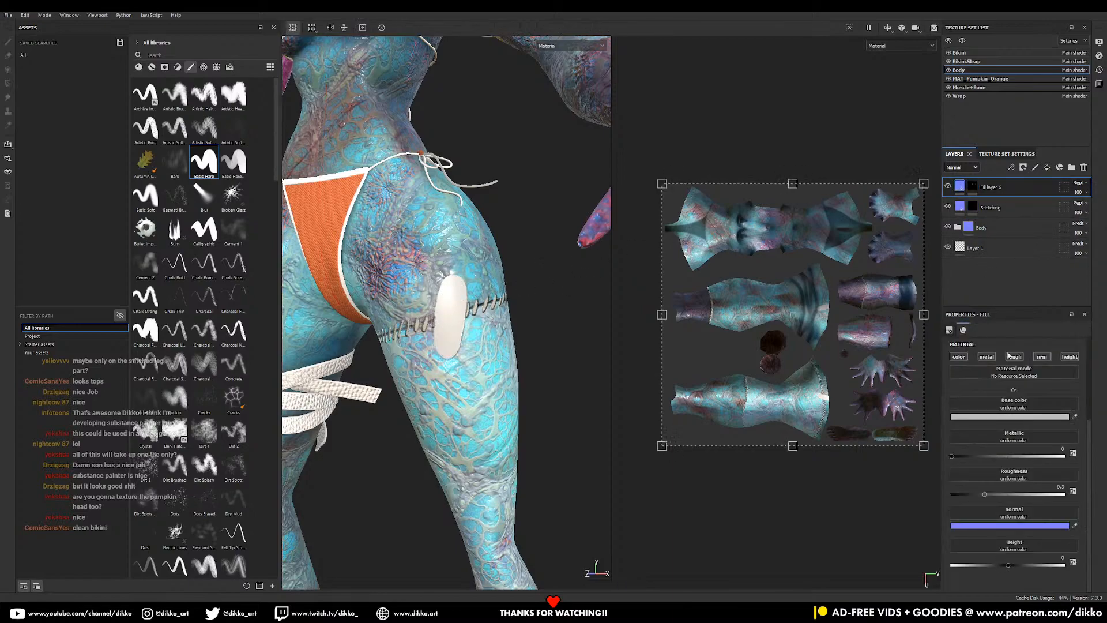
{"action": "left_click", "coordinate": [1030, 417]}
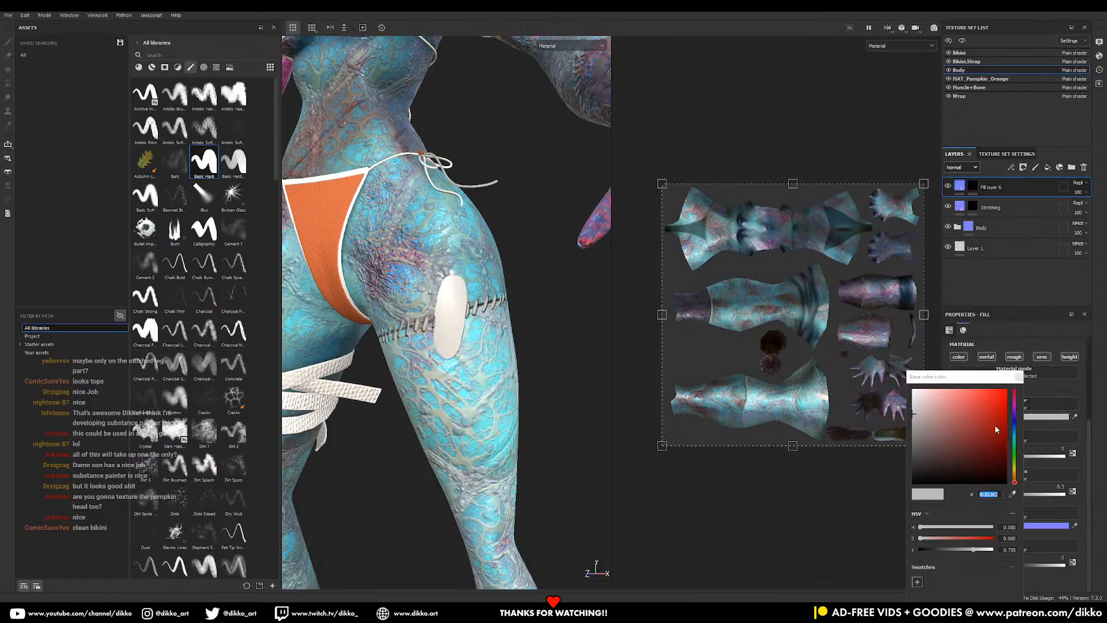
{"action": "left_click", "coordinate": [922, 456]}
{"action": "left_click", "coordinate": [1016, 474]}
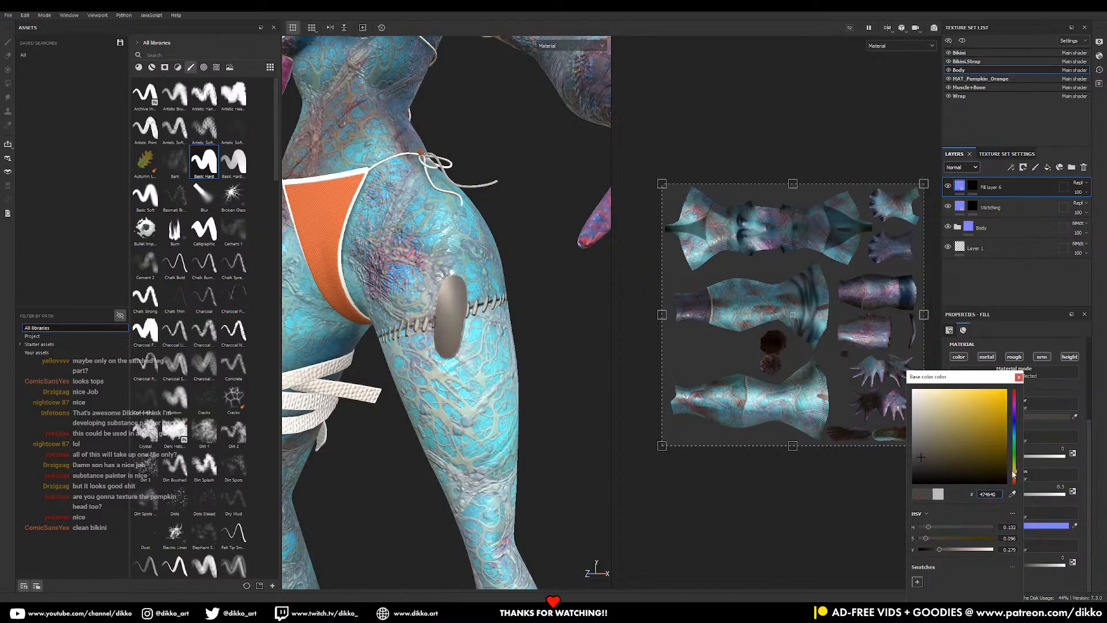
{"action": "left_click", "coordinate": [932, 423]}
{"action": "left_click", "coordinate": [935, 432]}
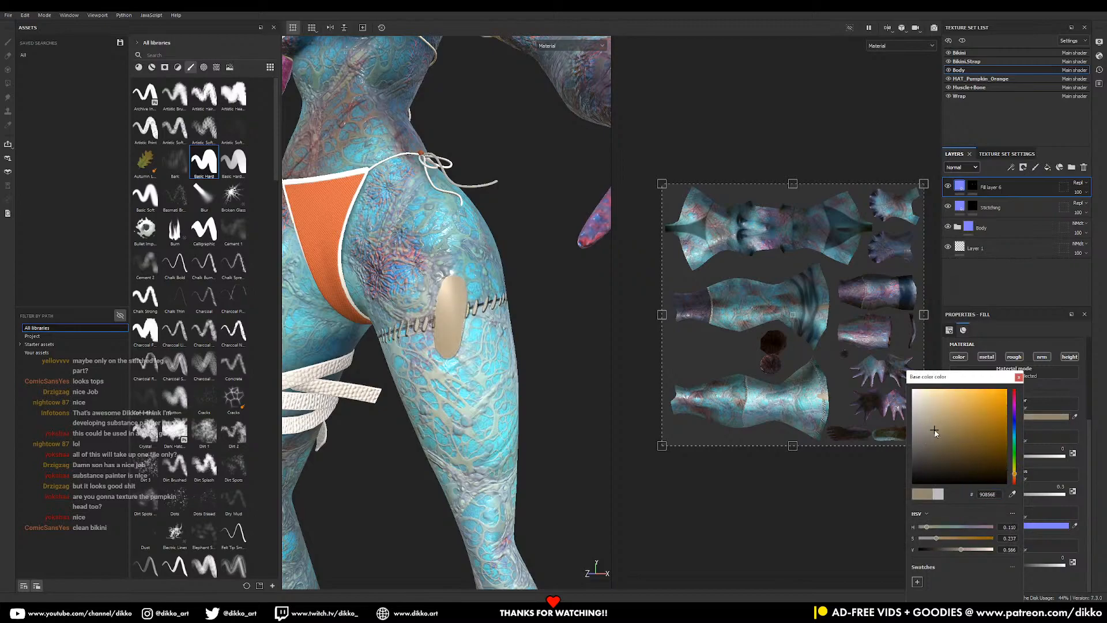
{"action": "left_click", "coordinate": [940, 416]}
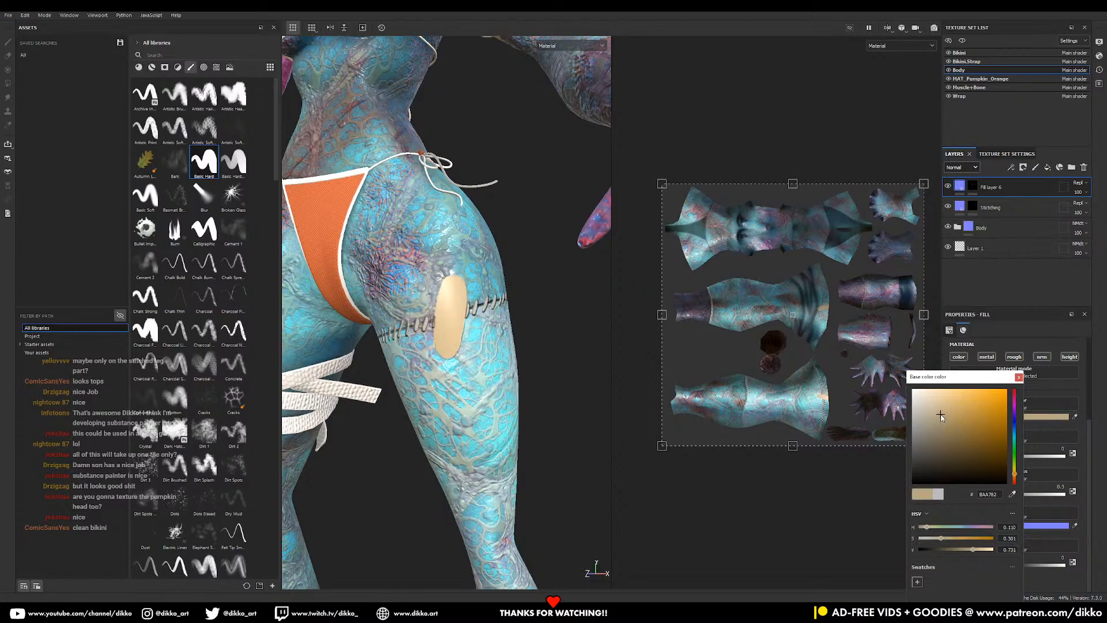
{"action": "left_click", "coordinate": [1000, 345]}
{"action": "left_click_drag", "start_coordinate": [1015, 472], "coordinate": [1015, 481]}
{"action": "mouse_move", "coordinate": [949, 414]}
{"action": "left_mouse_down"}
{"action": "mouse_move", "coordinate": [960, 402]}
{"action": "mouse_move", "coordinate": [968, 432]}
{"action": "left_mouse_up"}
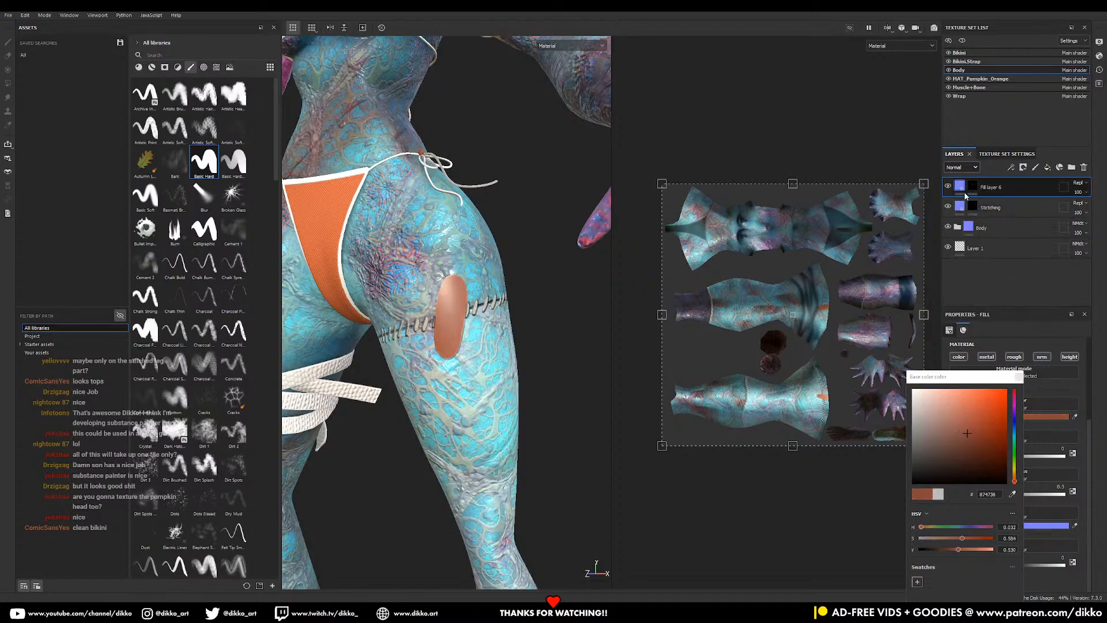
- Raise the patch roughness to about 0.46 and show materials in the asset library
{"action": "left_click", "coordinate": [966, 167]}
{"action": "left_click", "coordinate": [966, 179]}
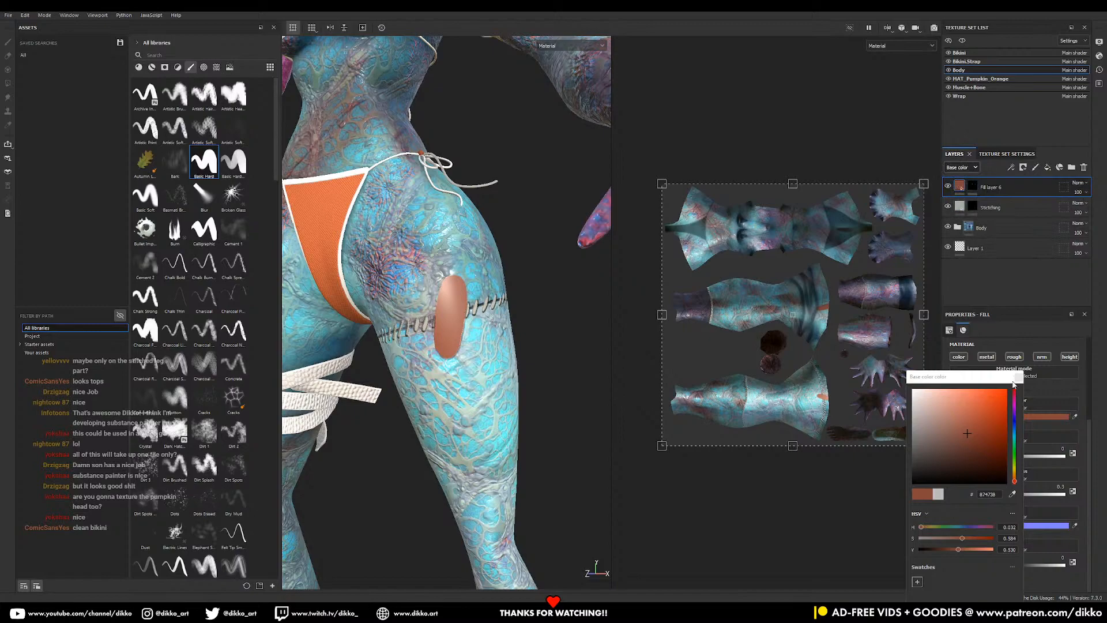
{"action": "left_click", "coordinate": [1018, 378]}
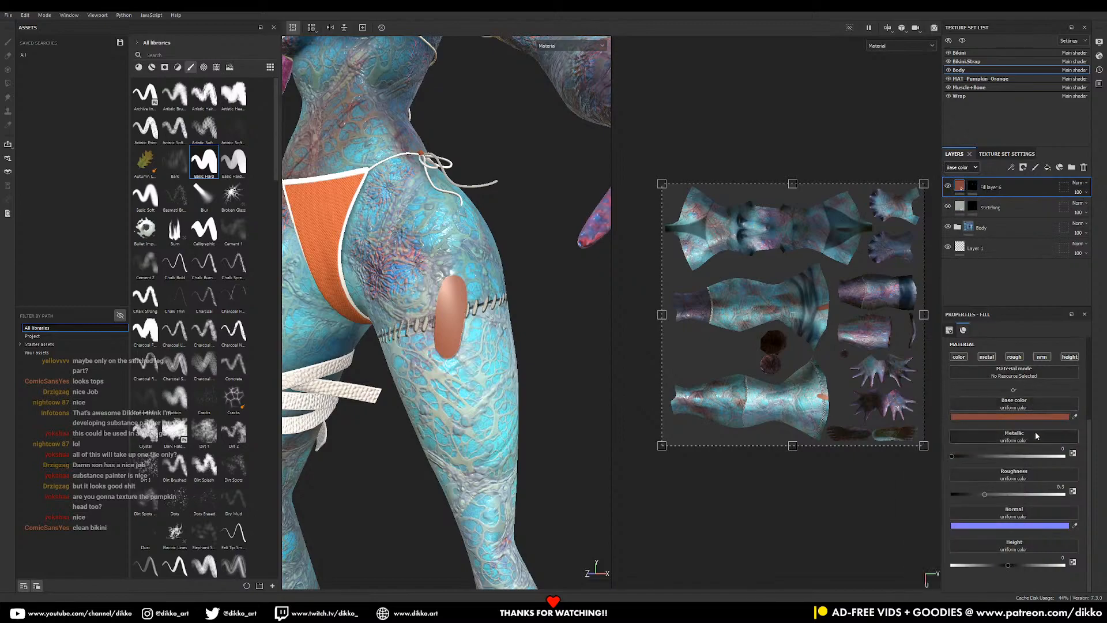
{"action": "left_click_drag", "start_coordinate": [991, 495], "coordinate": [1008, 493]}
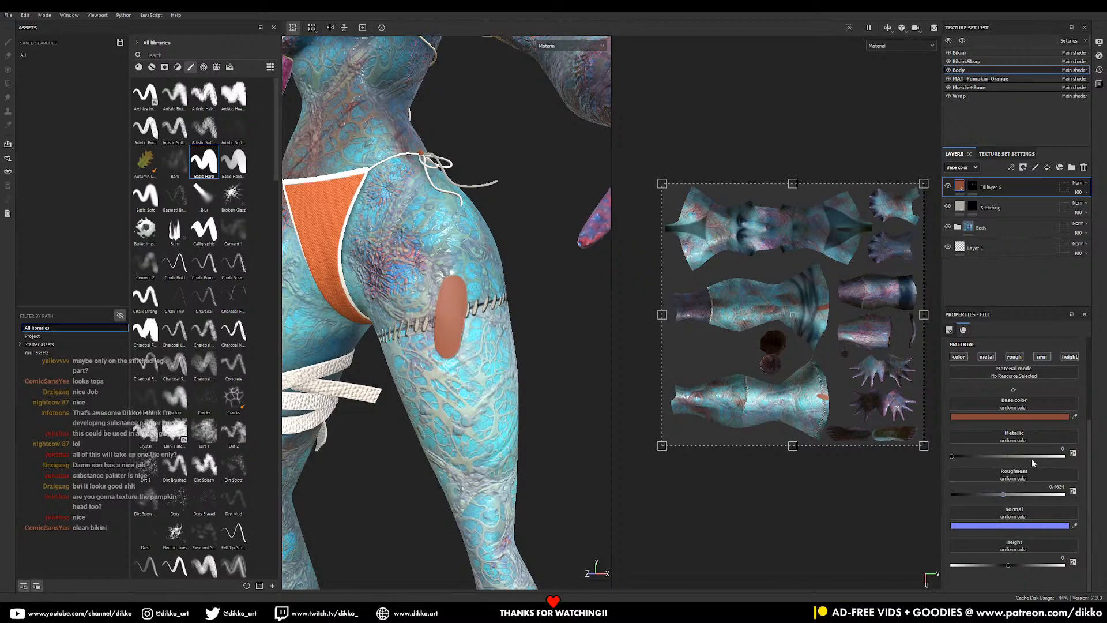
{"action": "left_click", "coordinate": [139, 67]}
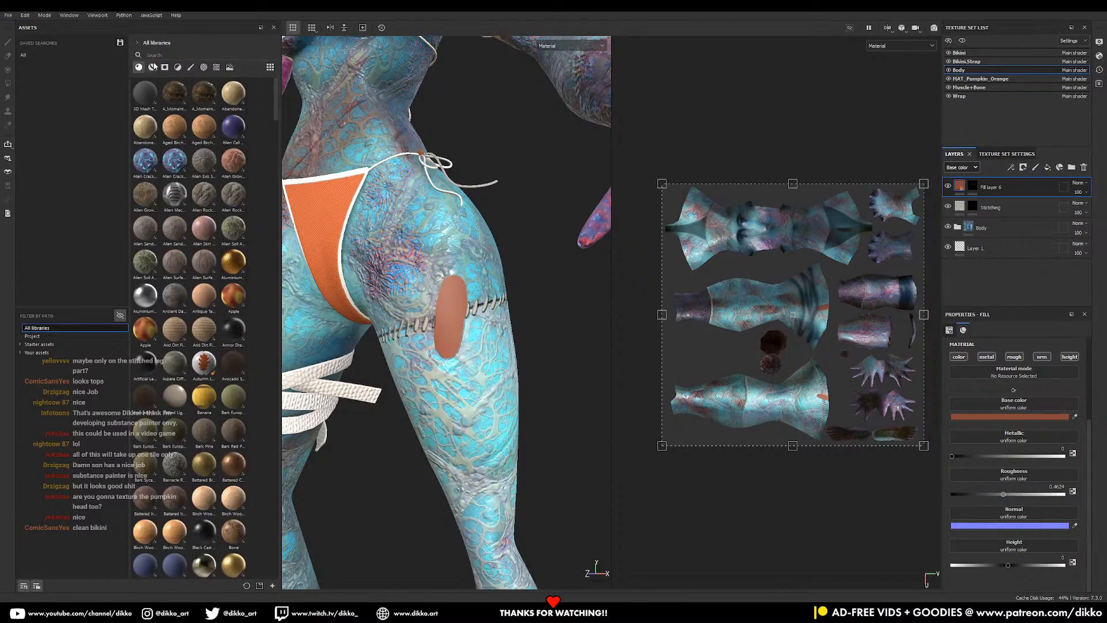
{"action": "key", "text": "f"}
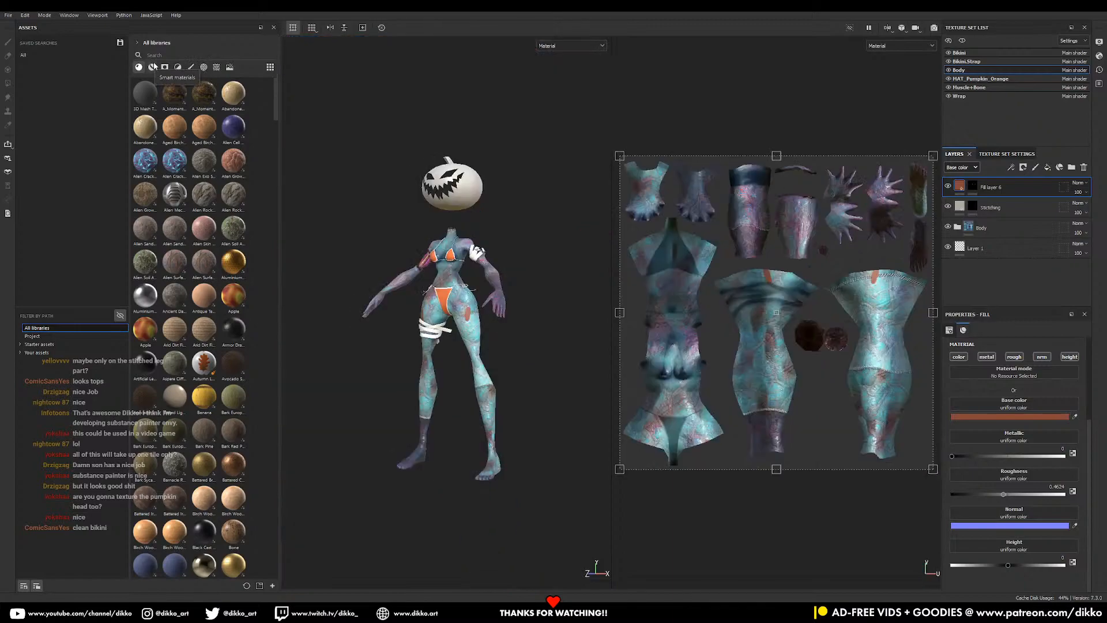
- Search assets for 'fabr' and apply Polyester Honeycomb Mesh Front to Fill layer 6
{"action": "left_click", "coordinate": [148, 56]}
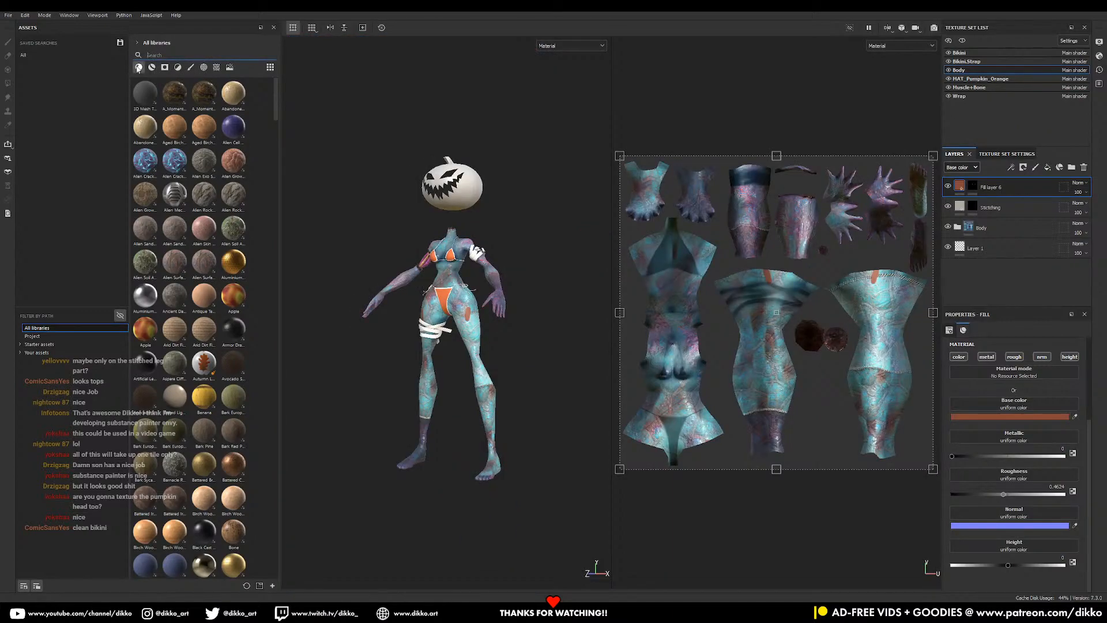
{"action": "type", "text": "fabric"}
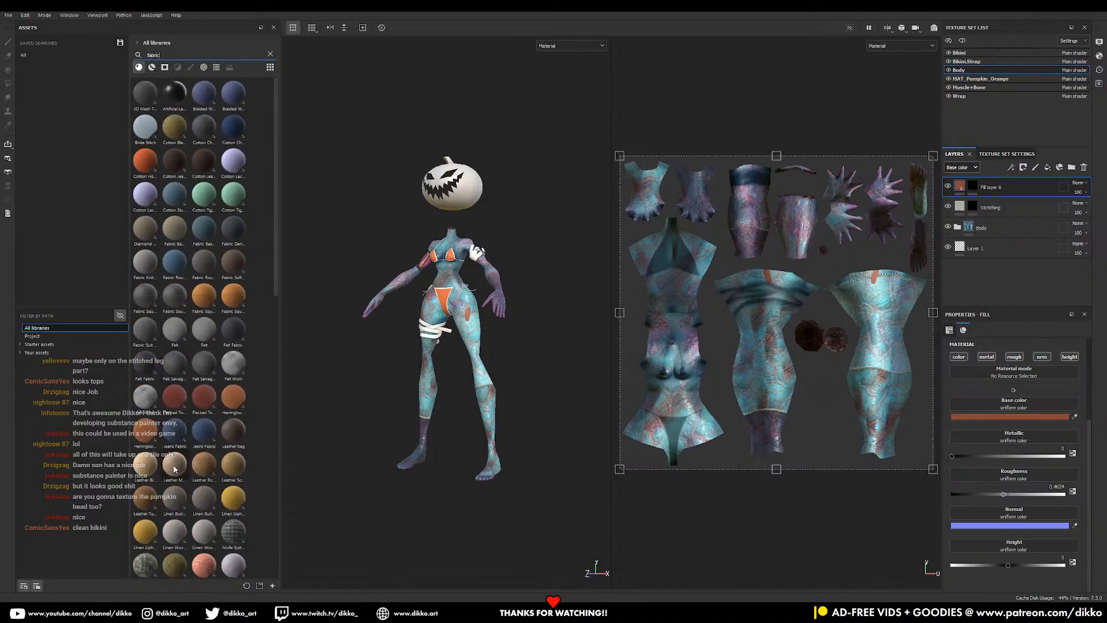
{"action": "scroll", "coordinate": [179, 388], "scroll_direction": "down", "scroll_amount": 5}
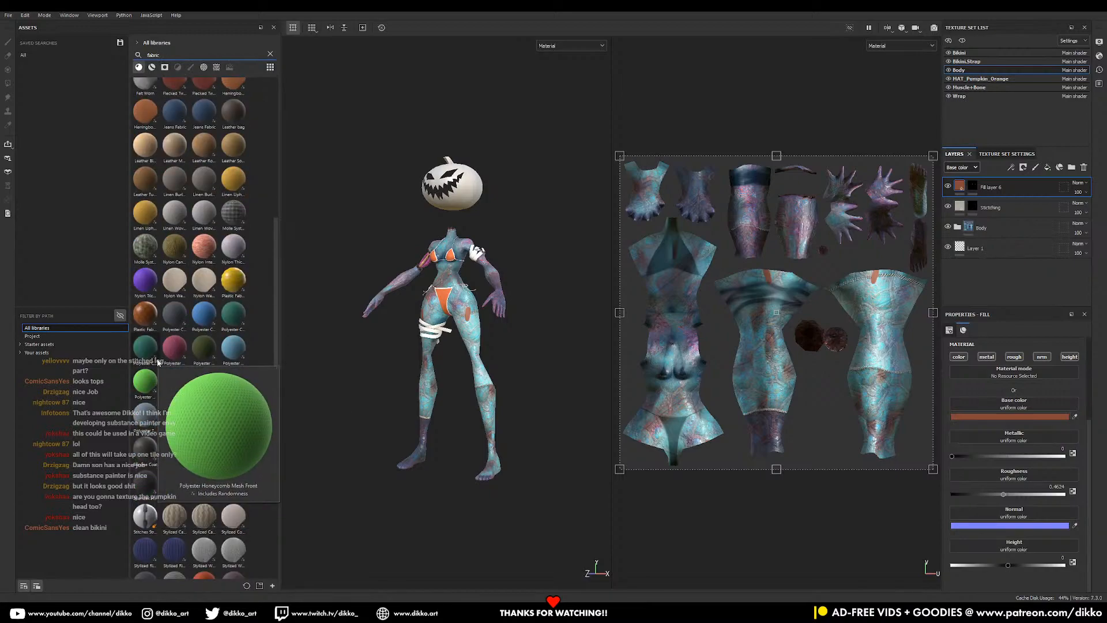
{"action": "left_click", "coordinate": [151, 393]}
{"action": "scroll", "coordinate": [486, 316], "scroll_direction": "up", "scroll_amount": 8}
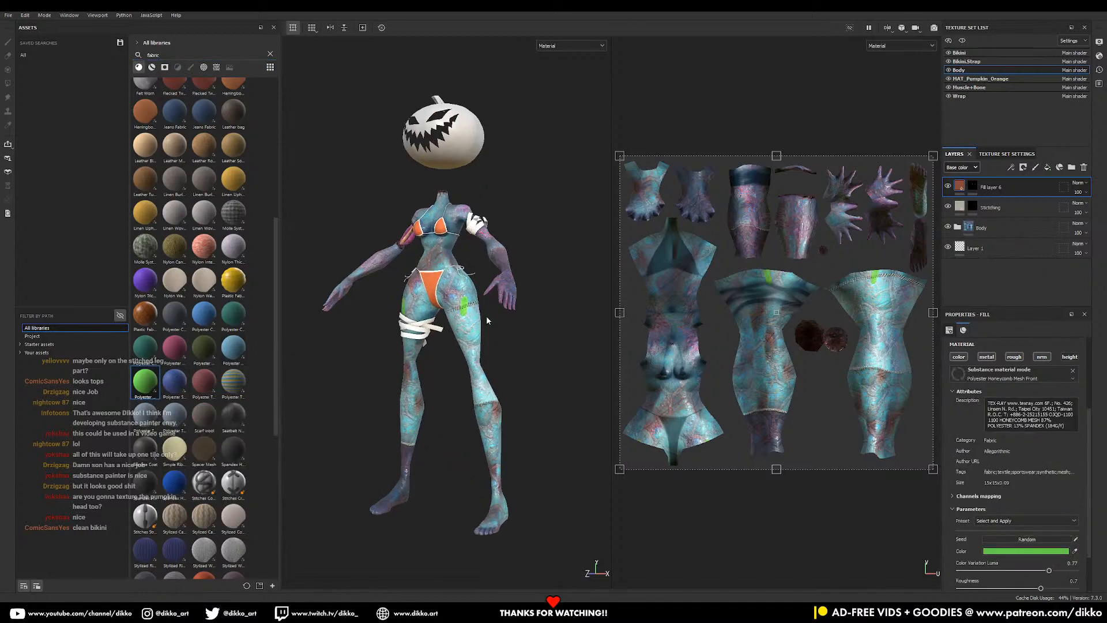
{"action": "scroll", "coordinate": [470, 294], "scroll_direction": "up", "scroll_amount": 5}
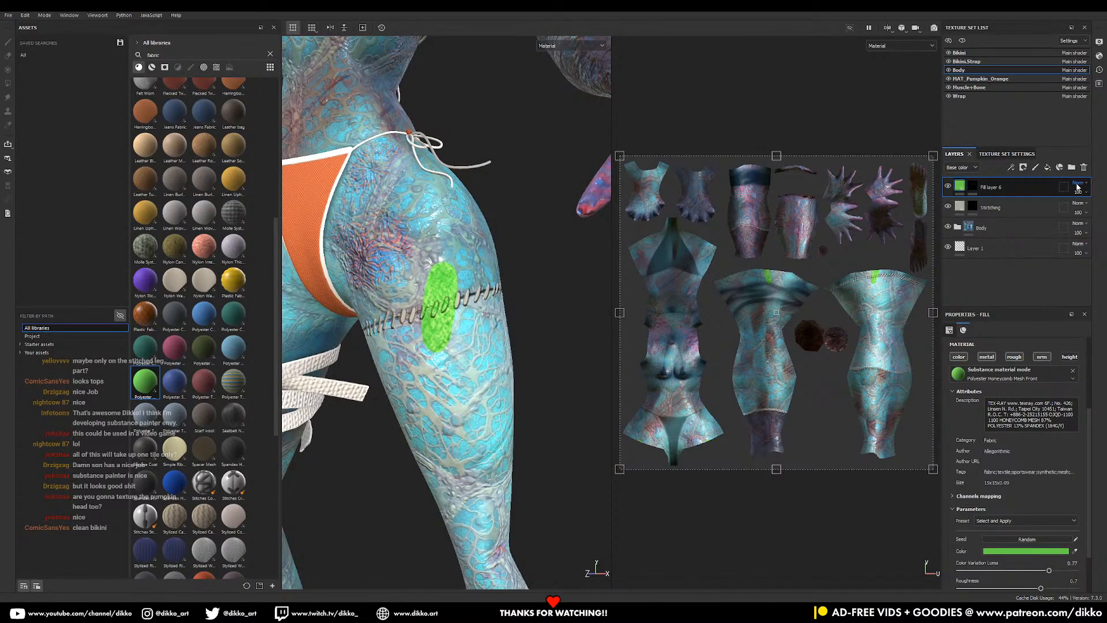
- Check the fill layer's Normal and Height channel blend modes
{"action": "left_click", "coordinate": [969, 168]}
{"action": "left_click", "coordinate": [967, 204]}
{"action": "left_click", "coordinate": [1087, 185]}
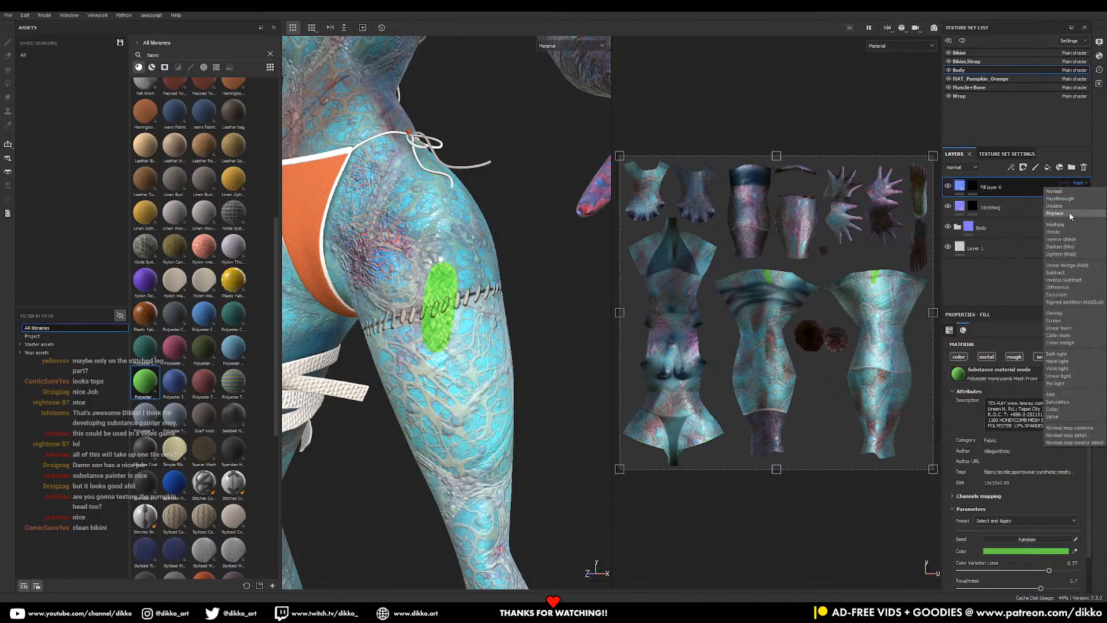
{"action": "left_click", "coordinate": [1071, 216]}
{"action": "left_click", "coordinate": [959, 169]}
{"action": "left_click", "coordinate": [960, 213]}
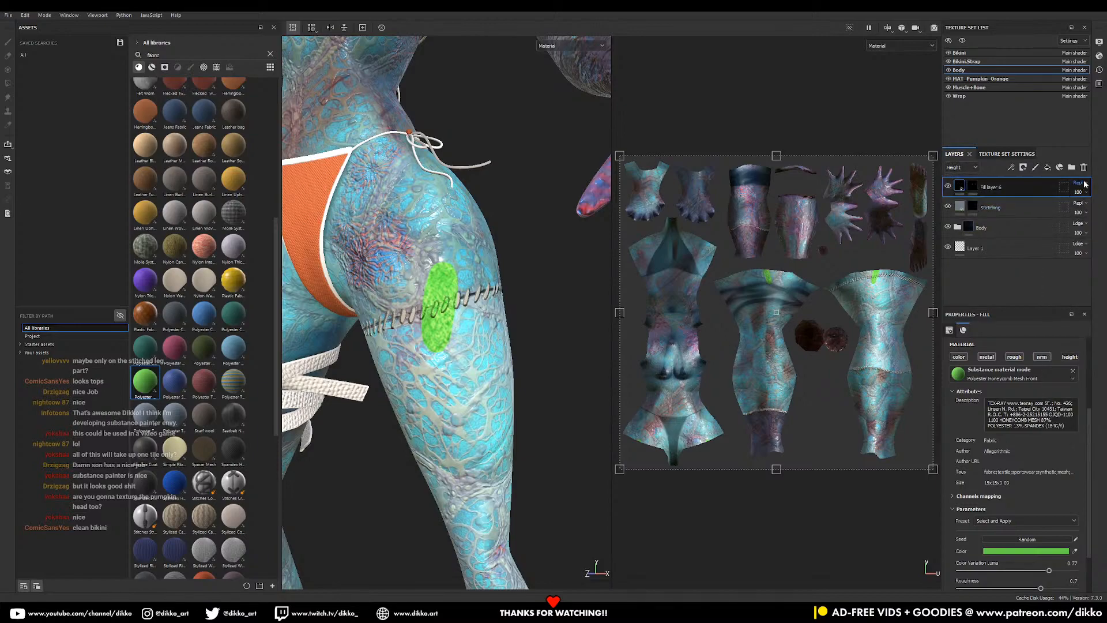
{"action": "left_click", "coordinate": [1078, 203]}
{"action": "left_click", "coordinate": [1070, 218]}
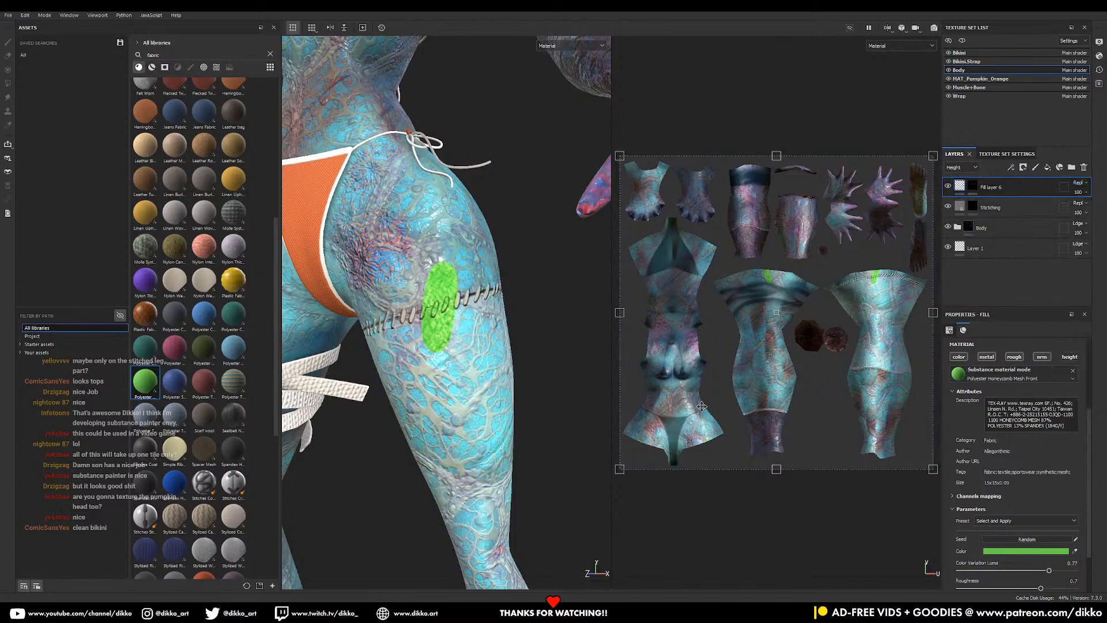
- Set the fill layer's Roughness blending to Replace, then return to the Base color view
{"action": "left_click", "coordinate": [976, 168]}
{"action": "left_click", "coordinate": [970, 195]}
{"action": "left_click", "coordinate": [1078, 183]}
{"action": "left_click", "coordinate": [1070, 213]}
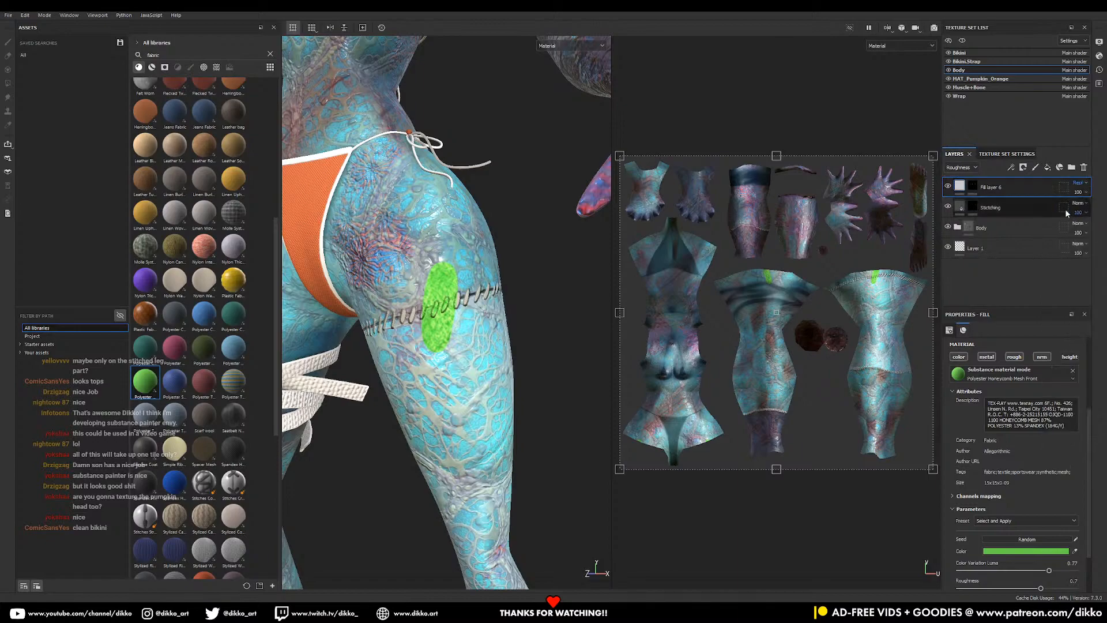
{"action": "left_click", "coordinate": [970, 169]}
{"action": "left_click", "coordinate": [959, 179]}
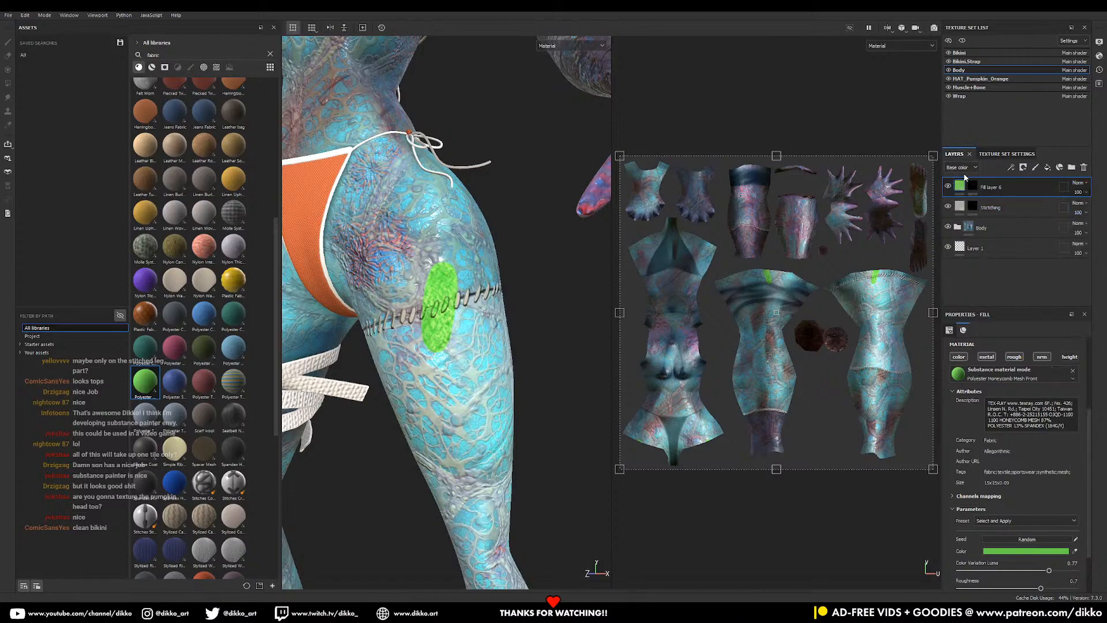
- Hide the green patch layer, zoom out, and select the MAT_Pumpkin_Orange texture set
{"action": "left_click", "coordinate": [555, 339]}
{"action": "left_click", "coordinate": [949, 186]}
{"action": "mouse_move", "coordinate": [490, 378]}
{"action": "right_mouse_down", "text": "alt"}
{"action": "mouse_move", "coordinate": [465, 395]}
{"action": "mouse_move", "coordinate": [444, 380]}
{"action": "right_mouse_up", "text": "alt"}
{"action": "left_click_drag", "start_coordinate": [462, 383], "coordinate": [512, 388], "text": "alt"}
{"action": "right_click_drag", "start_coordinate": [511, 388], "coordinate": [492, 292], "text": "alt"}
{"action": "middle_click_drag", "start_coordinate": [492, 290], "coordinate": [510, 306], "text": "alt"}
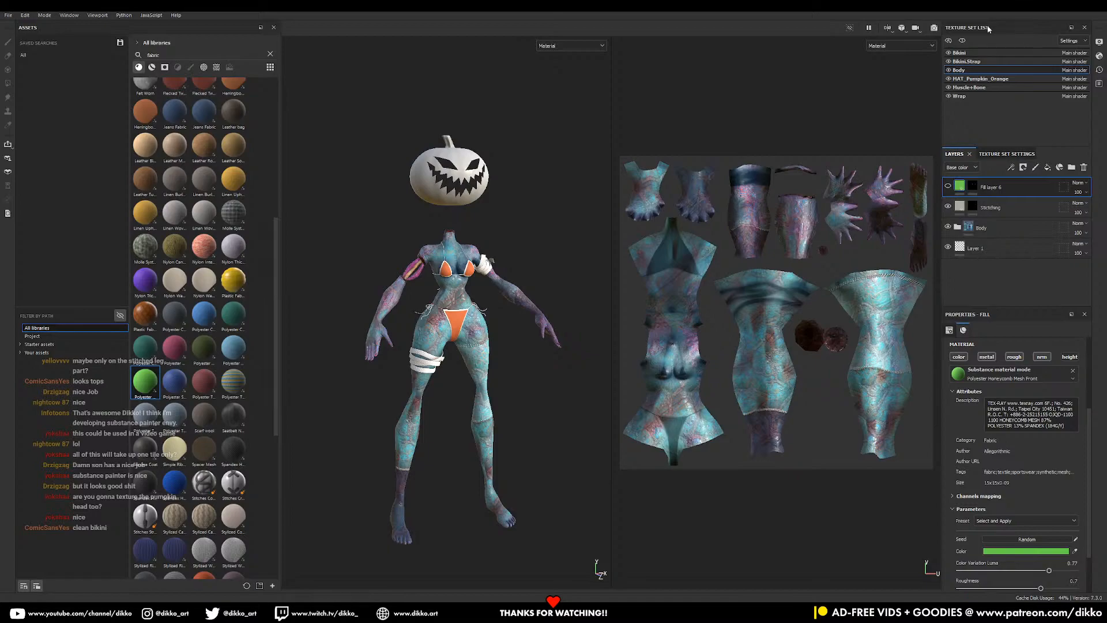
{"action": "left_click", "coordinate": [973, 80]}
{"action": "left_click_drag", "start_coordinate": [400, 262], "coordinate": [390, 244], "text": "alt"}
{"action": "middle_click_drag", "start_coordinate": [390, 243], "coordinate": [382, 319], "text": "alt"}
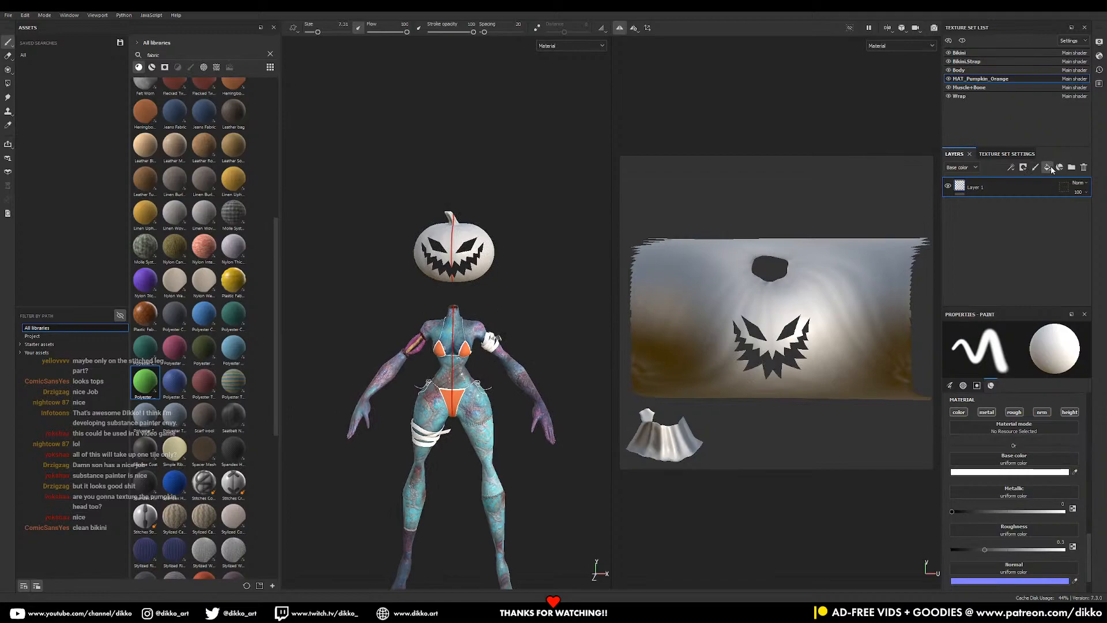
- Add a fill layer to the pumpkin with bright orange base colour FA7B17
{"action": "left_click", "coordinate": [1048, 167]}
{"action": "left_click", "coordinate": [1009, 416]}
{"action": "left_click", "coordinate": [947, 450]}
{"action": "left_click", "coordinate": [996, 481]}
{"action": "left_click_drag", "start_coordinate": [991, 482], "coordinate": [982, 394]}
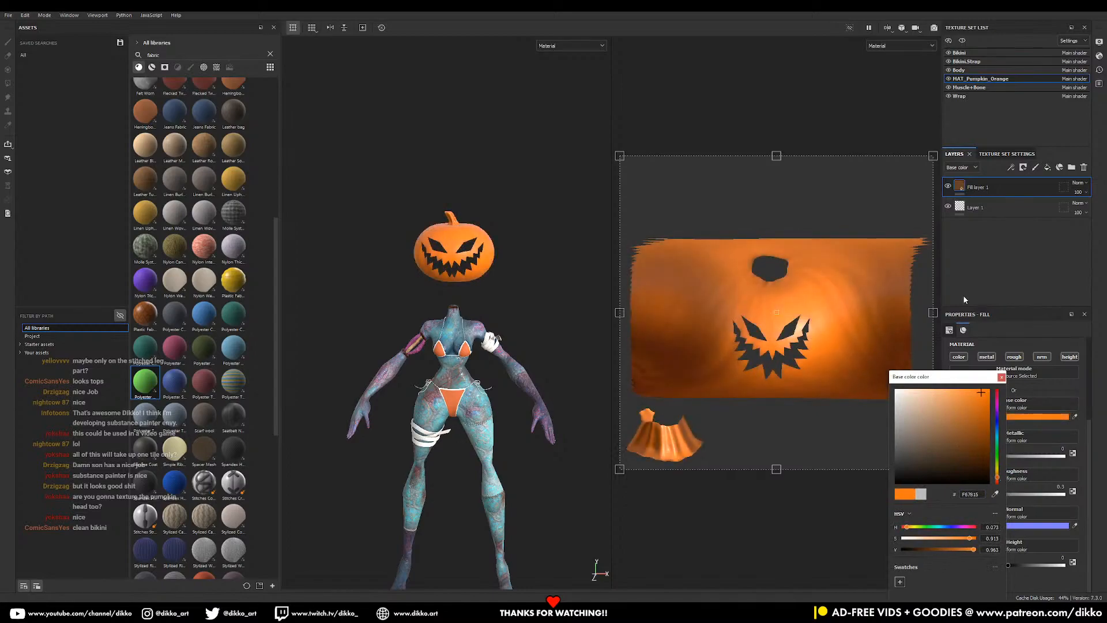
{"action": "right_click_drag", "start_coordinate": [437, 218], "coordinate": [509, 293], "text": "alt"}
{"action": "left_click_drag", "start_coordinate": [509, 293], "coordinate": [563, 304], "text": "alt"}
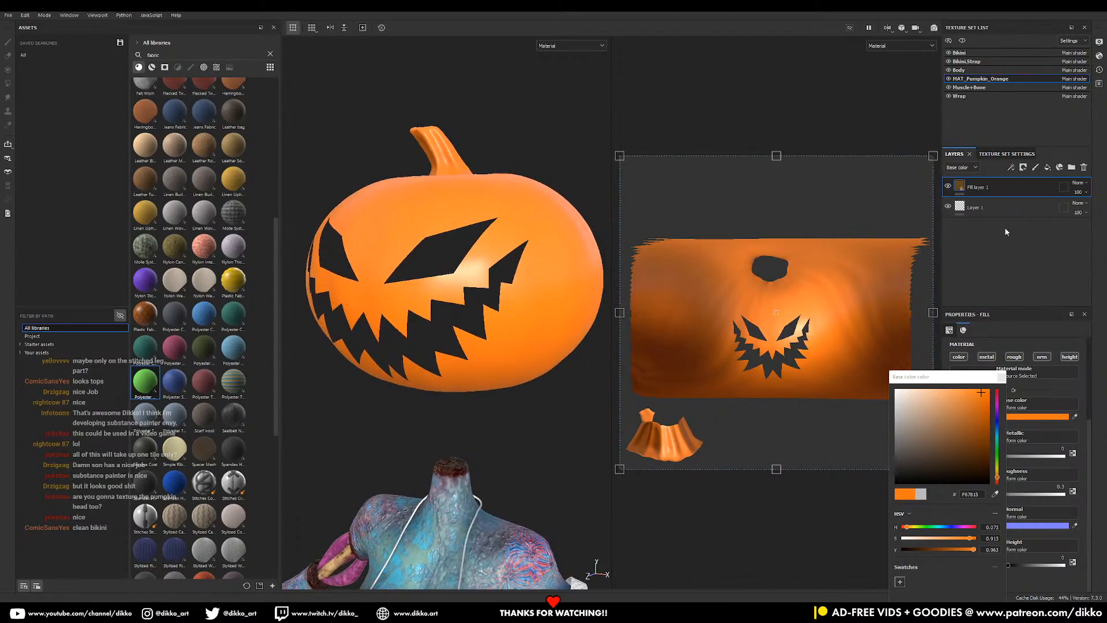
{"action": "left_click", "coordinate": [986, 195]}
- Duplicate the orange fill layer and change the copy's base colour to dark blue
{"action": "key", "text": "ctrl+d"}
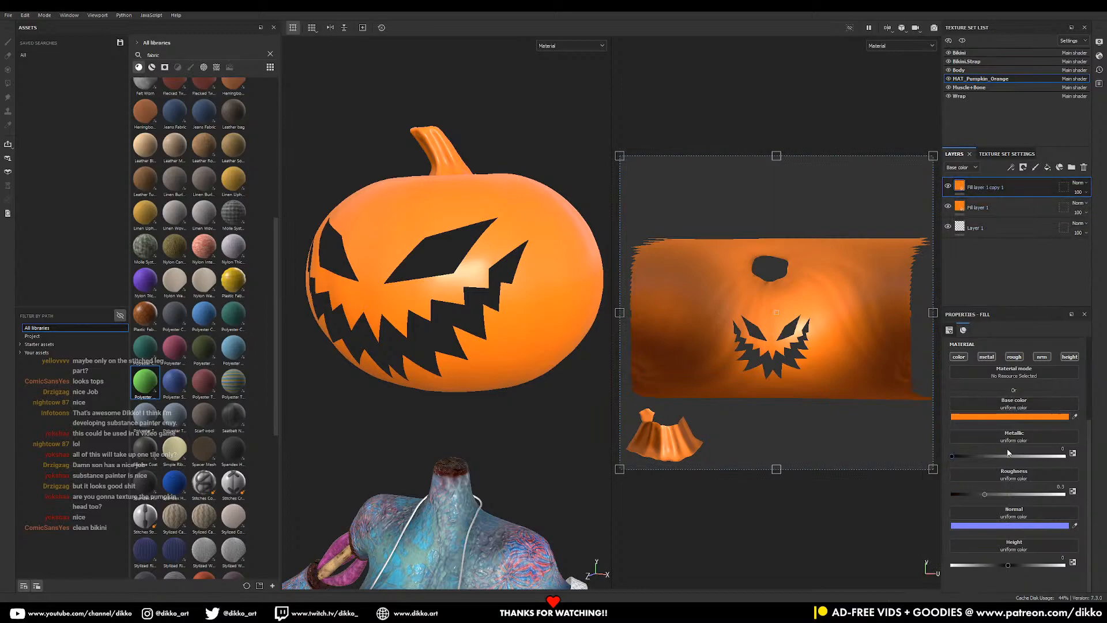
{"action": "left_click", "coordinate": [1009, 417]}
{"action": "left_click", "coordinate": [999, 403]}
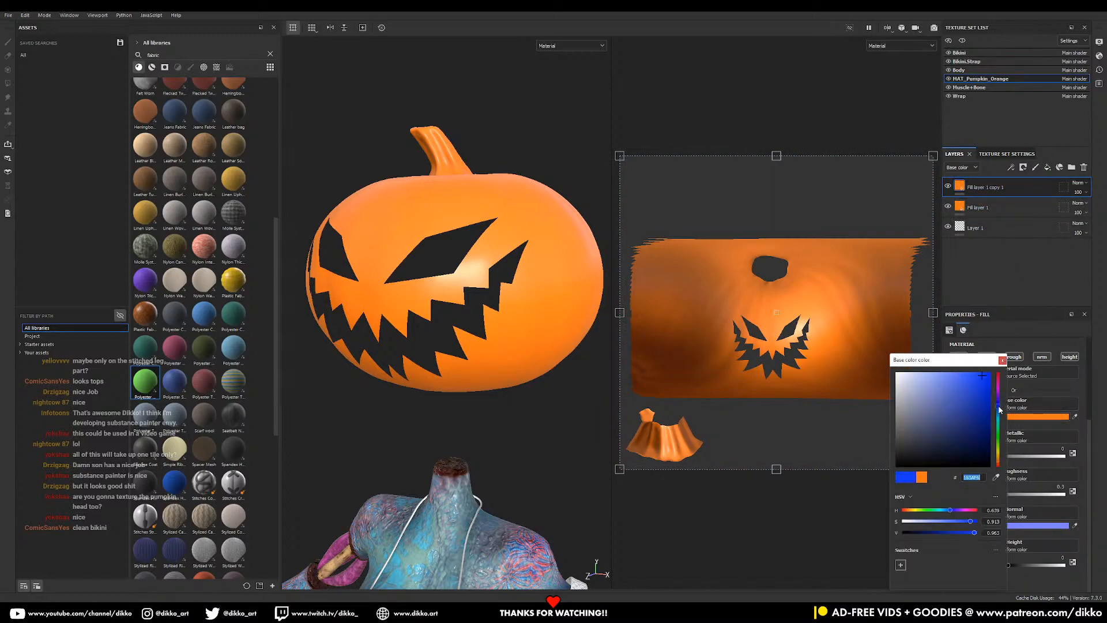
{"action": "left_click", "coordinate": [958, 442]}
{"action": "left_click_drag", "start_coordinate": [954, 436], "coordinate": [955, 431]}
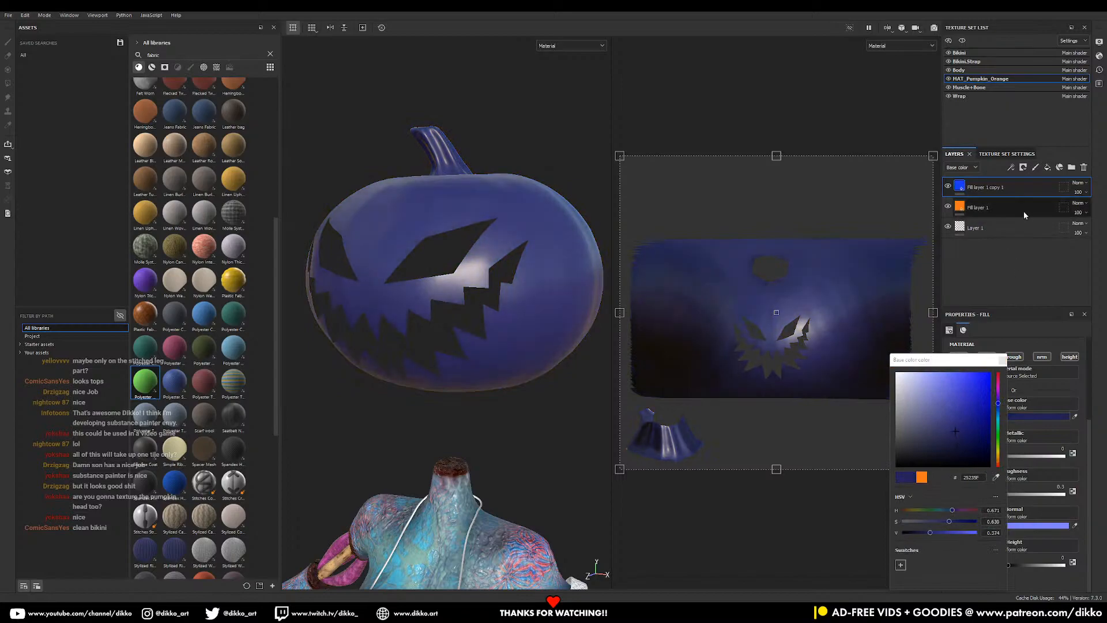
{"action": "left_click", "coordinate": [1024, 168]}
- Give the blue layer a black mask with an Ambient Occlusion generator, replacing a trial Curvature
{"action": "left_click", "coordinate": [1033, 192]}
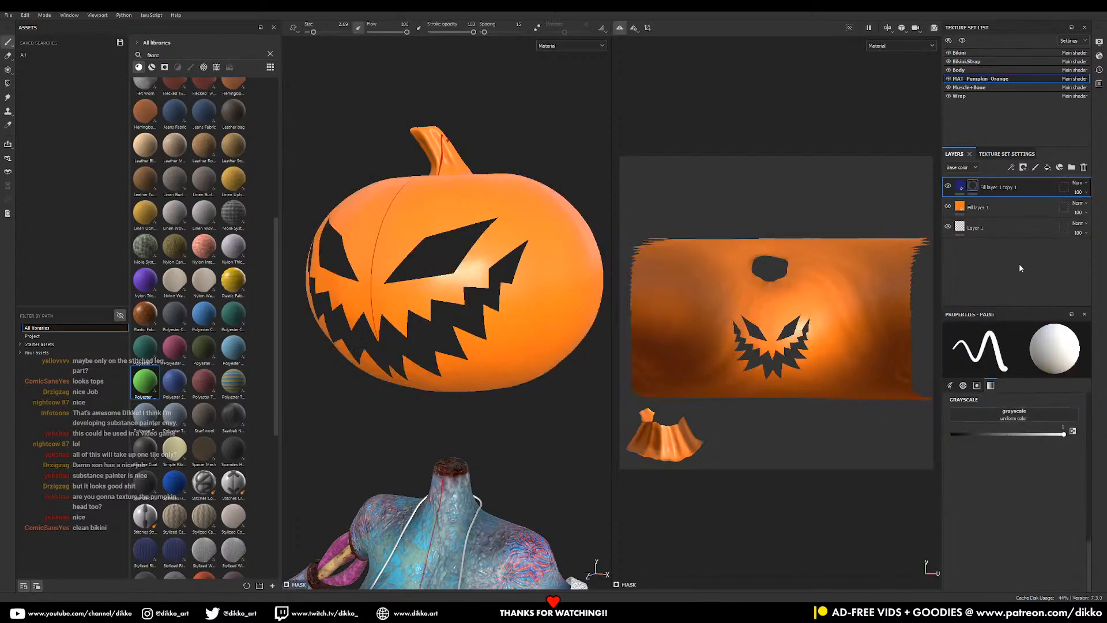
{"action": "left_click", "coordinate": [1026, 414]}
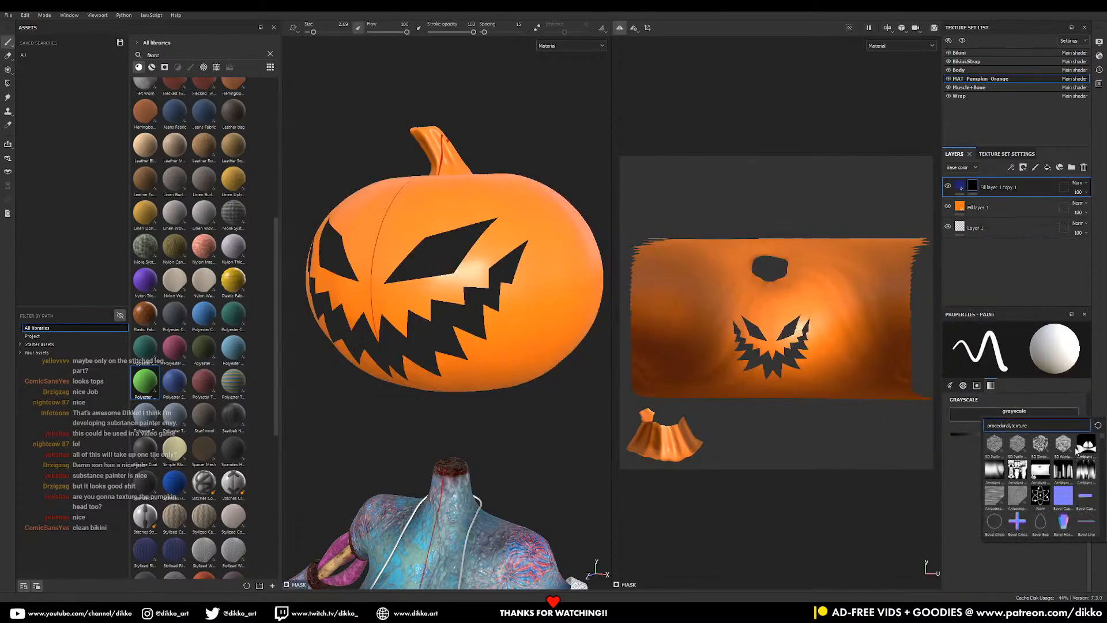
{"action": "left_click", "coordinate": [989, 190]}
{"action": "right_click", "coordinate": [977, 190]}
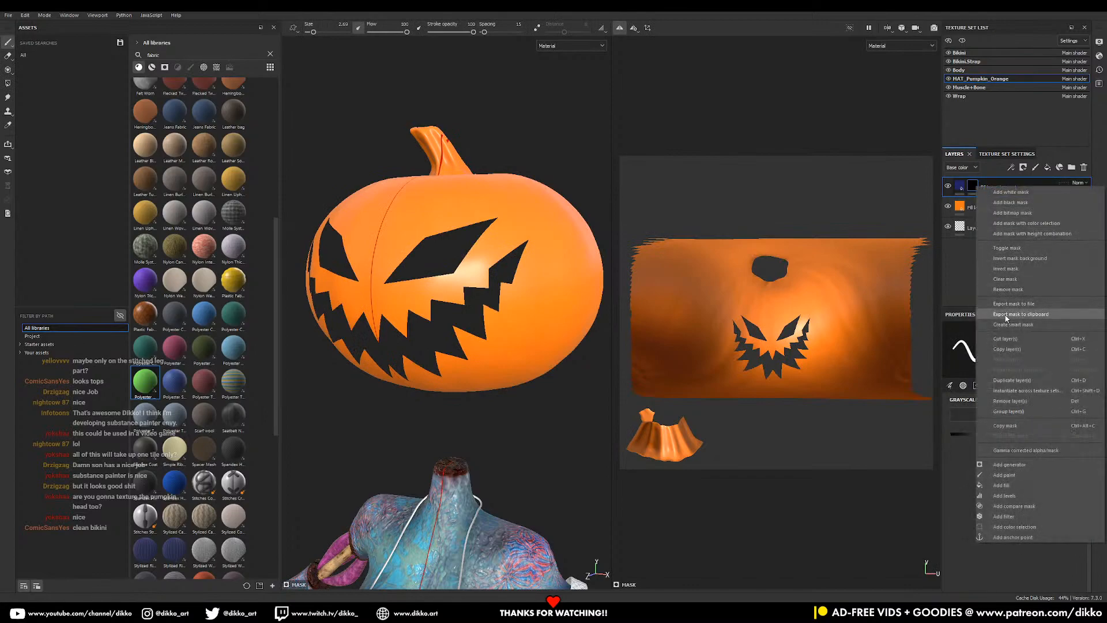
{"action": "left_click", "coordinate": [1023, 465]}
{"action": "left_click", "coordinate": [1019, 349]}
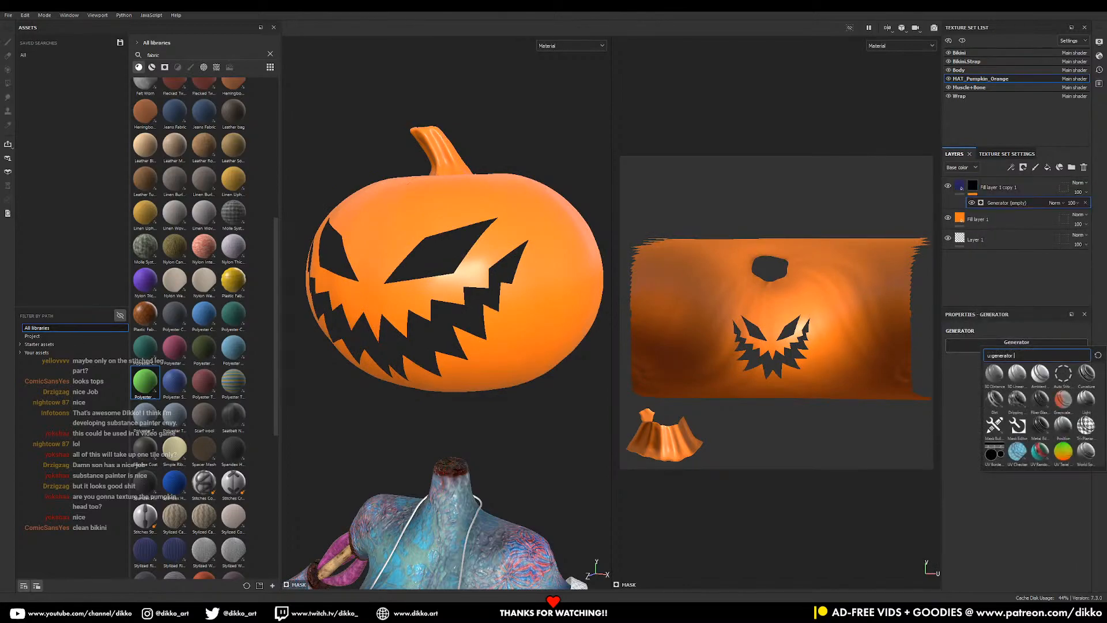
{"action": "left_click", "coordinate": [1086, 375]}
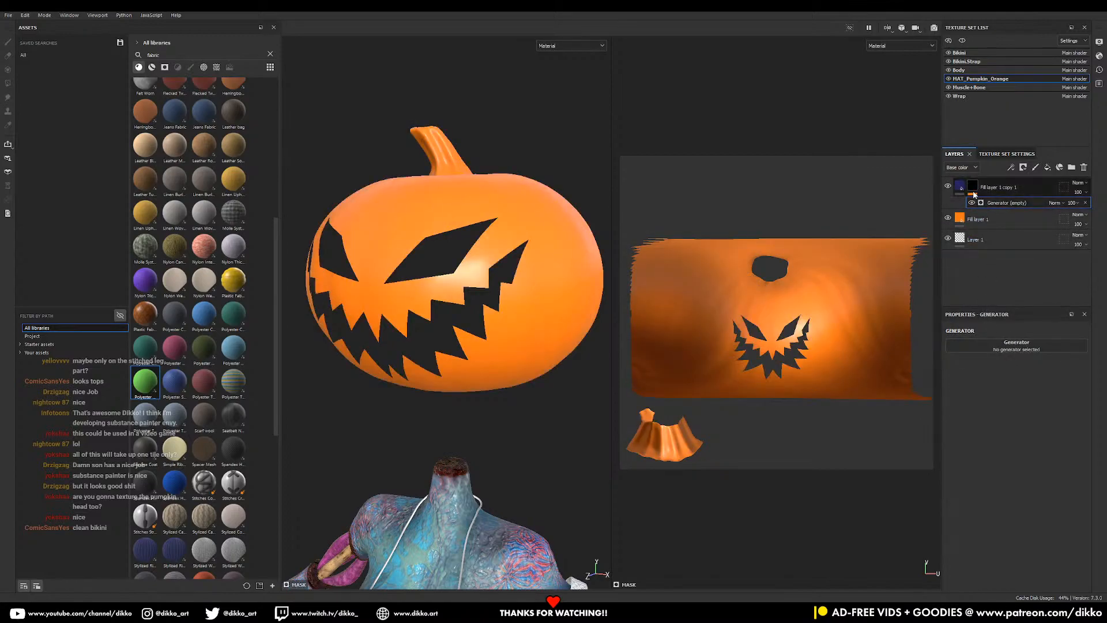
{"action": "right_click", "coordinate": [989, 203]}
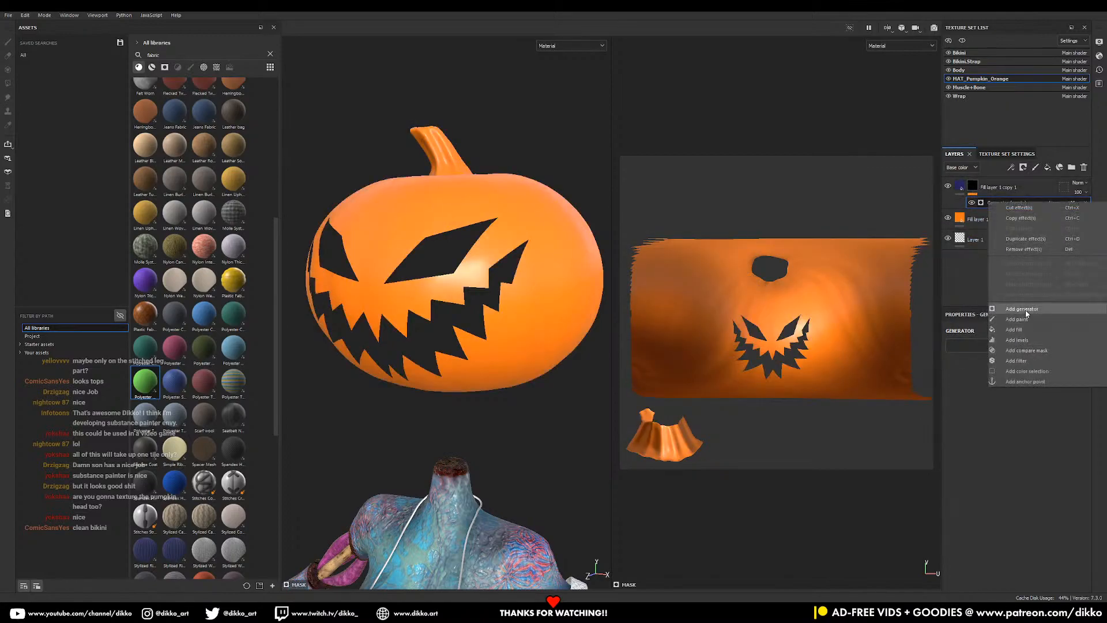
{"action": "left_click", "coordinate": [1026, 312]}
{"action": "key", "text": "ctrl+z"}
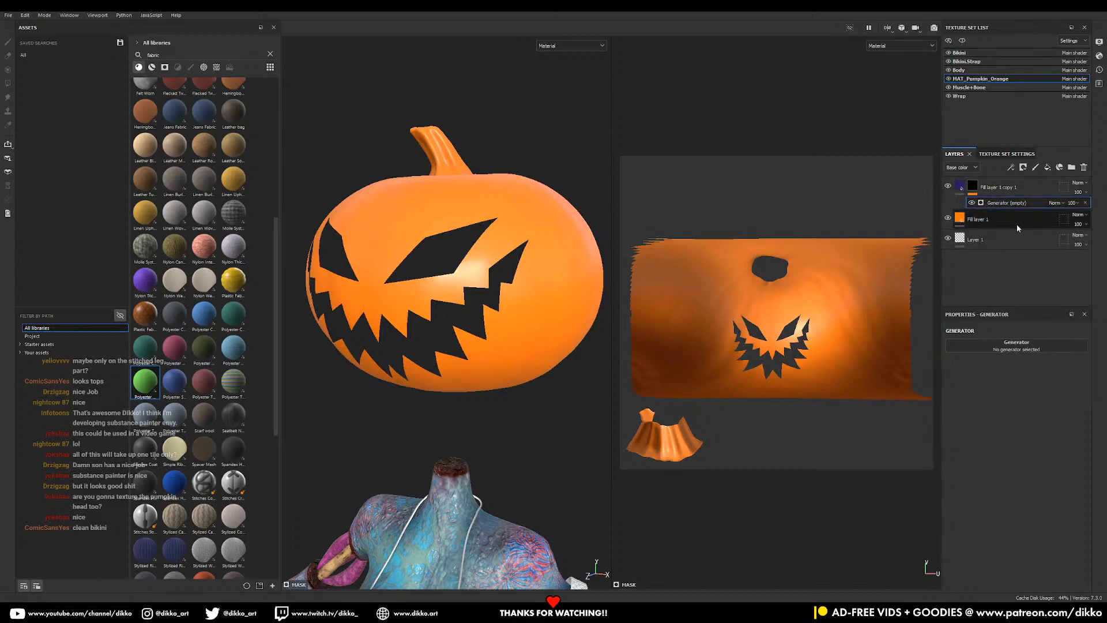
{"action": "left_click", "coordinate": [1017, 345]}
{"action": "left_click", "coordinate": [1040, 374]}
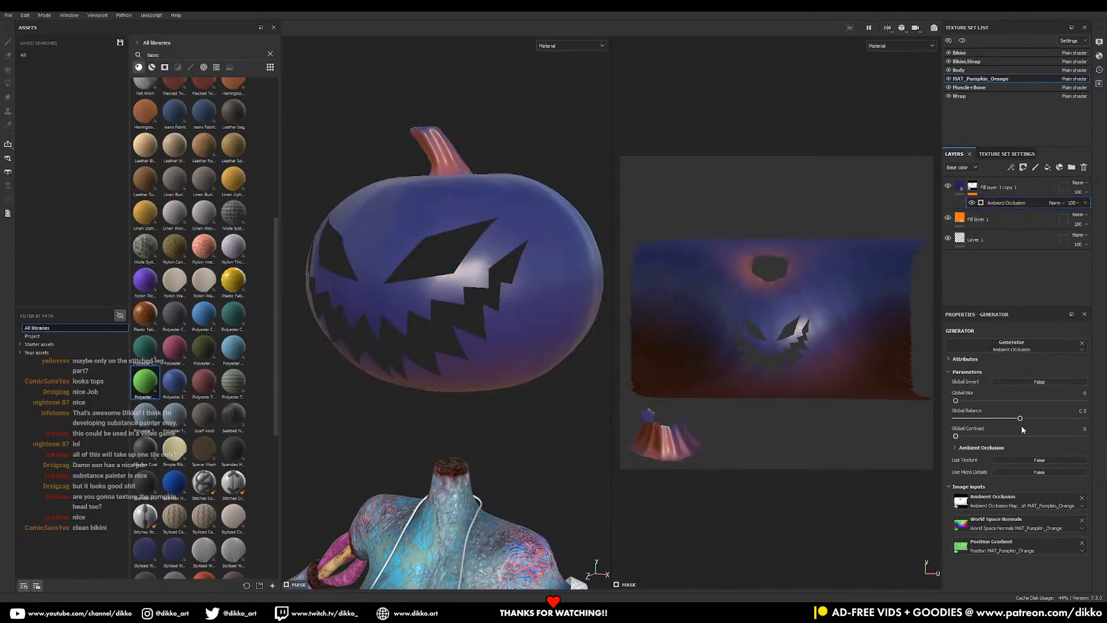
- Invert the occlusion and tune it: balance 0.11, contrast 0.07, blur 0.86, AO balance 0.15
{"action": "mouse_move", "coordinate": [1021, 418]}
{"action": "left_mouse_down"}
{"action": "mouse_move", "coordinate": [976, 401]}
{"action": "mouse_move", "coordinate": [1053, 400]}
{"action": "mouse_move", "coordinate": [976, 423]}
{"action": "left_mouse_up"}
{"action": "left_click", "coordinate": [1040, 382]}
{"action": "left_click", "coordinate": [966, 437]}
{"action": "left_click_drag", "start_coordinate": [976, 419], "coordinate": [971, 425]}
{"action": "left_click_drag", "start_coordinate": [1032, 401], "coordinate": [946, 404]}
{"action": "left_click_drag", "start_coordinate": [460, 321], "coordinate": [669, 373], "text": "alt"}
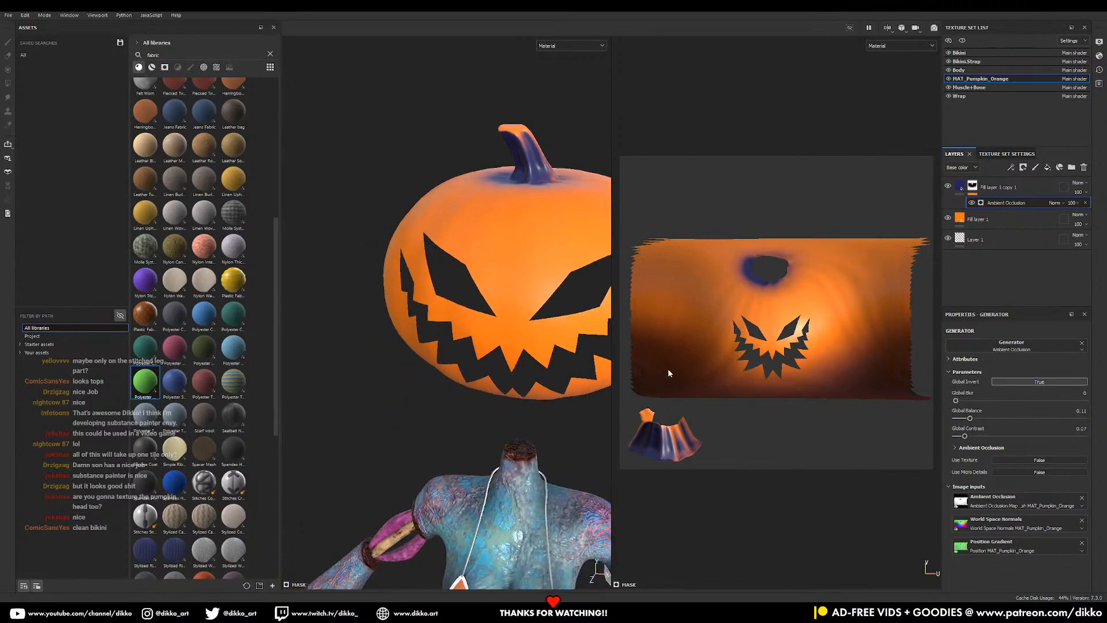
{"action": "left_click", "coordinate": [955, 448]}
{"action": "mouse_move", "coordinate": [998, 495]}
{"action": "left_mouse_down"}
{"action": "mouse_move", "coordinate": [1010, 492]}
{"action": "mouse_move", "coordinate": [933, 496]}
{"action": "mouse_move", "coordinate": [1004, 496]}
{"action": "left_mouse_up"}
{"action": "left_click_drag", "start_coordinate": [519, 424], "coordinate": [543, 380], "text": "alt"}
- Change the shading layer's base colour to a darker reddish-brown
{"action": "left_click", "coordinate": [953, 195]}
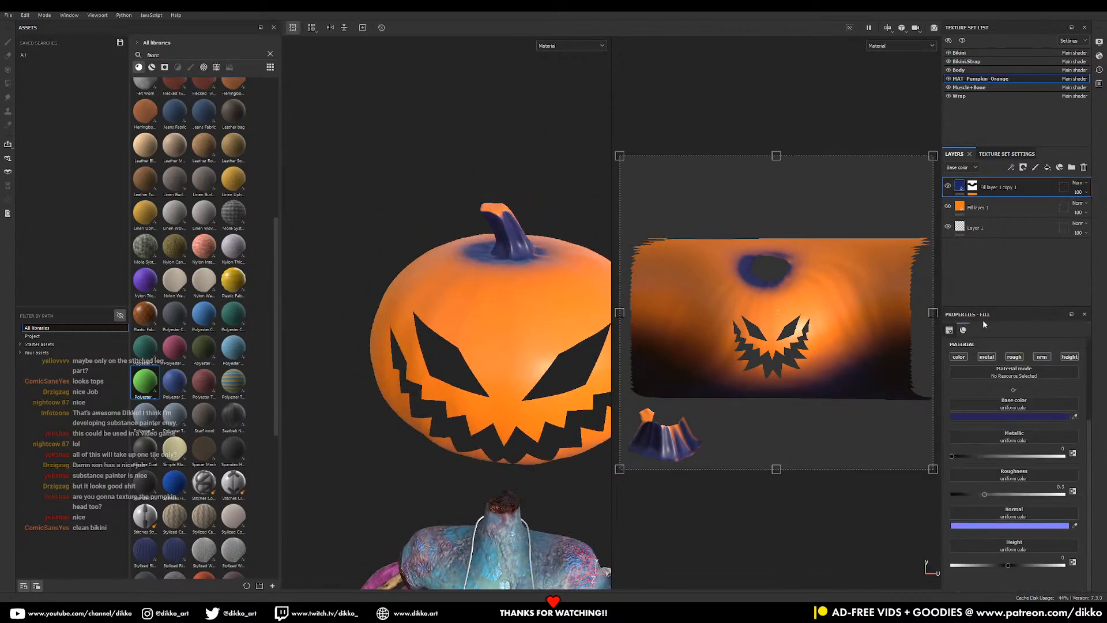
{"action": "left_click", "coordinate": [1032, 416]}
{"action": "left_click", "coordinate": [1004, 482]}
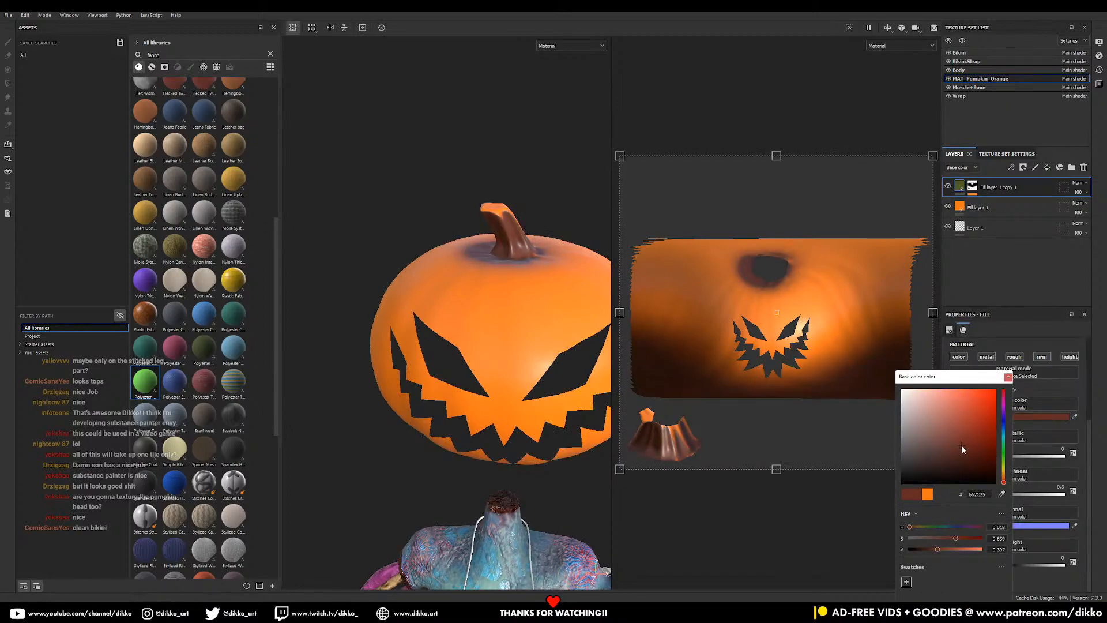
{"action": "left_click_drag", "start_coordinate": [965, 449], "coordinate": [964, 454]}
{"action": "left_click_drag", "start_coordinate": [497, 398], "coordinate": [490, 340], "text": "alt"}
{"action": "middle_click_drag", "start_coordinate": [490, 340], "coordinate": [385, 297], "text": "alt"}
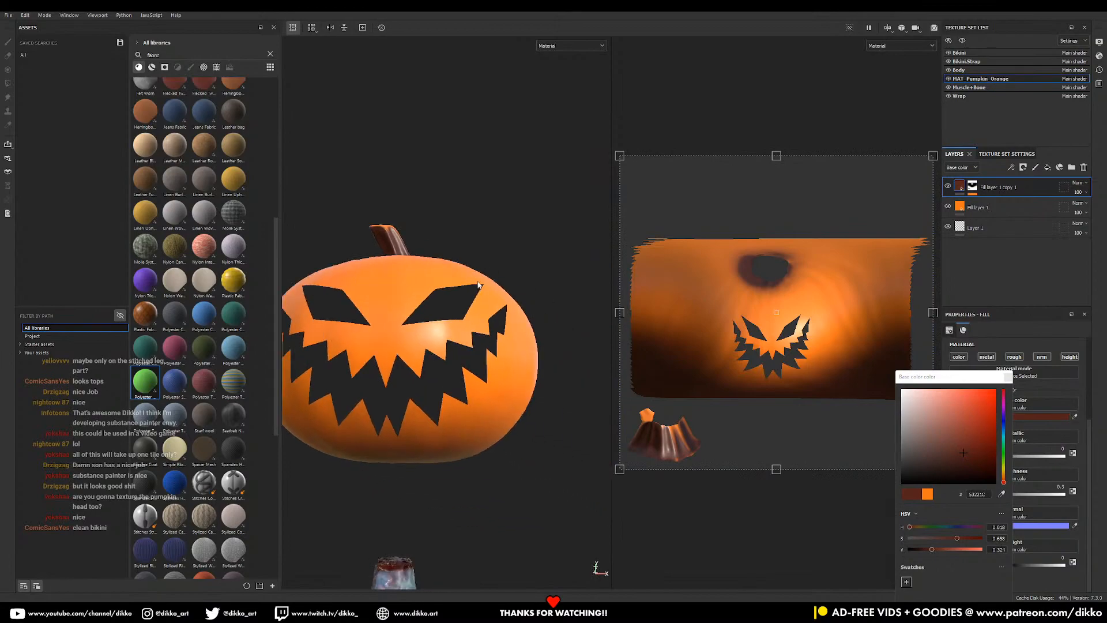
{"action": "left_click", "coordinate": [962, 189]}
- Duplicate the brown layer, reset its mask to black, and add a Curvature generator
{"action": "key", "text": "ctrl+d"}
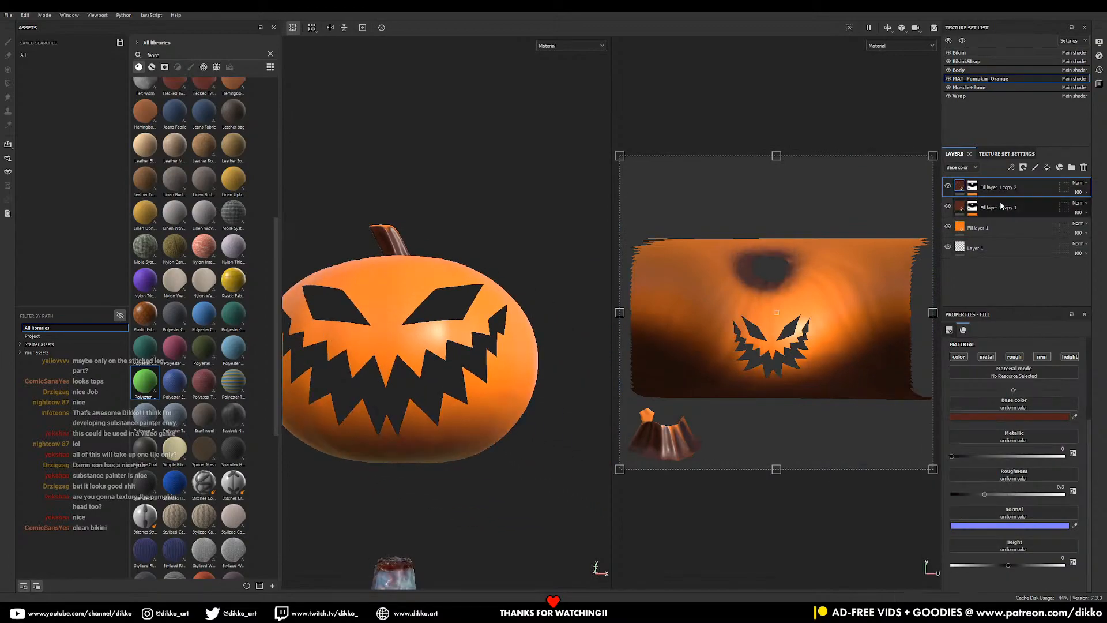
{"action": "left_click", "coordinate": [974, 186]}
{"action": "right_click", "coordinate": [972, 184]}
{"action": "left_click", "coordinate": [995, 202]}
{"action": "right_click", "coordinate": [971, 187]}
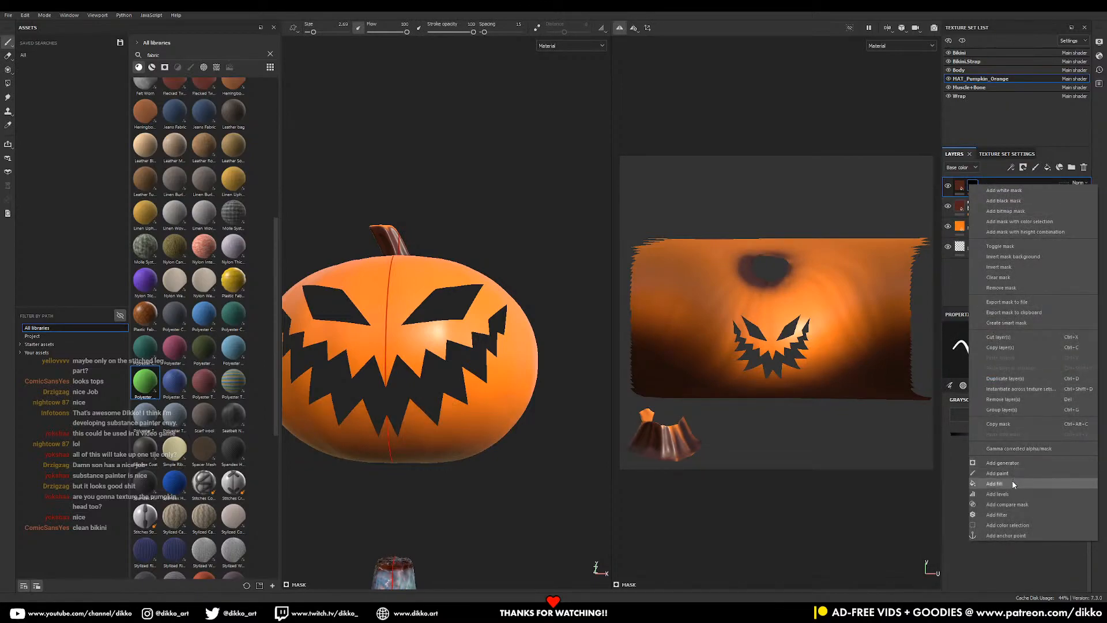
{"action": "left_click", "coordinate": [1022, 465]}
{"action": "left_click", "coordinate": [1015, 342]}
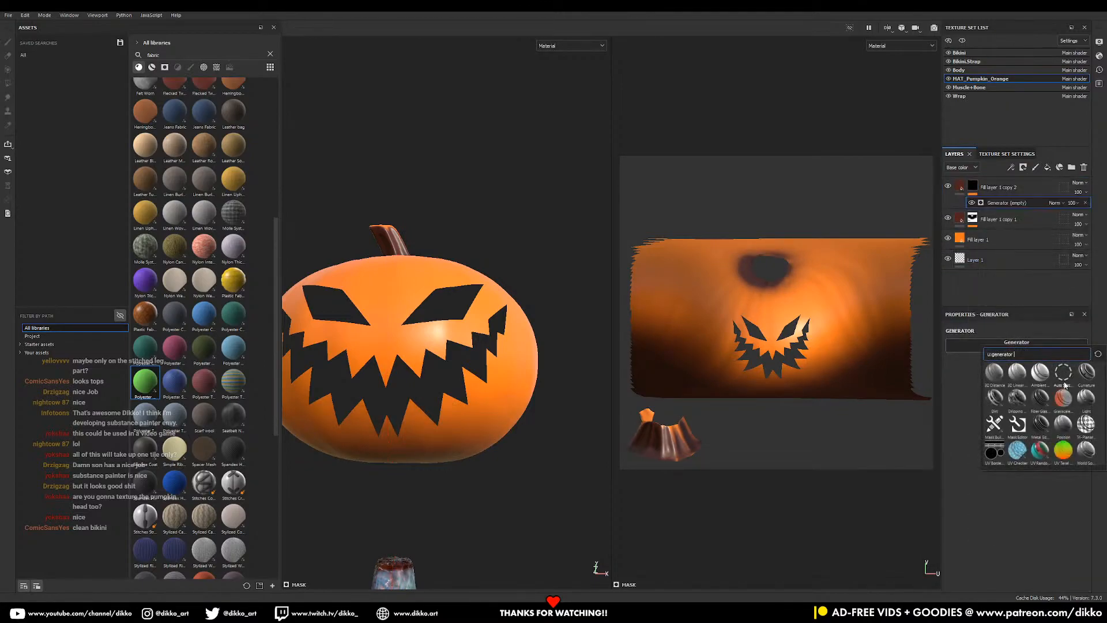
{"action": "left_click", "coordinate": [1086, 373]}
- Invert the curvature mask and adjust its balance and contrast for the streaks
{"action": "left_click_drag", "start_coordinate": [480, 399], "coordinate": [434, 462], "text": "alt"}
{"action": "left_click", "coordinate": [1036, 384]}
{"action": "left_click_drag", "start_coordinate": [522, 420], "coordinate": [593, 409], "text": "alt"}
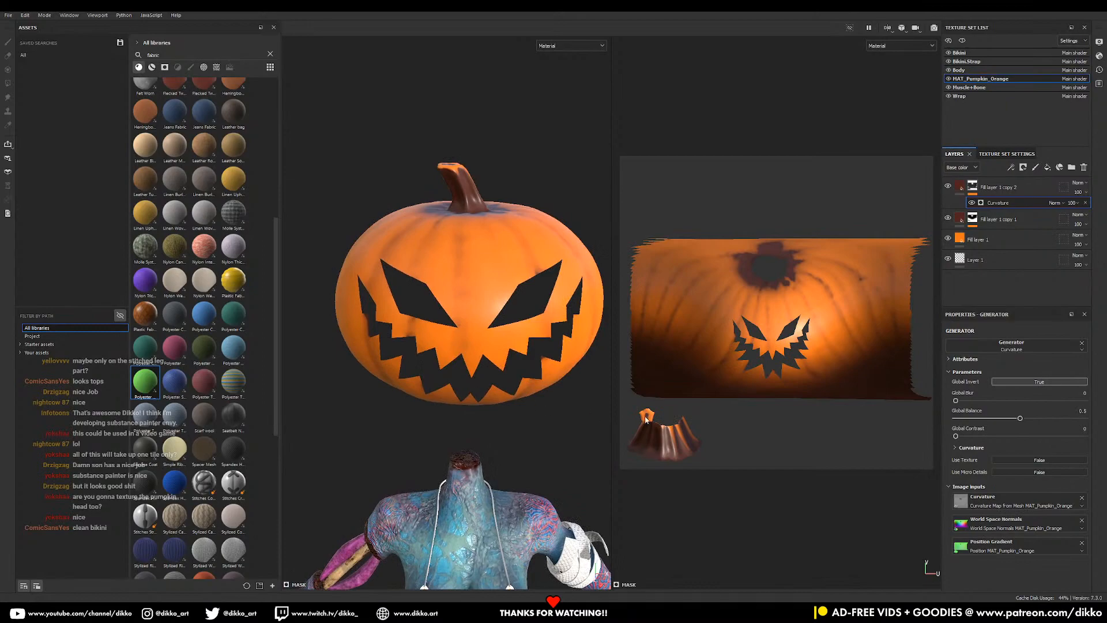
{"action": "mouse_move", "coordinate": [1021, 418]}
{"action": "left_mouse_down"}
{"action": "mouse_move", "coordinate": [976, 421]}
{"action": "mouse_move", "coordinate": [985, 422]}
{"action": "mouse_move", "coordinate": [976, 436]}
{"action": "left_mouse_up"}
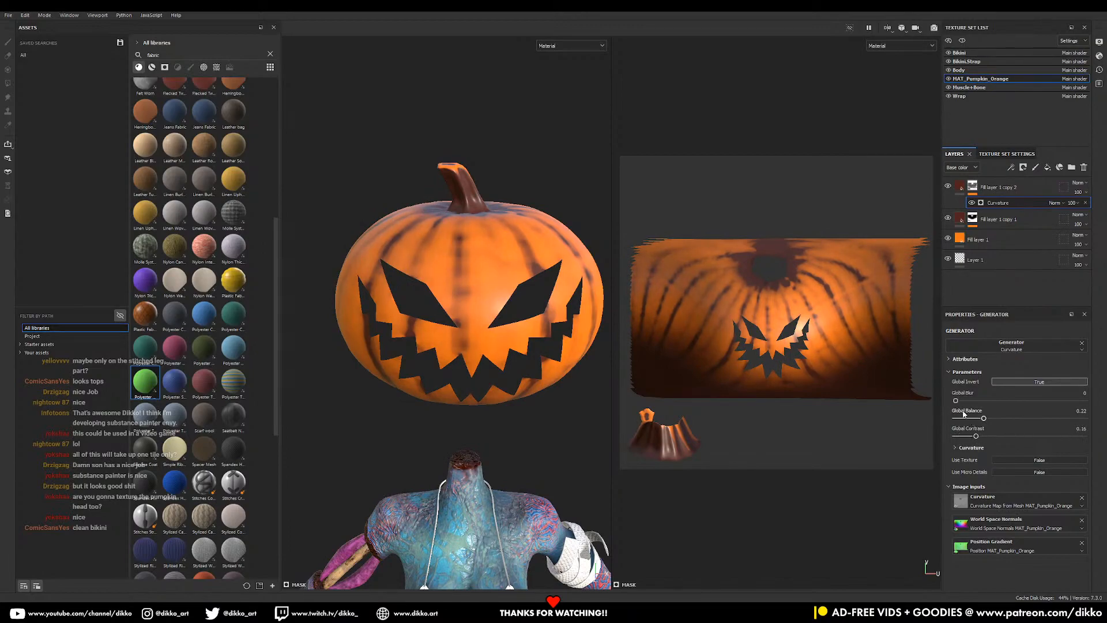
{"action": "mouse_move", "coordinate": [962, 403]}
{"action": "left_mouse_down"}
{"action": "mouse_move", "coordinate": [974, 401]}
{"action": "mouse_move", "coordinate": [955, 401]}
{"action": "left_mouse_up"}
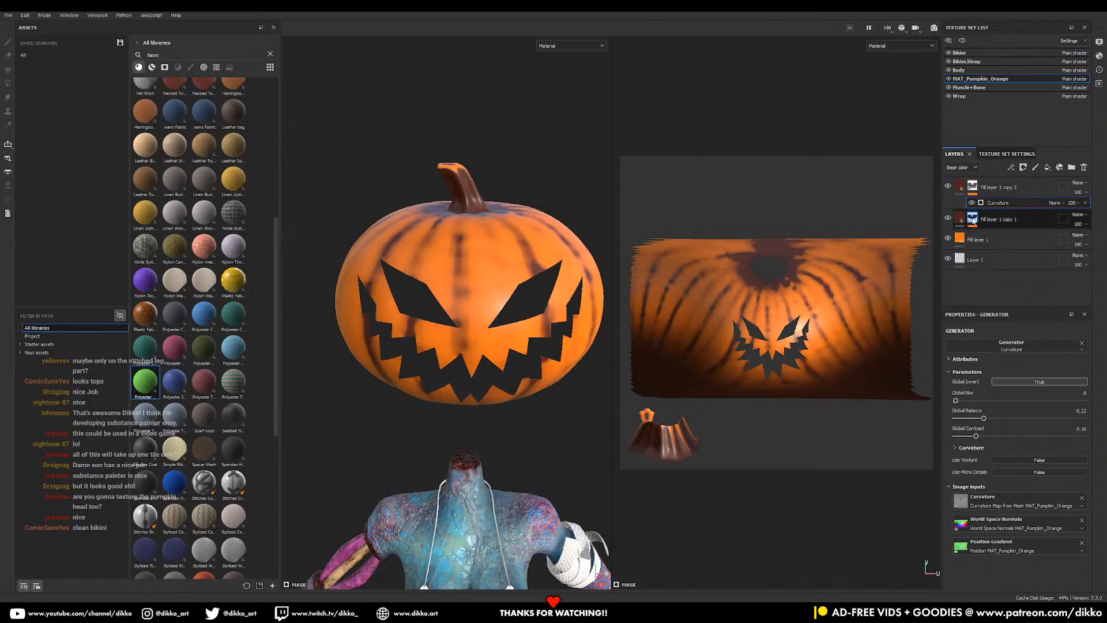
- Add a Blur filter to the streak mask and raise its intensity to 2.36
{"action": "right_click", "coordinate": [996, 196]}
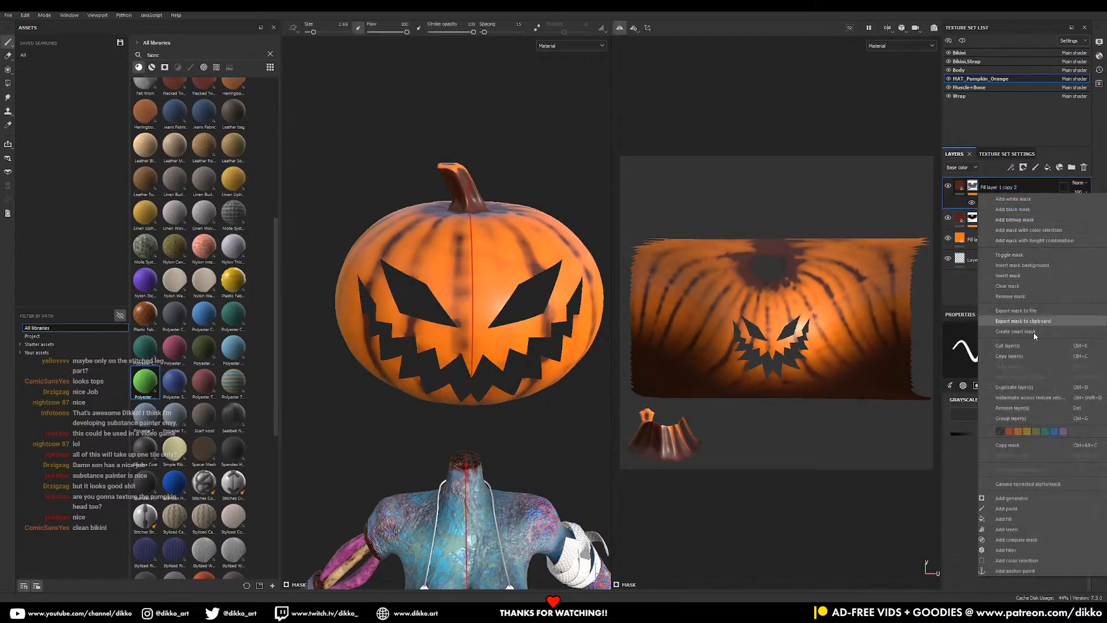
{"action": "left_click", "coordinate": [1007, 550]}
{"action": "left_click", "coordinate": [1002, 346]}
{"action": "left_click", "coordinate": [1063, 372]}
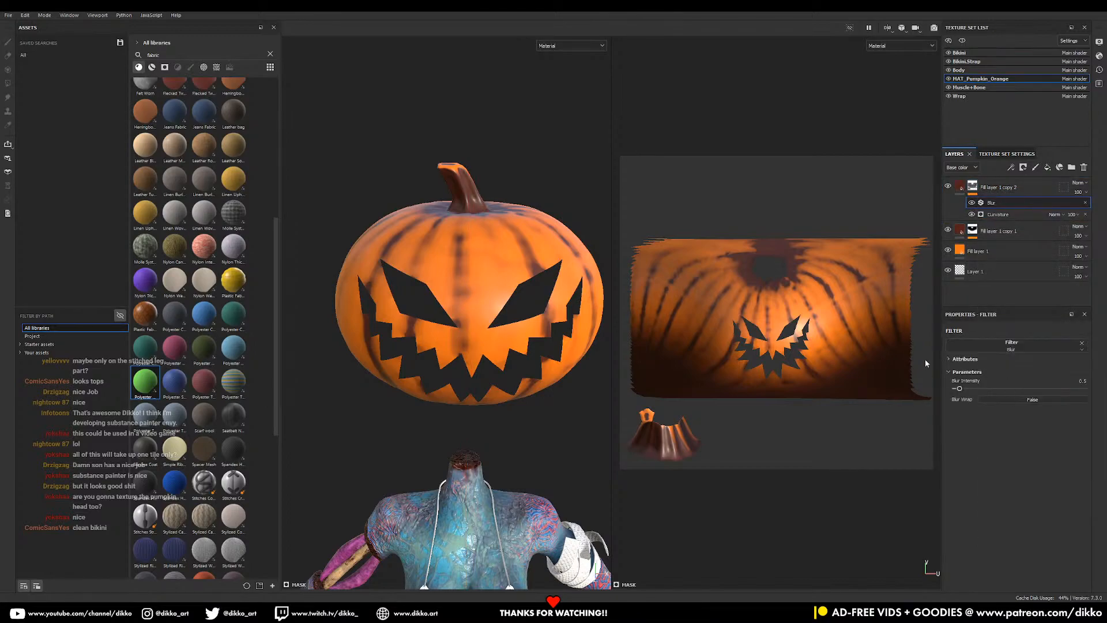
{"action": "left_click", "coordinate": [971, 388]}
{"action": "left_click_drag", "start_coordinate": [453, 356], "coordinate": [473, 346], "text": "alt"}
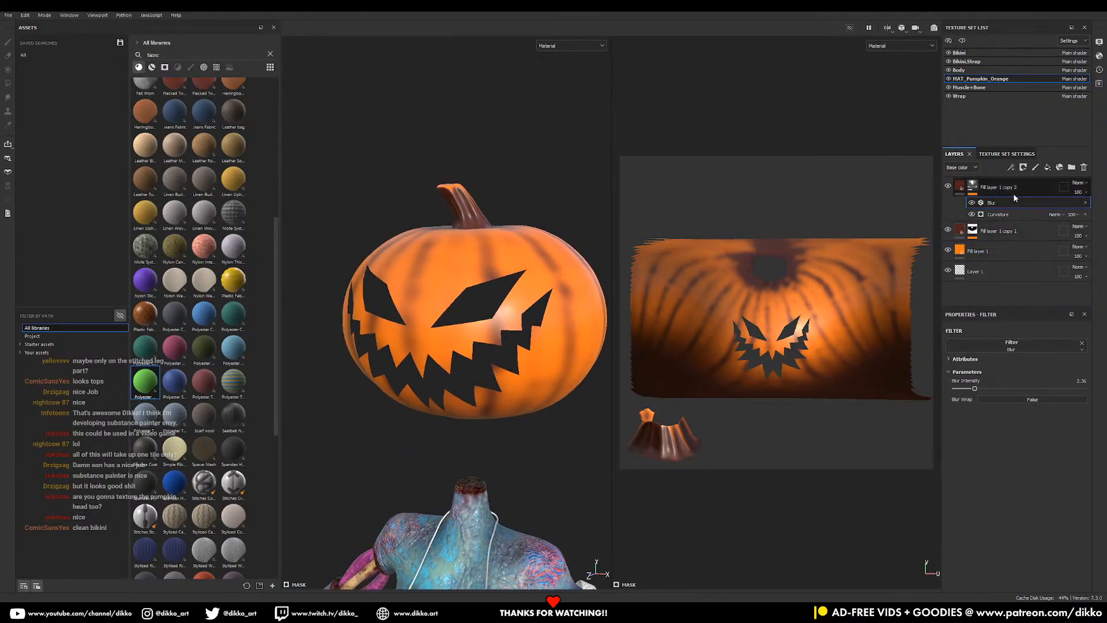
- Add a fill layer with a pale orange base colour, FAB870
{"action": "left_click", "coordinate": [1048, 168]}
{"action": "left_click", "coordinate": [987, 417]}
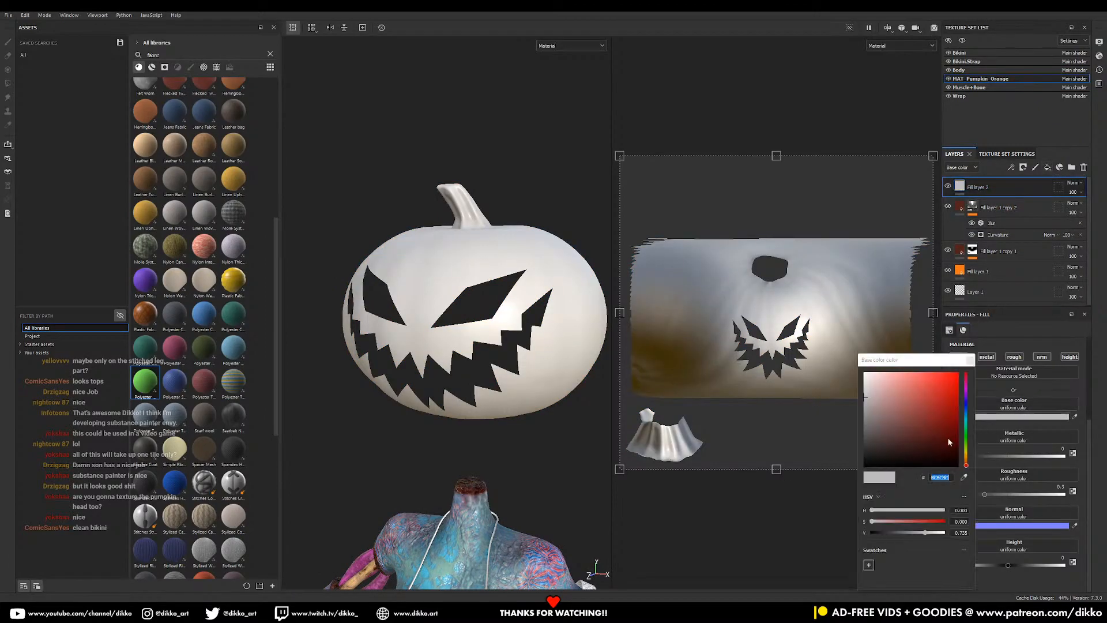
{"action": "left_click", "coordinate": [966, 462]}
{"action": "left_click_drag", "start_coordinate": [952, 444], "coordinate": [936, 377]}
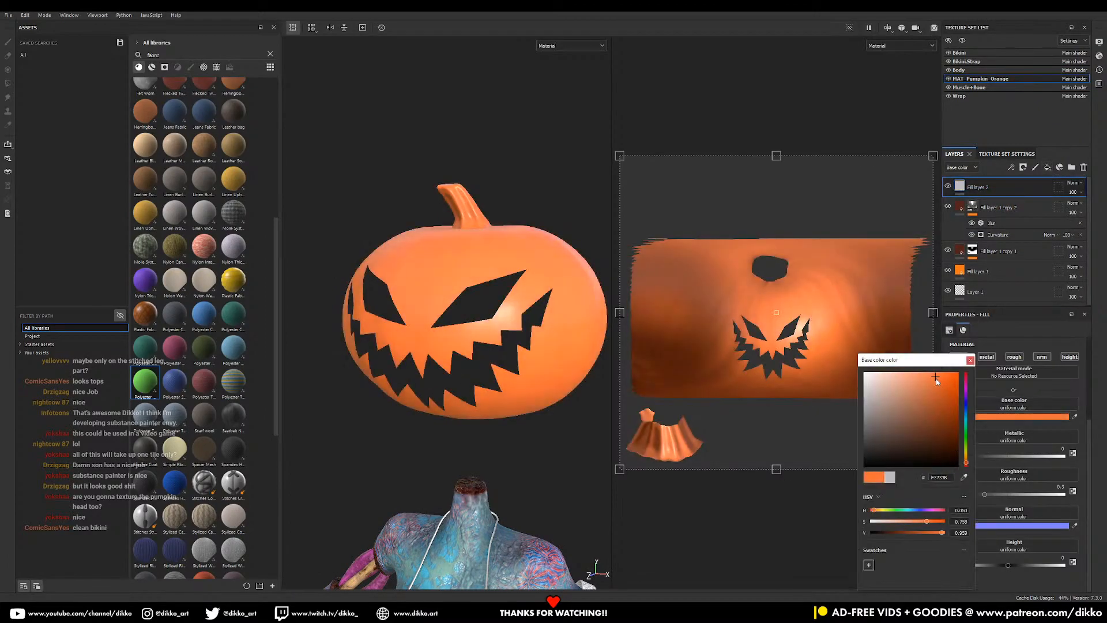
{"action": "left_click_drag", "start_coordinate": [964, 461], "coordinate": [961, 453]}
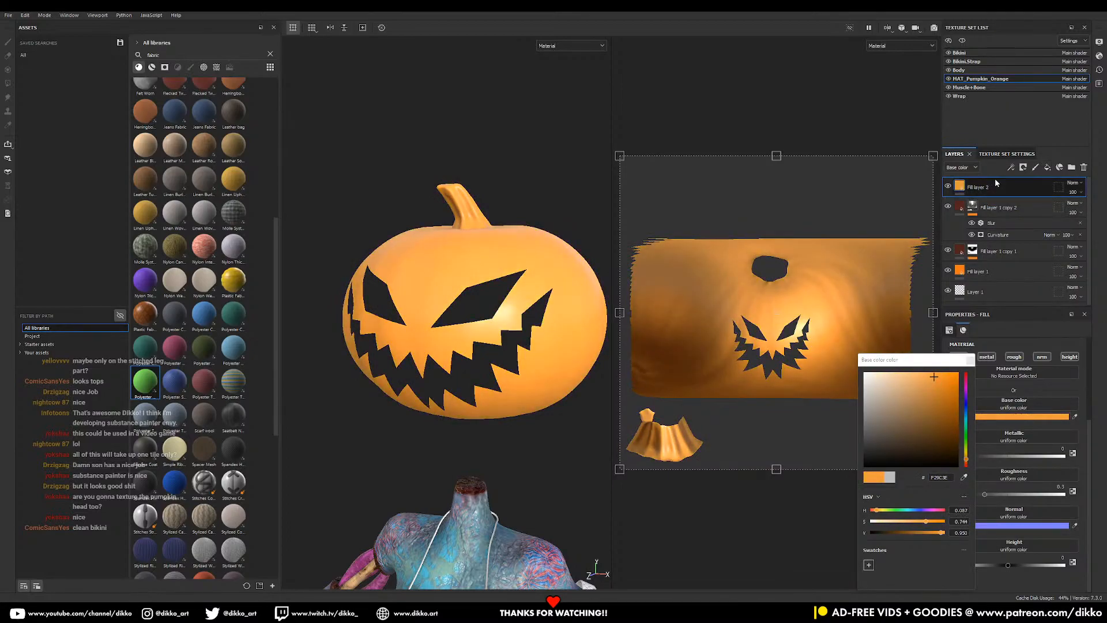
{"action": "left_click", "coordinate": [916, 374]}
- Give the pale orange layer a black mask and turn off symmetry
{"action": "left_click", "coordinate": [1024, 167]}
{"action": "left_click", "coordinate": [1008, 192]}
{"action": "left_click_drag", "start_coordinate": [529, 326], "coordinate": [569, 364], "text": "alt"}
{"action": "right_click_drag", "start_coordinate": [554, 358], "coordinate": [506, 328], "text": "alt"}
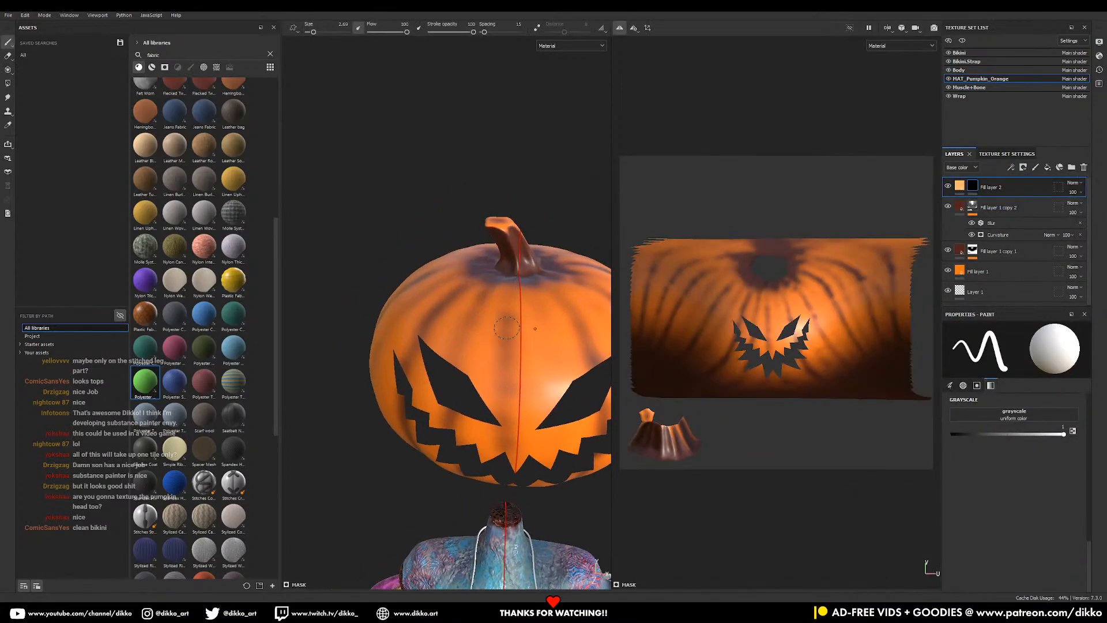
{"action": "left_click", "coordinate": [620, 29]}
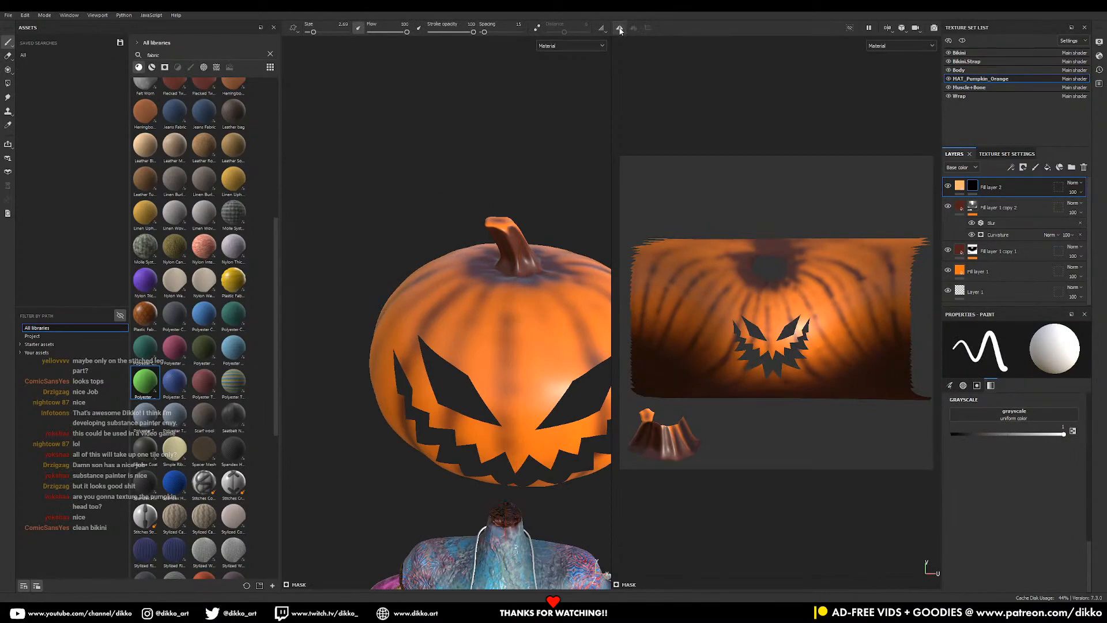
- Paint pale vertical stripes on the forehead, below the mouth and beside the nose
{"action": "left_click_drag", "start_coordinate": [488, 327], "coordinate": [488, 385]}
{"action": "left_click_drag", "start_coordinate": [526, 329], "coordinate": [535, 427]}
{"action": "mouse_move", "coordinate": [558, 364]}
{"action": "middle_mouse_down"}
{"action": "mouse_move", "coordinate": [462, 294]}
{"action": "mouse_move", "coordinate": [450, 249]}
{"action": "middle_mouse_up"}
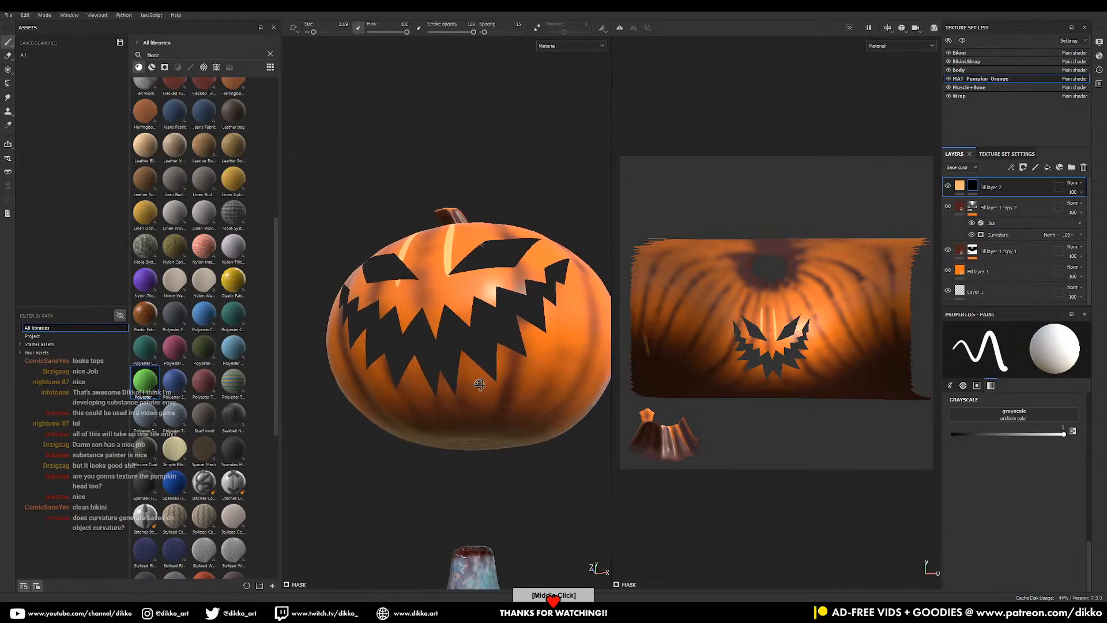
{"action": "left_click_drag", "start_coordinate": [480, 384], "coordinate": [486, 361], "text": "alt"}
{"action": "middle_click_drag", "start_coordinate": [487, 361], "coordinate": [494, 304], "text": "alt"}
{"action": "left_click_drag", "start_coordinate": [422, 311], "coordinate": [422, 292]}
{"action": "mouse_move", "coordinate": [456, 349]}
{"action": "left_mouse_down"}
{"action": "mouse_move", "coordinate": [455, 311]}
{"action": "mouse_move", "coordinate": [484, 289]}
{"action": "left_mouse_up"}
{"action": "mouse_move", "coordinate": [542, 259]}
{"action": "left_mouse_down", "text": "alt"}
{"action": "mouse_move", "coordinate": [522, 280]}
{"action": "mouse_move", "coordinate": [551, 310]}
{"action": "mouse_move", "coordinate": [546, 341]}
{"action": "left_mouse_up", "text": "alt"}
{"action": "left_click_drag", "start_coordinate": [544, 231], "coordinate": [548, 277], "text": "alt"}
{"action": "middle_click_drag", "start_coordinate": [517, 175], "coordinate": [525, 253], "text": "alt"}
{"action": "left_click_drag", "start_coordinate": [525, 253], "coordinate": [539, 321]}
{"action": "left_click_drag", "start_coordinate": [483, 263], "coordinate": [474, 364]}
- Paint a long stem-to-bottom stripe, redoing it once, plus stripes on the lower front
{"action": "left_click_drag", "start_coordinate": [614, 330], "coordinate": [562, 301], "text": "alt"}
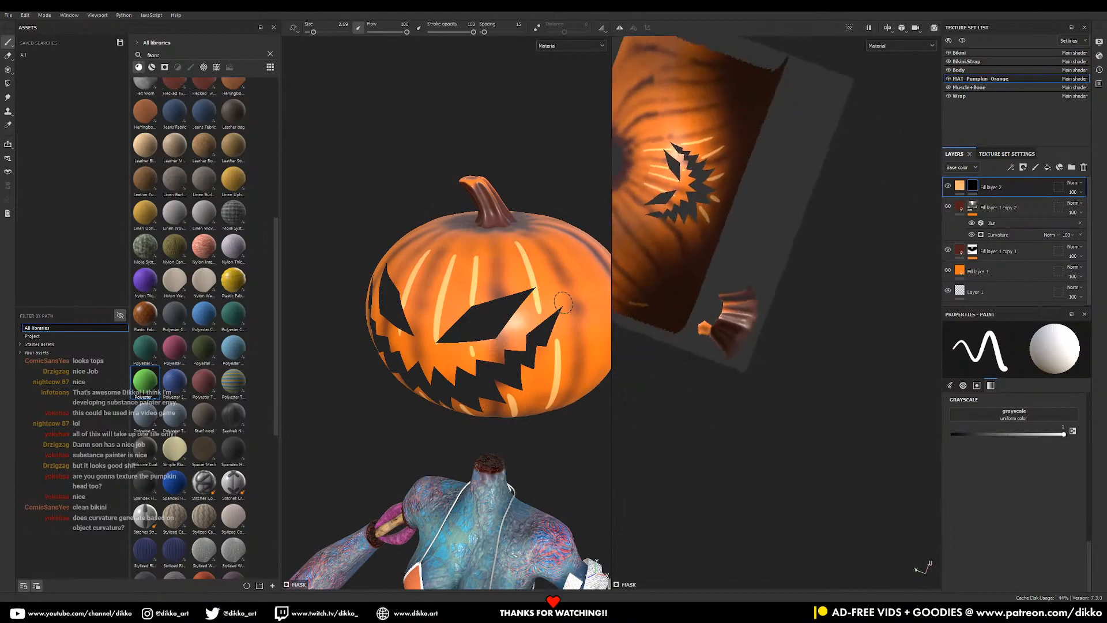
{"action": "left_click_drag", "start_coordinate": [654, 254], "coordinate": [762, 279], "text": "alt+shift"}
{"action": "middle_click_drag", "start_coordinate": [583, 311], "coordinate": [497, 281], "text": "alt"}
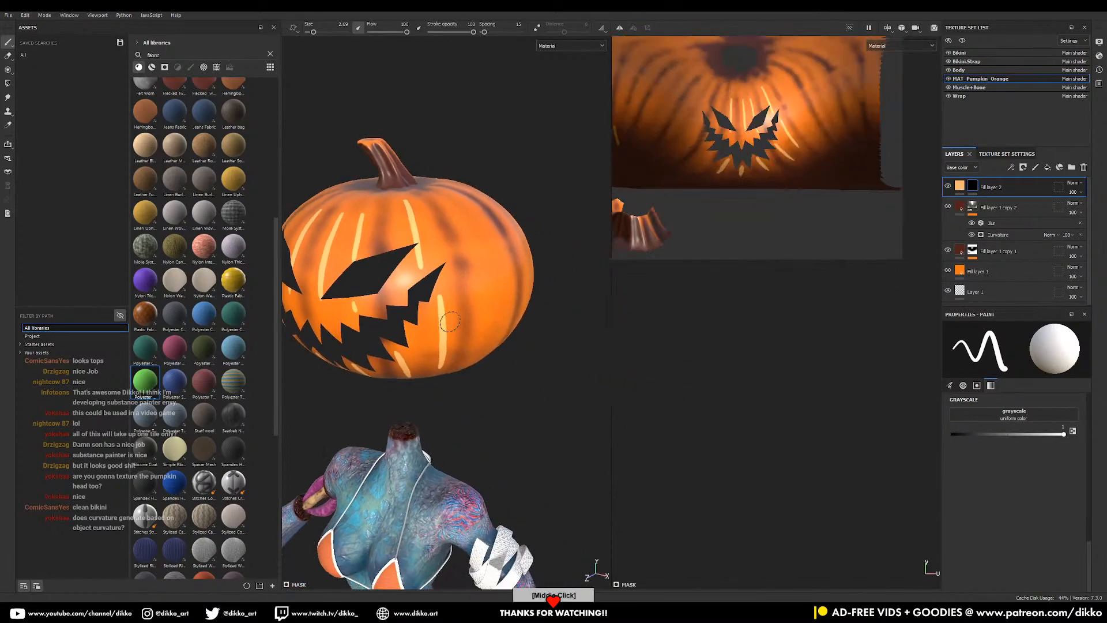
{"action": "left_click_drag", "start_coordinate": [497, 282], "coordinate": [466, 287], "text": "alt"}
{"action": "left_click_drag", "start_coordinate": [467, 208], "coordinate": [491, 320]}
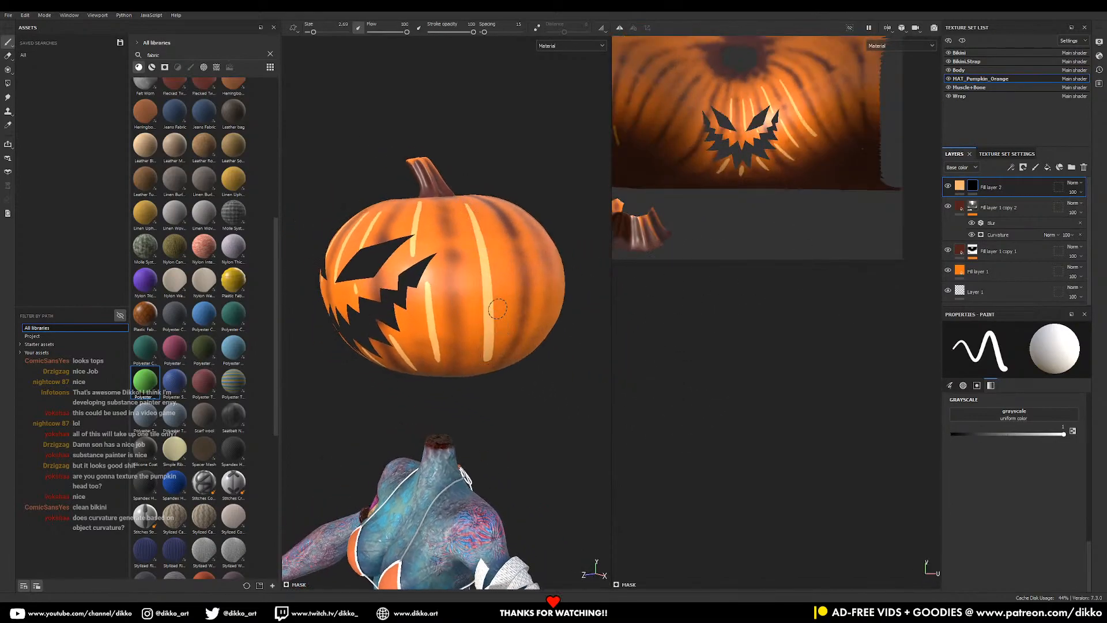
{"action": "key", "text": "ctrl+z"}
{"action": "mouse_move", "coordinate": [474, 208]}
{"action": "left_mouse_down"}
{"action": "mouse_move", "coordinate": [490, 287]}
{"action": "mouse_move", "coordinate": [480, 339]}
{"action": "left_mouse_up"}
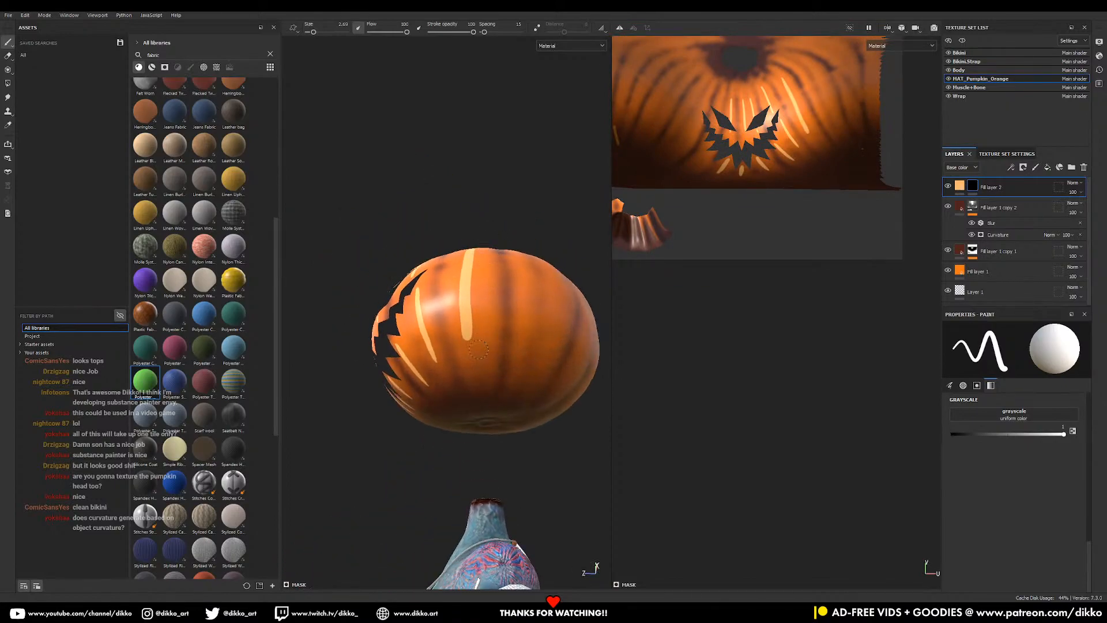
{"action": "mouse_move", "coordinate": [524, 256]}
{"action": "left_mouse_down", "text": "alt"}
{"action": "mouse_move", "coordinate": [517, 313]}
{"action": "mouse_move", "coordinate": [531, 436]}
{"action": "left_mouse_up", "text": "alt"}
{"action": "left_click_drag", "start_coordinate": [556, 376], "coordinate": [537, 379], "text": "alt"}
{"action": "middle_click_drag", "start_coordinate": [542, 379], "coordinate": [489, 369], "text": "alt"}
{"action": "left_click_drag", "start_coordinate": [496, 359], "coordinate": [473, 383], "text": "alt"}
{"action": "middle_click_drag", "start_coordinate": [473, 383], "coordinate": [472, 381], "text": "alt"}
{"action": "left_click_drag", "start_coordinate": [458, 339], "coordinate": [452, 421]}
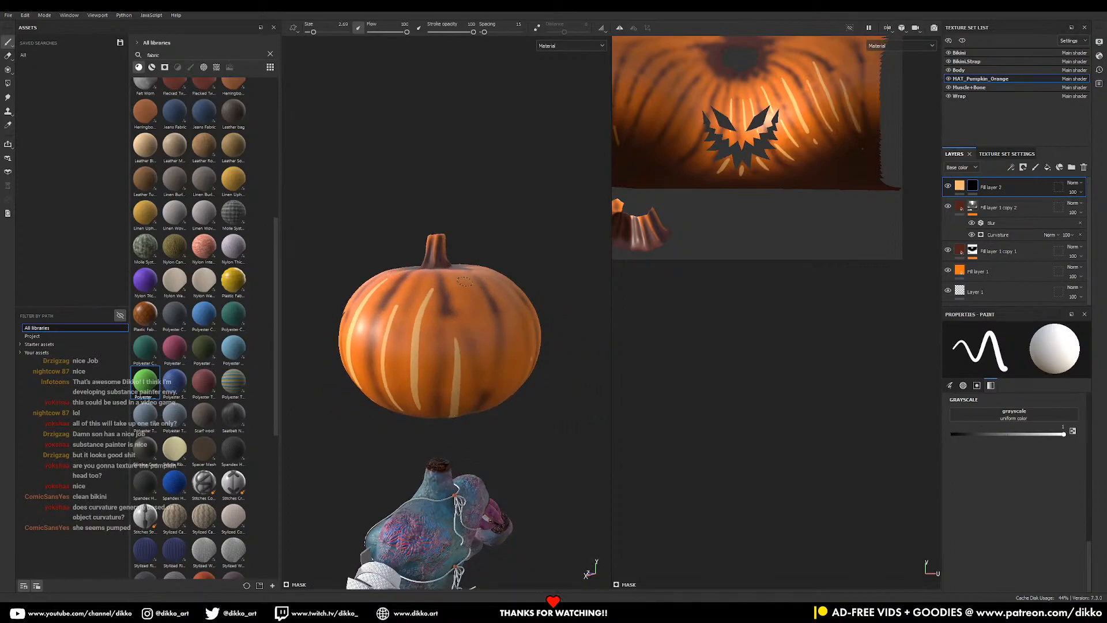
- Paint more pale vertical stripes down the pumpkin's right side and front
{"action": "middle_click_drag", "start_coordinate": [464, 282], "coordinate": [480, 401]}
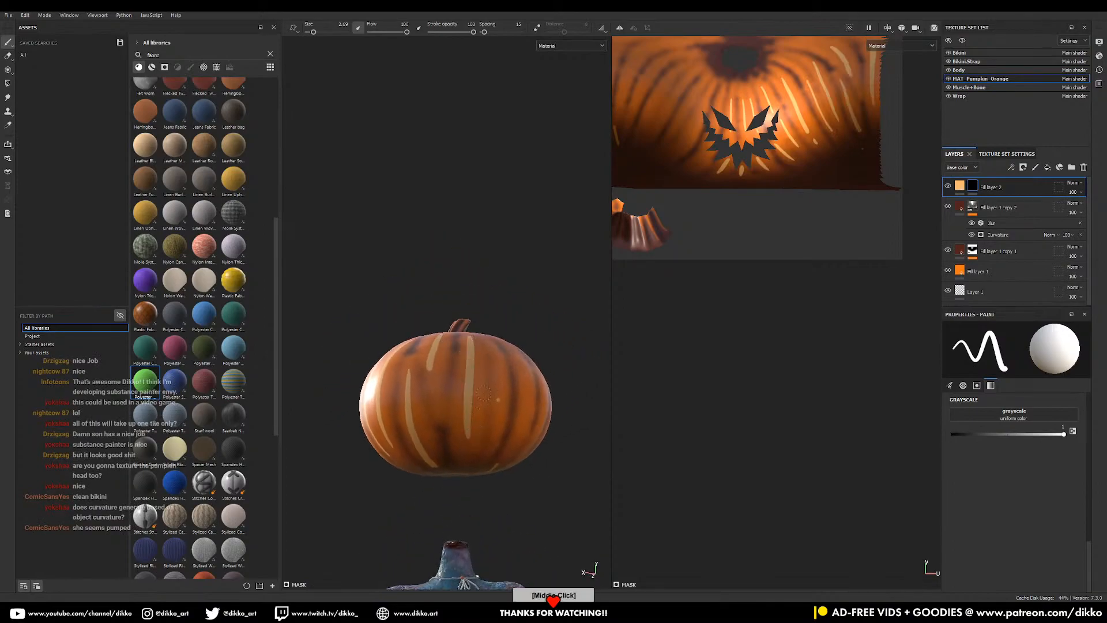
{"action": "left_click_drag", "start_coordinate": [497, 349], "coordinate": [499, 429]}
{"action": "left_click_drag", "start_coordinate": [548, 361], "coordinate": [516, 350], "text": "alt"}
{"action": "middle_click_drag", "start_coordinate": [516, 351], "coordinate": [444, 367], "text": "alt"}
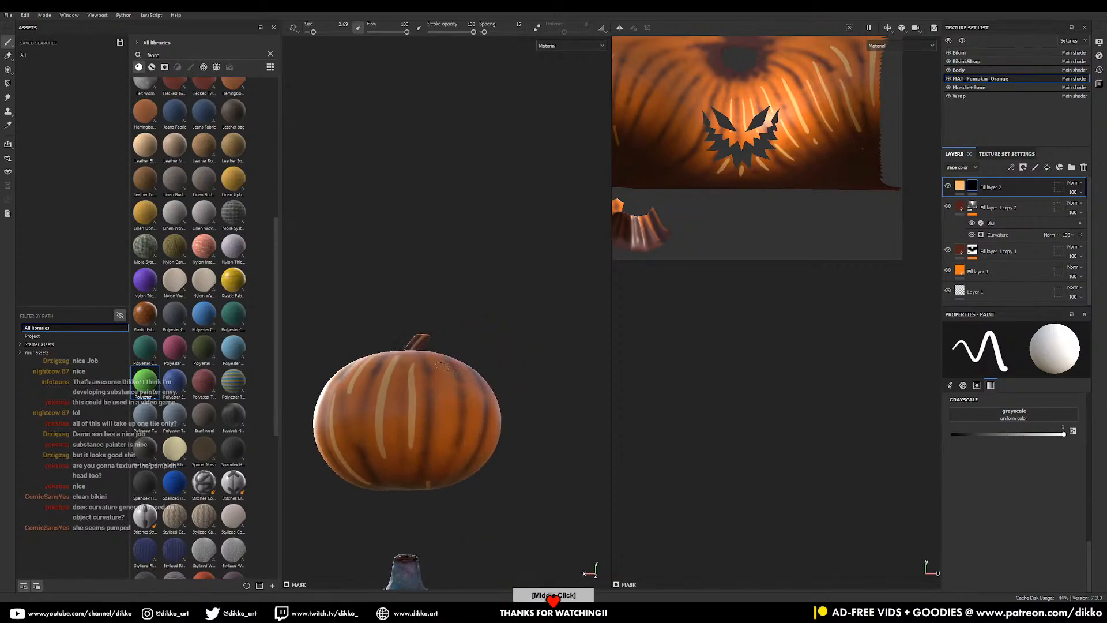
{"action": "left_click_drag", "start_coordinate": [444, 367], "coordinate": [432, 393], "text": "alt"}
{"action": "left_click_drag", "start_coordinate": [435, 343], "coordinate": [442, 455]}
{"action": "mouse_move", "coordinate": [467, 410]}
{"action": "left_mouse_down", "text": "alt"}
{"action": "mouse_move", "coordinate": [433, 354]}
{"action": "mouse_move", "coordinate": [480, 445]}
{"action": "mouse_move", "coordinate": [455, 398]}
{"action": "left_mouse_up", "text": "alt"}
{"action": "mouse_move", "coordinate": [508, 362]}
{"action": "left_mouse_down"}
{"action": "mouse_move", "coordinate": [507, 457]}
{"action": "mouse_move", "coordinate": [490, 395]}
{"action": "left_mouse_up"}
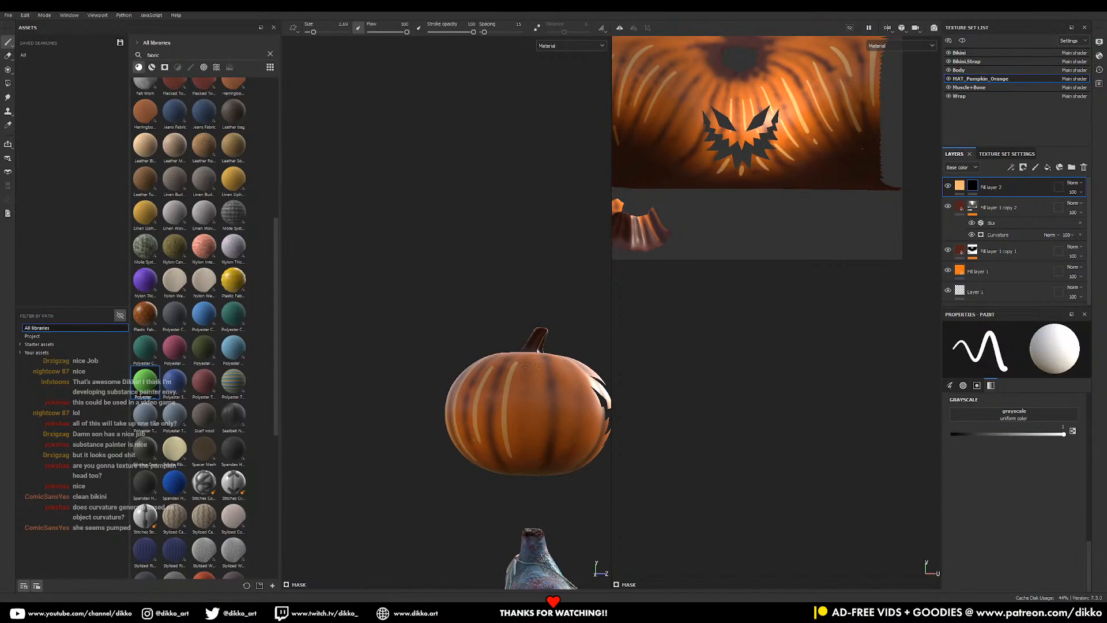
{"action": "middle_click_drag", "start_coordinate": [529, 372], "coordinate": [483, 360], "text": "alt"}
{"action": "mouse_move", "coordinate": [484, 354]}
{"action": "left_mouse_down"}
{"action": "mouse_move", "coordinate": [486, 428]}
{"action": "mouse_move", "coordinate": [512, 391]}
{"action": "mouse_move", "coordinate": [512, 421]}
{"action": "left_mouse_up"}
- Add a final pale stripe and zoom in to review the striped pumpkin
{"action": "left_click_drag", "start_coordinate": [542, 422], "coordinate": [501, 413], "text": "alt"}
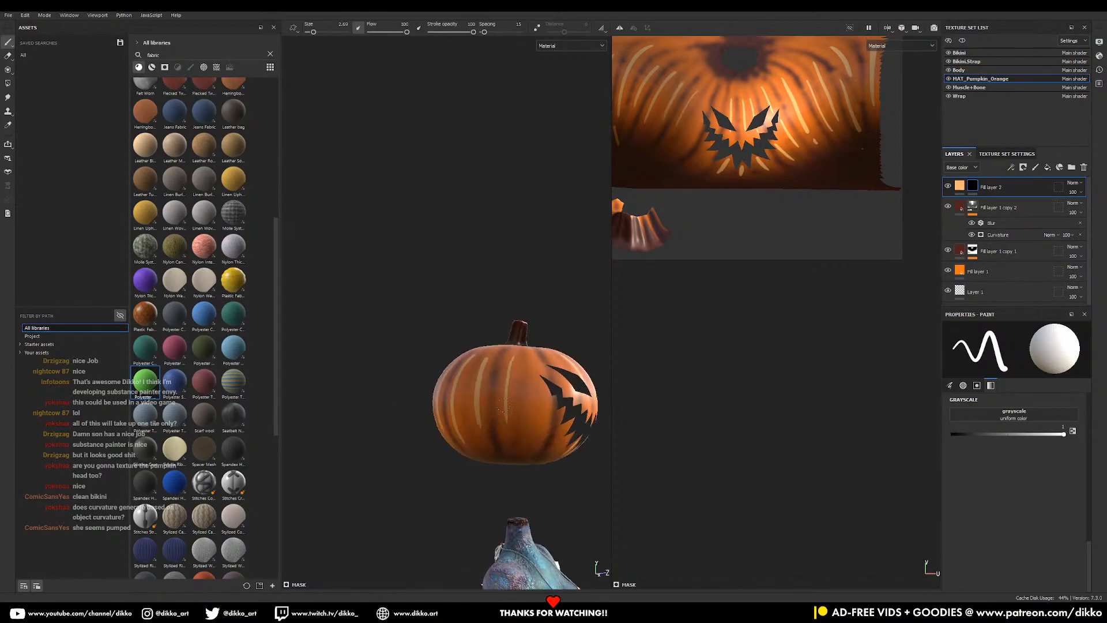
{"action": "middle_click_drag", "start_coordinate": [501, 413], "coordinate": [468, 408], "text": "alt"}
{"action": "left_click_drag", "start_coordinate": [495, 352], "coordinate": [493, 434]}
{"action": "left_click_drag", "start_coordinate": [533, 395], "coordinate": [484, 382], "text": "alt"}
{"action": "middle_click_drag", "start_coordinate": [484, 382], "coordinate": [466, 375], "text": "alt"}
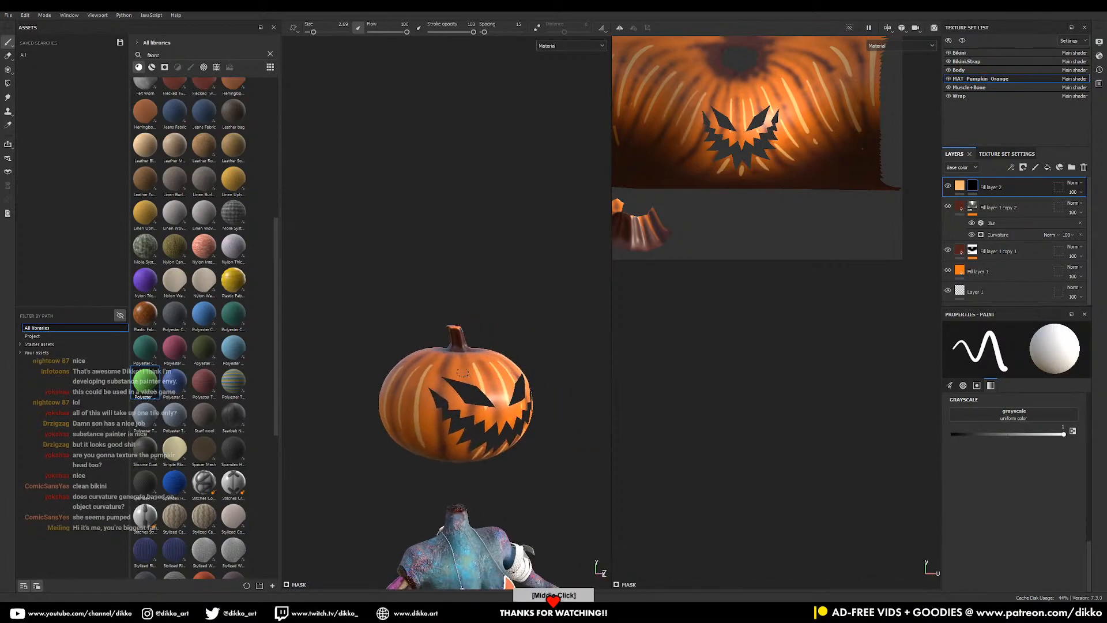
{"action": "right_click_drag", "start_coordinate": [467, 376], "coordinate": [472, 489], "text": "alt"}
{"action": "middle_click_drag", "start_coordinate": [456, 415], "coordinate": [468, 339], "text": "alt"}
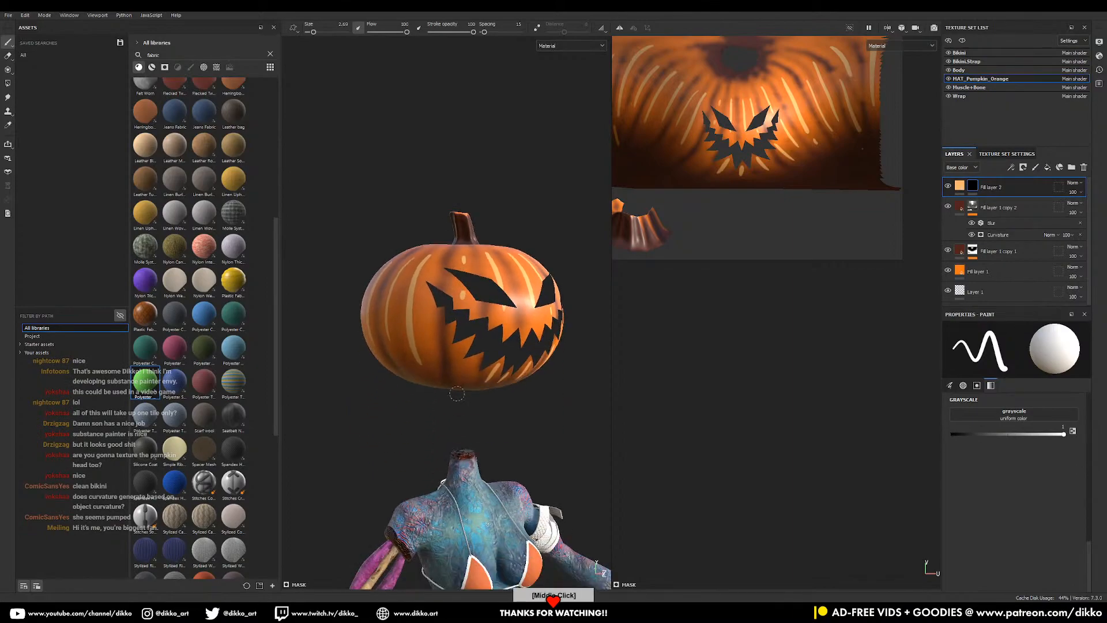
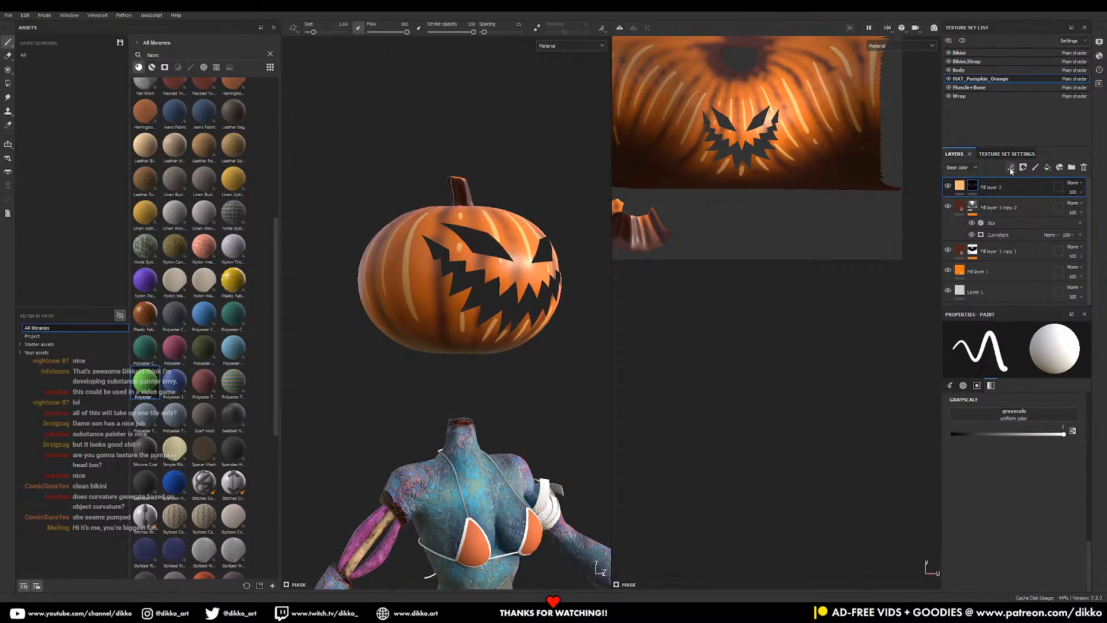
- Add a Blur filter to Fill layer 2's mask at intensity about 5.15 to soften the stripes
{"action": "right_click", "coordinate": [977, 184]}
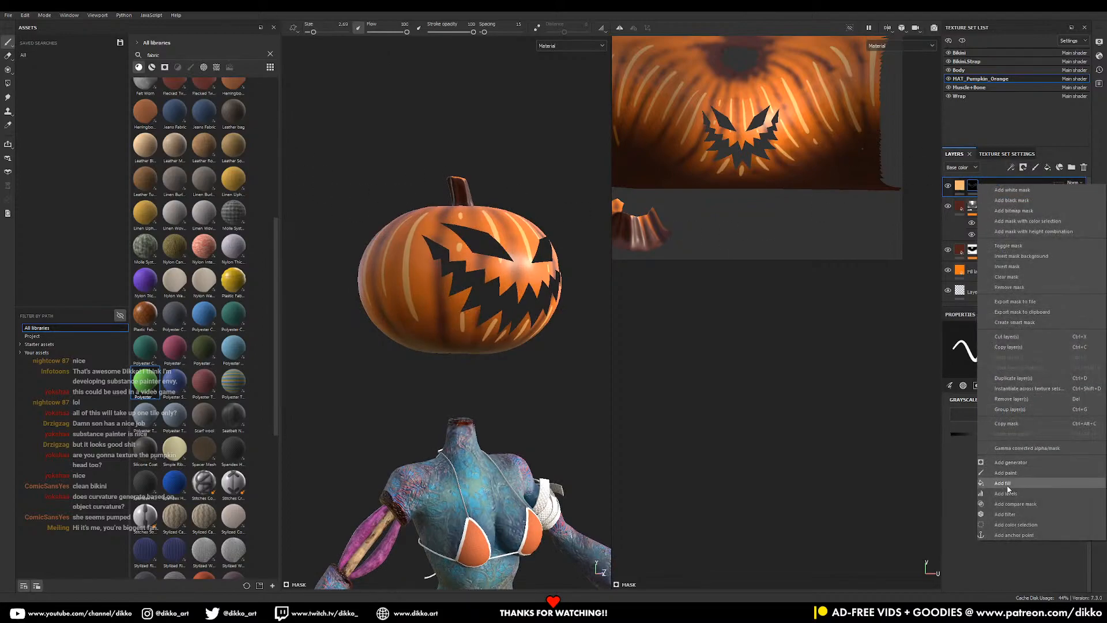
{"action": "left_click", "coordinate": [1012, 514]}
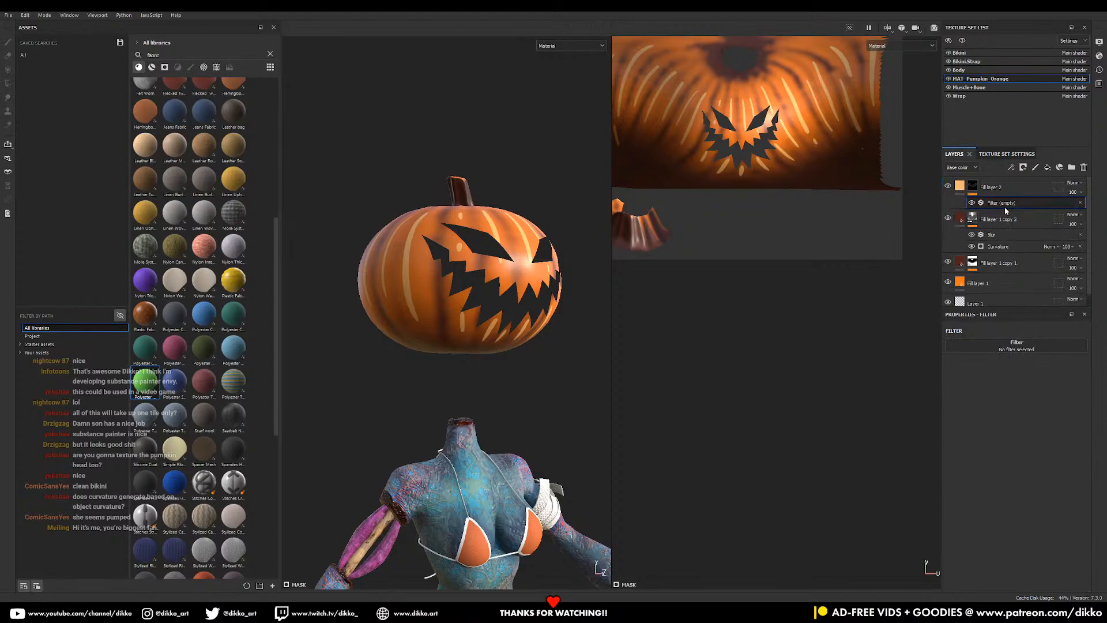
{"action": "left_click", "coordinate": [979, 344]}
{"action": "left_click", "coordinate": [1059, 370]}
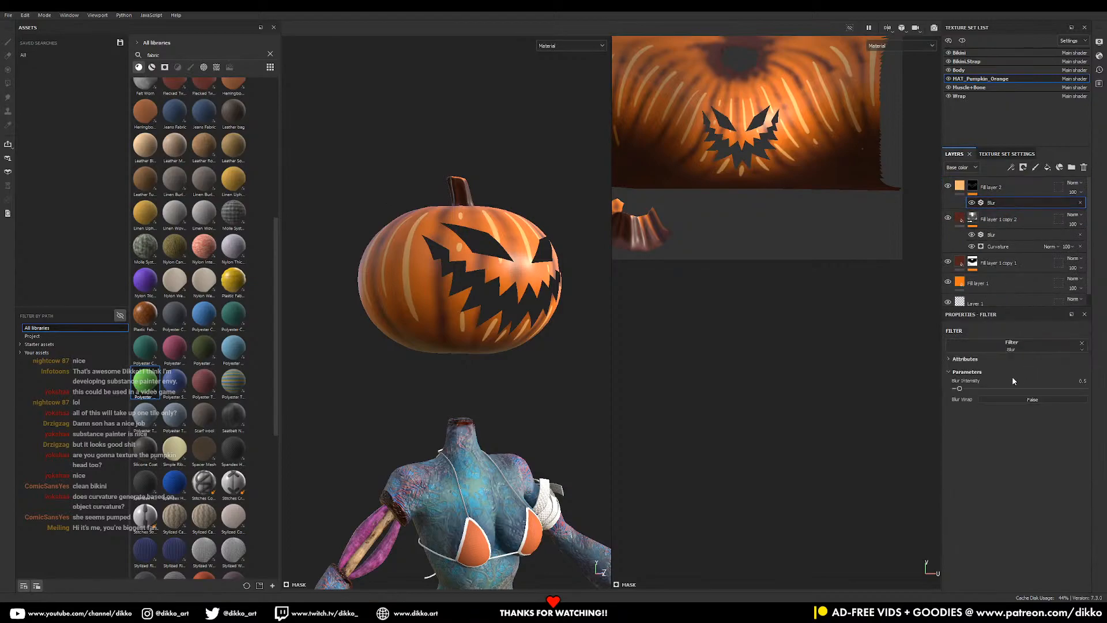
{"action": "left_click_drag", "start_coordinate": [976, 387], "coordinate": [988, 392]}
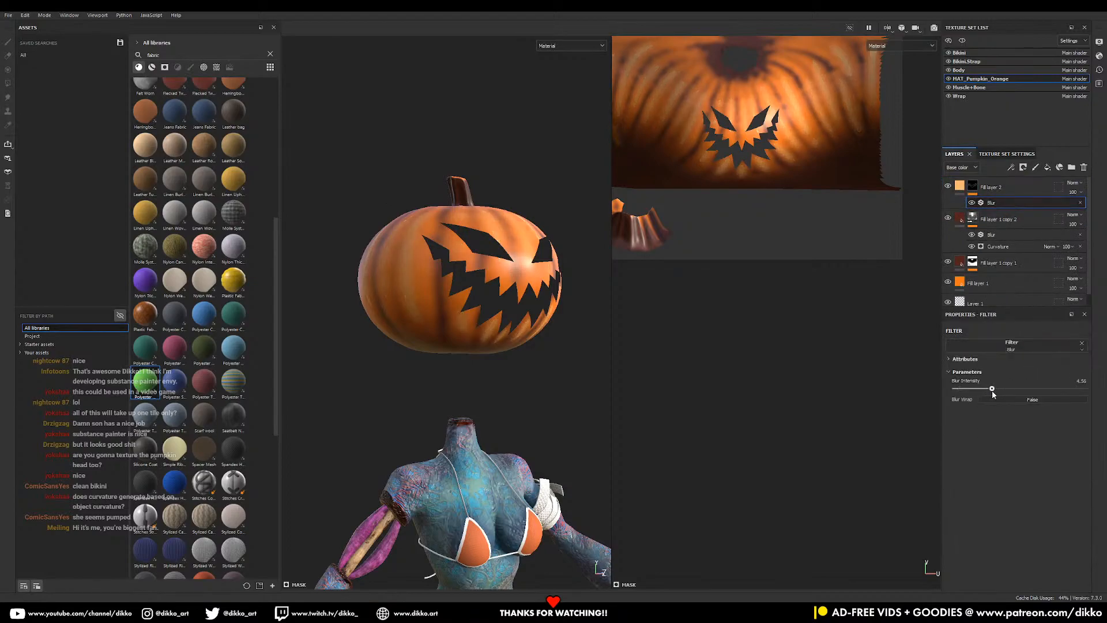
{"action": "left_click_drag", "start_coordinate": [473, 361], "coordinate": [548, 395], "text": "alt"}
{"action": "left_click_drag", "start_coordinate": [447, 365], "coordinate": [475, 367], "text": "alt"}
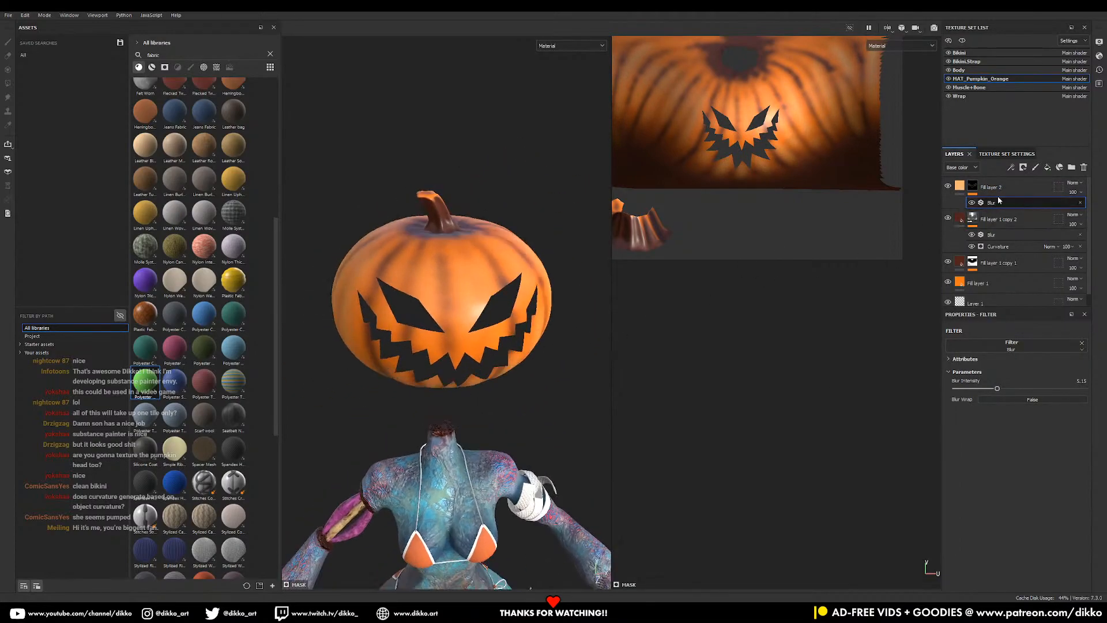
- Set heights: Fill layer 2 to about 0.29, Fill layer 1 copy 1 to -0.95, copy 2 to -0.83
{"action": "left_click", "coordinate": [961, 186]}
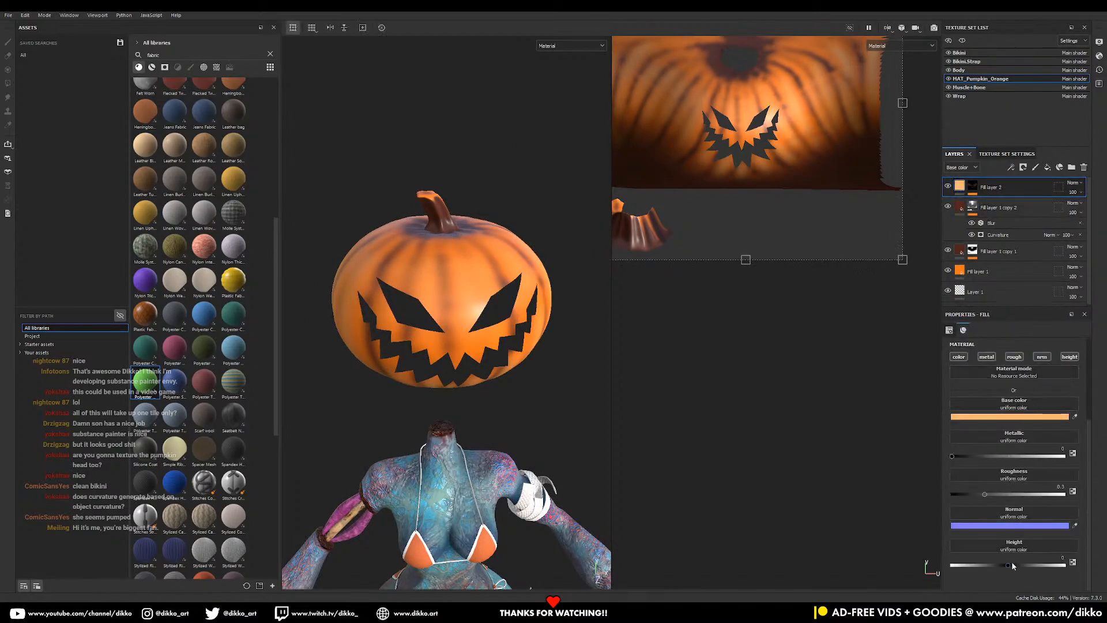
{"action": "left_click_drag", "start_coordinate": [1066, 561], "coordinate": [1017, 569]}
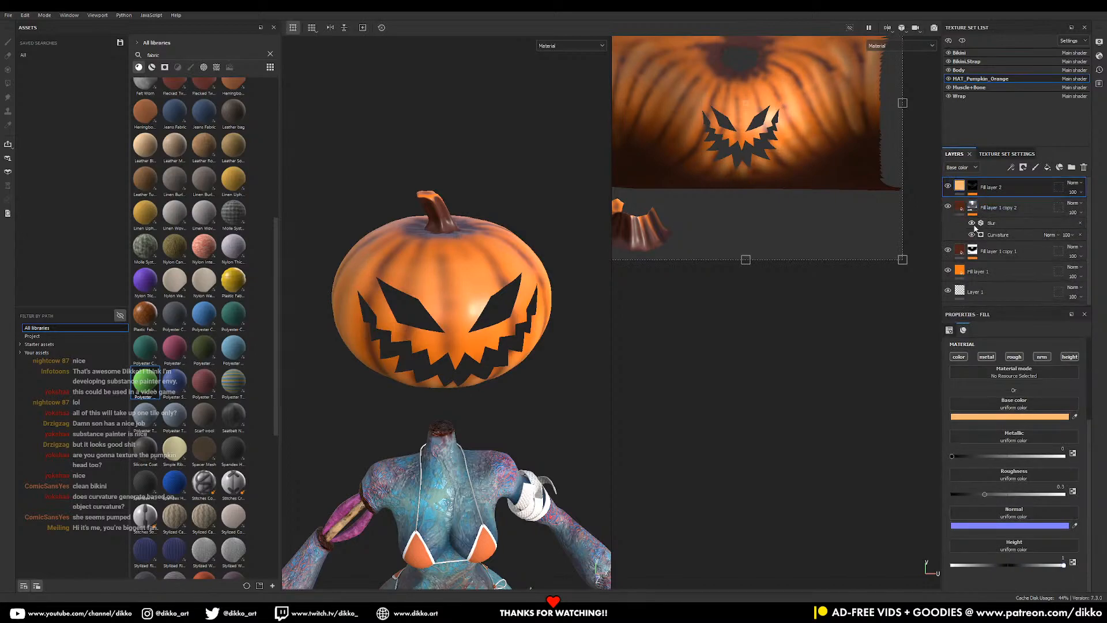
{"action": "left_click", "coordinate": [960, 251]}
{"action": "left_click_drag", "start_coordinate": [1009, 566], "coordinate": [954, 565]}
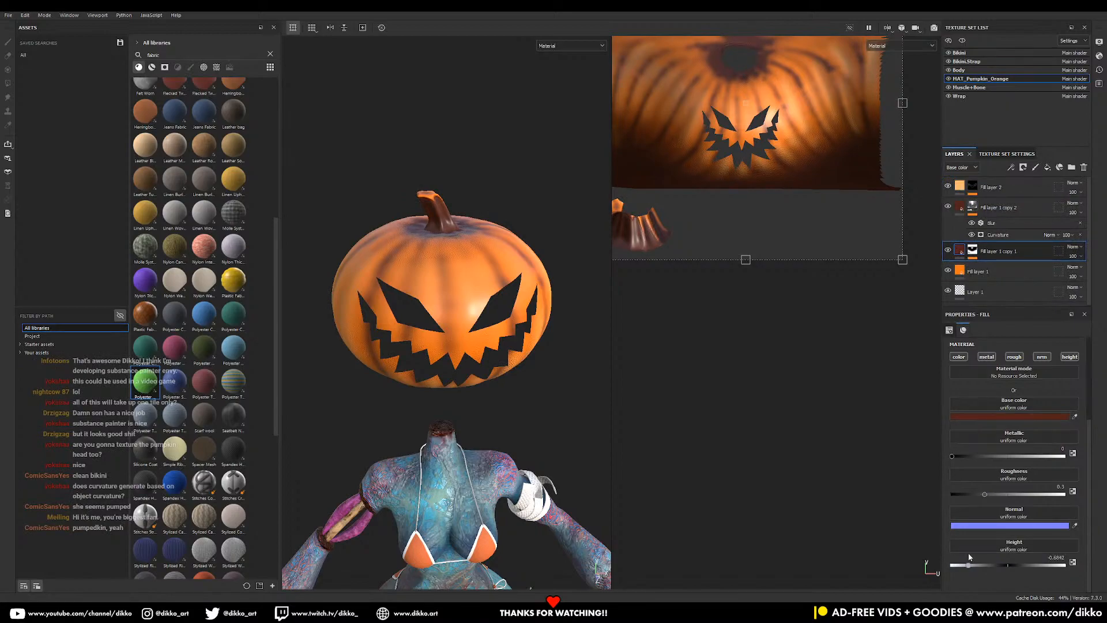
{"action": "left_click", "coordinate": [961, 208]}
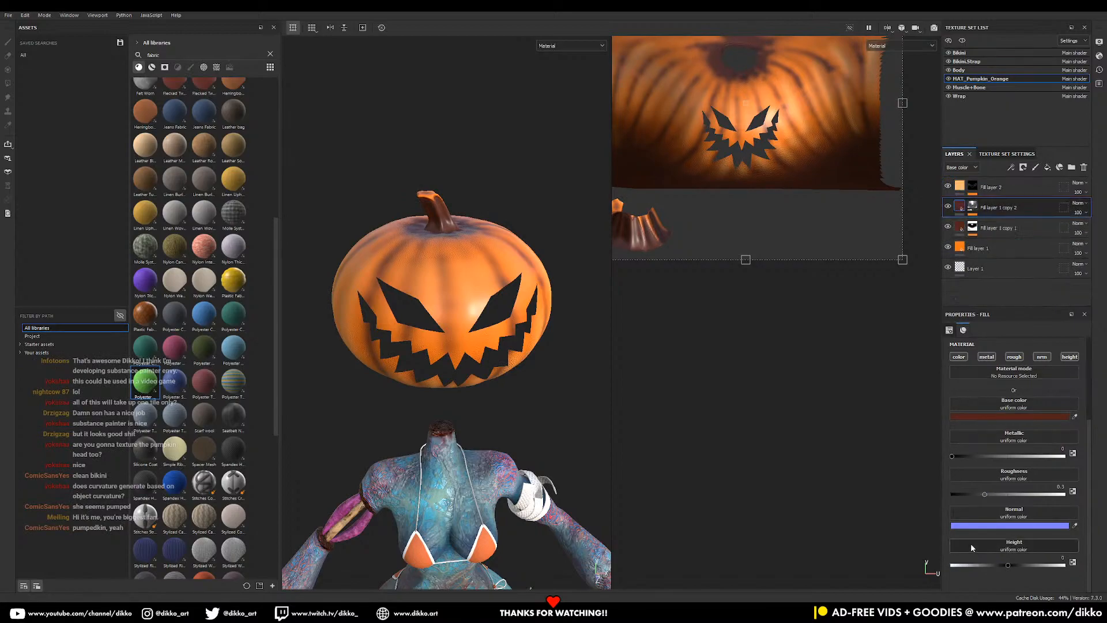
{"action": "left_click_drag", "start_coordinate": [1001, 563], "coordinate": [952, 558]}
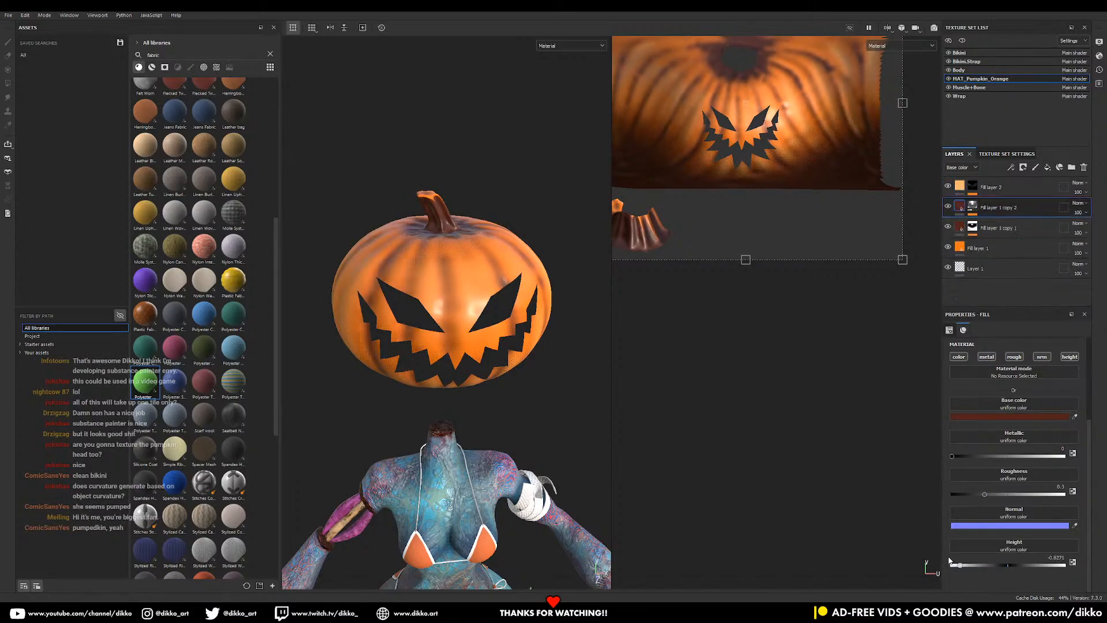
{"action": "left_click_drag", "start_coordinate": [482, 369], "coordinate": [378, 294], "text": "alt"}
{"action": "right_click_drag", "start_coordinate": [508, 365], "coordinate": [656, 544], "text": "alt"}
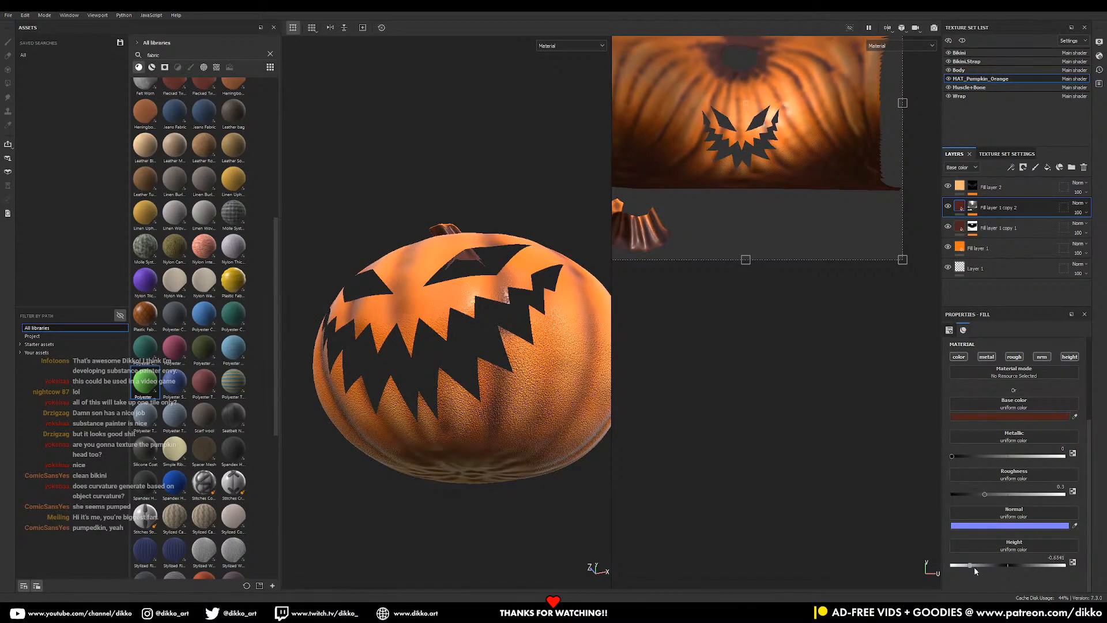
- Turn off the normal and height channels on Fill layer 1 copy 1 and check the bumps
{"action": "left_click", "coordinate": [1003, 228]}
{"action": "left_click", "coordinate": [1042, 356]}
{"action": "left_click", "coordinate": [1070, 356]}
{"action": "left_click_drag", "start_coordinate": [439, 438], "coordinate": [503, 371], "text": "alt"}
{"action": "left_click_drag", "start_coordinate": [488, 364], "coordinate": [503, 402], "text": "alt"}
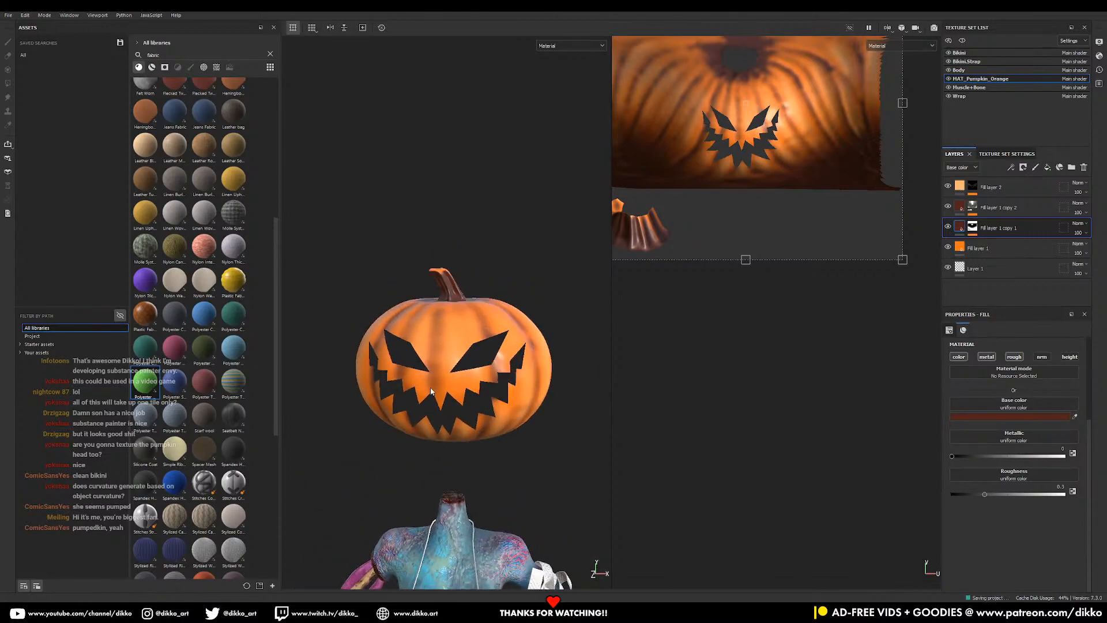
{"action": "left_click_drag", "start_coordinate": [463, 408], "coordinate": [401, 442], "text": "alt"}
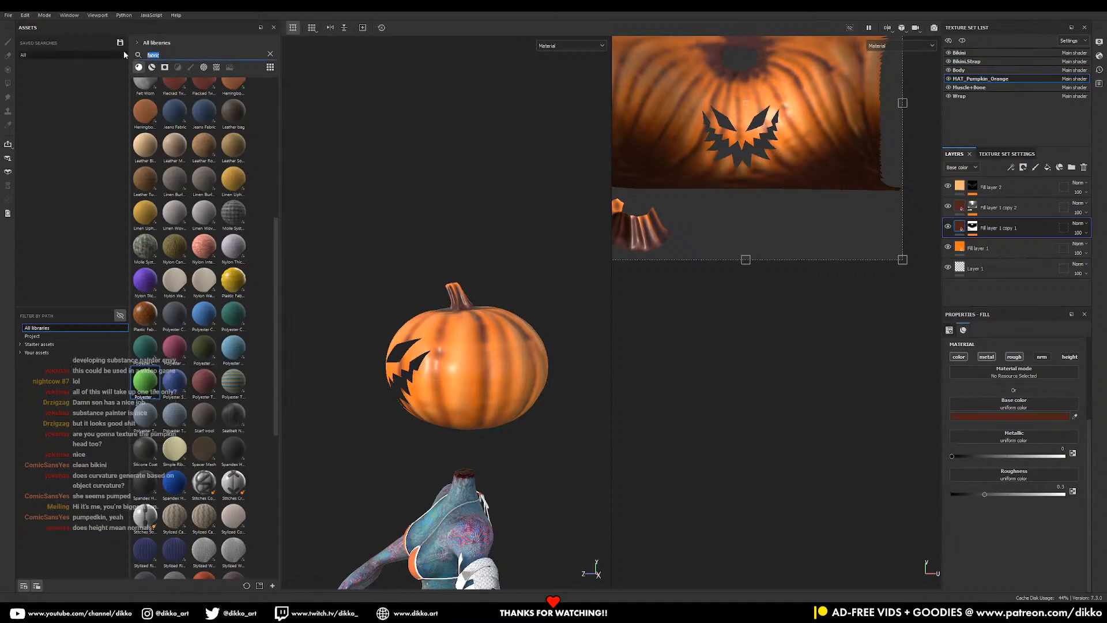
- Search the material library, select Fill layer 1 copy 2, then clear the search
{"action": "type", "text": "ful"}
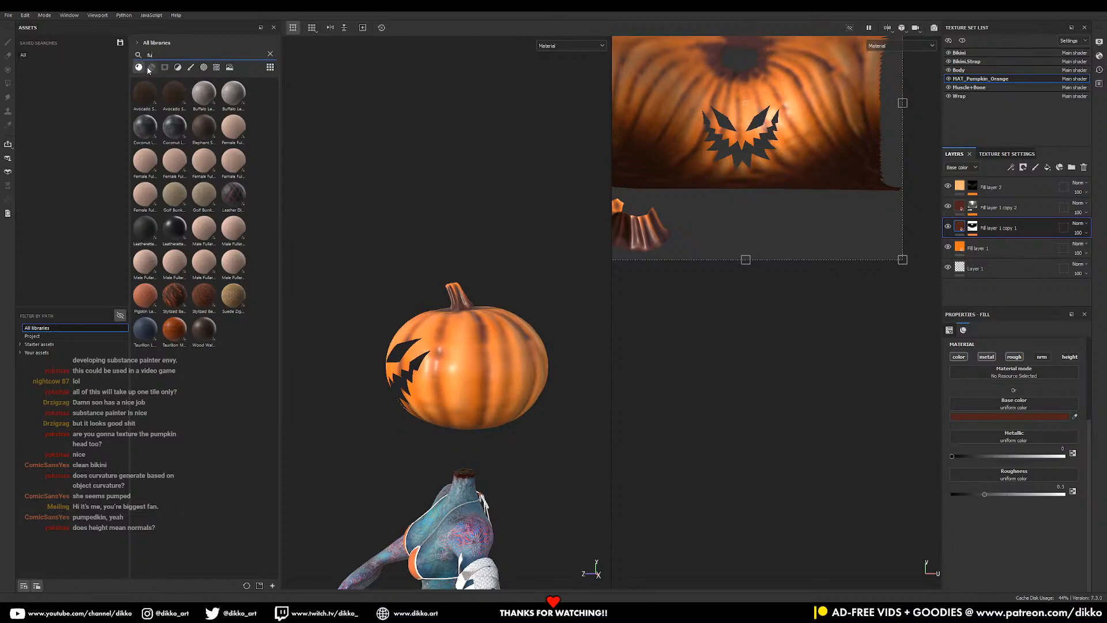
{"action": "key", "text": "BackSpace"}
{"action": "type", "text": "rui"}
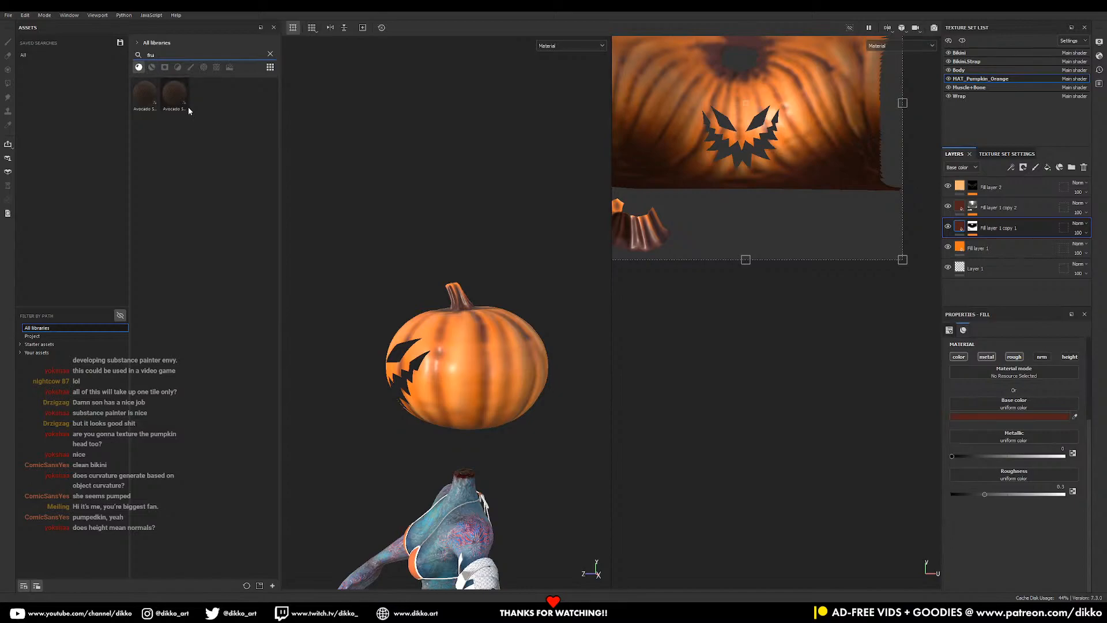
{"action": "left_click_drag", "start_coordinate": [372, 339], "coordinate": [464, 345], "text": "alt"}
{"action": "middle_click_drag", "start_coordinate": [464, 344], "coordinate": [507, 275], "text": "alt"}
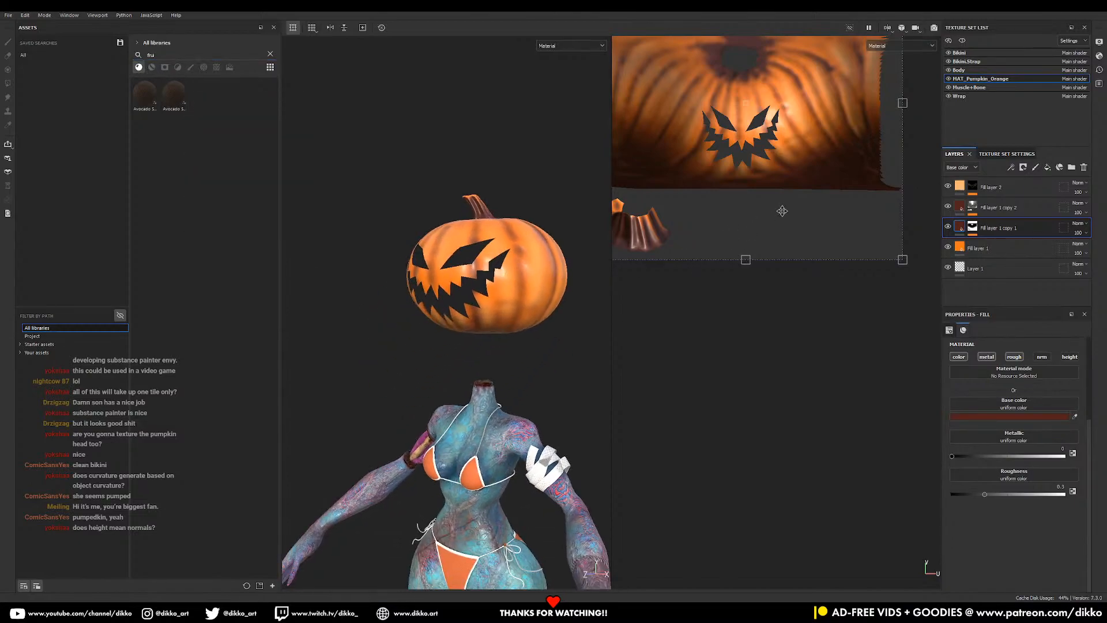
{"action": "left_click", "coordinate": [992, 207]}
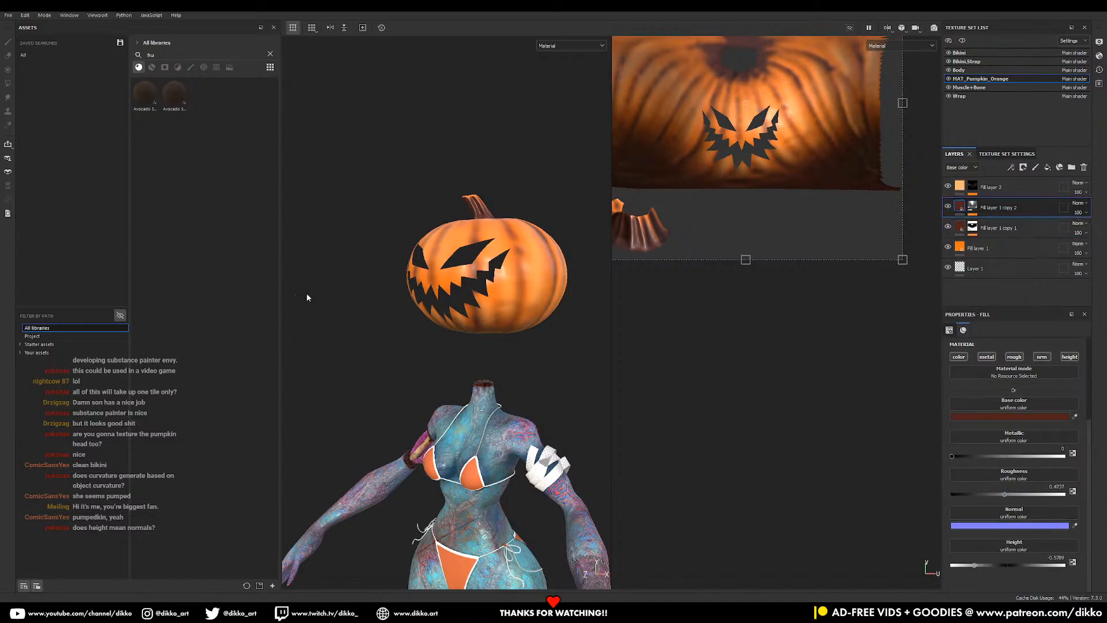
{"action": "left_click", "coordinate": [269, 53]}
- Orbit, pan and zoom around the textured zombie to review it from all sides
{"action": "left_click_drag", "start_coordinate": [456, 363], "coordinate": [511, 404], "text": "alt"}
{"action": "middle_click_drag", "start_coordinate": [511, 404], "coordinate": [537, 260], "text": "alt"}
{"action": "scroll", "coordinate": [531, 288], "scroll_direction": "down", "scroll_amount": 5}
{"action": "left_click_drag", "start_coordinate": [536, 404], "coordinate": [499, 369], "text": "alt"}
{"action": "middle_click_drag", "start_coordinate": [499, 370], "coordinate": [505, 379], "text": "alt"}
{"action": "left_click_drag", "start_coordinate": [505, 379], "coordinate": [522, 327], "text": "alt"}
{"action": "middle_click_drag", "start_coordinate": [521, 327], "coordinate": [497, 440], "text": "alt"}
{"action": "left_click_drag", "start_coordinate": [497, 441], "coordinate": [508, 386], "text": "alt"}
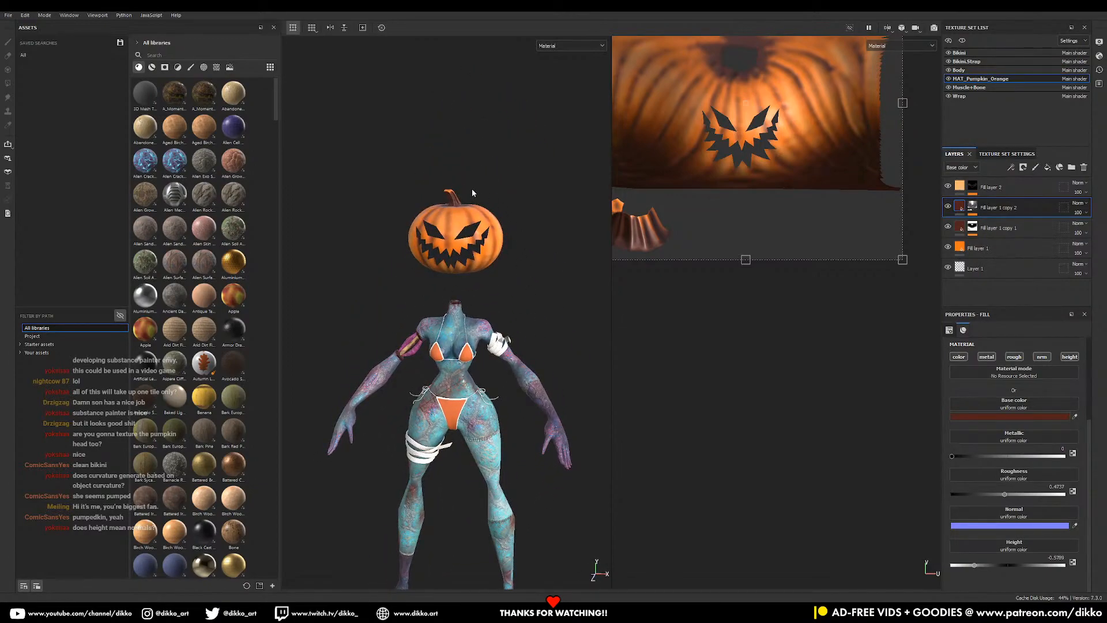
{"action": "middle_click_drag", "start_coordinate": [462, 458], "coordinate": [480, 336], "text": "alt"}
{"action": "right_click_drag", "start_coordinate": [480, 336], "coordinate": [478, 343], "text": "alt"}
{"action": "left_click_drag", "start_coordinate": [478, 344], "coordinate": [430, 320], "text": "alt"}
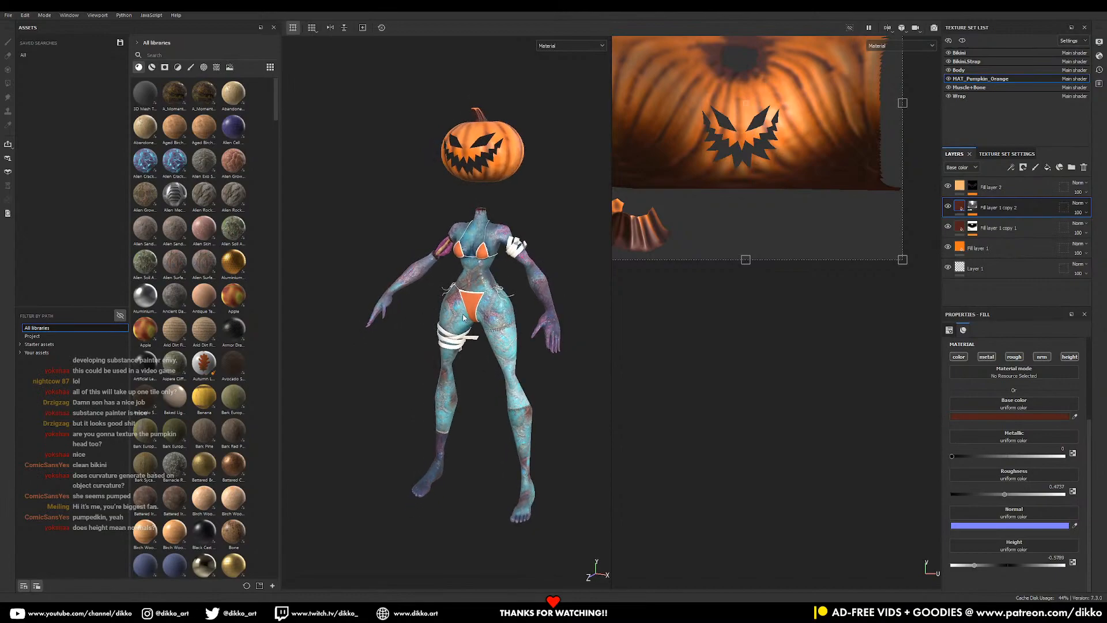
{"action": "left_click_drag", "start_coordinate": [484, 281], "coordinate": [506, 223], "text": "alt"}
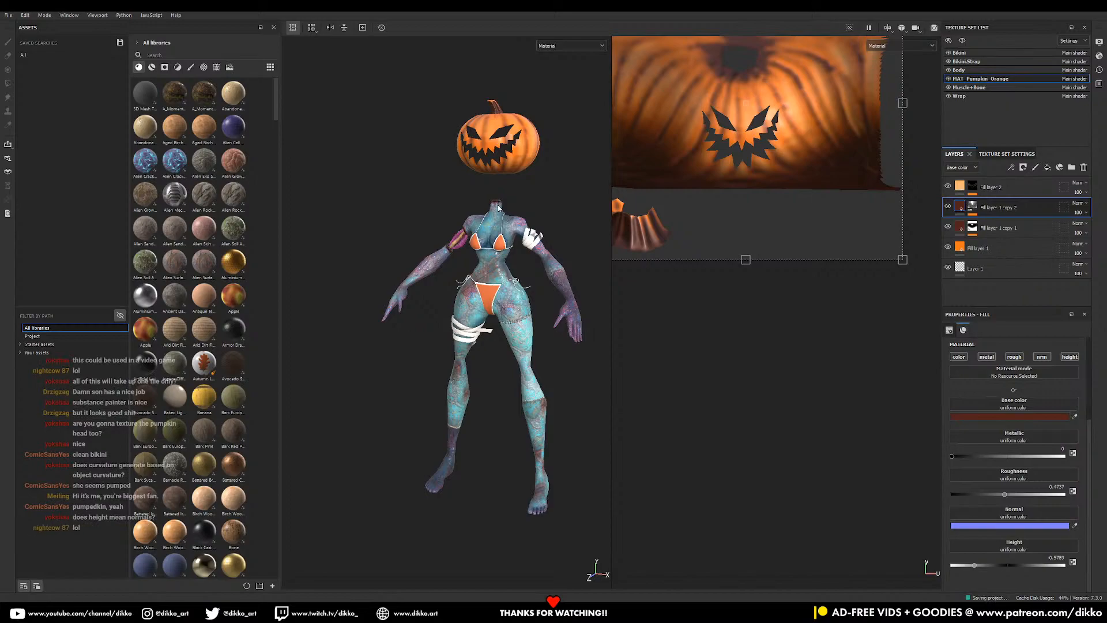
{"action": "left_click_drag", "start_coordinate": [438, 317], "coordinate": [378, 211], "text": "alt"}
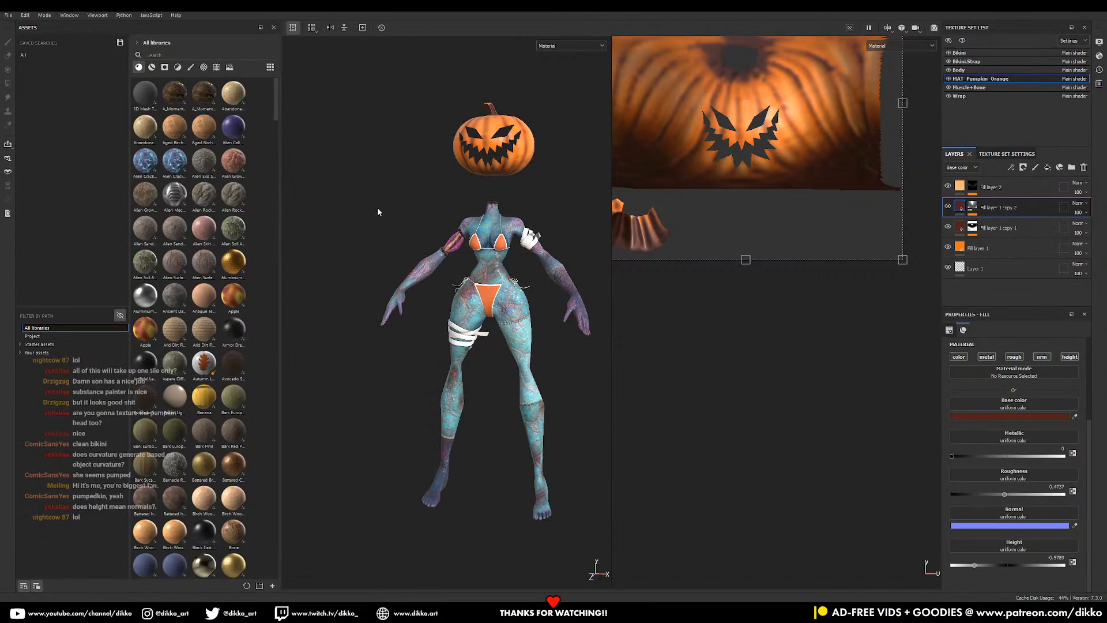
- Open Export Textures and review the Bikini.Strap and Body sets and the output templates
{"action": "left_click", "coordinate": [8, 15]}
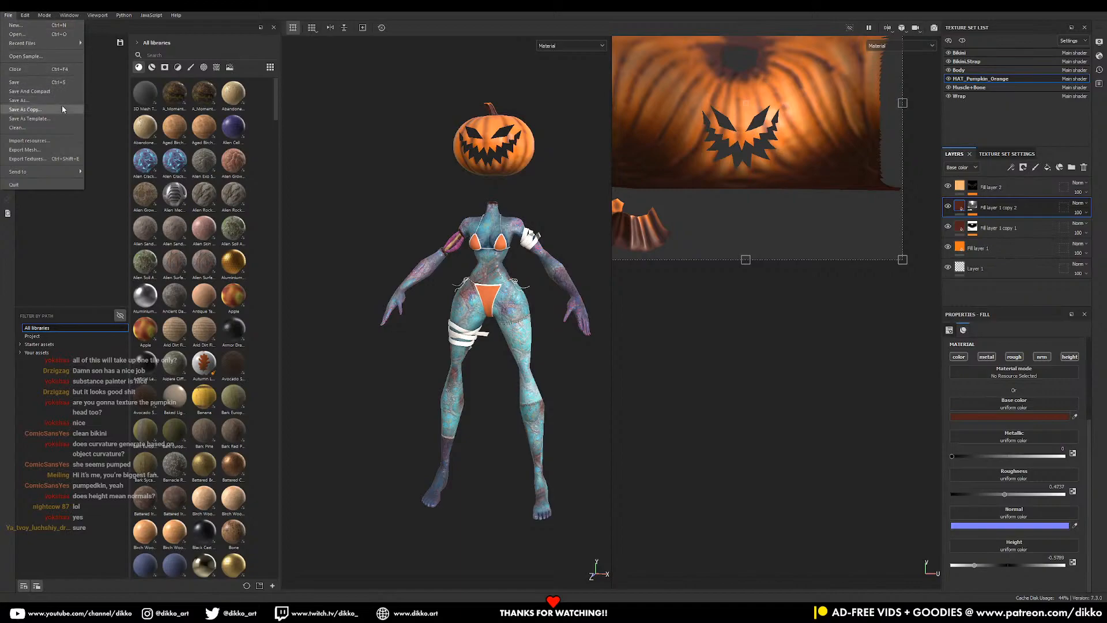
{"action": "left_click", "coordinate": [62, 162]}
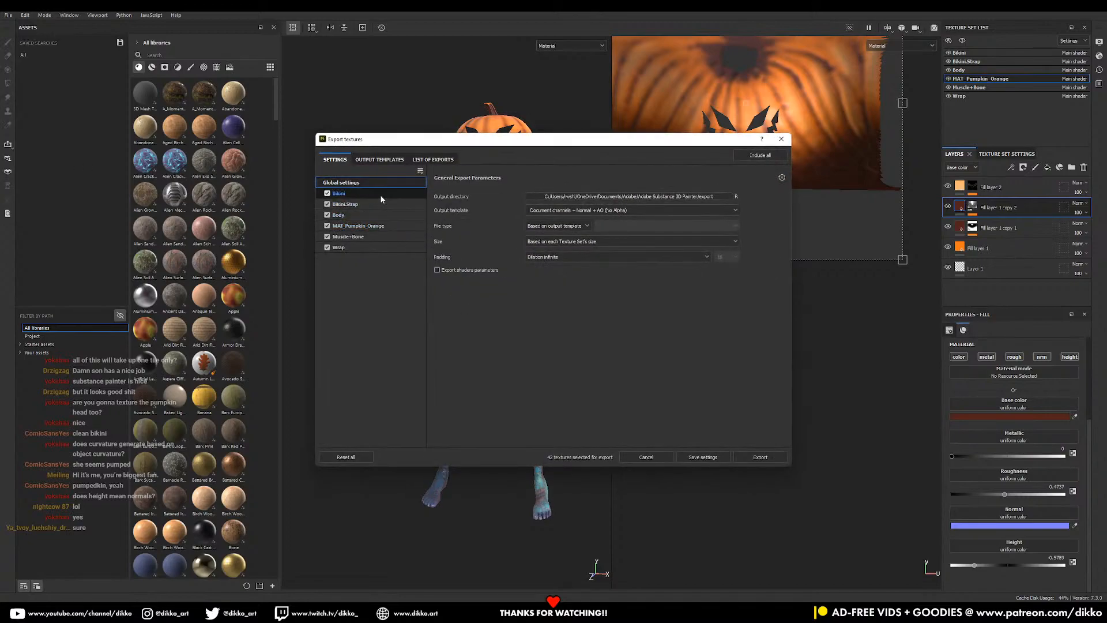
{"action": "left_click", "coordinate": [372, 160]}
{"action": "left_click", "coordinate": [332, 160]}
{"action": "left_click", "coordinate": [353, 203]}
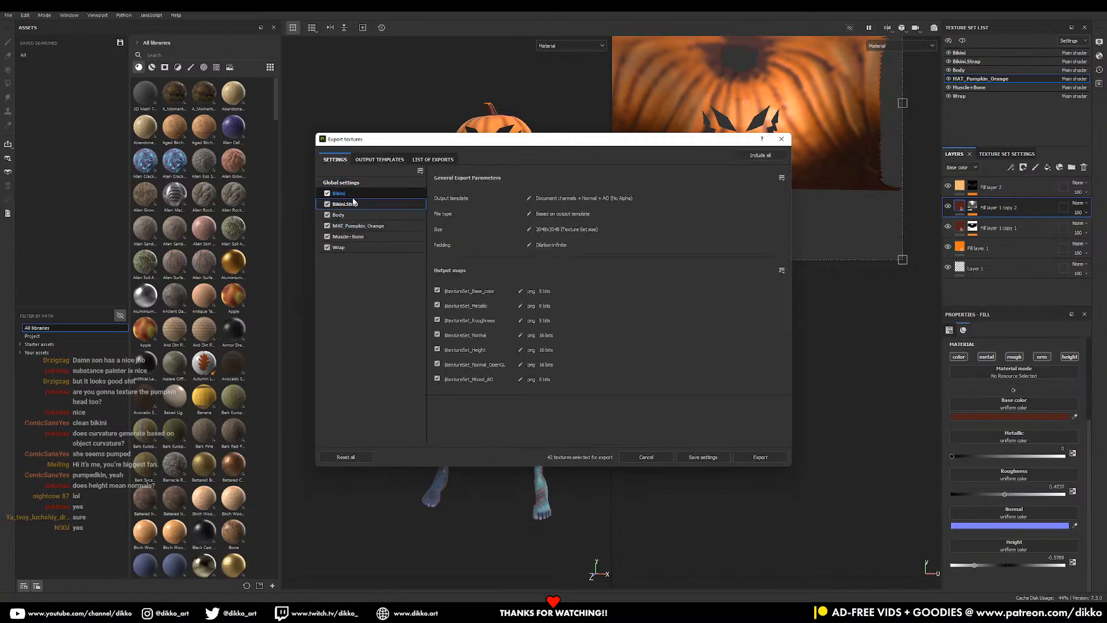
{"action": "left_click", "coordinate": [345, 216]}
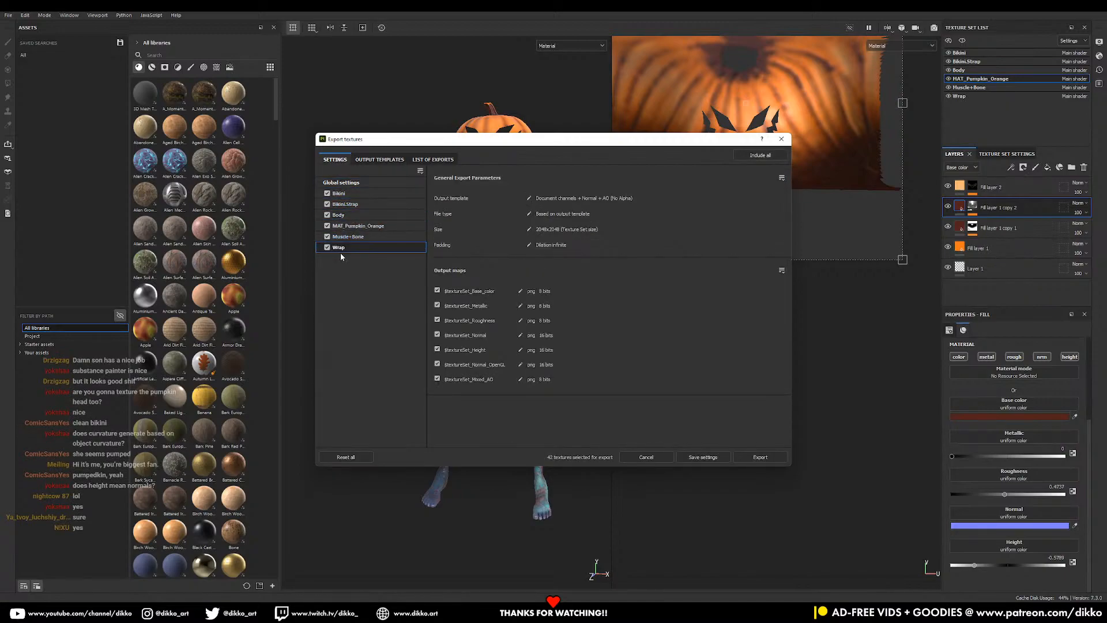
{"action": "left_click", "coordinate": [380, 159]}
{"action": "left_click", "coordinate": [335, 160]}
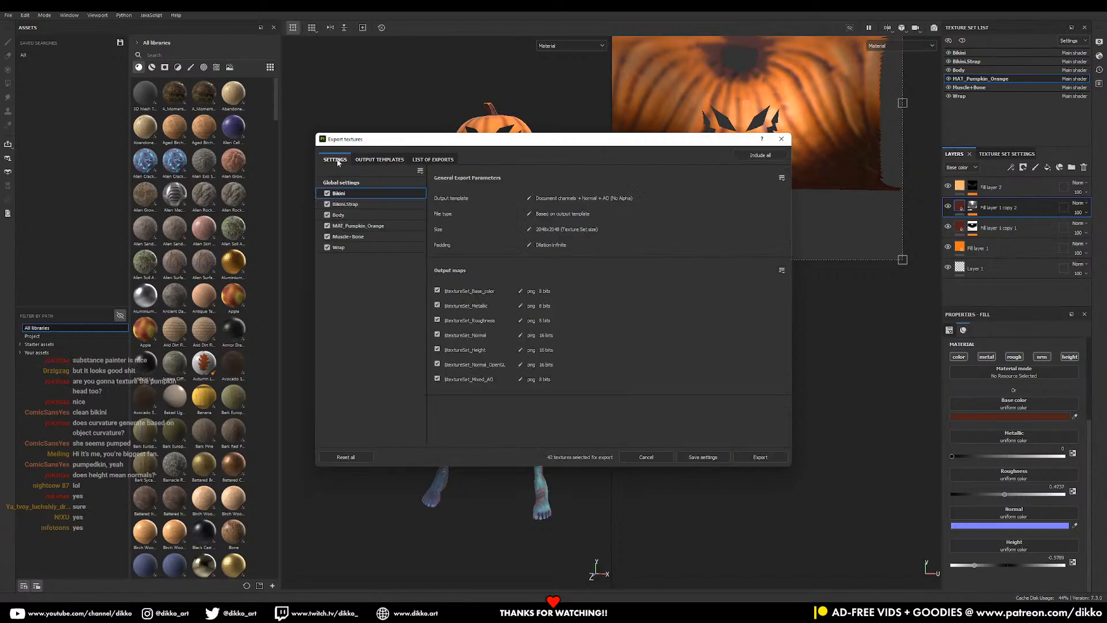
- Set the output directory to D:/Documents/Youtube Tutorials/_2021_21_Spook Week/TEX
{"action": "left_click", "coordinate": [659, 197]}
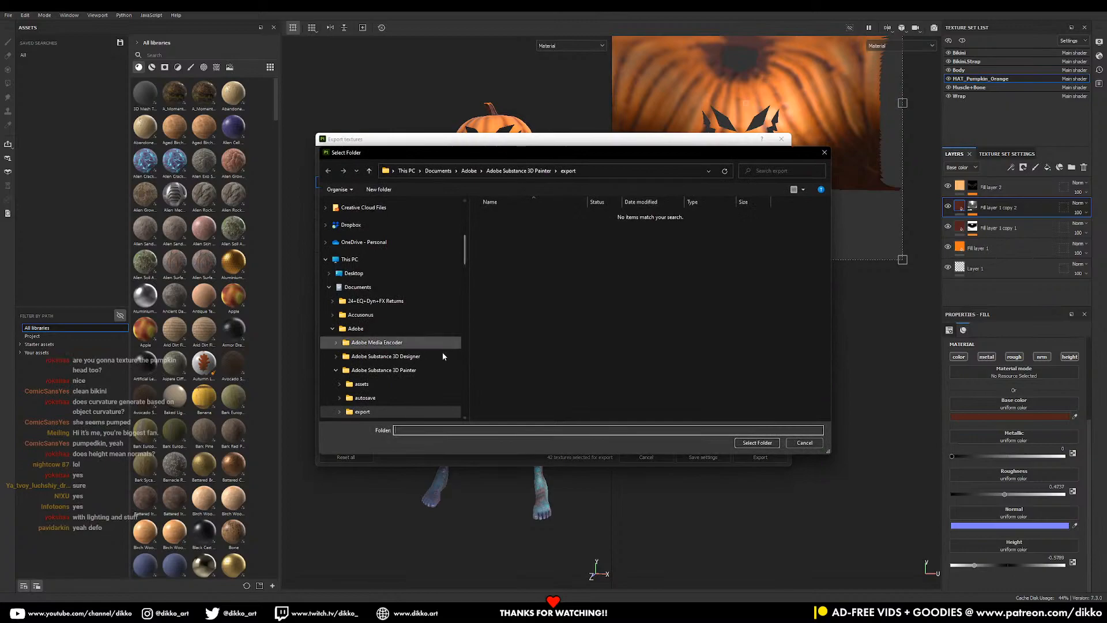
{"action": "scroll", "coordinate": [442, 352], "scroll_direction": "down", "scroll_amount": 2}
{"action": "scroll", "coordinate": [441, 363], "scroll_direction": "up", "scroll_amount": 1}
{"action": "scroll", "coordinate": [441, 361], "scroll_direction": "down", "scroll_amount": 1}
{"action": "left_click", "coordinate": [332, 277]}
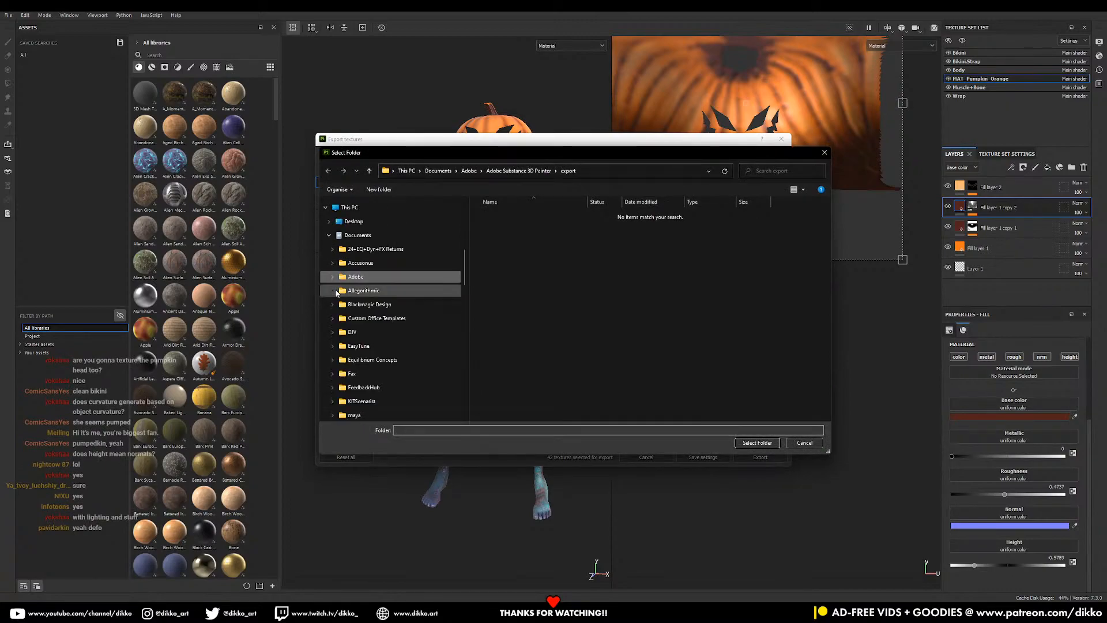
{"action": "scroll", "coordinate": [335, 295], "scroll_direction": "up", "scroll_amount": 3}
{"action": "left_click", "coordinate": [328, 342]}
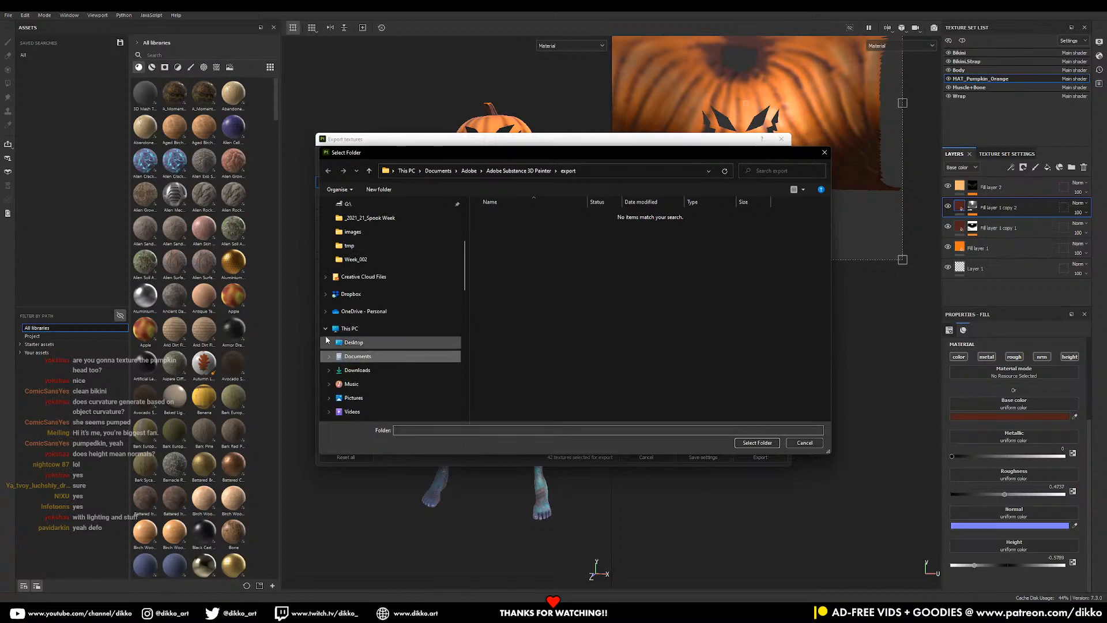
{"action": "left_click", "coordinate": [327, 329]}
{"action": "scroll", "coordinate": [328, 330], "scroll_direction": "up", "scroll_amount": 2}
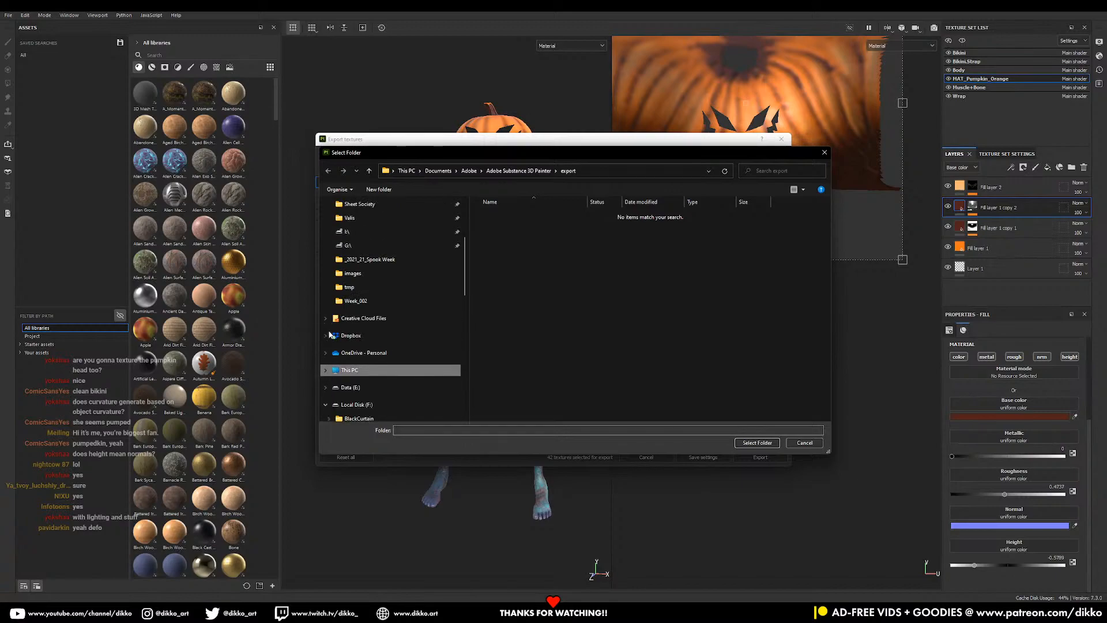
{"action": "scroll", "coordinate": [366, 280], "scroll_direction": "down", "scroll_amount": 1}
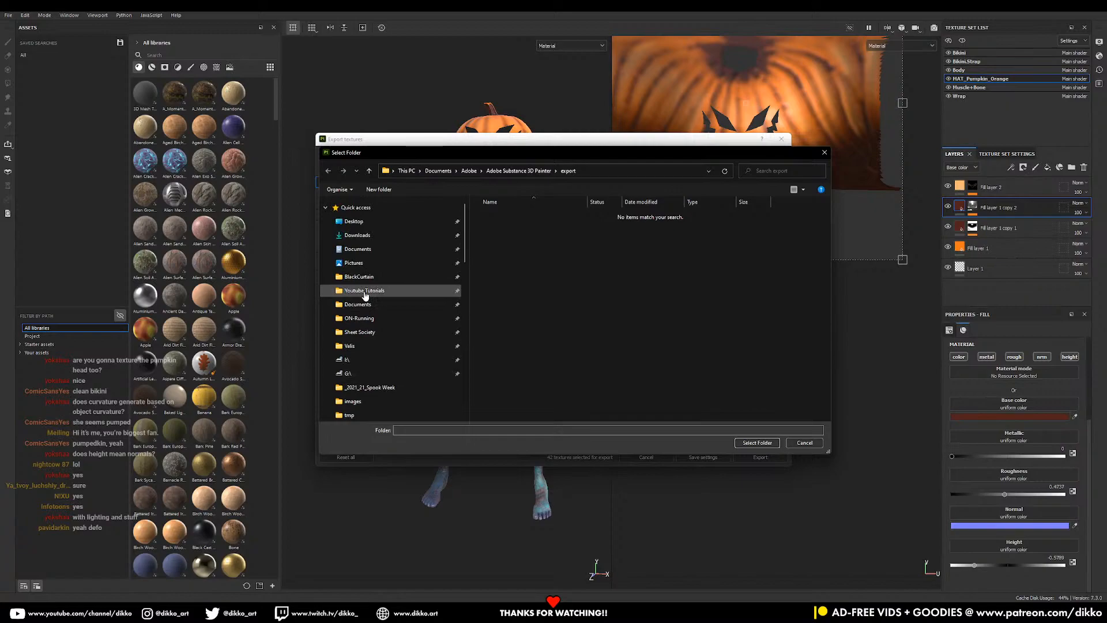
{"action": "scroll", "coordinate": [396, 359], "scroll_direction": "down", "scroll_amount": 5}
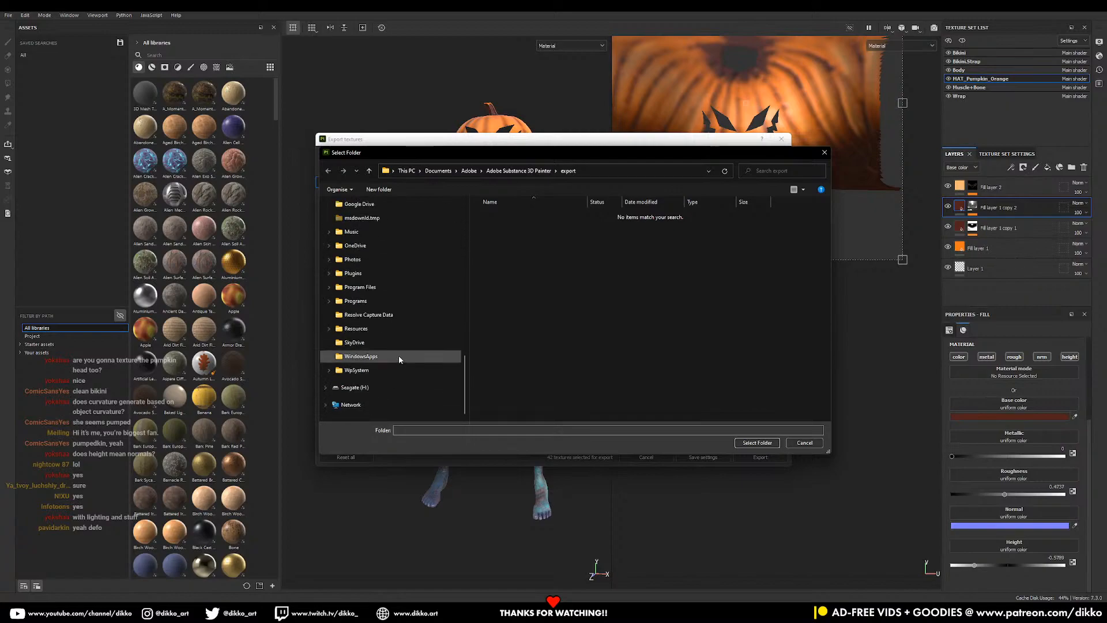
{"action": "scroll", "coordinate": [399, 356], "scroll_direction": "up", "scroll_amount": 1}
{"action": "scroll", "coordinate": [399, 356], "scroll_direction": "up", "scroll_amount": 5}
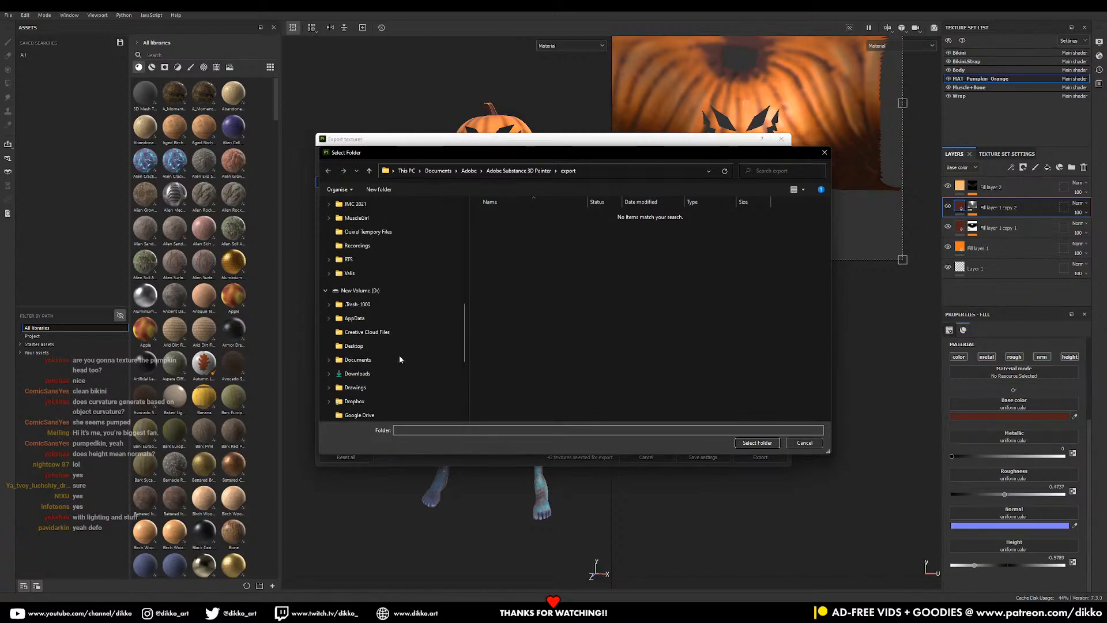
{"action": "left_click", "coordinate": [379, 307]}
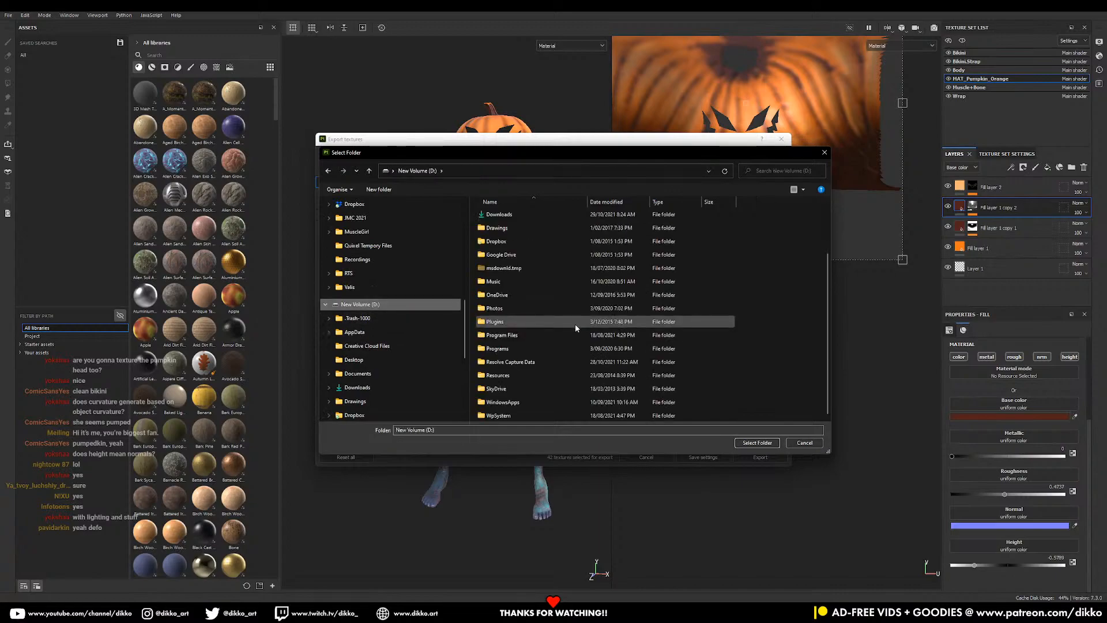
{"action": "scroll", "coordinate": [411, 372], "scroll_direction": "down", "scroll_amount": 3}
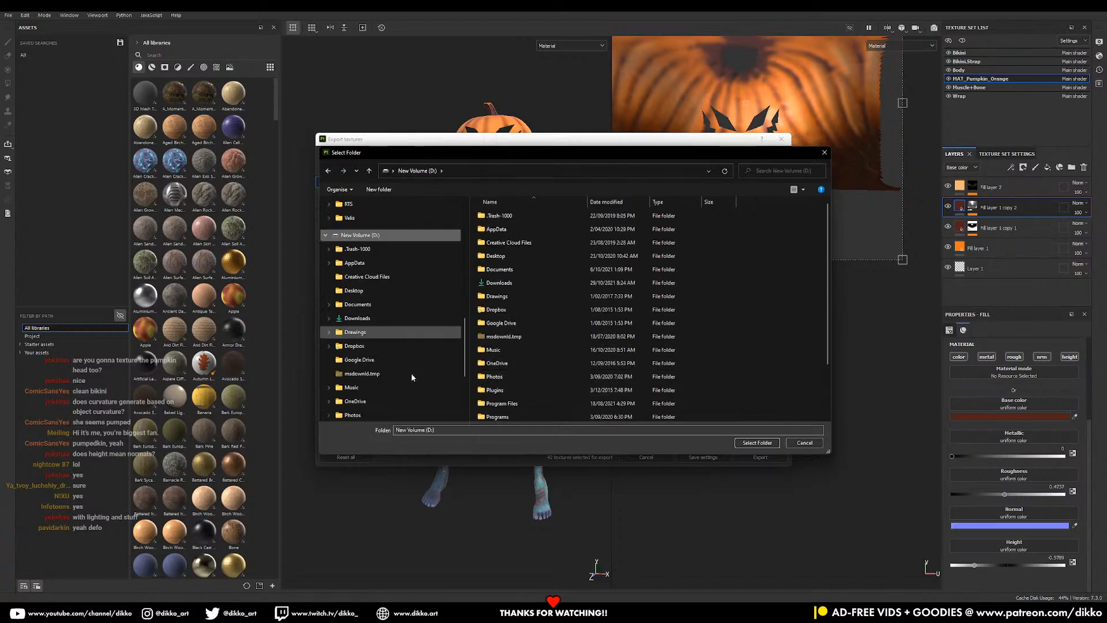
{"action": "scroll", "coordinate": [401, 373], "scroll_direction": "up", "scroll_amount": 1}
{"action": "left_click", "coordinate": [358, 246]}
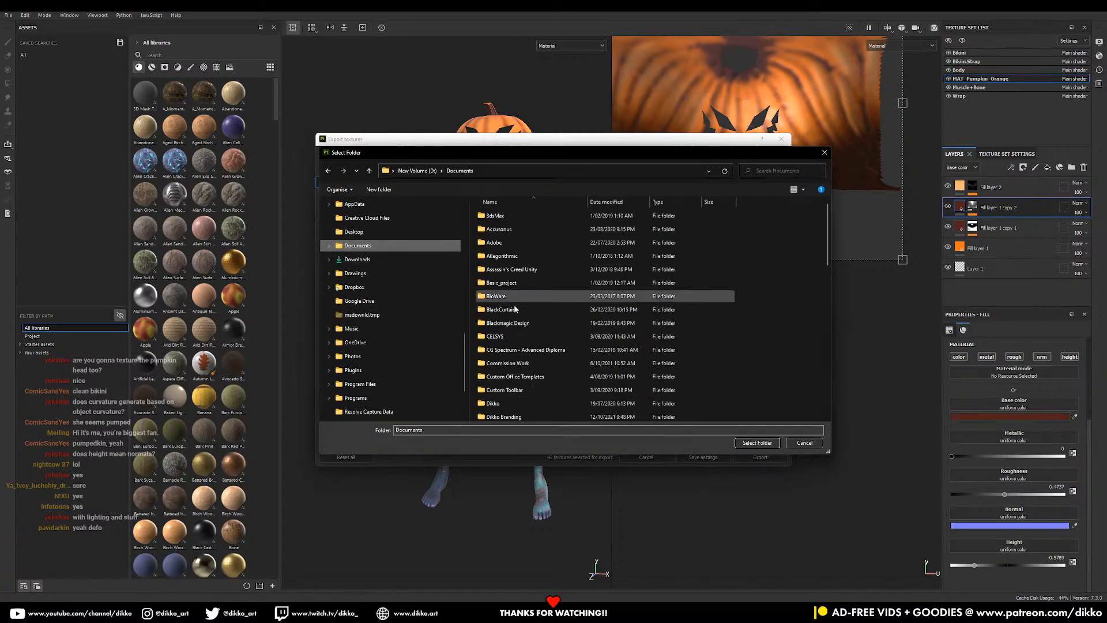
{"action": "scroll", "coordinate": [480, 316], "scroll_direction": "down", "scroll_amount": 10}
{"action": "double_click", "coordinate": [526, 402]}
{"action": "scroll", "coordinate": [525, 348], "scroll_direction": "down", "scroll_amount": 5}
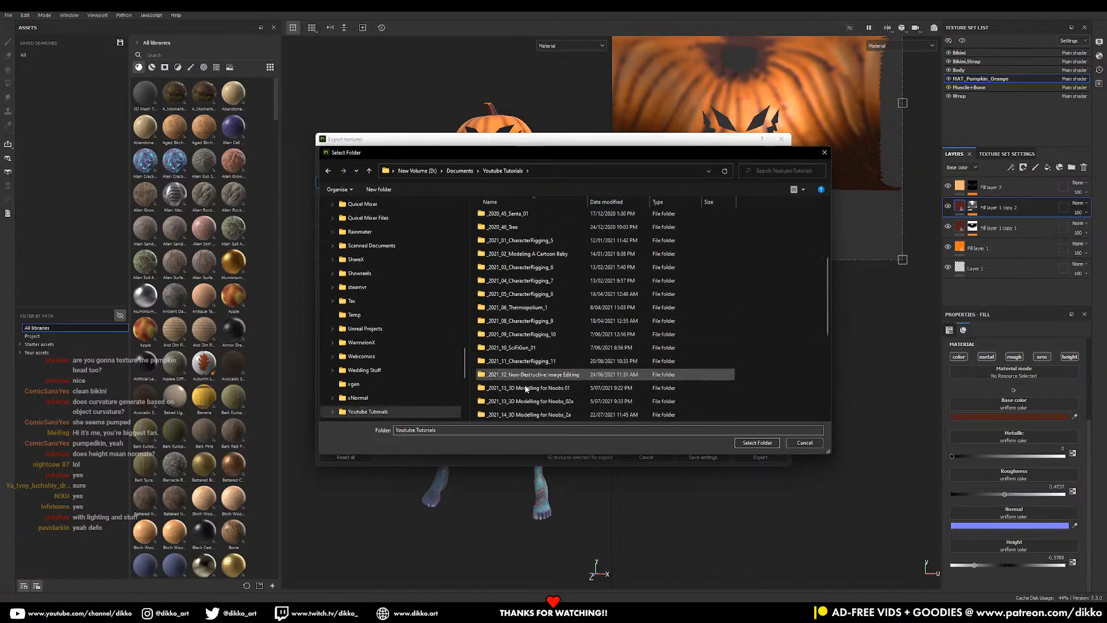
{"action": "double_click", "coordinate": [529, 309]}
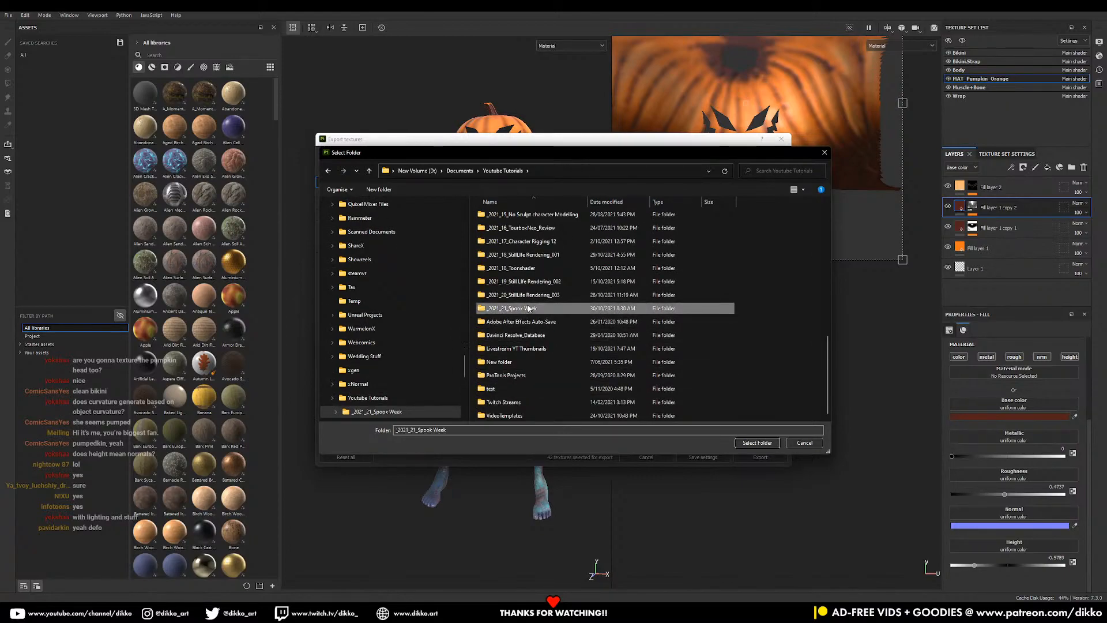
{"action": "double_click", "coordinate": [550, 228]}
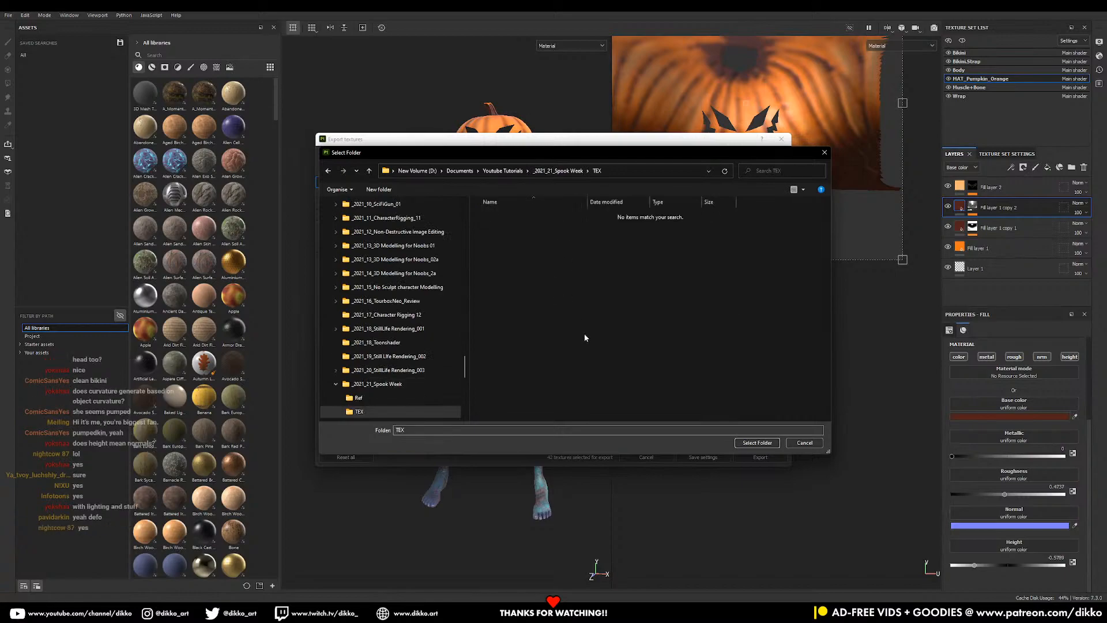
{"action": "left_click", "coordinate": [757, 443]}
- Export all 42 PNG textures and close the export dialog
{"action": "left_click", "coordinate": [760, 456]}
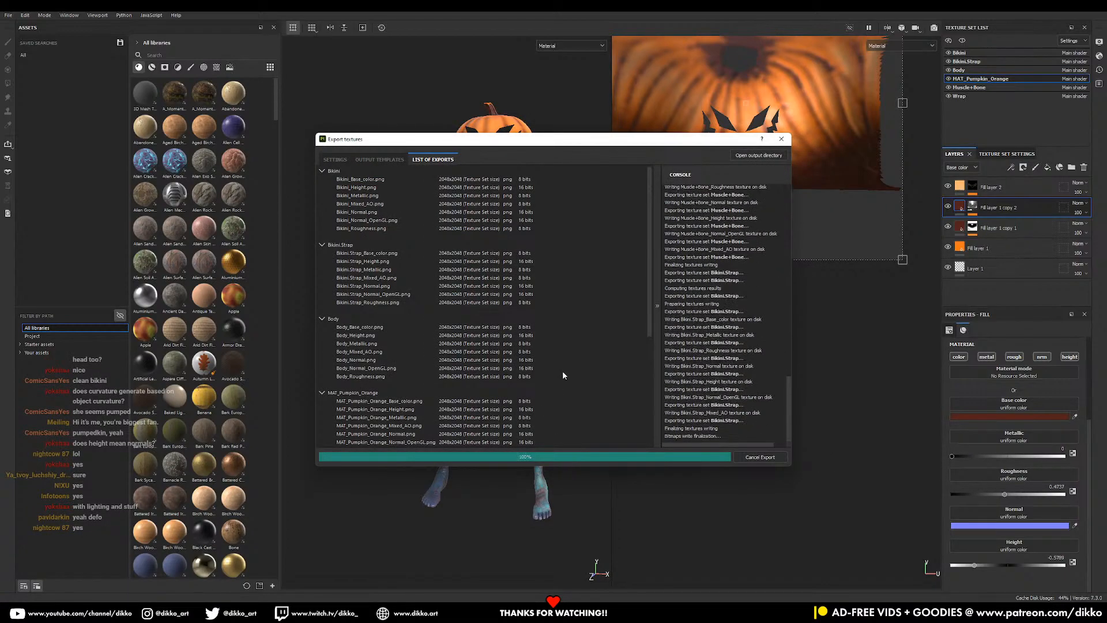
{"action": "left_click", "coordinate": [789, 140]}
{"action": "mouse_move", "coordinate": [744, 613]}
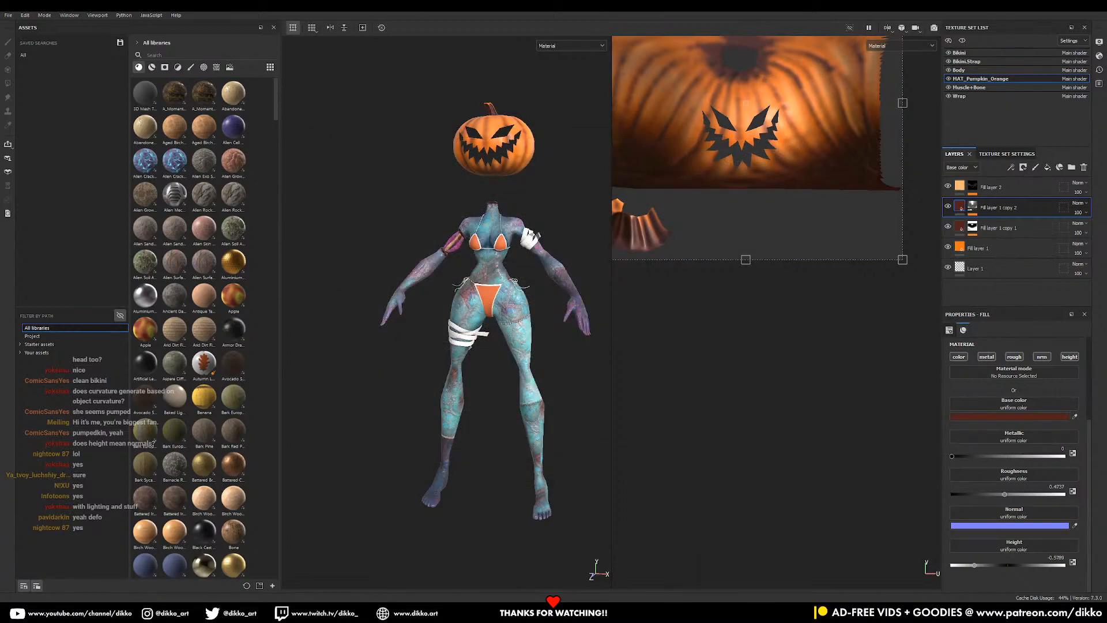
- In Blender, select Zombie_Body, switch the viewport to Rendered and set the render engine to Cycles
{"action": "left_click", "coordinate": [716, 612]}
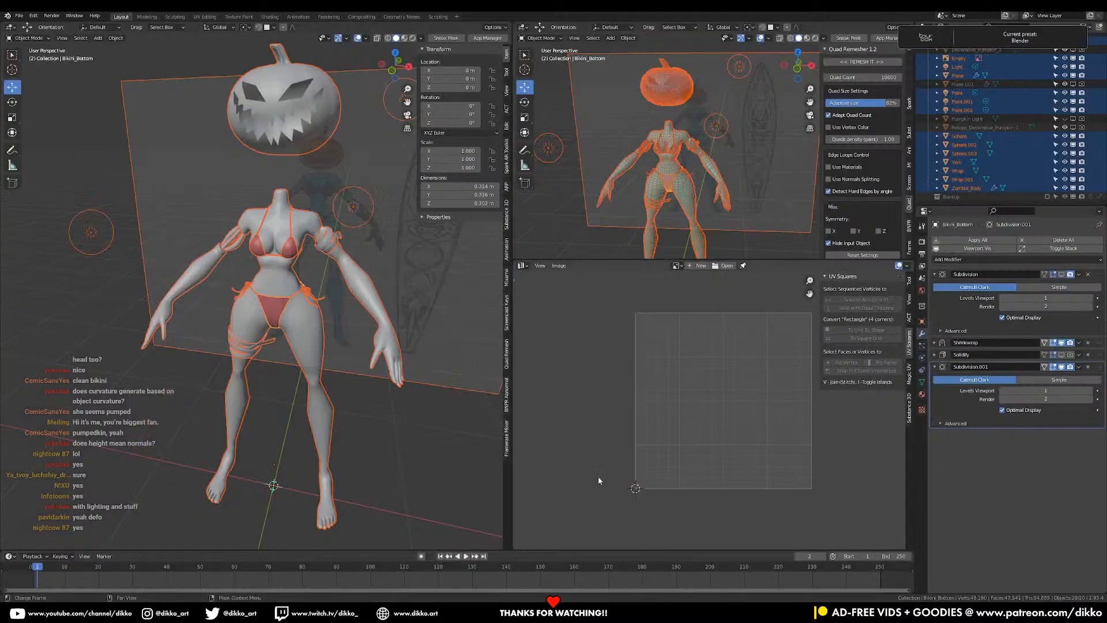
{"action": "left_click", "coordinate": [326, 411]}
{"action": "left_click", "coordinate": [413, 38]}
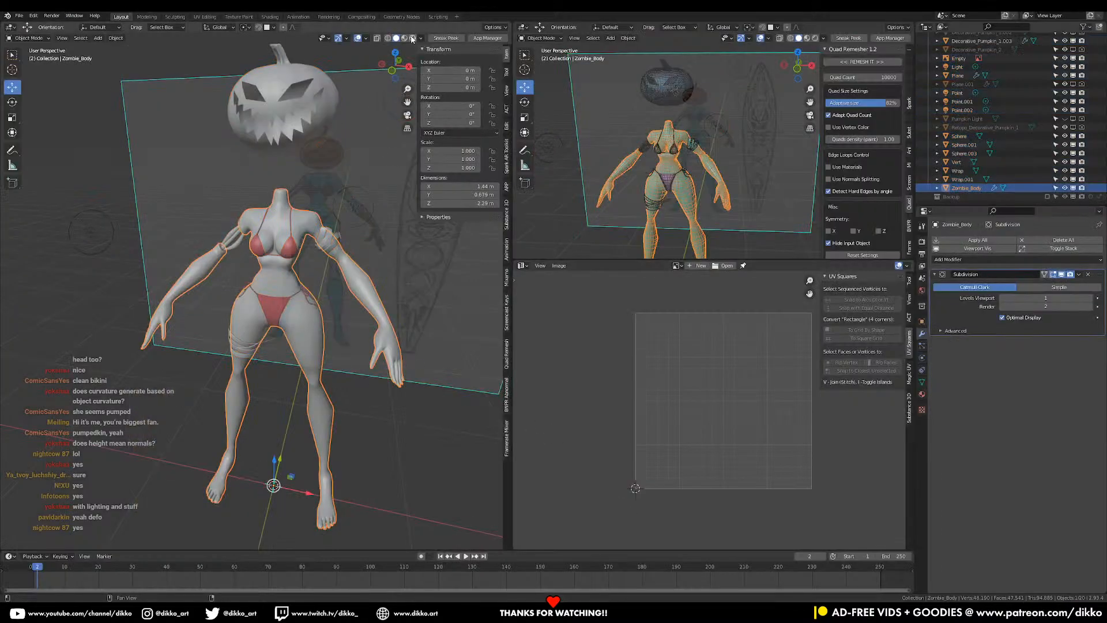
{"action": "left_click", "coordinate": [922, 241]}
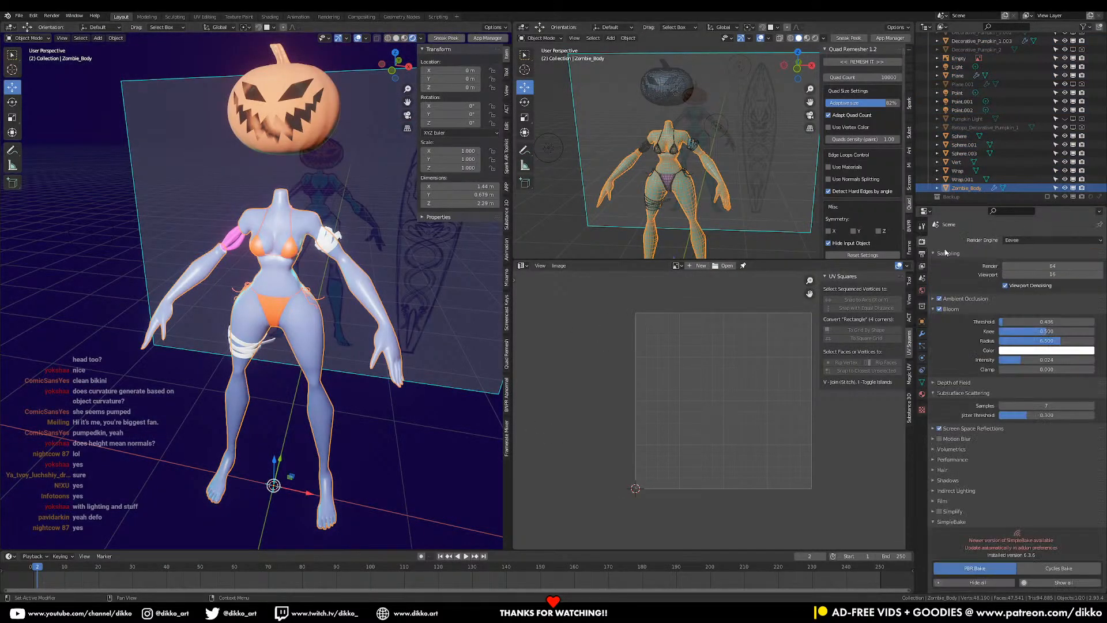
{"action": "left_click", "coordinate": [1040, 241]}
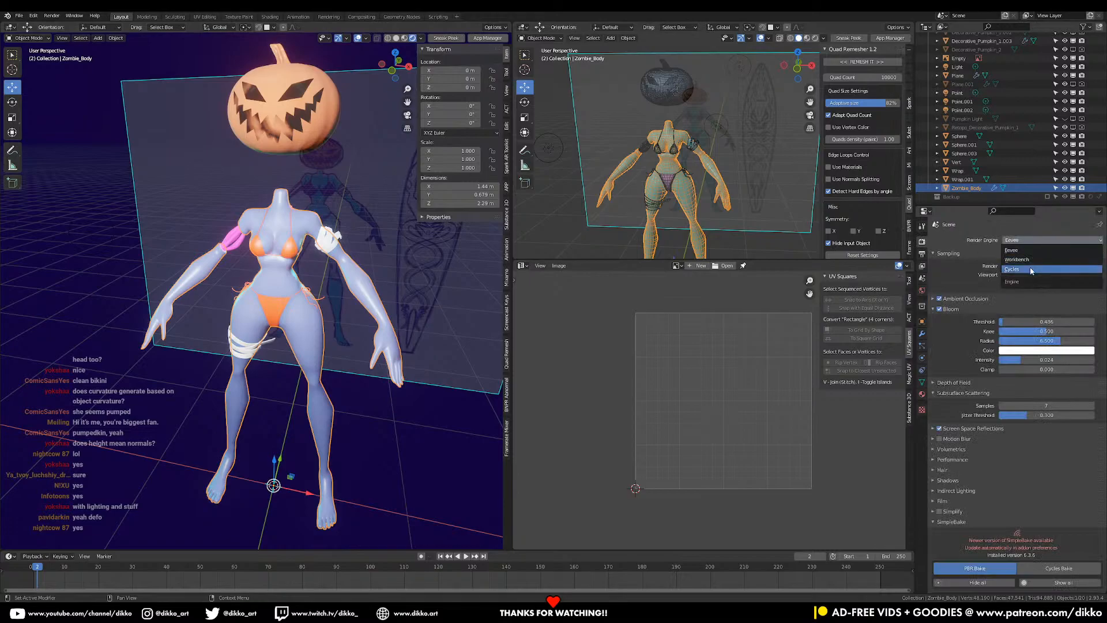
{"action": "left_click", "coordinate": [1032, 269]}
{"action": "middle_click_drag", "start_coordinate": [358, 397], "coordinate": [341, 339]}
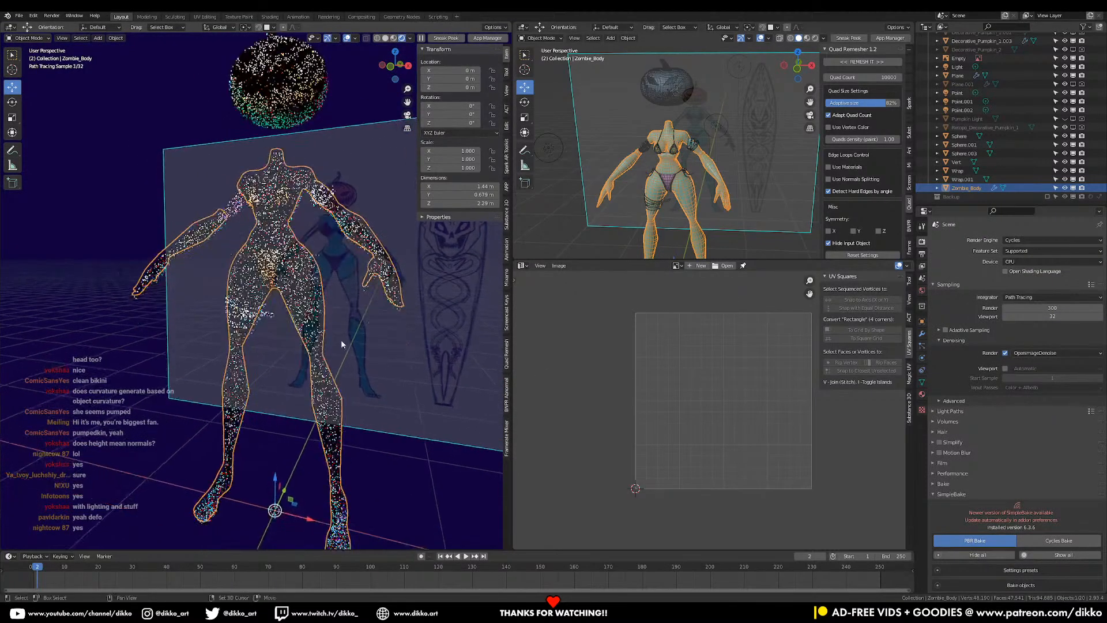
- Show Zombie_Body's nodes in a Shader Editor below and start Principled texture setup with Ctrl+Shift+T
{"action": "left_click", "coordinate": [522, 266]}
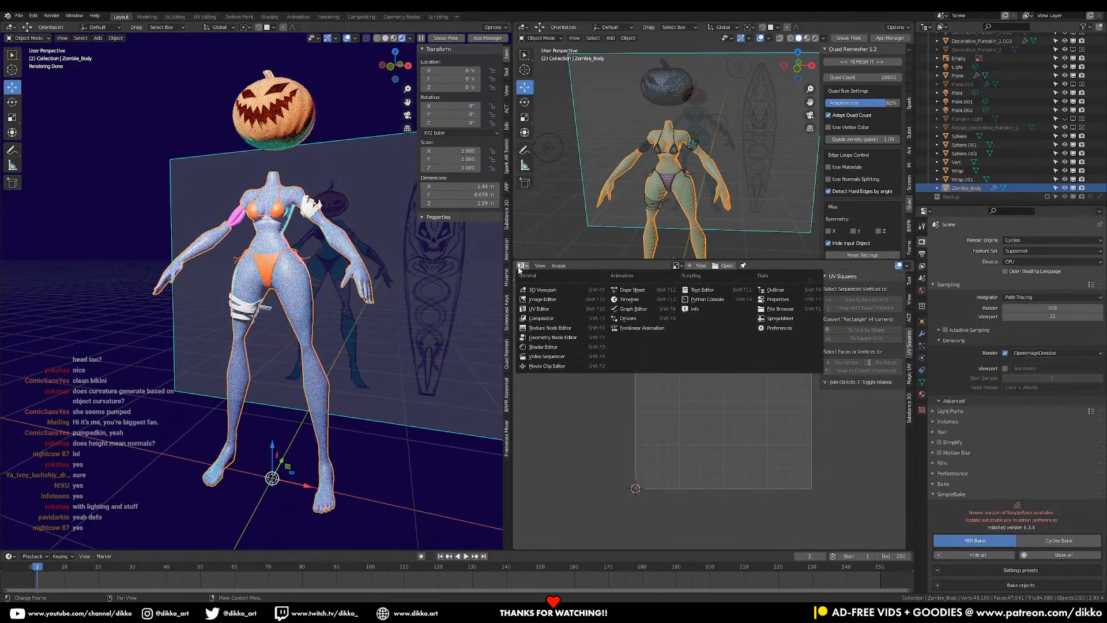
{"action": "left_click", "coordinate": [543, 347]}
{"action": "left_click", "coordinate": [476, 396]}
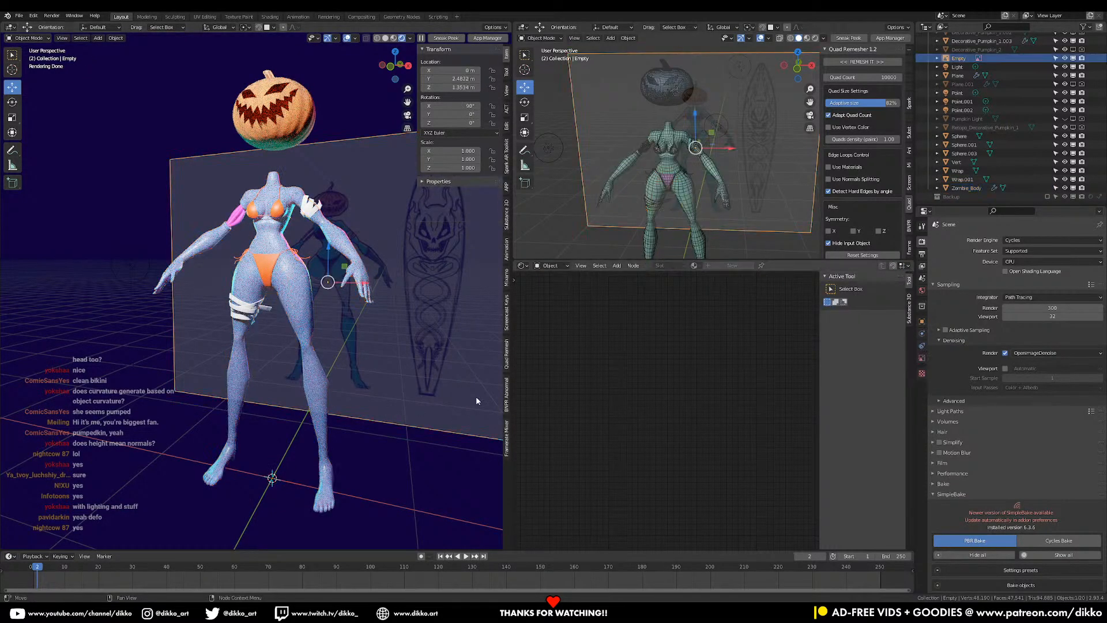
{"action": "left_click", "coordinate": [327, 405]}
{"action": "key", "text": "Home"}
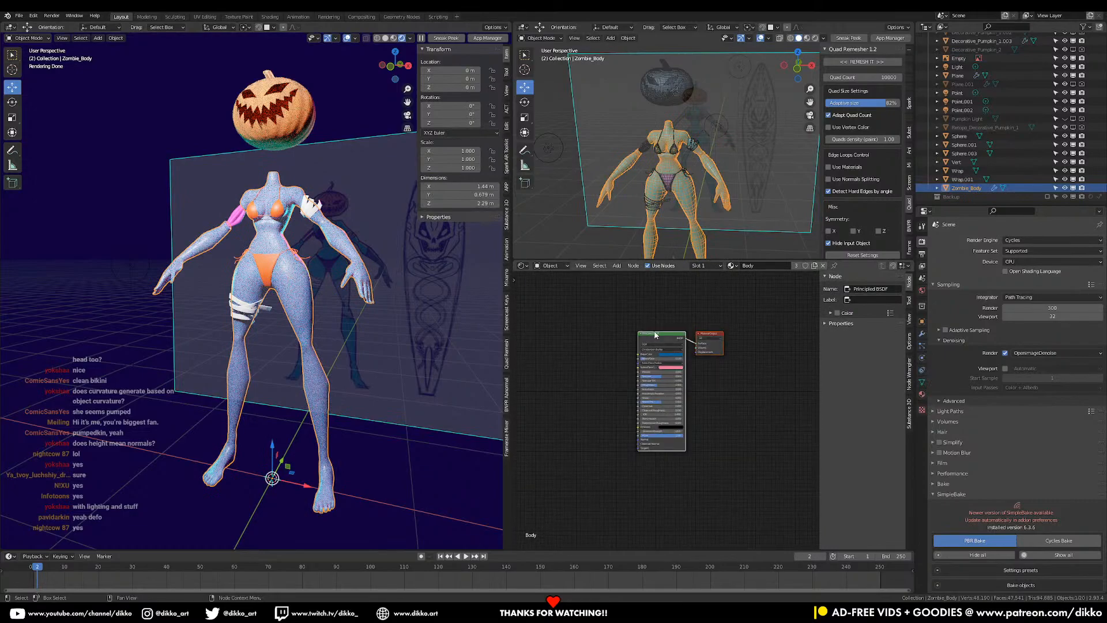
{"action": "key", "text": "ctrl+shift+t"}
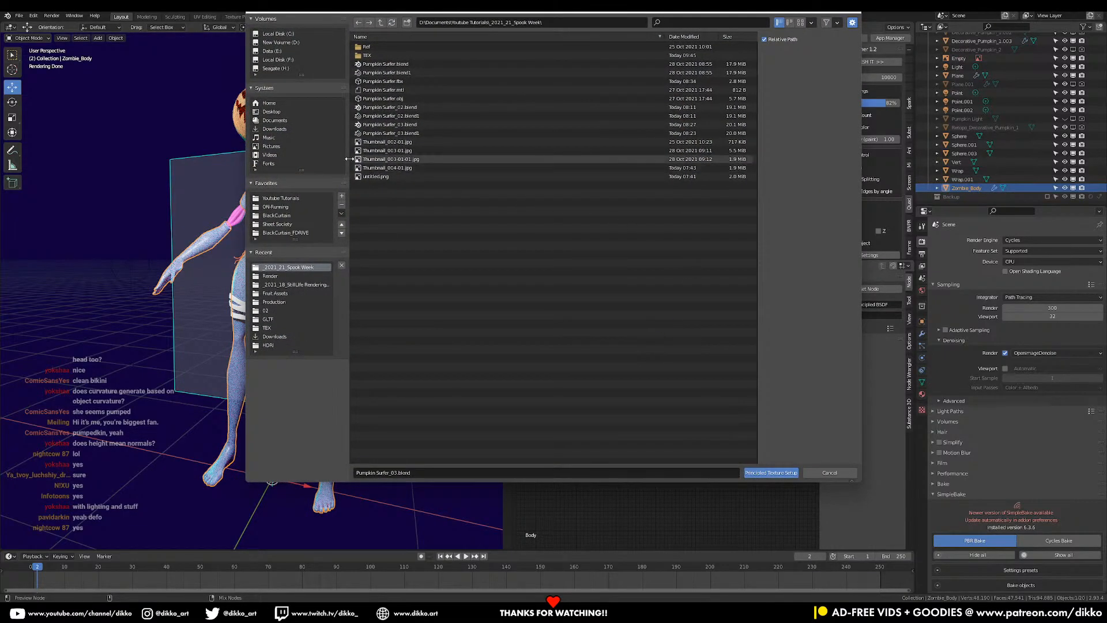
- Load the Body base color, height, normal, roughness and metallic maps from TEX into the Principled BSDF
{"action": "left_click", "coordinate": [381, 56]}
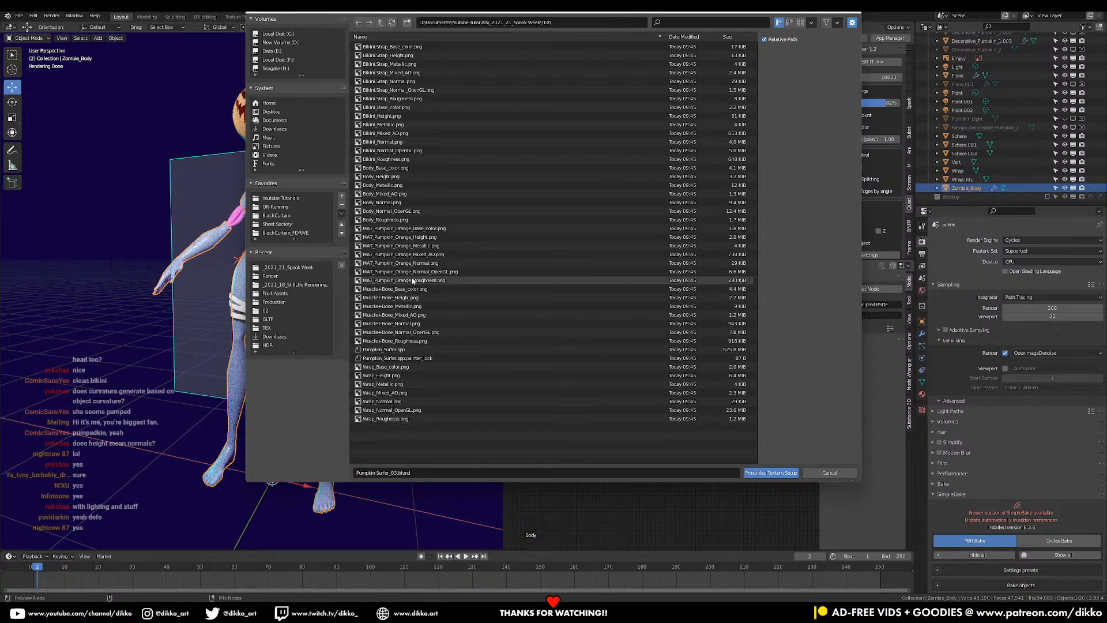
{"action": "left_click", "coordinate": [391, 168]}
{"action": "left_click", "coordinate": [398, 176], "text": "shift"}
{"action": "left_click", "coordinate": [400, 211], "text": "shift"}
{"action": "left_click", "coordinate": [398, 220], "text": "shift"}
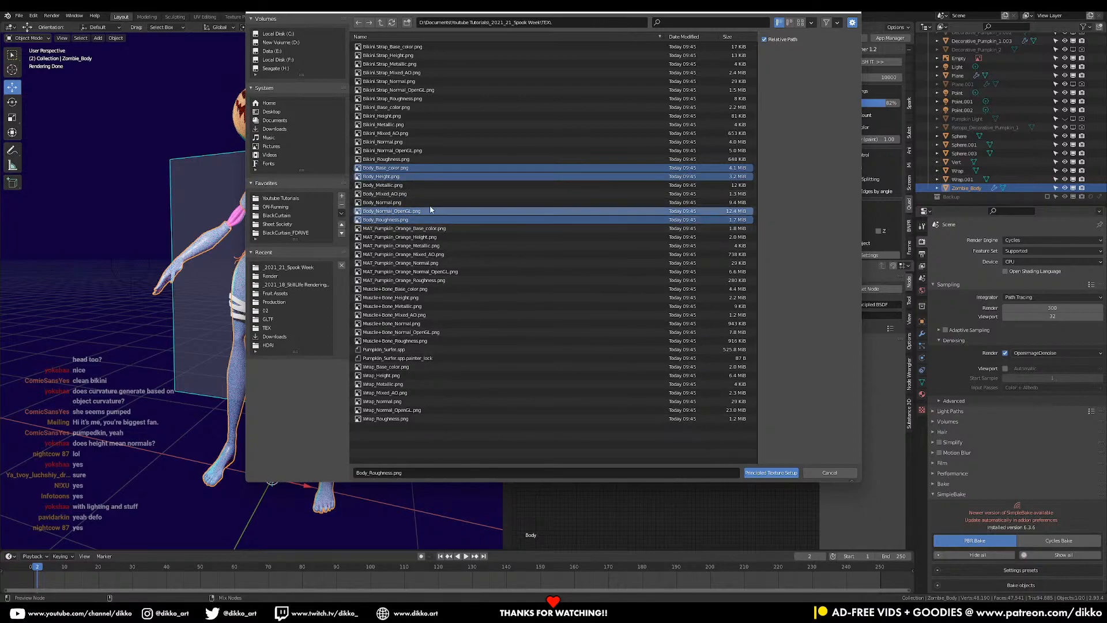
{"action": "left_click", "coordinate": [411, 185], "text": "shift"}
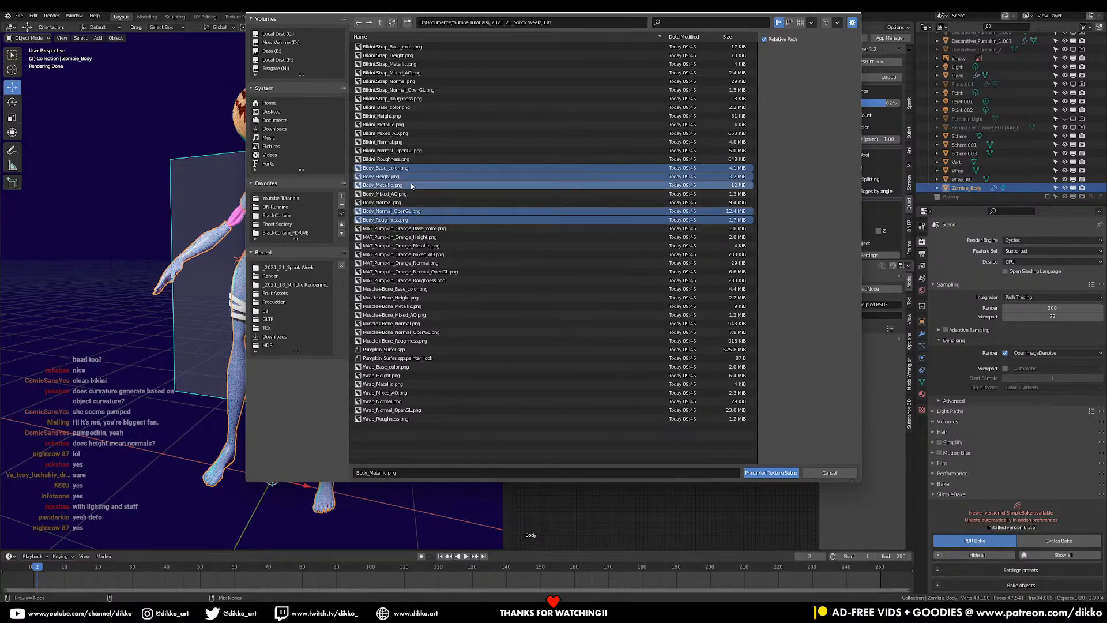
{"action": "left_click", "coordinate": [782, 472]}
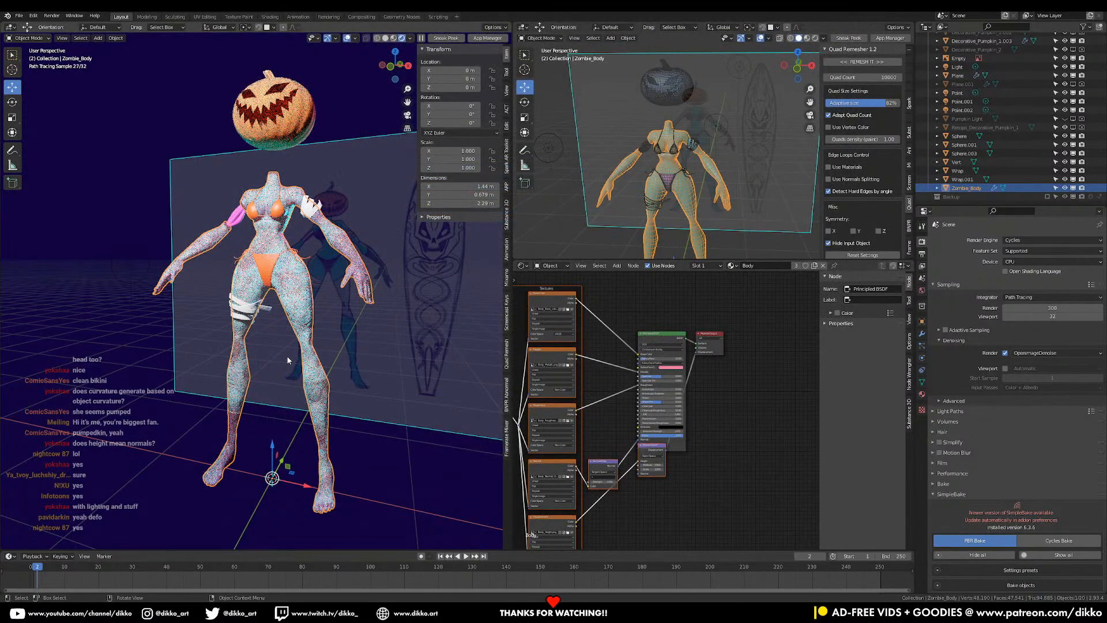
- Lower the body's Subsurface value to 0.042
{"action": "scroll", "coordinate": [600, 321], "scroll_direction": "up", "scroll_amount": 4}
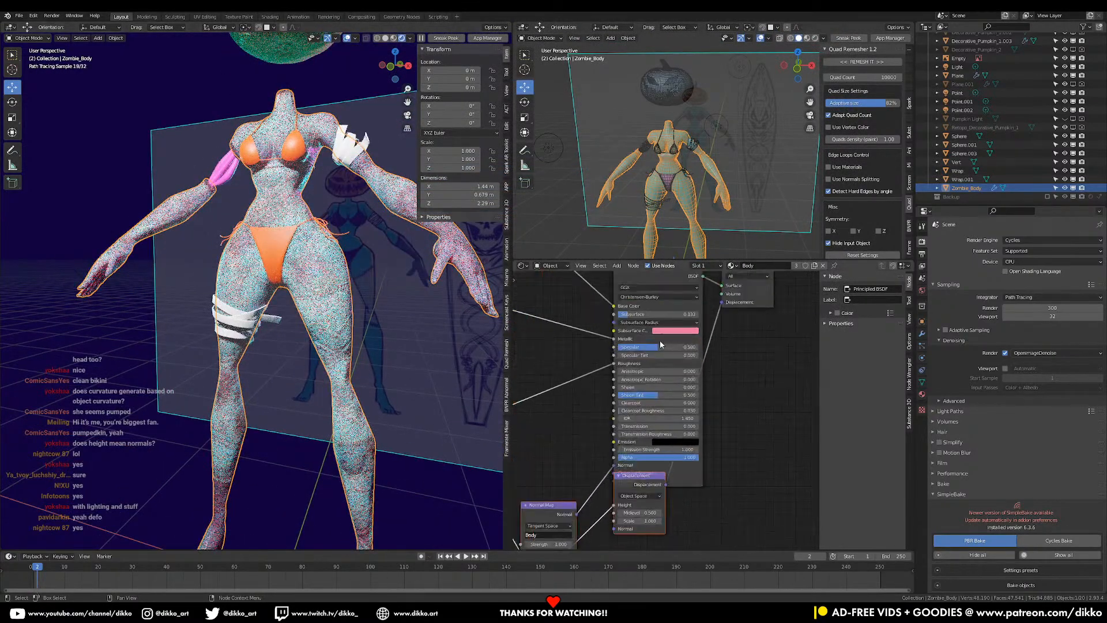
{"action": "middle_click_drag", "start_coordinate": [568, 313], "coordinate": [586, 390]}
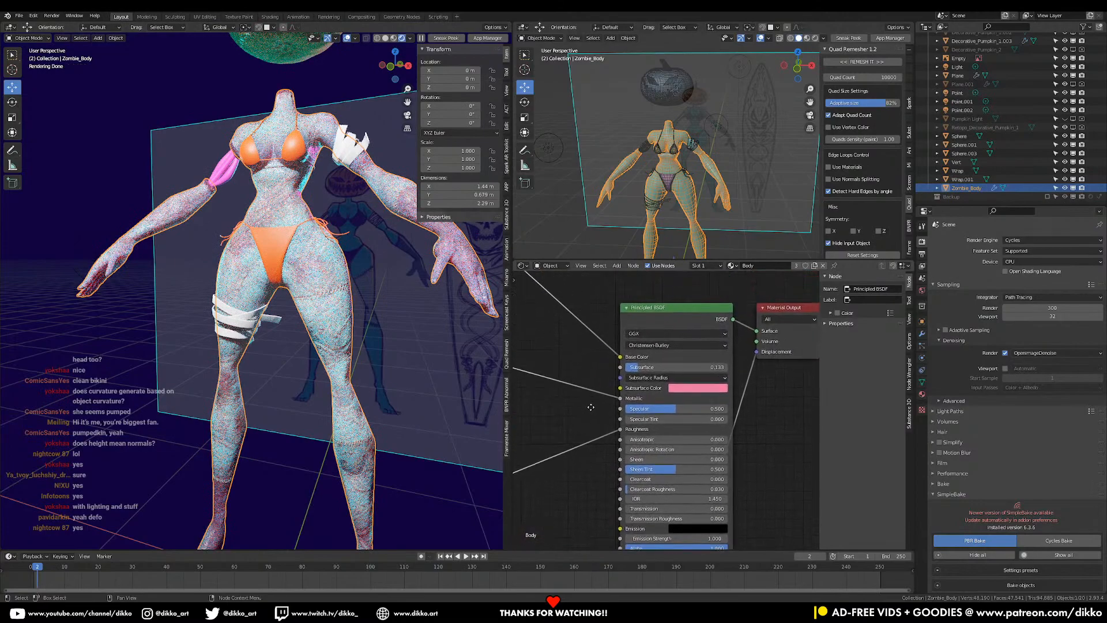
{"action": "scroll", "coordinate": [617, 400], "scroll_direction": "up", "scroll_amount": 2}
{"action": "left_click_drag", "start_coordinate": [634, 361], "coordinate": [624, 362]}
{"action": "scroll", "coordinate": [371, 346], "scroll_direction": "down", "scroll_amount": 5}
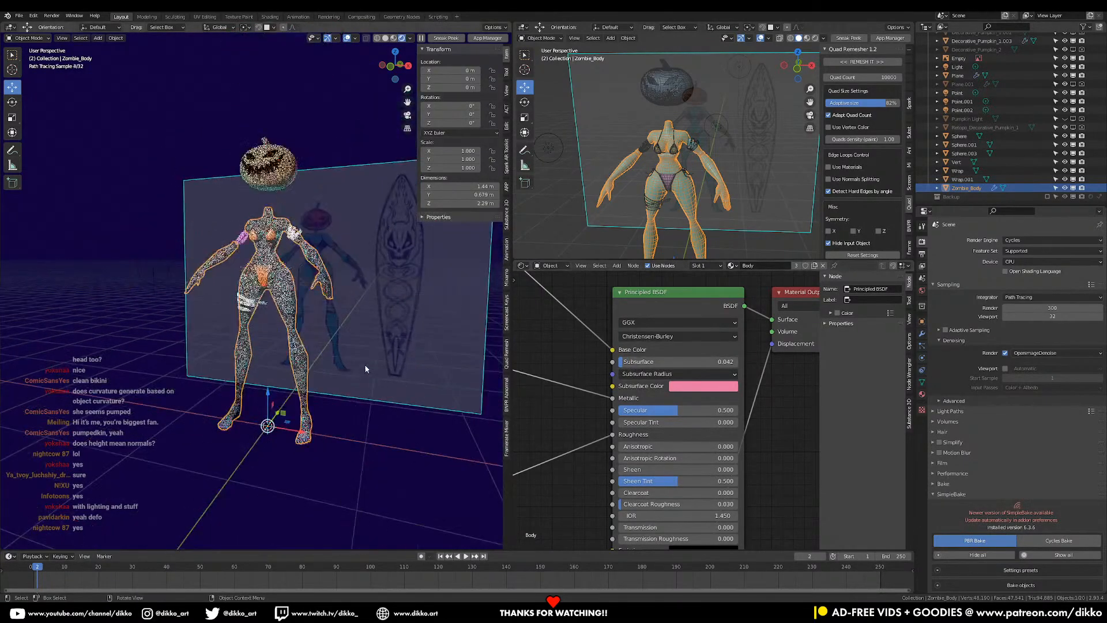
{"action": "scroll", "coordinate": [365, 362], "scroll_direction": "down", "scroll_amount": 3}
{"action": "scroll", "coordinate": [654, 182], "scroll_direction": "down", "scroll_amount": 3}
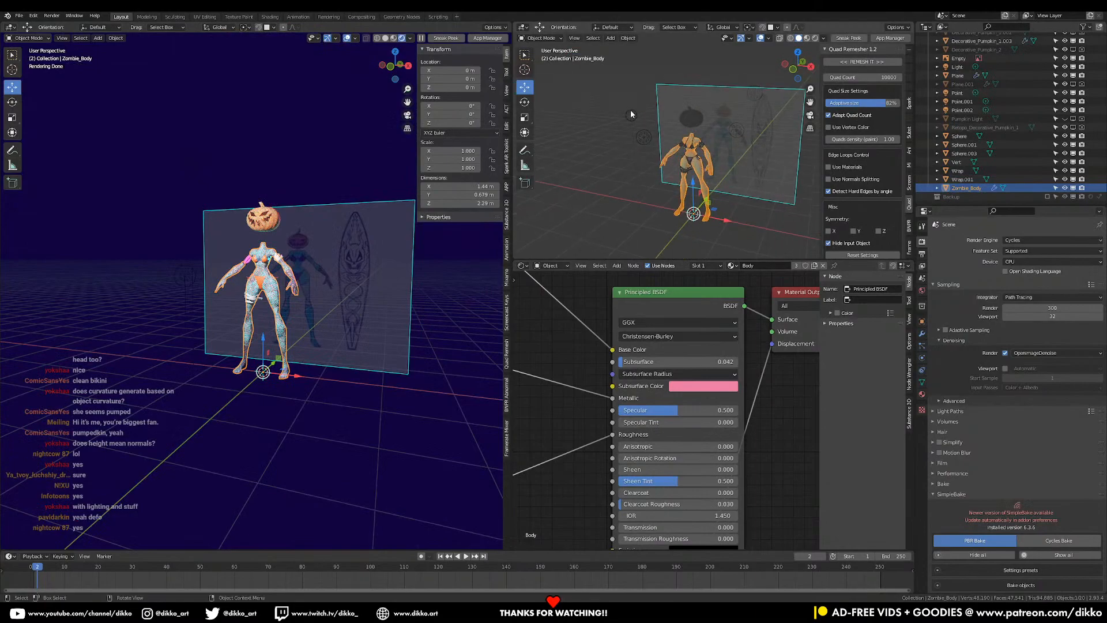
- Move the scene light to a new position above the figure
{"action": "left_click", "coordinate": [640, 138]}
{"action": "key", "text": "g"}
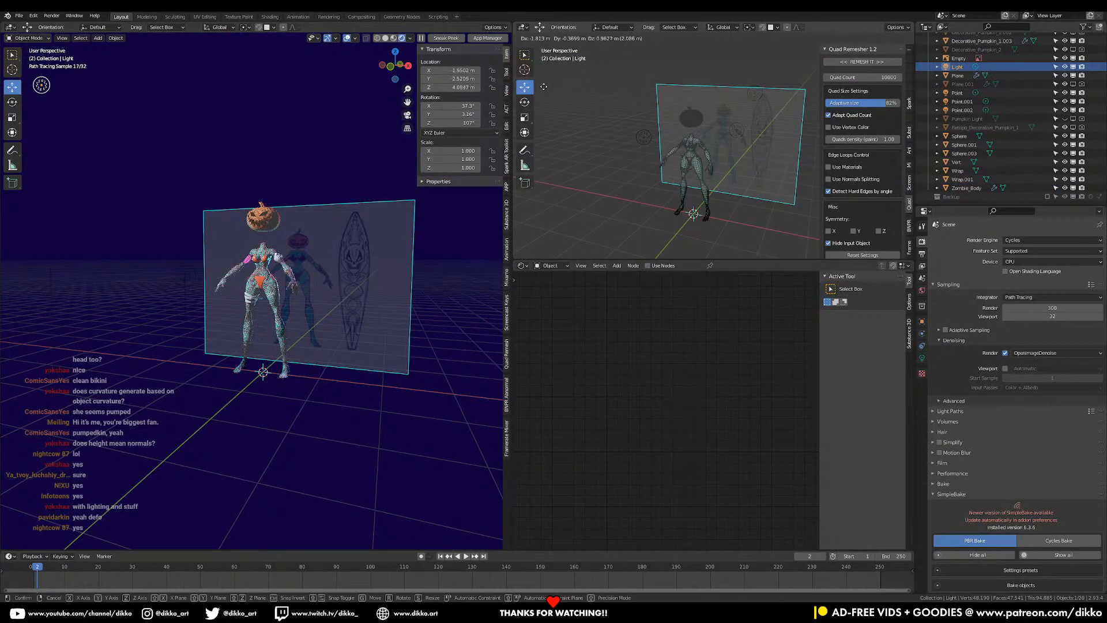
{"action": "left_click", "coordinate": [544, 87]}
{"action": "scroll", "coordinate": [268, 253], "scroll_direction": "up", "scroll_amount": 4}
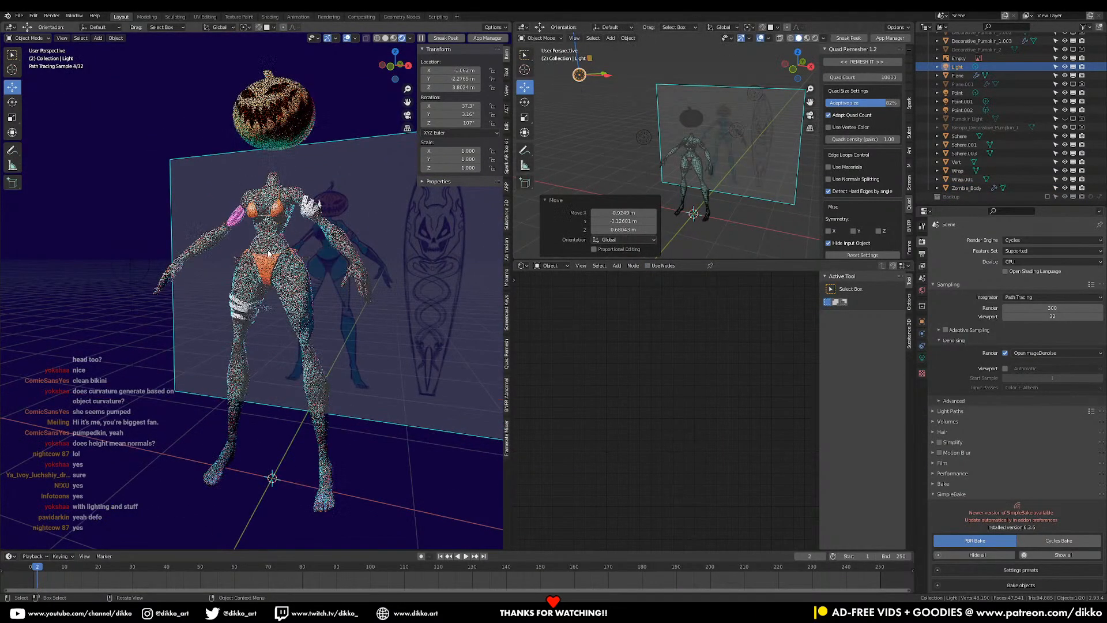
{"action": "scroll", "coordinate": [269, 253], "scroll_direction": "up", "scroll_amount": 3}
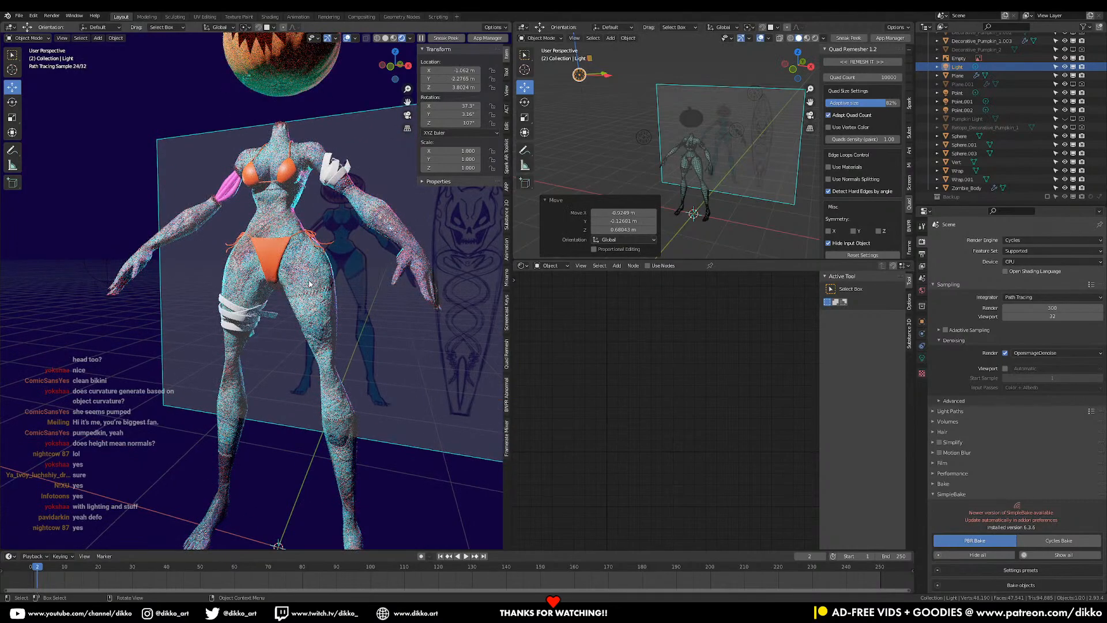
- Select the pumpkin and zoom out to show MAT_Pumpkin_Orange's full node tree
{"action": "middle_click_drag", "start_coordinate": [341, 225], "coordinate": [363, 356]}
{"action": "scroll", "coordinate": [363, 357], "scroll_direction": "up", "scroll_amount": 3}
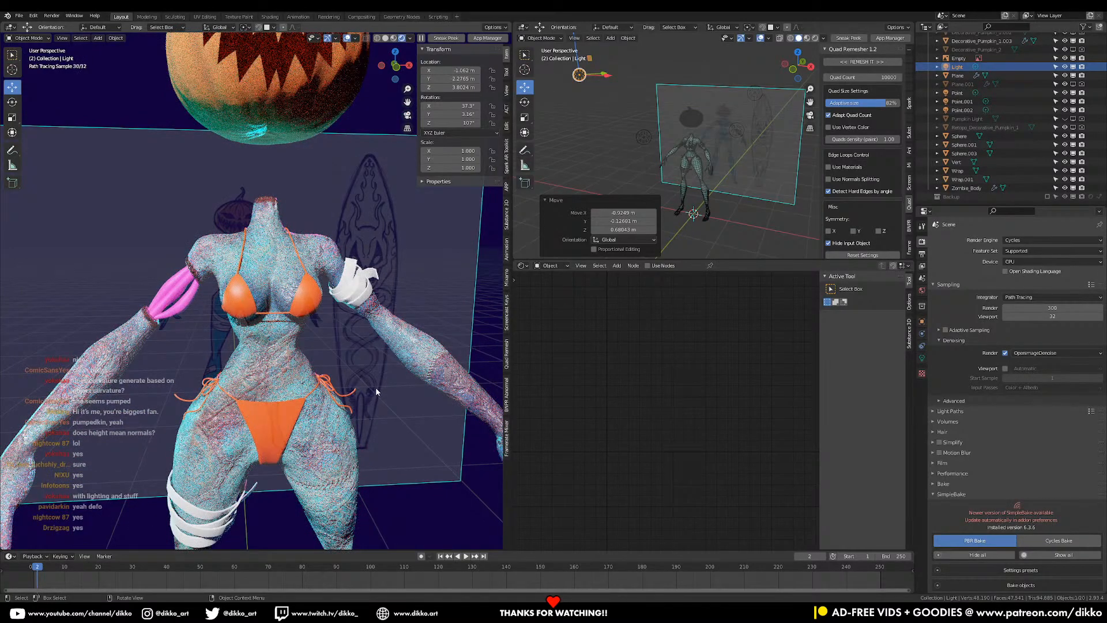
{"action": "scroll", "coordinate": [369, 398], "scroll_direction": "down", "scroll_amount": 5}
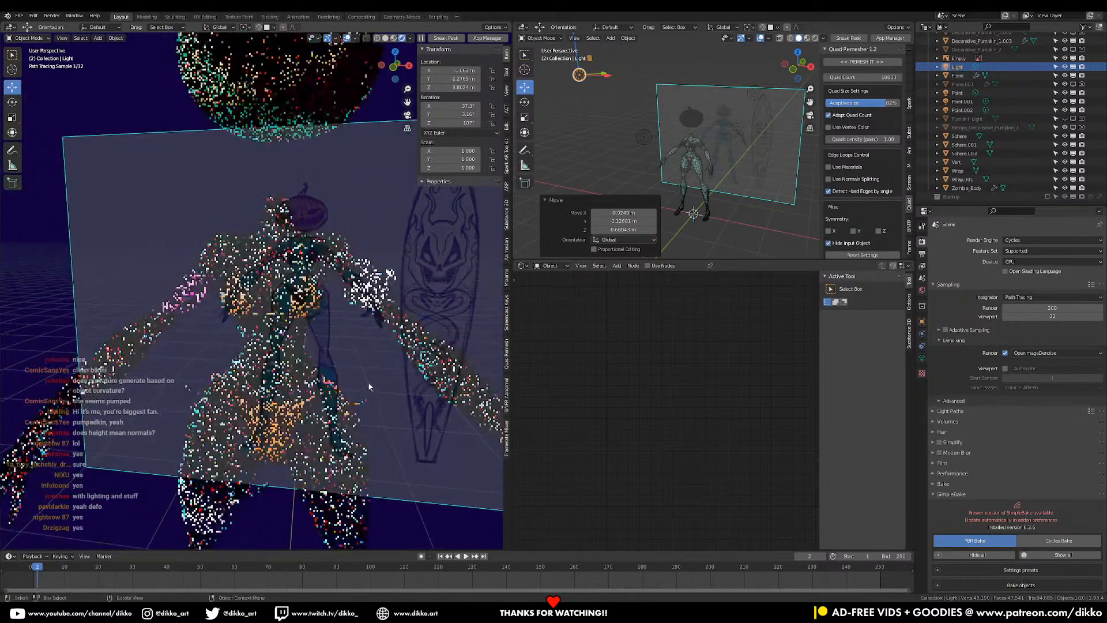
{"action": "middle_click_drag", "start_coordinate": [327, 216], "coordinate": [307, 227]}
{"action": "left_click", "coordinate": [300, 190]}
{"action": "scroll", "coordinate": [611, 385], "scroll_direction": "down", "scroll_amount": 2}
{"action": "scroll", "coordinate": [612, 383], "scroll_direction": "down", "scroll_amount": 6}
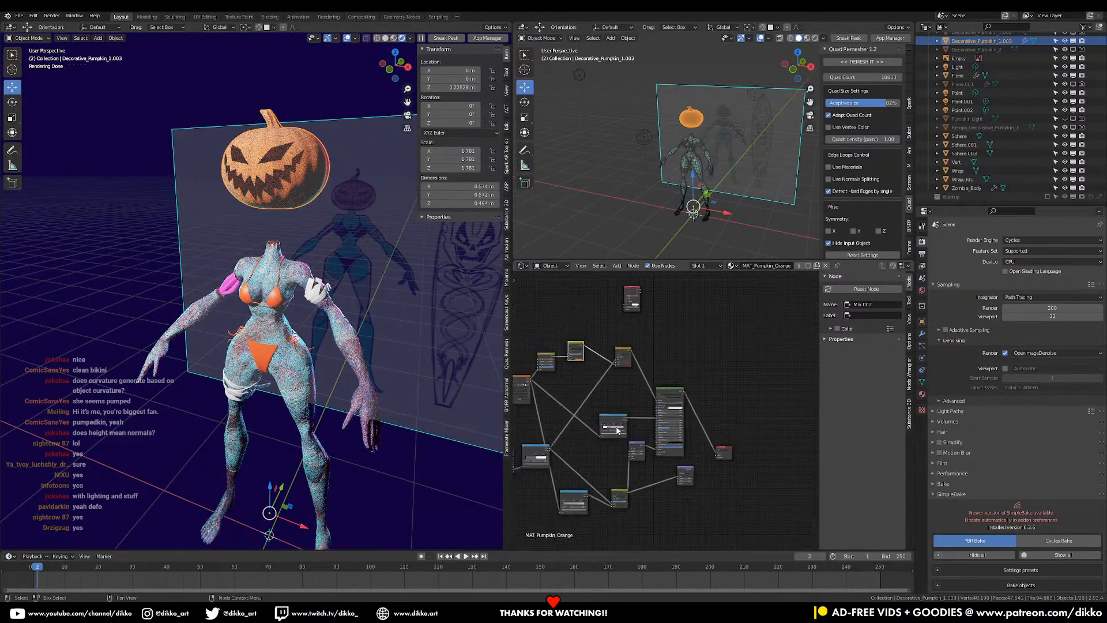
- Delete the pumpkin material's old shader nodes
{"action": "left_click", "coordinate": [921, 396]}
{"action": "scroll", "coordinate": [605, 370], "scroll_direction": "up", "scroll_amount": 1}
{"action": "middle_click_drag", "start_coordinate": [607, 370], "coordinate": [694, 363]}
{"action": "left_click_drag", "start_coordinate": [556, 305], "coordinate": [726, 499]}
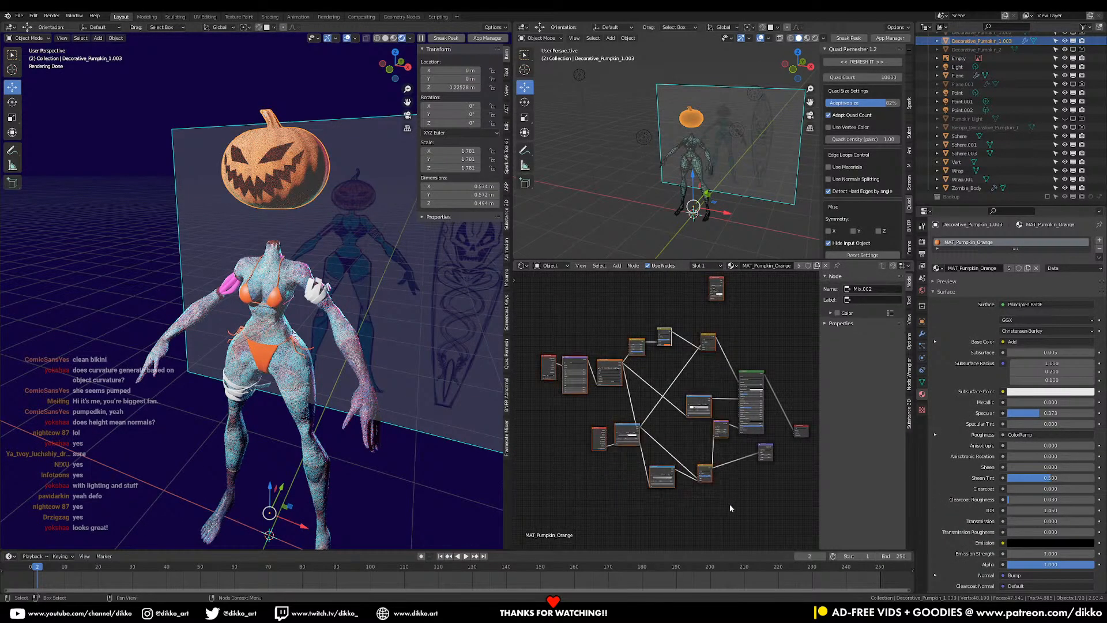
{"action": "key", "text": "x"}
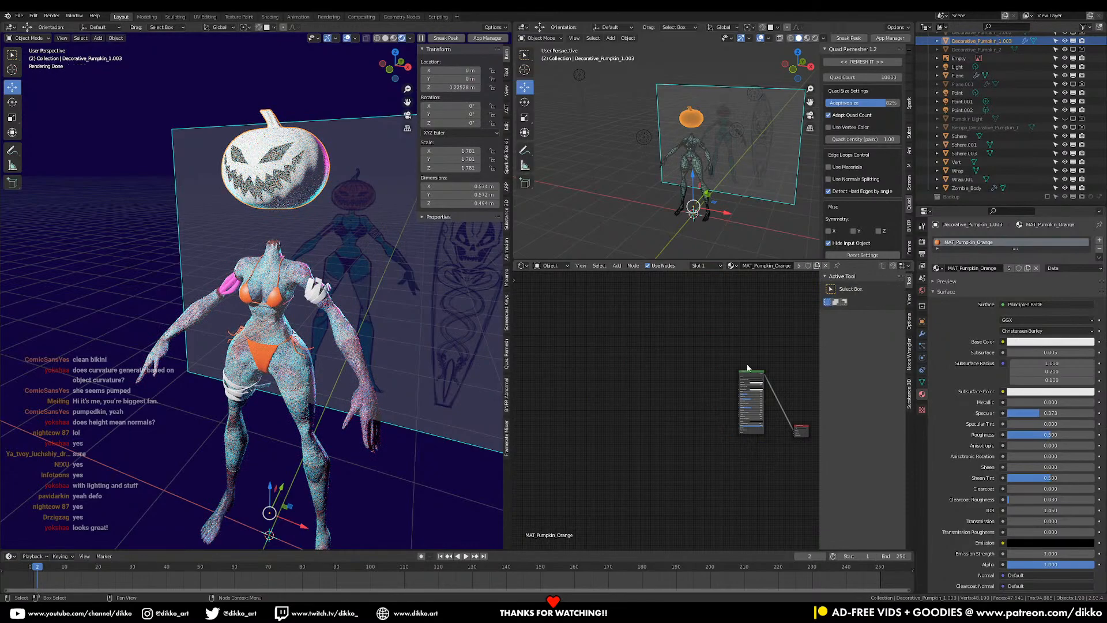
- Load the pumpkin base color, height, metallic, normal and roughness maps into the Principled BSDF
{"action": "left_click", "coordinate": [749, 373]}
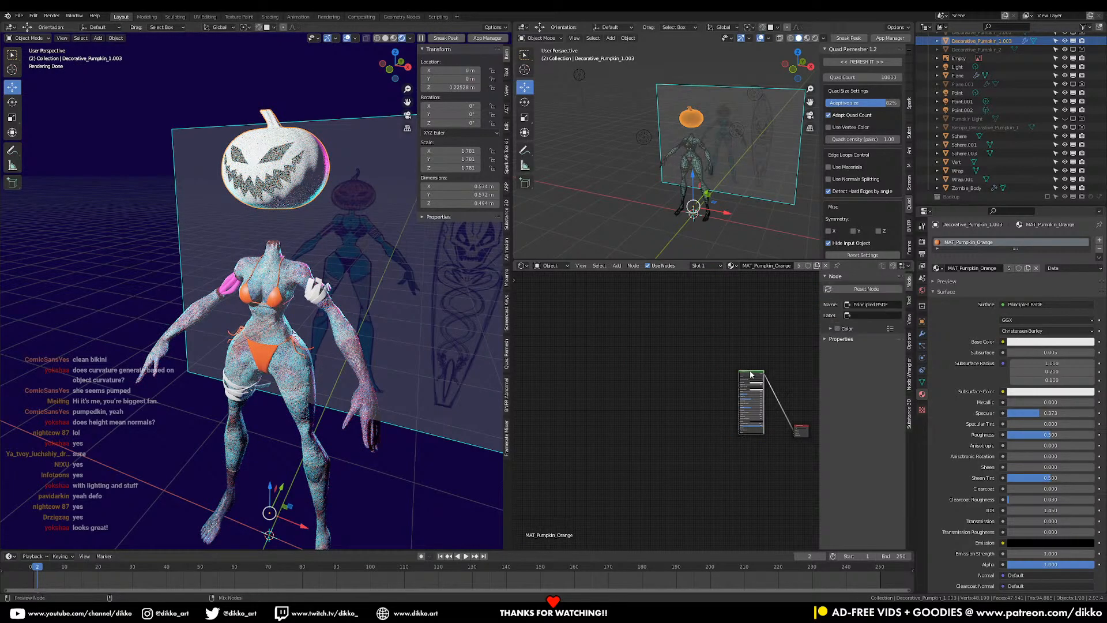
{"action": "key", "text": "ctrl+shift+t"}
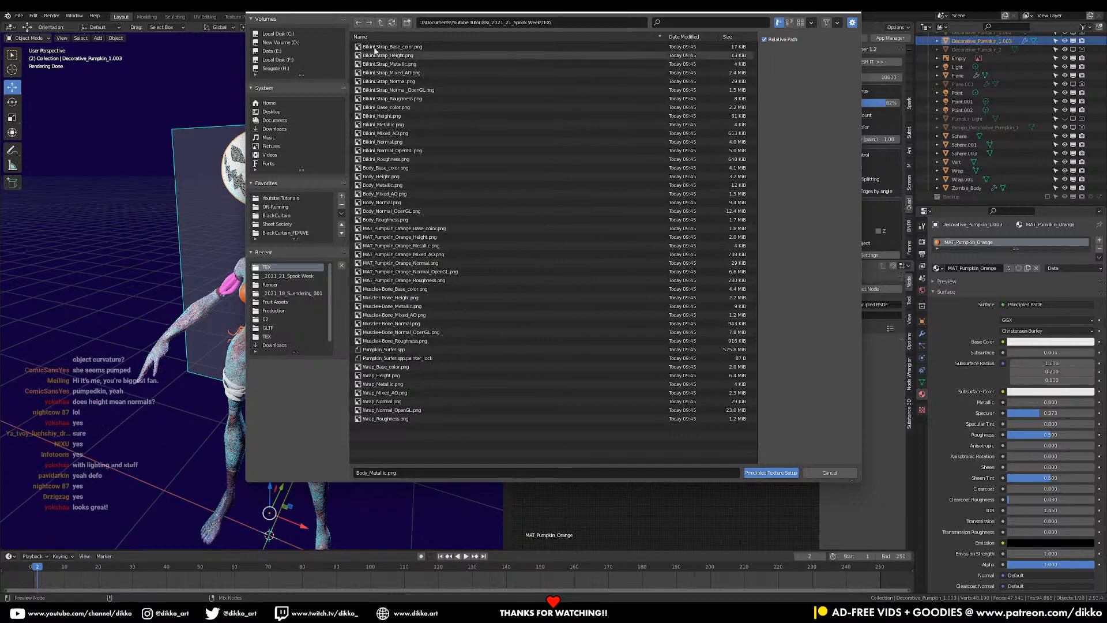
{"action": "left_click", "coordinate": [390, 230]}
{"action": "left_click", "coordinate": [394, 237], "text": "shift"}
{"action": "left_click", "coordinate": [405, 245], "text": "ctrl"}
{"action": "left_click", "coordinate": [407, 271], "text": "ctrl"}
{"action": "left_click", "coordinate": [411, 289], "text": "ctrl"}
{"action": "left_click", "coordinate": [412, 289], "text": "ctrl"}
{"action": "left_click", "coordinate": [410, 281], "text": "ctrl"}
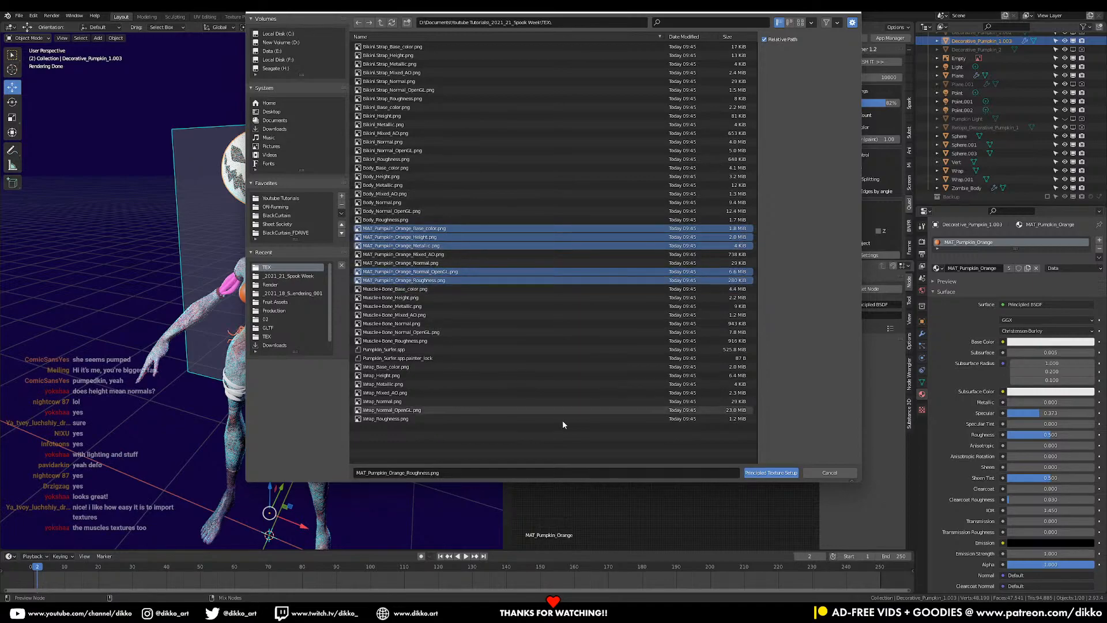
{"action": "left_click", "coordinate": [779, 474]}
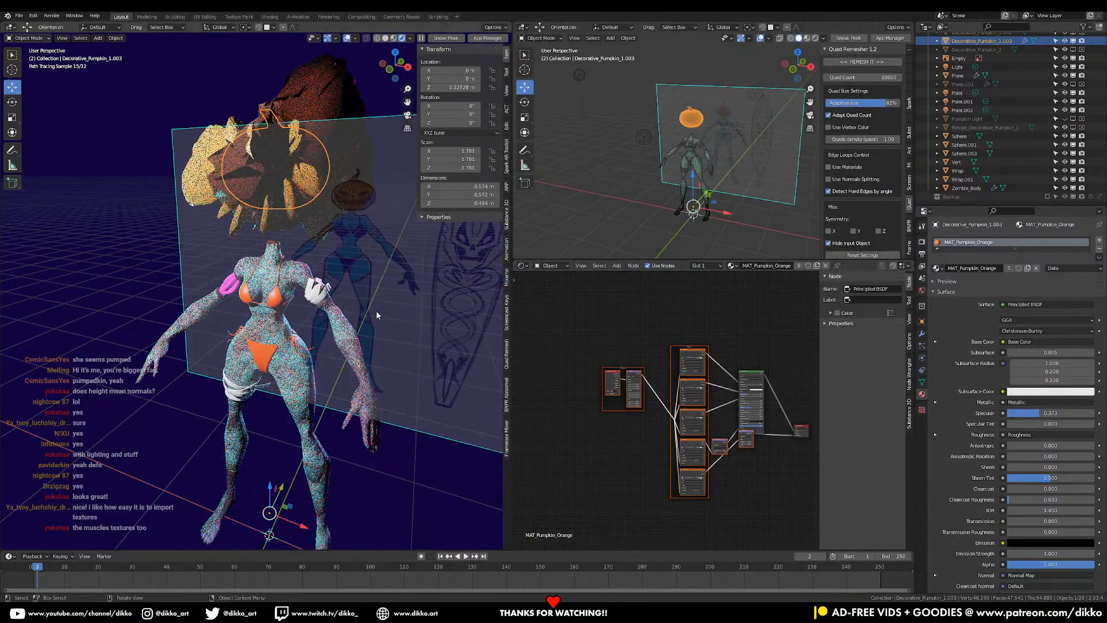
- Reduce the pumpkin's Displacement scale to nearly zero (0.0001)
{"action": "scroll", "coordinate": [662, 405], "scroll_direction": "up", "scroll_amount": 1}
{"action": "scroll", "coordinate": [622, 426], "scroll_direction": "up", "scroll_amount": 3}
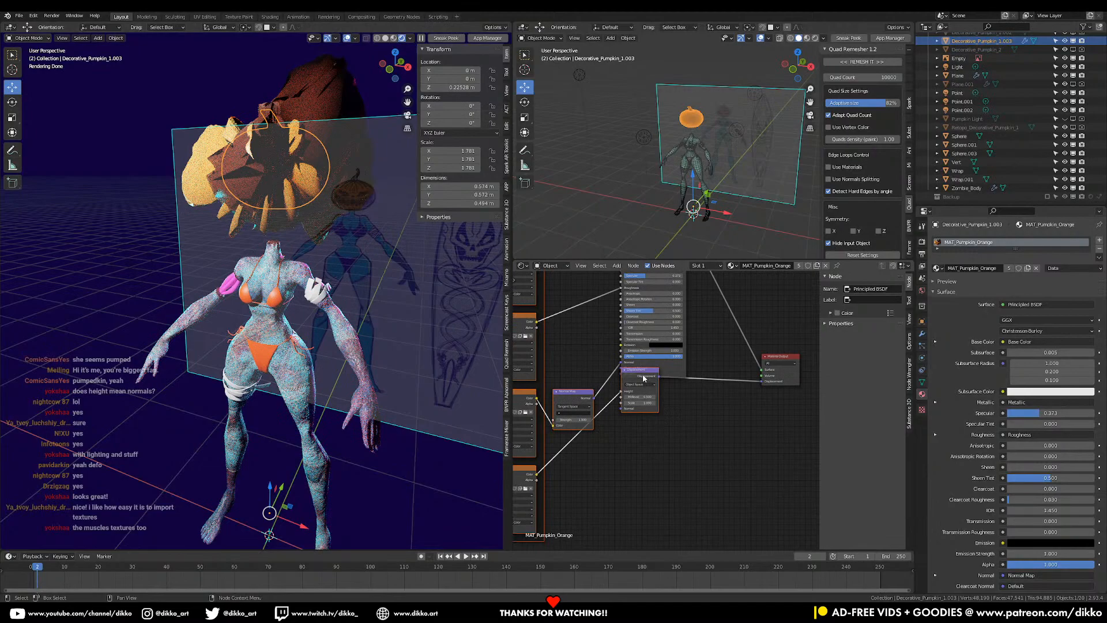
{"action": "left_click_drag", "start_coordinate": [644, 378], "coordinate": [644, 429]}
{"action": "left_click", "coordinate": [642, 424]}
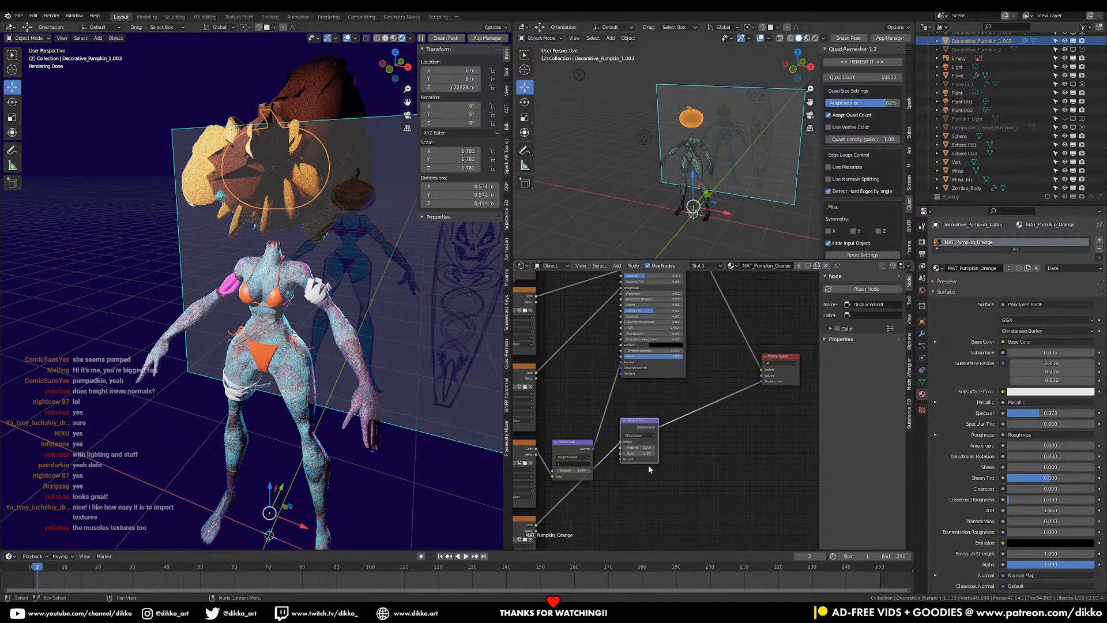
{"action": "scroll", "coordinate": [648, 465], "scroll_direction": "up", "scroll_amount": 3}
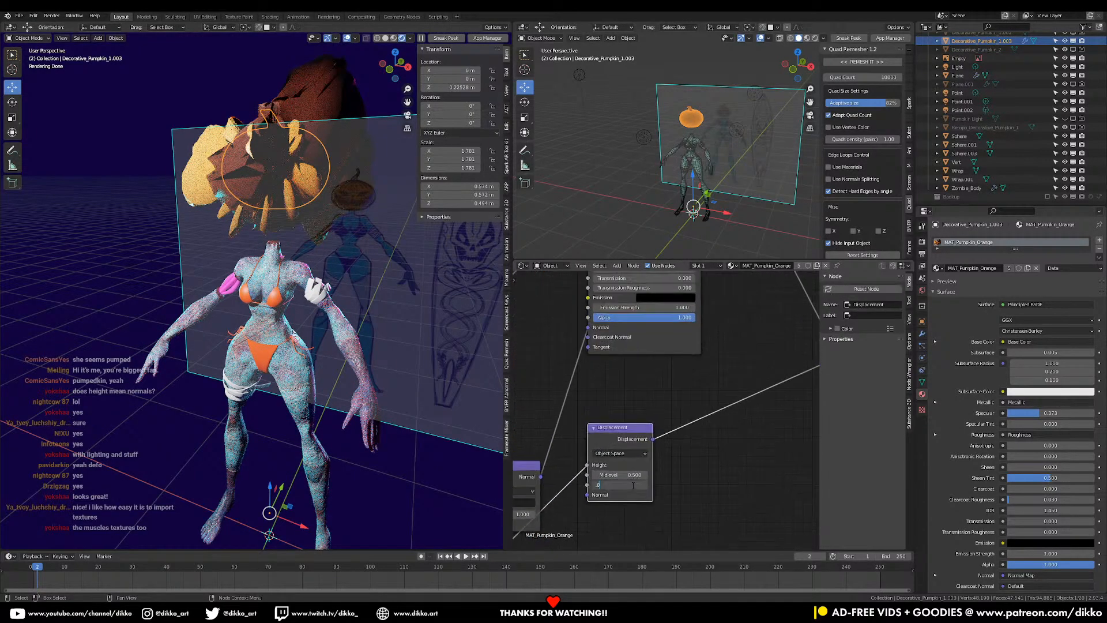
{"action": "key", "text": "Return"}
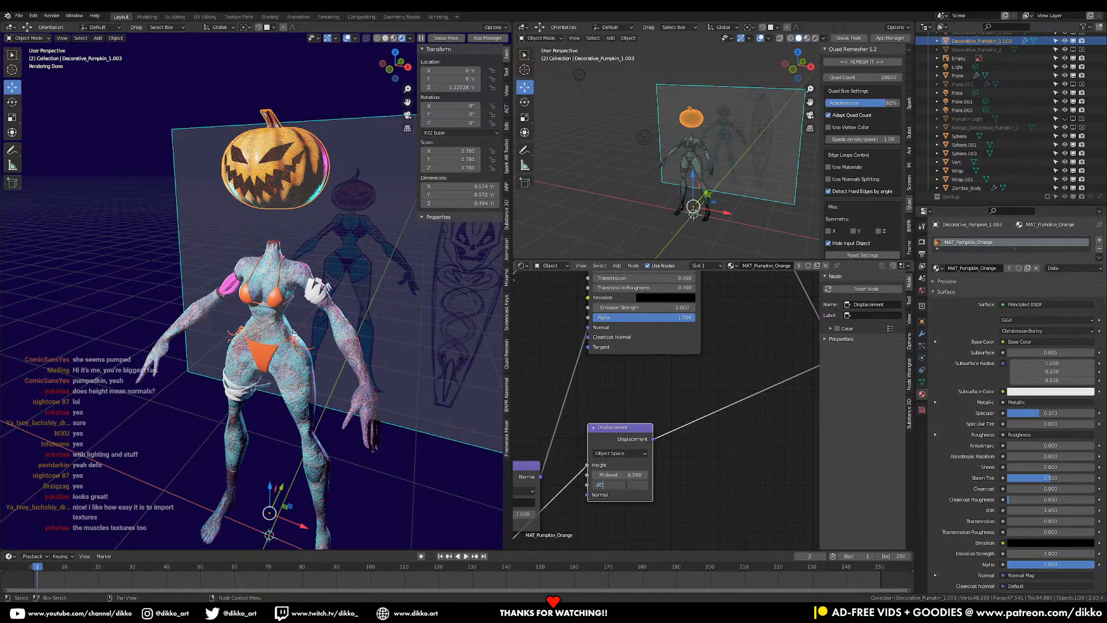
{"action": "key", "text": "Return"}
{"action": "mouse_move", "coordinate": [314, 168]}
{"action": "middle_mouse_down"}
{"action": "mouse_move", "coordinate": [284, 198]}
{"action": "mouse_move", "coordinate": [312, 185]}
{"action": "mouse_move", "coordinate": [302, 203]}
{"action": "mouse_move", "coordinate": [306, 274]}
{"action": "mouse_move", "coordinate": [328, 253]}
{"action": "middle_mouse_up"}
{"action": "scroll", "coordinate": [282, 202], "scroll_direction": "up", "scroll_amount": 3}
- Wire the Muscle+Bone base colour, height, OpenGL normal and roughness maps into Vert's Principled BSDF
{"action": "left_click", "coordinate": [202, 409]}
{"action": "scroll", "coordinate": [552, 347], "scroll_direction": "down", "scroll_amount": 3}
{"action": "middle_click_drag", "start_coordinate": [552, 348], "coordinate": [649, 496]}
{"action": "left_click", "coordinate": [713, 282]}
{"action": "key", "text": "ctrl+shift+t"}
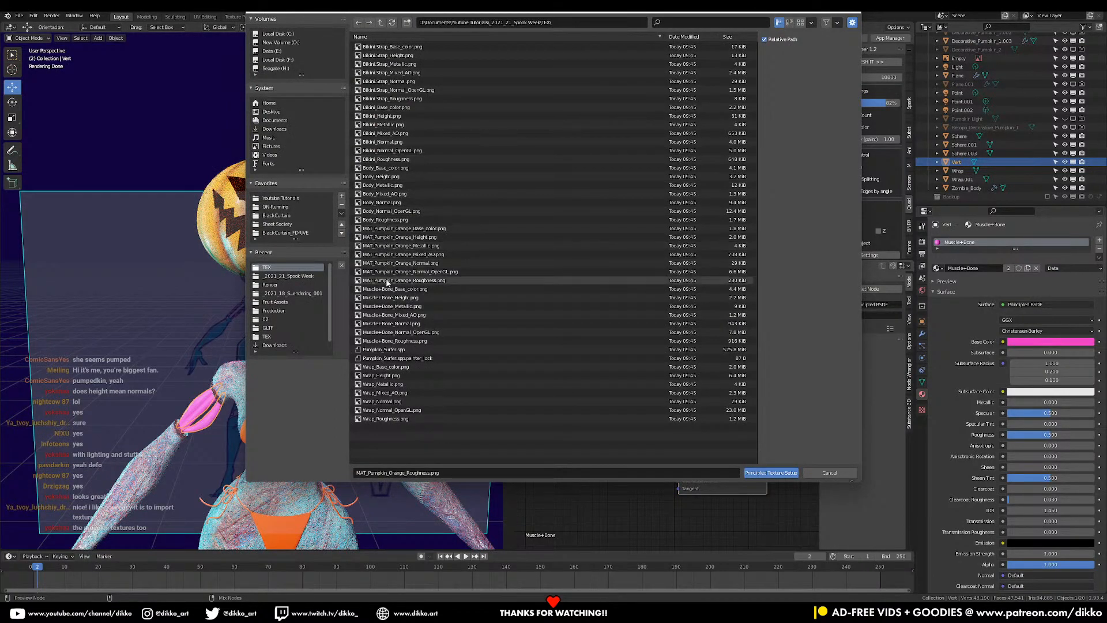
{"action": "left_click", "coordinate": [393, 290]}
{"action": "left_click", "coordinate": [391, 298], "text": "shift"}
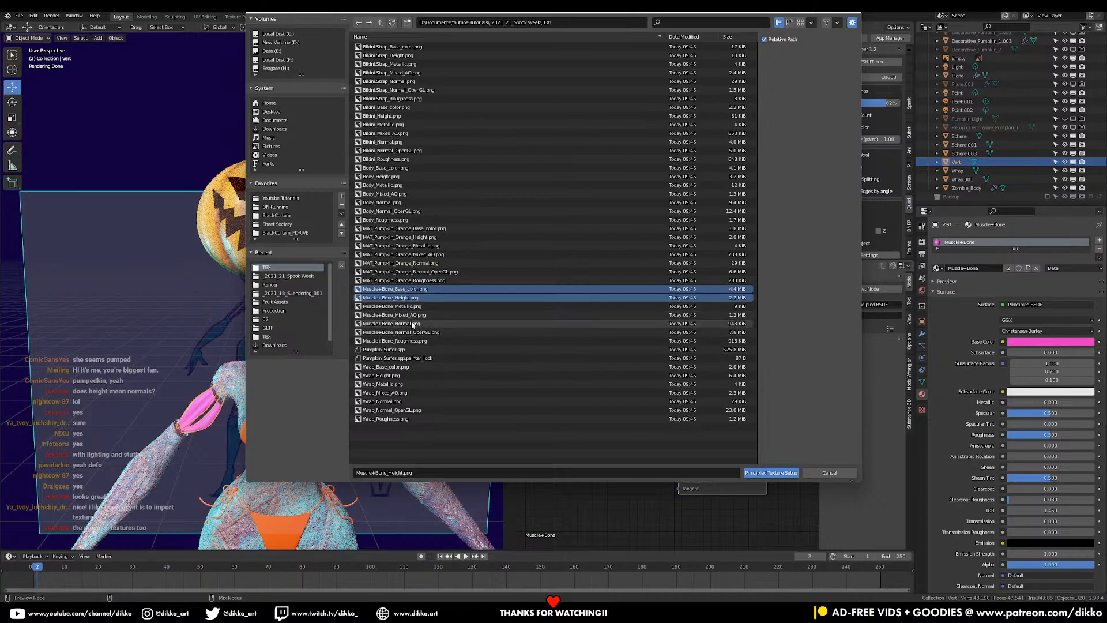
{"action": "left_click", "coordinate": [404, 333], "text": "shift"}
{"action": "left_click", "coordinate": [403, 341], "text": "shift"}
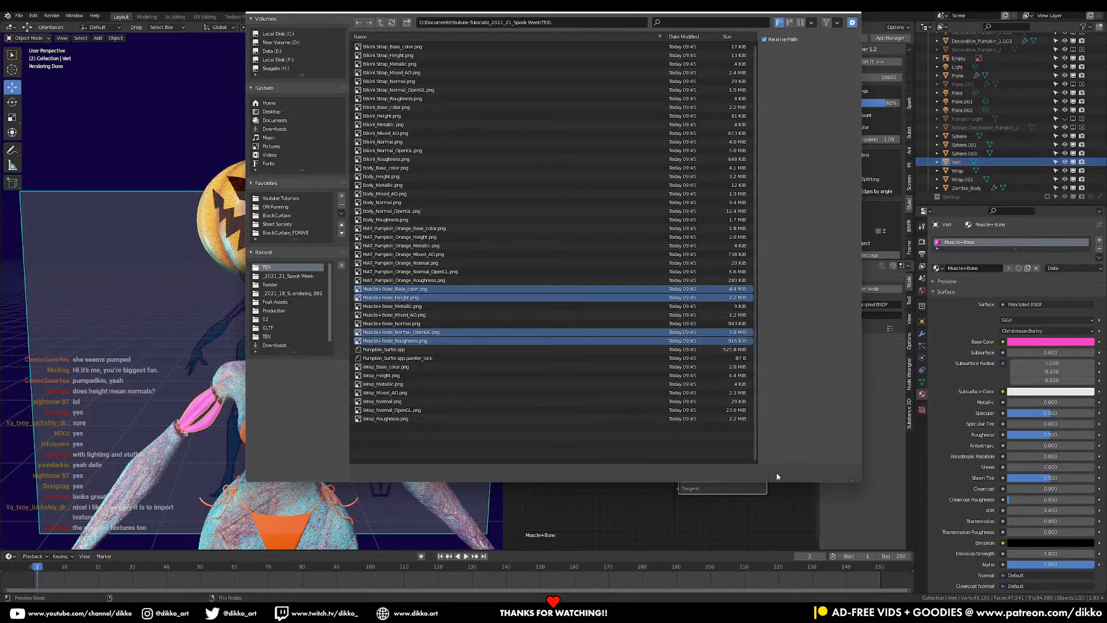
{"action": "left_click", "coordinate": [771, 473]}
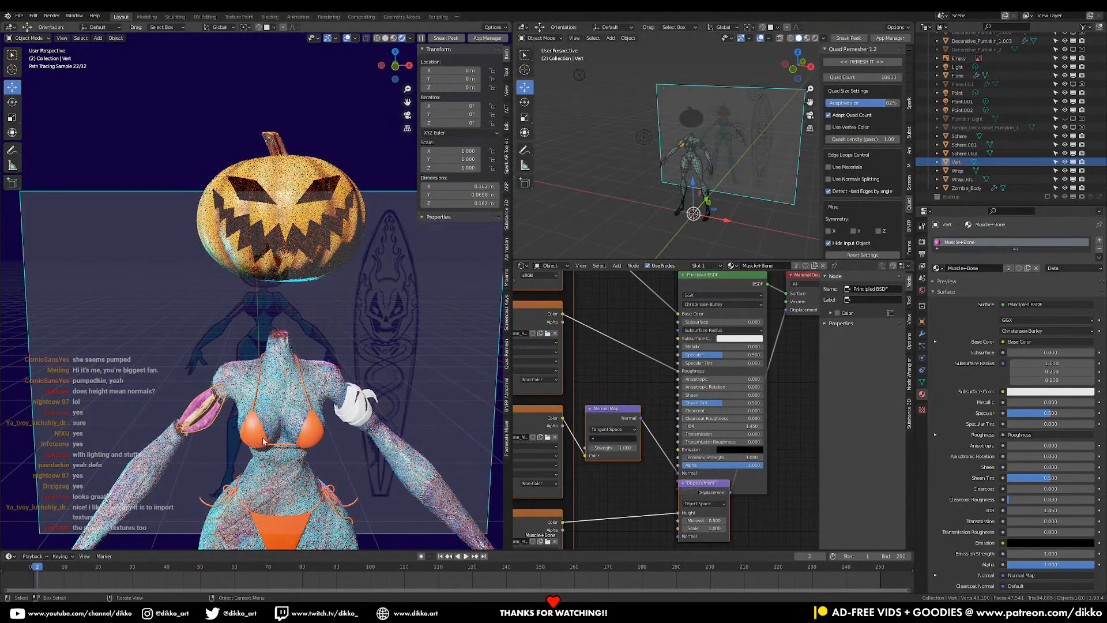
- Wire the Wrap base colour, height, OpenGL normal, roughness and metallic maps into the Wrap material
{"action": "left_click", "coordinate": [367, 420]}
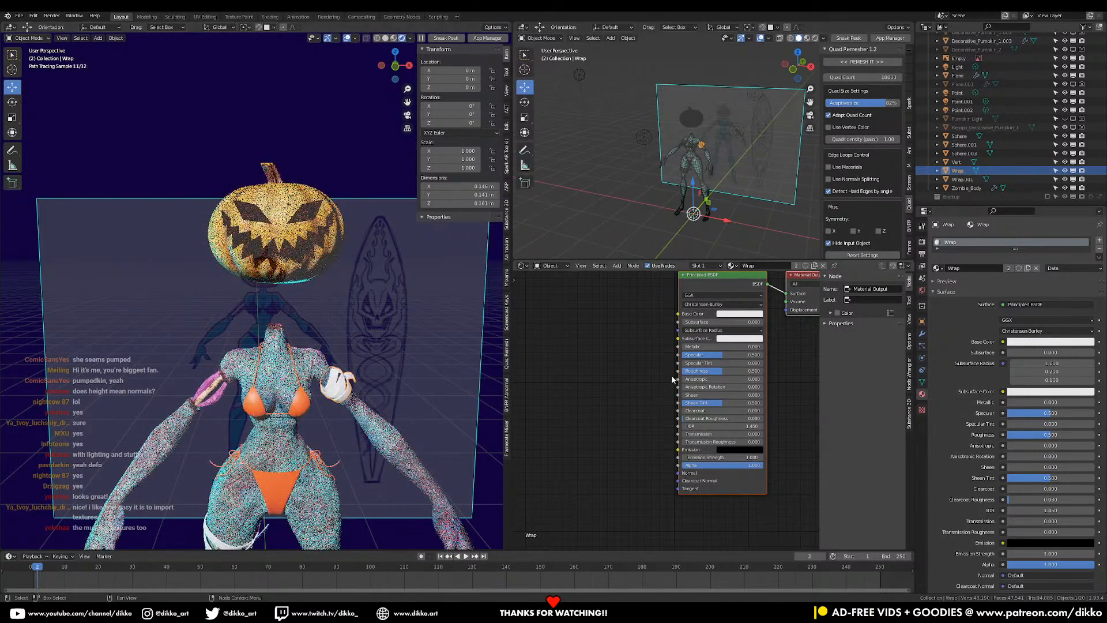
{"action": "key", "text": "ctrl+t"}
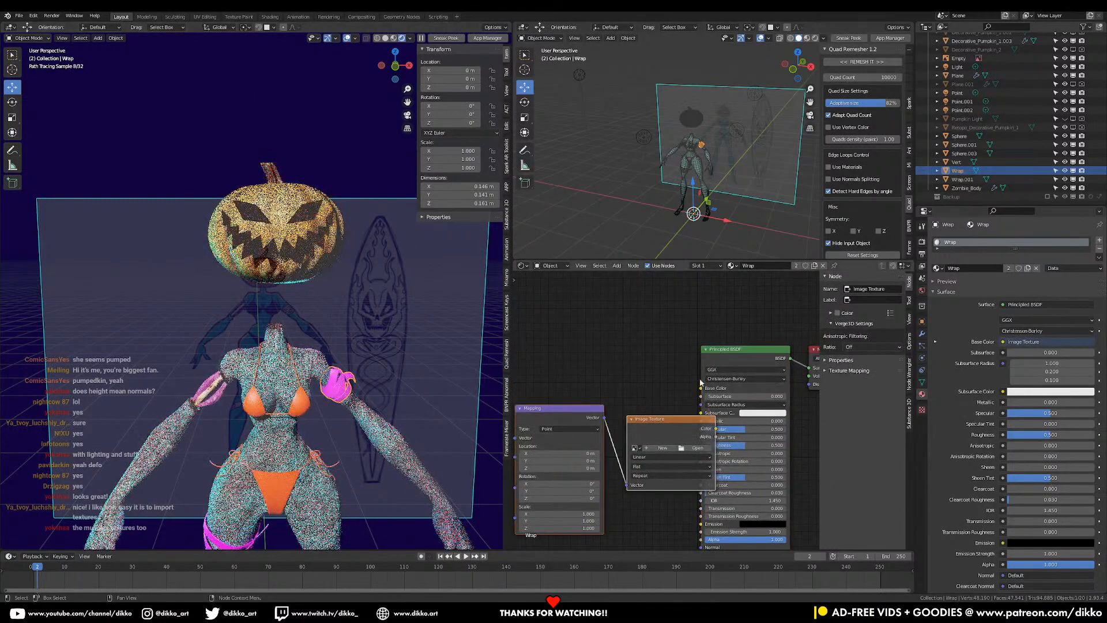
{"action": "key", "text": "ctrl+z"}
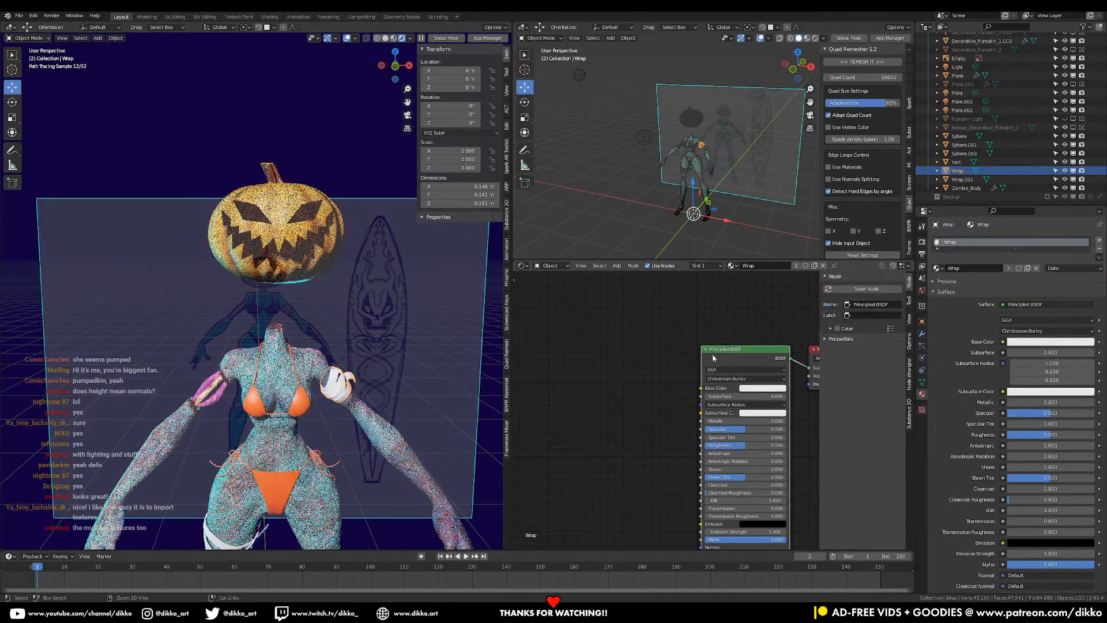
{"action": "key", "text": "ctrl+shift+t"}
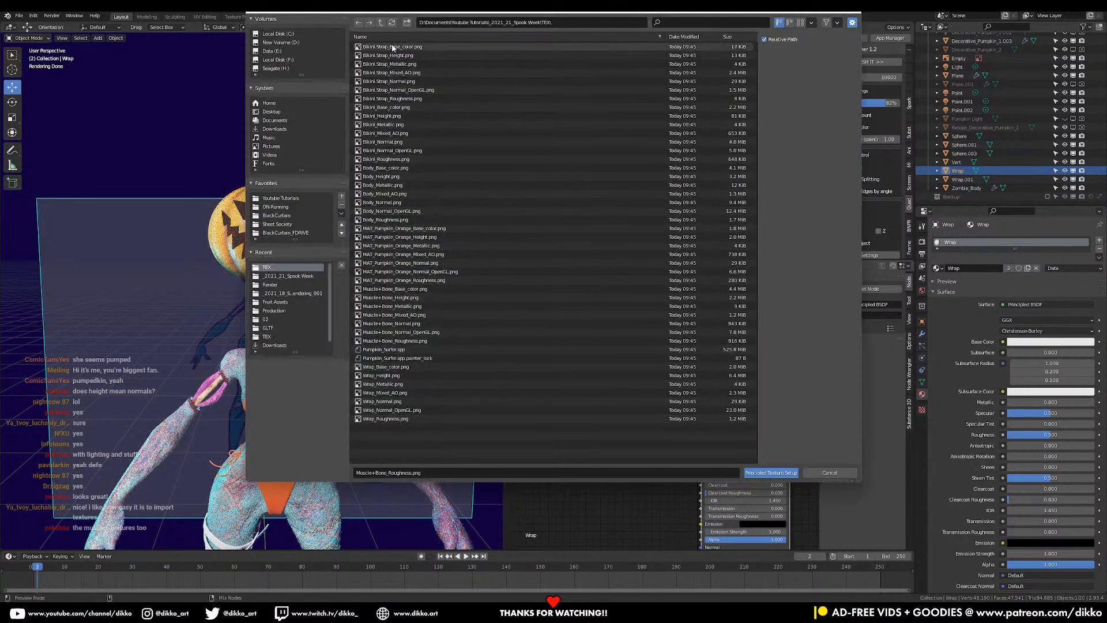
{"action": "left_click", "coordinate": [385, 367]}
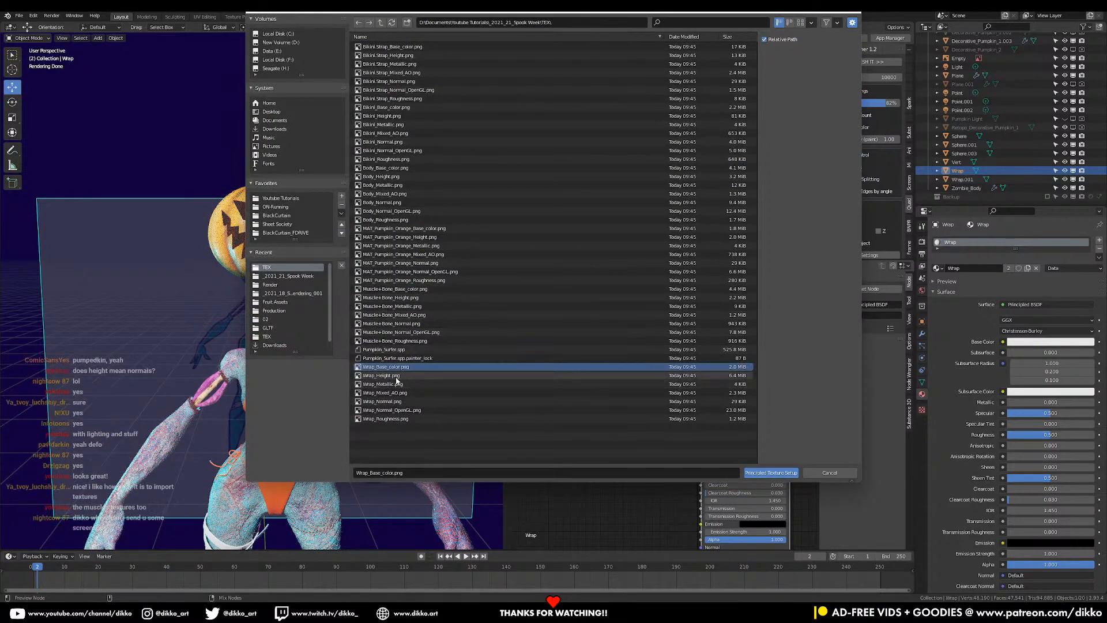
{"action": "left_click", "coordinate": [397, 377], "text": "shift"}
{"action": "left_click", "coordinate": [393, 410], "text": "shift"}
{"action": "left_click", "coordinate": [398, 419], "text": "shift"}
{"action": "left_click", "coordinate": [405, 384], "text": "shift"}
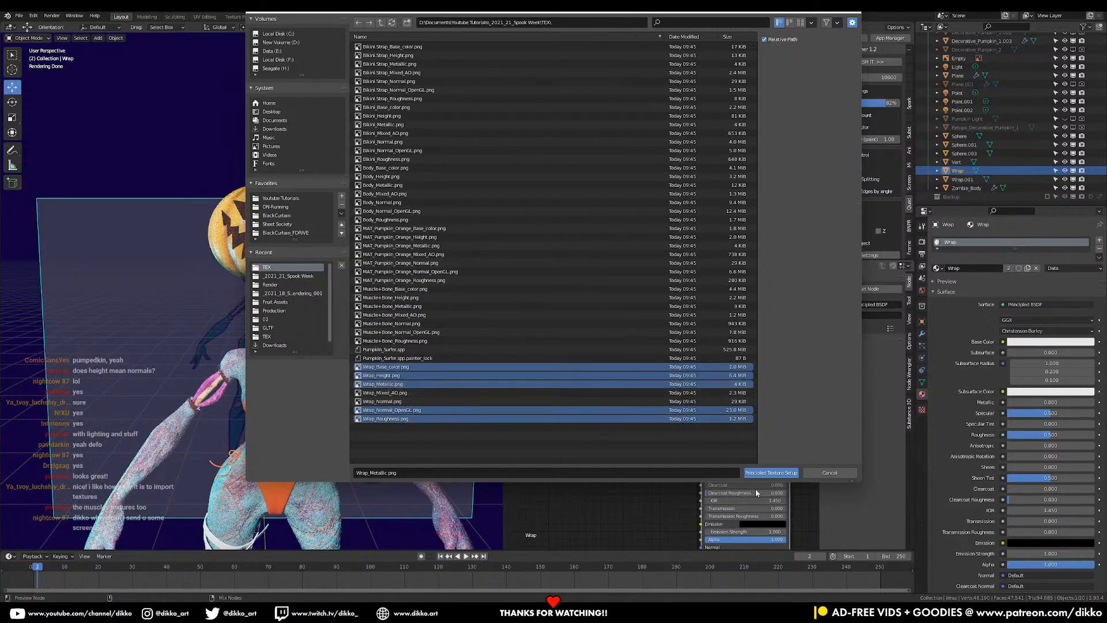
{"action": "left_click", "coordinate": [761, 473]}
- Save the .blend file and select the Bikini_Bottom object
{"action": "mouse_move", "coordinate": [330, 459]}
{"action": "middle_mouse_down"}
{"action": "mouse_move", "coordinate": [348, 348]}
{"action": "mouse_move", "coordinate": [332, 392]}
{"action": "mouse_move", "coordinate": [357, 404]}
{"action": "mouse_move", "coordinate": [307, 417]}
{"action": "mouse_move", "coordinate": [320, 390]}
{"action": "middle_mouse_up"}
{"action": "key", "text": "ctrl+s"}
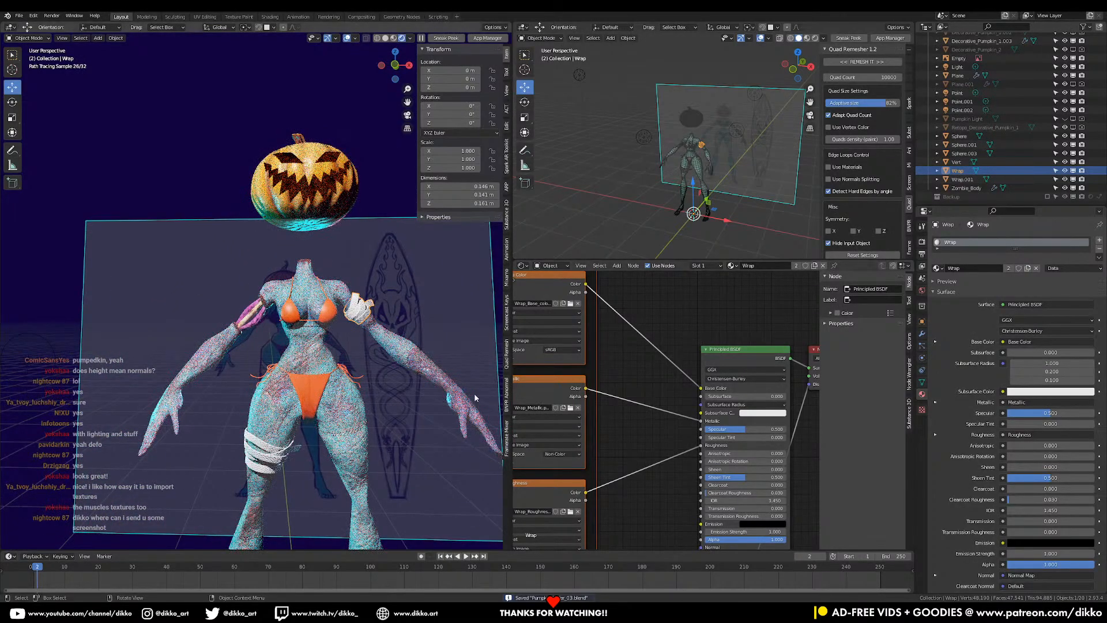
{"action": "left_click", "coordinate": [319, 391]}
- Run Principled Texture Setup with the Bikini base colour, height, OpenGL normal and roughness maps
{"action": "left_click", "coordinate": [733, 362]}
{"action": "key", "text": "ctrl+shift+t"}
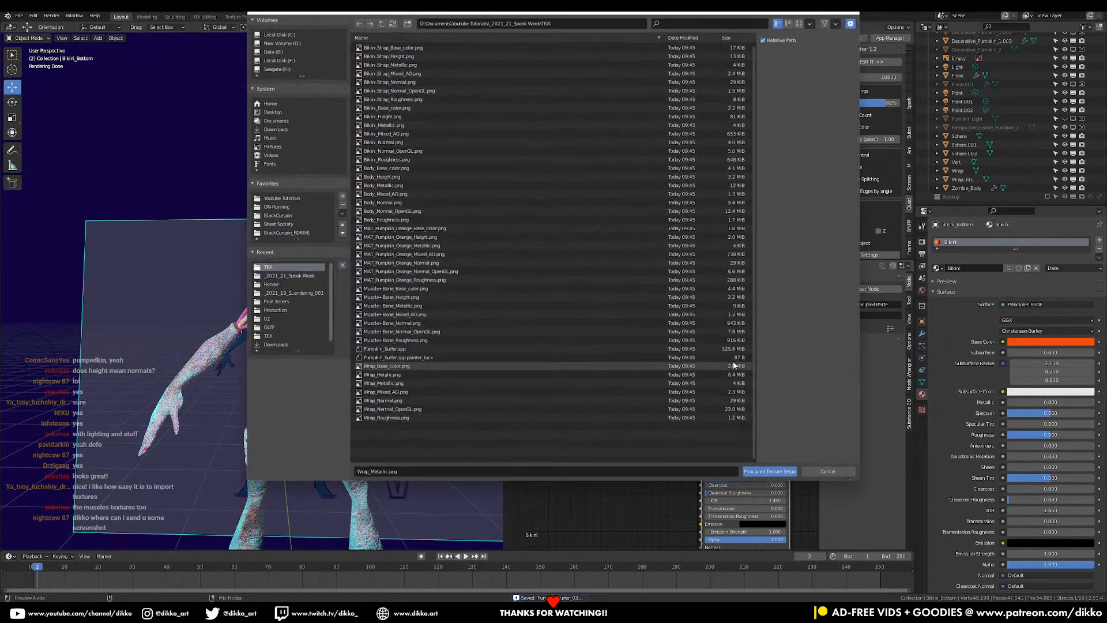
{"action": "left_click_drag", "start_coordinate": [353, 11], "coordinate": [489, 45]}
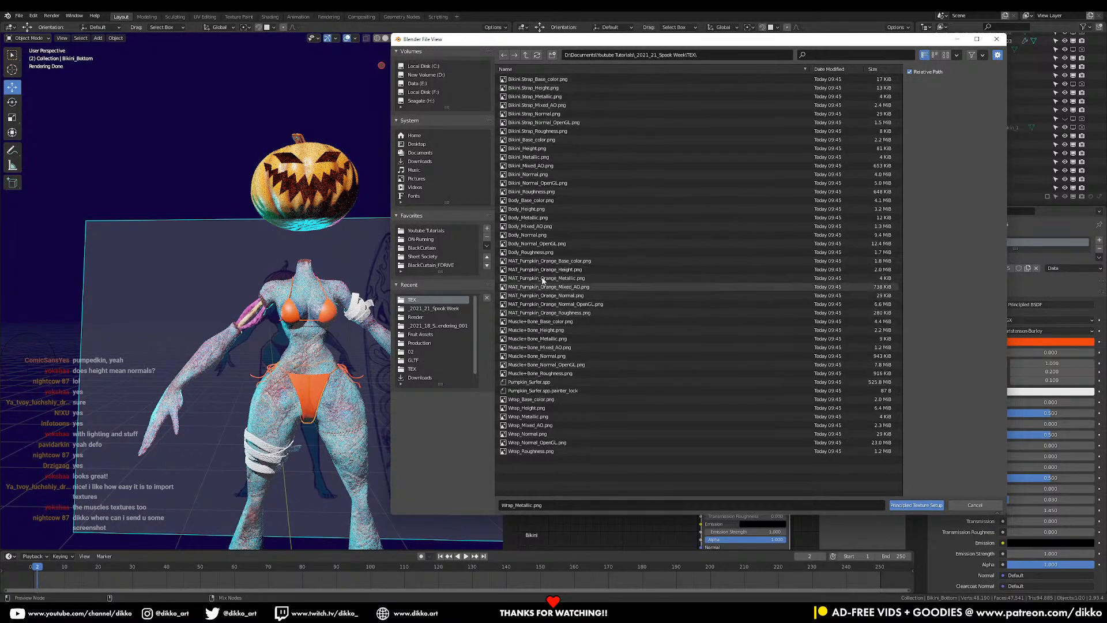
{"action": "left_click", "coordinate": [537, 149]}
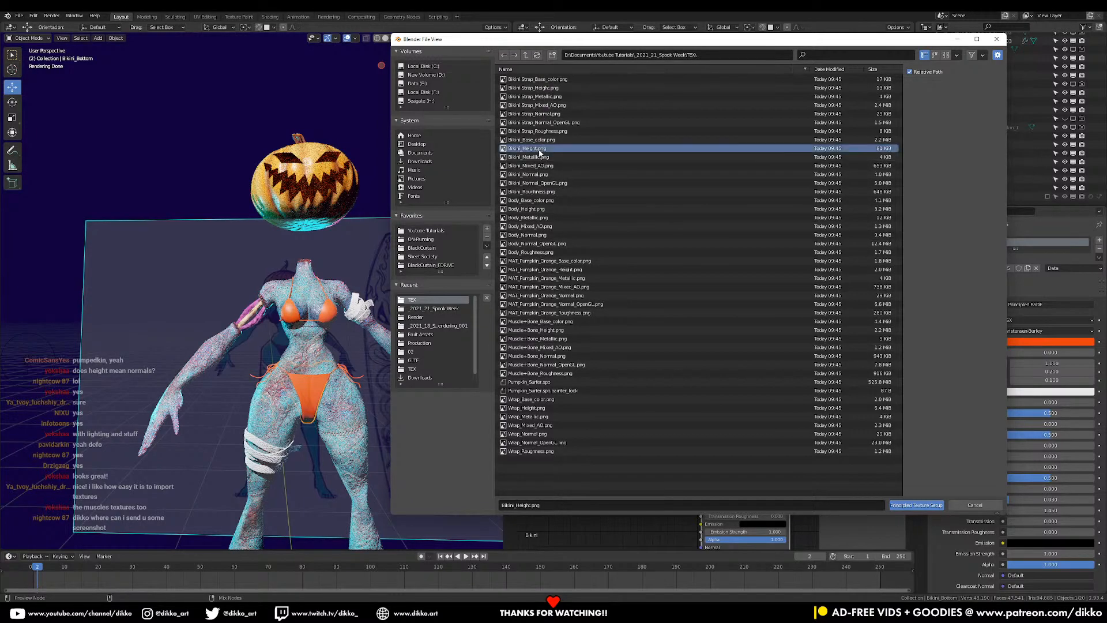
{"action": "left_click", "coordinate": [537, 139], "text": "shift"}
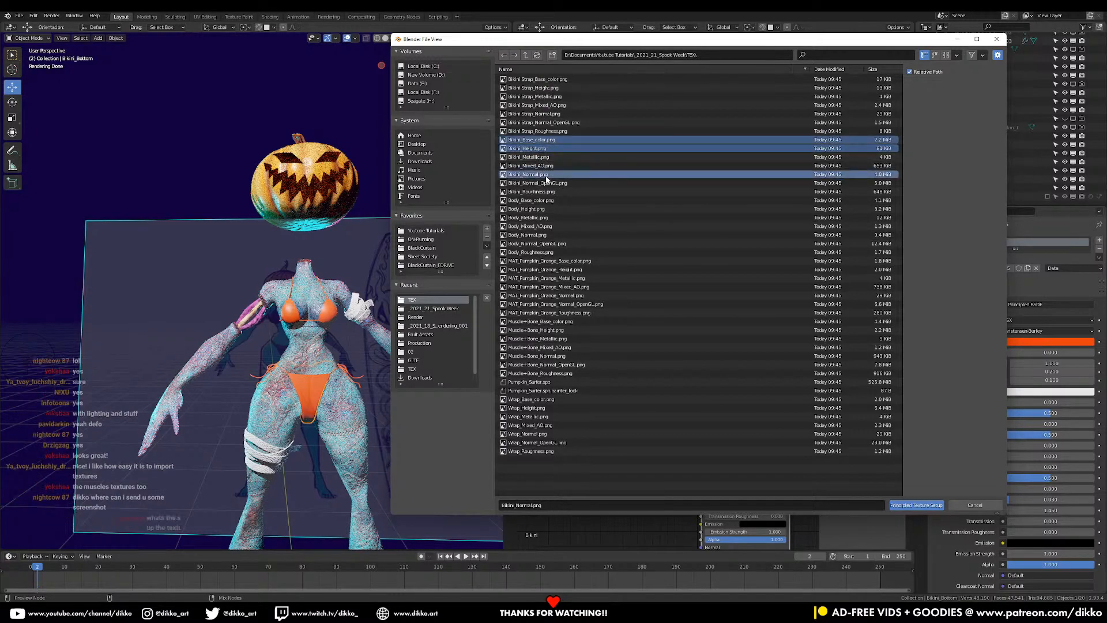
{"action": "left_click", "coordinate": [542, 182], "text": "shift"}
{"action": "left_click", "coordinate": [542, 191], "text": "shift"}
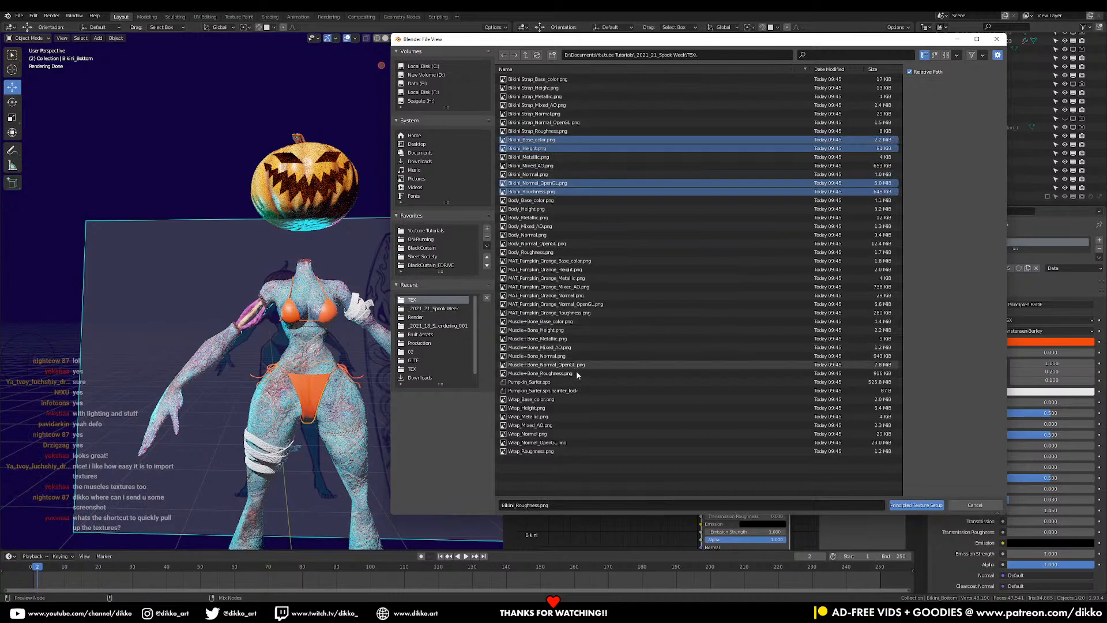
{"action": "left_click", "coordinate": [907, 506]}
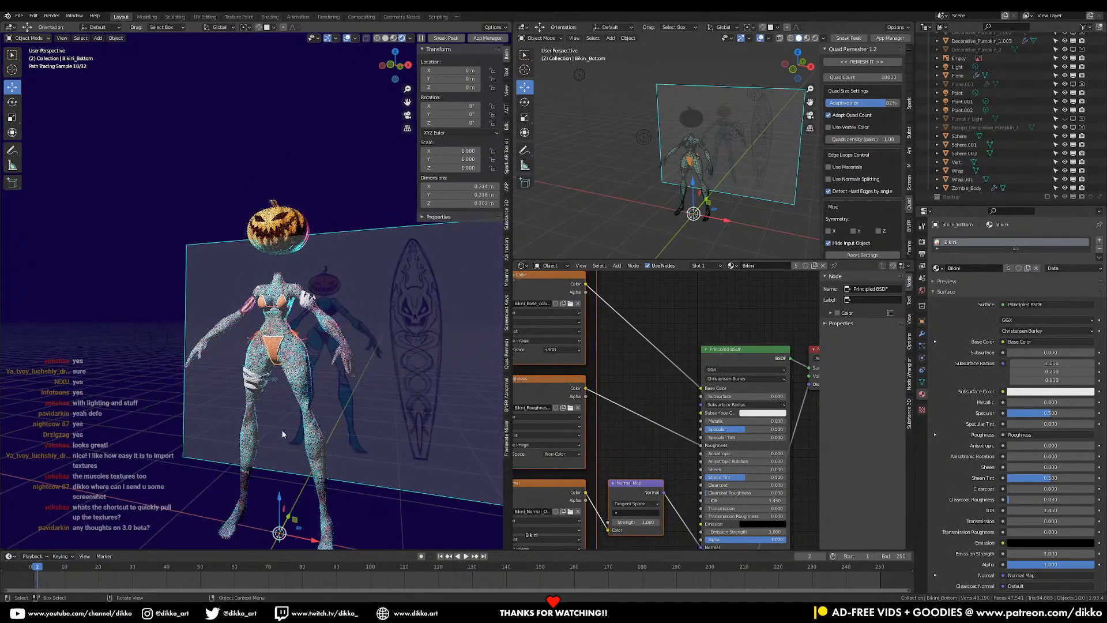
{"action": "key", "text": "KP_0"}
- Clear the pumpkin's location so it sits on the zombie's head, then save
{"action": "scroll", "coordinate": [293, 340], "scroll_direction": "down", "scroll_amount": 6}
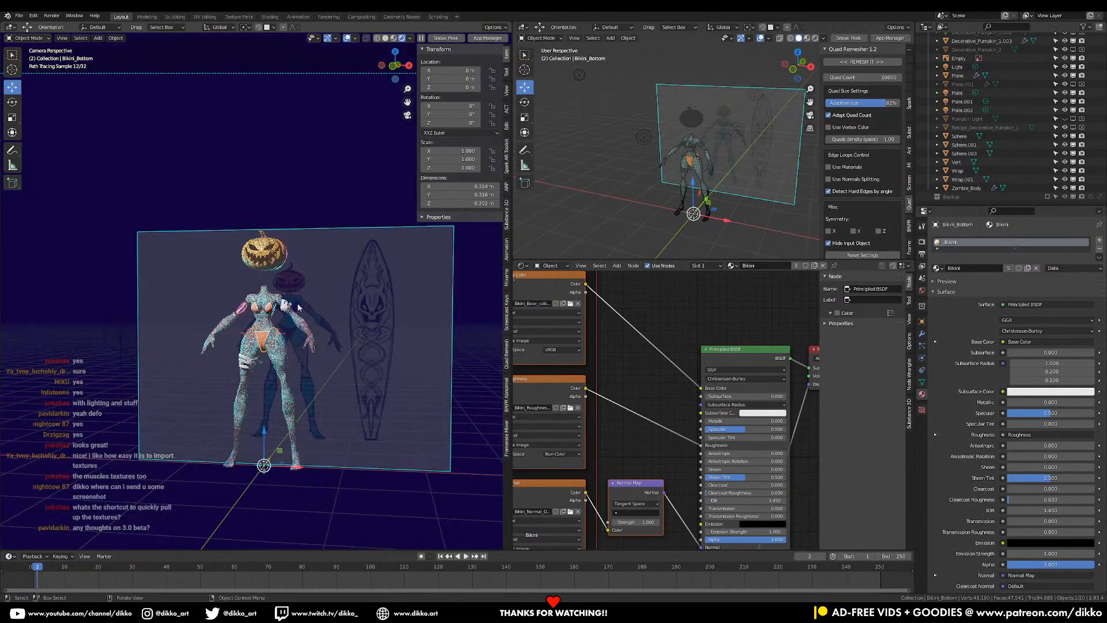
{"action": "left_click", "coordinate": [267, 259]}
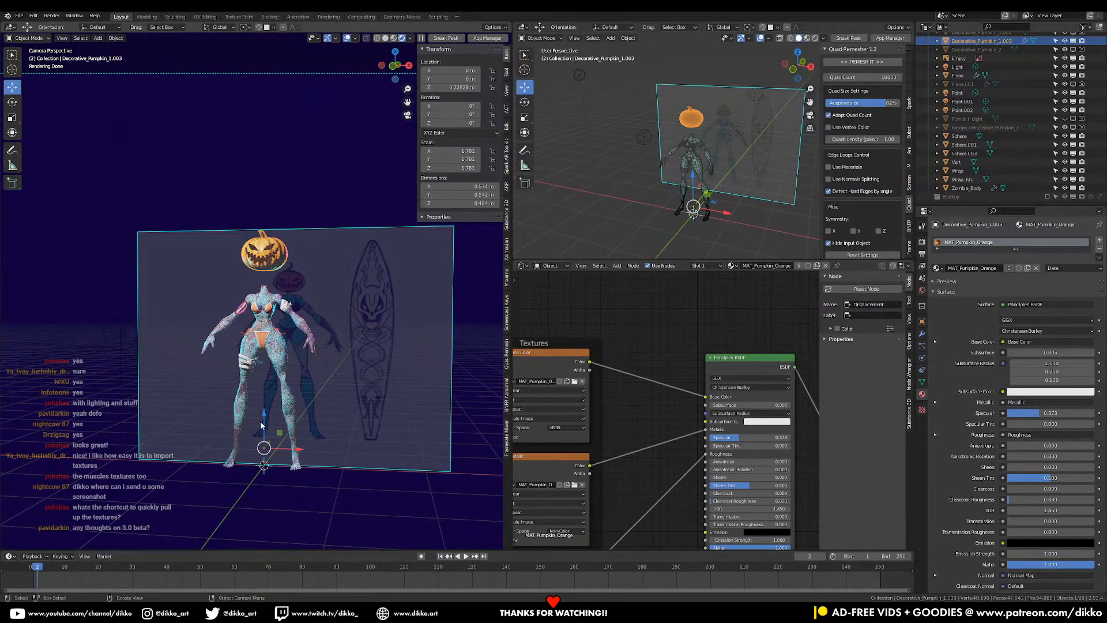
{"action": "key", "text": "alt+g"}
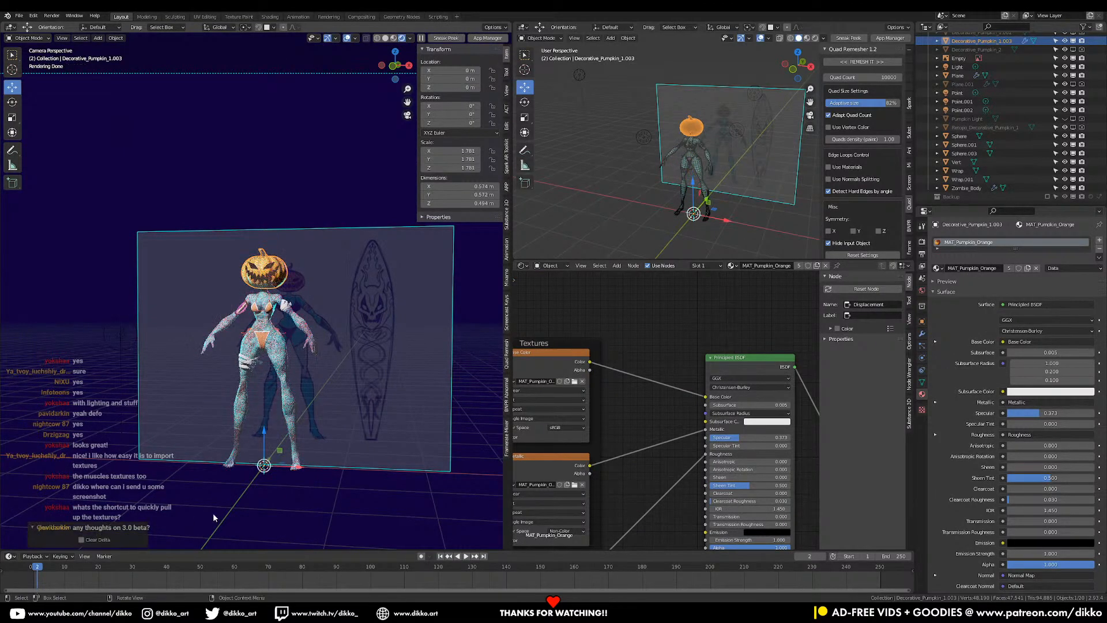
{"action": "left_click", "coordinate": [213, 516]}
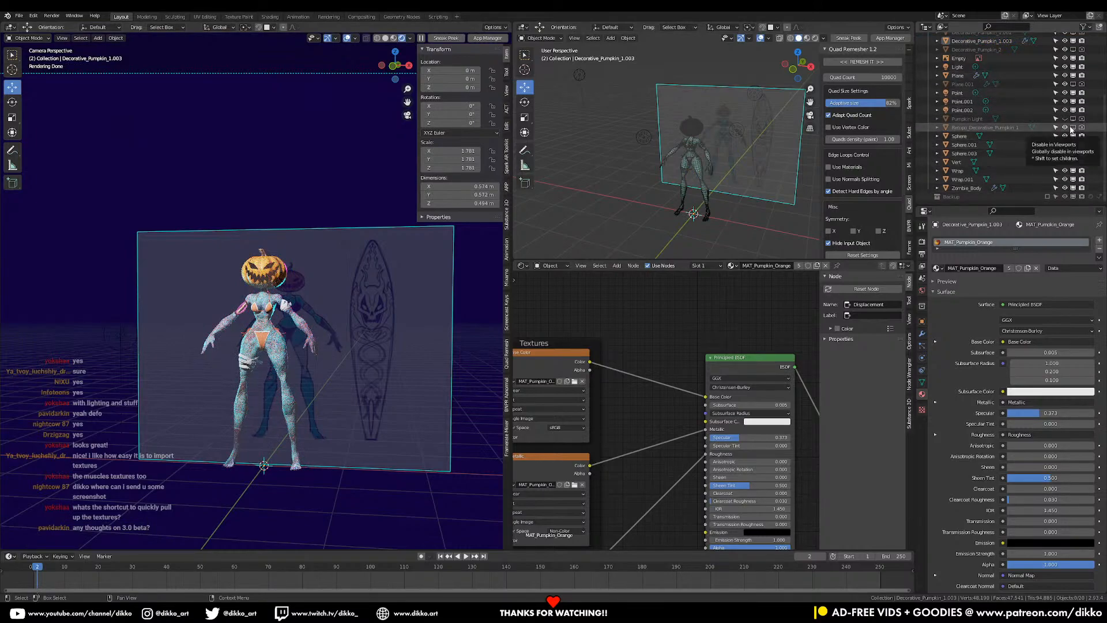
{"action": "scroll", "coordinate": [1071, 130], "scroll_direction": "up", "scroll_amount": 5}
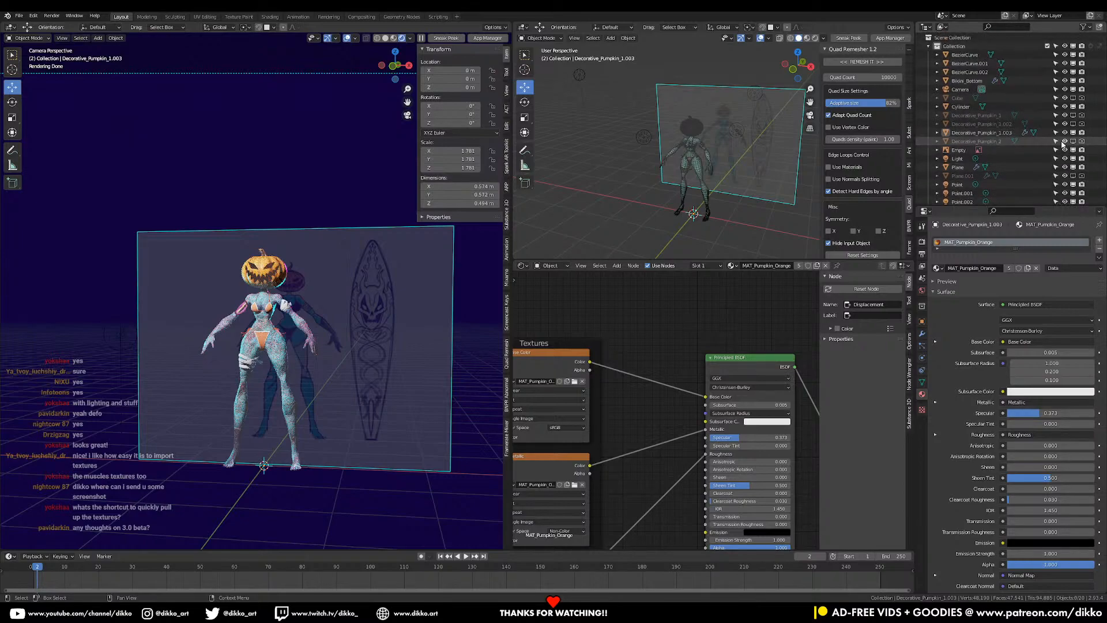
{"action": "key", "text": "ctrl+s"}
- Enable the Pumpkin Light's viewport visibility in the Outliner
{"action": "scroll", "coordinate": [1025, 170], "scroll_direction": "down", "scroll_amount": 3}
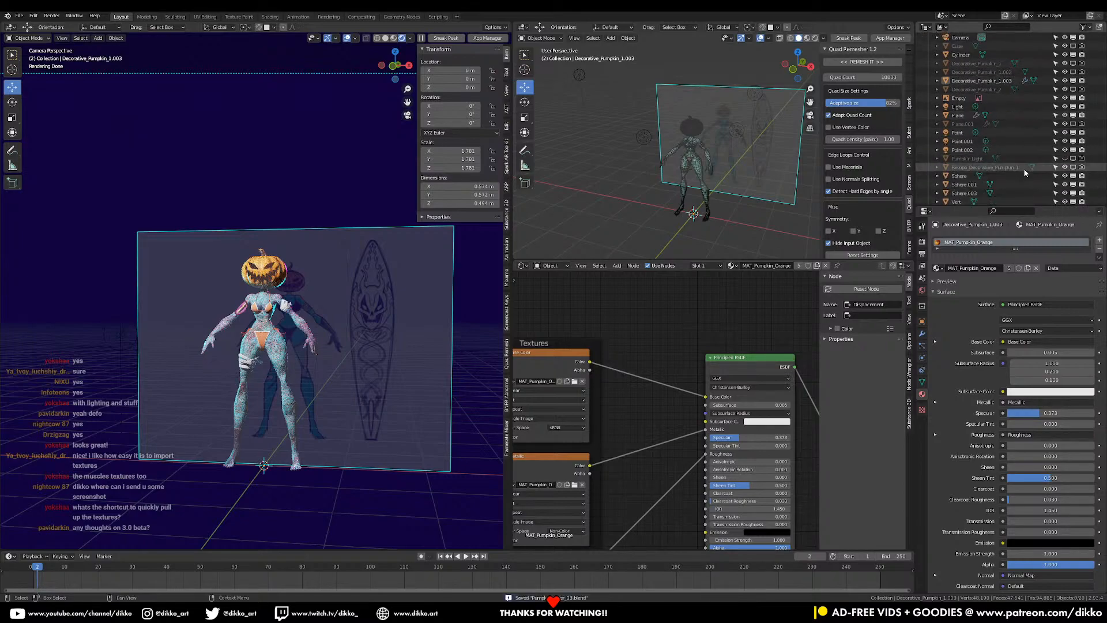
{"action": "scroll", "coordinate": [1024, 169], "scroll_direction": "down", "scroll_amount": 3}
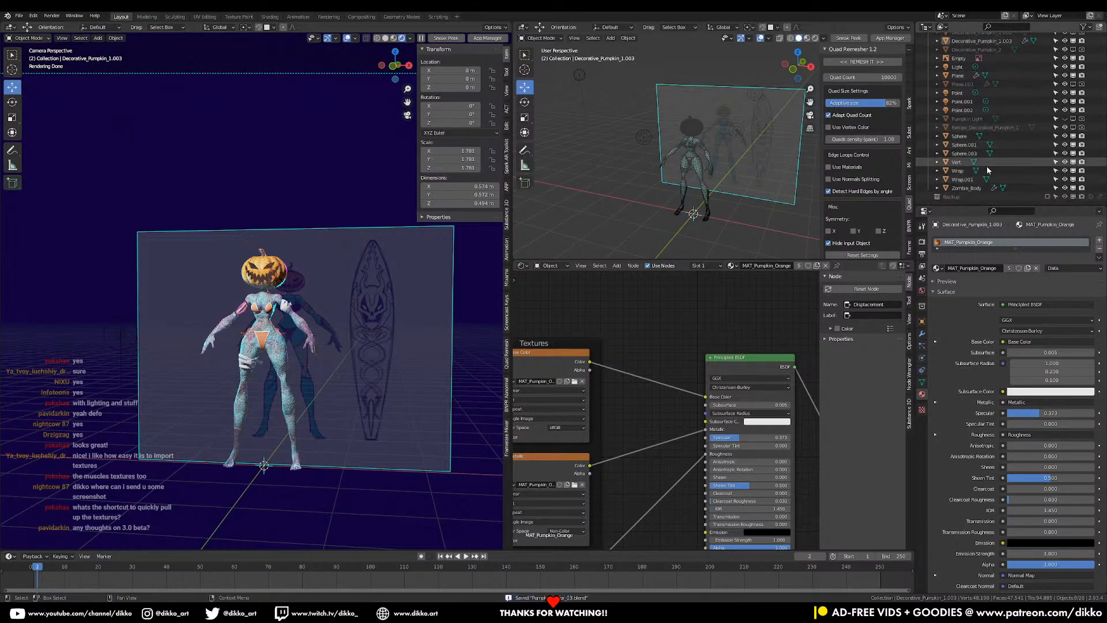
{"action": "scroll", "coordinate": [988, 169], "scroll_direction": "up", "scroll_amount": 1}
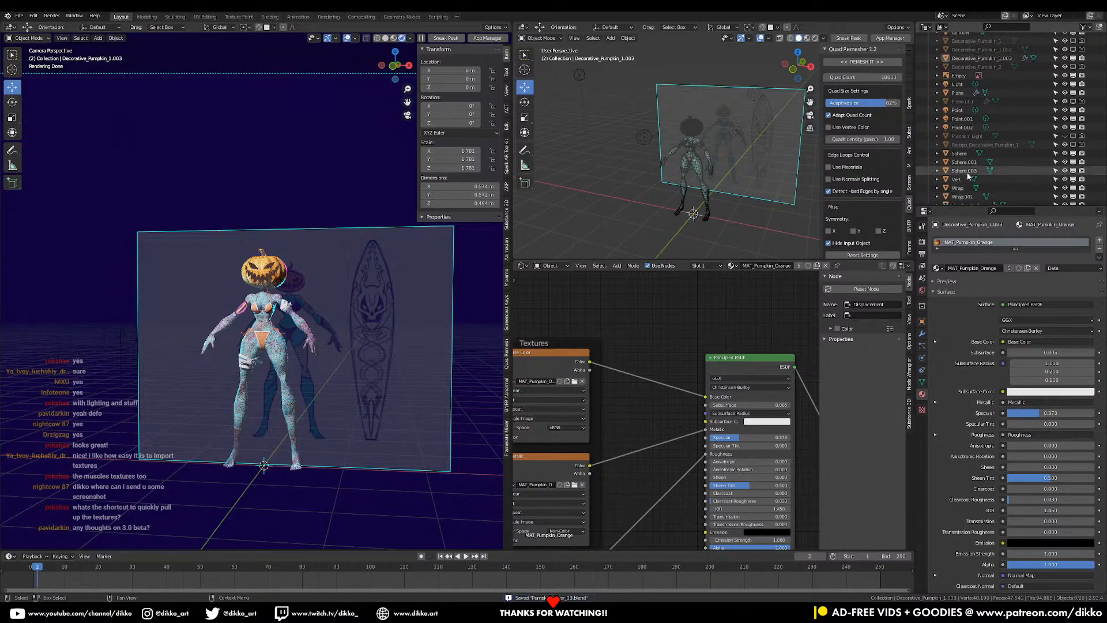
{"action": "left_click", "coordinate": [1069, 136]}
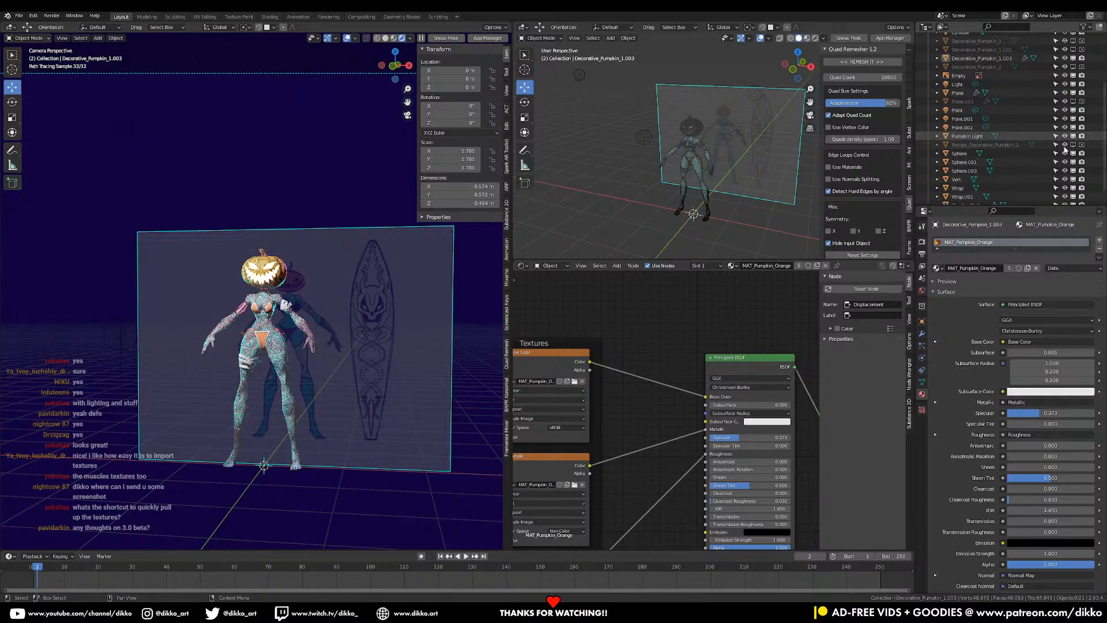
{"action": "middle_click_drag", "start_coordinate": [216, 351], "coordinate": [203, 352]}
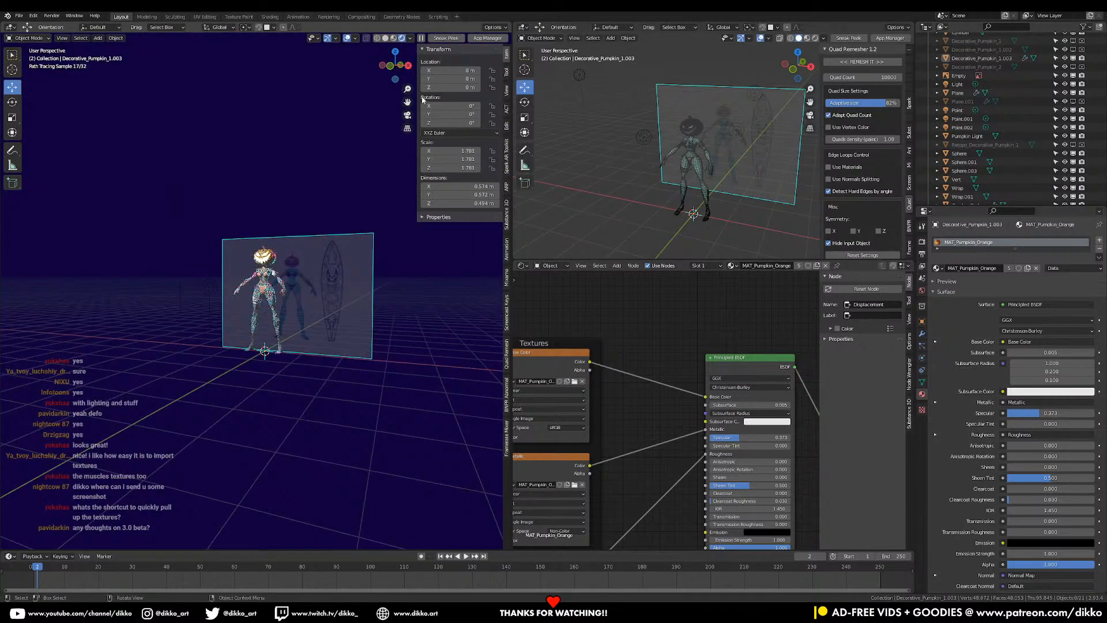
- Switch the render engine to Eevee in Render Properties
{"action": "left_click", "coordinate": [923, 243]}
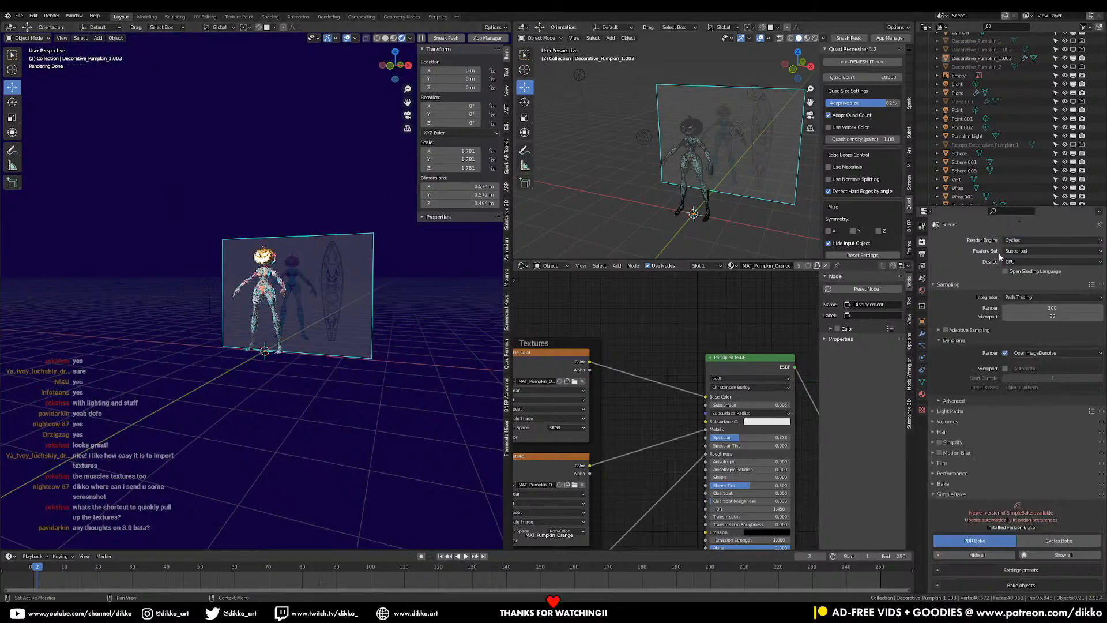
{"action": "left_click", "coordinate": [1017, 240]}
{"action": "left_click", "coordinate": [1017, 251]}
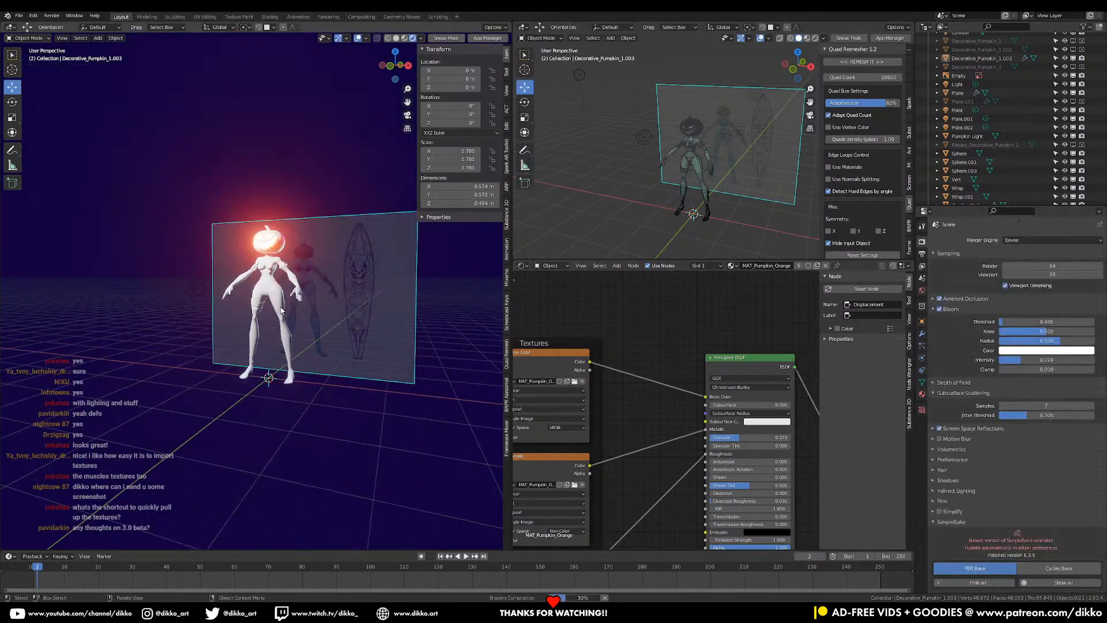
{"action": "scroll", "coordinate": [281, 308], "scroll_direction": "up", "scroll_amount": 3}
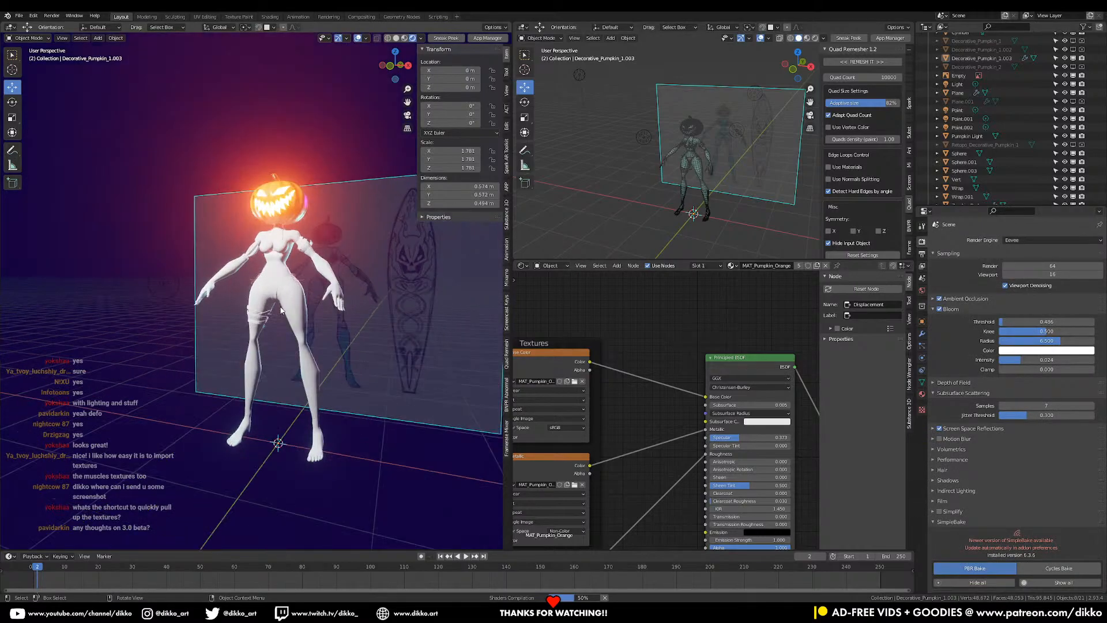
{"action": "middle_click_drag", "start_coordinate": [281, 311], "coordinate": [265, 305]}
- Lock the camera to the view, frame the zombie more side-on and render with F12
{"action": "key", "text": "KP_0"}
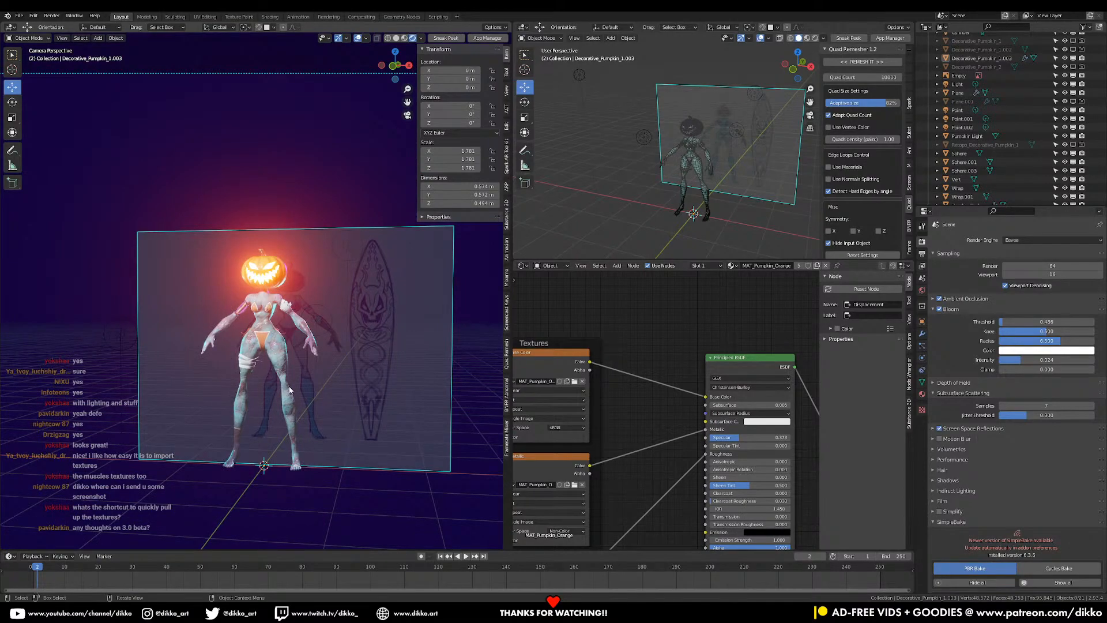
{"action": "scroll", "coordinate": [290, 390], "scroll_direction": "down", "scroll_amount": 3}
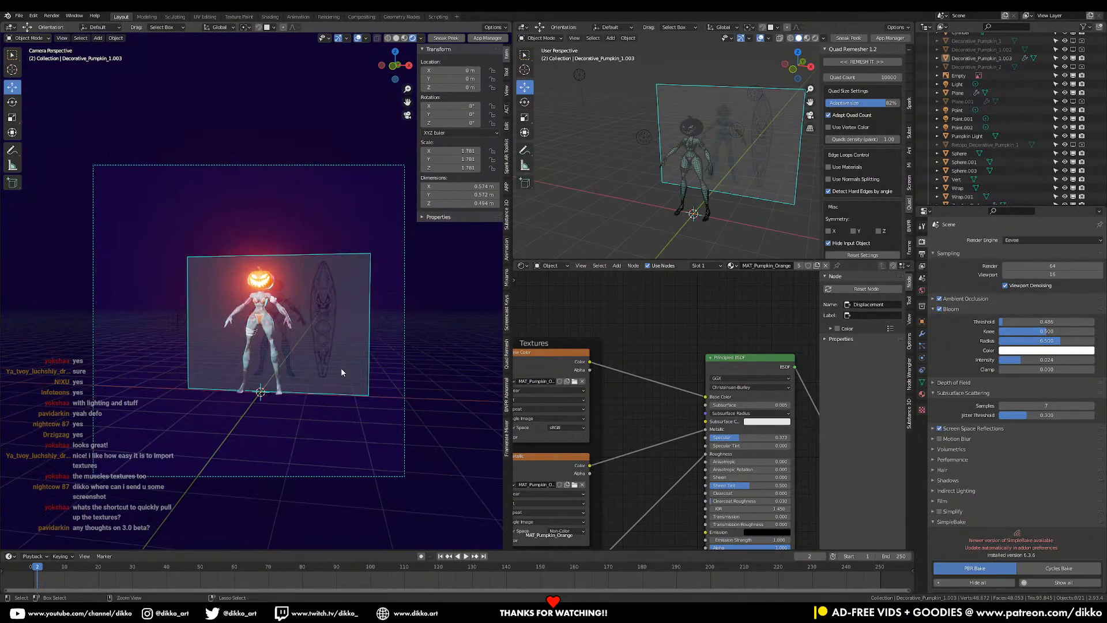
{"action": "scroll", "coordinate": [341, 372], "scroll_direction": "up", "scroll_amount": 2}
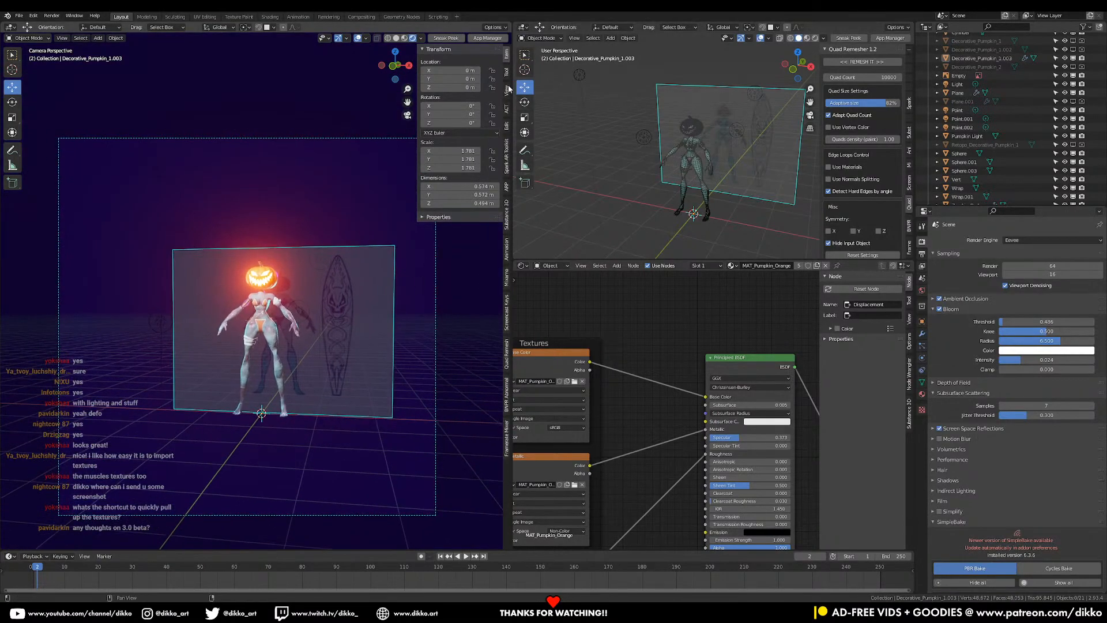
{"action": "left_click", "coordinate": [507, 89]}
{"action": "left_click", "coordinate": [458, 156]}
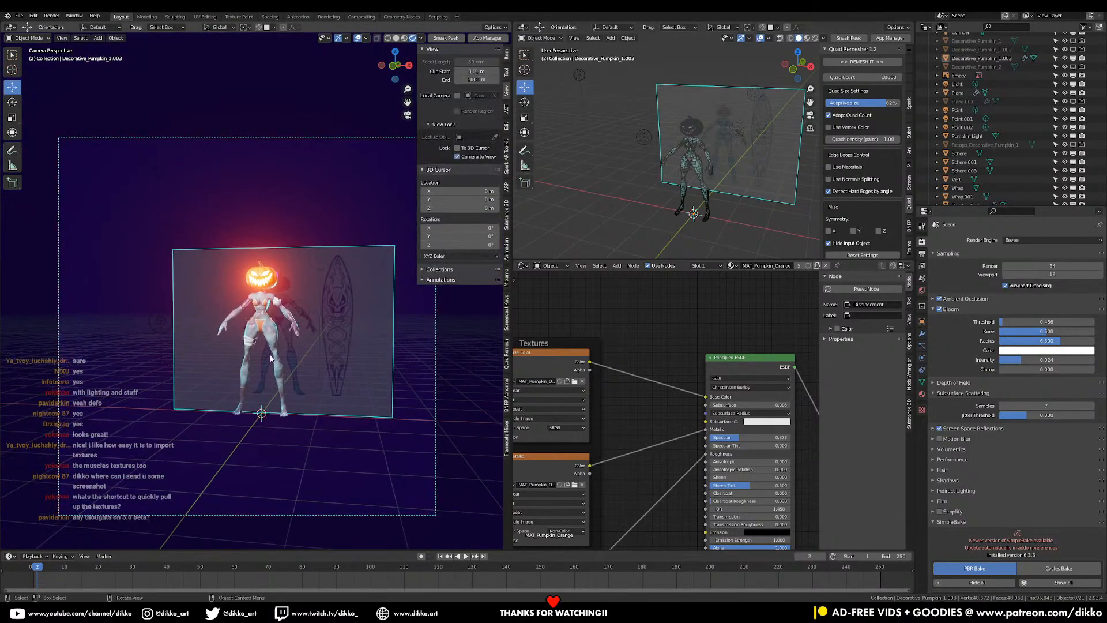
{"action": "scroll", "coordinate": [289, 338], "scroll_direction": "up", "scroll_amount": 4}
{"action": "middle_click_drag", "start_coordinate": [341, 290], "coordinate": [316, 306]}
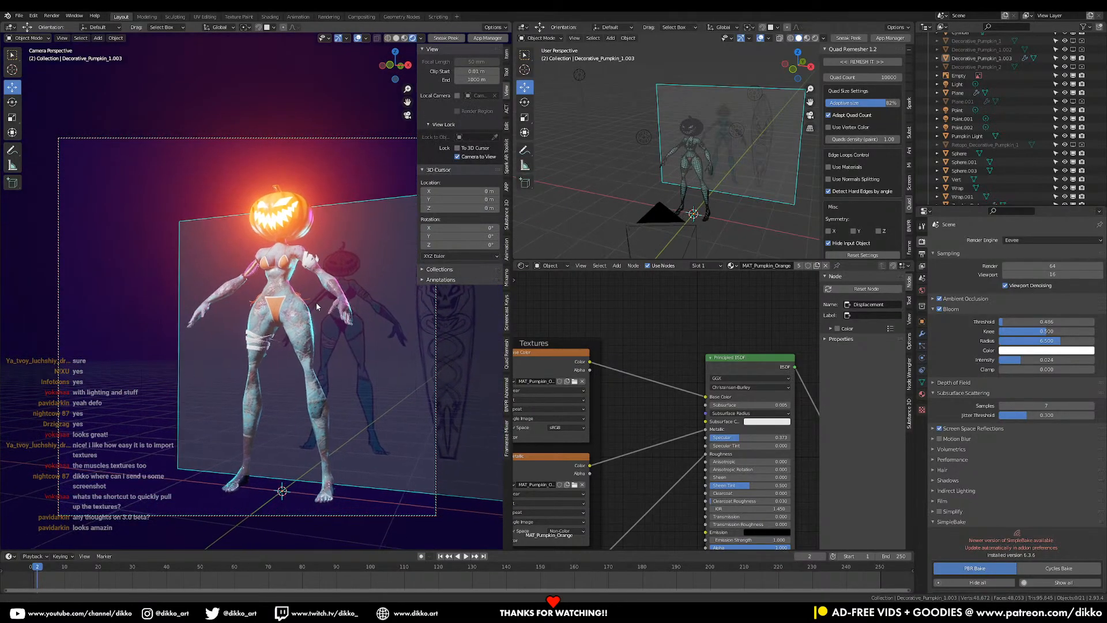
{"action": "key", "text": "F12"}
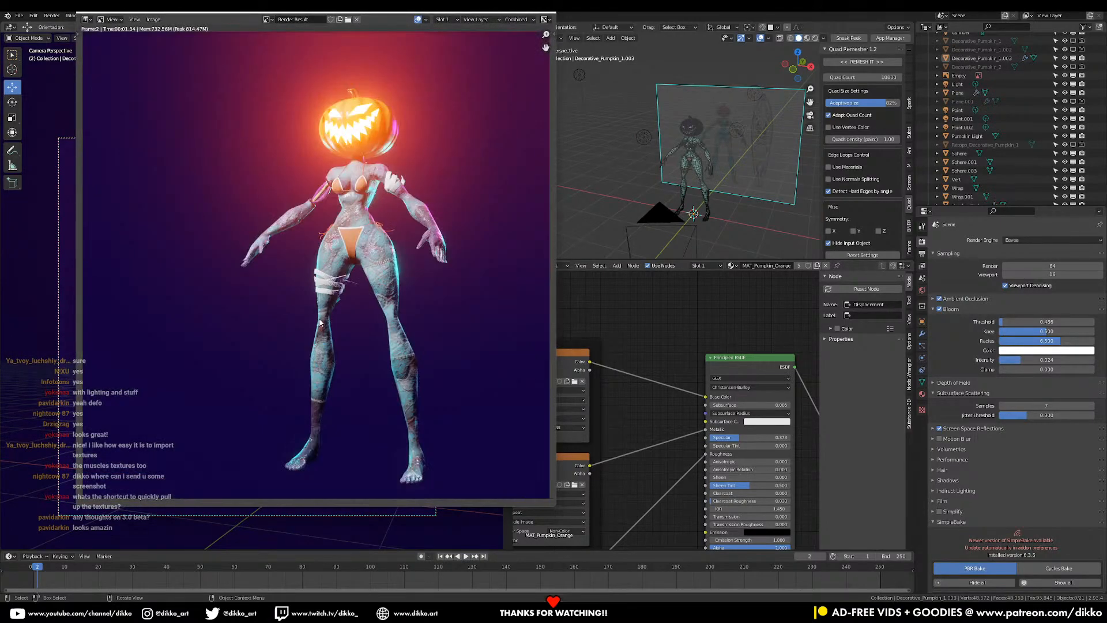
- Zoom around the Eevee render to inspect details, then close the Render Result window
{"action": "scroll", "coordinate": [320, 323], "scroll_direction": "up", "scroll_amount": 2}
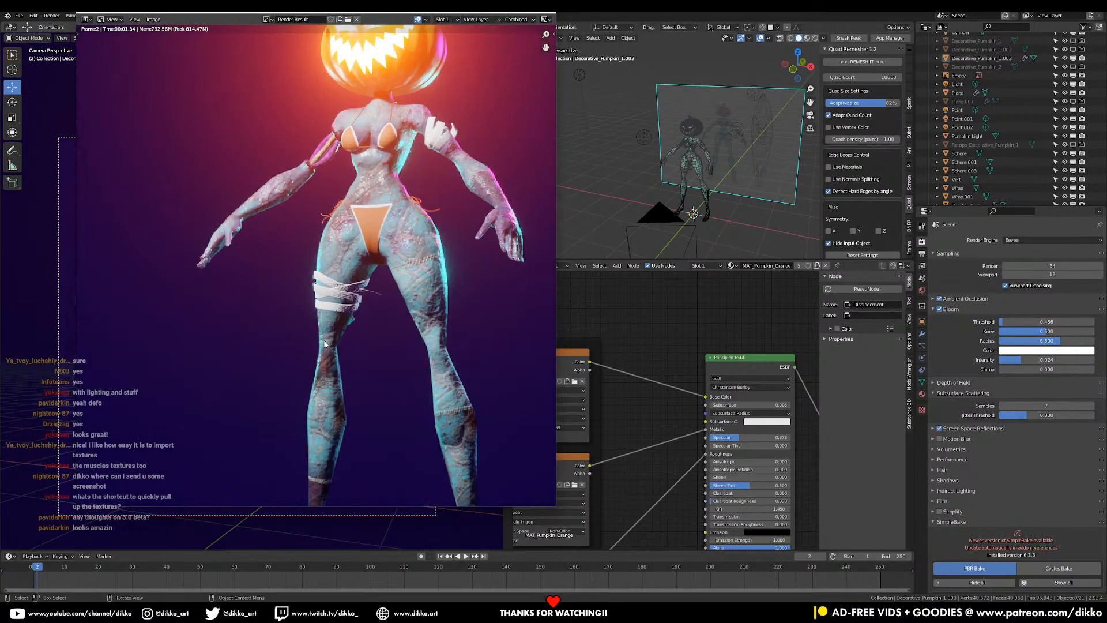
{"action": "scroll", "coordinate": [324, 344], "scroll_direction": "down", "scroll_amount": 2}
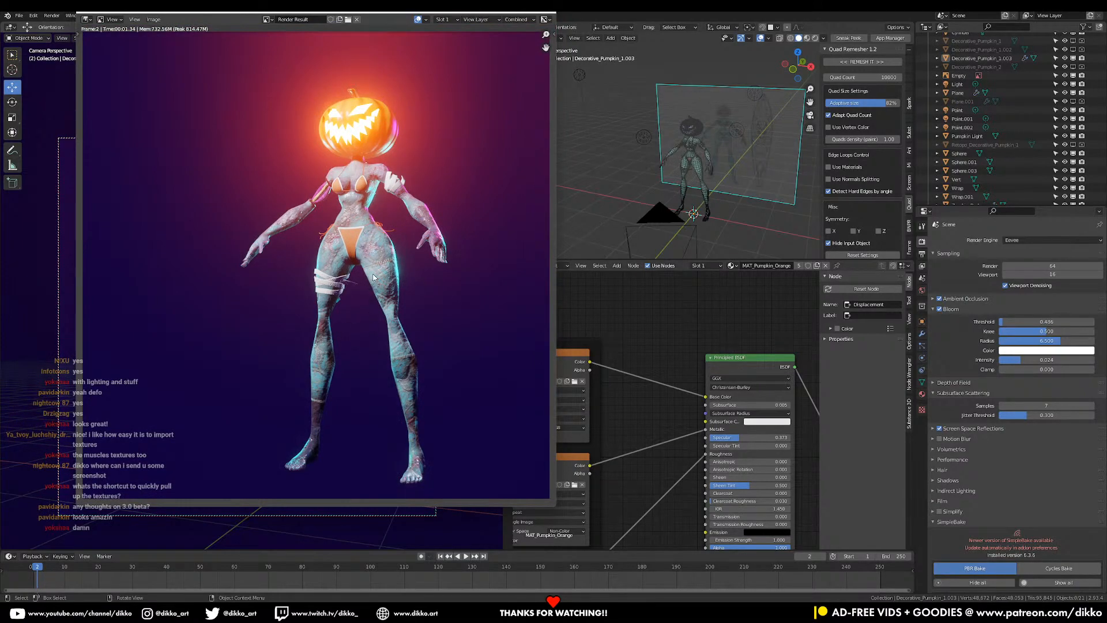
{"action": "scroll", "coordinate": [387, 303], "scroll_direction": "up", "scroll_amount": 3}
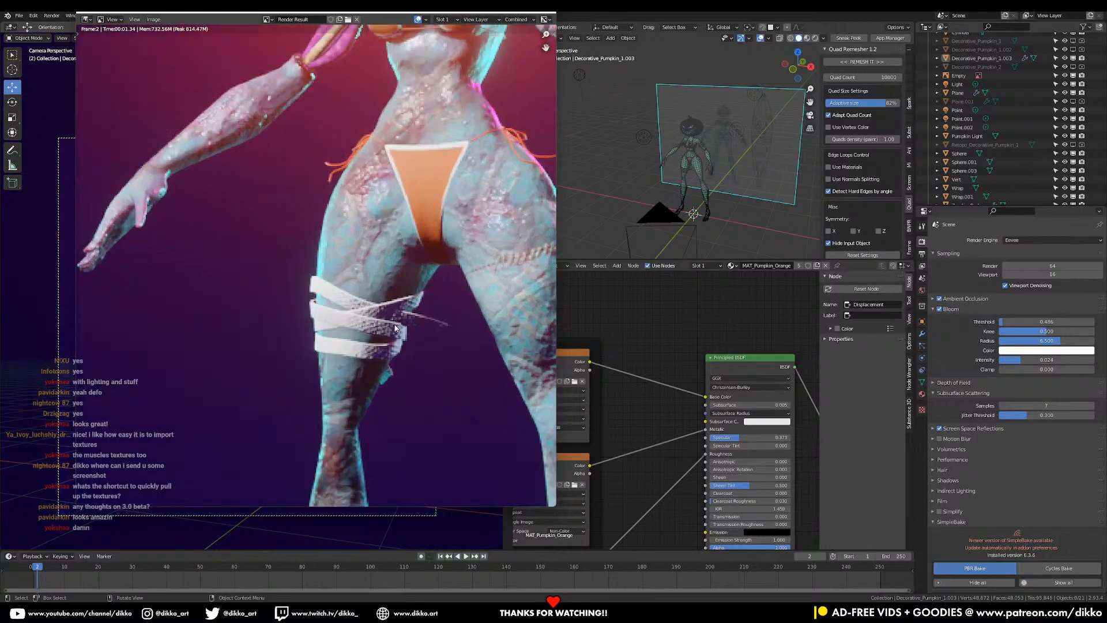
{"action": "scroll", "coordinate": [393, 328], "scroll_direction": "down", "scroll_amount": 2}
{"action": "scroll", "coordinate": [394, 331], "scroll_direction": "up", "scroll_amount": 1}
{"action": "scroll", "coordinate": [394, 333], "scroll_direction": "up", "scroll_amount": 3}
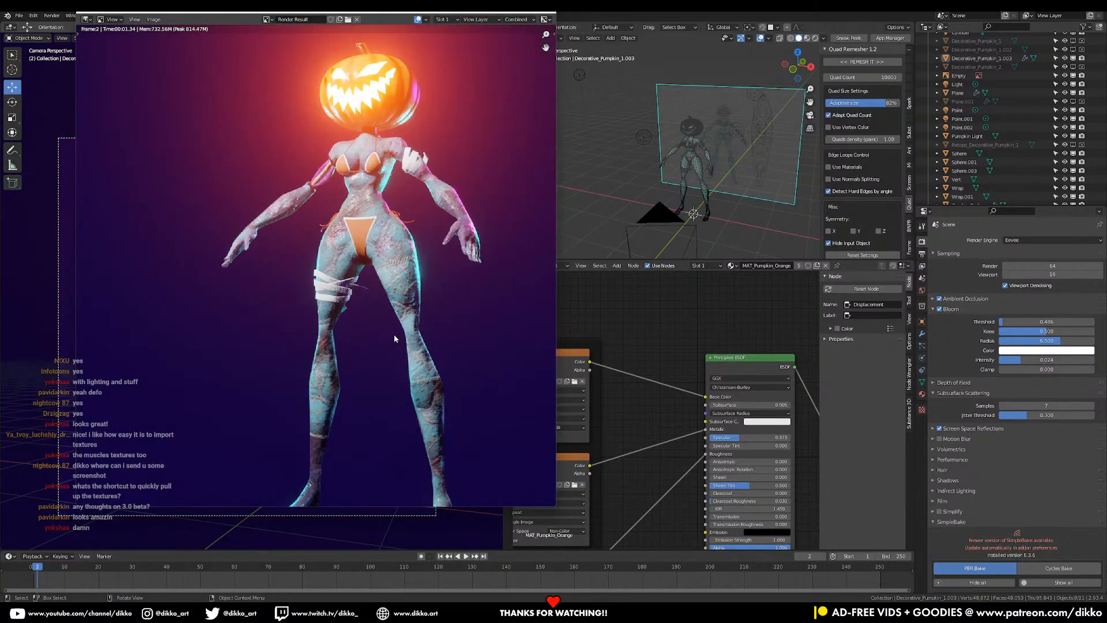
{"action": "scroll", "coordinate": [393, 334], "scroll_direction": "down", "scroll_amount": 3}
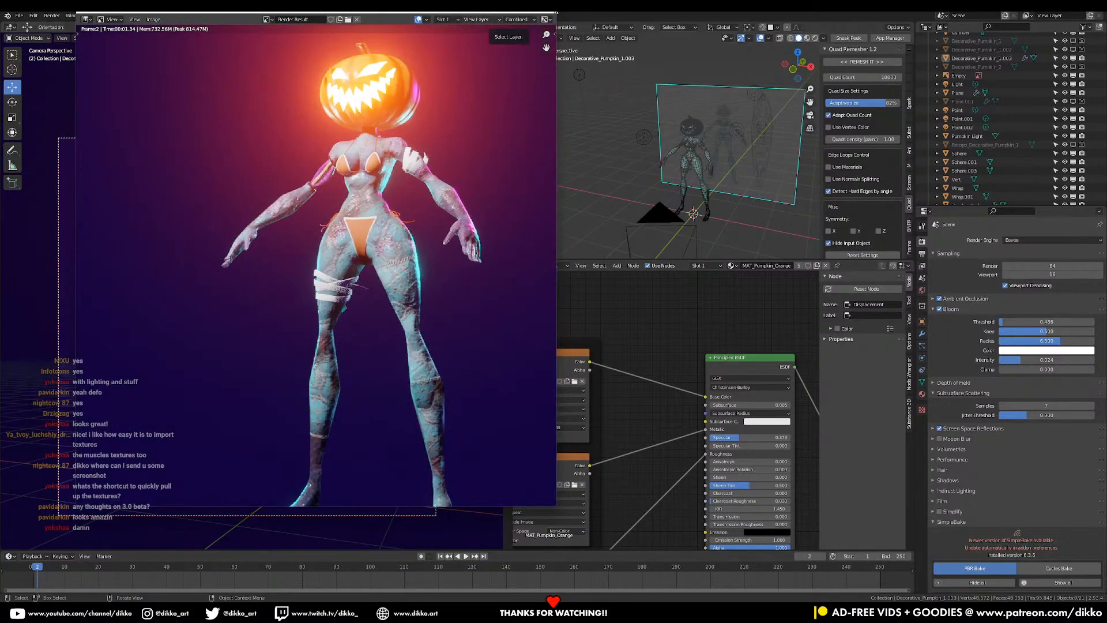
{"action": "key", "text": "Escape"}
- Set the render engine to Cycles with GPU Compute as the device
{"action": "left_click", "coordinate": [1016, 241]}
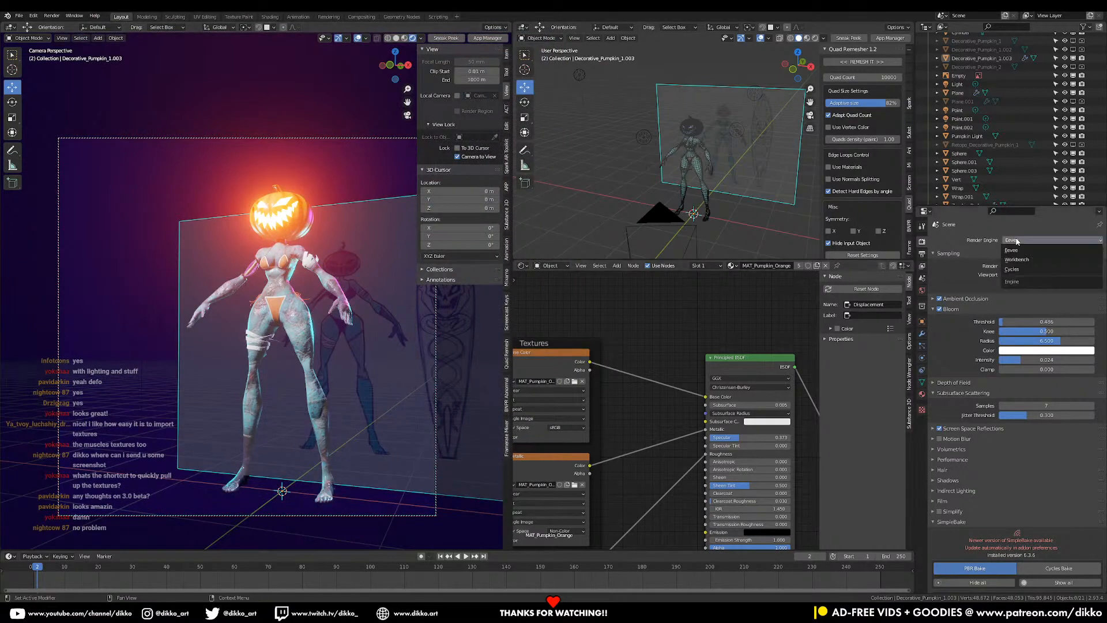
{"action": "left_click", "coordinate": [1010, 270]}
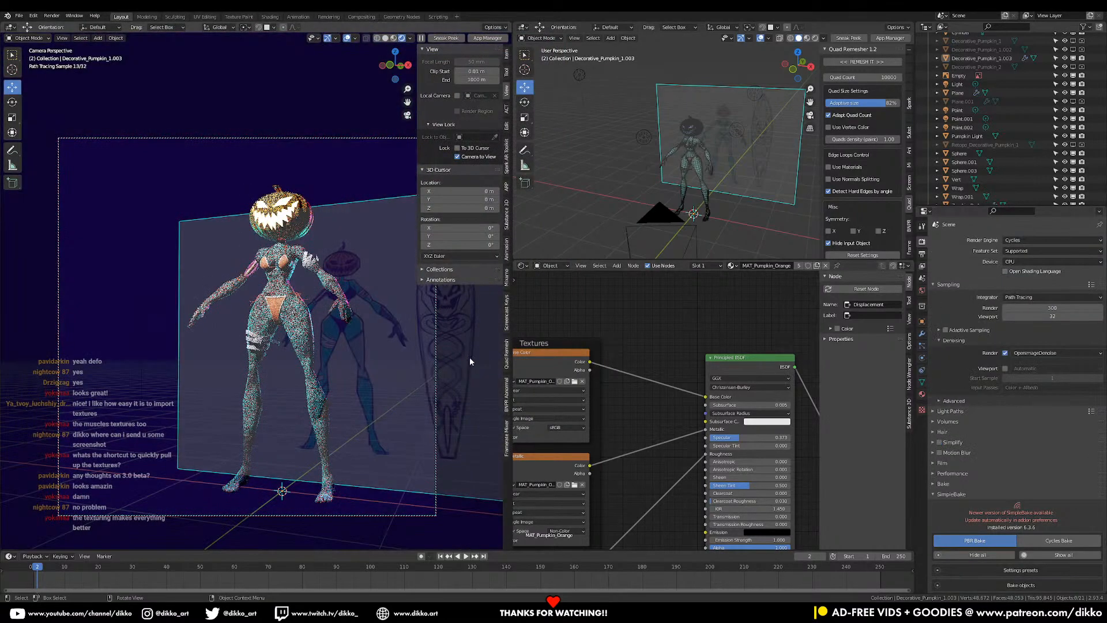
{"action": "left_click", "coordinate": [1033, 262]}
{"action": "left_click", "coordinate": [1020, 281]}
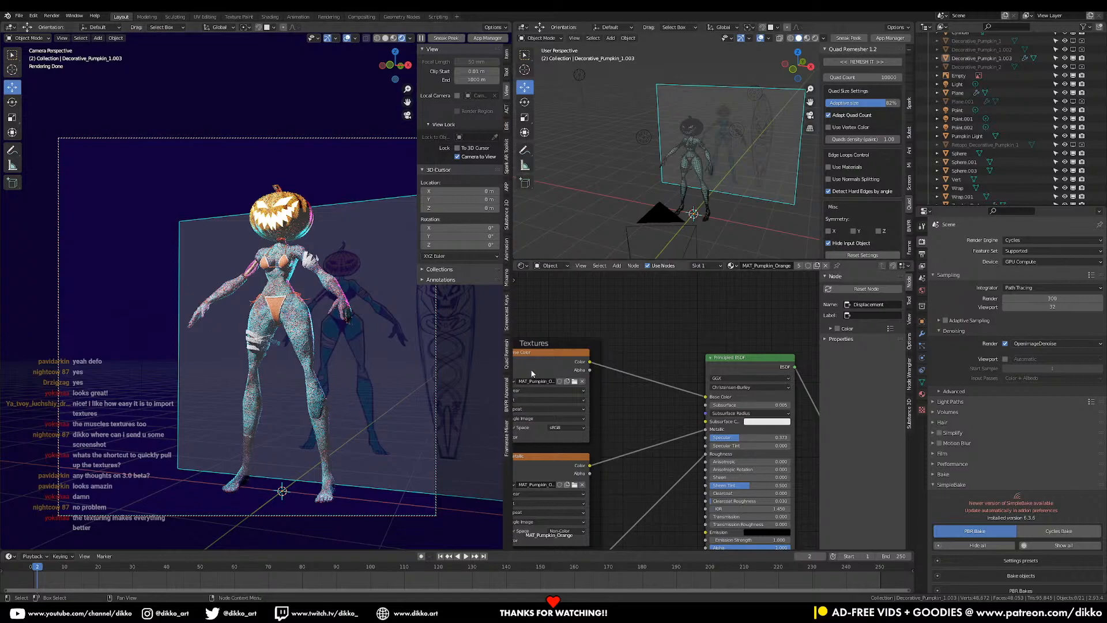
- Switch back to Eevee, move the camera slightly closer and render again
{"action": "left_click", "coordinate": [1017, 241]}
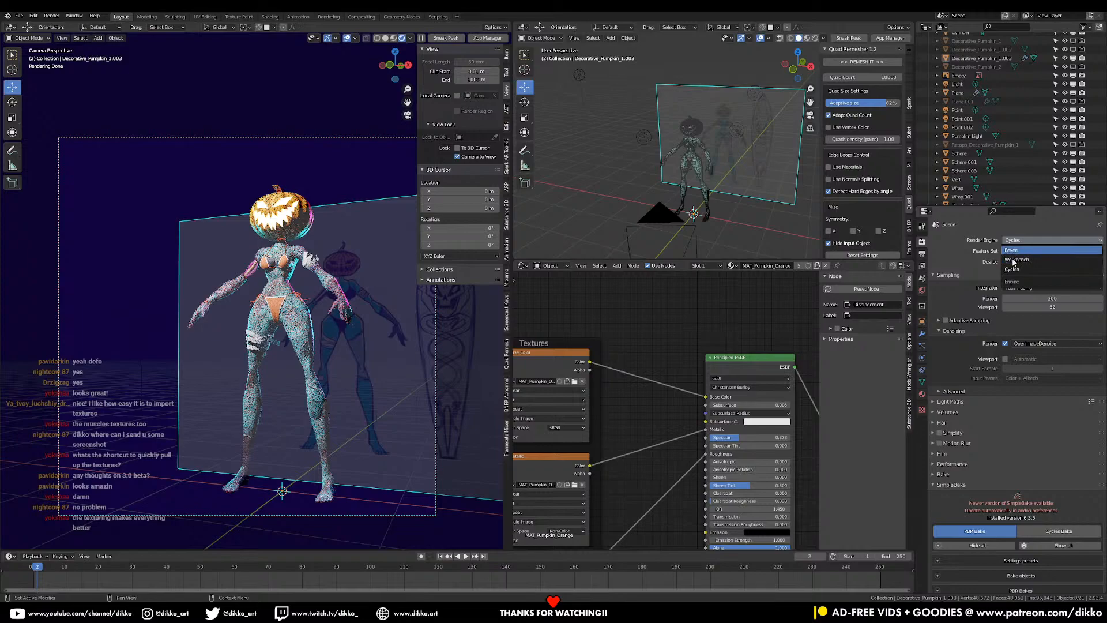
{"action": "left_click", "coordinate": [1015, 250]}
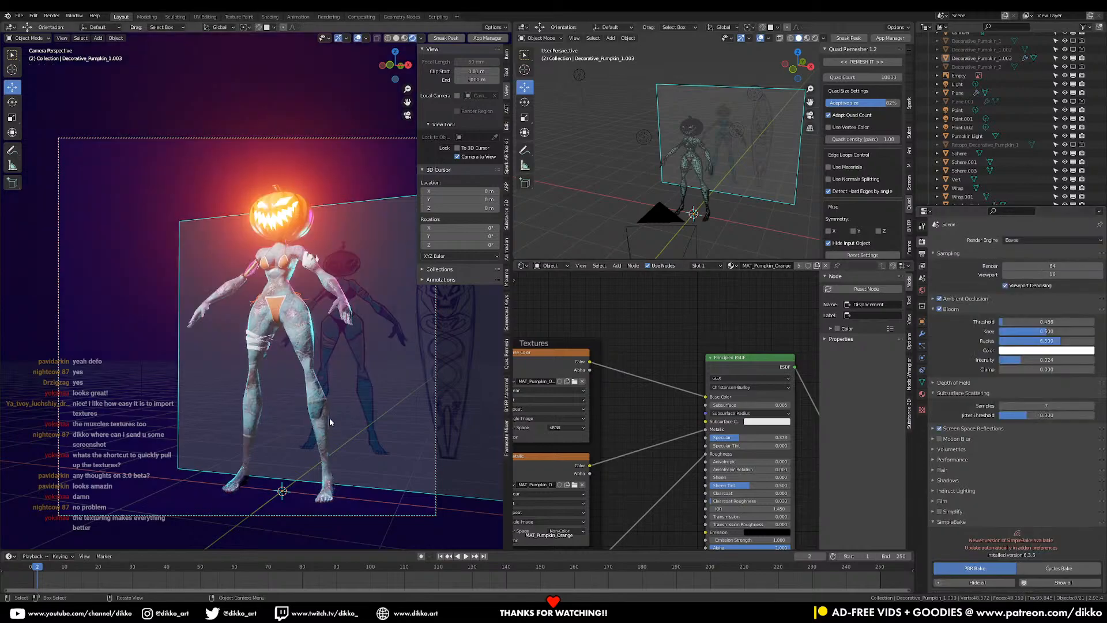
{"action": "middle_click_drag", "start_coordinate": [292, 437], "coordinate": [315, 418], "text": "ctrl"}
{"action": "key", "text": "F12"}
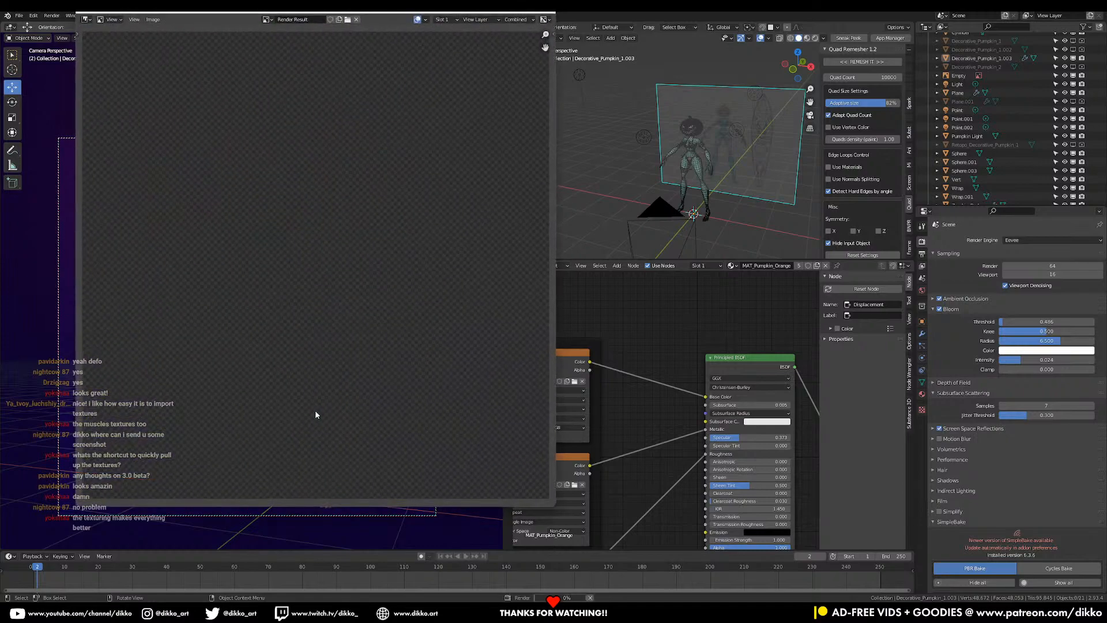